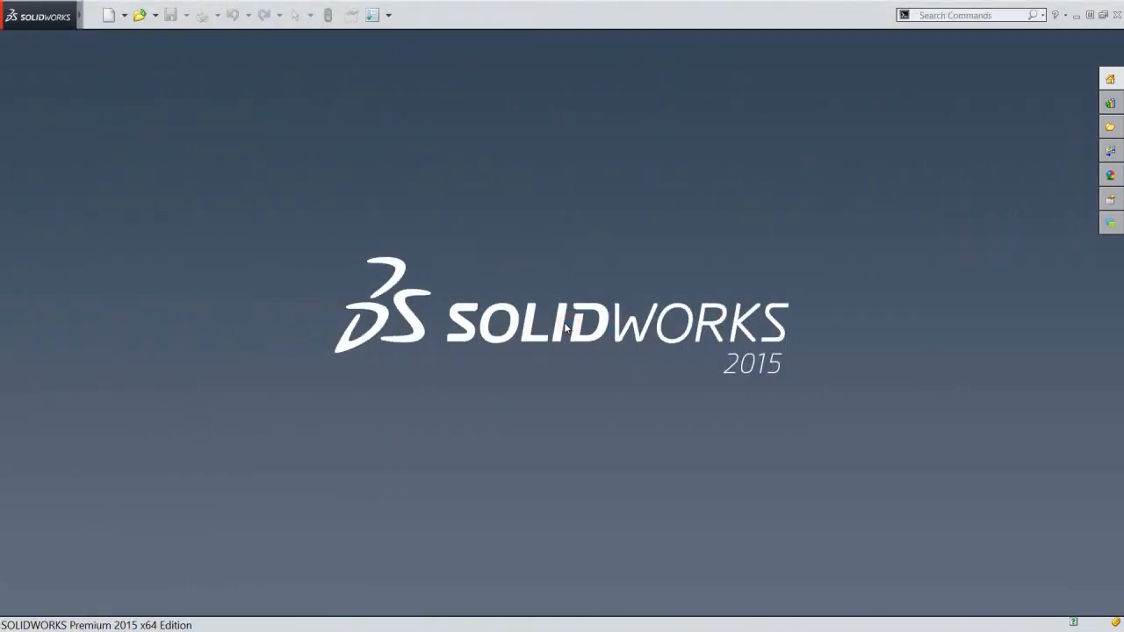
Create a new assembly document from the custom IPS assembly template
left_click(108, 16)
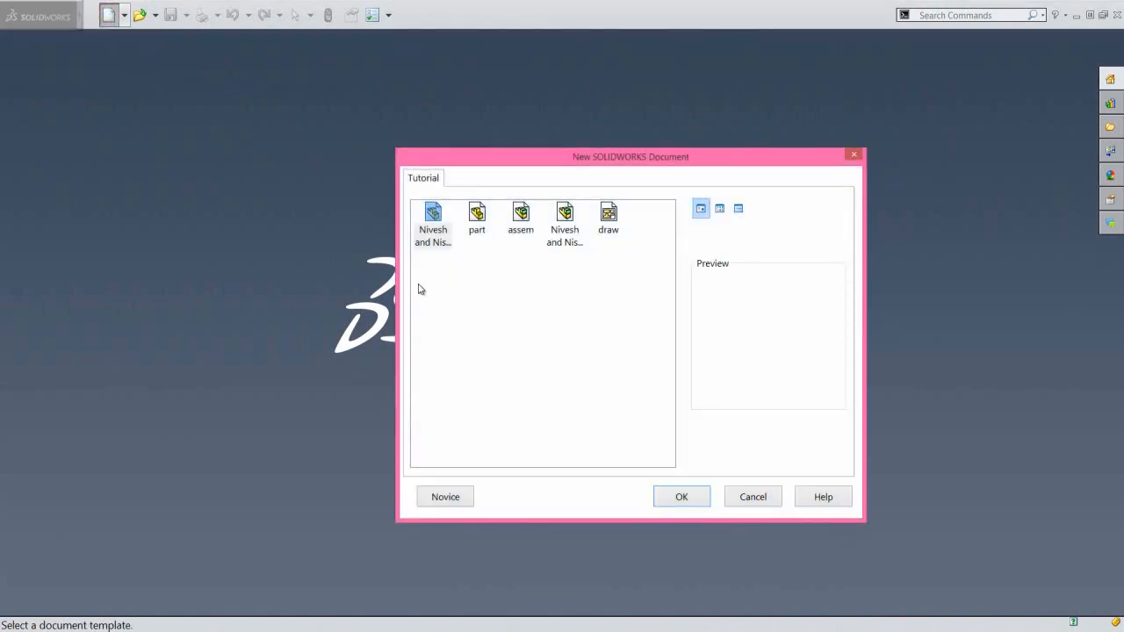
left_click(567, 213)
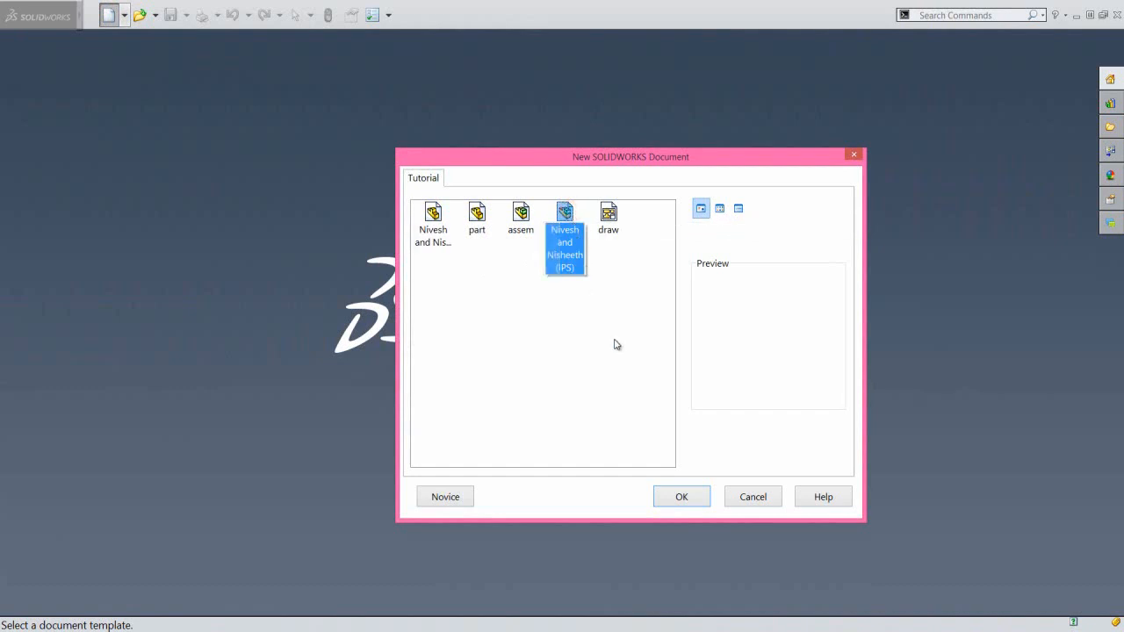
left_click(696, 497)
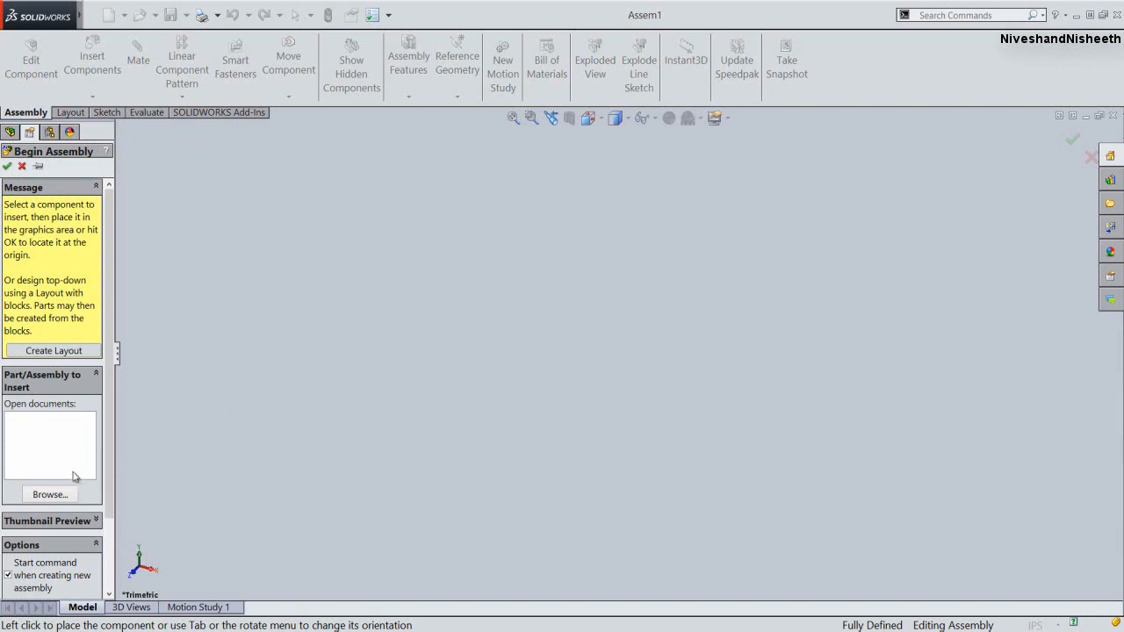
Insert the Engine Case Rear part as the first component, showing origins and placing it on the assembly origin
left_click(50, 495)
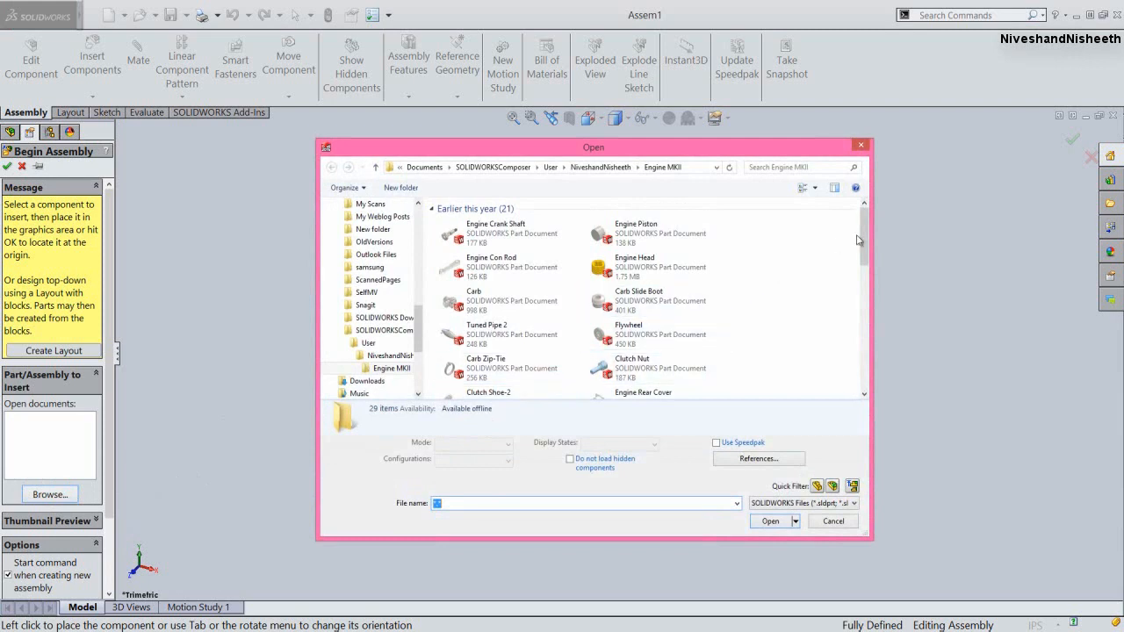
left_click_drag(864, 237, 848, 380)
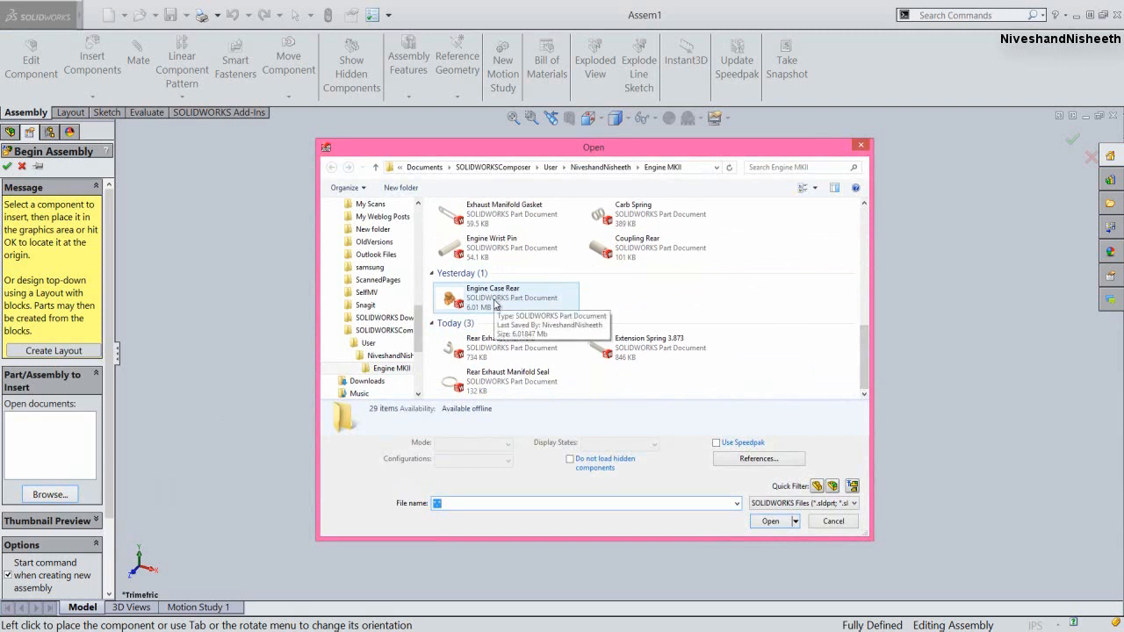
left_click(494, 302)
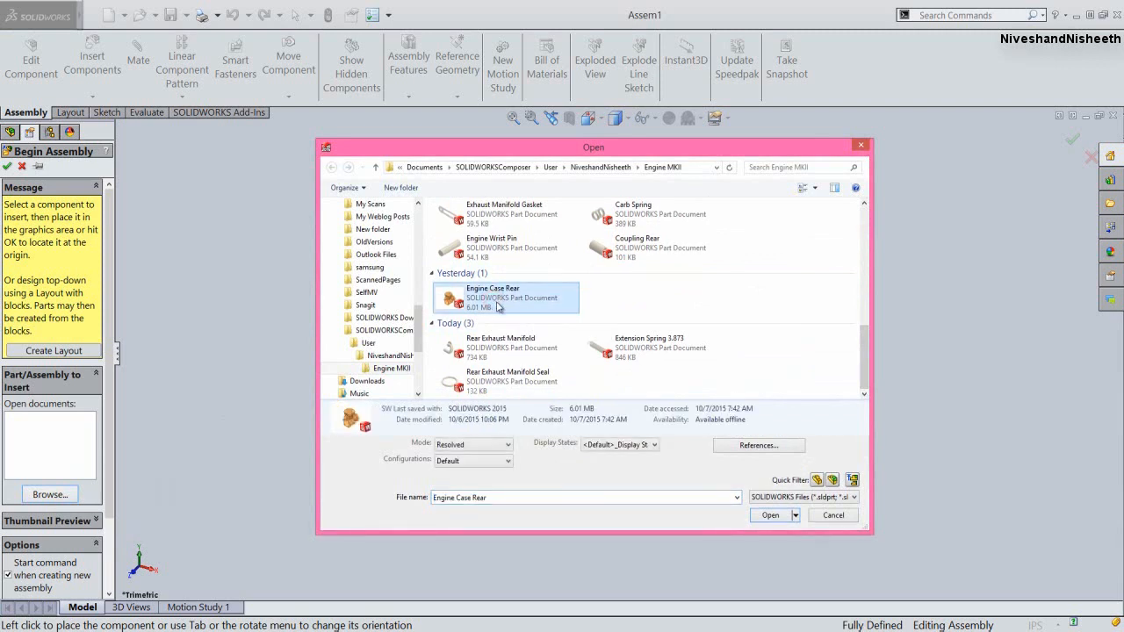
left_click(770, 515)
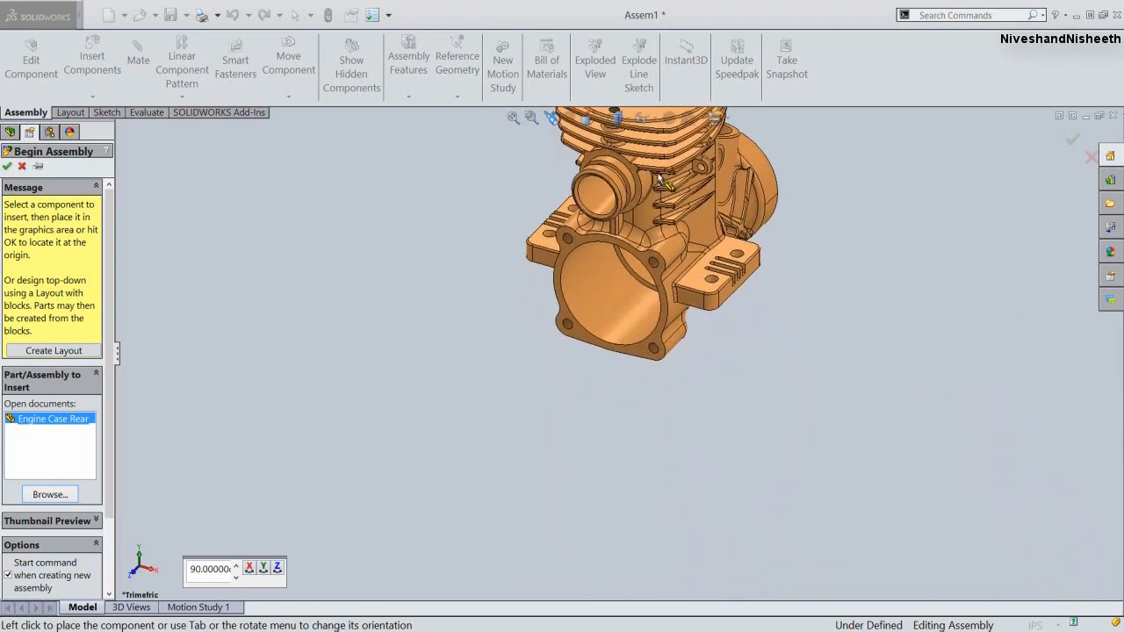
left_click(655, 120)
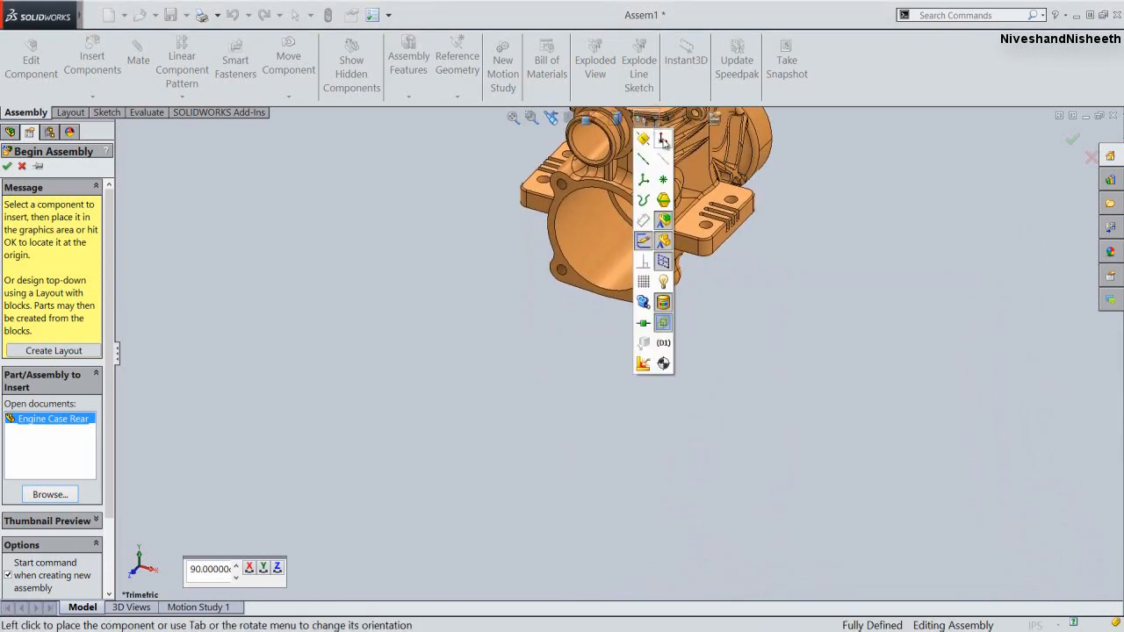
left_click(663, 141)
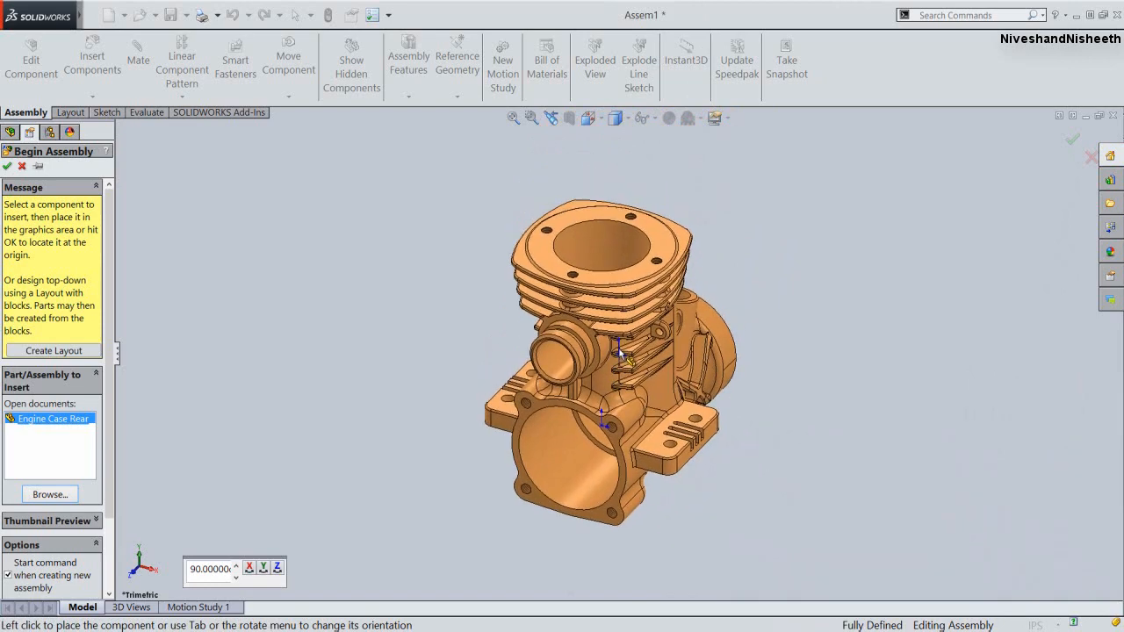
left_click(618, 353)
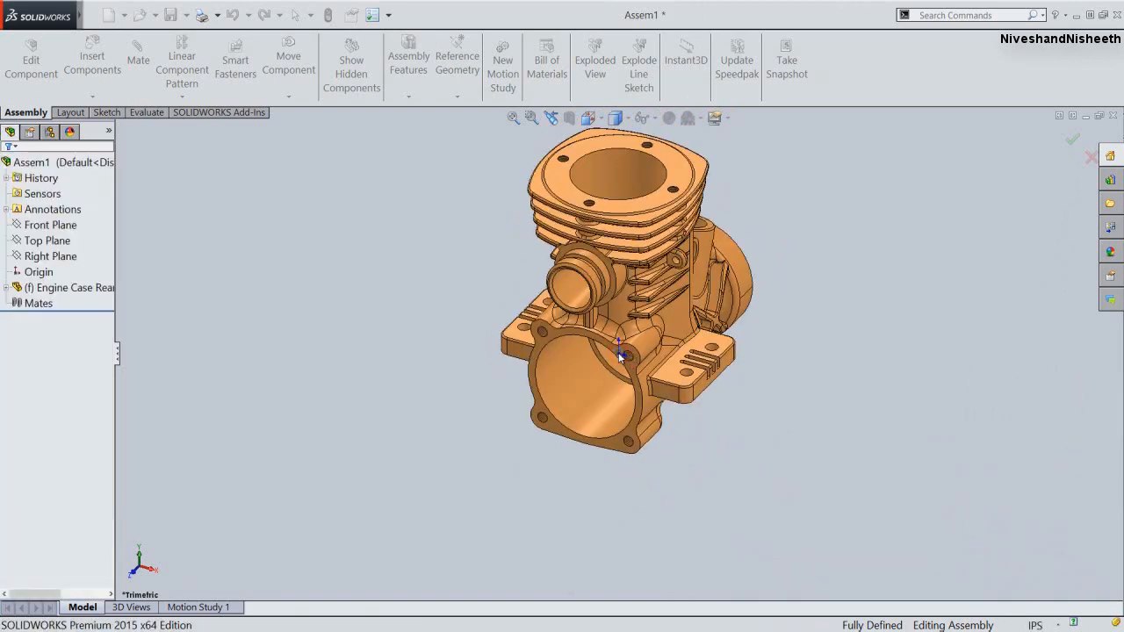
Orient the assembly to the isometric view and hide the origins
left_click(589, 119)
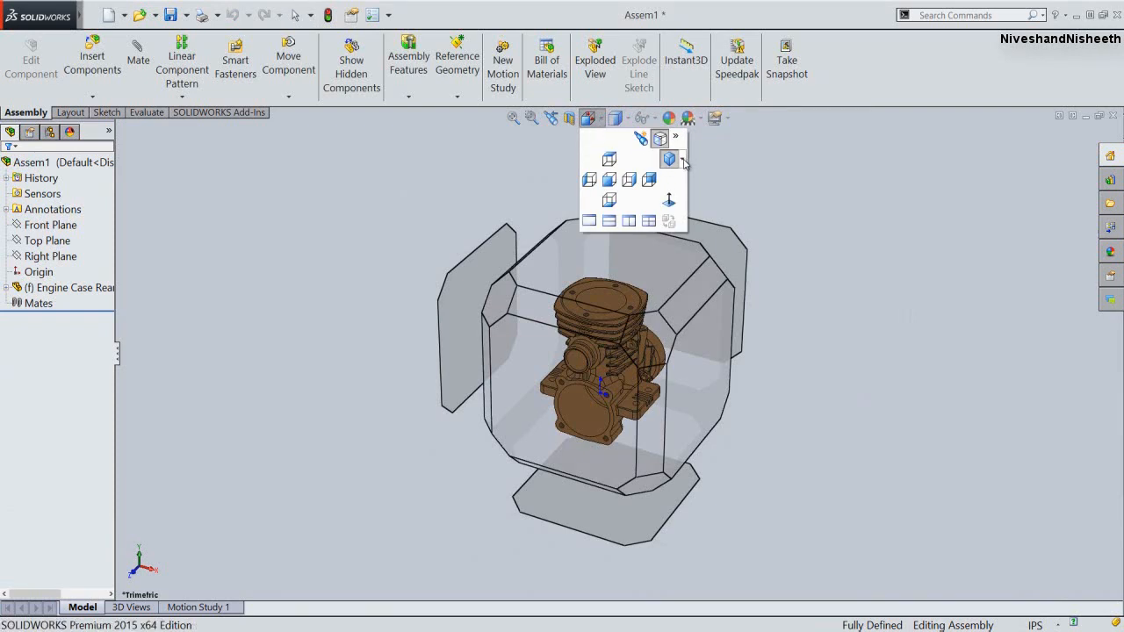
left_click(683, 161)
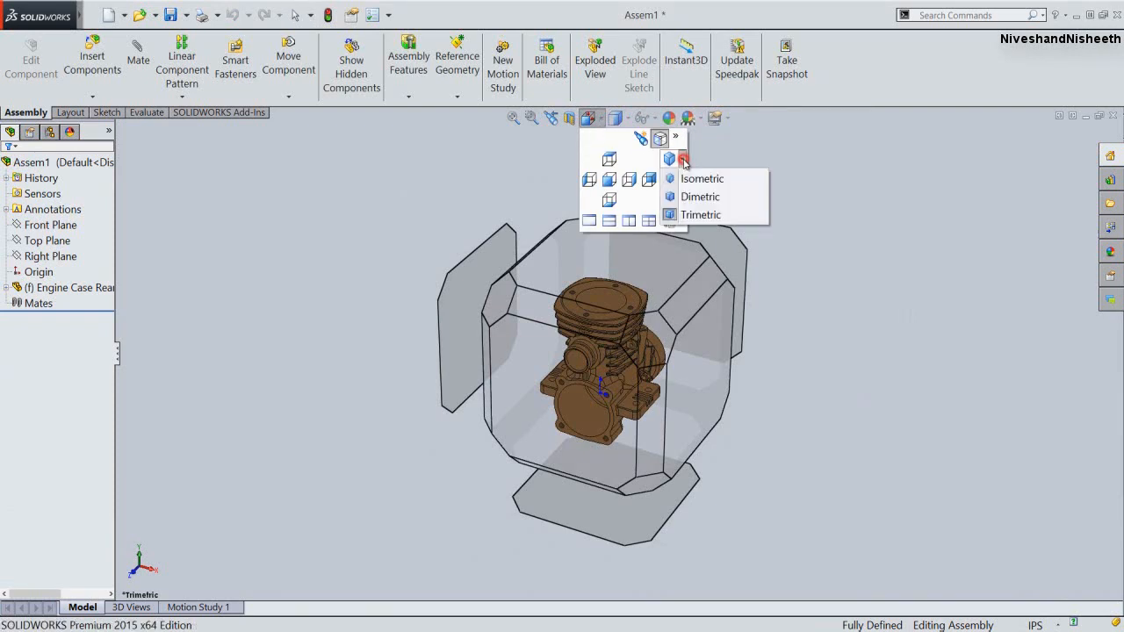
left_click(728, 182)
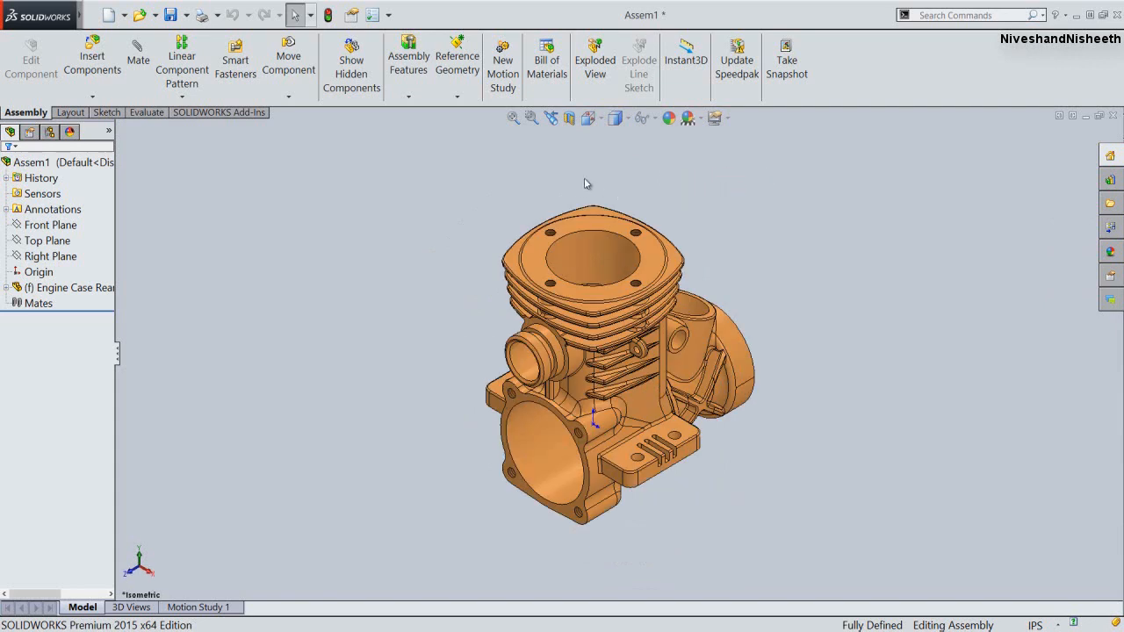
left_click(654, 120)
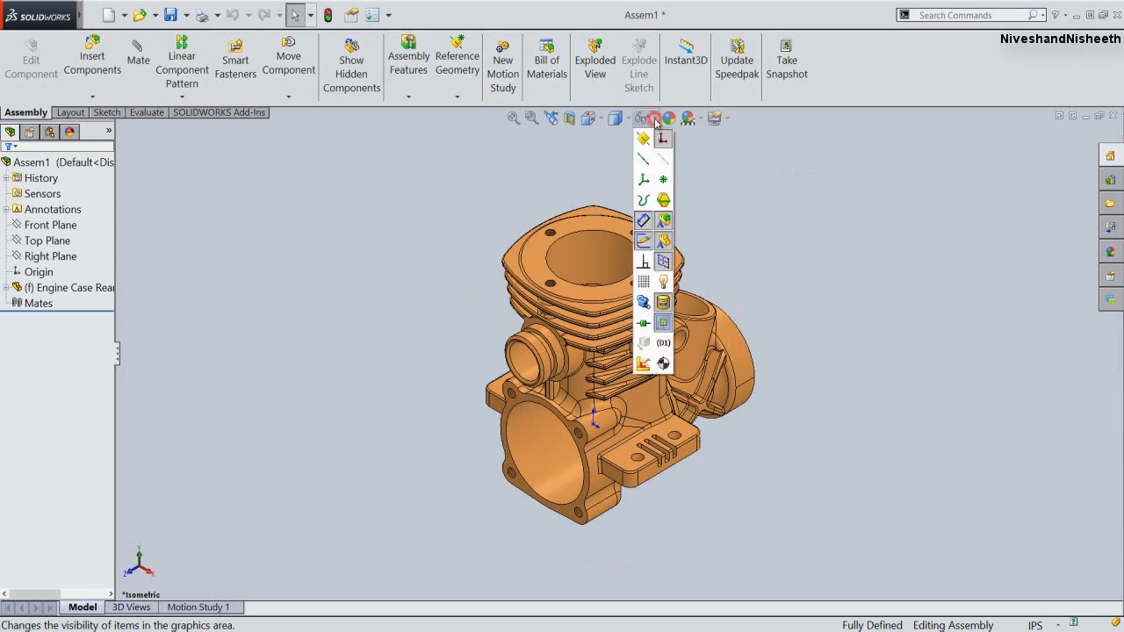
left_click(662, 137)
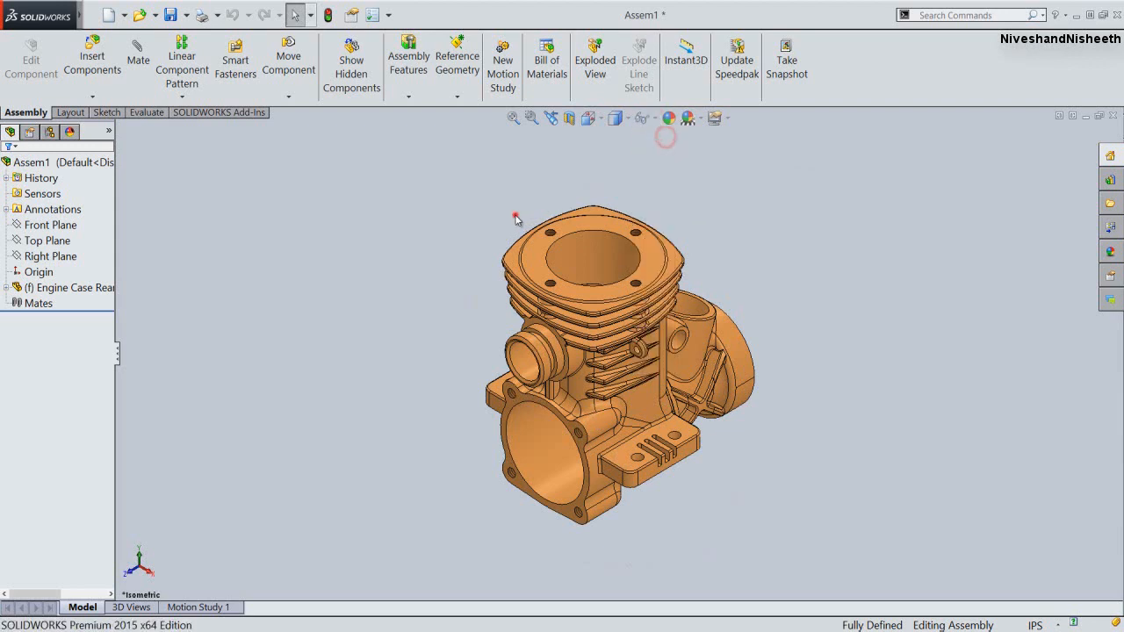
Set the intensity of the scene's ambient light to 0.67
left_click(71, 133)
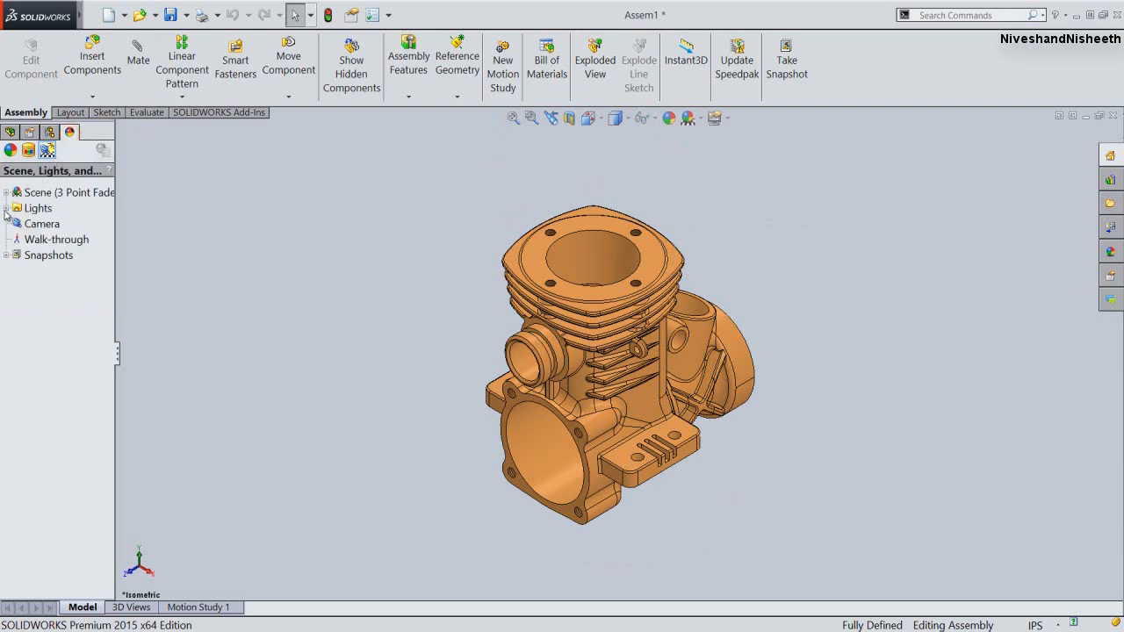
left_click(6, 211)
double_click(29, 220)
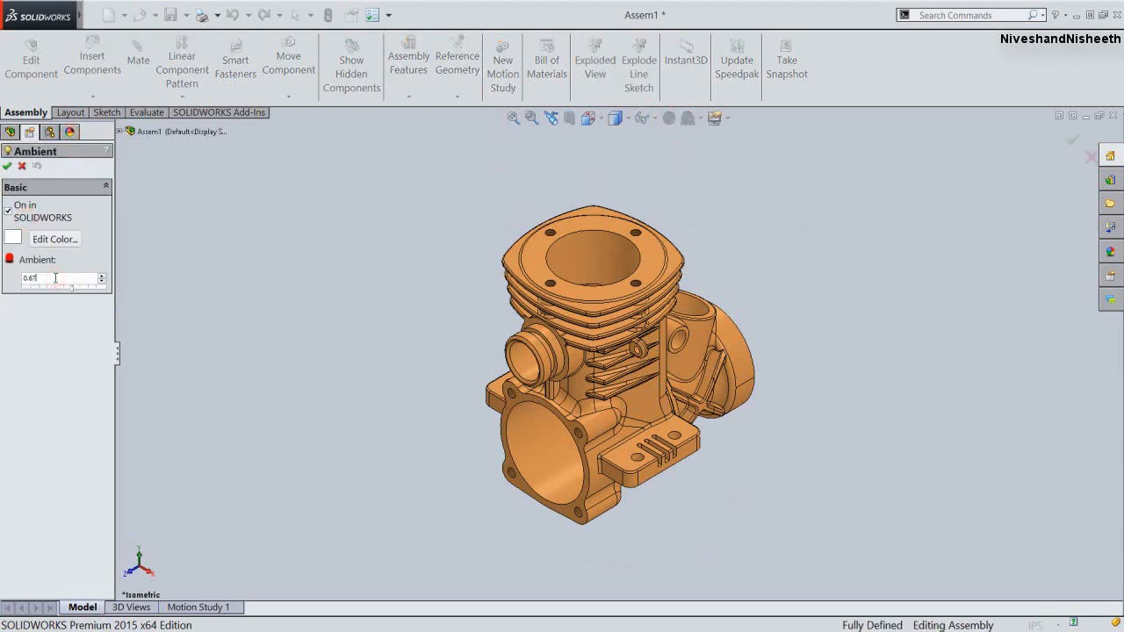
key("Return")
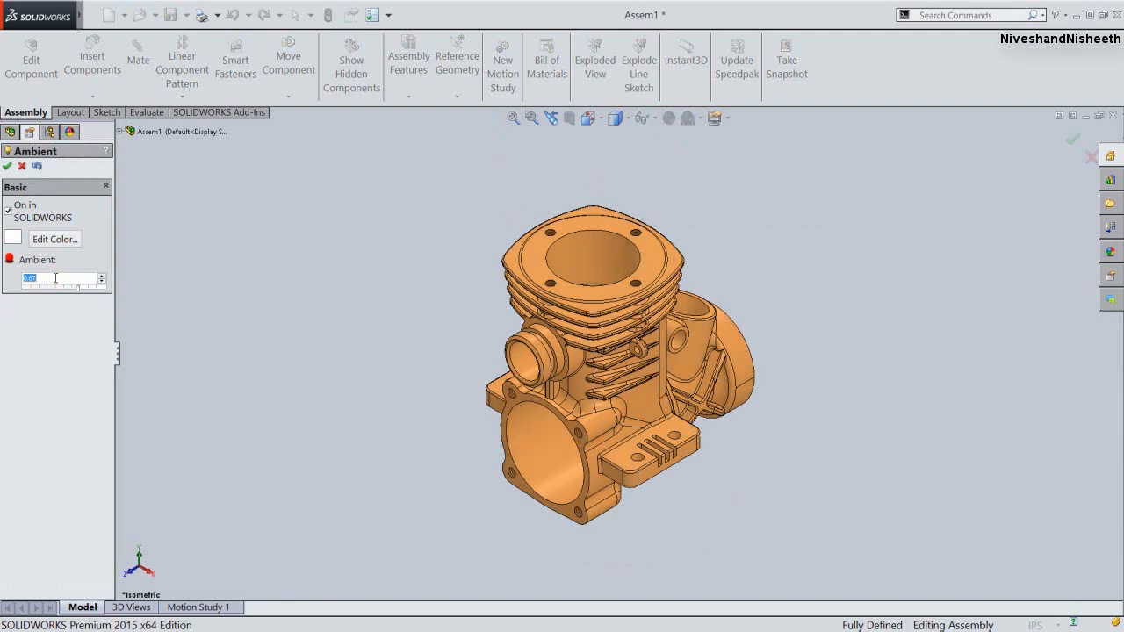
left_click(7, 167)
left_click(10, 131)
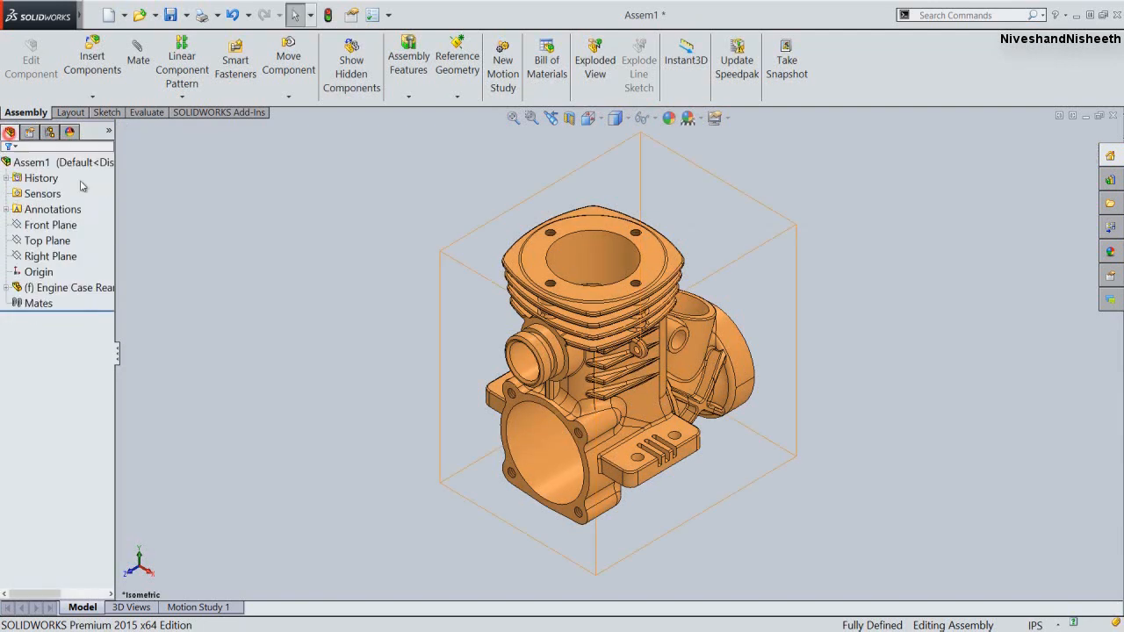
left_click(318, 327)
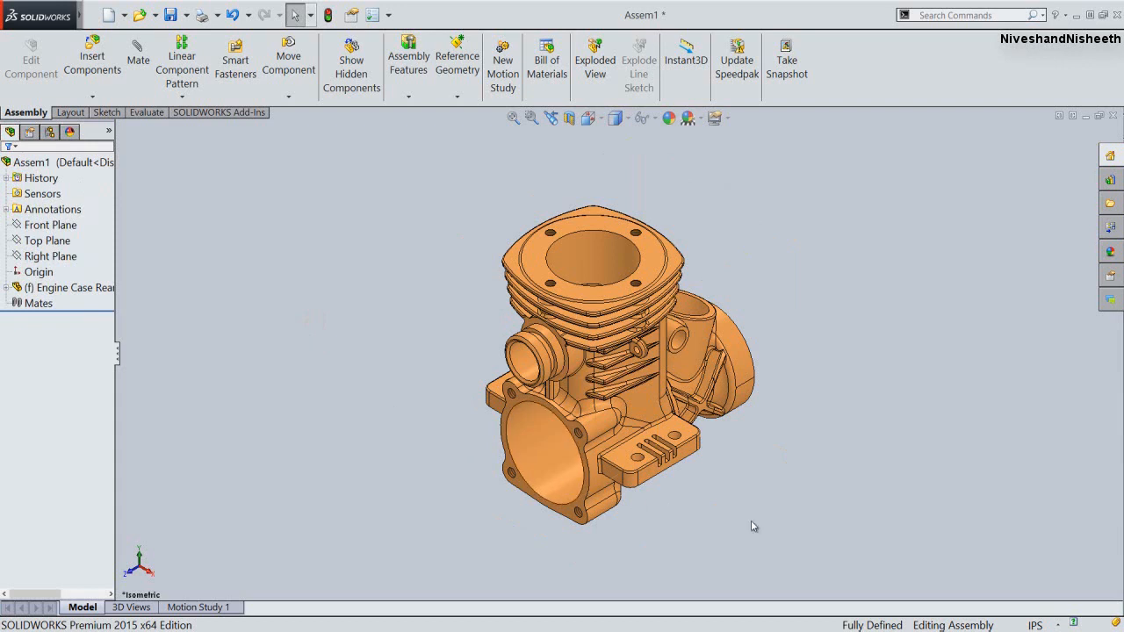
Change the document units to MMGS (millimeter, gram, second) and save the assembly as Engine MKII in the Engine MKII folder
left_click(1034, 624)
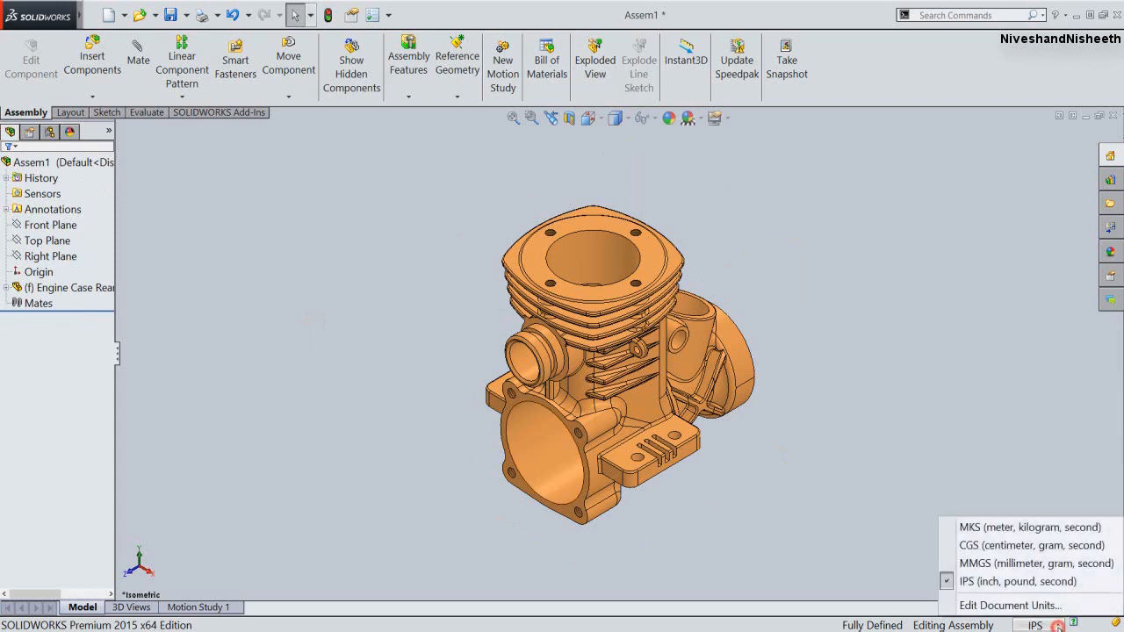
left_click(954, 563)
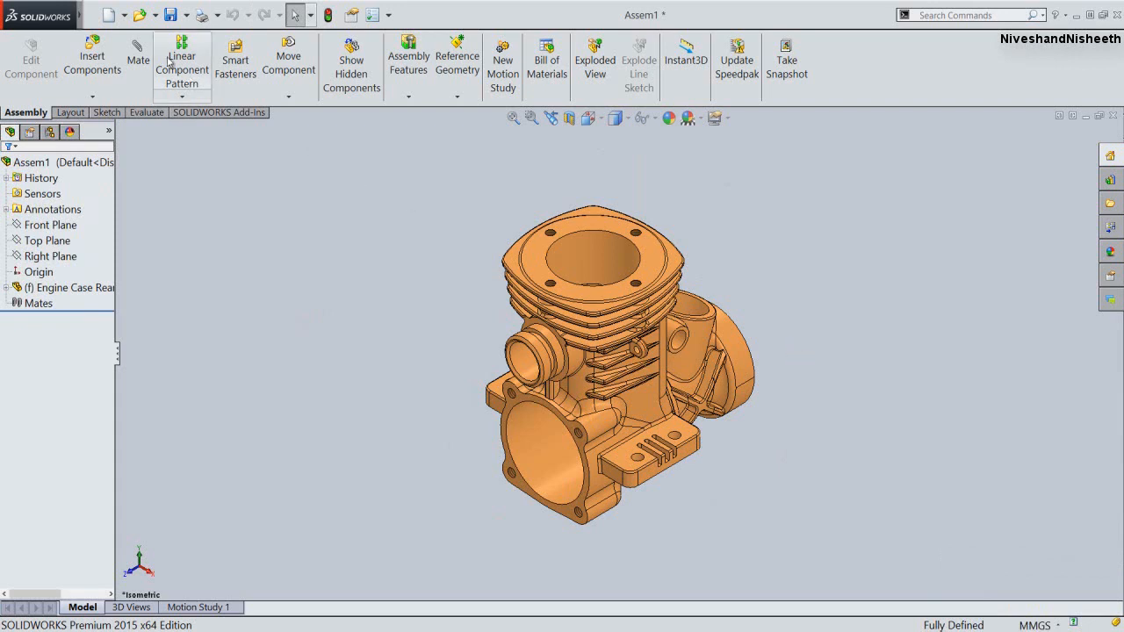
left_click(170, 15)
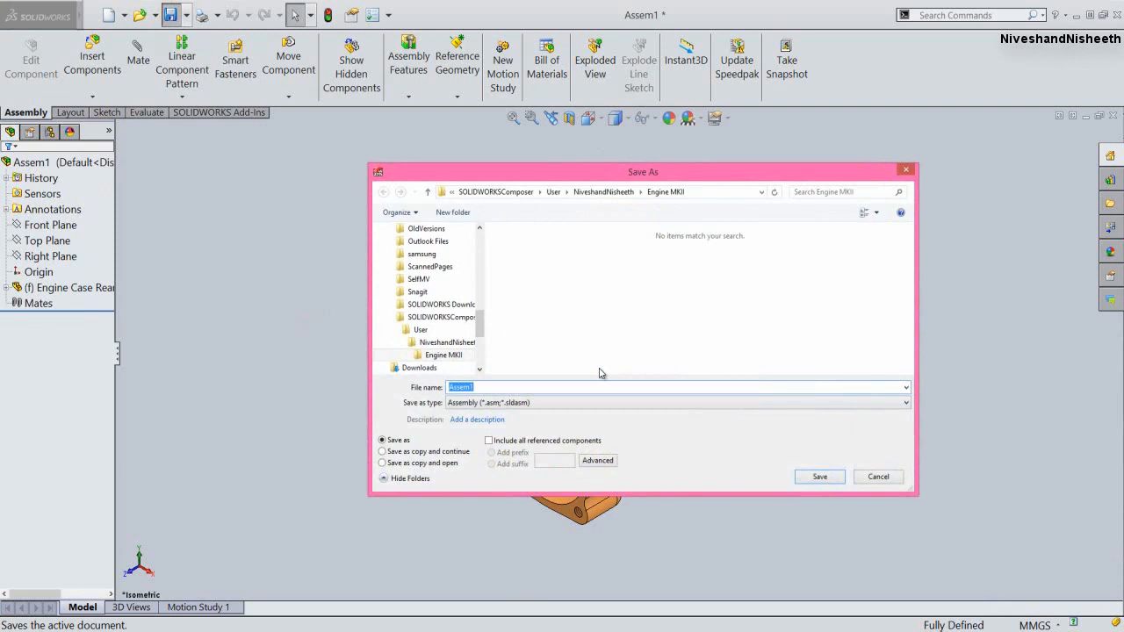
type("Engine")
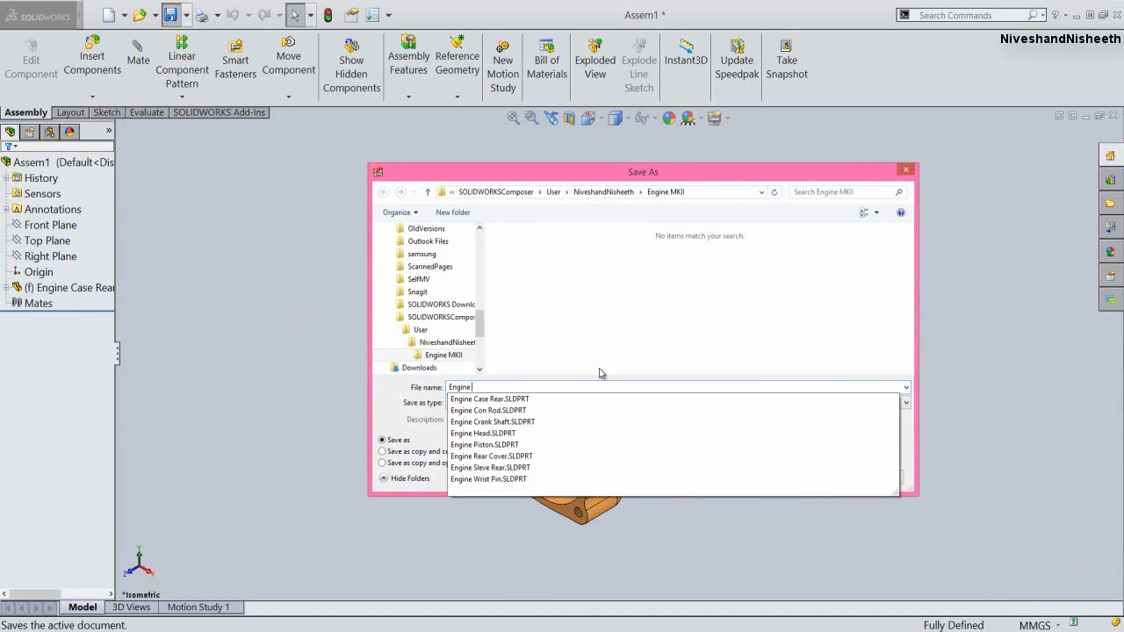
type(" MKII")
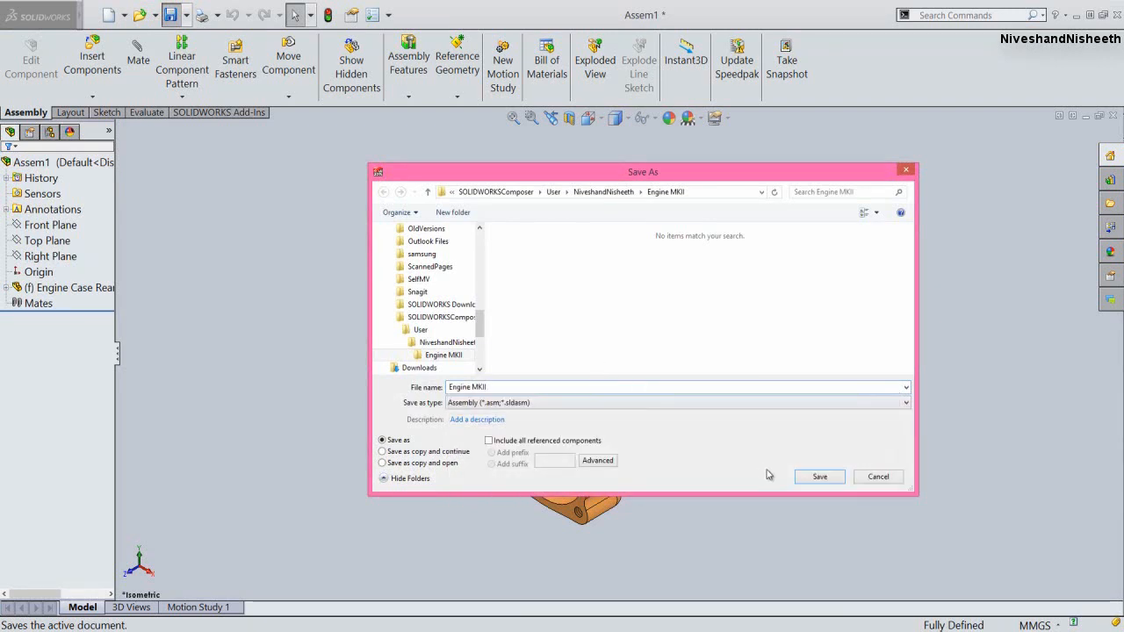
left_click(807, 477)
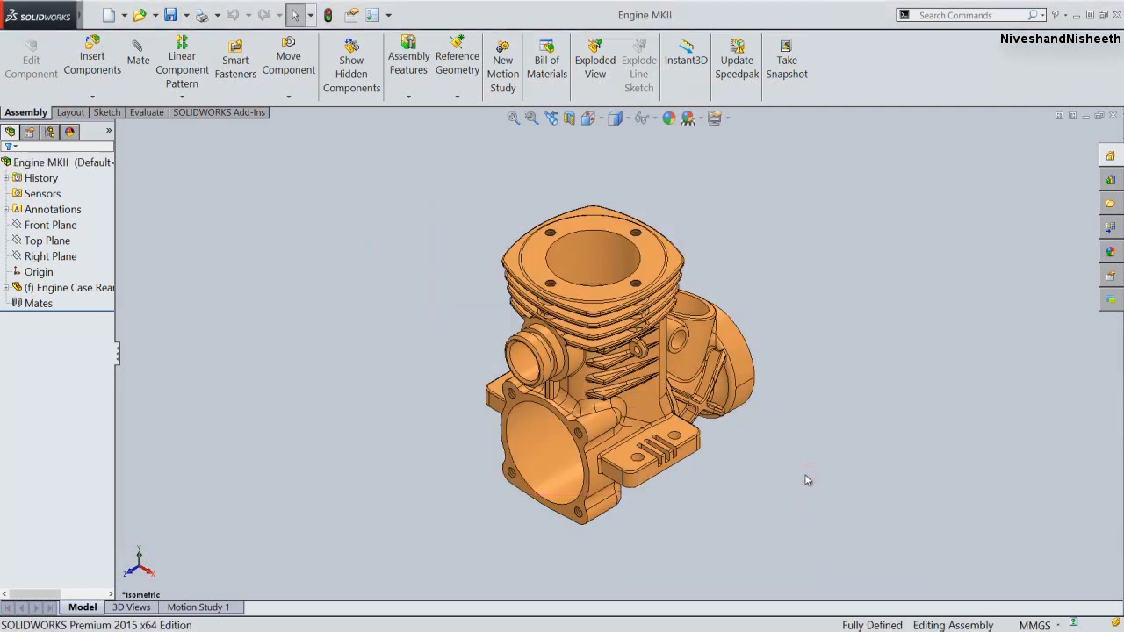
Insert the Engine Sleve Rear part and place it freely beside the upper part of the engine case
left_click(92, 62)
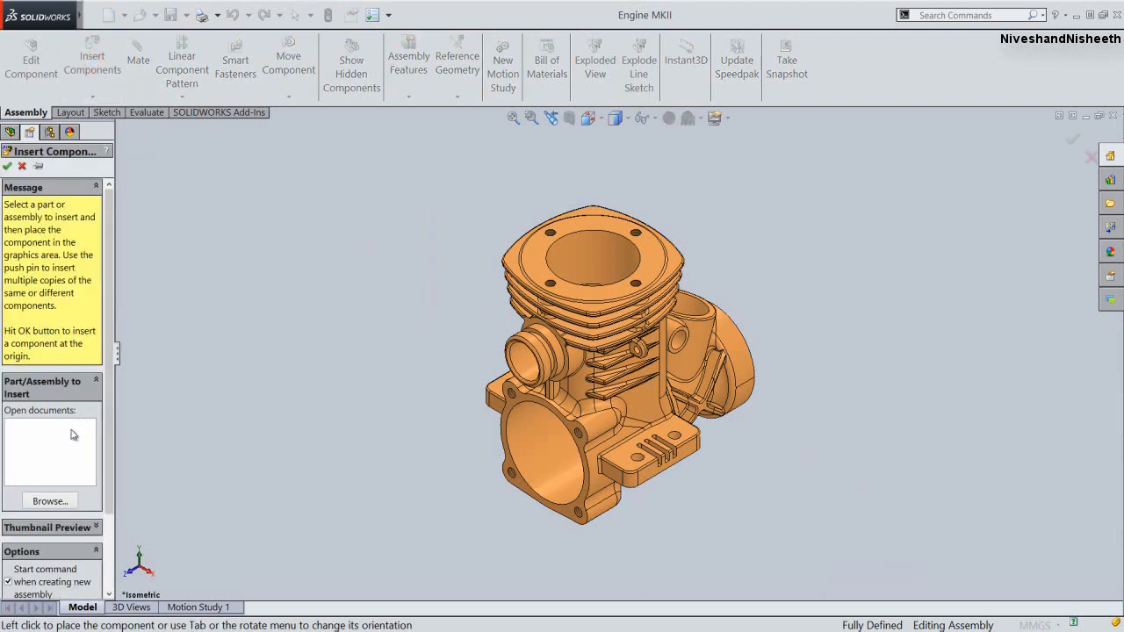
left_click(49, 501)
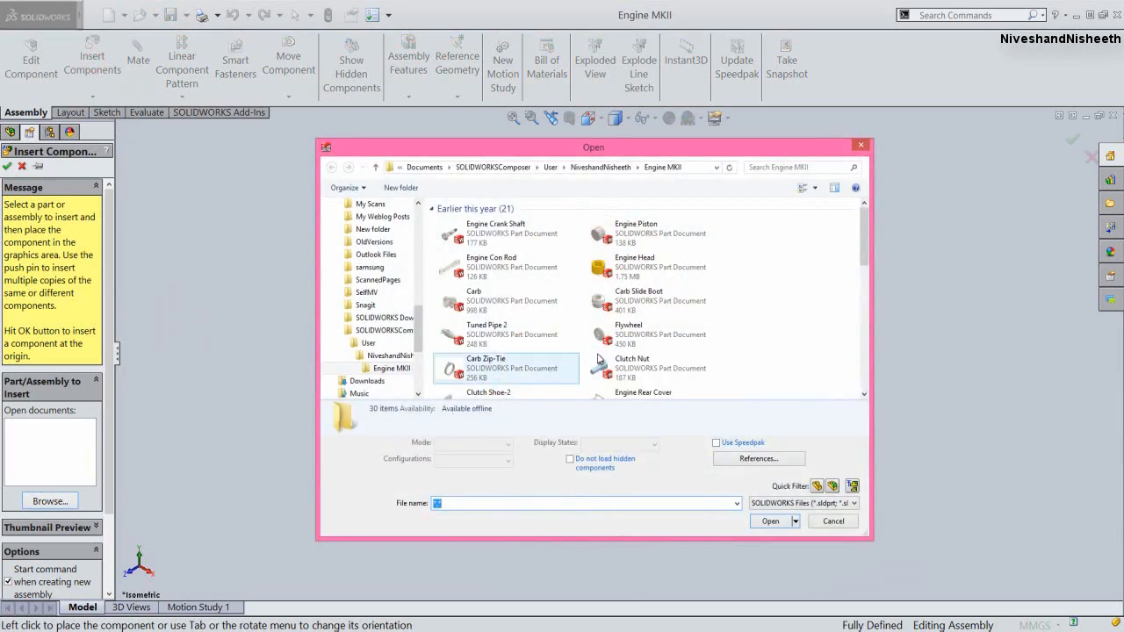
left_click_drag(862, 239, 863, 283)
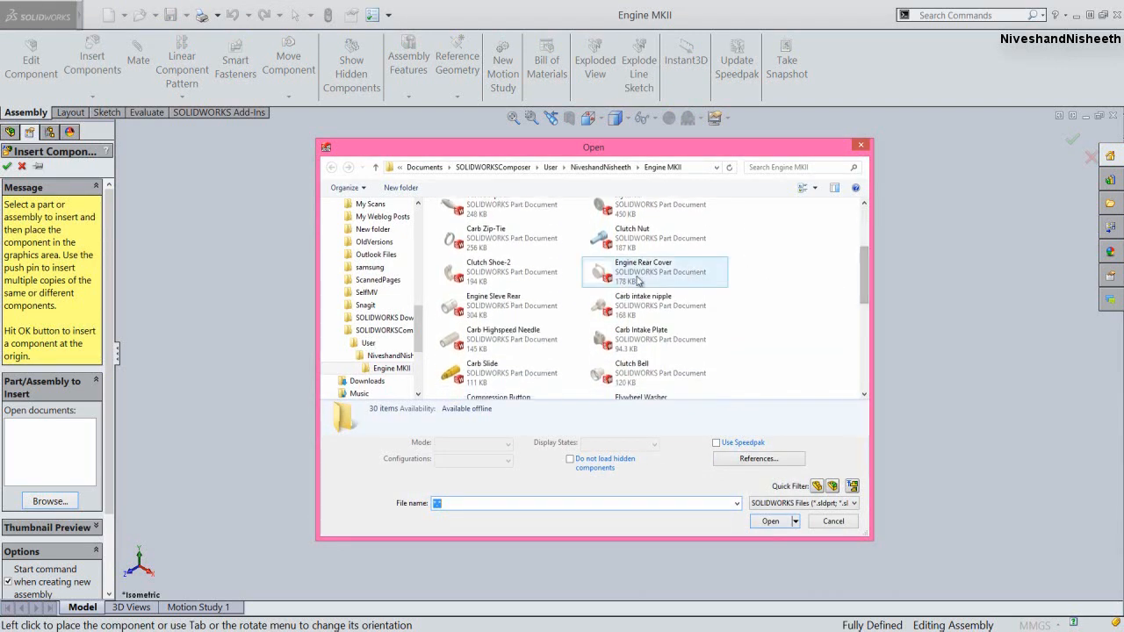
left_click(500, 314)
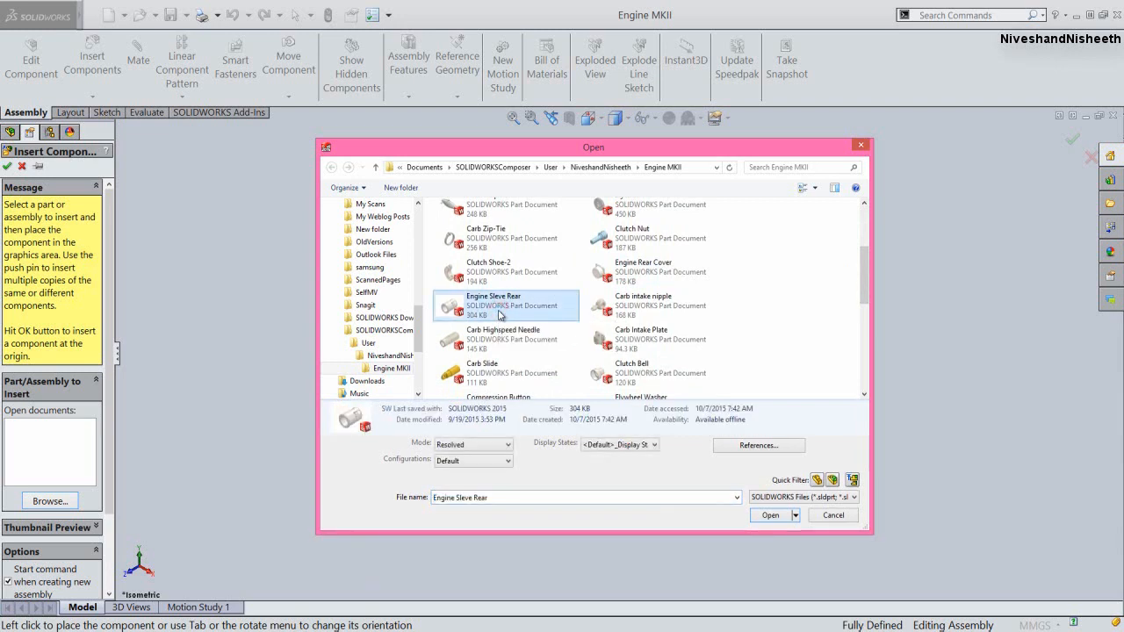
left_click(766, 516)
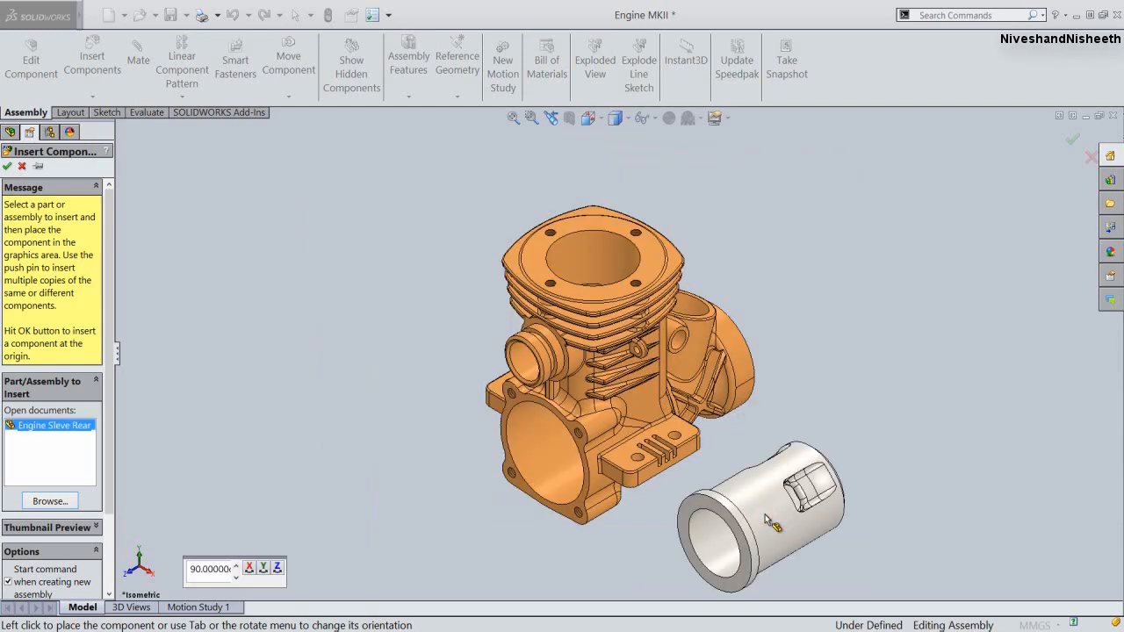
left_click(853, 302)
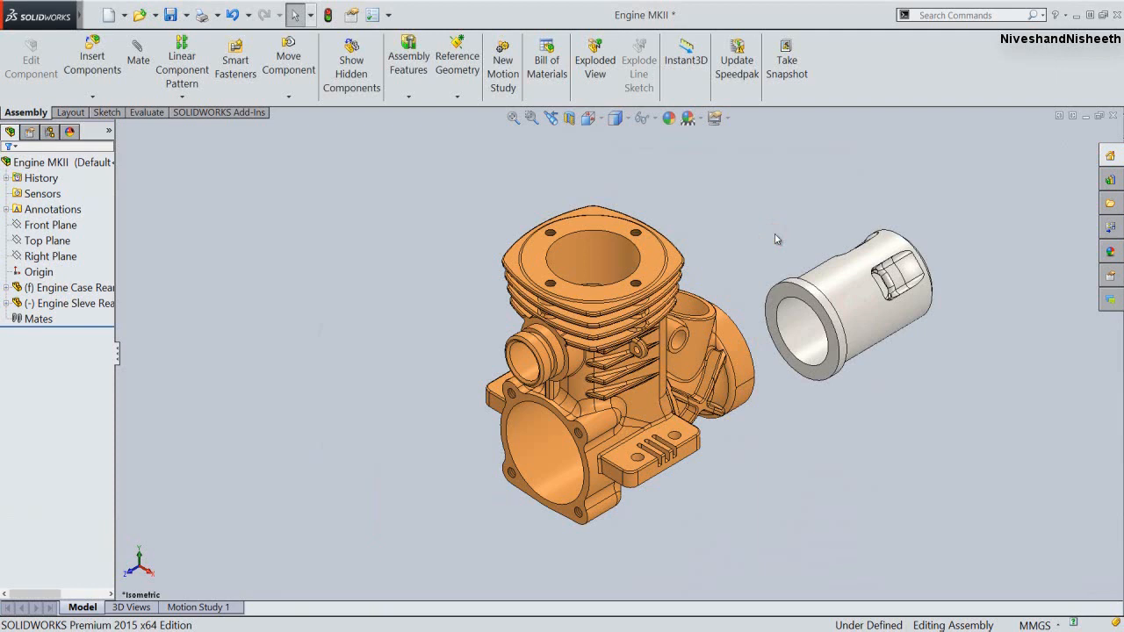
Add a concentric mate between the sleeve's outer cylindrical face and the vertical cylinder bore of the engine case
left_click(849, 297)
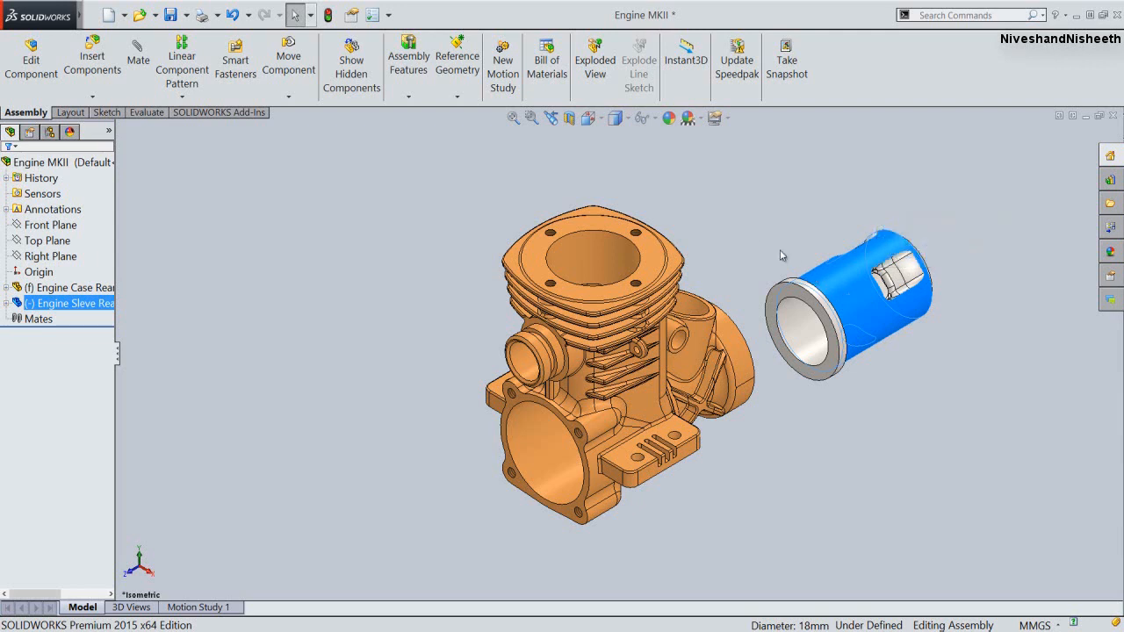
left_click(600, 262, "ctrl")
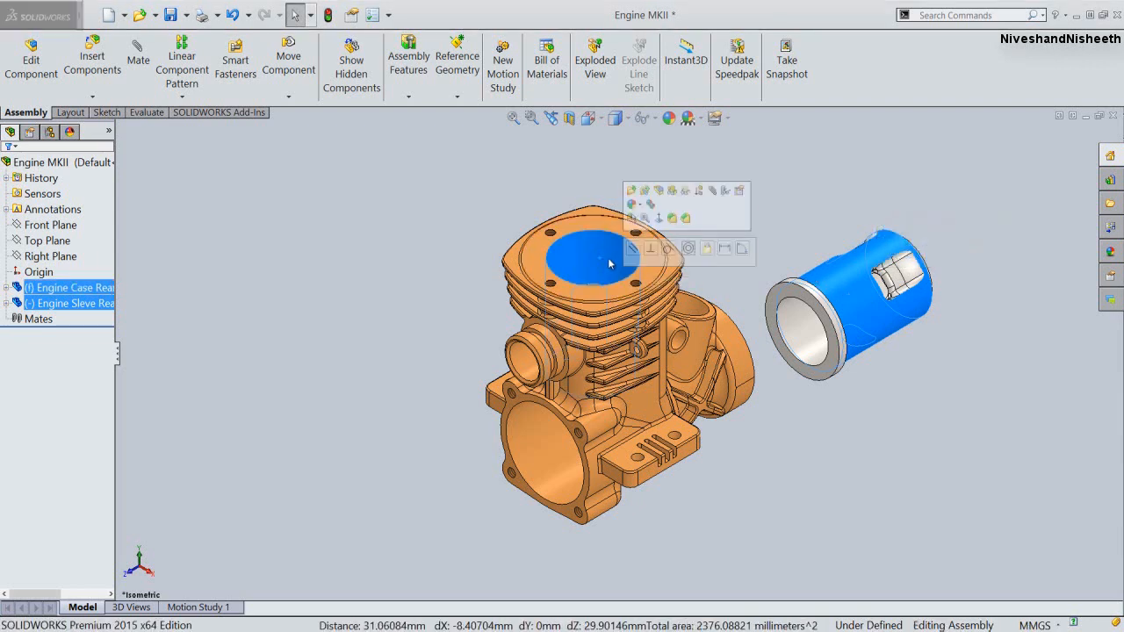
left_click(688, 249)
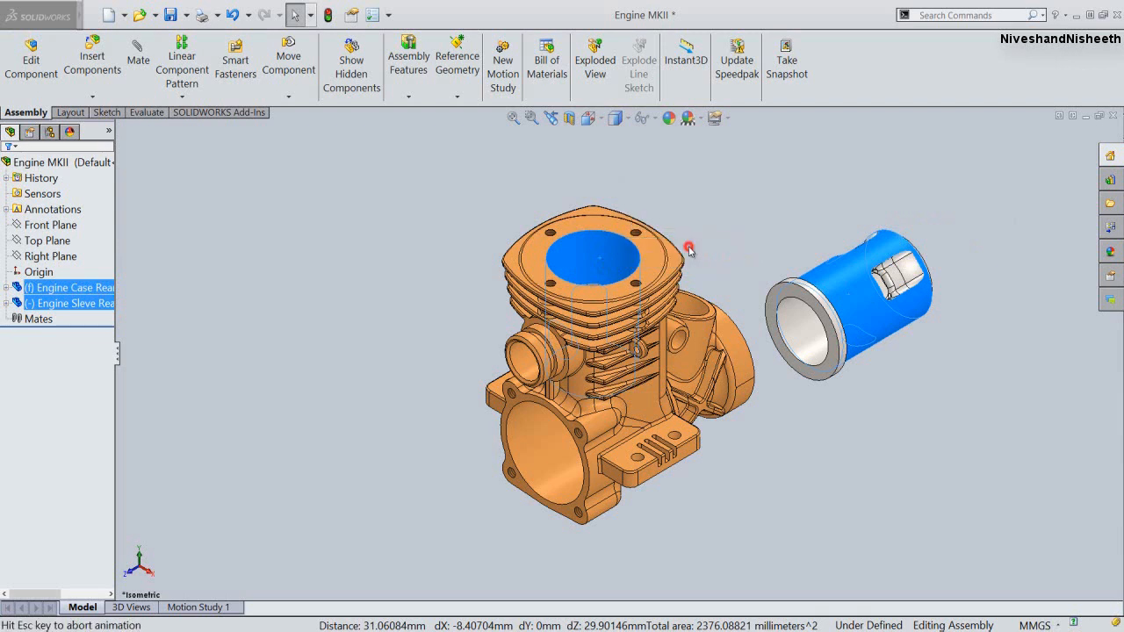
Move the sleeve along the bore axis until its flange sits above the top of the engine case
left_click(562, 435)
left_click_drag(562, 434, 566, 294)
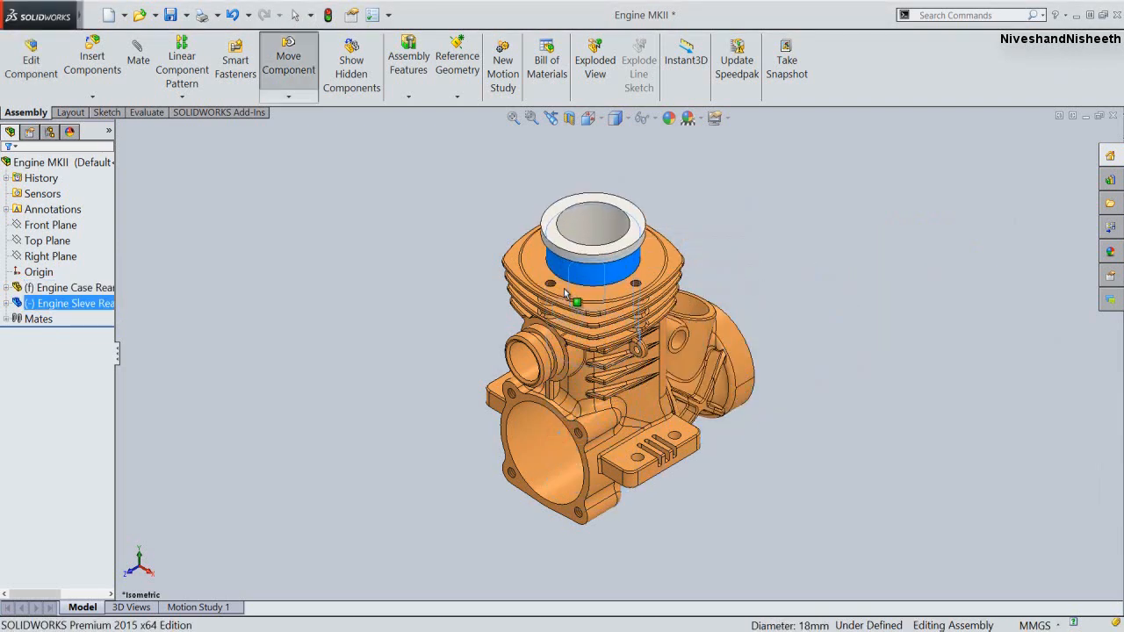
key("Escape")
left_click(727, 245)
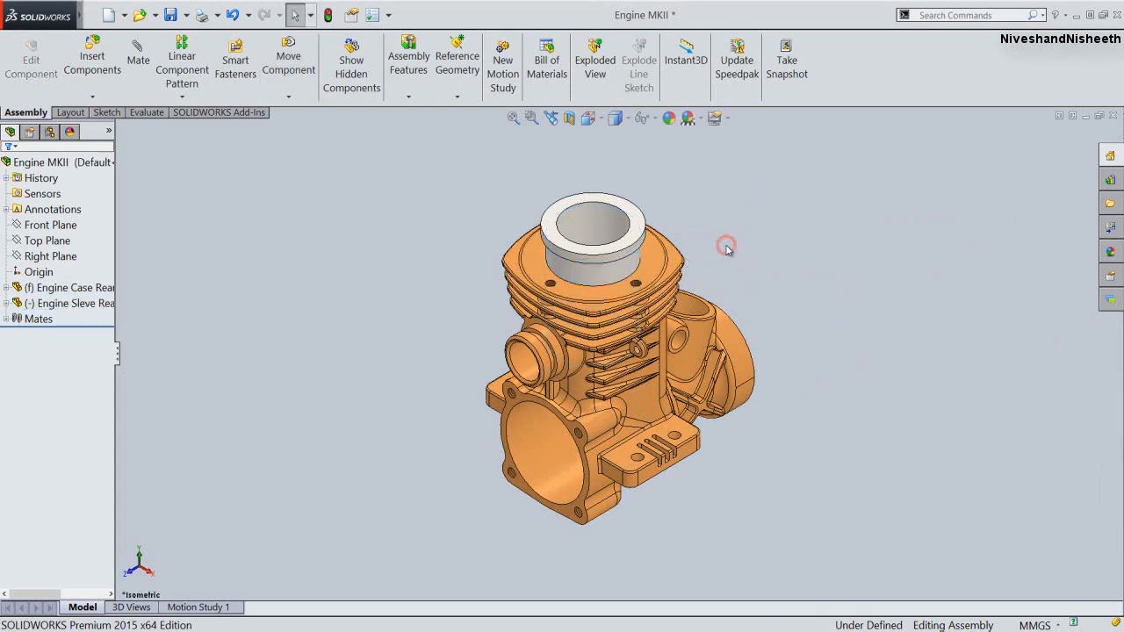
Add a coincident mate between the case's top face and the underside of the sleeve's flange, and save the assembly
left_click(653, 260)
middle_click_drag(611, 365, 630, 210)
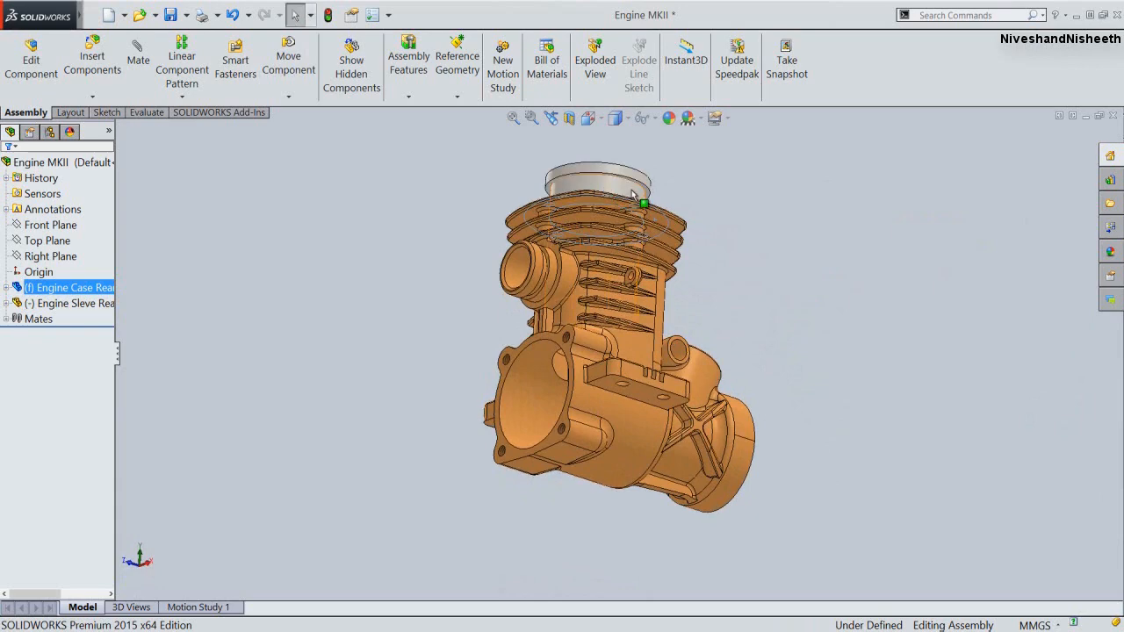
scroll(632, 193, "down", 3)
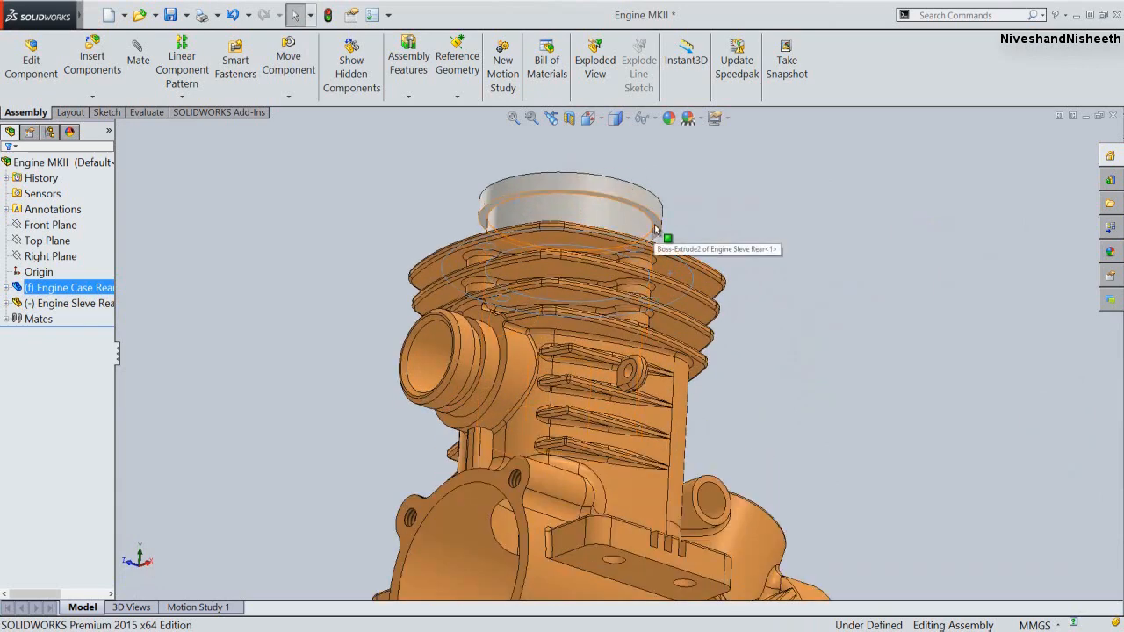
left_click(654, 230, "ctrl")
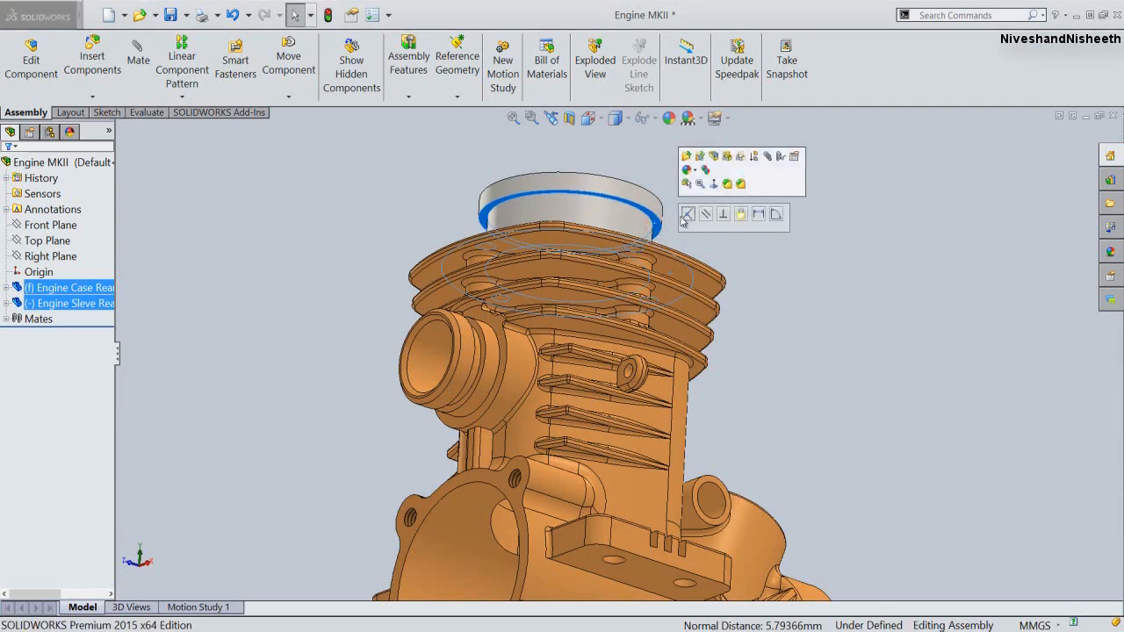
left_click(689, 217)
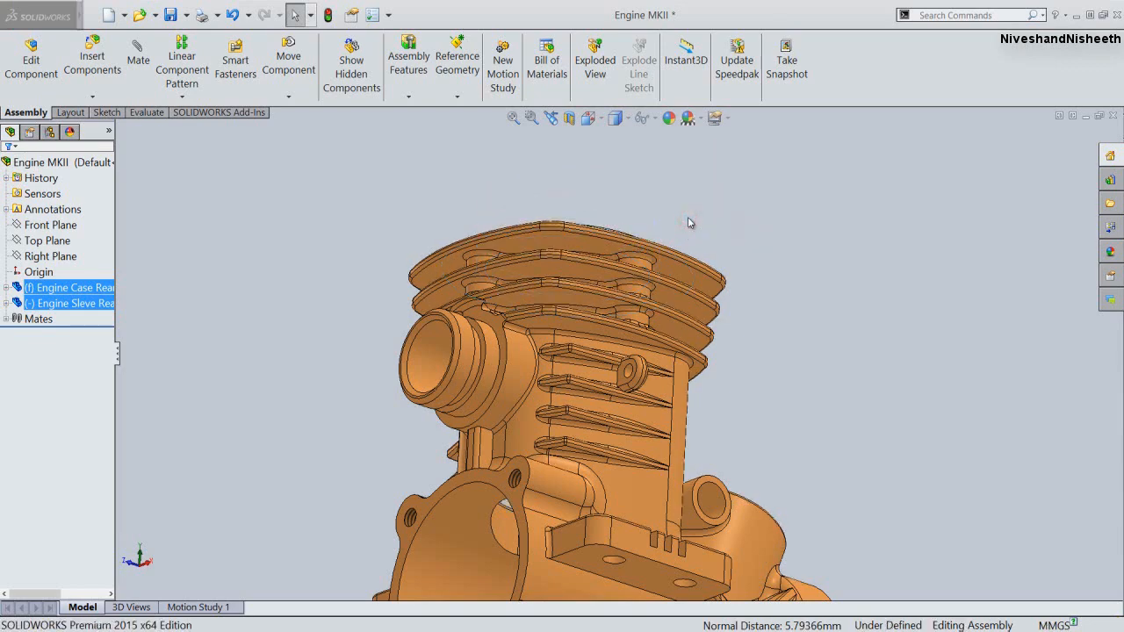
left_click(689, 219)
left_click(556, 124)
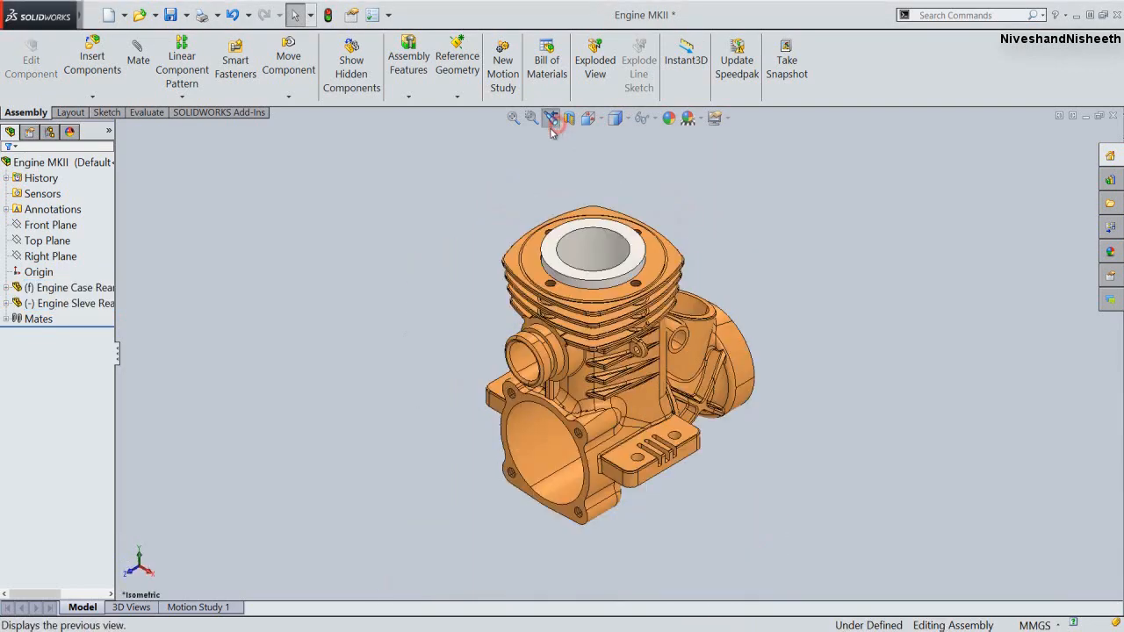
left_click(514, 117)
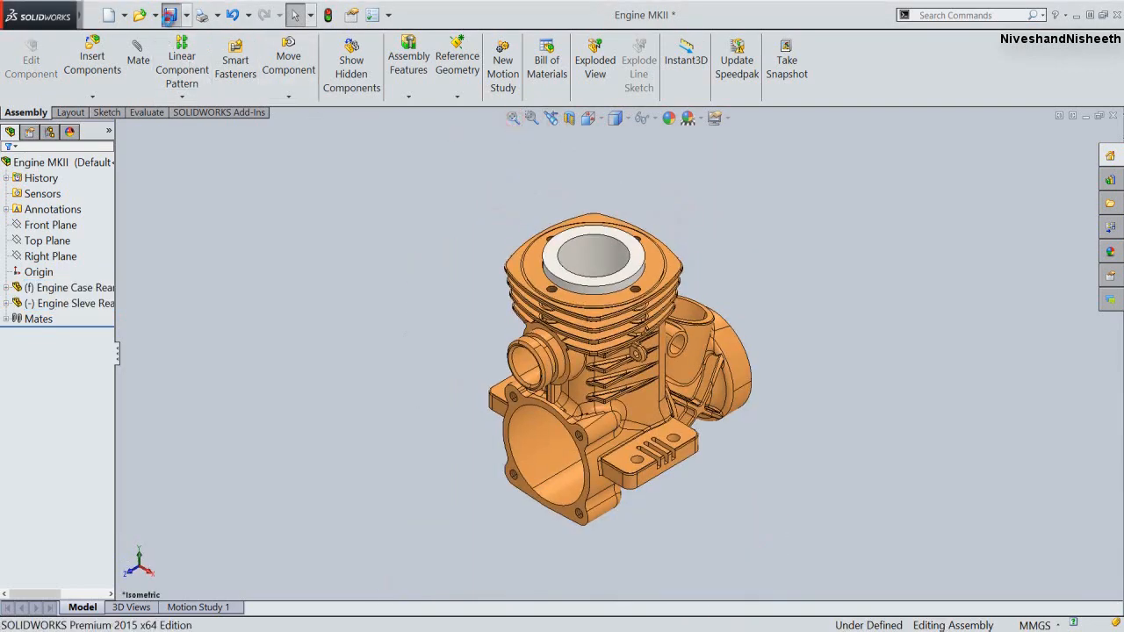
left_click(170, 15)
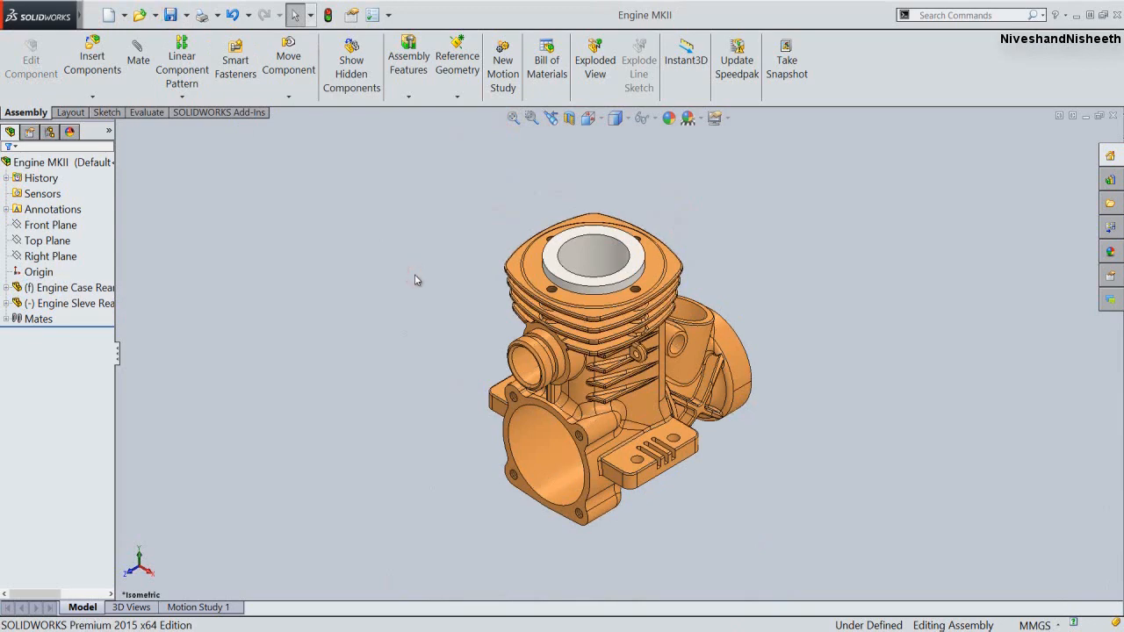
Rotate the sleeve freely about its axis inside the case bore to test its remaining freedom of movement
middle_click_drag(445, 243, 574, 368)
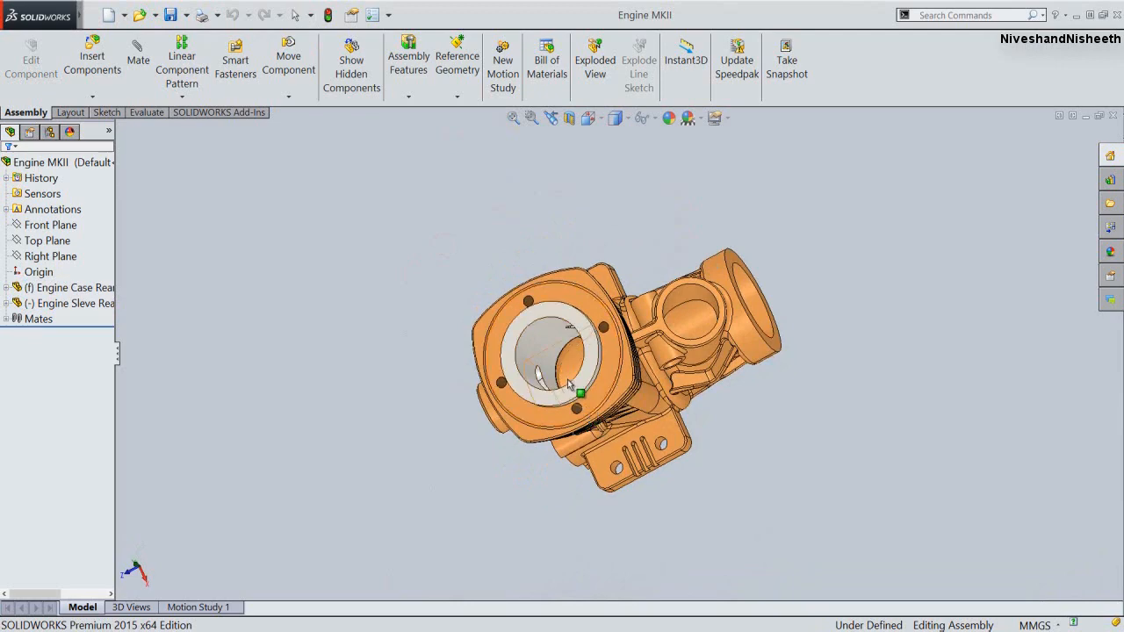
scroll(569, 384, "up", 3)
left_click_drag(532, 411, 470, 367)
left_click(259, 219)
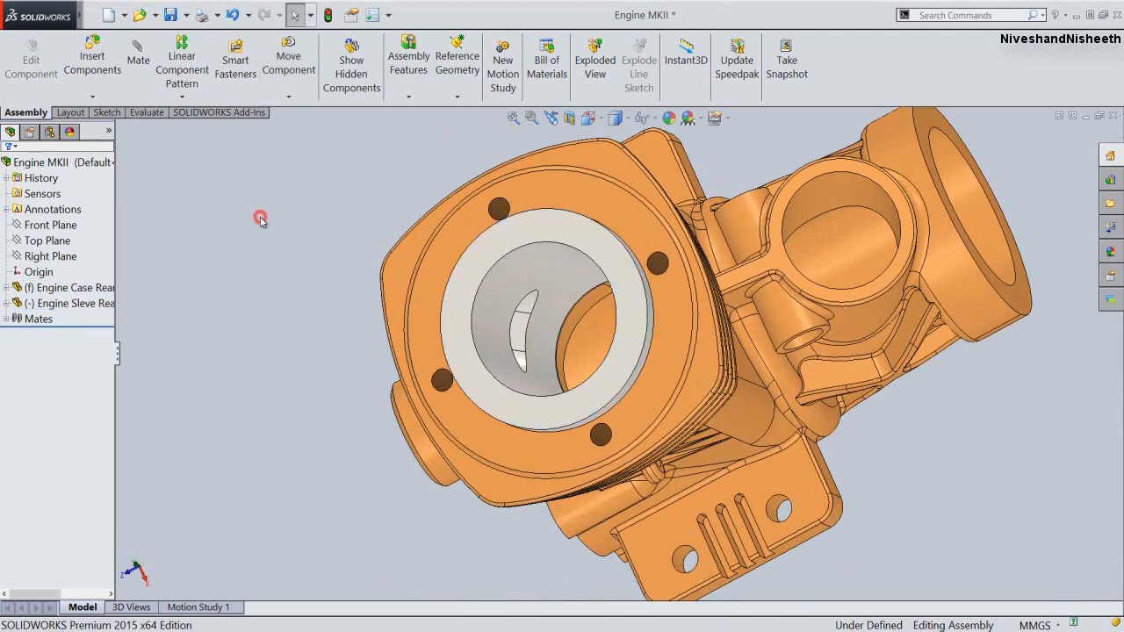
Add a coincident mate between the sleeve's Right Plane and the assembly's Right Plane, and collapse the feature tree
left_click(7, 304)
left_click(48, 305)
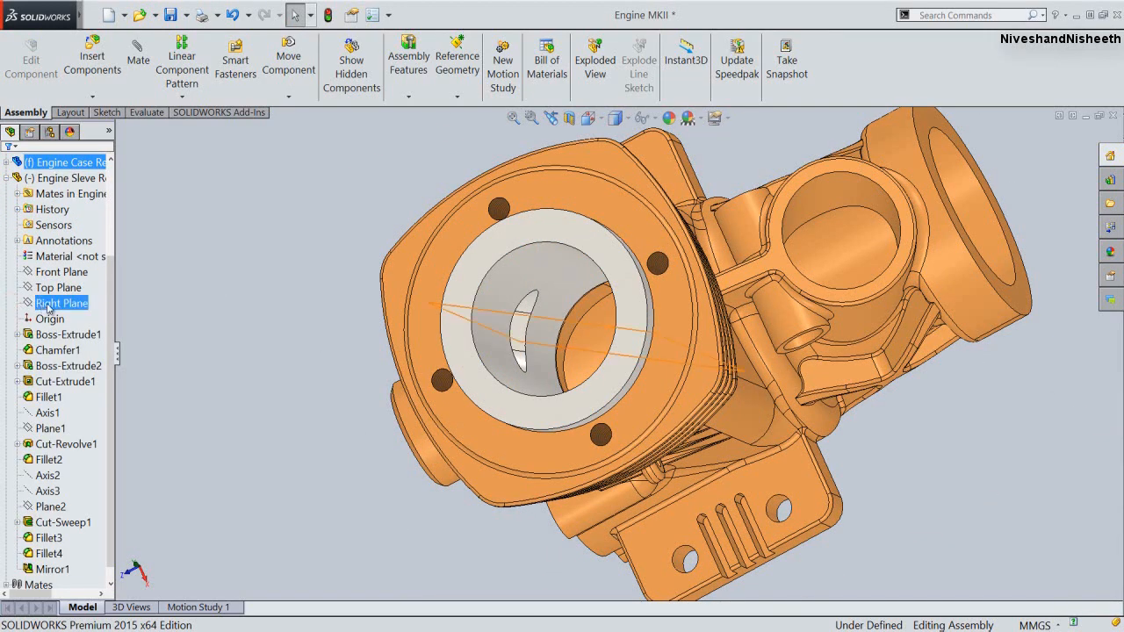
left_click(49, 306)
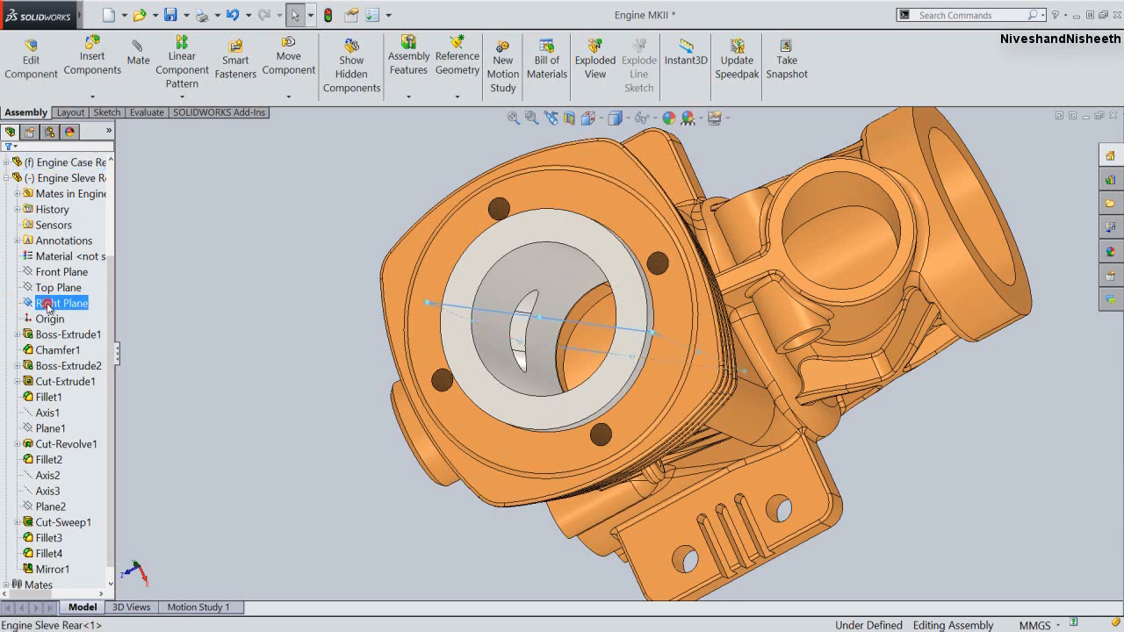
left_click(49, 304)
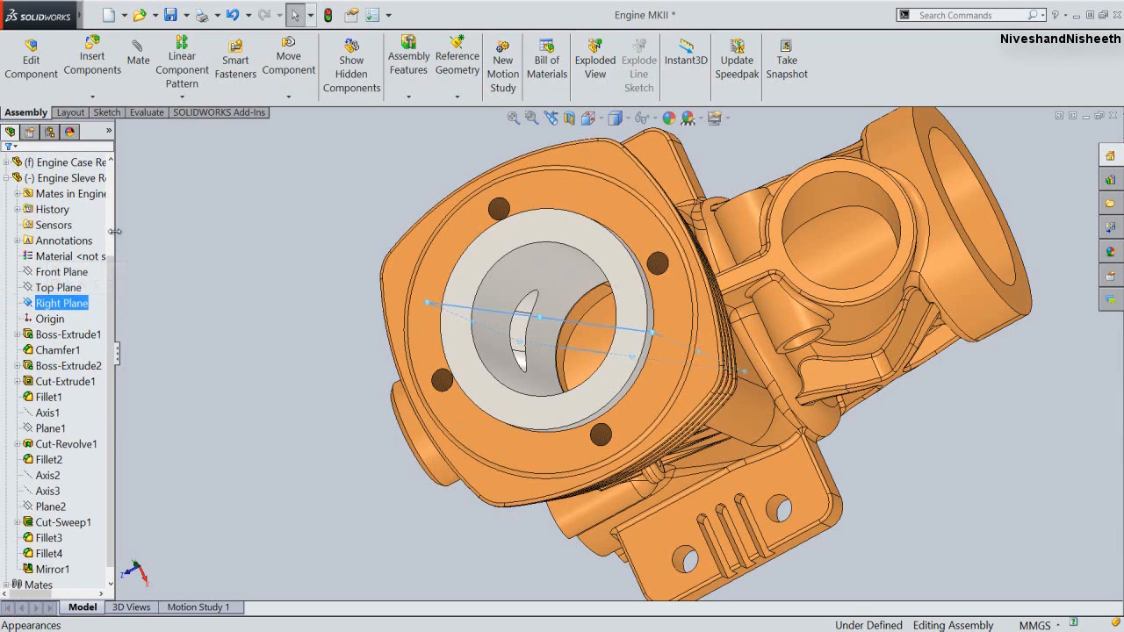
left_click_drag(115, 231, 182, 292)
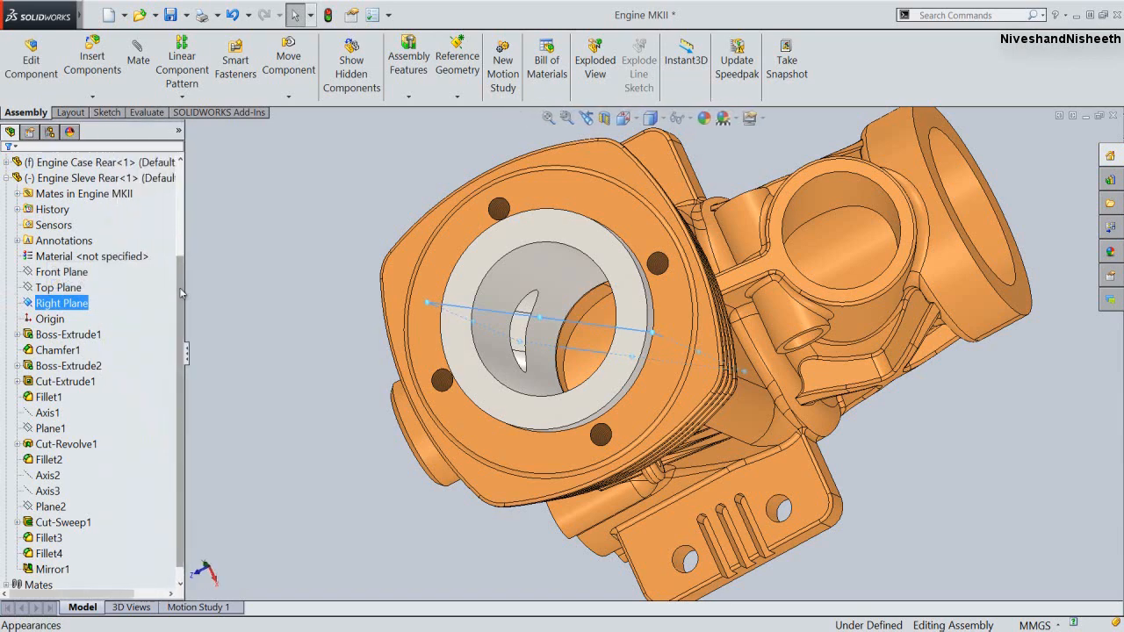
scroll(146, 248, "up", 3)
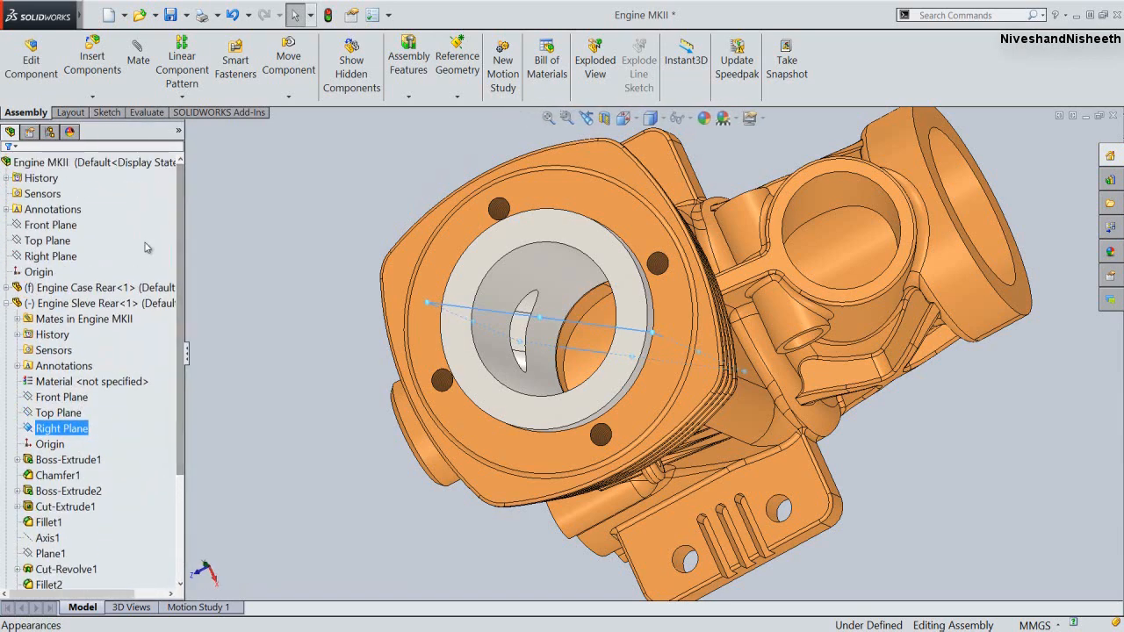
left_click(52, 255, "ctrl")
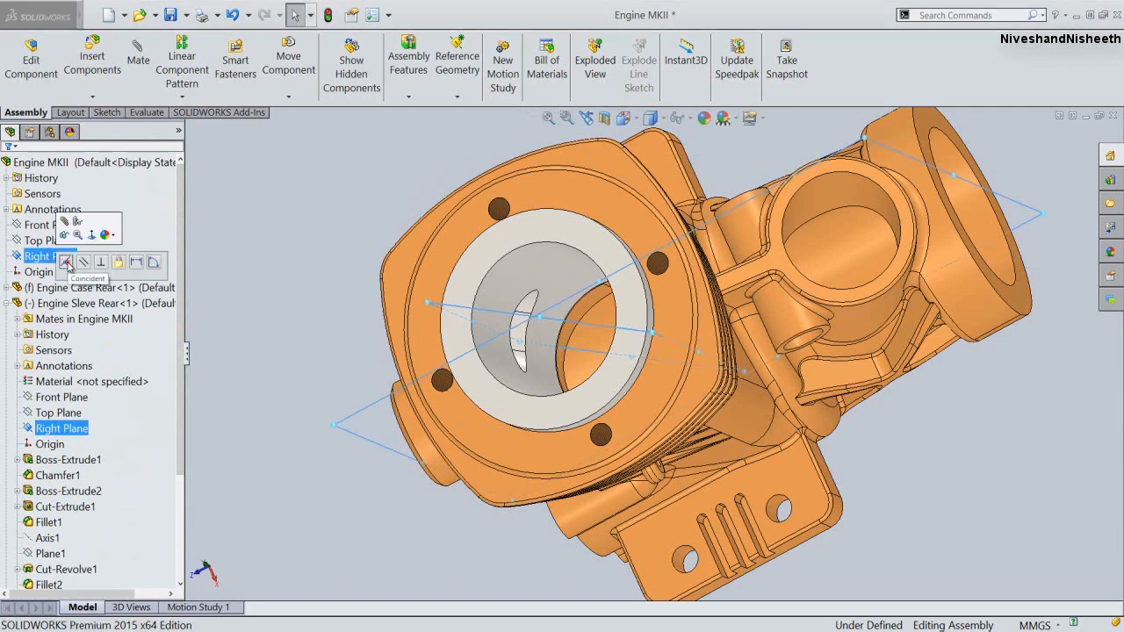
left_click(66, 261)
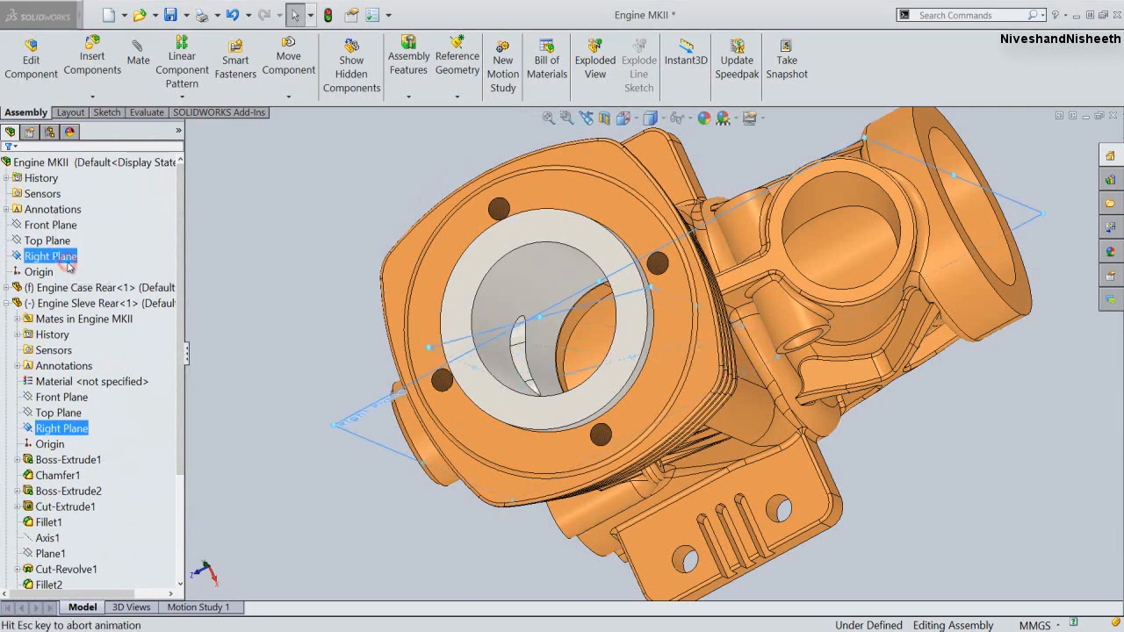
right_click(107, 236)
left_click(146, 243)
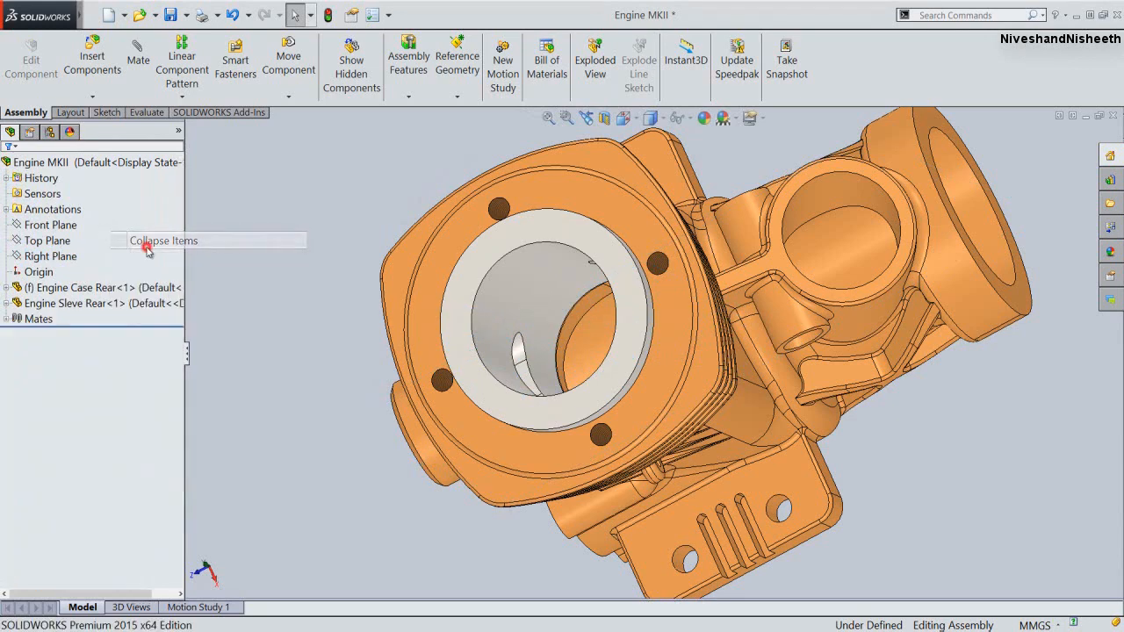
left_click(253, 219)
Return to the isometric view, rebuild the assembly and save it
left_click(586, 118)
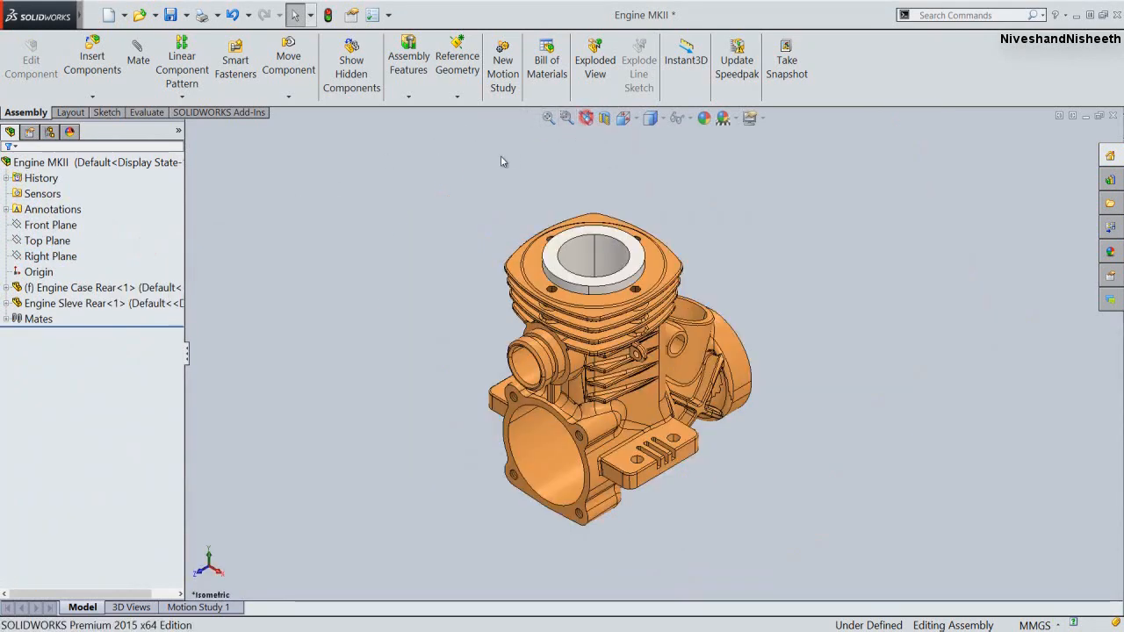
left_click(548, 117)
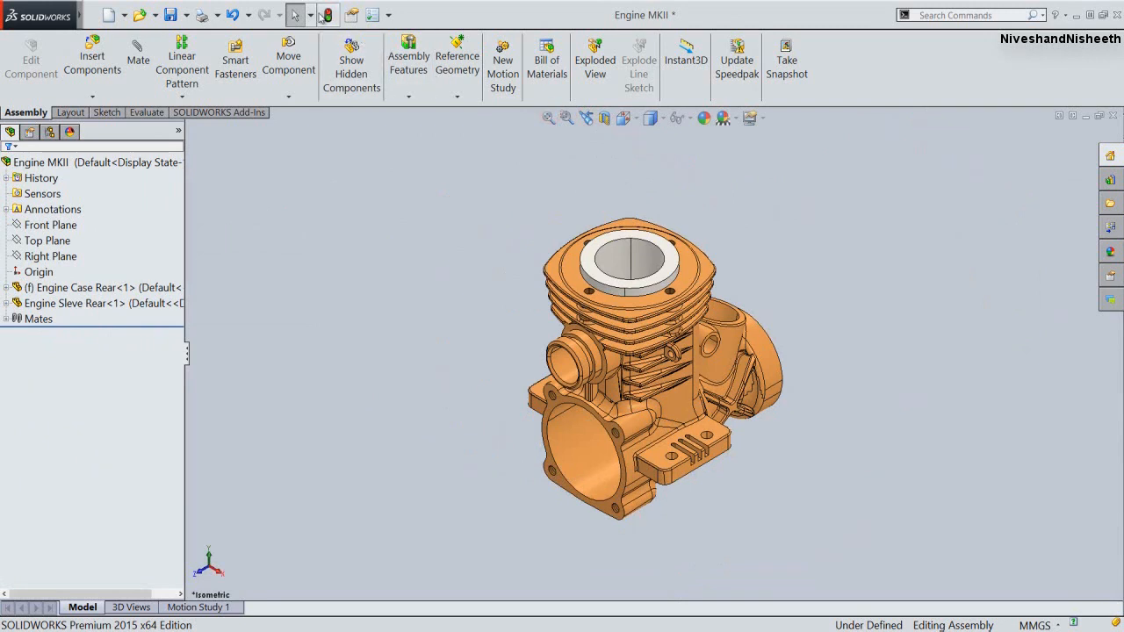
left_click(325, 15)
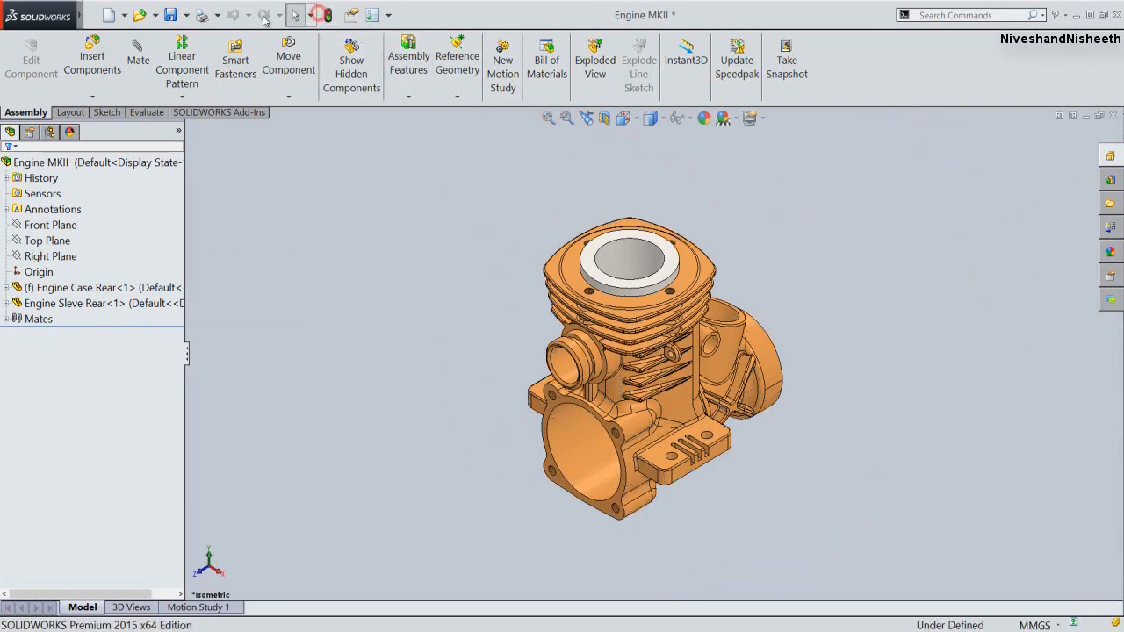
left_click(527, 296)
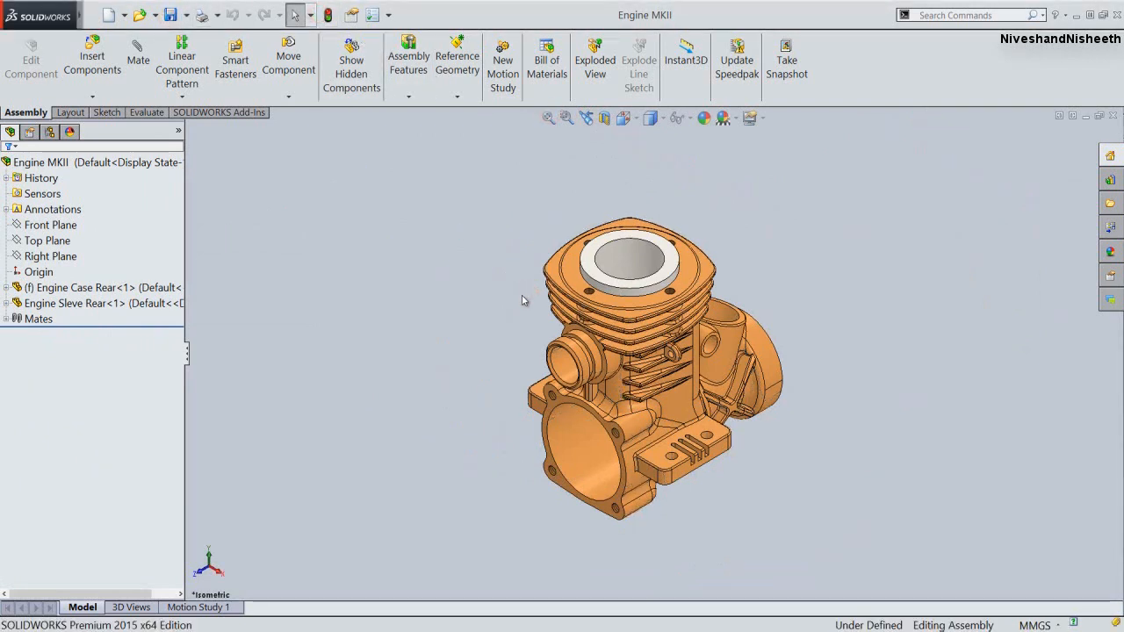
Insert the Rear Exhaust Manifold part from the Engine MKII folder and place it freely beside the case's exhaust port
left_click(92, 58)
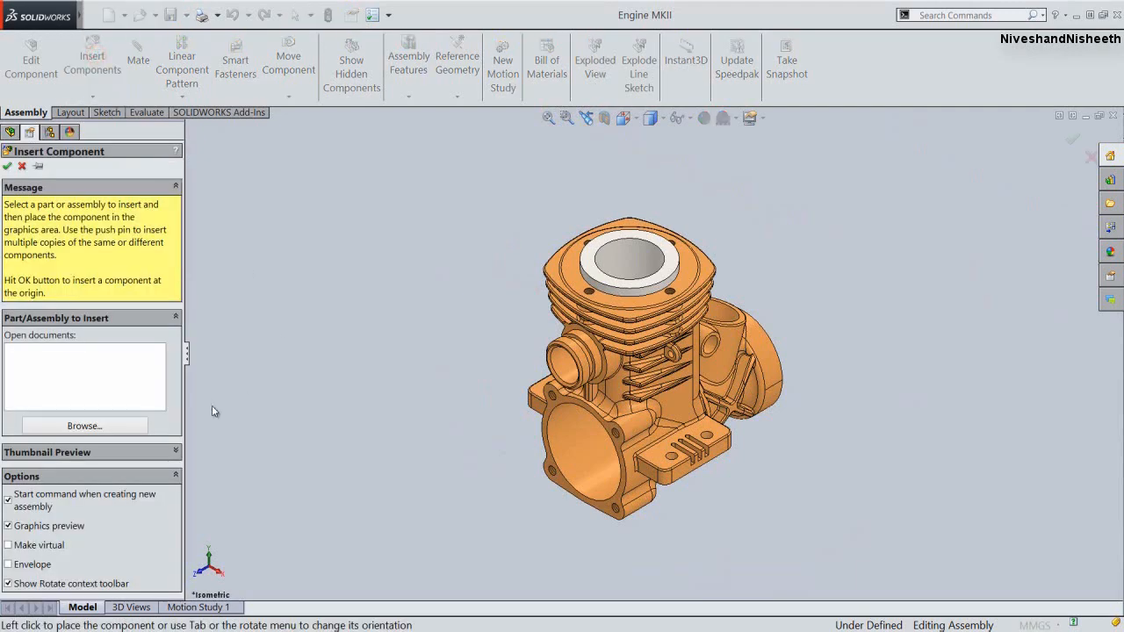
left_click(84, 425)
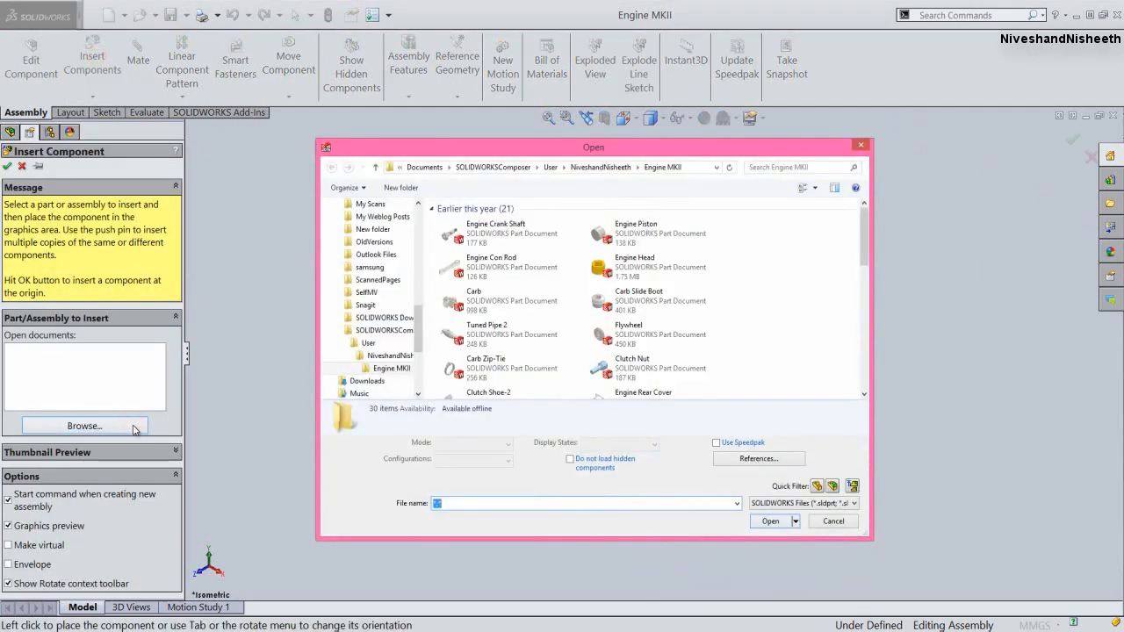
left_click_drag(862, 254, 863, 381)
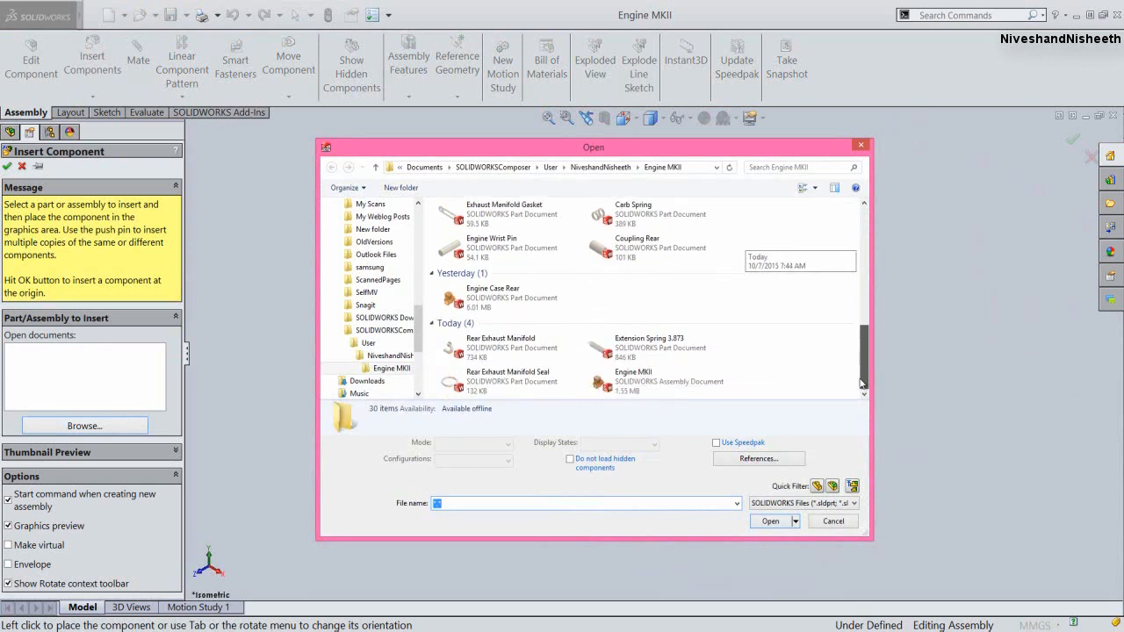
left_click(506, 349)
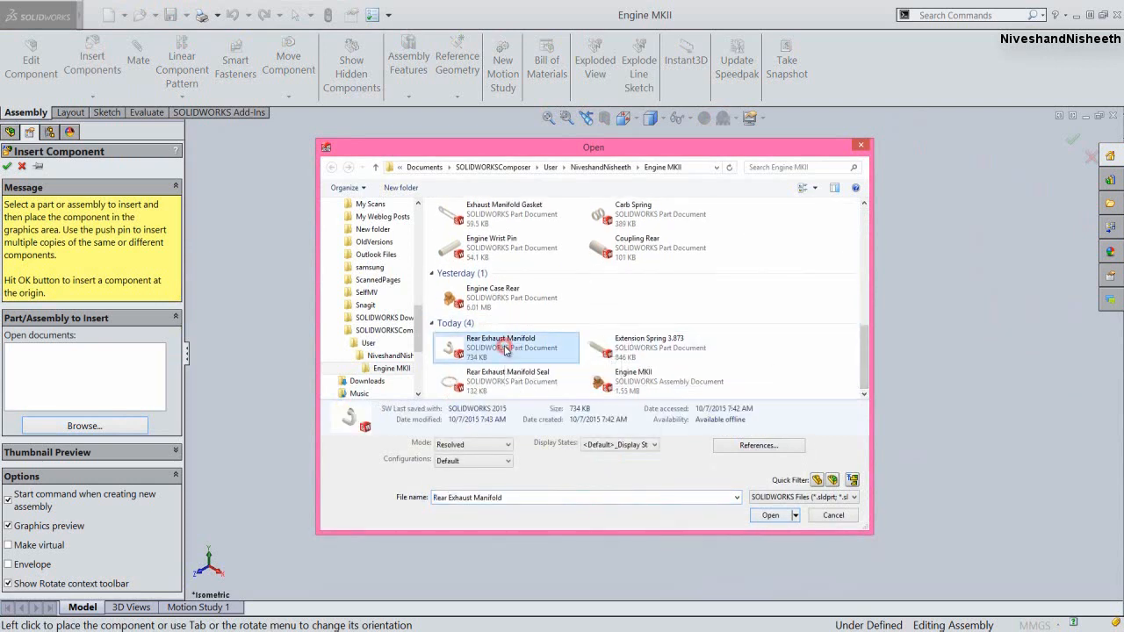
left_click(769, 516)
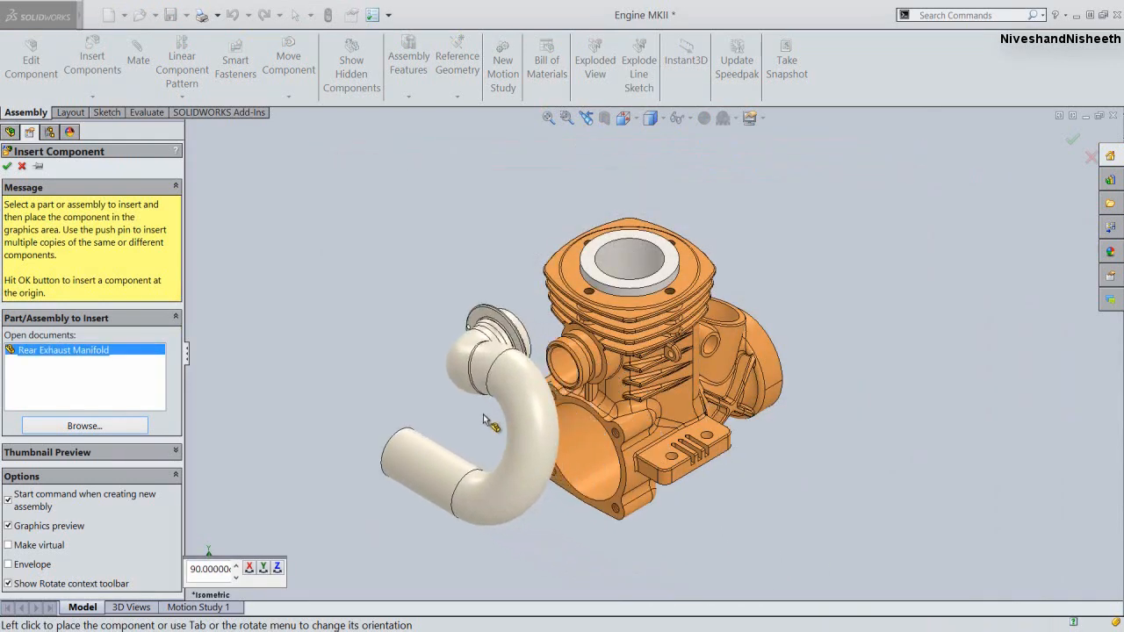
left_click(448, 412)
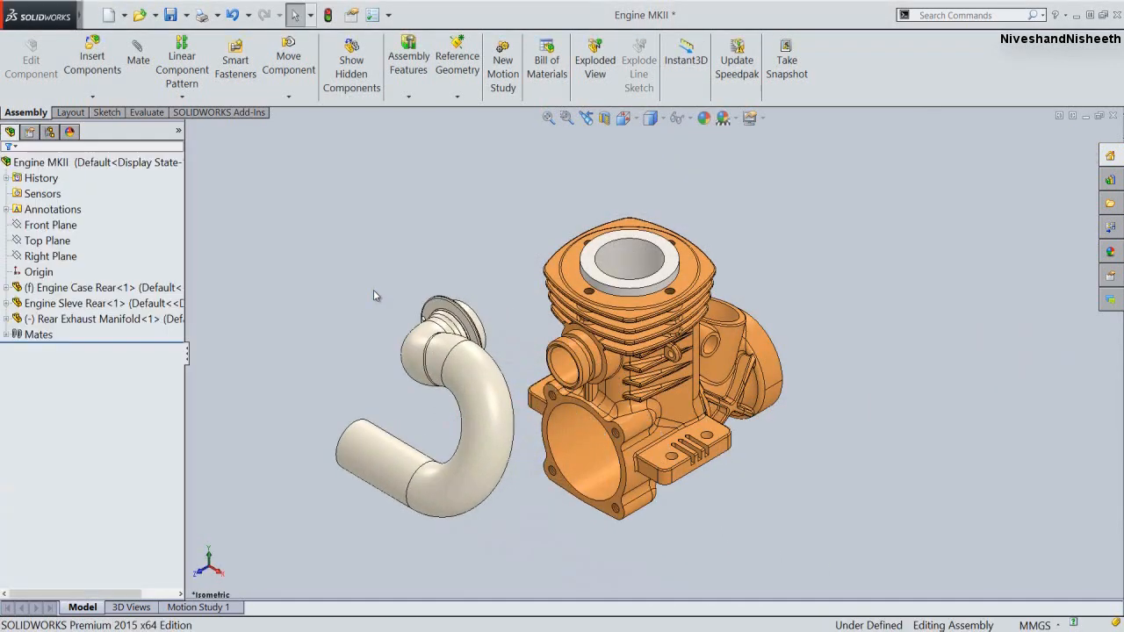
left_click(373, 292)
left_click(407, 284)
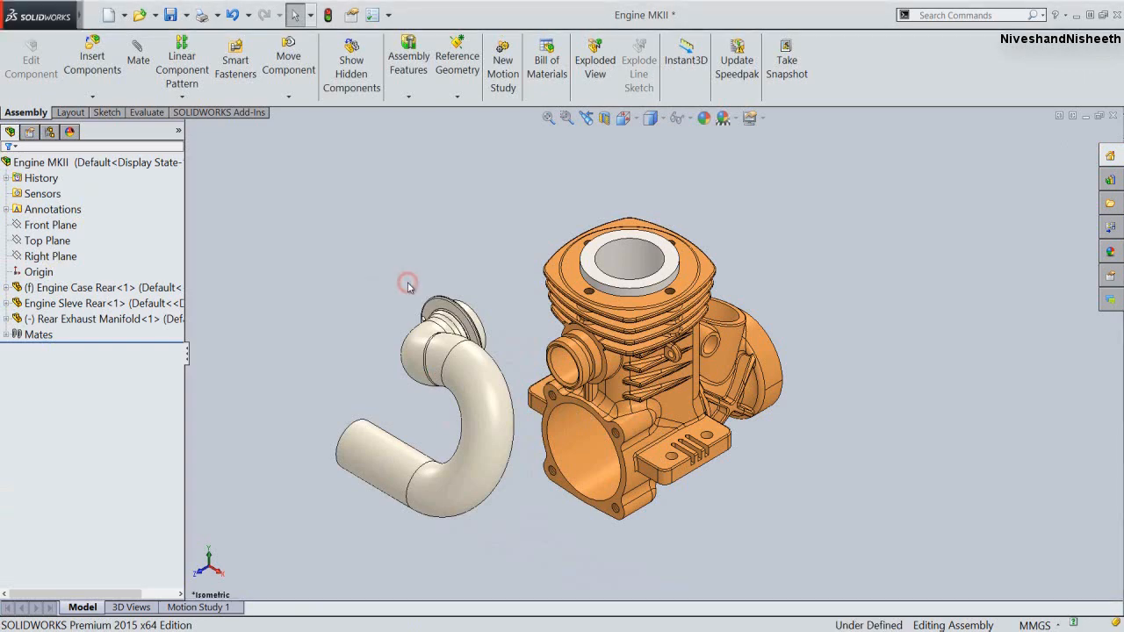
Insert the Rear Exhaust Manifold Seal part from the Engine MKII folder and place it freely above the exhaust manifold
left_click(93, 63)
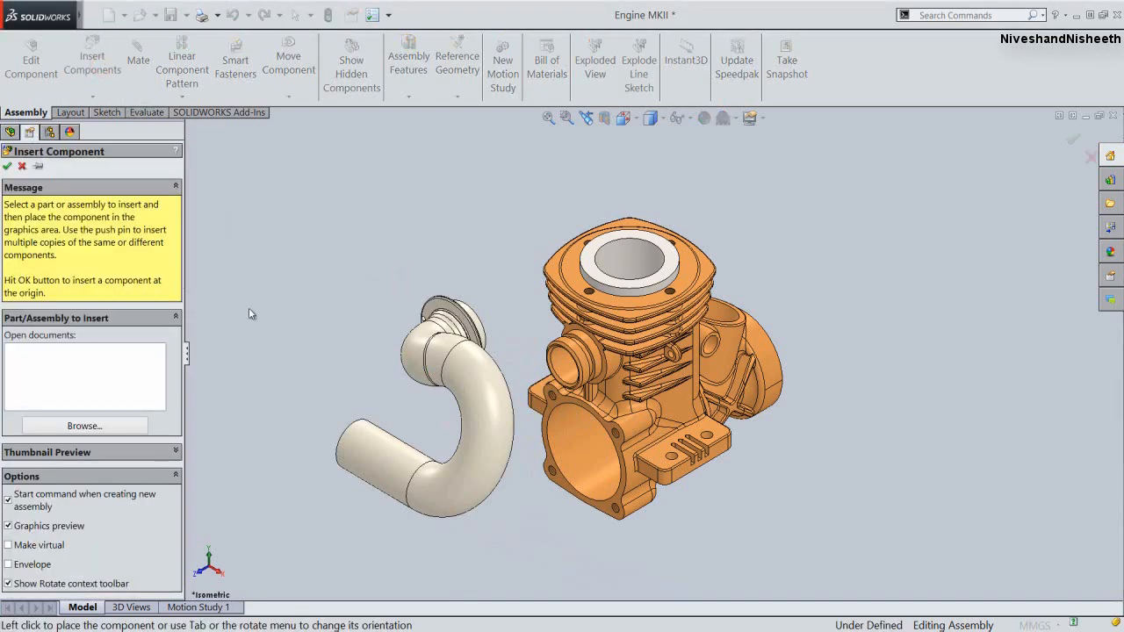
left_click(134, 431)
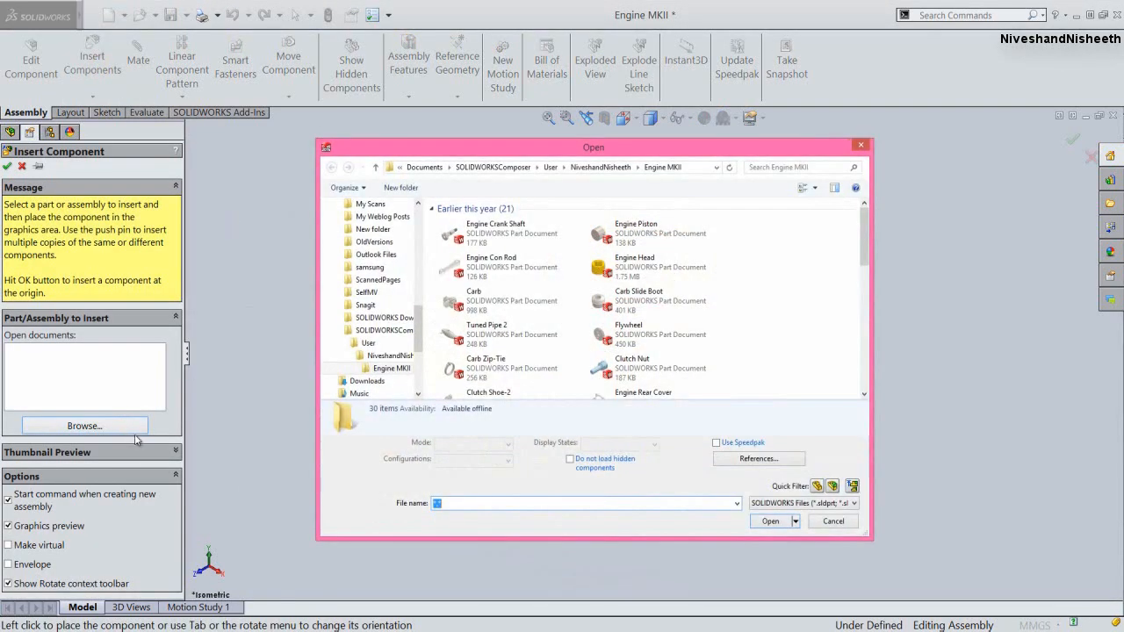
left_click_drag(861, 249, 865, 383)
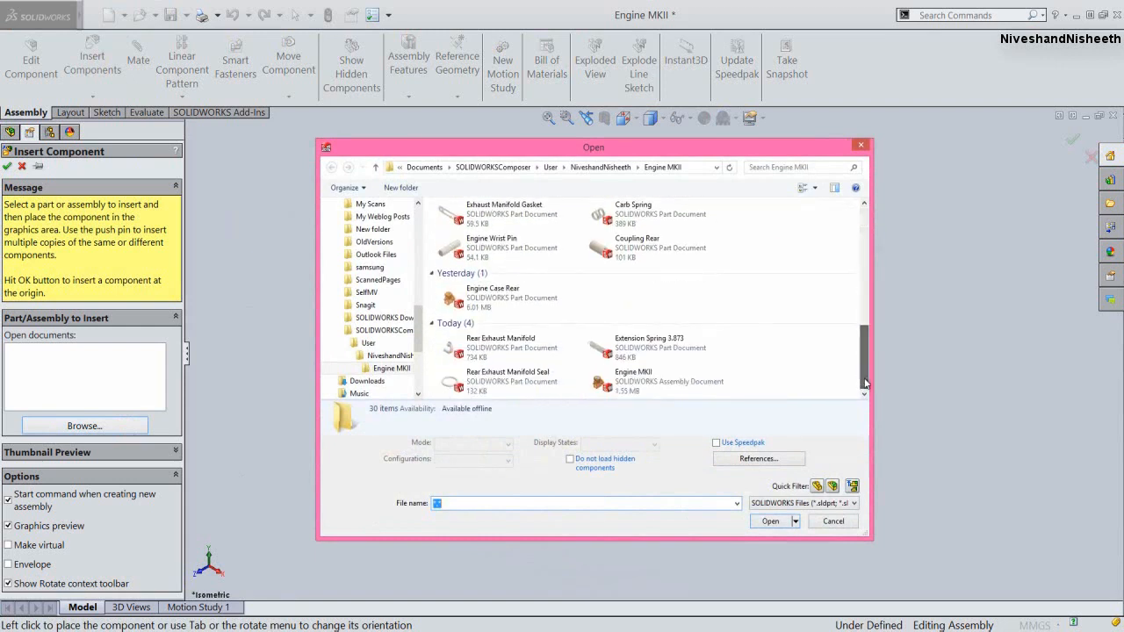
left_click(485, 386)
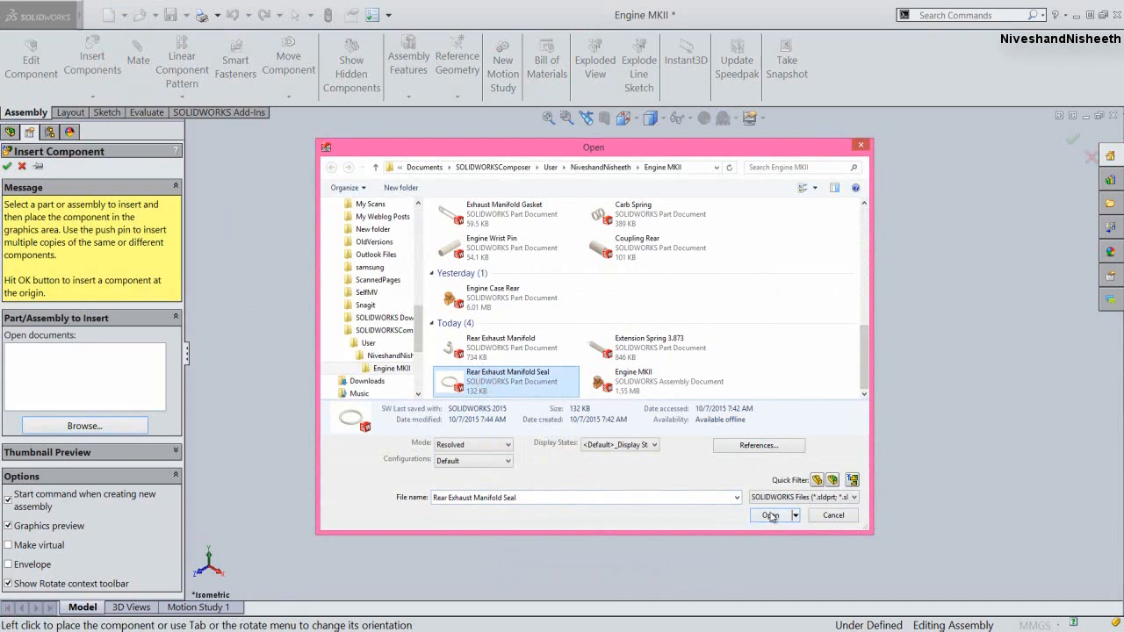
left_click(770, 516)
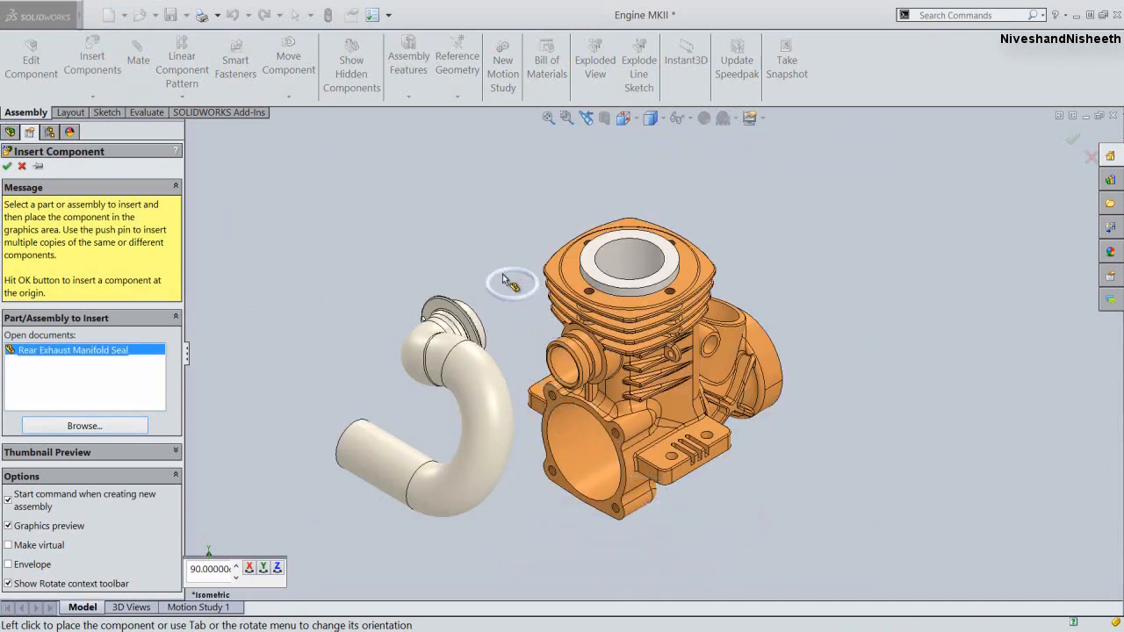
left_click(482, 259)
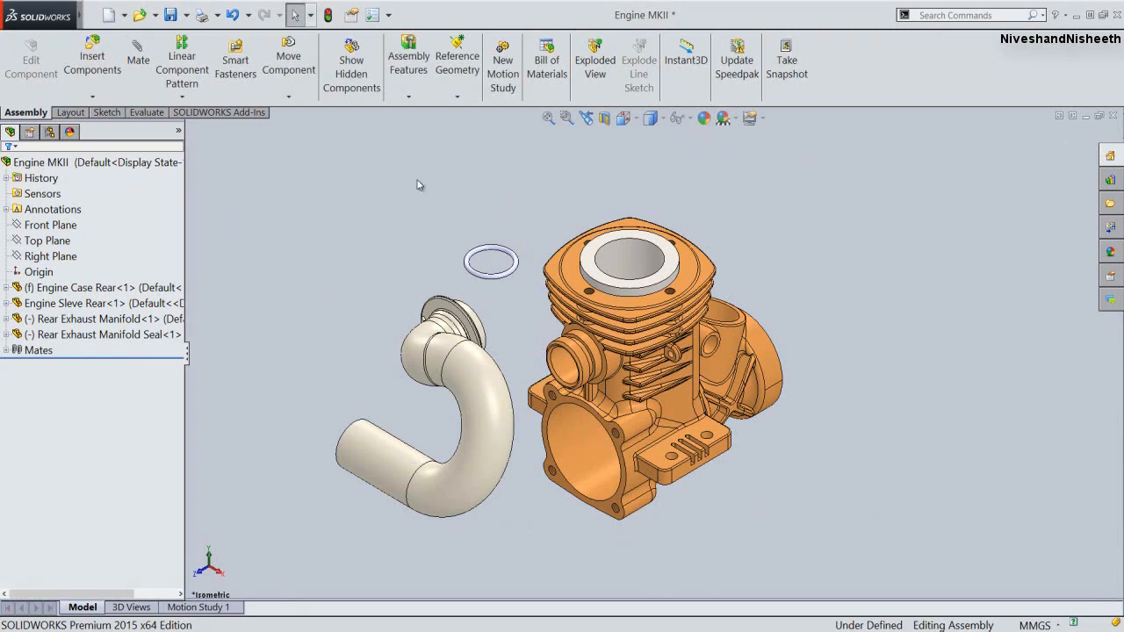
Open the Rear Exhaust Manifold for in-context part editing within the assembly
left_click(418, 355)
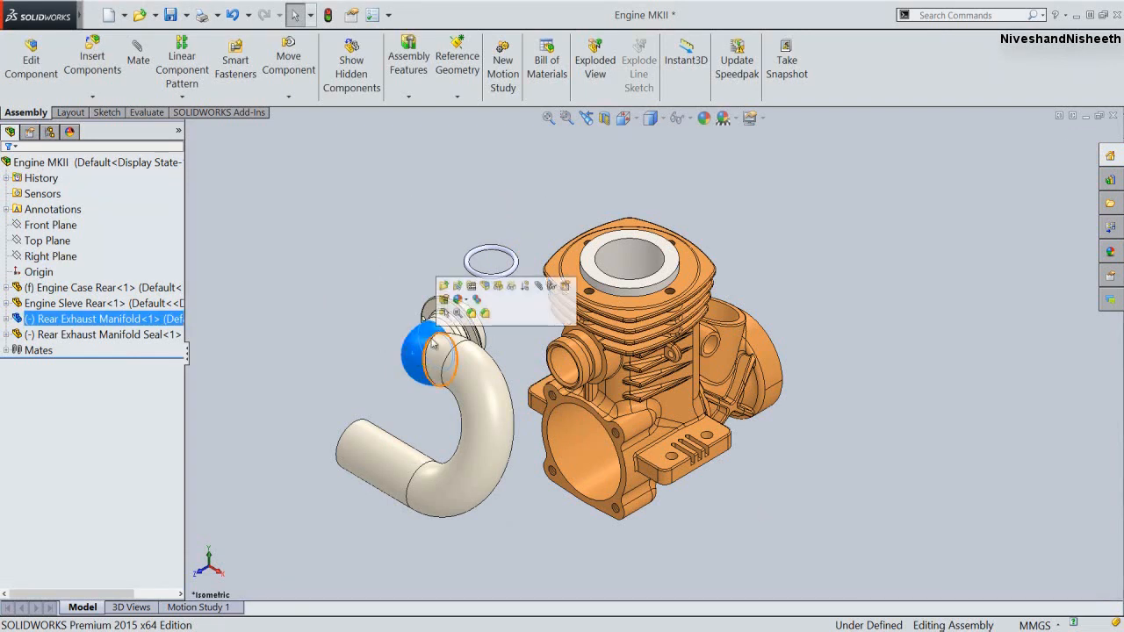
left_click(489, 287)
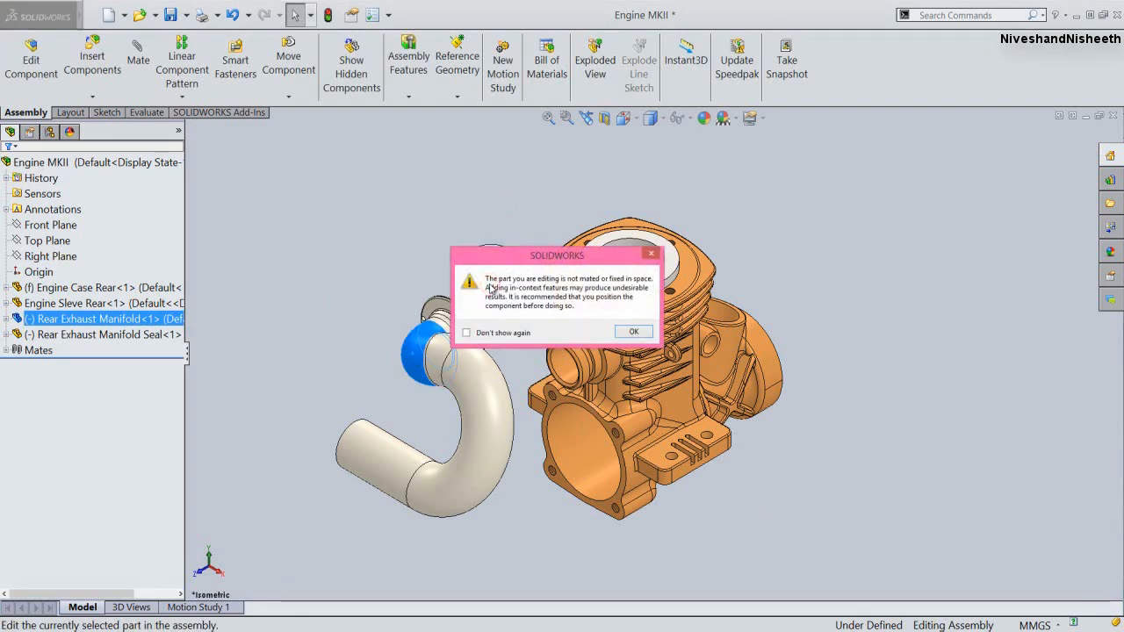
left_click(635, 332)
Create a reference plane offset 2 mm inward from the annular end face of the manifold's flanged inlet, with the offset flipped
left_click(631, 122)
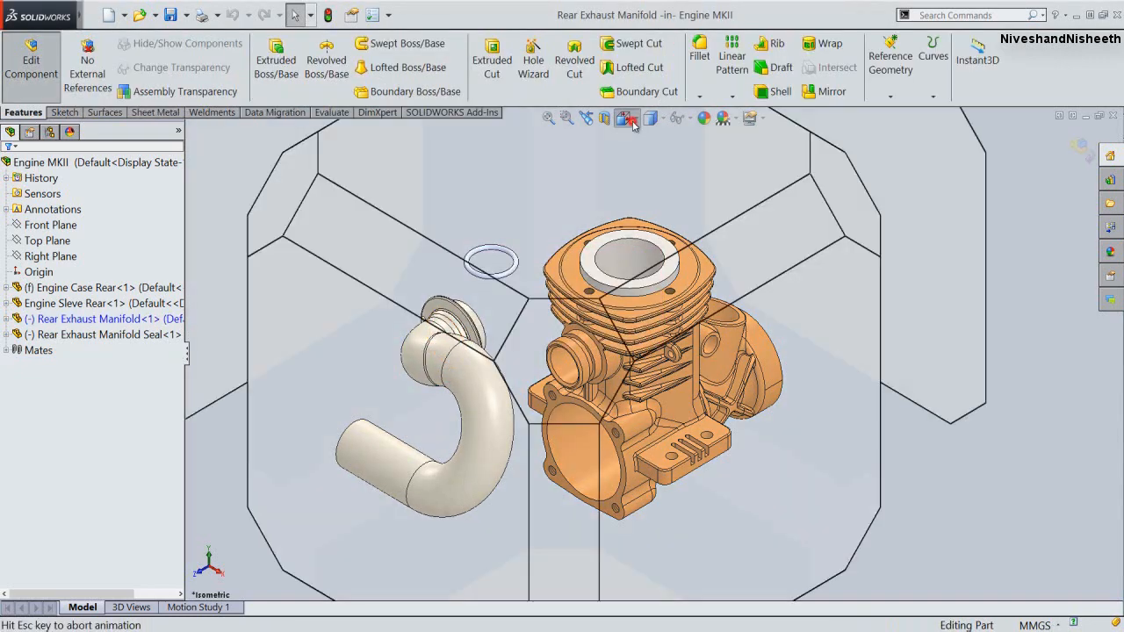
left_click(746, 289)
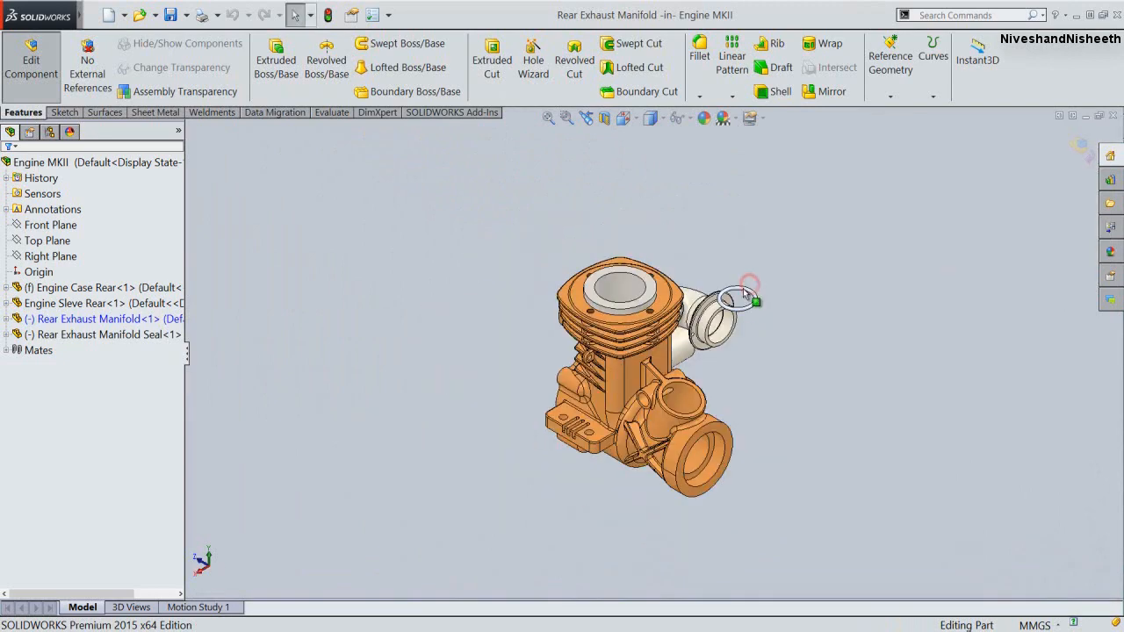
scroll(695, 339, "down", 10)
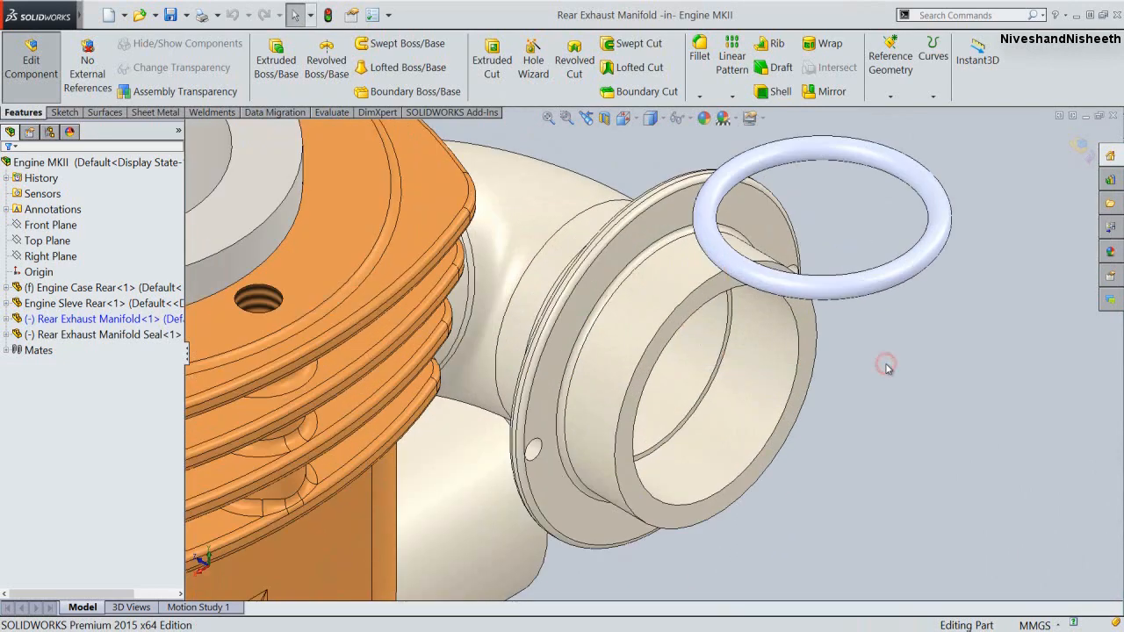
left_click(889, 97)
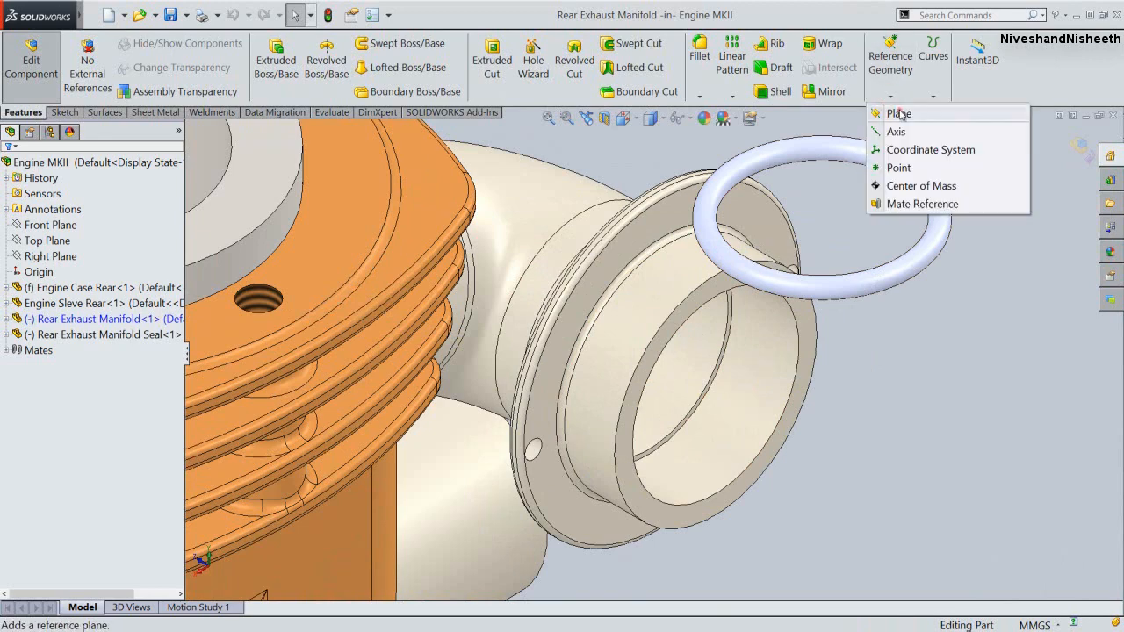
left_click(900, 115)
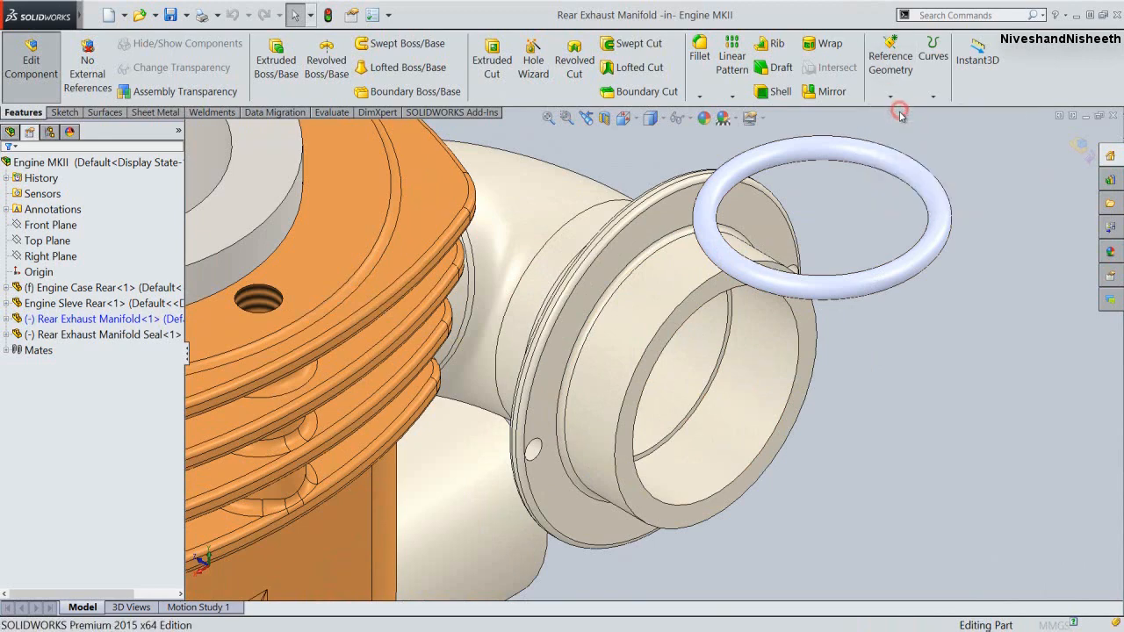
left_click(806, 361)
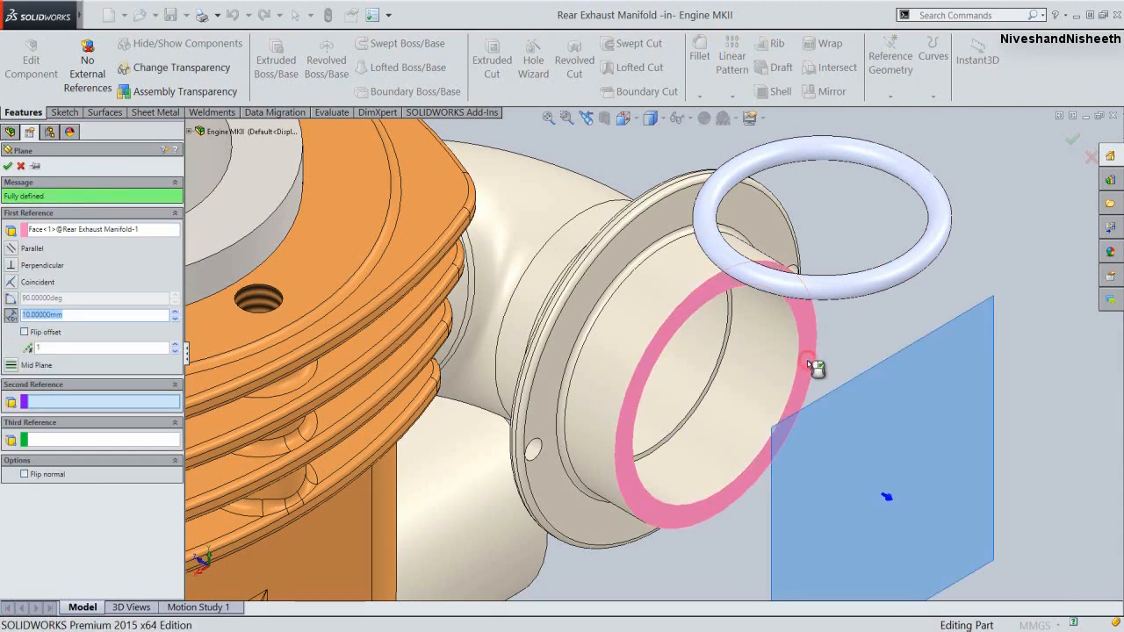
left_click(25, 333)
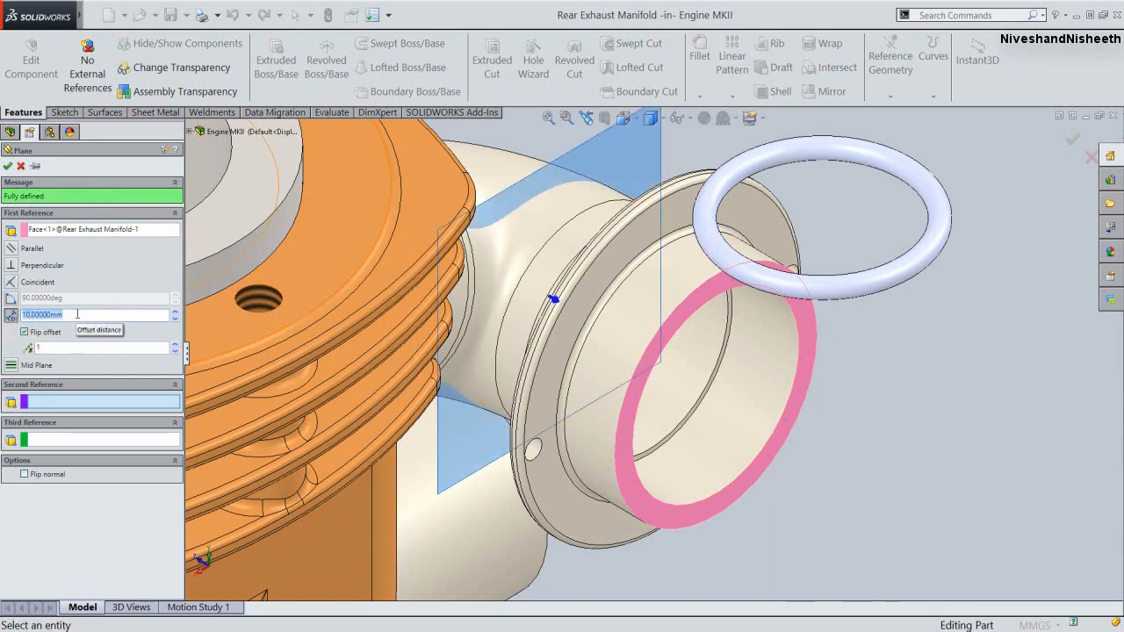
key("Return")
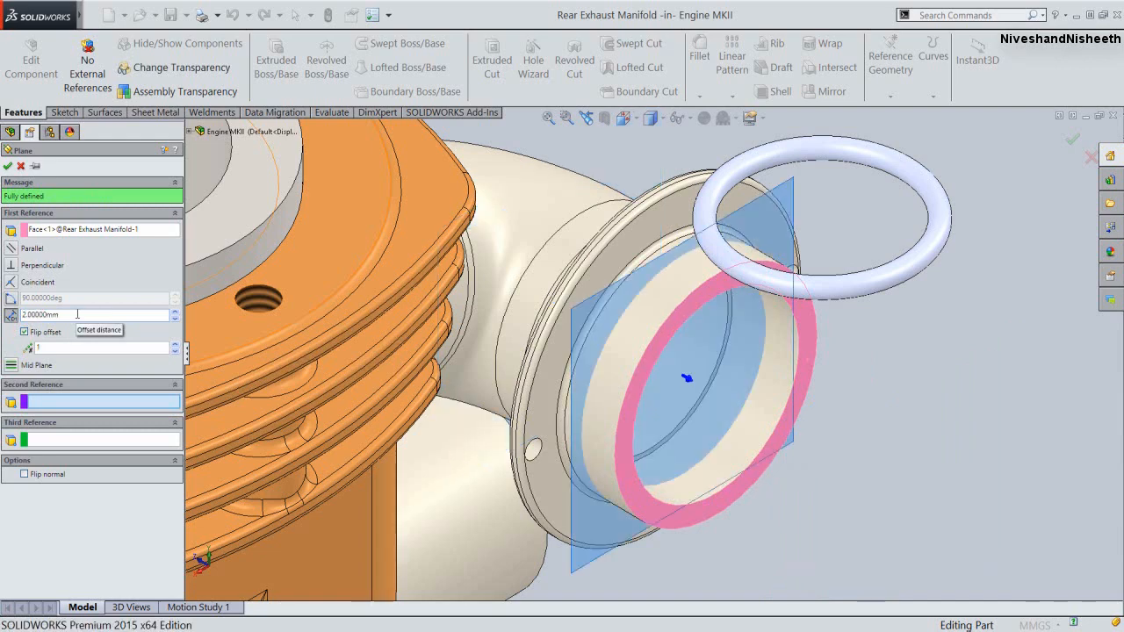
left_click(8, 166)
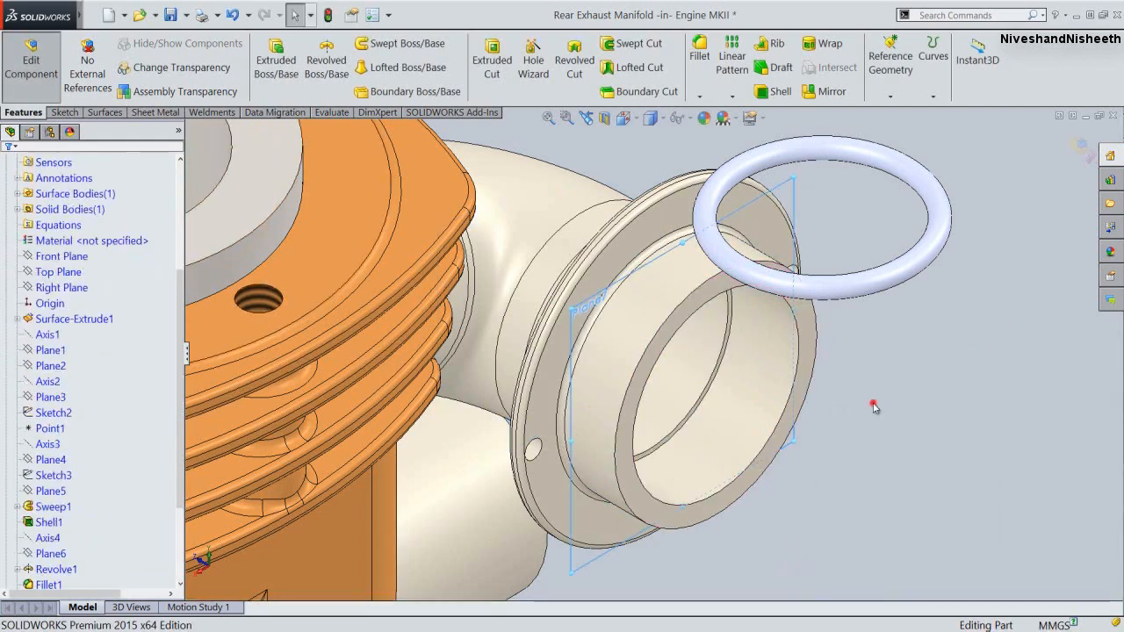
left_click(872, 405)
Exit part editing of the manifold and move the seal clear of its flanged inlet
left_click(1081, 149)
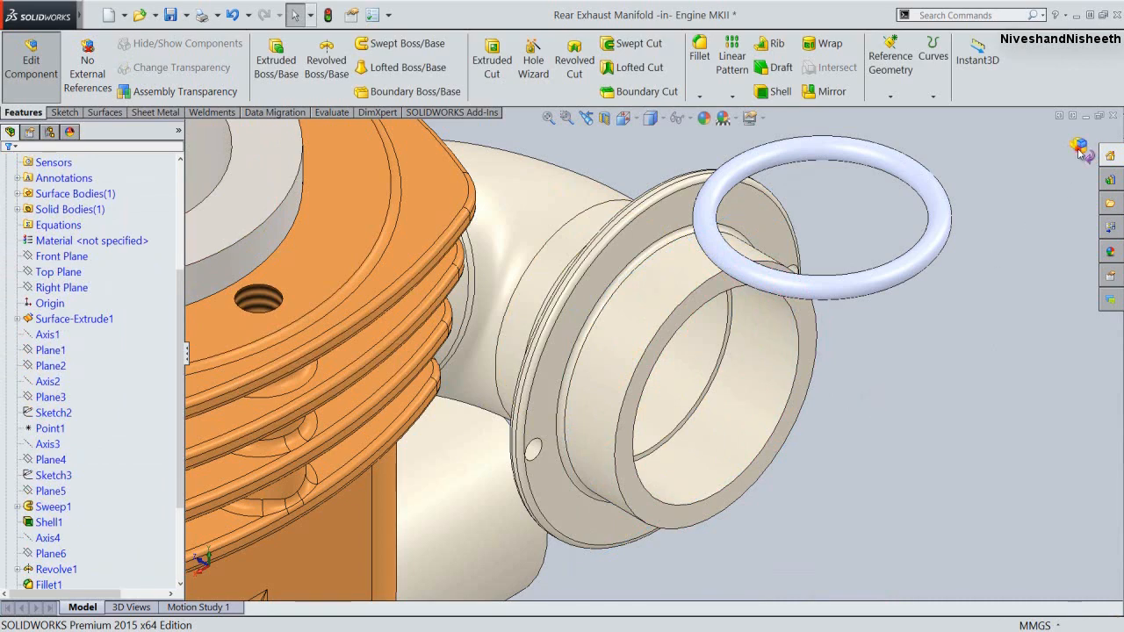
left_click_drag(917, 258, 968, 433)
left_click(849, 224)
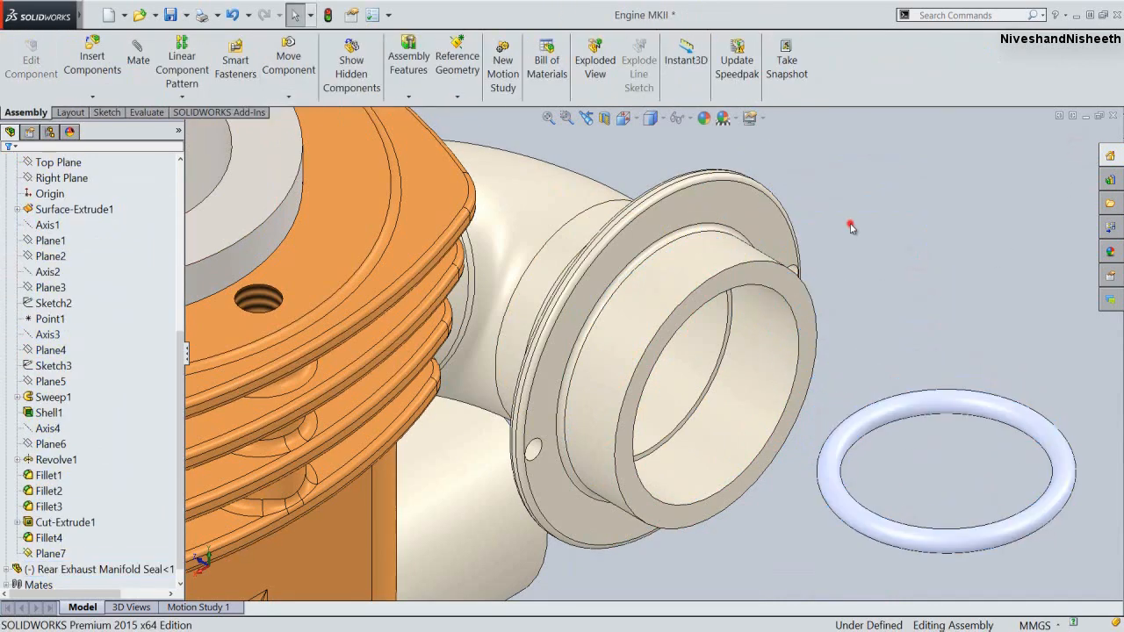
Show reference planes in the graphics area and collapse all items in the feature tree
left_click(689, 119)
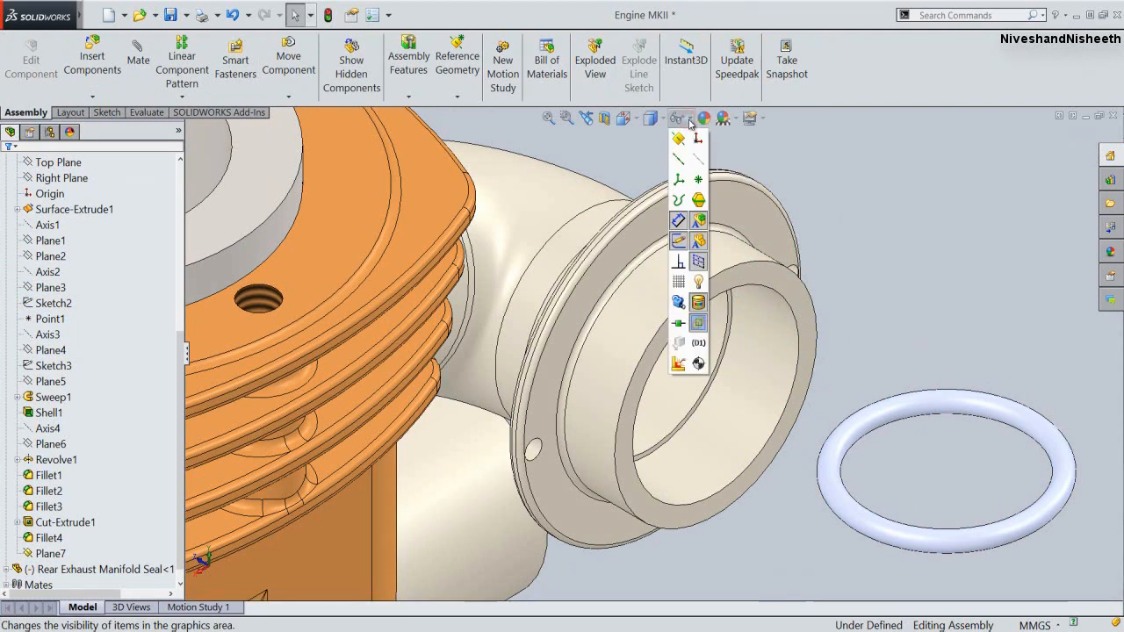
left_click(679, 139)
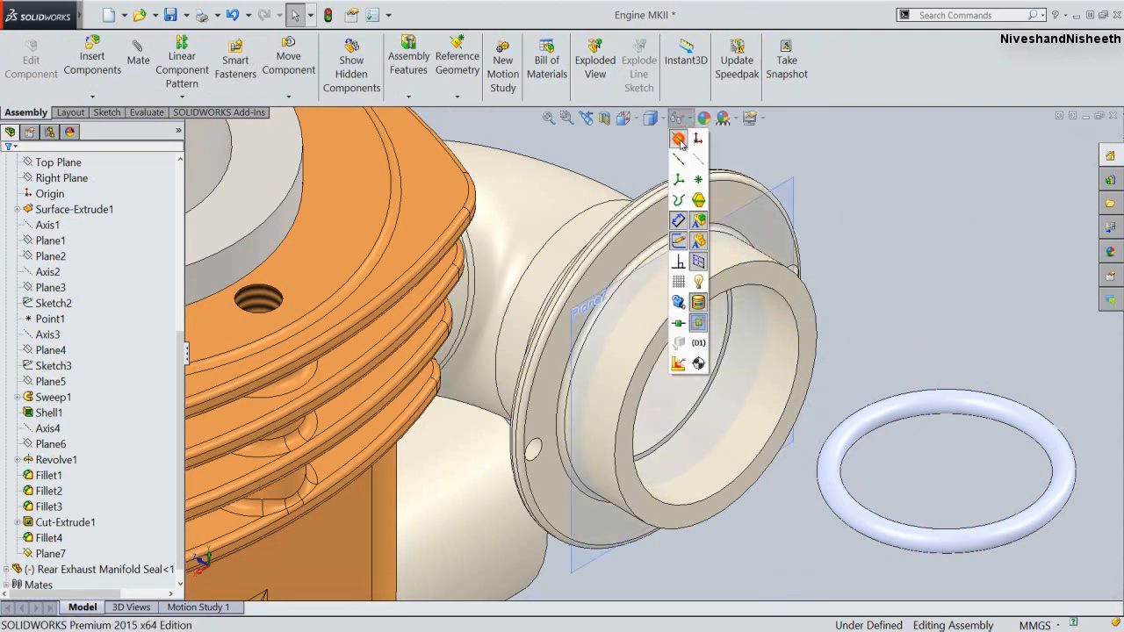
left_click(897, 220)
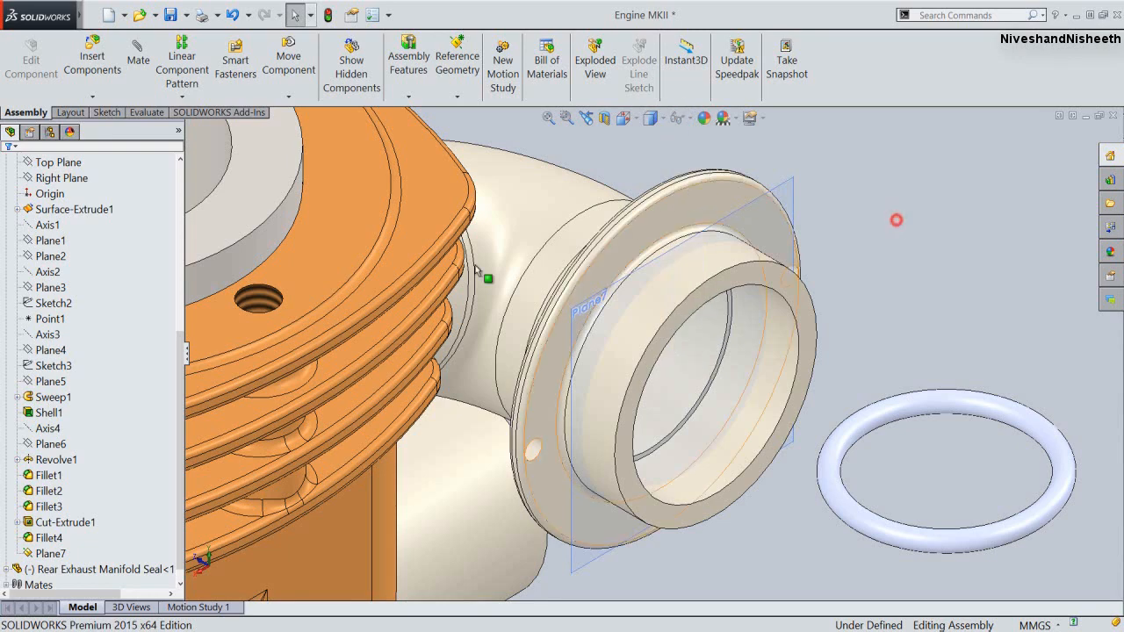
right_click(158, 347)
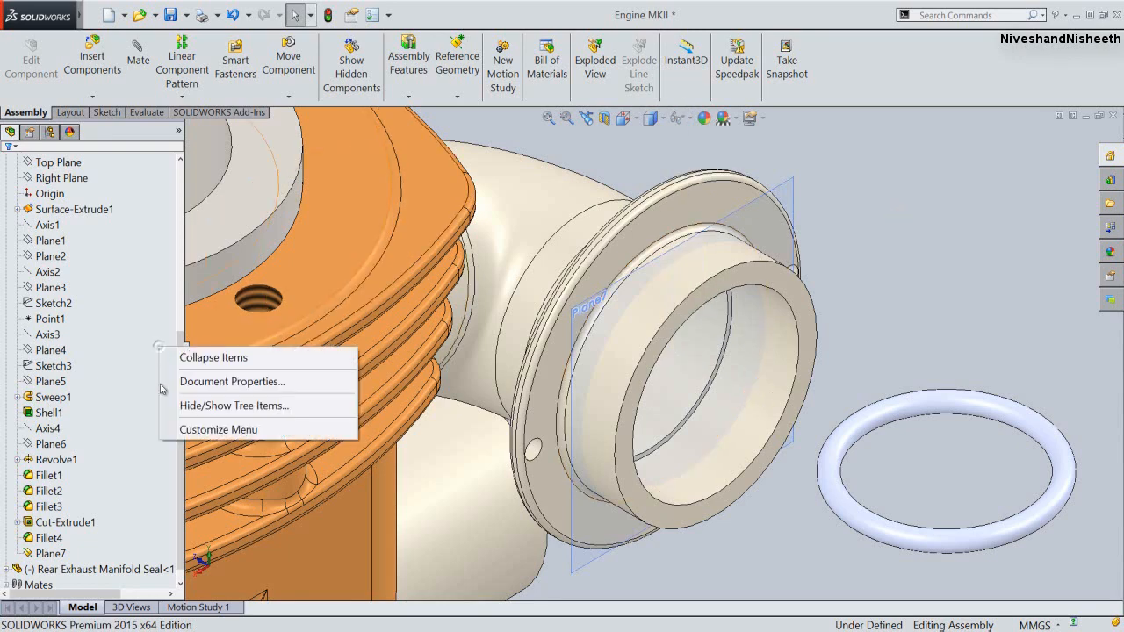
left_click(212, 358)
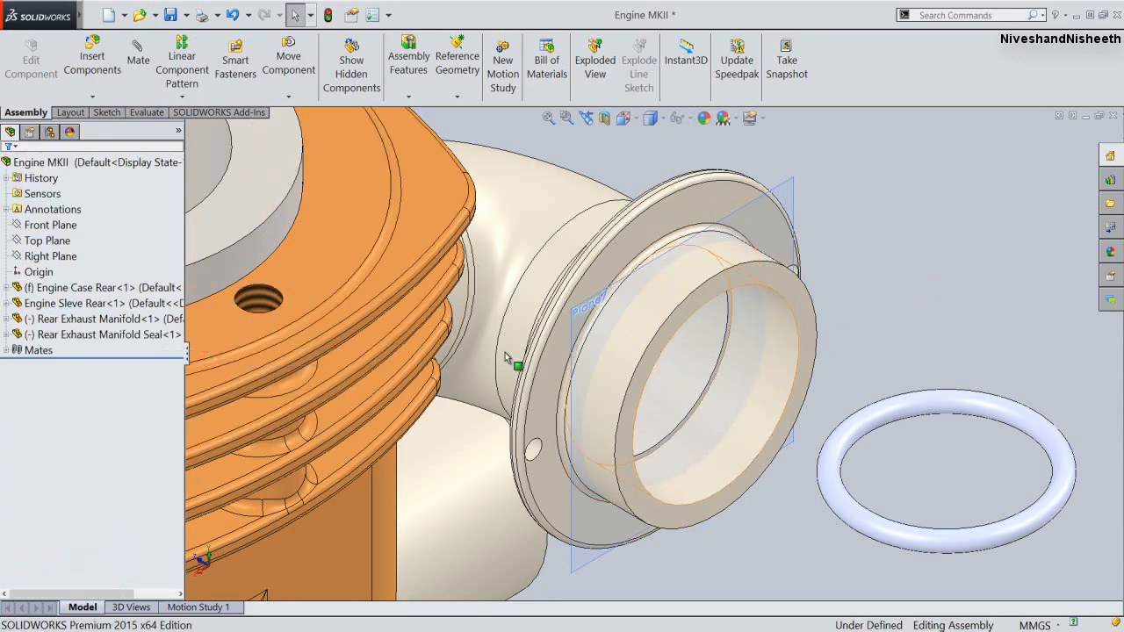
Add a coincident mate between the seal's Top Plane and the manifold's Plane7
left_click(94, 333)
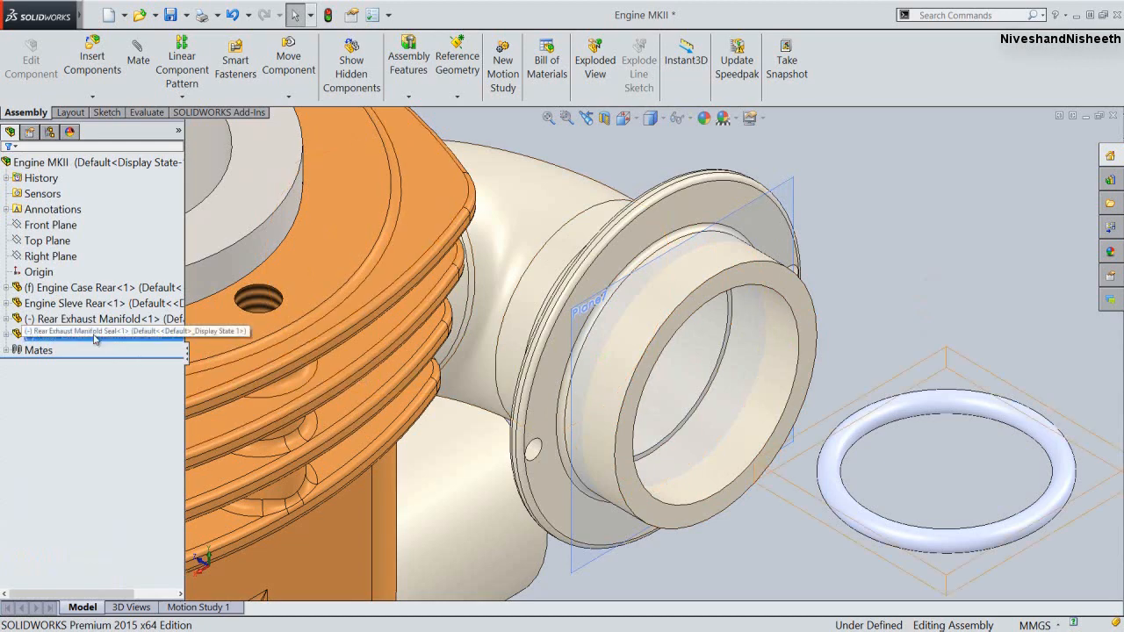
left_click(8, 335)
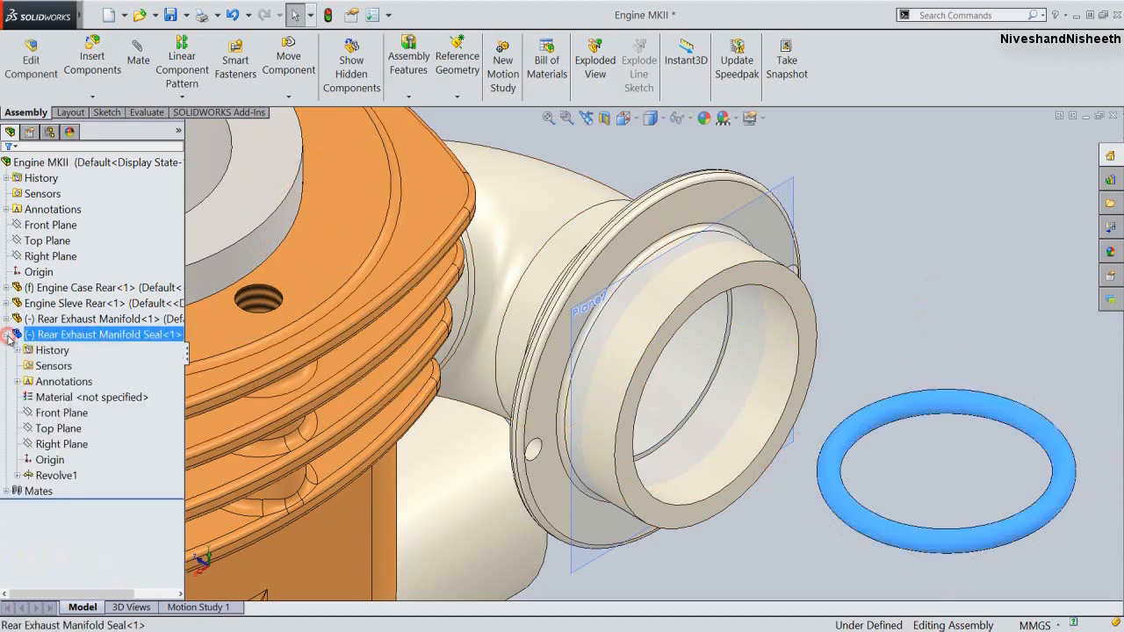
left_click(49, 430)
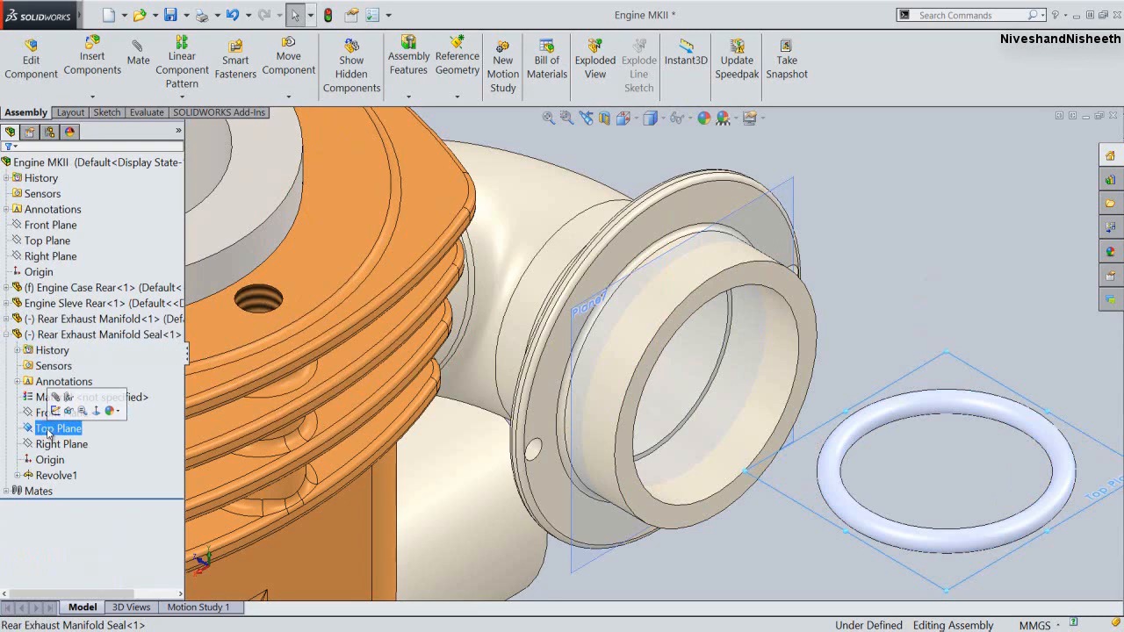
left_click(786, 183, "ctrl")
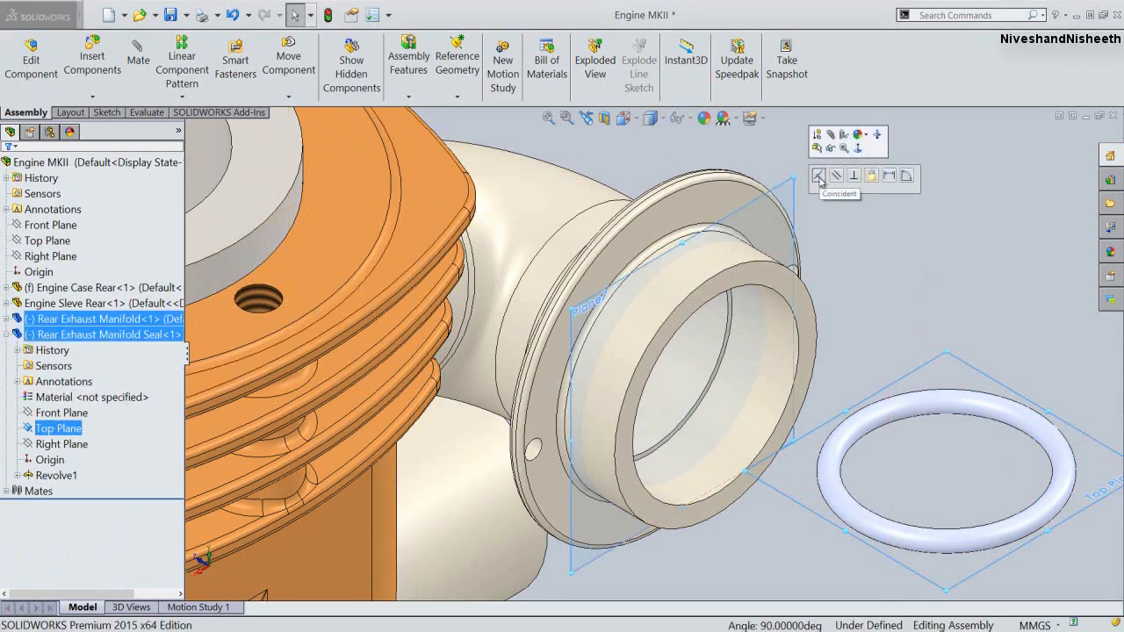
left_click(819, 178)
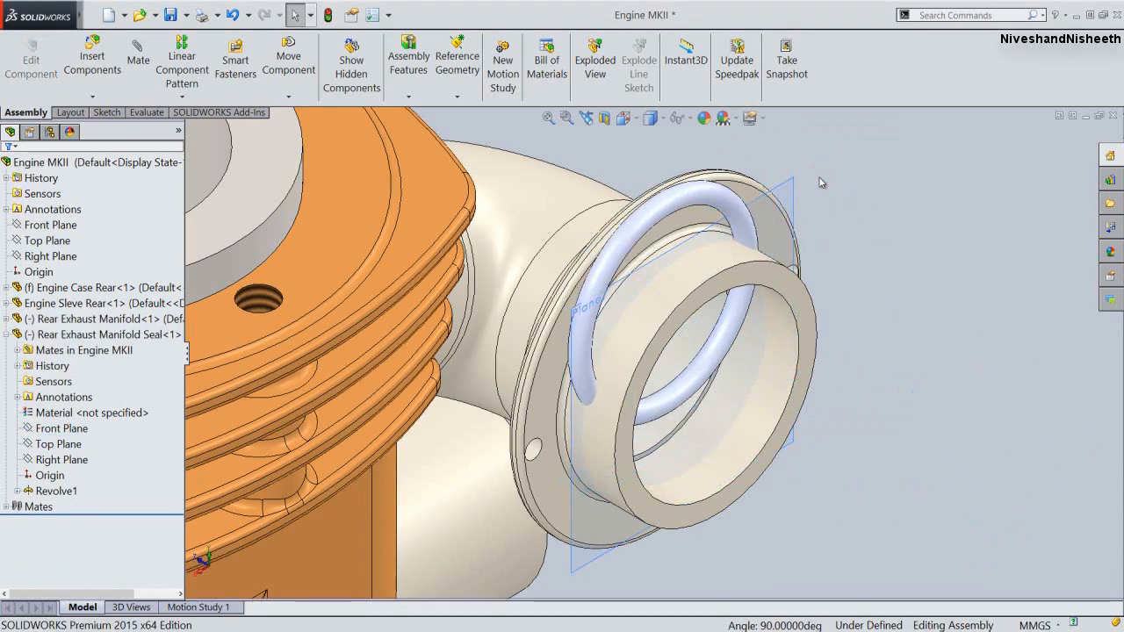
left_click(819, 180)
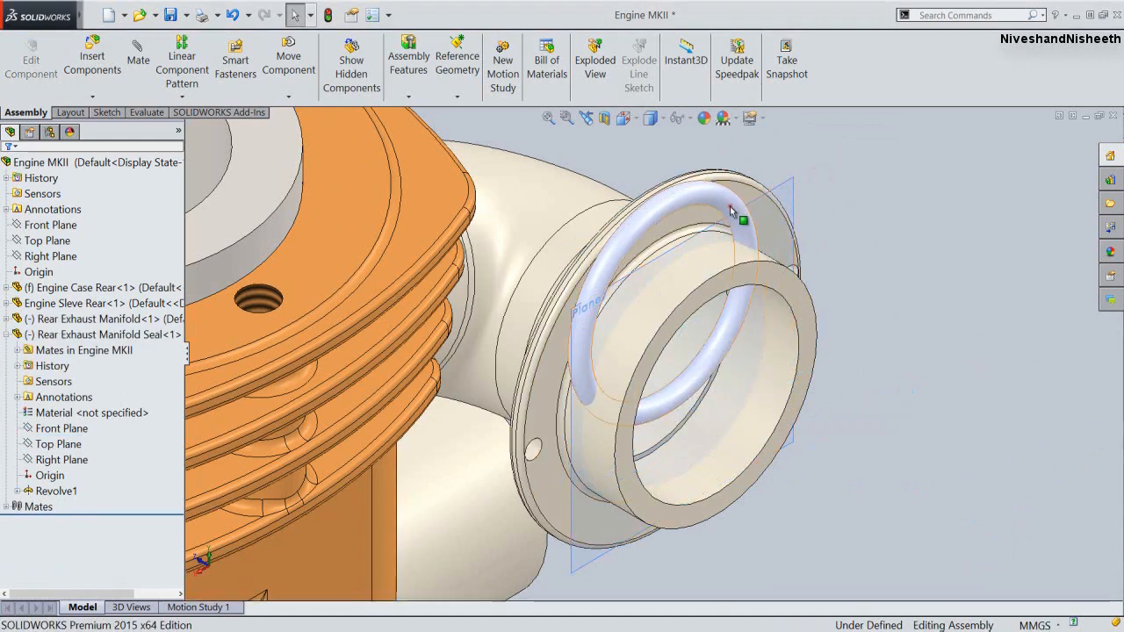
Move the seal and manifold freely to test the seal's remaining freedom of movement along the mated plane
left_click_drag(742, 218, 803, 247)
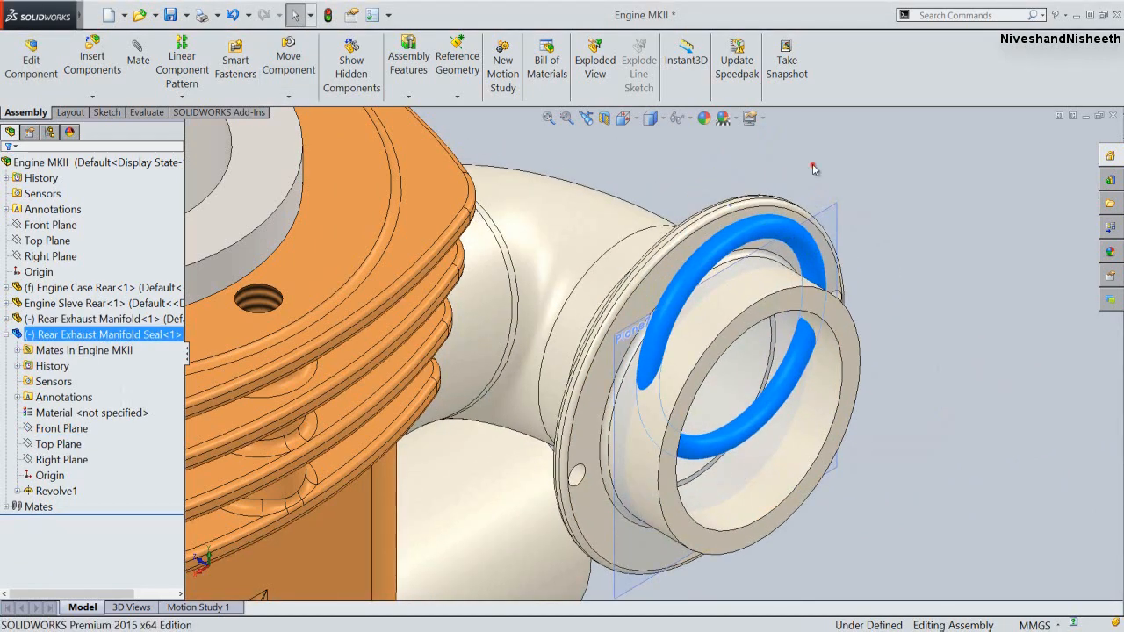
left_click(722, 243)
left_click_drag(736, 267, 741, 154)
left_click(889, 204)
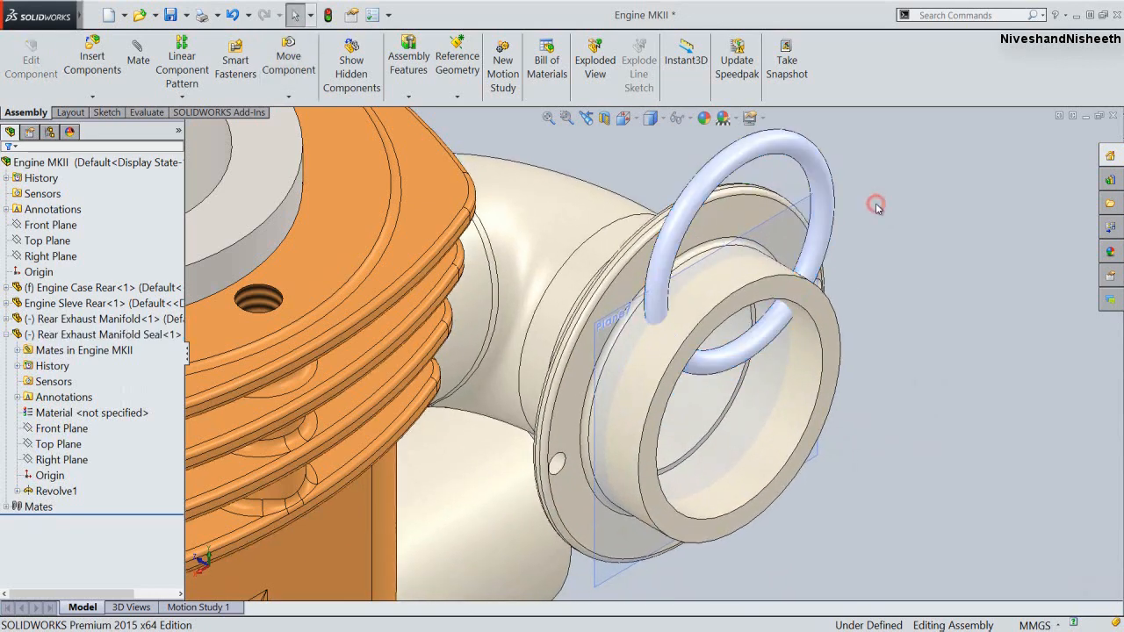
Show temporary axes and add a coincident mate between the manifold flange's axis and the seal's axis
left_click(138, 59)
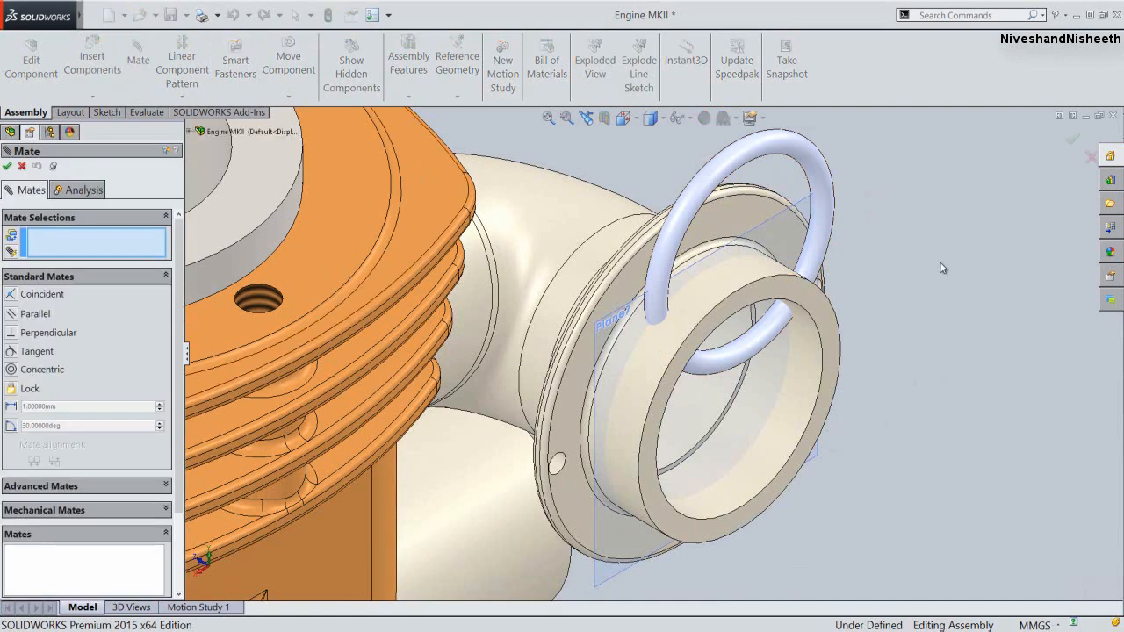
left_click(693, 120)
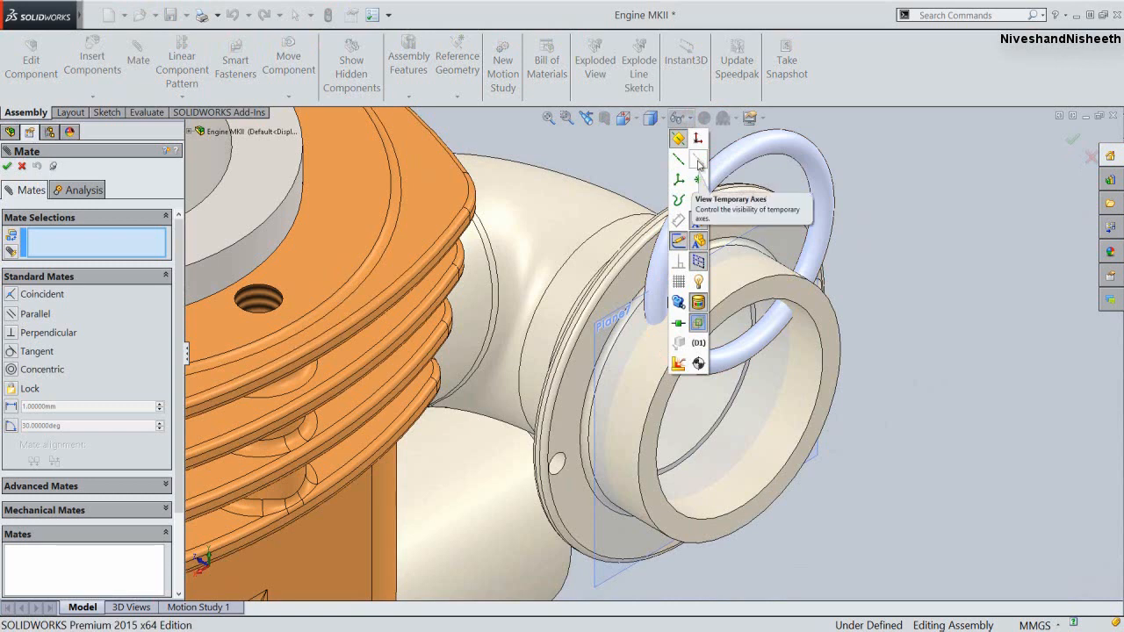
left_click(698, 161)
left_click(968, 246)
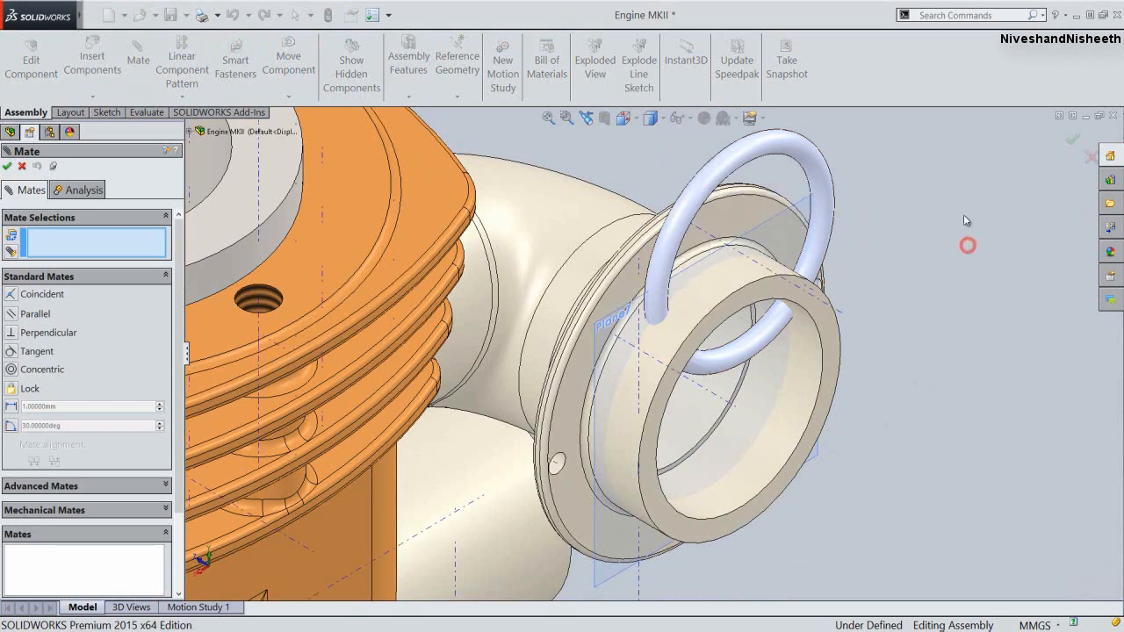
left_click(842, 318)
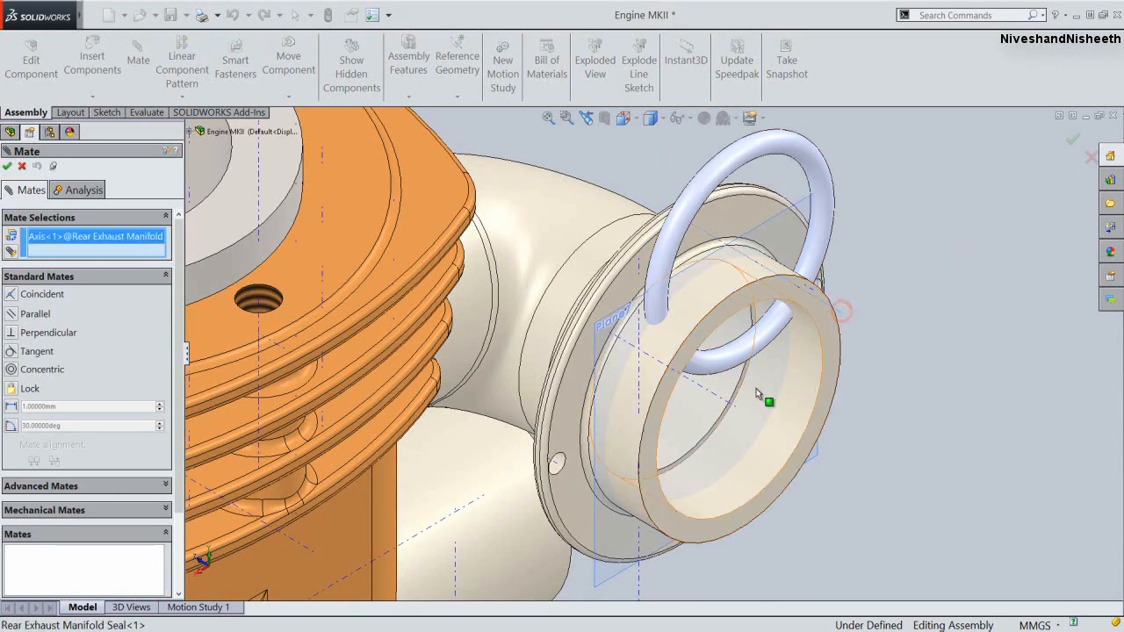
left_click(715, 397)
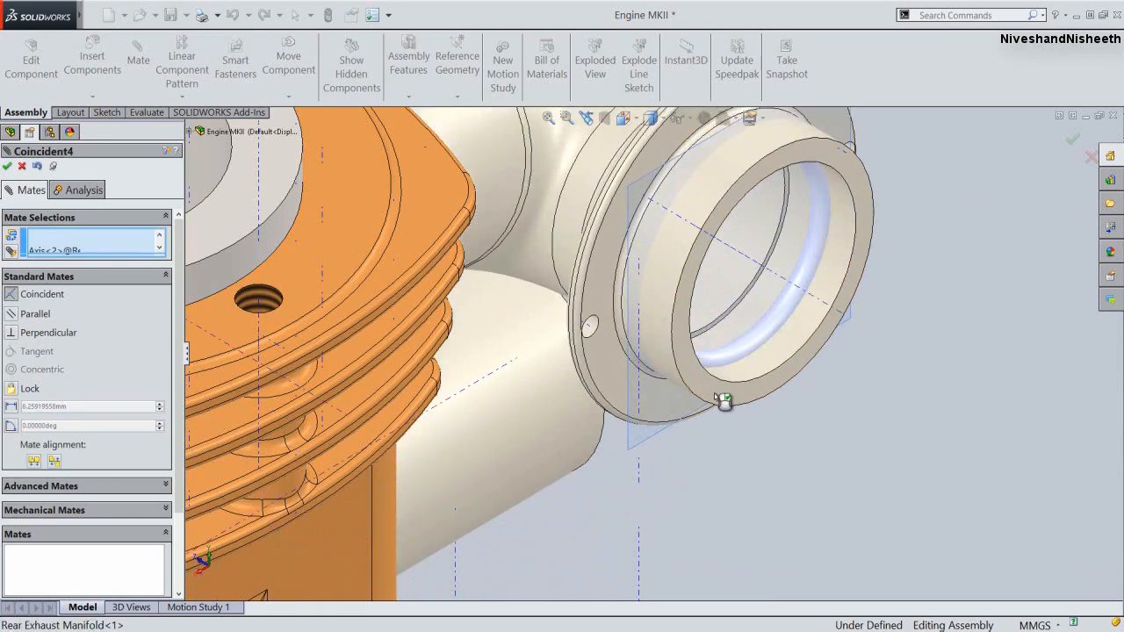
left_click(877, 414)
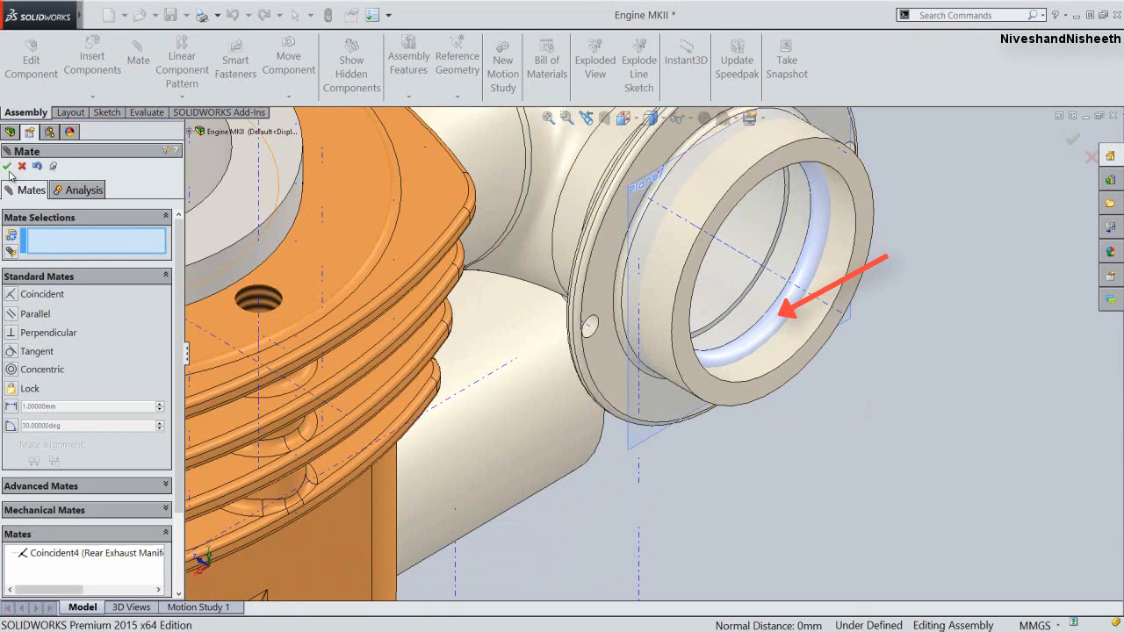
left_click(7, 167)
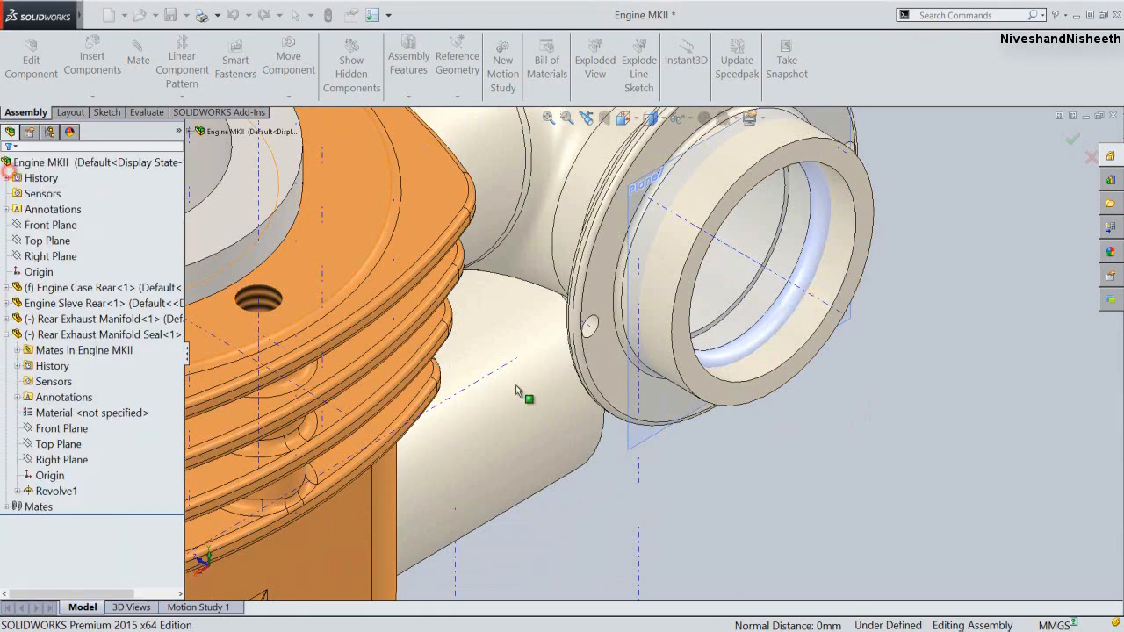
Save the assembly together with all modified referenced documents
middle_click_drag(718, 452, 763, 495)
scroll(764, 495, "up", 3)
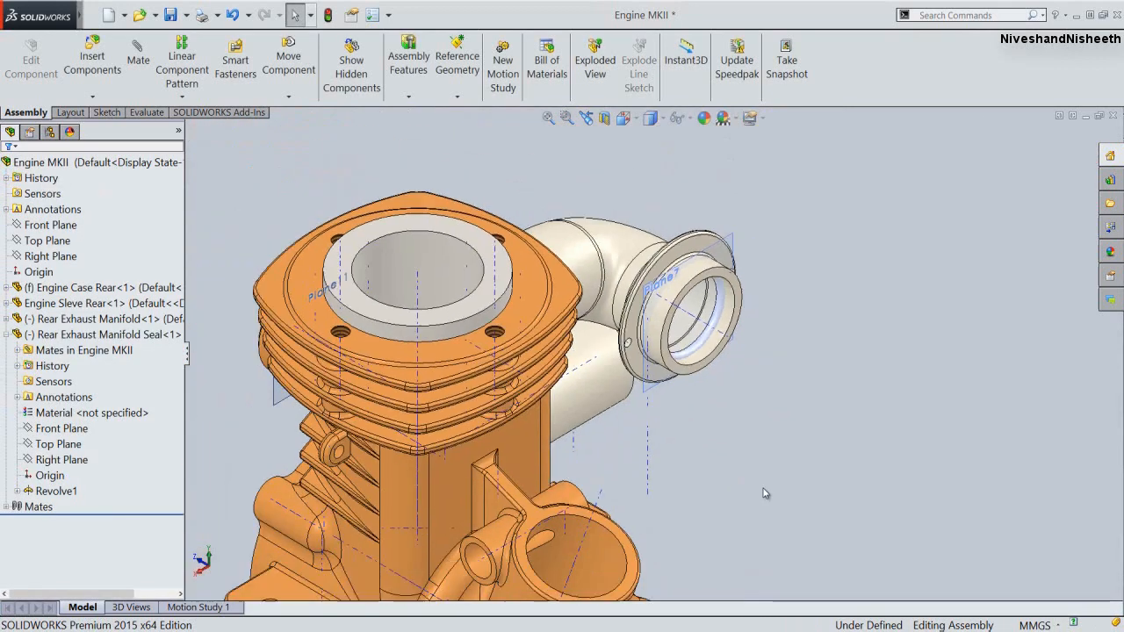
key("ctrl+s")
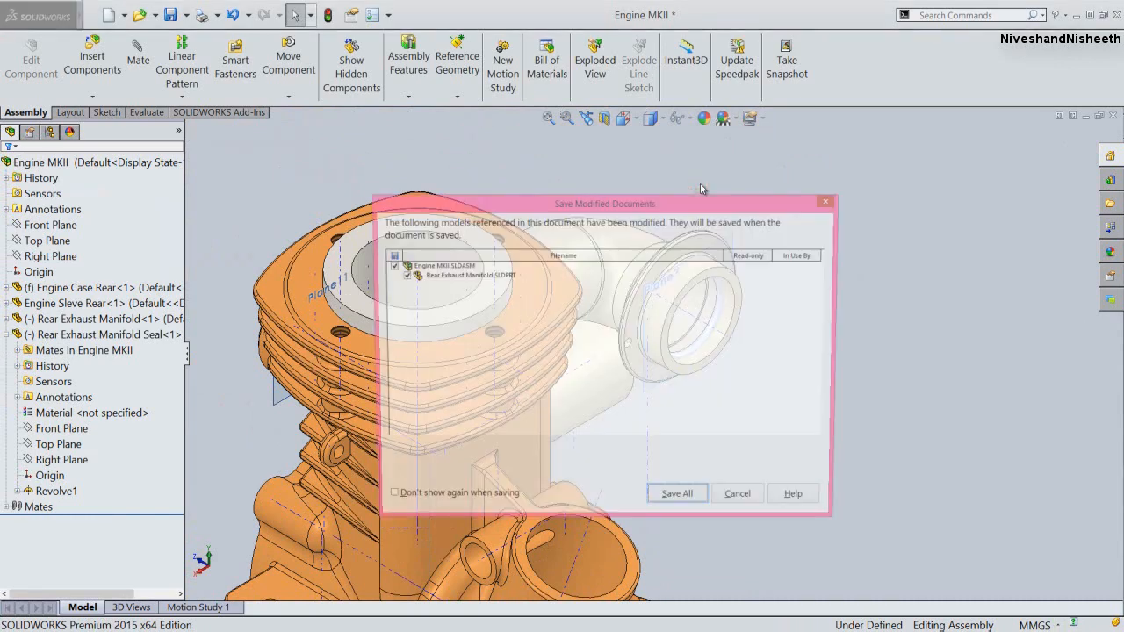
left_click(680, 501)
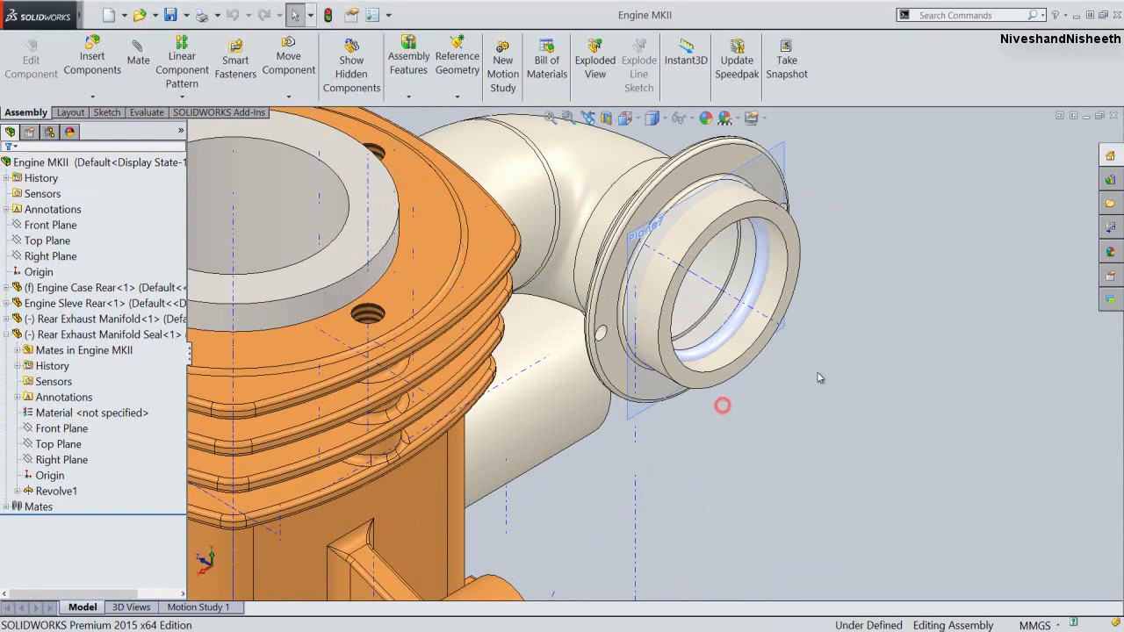
Move the exhaust manifold with its seal away from the engine case to the open area beside it
scroll(719, 406, "up", 3)
left_click_drag(676, 327, 341, 285)
left_click(482, 201)
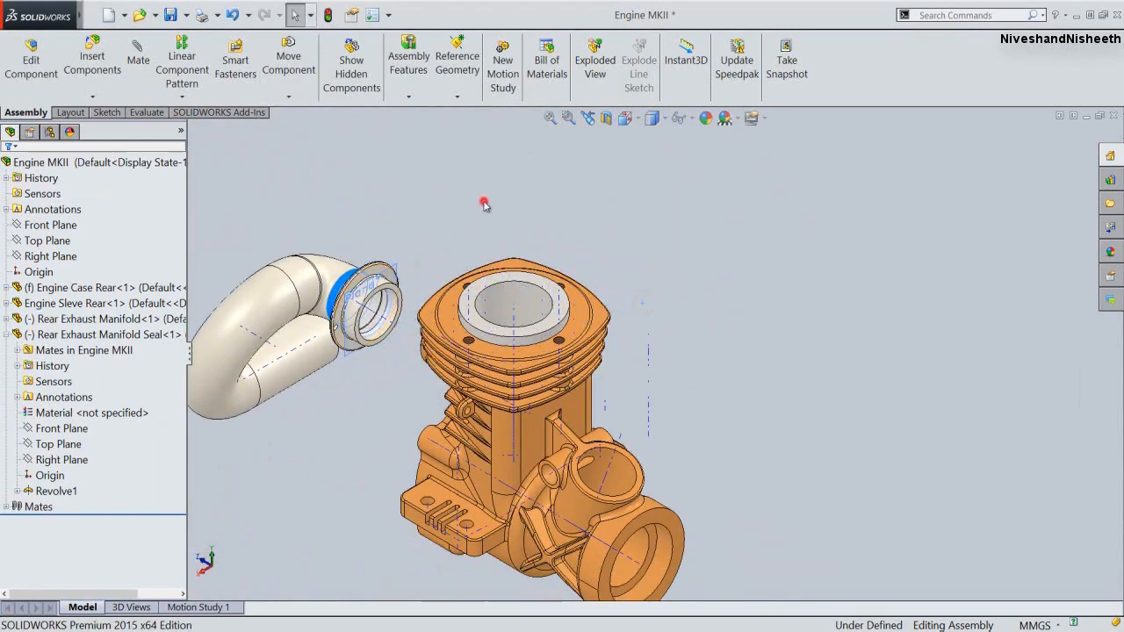
scroll(367, 303, "down", 2)
scroll(367, 303, "down", 1)
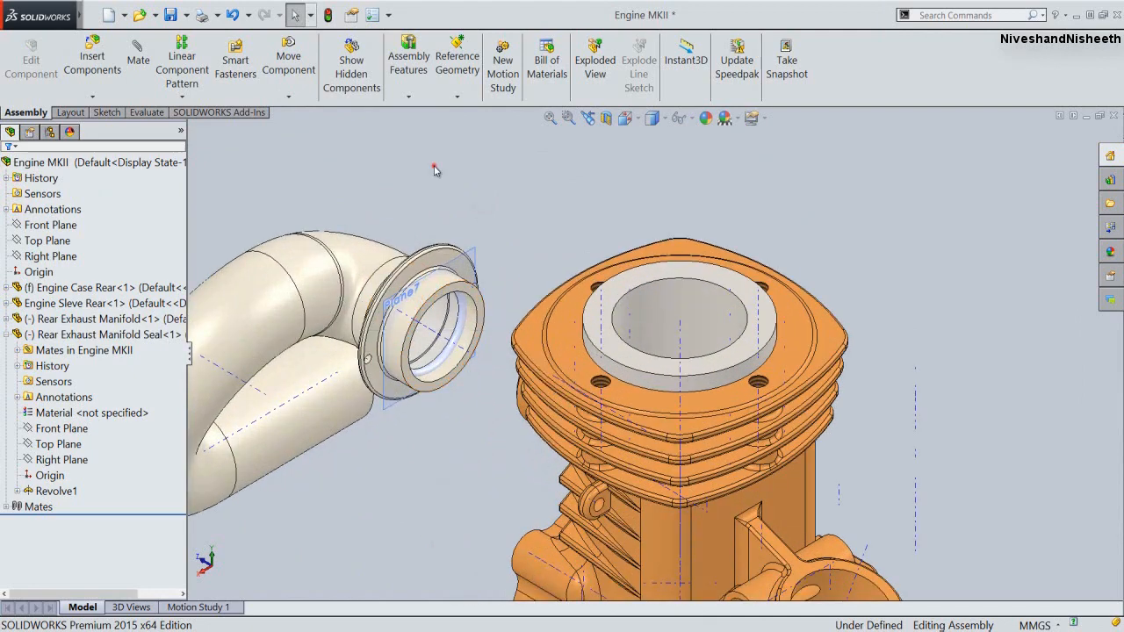
Add a concentric mate between the manifold inlet's outer cylindrical face and the groove face on the engine case's exhaust port
left_click(423, 301)
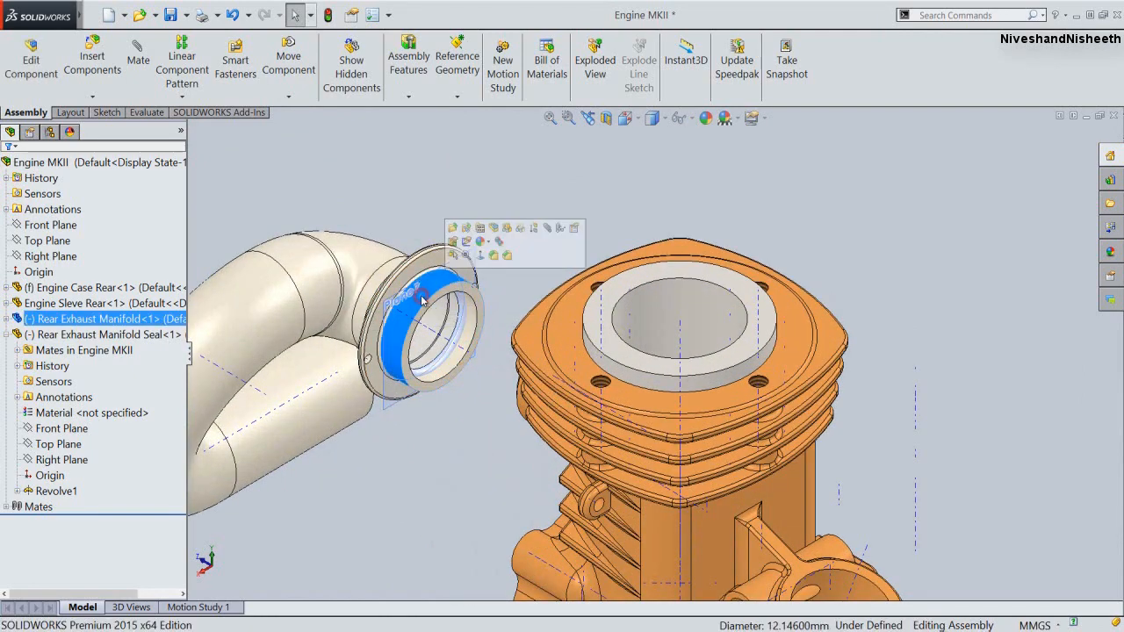
middle_click_drag(492, 456, 569, 502)
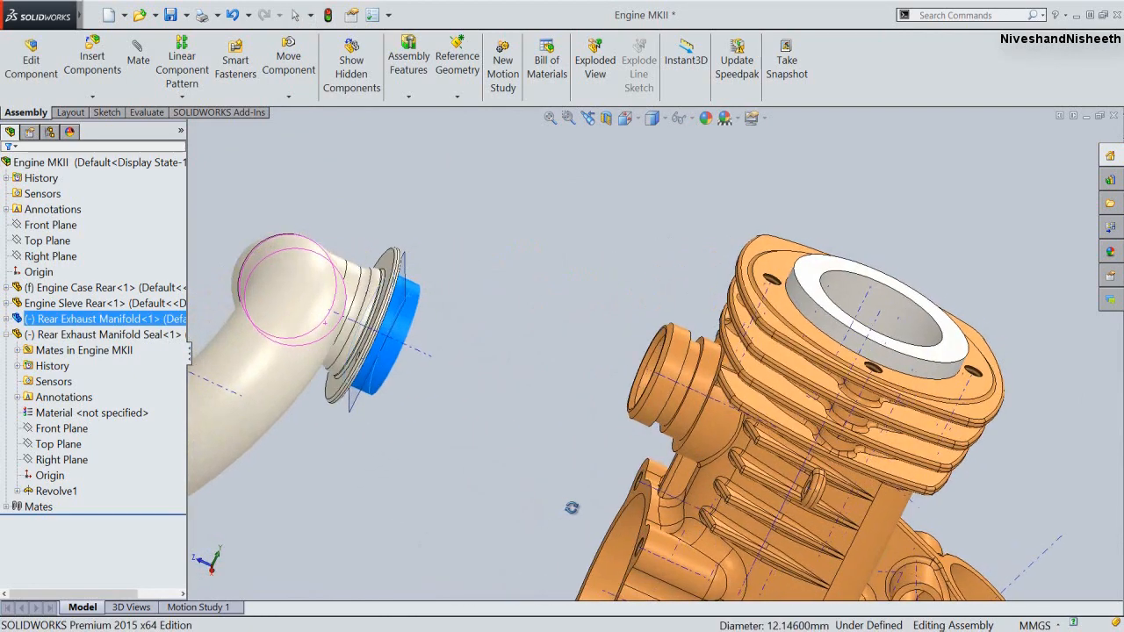
scroll(689, 369, "down", 3)
scroll(692, 367, "down", 1)
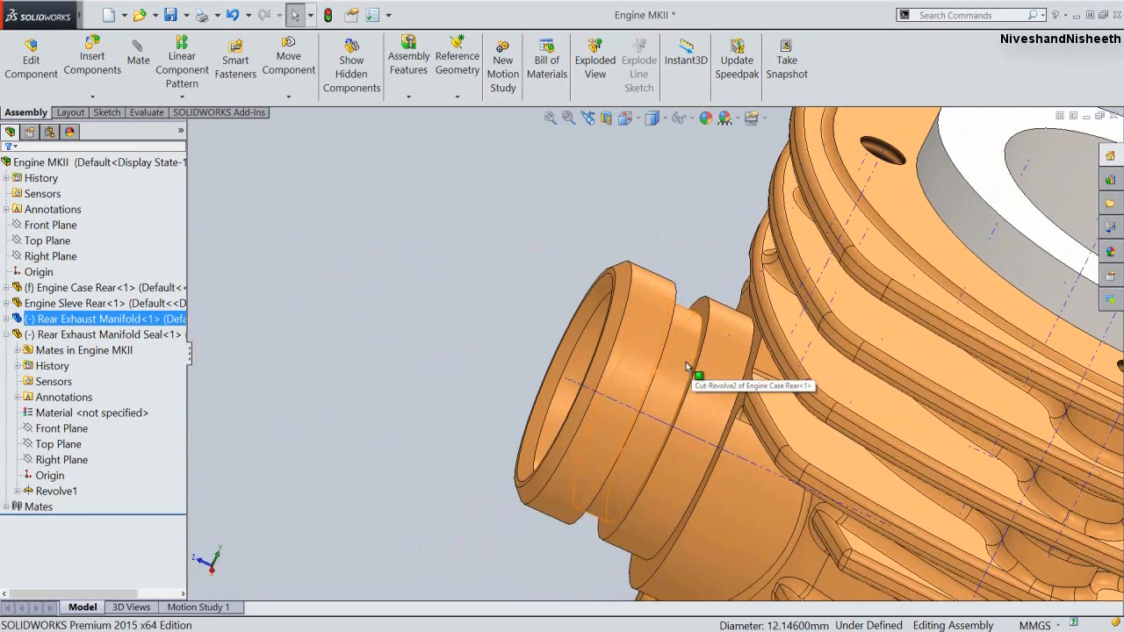
left_click(676, 372, "ctrl")
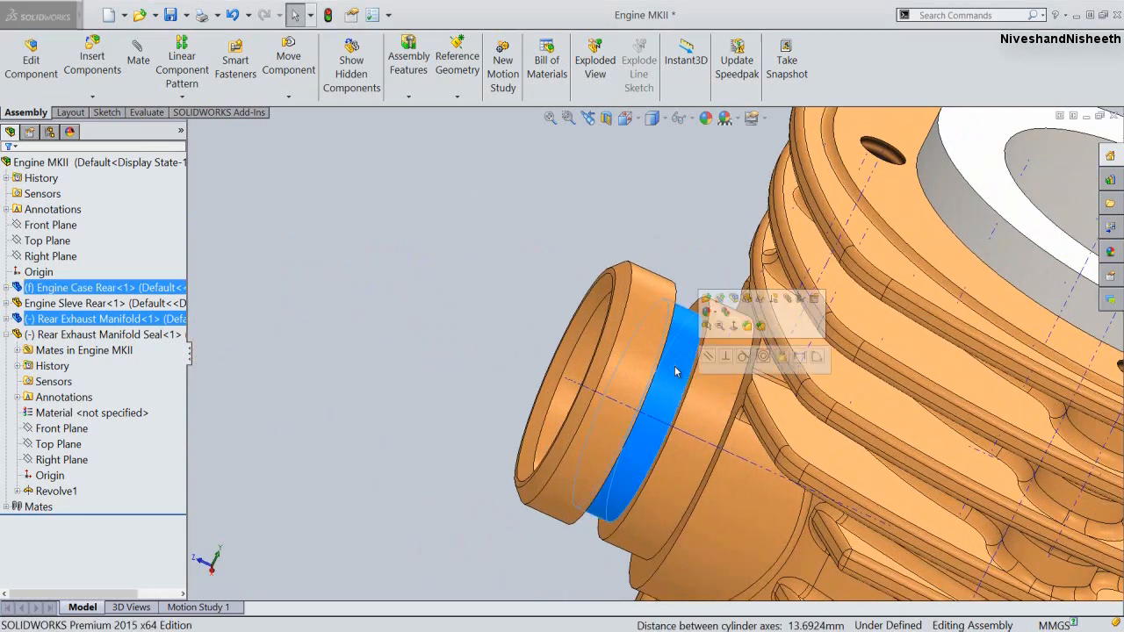
left_click(763, 357)
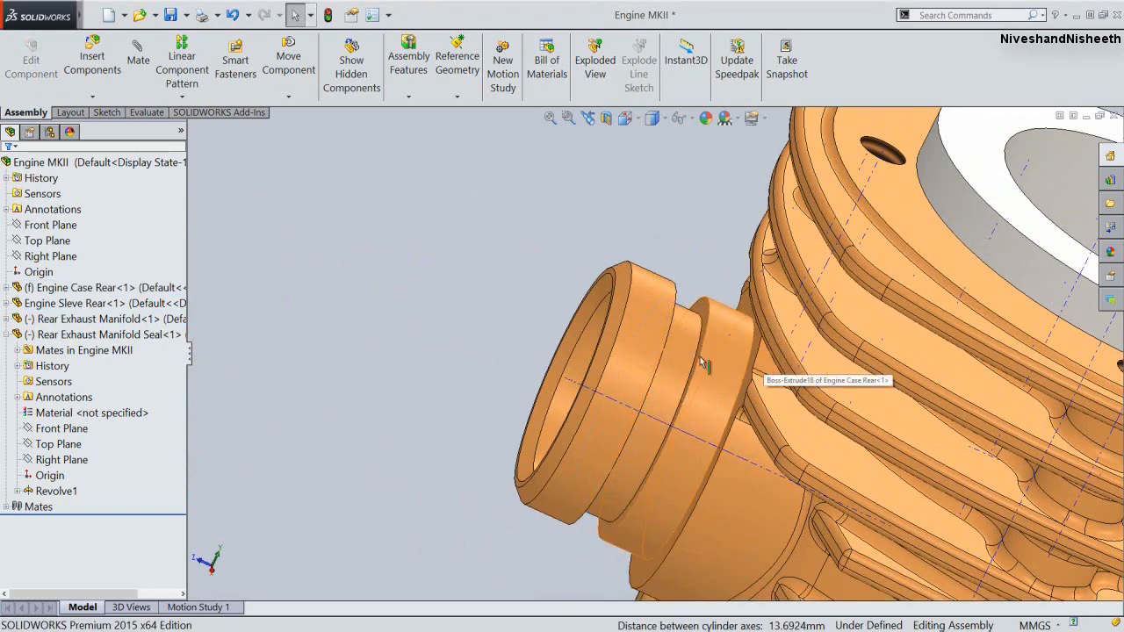
Slide the manifold slightly along the exhaust port's axis in an isometric view from the port side, and rebuild and save the assembly
left_click(591, 121)
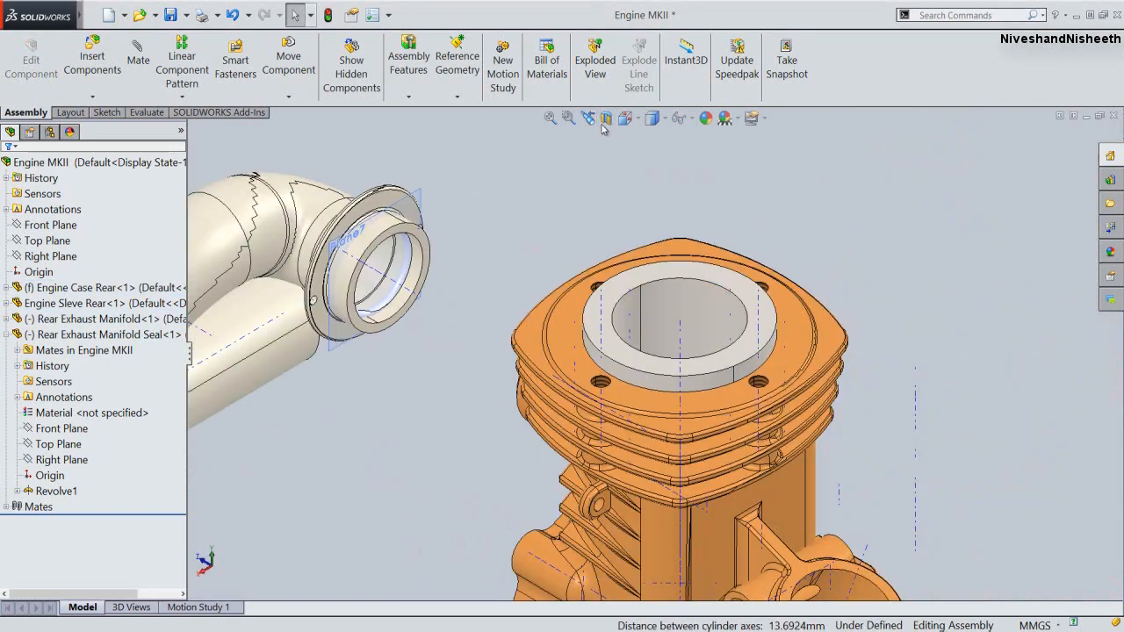
left_click(625, 118)
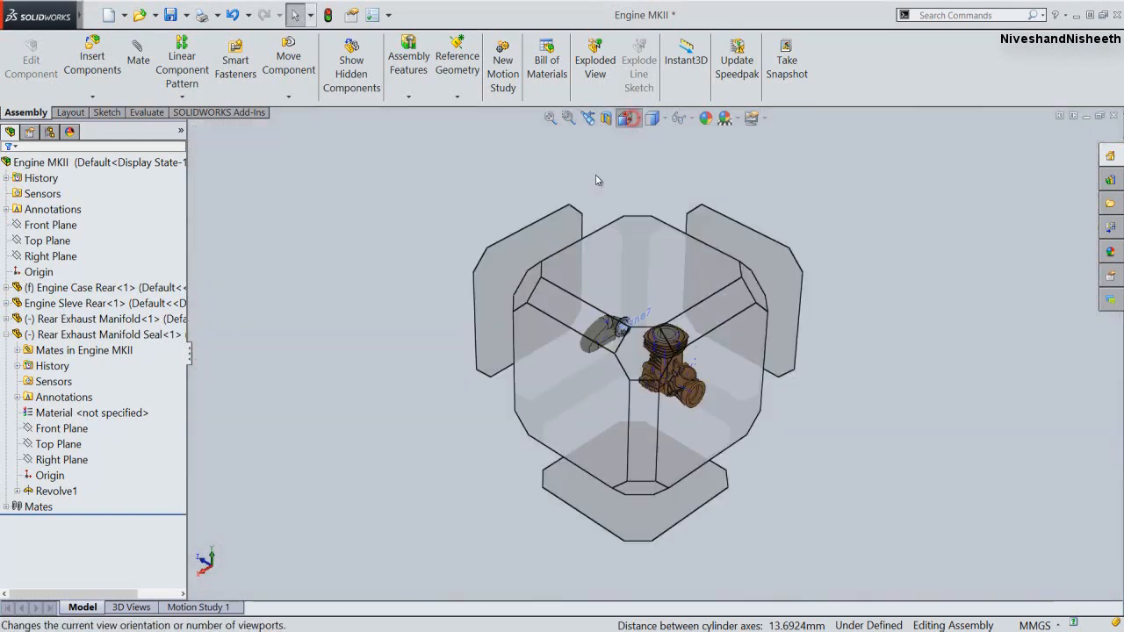
left_click(537, 283)
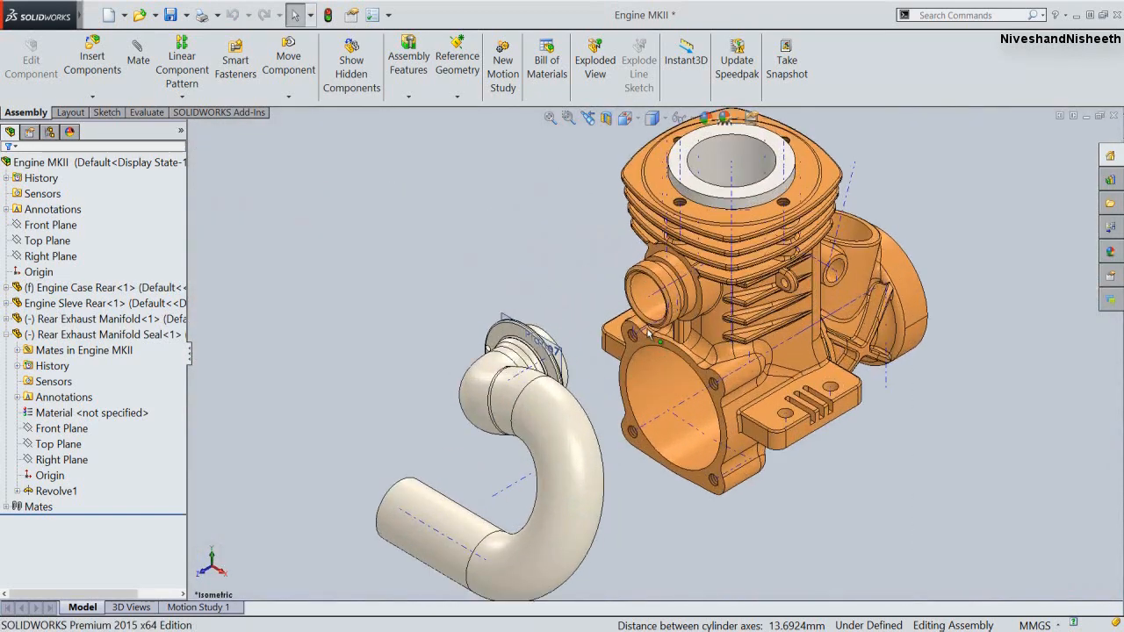
left_click(575, 422)
left_click_drag(575, 421, 582, 422)
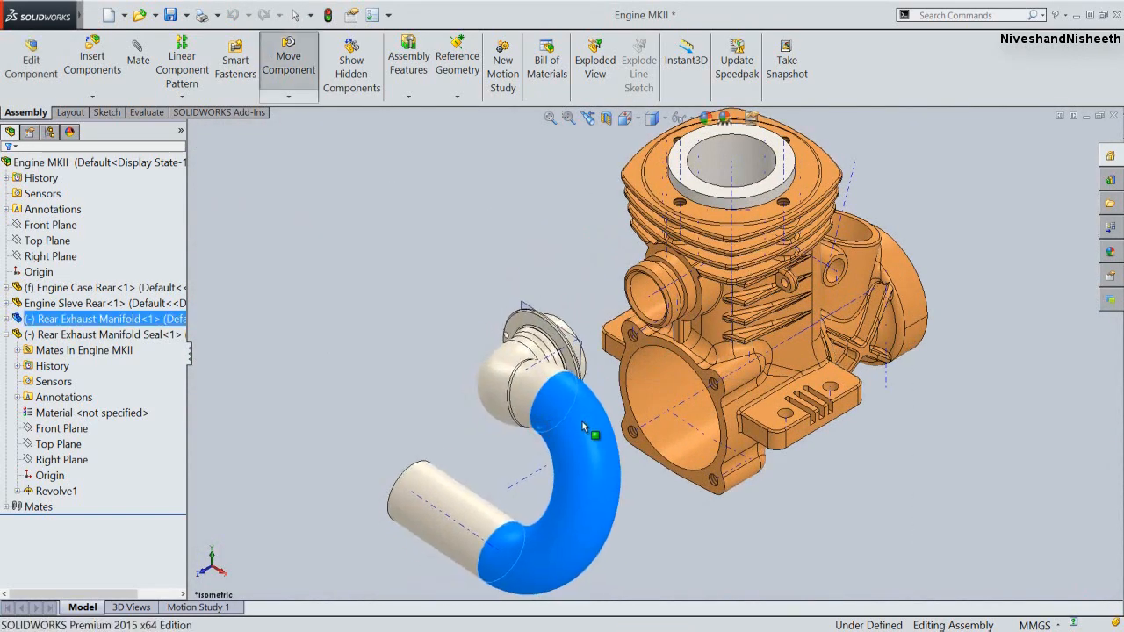
left_click(448, 277)
key("ctrl+s")
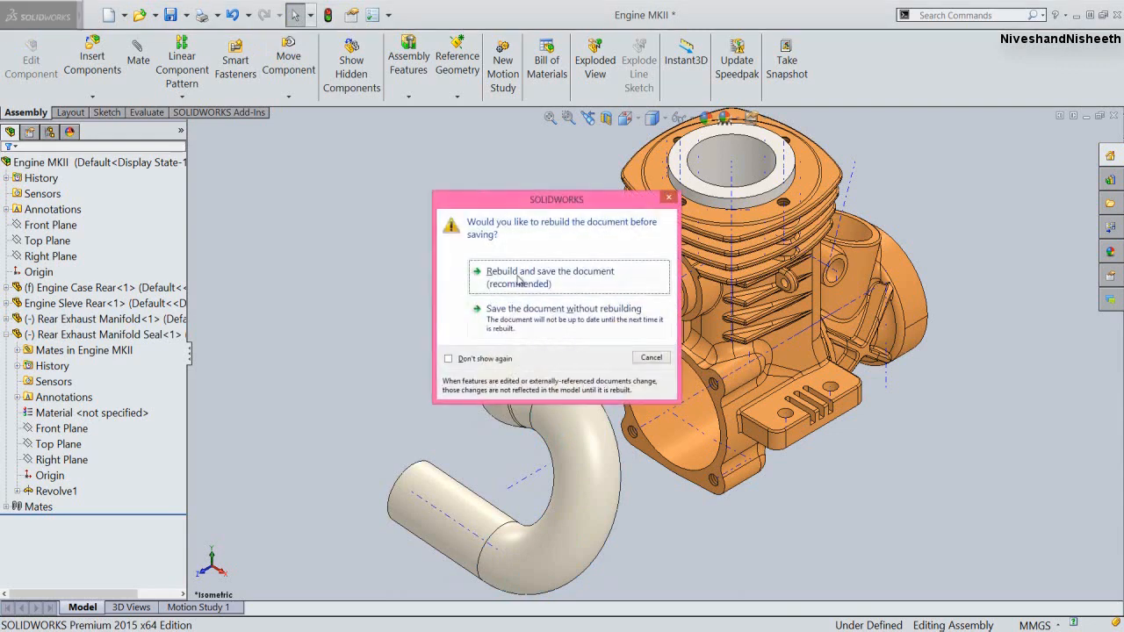
left_click(502, 280)
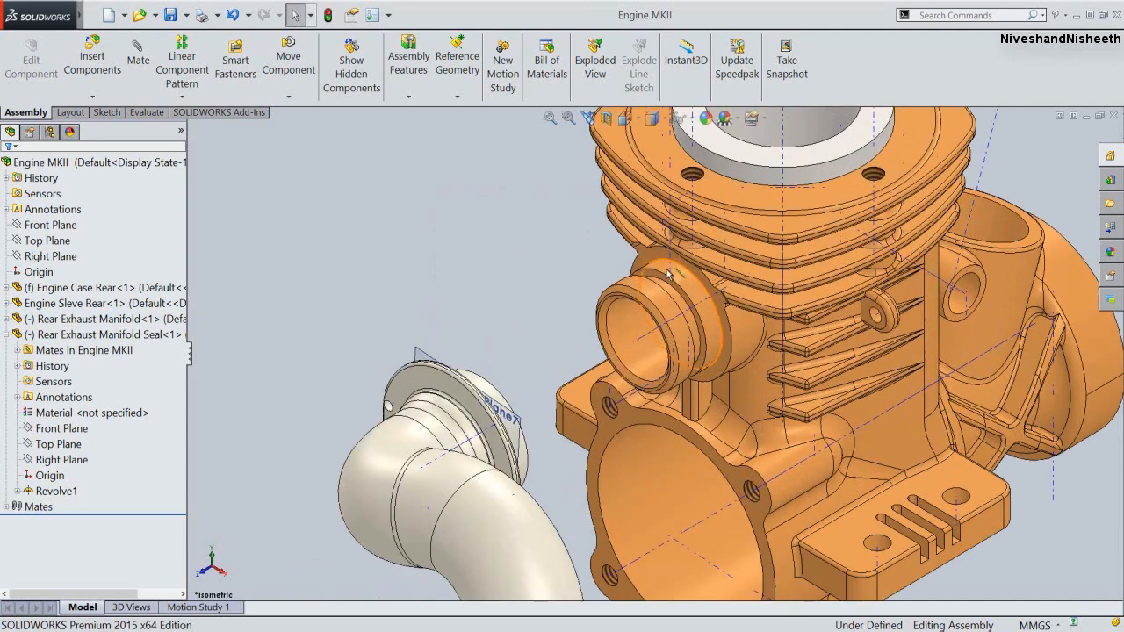
Open the Engine Case Rear part for editing within the assembly
scroll(660, 243, "down", 3)
left_click(683, 285)
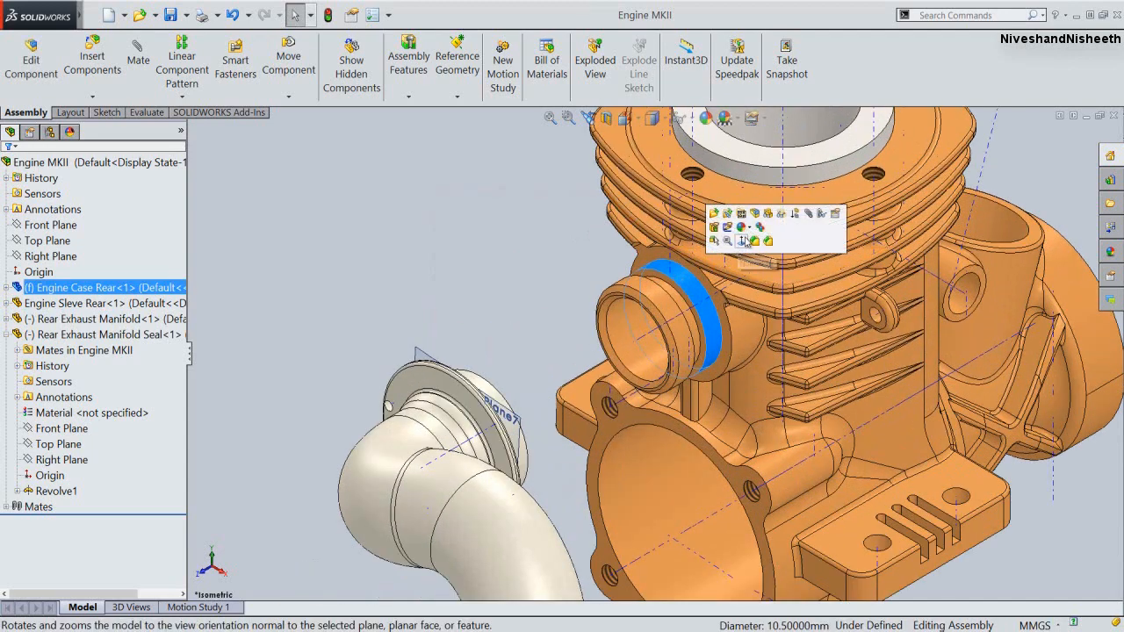
left_click(760, 217)
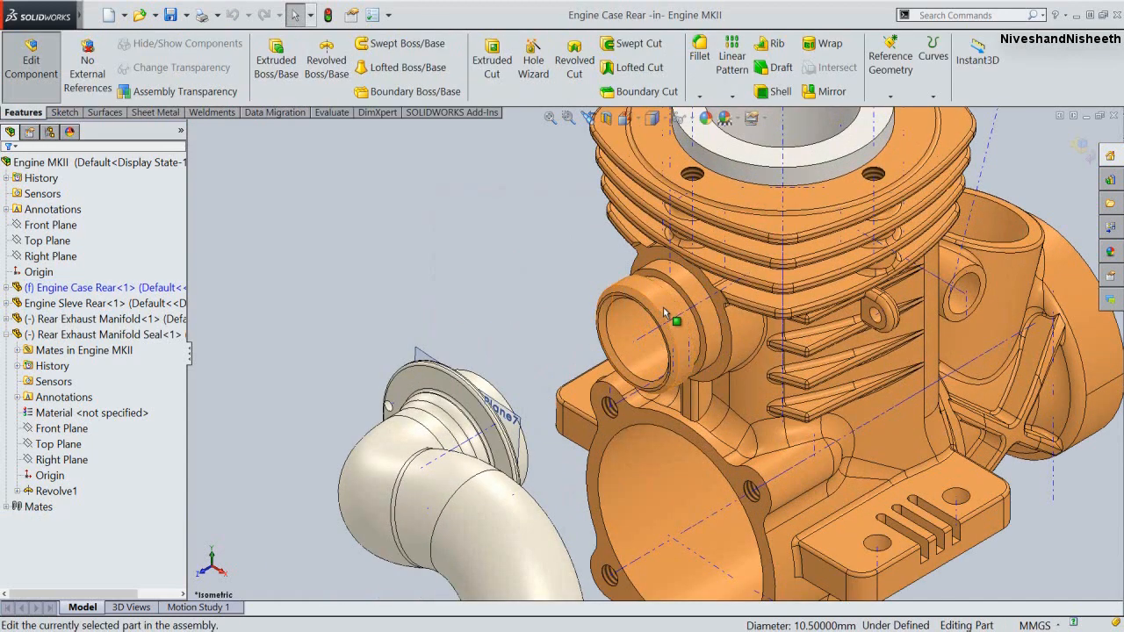
Create a reference plane midway between the two side faces of the exhaust port's groove
scroll(687, 303, "down", 5)
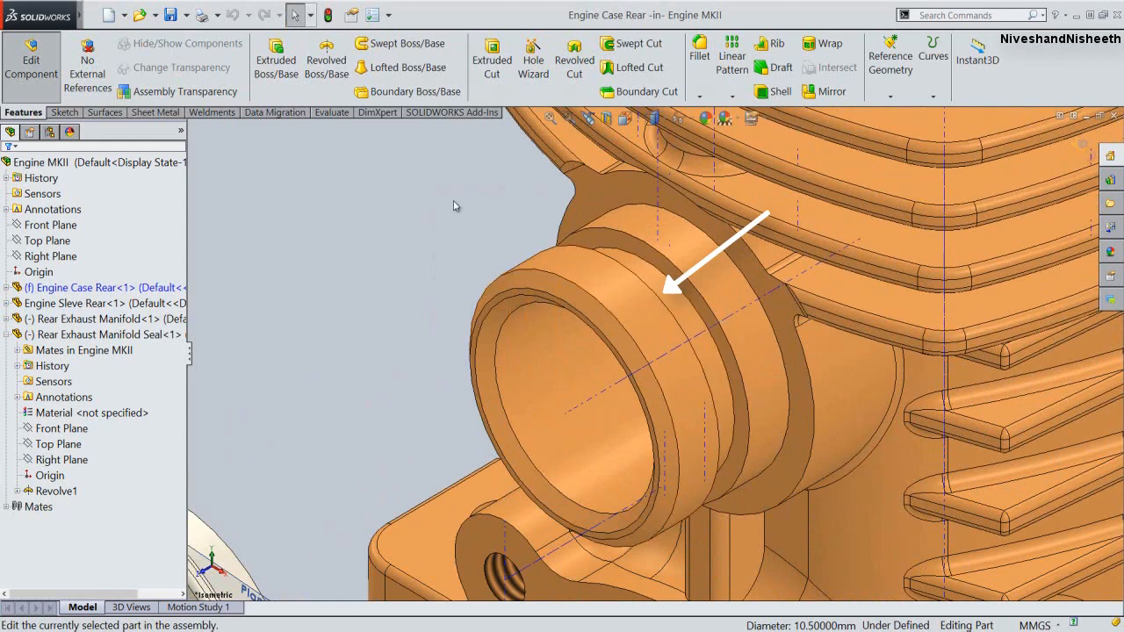
left_click(886, 94)
left_click(897, 114)
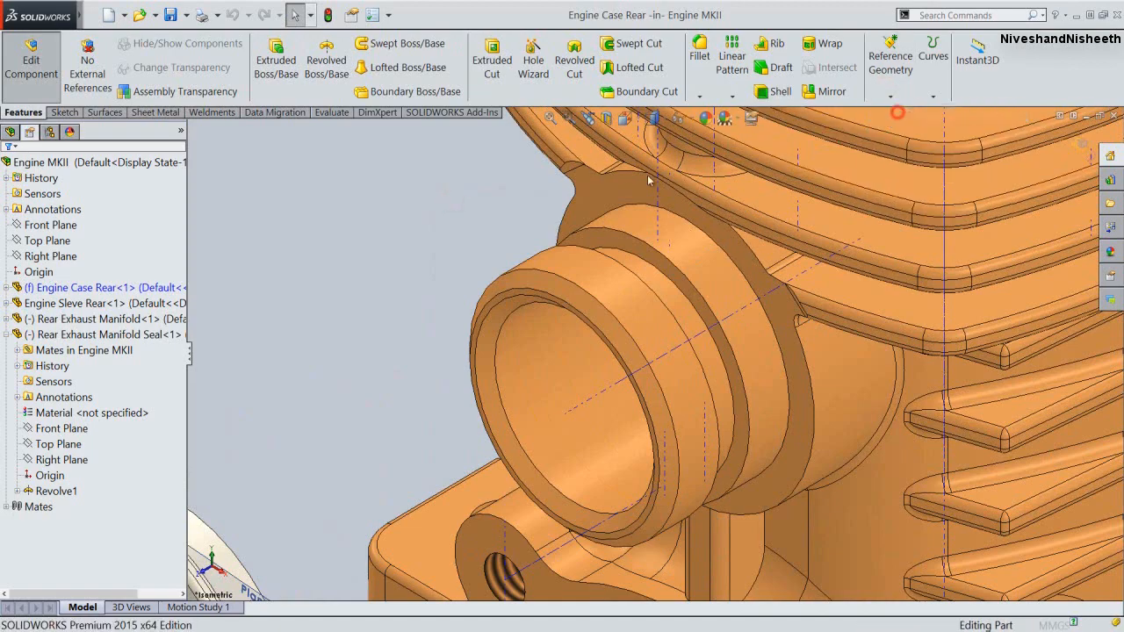
left_click(612, 246)
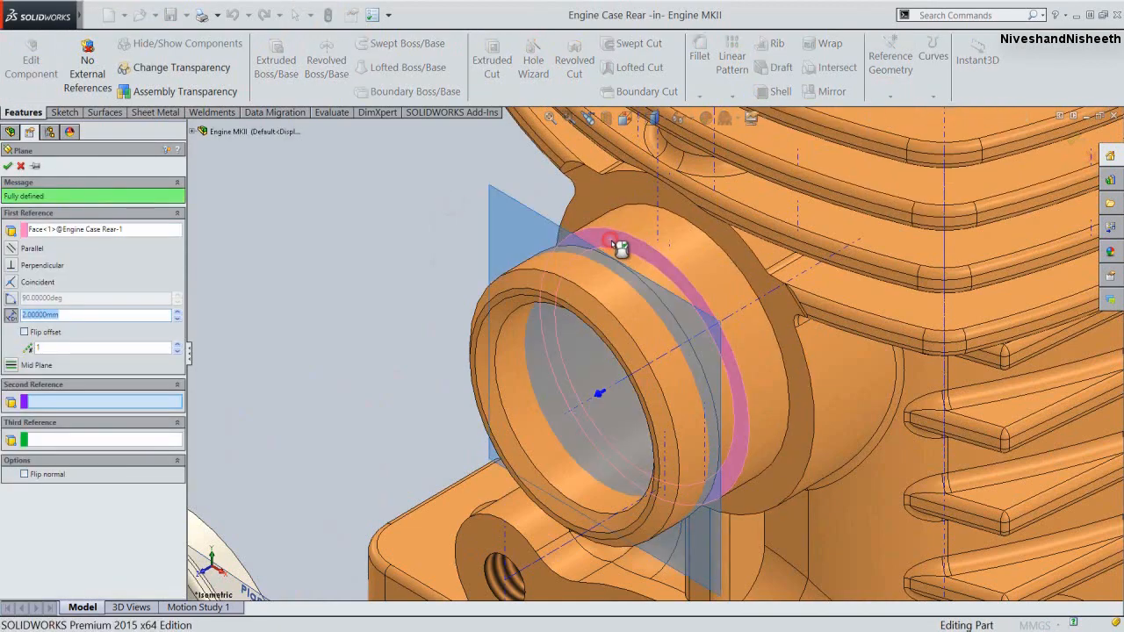
middle_click_drag(750, 382, 685, 388)
scroll(693, 386, "down", 5)
scroll(697, 378, "down", 3)
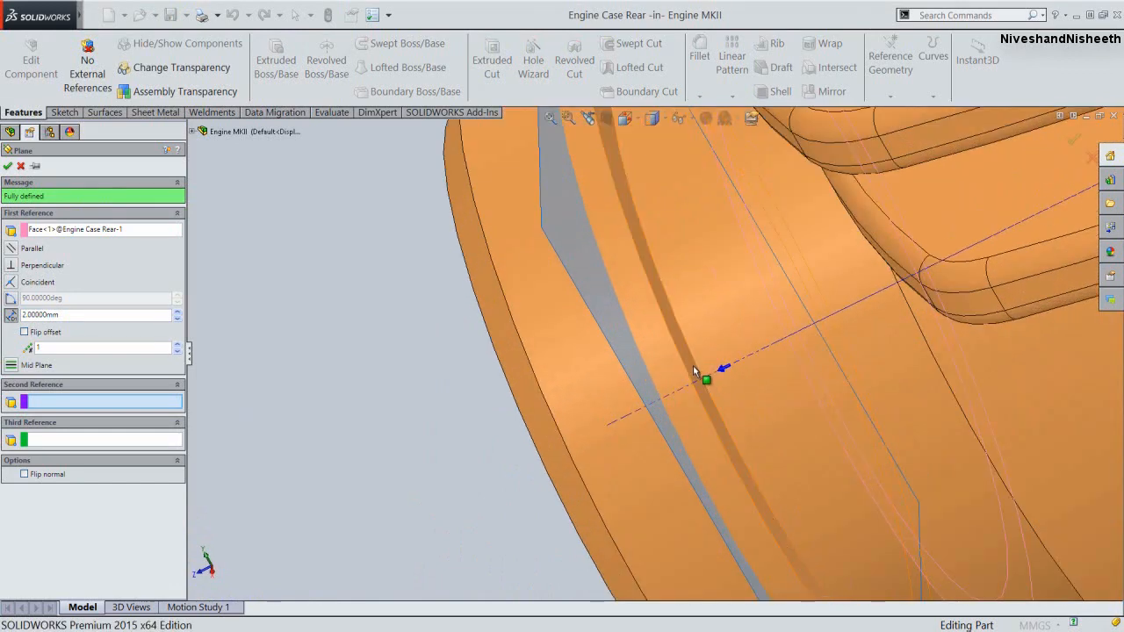
left_click(693, 366)
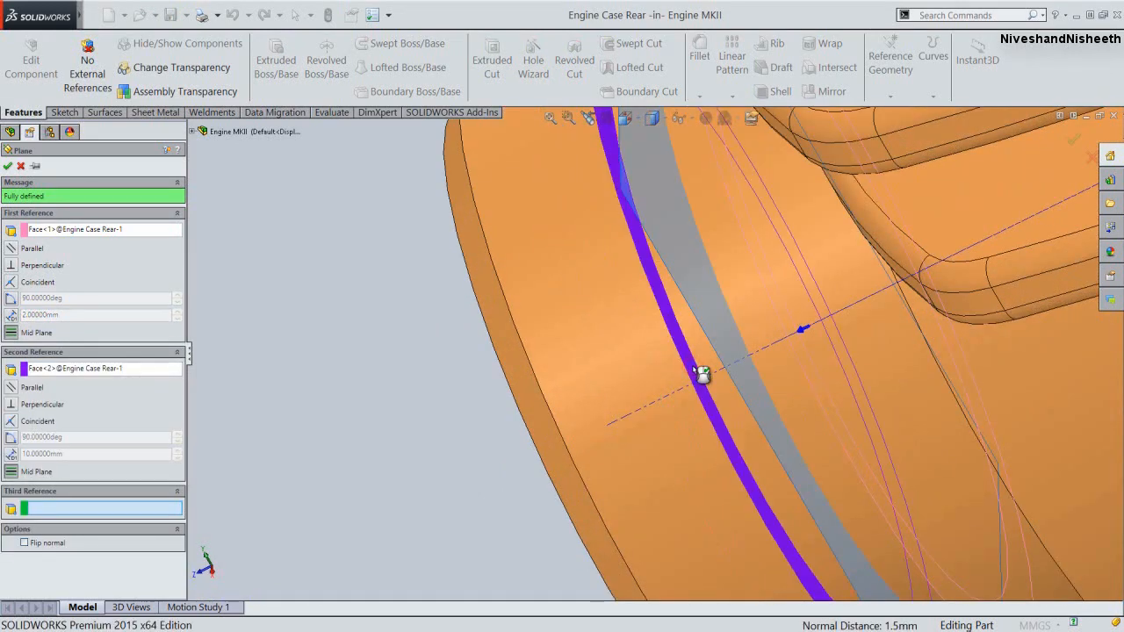
right_click(369, 342)
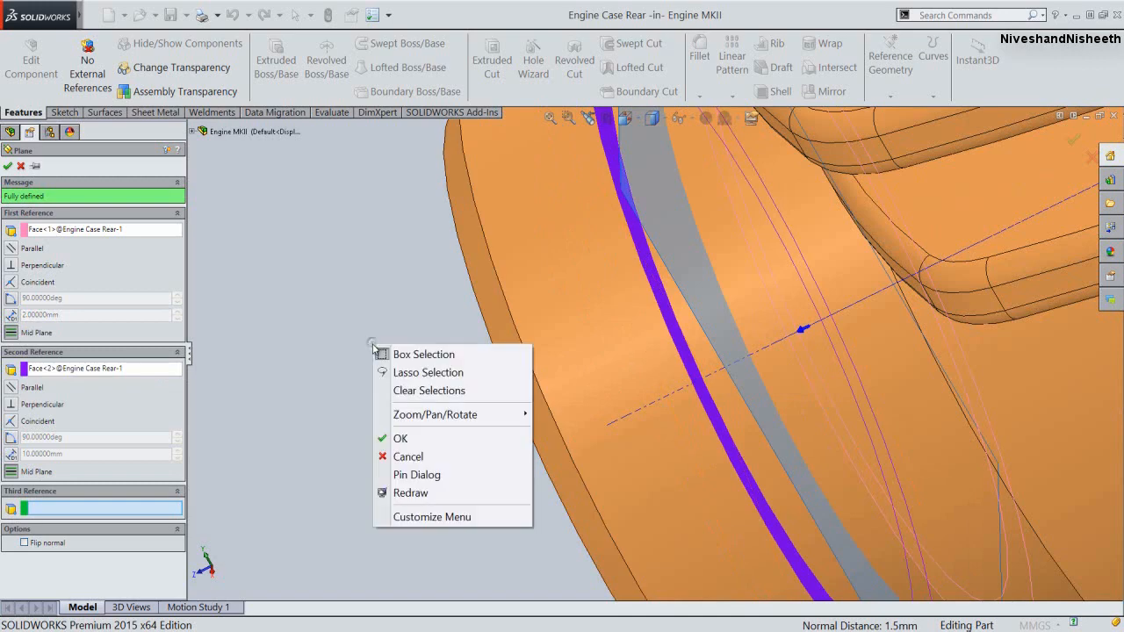
left_click(405, 436)
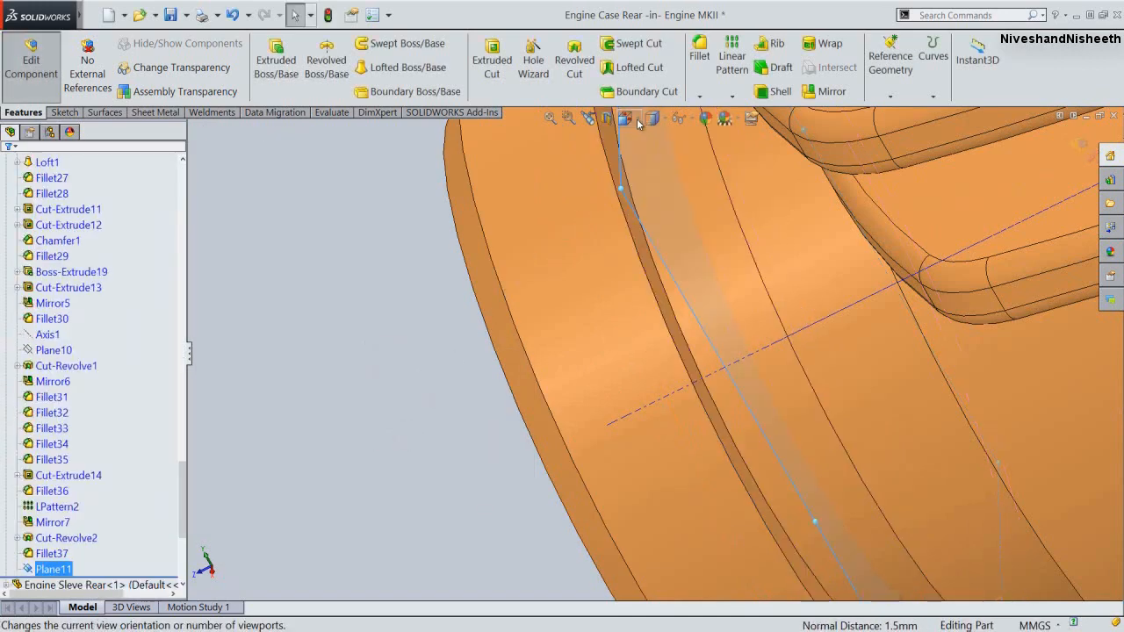
Inspect the new plane's position in the exhaust port groove from the Right view, and clear the selection
left_click(638, 123)
mouse_move(571, 395)
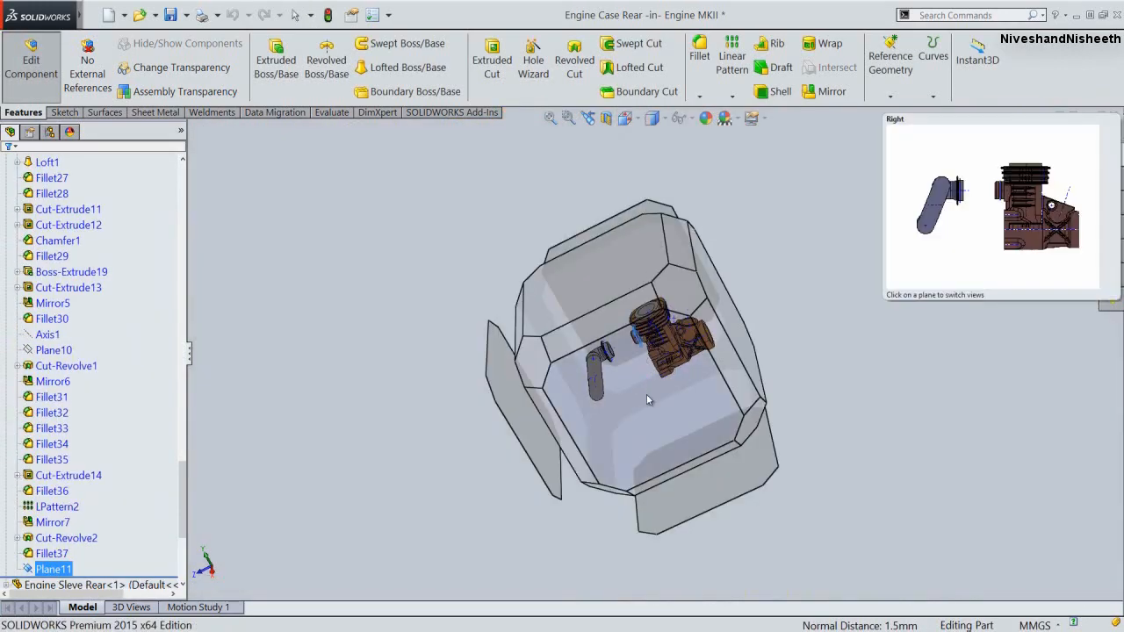
left_click(646, 399)
scroll(713, 316, "down", 5)
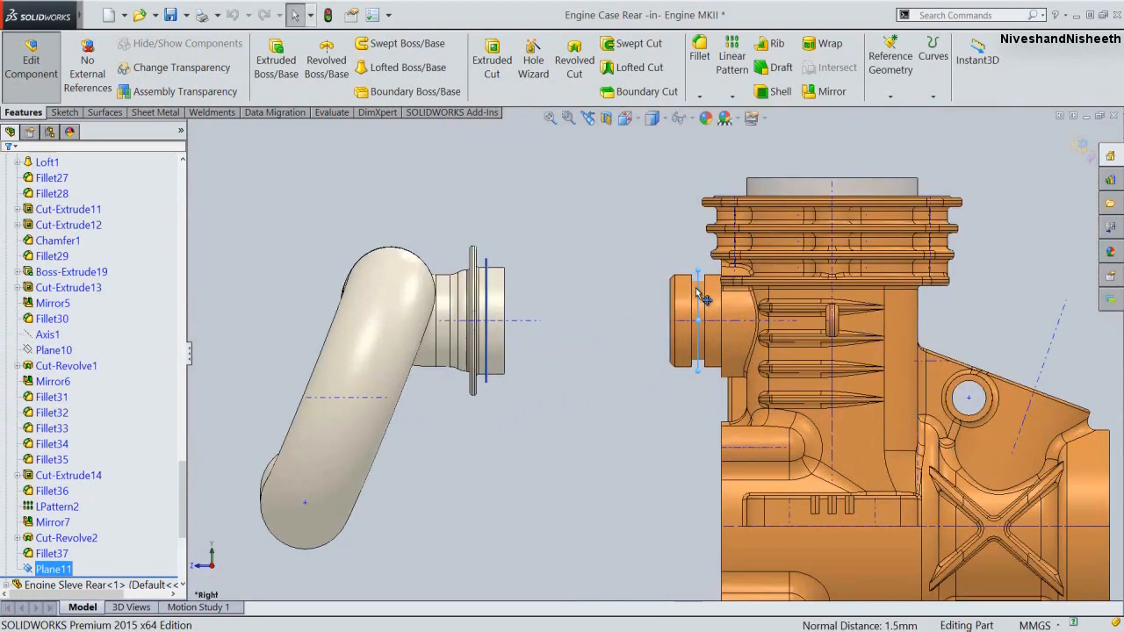
scroll(712, 316, "down", 2)
left_click(623, 194)
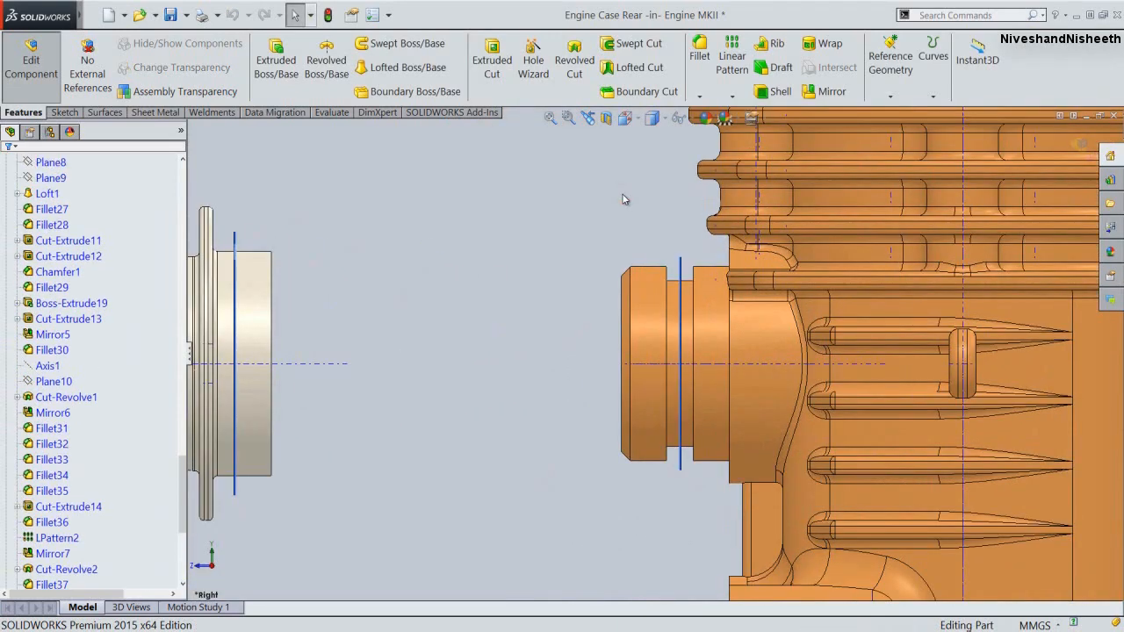
Finish editing the engine case and add a coincident mate between its exhaust port groove mid-plane and the manifold's Plane7
left_click(1072, 151)
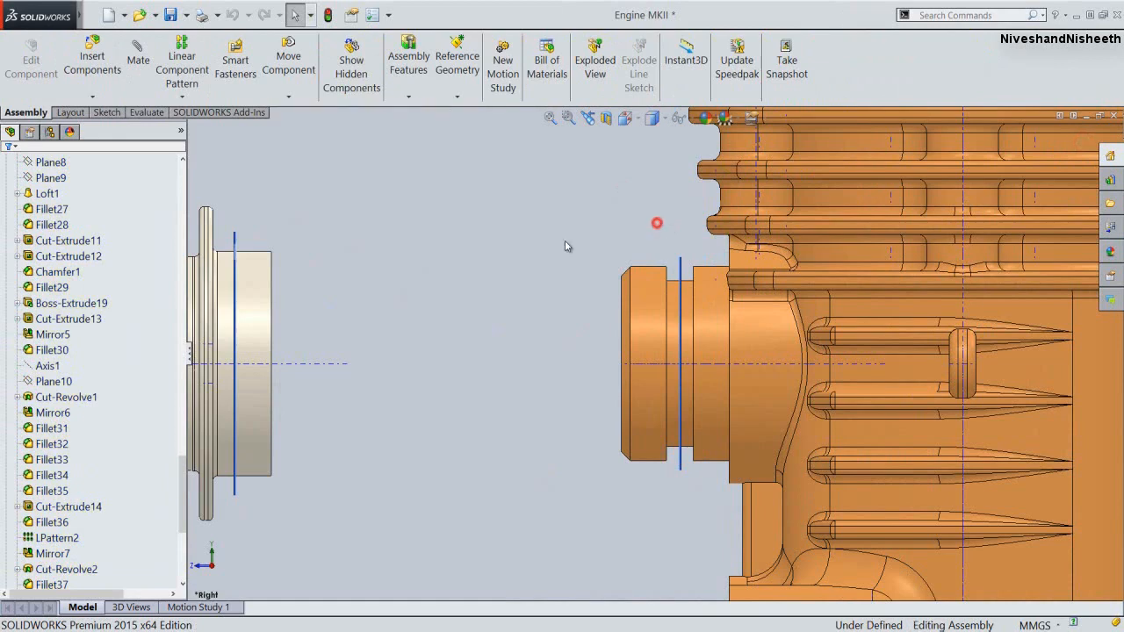
middle_click_drag(518, 264, 543, 286)
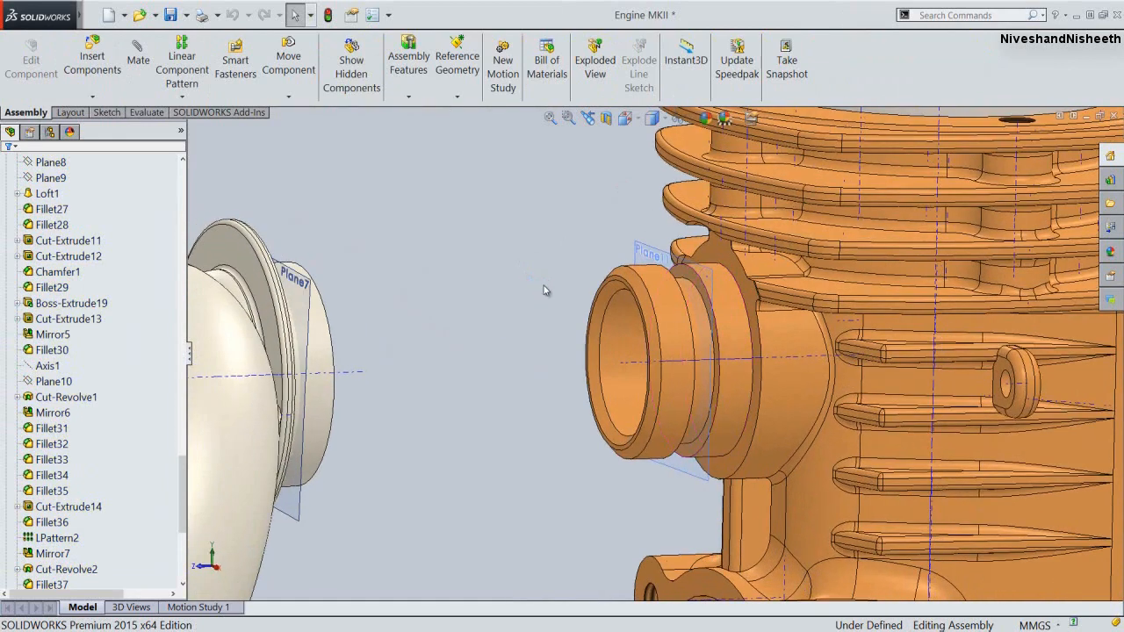
left_click(647, 252)
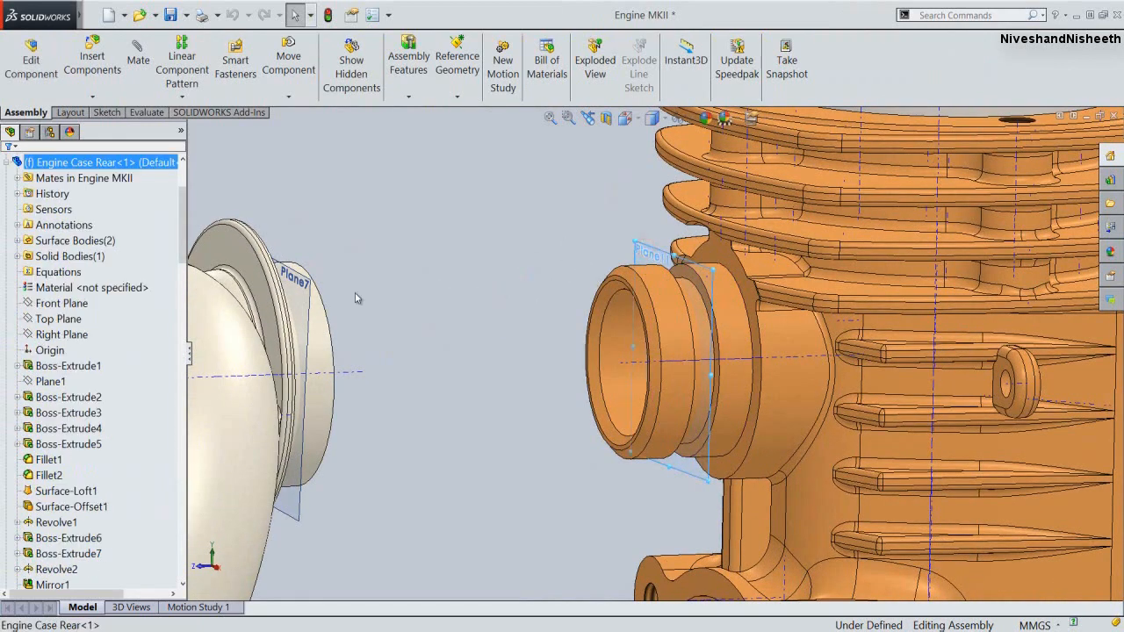
left_click(314, 303)
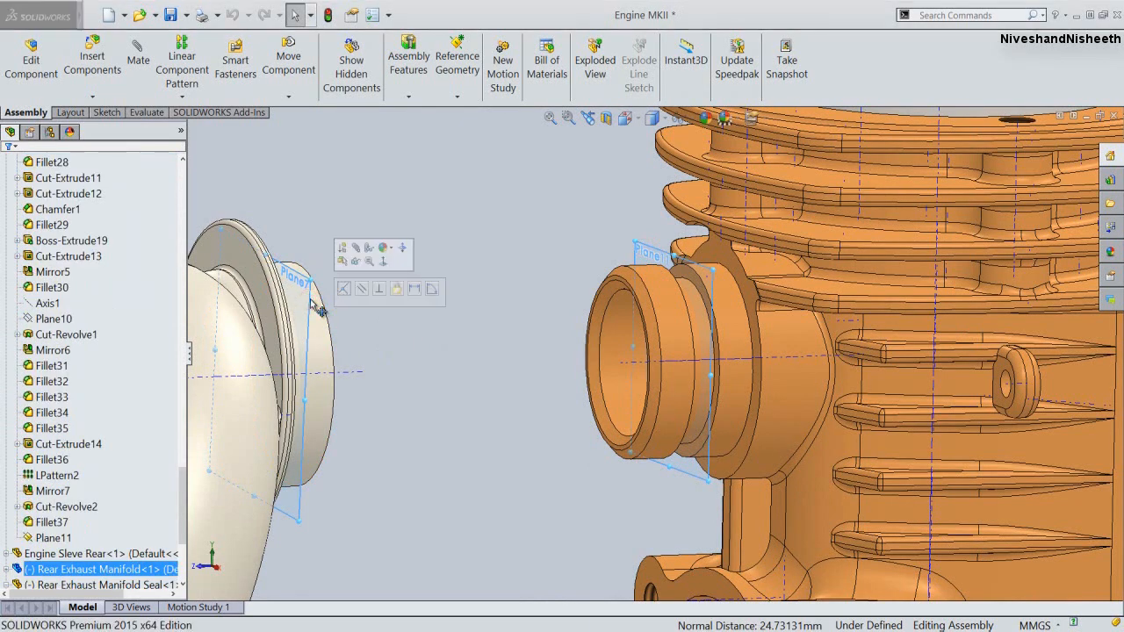
left_click(344, 290)
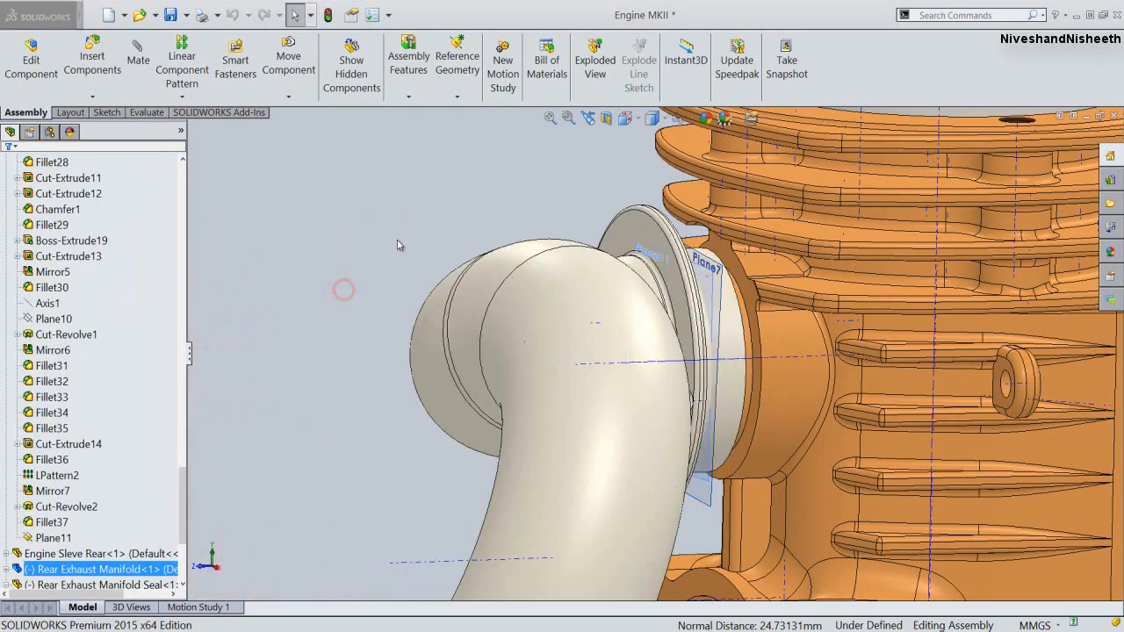
Rebuild the assembly in the Right view and collapse all items in the feature tree
left_click(584, 124)
scroll(603, 228, "down", 2)
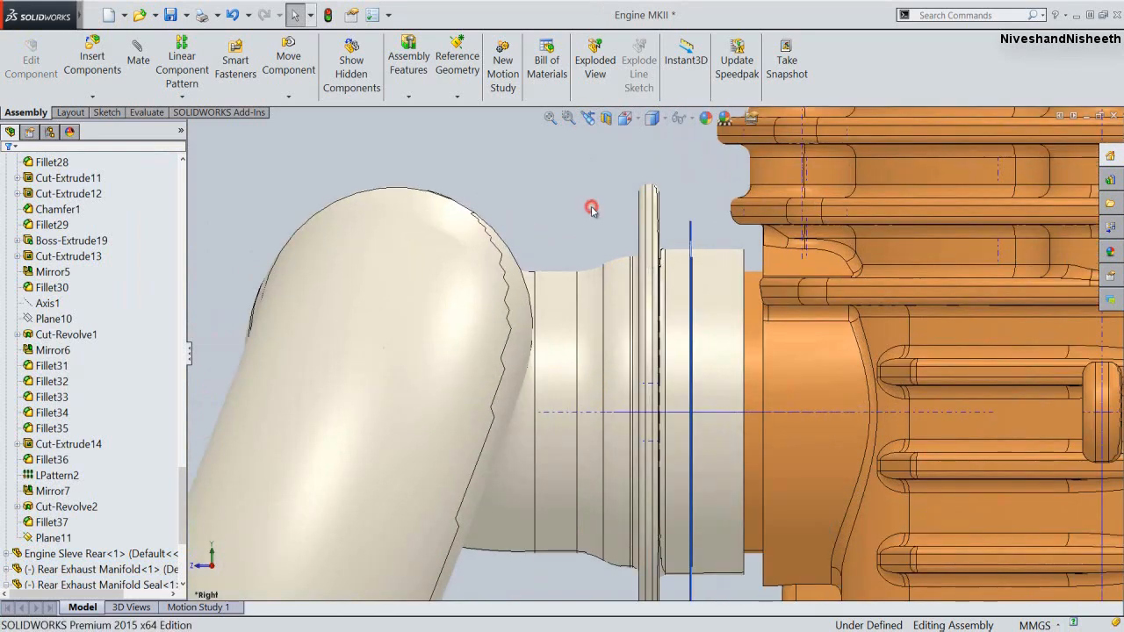
left_click(327, 15)
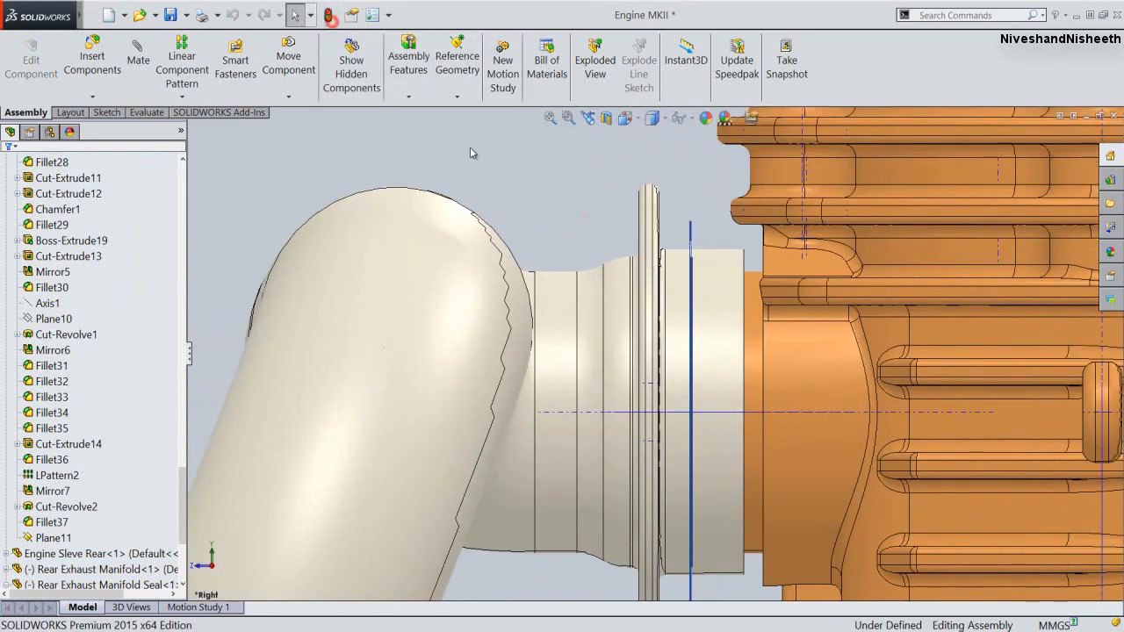
left_click(578, 185)
right_click(158, 257)
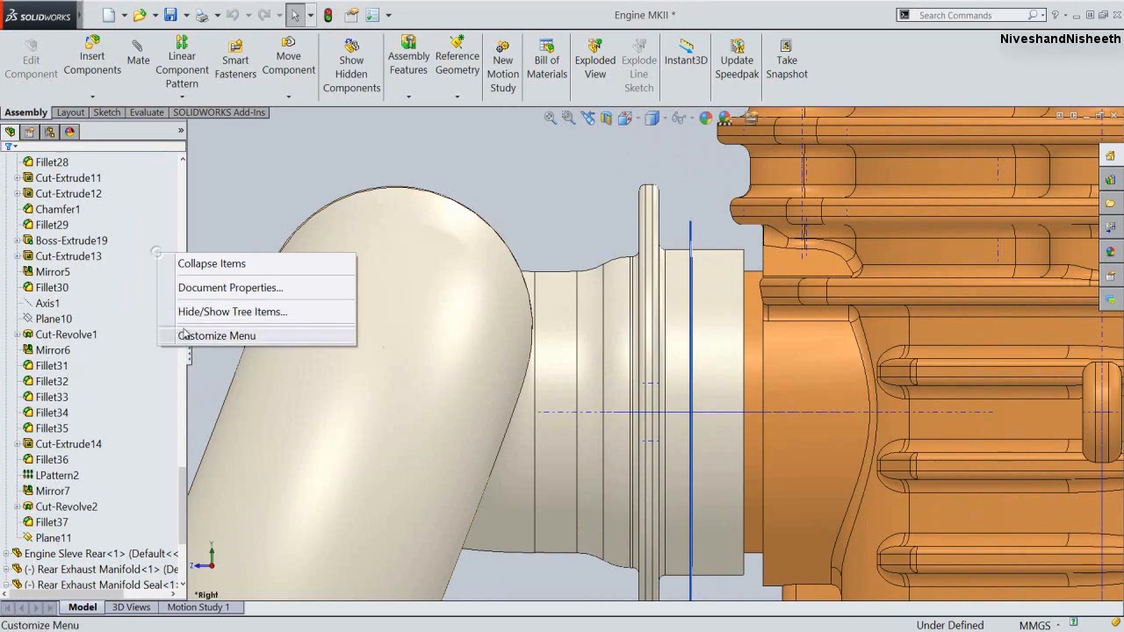
left_click(210, 262)
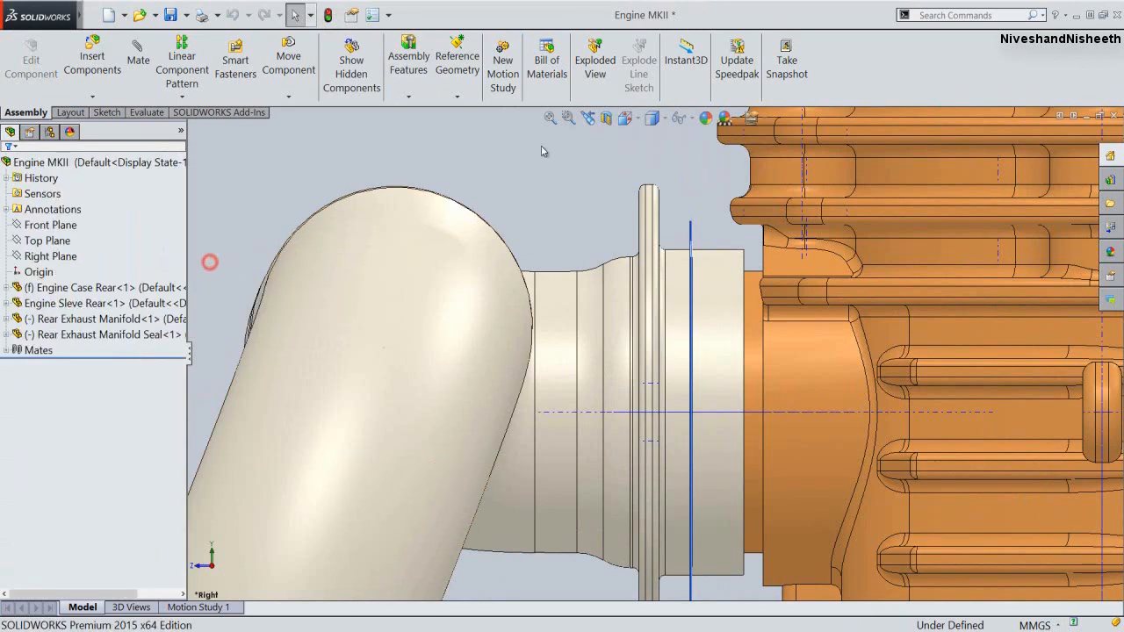
Return the assembly to the isometric view and save it
left_click(626, 118)
left_click(542, 243)
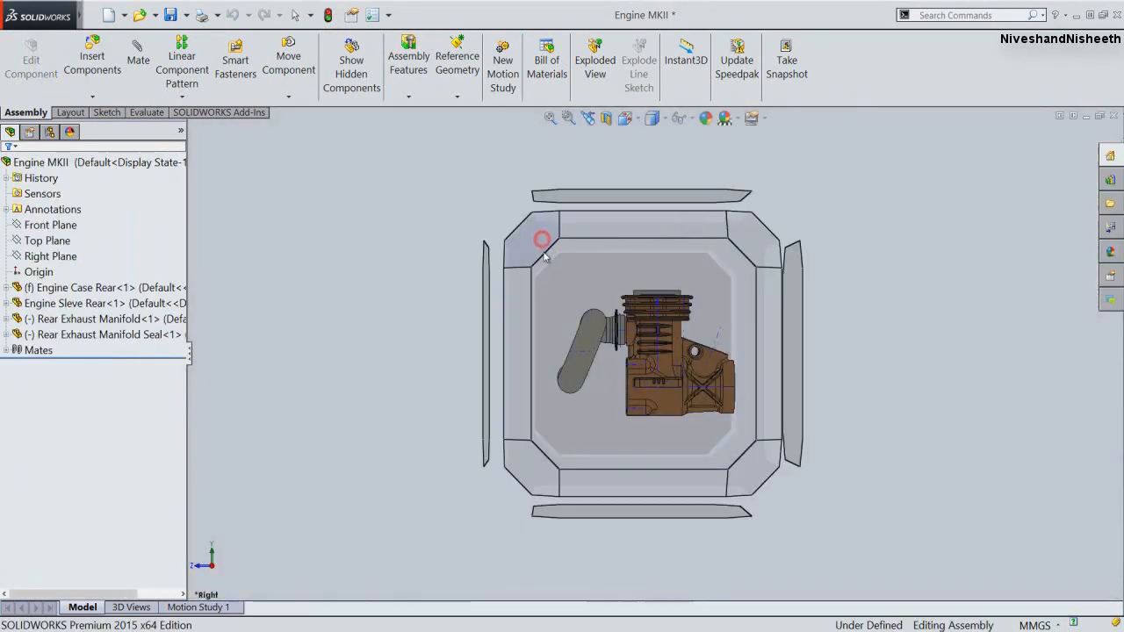
scroll(627, 290, "down", 2)
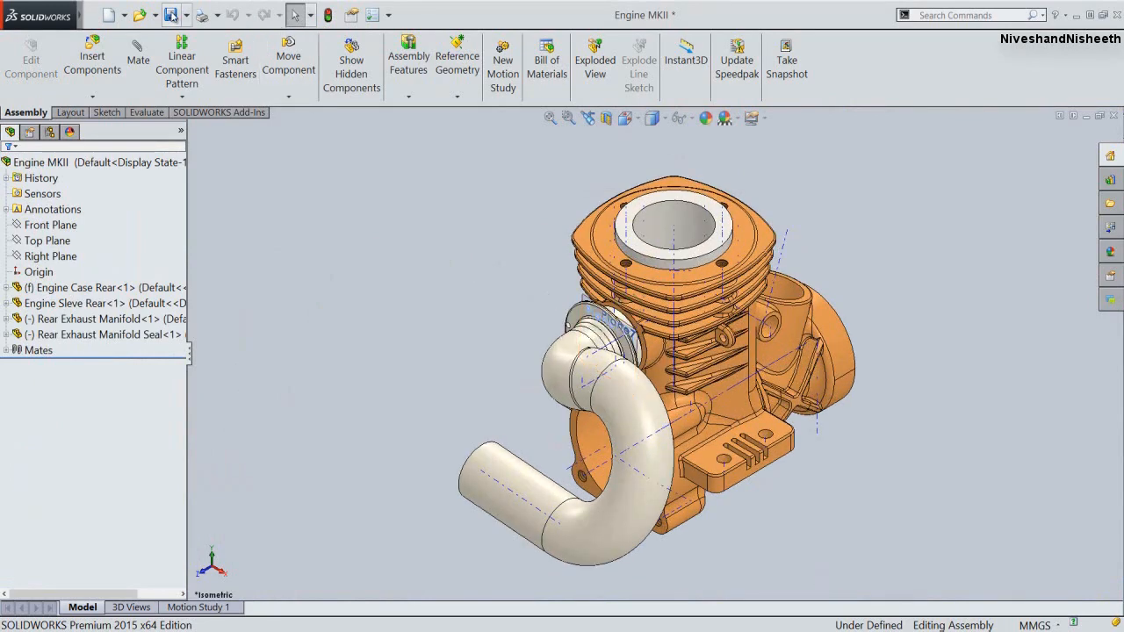
left_click(171, 15)
left_click(672, 500)
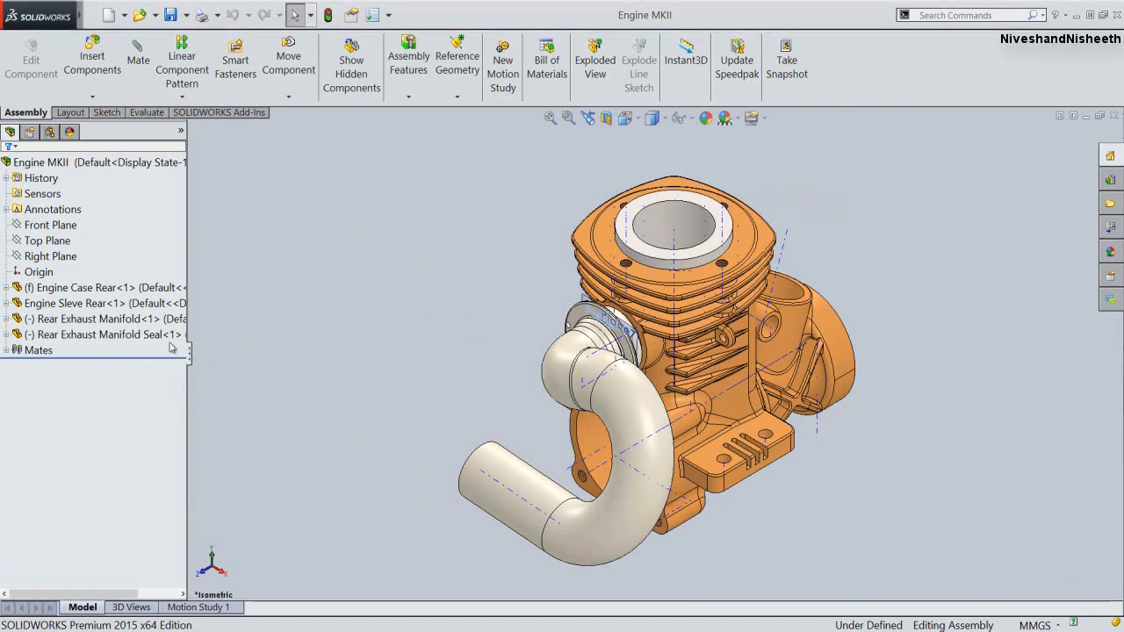
Add an angle mate of 0 degrees between the Rear Exhaust Manifold's Right Plane and the assembly's Right Plane
left_click(7, 321)
left_click(32, 336)
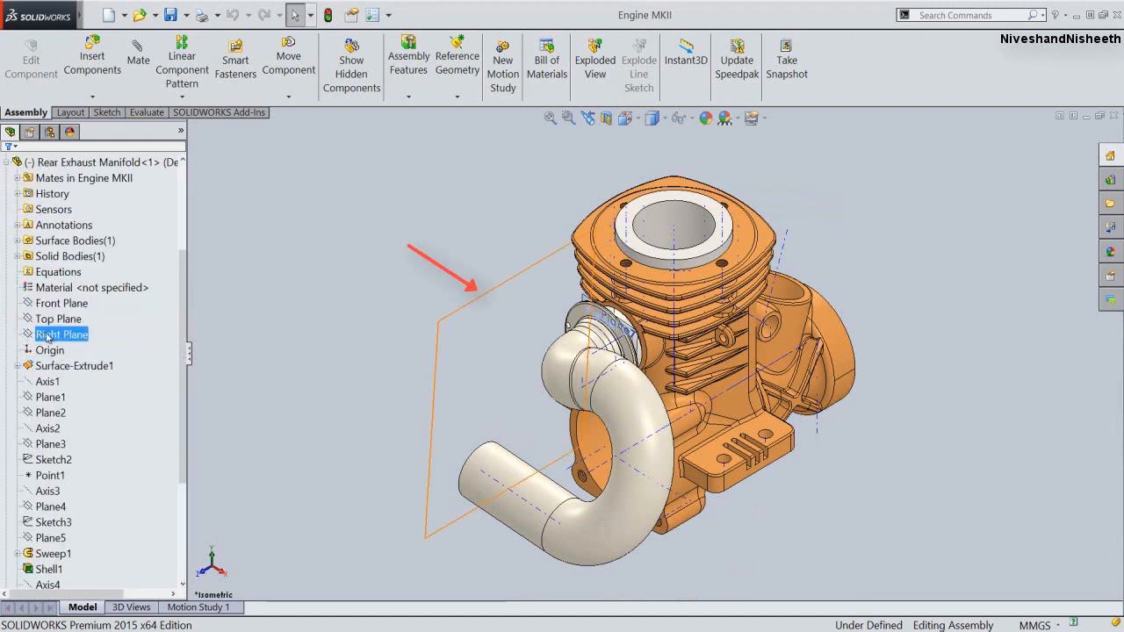
left_click(7, 163)
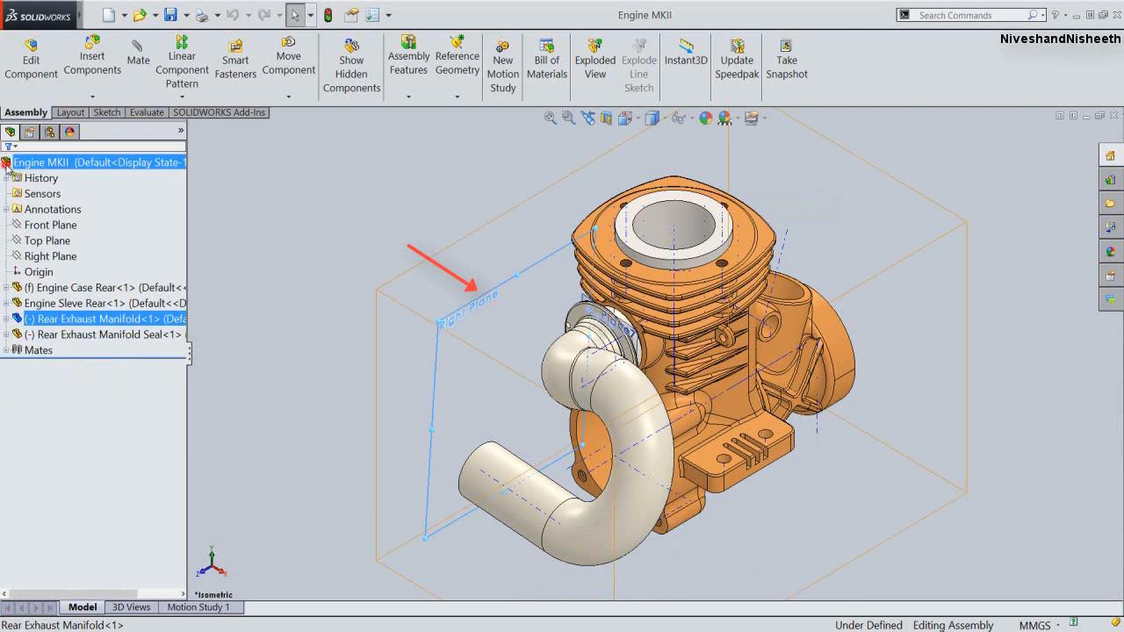
left_click(37, 259)
left_click(37, 262)
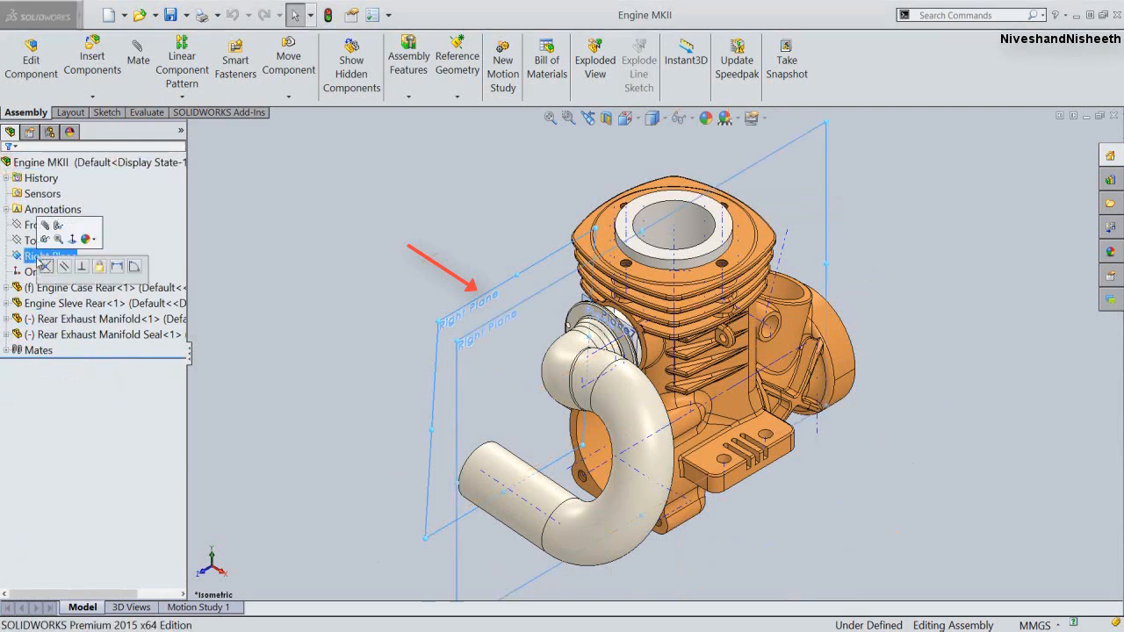
left_click(136, 267)
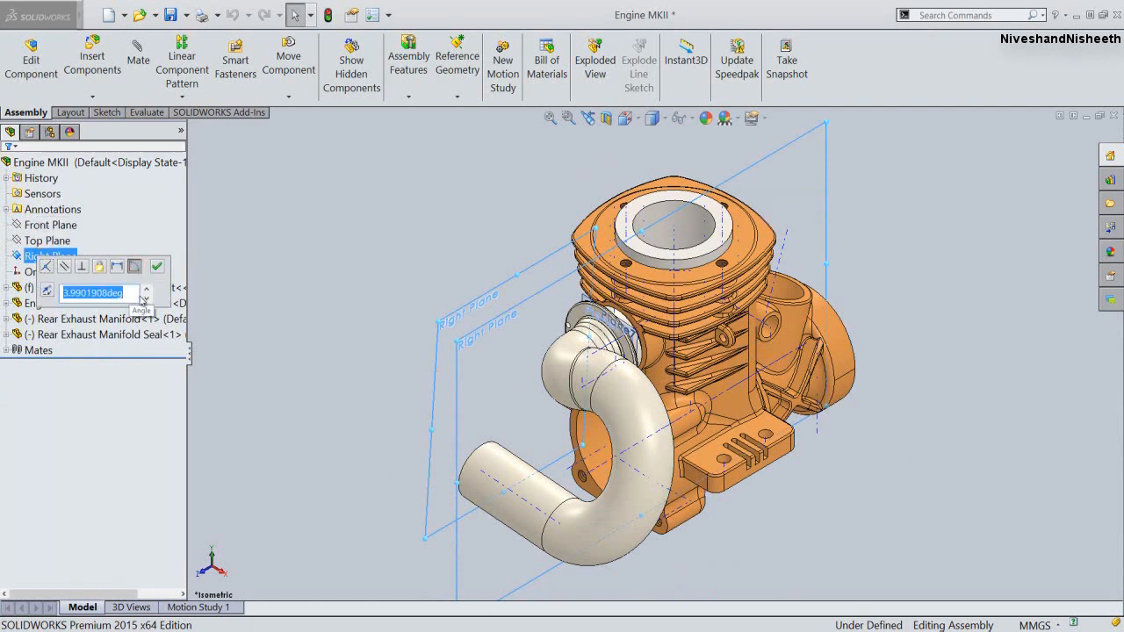
type("0")
key("Return")
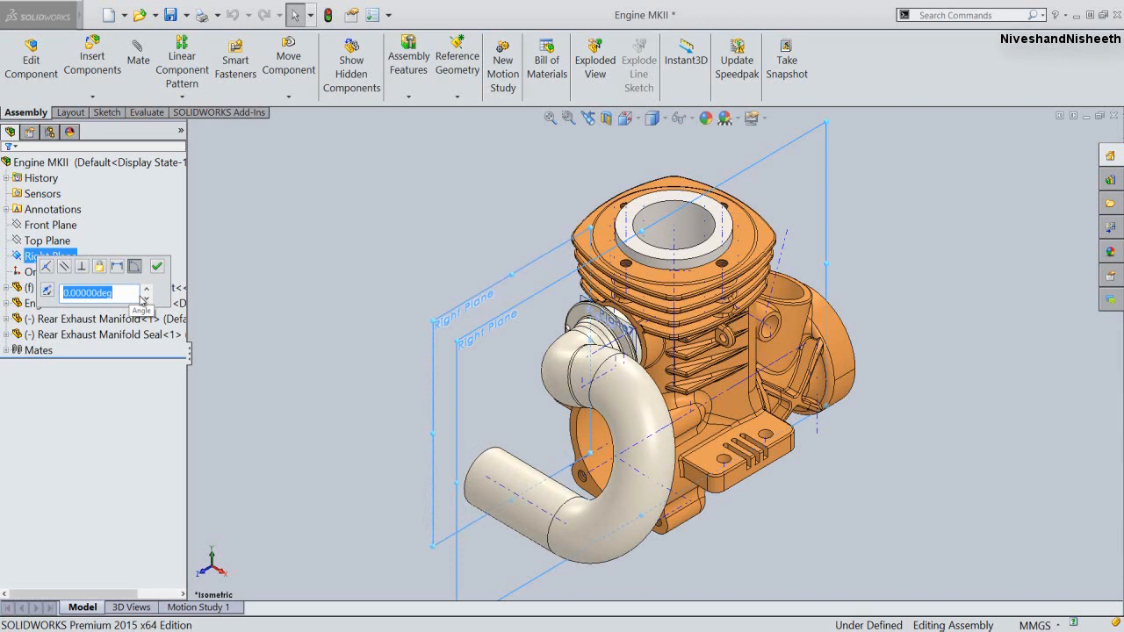
left_click(156, 267)
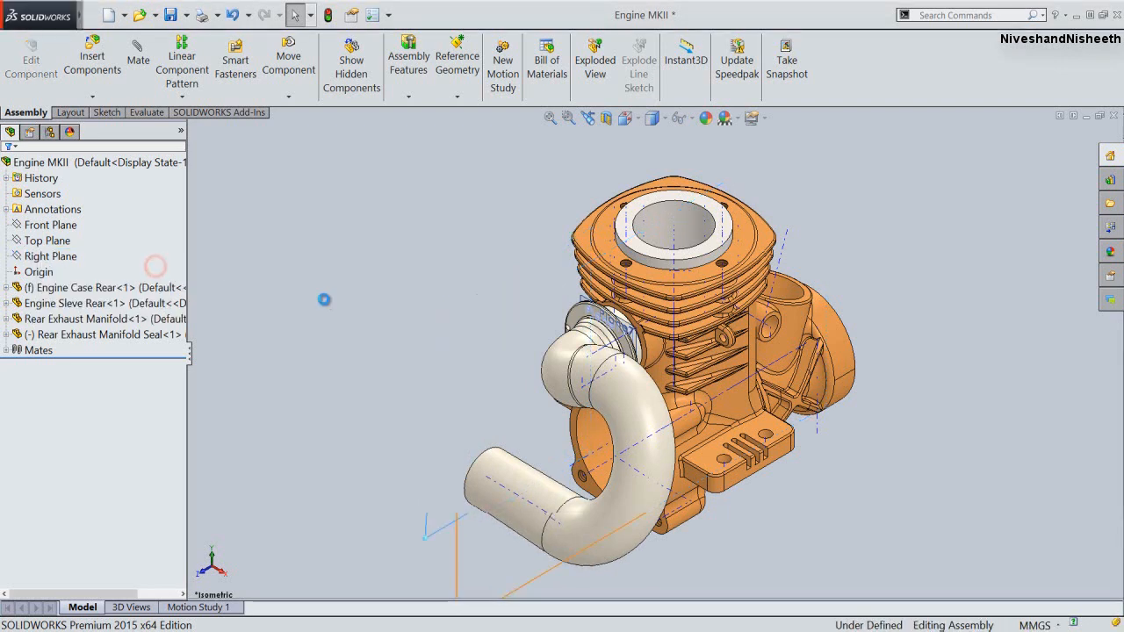
Test the exhaust manifold for remaining movement, and save and rebuild the assembly
left_click(322, 301)
left_click_drag(508, 519, 588, 532)
left_click(462, 412)
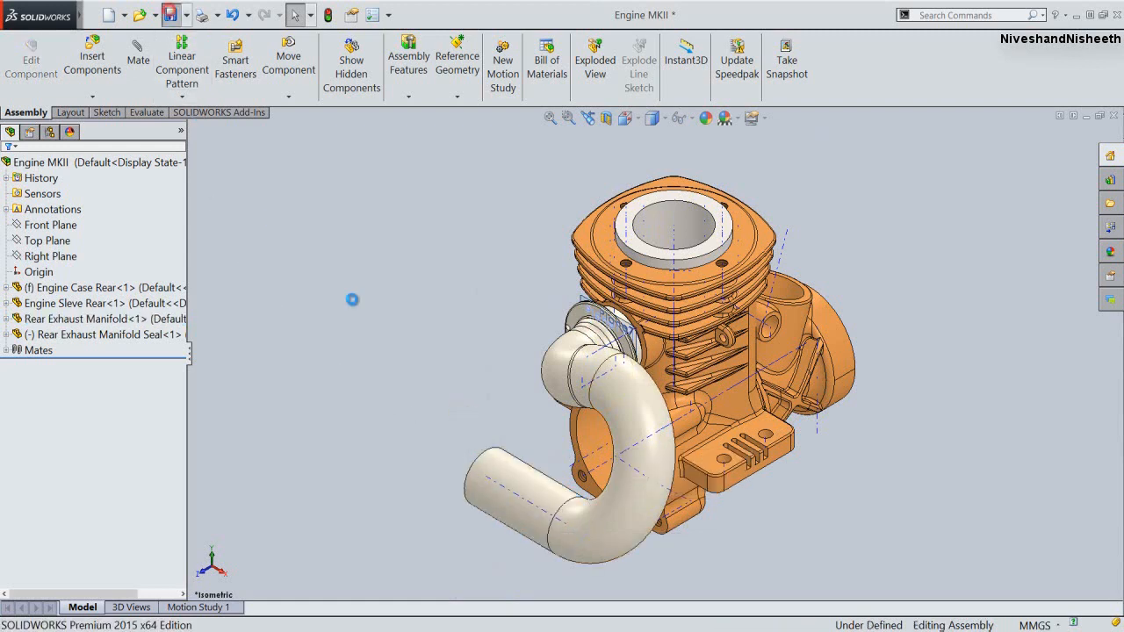
left_click(170, 14)
left_click(329, 16)
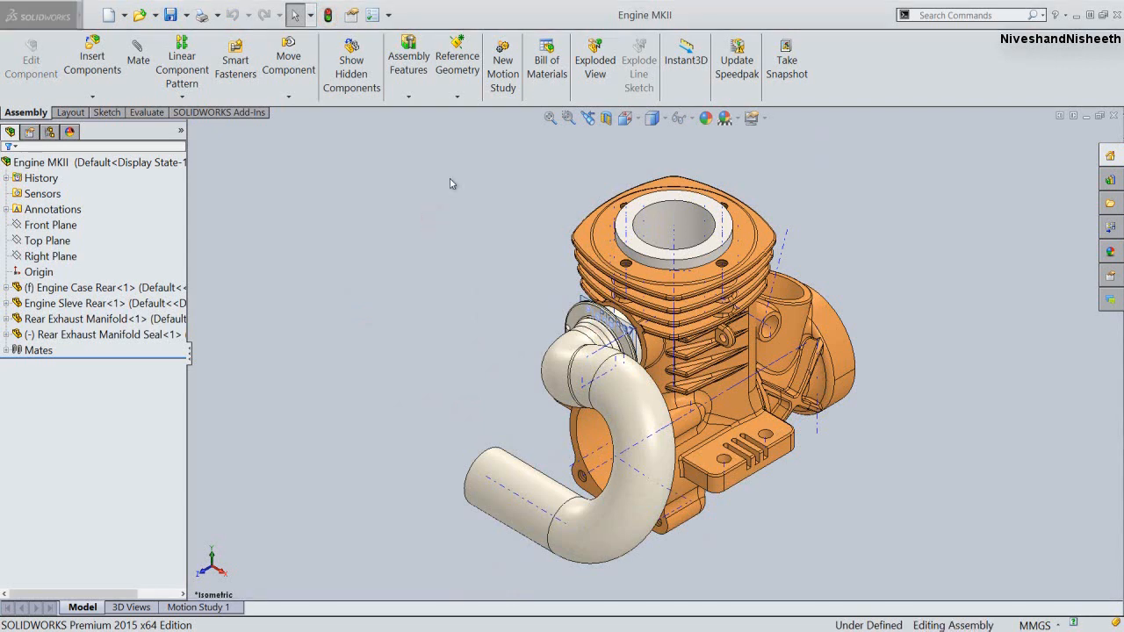
left_click(421, 209)
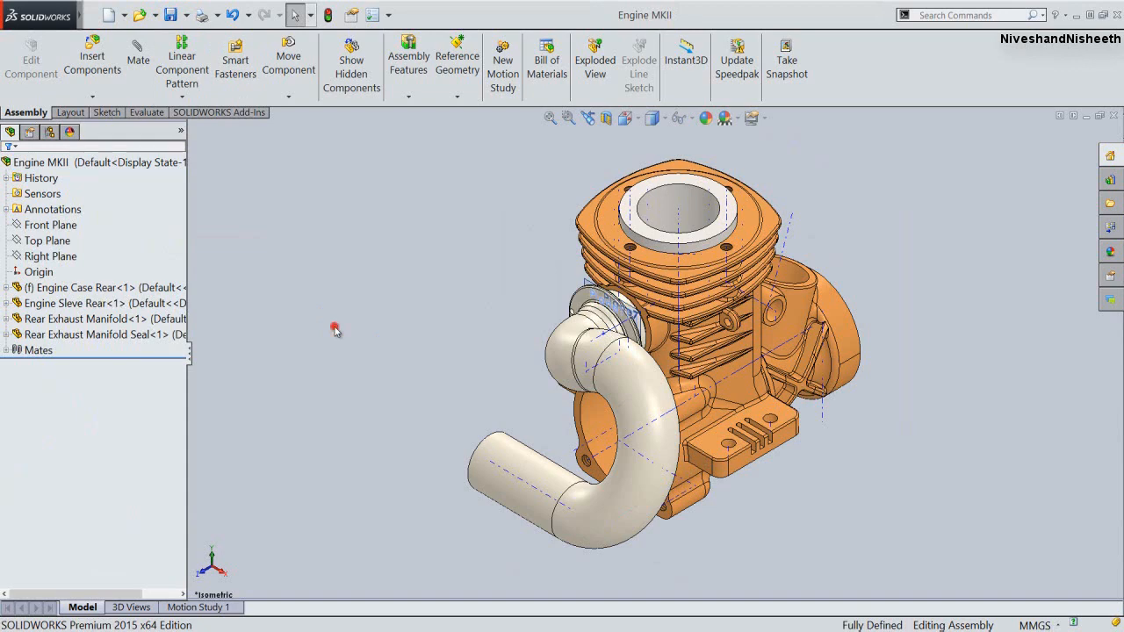
Insert the Extension Spring 3.873 part into the assembly and move it to the free space beside the engine case's slotted mounting foot
left_click(95, 57)
left_click(134, 430)
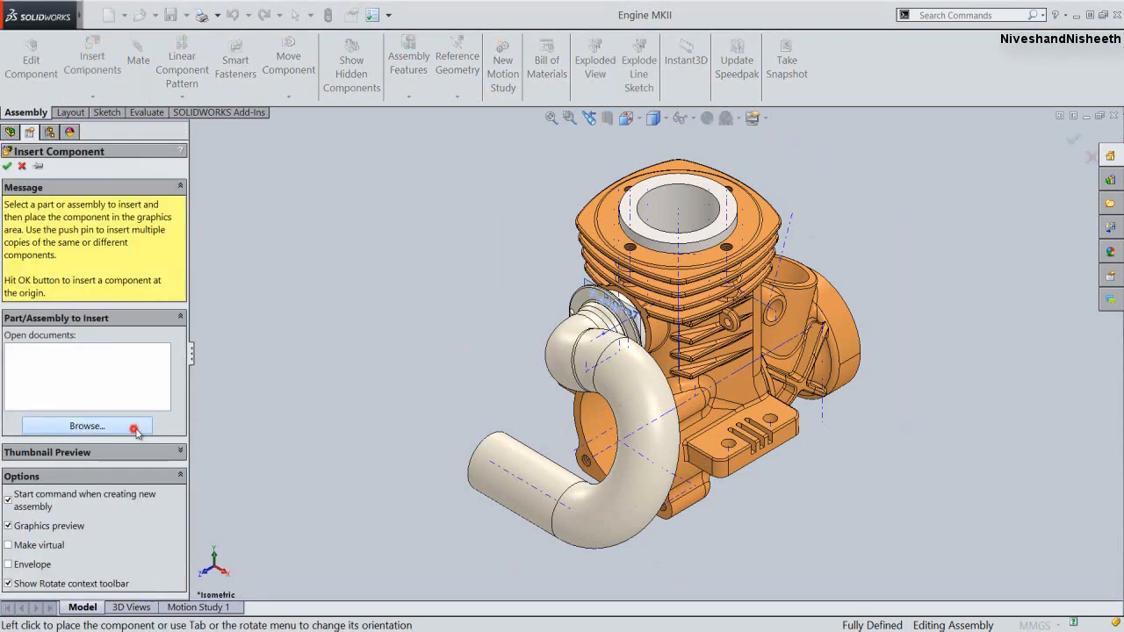
left_click_drag(860, 251, 859, 368)
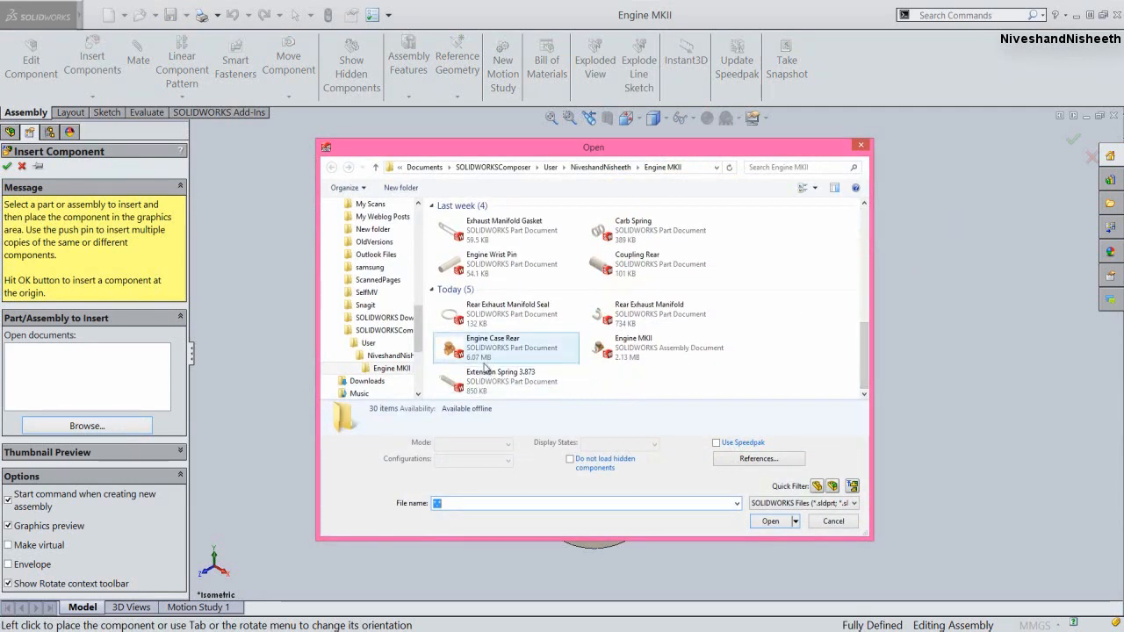
double_click(481, 377)
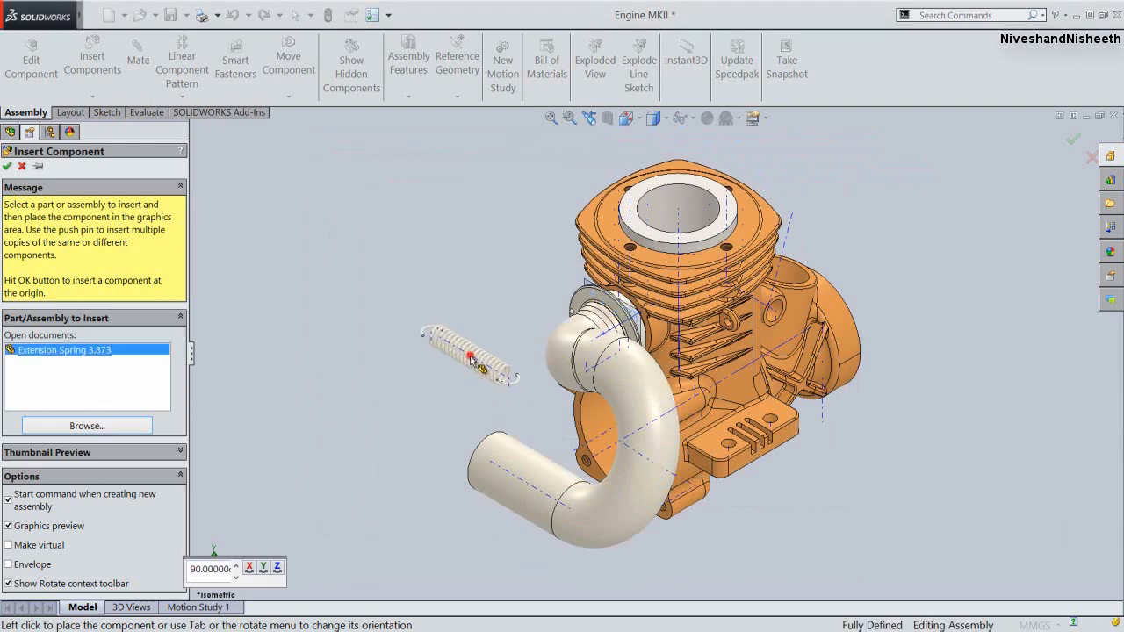
left_click(474, 247)
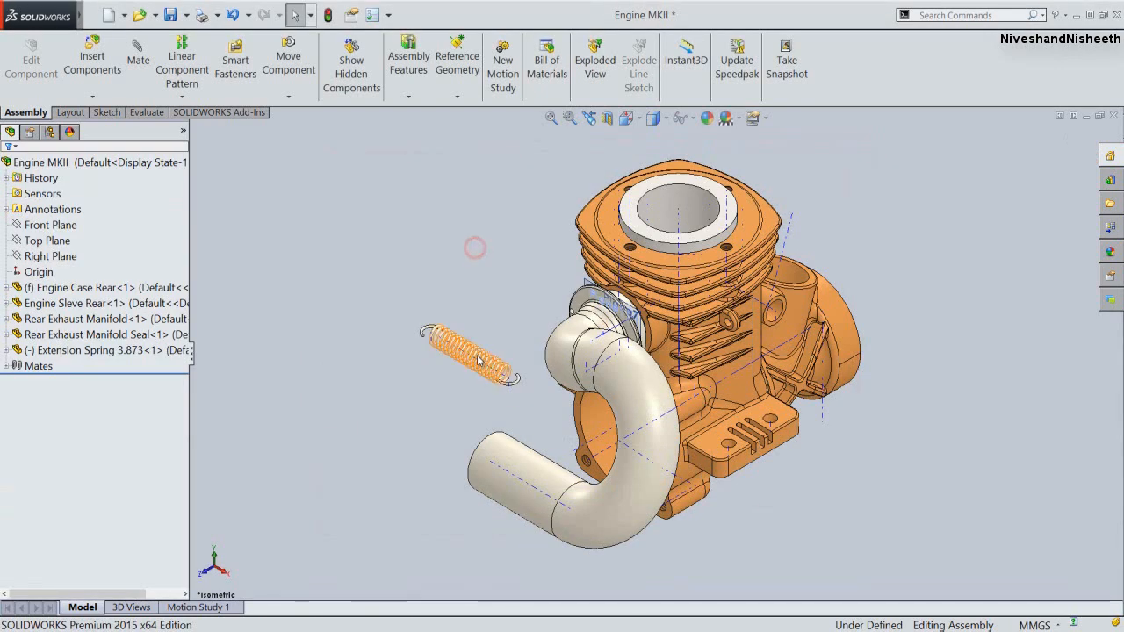
left_click_drag(479, 360, 855, 539)
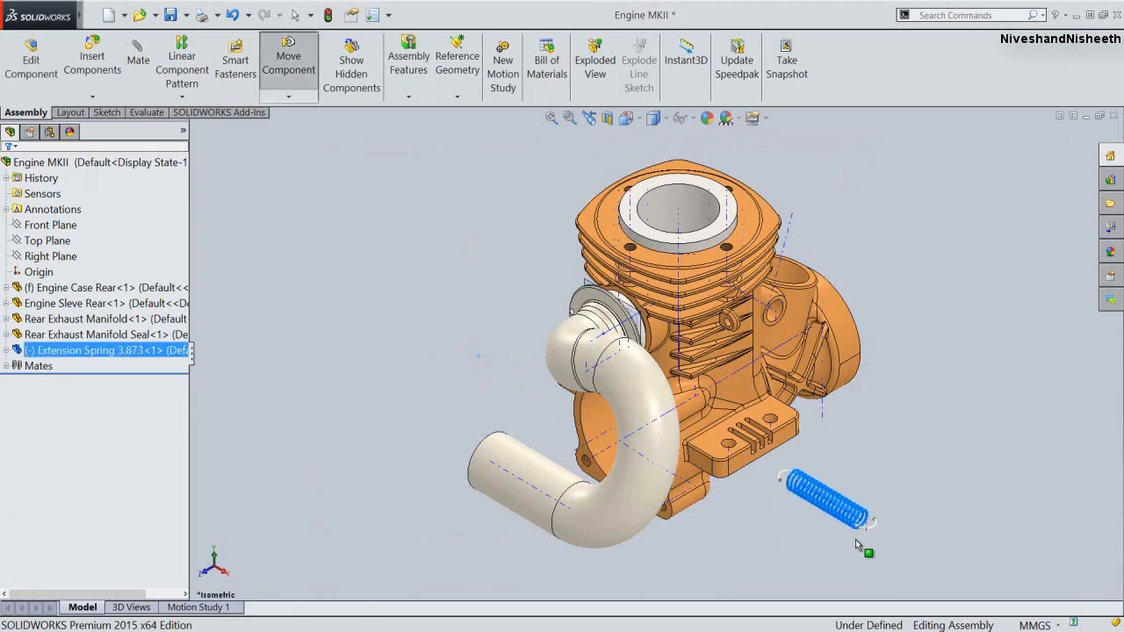
left_click(807, 545)
Rotate the extension spring about a quarter turn around its vertical axis using Move with Triad
scroll(817, 521, "down", 5)
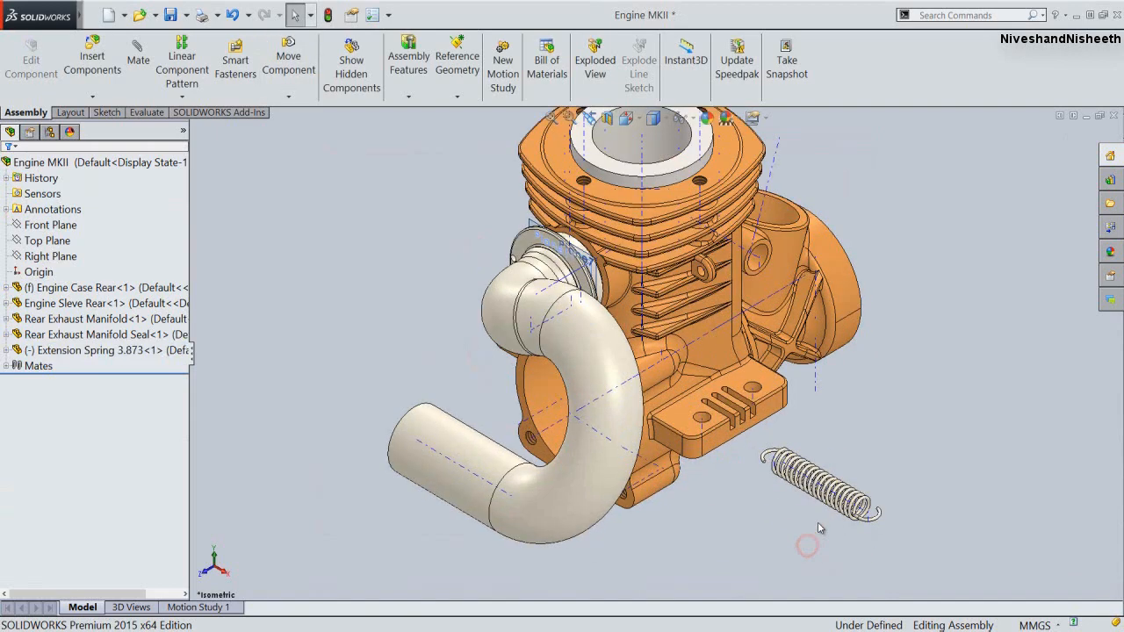
scroll(820, 497, "down", 3)
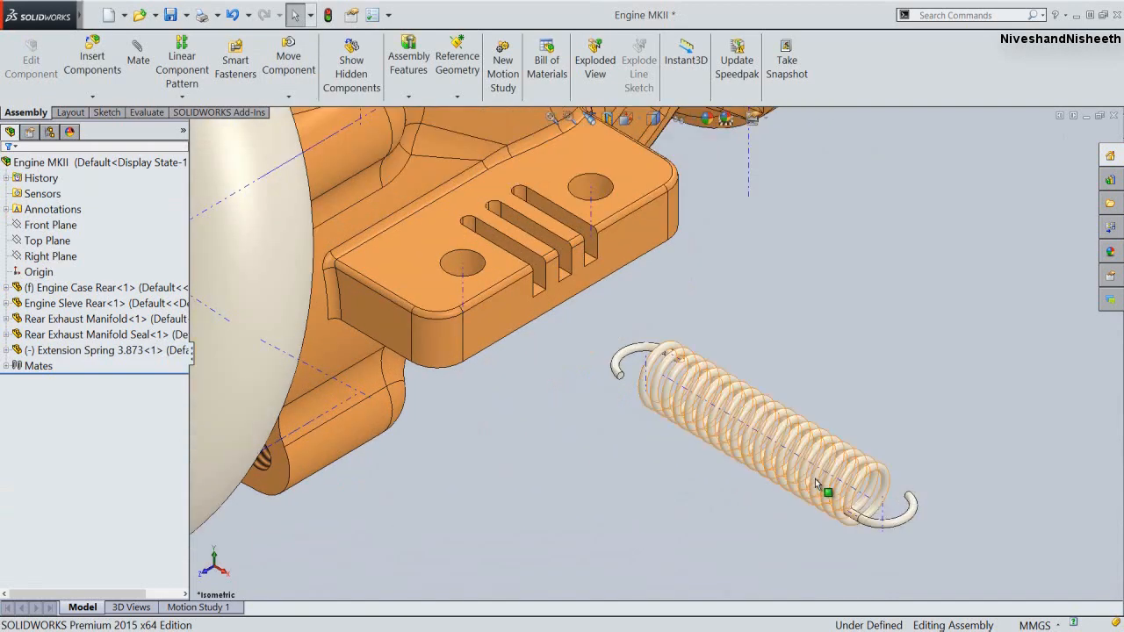
left_click(815, 481)
right_click(815, 482)
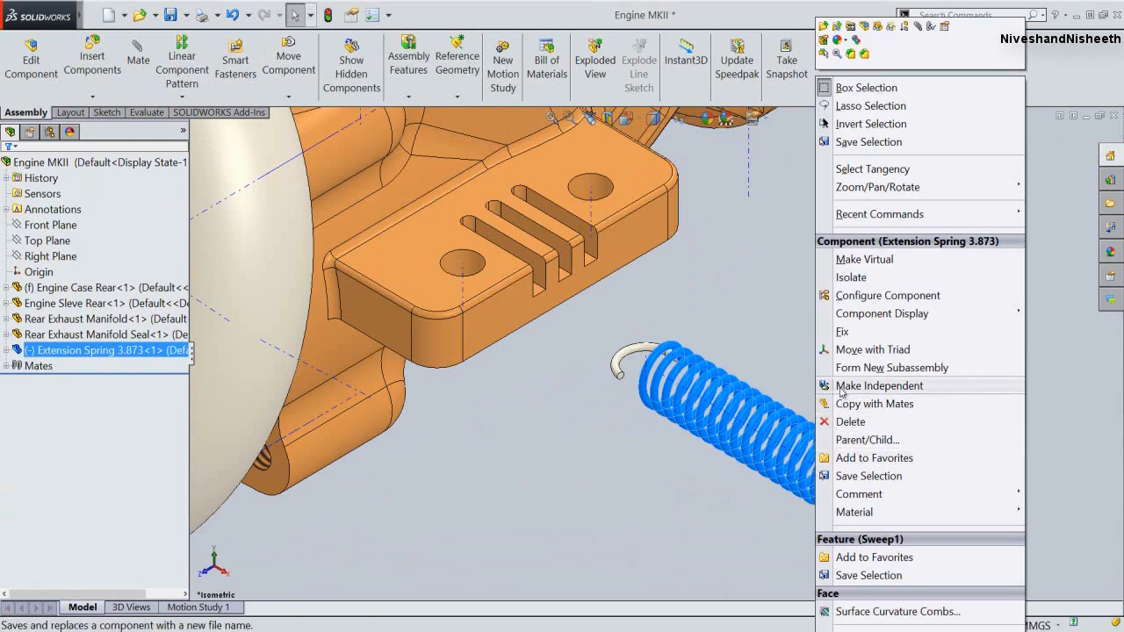
left_click(845, 350)
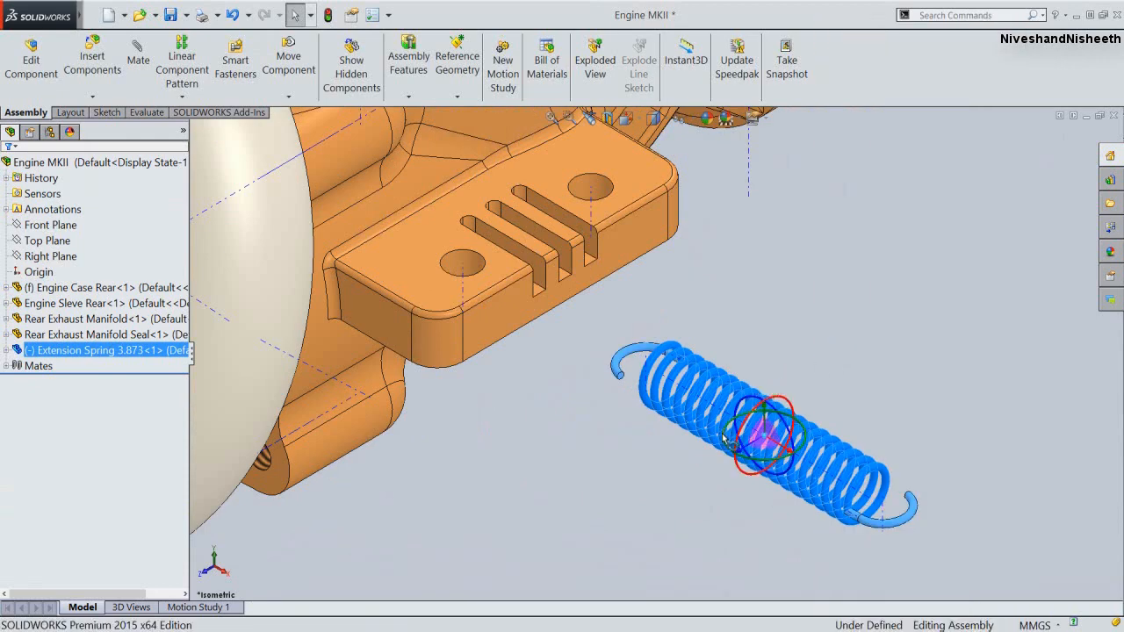
left_click_drag(725, 444, 799, 497)
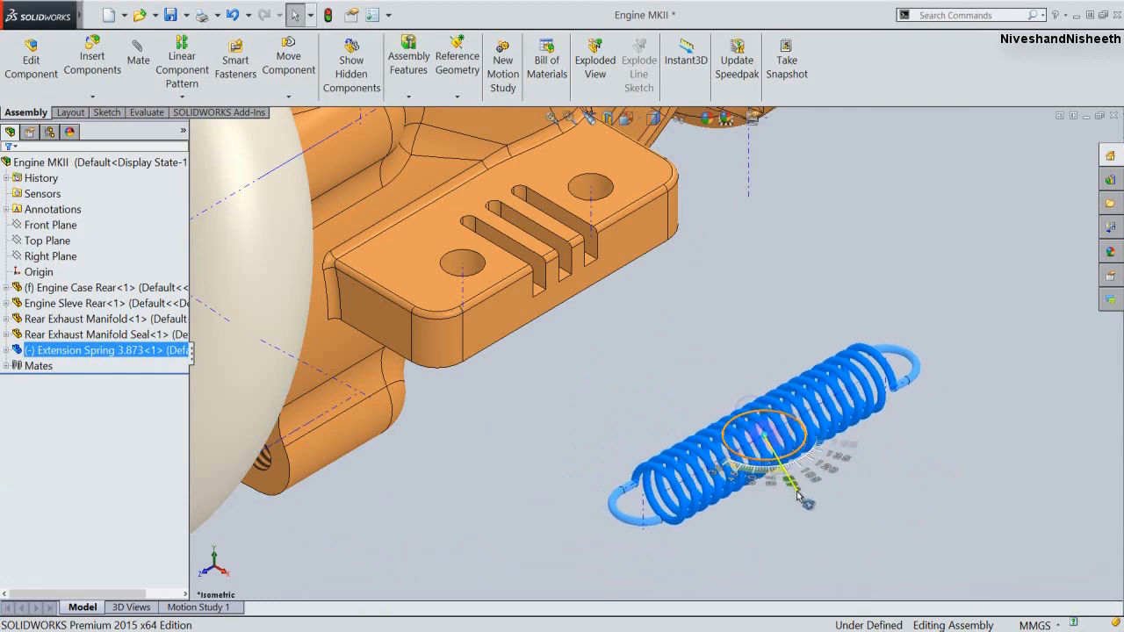
left_click(922, 422)
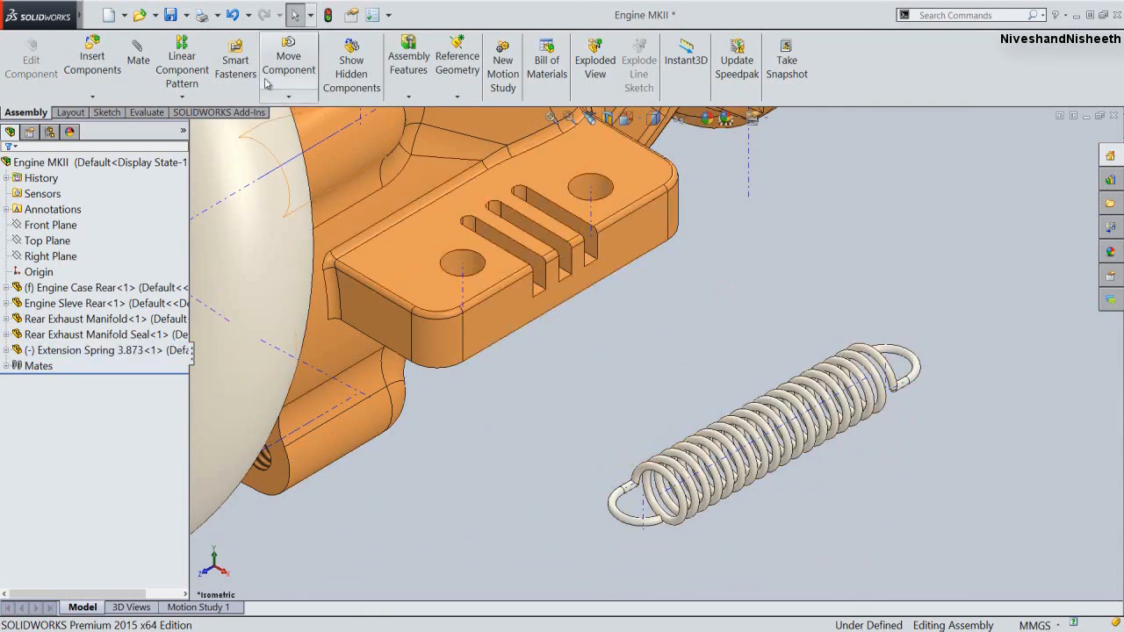
Rebuild and save the assembly with the reoriented spring
left_click(171, 15)
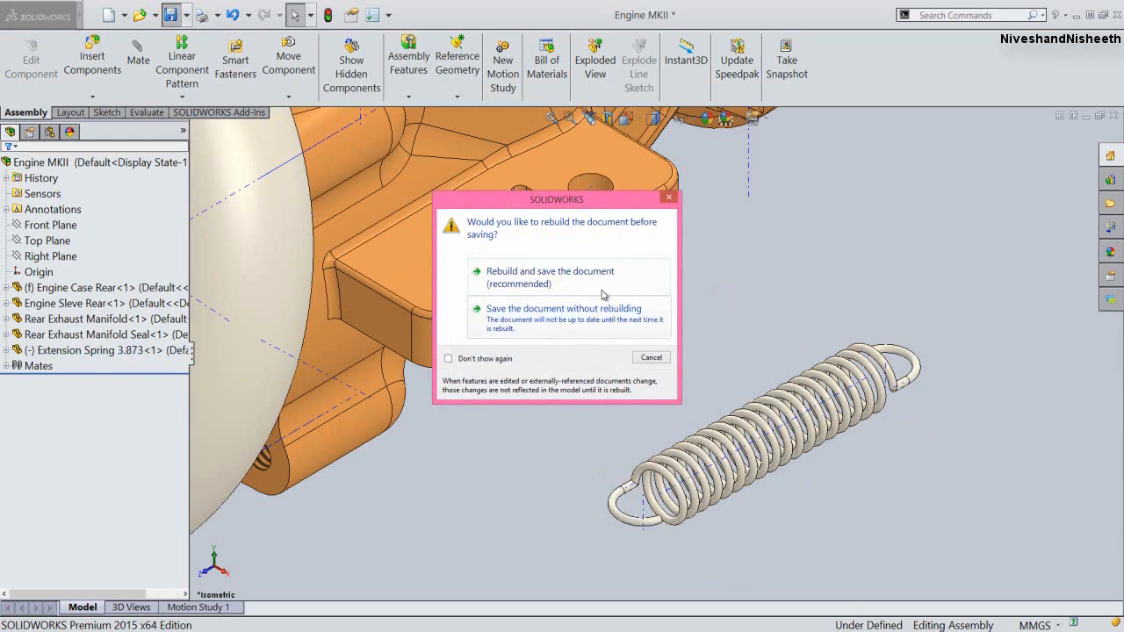
left_click(594, 277)
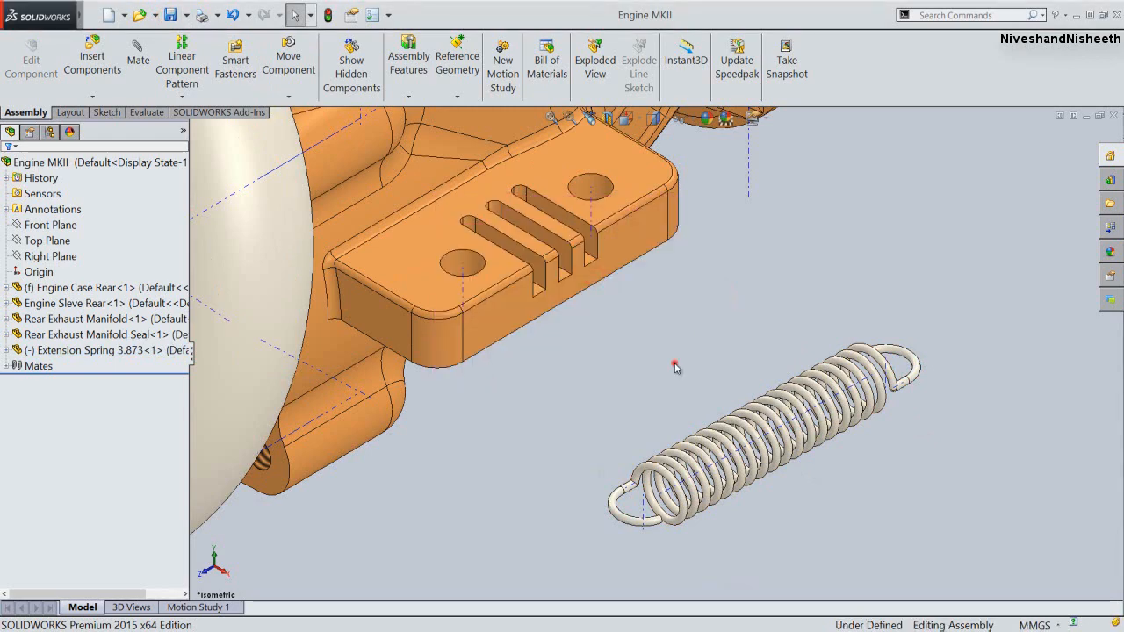
scroll(834, 351, "down", 5)
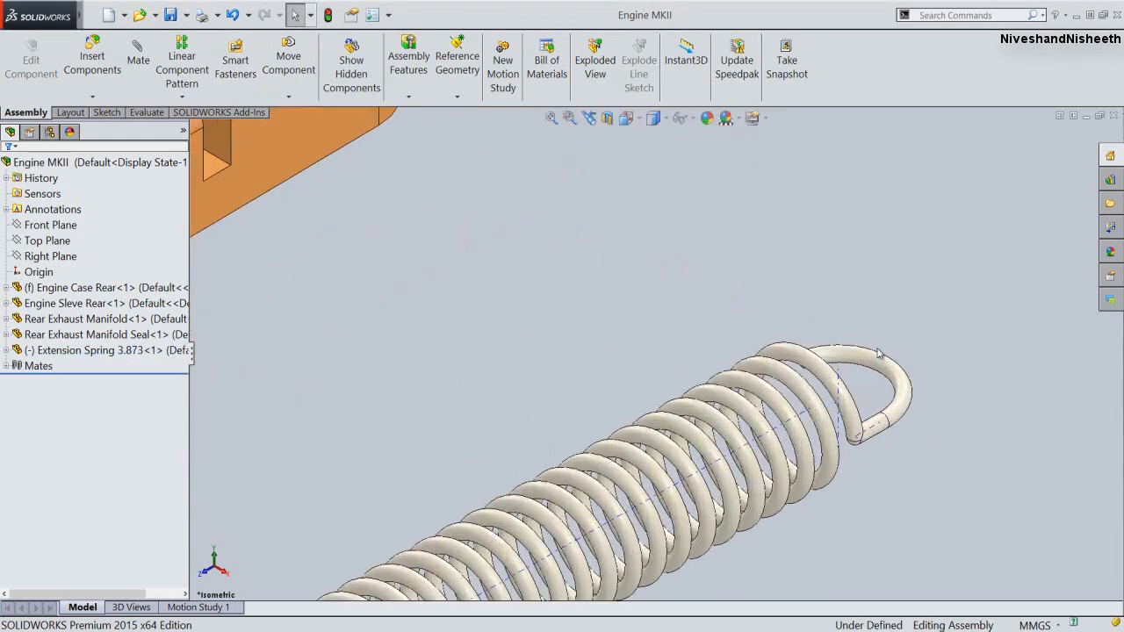
Edit the extension spring in place and start a sketch on the flat end face of its rear hook
left_click(800, 351)
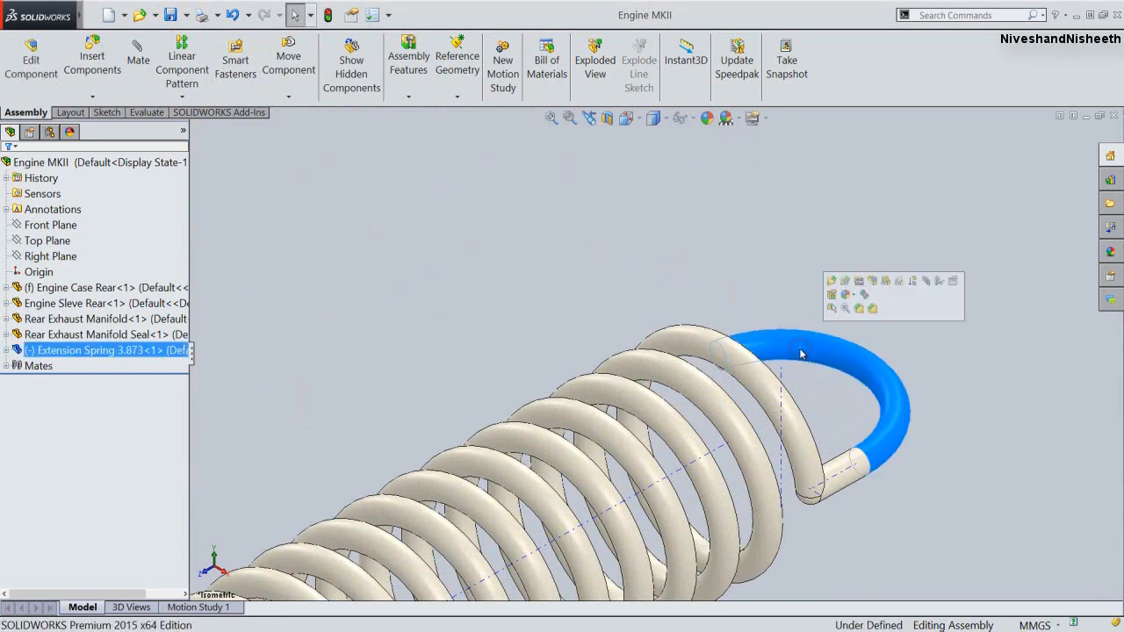
left_click(875, 281)
left_click(632, 332)
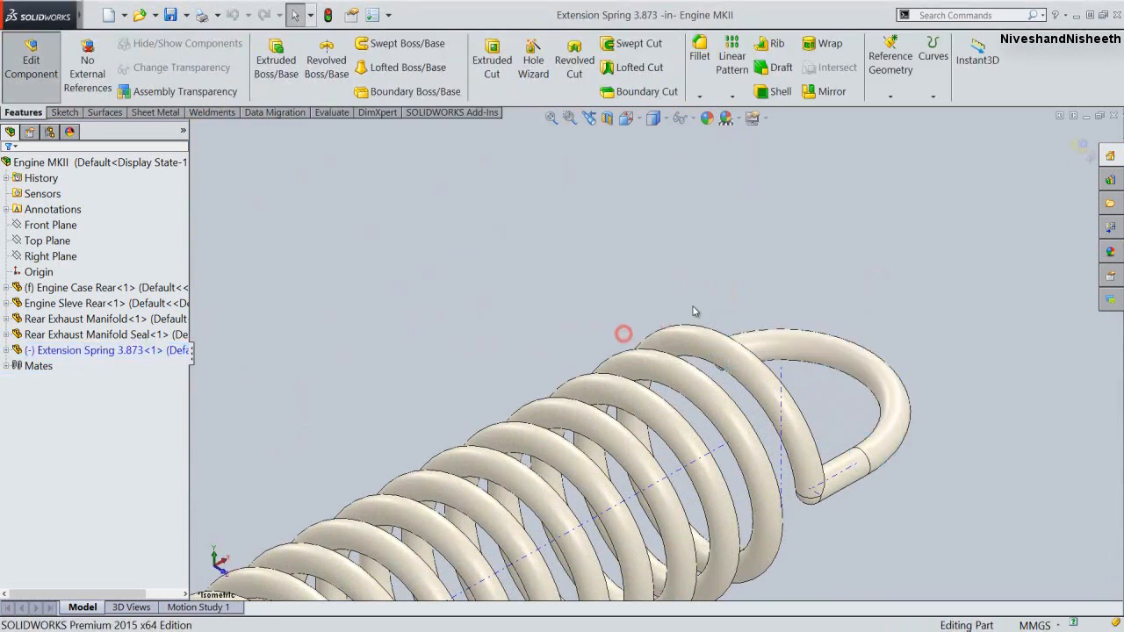
middle_click_drag(695, 312, 579, 331)
scroll(578, 330, "down", 5)
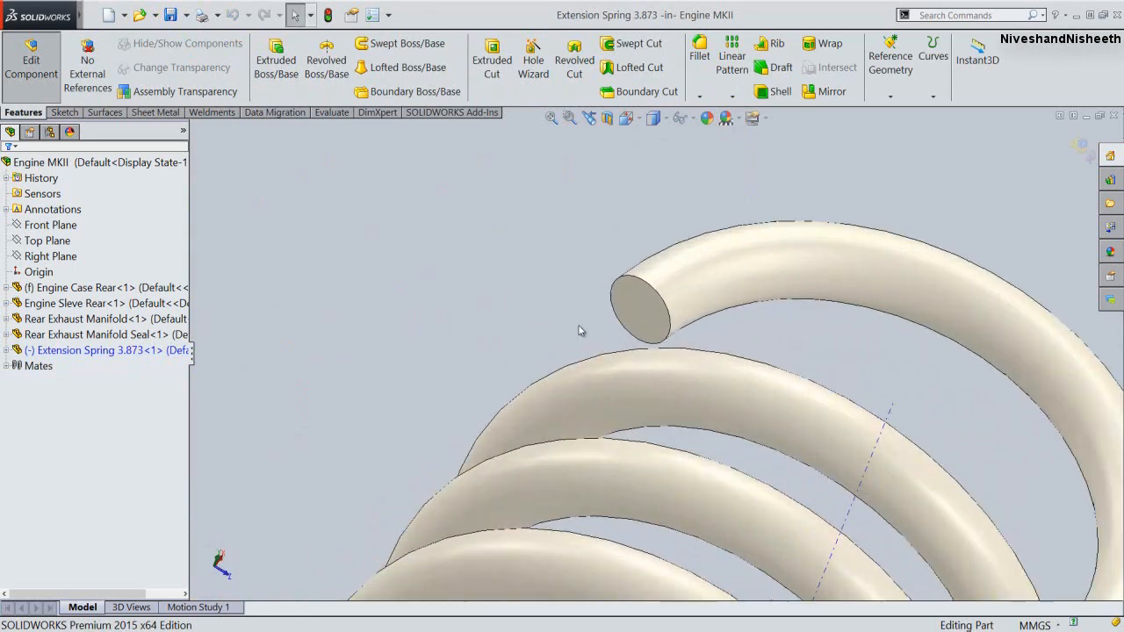
left_click(634, 317)
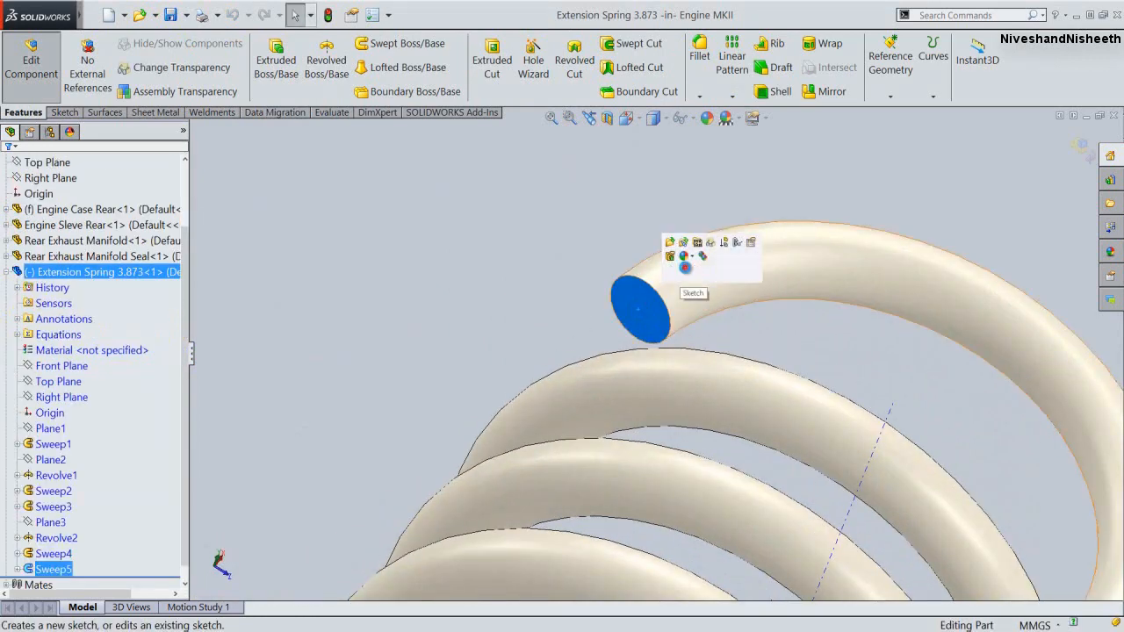
left_click(684, 267)
Convert the hook end face's circular edge into the sketch with Convert Entities and exit the sketch
left_click(566, 284)
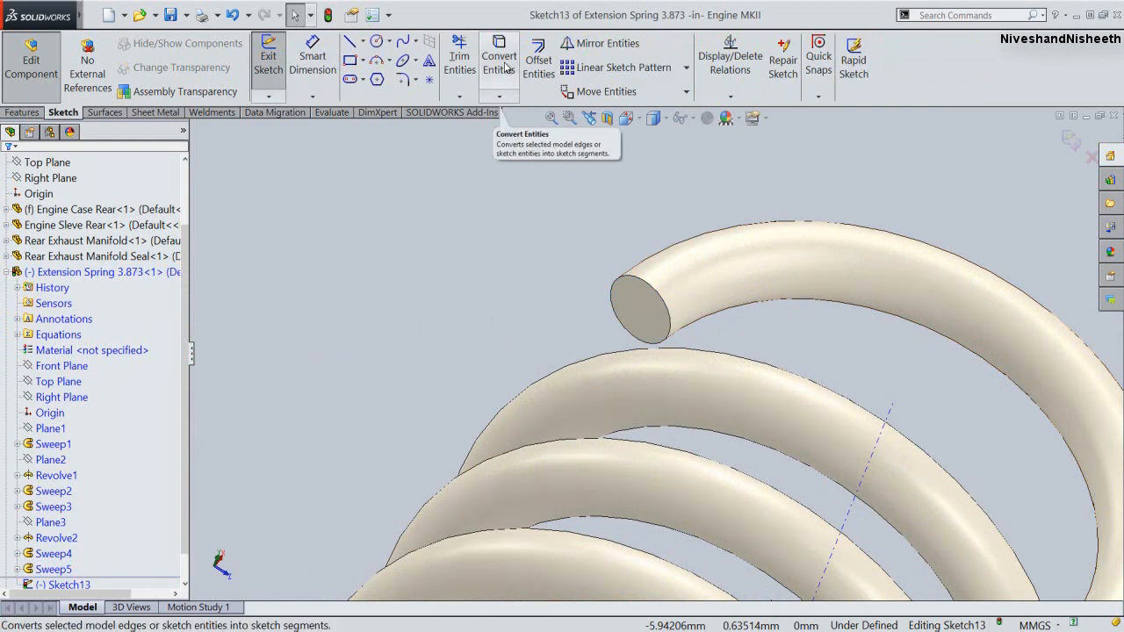
left_click(505, 68)
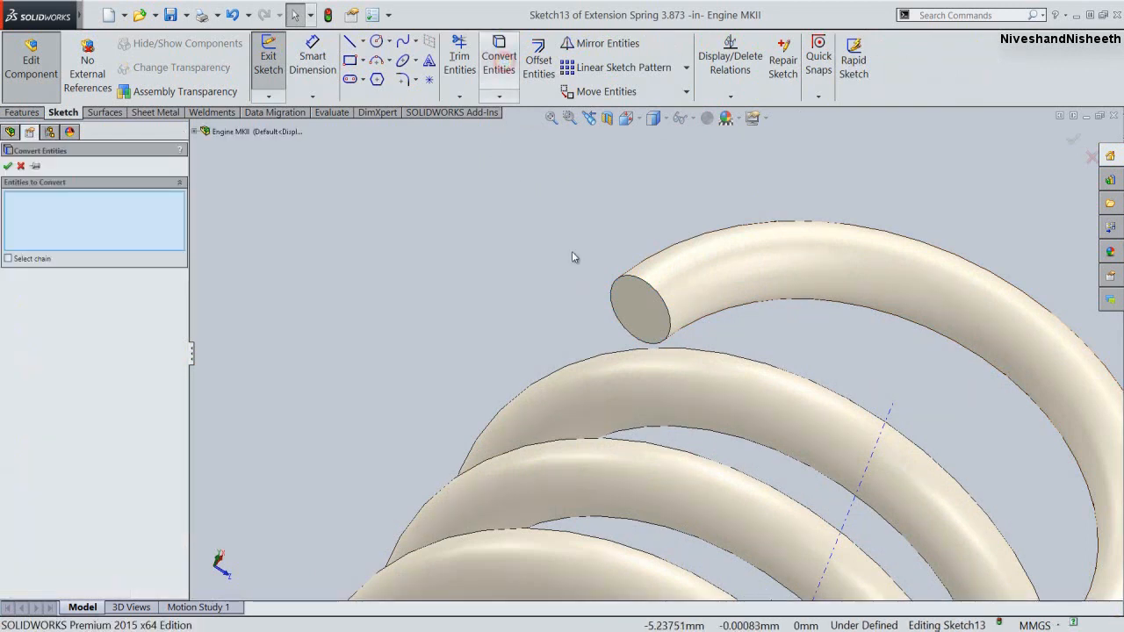
left_click(621, 281)
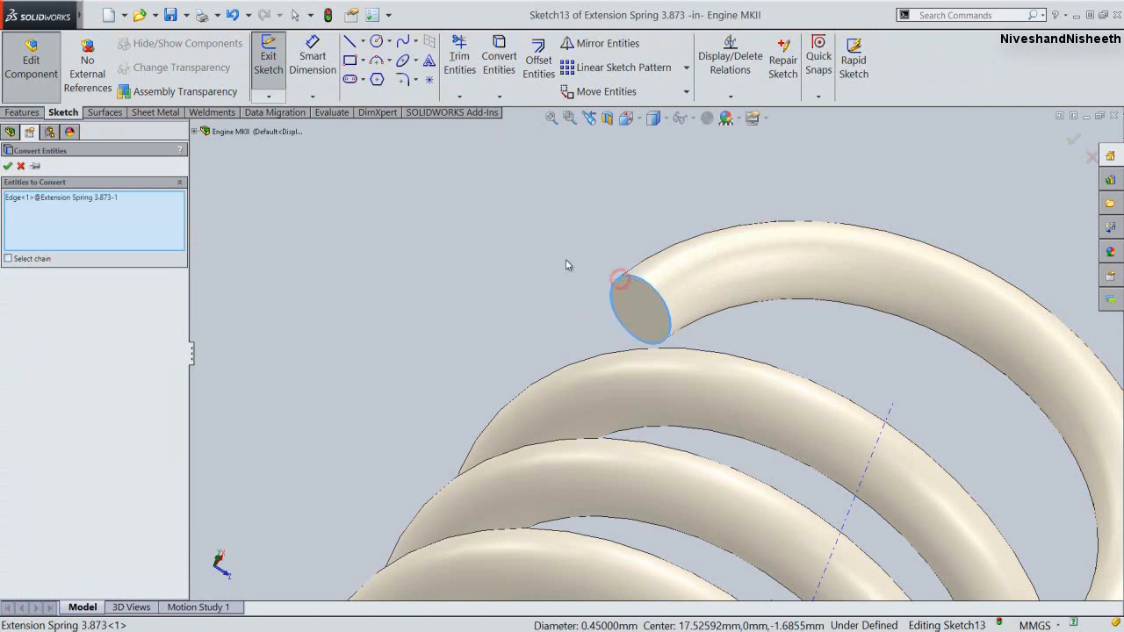
right_click(538, 255)
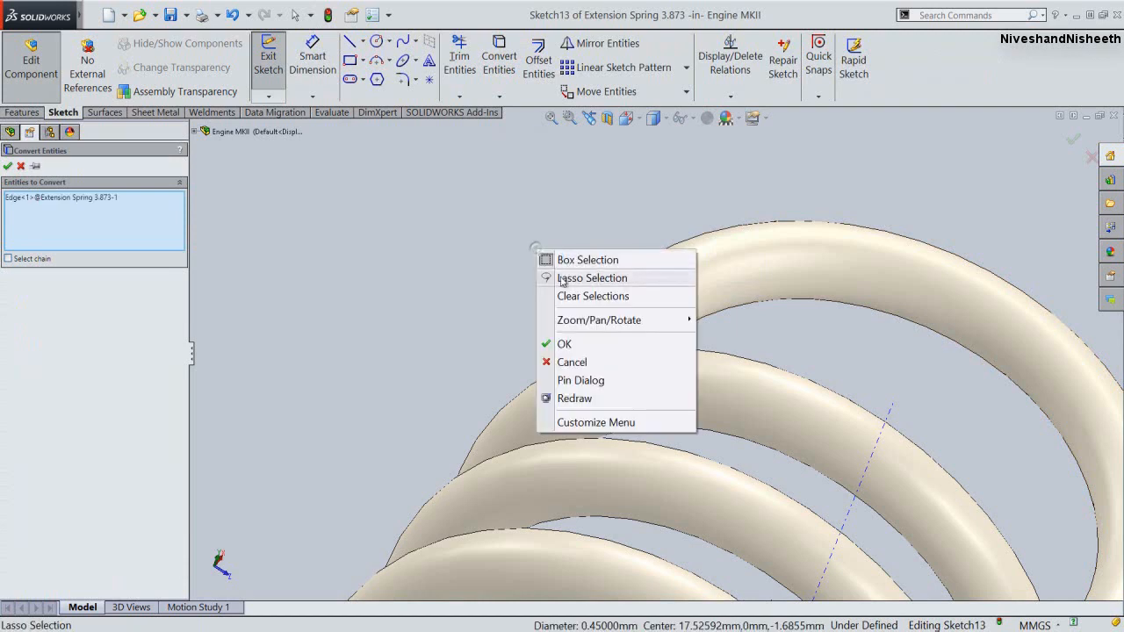
left_click(570, 343)
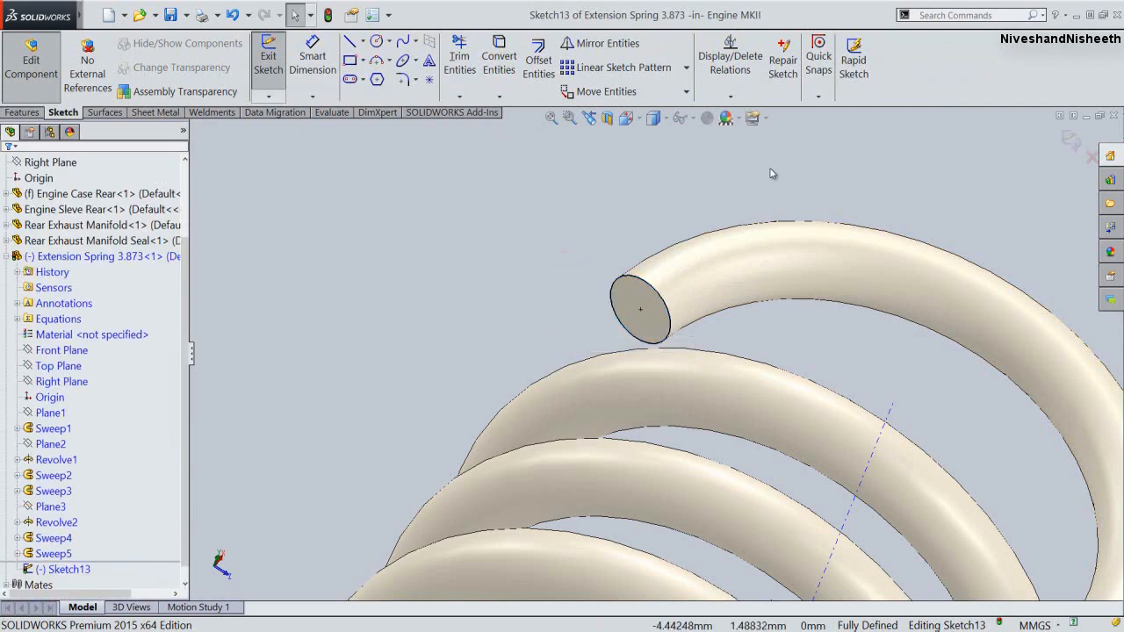
left_click(1068, 141)
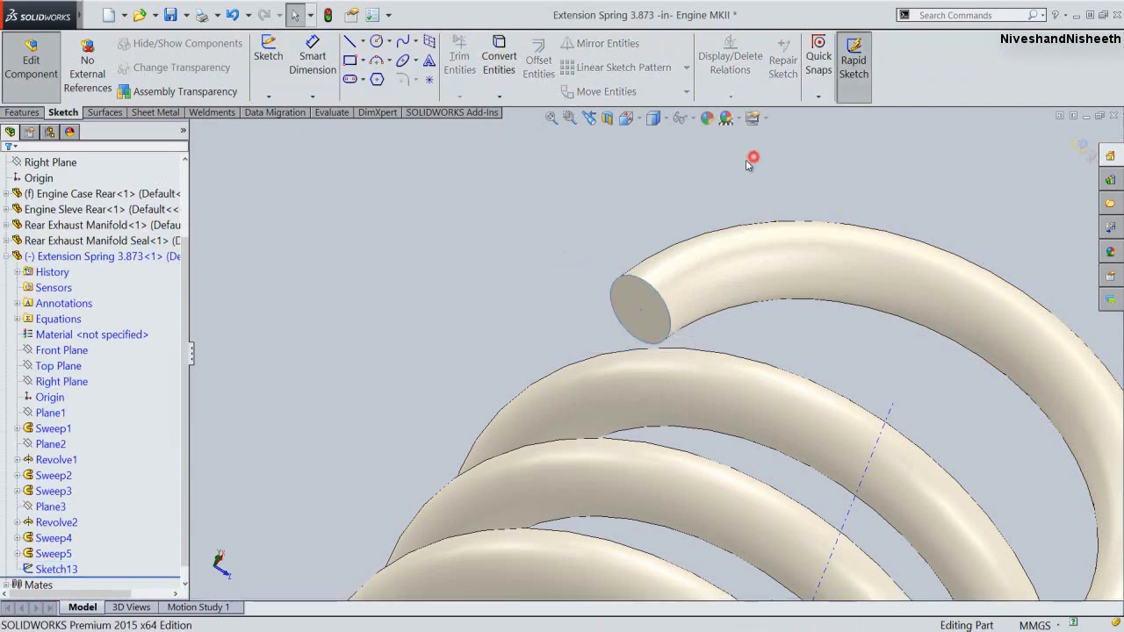
Create a reference point on the converted circle's centre point at the hook end face
left_click(26, 113)
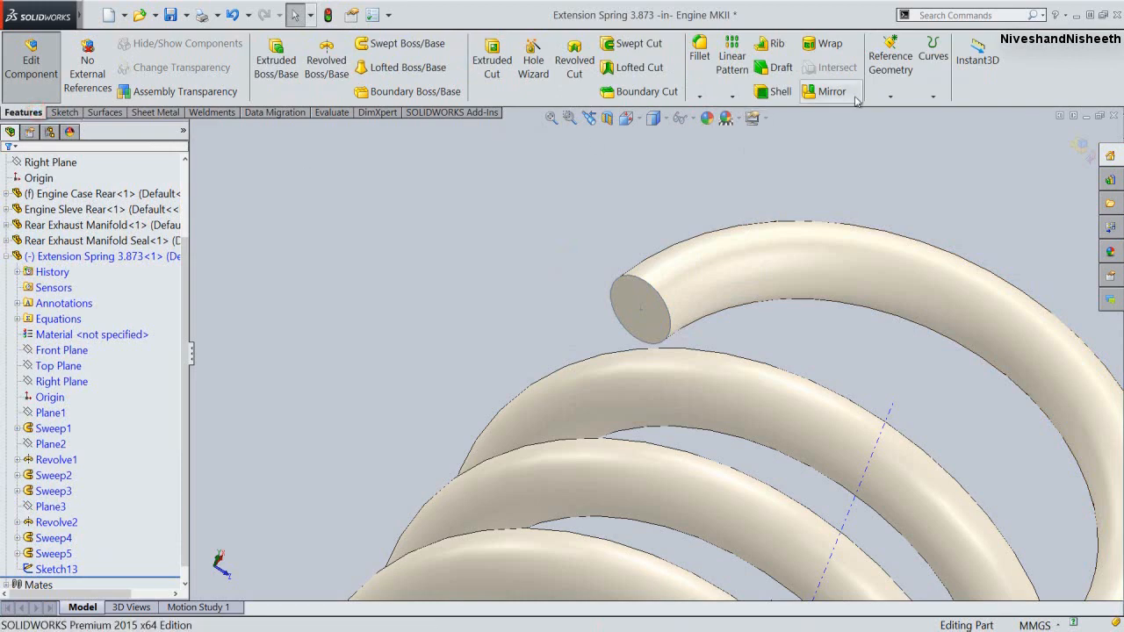
left_click(889, 96)
left_click(898, 166)
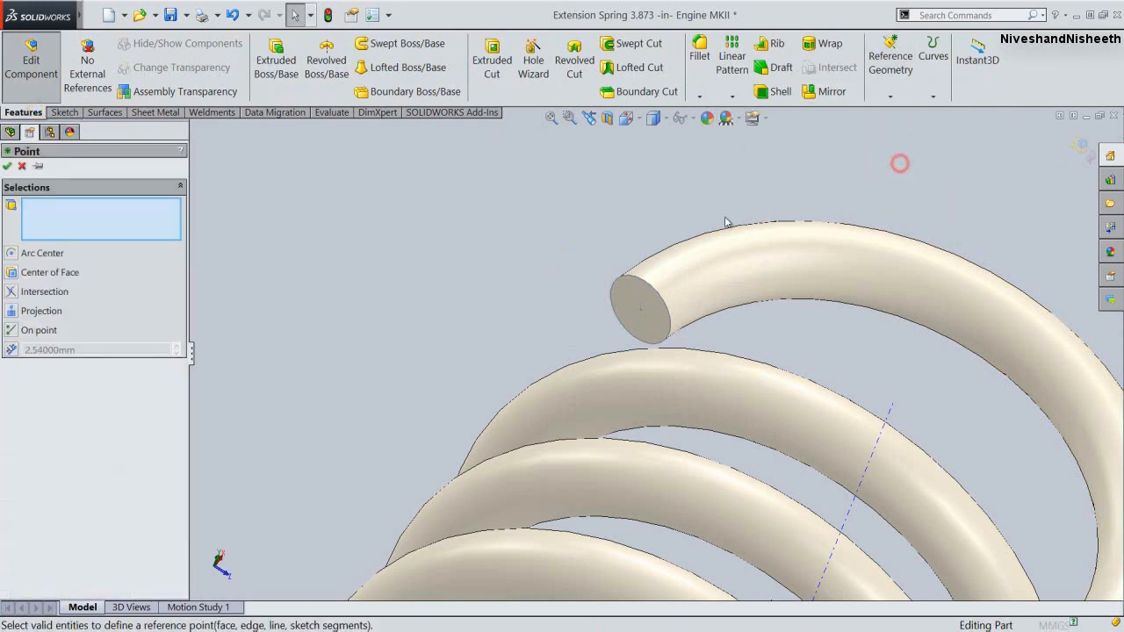
left_click(640, 309)
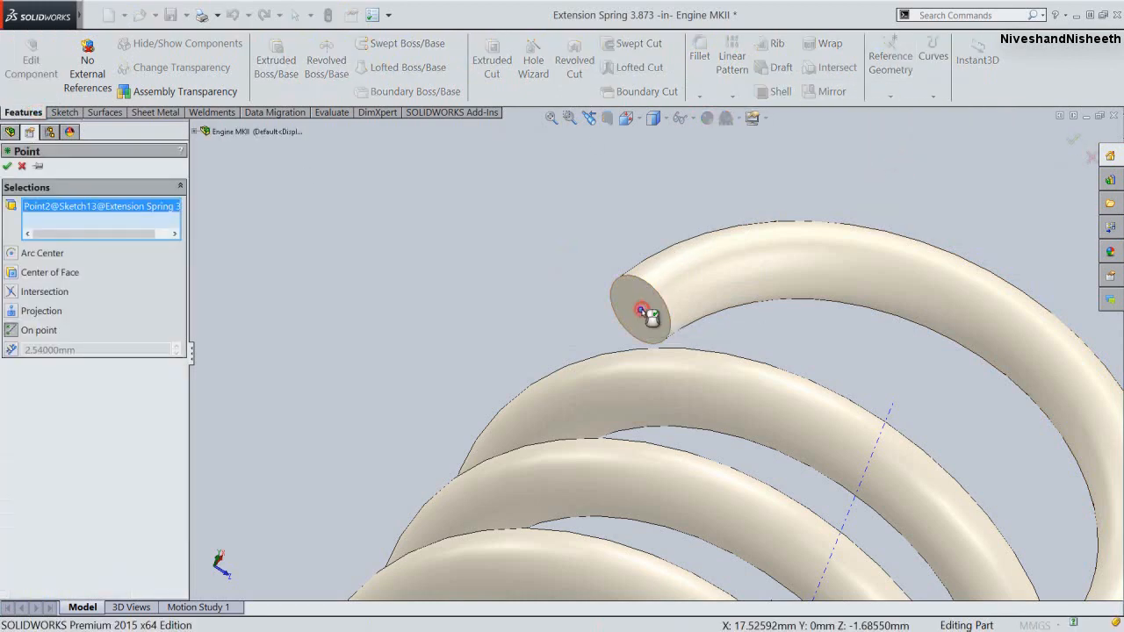
key("Return")
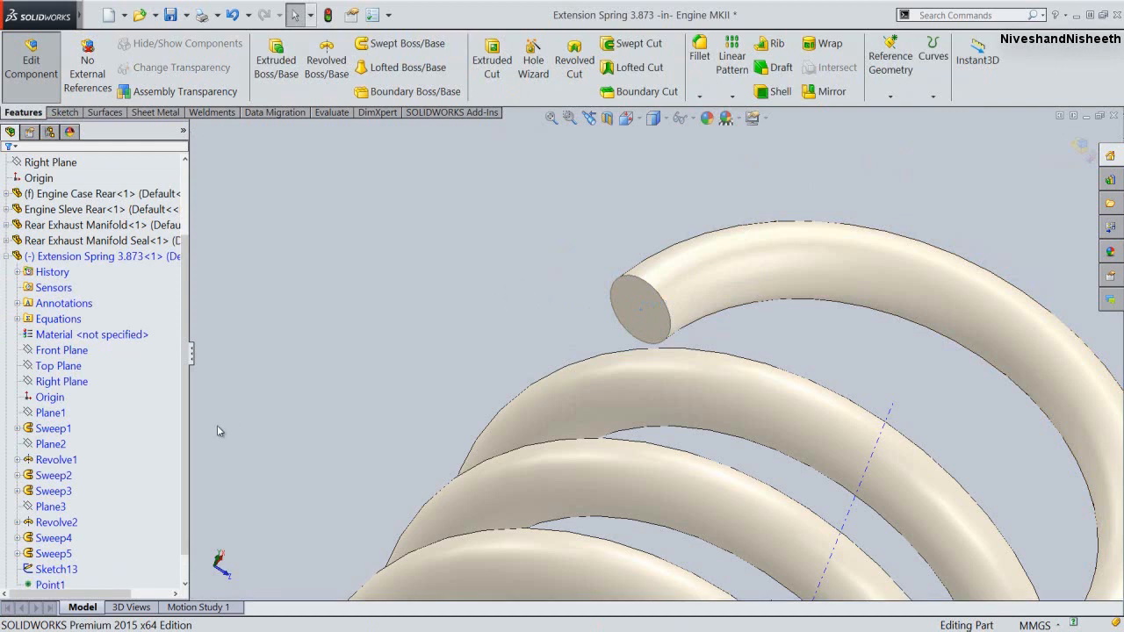
Hide the converted circle sketch, Sketch13, and return from the spring to editing the assembly
scroll(186, 474, "down", 1)
left_click(62, 539)
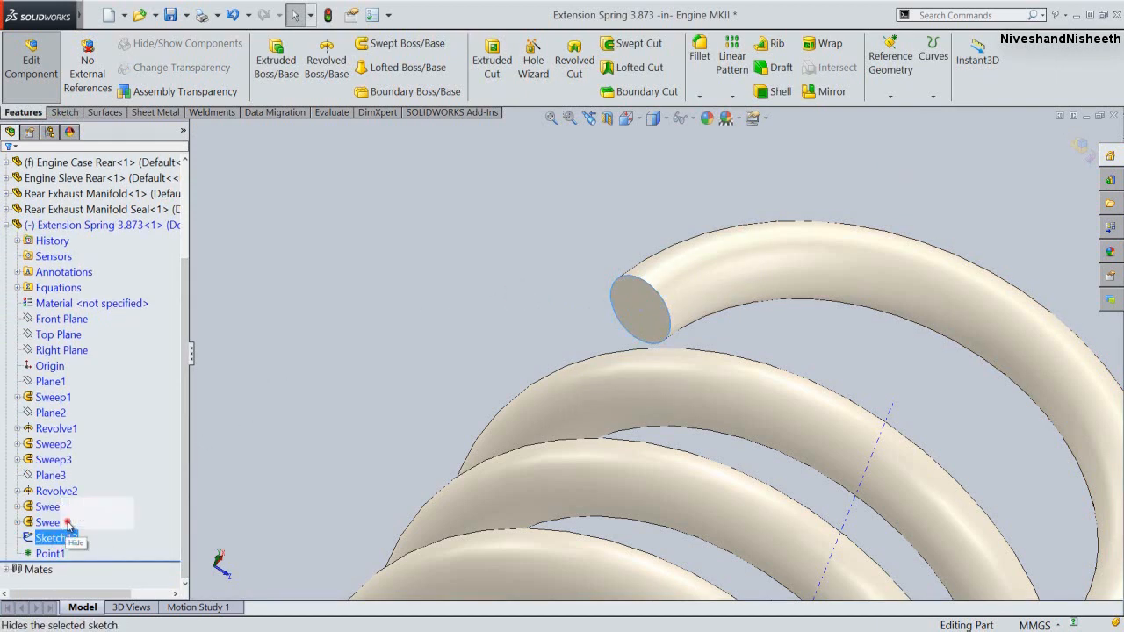
left_click(68, 524)
left_click(354, 327)
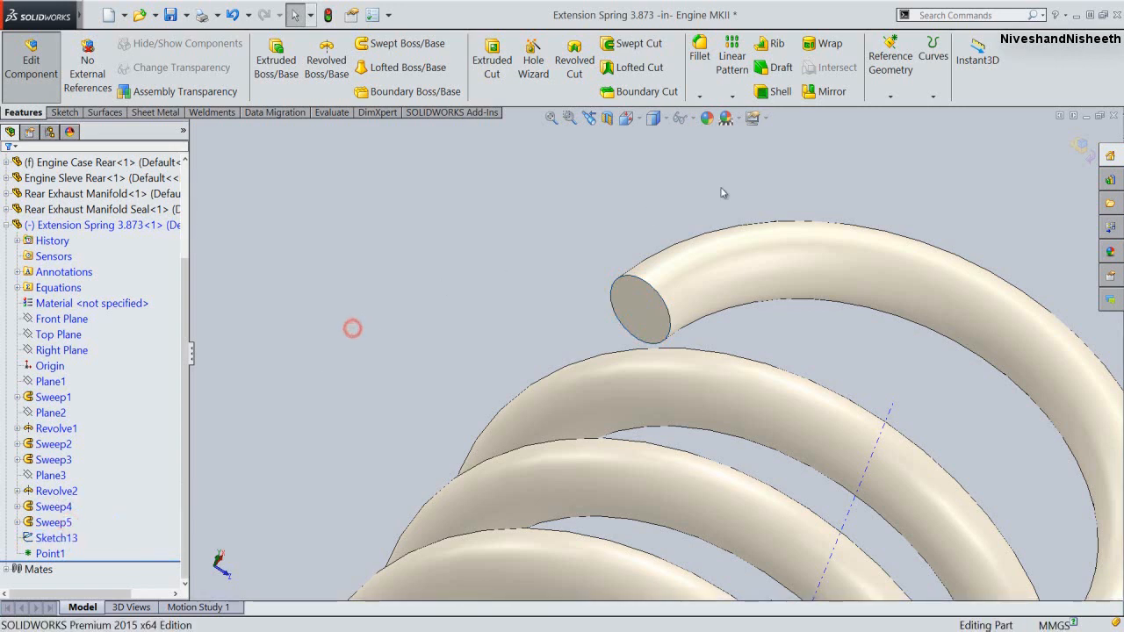
left_click(1076, 145)
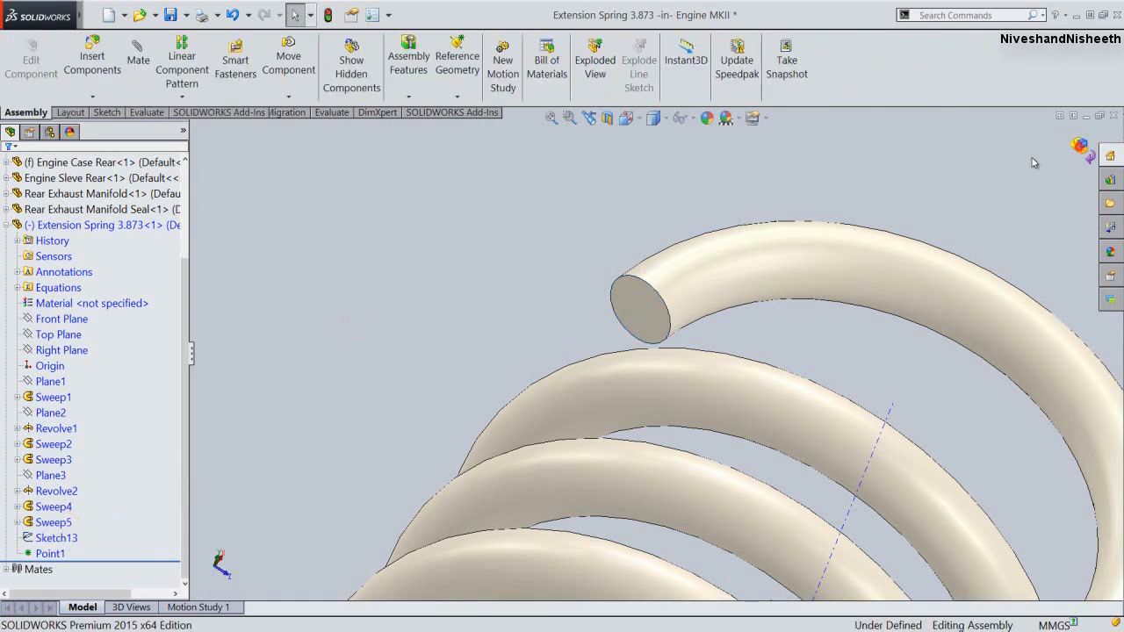
Turn on the display of reference points in the assembly
left_click(692, 120)
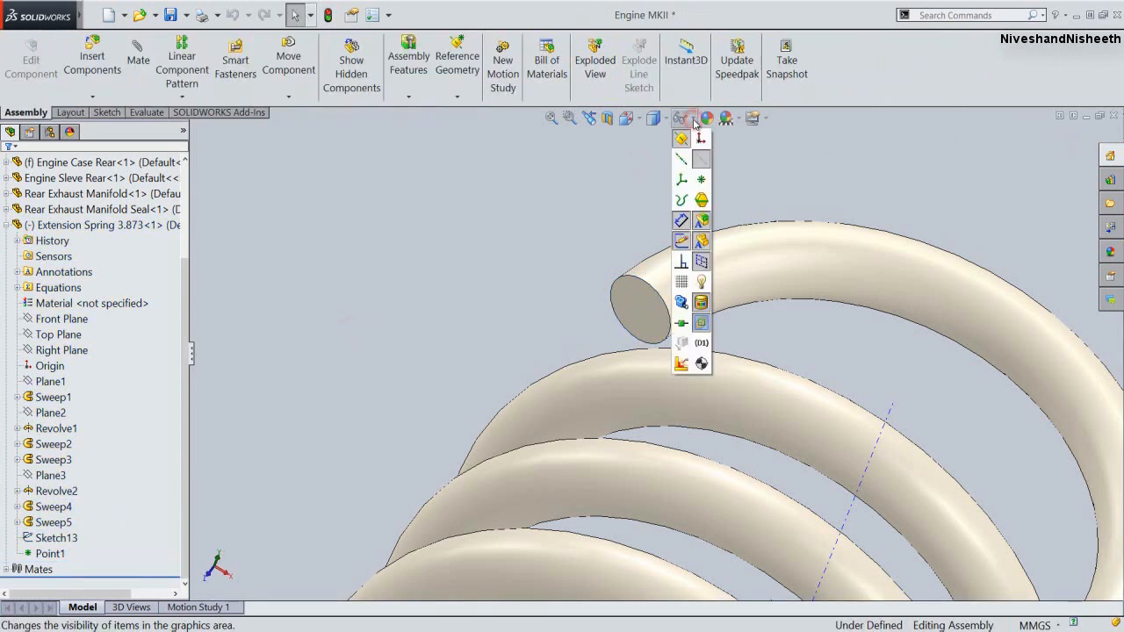
left_click(699, 182)
left_click(544, 212)
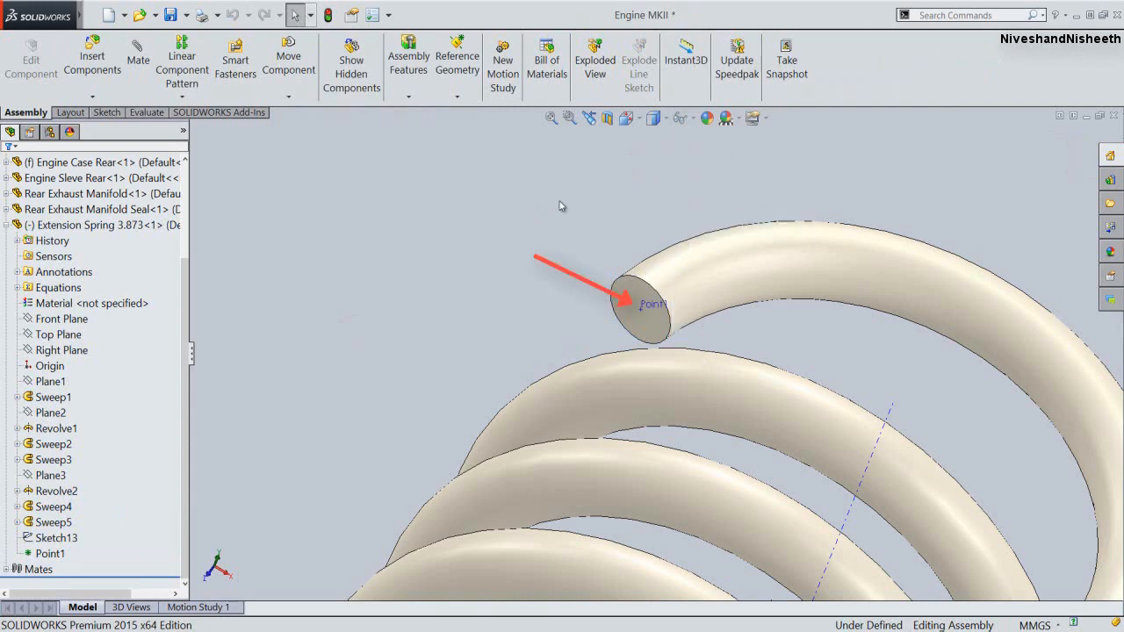
Add a coincident mate between the spring's Point1 and the axis of the small lug hole on the rear engine case
scroll(621, 177, "up", 5)
left_click(637, 118)
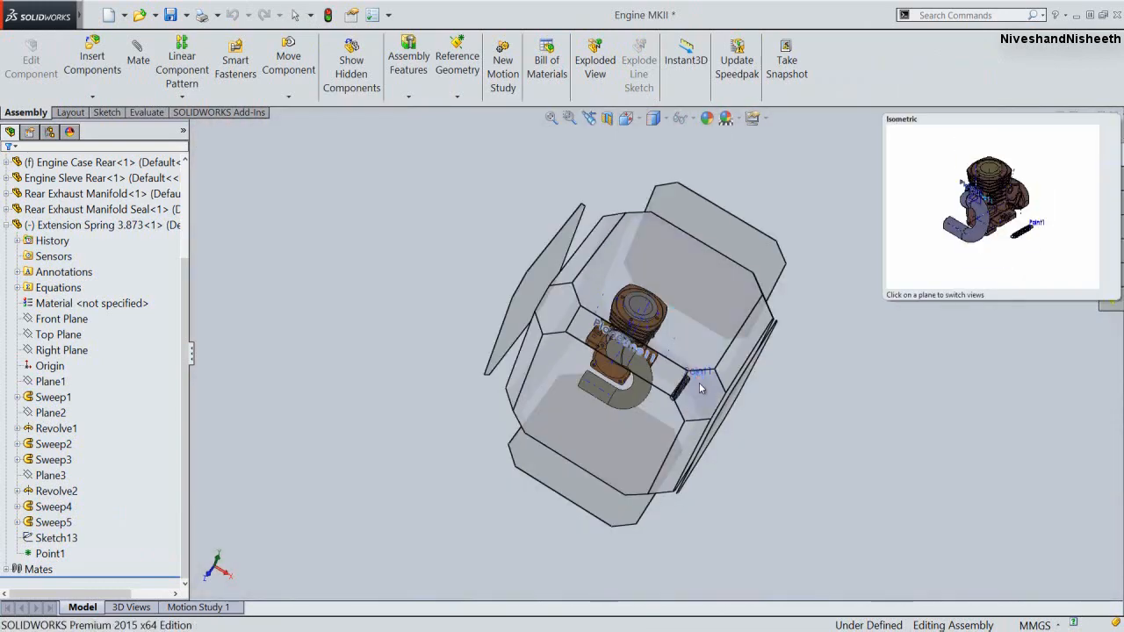
left_click(699, 385)
scroll(713, 341, "down", 3)
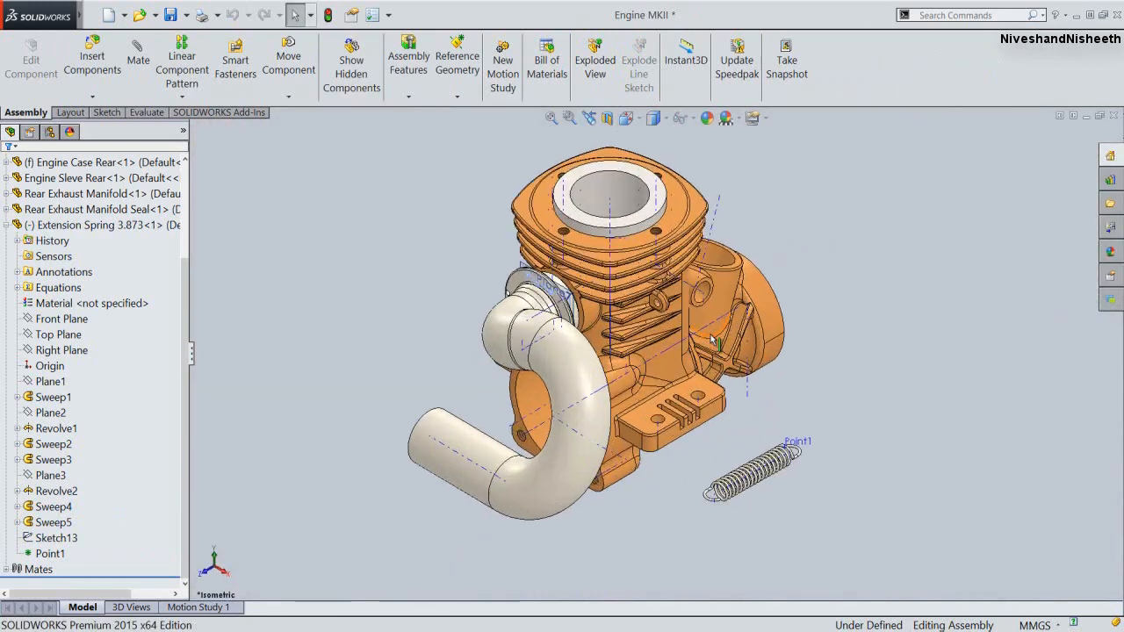
scroll(746, 421, "down", 3)
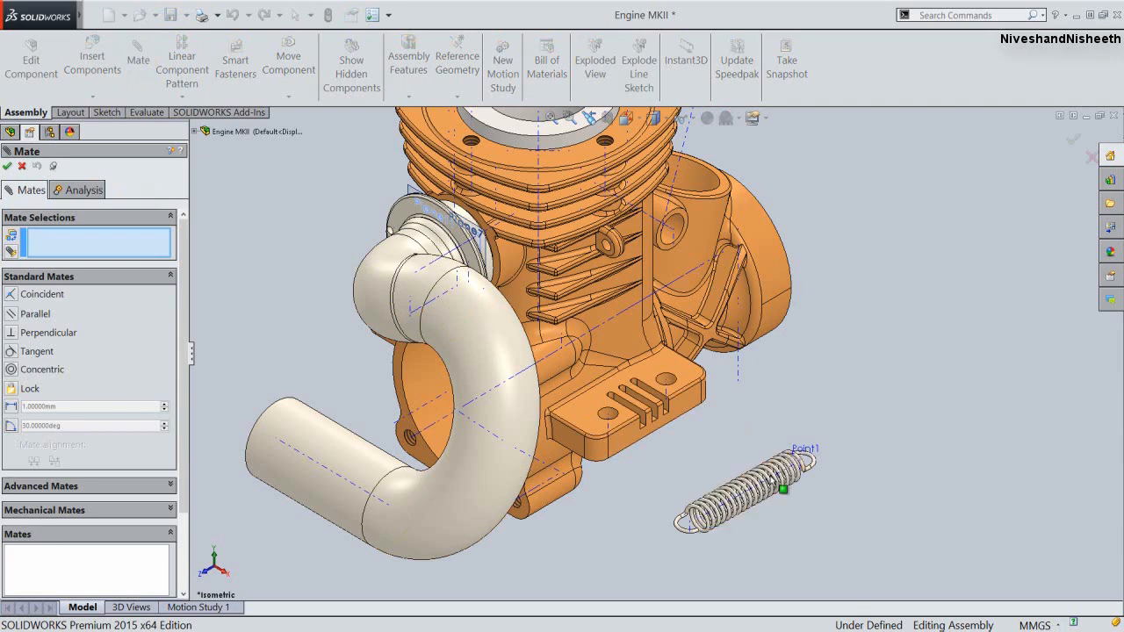
scroll(790, 452, "down", 10)
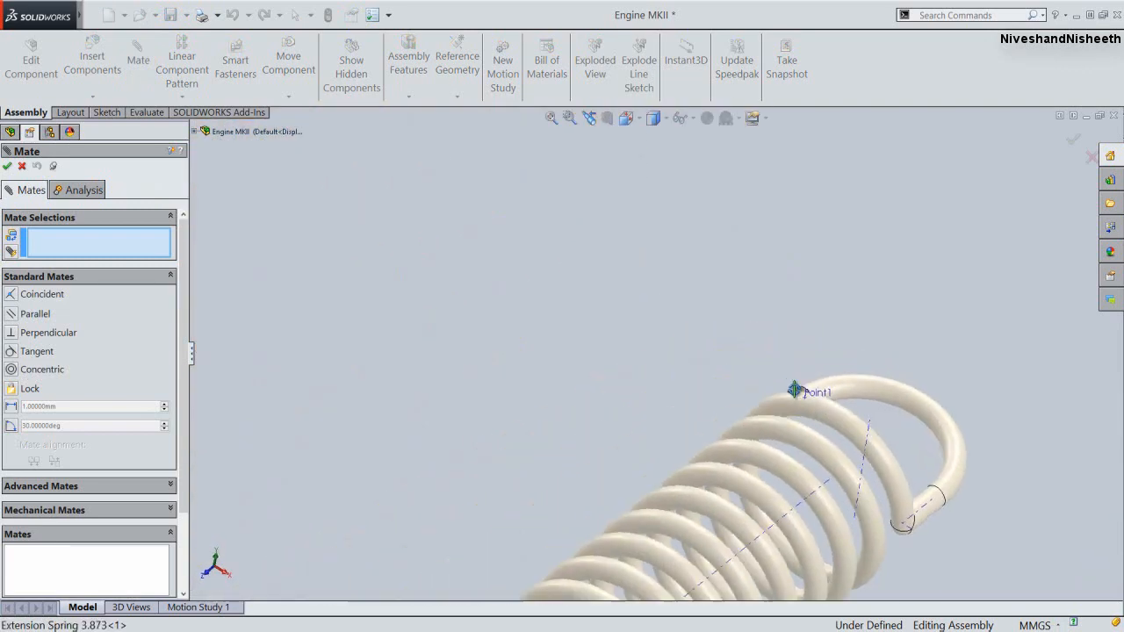
middle_click_drag(794, 389, 883, 491, "ctrl")
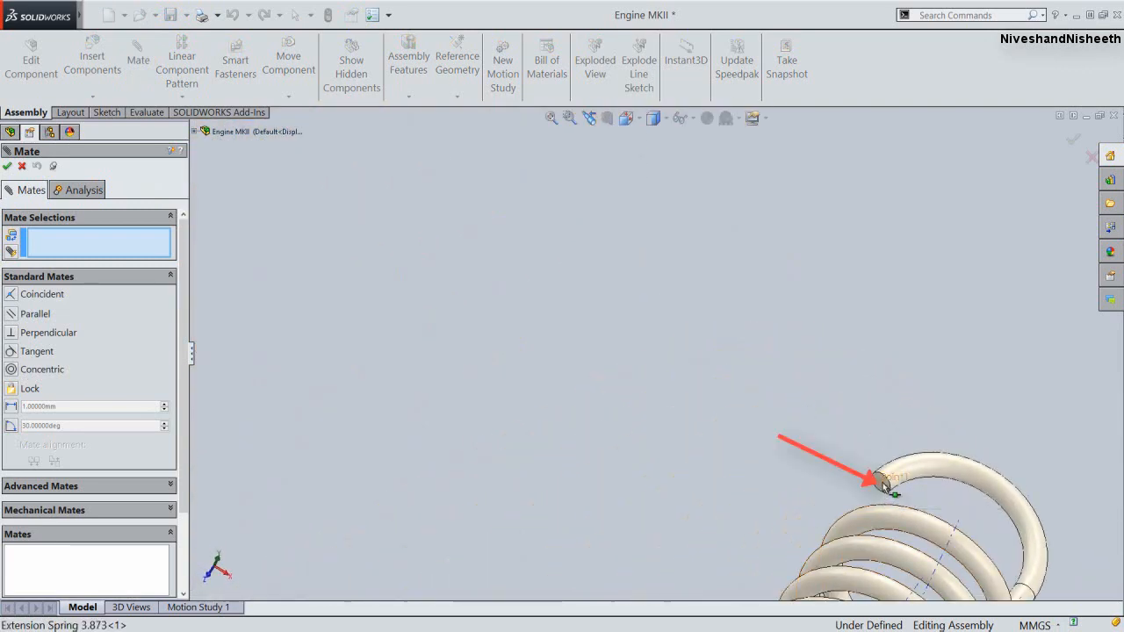
left_click(887, 488)
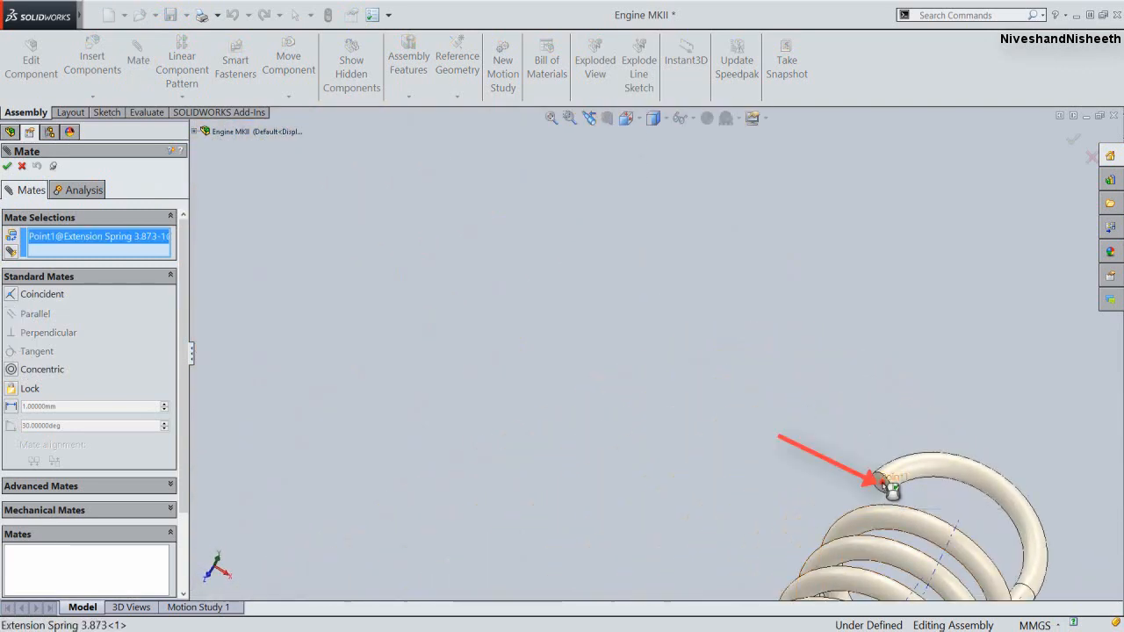
left_click(588, 117)
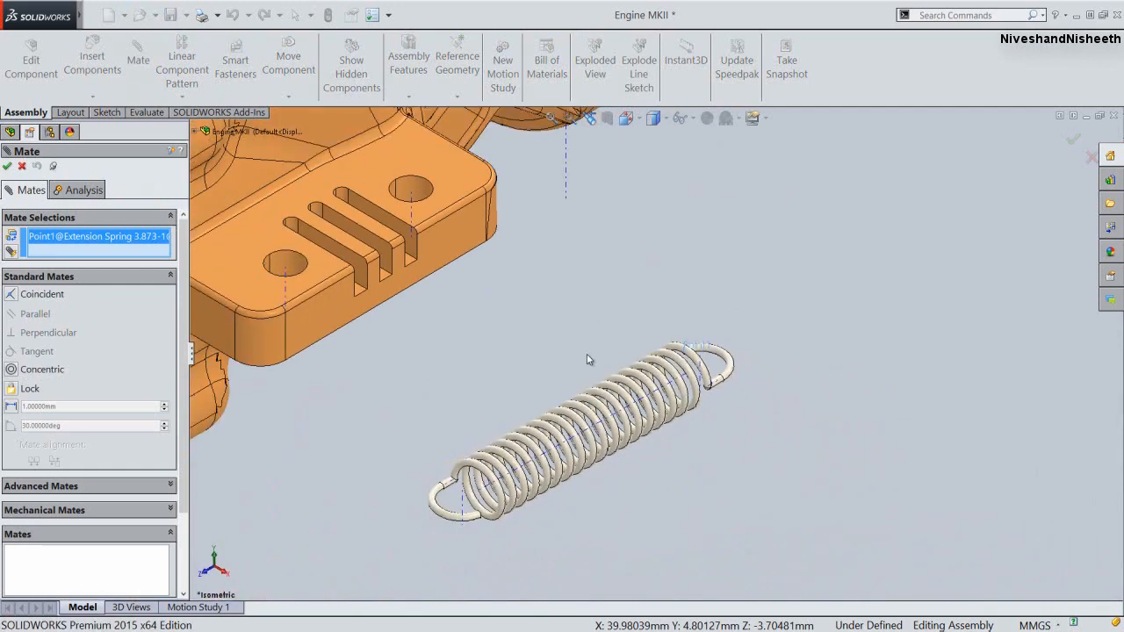
scroll(506, 213, "down", 10)
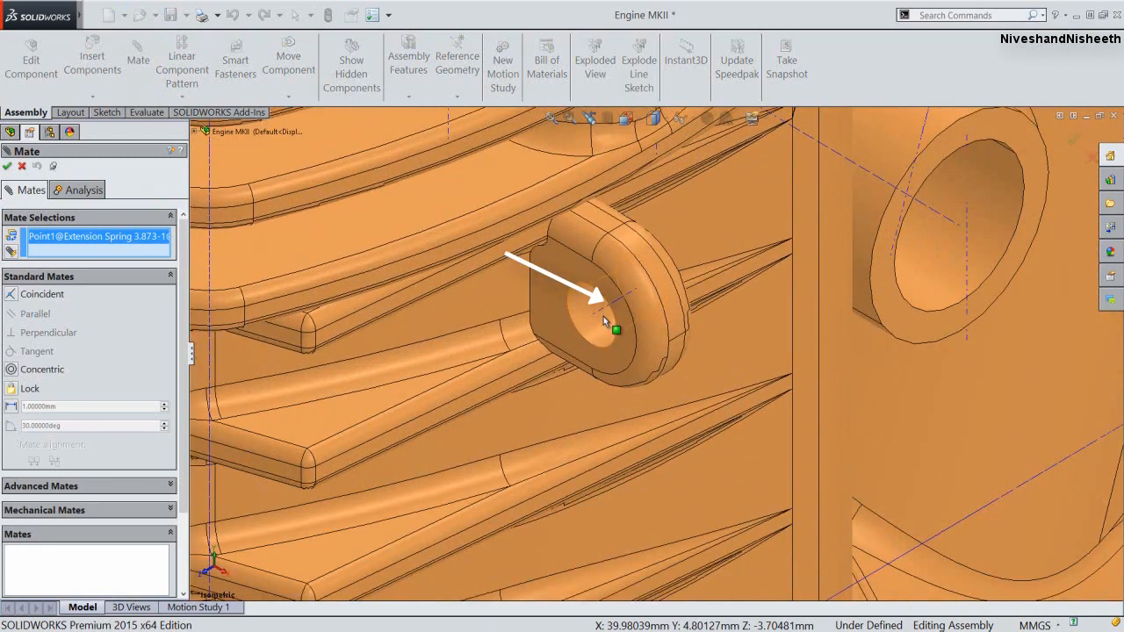
left_click(603, 309)
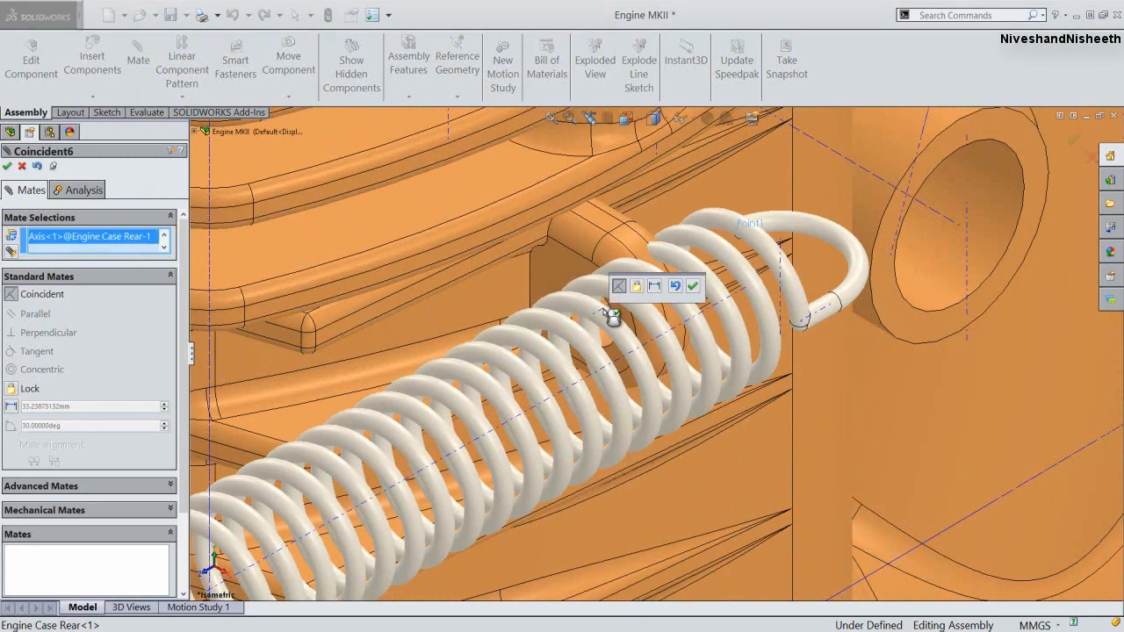
left_click(692, 287)
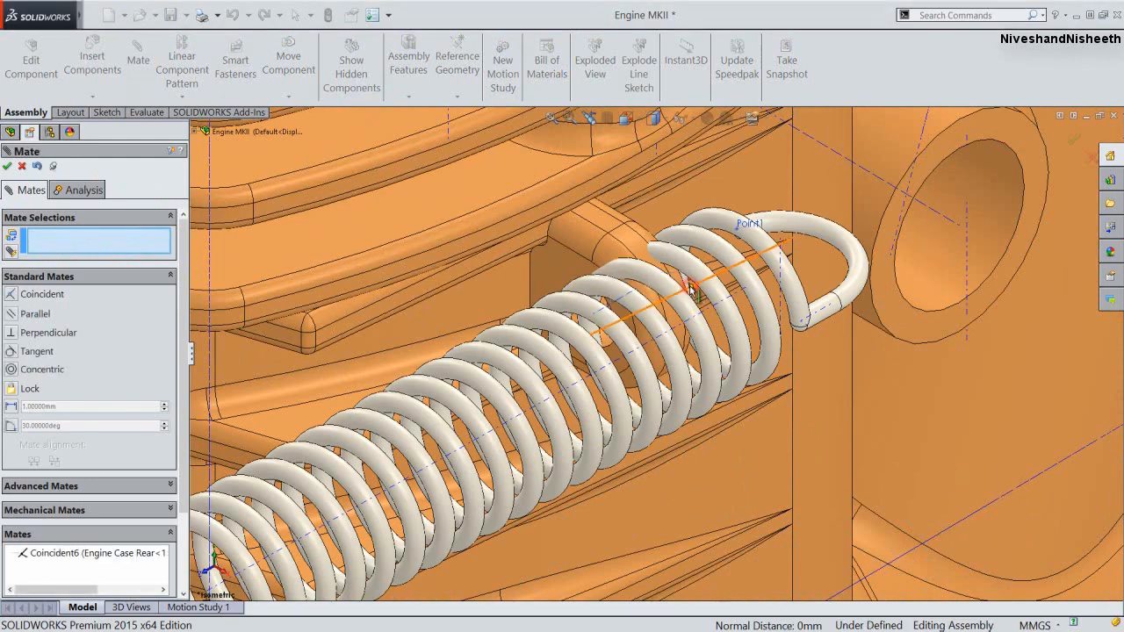
left_click(7, 166)
Open the extension spring for editing in the assembly with its unmated hook end beside the exhaust manifold in view
mouse_move(782, 288)
middle_mouse_down()
mouse_move(767, 296)
mouse_move(774, 271)
middle_mouse_up()
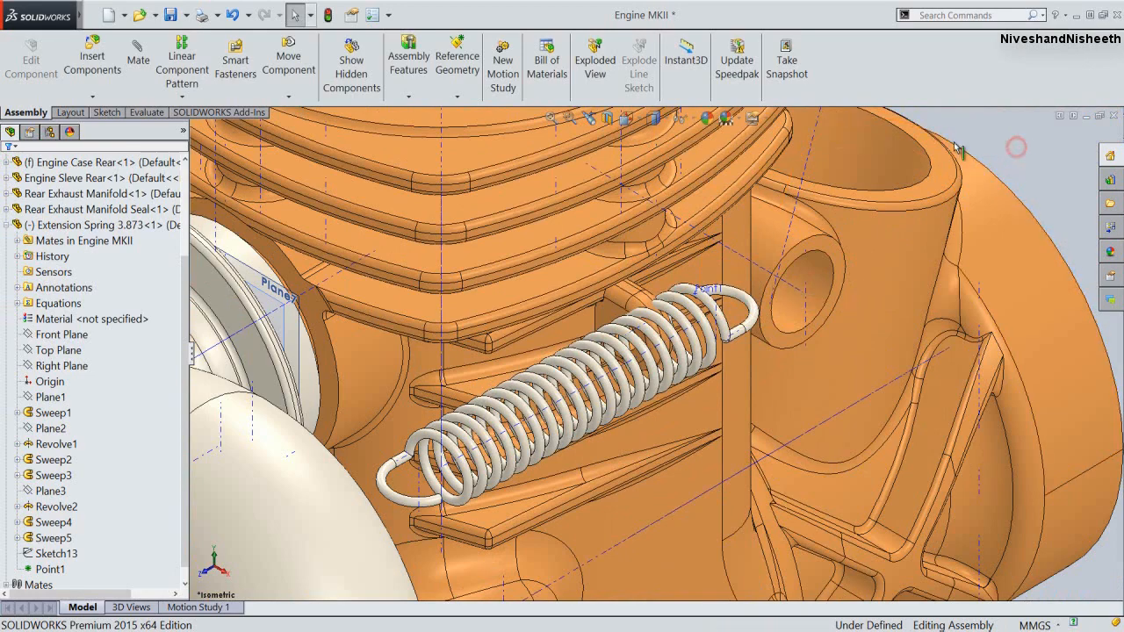
left_click(626, 118)
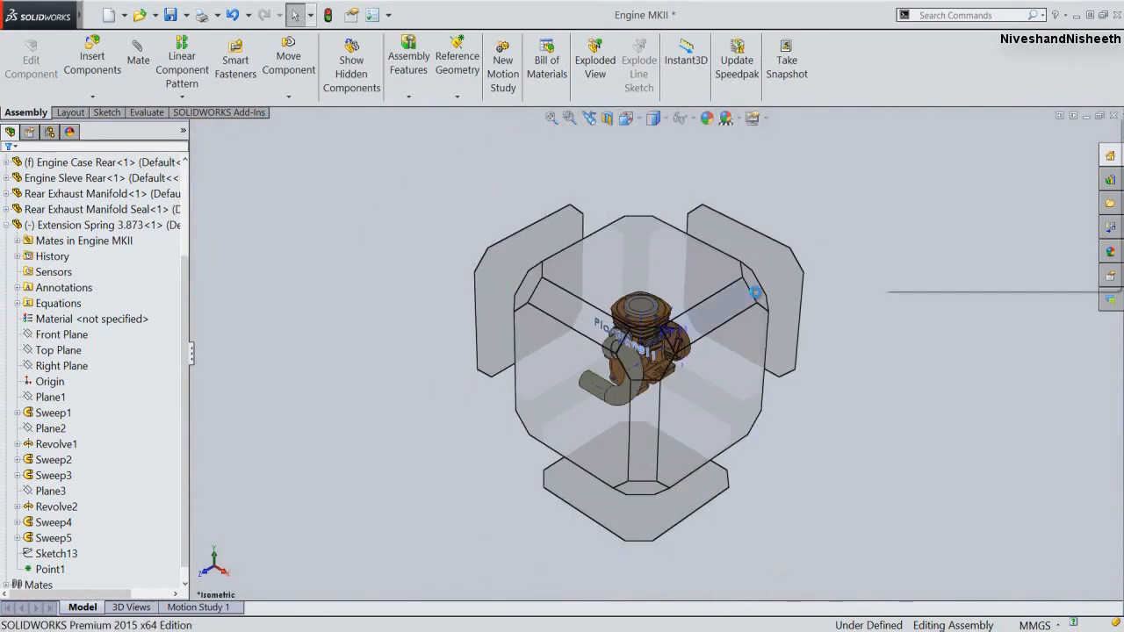
left_click(755, 292)
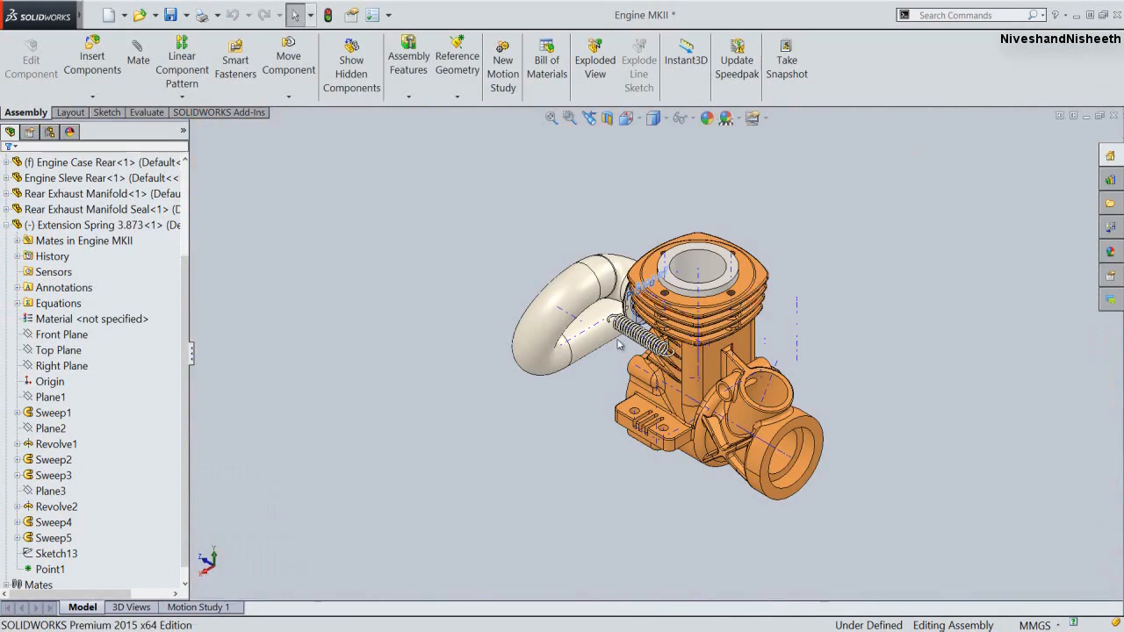
scroll(619, 344, "down", 10)
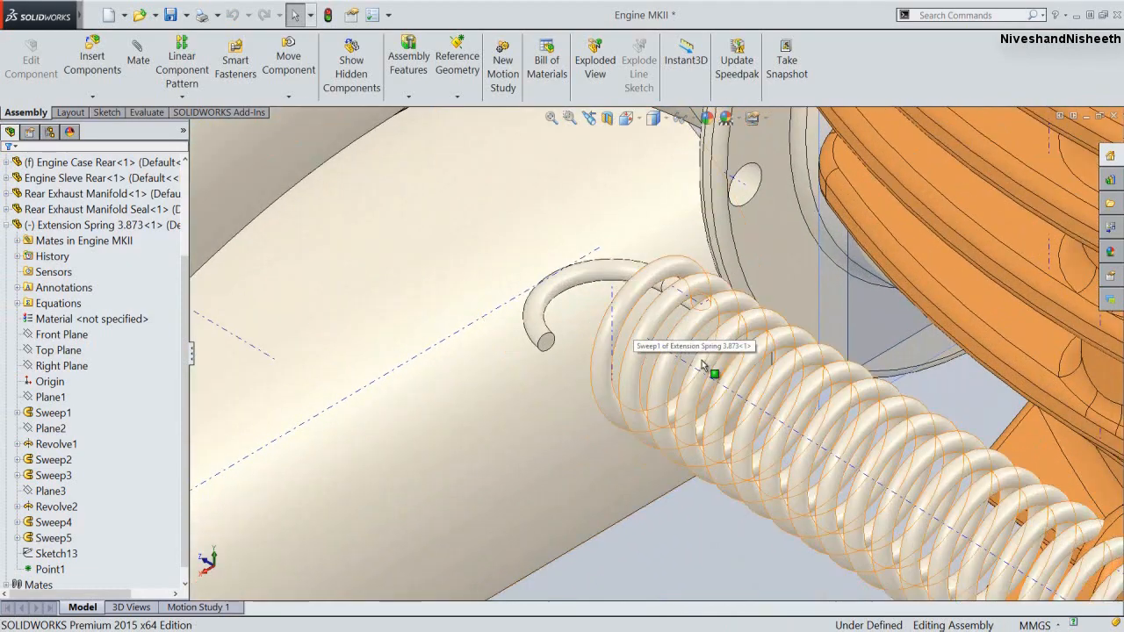
left_click(725, 338)
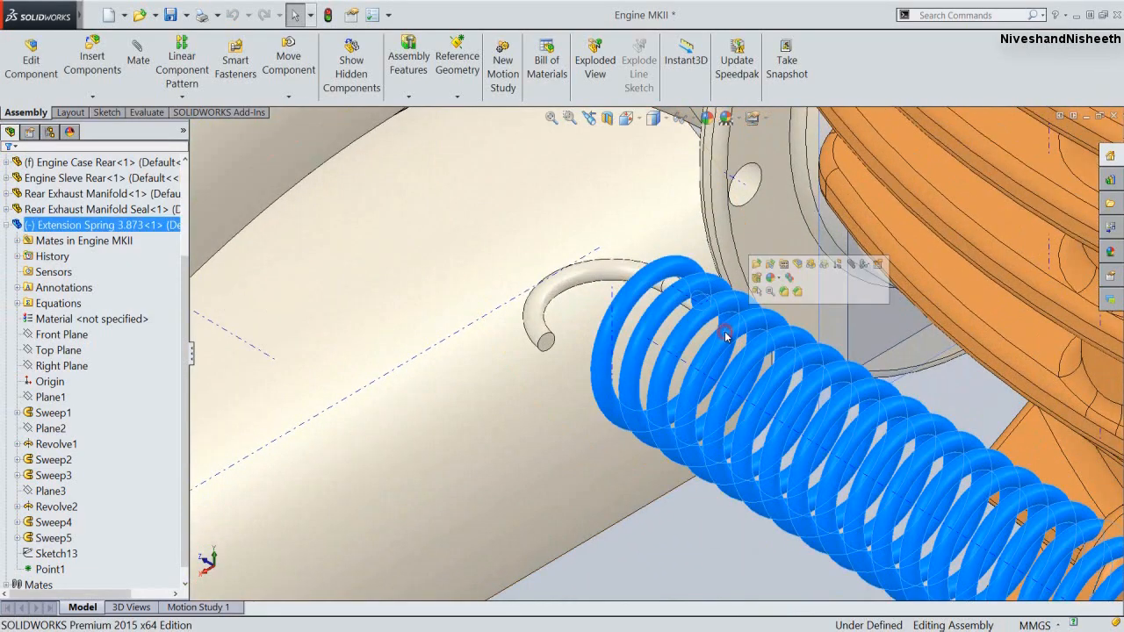
left_click(798, 264)
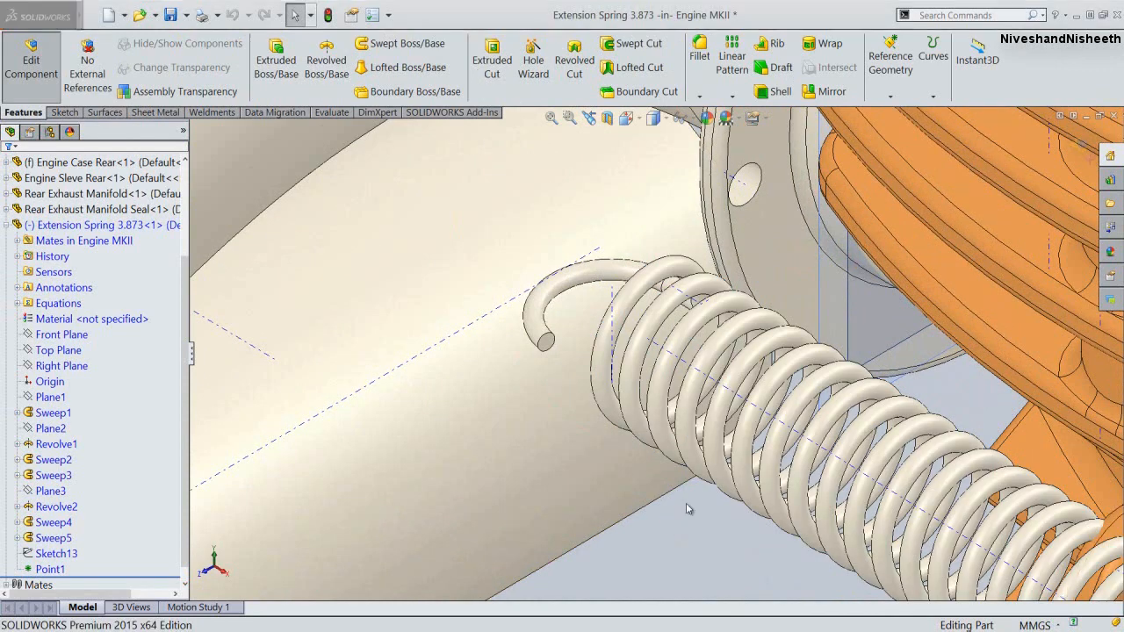
left_click(686, 505)
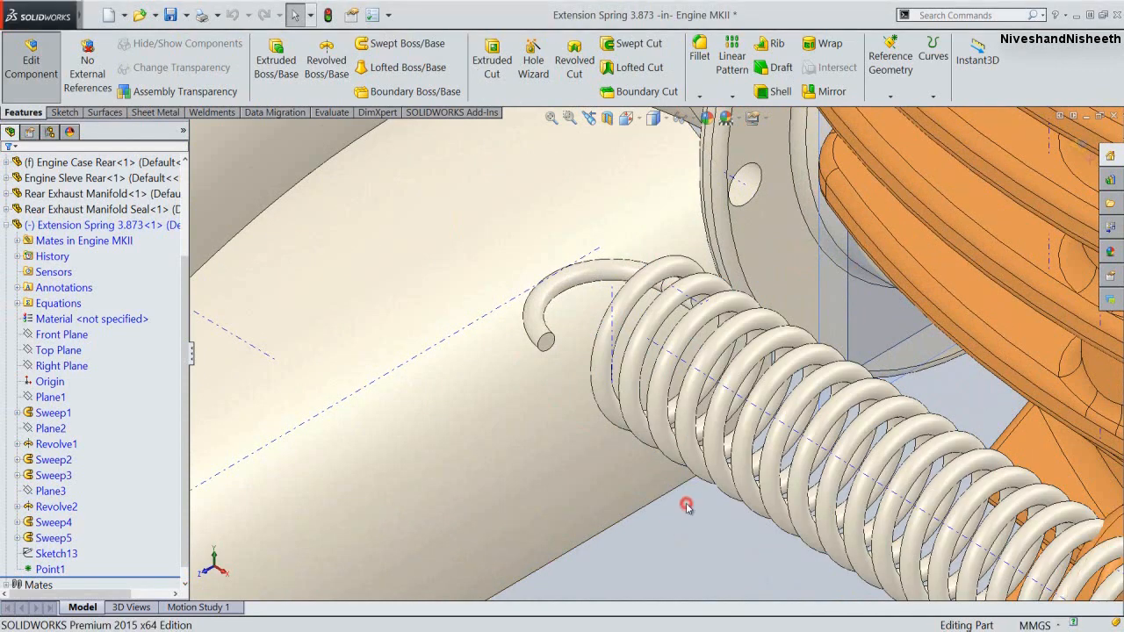
Show Sketch4 of the spring's Sweep2 feature
left_click(43, 460)
left_click(18, 460)
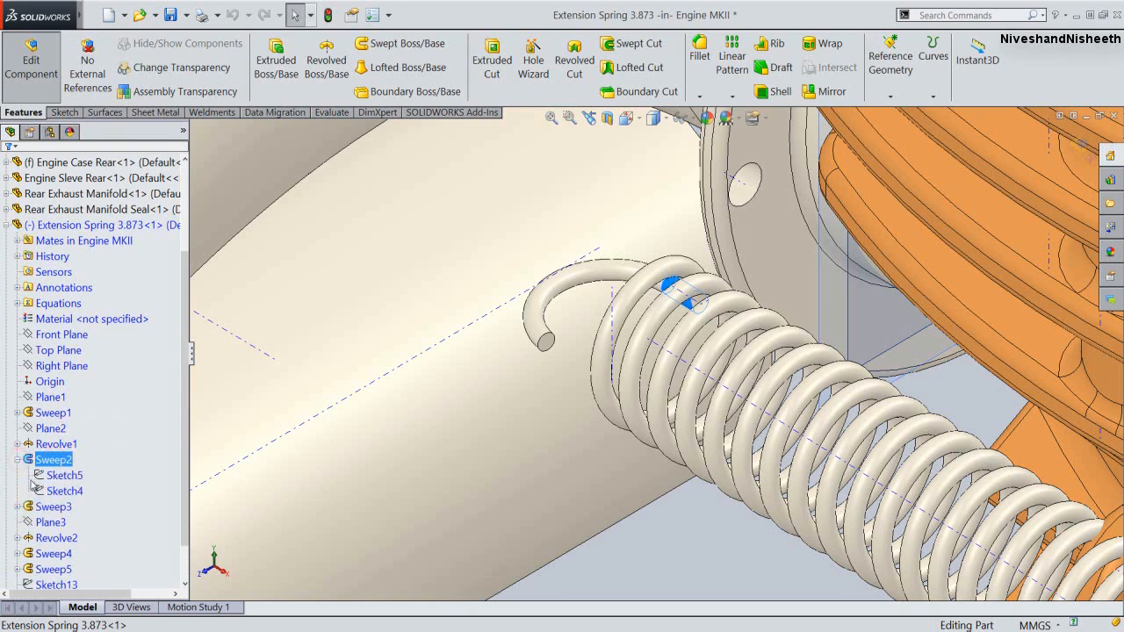
left_click(42, 492)
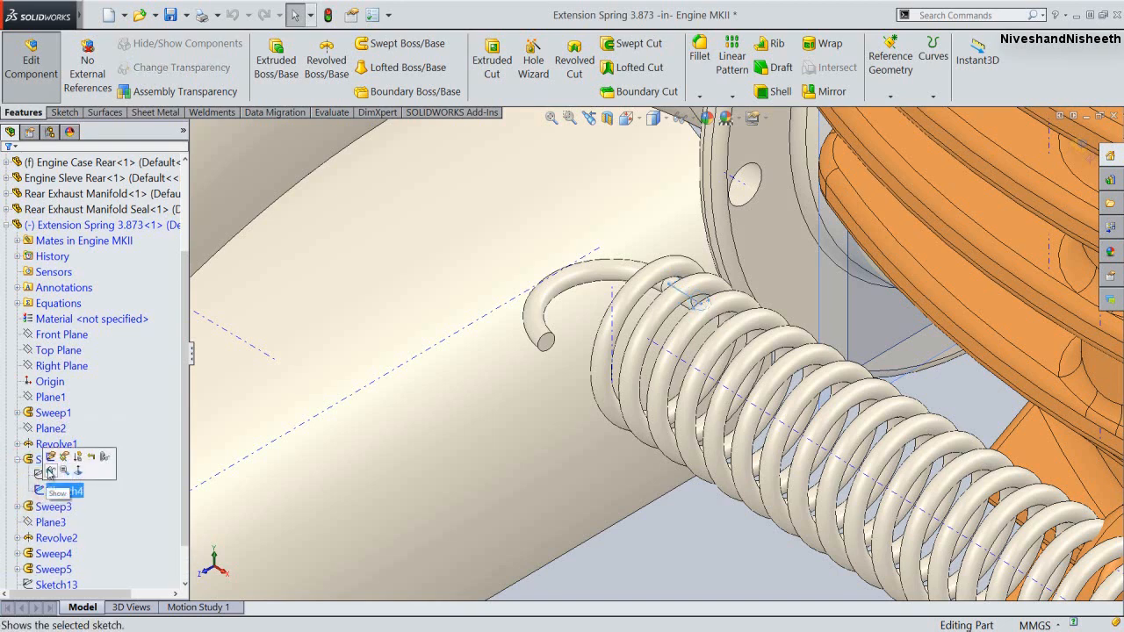
left_click(50, 473)
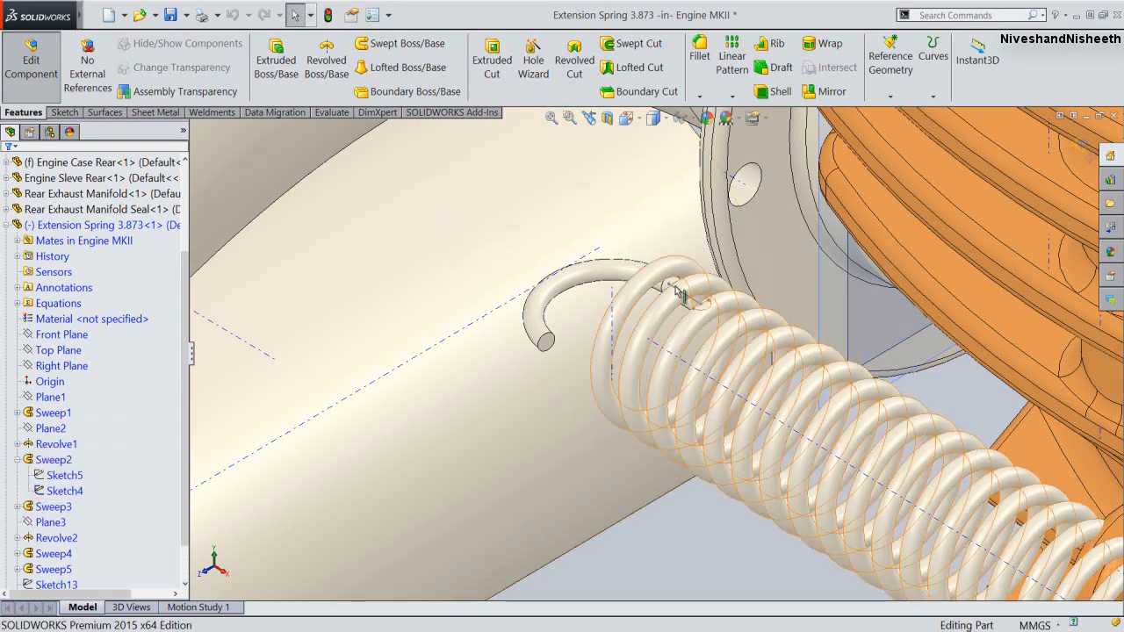
Create a reference point on the Sketch4 point at the centre of the manifold-side hook's wire
left_click(896, 87)
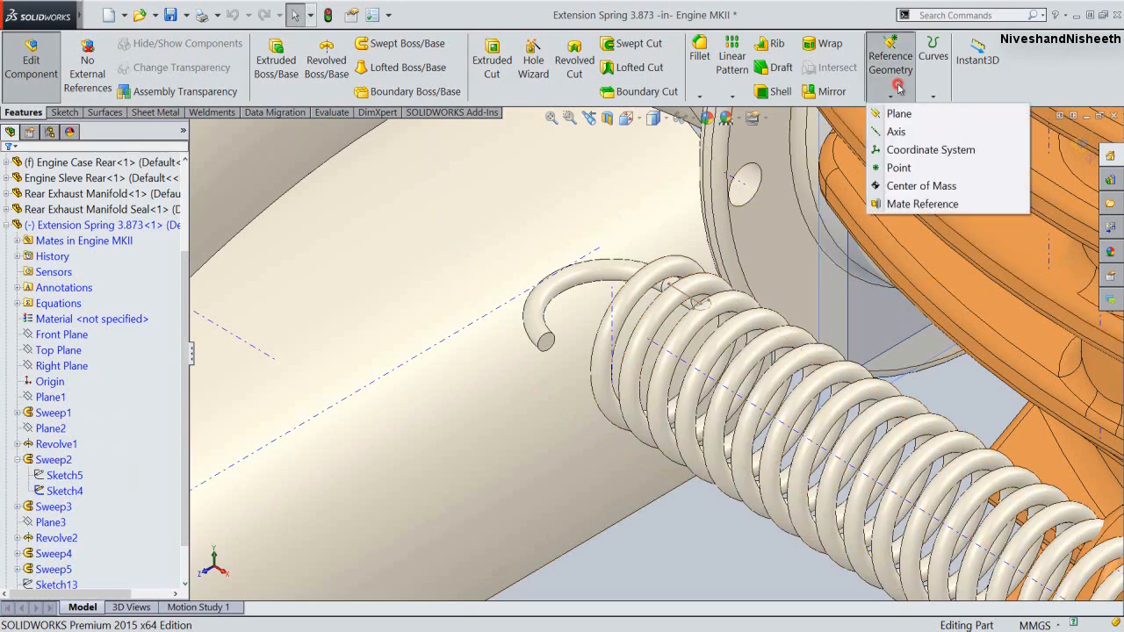
left_click(898, 167)
scroll(674, 285, "down", 3)
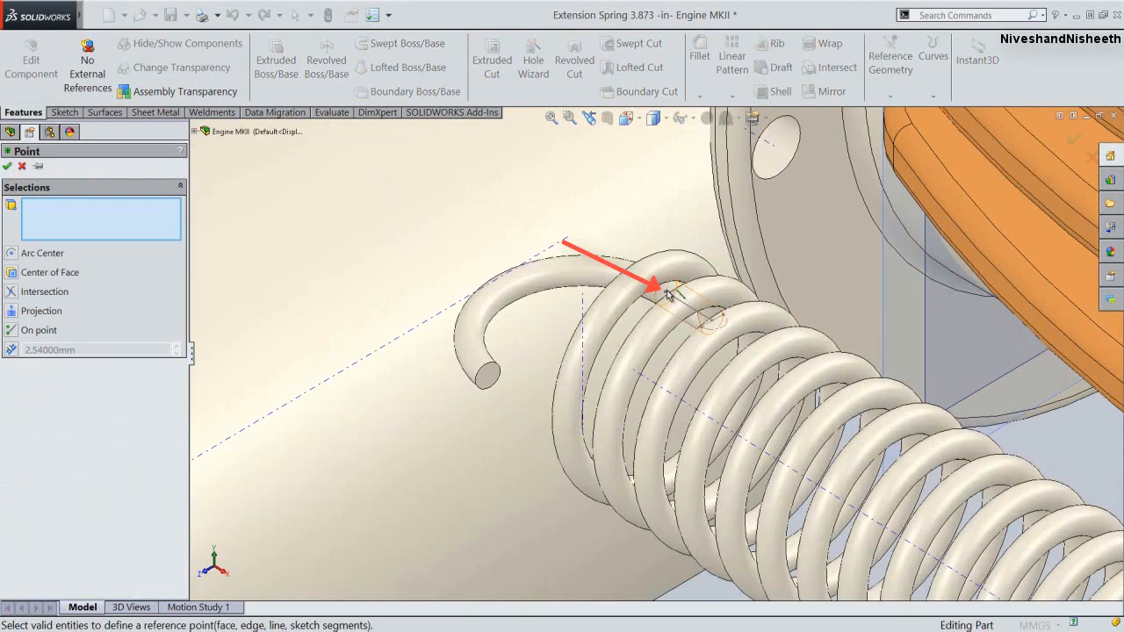
left_click(665, 294)
right_click(422, 240)
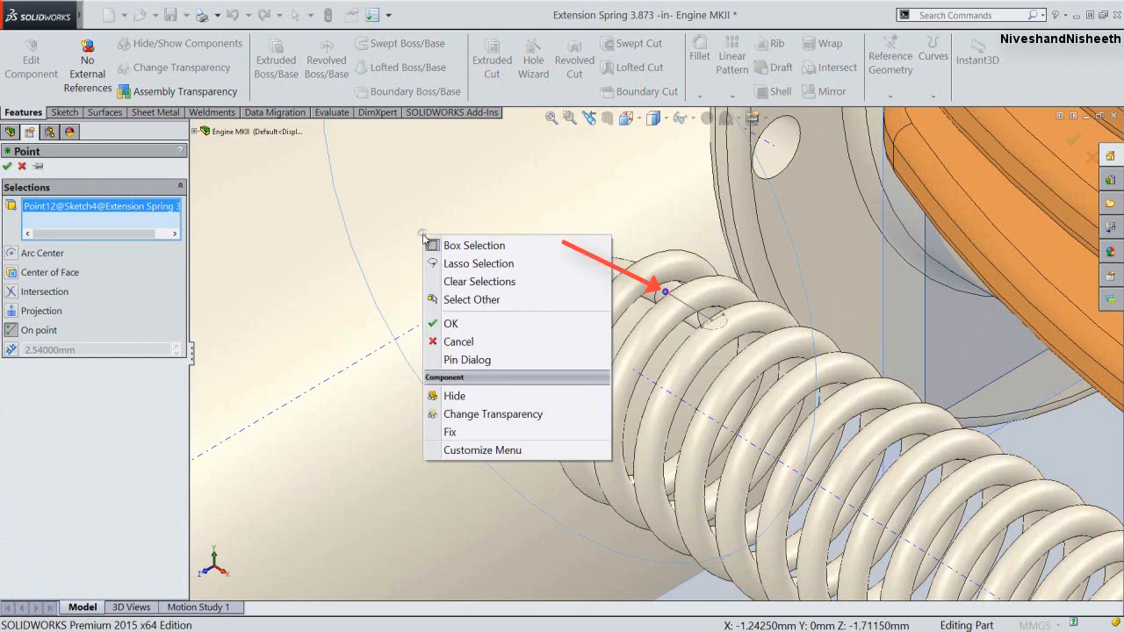
left_click(446, 325)
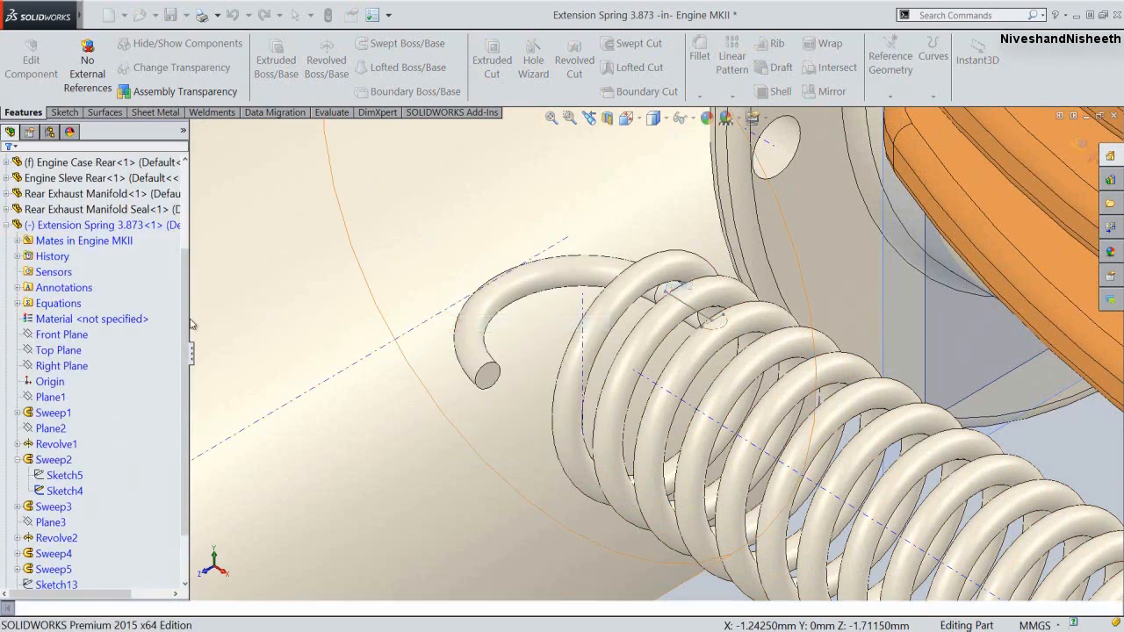
Hide Sketch4 and return from the spring to editing the assembly
left_click(60, 492)
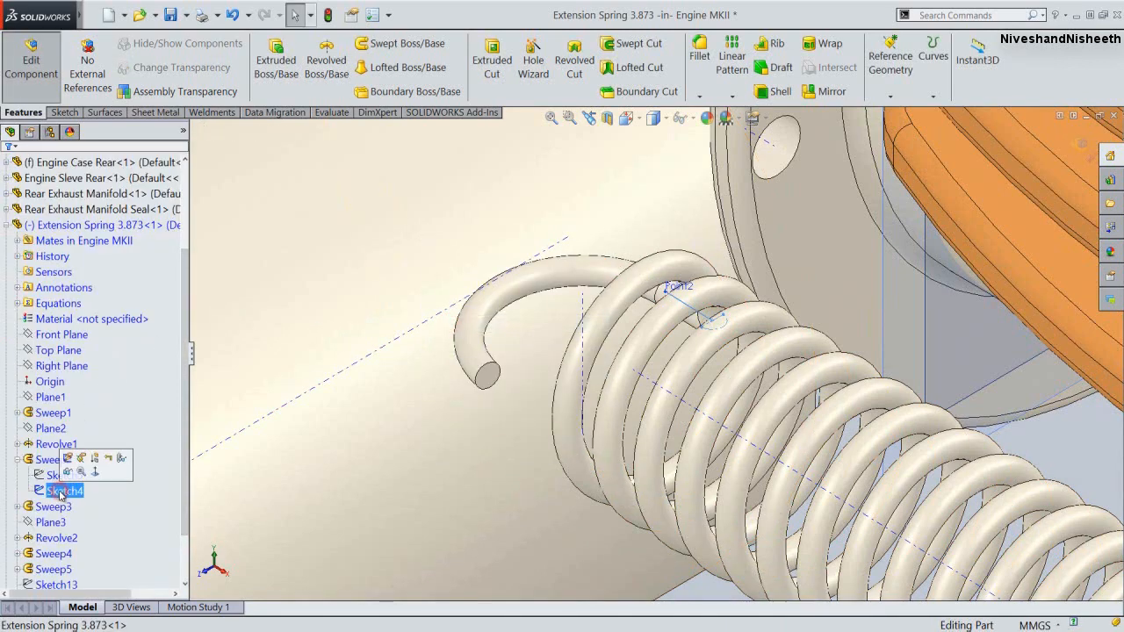
left_click(66, 475)
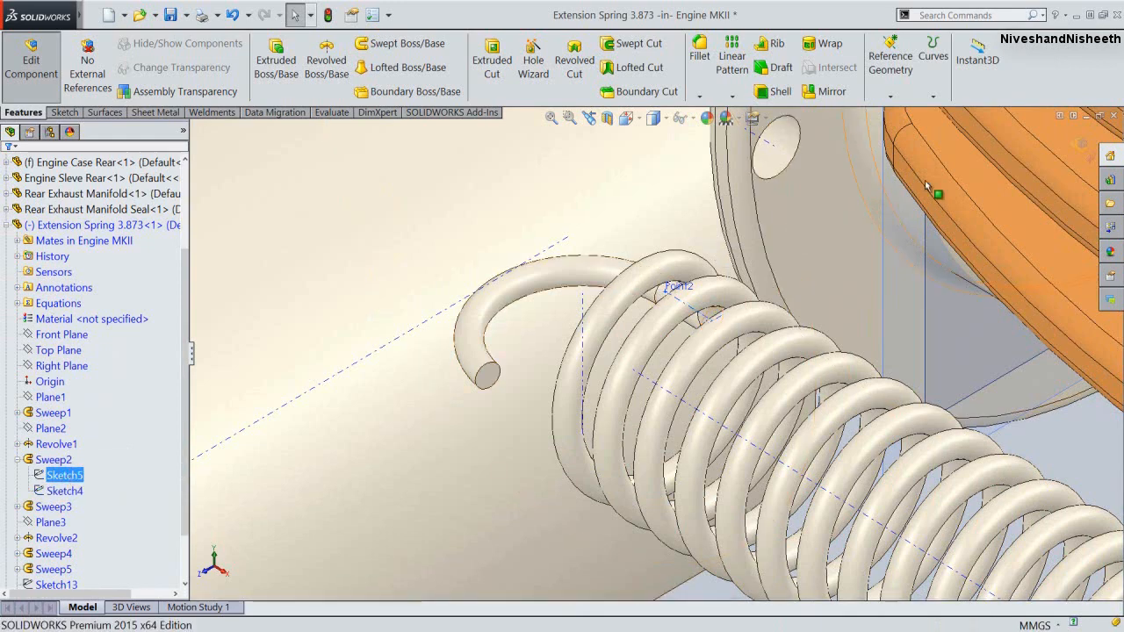
left_click(1082, 144)
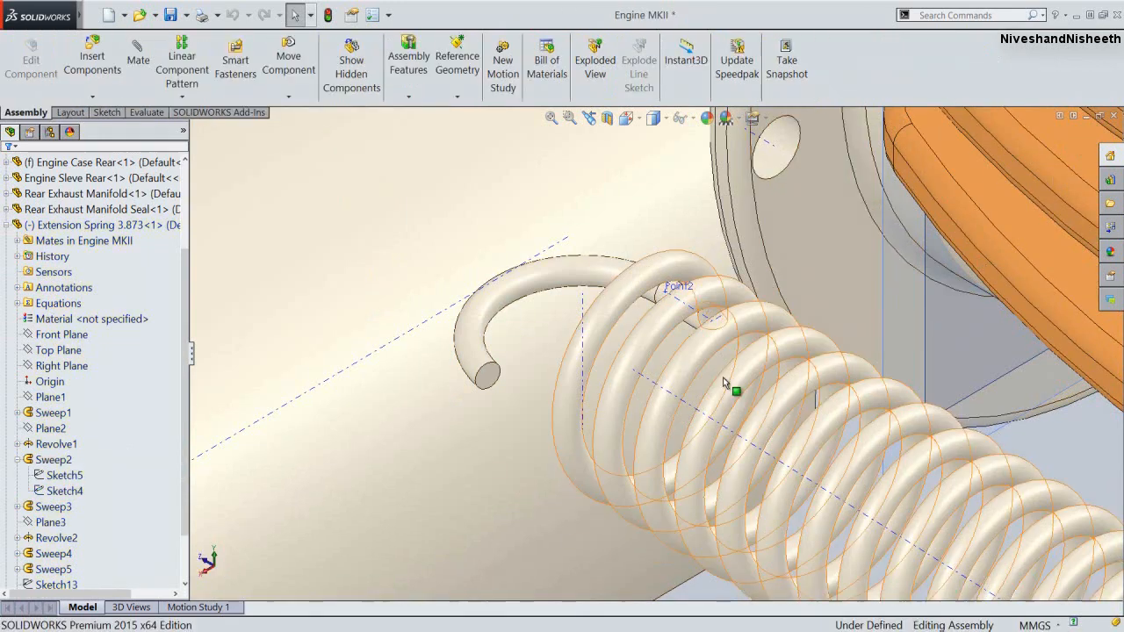
left_click(700, 597)
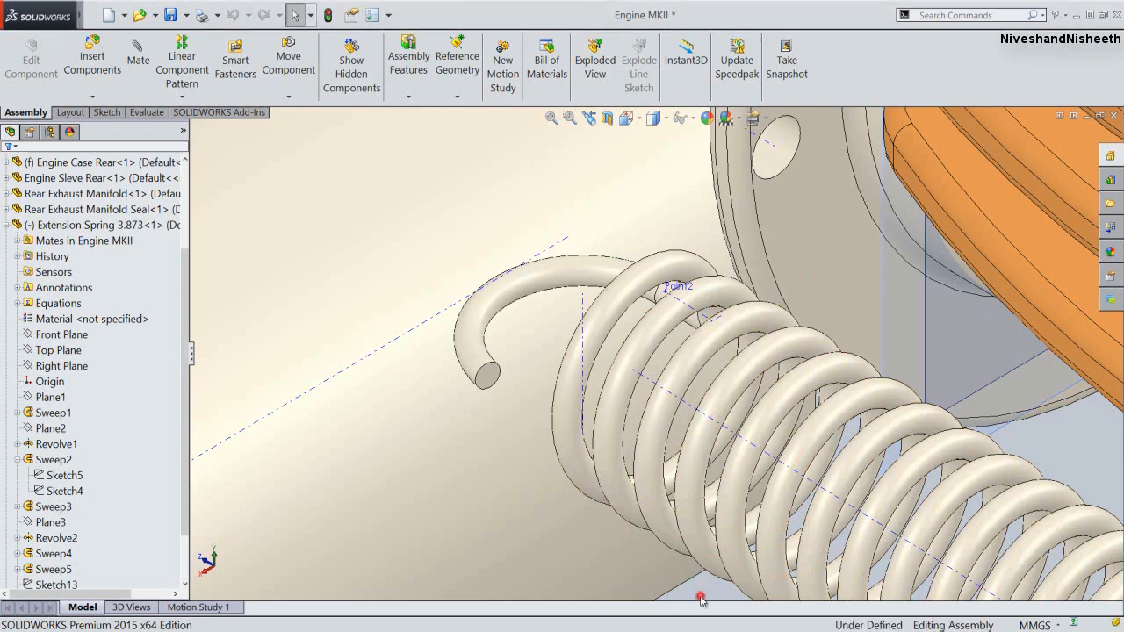
Add a coincident mate between the spring's Point2 and the axis of the small flange hole on the rear exhaust manifold
left_click(137, 53)
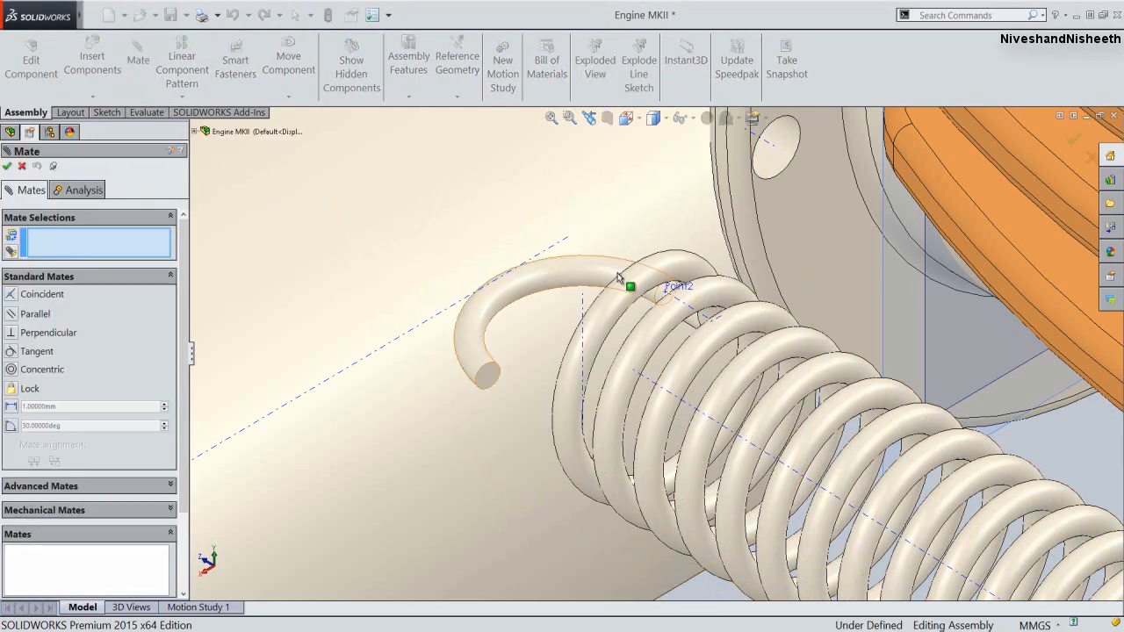
scroll(672, 314, "down", 4)
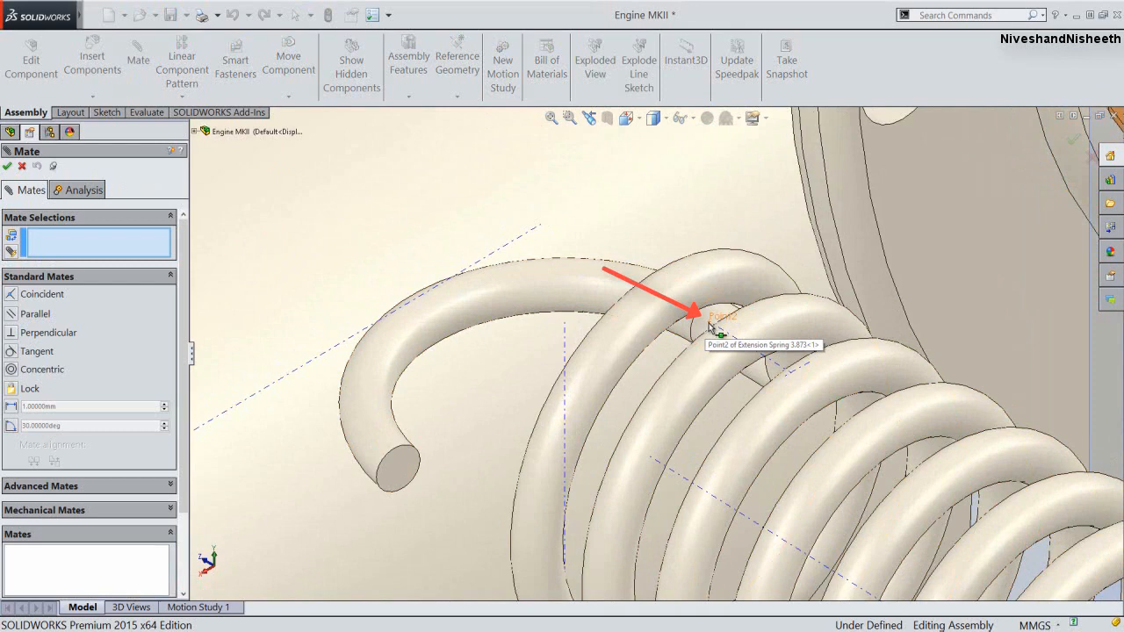
left_click(713, 326)
middle_click_drag(701, 348, 767, 241)
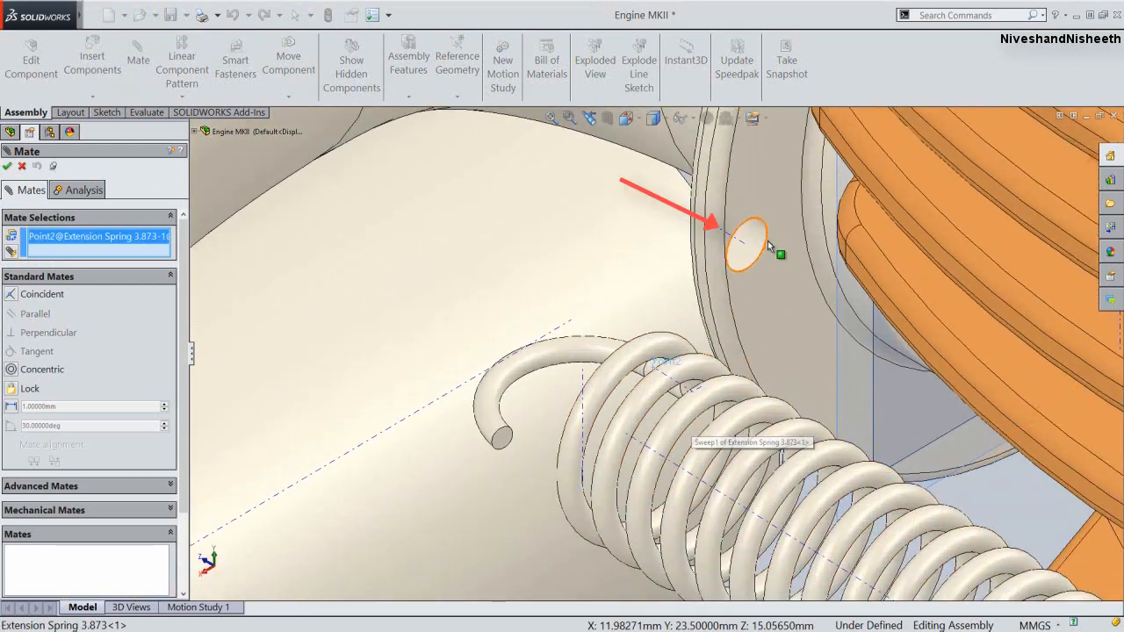
left_click(750, 246)
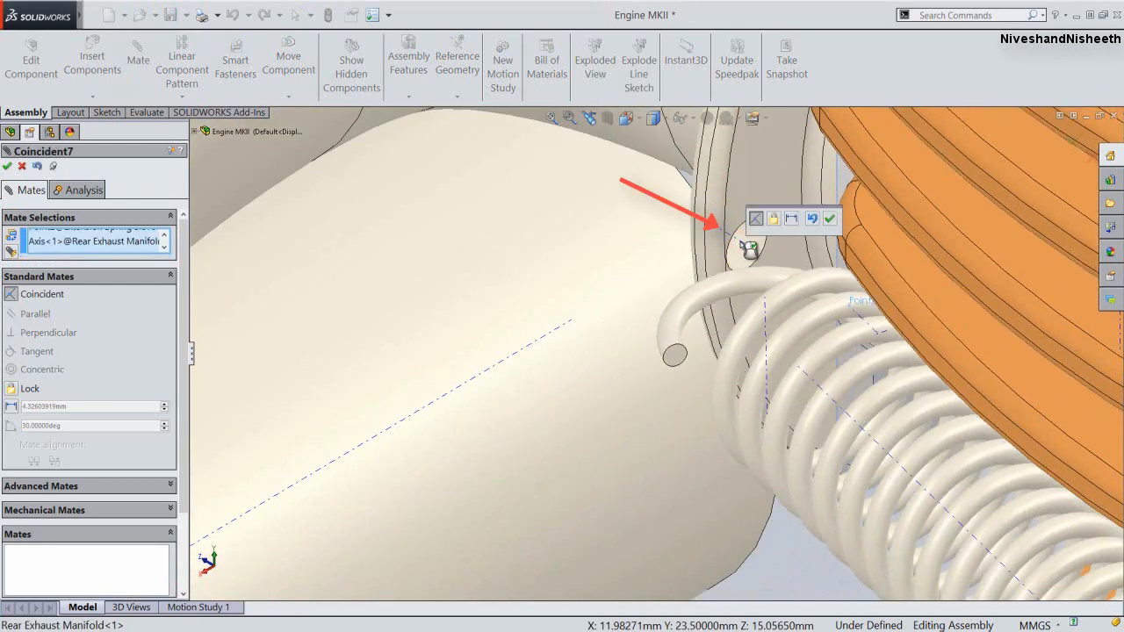
left_click(829, 222)
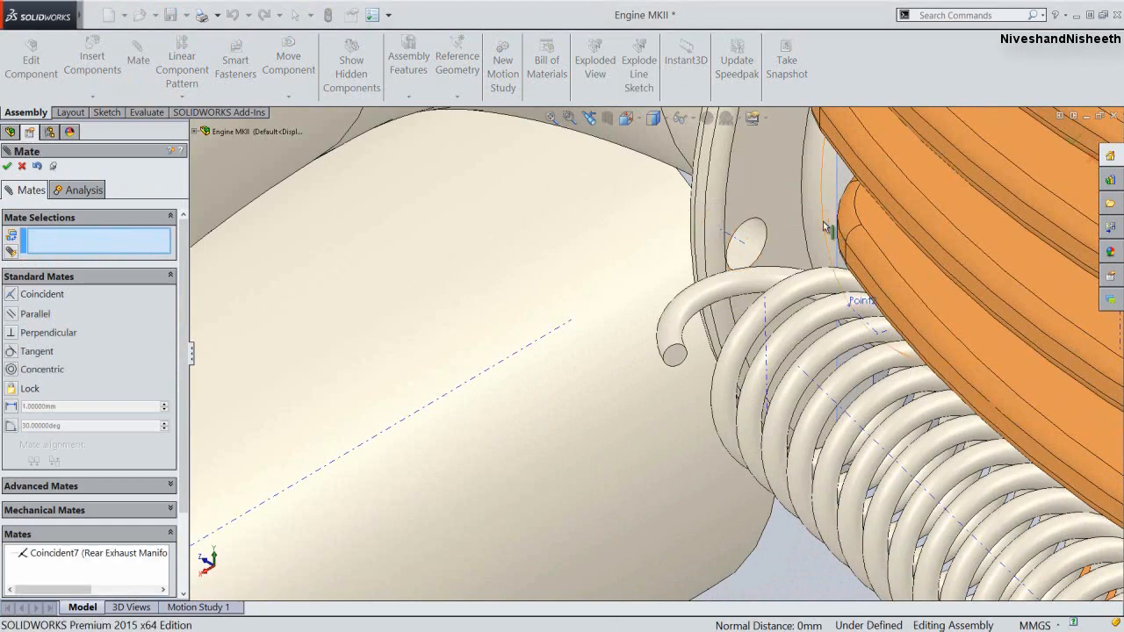
left_click(9, 166)
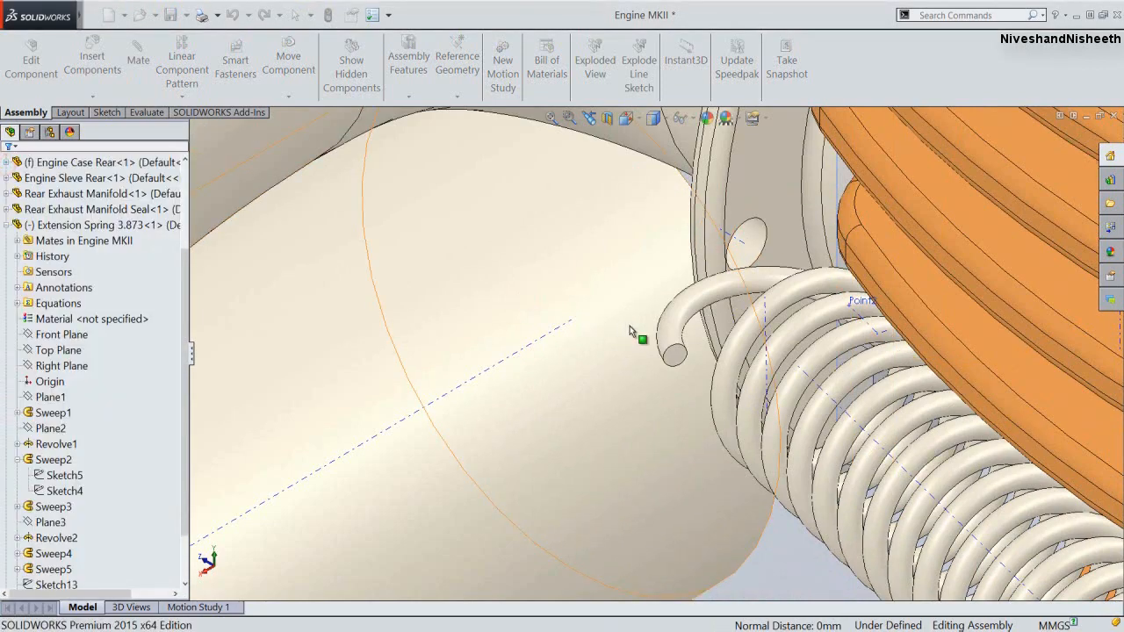
Set up a distance mate between the spring's Point1 and the flat lug face around the small hole on the rear engine case
scroll(627, 318, "up", 1)
scroll(630, 316, "up", 3)
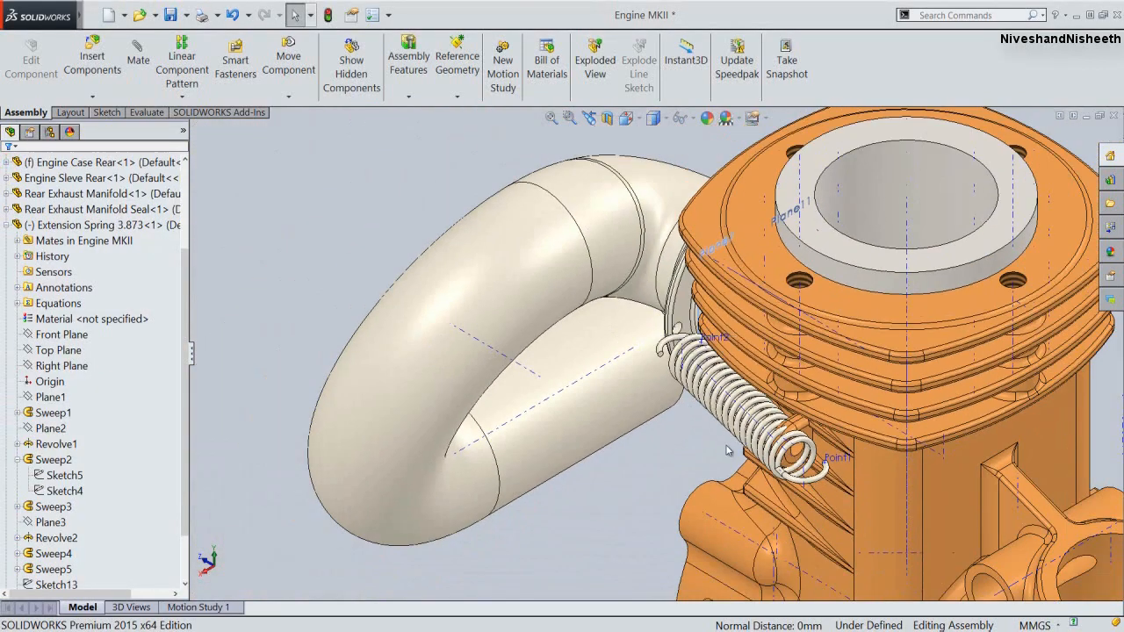
scroll(831, 468, "down", 5)
scroll(773, 405, "down", 1)
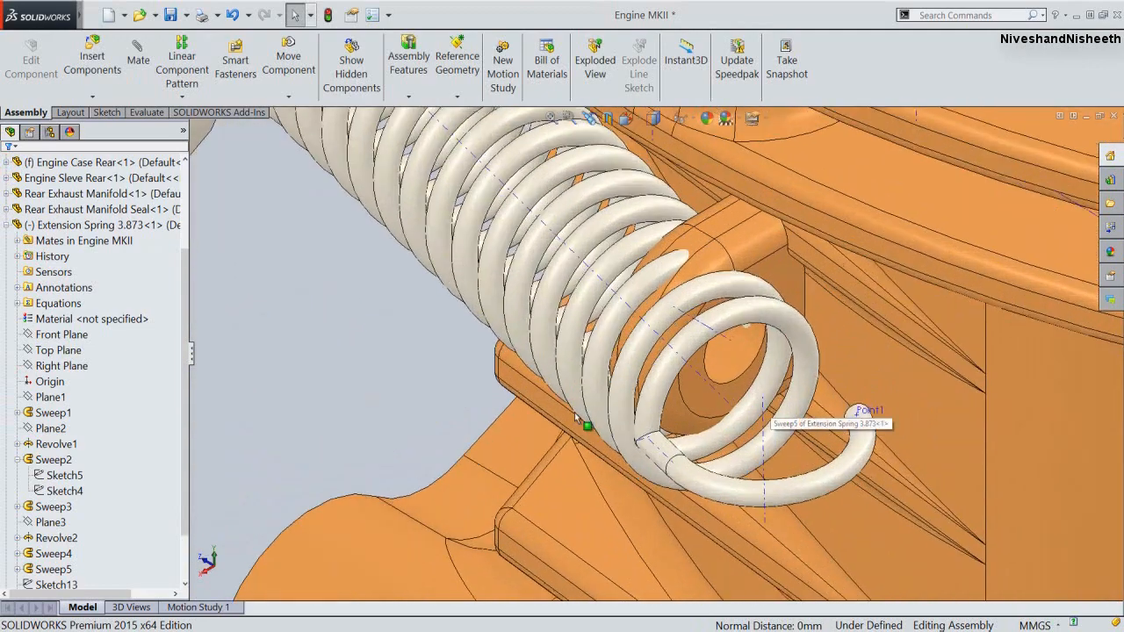
right_click(326, 396)
left_click(321, 395)
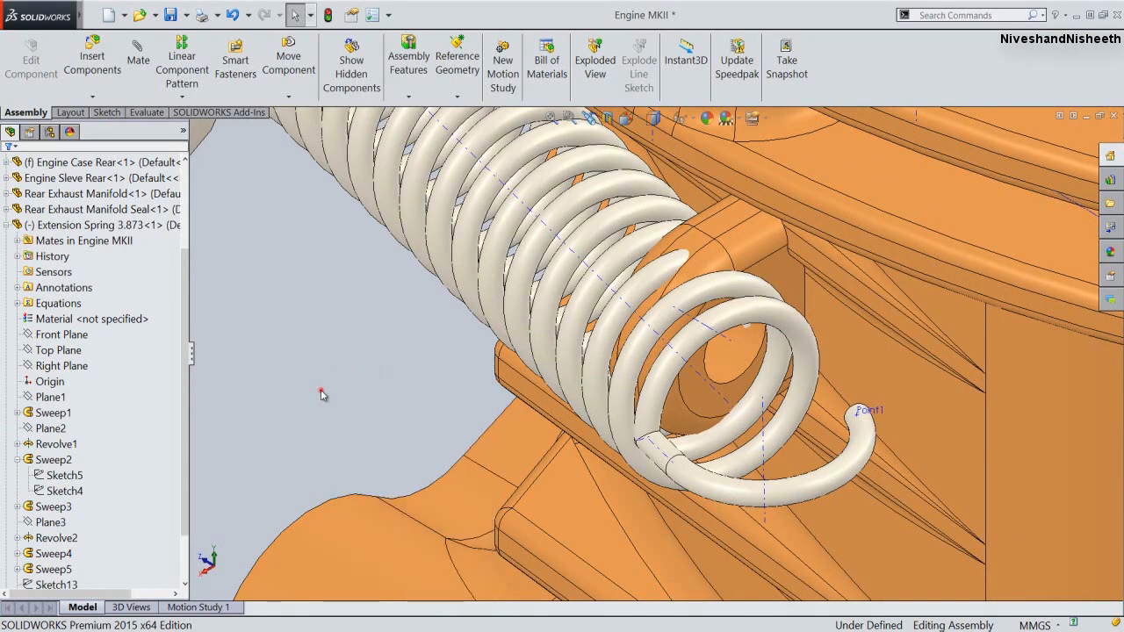
left_click(138, 52)
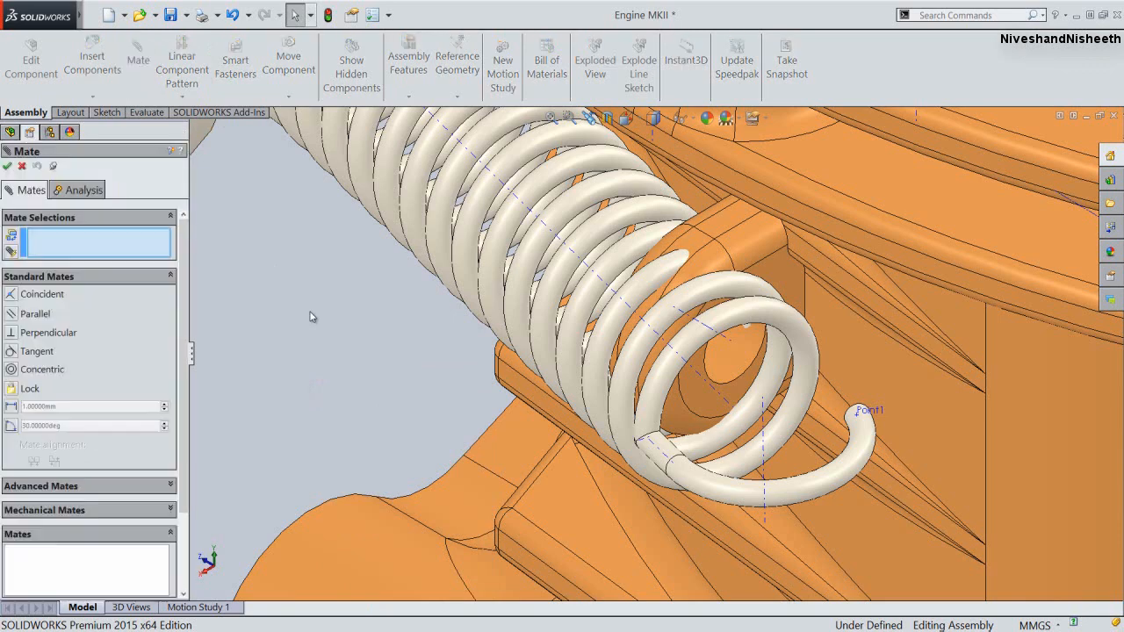
left_click(12, 408)
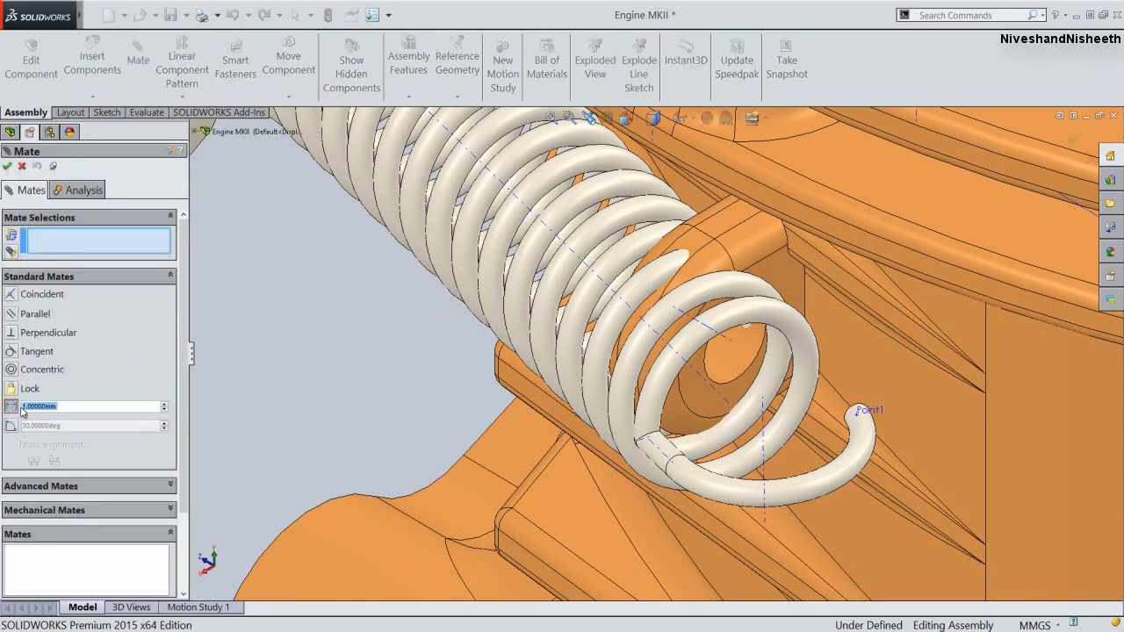
left_click(859, 421)
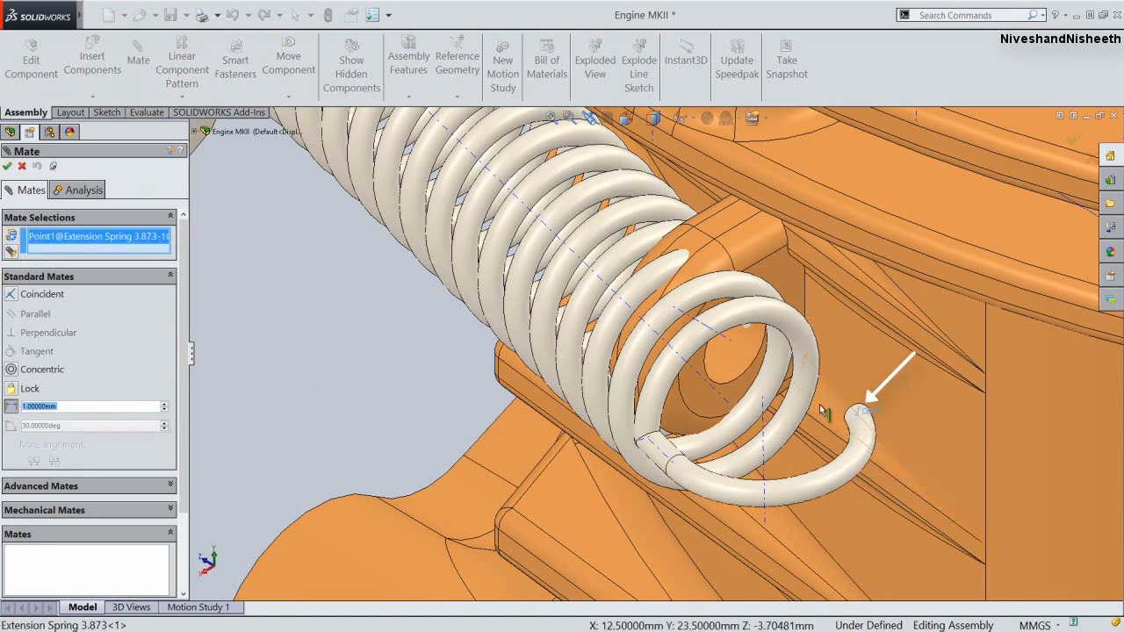
left_click(708, 402)
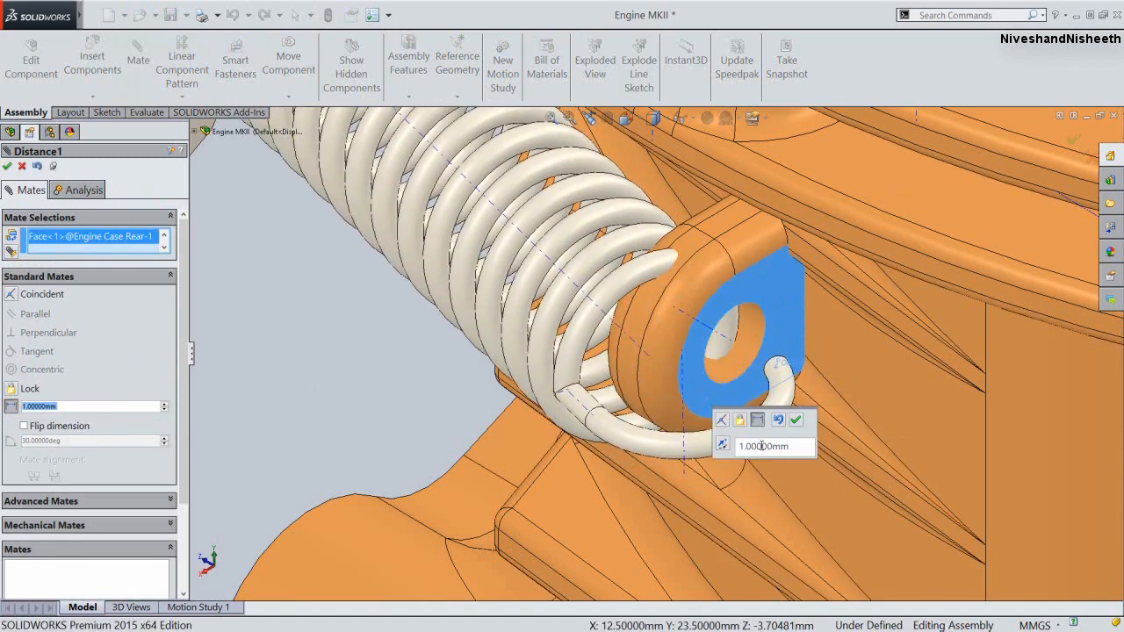
Set the distance mate between the spring's Point1 and the lug face to 0.5 mm, flip its direction and finish mating
left_click_drag(796, 448, 752, 448)
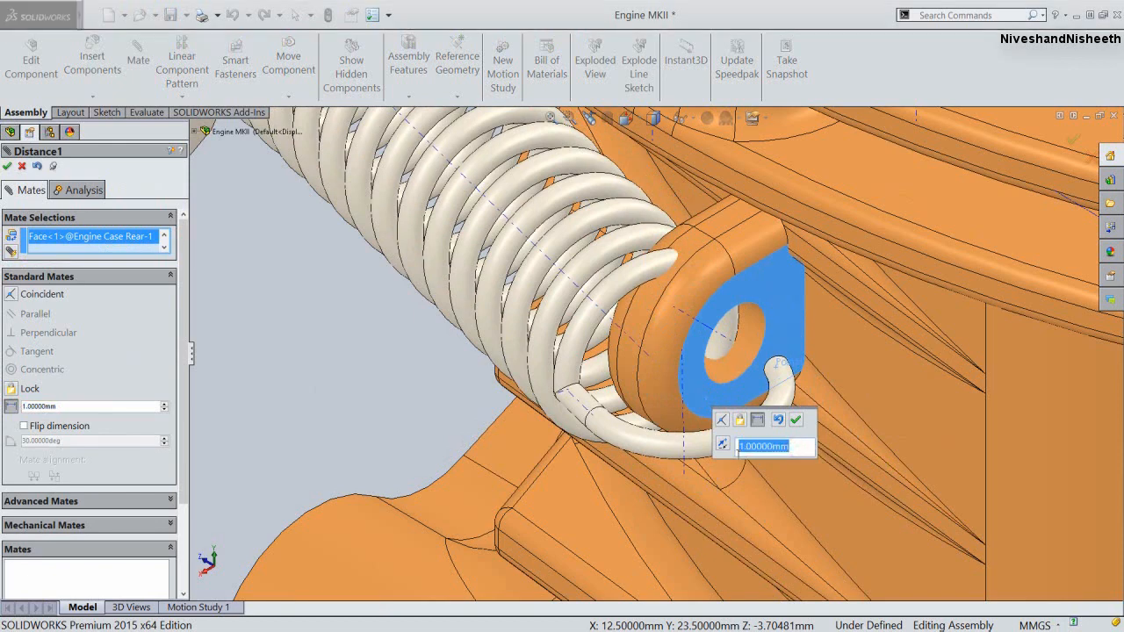
key("Return")
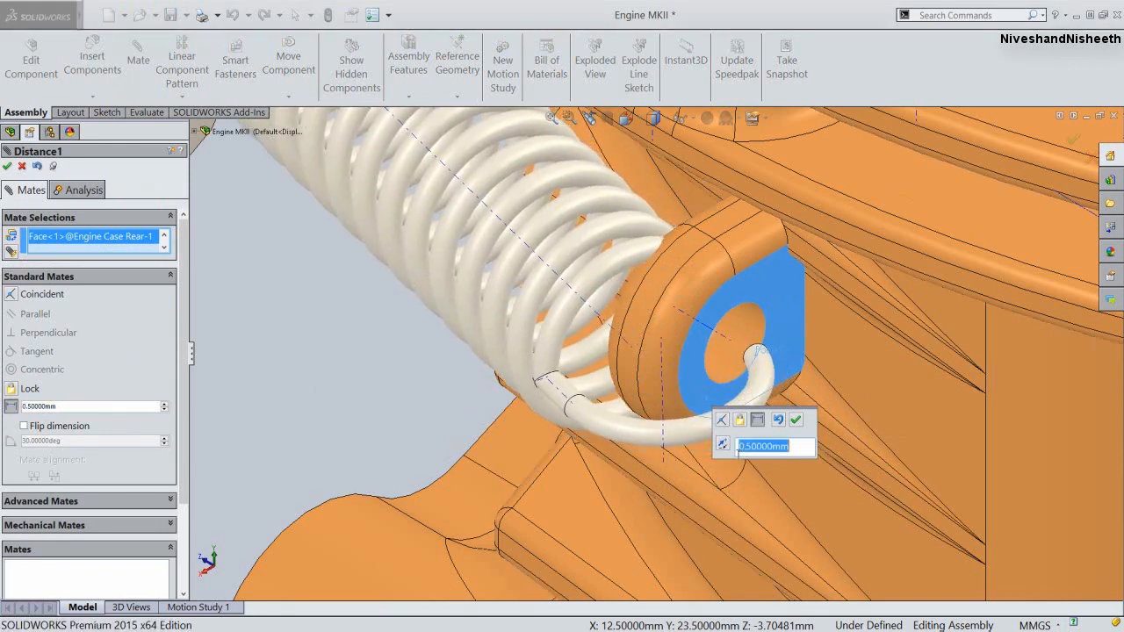
middle_click_drag(748, 363, 713, 442)
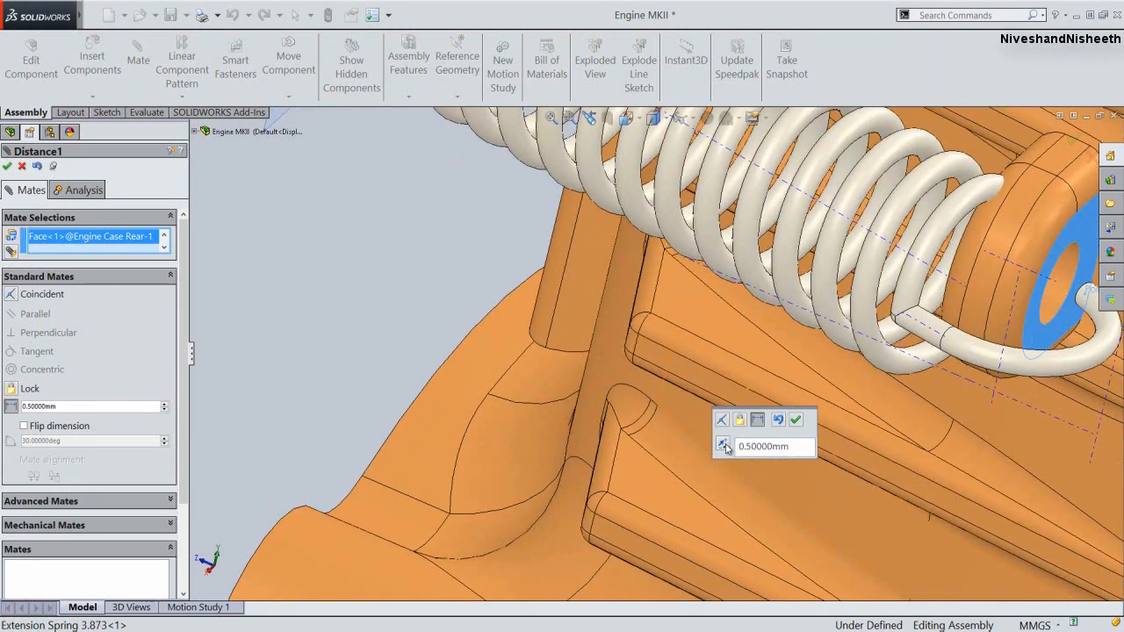
left_click(722, 445)
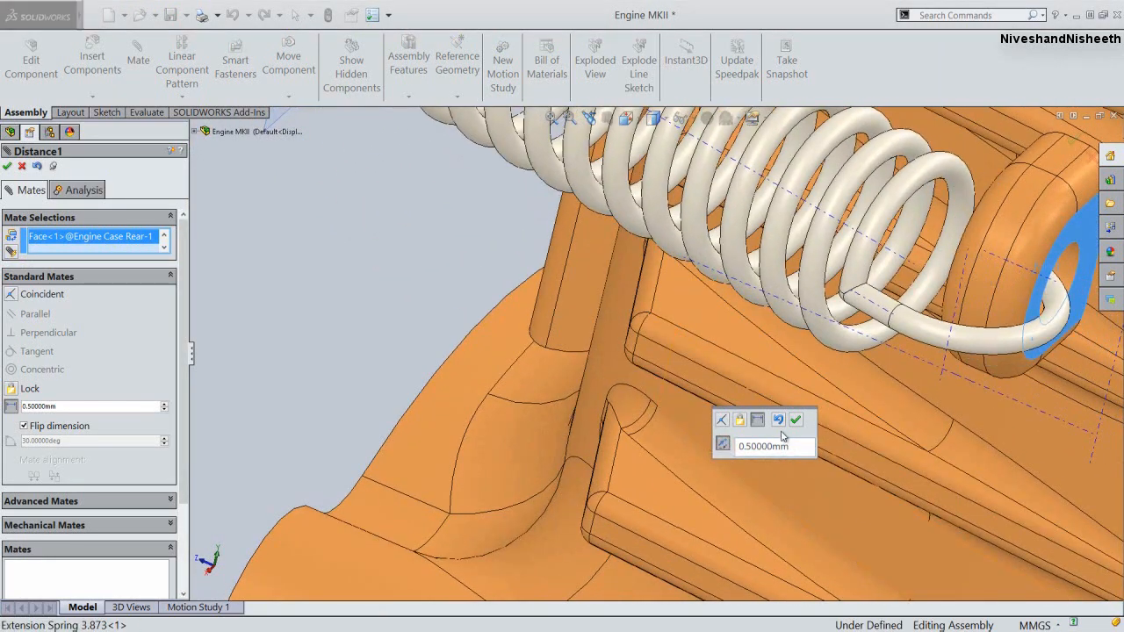
left_click(796, 420)
left_click(464, 209)
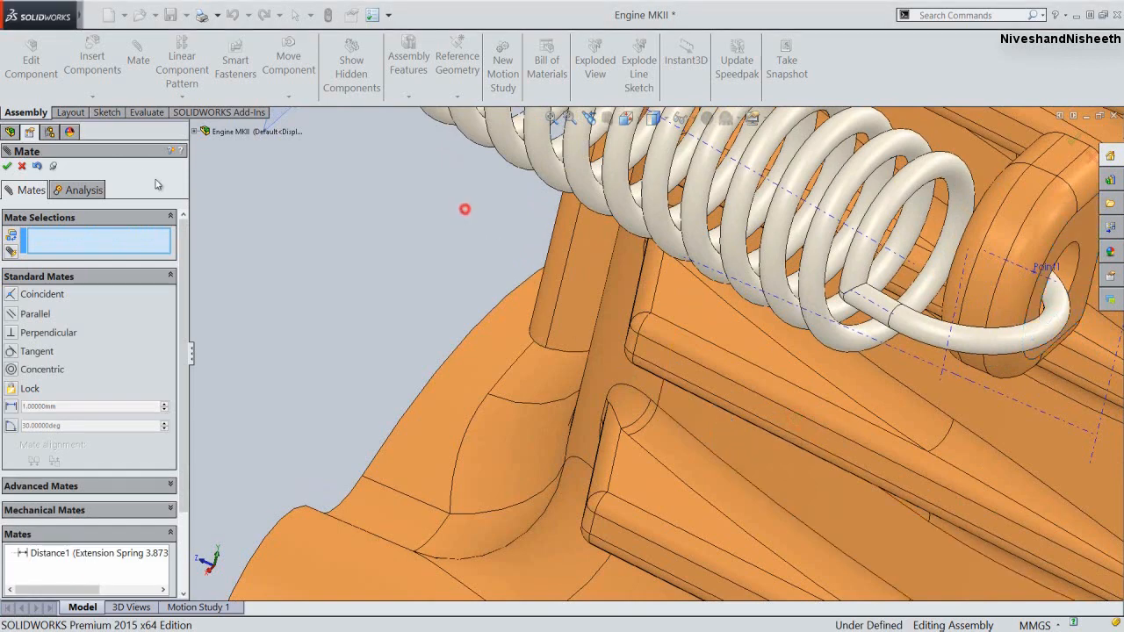
left_click(8, 166)
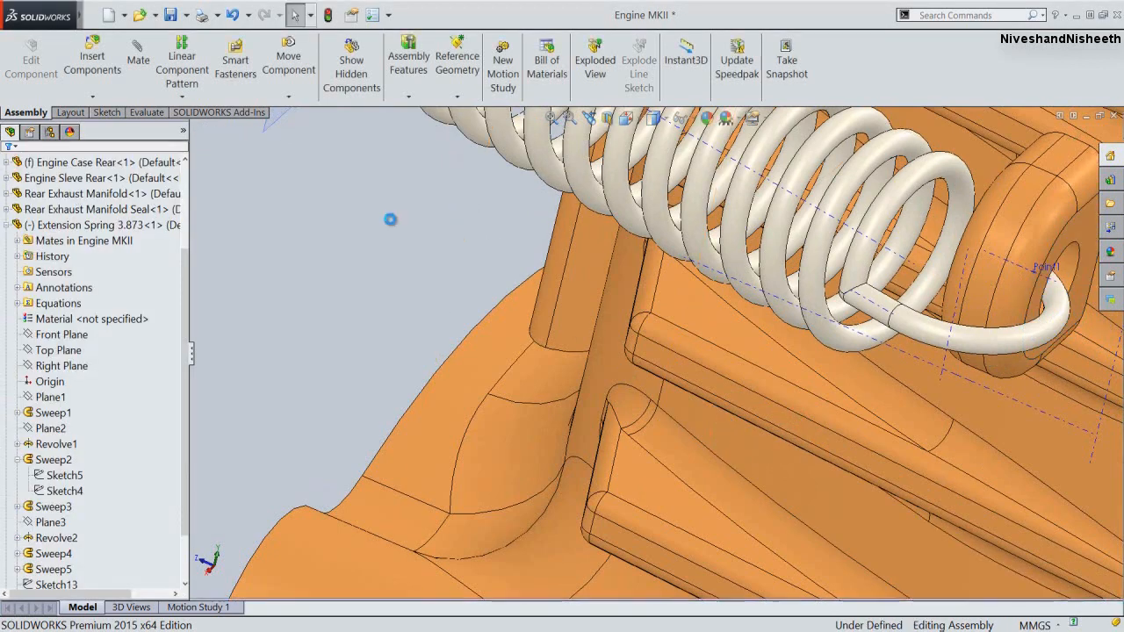
Show the assembly in isometric view and swing the mated extension spring slightly to test its remaining freedom
left_click(392, 148)
left_click(625, 117)
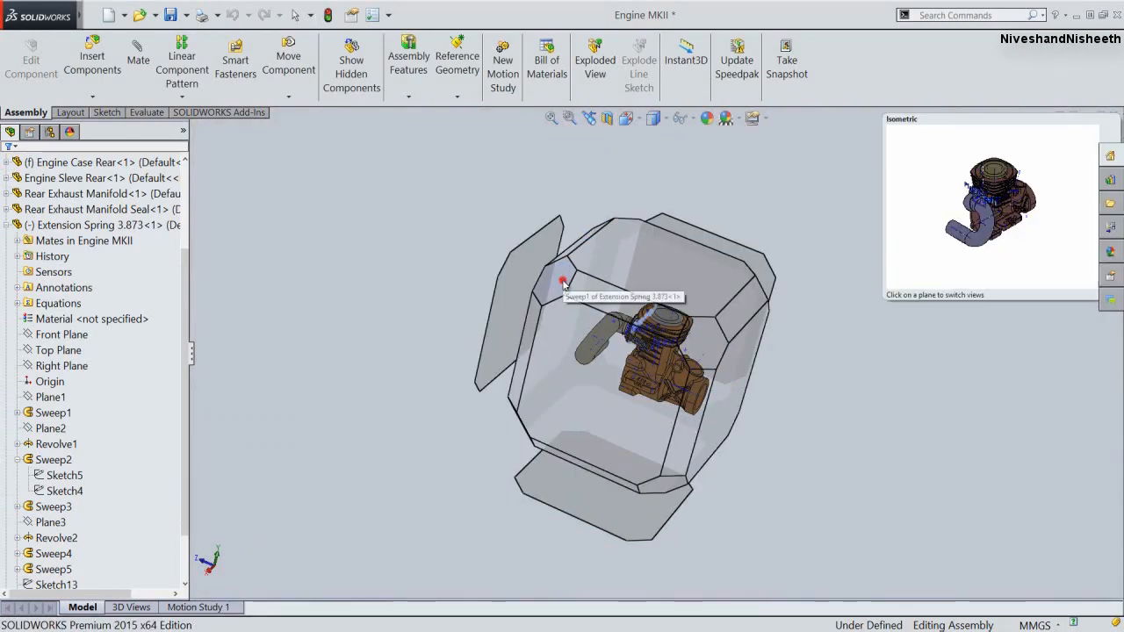
left_click(554, 295)
scroll(688, 369, "up", 10)
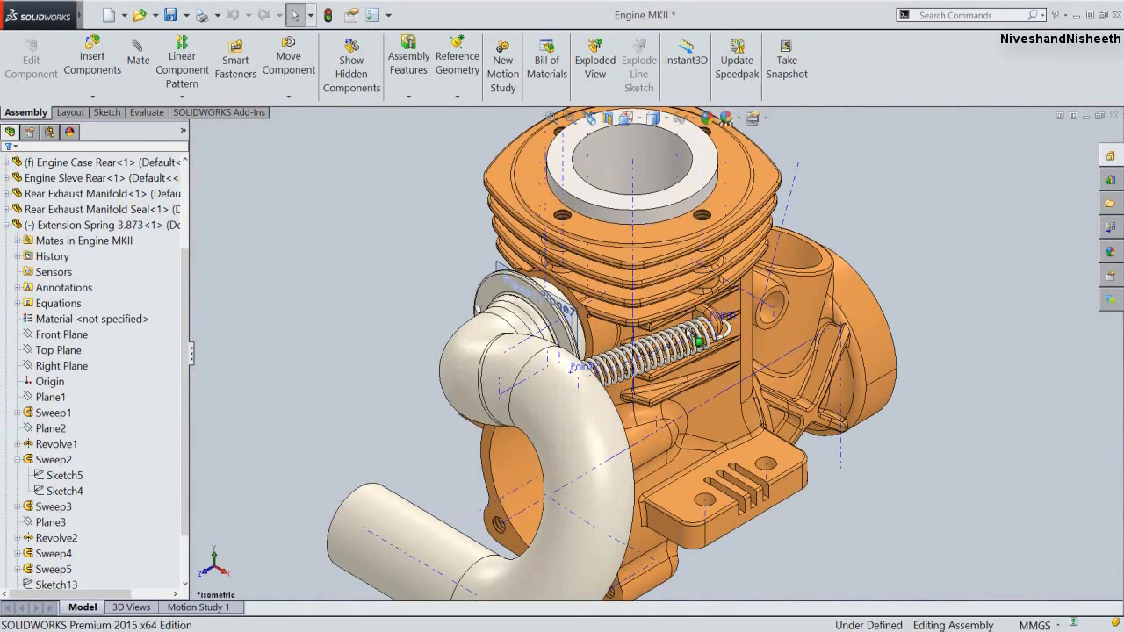
scroll(687, 368, "up", 2)
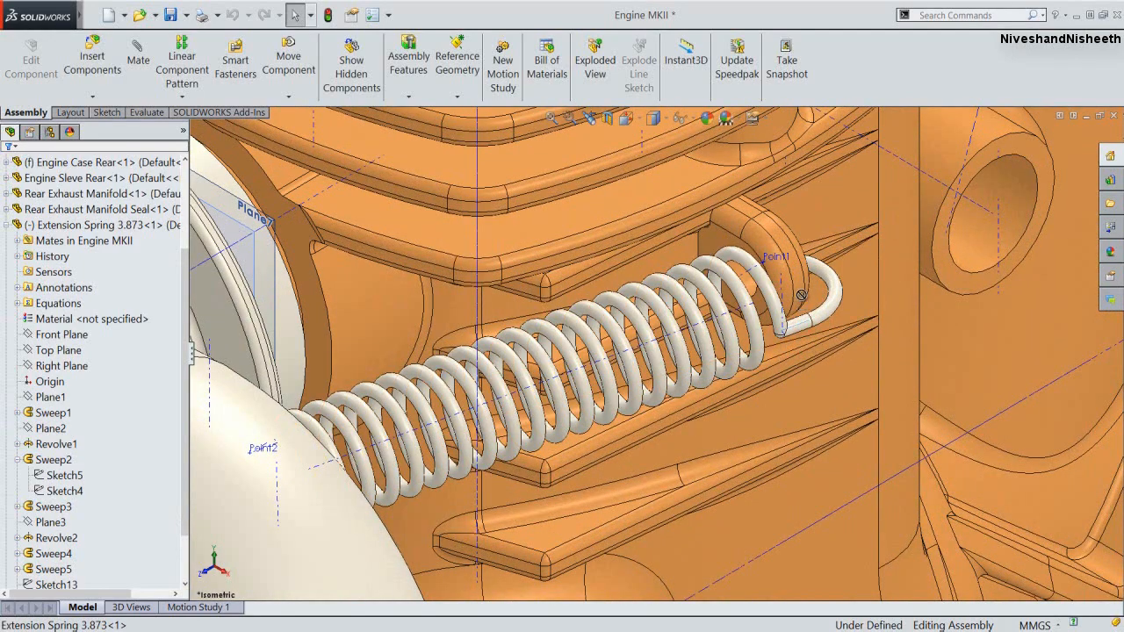
left_click(747, 297)
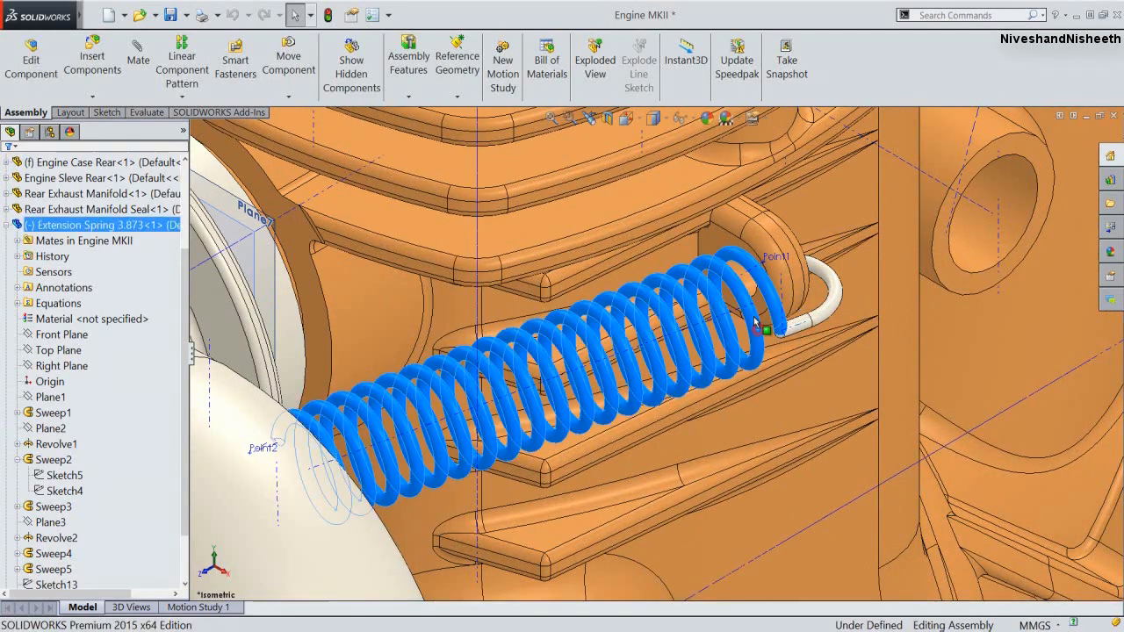
left_click_drag(744, 303, 780, 351)
Hide the temporary axes, planes and reference points in the assembly view
left_click(702, 120)
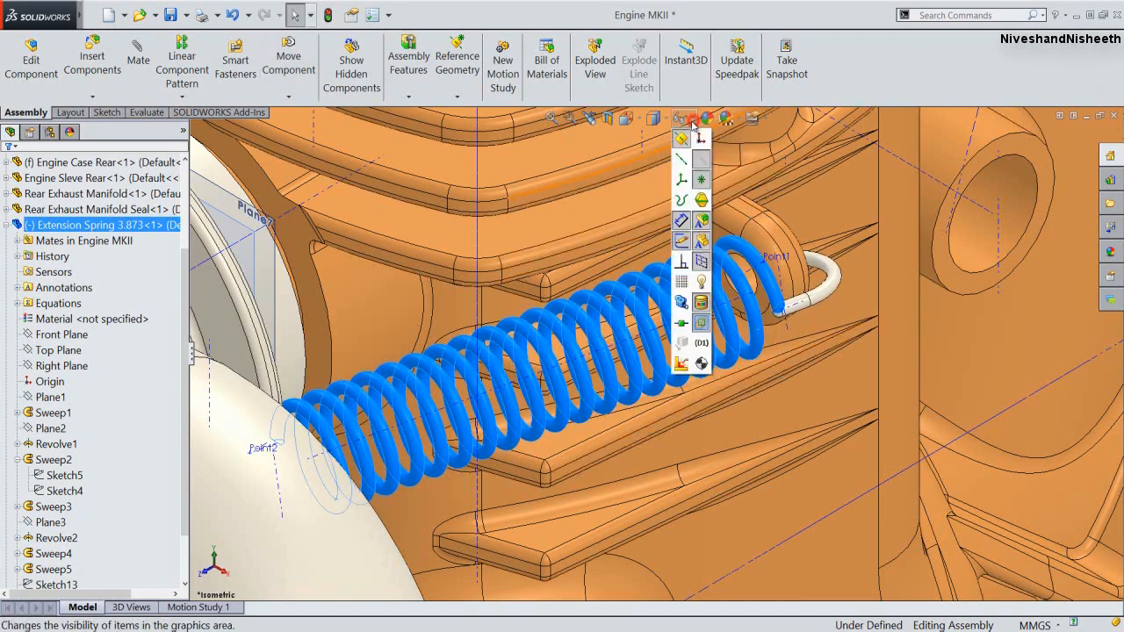
left_click(700, 161)
left_click(686, 118)
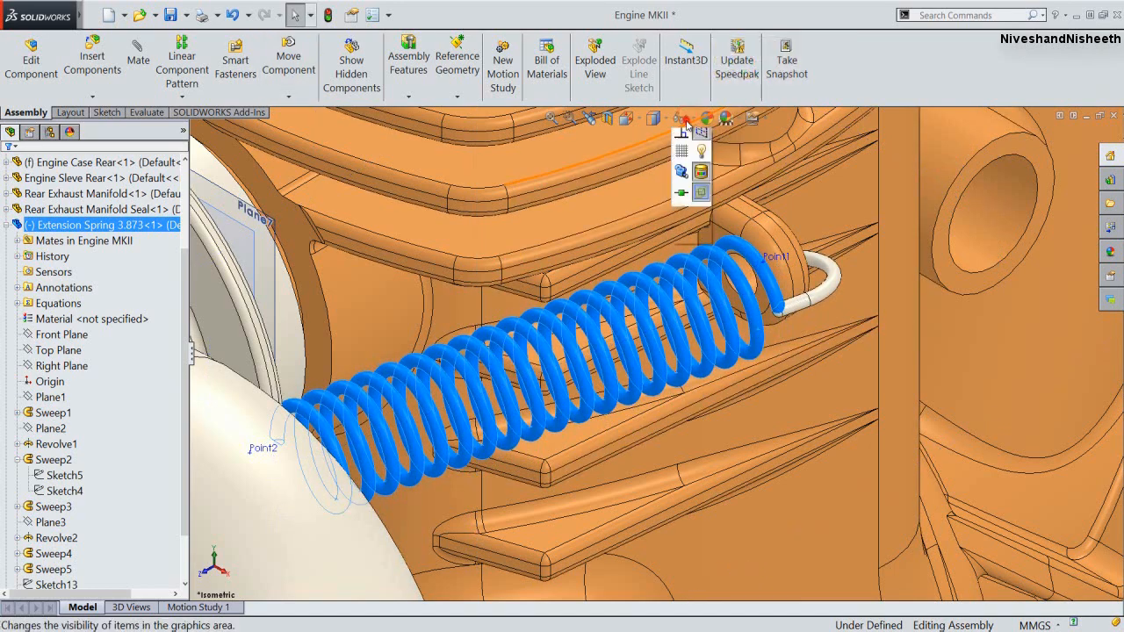
left_click(687, 140)
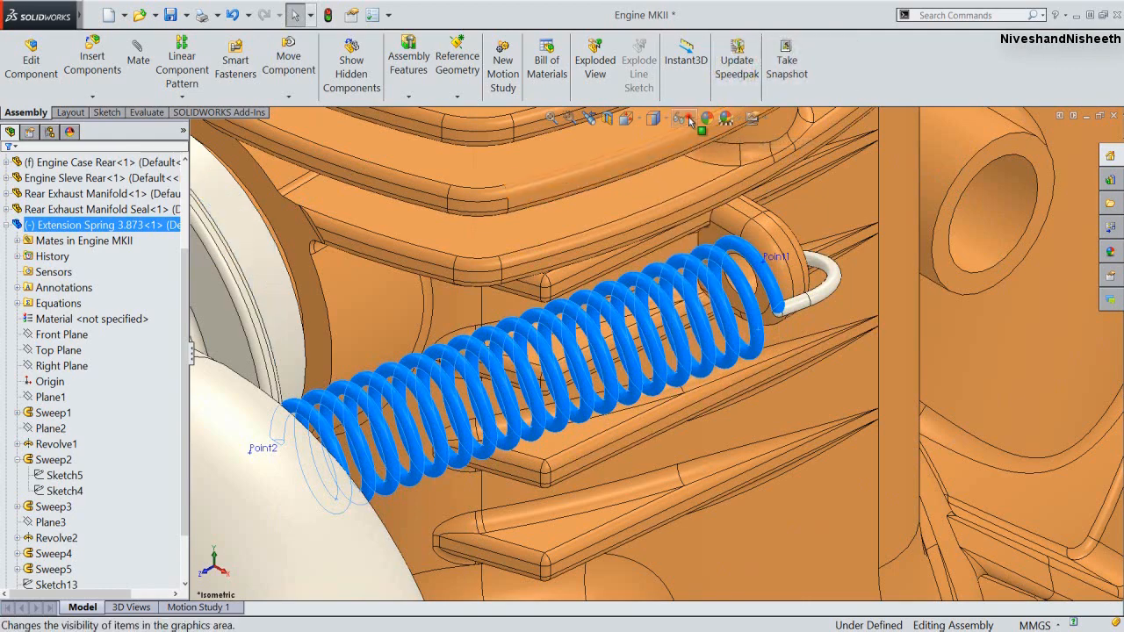
left_click(686, 119)
left_click(703, 180)
scroll(653, 373, "up", 3)
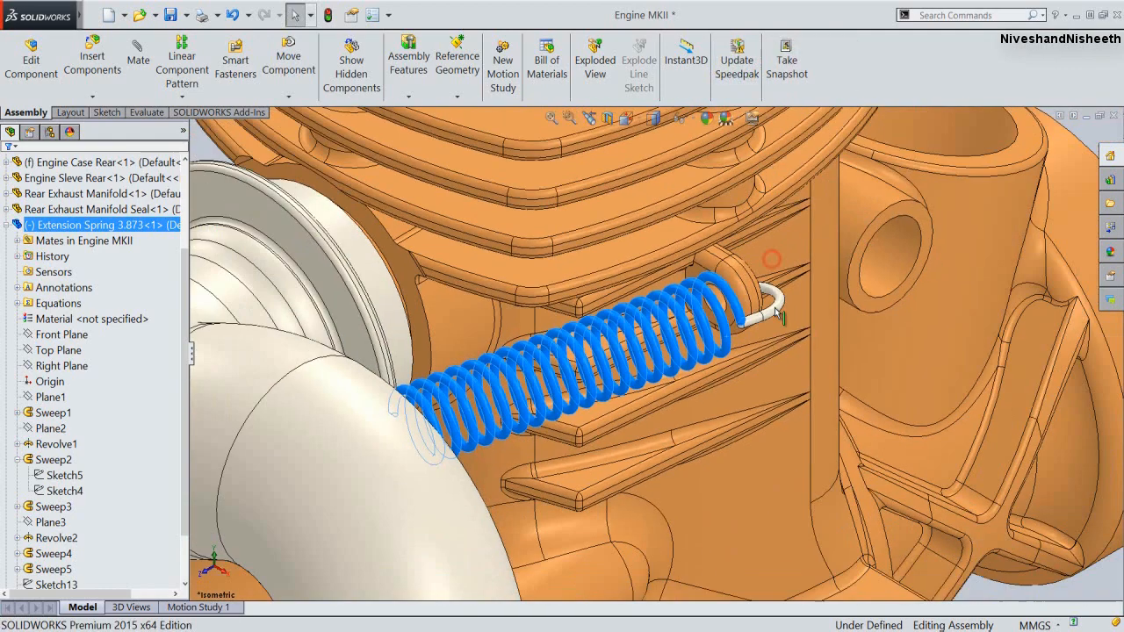
left_click(1021, 154)
Save the Engine MKII assembly together with the modified Extension Spring 3.873 part and collapse the feature tree
scroll(657, 368, "down", 5)
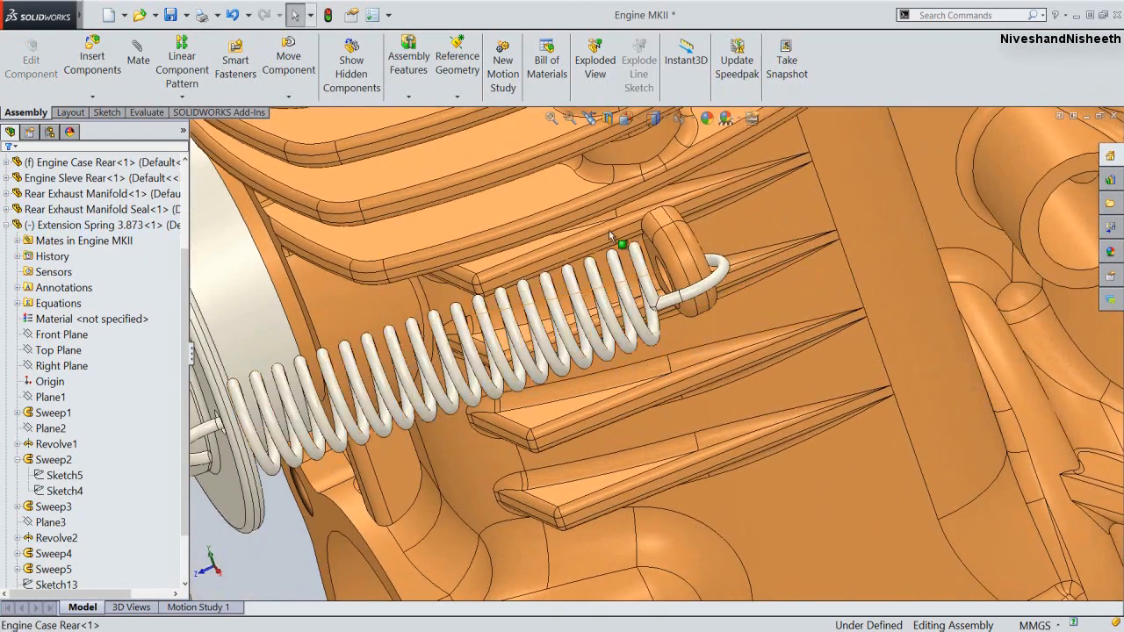
middle_click_drag(614, 243, 683, 330)
left_click(589, 117)
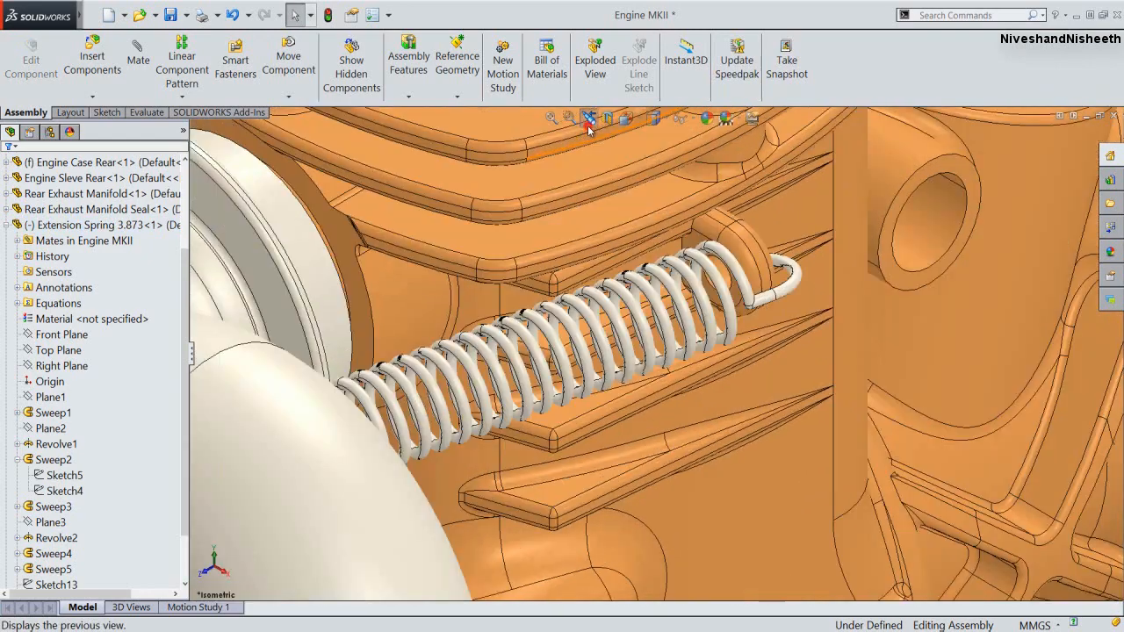
left_click(552, 119)
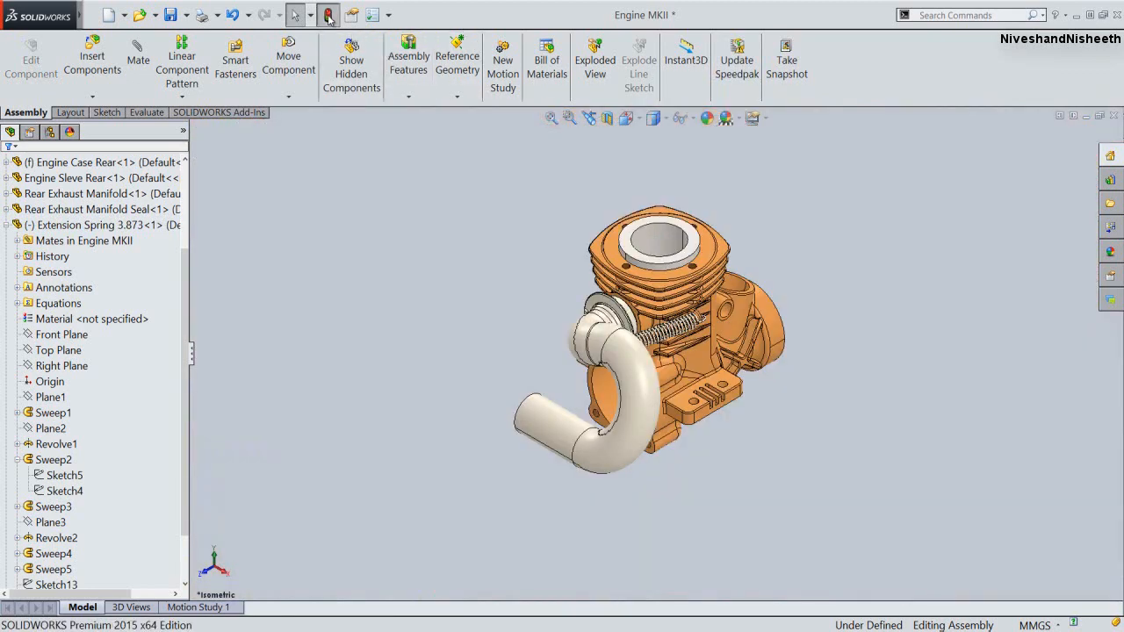
left_click(170, 15)
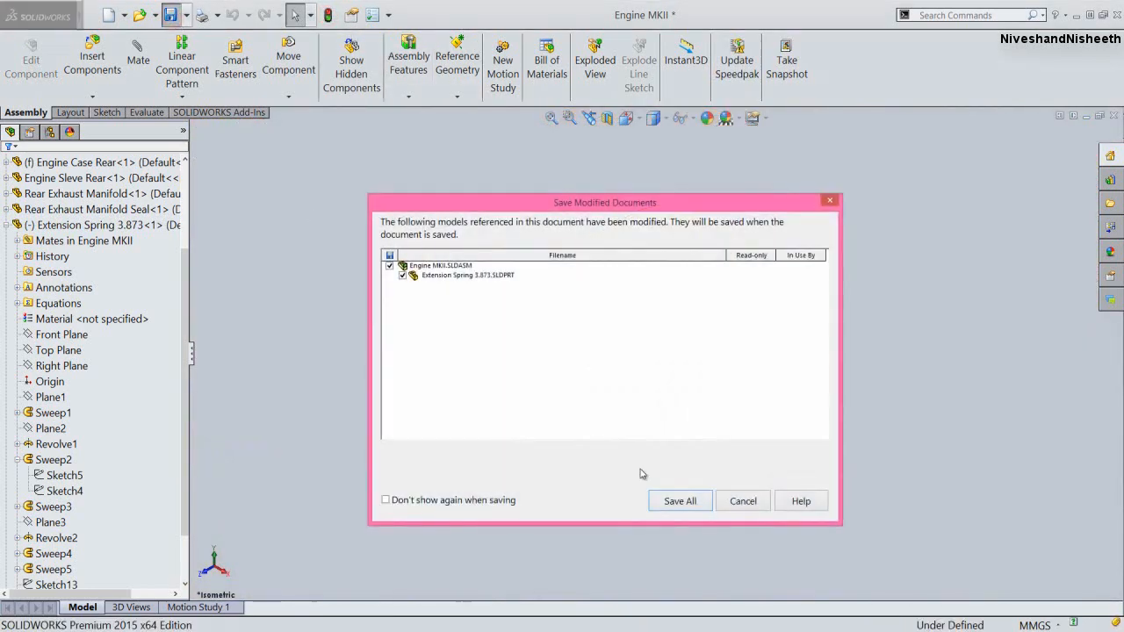
left_click(681, 501)
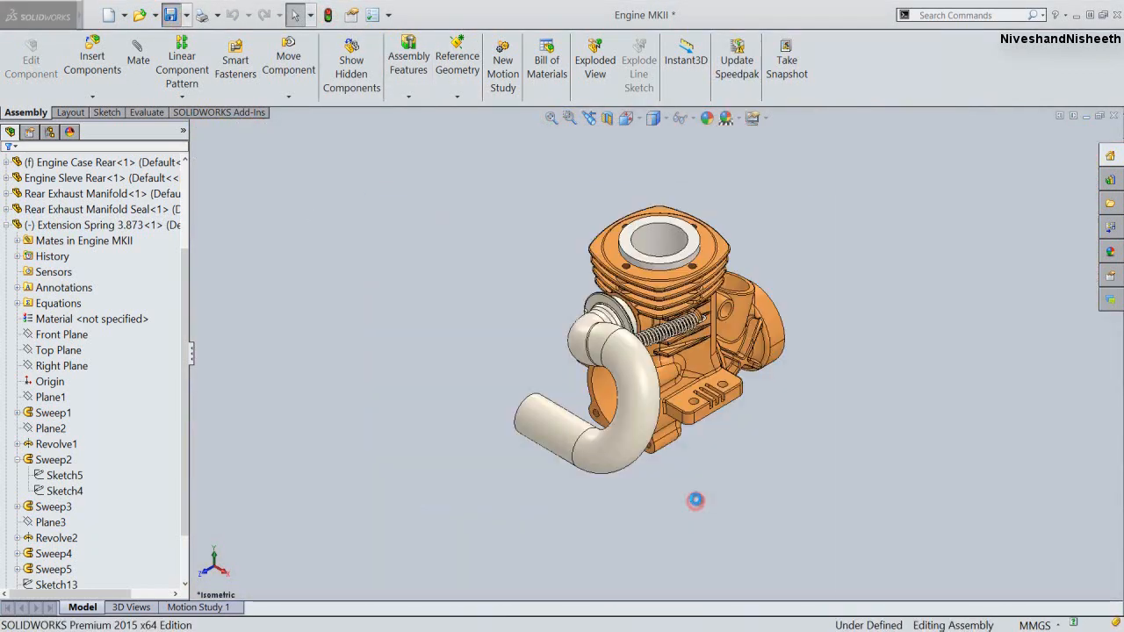
right_click(165, 406)
left_click(181, 418)
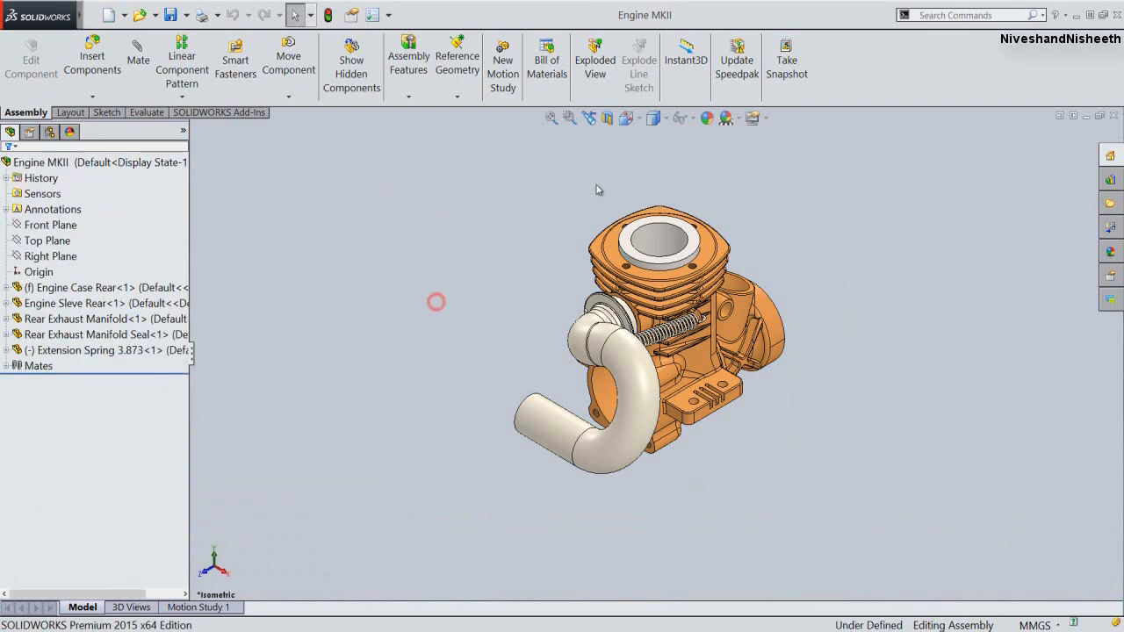
Place a second copy of Extension Spring 3.873 in the free space beside the engine case, on the side with the unused lug
left_click(626, 118)
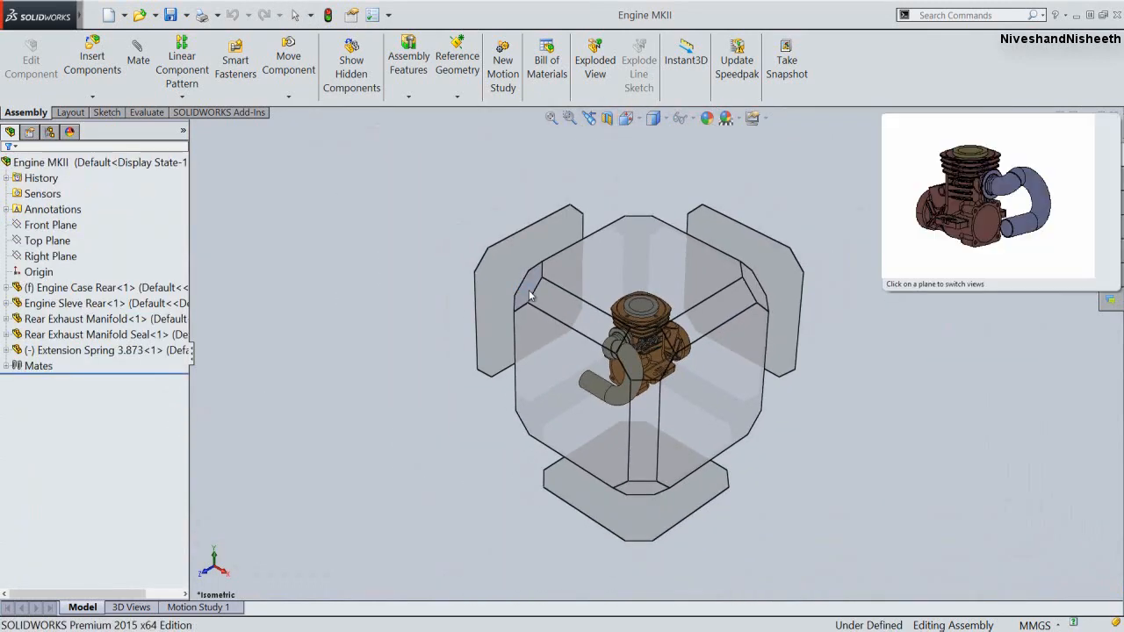
left_click(529, 290)
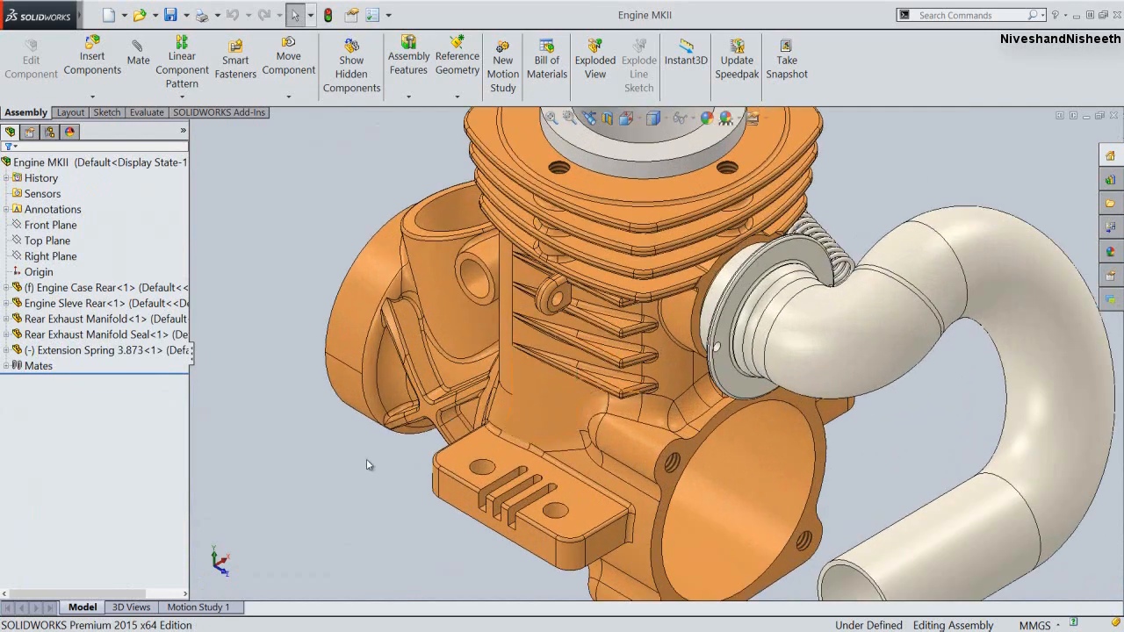
left_click(335, 479)
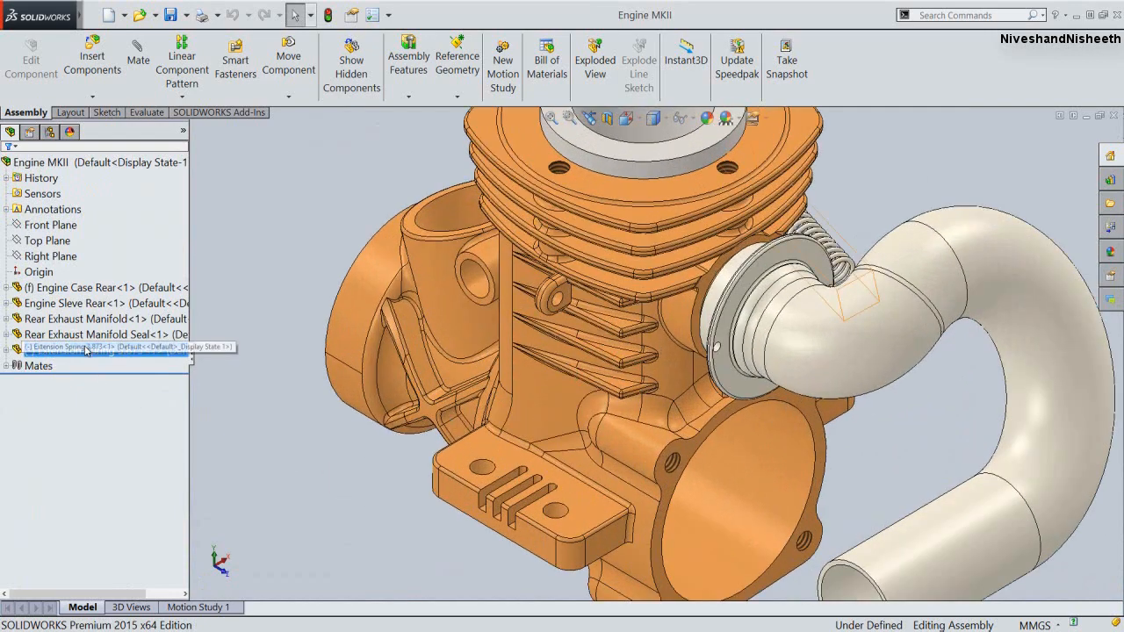
left_click(27, 350)
left_click_drag(22, 352, 324, 485)
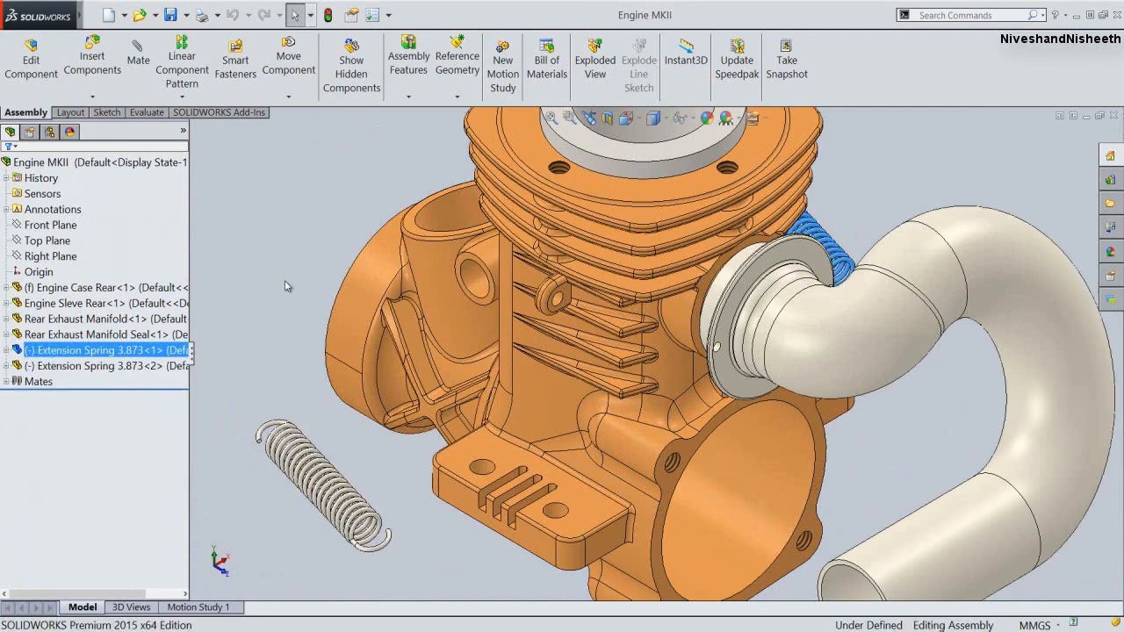
left_click(284, 281)
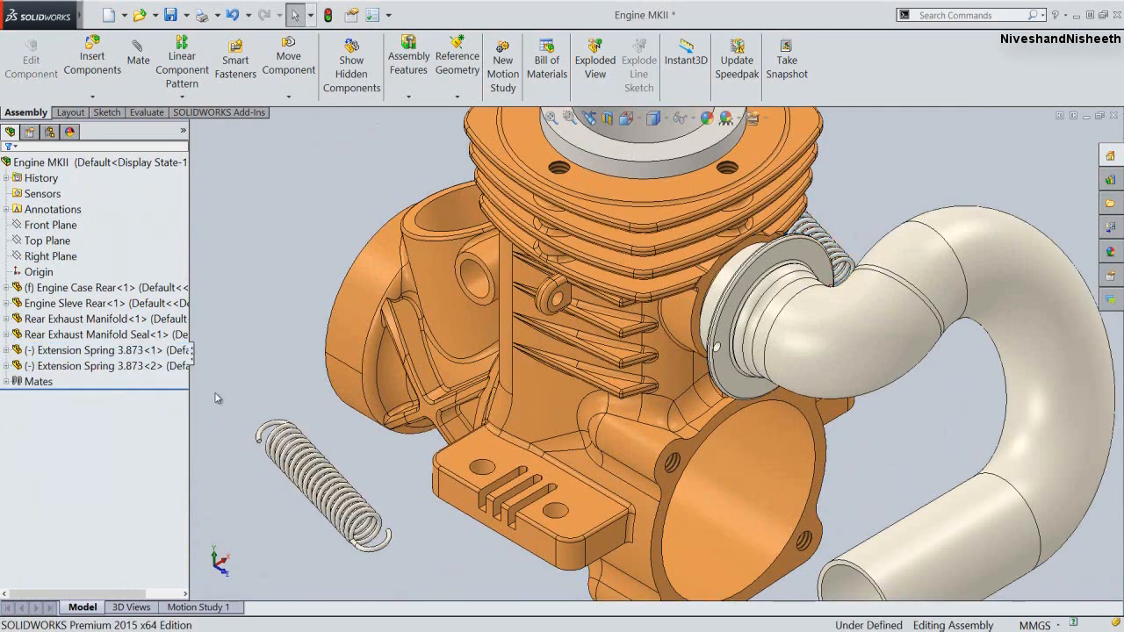
Rotate the second extension spring freely in the empty space beside the engine, using Move with Triad and component rotation
left_click(295, 450)
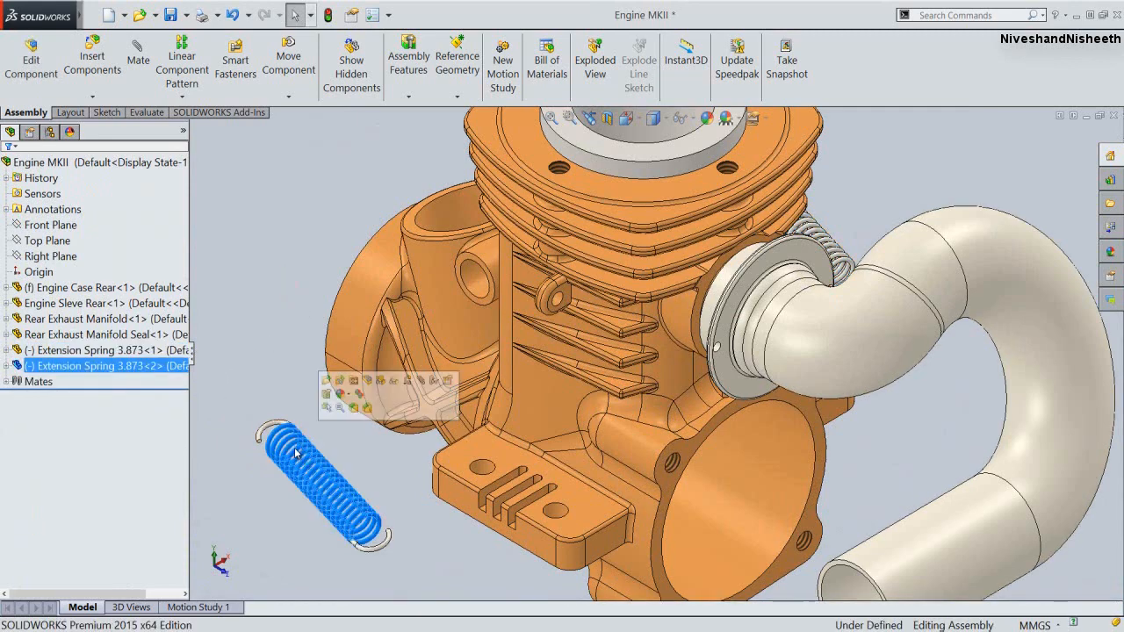
right_click(296, 453)
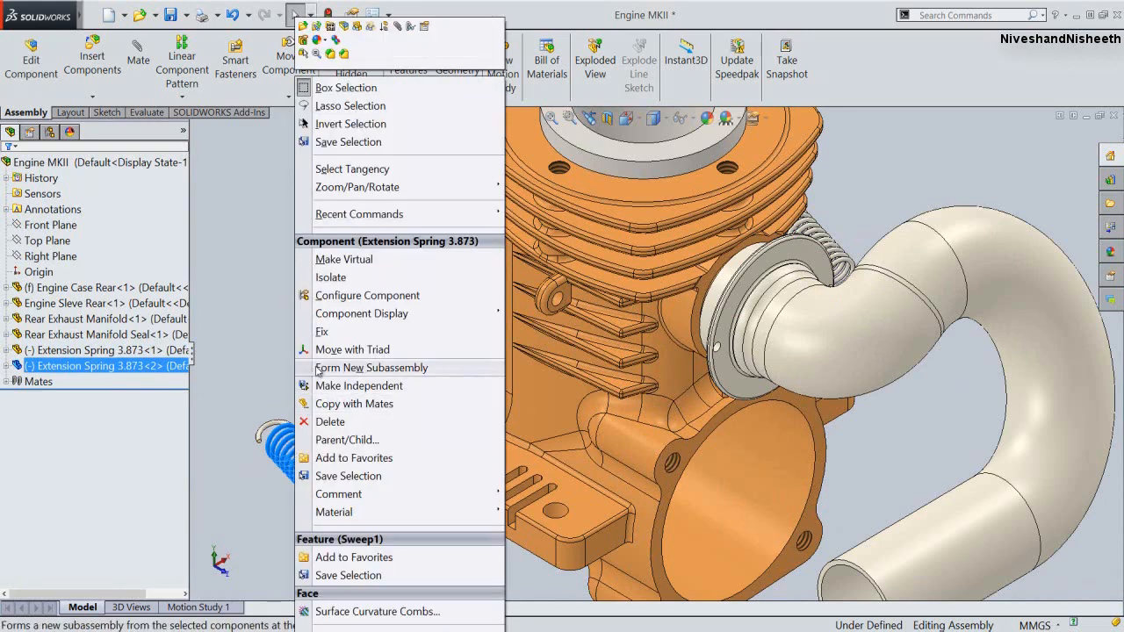
left_click(351, 349)
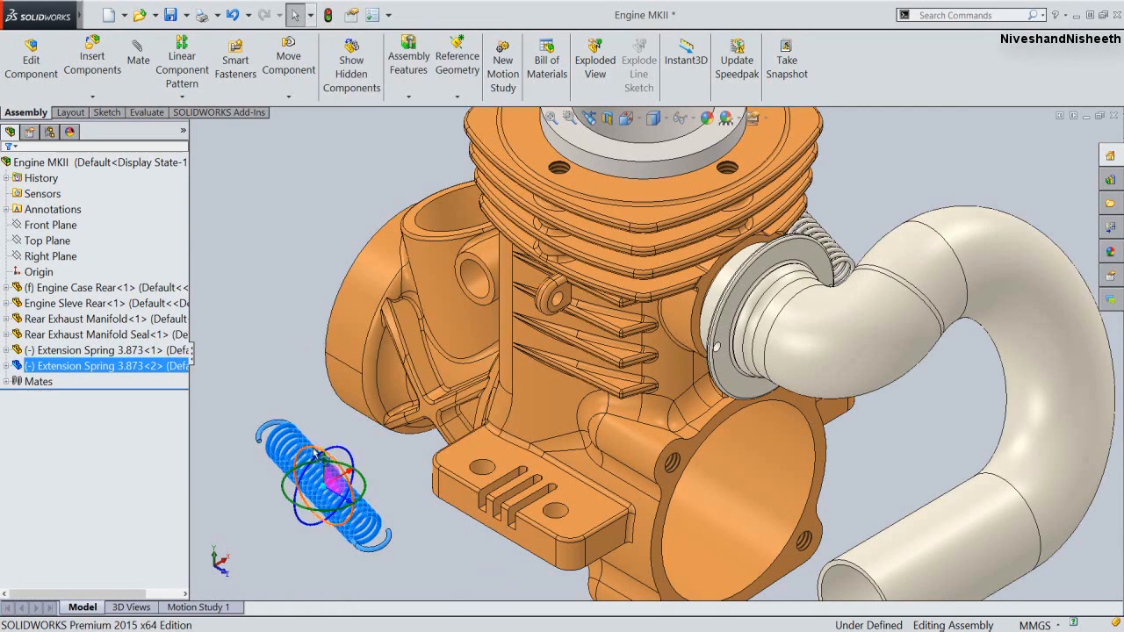
left_click_drag(316, 453, 336, 527)
left_click(269, 353)
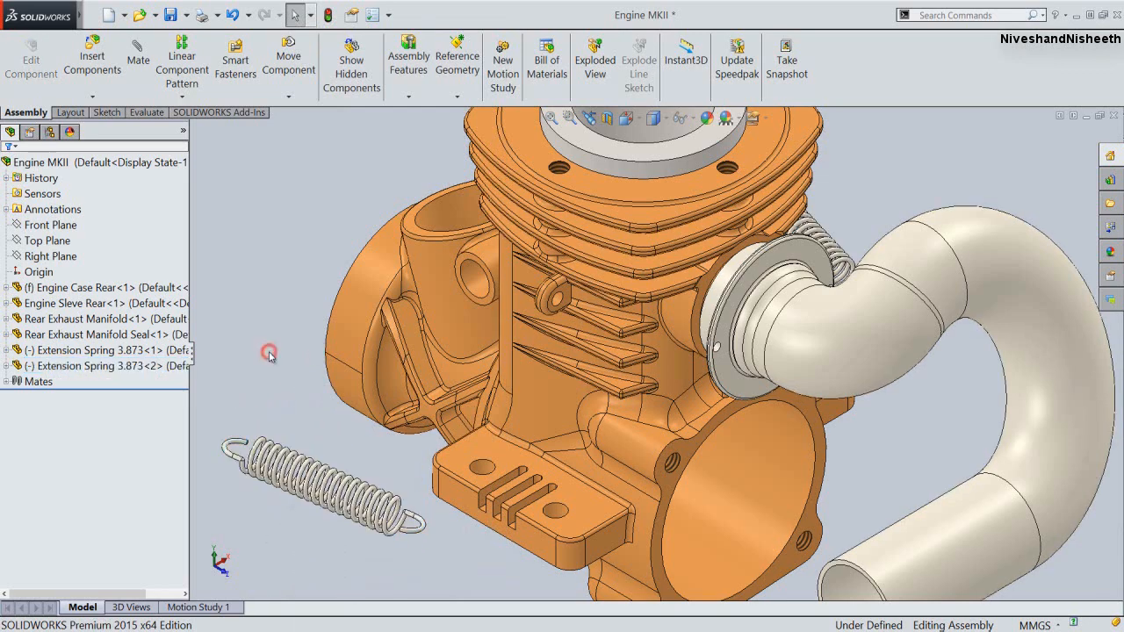
right_click_drag(351, 492, 367, 474)
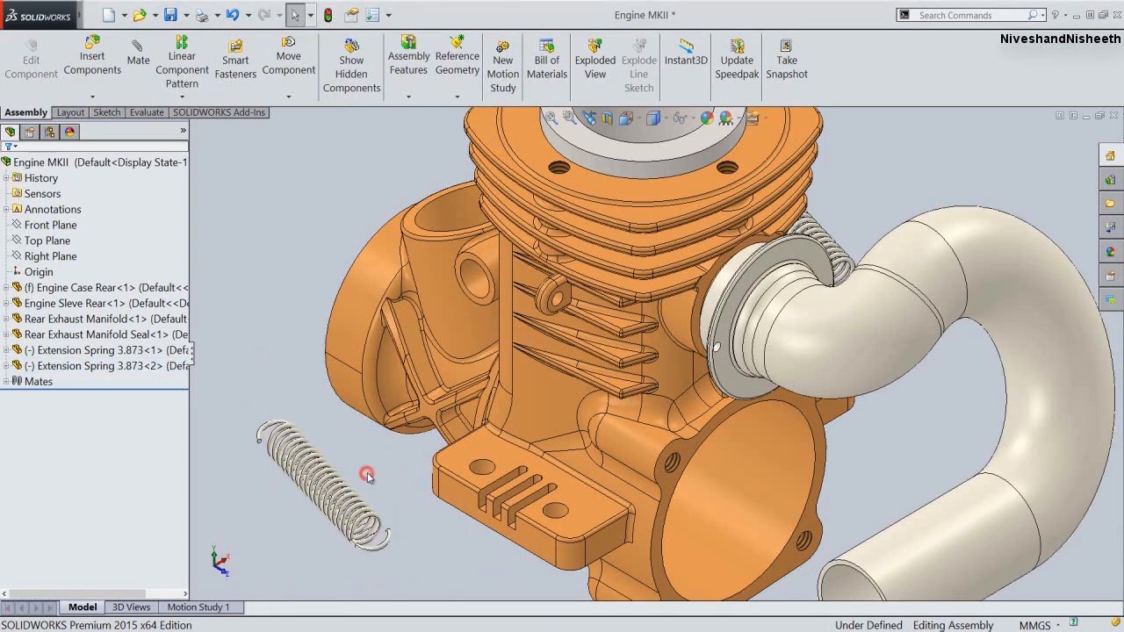
Open the Rear Exhaust Manifold for editing in the context of the assembly
scroll(705, 383, "down", 4)
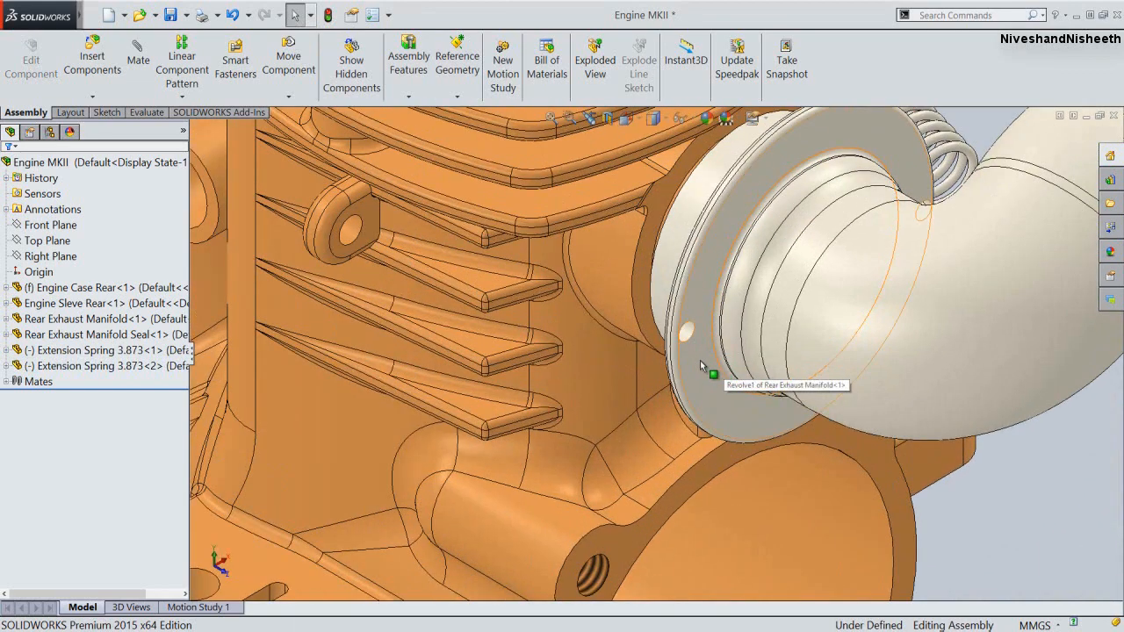
left_click(700, 363)
left_click(774, 293)
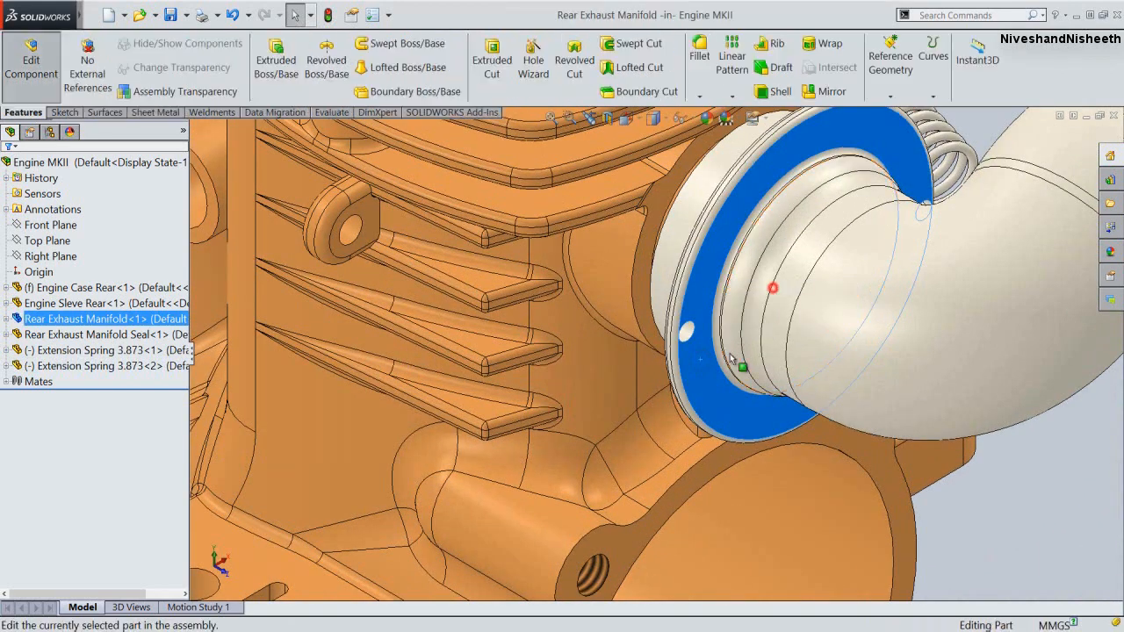
Sketch on the manifold's flange face and convert the edge of the unused spring hole into a sketch circle
left_click(705, 367)
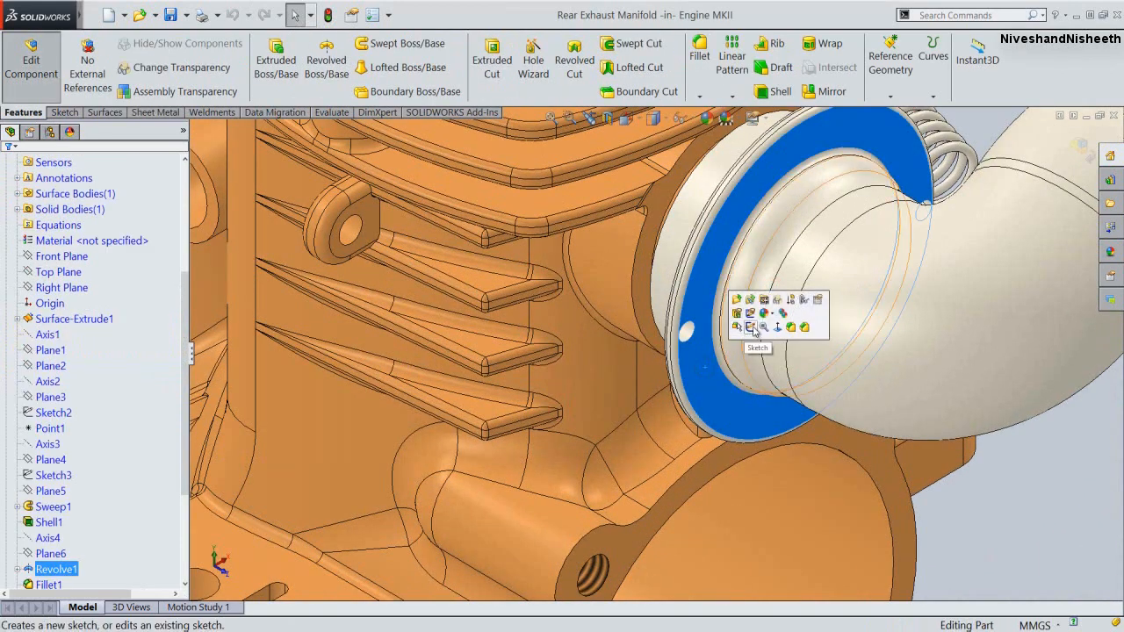
left_click(754, 329)
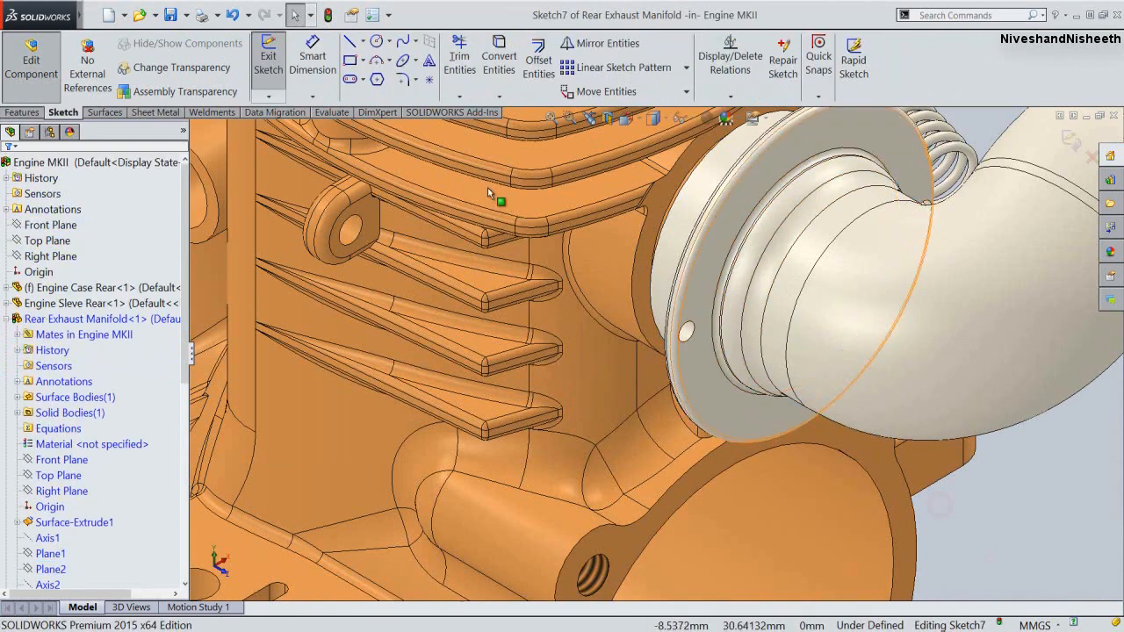
left_click(498, 58)
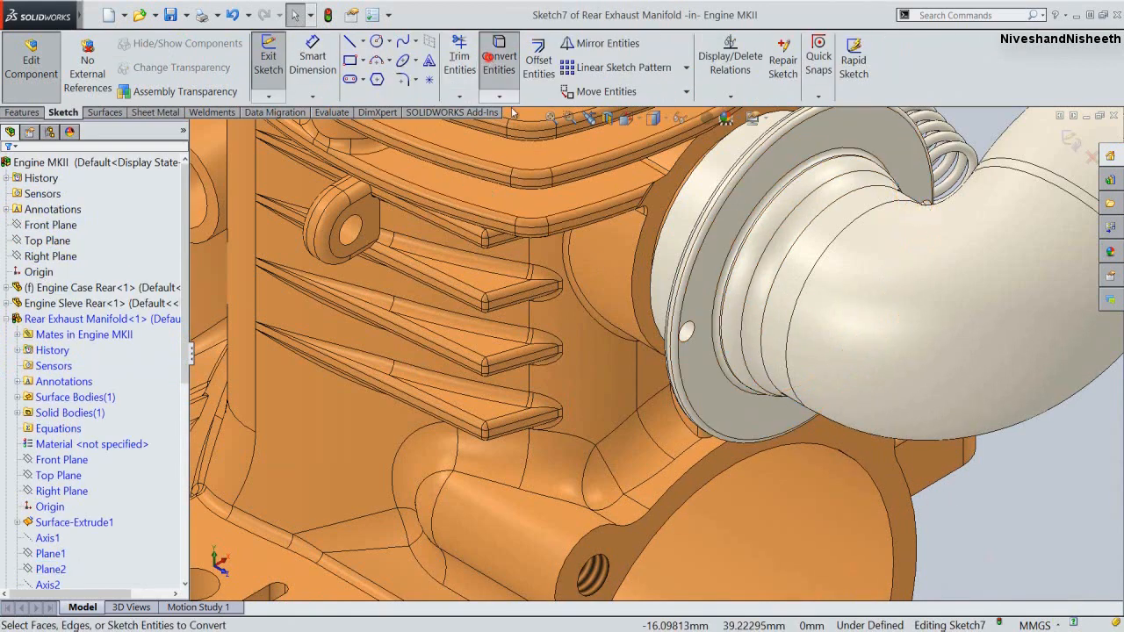
left_click(689, 336)
key("Return")
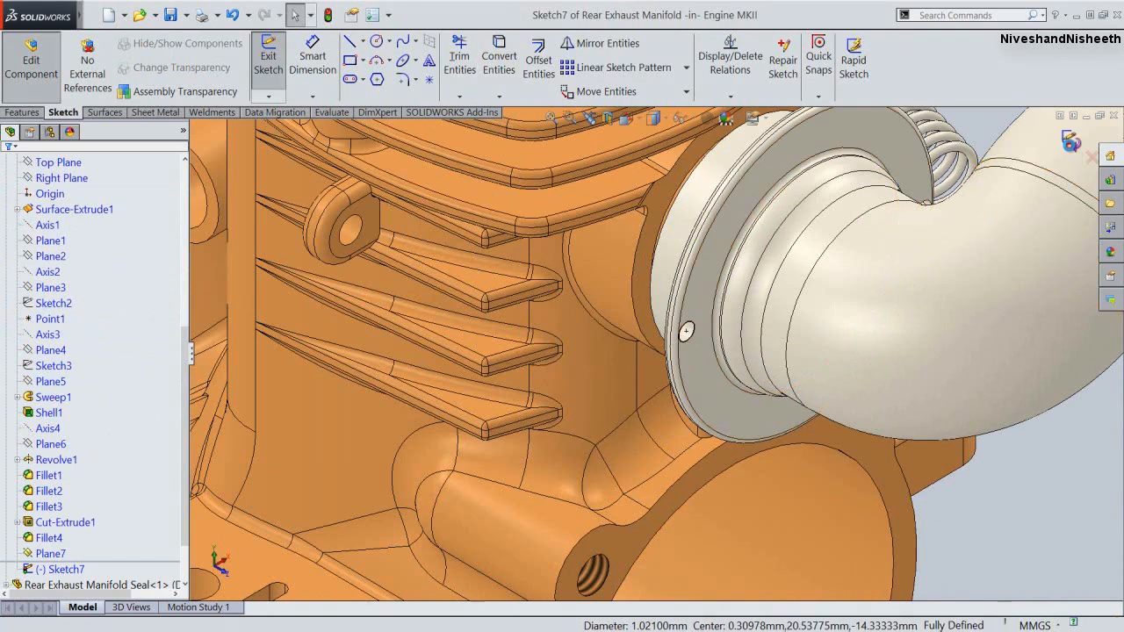
left_click(1070, 140)
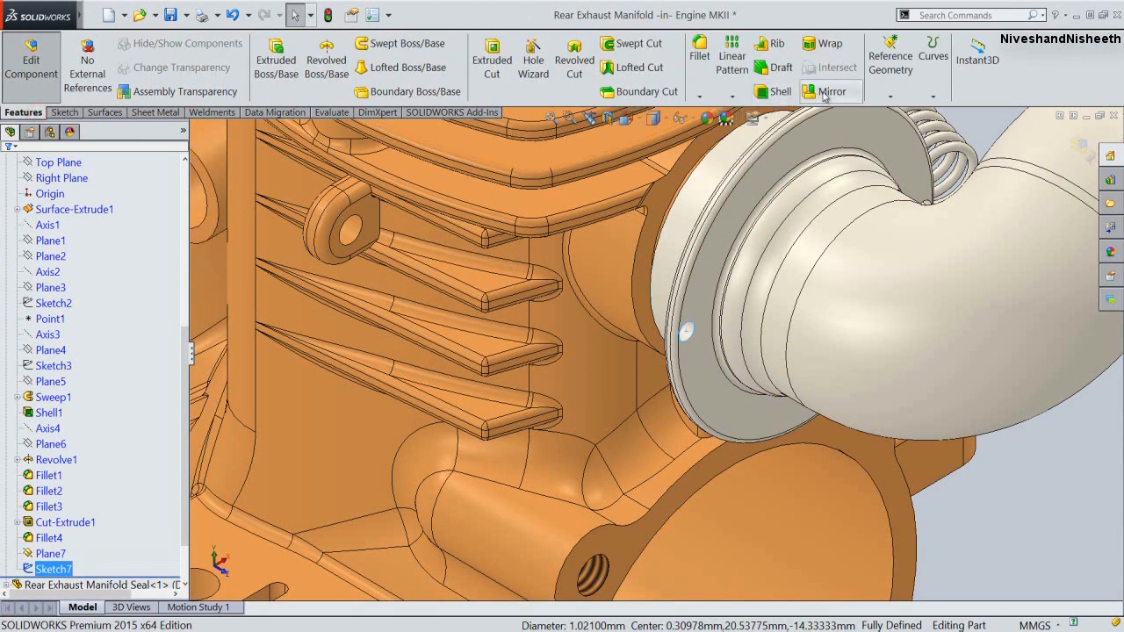
Create a reference point at the centre of the flange's unused spring hole
left_click(875, 92)
left_click(896, 168)
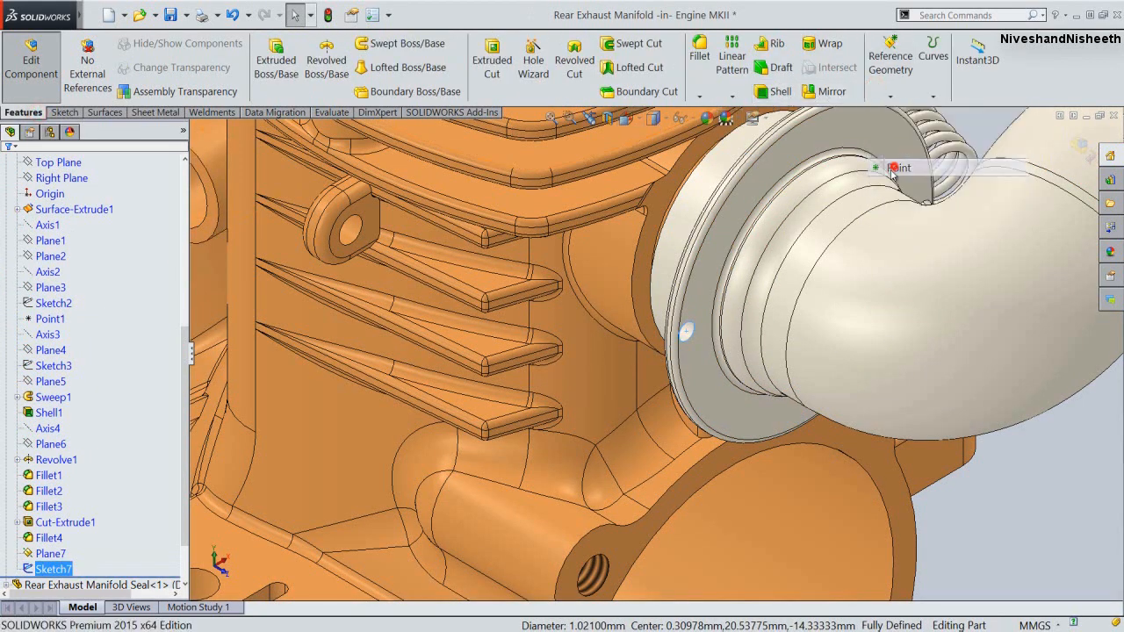
left_click(686, 331)
key("Return")
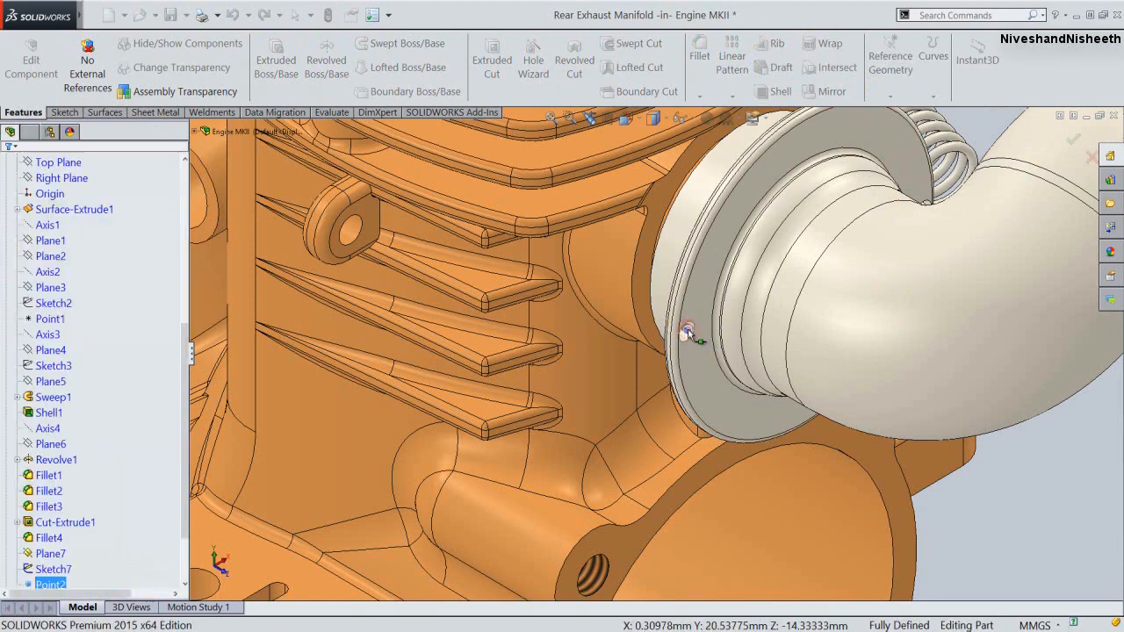
Hide the converted hole sketch and finish editing the Rear Exhaust Manifold in the assembly
left_click(40, 571)
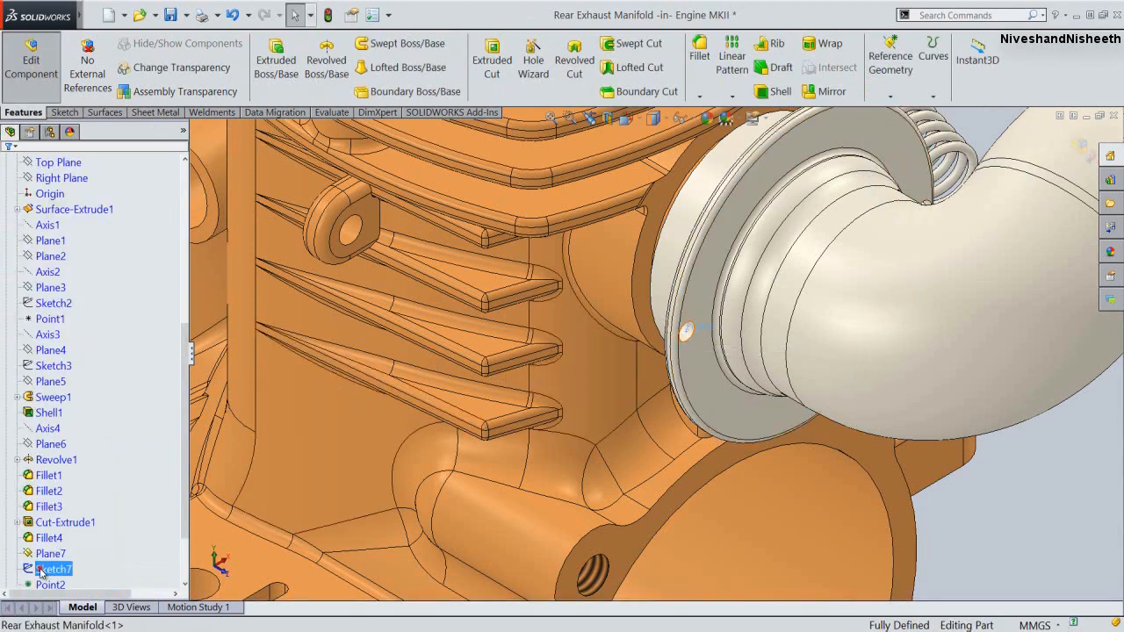
left_click(50, 551)
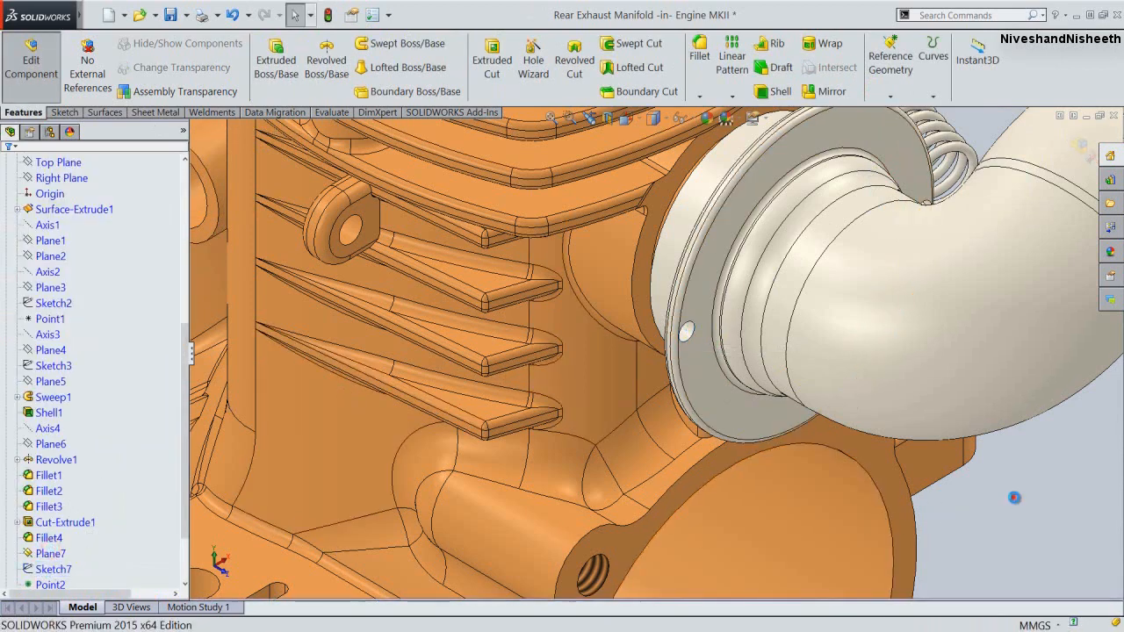
left_click(1084, 149)
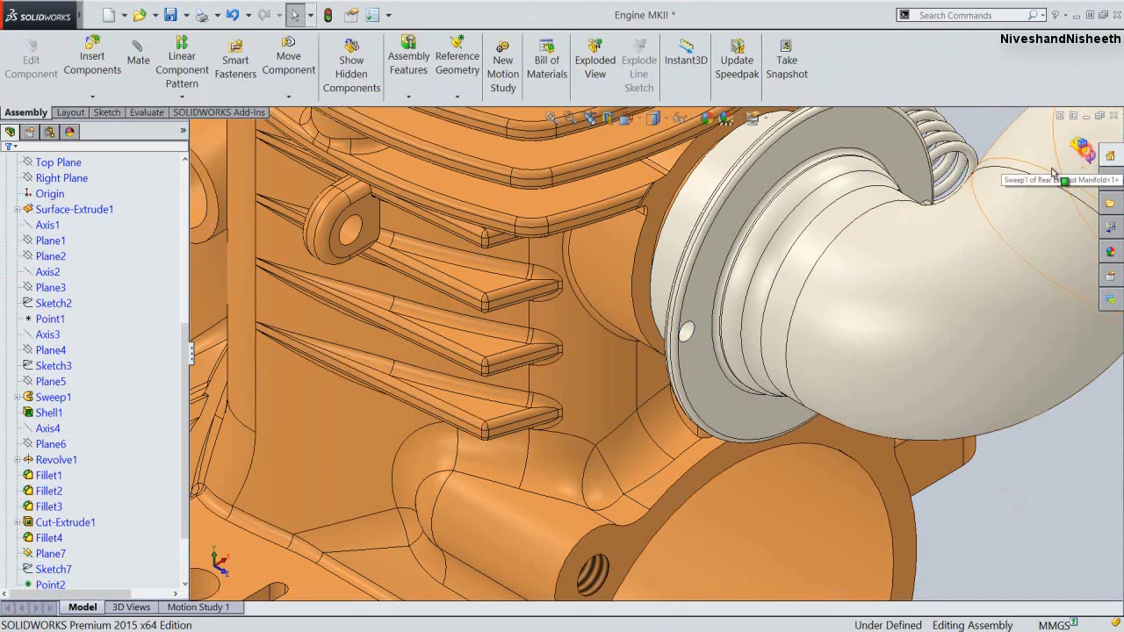
Show points and temporary axes, and mate the flange hole's centre point coincident with the wire axis at the second spring's hook end
left_click(686, 120)
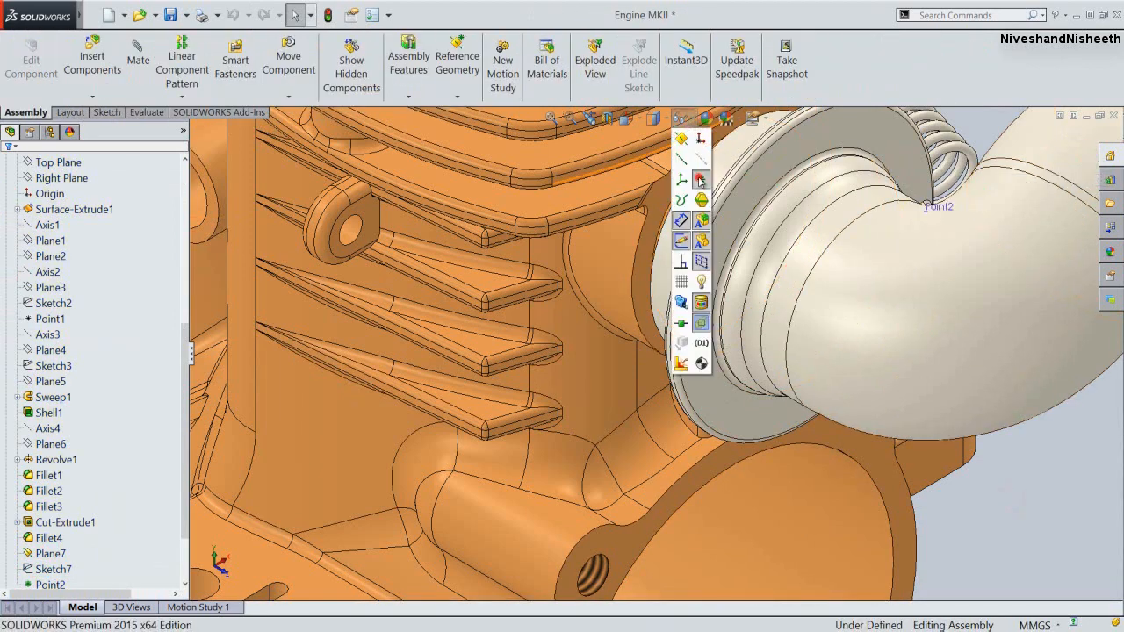
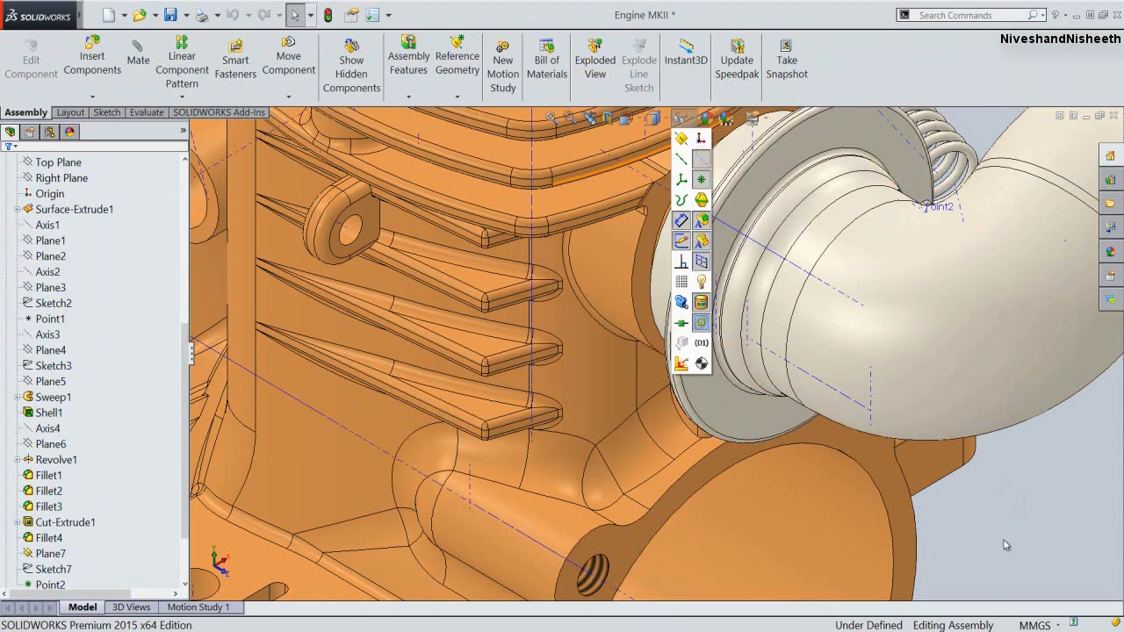
left_click(138, 52)
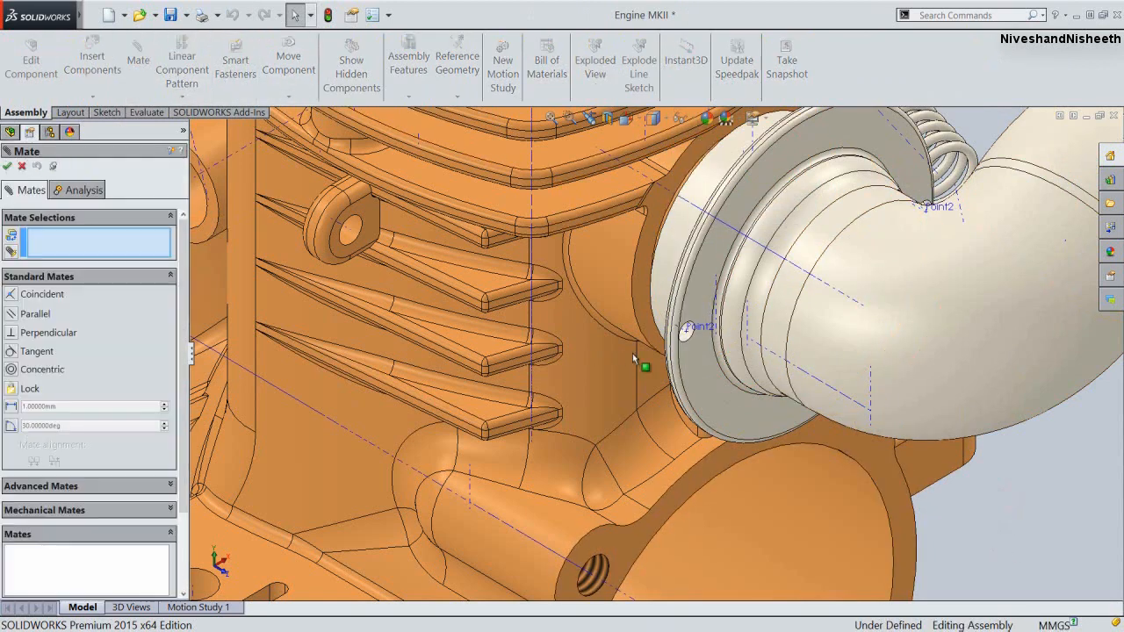
left_click(685, 331)
scroll(696, 341, "up", 3)
scroll(697, 340, "up", 2)
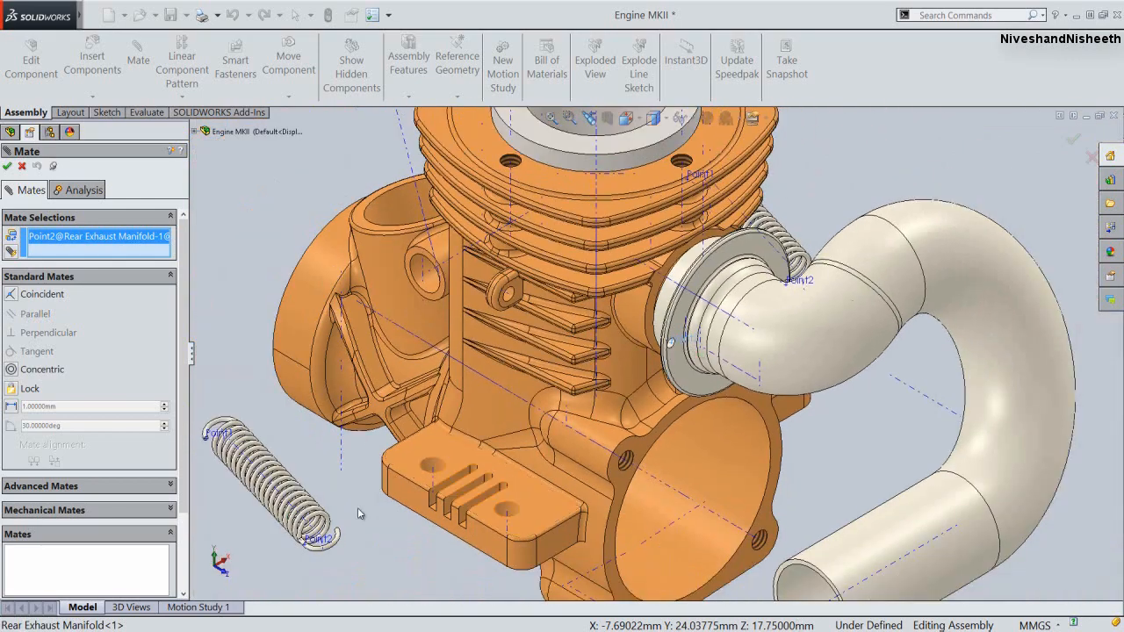
scroll(308, 554, "down", 8)
scroll(358, 501, "down", 2)
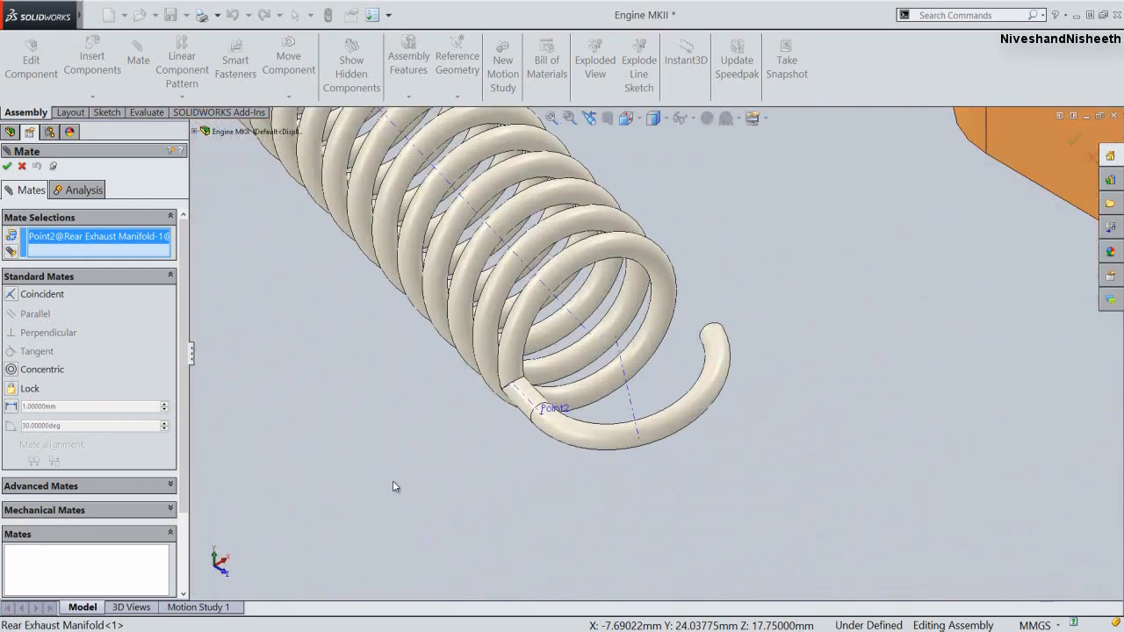
left_click(530, 408)
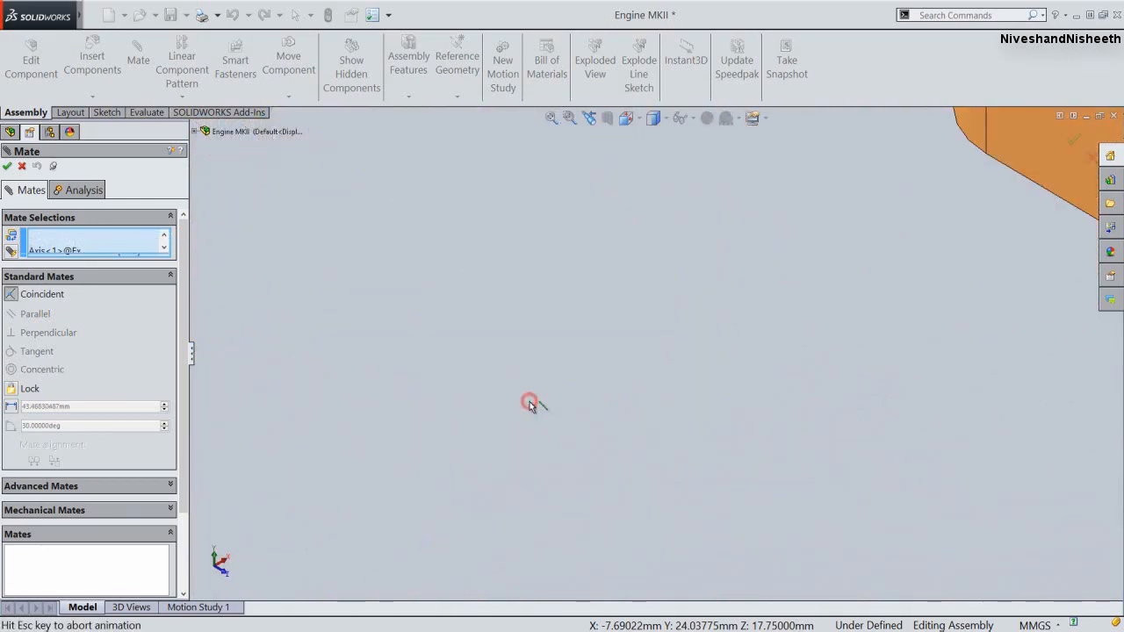
left_click(510, 425)
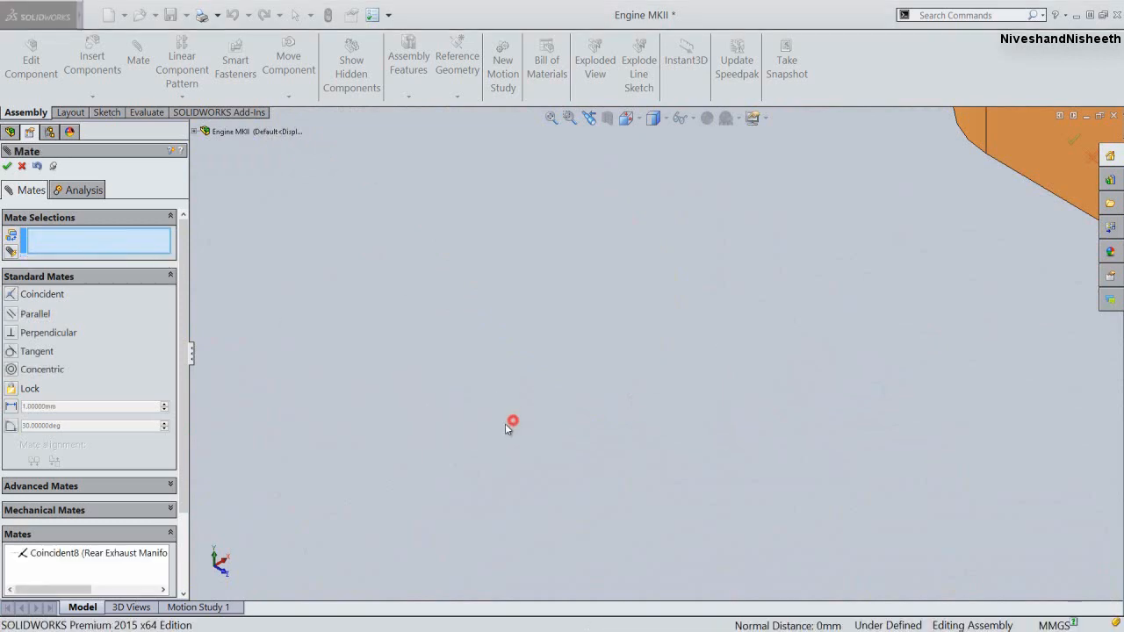
left_click(8, 166)
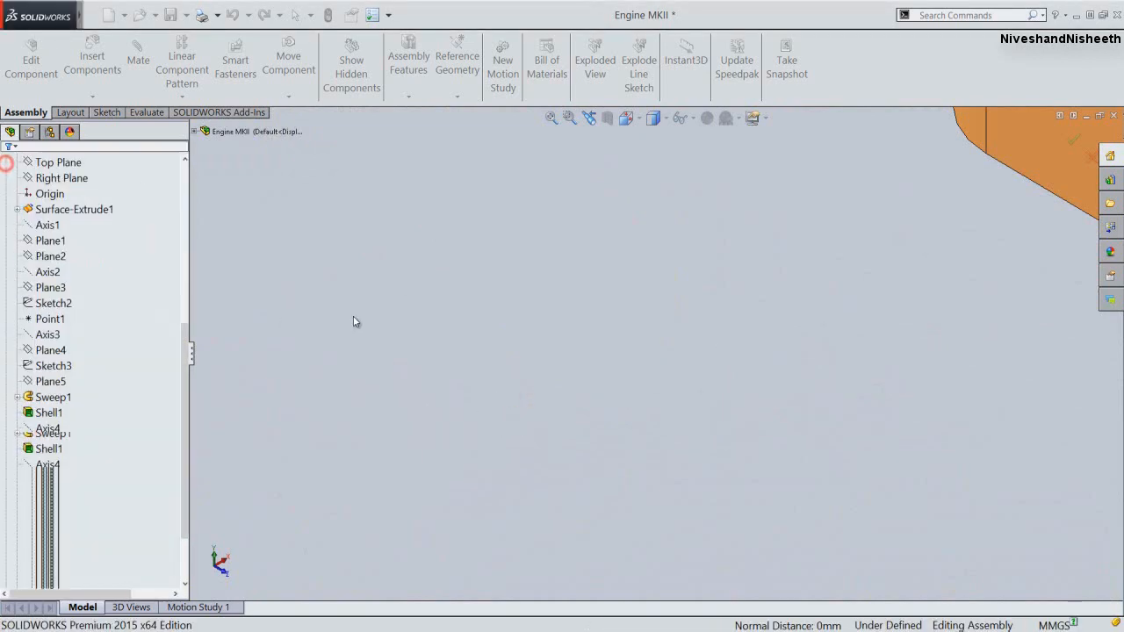
Move and turn the second extension spring out of the engine into the free space beside the engine case
scroll(515, 389, "up", 3)
scroll(570, 408, "up", 3)
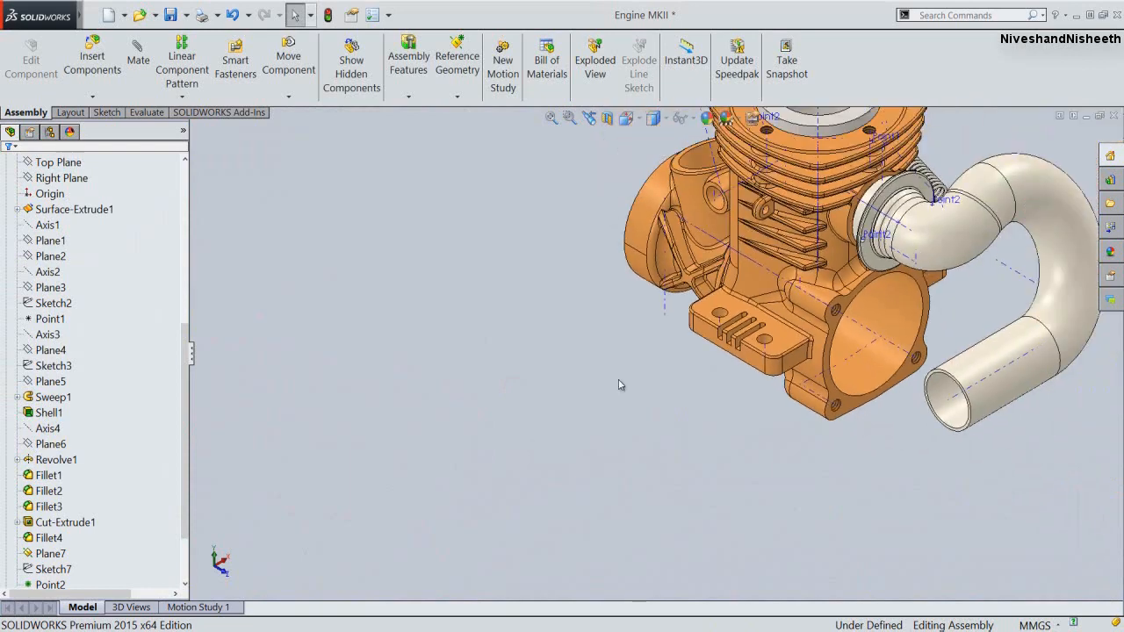
scroll(812, 211, "down", 6)
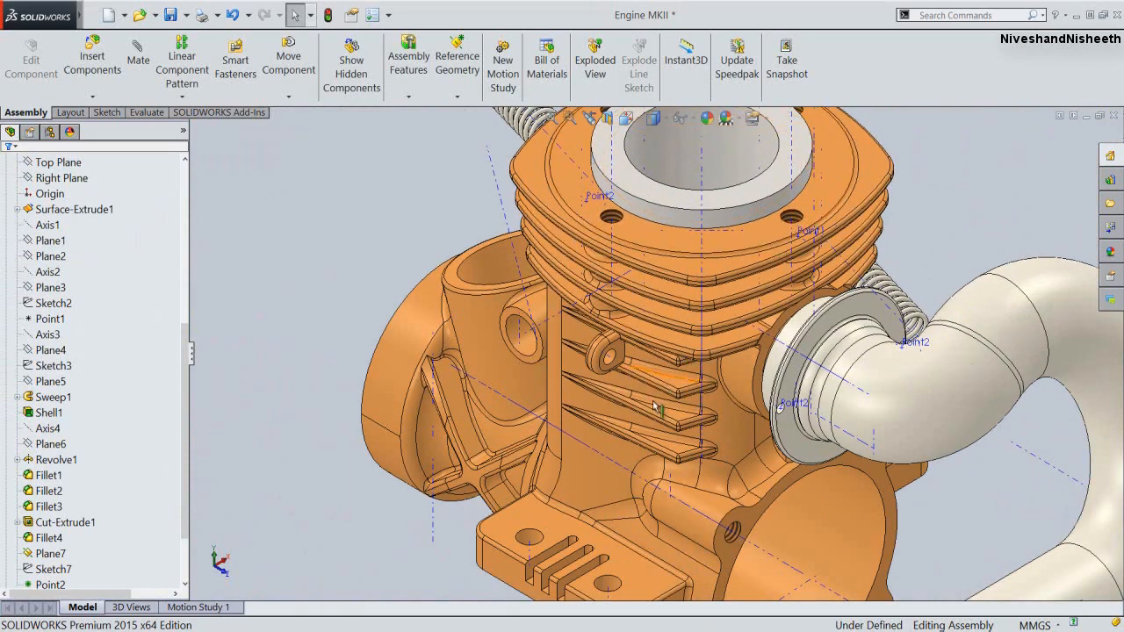
scroll(685, 227, "up", 3)
scroll(581, 228, "down", 2)
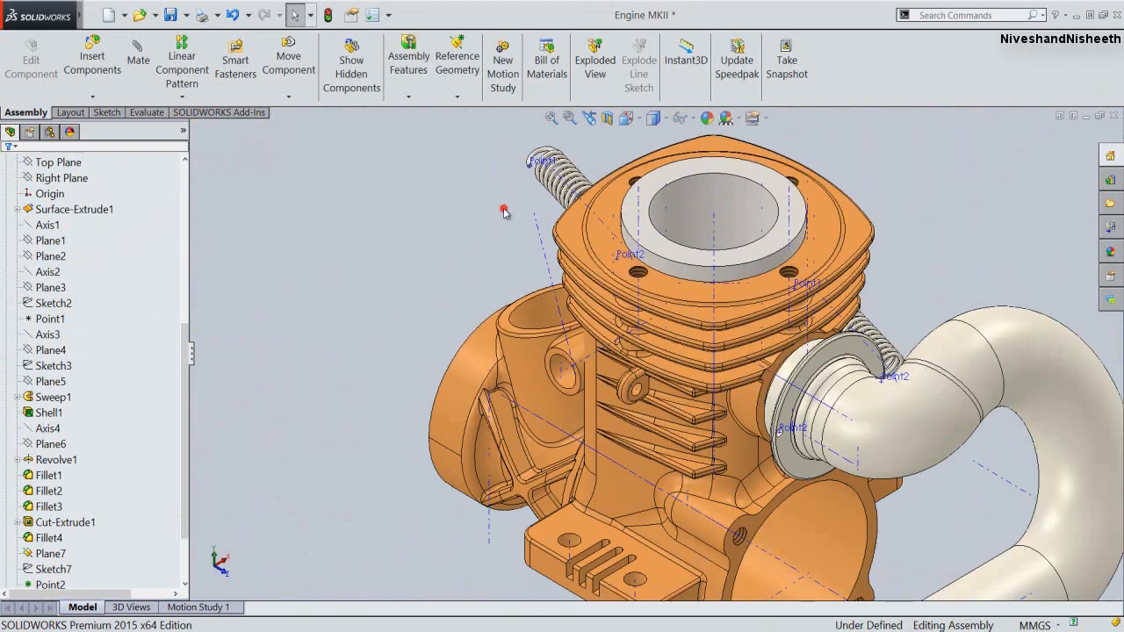
left_click(553, 180)
key("Tab")
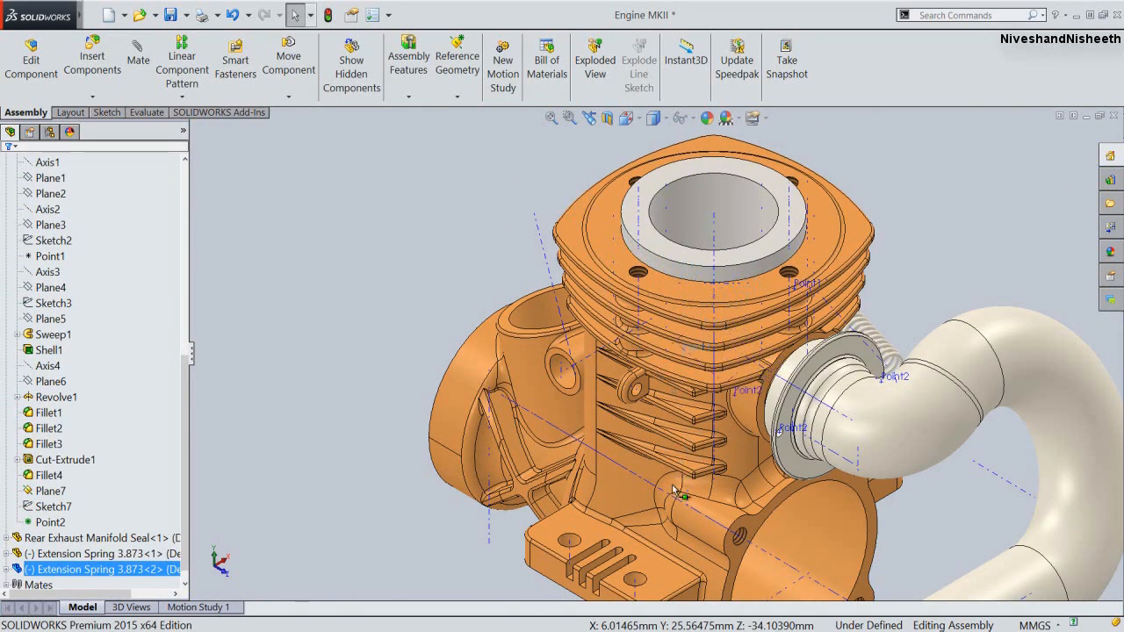
left_click_drag(664, 519, 642, 527)
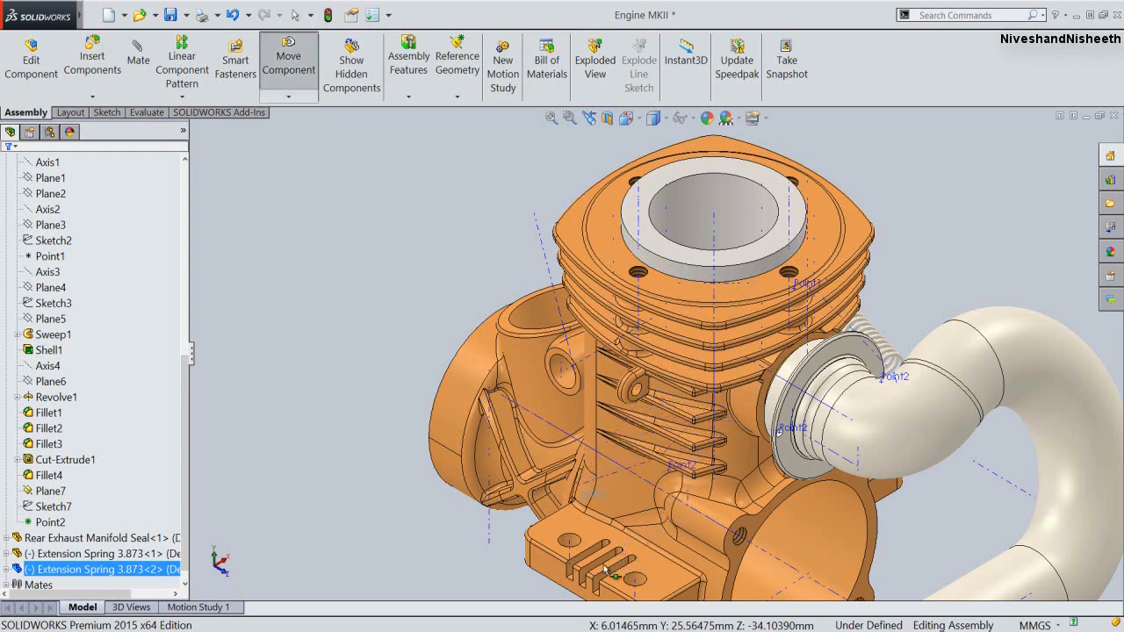
left_click_drag(604, 569, 503, 233)
key("Escape")
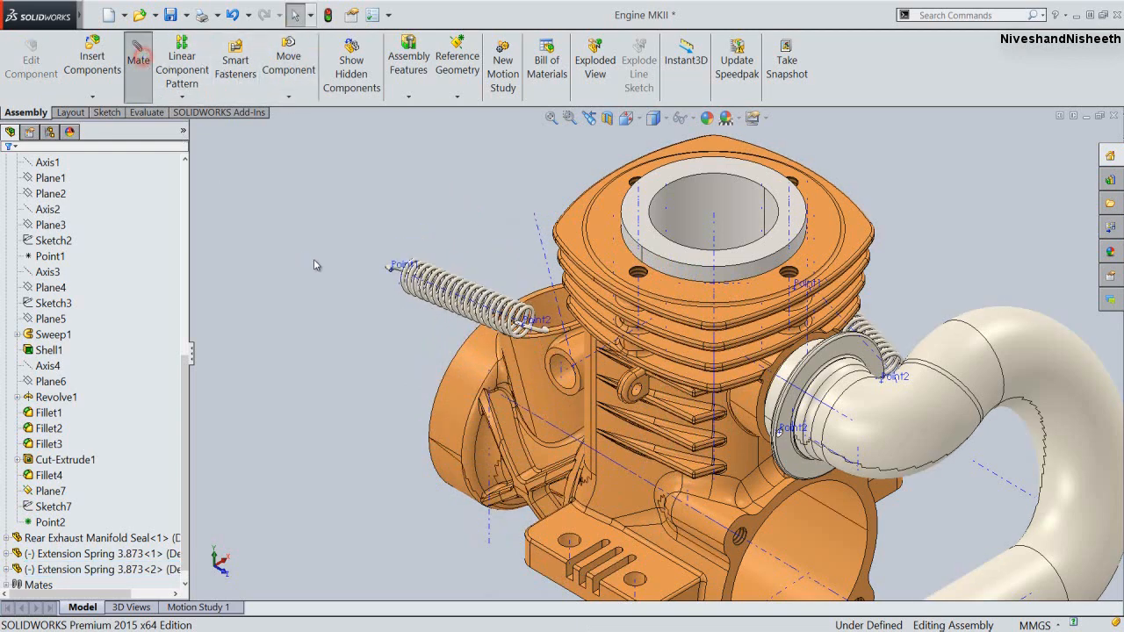
Mate Point1 at the second spring's free hook coincident with the hole axis of the engine case's unused lug
scroll(368, 286, "down", 5)
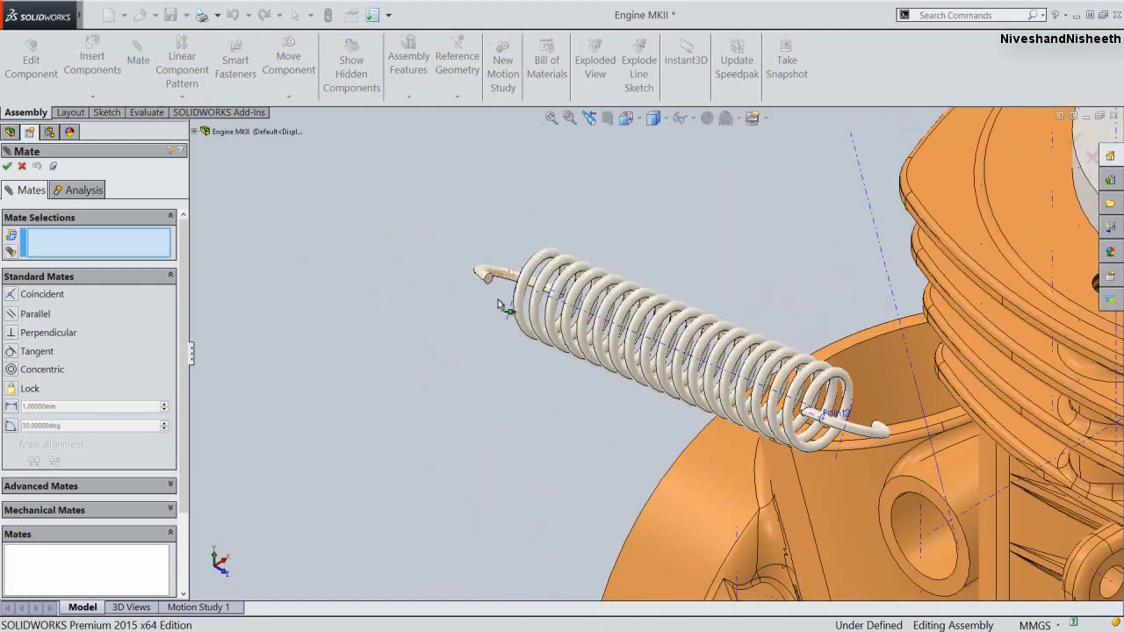
scroll(499, 301, "down", 3)
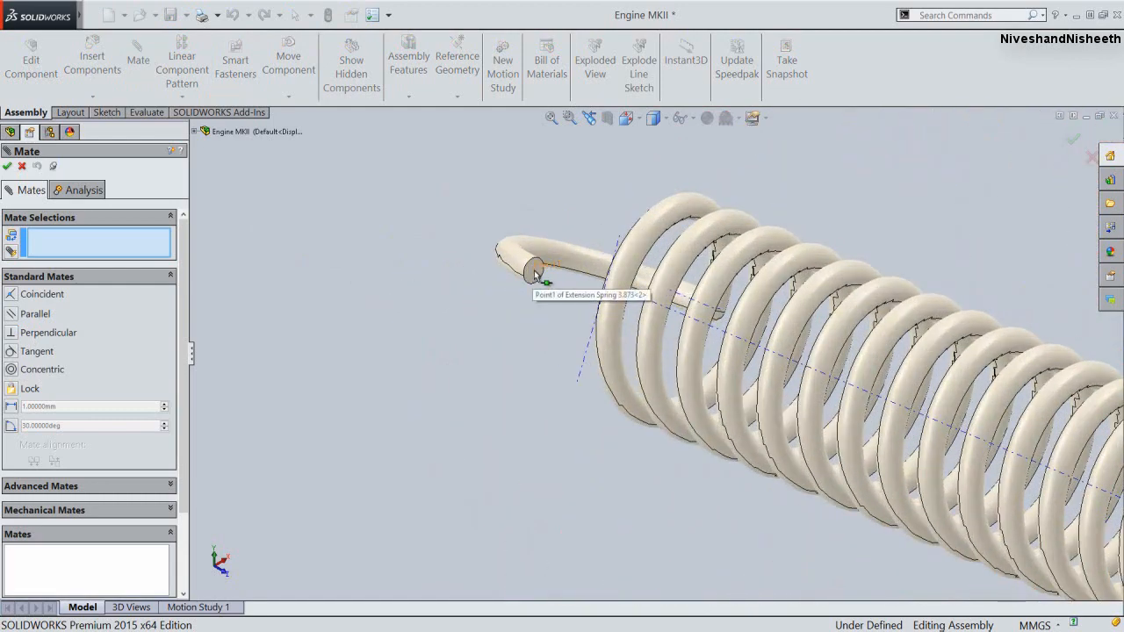
left_click(532, 277)
scroll(431, 230, "up", 5)
scroll(659, 355, "up", 3)
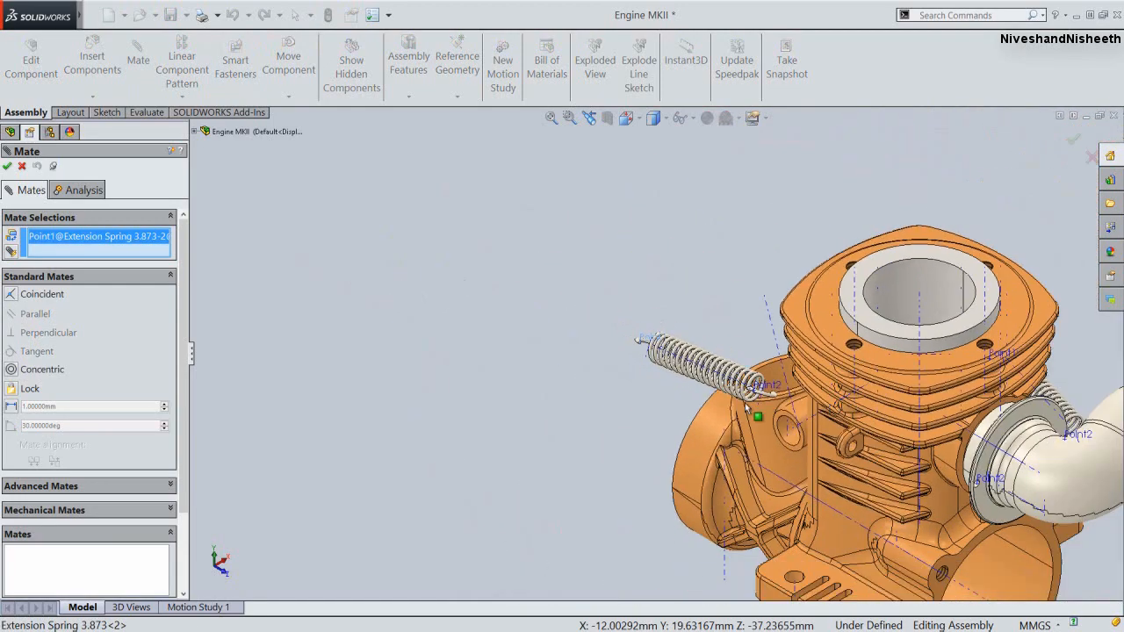
scroll(875, 456, "down", 6)
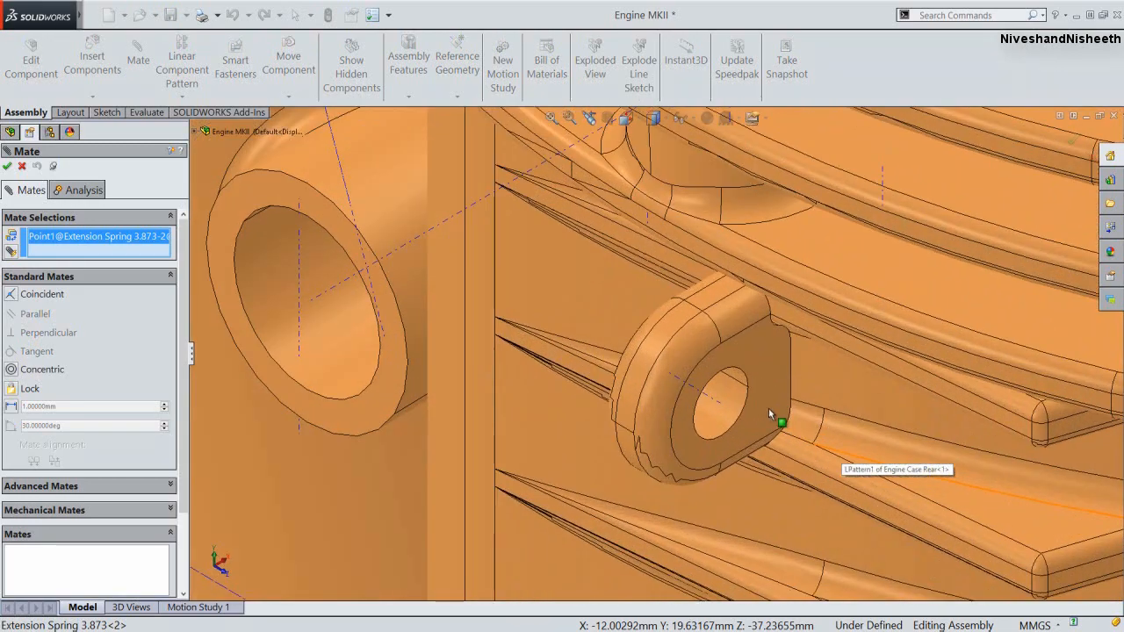
left_click(713, 398)
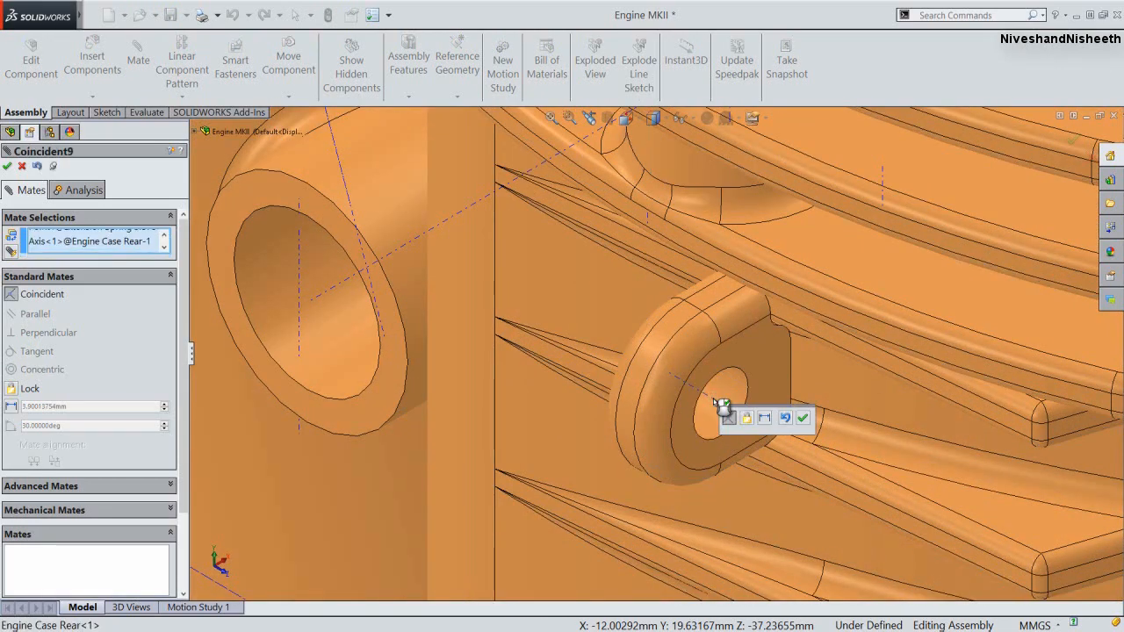
left_click(803, 421)
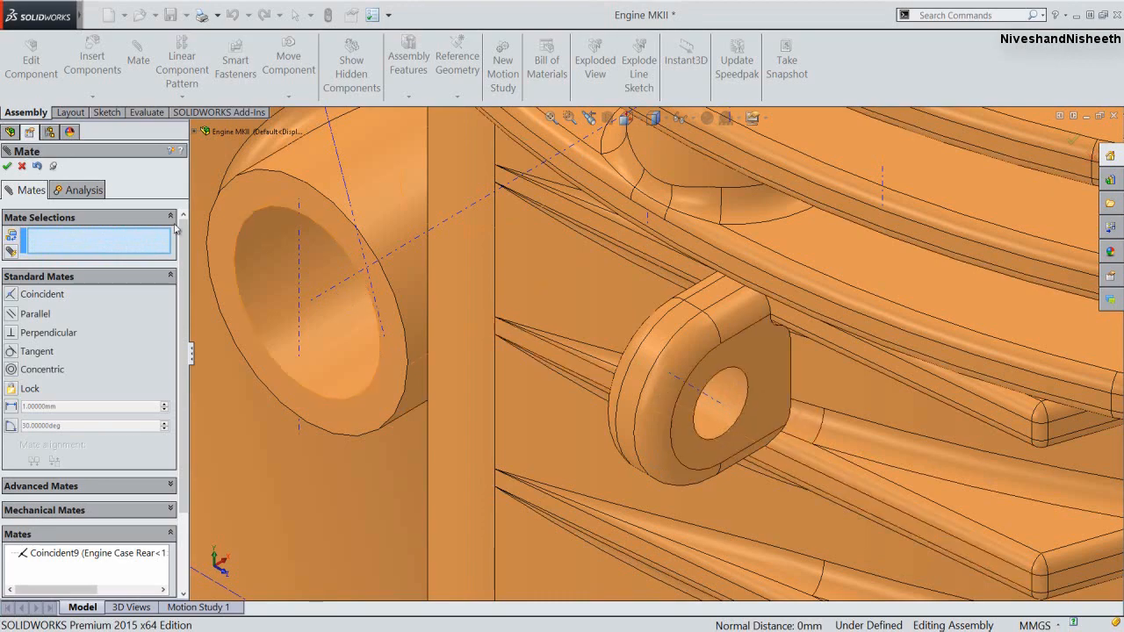
left_click(15, 166)
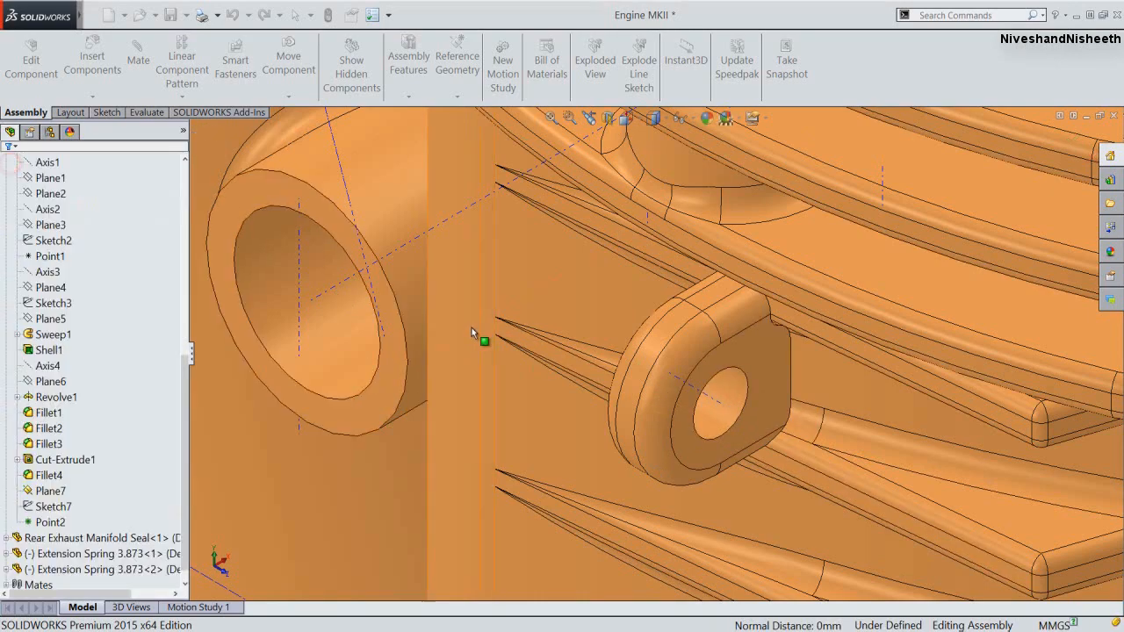
Move the second extension spring into place between the engine case lug and the exhaust manifold flange hole
scroll(473, 329, "up", 8)
scroll(465, 316, "up", 2)
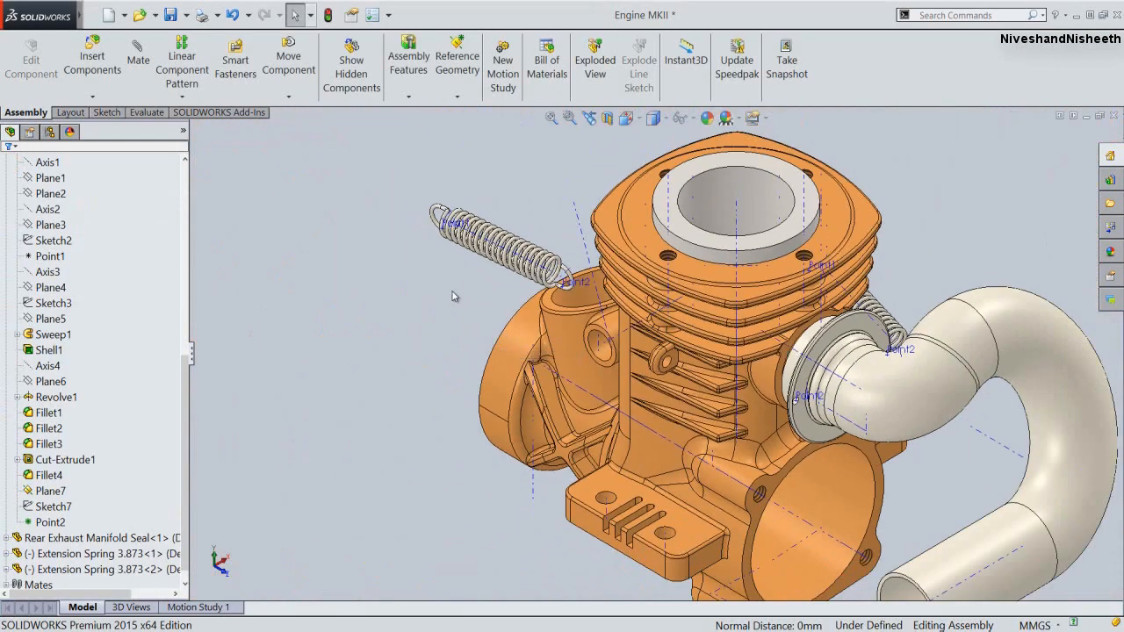
left_click_drag(491, 254, 748, 425)
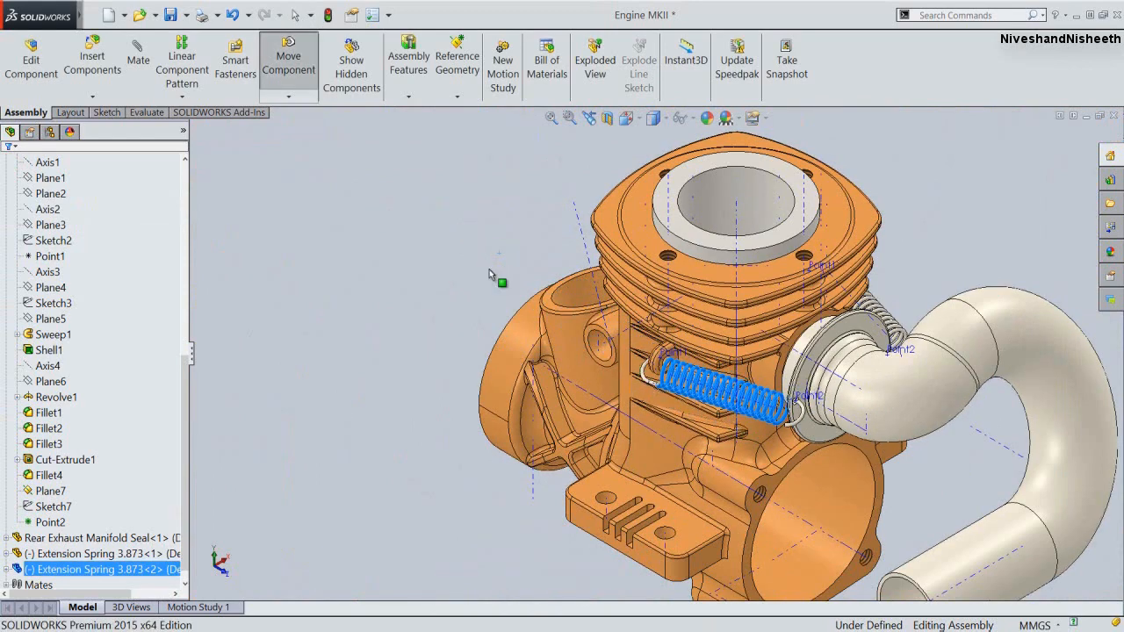
End the component move and collapse all expanded items in the assembly's feature tree
left_click(420, 218)
right_click(114, 284)
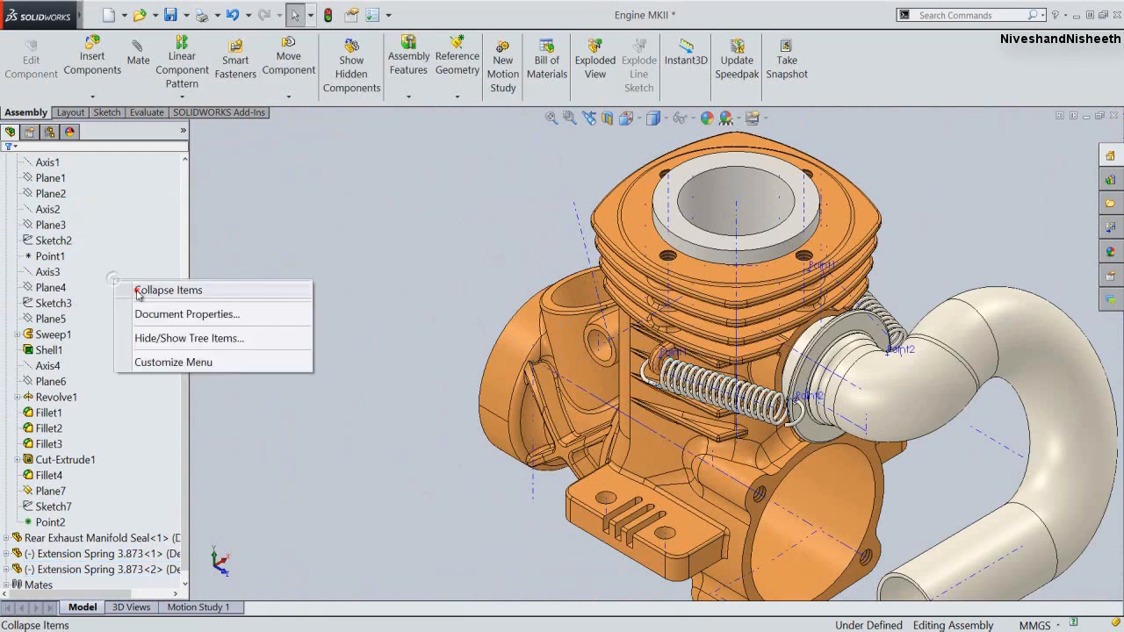
left_click(136, 289)
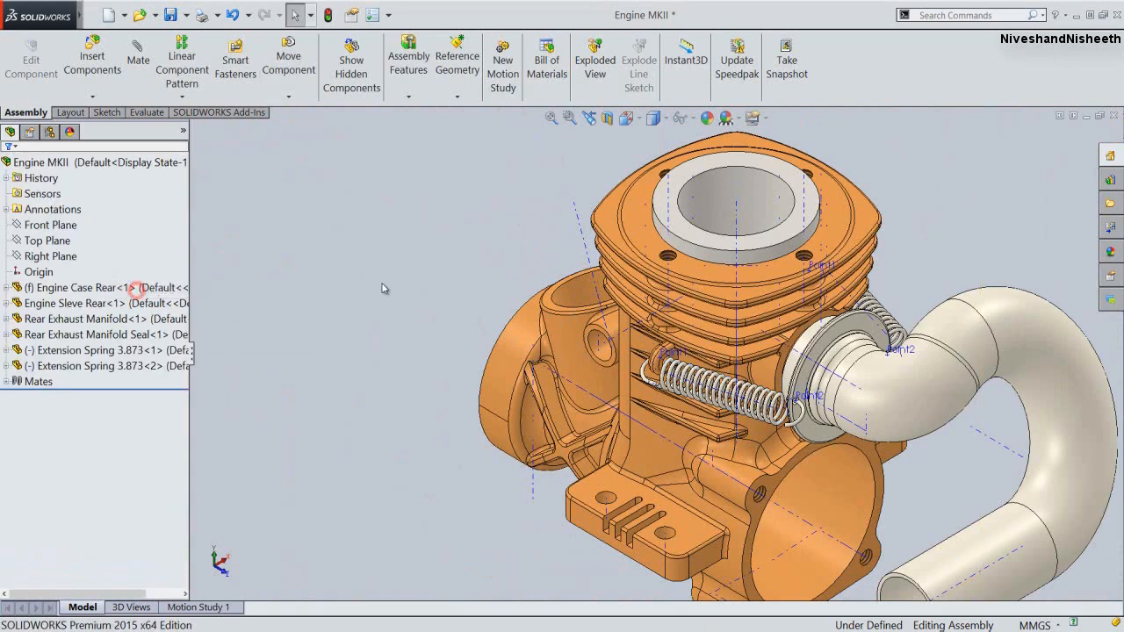
Add a 0.5 mm distance mate between Point1 at the second spring's hook and the flat face of the engine case lug
left_click(138, 54)
middle_click_drag(629, 388, 713, 430)
scroll(710, 427, "down", 6)
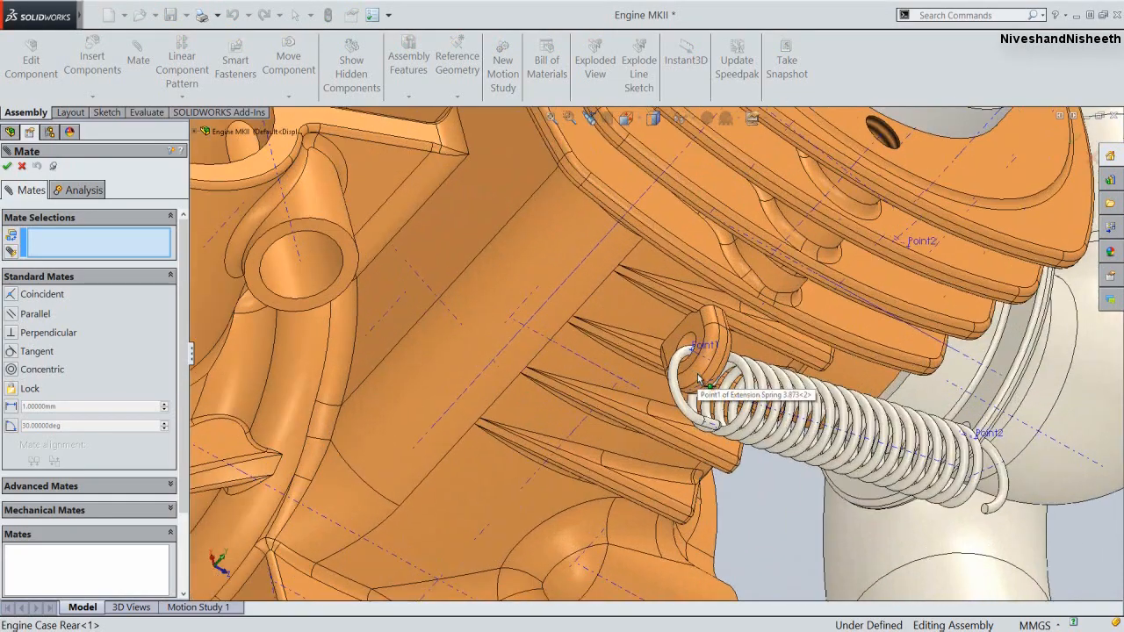
scroll(689, 370, "down", 4)
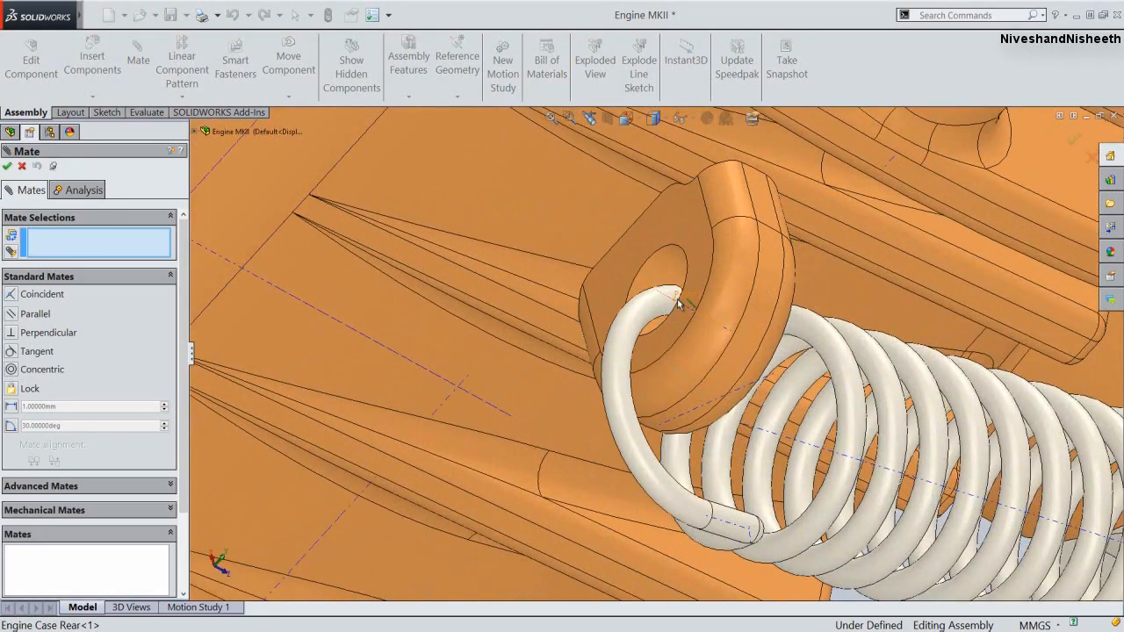
middle_click_drag(674, 305, 690, 328)
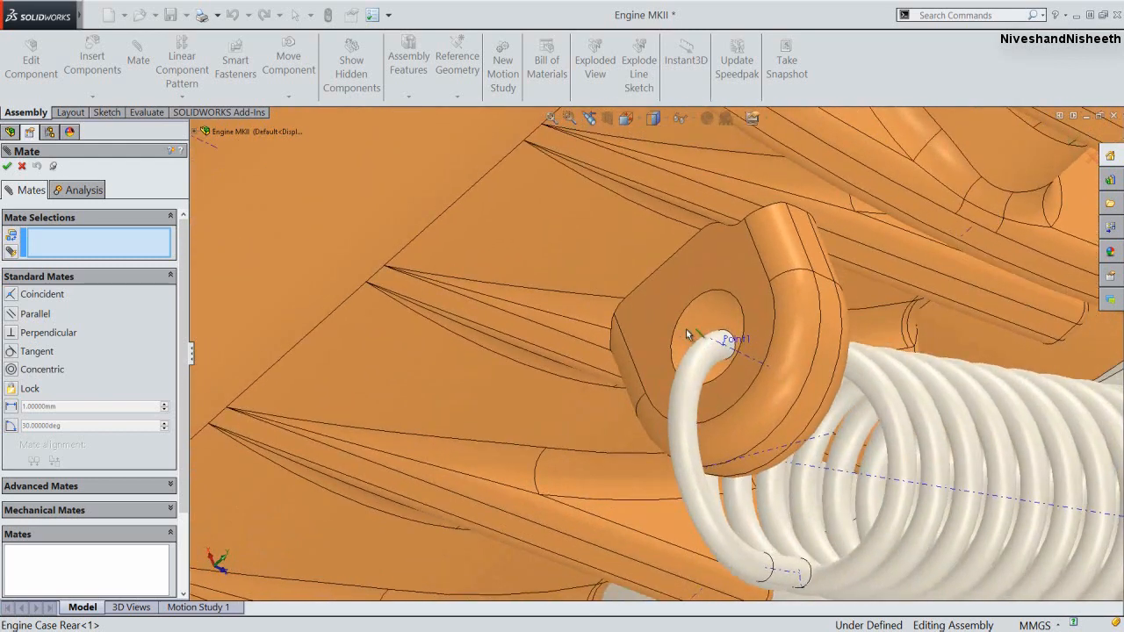
left_click(730, 343)
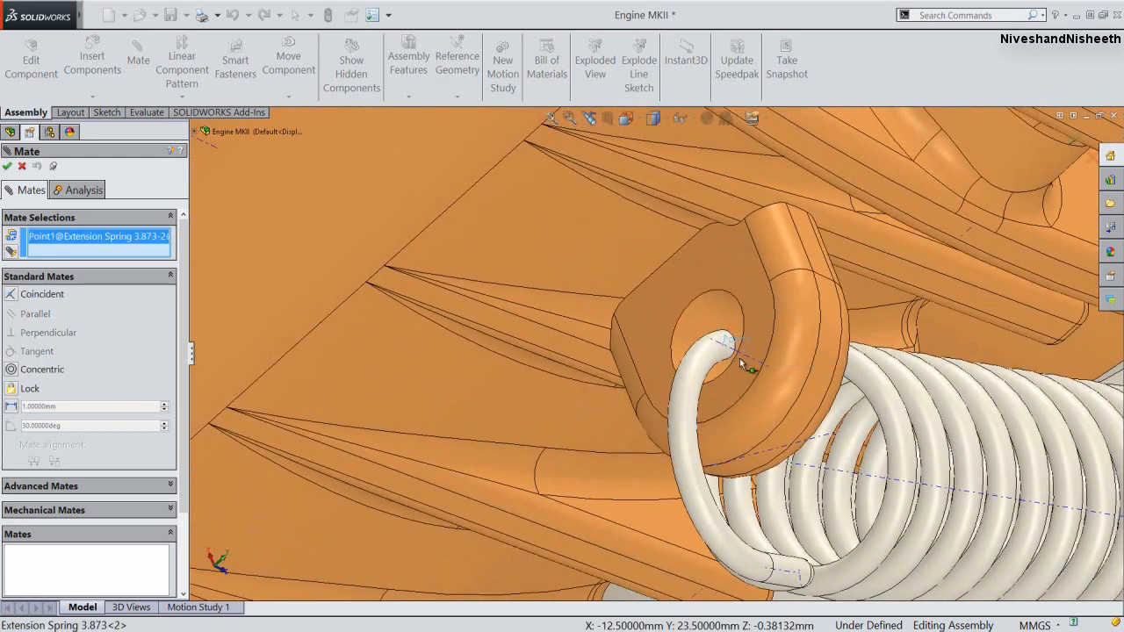
left_click(744, 373)
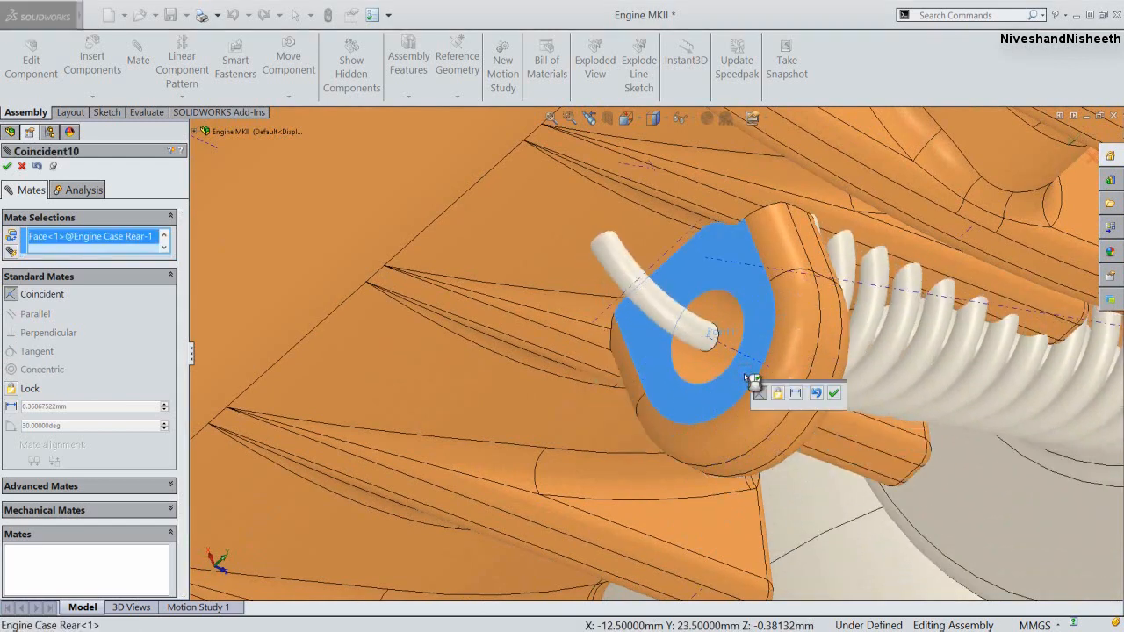
left_click(795, 393)
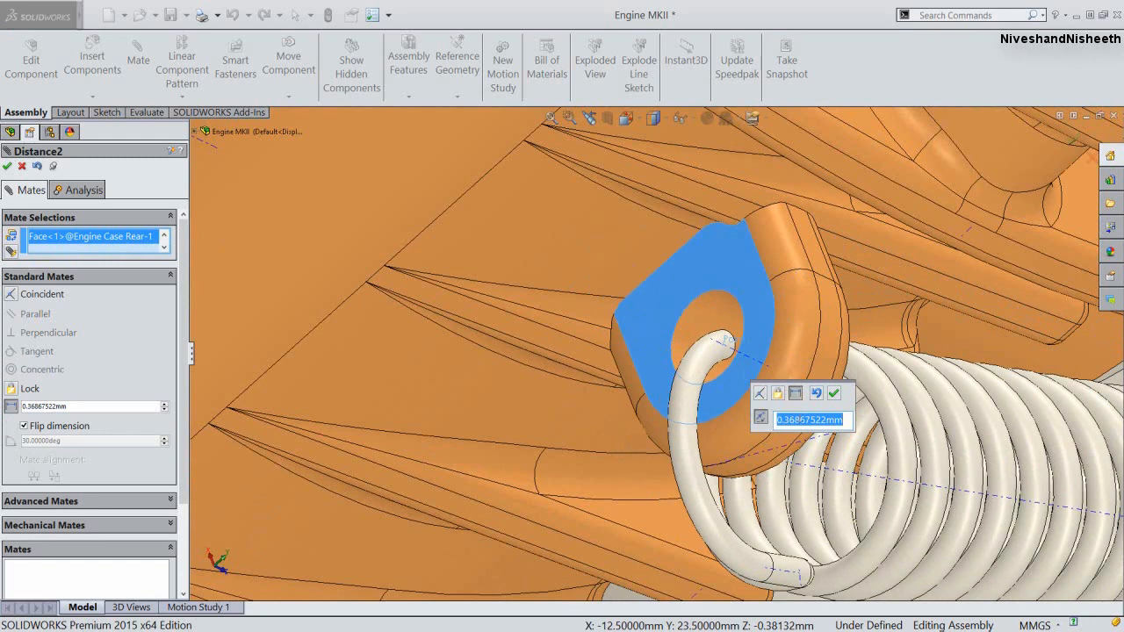
type(".5")
key("Return")
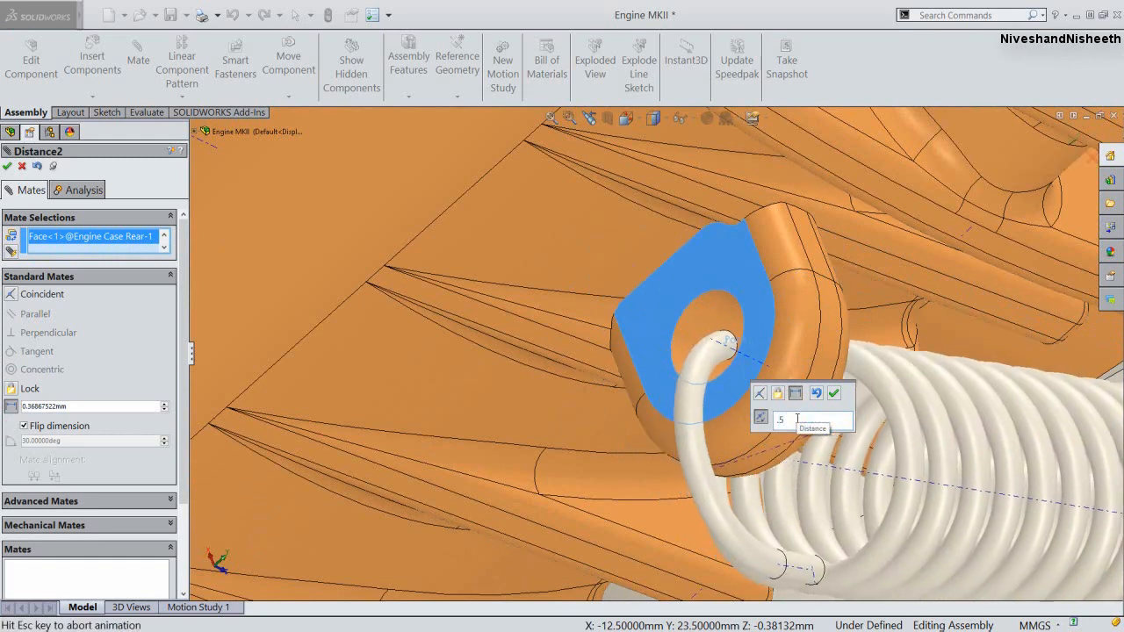
middle_click_drag(720, 434, 688, 397)
left_click(760, 419)
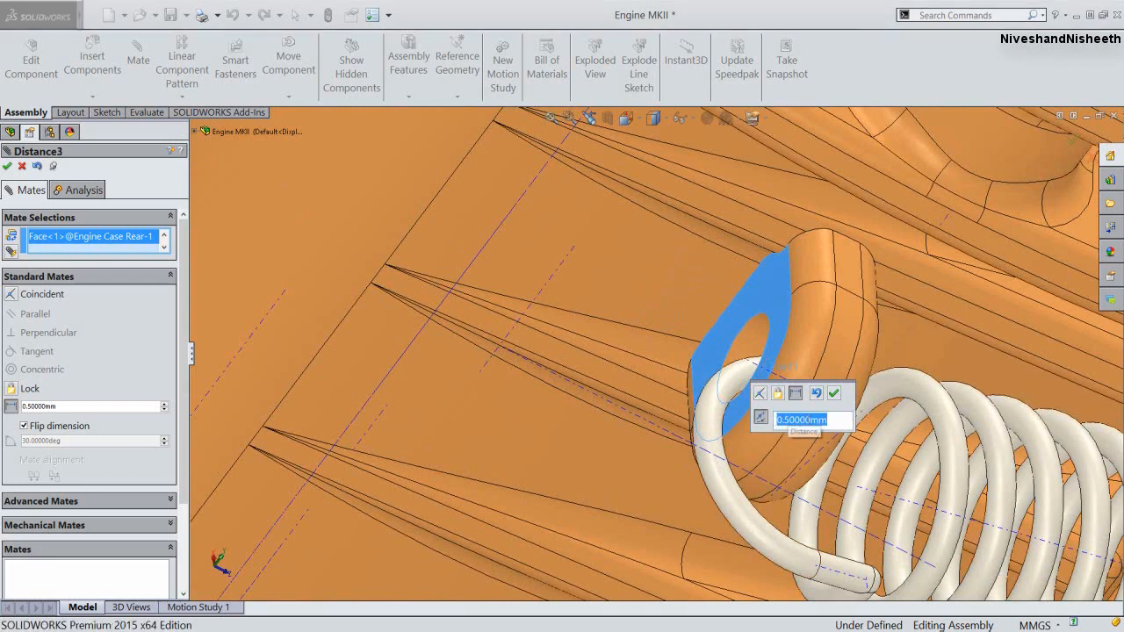
left_click(834, 393)
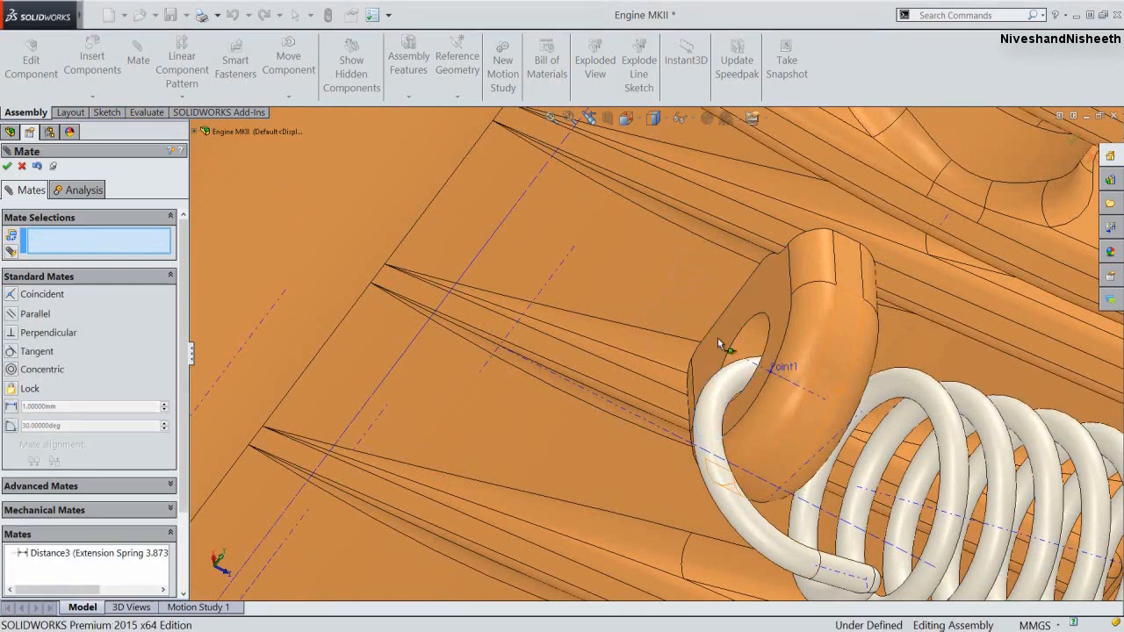
left_click(8, 167)
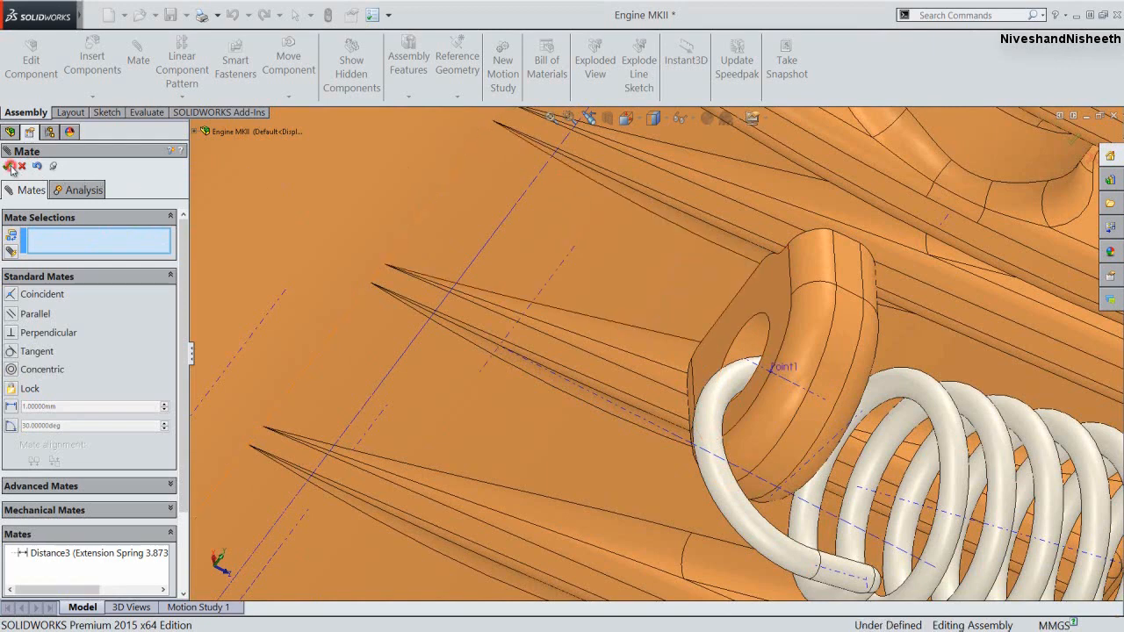
Turn the second extension spring slightly between the engine case lug and the exhaust manifold flange
left_click(591, 118)
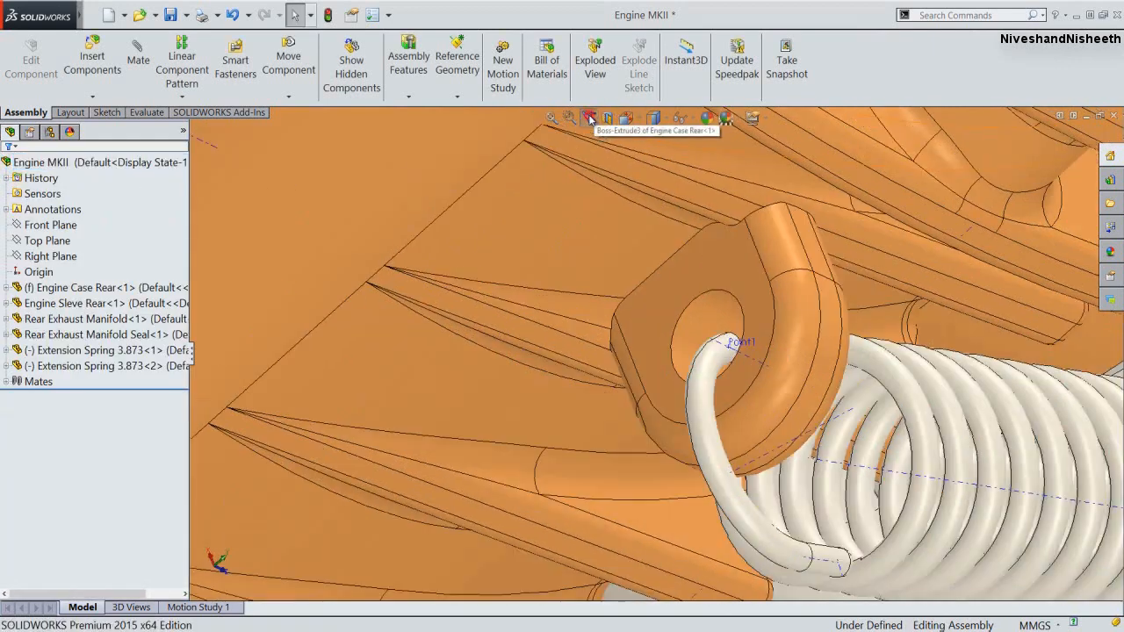
left_click(590, 117)
left_click(590, 117)
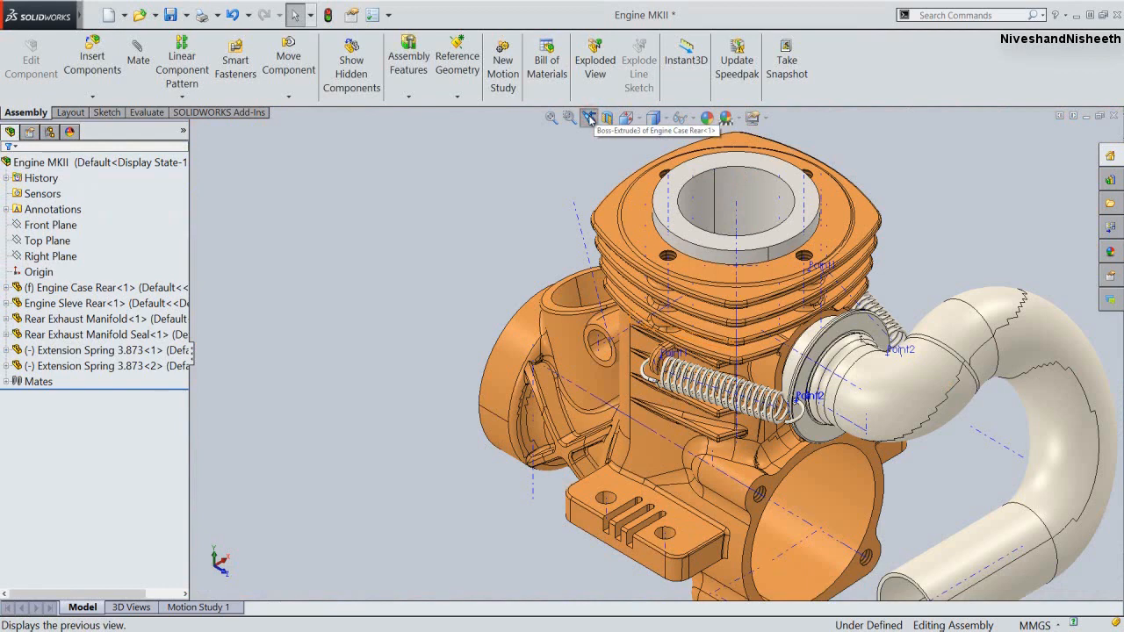
left_click(626, 117)
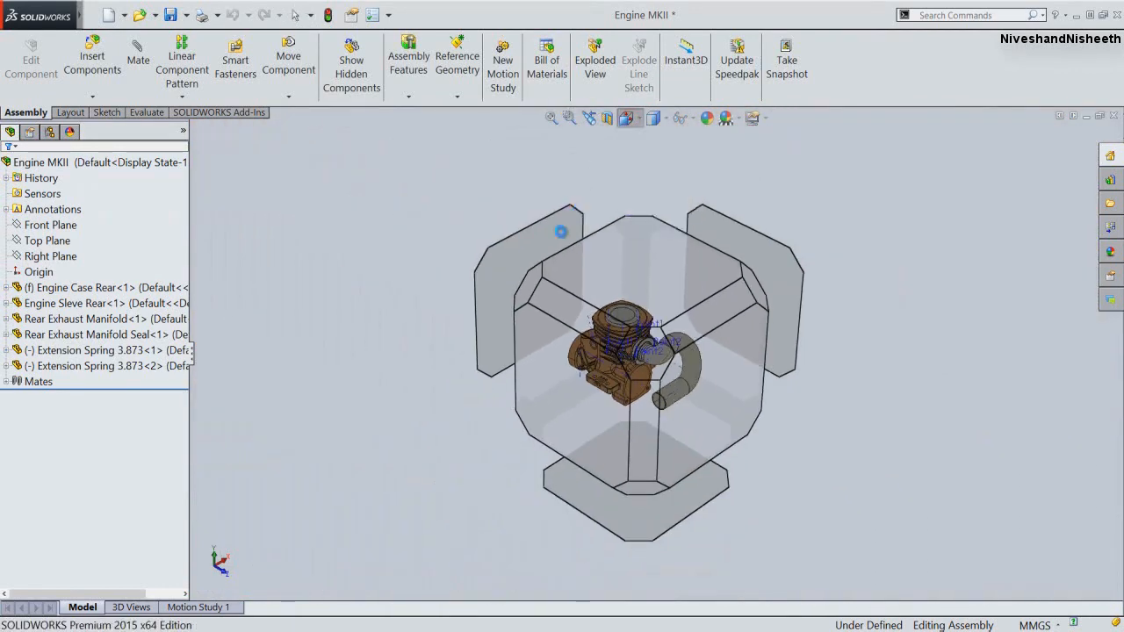
left_click(535, 289)
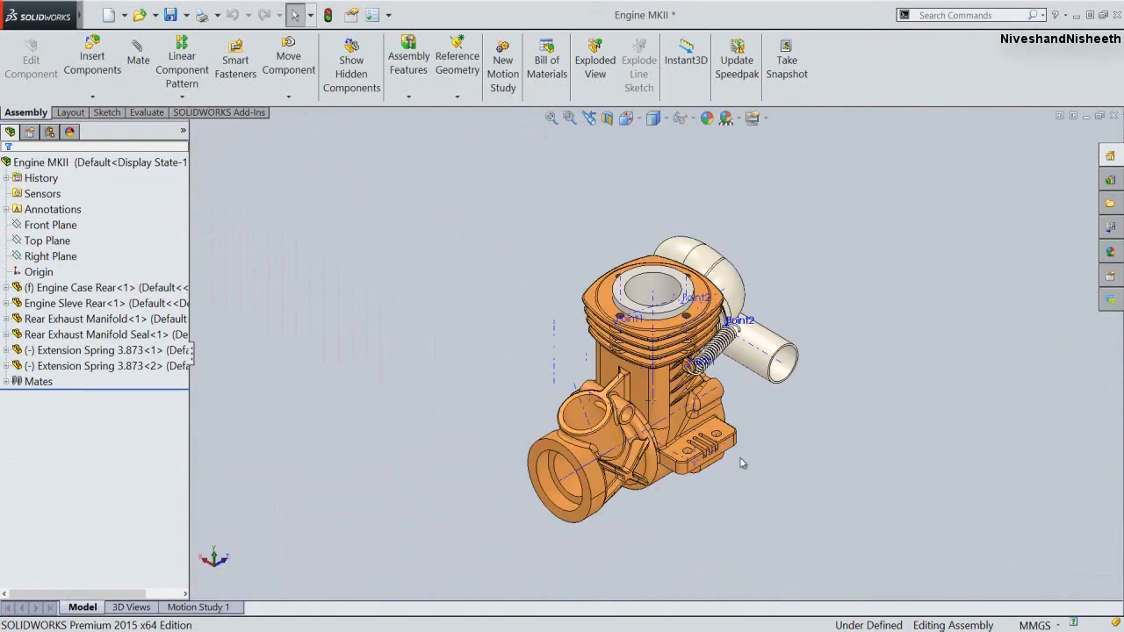
scroll(774, 413, "down", 8)
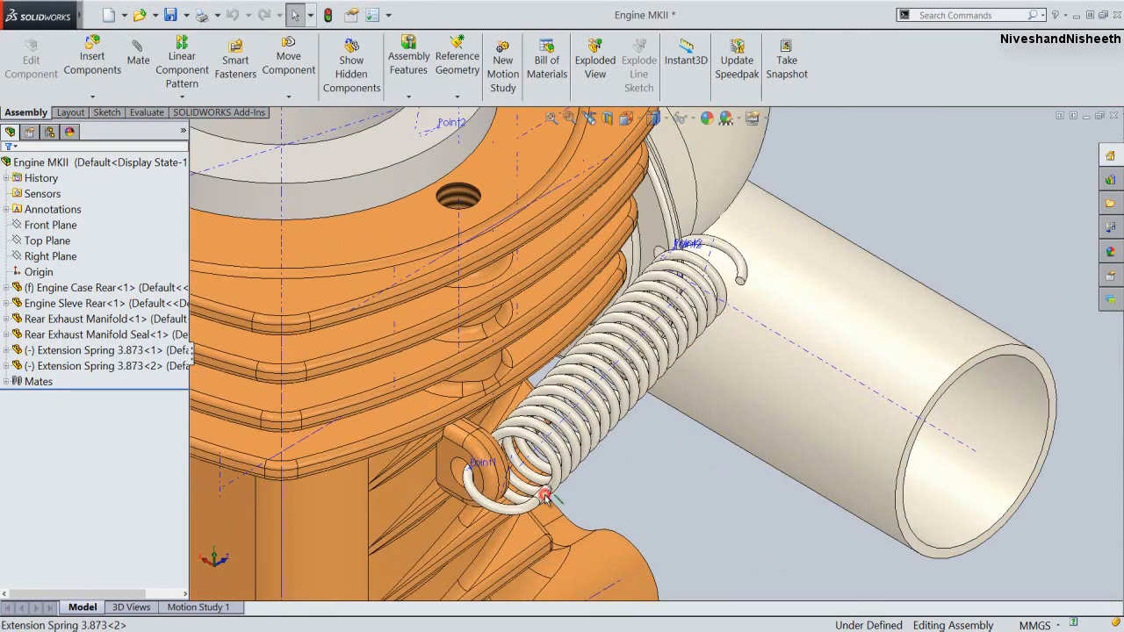
left_click(542, 466)
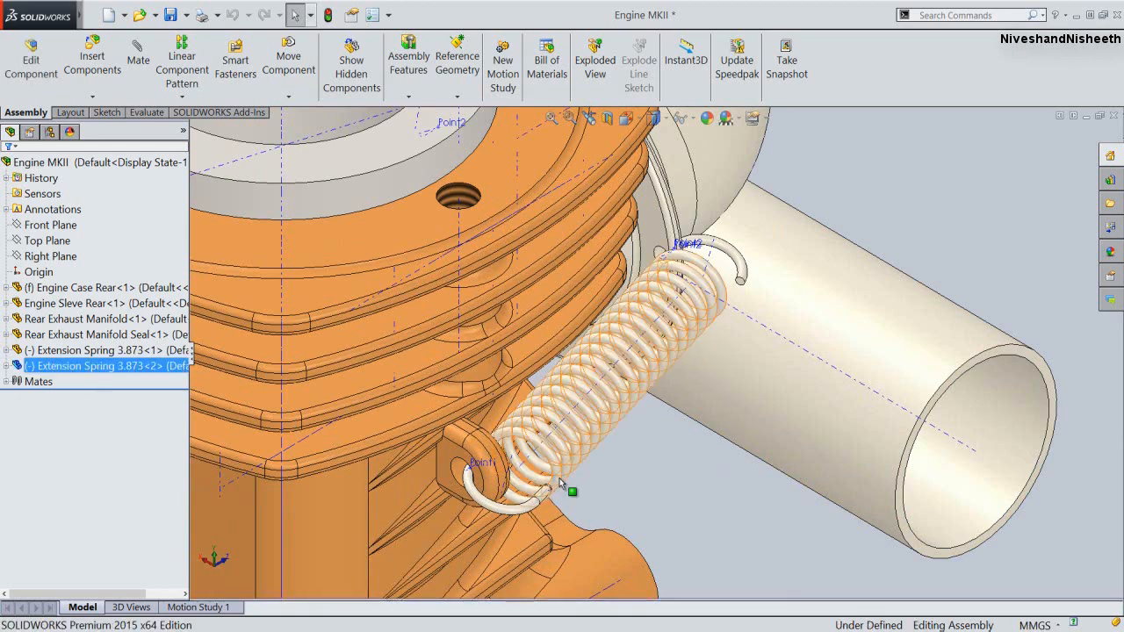
left_click_drag(556, 467, 558, 463)
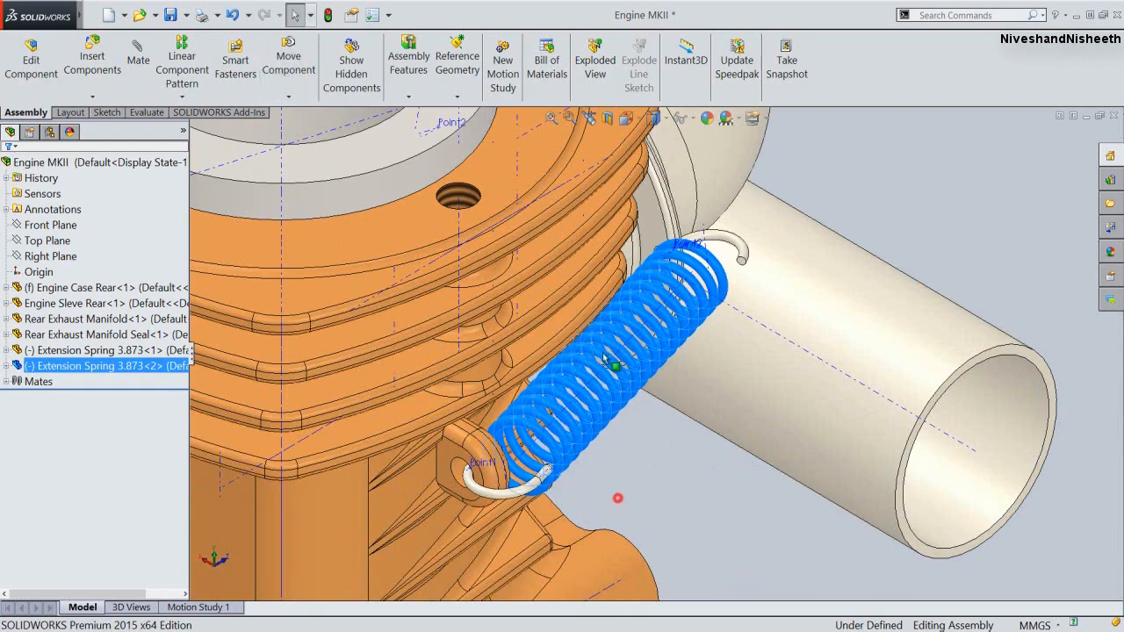
left_click(617, 497)
Show the engine from the exhaust manifold side and hide the points and temporary axes
left_click(626, 117)
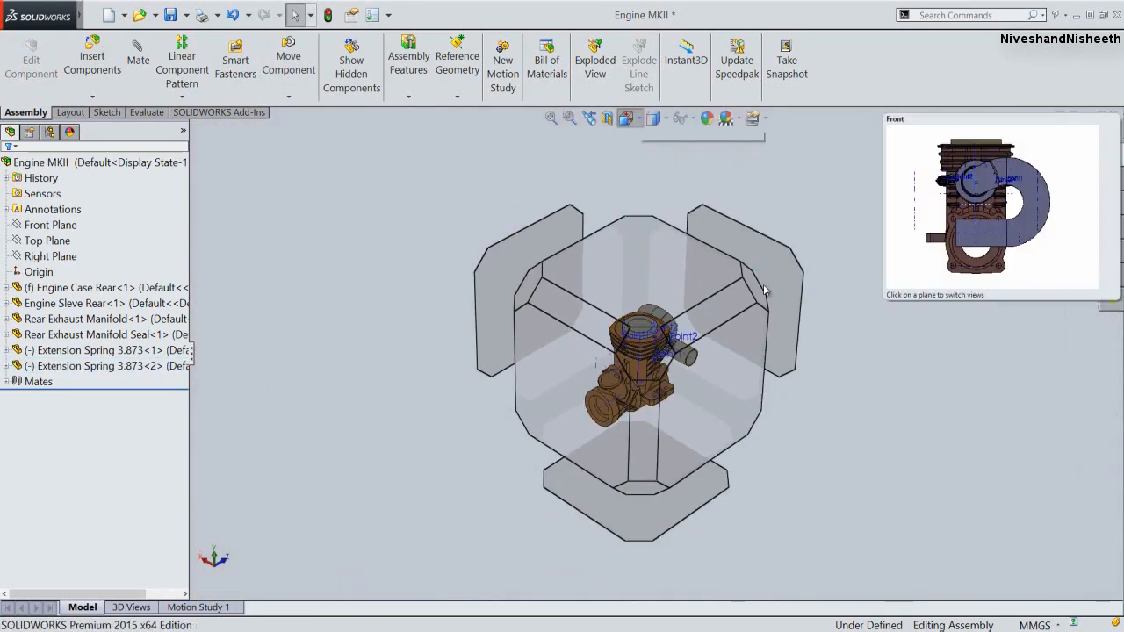
left_click(761, 290)
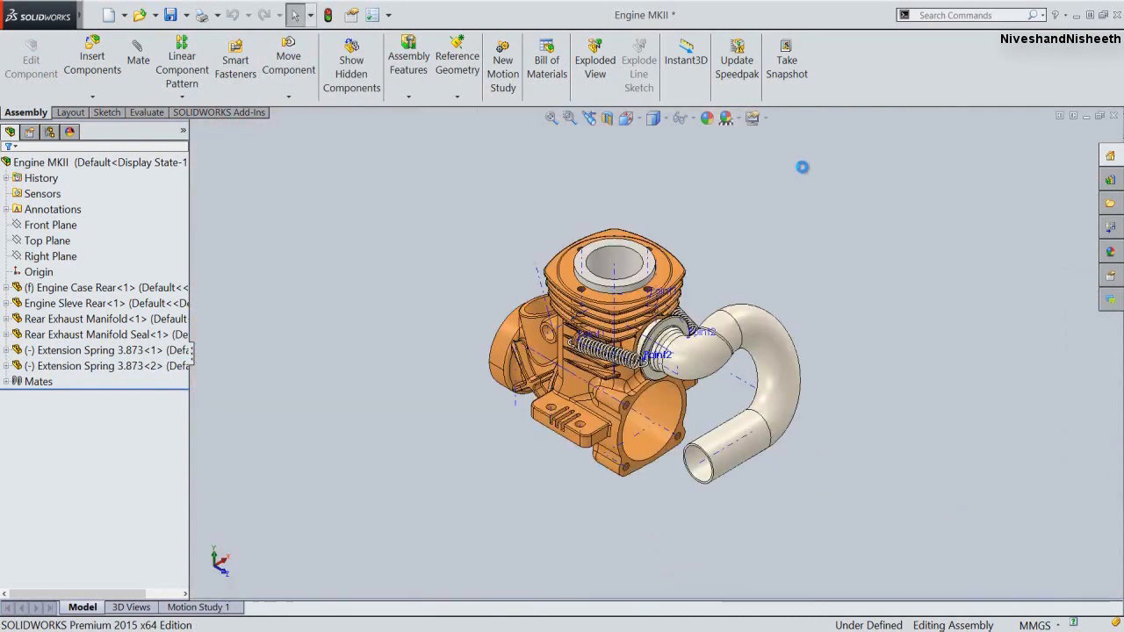
left_click(691, 118)
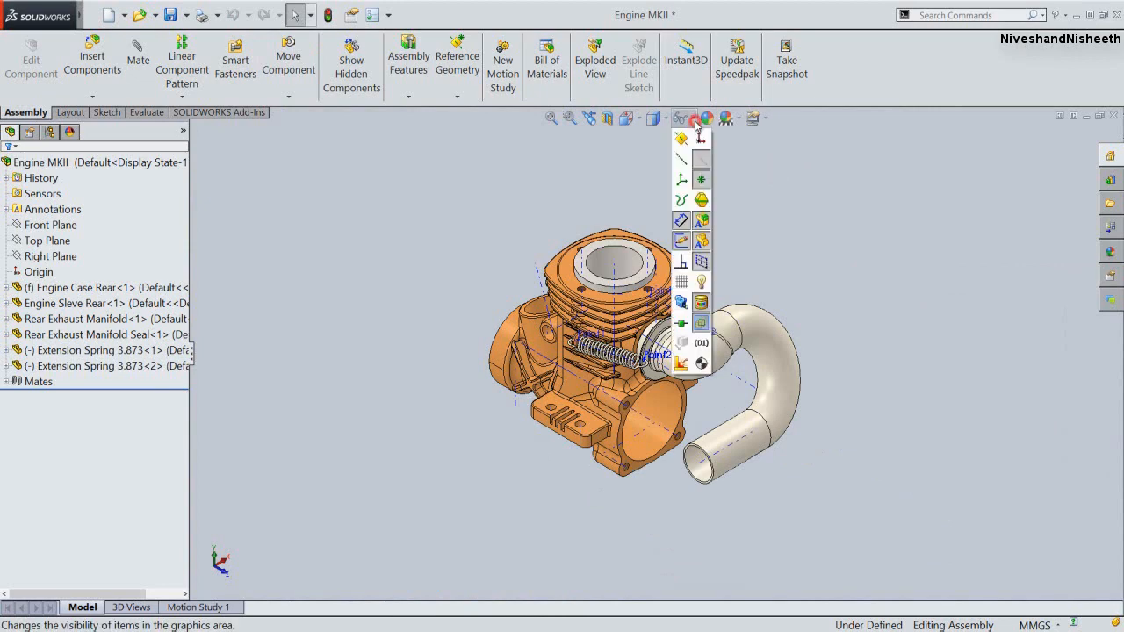
left_click(701, 179)
Nudge the second extension spring's rotation at the engine case lug, and fit the whole engine in view
scroll(605, 362, "down", 2)
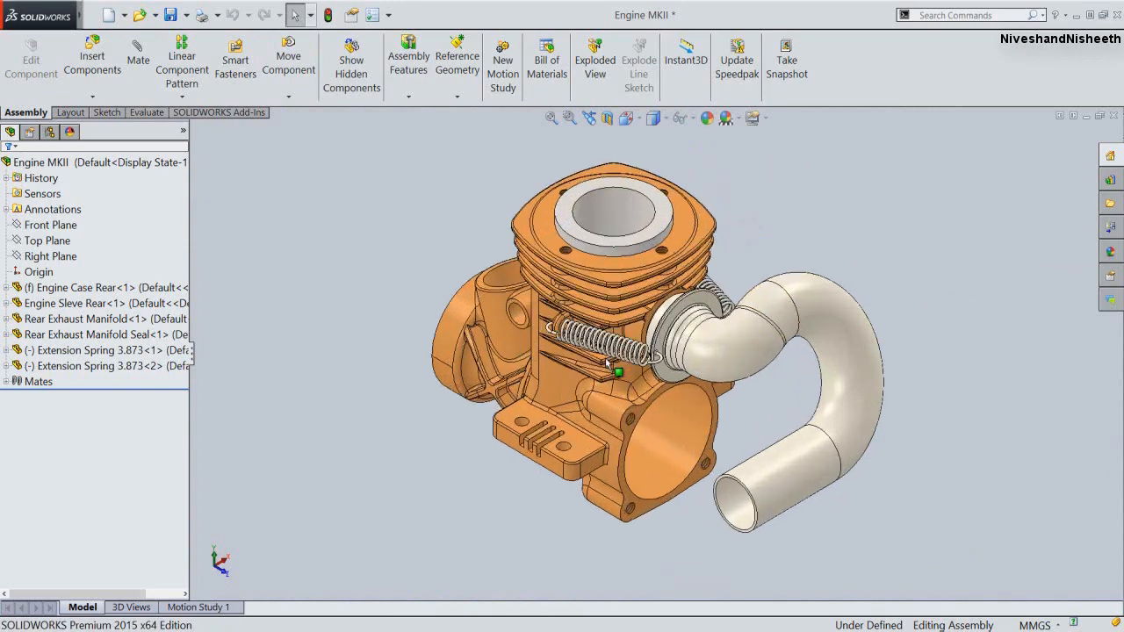
scroll(606, 362, "down", 6)
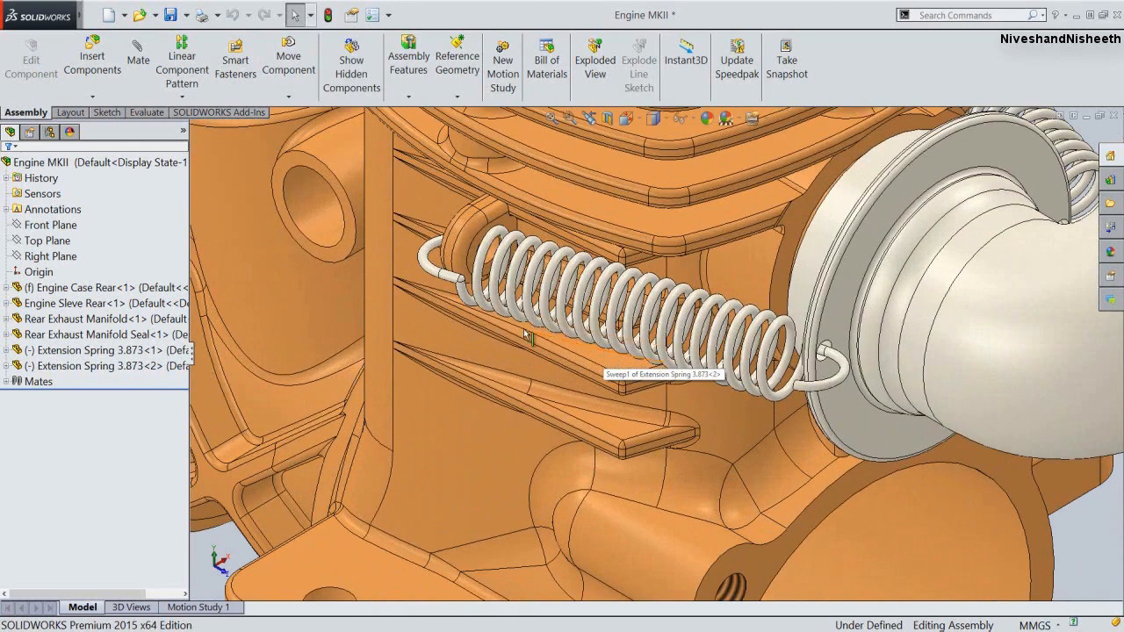
left_click(458, 299)
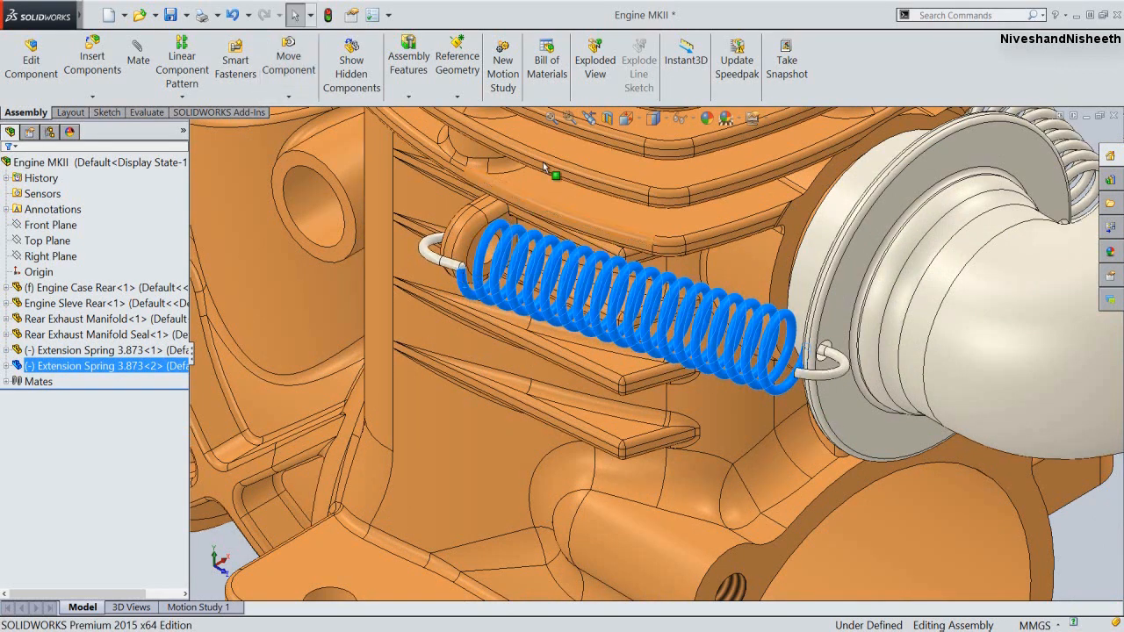
left_click(547, 118)
left_click(451, 228)
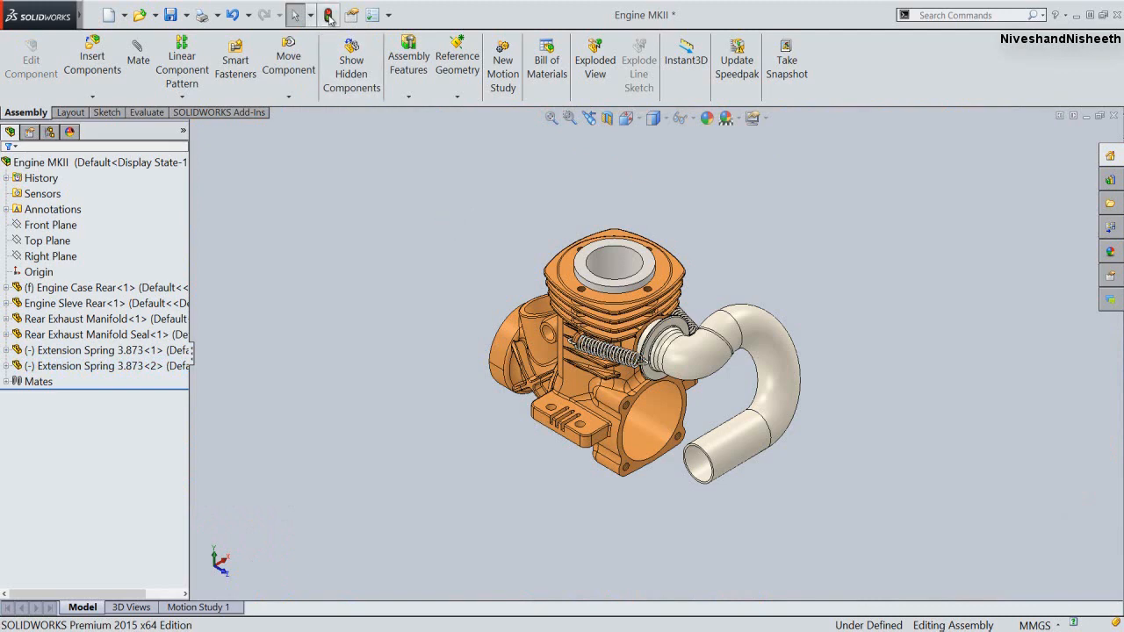
Save the Engine MKII assembly together with the modified Rear Exhaust Manifold part, and display it in isometric view
left_click(171, 15)
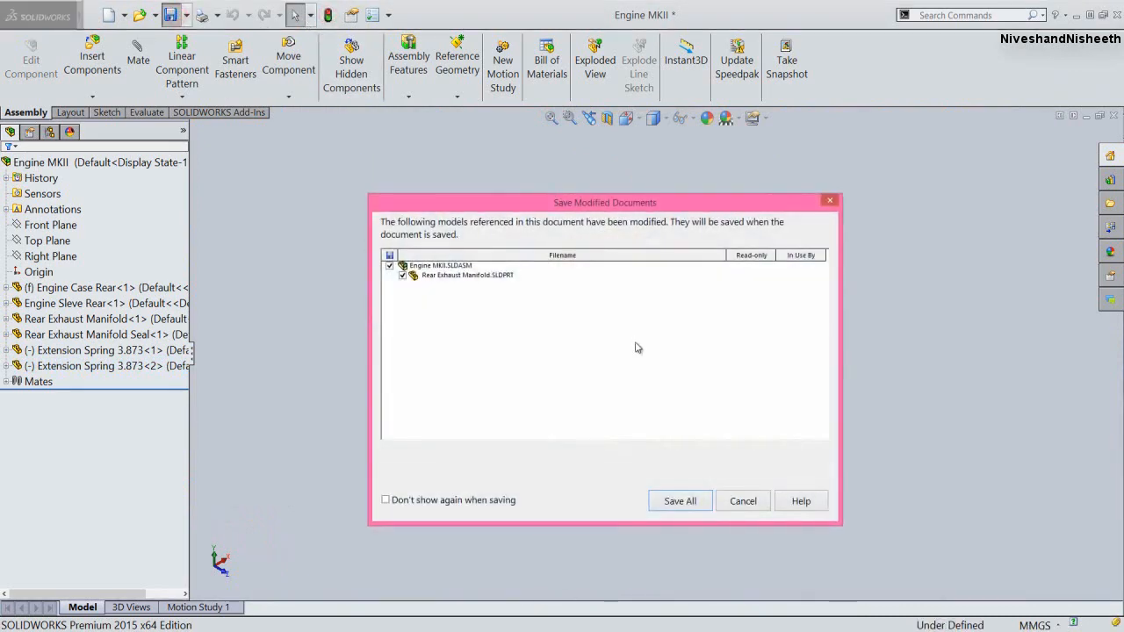
left_click(680, 501)
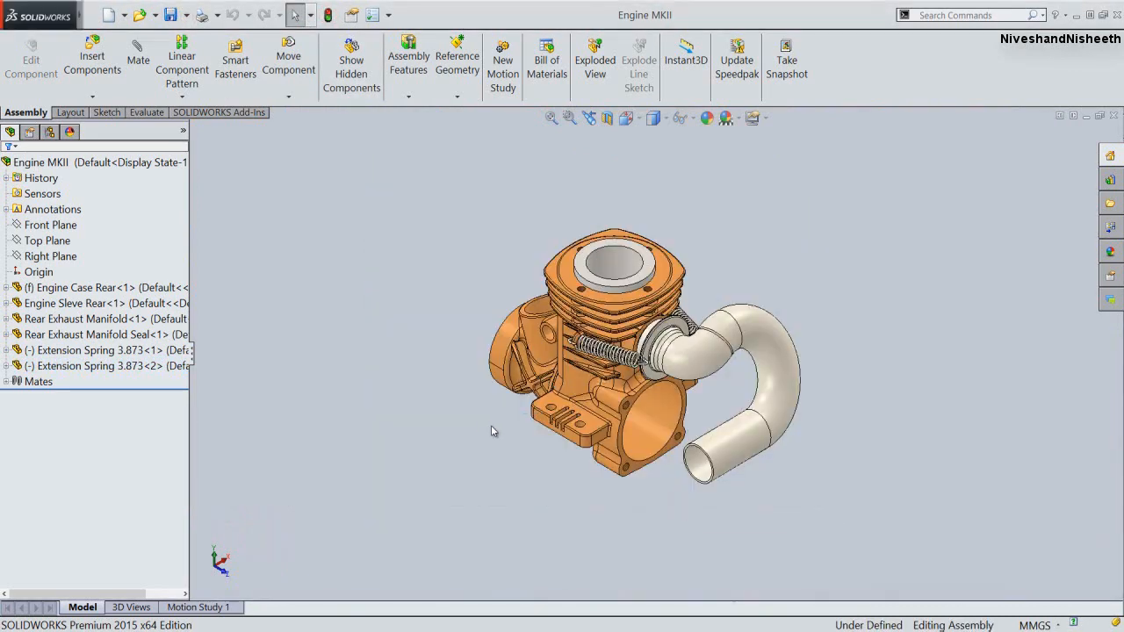
left_click(653, 118)
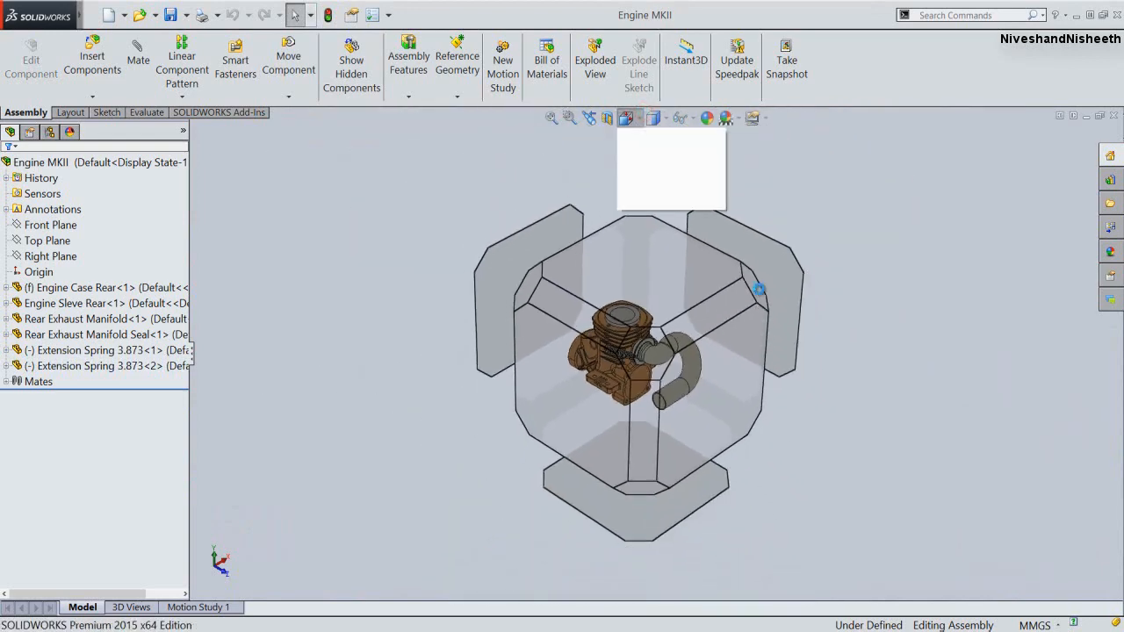
left_click(760, 296)
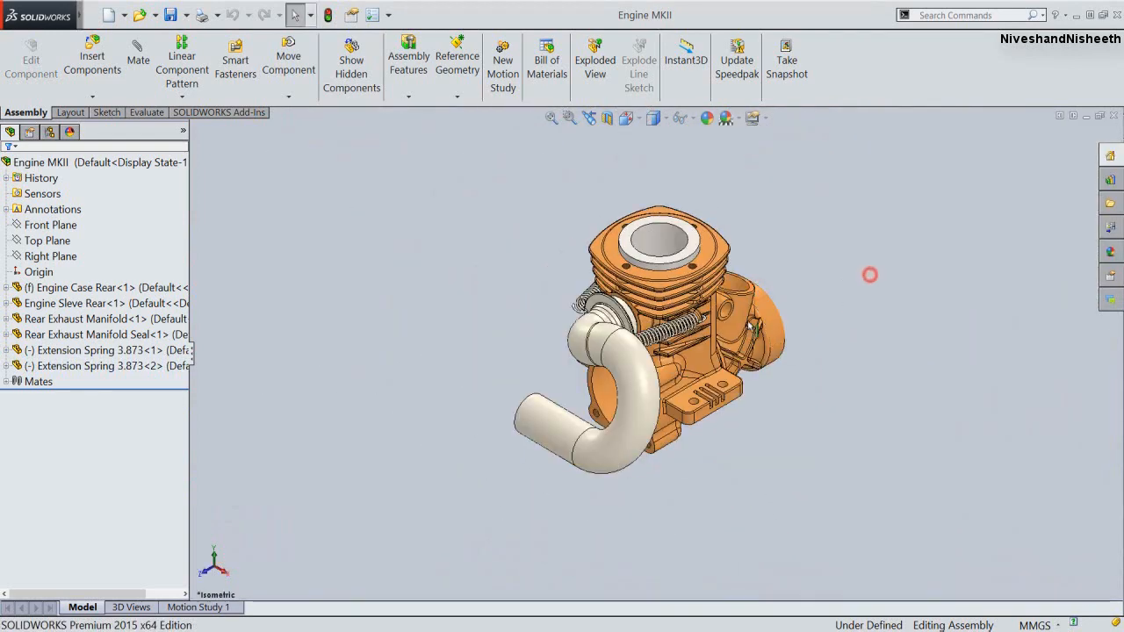
Save the assembly and insert the Coupling Rear part beside the open end of the rear exhaust manifold
key("f")
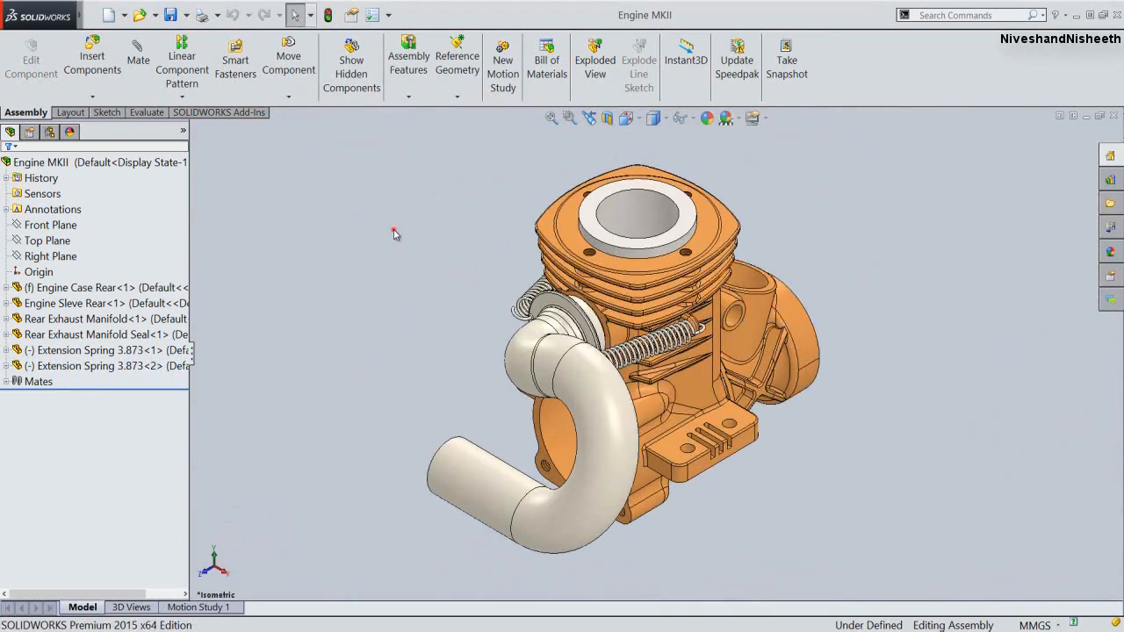
left_click(167, 13)
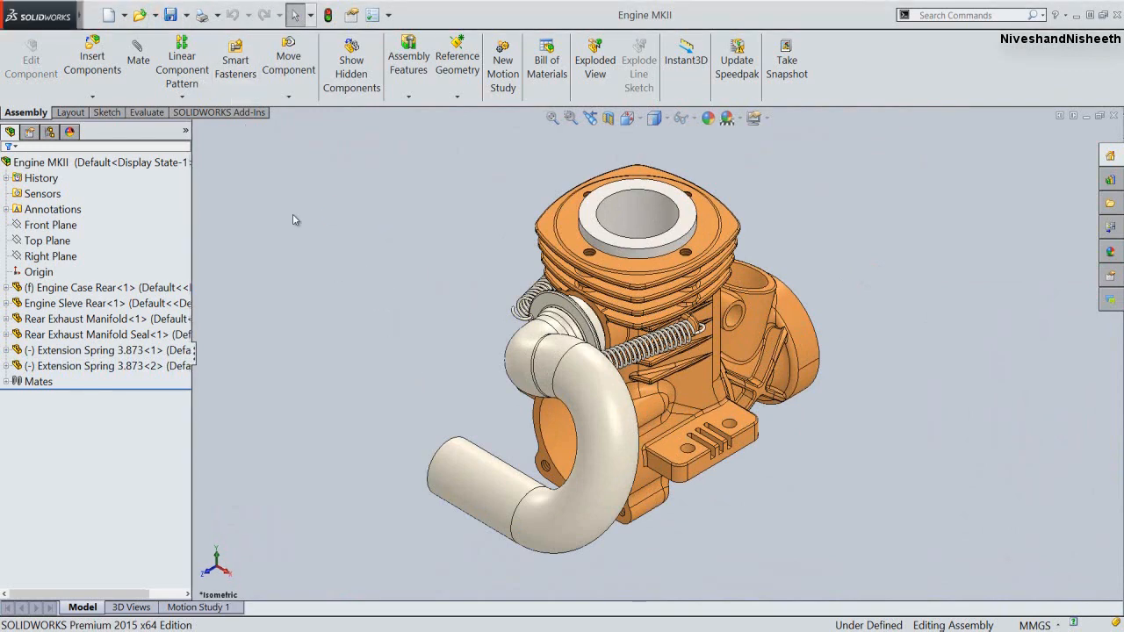
left_click(92, 57)
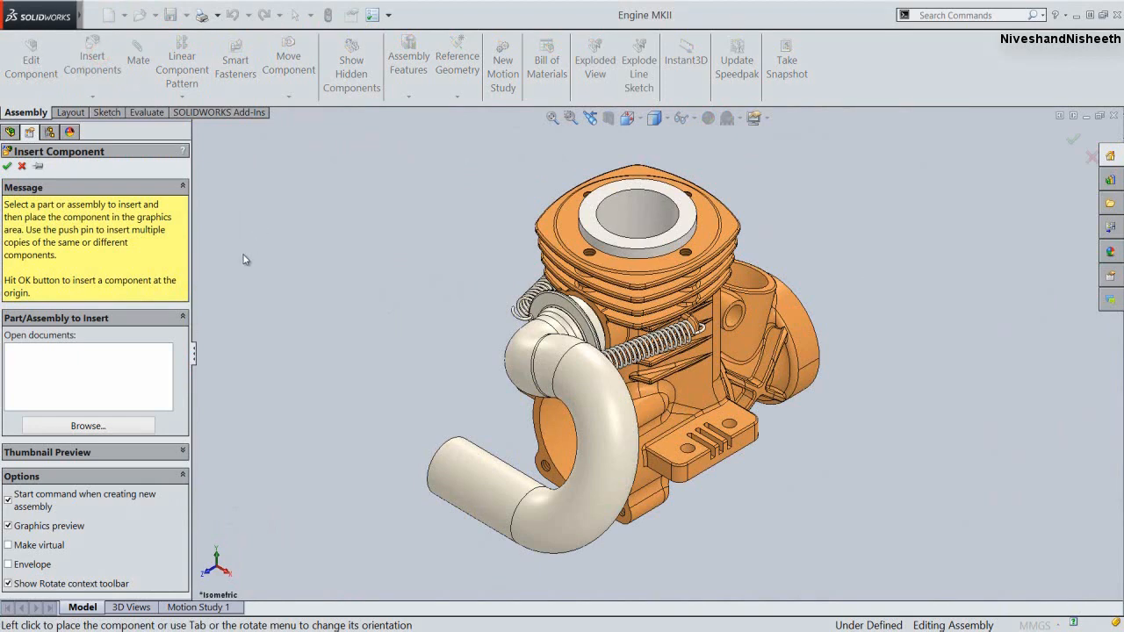
left_click(121, 427)
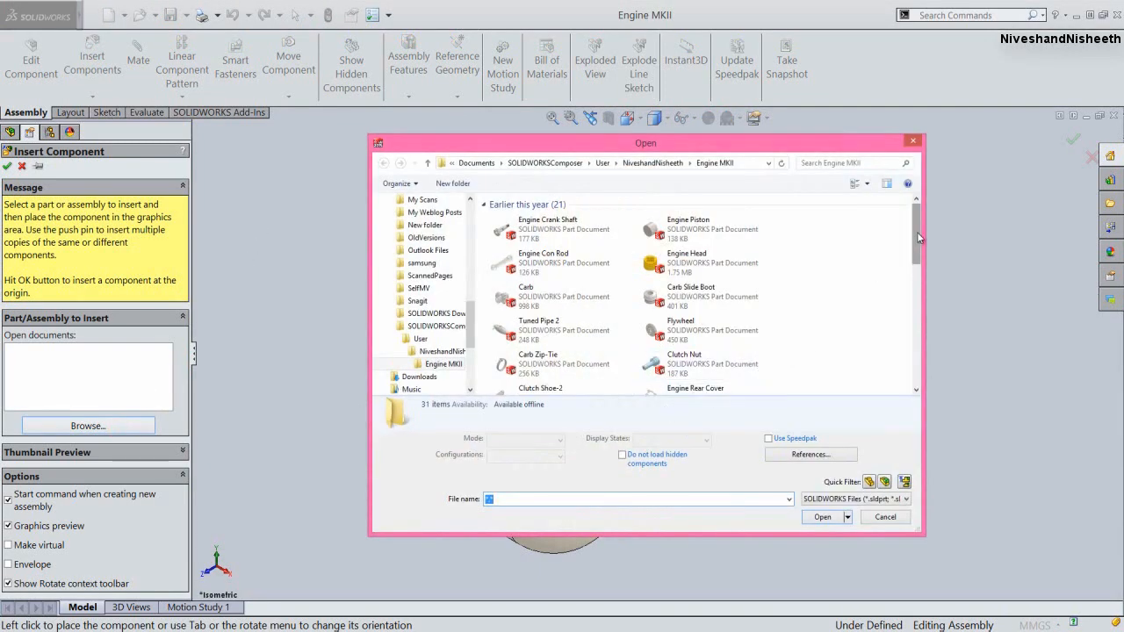
left_click_drag(916, 232, 919, 326)
left_click(733, 328)
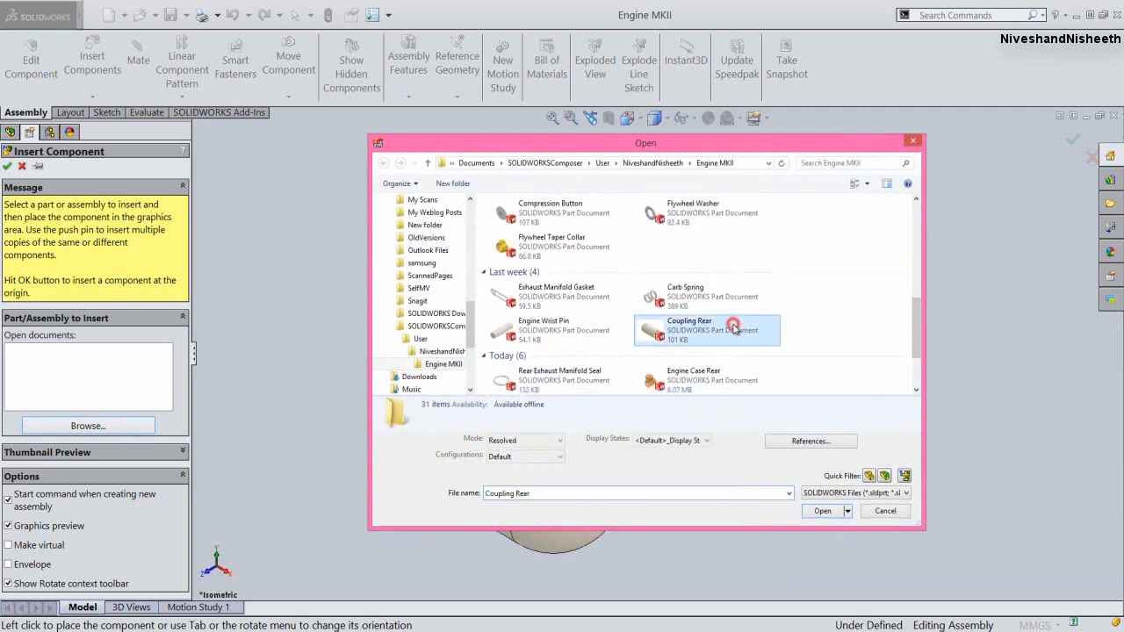
left_click(825, 511)
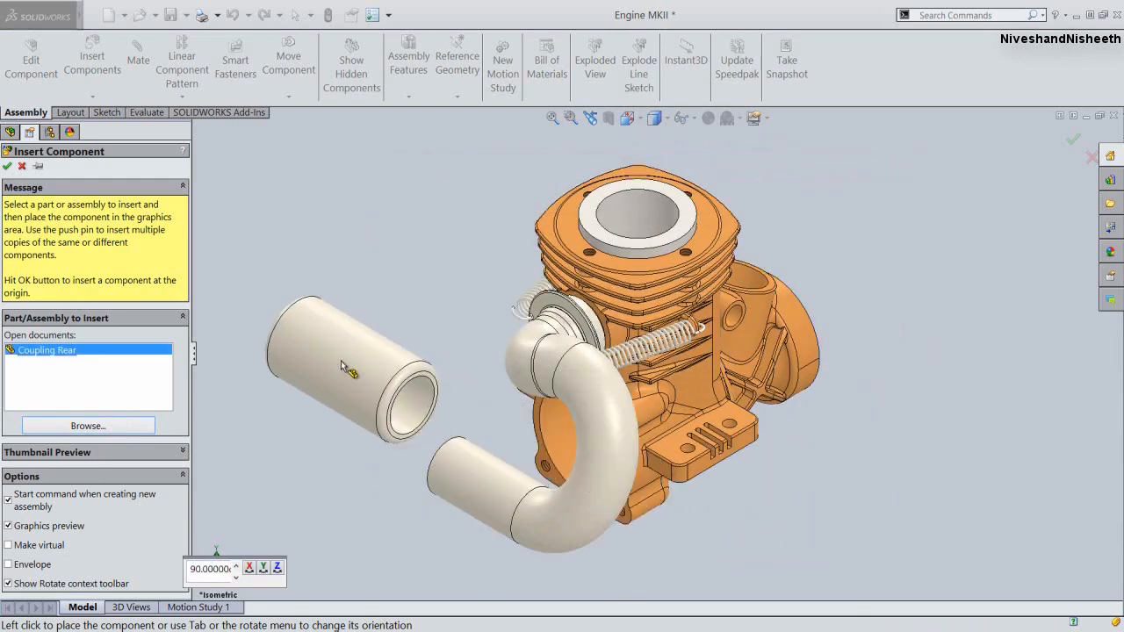
left_click(330, 345)
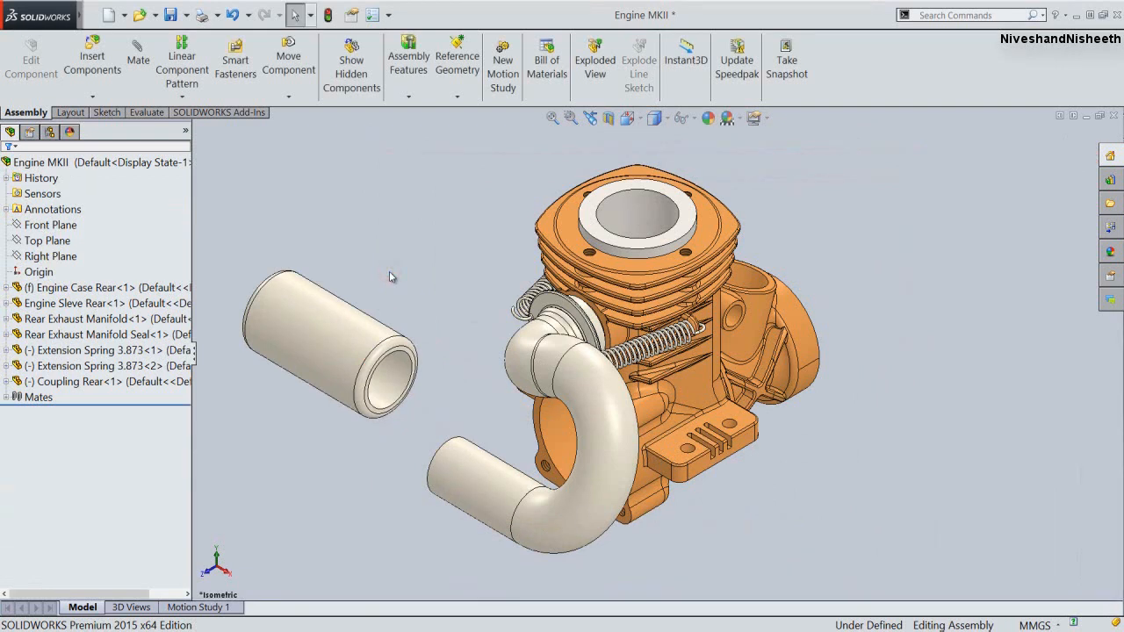
Add a coincident mate between the manifold edge where the straight pipe meets the bend and the coupling's ring-shaped end face
left_click(137, 54)
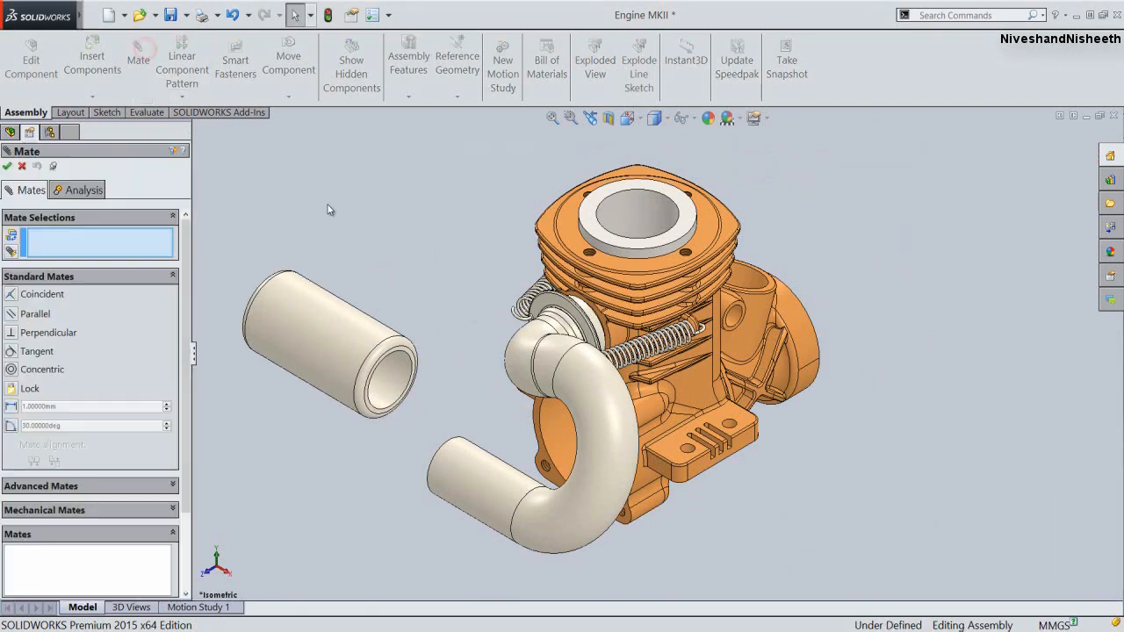
left_click(515, 517)
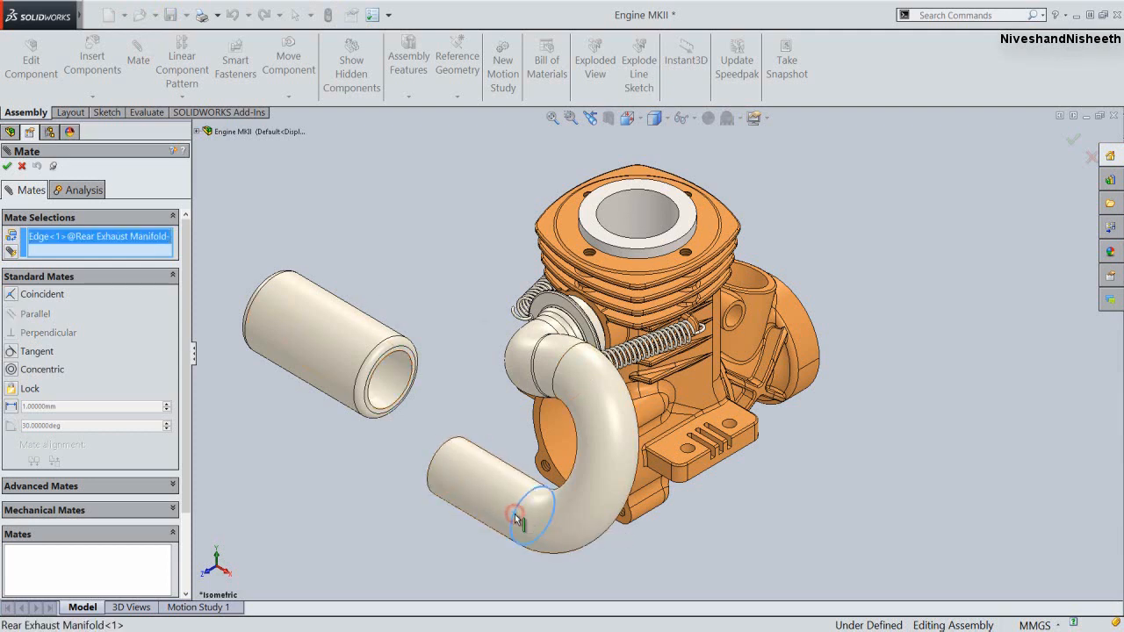
scroll(375, 429, "down", 2)
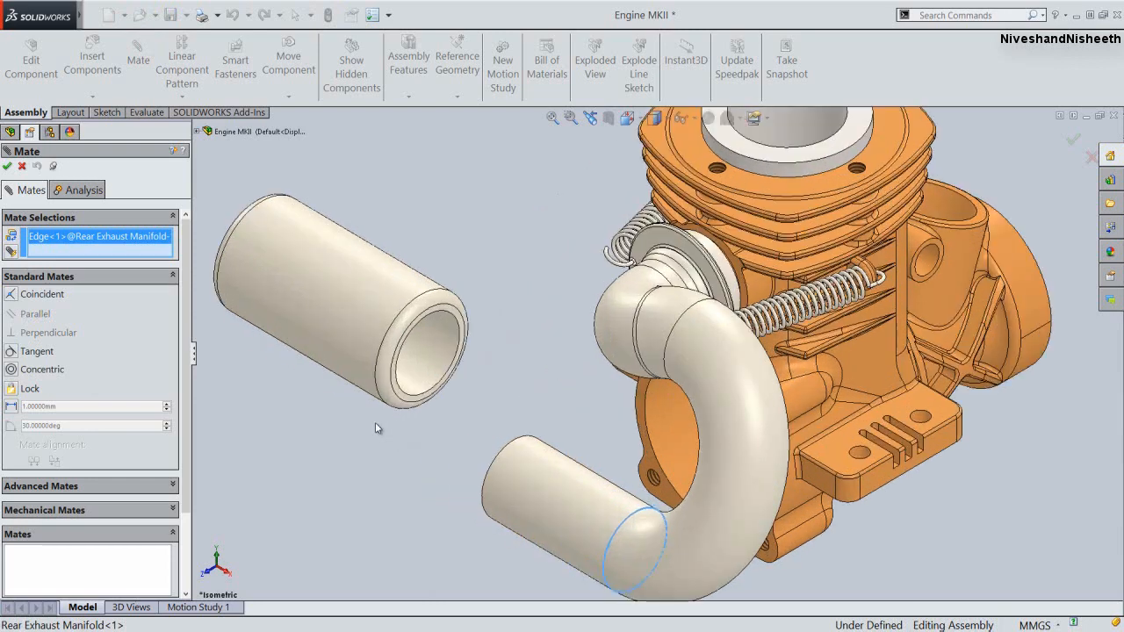
left_click(411, 400)
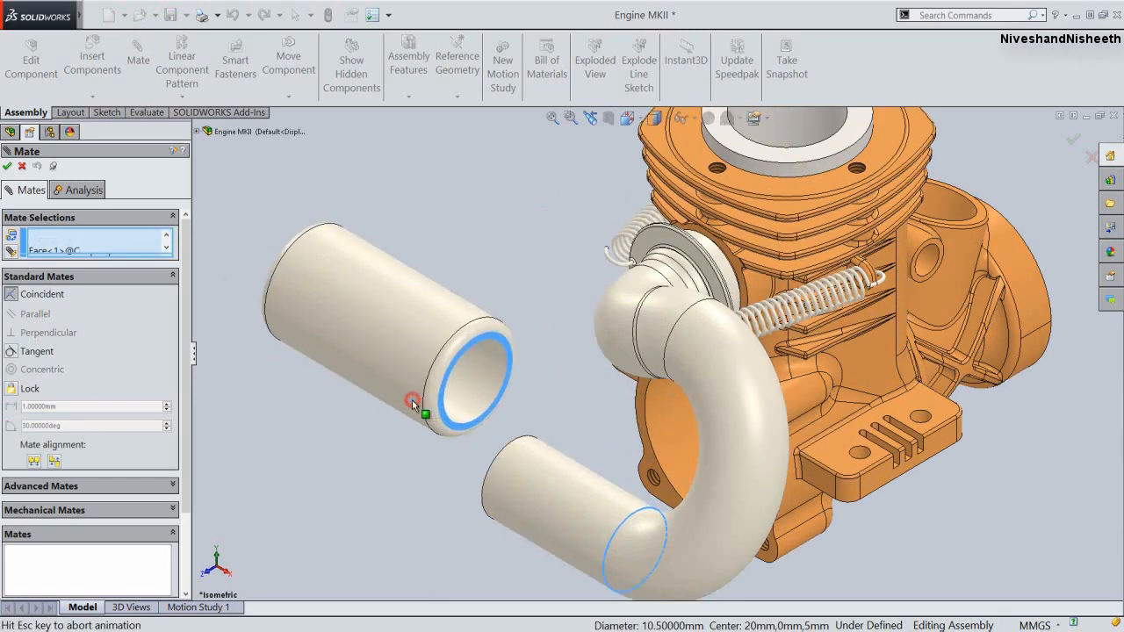
left_click(394, 420)
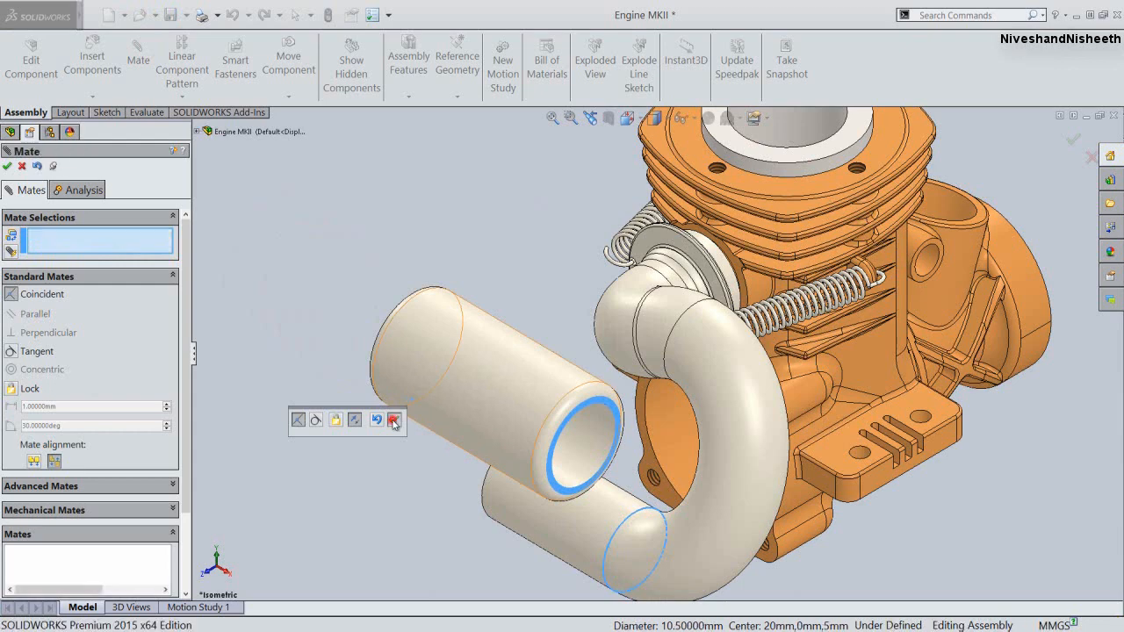
Add a concentric mate between the coupling's outer cylindrical face and the manifold's straight pipe, and finish mating
left_click(475, 387)
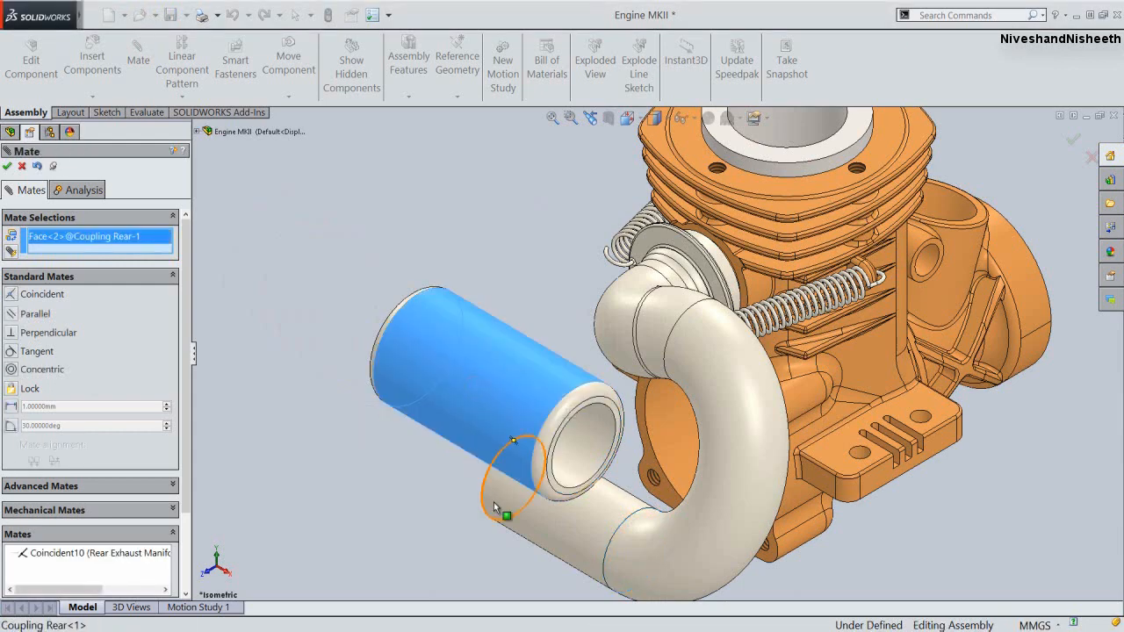
left_click(529, 518)
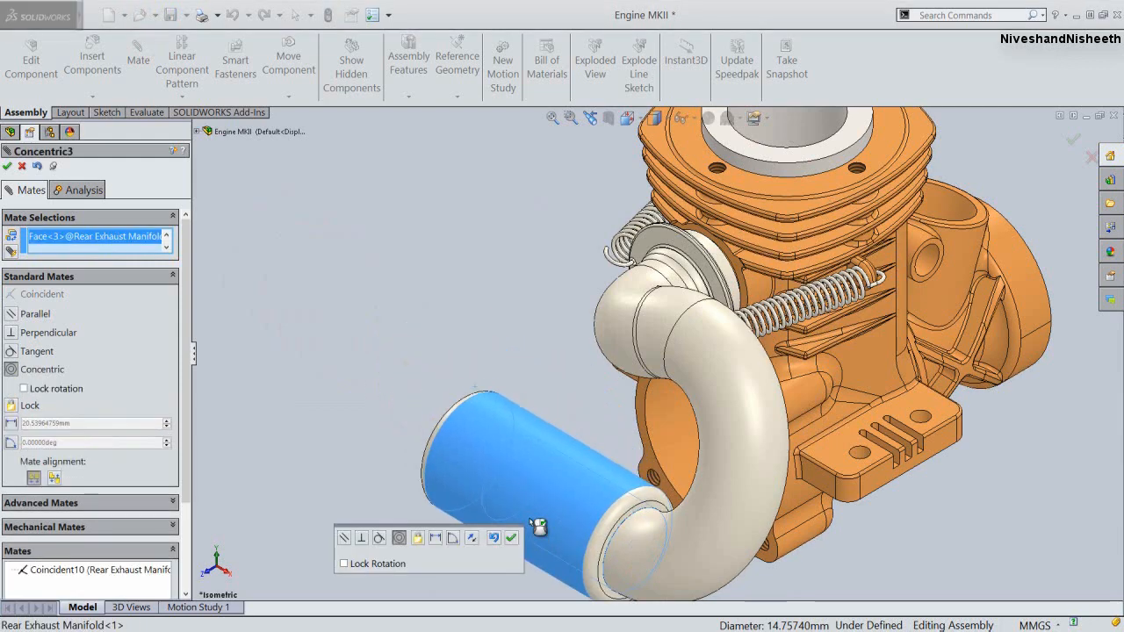
left_click(512, 539)
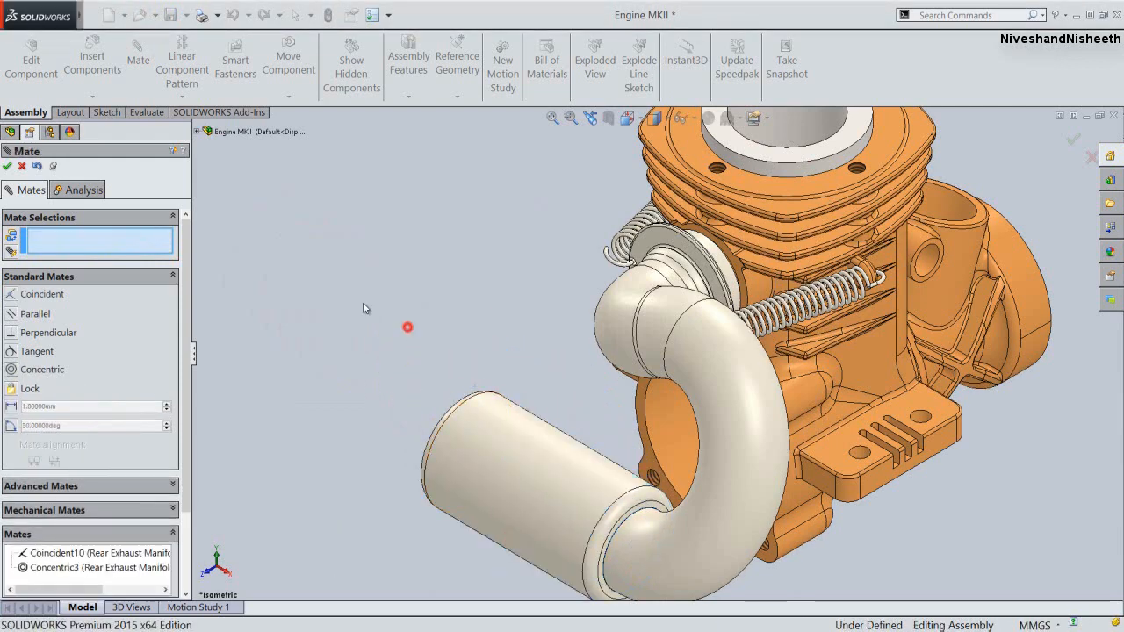
left_click(8, 166)
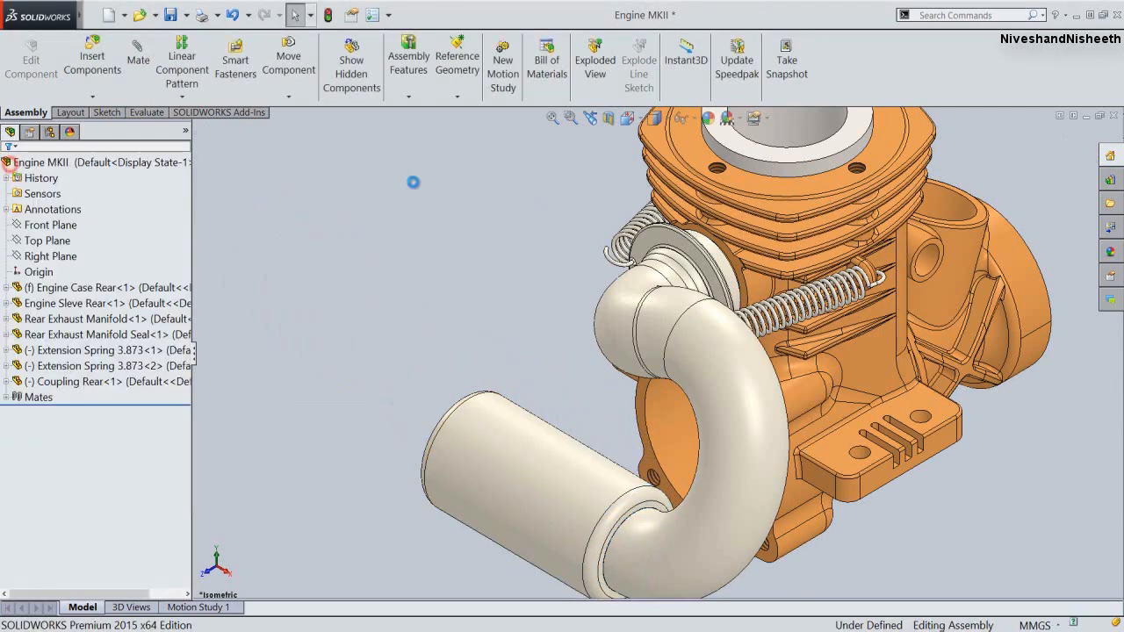
Insert the Engine Rear Cover part in the empty space beside the exhaust coupling
left_click(552, 117)
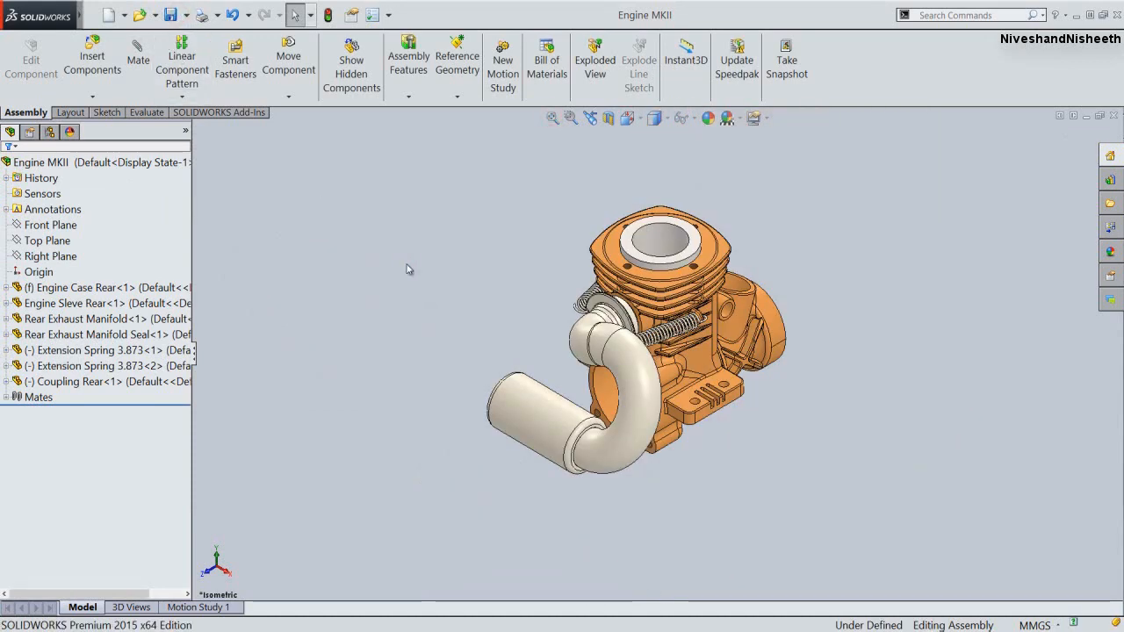
left_click(93, 54)
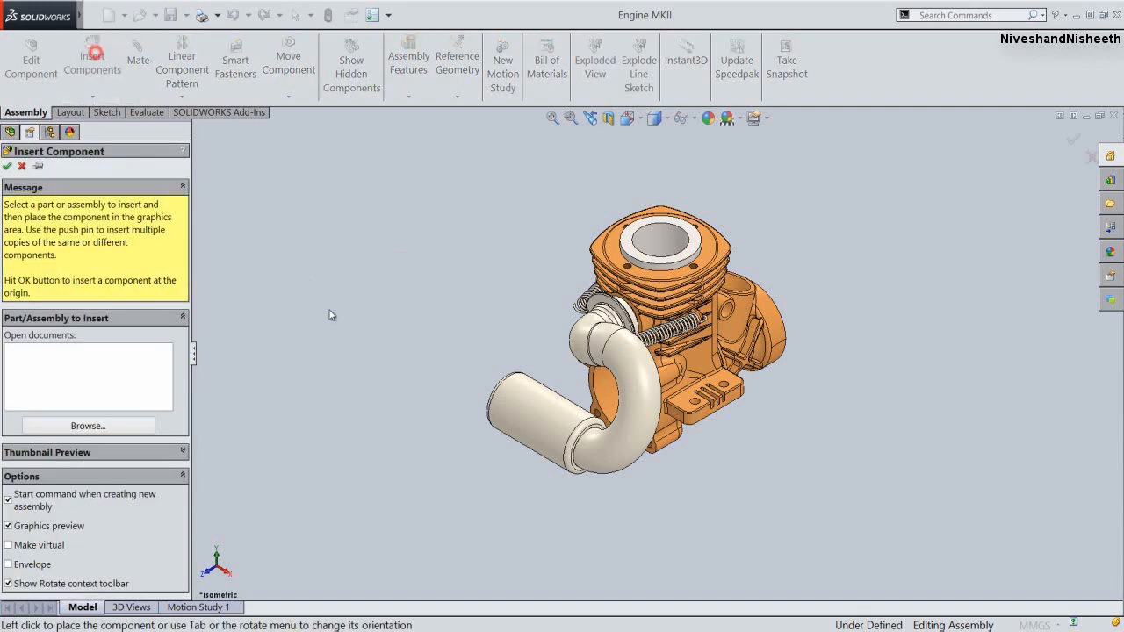
left_click(127, 431)
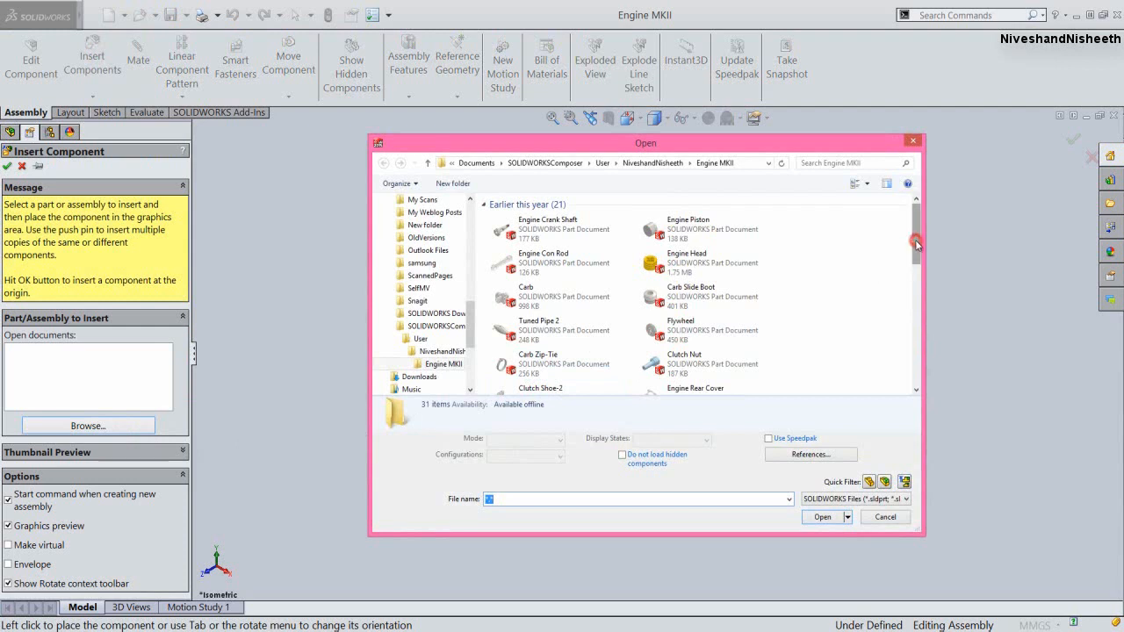
scroll(913, 261, "down", 1)
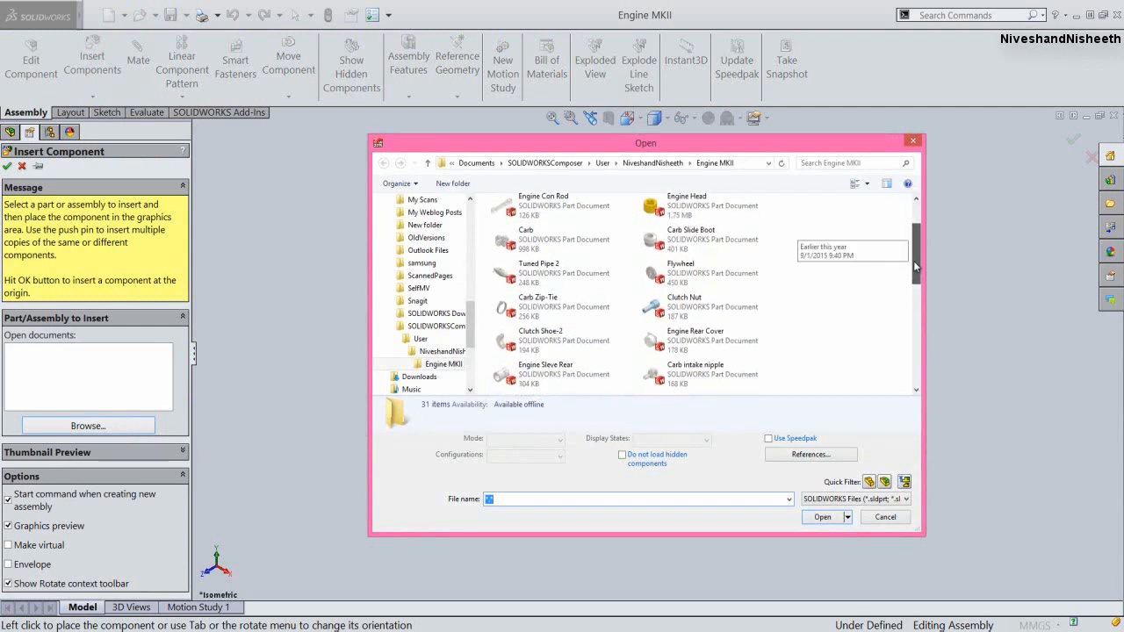
left_click(685, 343)
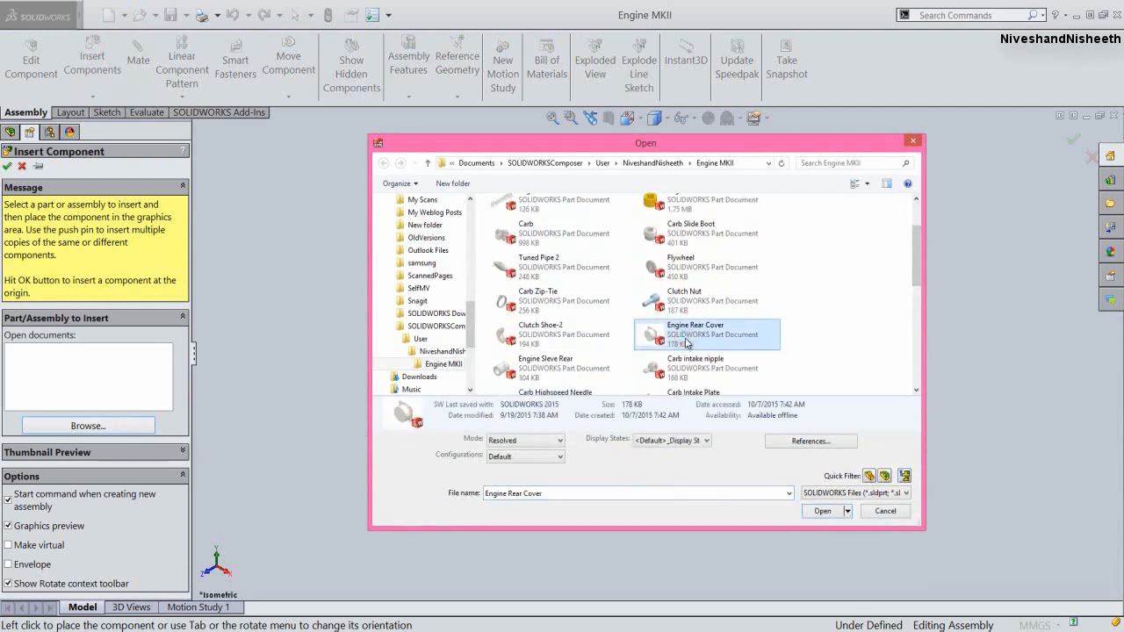
left_click(824, 512)
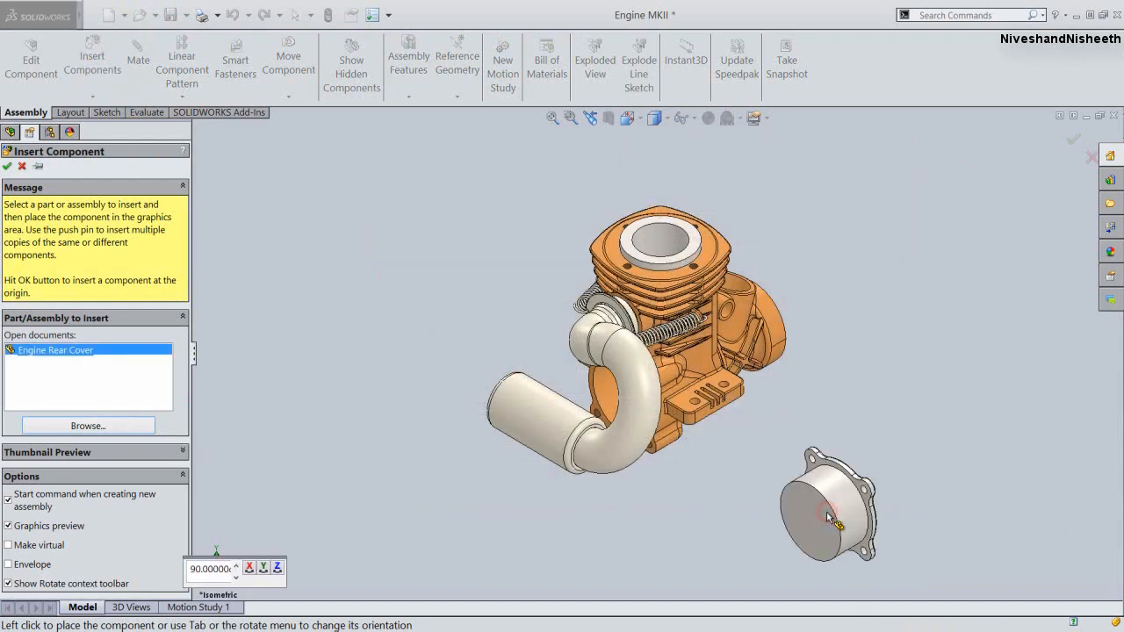
left_click(403, 403)
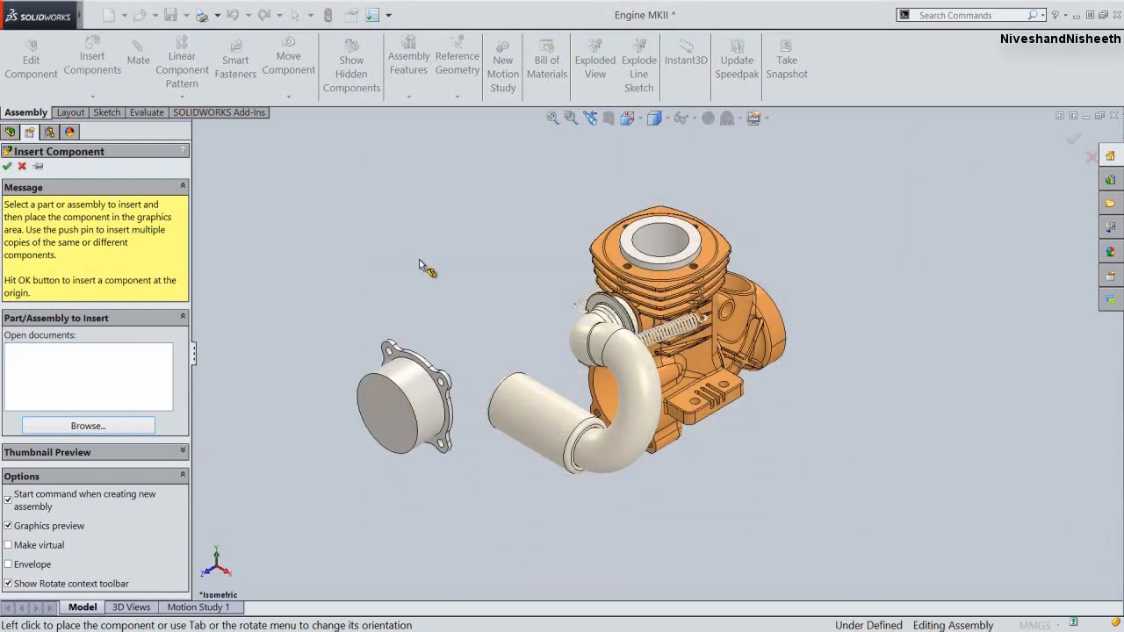
left_click(419, 259)
Rotate the Engine Rear Cover with the Move with Triad command so its flanged, open side faces forward
left_click(412, 375)
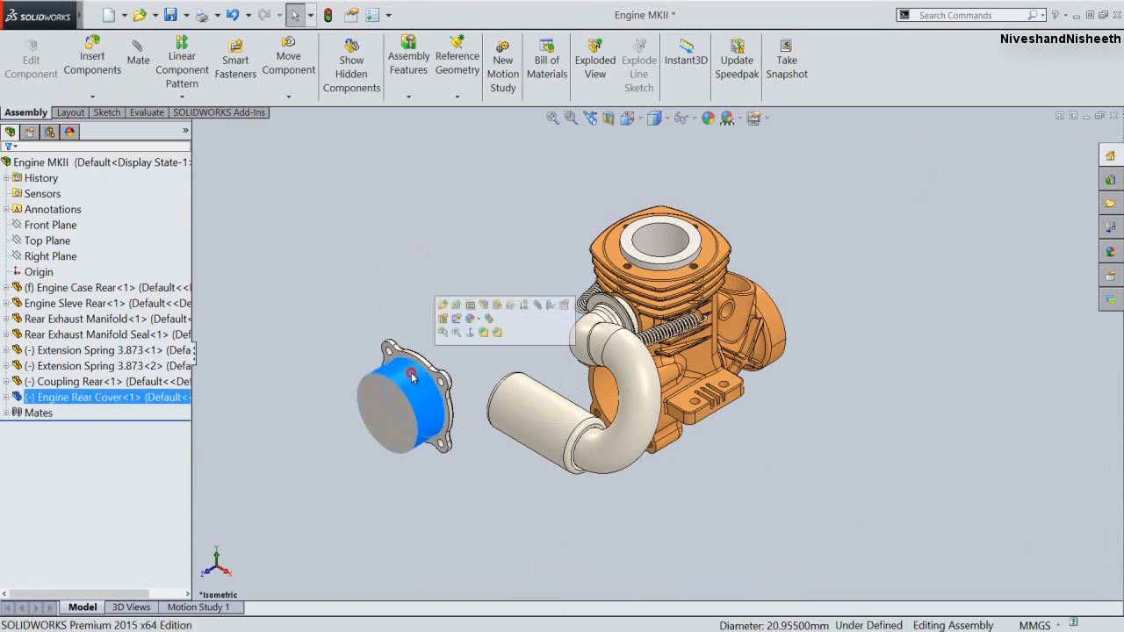
right_click(412, 377)
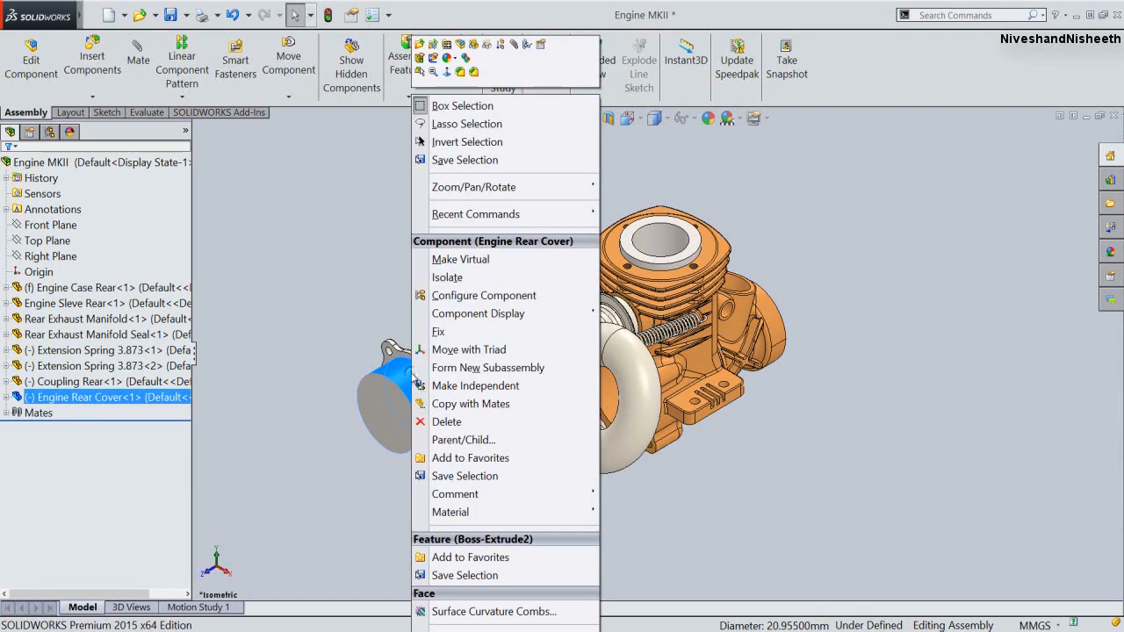
left_click(446, 350)
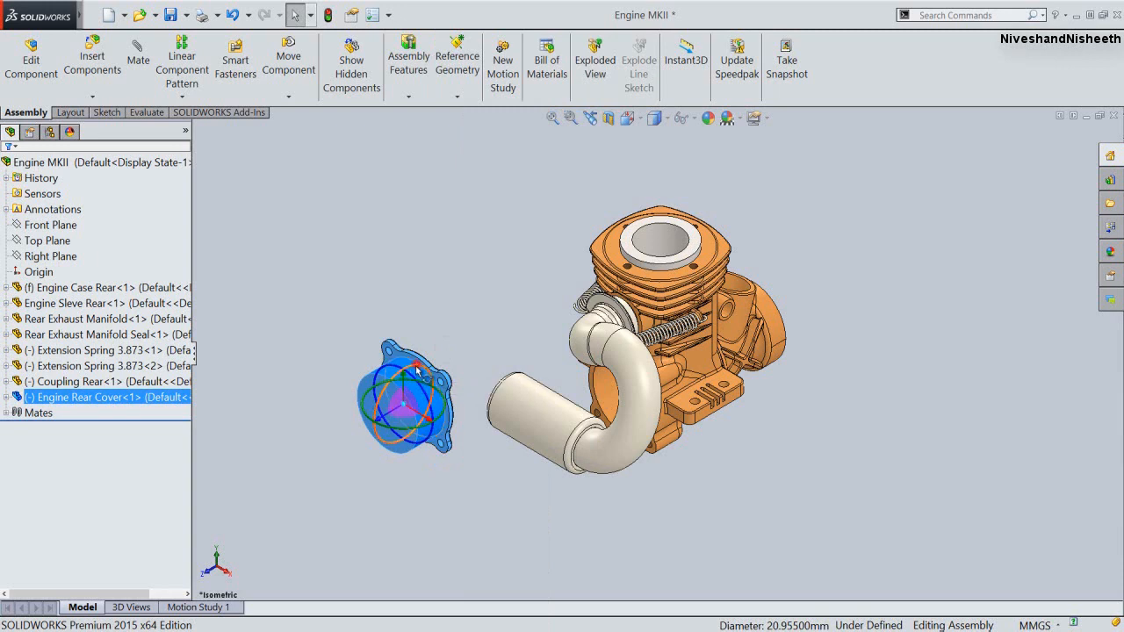
left_click_drag(421, 372, 395, 442)
left_click(427, 296)
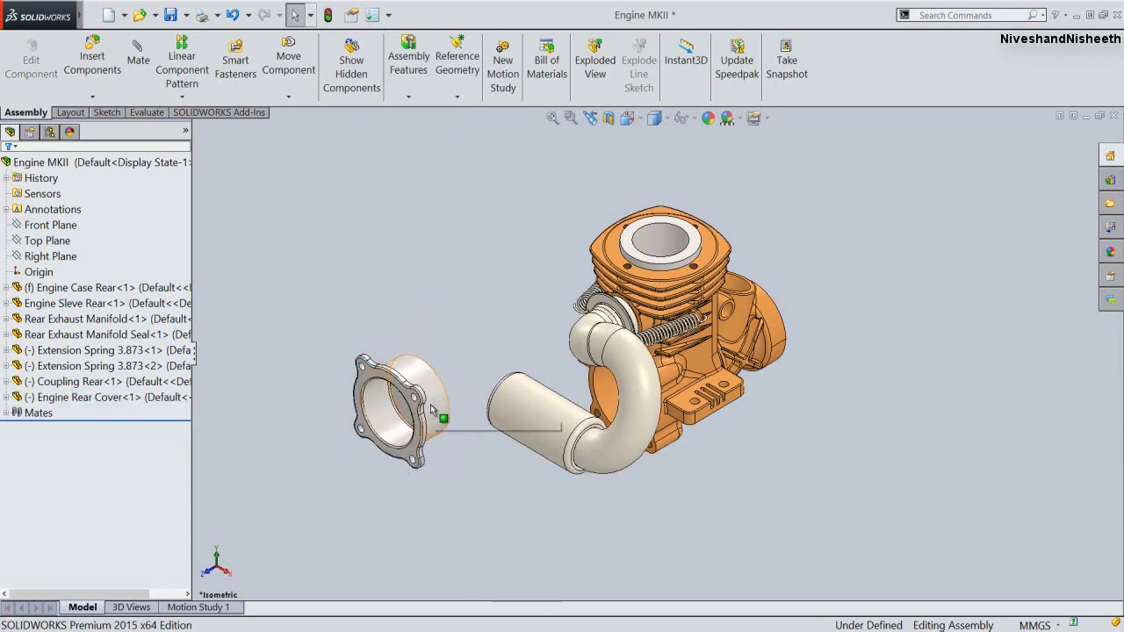
Isolate the Engine Case Rear and Engine Rear Cover components
left_click(430, 411)
left_click(700, 367, "ctrl")
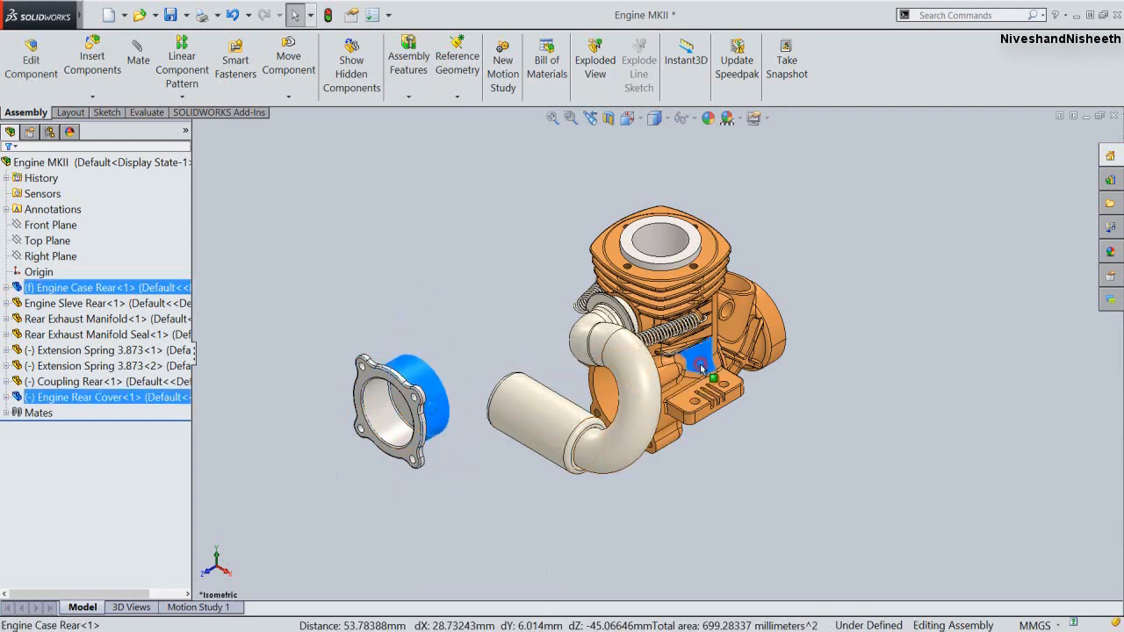
right_click(701, 369)
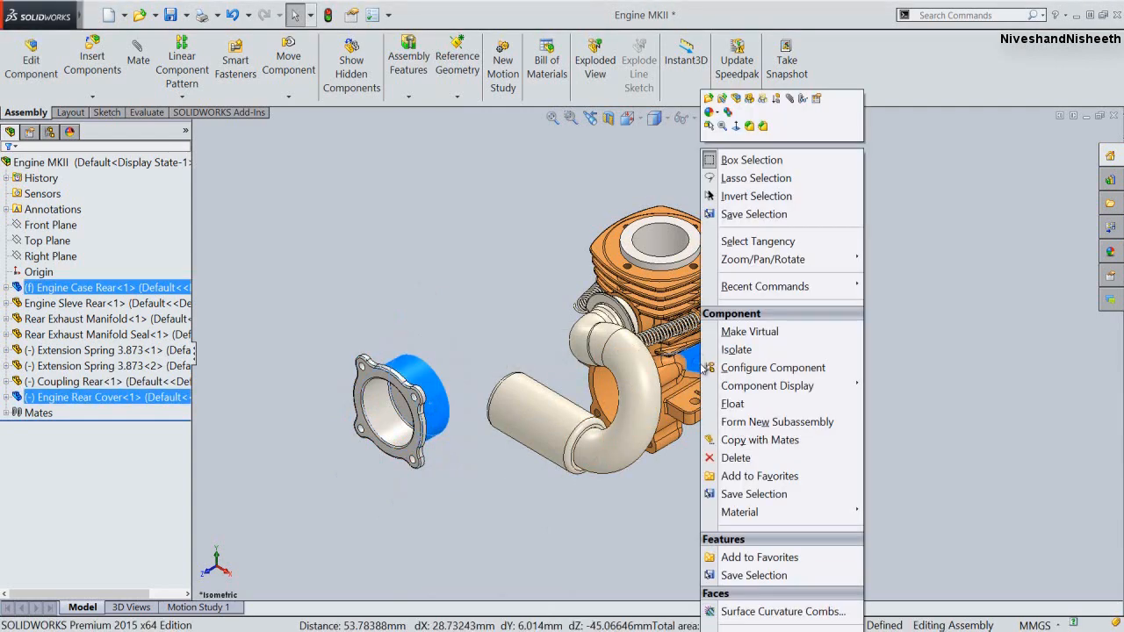
left_click(788, 351)
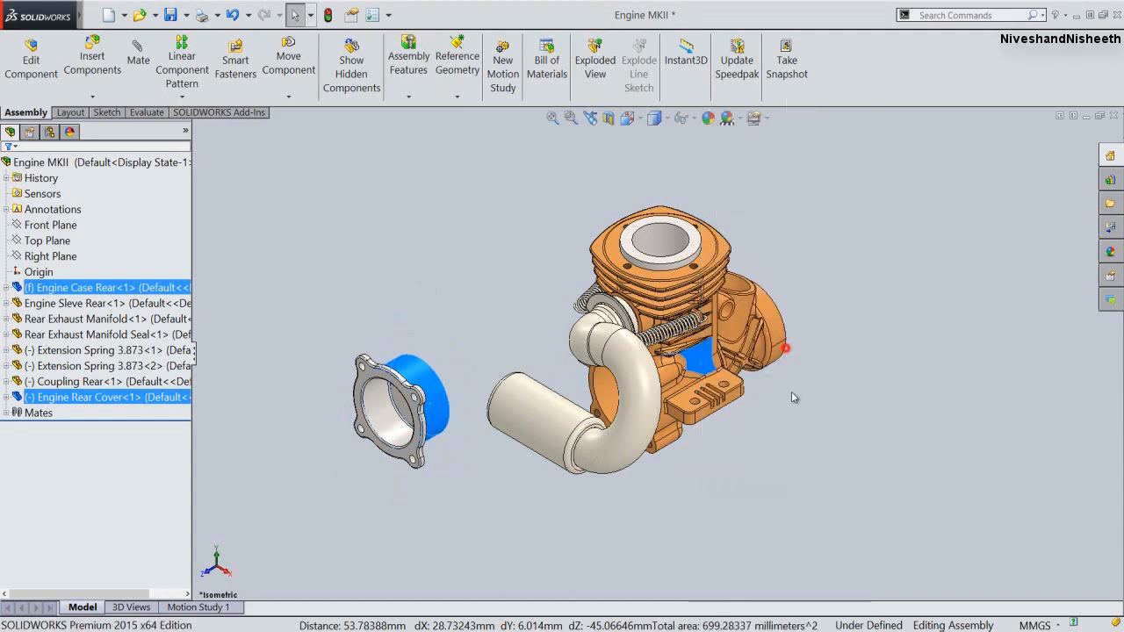
left_click(797, 418)
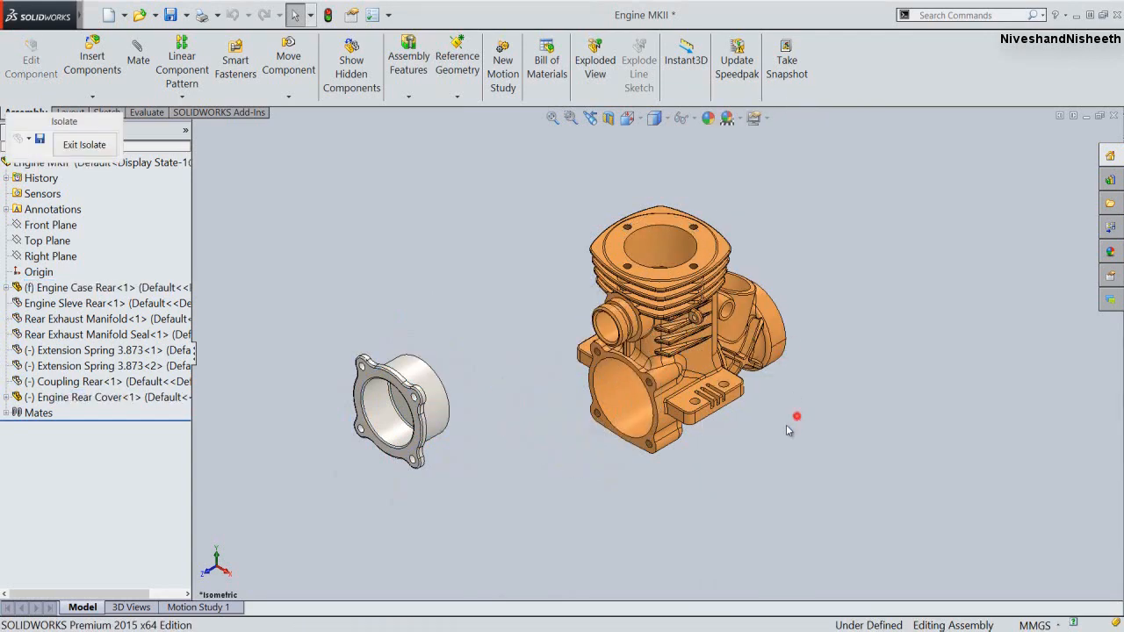
Add a concentric mate between the rim of the engine case's large rear bore and the rear cover's cylindrical boss edge at the flange
scroll(521, 409, "down", 2)
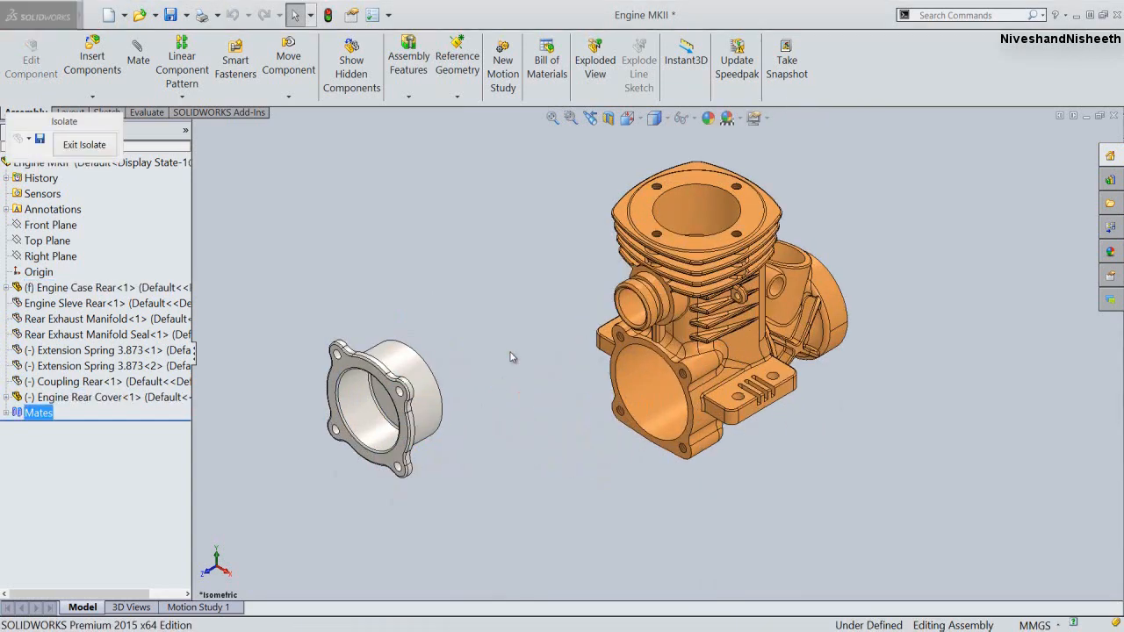
left_click(616, 388)
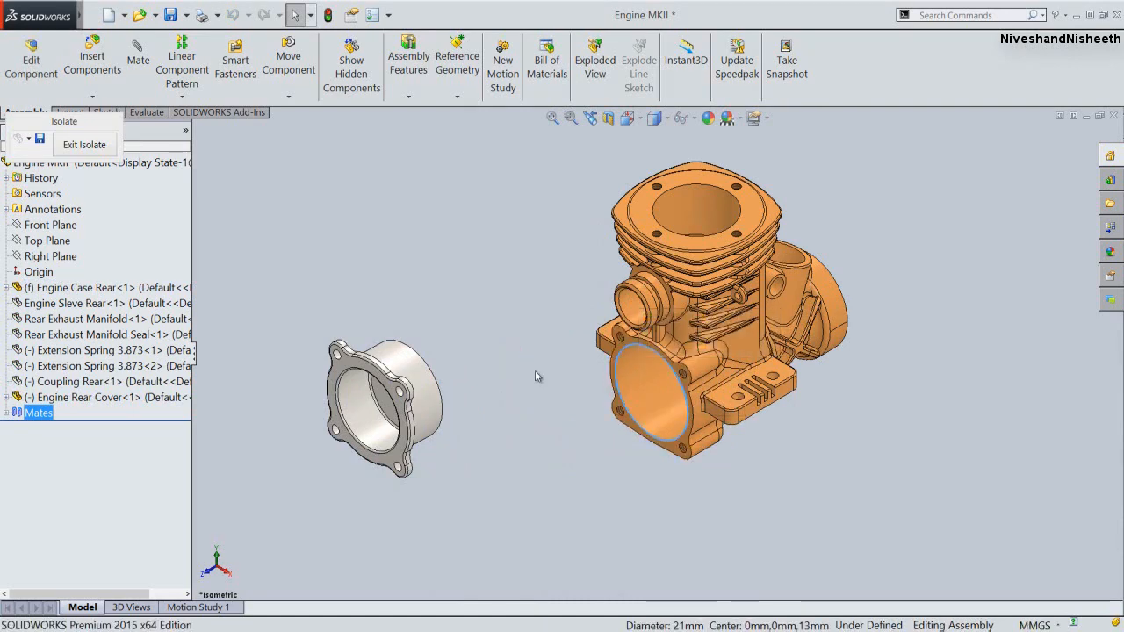
middle_click_drag(538, 375, 458, 443)
scroll(554, 365, "down", 5)
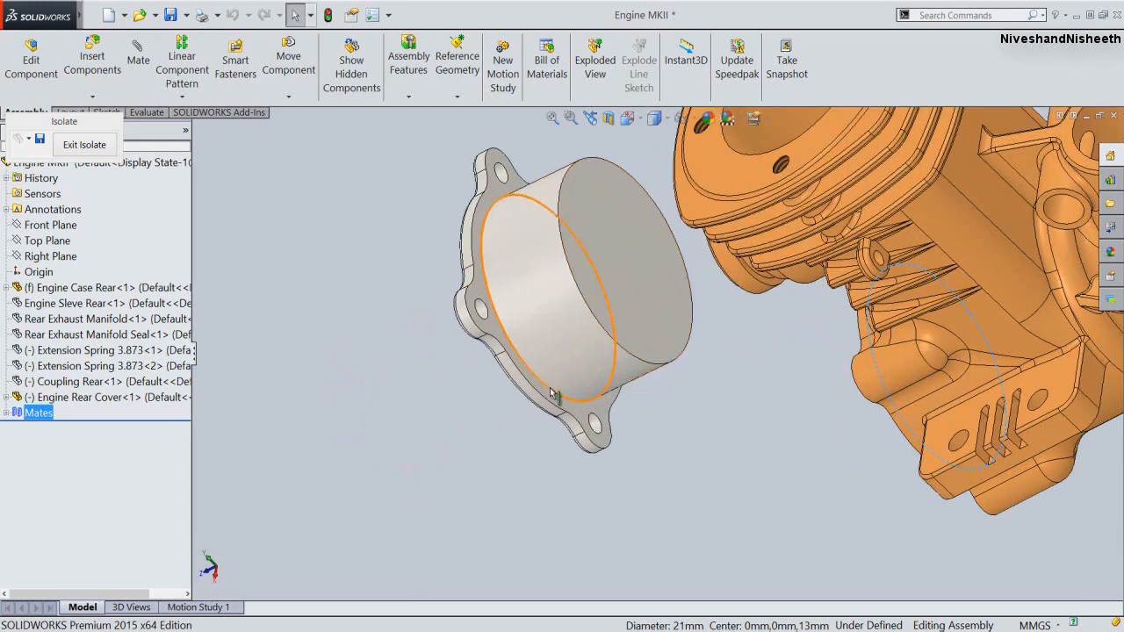
left_click(552, 392, "ctrl")
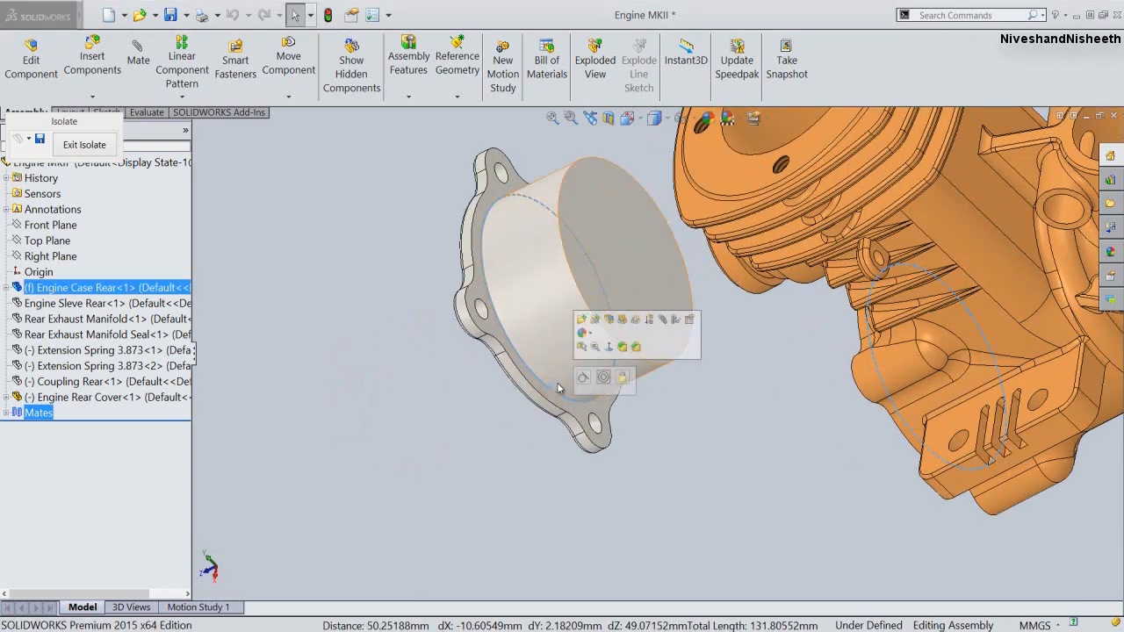
left_click(603, 378)
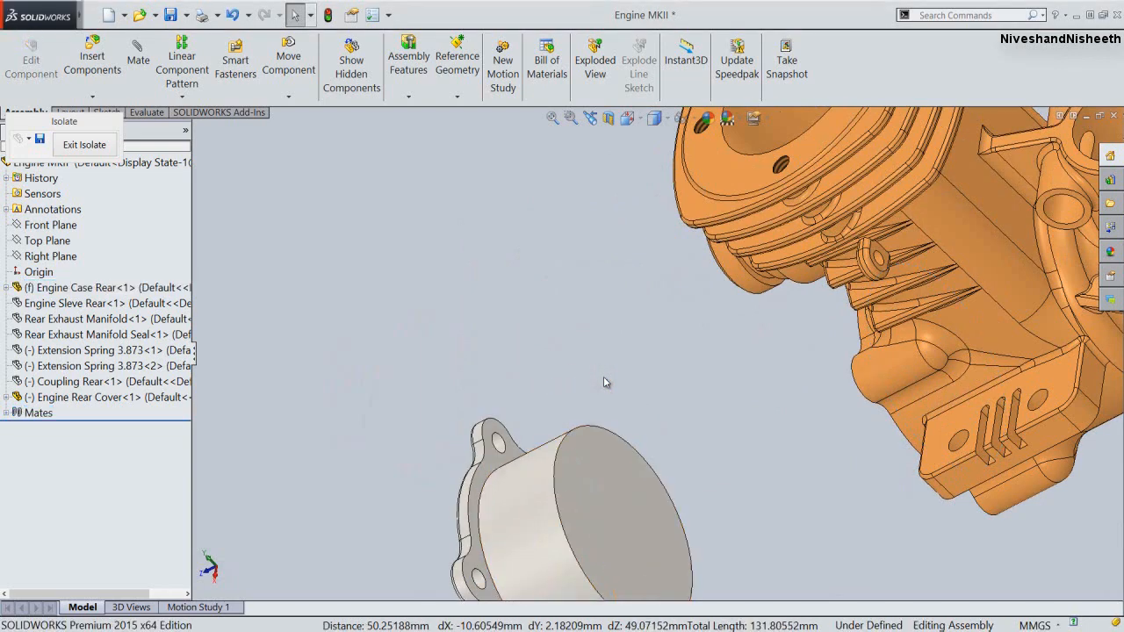
left_click(595, 167)
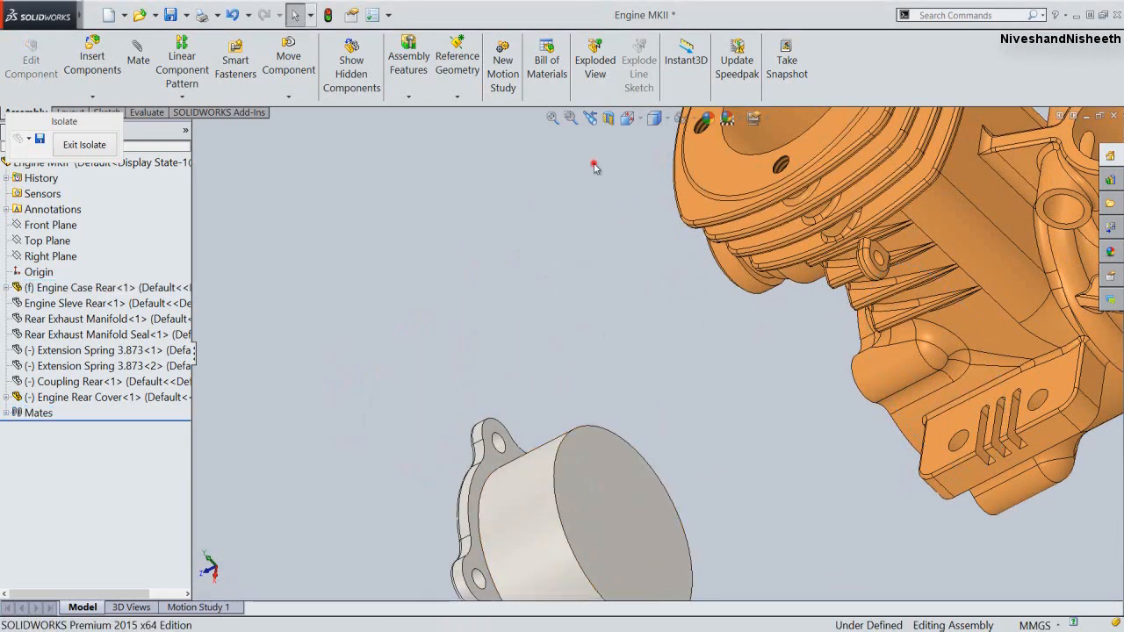
Add a coincident mate between the boss-side face of the rear cover's flange and the engine case's flat rear mounting face
left_click(502, 464)
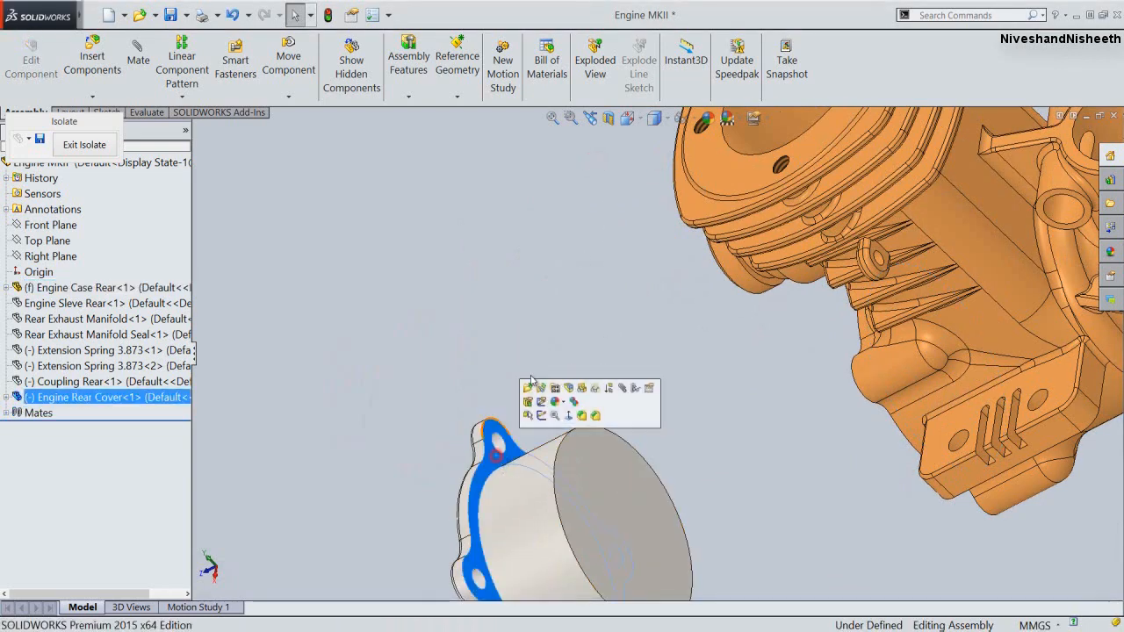
left_click(590, 117)
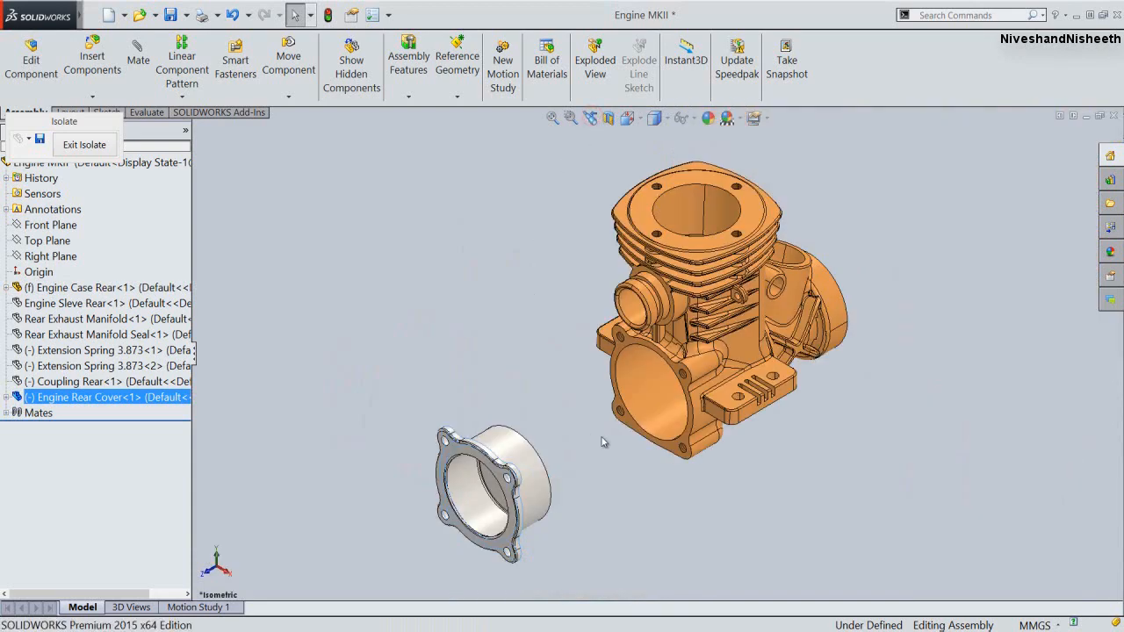
scroll(602, 442, "down", 3)
left_click(651, 411, "ctrl")
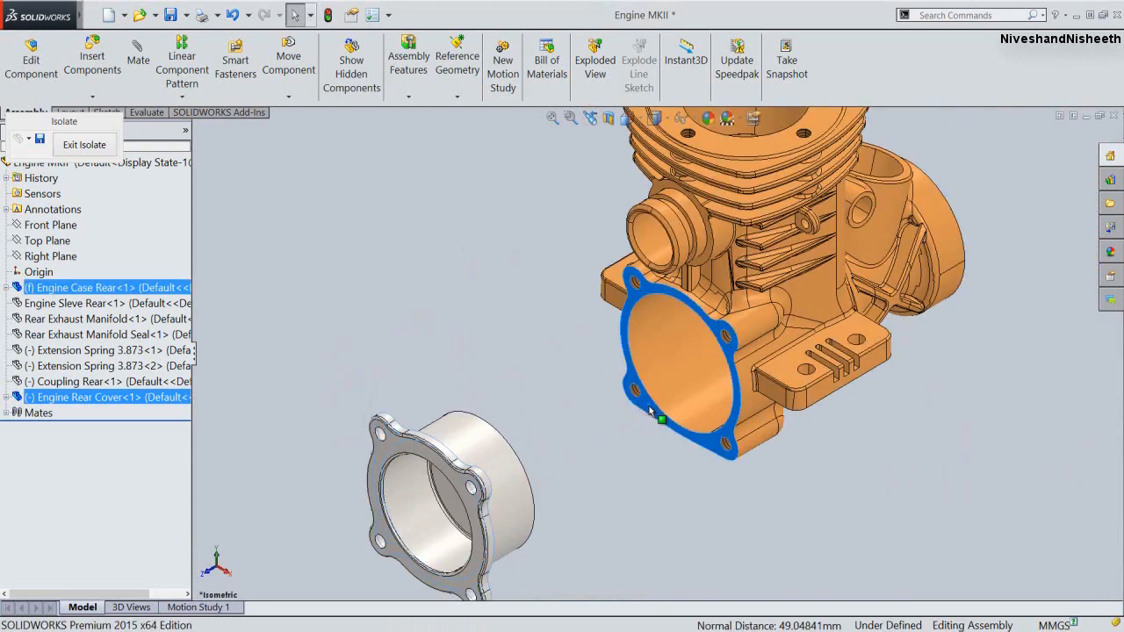
left_click(684, 395)
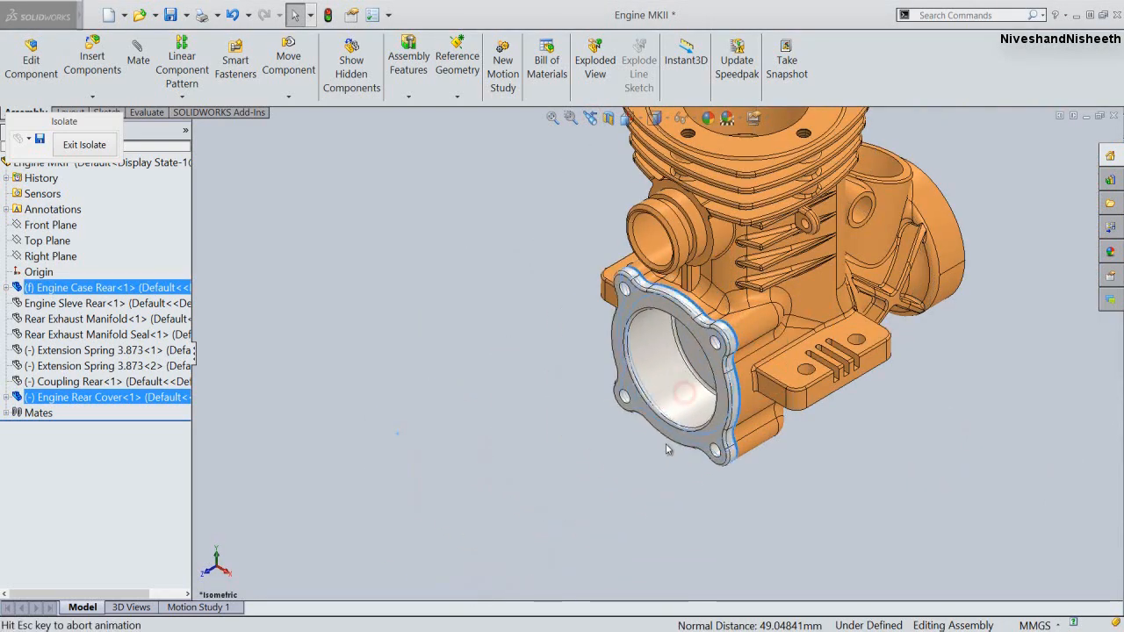
left_click(552, 118)
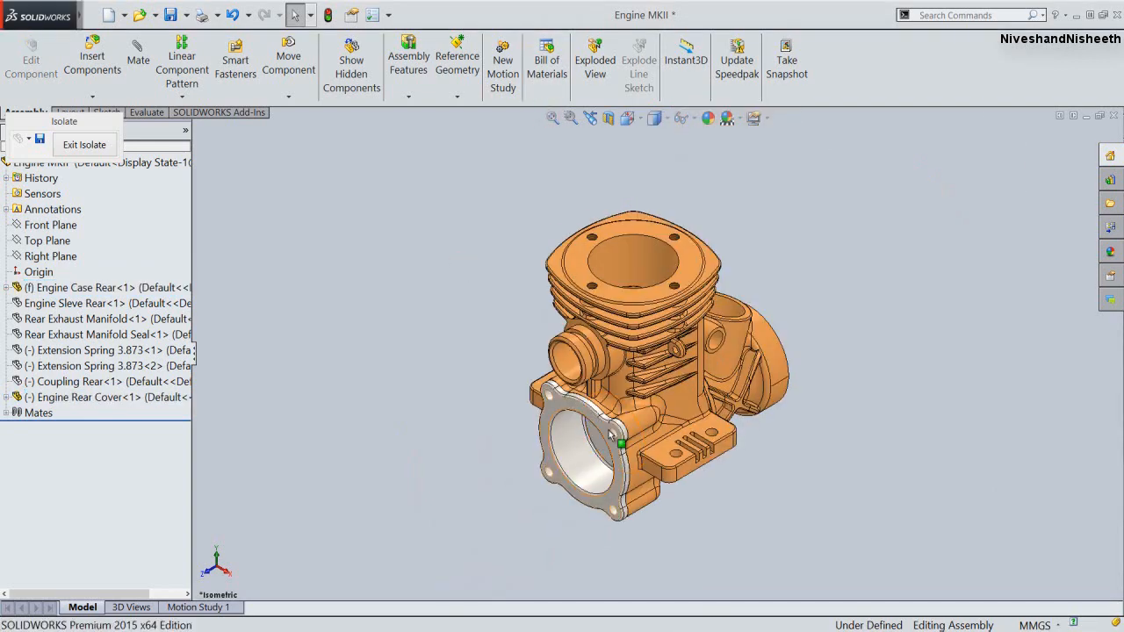
Test the rear cover's remaining rotation and mate its Right Plane coincident with the assembly's Right Plane
left_click_drag(612, 435, 399, 371)
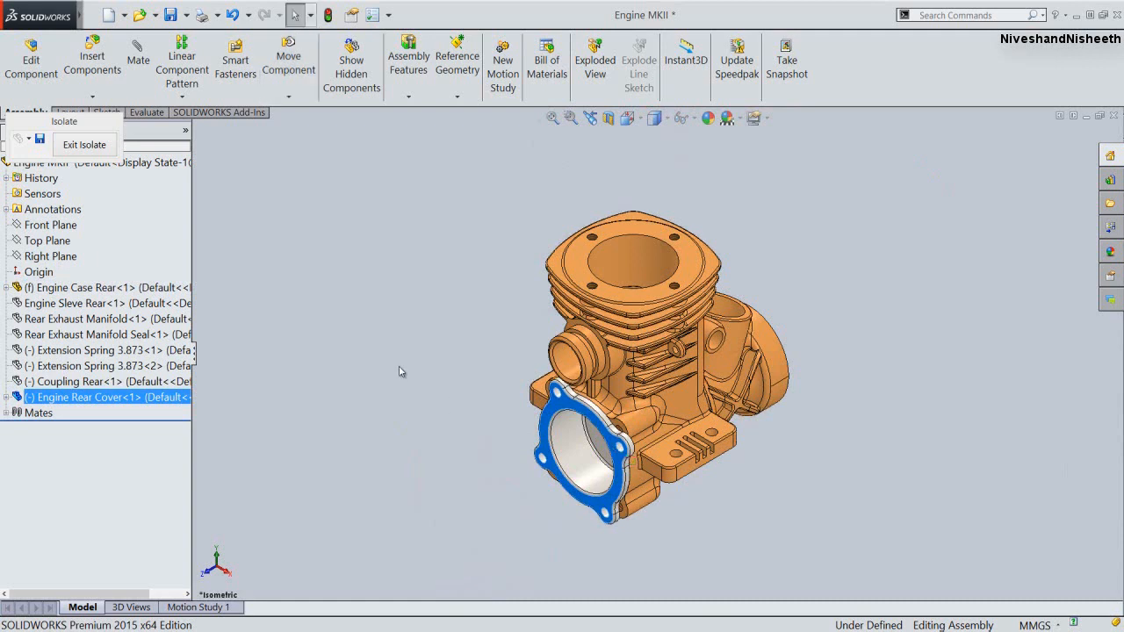
left_click(399, 371)
left_click(7, 397)
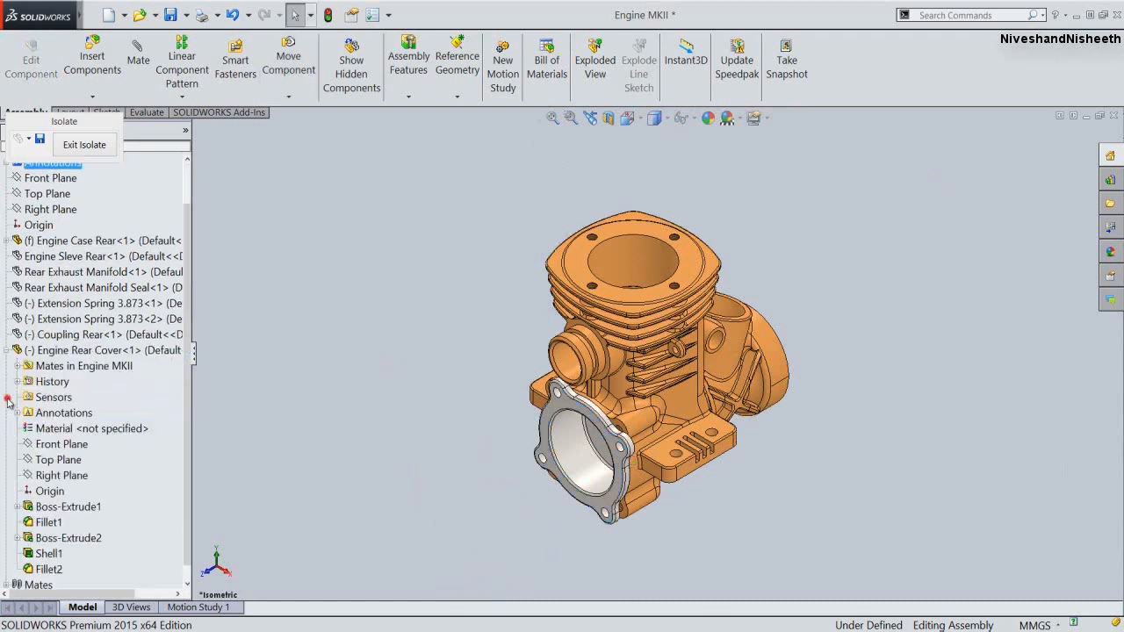
left_click(39, 445)
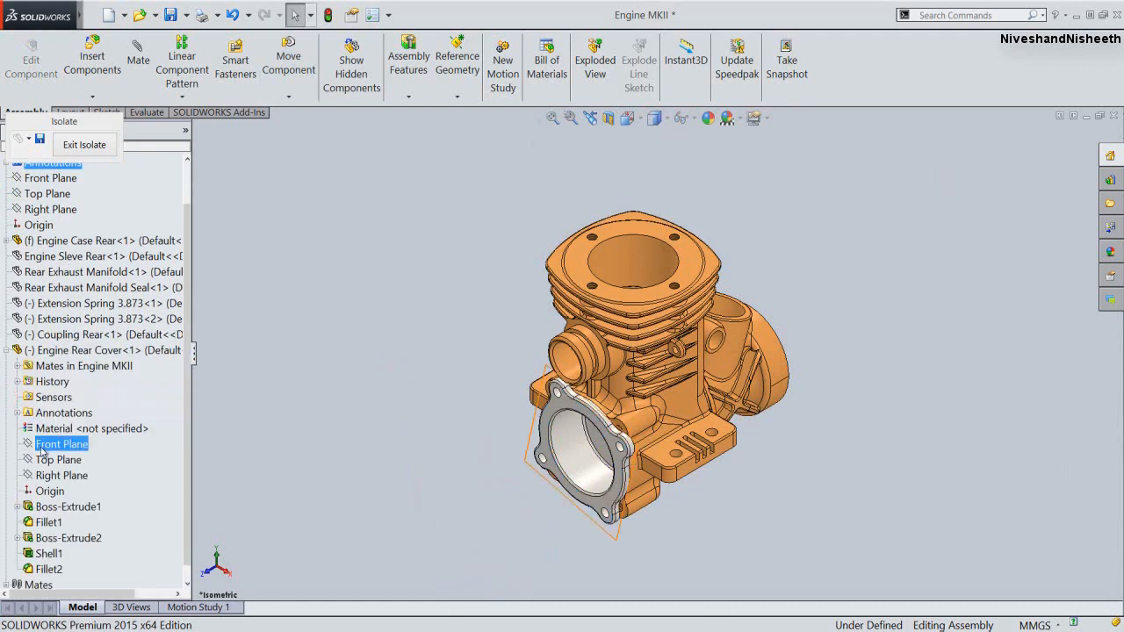
left_click(48, 461)
left_click(52, 476)
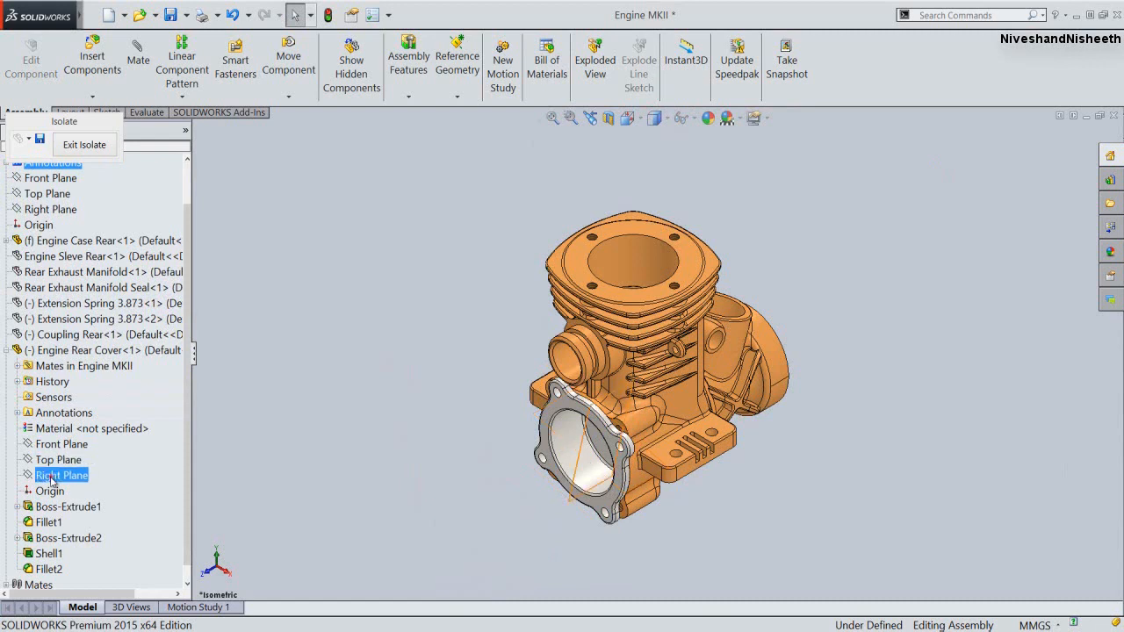
left_click(57, 209)
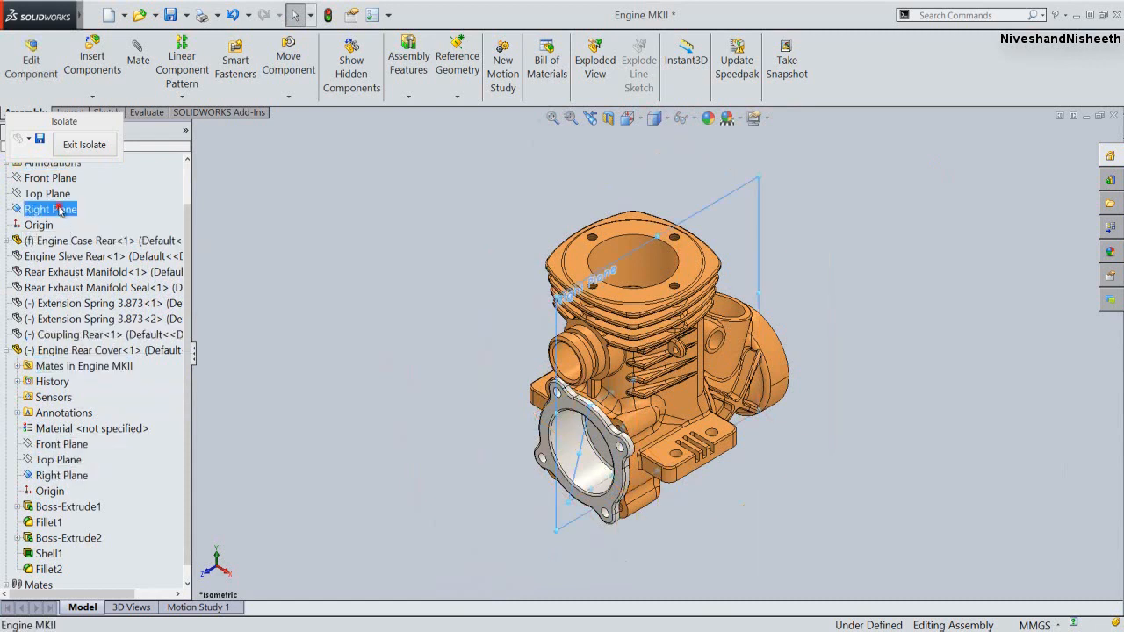
left_click(58, 210)
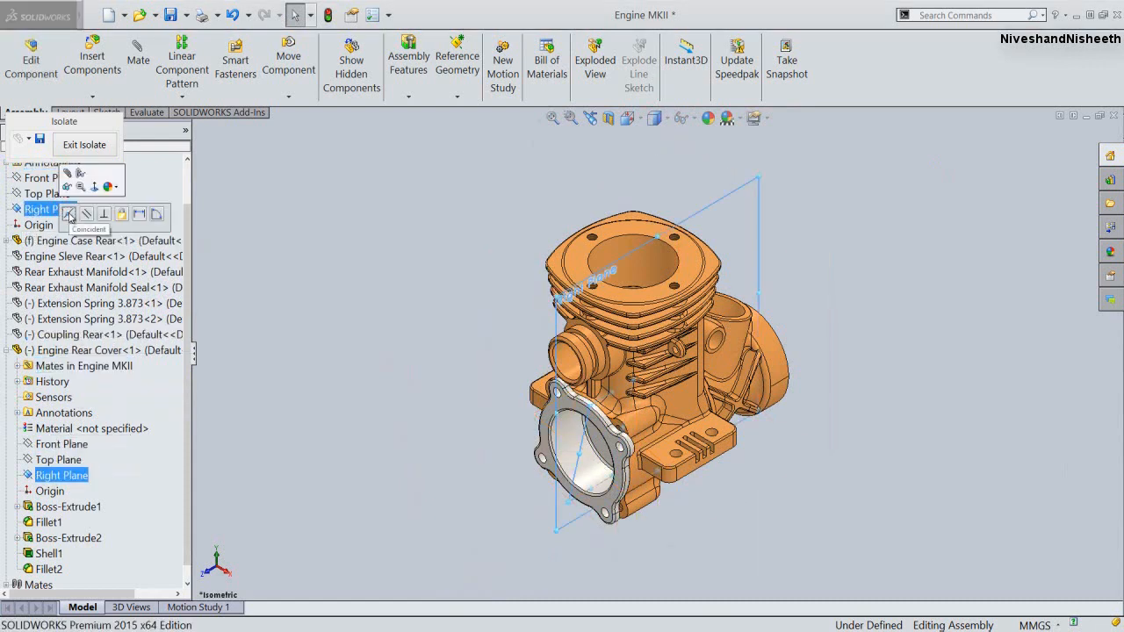
left_click(69, 215)
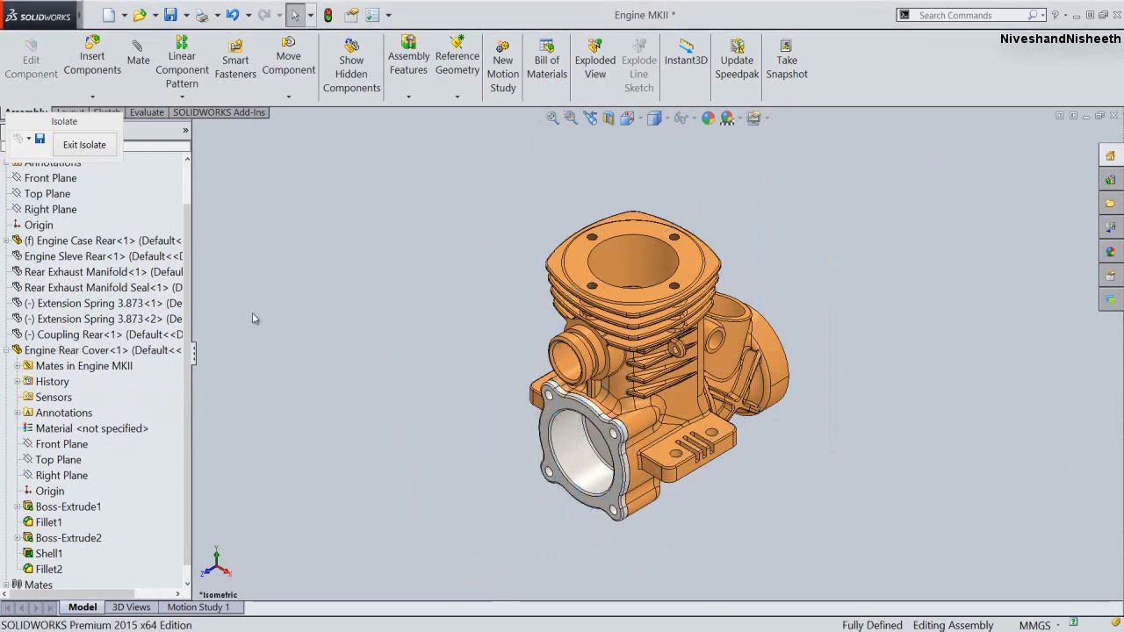
Collapse all expanded items in the feature tree and save the assembly
right_click(149, 202)
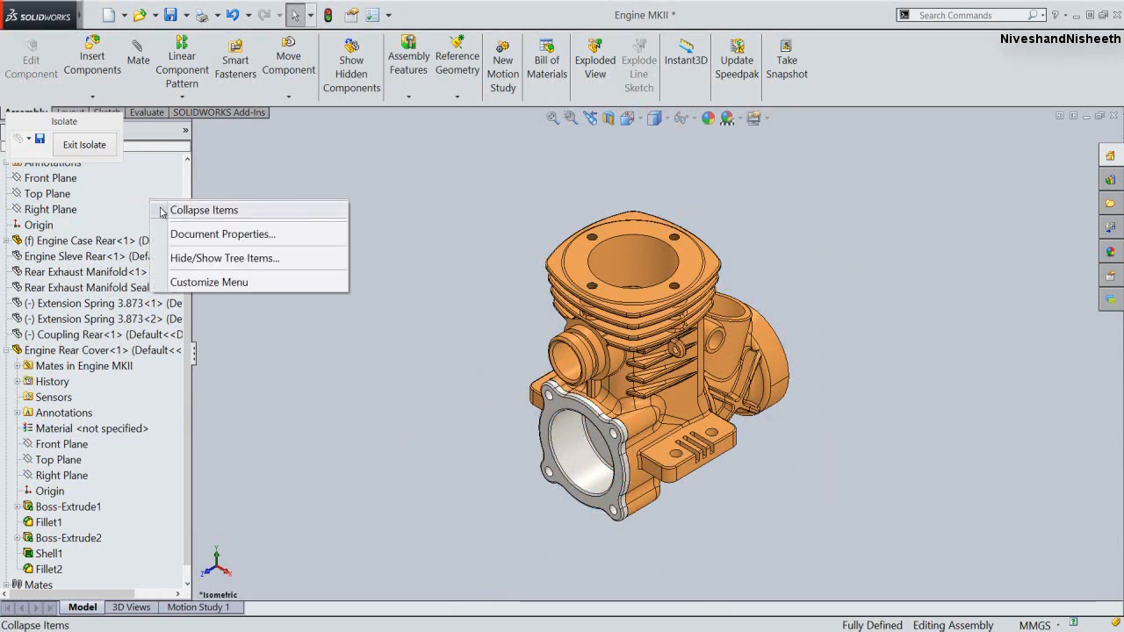
left_click(163, 210)
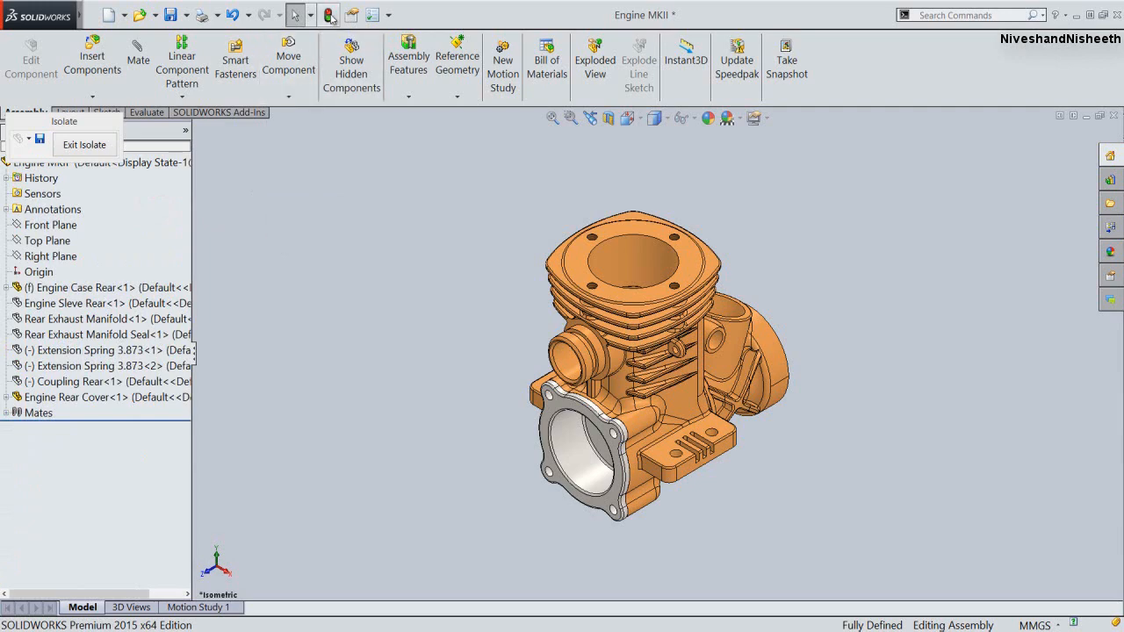
left_click(170, 16)
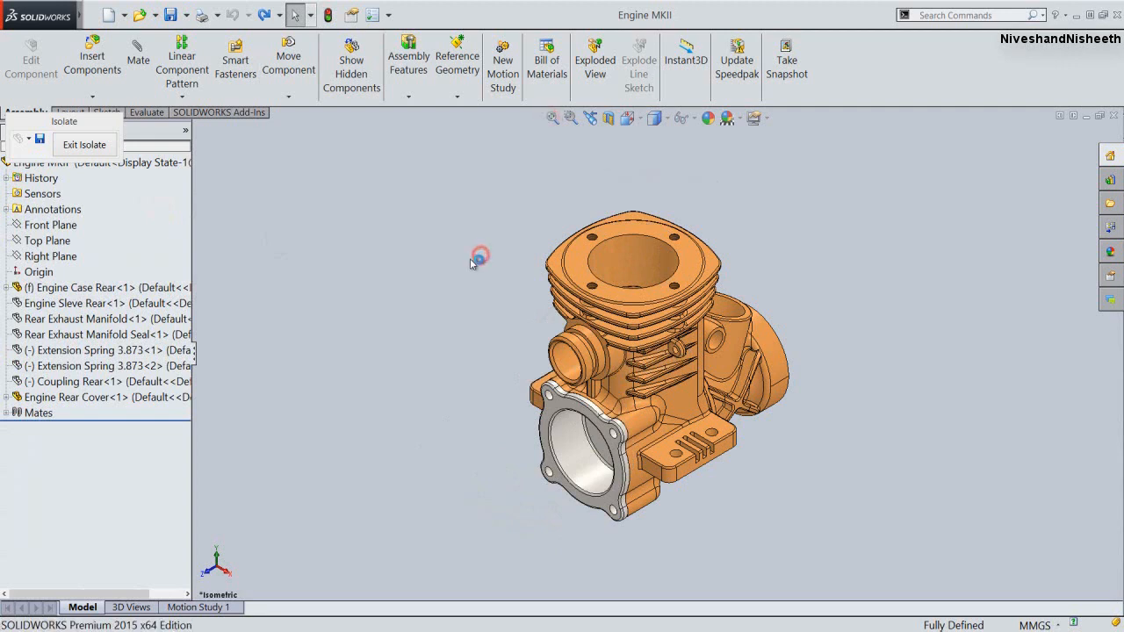
Run Interference Detection on only the Engine Rear Cover and Engine Case Rear, and close the check
left_click(146, 113)
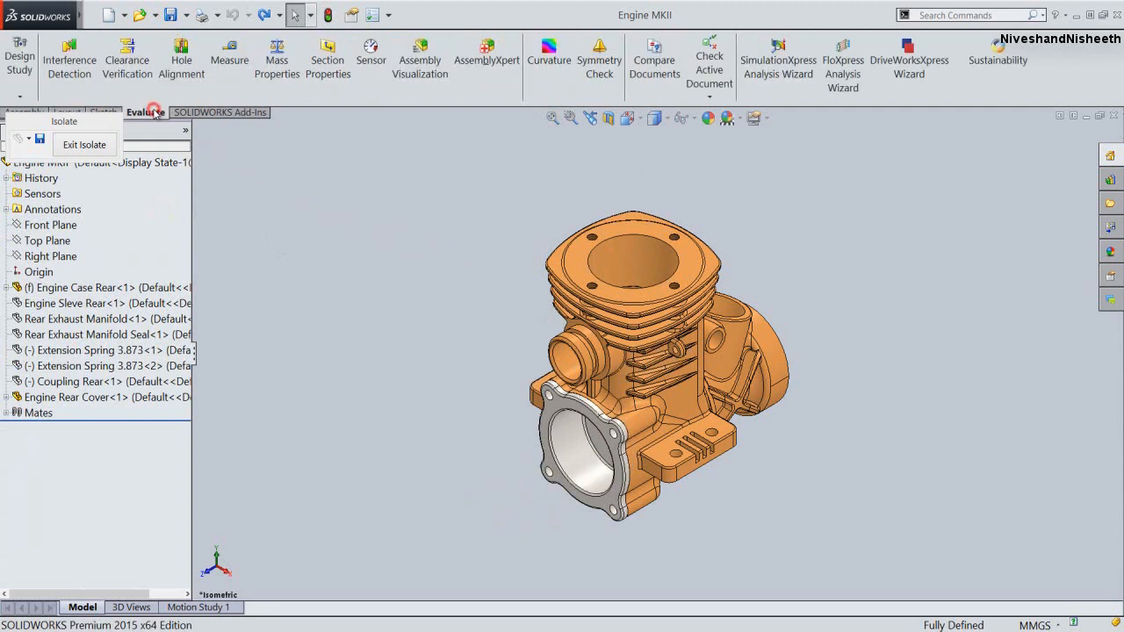
left_click(75, 79)
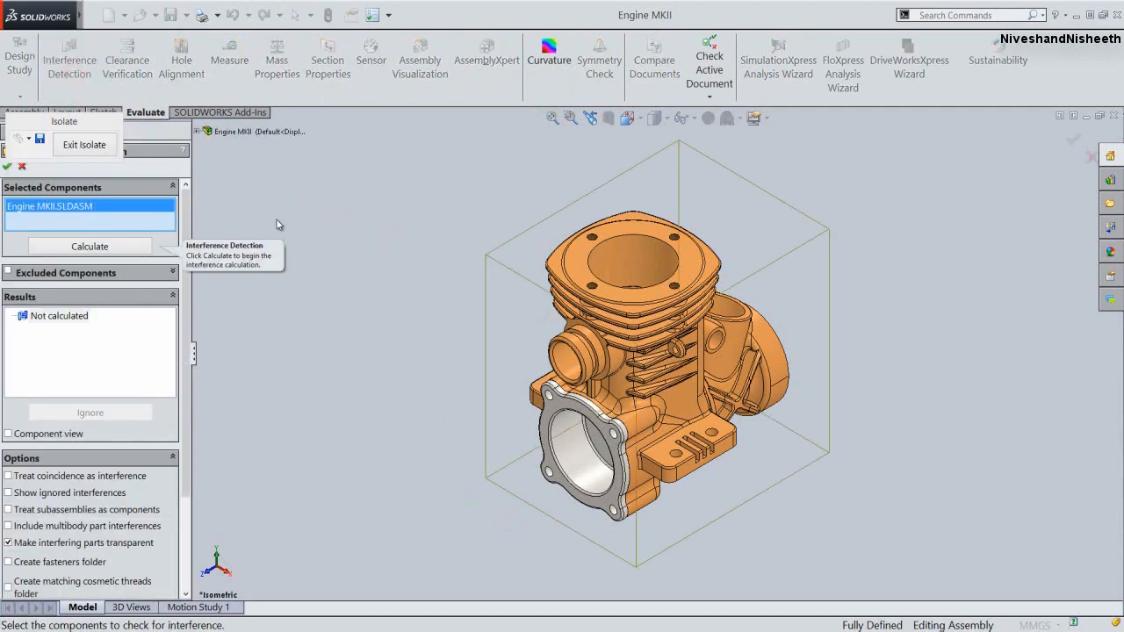
right_click(155, 211)
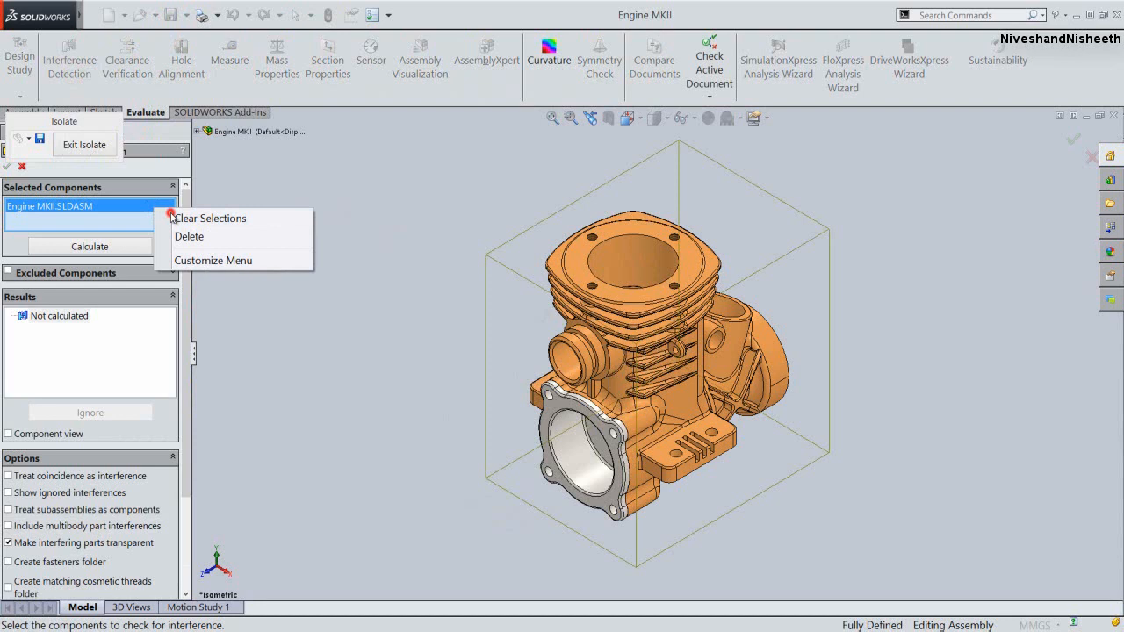
left_click(173, 217)
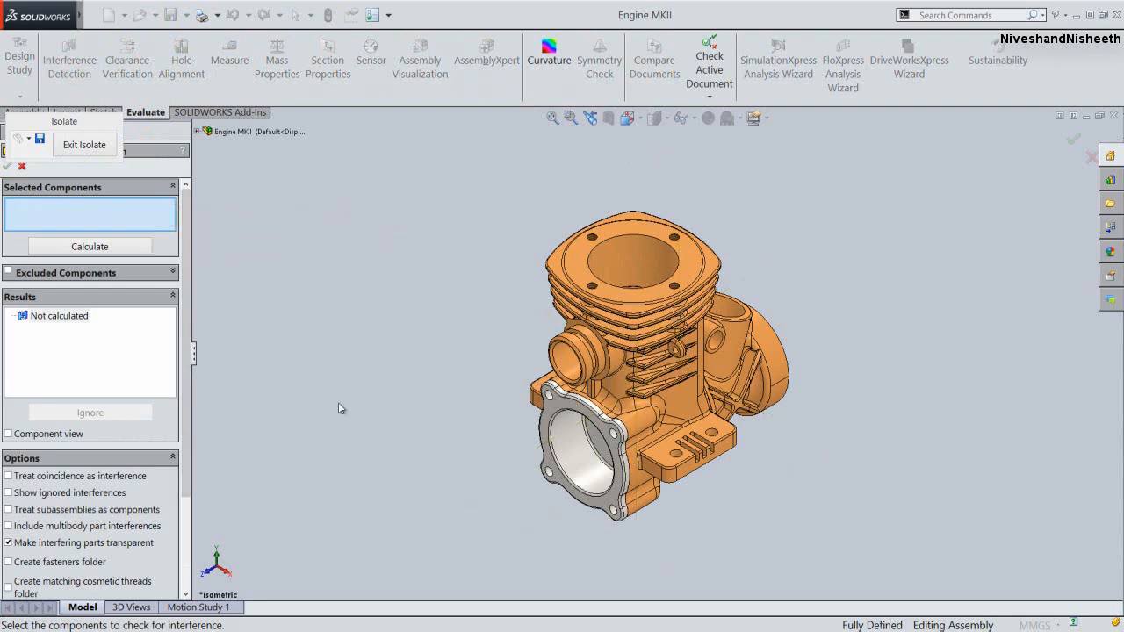
left_click(571, 465)
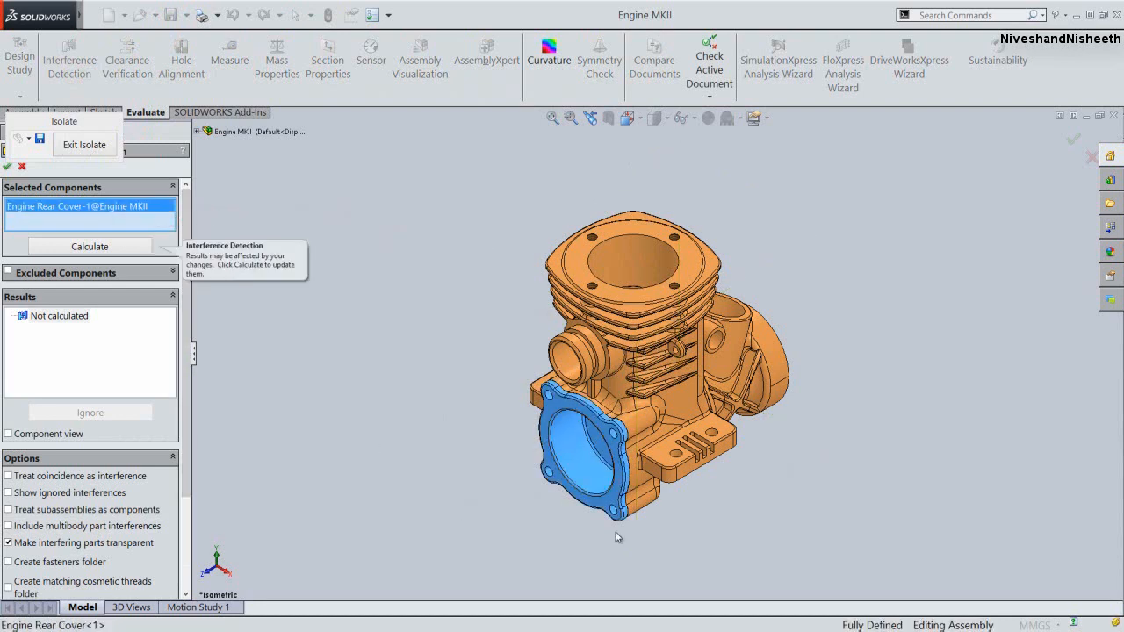
left_click(664, 411)
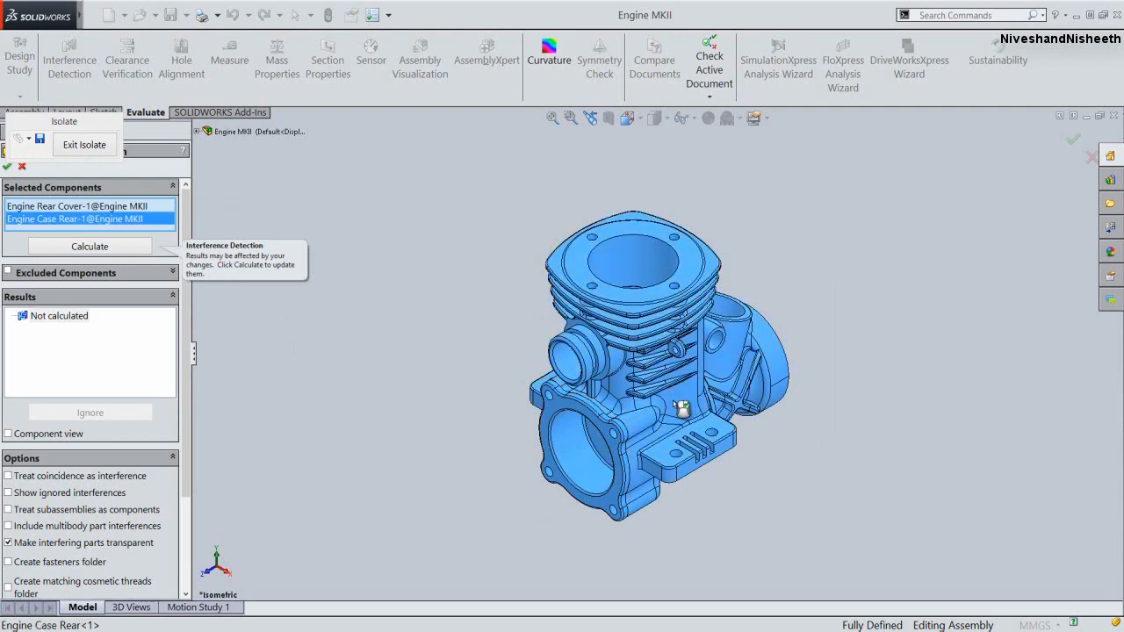
left_click(89, 247)
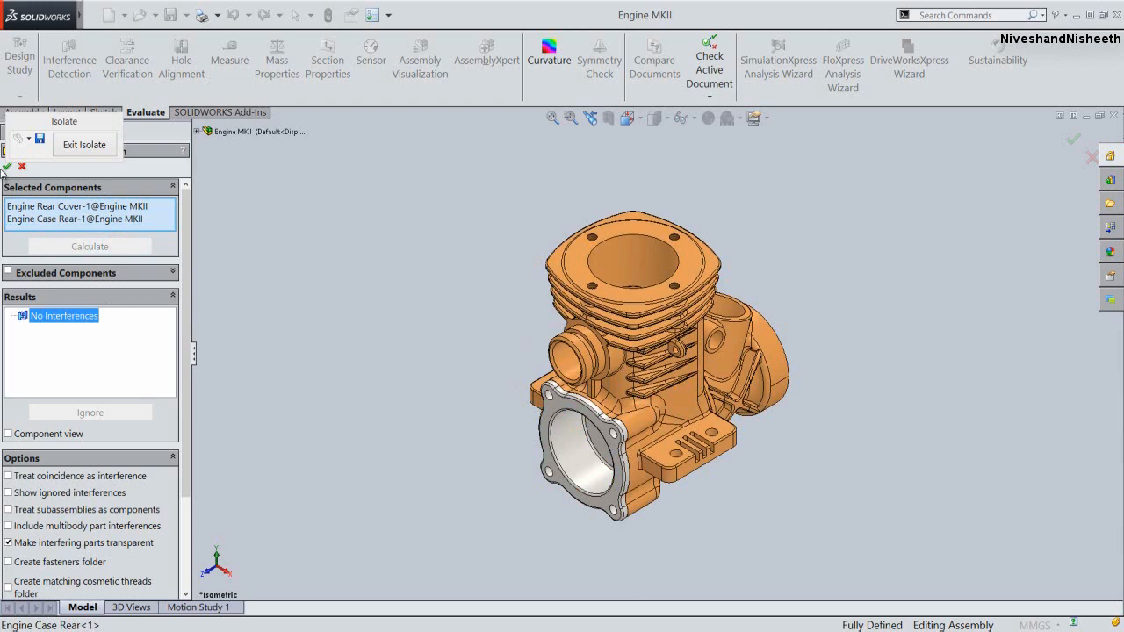
left_click(7, 167)
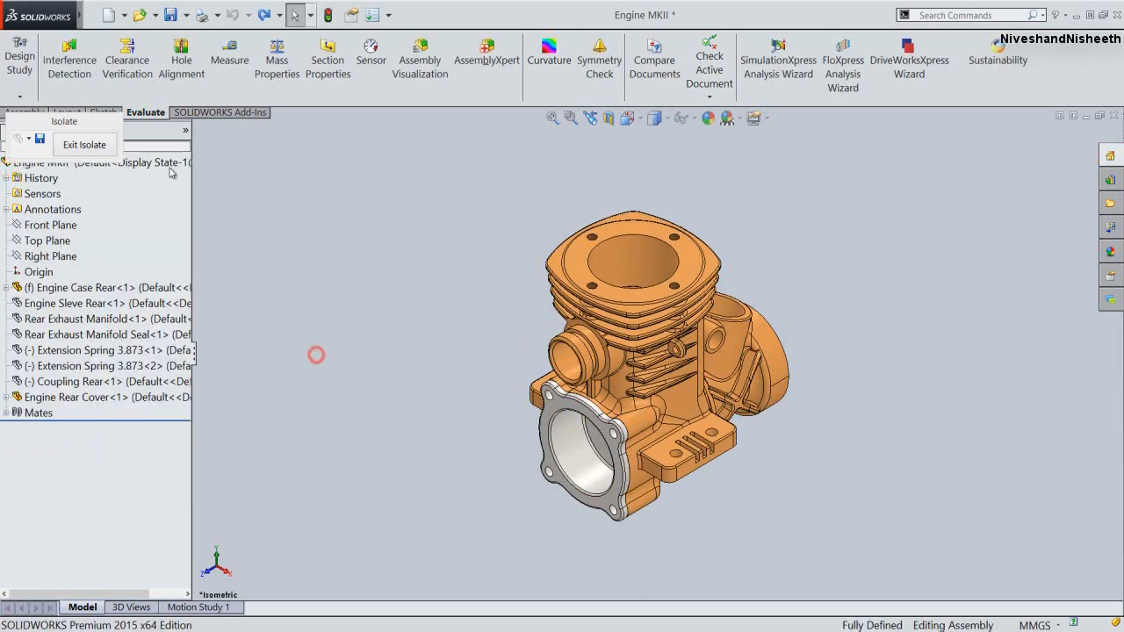
Rebuild the Engine MKII assembly and save it
left_click(37, 111)
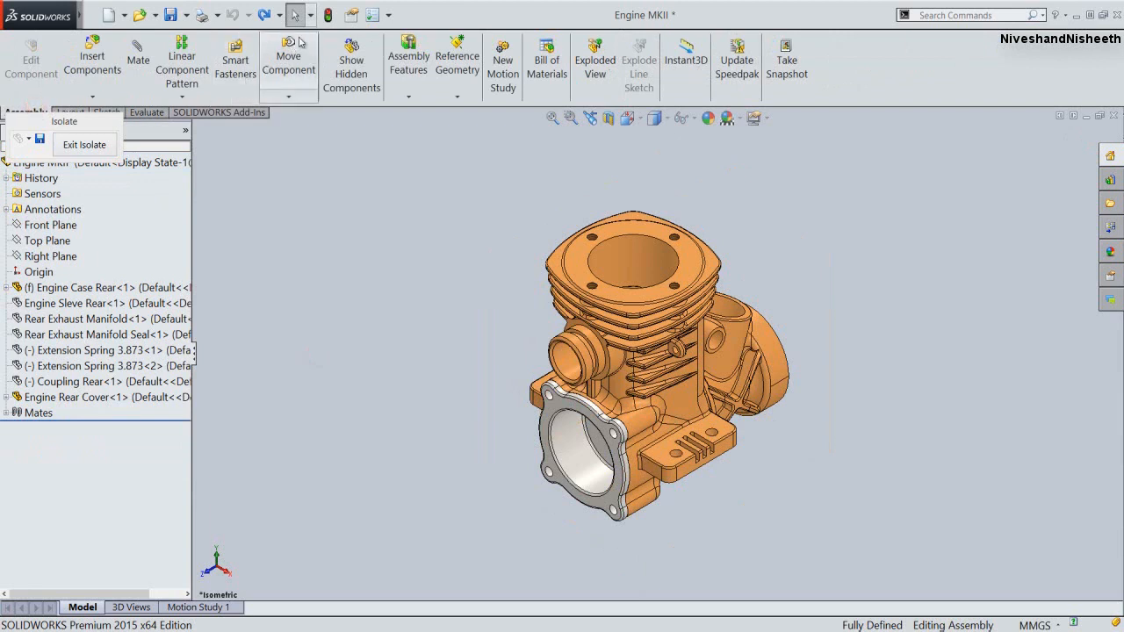
left_click(328, 14)
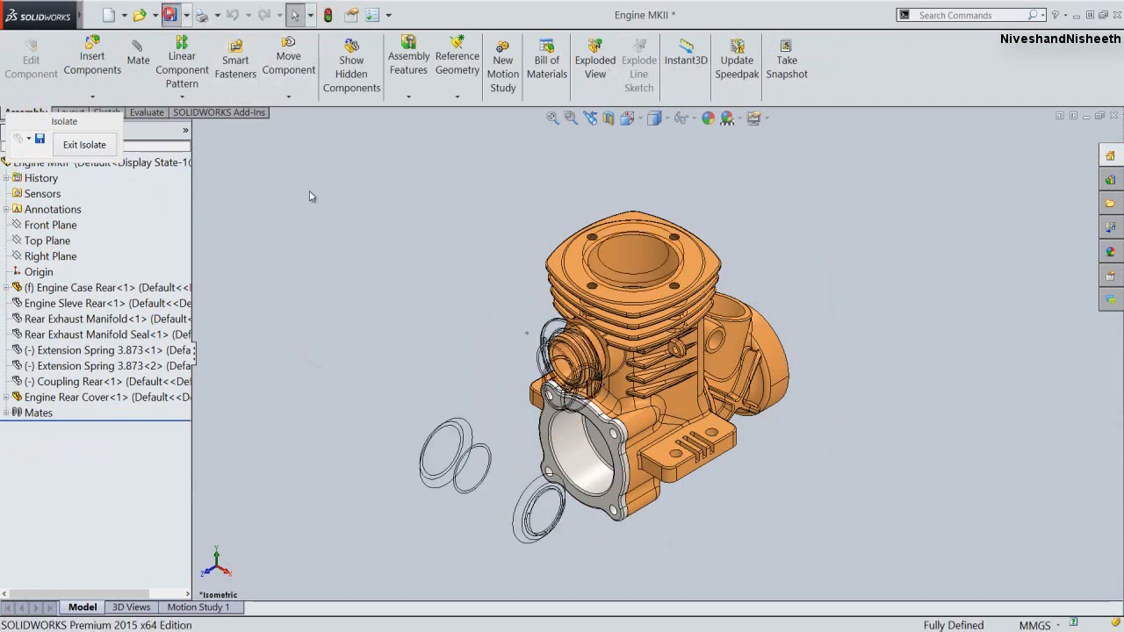
key("ctrl+z")
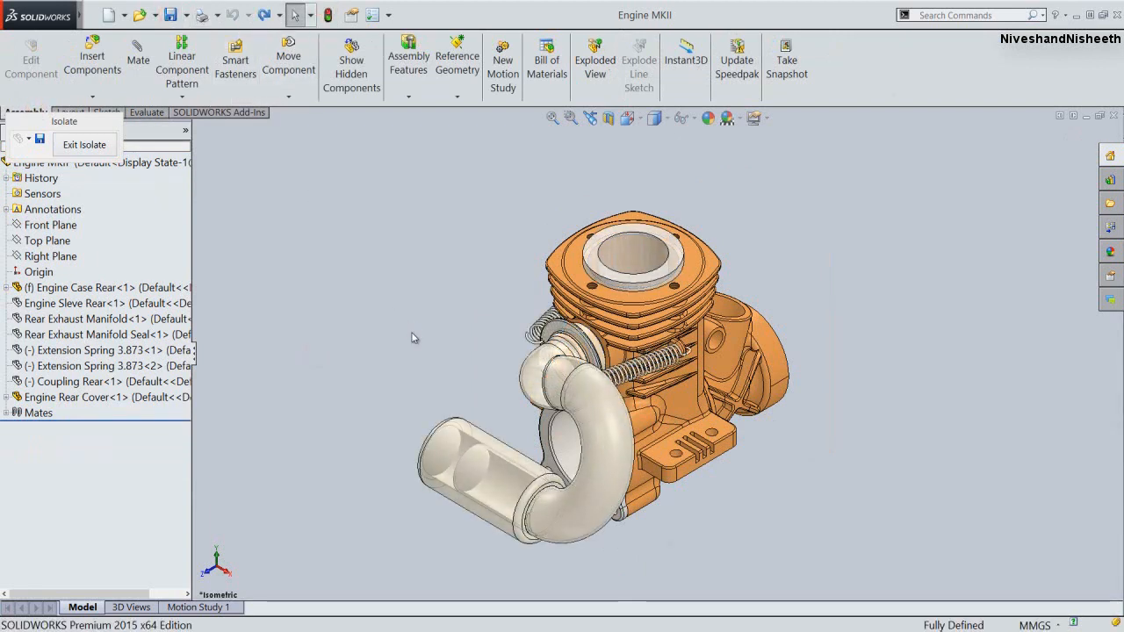
left_click(412, 333)
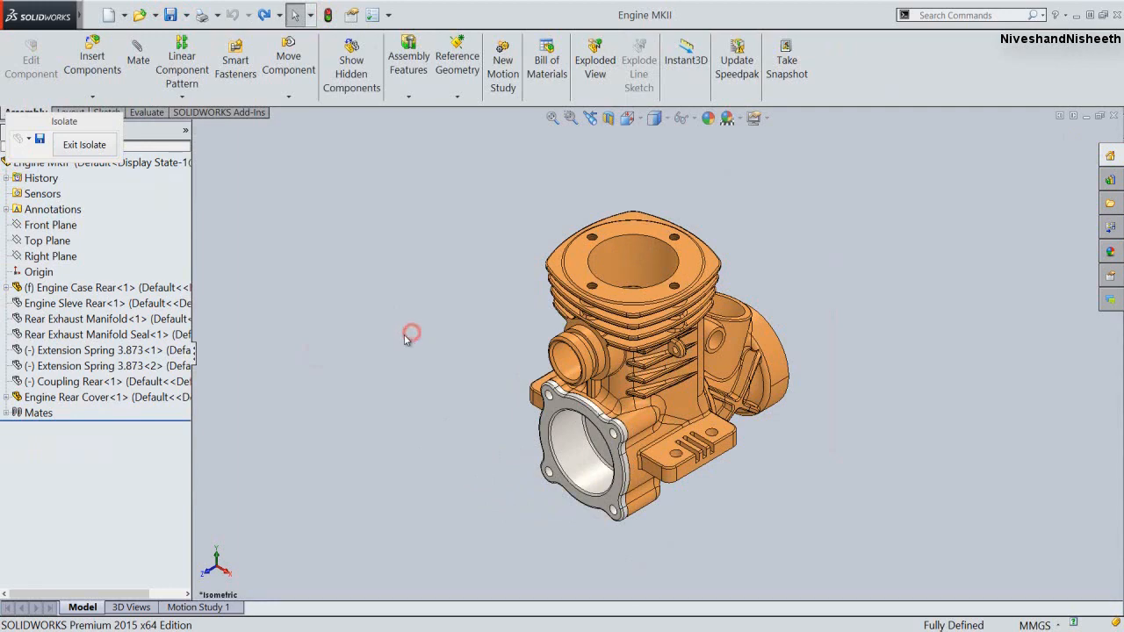
Load the ISO 4762 - M2 x 5ISO screw from the Engine MKII folder as the component to insert
left_click(95, 63)
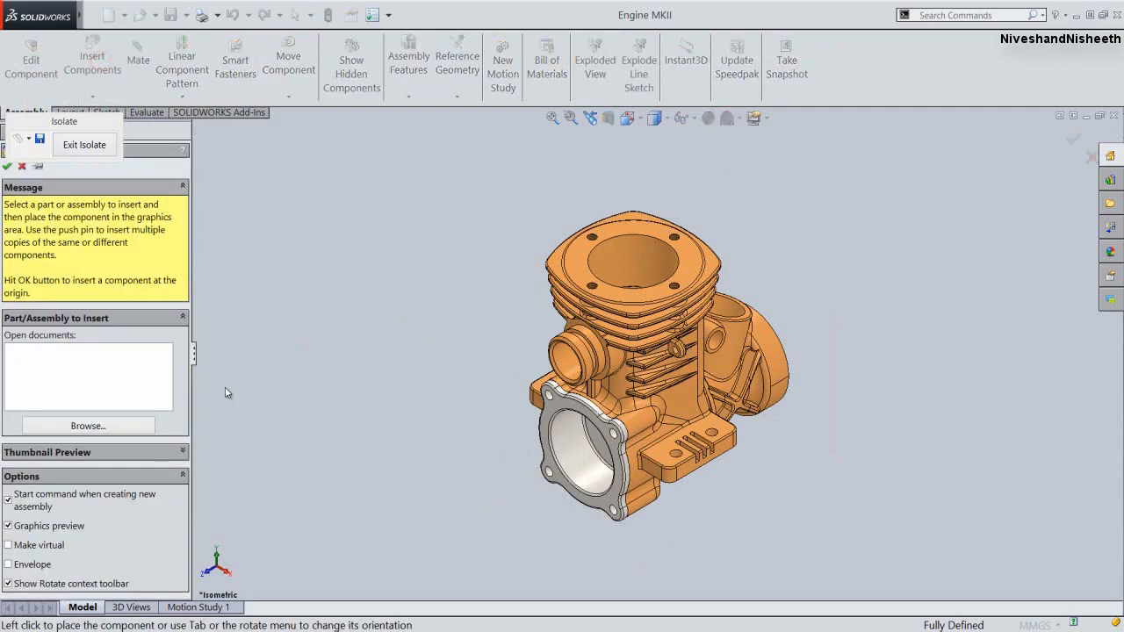
left_click(104, 428)
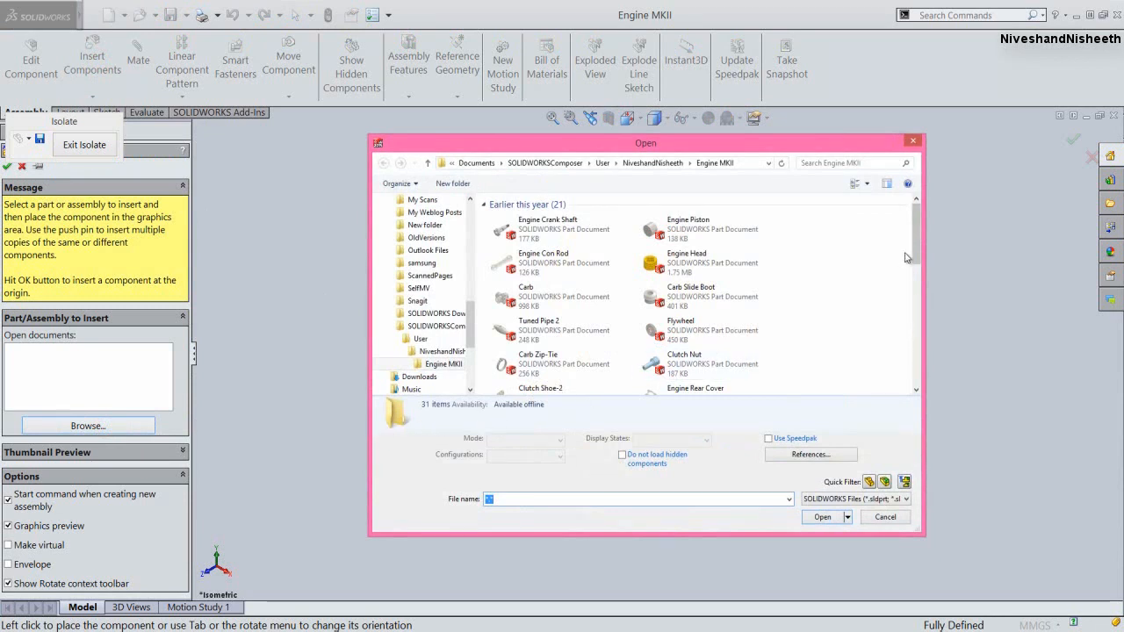
left_click_drag(916, 246, 915, 372)
left_click(540, 374)
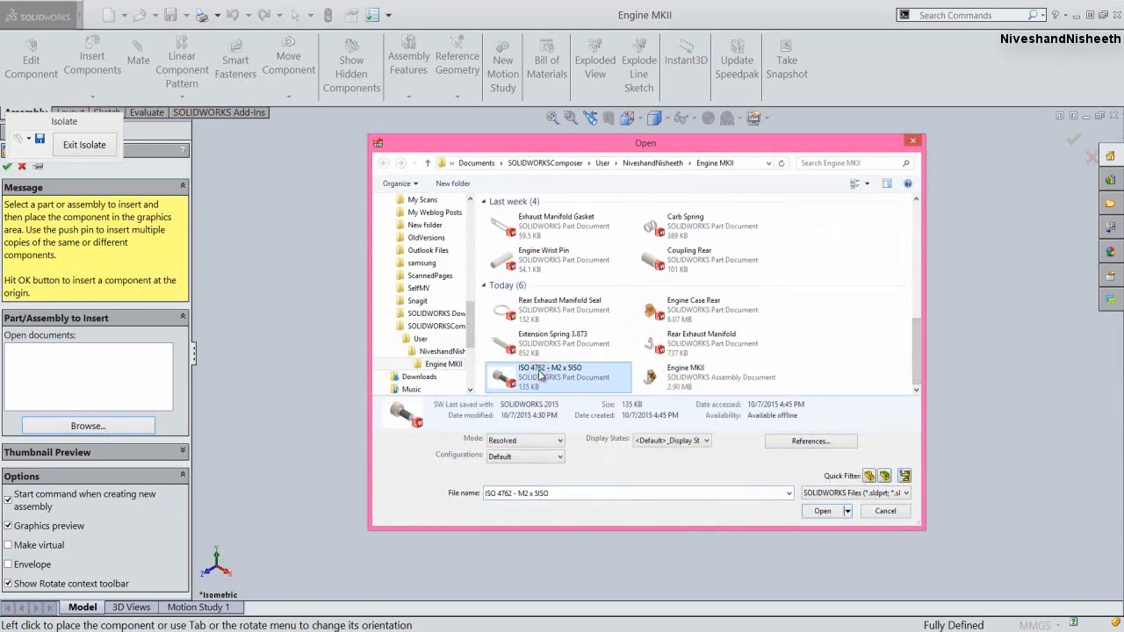
left_click(822, 514)
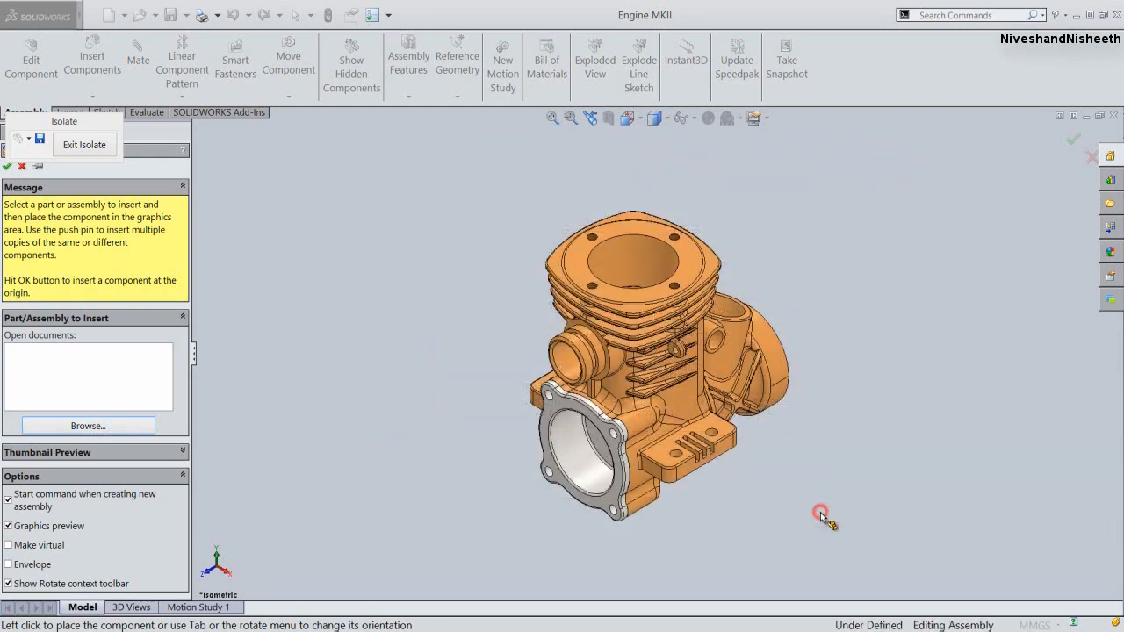
Keep component insertion active for multiple copies, place four M2 x 5 screws beside the engine, and end the insertion
scroll(465, 421, "down", 3)
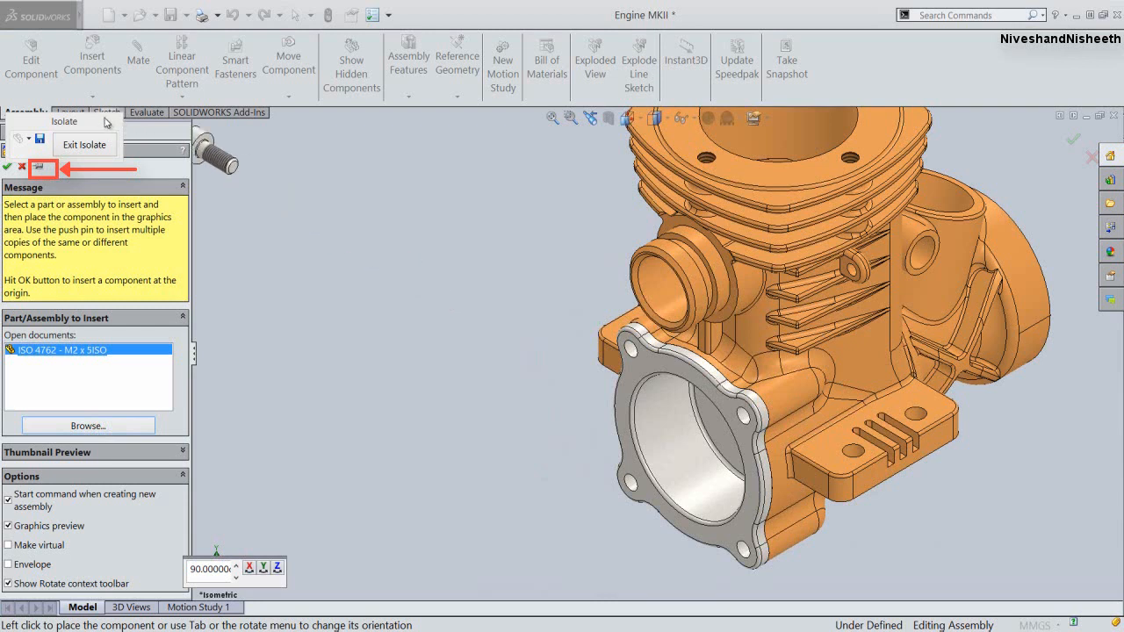
left_click_drag(106, 121, 430, 129)
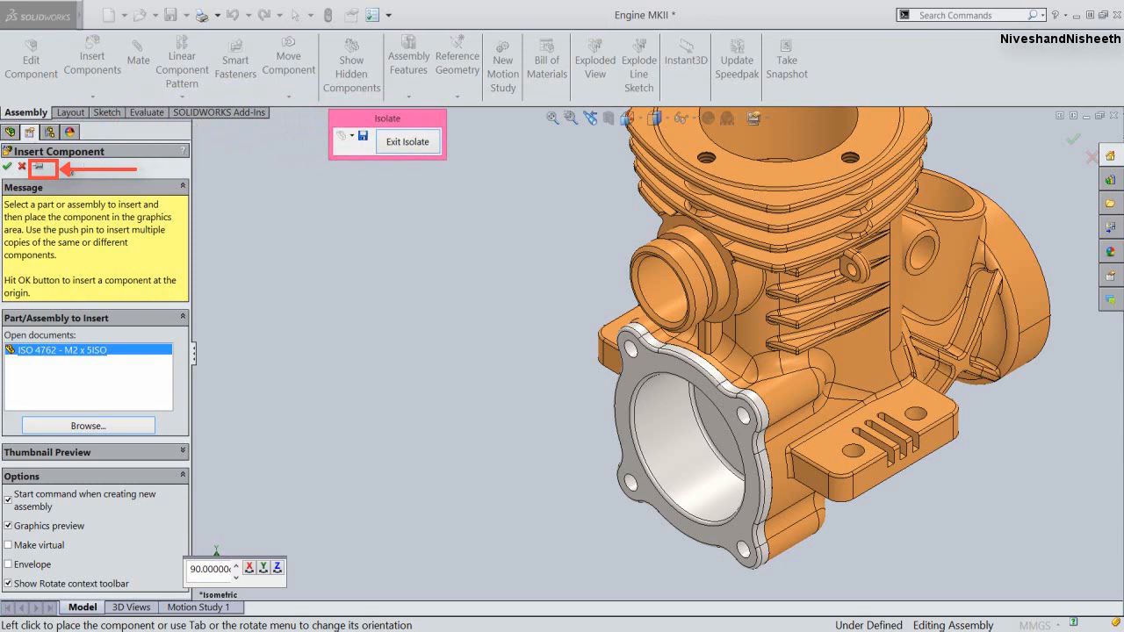
left_click(41, 169)
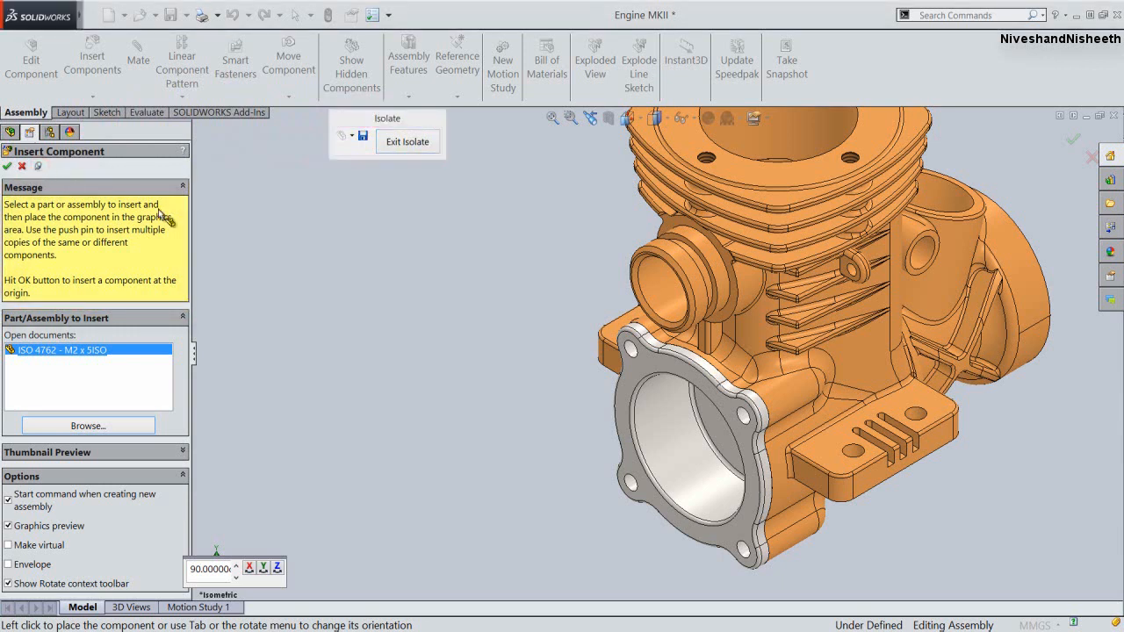
left_click(352, 279)
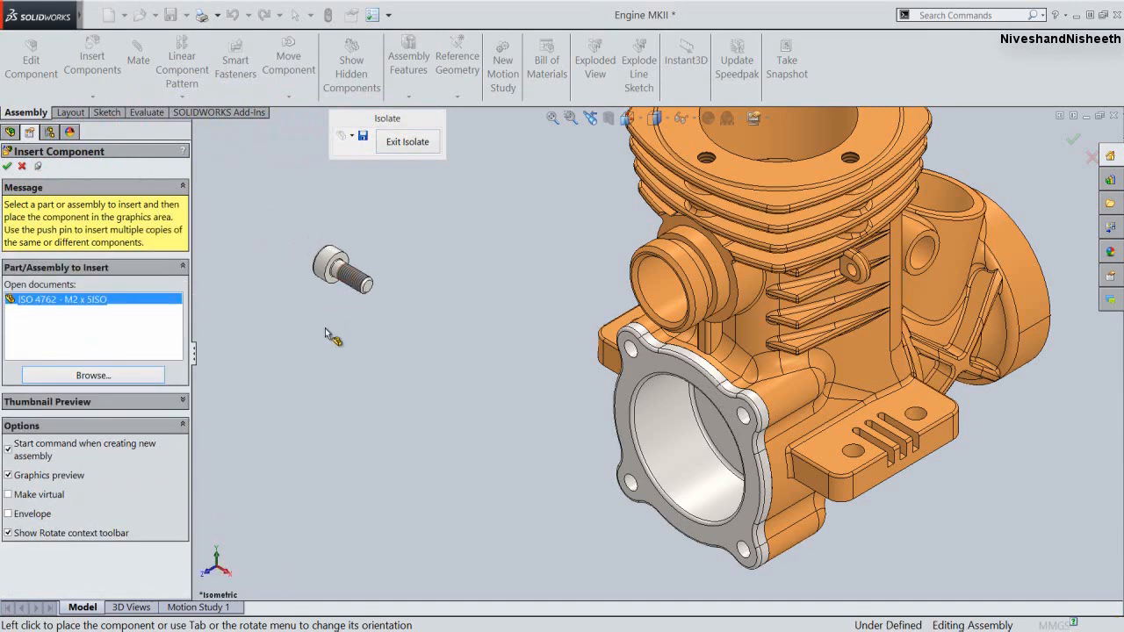
left_click(323, 358)
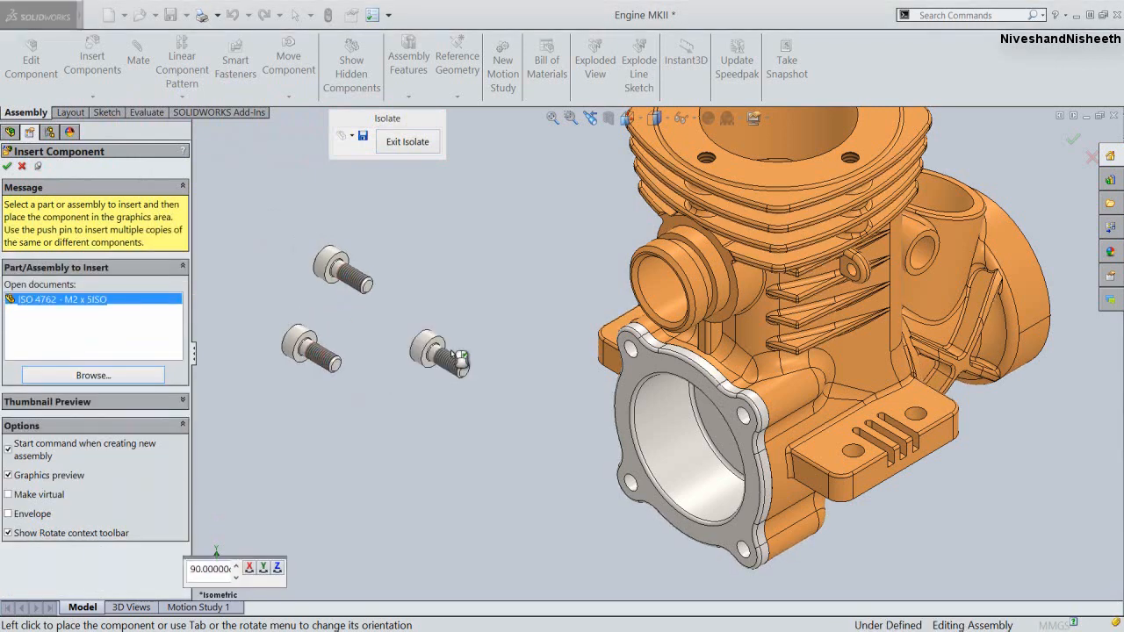
left_click(461, 356)
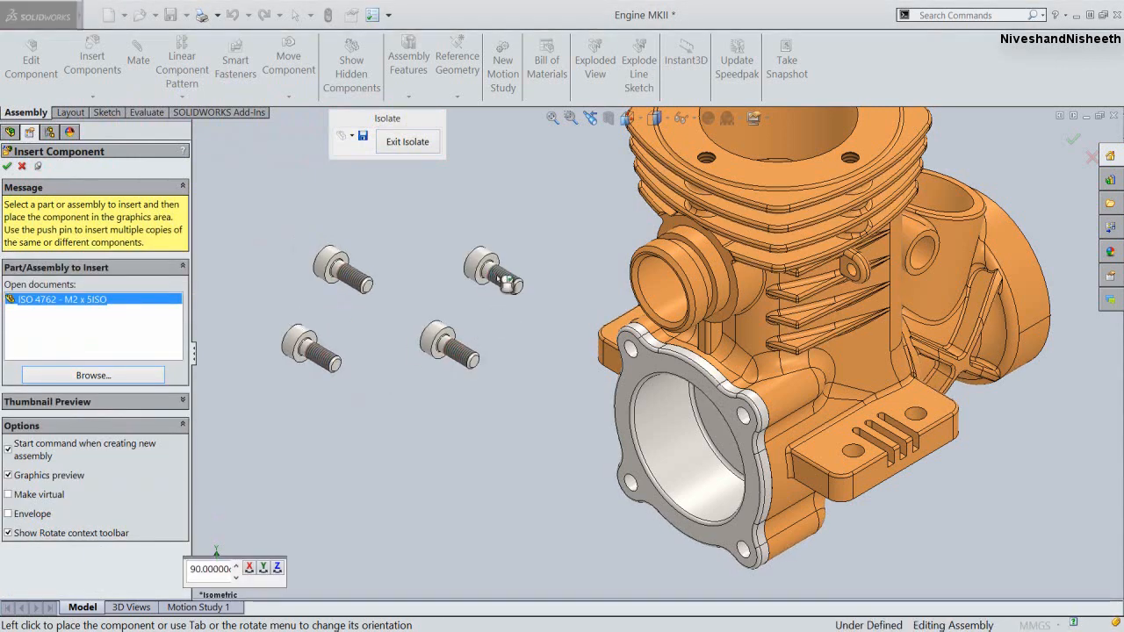
left_click(505, 281)
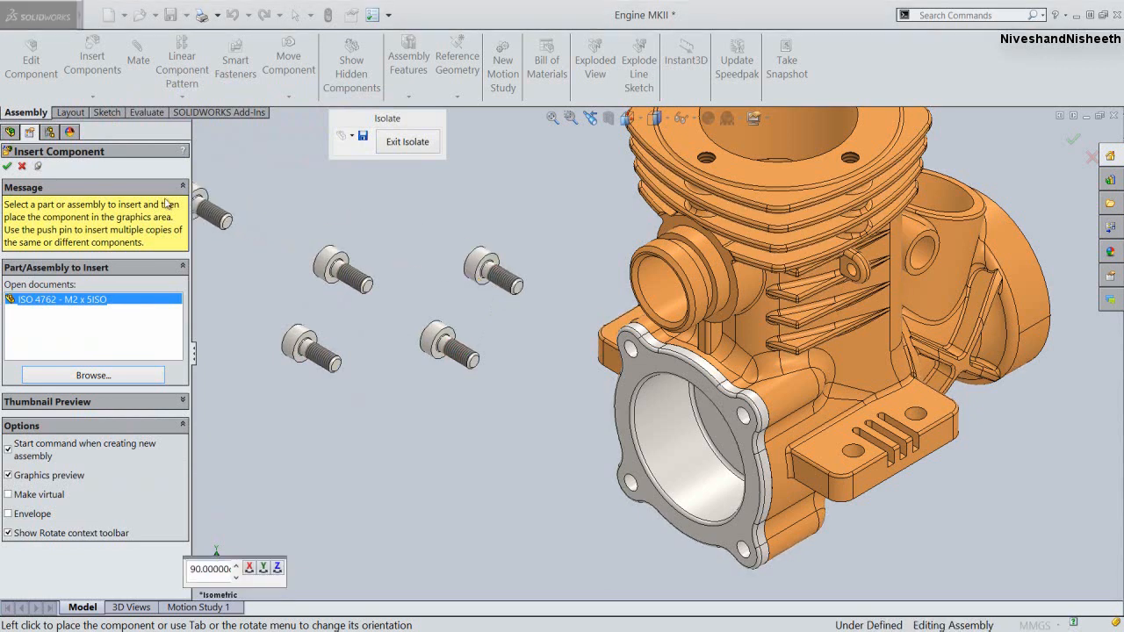
left_click(22, 167)
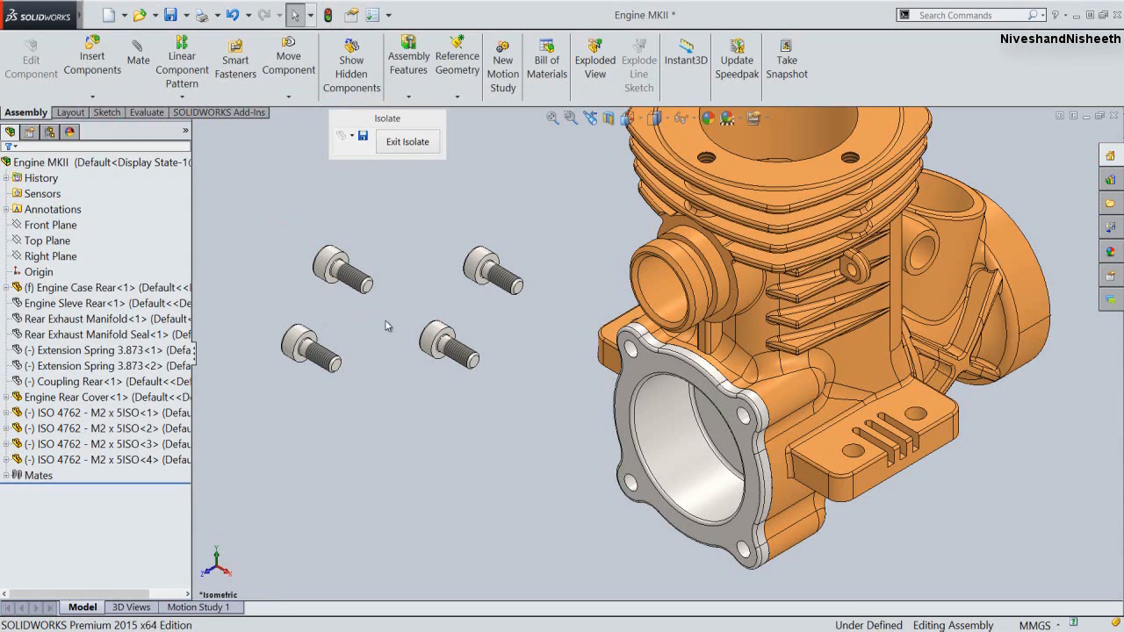
Mate the first screw's shank concentric with the rear cover's upper-left hole, flipping the alignment so its tip faces the cover
scroll(390, 308, "down", 2)
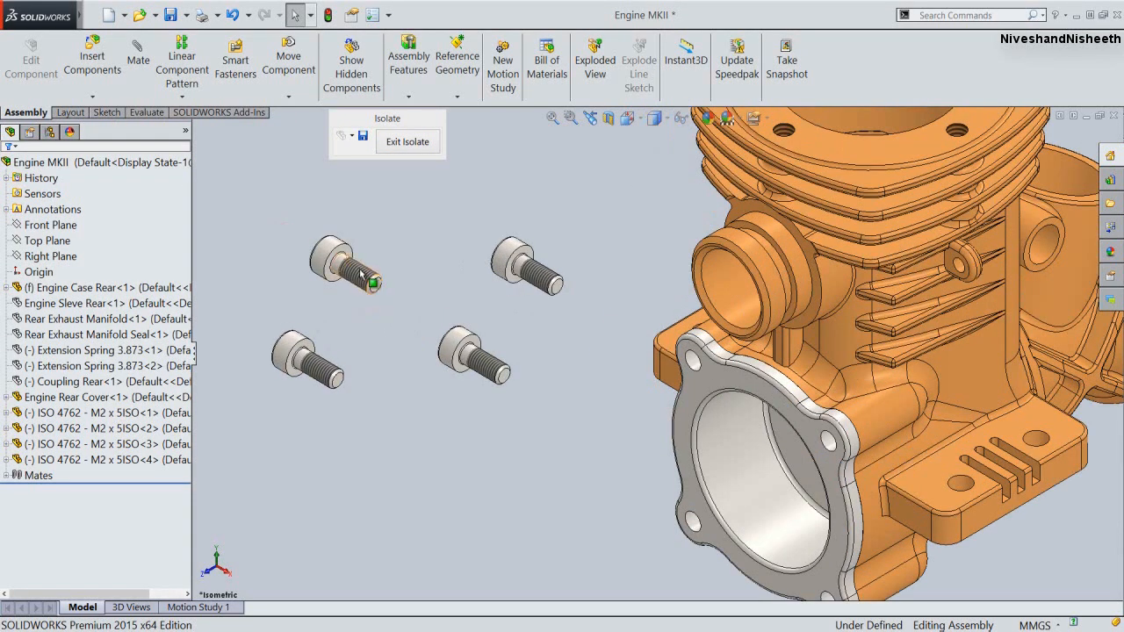
left_click(424, 247)
left_click(138, 51)
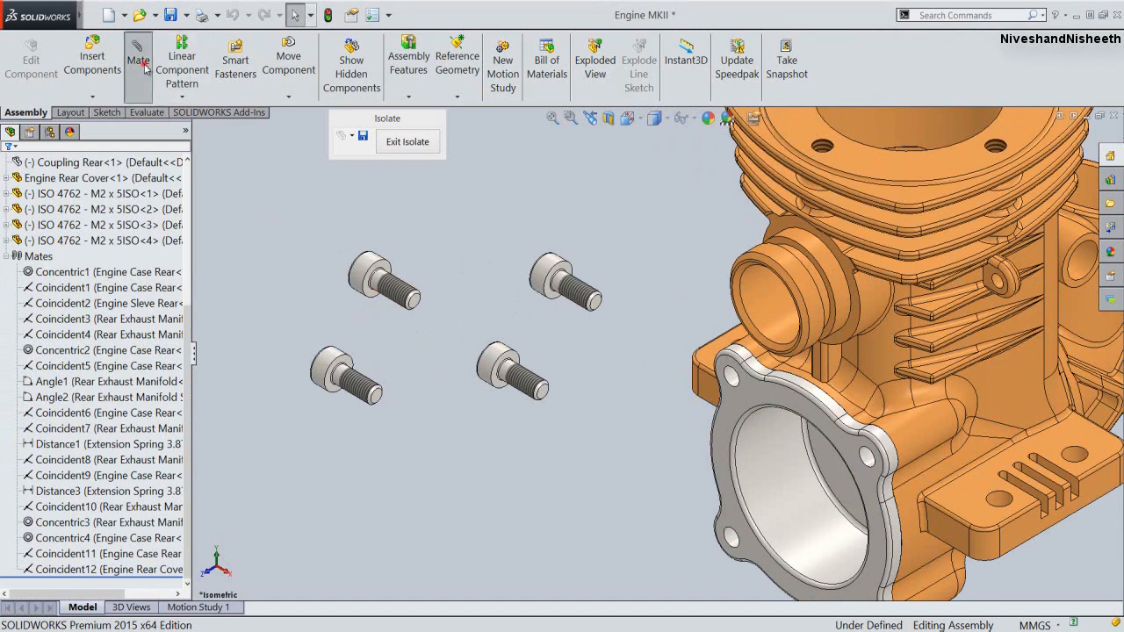
left_click(396, 305)
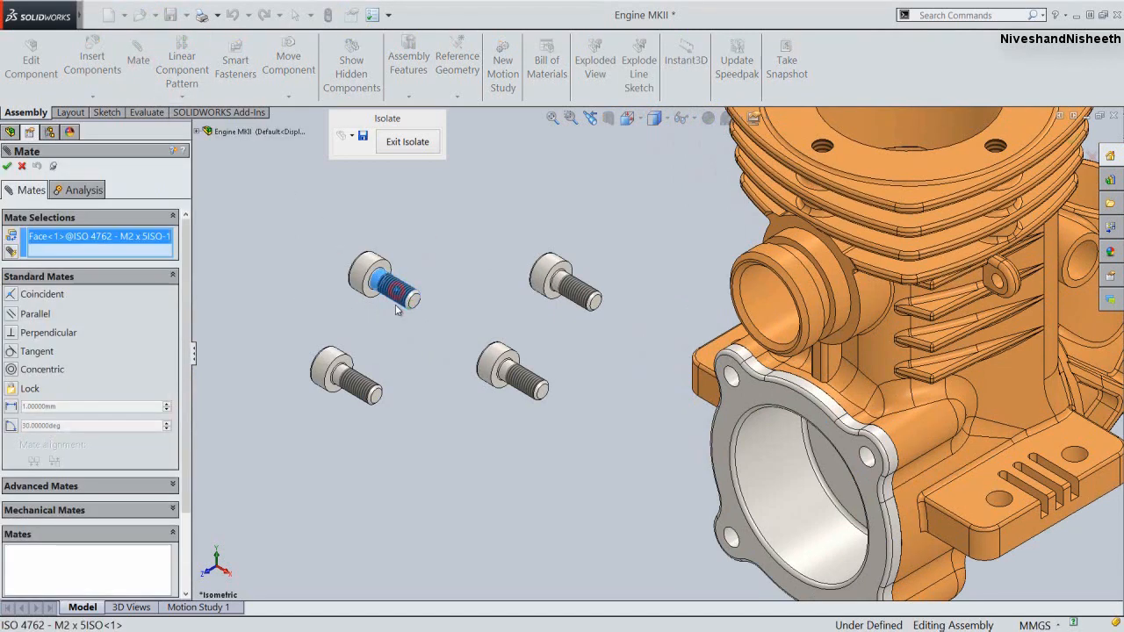
left_click(728, 375)
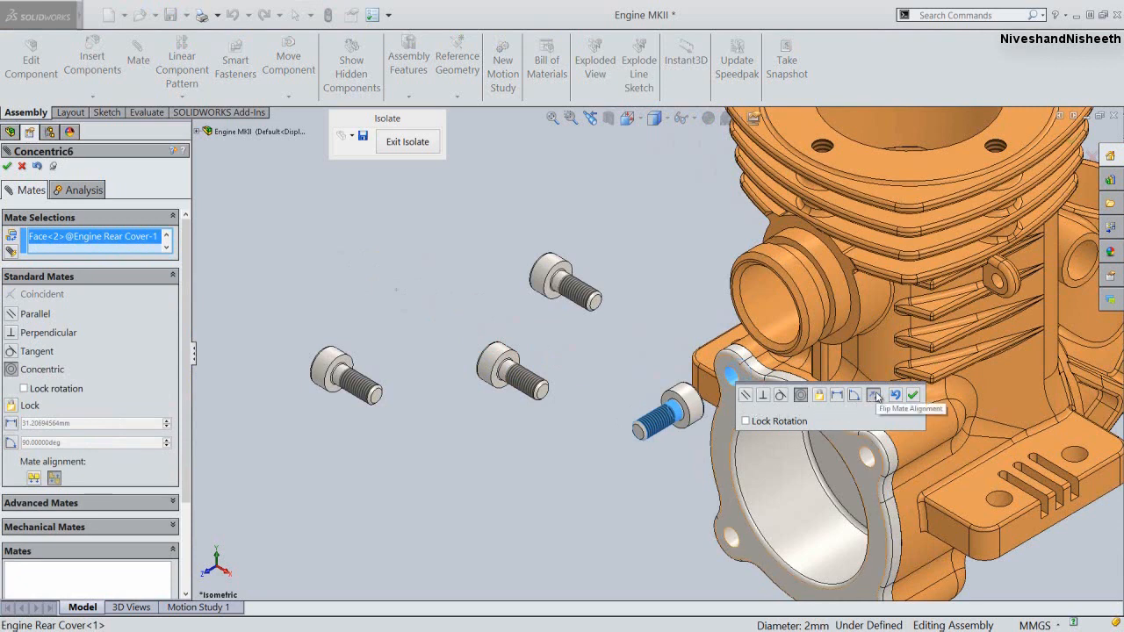
left_click(875, 397)
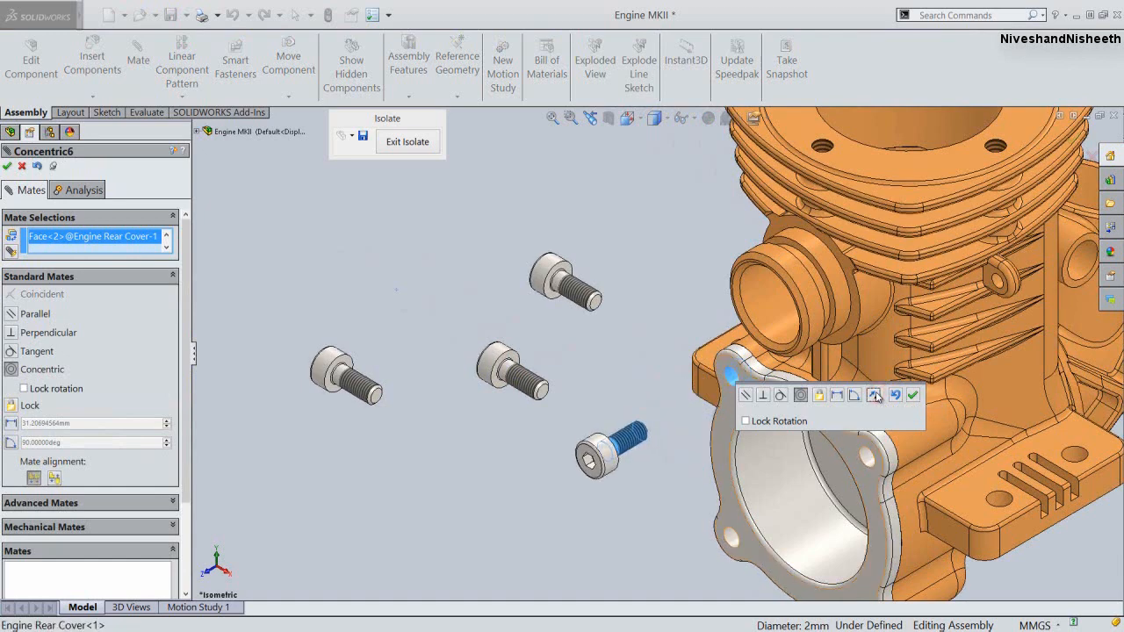
left_click(913, 396)
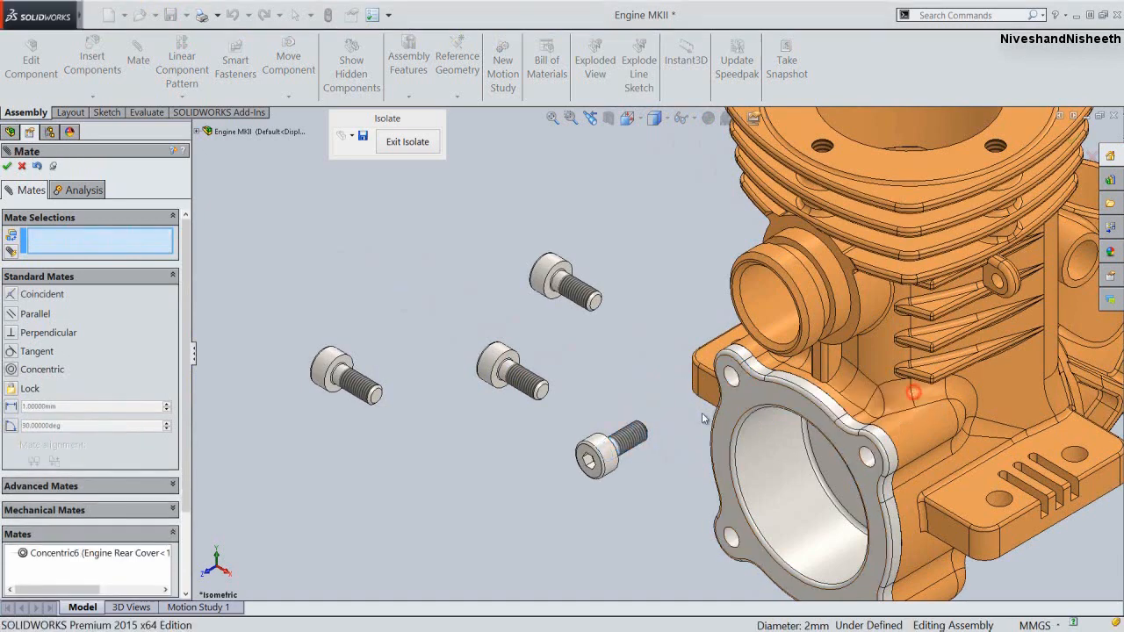
Mate the underside of the first screw's head coincident with the rear cover's outer face
left_click(712, 420)
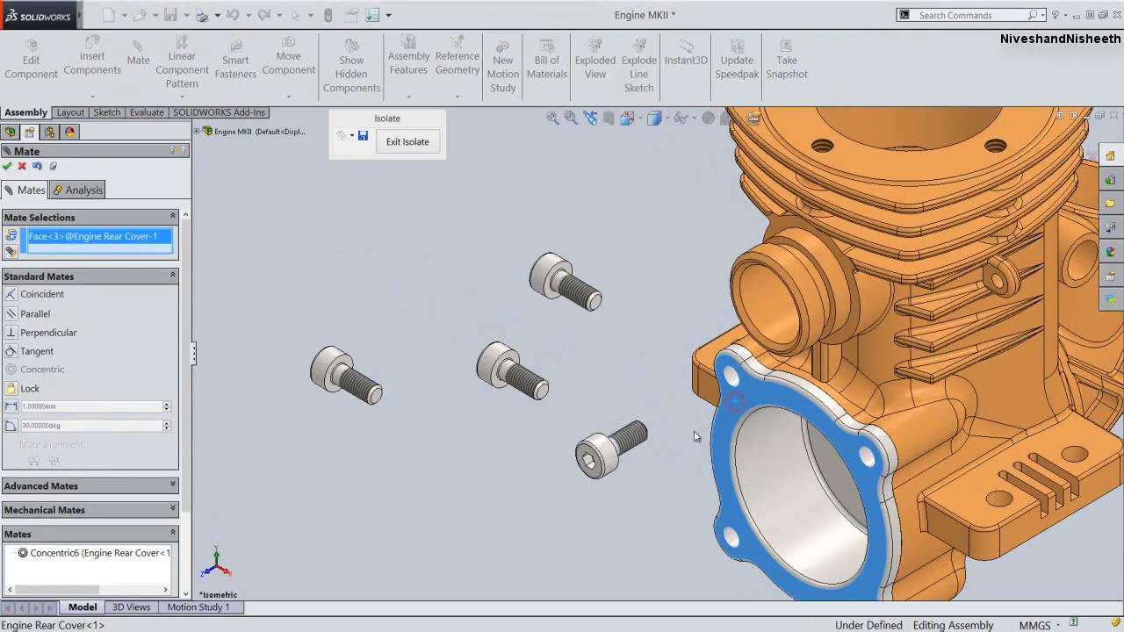
middle_click_drag(694, 431, 606, 463)
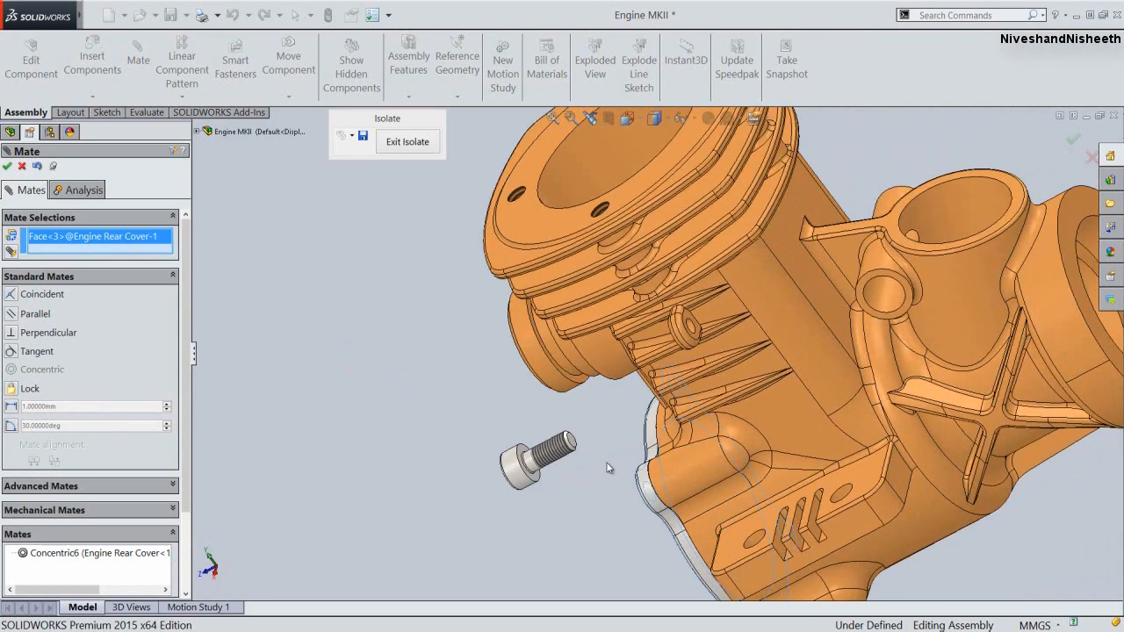
scroll(537, 476, "down", 3)
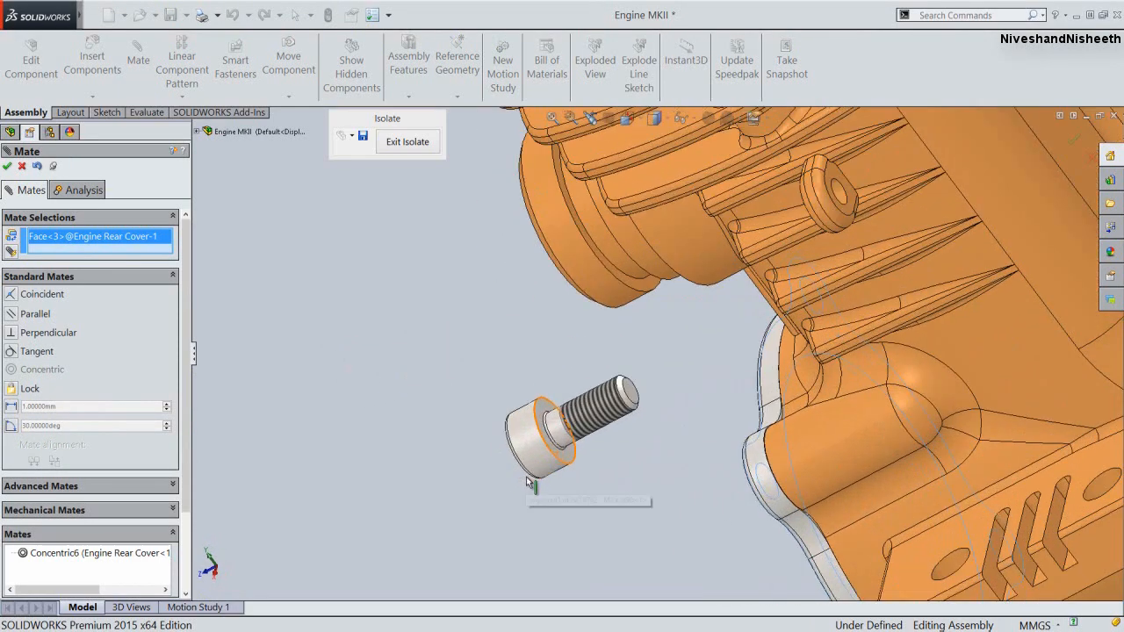
left_click(567, 456)
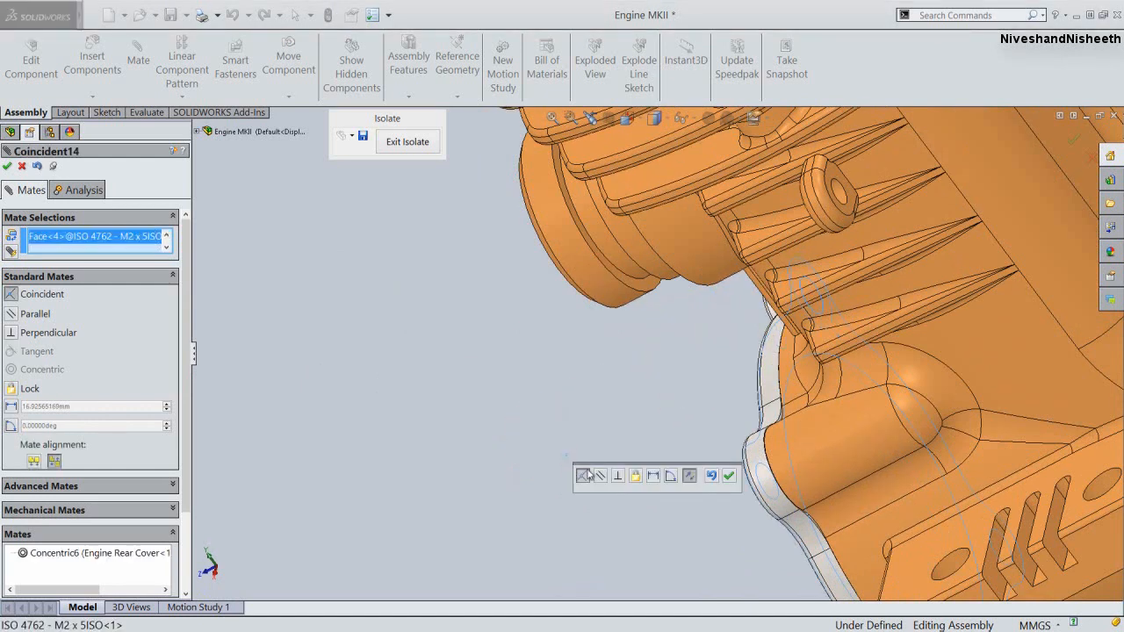
left_click(730, 476)
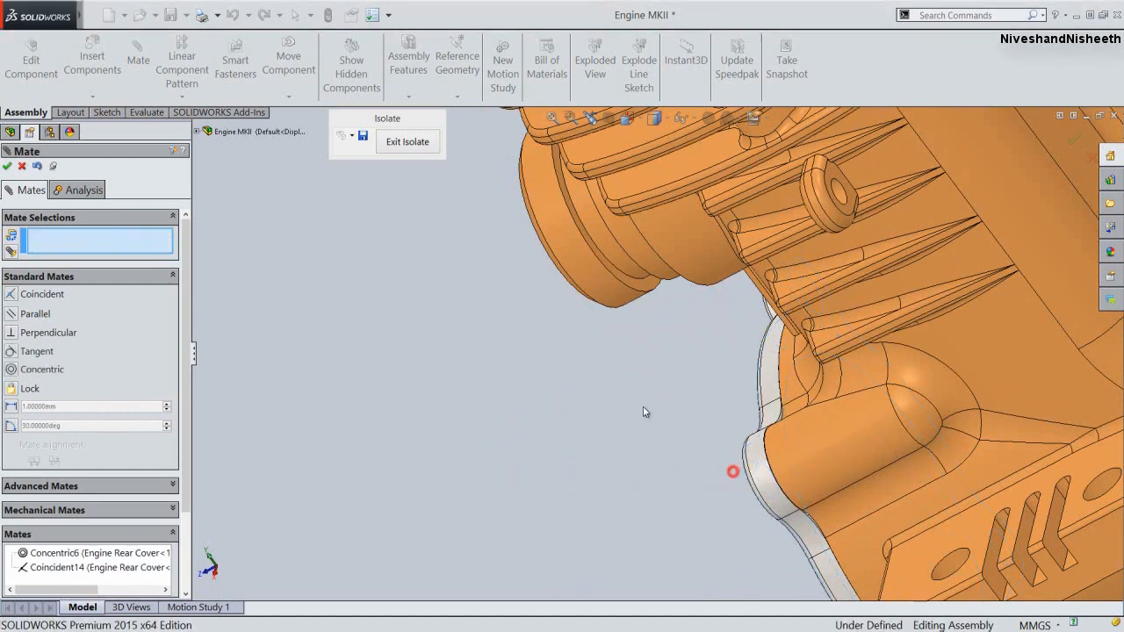
left_click(589, 118)
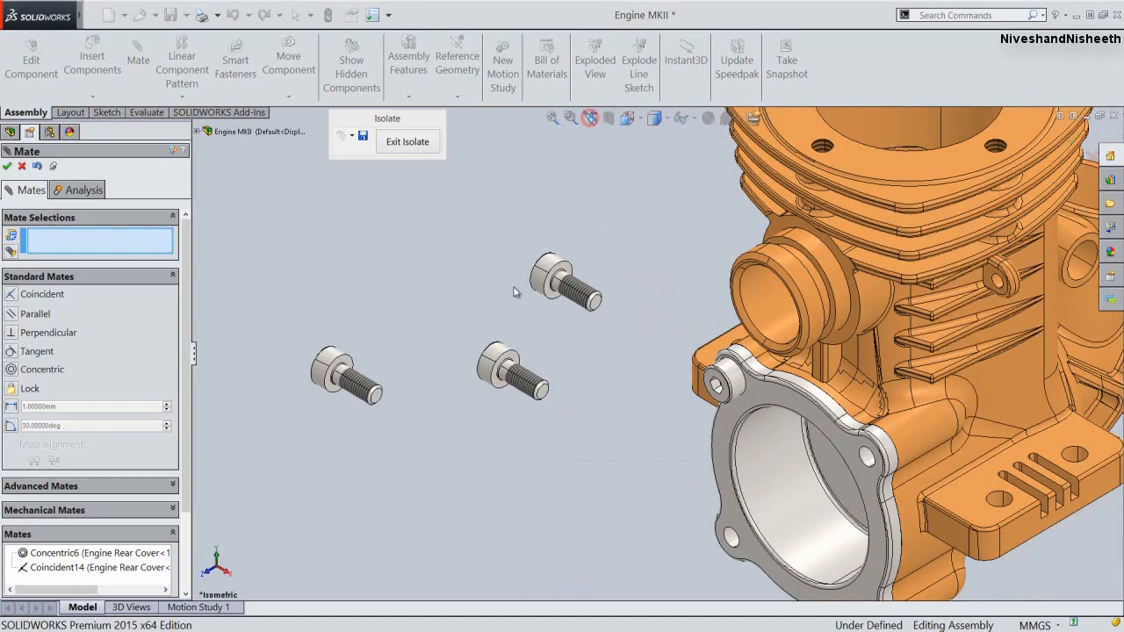
Mate the second screw's shank concentric with the rear cover's lower-left hole, with the alignment flipped
left_click(361, 384)
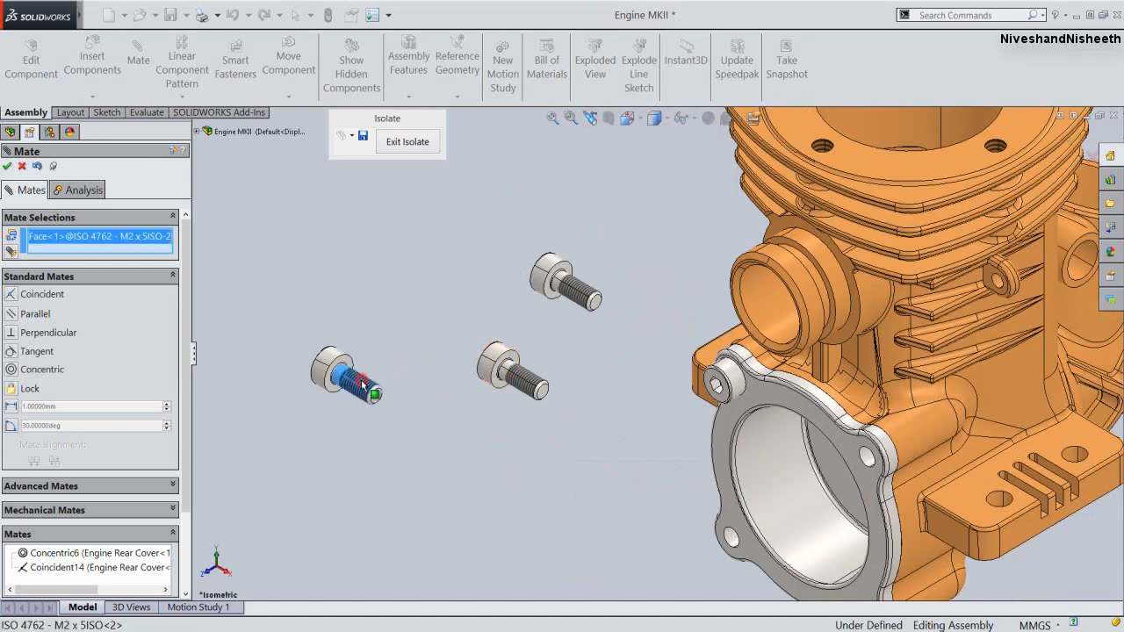
left_click(728, 539)
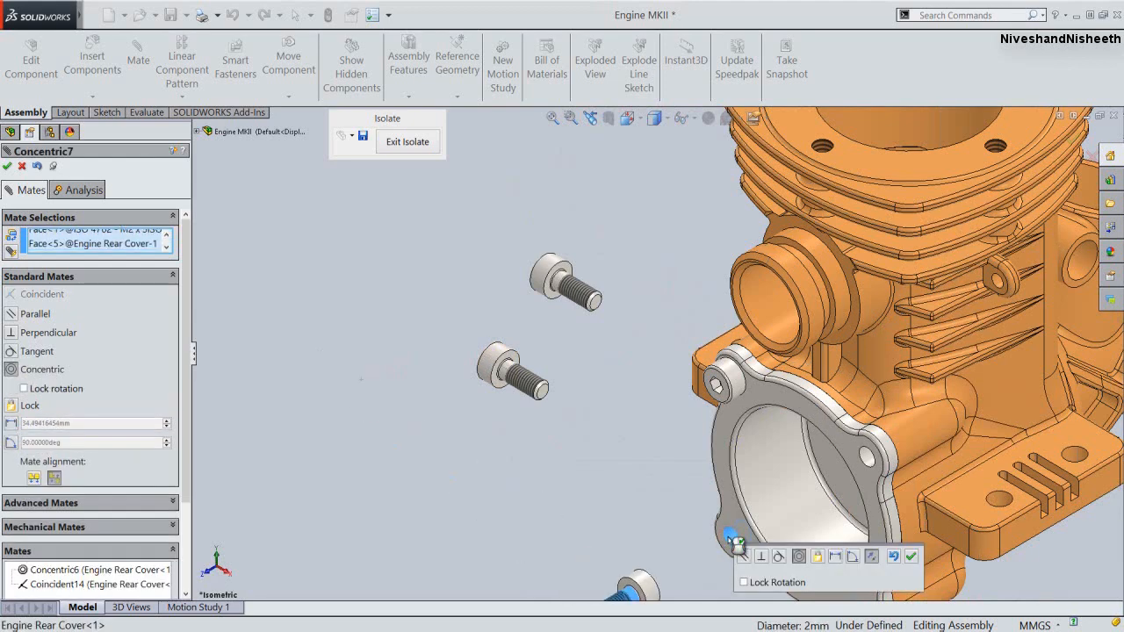
left_click(872, 558)
left_click(911, 555)
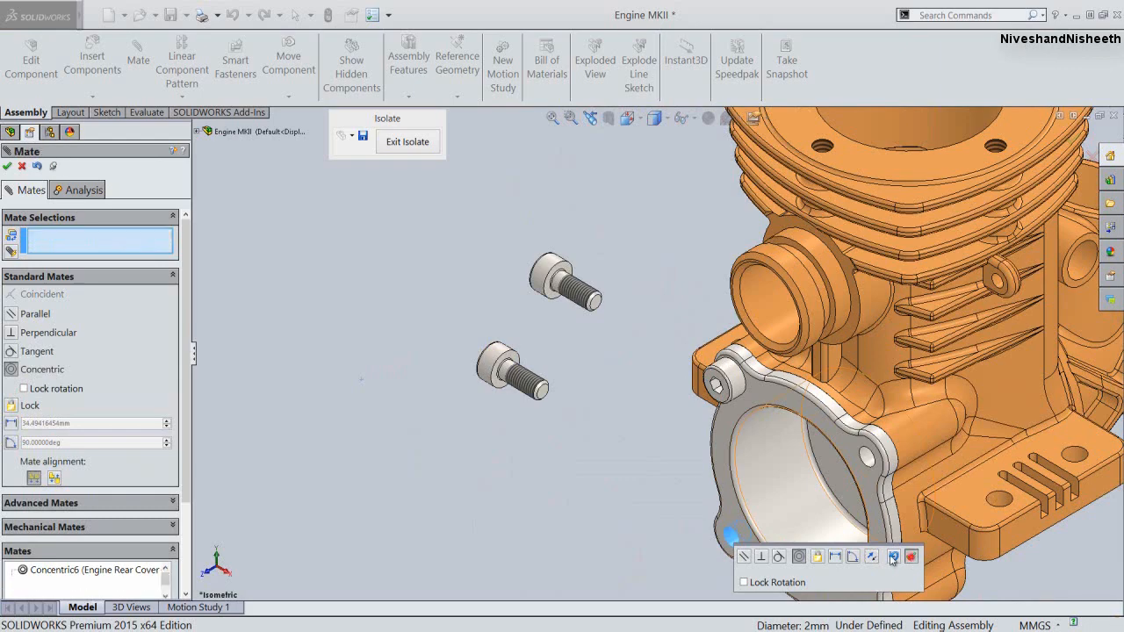
Mate the underside of the second screw's head coincident with the rear cover's outer face
scroll(612, 443, "up", 3)
scroll(740, 498, "down", 3)
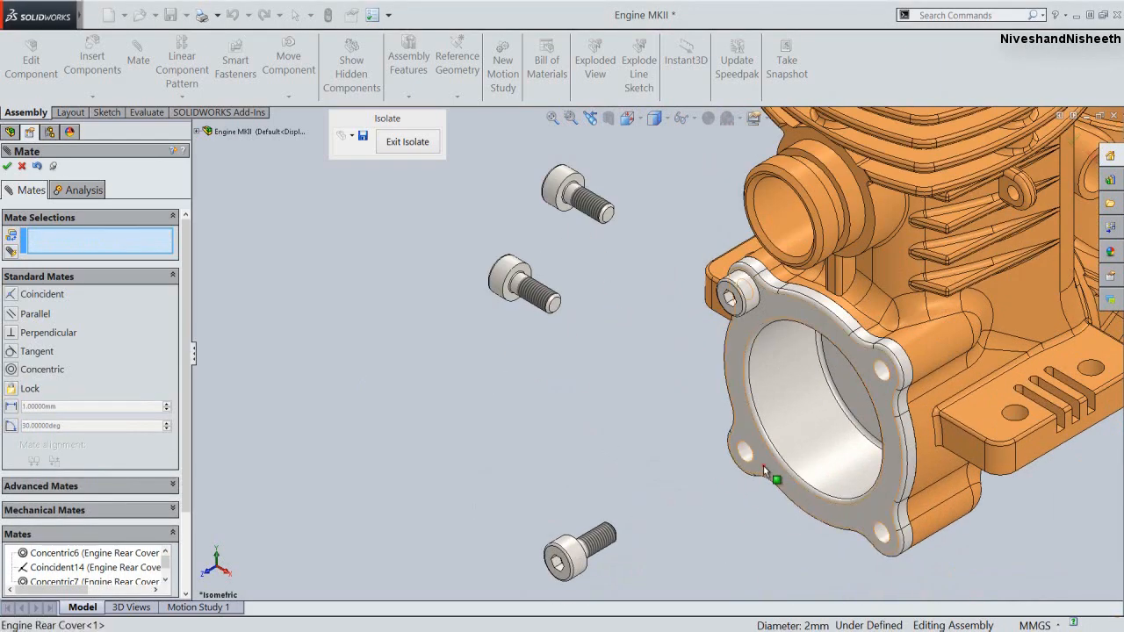
left_click(763, 465)
middle_click_drag(700, 516, 575, 538)
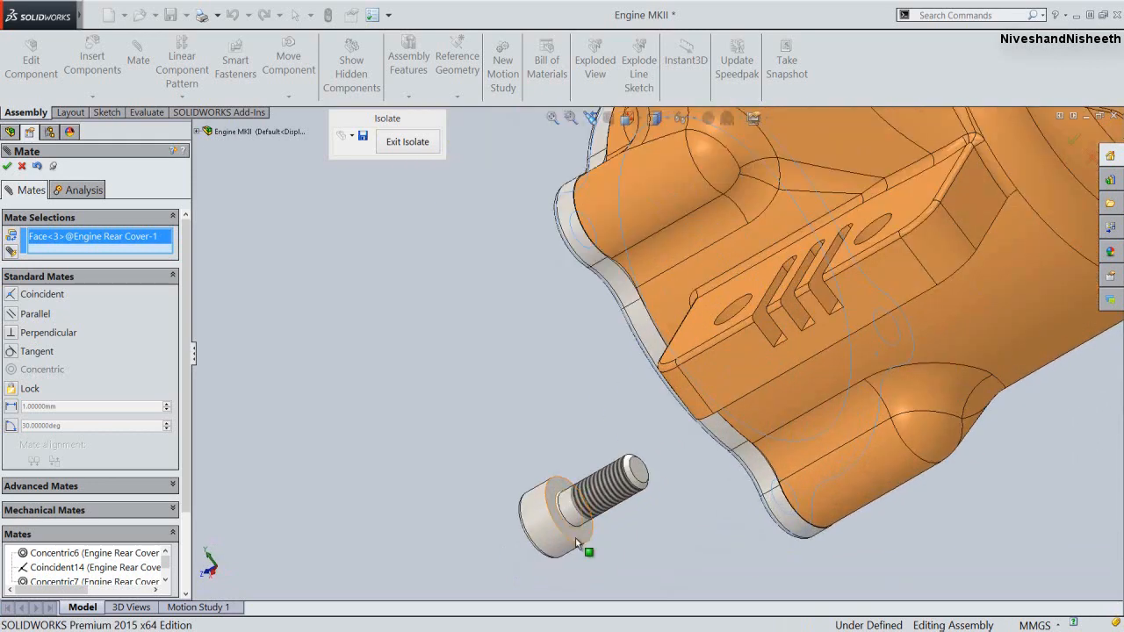
left_click(575, 538)
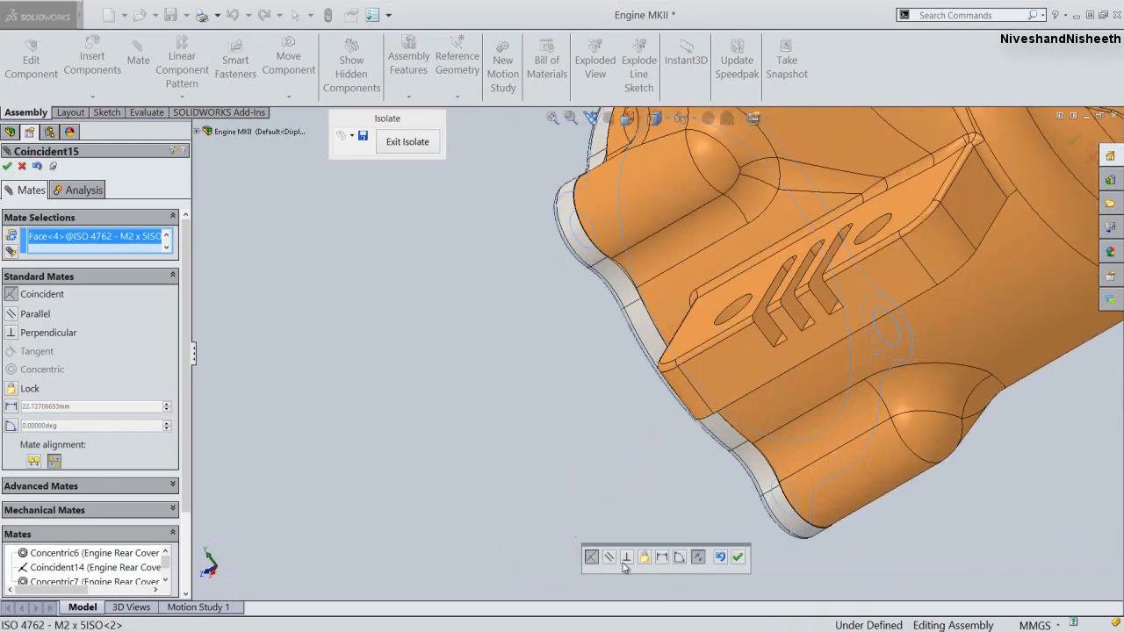
left_click(738, 557)
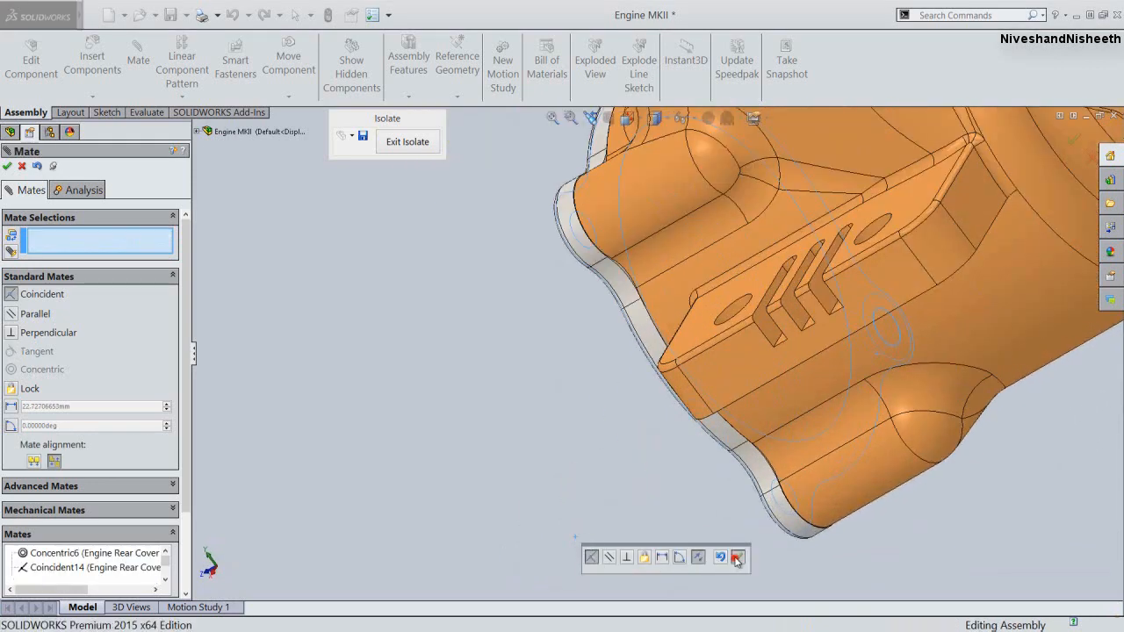
left_click(591, 118)
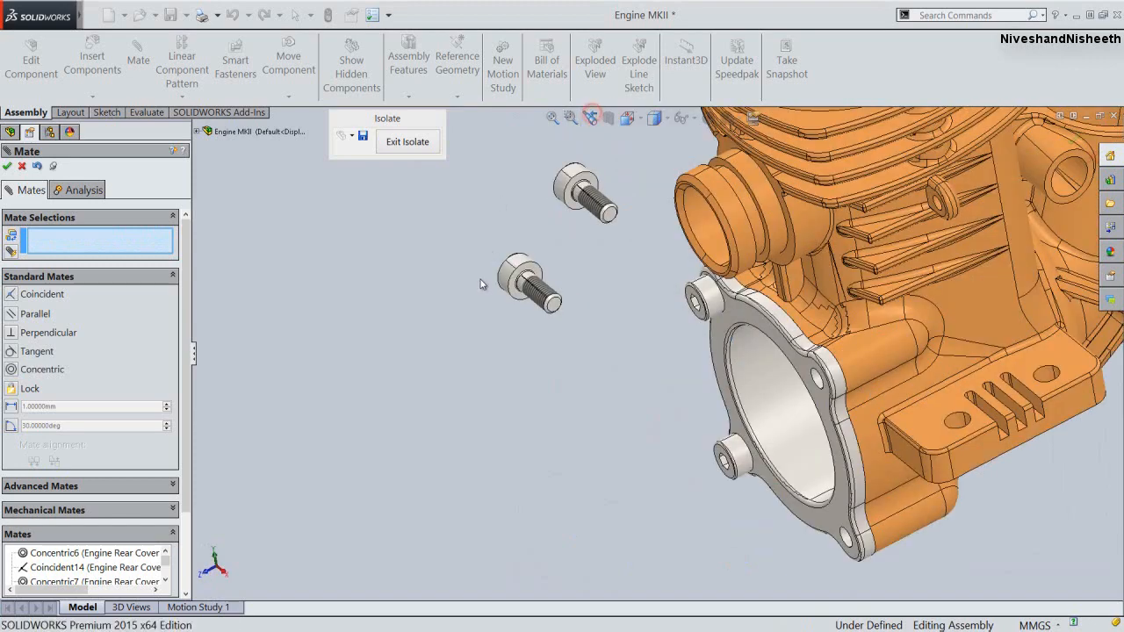
Mate the third screw's shank concentric with the rear cover's lower-right hole, with the alignment flipped
left_click(538, 301)
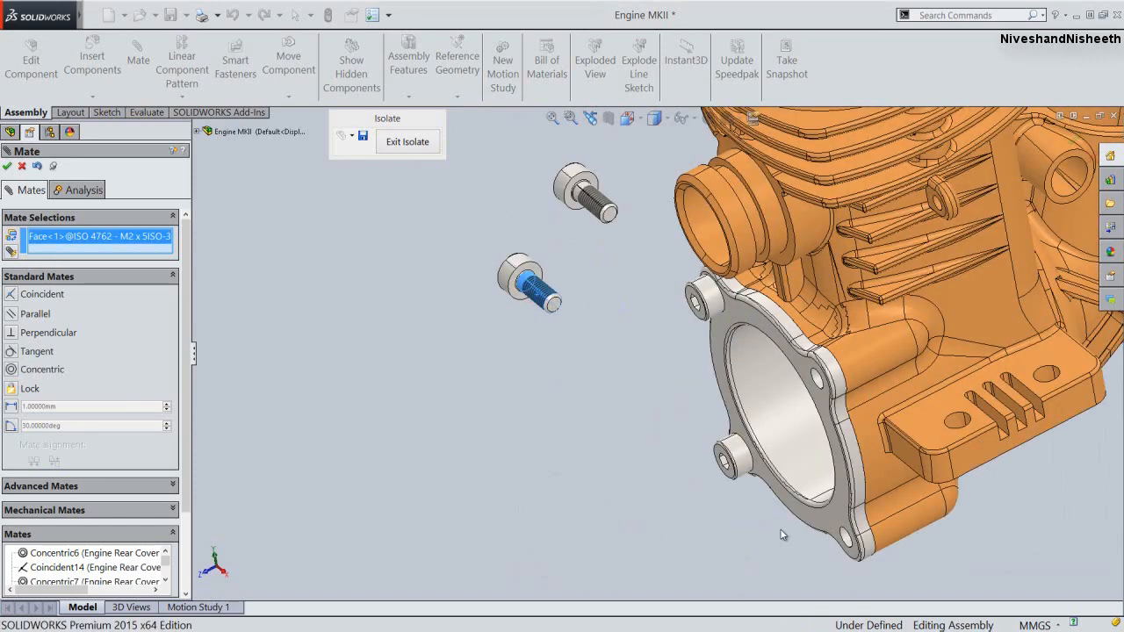
scroll(782, 534, "down", 2)
scroll(843, 527, "down", 2)
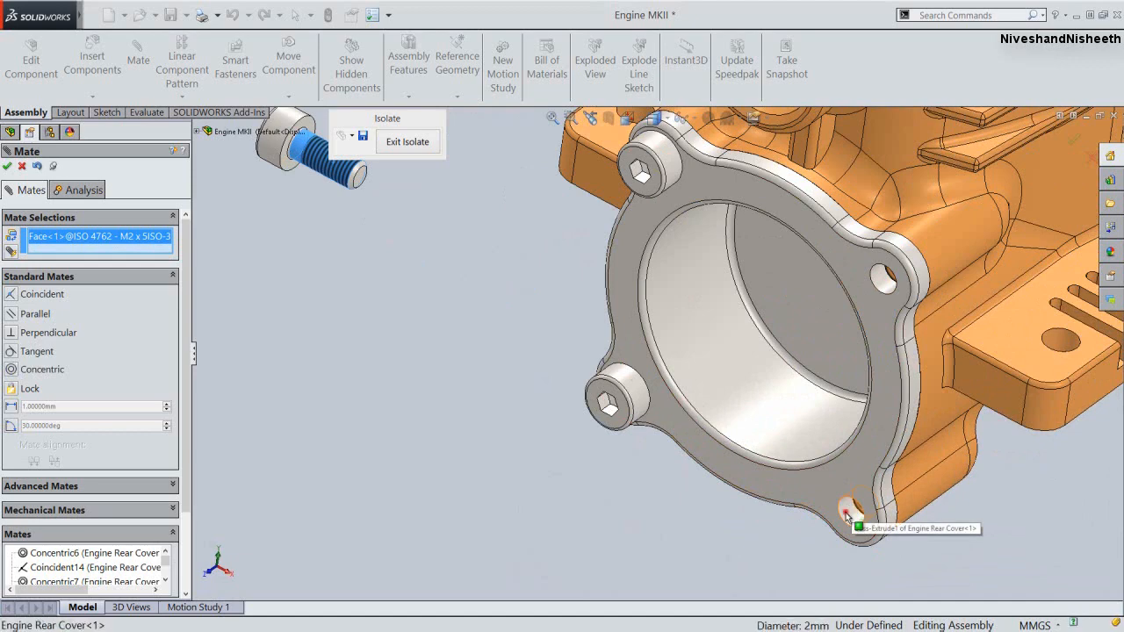
left_click(847, 516)
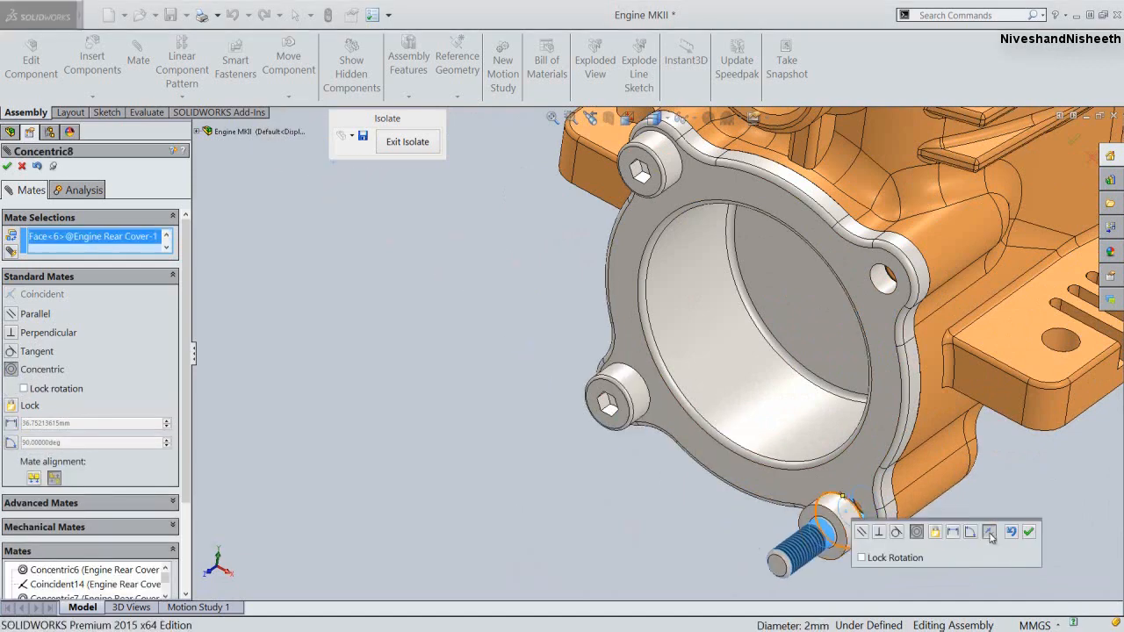
left_click(990, 533)
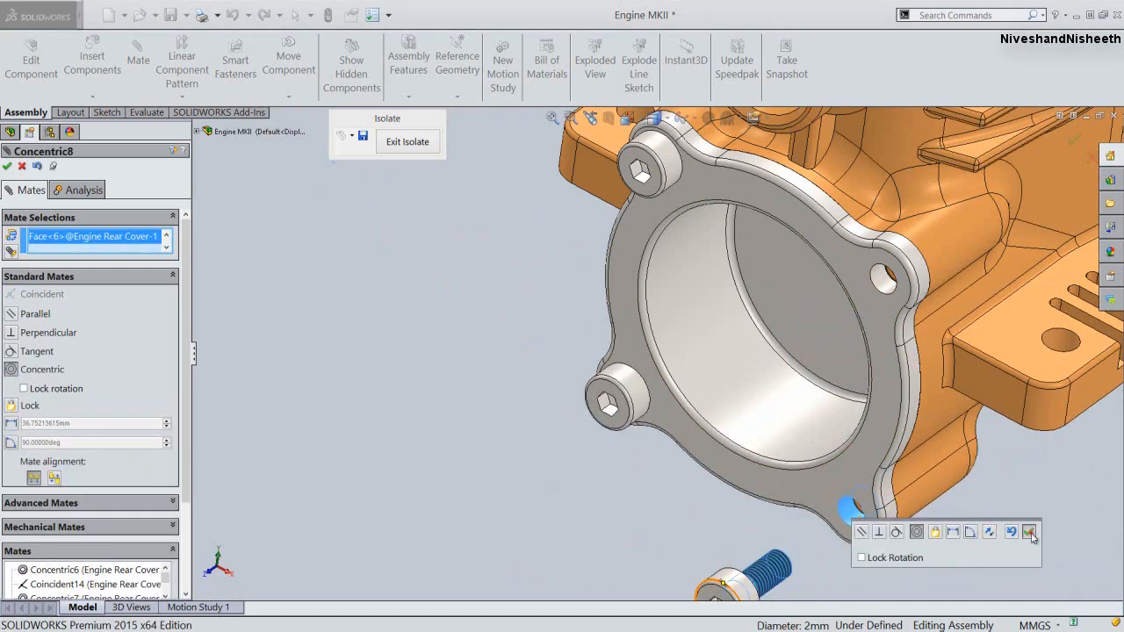
left_click(1030, 533)
Mate the underside of the third screw's head coincident with the rear cover's outer face
left_click(853, 466)
middle_click_drag(852, 466, 734, 541)
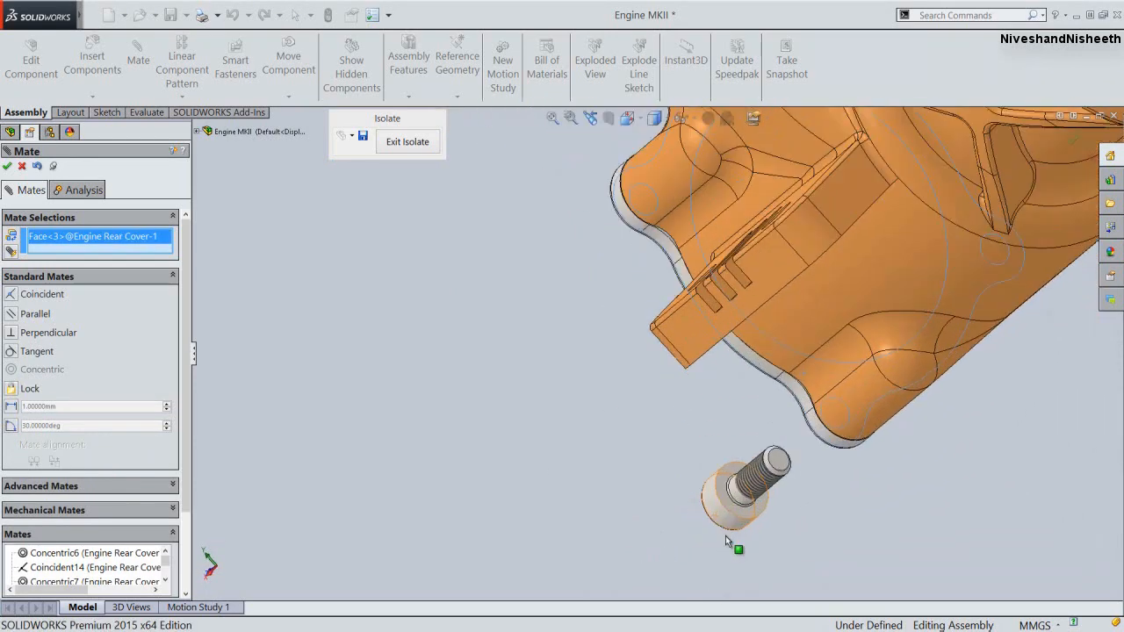
left_click(746, 519)
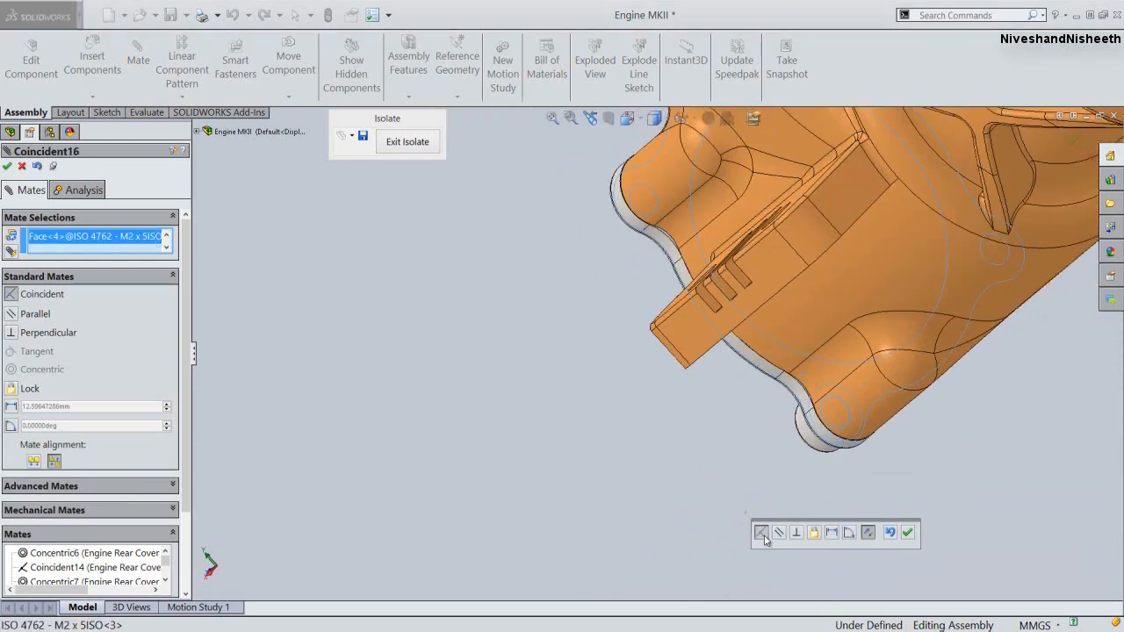
left_click(908, 532)
Mate the fourth screw's shank concentric with the rear cover's upper-right hole, flipping the alignment so its tip faces the cover
left_click(590, 117)
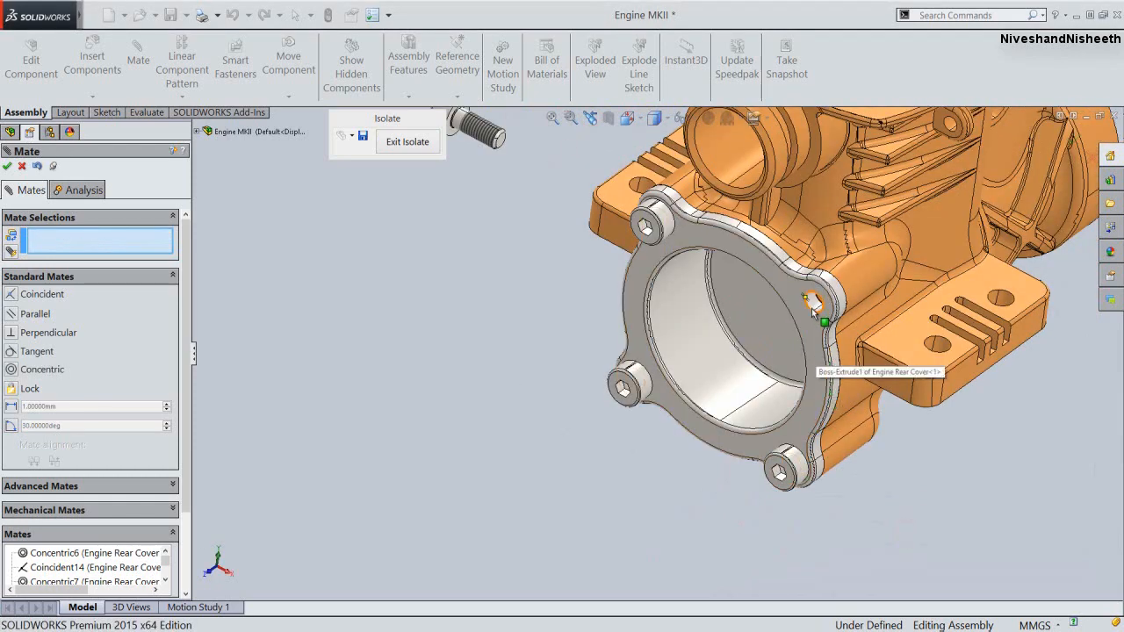
left_click(793, 347)
key("z")
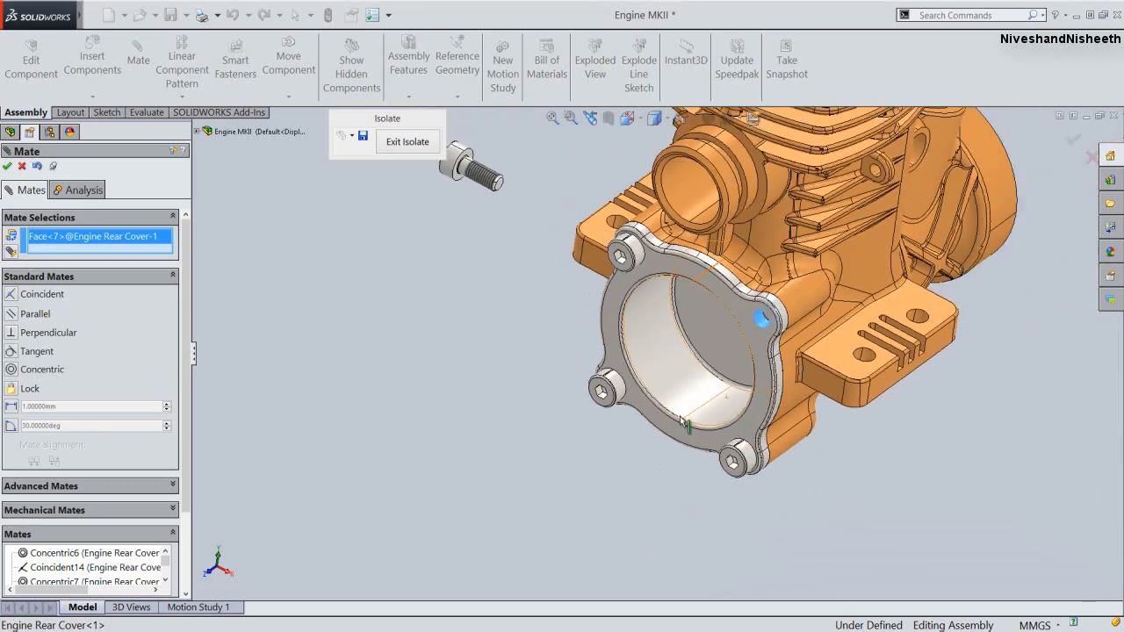
left_click(485, 175)
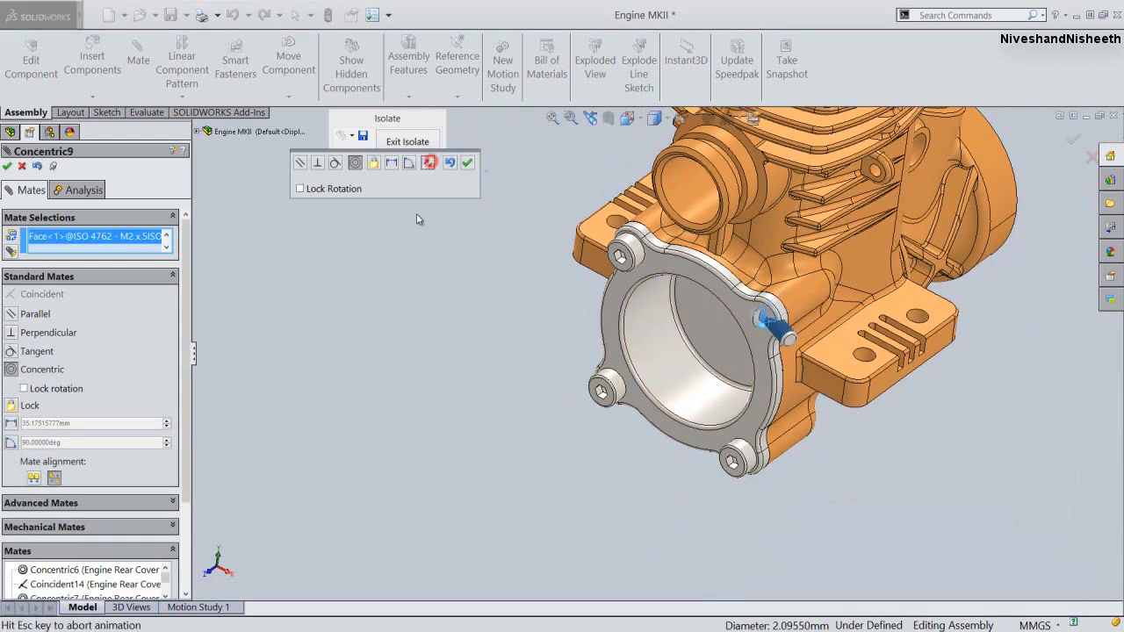
left_click(466, 163)
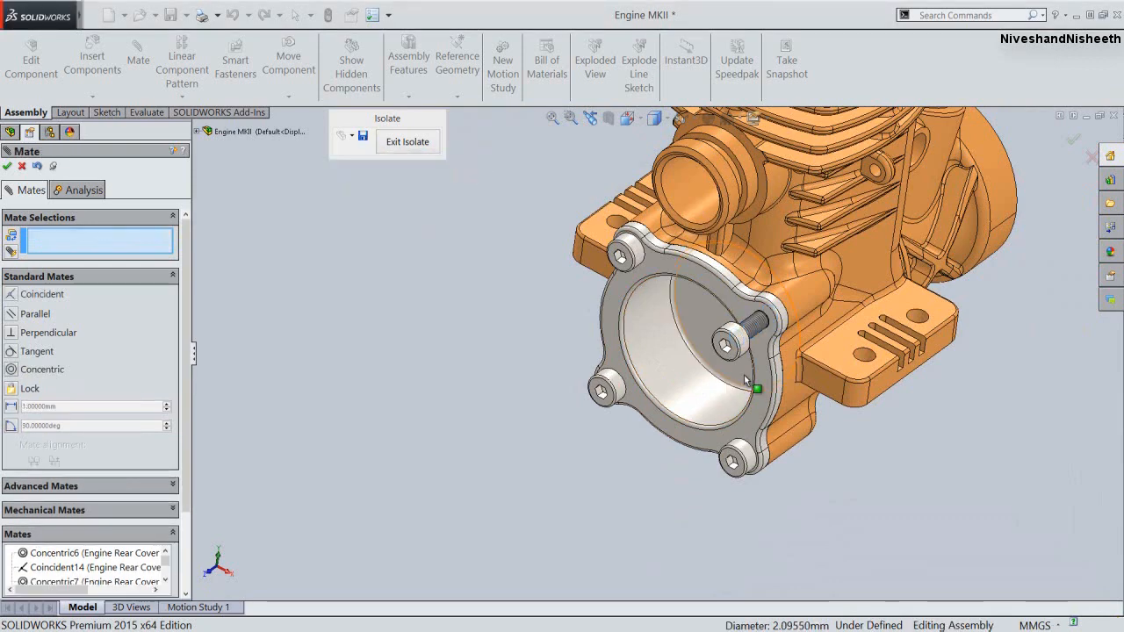
Mate the underside of the fourth screw's head coincident with the rear cover's outer face and finish mating
scroll(752, 387, "down", 3)
left_click(763, 379)
middle_click_drag(764, 380, 672, 389)
key("Tab")
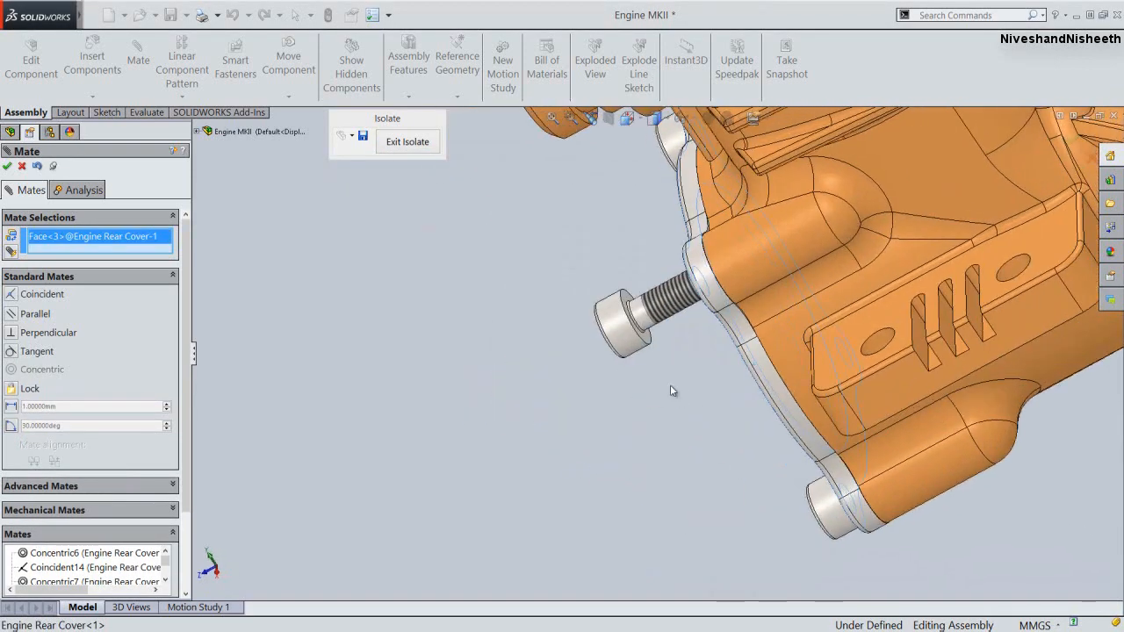
scroll(667, 378, "down", 2)
left_click(651, 353)
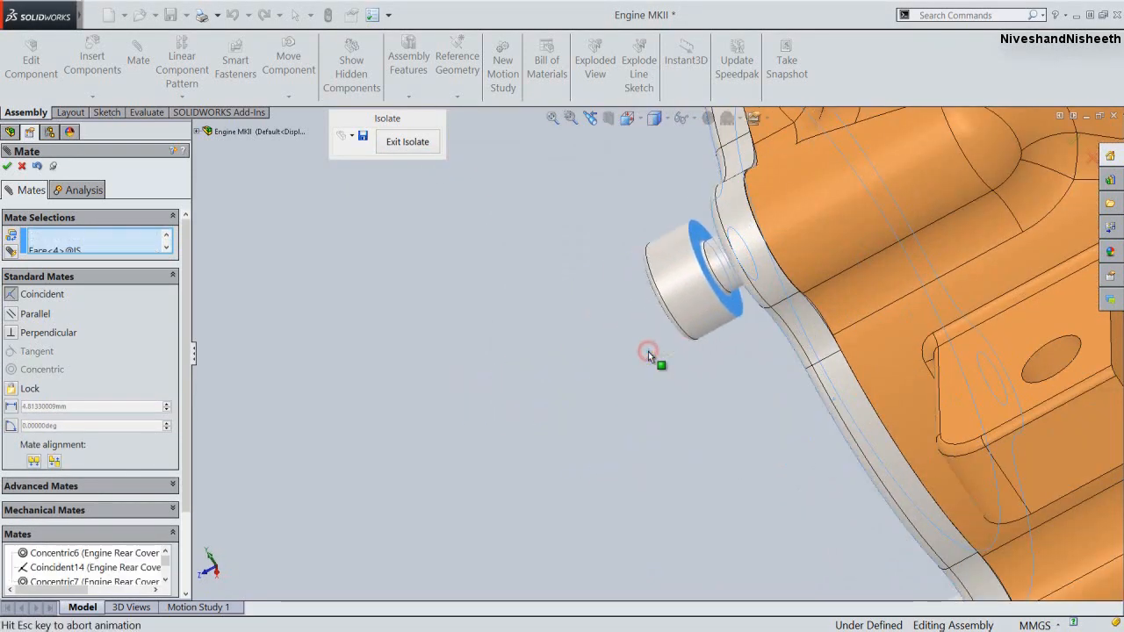
left_click(810, 311)
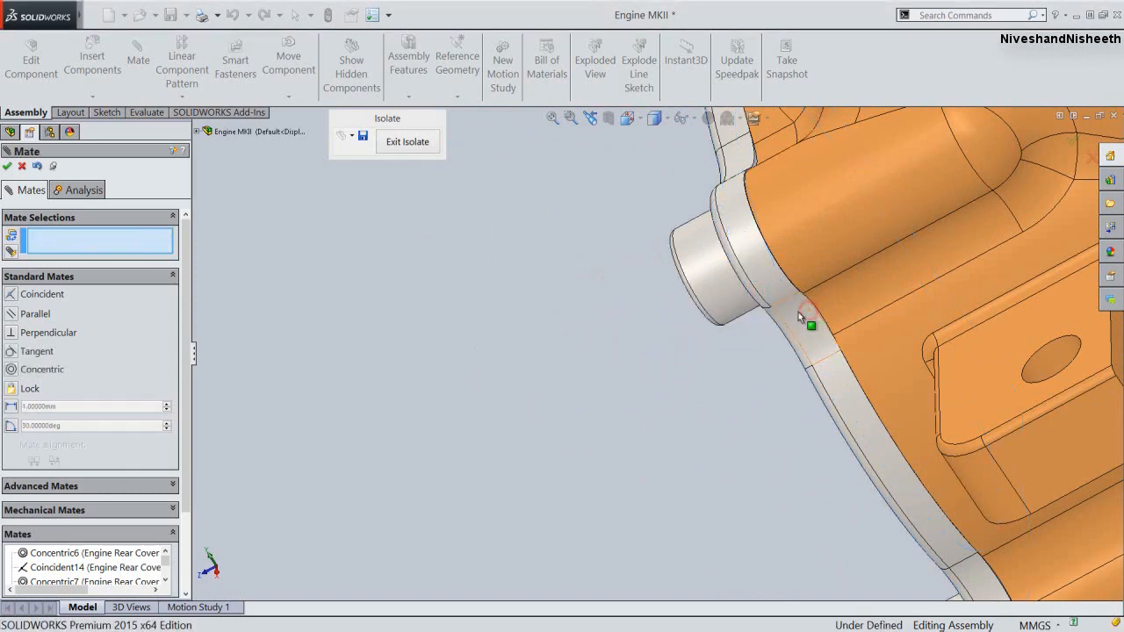
left_click(8, 166)
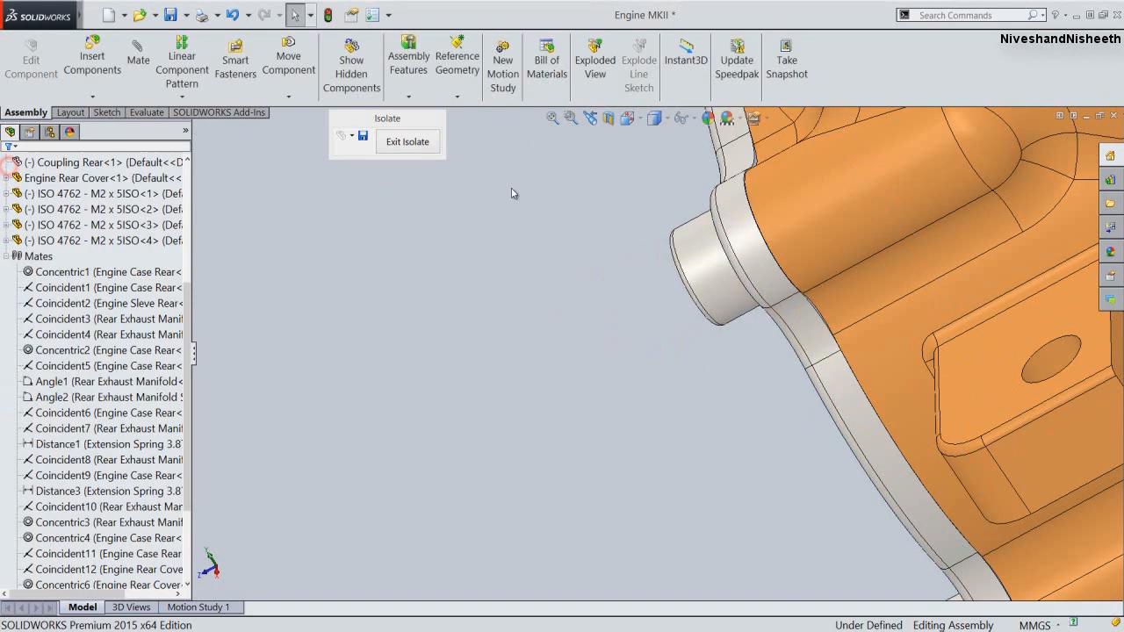
Rebuild and save the assembly with the four rear cover screws in place
left_click(590, 120)
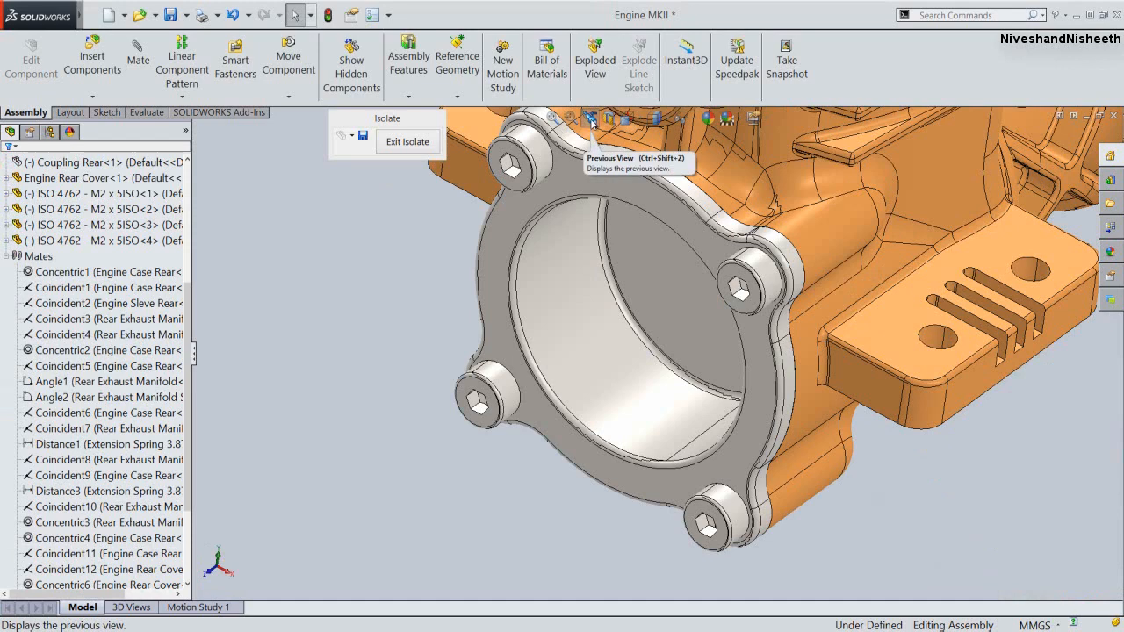
left_click(590, 119)
left_click(589, 119)
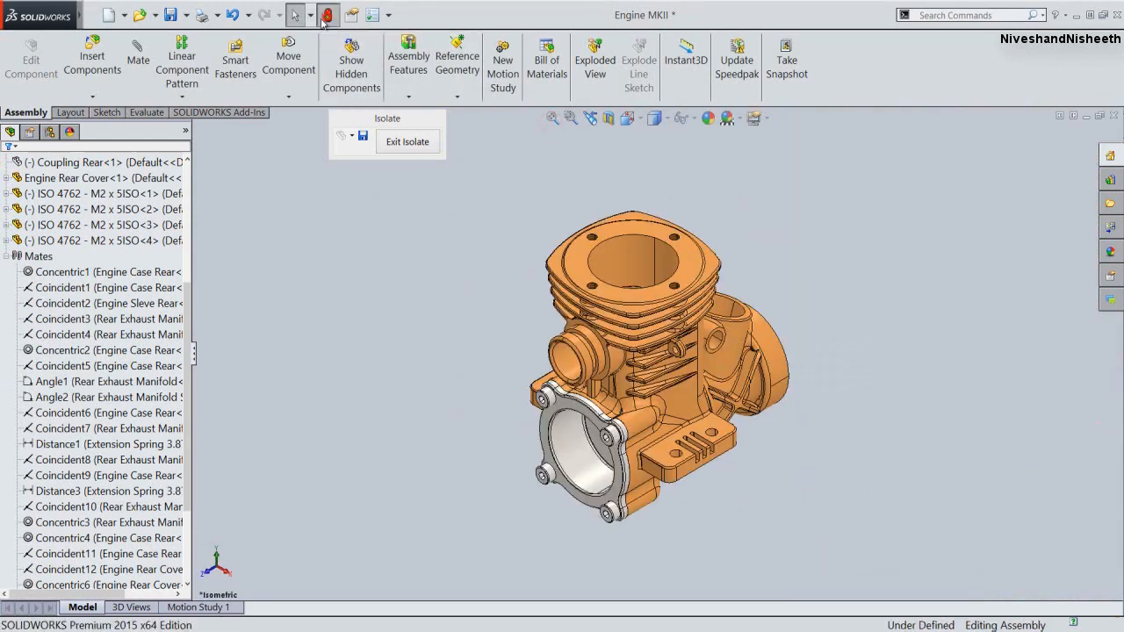
left_click(327, 15)
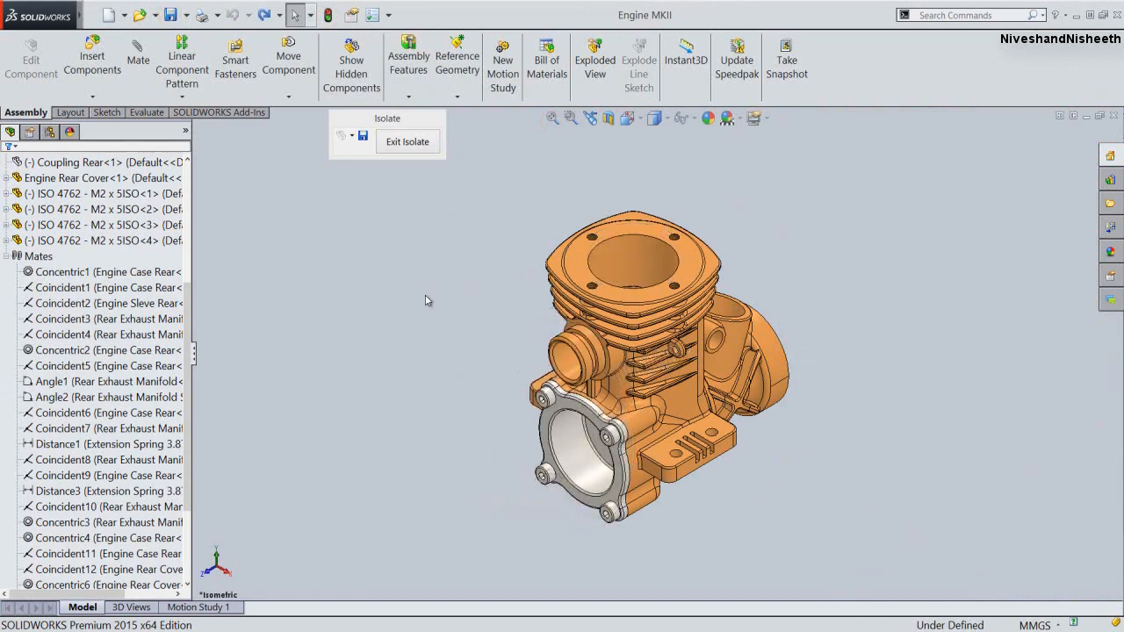
Collapse the feature tree items and exit isolation so that all engine components are shown
right_click(174, 264)
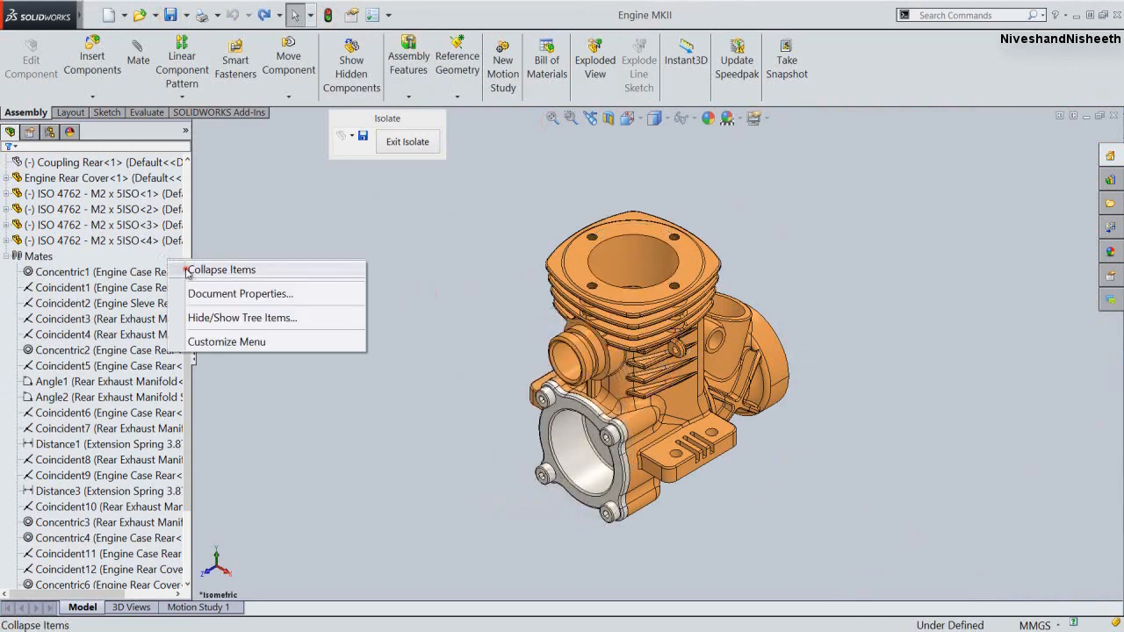
left_click(186, 267)
left_click(406, 143)
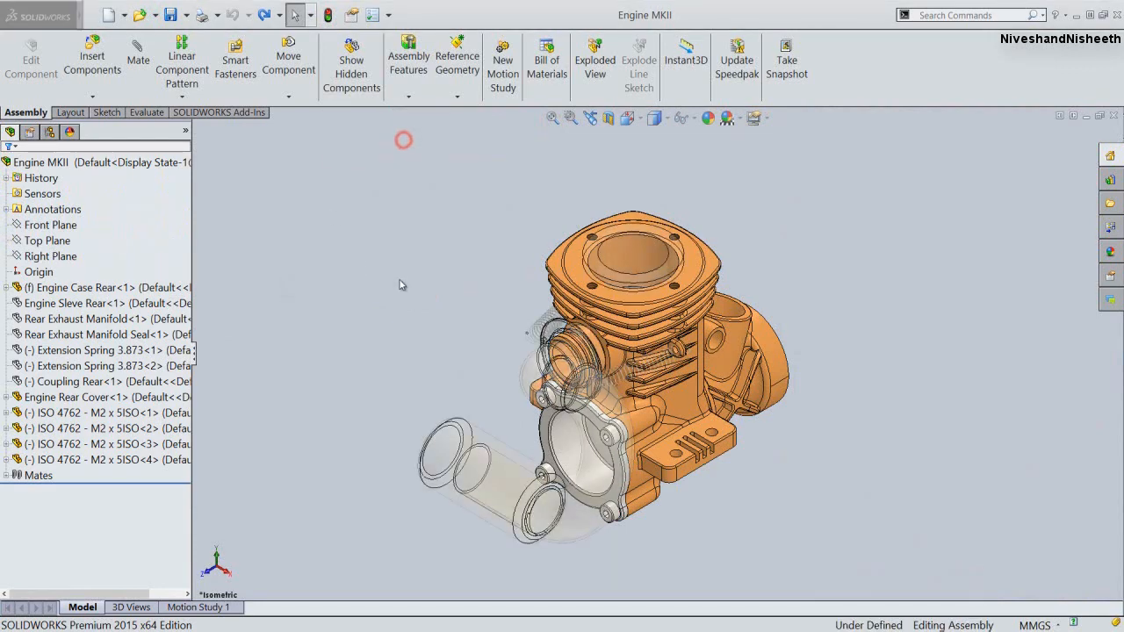
left_click(551, 117)
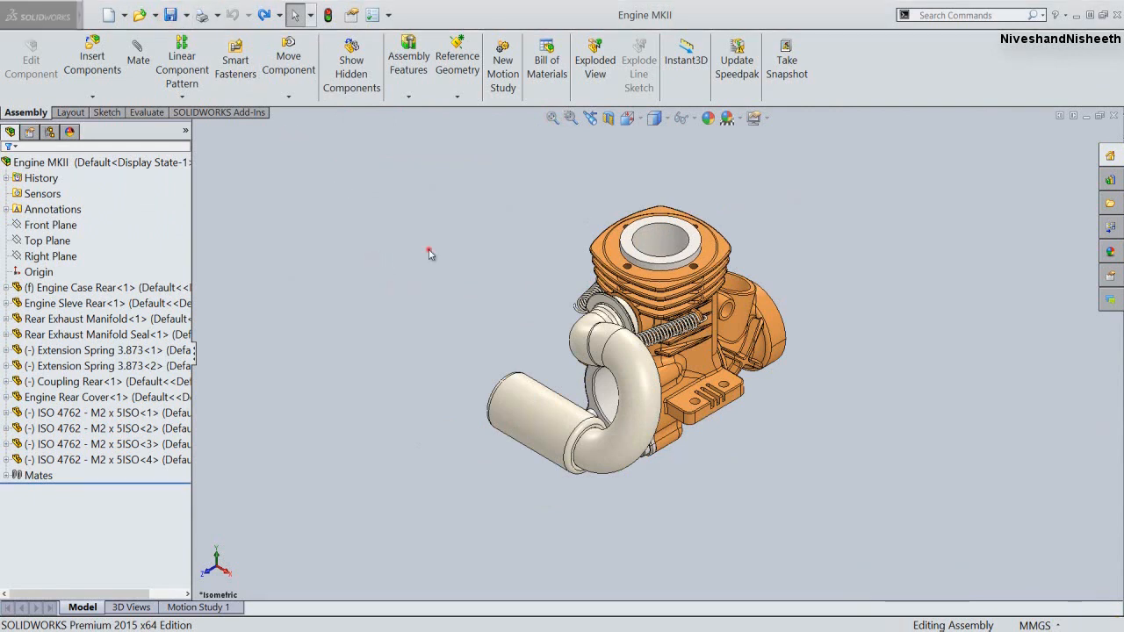
Insert the Compression Button and Engine Head parts together, placing both beside the engine case with the head above the button
left_click(65, 50)
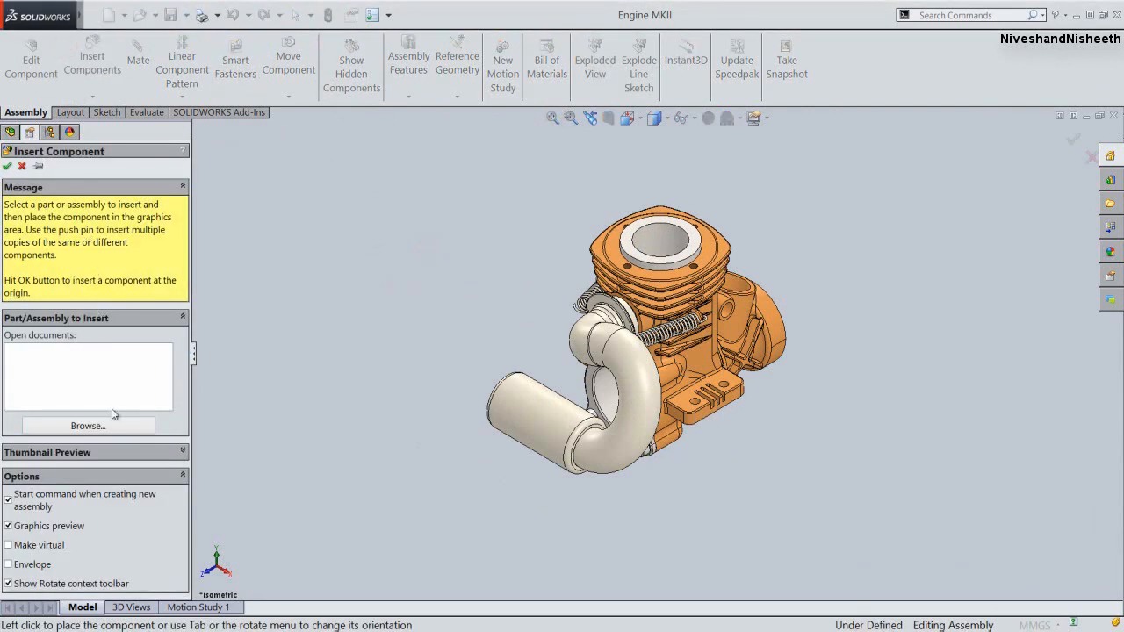
left_click(112, 432)
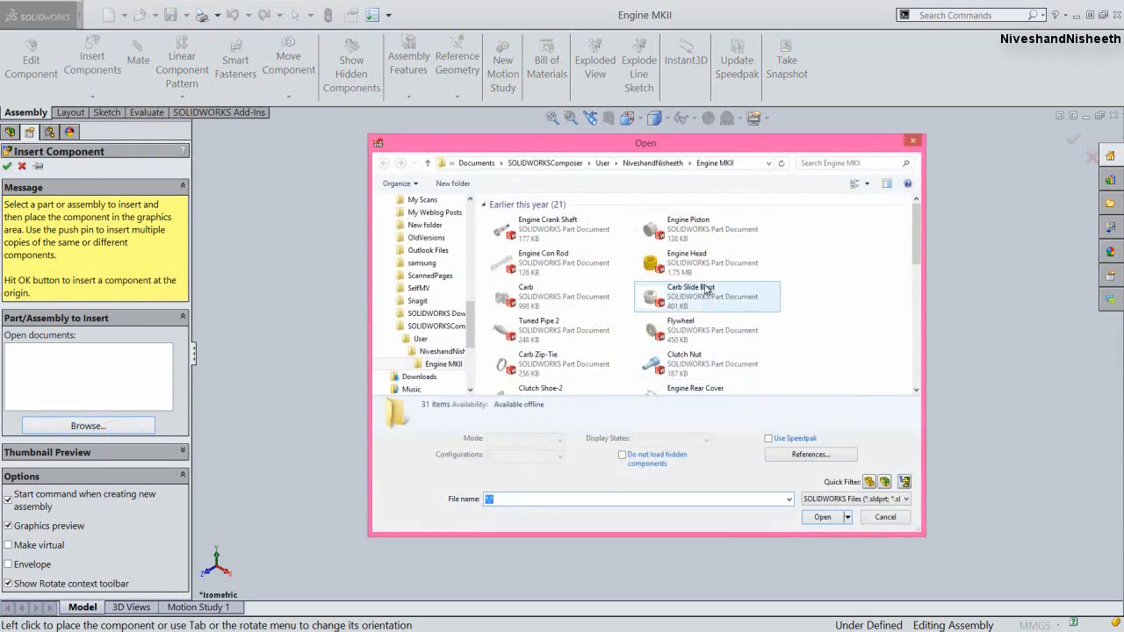
left_click(695, 271)
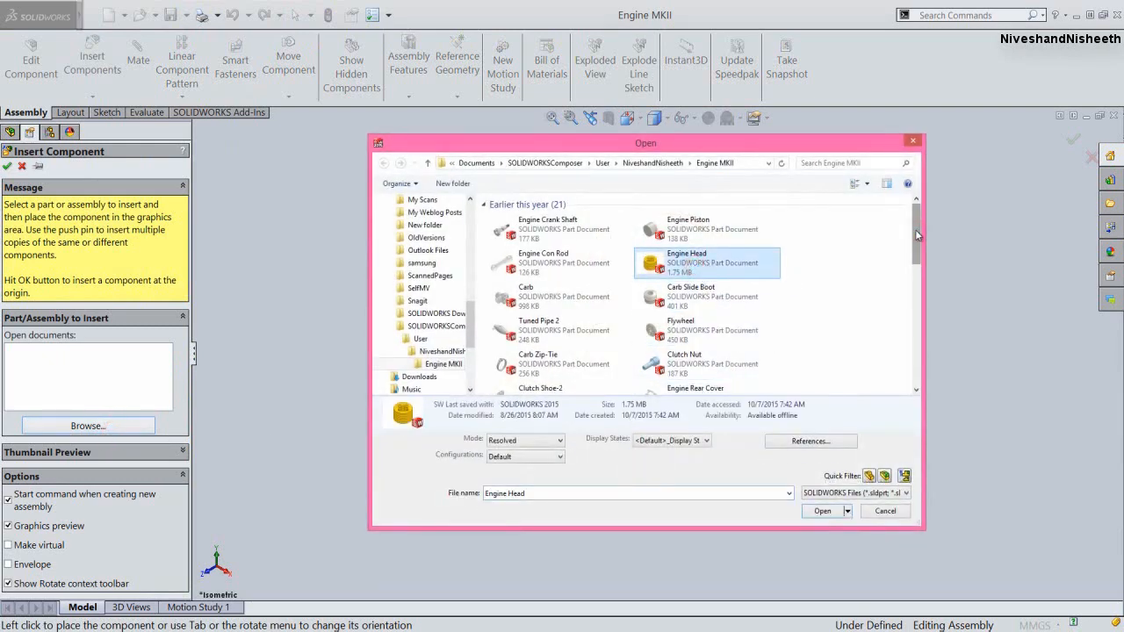
left_click_drag(914, 230, 920, 281)
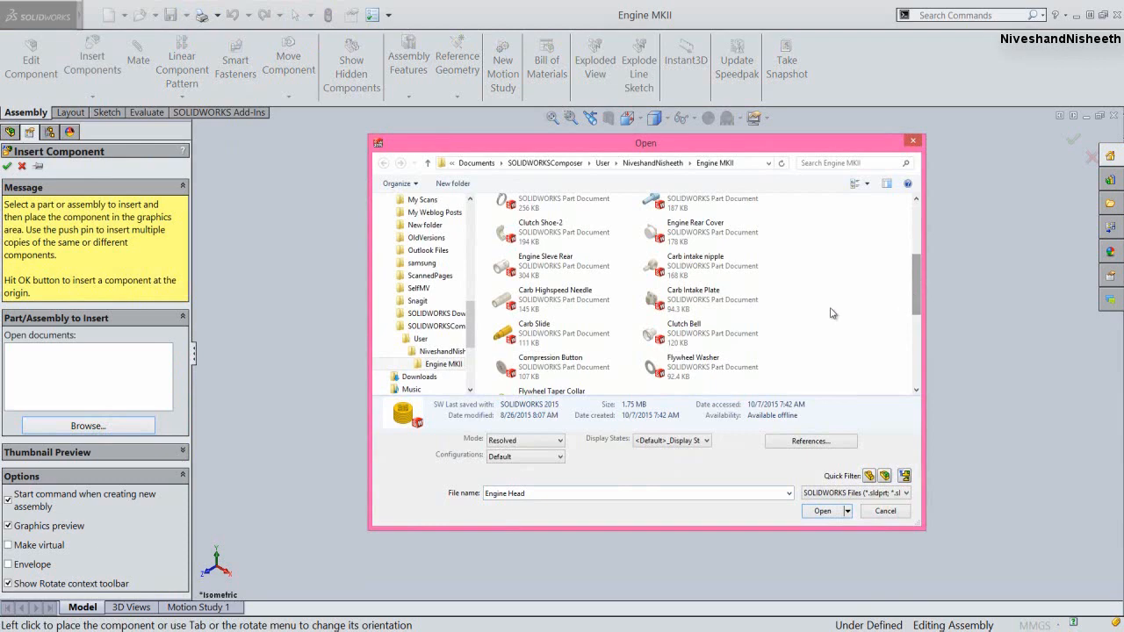
left_click(595, 371, "ctrl")
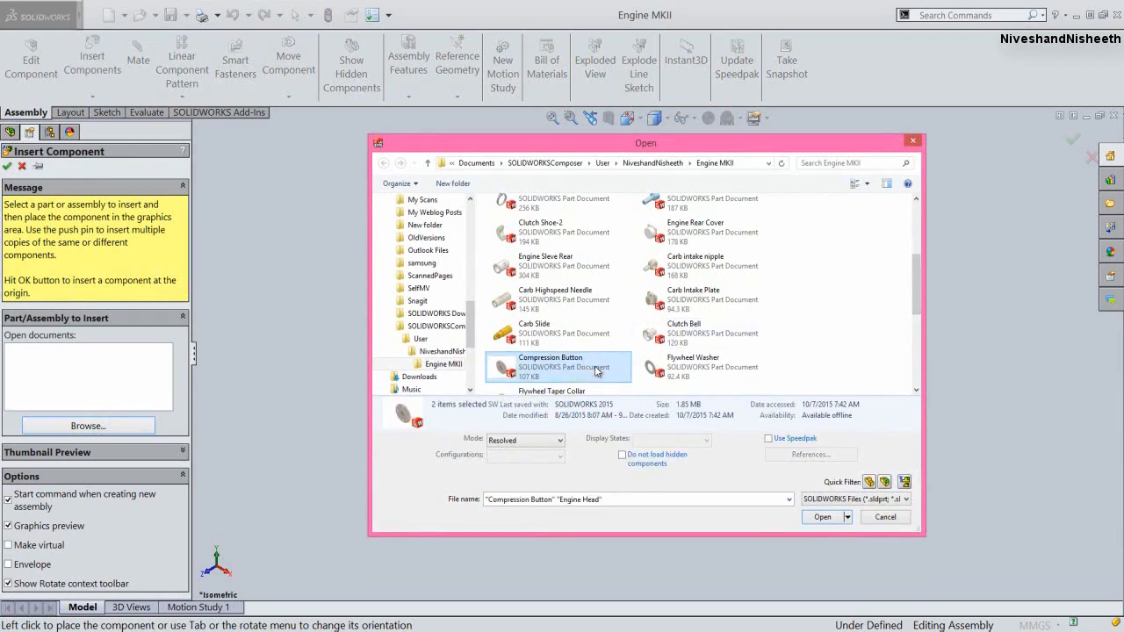
left_click(823, 517)
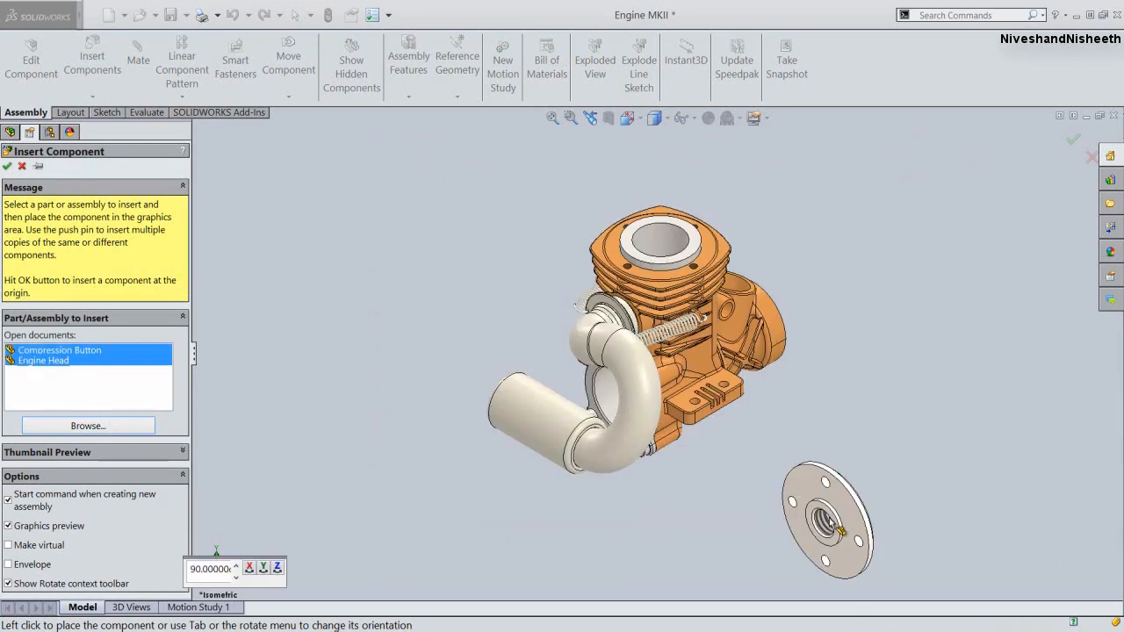
left_click(865, 452)
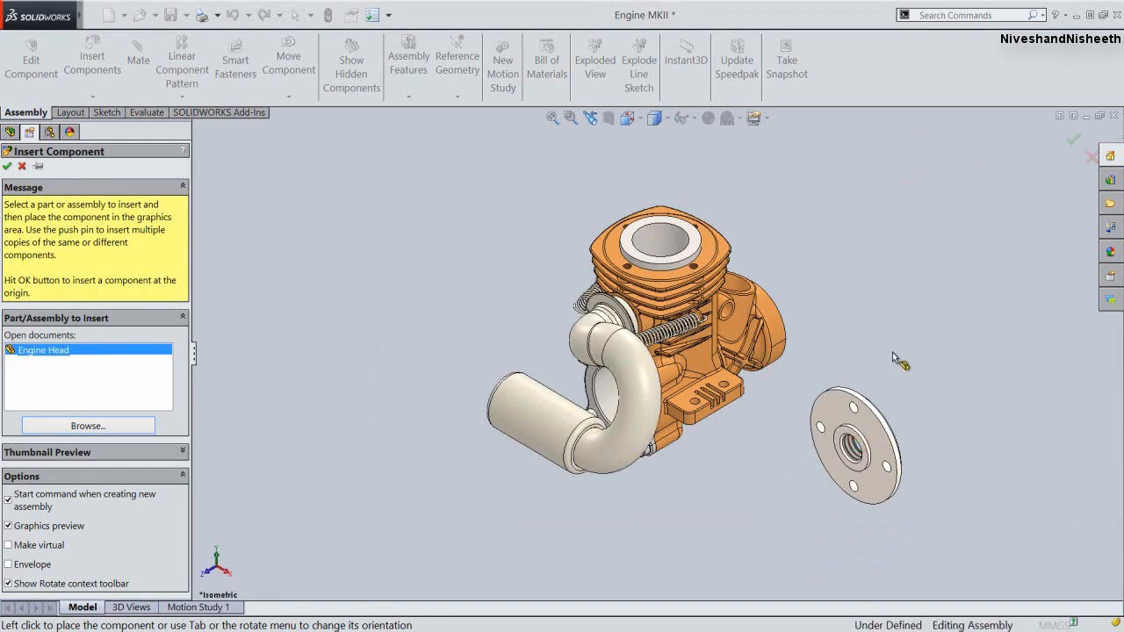
left_click(917, 296)
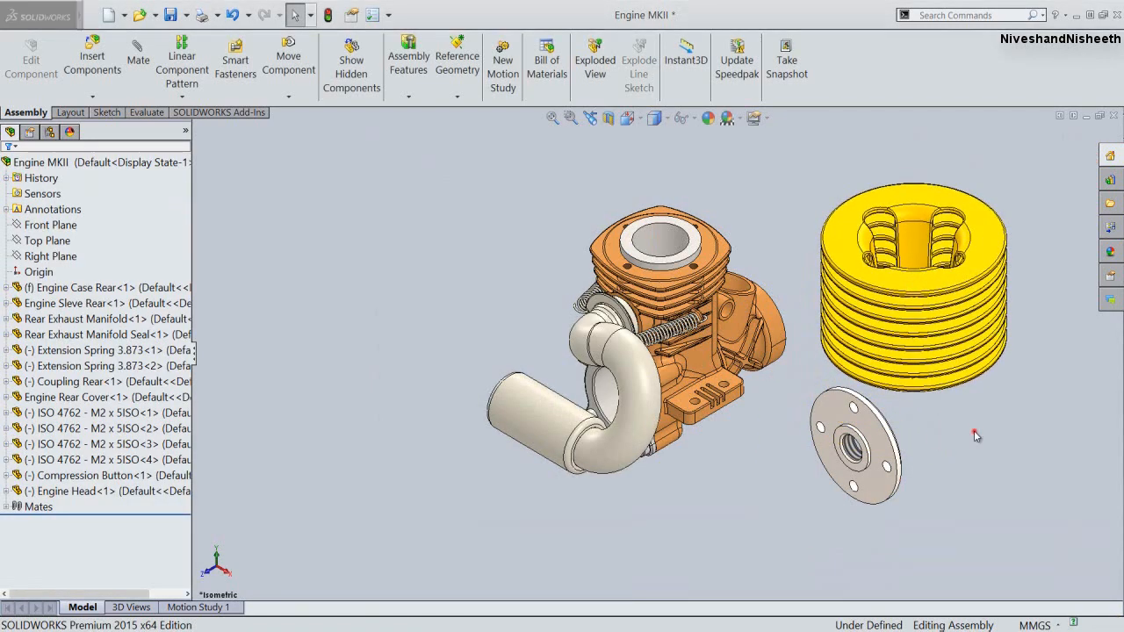
Isolate the Compression Button and the Engine Head from the rest of the assembly
left_click(892, 442)
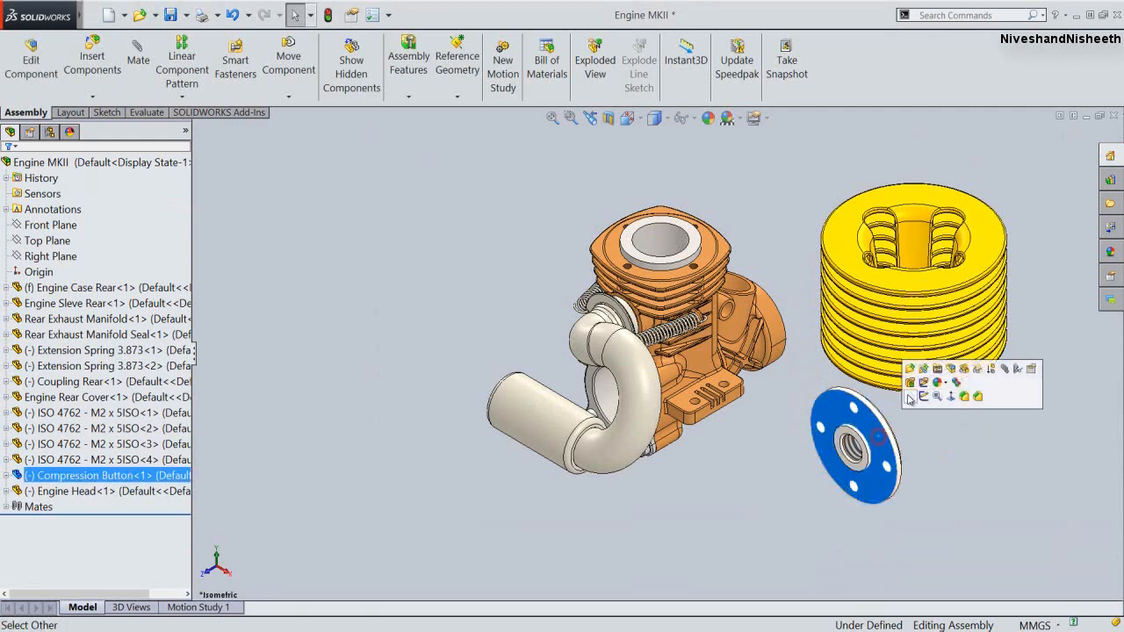
left_click(924, 287, "ctrl")
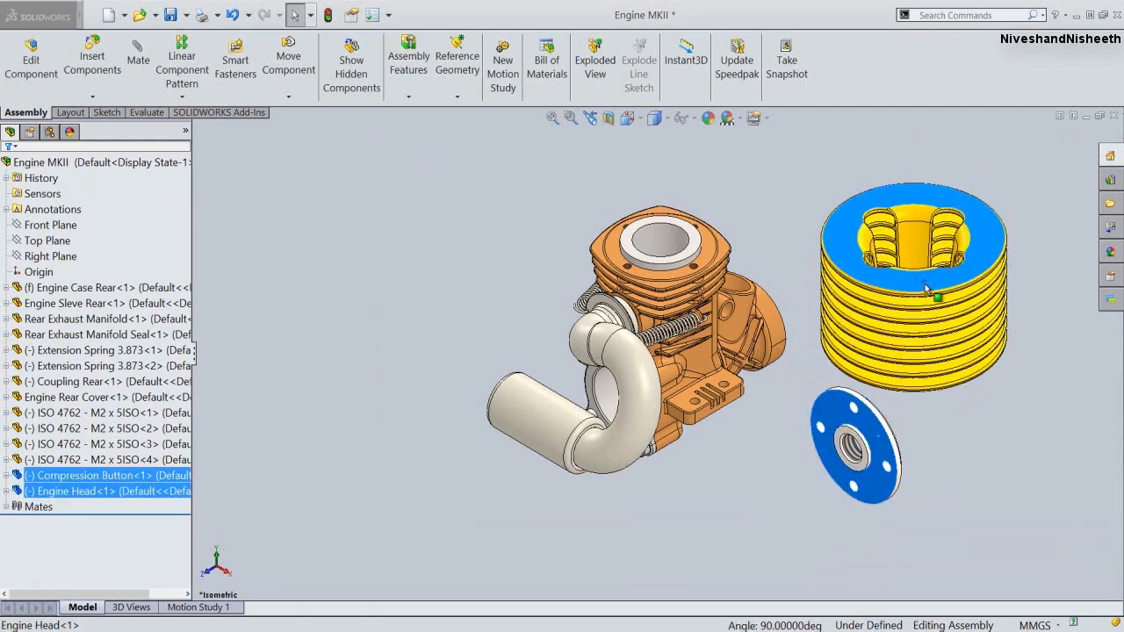
right_click(926, 286)
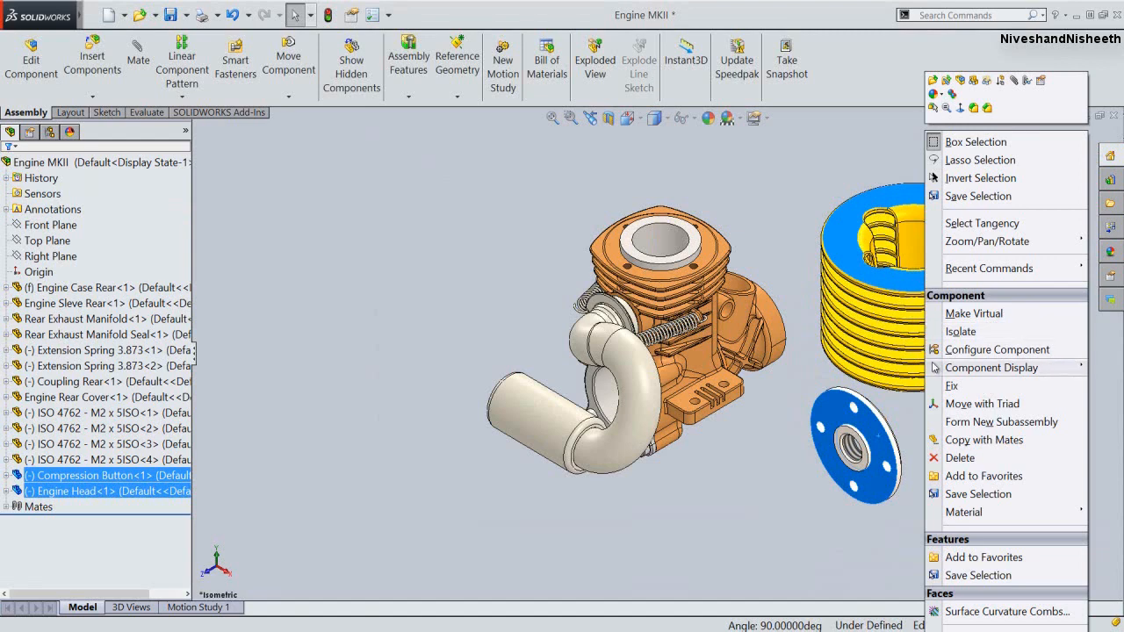
left_click(959, 331)
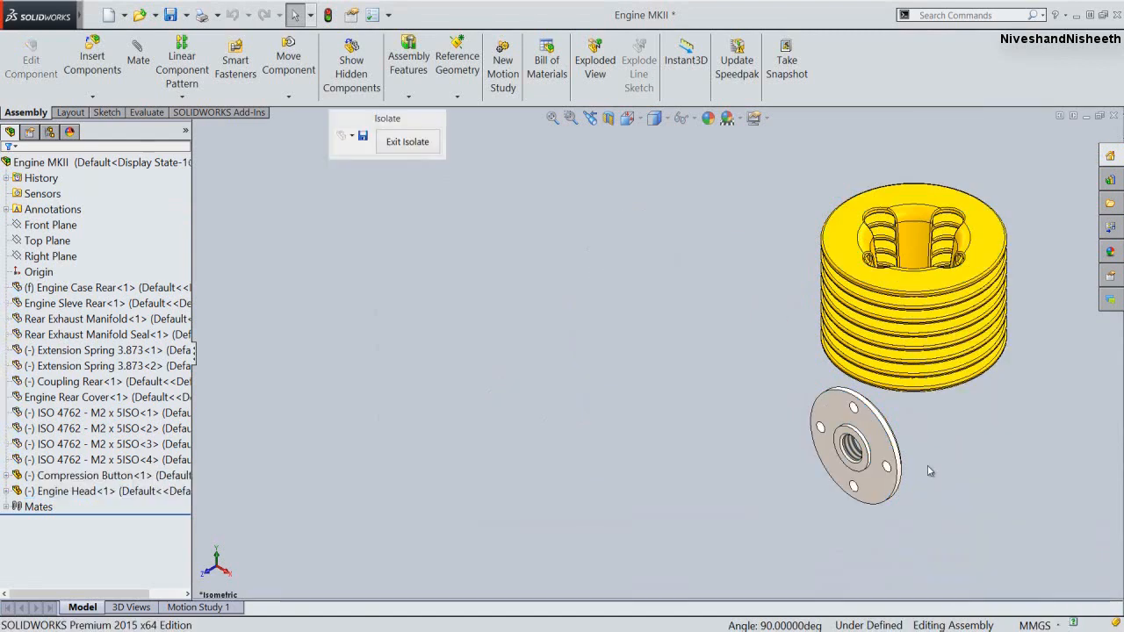
left_click(1007, 403)
Rotate the Compression Button with the move triad so that it lies flat beneath the Engine Head
left_click(888, 437)
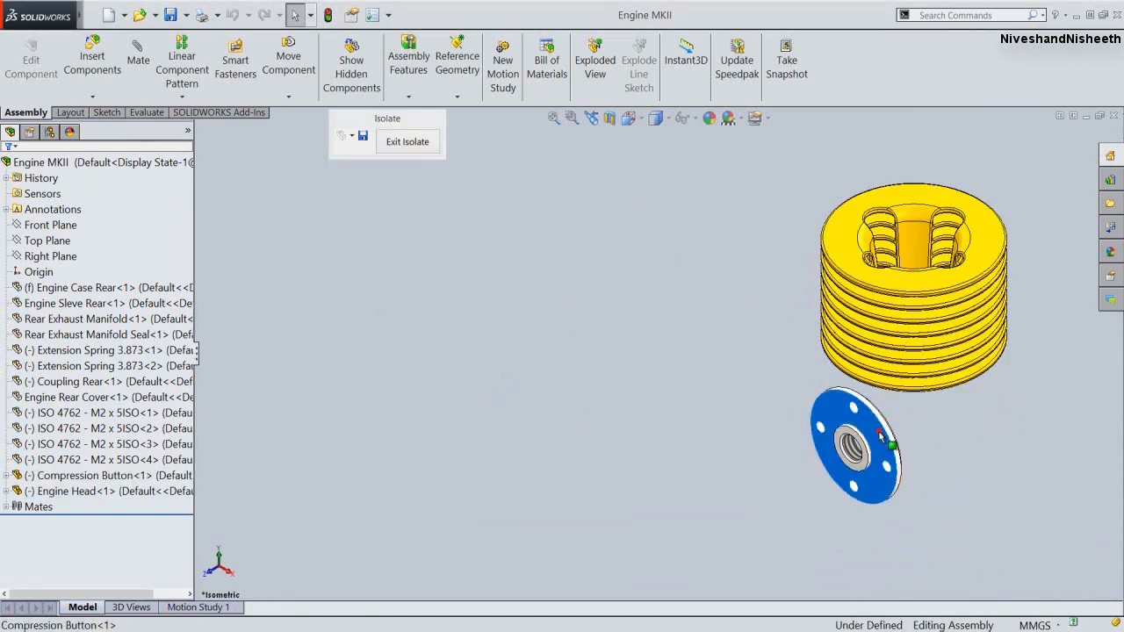
right_click(881, 436)
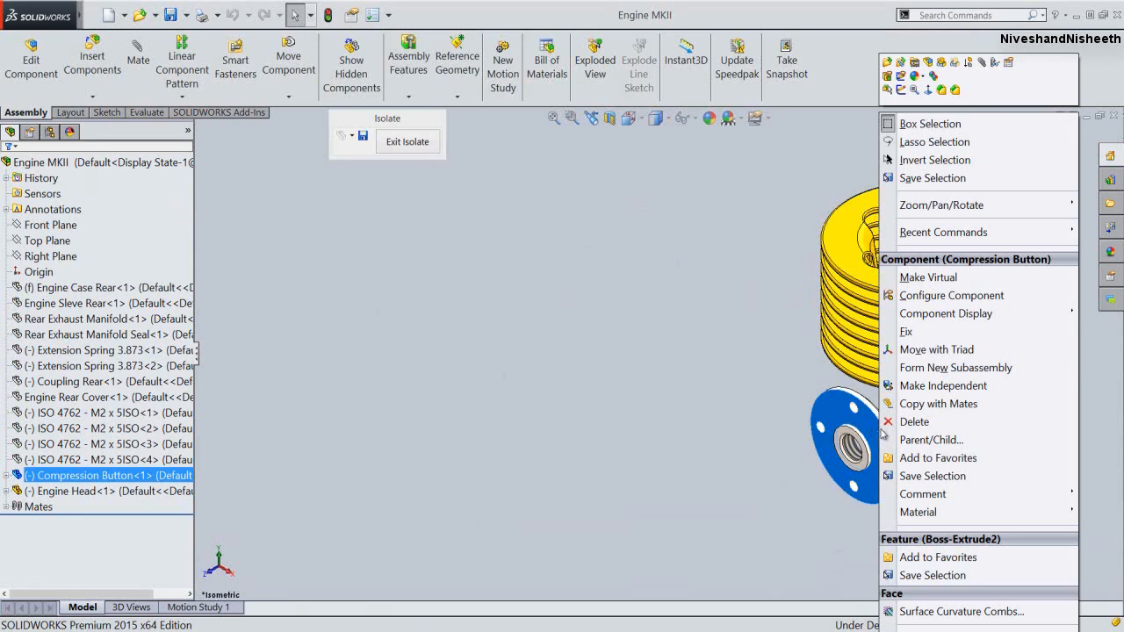
left_click(917, 351)
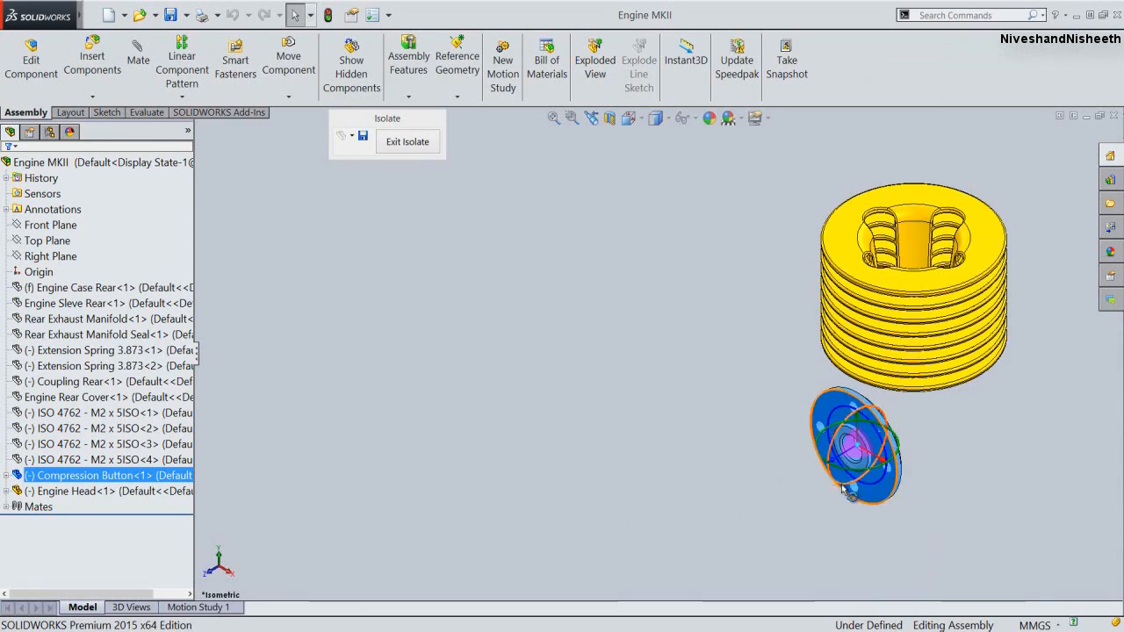
left_click_drag(844, 490, 816, 443)
left_click(1011, 459)
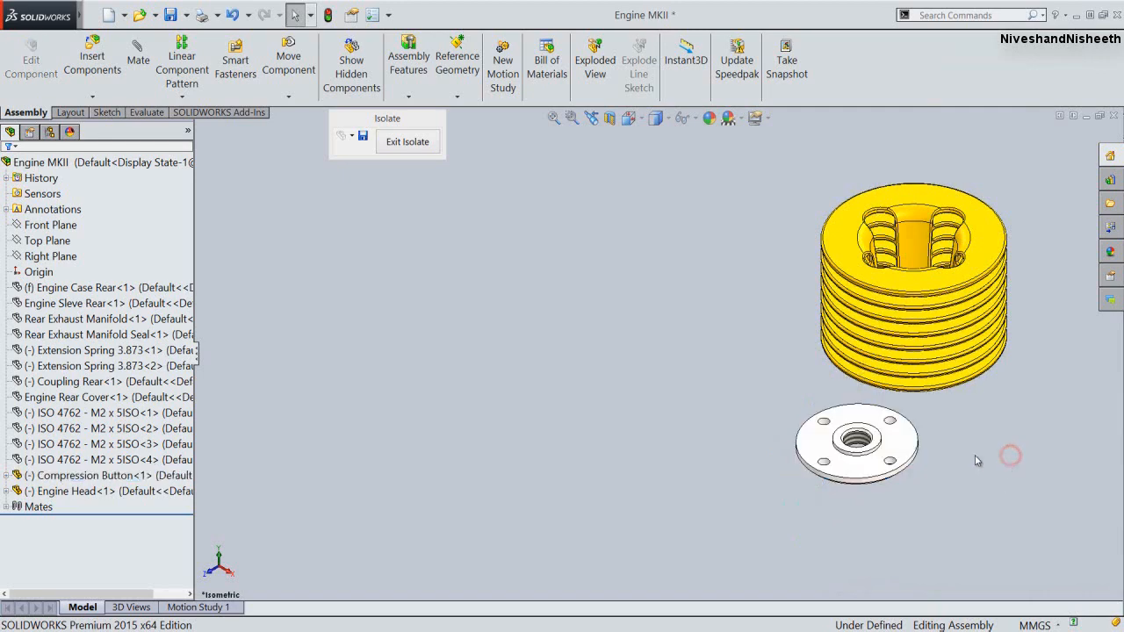
Add a concentric mate between the Compression Button's threaded hole and the round recess in the Engine Head's underside
scroll(977, 461, "down", 3)
left_click(775, 428)
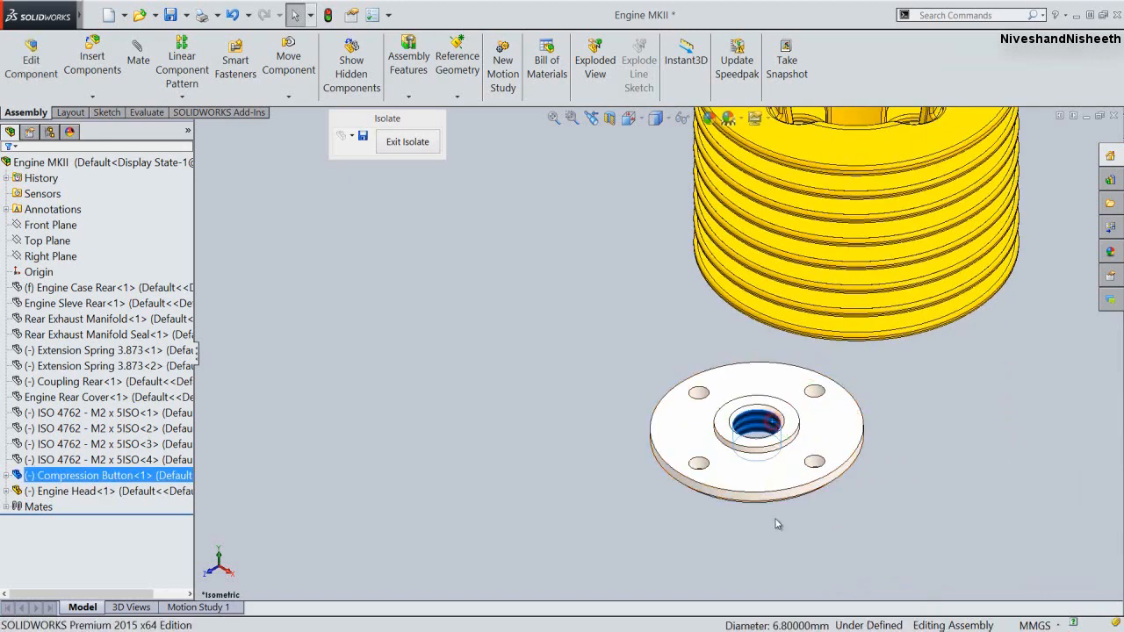
middle_click_drag(778, 454, 738, 376)
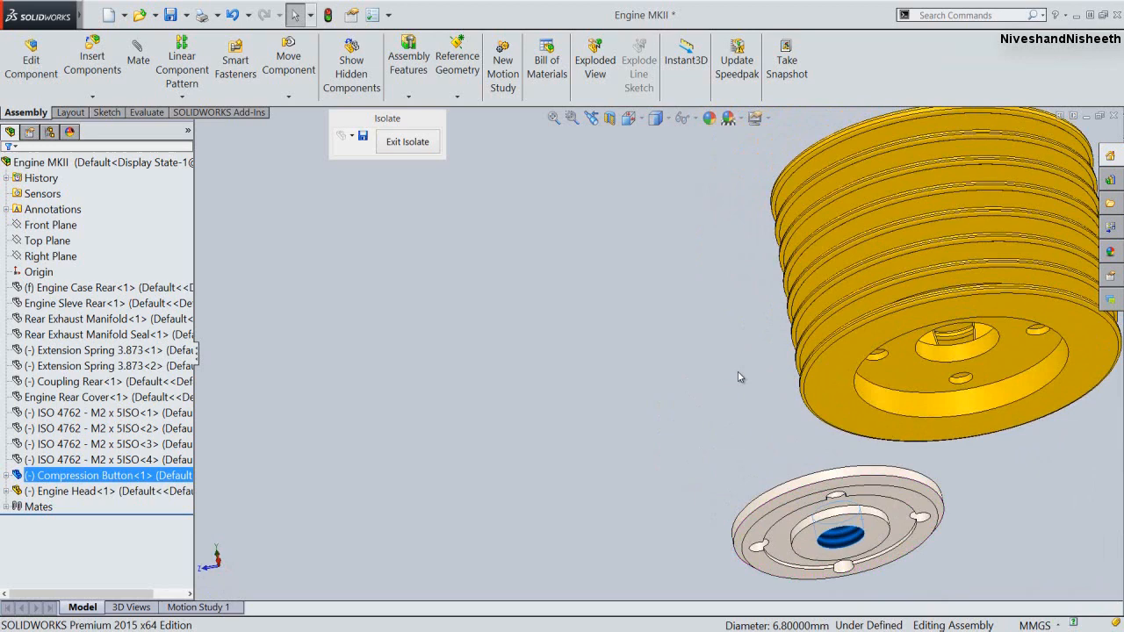
left_click(909, 404, "ctrl")
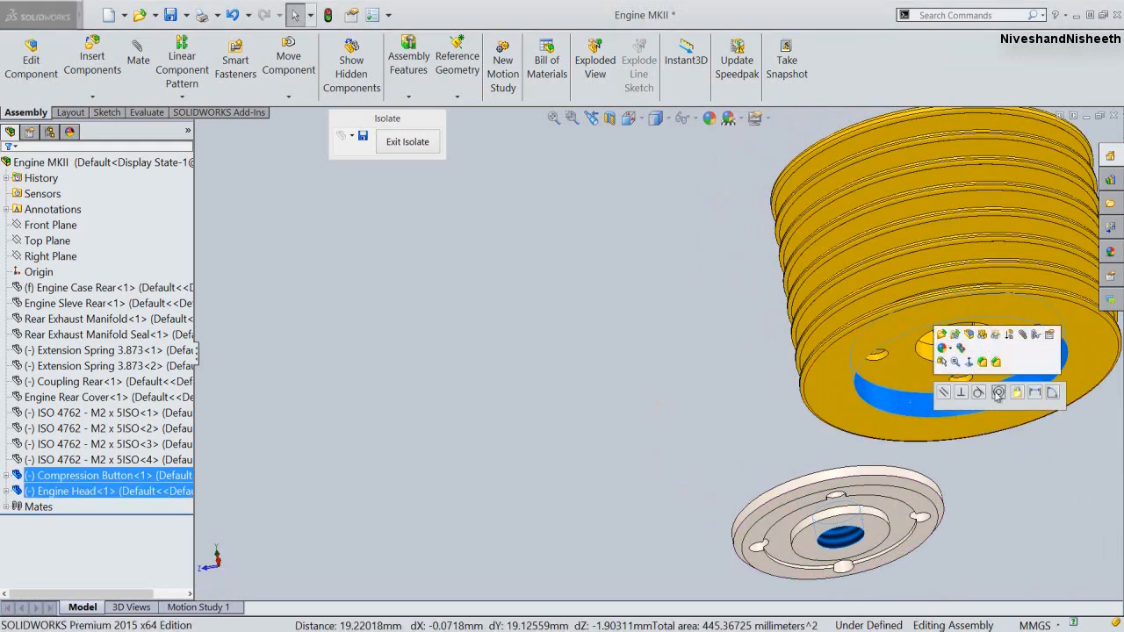
left_click(997, 393)
left_click(1015, 485)
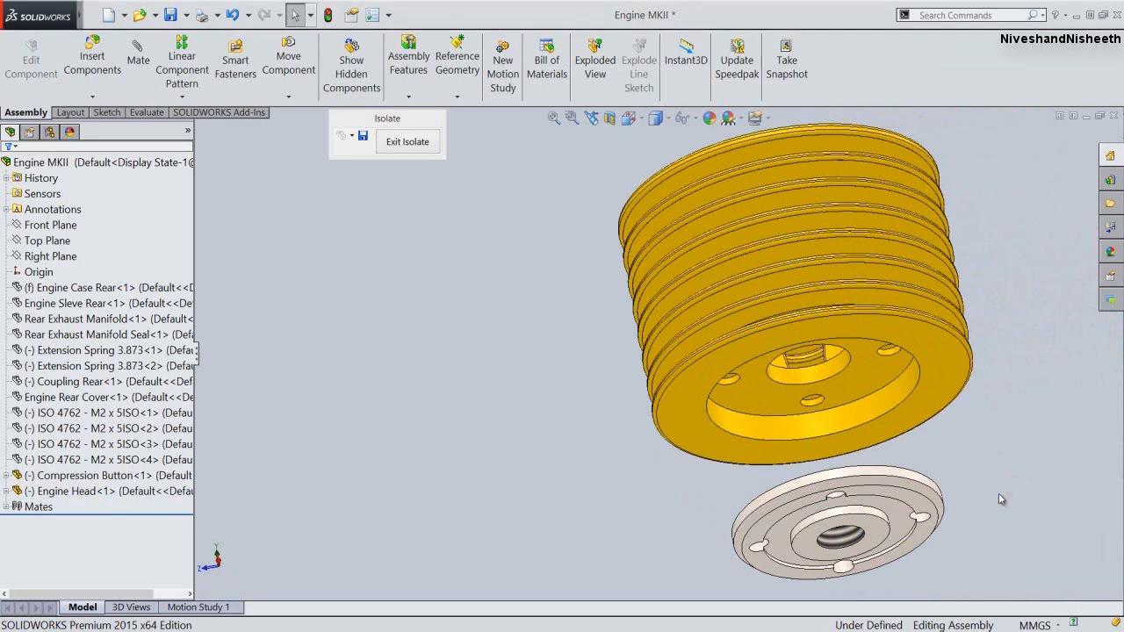
Add a coincident mate between the Engine Head's inner recess face and the Compression Button's upper flange face
left_click(860, 379)
middle_click_drag(894, 438, 915, 521)
left_click(915, 521, "ctrl")
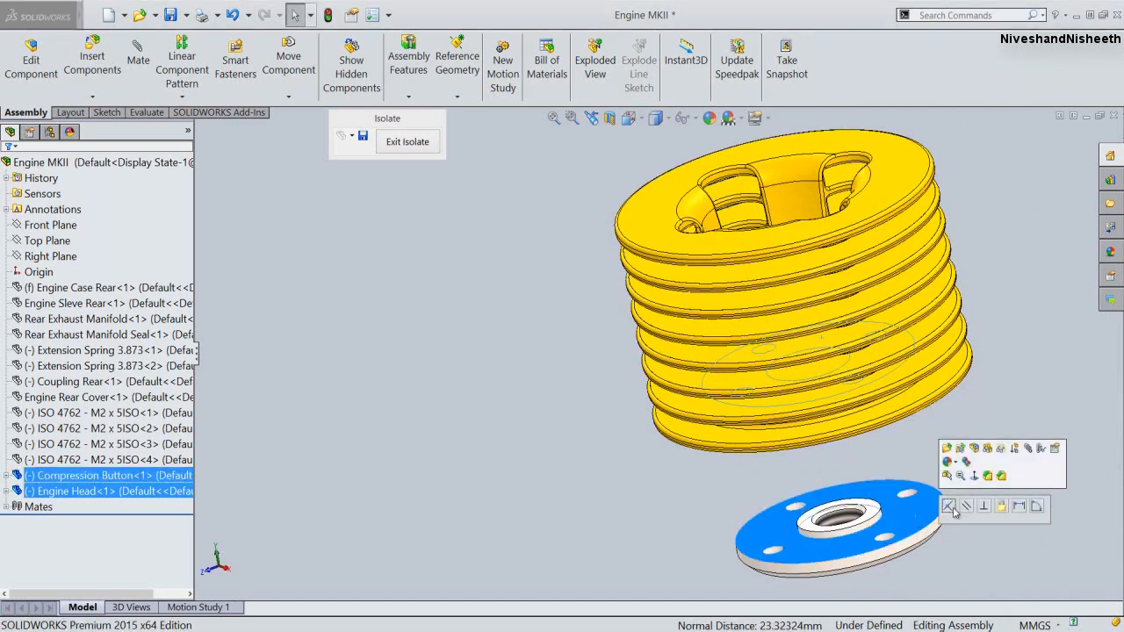
left_click(952, 509)
key("Escape")
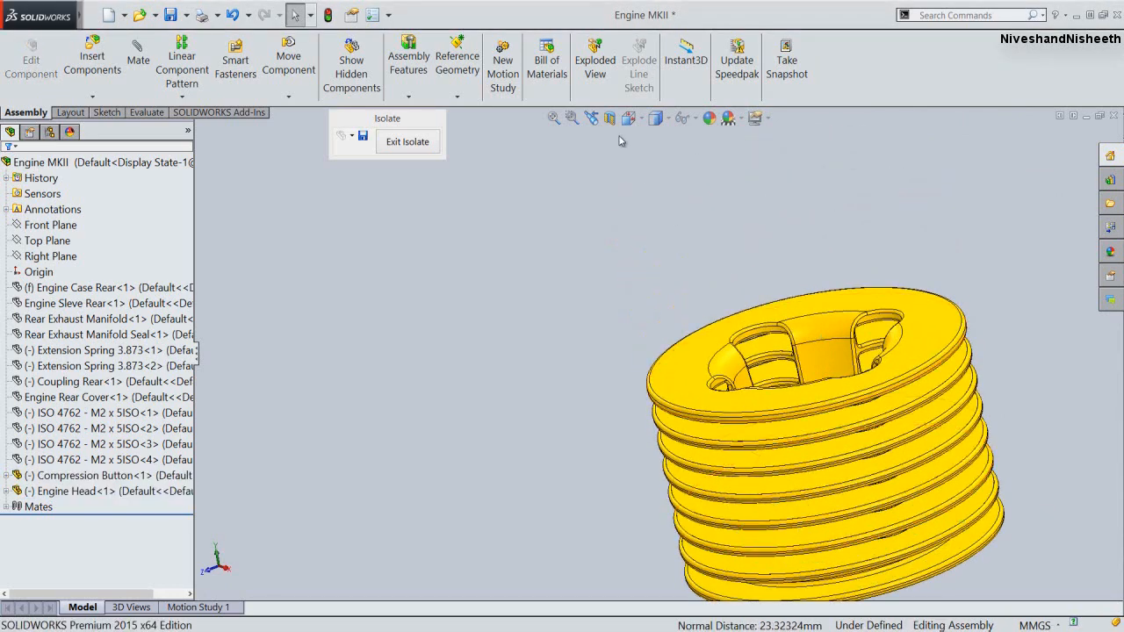
Add a coincident mate between the Right Planes of the Engine Head and the Compression Button
left_click(592, 121)
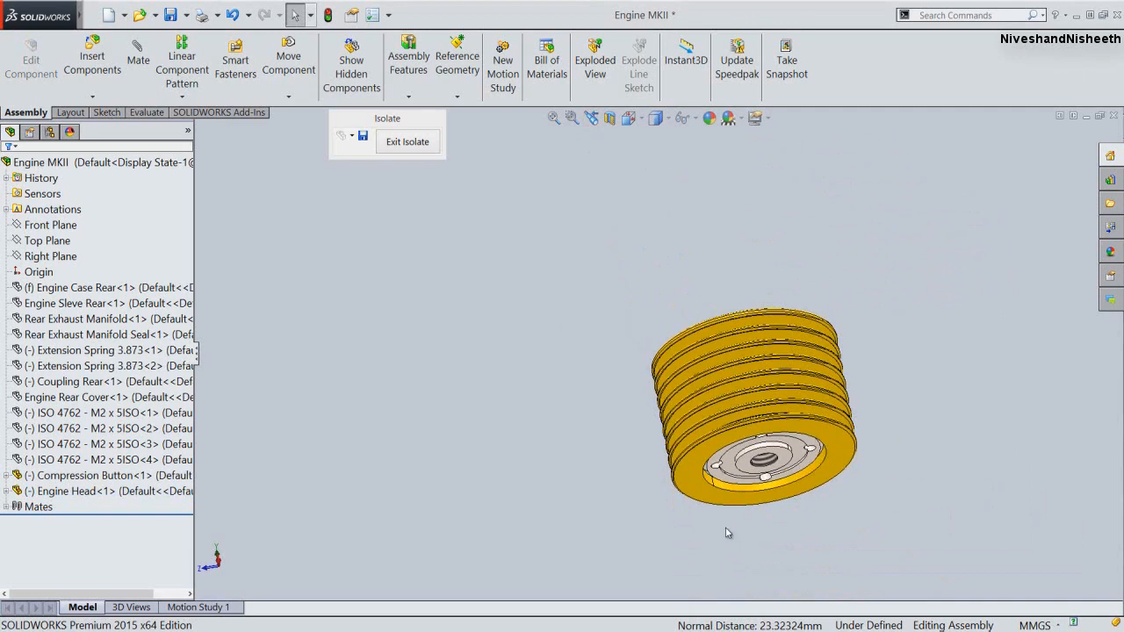
middle_click_drag(727, 533, 664, 409)
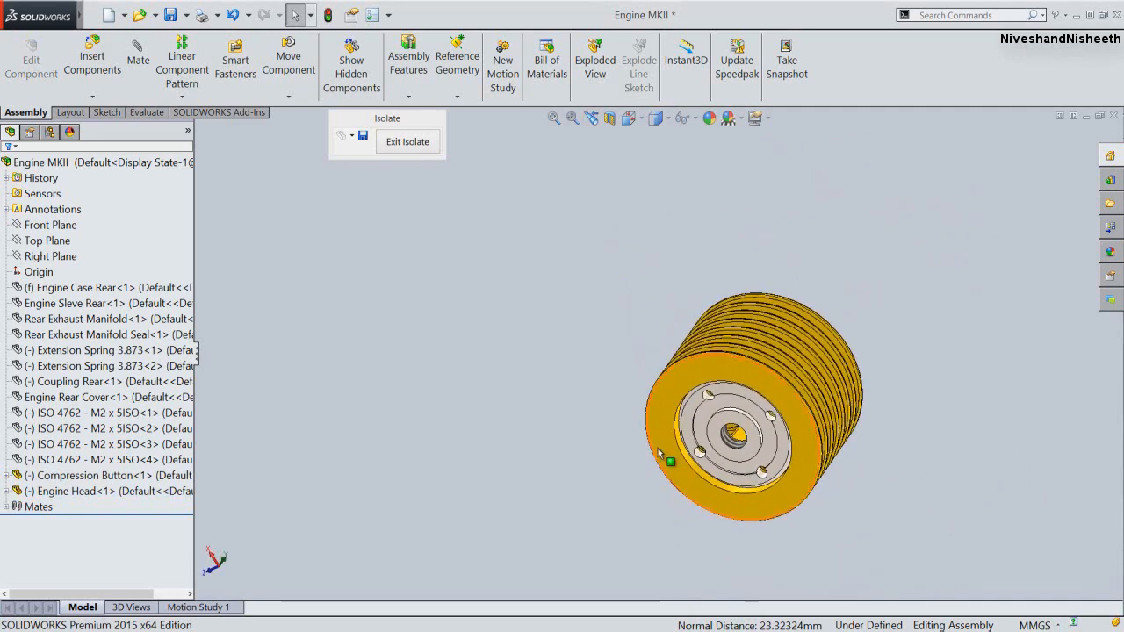
middle_click_drag(659, 452, 698, 435)
scroll(699, 434, "down", 3)
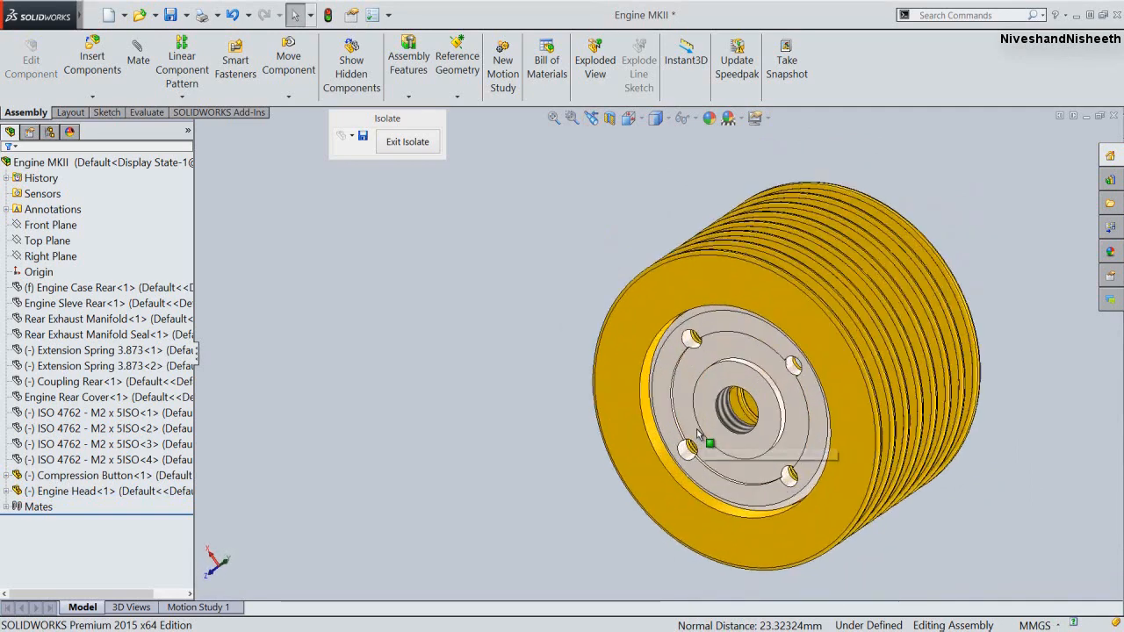
left_click(6, 491)
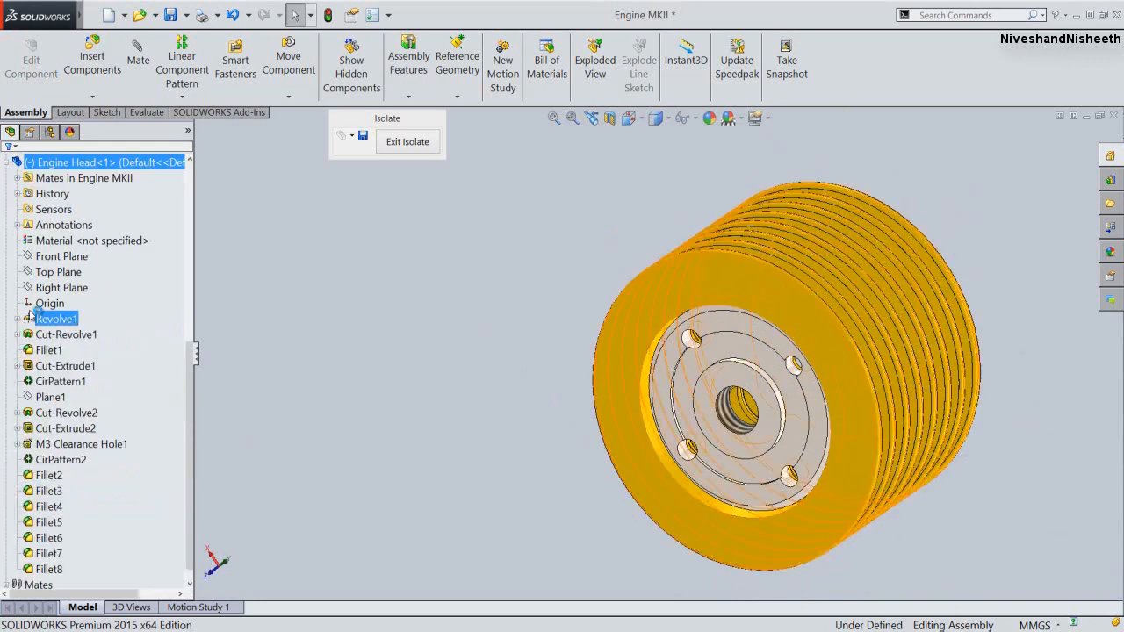
left_click(51, 295)
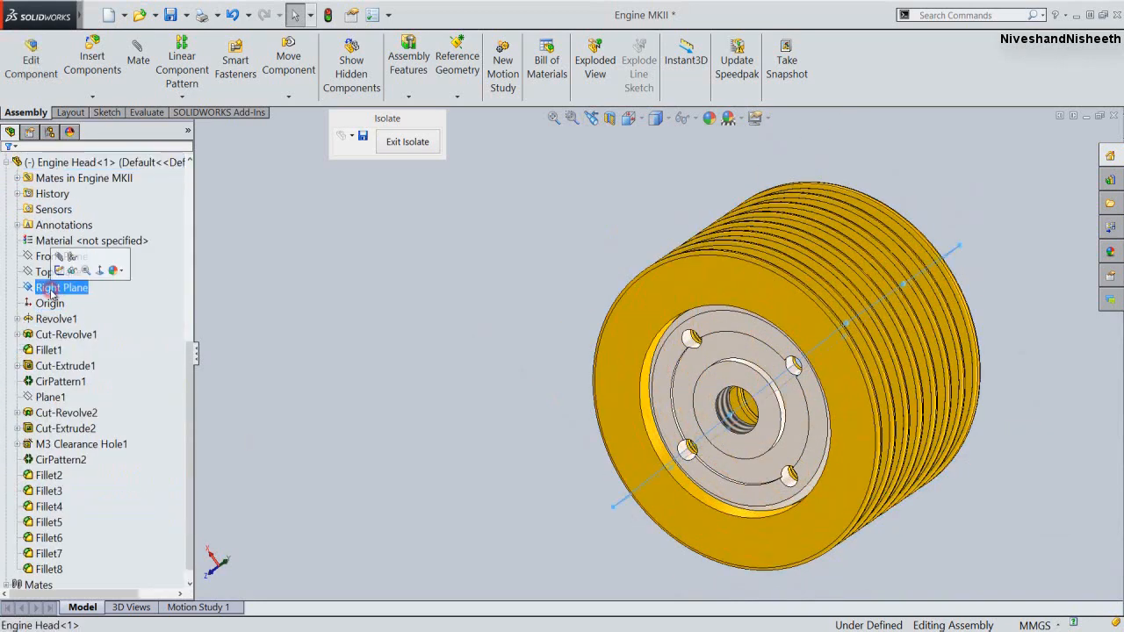
left_click_drag(192, 395, 191, 354)
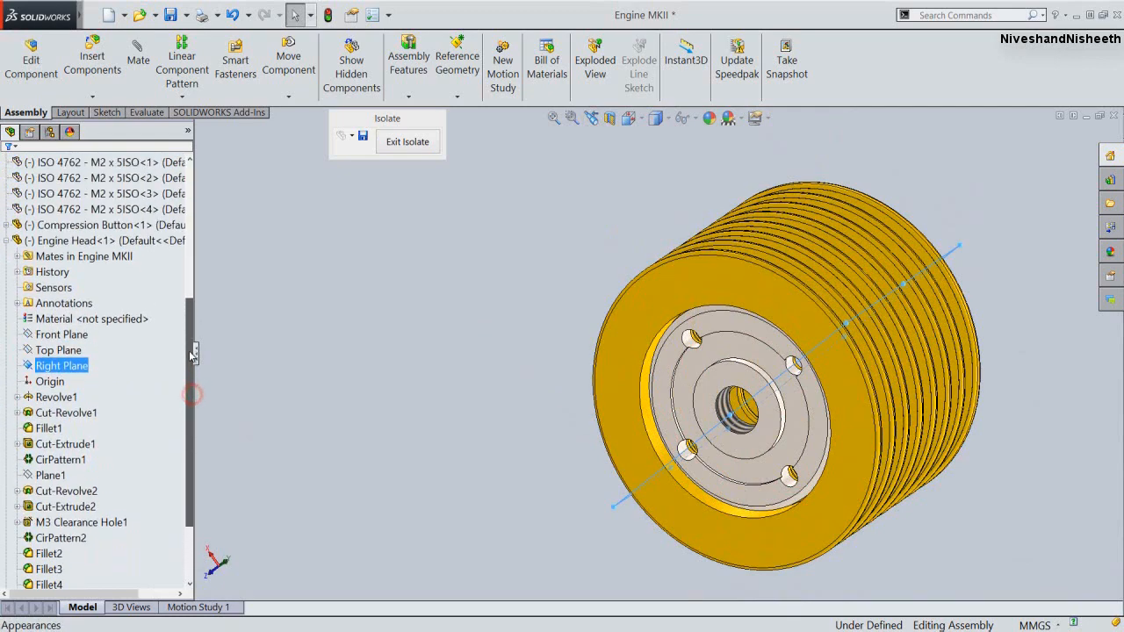
left_click(7, 225)
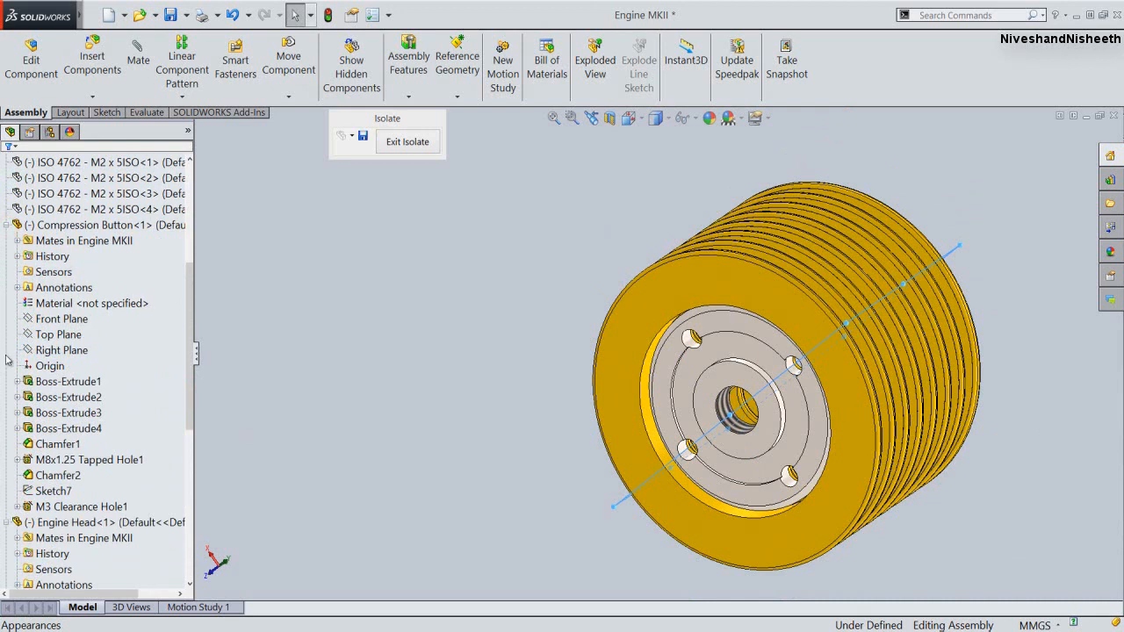
left_click(62, 351)
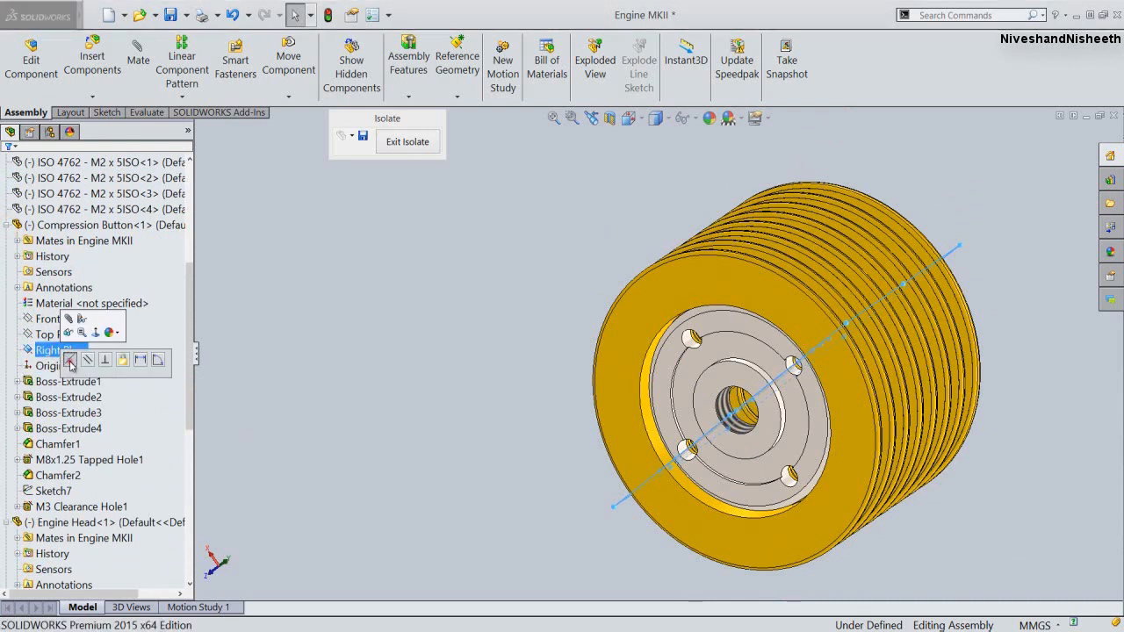
left_click(313, 381)
Collapse the feature tree items and save the assembly
right_click(157, 341)
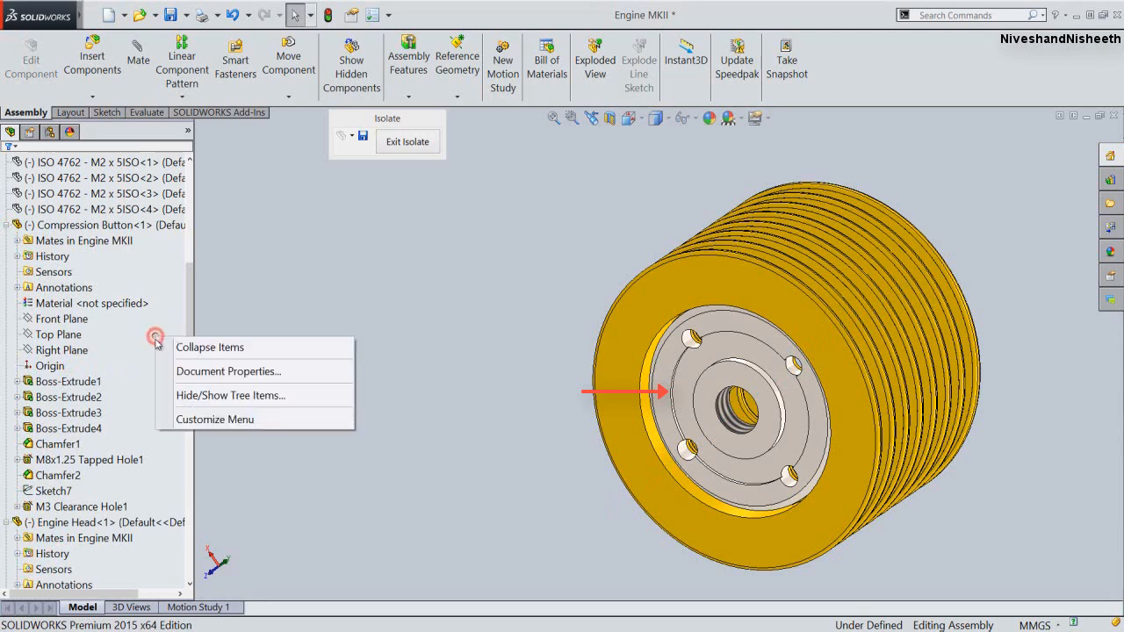
left_click(227, 351)
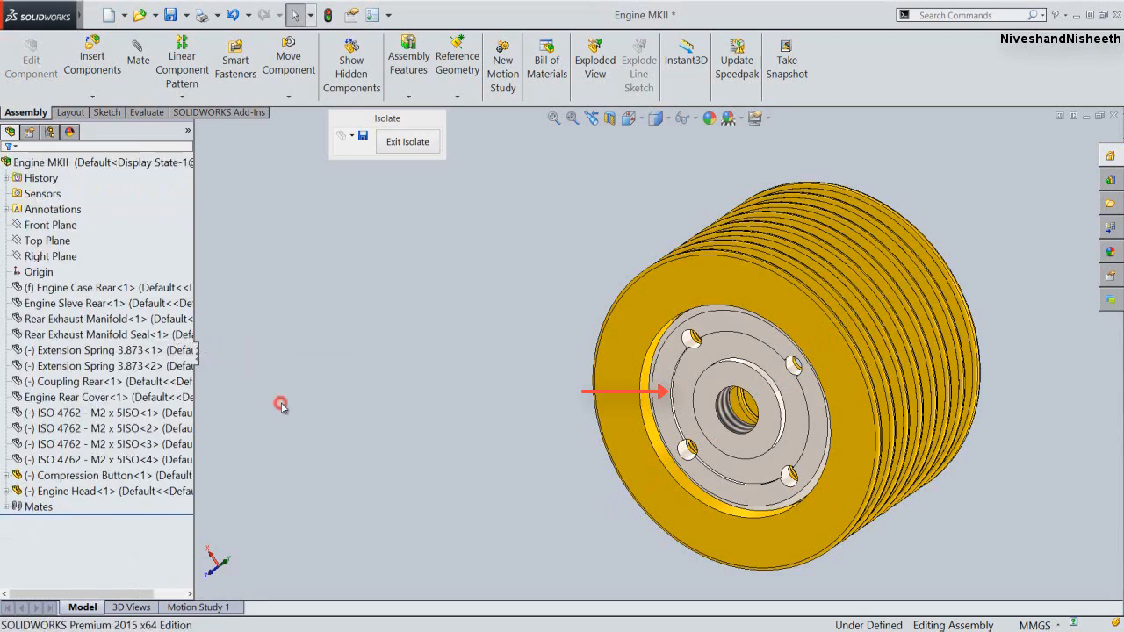
left_click(171, 15)
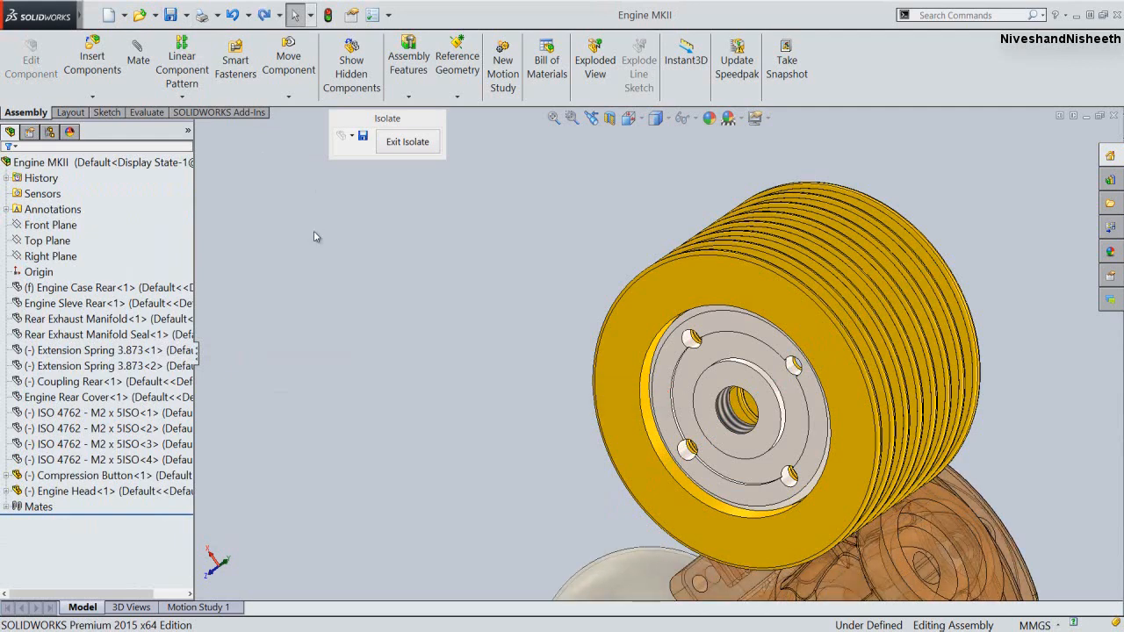
Exit isolation to show all engine components and move the Engine Head farther away from the engine case
left_click(592, 119)
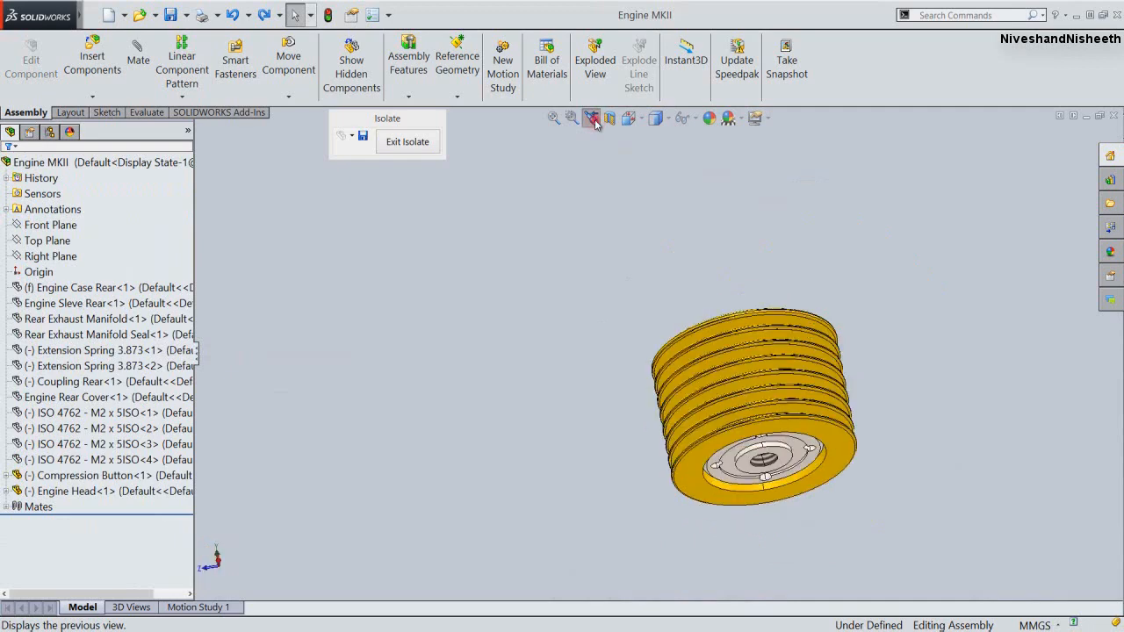
left_click(593, 120)
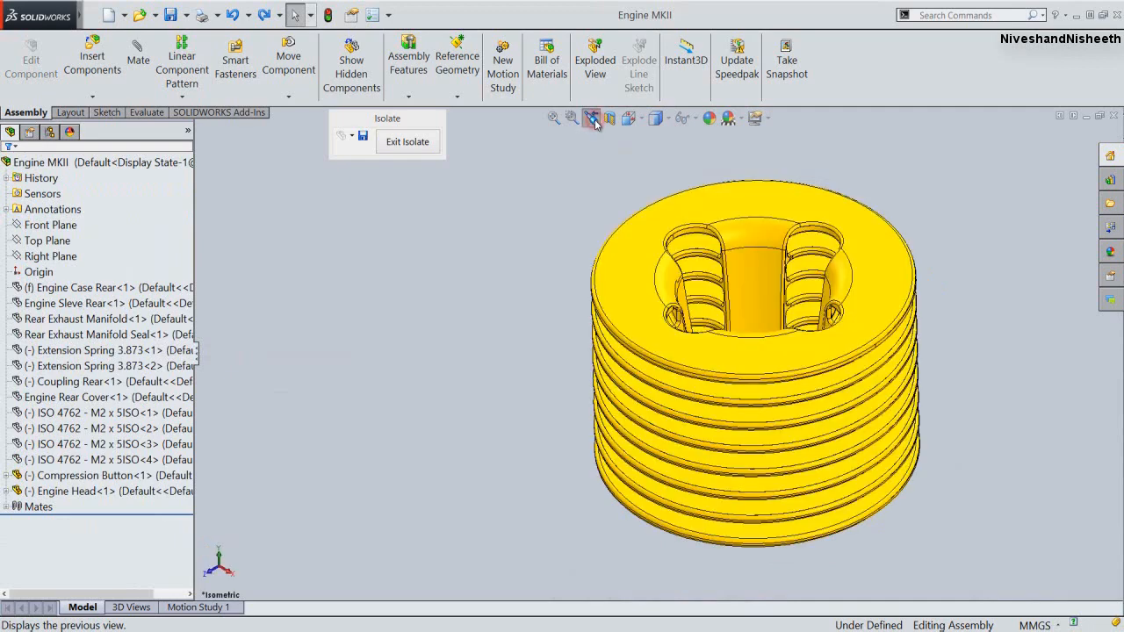
left_click(407, 142)
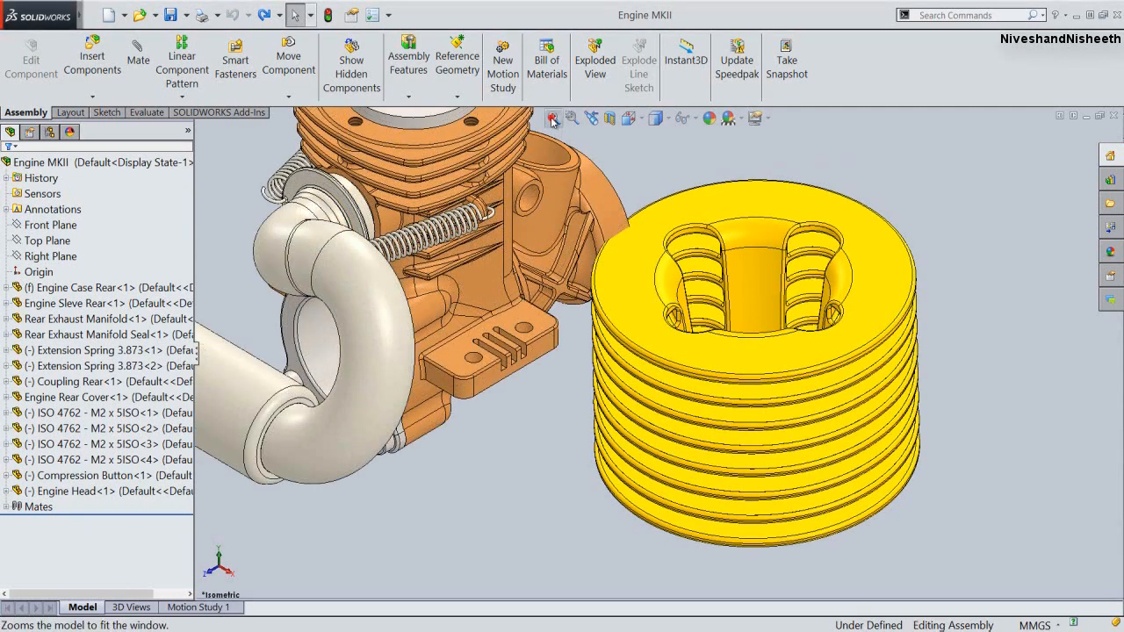
left_click(552, 119)
left_click(394, 243)
left_click_drag(755, 342, 849, 233)
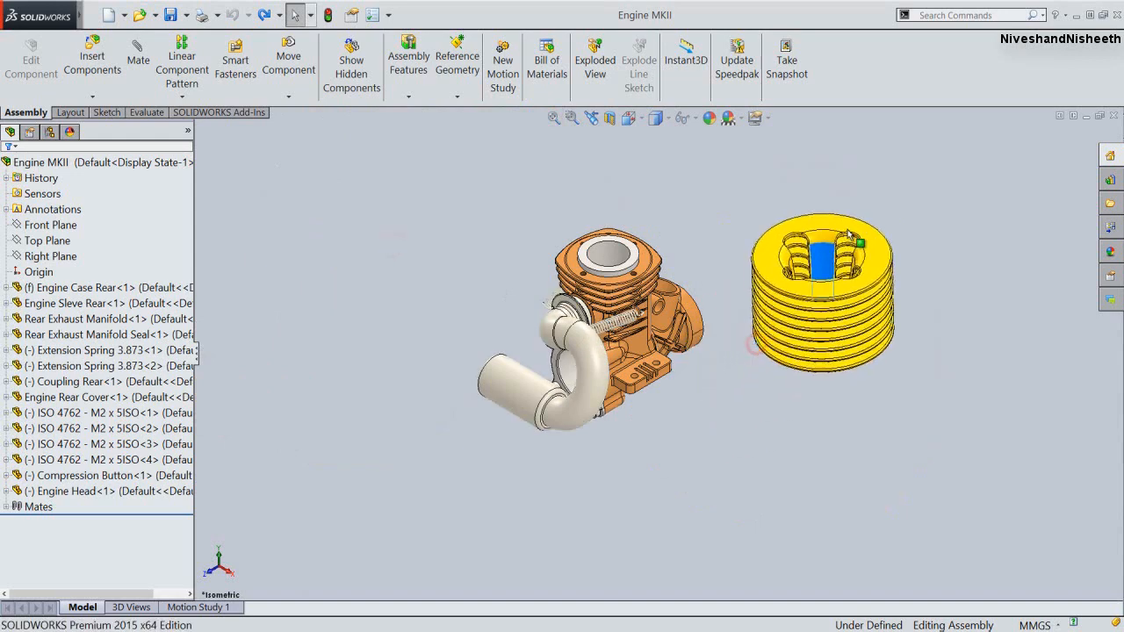
left_click(682, 211)
Add a concentric mate between the engine sleeve's bore and the round recess in the Engine Head's underside
scroll(678, 206, "down", 3)
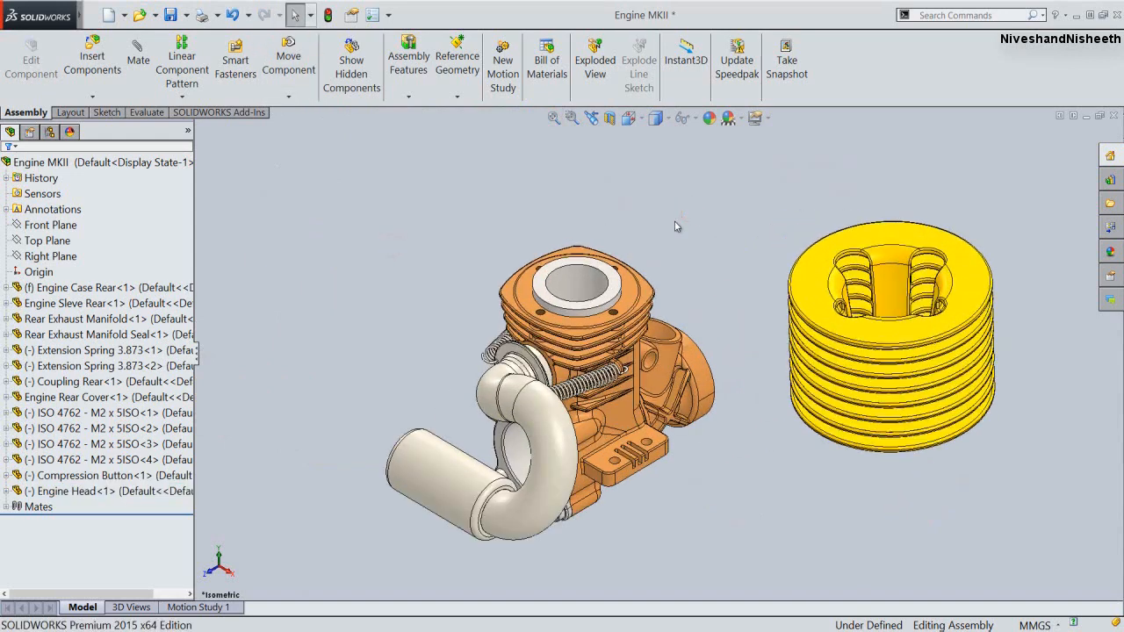
left_click(569, 295)
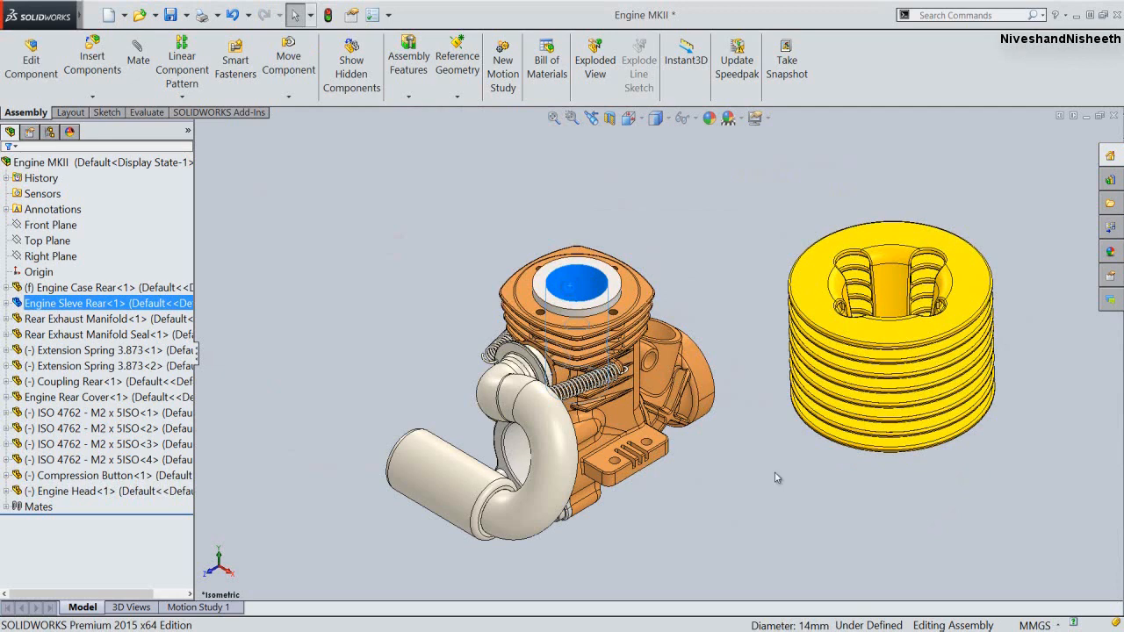
middle_click_drag(763, 467, 715, 282)
scroll(853, 376, "down", 3)
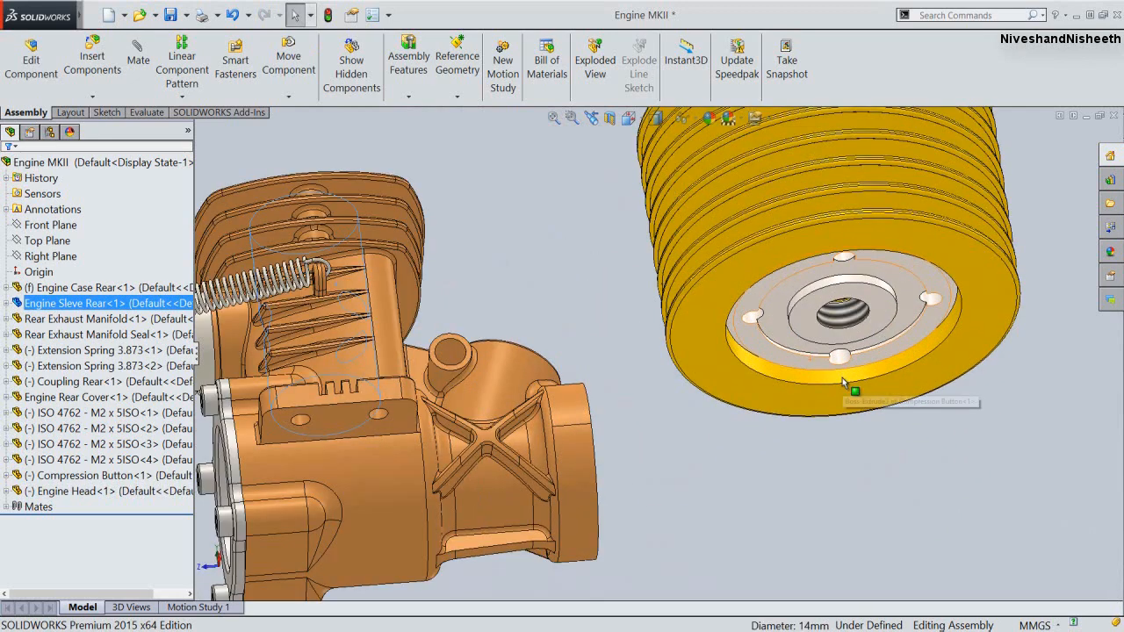
left_click(852, 376, "ctrl")
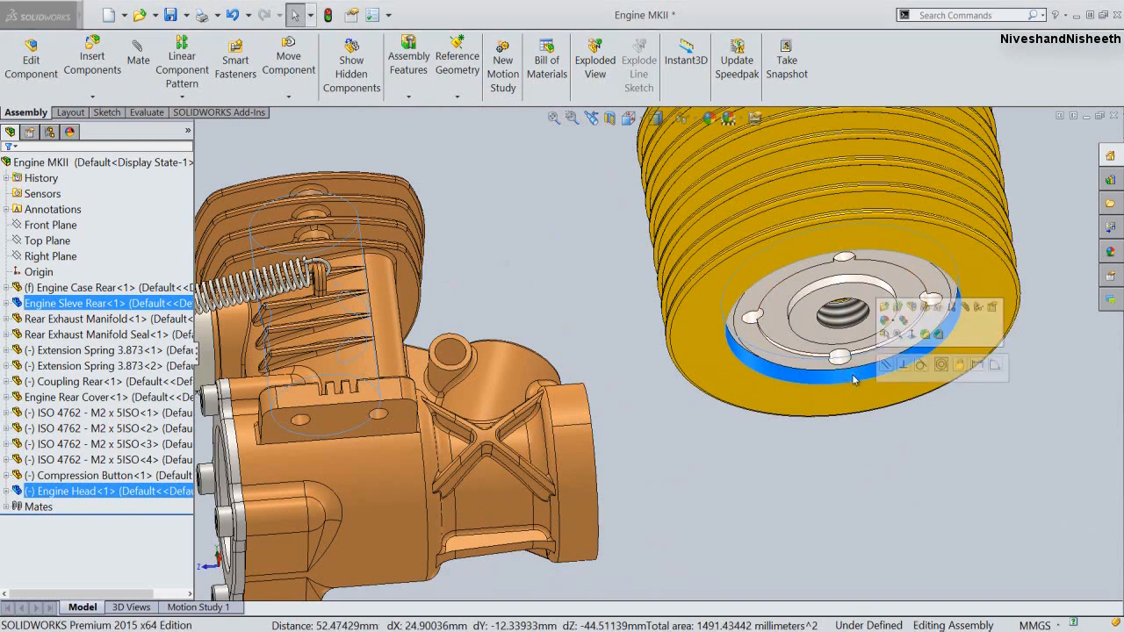
left_click(941, 364)
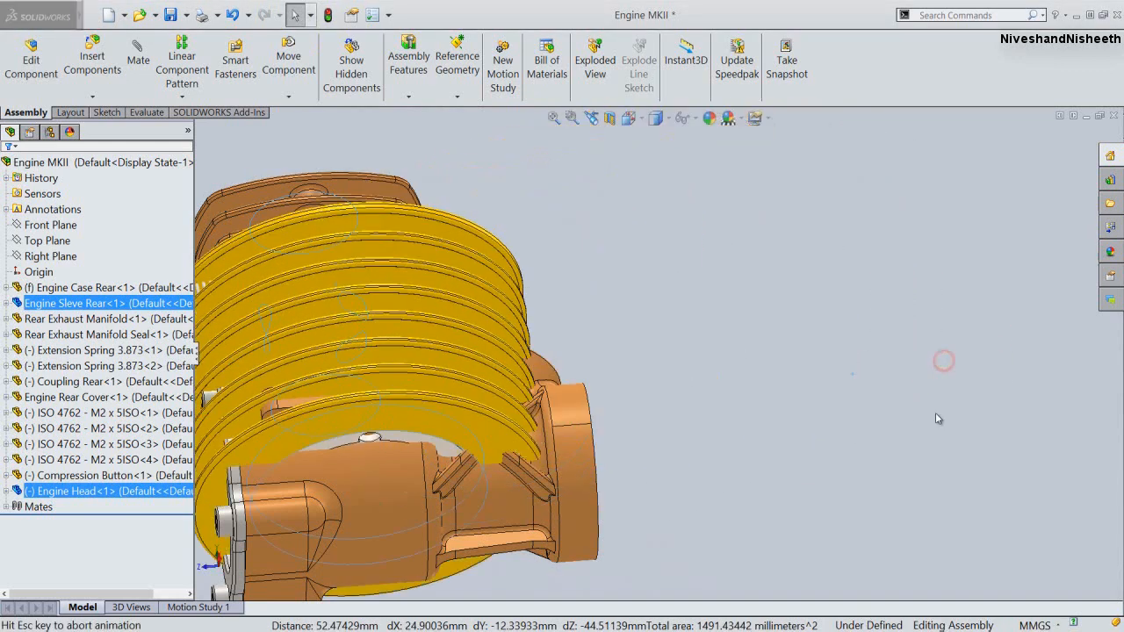
Move the Engine Head up along the sleeve axis so that it sits above the engine case
left_click(597, 126)
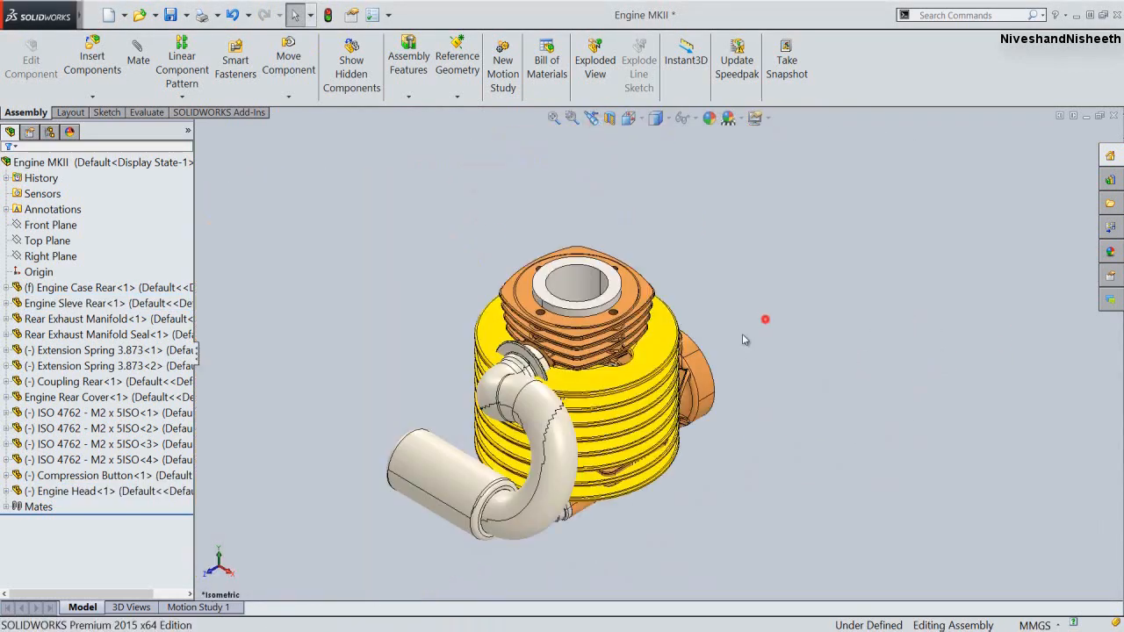
left_click_drag(651, 365, 622, 219)
left_click(750, 383)
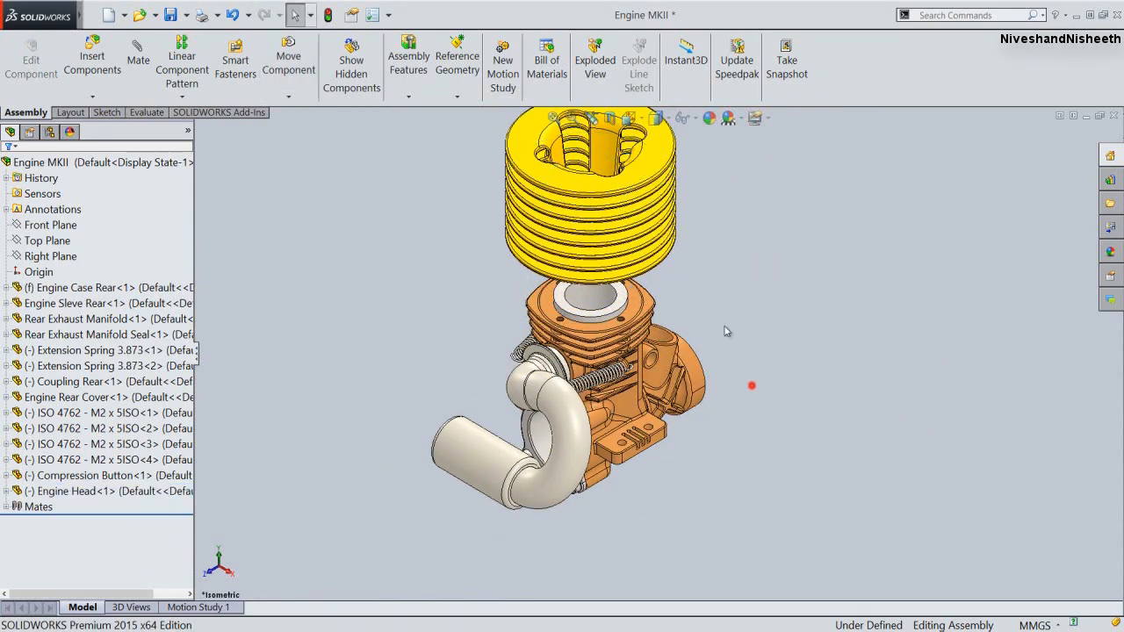
Add a coincident mate between the engine sleeve's top bore edge and the circular boss edge under the Compression Button, and rebuild the assembly
left_click(554, 118)
left_click(808, 367)
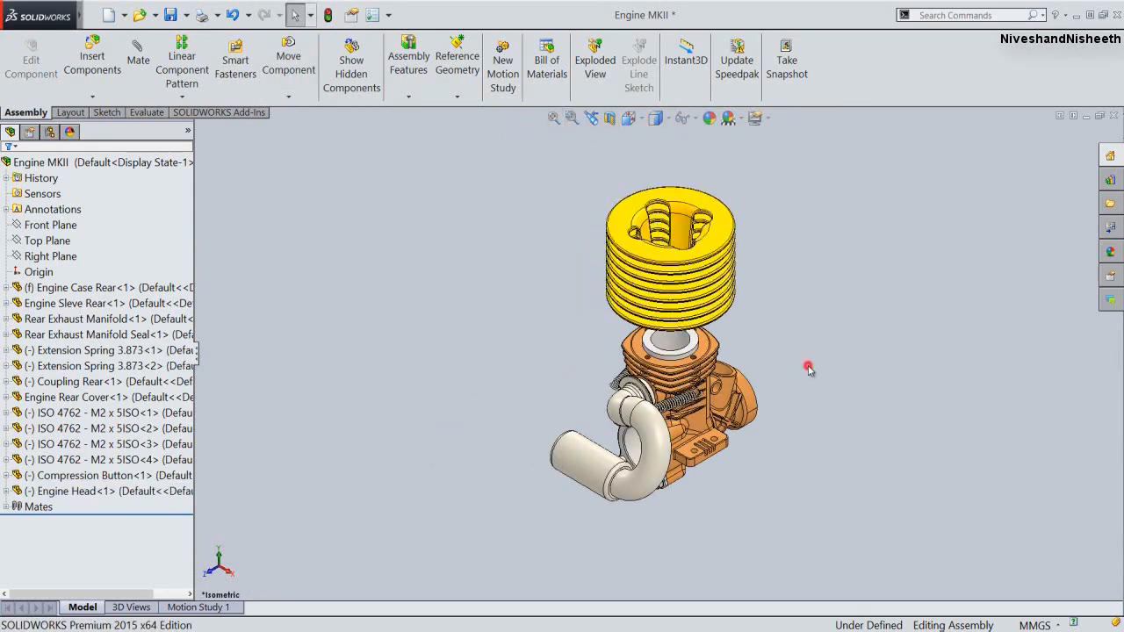
scroll(809, 370, "down", 3)
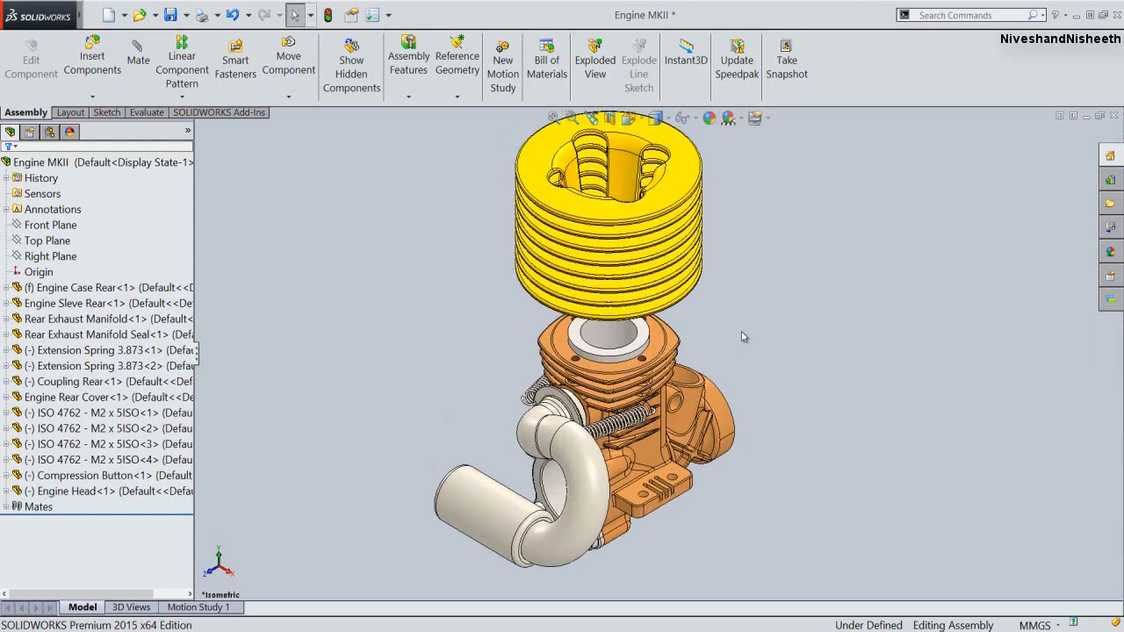
left_click(639, 340)
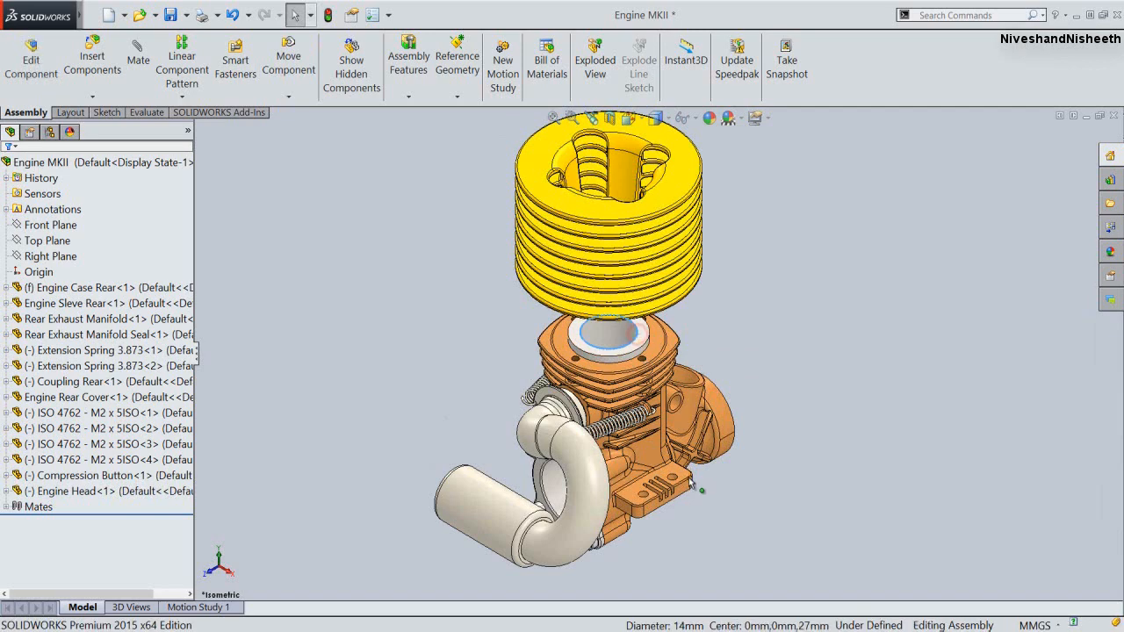
middle_click_drag(654, 505, 622, 302)
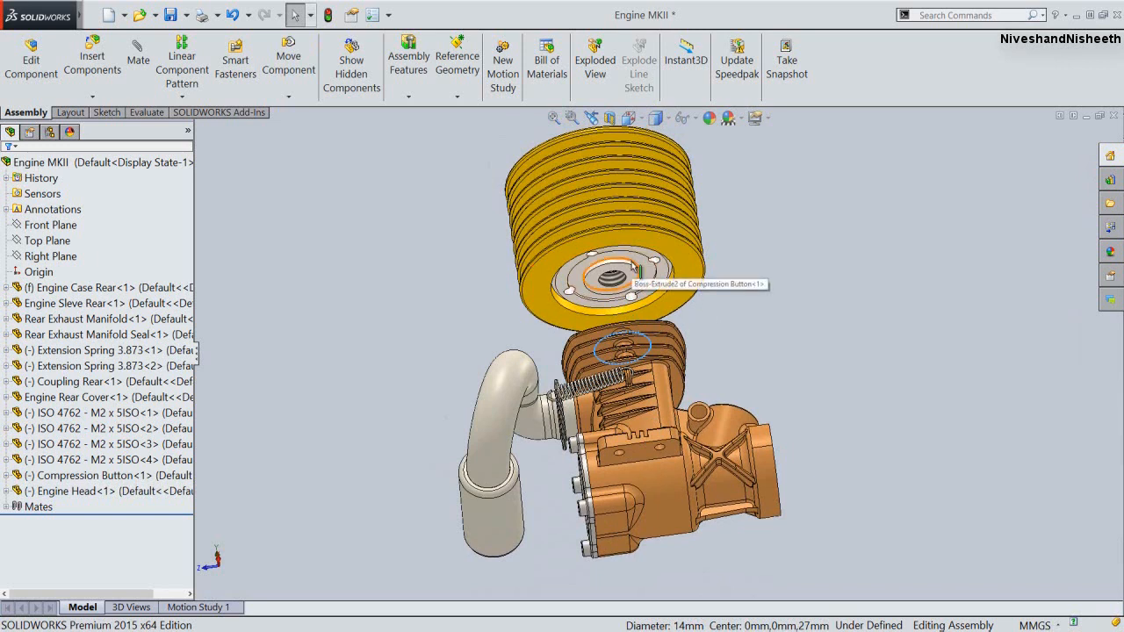
left_click(632, 265)
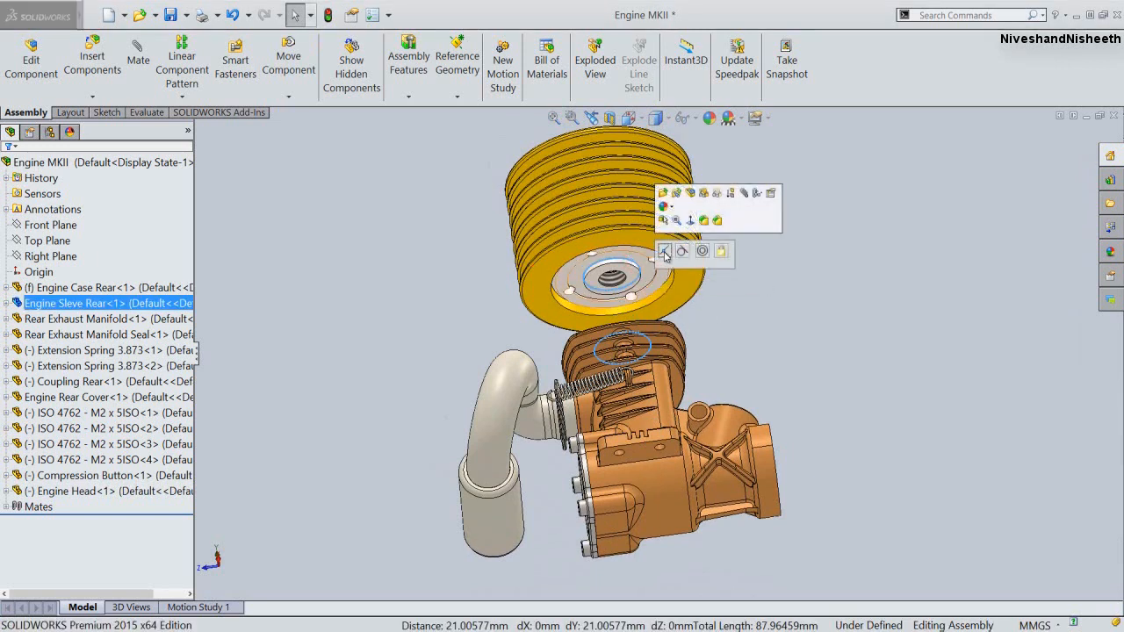
left_click(665, 252)
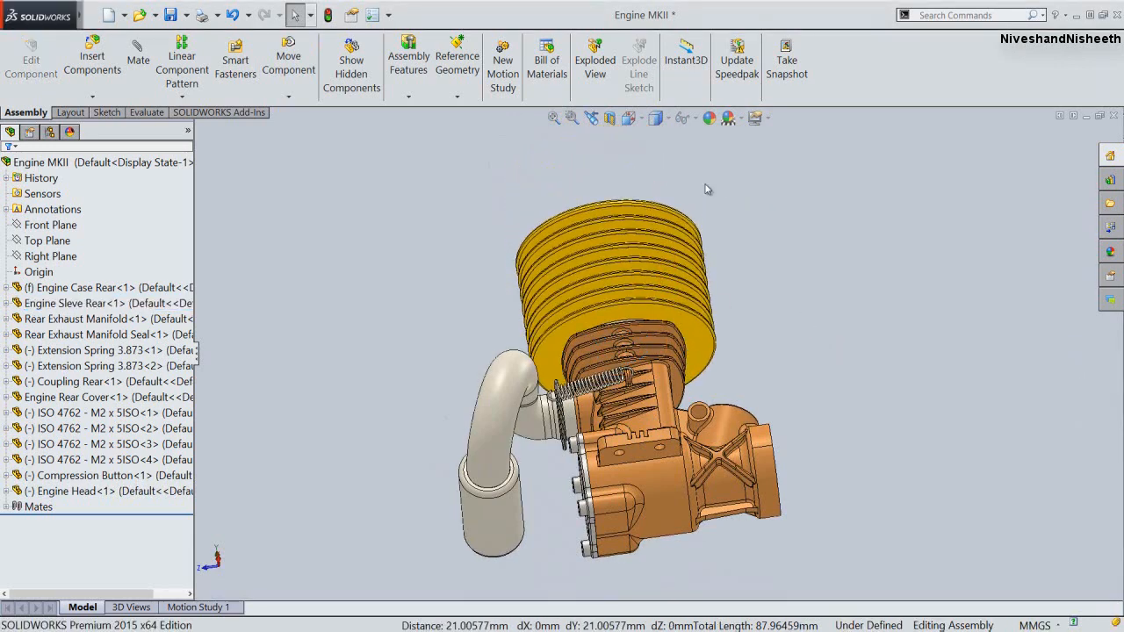
left_click(594, 117)
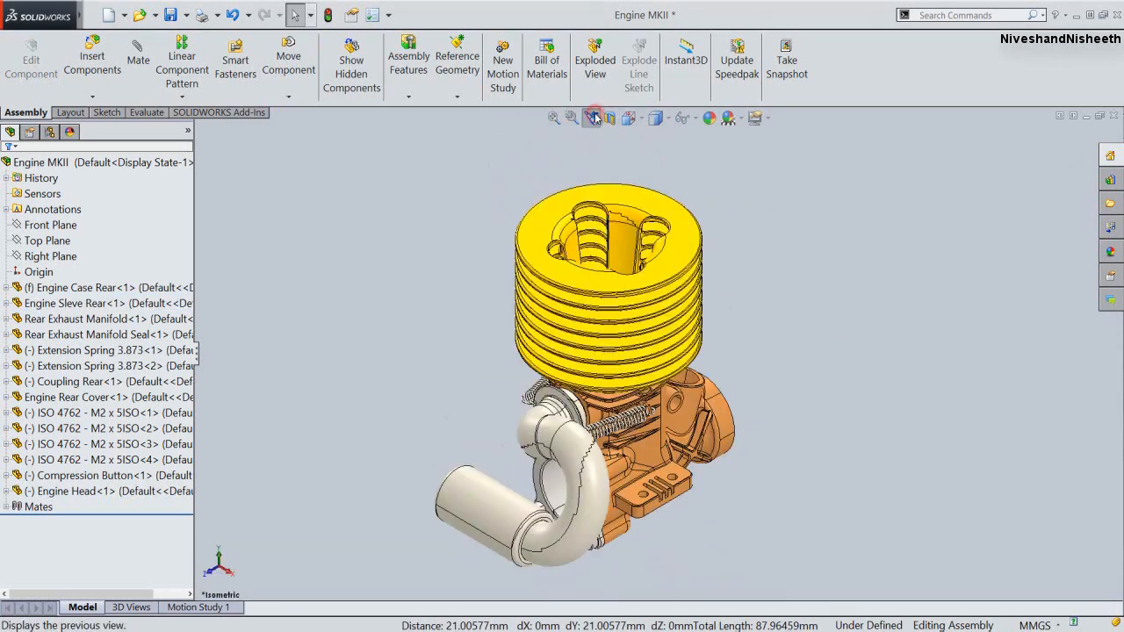
left_click(329, 19)
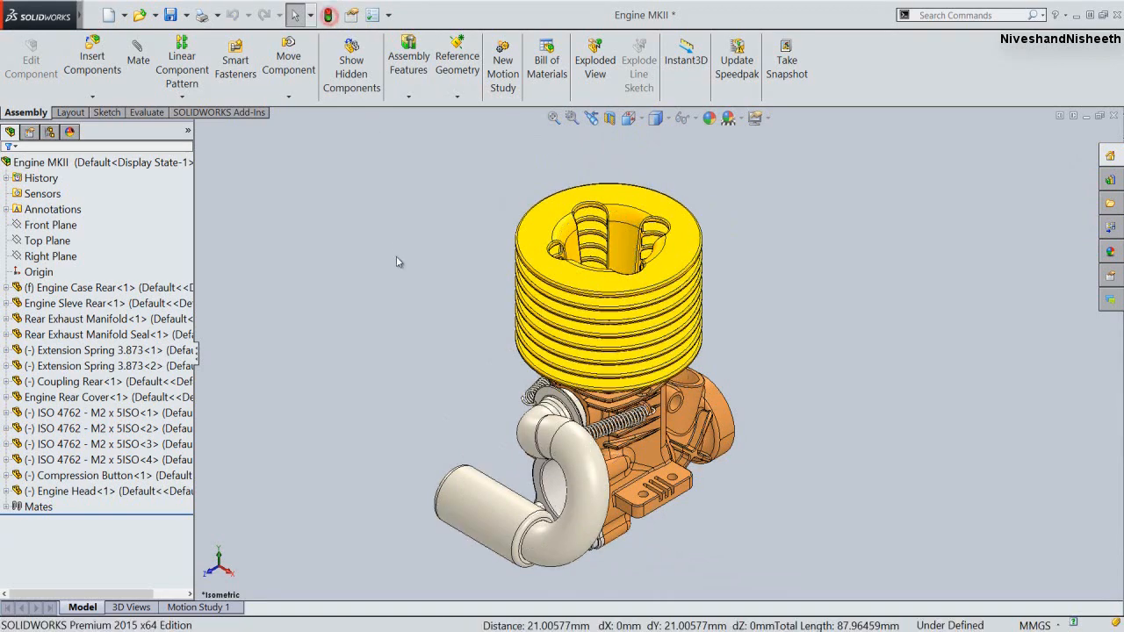
left_click(396, 258)
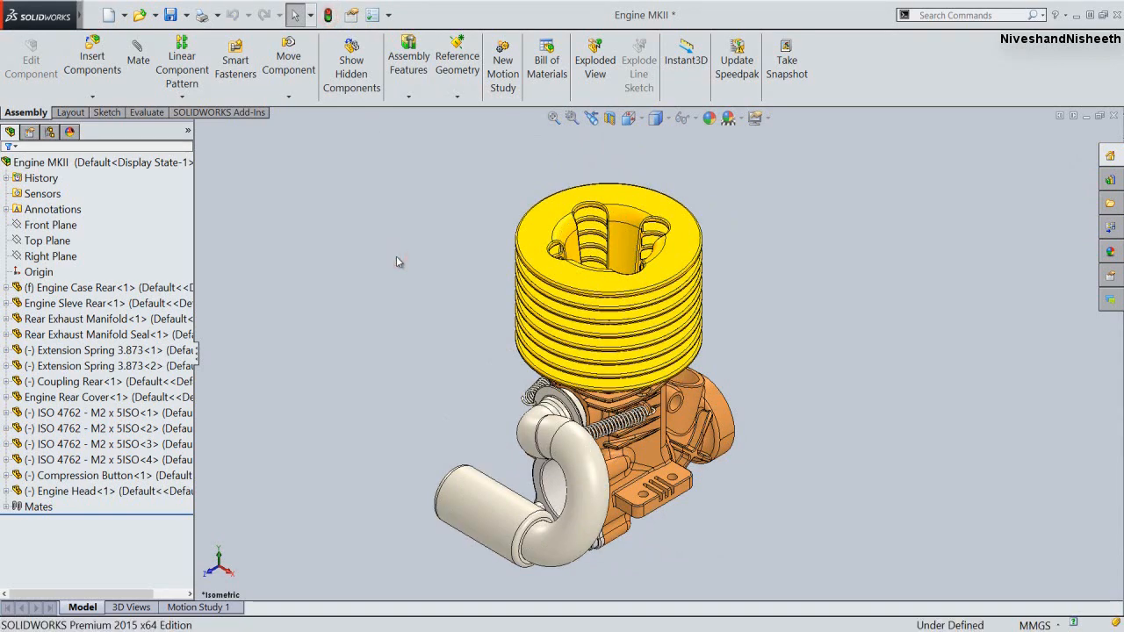
Add a concentric mate between a screw hole in the Compression Button and the matching threaded hole in the Engine Case Rear
middle_click_drag(642, 326, 640, 431)
scroll(657, 286, "down", 5)
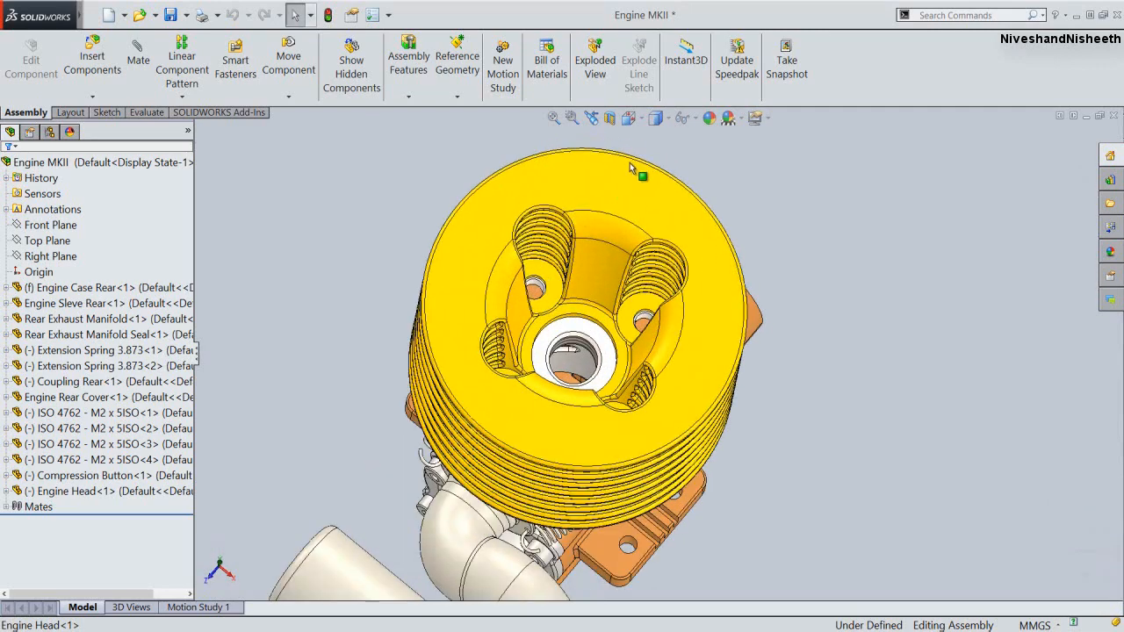
left_click(729, 370)
left_click_drag(735, 411, 715, 340)
scroll(680, 329, "down", 10)
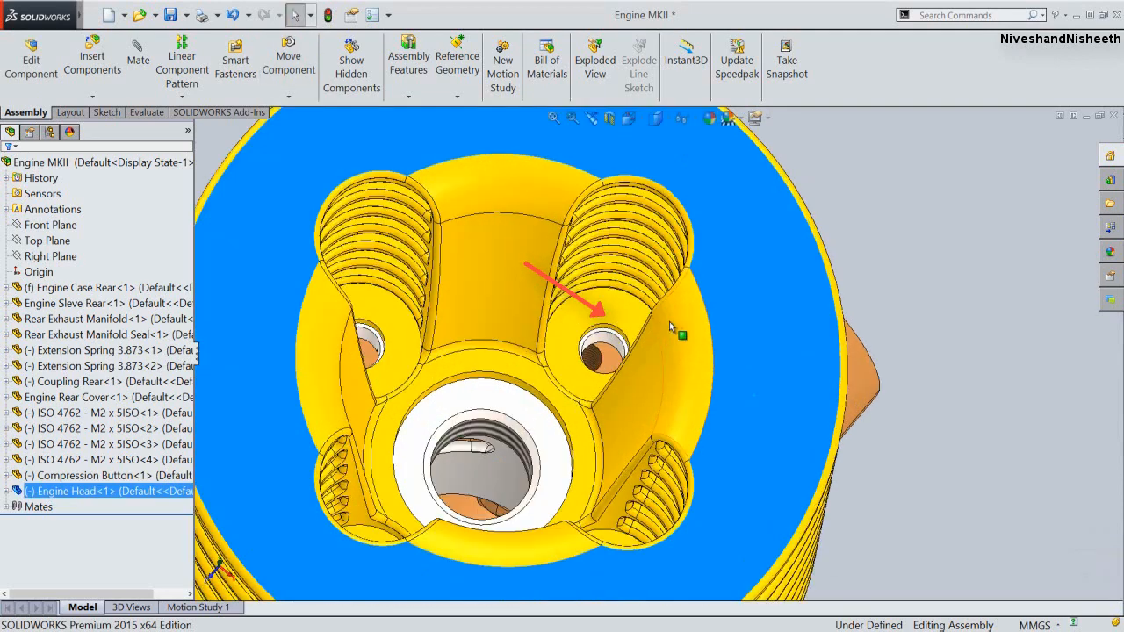
key("Escape")
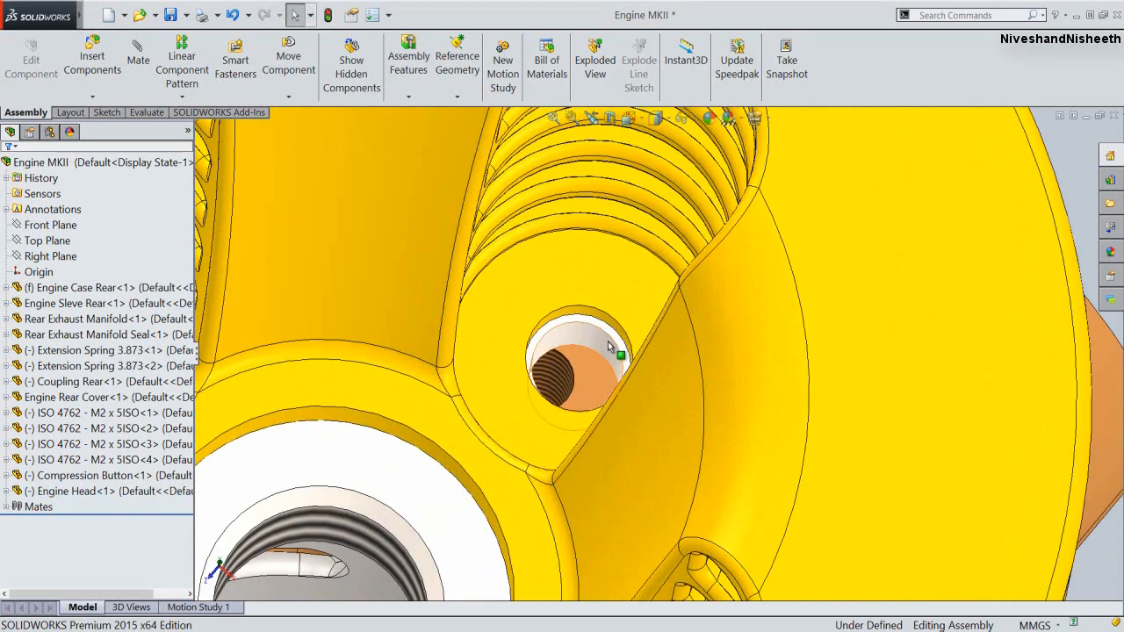
left_click(610, 346)
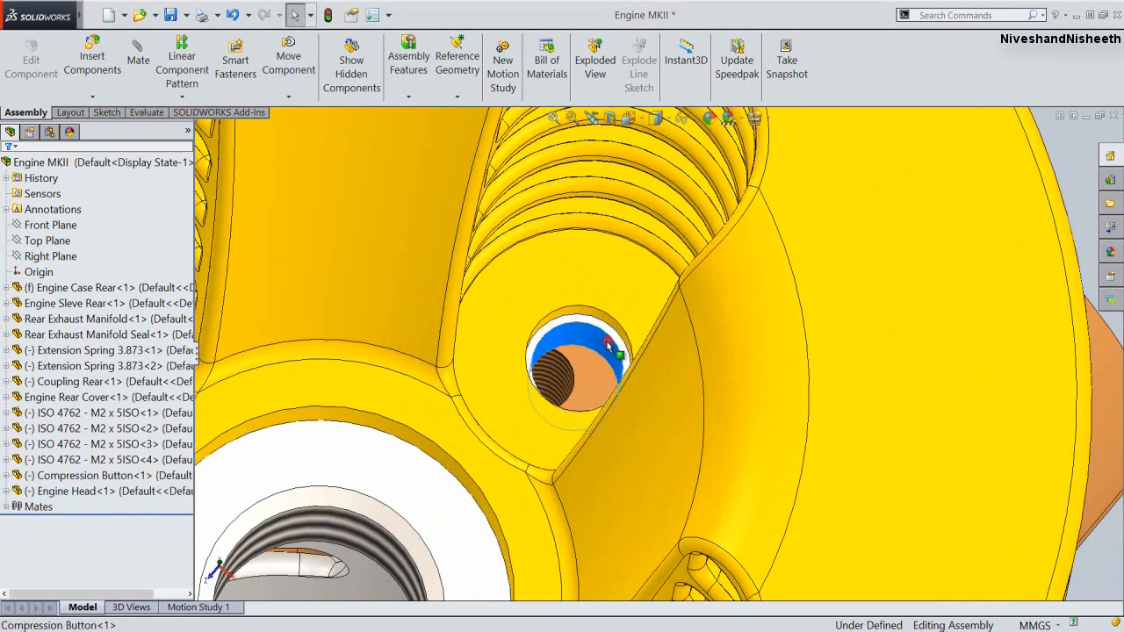
scroll(571, 368, "down", 1)
left_click(560, 370, "ctrl")
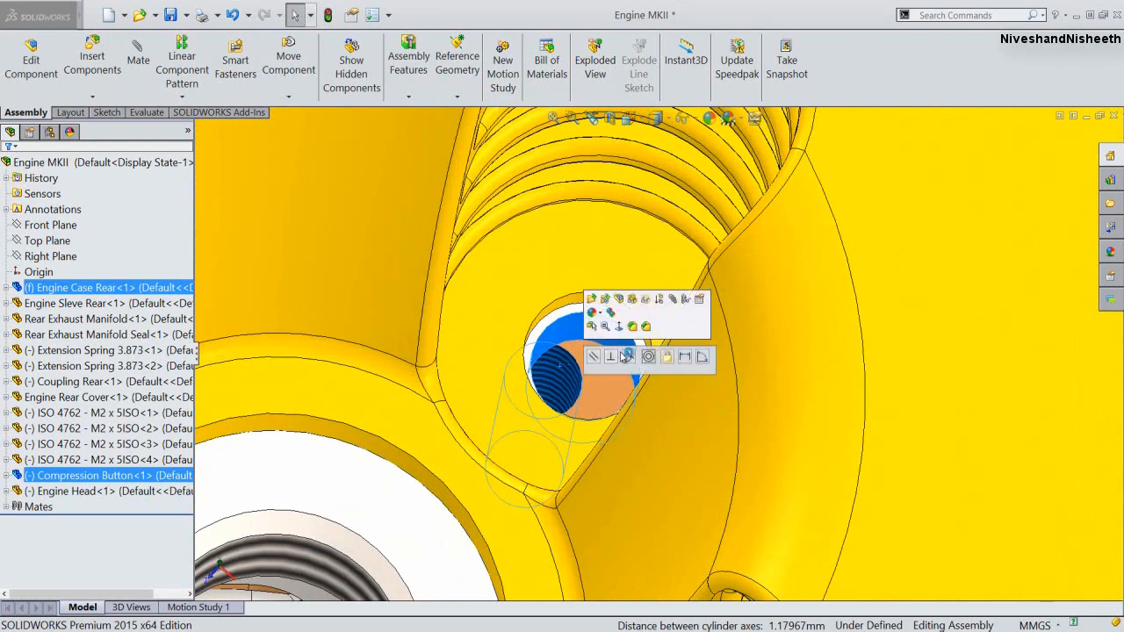
left_click(650, 357)
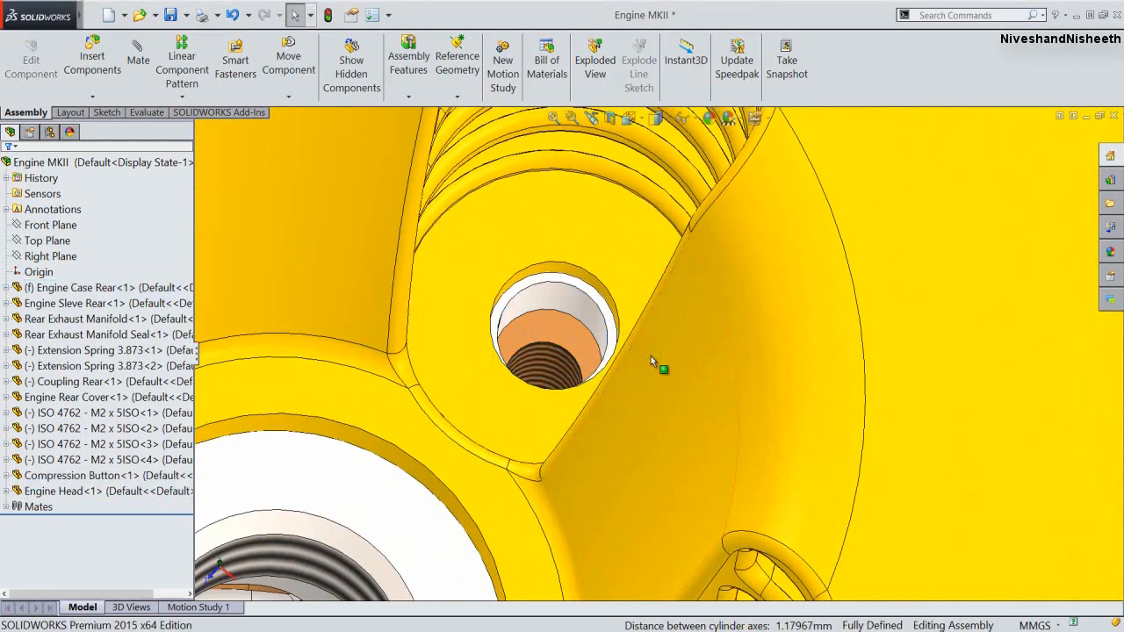
Check the alignment of the Engine Head's screw holes in the top view and save the assembly
left_click(629, 118)
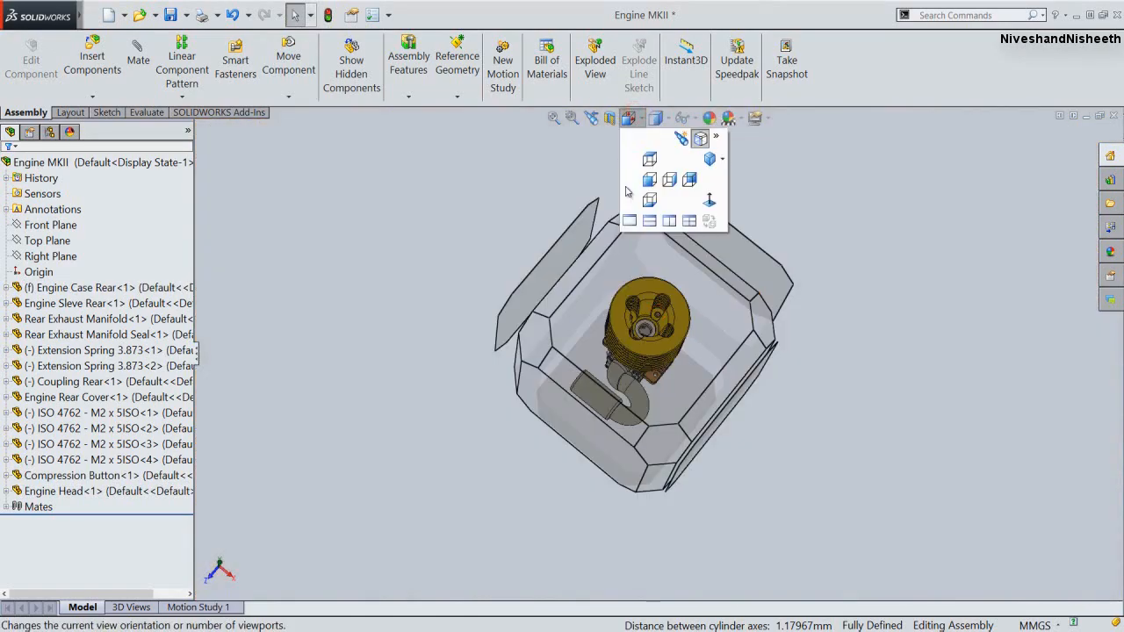
left_click(632, 293)
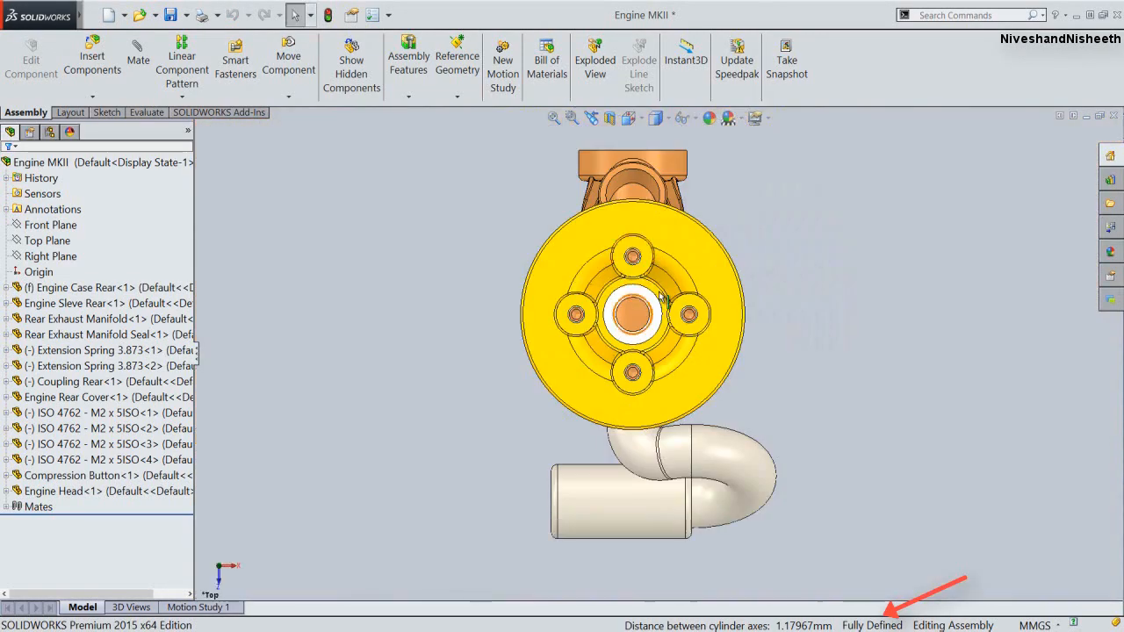
scroll(647, 272, "down", 3)
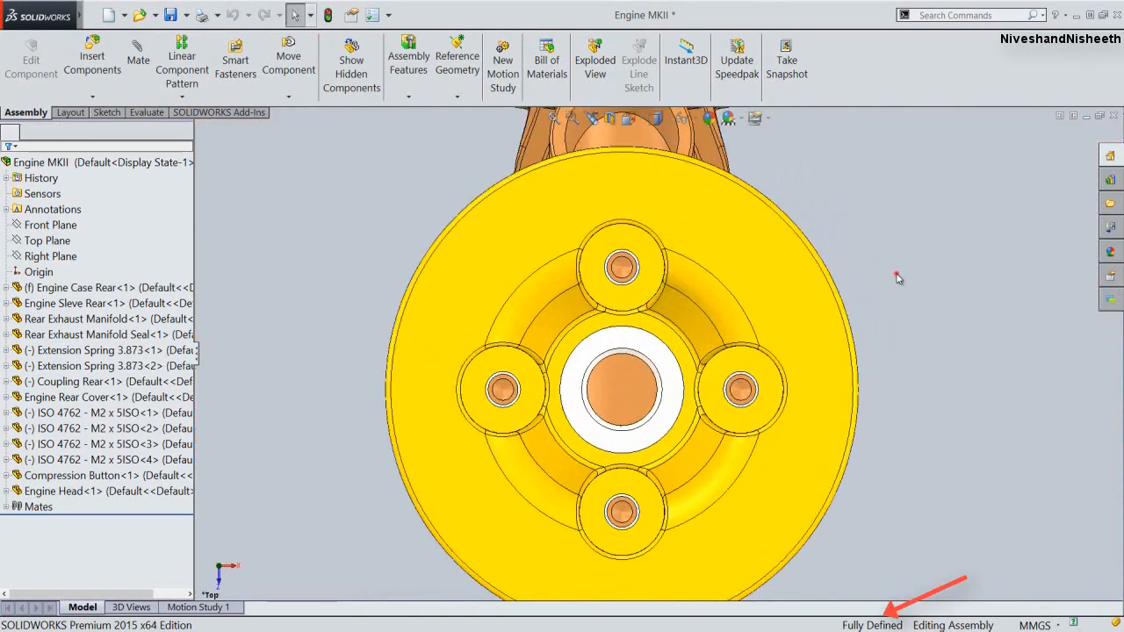
left_click(598, 126)
left_click(598, 125)
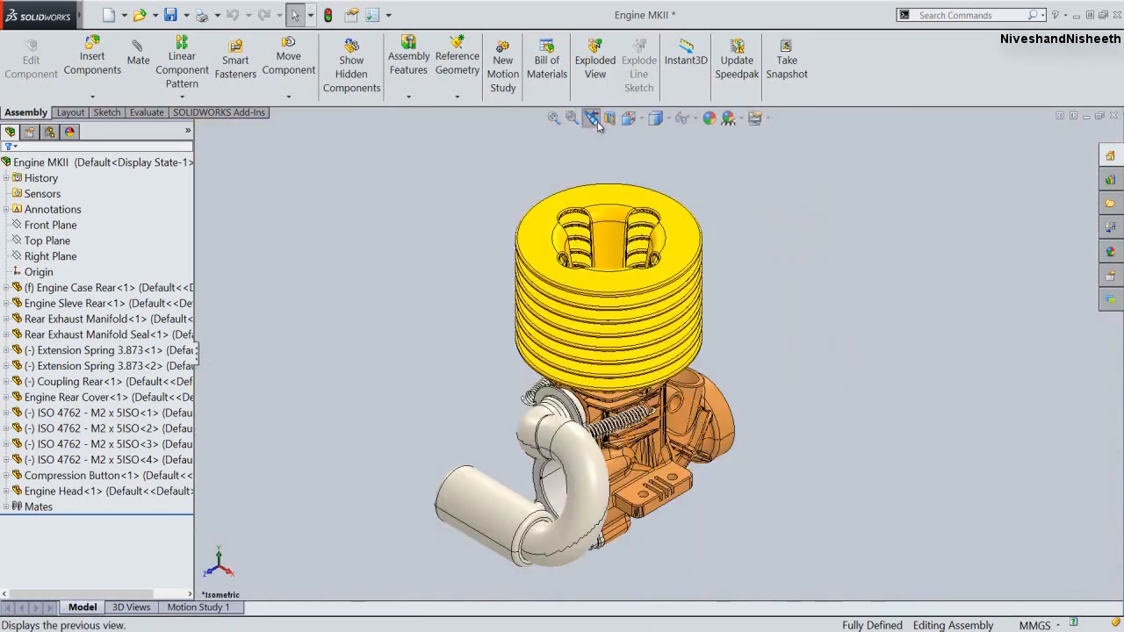
left_click(553, 121)
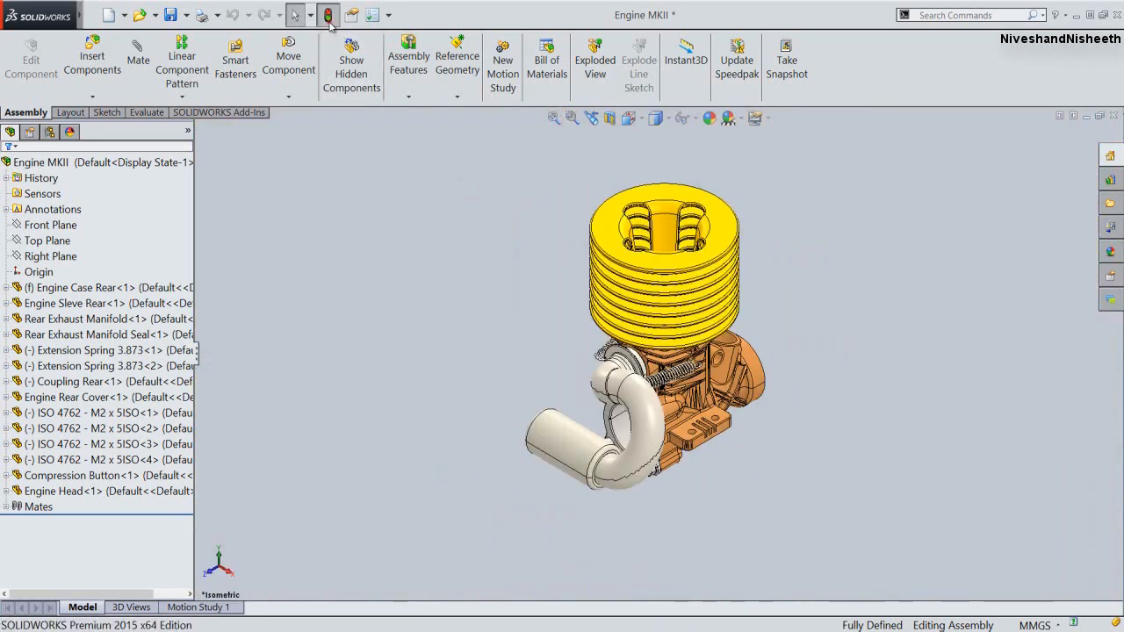
left_click(170, 15)
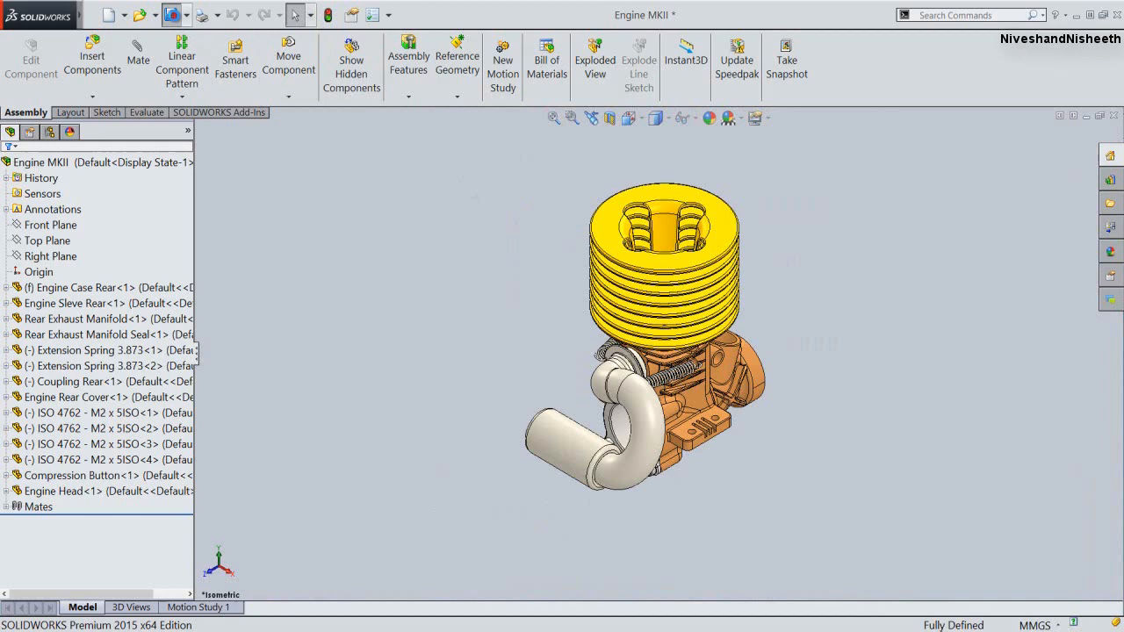
left_click(440, 298)
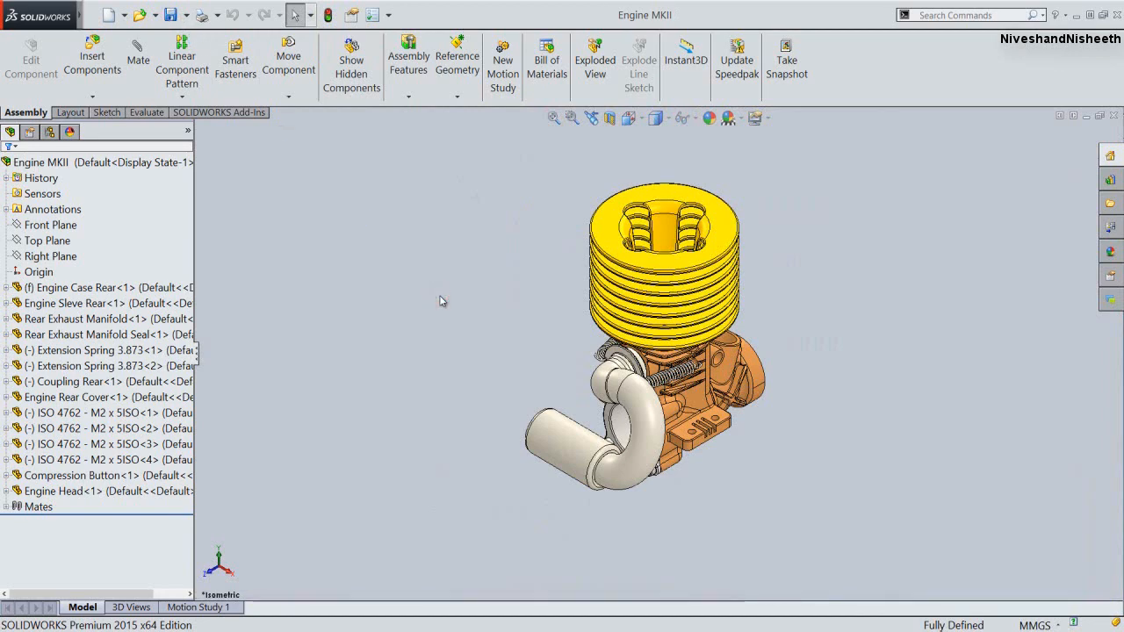
left_click(440, 300)
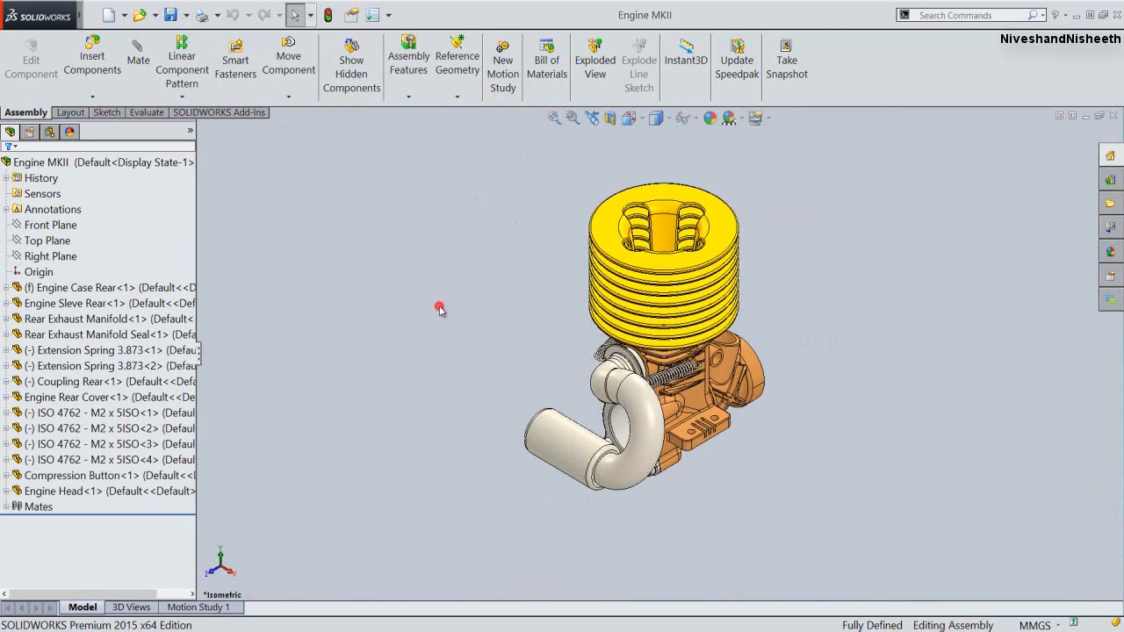
Load the Engine Con Rod, Engine Piston and Engine Wrist Pin together for insertion, with the thumbnail preview expanded
left_click(95, 58)
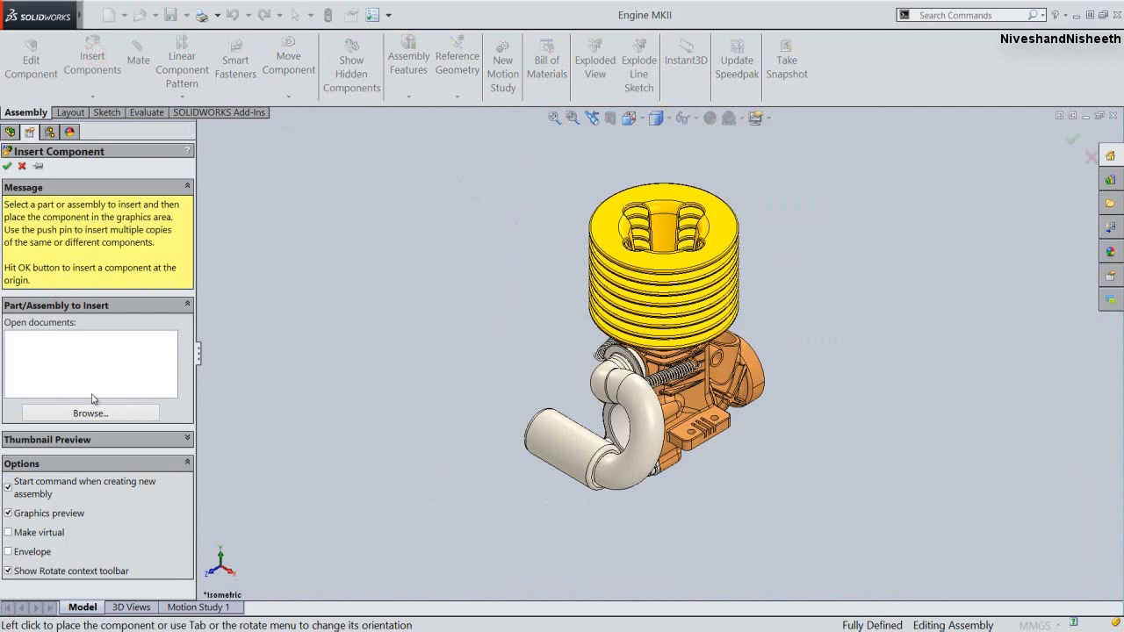
left_click(74, 443)
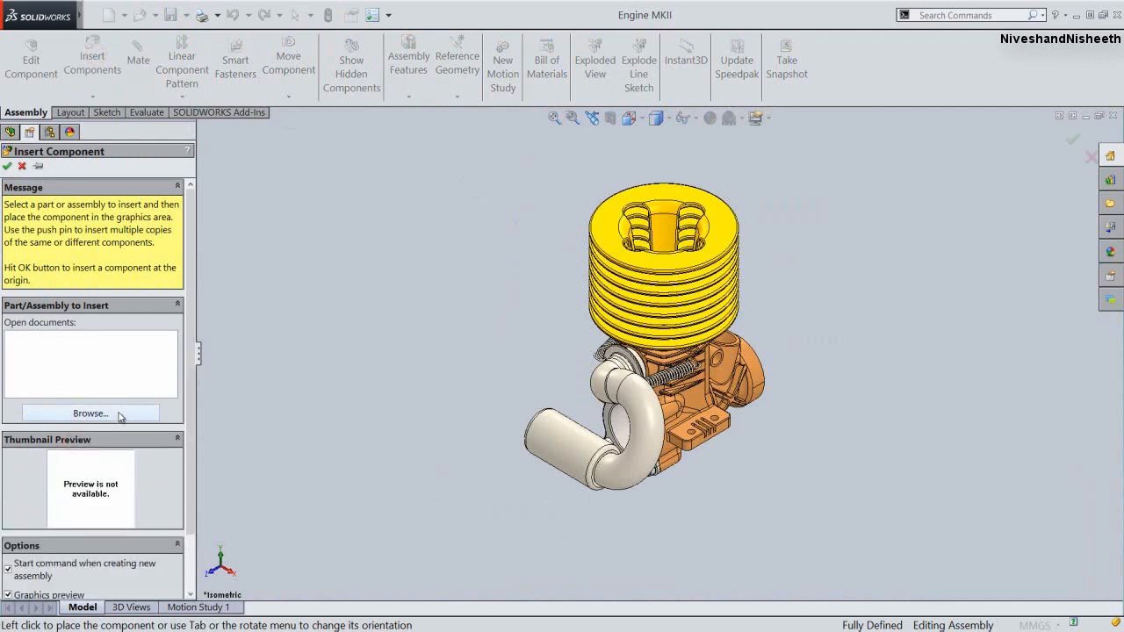
left_click(120, 414)
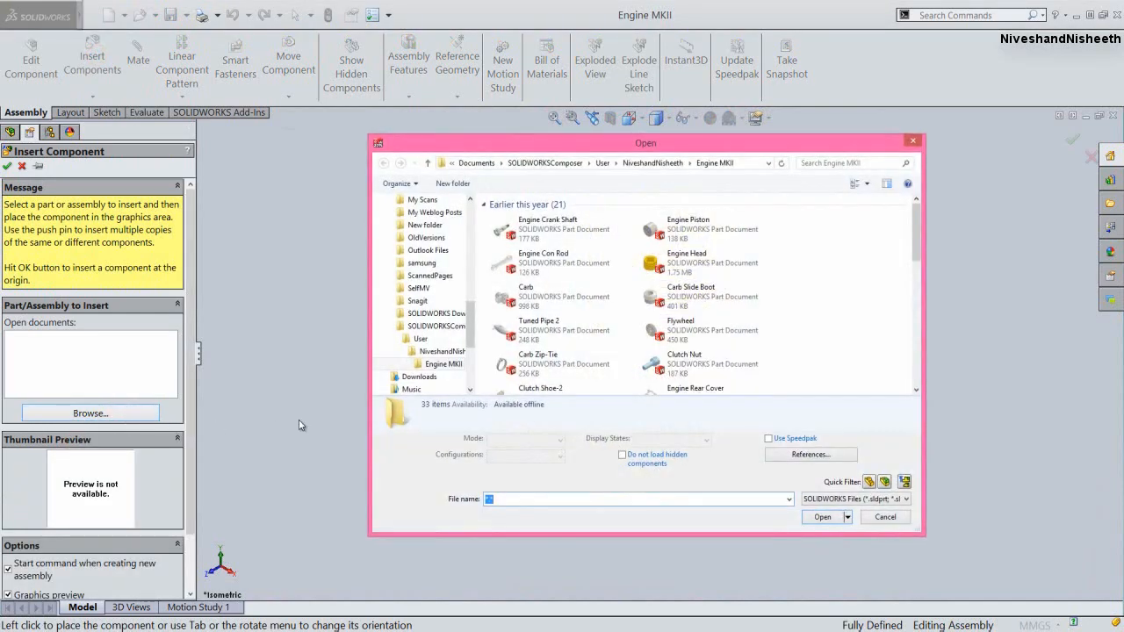
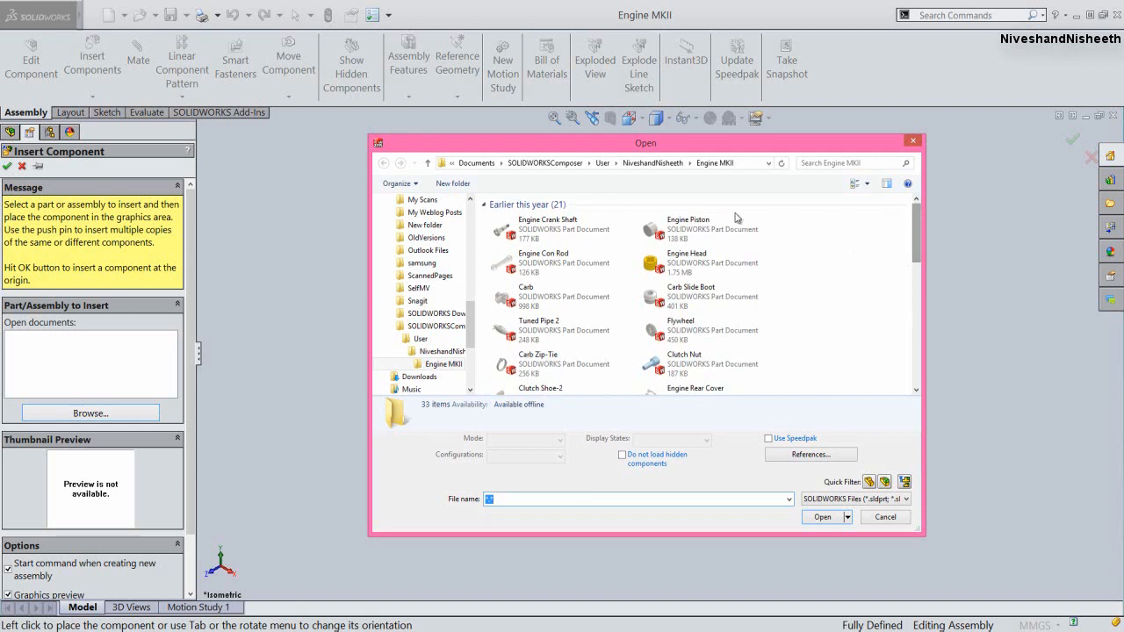
left_click(568, 258)
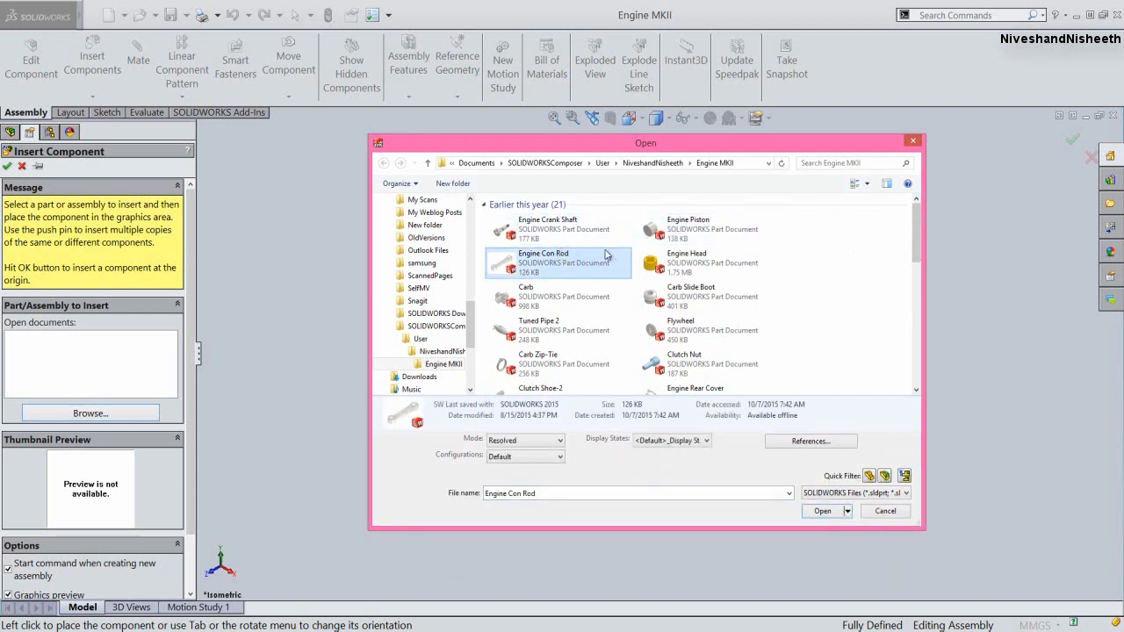
left_click(708, 221, "ctrl")
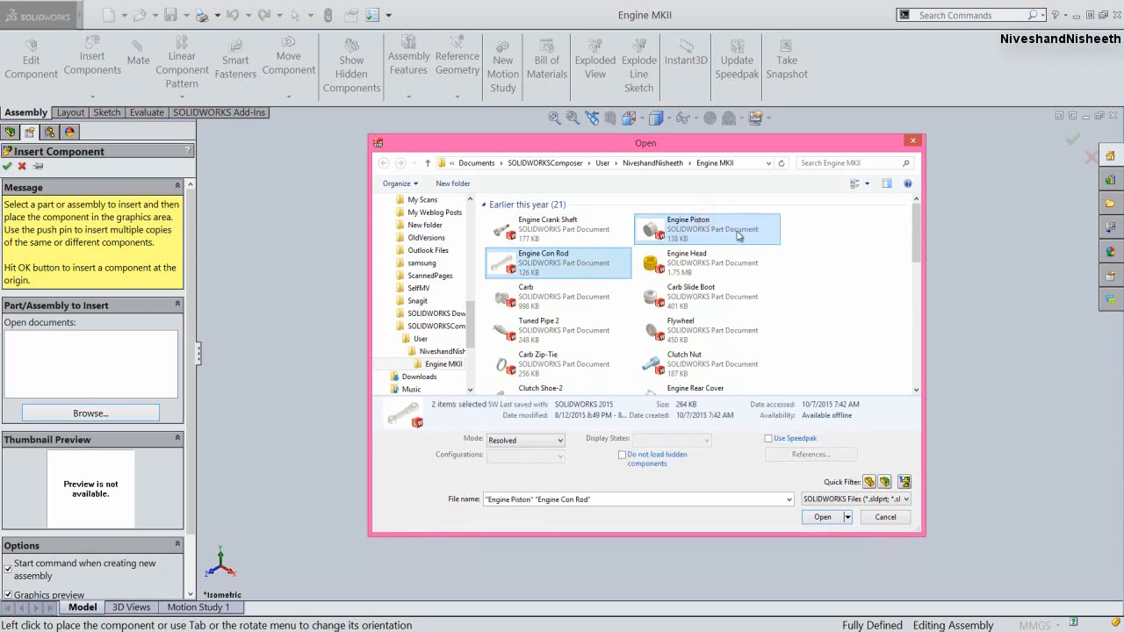
left_click_drag(913, 254, 910, 342)
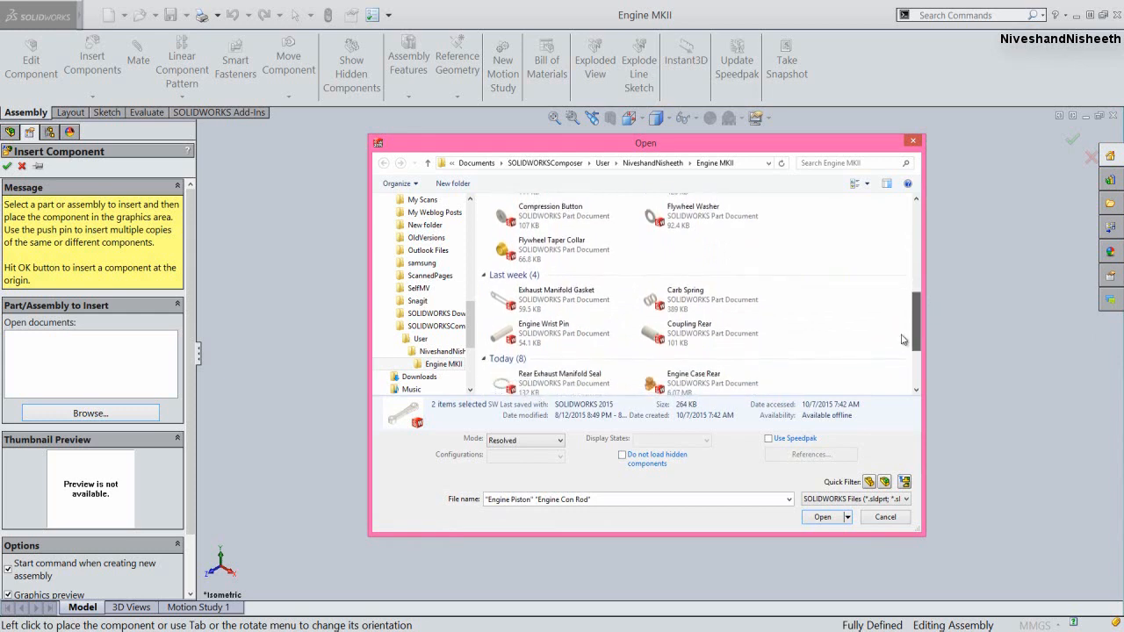
left_click(572, 342, "ctrl")
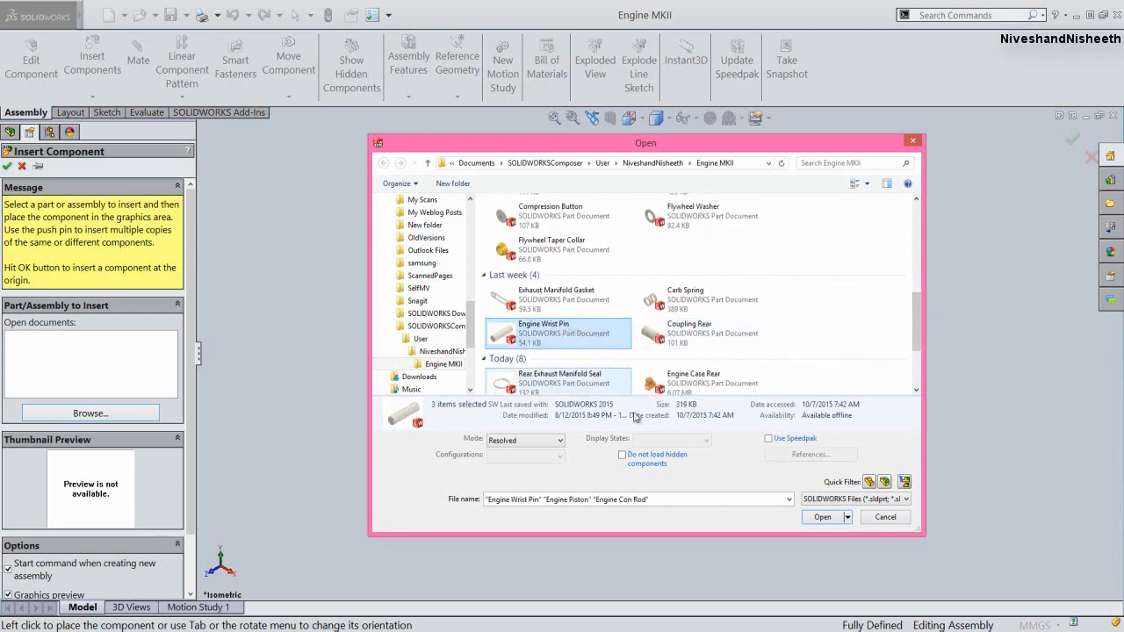
left_click(821, 517)
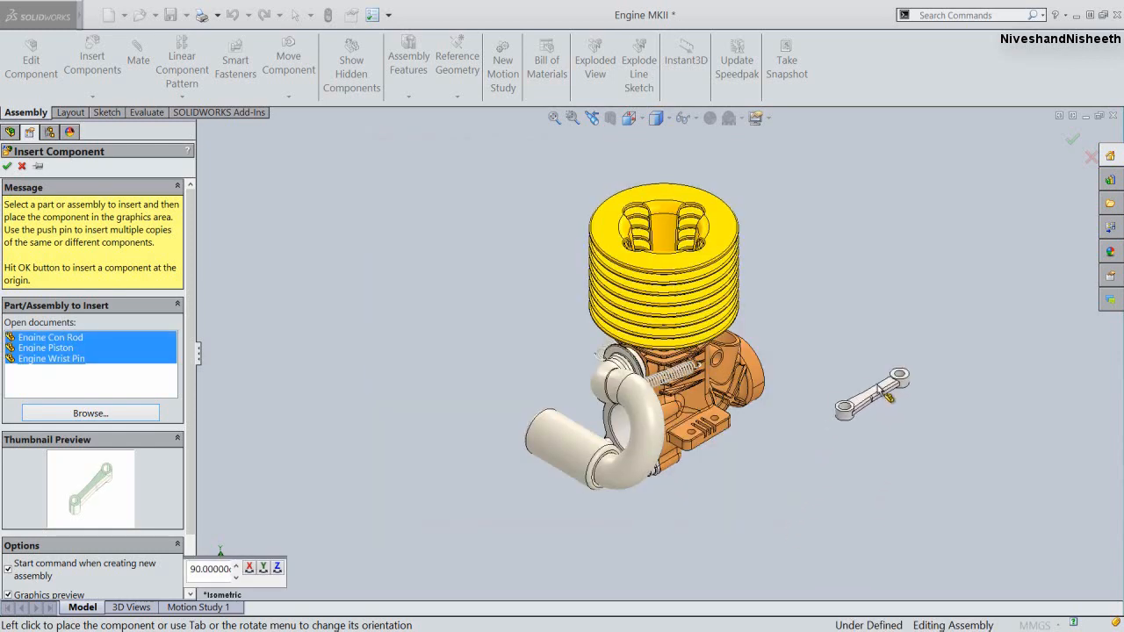
Place the con rod, piston and wrist pin in the empty space beside the engine
left_click(886, 378)
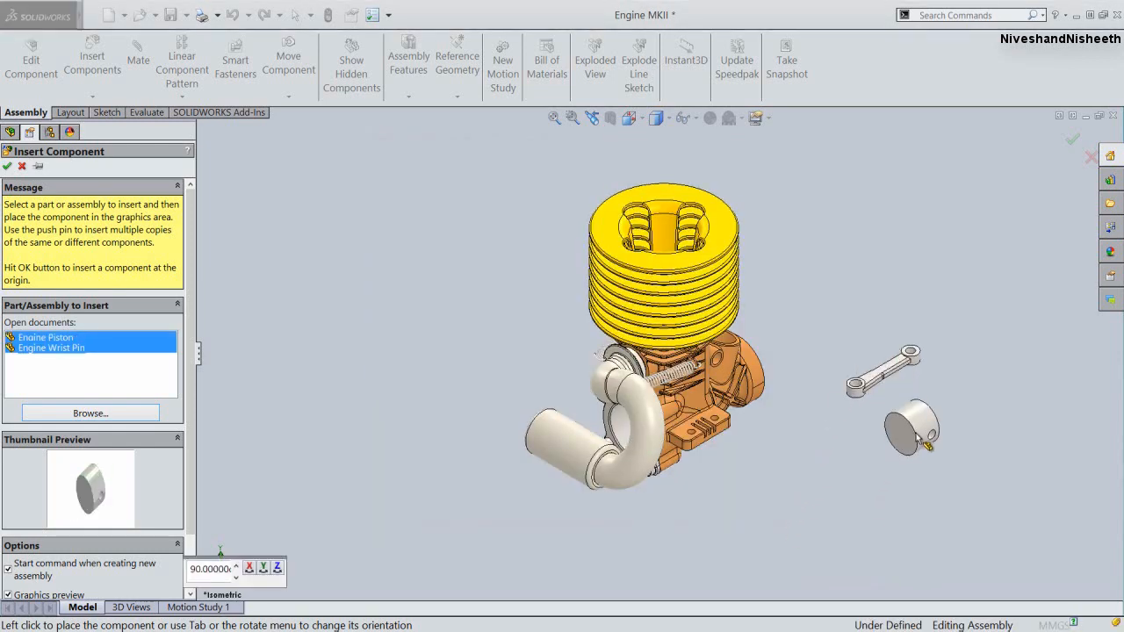
left_click(930, 444)
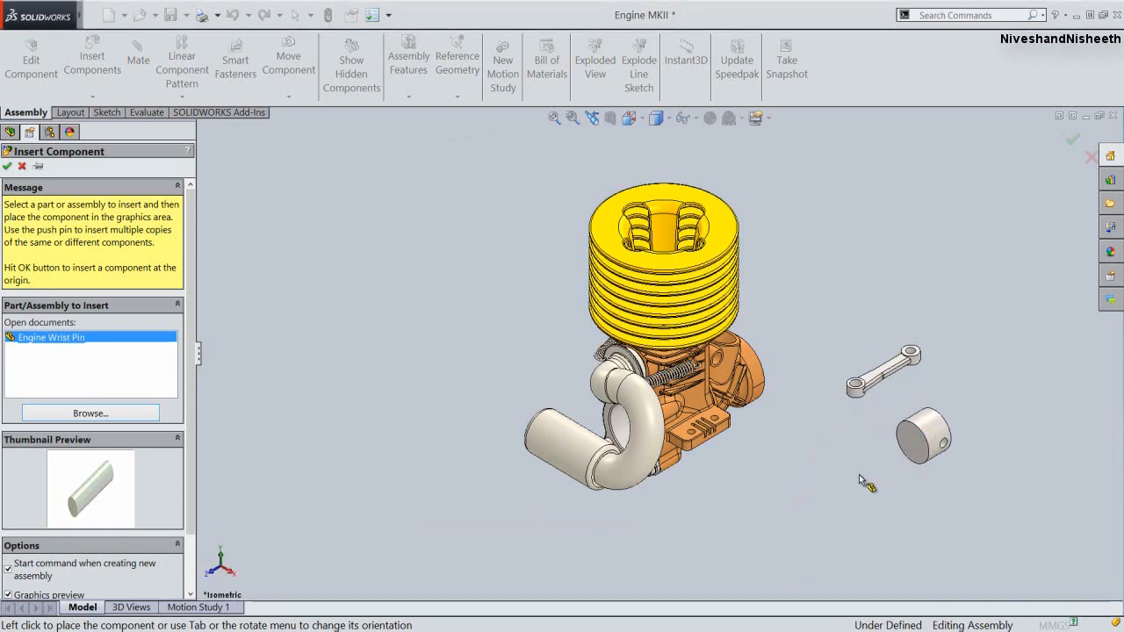
left_click(832, 514)
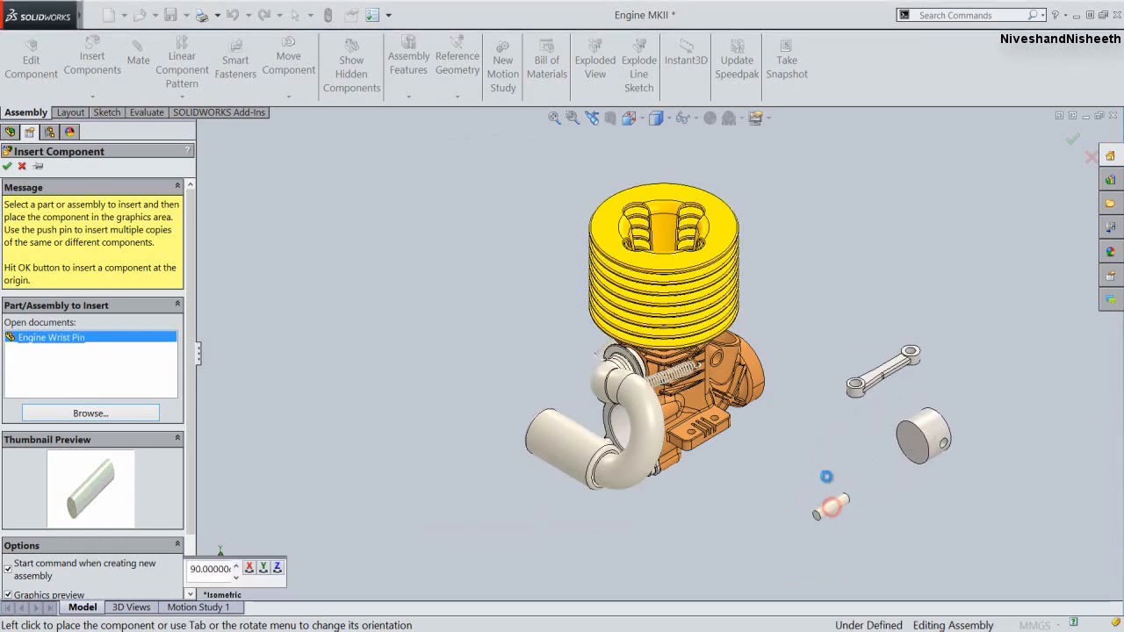
Isolate the Engine Sleve Rear, Engine Con Rod, Engine Piston and Engine Wrist Pin from the rest of the assembly
middle_click_drag(839, 474, 870, 475)
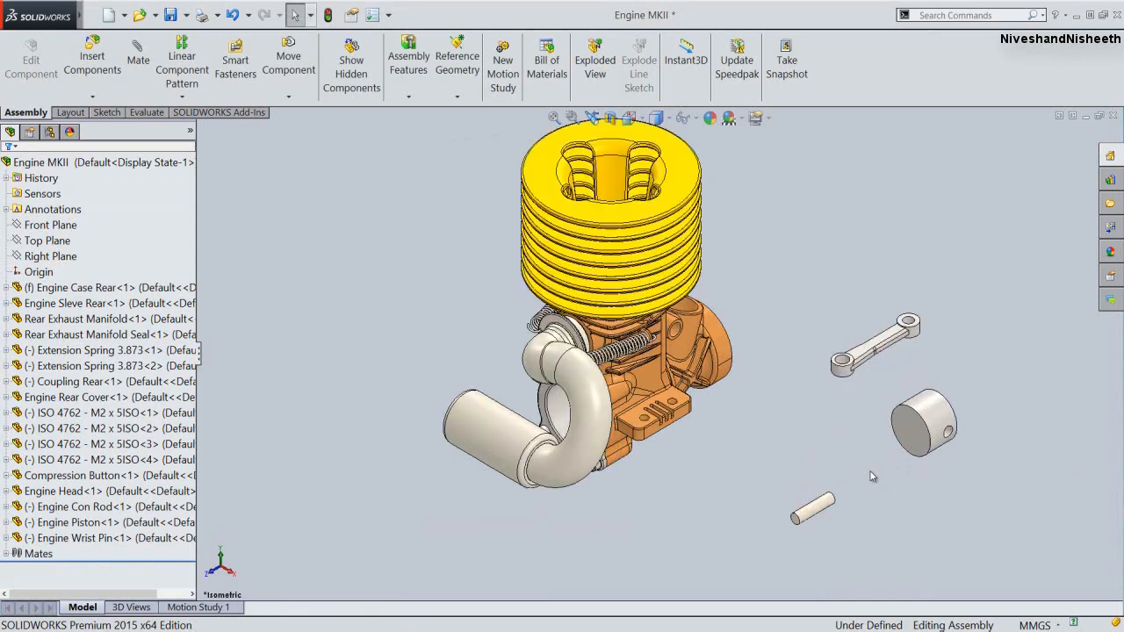
left_click(840, 429)
left_click_drag(742, 247, 1022, 579)
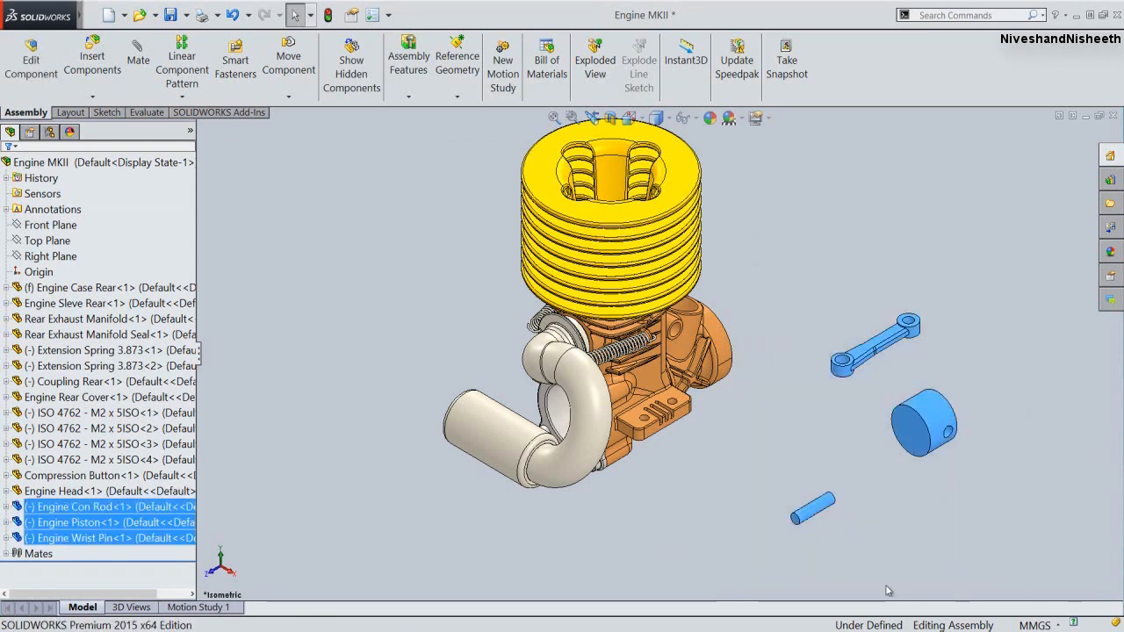
left_click(117, 303, "ctrl")
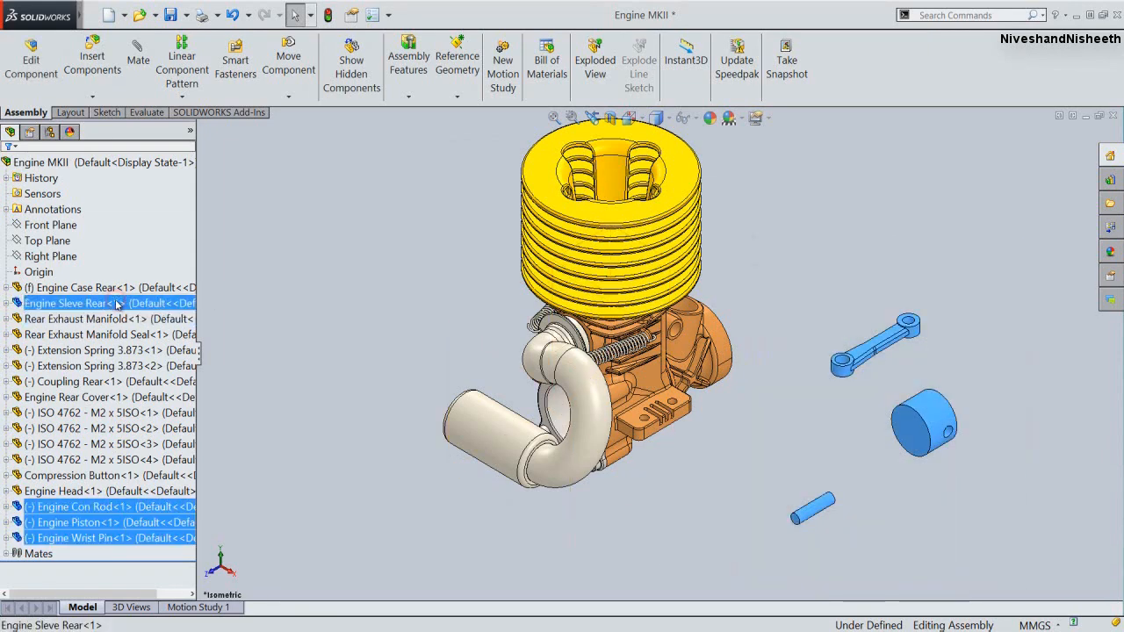
right_click(116, 304)
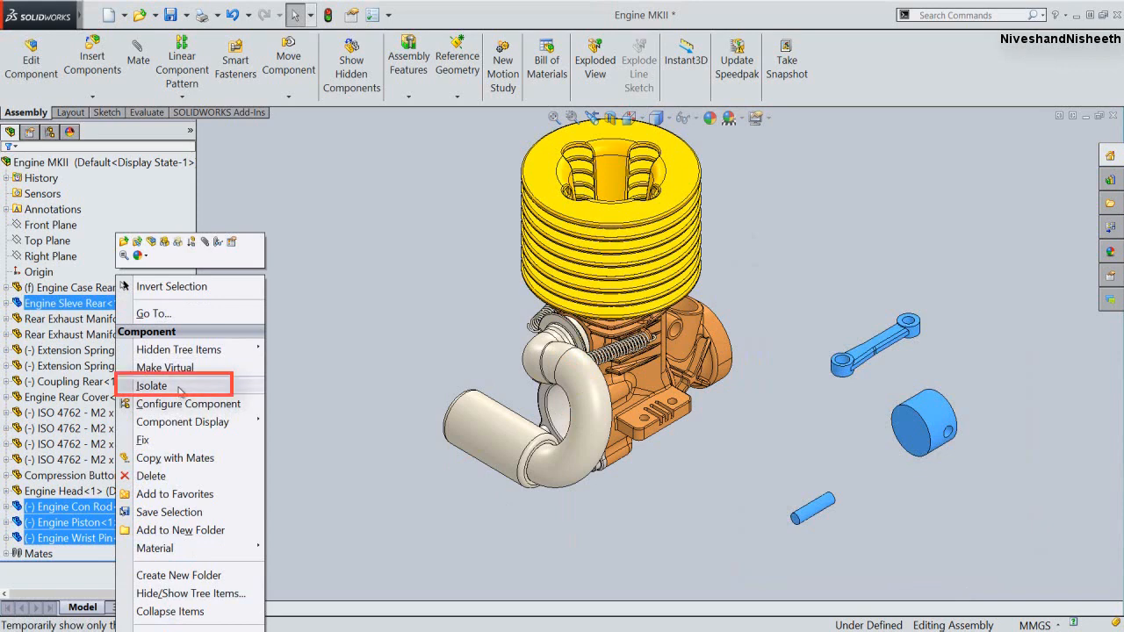
left_click(176, 385)
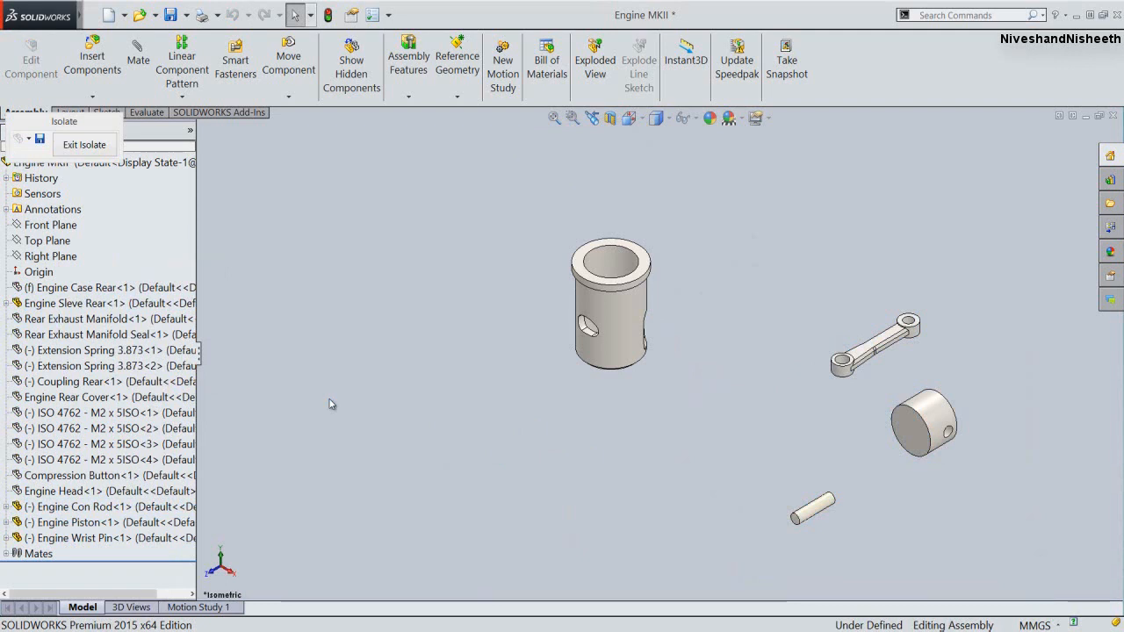
left_click(329, 399)
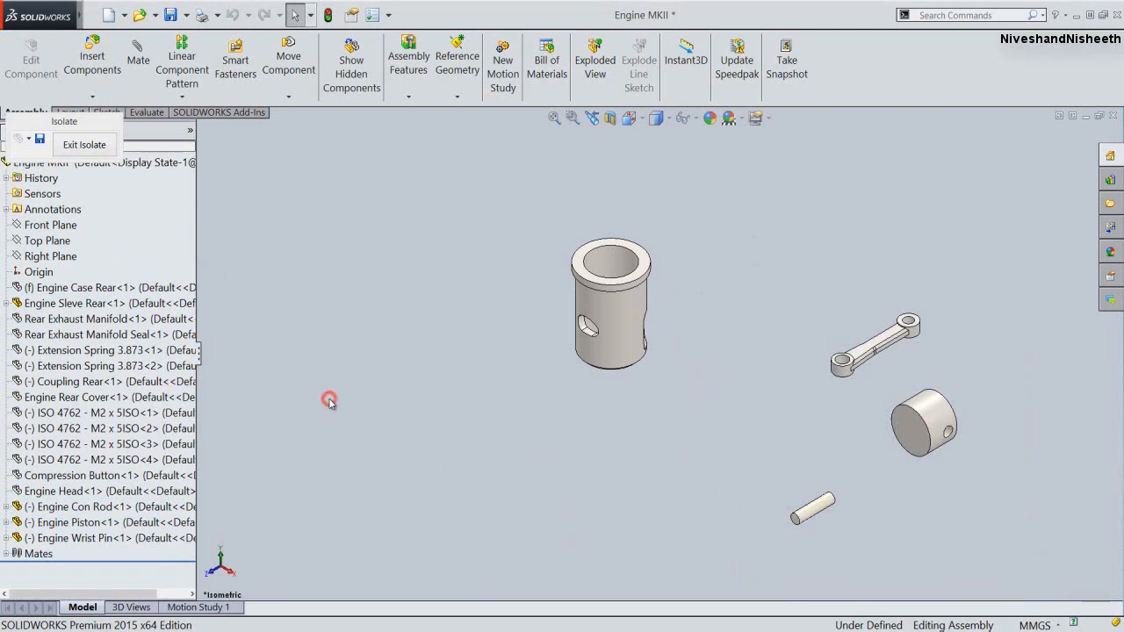
Make the Engine Sleve Rear transparent and switch the display style to Shaded without edges
left_click(145, 303)
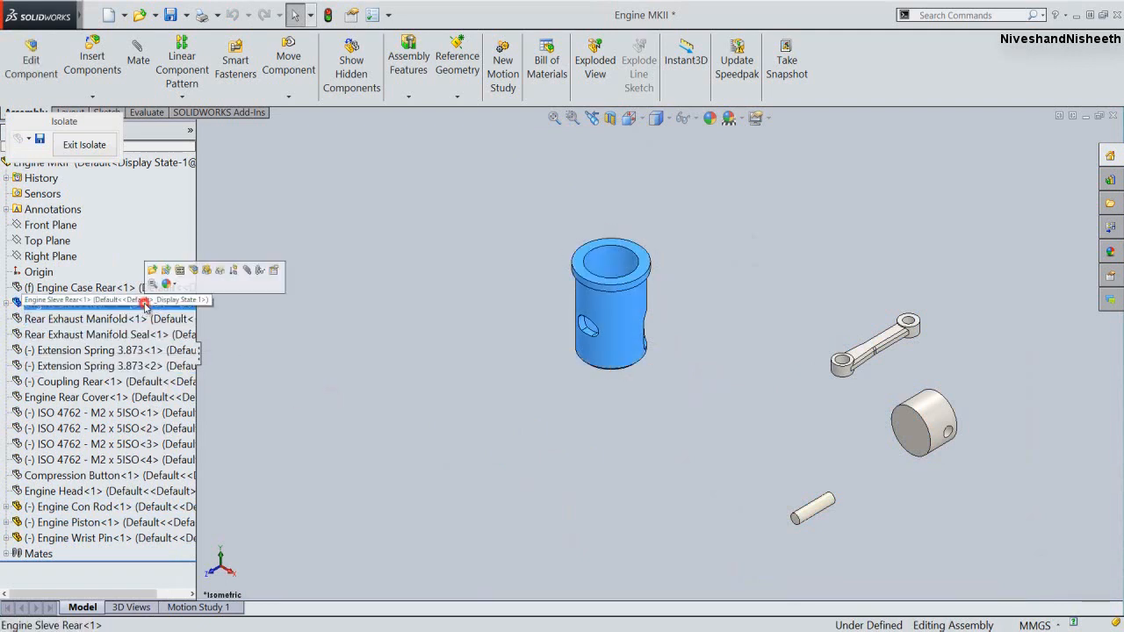
left_click(219, 272)
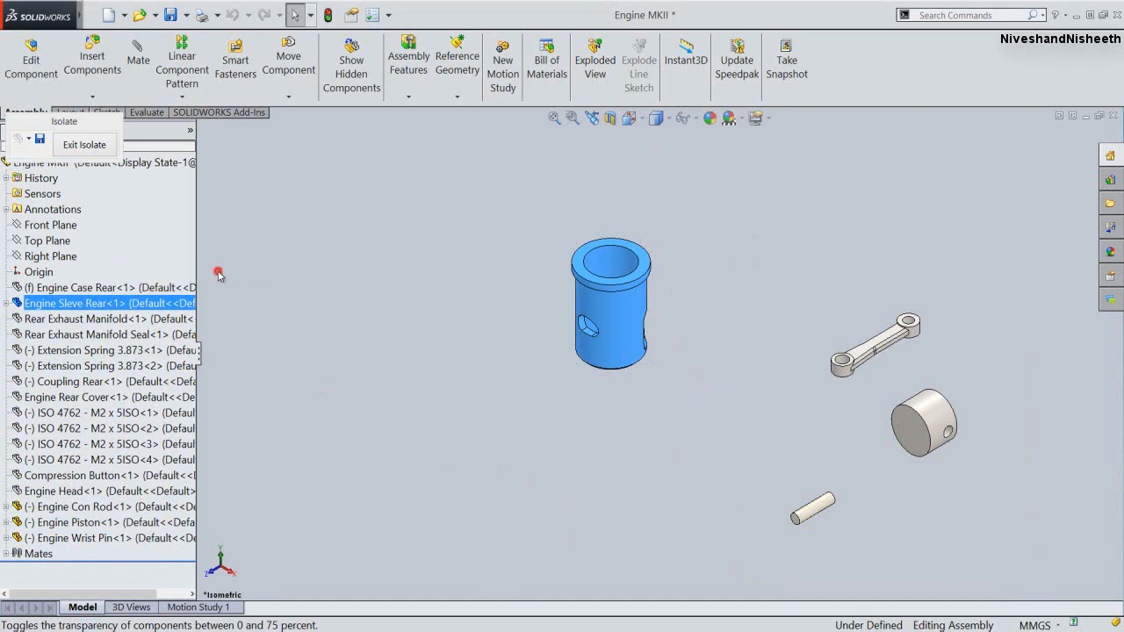
left_click(428, 447)
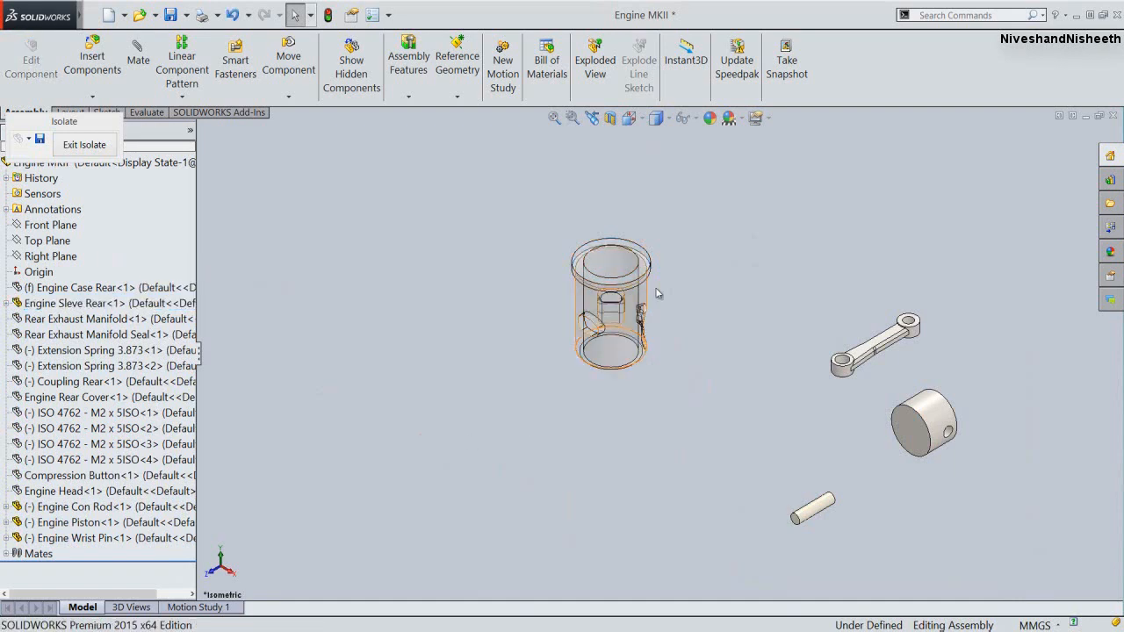
left_click(668, 121)
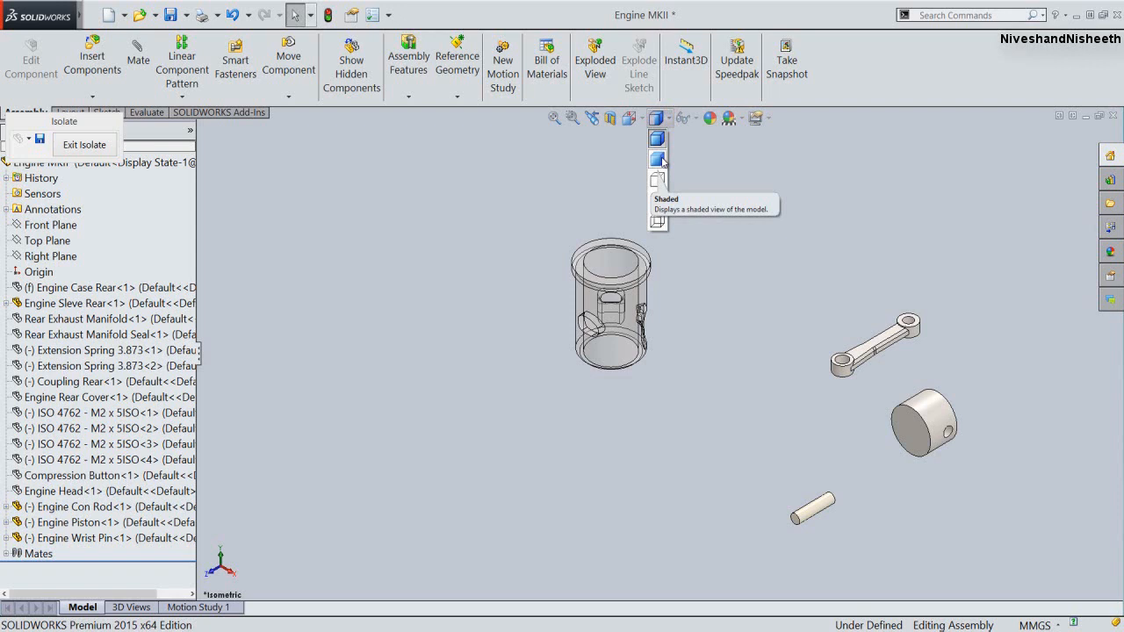
left_click(661, 159)
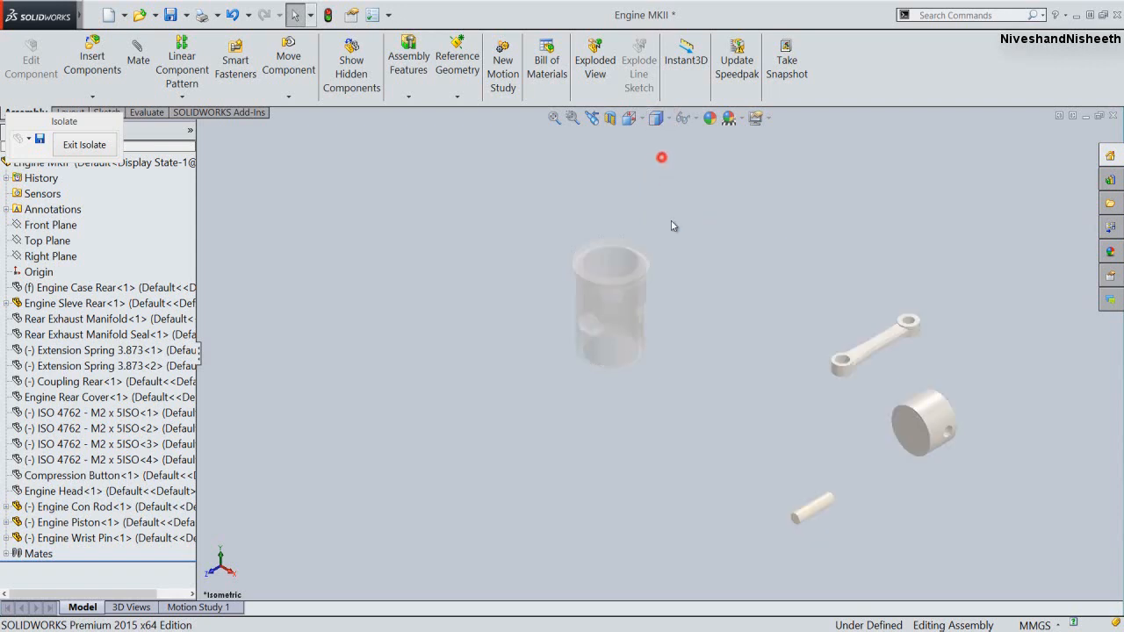
Rotate the Engine Piston upright with the Move with Triad rings so its closed flat face points up
scroll(780, 432, "down", 2)
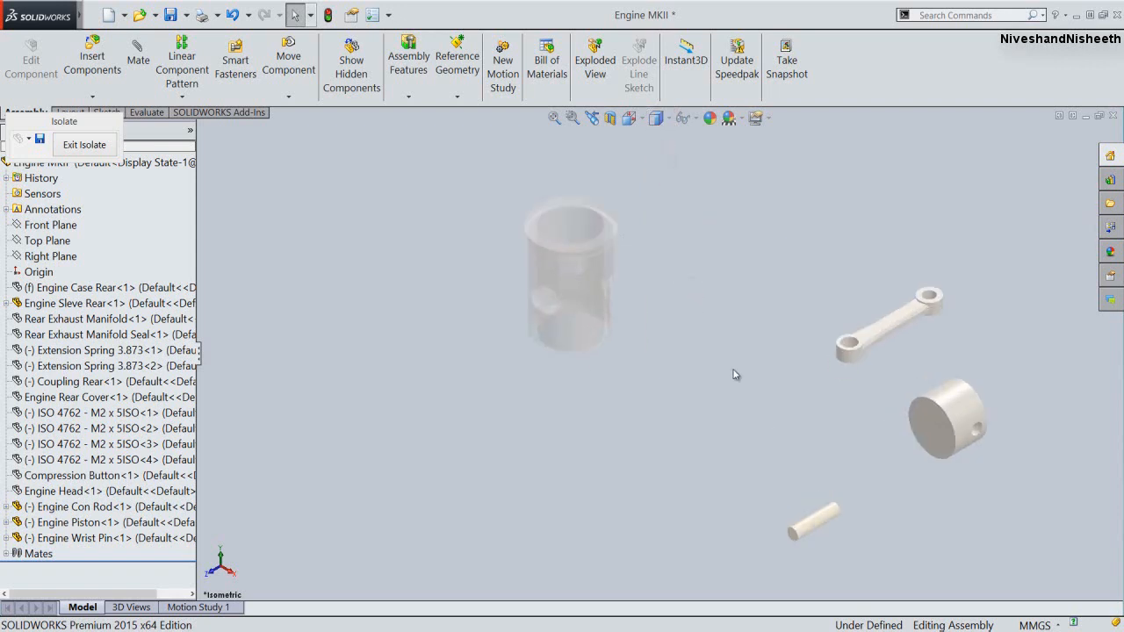
left_click(953, 414)
right_click(953, 414)
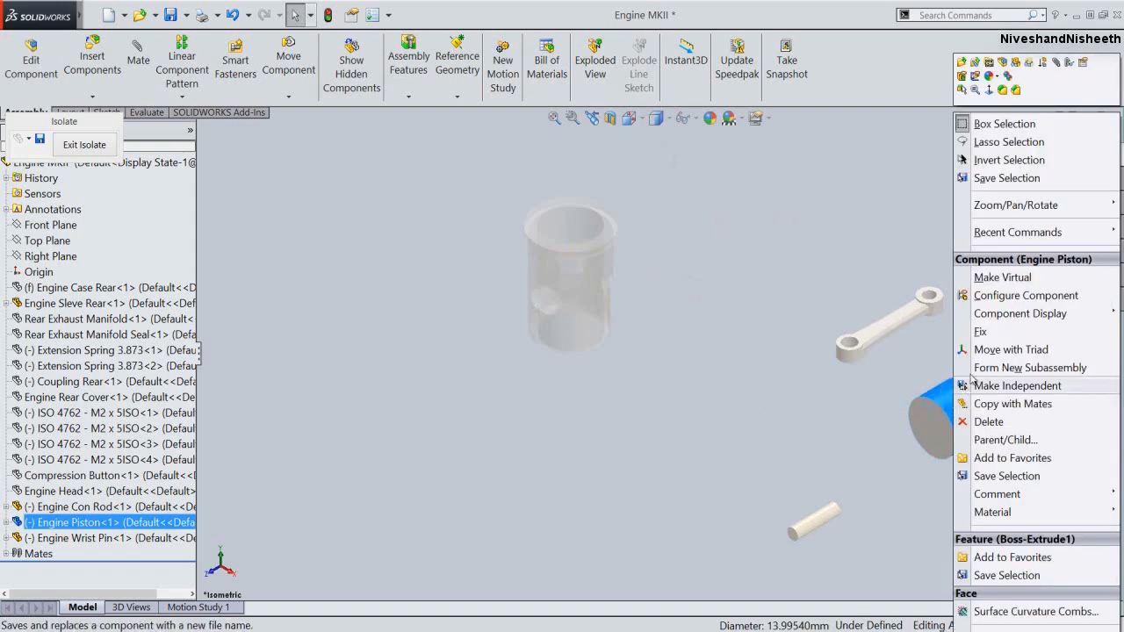
left_click(981, 347)
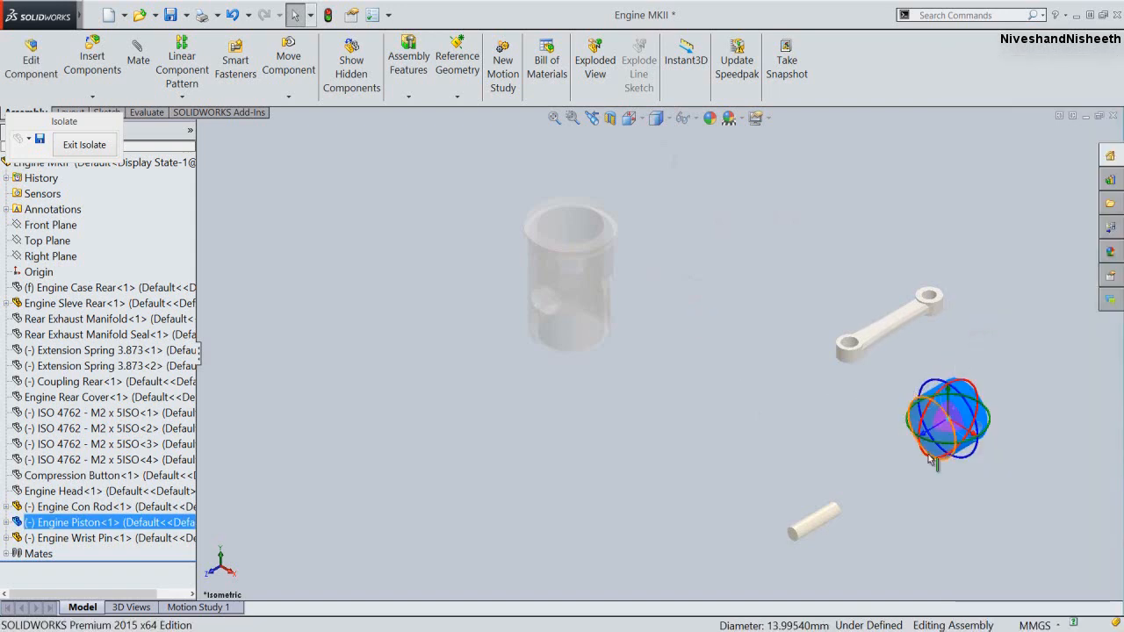
left_click_drag(927, 463, 921, 395)
left_click(974, 362)
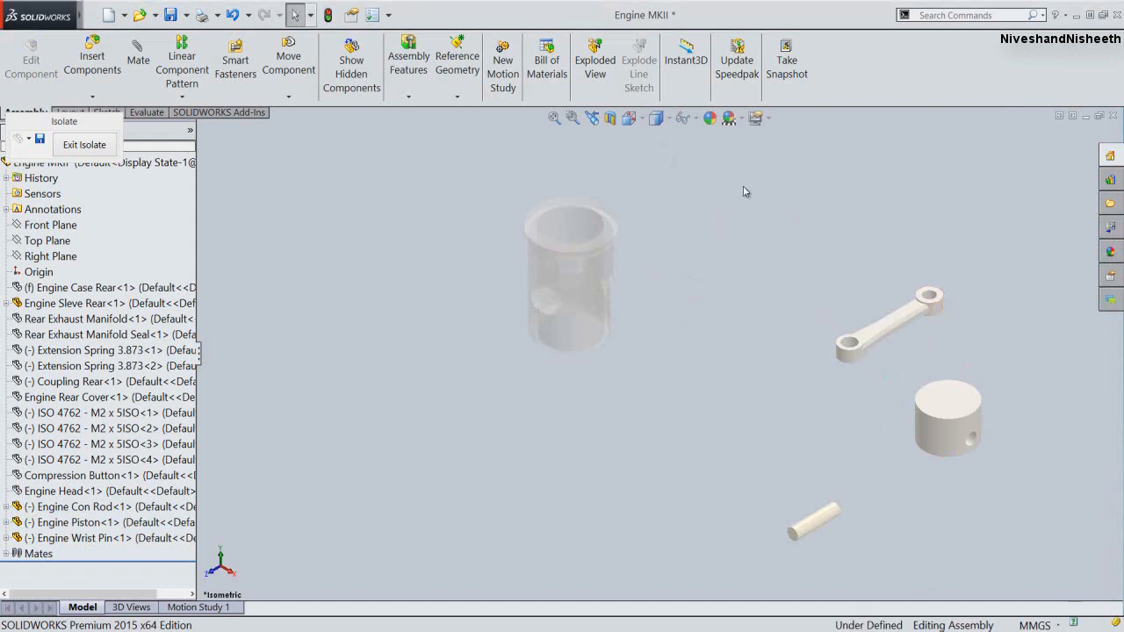
Show the temporary axes and add a coincident mate between the piston's vertical axis and the sleeve's central axis
left_click(686, 118)
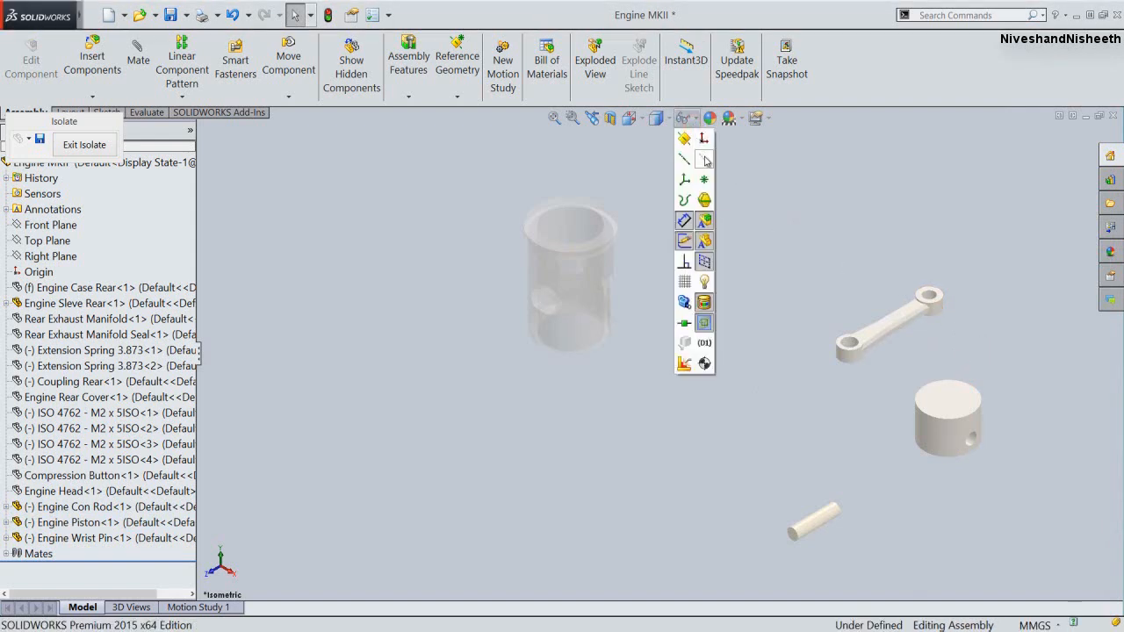
left_click(762, 259)
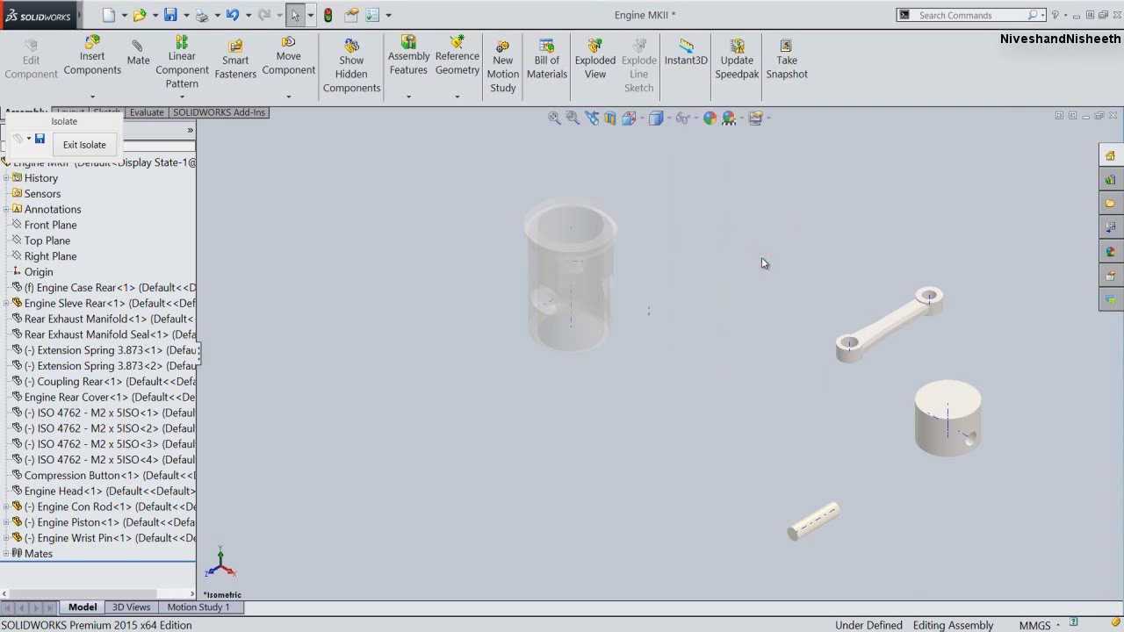
left_click(946, 412)
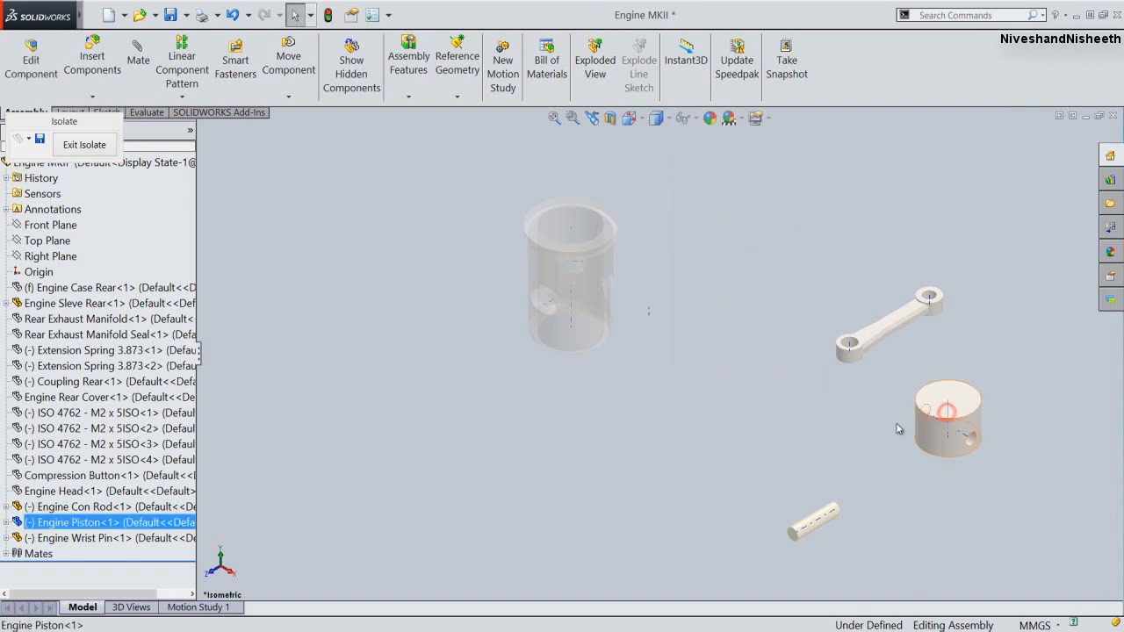
left_click(569, 313, "ctrl")
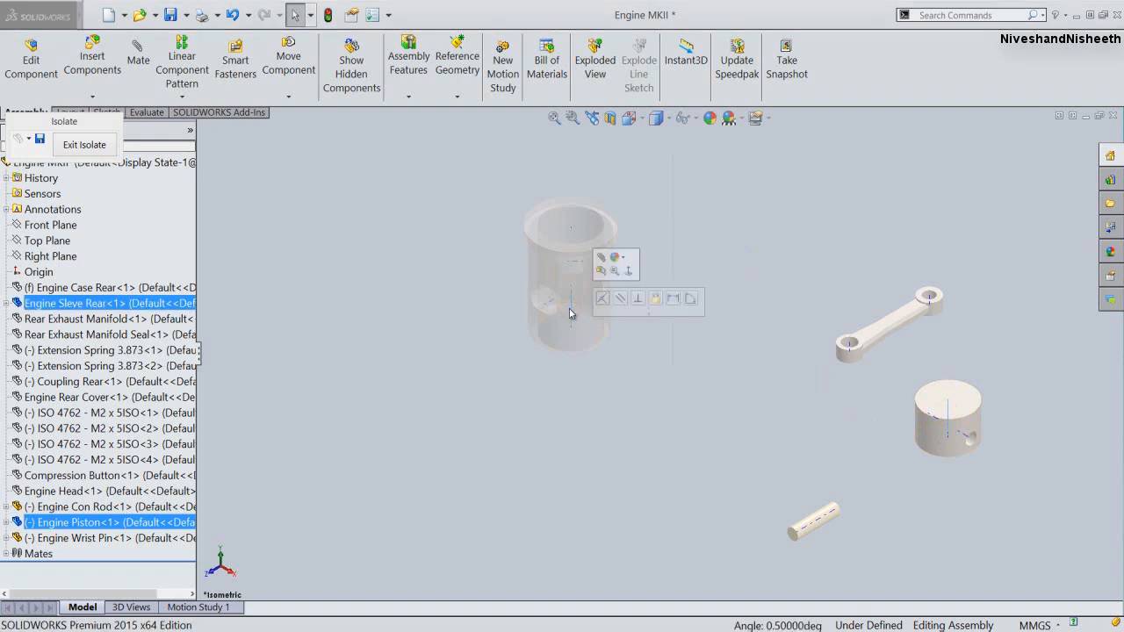
left_click(602, 299)
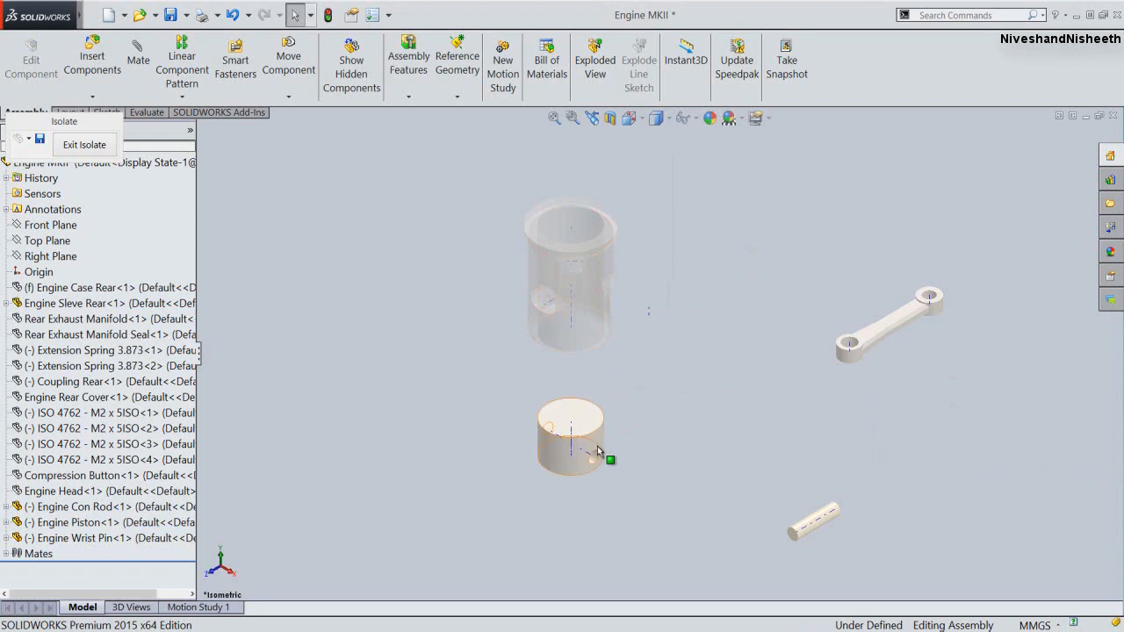
Slide the Engine Piston up along its axis into the lower part of the transparent sleeve
left_click_drag(596, 452, 595, 314)
left_click(627, 395)
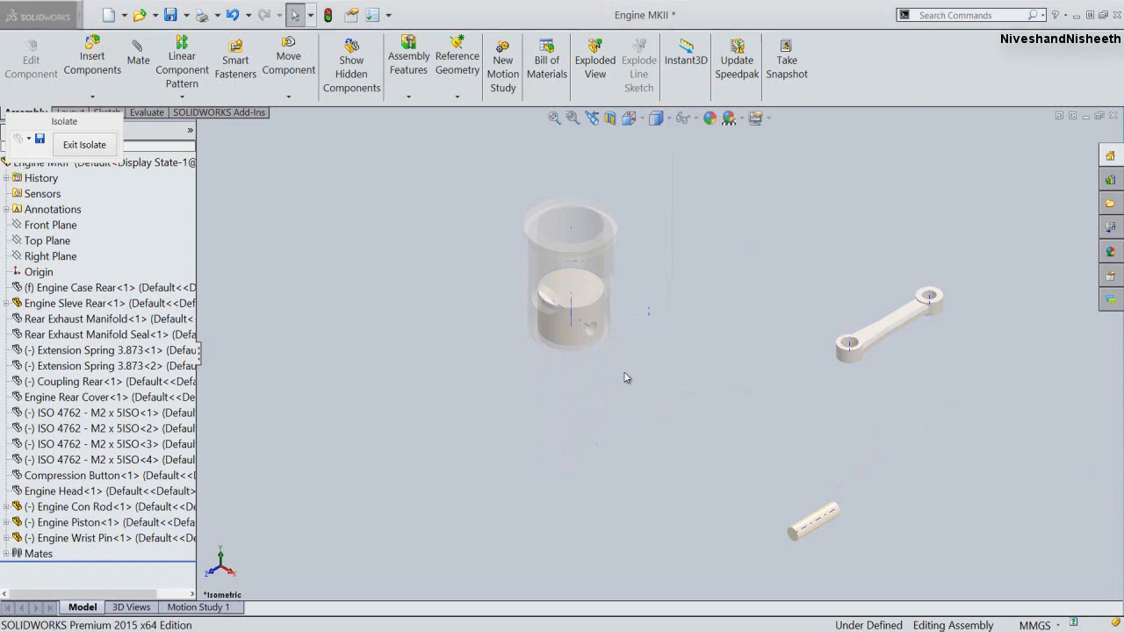
left_click(623, 374)
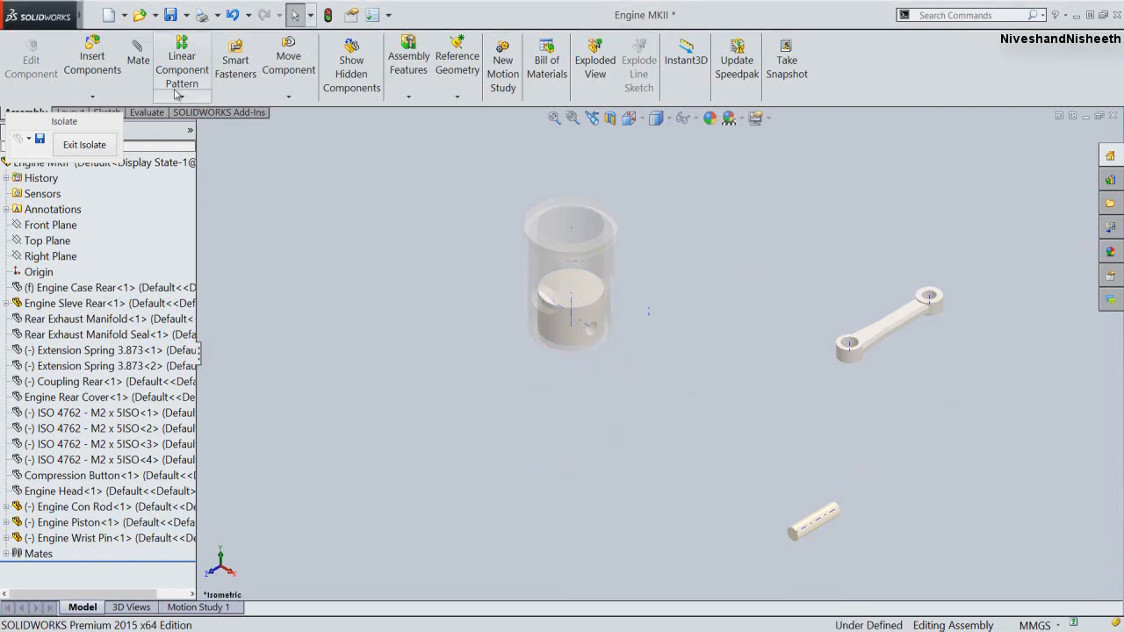
Add a coincident mate between the Right Plane of Engine Sleve Rear and the Top Plane of Engine Piston
left_click(137, 67)
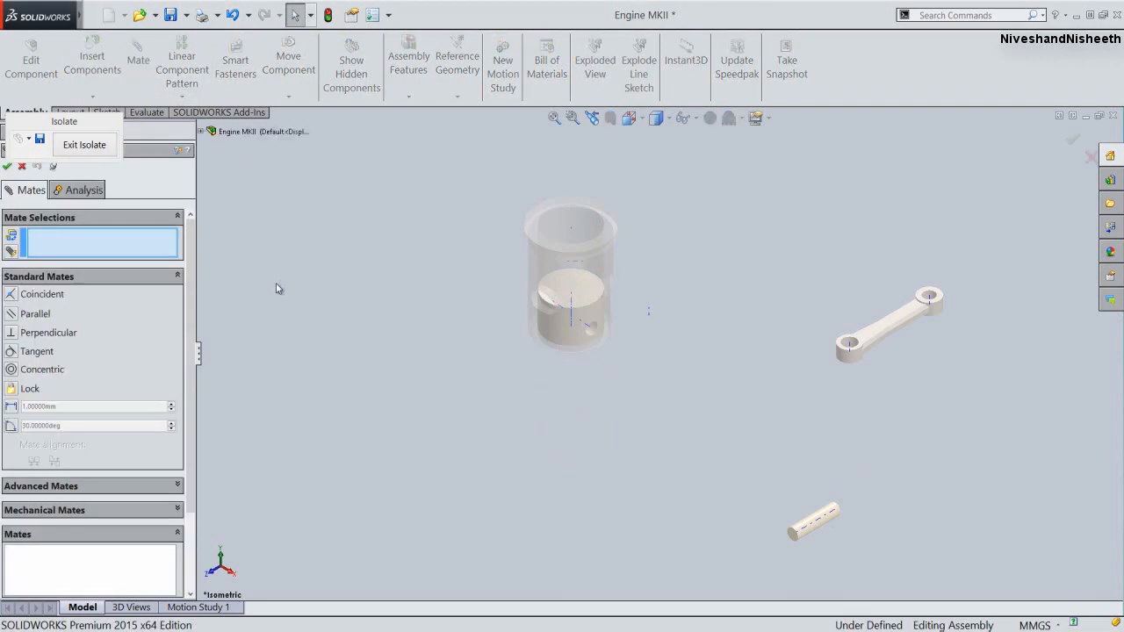
left_click(201, 130)
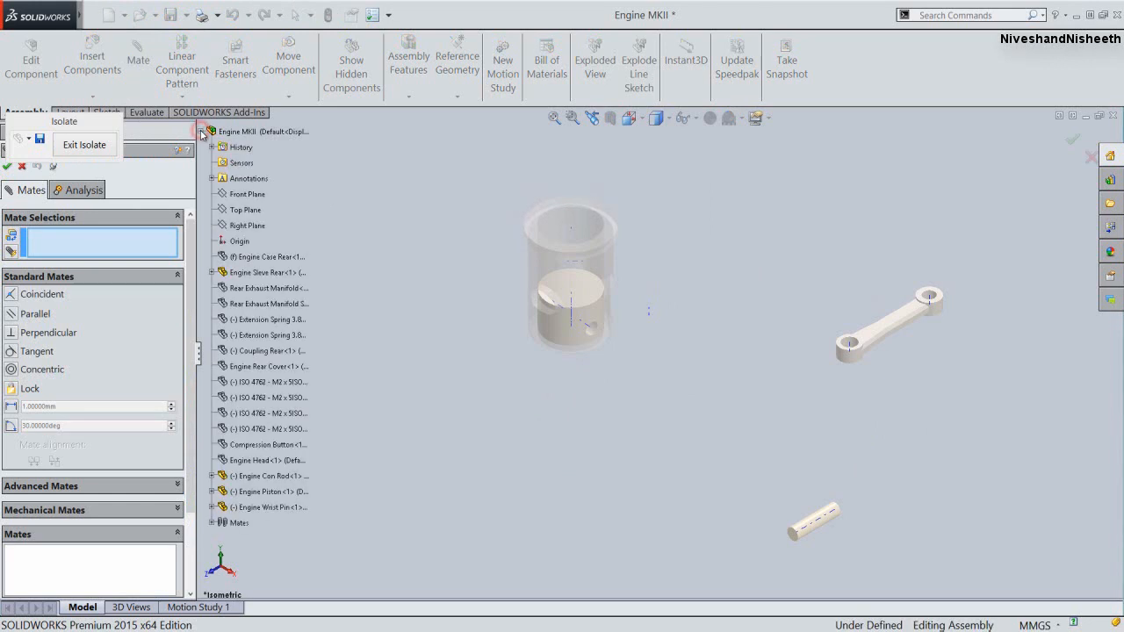
left_click(211, 272)
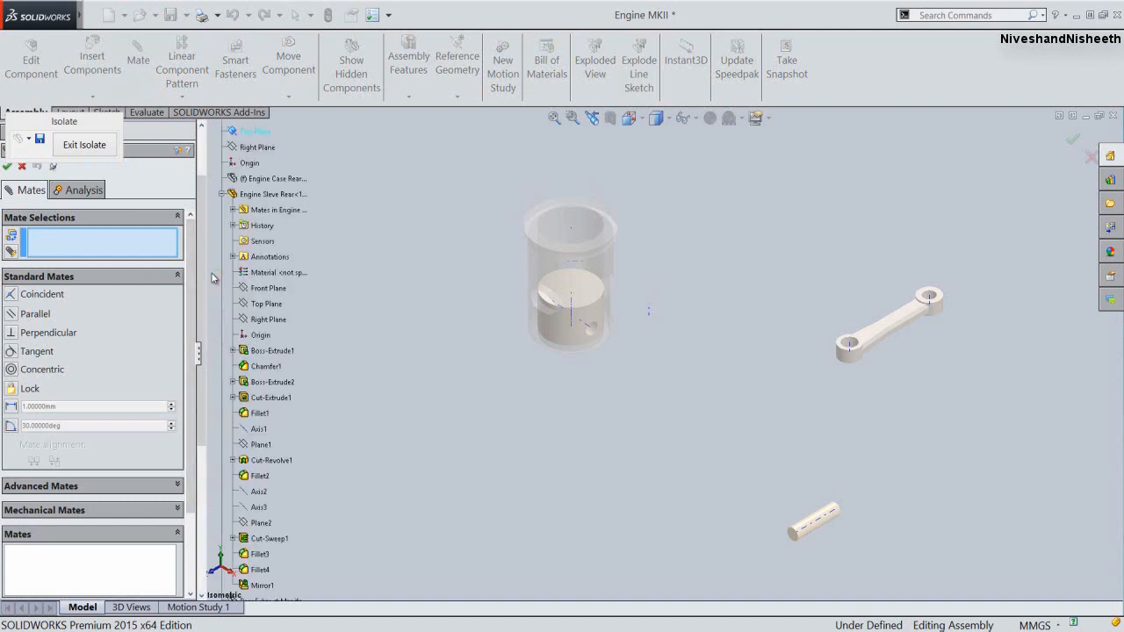
left_click(267, 319)
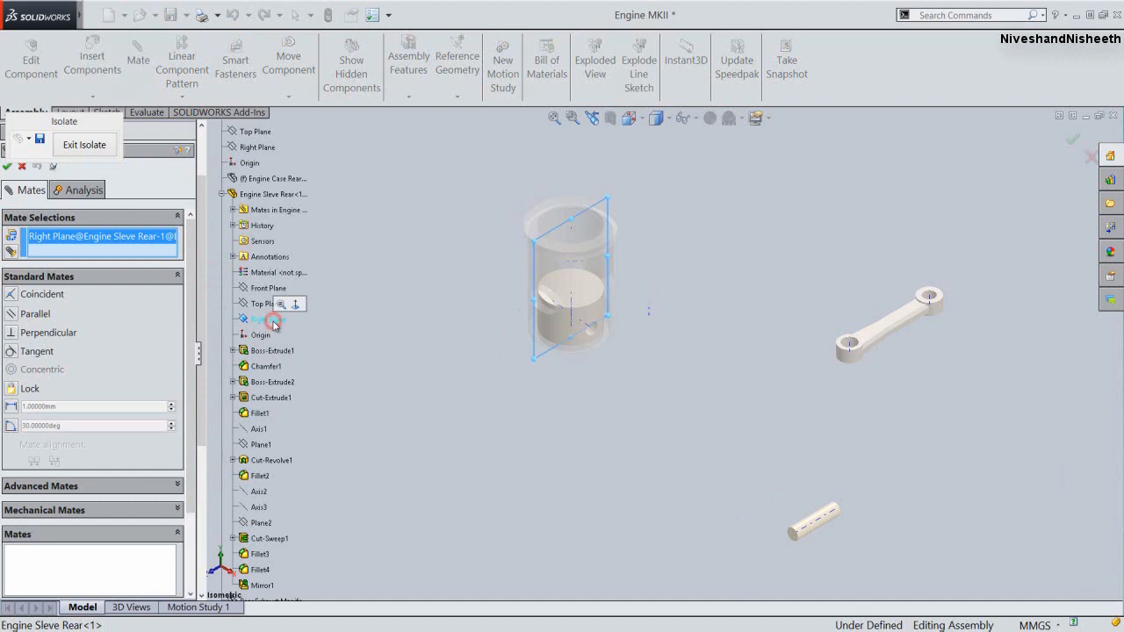
left_click(223, 195)
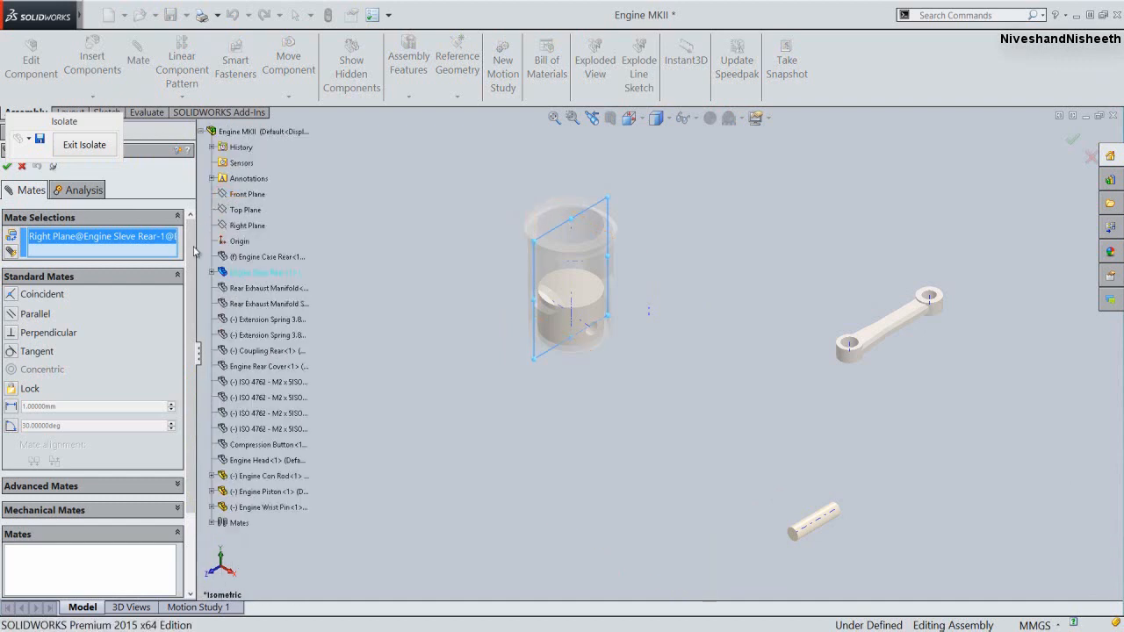
left_click(212, 493)
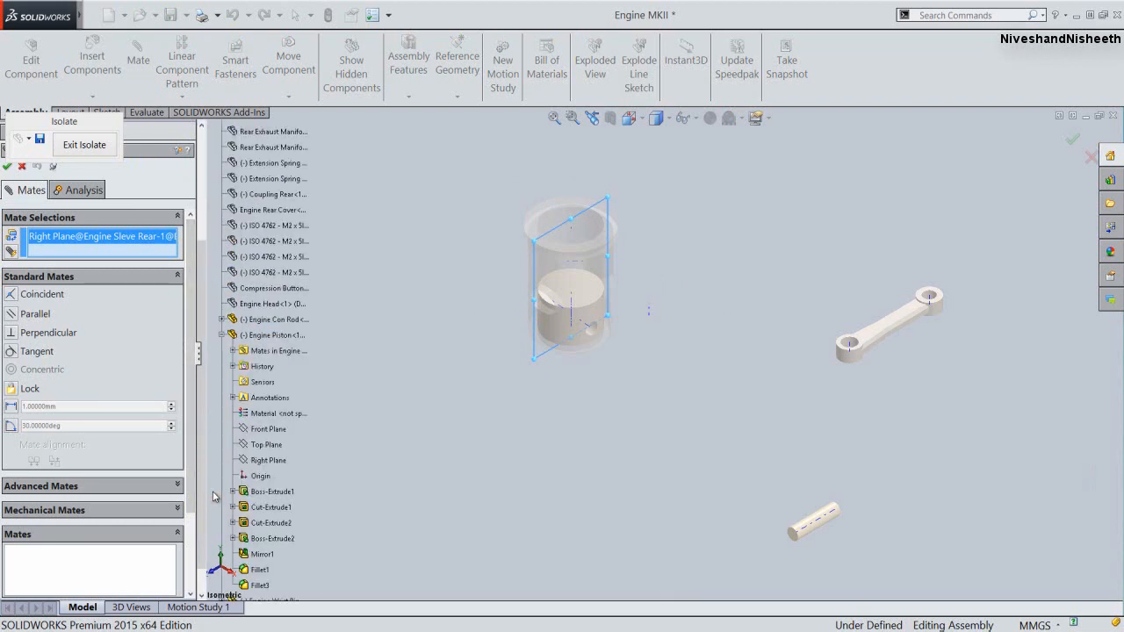
left_click(261, 447)
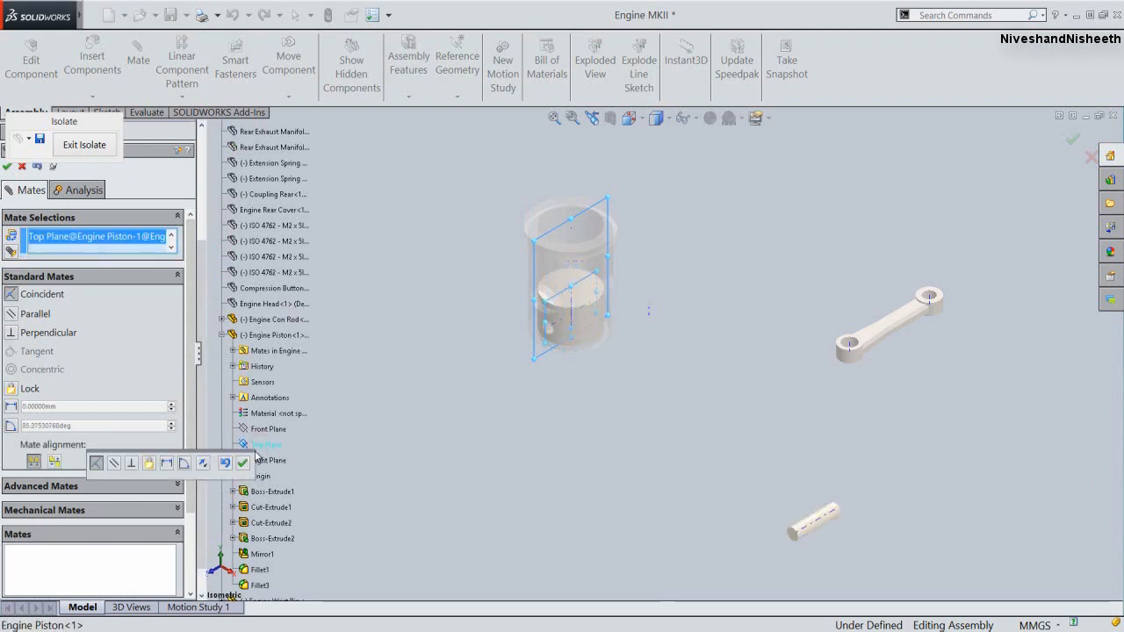
left_click(243, 463)
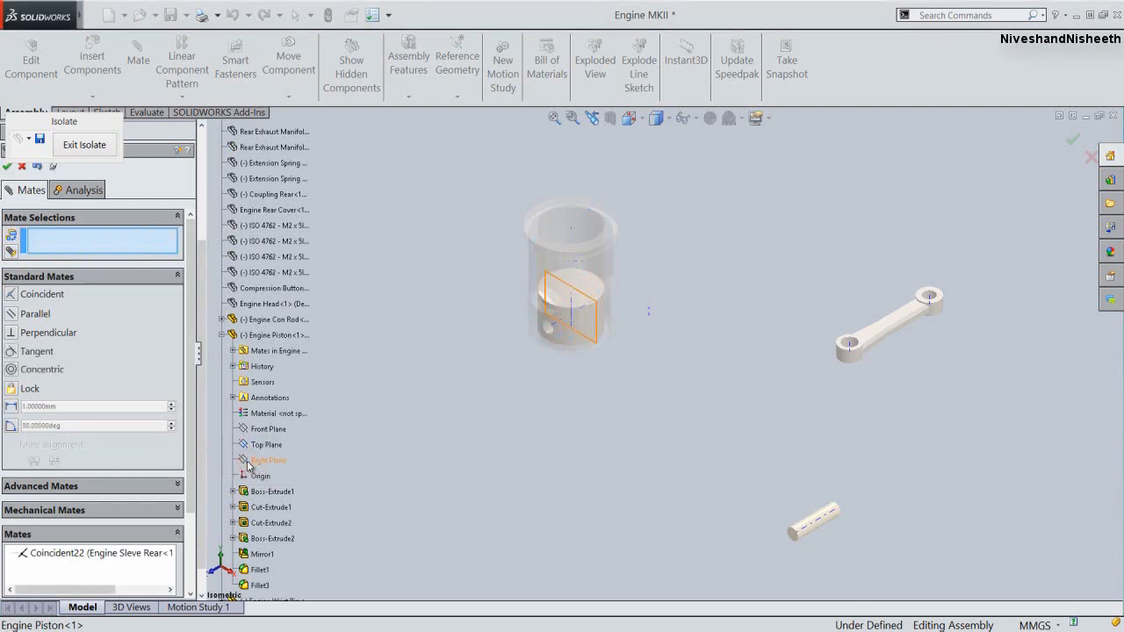
left_click(7, 166)
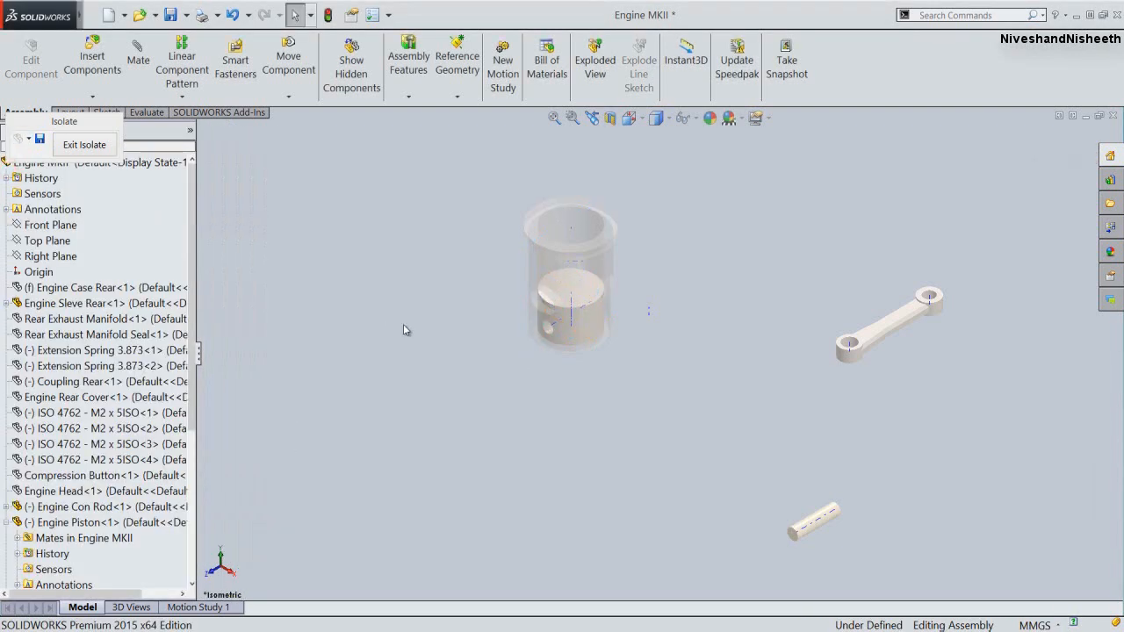
left_click(403, 329)
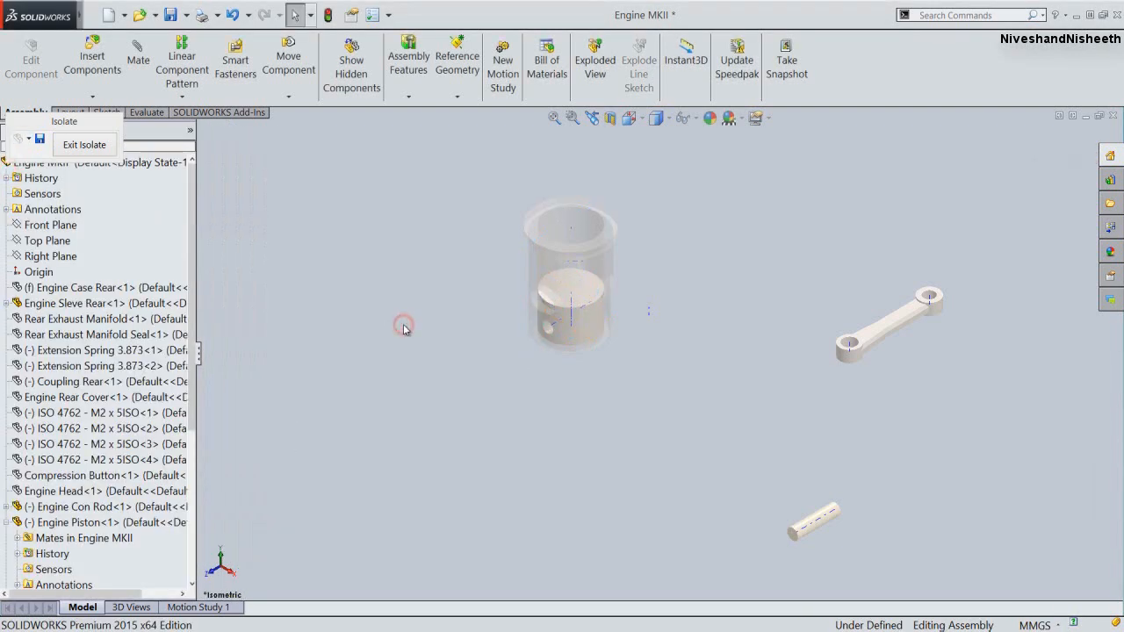
Add a coincident mate between the axis of the piston's pin hole and the axis of the Engine Wrist Pin
left_click(453, 325)
left_click(550, 328)
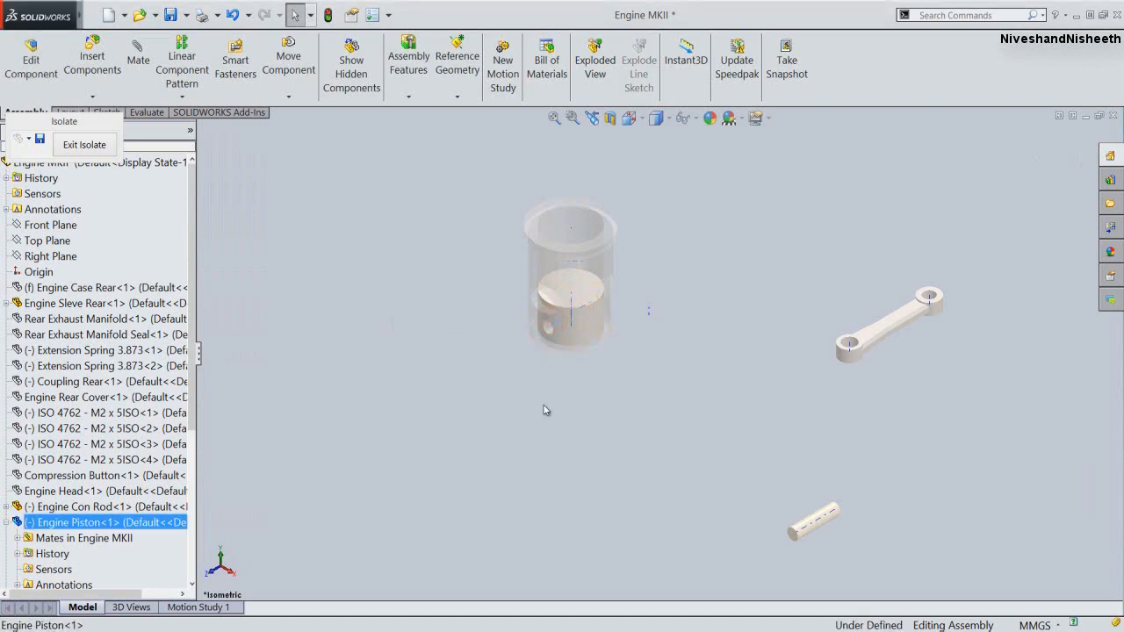
left_click(823, 522)
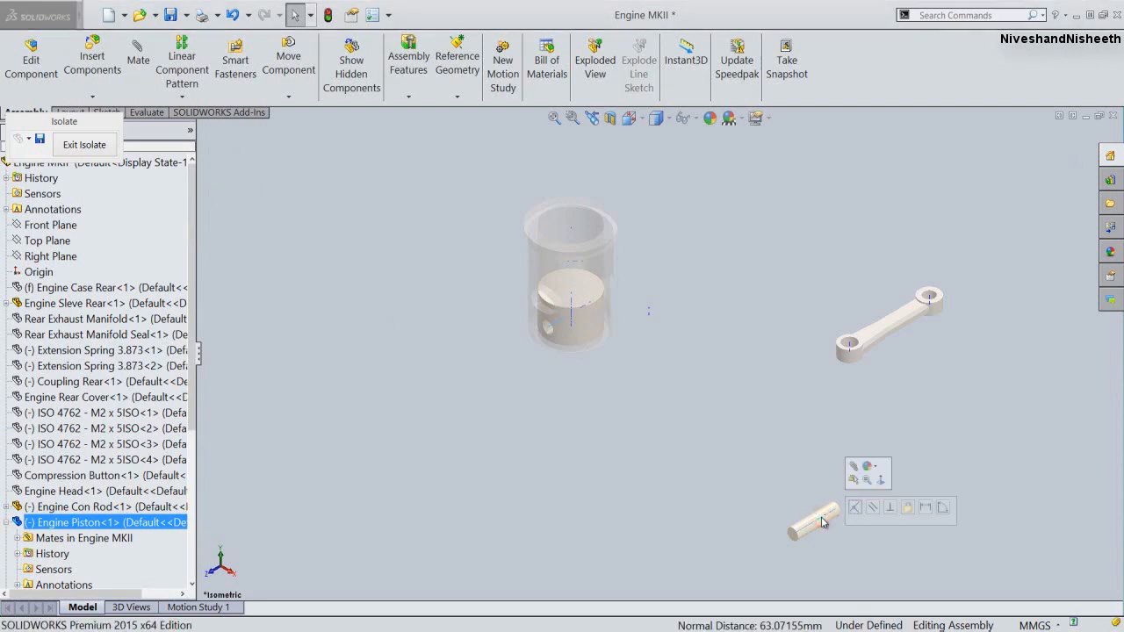
left_click_drag(822, 520, 693, 442)
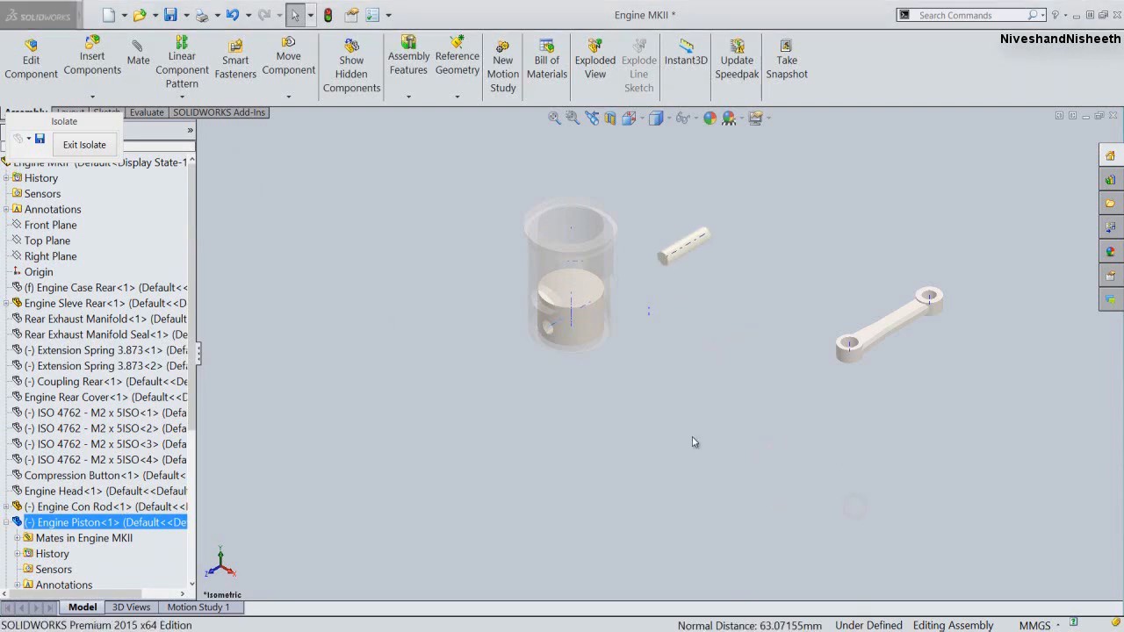
Add a coincident mate between the Right Plane of Engine Piston and the Front Plane of Engine Wrist Pin
left_click(610, 399)
scroll(700, 264, "down", 3)
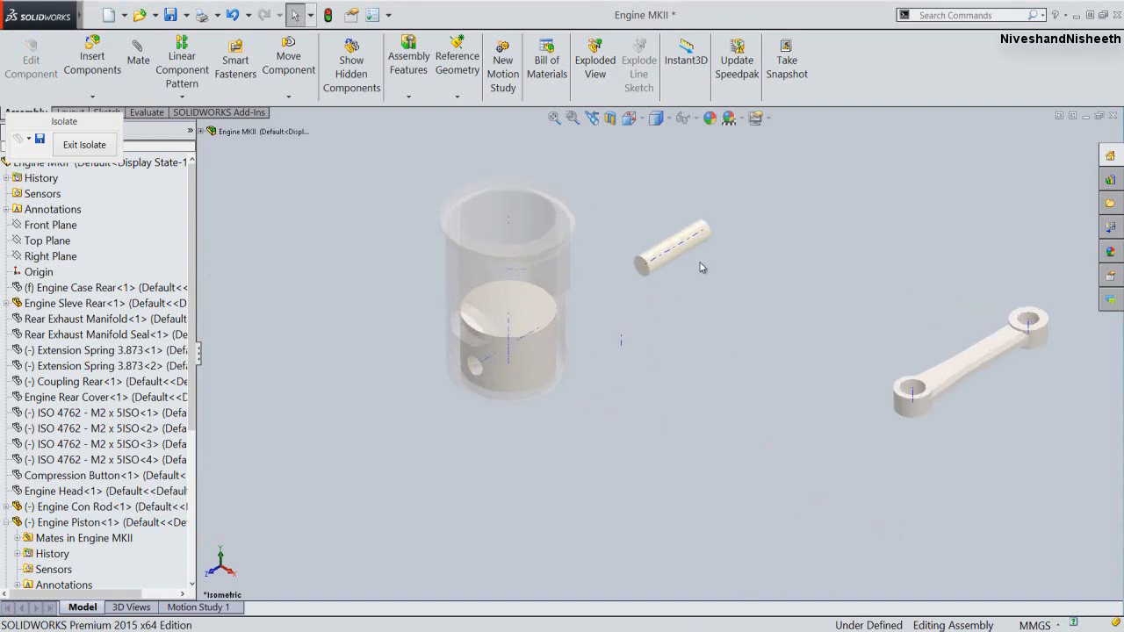
scroll(699, 265, "down", 2)
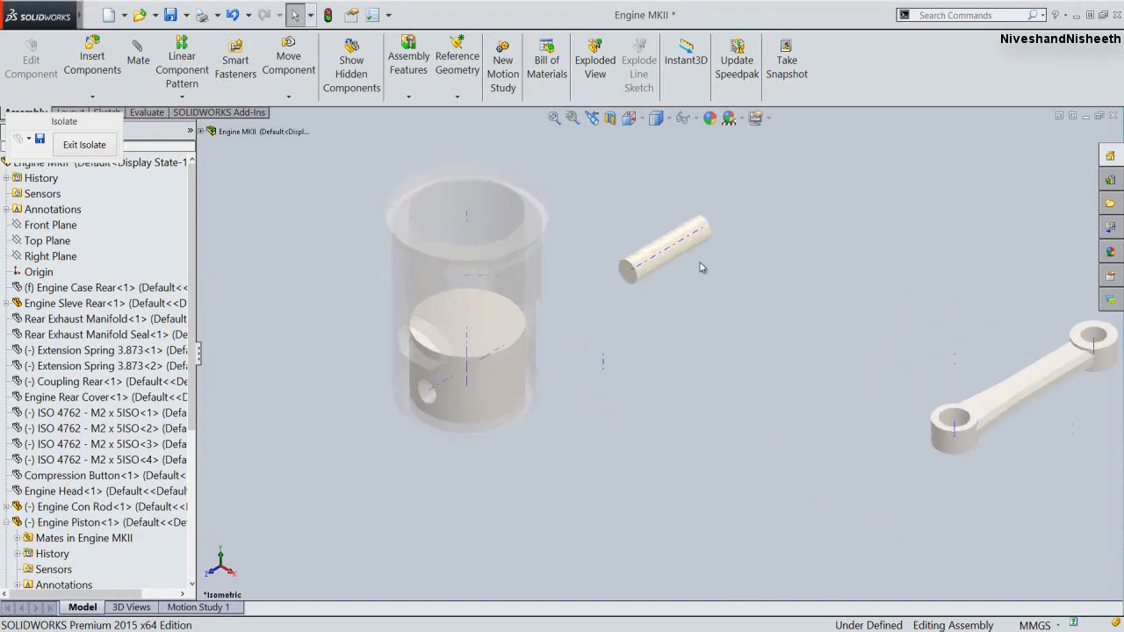
right_click(667, 319)
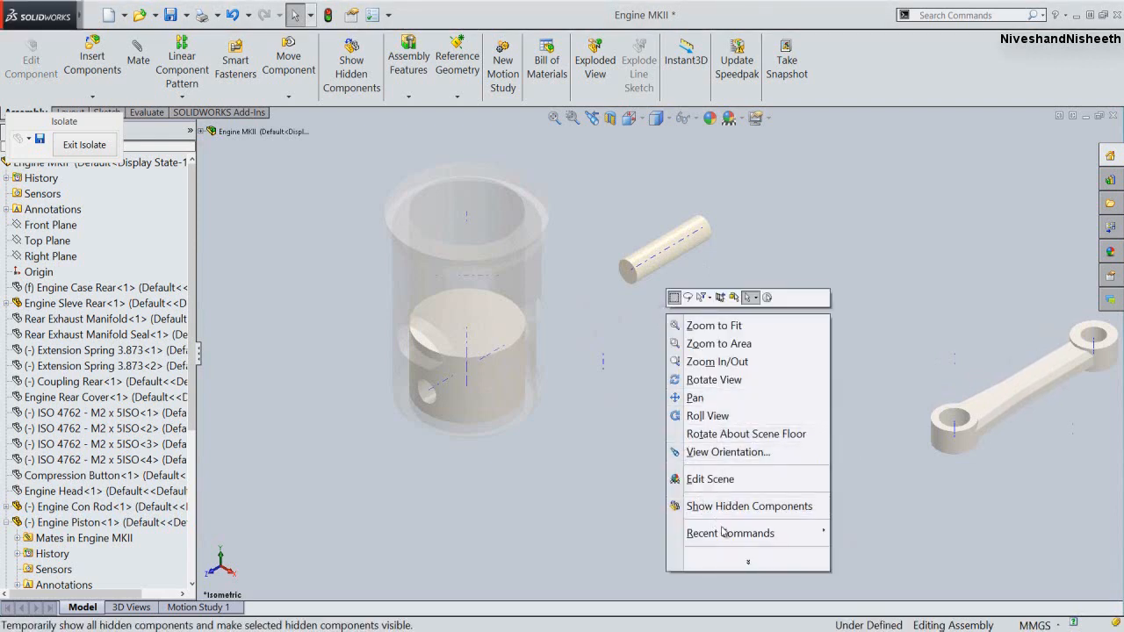
mouse_move(736, 541)
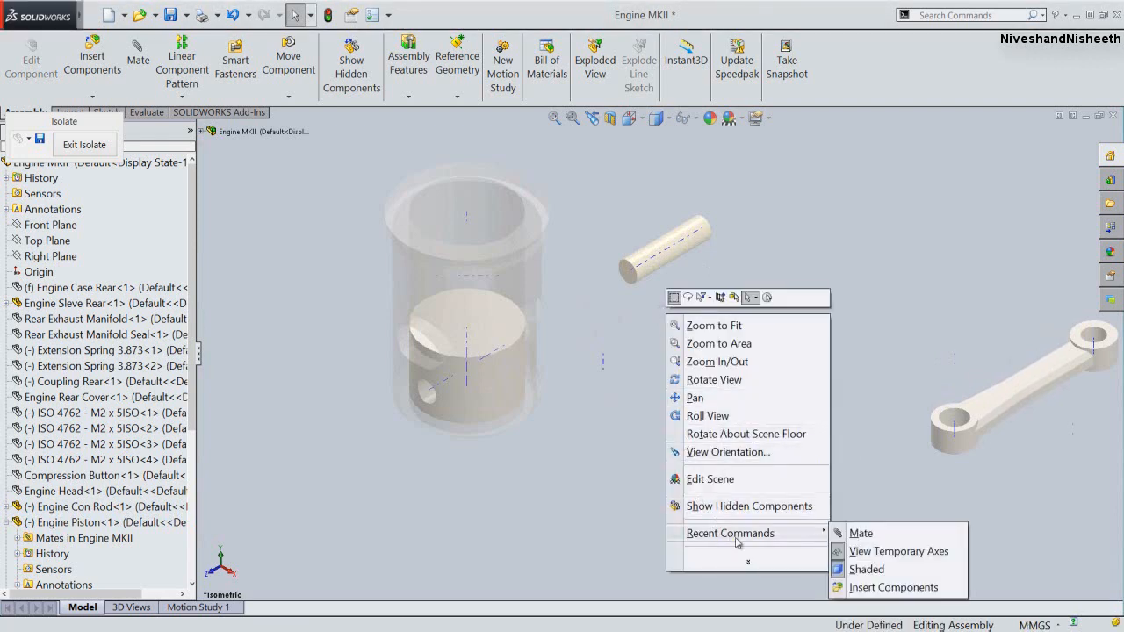
left_click(839, 536)
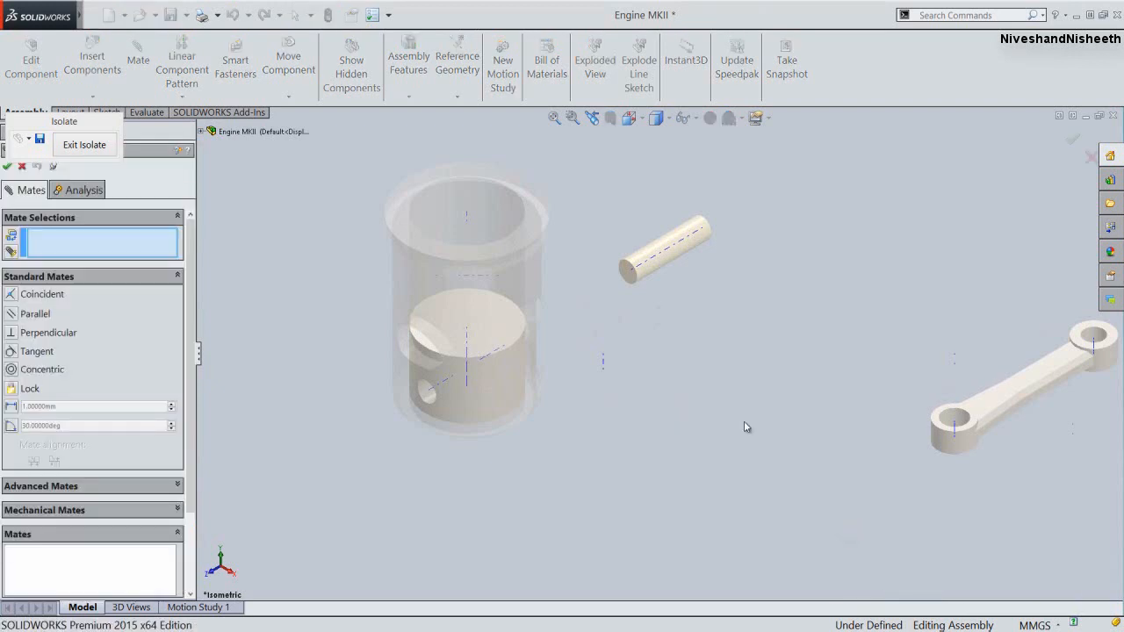
left_click(201, 131)
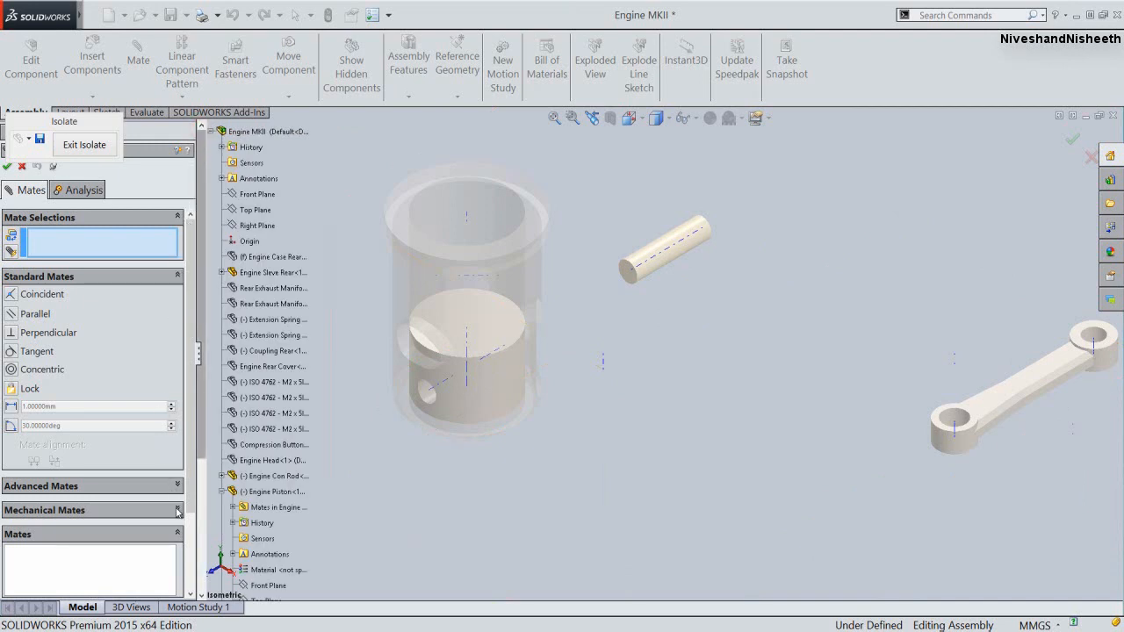
scroll(191, 523, "down", 2)
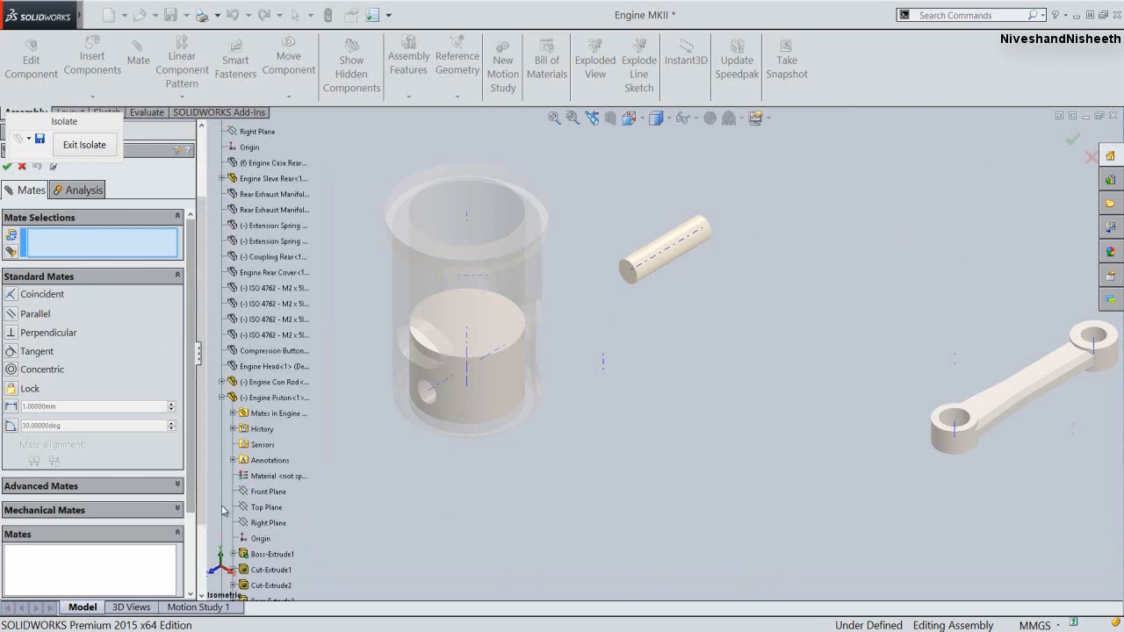
left_click(263, 524)
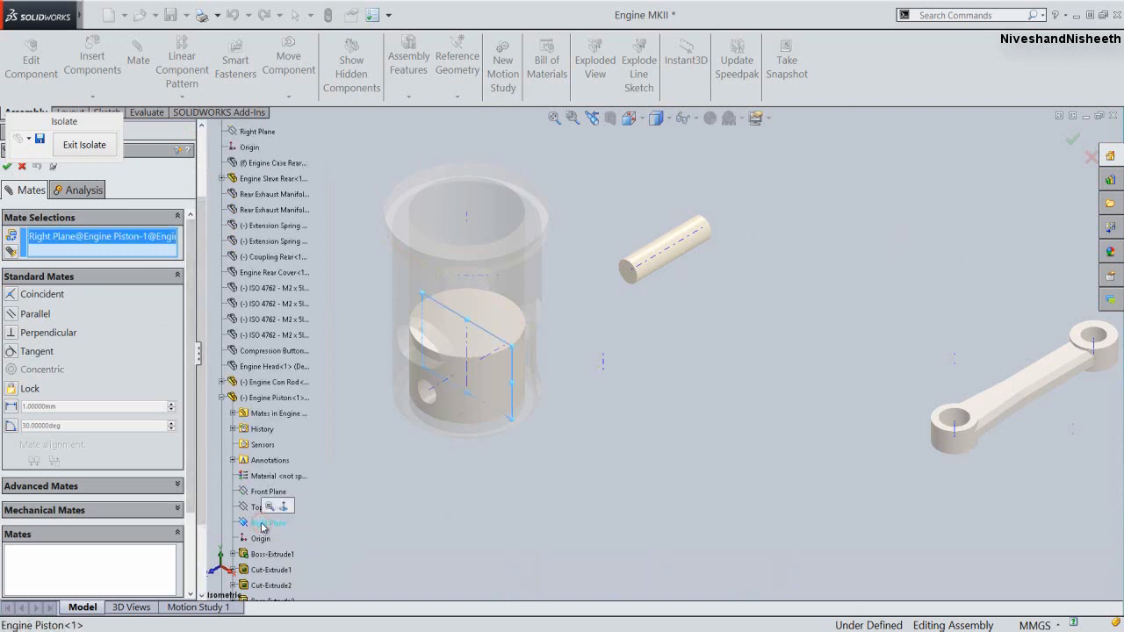
left_click(222, 397)
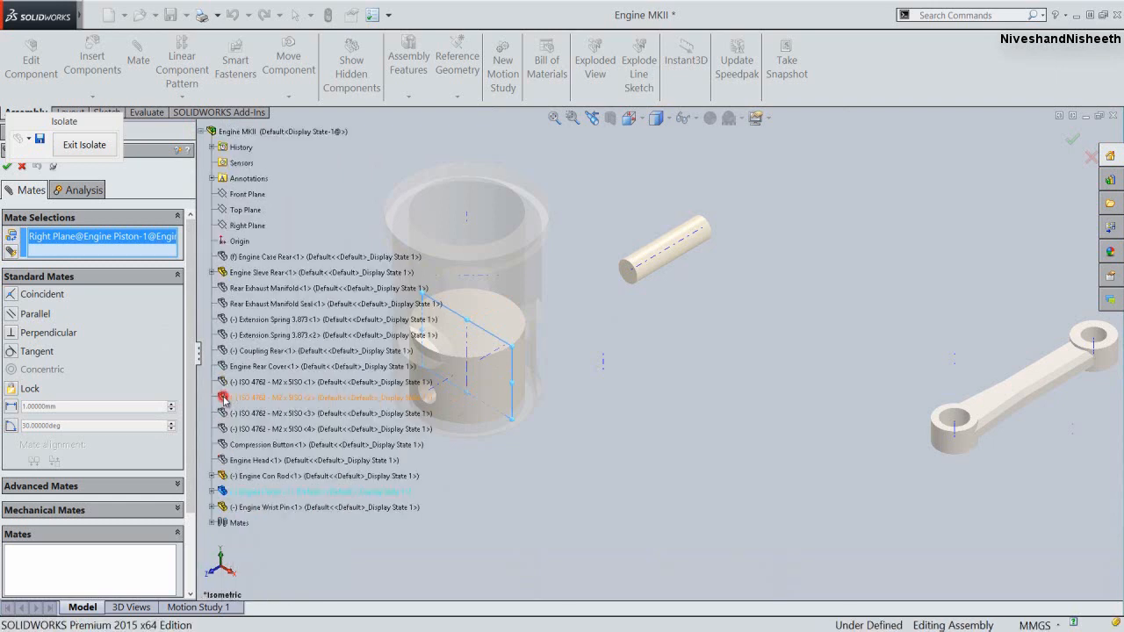
left_click(211, 507)
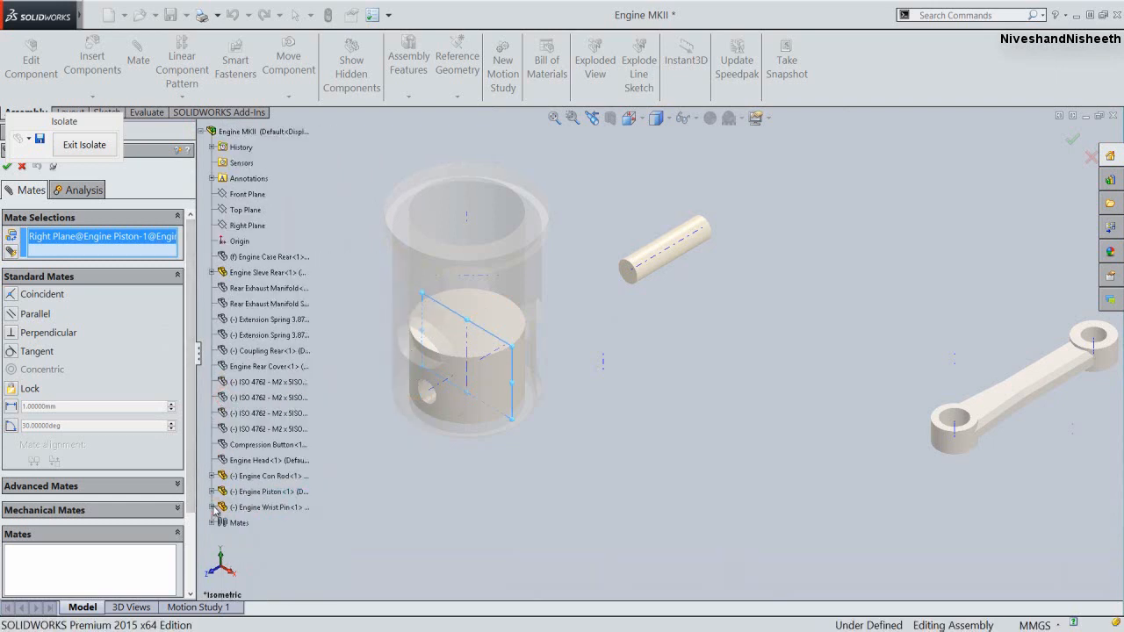
left_click(212, 508)
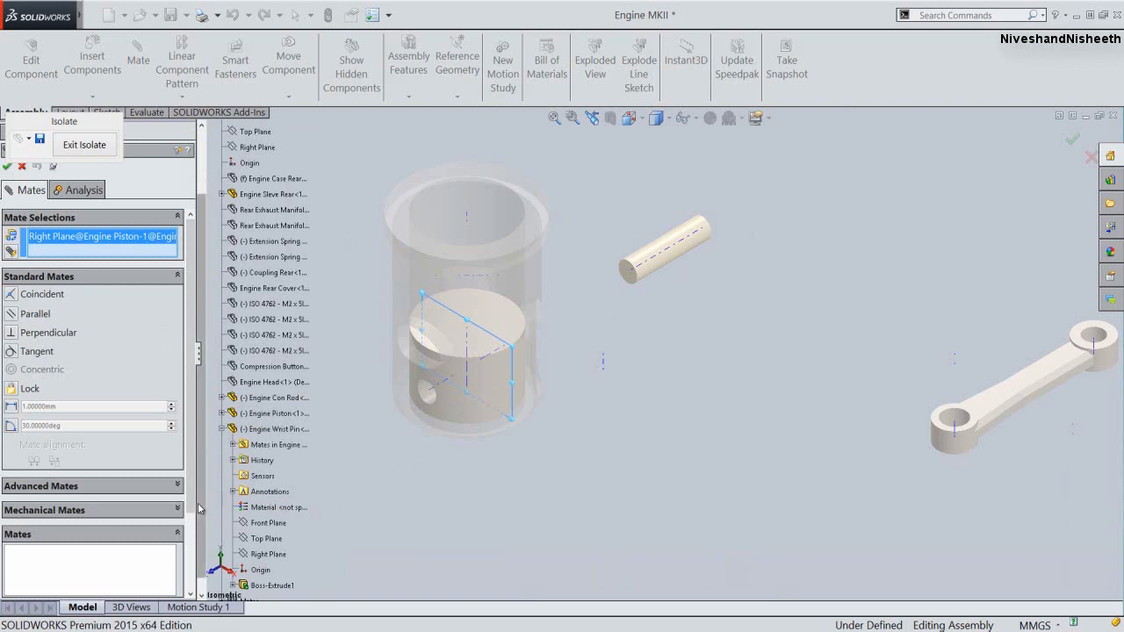
scroll(203, 511, "down", 1)
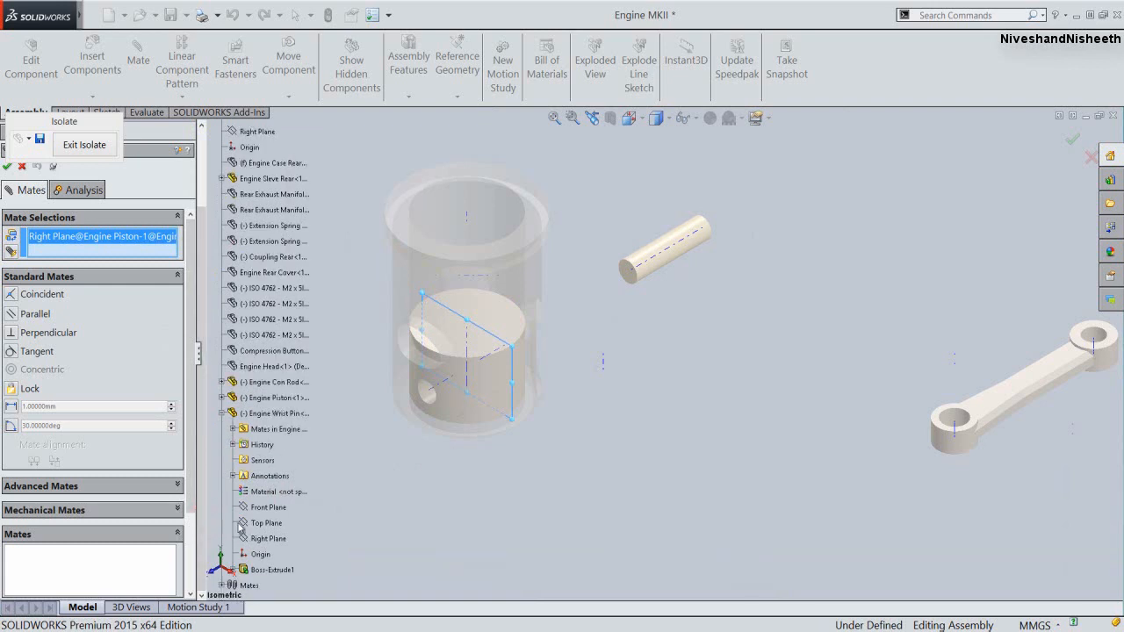
left_click(258, 508)
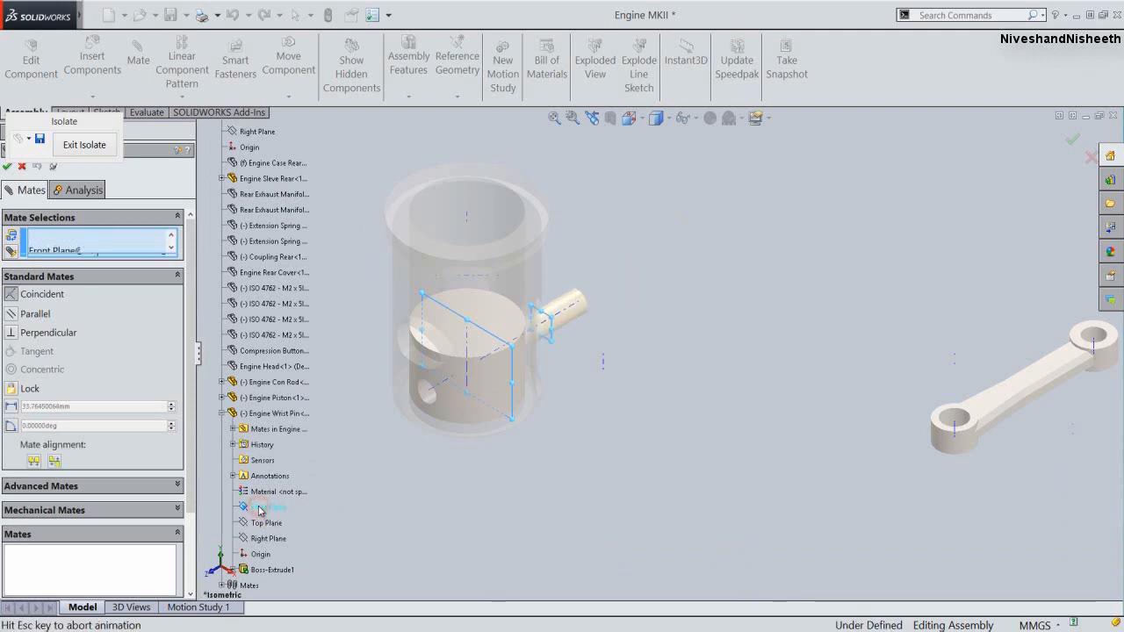
left_click(241, 526)
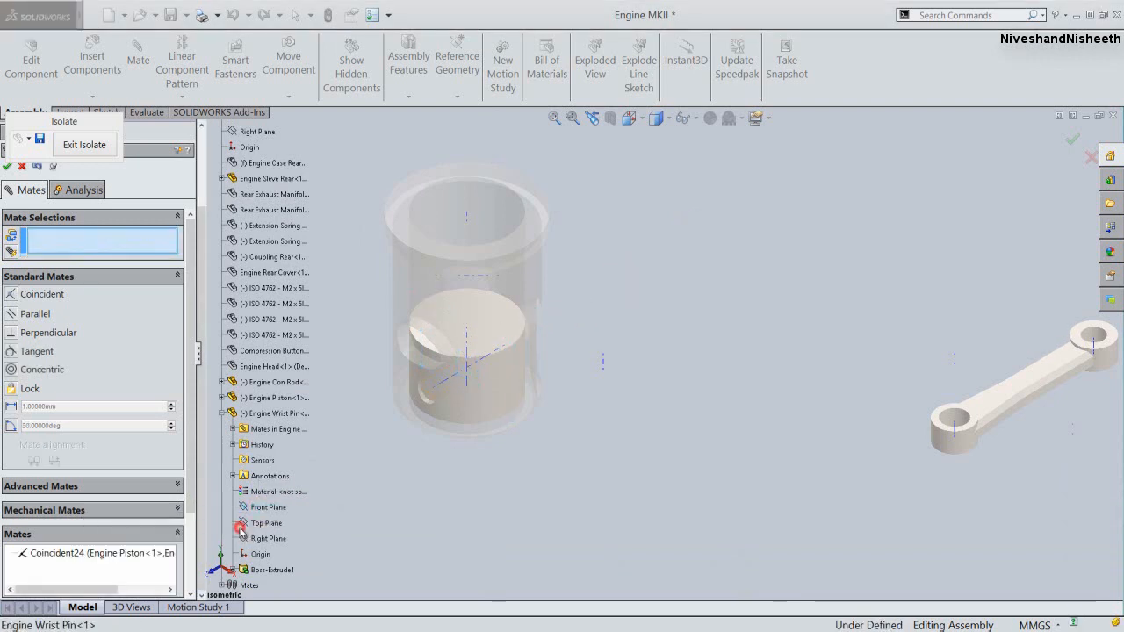
left_click(7, 166)
left_click(437, 494)
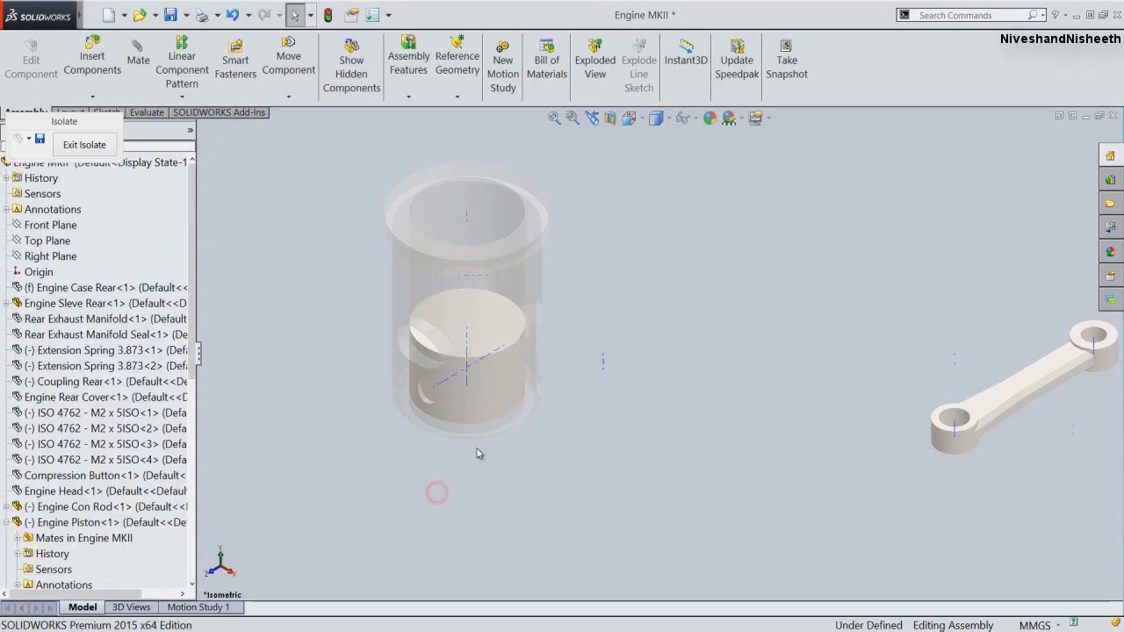
Display the isolated parts as Shaded With Edges and inspect the wrist pin inside the piston from below
left_click(668, 118)
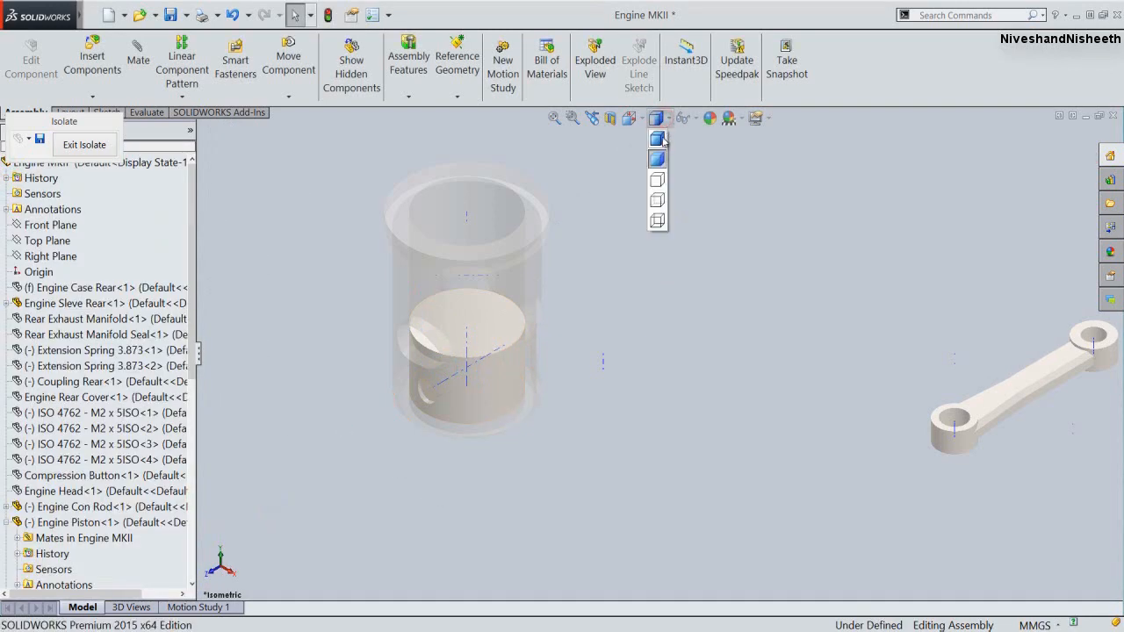
left_click(658, 143)
left_click(576, 332)
scroll(492, 369, "down", 5)
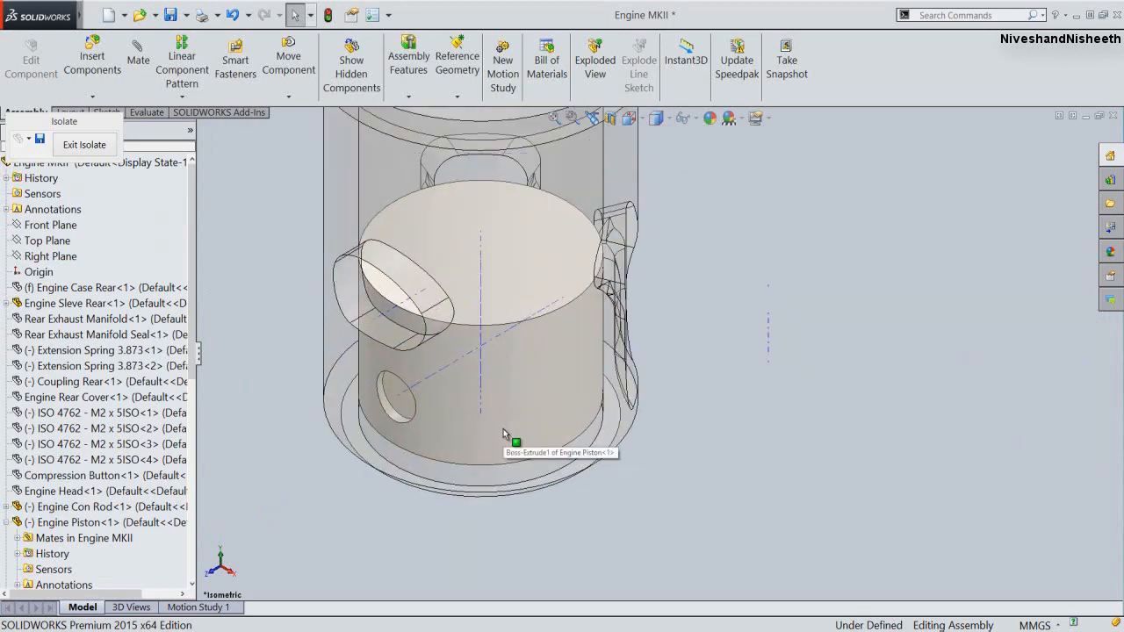
middle_click_drag(503, 428, 429, 152)
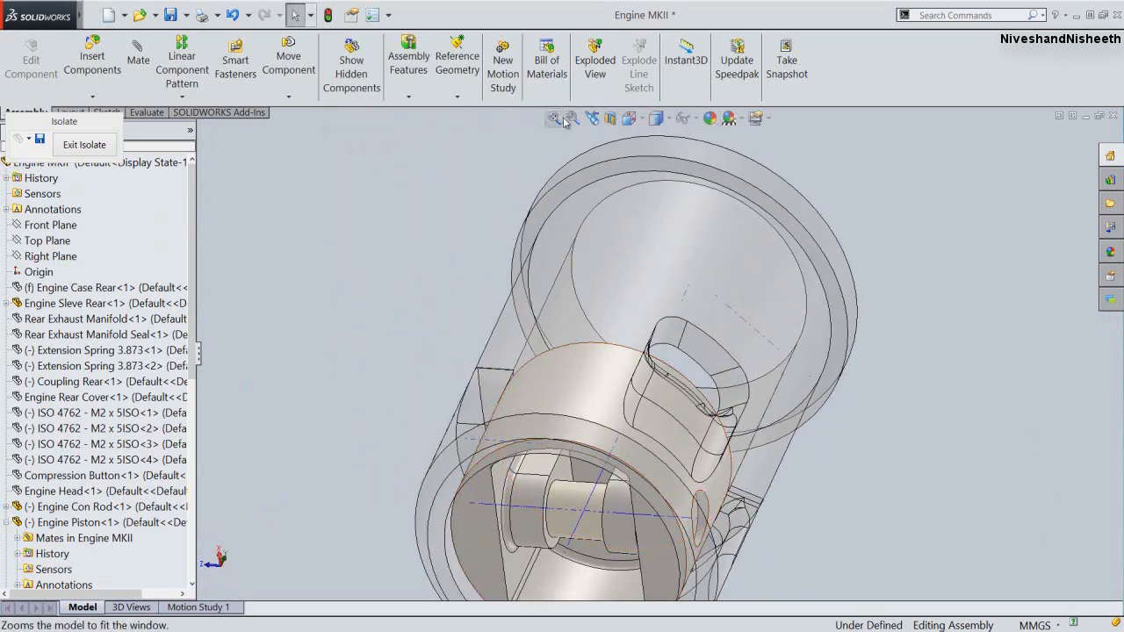
left_click(593, 120)
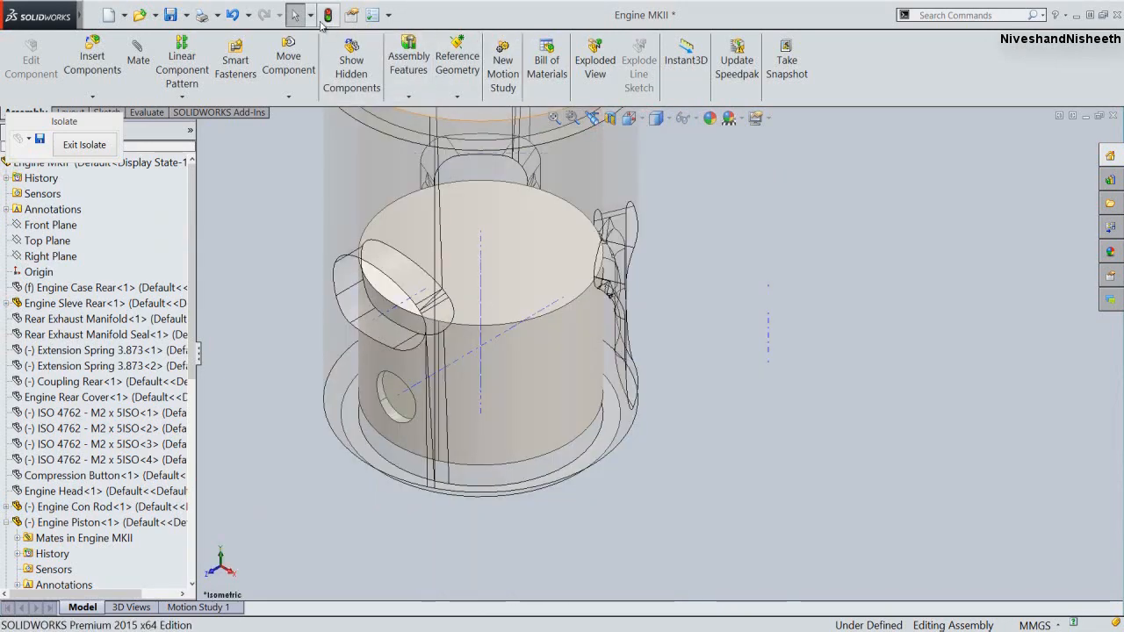
Return the display style to Shaded without edges and fit the isolated parts in the view
left_click(668, 119)
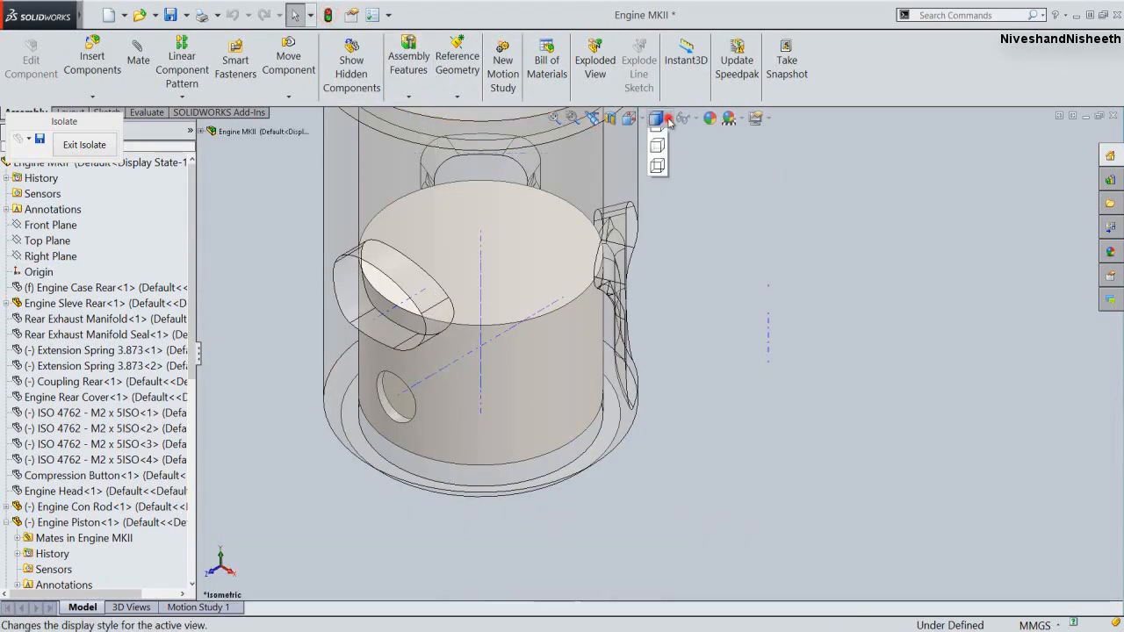
left_click(660, 161)
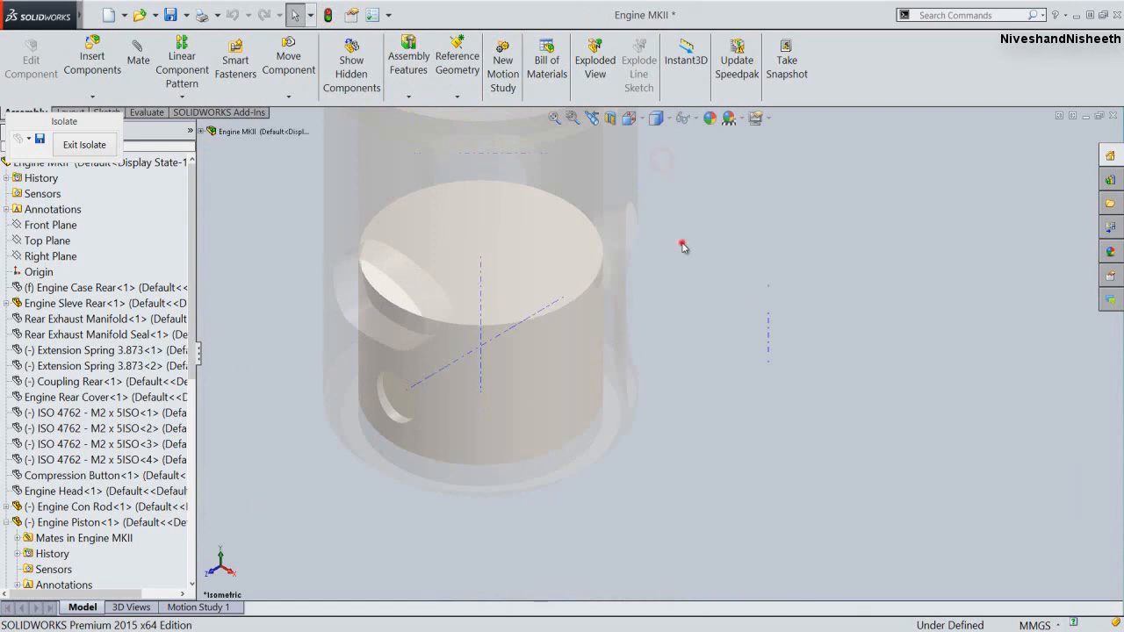
left_click(554, 118)
left_click(445, 281)
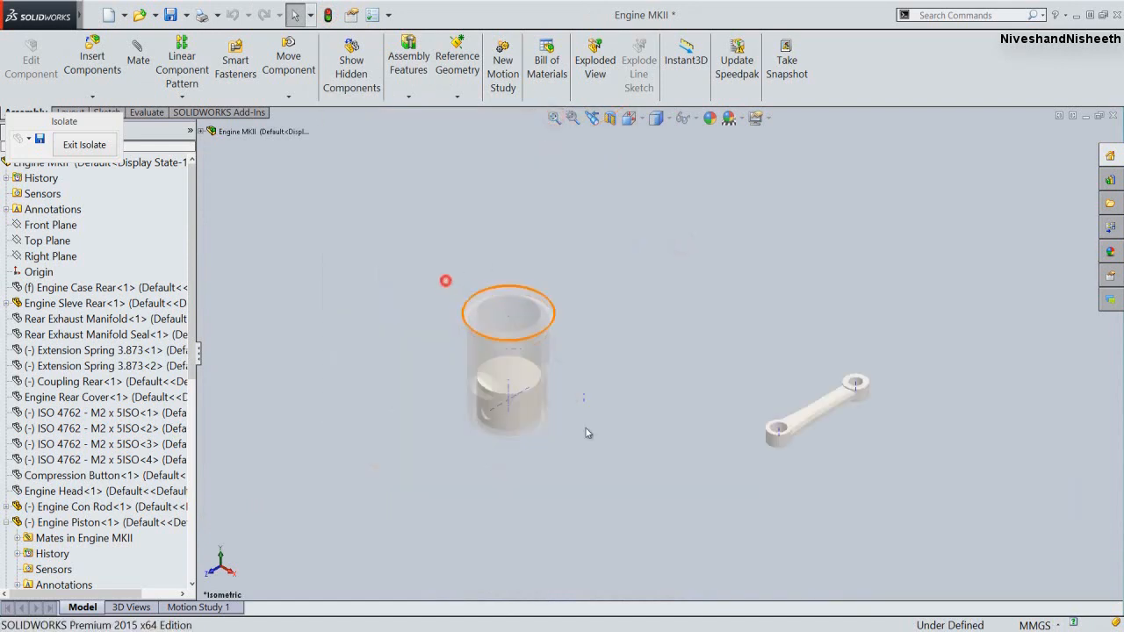
Rotate the Engine Con Rod with the move triad until it stands roughly upright with its hole axes parallel to the piston's pin hole
scroll(593, 408, "down", 5)
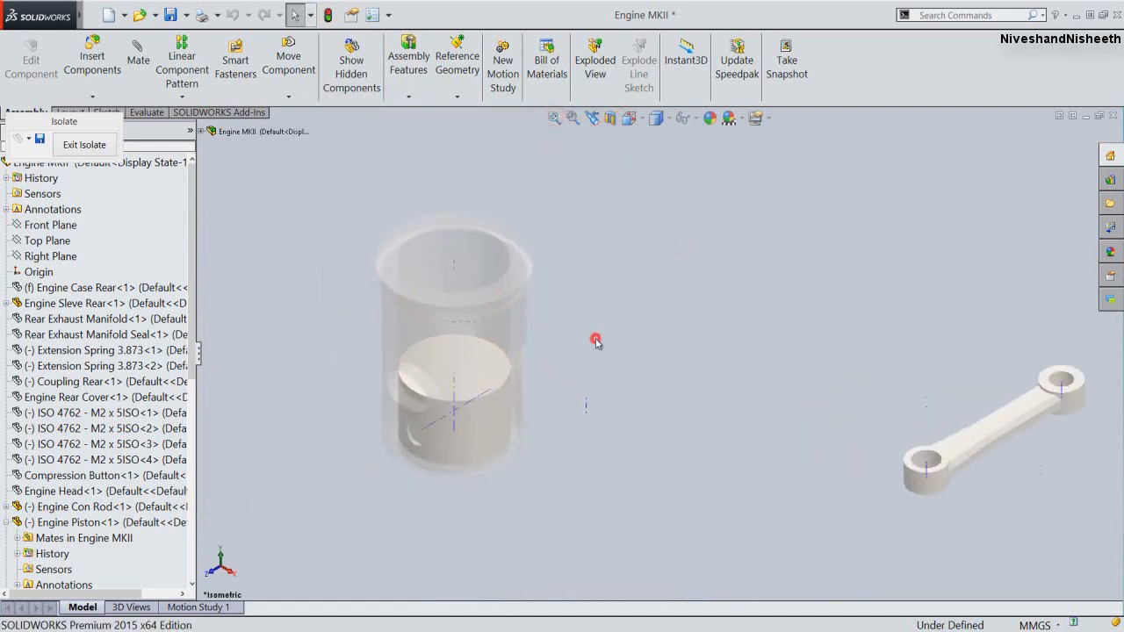
left_click(638, 294)
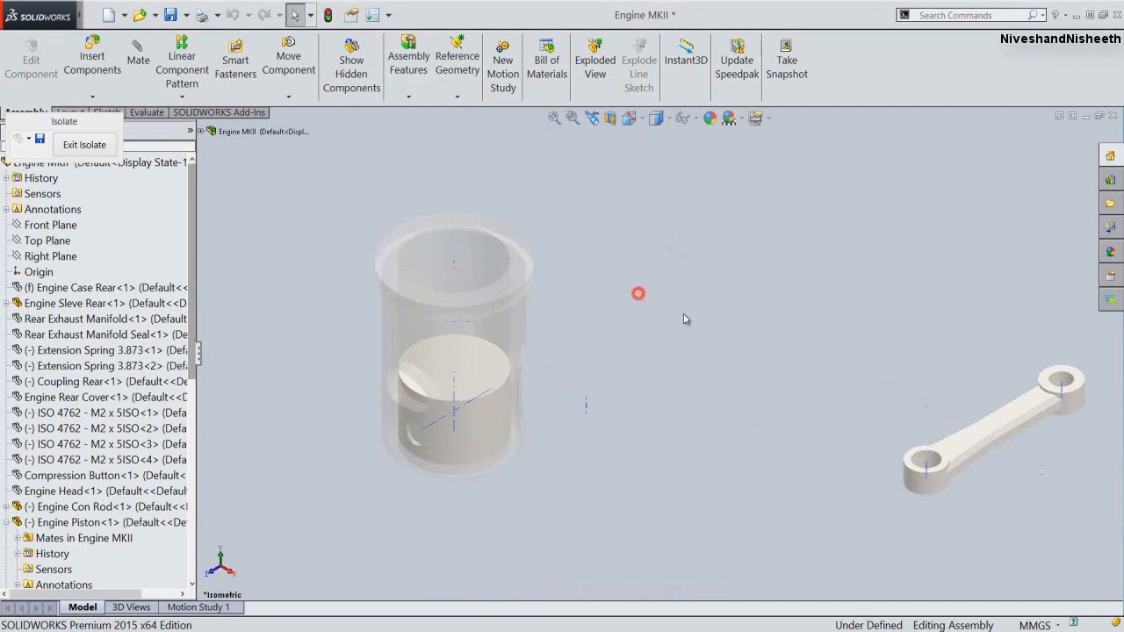
left_click(971, 434)
right_click(972, 434)
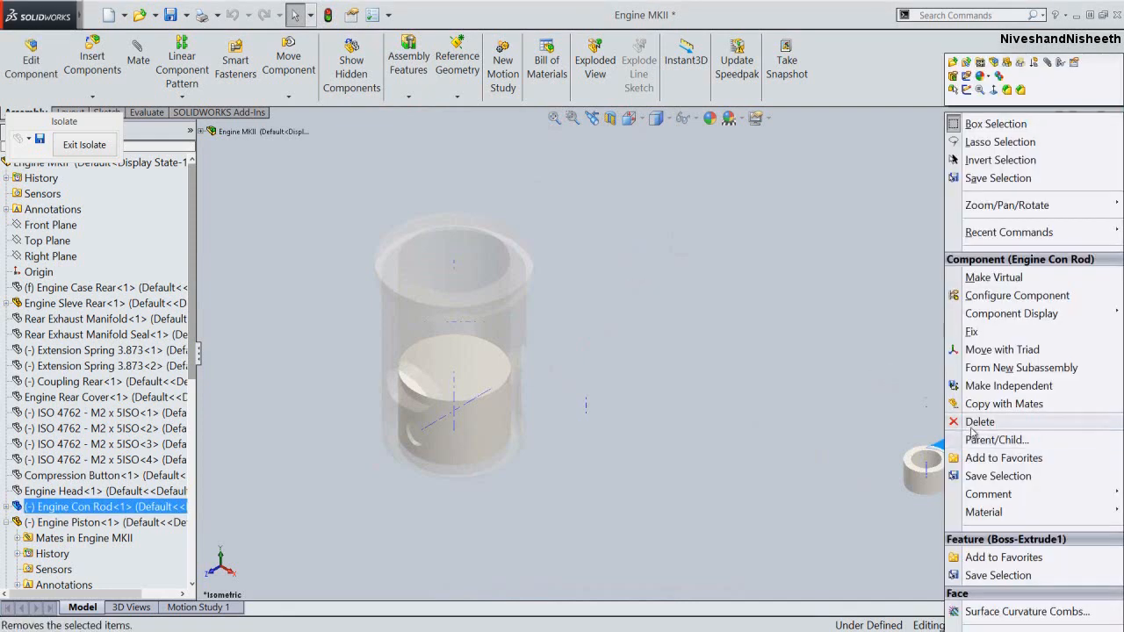
left_click(978, 350)
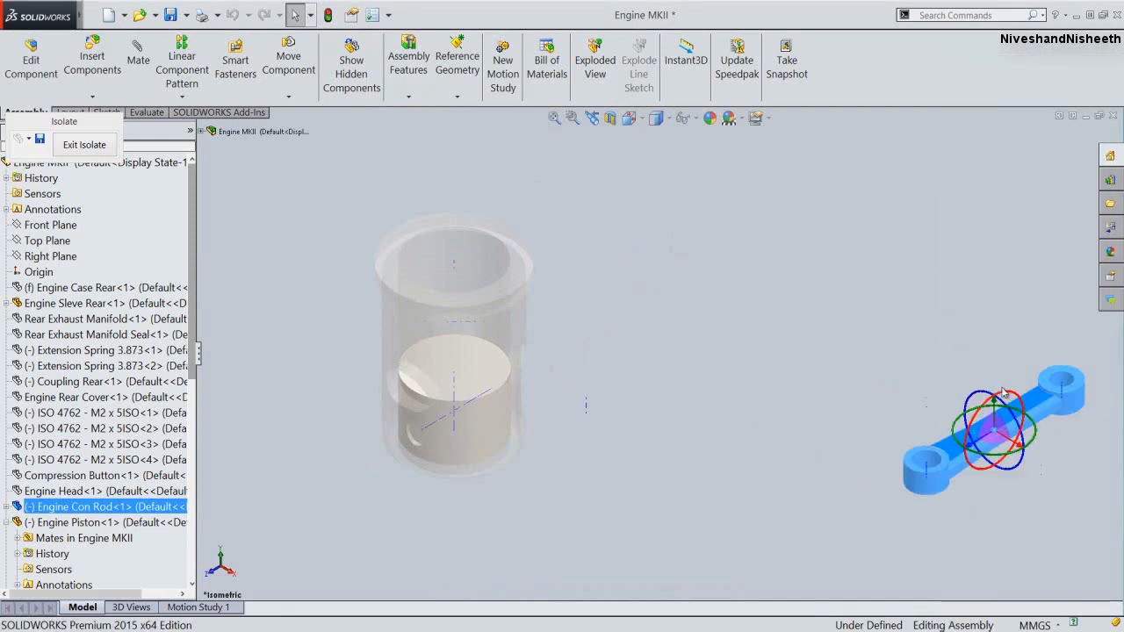
left_click_drag(1003, 393, 966, 450)
left_click(908, 348)
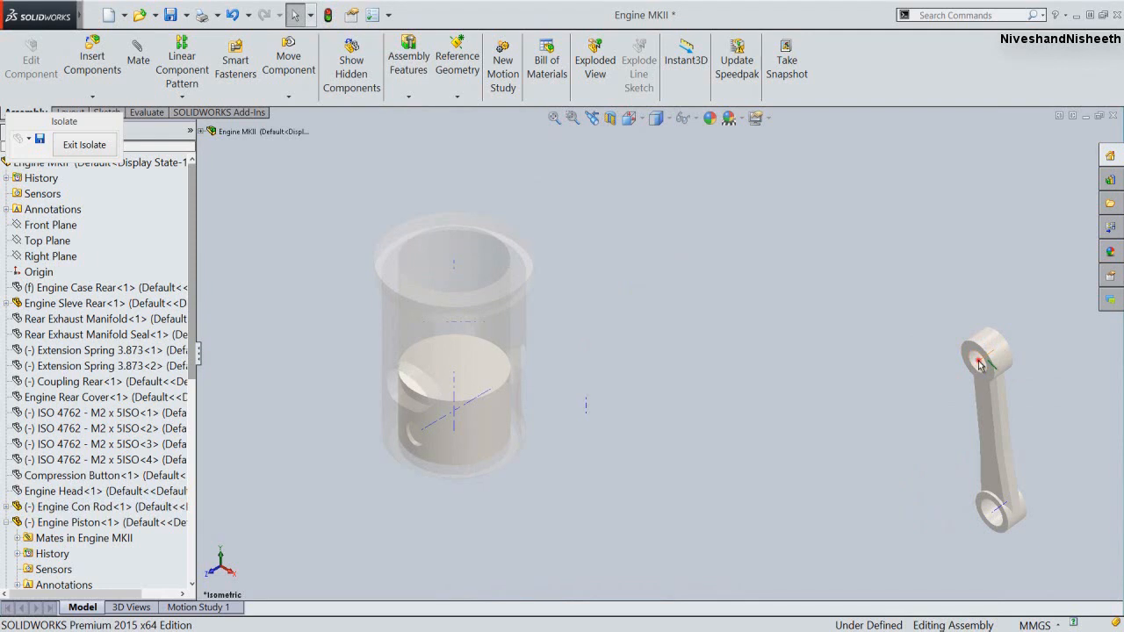
Add a coincident mate between the axis of the con rod's upper hole and the axis of the piston's pin hole
left_click(980, 365)
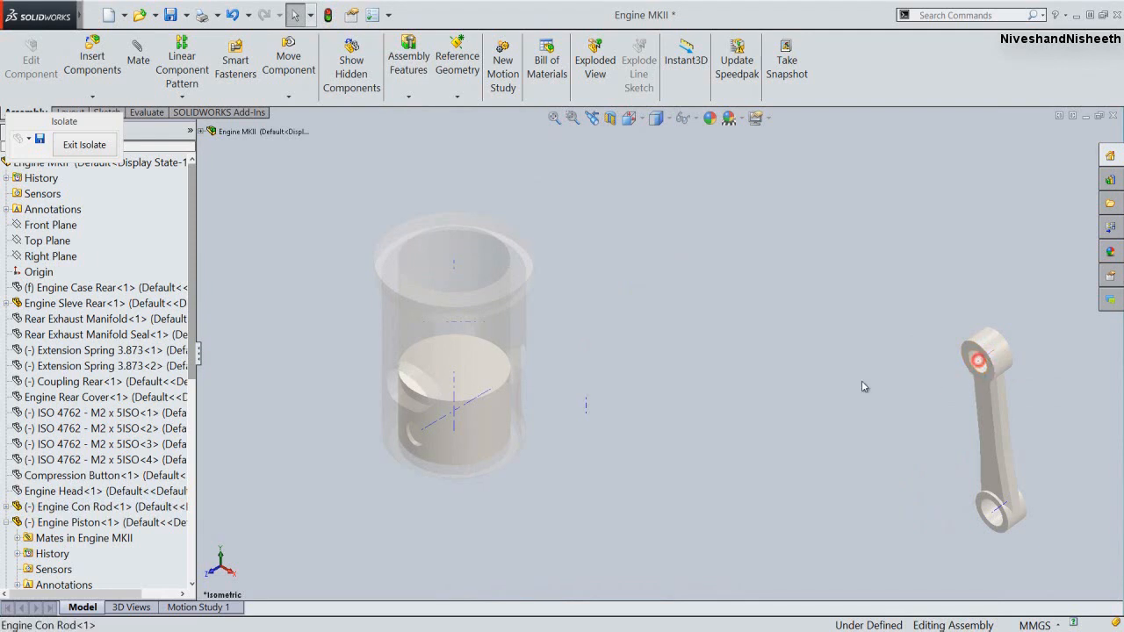
left_click(465, 409, "ctrl")
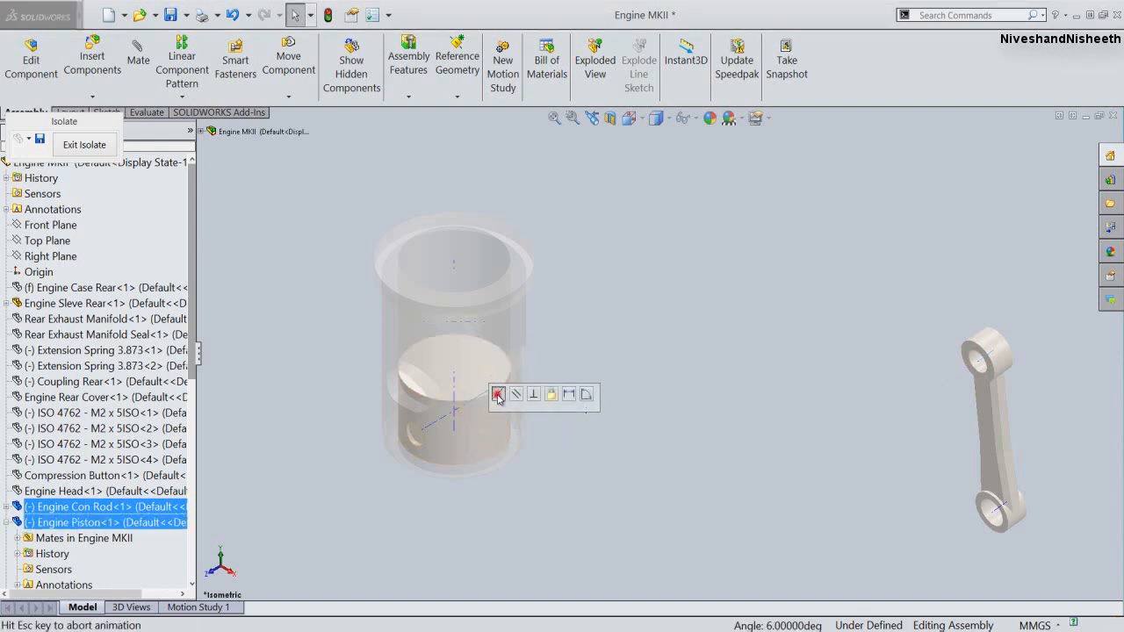
left_click(497, 395)
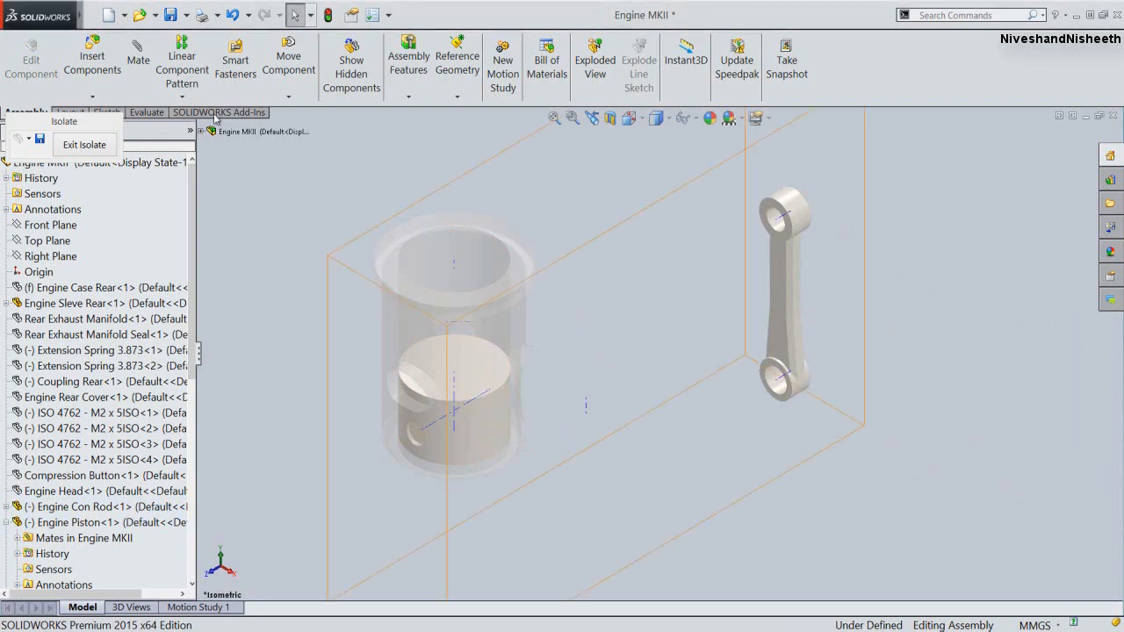
Add a coincident mate between the Engine Con Rod's Plane1 and the Engine Piston's Right Plane, checking the centring from the Right view
left_click(143, 68)
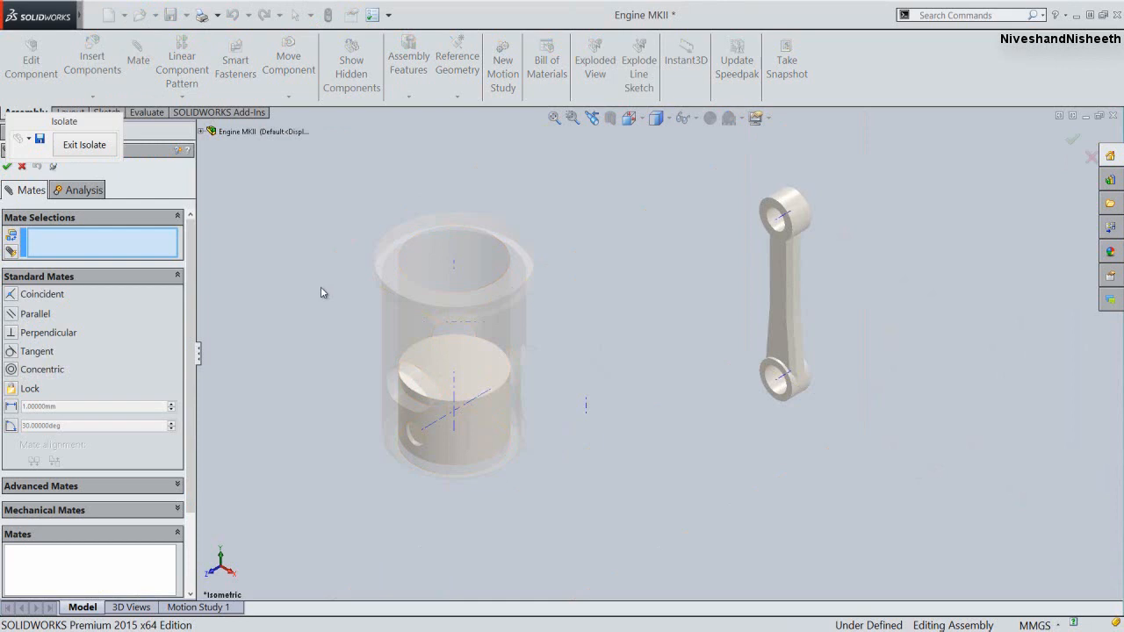
left_click(201, 132)
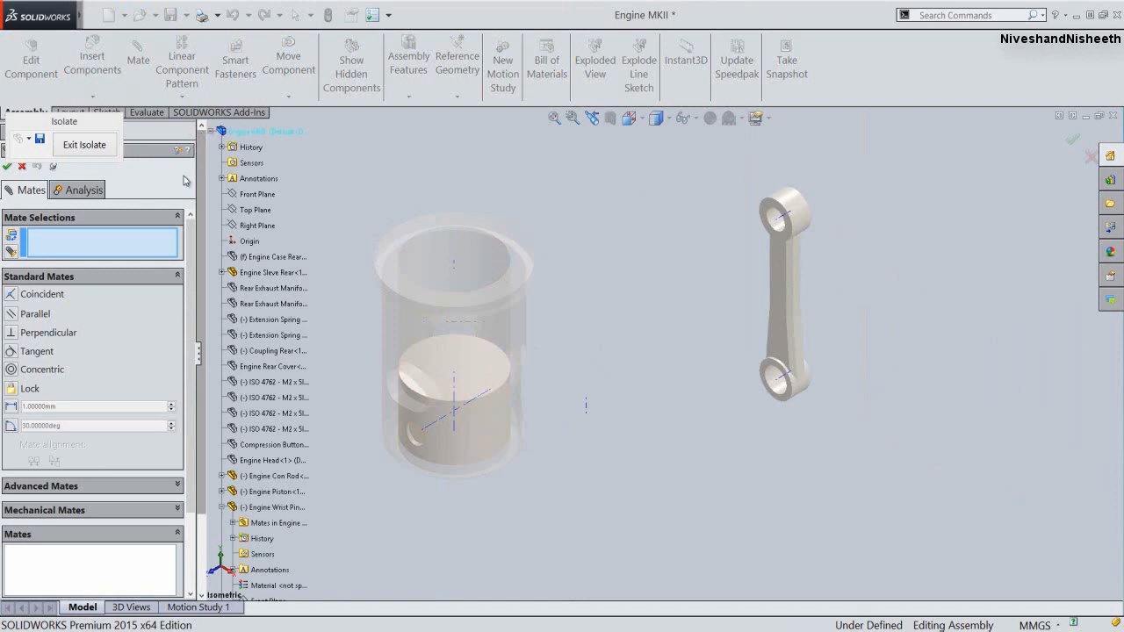
scroll(209, 505, "down", 3)
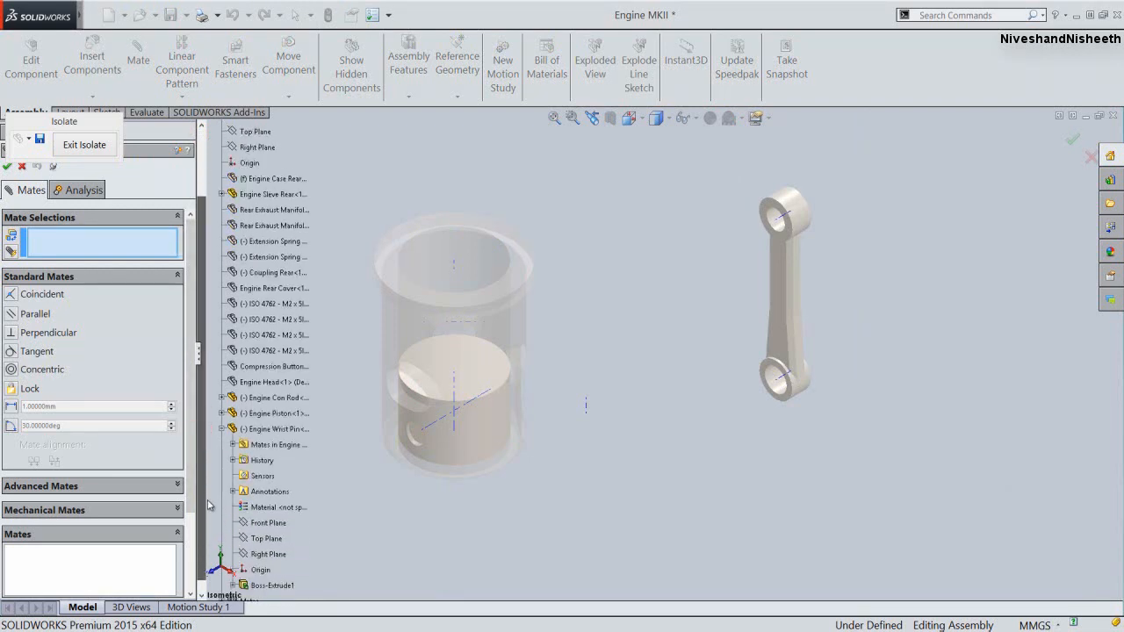
scroll(209, 505, "down", 1)
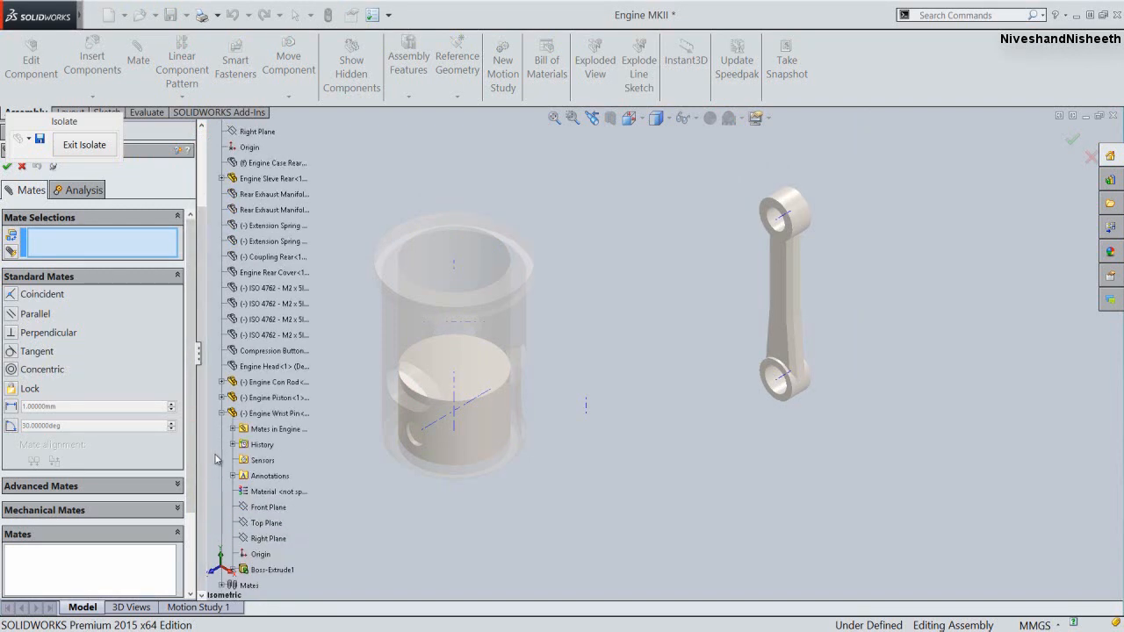
left_click(221, 412)
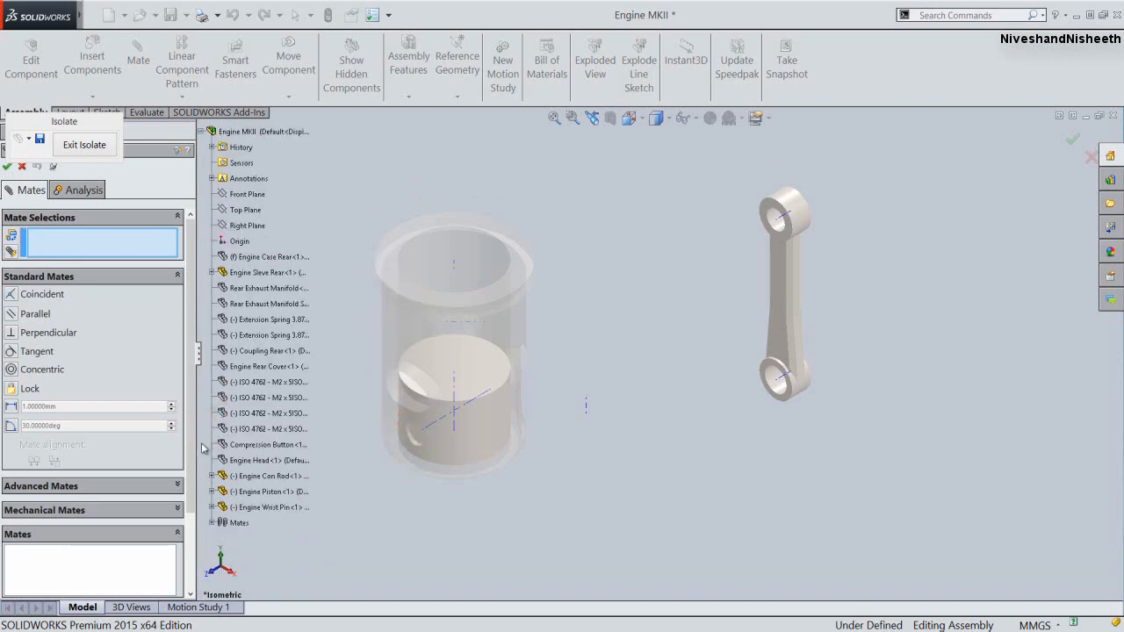
left_click(213, 475)
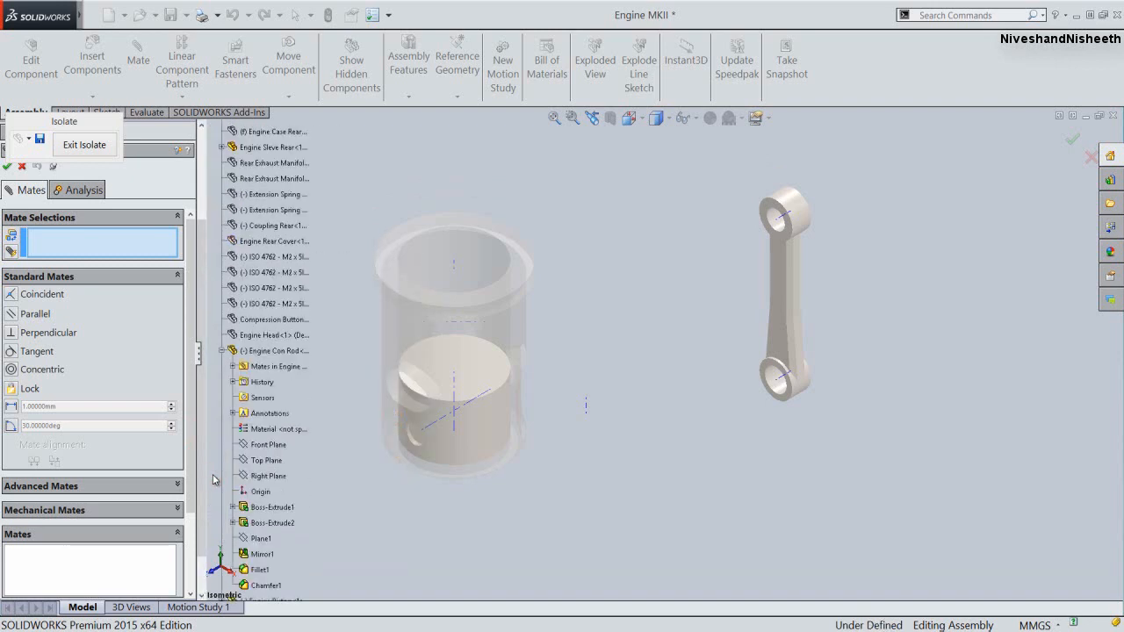
left_click(257, 539)
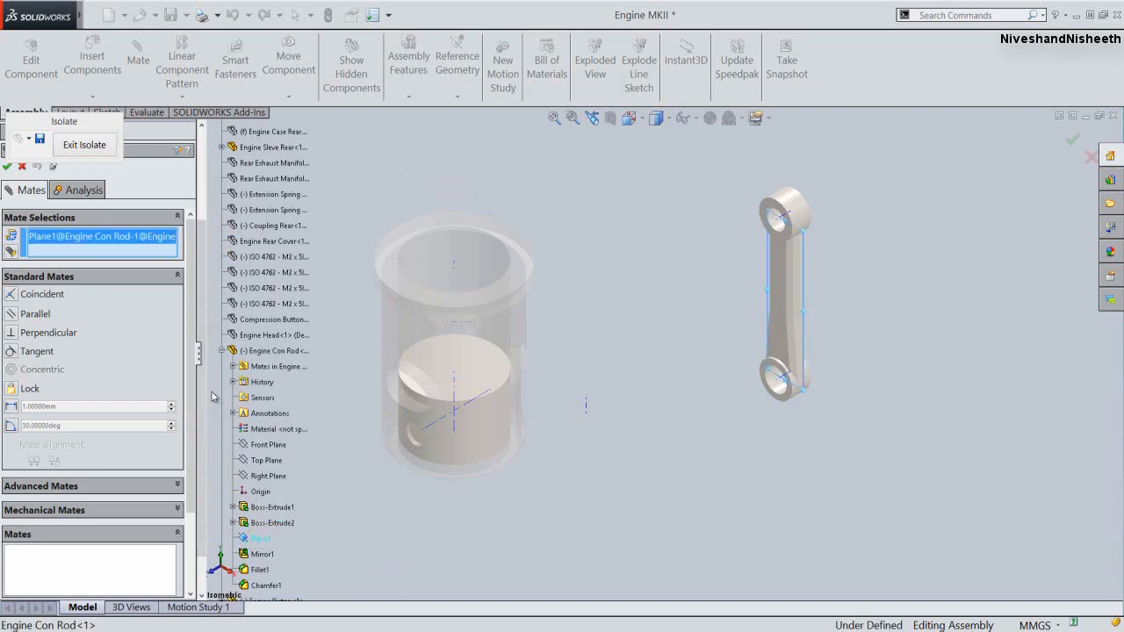
left_click(221, 352)
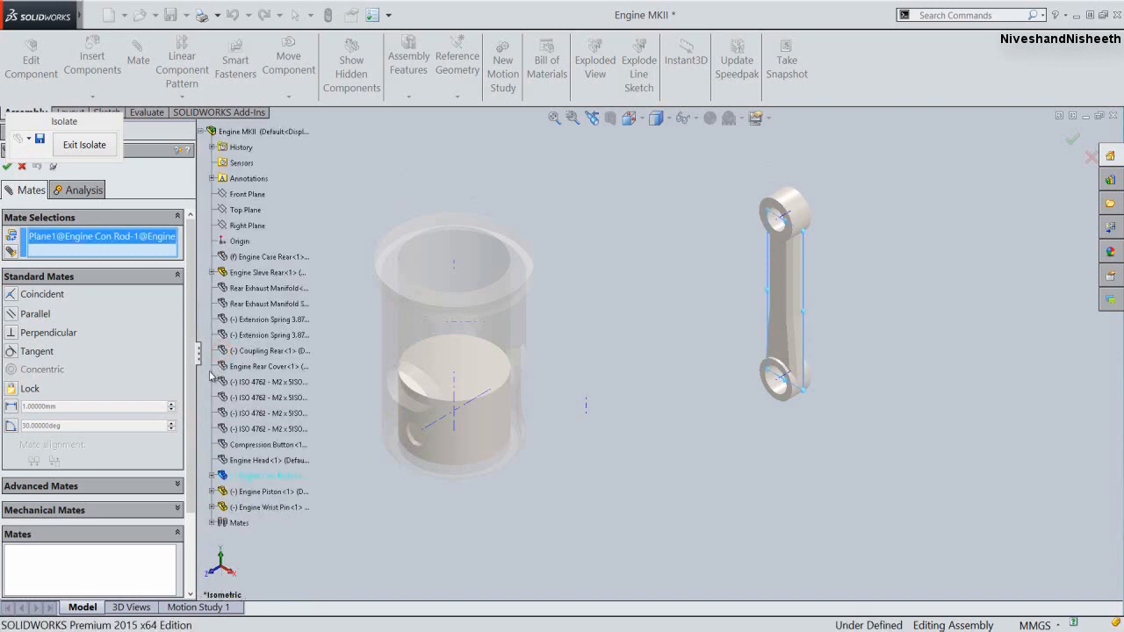
left_click(212, 491)
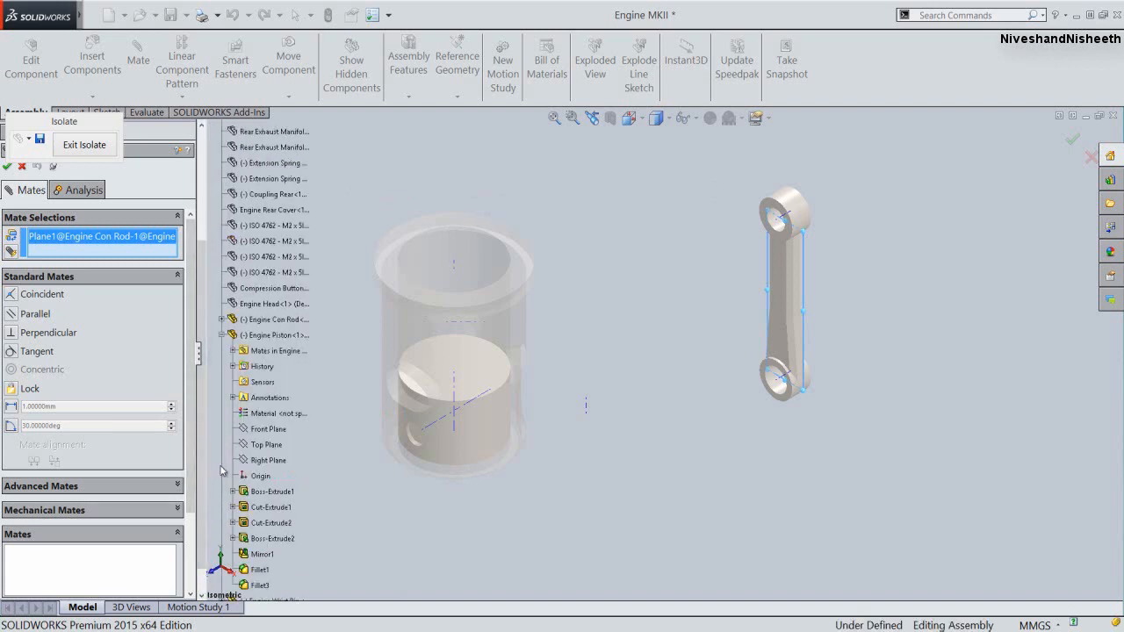
left_click(256, 464)
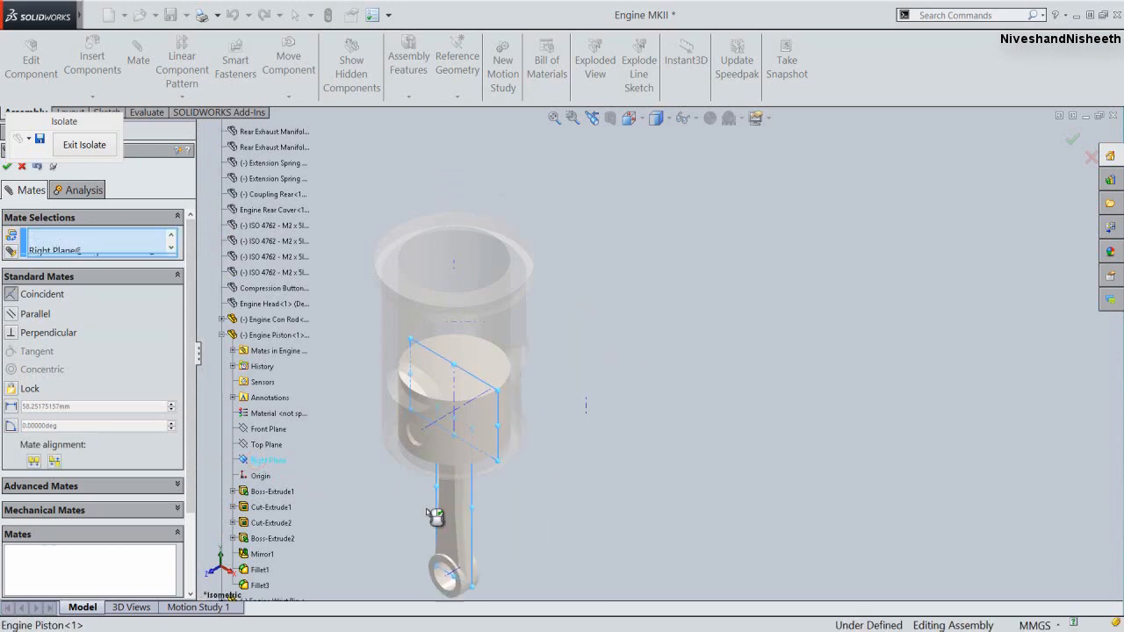
left_click(628, 118)
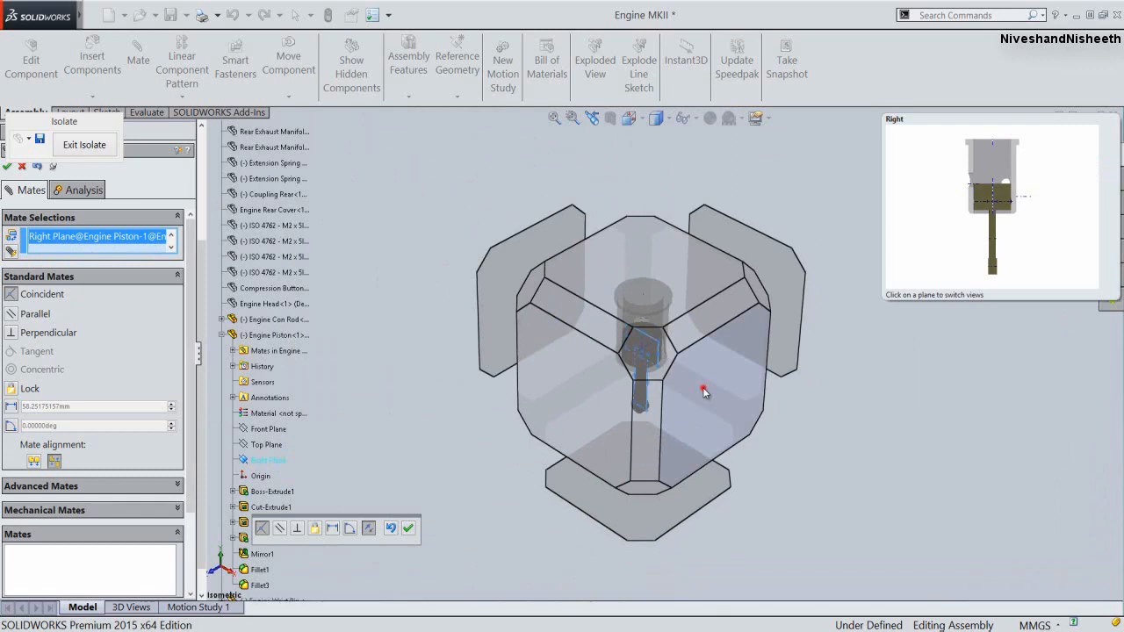
left_click(703, 393)
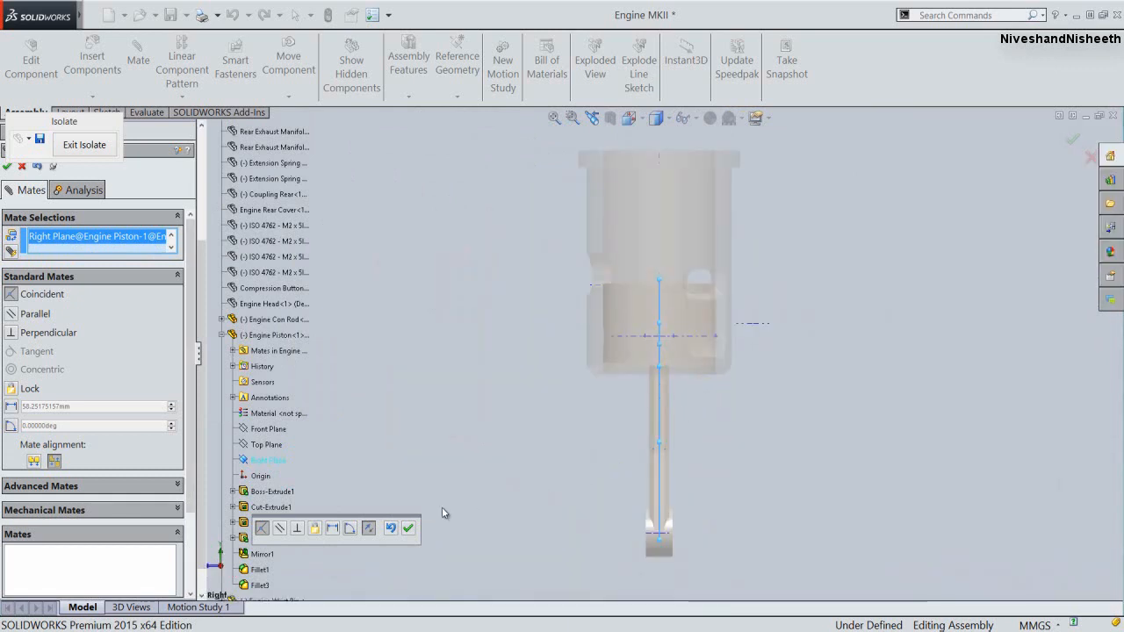
left_click(409, 529)
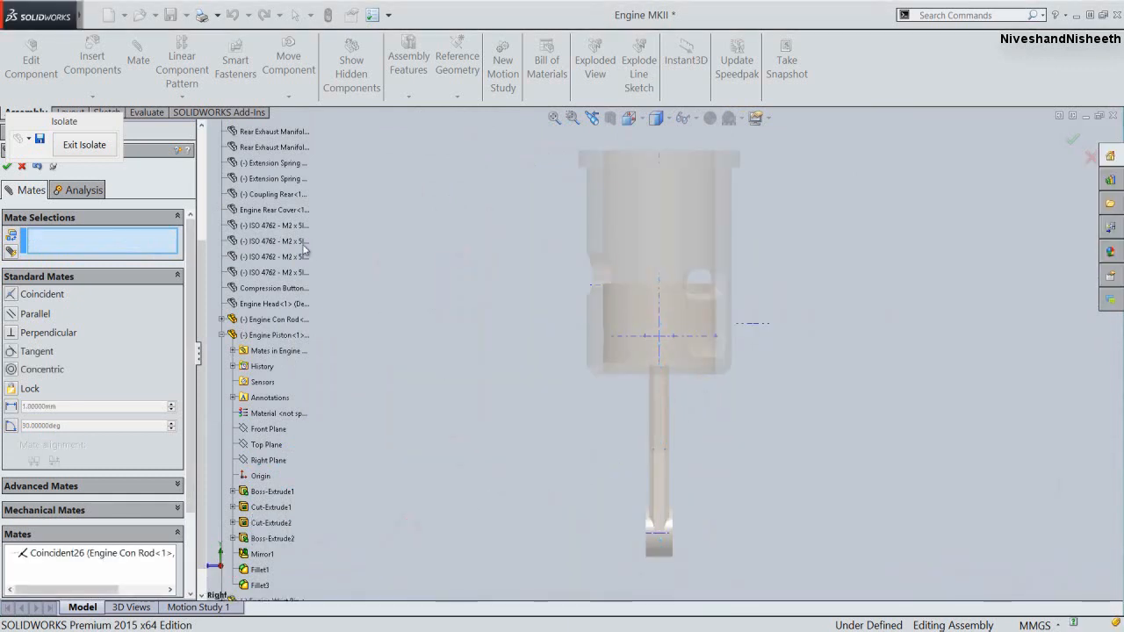
left_click(7, 166)
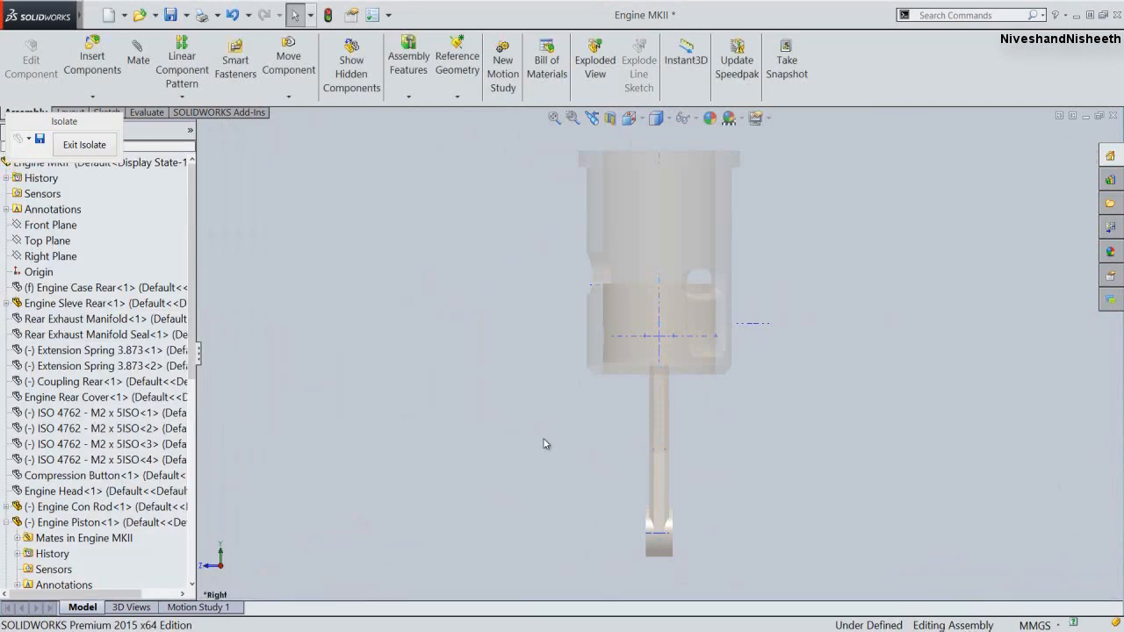
Display the isolated parts as Shaded With Edges, hide the temporary axes and inspect the con rod inside the piston from below
middle_click_drag(612, 512, 640, 323)
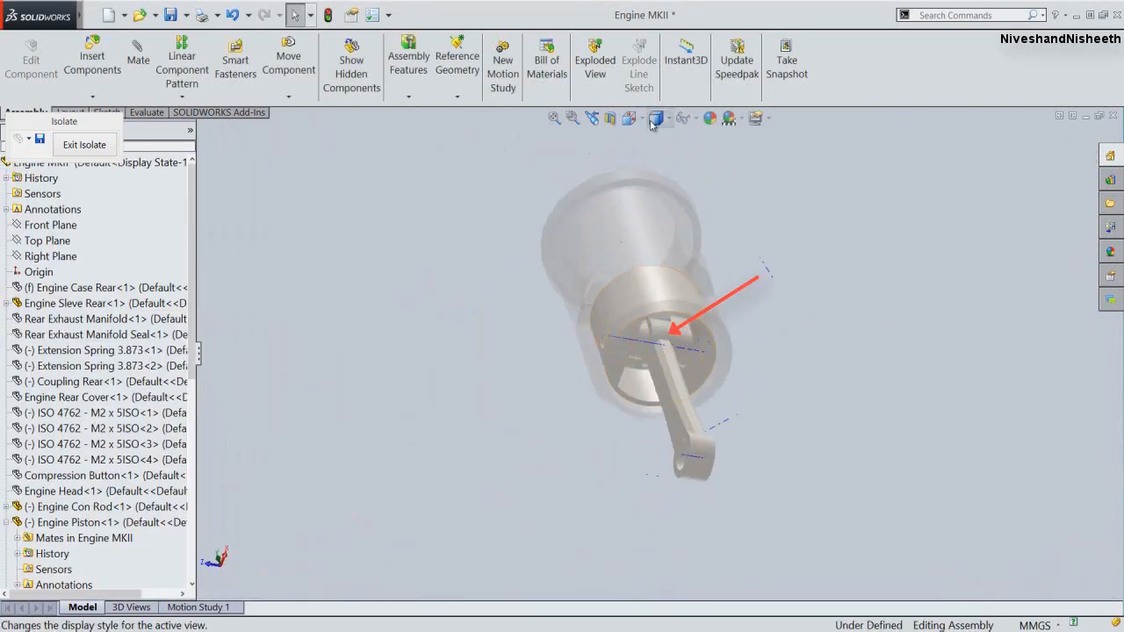
left_click(658, 120)
left_click(658, 140)
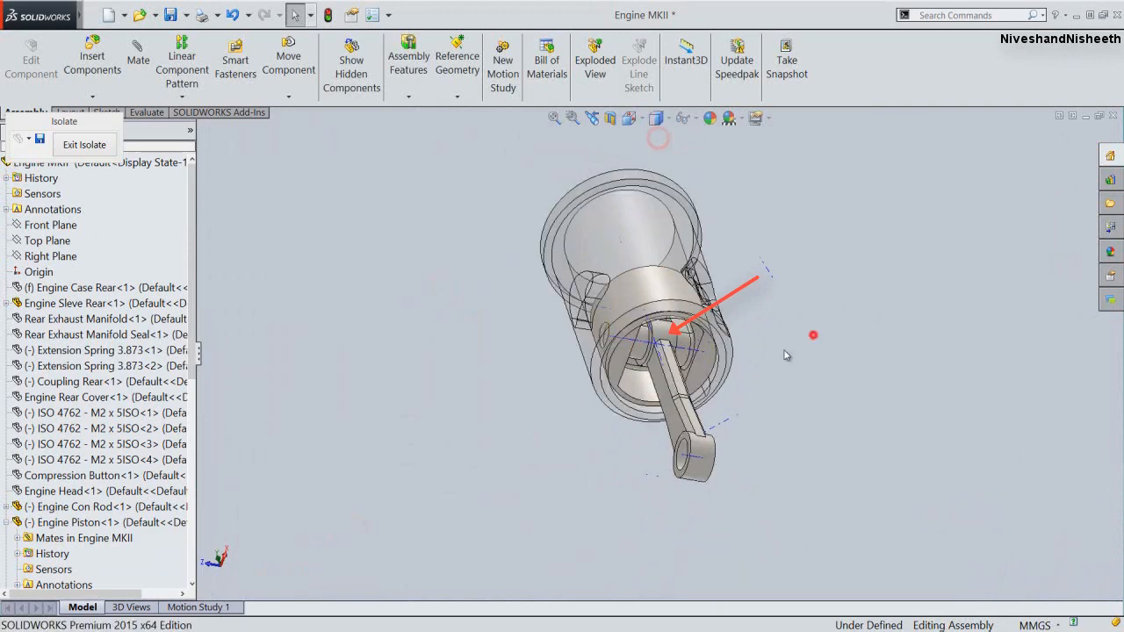
scroll(688, 362, "down", 2)
left_click(686, 117)
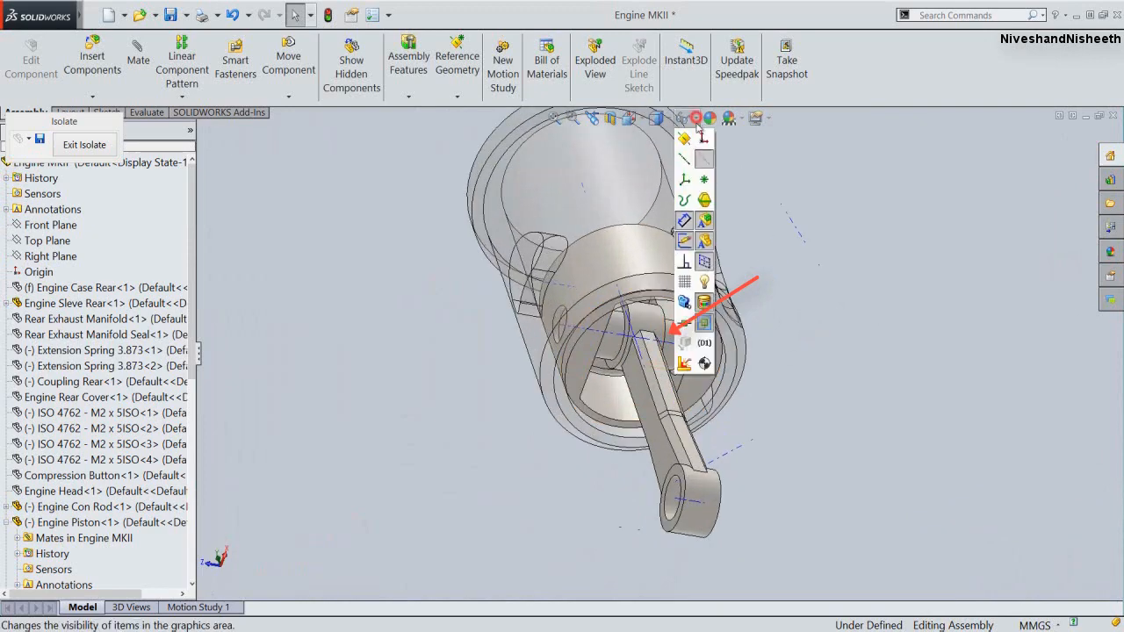
scroll(787, 243, "down", 3)
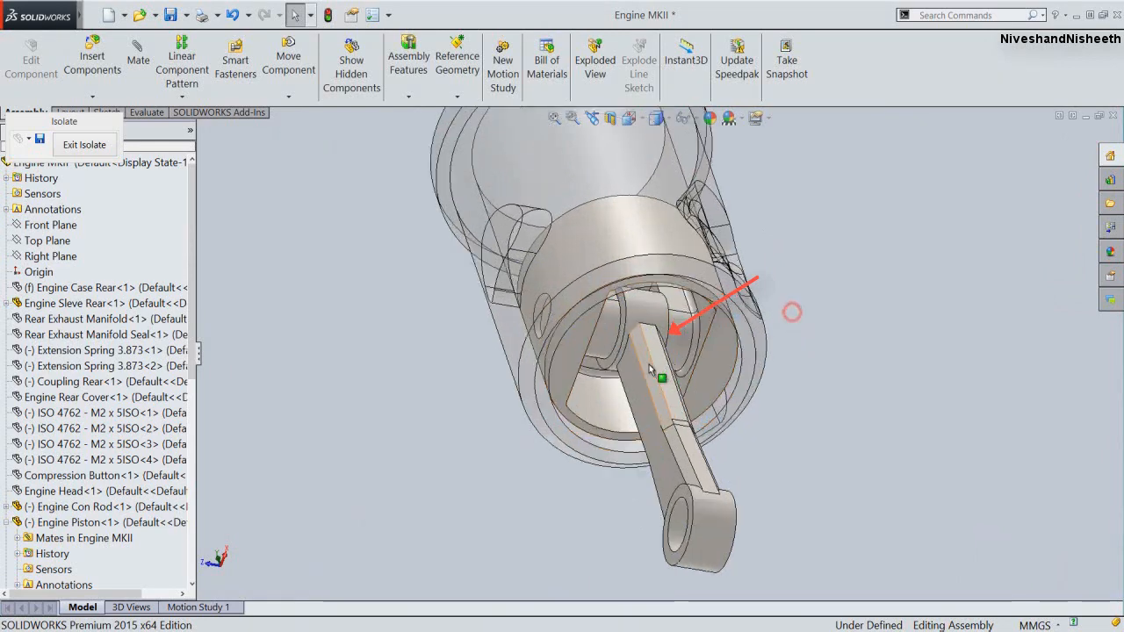
middle_click_drag(649, 375, 606, 328)
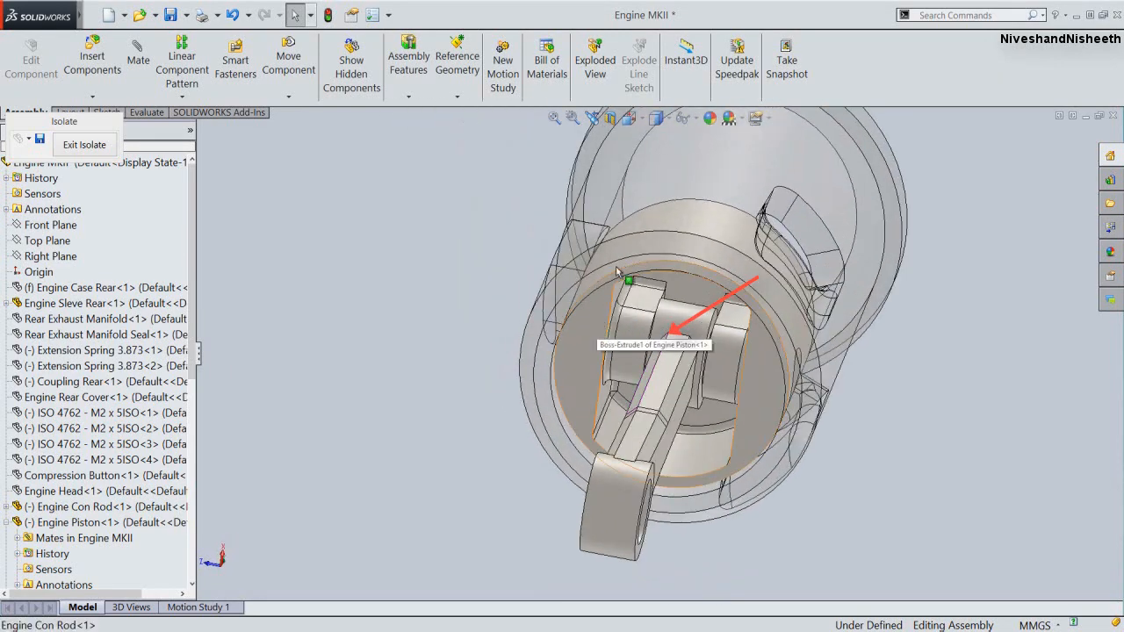
Return to the isometric view, fit the isolated parts in it and rebuild the assembly
left_click(594, 117)
left_click(594, 118)
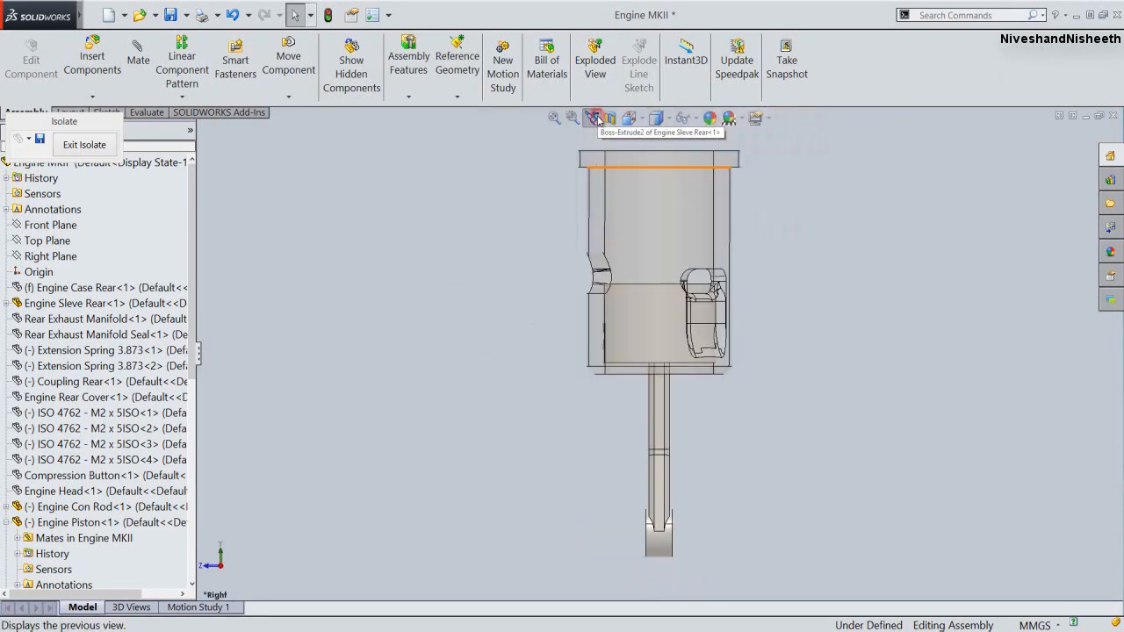
left_click(595, 117)
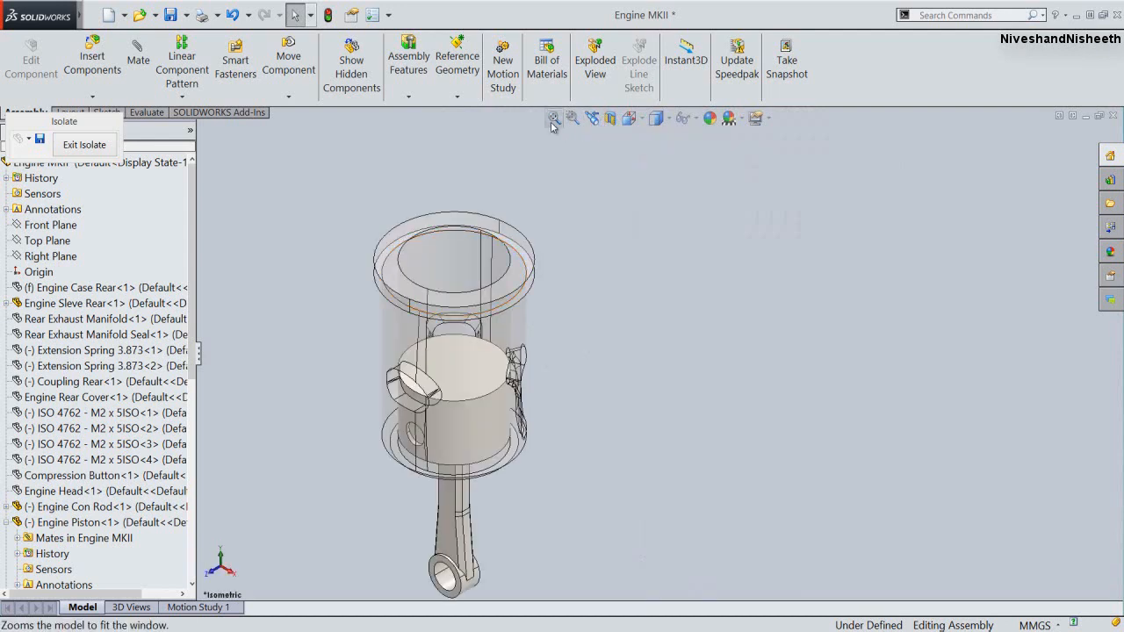
left_click(554, 118)
left_click(868, 404)
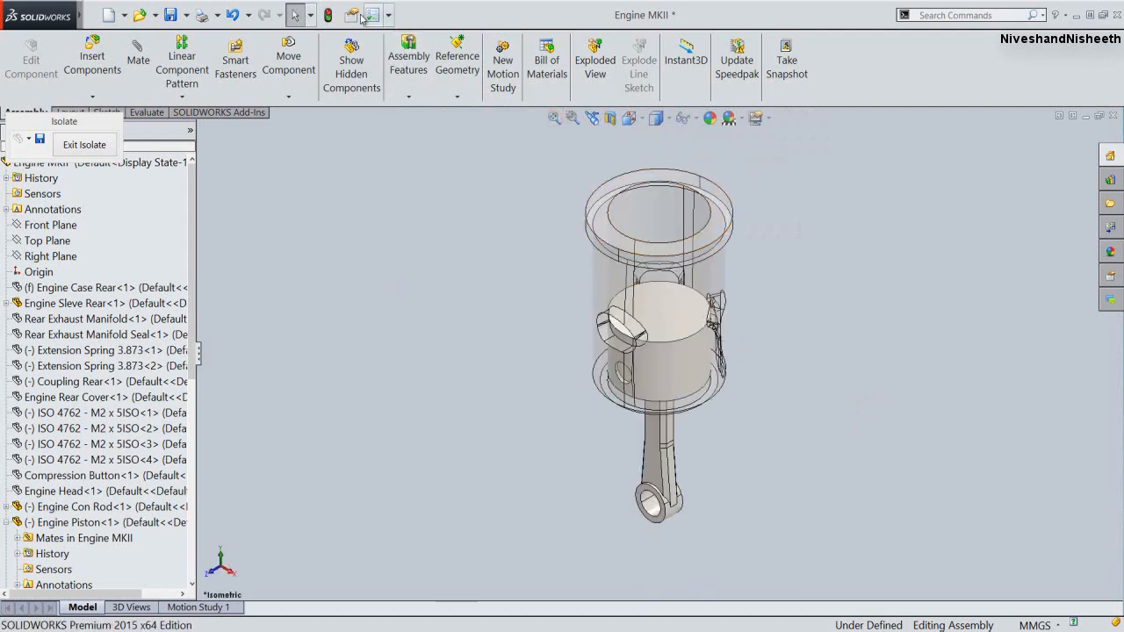
left_click(327, 15)
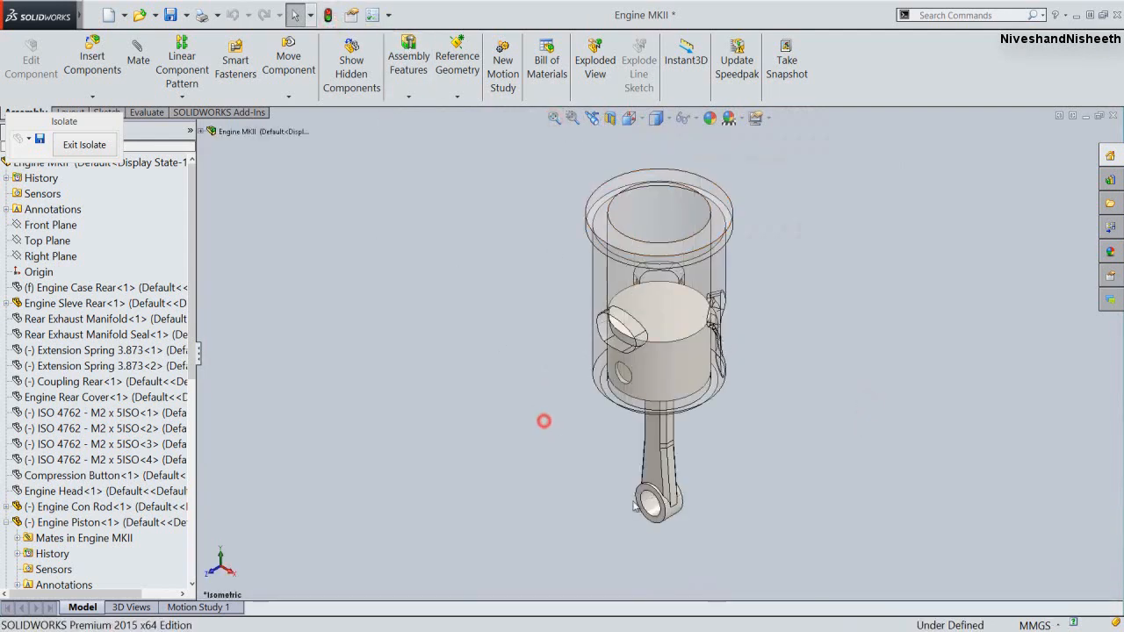
Swing the con rod's lower end to both sides to test the piston's travel in the sleeve, and undo the move
left_click_drag(670, 512, 629, 455)
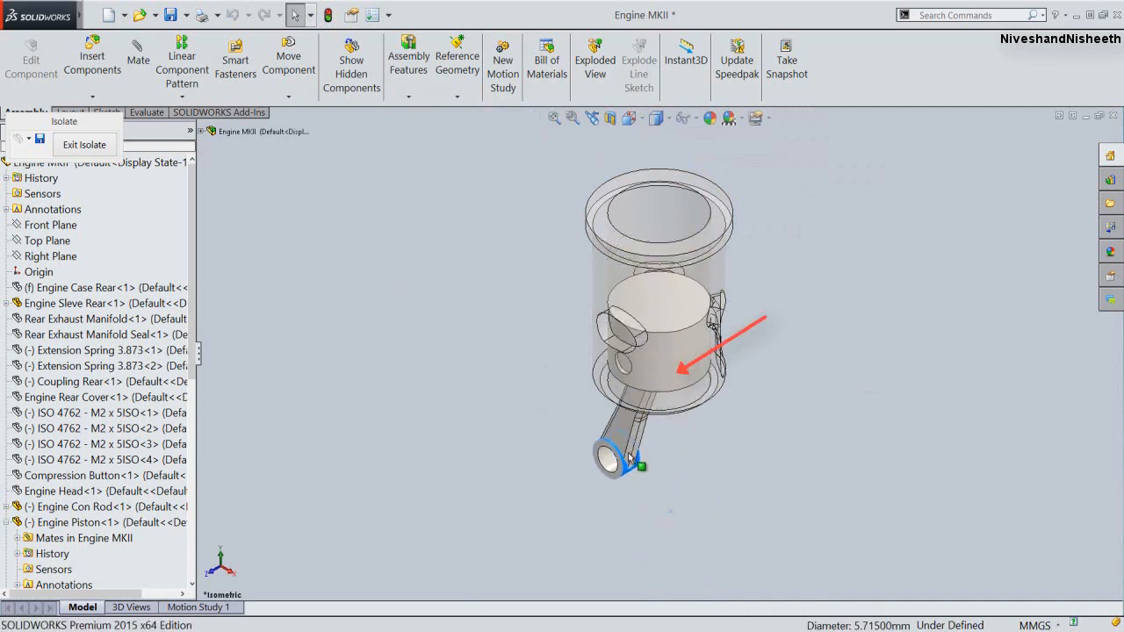
left_click_drag(628, 456, 717, 485)
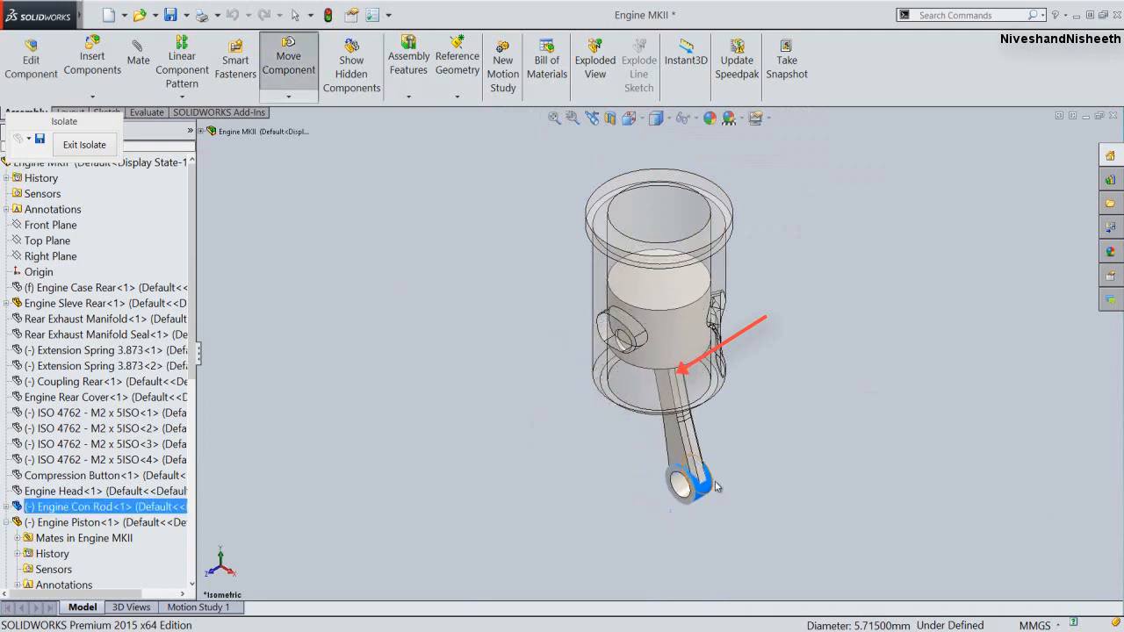
left_click(786, 405)
left_click(233, 15)
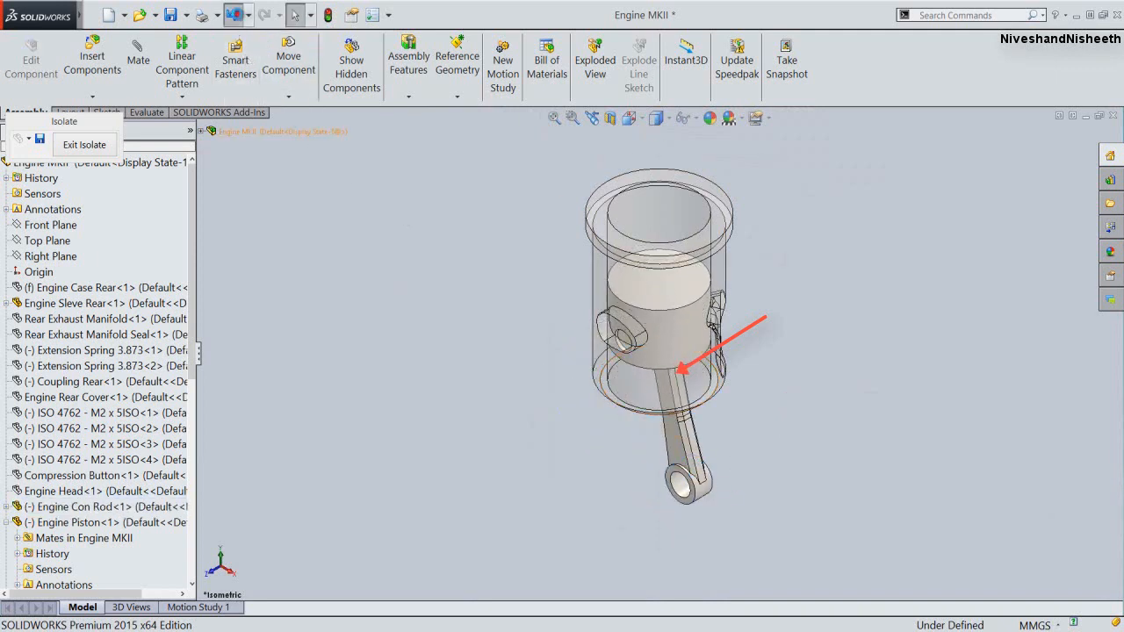
left_click(321, 217)
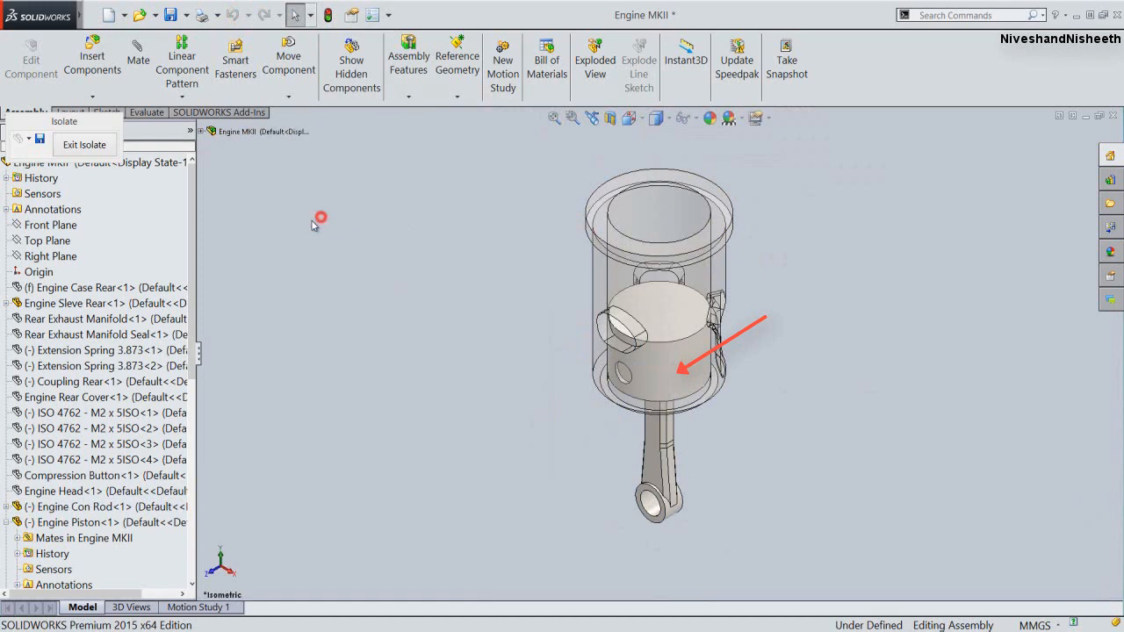
Save the assembly and return the display style to Shaded without edges
left_click(170, 15)
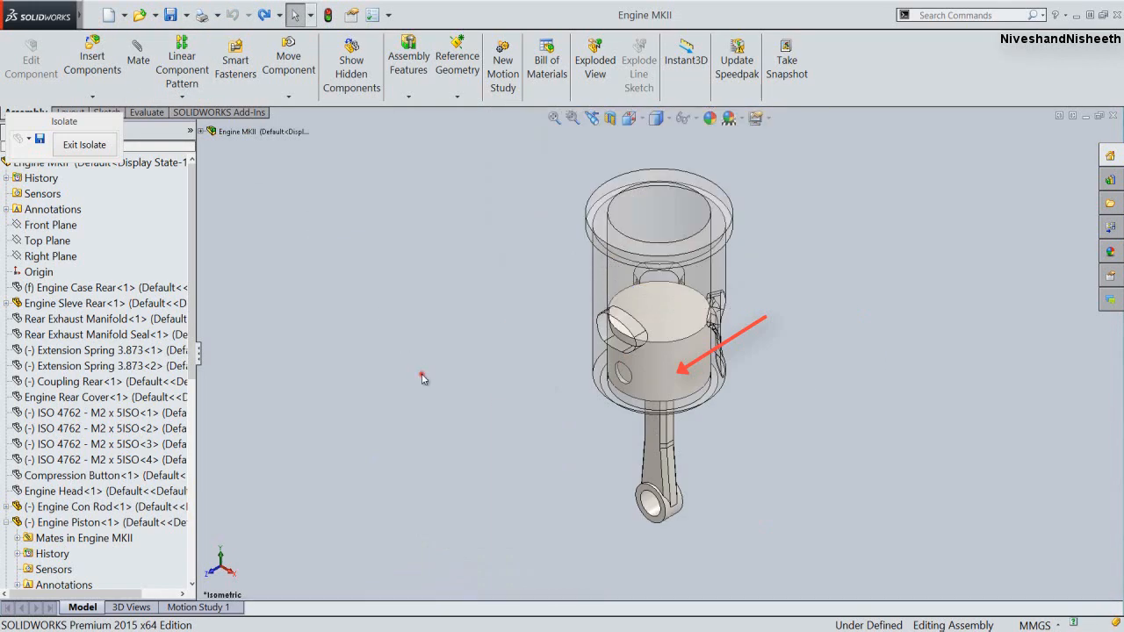
left_click(421, 376)
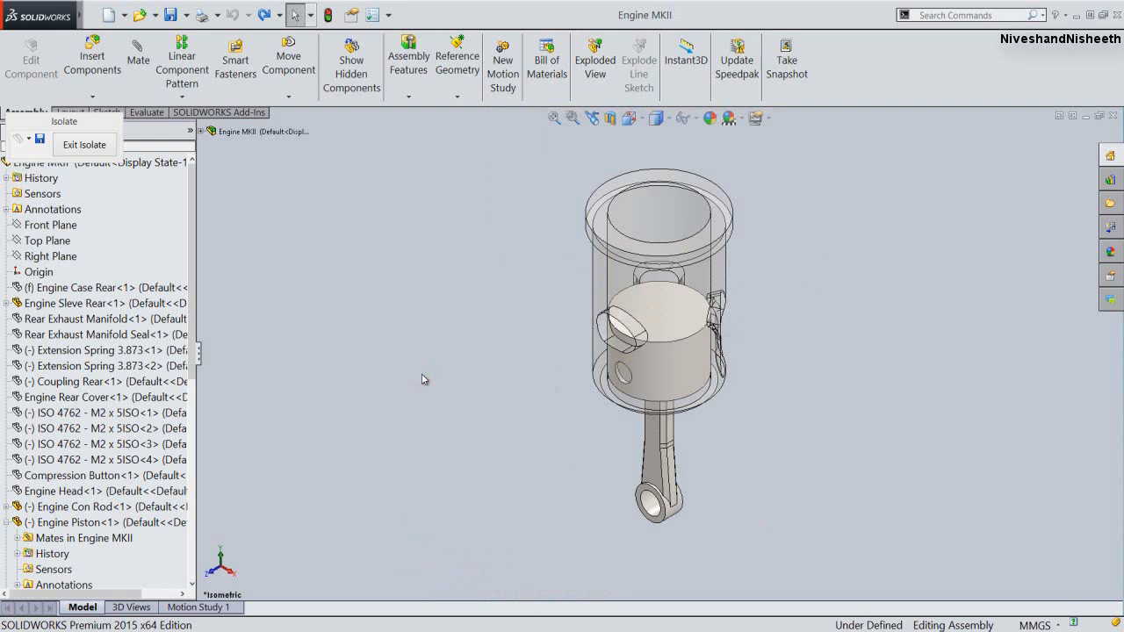
left_click(455, 312)
left_click(656, 118)
left_click(653, 159)
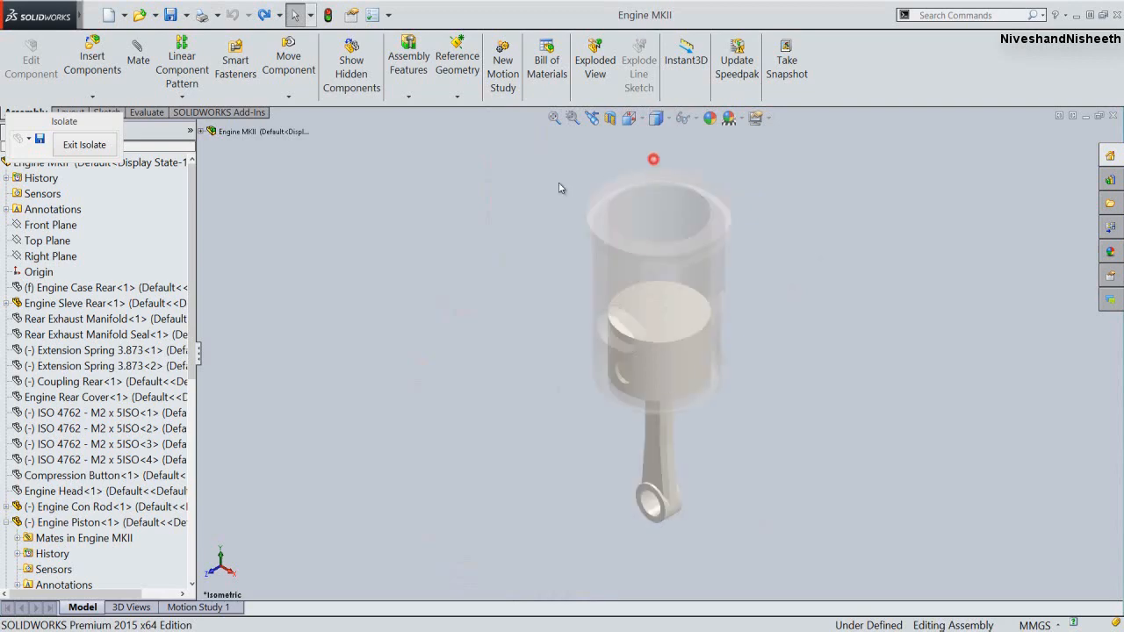
Insert the Engine Crank Shaft part and place it beside the con rod's lower end
left_click(90, 49)
left_click(138, 413)
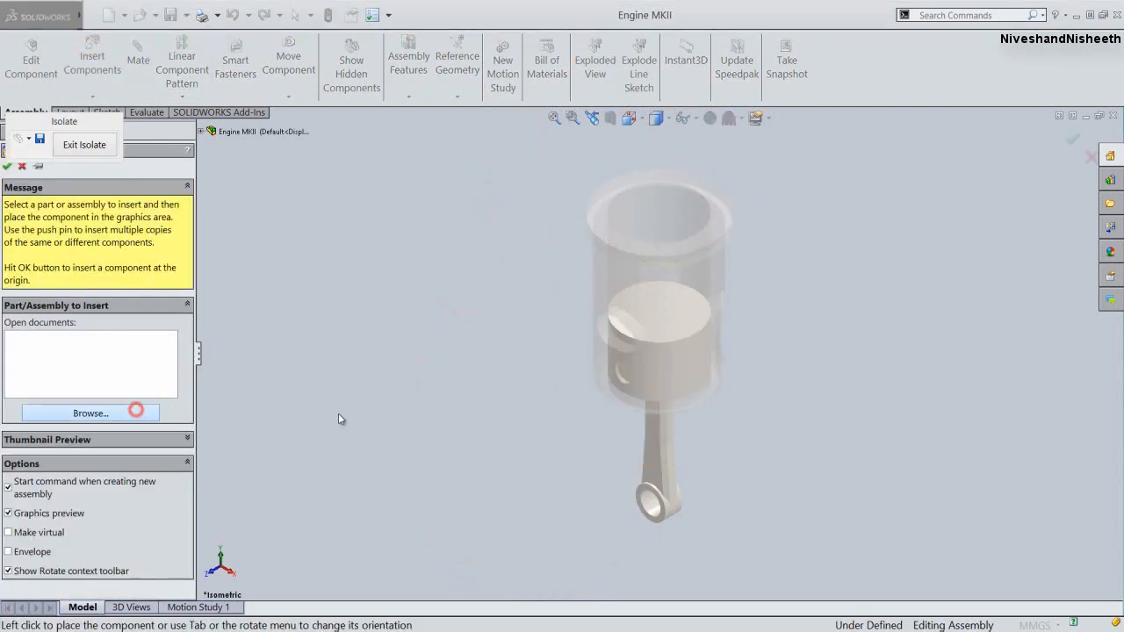
double_click(548, 230)
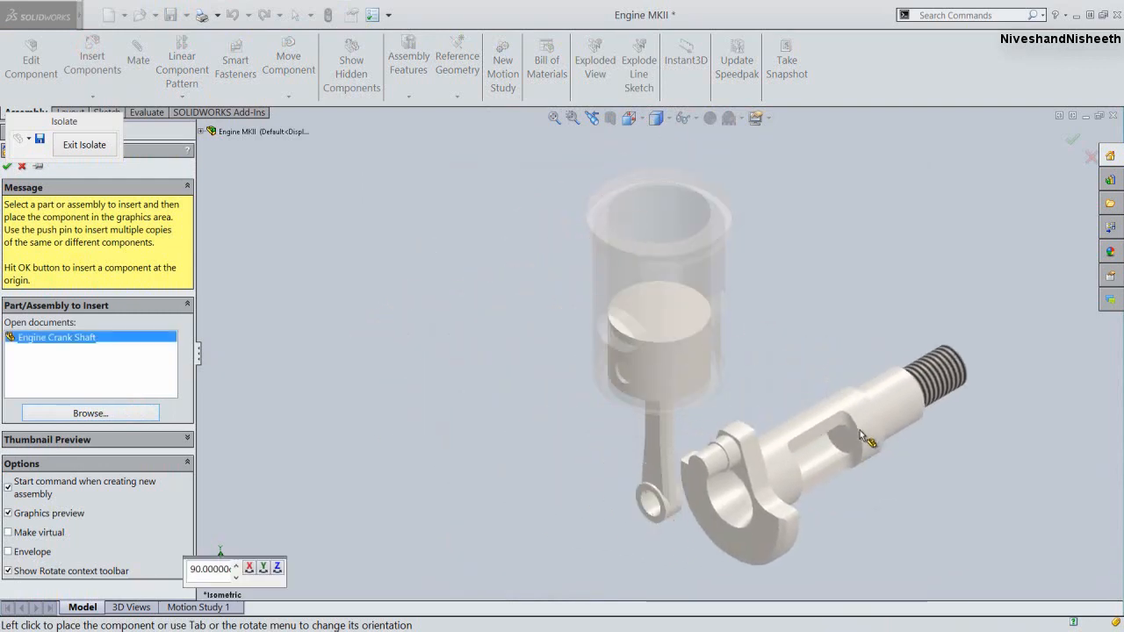
left_click(886, 411)
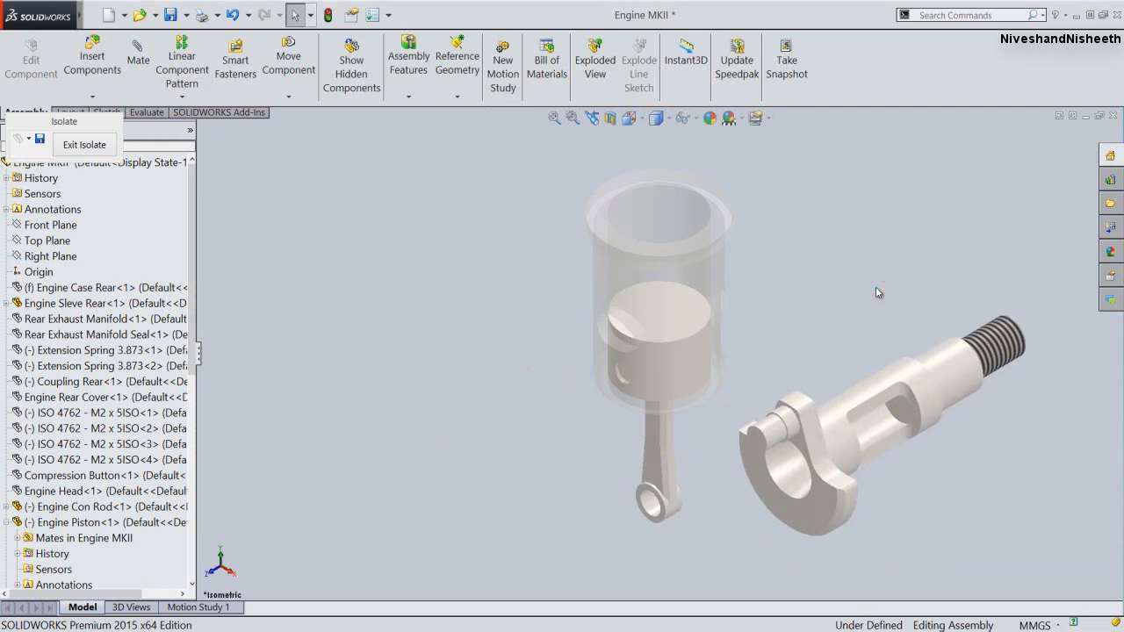
left_click(875, 288)
Insert the DIN 625 SKF - SKF 61800 and STN 024630 - SKF 618_8 bearings and place them beside the crank shaft
left_click(93, 60)
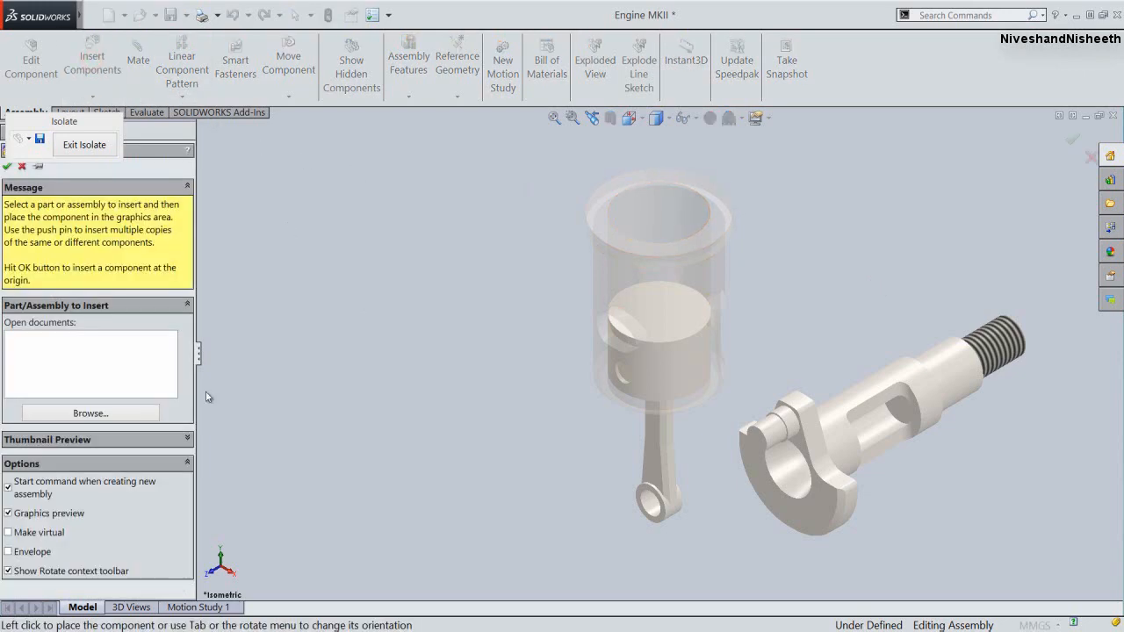
left_click(116, 412)
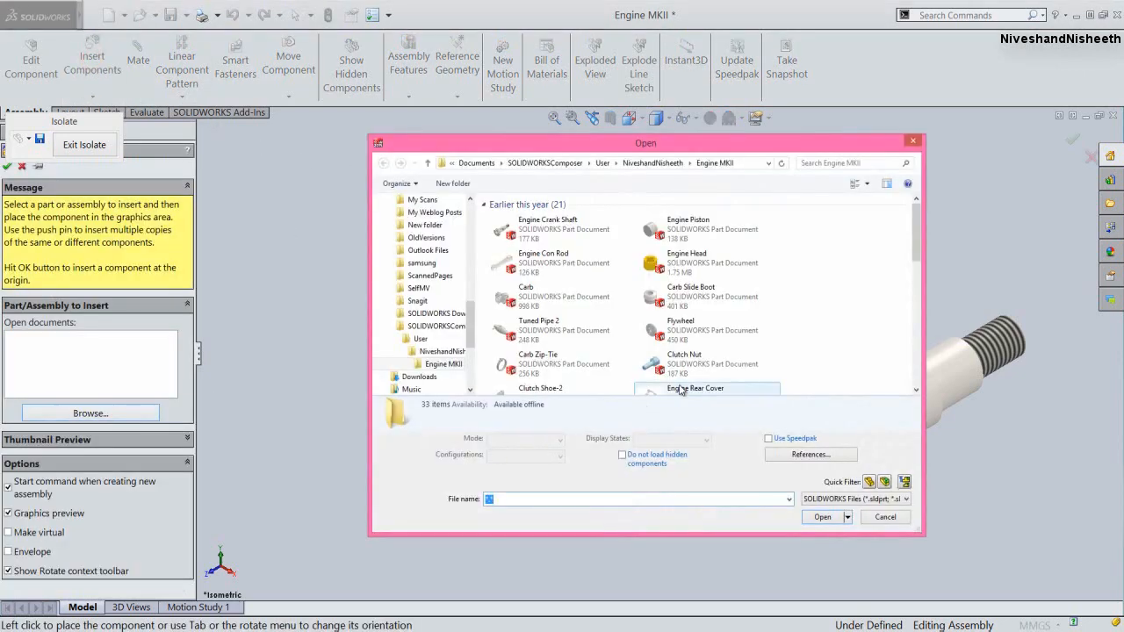
left_click_drag(917, 237, 916, 364)
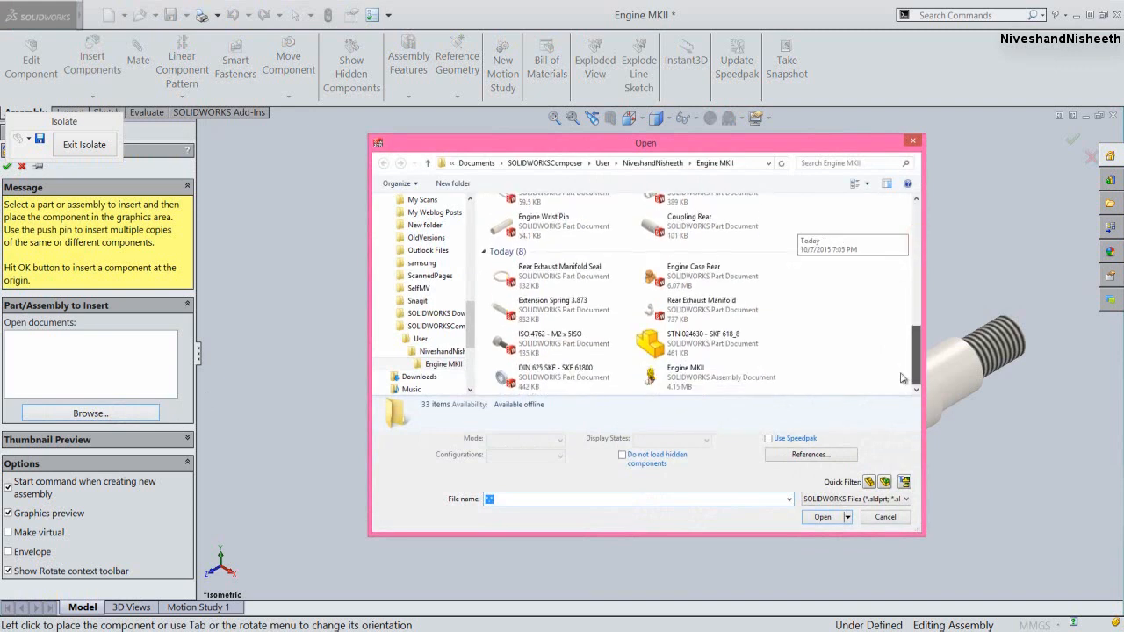
left_click(713, 350)
left_click(576, 376, "ctrl")
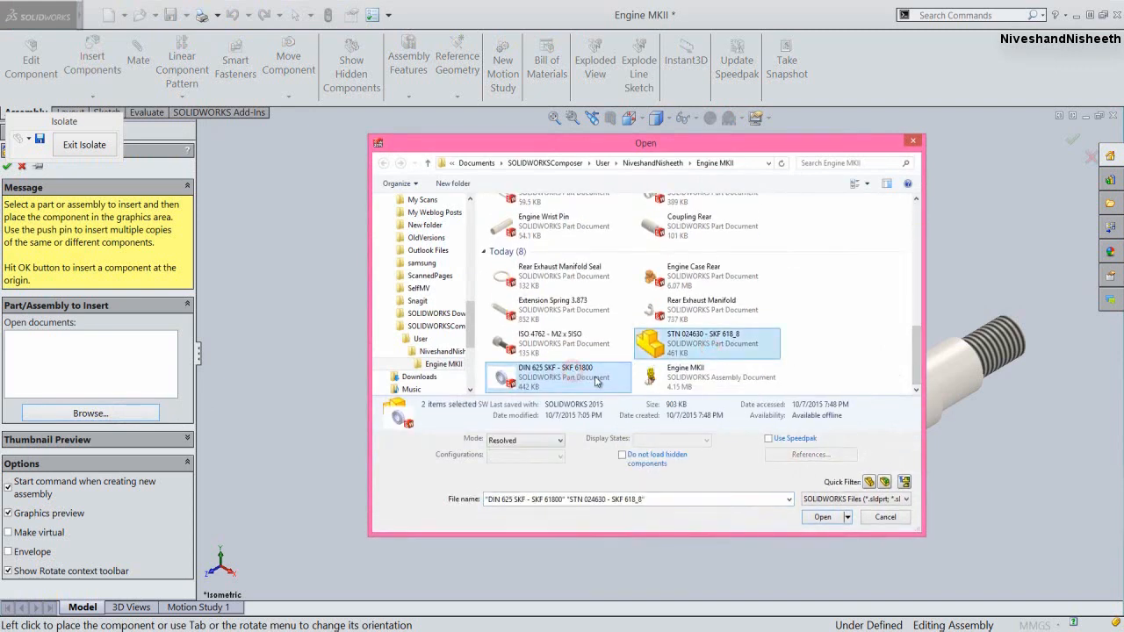
left_click(823, 517)
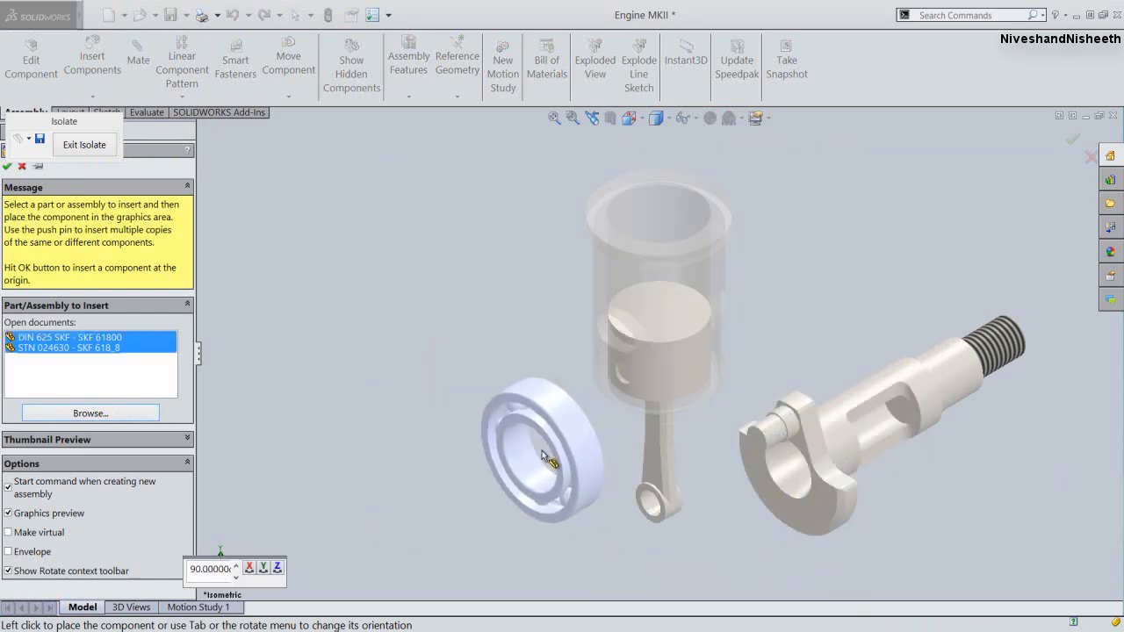
key("f")
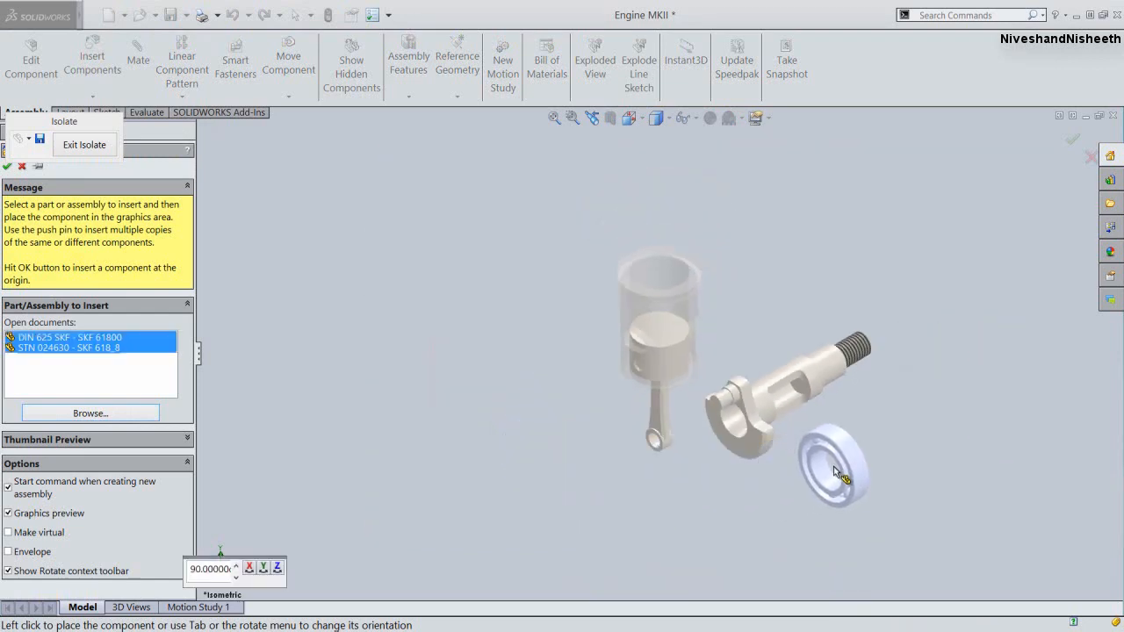
left_click(899, 467)
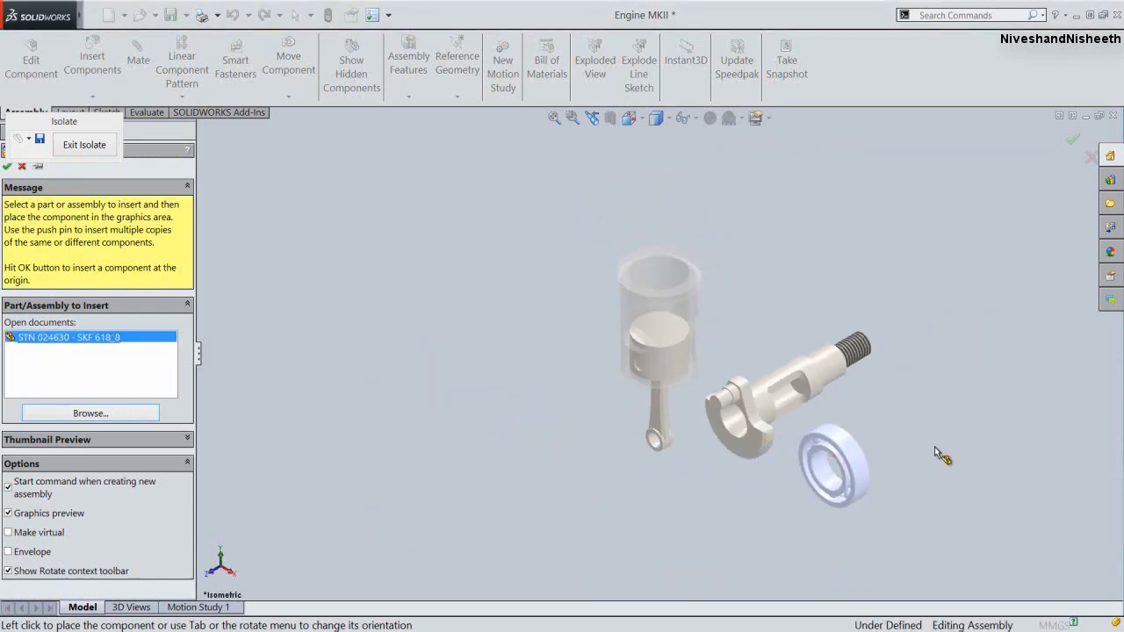
left_click(969, 377)
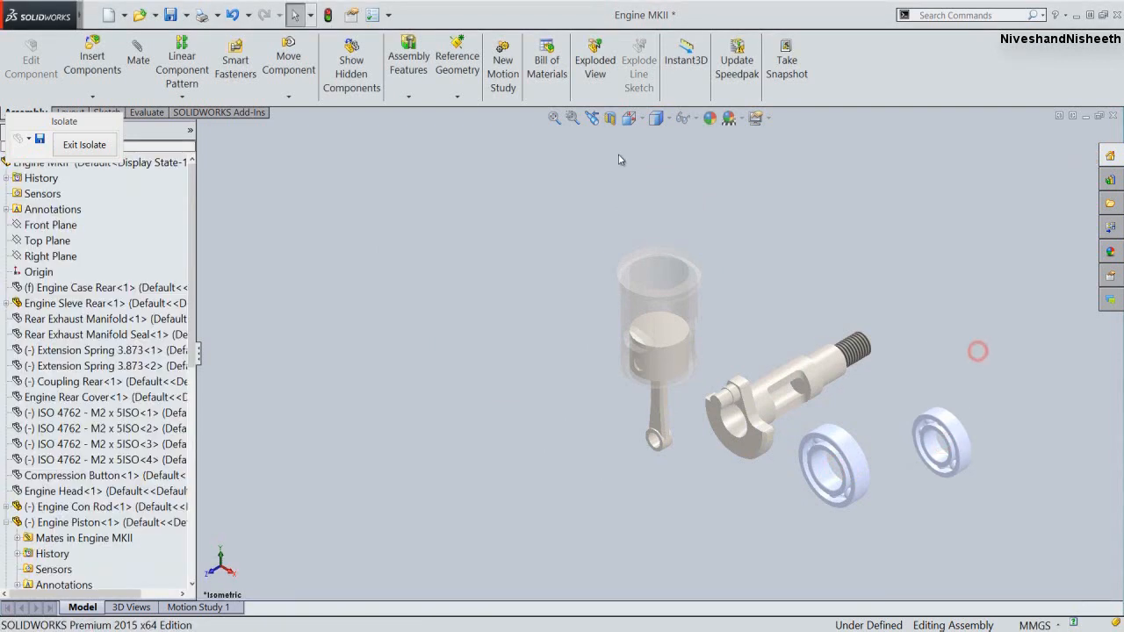
key("f")
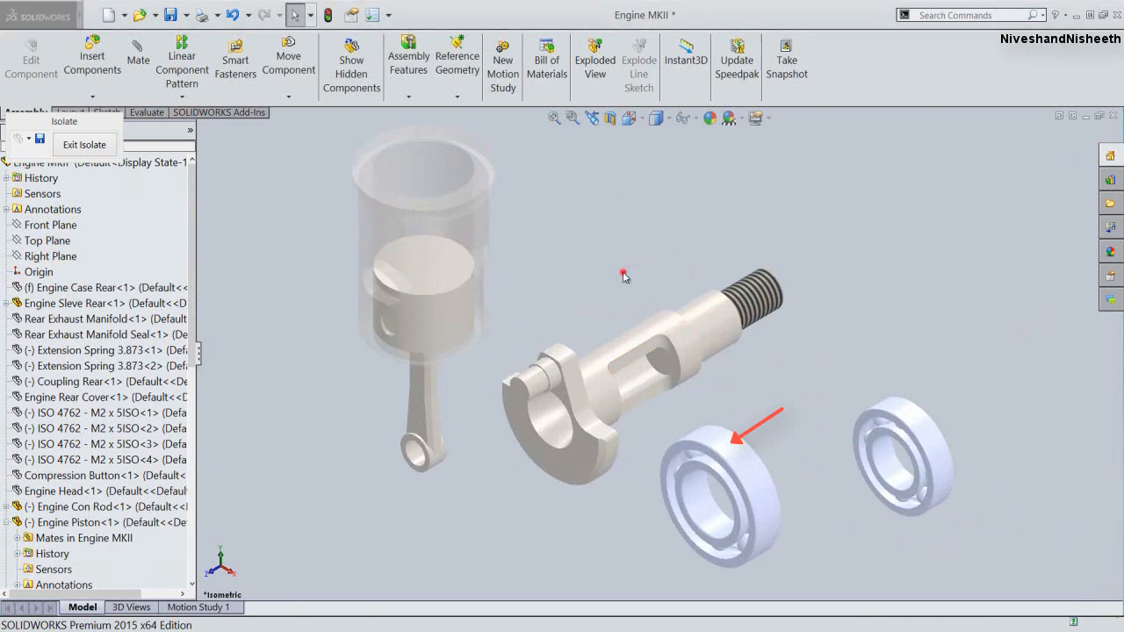
Collapse the expanded feature tree items and highlight the DIN 625 SKF - SKF 61800 bearing to identify it in the model
right_click(167, 219)
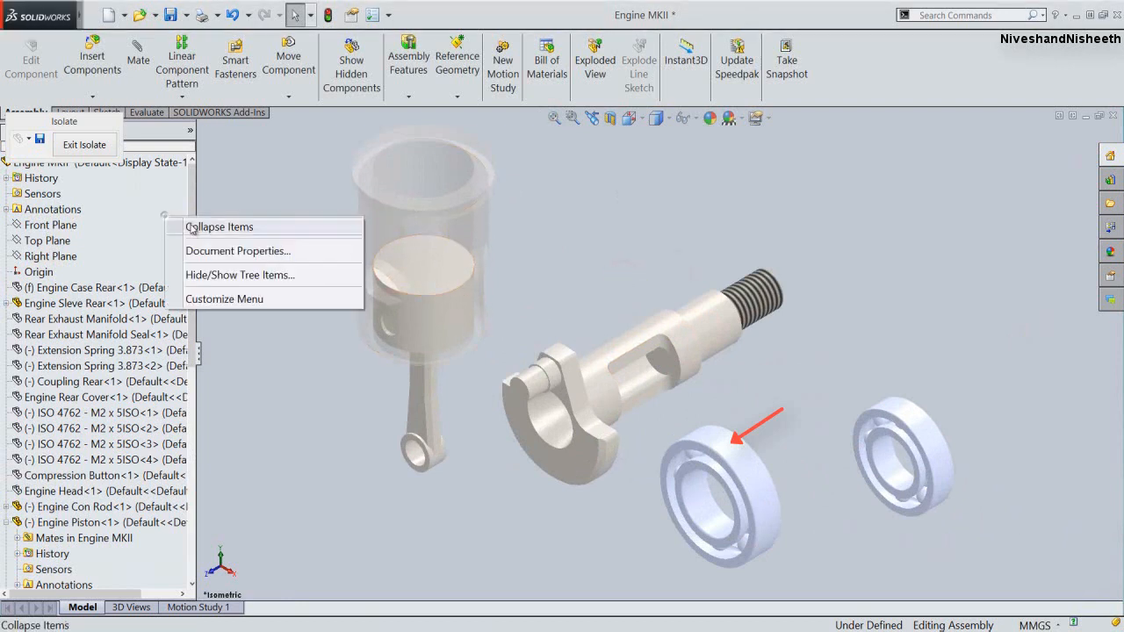
left_click(196, 228)
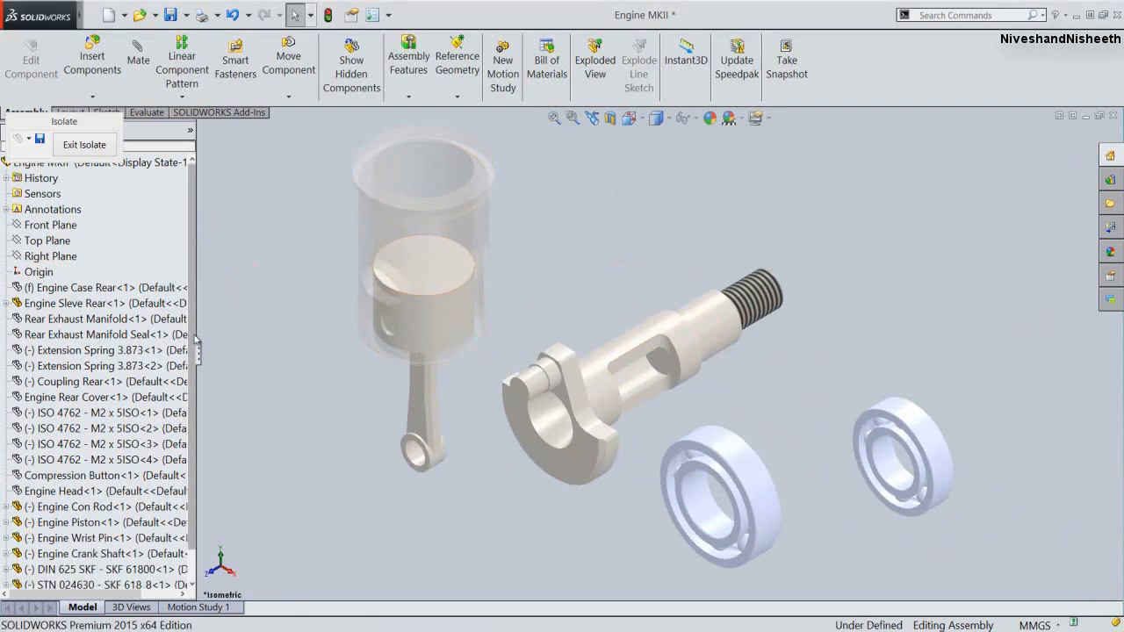
scroll(195, 369, "down", 1)
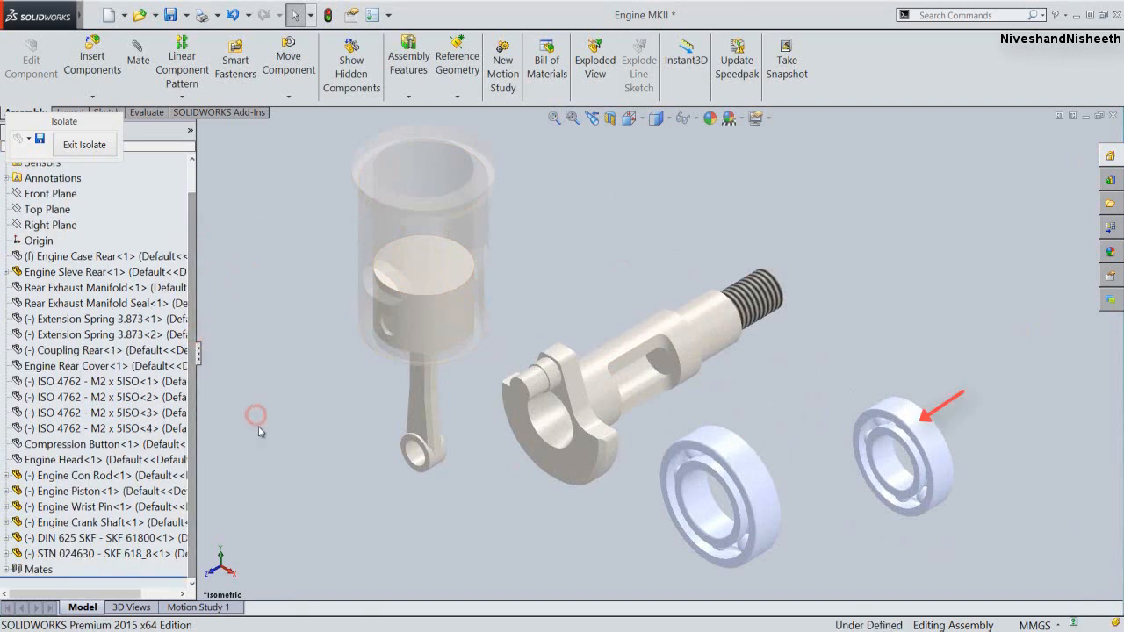
left_click(167, 538)
left_click(167, 538)
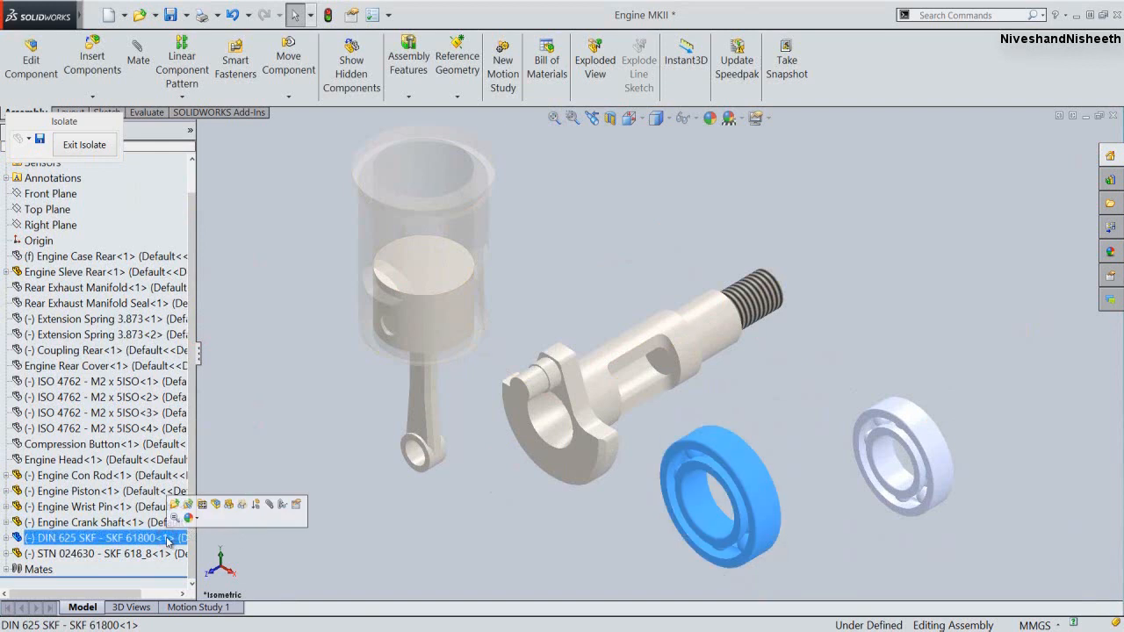
left_click(275, 454)
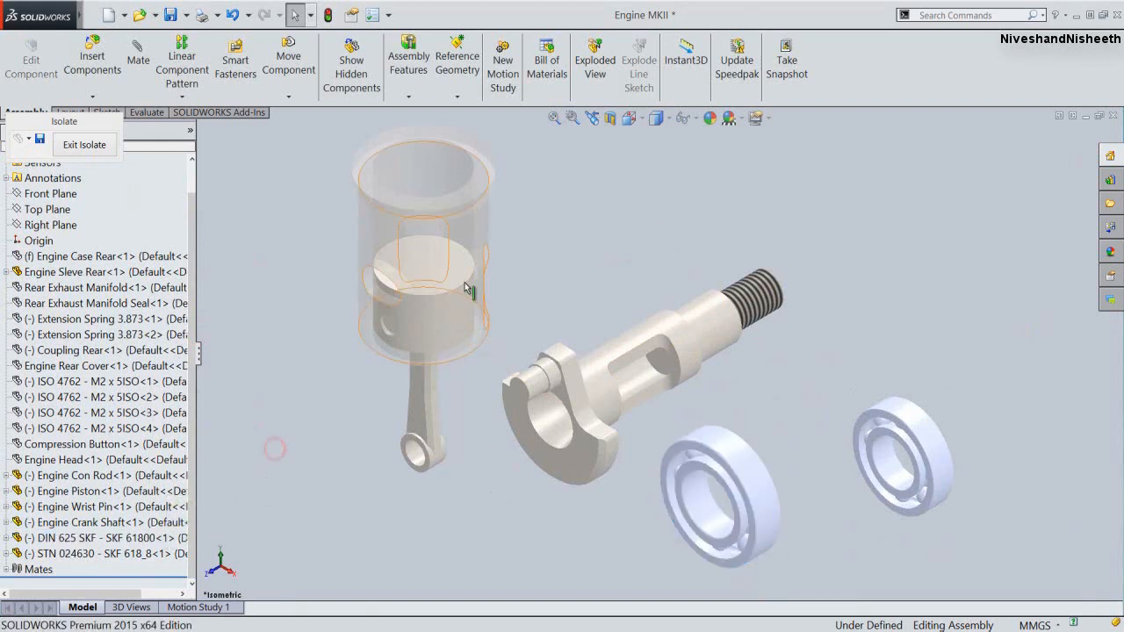
Show temporary axes and mate the SKF 61800 bearing's centre axis coincident with the crank shaft's main axis
left_click(696, 120)
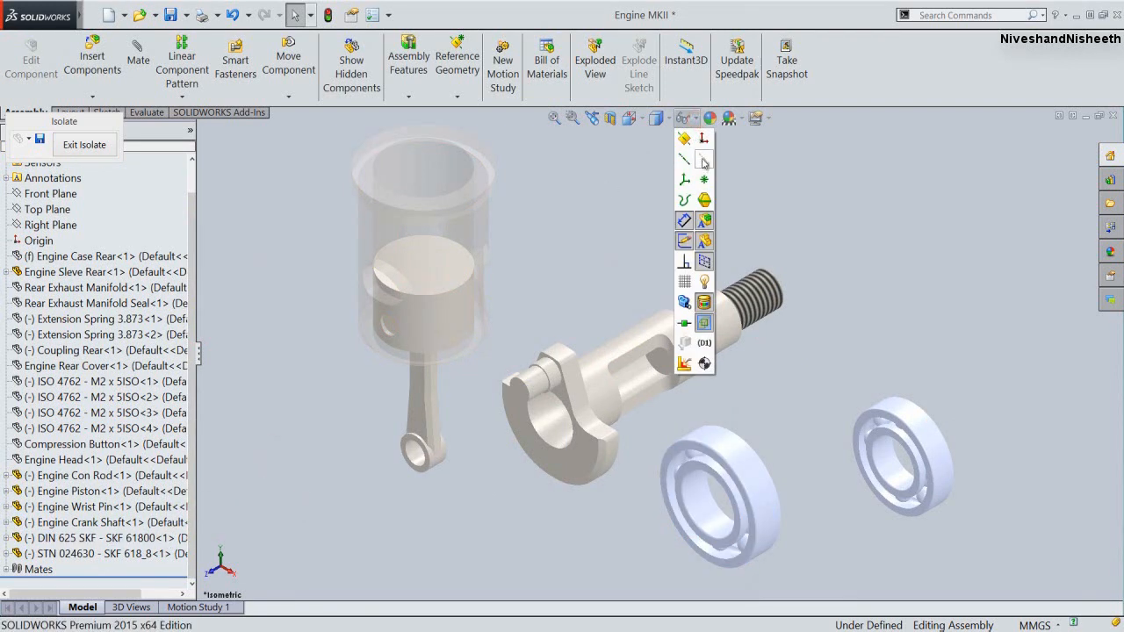
left_click(703, 162)
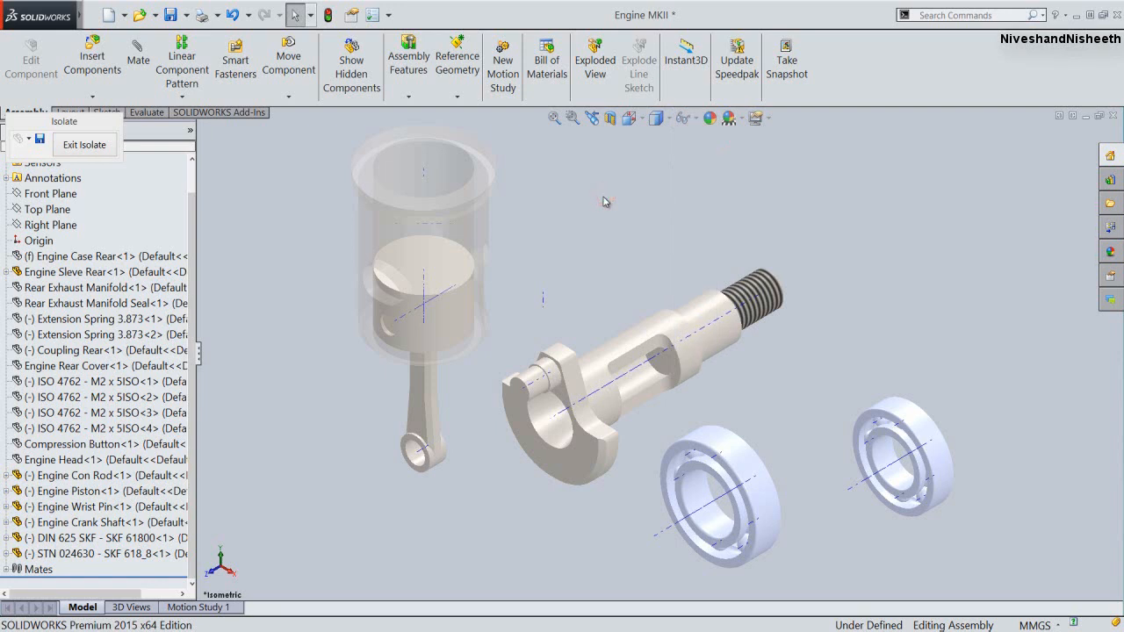
left_click(657, 538)
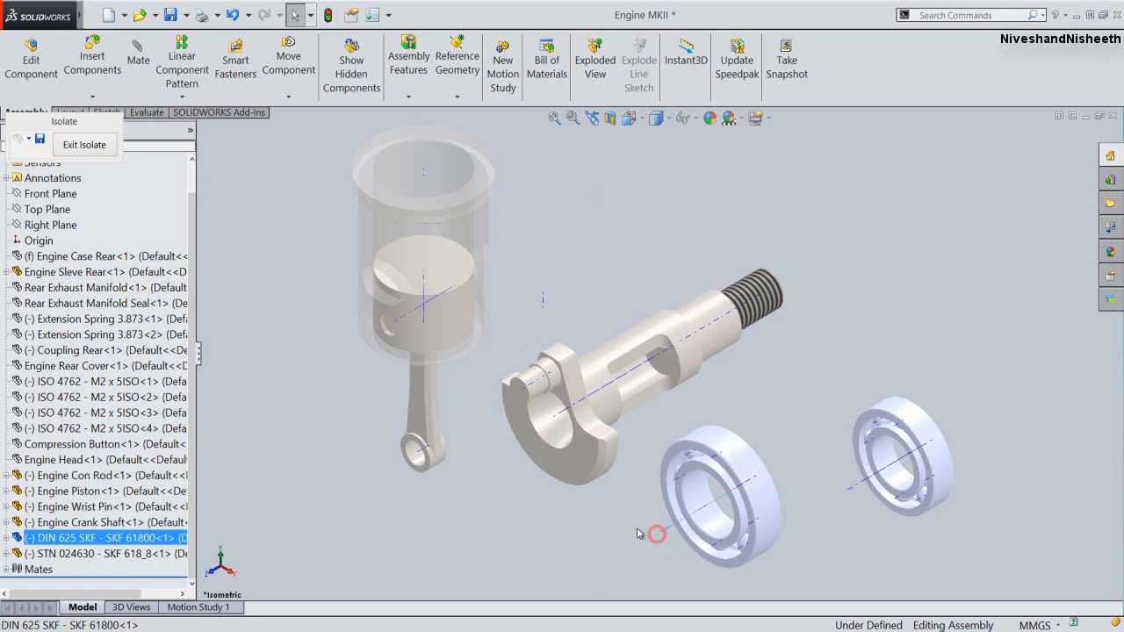
left_click(637, 369, "ctrl")
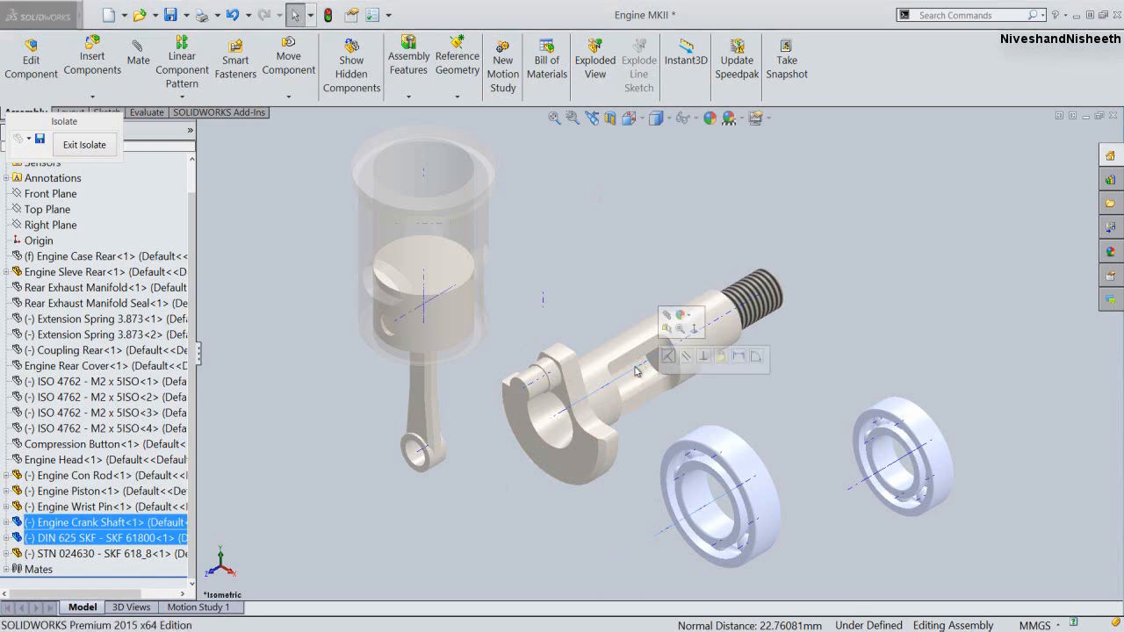
left_click(667, 356)
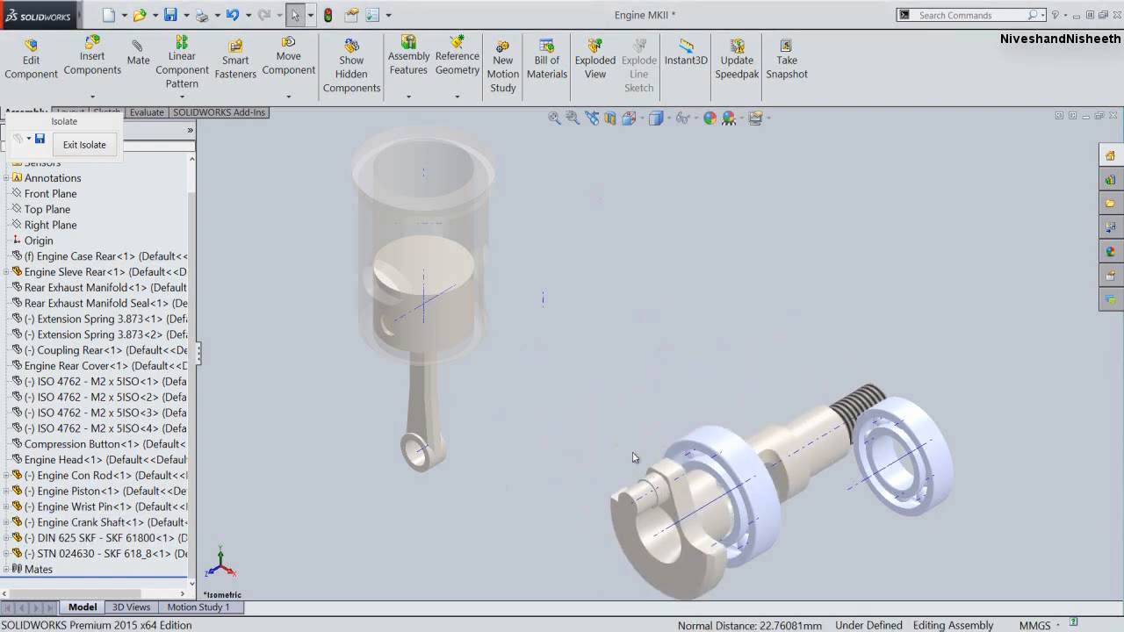
Mate the SKF 61800 bearing's inner ring side face coincident with the shaft-side face of the crank web
scroll(704, 433, "down", 5)
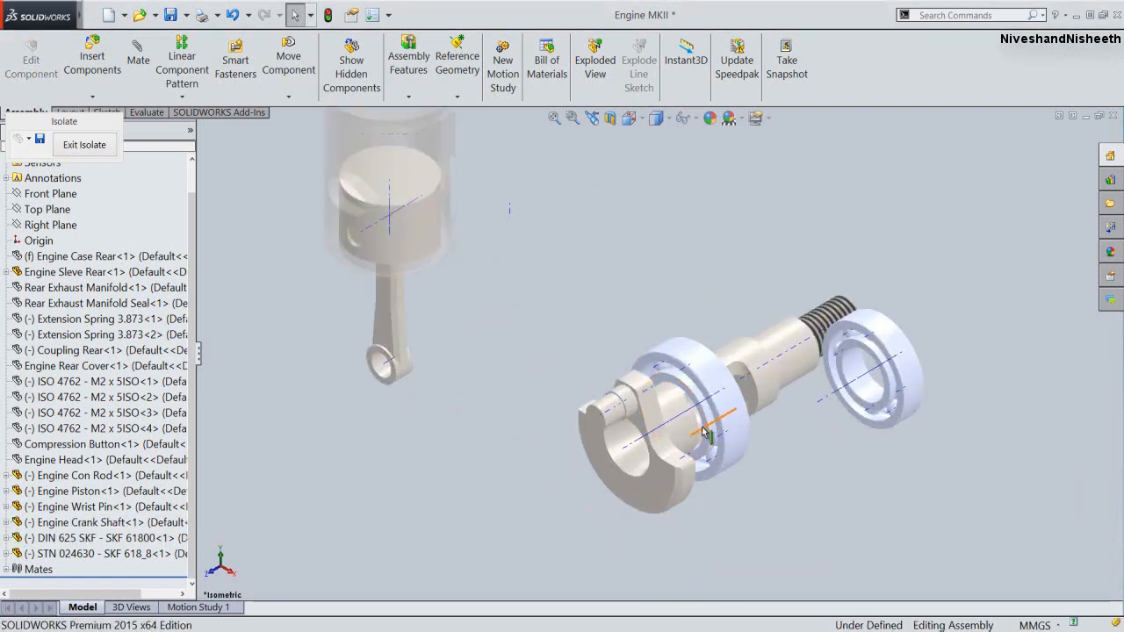
left_click(685, 372)
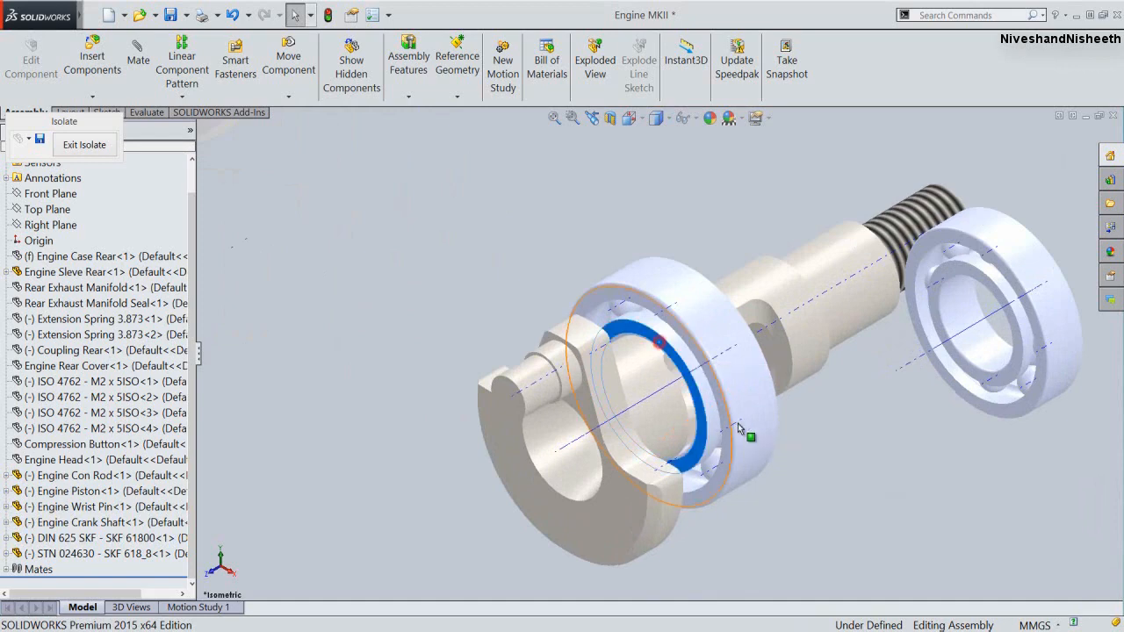
middle_click_drag(744, 439, 672, 485)
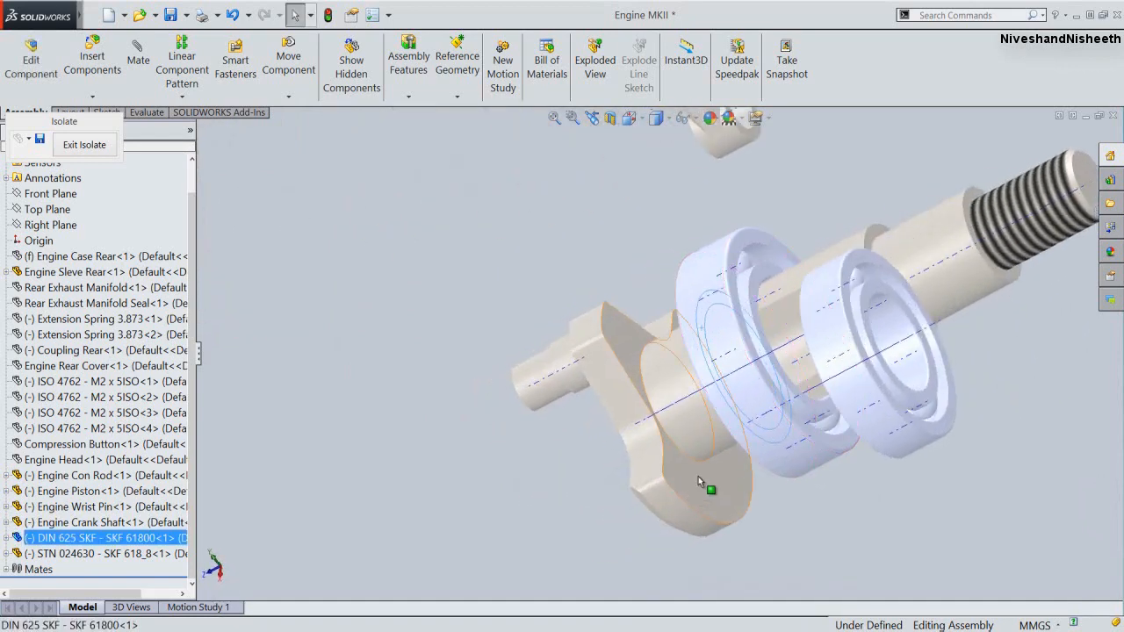
left_click(698, 479, "ctrl")
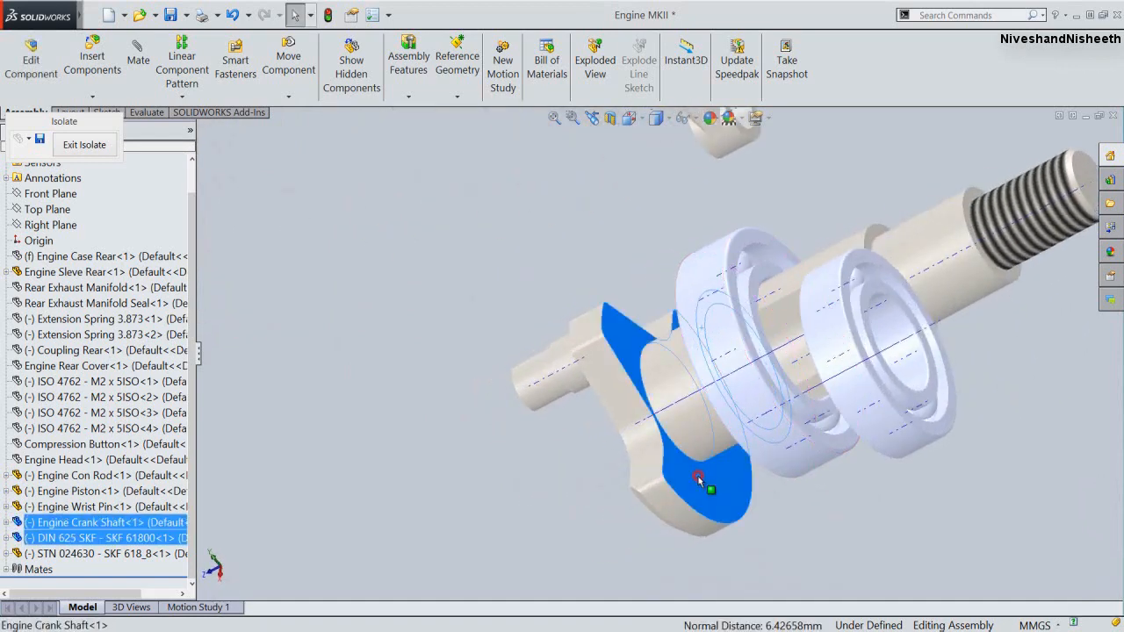
left_click(736, 470)
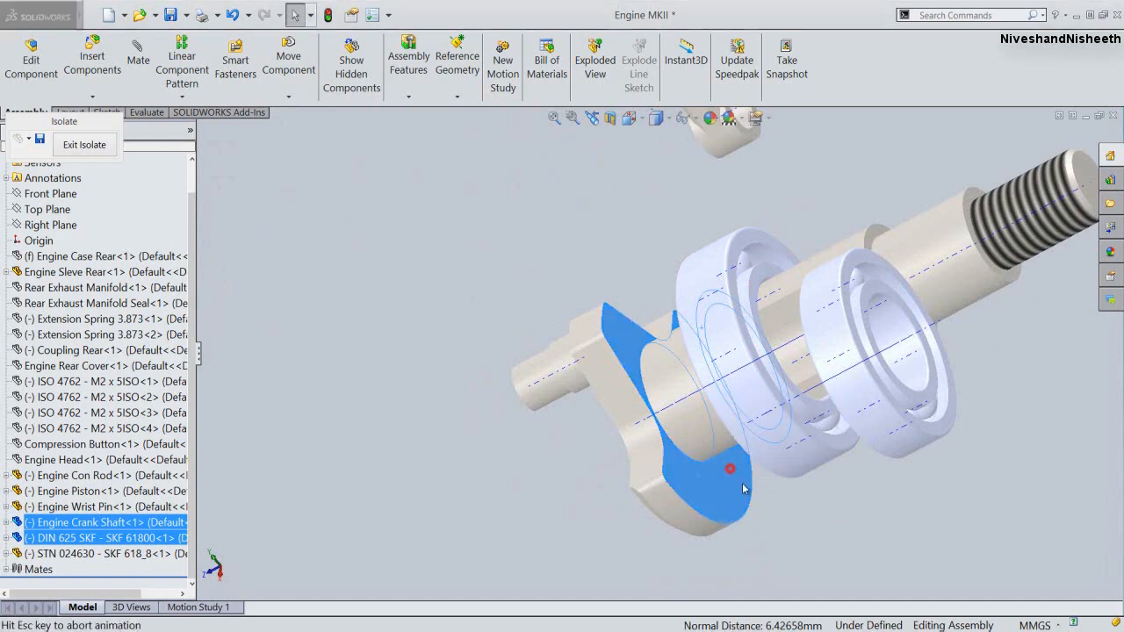
Set the display style to Shaded With Edges and move the SKF 618_8 bearing clear of the crank shaft, beyond its threaded end
left_click(593, 117)
key("ctrl+space")
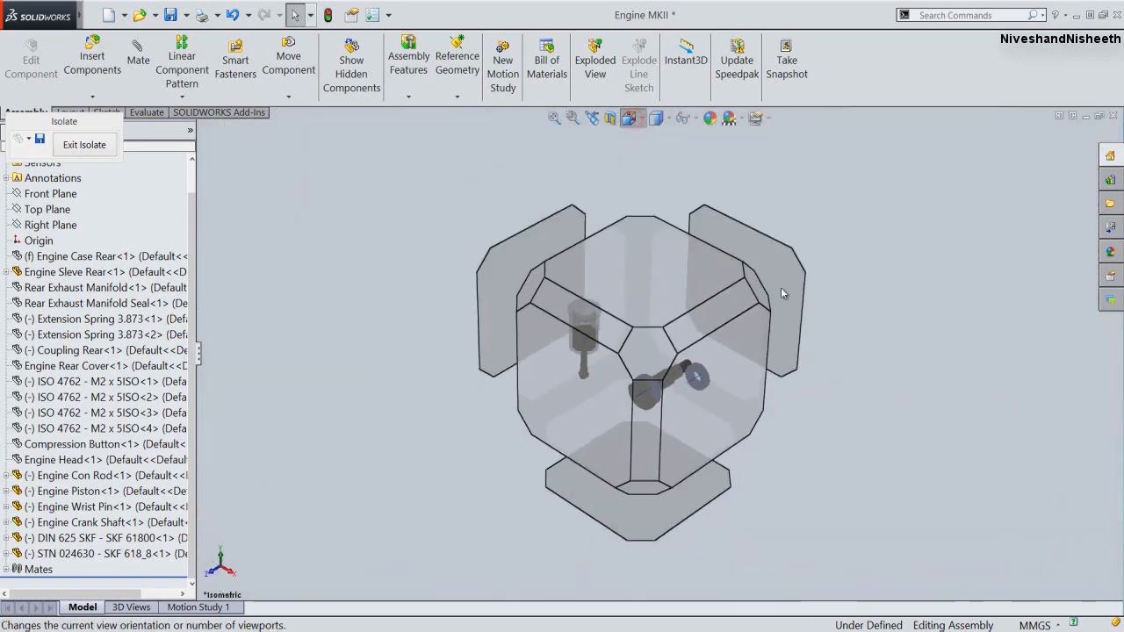
left_click(764, 299)
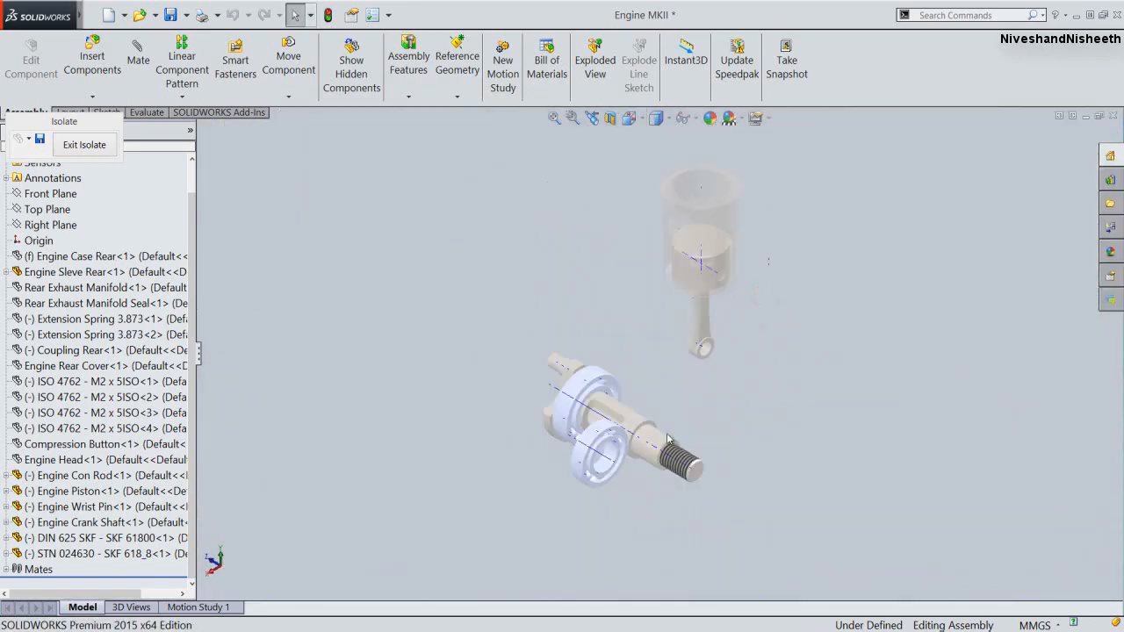
scroll(633, 428, "down", 3)
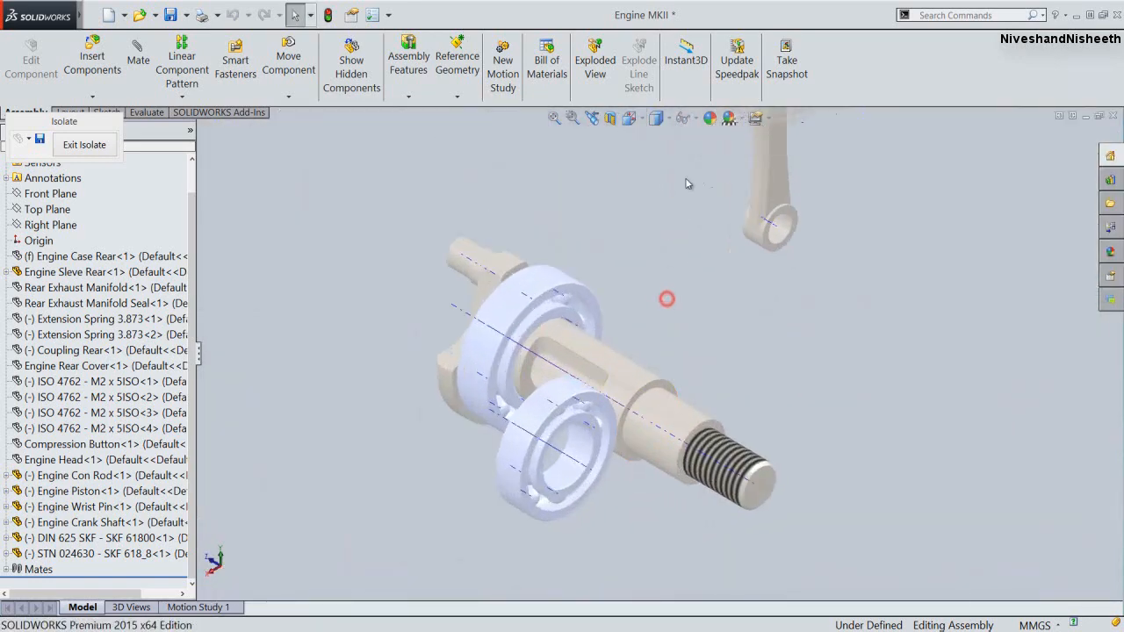
left_click(668, 121)
left_click(660, 137)
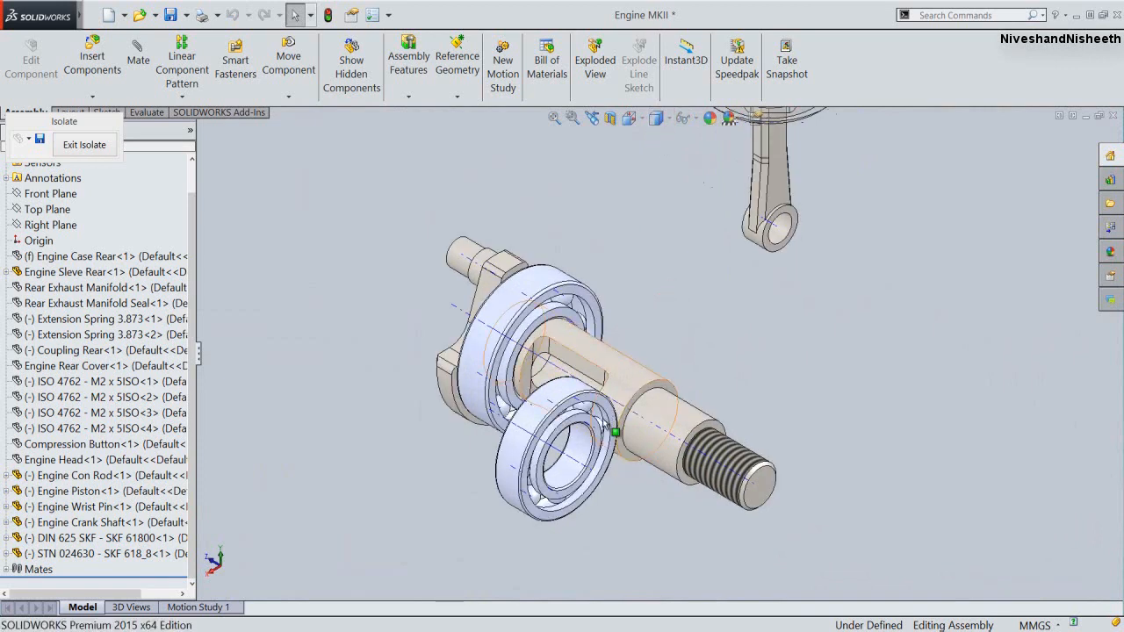
left_click_drag(528, 414, 932, 397)
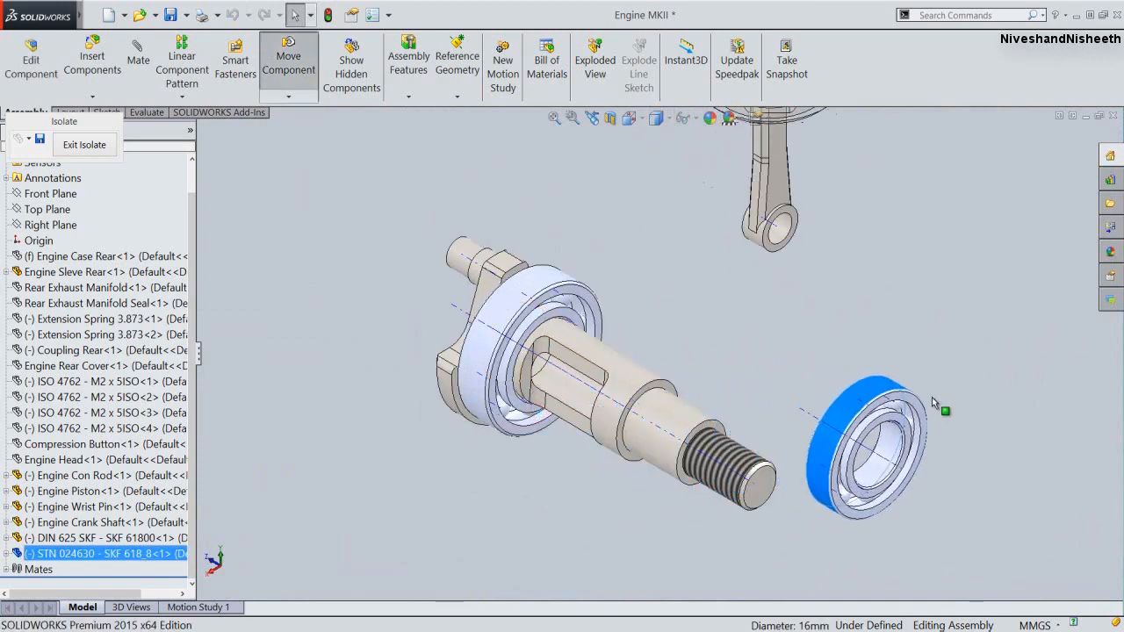
Mate the axis of the STN 024630 - SKF 618_8 bearing coincident with the main axis of the Engine Crank Shaft
left_click(853, 314)
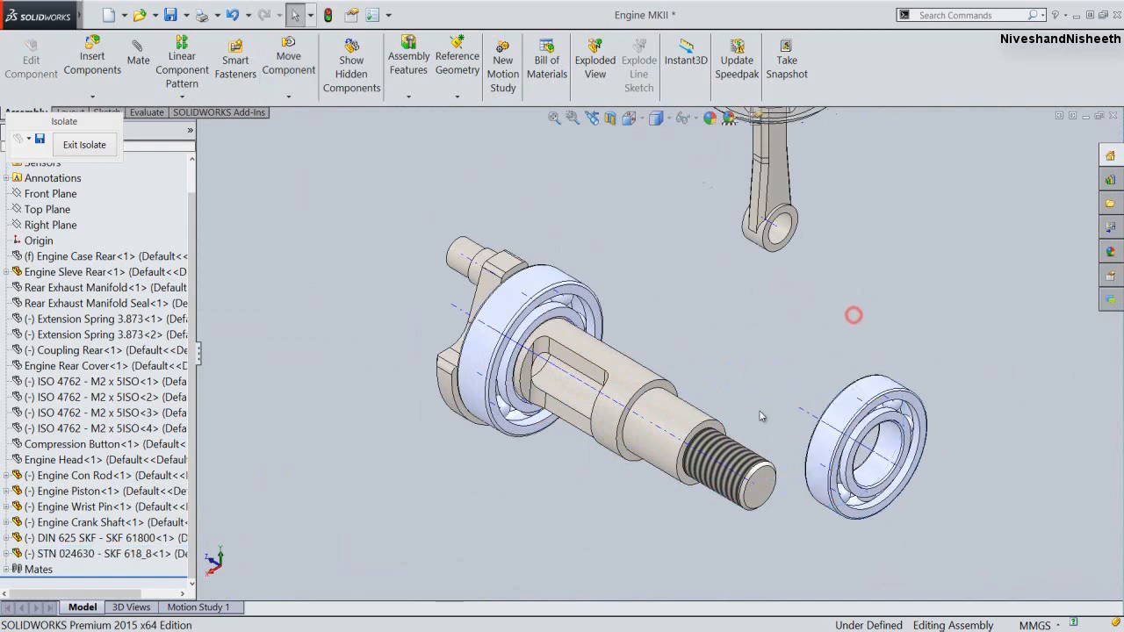
left_click(805, 410)
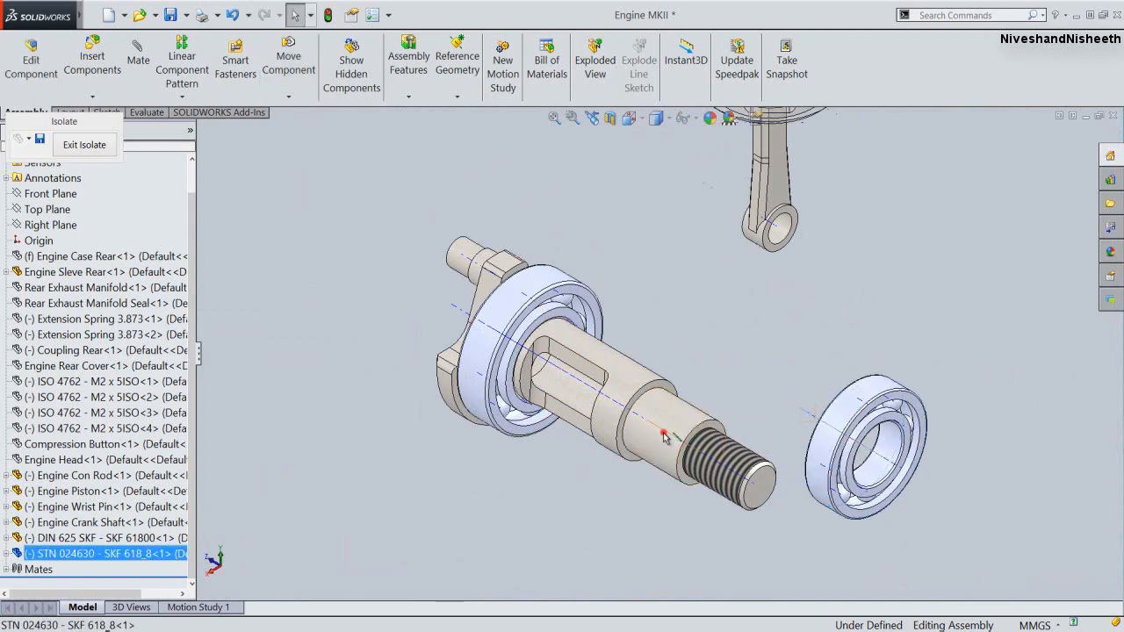
left_click(665, 436, "ctrl")
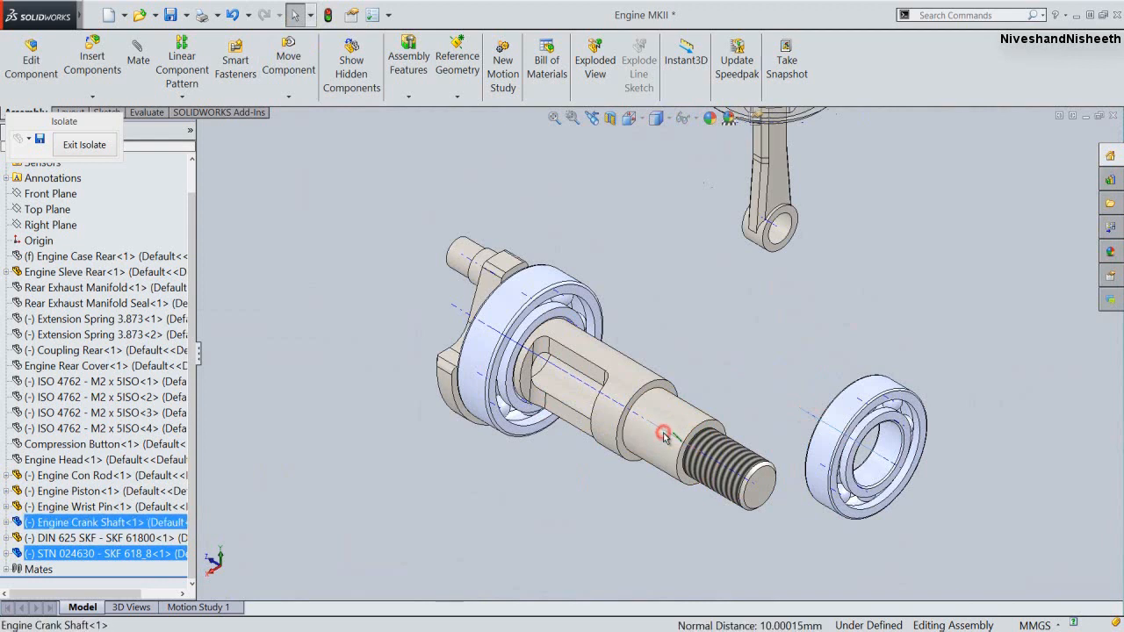
left_click(707, 387)
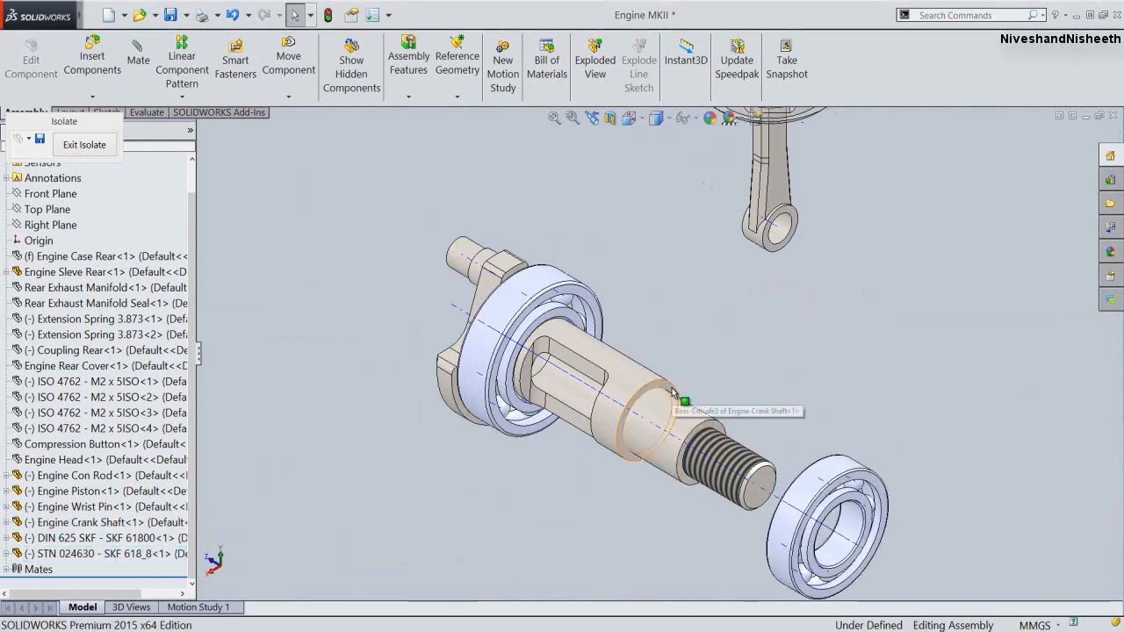
Mate the smaller bearing's inner ring face coincident with the crankshaft's shoulder face ahead of the thread, and save the assembly
left_click(673, 393)
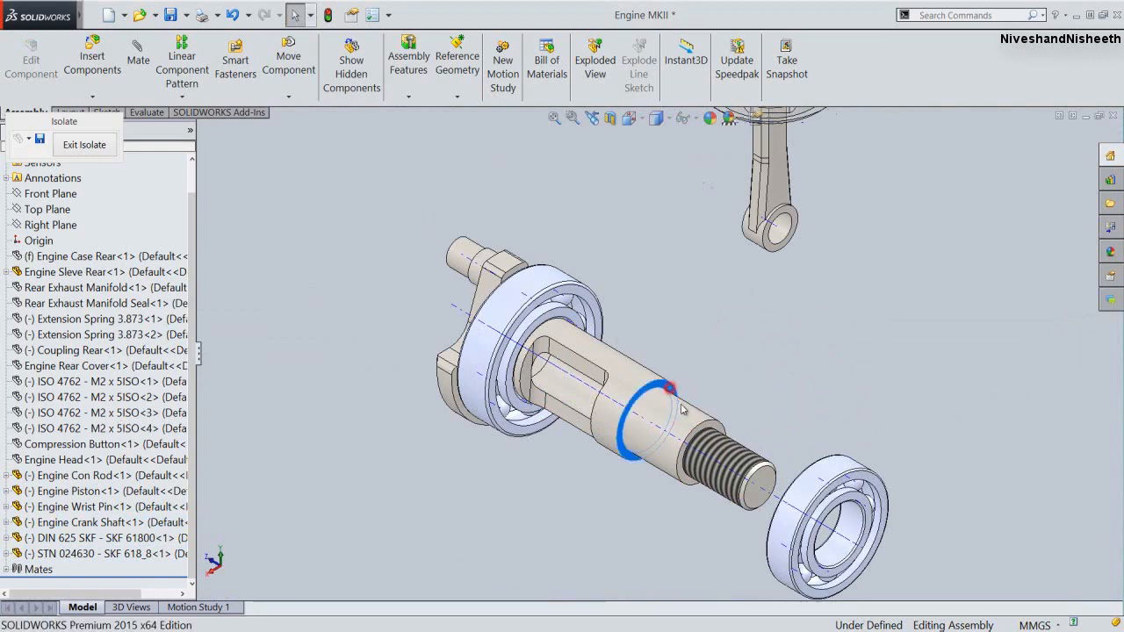
left_click_drag(674, 394, 790, 439)
scroll(837, 474, "down", 3)
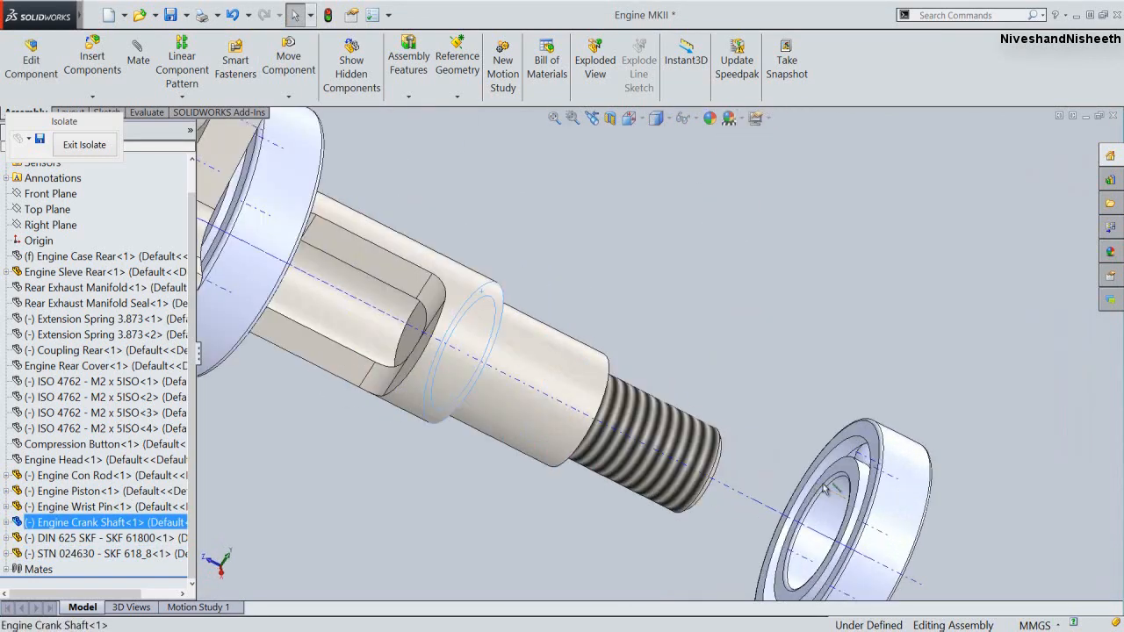
left_click(837, 474, "ctrl")
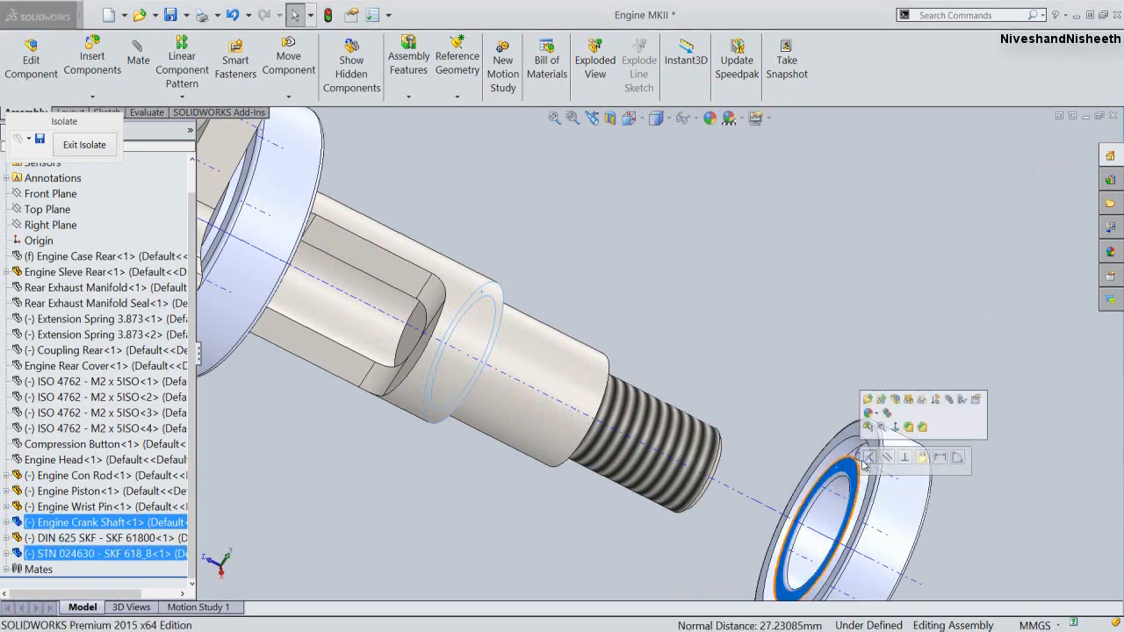
left_click(864, 456)
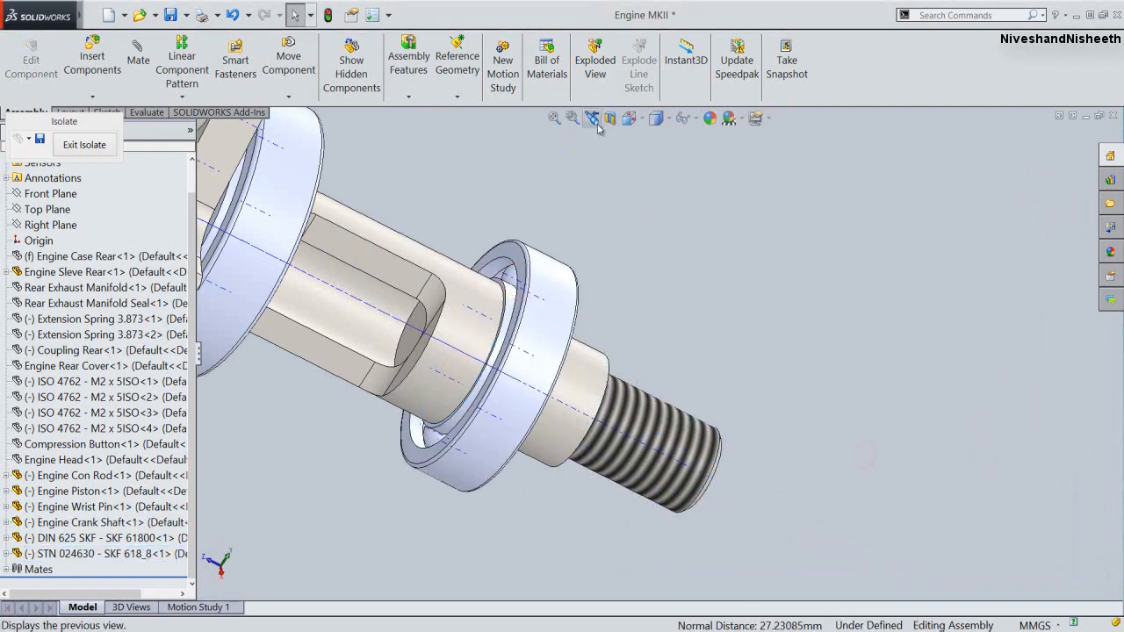
left_click(594, 119)
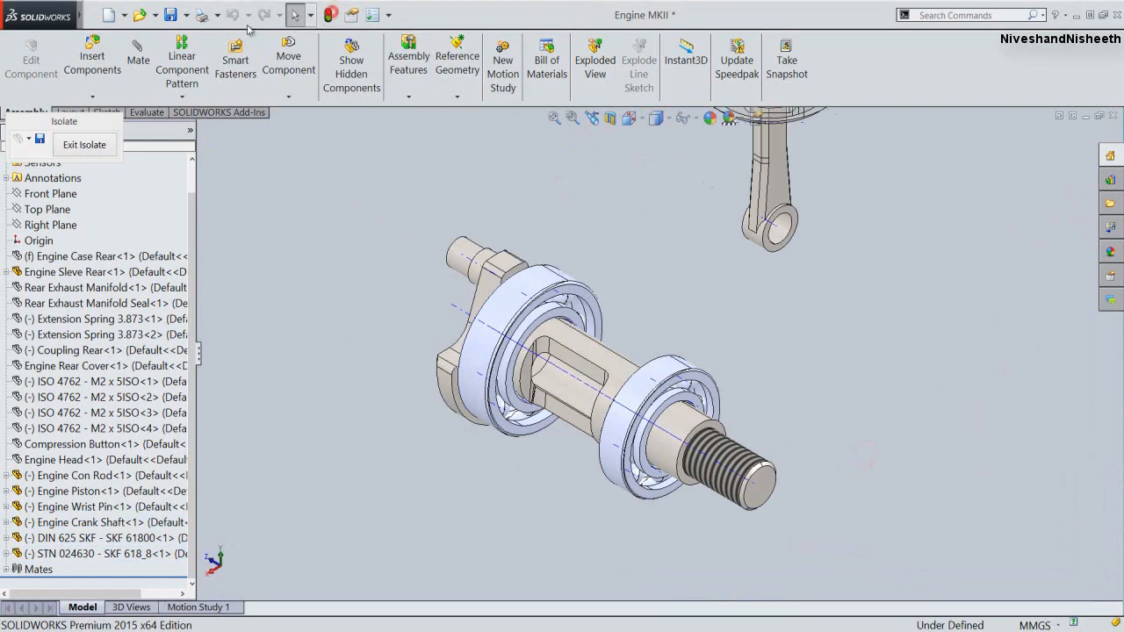
left_click(173, 17)
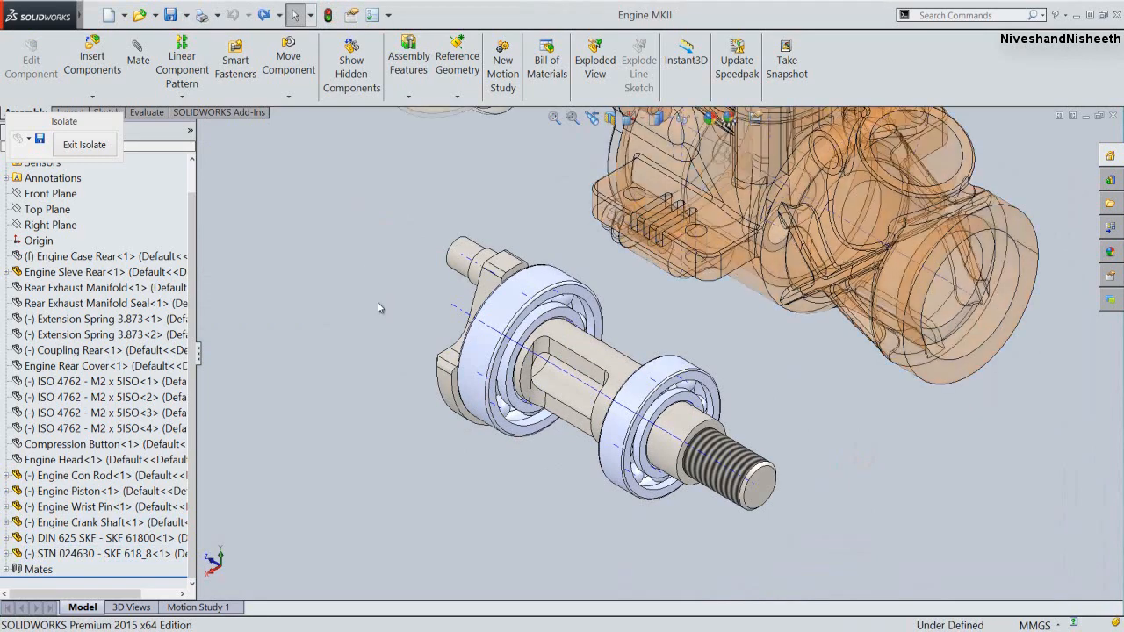
Hide the temporary axes of the isolated piston and crankshaft components
scroll(496, 493, "up", 3)
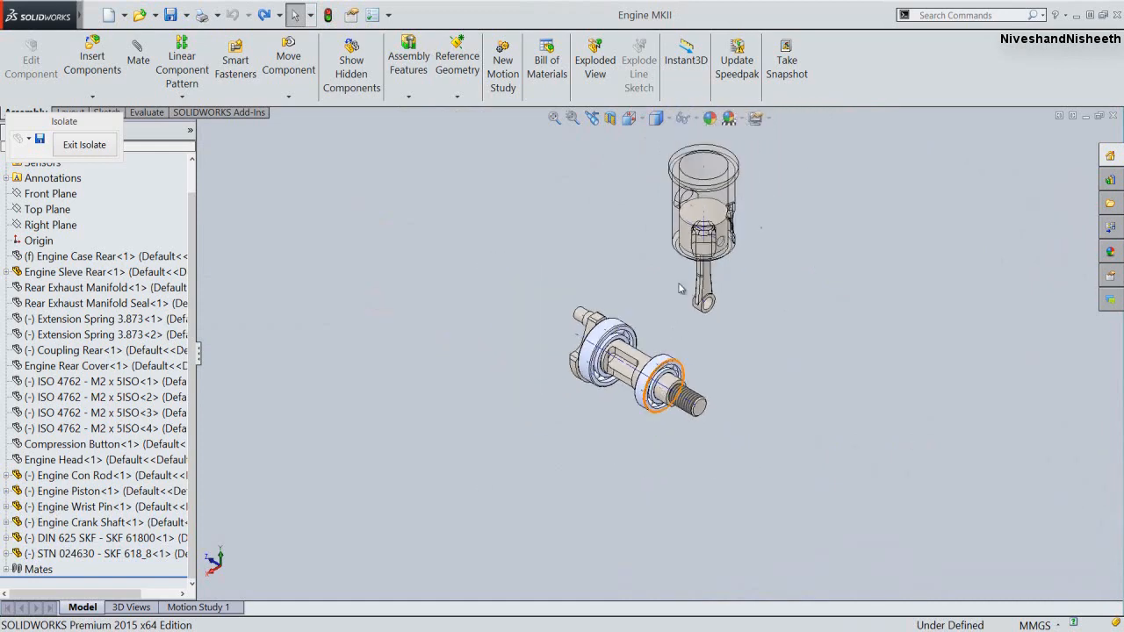
left_click(690, 117)
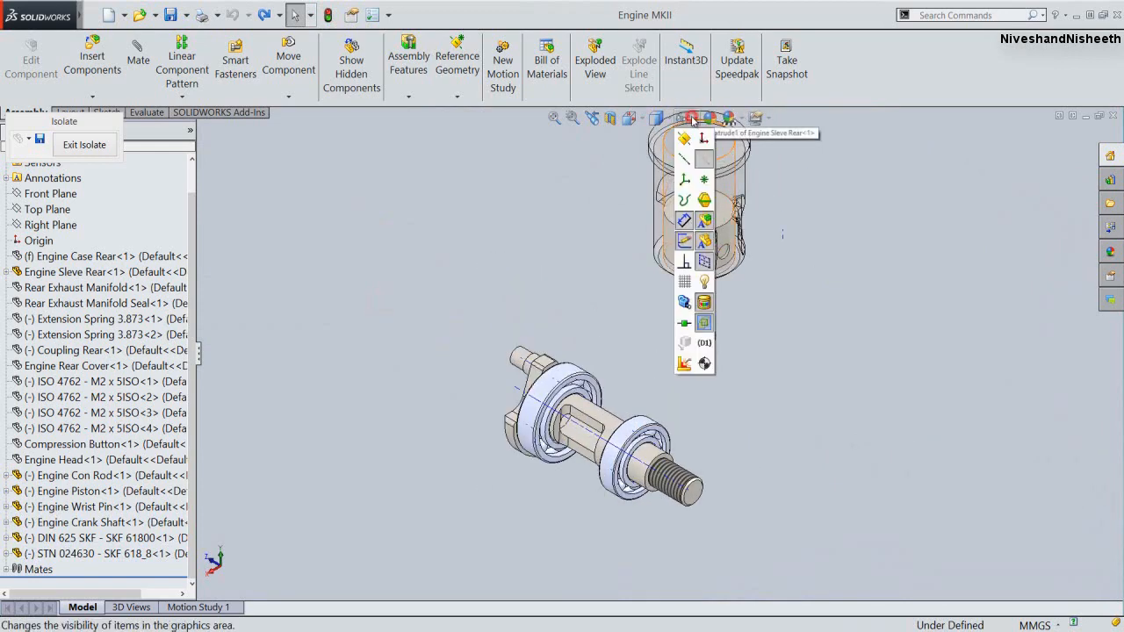
left_click(864, 388)
key("z")
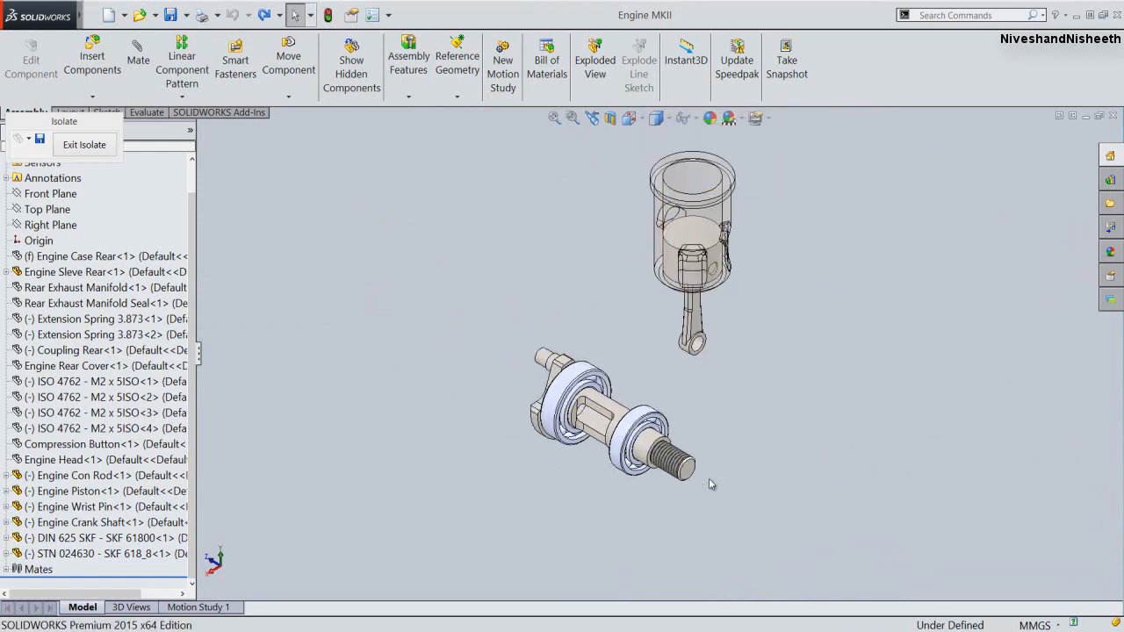
scroll(781, 230, "down", 2)
left_click(773, 294)
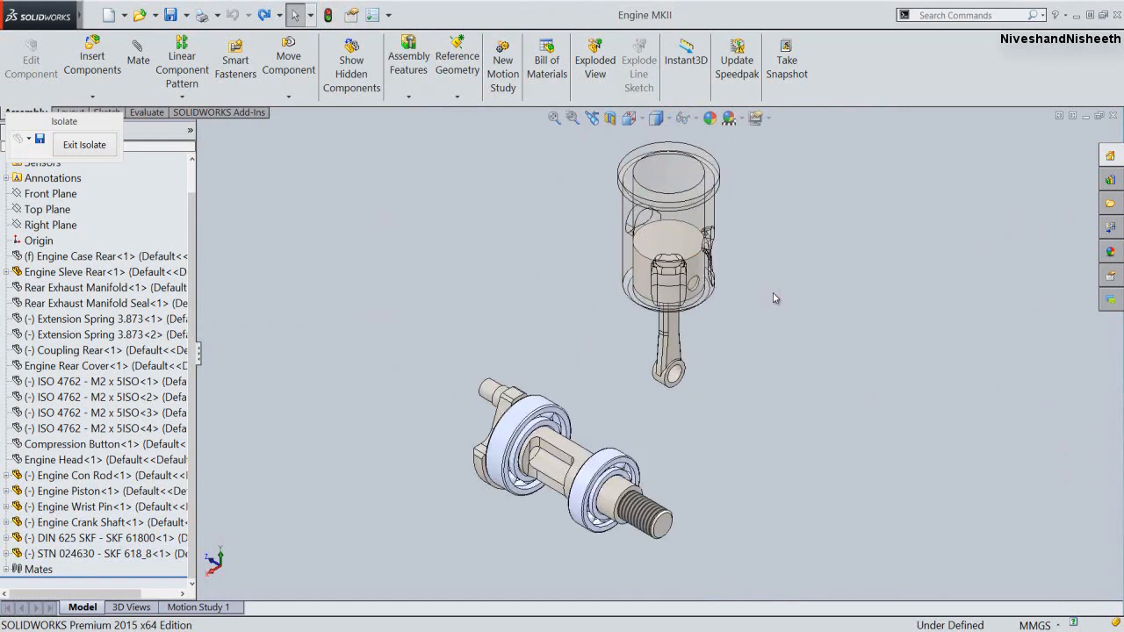
Show the temporary axes and set the display style to shaded without edges
left_click(687, 117)
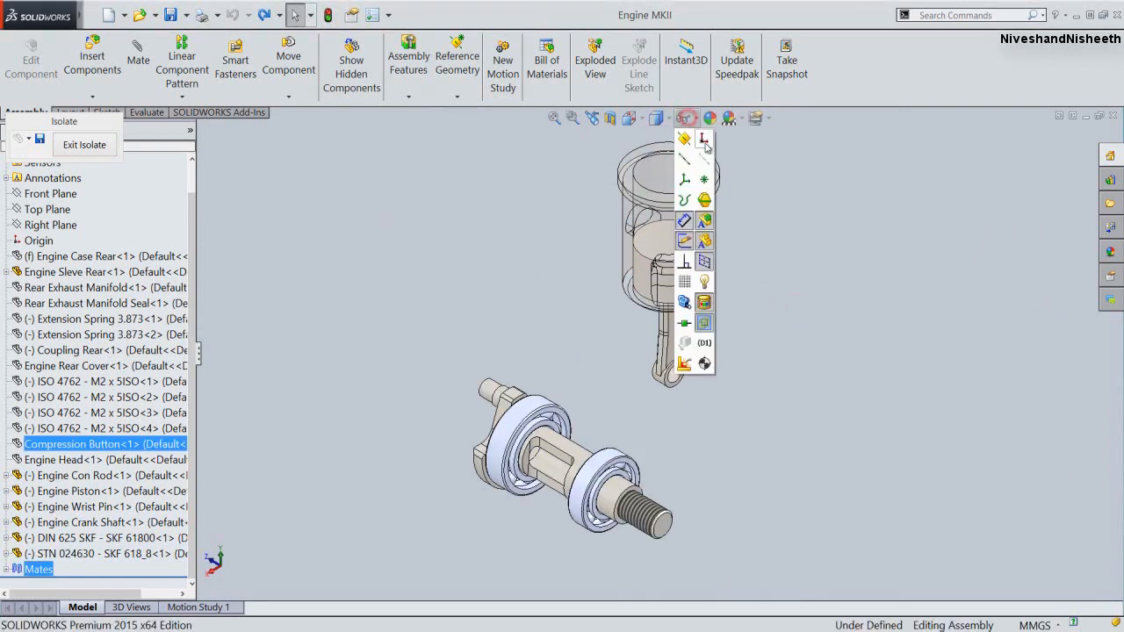
left_click(783, 173)
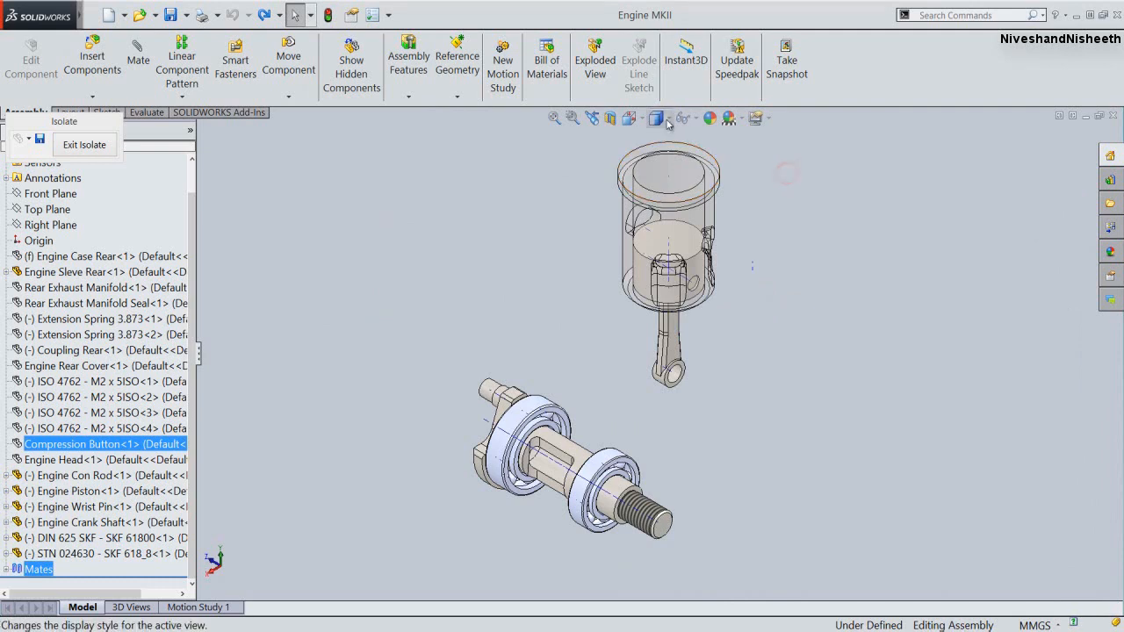
left_click(664, 117)
left_click(656, 158)
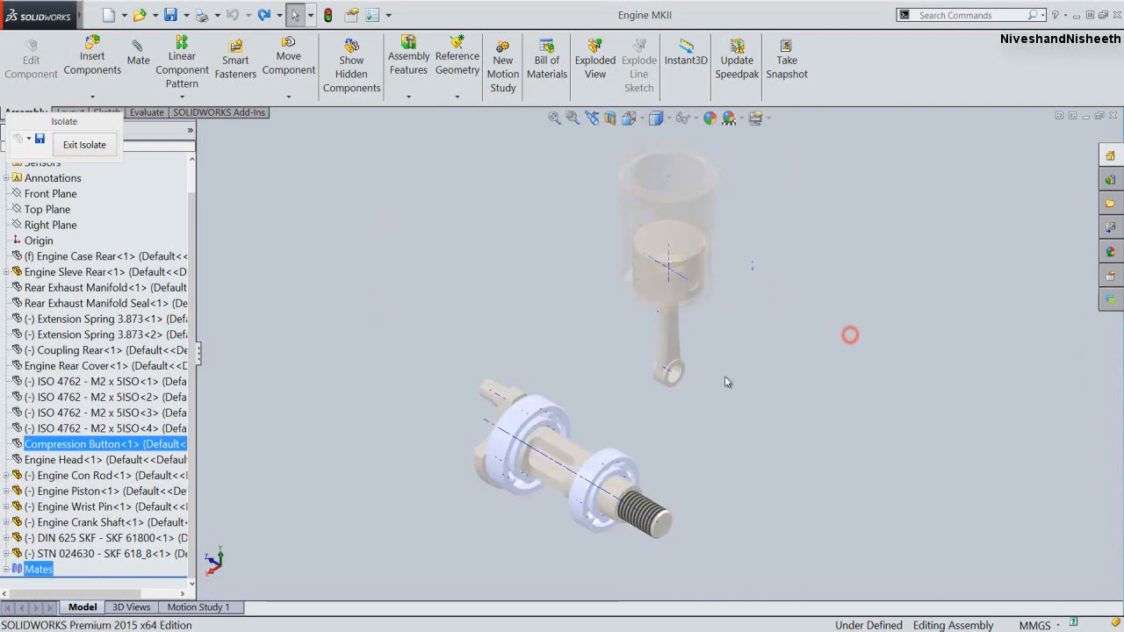
Add a coincident mate between the crank pin axis and the axis of the connecting rod's lower bore, and save the assembly
left_click(138, 54)
scroll(466, 404, "down", 3)
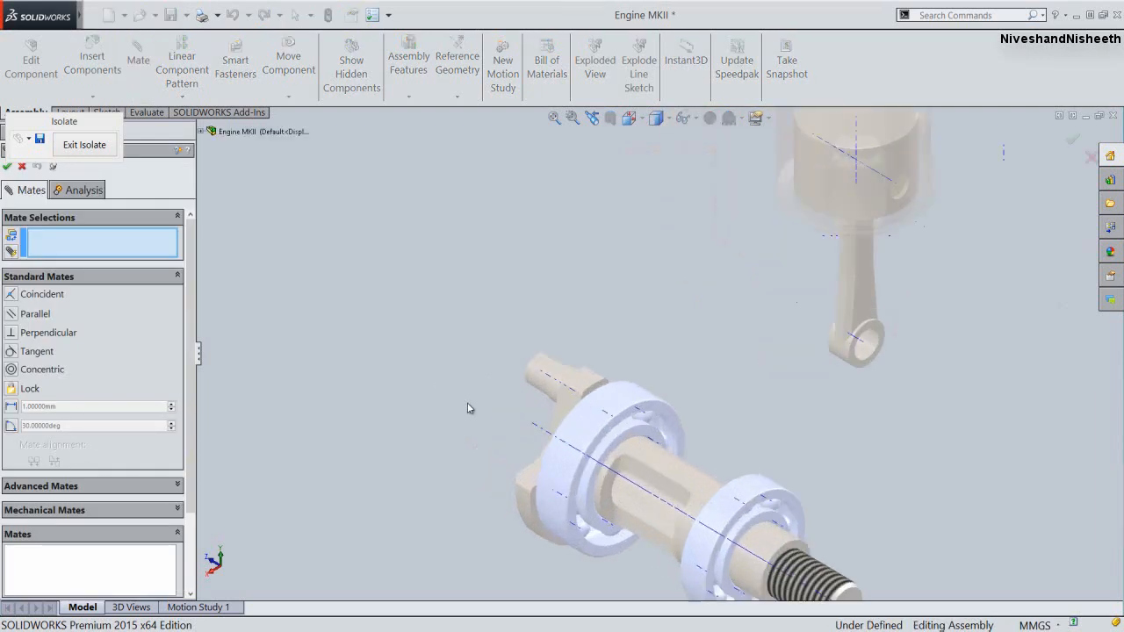
left_click(538, 386)
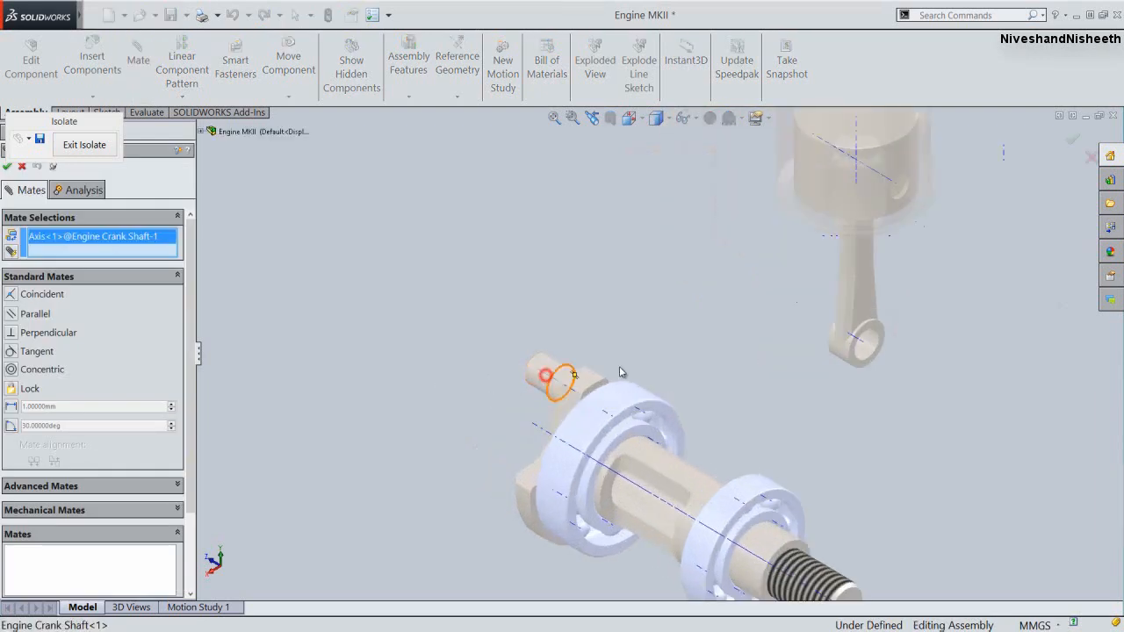
left_click(865, 350)
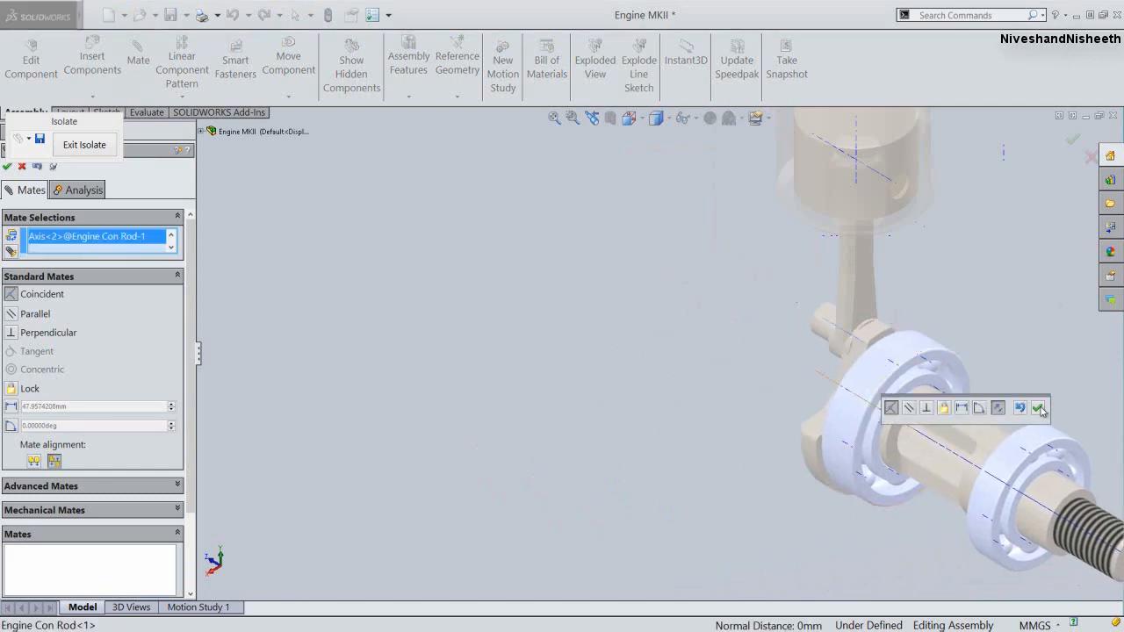
left_click(1037, 408)
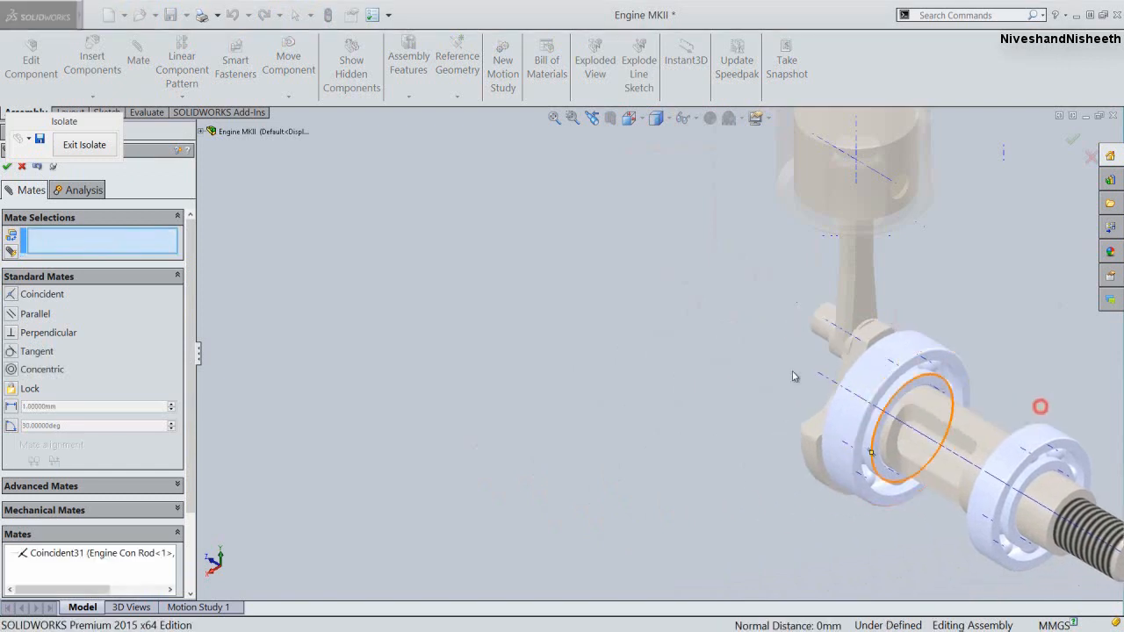
left_click(7, 166)
left_click(554, 117)
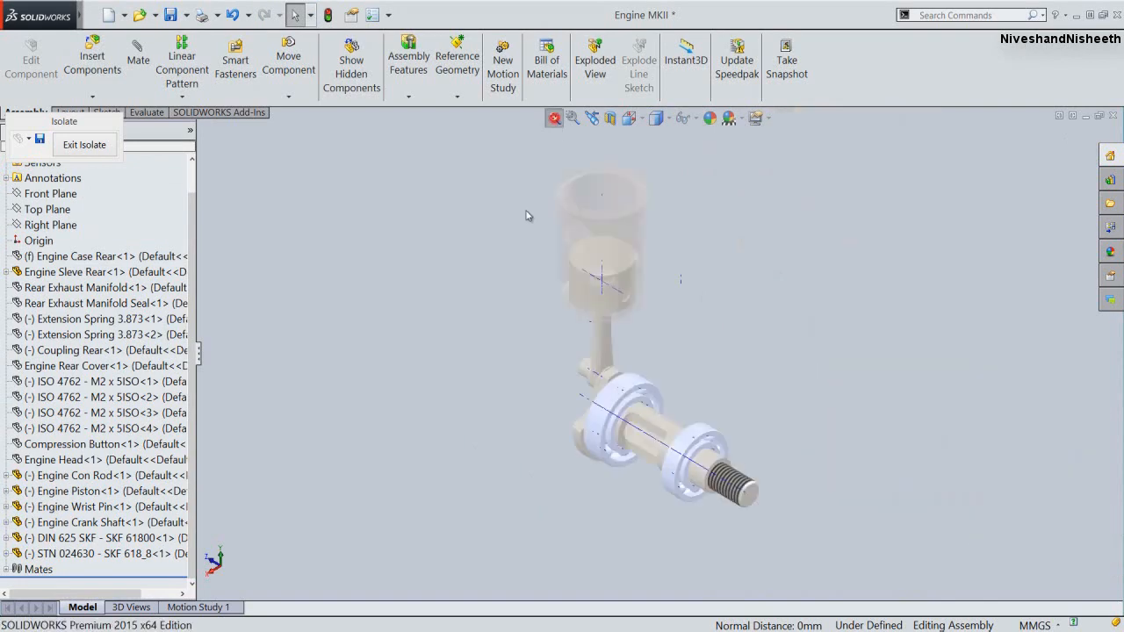
left_click(505, 275)
key("ctrl+s")
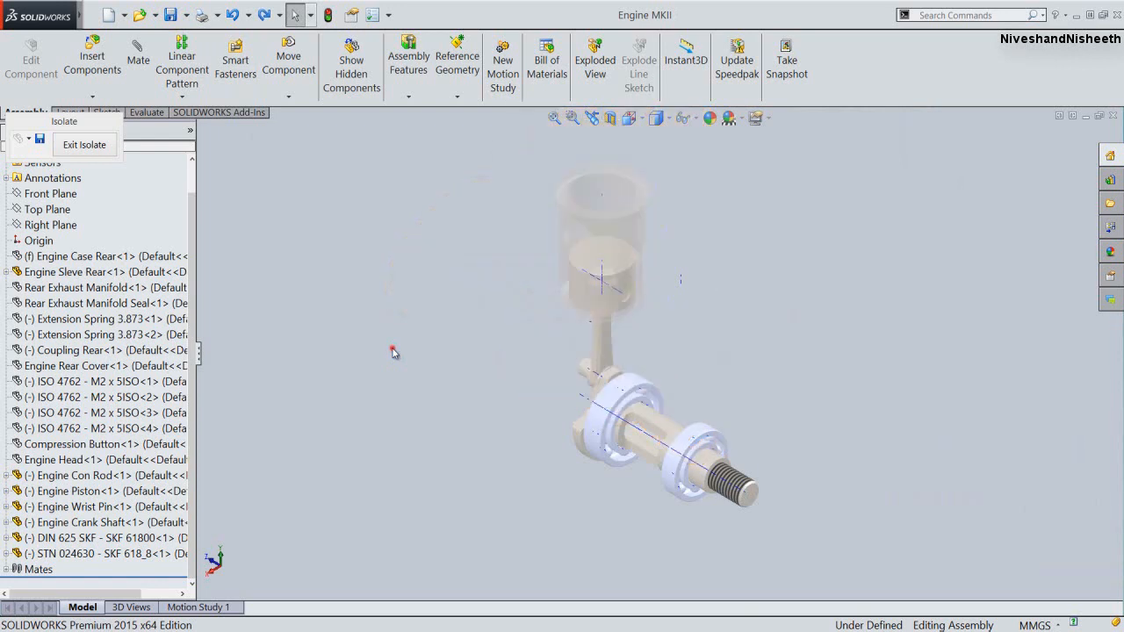
Hide the temporary axes and set the display style to shaded with edges
left_click(694, 118)
left_click(784, 354)
left_click(664, 119)
left_click(658, 137)
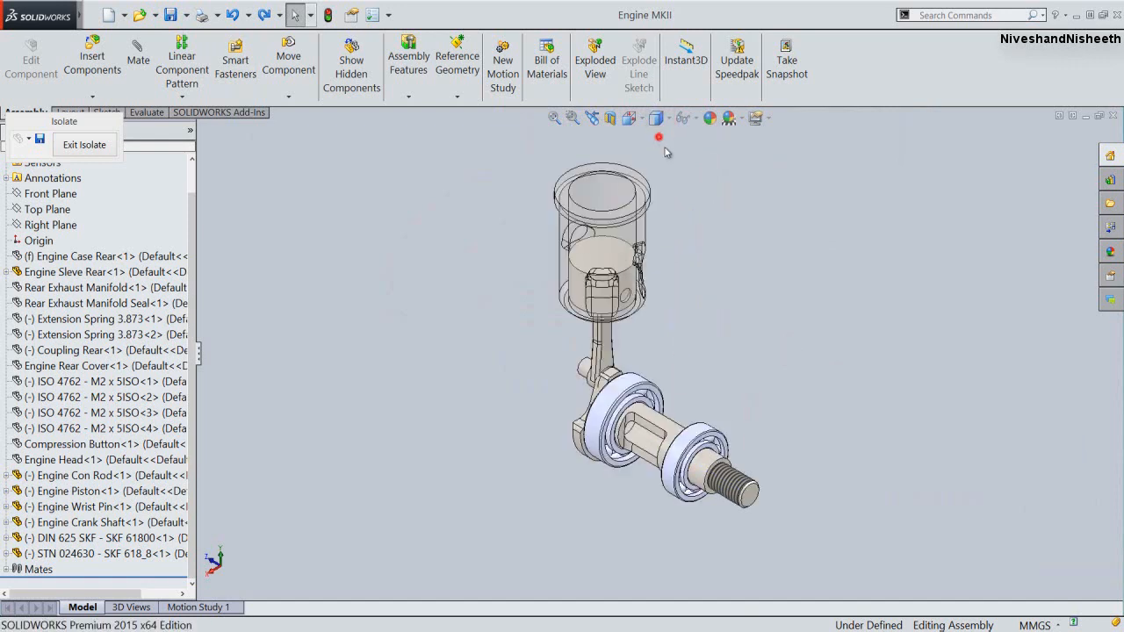
Add a 0-degree angle mate between Plane1 of the Engine Crank Shaft and the assembly's Right Plane
scroll(706, 325, "down", 1)
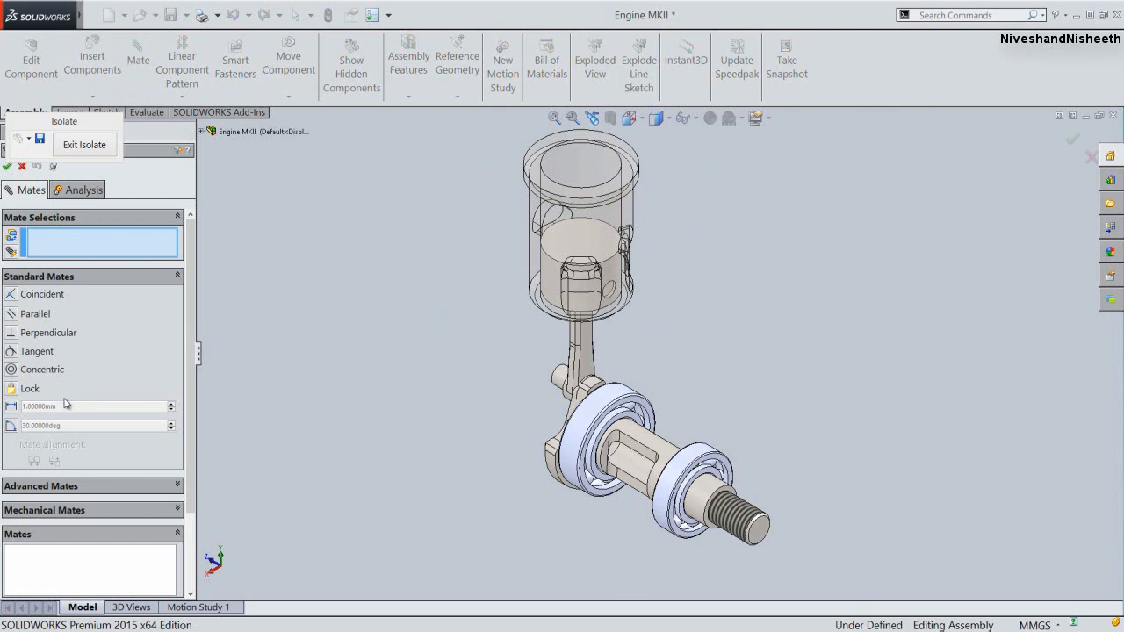
left_click(11, 427)
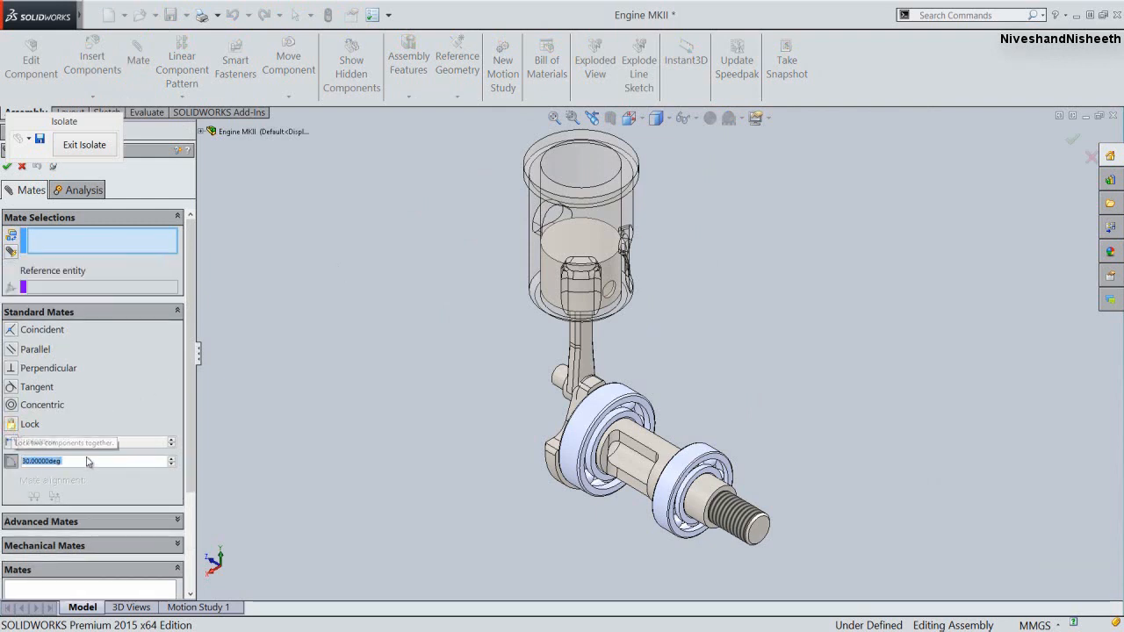
type("d")
key("Return")
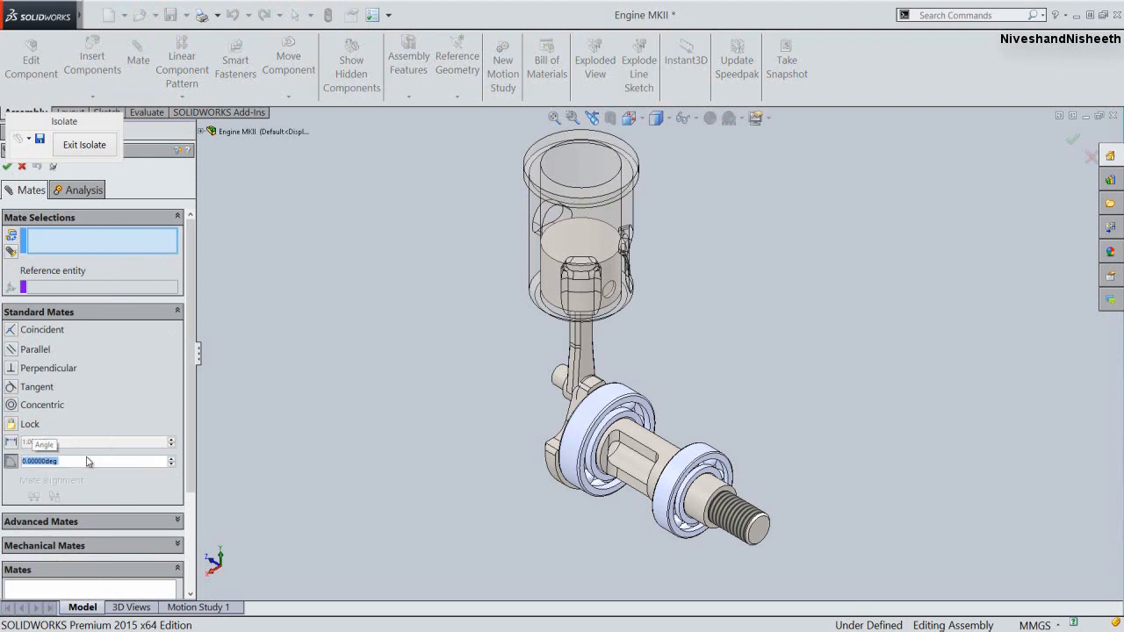
left_click(201, 132)
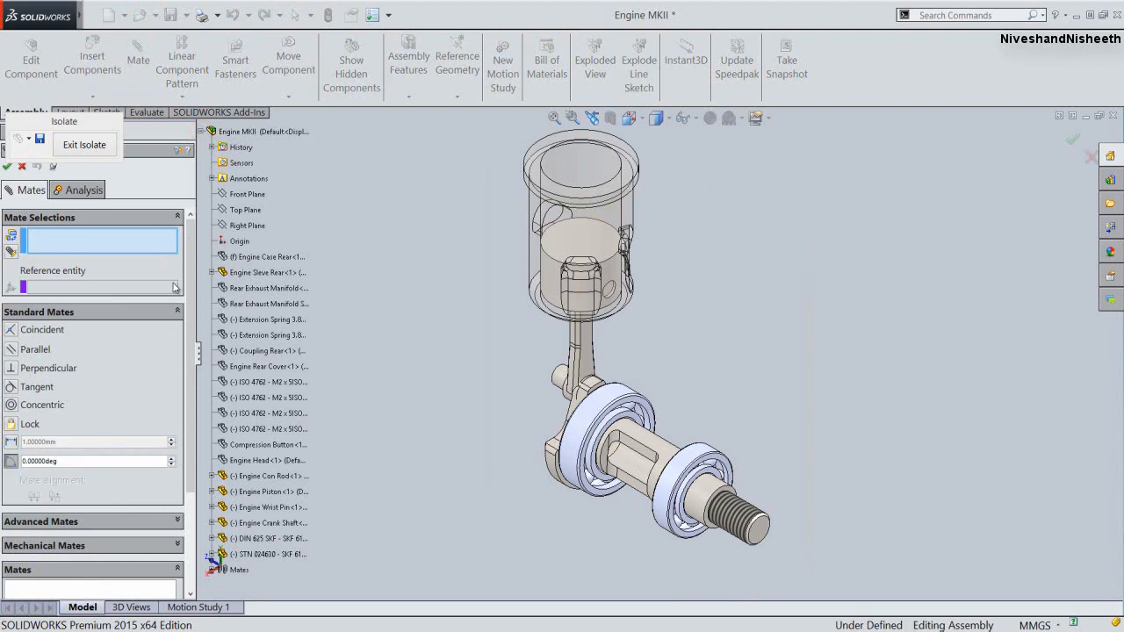
left_click(211, 523)
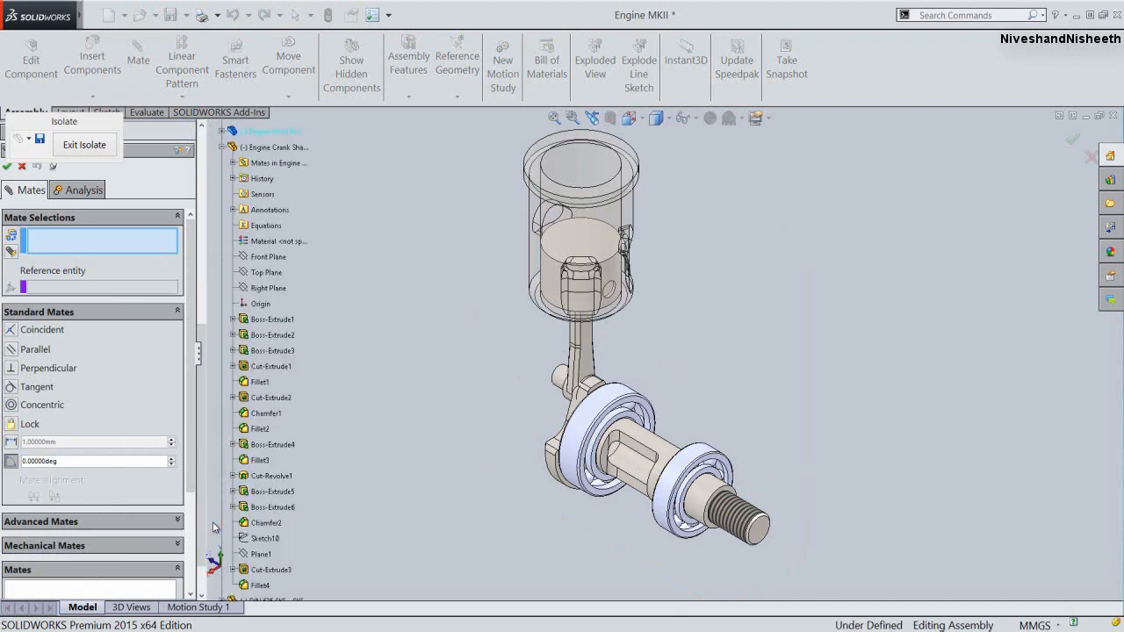
left_click(259, 555)
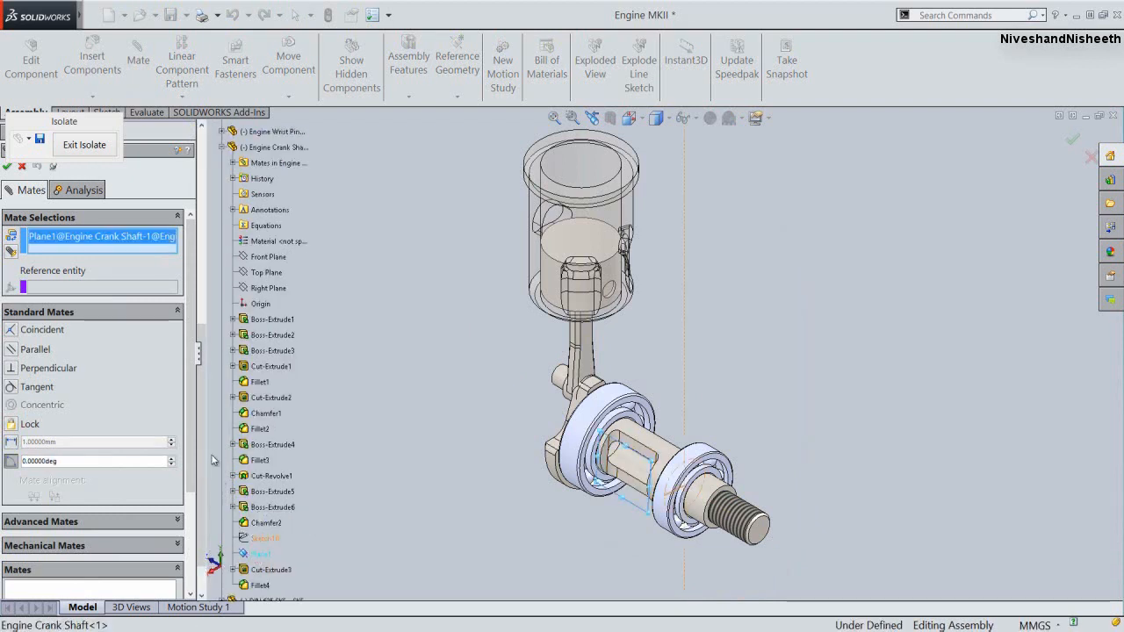
left_click(222, 147)
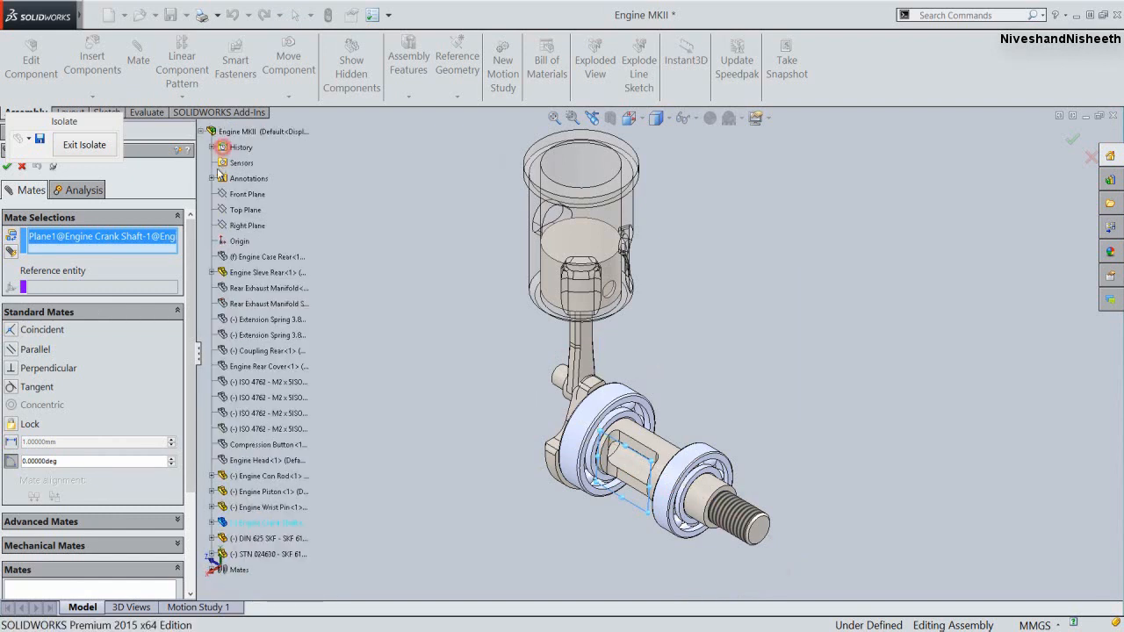
left_click(252, 226)
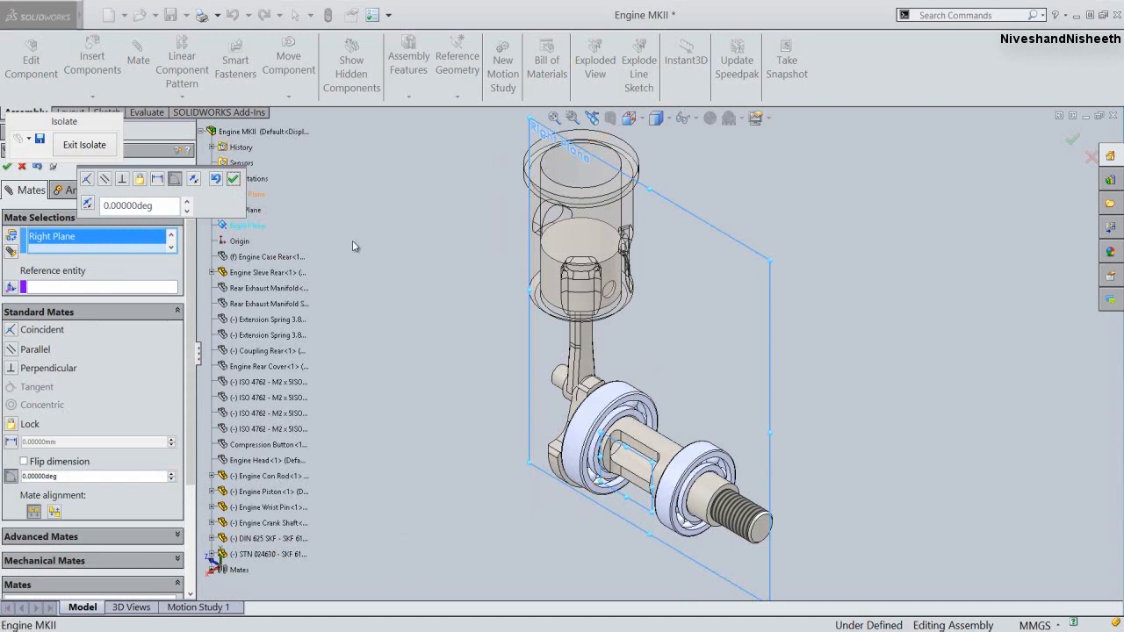
left_click(232, 178)
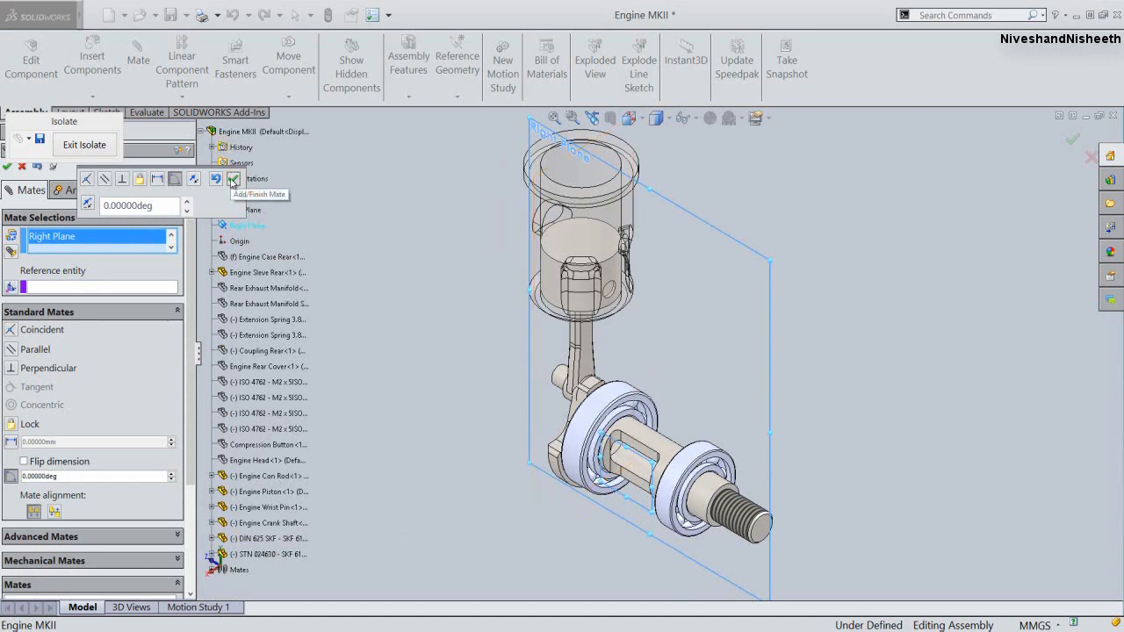
left_click(409, 245)
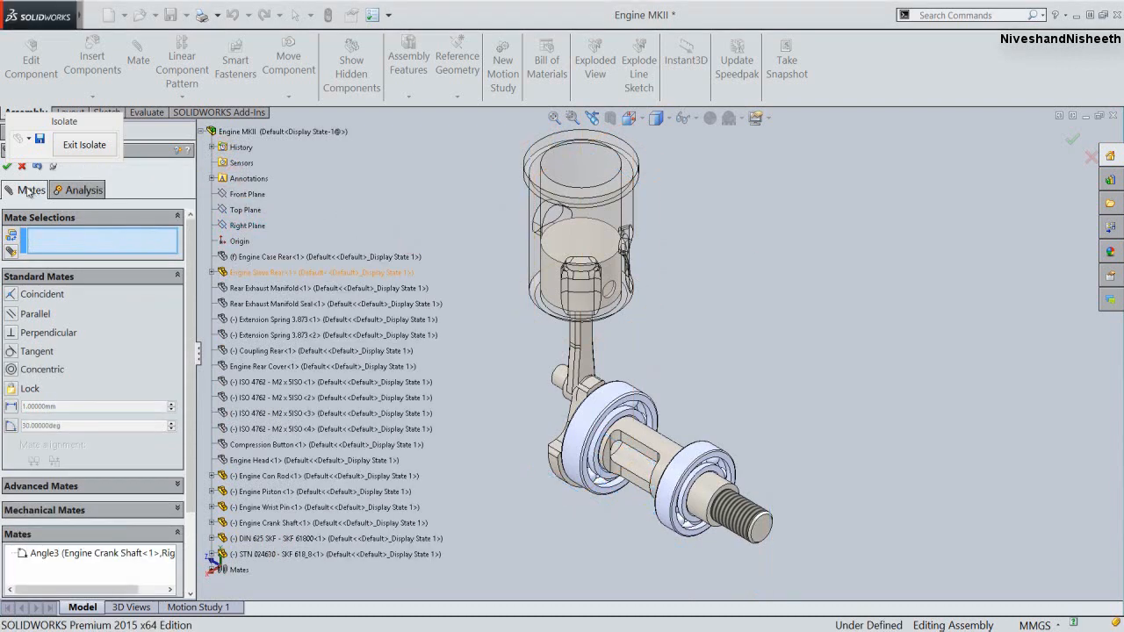
left_click(7, 168)
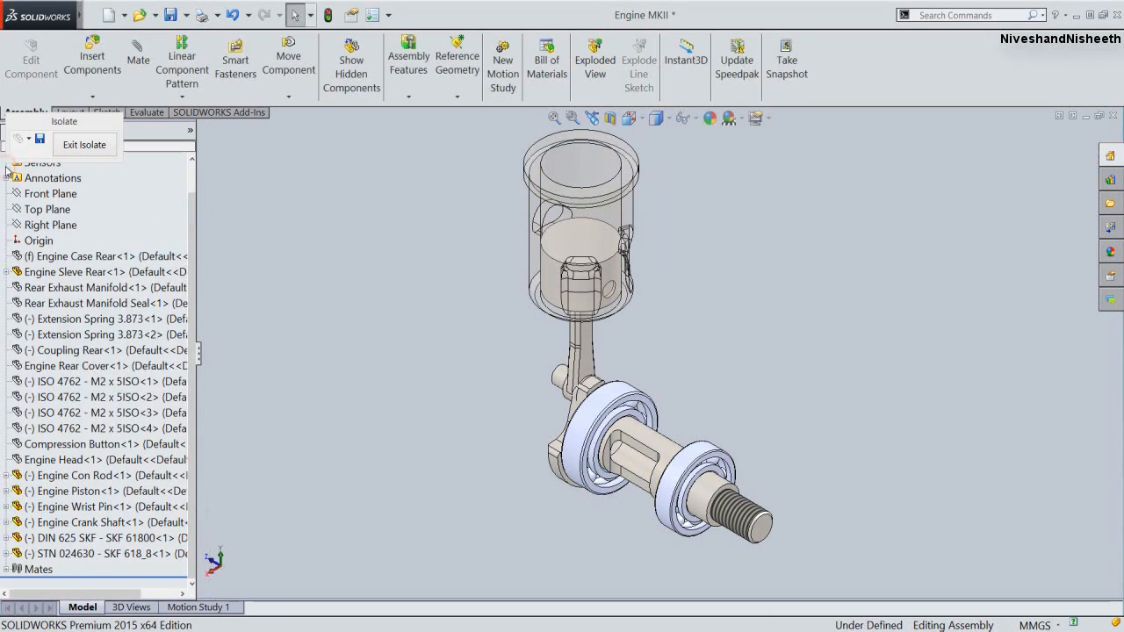
Collapse the items in the assembly's feature tree and set the view to isometric from the crank pin side
right_click(168, 223)
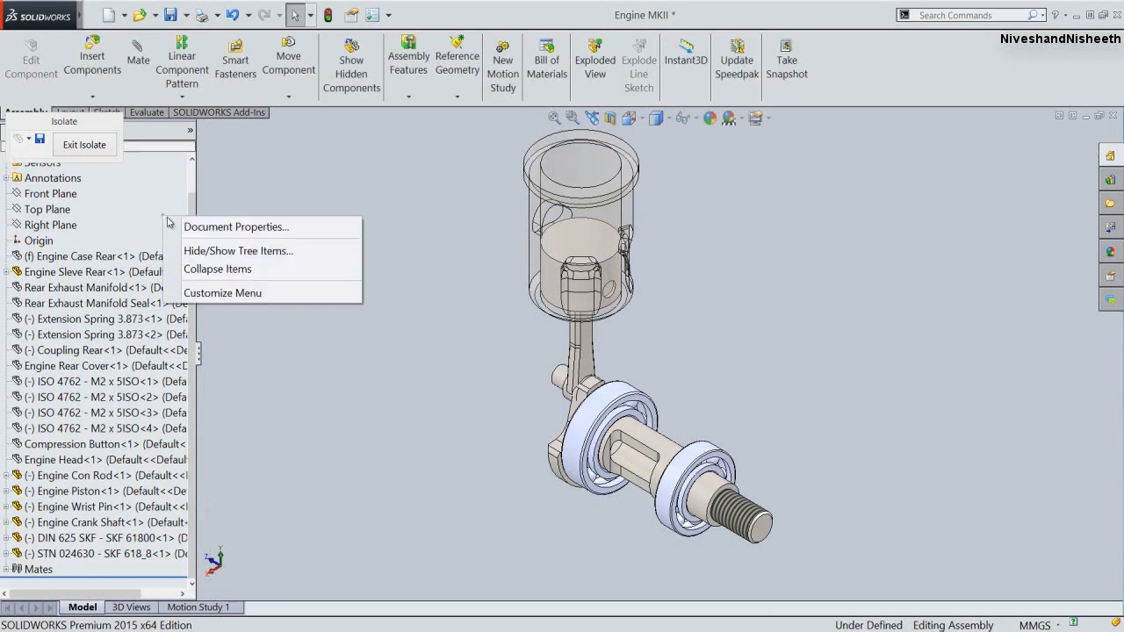
left_click(214, 269)
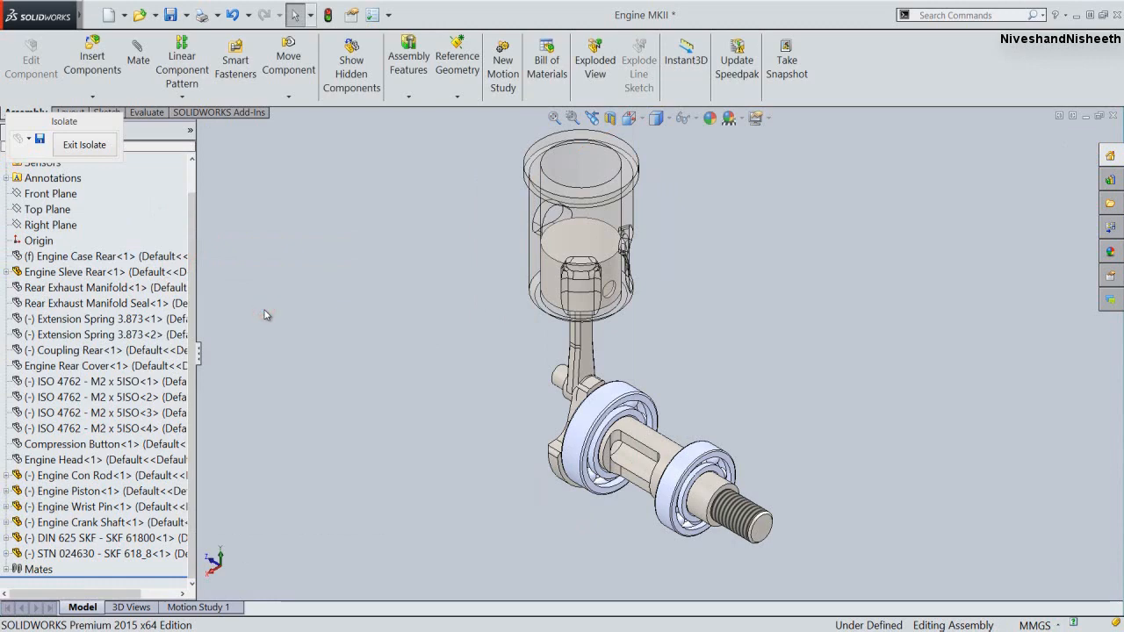
left_click(628, 118)
left_click(531, 288)
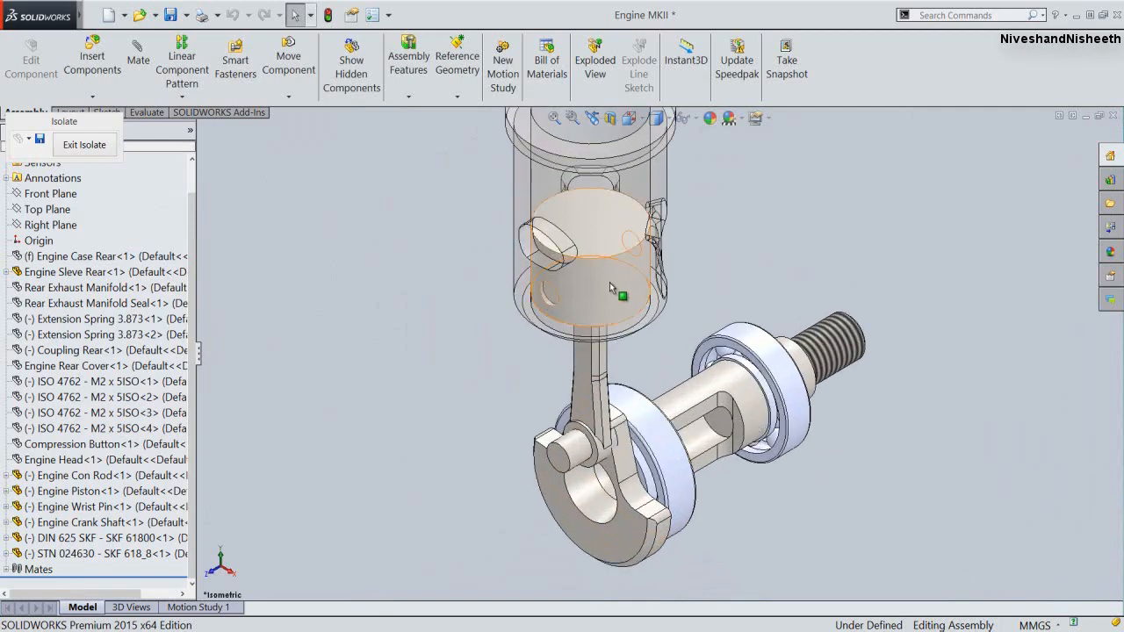
Try to move the Engine Piston inside the sleeve, and undo the move
left_click_drag(597, 224, 623, 284)
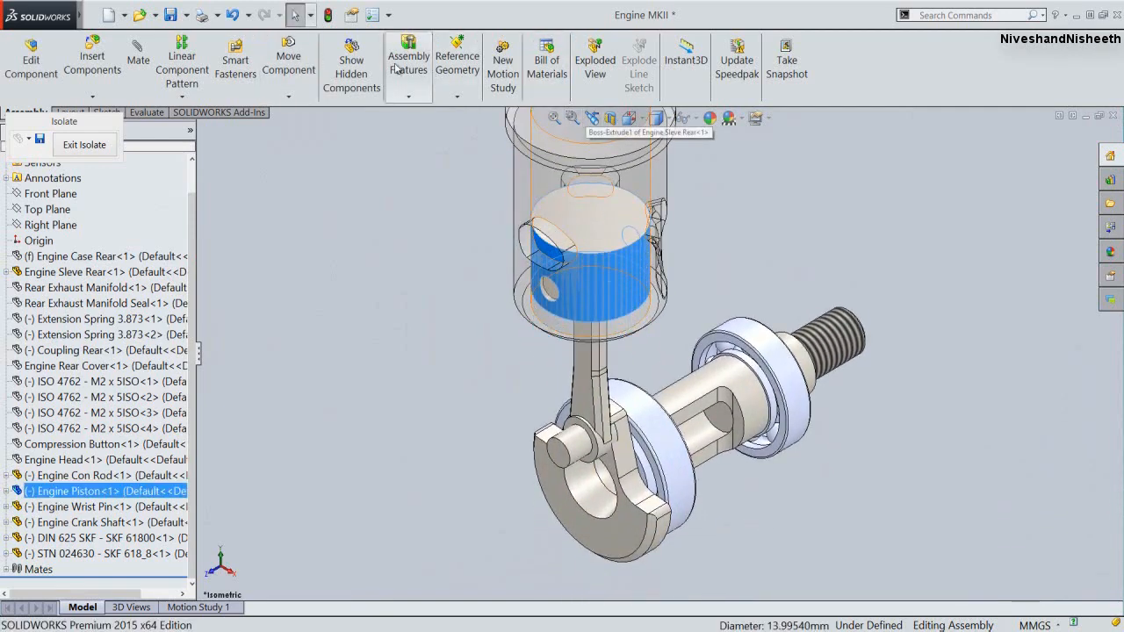
left_click(232, 15)
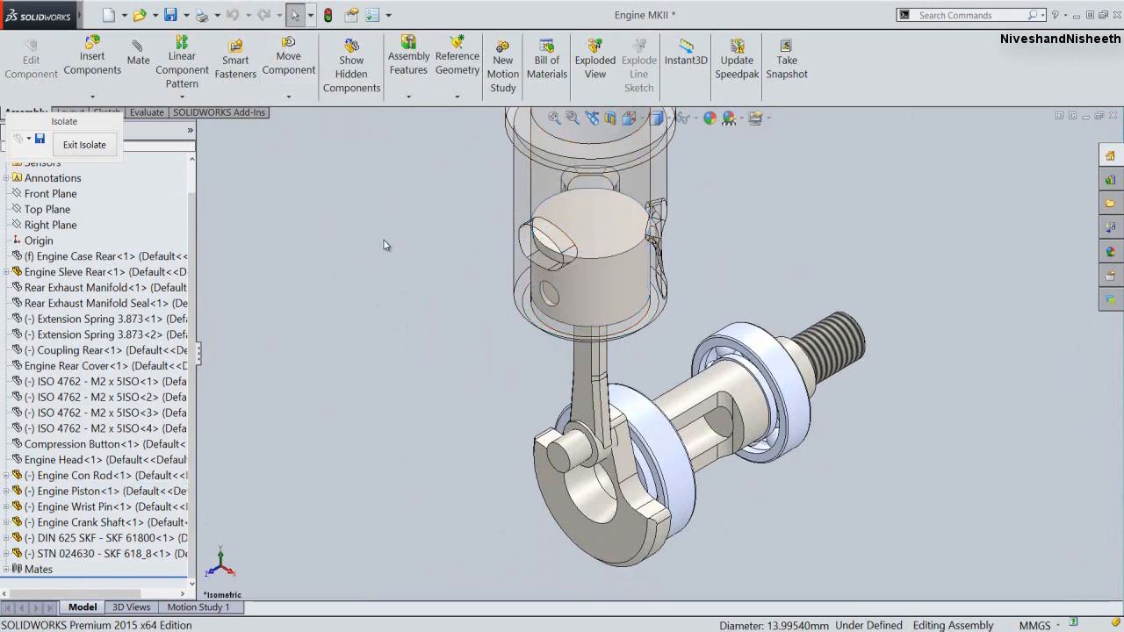
left_click(553, 118)
left_click(475, 243)
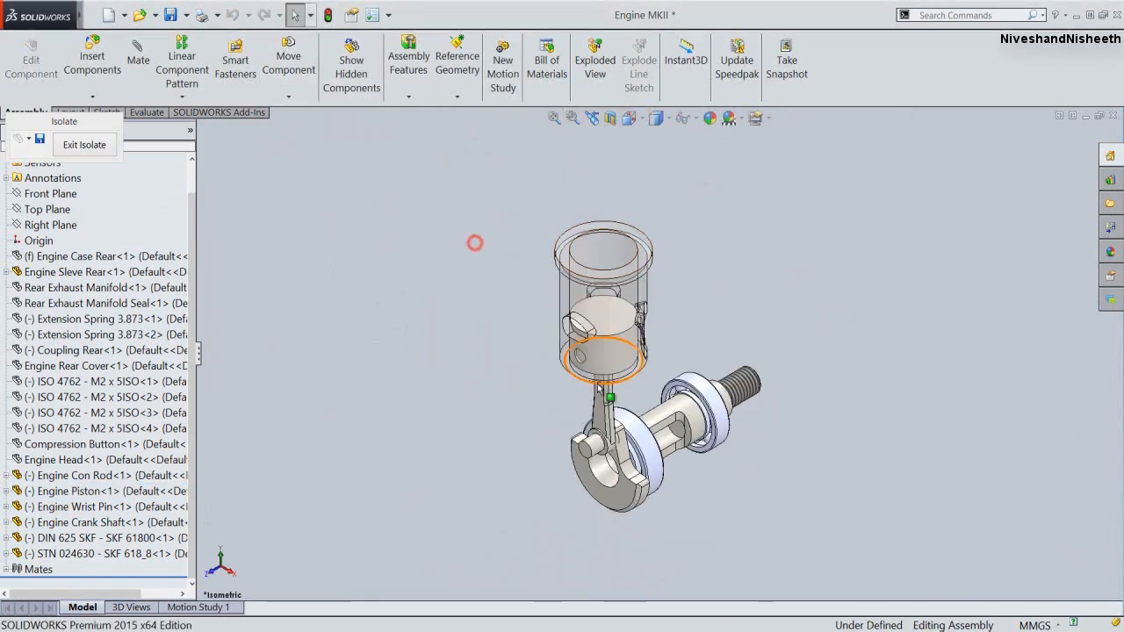
Slide the crankshaft with its bearings along its axis until the crank pin end is about flush with the connecting rod
scroll(598, 389, "down", 2)
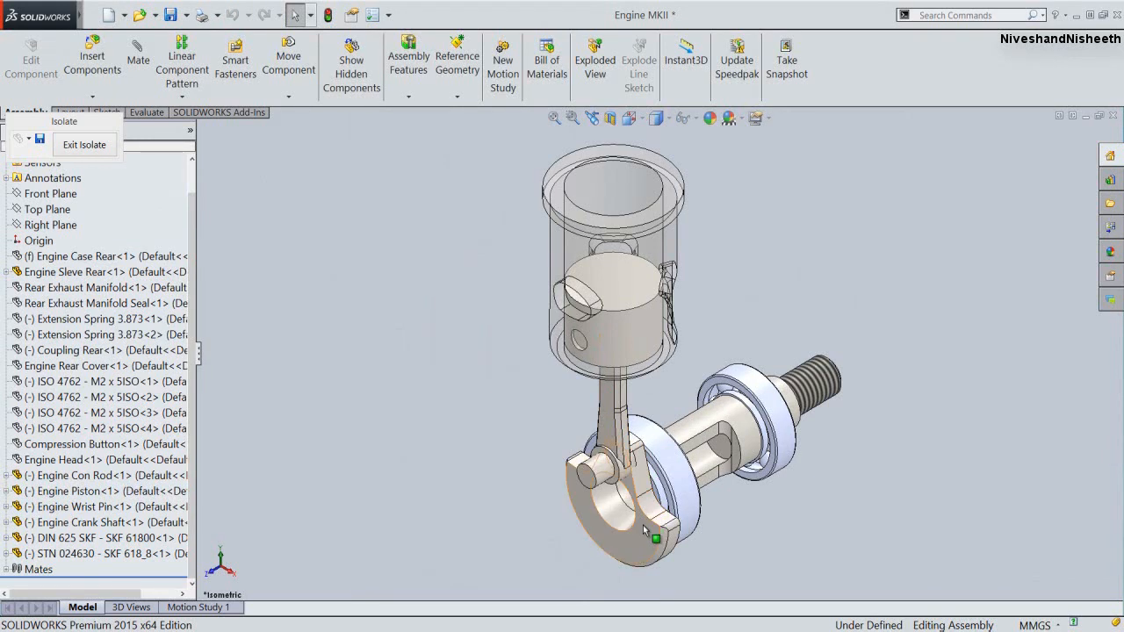
left_click_drag(642, 525, 668, 508)
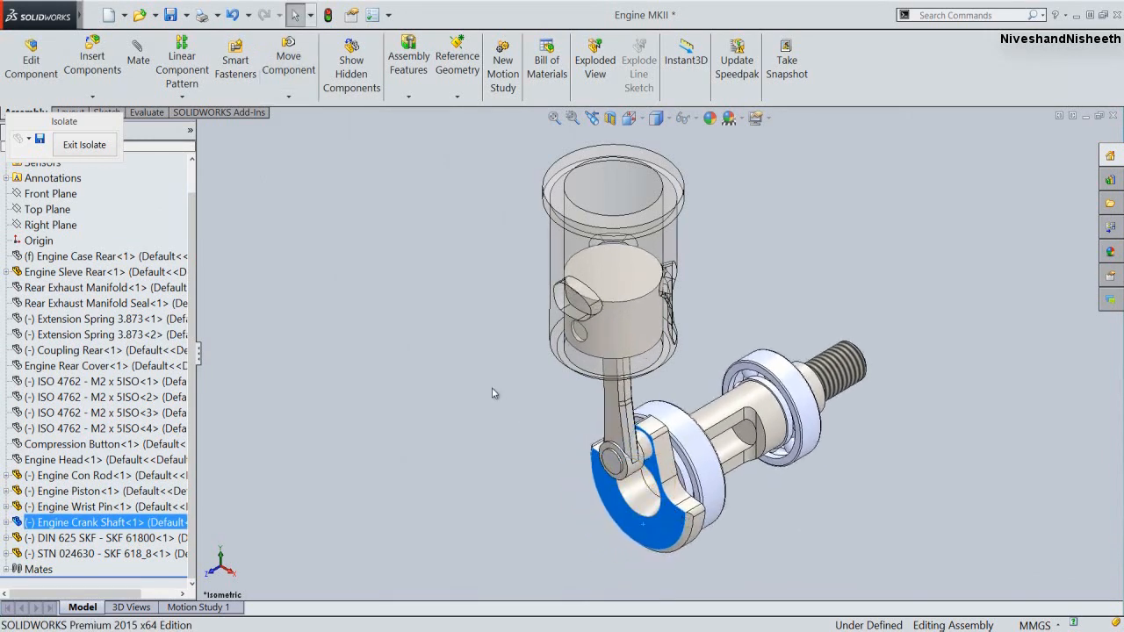
left_click(492, 390)
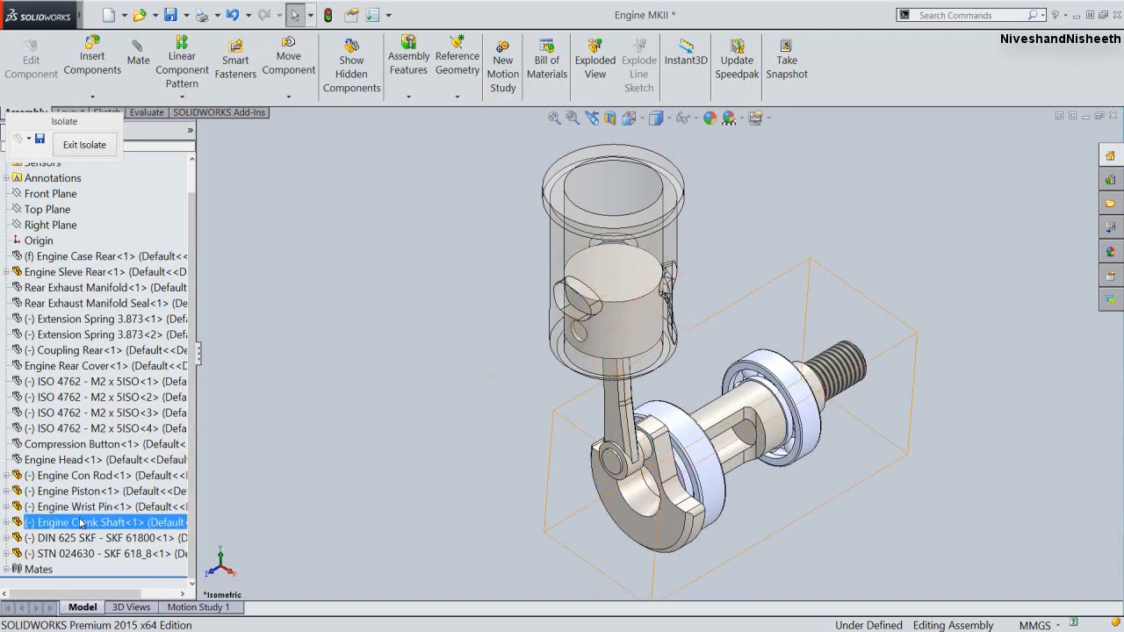
Rename the angle mate between the crankshaft's Plane1 and the assembly's Right Plane as Drive Me
left_click(6, 570)
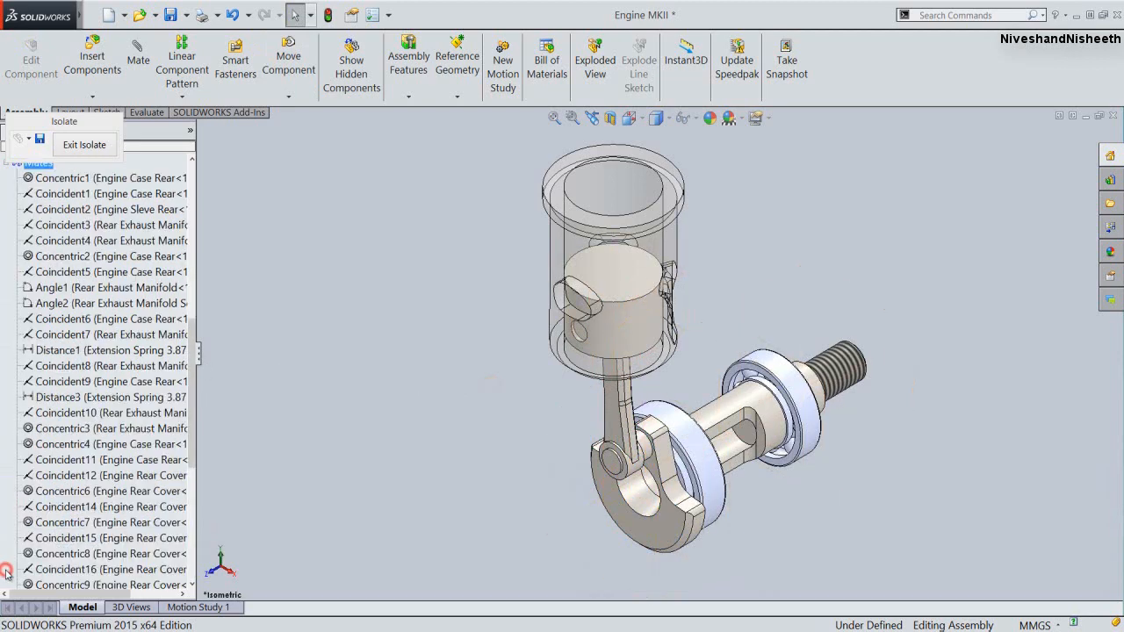
left_click(39, 537)
left_click_drag(196, 442, 198, 551)
left_click(54, 569)
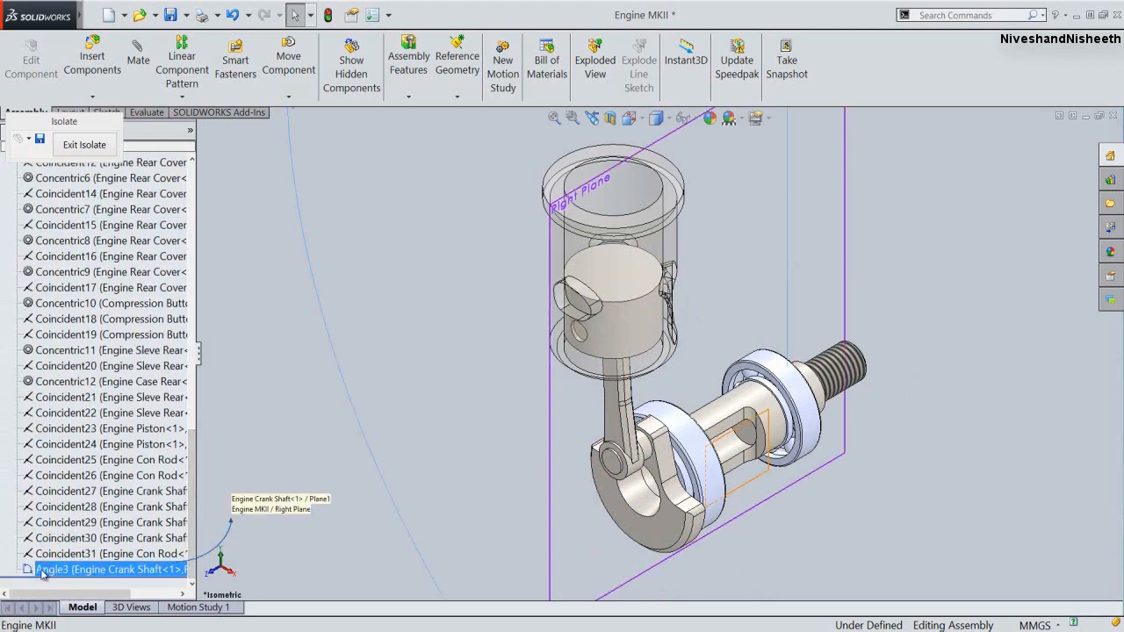
left_click(41, 571)
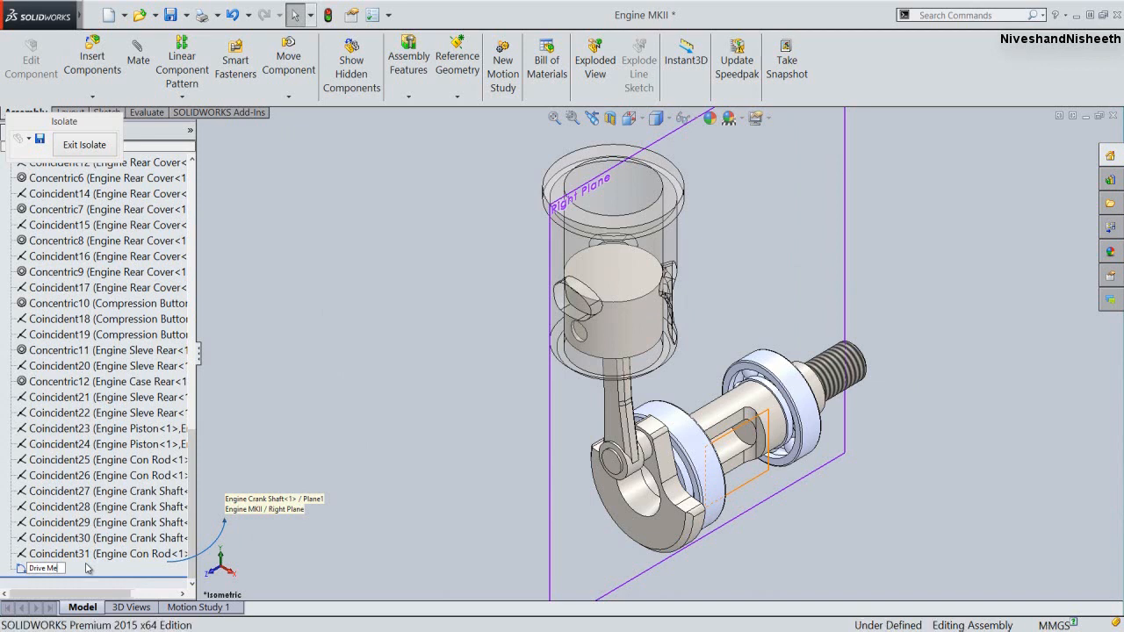
key("Return")
left_click(276, 495)
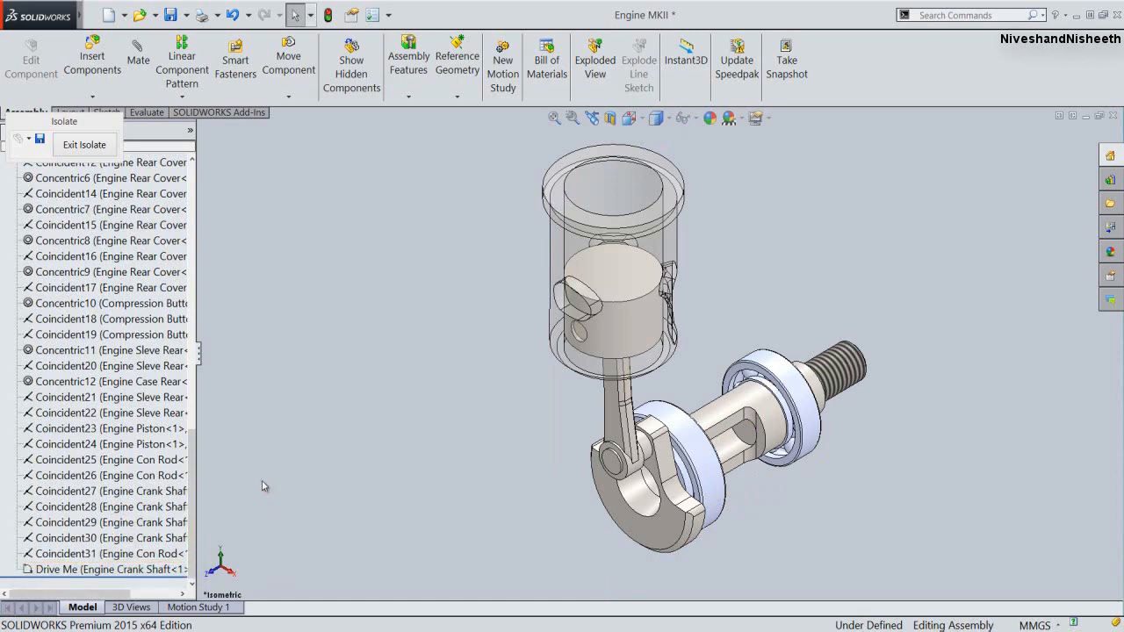
Collapse the Mates folder, and rebuild and save the Engine MKII assembly
right_click(7, 336)
left_click(26, 340)
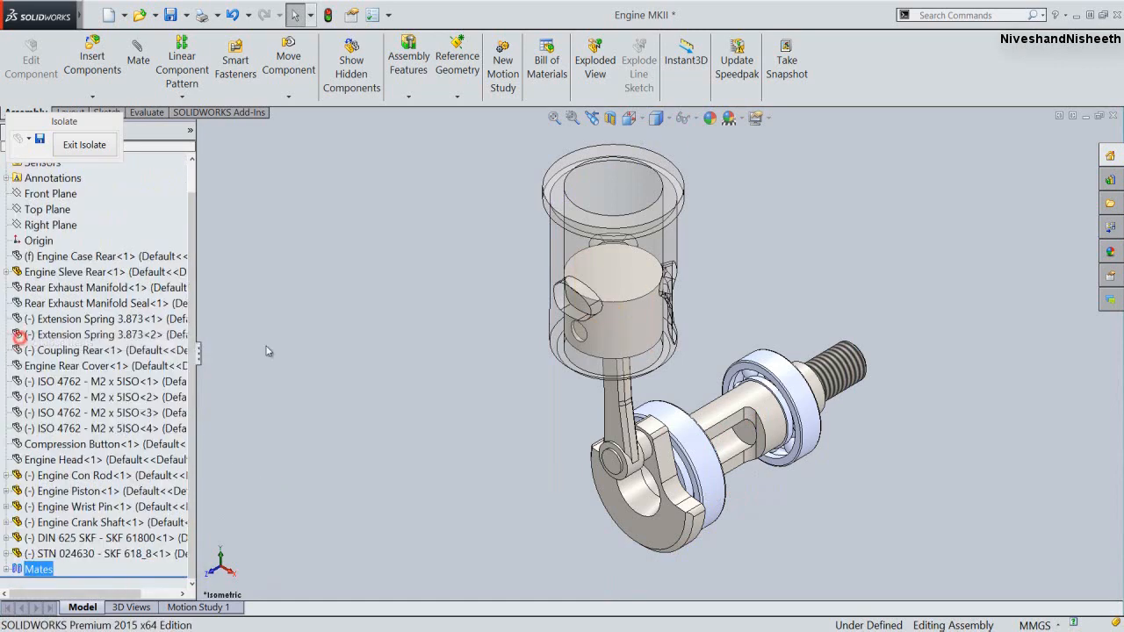
left_click(170, 15)
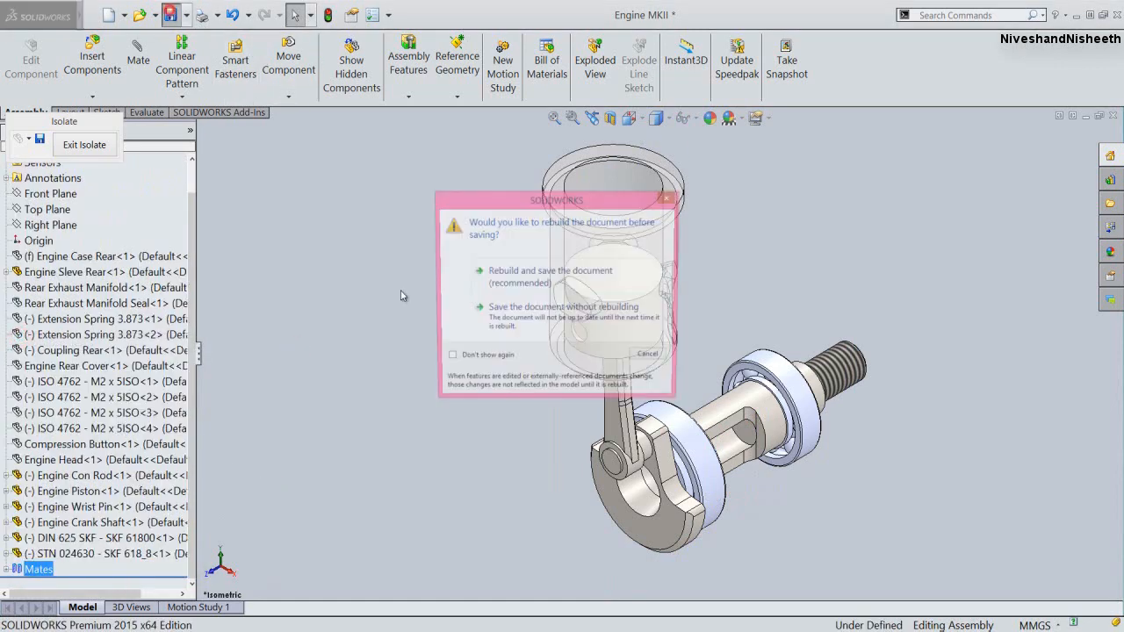
left_click(519, 278)
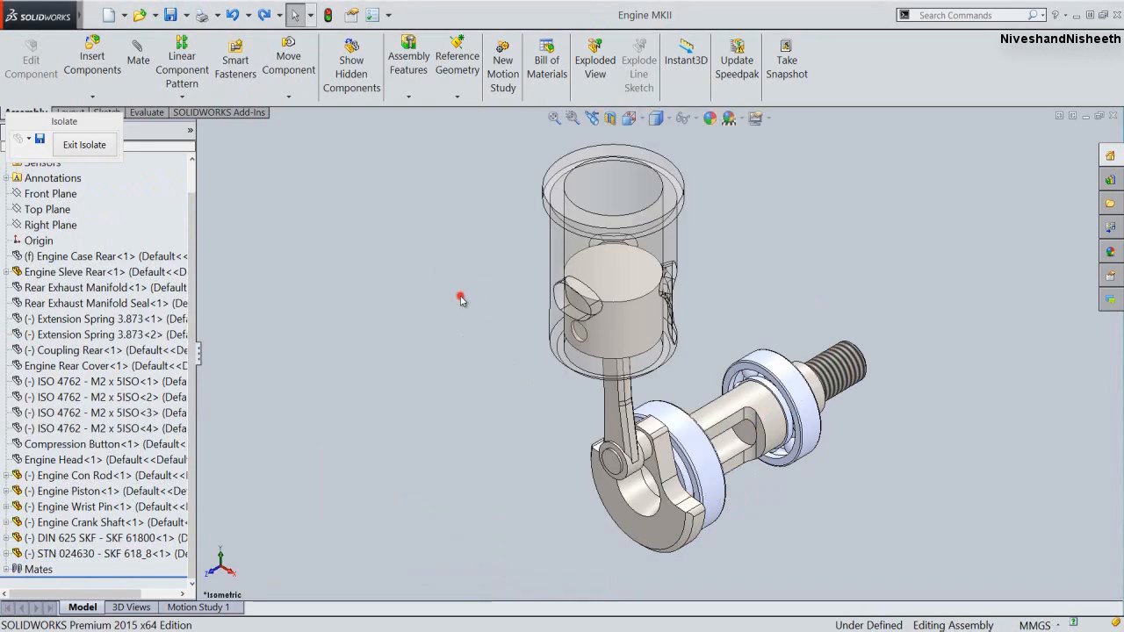
left_click(441, 274)
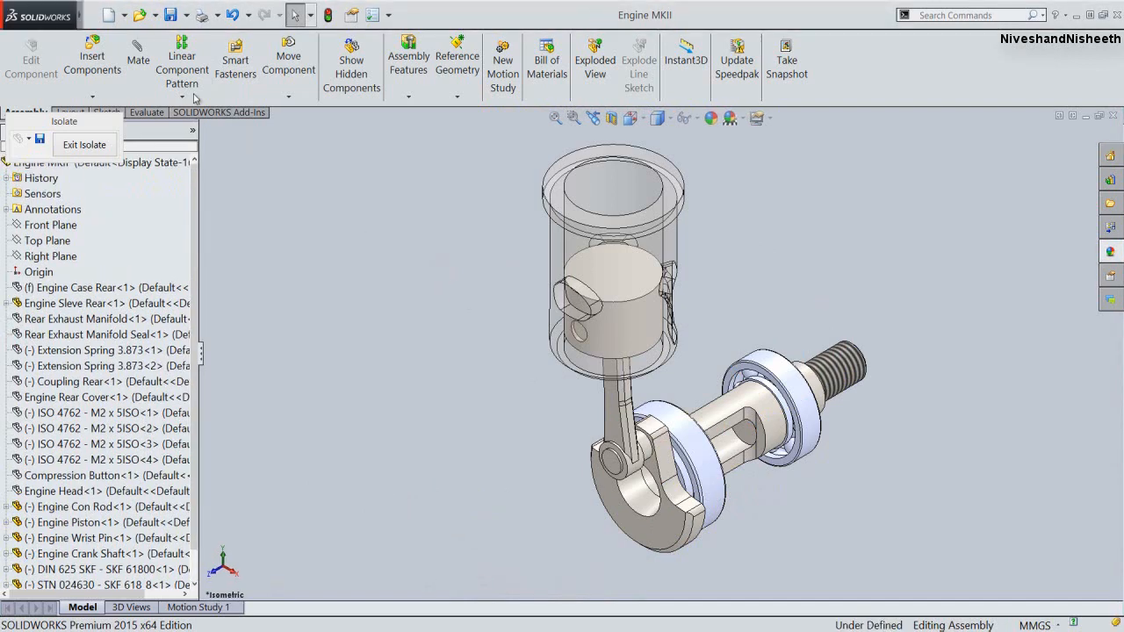
Insert the Flywheel Taper Collar and Flywheel Washer parts, placing both beside the threaded end of the crankshaft
left_click(94, 62)
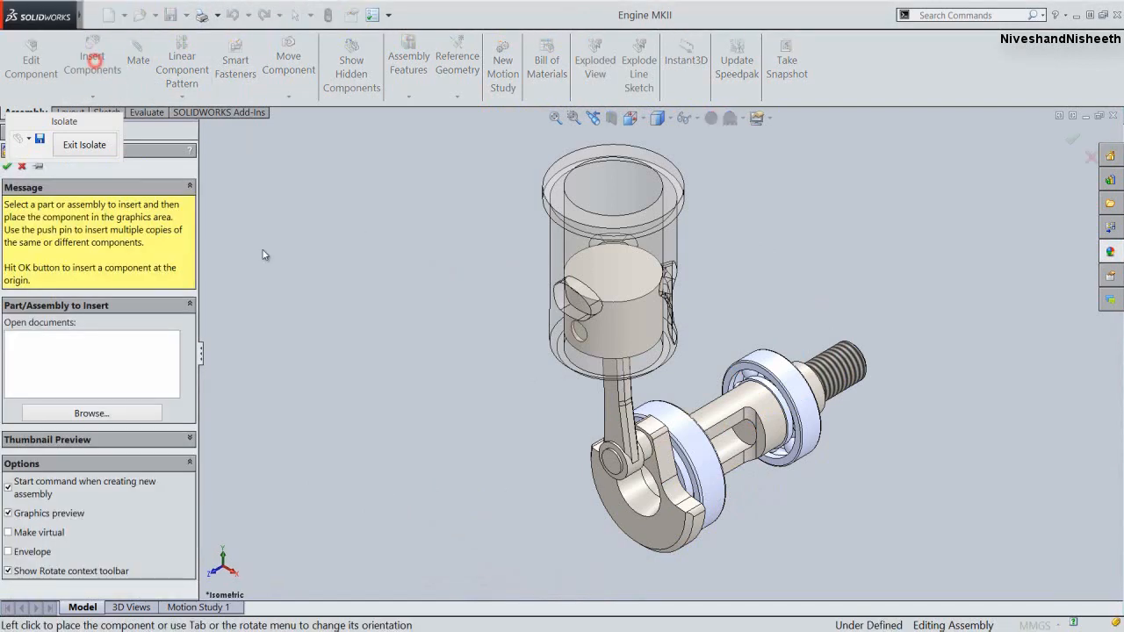
left_click(146, 415)
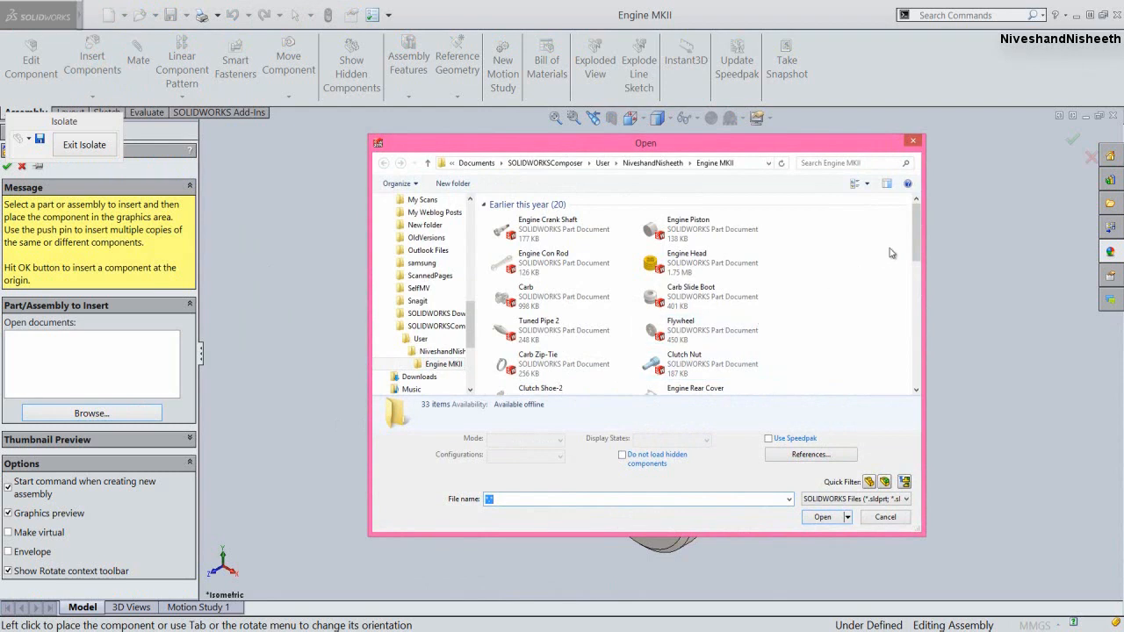
left_click_drag(914, 235, 909, 288)
left_click(725, 342)
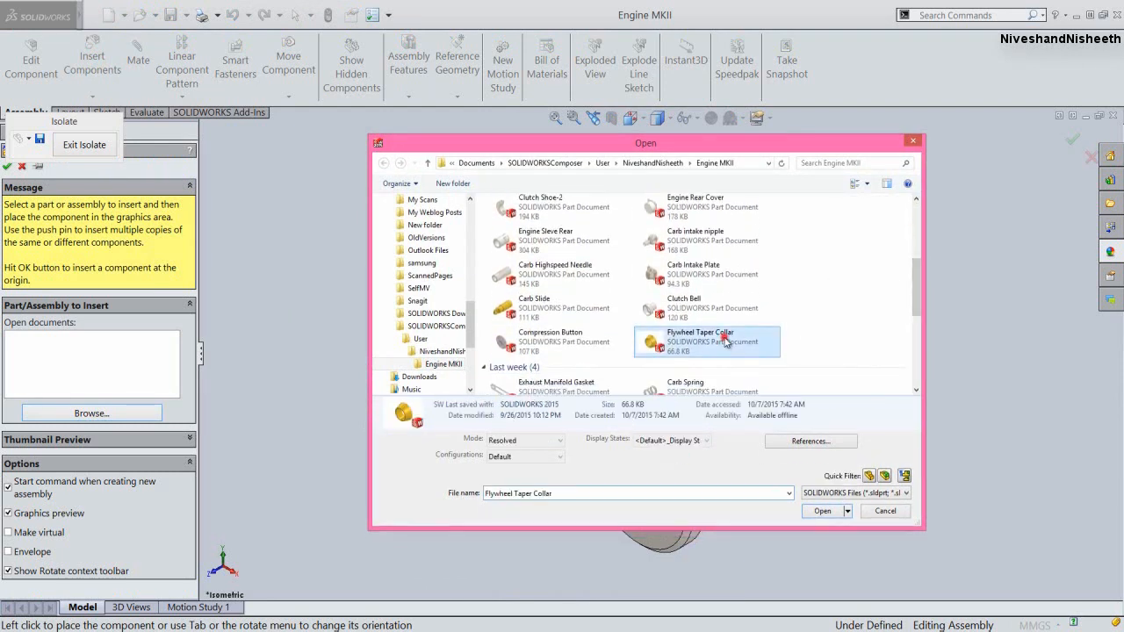
left_click_drag(917, 294, 913, 371)
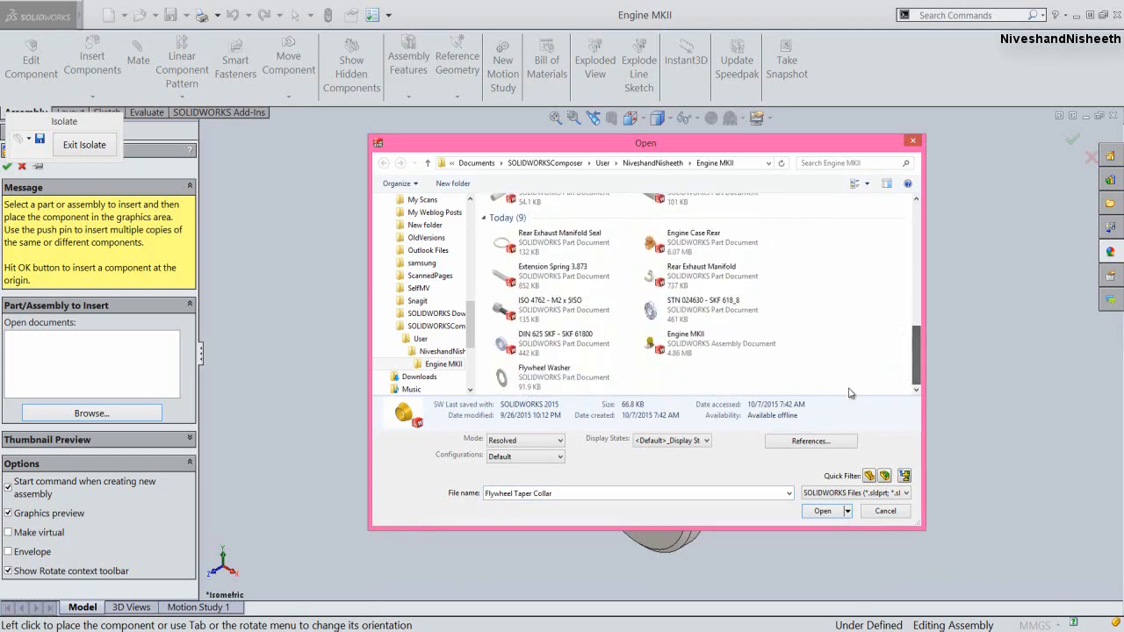
left_click(562, 376, "ctrl")
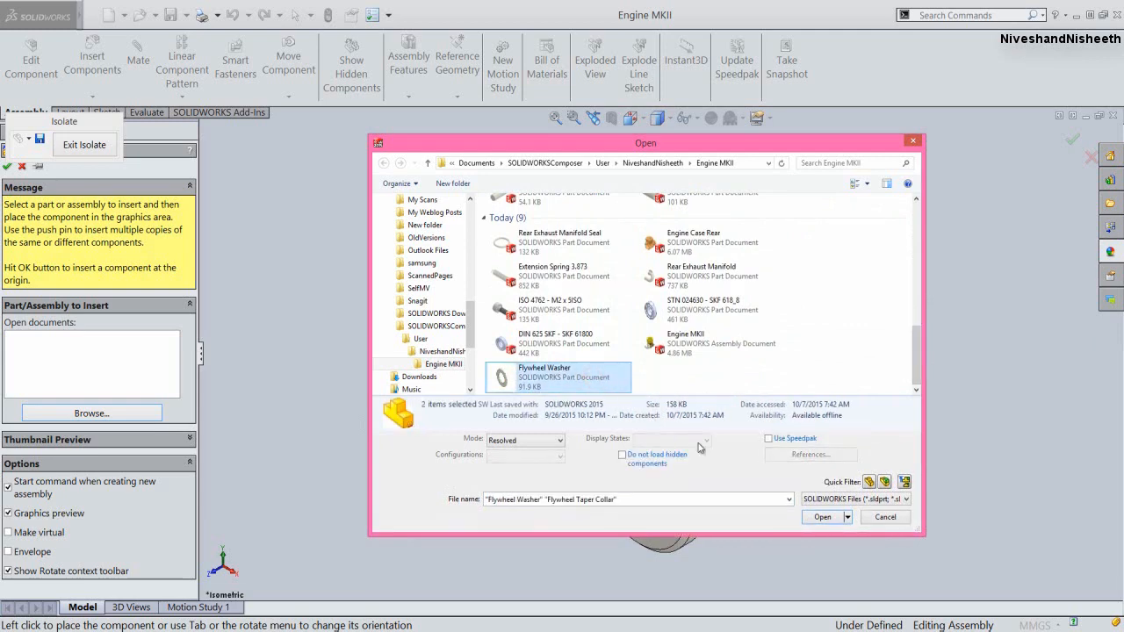
left_click(830, 517)
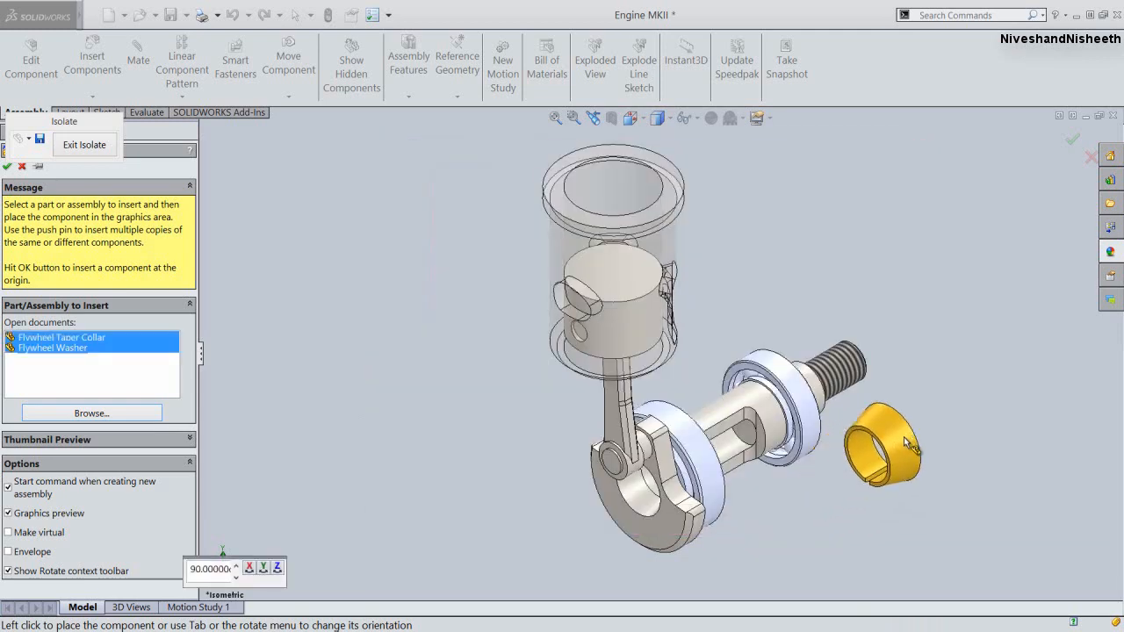
left_click(917, 436)
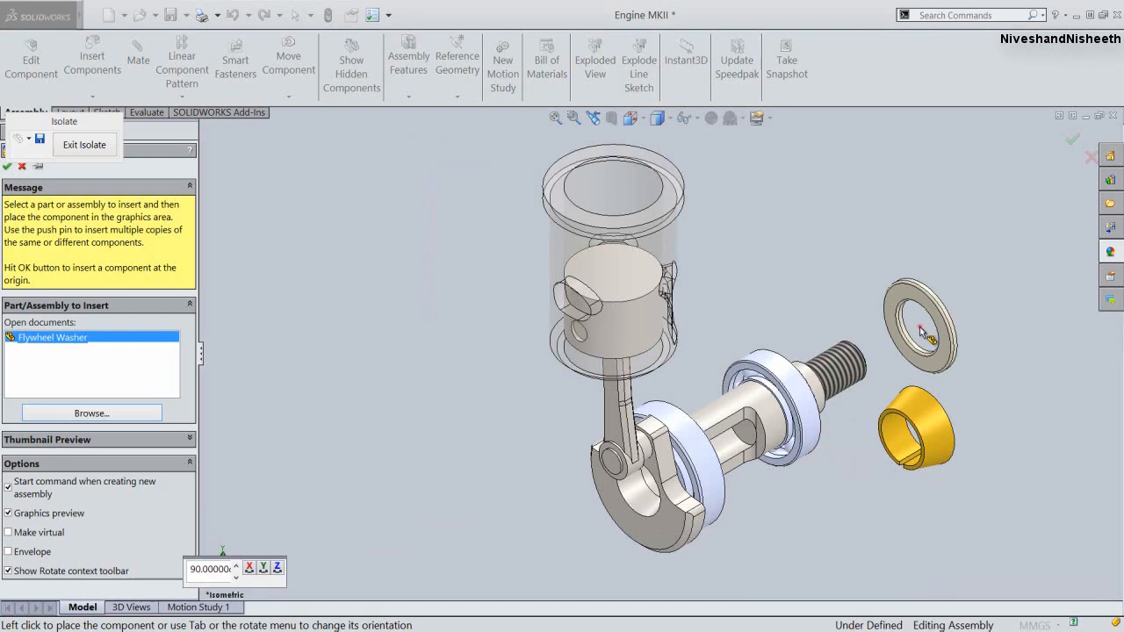
left_click(965, 271)
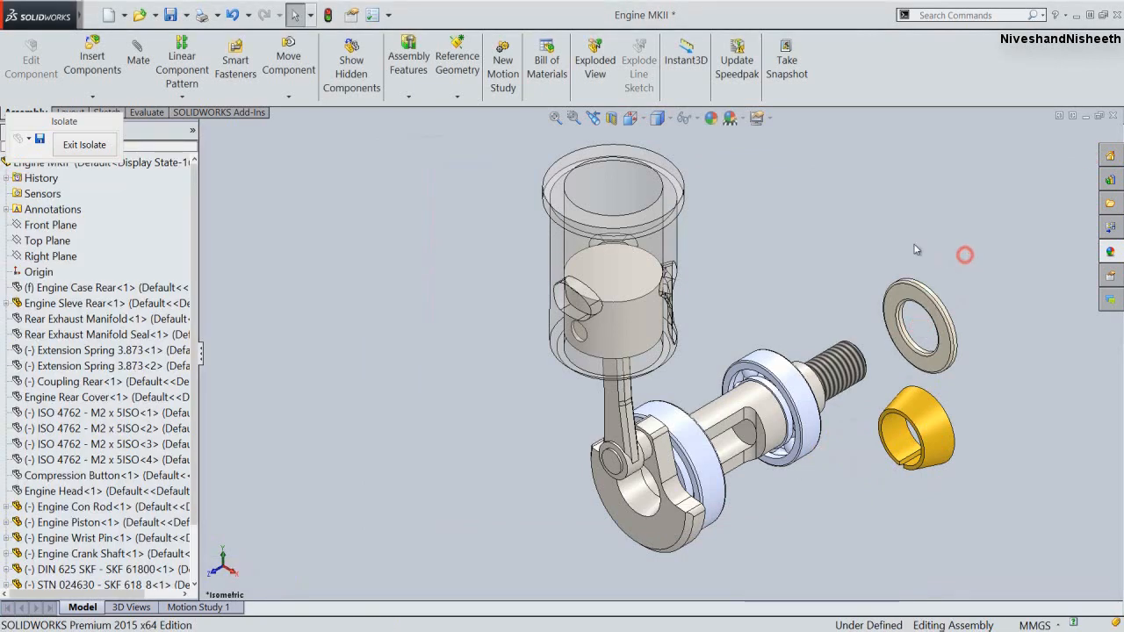
Turn the Flywheel Washer around about its vertical axis with the move triad so its opposite face points outward
left_click(629, 117)
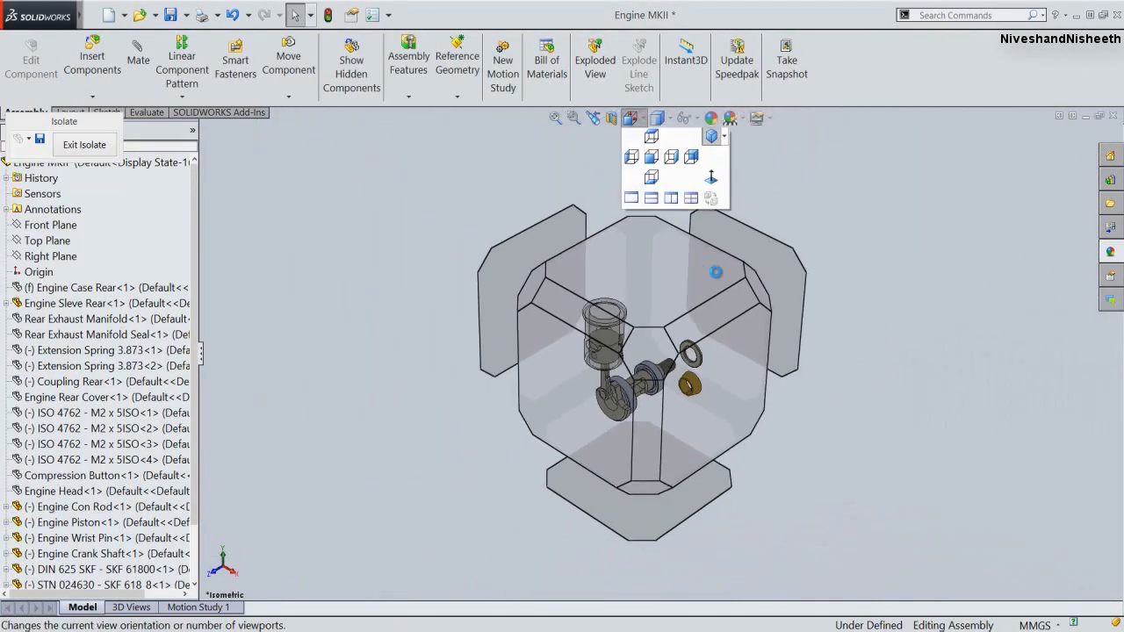
left_click(753, 283)
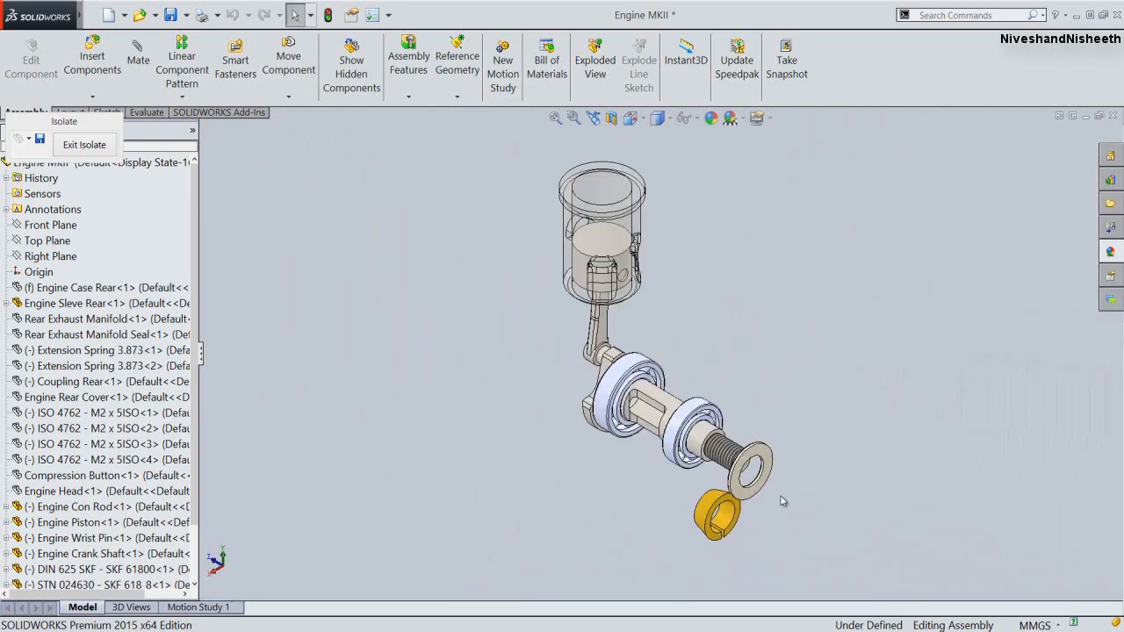
scroll(768, 500, "down", 5)
left_click(718, 451)
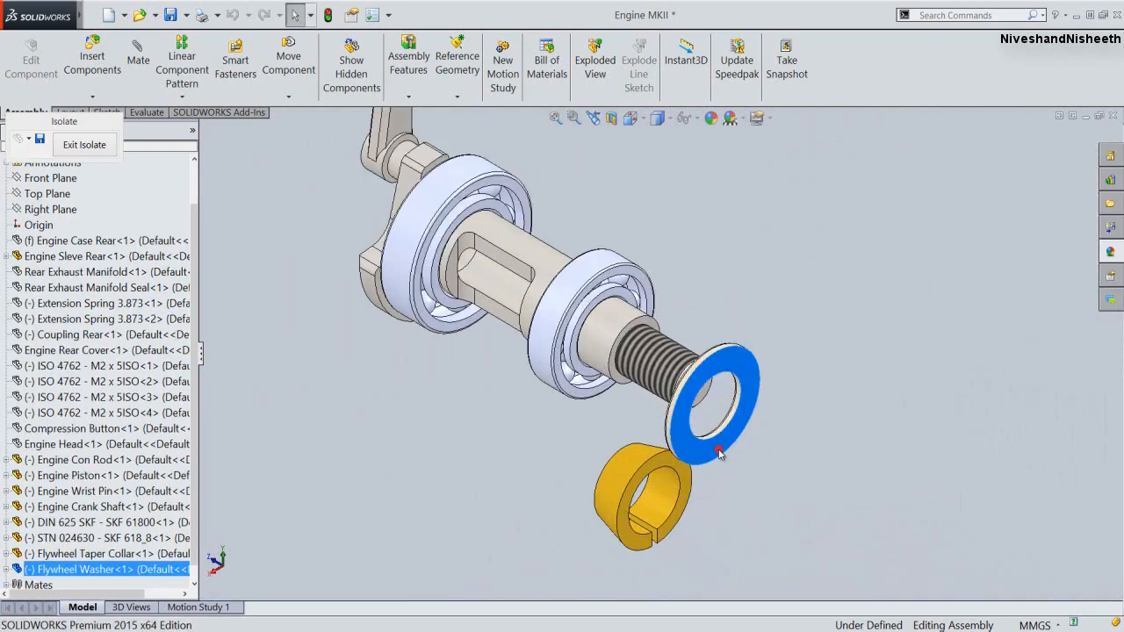
right_click(718, 450)
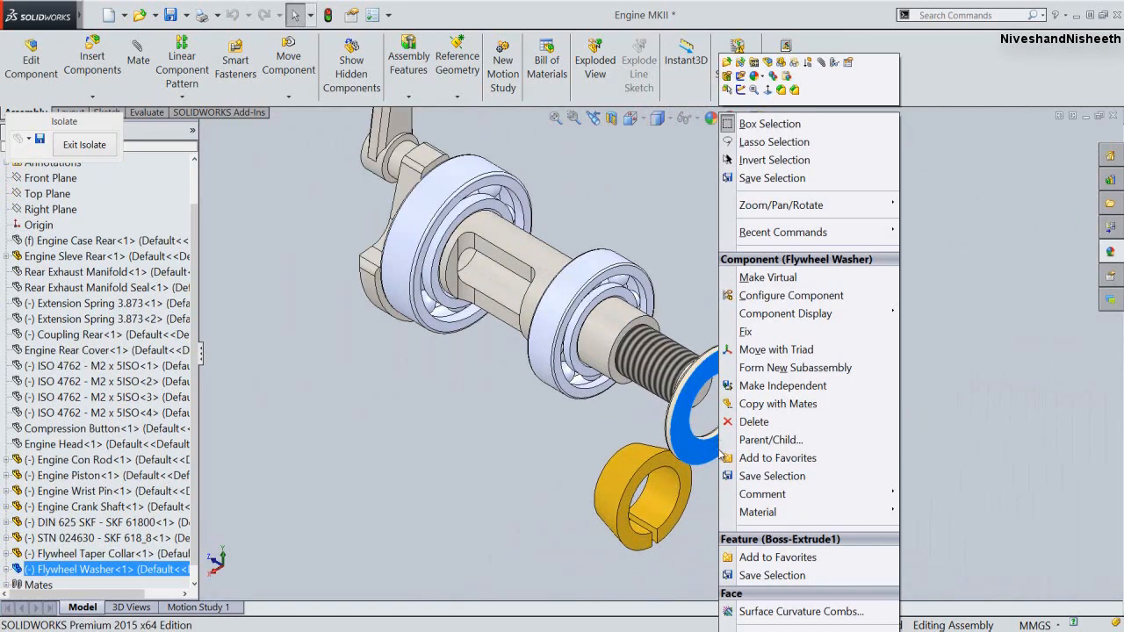
left_click(776, 350)
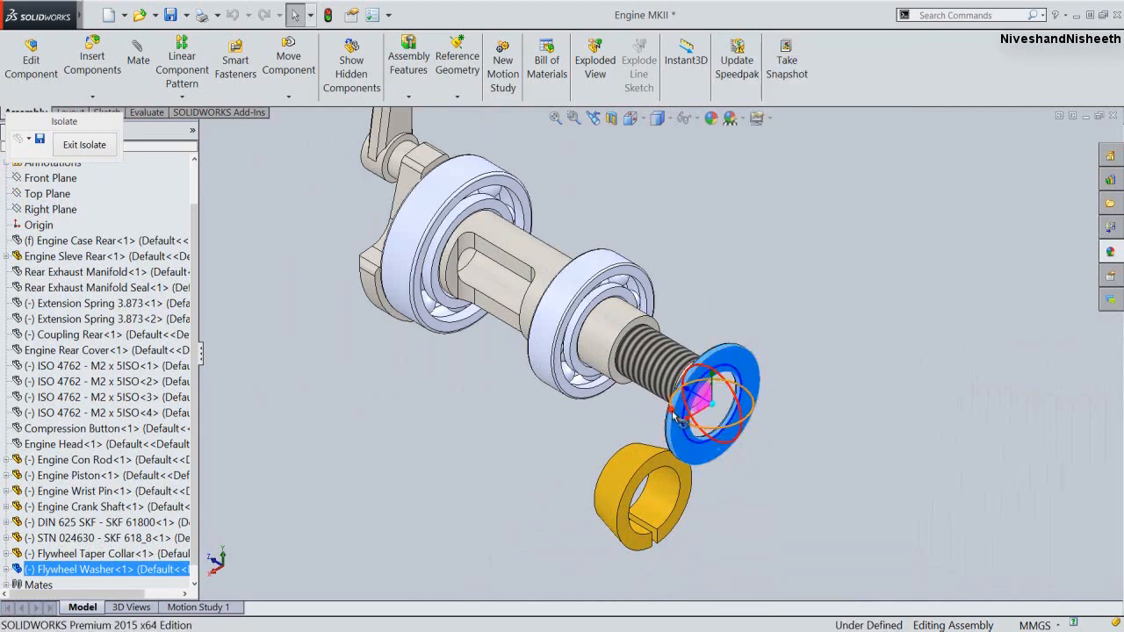
left_click_drag(676, 414, 777, 404)
left_click(762, 493)
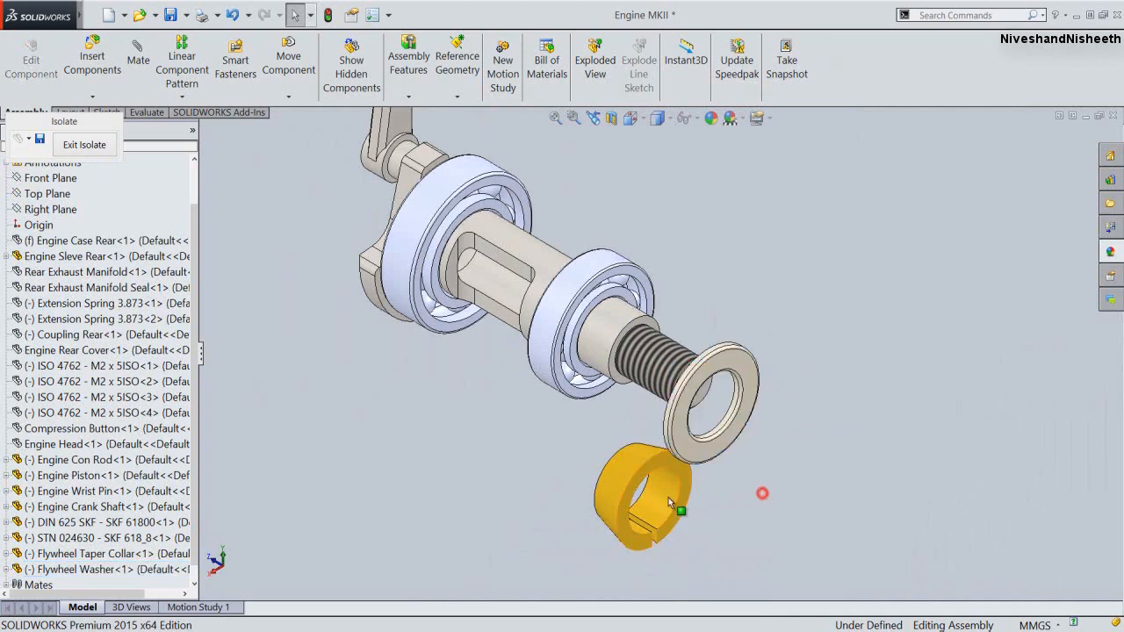
Turn the Flywheel Taper Collar about 179° around its vertical axis with the move triad so its narrow end points outward
left_click(629, 494)
right_click(621, 487)
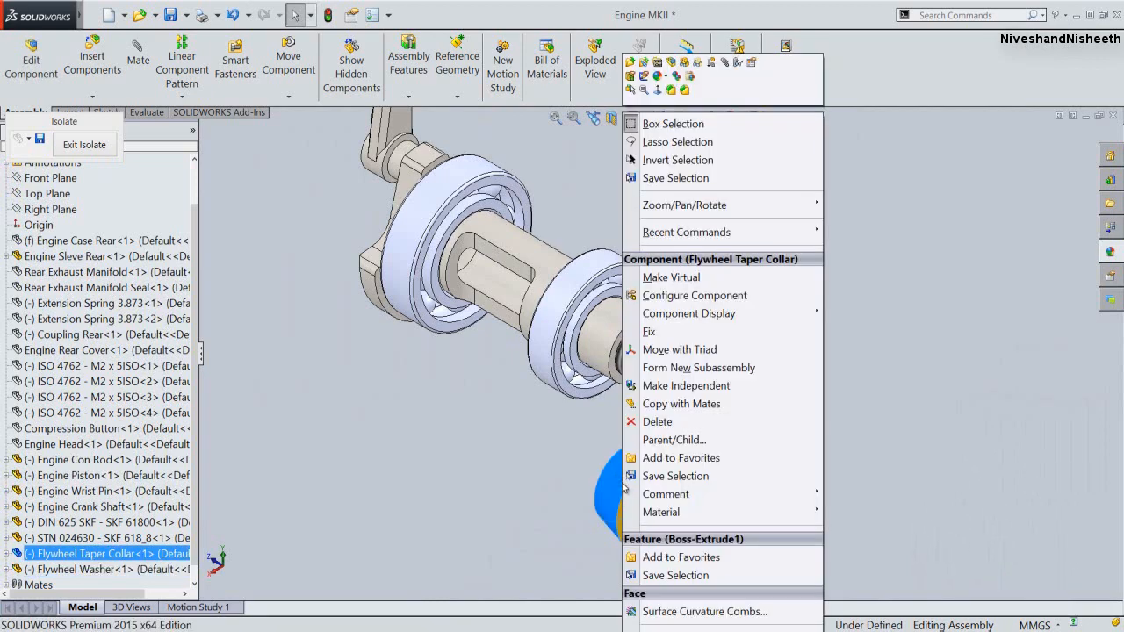
left_click(679, 350)
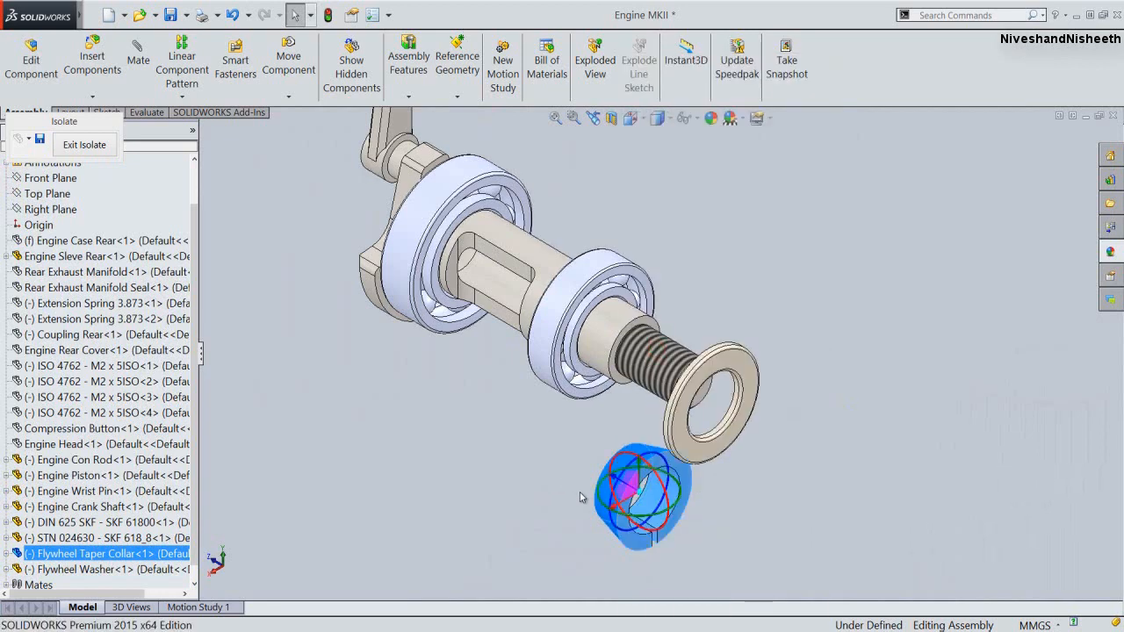
left_click_drag(602, 505, 687, 491)
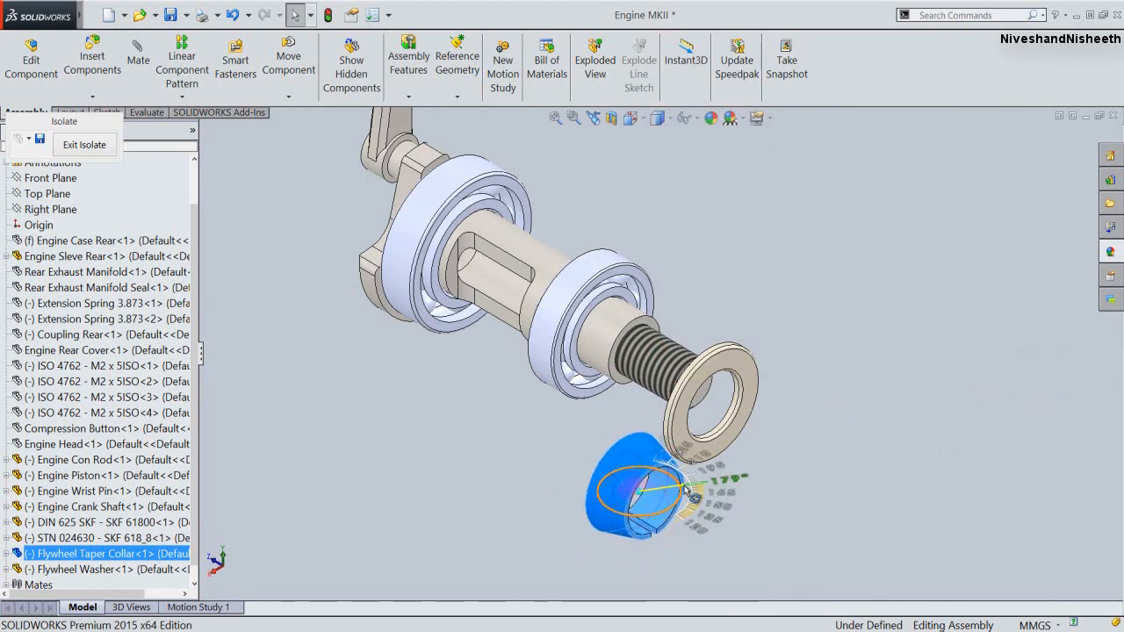
left_click(810, 414)
Move the Flywheel Taper Collar beyond the washer and rotate it about its bore axis with the triad so its slot faces up
left_click_drag(618, 480, 839, 410)
right_click(838, 409)
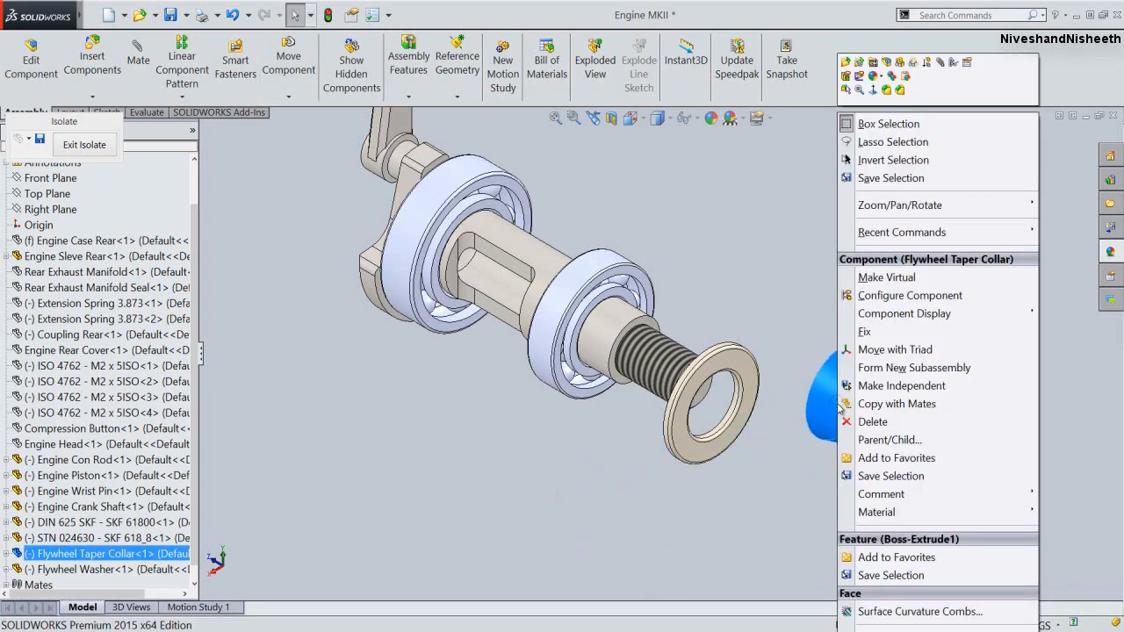
left_click(869, 353)
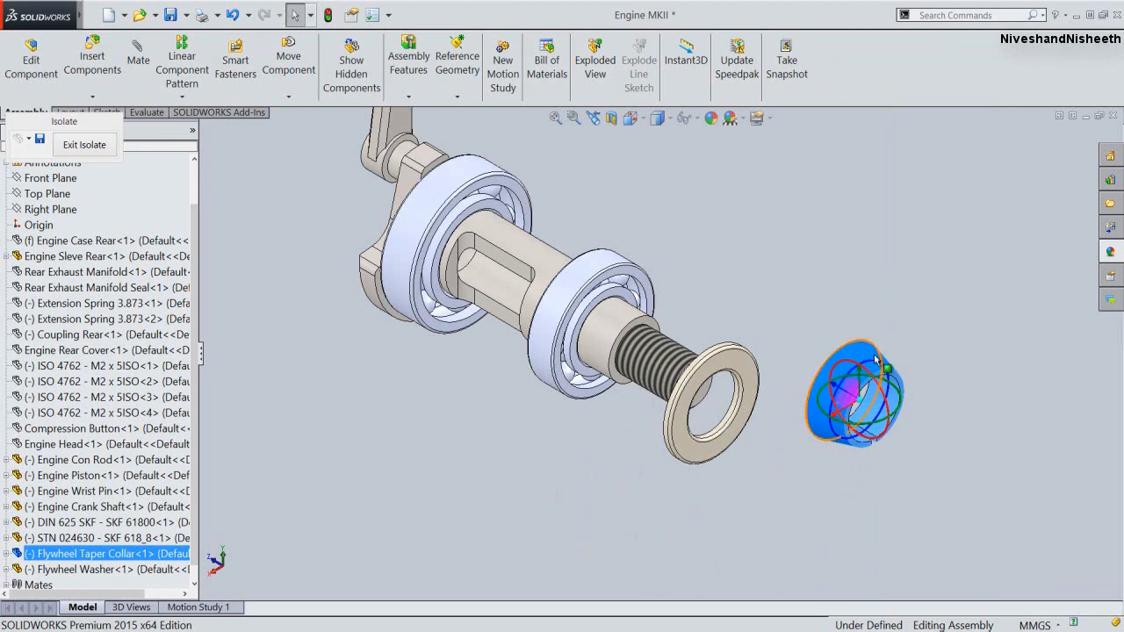
left_click_drag(876, 361, 852, 452)
left_click(945, 322)
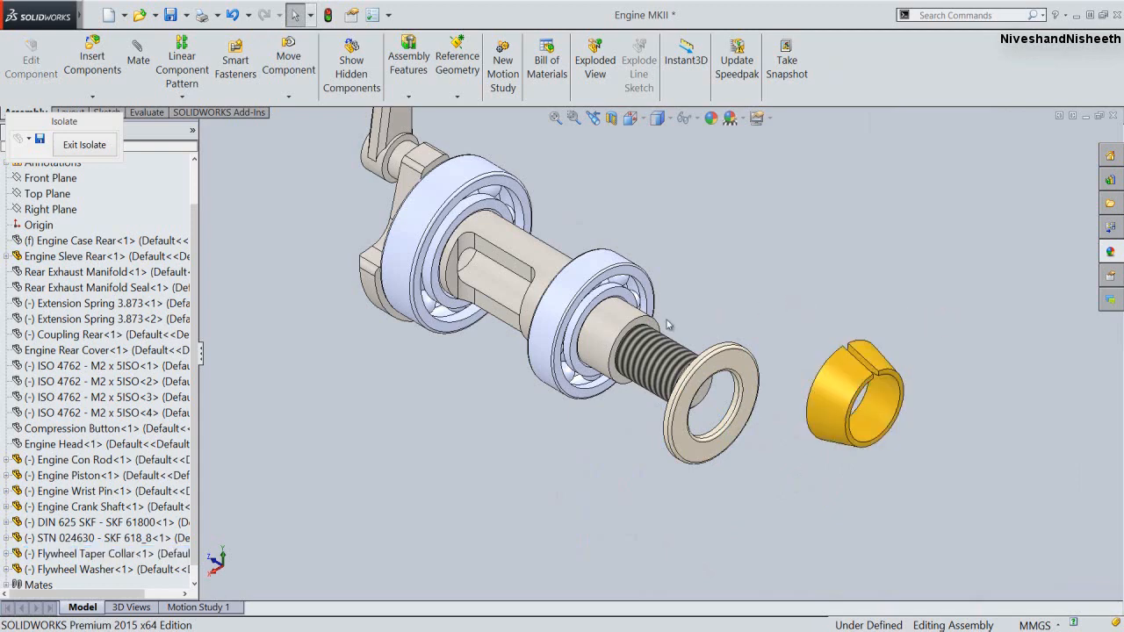
Show the temporary axes of the assembly's components
scroll(667, 325, "down", 2)
left_click(690, 118)
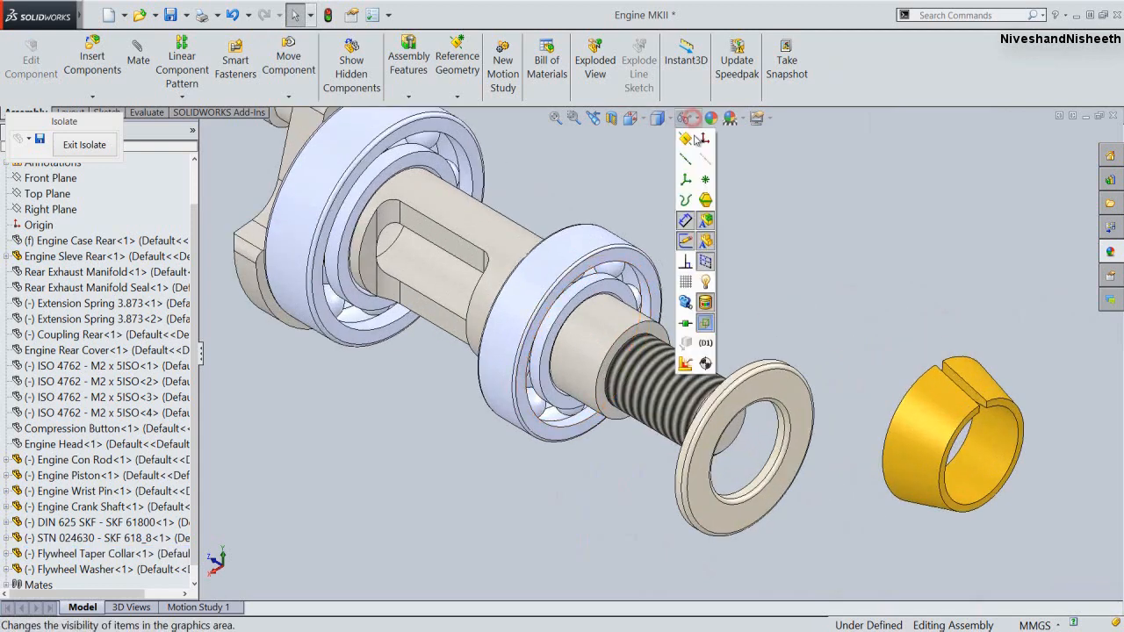
left_click(702, 156)
left_click(808, 228)
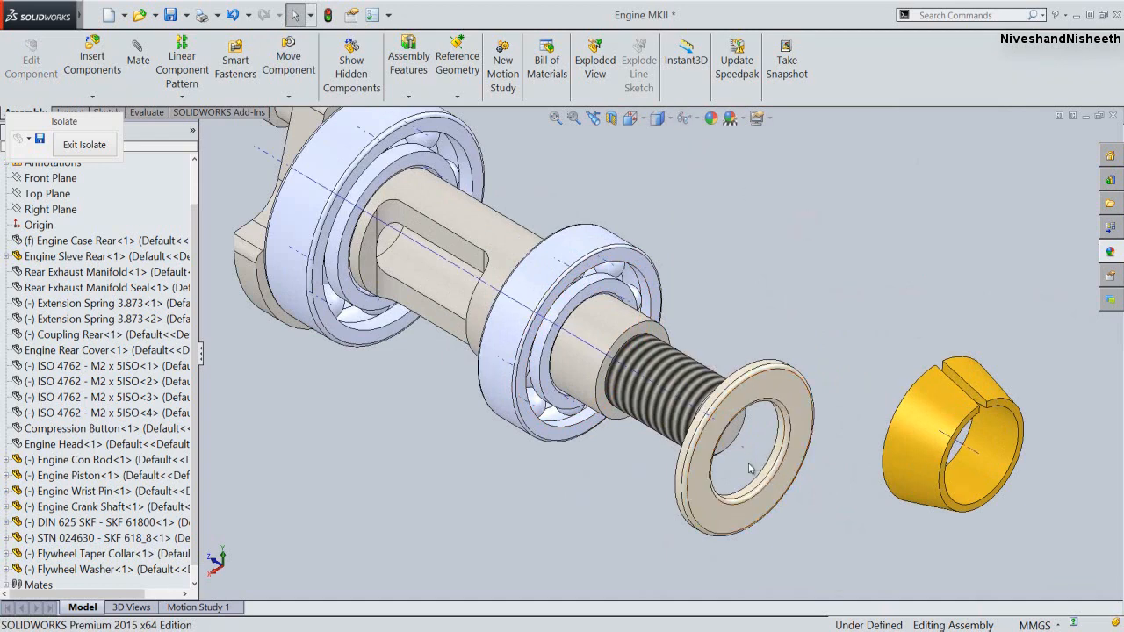
Mate the Flywheel Washer's temporary axis coincident with the crankshaft's central axis
scroll(748, 468, "down", 4)
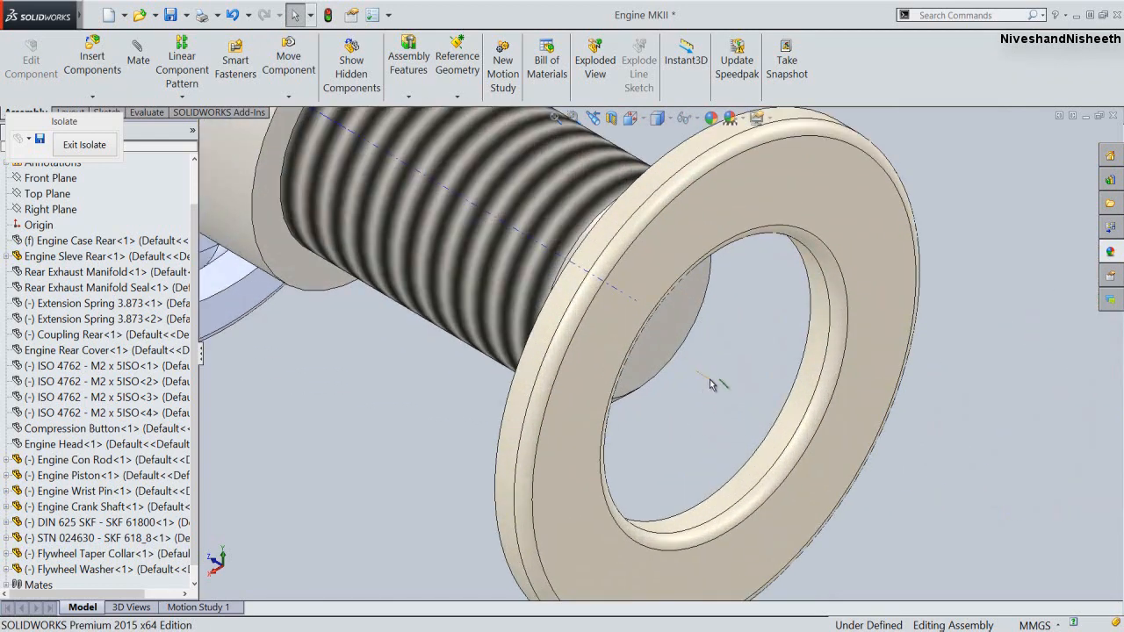
left_click(711, 383)
left_click(542, 243, "ctrl")
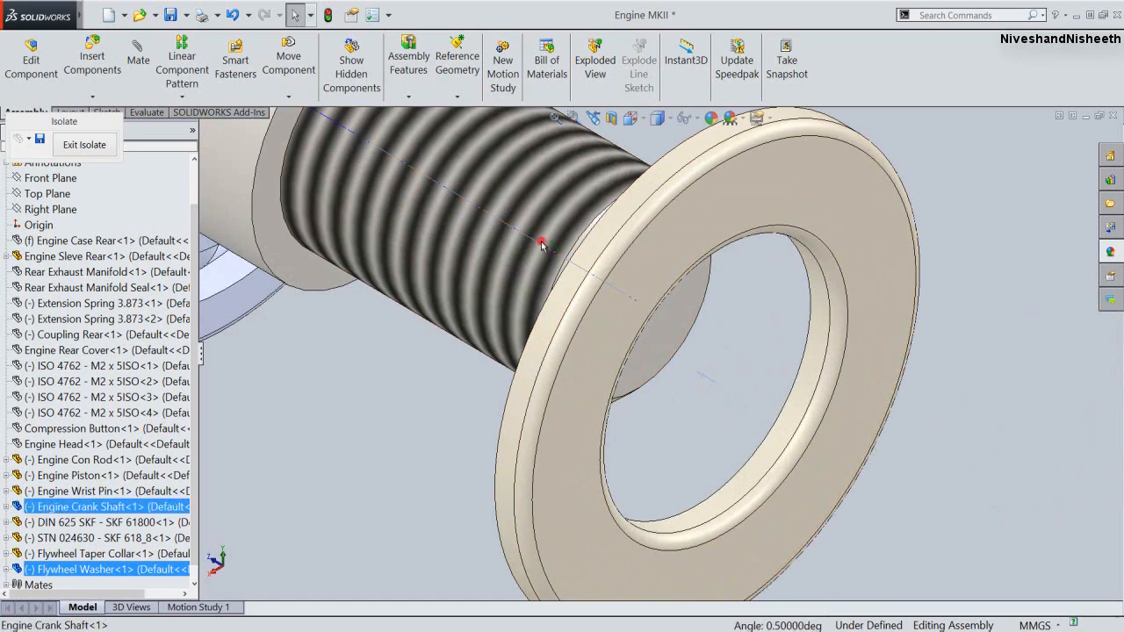
left_click(574, 233)
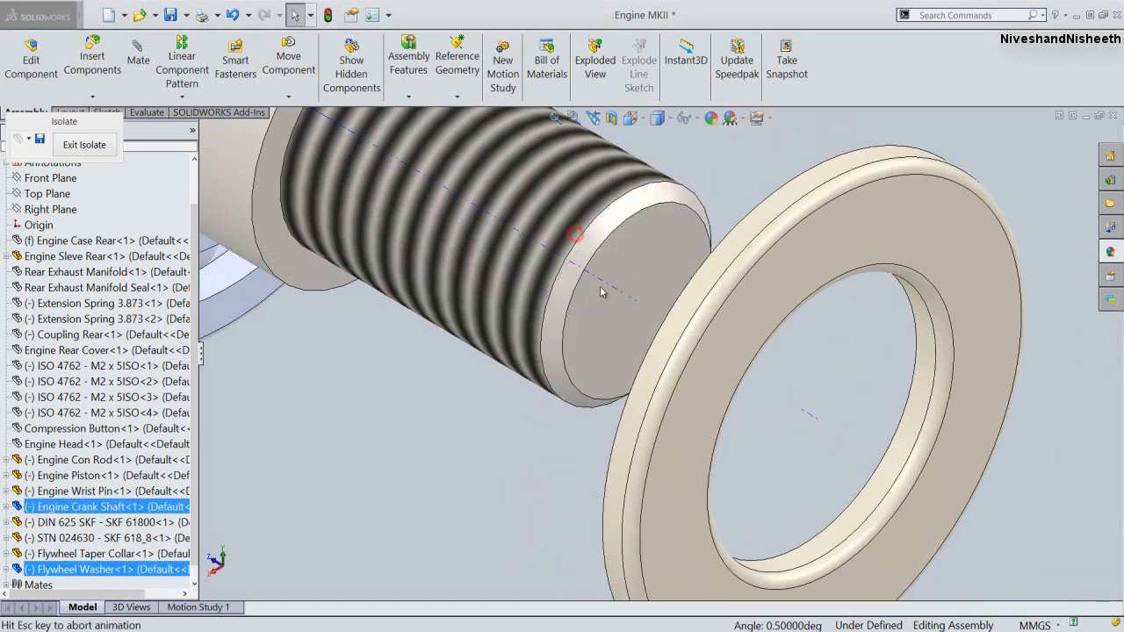
scroll(740, 455, "up", 4)
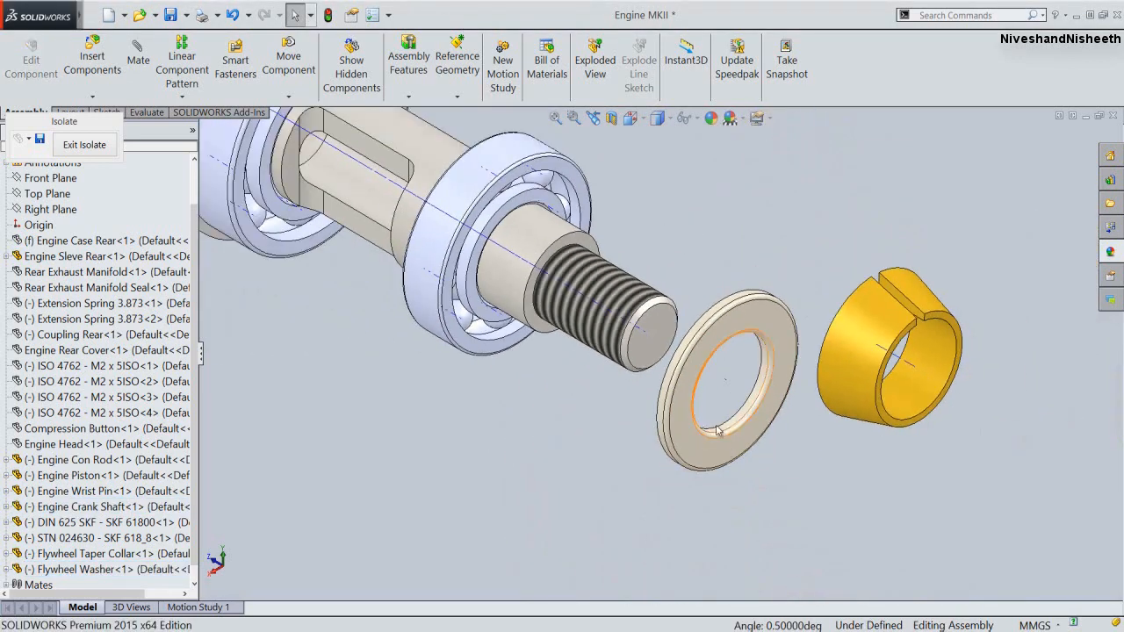
Mate the washer's inward face coincident with the outer side face of the small bearing's inner ring, and restore the previous view
left_click(551, 204)
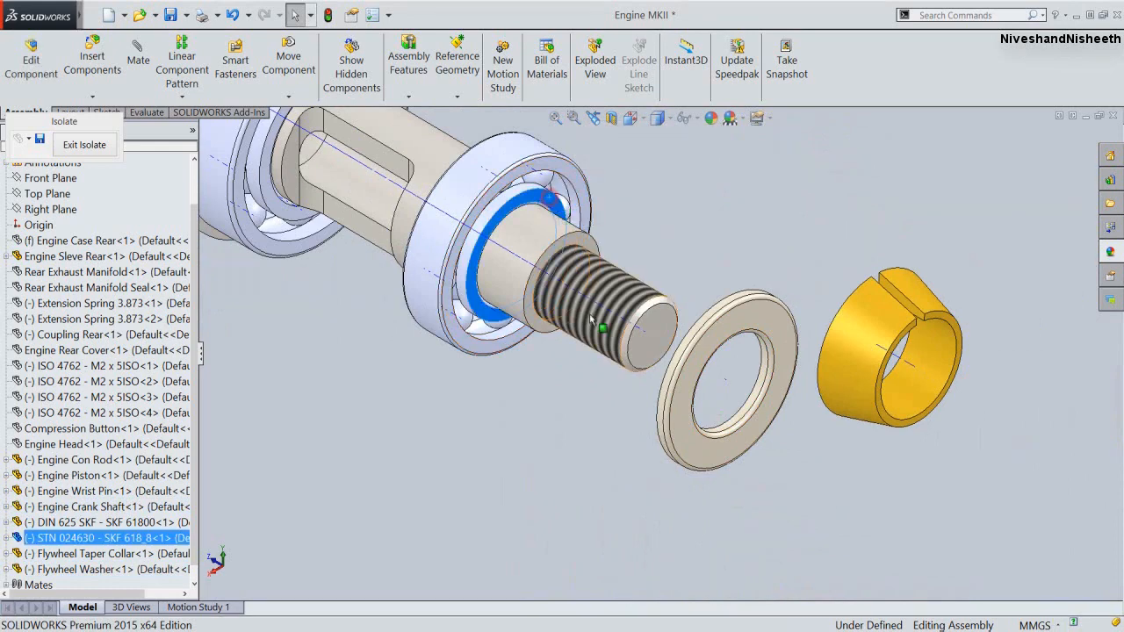
middle_click_drag(590, 321, 651, 353)
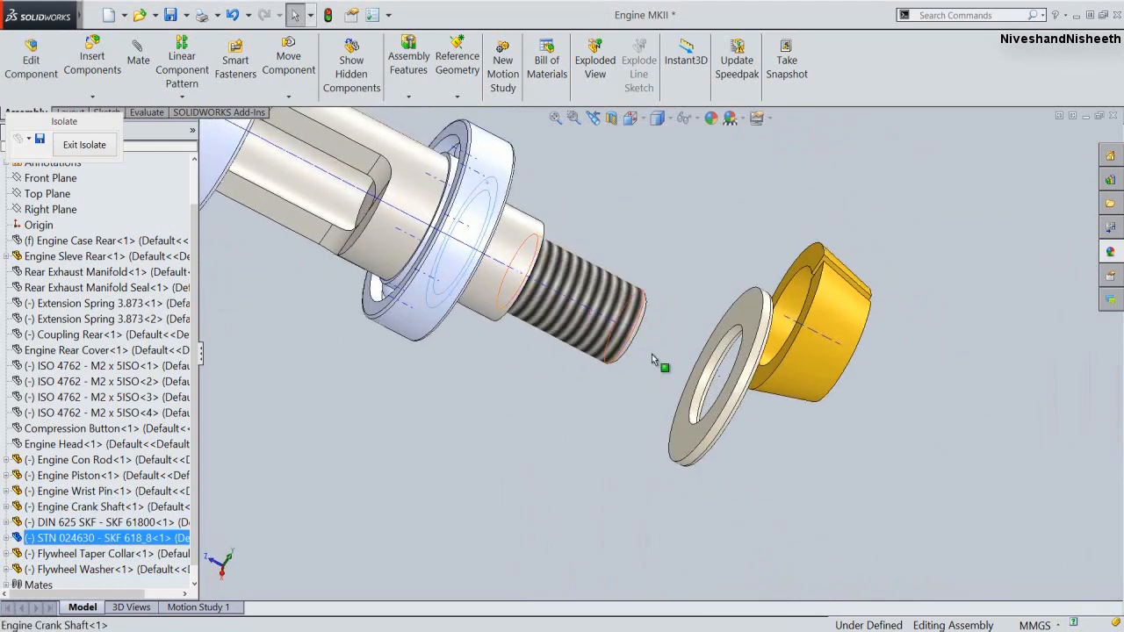
left_click(747, 316, "ctrl")
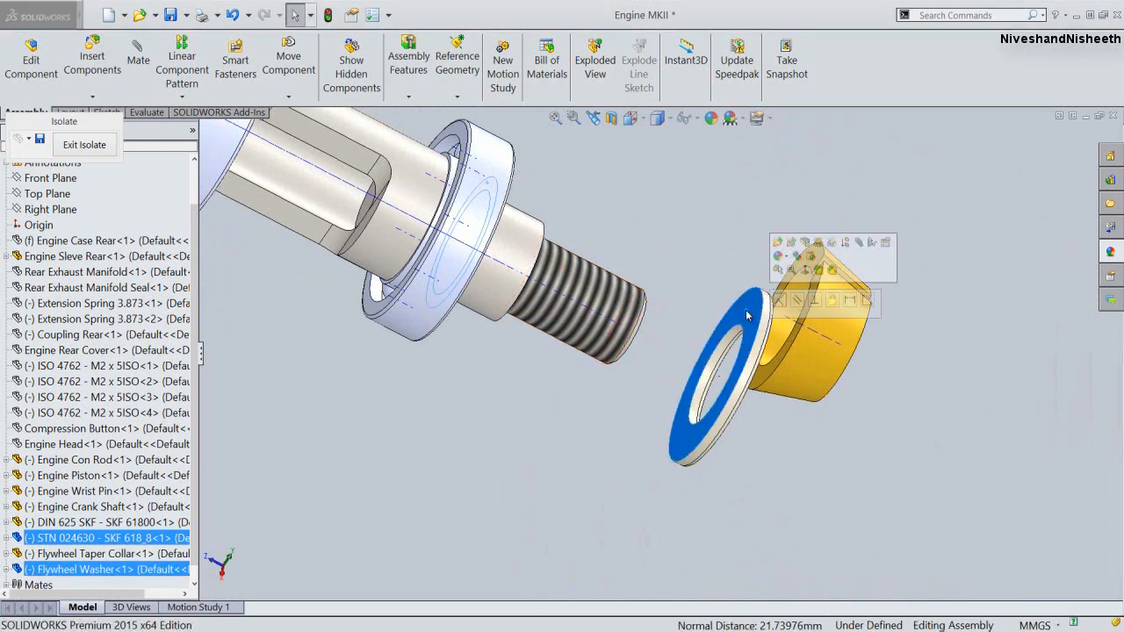
left_click(780, 301)
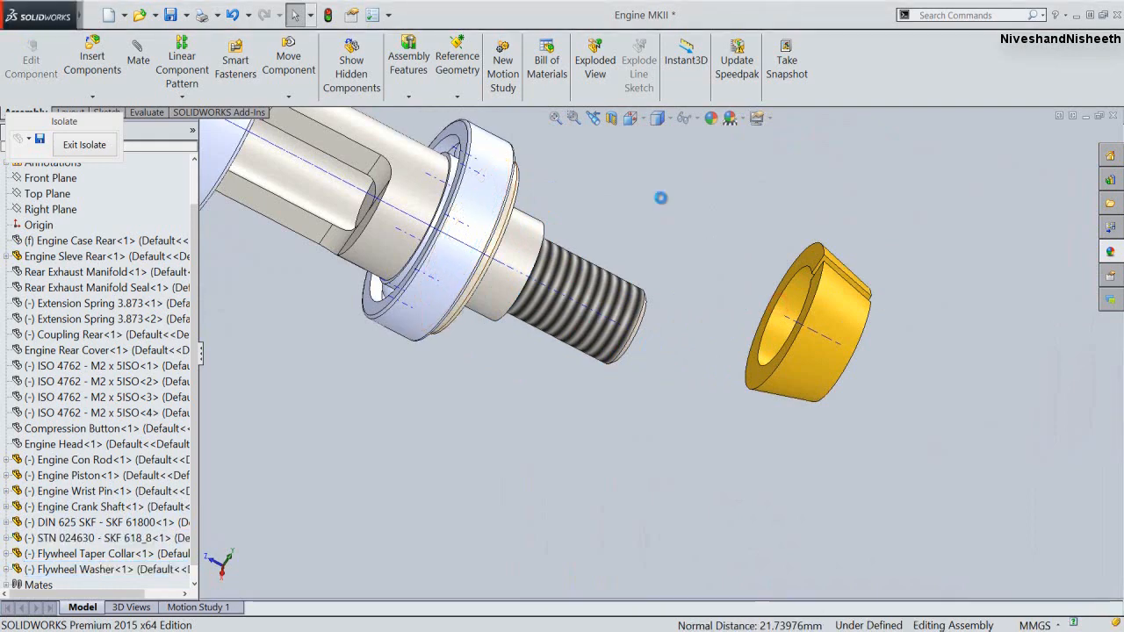
left_click(593, 117)
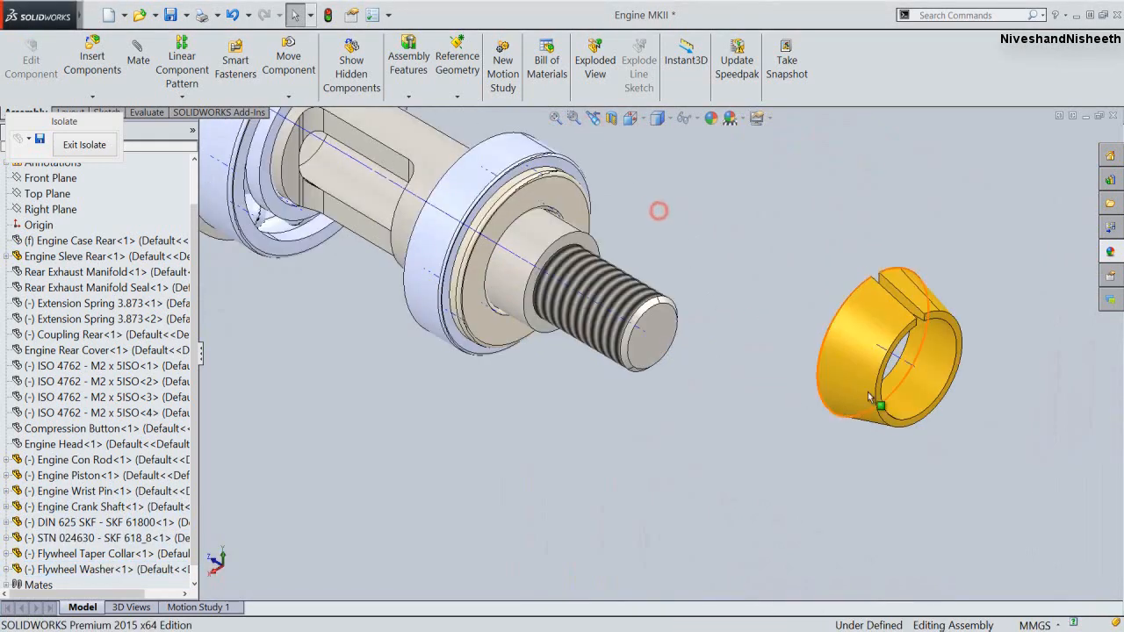
Mate the Flywheel Taper Collar's temporary axis coincident with the crankshaft's central axis
left_click(907, 362)
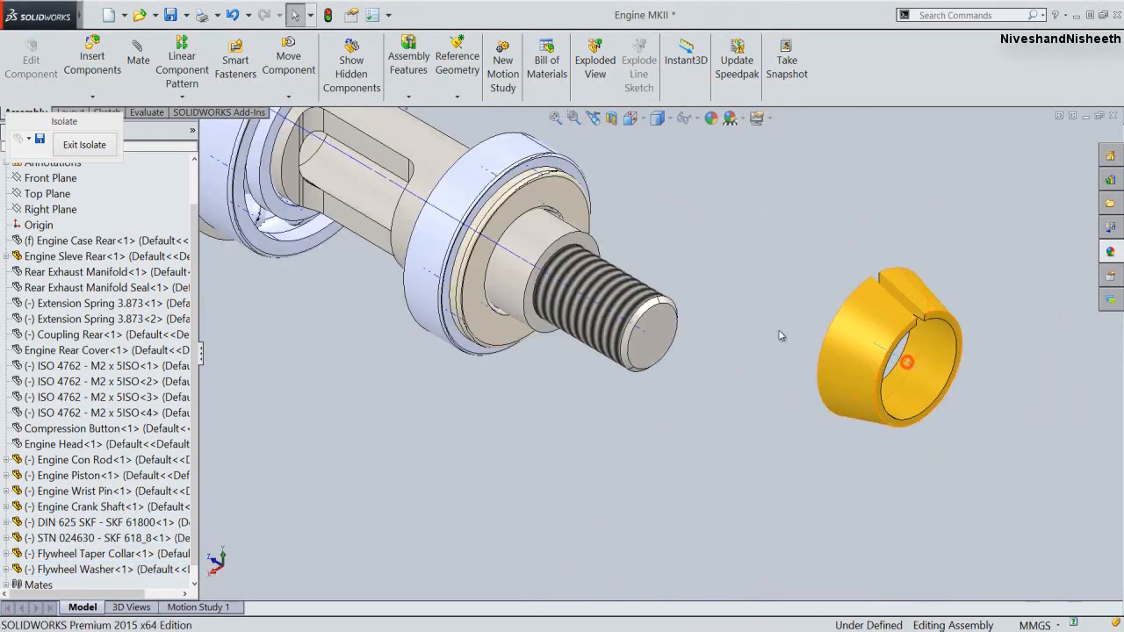
left_click(646, 336, "ctrl")
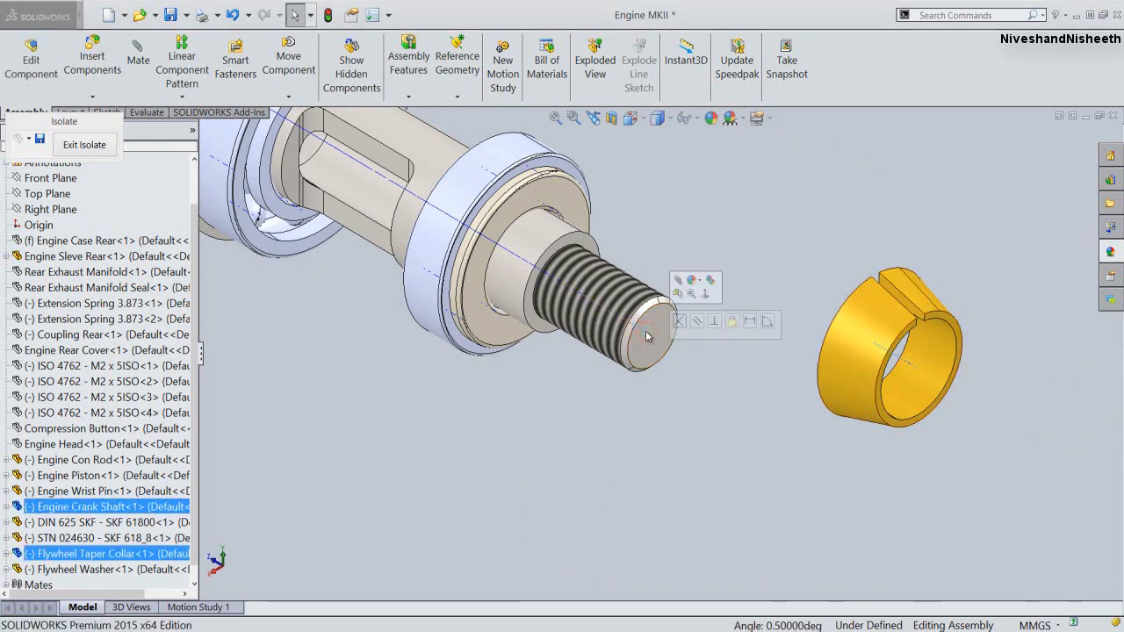
left_click(680, 321)
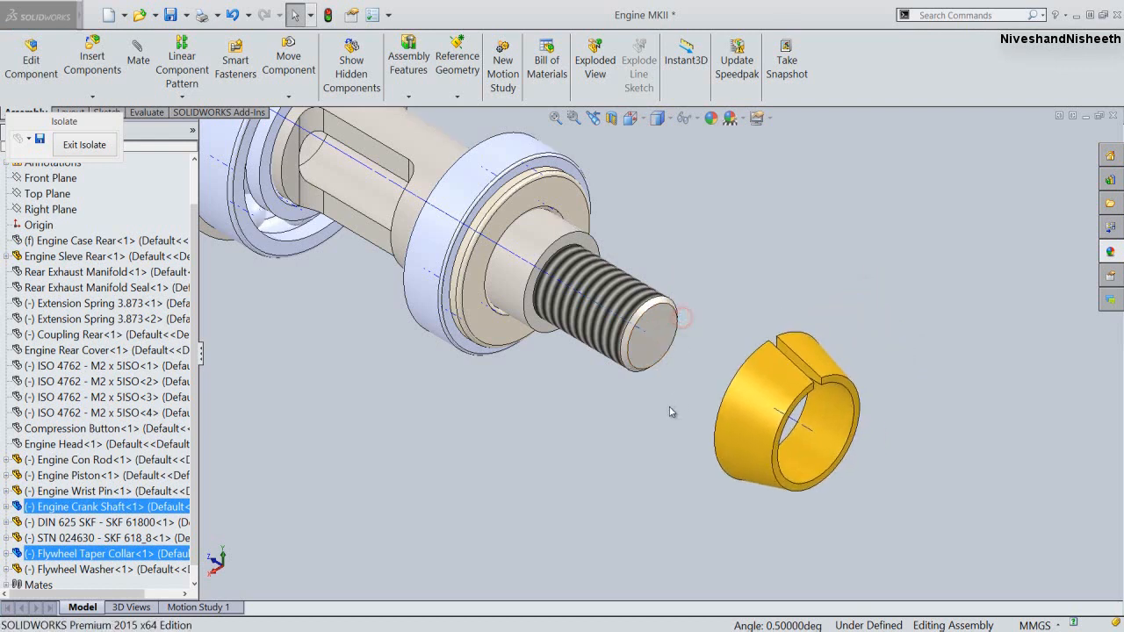
left_click(697, 275)
Mate the taper collar's wide end face coincident with the washer's outer face, and restore the previous view
left_click(562, 194)
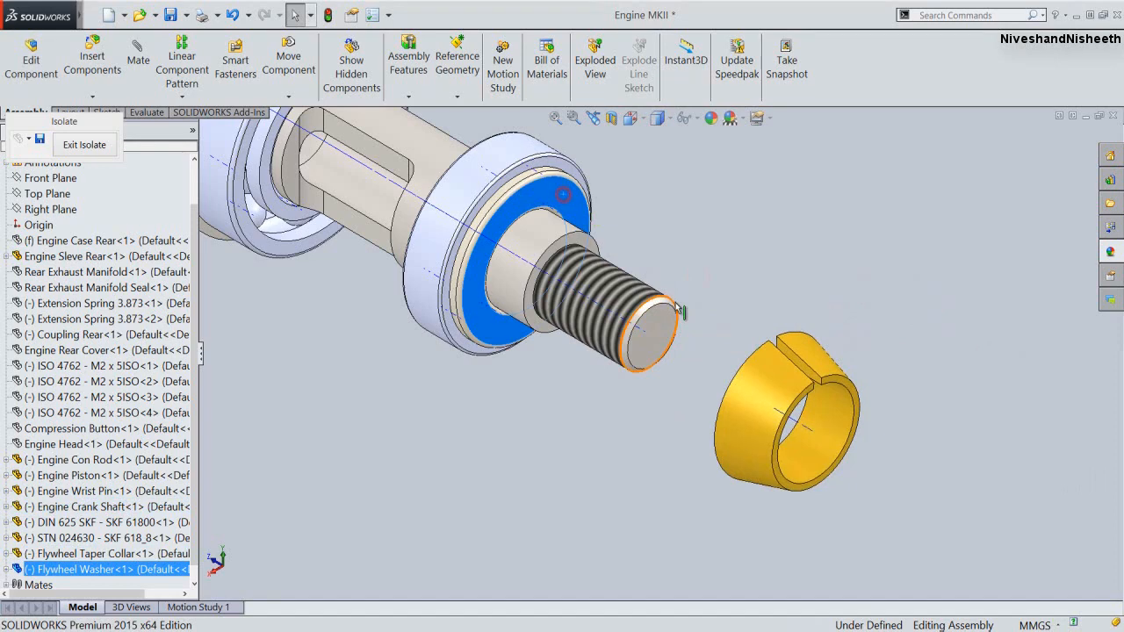
middle_click_drag(681, 307, 807, 348)
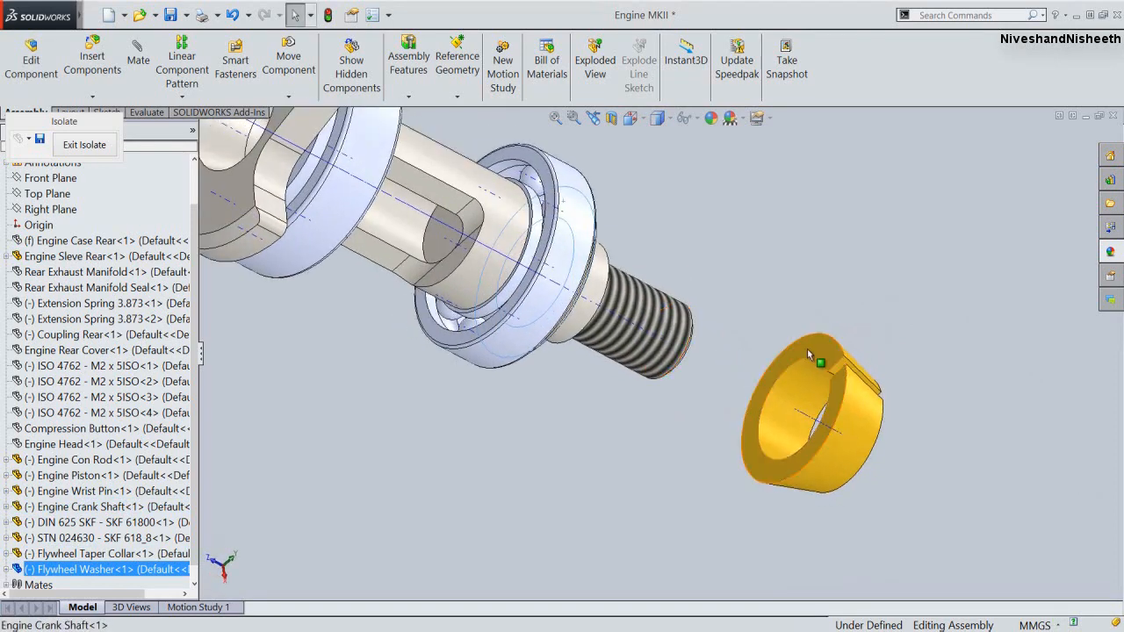
left_click(808, 350, "ctrl")
left_click(846, 336)
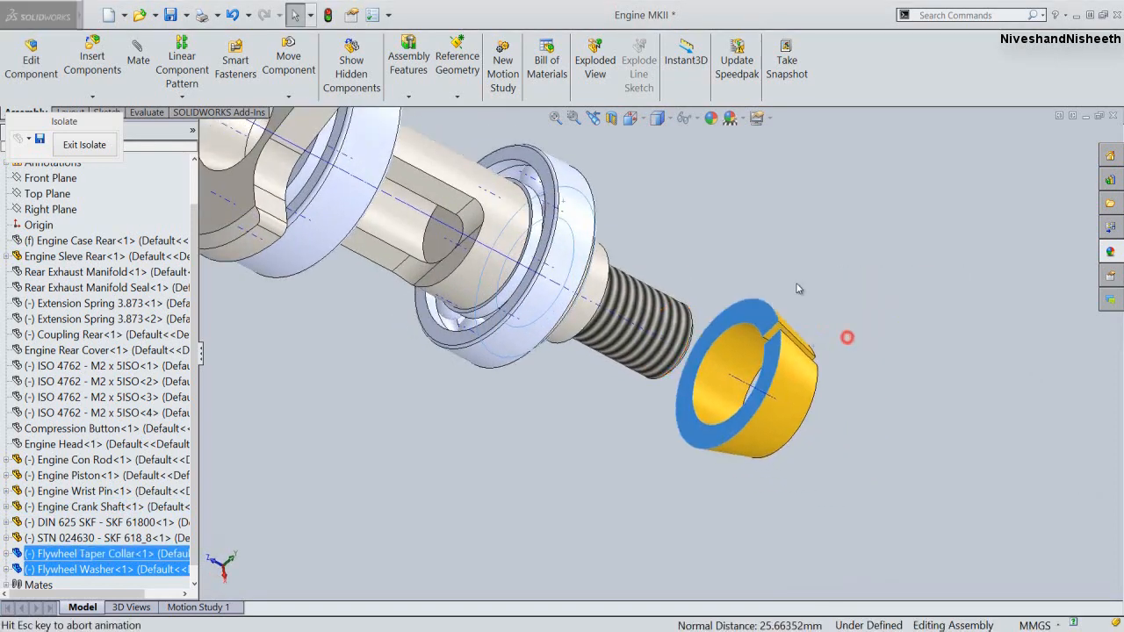
left_click(593, 117)
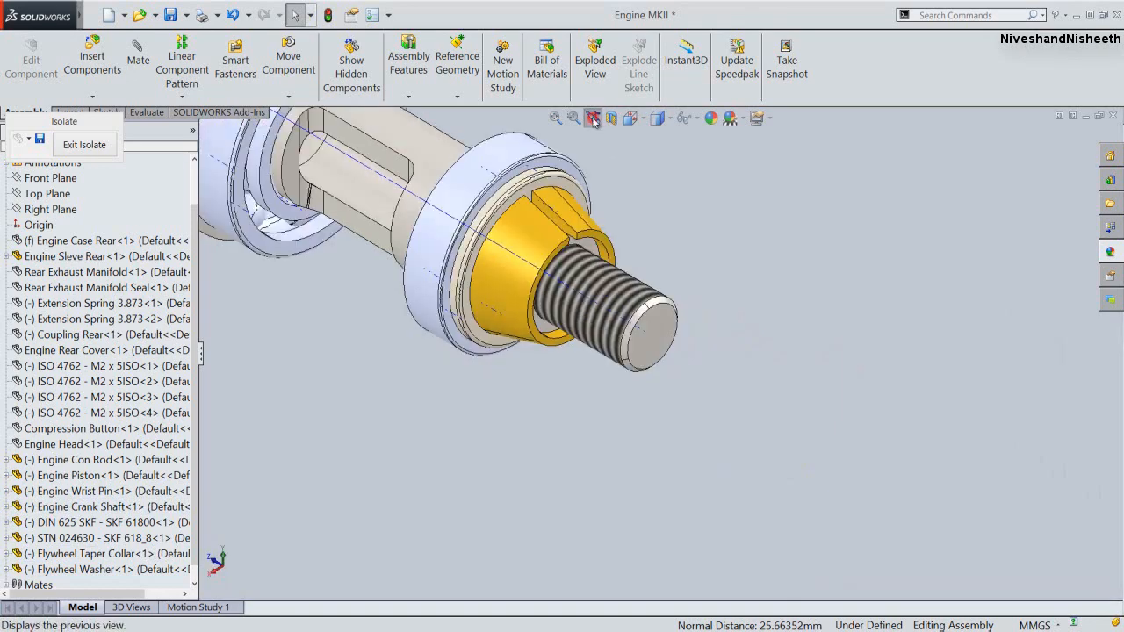
Insert the Flywheel part from the Engine MKII folder and place it beside the threaded end of the crankshaft
left_click(555, 118)
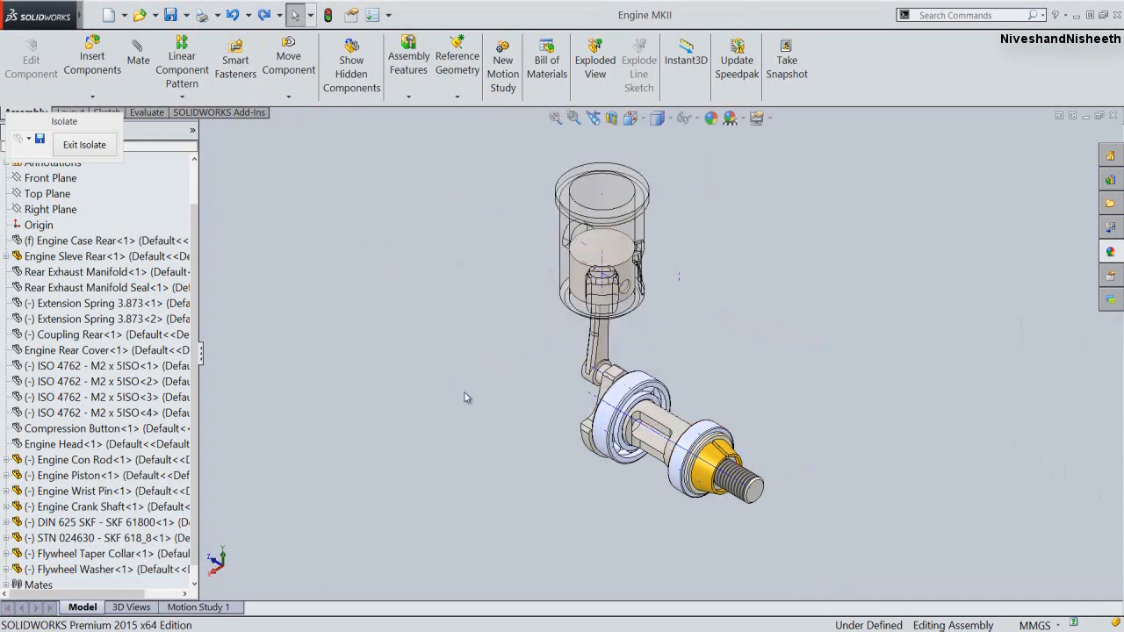
scroll(750, 498, "down", 3)
scroll(751, 497, "down", 3)
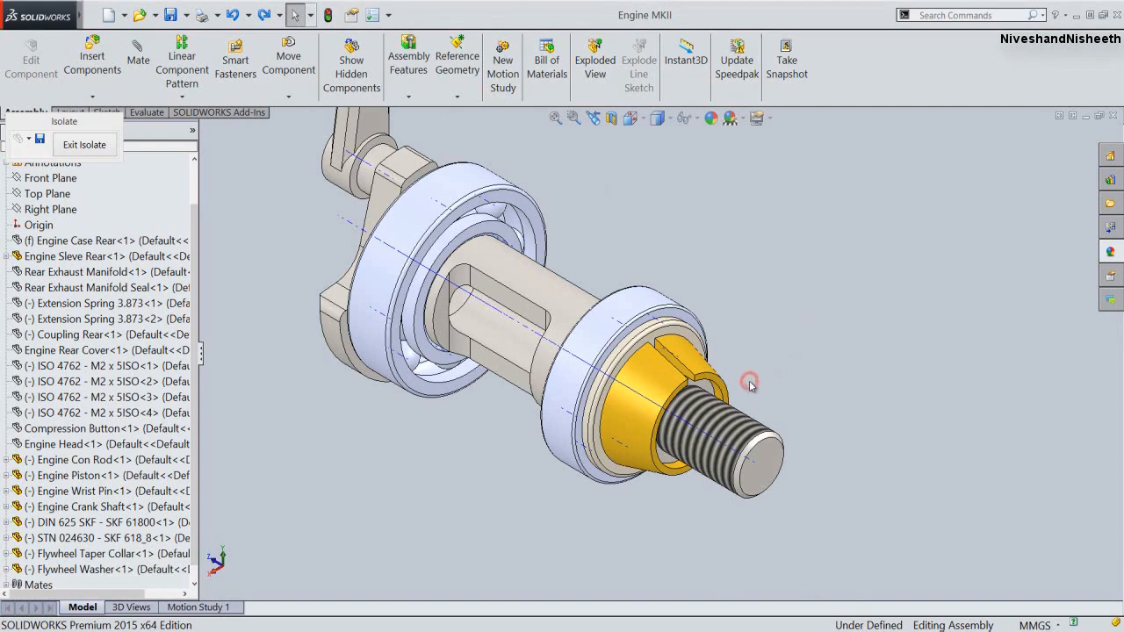
left_click(102, 58)
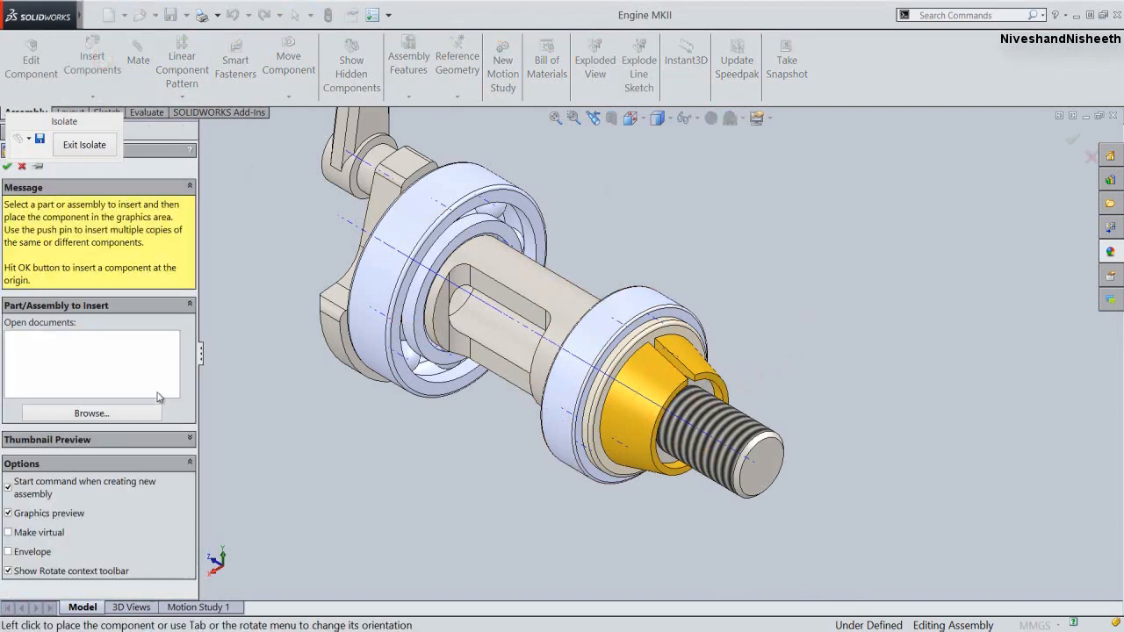
left_click(143, 412)
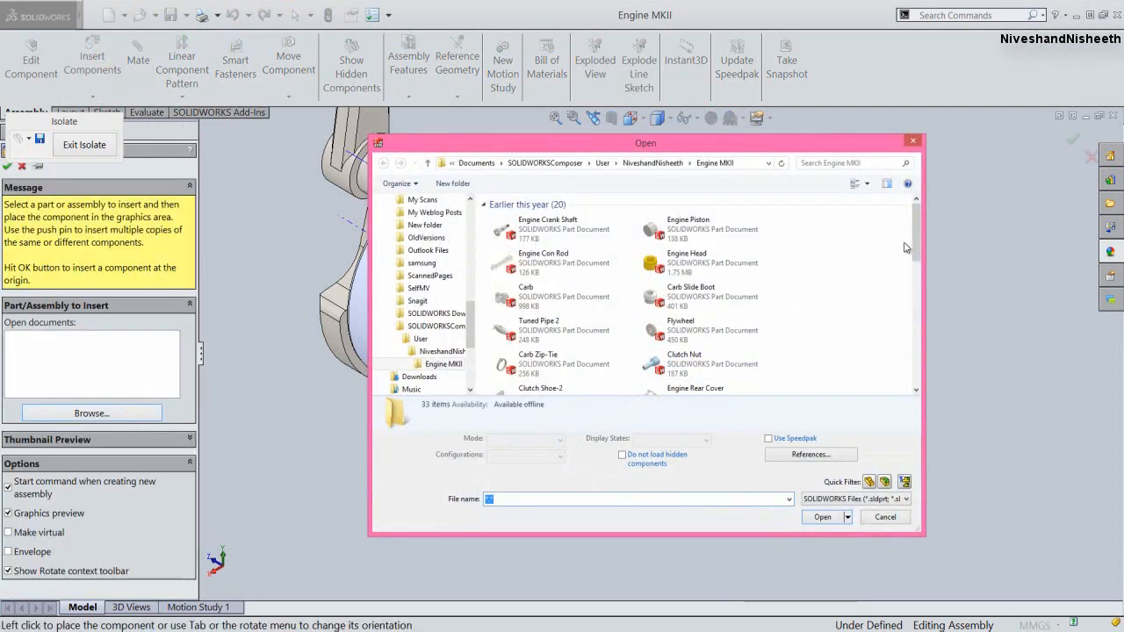
left_click_drag(917, 234, 916, 237)
left_click(706, 320)
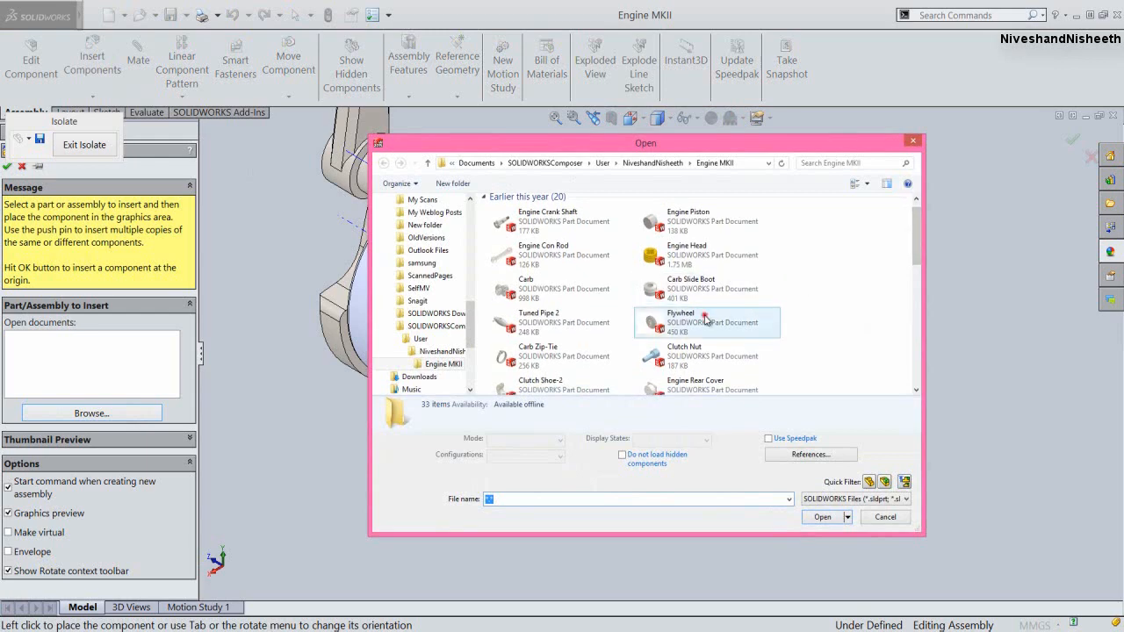
left_click(816, 511)
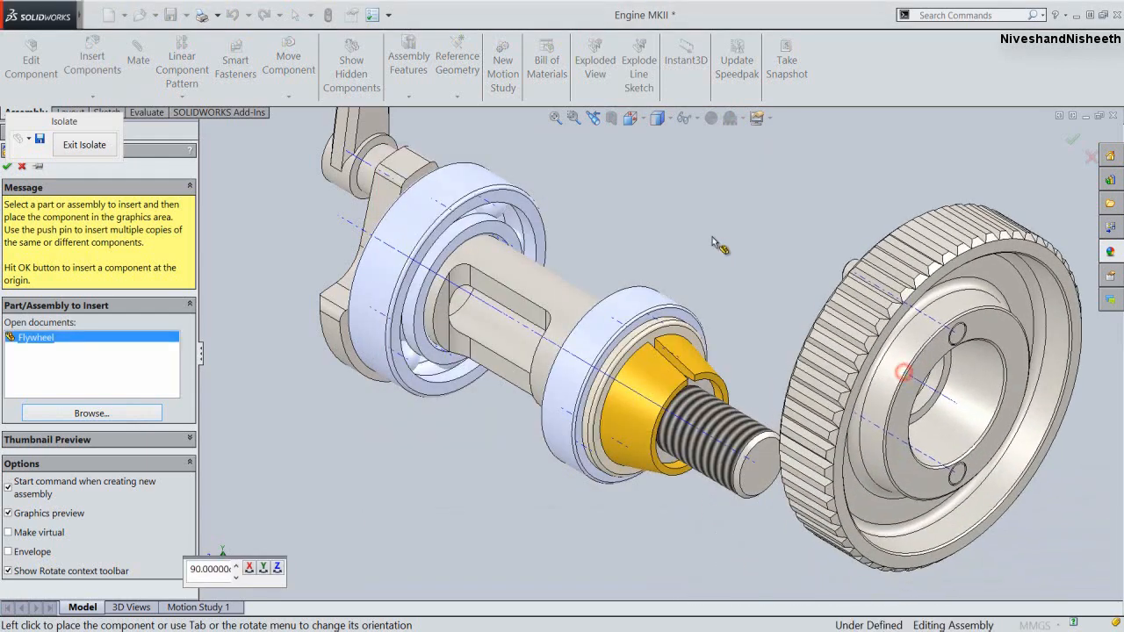
left_click(877, 384)
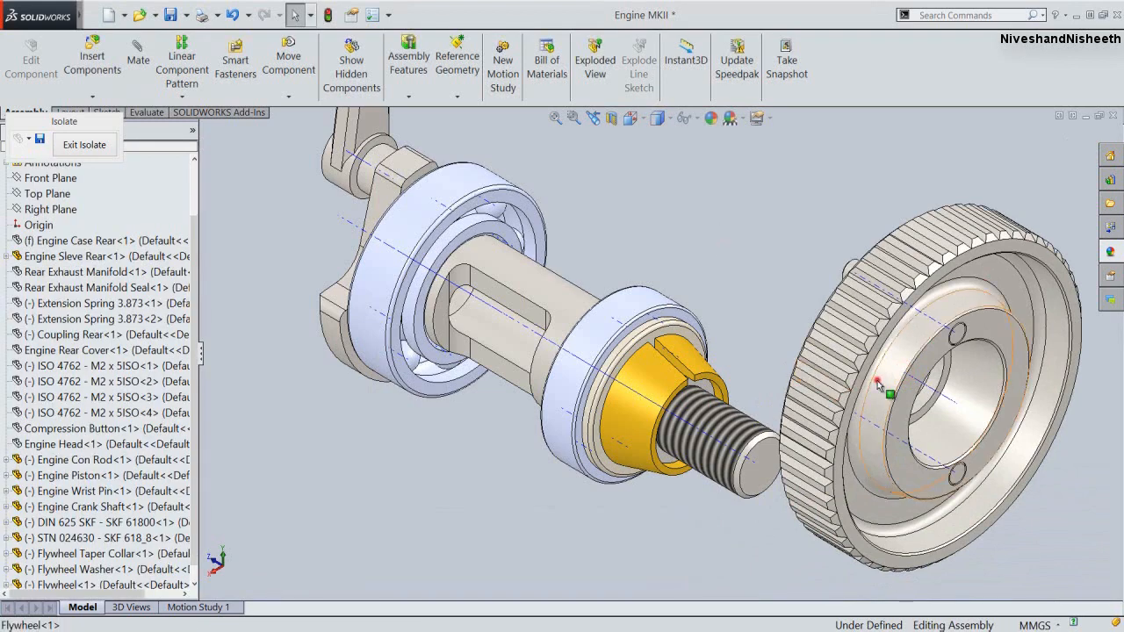
Turn the Flywheel around about its vertical axis with the move triad so its two pins point outward
right_click(876, 381)
left_click(891, 352)
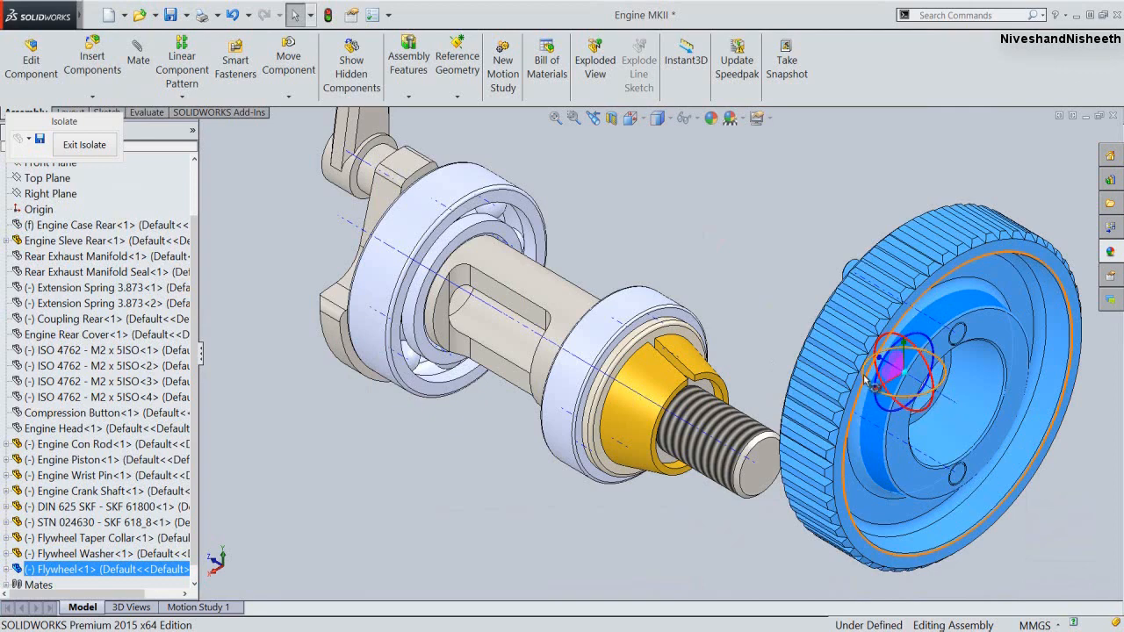
left_click_drag(865, 378, 906, 363)
left_click(643, 165)
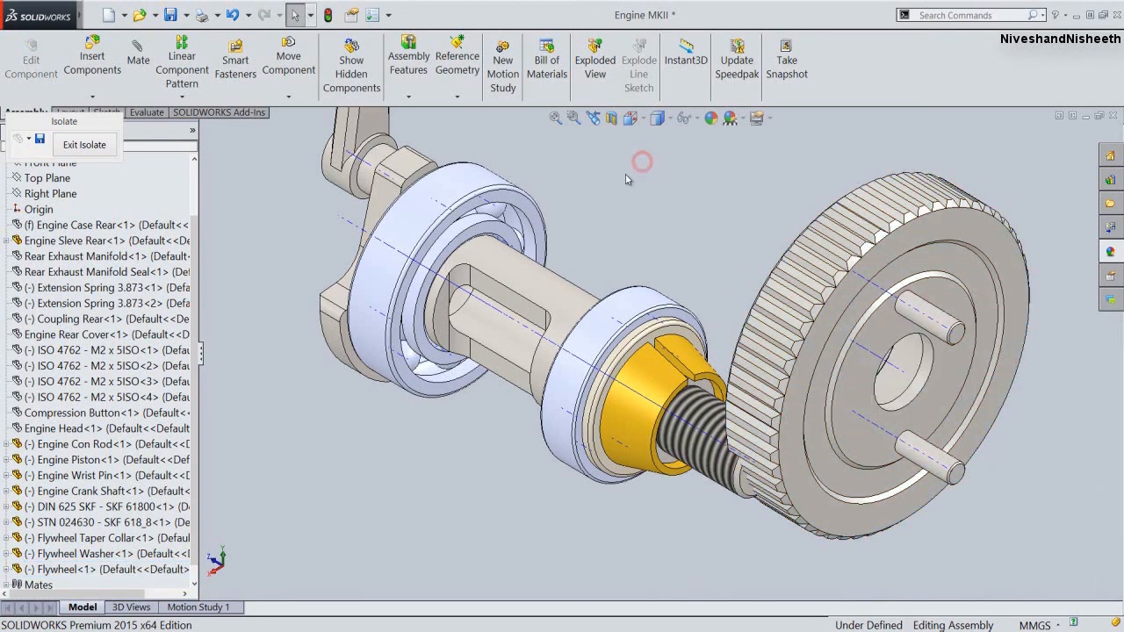
Mate the Flywheel's central temporary axis coincident with the crankshaft's central axis
left_click(760, 400)
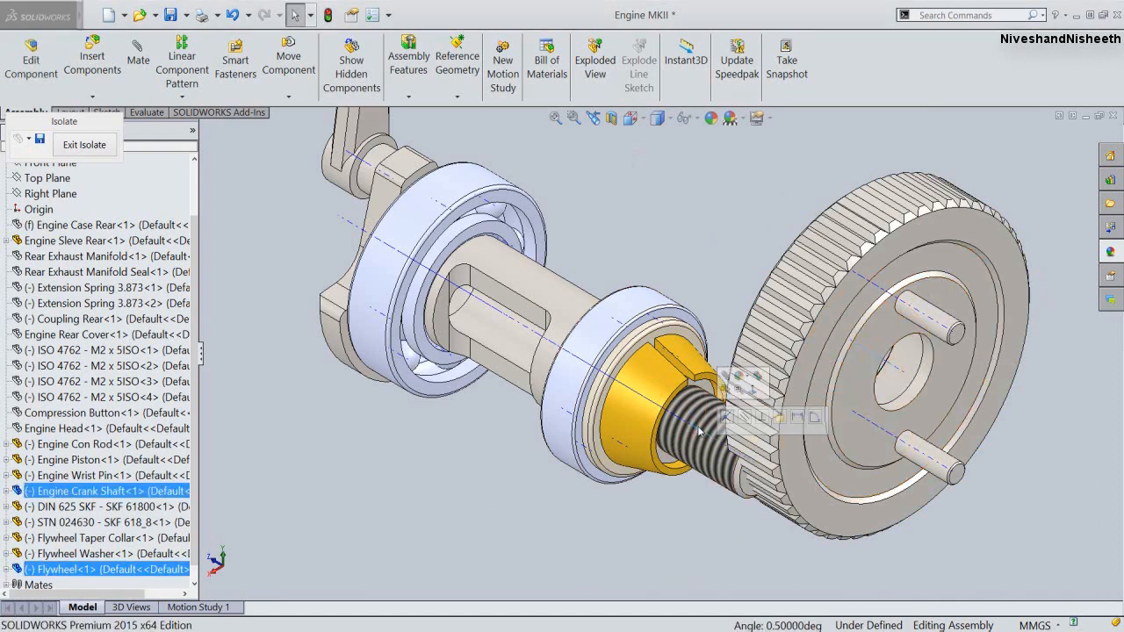
left_click(693, 430)
left_click(727, 416)
left_click(688, 274)
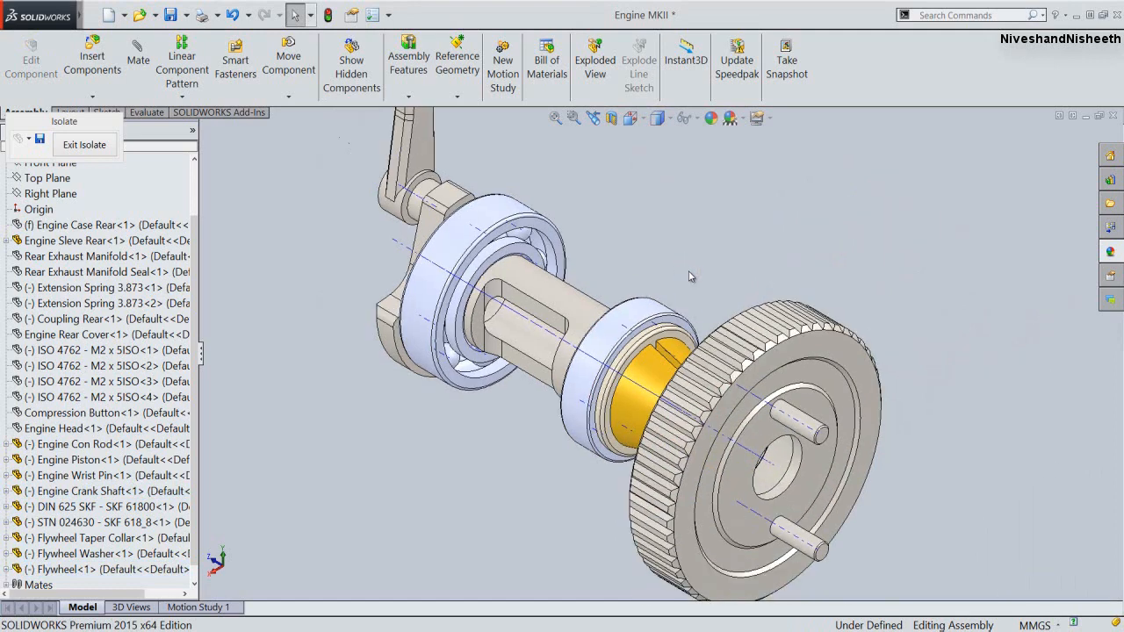
Mate the Flywheel's inner bore face coincident with the taper collar's narrow end face, restore the previous view and save the assembly
scroll(693, 400, "down", 3)
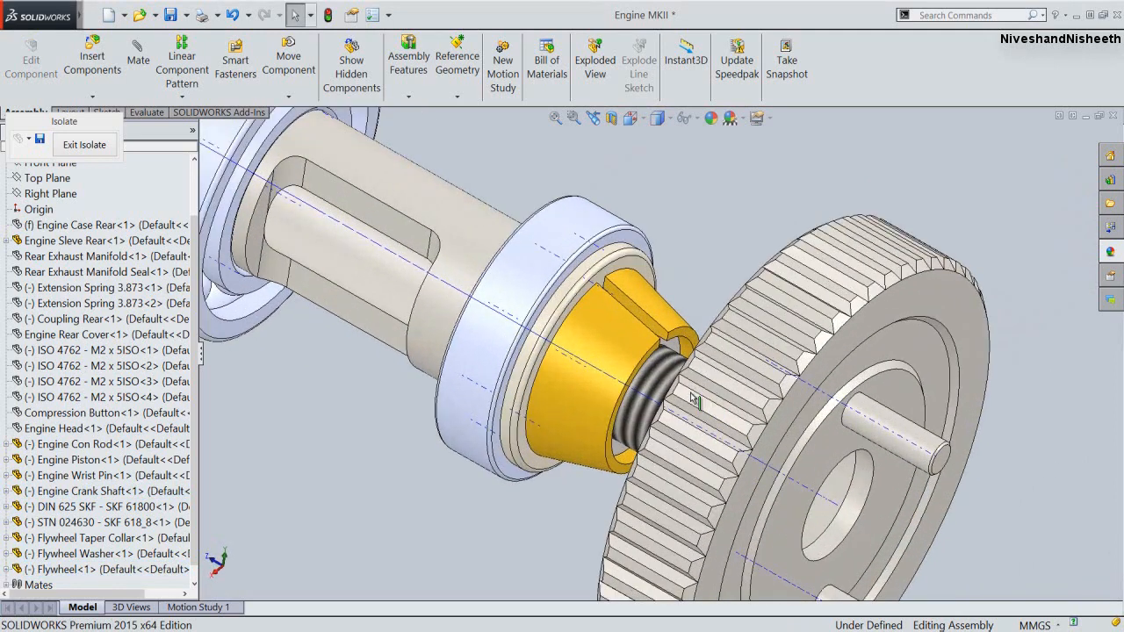
scroll(693, 399, "down", 2)
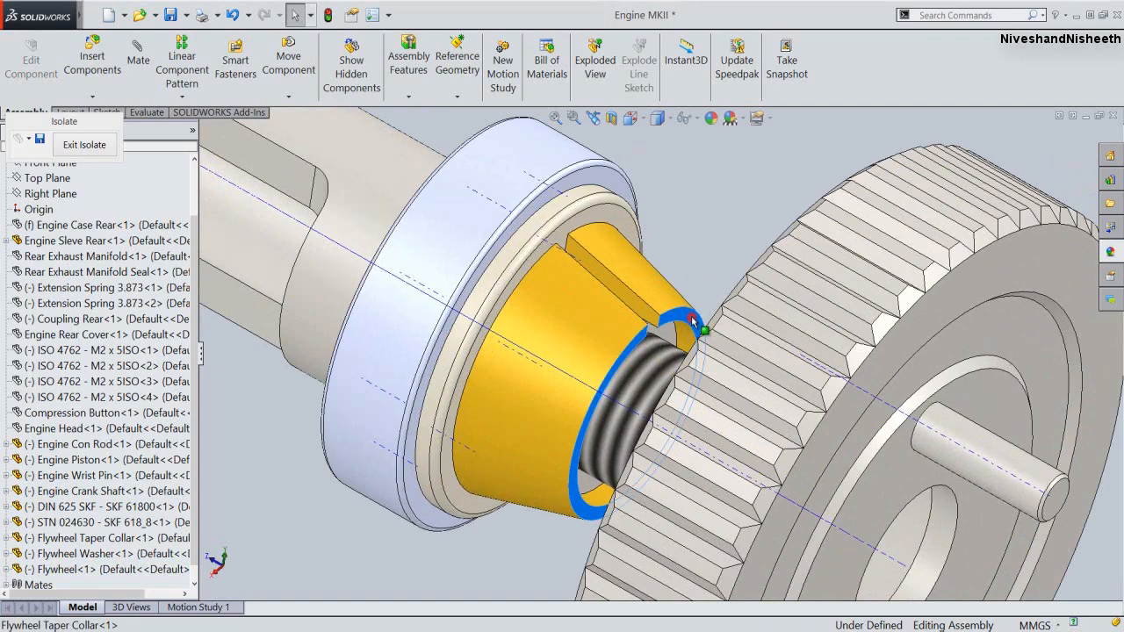
left_click(692, 320)
scroll(692, 265, "up", 5)
middle_click_drag(660, 416, 739, 460)
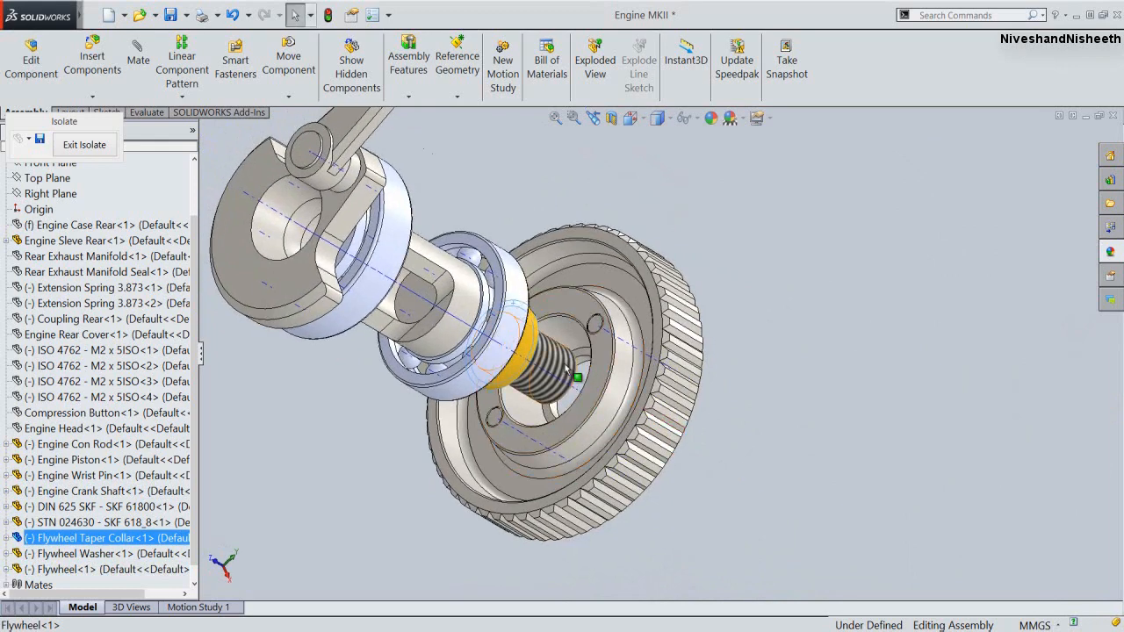
scroll(568, 369, "down", 2)
left_click(611, 346, "ctrl")
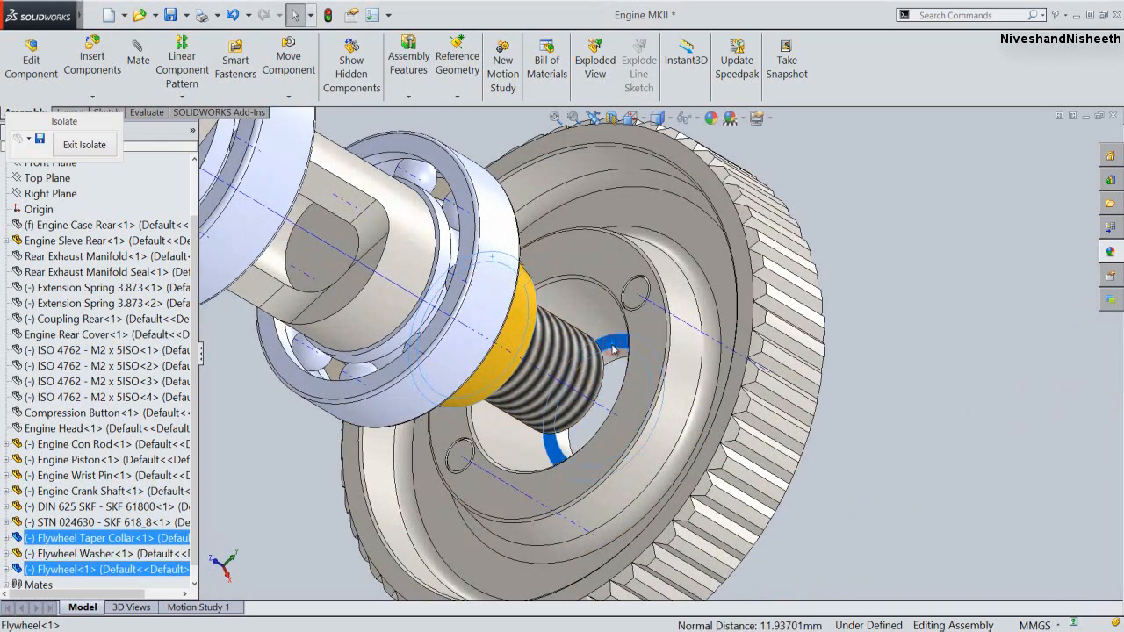
left_click(641, 338)
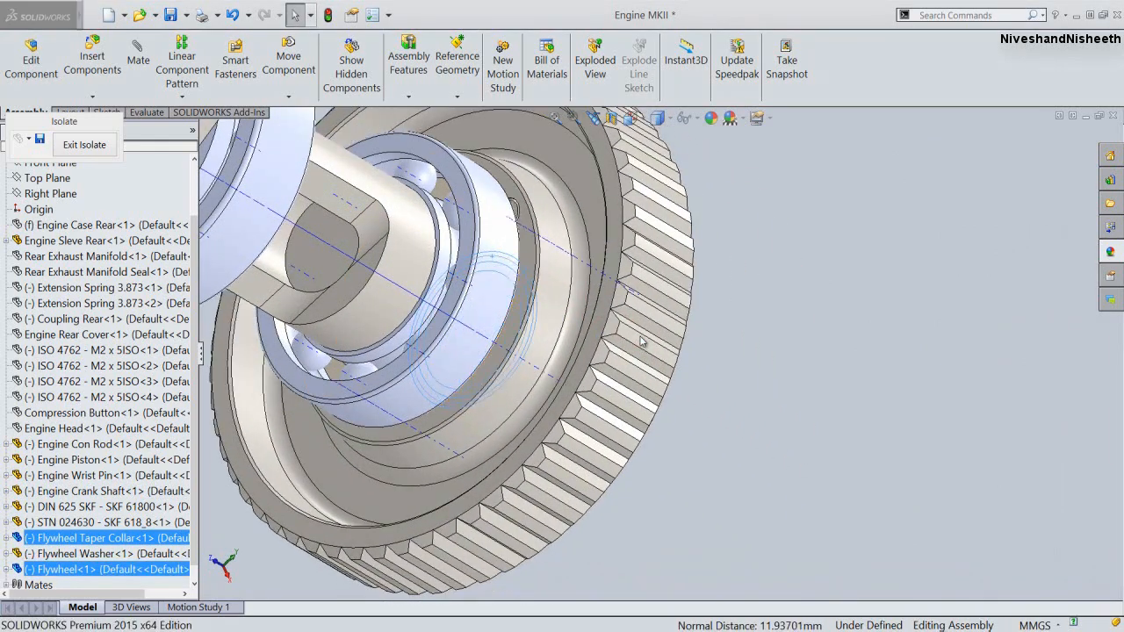
left_click(599, 122)
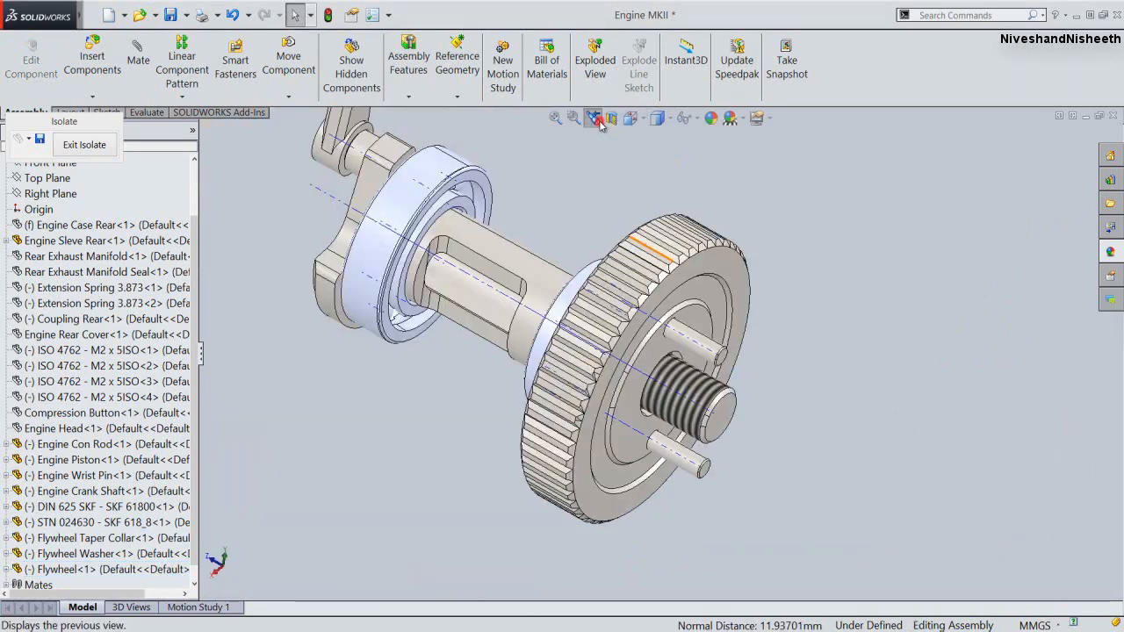
left_click(598, 122)
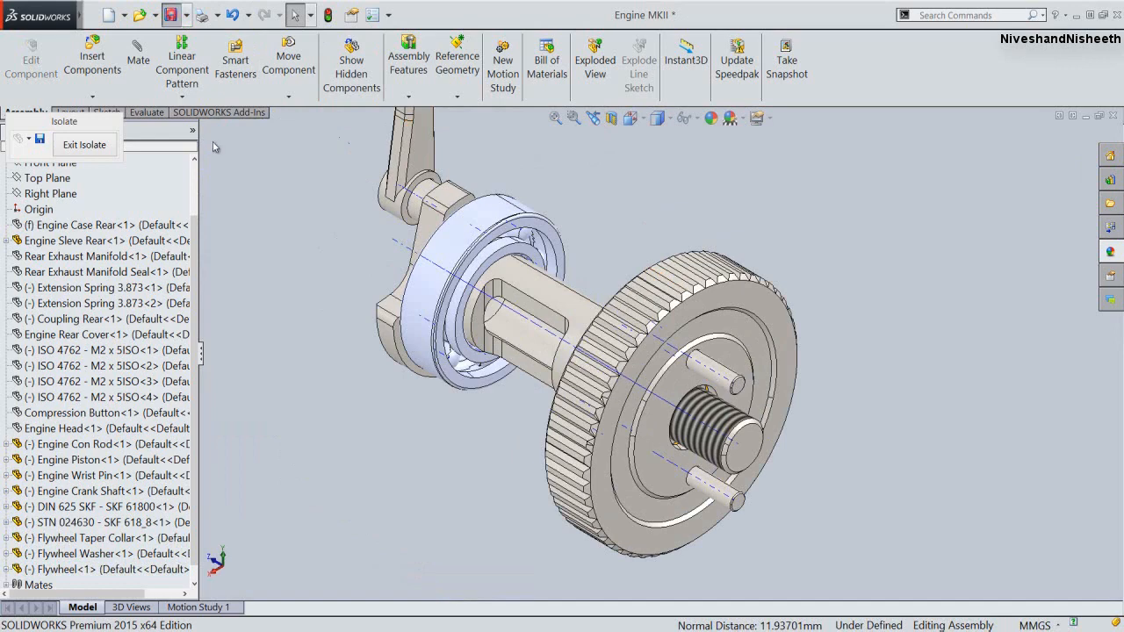
left_click(355, 432)
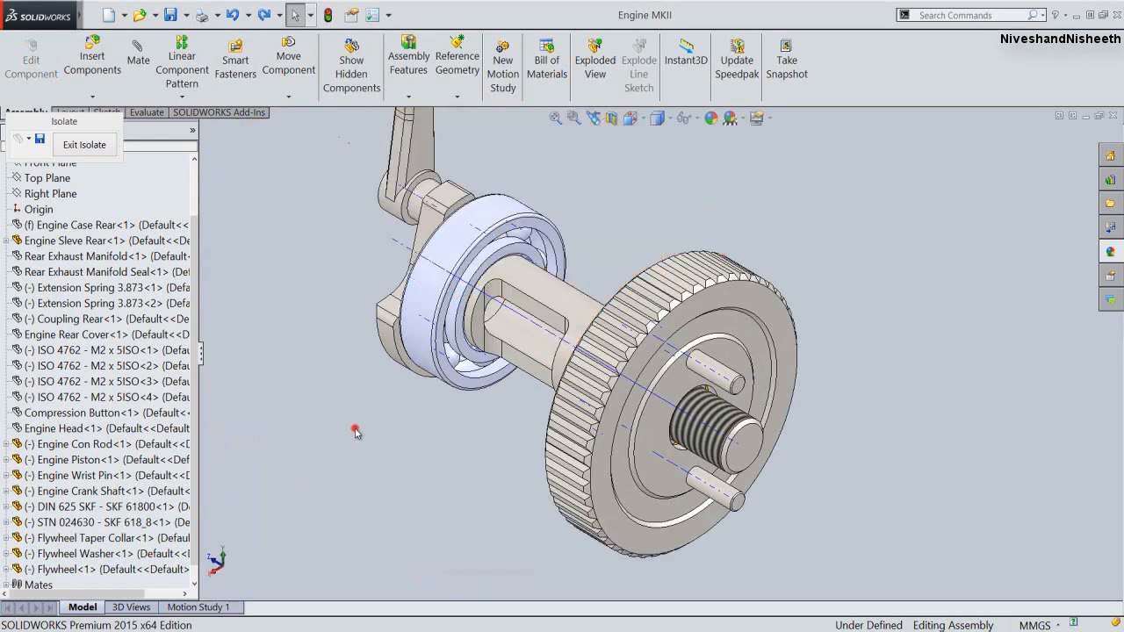
Add a 0-degree angle mate between the Flywheel's Right Plane and the Engine Crank Shaft's Right Plane
left_click(556, 118)
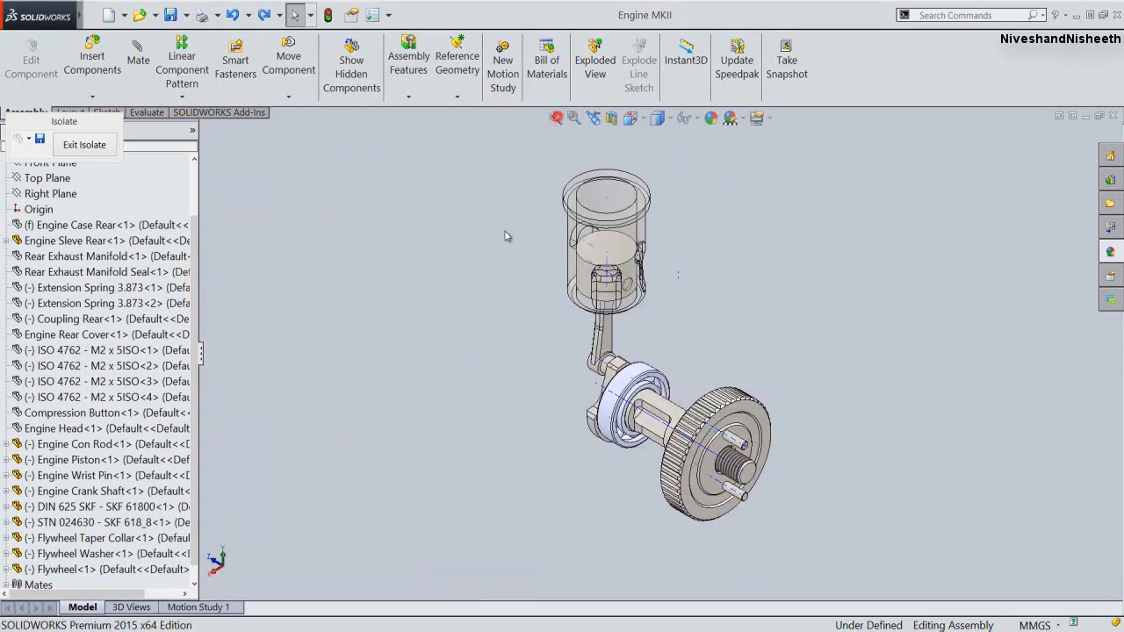
left_click(491, 354)
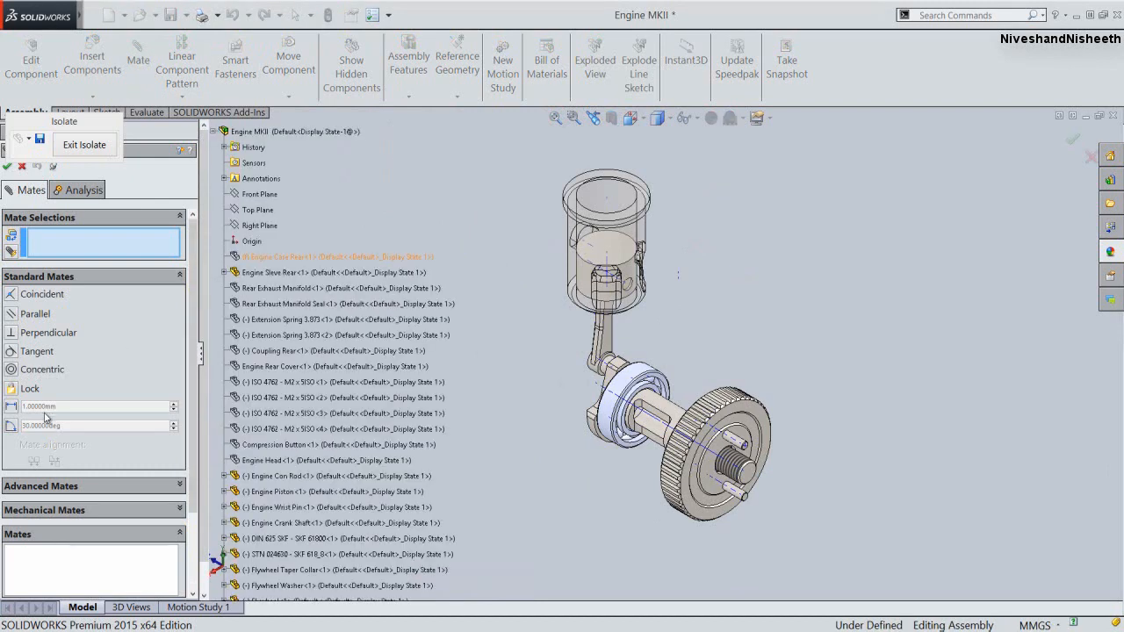
left_click(12, 427)
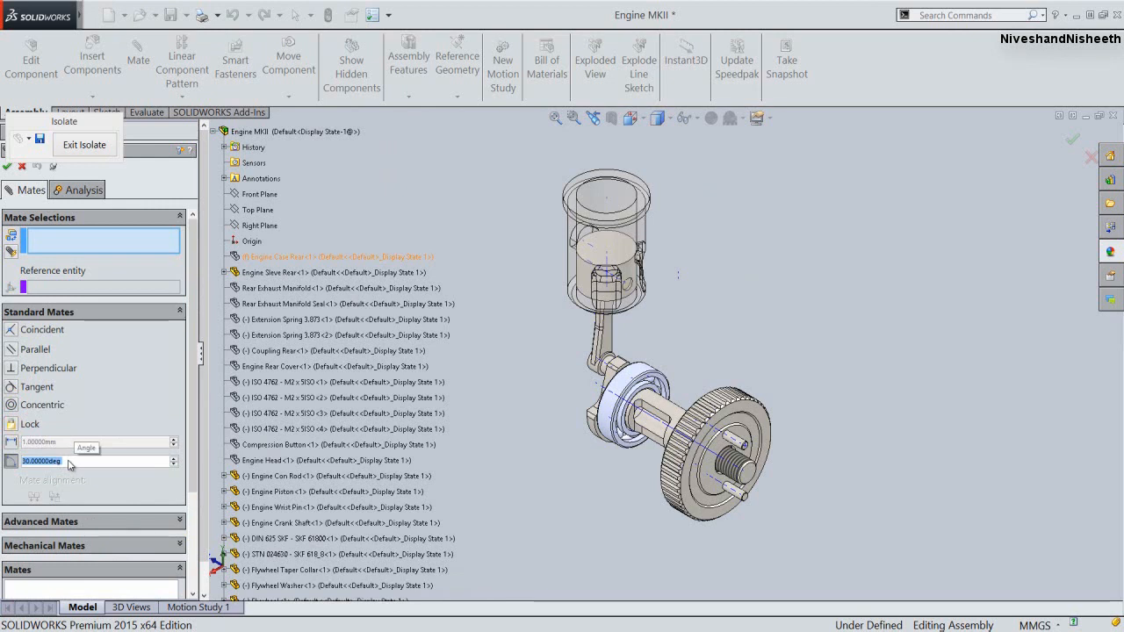
type("0")
key("Return")
left_click_drag(207, 442, 204, 506)
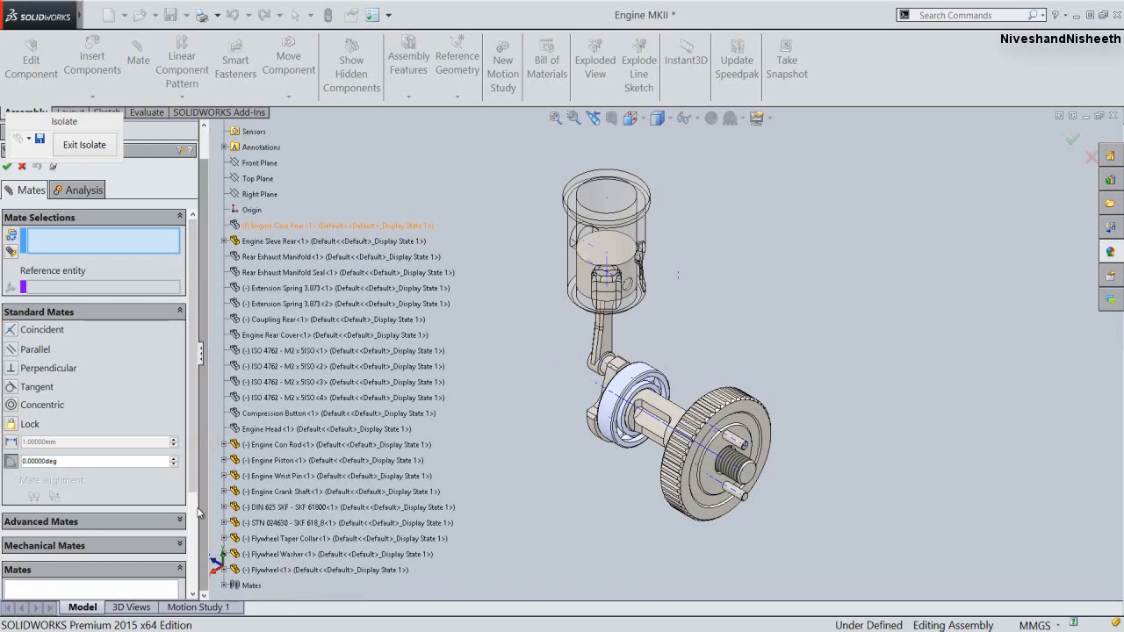
left_click(223, 569)
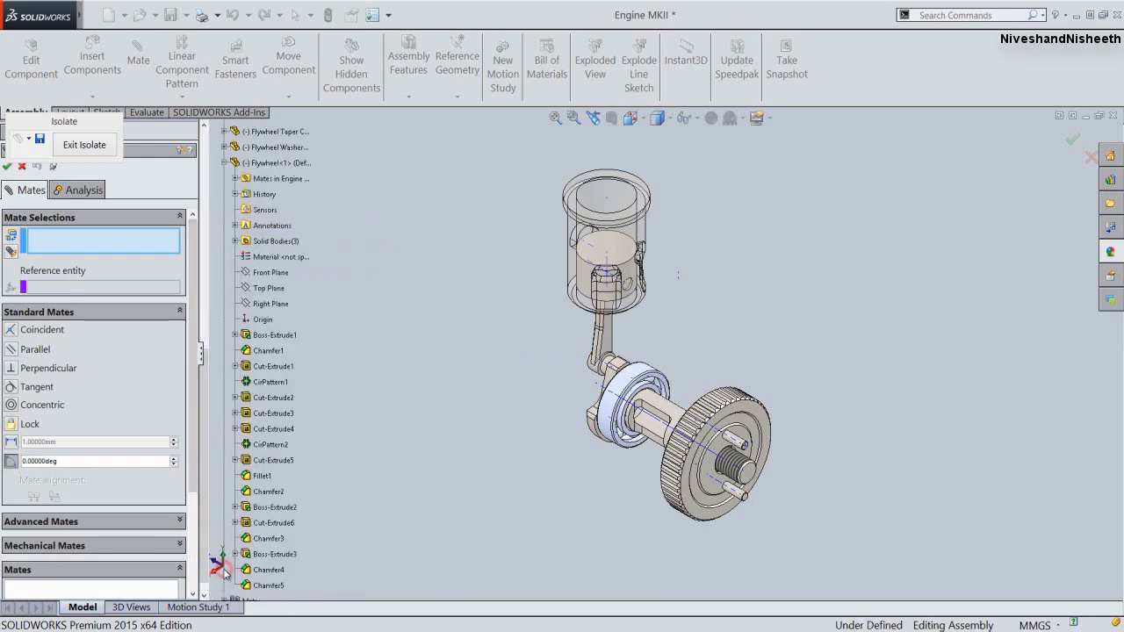
left_click(267, 306)
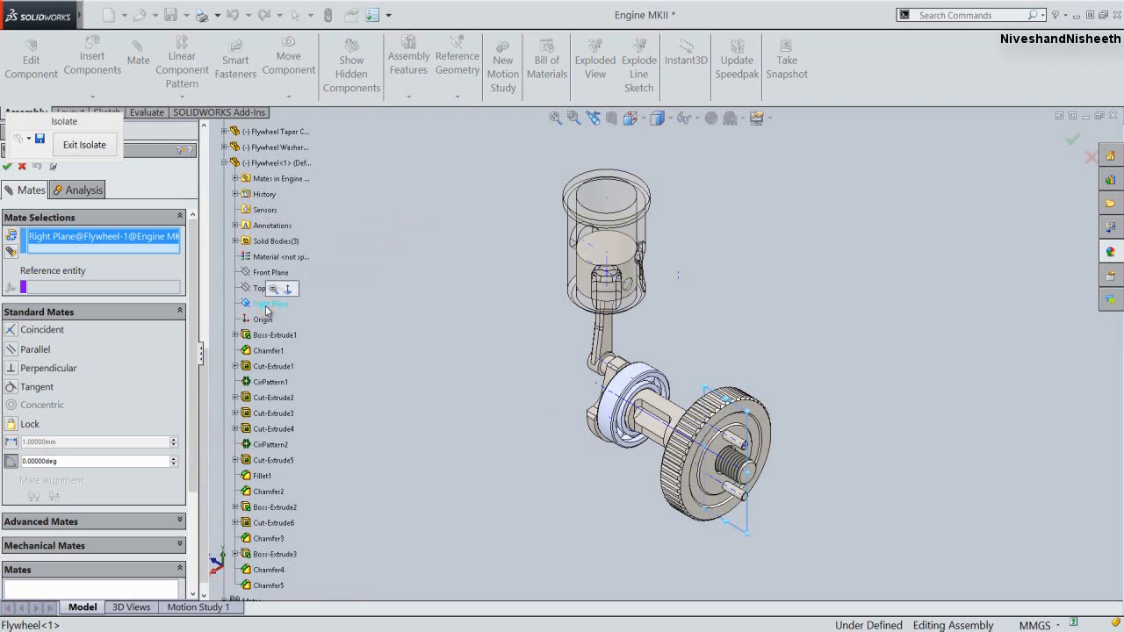
left_click(224, 163)
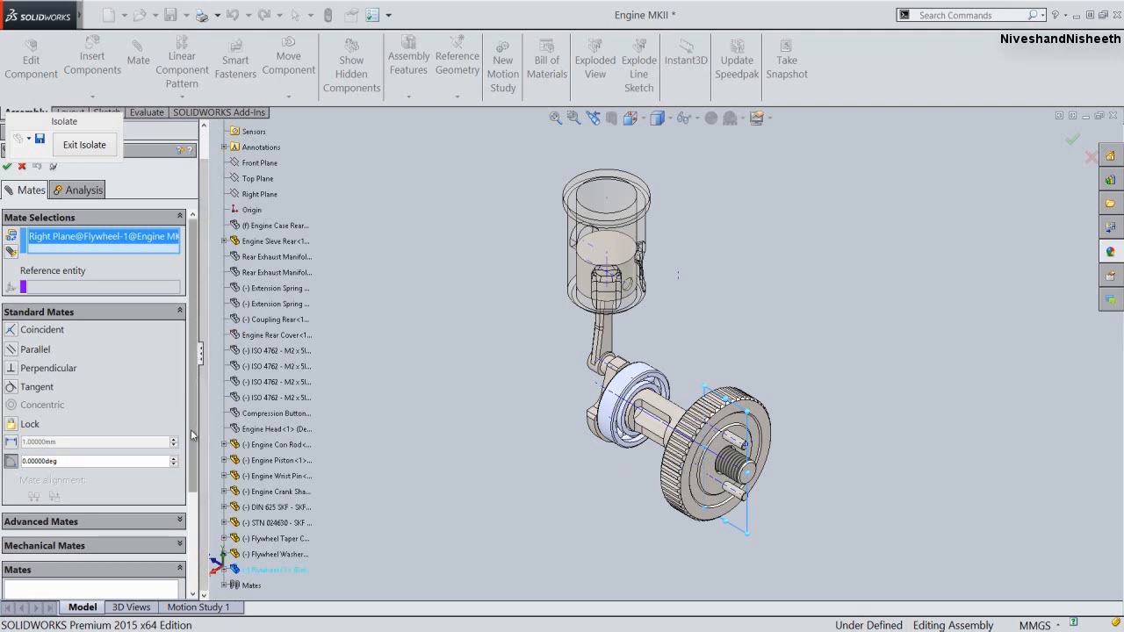
left_click(224, 492)
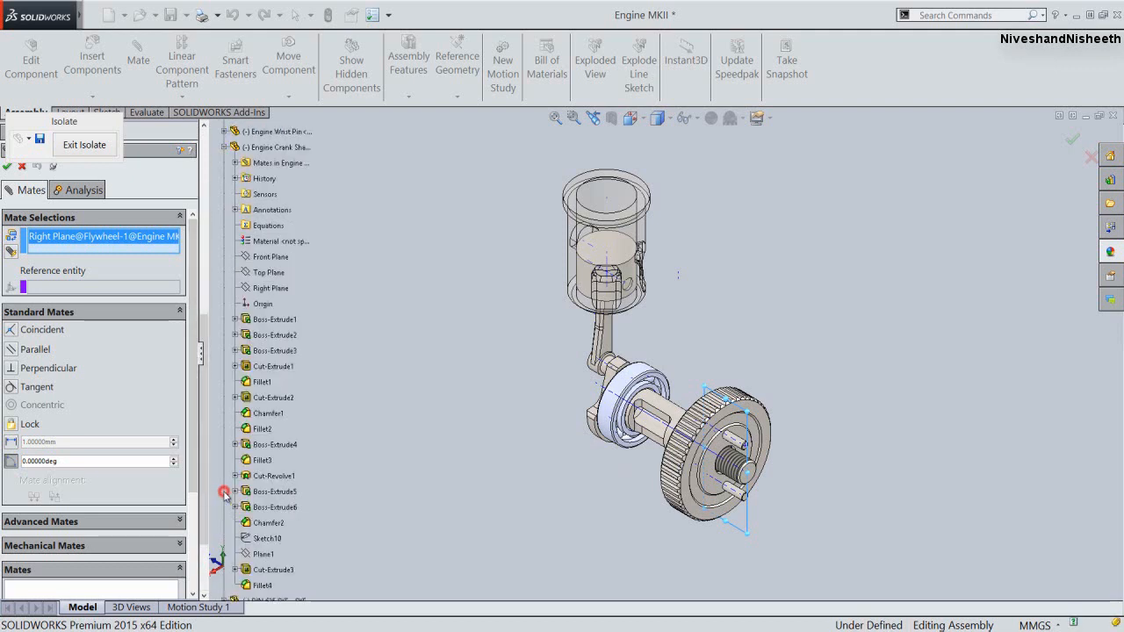
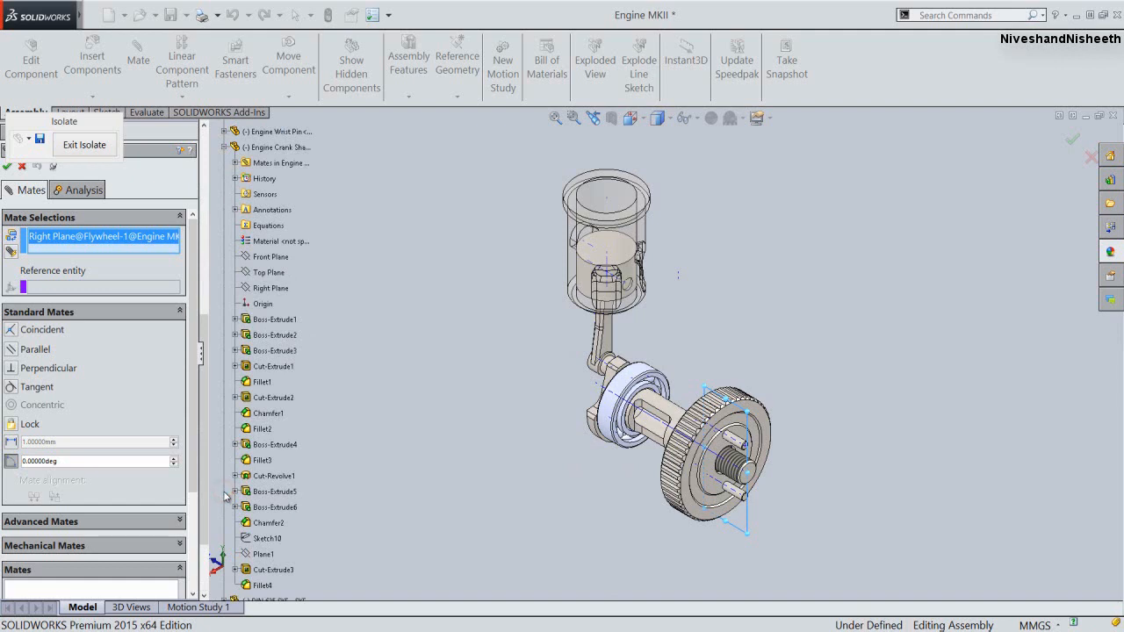
left_click(267, 289)
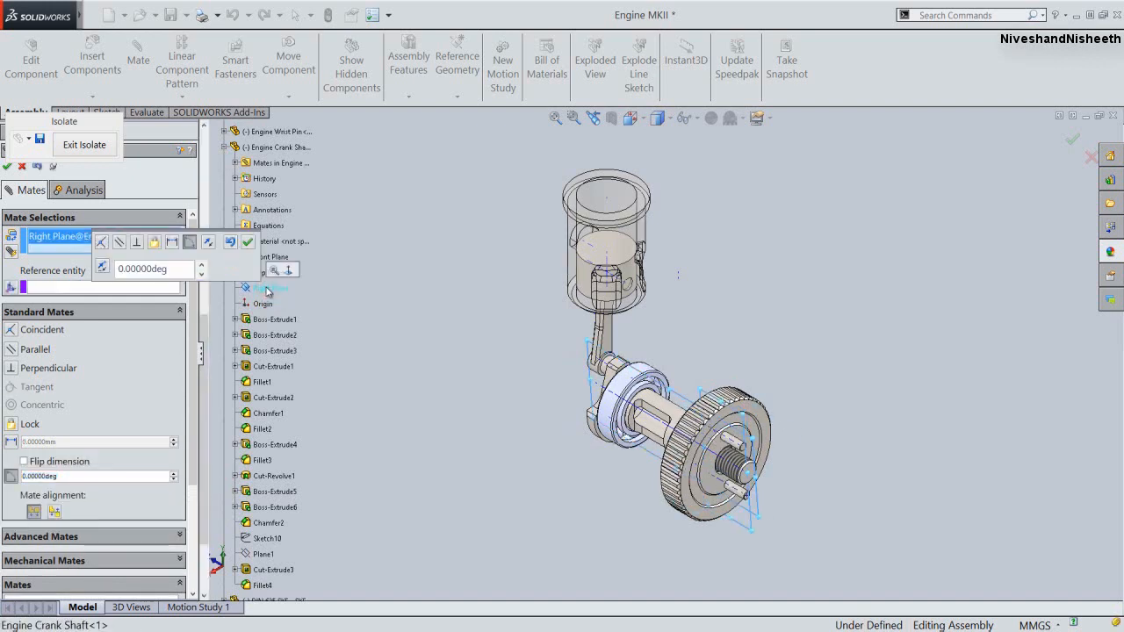
left_click(249, 243)
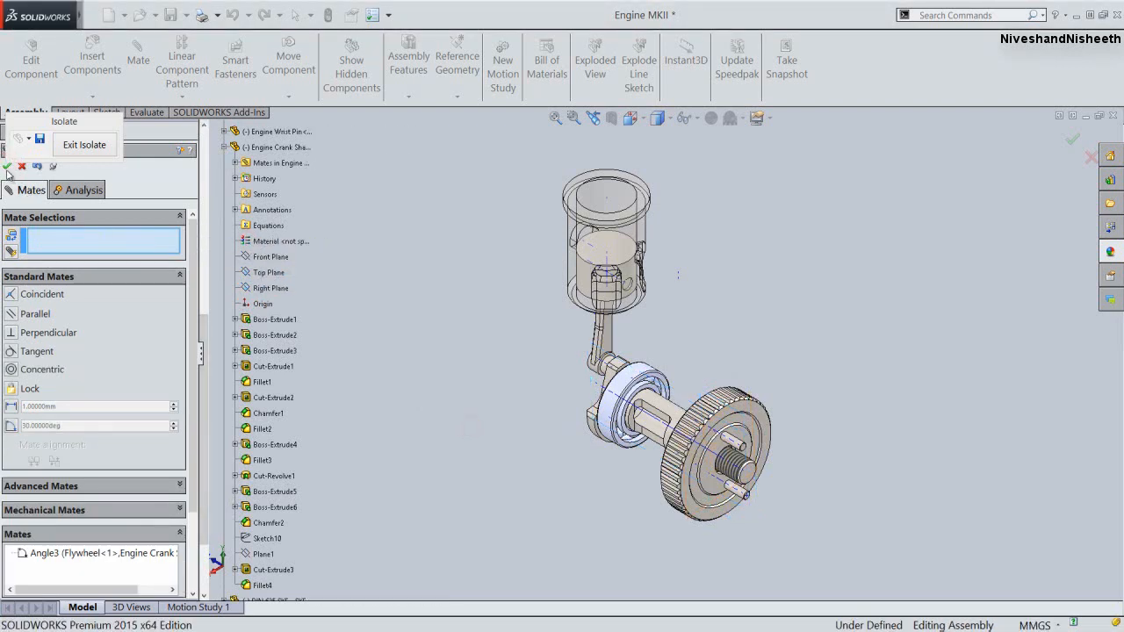
left_click(7, 167)
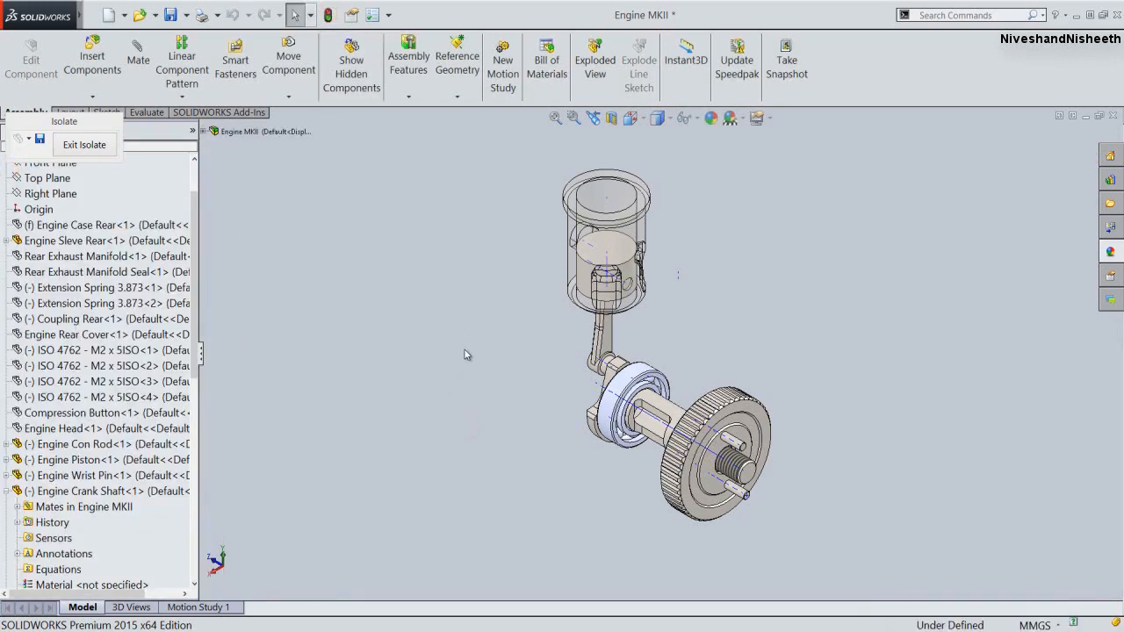
Collapse all expanded items in the assembly's feature tree and clear the selection
right_click(153, 176)
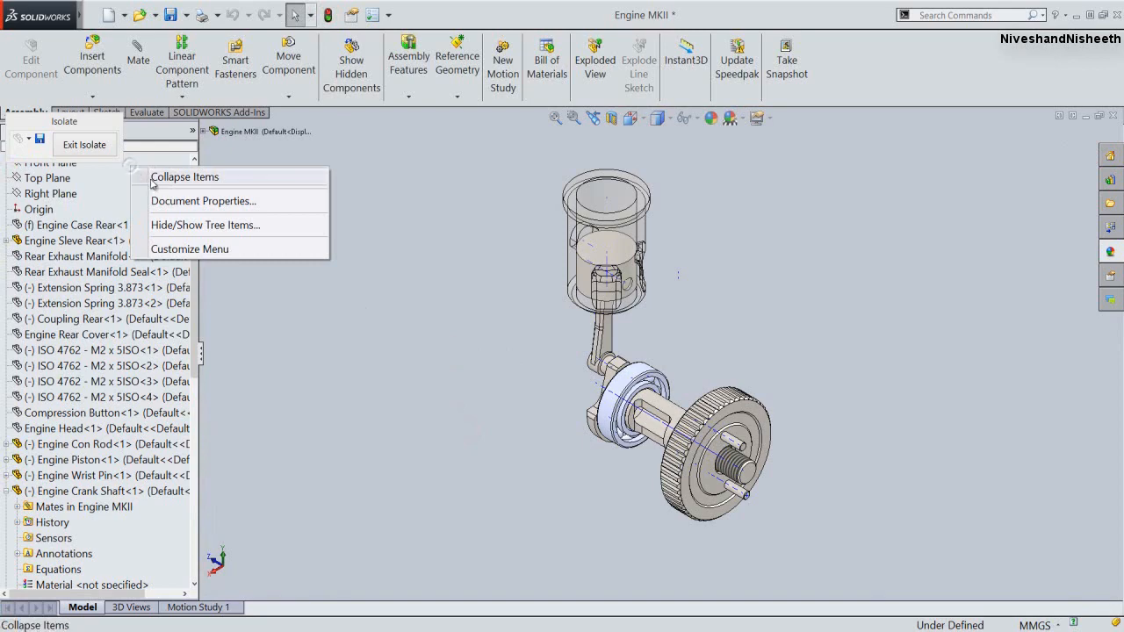
left_click(155, 177)
left_click(460, 487)
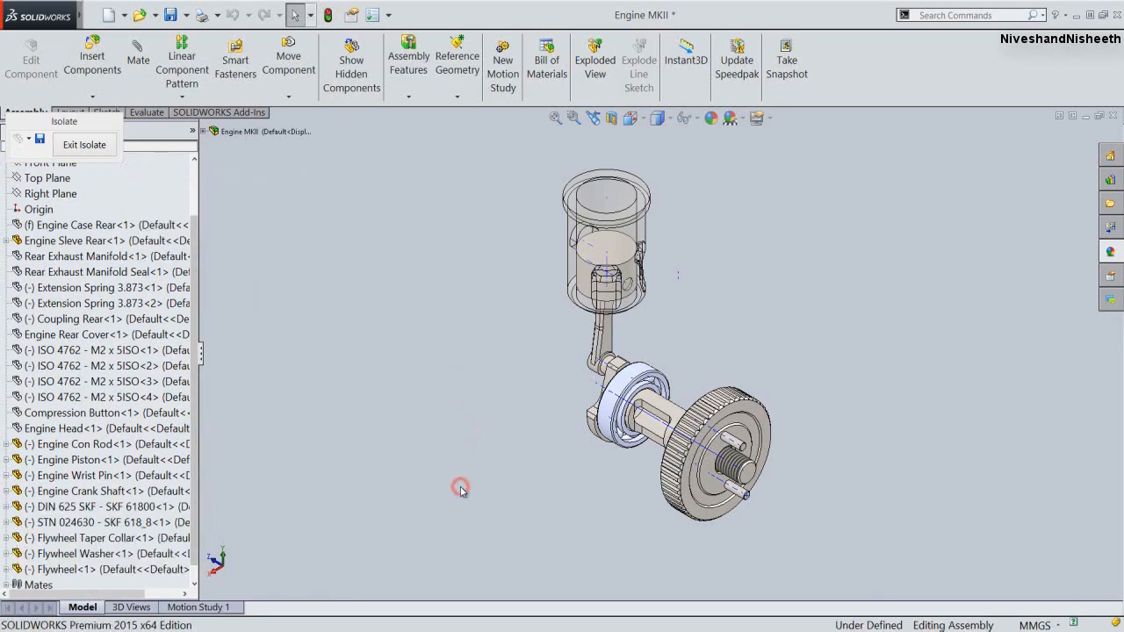
left_click(557, 474)
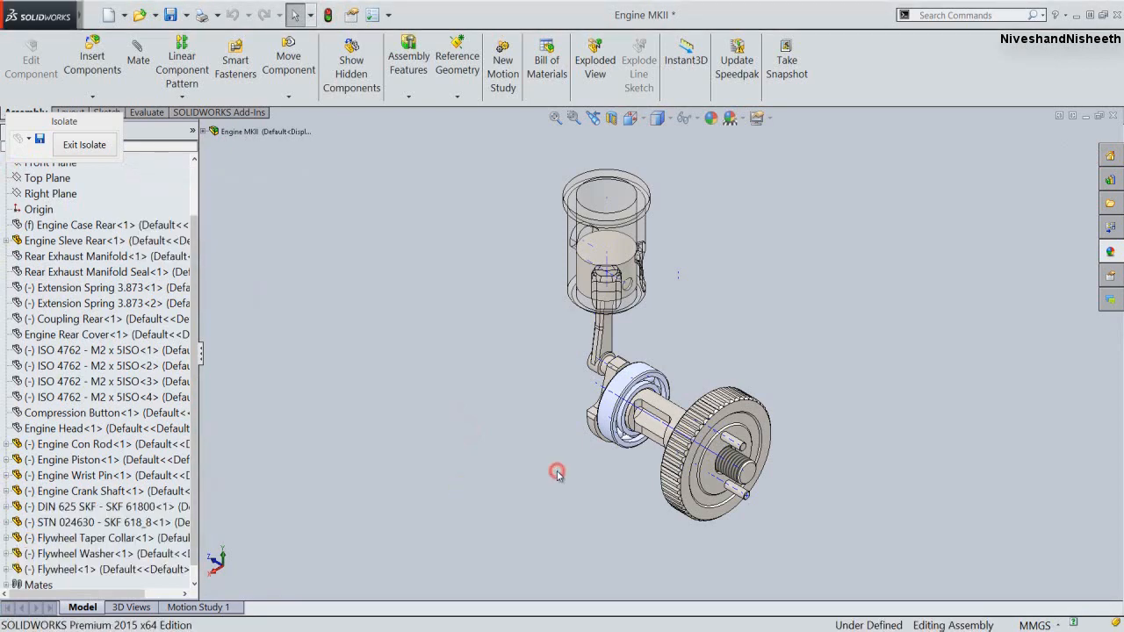
Insert the Clutch Nut part from the Engine MKII folder and place it beside the threaded end of the crankshaft
left_click(86, 56)
left_click(154, 412)
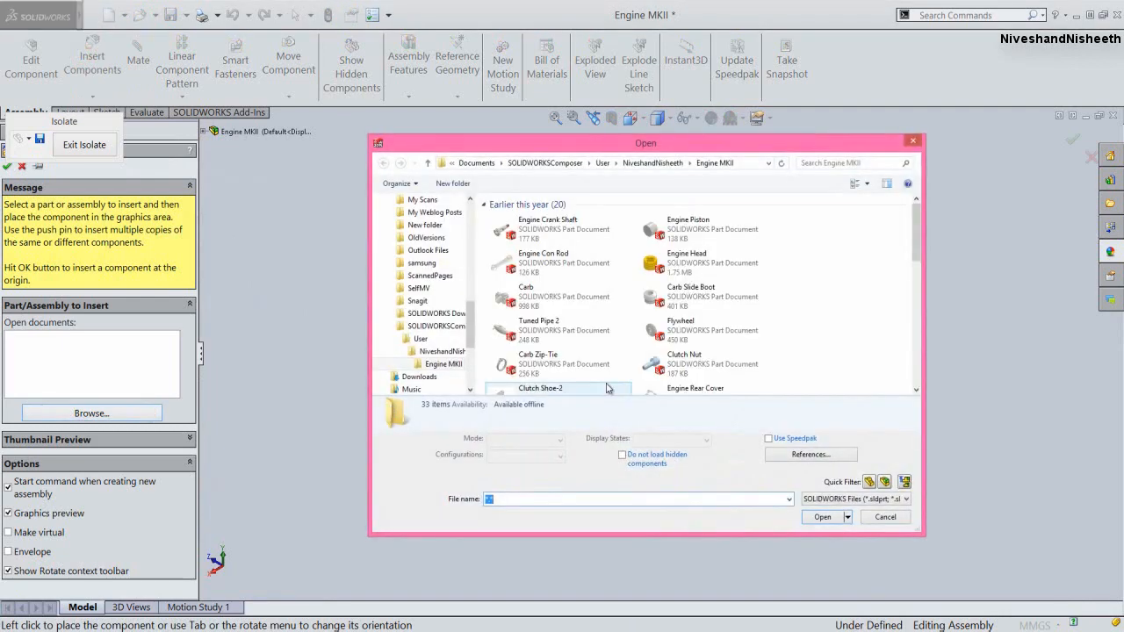
left_click(684, 367)
left_click(821, 511)
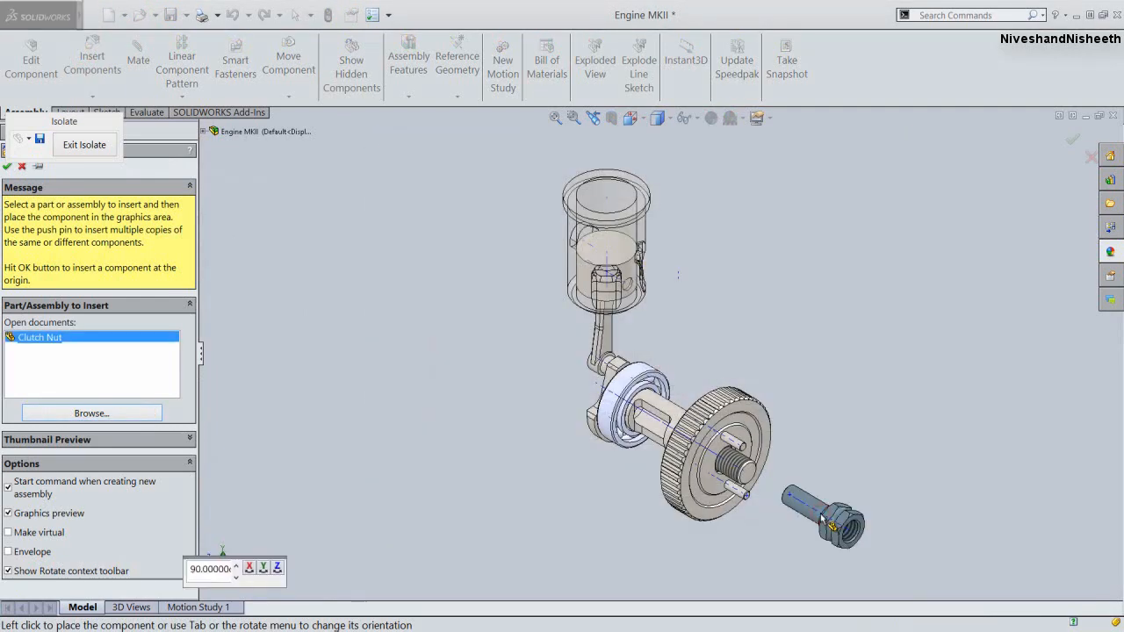
scroll(803, 500, "down", 5)
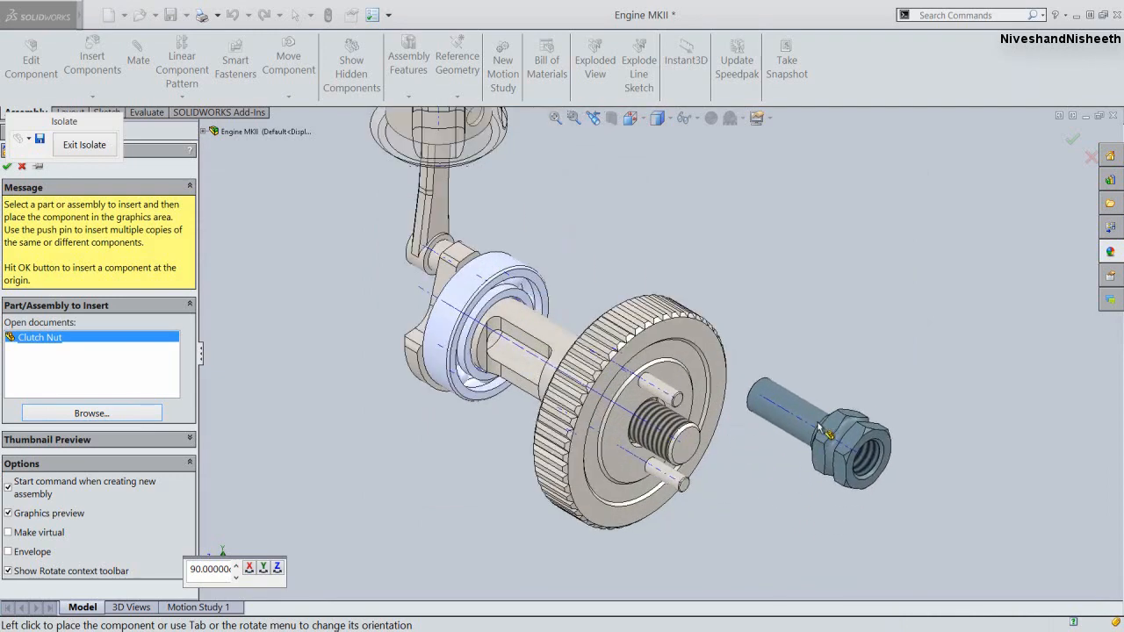
left_click(868, 382)
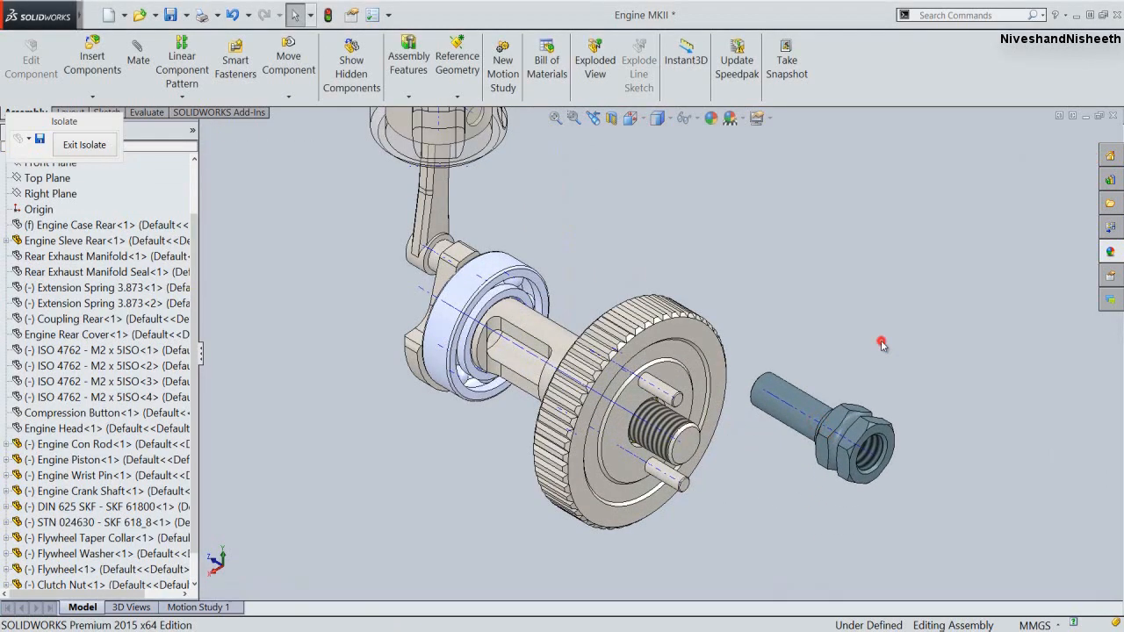
Turn the Clutch Nut around about its vertical axis with the move triad so its hex end faces the flywheel
right_click(838, 417)
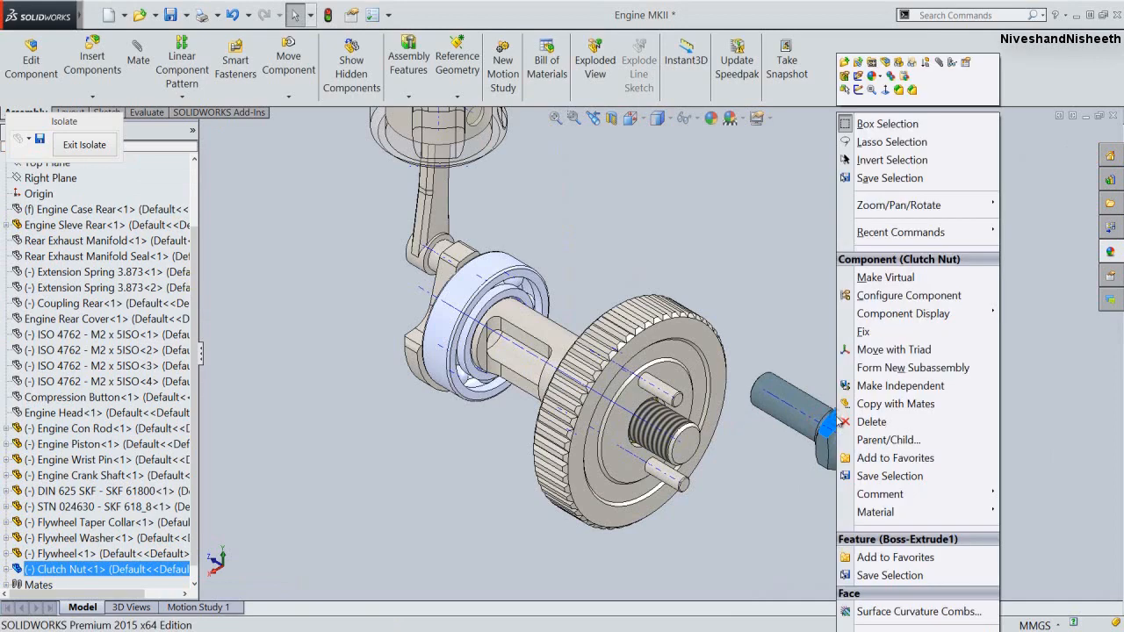
left_click(857, 351)
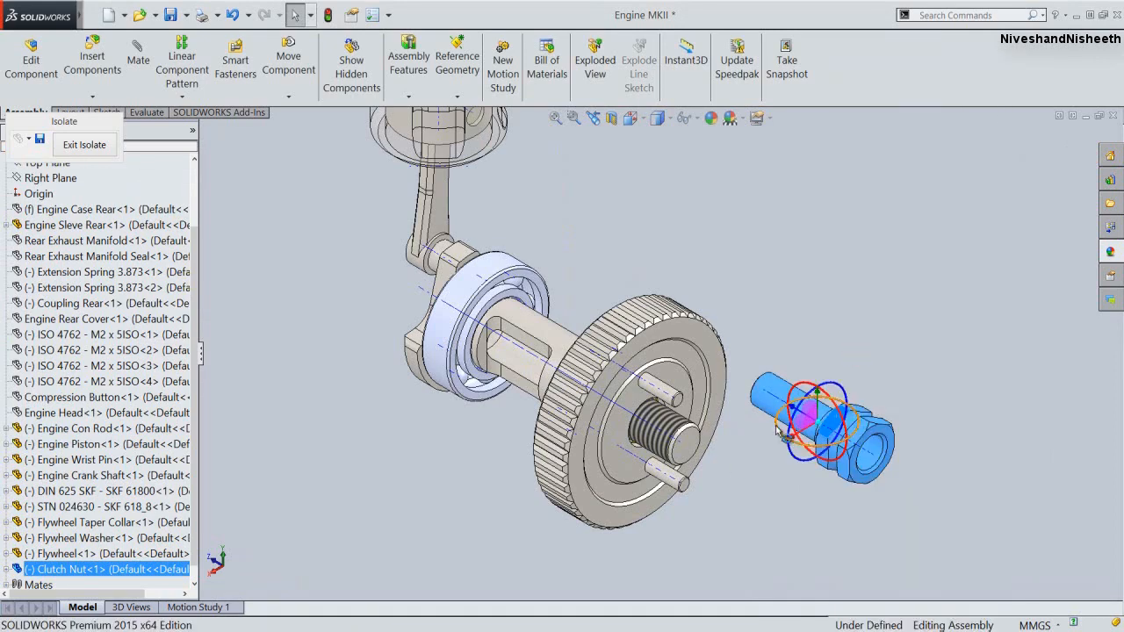
left_click_drag(780, 430, 932, 409)
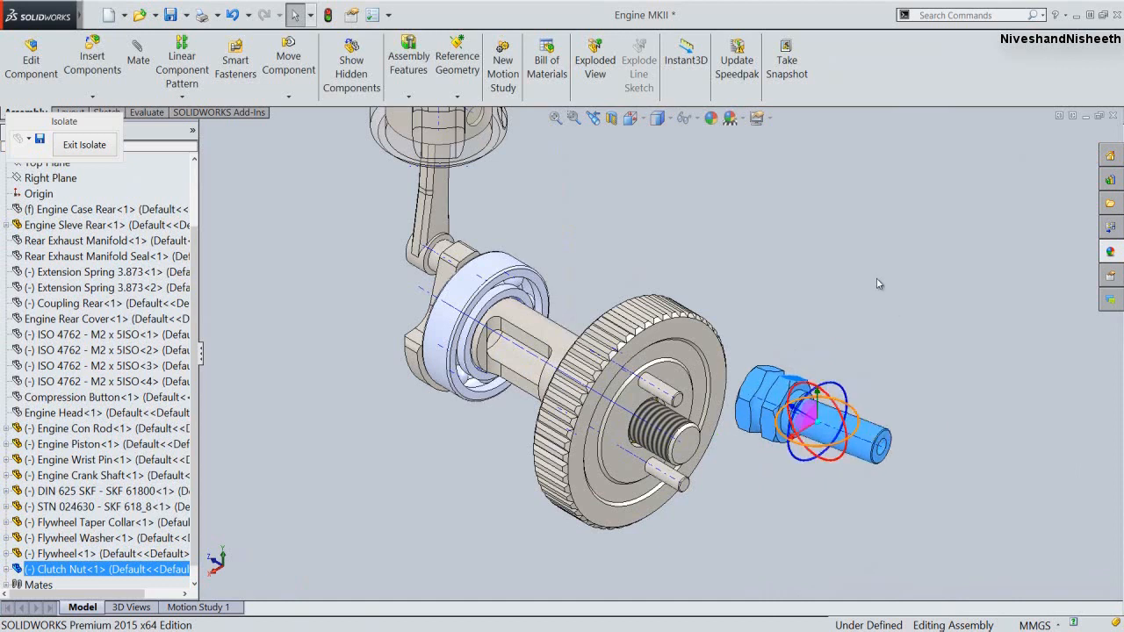
left_click(873, 274)
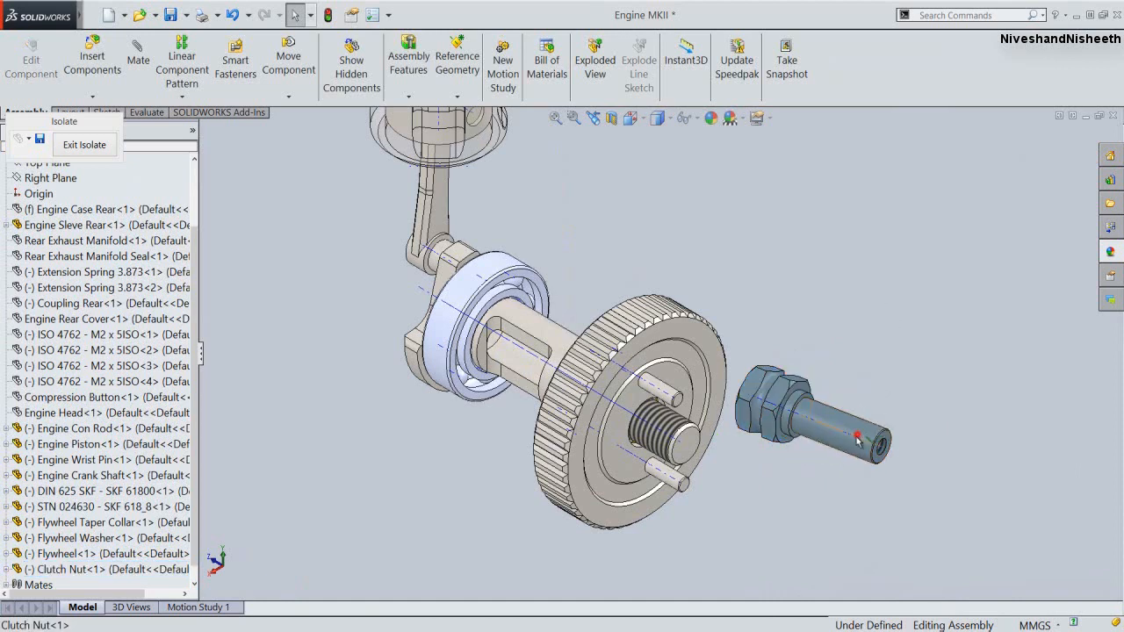
Mate the Clutch Nut's axis coincident with the taper collar's central axis, and slide the nut outward along the crankshaft thread
left_click(632, 415)
left_click(639, 419, "ctrl")
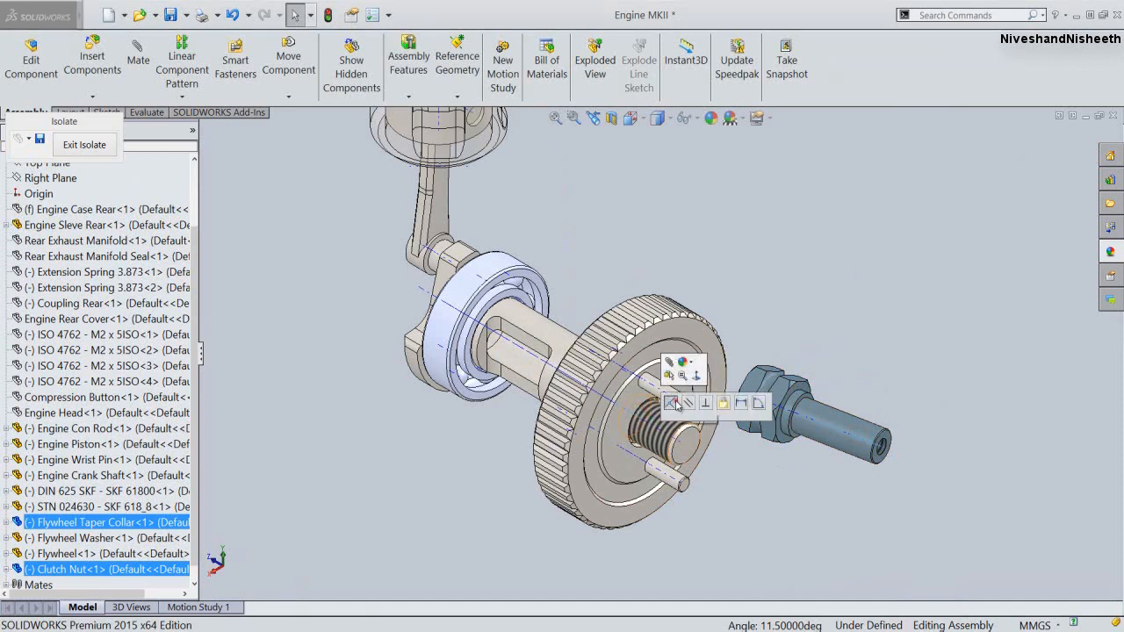
left_click(675, 402)
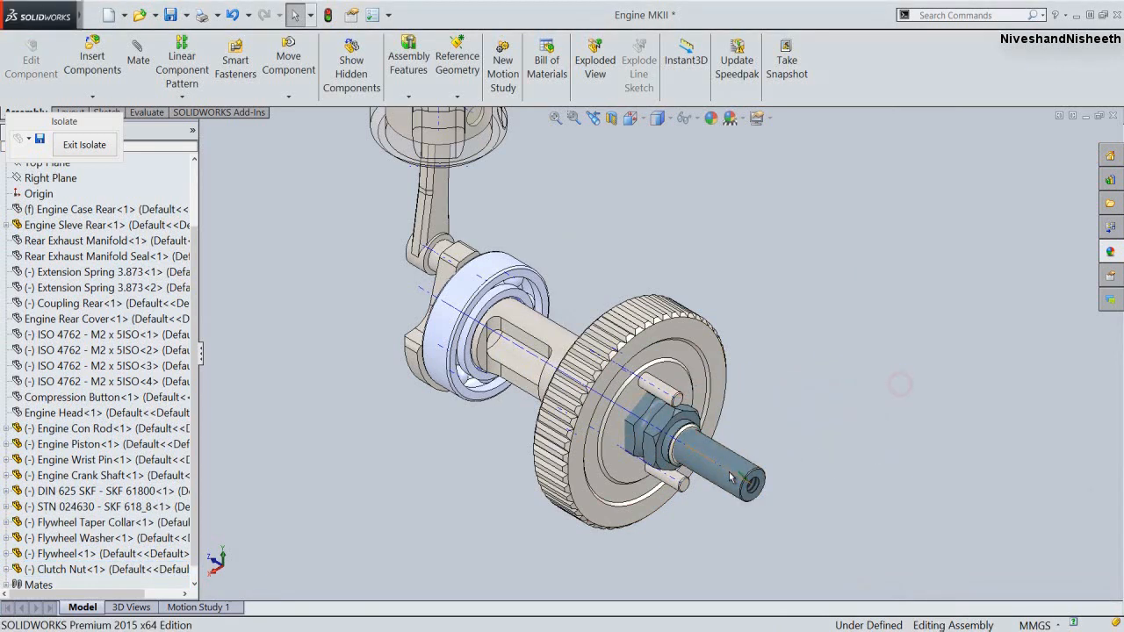
left_click_drag(713, 455, 776, 408)
left_click(779, 397)
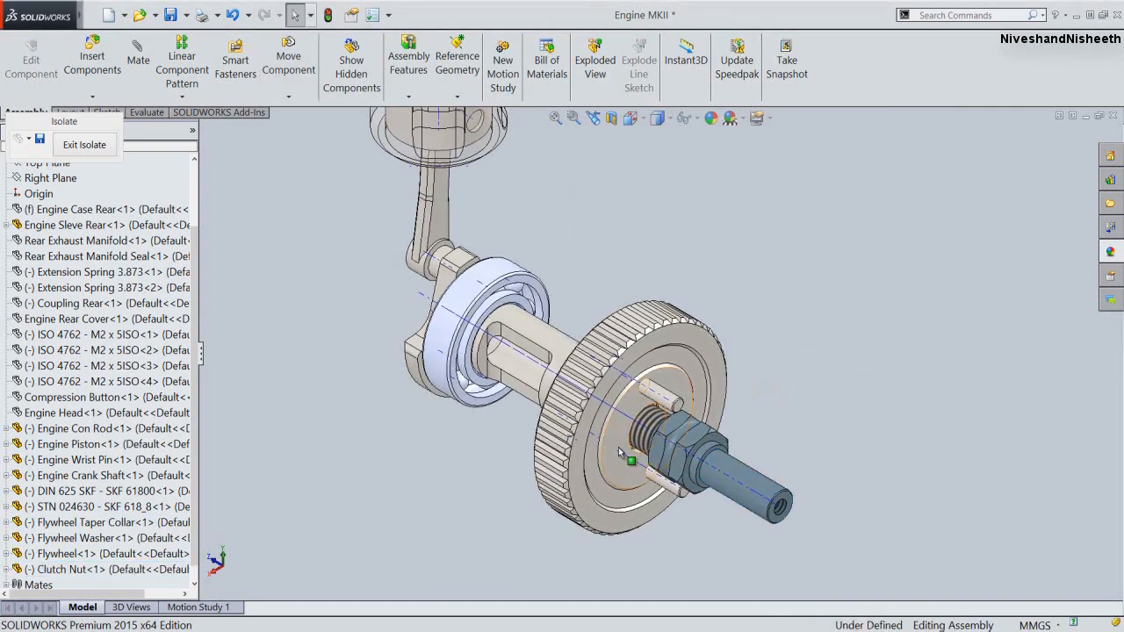
Mate the Clutch Nut's hex end face coincident with the flywheel's outer face and save the assembly
left_click_drag(619, 449, 698, 450)
scroll(698, 450, "down", 6)
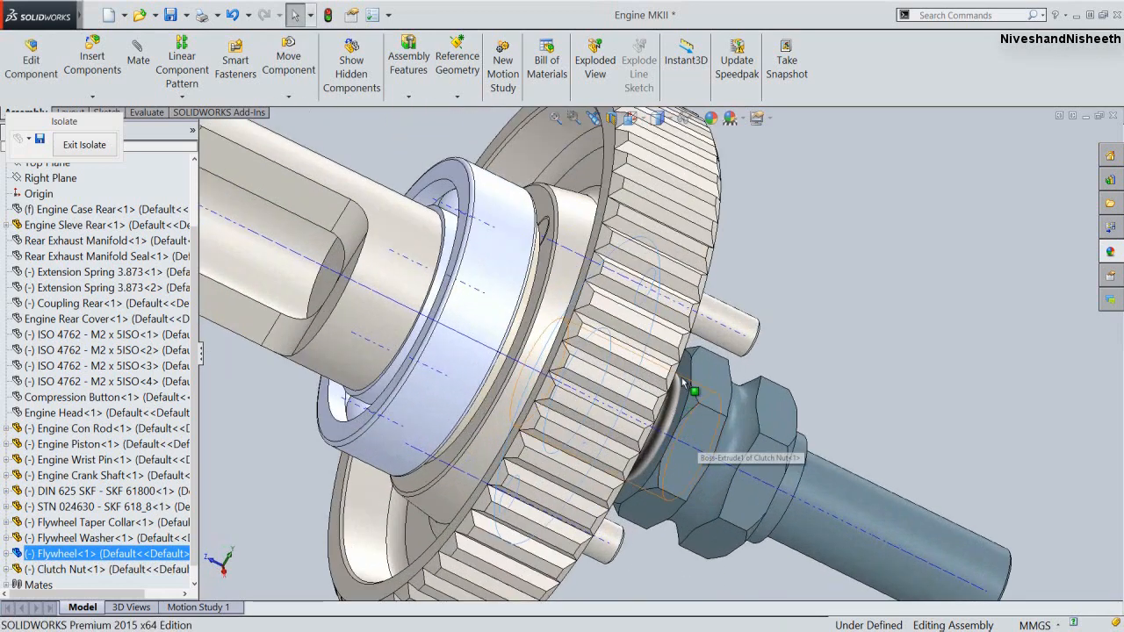
left_click(685, 375, "ctrl")
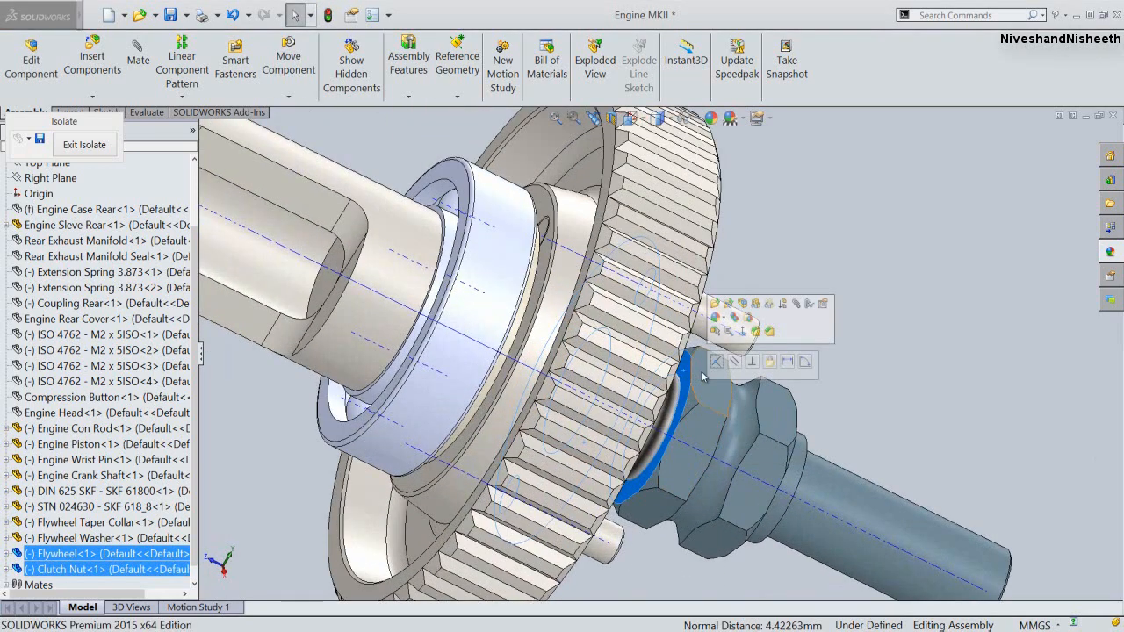
left_click(717, 360)
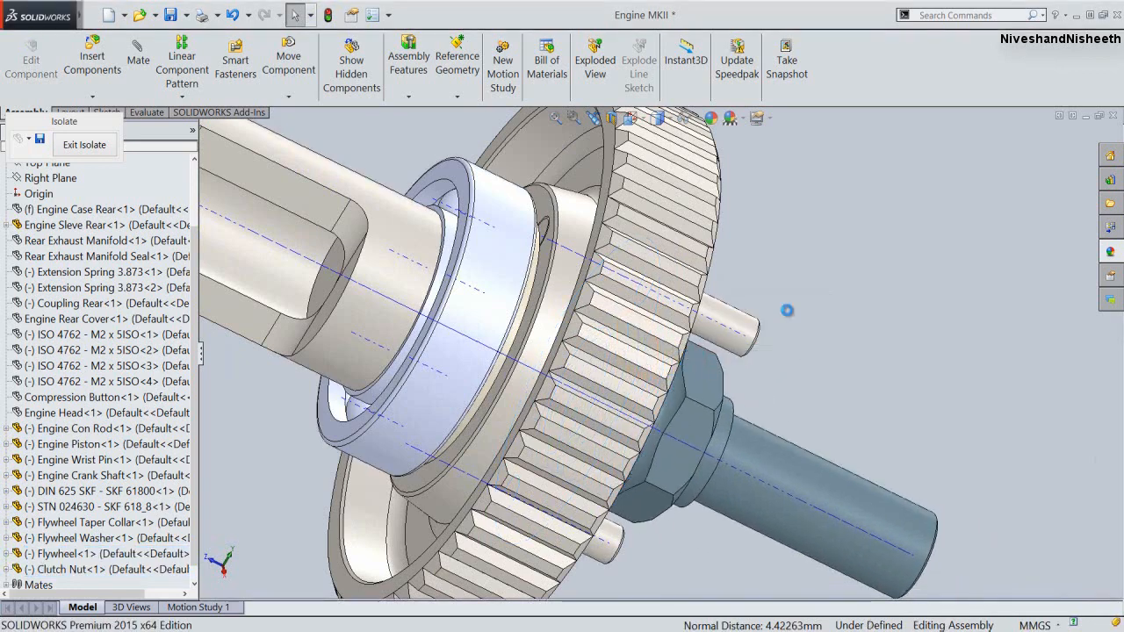
left_click(593, 117)
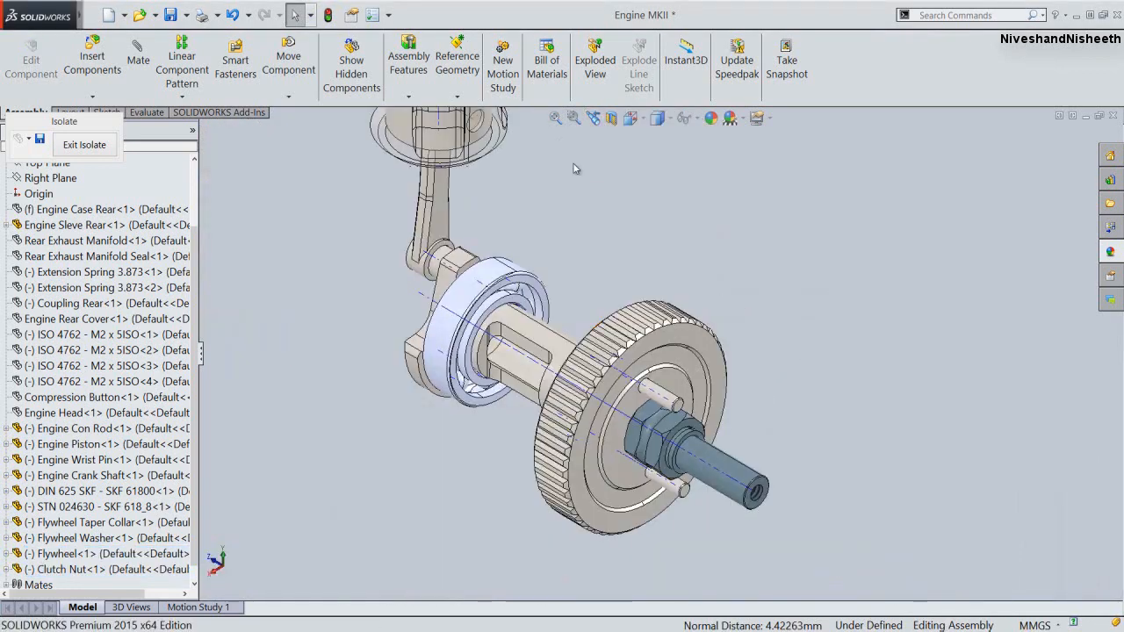
left_click(170, 15)
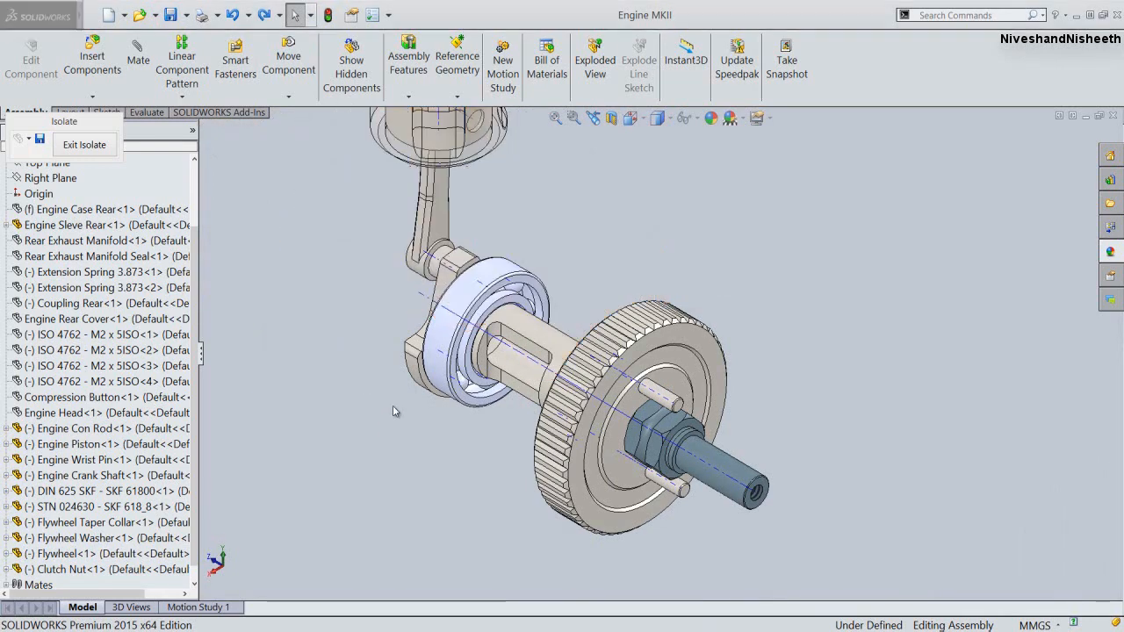
Add a 30° angle mate between Plane1 of the Clutch Nut and Plane1 of the Engine Crank Shaft, and collapse the feature tree
left_click(139, 62)
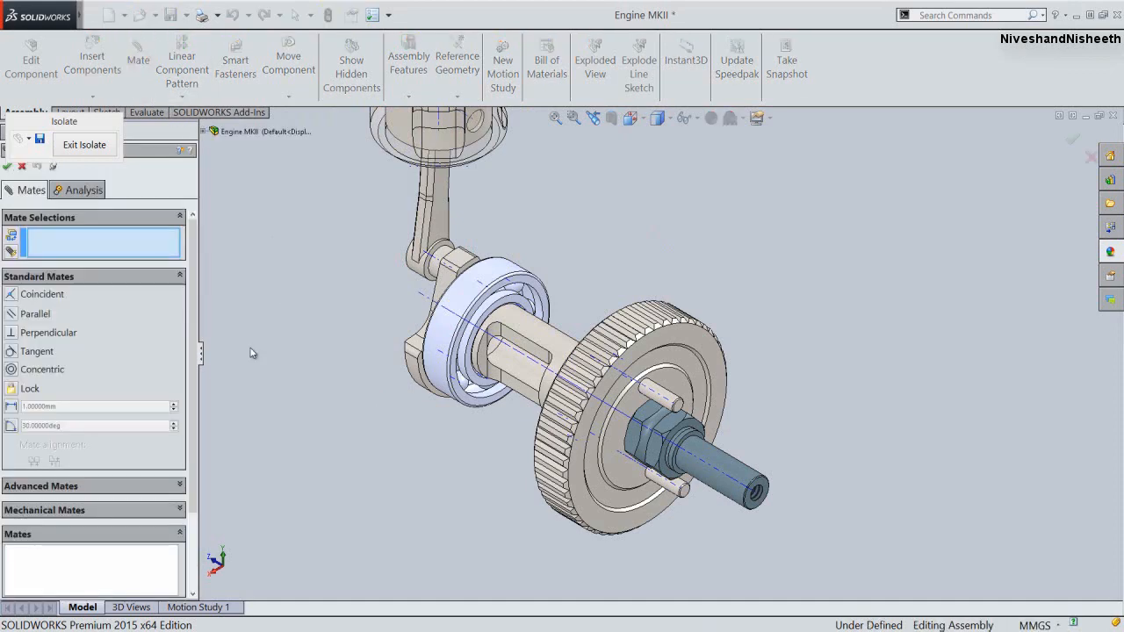
left_click(11, 428)
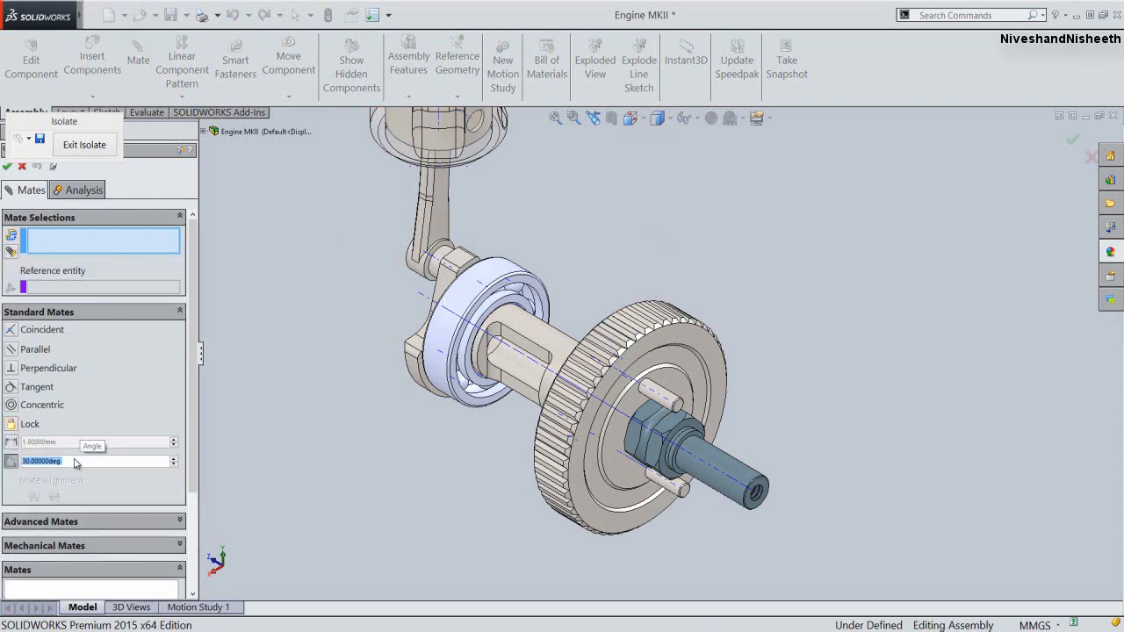
left_click(204, 132)
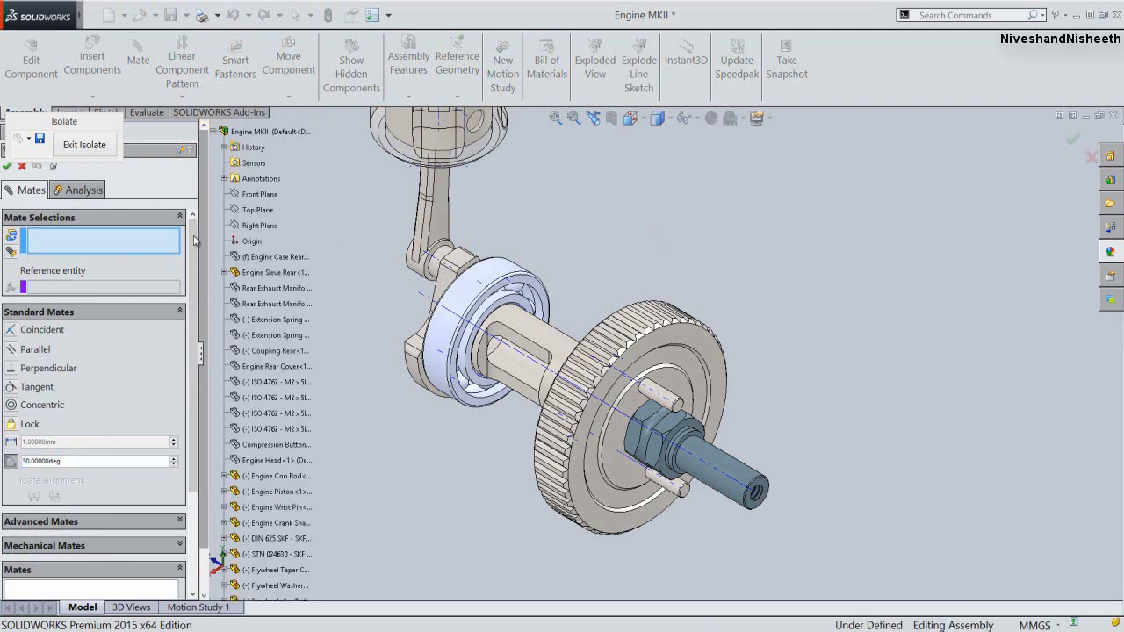
scroll(203, 295, "down", 3)
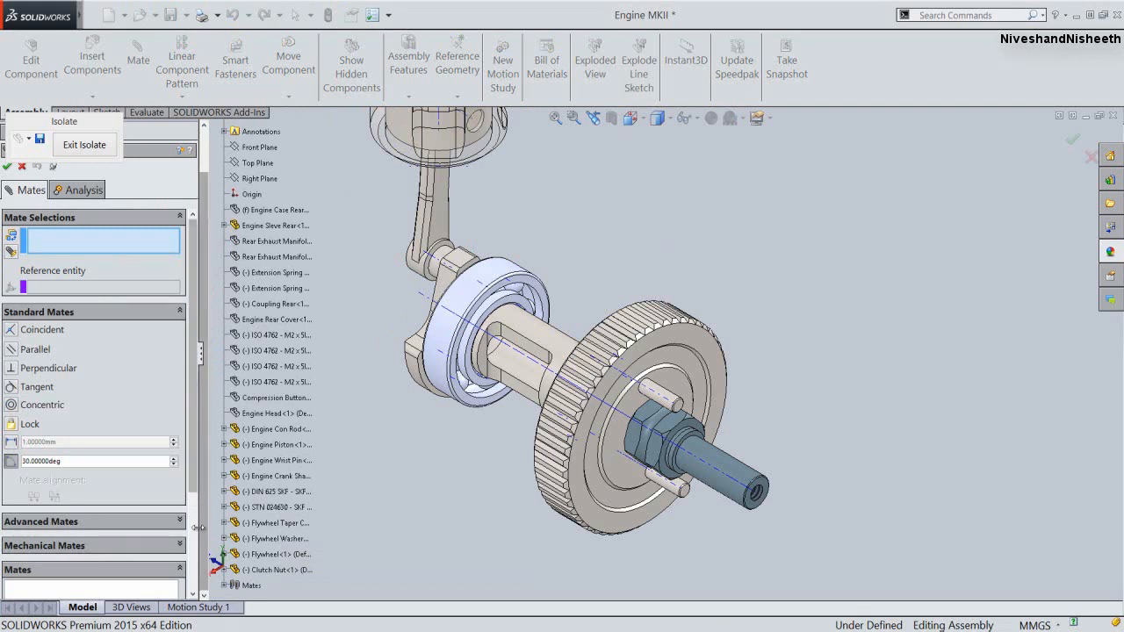
left_click(224, 570)
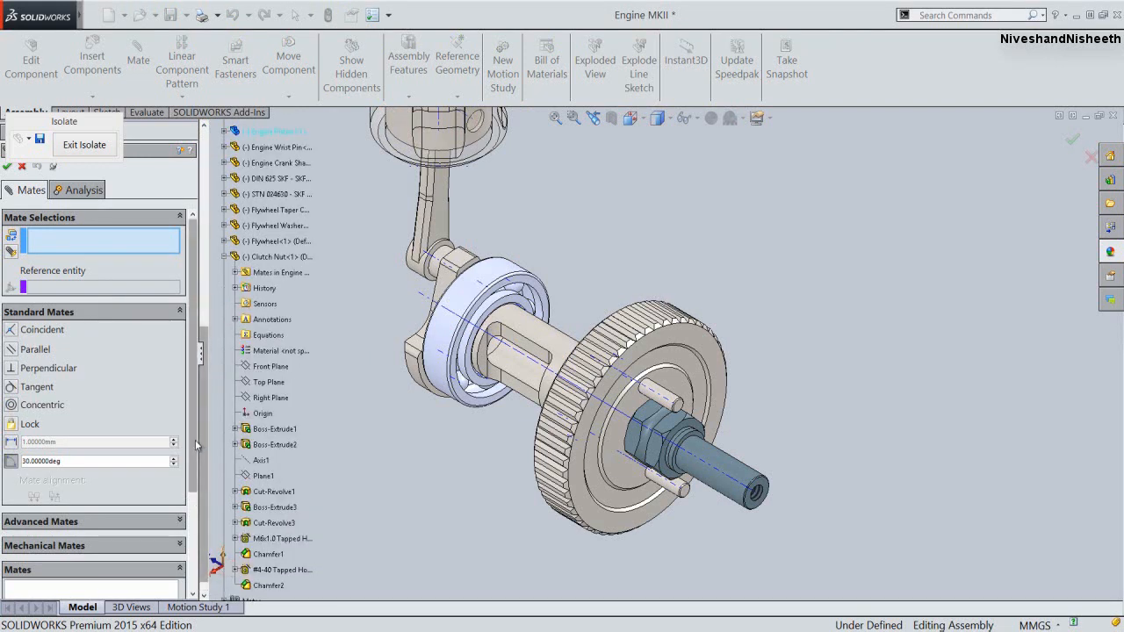
left_click_drag(201, 440, 200, 474)
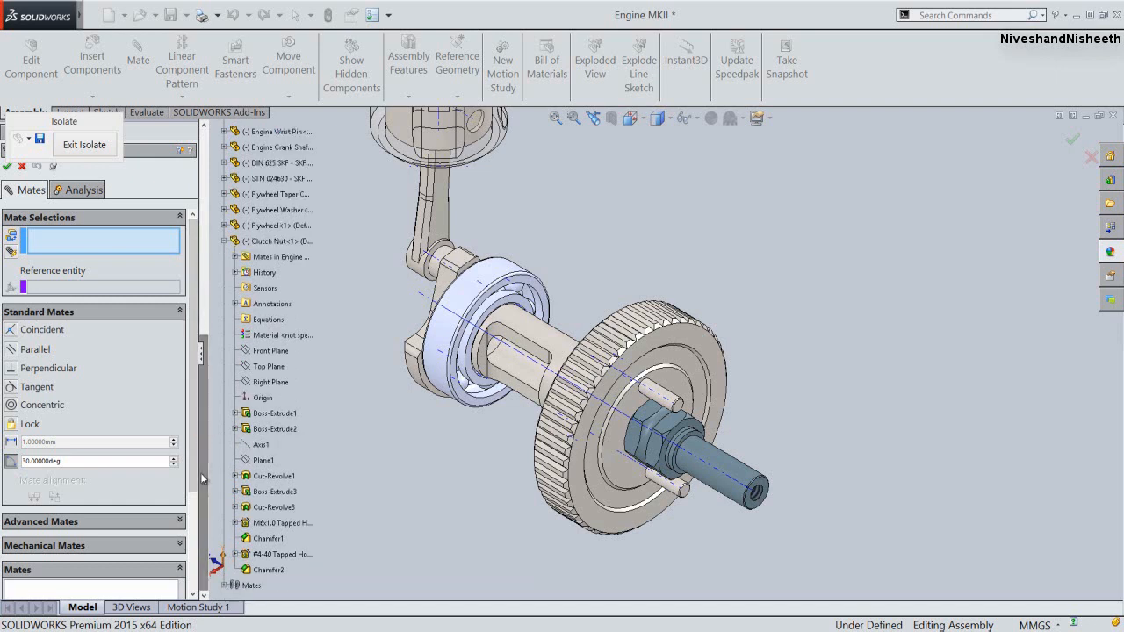
left_click(263, 460)
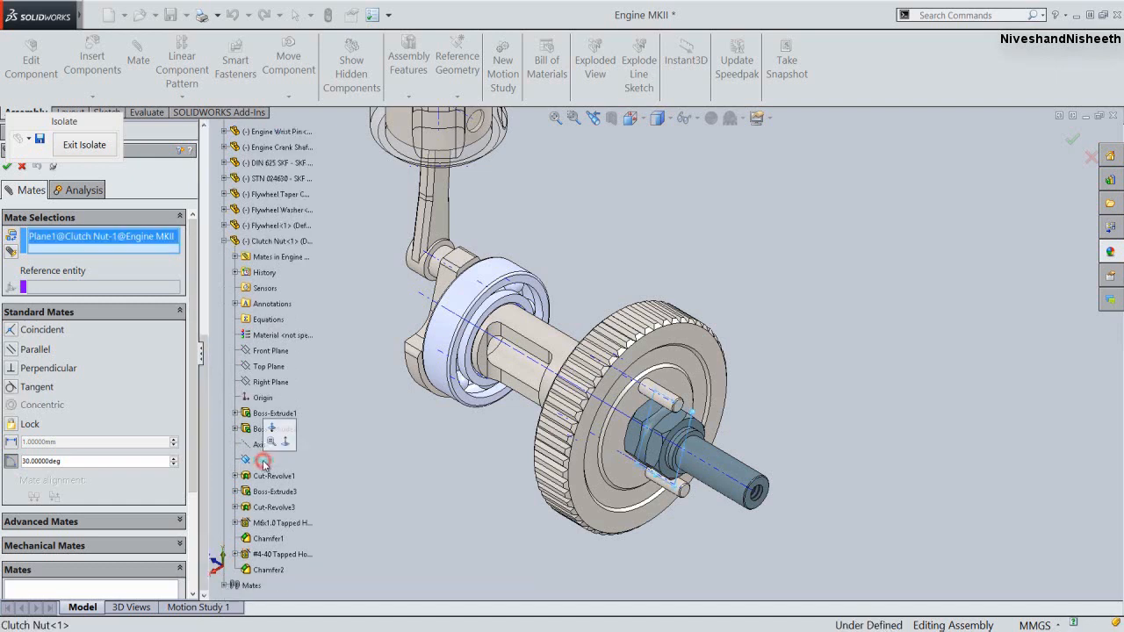
left_click(225, 242)
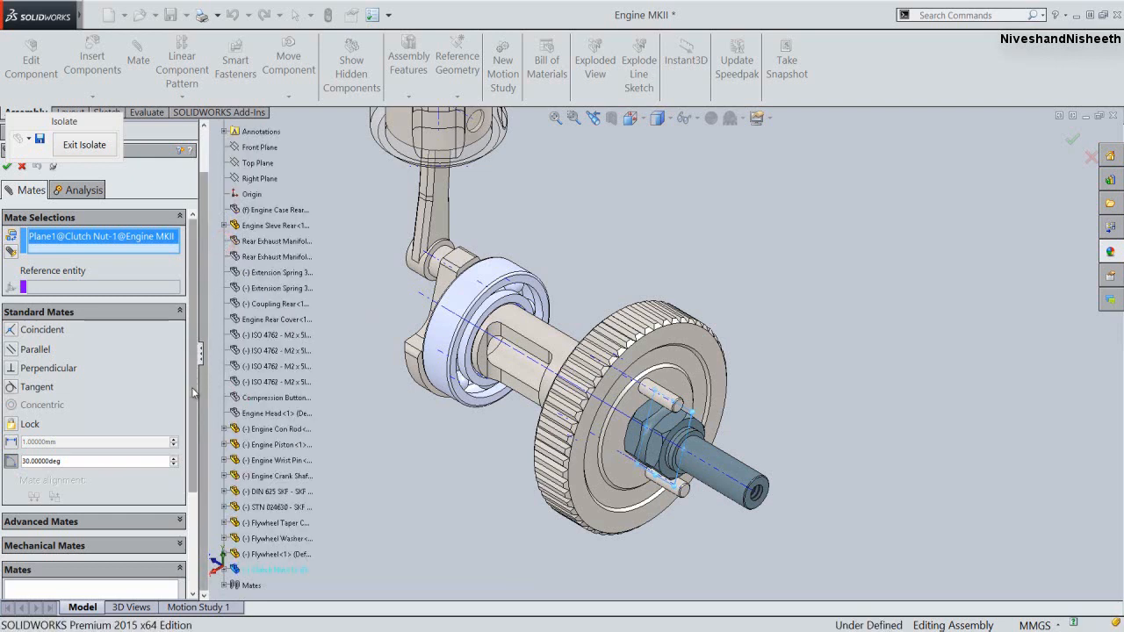
left_click(224, 476)
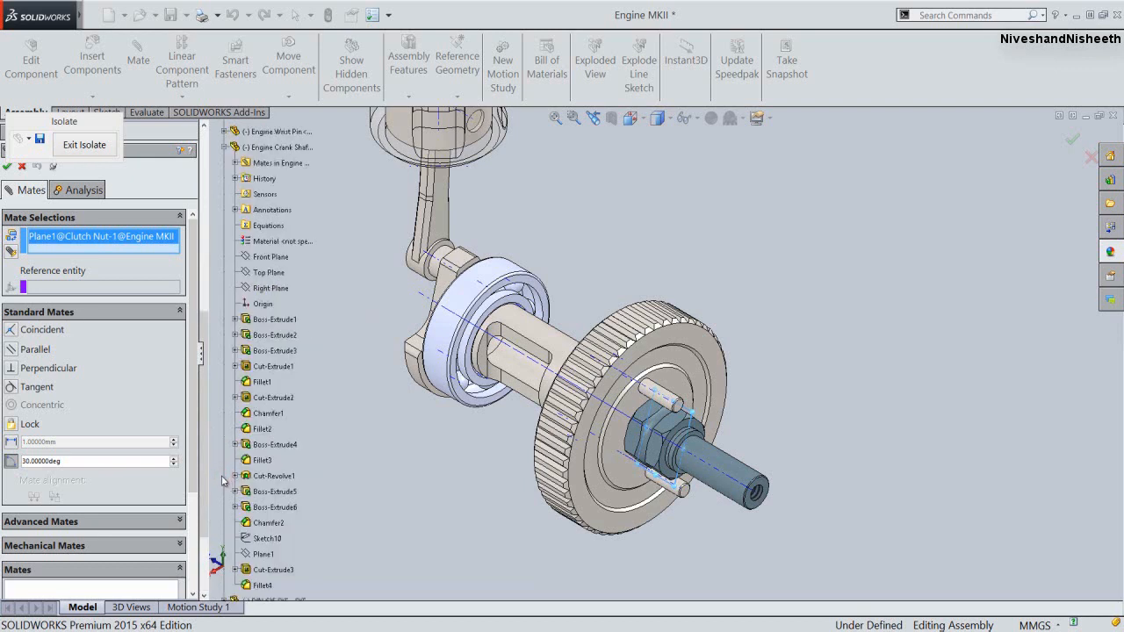
left_click(259, 556)
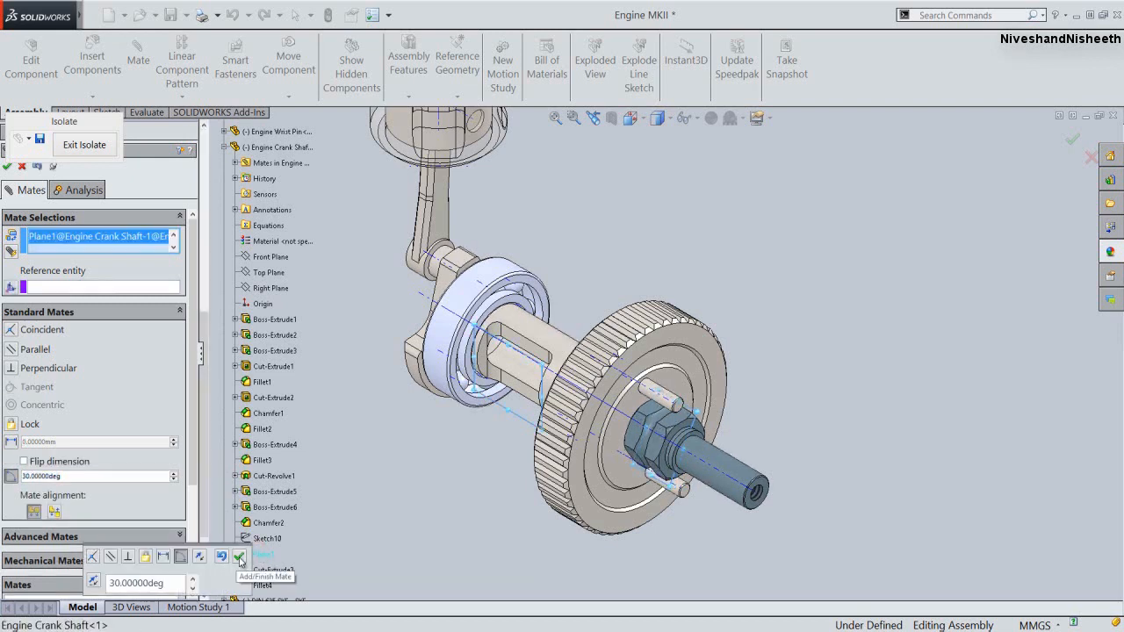
left_click(238, 558)
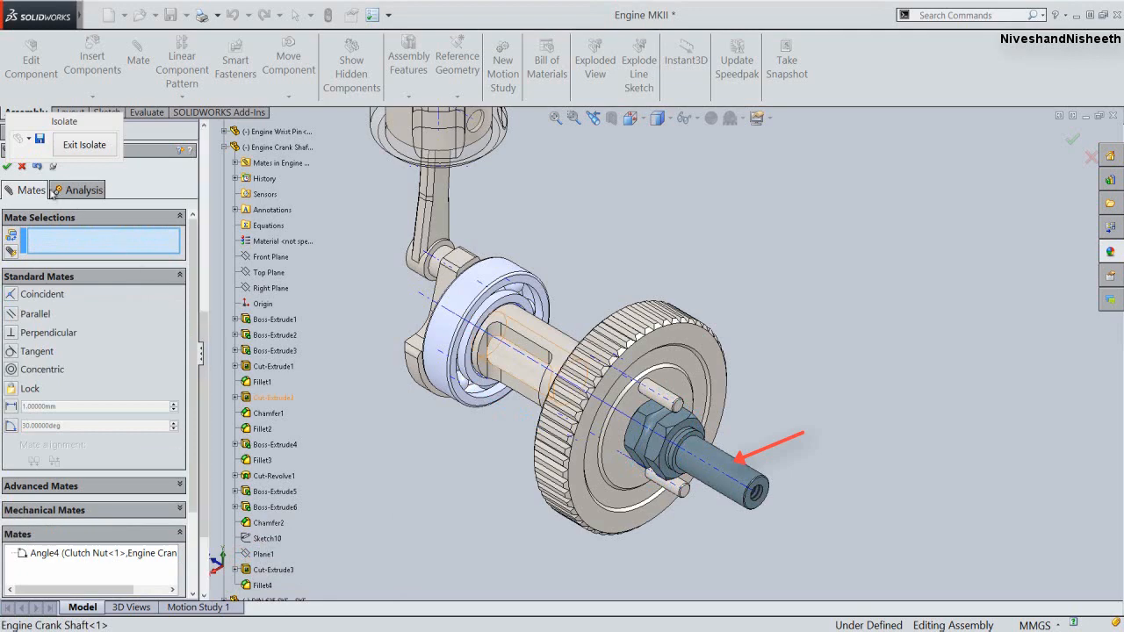
left_click(8, 167)
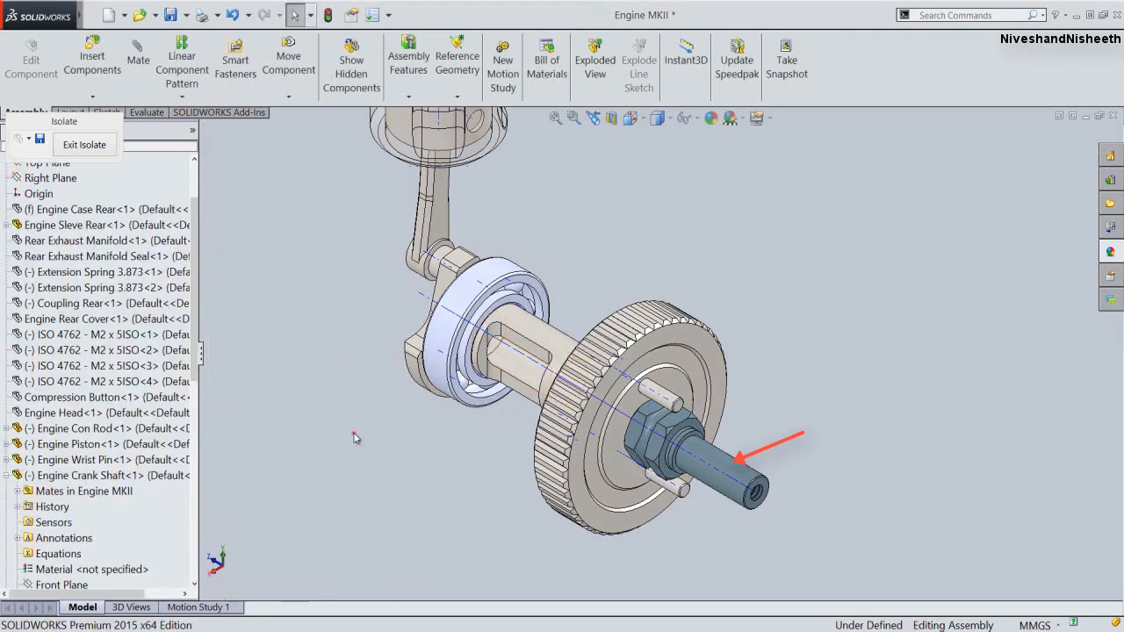
right_click(174, 179)
left_click(193, 186)
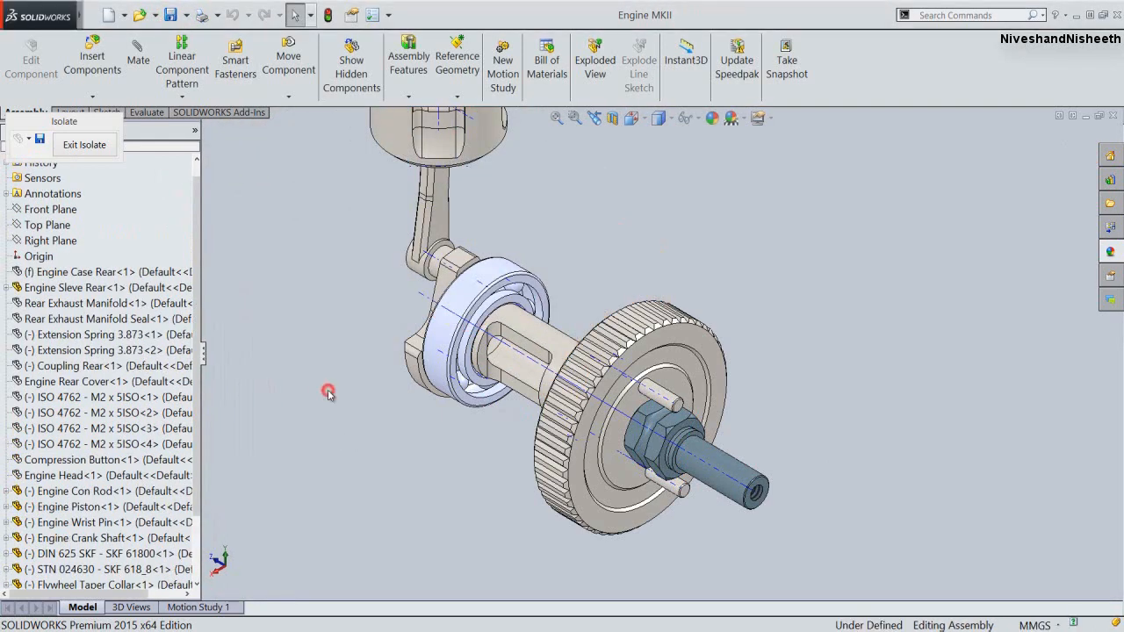
Create a new assembly document from the custom assembly template
left_click(108, 15)
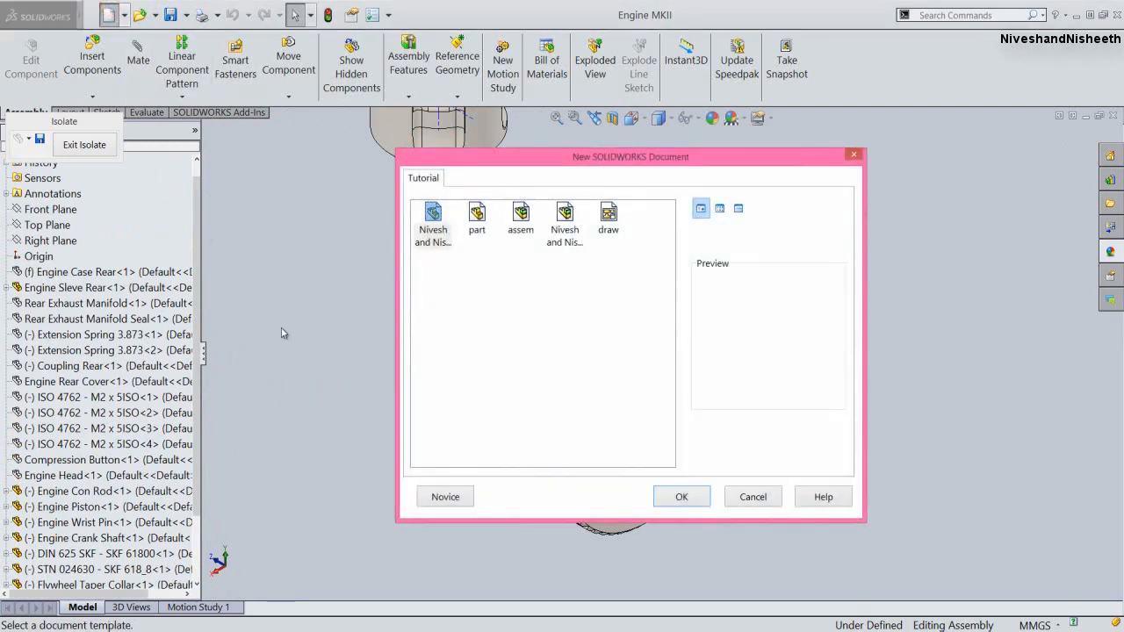
left_click(565, 219)
left_click(681, 496)
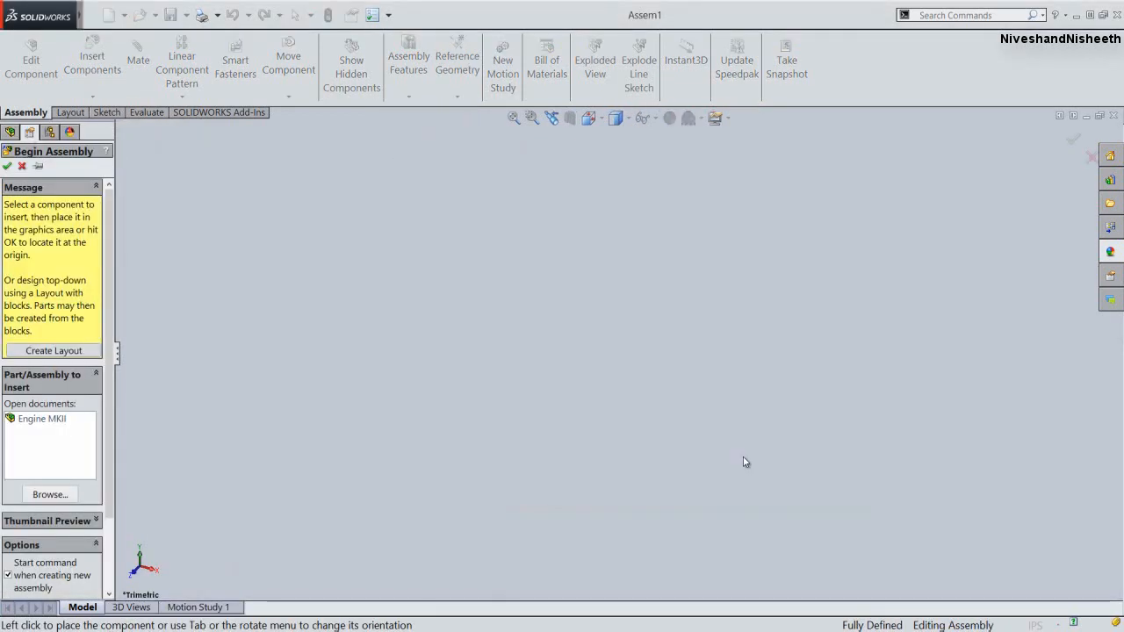
Insert the Clutch Bell part from the Engine MKII folder onto the assembly origin, displaying the origins for placement and hiding them after placing it
left_click(64, 496)
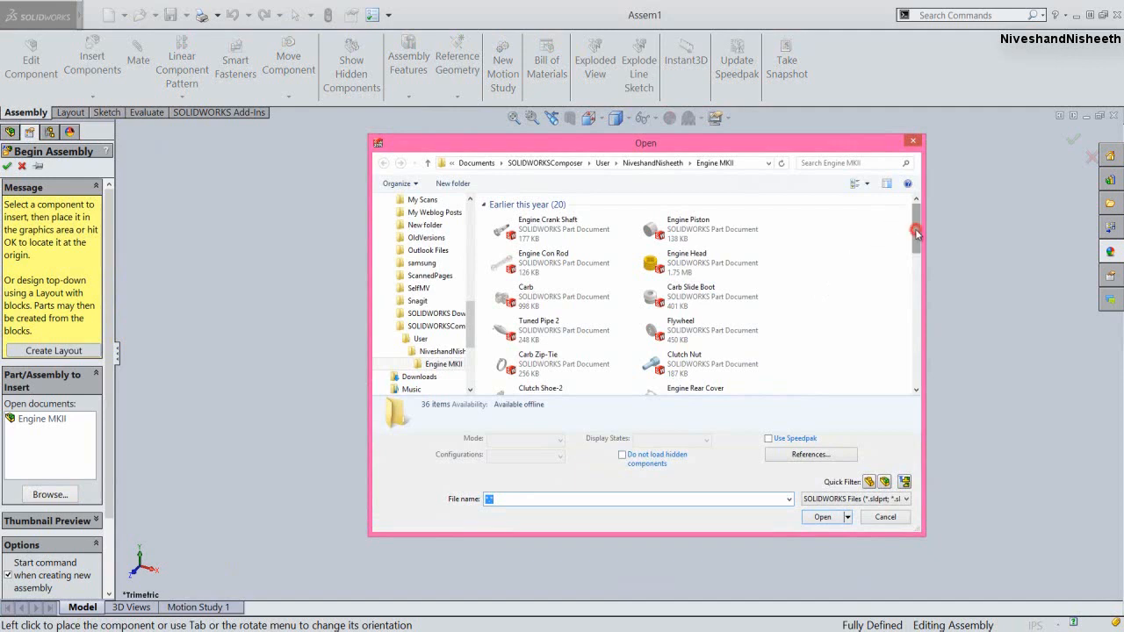
left_click_drag(915, 230, 911, 283)
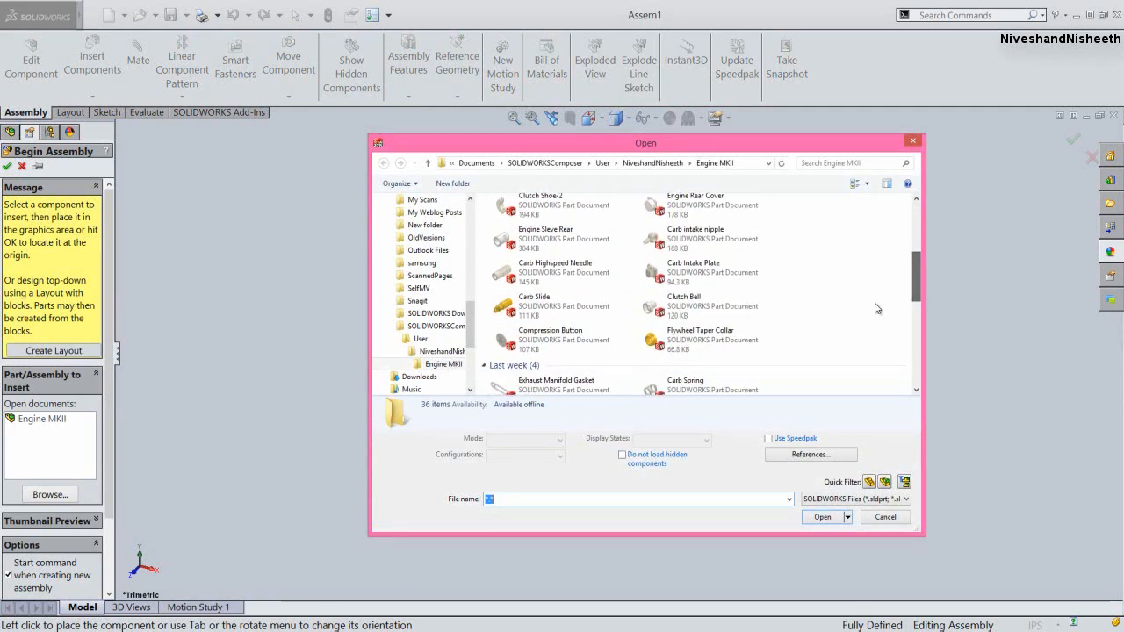
left_click(683, 303)
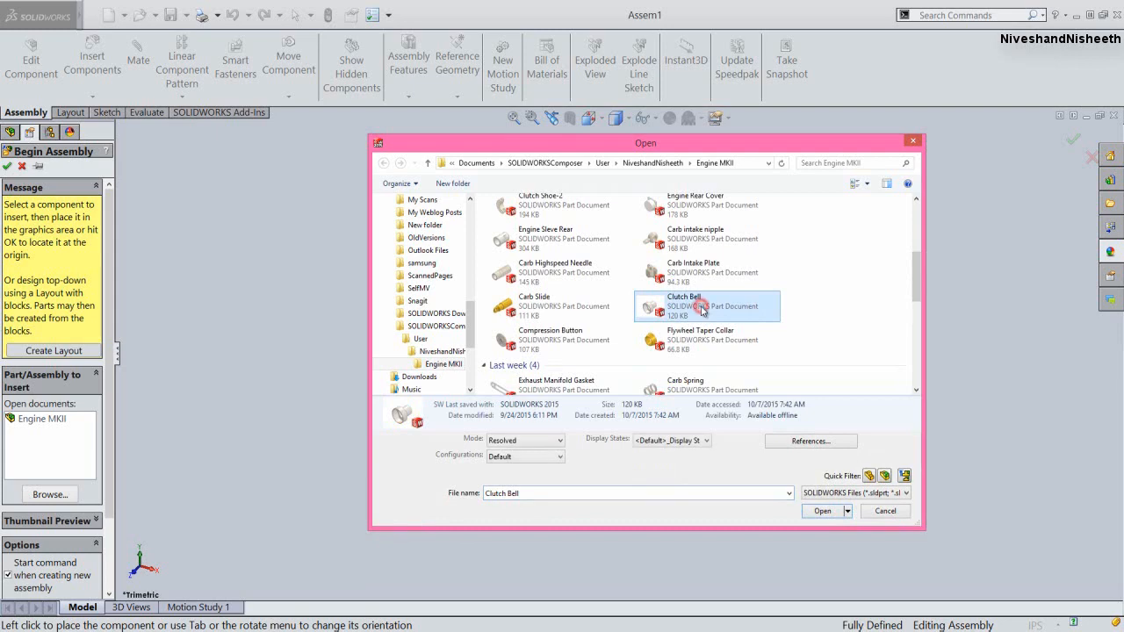
left_click(822, 512)
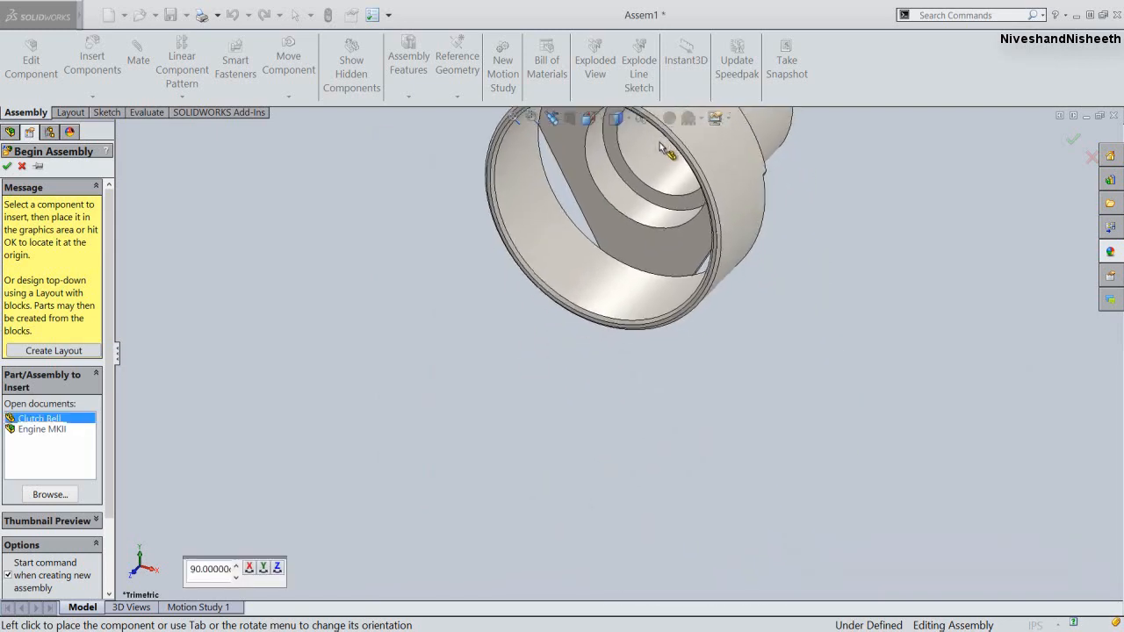
left_click(643, 118)
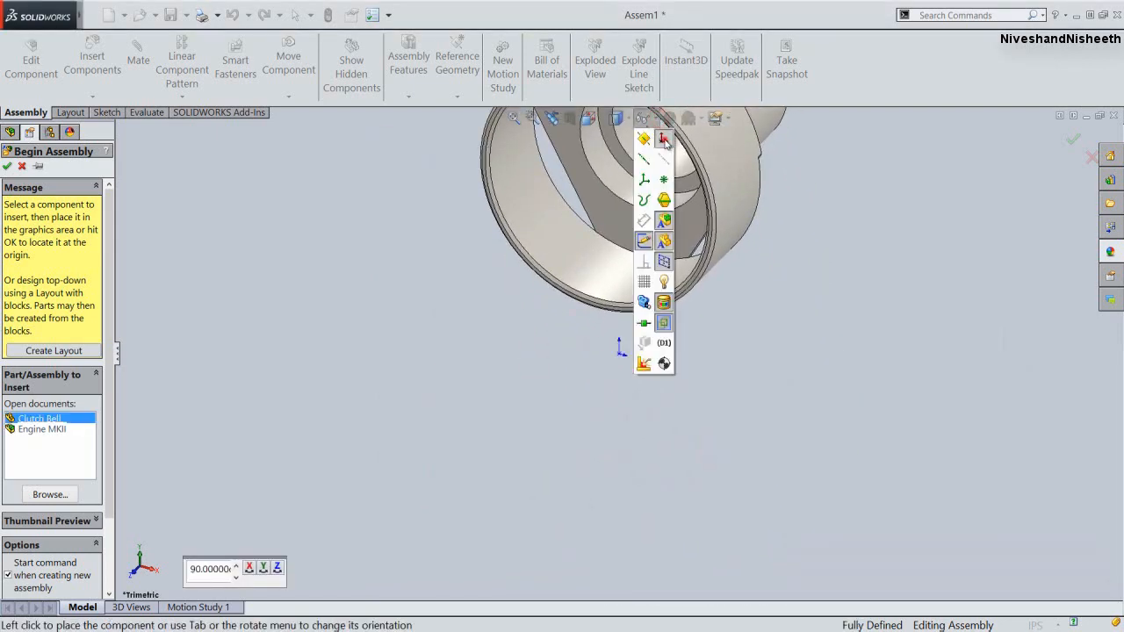
left_click(665, 141)
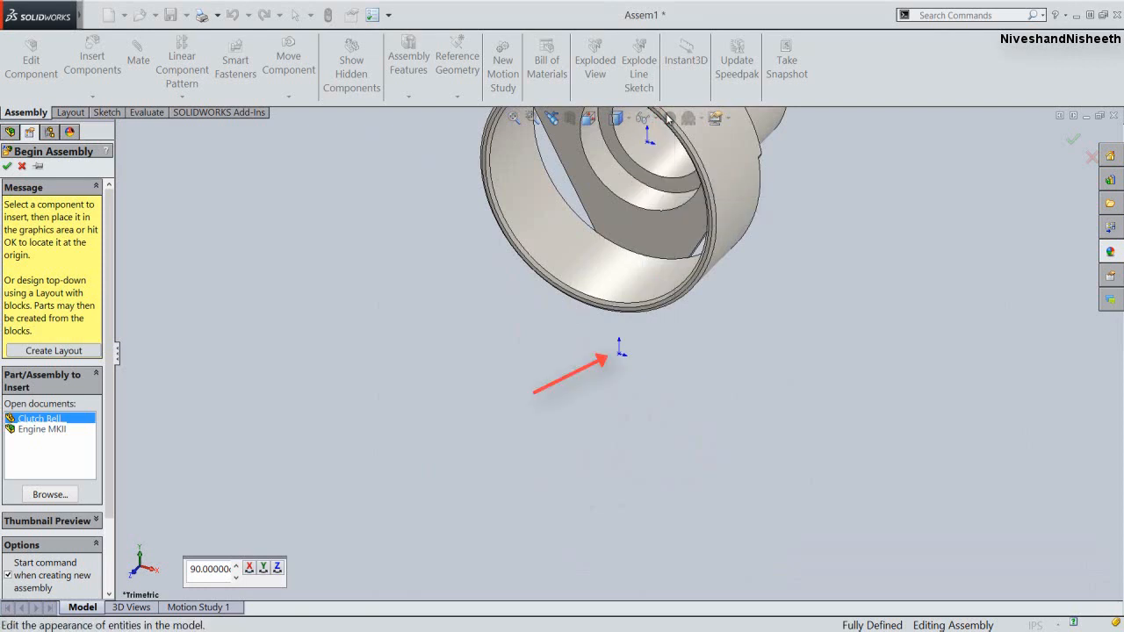
left_click(618, 352)
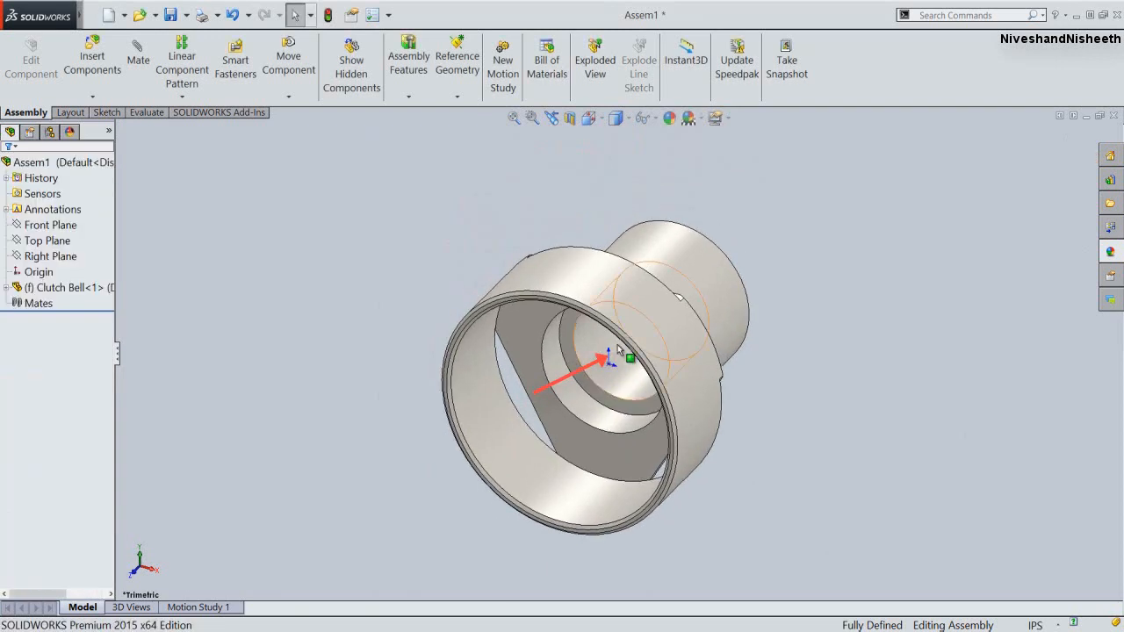
left_click(647, 119)
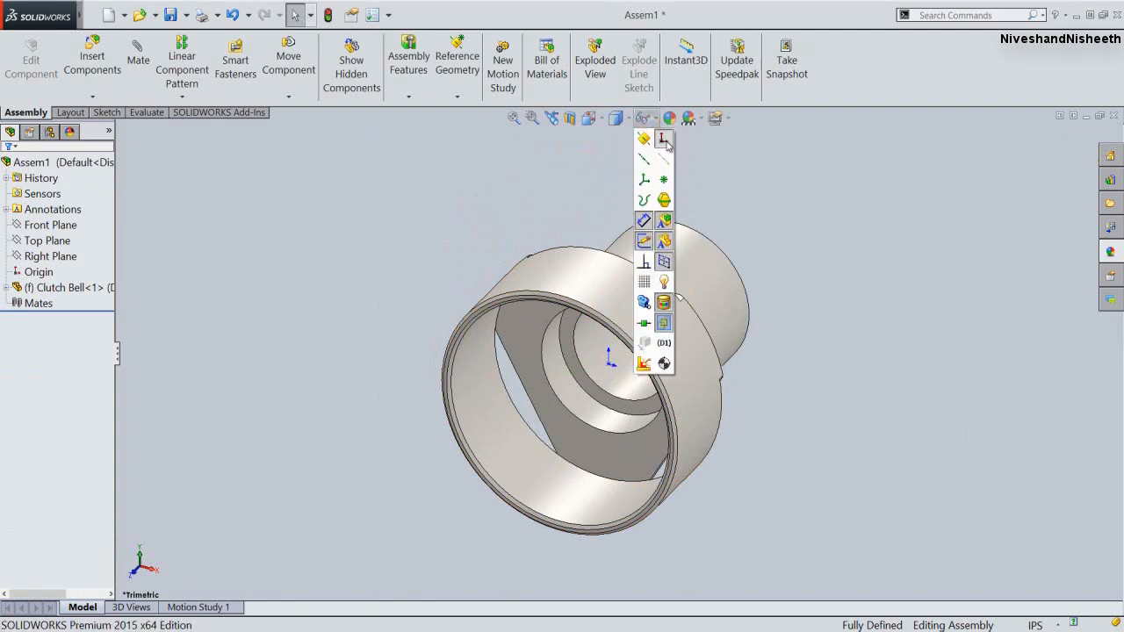
left_click(527, 180)
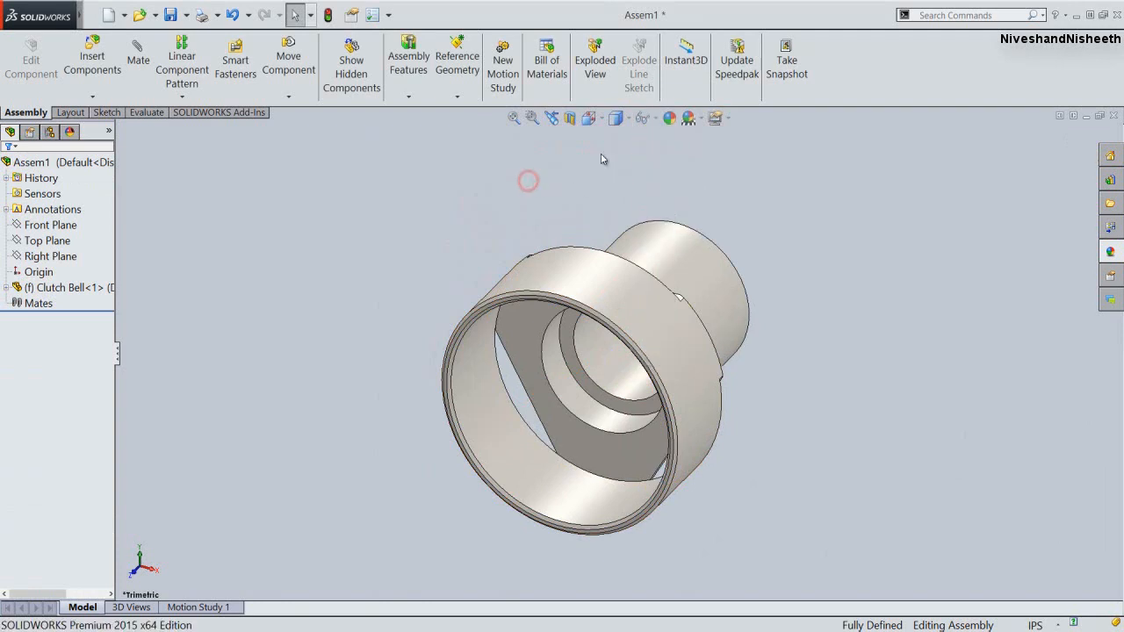
Orient the Clutch Bell assembly so its open end faces the viewer and set the current view as Front
left_click(593, 119)
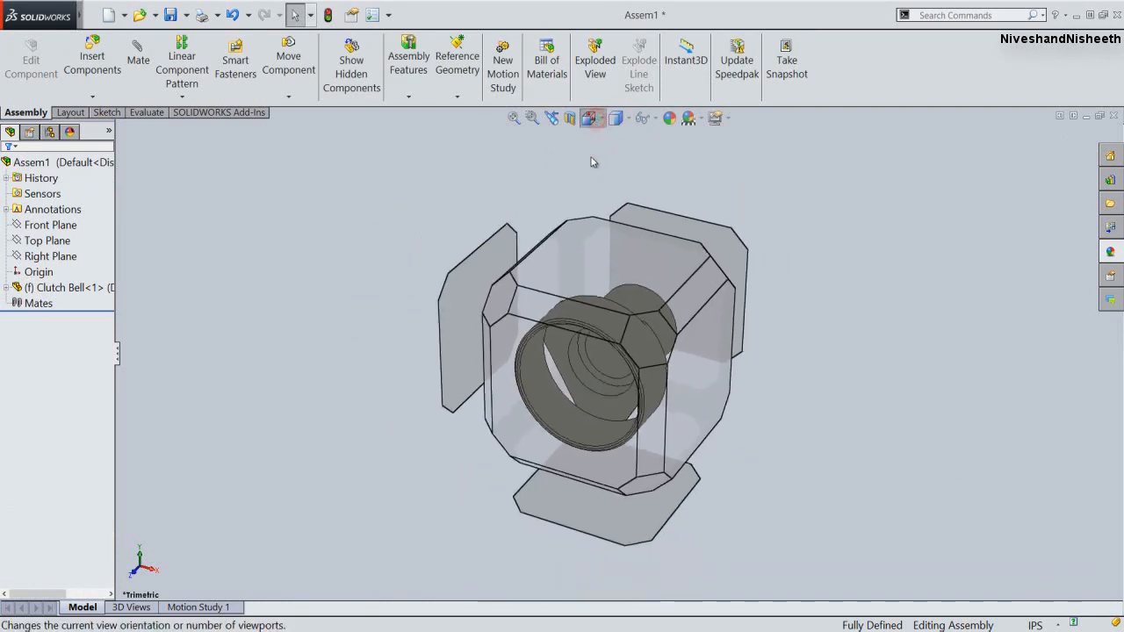
left_click(560, 363)
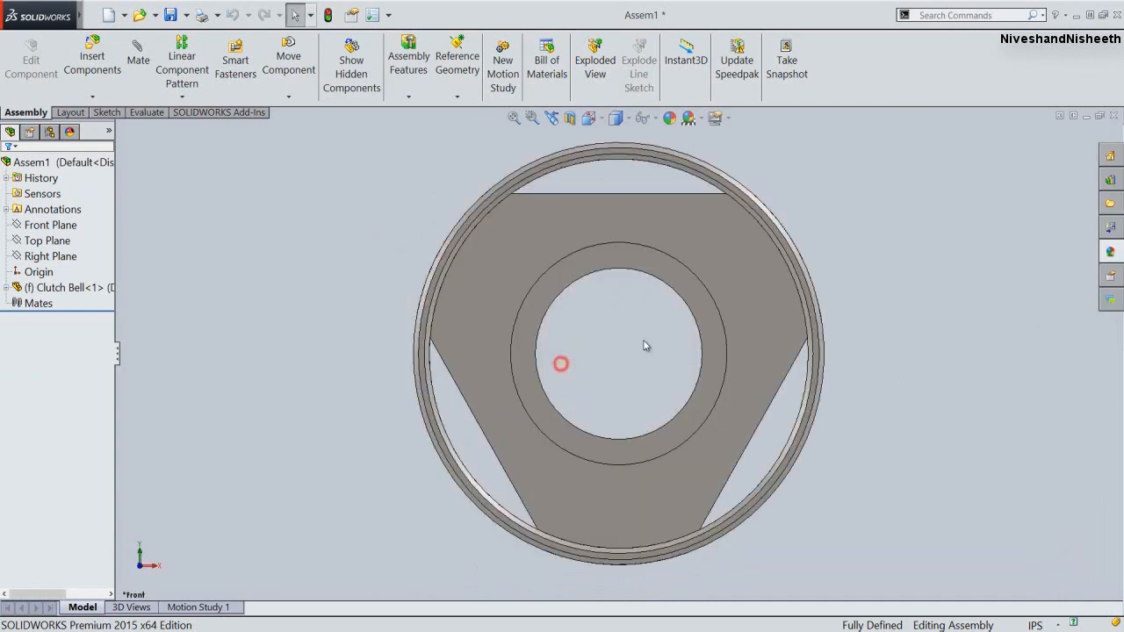
right_click(832, 209)
left_click(913, 452)
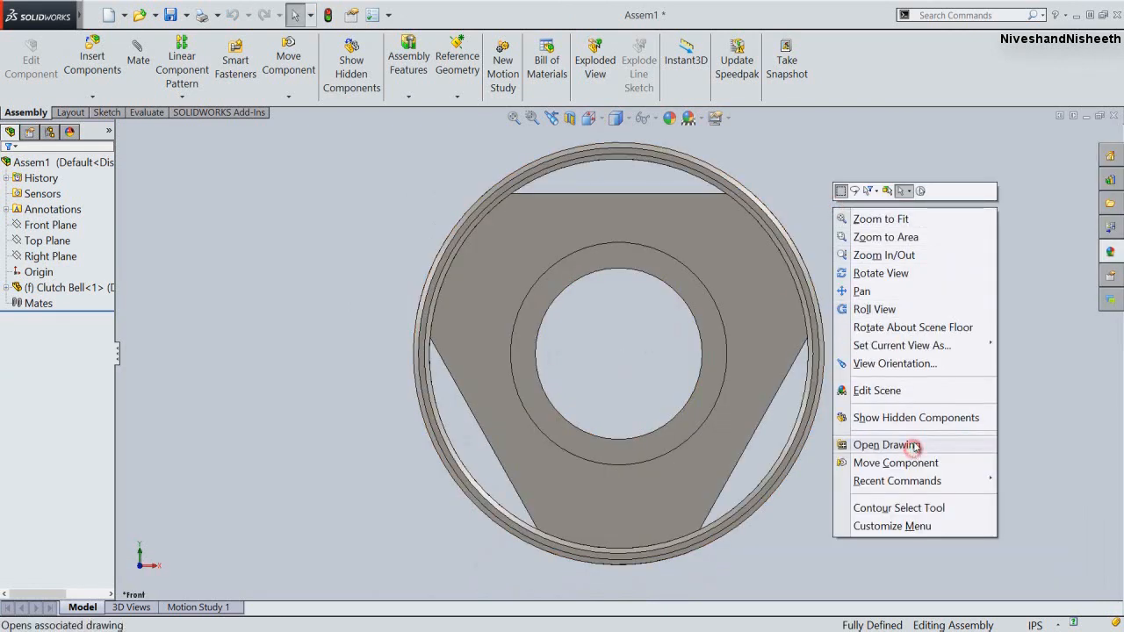
mouse_move(955, 347)
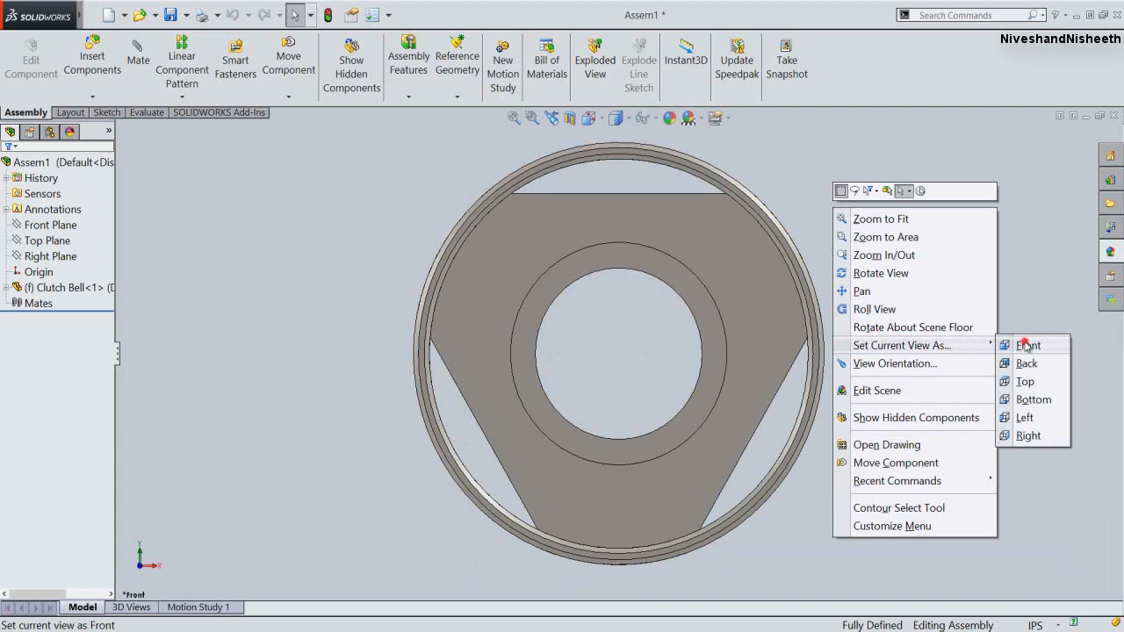
left_click(1027, 346)
left_click(593, 332)
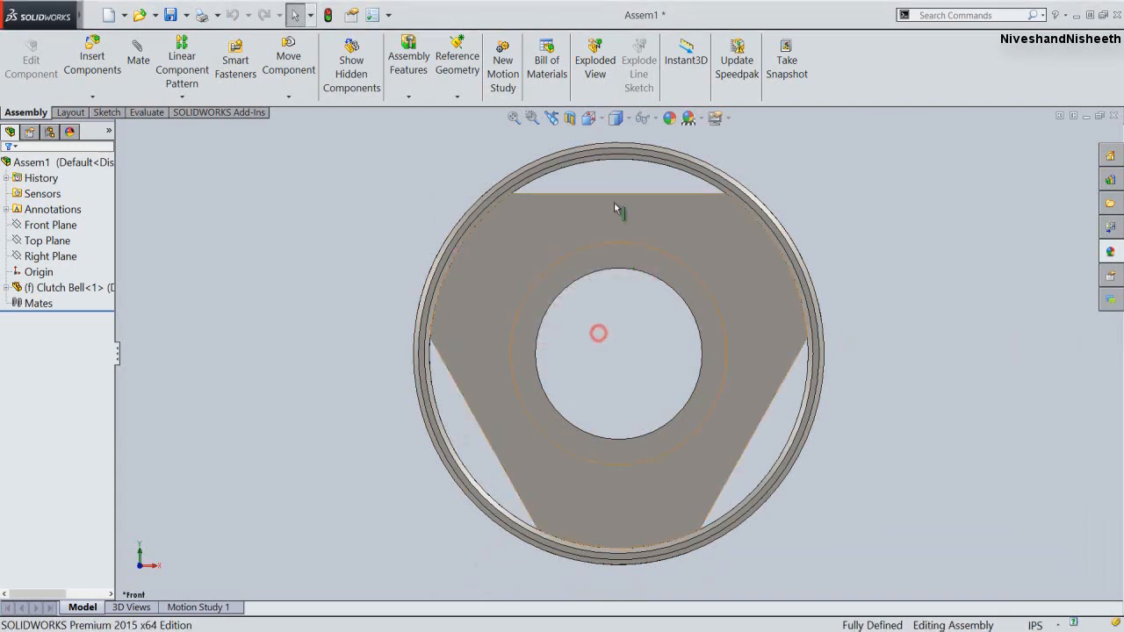
Orient the Clutch Bell assembly with its narrow cylinder pointing straight up, and set the current view as Front
left_click(589, 120)
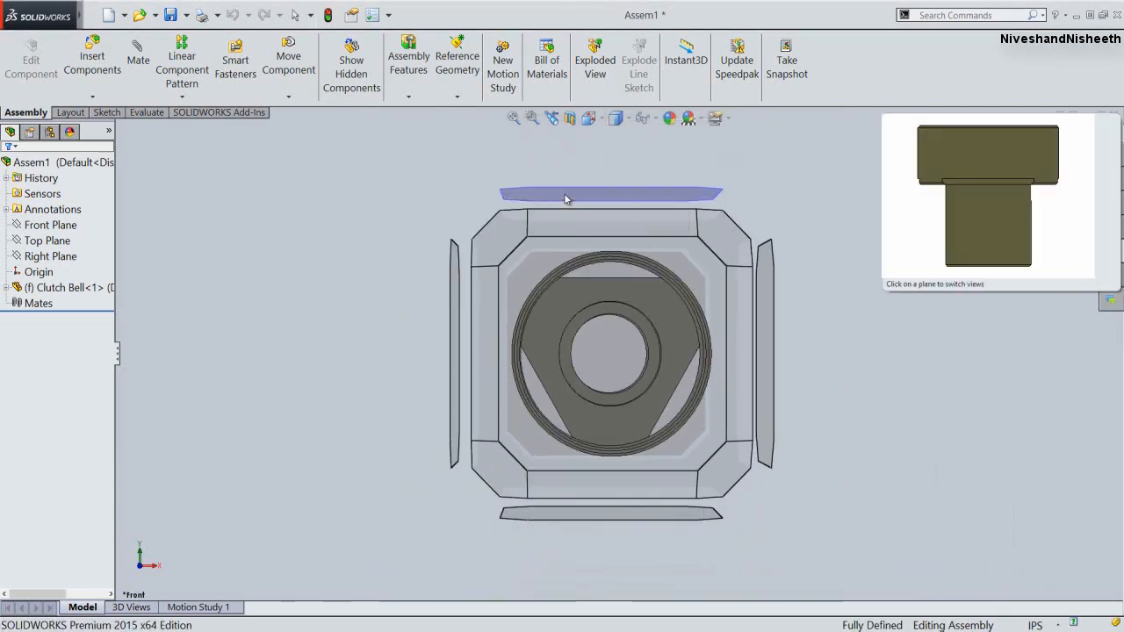
left_click(566, 195)
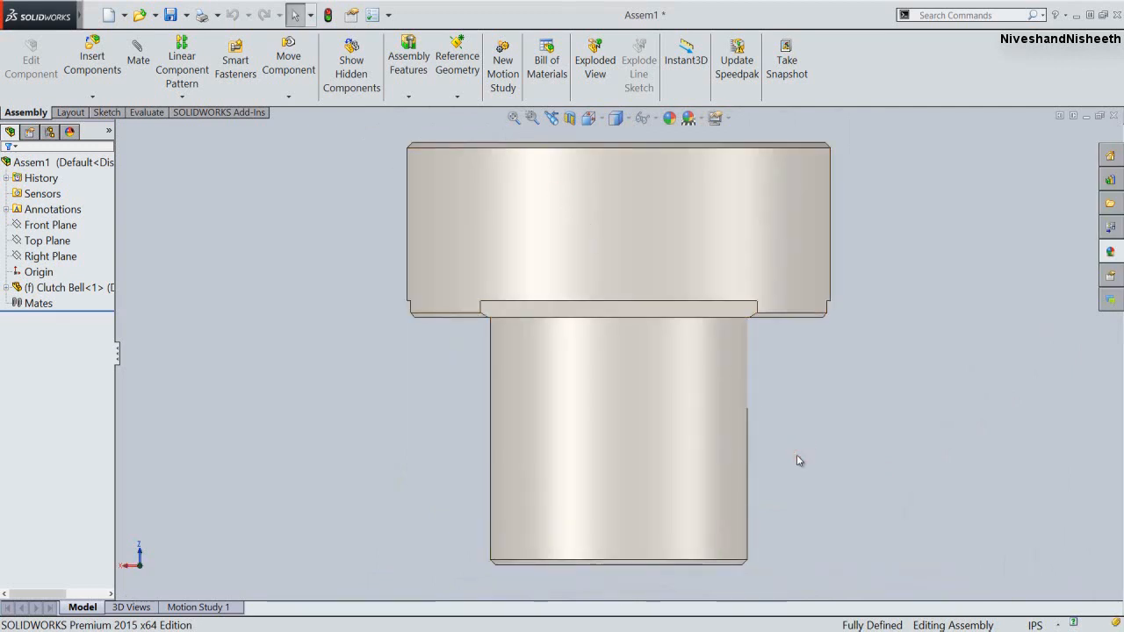
key("alt+Right")
key("alt+Right")
key("alt+Right")
key("alt+Right")
key("alt+Right")
key("alt+Right")
key("alt+Right")
key("alt+Right")
key("alt+Right")
key("alt+Right")
key("alt+Right")
key("alt+Right")
key("alt+Right")
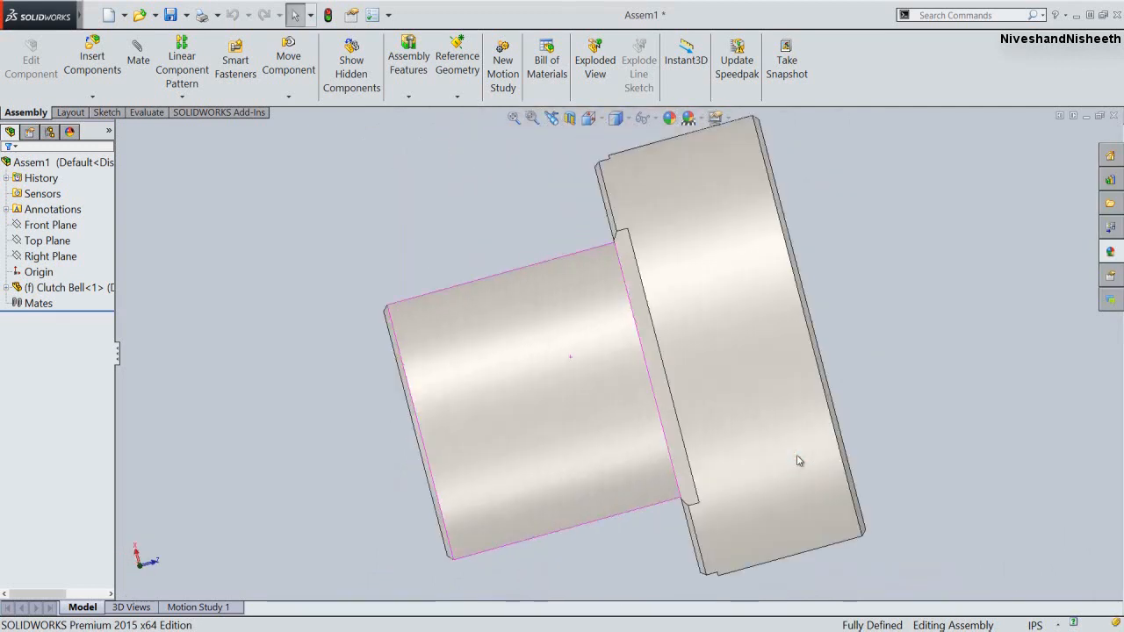
key("ctrl+1")
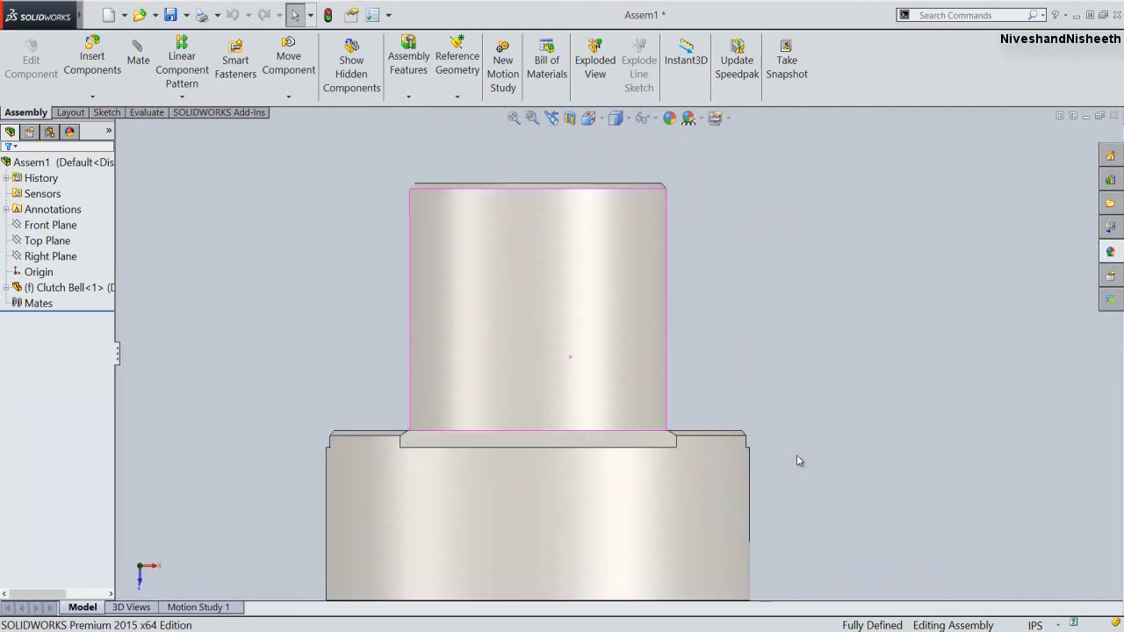
left_click(513, 117)
right_click(897, 267)
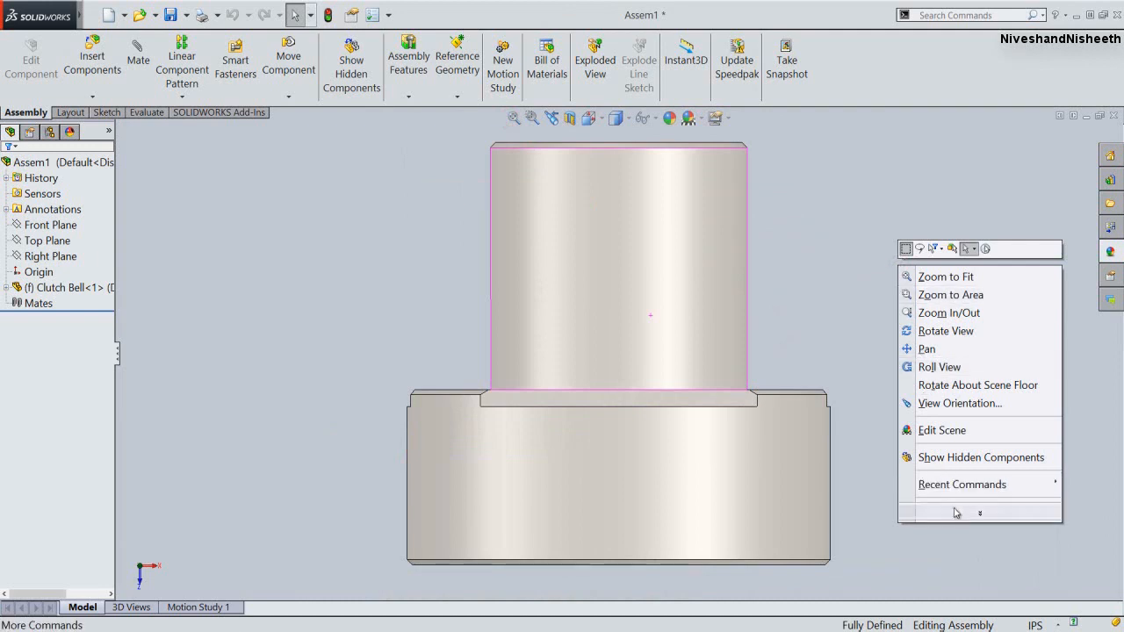
mouse_move(957, 516)
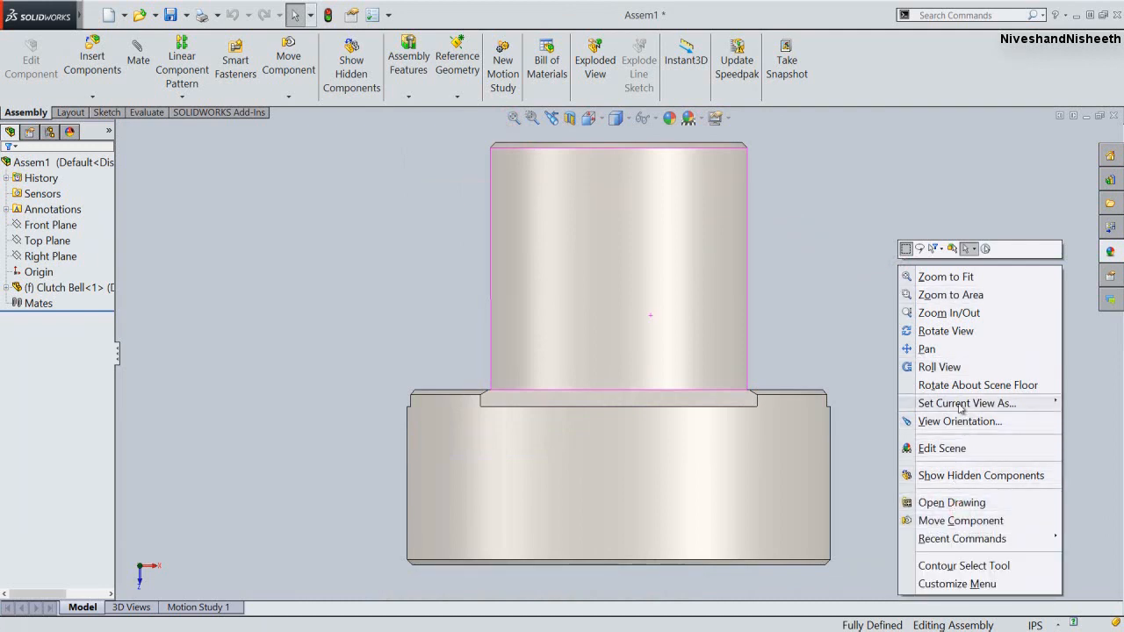
mouse_move(961, 404)
left_click(867, 408)
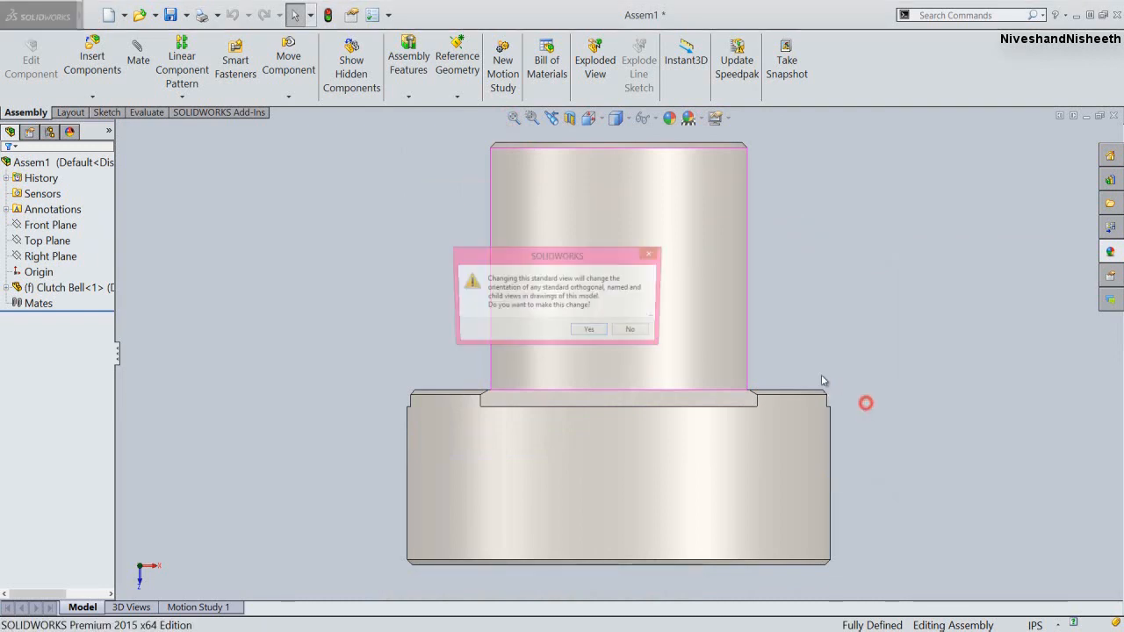
left_click(594, 330)
Switch to the isometric view and save the assembly as Clutch Bell in the Engine MKII folder
left_click(590, 118)
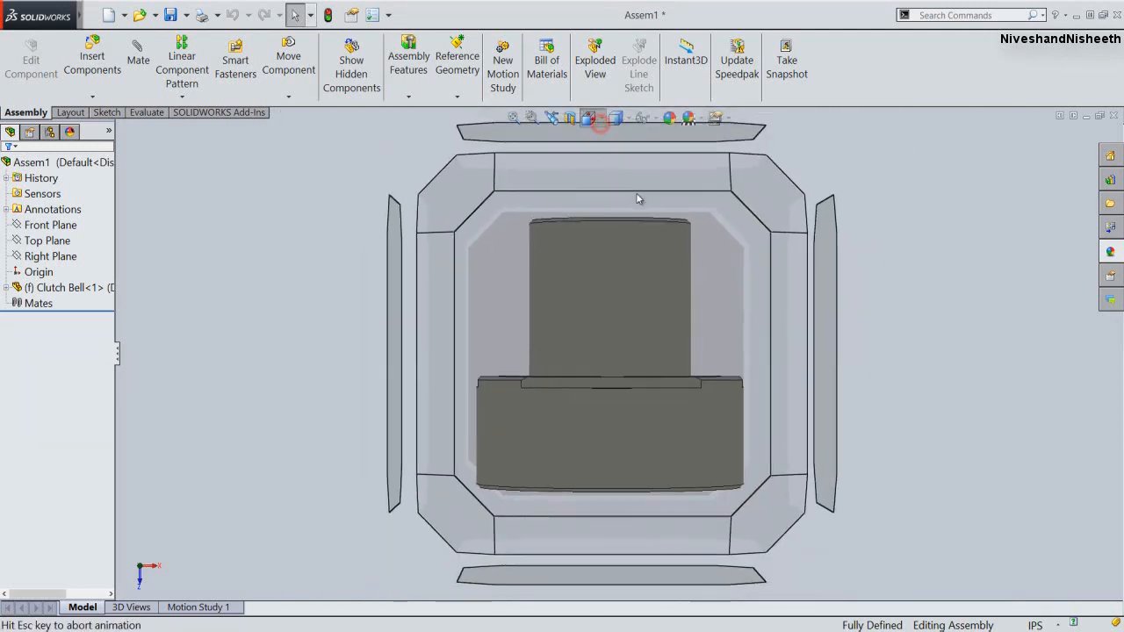
left_click(723, 243)
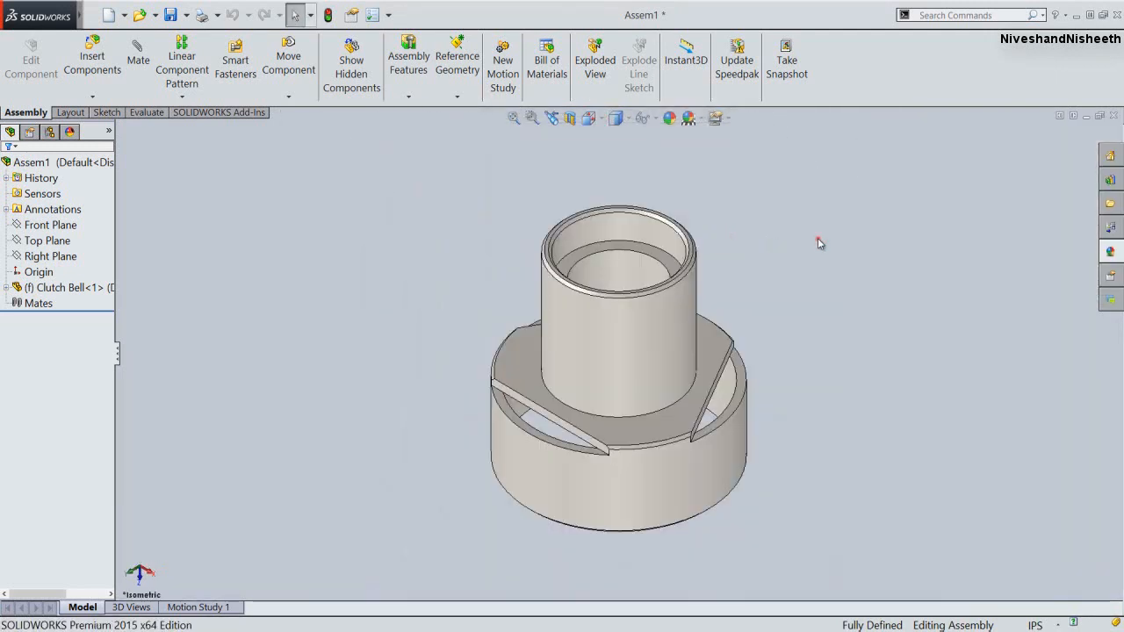
left_click(464, 217)
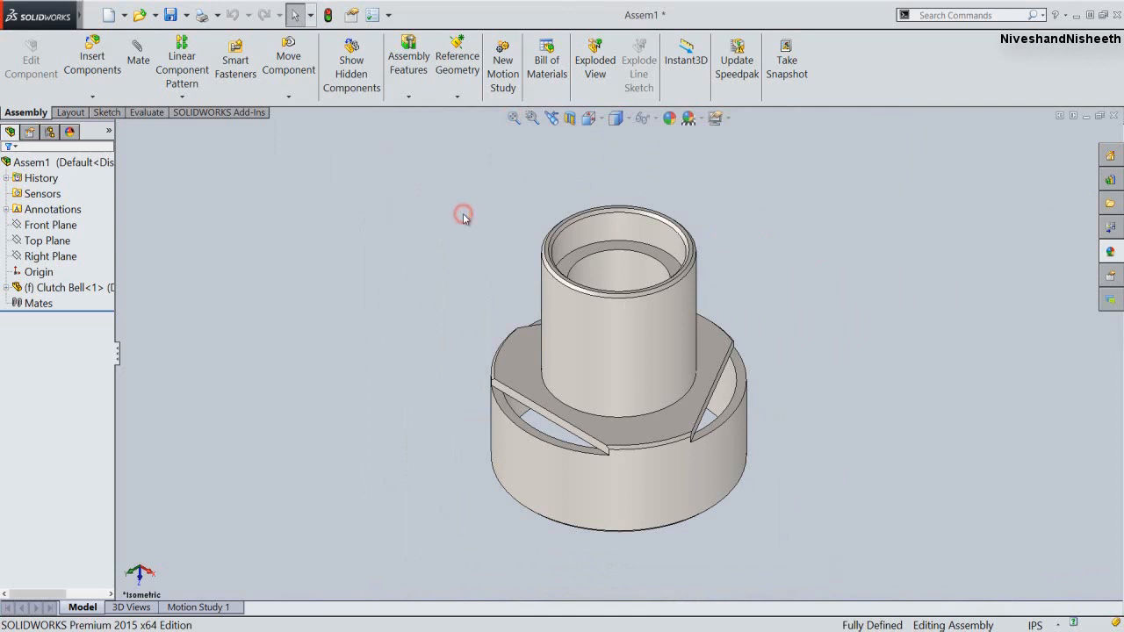
left_click(171, 15)
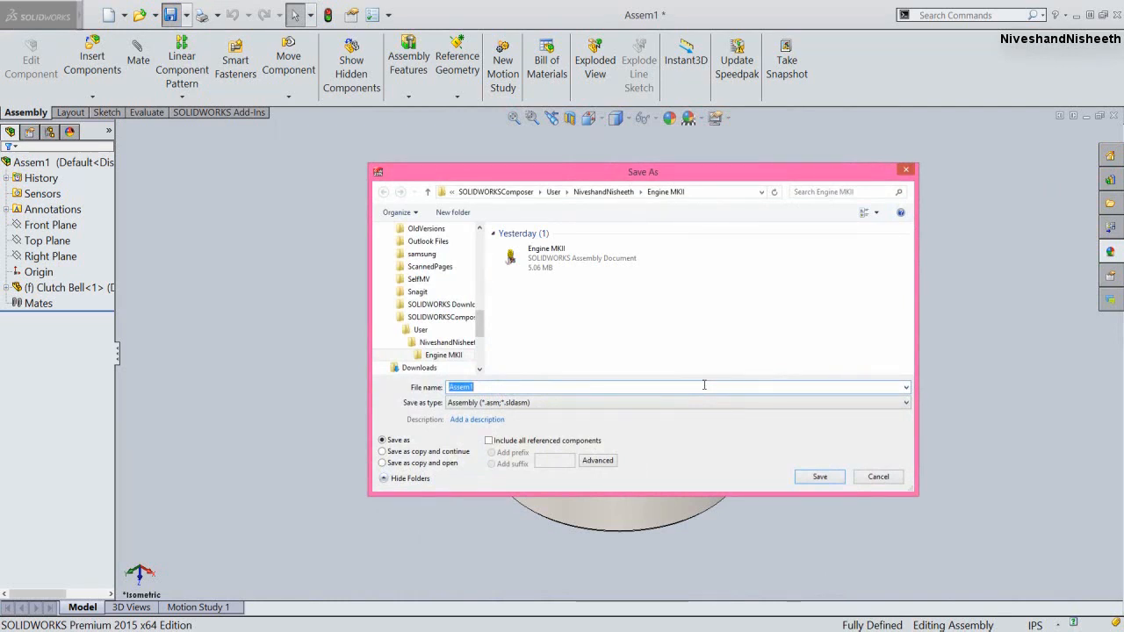
type("Clutch ")
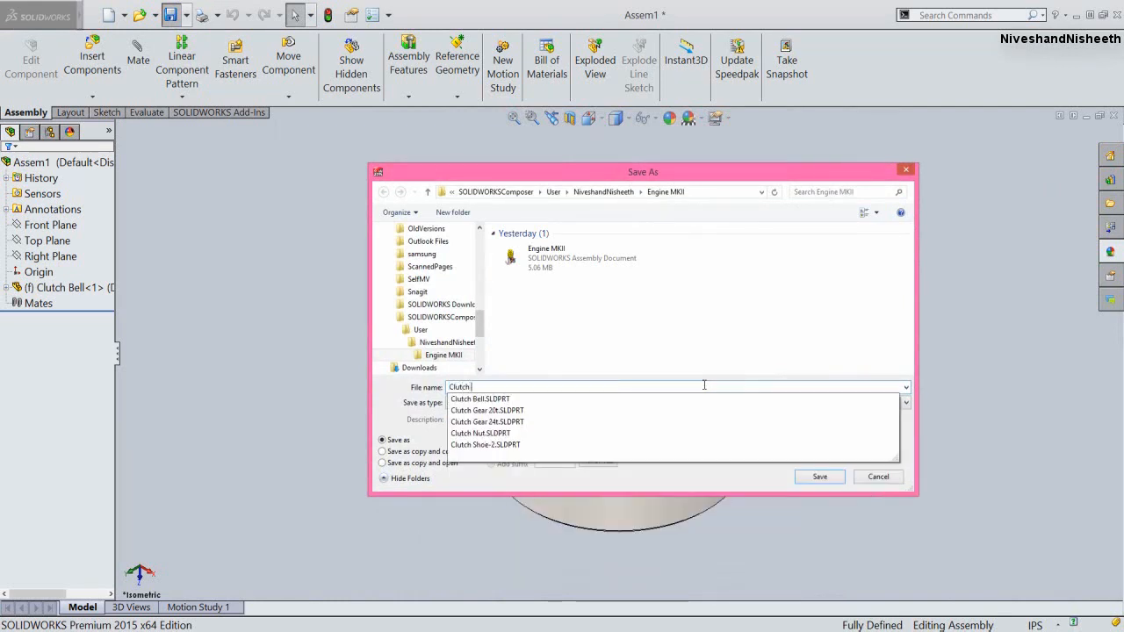
type("Bell")
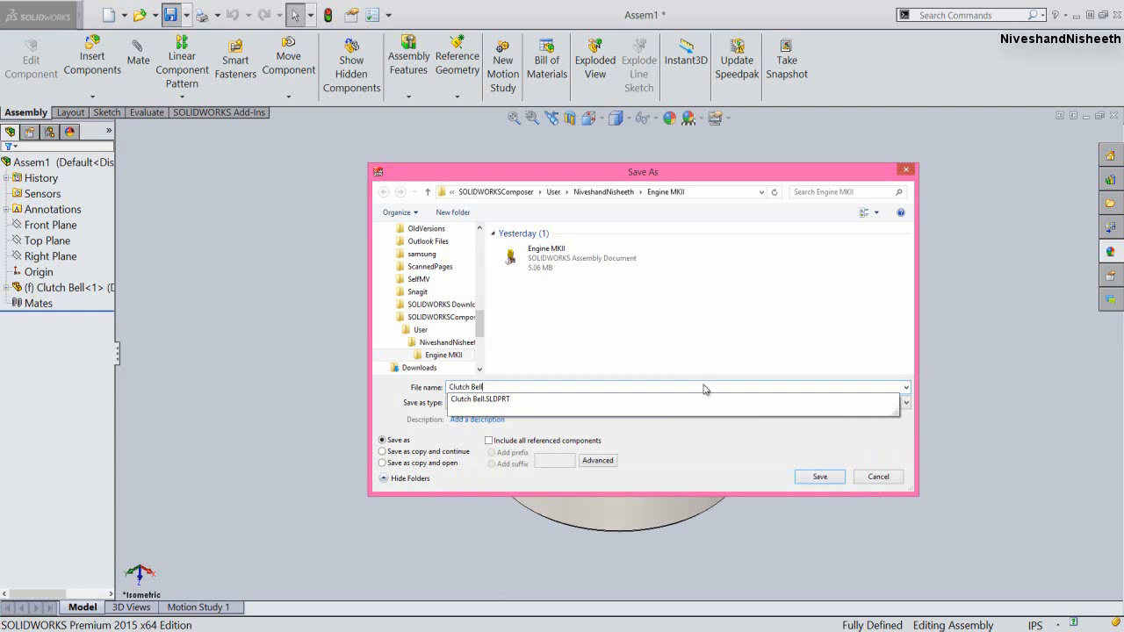
left_click(818, 477)
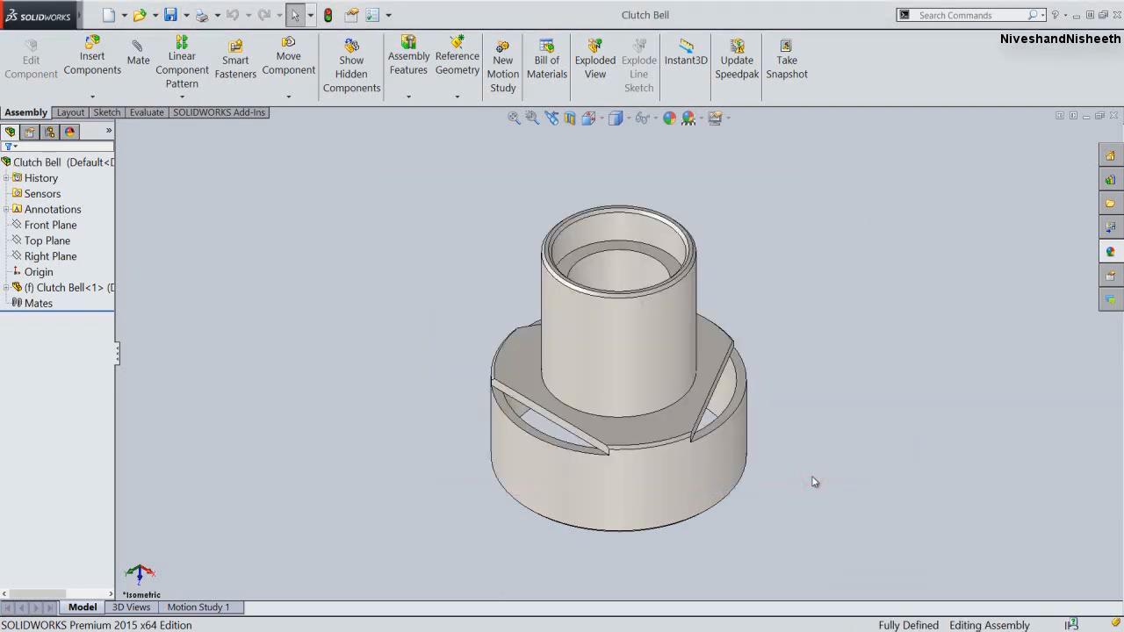
Set the scene's Ambient light level to 0.65
left_click(71, 131)
left_click(6, 208)
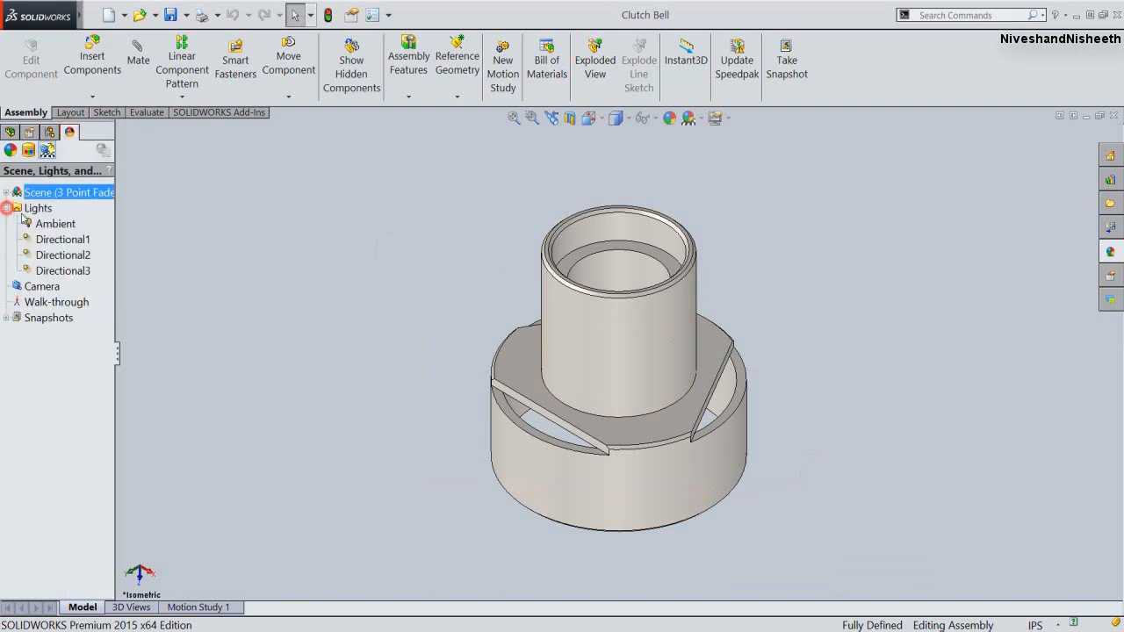
left_click(42, 225)
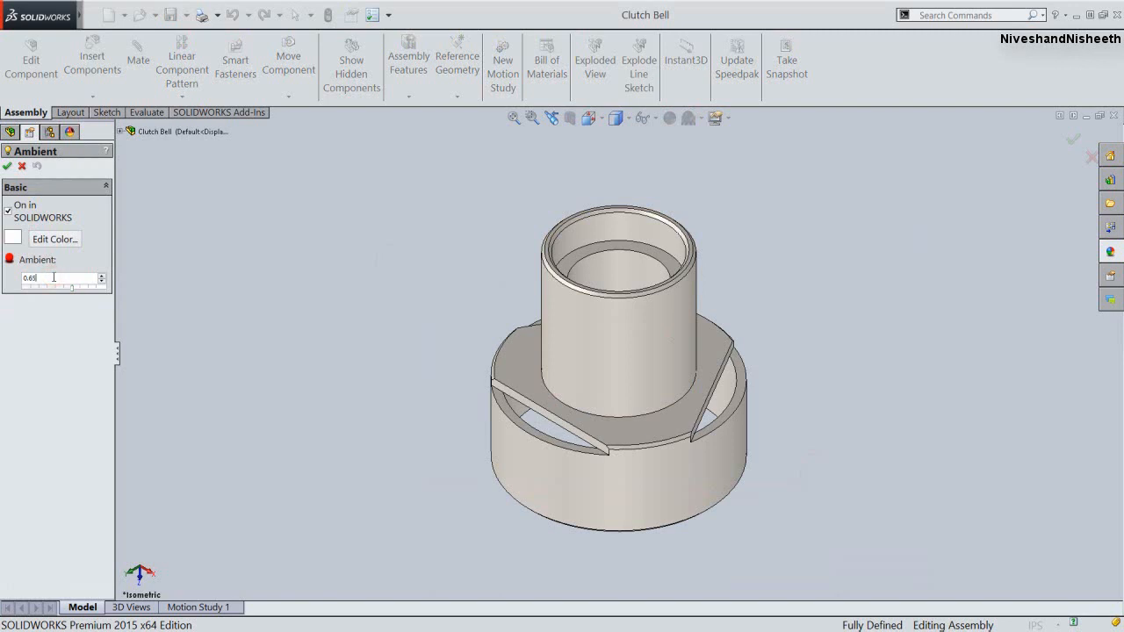
key("Return")
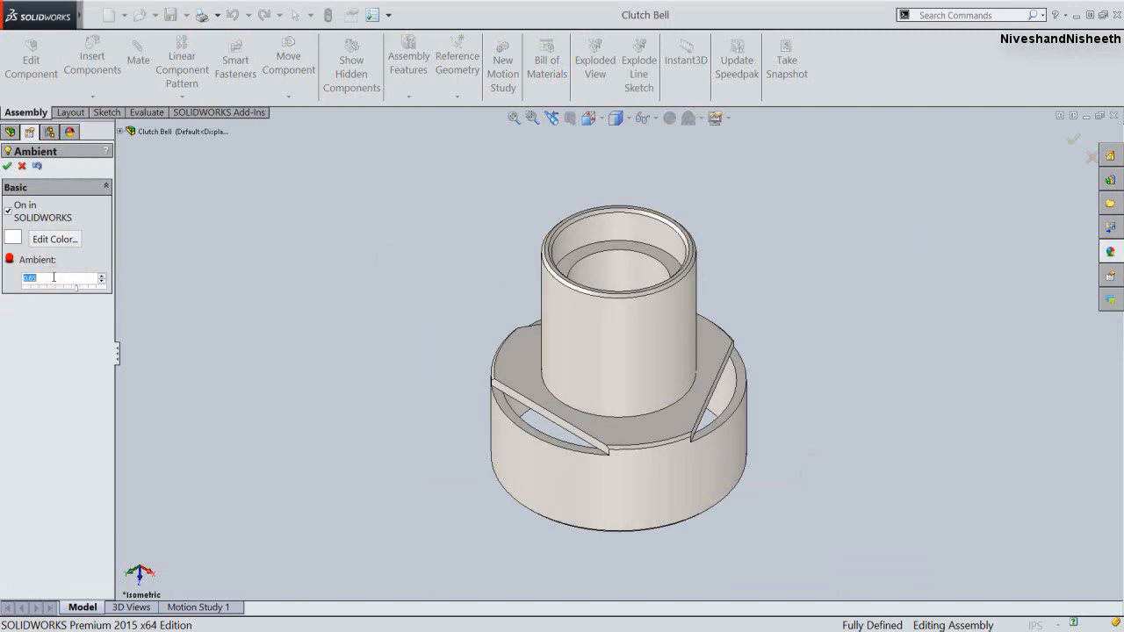
left_click(7, 165)
Add a directional light to the scene and set its brightness to 0.05
right_click(37, 208)
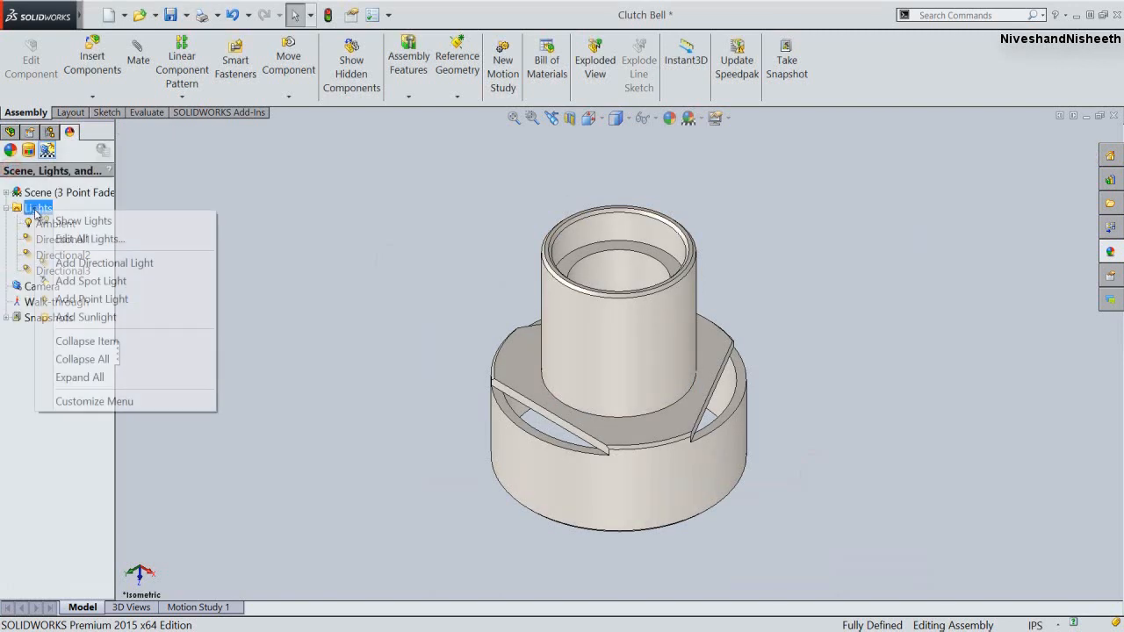
left_click(53, 260)
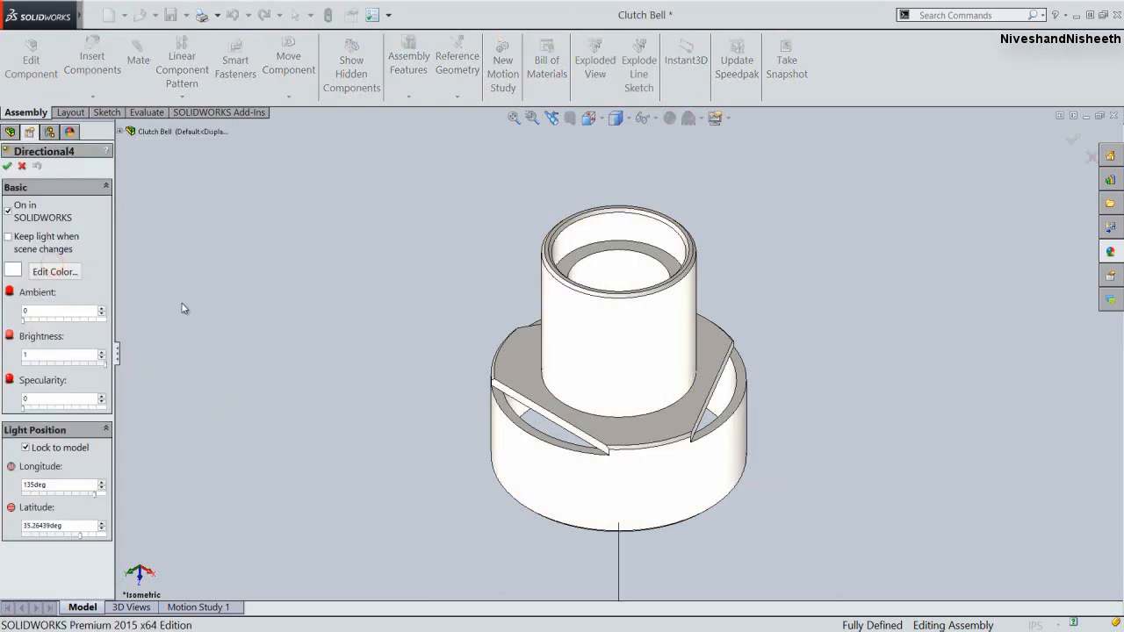
double_click(29, 355)
key("Return")
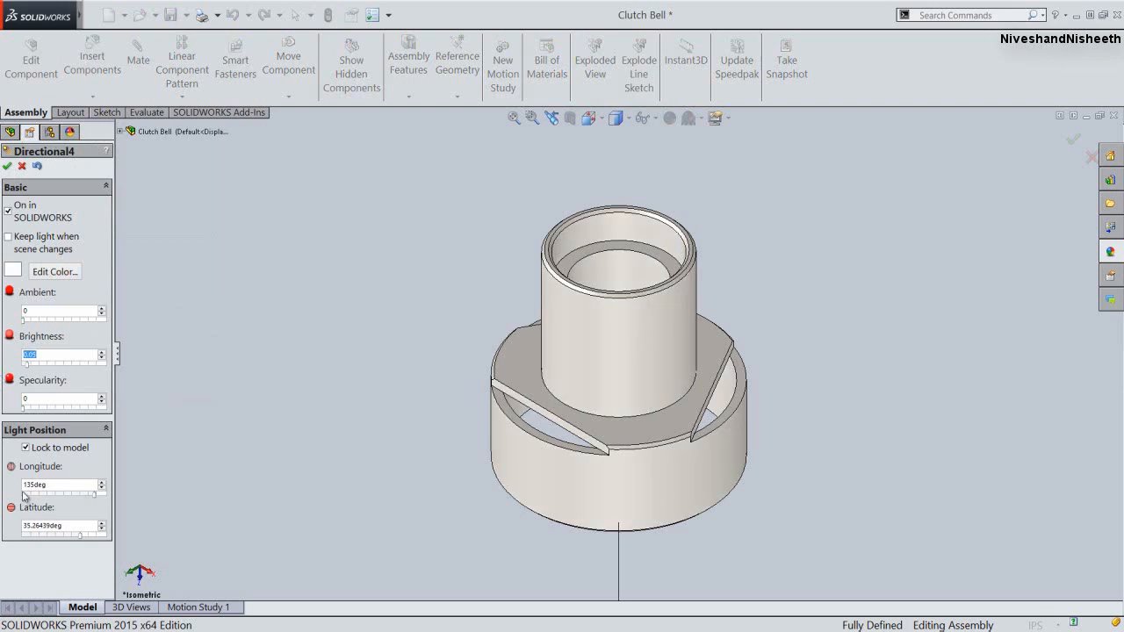
Position the new directional light at longitude 142.49° and latitude -60.61°, and accept it
double_click(55, 483)
key("Return")
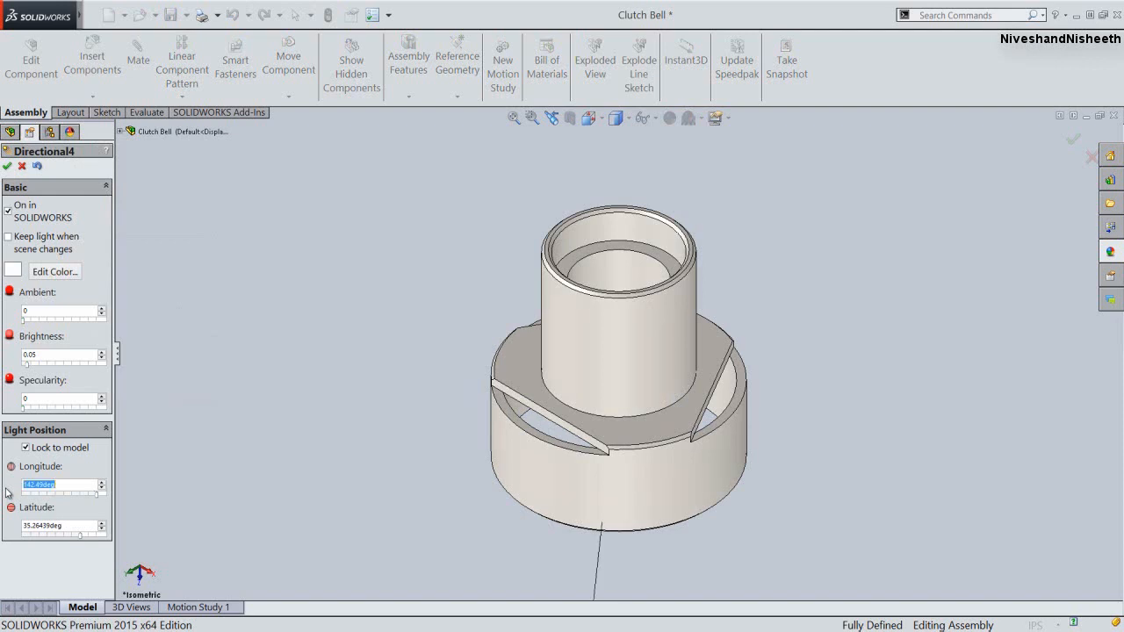
double_click(75, 526)
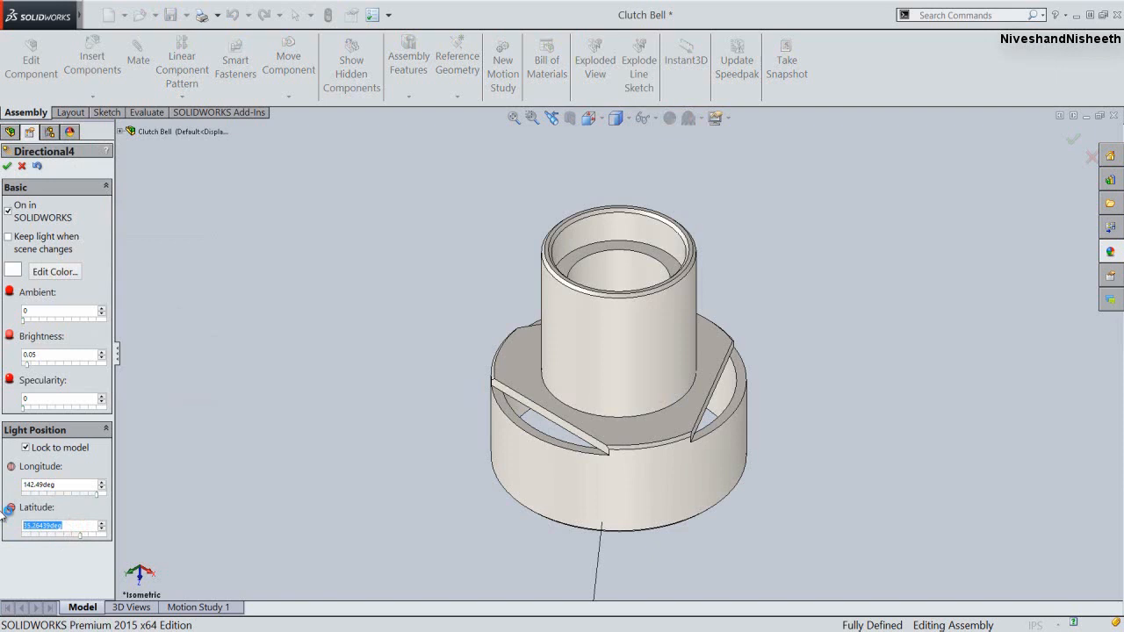
type("-60.61")
key("Return")
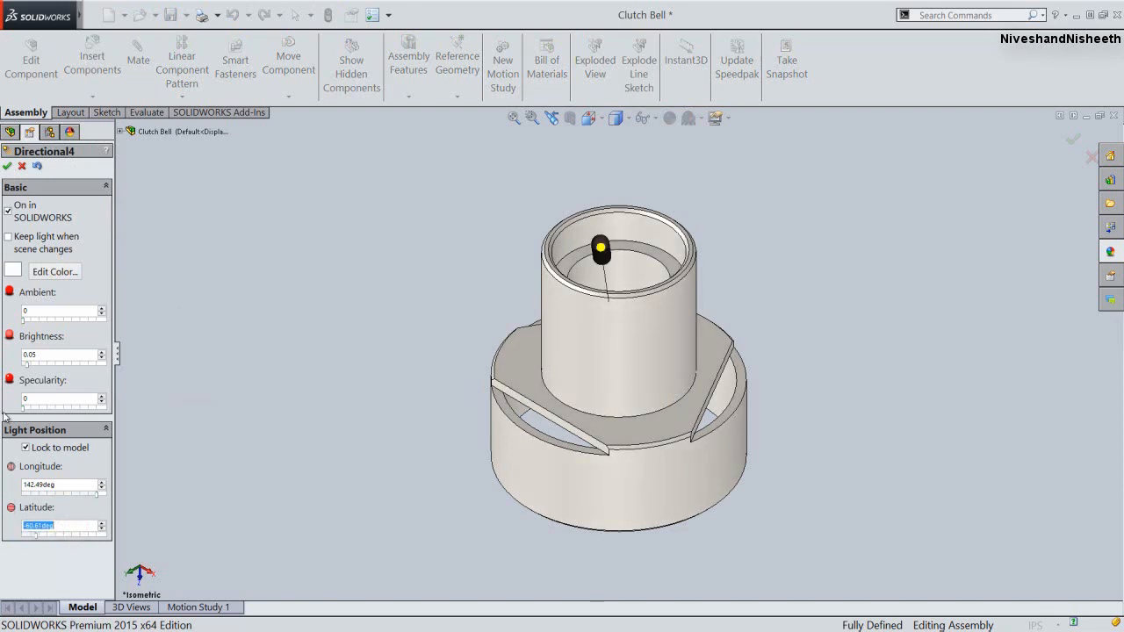
left_click(7, 167)
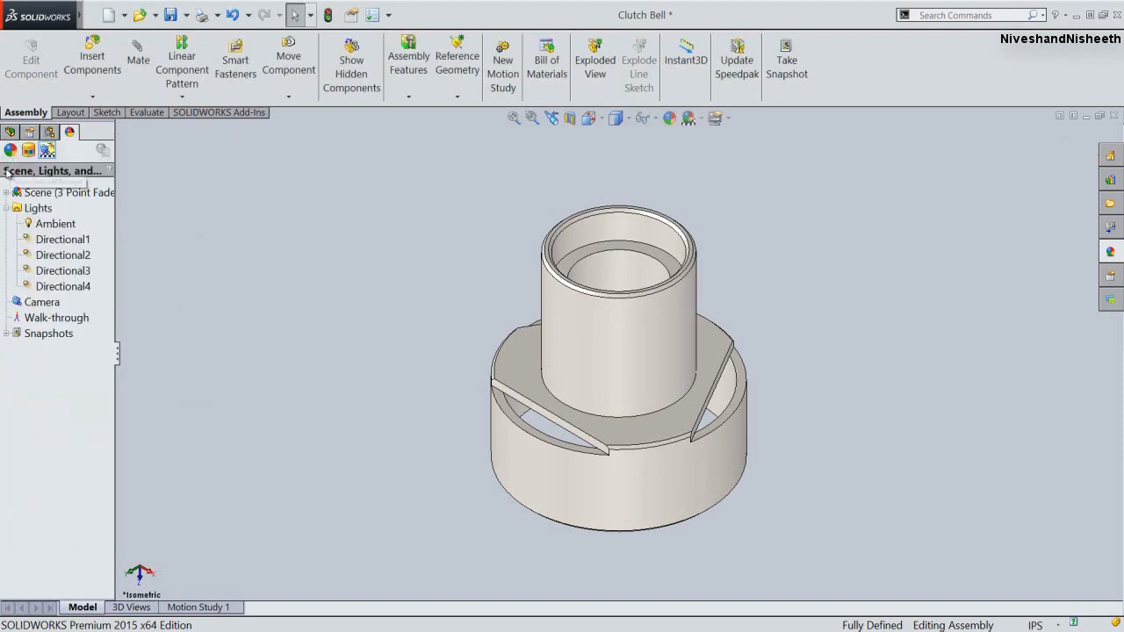
Collapse the Lights folder, return to the feature tree, and save the Clutch Bell assembly
left_click(8, 209)
left_click(10, 132)
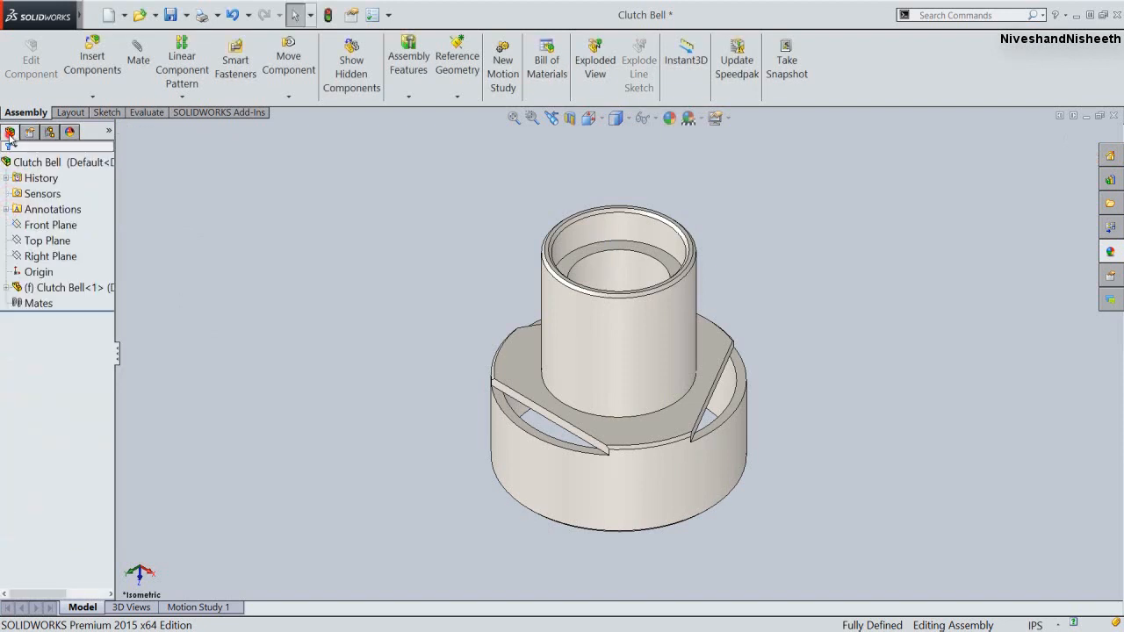
left_click(210, 208)
left_click(170, 15)
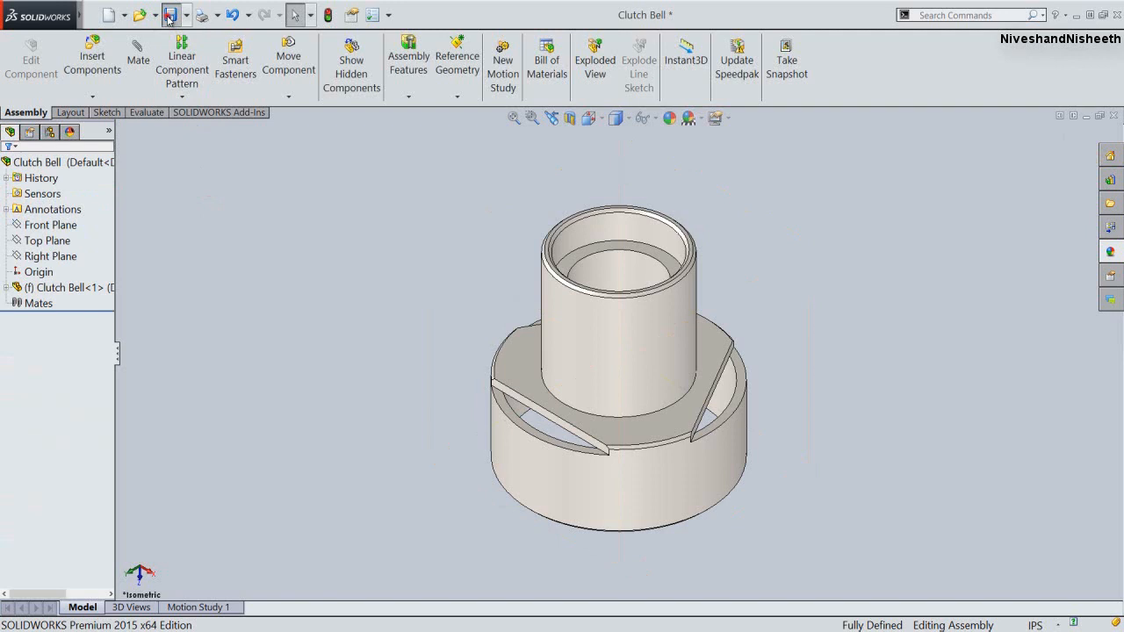
left_click(258, 291)
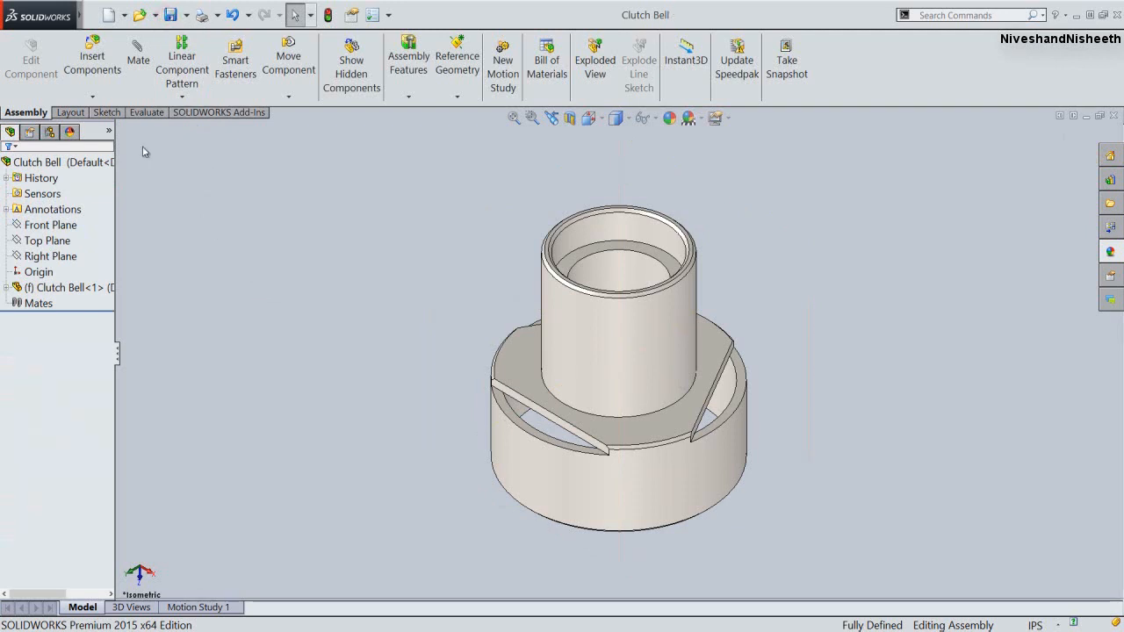
Insert the Clutch Gear 24t part from the Engine MKII folder and place it beside the Clutch Bell
left_click(96, 61)
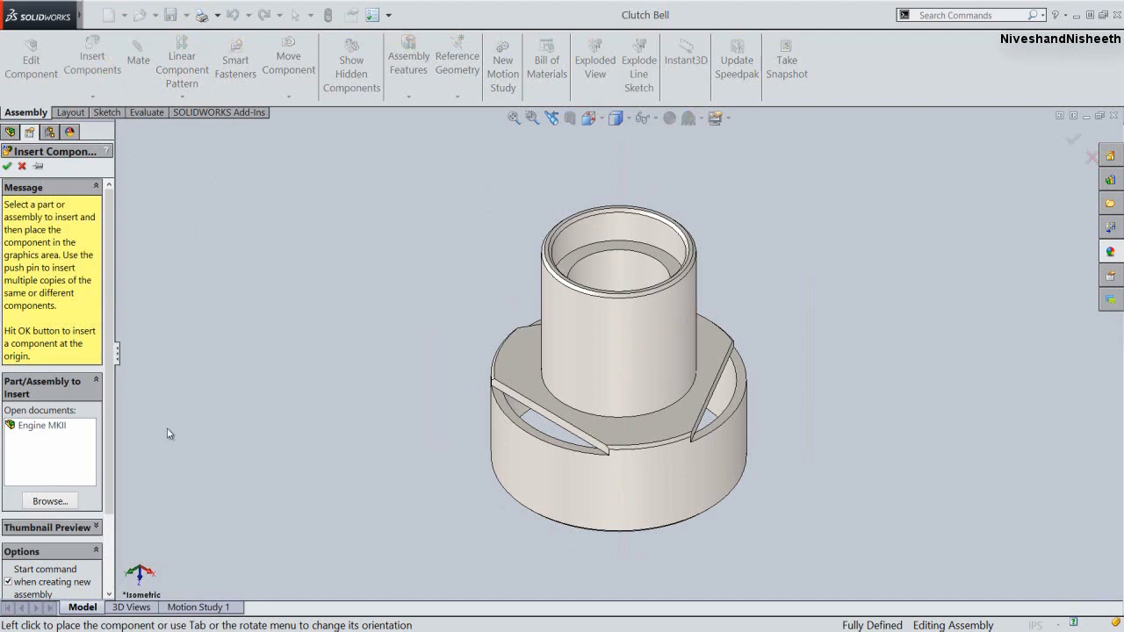
left_click(65, 506)
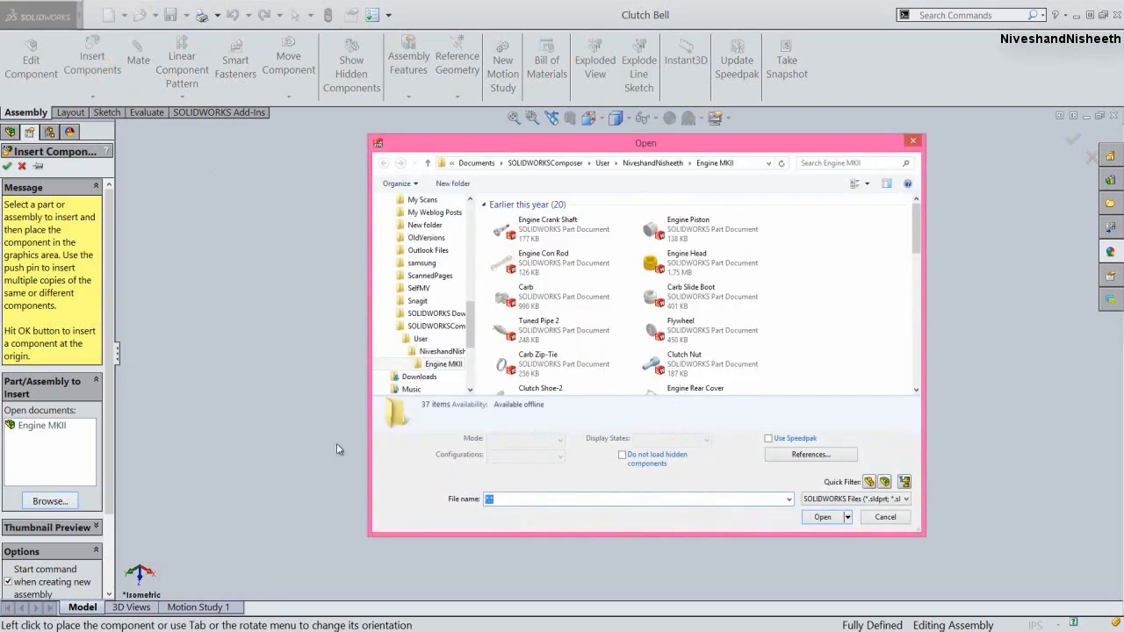
left_click(918, 229)
left_click_drag(918, 228, 918, 373)
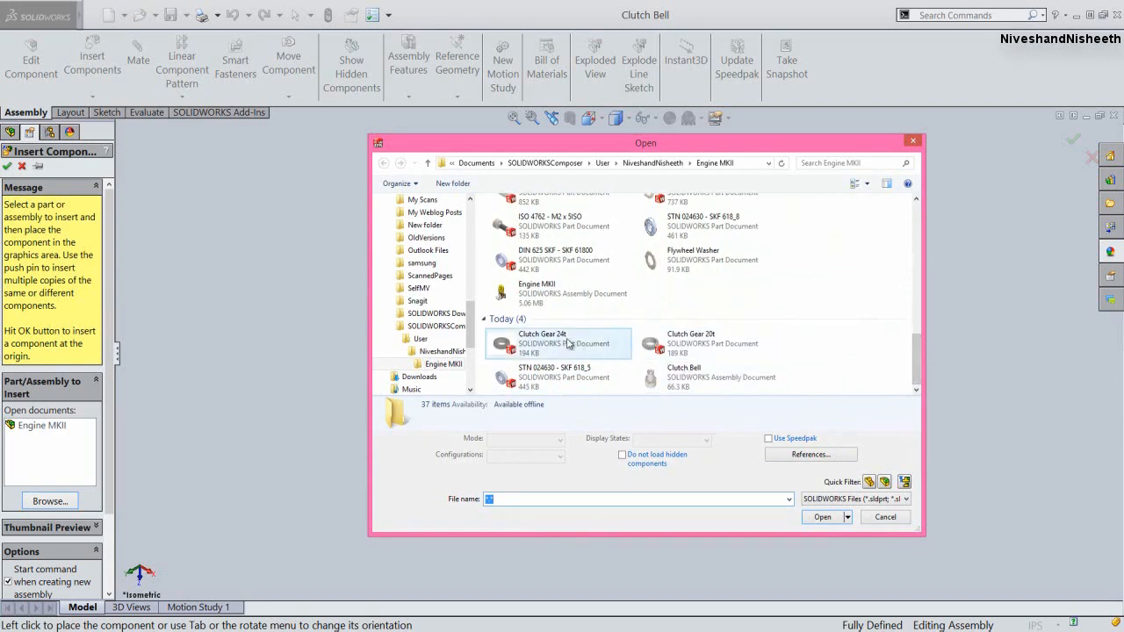
left_click(567, 344)
left_click(822, 511)
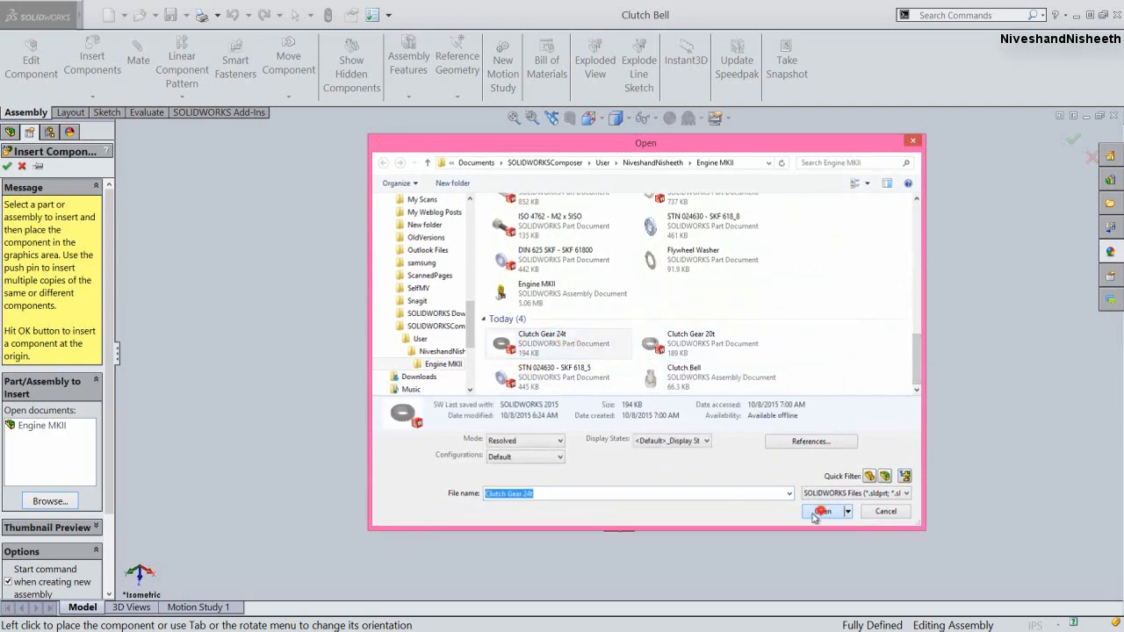
left_click(331, 397)
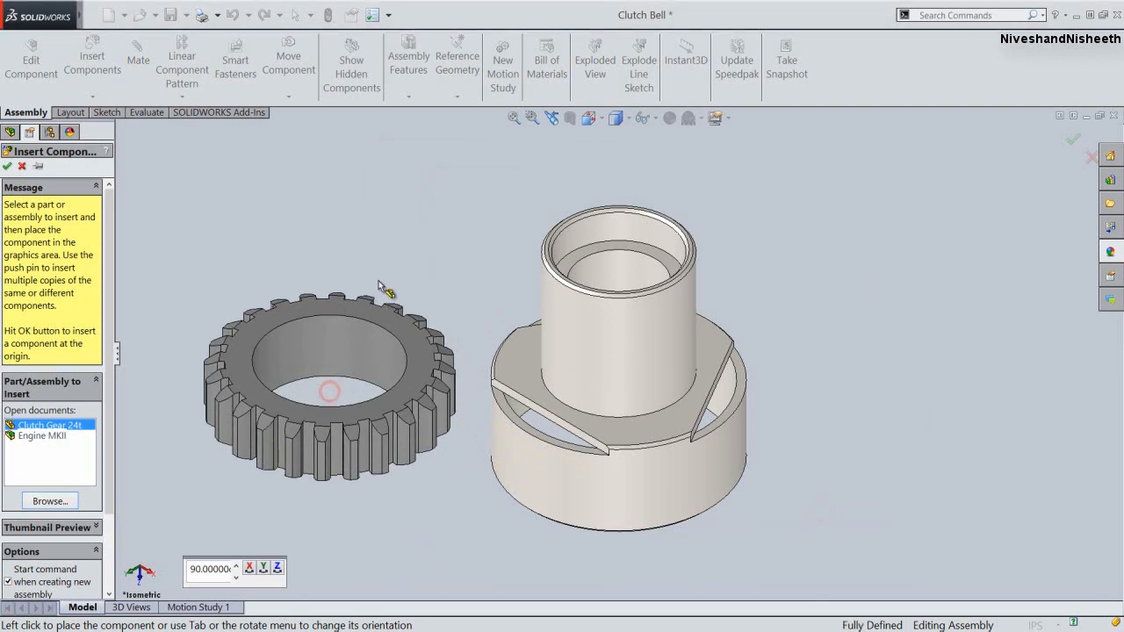
left_click(382, 258)
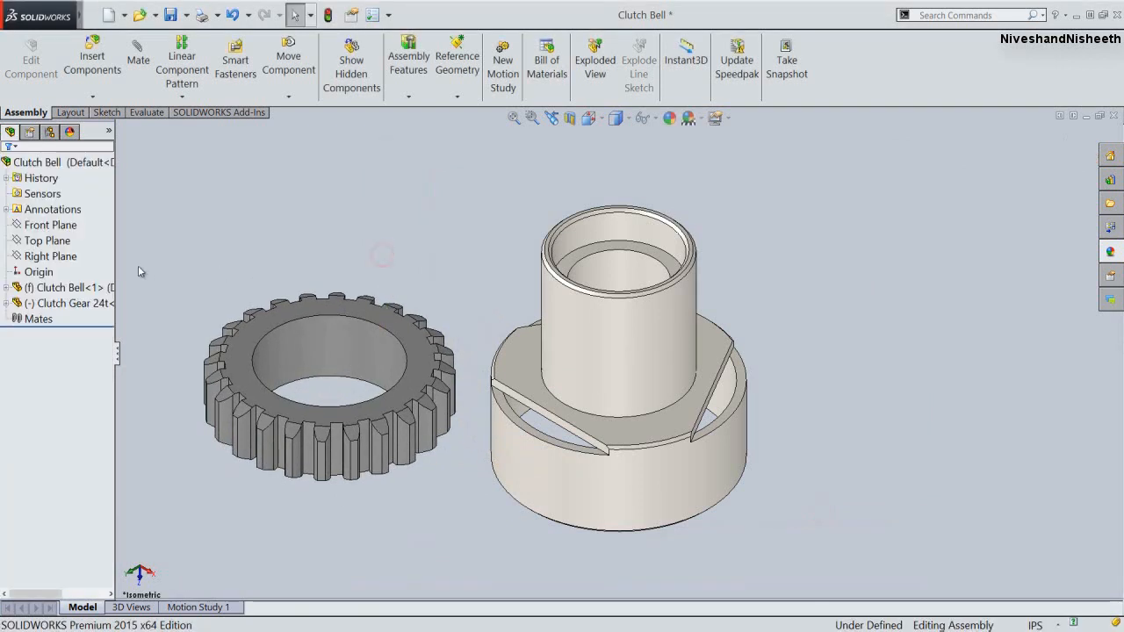
Widen the feature tree and mate the Clutch Gear 24t's bore concentric with the outer cylinder of the Clutch Bell's hub
left_click_drag(115, 258, 181, 262)
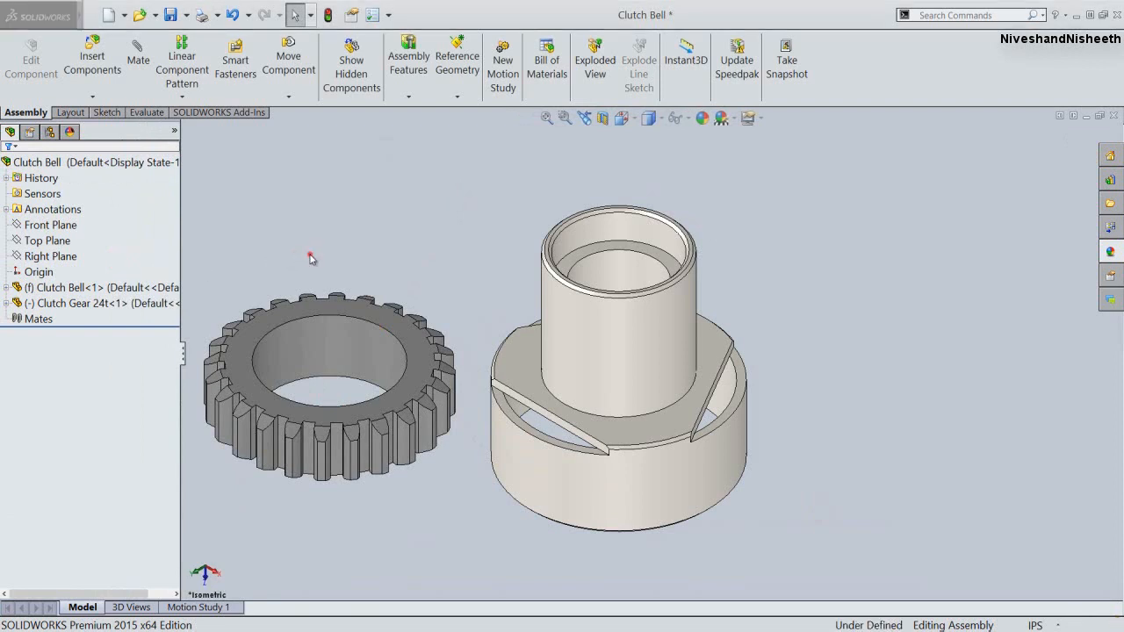
left_click(310, 253)
left_click(323, 339)
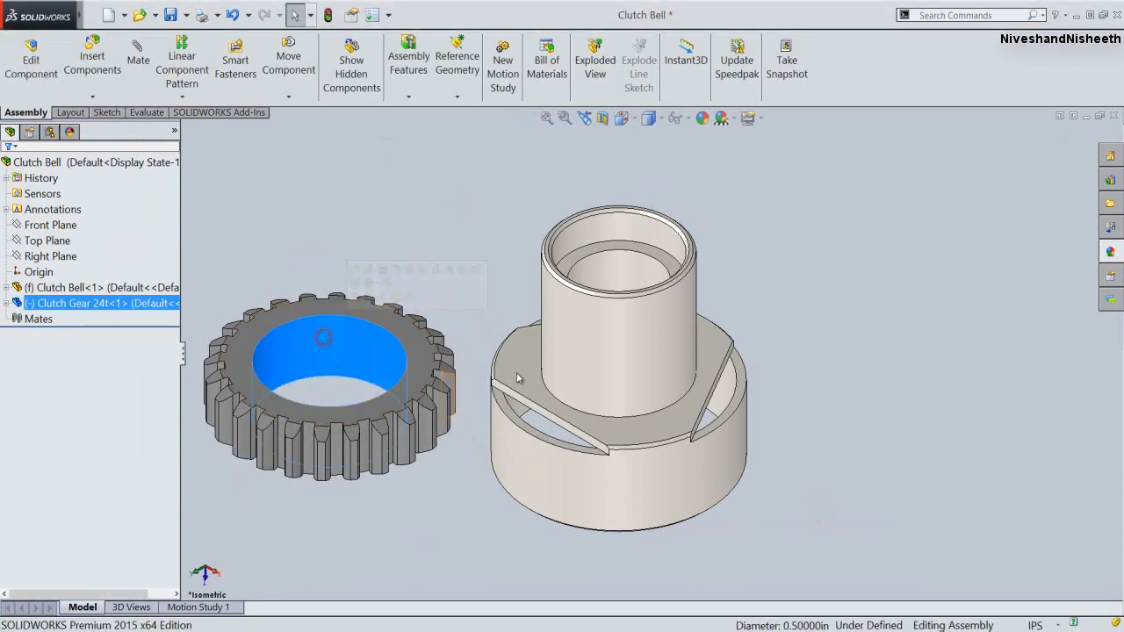
left_click(615, 354, "ctrl")
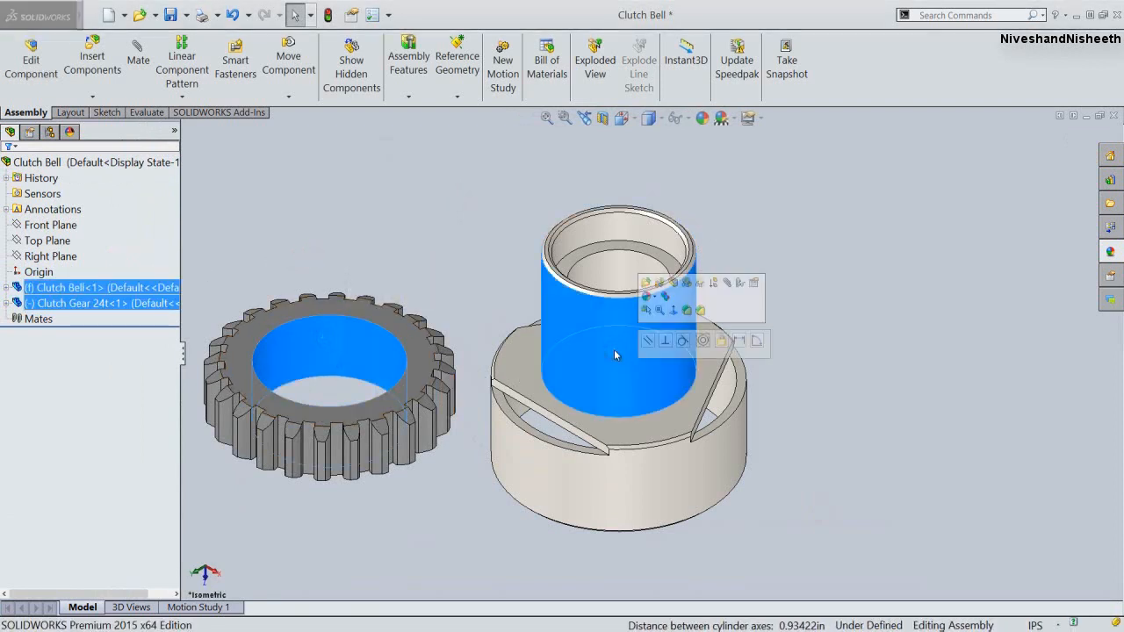
left_click(703, 341)
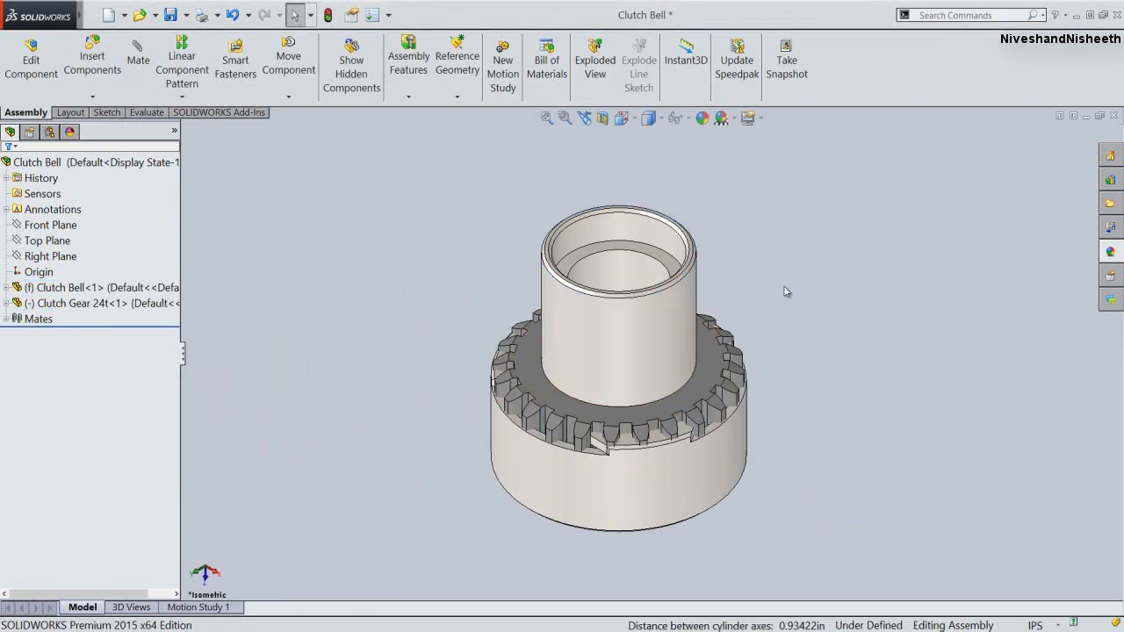
left_click(785, 286)
Move the Clutch Gear 24t up along the hub axis, clear of the Clutch Bell's flange
left_click(704, 390)
left_click_drag(705, 391, 693, 215)
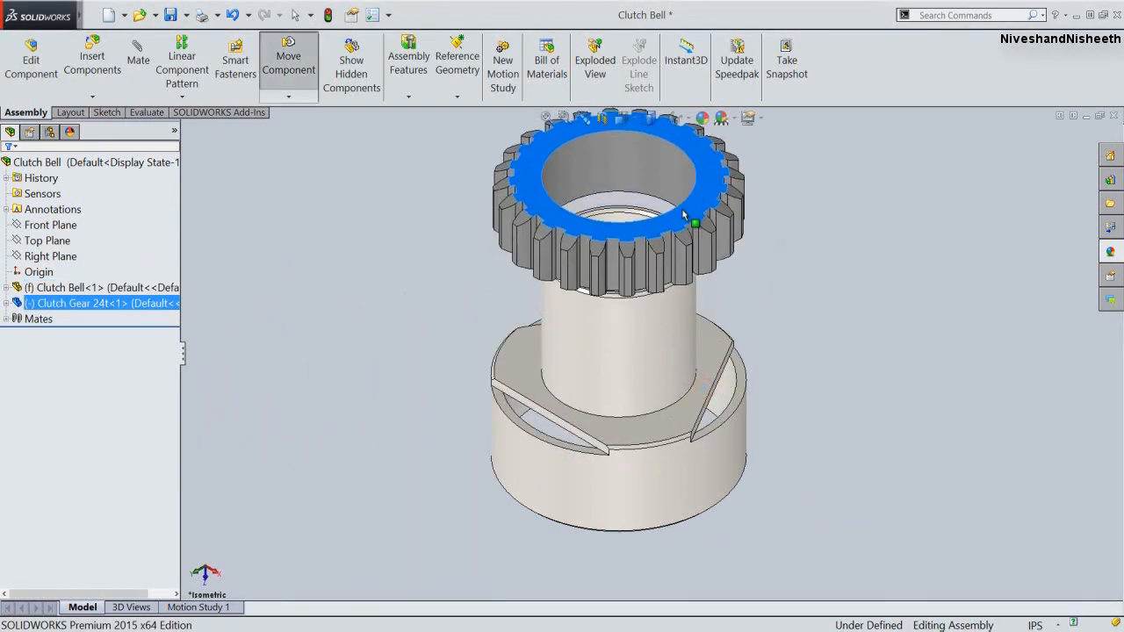
left_click(791, 288)
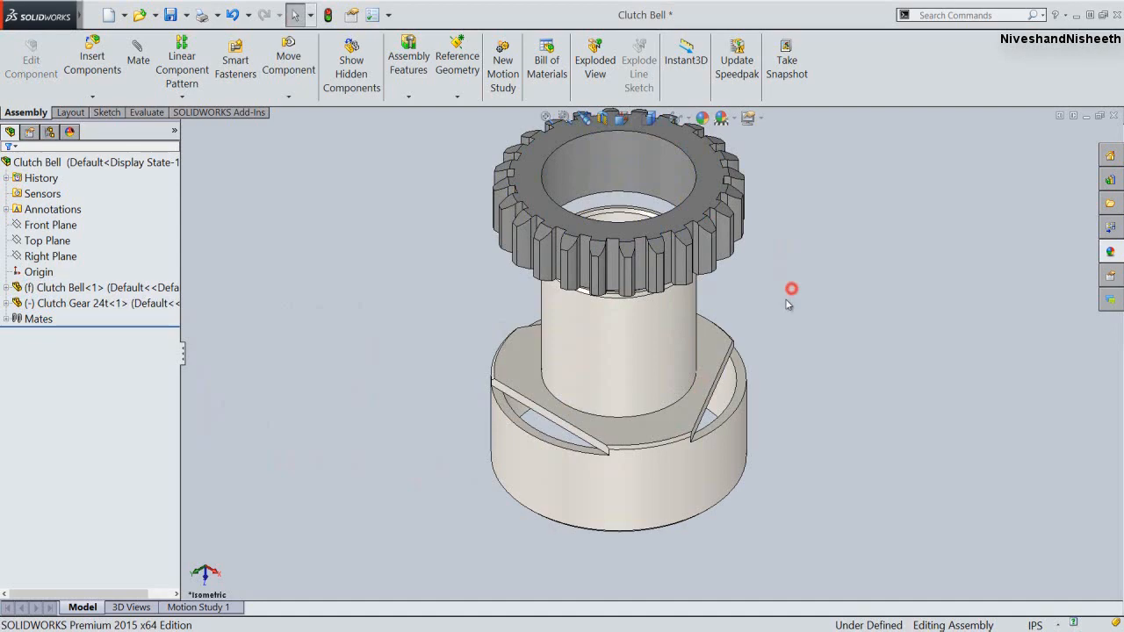
Mate the recessed ring face under the Clutch Gear 24t coincident with the Clutch Bell's flat flange face
left_click(713, 355)
middle_click_drag(651, 562, 602, 387)
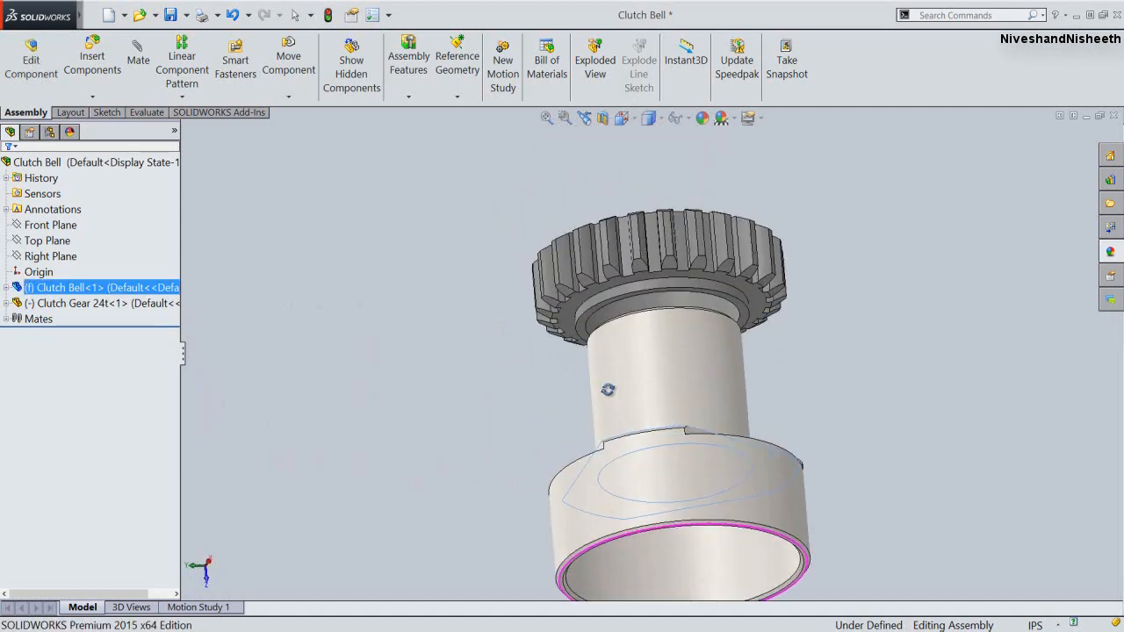
scroll(596, 374, "down", 3)
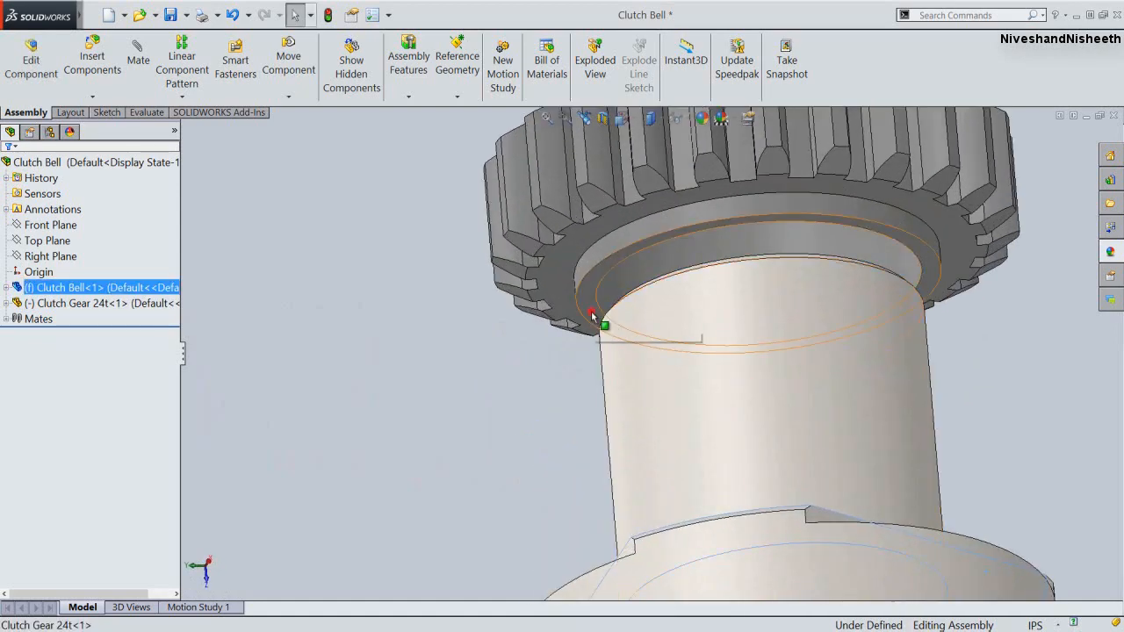
left_click(599, 319, "ctrl")
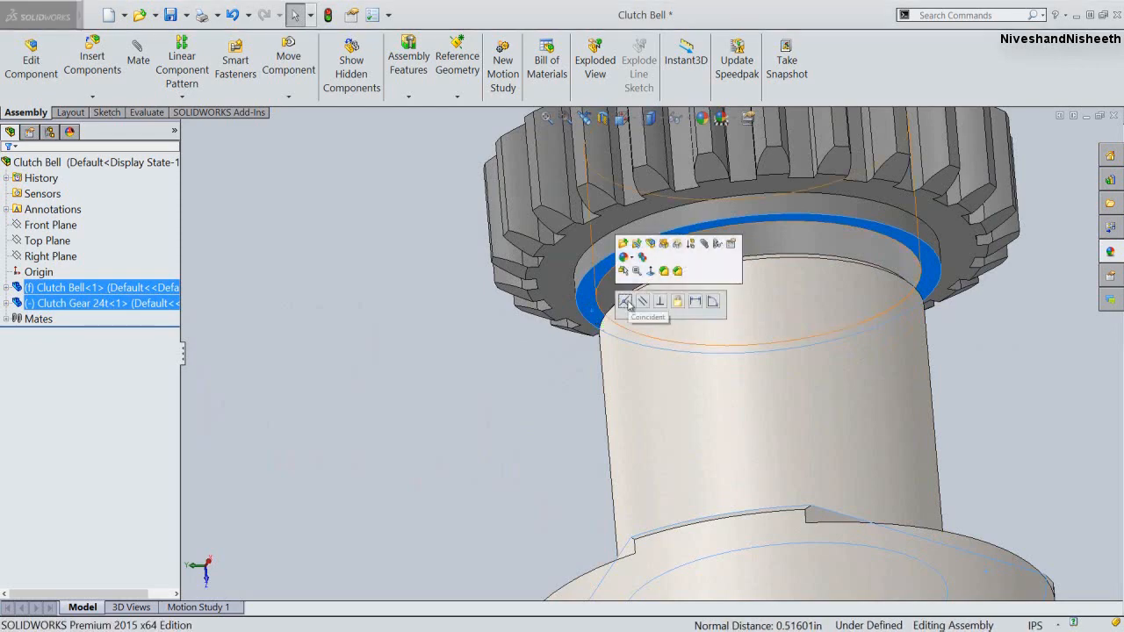
left_click(624, 301)
left_click(432, 344)
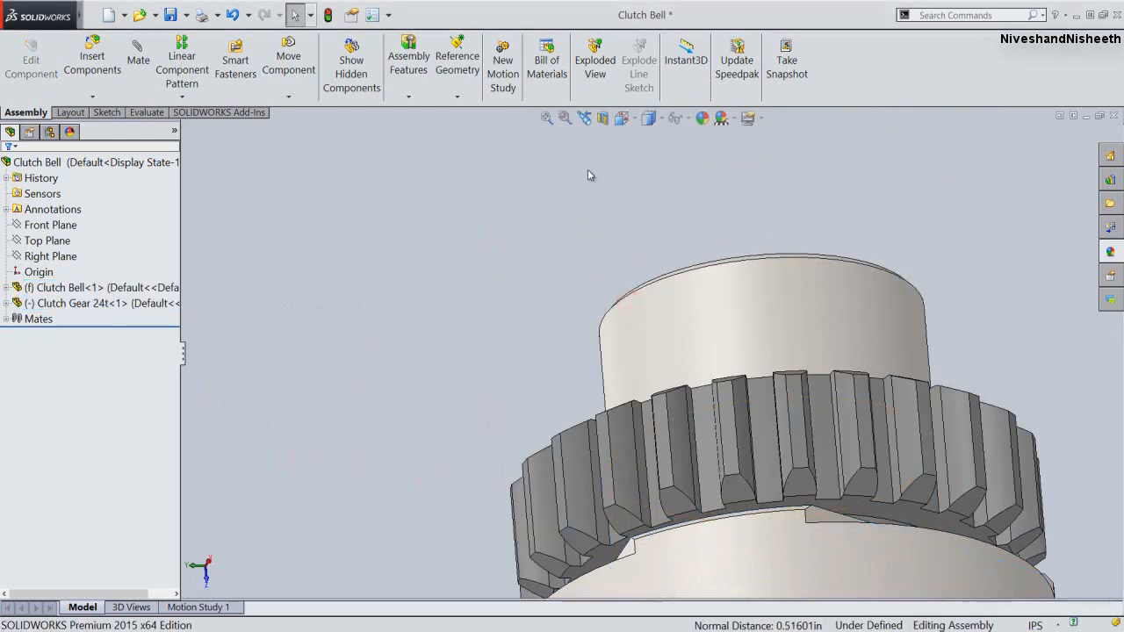
Check the Clutch Gear 24t's seating on the bell in the front view and return to the isometric view
left_click(583, 119)
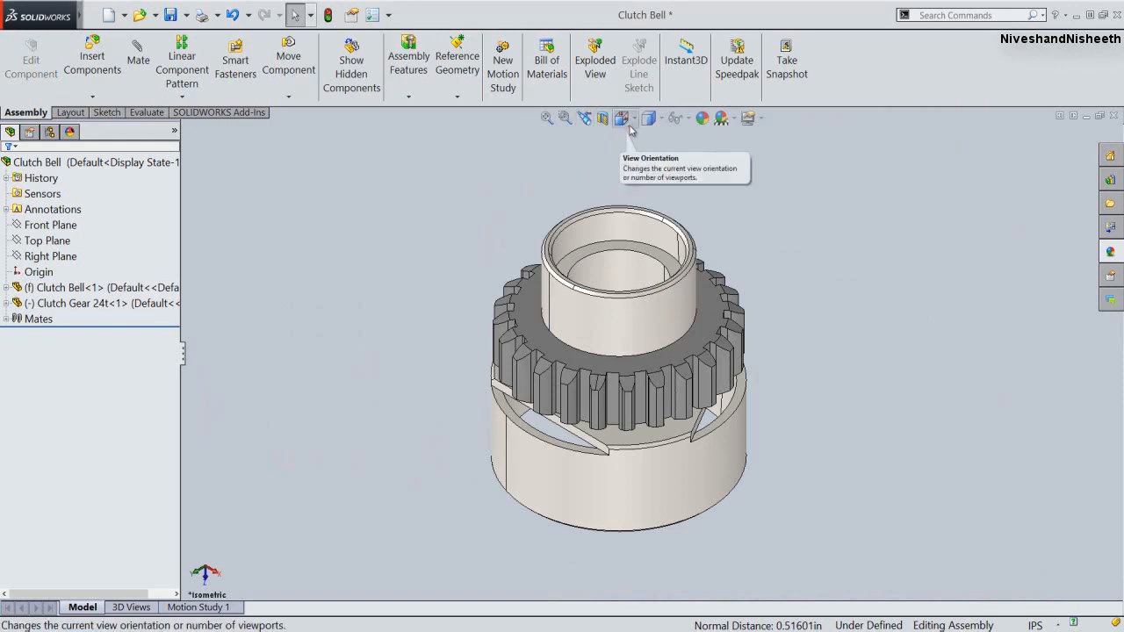
left_click(621, 118)
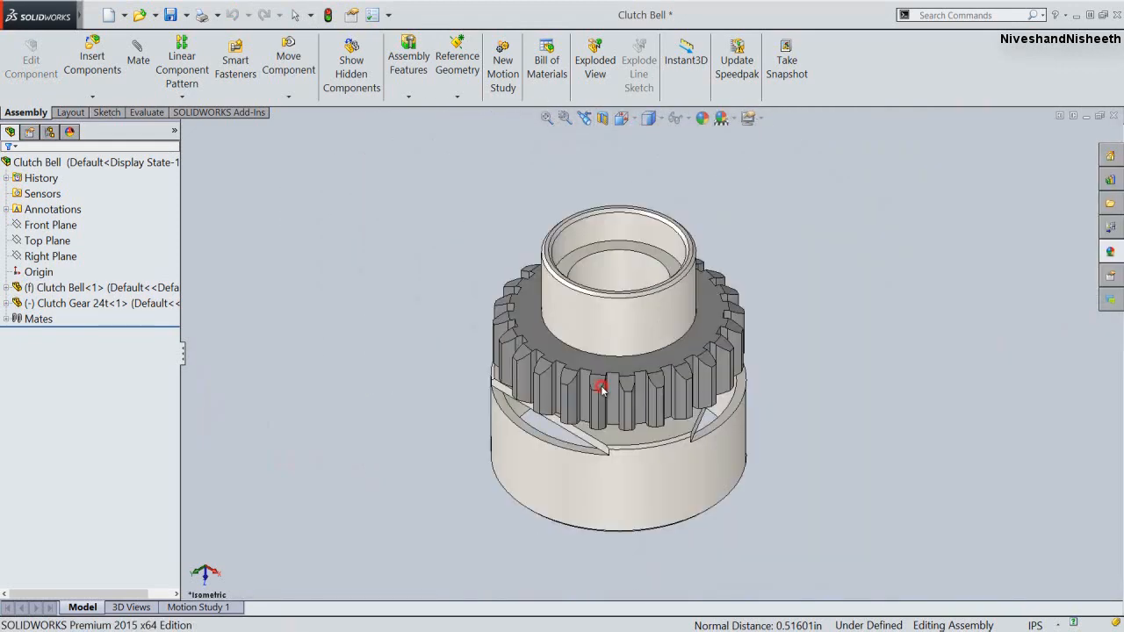
left_click(601, 389)
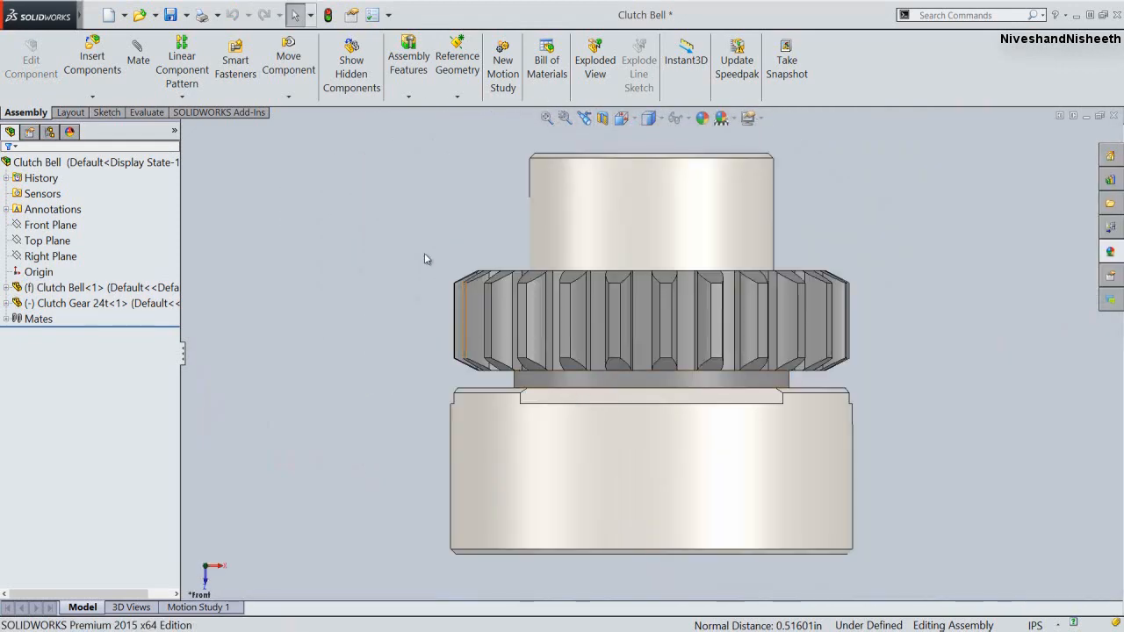
left_click(622, 119)
left_click(731, 235)
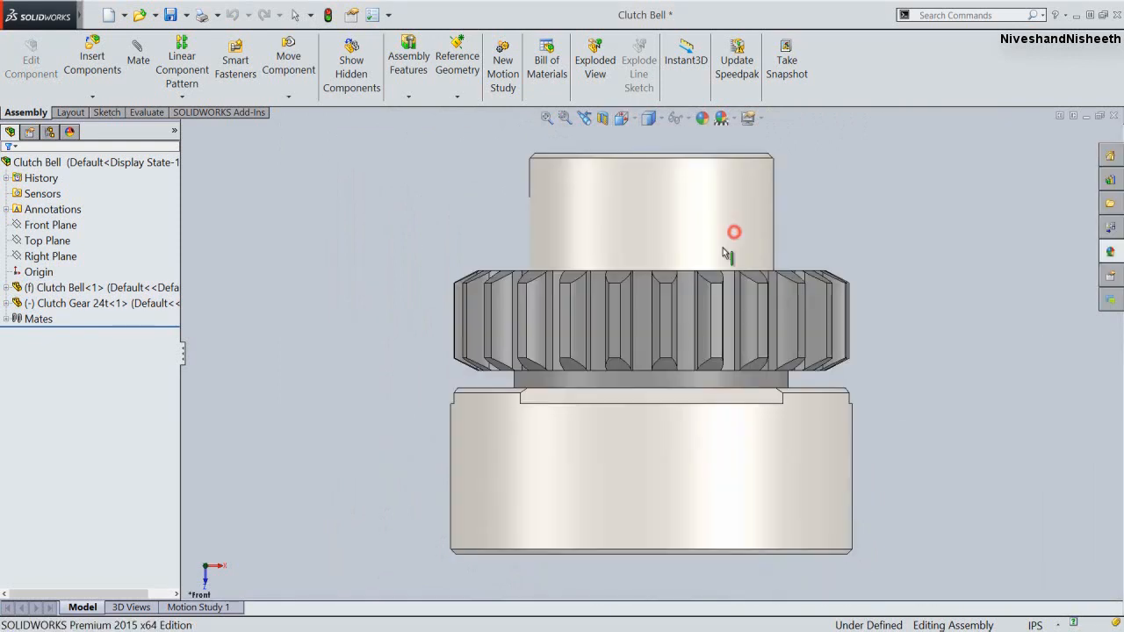
left_click(391, 299)
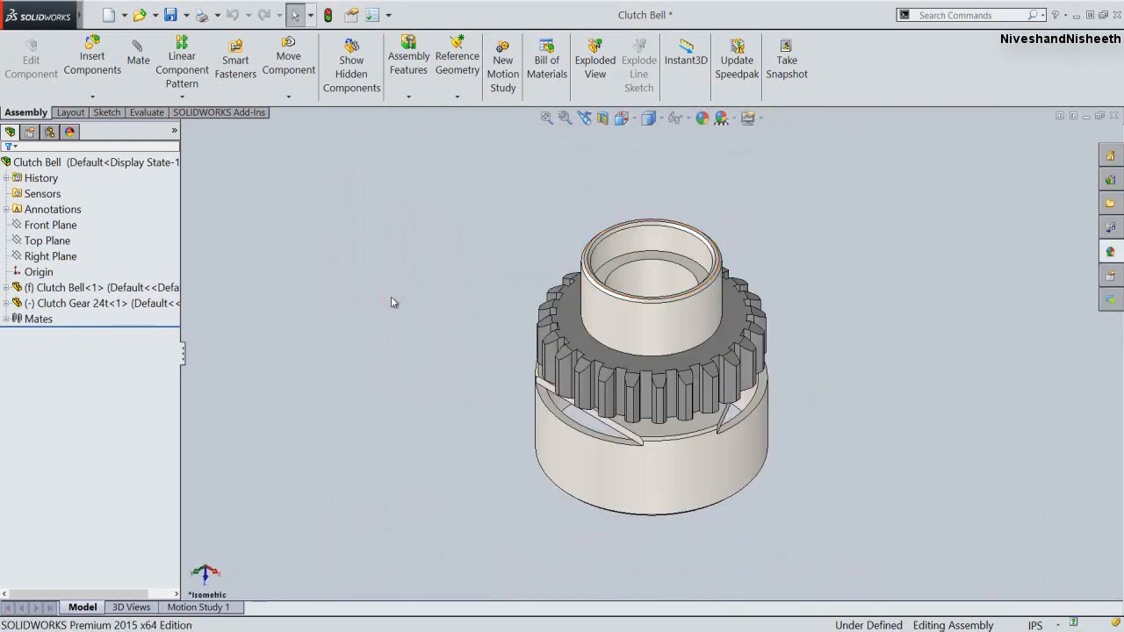
Insert the Clutch Gear 20t part from the Engine MKII folder and place it beside the Clutch Bell
left_click(92, 58)
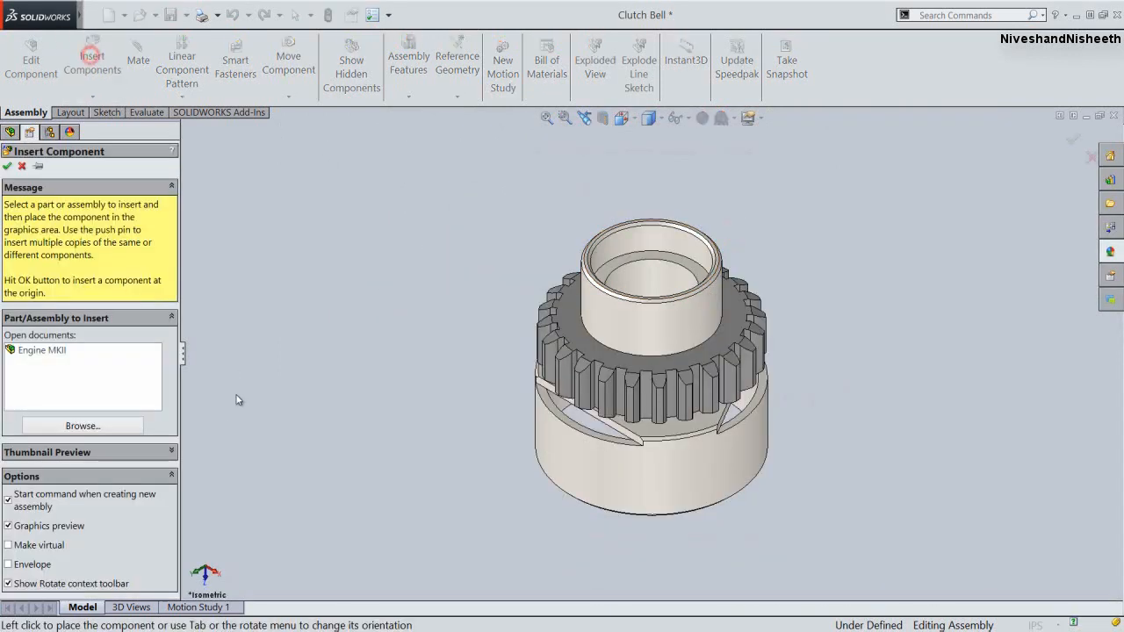
left_click(124, 425)
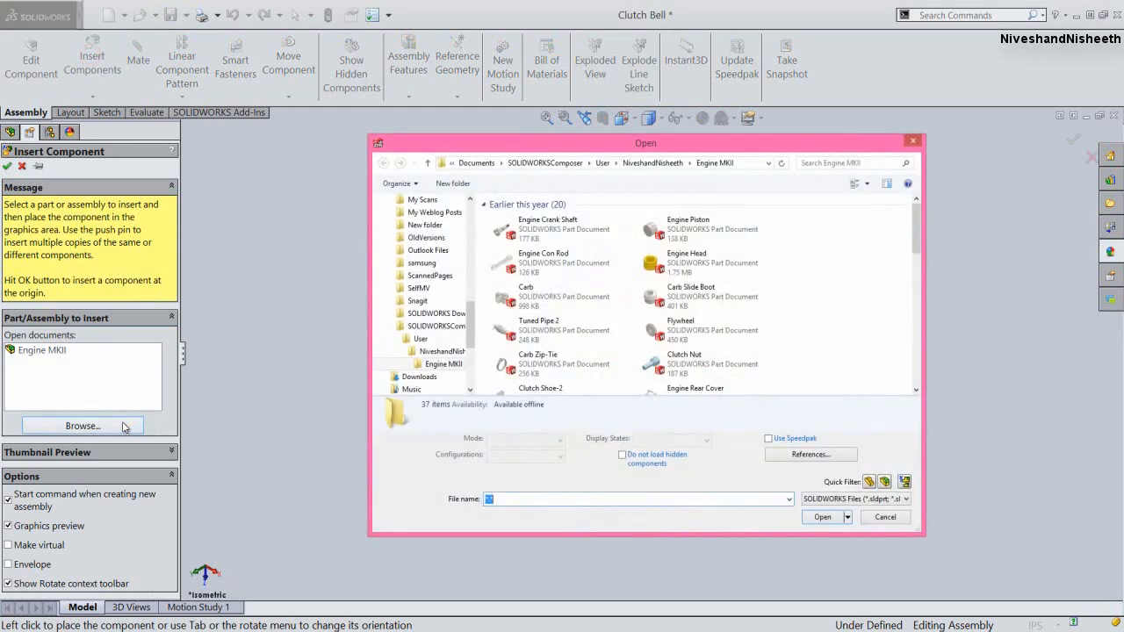
left_click_drag(919, 235, 914, 389)
double_click(687, 352)
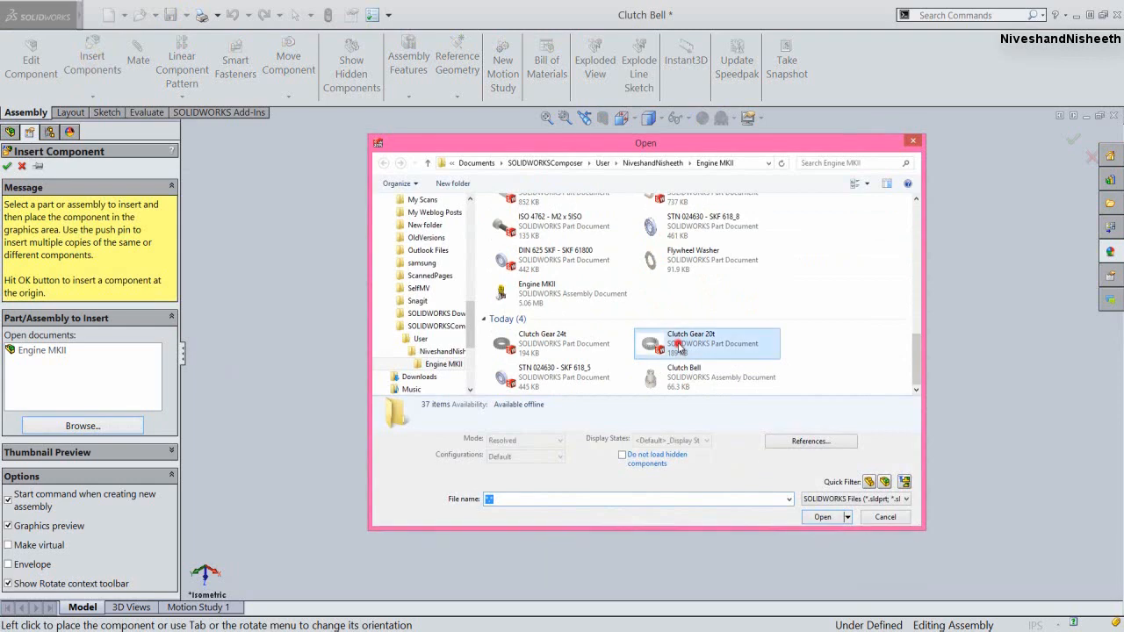
left_click(394, 359)
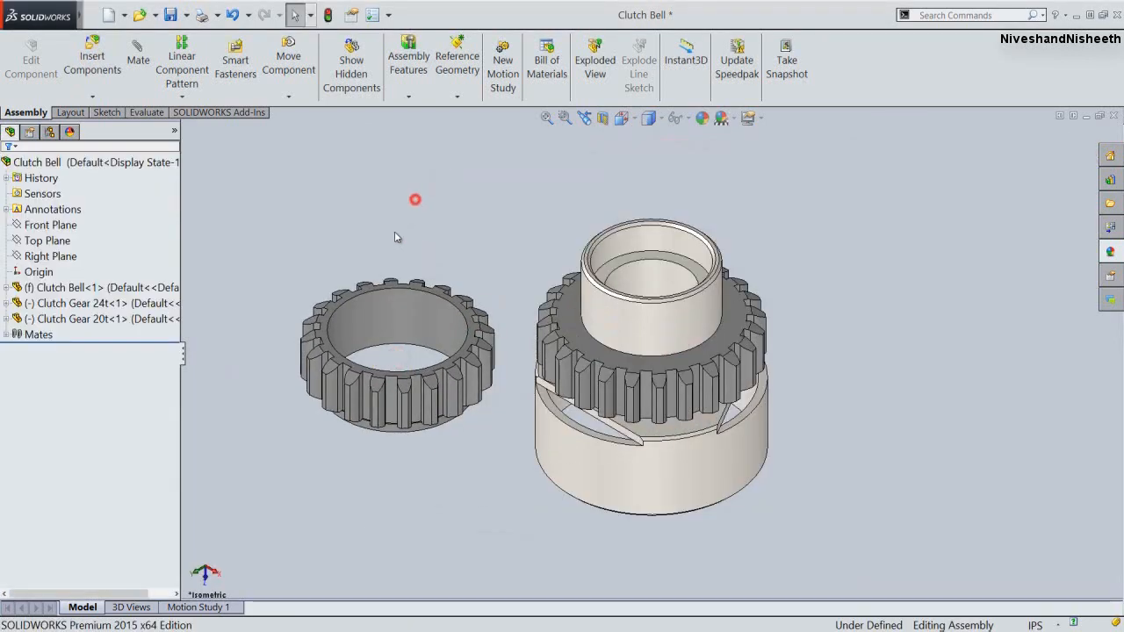
Mate the Clutch Gear 20t's bore concentric with the inner bore of the Clutch Bell
left_click(391, 308)
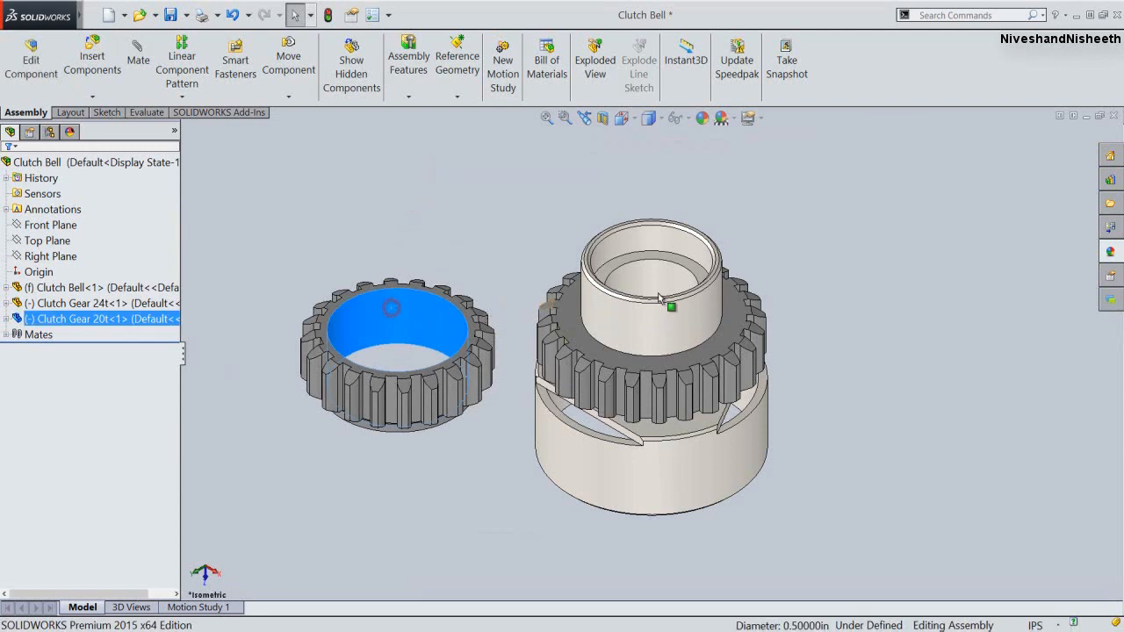
left_click(667, 279)
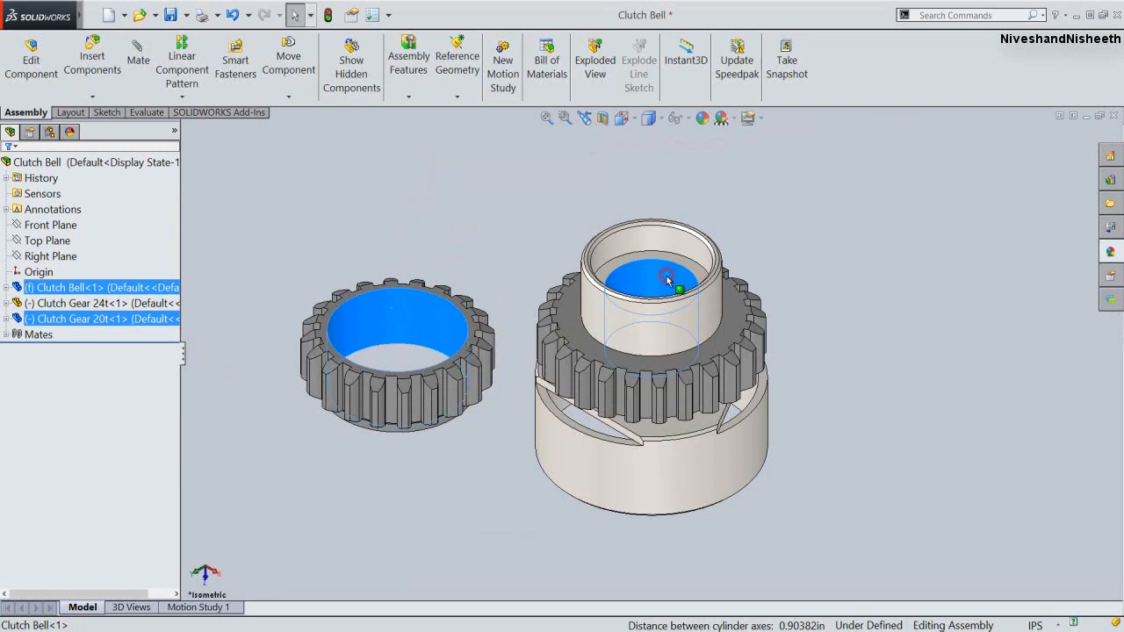
left_click(753, 270)
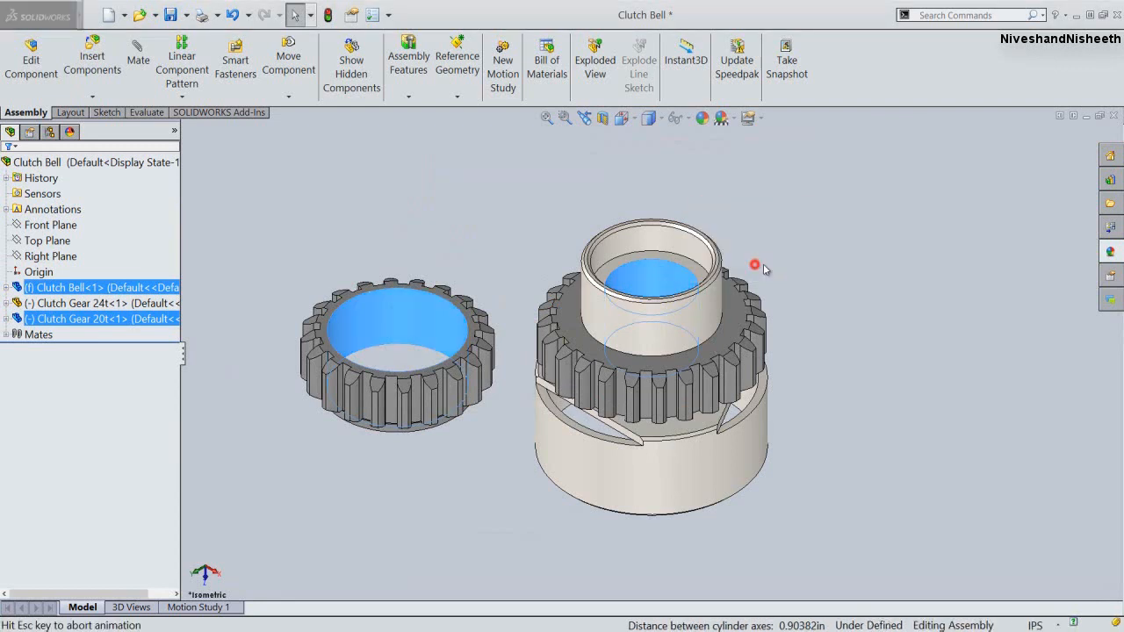
Move the Clutch Gear 20t up along the hub axis until it sits above the Clutch Gear 24t
scroll(750, 414, "down", 2)
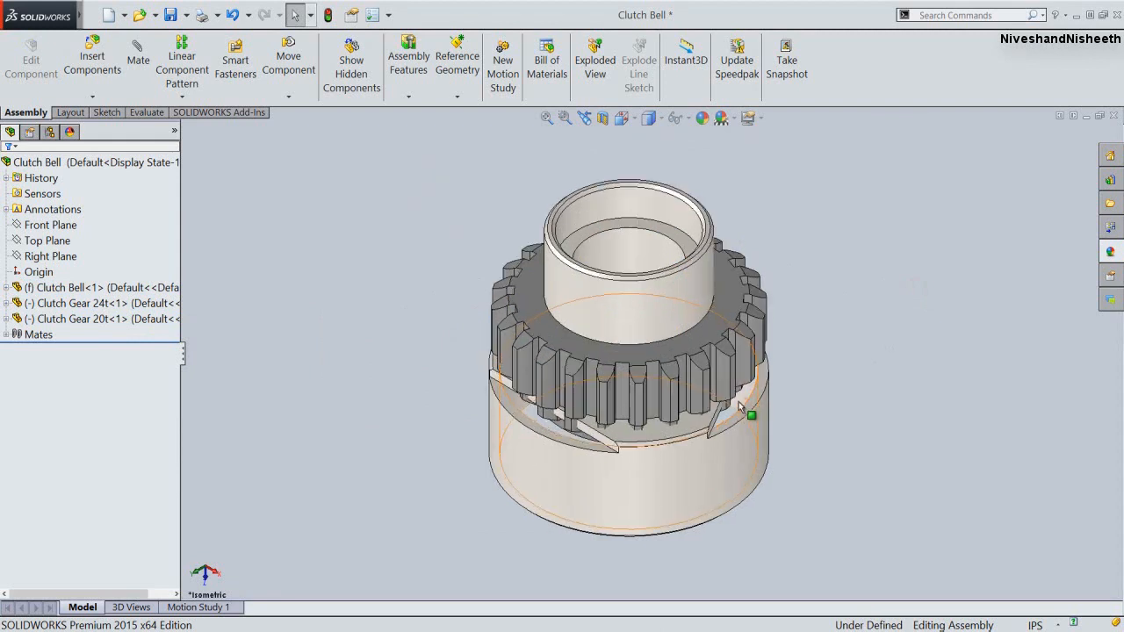
left_click_drag(734, 406, 713, 254)
left_click(852, 245)
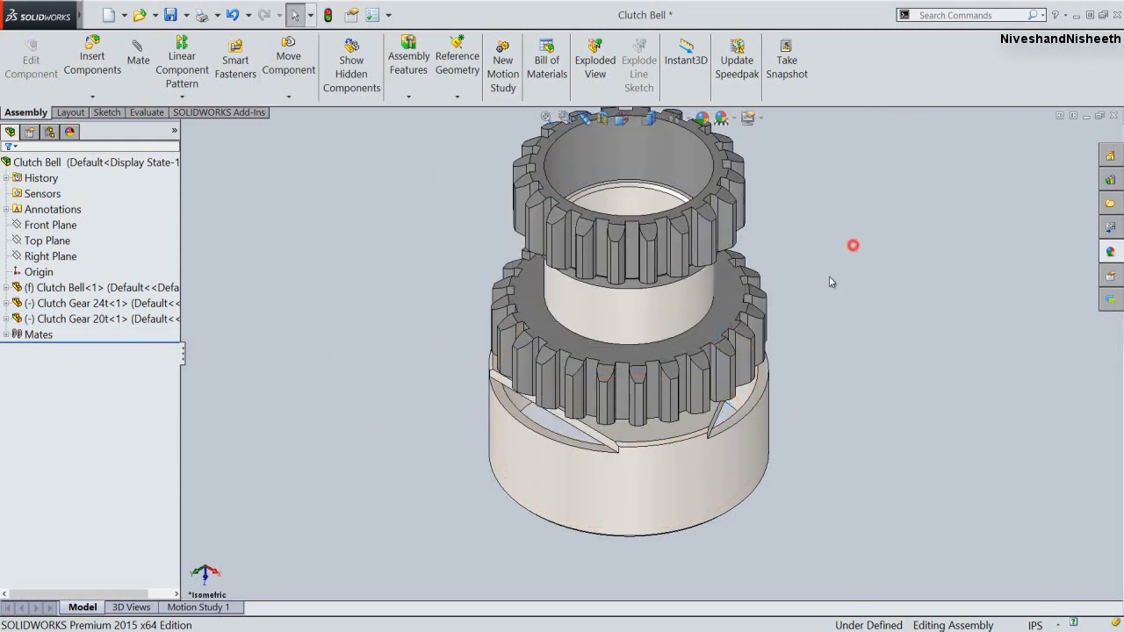
Mate the lower ring face of the Clutch Gear 20t coincident with the upper face of the Clutch Gear 24t
left_click(720, 314)
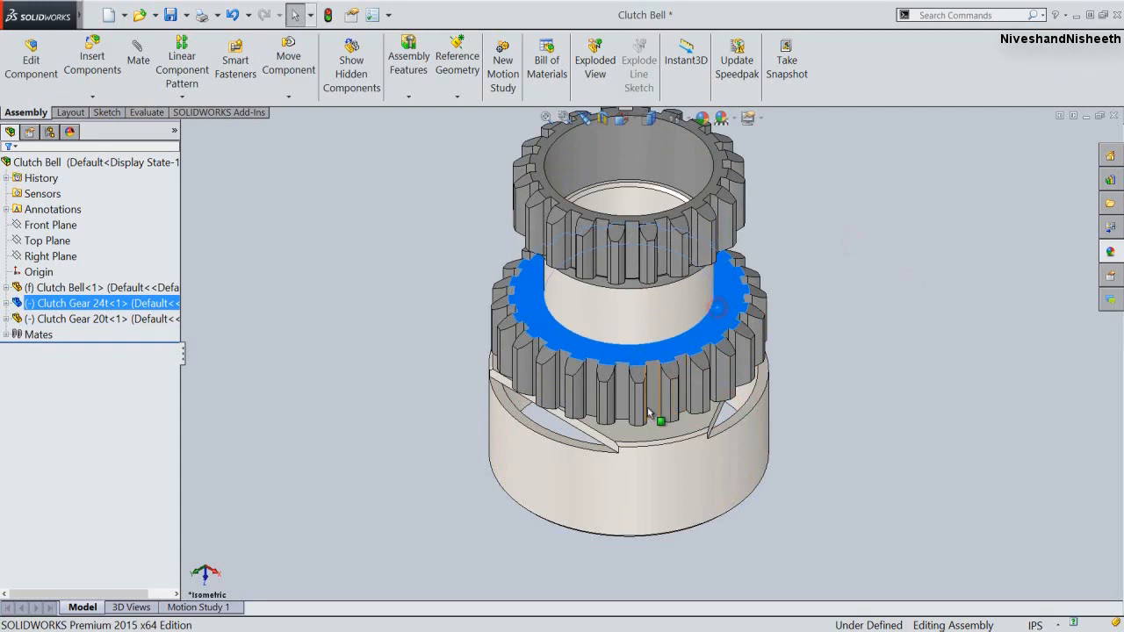
middle_click_drag(650, 412, 627, 293)
scroll(570, 376, "down", 5)
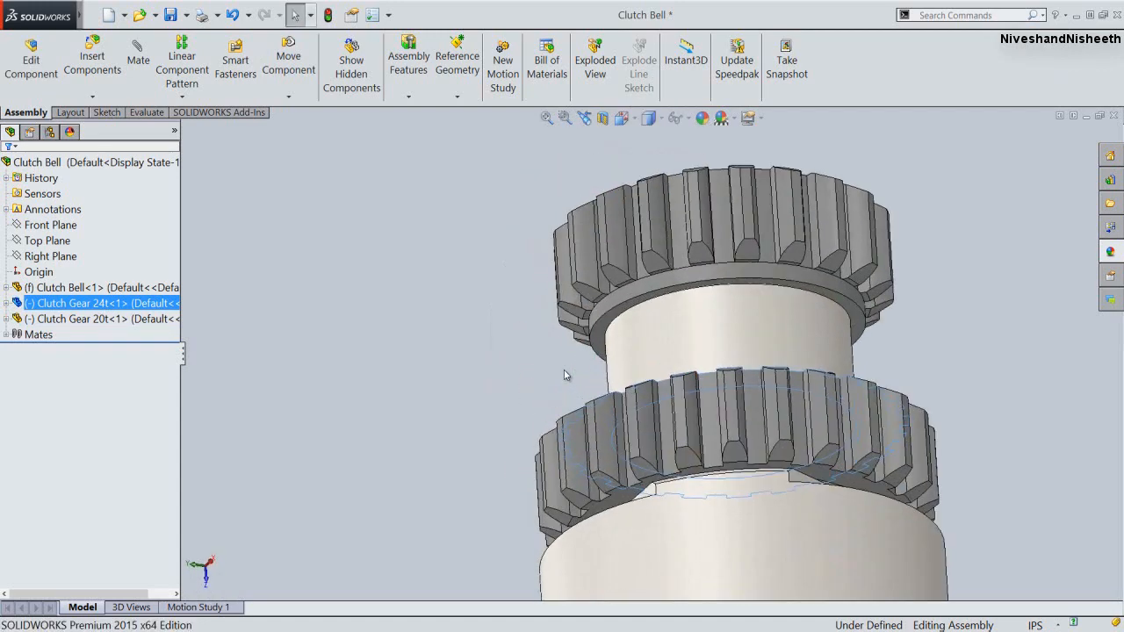
left_click(600, 343, "ctrl")
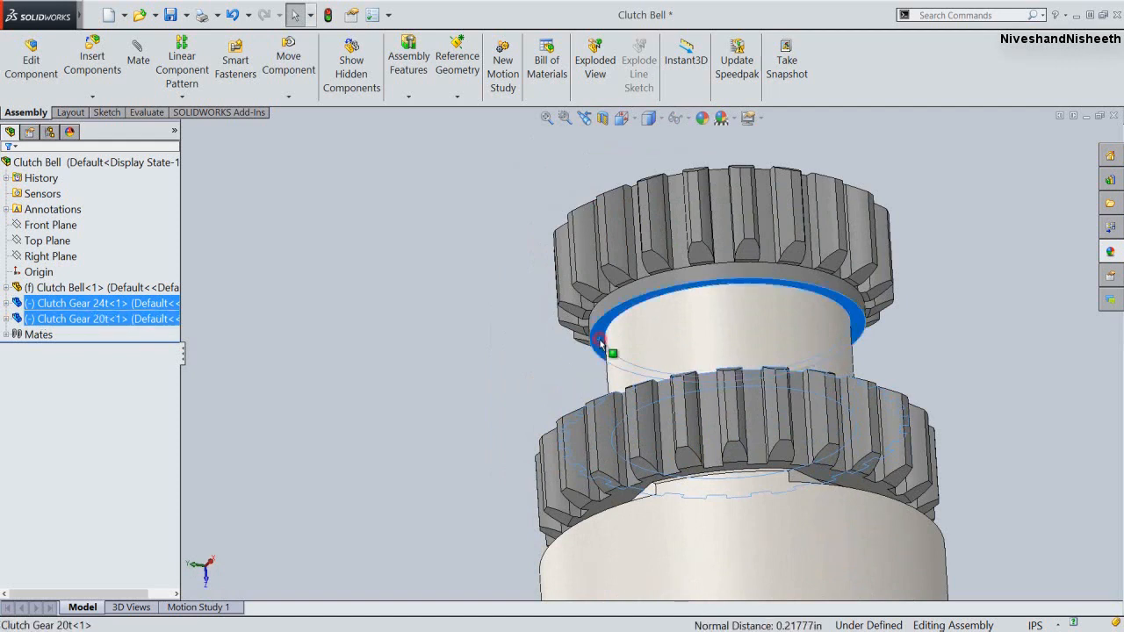
left_click(521, 282)
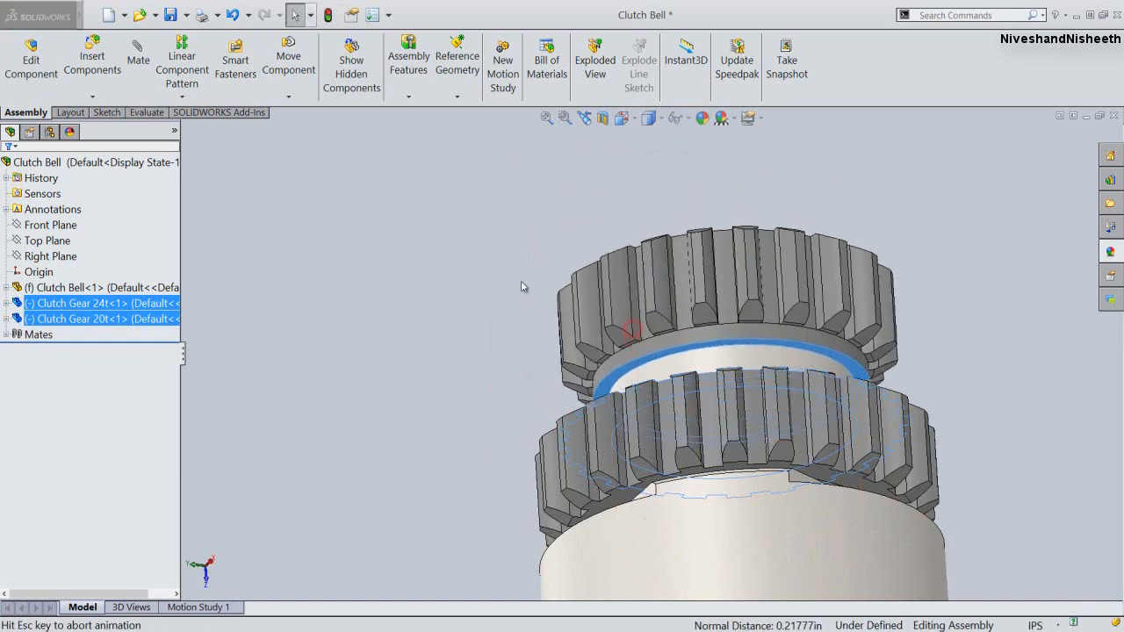
Check the stacked gears in the right view, return to the isometric view, and save the Clutch Bell assembly
left_click(621, 117)
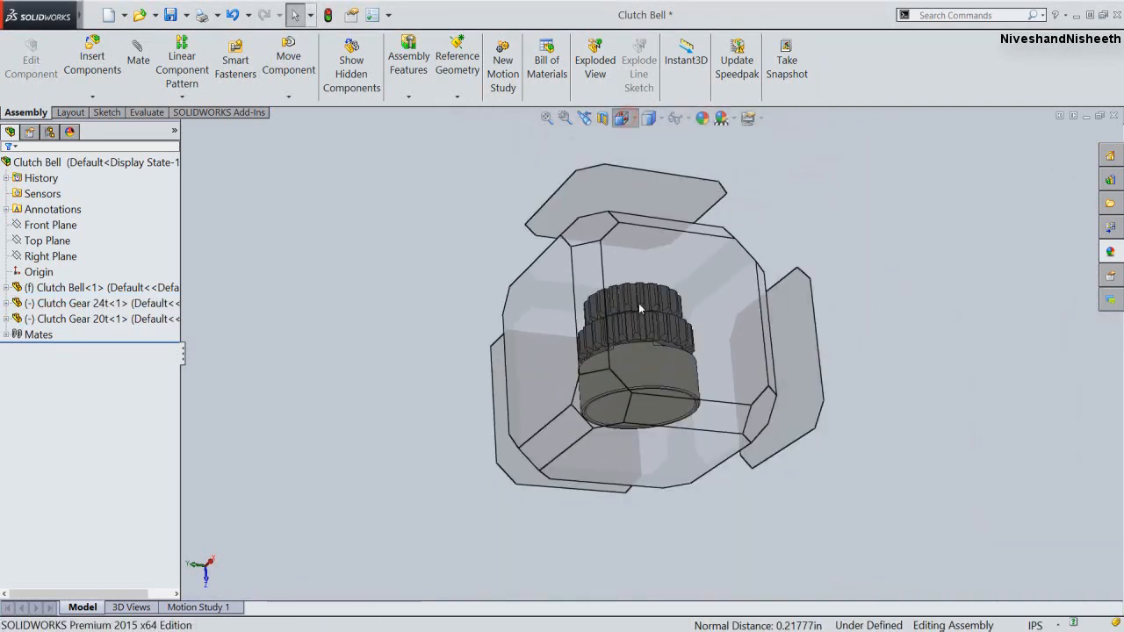
left_click(649, 311)
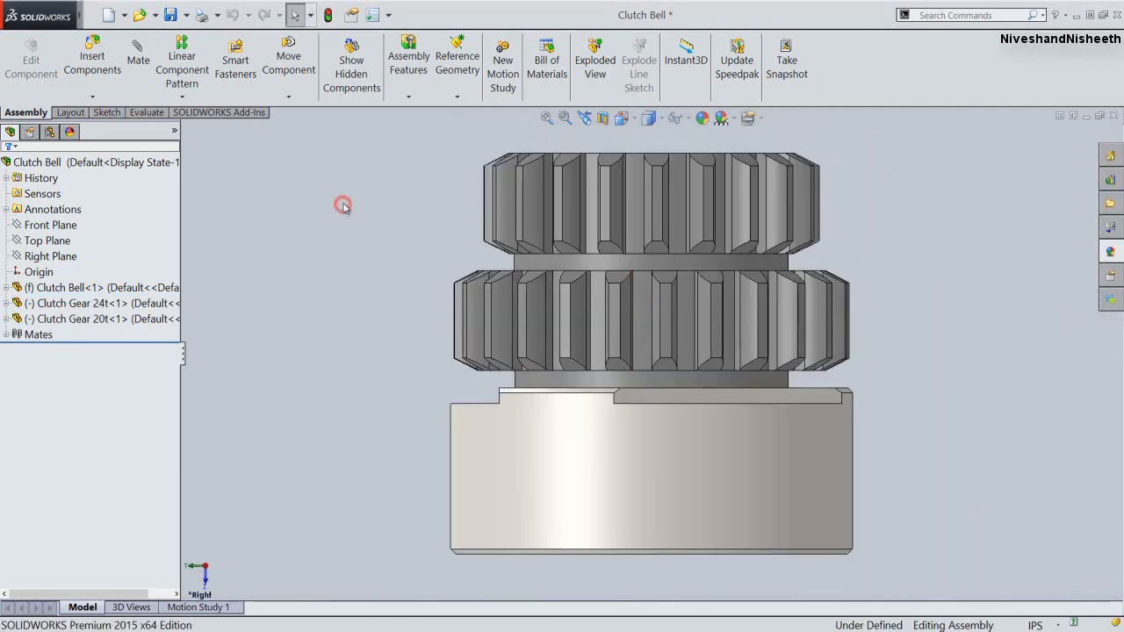
left_click(622, 118)
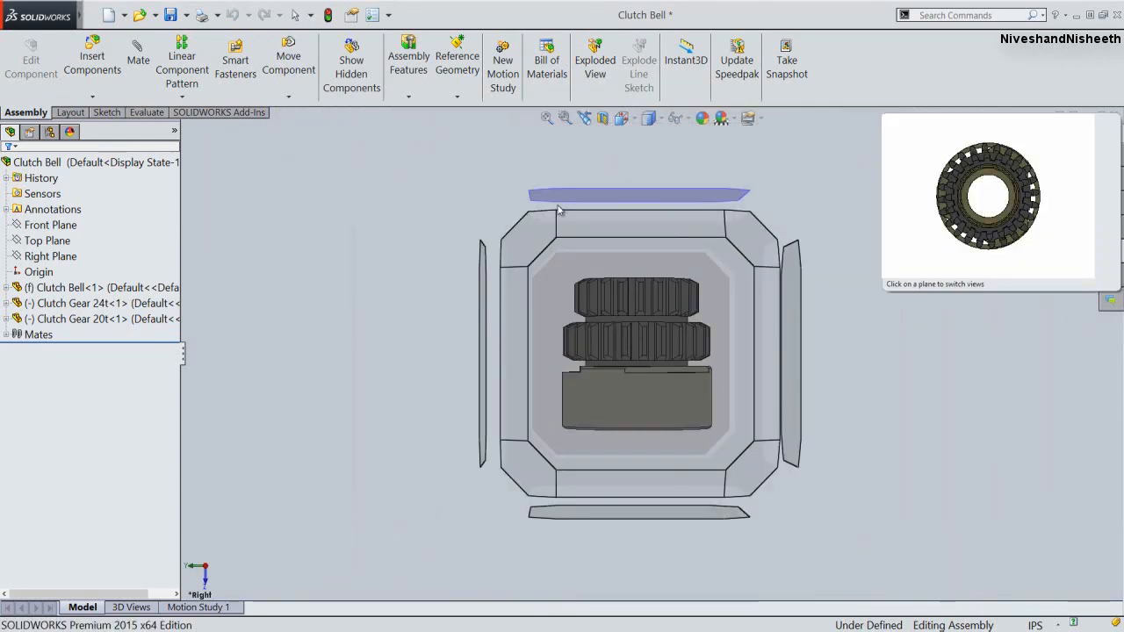
left_click(543, 231)
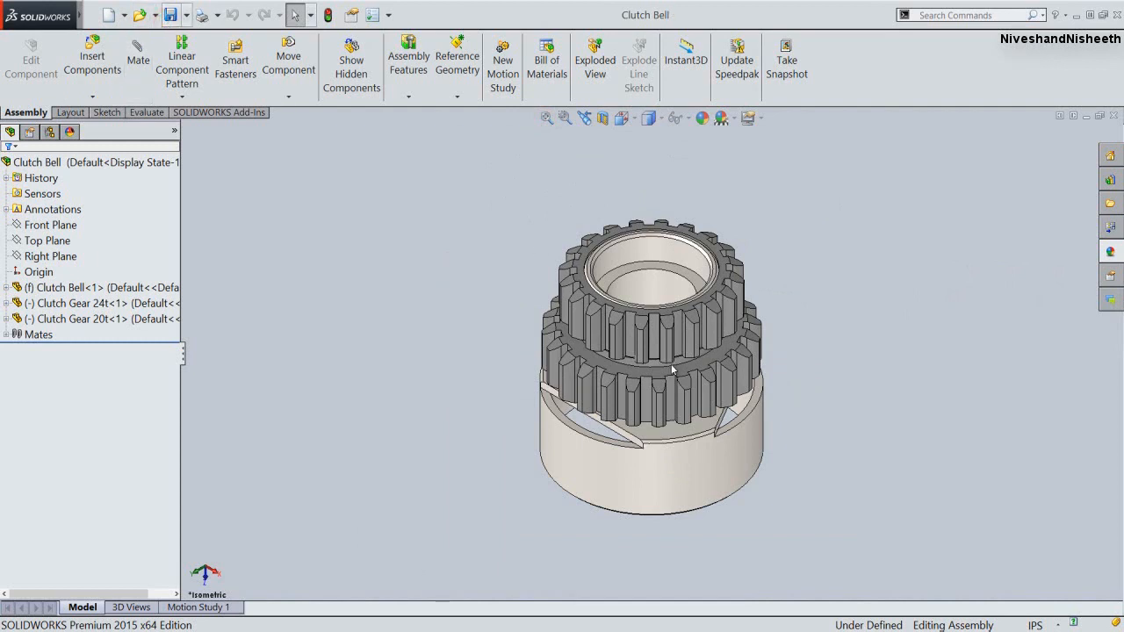
scroll(672, 370, "down", 3)
left_click(865, 331)
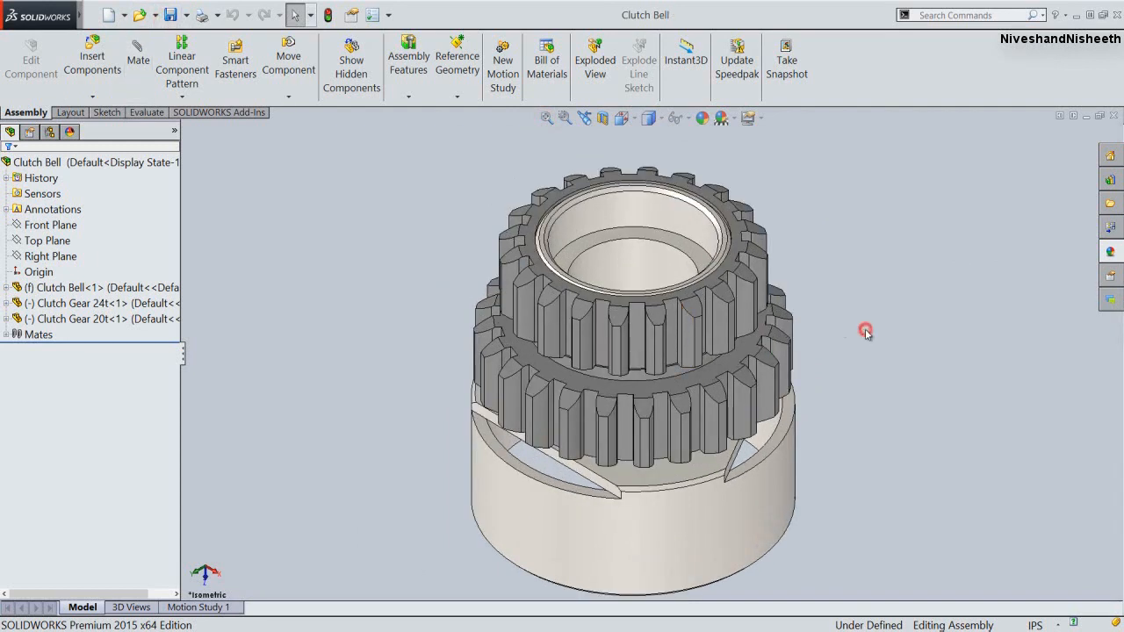
Insert the STN 024630 - SKF 618_5 bearing into the Clutch Bell assembly and place it beside the stacked gears
left_click(82, 67)
left_click(123, 427)
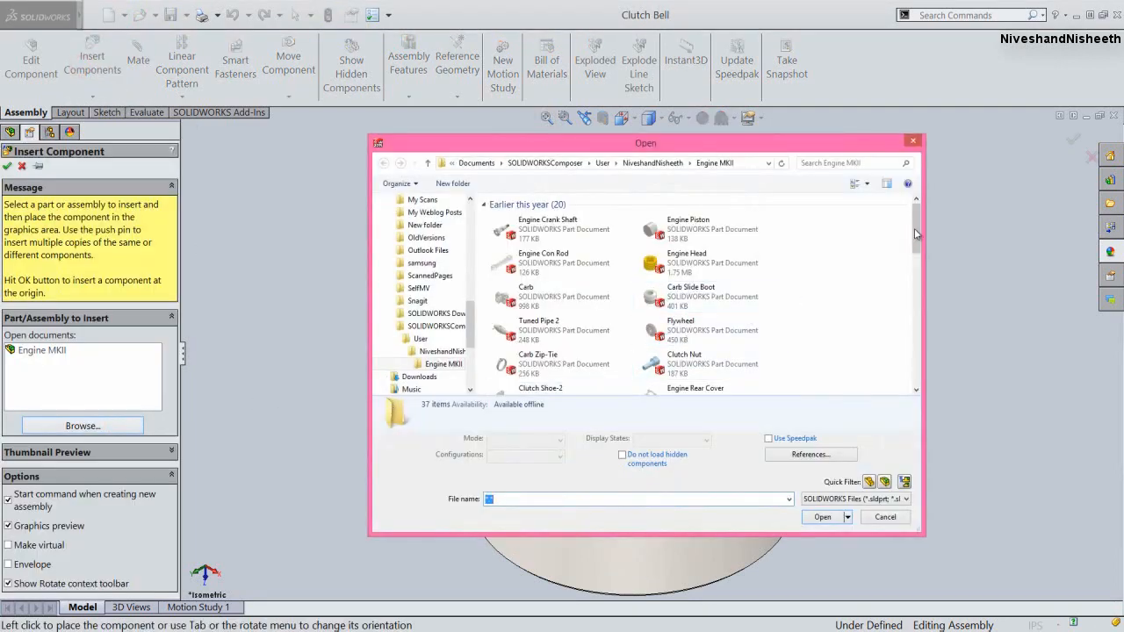
left_click_drag(916, 232, 915, 372)
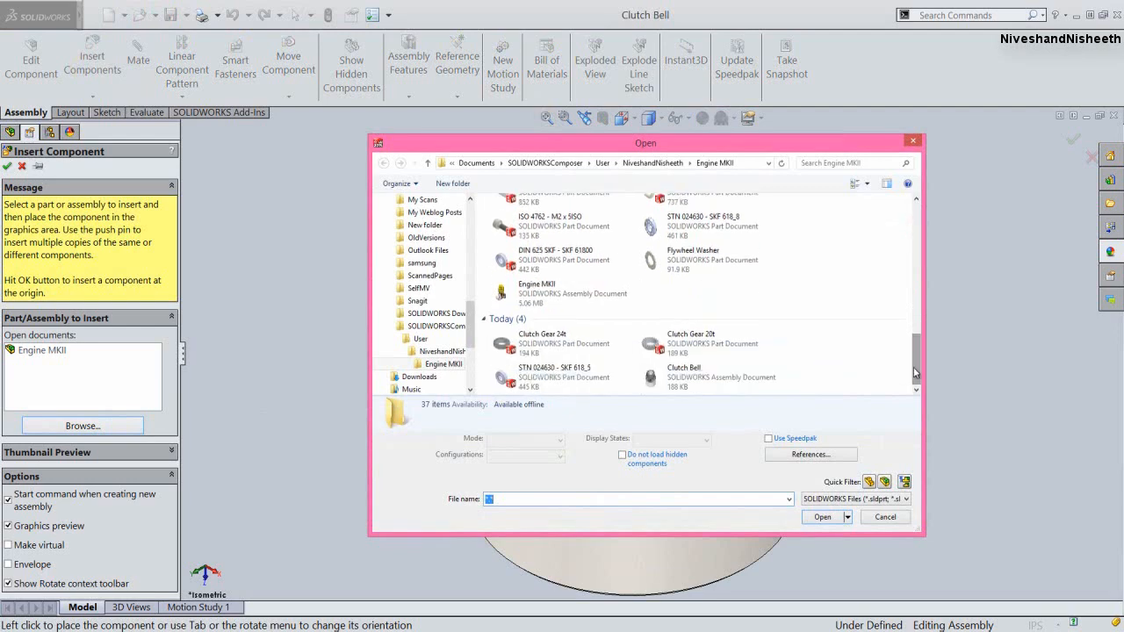
double_click(566, 379)
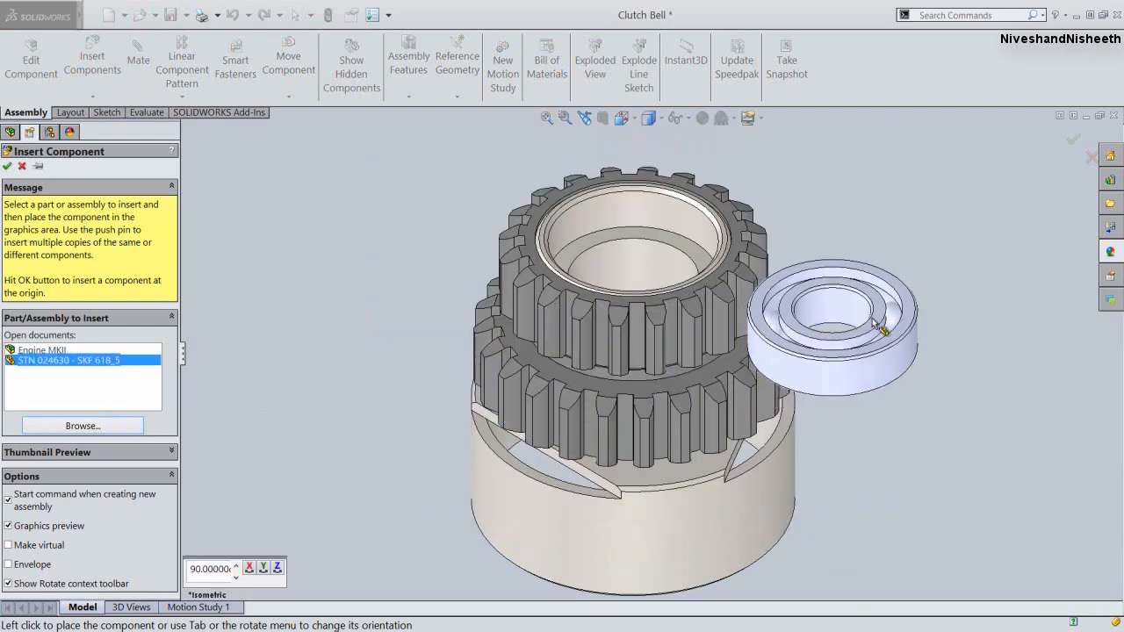
left_click(915, 306)
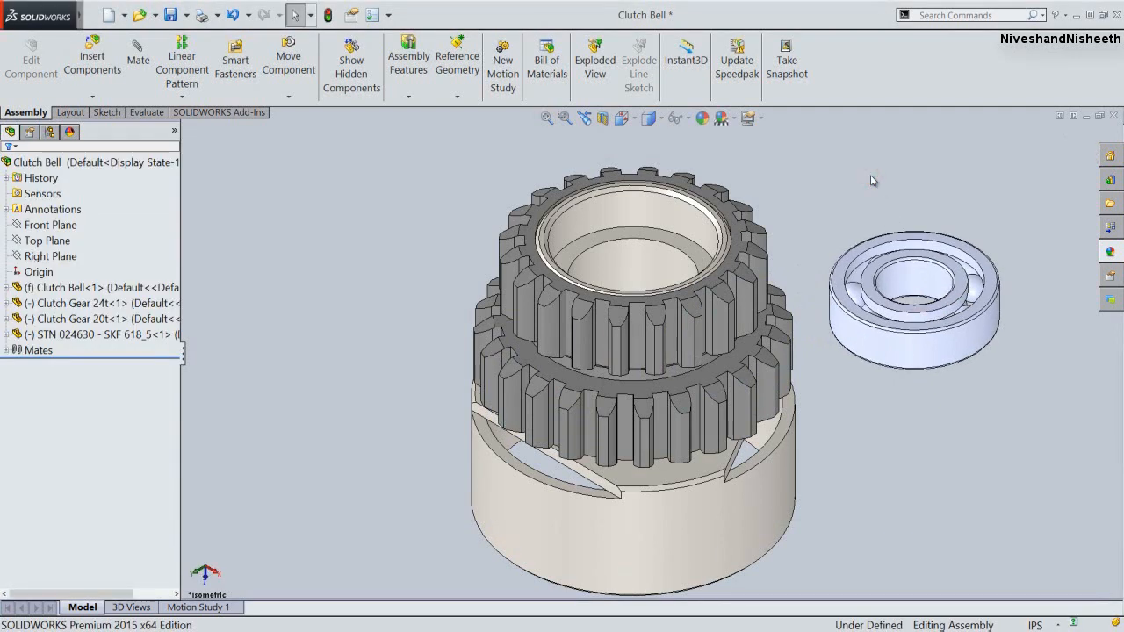
Mate the bearing's inner bore concentric with the inner bore of the Clutch Bell hub
left_click(918, 288)
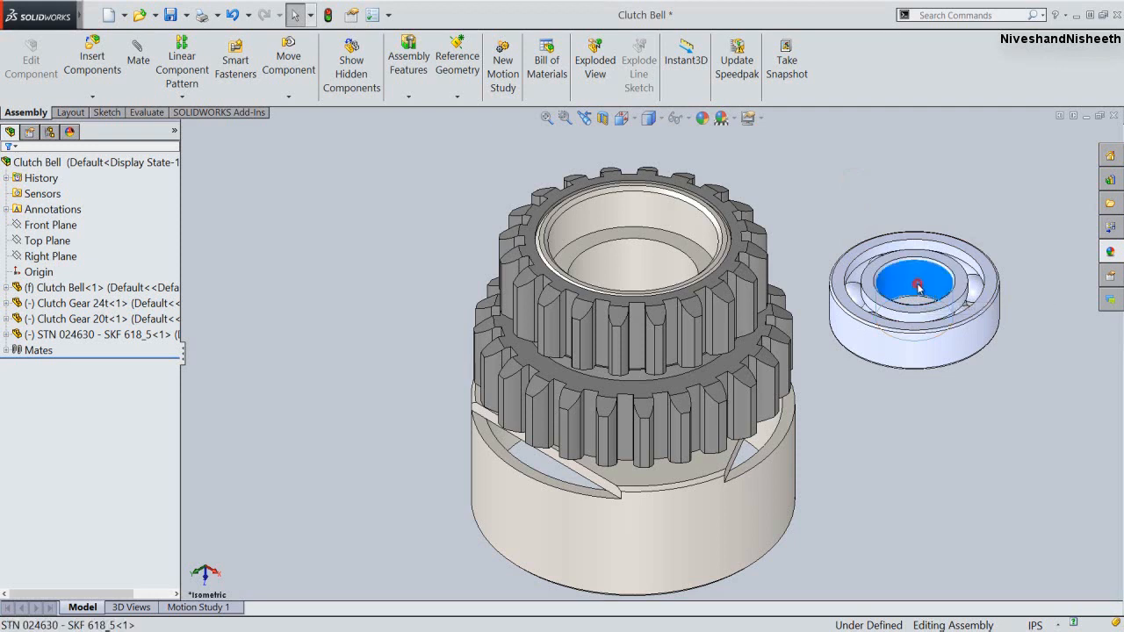
left_click(694, 226, "ctrl")
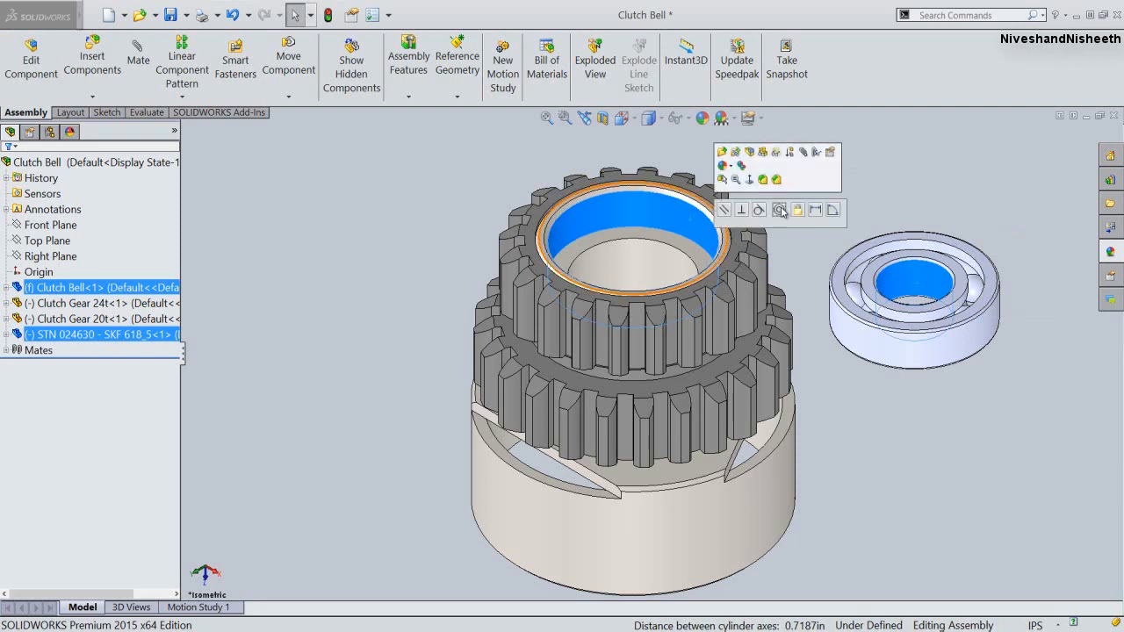
left_click(779, 211)
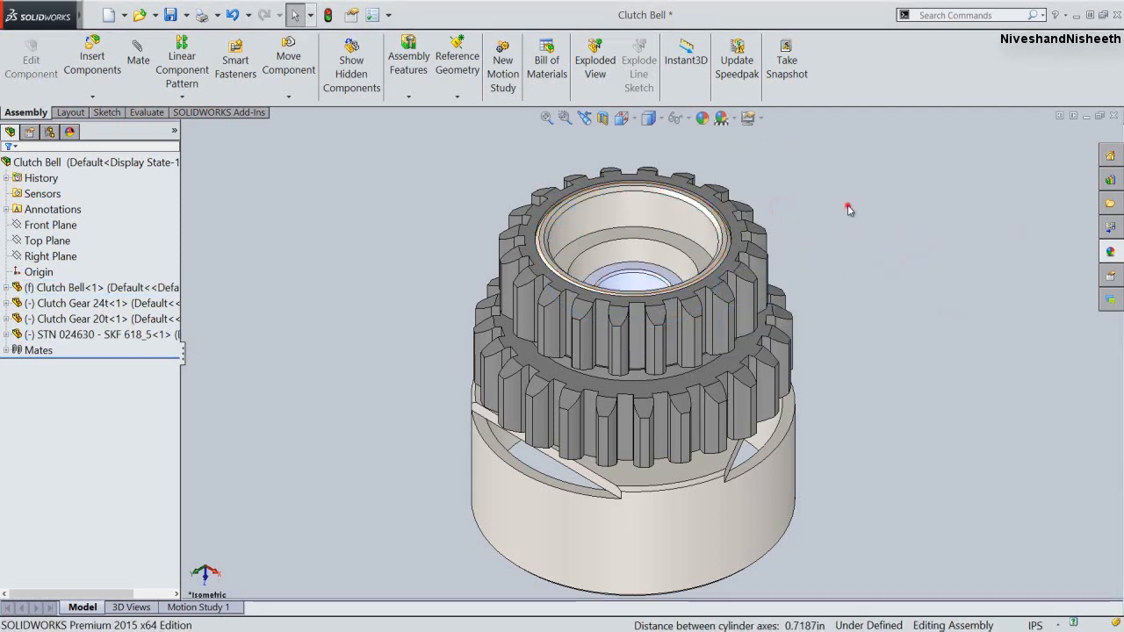
Move the bearing up the hub axis and mate its outer ring's upper face coincident with the Clutch Bell's upper rim face
left_click(662, 283)
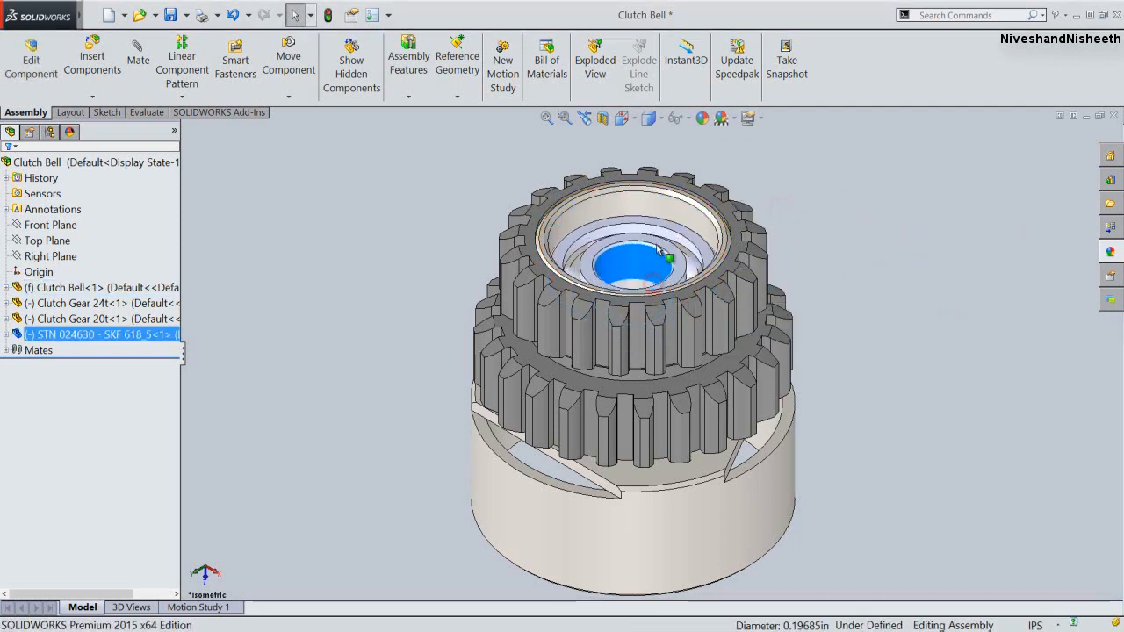
scroll(693, 235, "down", 5)
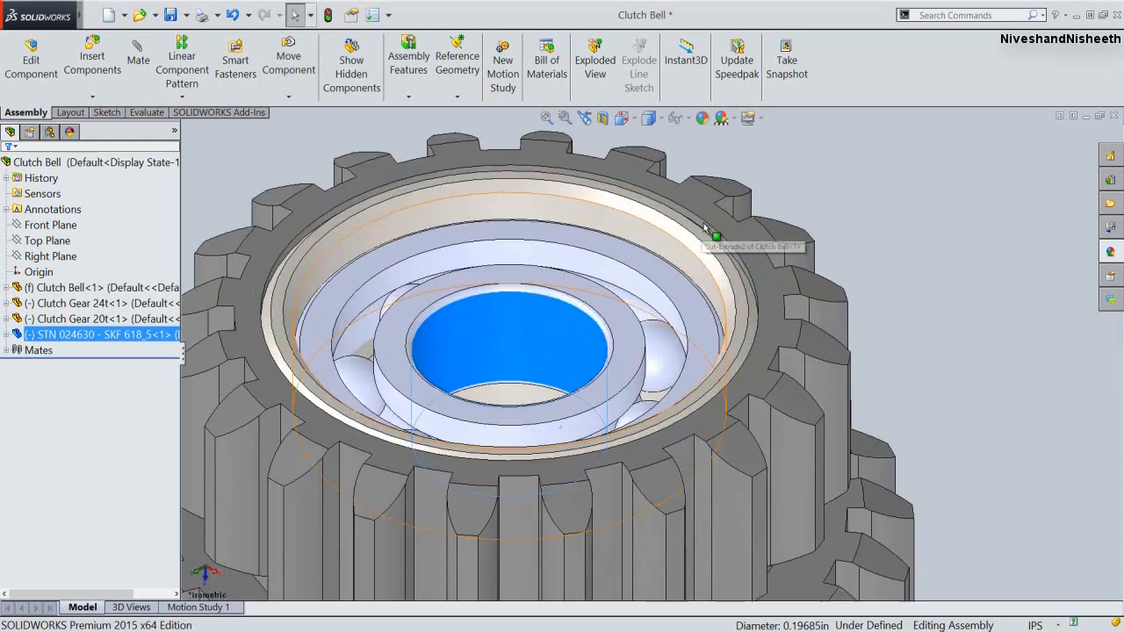
left_click(973, 253)
left_click(742, 308)
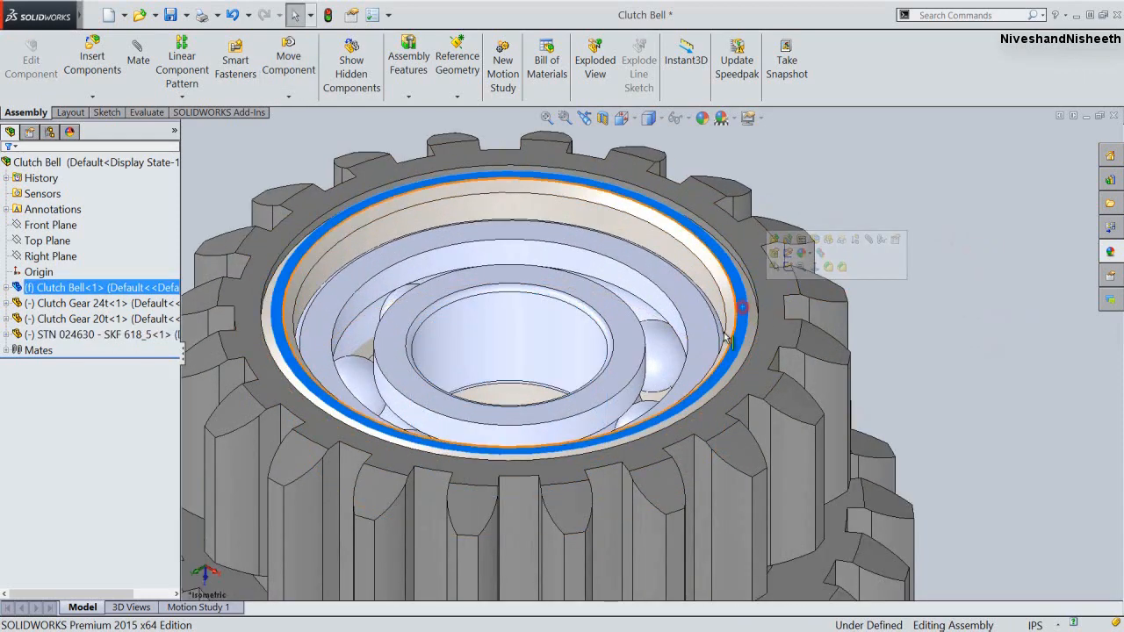
left_click(711, 348, "ctrl")
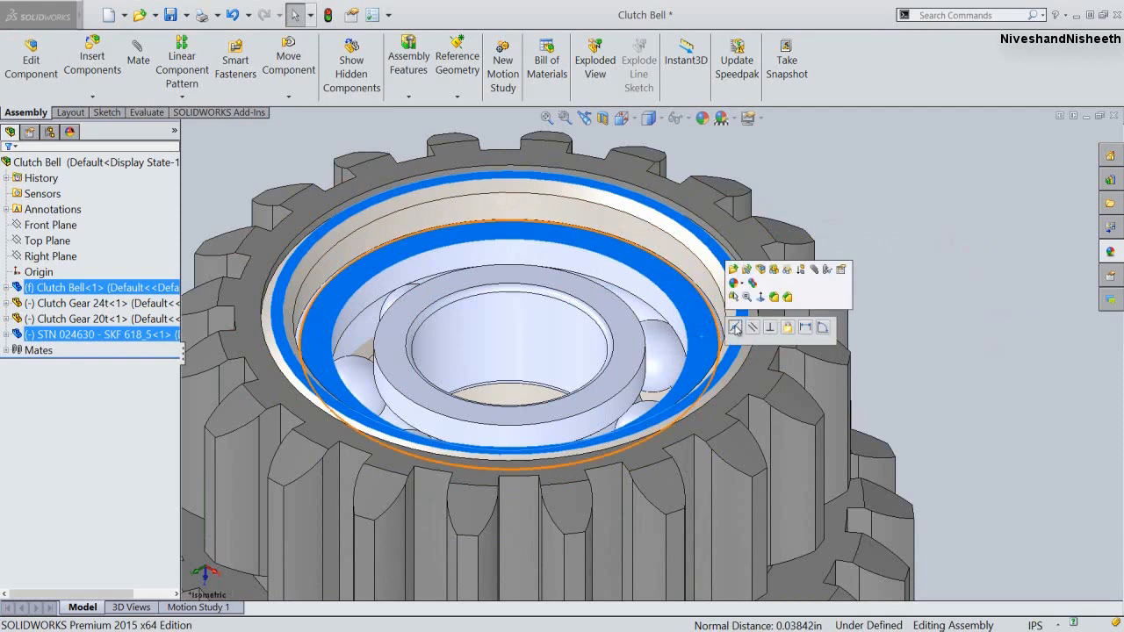
left_click(736, 327)
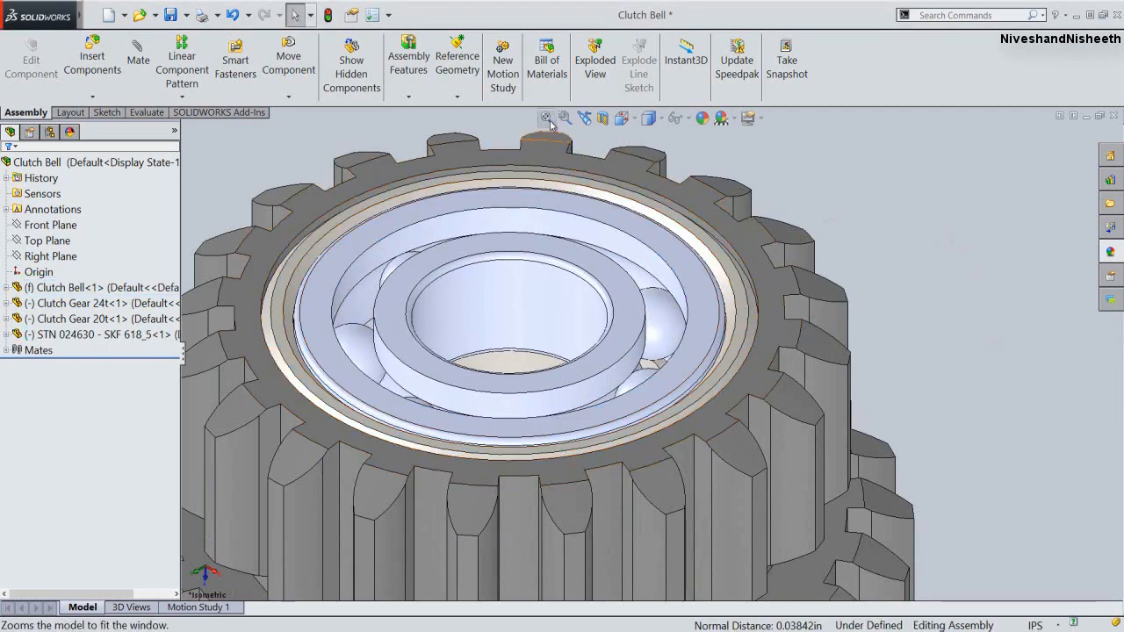
left_click(546, 118)
left_click(401, 182)
Add a second copy of the STN 024630 - SKF 618_5 bearing beside the Clutch Bell
left_click(140, 333)
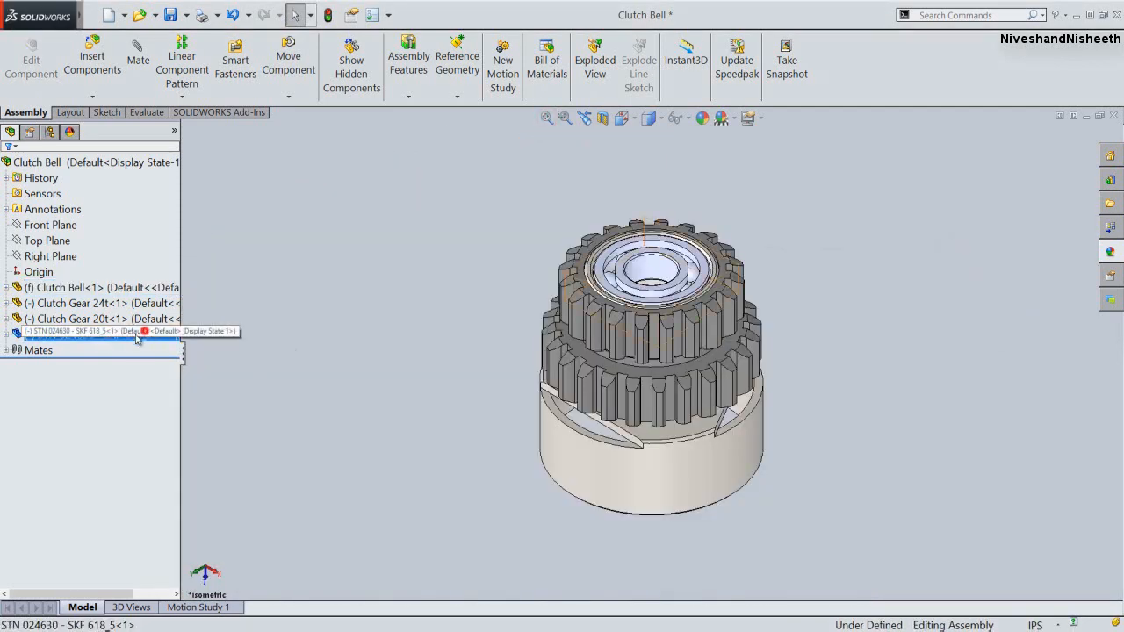
left_click_drag(138, 338, 396, 423, "ctrl")
left_click(463, 323)
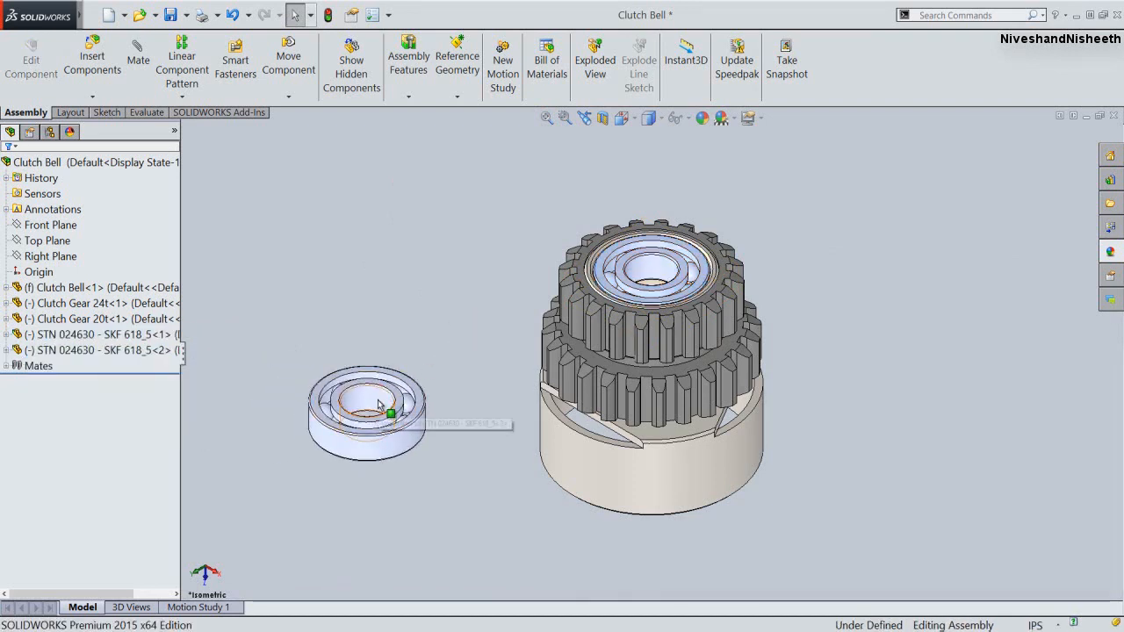
Mate the second bearing's bore concentric with the outer cylindrical face of the Clutch Bell
left_click(379, 404)
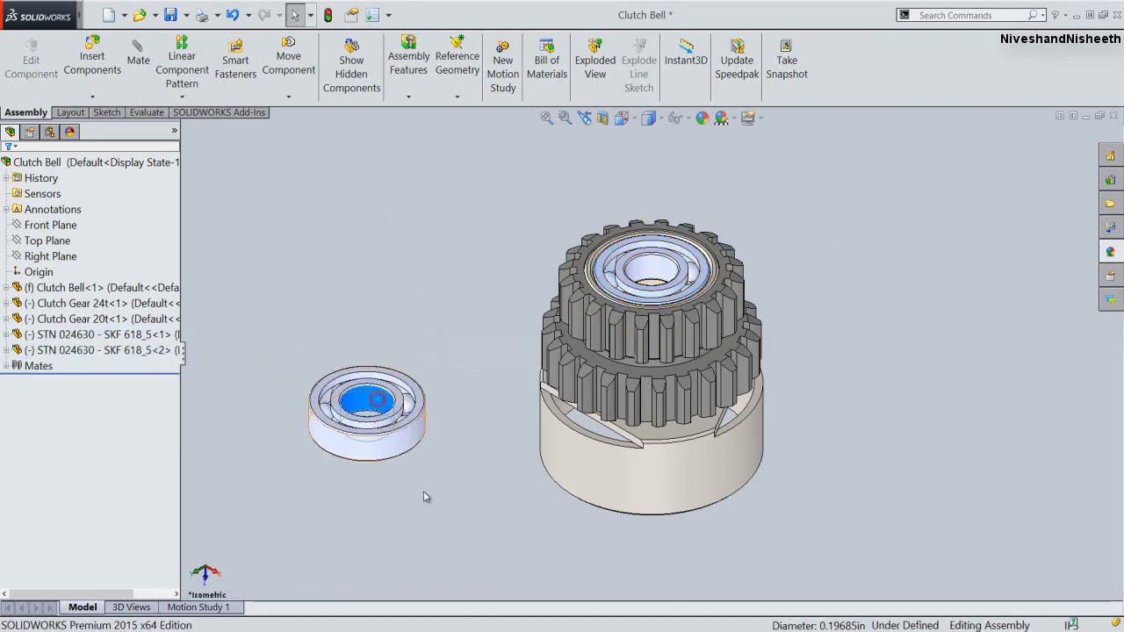
left_click(632, 480)
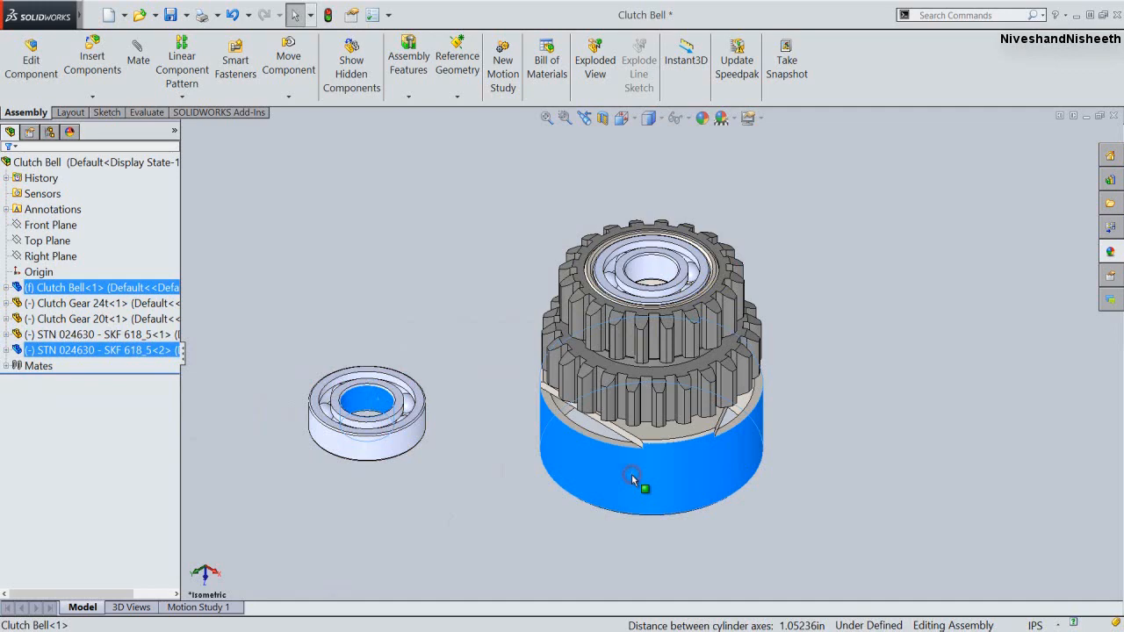
mouse_move(664, 481)
left_click(719, 464)
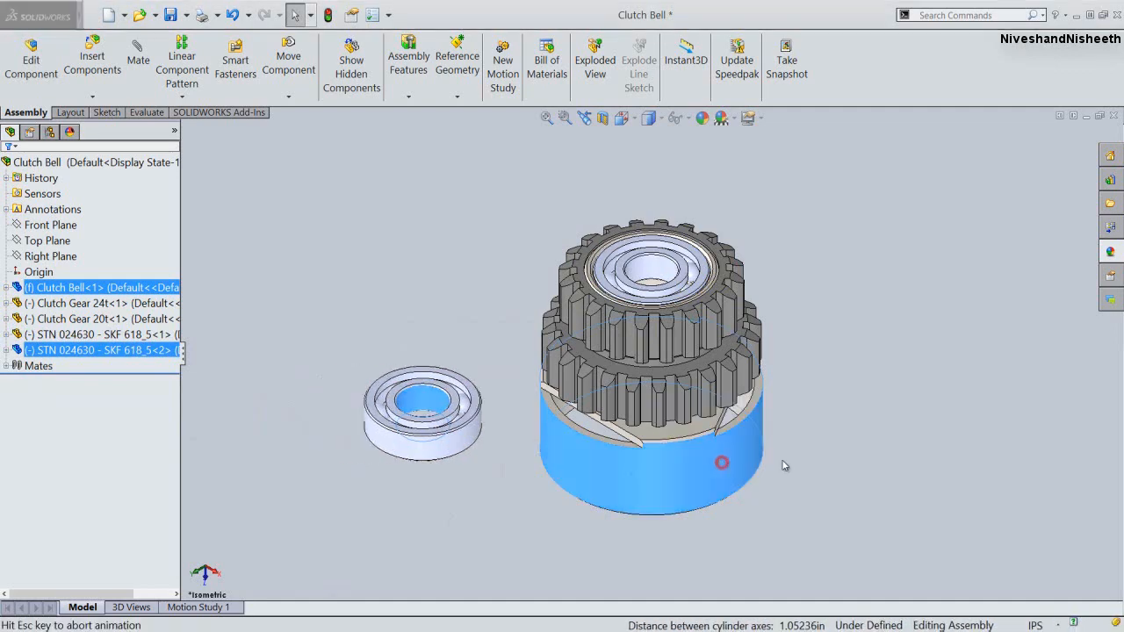
left_click(857, 465)
Mate the outer ring face of the second bearing coincident with the flat inner face on the open side of the Clutch Bell
middle_click_drag(711, 544, 579, 389)
scroll(580, 388, "down", 5)
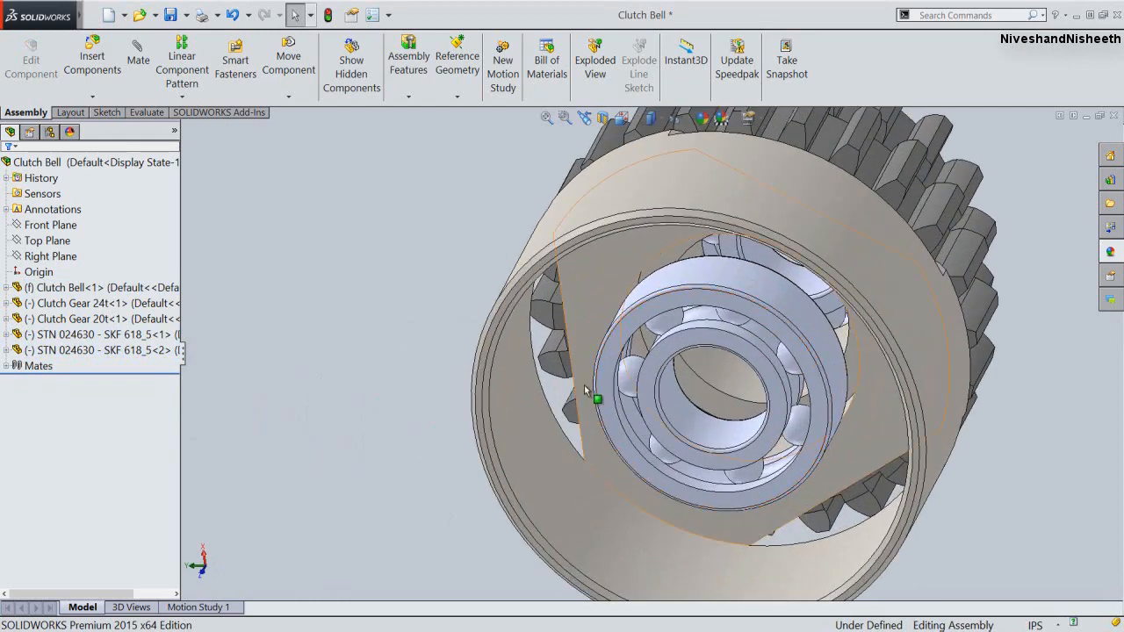
left_click(619, 383)
left_click(588, 291, "ctrl")
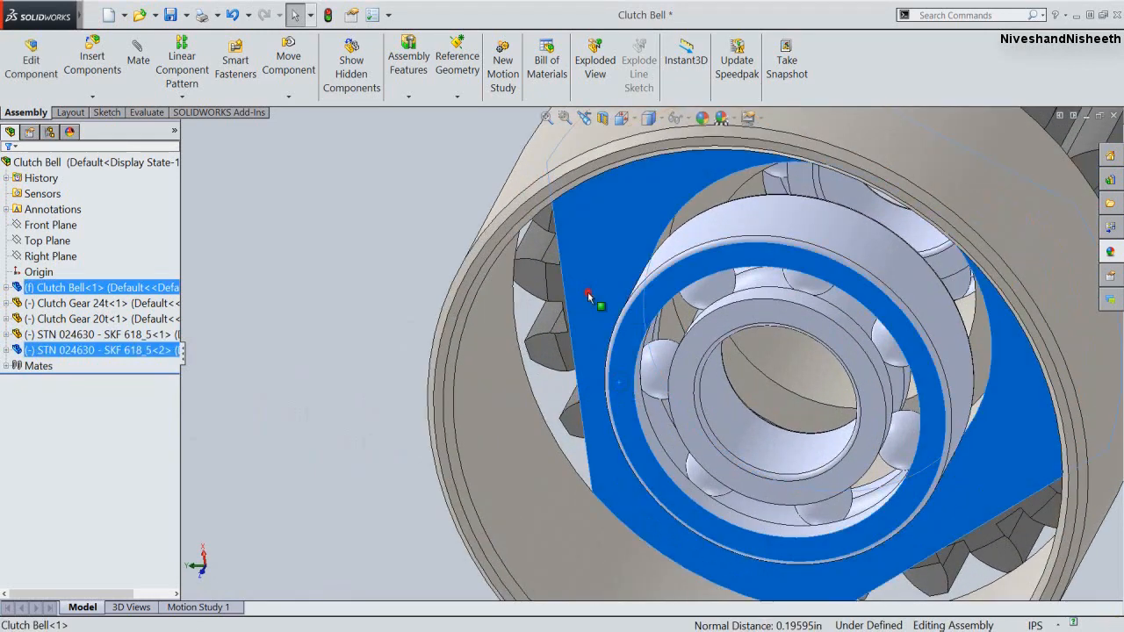
left_click(623, 286)
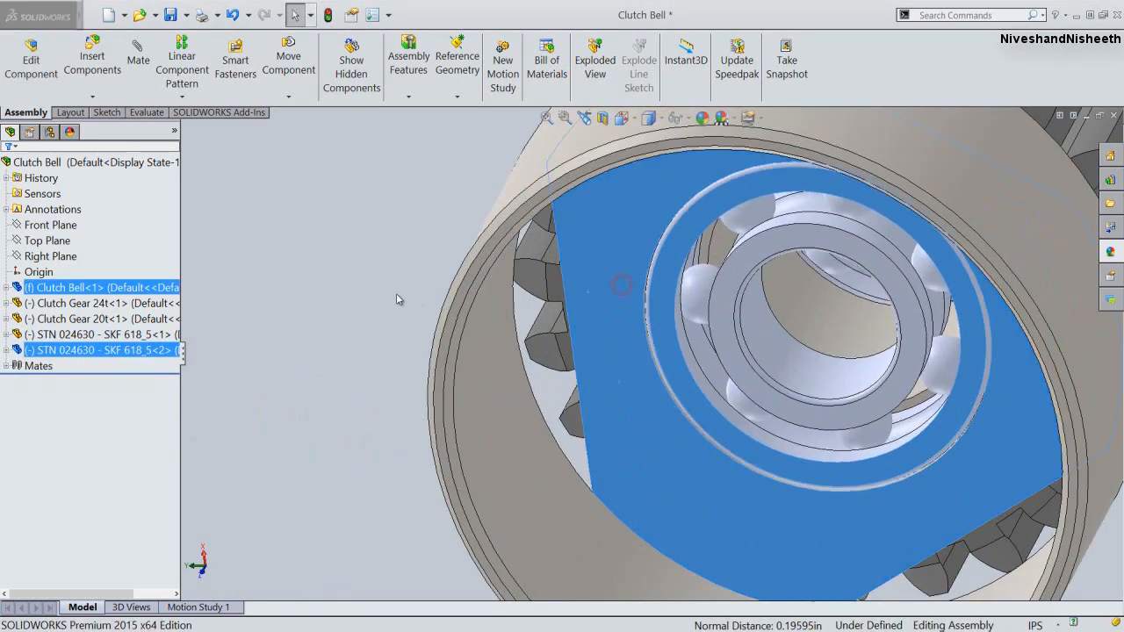
left_click(351, 279)
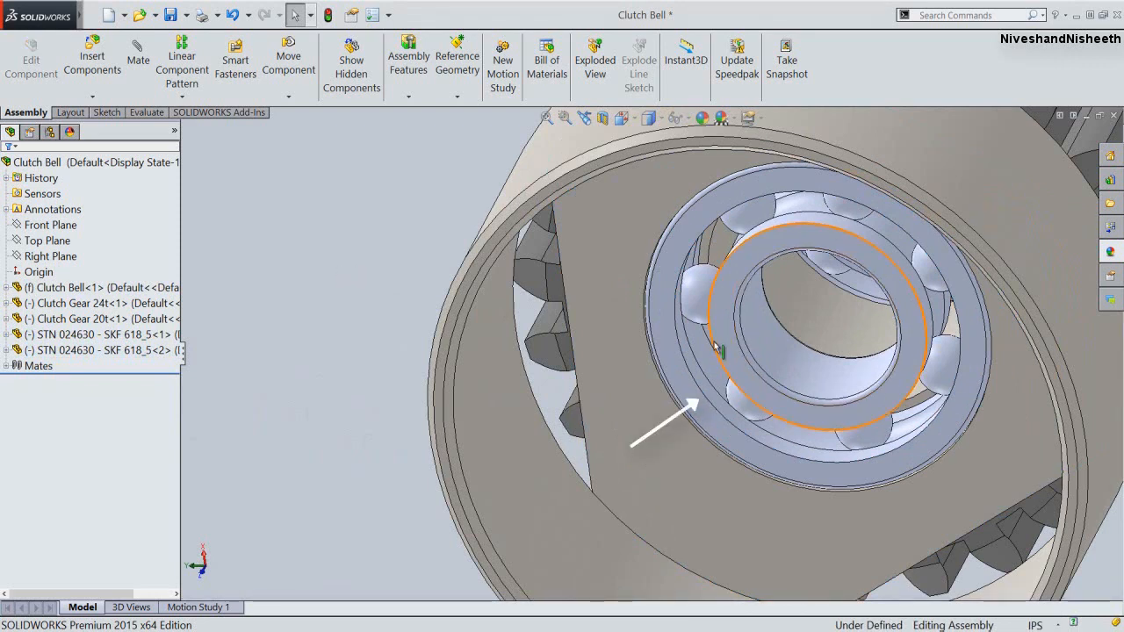
Rotate the second bearing's inner ring and the upper bearing's inner ring to test their free rotation
left_click(775, 391)
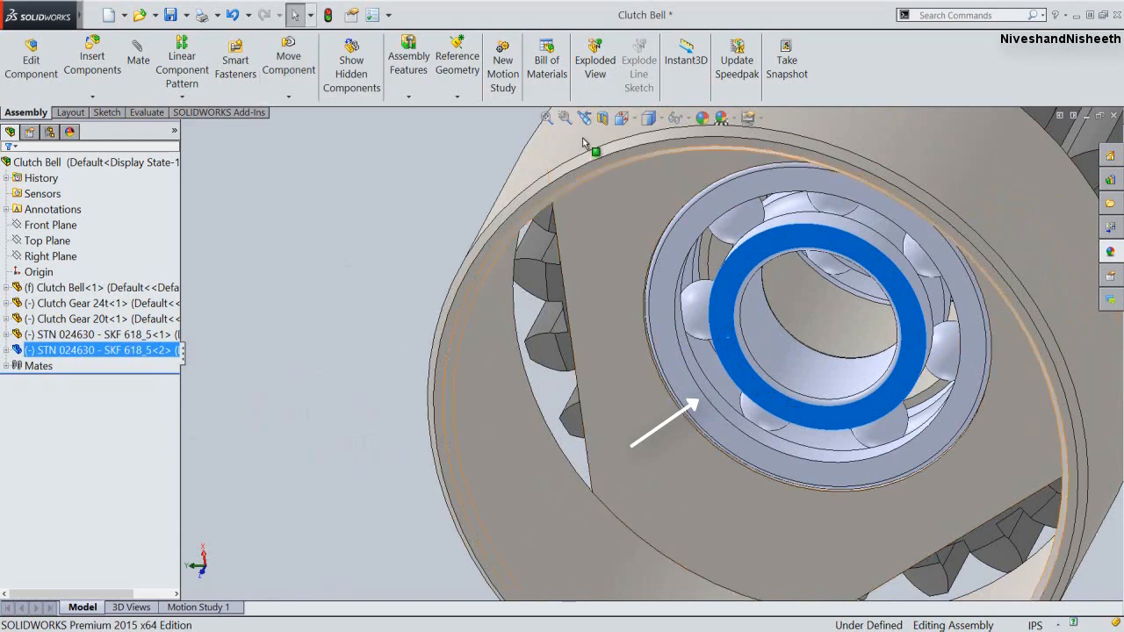
left_click(584, 118)
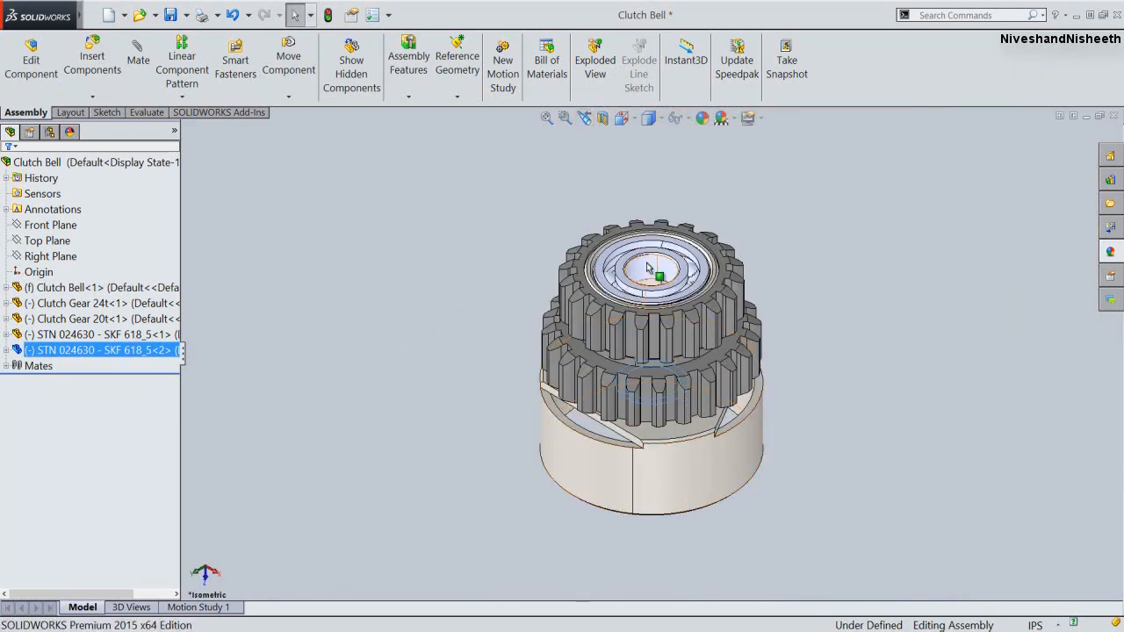
scroll(647, 268, "down", 3)
key("Escape")
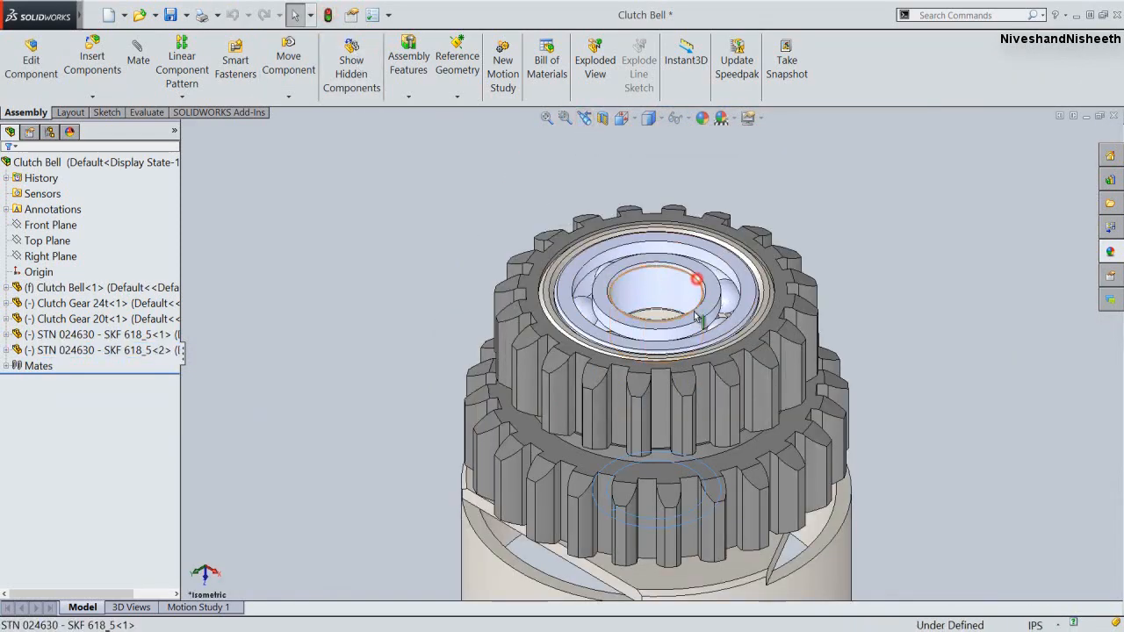
left_click_drag(699, 321, 572, 181)
left_click(555, 160)
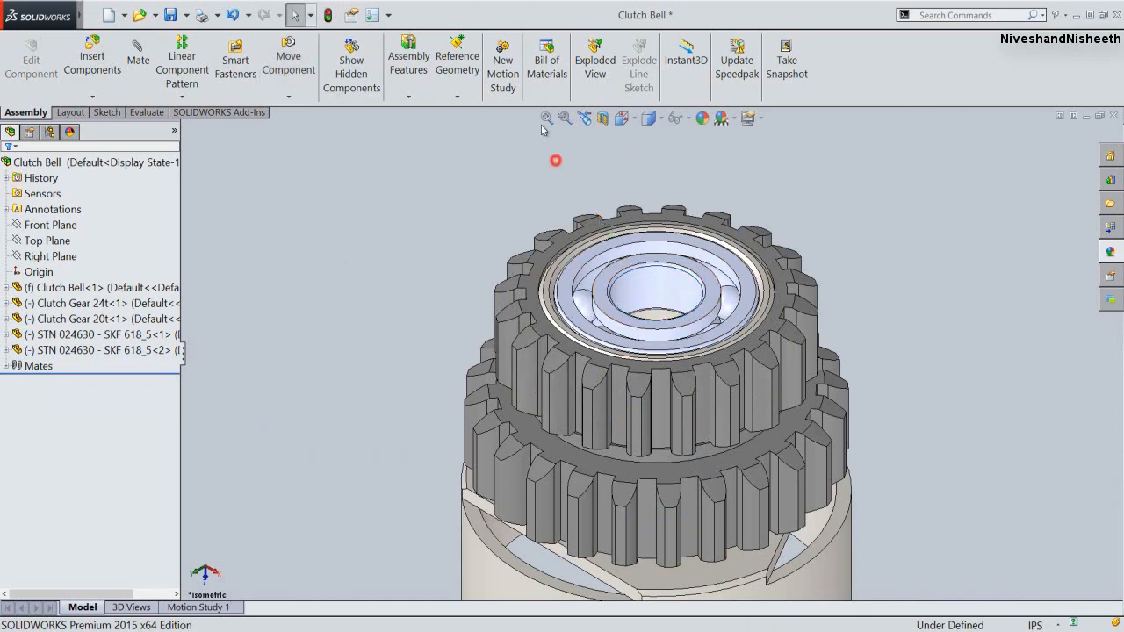
Rebuild and save the Clutch Bell assembly, and close it to return to the Engine MKII assembly
left_click(546, 117)
left_click(459, 176)
left_click(170, 15)
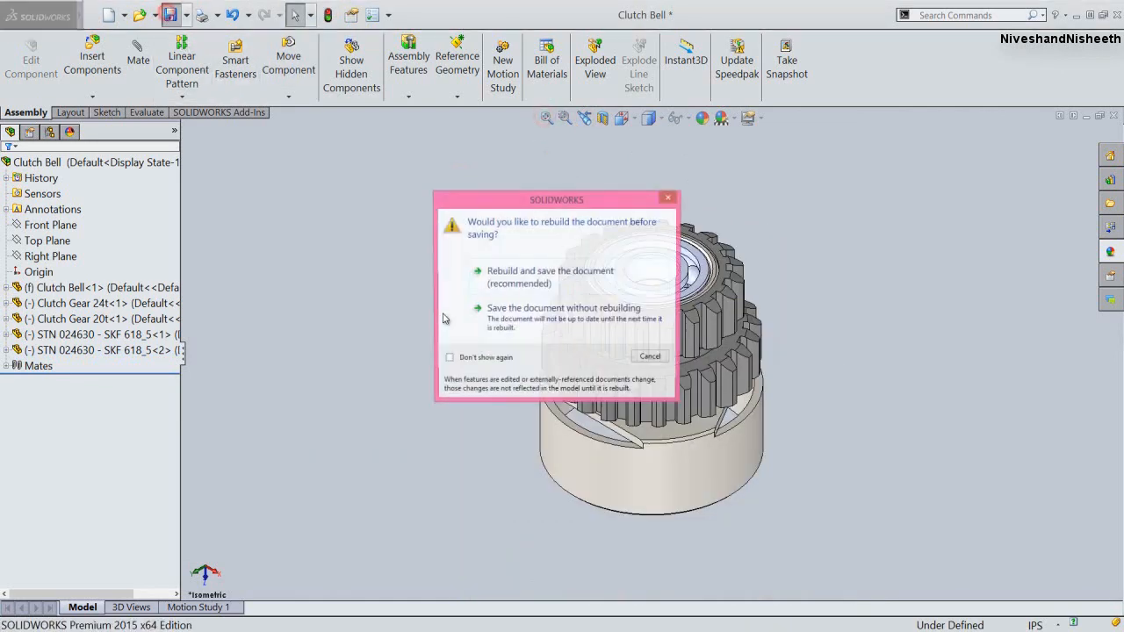
left_click(526, 287)
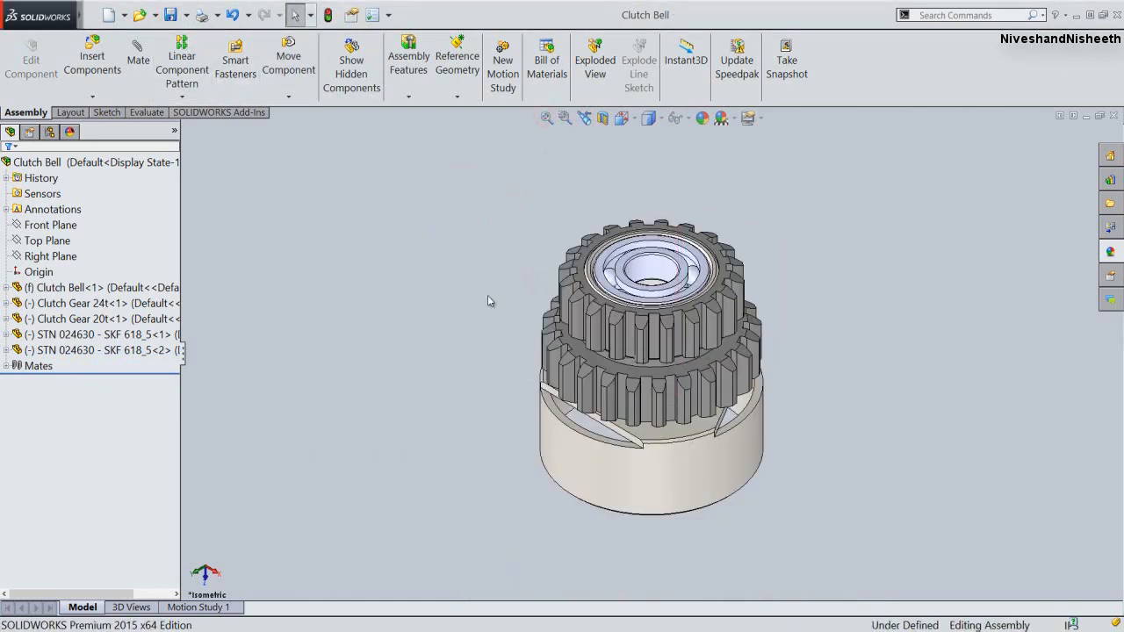
left_click(1113, 116)
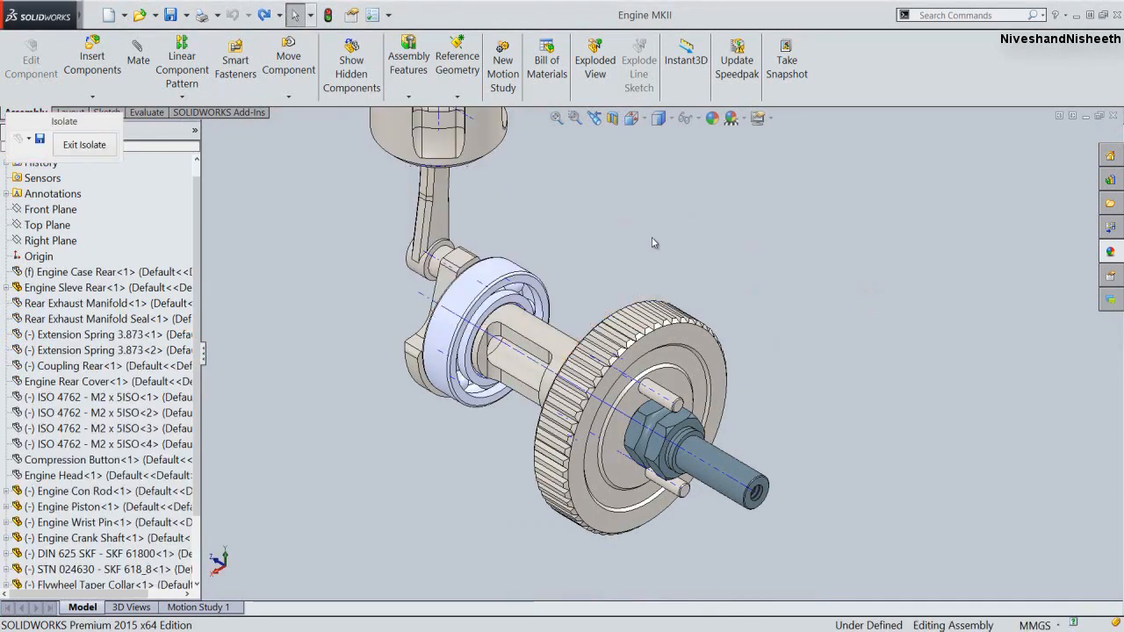
Insert the Clutch Bell assembly into Engine MKII and place it beyond the clutch nut at the crankshaft end
left_click(92, 55)
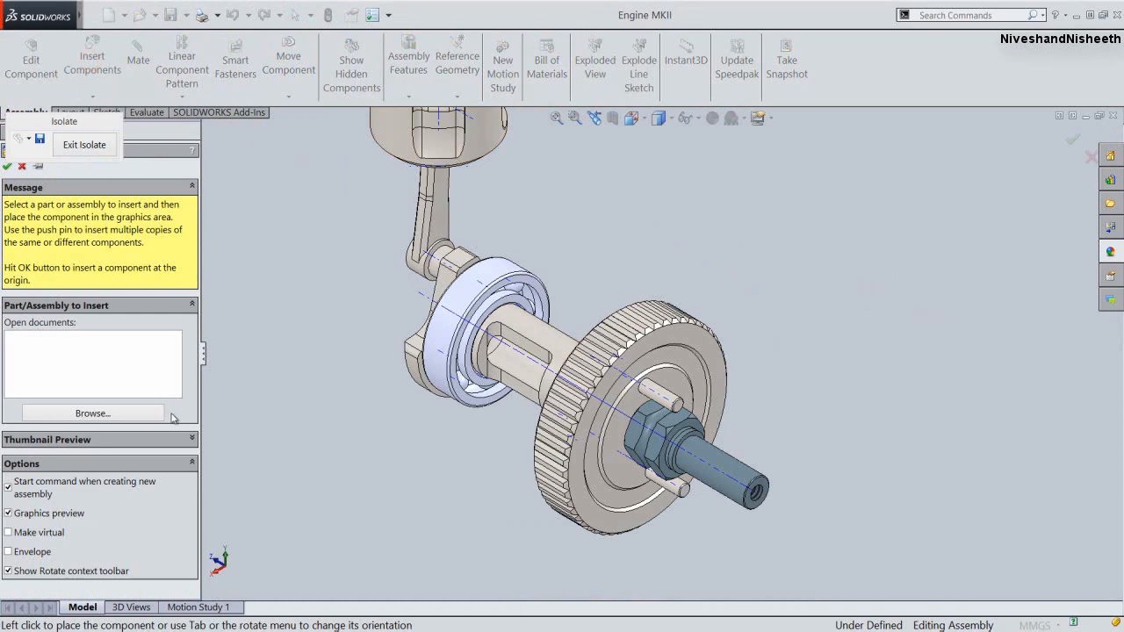
left_click(141, 414)
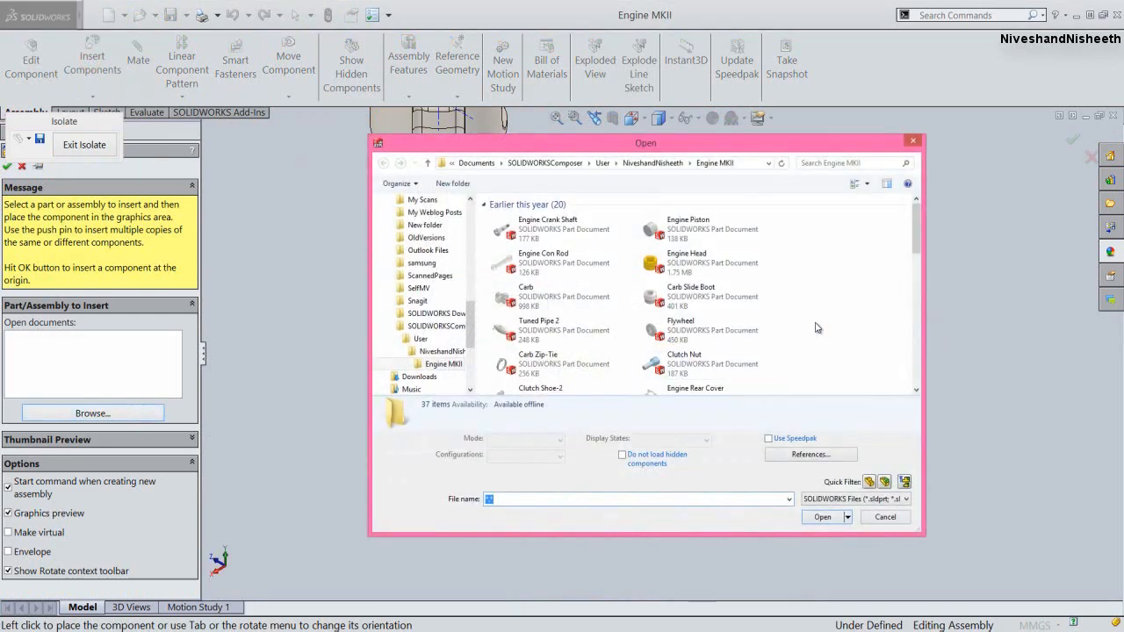
left_click_drag(913, 226, 917, 370)
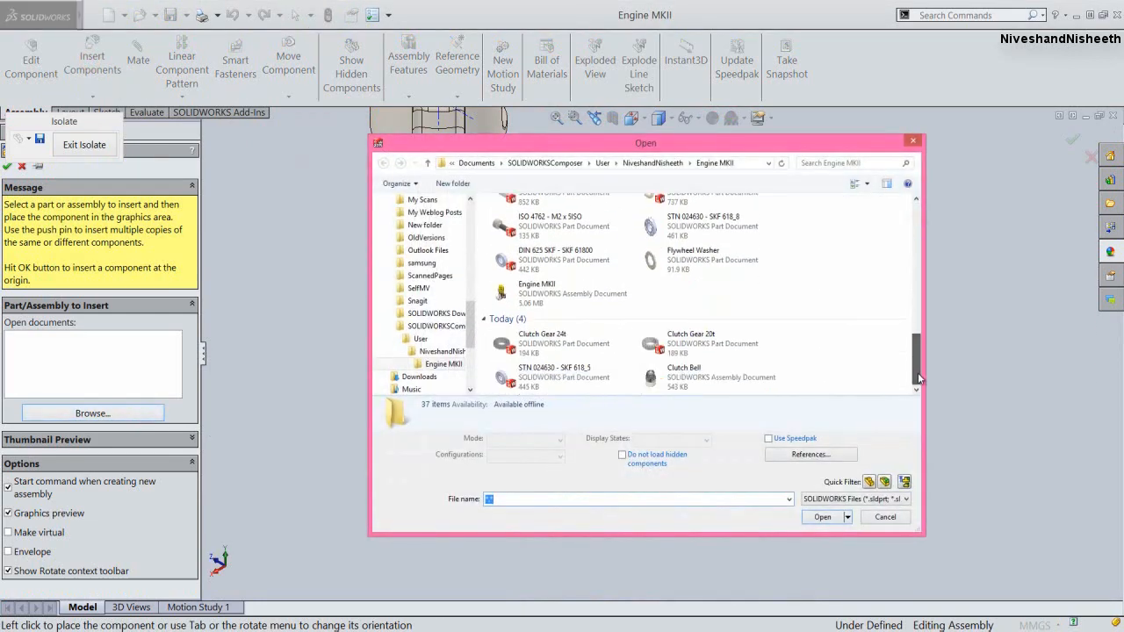
double_click(695, 375)
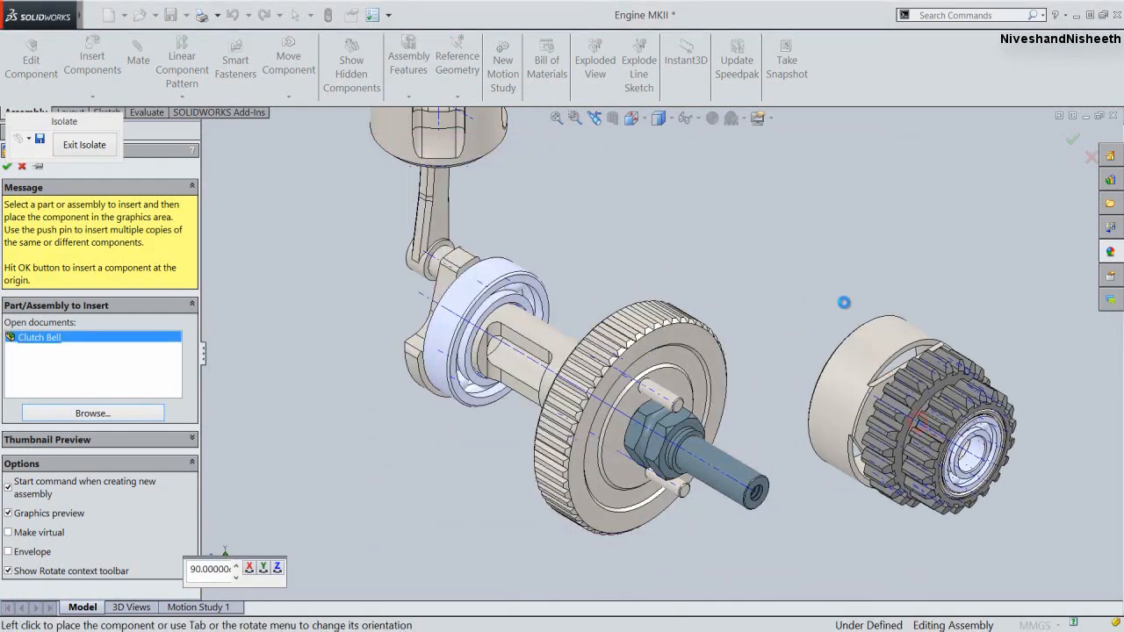
left_click(843, 301)
Turn off the display of temporary axes and undo the unwanted display of the hidden engine case
left_click(693, 118)
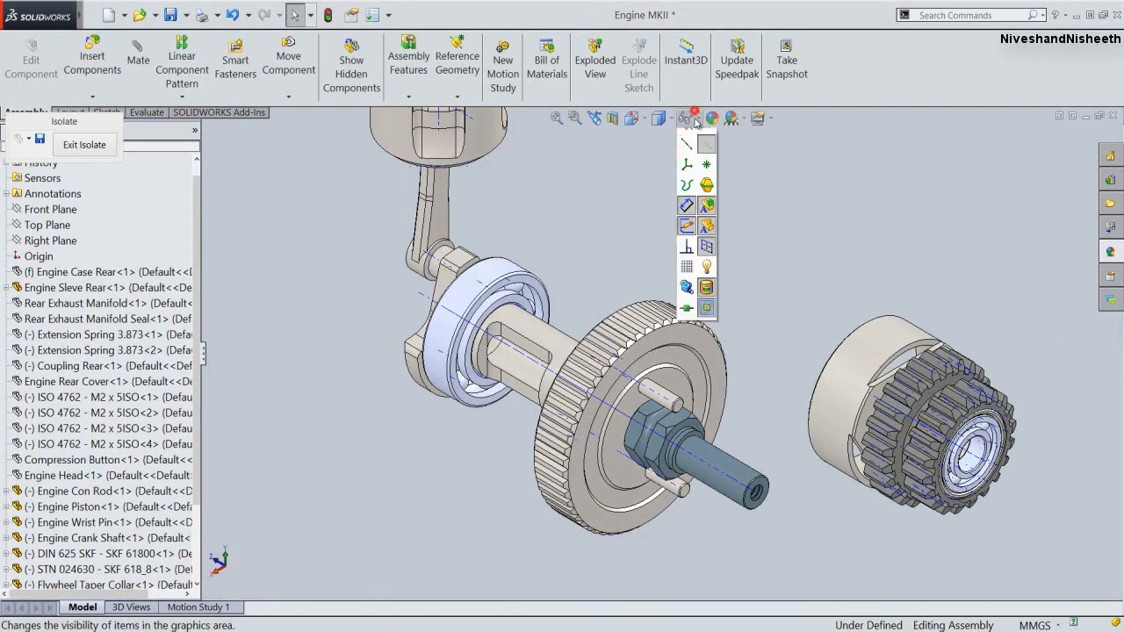
left_click(749, 275)
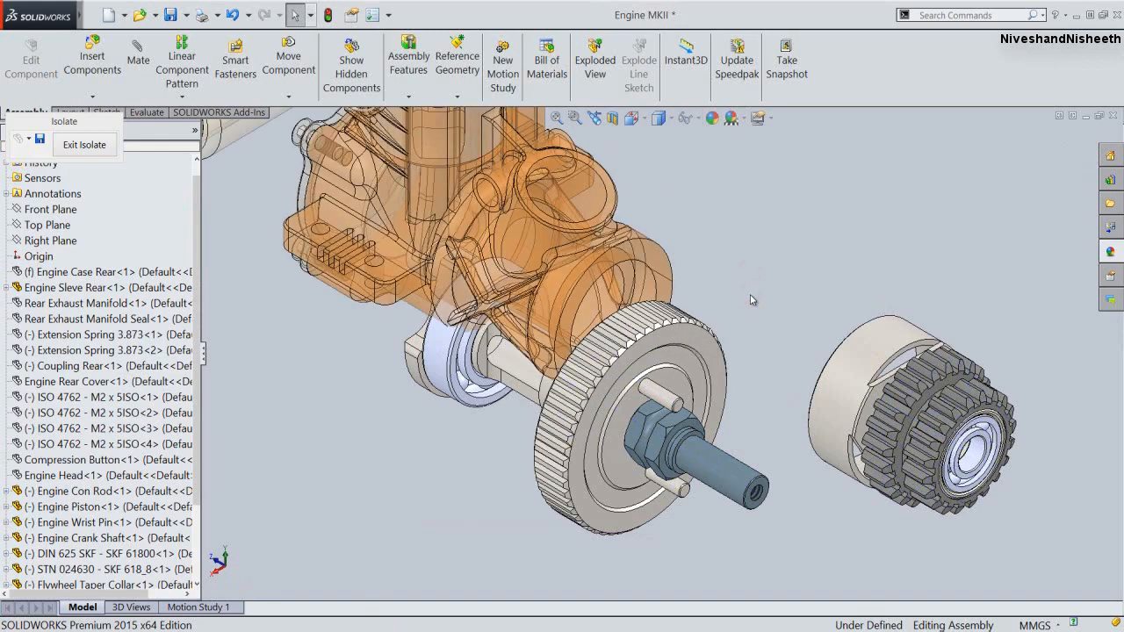
key("ctrl+z")
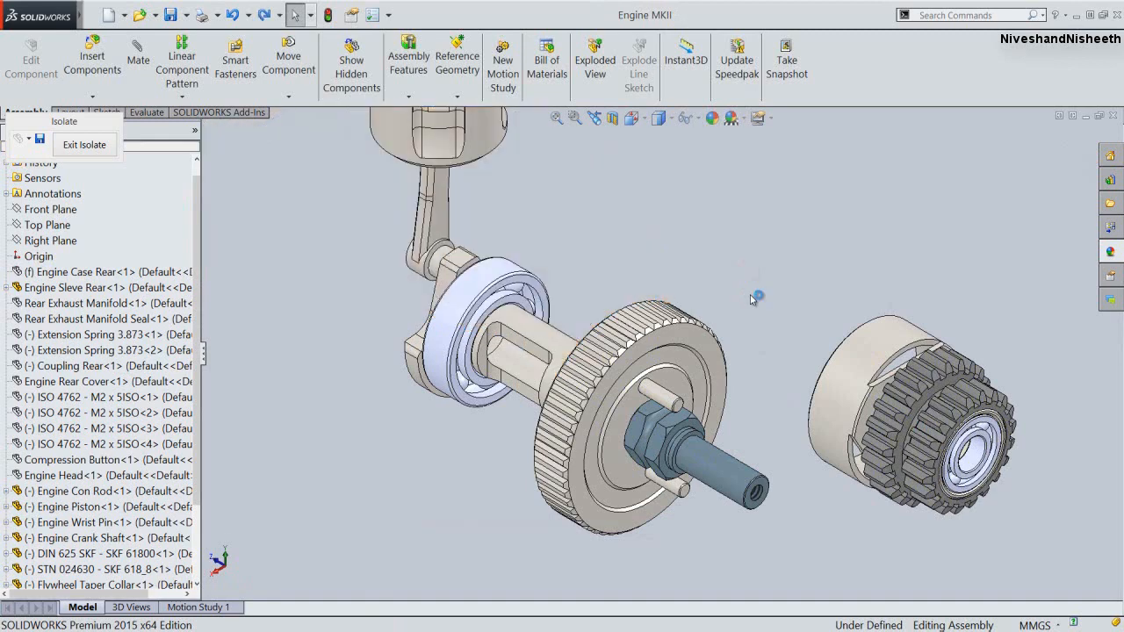
Add a concentric mate between the clutch nut's shaft and the clutch bell's outer cylindrical face
left_click(706, 457)
left_click(855, 360, "ctrl")
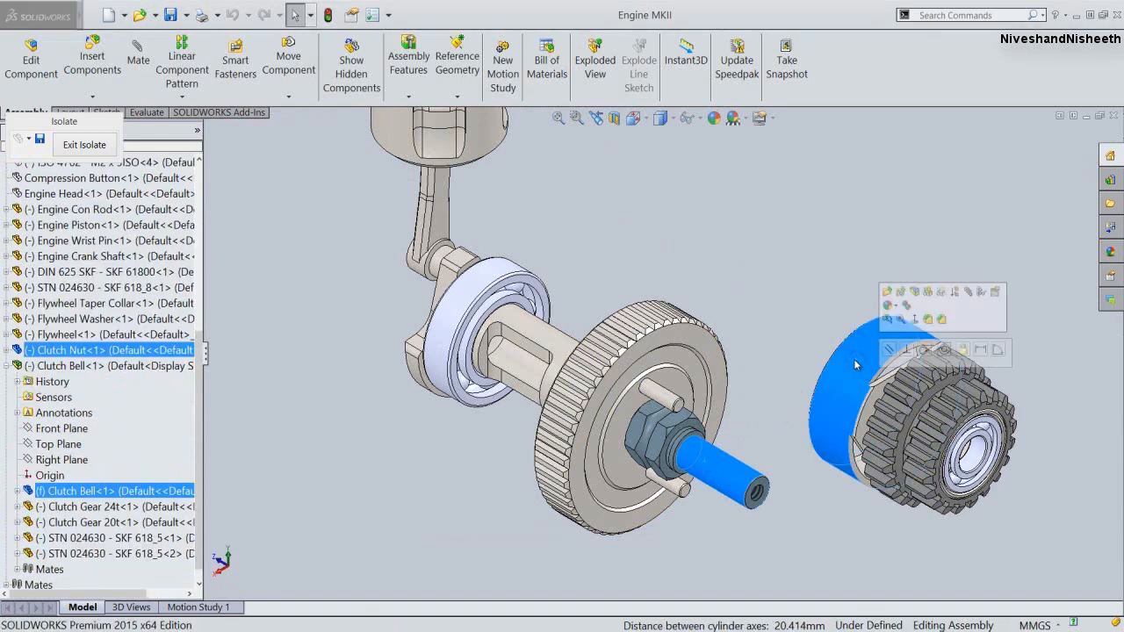
left_click(943, 349)
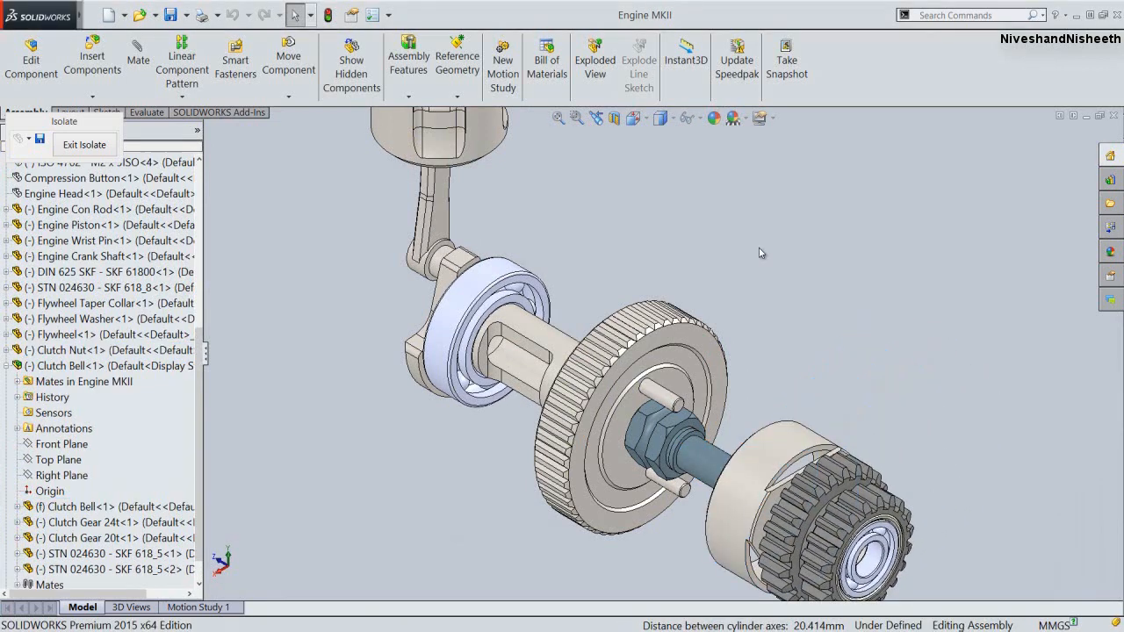
Open the SKF 618_5<2> bearing inside the clutch bell for in-context editing, and hide the Clutch Bell part covering it
left_click(633, 118)
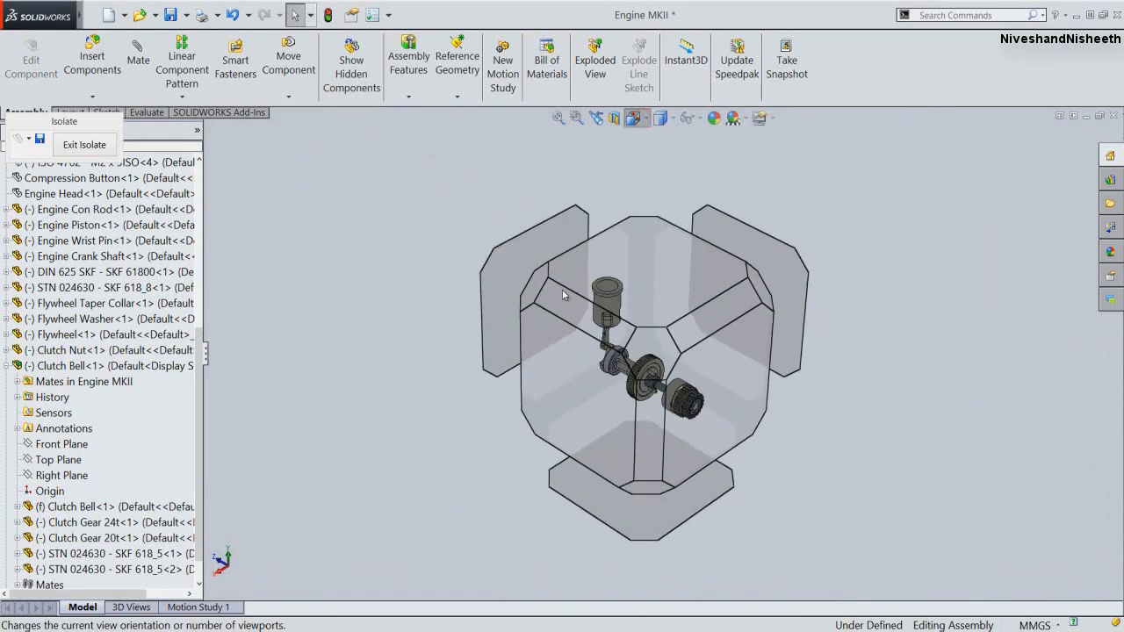
left_click(531, 295)
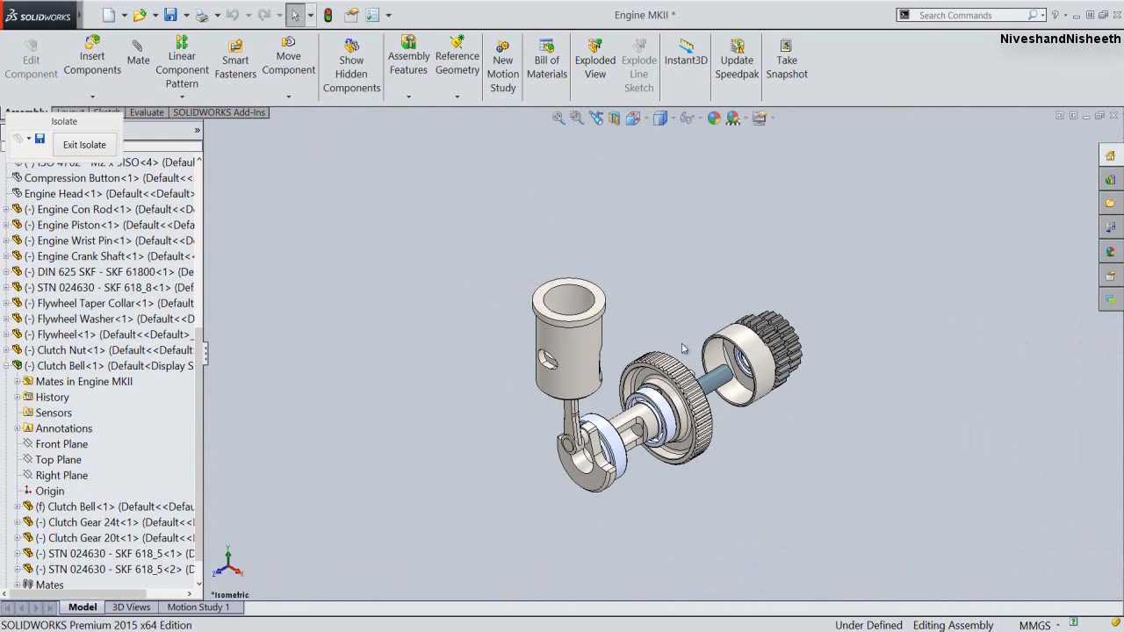
scroll(730, 375, "down", 5)
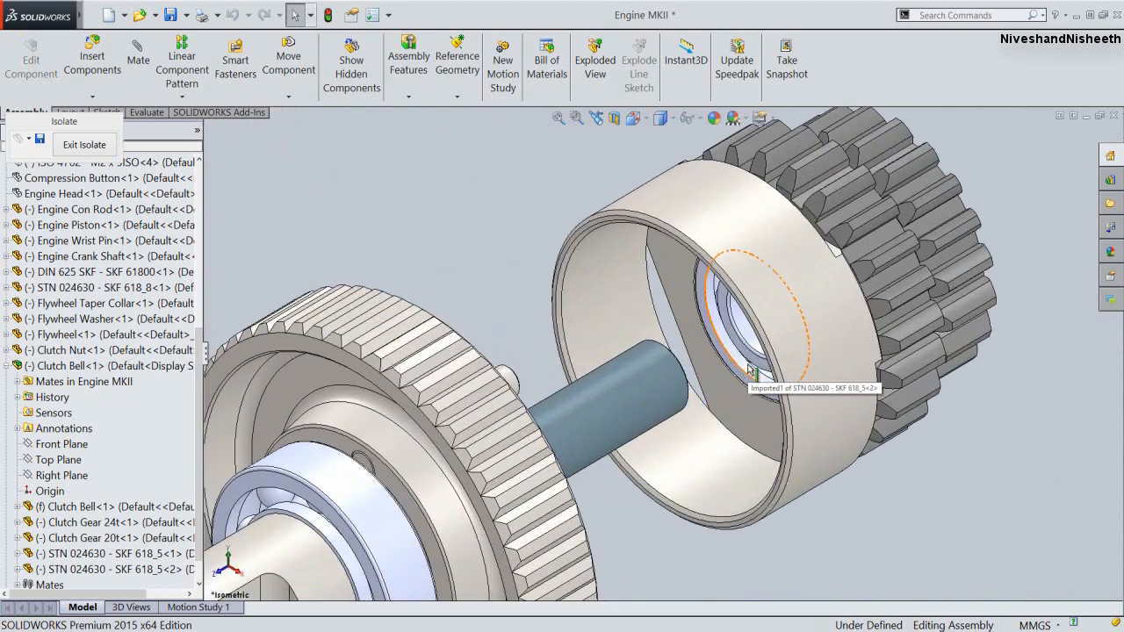
left_click(744, 334)
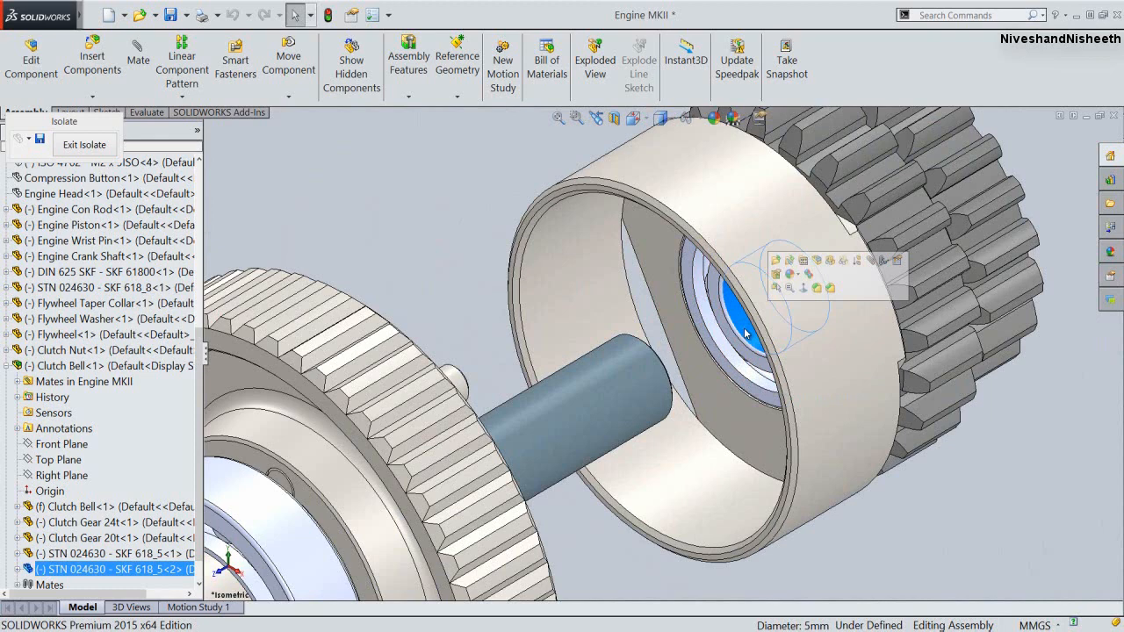
left_click(817, 261)
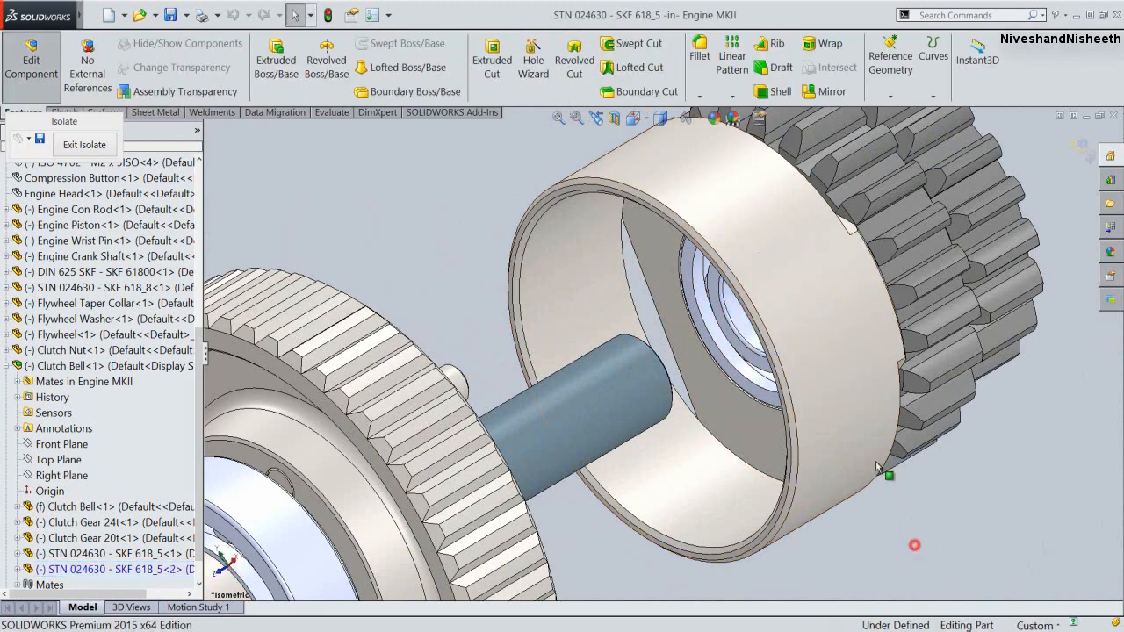
left_click(819, 307)
right_click(819, 307)
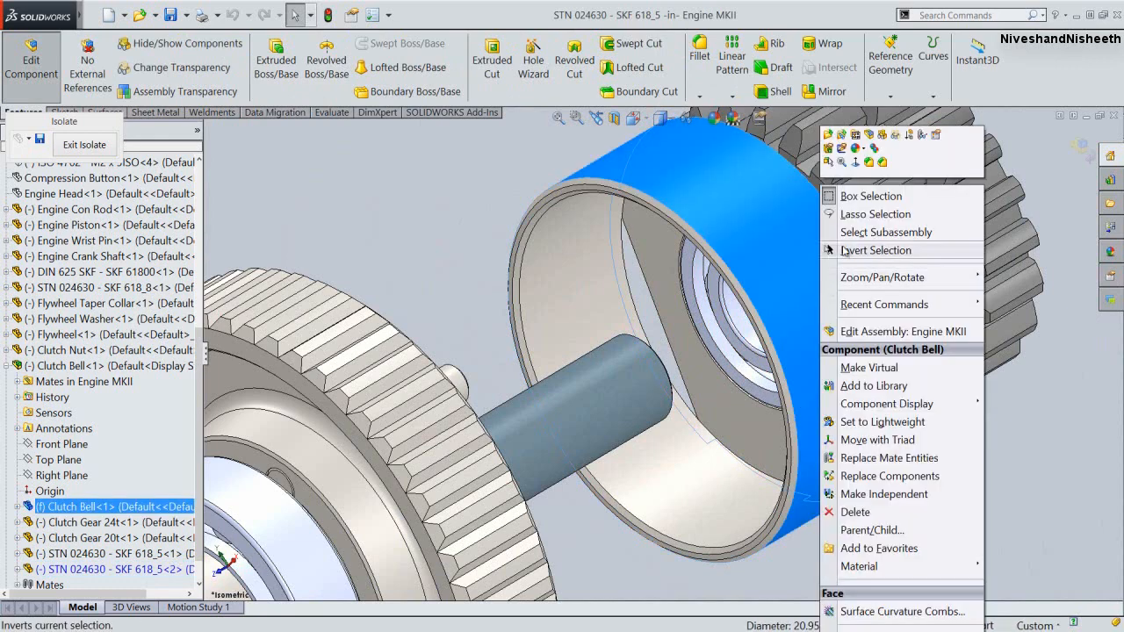
left_click(882, 134)
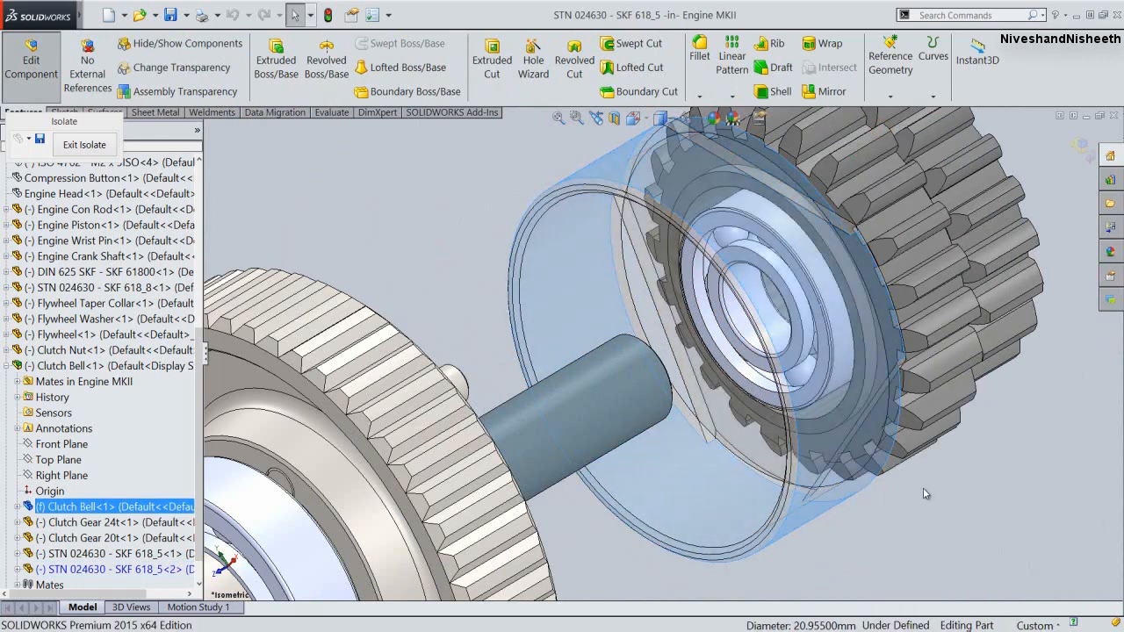
Start a new sketch on the Right Plane of the SKF 618_5<2> bearing
scroll(773, 290, "down", 3)
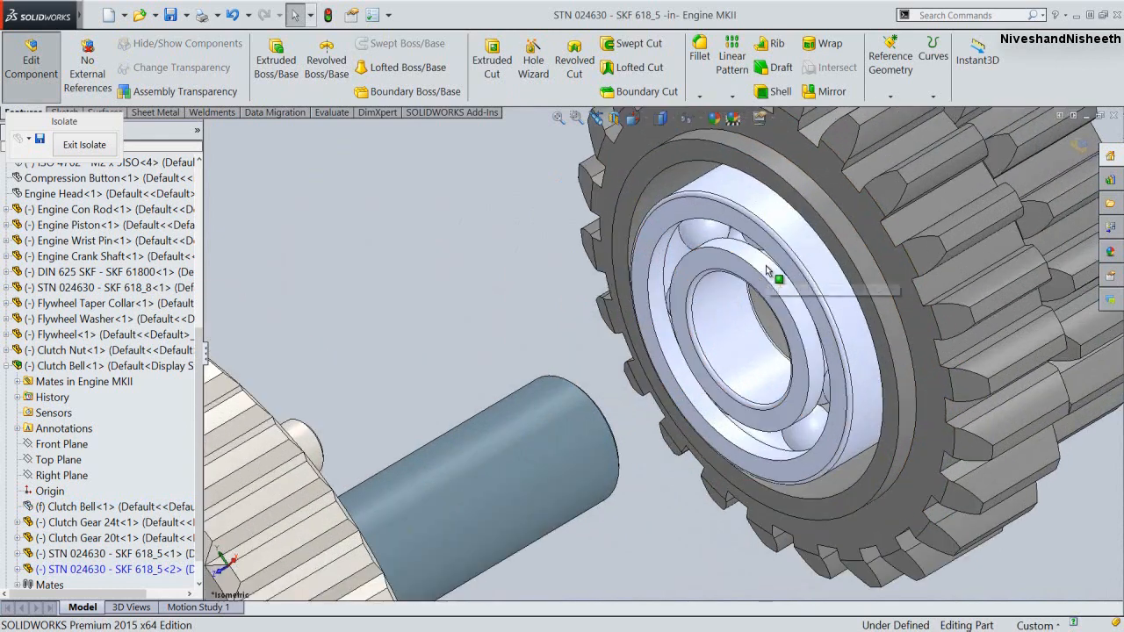
left_click(783, 295)
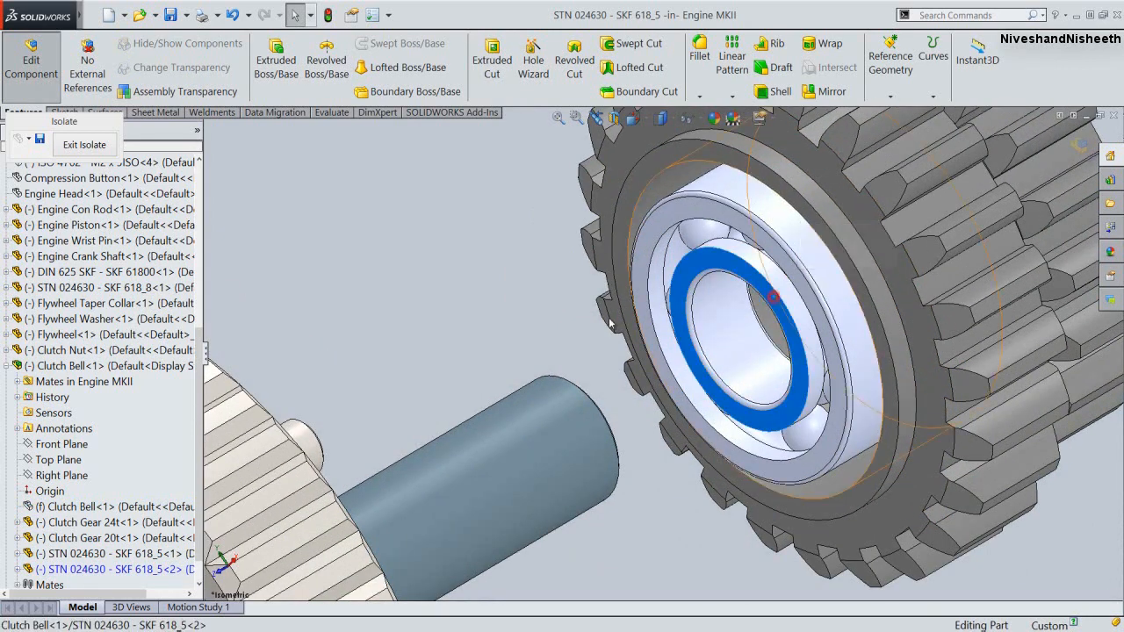
left_click(439, 300)
left_click(17, 570)
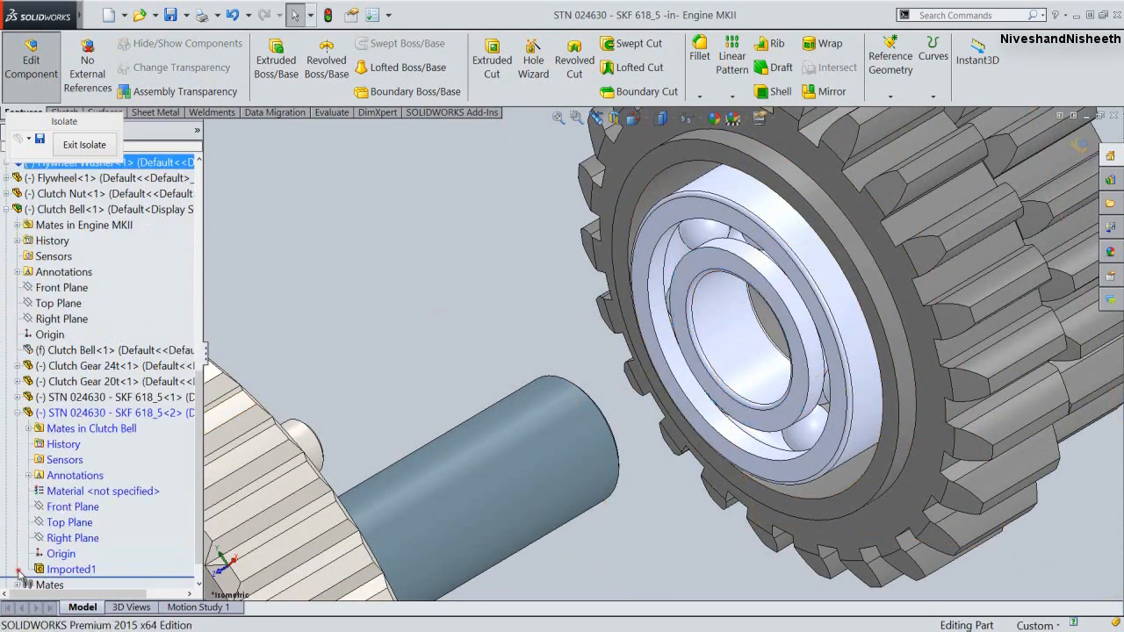
left_click(68, 507)
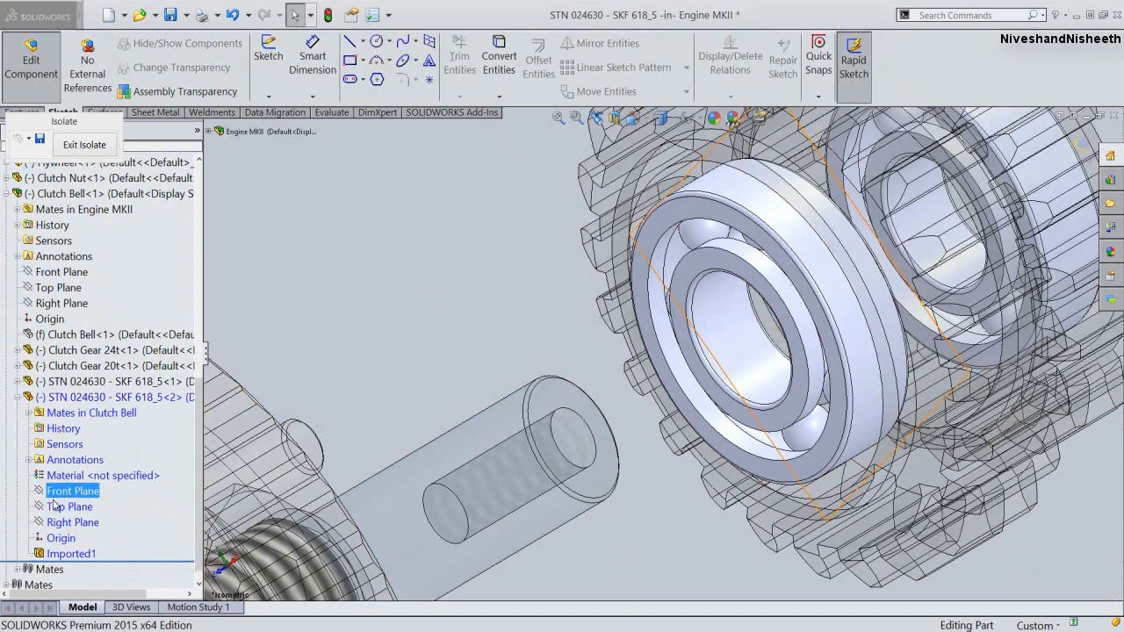
left_click(53, 524)
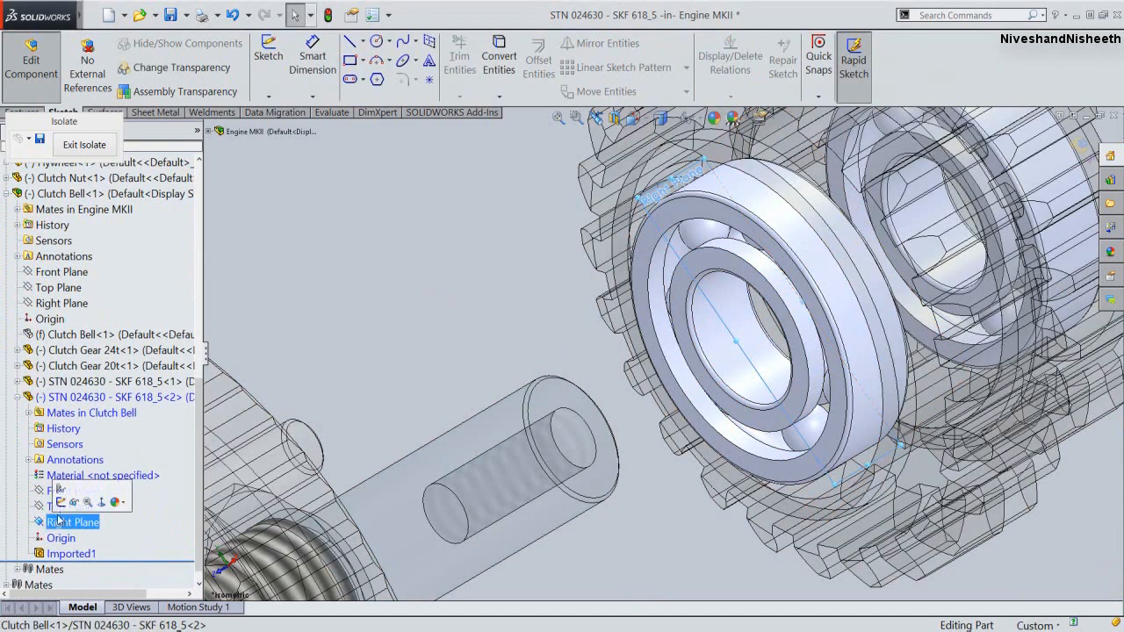
left_click(60, 501)
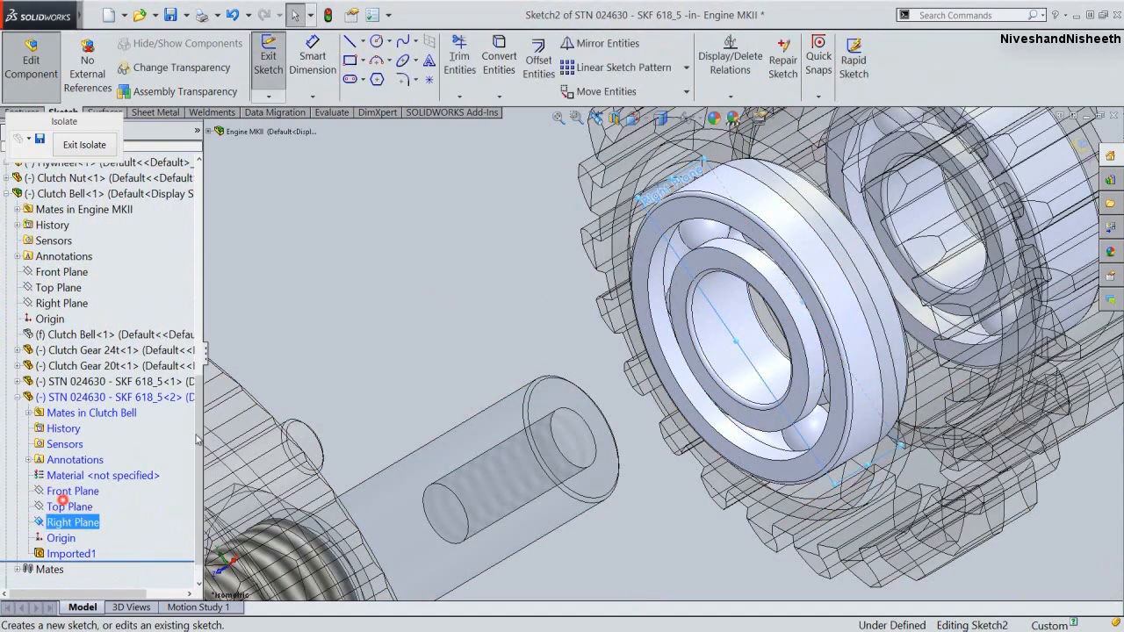
left_click(421, 271)
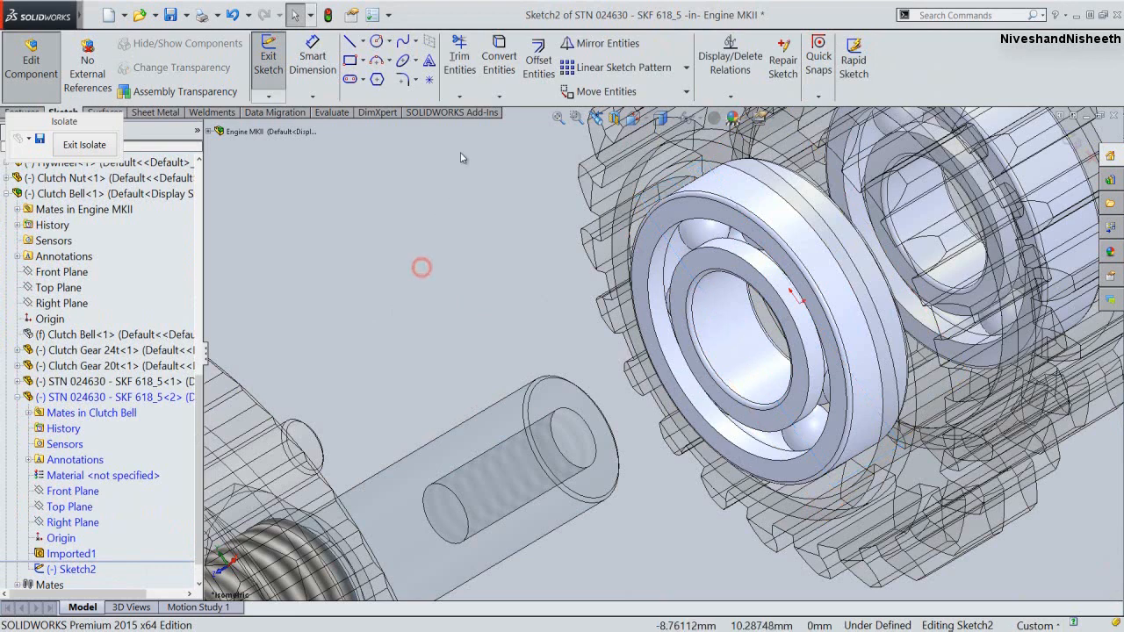
Create an intersection curve of the SKF 618_5<2> bearing with the sketch plane and finish the sketch
left_click(497, 98)
left_click(518, 128)
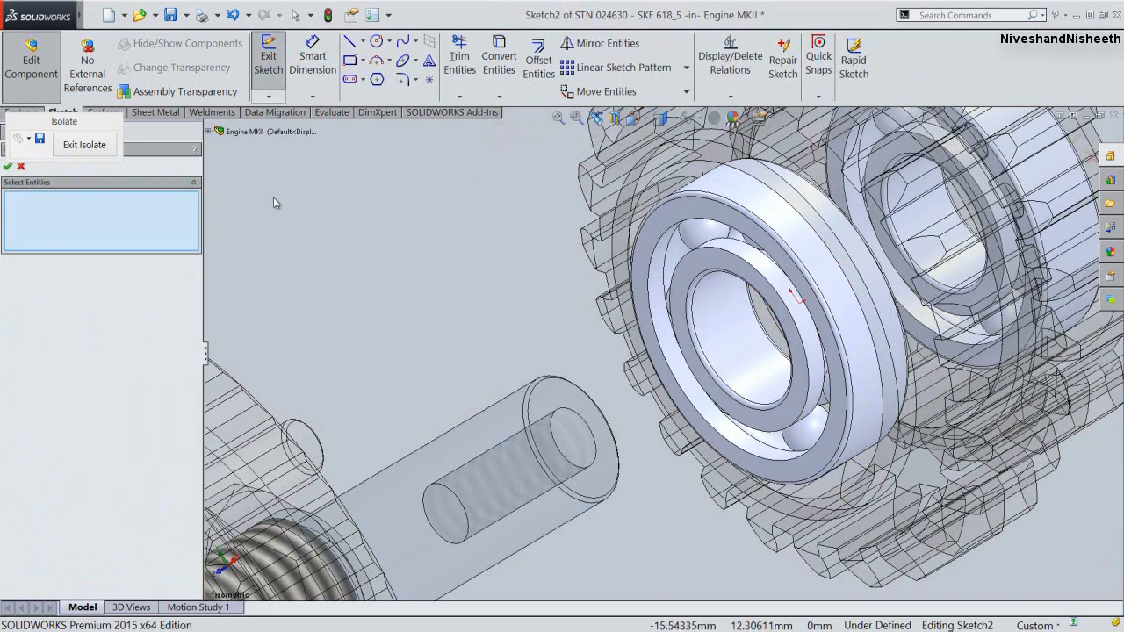
left_click(209, 132)
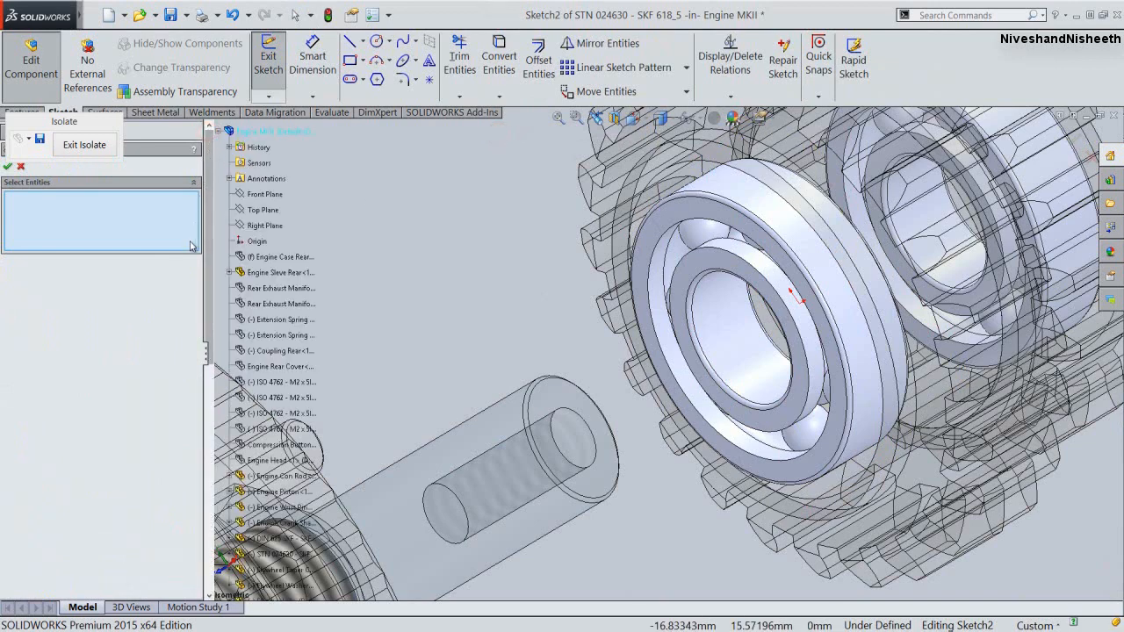
left_click_drag(211, 355, 208, 503)
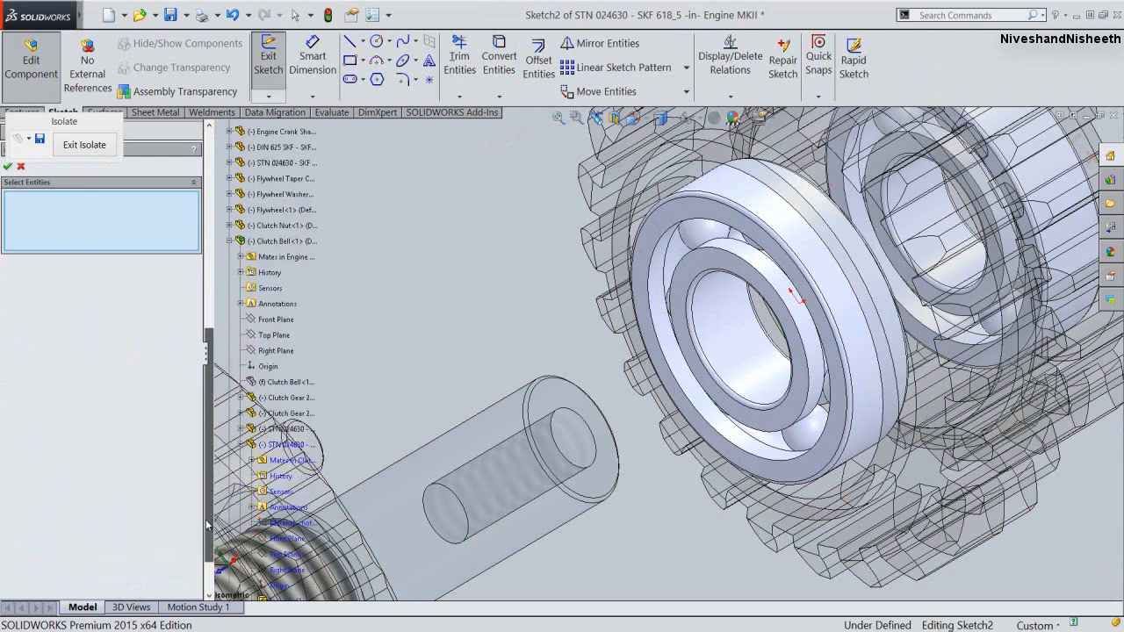
left_click(269, 445)
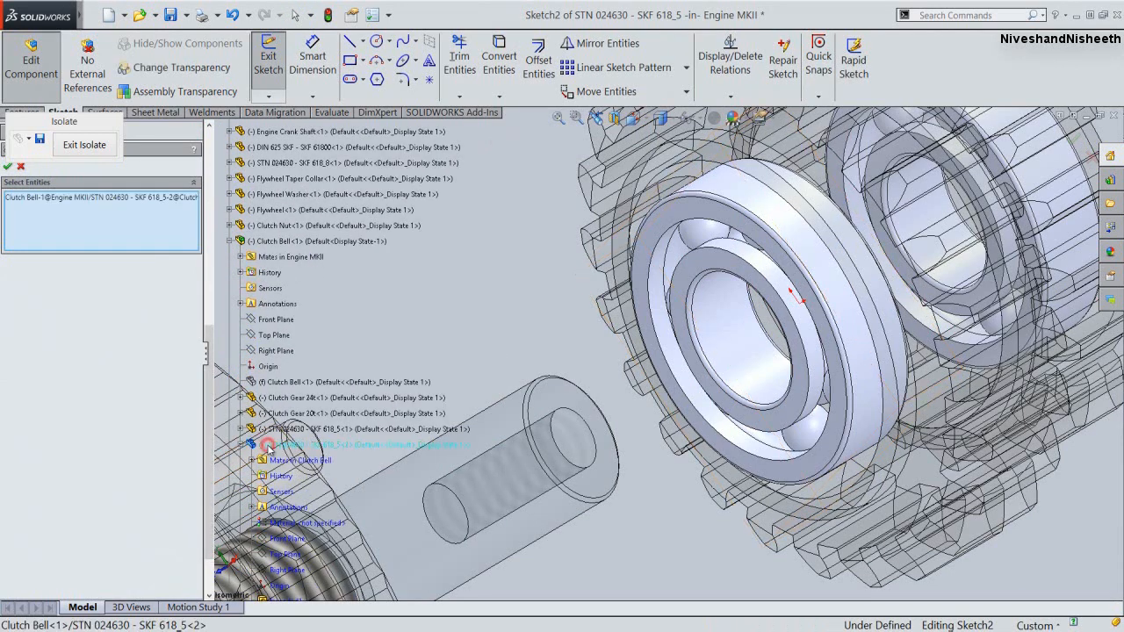
left_click(7, 166)
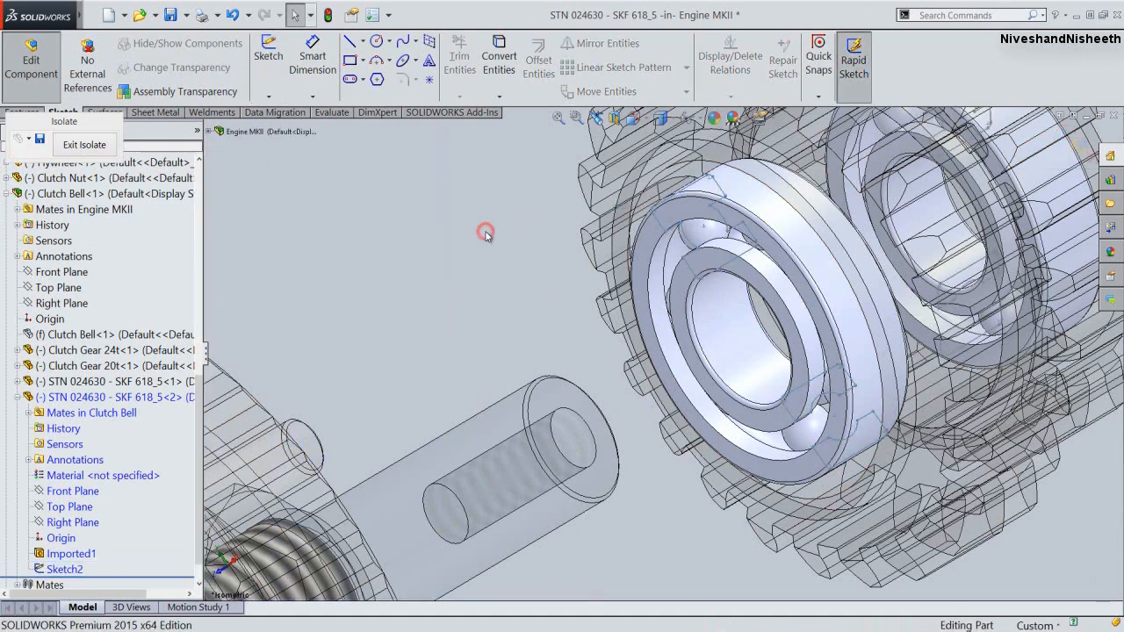
Create a reference plane through the sketch point at the inner ring's front edge, parallel to the bearing's Front Plane
left_click(26, 112)
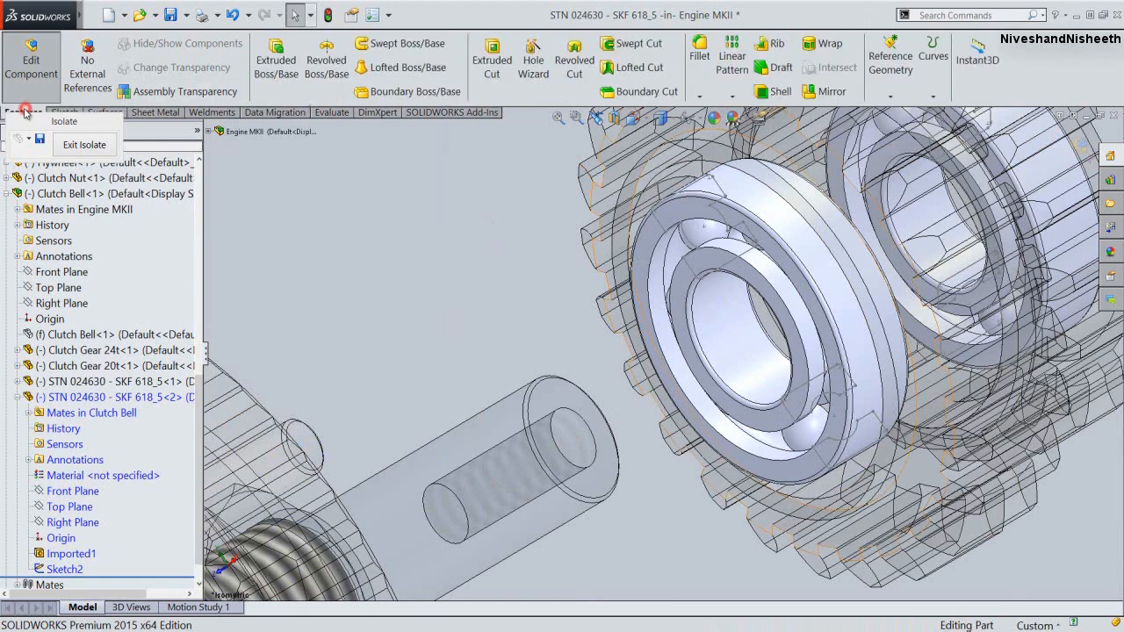
left_click(890, 97)
left_click(895, 114)
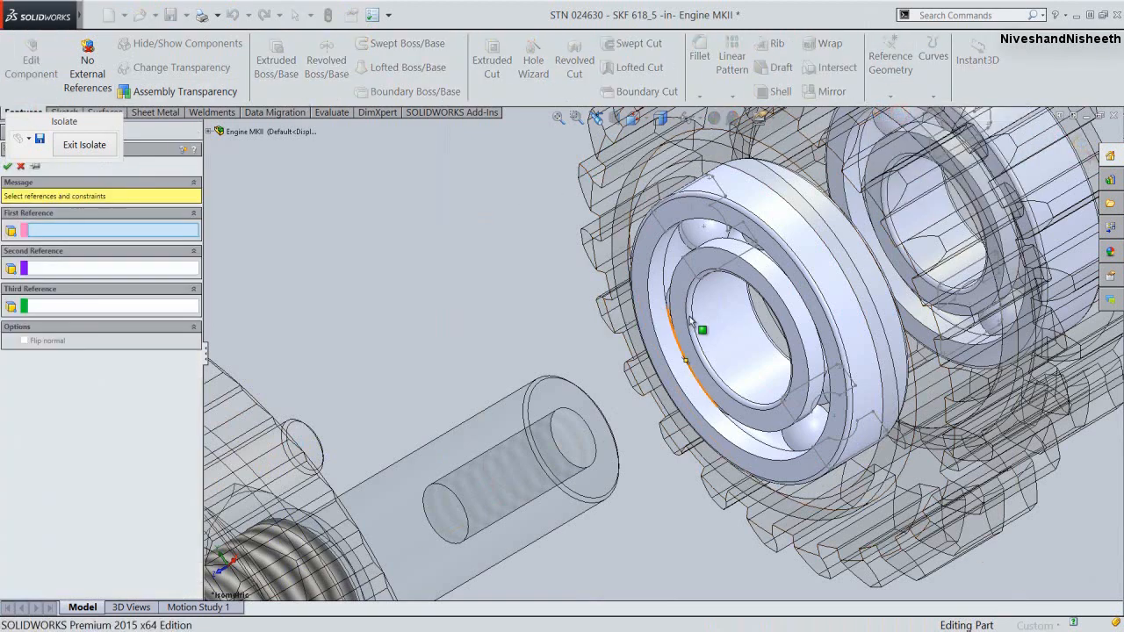
scroll(702, 320, "down", 2)
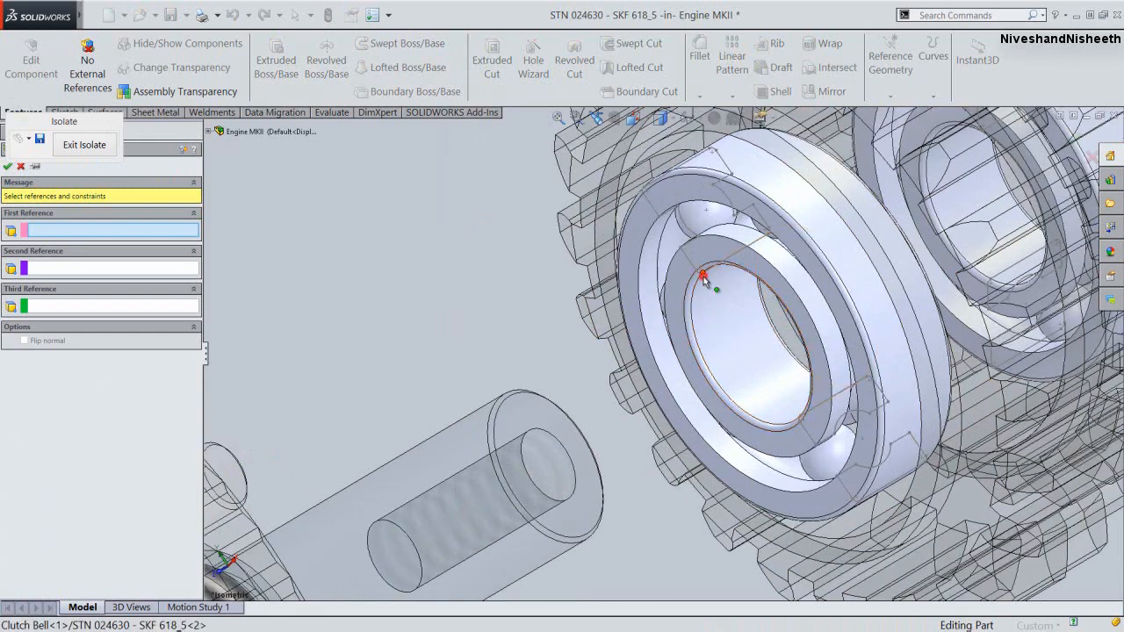
left_click(703, 276)
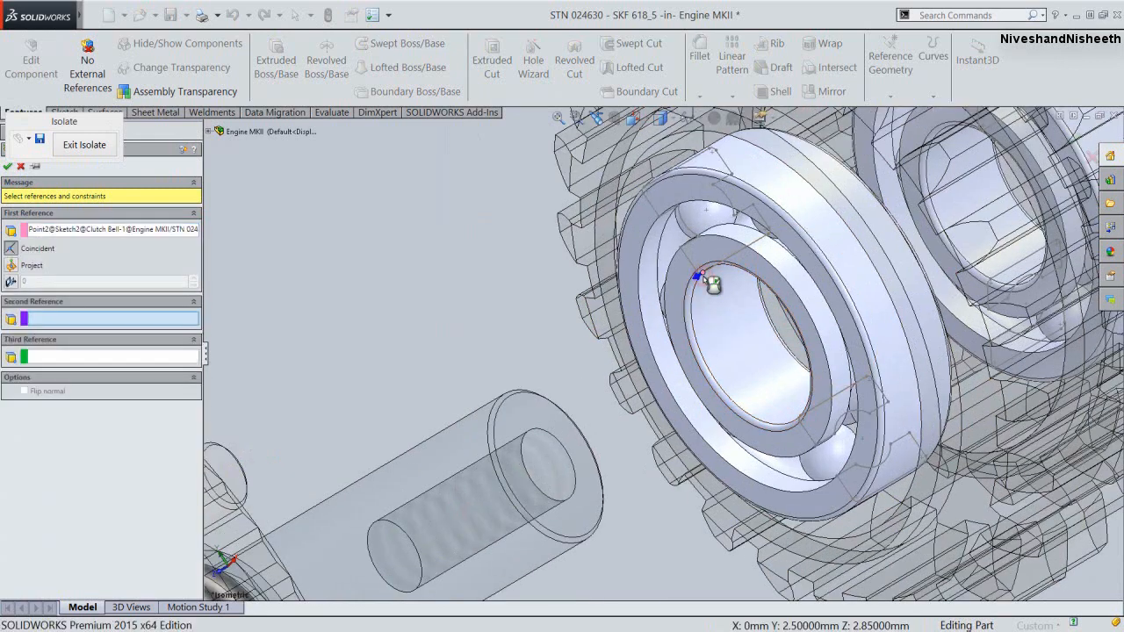
left_click(208, 132)
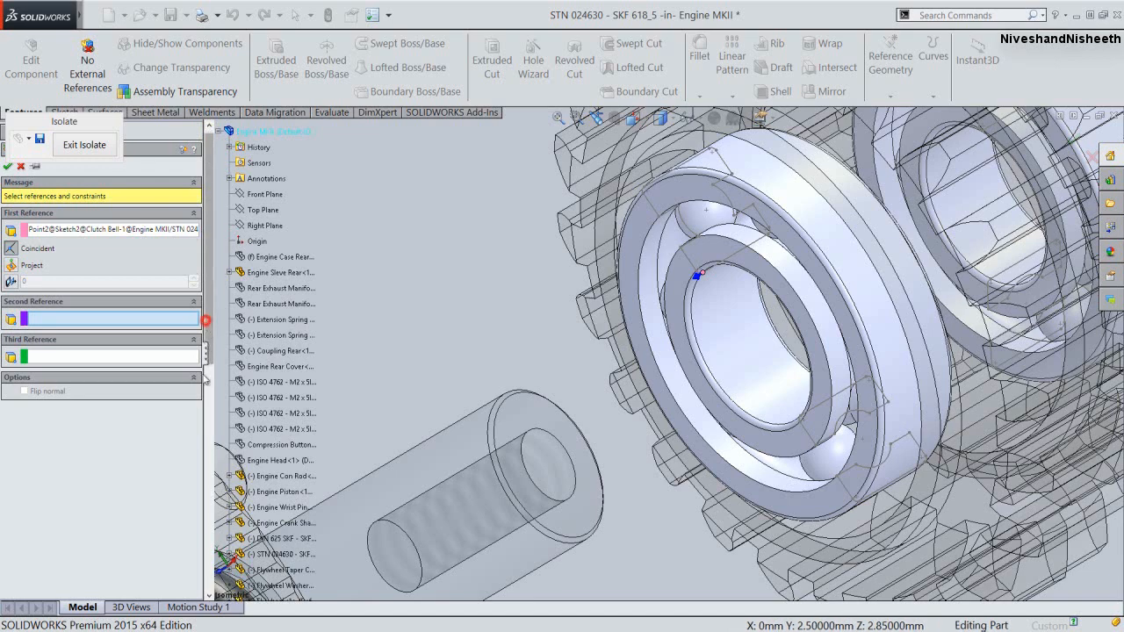
left_click_drag(208, 326, 209, 562)
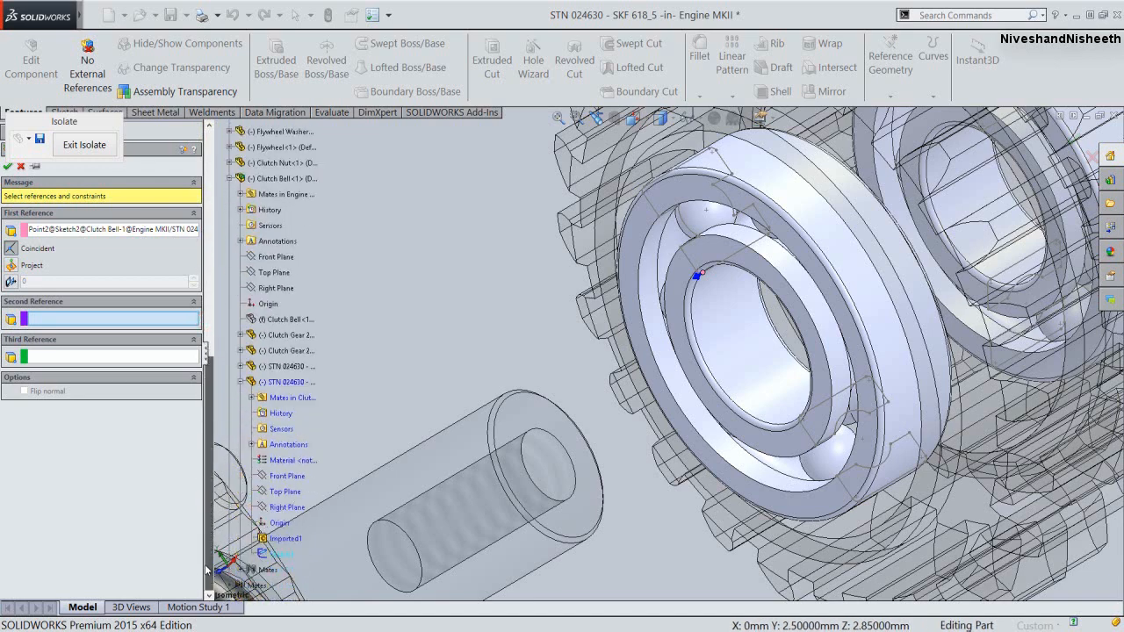
left_click(287, 476)
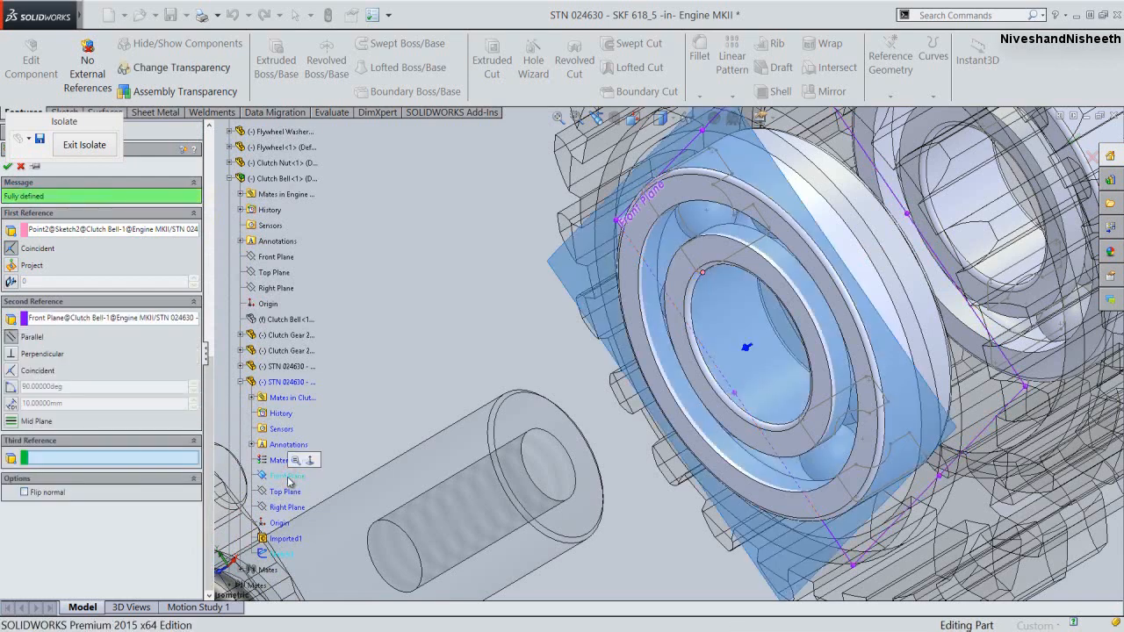
left_click(9, 167)
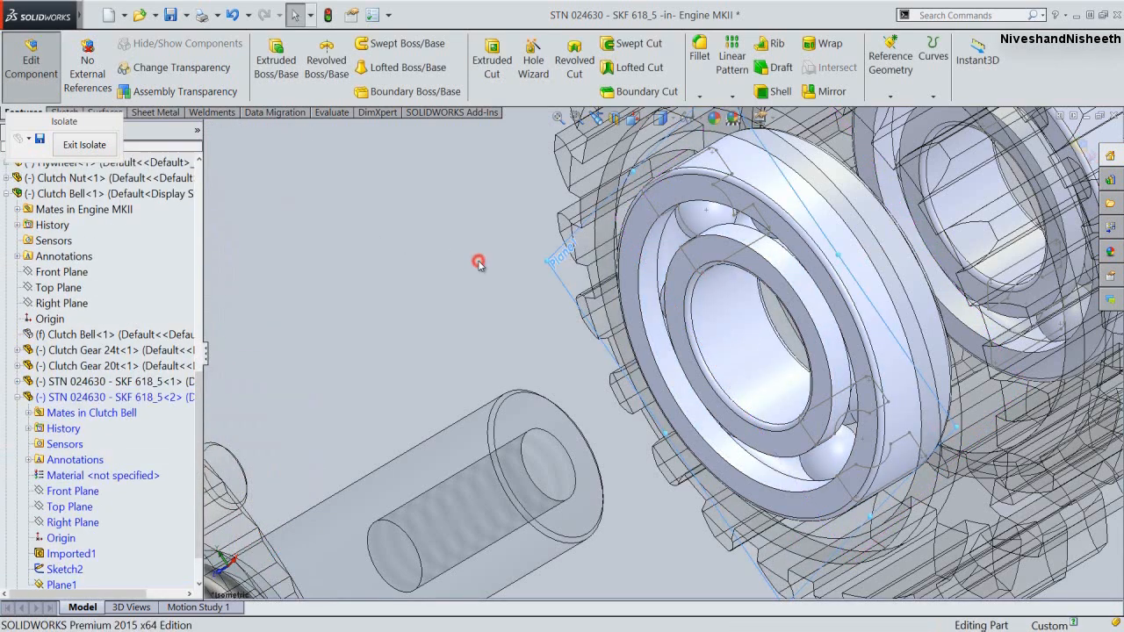
Hide the bearing's intersection sketch, turn on the display of planes, and return to editing the Engine MKII assembly
left_click(83, 551)
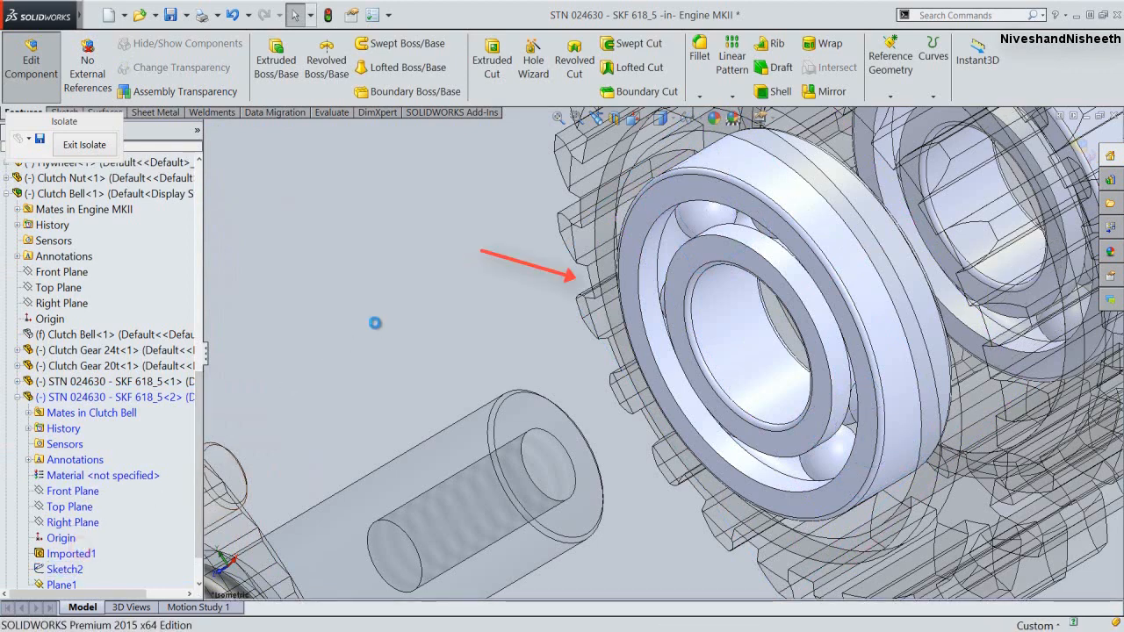
left_click(695, 119)
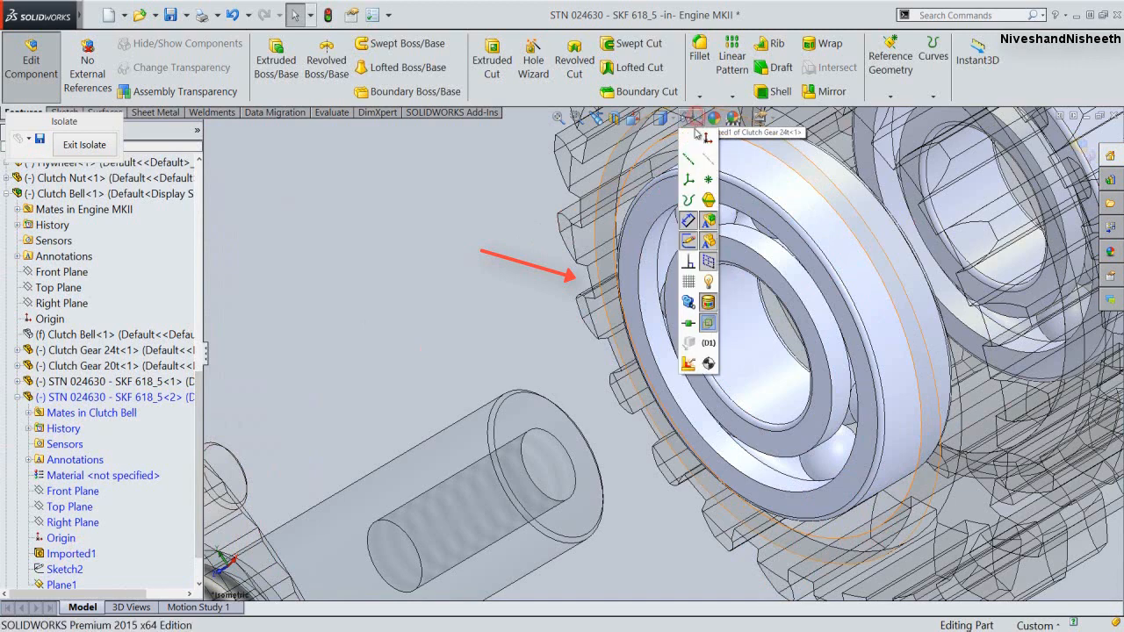
left_click(694, 138)
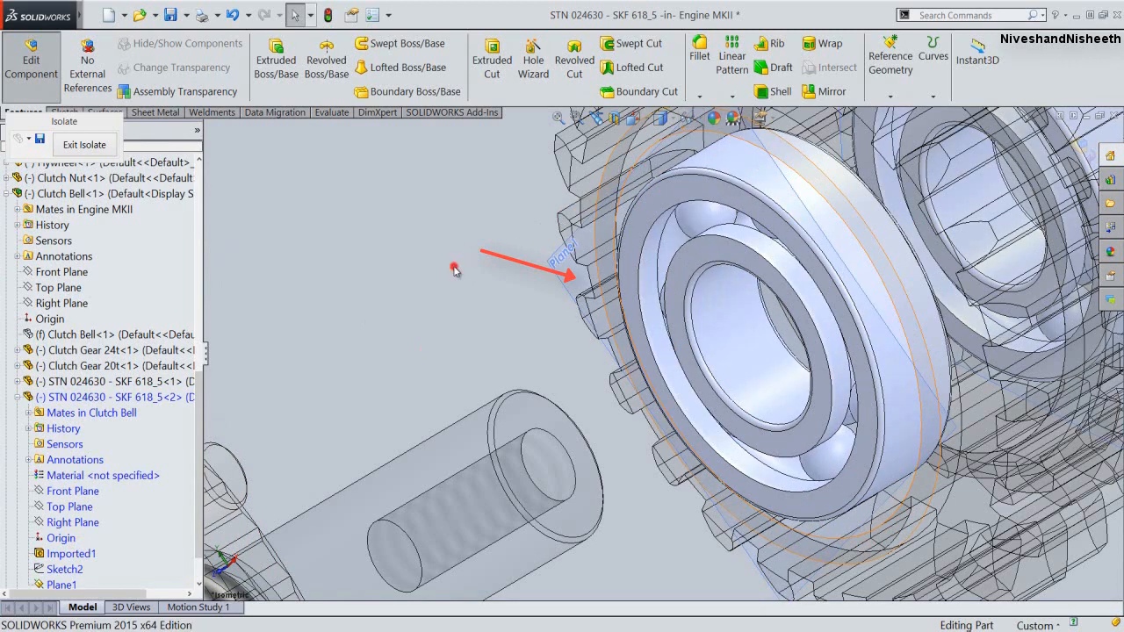
left_click(1080, 149)
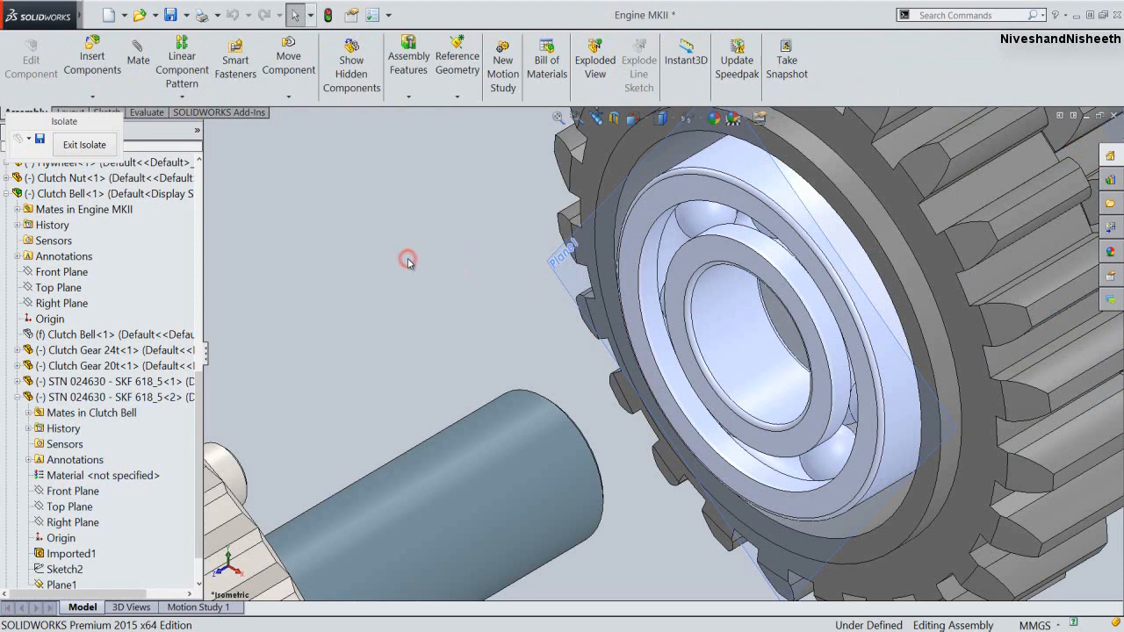
Mate the reference plane on the SKF 618_5<2> bearing coincident with the annular shoulder face of the clutch nut
left_click(569, 289)
middle_click_drag(569, 289, 521, 556)
scroll(452, 518, "down", 5)
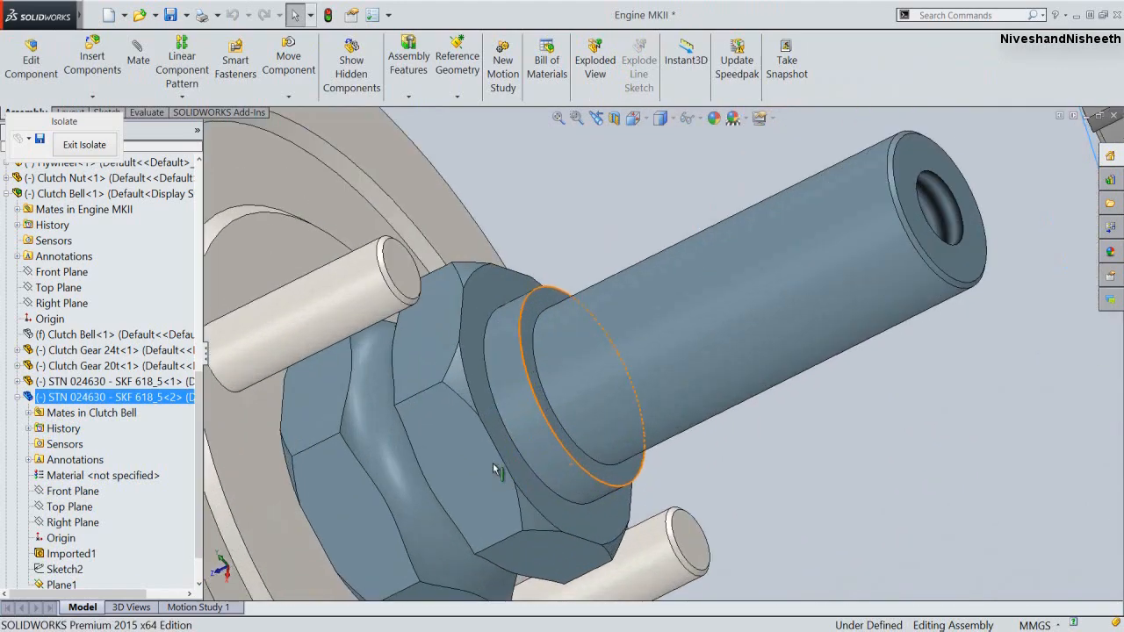
left_click(545, 317)
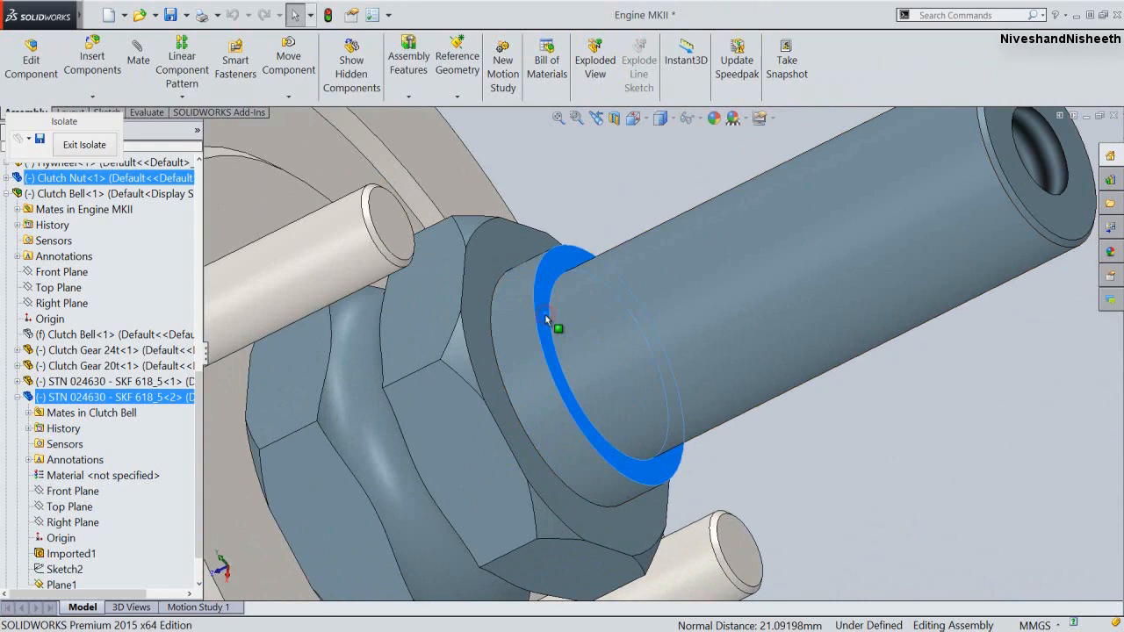
left_click(578, 306)
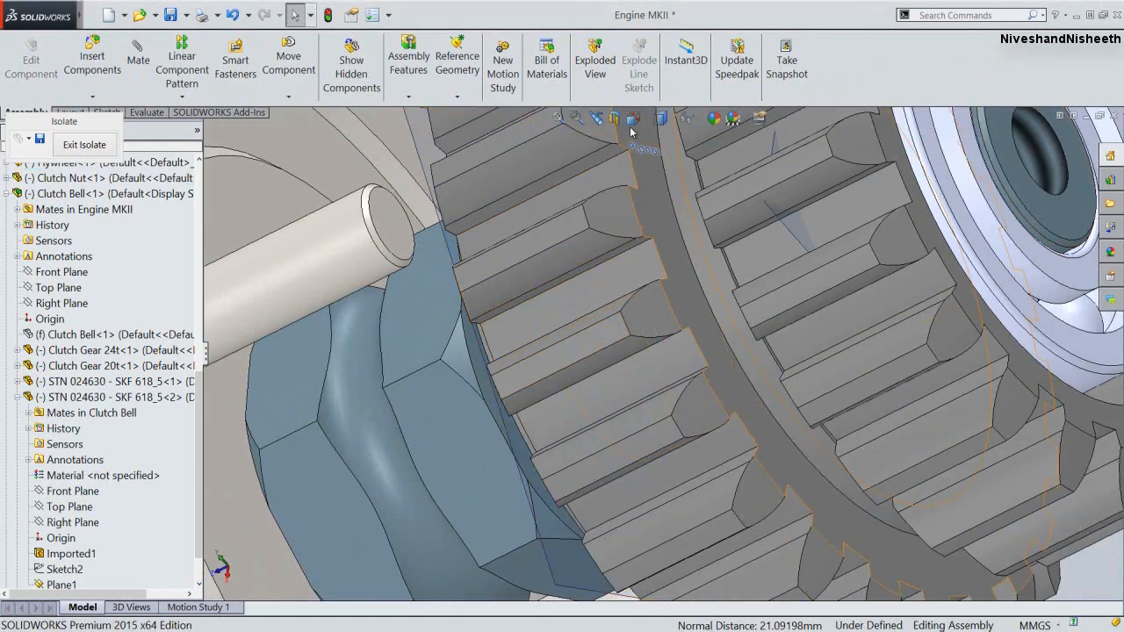
Collapse the expanded feature tree and show the hidden Clutch Bell part inside the Clutch Bell subassembly
left_click(596, 118)
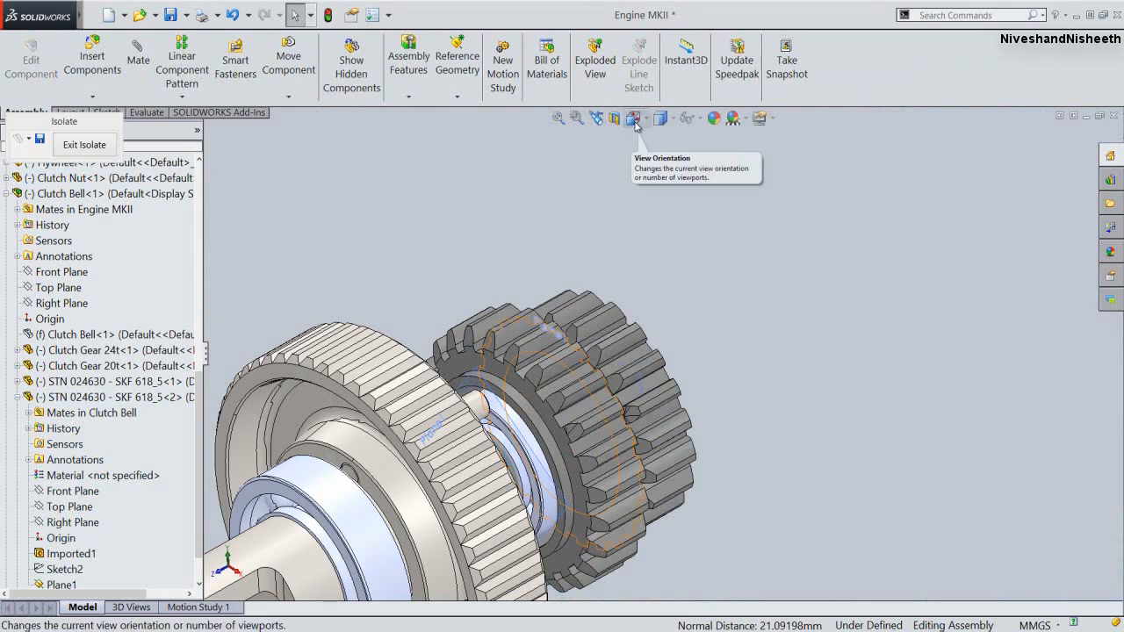
left_click(634, 119)
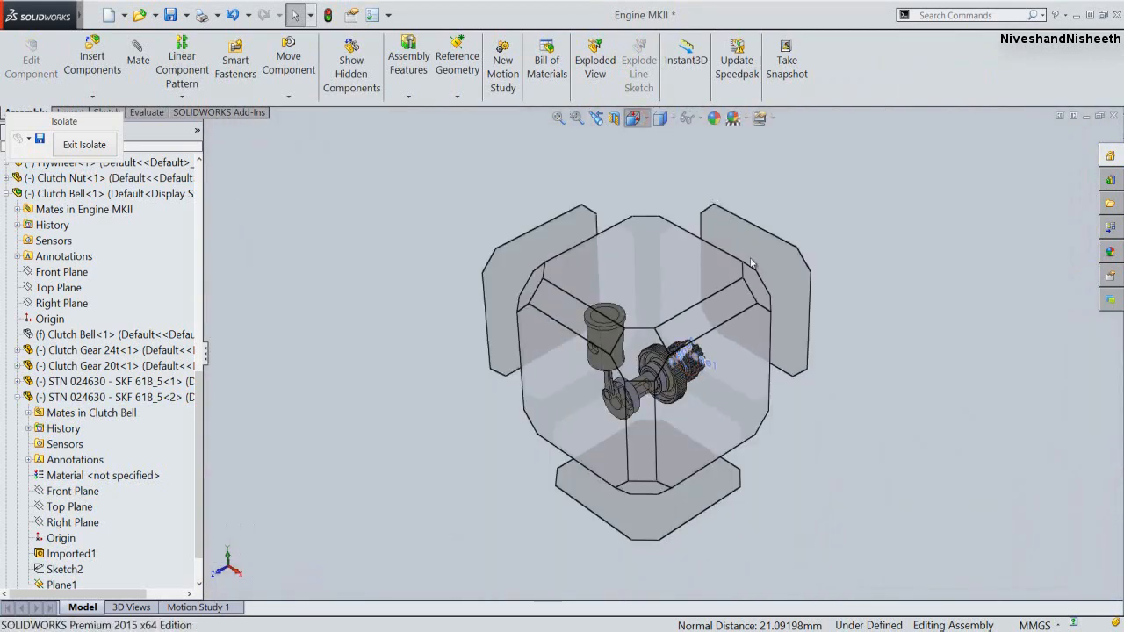
left_click(757, 297)
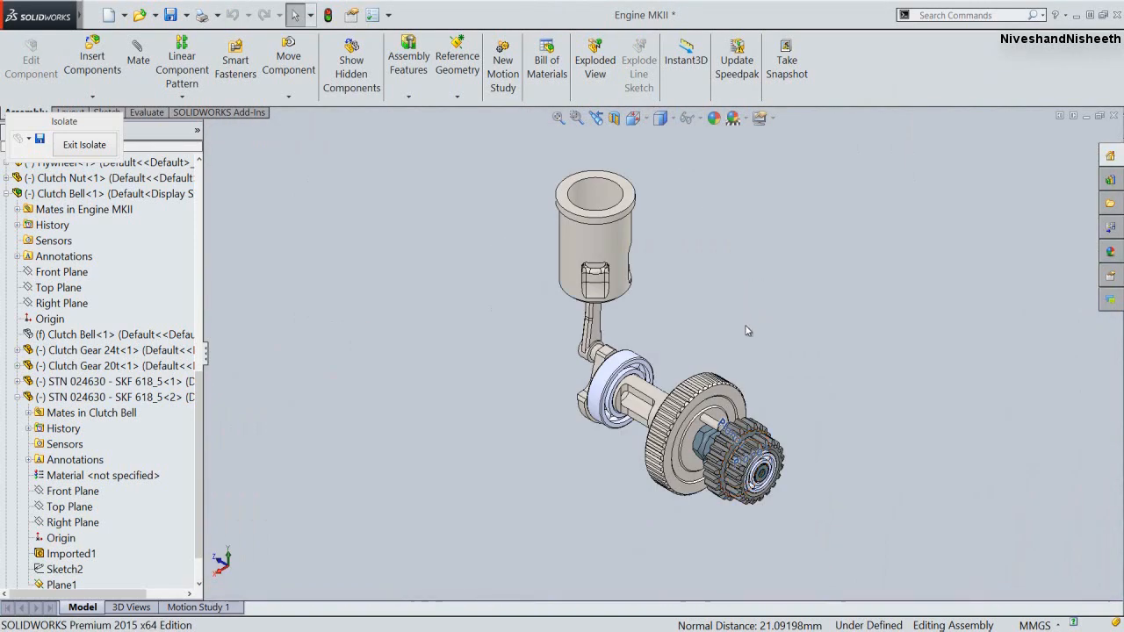
right_click(150, 254)
left_click(175, 256)
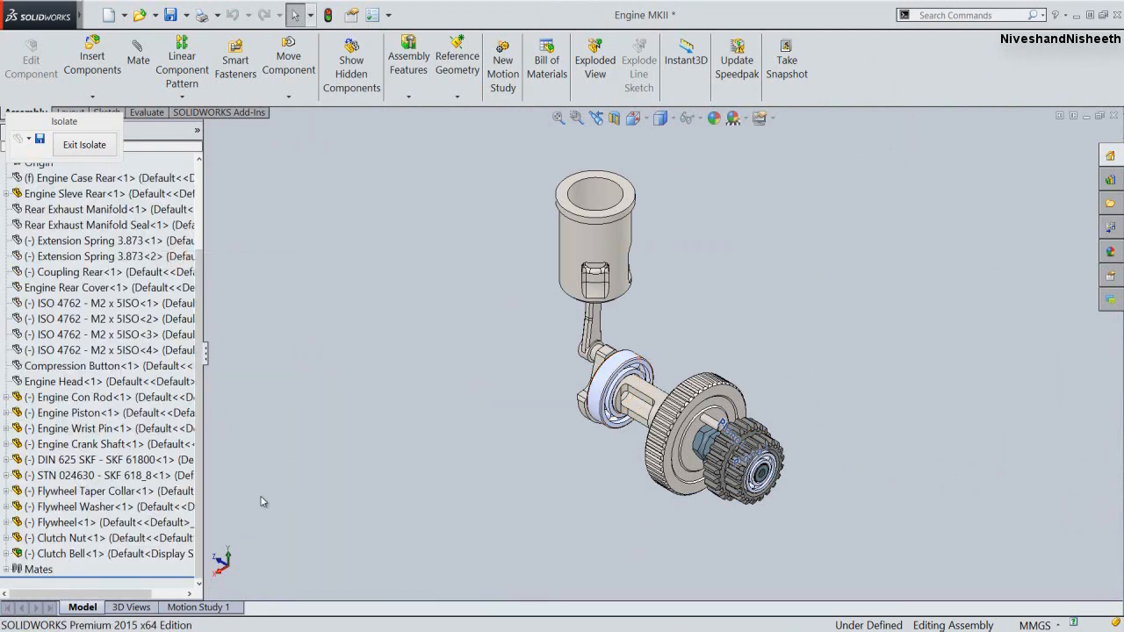
left_click(6, 554)
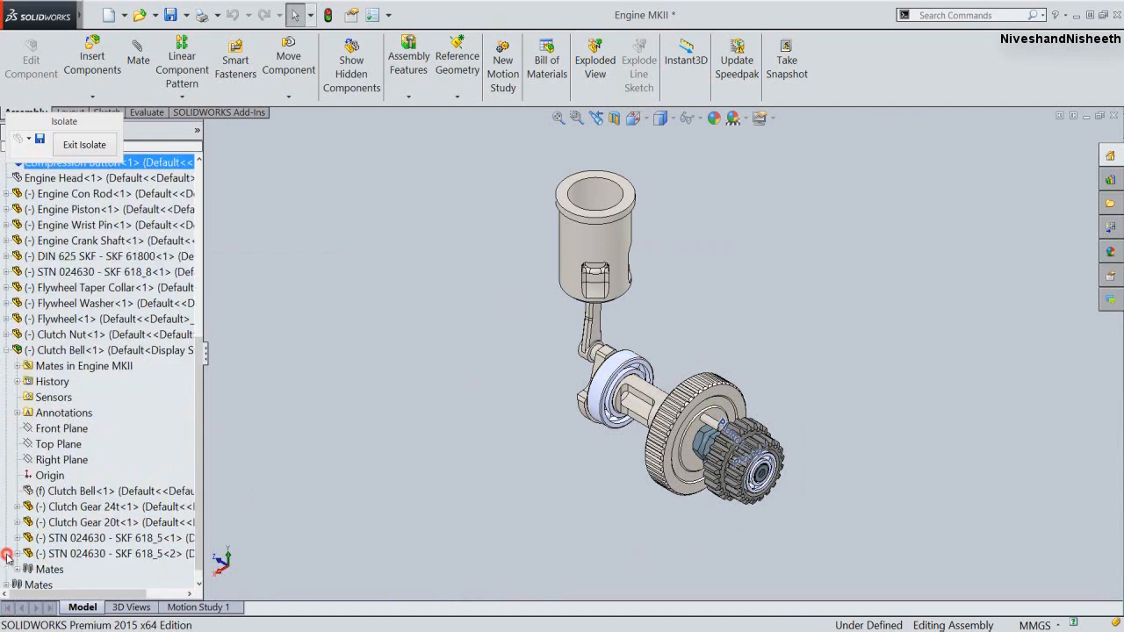
left_click(54, 491)
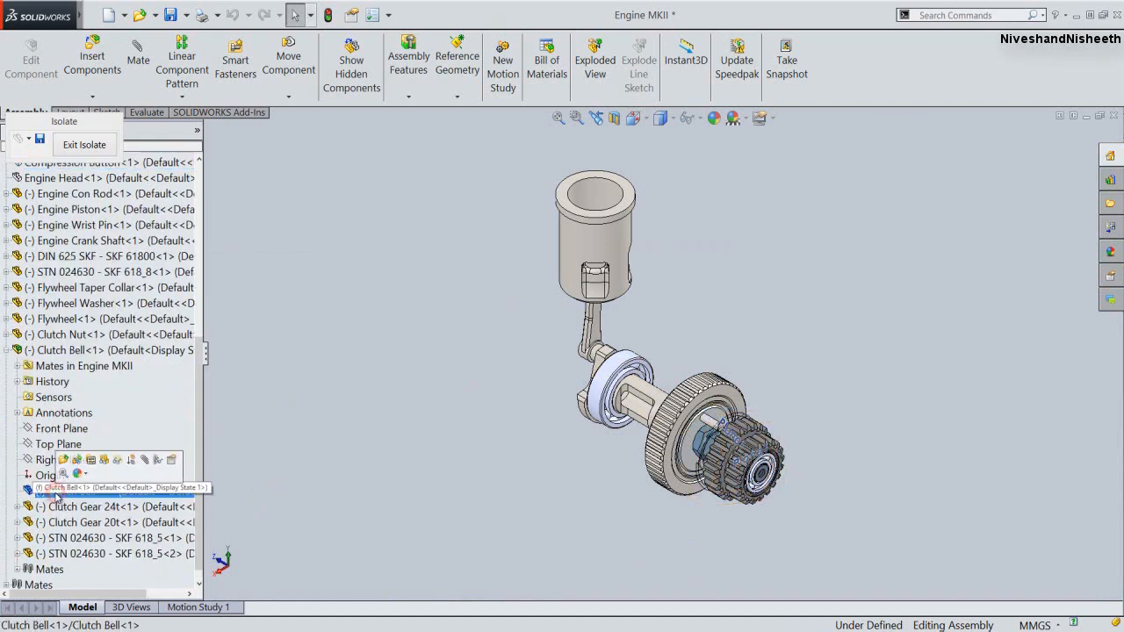
left_click(356, 430)
Turn off the display of planes in the assembly
scroll(740, 428, "down", 5)
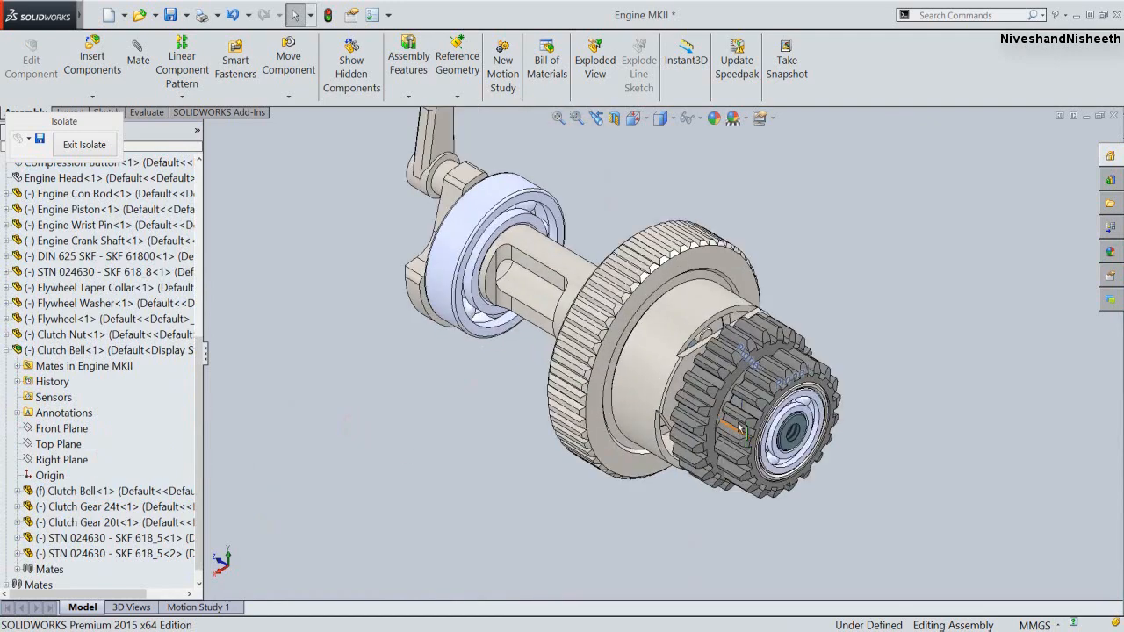
left_click(693, 120)
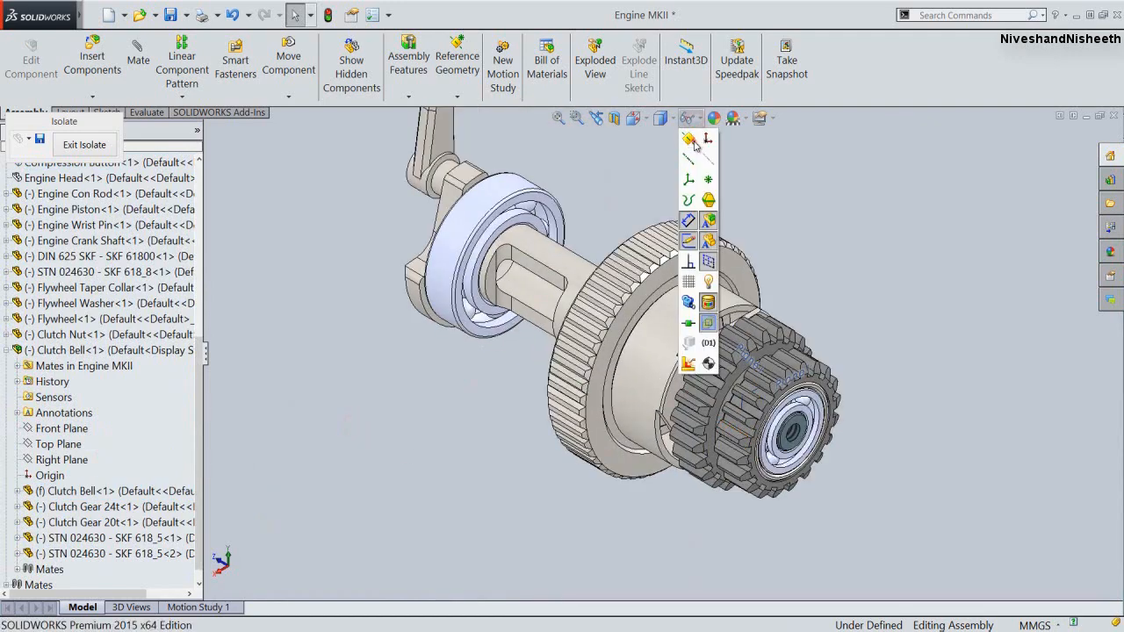
left_click(828, 260)
middle_click_drag(828, 260, 795, 360)
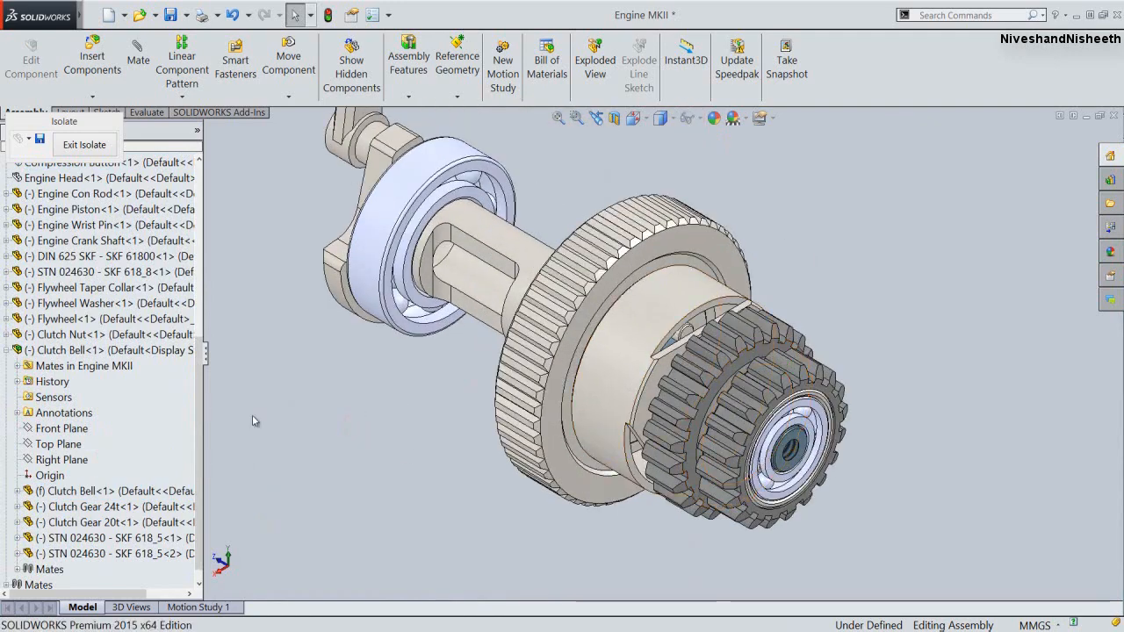
Collapse the feature tree items and save the Engine MKII assembly
right_click(164, 410)
left_click(176, 423)
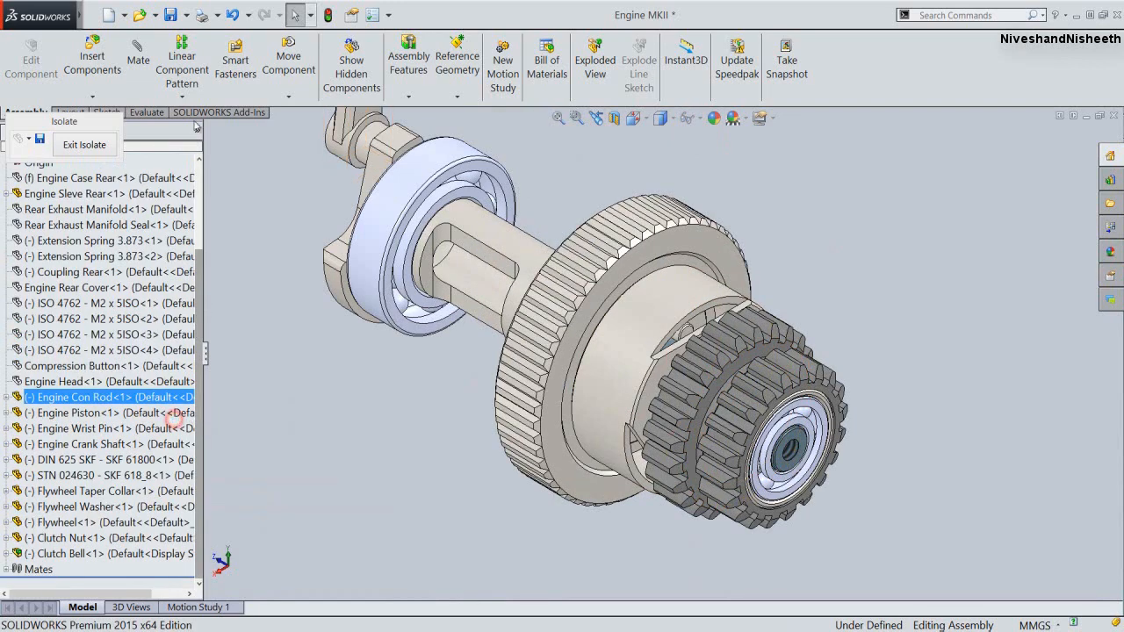
left_click(170, 15)
left_click(676, 500)
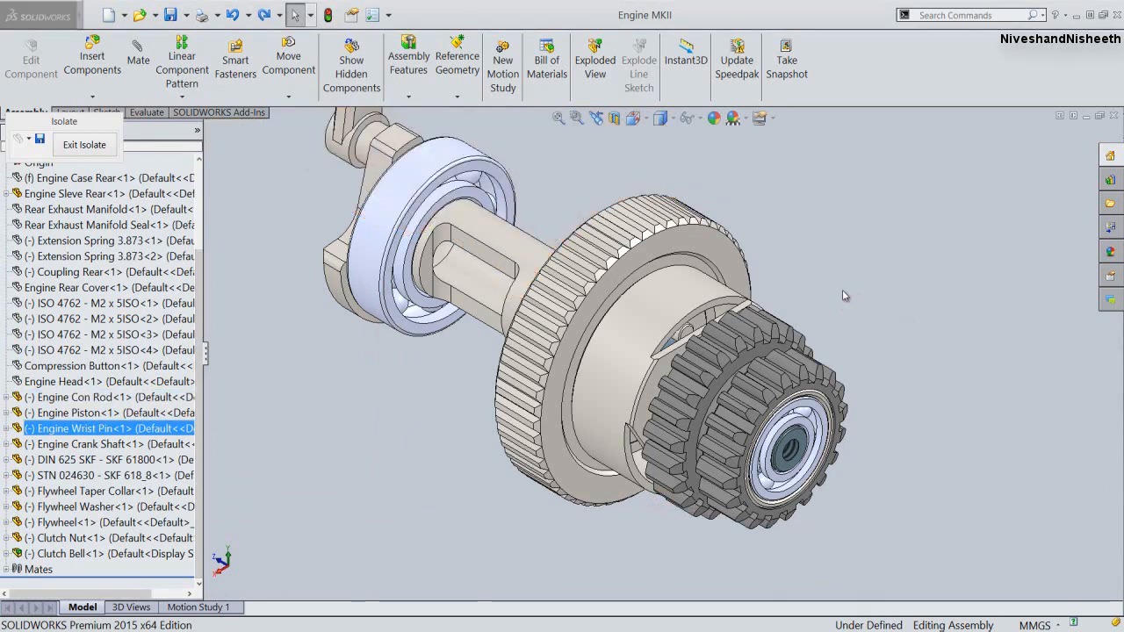
Show the hidden Engine Case Rear component and select the outer cylindrical face of its open end next to the flywheel
left_click(106, 179)
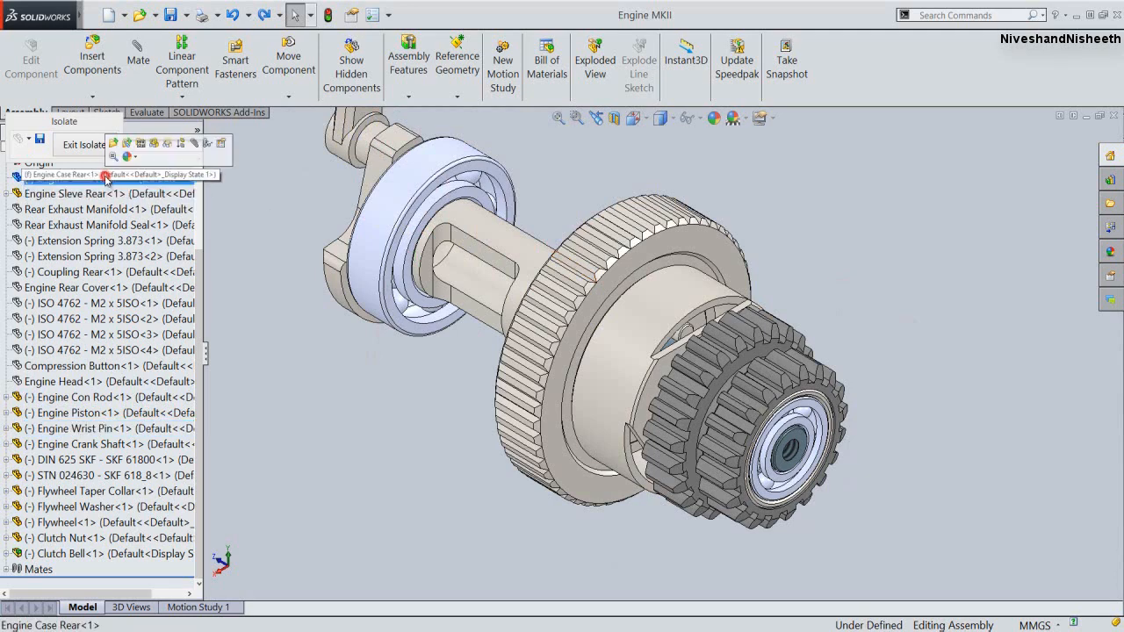
left_click(162, 145)
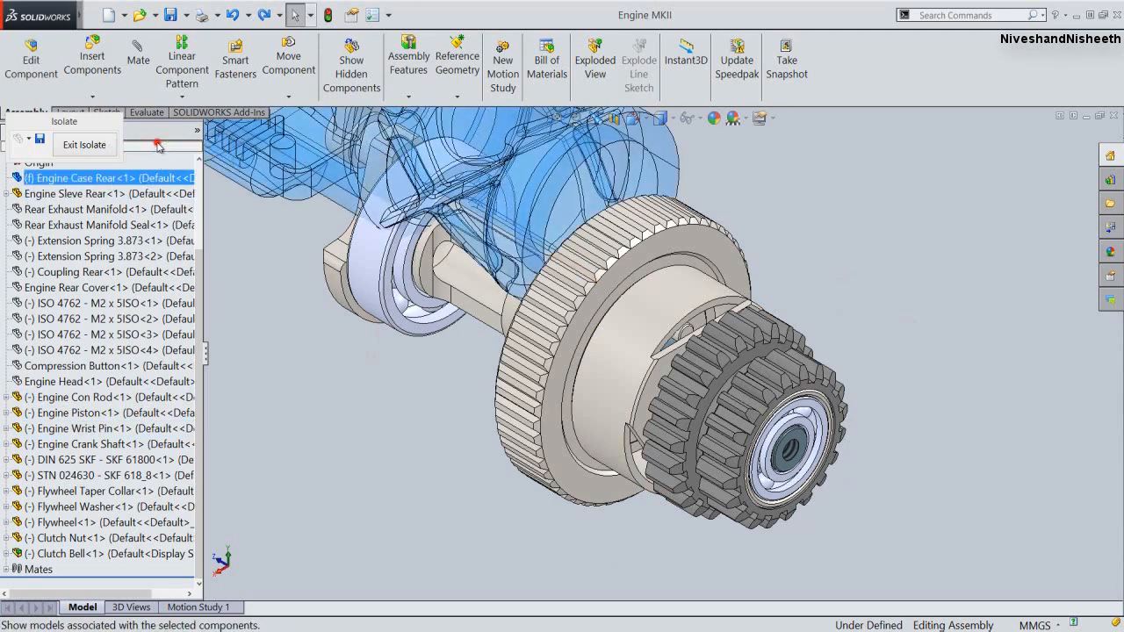
left_click(281, 342)
middle_click_drag(281, 343, 518, 420)
scroll(518, 245, "down", 2)
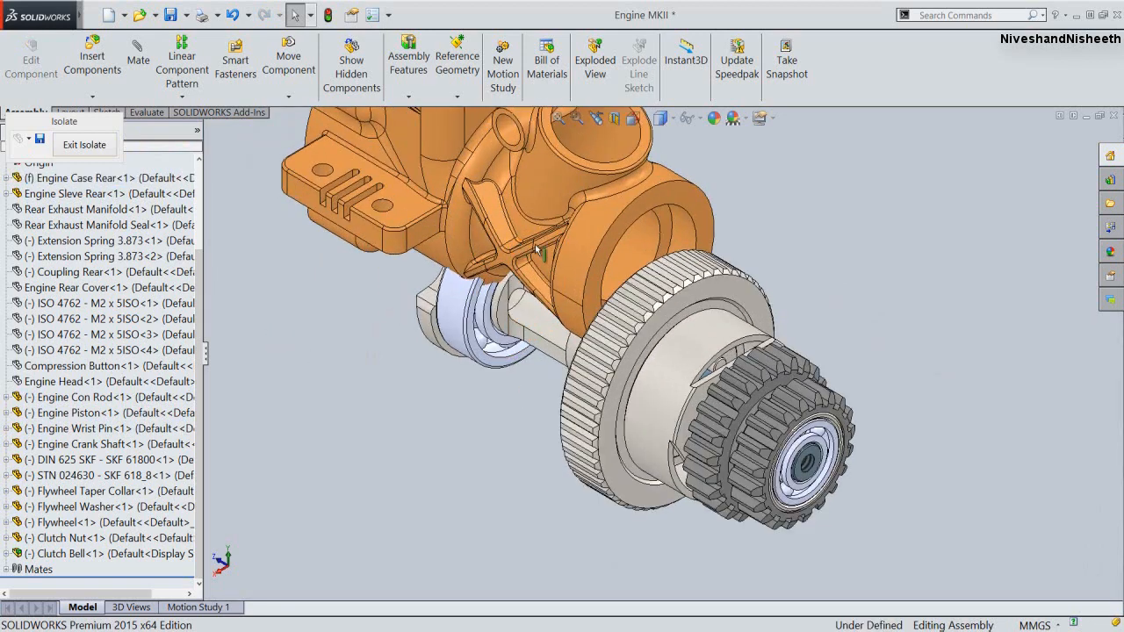
left_click(571, 257)
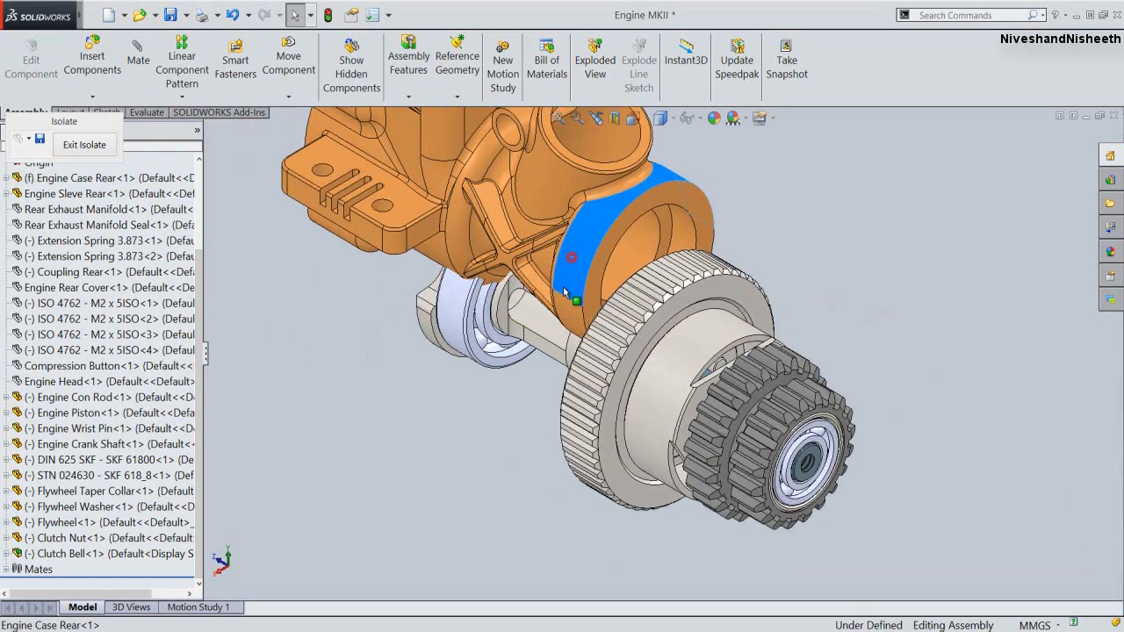
Add a concentric mate between the rear engine case's round outer face and the clutch bell's cylindrical face
left_click(647, 391, "ctrl")
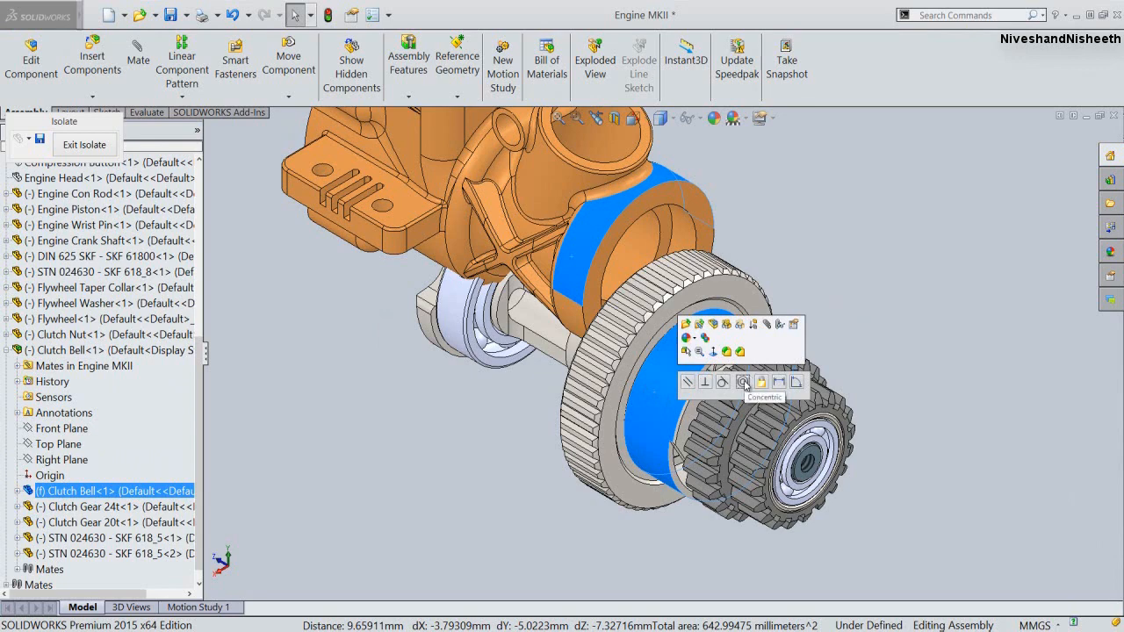
left_click(744, 384)
left_click(918, 228)
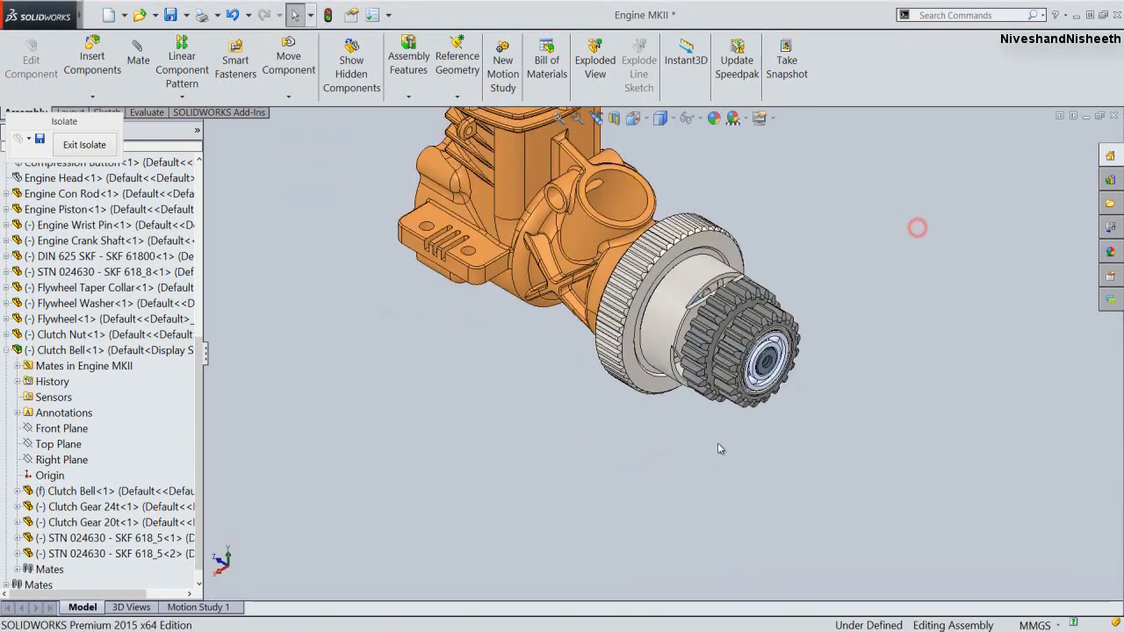
Hide the flywheel to expose the bearing in the rear engine case
scroll(712, 174, "down", 3)
left_click(681, 332)
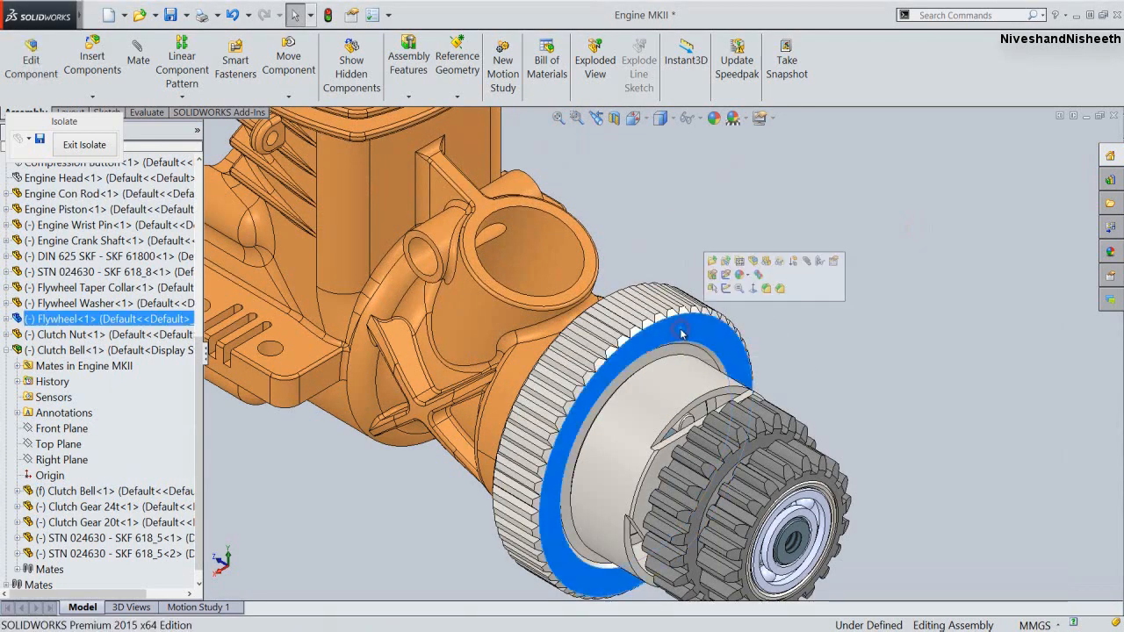
left_click(765, 262)
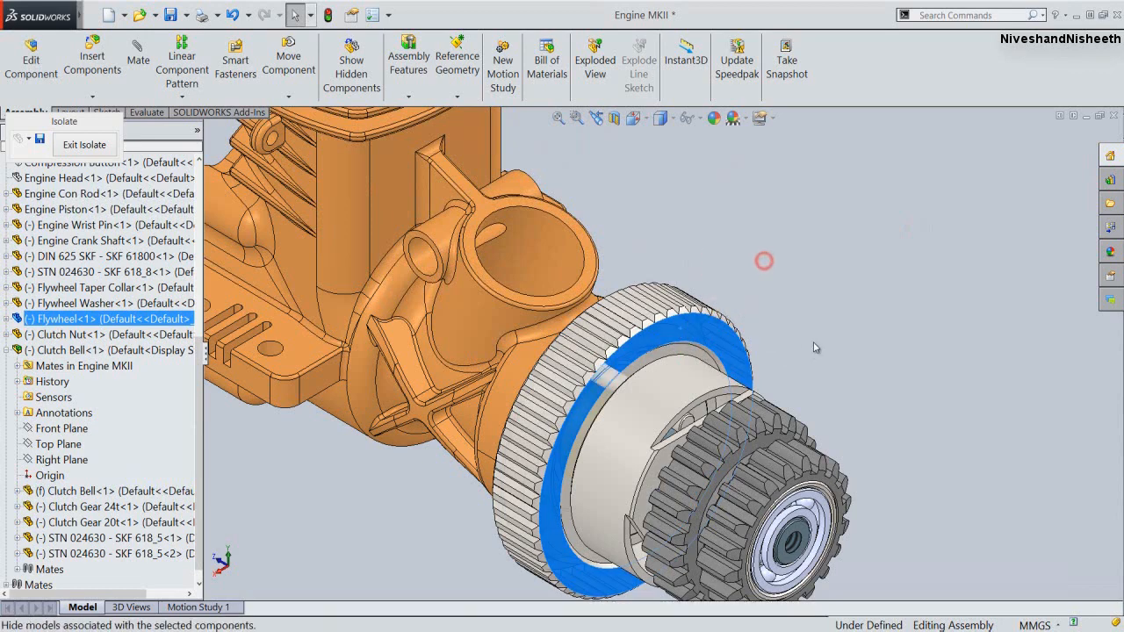
Add a coincident mate between the SKF 618_8 bearing's outer ring face and the end face of the rear engine case
scroll(637, 387, "down", 2)
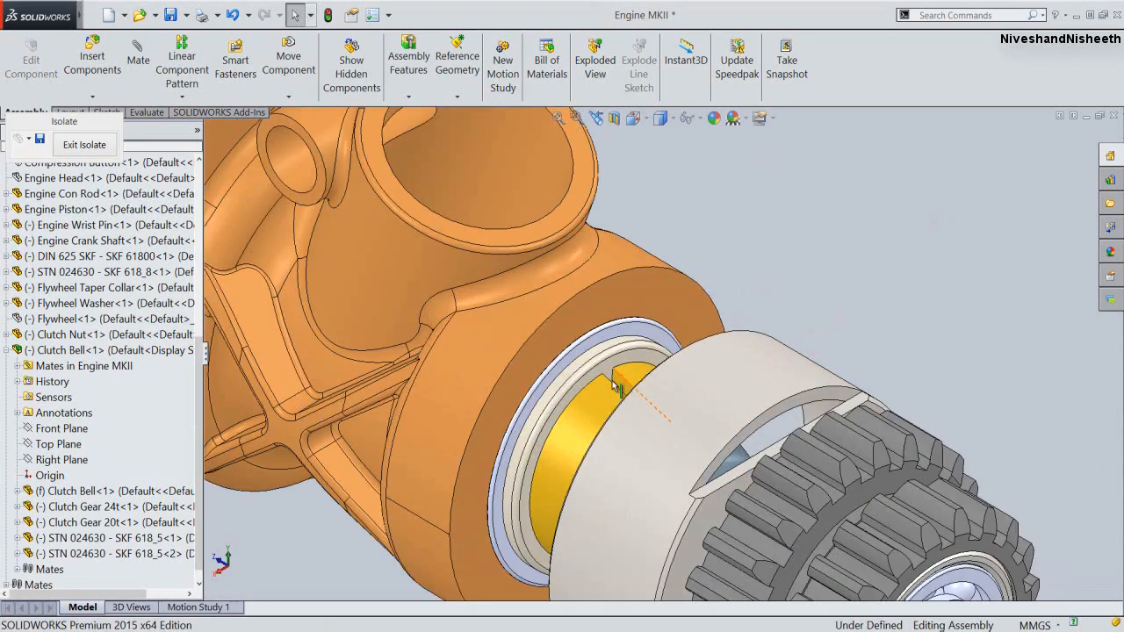
left_click(652, 337)
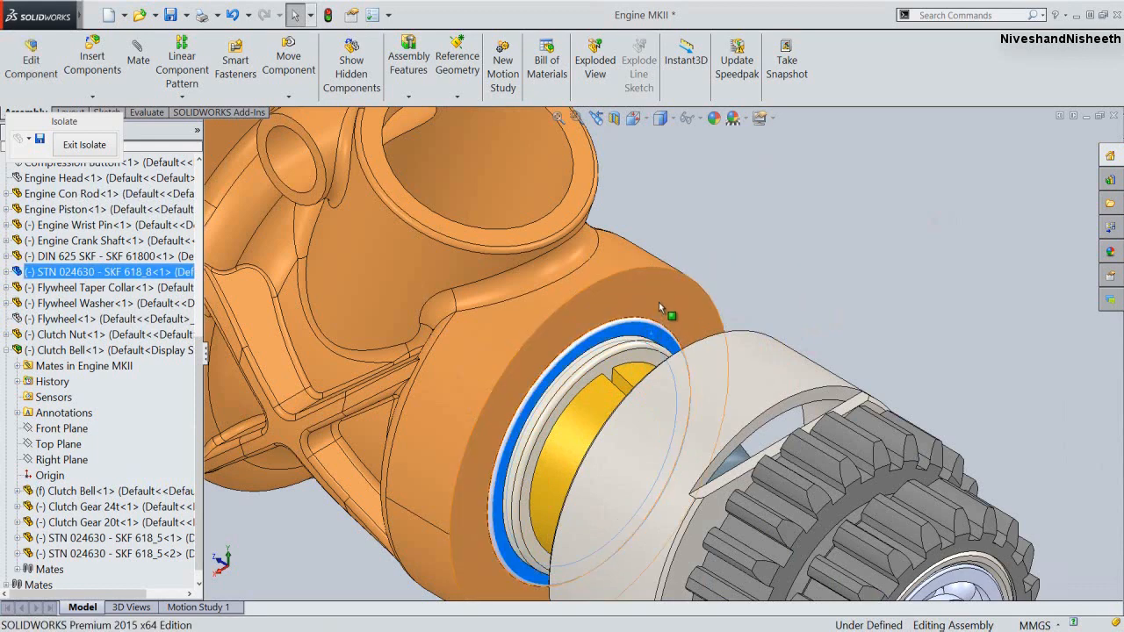
left_click(659, 302, "ctrl")
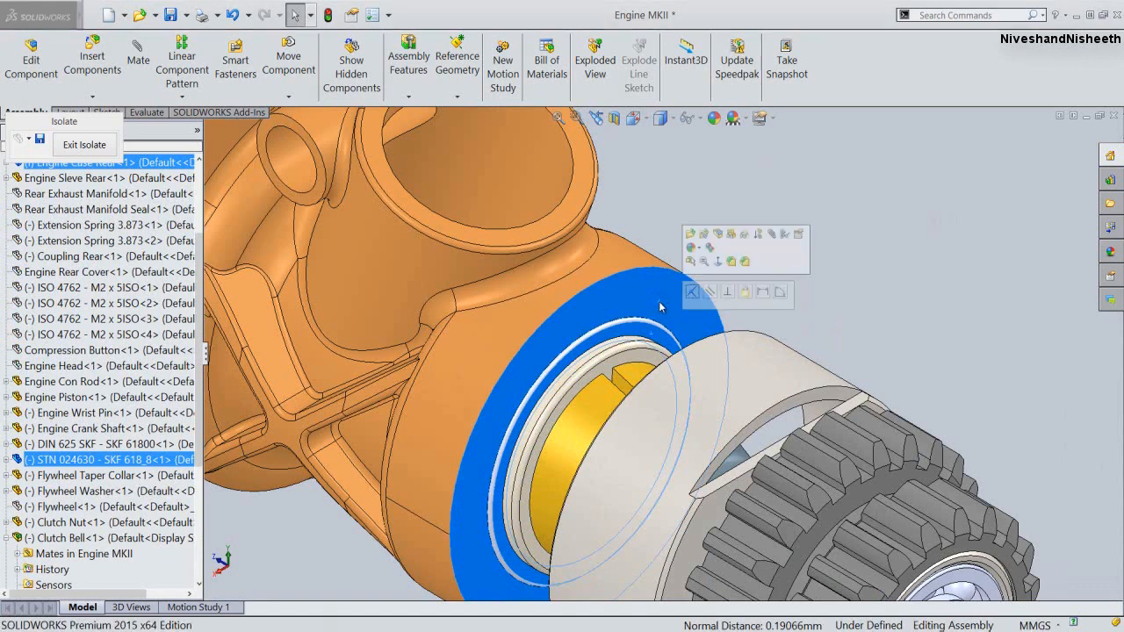
left_click(693, 293)
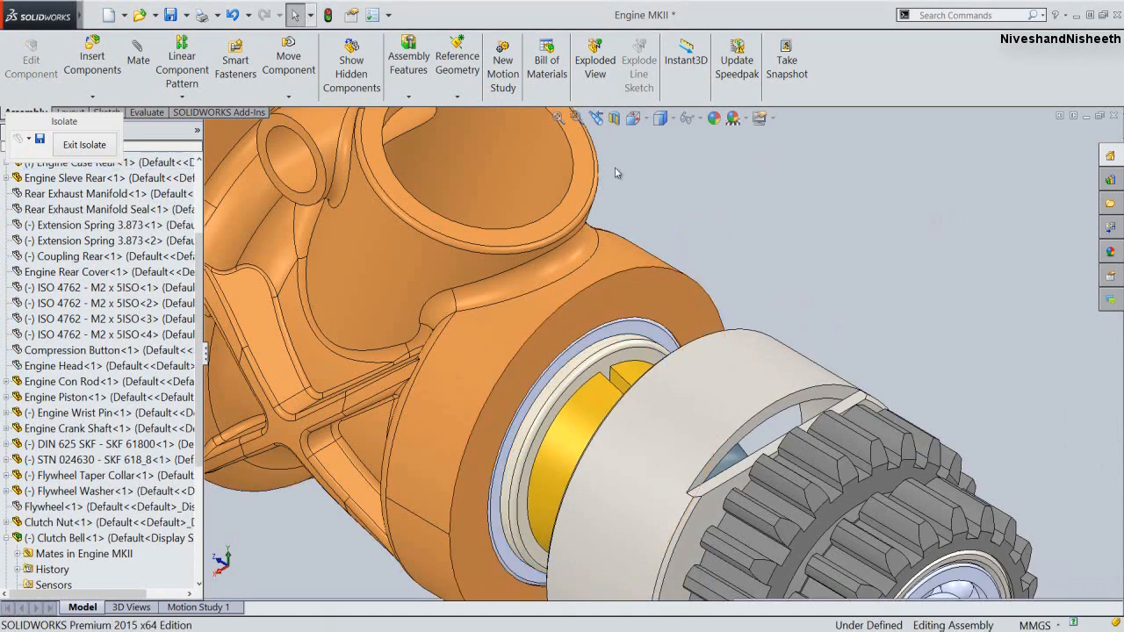
Rebuild and save the Engine MKII assembly together with all its modified components
left_click(576, 117)
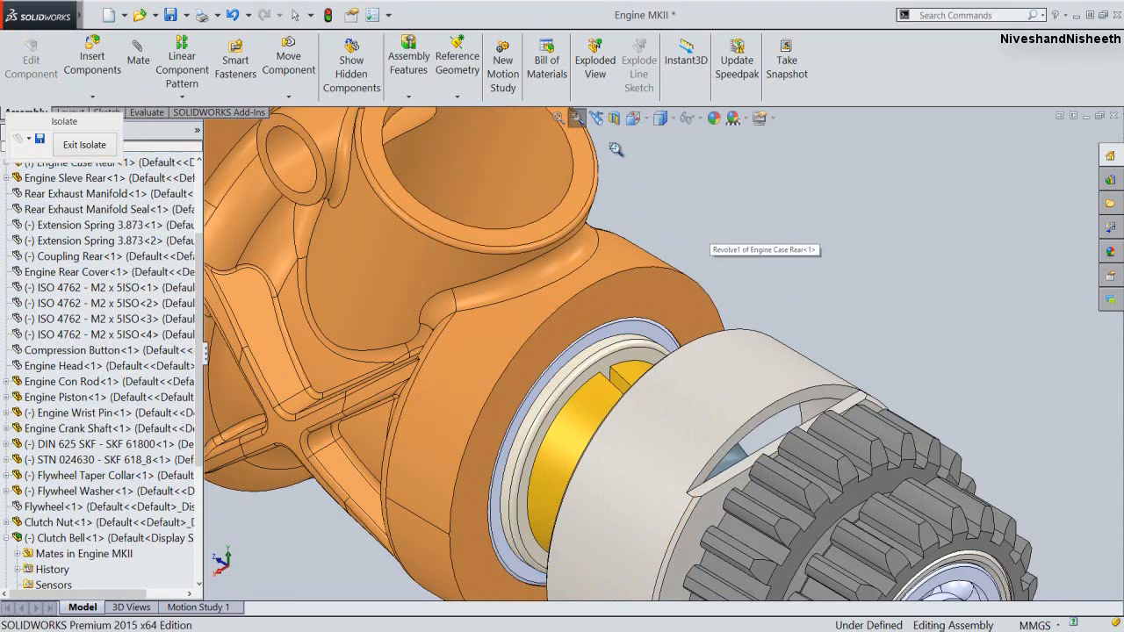
left_click(559, 118)
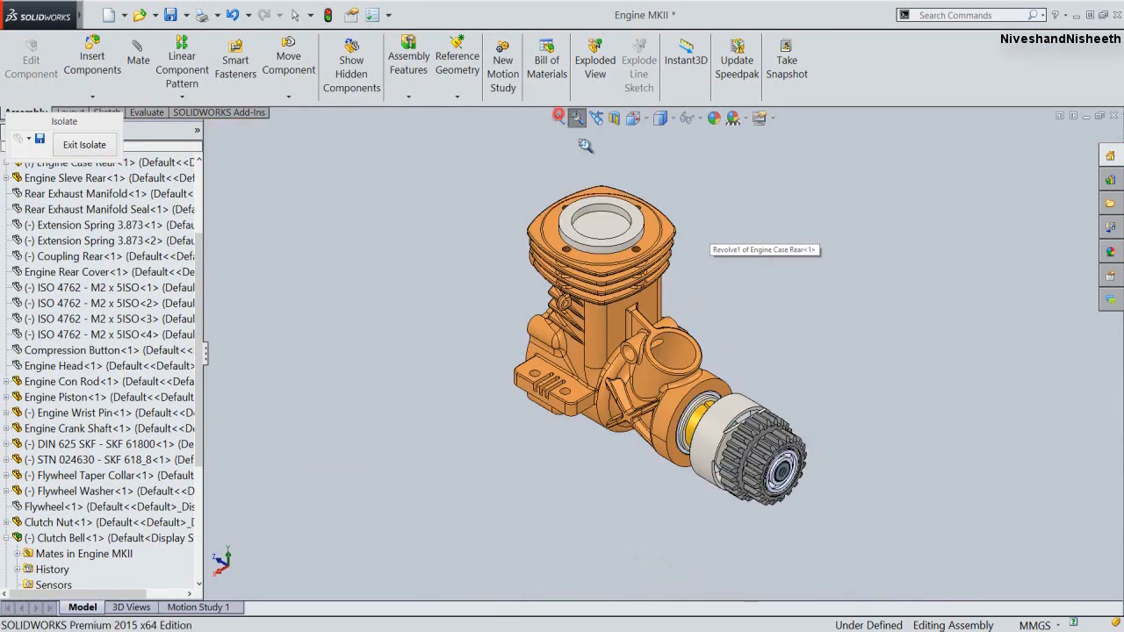
right_click(662, 199)
left_click(693, 204)
scroll(721, 280, "down", 2)
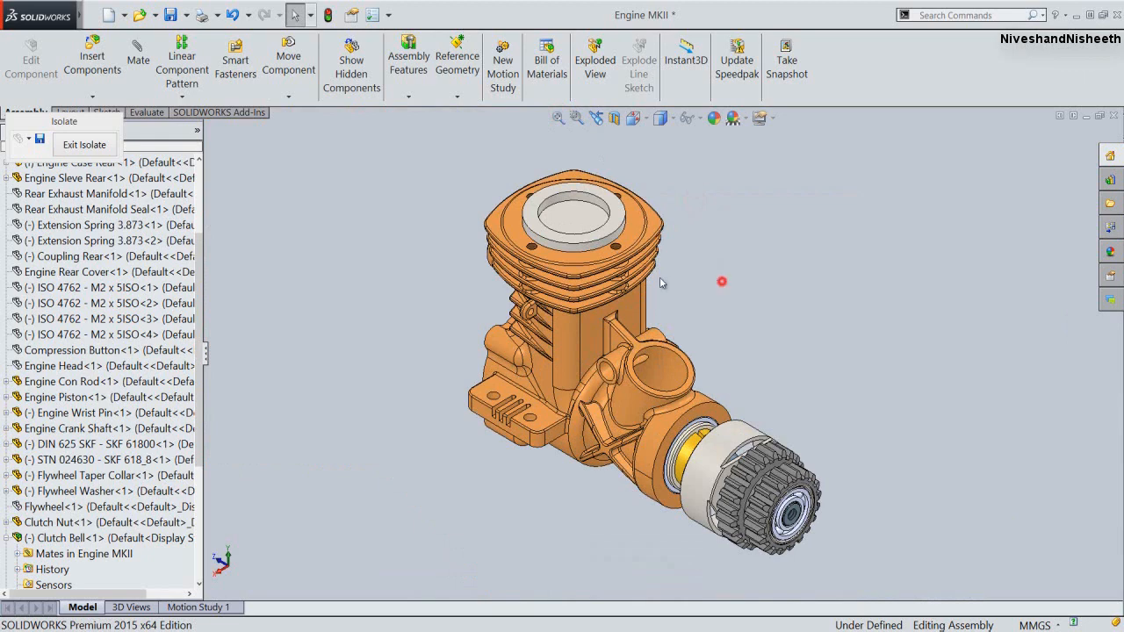
left_click(170, 15)
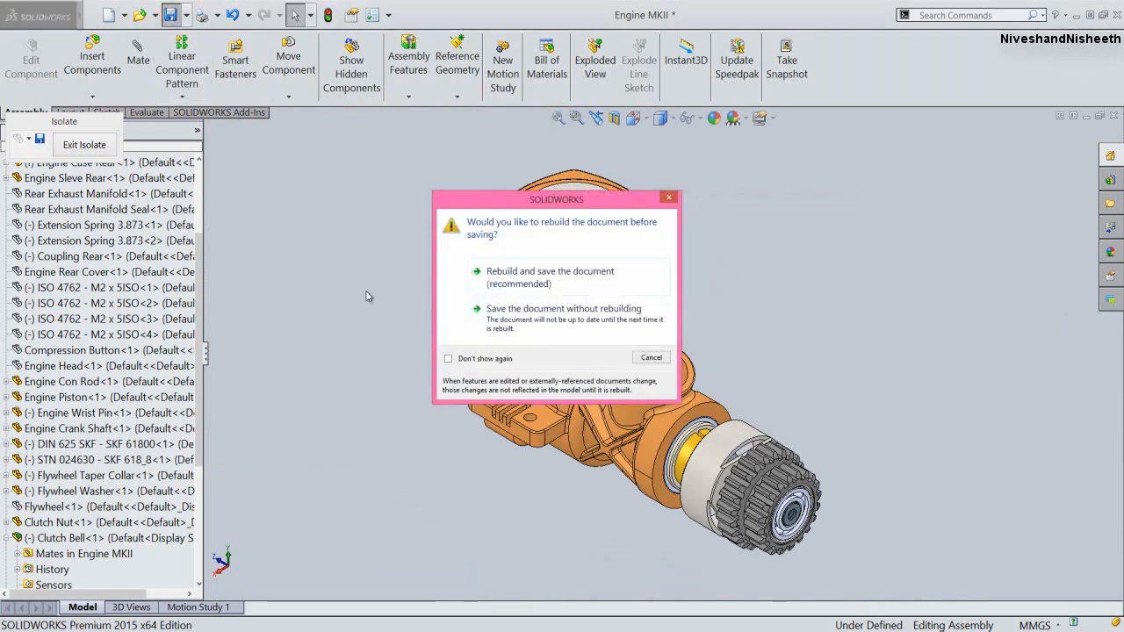
left_click(484, 273)
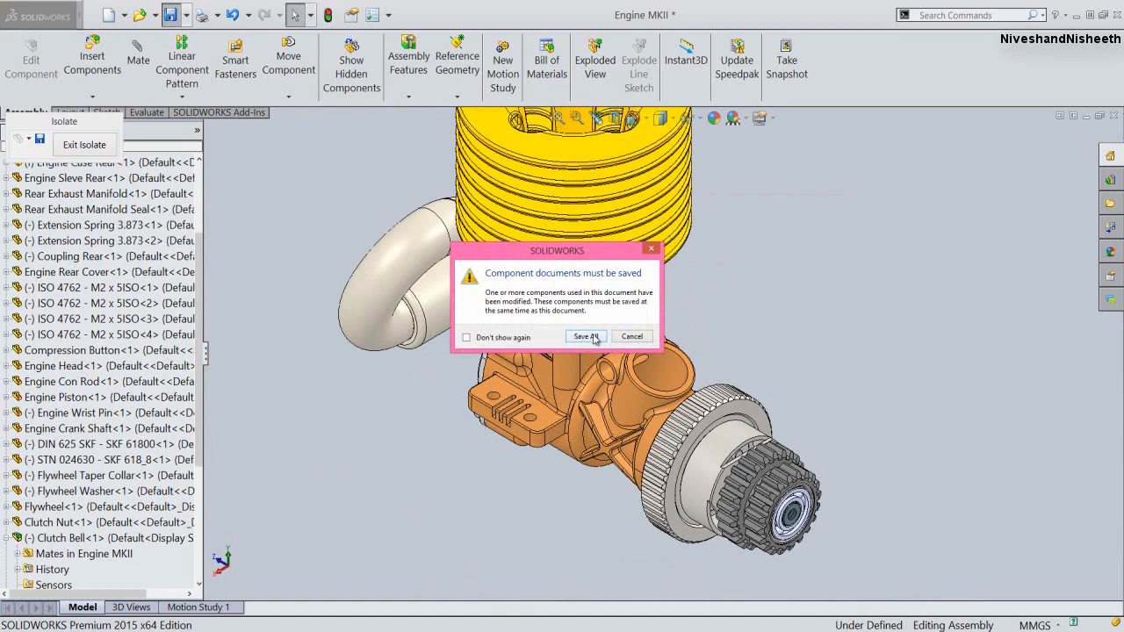
left_click(588, 336)
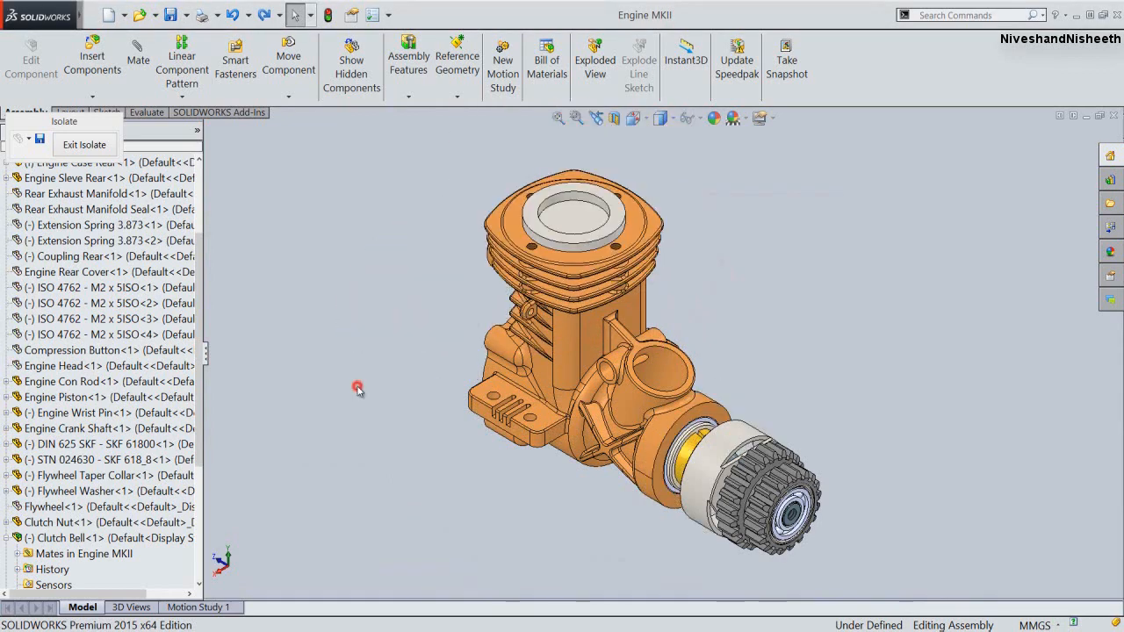
Show the hidden flywheel again and save the assembly
left_click(141, 507)
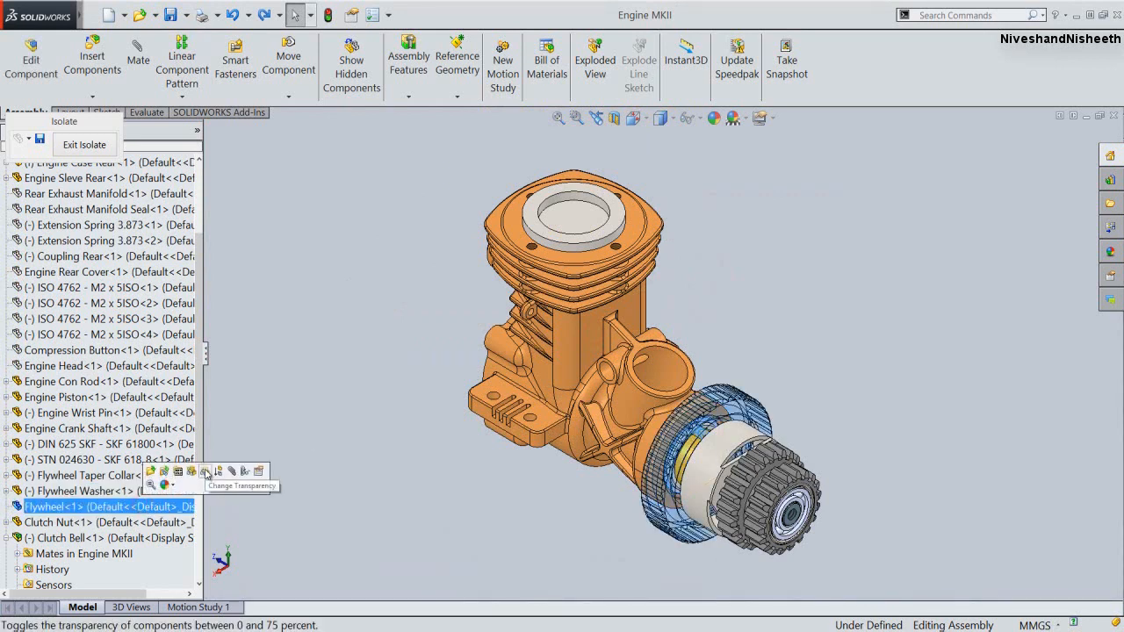
left_click(205, 473)
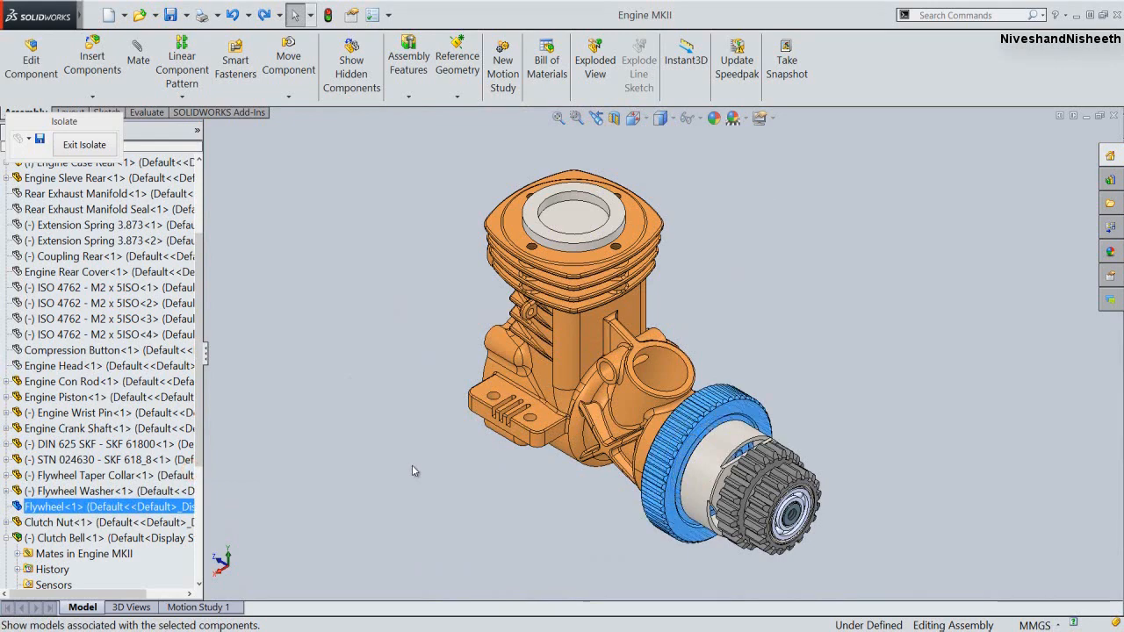
left_click(413, 466)
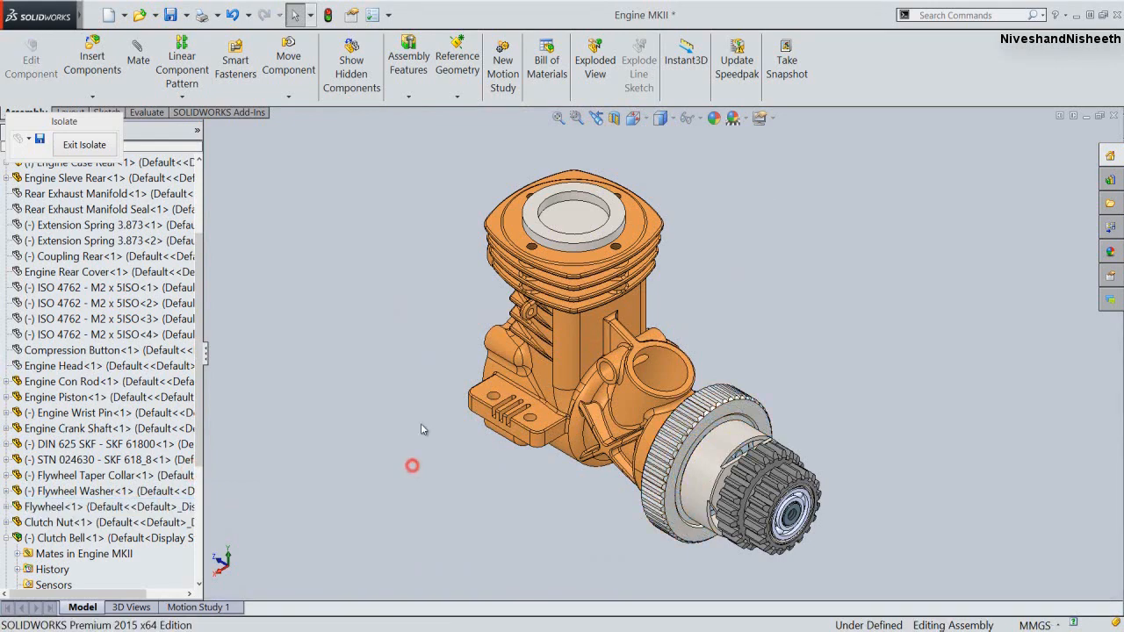
left_click(556, 118)
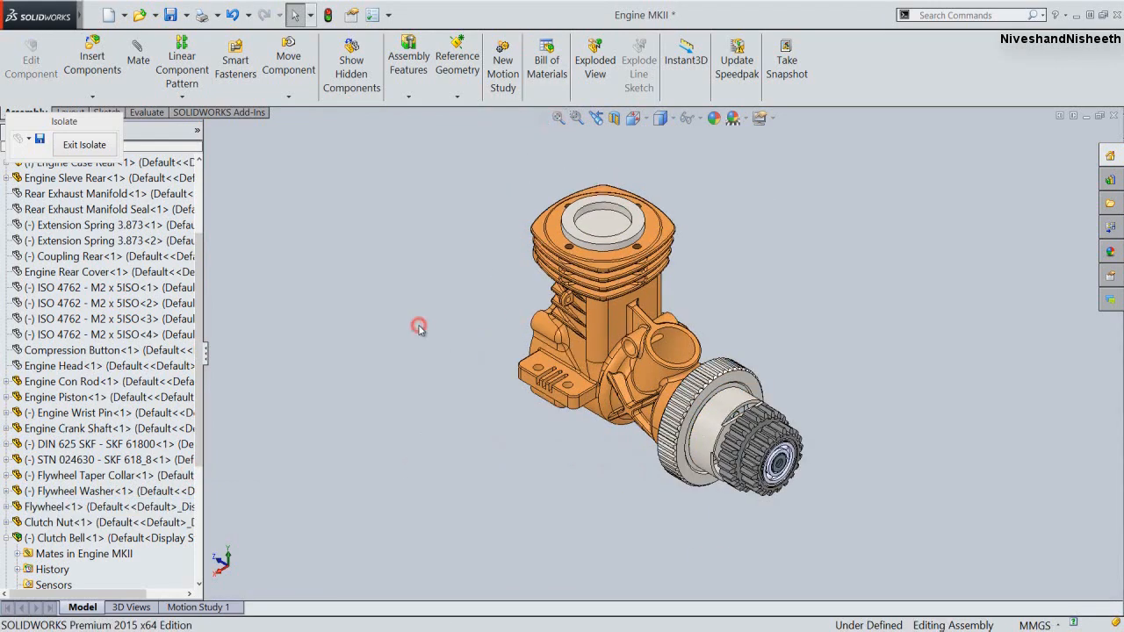
left_click(419, 326)
key("ctrl+z")
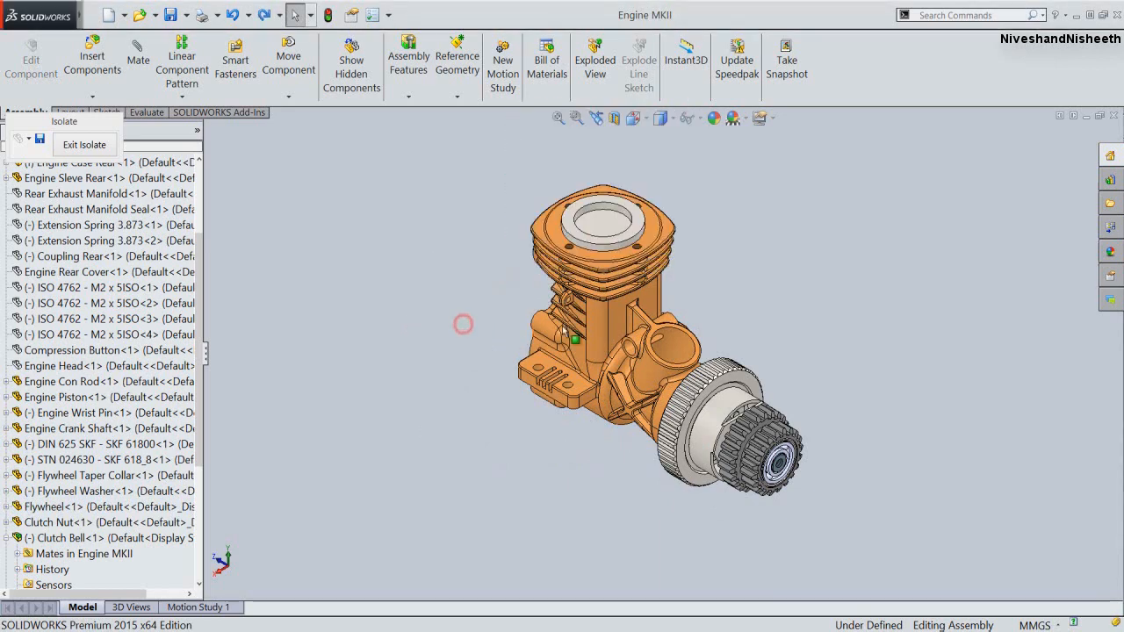
Hide the rear engine case and the whole Clutch Bell subassembly to expose the flywheel pins and clutch nut
left_click(596, 342)
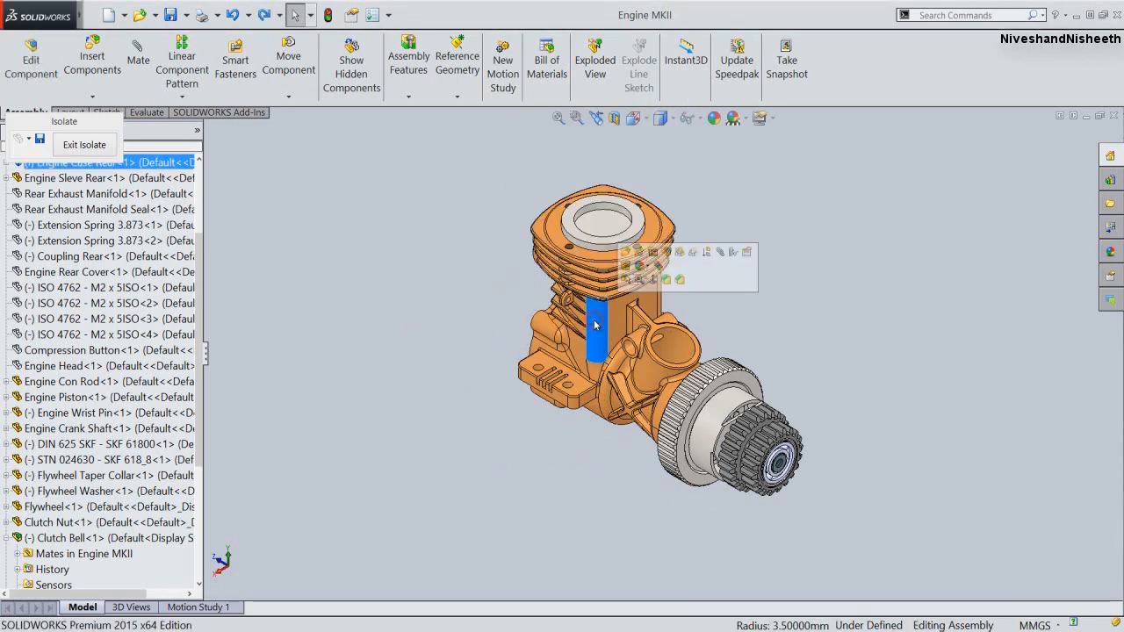
left_click(682, 254)
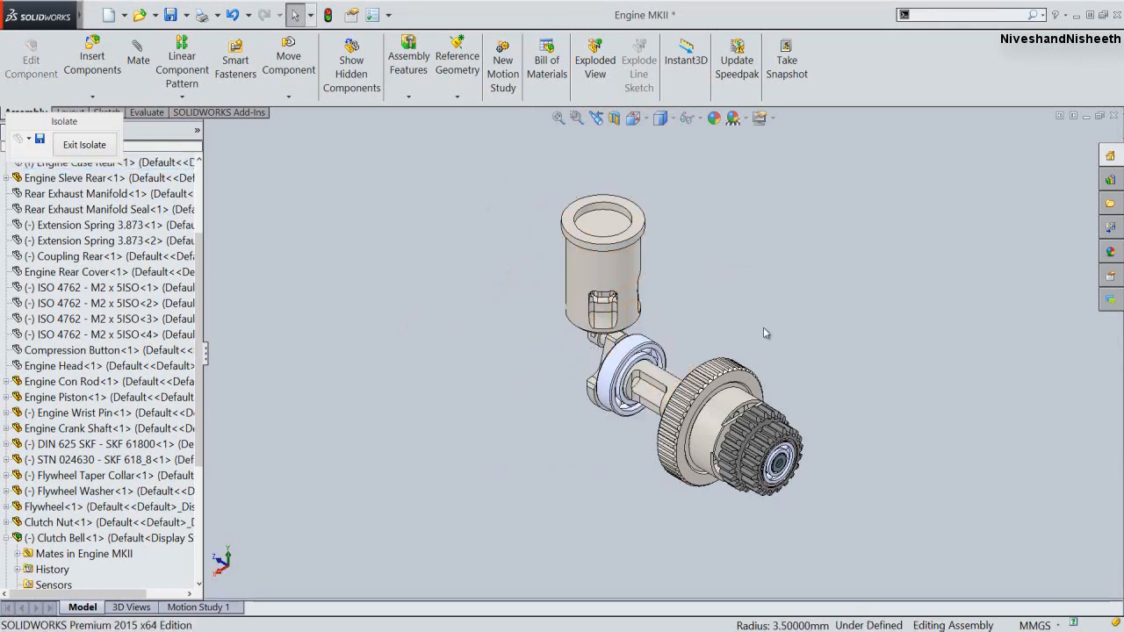
scroll(763, 439, "down", 3)
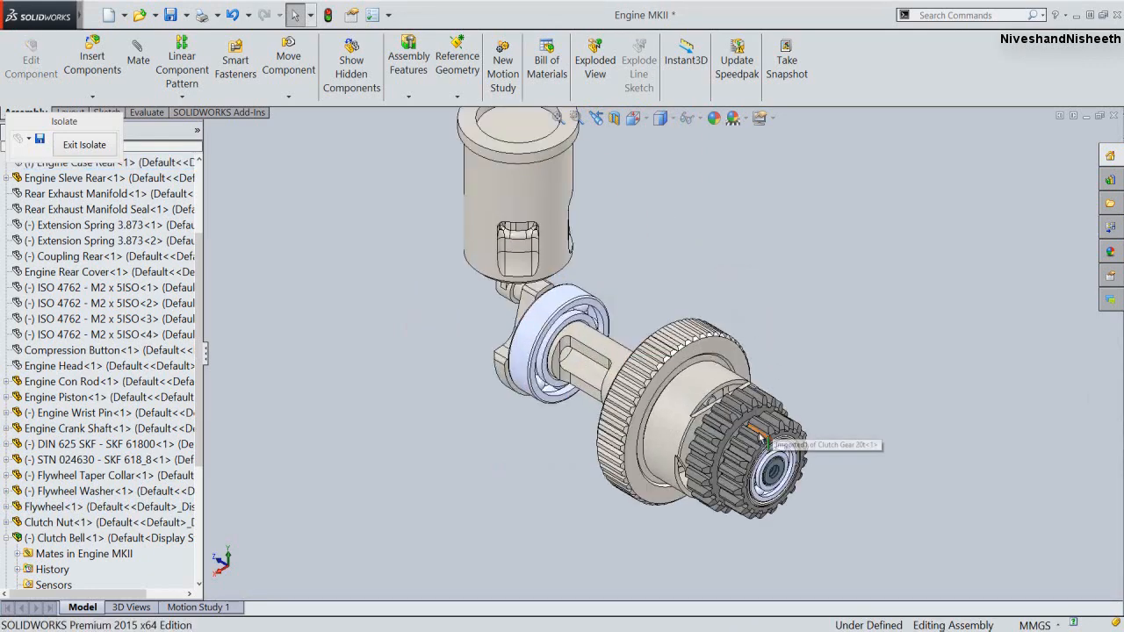
scroll(762, 436, "down", 2)
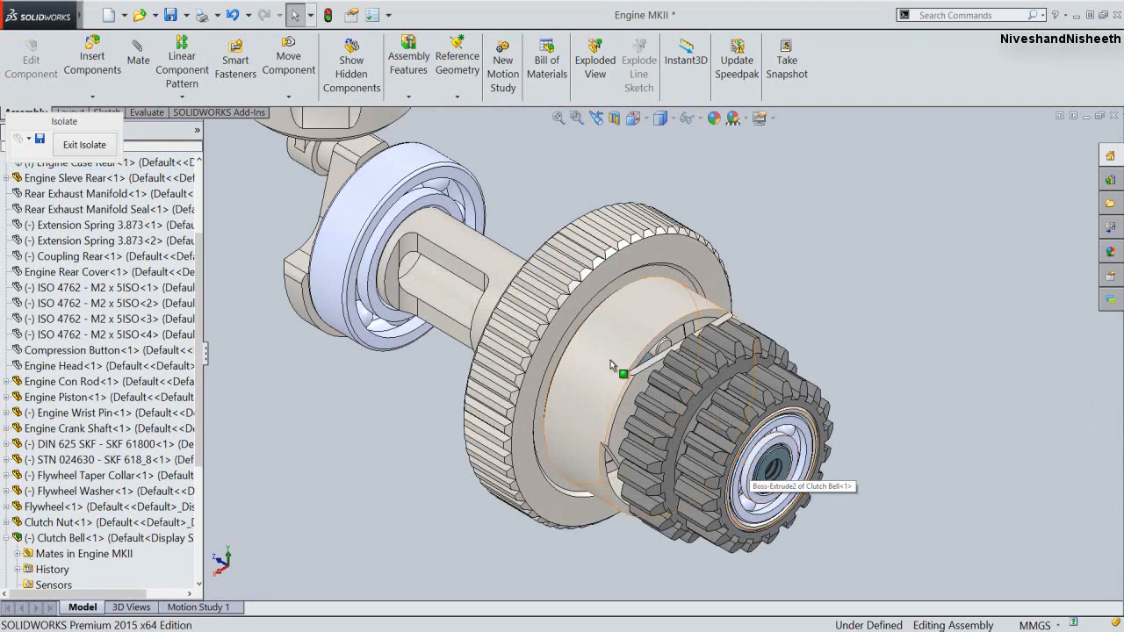
left_click(612, 363)
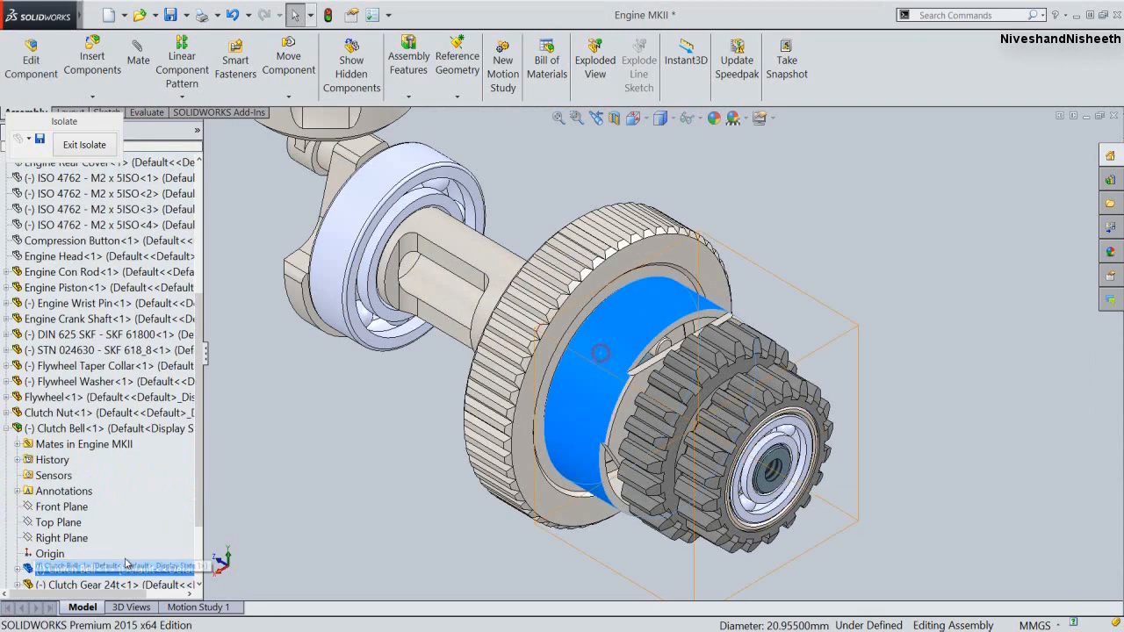
left_click(44, 429)
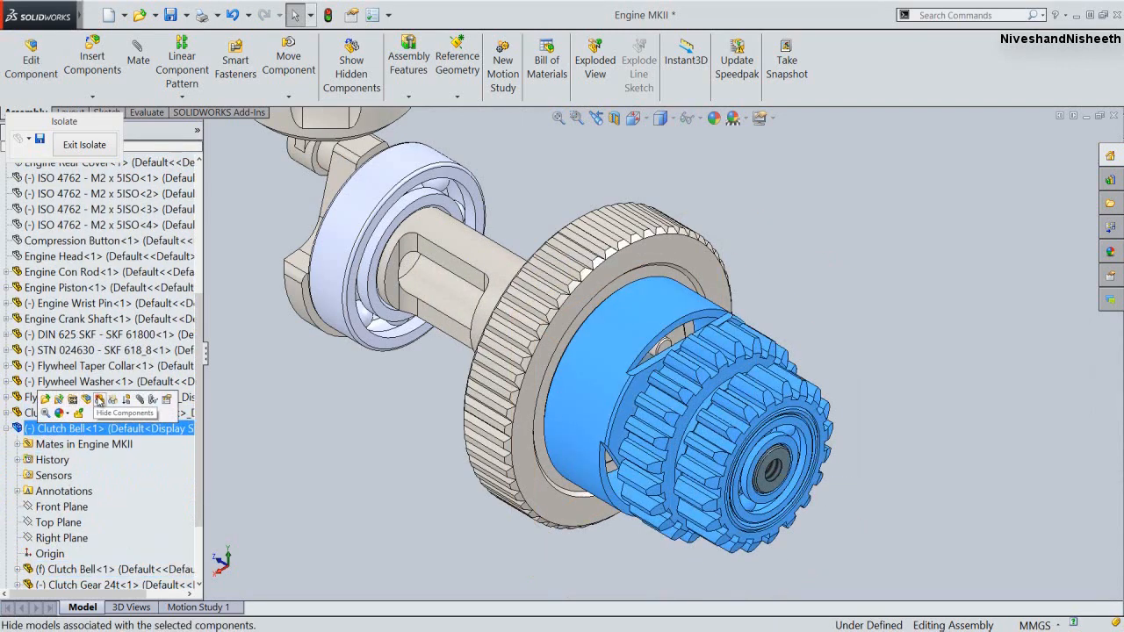
left_click(99, 400)
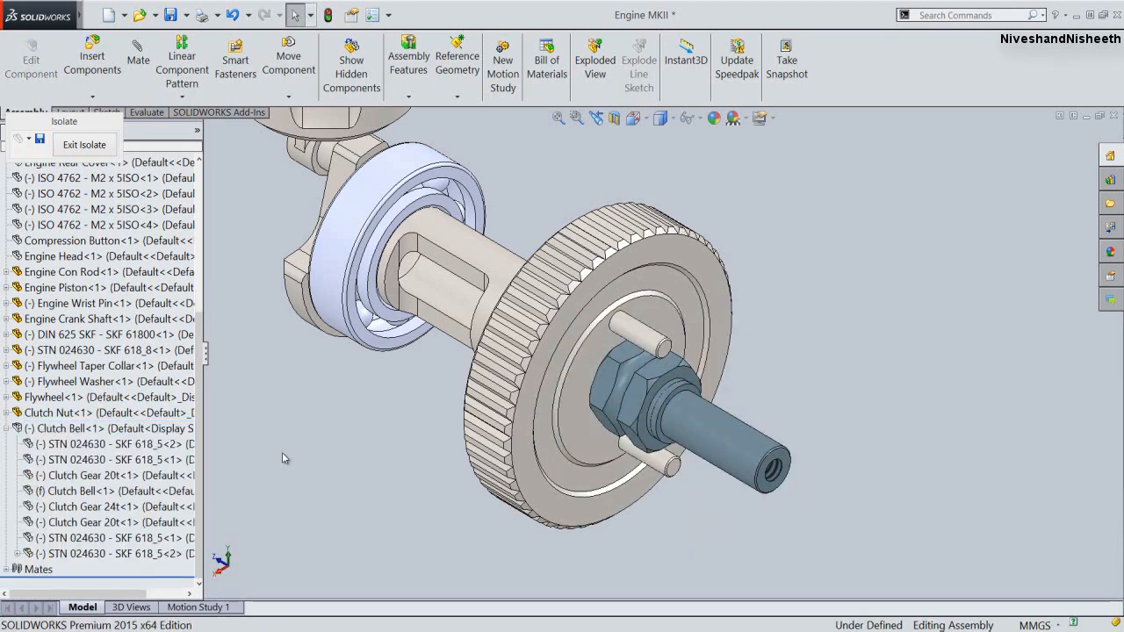
left_click(281, 455)
Insert the Clutch Shoe-2 part from the Engine MKII folder and place it in open space beside the clutch nut shaft
left_click(82, 64)
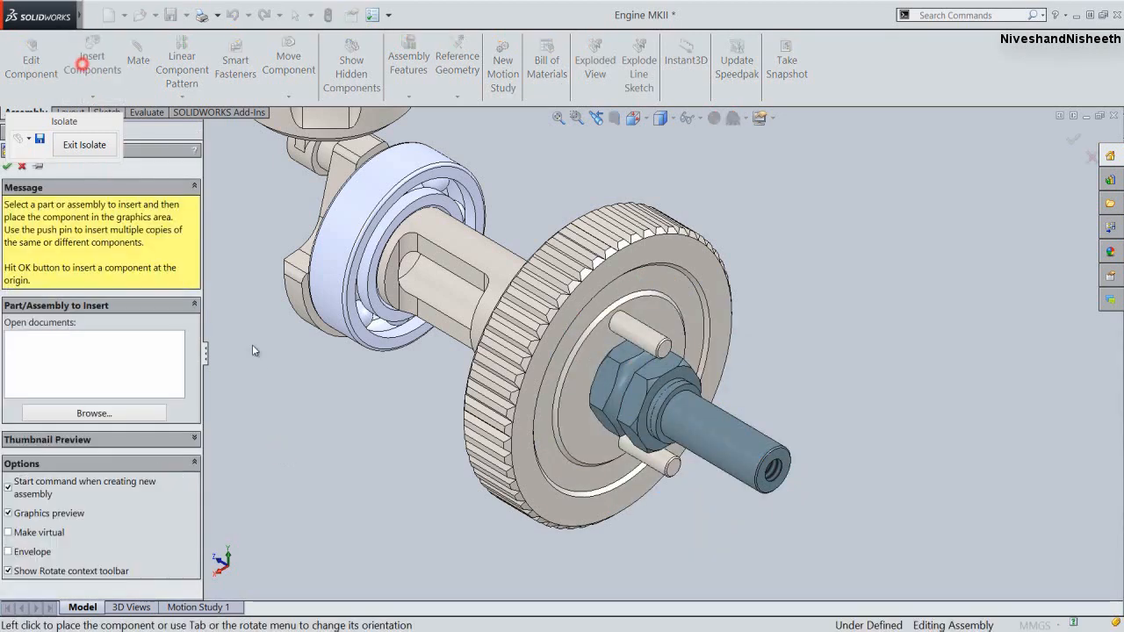
left_click(144, 412)
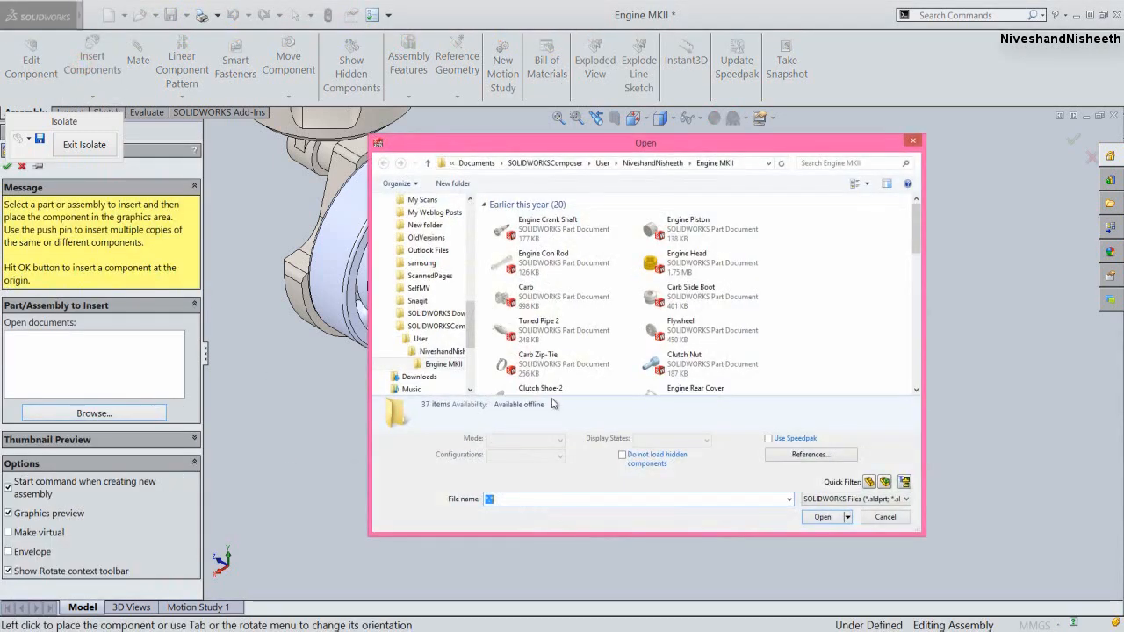
left_click_drag(915, 234, 915, 255)
left_click(564, 327)
double_click(563, 326)
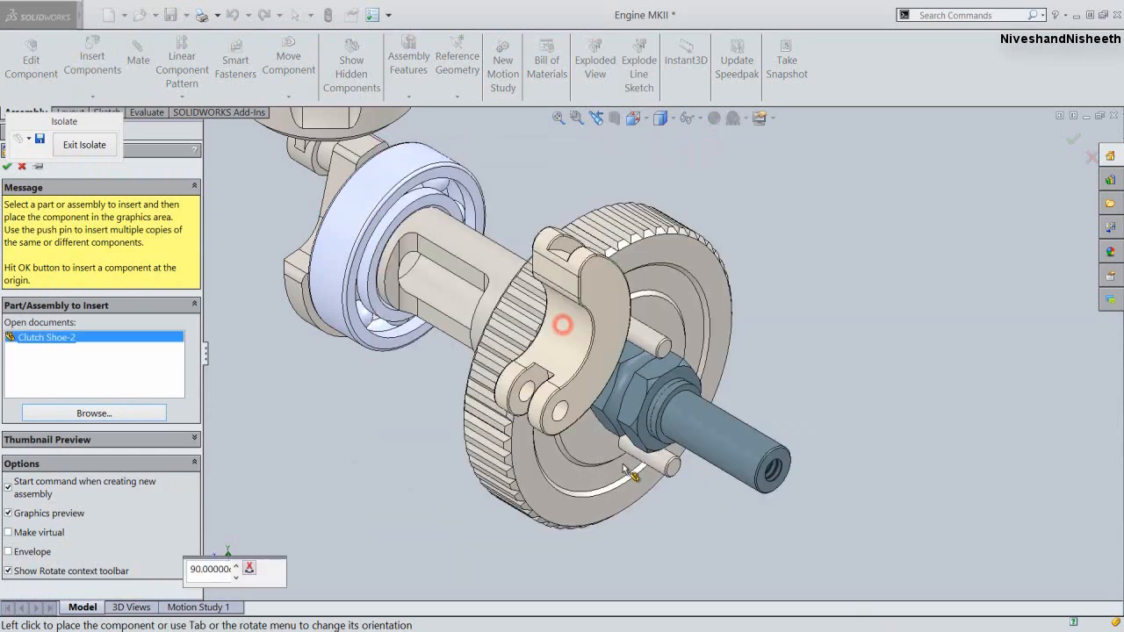
left_click(908, 226)
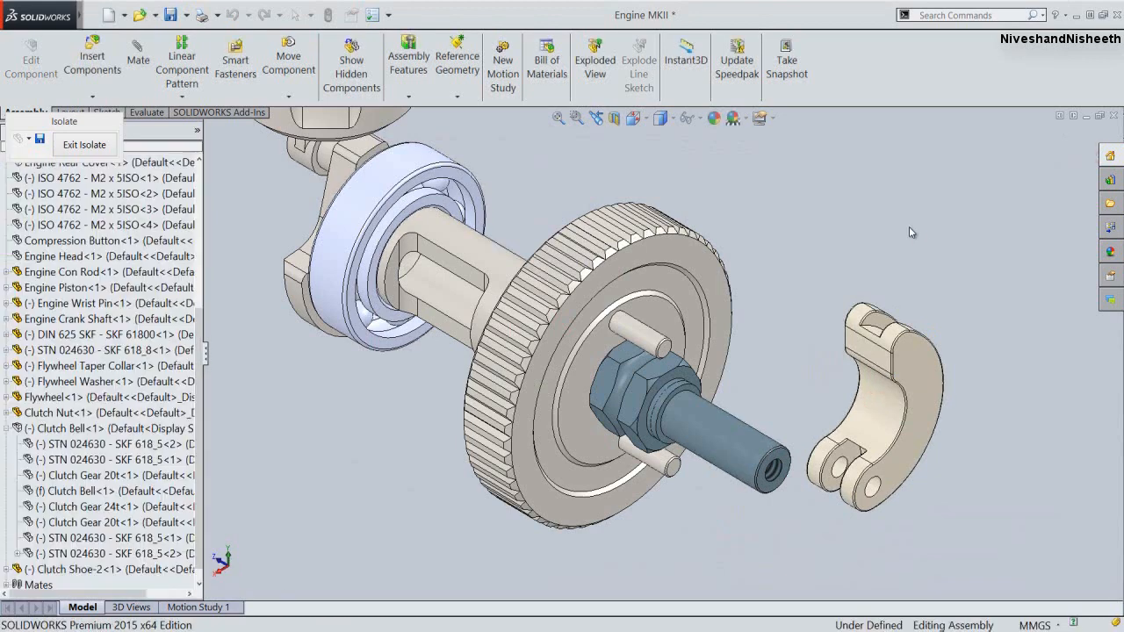
Rotate the clutch shoe with Move with Triad so that its end with the pivot holes points upward
right_click(921, 369)
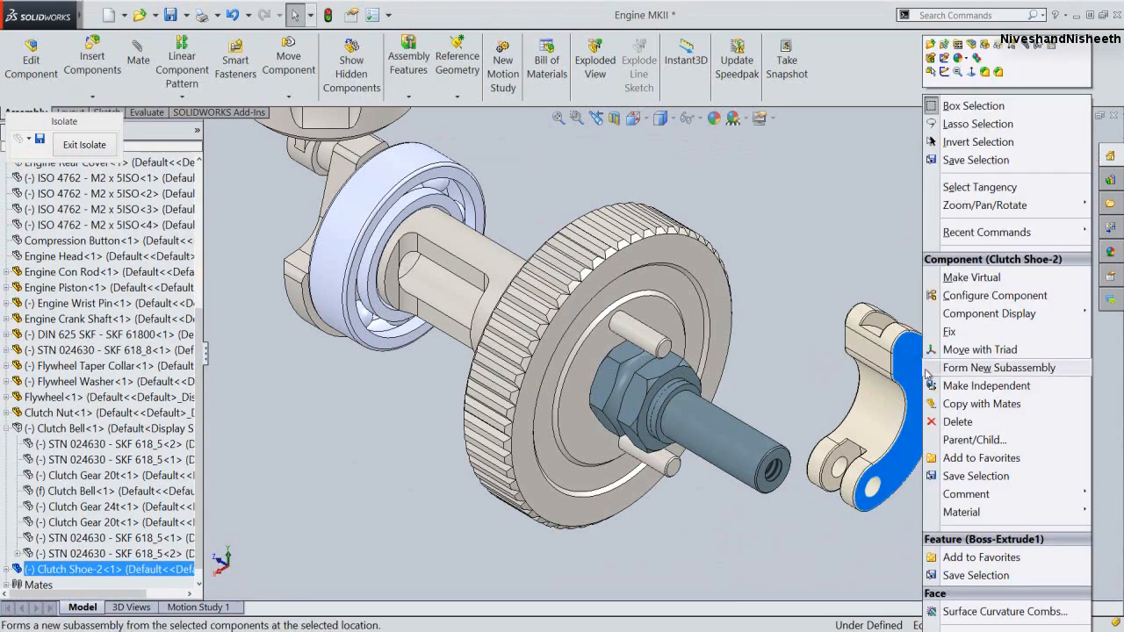
left_click(979, 350)
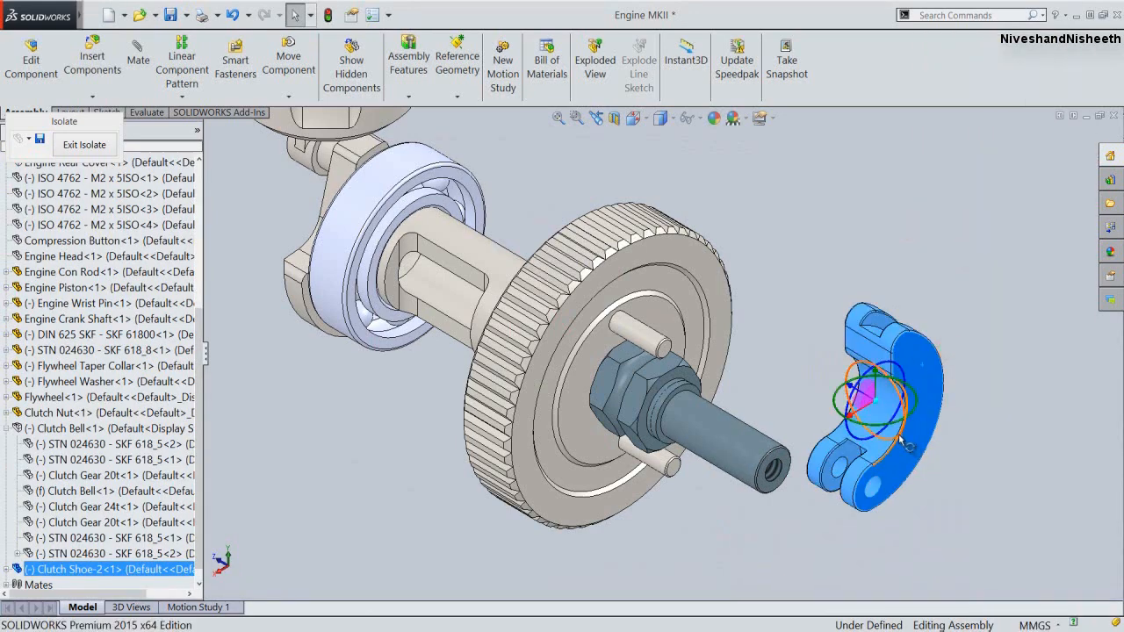
left_click_drag(904, 442, 836, 351)
left_click(912, 267)
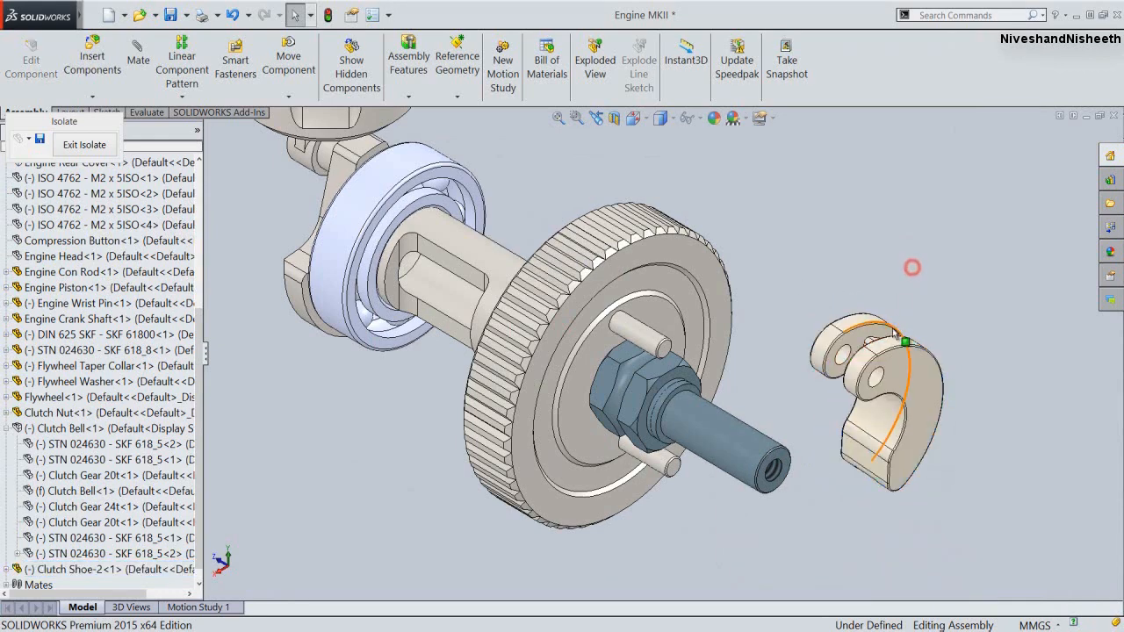
Add a concentric mate between the clutch shoe's pivot hole and the upper flywheel pin
scroll(862, 400, "down", 2)
left_click(842, 398)
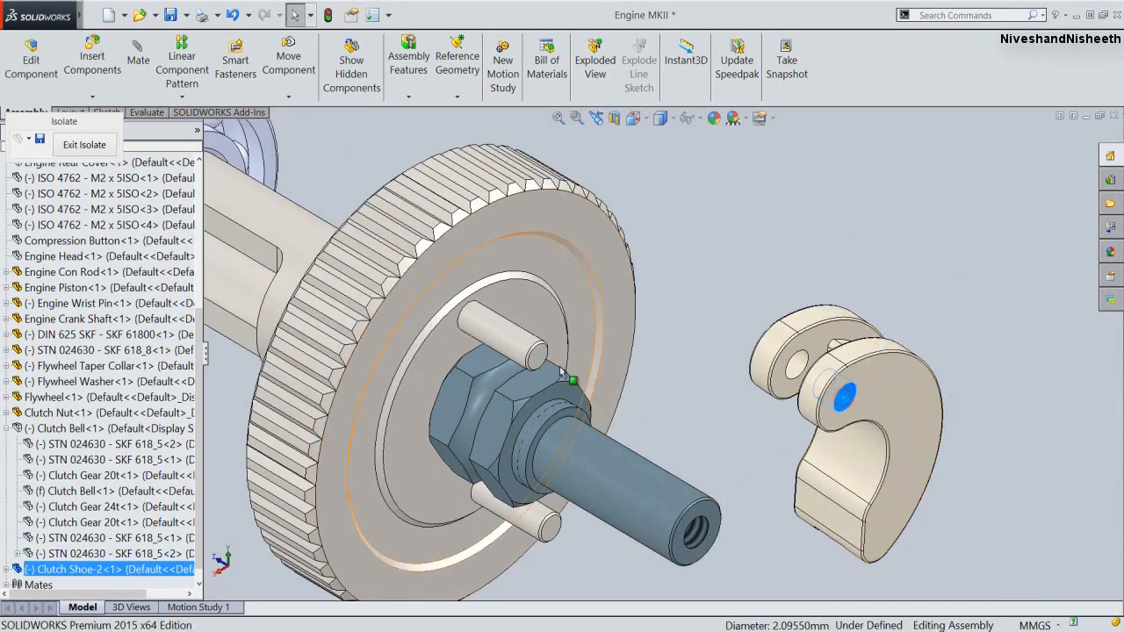
left_click(510, 345, "ctrl")
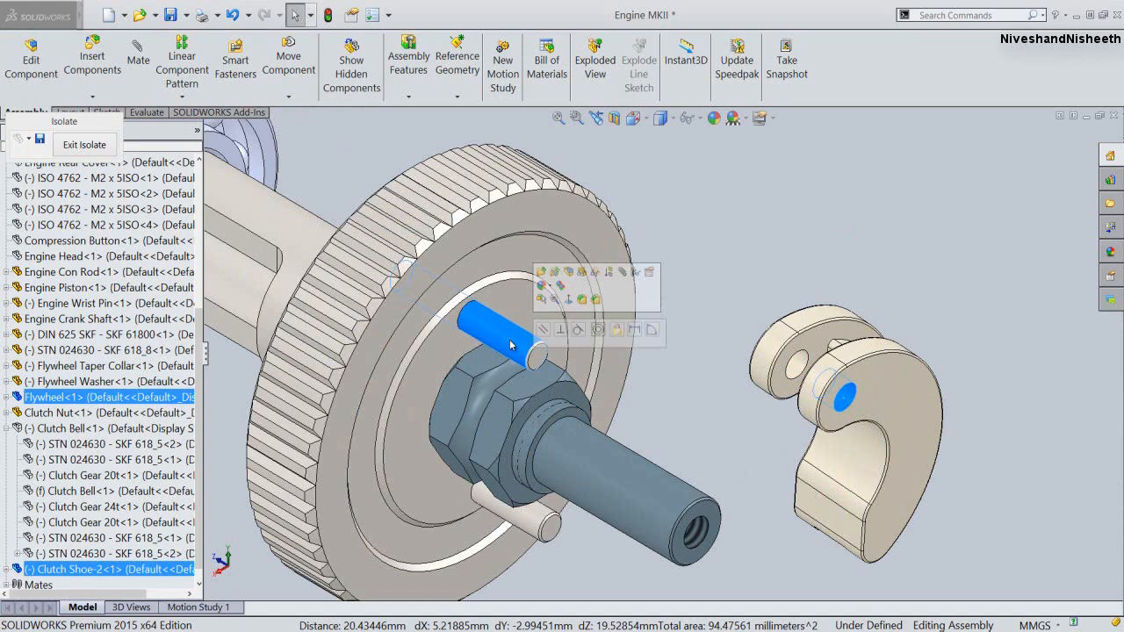
left_click(597, 329)
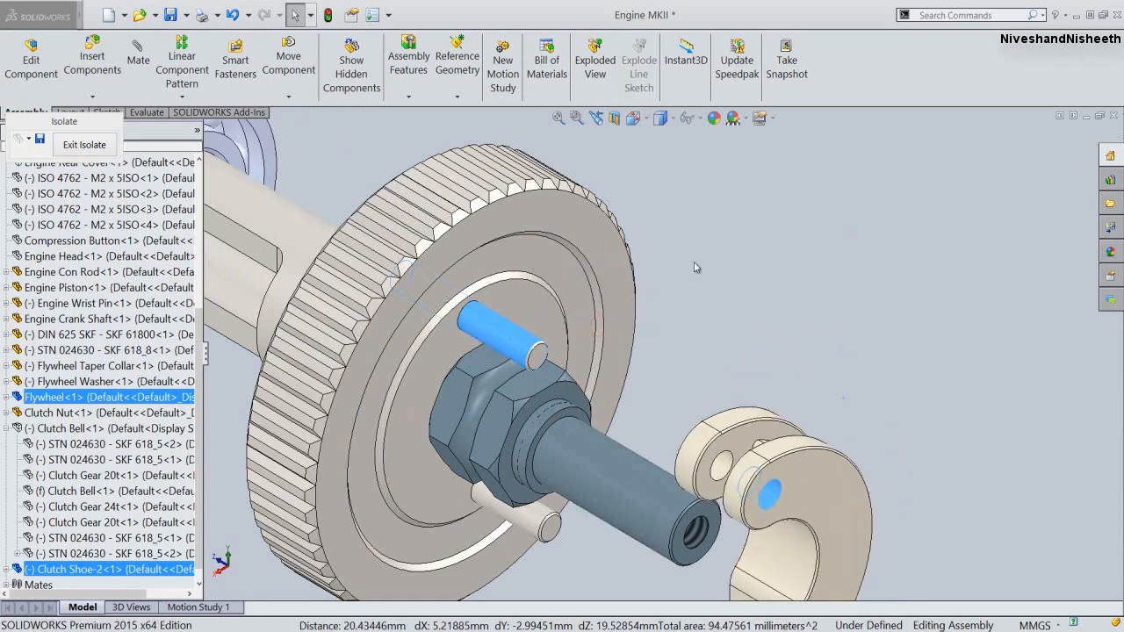
Add a coincident mate between the flywheel's recessed front face and the clutch shoe's rear face
left_click(540, 311)
scroll(632, 333, "up", 3)
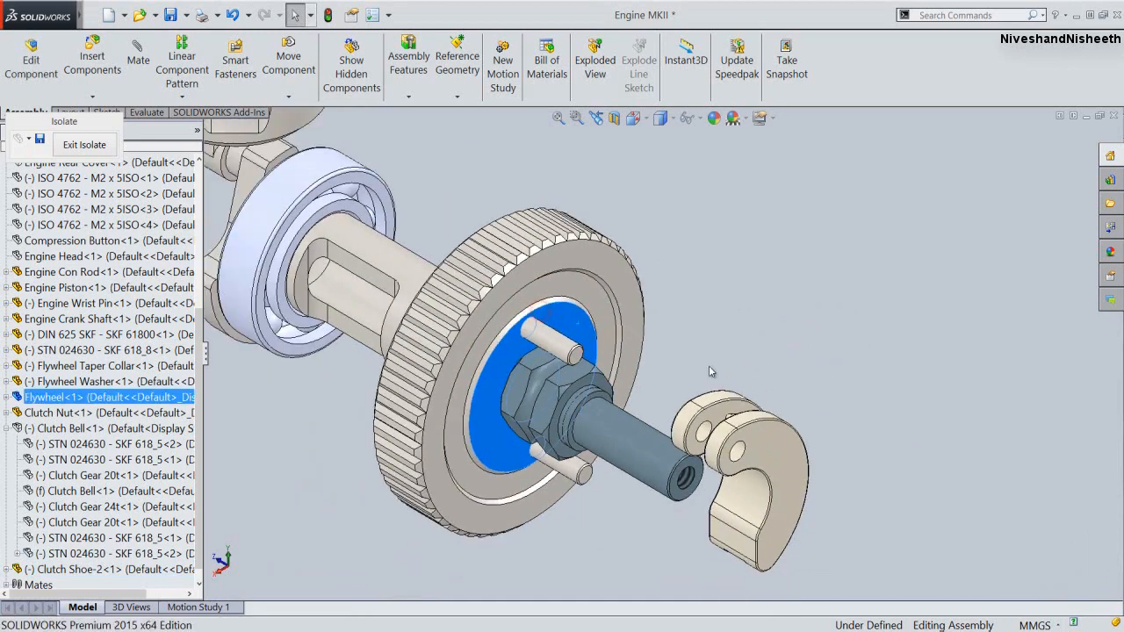
middle_click_drag(711, 372, 749, 474)
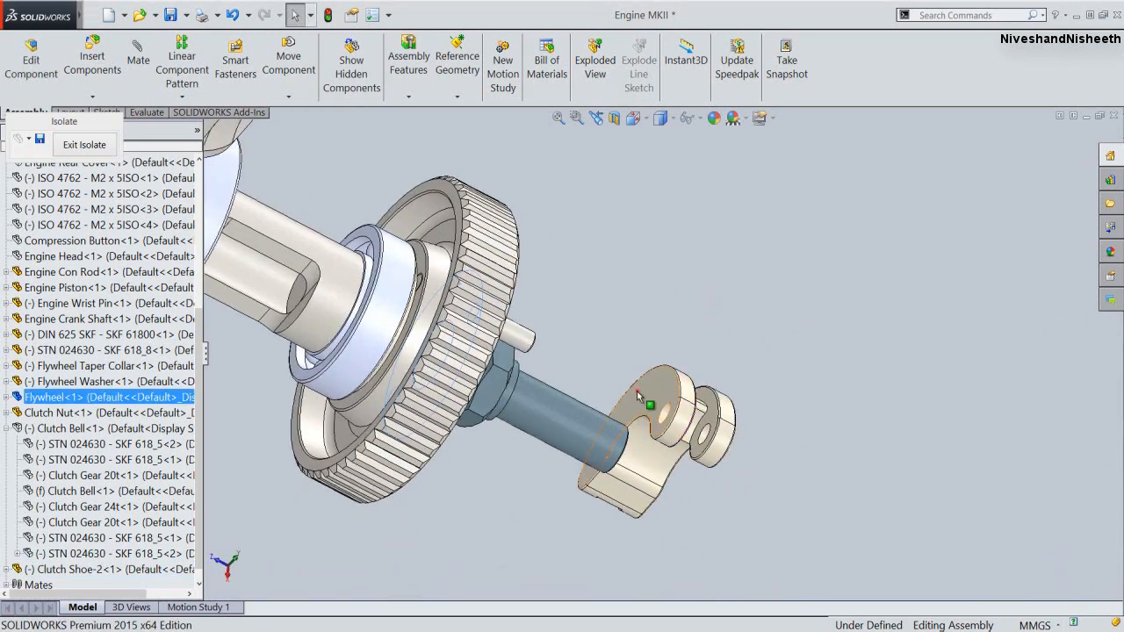
left_click(631, 414)
left_click(676, 383)
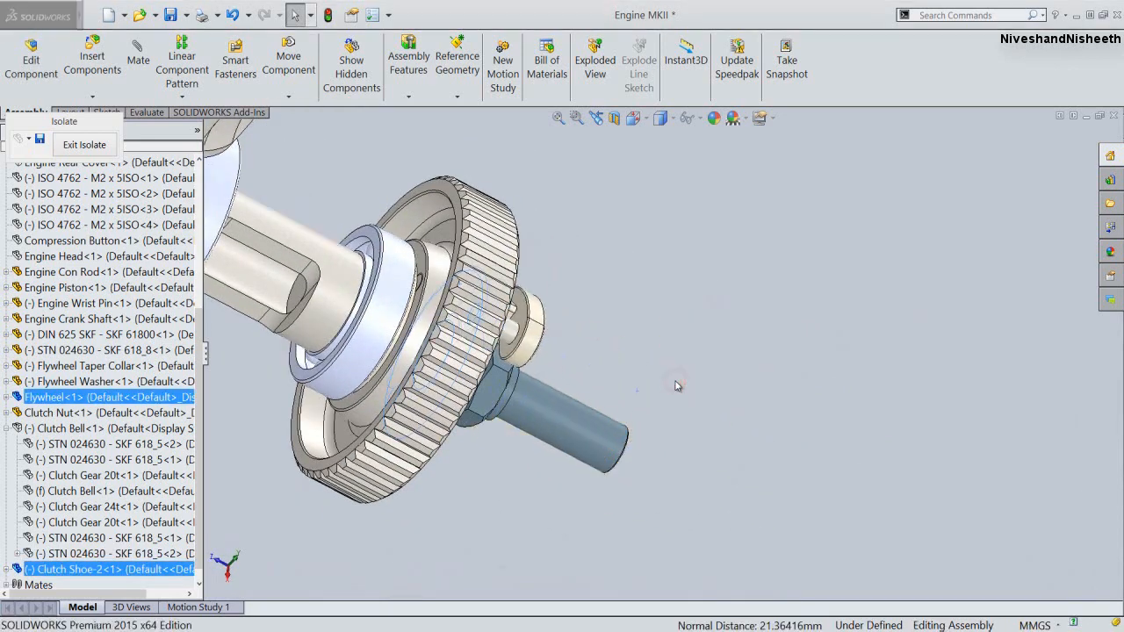
left_click(627, 188)
left_click(596, 118)
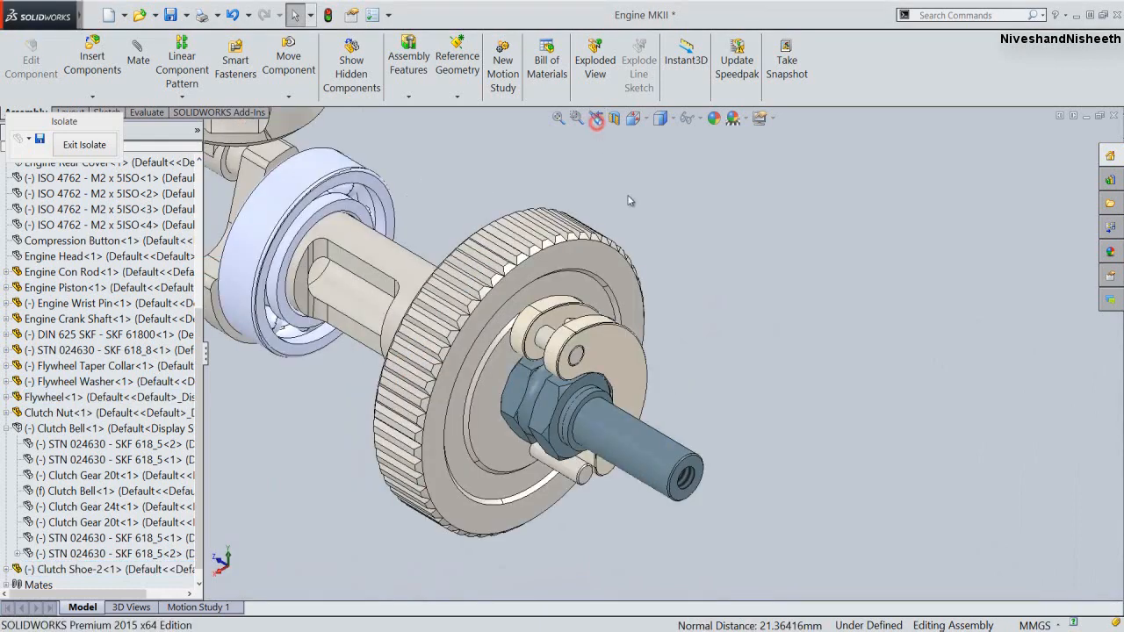
middle_click(697, 248)
scroll(725, 446, "down", 2)
scroll(725, 446, "down", 3)
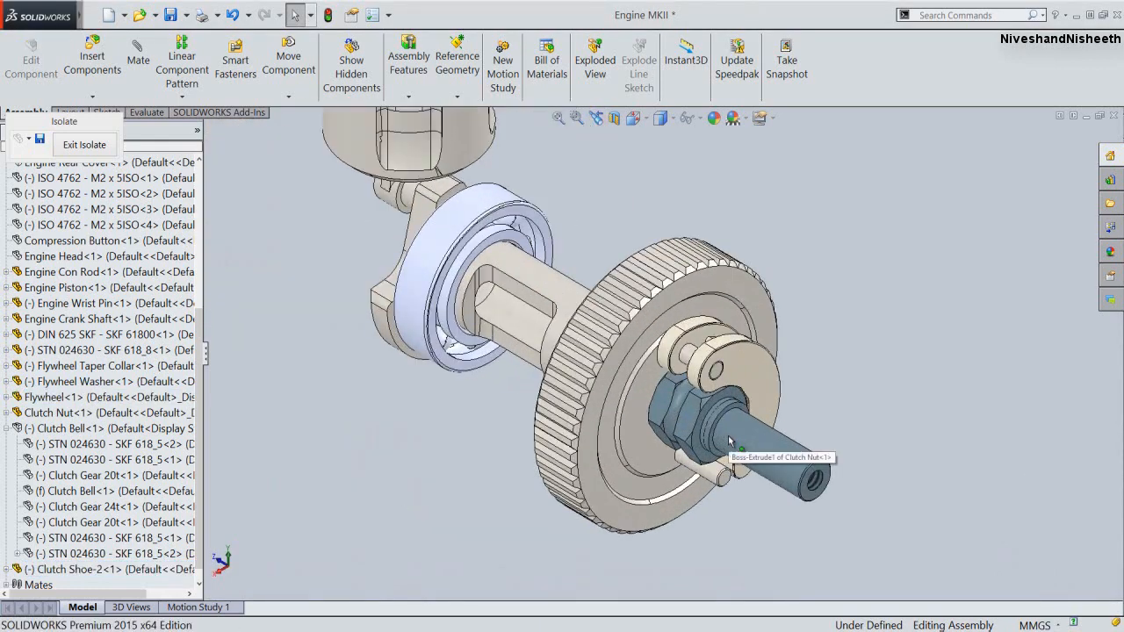
left_click(837, 365)
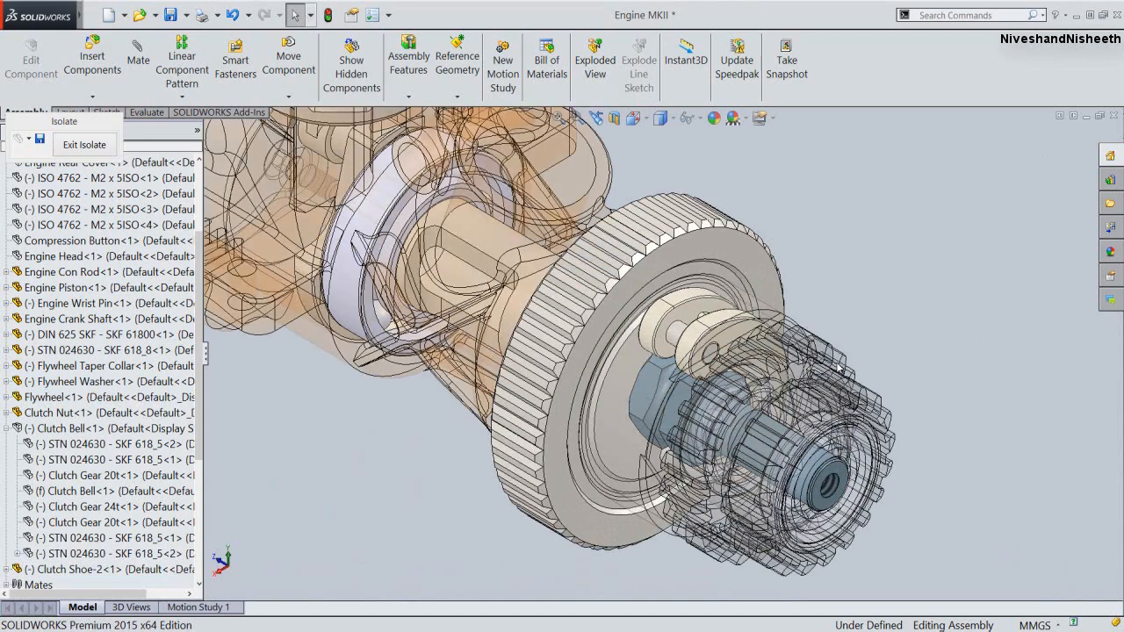
left_click(836, 363)
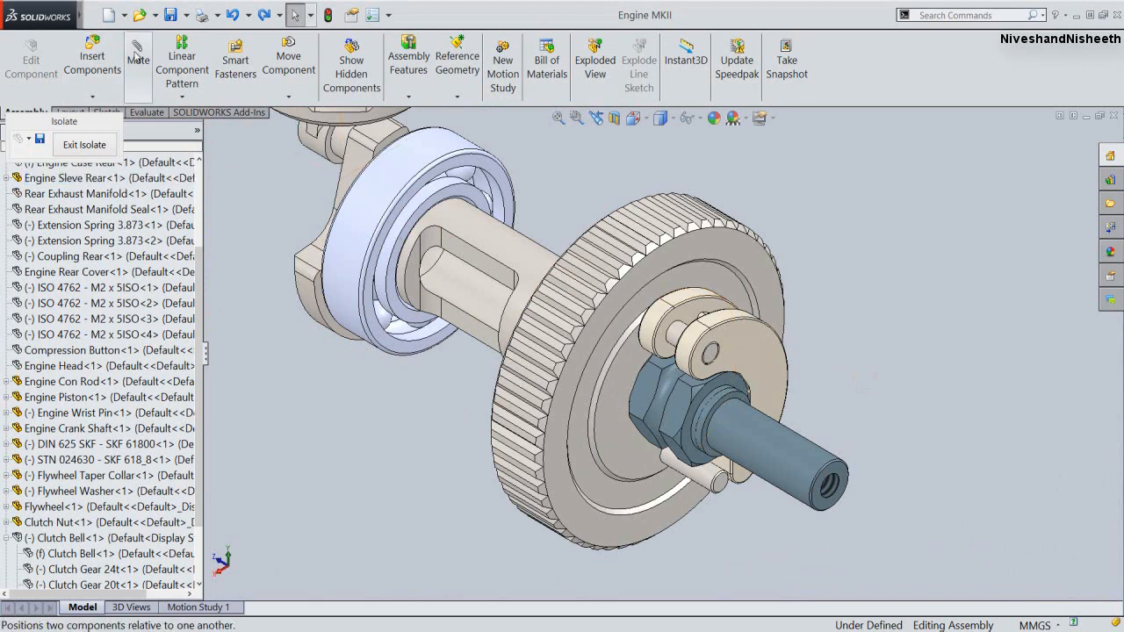
Add a 0-degree angle mate between the Right Plane of Clutch Shoe-2 and the Right Plane of the Flywheel
left_click(134, 54)
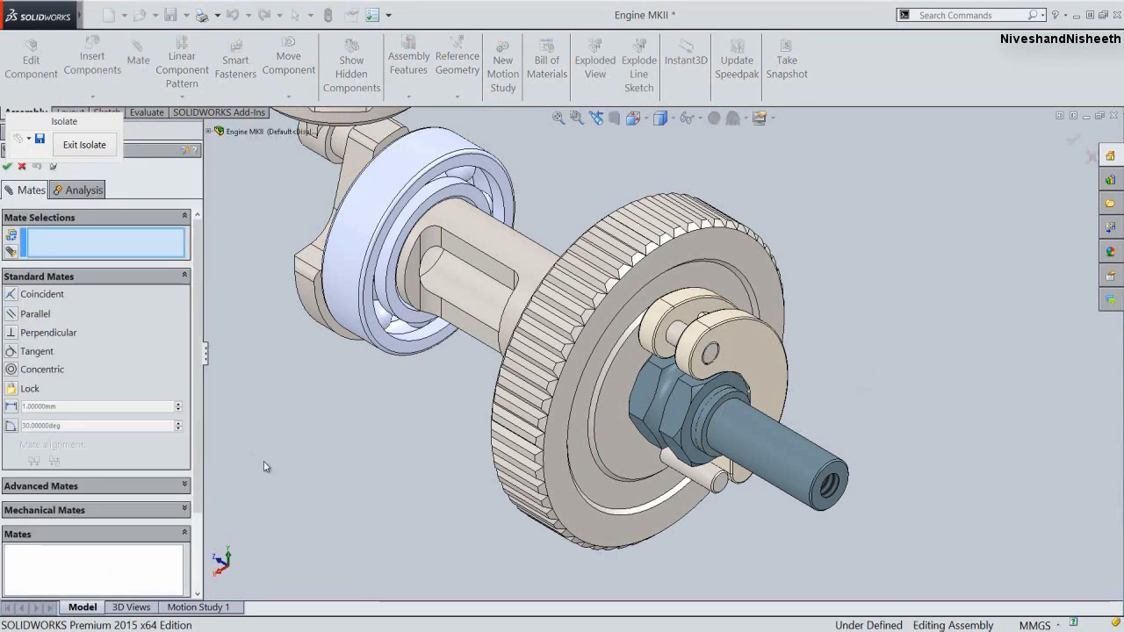
left_click(11, 426)
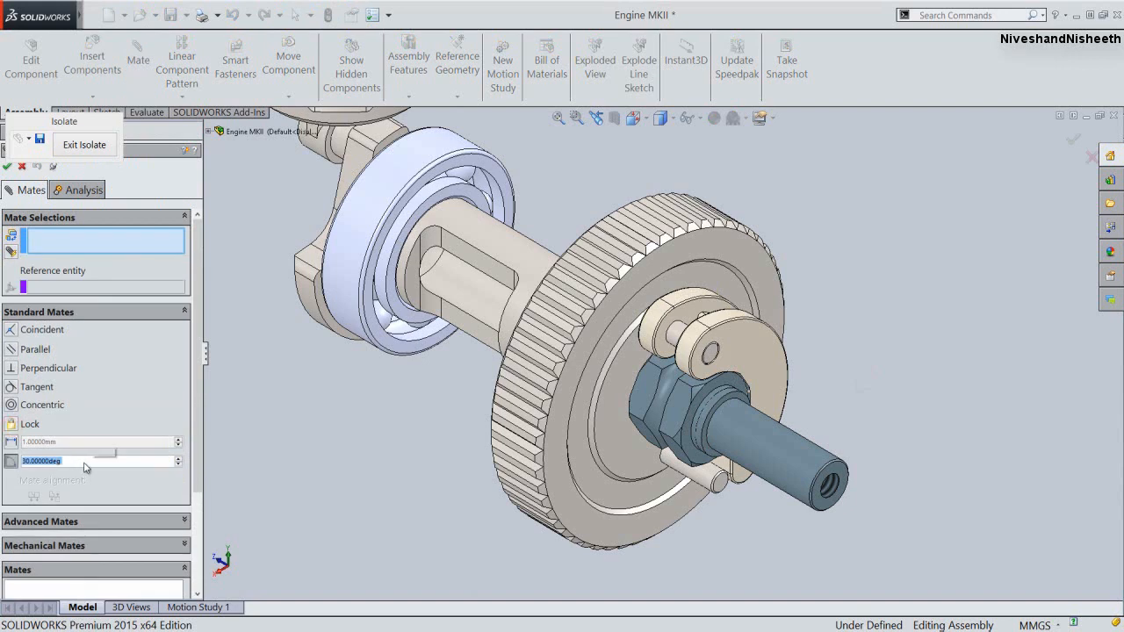
left_click_drag(93, 461, 25, 470)
type("0")
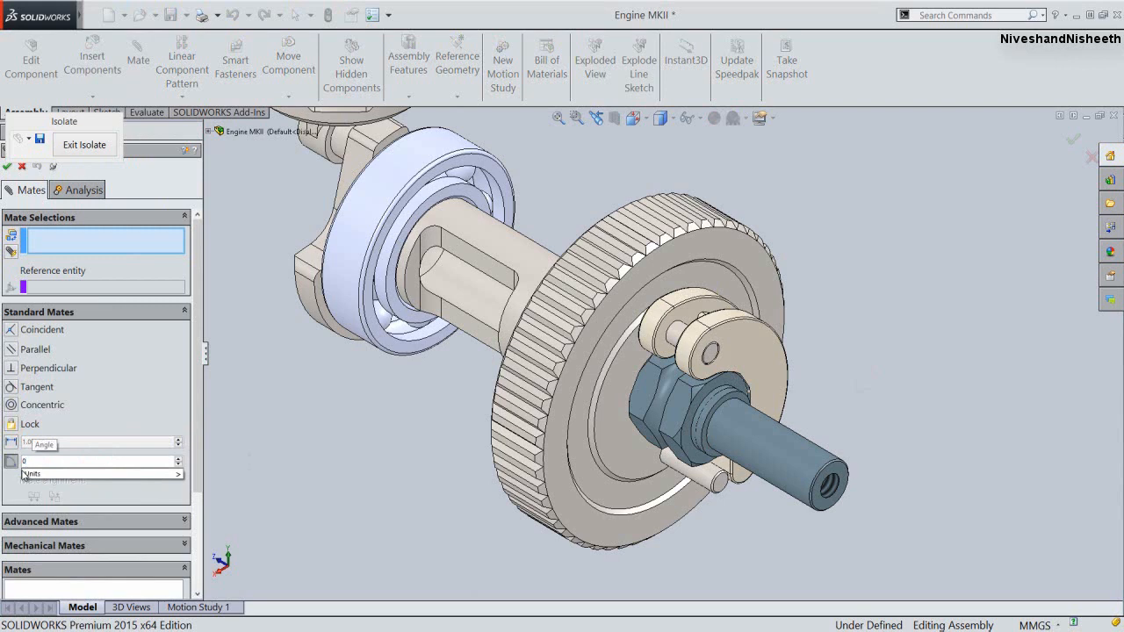
key("Return")
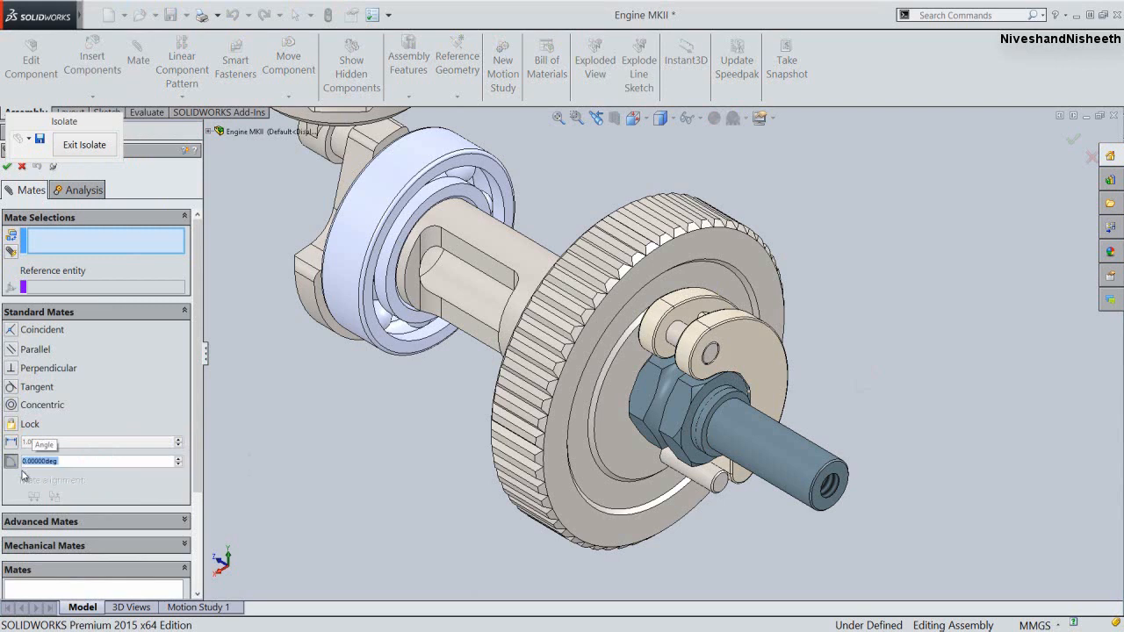
left_click(208, 131)
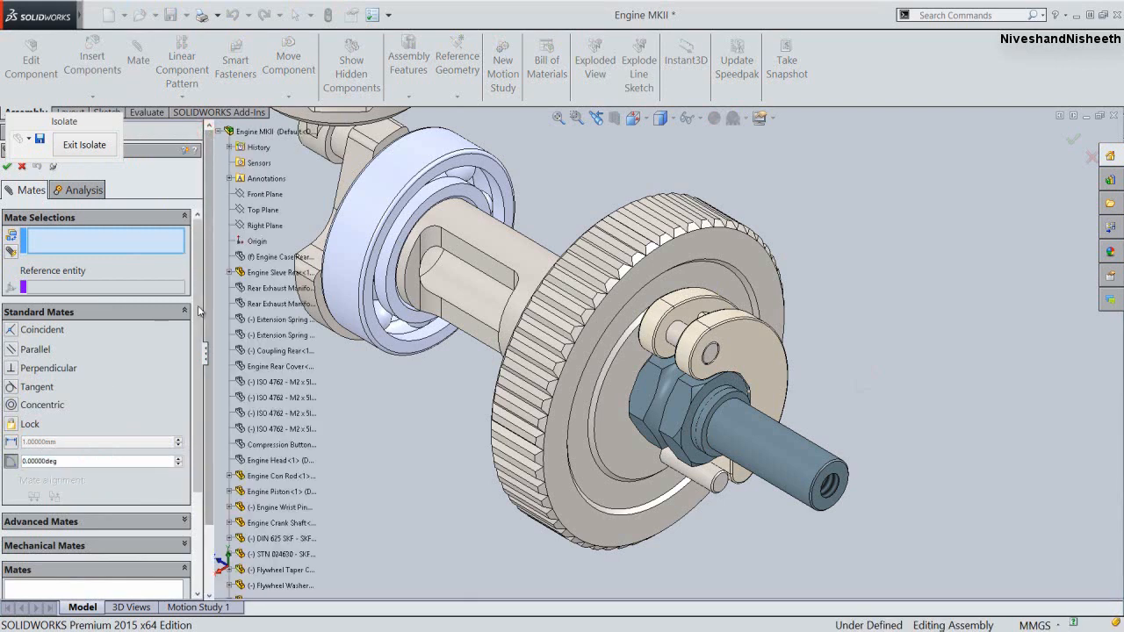
scroll(206, 419, "down", 2)
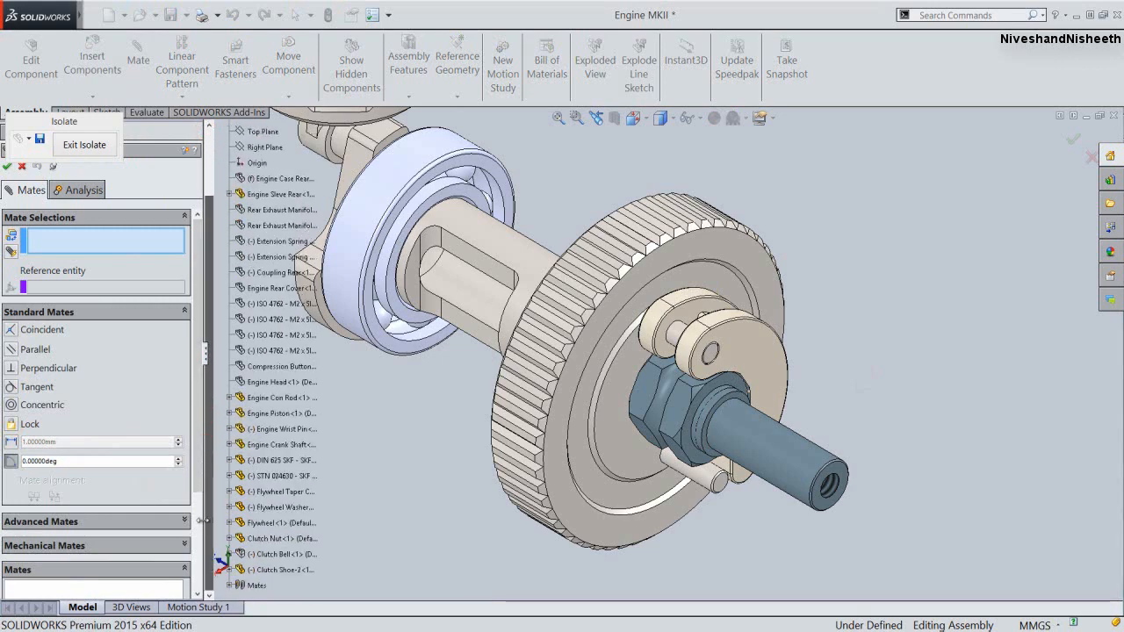
left_click(229, 570)
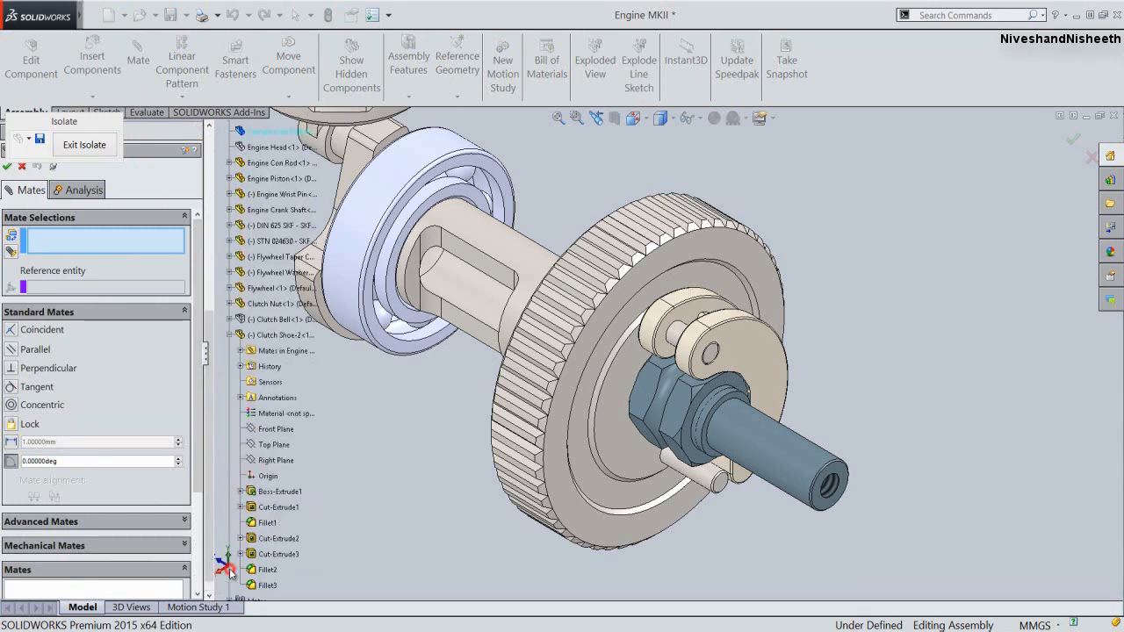
left_click(274, 460)
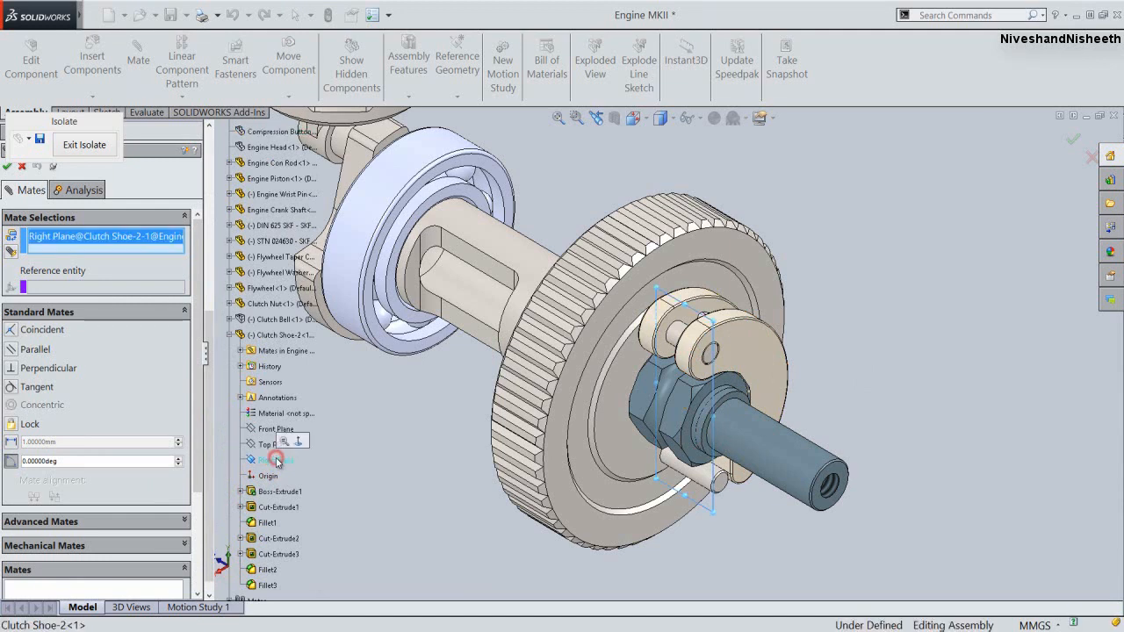
left_click(229, 335)
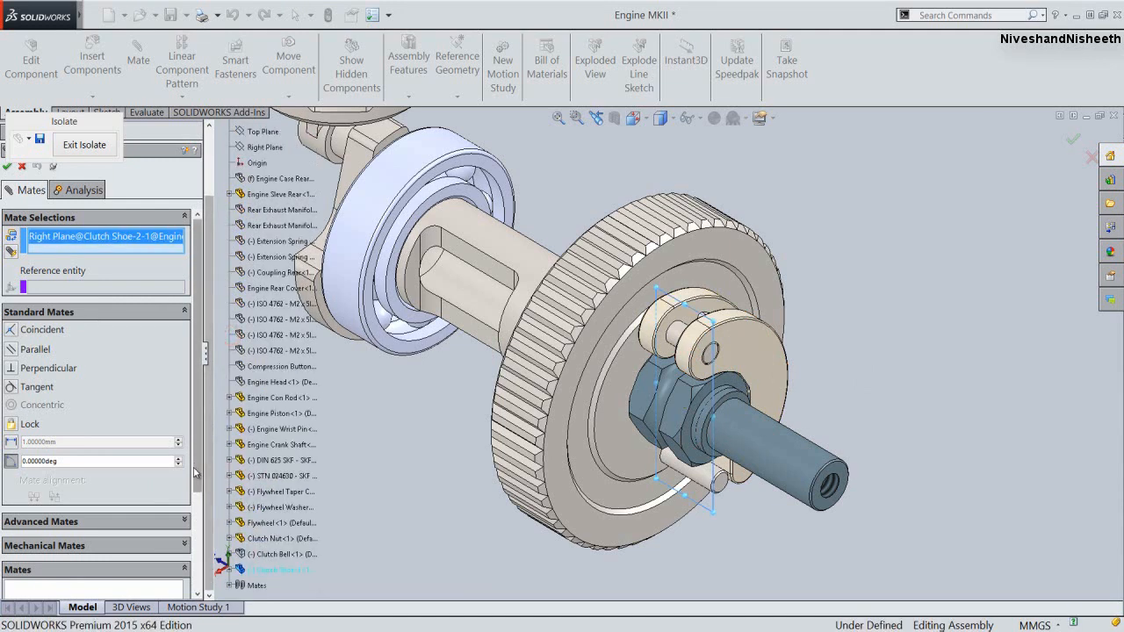
left_click(229, 523)
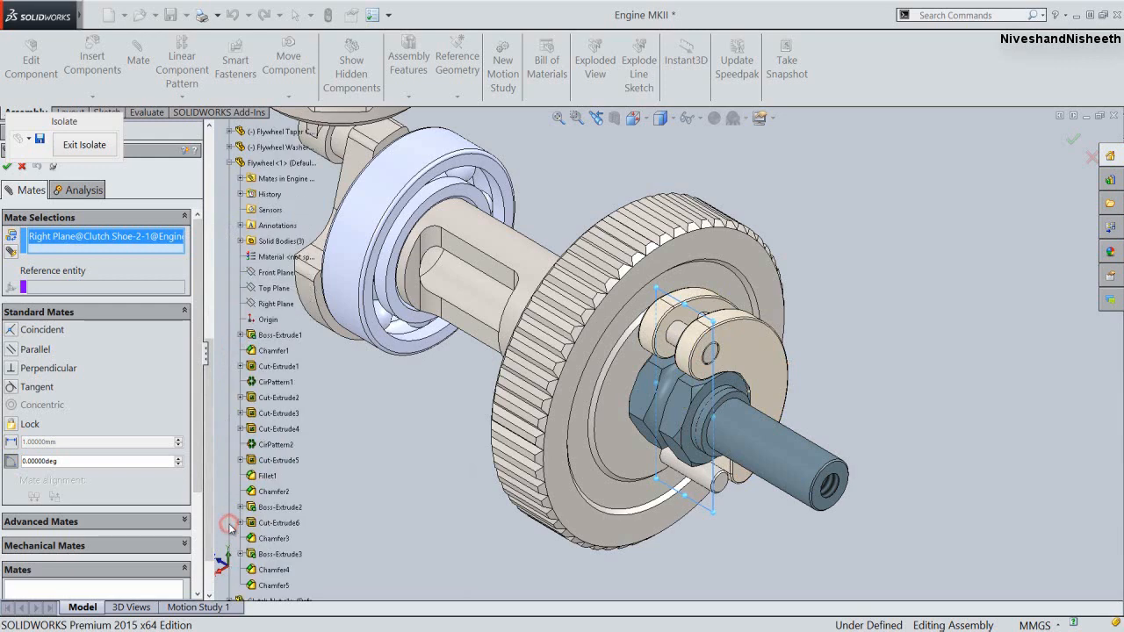
left_click(272, 303)
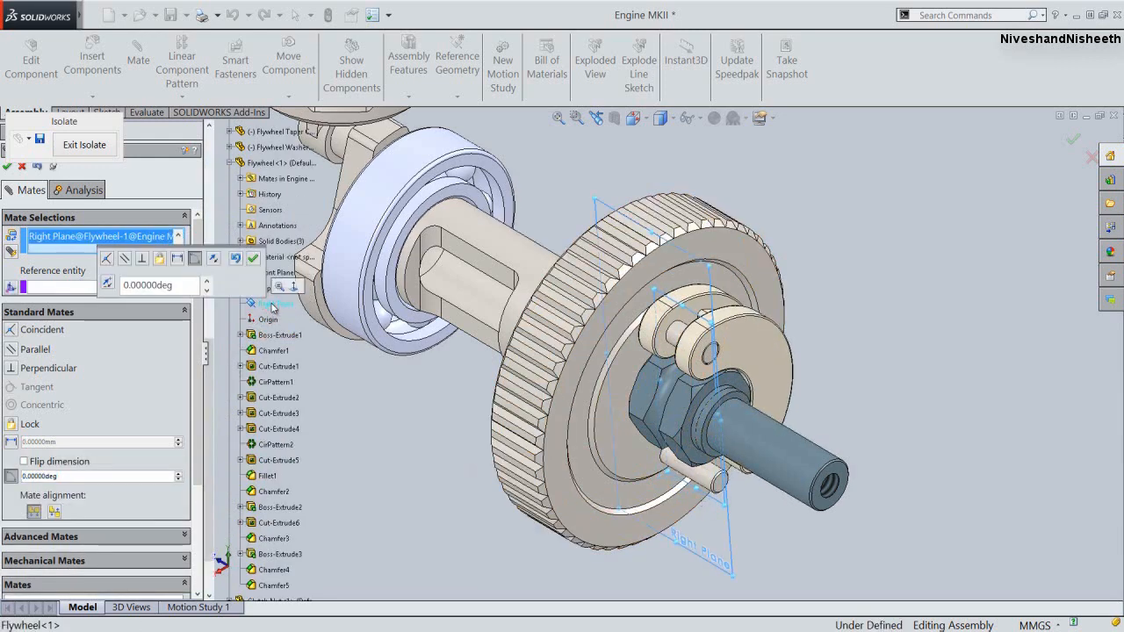
left_click(253, 257)
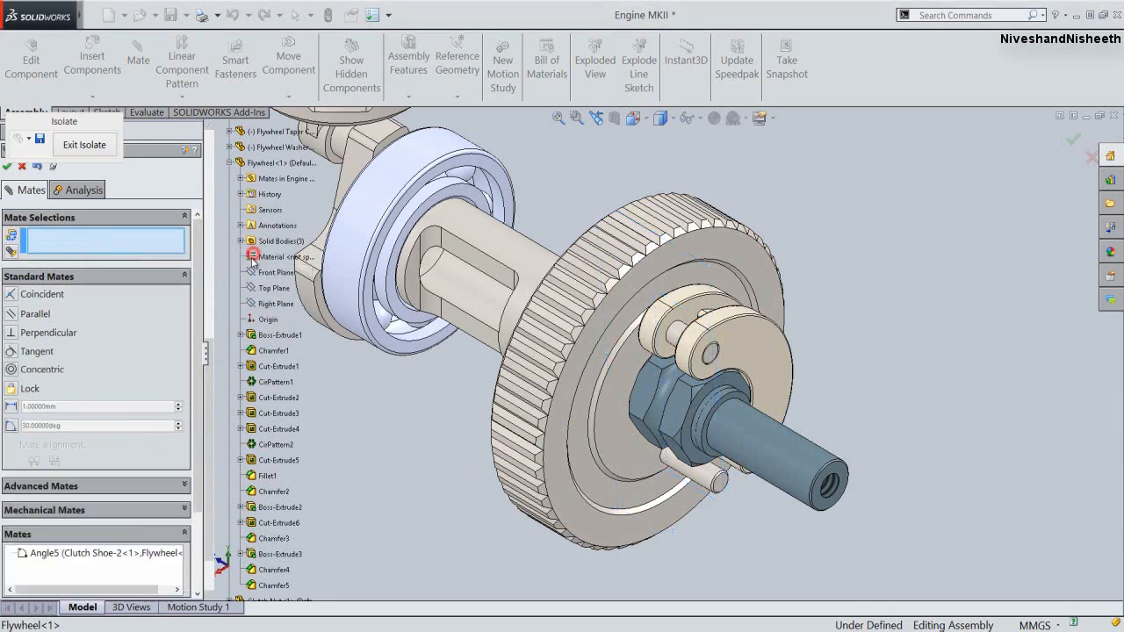
left_click(8, 167)
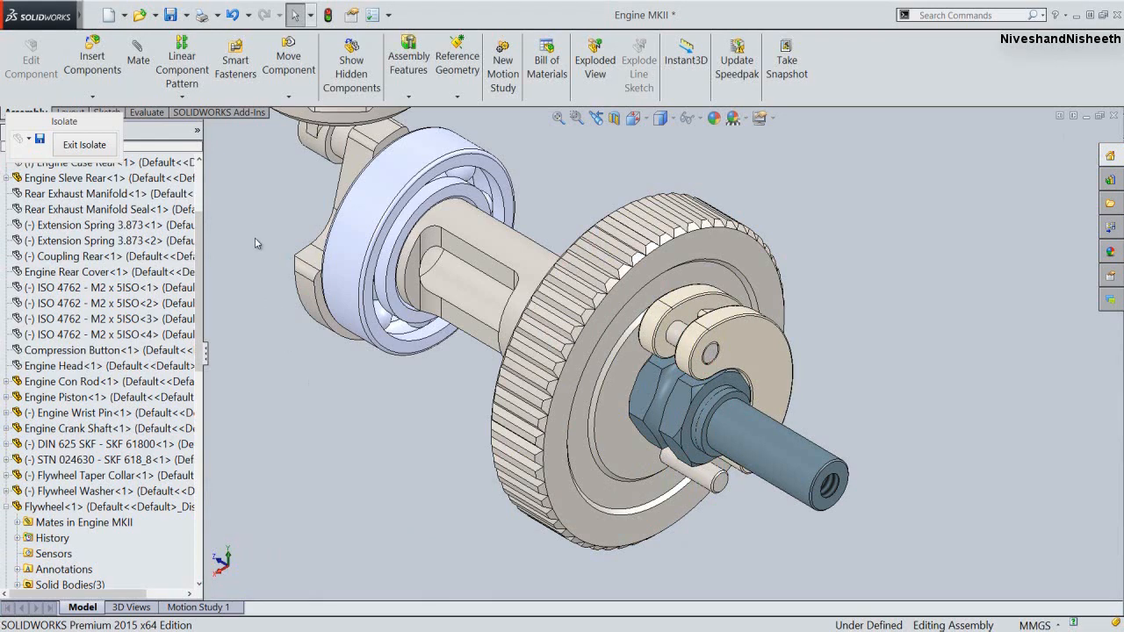
Turn on temporary axes and circular-pattern the clutch shoe about the crankshaft axis with 2 instances equally spaced at 180 degrees
left_click(180, 98)
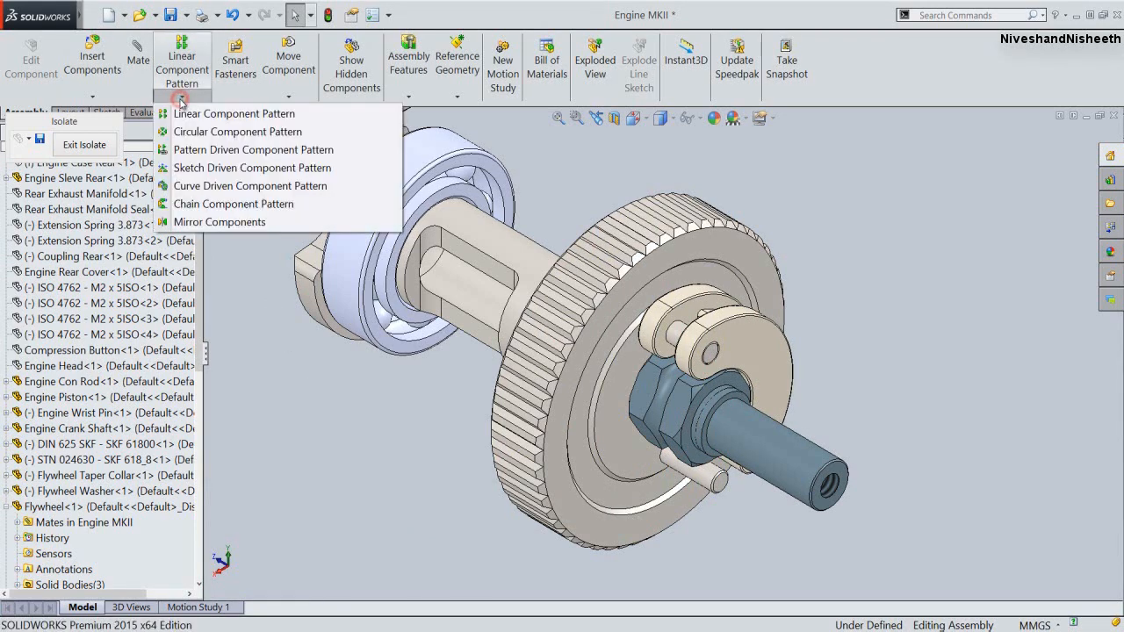
left_click(302, 131)
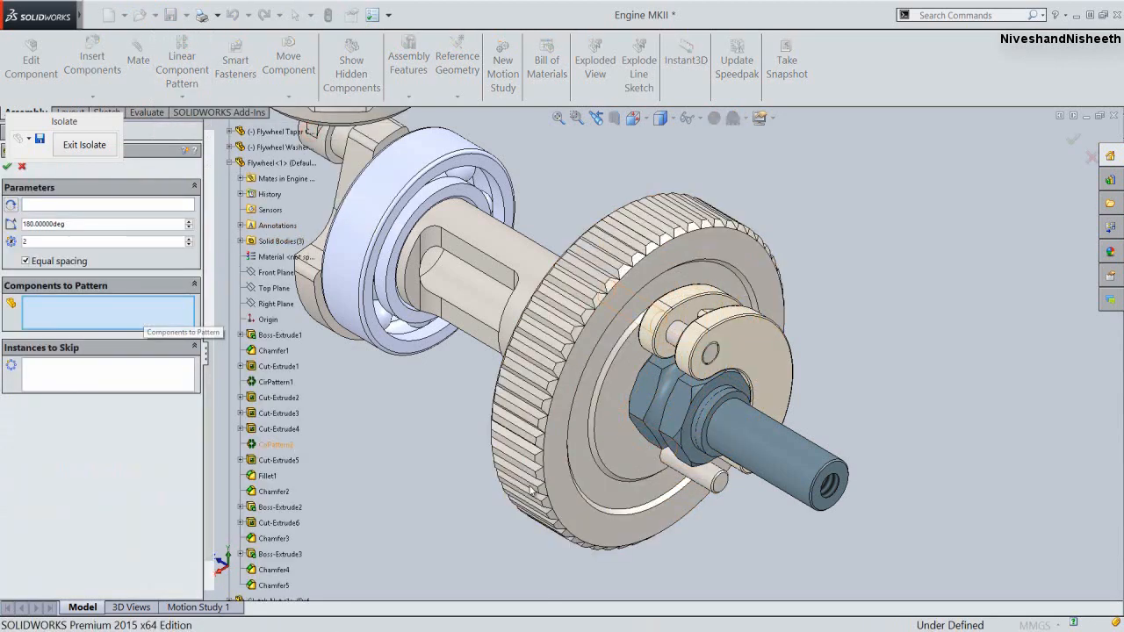
left_click(752, 353)
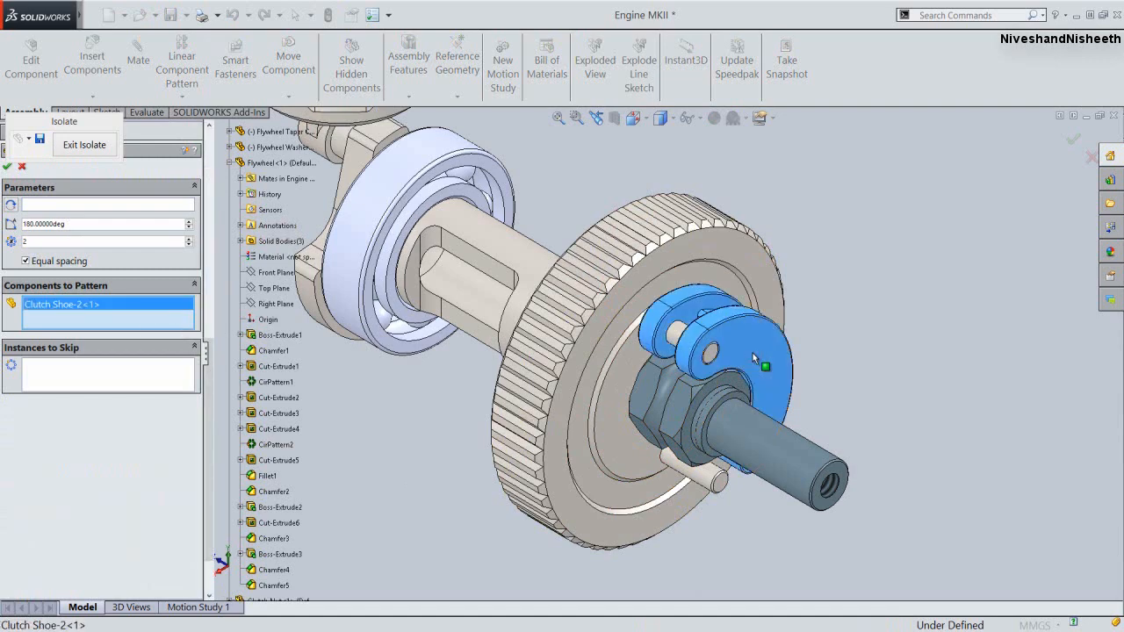
left_click(84, 205)
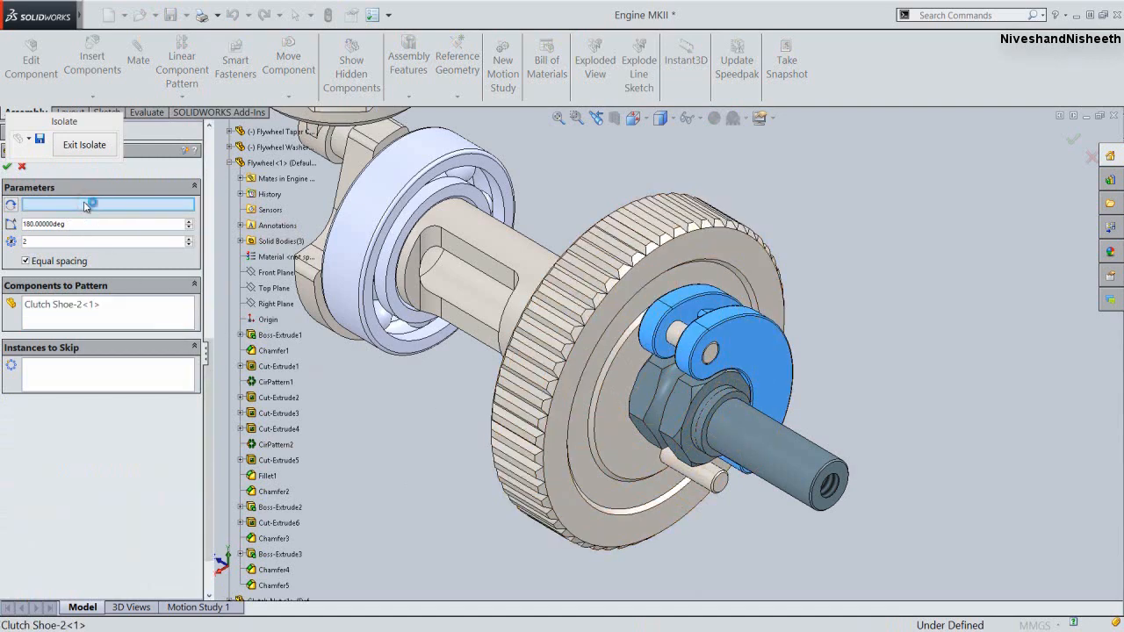
left_click(697, 117)
left_click(709, 160)
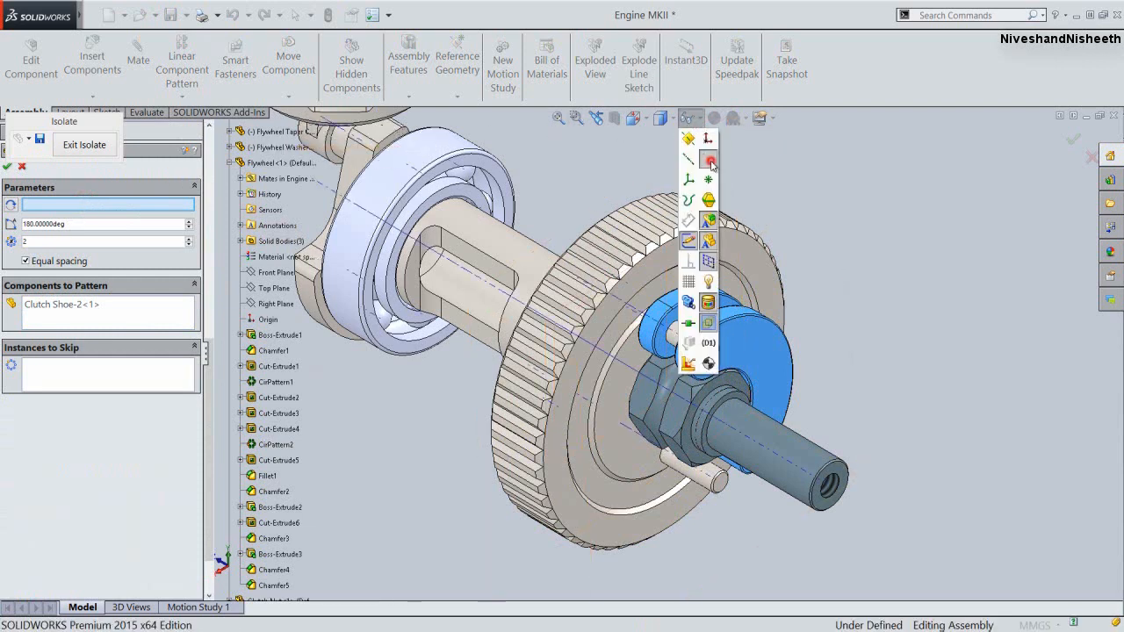
left_click(780, 164)
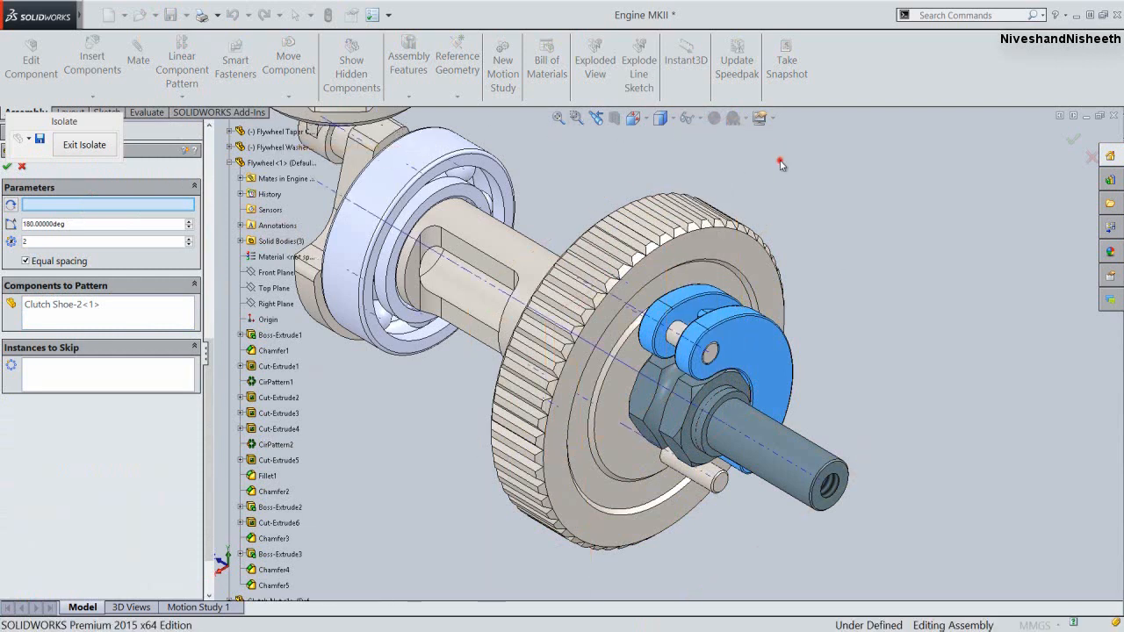
left_click(605, 353)
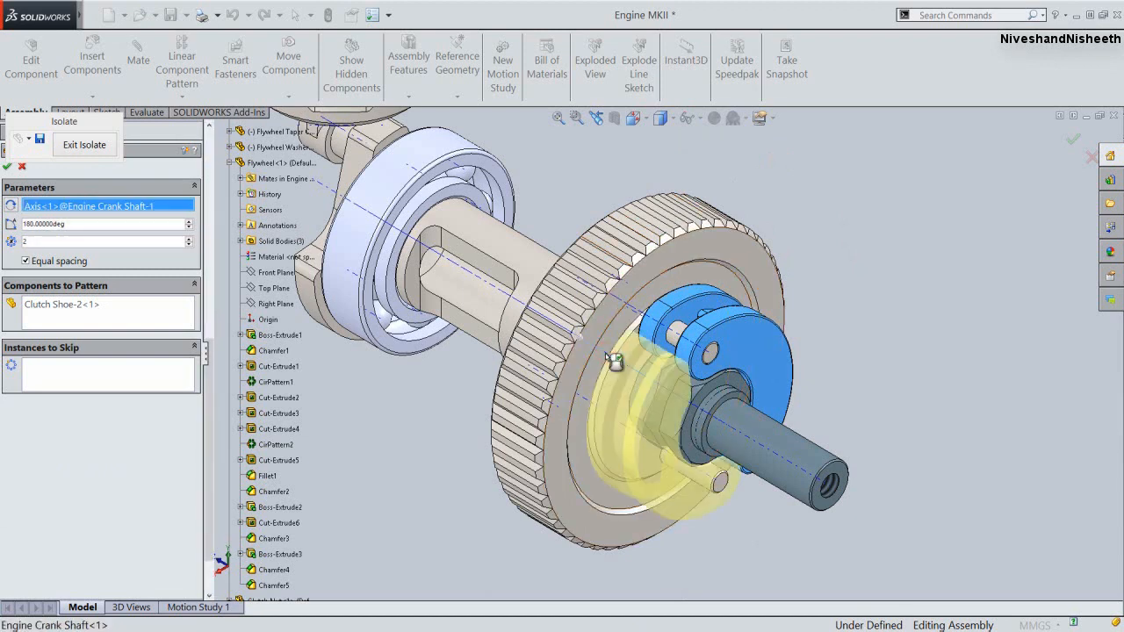
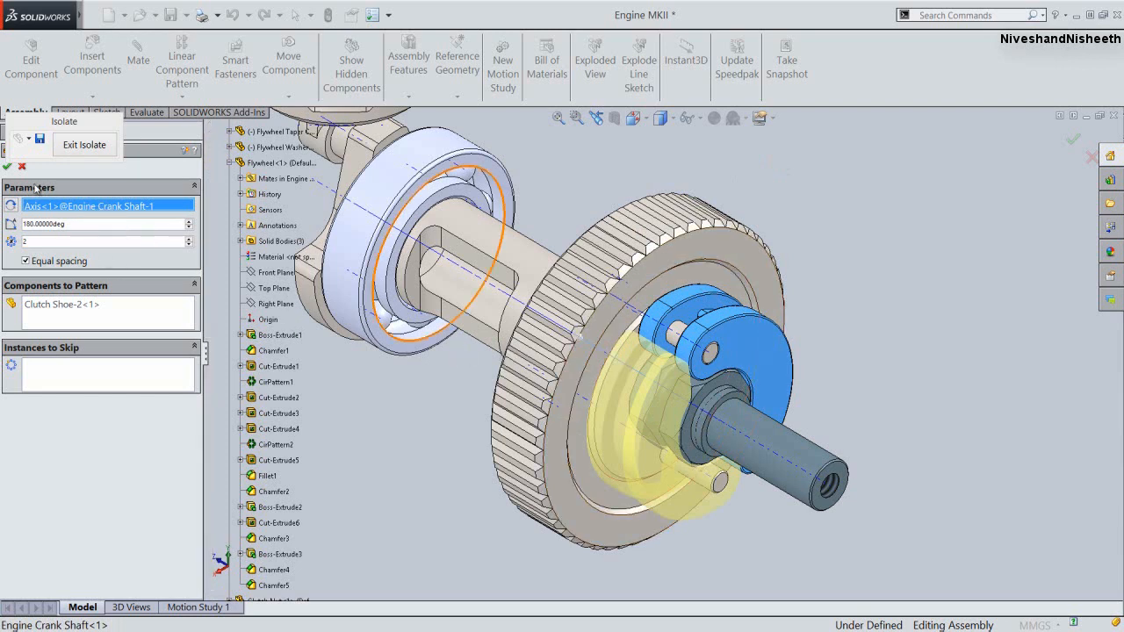
right_click(861, 215)
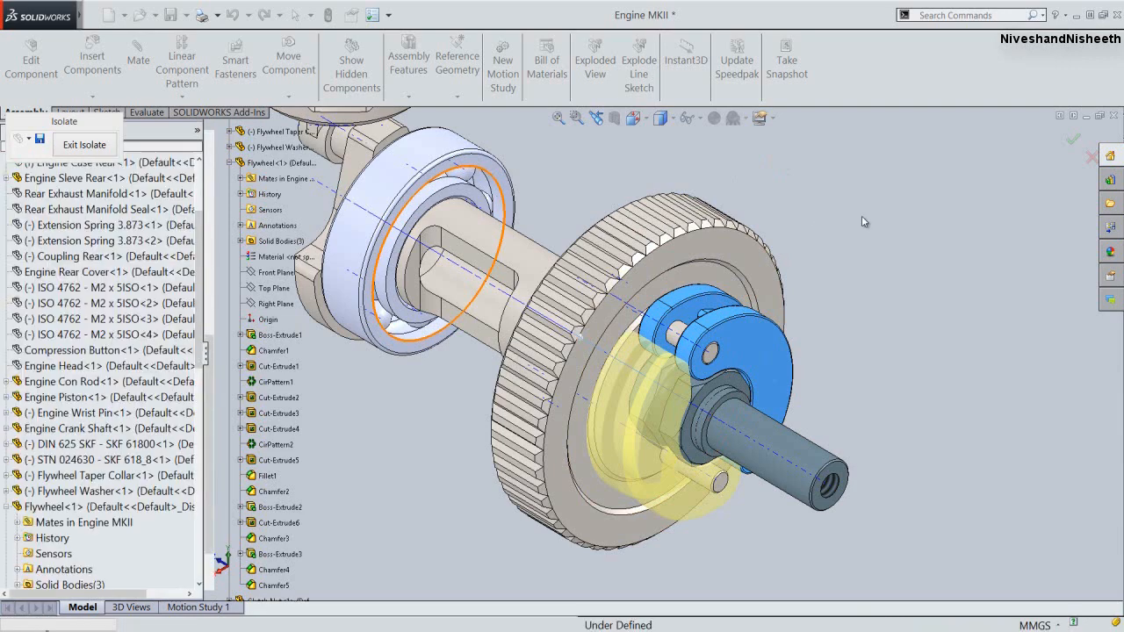
Hide the temporary axes and switch the assembly to the Back view facing the clutch shoes
left_click(703, 158)
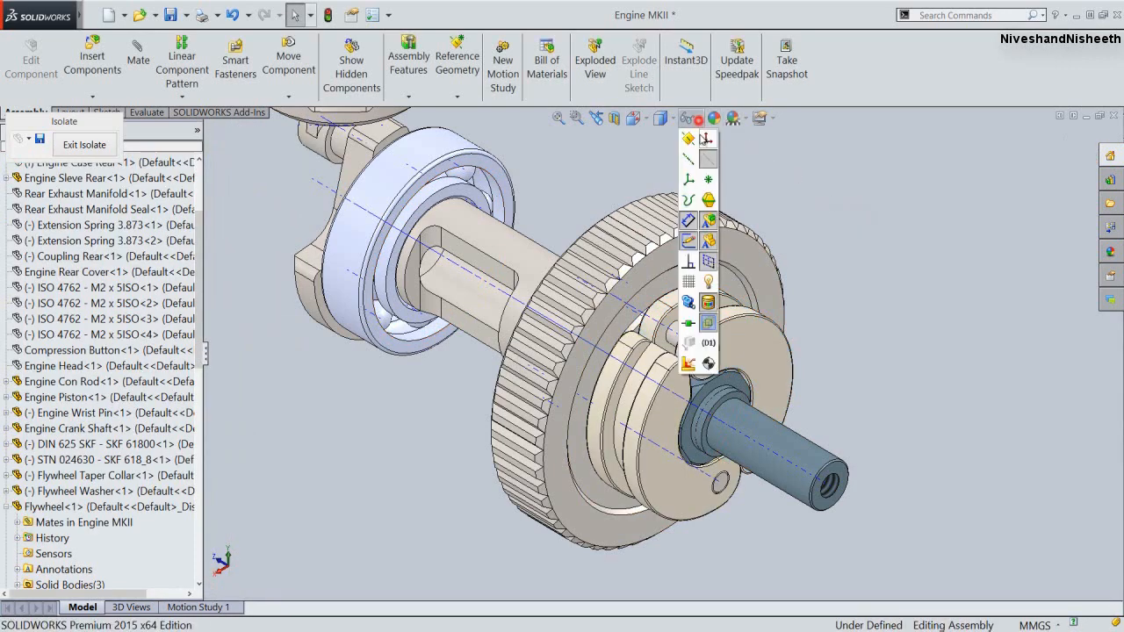
left_click(633, 118)
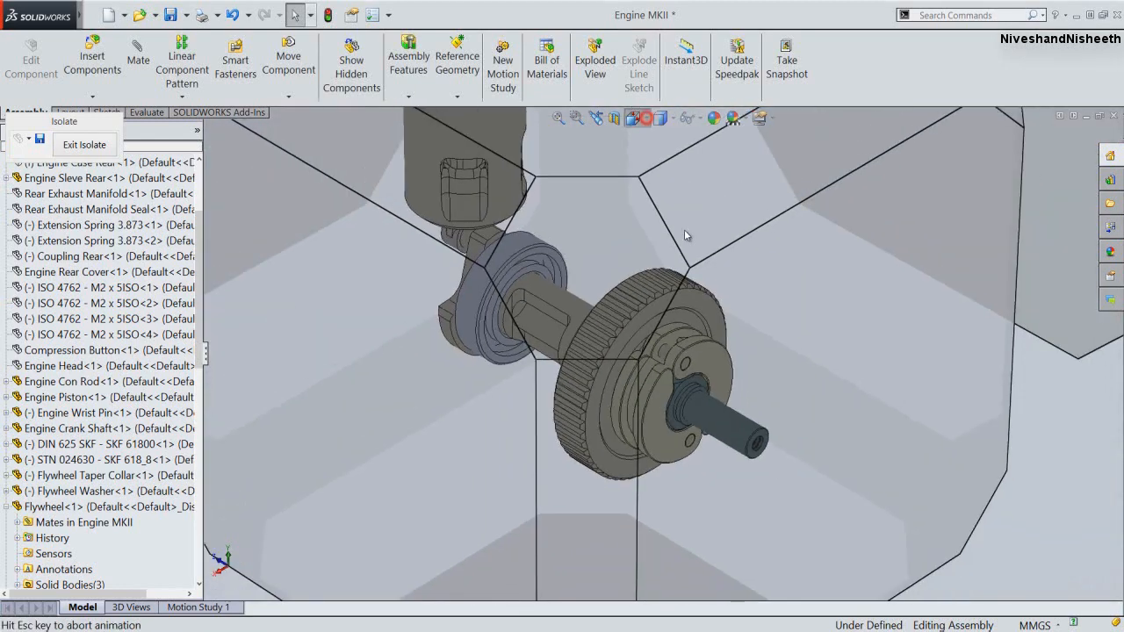
left_click(713, 392)
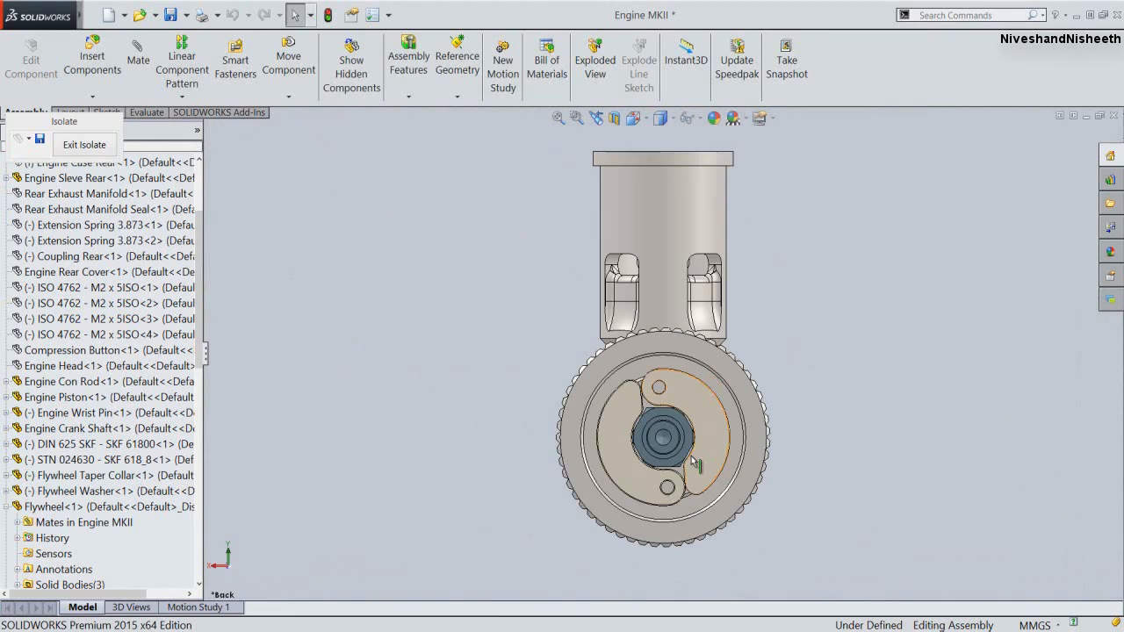
Return the assembly to the isometric view fitted to the window and save it
scroll(597, 264, "down", 5)
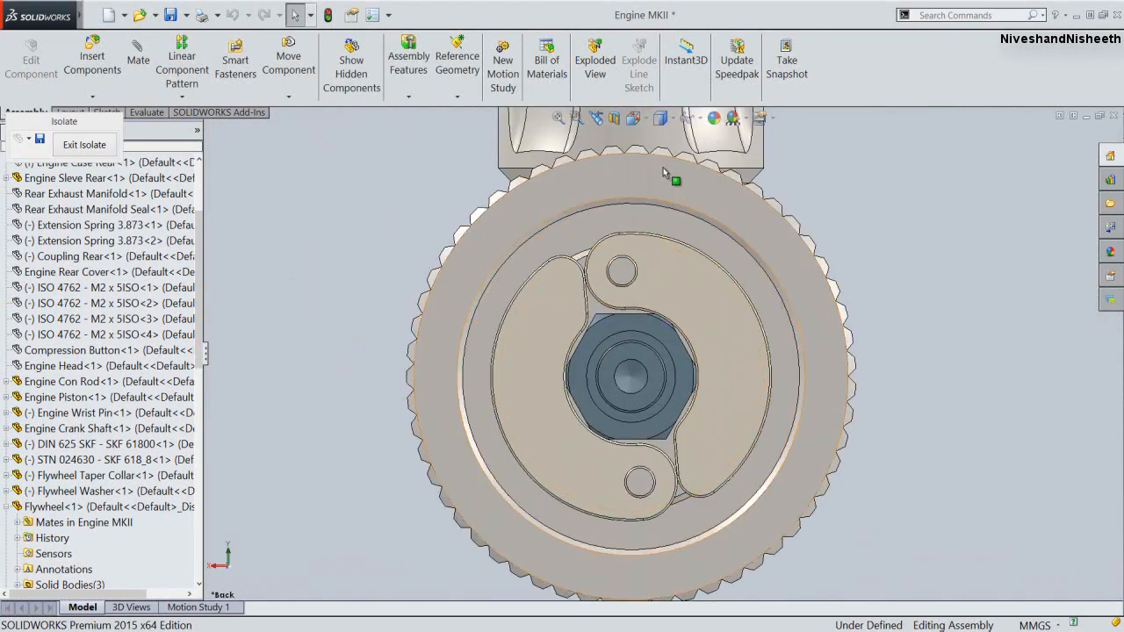
left_click(597, 117)
left_click(558, 118)
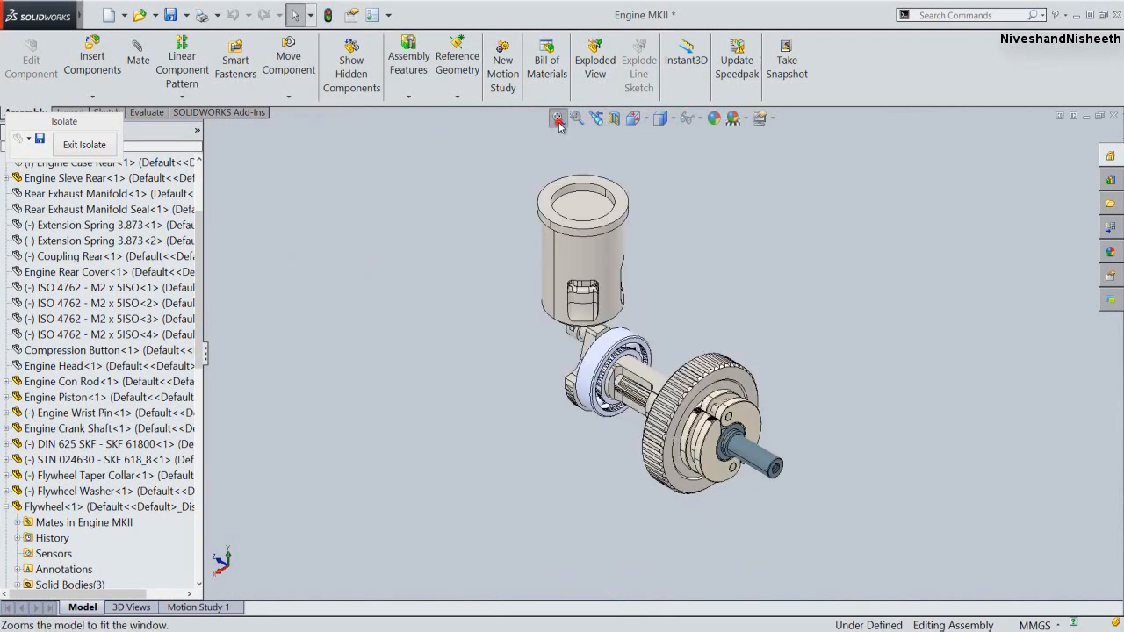
left_click(170, 15)
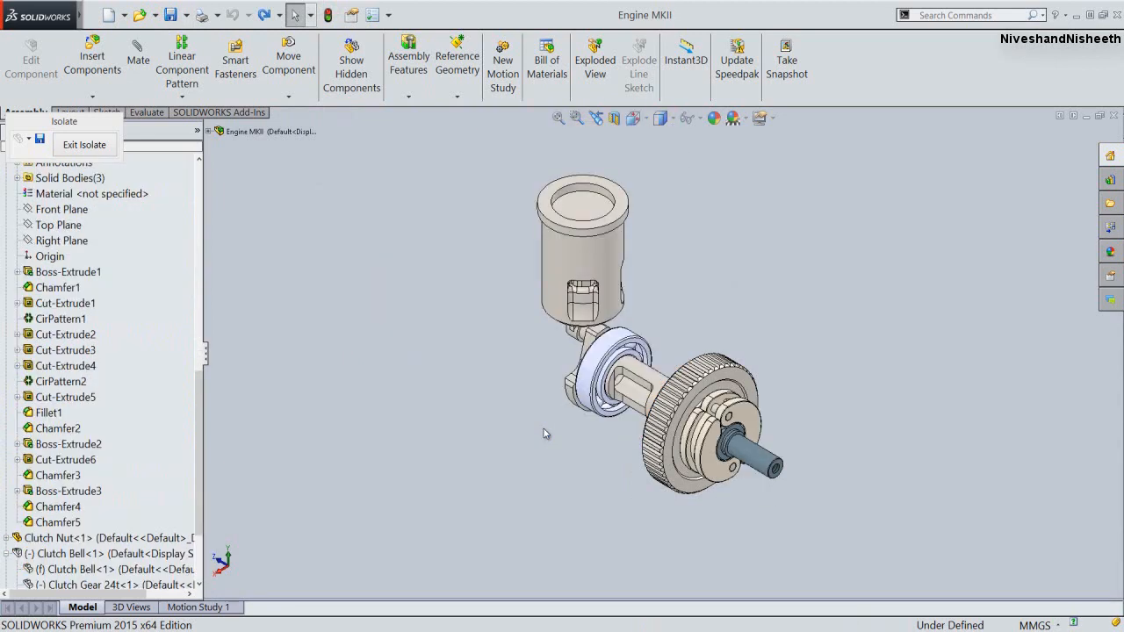
Make the Engine Sleve Rear component transparent and collapse the expanded component tree
scroll(680, 331, "down", 2)
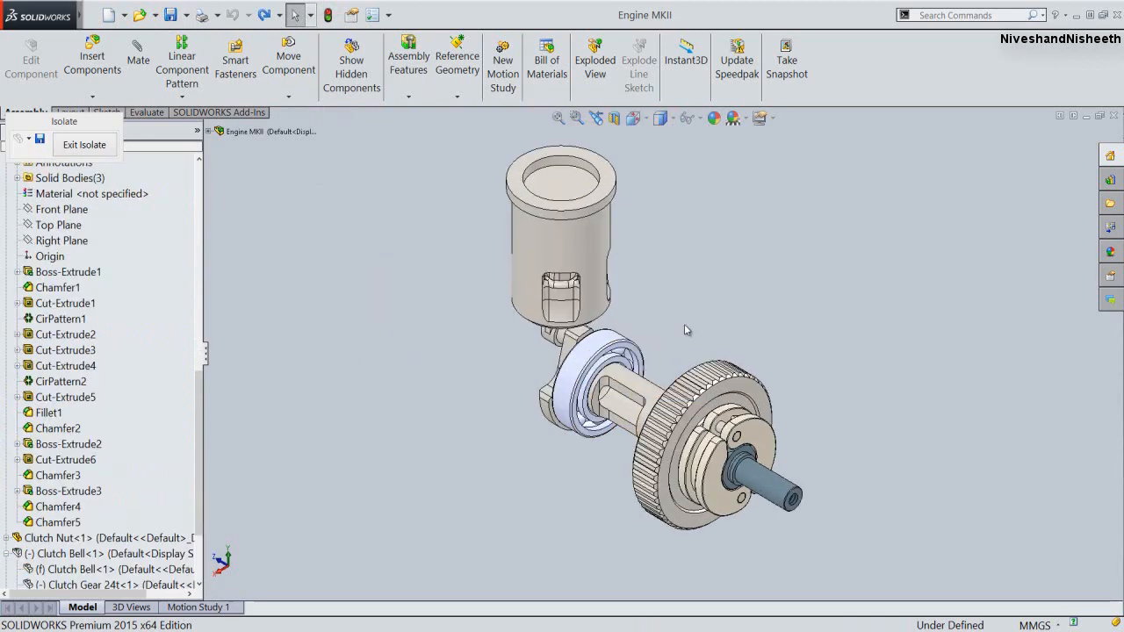
left_click(590, 248)
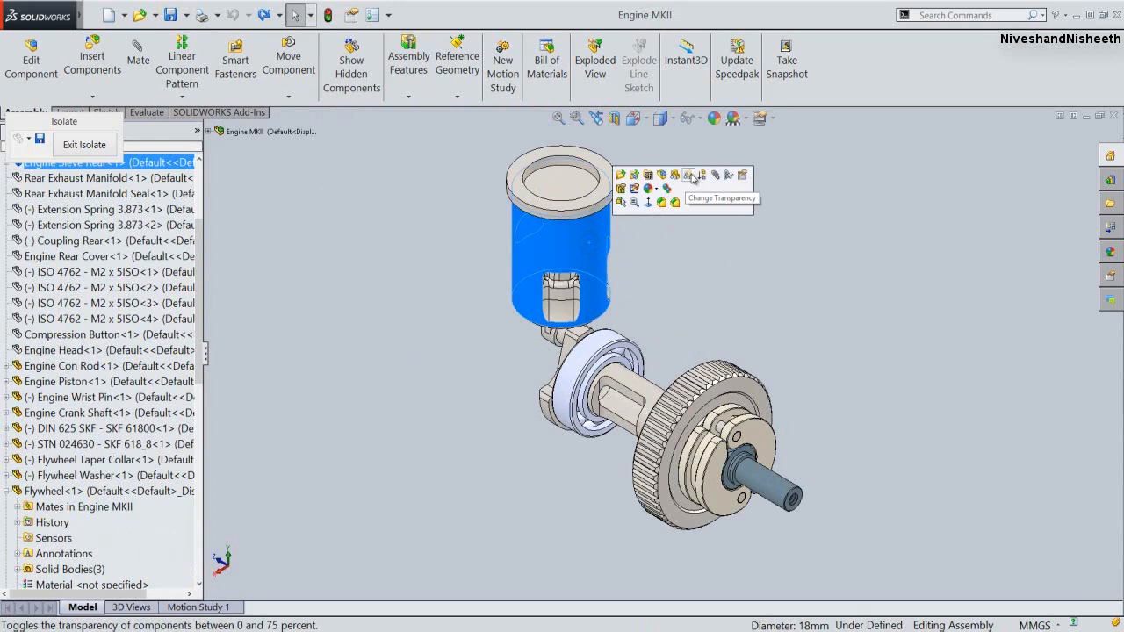
left_click(692, 176)
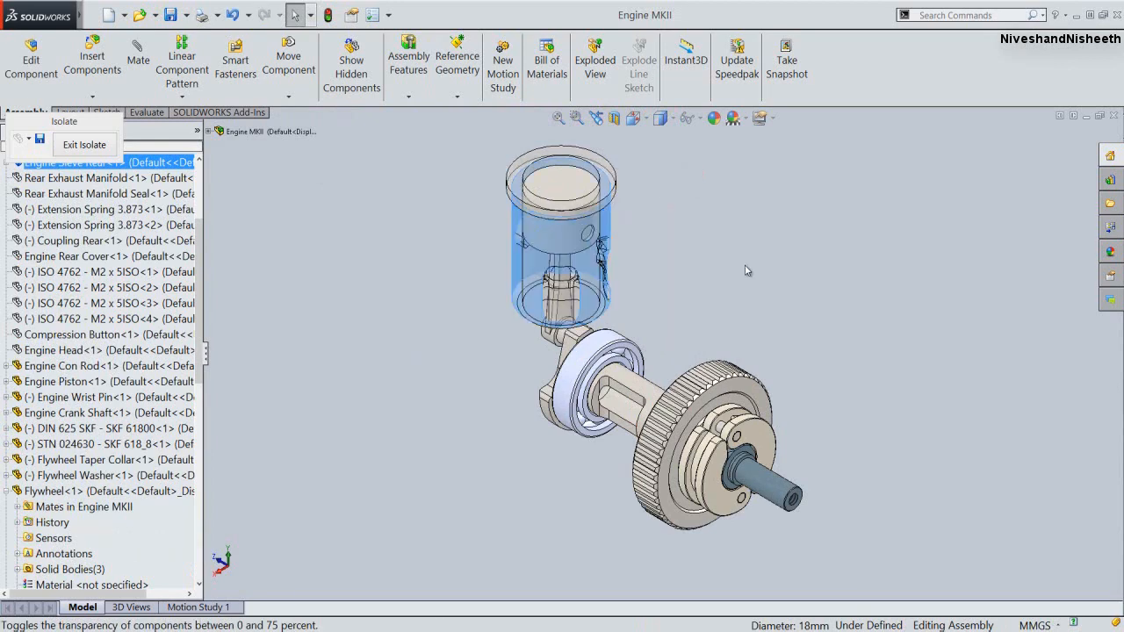
left_click(744, 268)
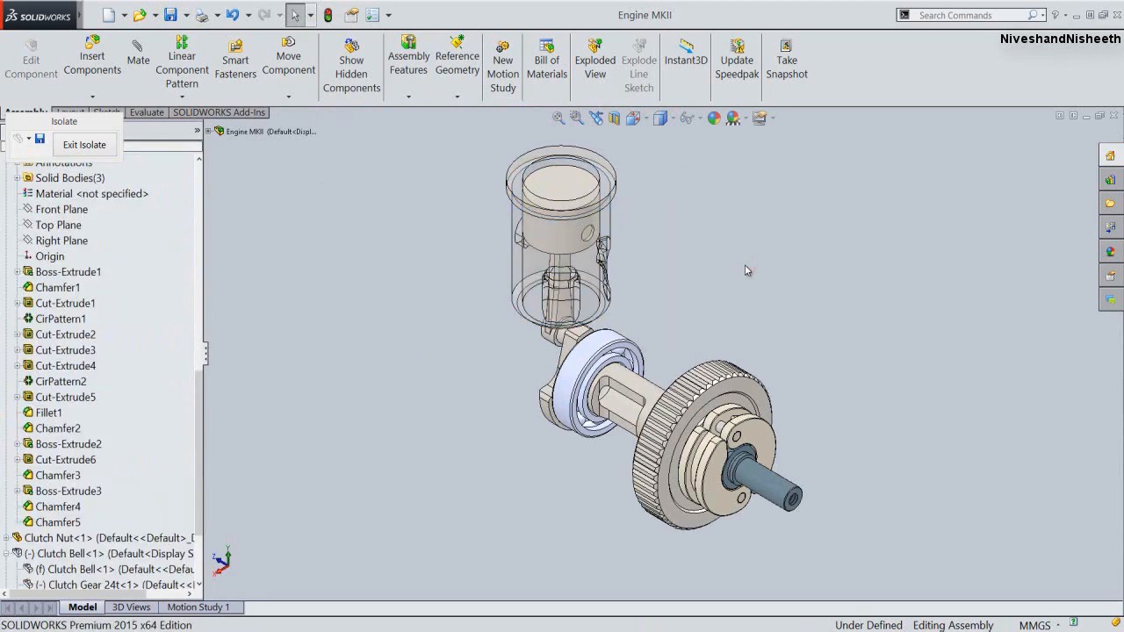
left_click(870, 247)
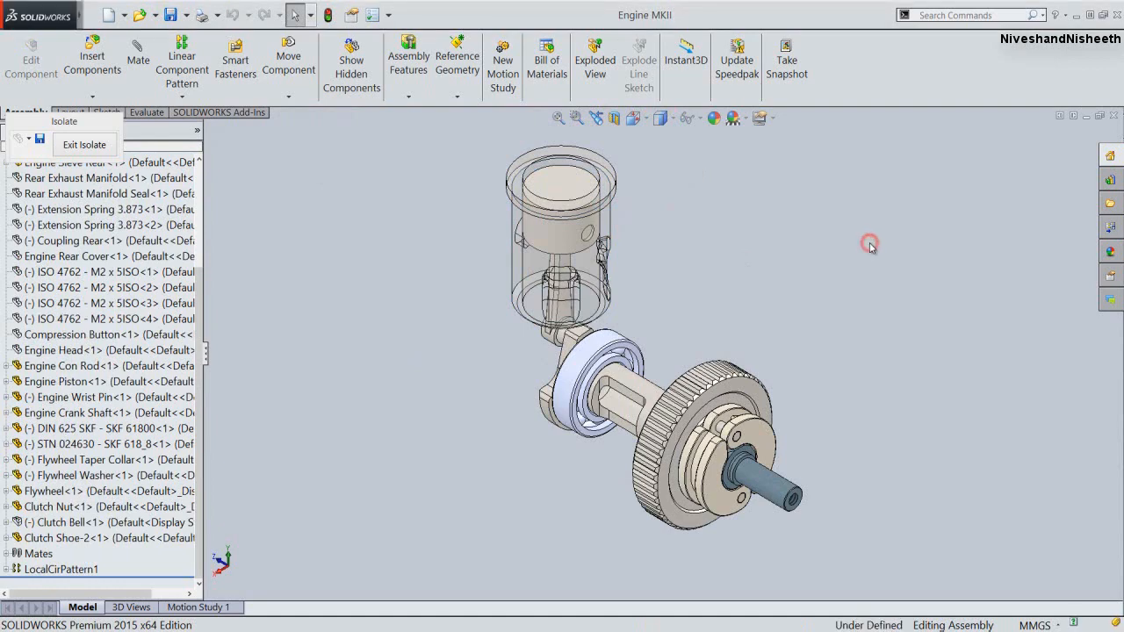
Show the hidden Engine Case Rear component
scroll(143, 278, "up", 3)
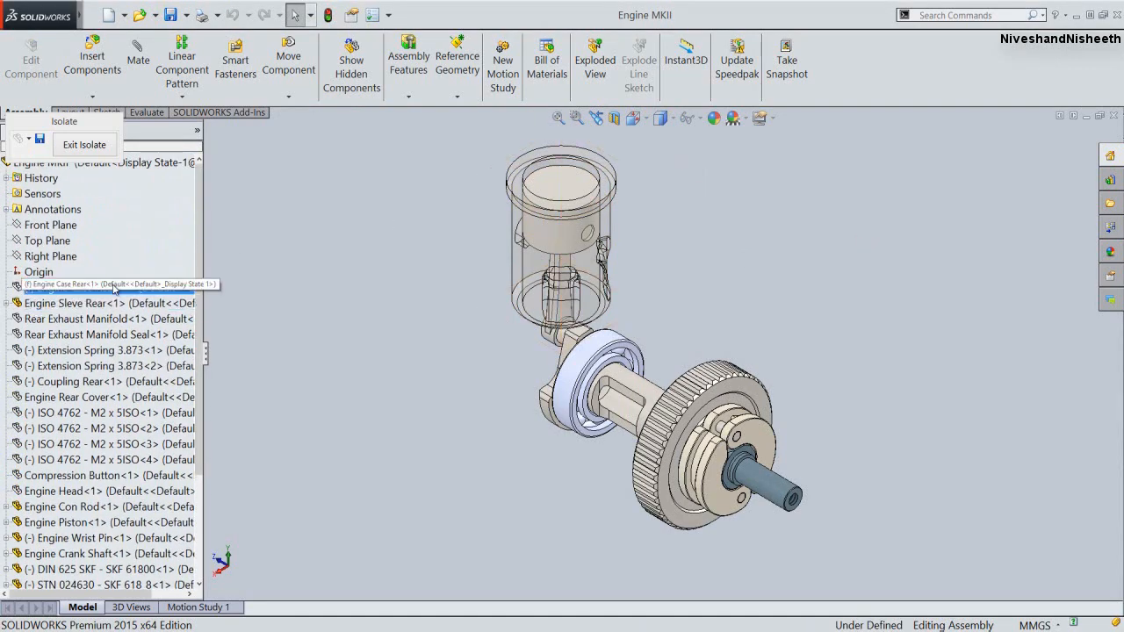
left_click(147, 283)
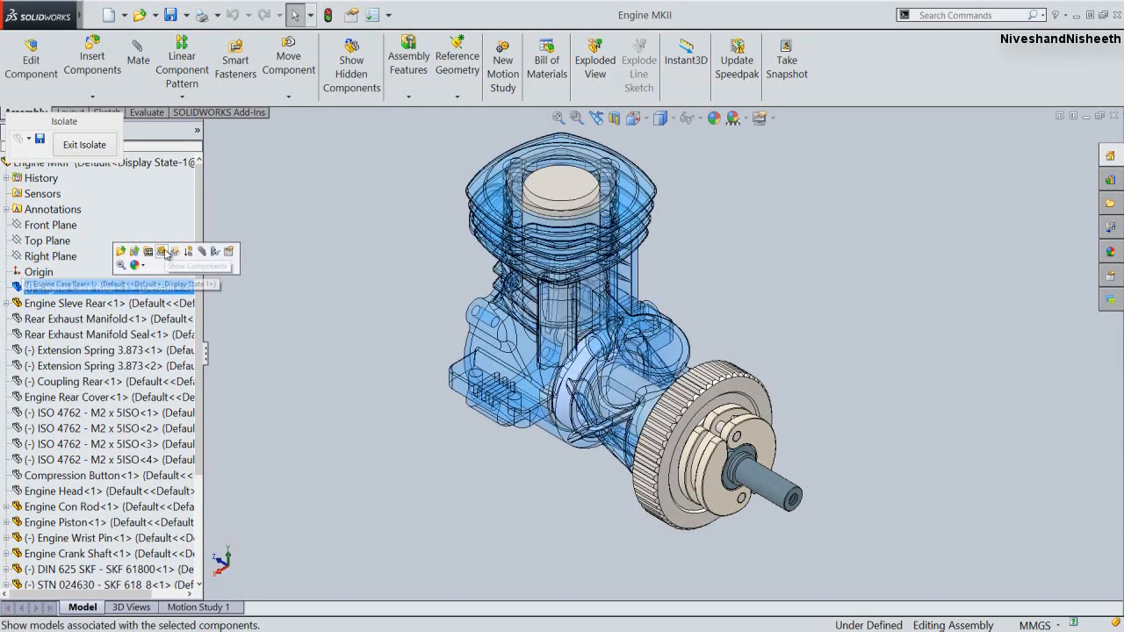
left_click(163, 251)
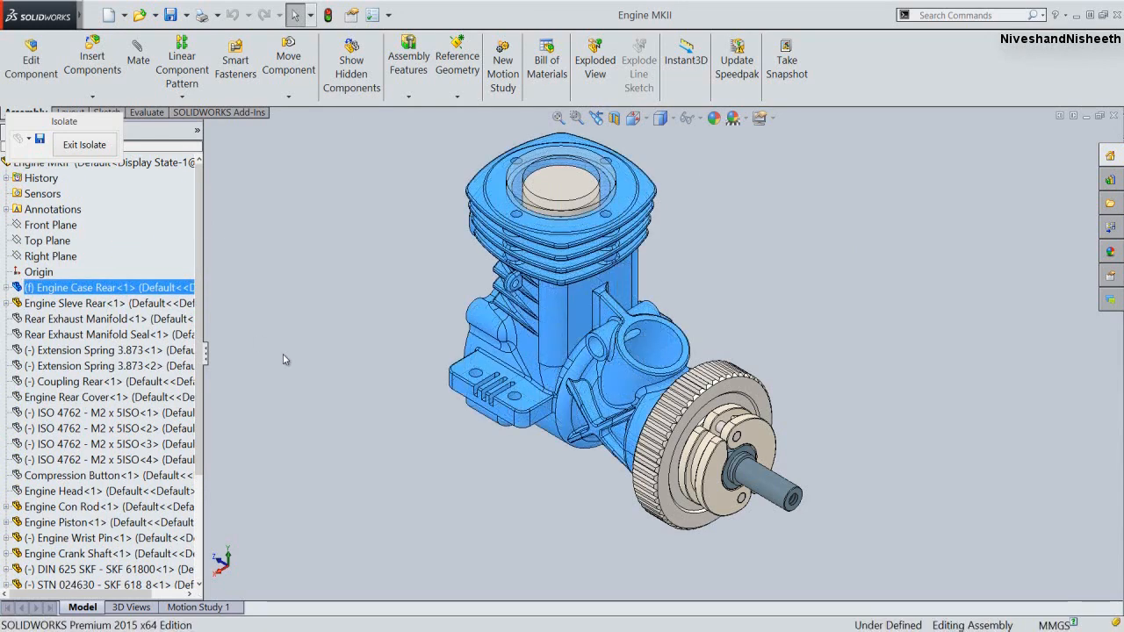
left_click(207, 377)
Show the hidden Clutch Bell subassembly in front of the flywheel
scroll(203, 375, "down", 3)
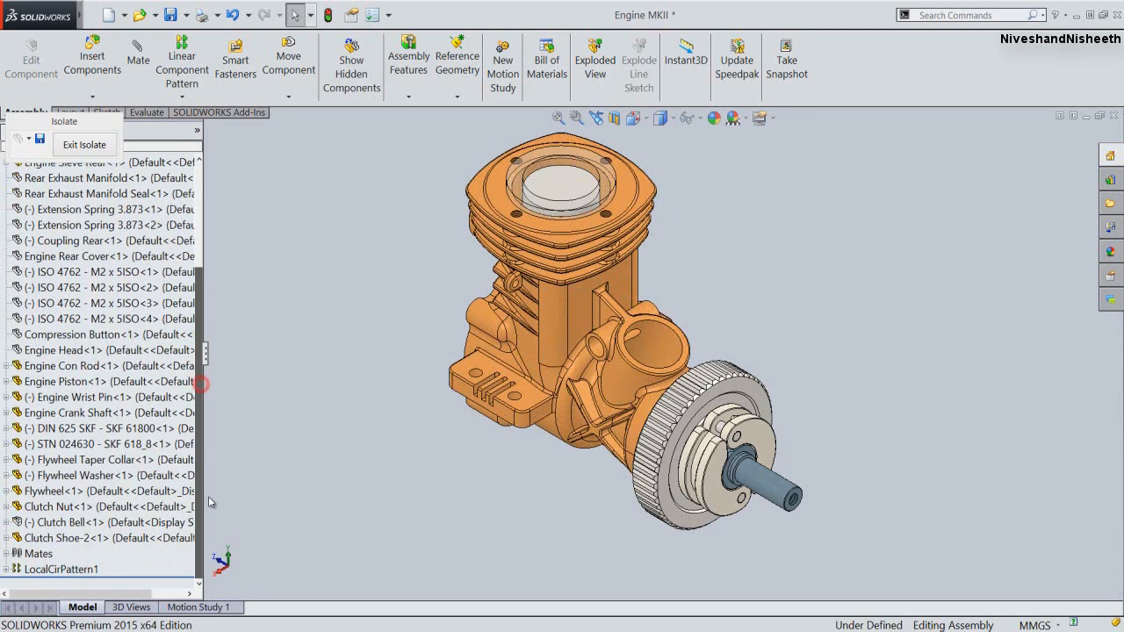
left_click(91, 523)
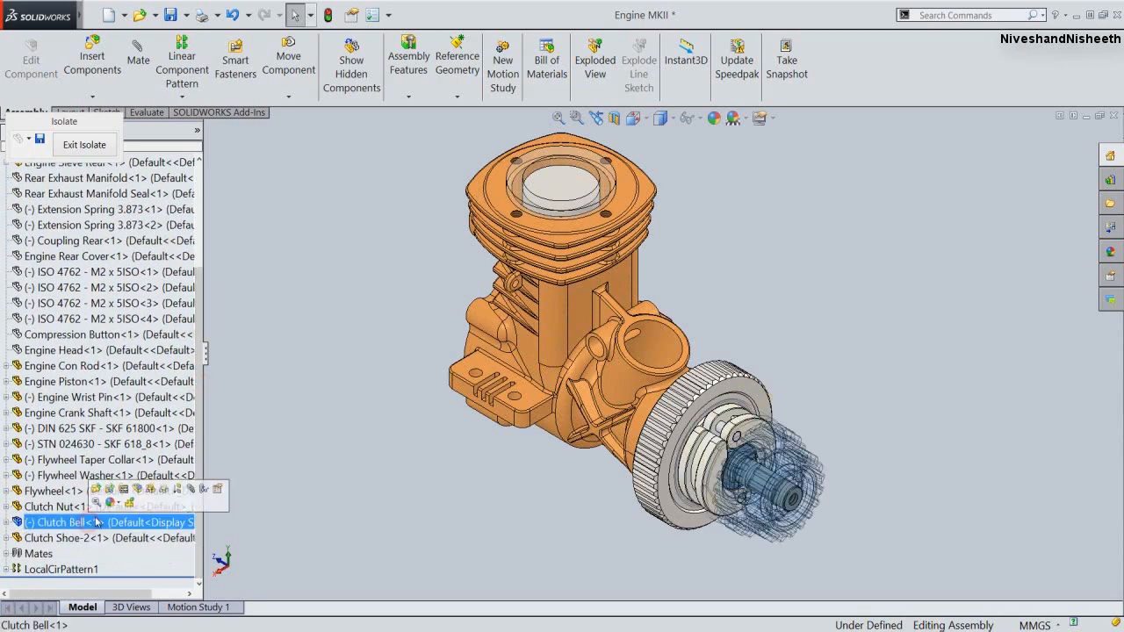
left_click(149, 490)
left_click(398, 498)
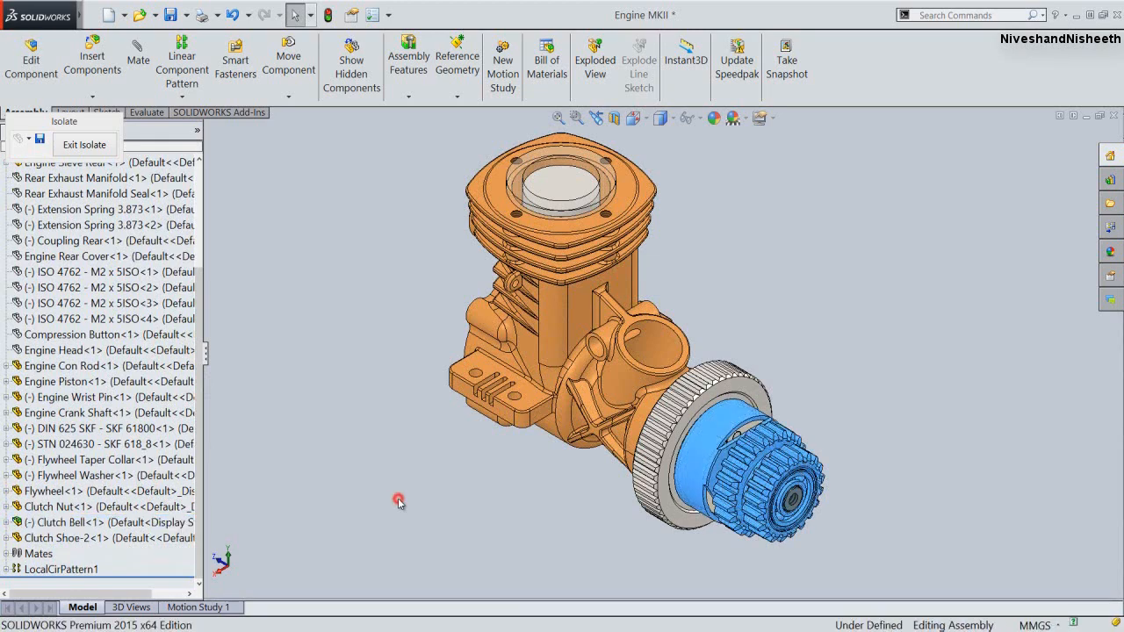
Rebuild the Engine MKII assembly and save it
right_click(136, 572)
left_click(186, 533)
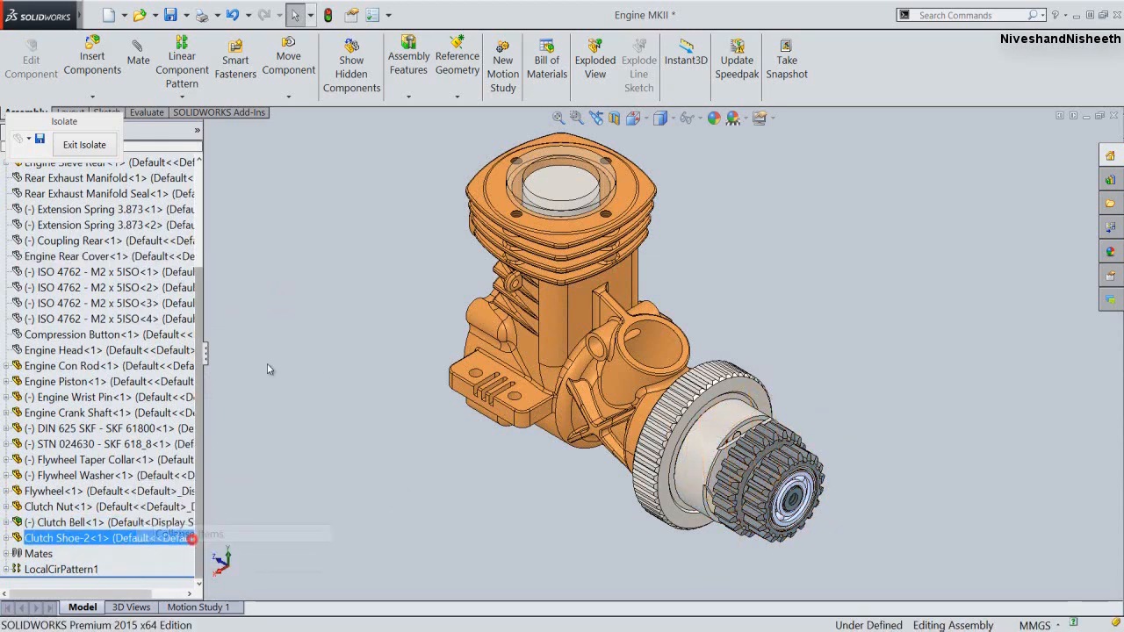
left_click(303, 177)
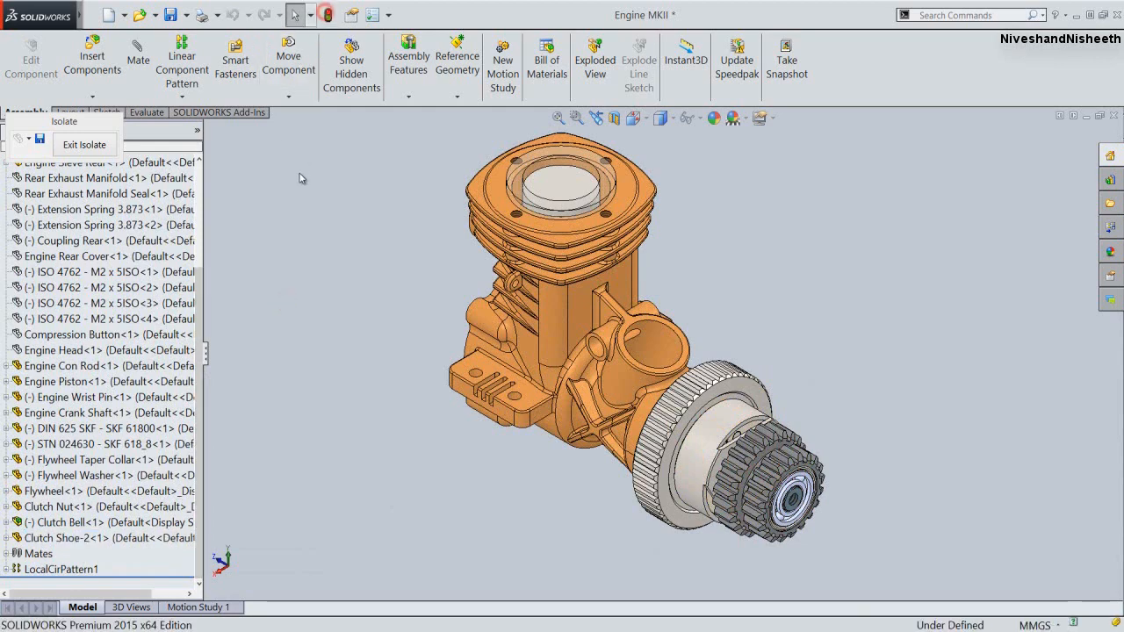
left_click(171, 15)
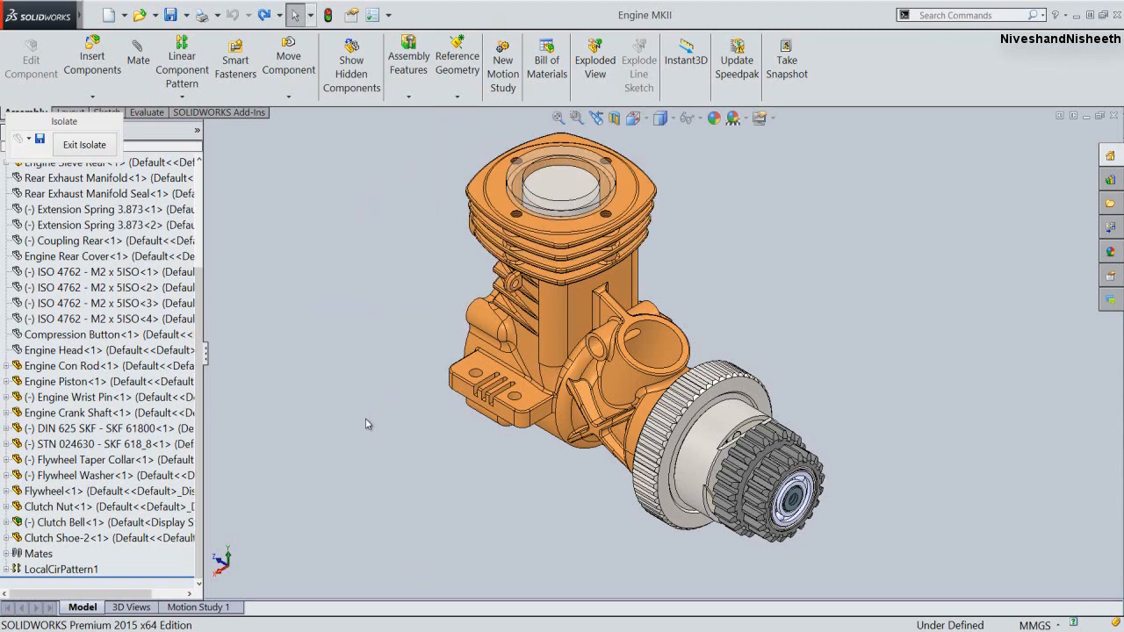
Create a section view of the engine assembly along the Right Plane with 0 mm offset
left_click(614, 118)
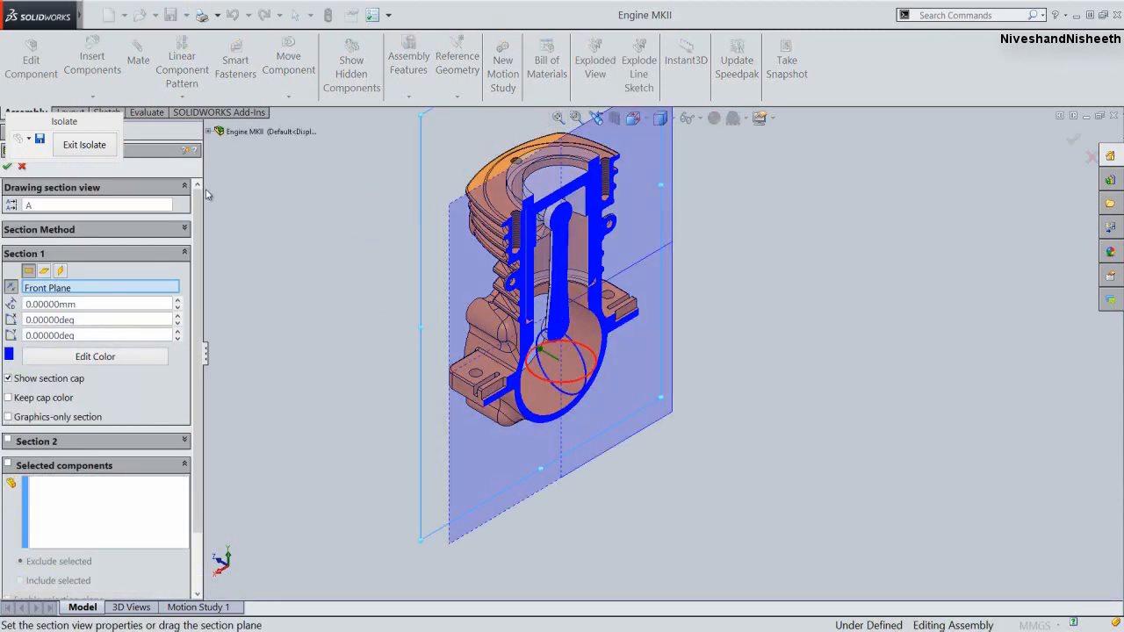
left_click(60, 272)
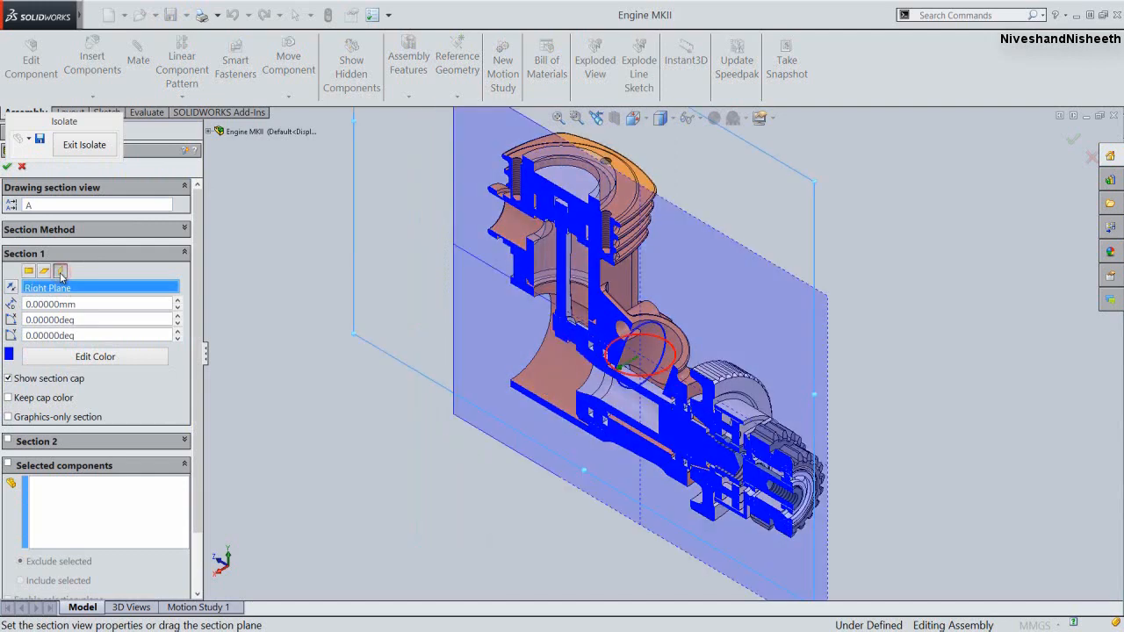
left_click(8, 167)
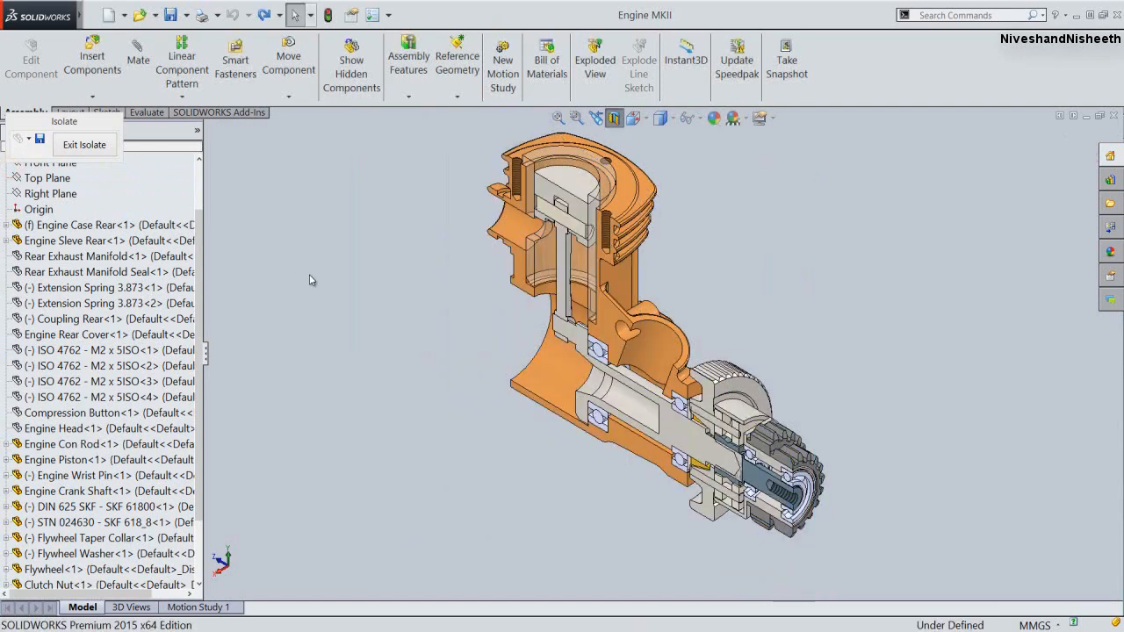
left_click(309, 279)
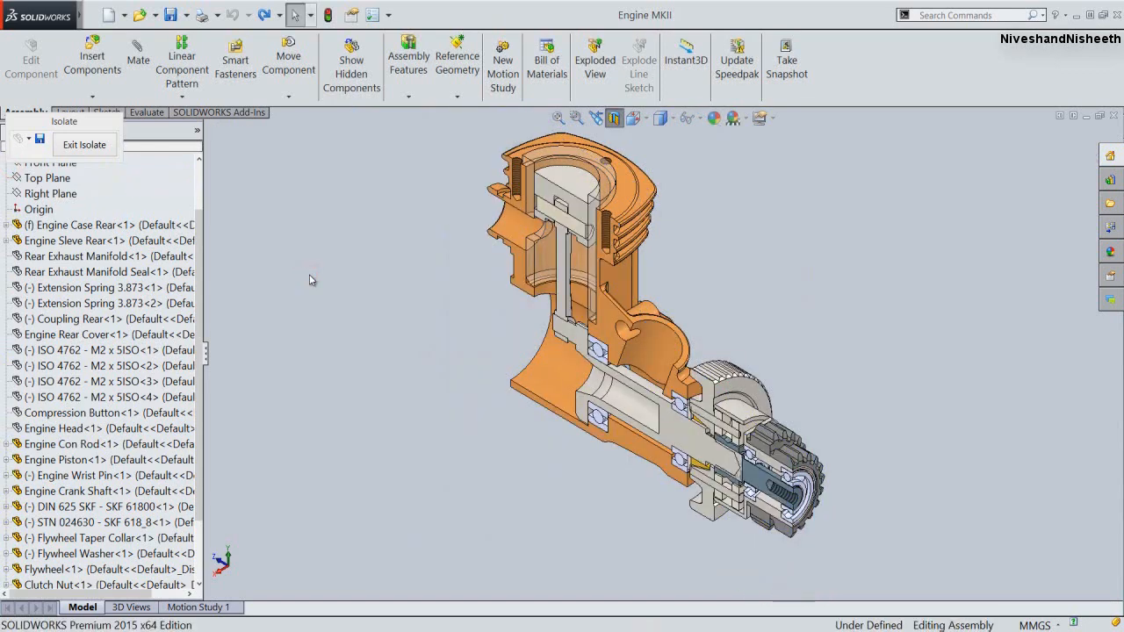
Examine the sectioned engine from the Right view, checking the piston, wrist pin, crankshaft bearings and clutch fit
left_click(633, 117)
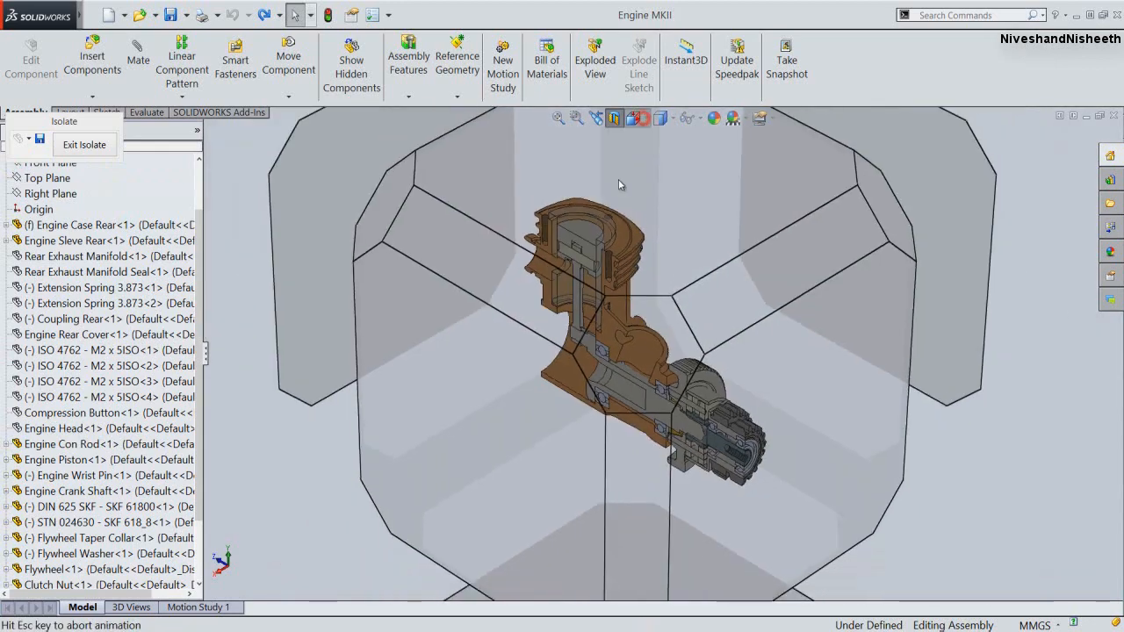
left_click(583, 376)
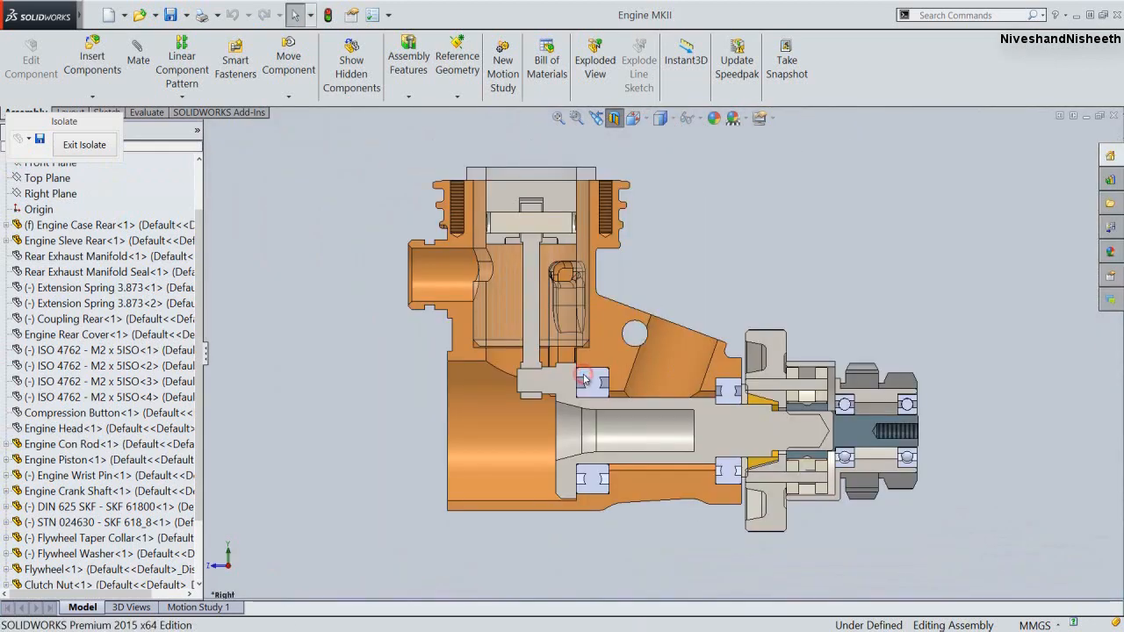
scroll(591, 301, "down", 8)
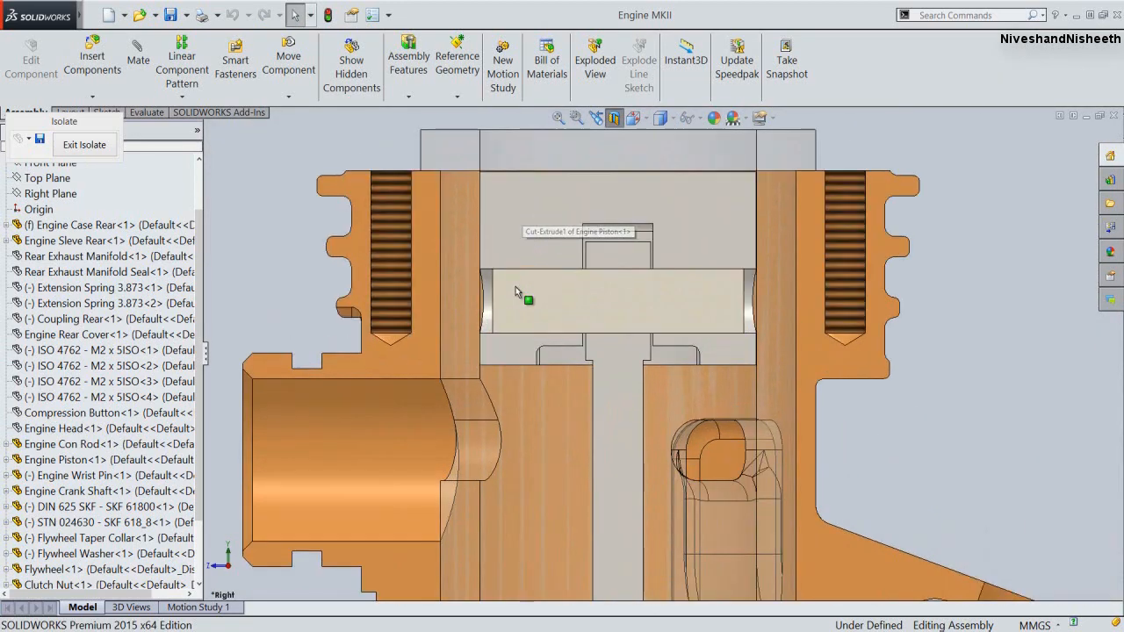
scroll(445, 219, "up", 8)
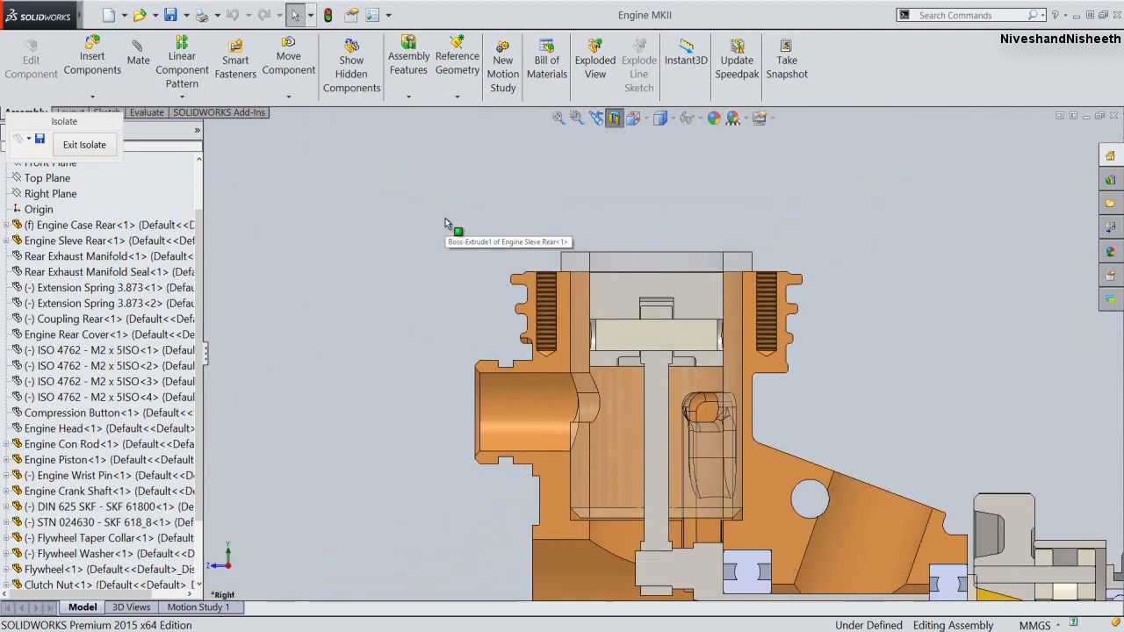
scroll(896, 449, "down", 6)
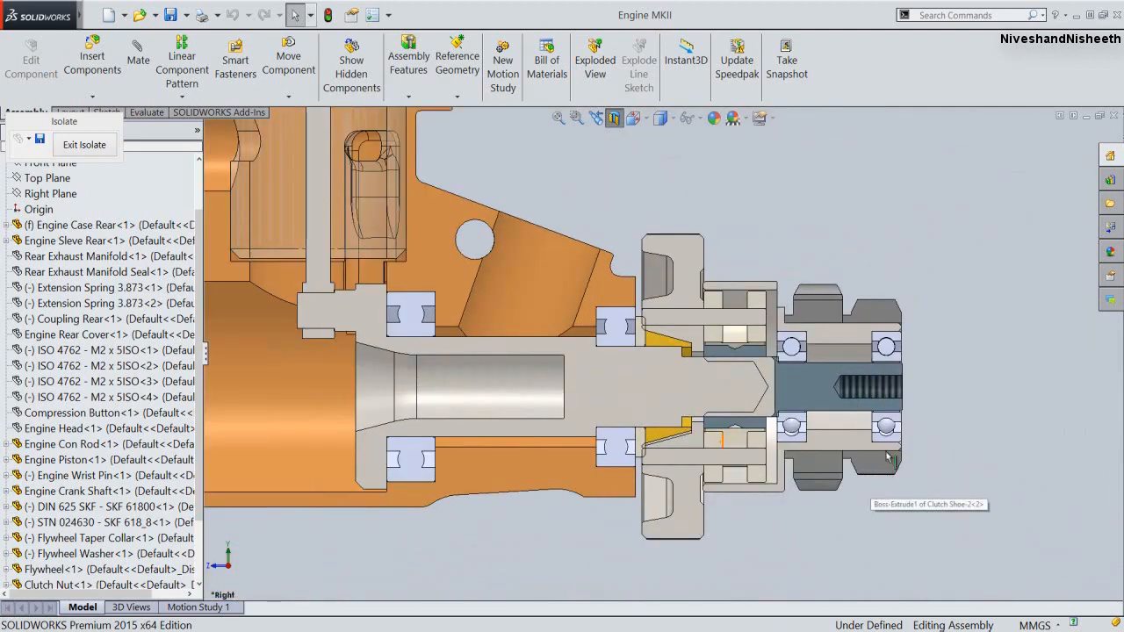
Turn off the section view in the isometric orientation and save the Engine MKII assembly
left_click(595, 118)
left_click(614, 118)
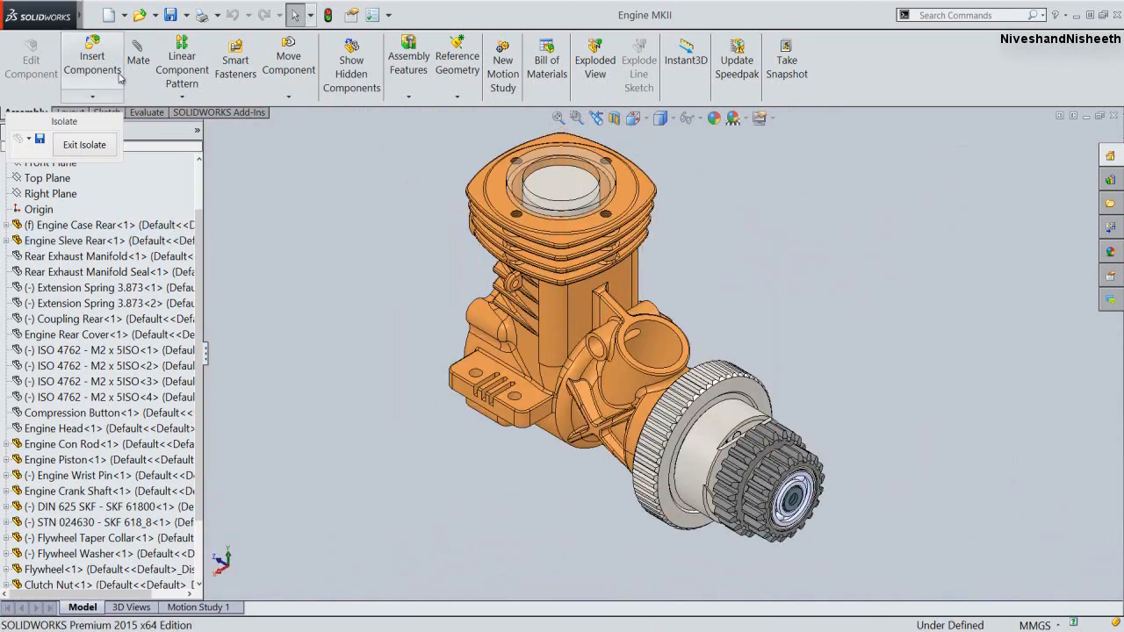
left_click(171, 15)
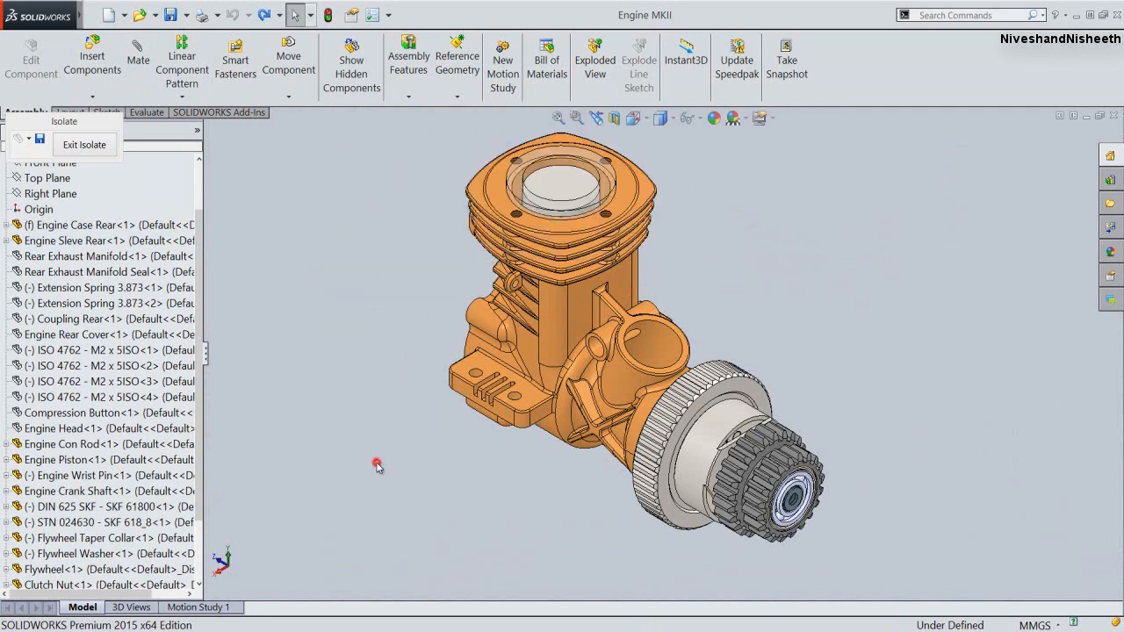
left_click(419, 396)
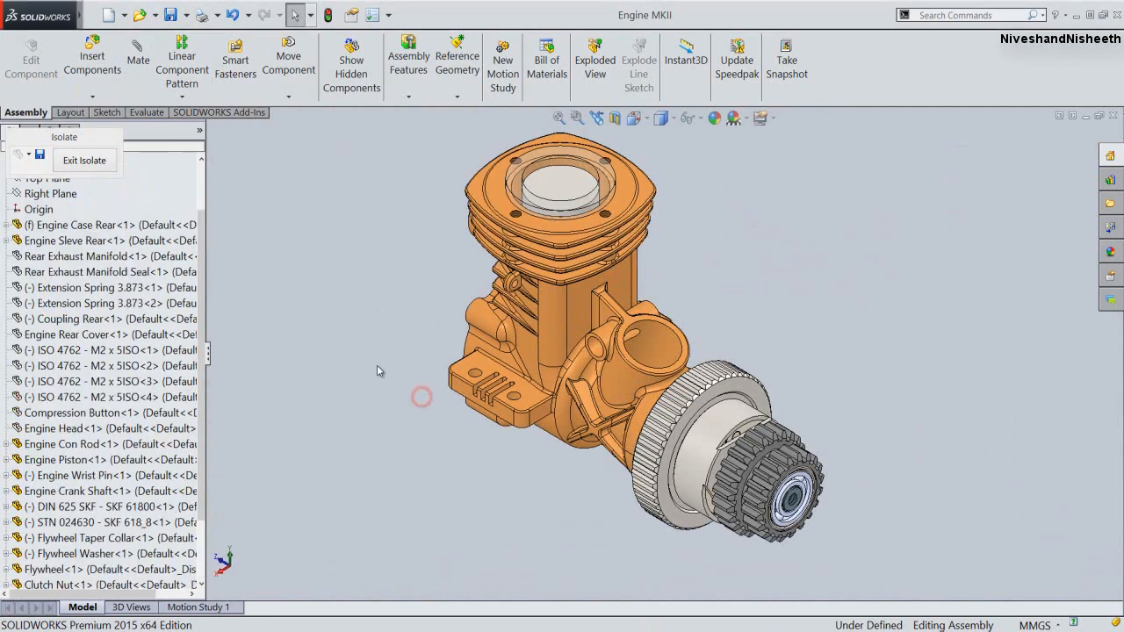
Create a new assembly document from the custom assembly template
left_click(107, 15)
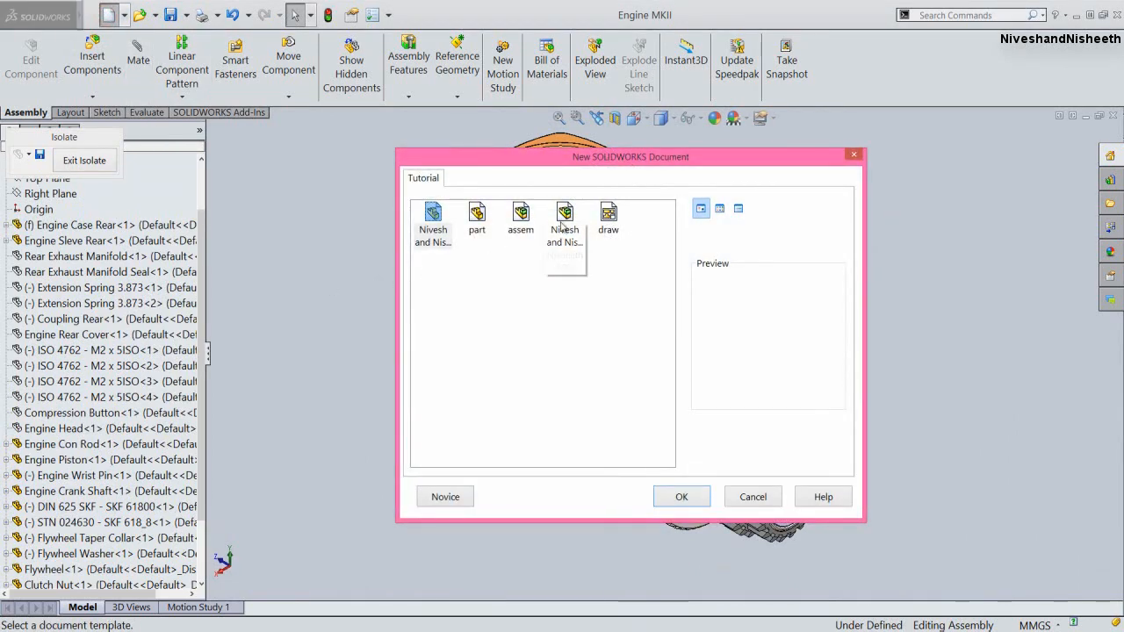
left_click(564, 220)
left_click(689, 498)
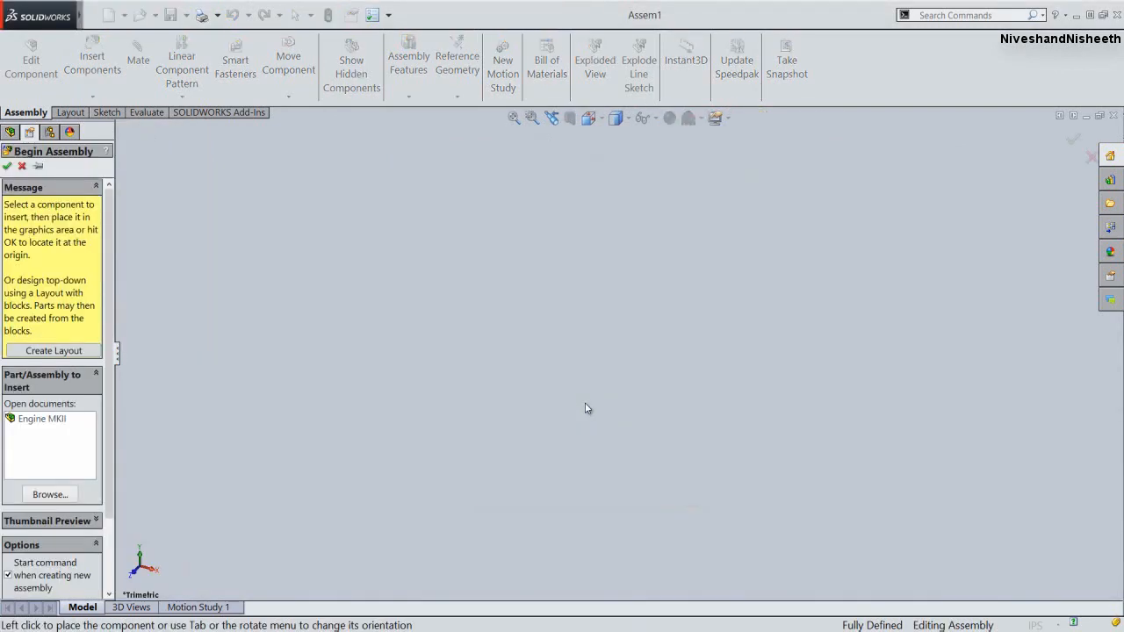
Insert the Carb part at the origin of the new assembly with origins shown, and hide the origins once it is placed
left_click(48, 494)
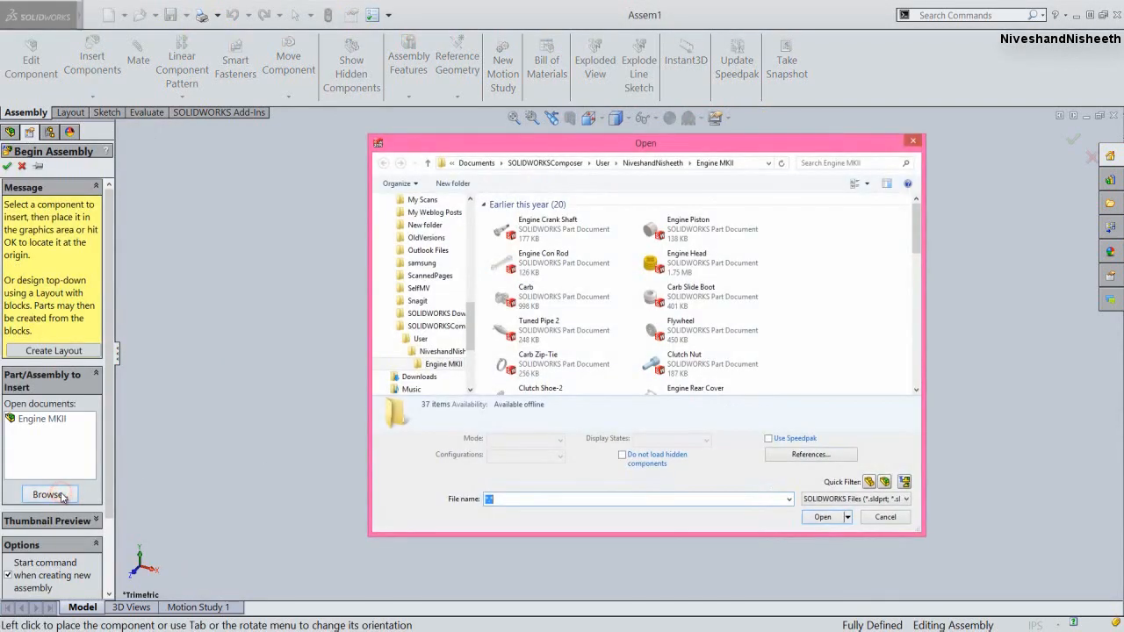
left_click(544, 297)
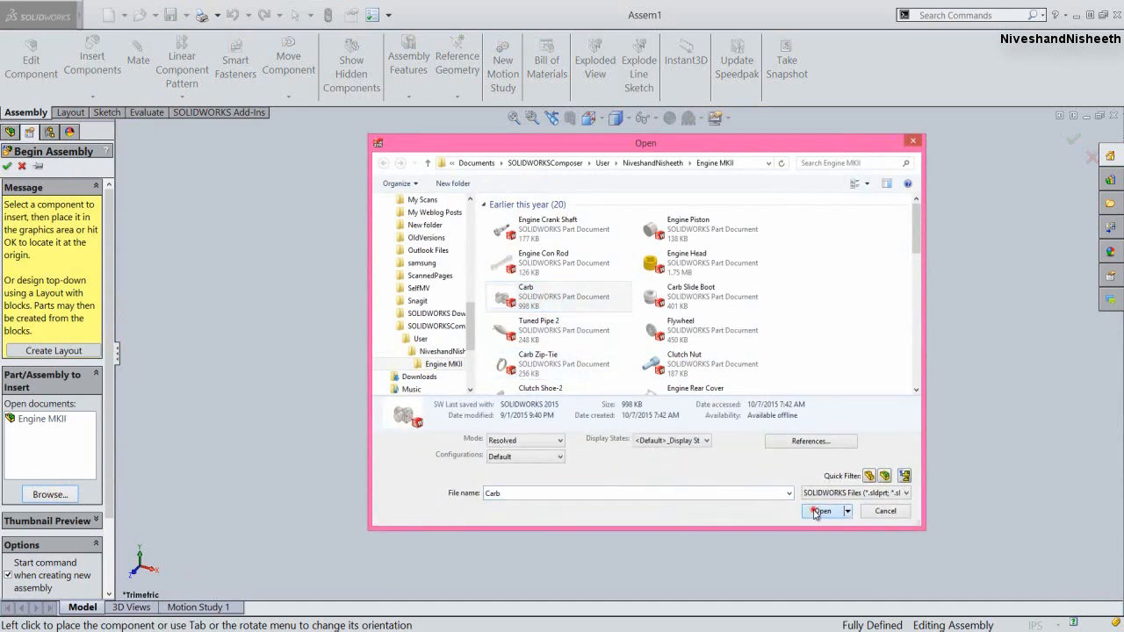
left_click(819, 510)
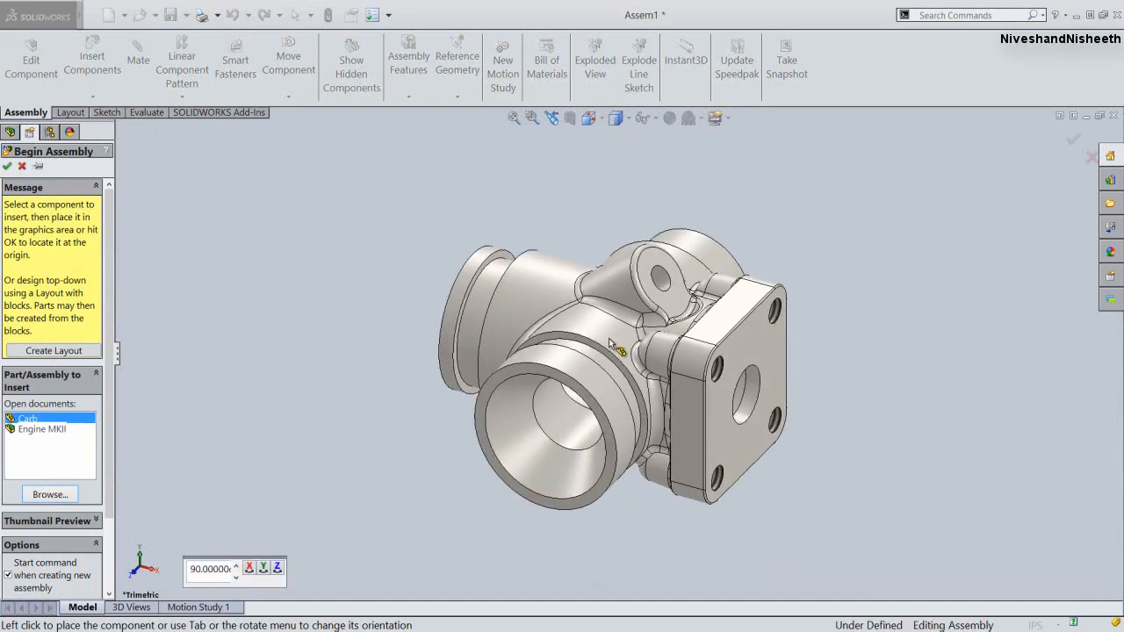
left_click(646, 117)
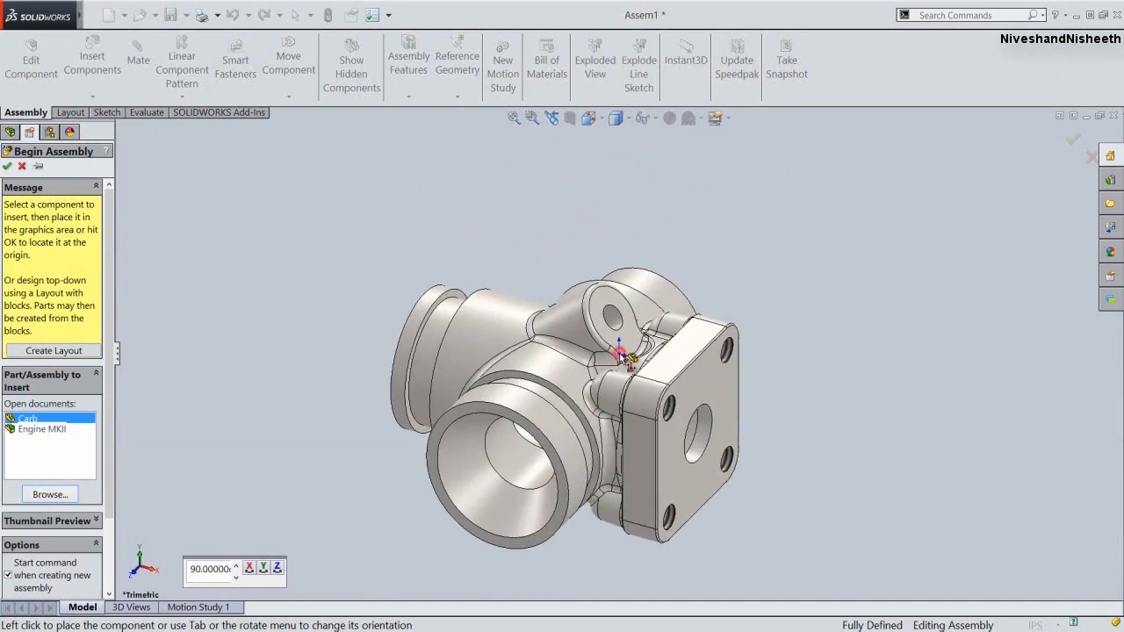
left_click(620, 355)
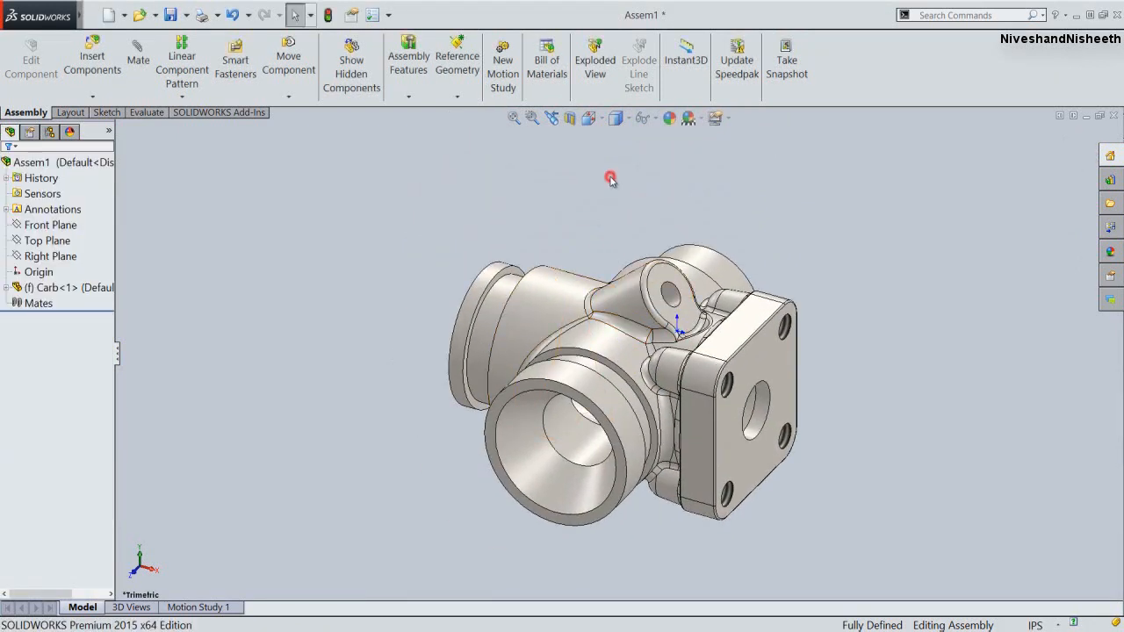
left_click(652, 123)
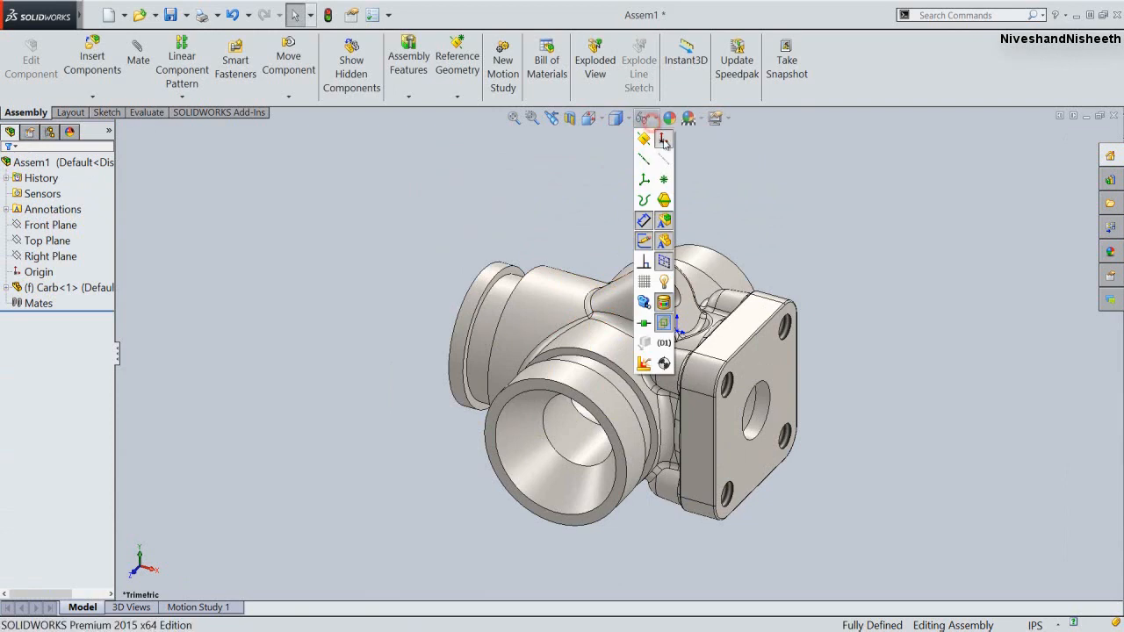
left_click(586, 154)
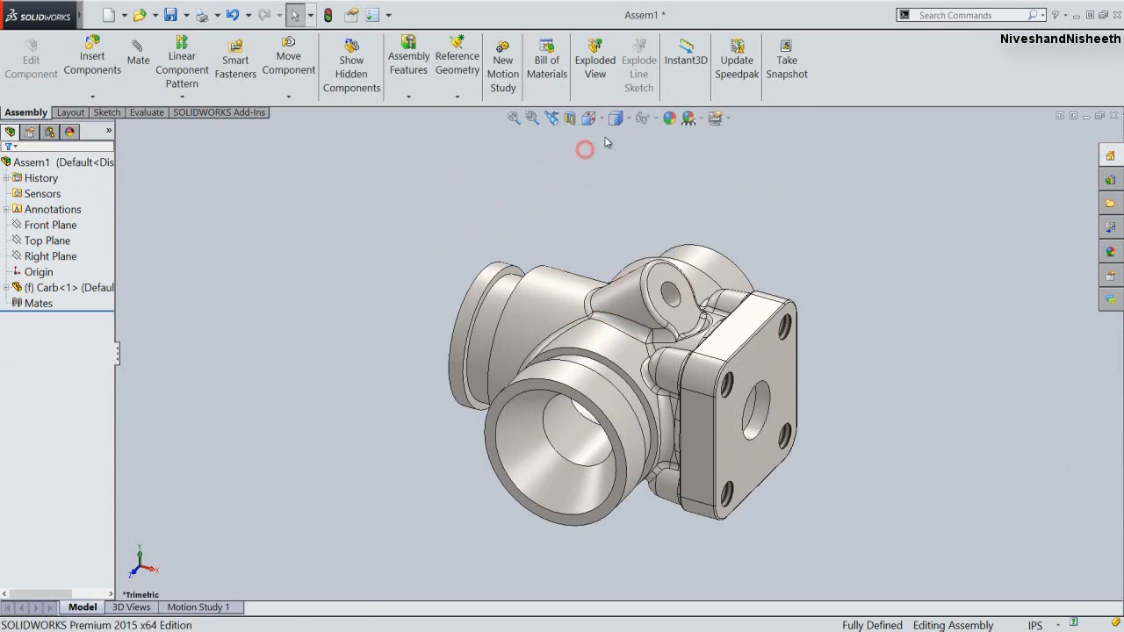
Orient the carburetor with its wide conical inlet upward and the drilled boss facing forward, and redefine that orientation as the standard Front view
left_click(595, 124)
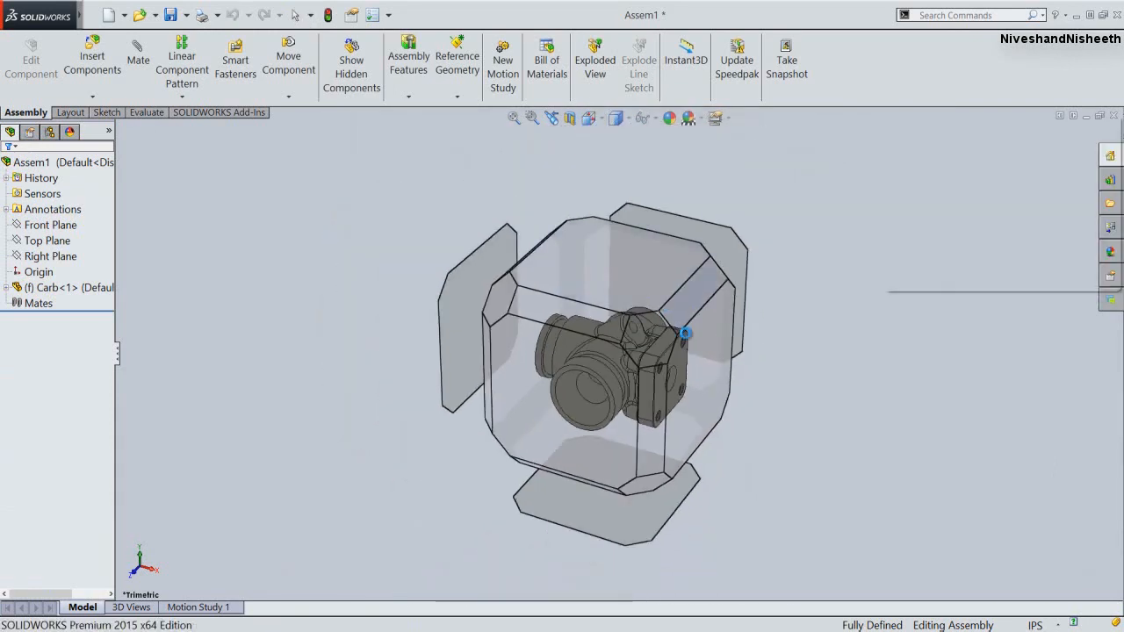
left_click(698, 346)
middle_click_drag(707, 284, 644, 408)
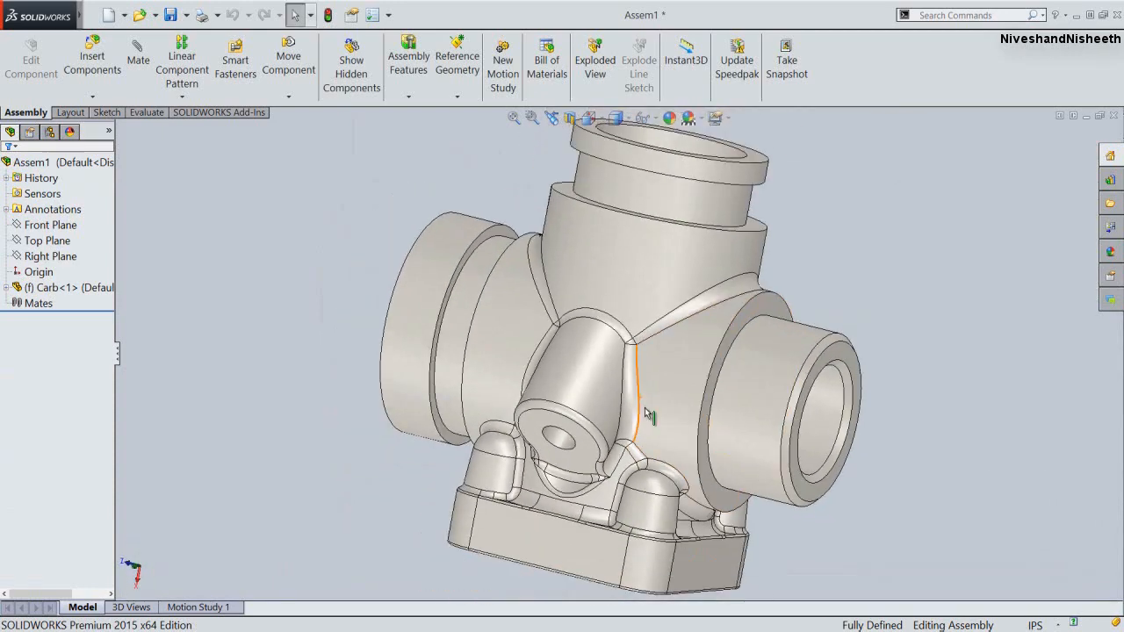
scroll(645, 407, "up", 3)
middle_click_drag(601, 280, 673, 376)
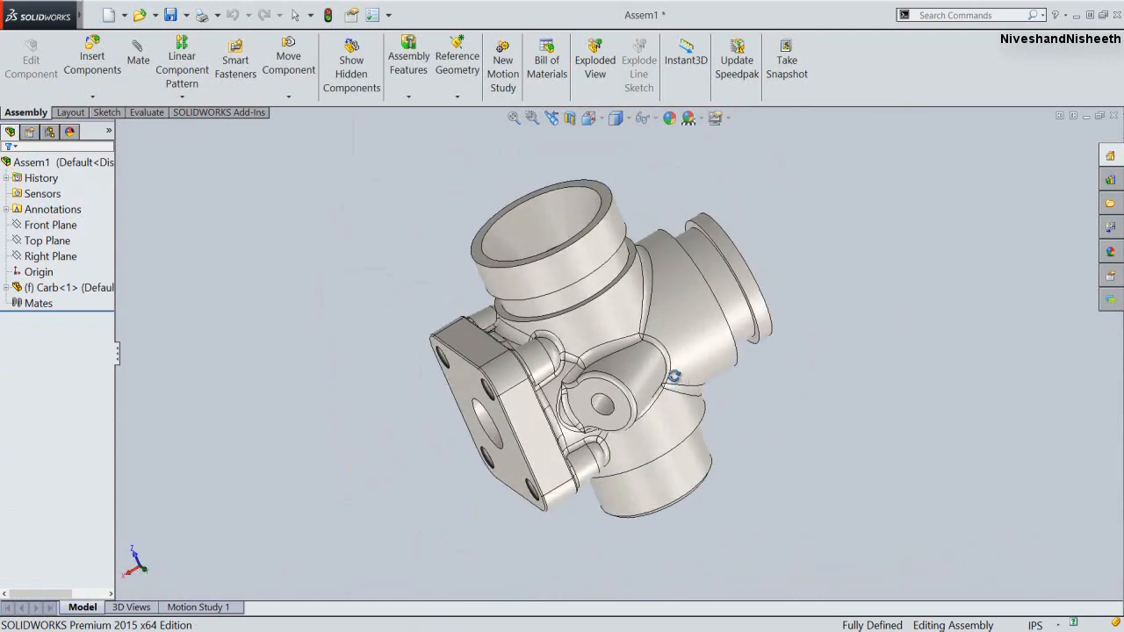
left_click(588, 118)
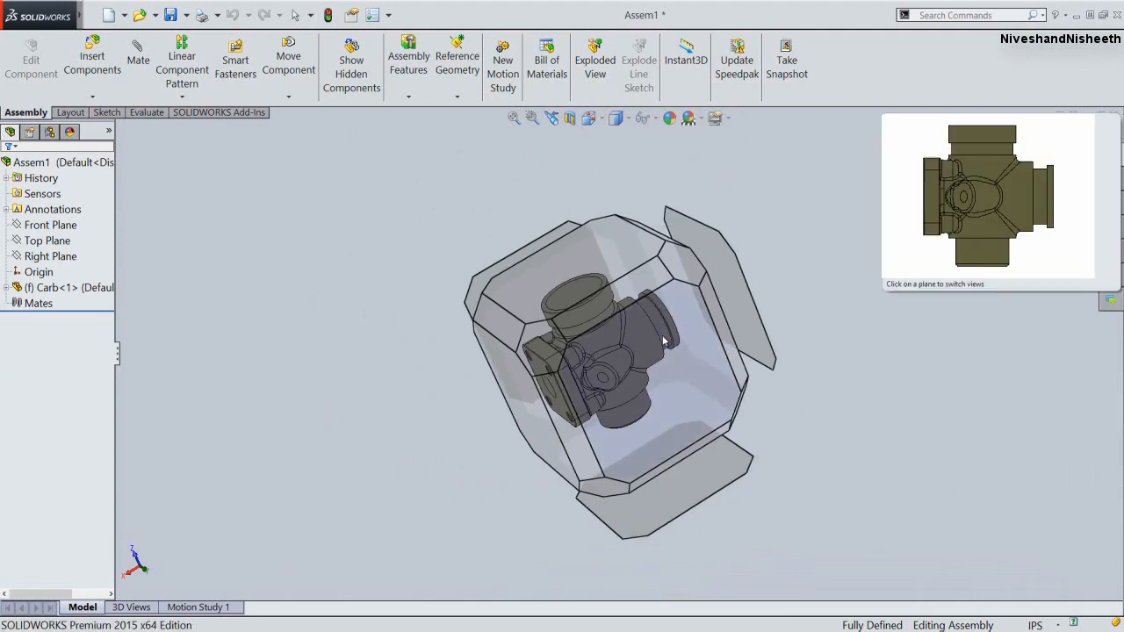
left_click(664, 340)
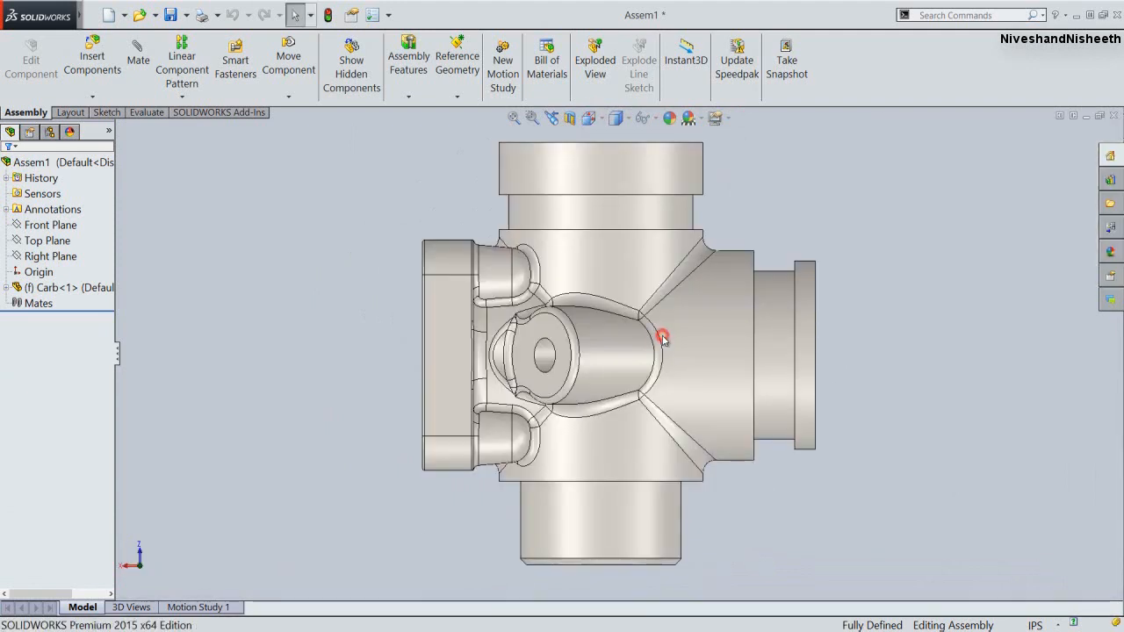
right_click(760, 205)
left_click(816, 439)
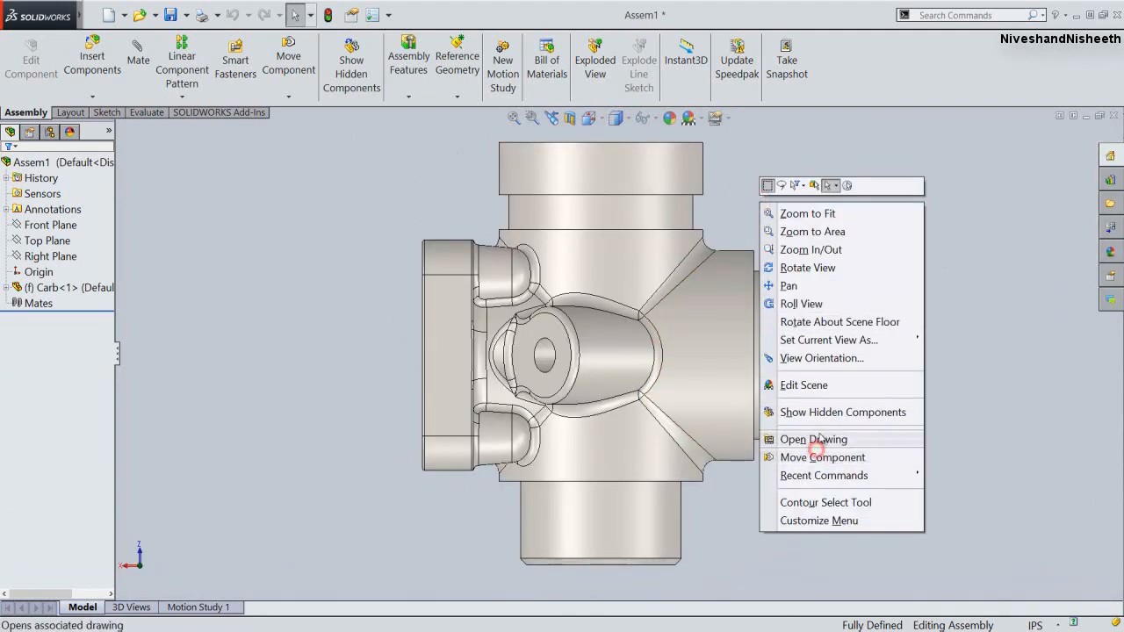
mouse_move(878, 340)
left_click(946, 339)
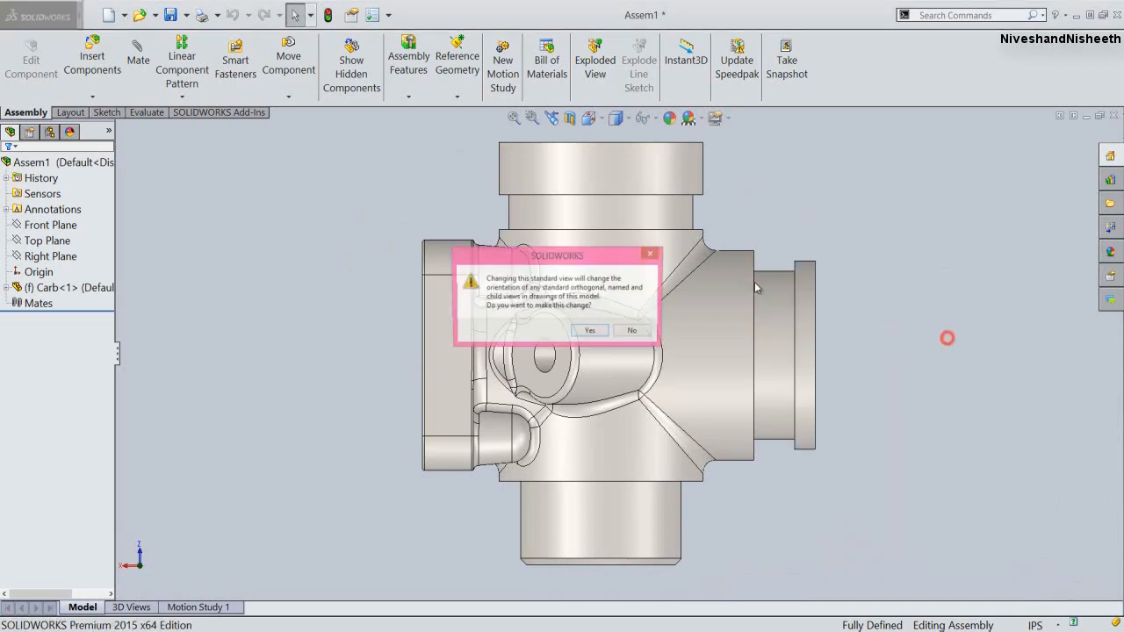
left_click(590, 331)
Switch to the isometric view and save the assembly as Carb in the Engine MKII folder
left_click(615, 118)
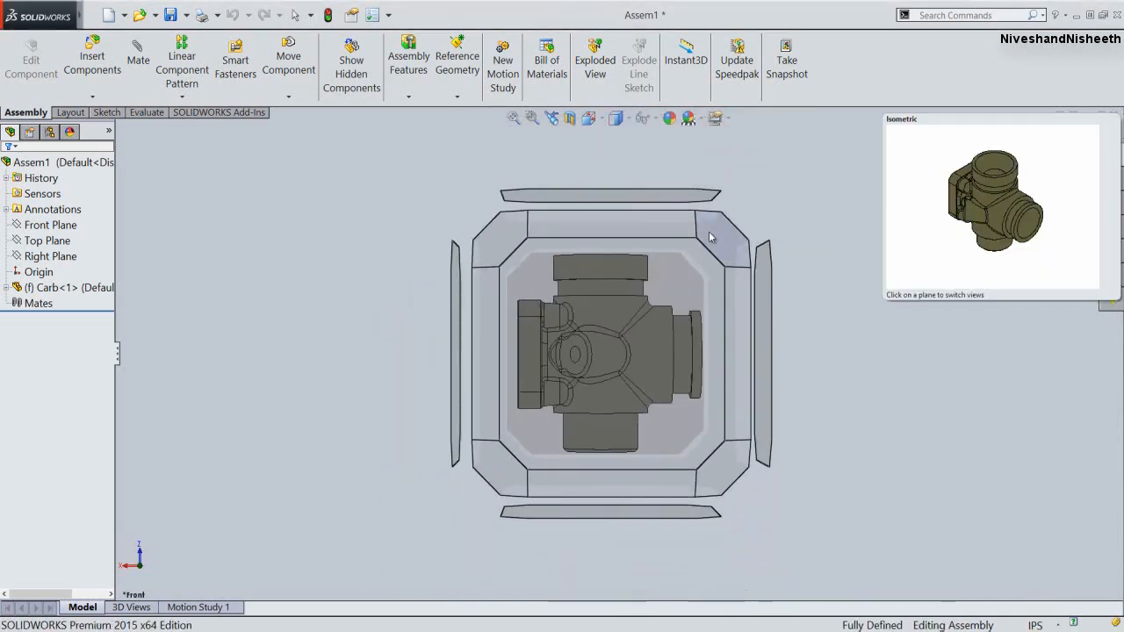
left_click(710, 237)
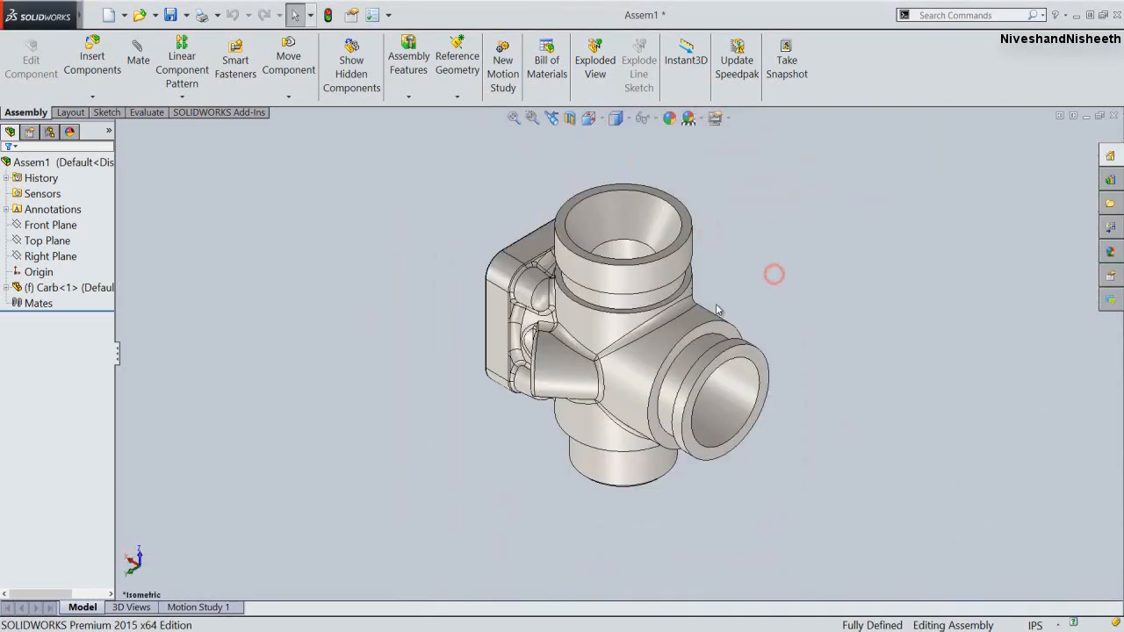
scroll(777, 271, "down", 2)
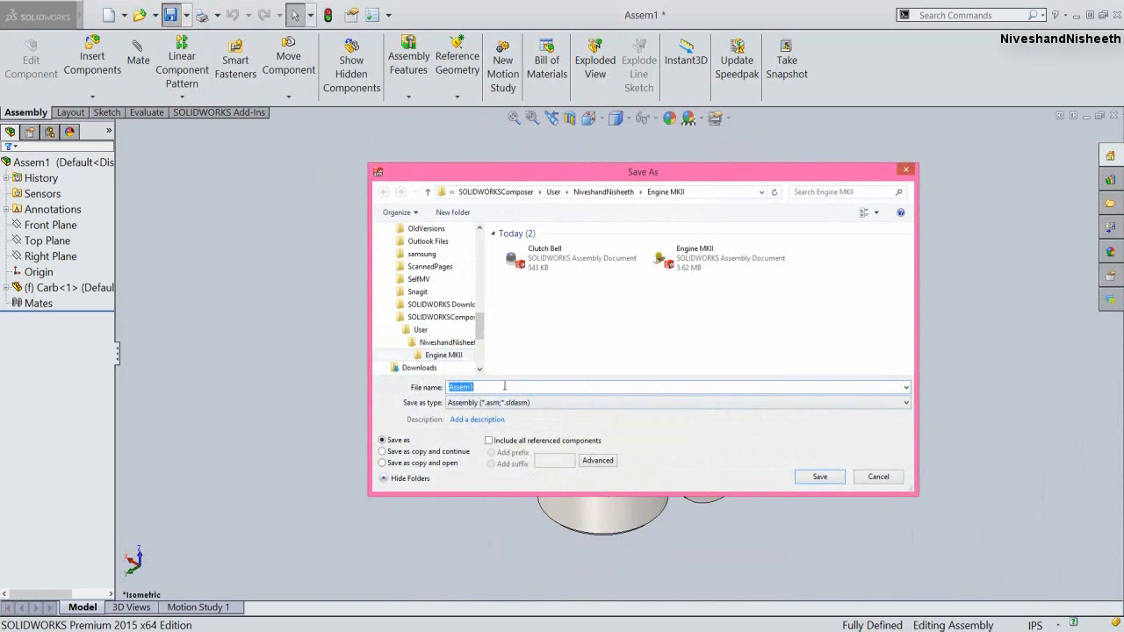
type("Carb")
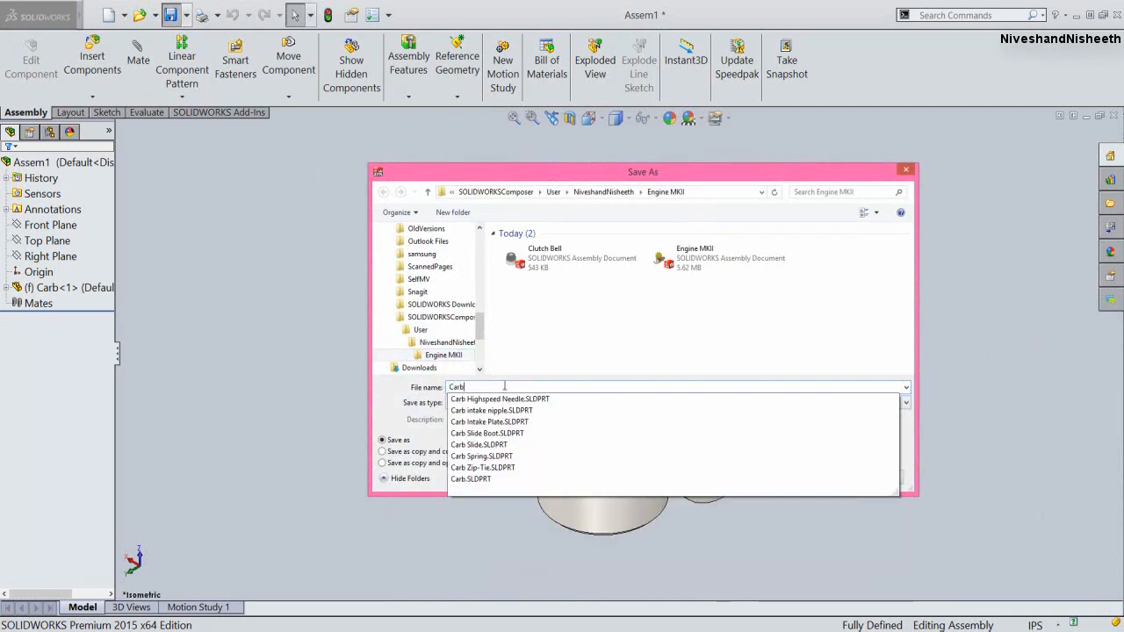
key("Return")
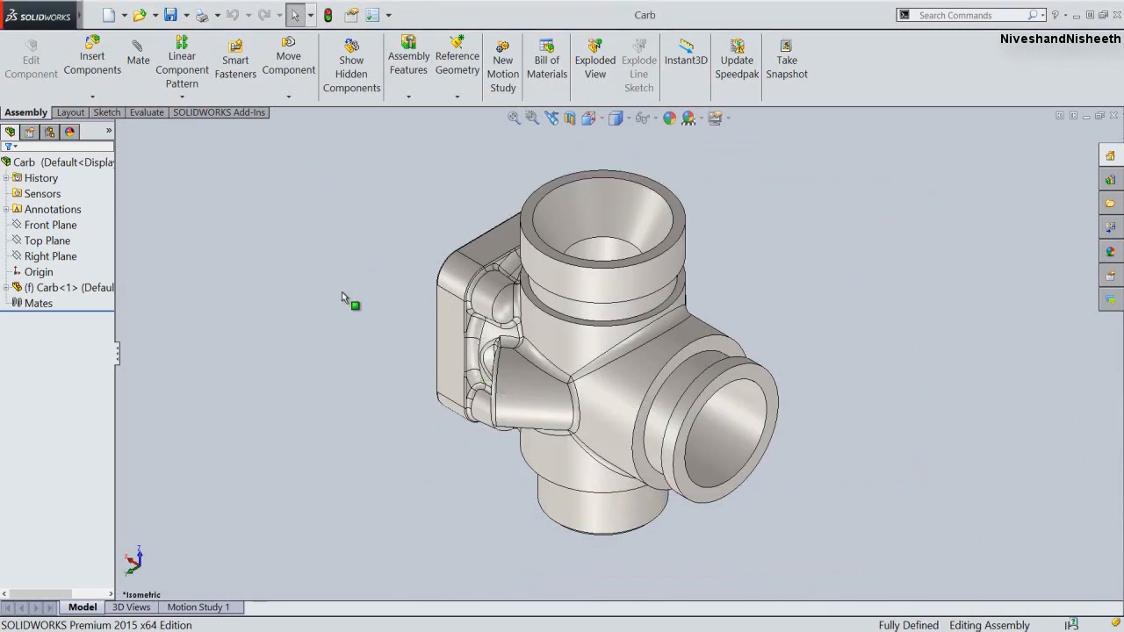
Insert the Carb Spring part from the Engine MKII folder and place it in free space beside the carburetor body
left_click(92, 56)
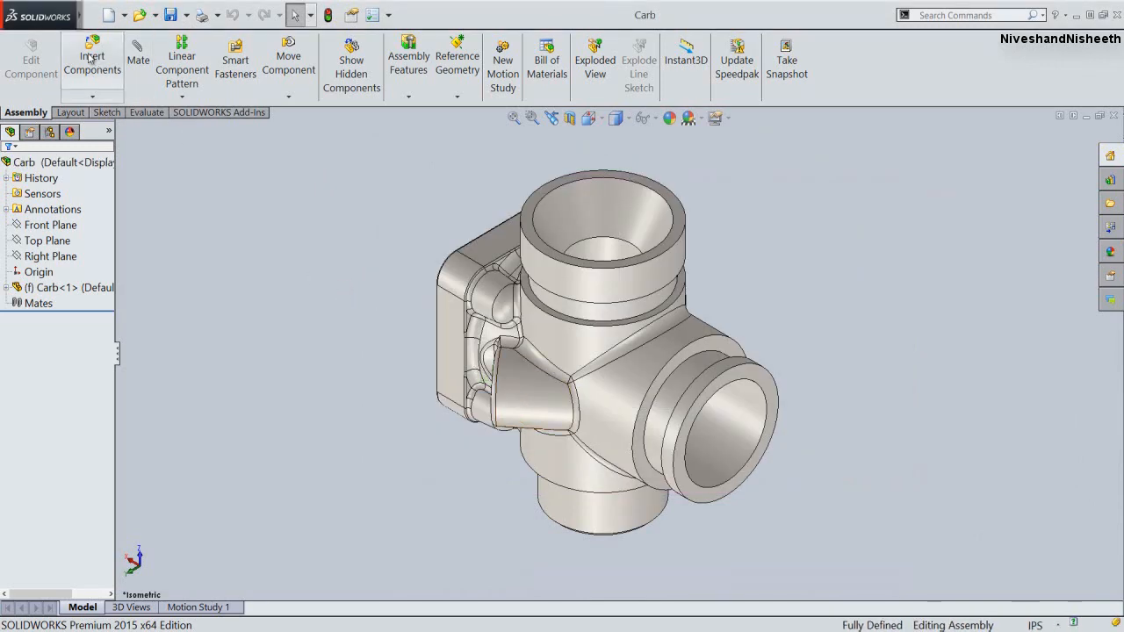
left_click(70, 504)
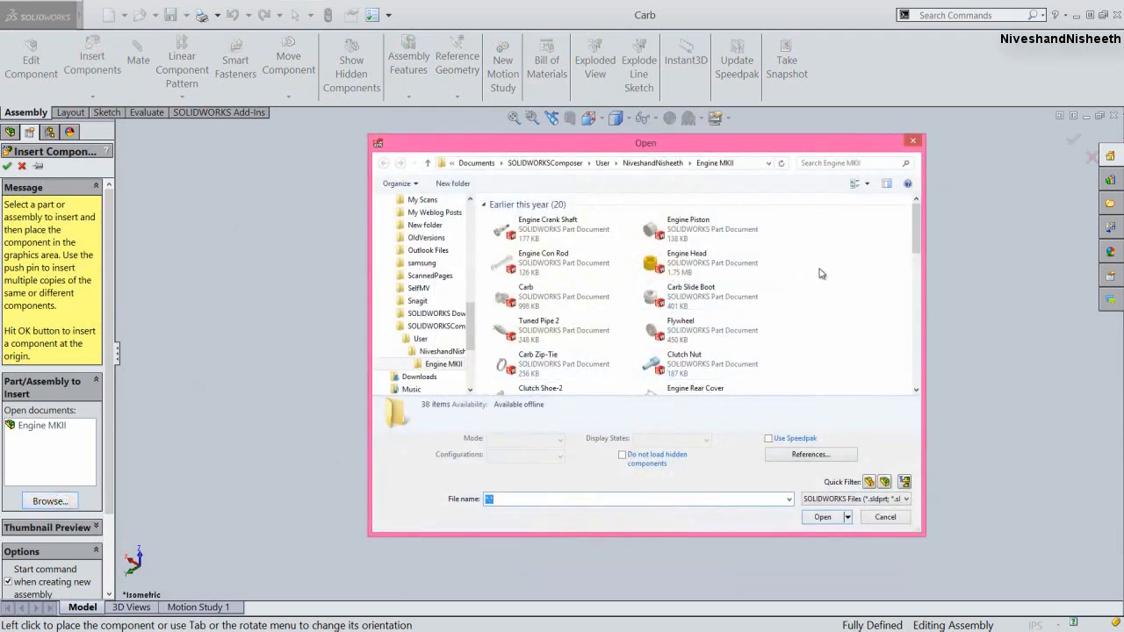
left_click(593, 265)
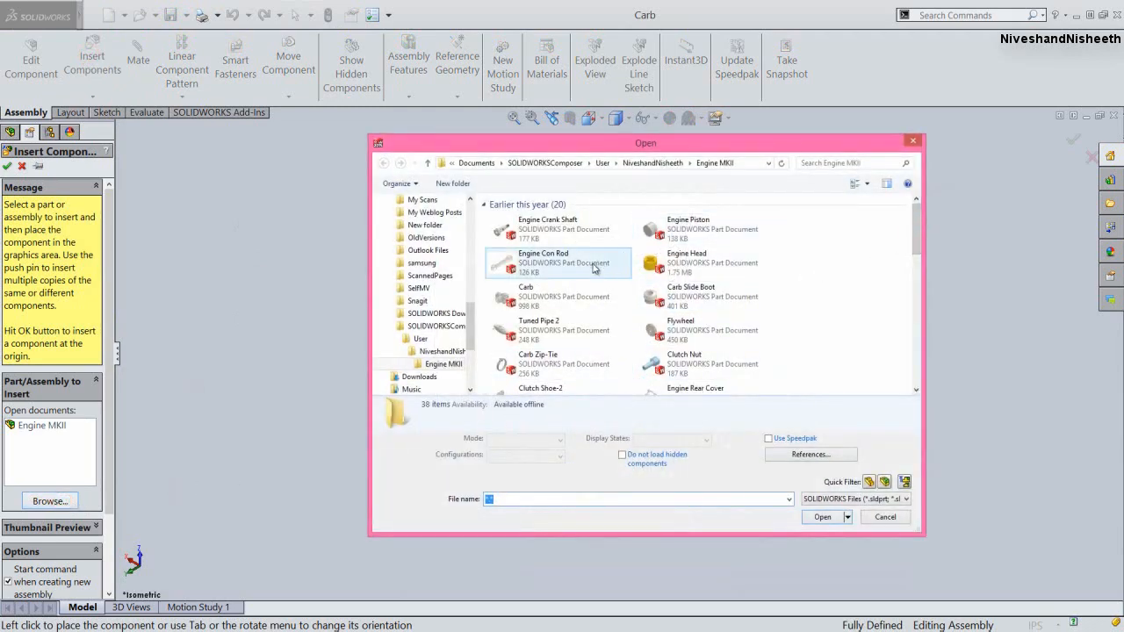
key("c")
key("c")
key("c")
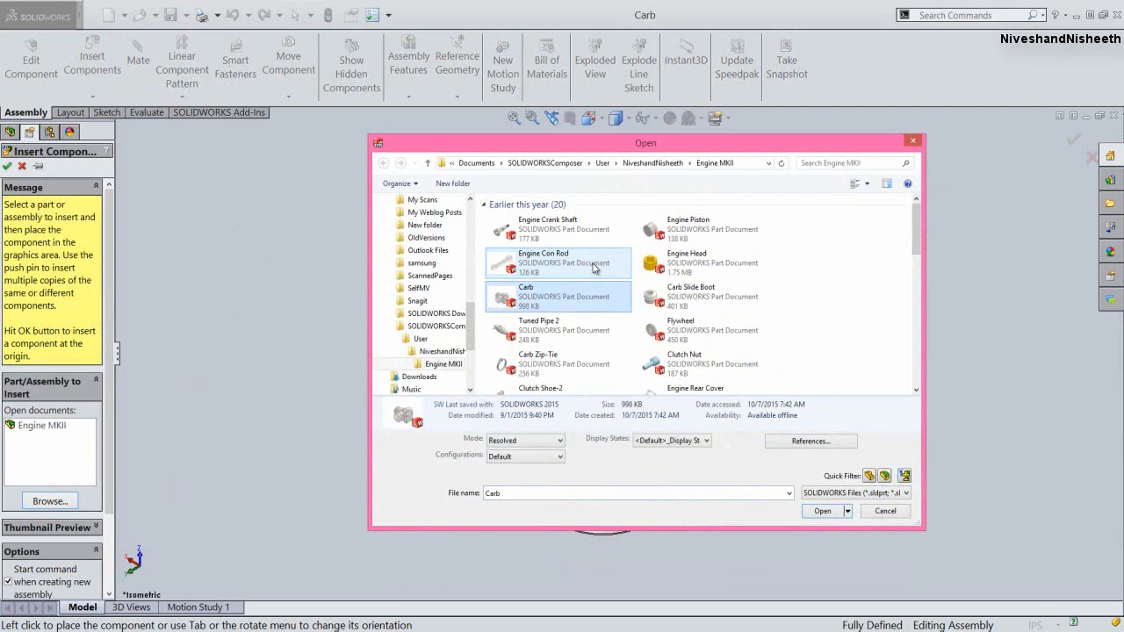
key("c")
key("c")
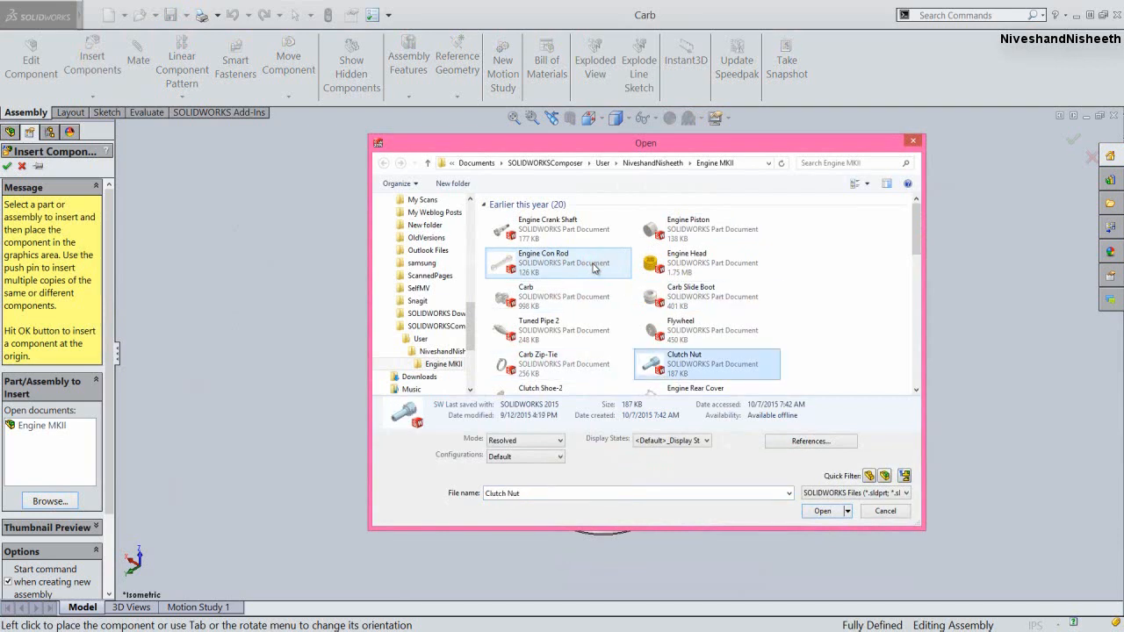
key("c")
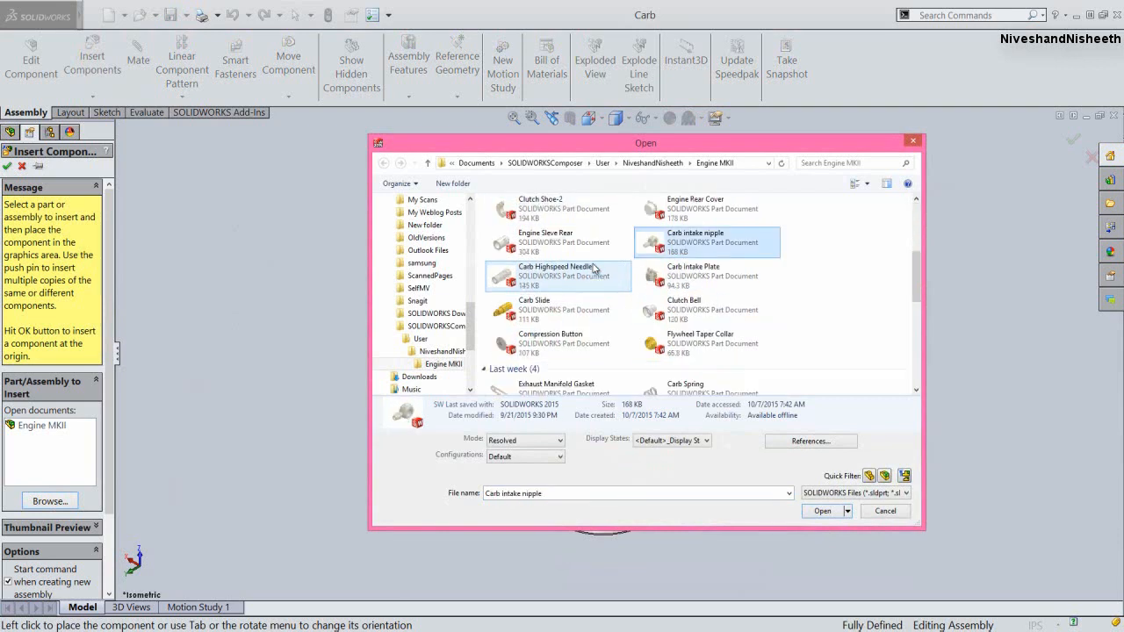
key("c")
key("c")
key("c")
key("c")
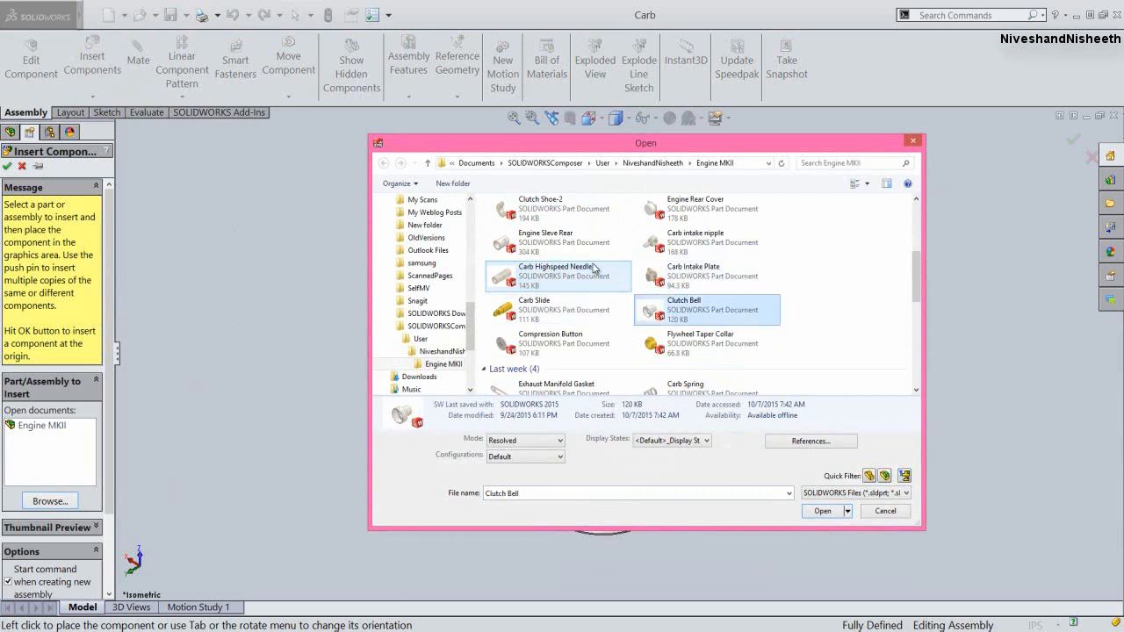
key("c")
key("c")
key("c")
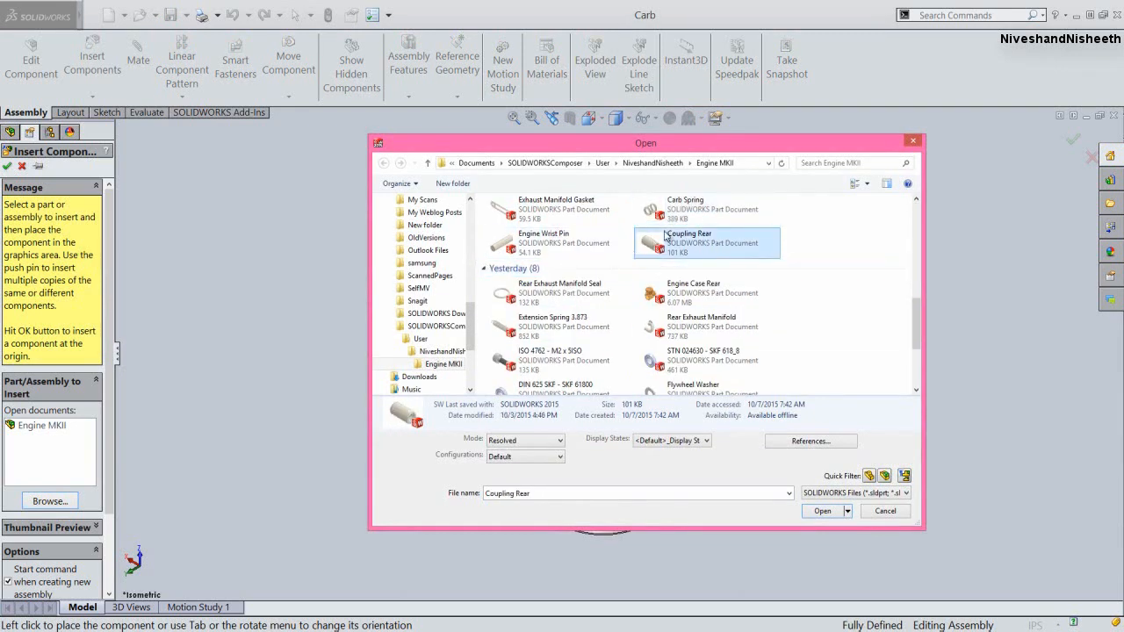
double_click(692, 205)
left_click(327, 418)
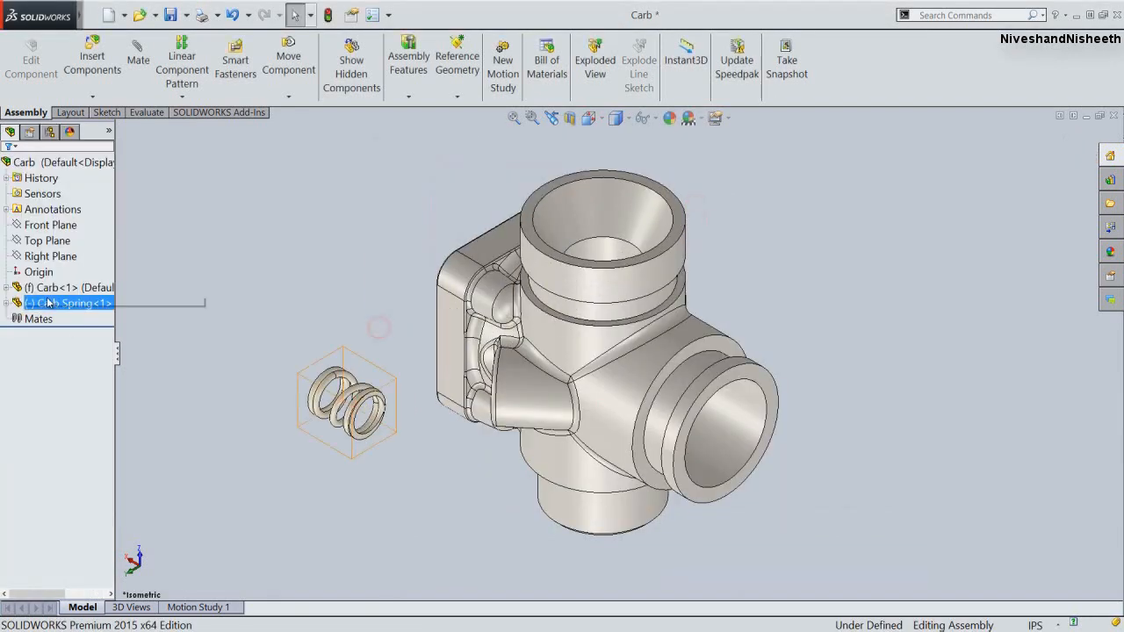
Edit the Carb Spring within the assembly, remove all its appearances at part document level, and return to editing the assembly
left_click(70, 303)
left_click(70, 287, "ctrl")
left_click(91, 263)
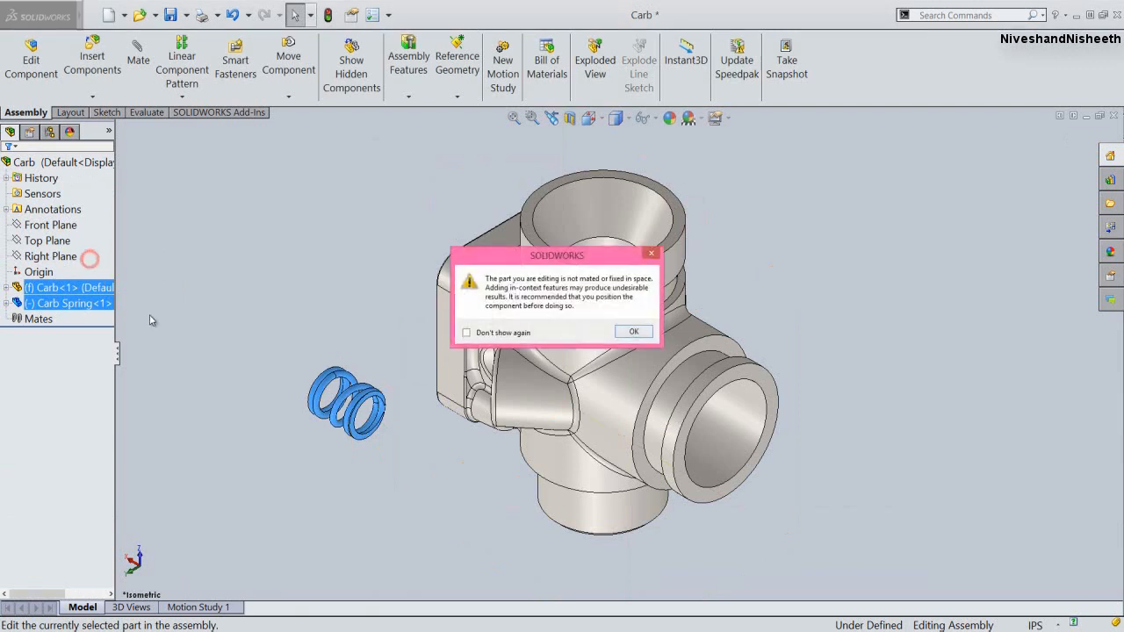
left_click(632, 332)
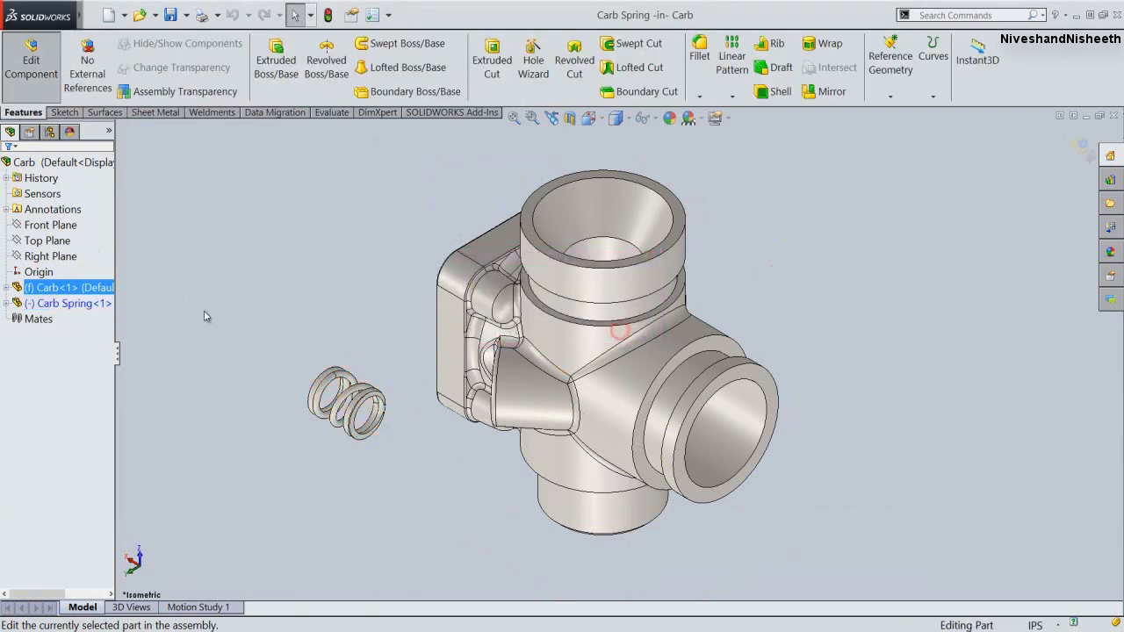
left_click(55, 303)
left_click(669, 117)
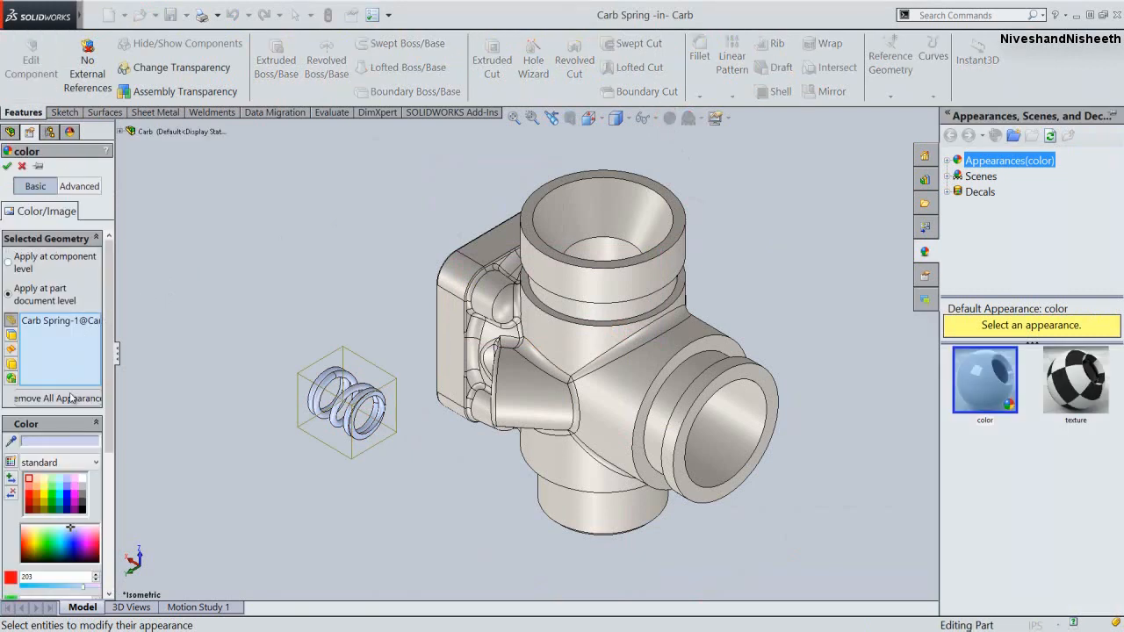
left_click(70, 398)
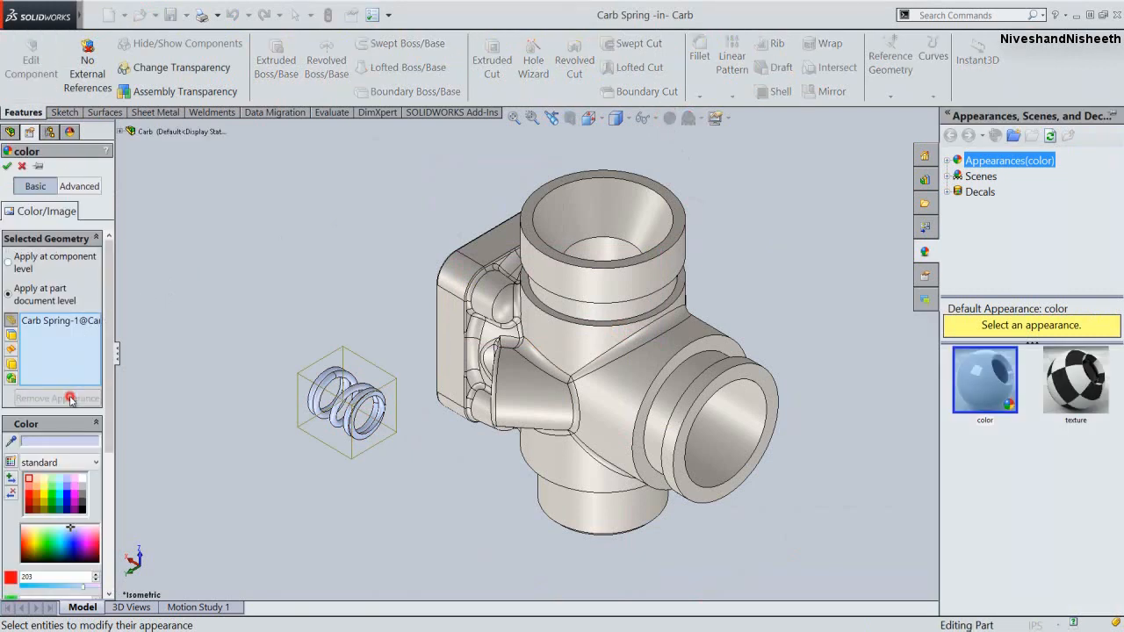
left_click(8, 167)
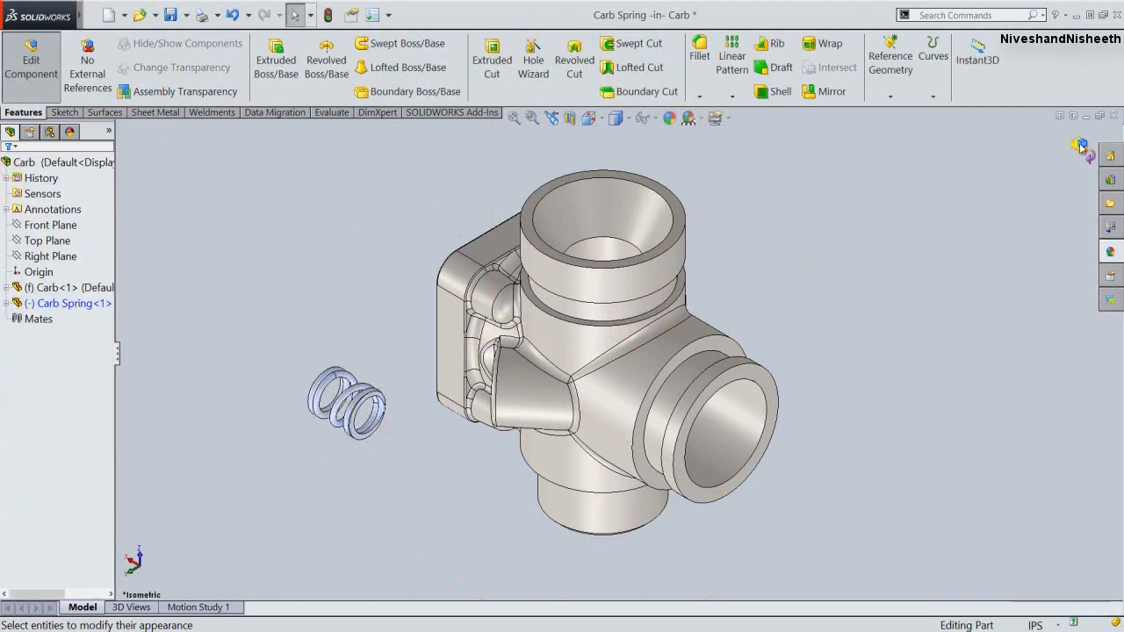
left_click(1080, 146)
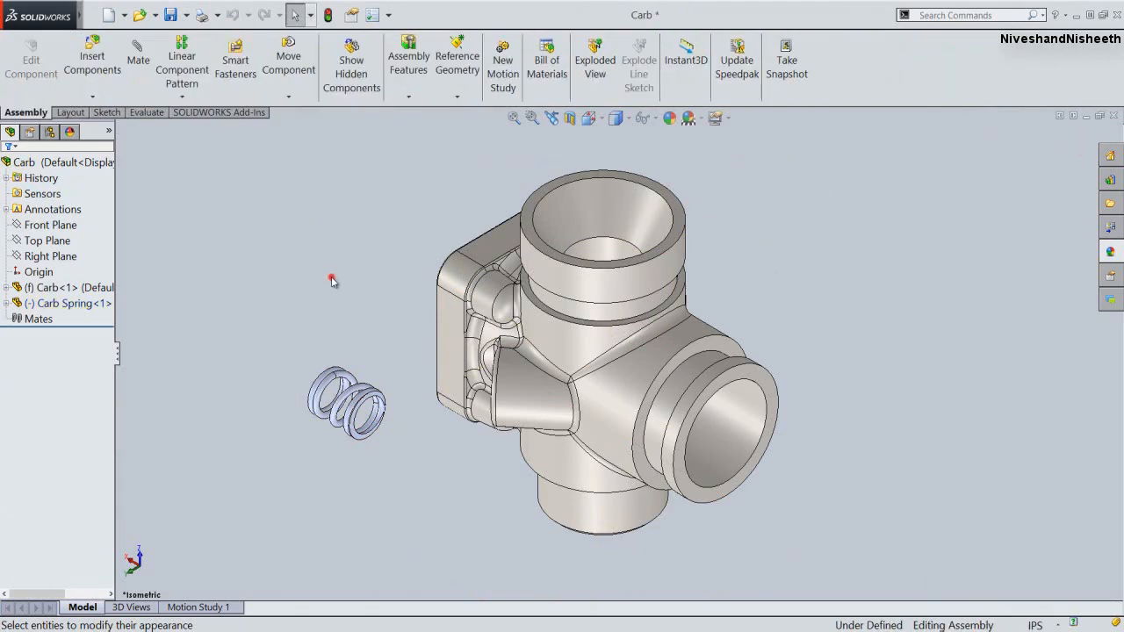
left_click(333, 262)
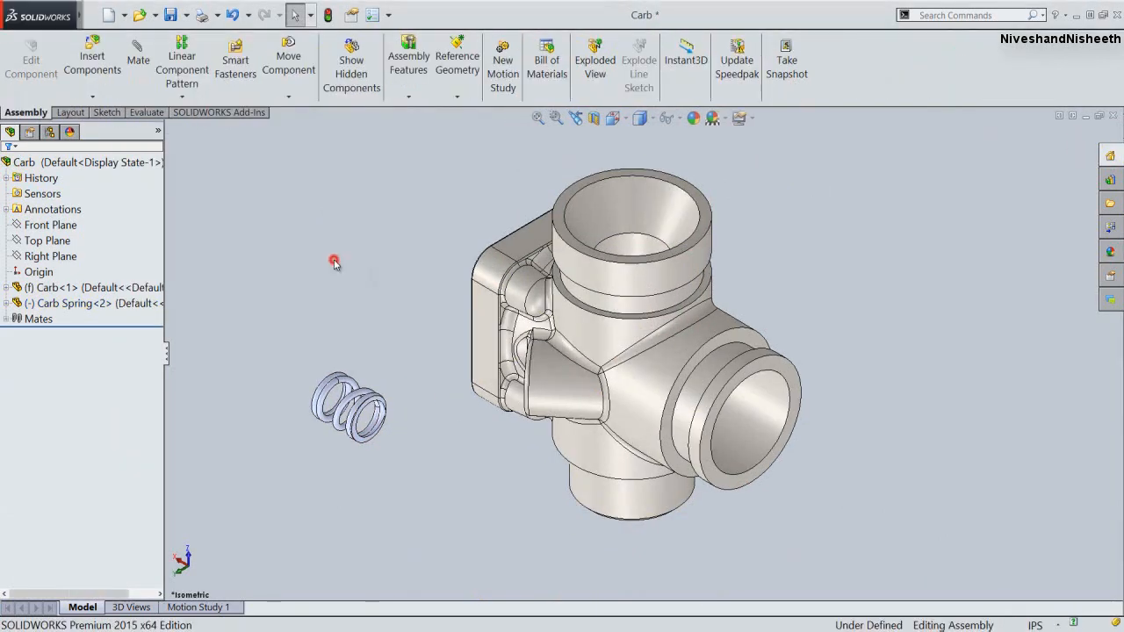
Mate the Carb Spring's Axis1 concentric with the hole in the carburetor body's small side boss
key("space")
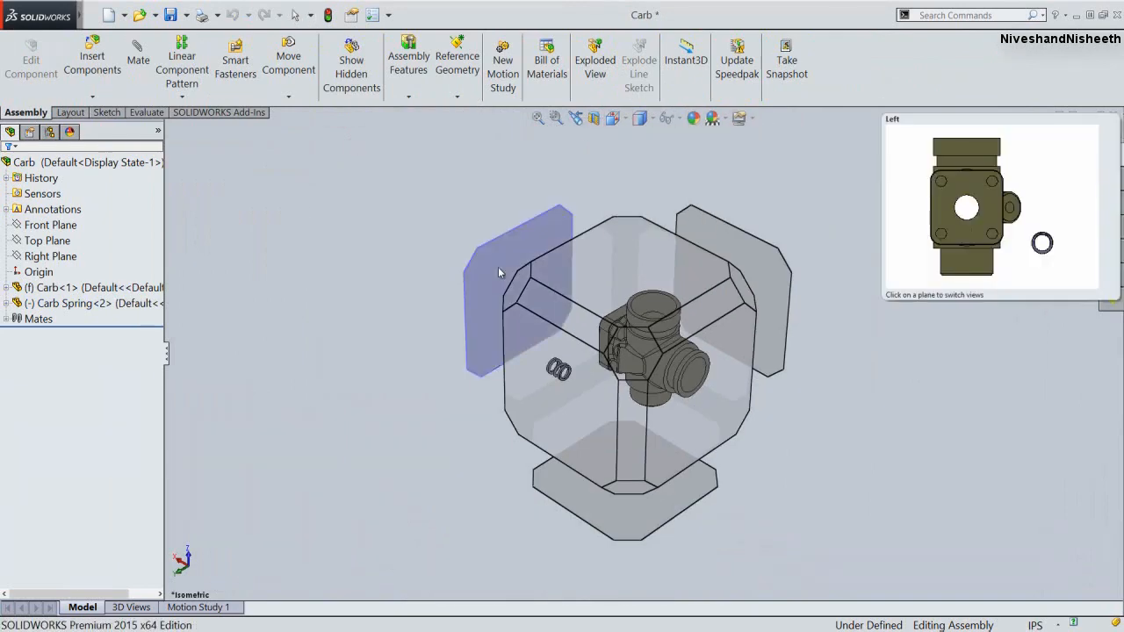
left_click(518, 288)
scroll(641, 434, "down", 2)
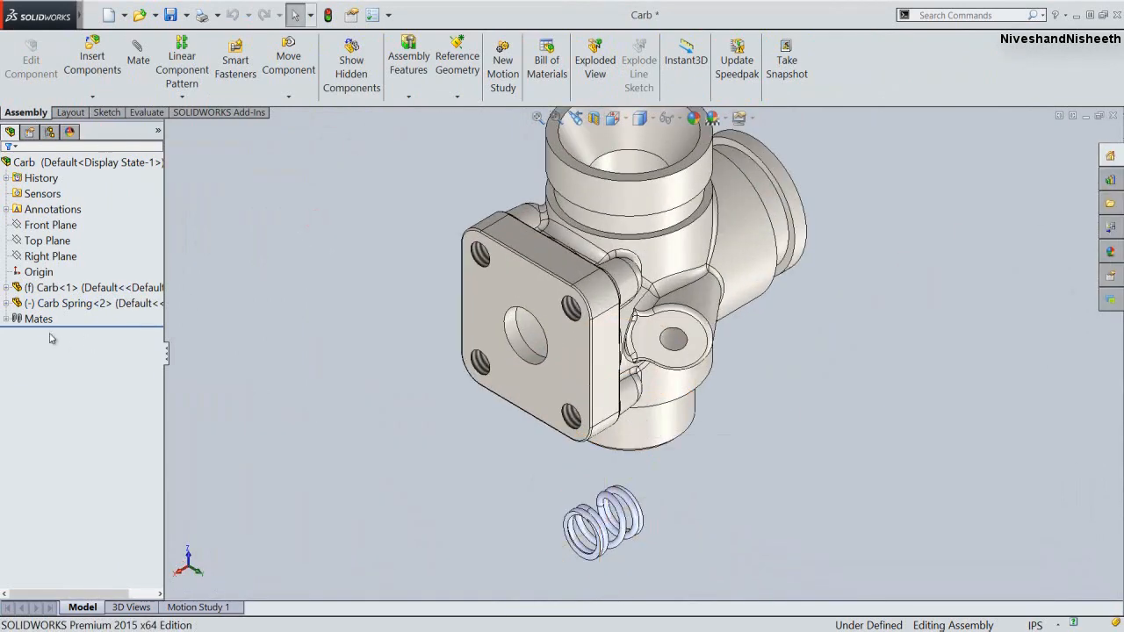
left_click(6, 303)
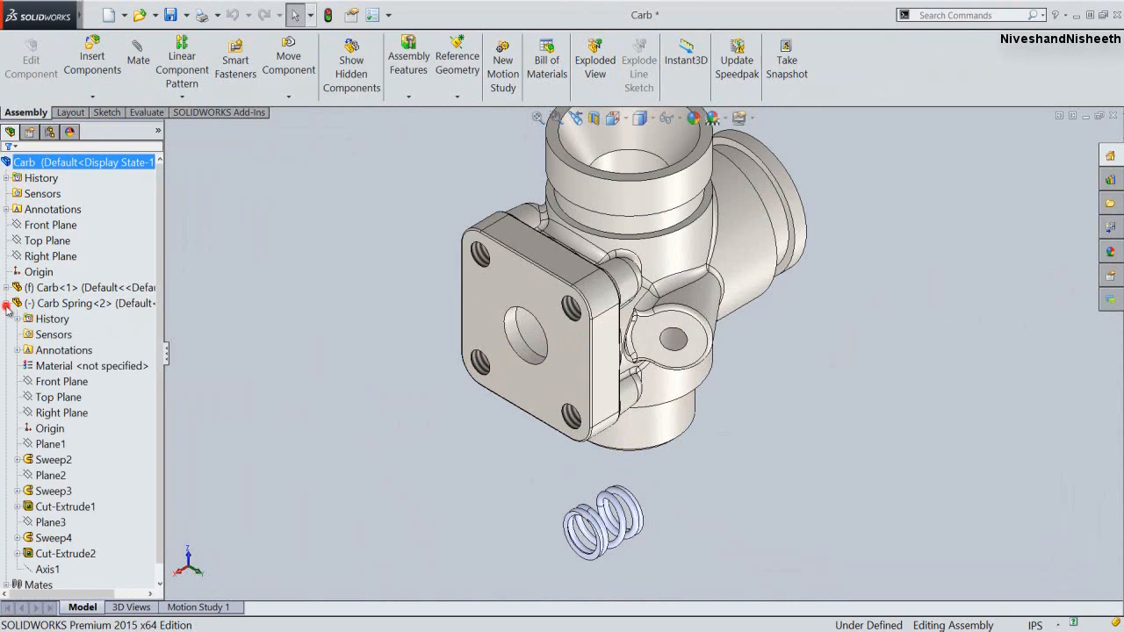
left_click(47, 569)
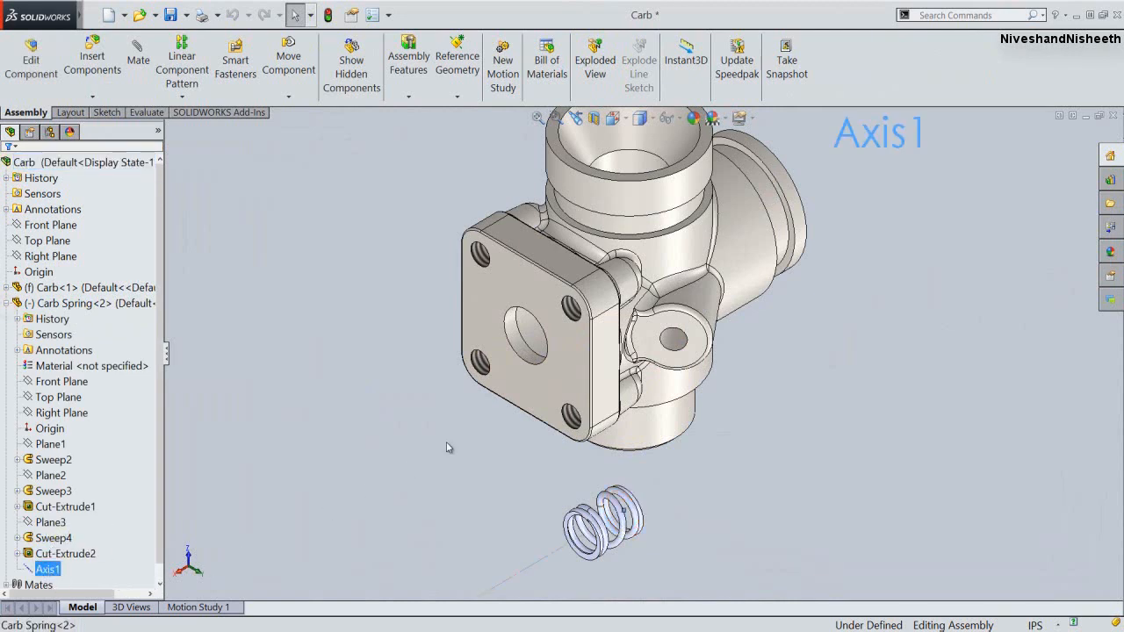
left_click(672, 340, "ctrl")
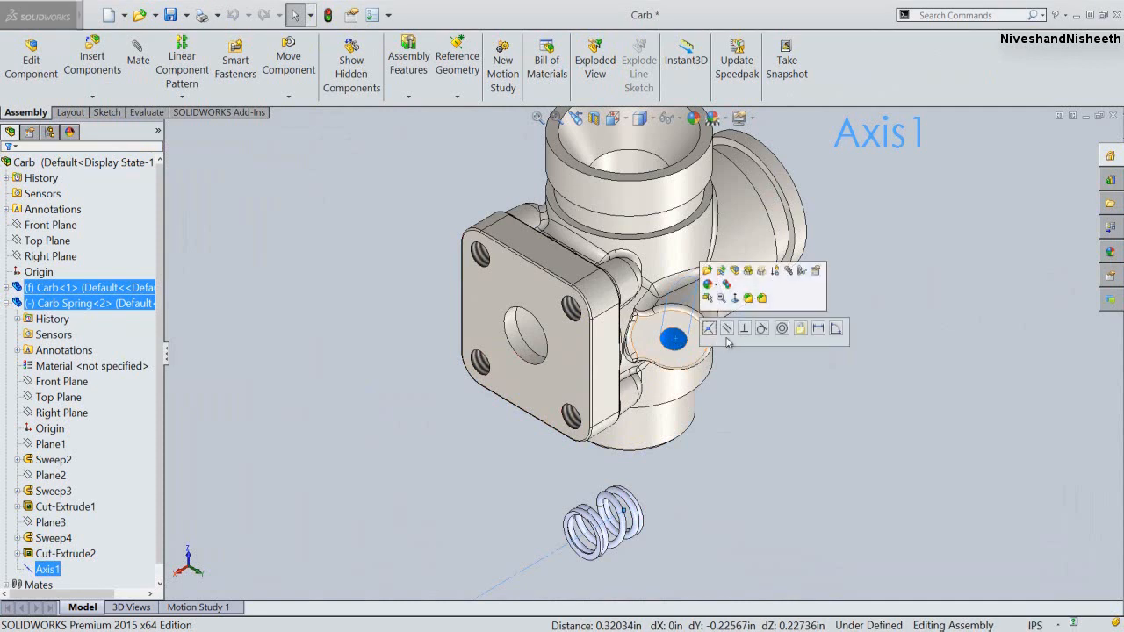
left_click(782, 328)
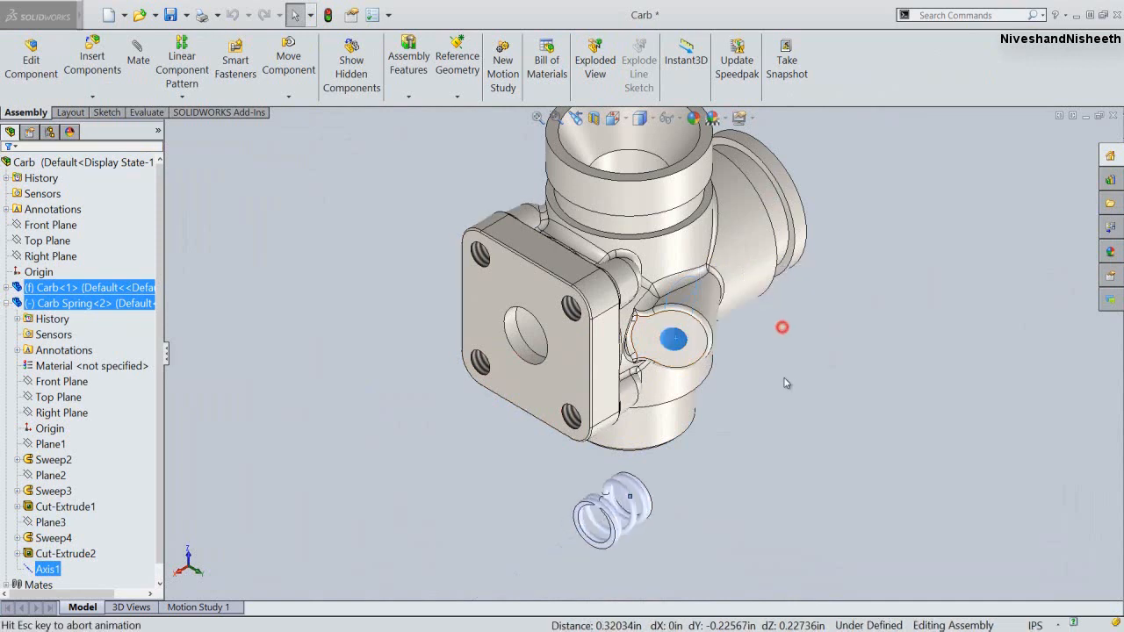
left_click(784, 379)
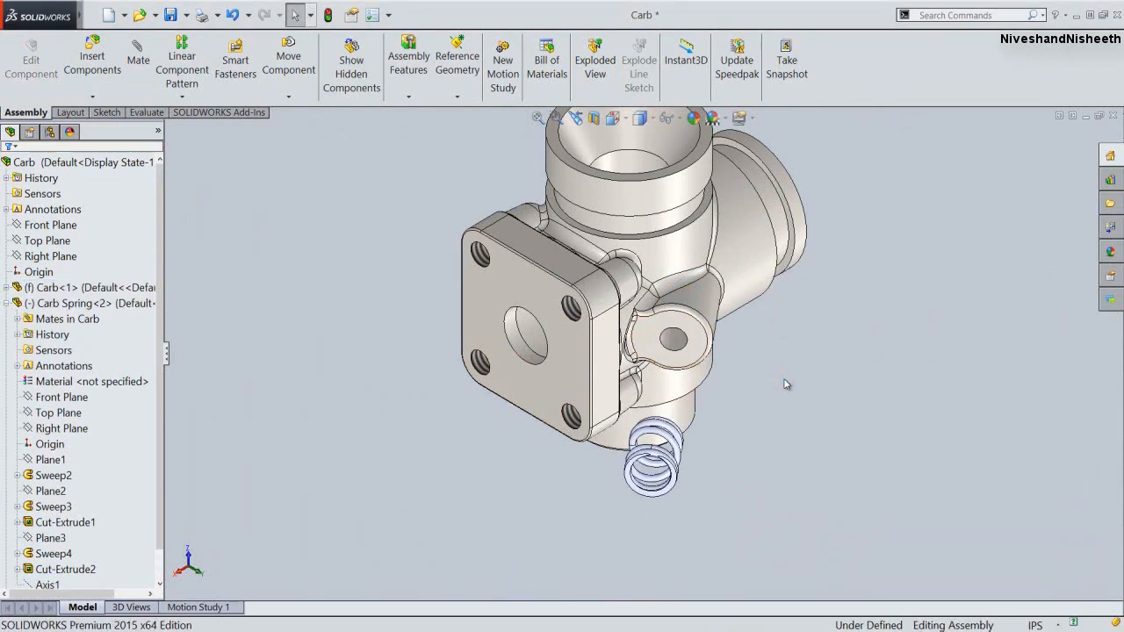
Add a coincident mate between the side boss's flat face and the flat ground end of the Carb Spring
left_click(691, 343)
middle_click_drag(721, 397, 592, 508)
scroll(527, 487, "down", 4)
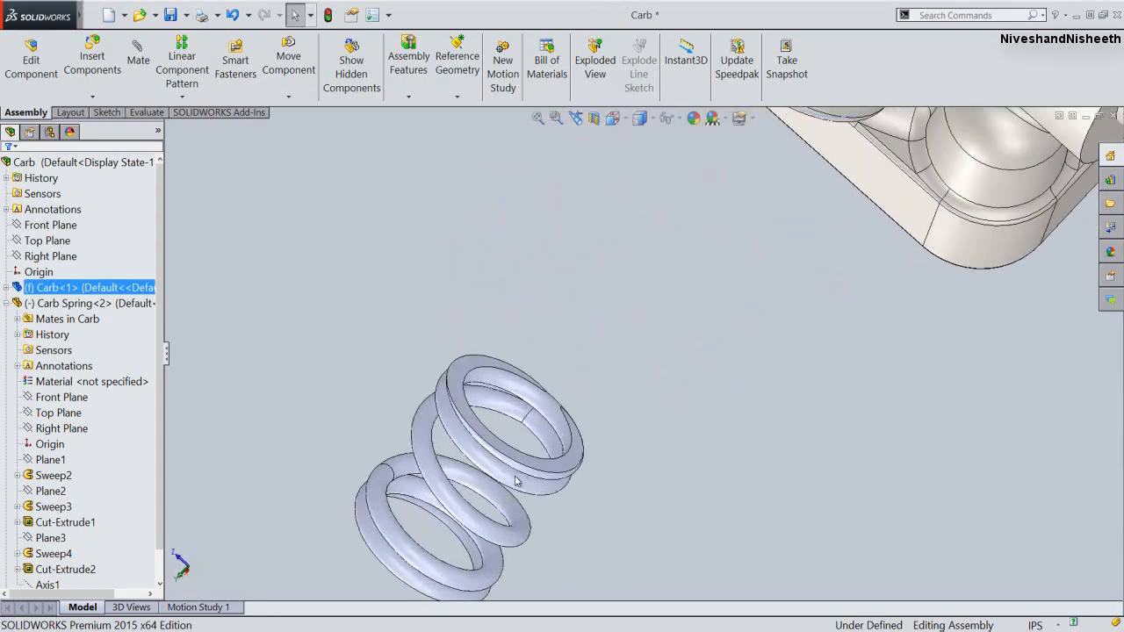
left_click(458, 379, "ctrl")
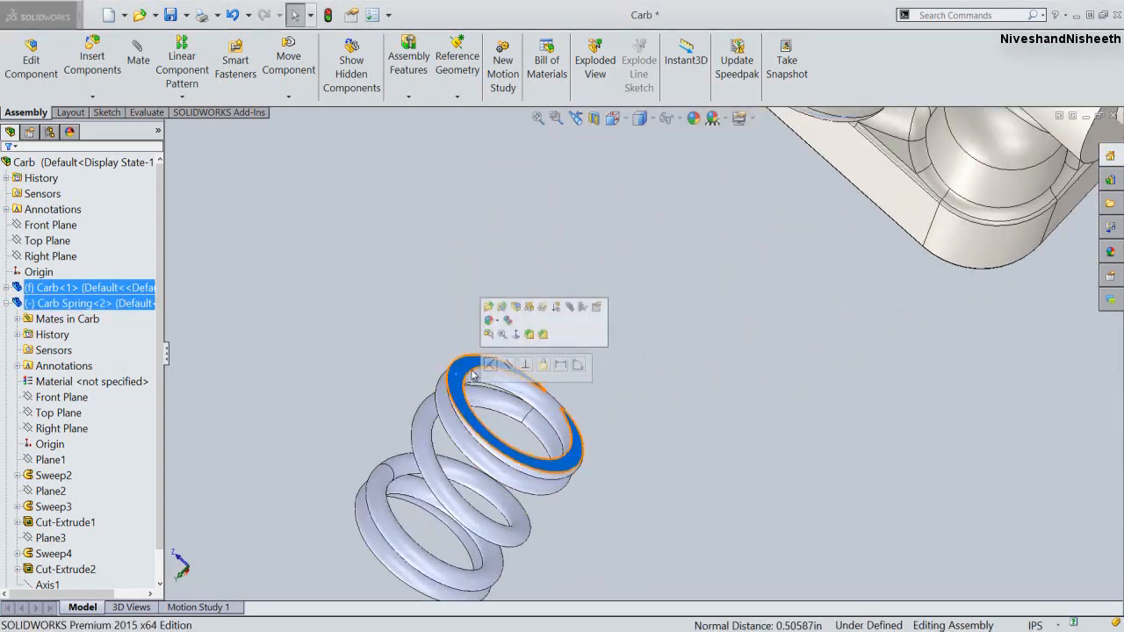
left_click(489, 364)
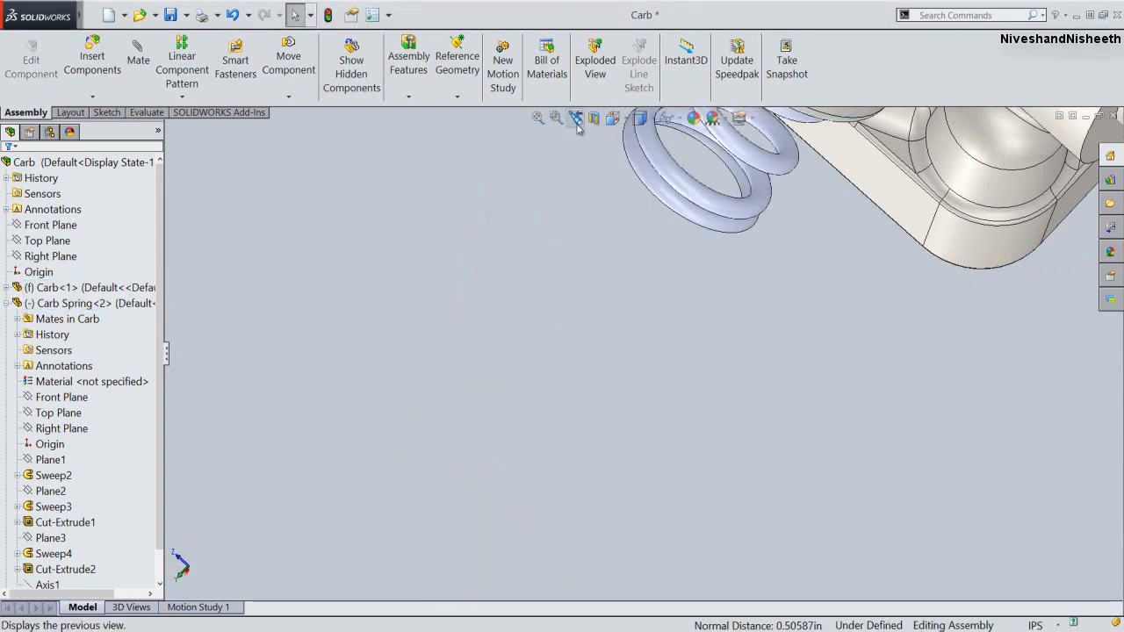
left_click(575, 120)
left_click(538, 118)
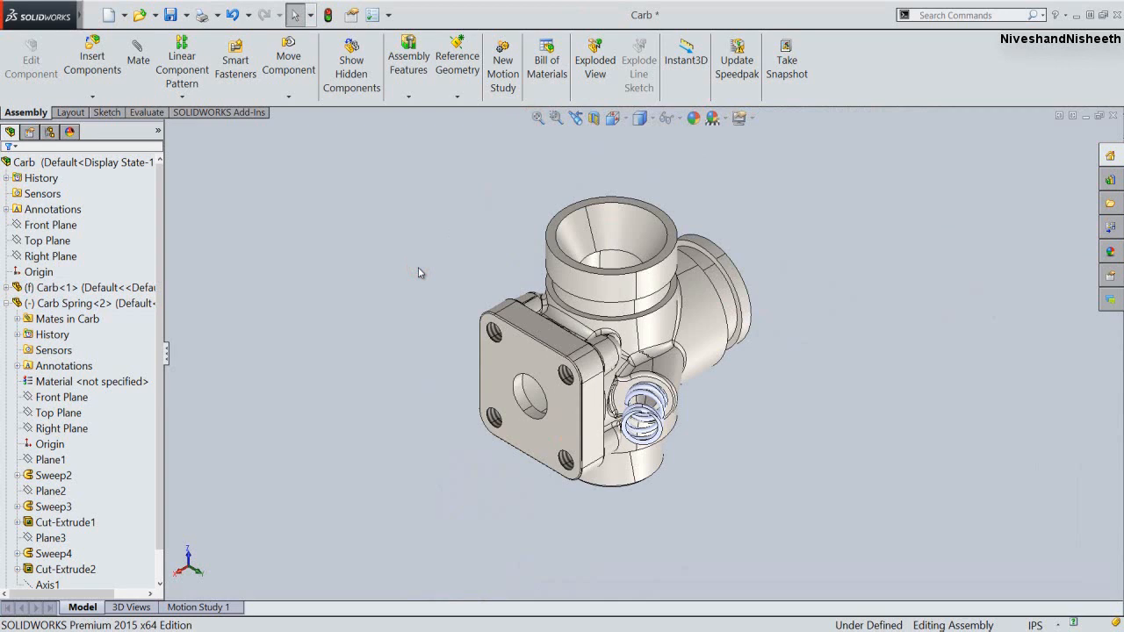
Rebuild the assembly, then widen the feature tree and collapse all its items
left_click(328, 15)
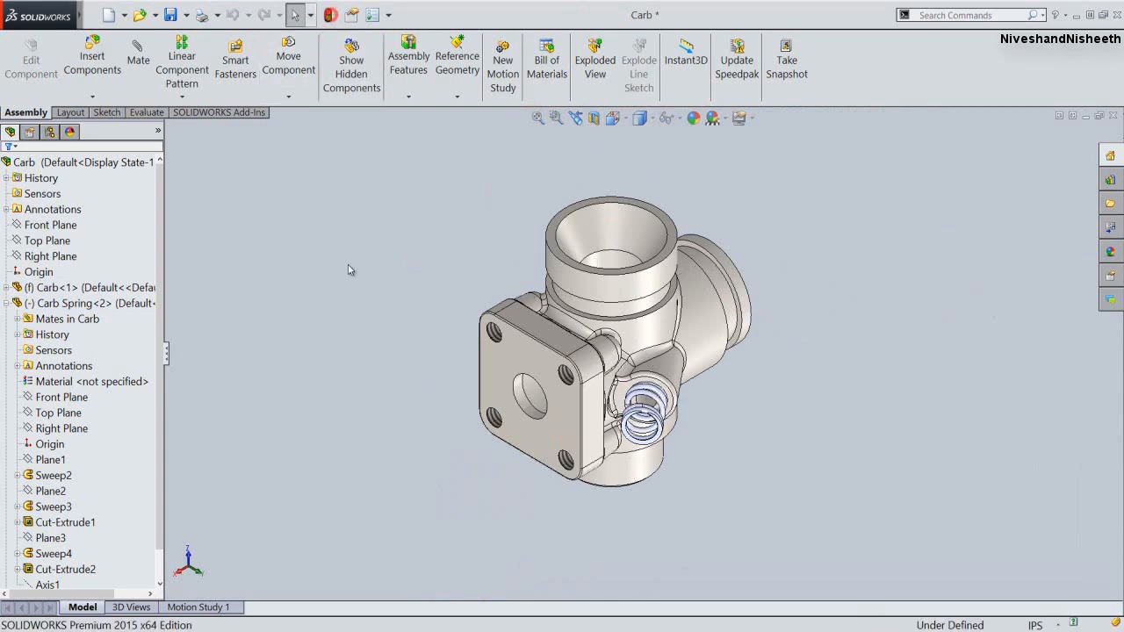
left_click_drag(164, 313, 191, 311)
right_click(115, 194)
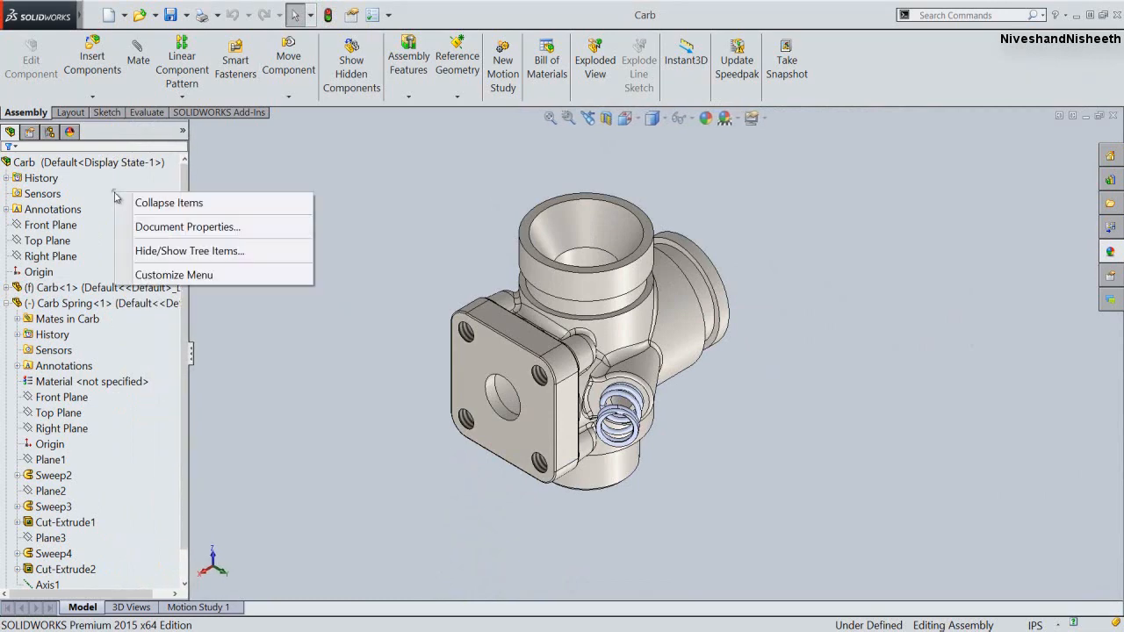
left_click(147, 205)
Insert the Carb Intake Plate part from the Engine MKII folder and place it in free space beside the carburetor's square flange
left_click(90, 67)
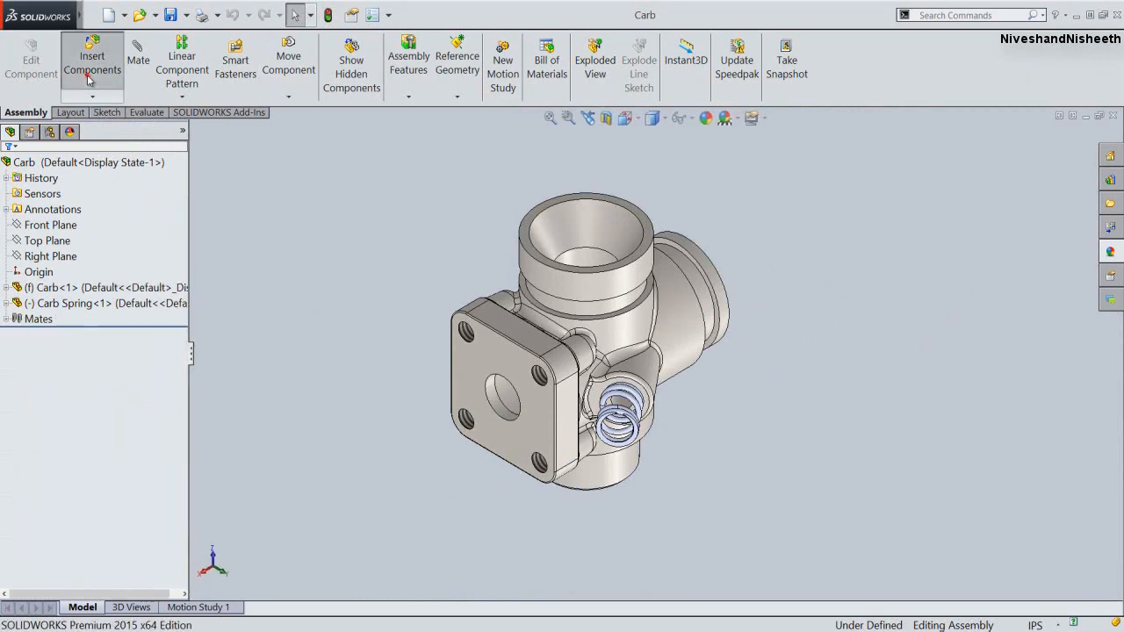
left_click(148, 429)
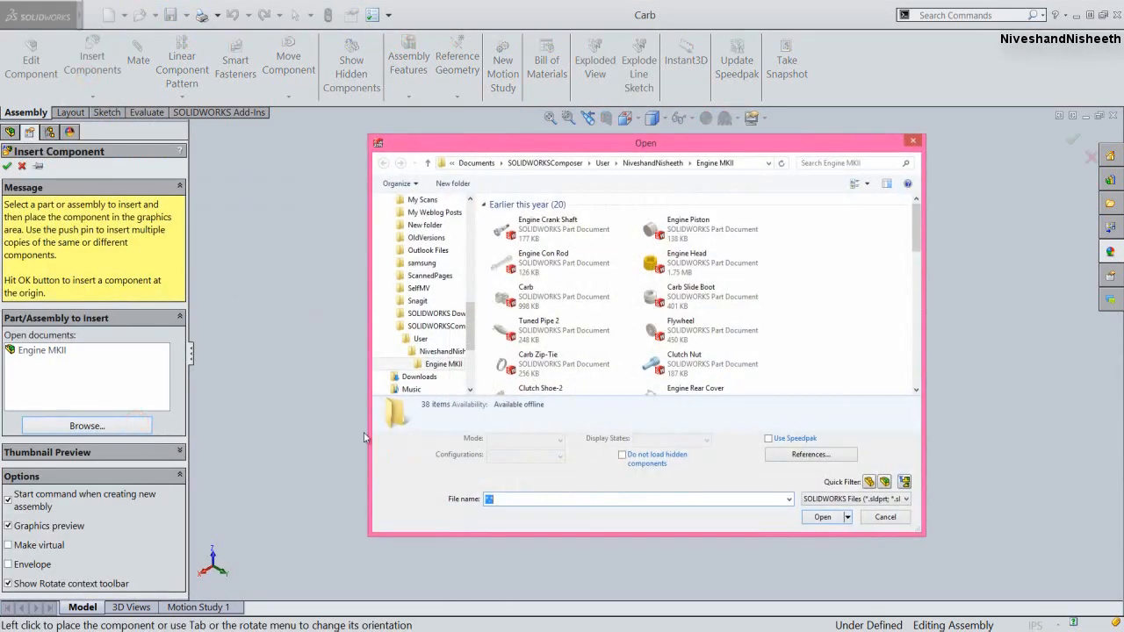
left_click(708, 261)
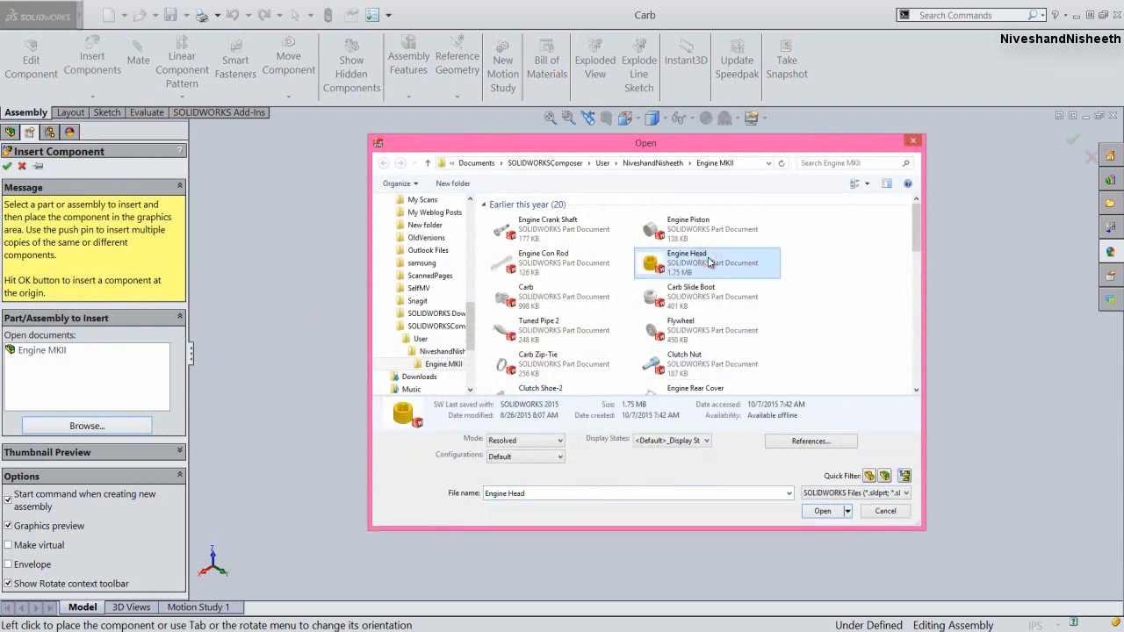
key("Right")
key("c")
key("c")
key("c")
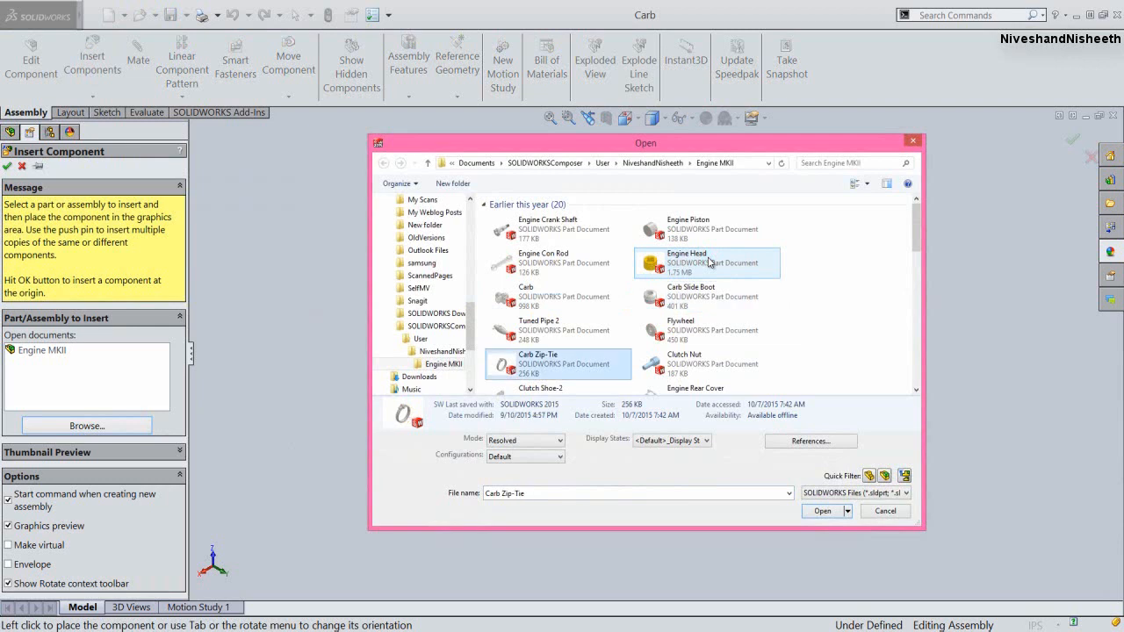
key("c")
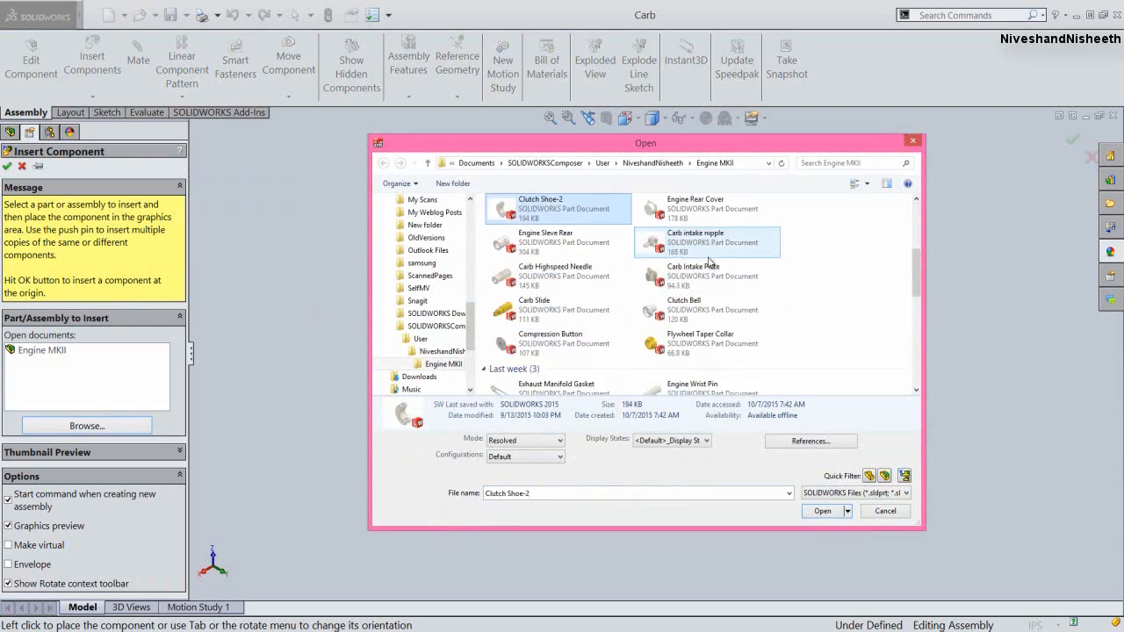
key("c")
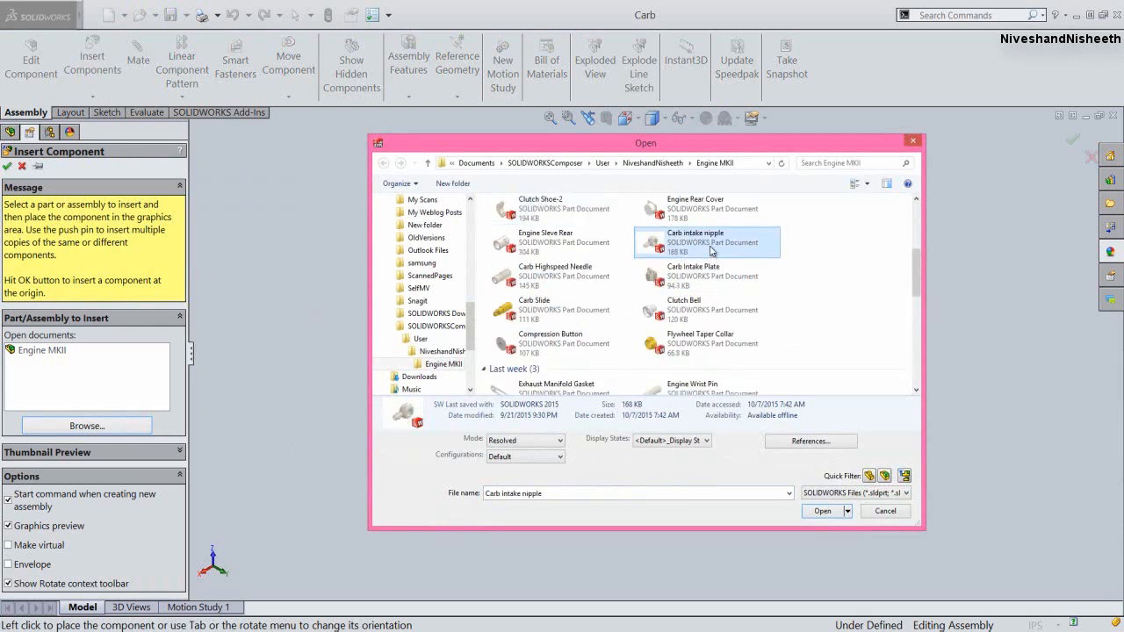
key("c")
key("c")
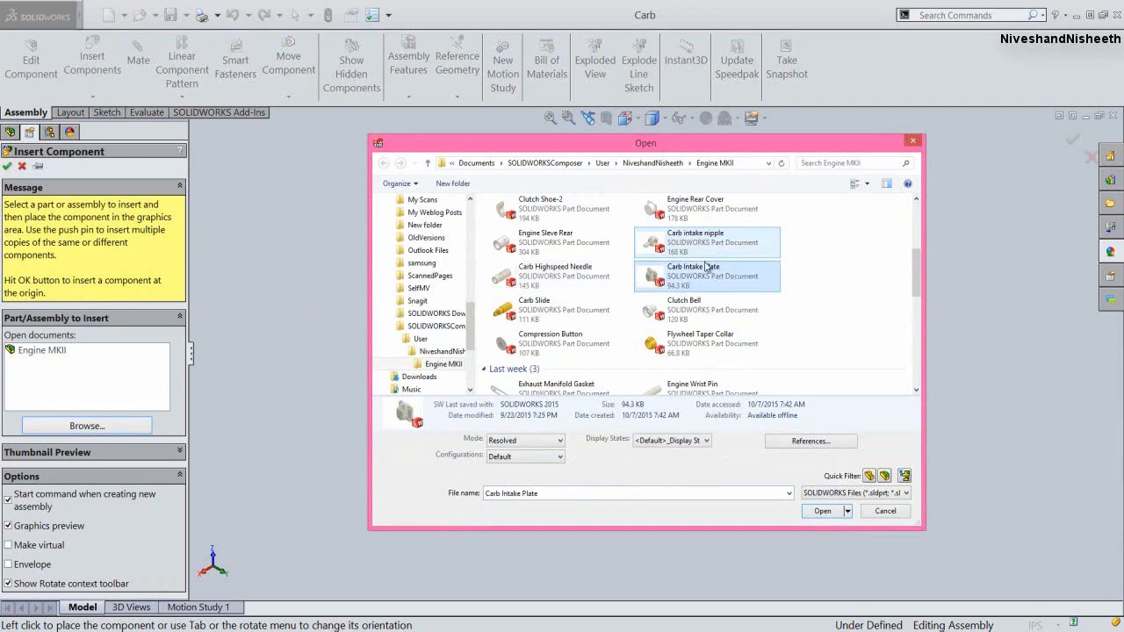
double_click(702, 285)
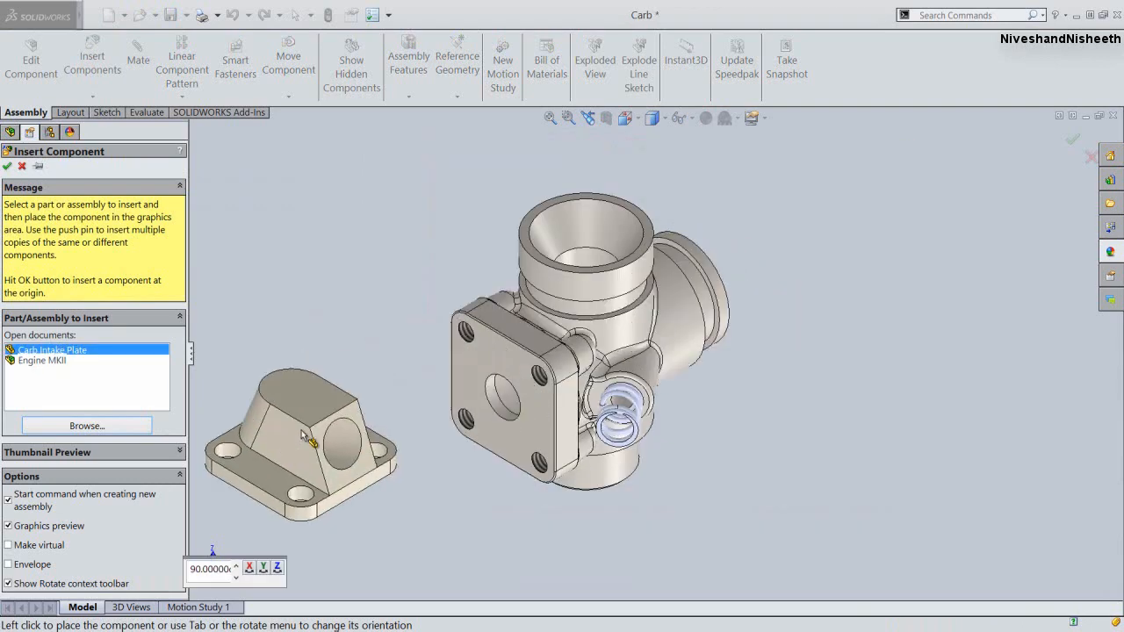
left_click(347, 336)
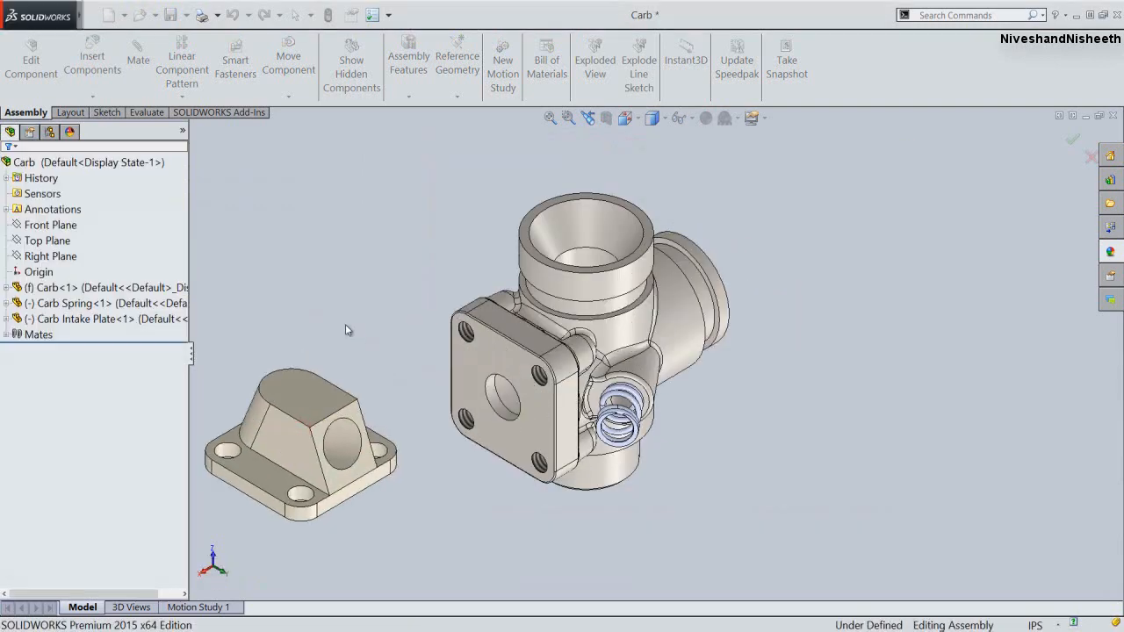
Mate the flat underside of the Carb Intake Plate coincident with the outer face of the carburetor's square flange
left_click(468, 366)
middle_click_drag(419, 534, 326, 476)
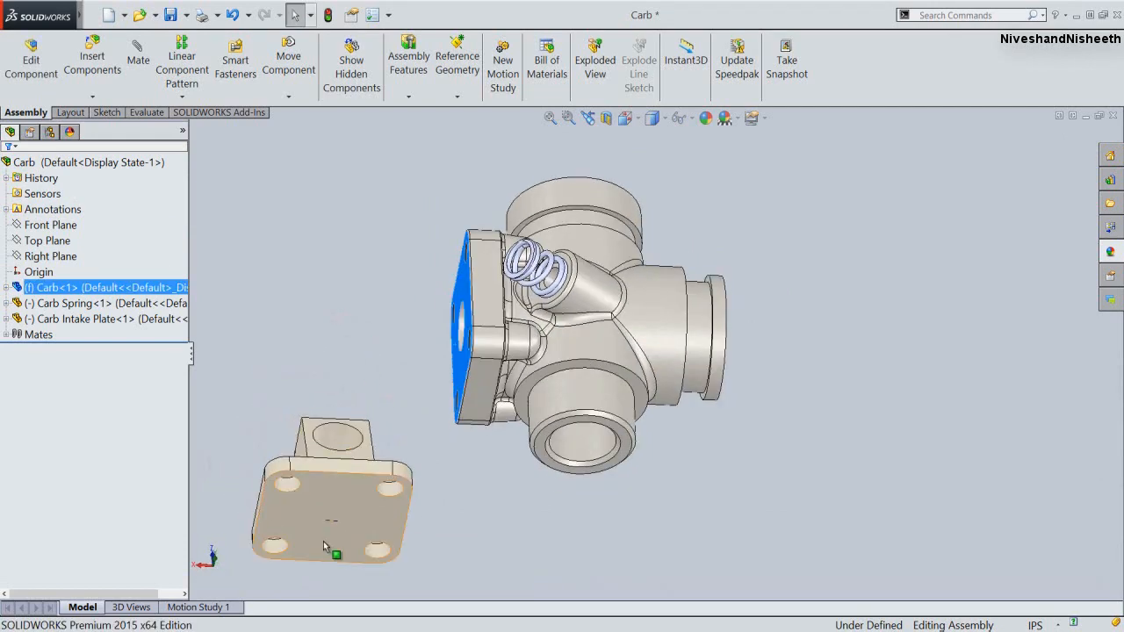
left_click(339, 511, "ctrl")
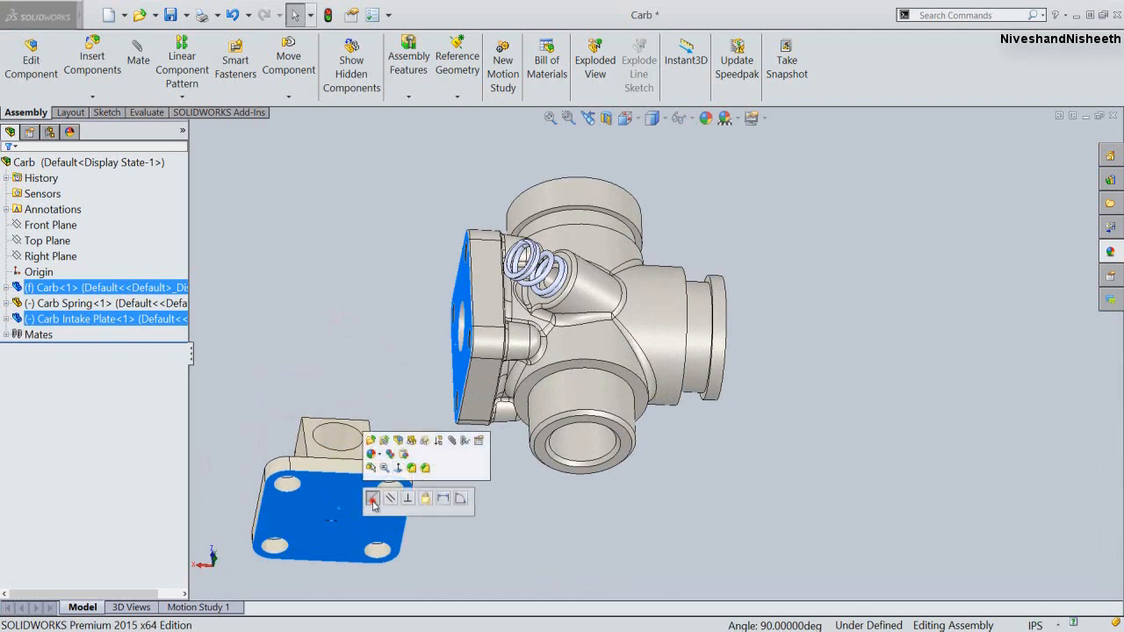
left_click(372, 498)
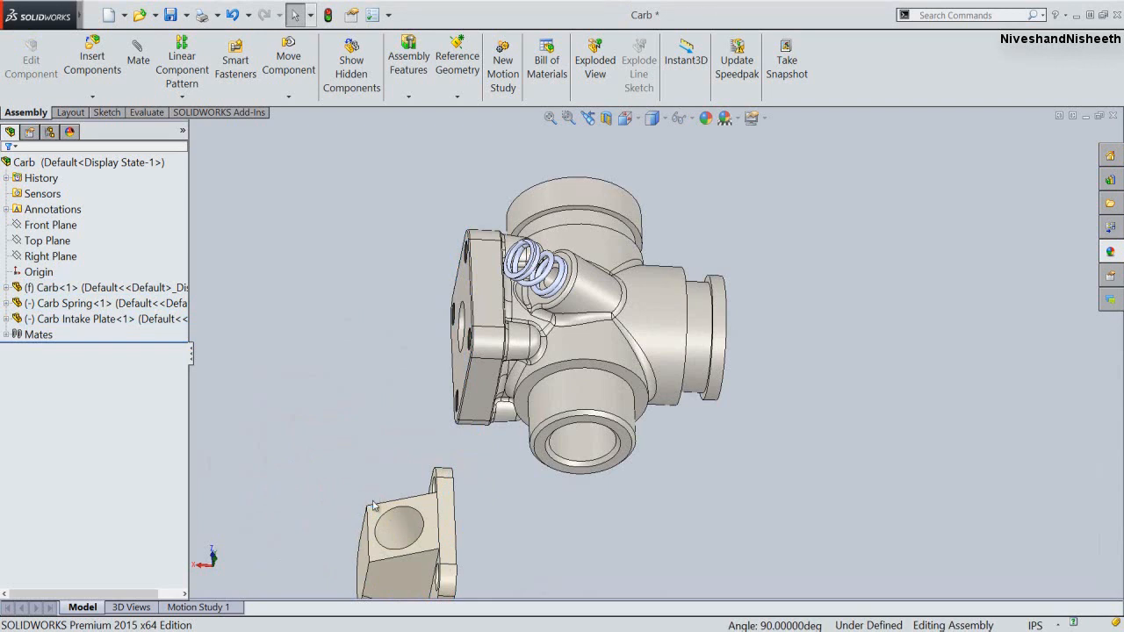
left_click(587, 120)
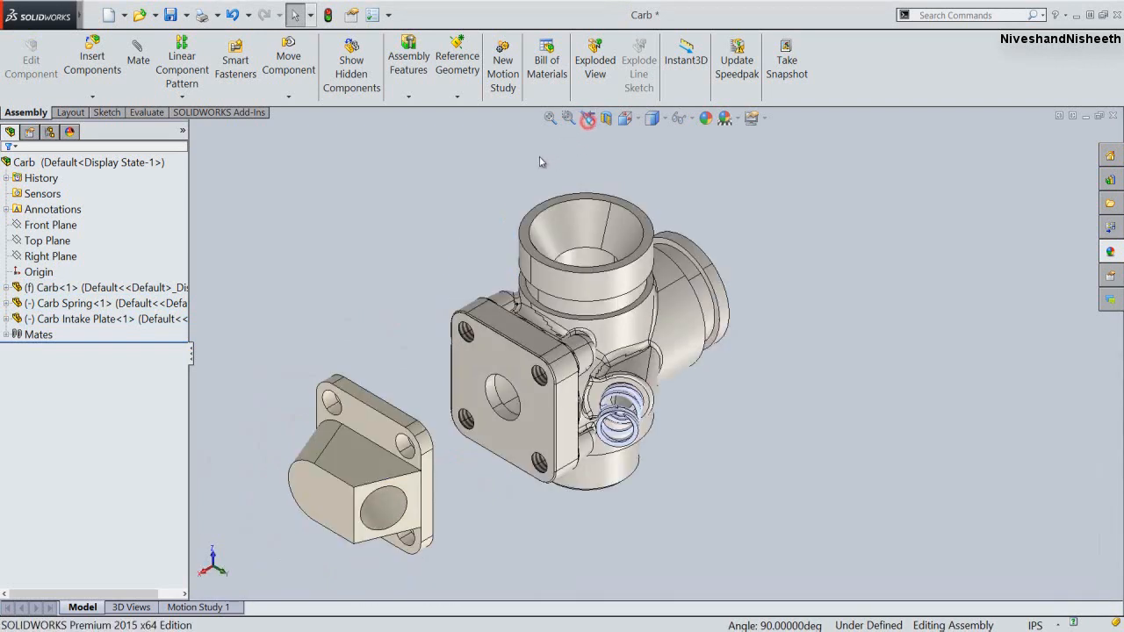
left_click(415, 254)
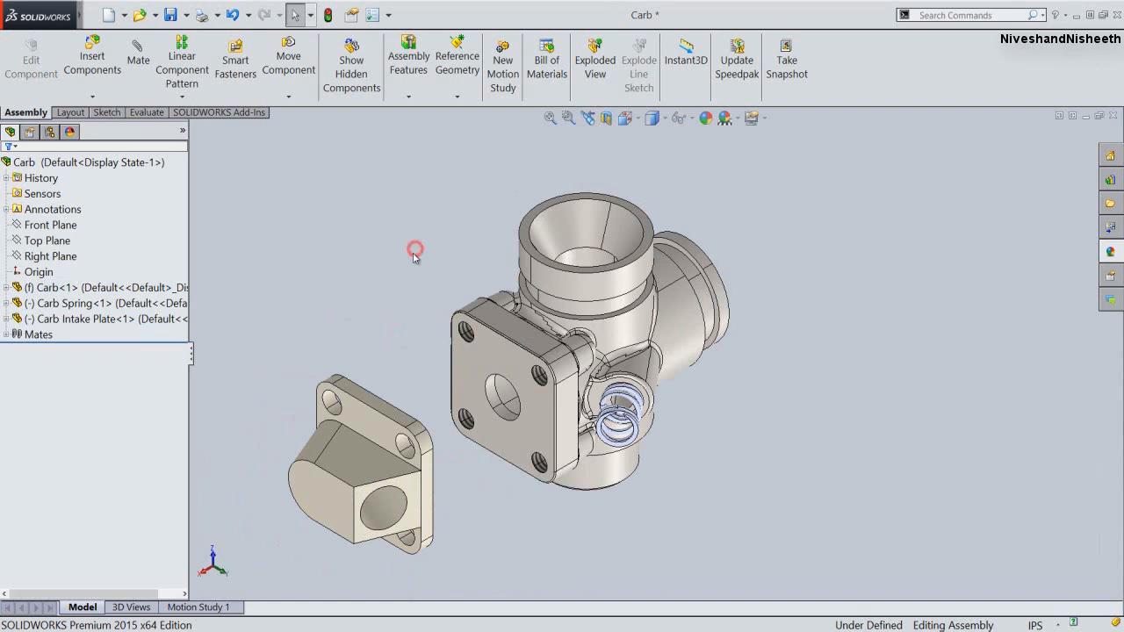
Mate an upper corner hole of the Carb Intake Plate concentric with the upper threaded hole at the flange's far corner
scroll(404, 445, "down", 2)
left_click(413, 443)
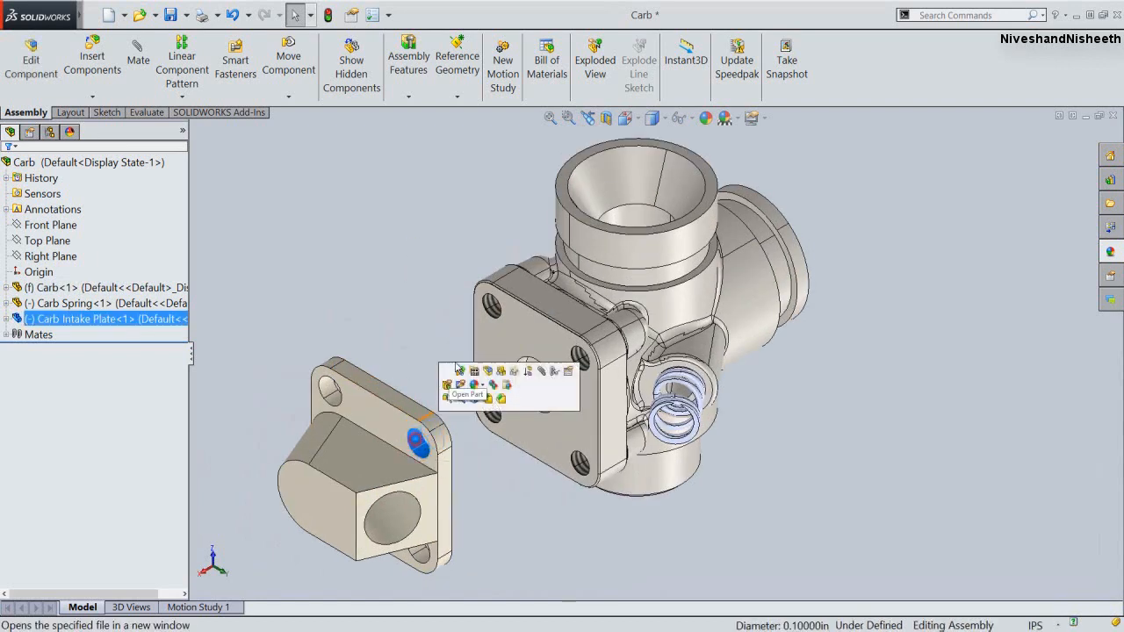
scroll(493, 312, "down", 3)
left_click(510, 300, "ctrl")
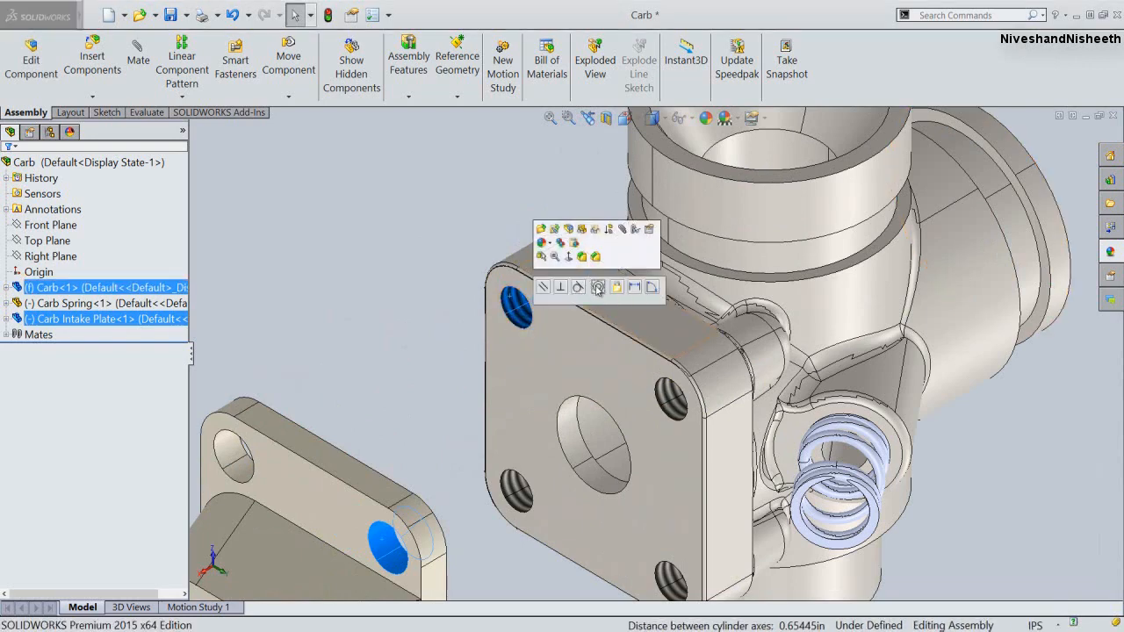
left_click(597, 288)
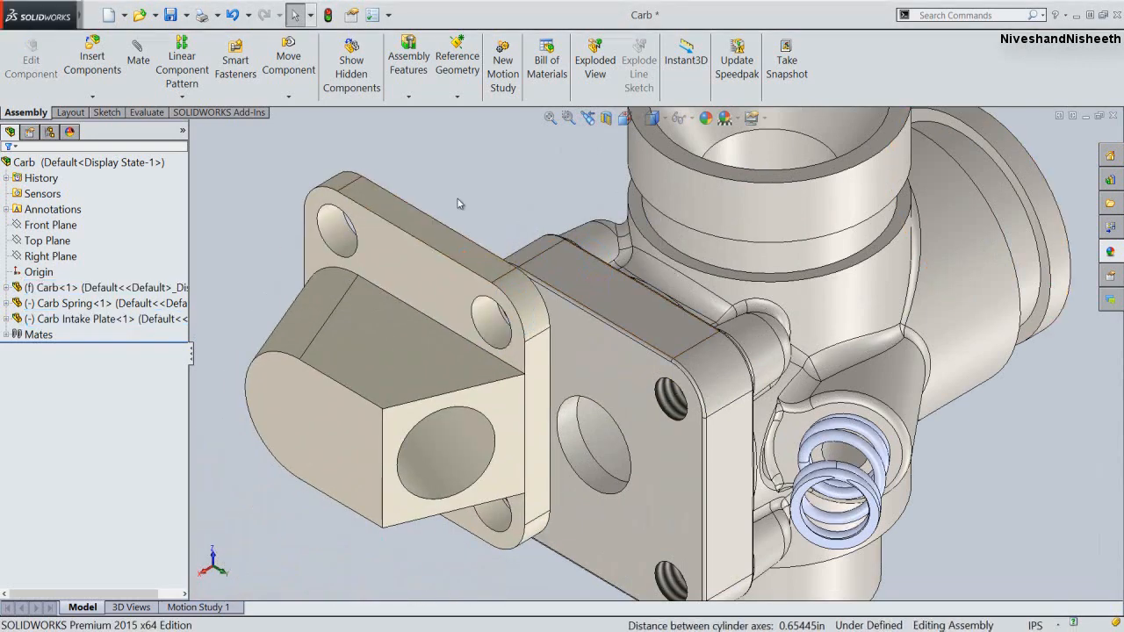
scroll(393, 330, "up", 3)
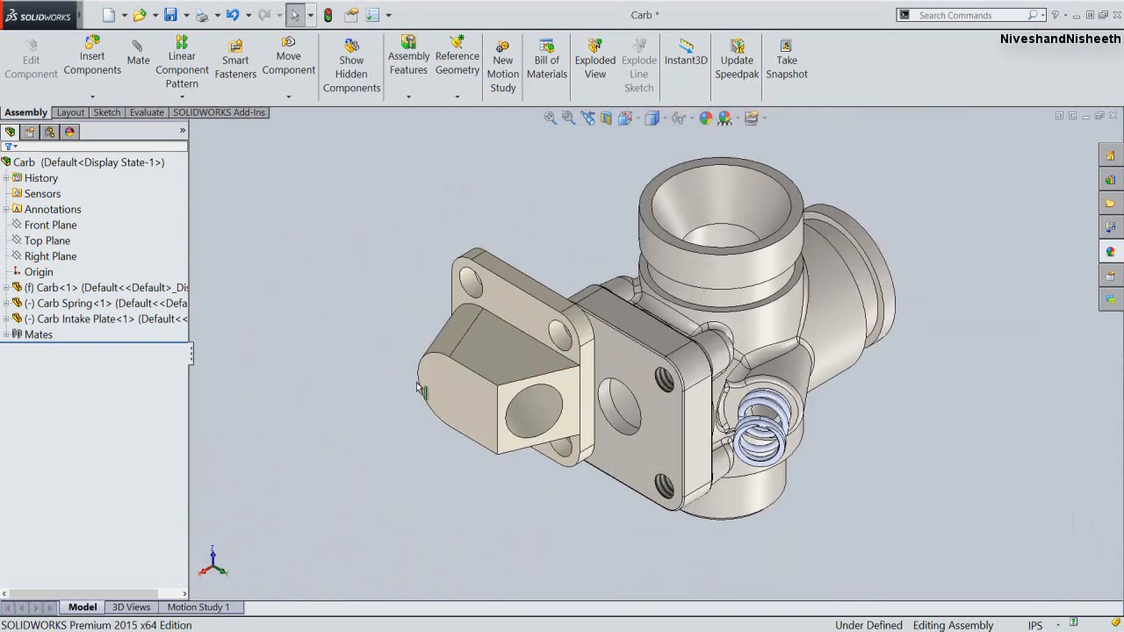
Rotate the Carb Intake Plate into line with the square flange and mate their adjacent side faces at an angle of 0 degrees
left_click_drag(418, 389, 543, 479)
left_click(435, 352)
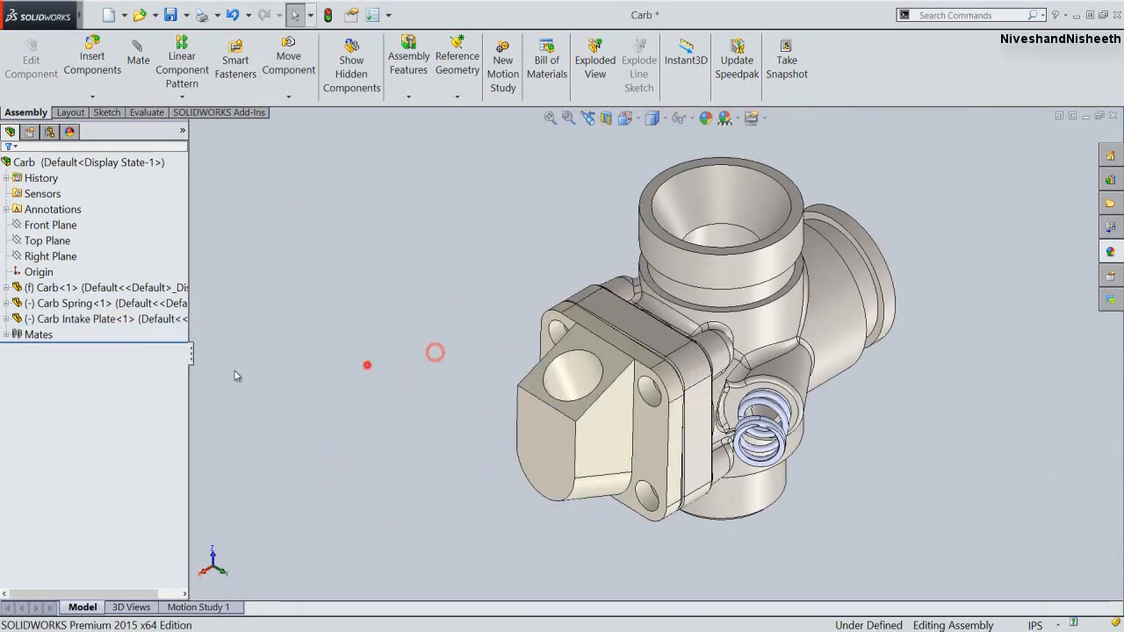
left_click(409, 323)
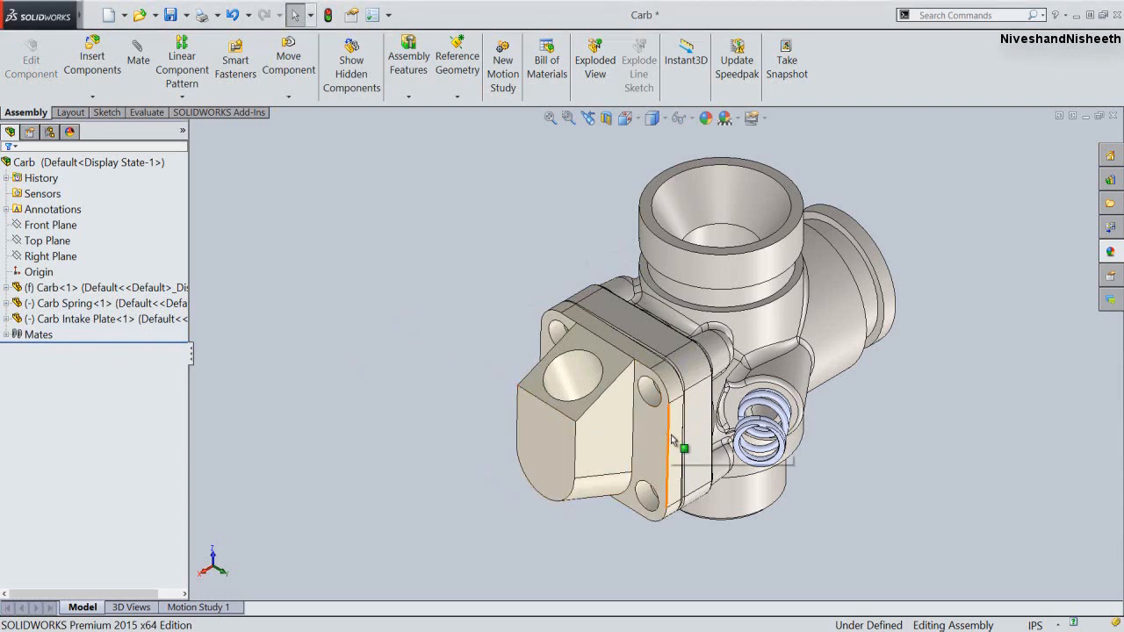
left_click(673, 435)
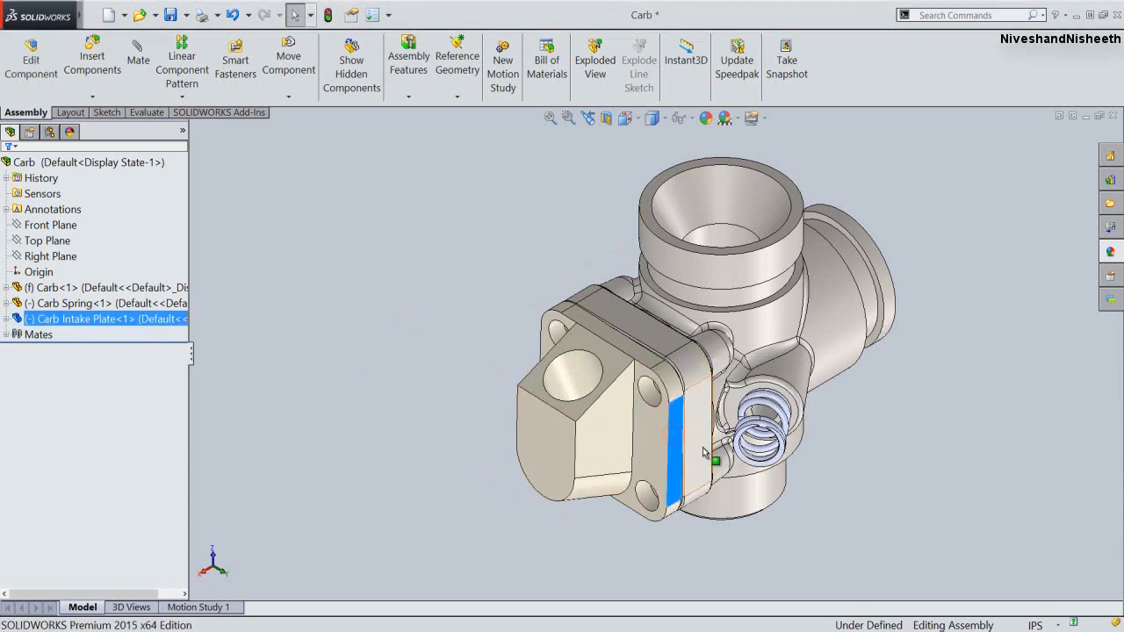
left_click(702, 452, "ctrl")
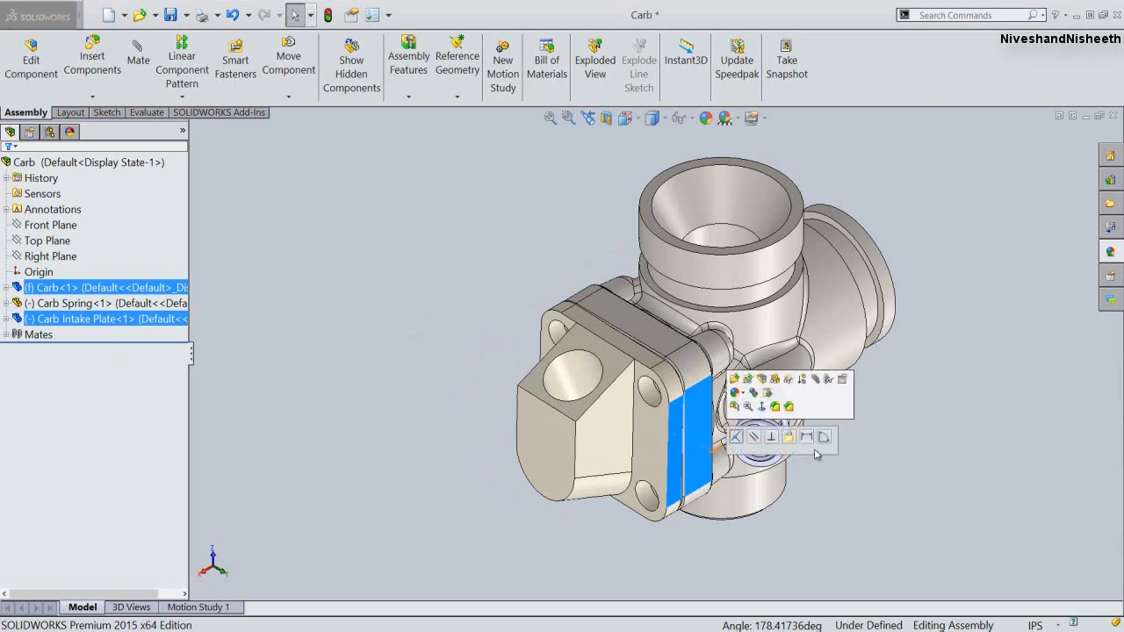
left_click(823, 439)
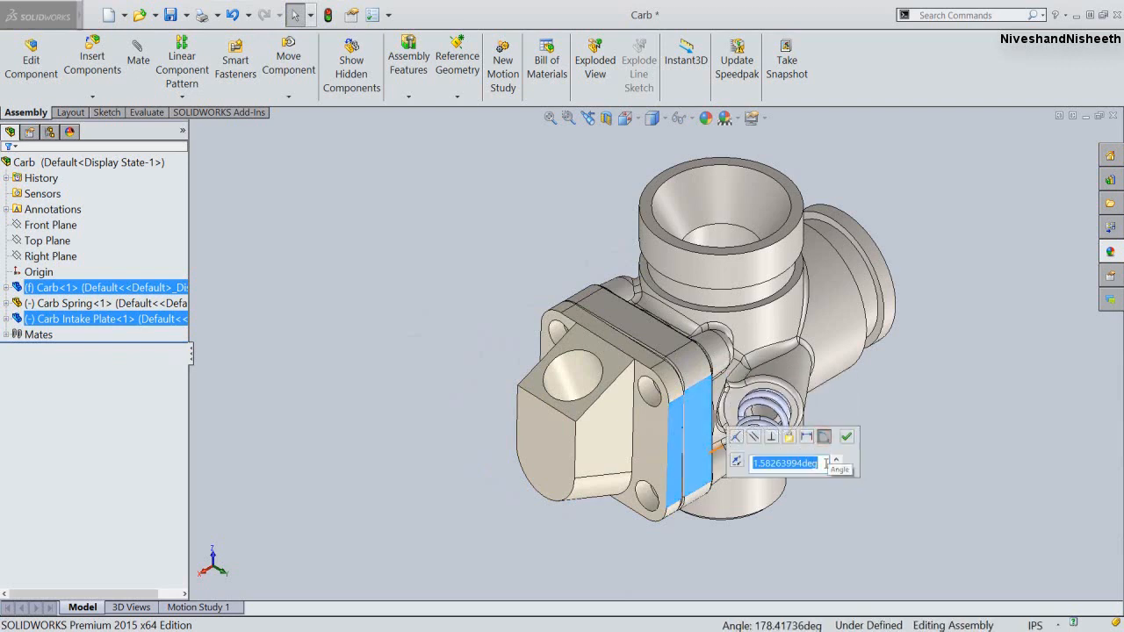
type("0")
key("Return")
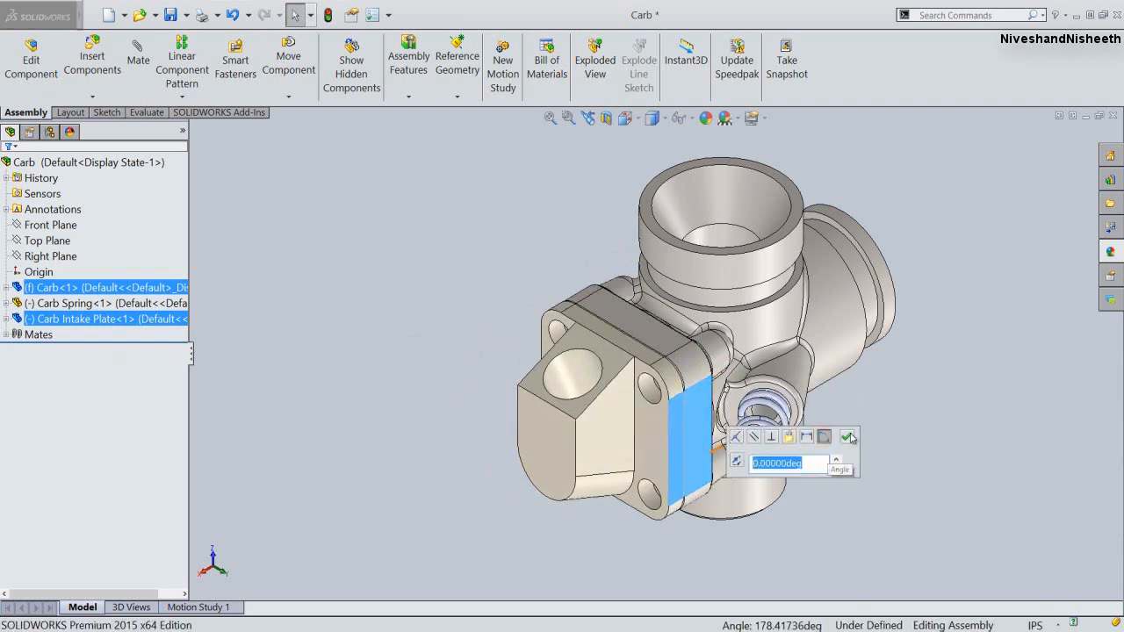
left_click(848, 437)
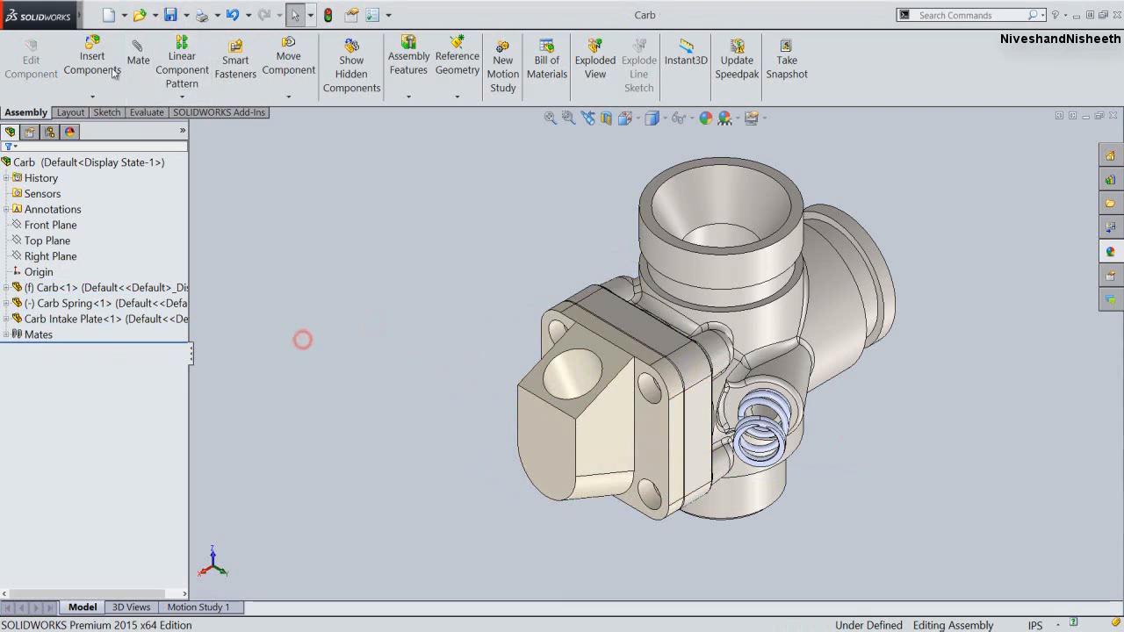
Insert the Carb Slide part from the Engine MKII folder and place it in free space beside the carburetor
left_click(91, 44)
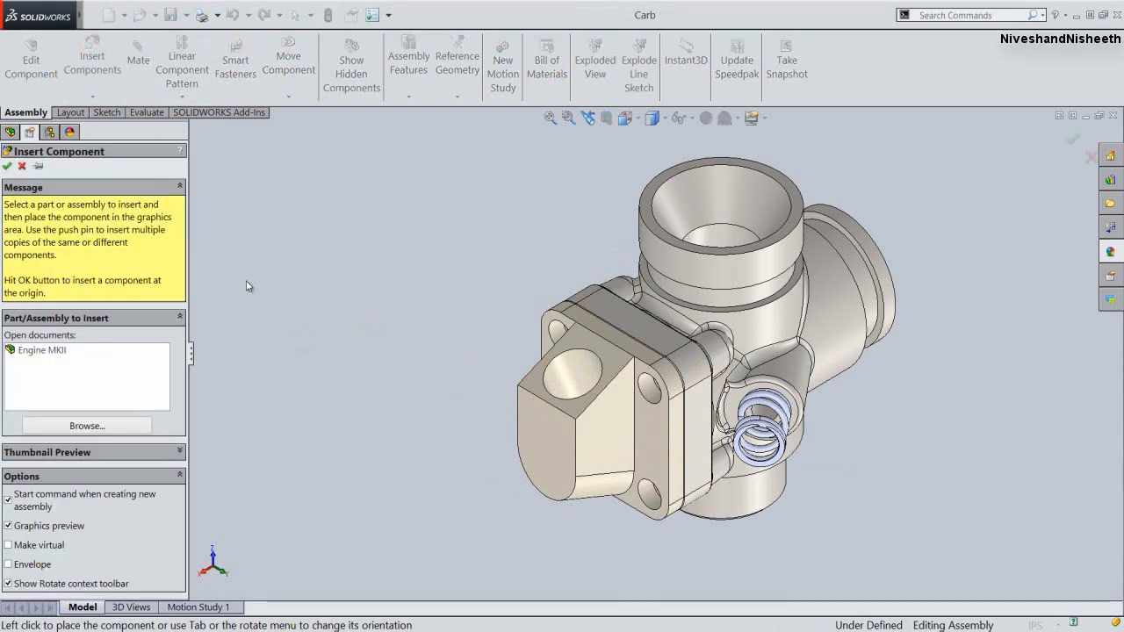
left_click(86, 425)
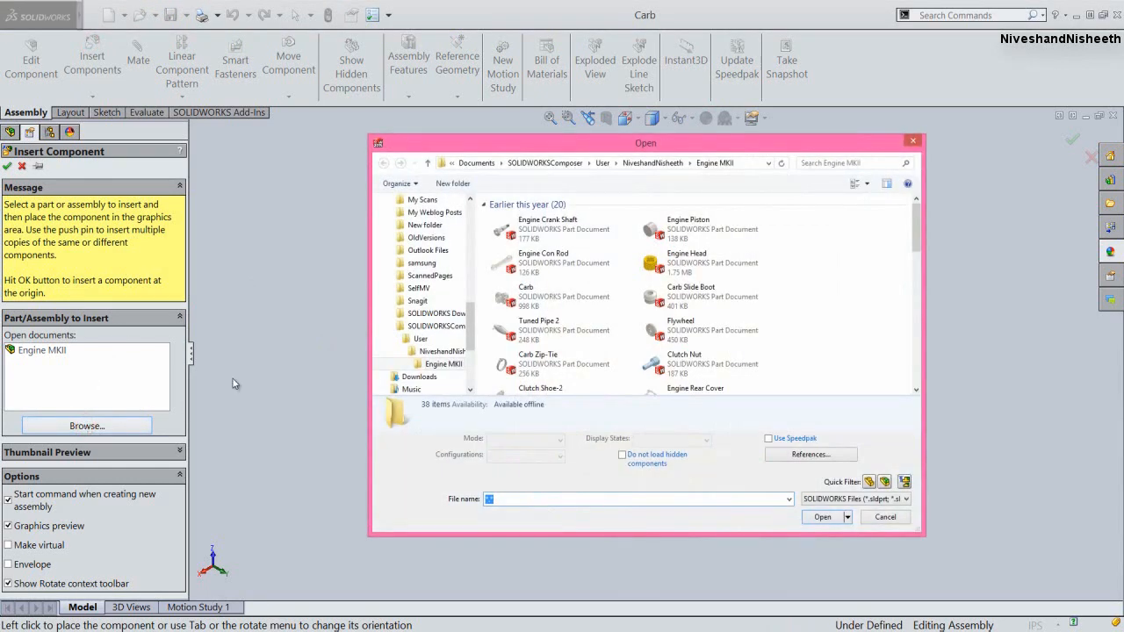
left_click(585, 269)
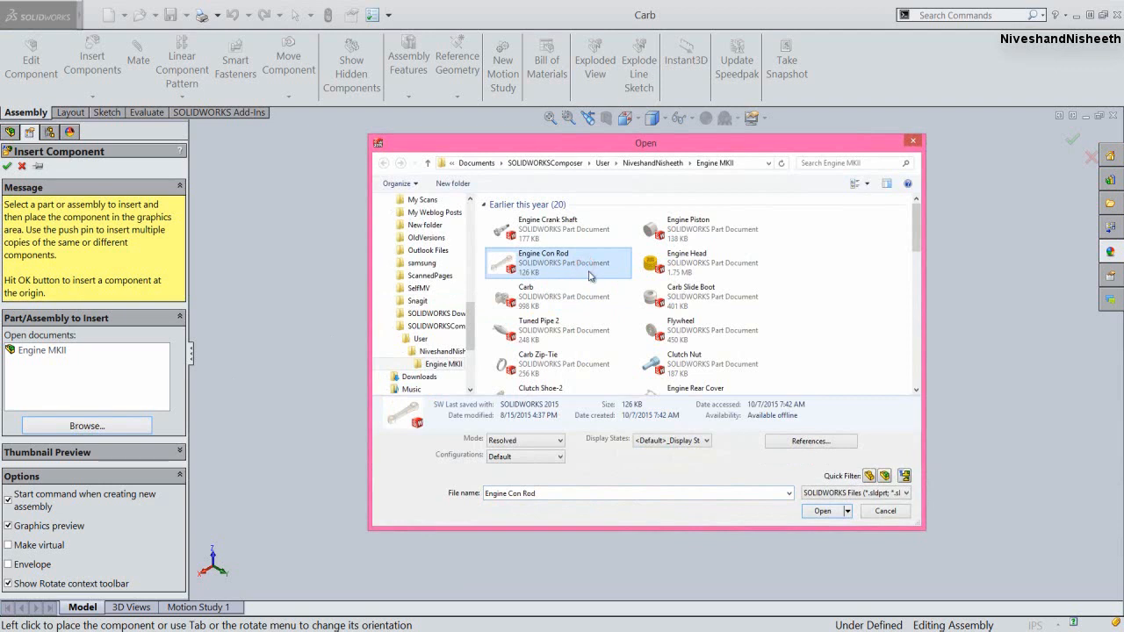
left_click(531, 297)
left_click(702, 296)
key("c")
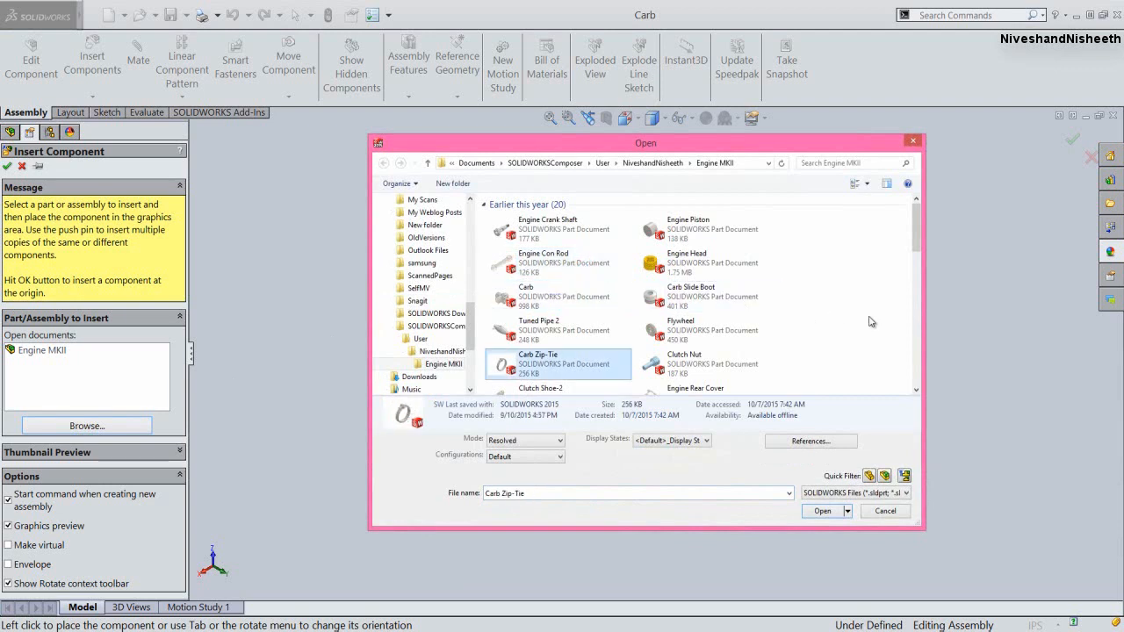
key("c")
key("c")
key("c")
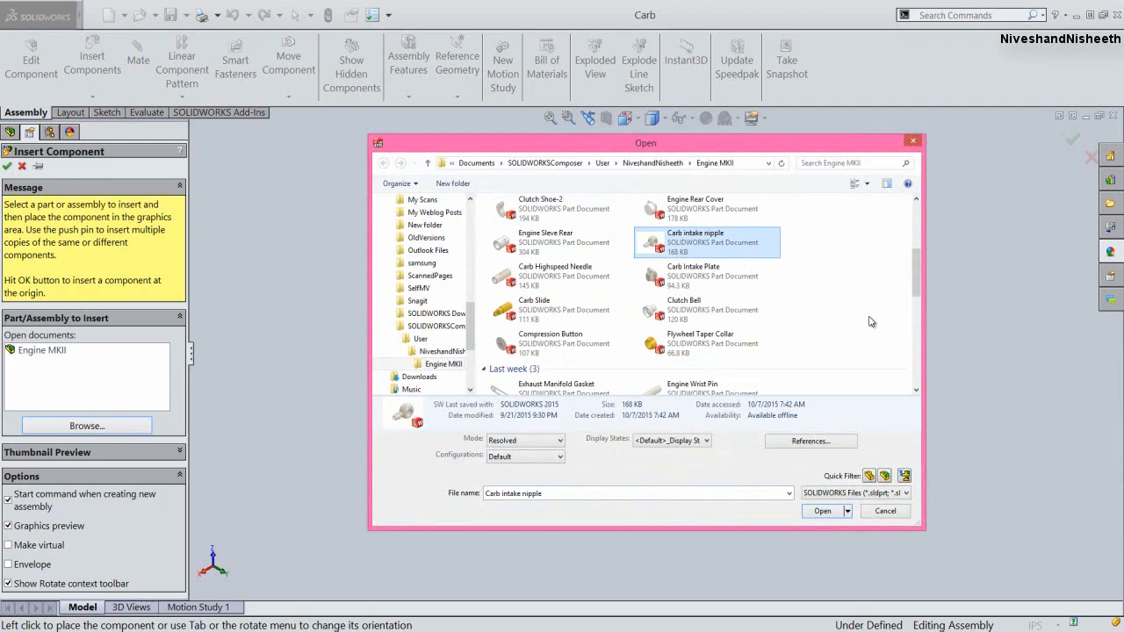
double_click(532, 305)
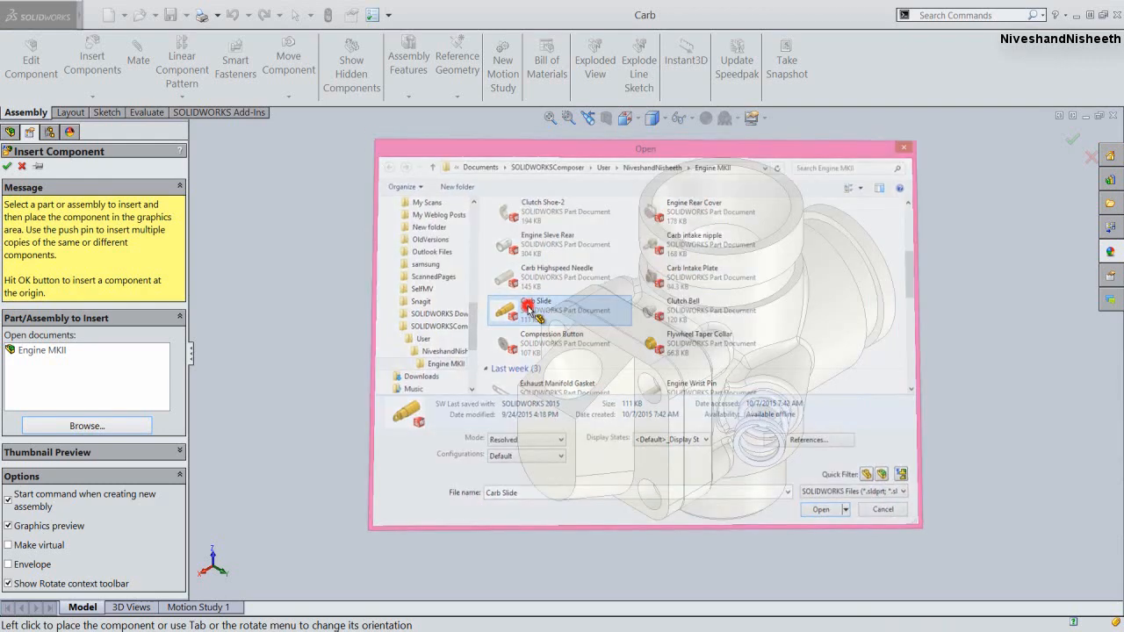
left_click(923, 439)
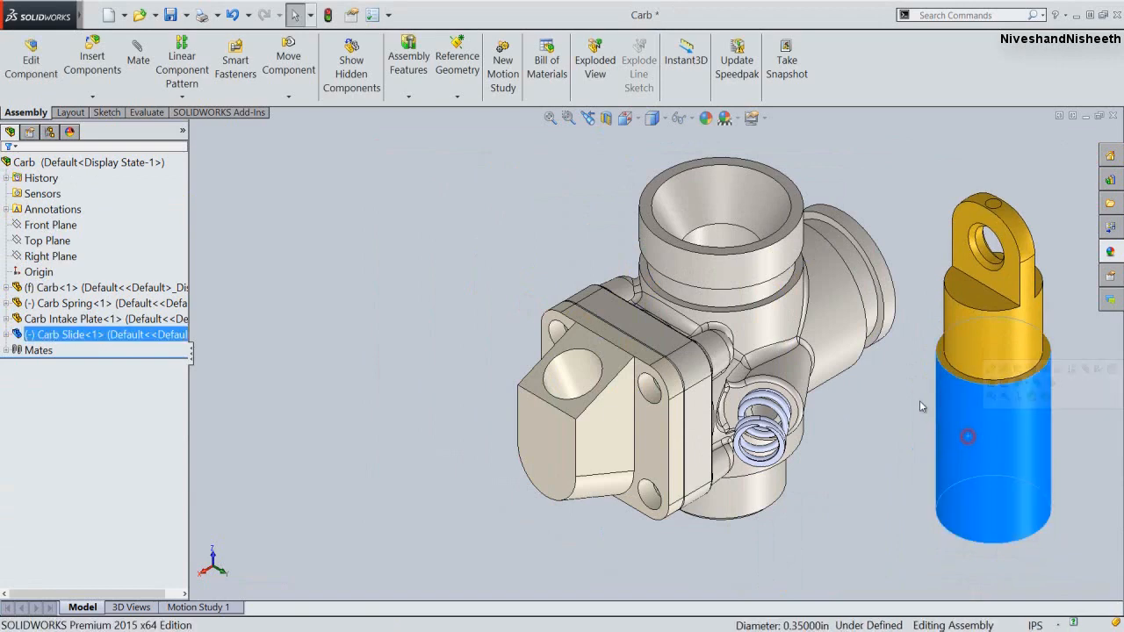
Mate the large cylindrical face of the Carb Slide concentric with the bore of the carburetor's side barrel
middle_click_drag(920, 407, 839, 434)
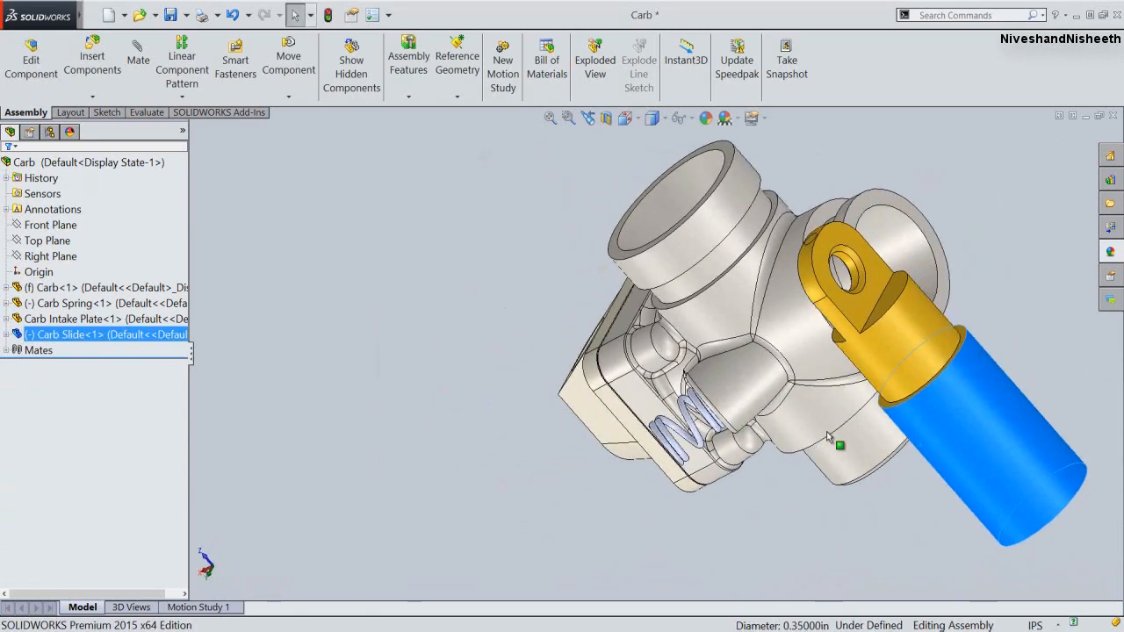
left_click(913, 246, "ctrl")
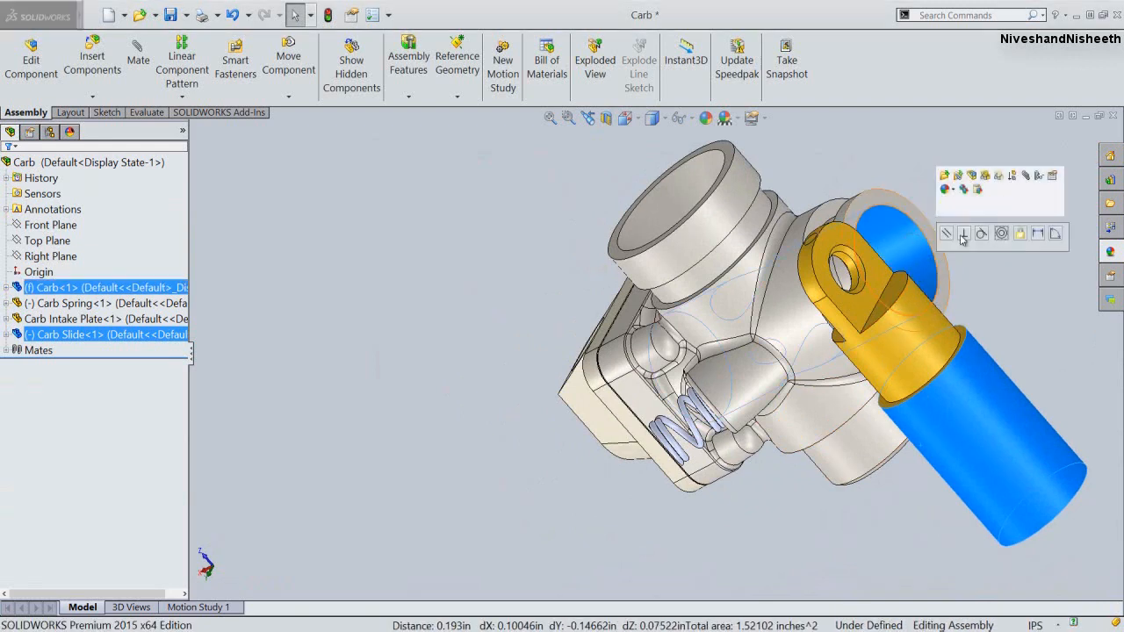
left_click(1003, 234)
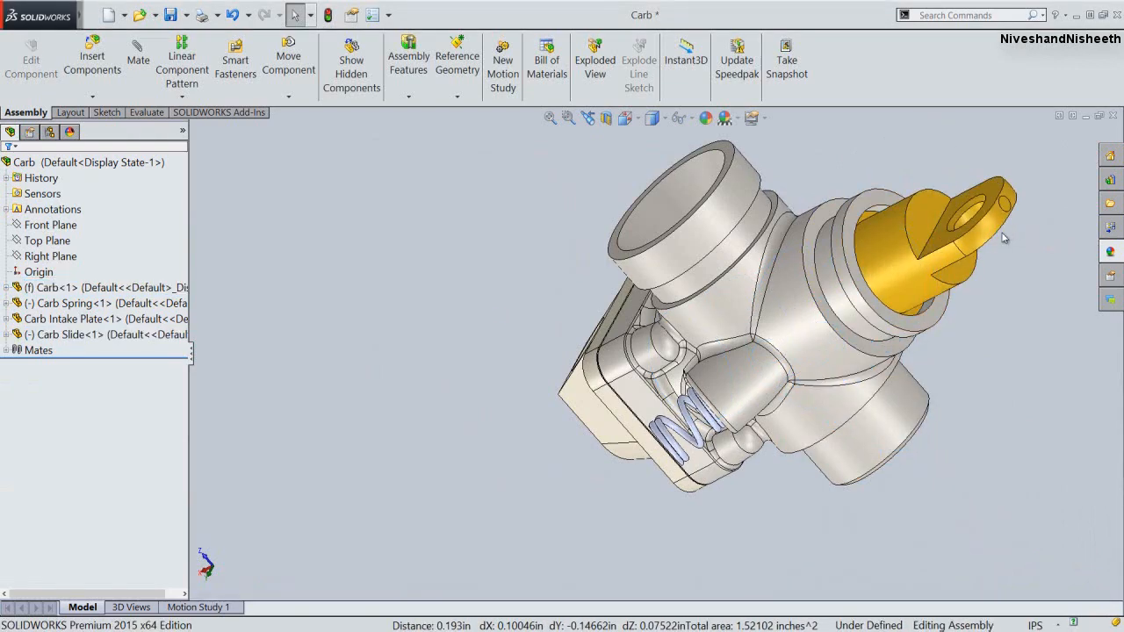
Pull the Carb Slide partly out of the bore and mate its ring-shaped shoulder coincident with the barrel's end face
scroll(860, 286, "up", 2)
scroll(869, 258, "down", 2)
left_click_drag(777, 311, 862, 301)
left_click(829, 203)
scroll(810, 232, "down", 2)
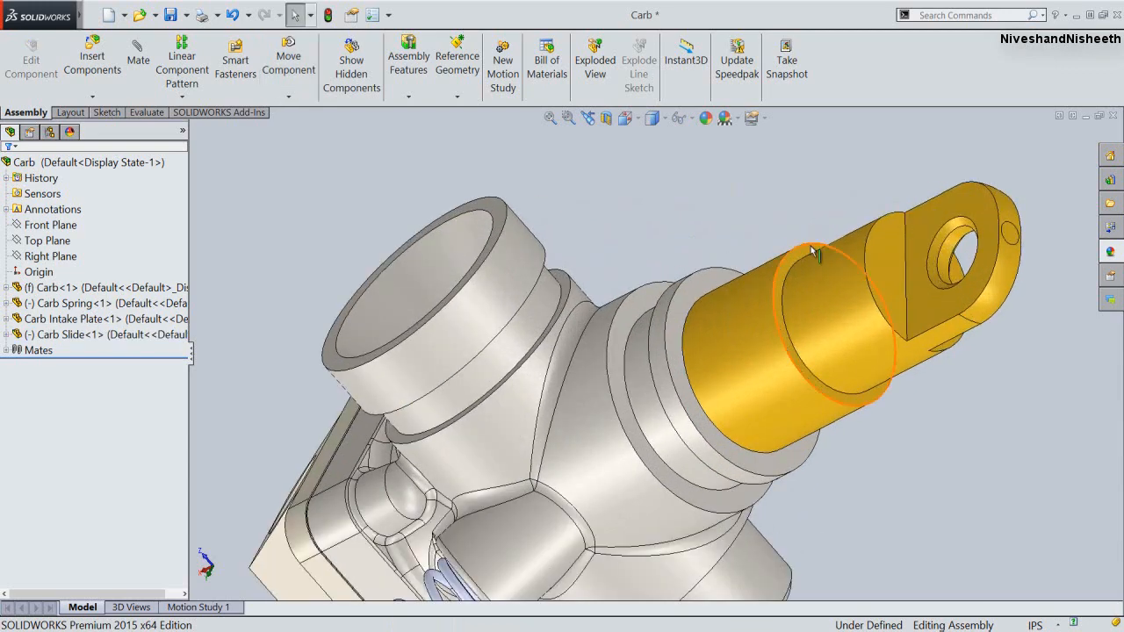
left_click(813, 252)
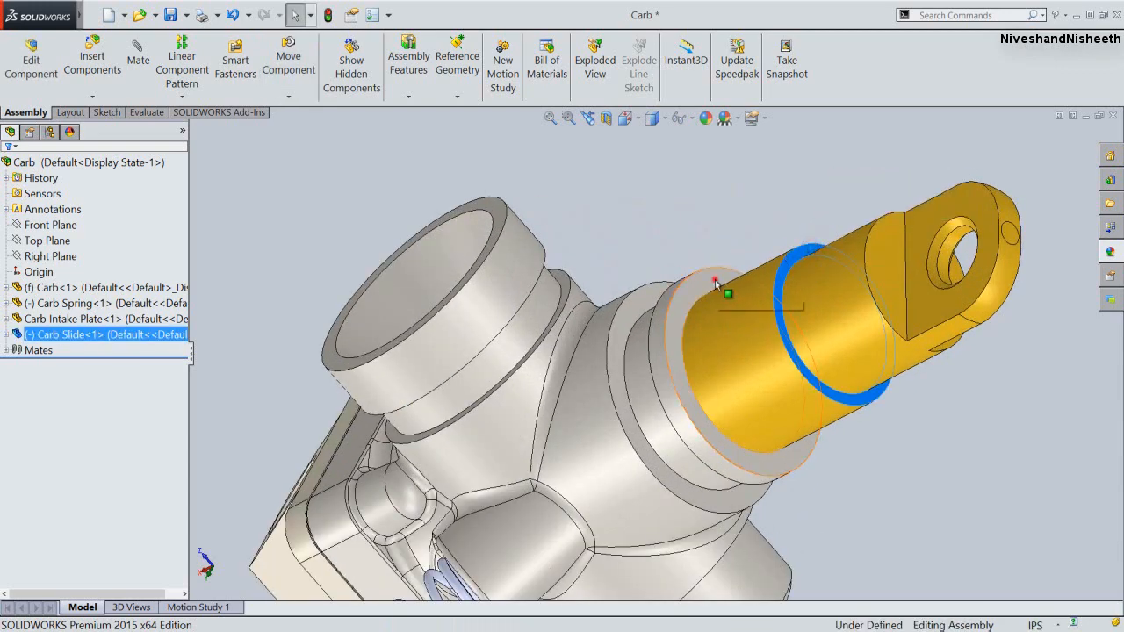
left_click(714, 280, "ctrl")
left_click(741, 266)
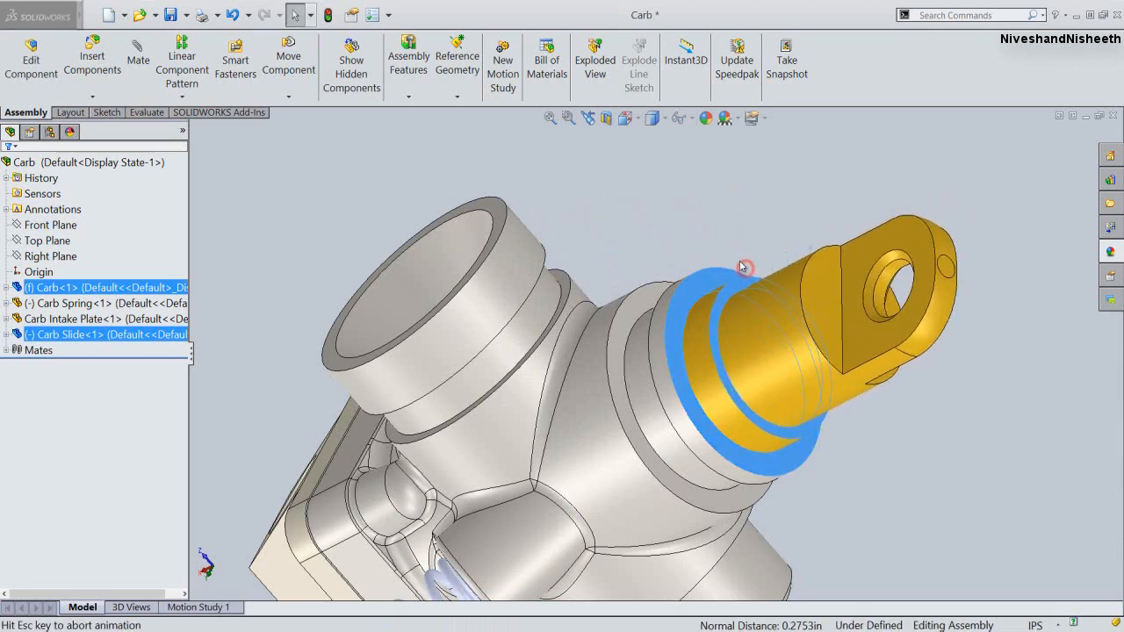
Show the isometric view facing the slide's end and turn the Carb Slide about its axis until its eyelet tab is roughly horizontal
left_click(593, 118)
left_click(625, 117)
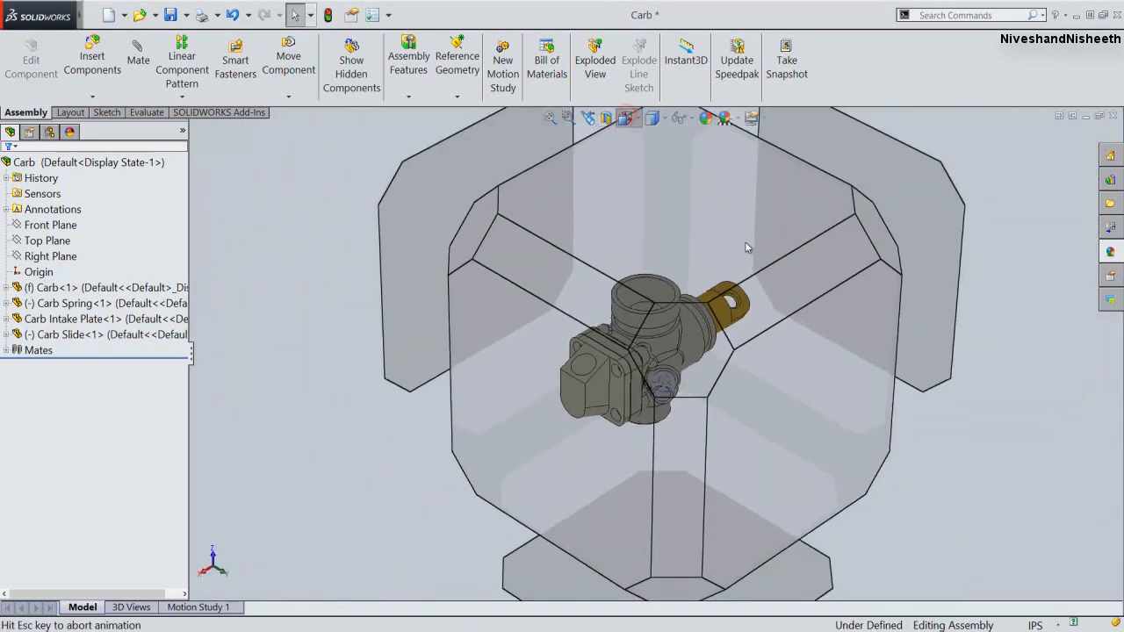
left_click(755, 284)
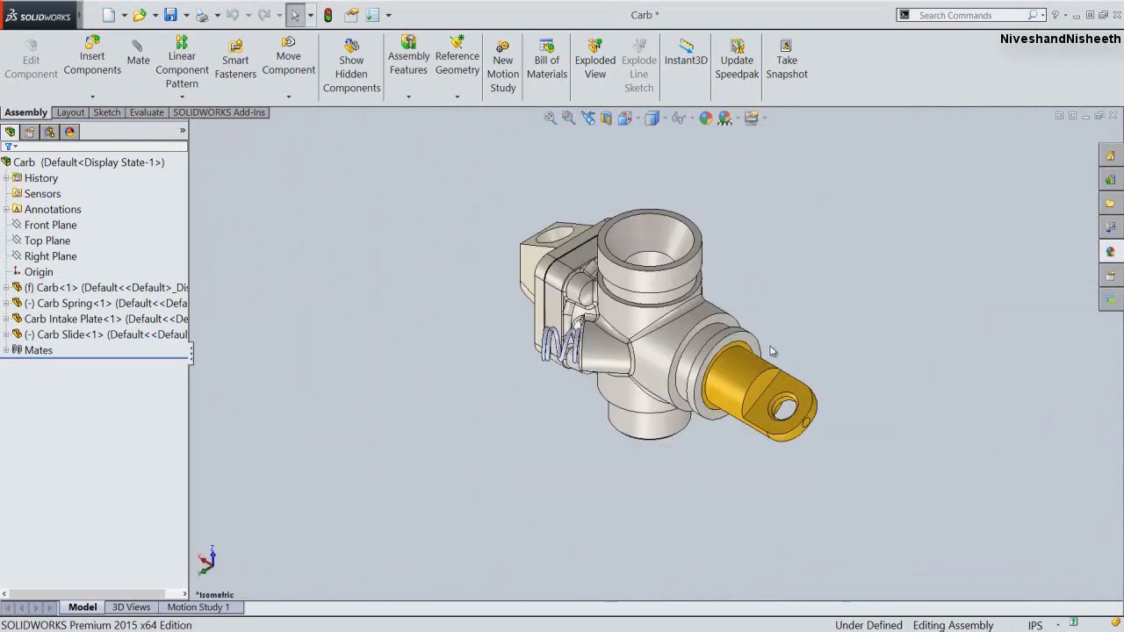
scroll(770, 351, "down", 3)
left_click(746, 362)
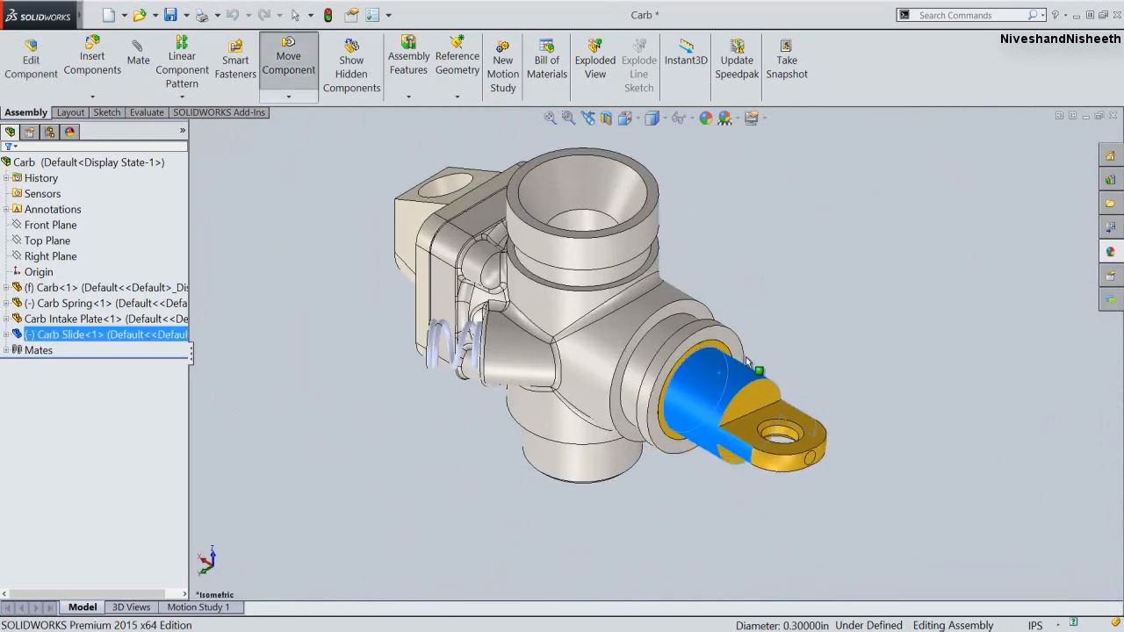
left_click(781, 304)
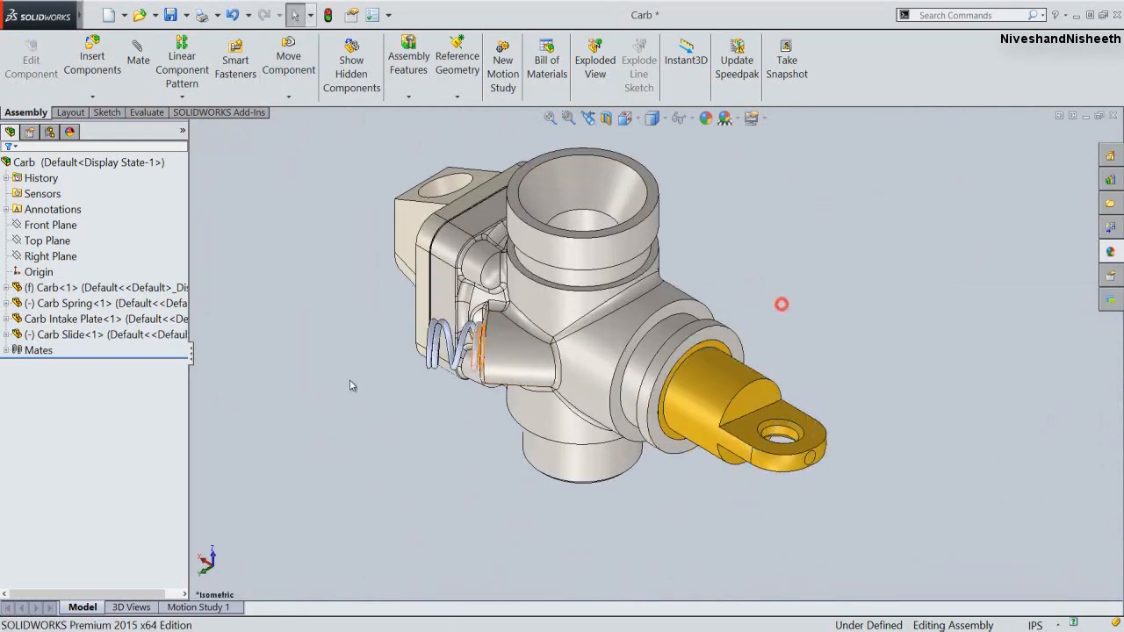
Mate the Top Plane of the Carb Slide to the Top Plane of the Carb part at an angle of 0 degrees
left_click(6, 335)
left_click(43, 413)
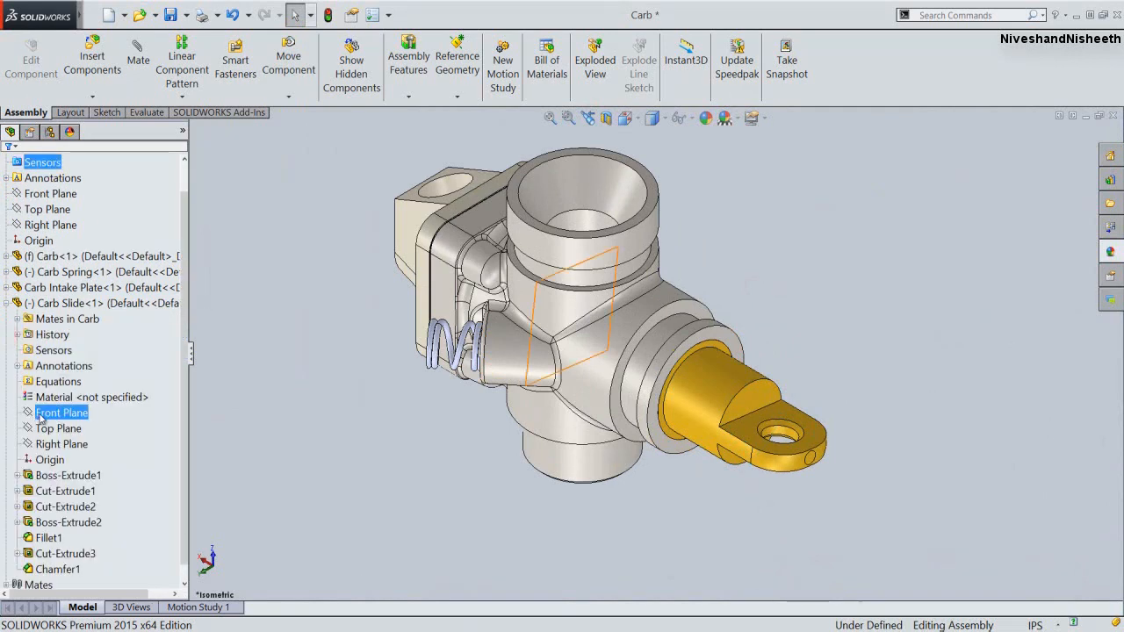
left_click(49, 430)
left_click(50, 430)
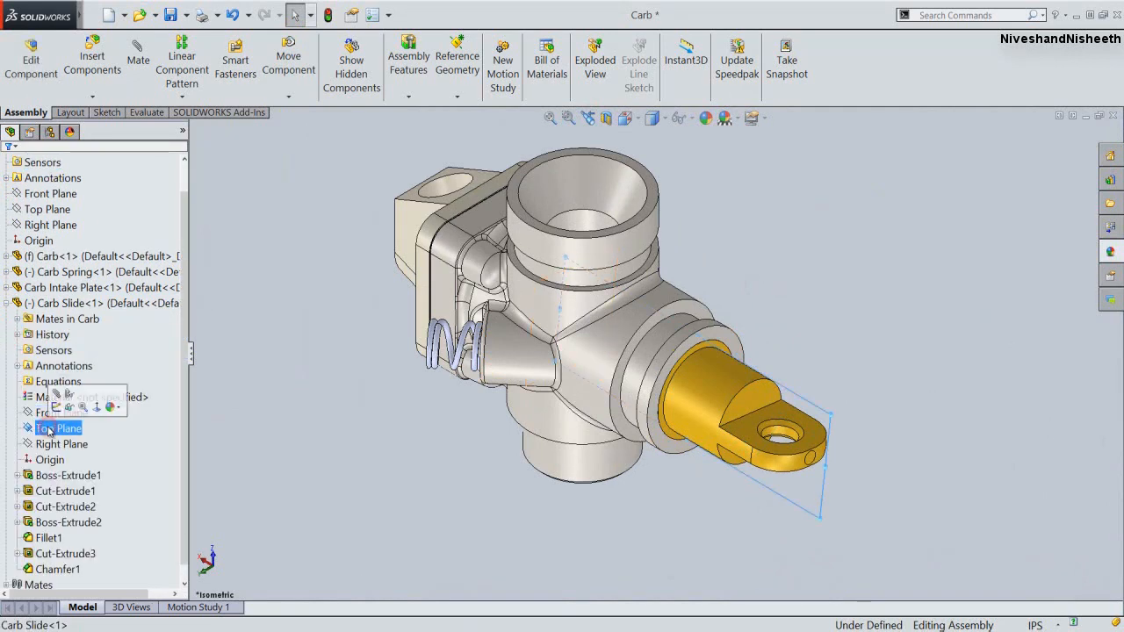
left_click(7, 256)
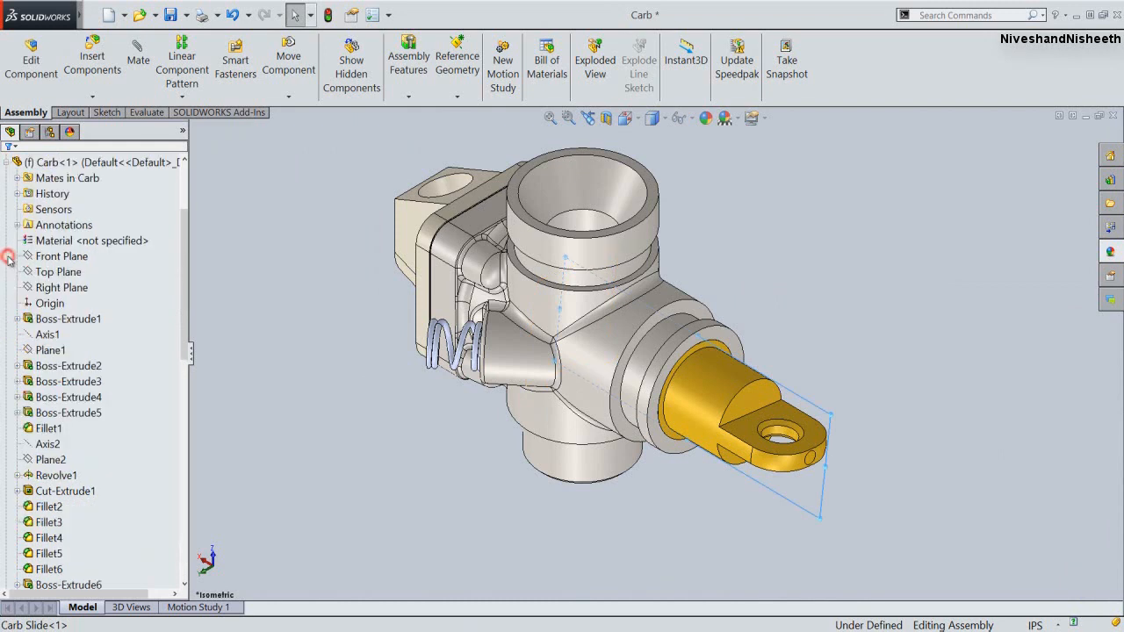
left_click(39, 255)
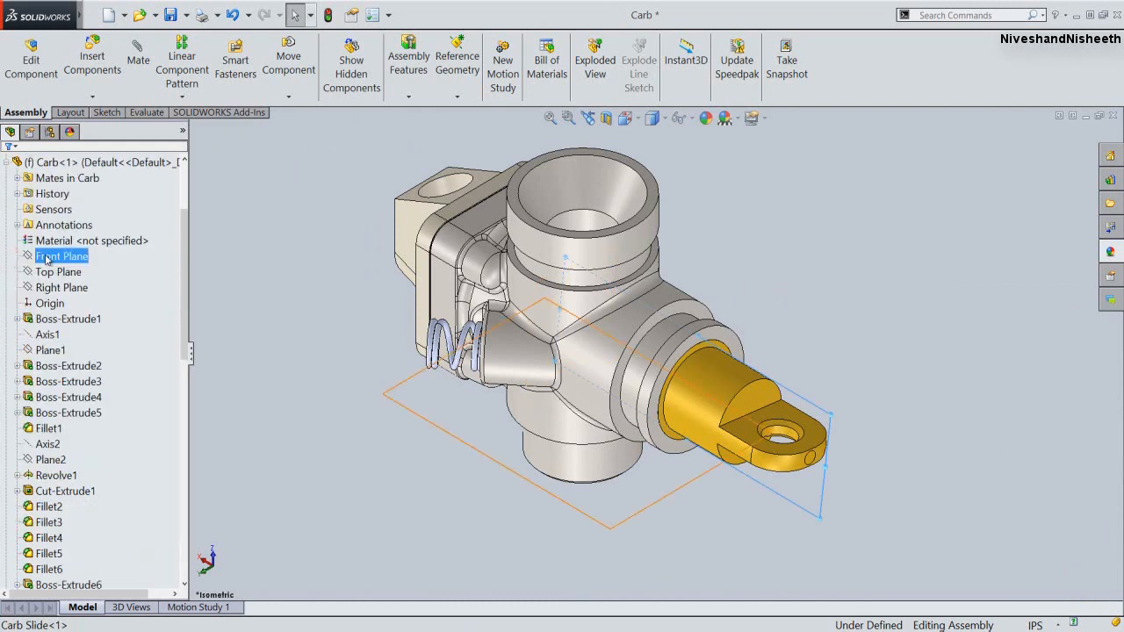
left_click(54, 274)
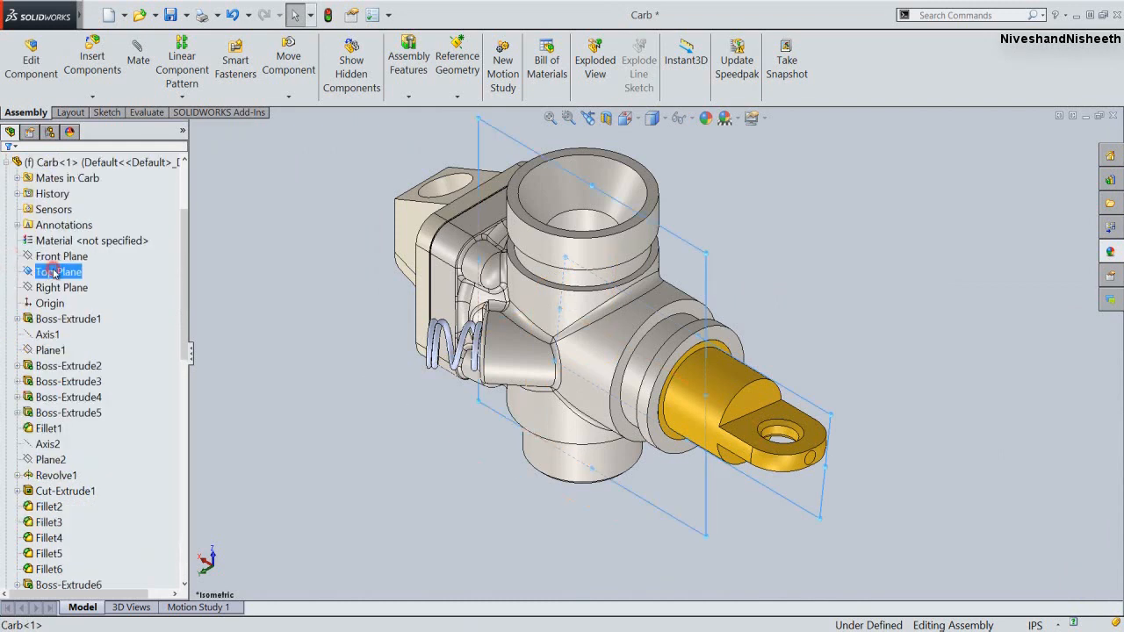
left_click(153, 276)
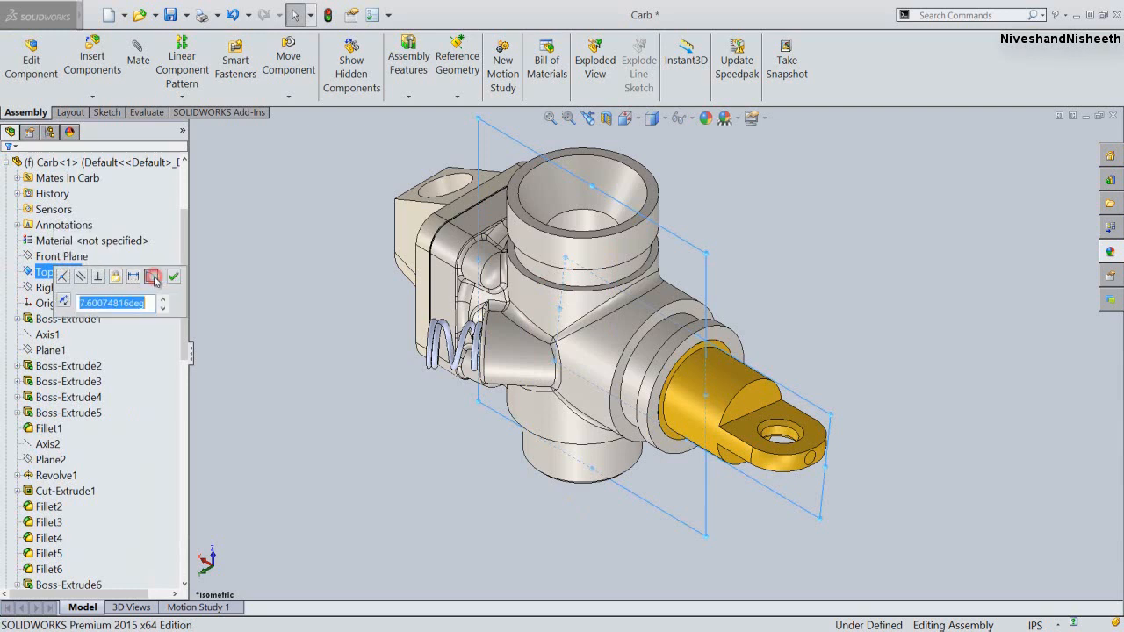
key("Return")
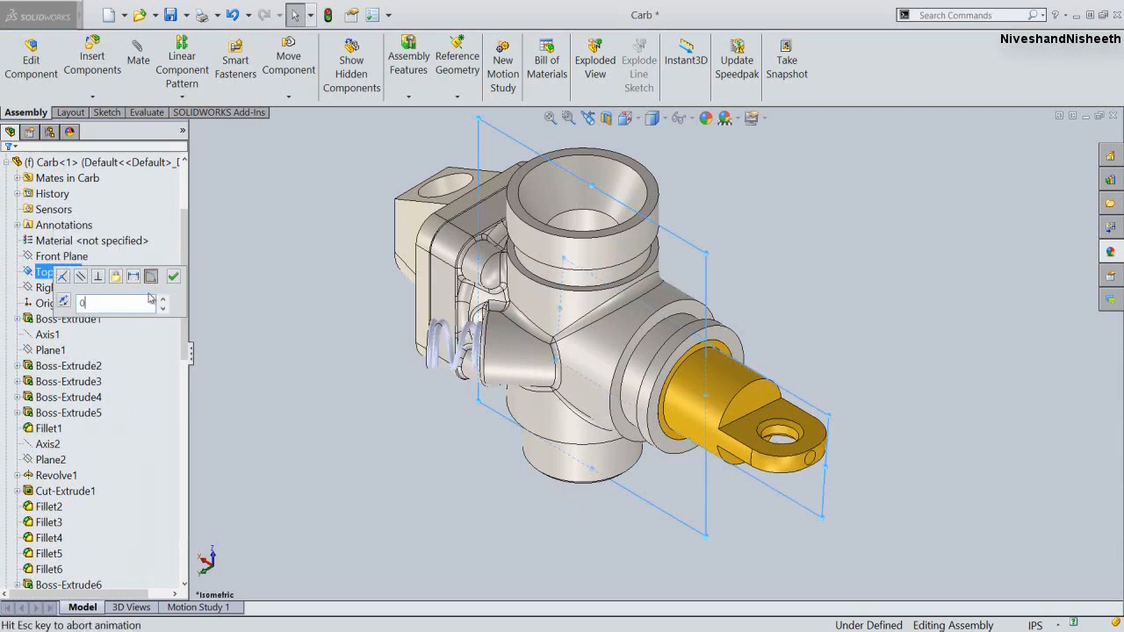
left_click(294, 271)
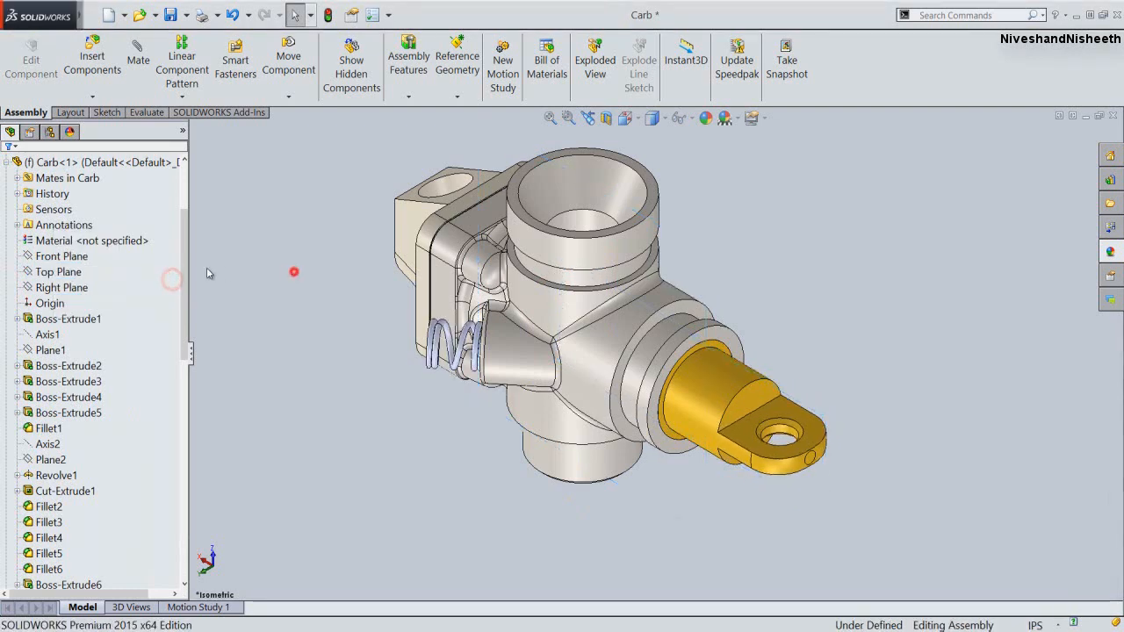
Collapse all items in the feature tree and clear the selection
right_click(171, 264)
left_click(199, 279)
left_click(295, 208)
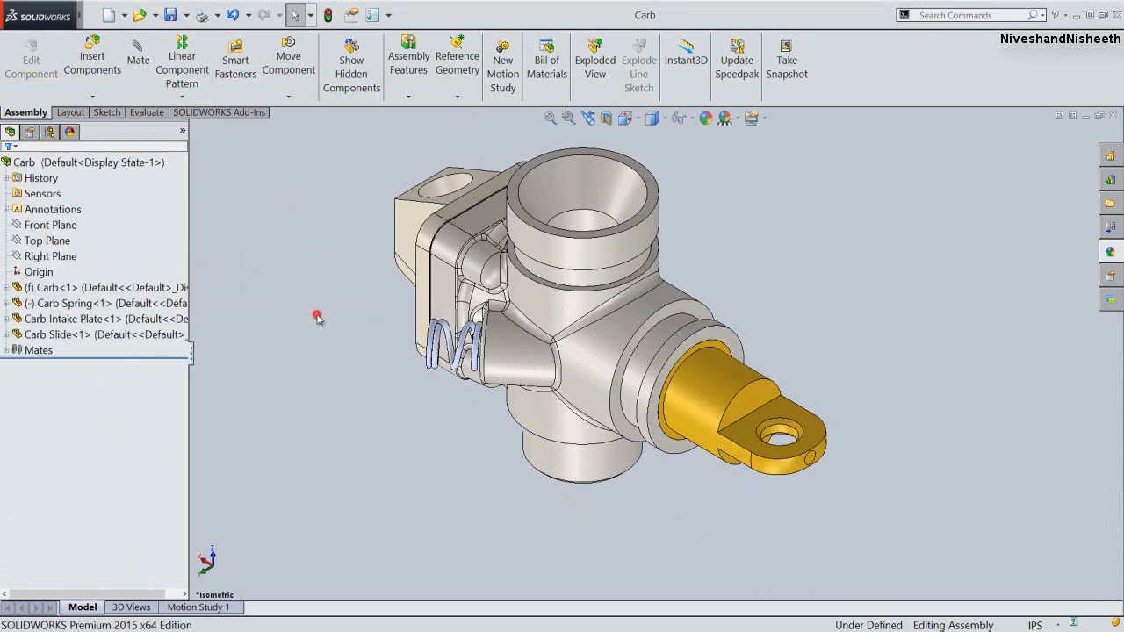
Insert the Carb intake nipple part and place it in free space beside the intake plate
left_click(80, 74)
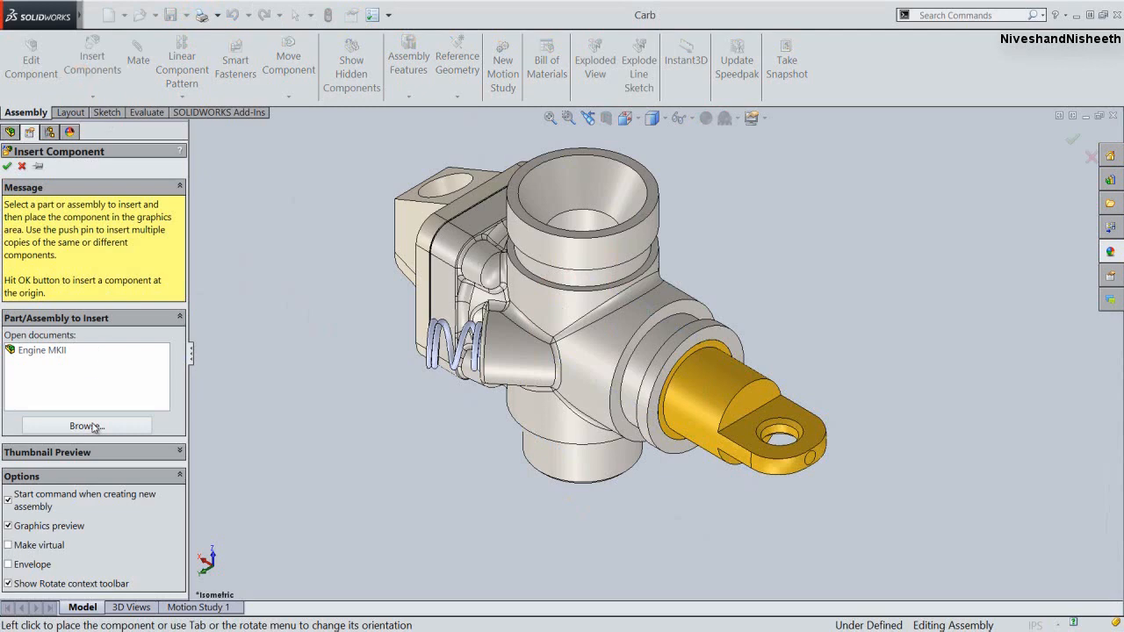
left_click(86, 426)
left_click(672, 260)
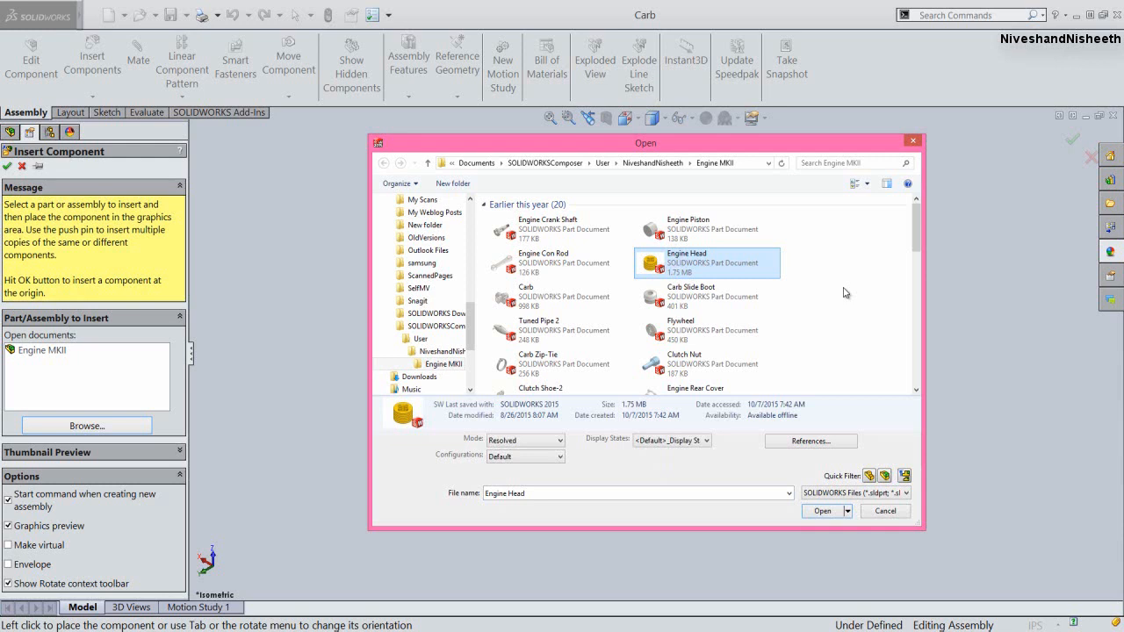
key("c")
key("c")
key("c")
key("c")
key("c")
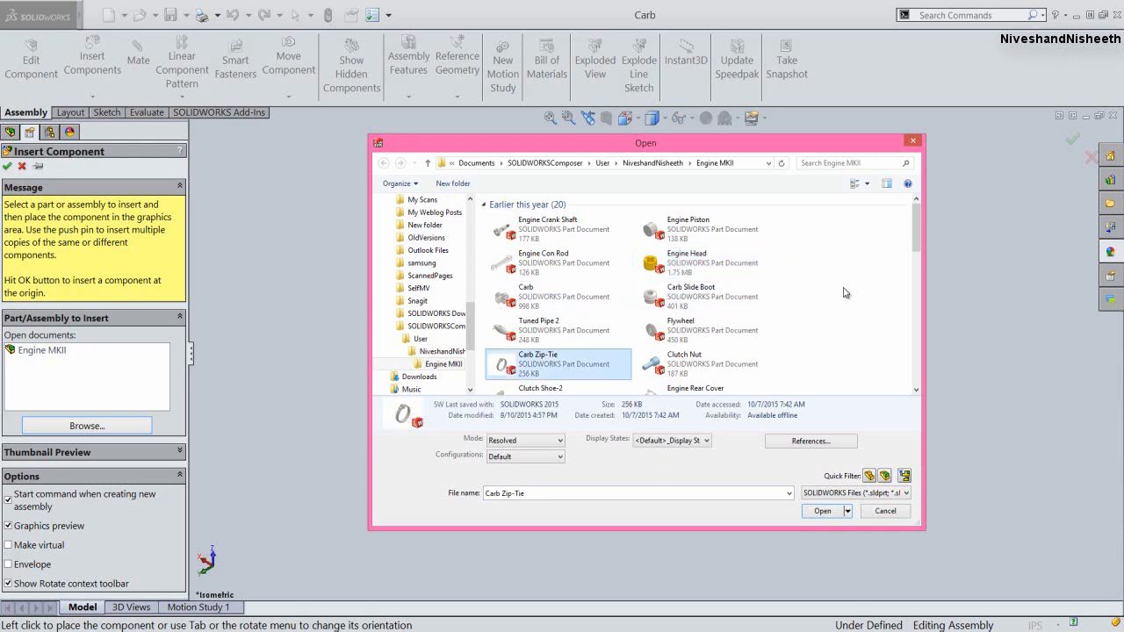
key("c")
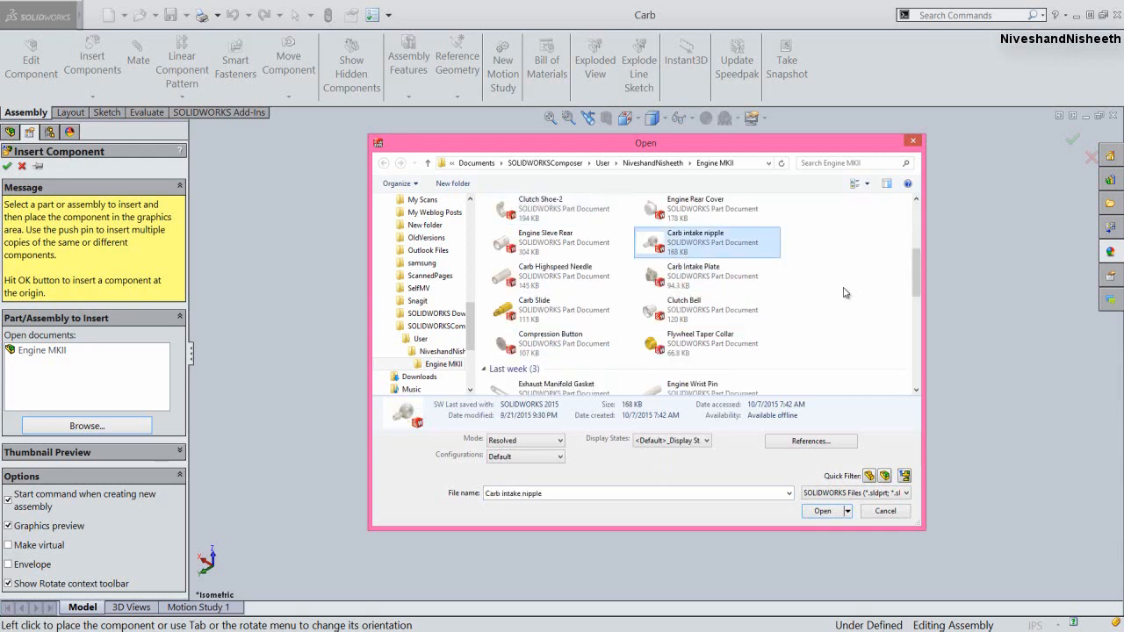
double_click(702, 249)
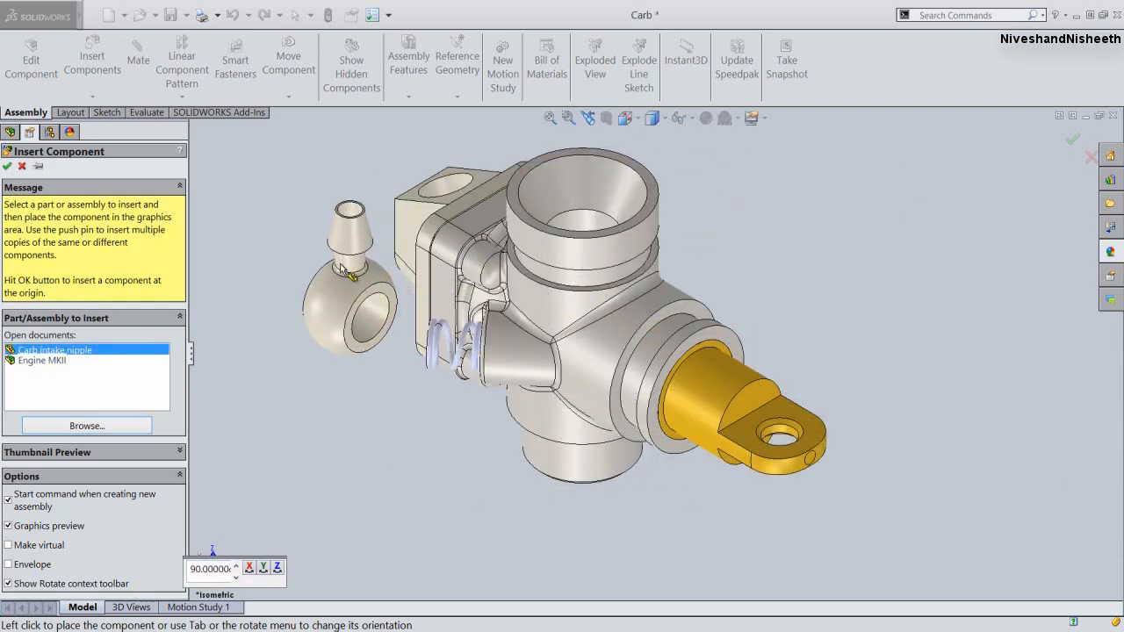
left_click(343, 246)
scroll(369, 189, "up", 1)
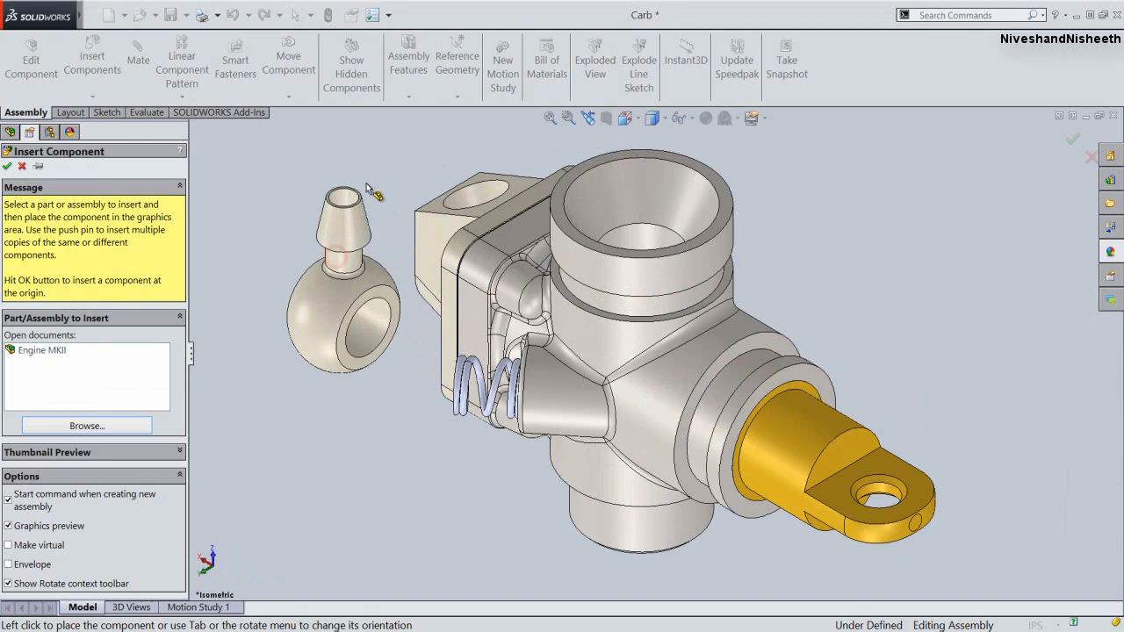
key("Escape")
Mate the bore of the Carb intake nipple concentric with the large hole in the Carb Intake Plate's angled boss
scroll(366, 182, "up", 1)
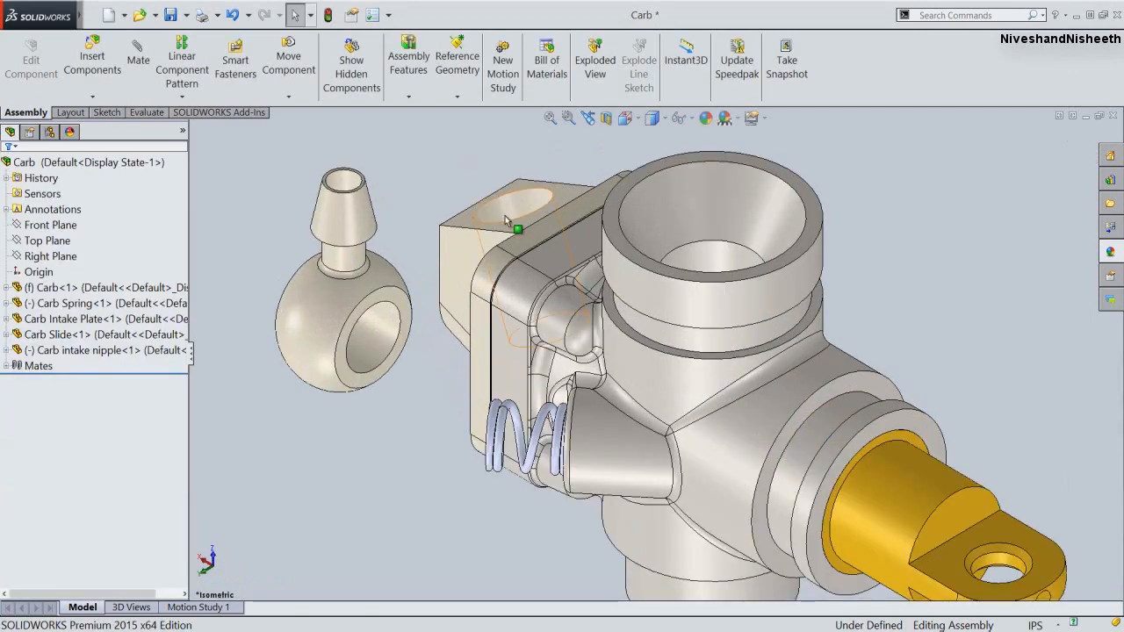
left_click(503, 216)
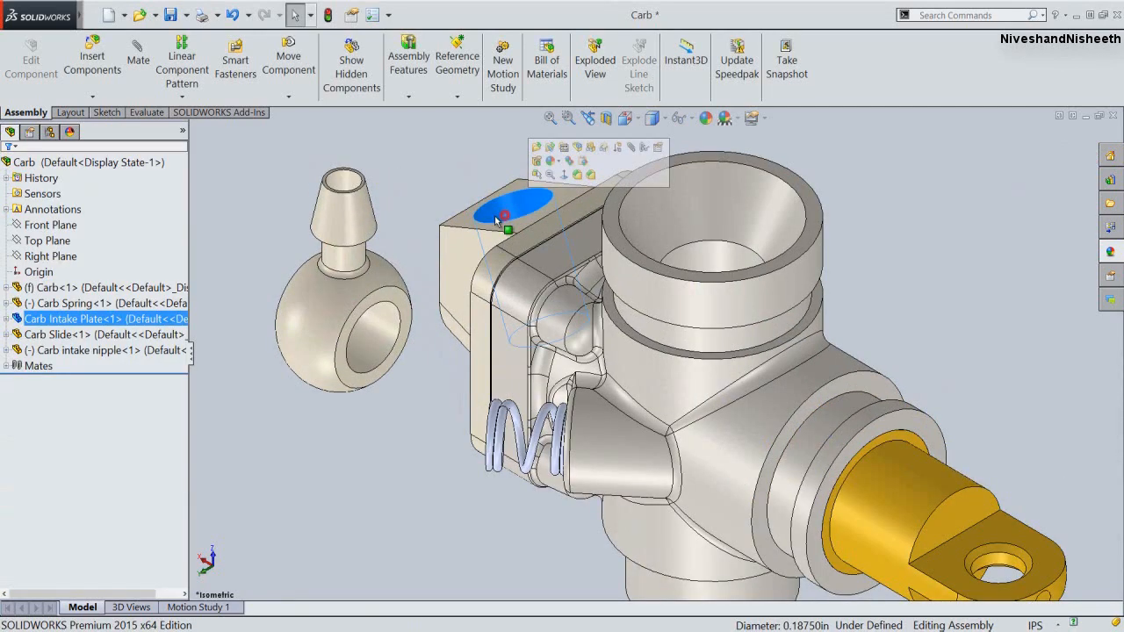
left_click(386, 334, "ctrl")
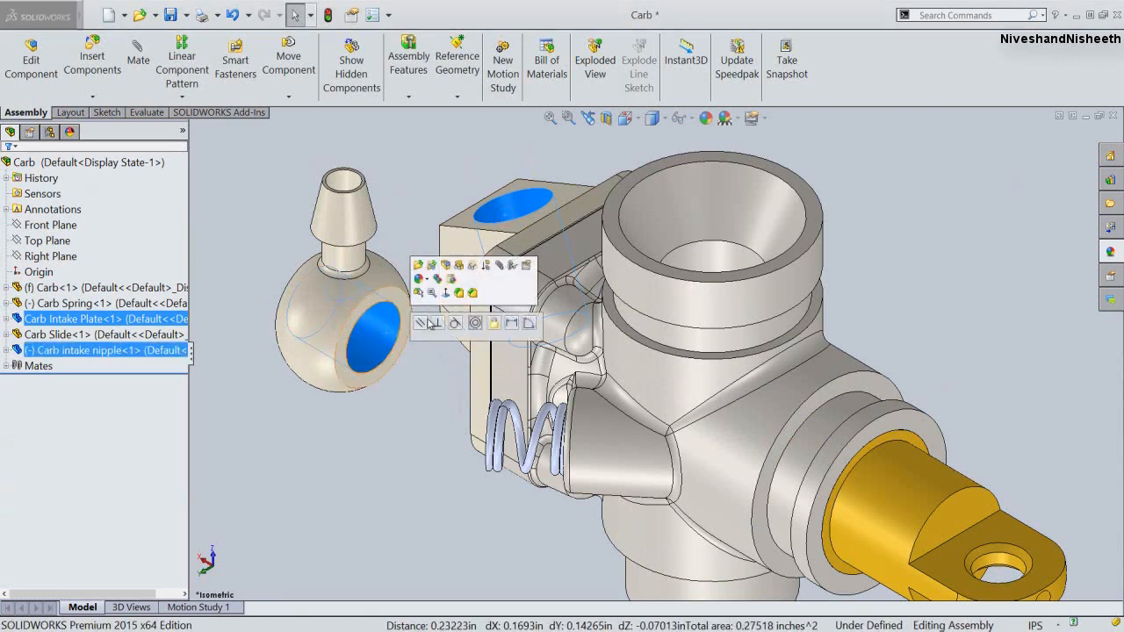
left_click(479, 323)
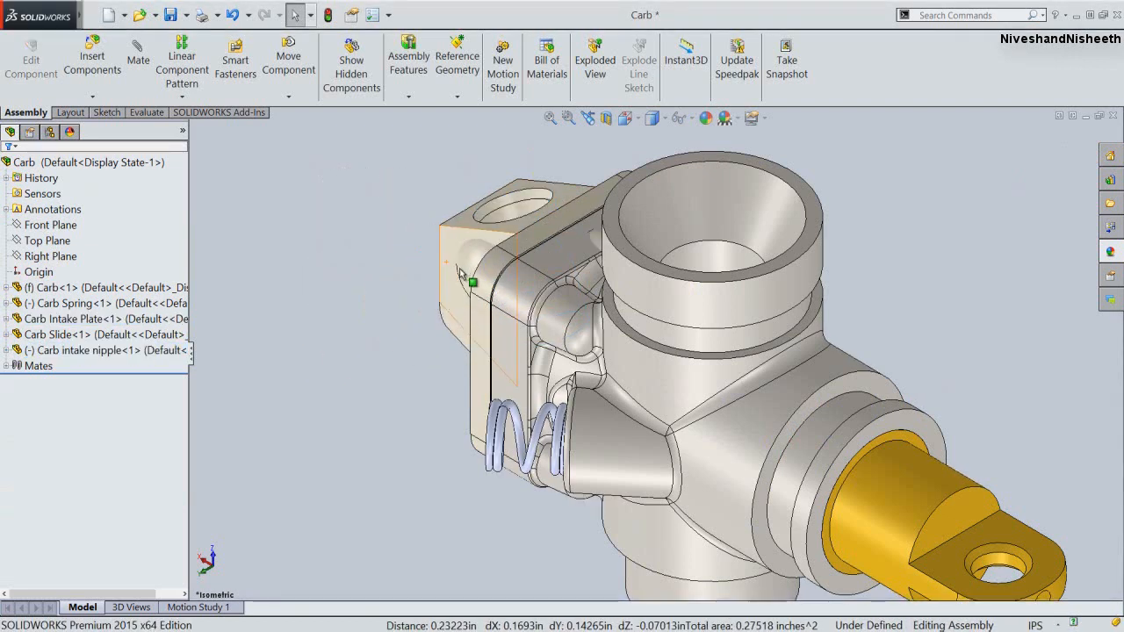
Lift the intake nipple clear of the plate and mate its underside flat face coincident with the Intake Plate's angled top face
left_click_drag(455, 195, 445, 156)
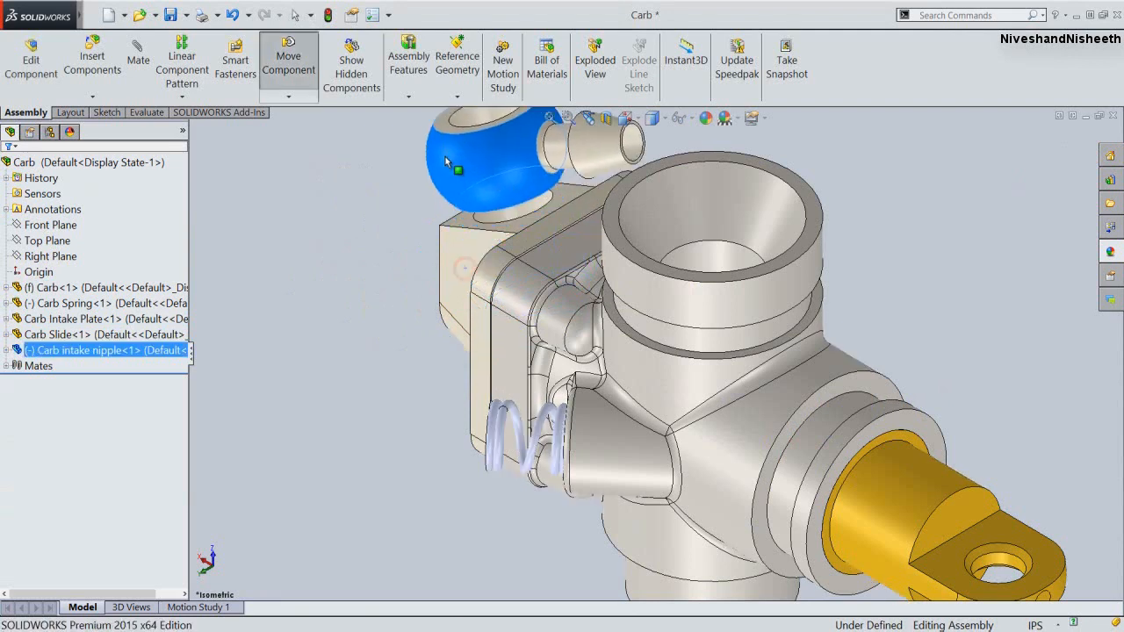
left_click(478, 215)
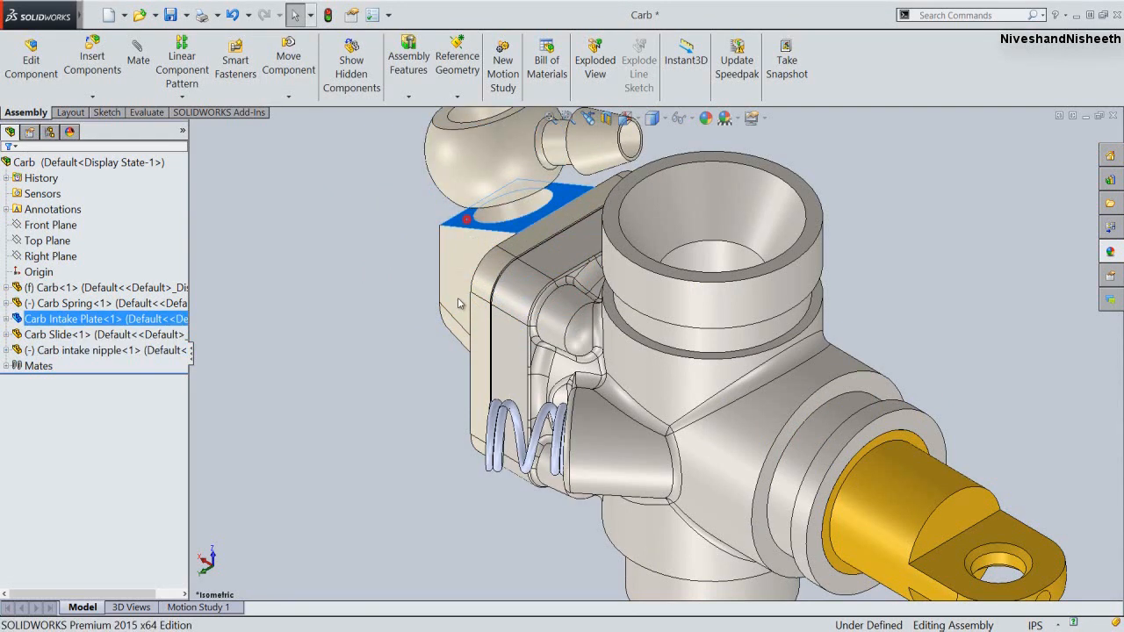
middle_click_drag(457, 302, 491, 246)
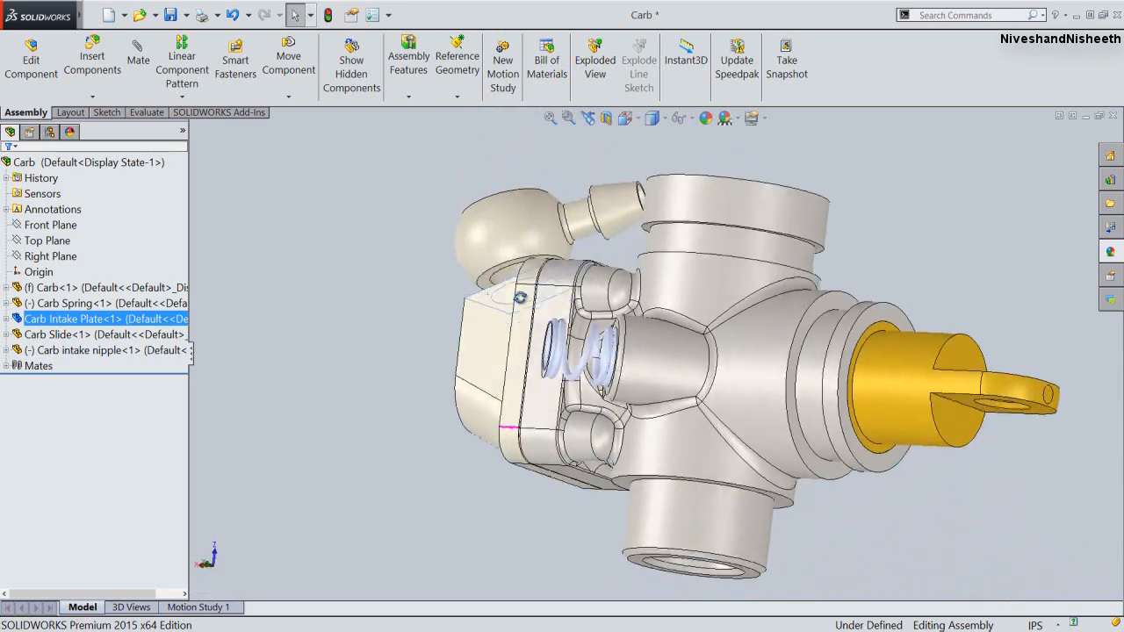
scroll(500, 255, "down", 5)
left_click(502, 295, "ctrl")
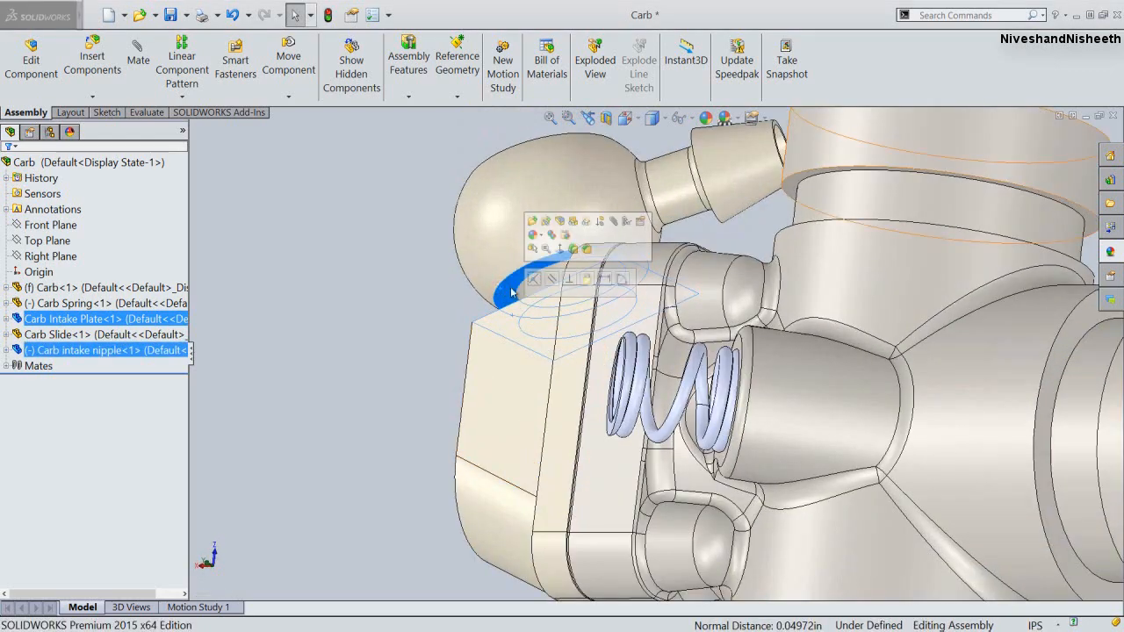
left_click(540, 230)
key("ctrl+shift+z")
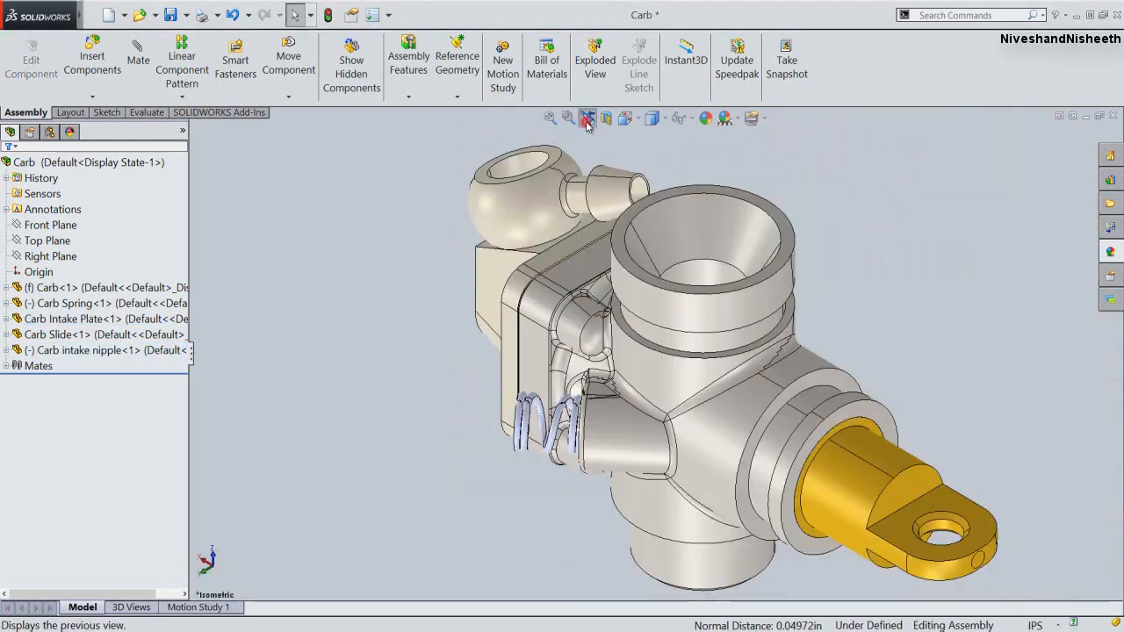
Show the isometric view facing the intake plate and turn the intake nipple about its bore until its barb points outward, away from the carburetor
left_click_drag(562, 254, 633, 215)
key("space")
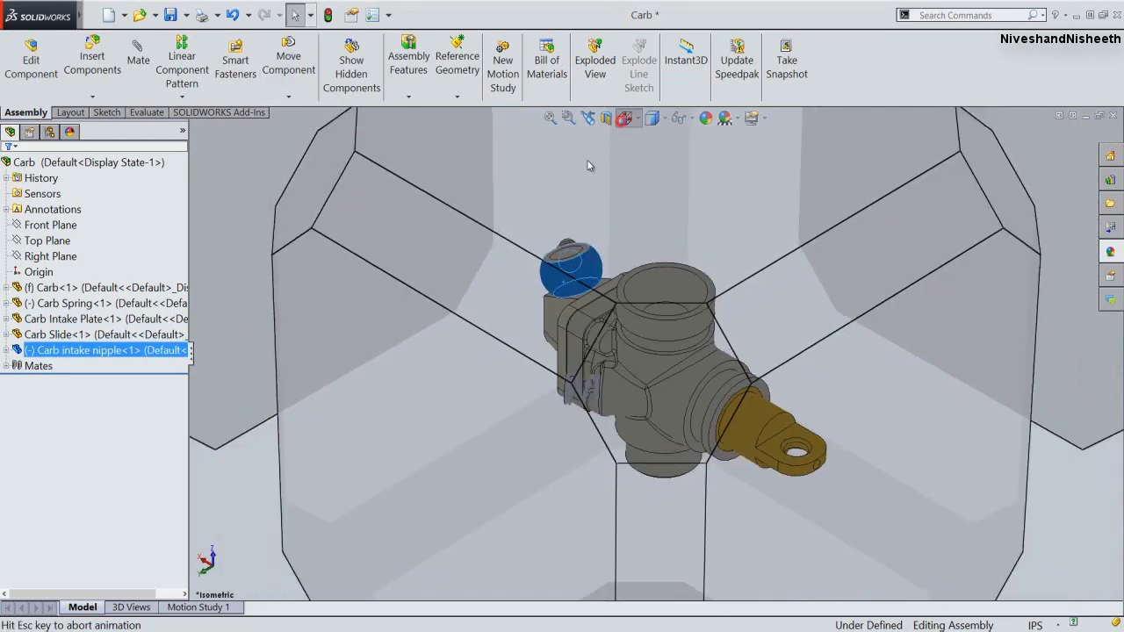
left_click(530, 294)
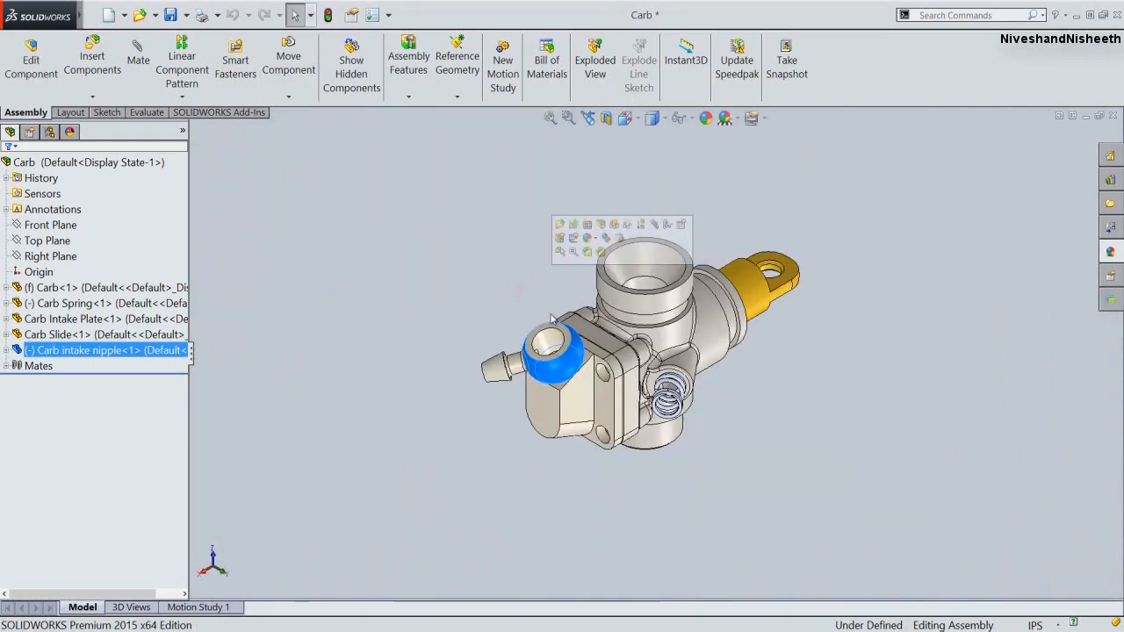
left_click(477, 265)
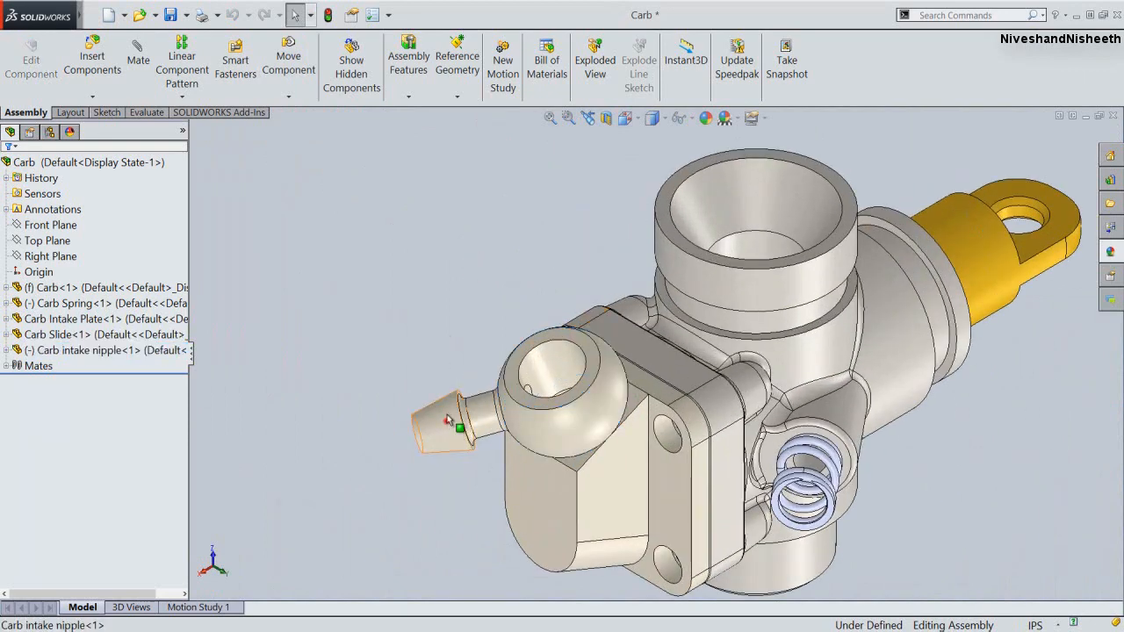
left_click_drag(452, 424, 439, 370)
left_click(394, 255)
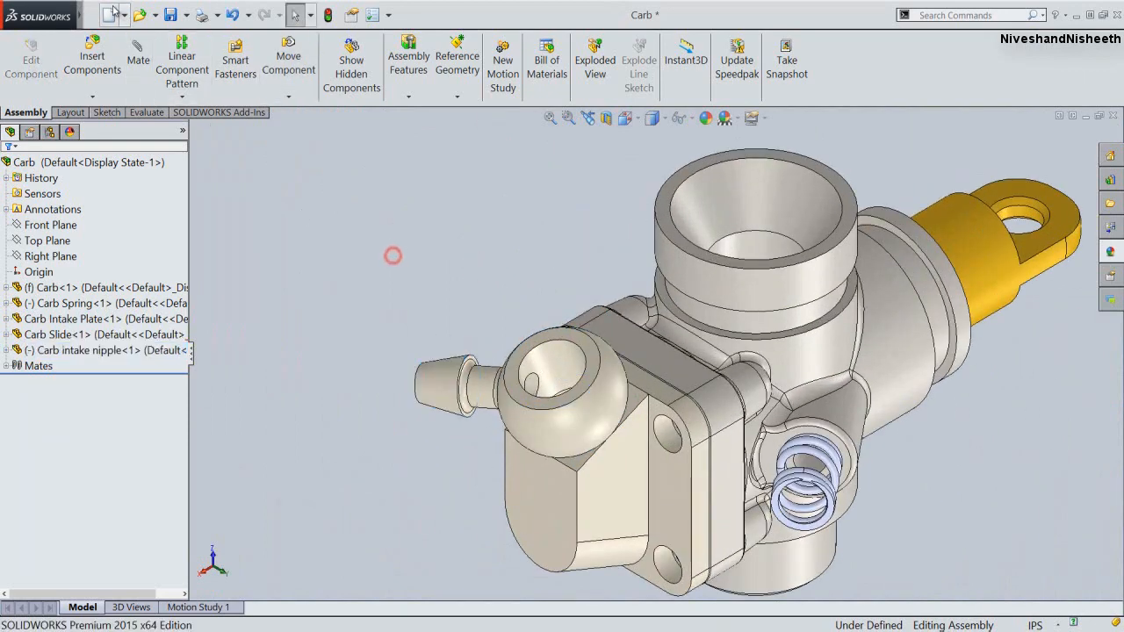
Insert the Carb Highspeed Needle part and place it in free space beside the intake nipple
left_click(93, 62)
left_click(86, 425)
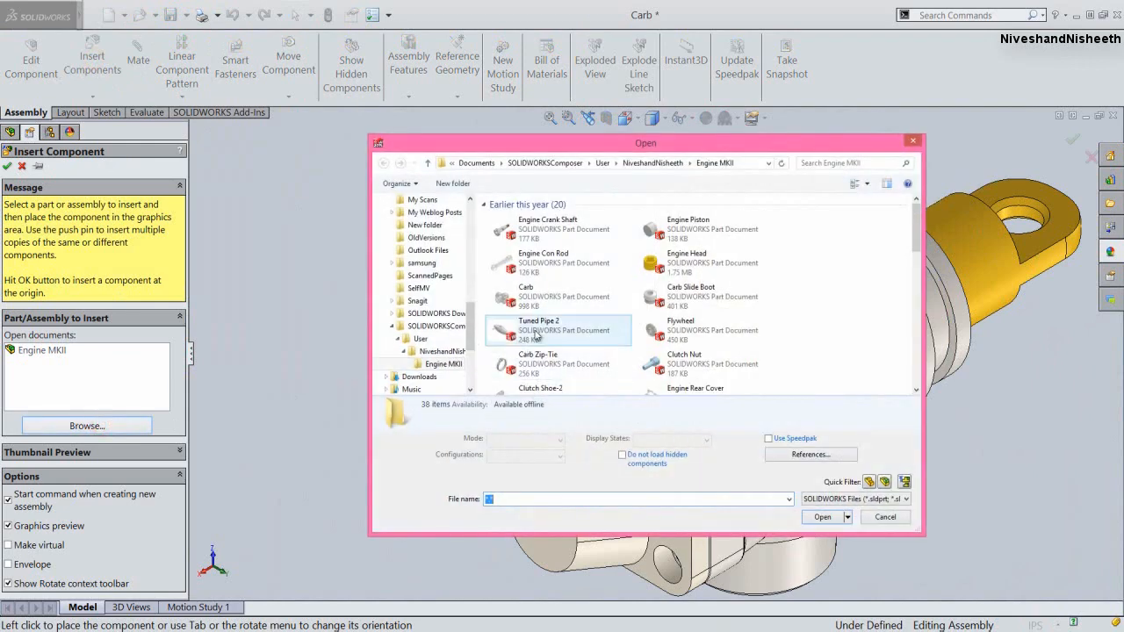
left_click(568, 265)
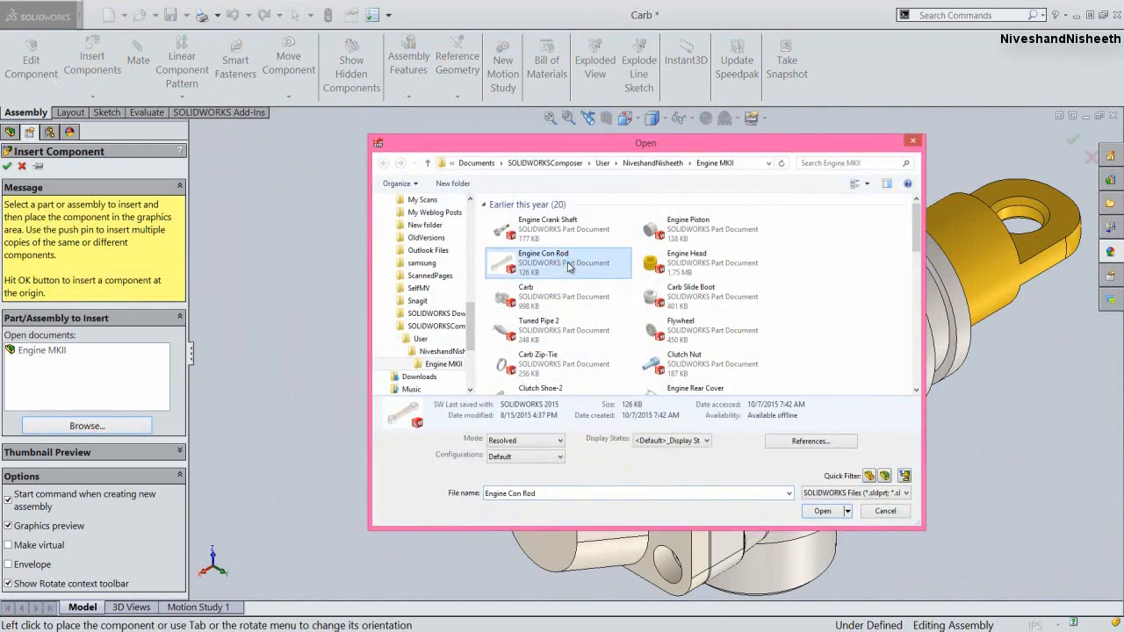
key("c")
key("c")
key("c")
key("c")
key("c")
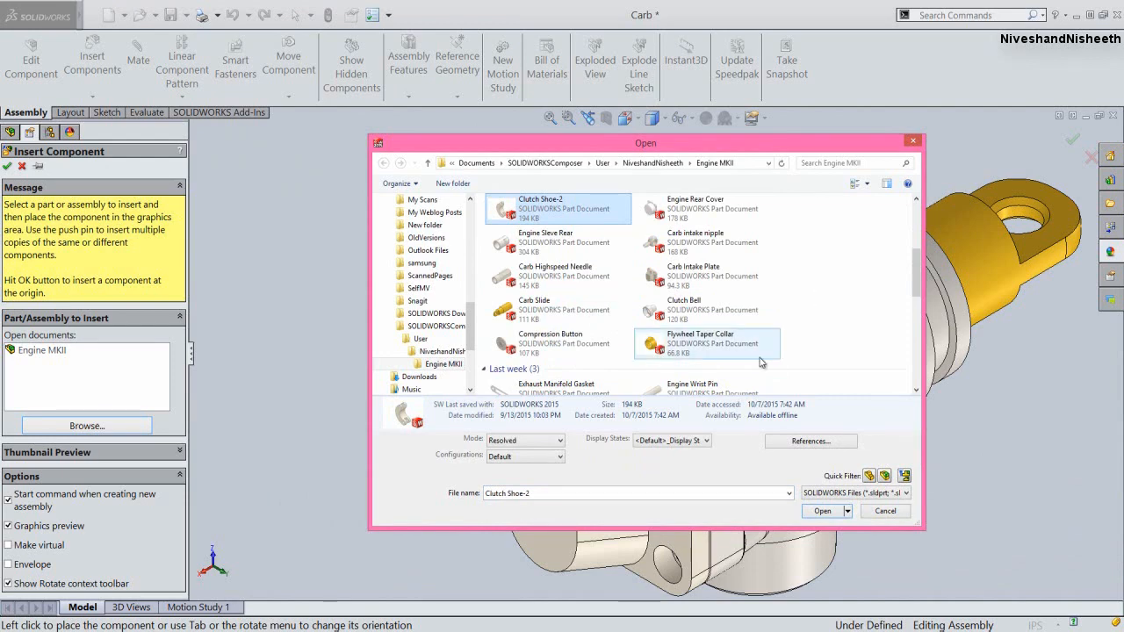
left_click(551, 270)
left_click(823, 511)
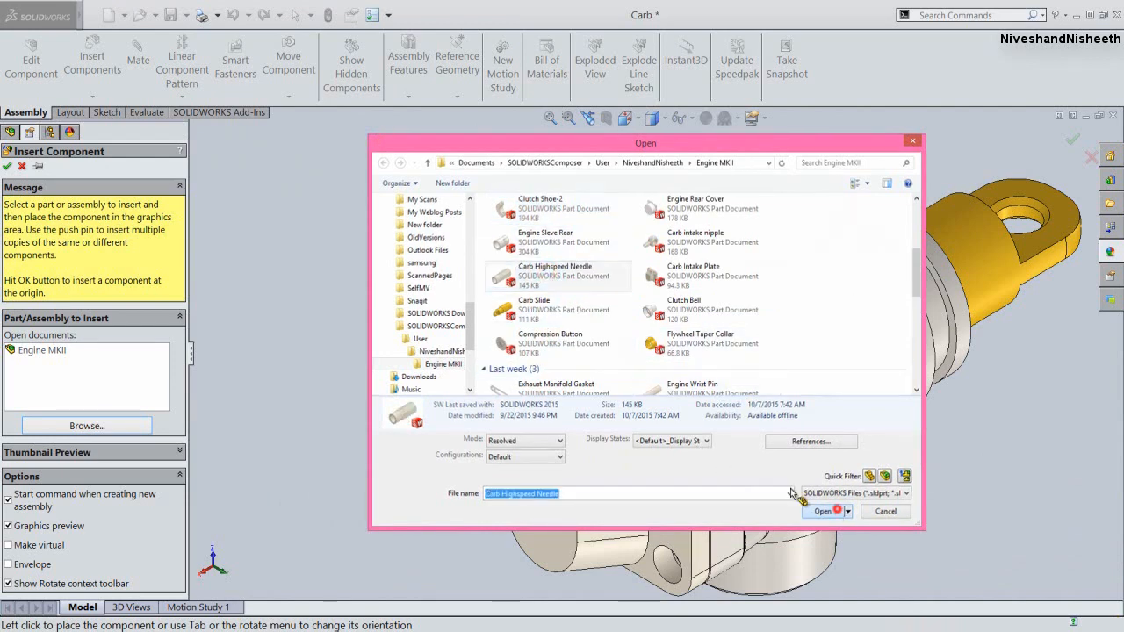
left_click(349, 288)
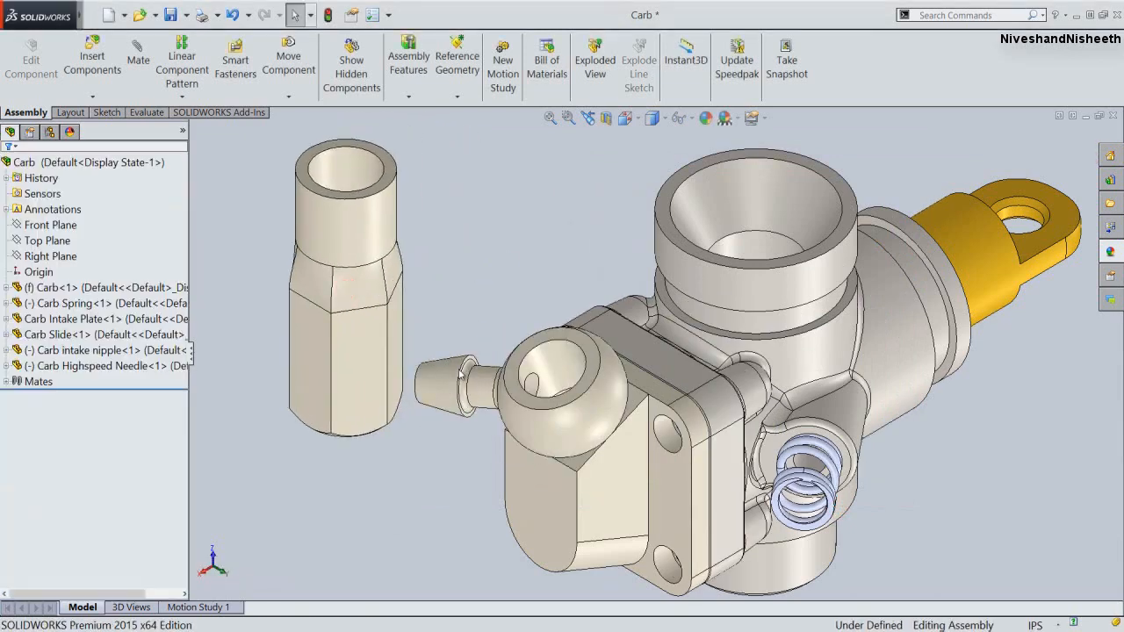
Mate the cylindrical neck of the Carb Highspeed Needle concentric with the intake nipple's bore
key("f")
left_click(387, 241)
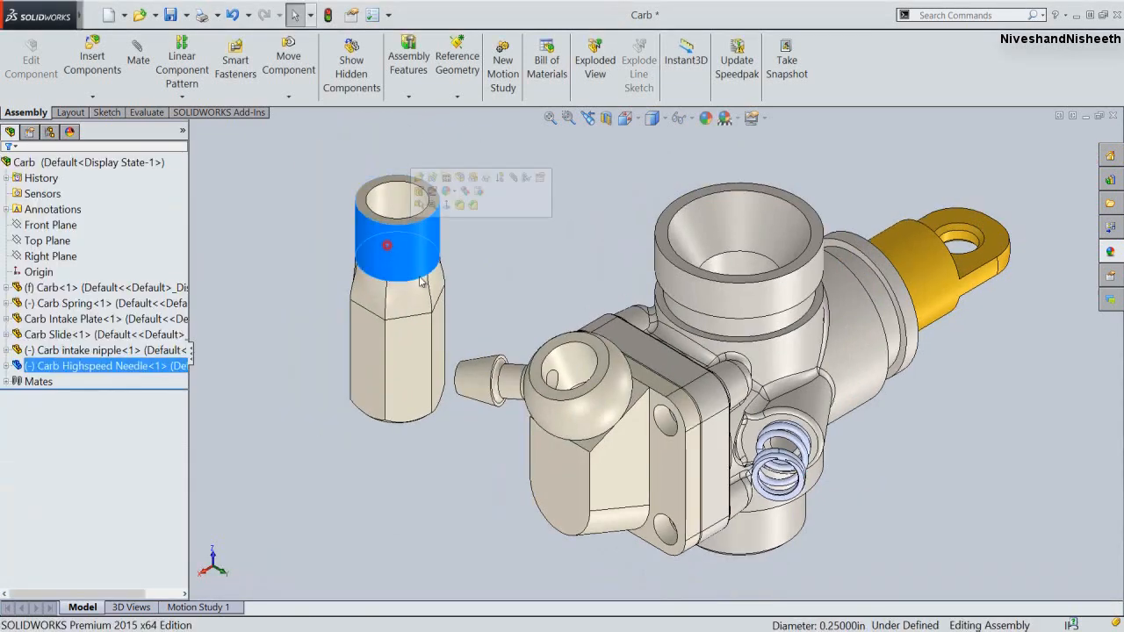
left_click(572, 361, "ctrl")
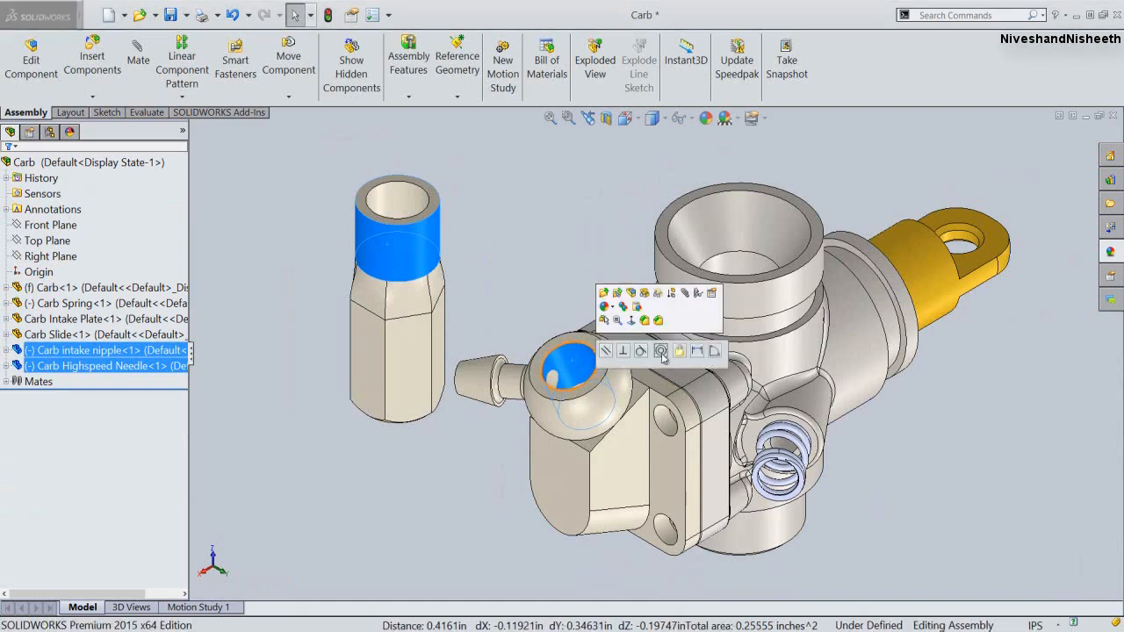
left_click(659, 351)
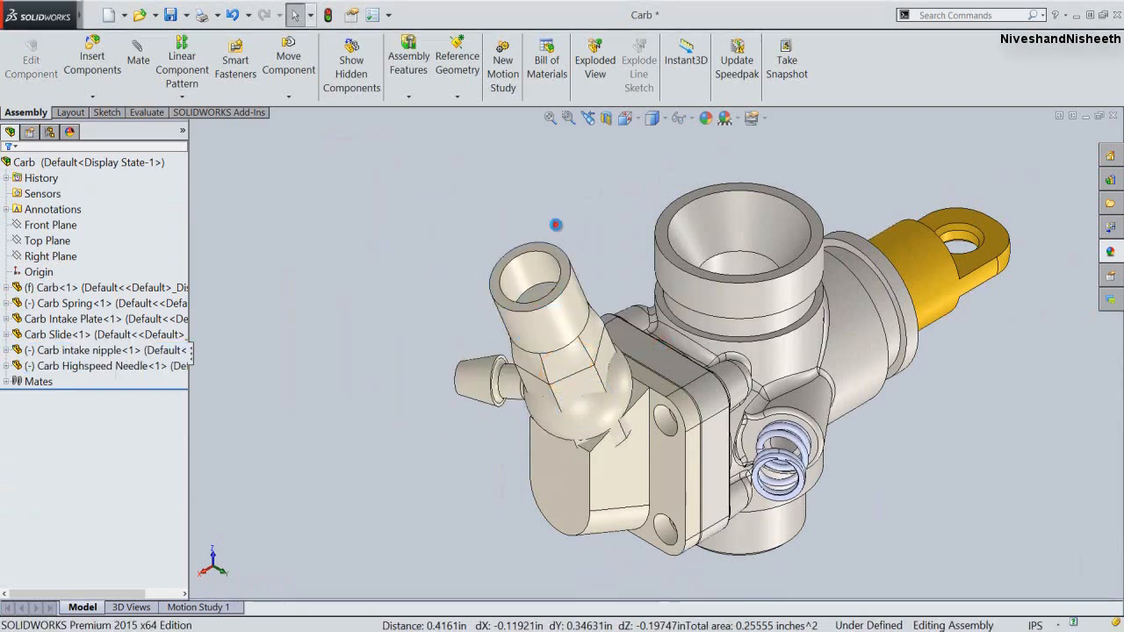
Pull the Highspeed Needle out of the nipple and mate its hexagonal end face coincident with the nipple's upper flat face
left_click_drag(461, 217, 448, 195)
left_click(388, 303)
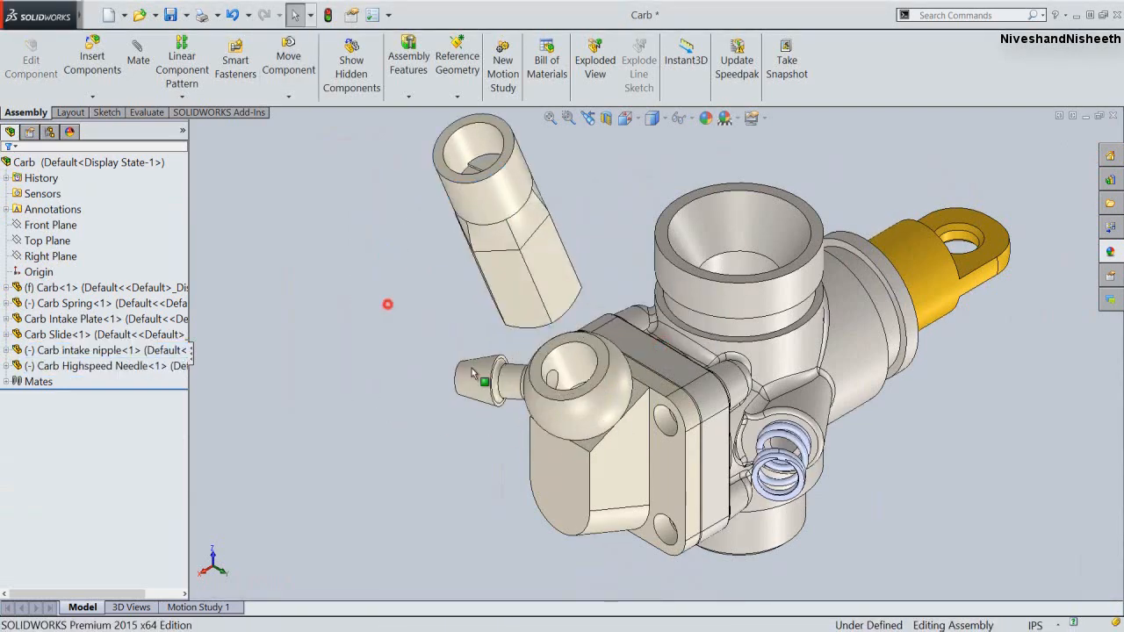
left_click(546, 395)
middle_click_drag(565, 465, 516, 275)
left_click(524, 259, "ctrl")
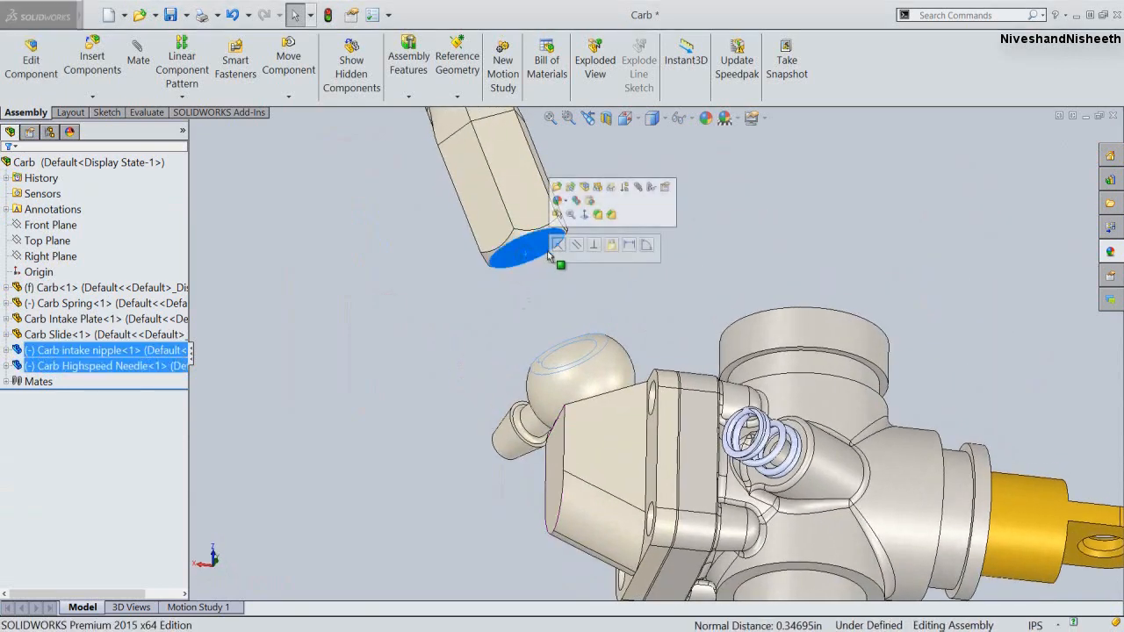
left_click(579, 186)
Restore the previous view, fit the whole model in it and save the Carb assembly
left_click(587, 118)
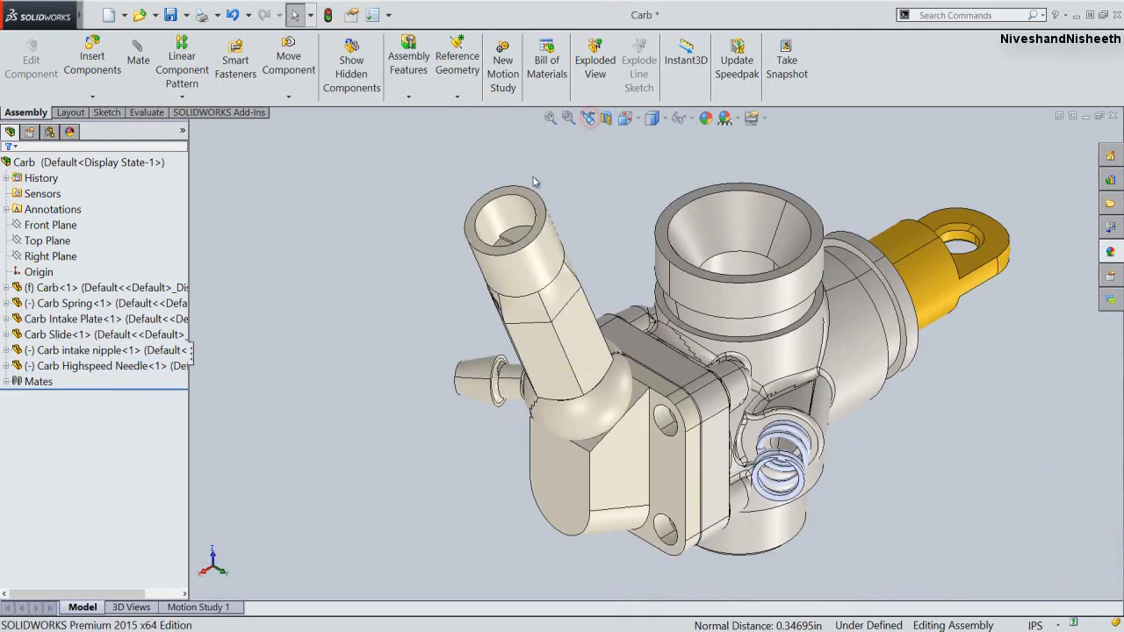
left_click(549, 117)
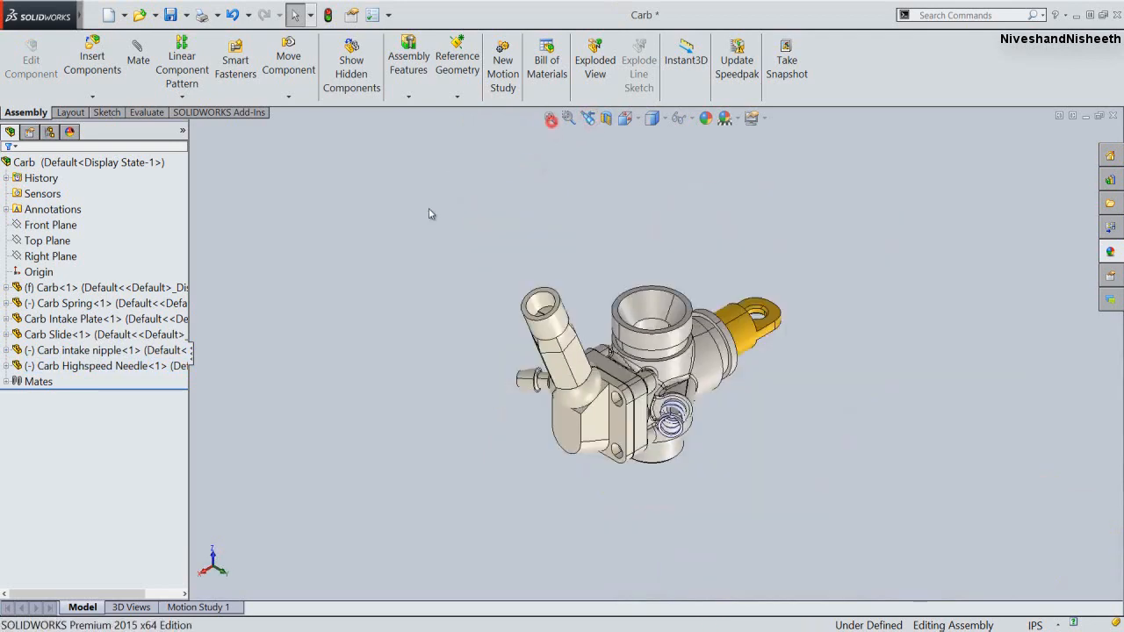
left_click(170, 15)
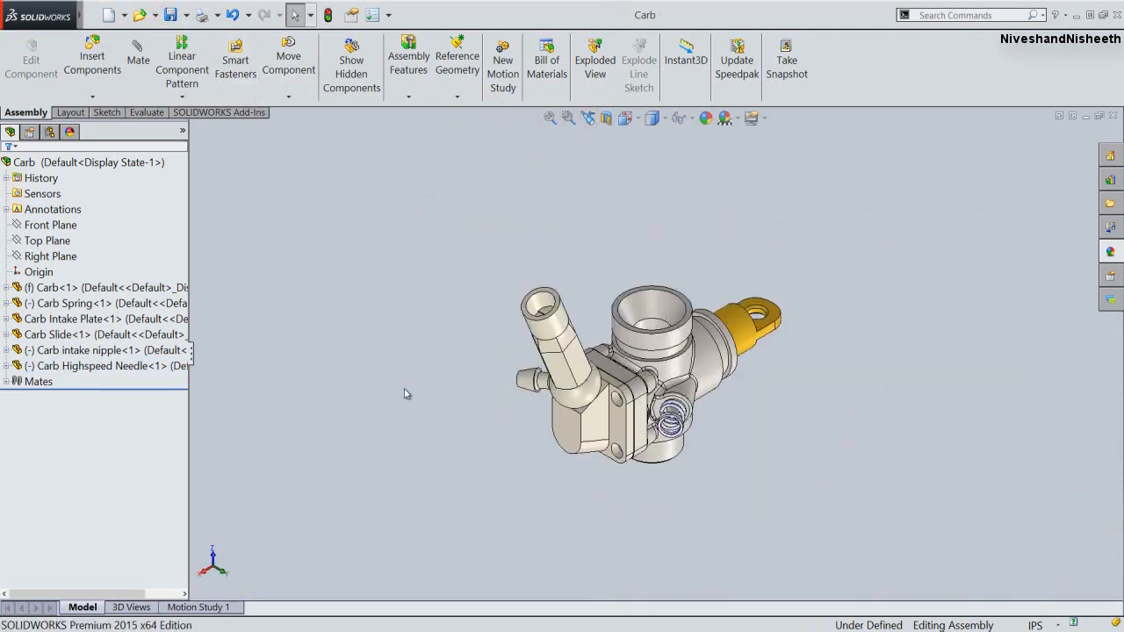
Insert the Carb Slide Boot and Carb Zip-Tie parts together and place both in free space beside the carburetor's slide end
left_click(106, 62)
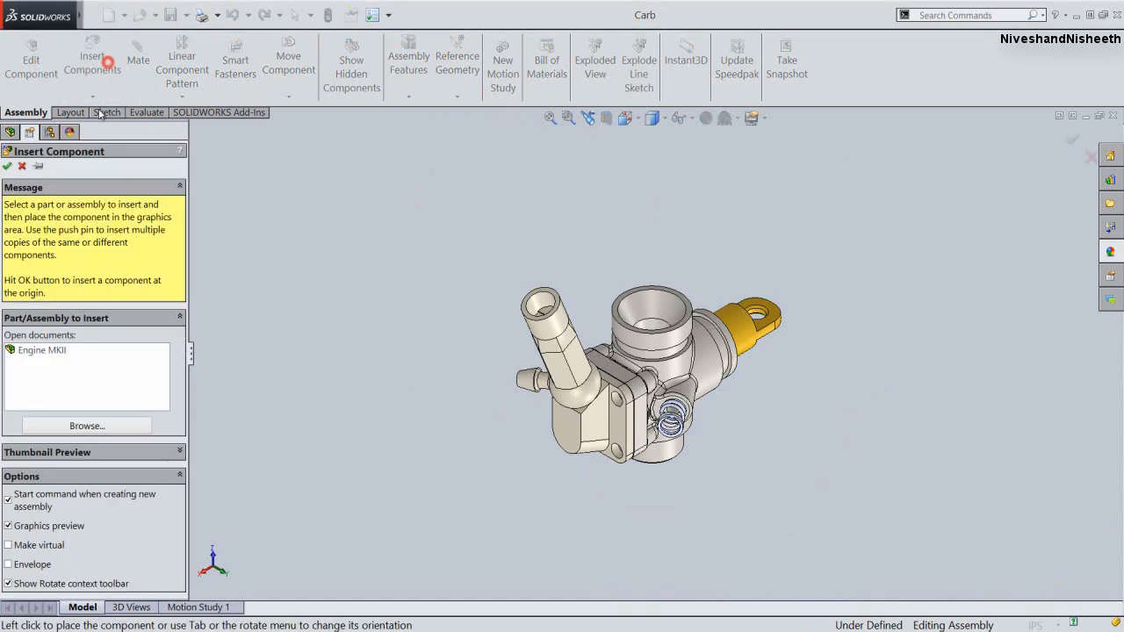
left_click(74, 425)
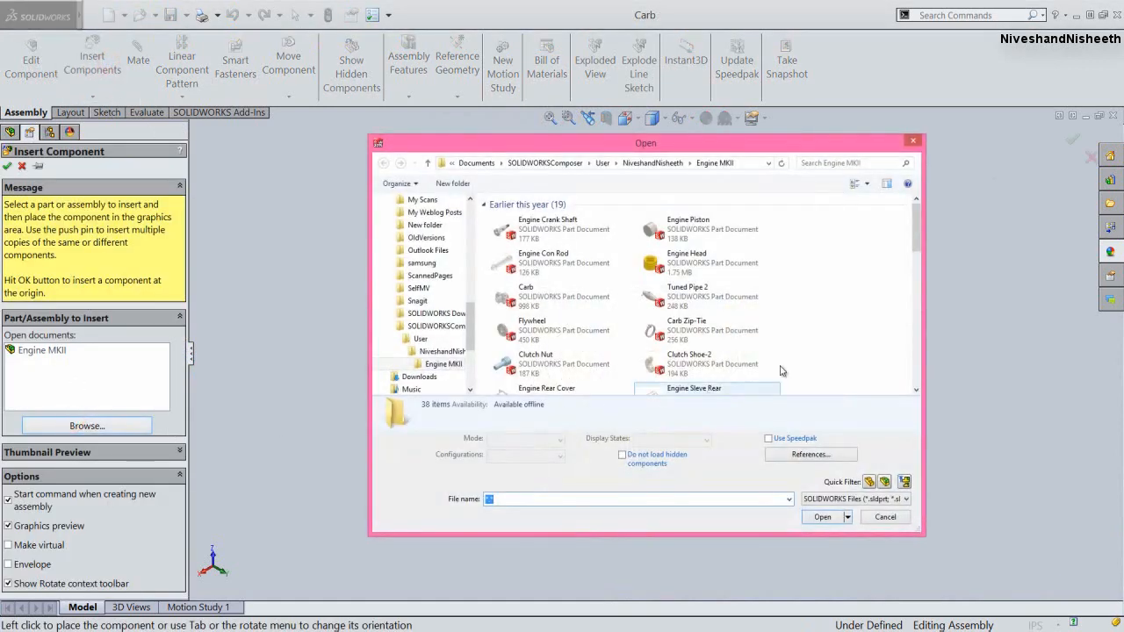
left_click_drag(915, 226, 926, 371)
left_click(707, 379)
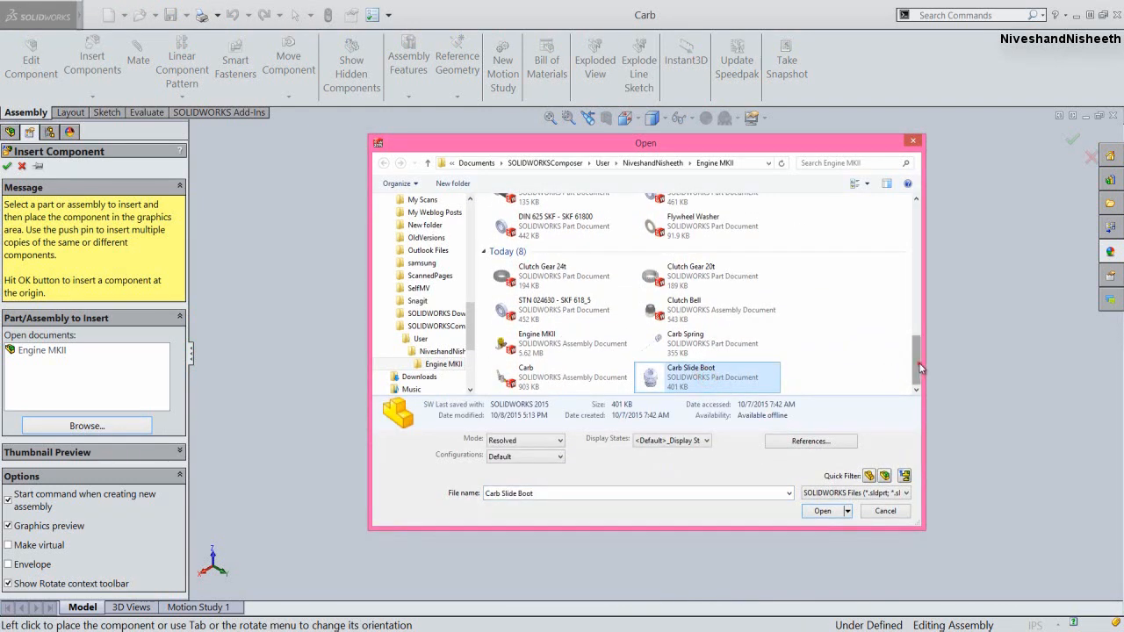
left_click_drag(919, 363, 898, 267)
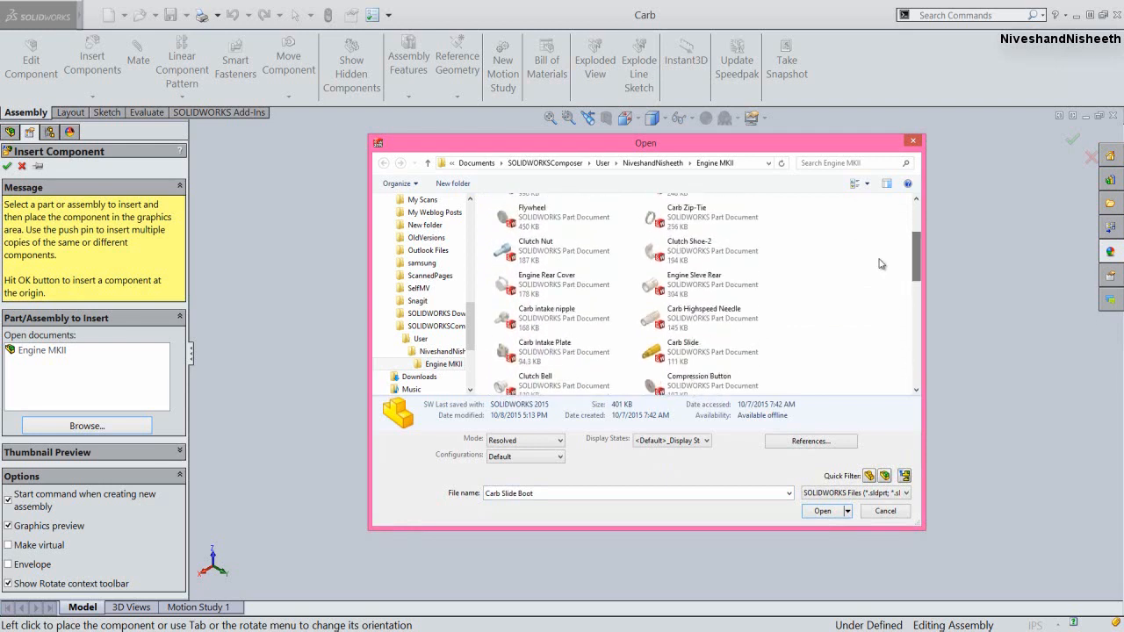
left_click(733, 221, "ctrl")
left_click(822, 517)
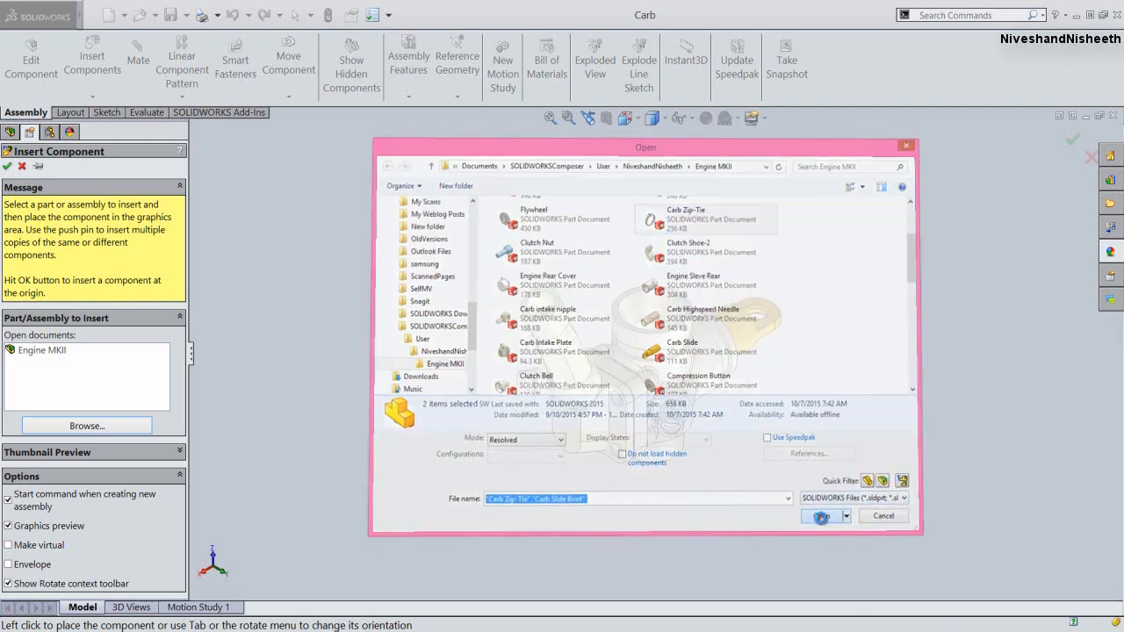
left_click(916, 321)
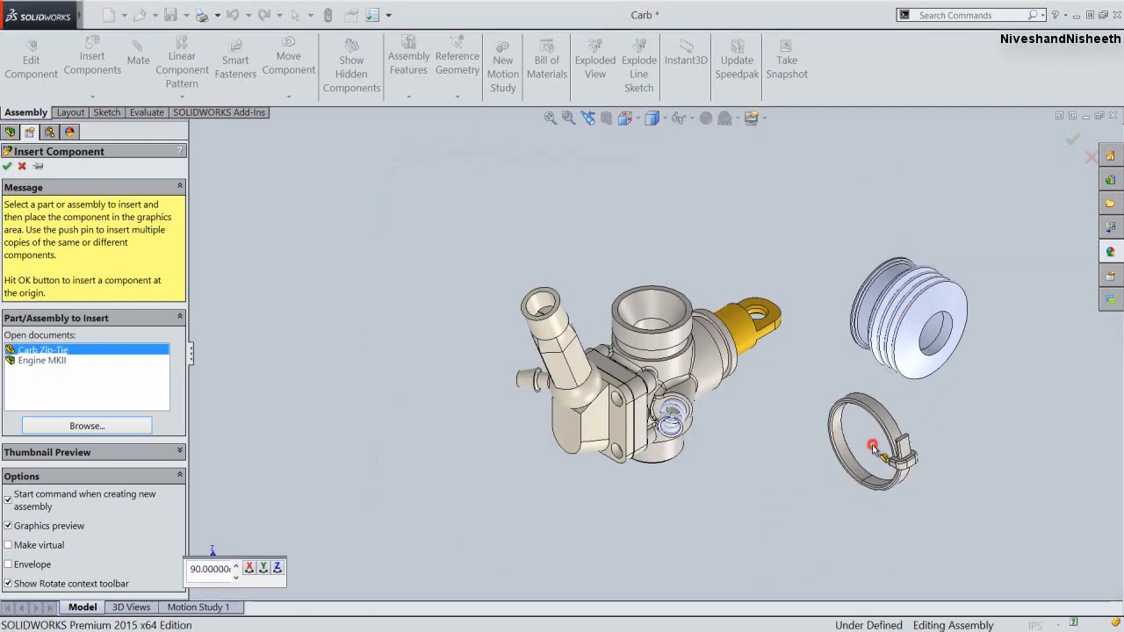
left_click(874, 449)
Rotate the Carb Slide Boot with the move triad until its flanged open end faces the carburetor body
scroll(847, 344, "down", 2)
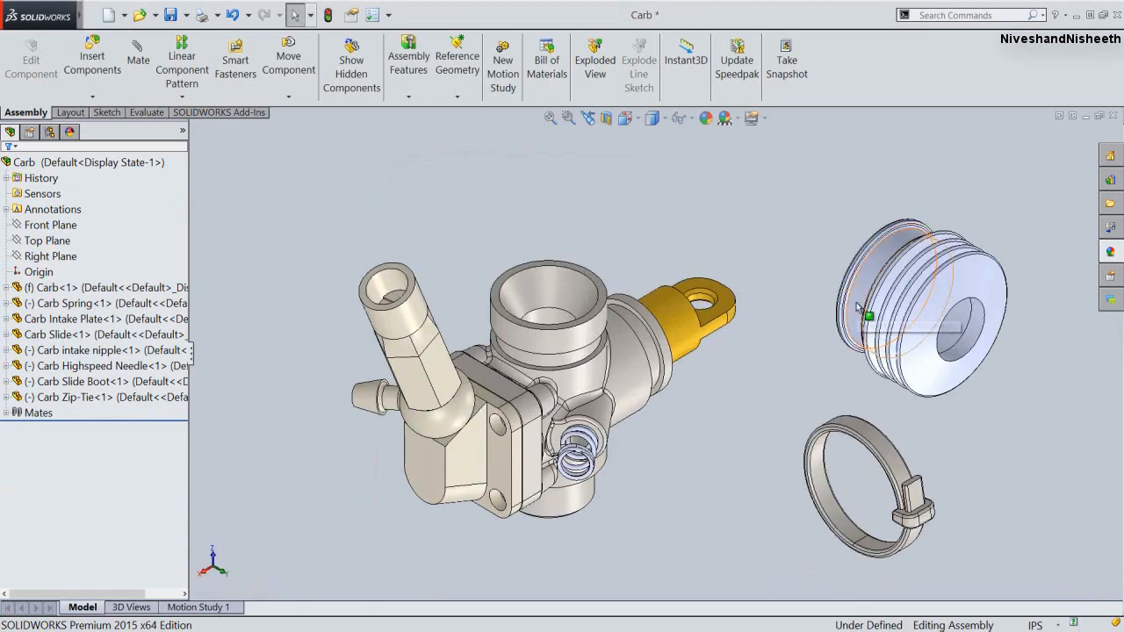
left_click(847, 333)
right_click(847, 333)
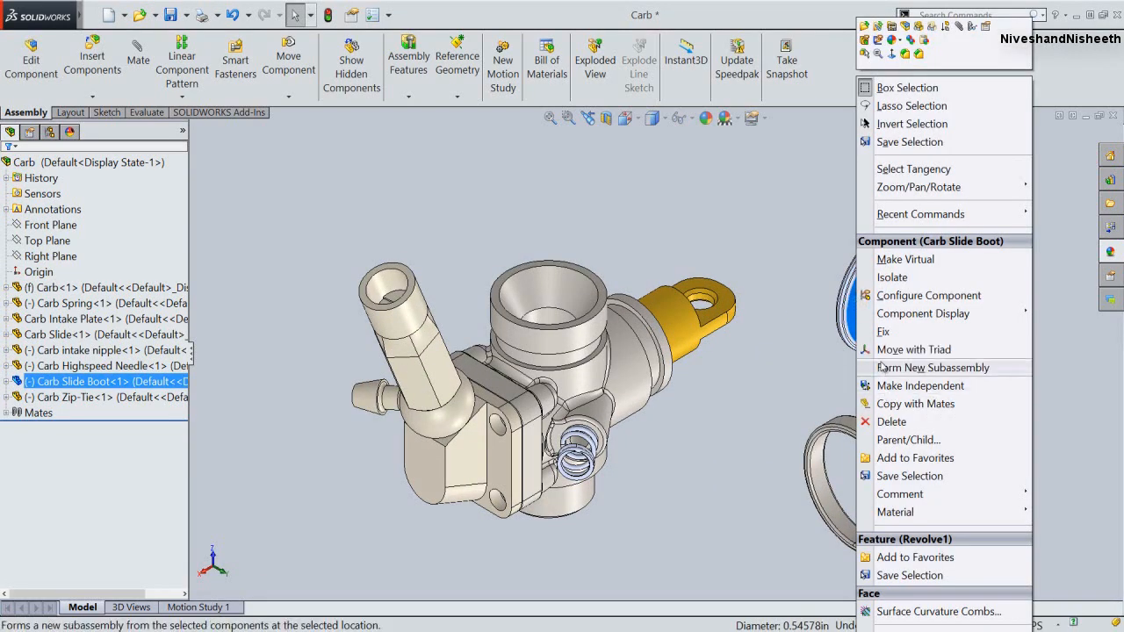
left_click(909, 349)
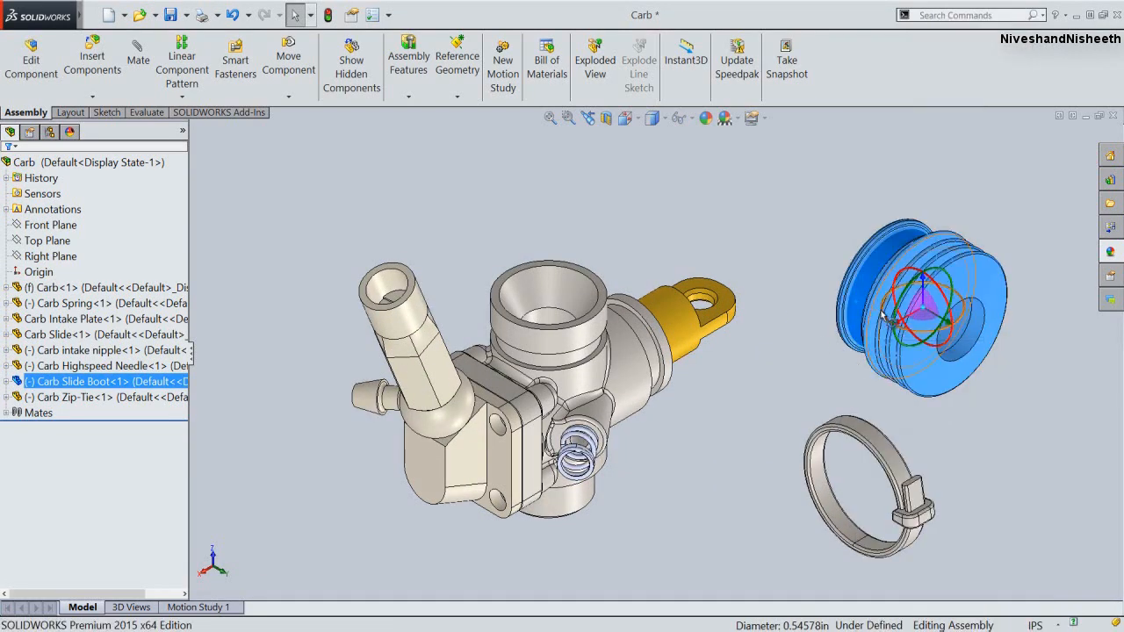
left_click_drag(889, 325, 949, 342)
left_click(735, 212)
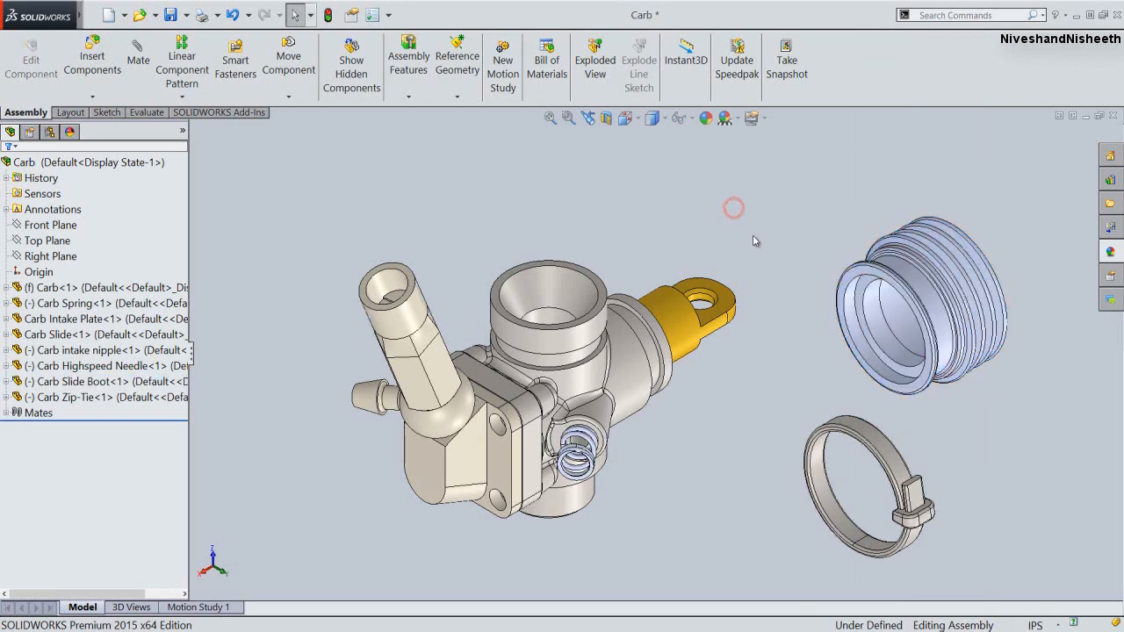
Mate the Slide Boot's cylindrical groove face concentric with the groove around the carburetor body's slide neck
scroll(756, 241, "down", 2)
left_click(979, 312)
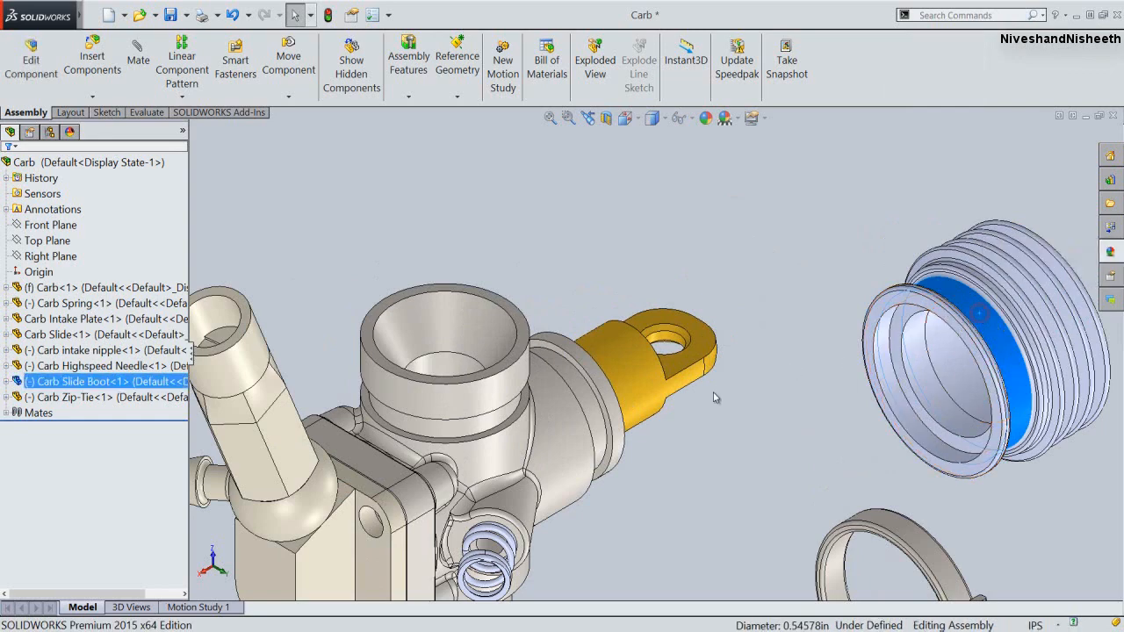
left_click(595, 432, "ctrl")
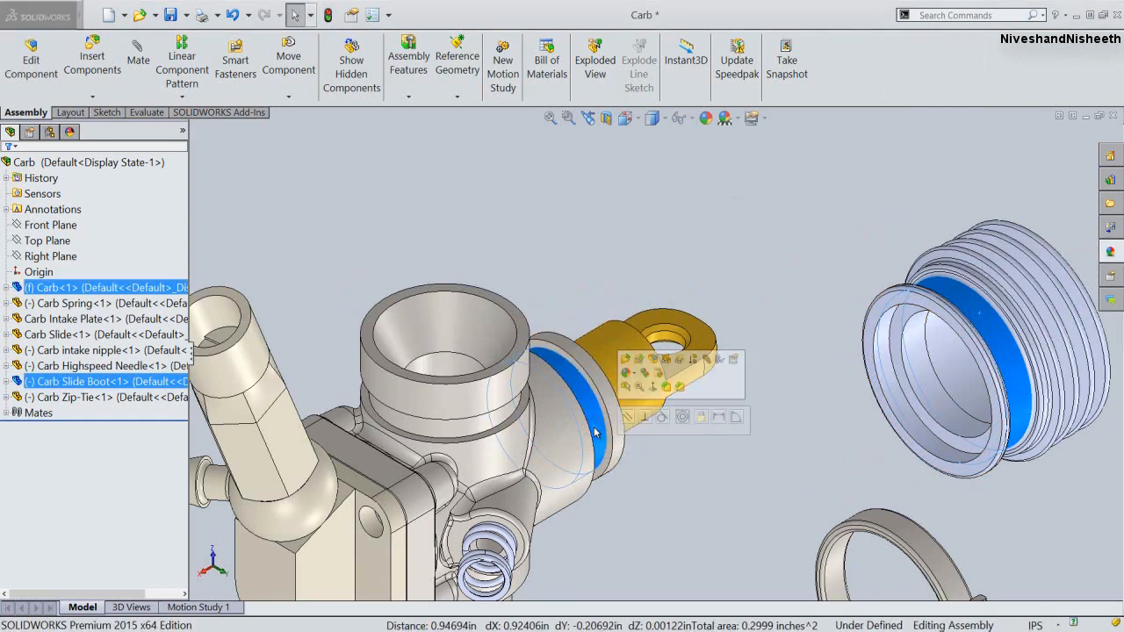
left_click(682, 418)
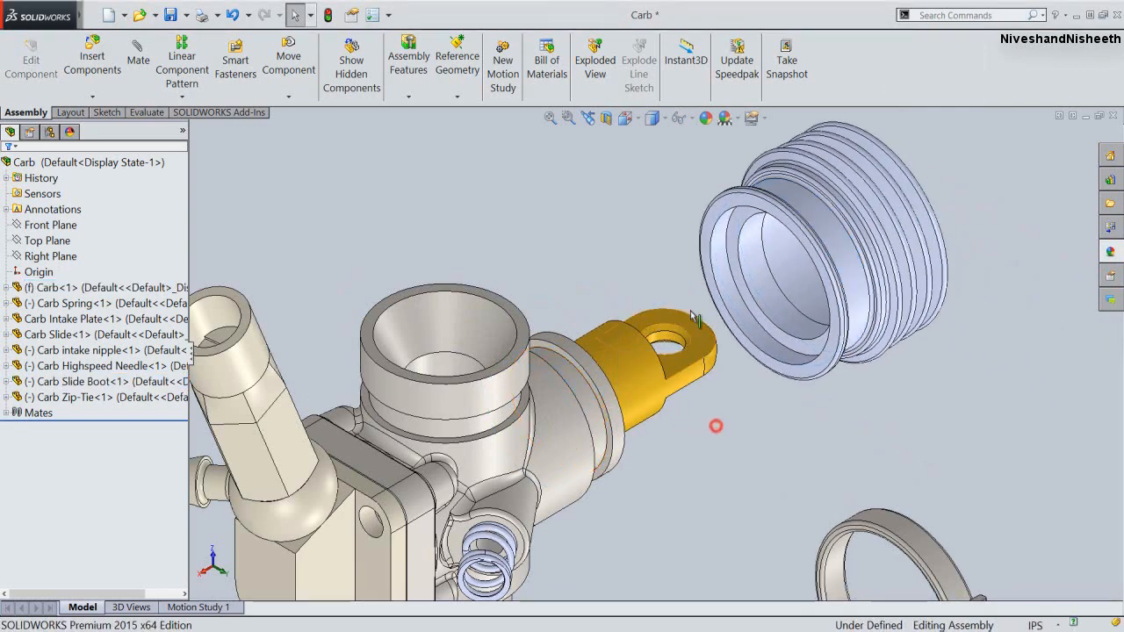
Mate the Carb Zip-Tie's inner face concentric with the Slide Boot's cylindrical groove face
scroll(676, 300, "up", 2)
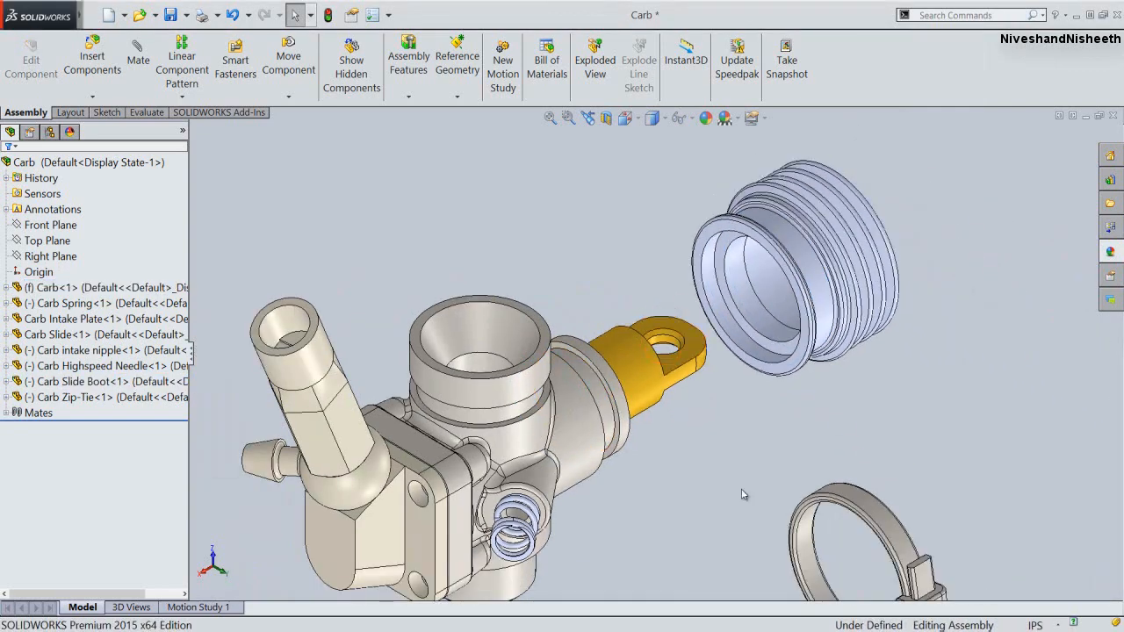
left_click(802, 550)
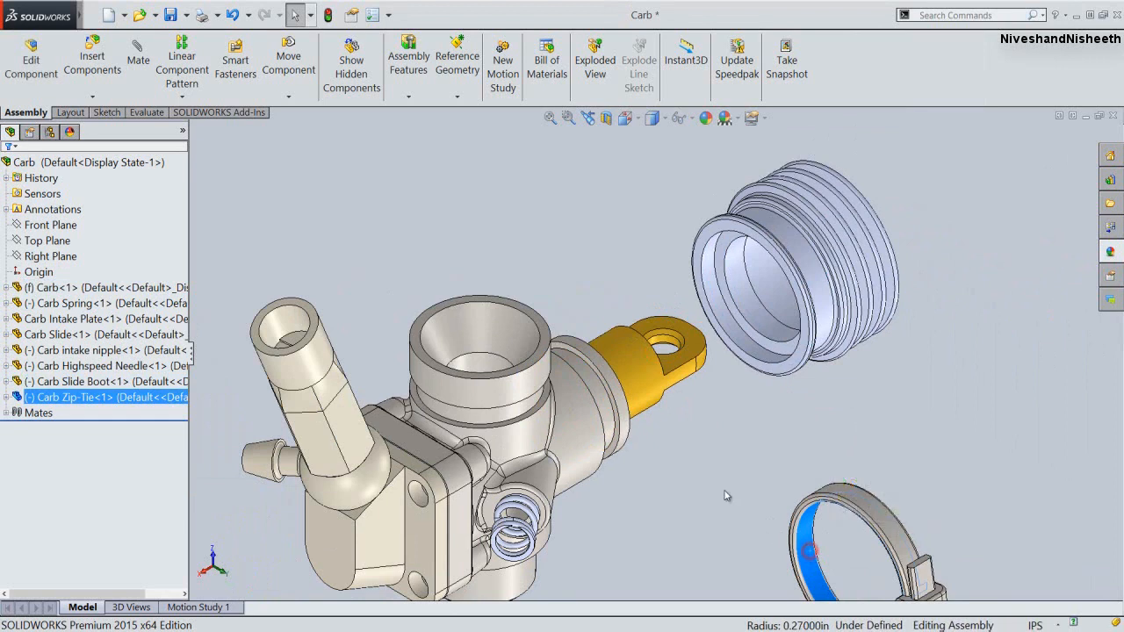
left_click(818, 302, "ctrl")
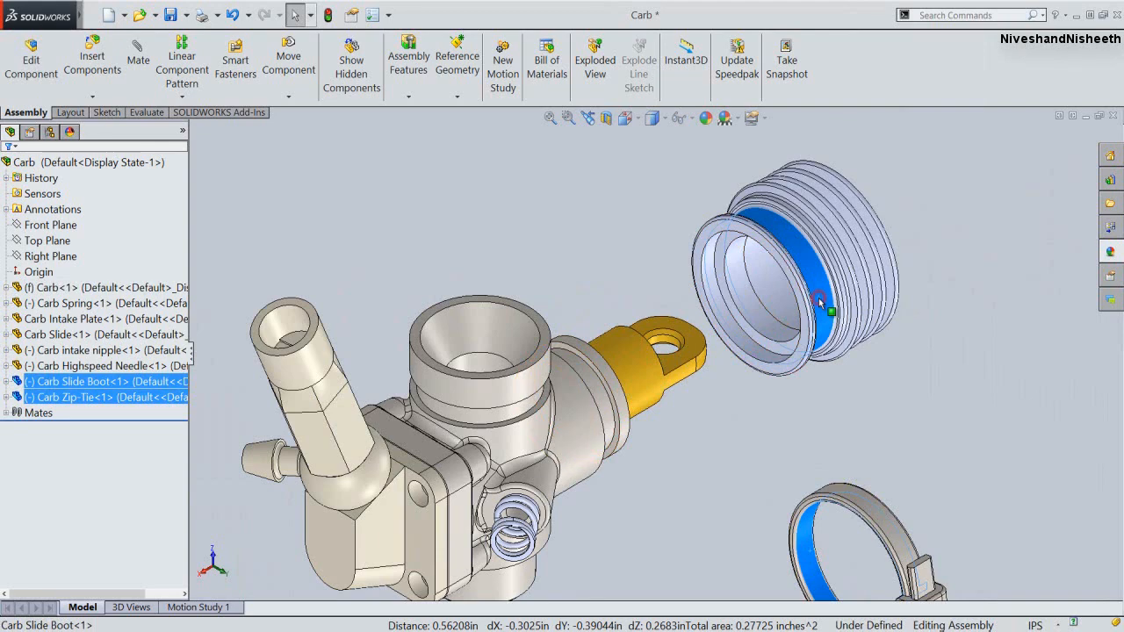
left_click(818, 302)
left_click(906, 289)
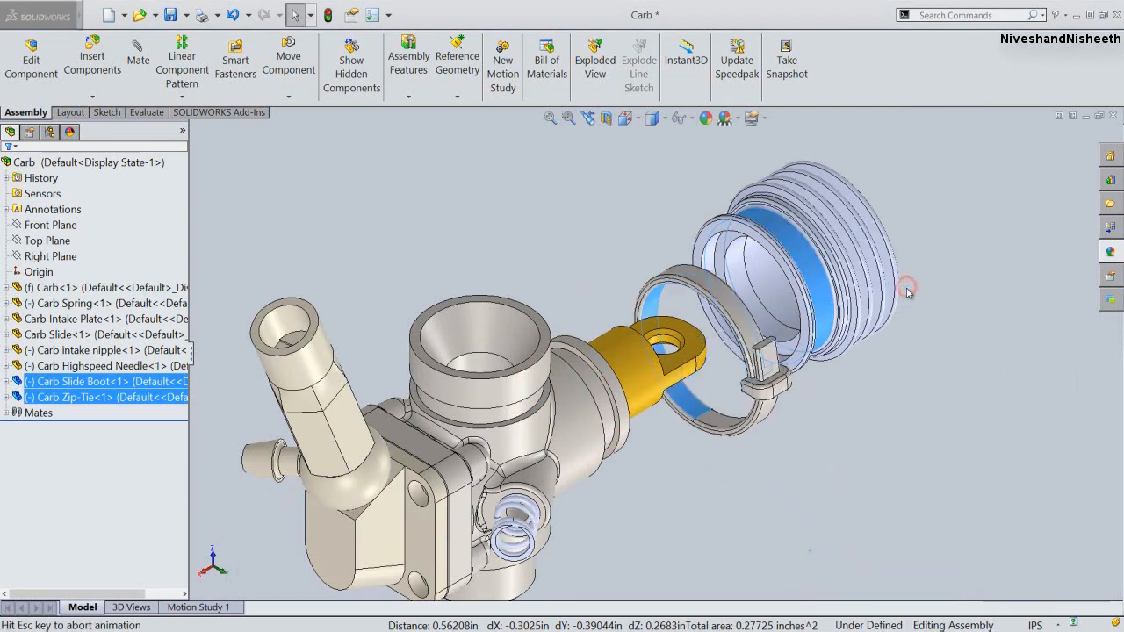
Slide the boot onto the carburetor body's neck, then move the Zip-Tie into the boot's groove with its buckle on top
key("f")
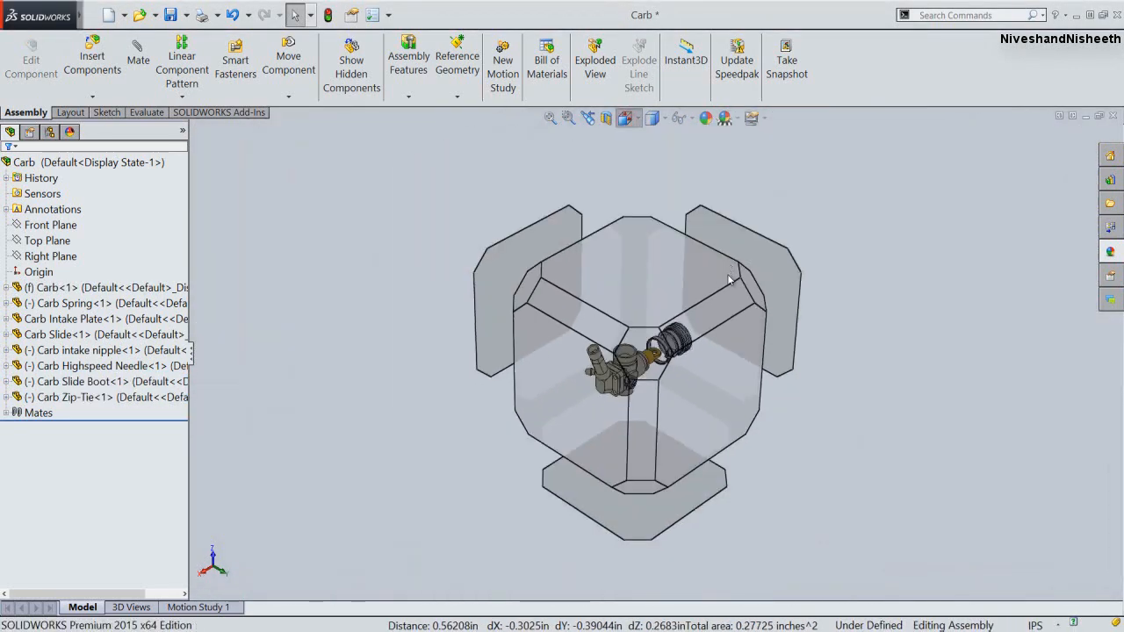
left_click(753, 290)
scroll(723, 430, "down", 5)
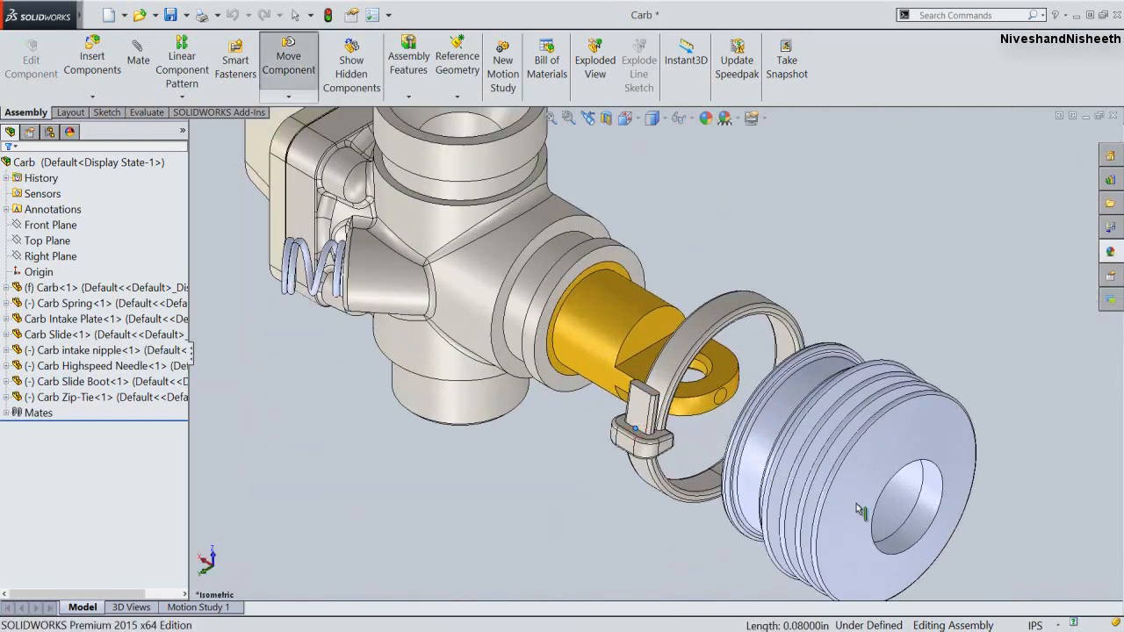
left_click_drag(763, 436, 487, 291)
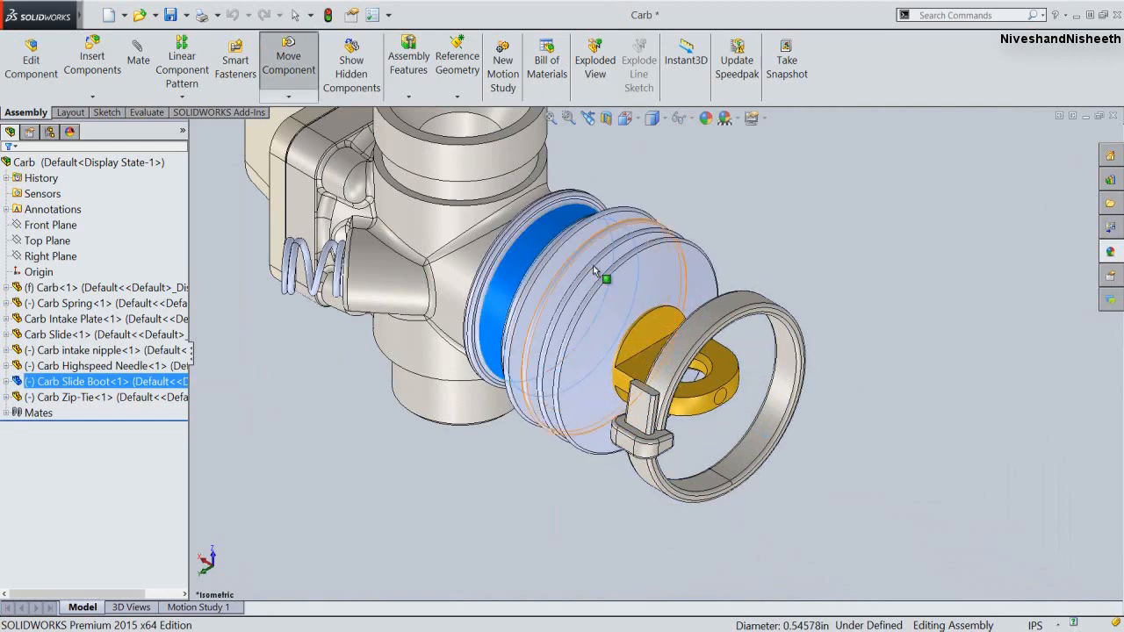
left_click(769, 230)
left_click_drag(648, 440, 575, 200)
left_click(714, 176)
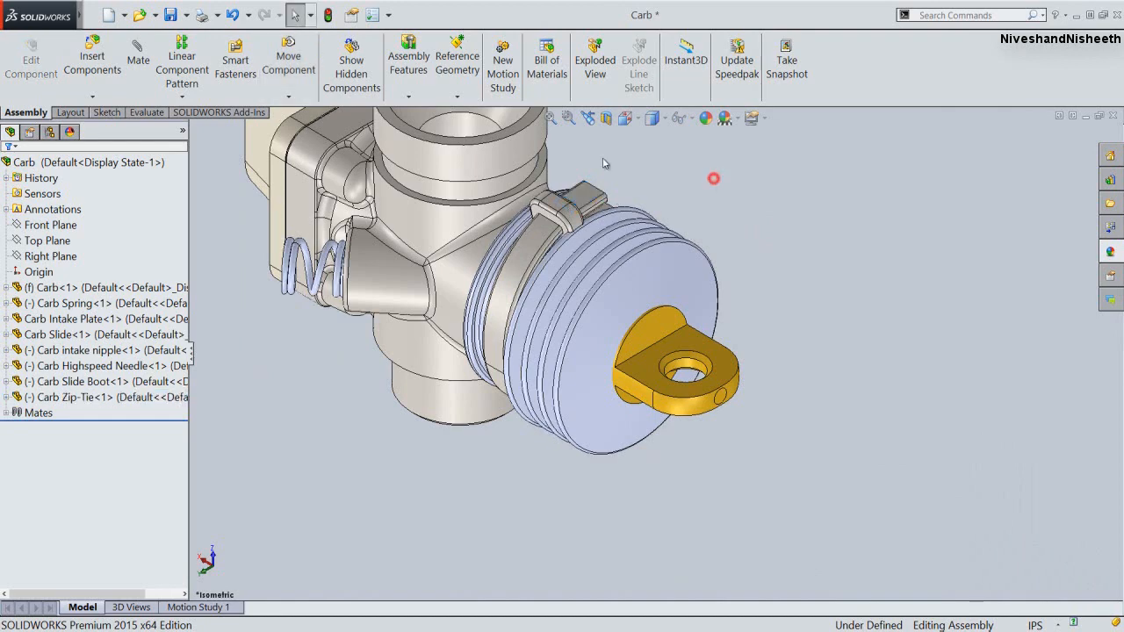
Fit the whole model in view and save the Carb assembly
left_click(551, 118)
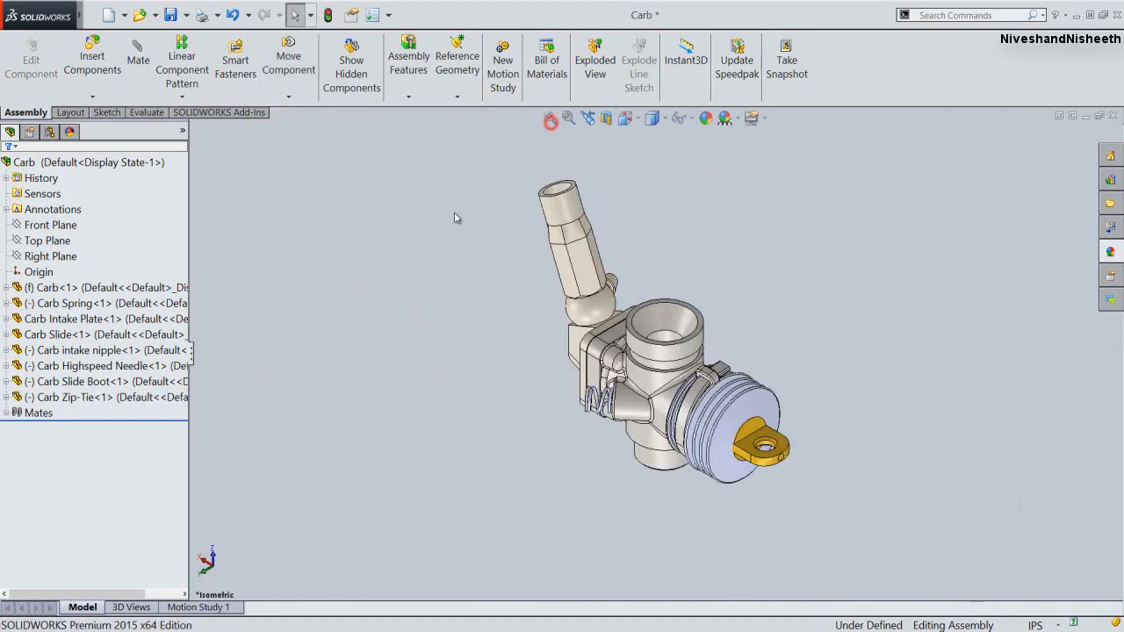
left_click(171, 15)
left_click(551, 276)
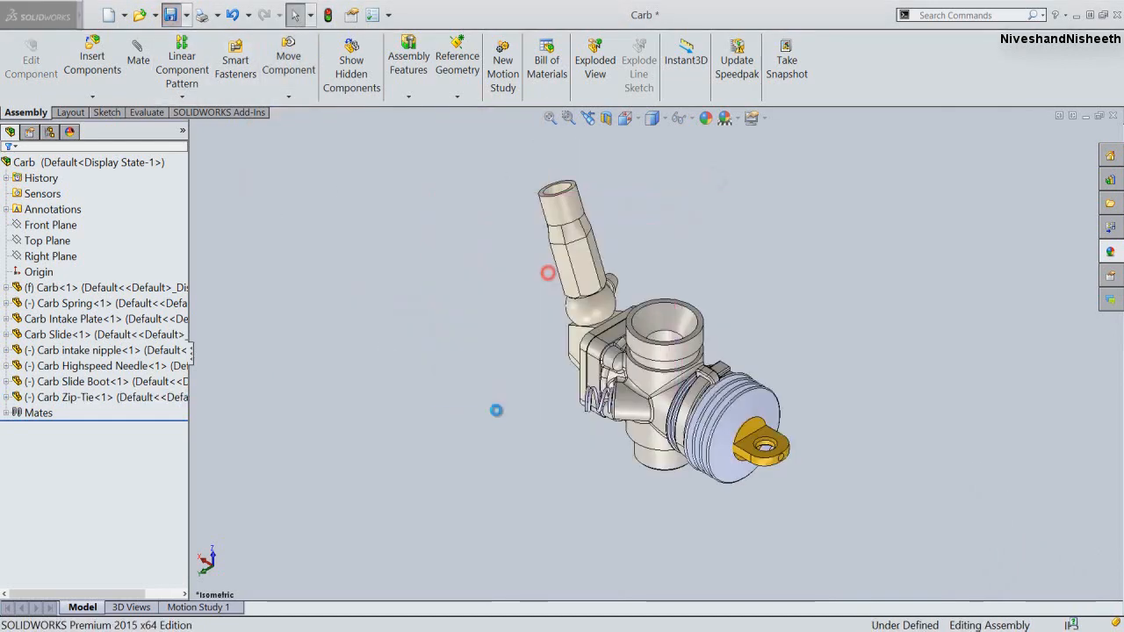
left_click(497, 414)
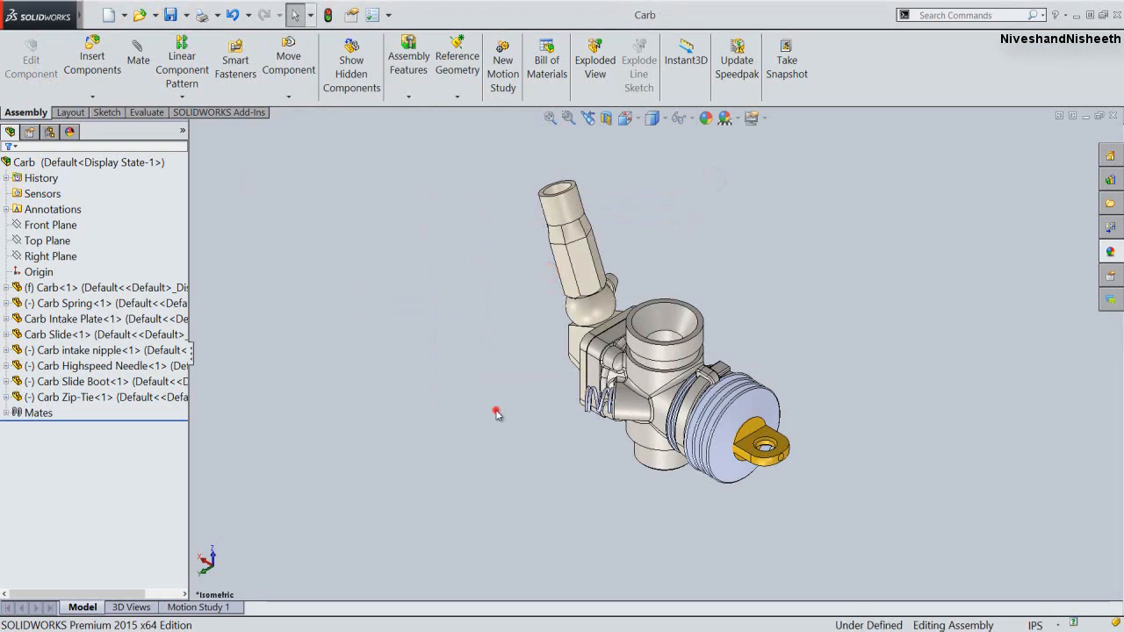
Insert four copies of the ISO 4762 - M2 x 5ISO screw in free space beside the intake nipple
left_click(651, 118)
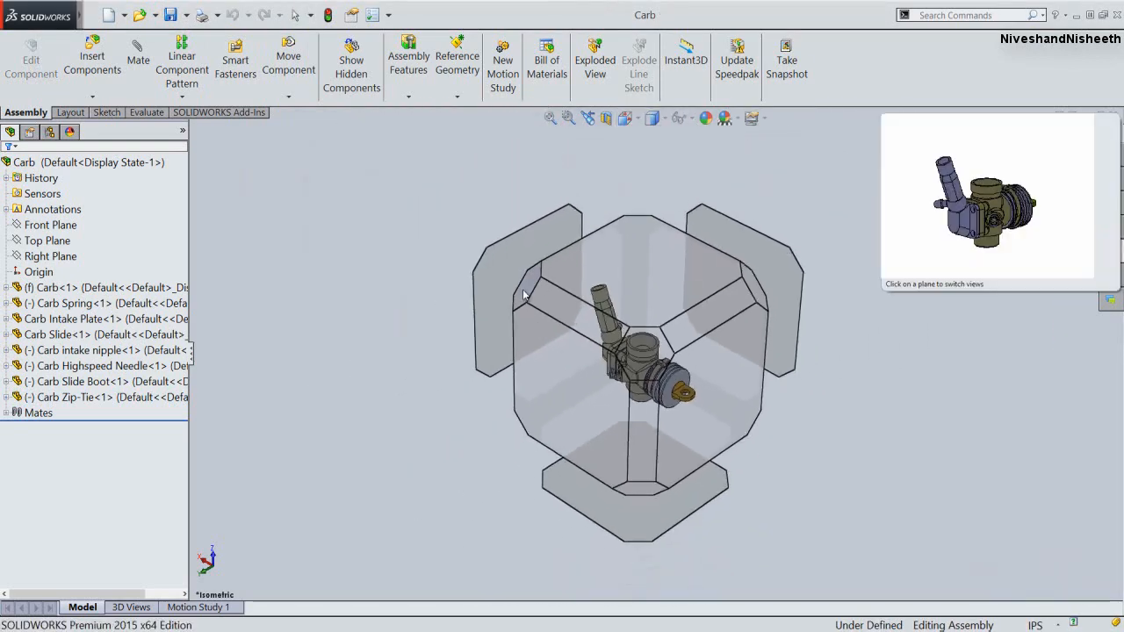
left_click(523, 292)
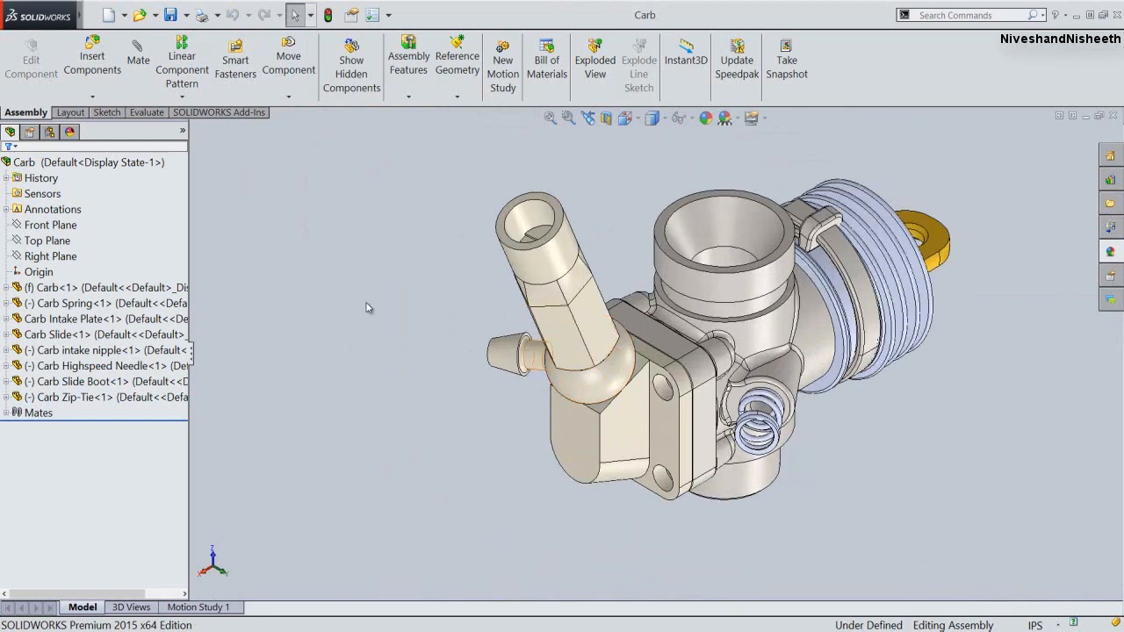
left_click(315, 258)
left_click(92, 57)
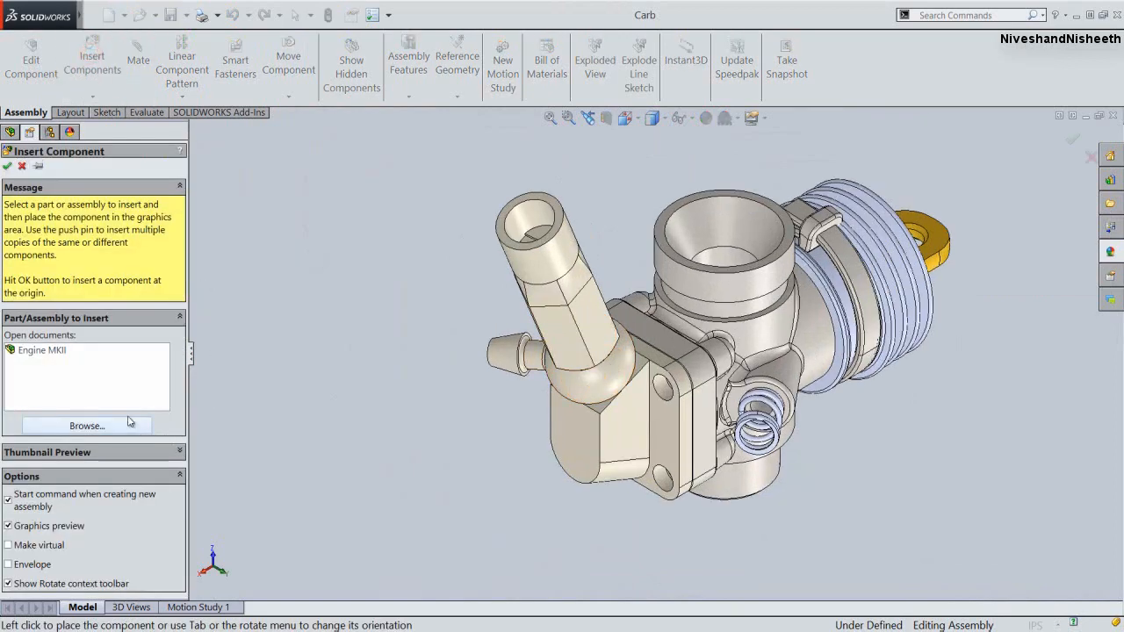
left_click(87, 425)
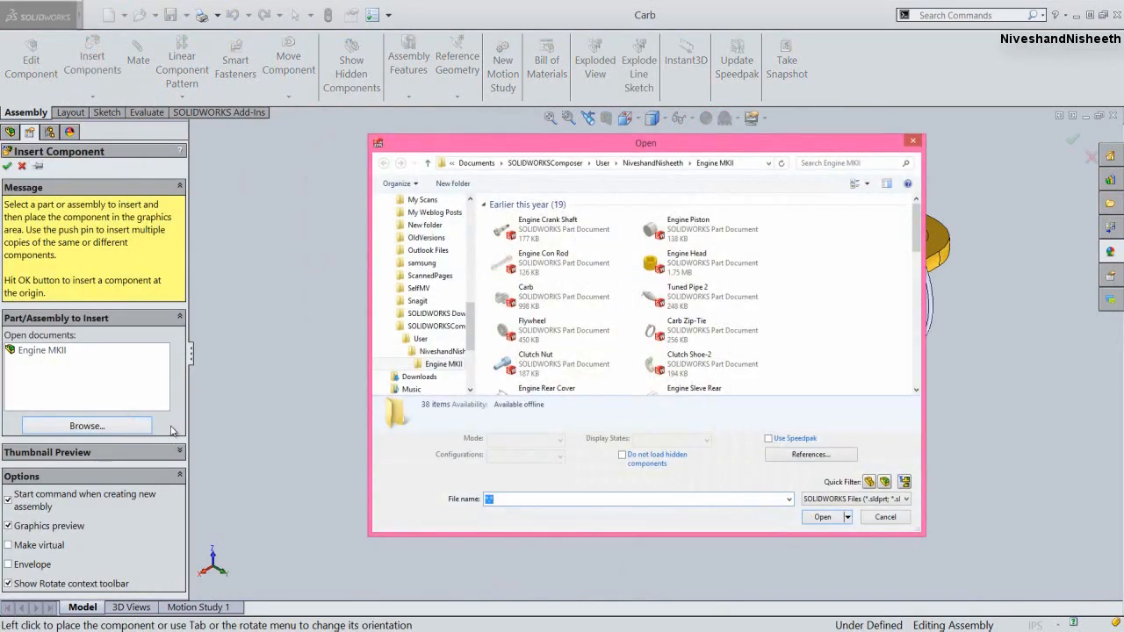
left_click_drag(917, 235, 904, 338)
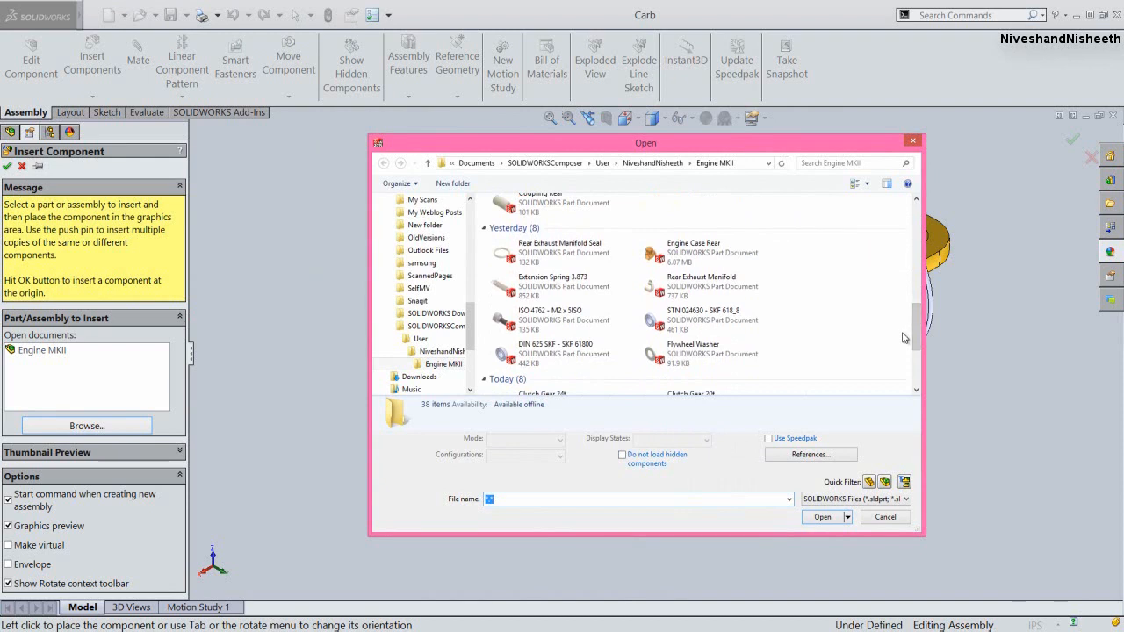
left_click(573, 318)
left_click(822, 510)
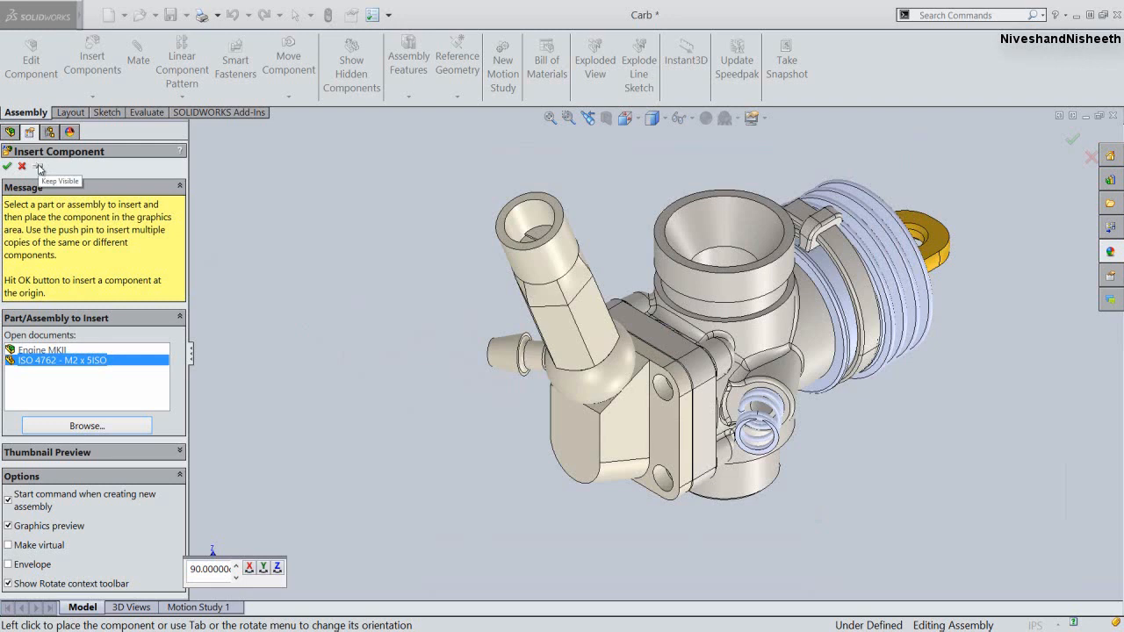
left_click(37, 167)
left_click(331, 311)
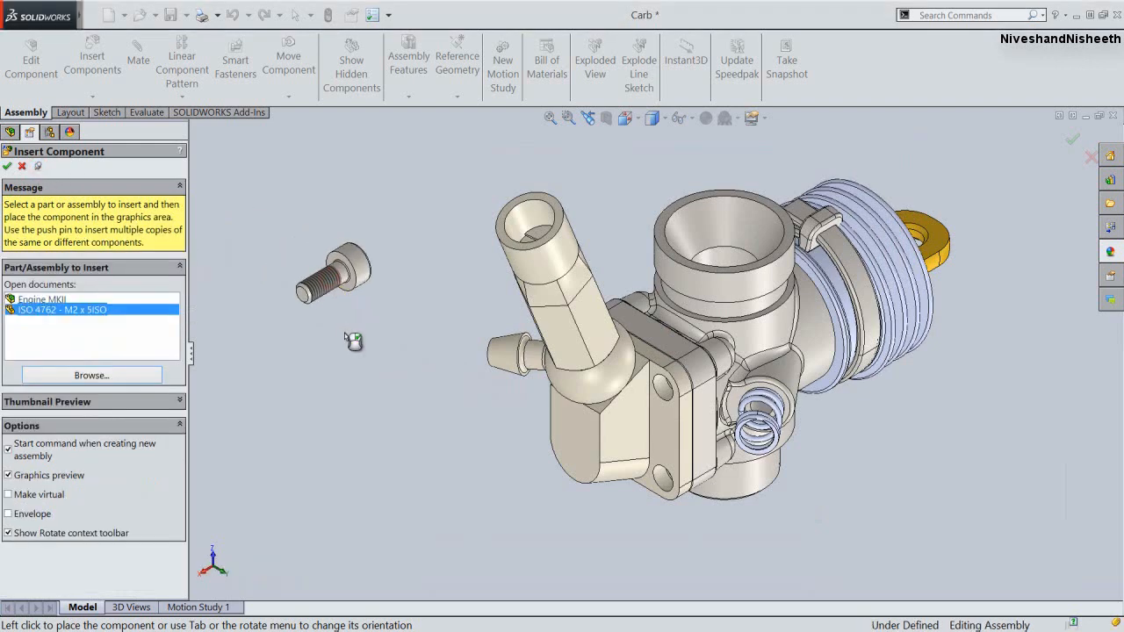
left_click(368, 375)
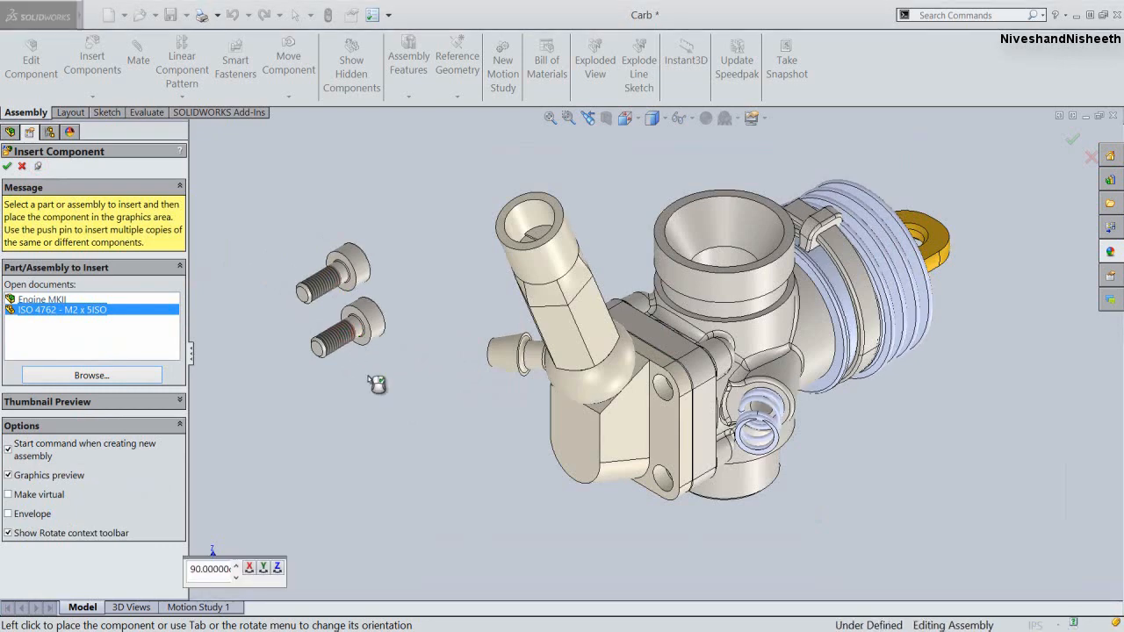
left_click(379, 388)
left_click(406, 443)
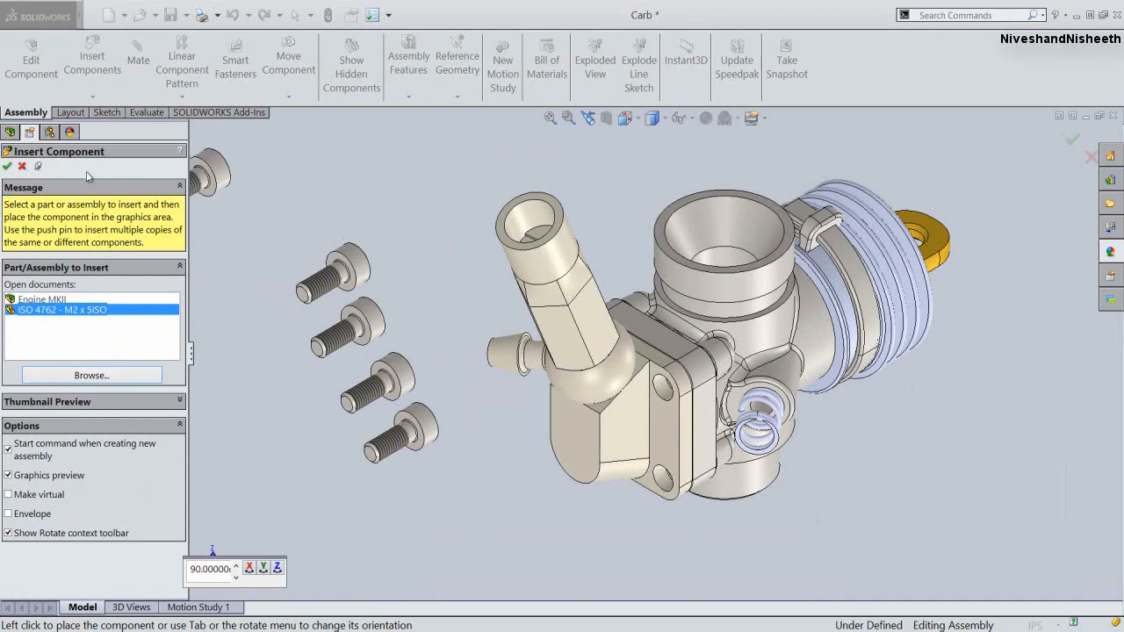
left_click(7, 166)
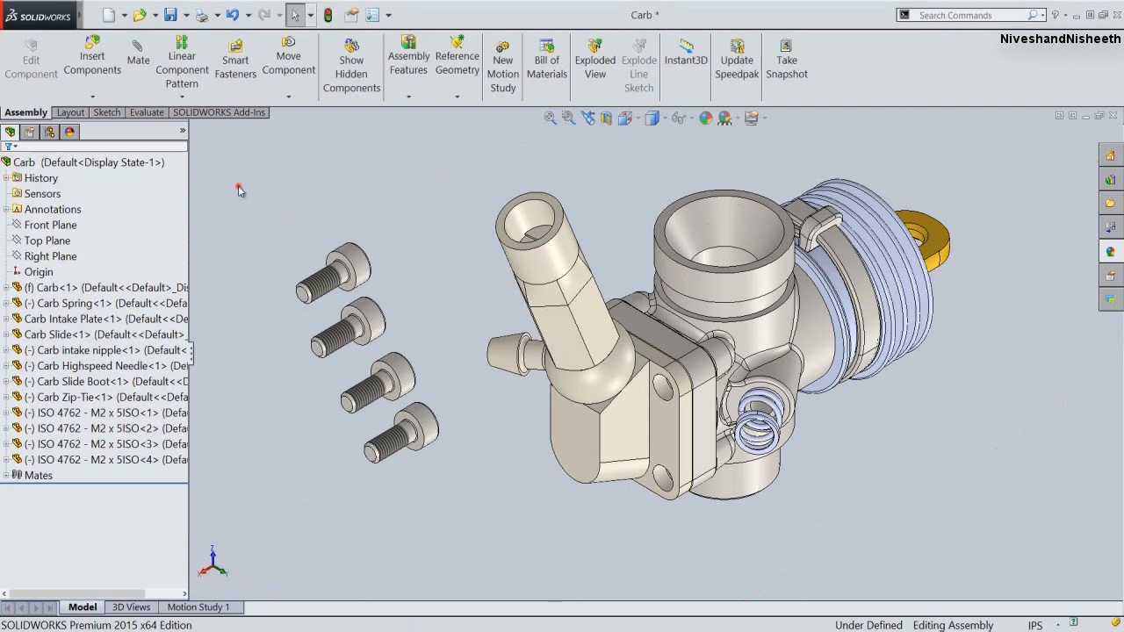
scroll(273, 255, "down", 2)
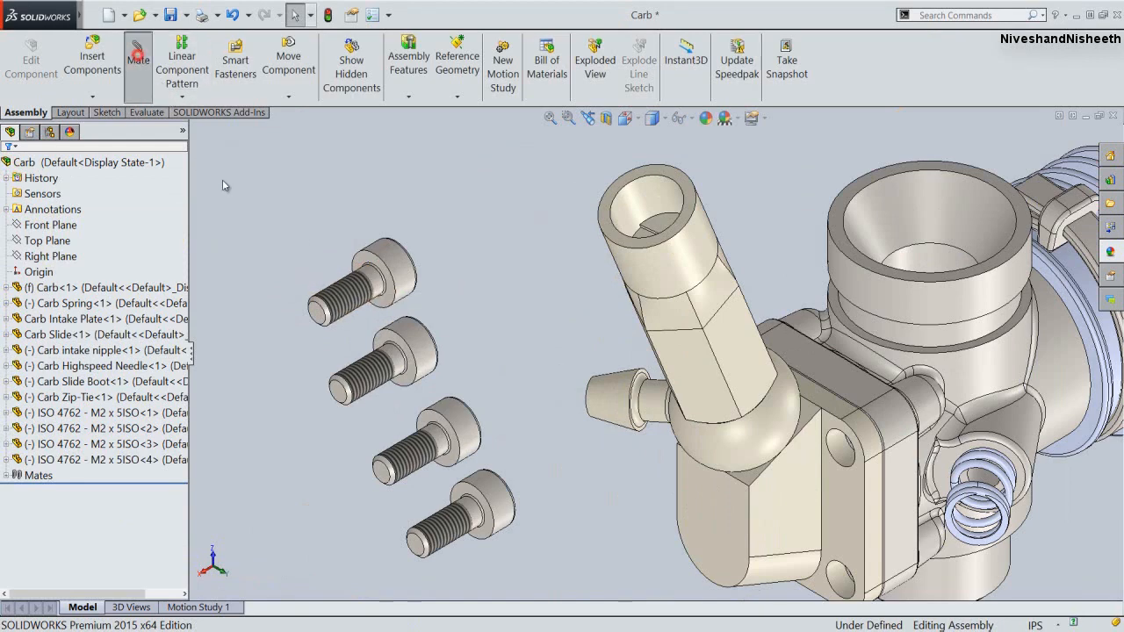
Mate the first M2 x 5 screw's shank concentric with the intake plate's upper hole nearest the spring, flipping the mate alignment
left_click(138, 54)
left_click(345, 296)
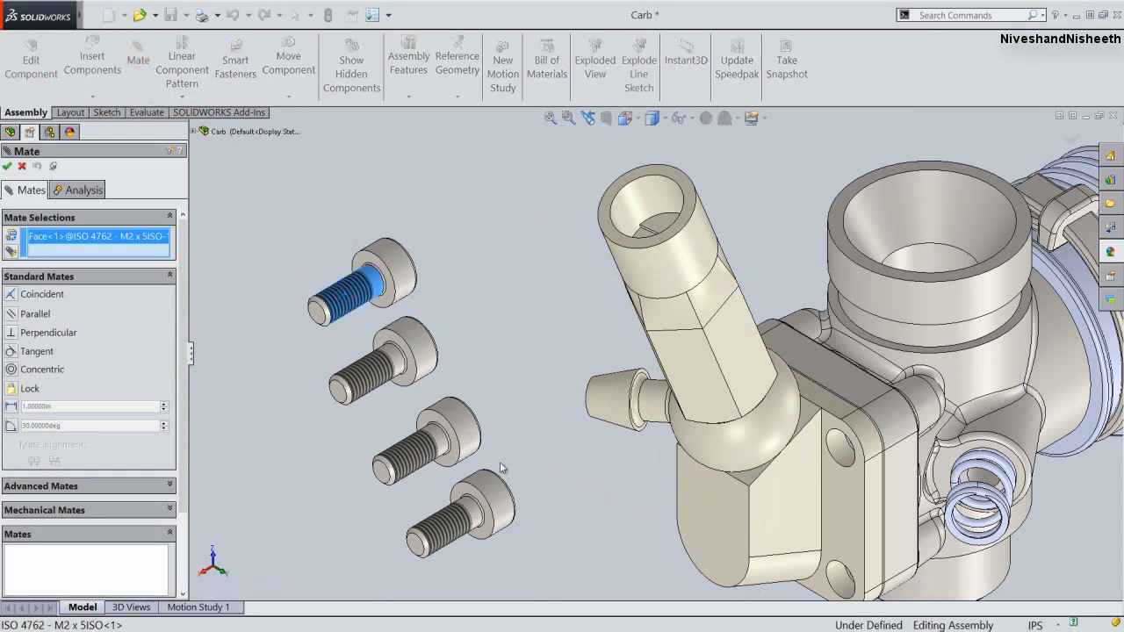
left_click(845, 457)
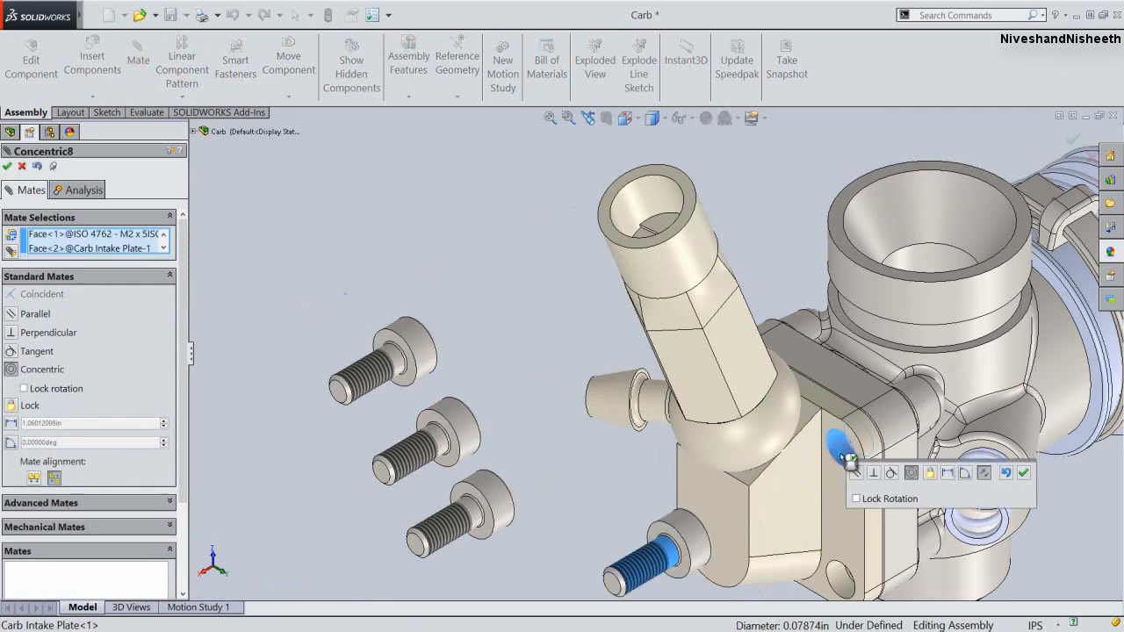
left_click(982, 474)
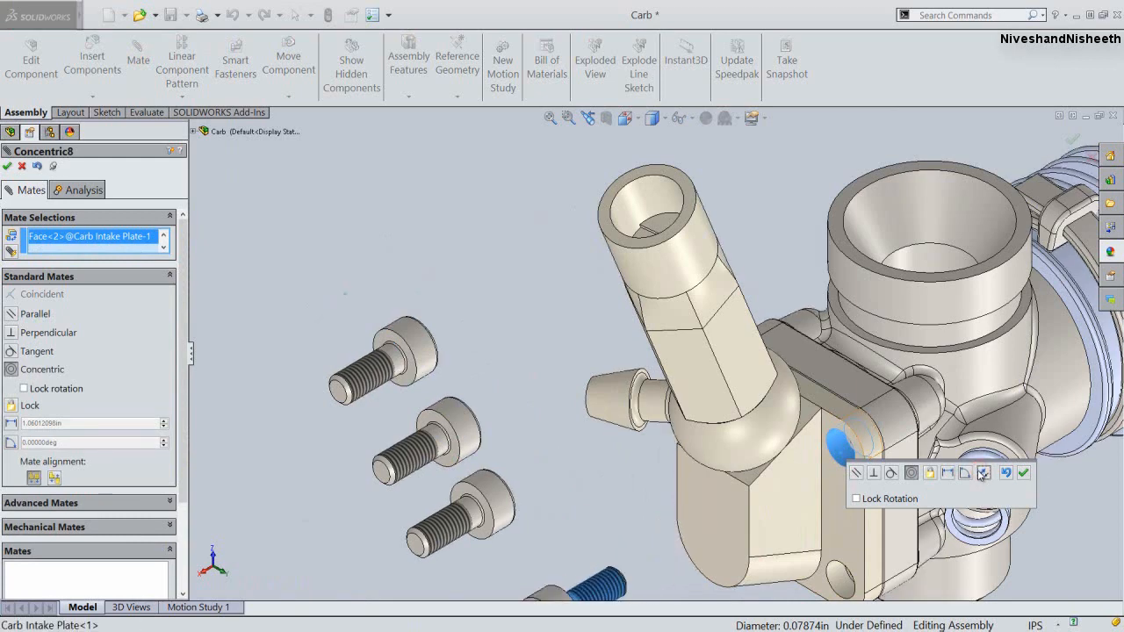
left_click(1024, 474)
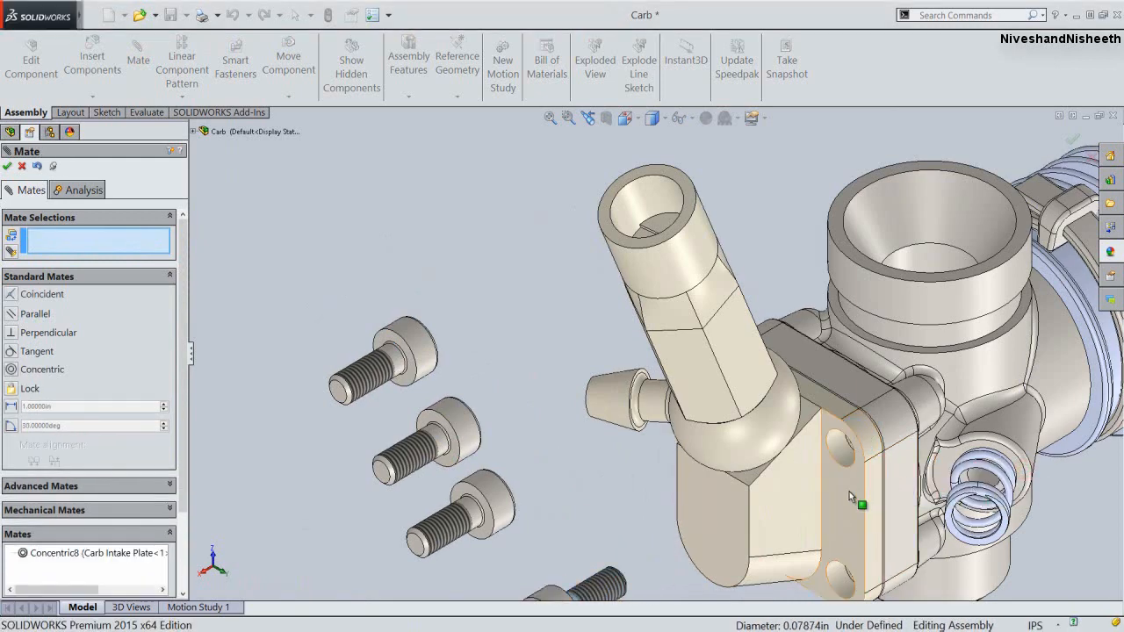
Mate the underside of the first screw's head coincident with the intake plate's outer face
left_click(839, 465)
middle_click_drag(839, 465, 754, 456)
middle_click_drag(670, 534, 592, 576)
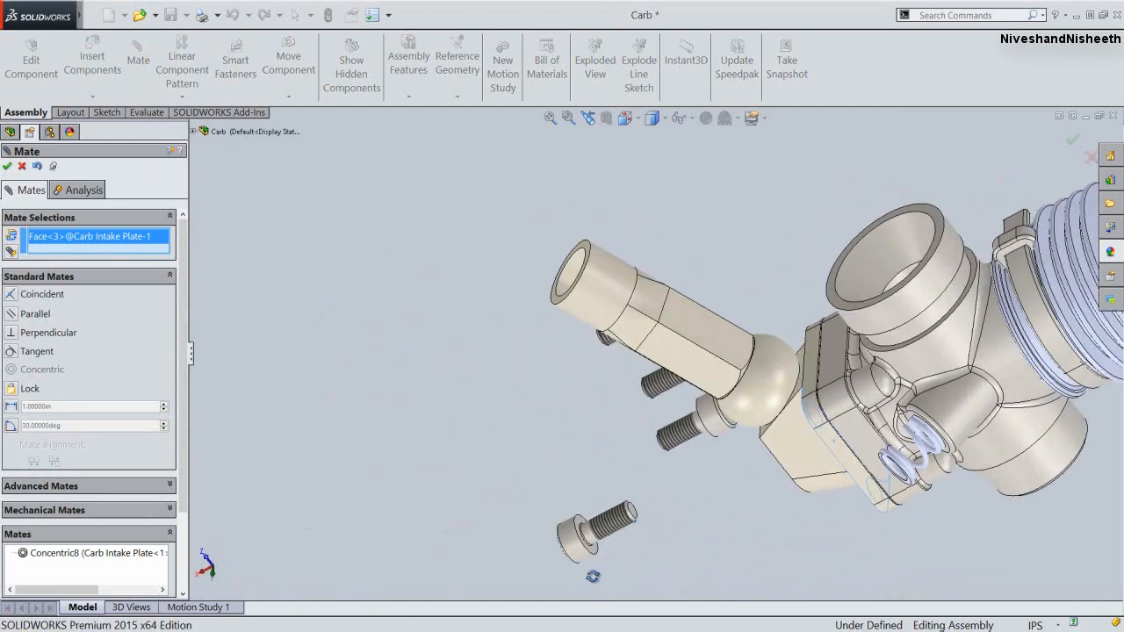
scroll(613, 551, "down", 4)
left_click(603, 514)
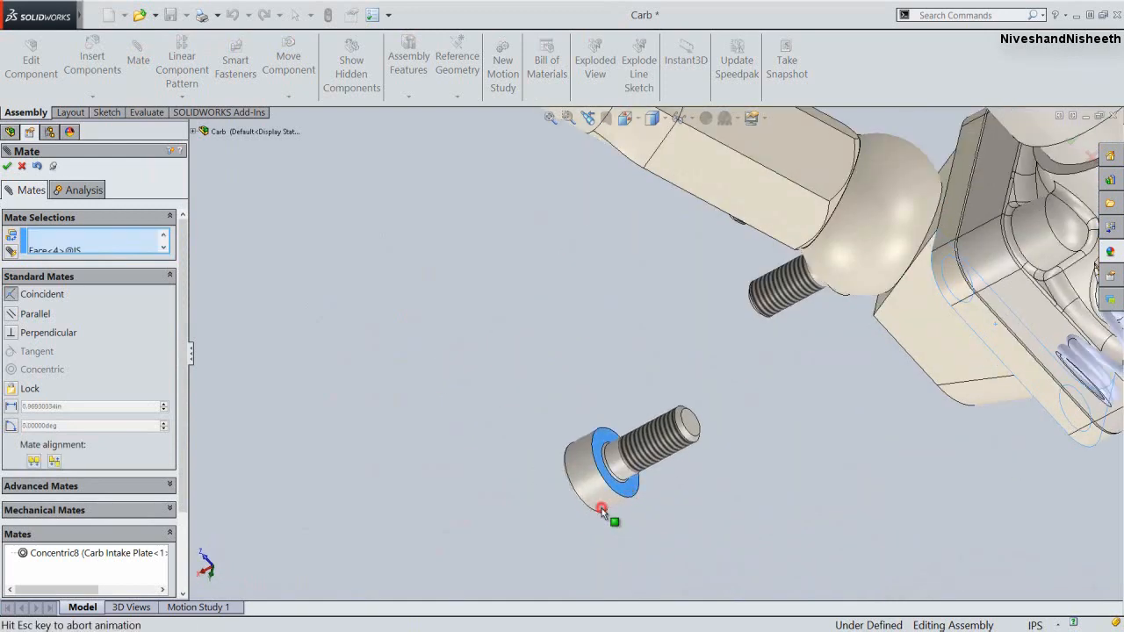
left_click(763, 528)
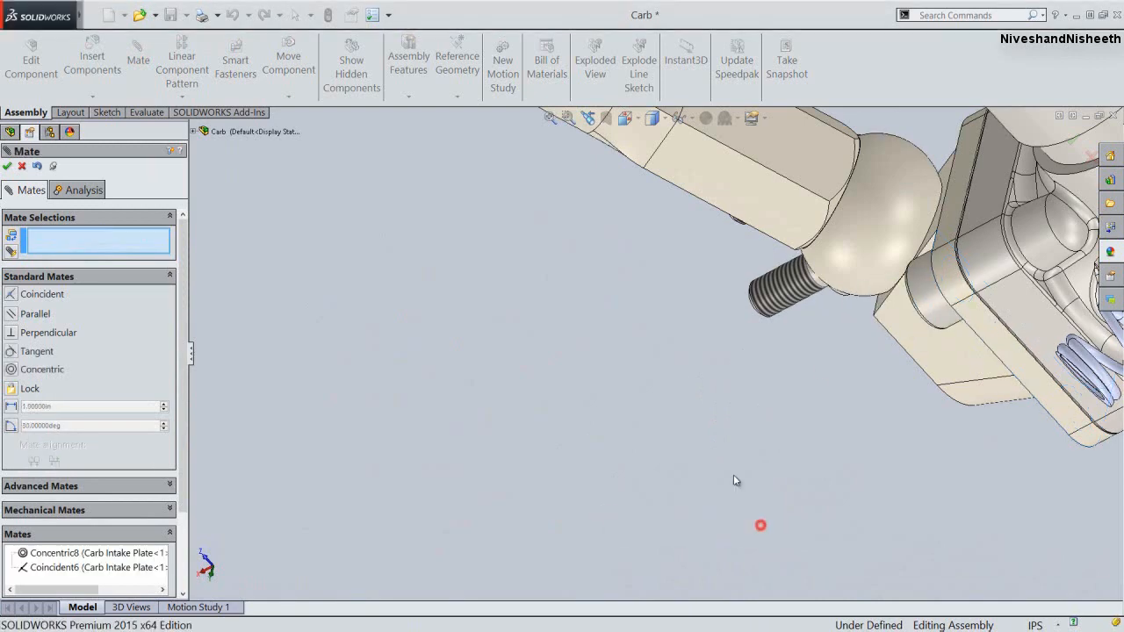
Mate the shank of the ISO 4762 - M2 x 5ISO<4> screw concentric with the intake plate hole directly below the first screw
scroll(514, 333, "up", 5)
scroll(602, 476, "down", 3)
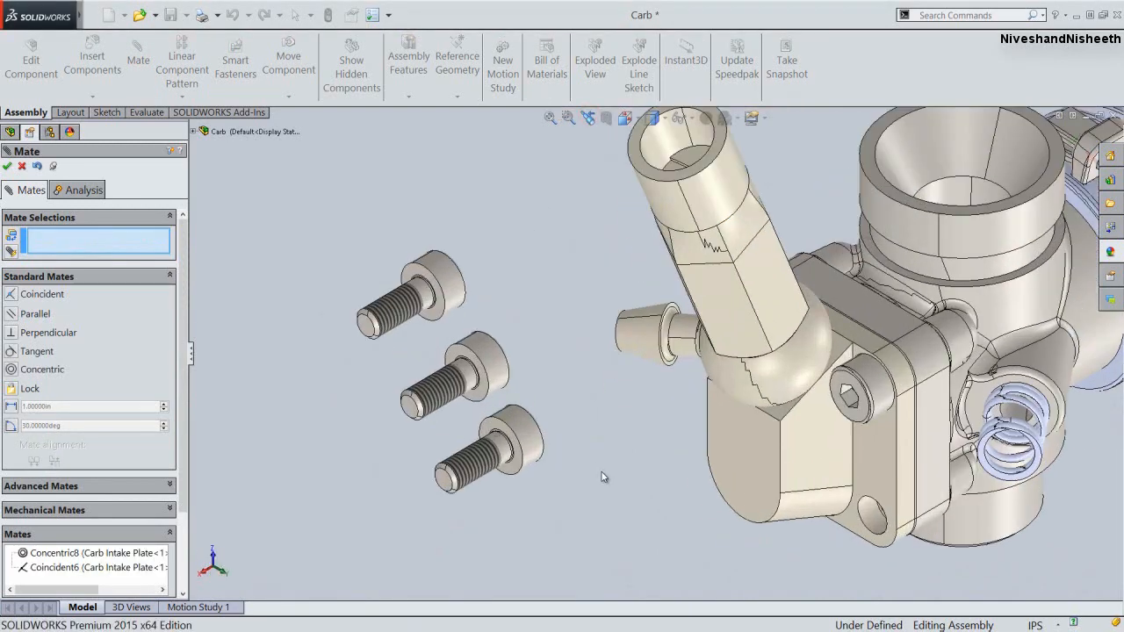
left_click(472, 468)
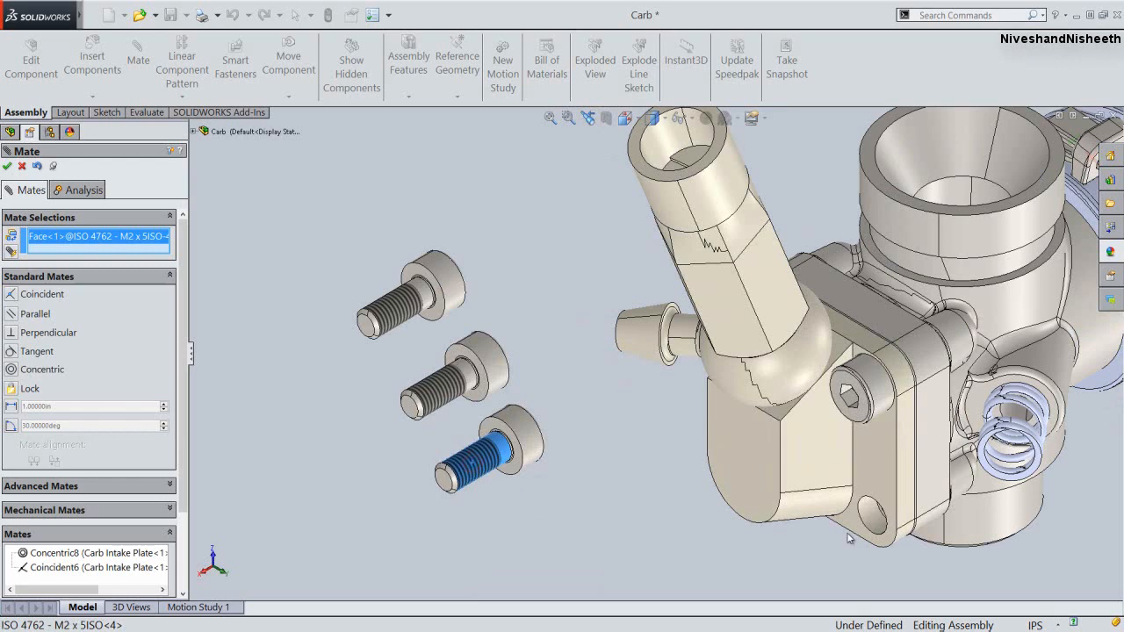
left_click(867, 513)
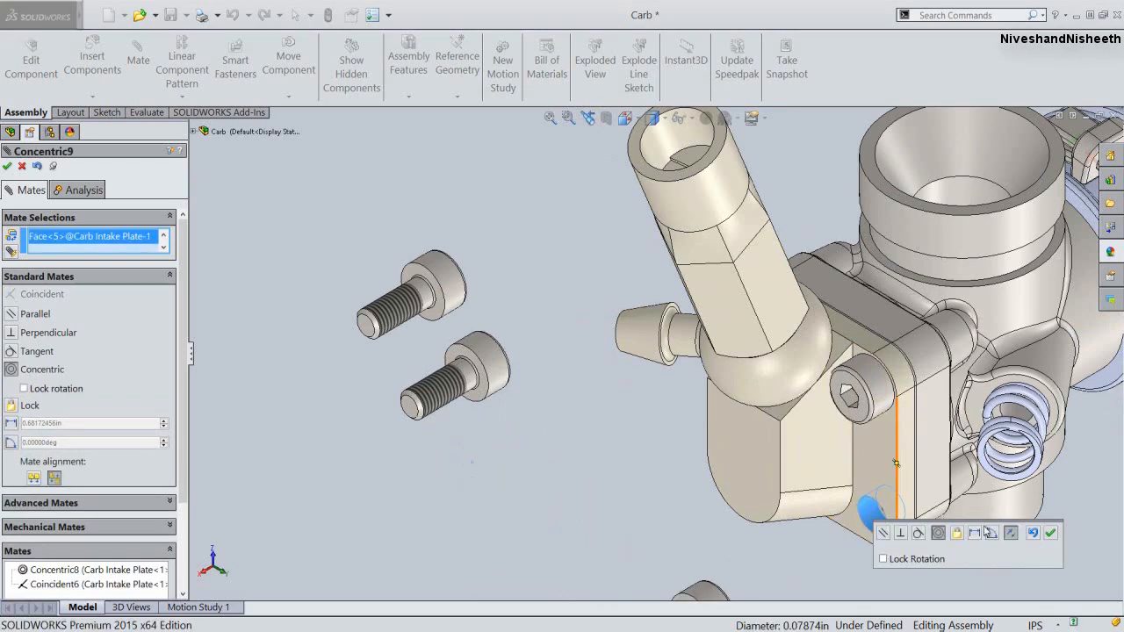
left_click(1050, 532)
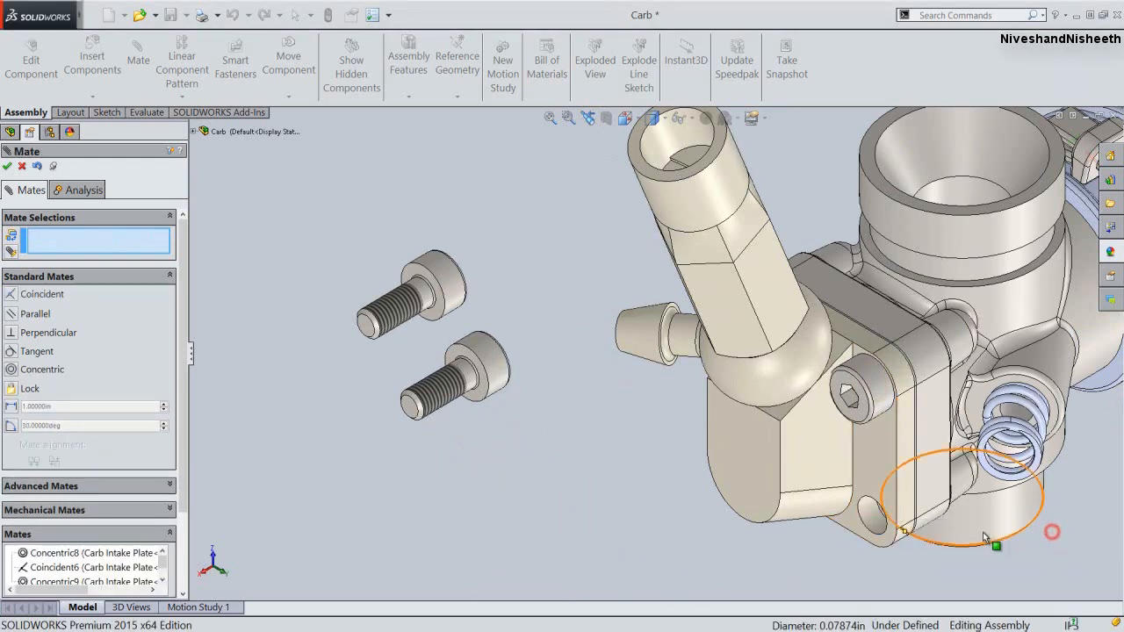
Seat the lower screw on the intake plate by mating its head's underside coincident with the plate's outer face
left_click(874, 476)
middle_click_drag(874, 477, 583, 568)
scroll(624, 534, "down", 5)
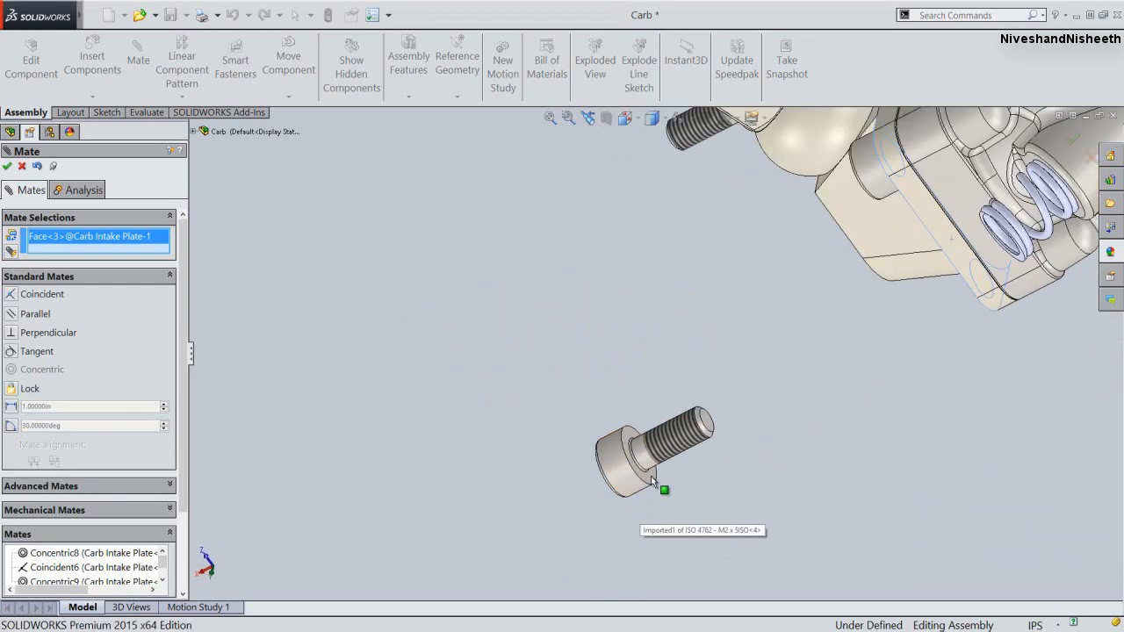
scroll(650, 478, "down", 2)
left_click(650, 441)
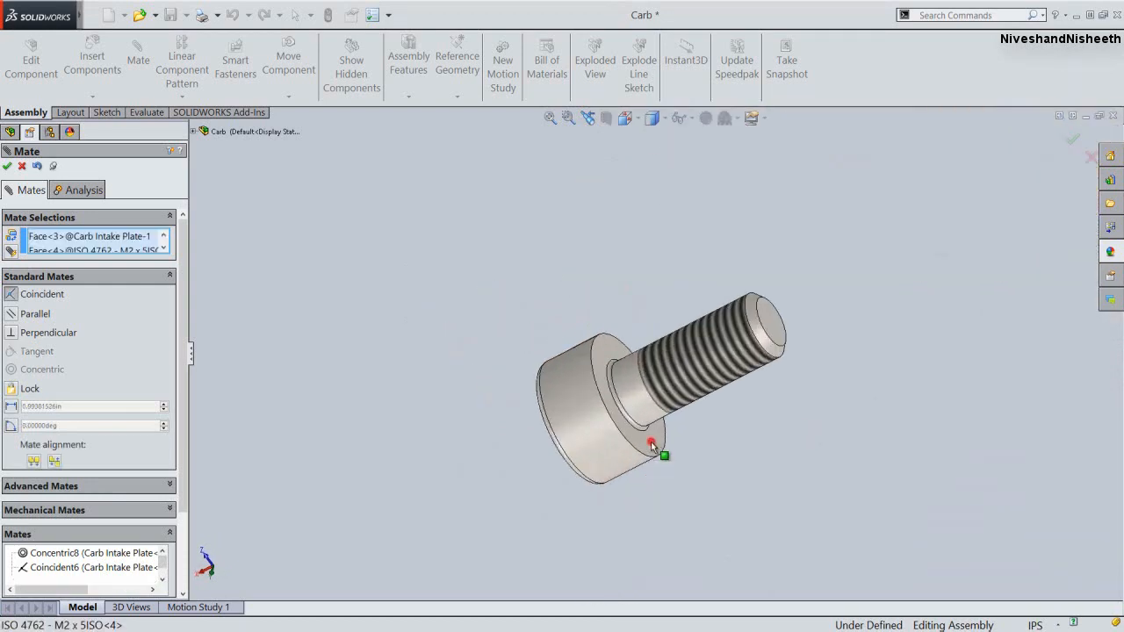
left_click(818, 465)
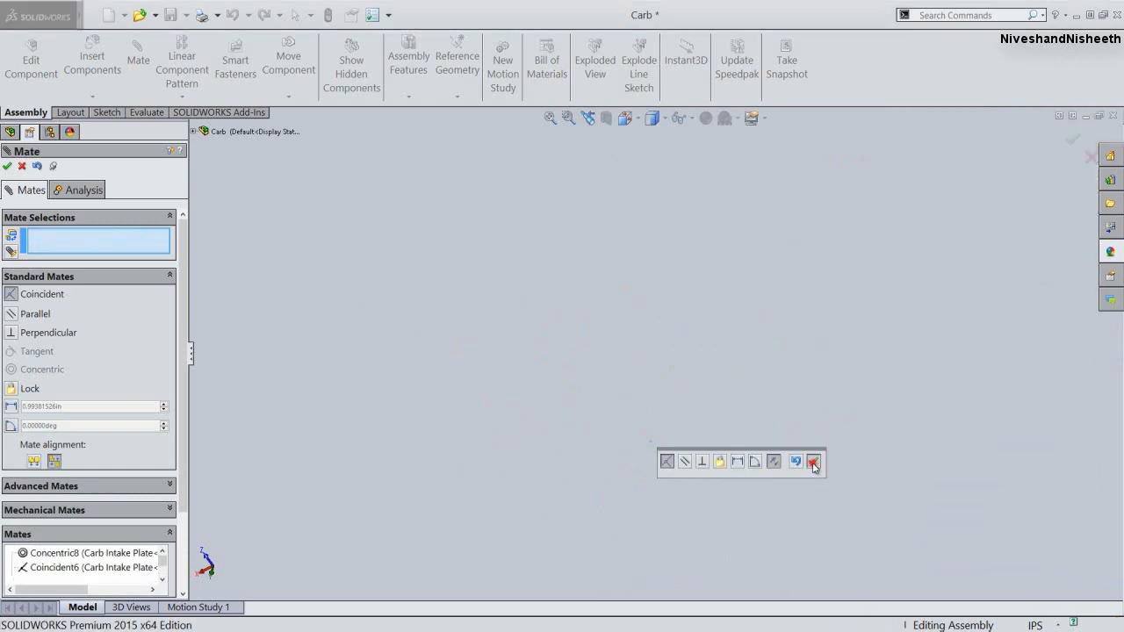
Mate the shank of the ISO 4762 - M2 x 5ISO<2> screw concentric with the intake plate's upper hole behind the intake nipple
left_click(589, 122)
scroll(640, 331, "down", 2)
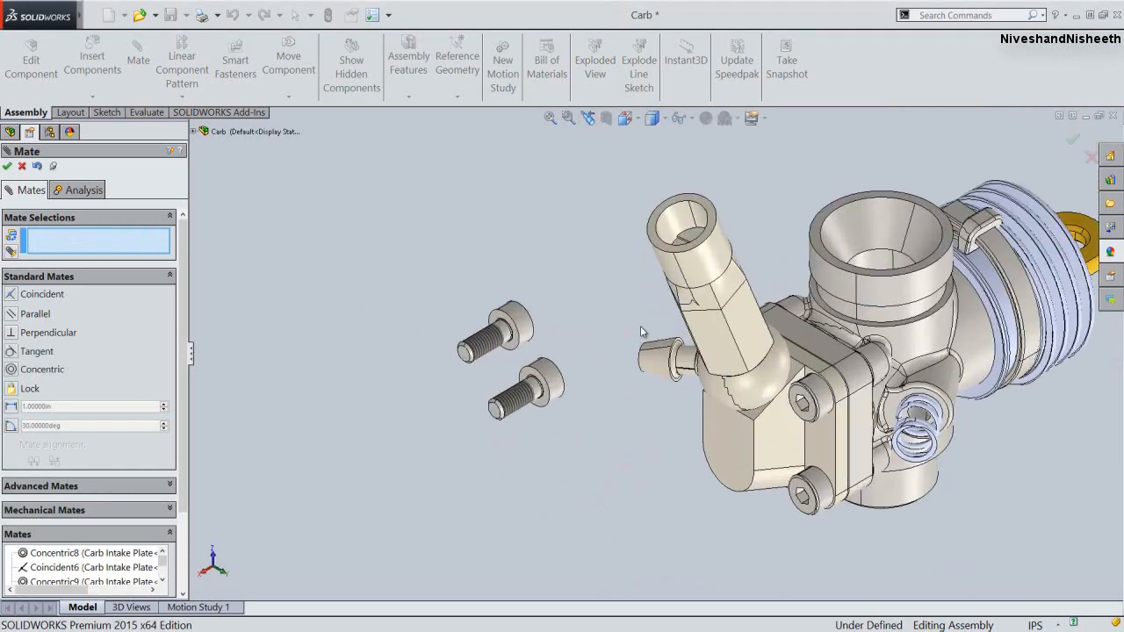
middle_click_drag(637, 367, 580, 343)
scroll(576, 341, "down", 2)
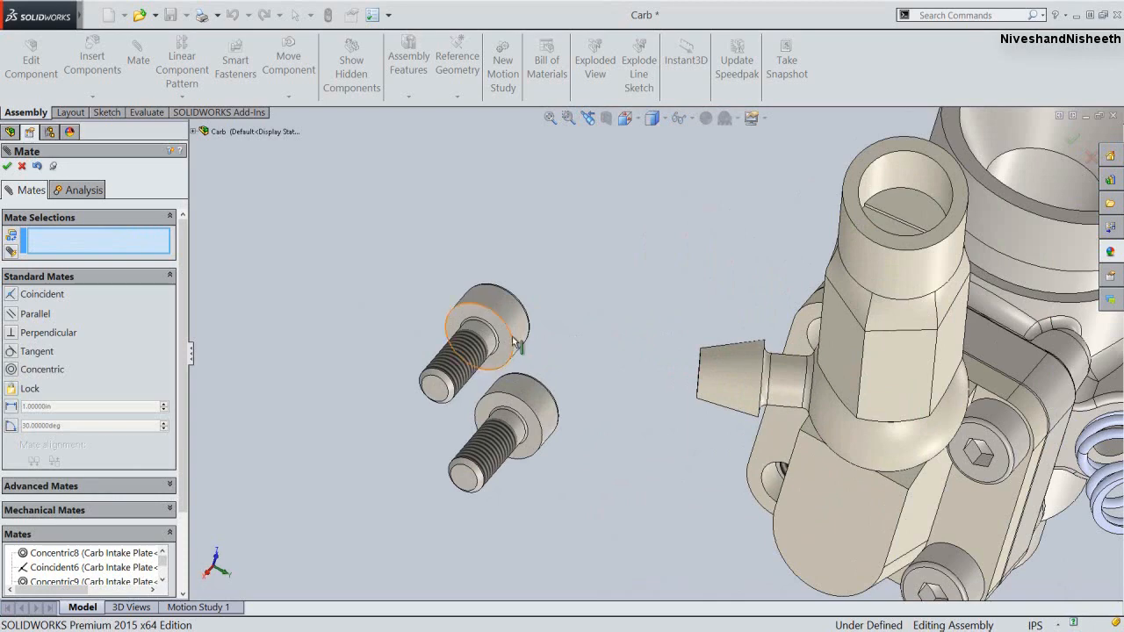
left_click(479, 368)
scroll(790, 332, "down", 2)
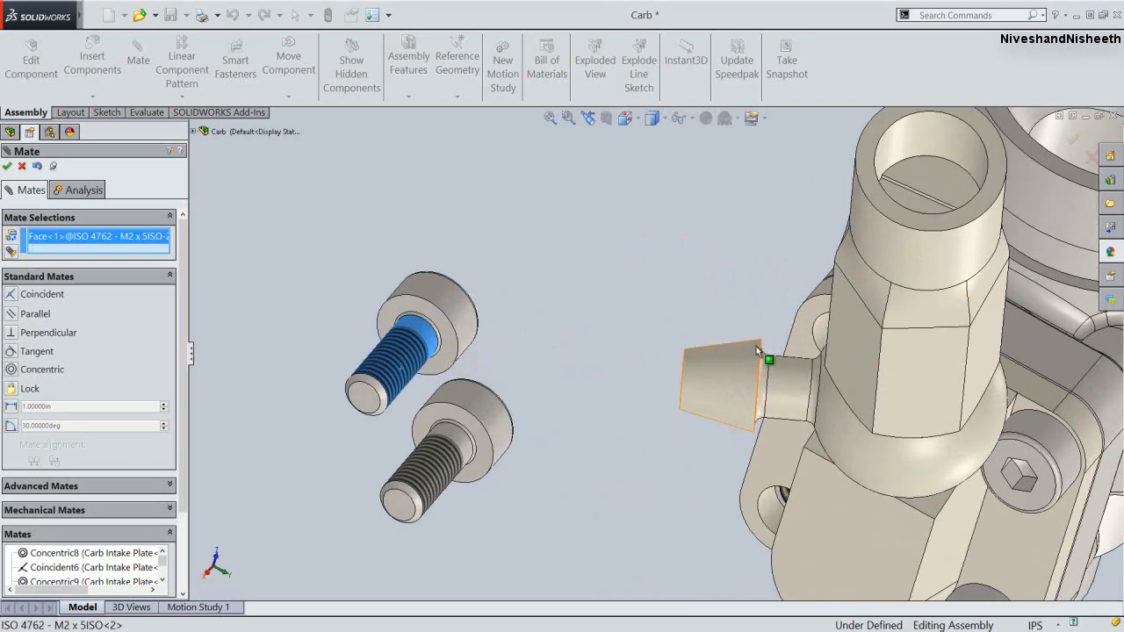
left_click(829, 332)
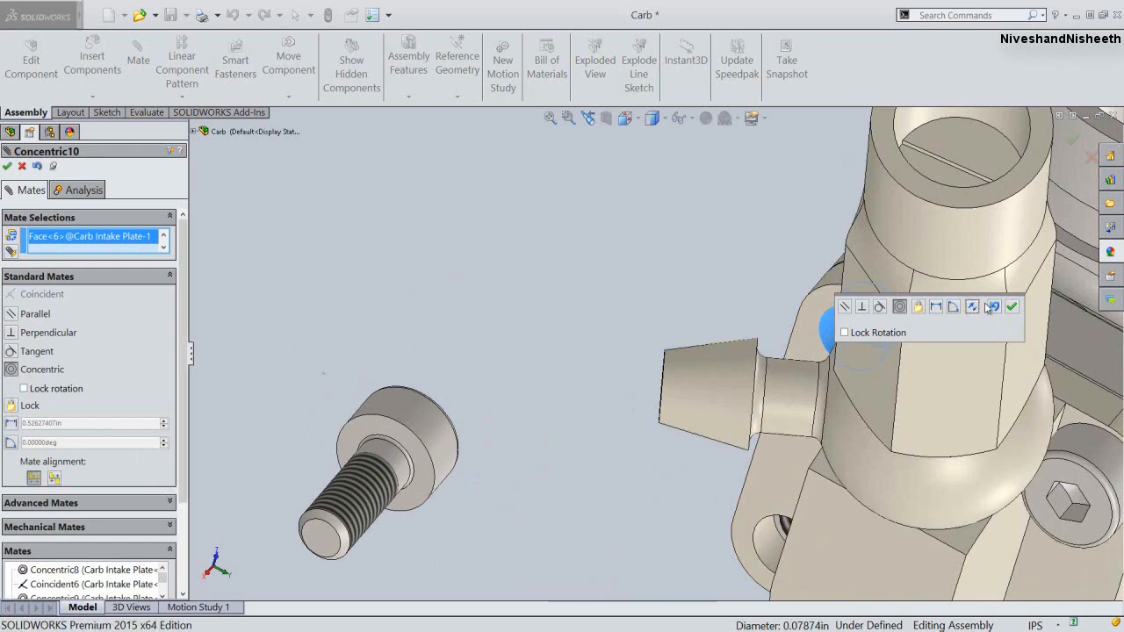
left_click(1012, 308)
Mate the head underside of the screw behind the nipple coincident with the intake plate's outer face on that side
scroll(677, 264, "up", 2)
left_click(676, 264)
scroll(677, 264, "up", 3)
middle_click_drag(676, 265, 506, 540)
scroll(656, 501, "down", 3)
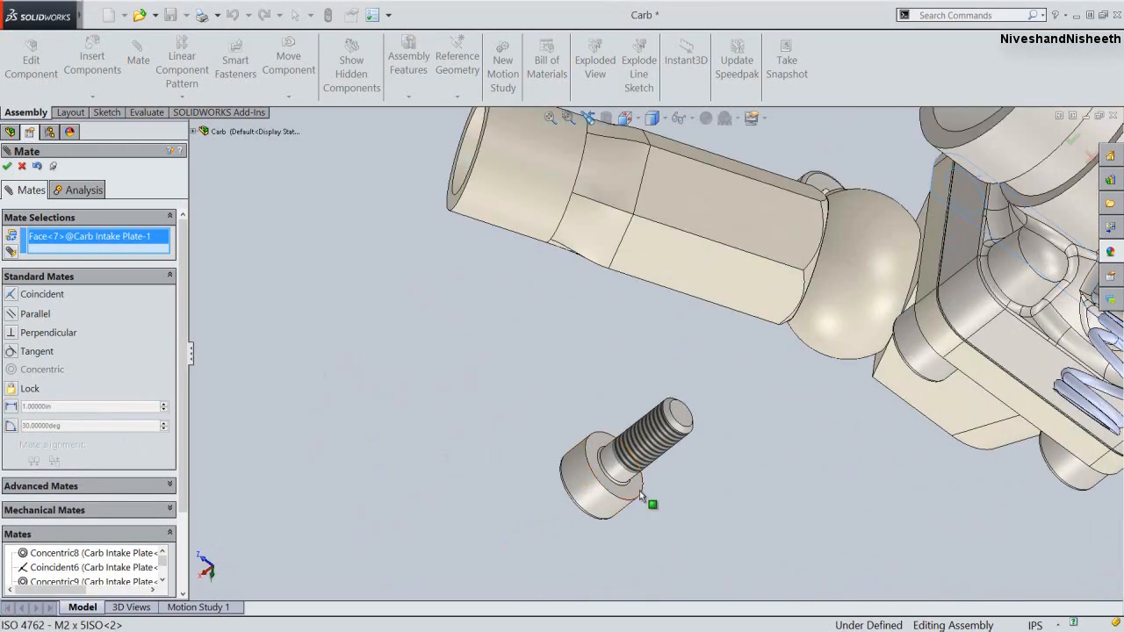
left_click(632, 496)
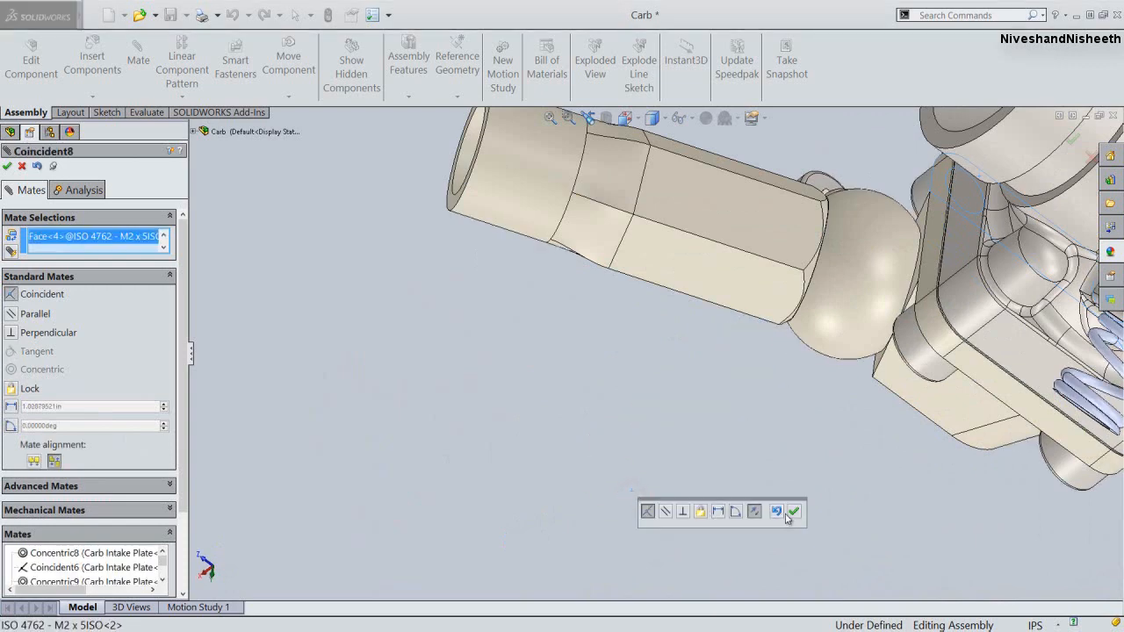
left_click(792, 512)
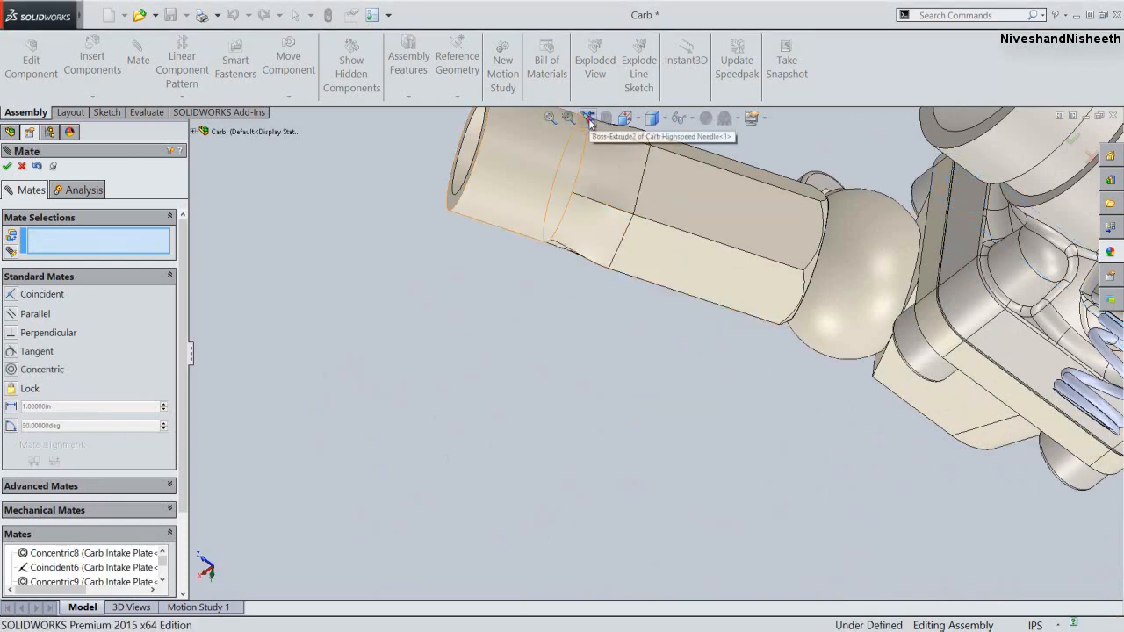
Mate the last M2 x 5 screw's shank concentric with the remaining lower intake plate hole, flipping the mate alignment
left_click(587, 118)
scroll(655, 445, "down", 2)
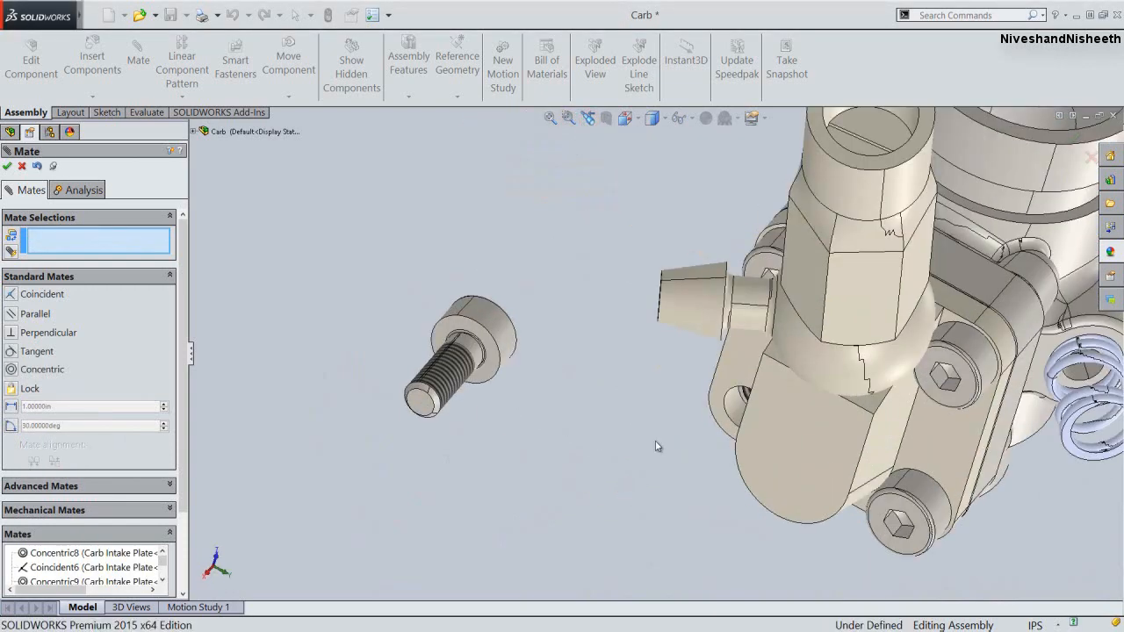
left_click(730, 413)
left_click(458, 379)
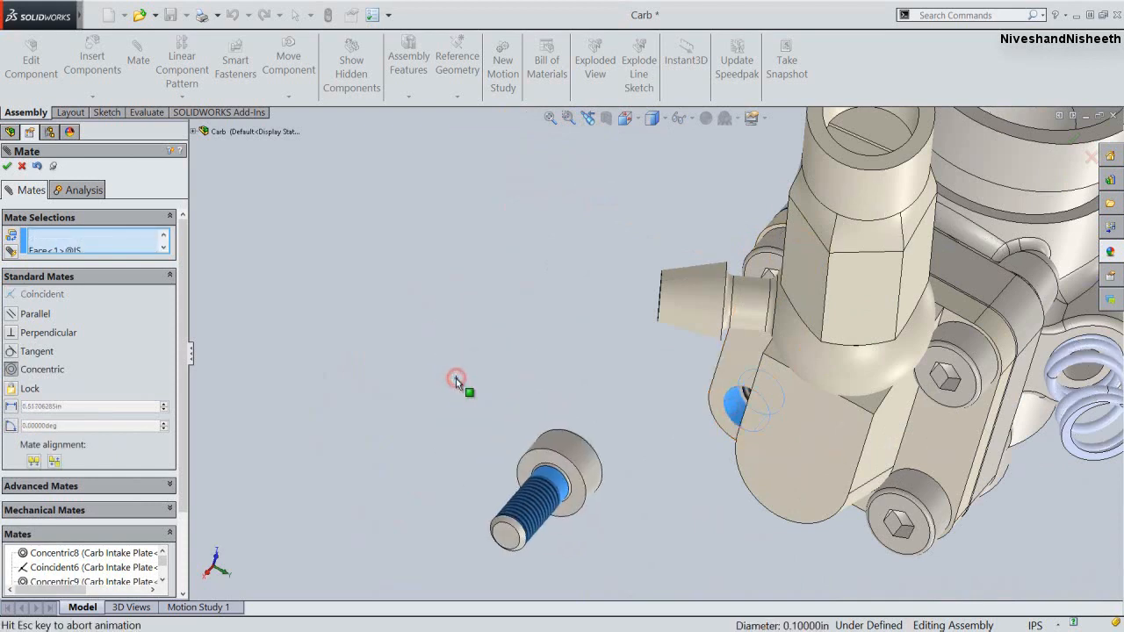
left_click(398, 398)
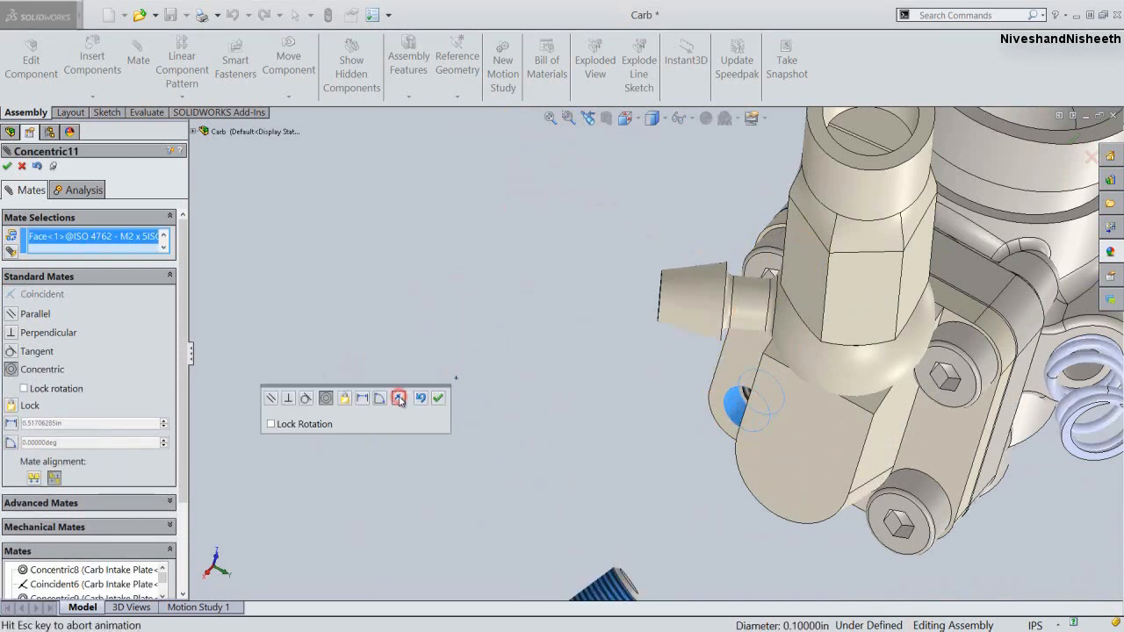
left_click(439, 398)
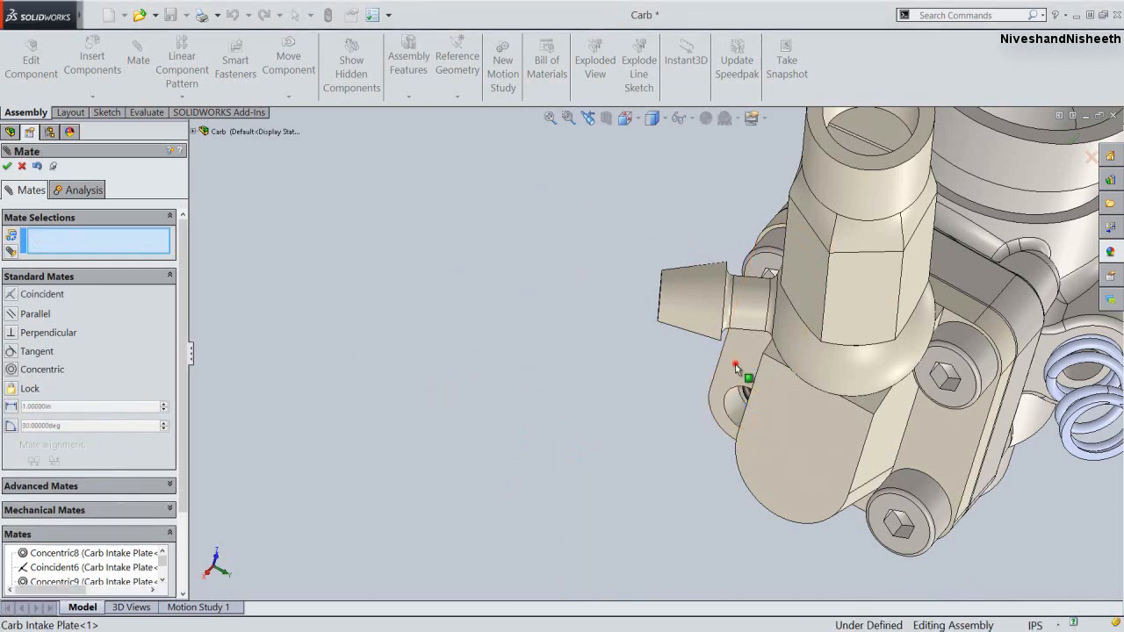
Mate the last screw's head underside coincident with the intake plate face and finish the Mate command
left_click(743, 381)
middle_click_drag(743, 381, 590, 500)
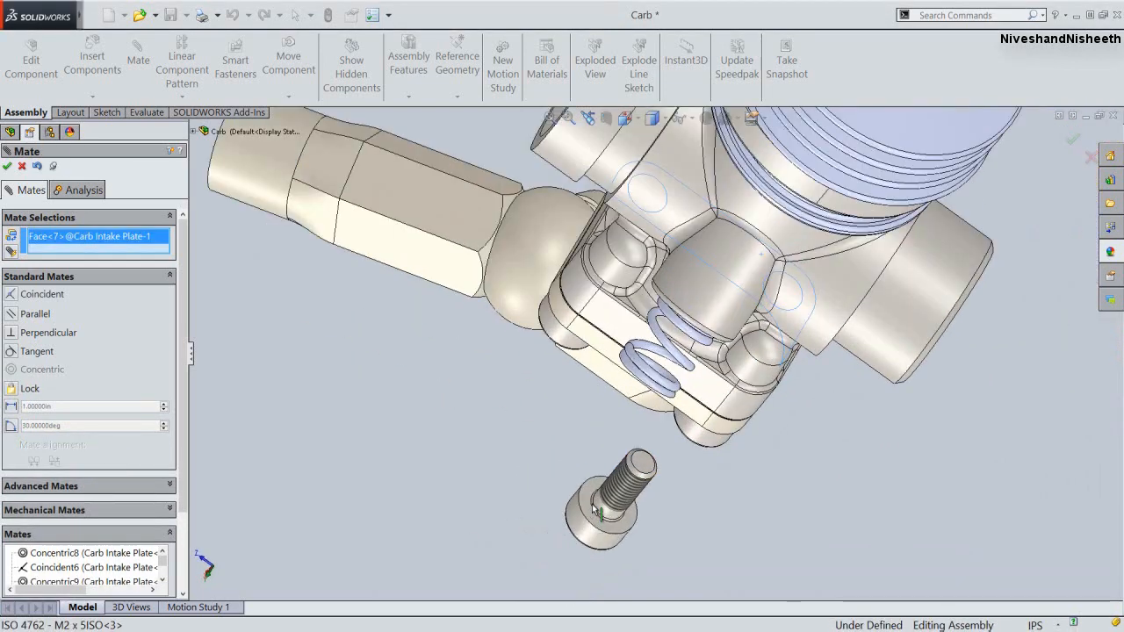
left_click(588, 494)
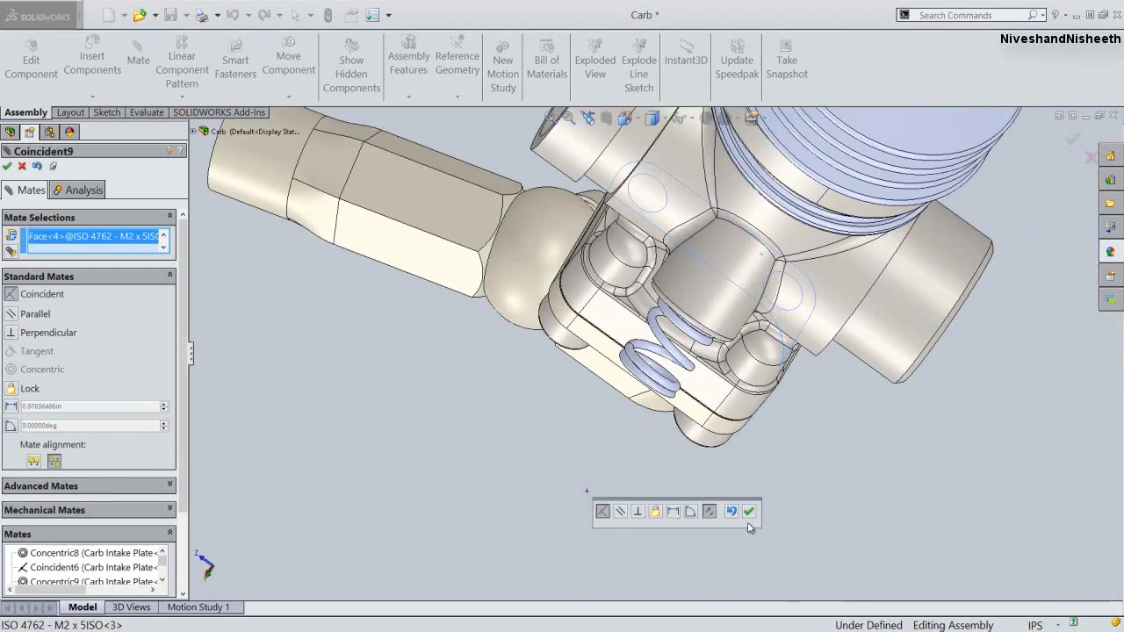
left_click(748, 512)
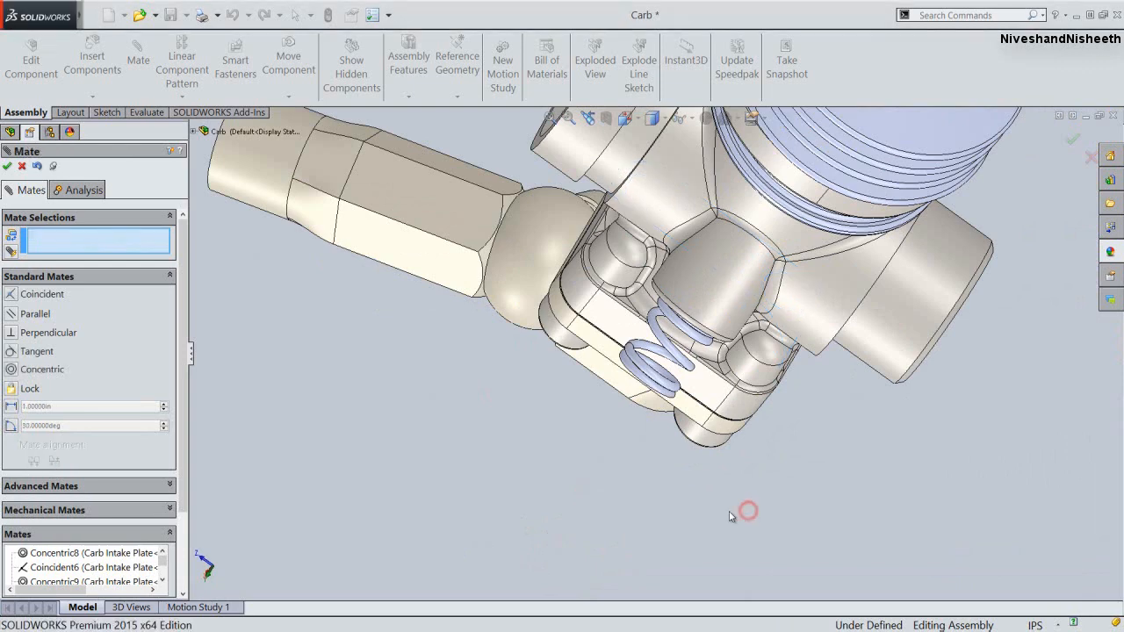
left_click(21, 166)
Orient the carburetor to the isometric view and save the Carb assembly
left_click(588, 119)
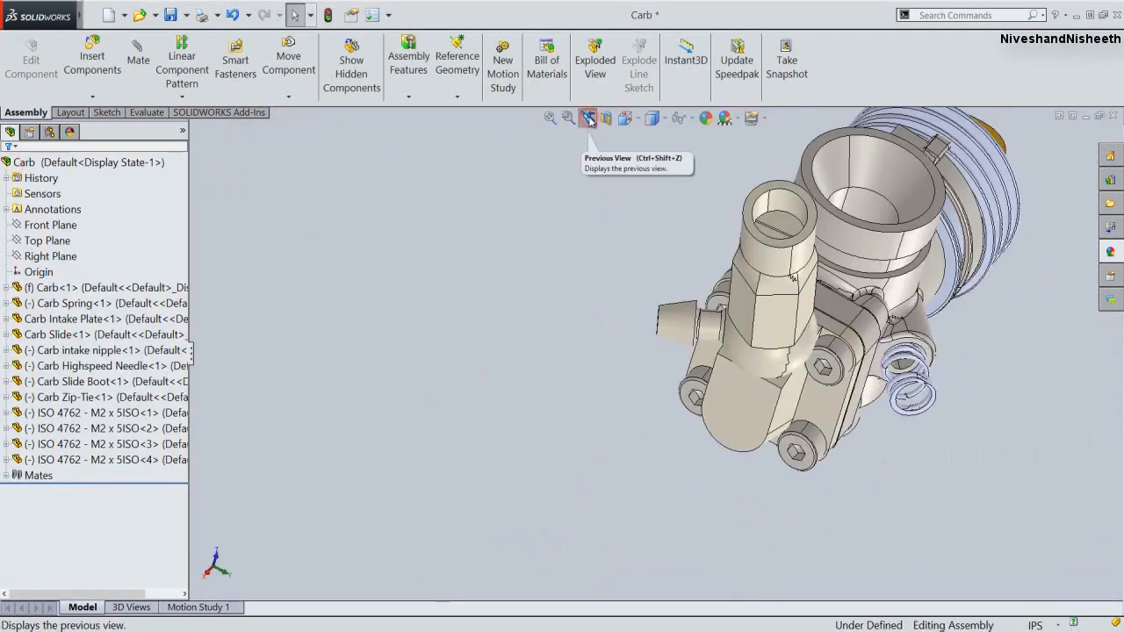
left_click(624, 117)
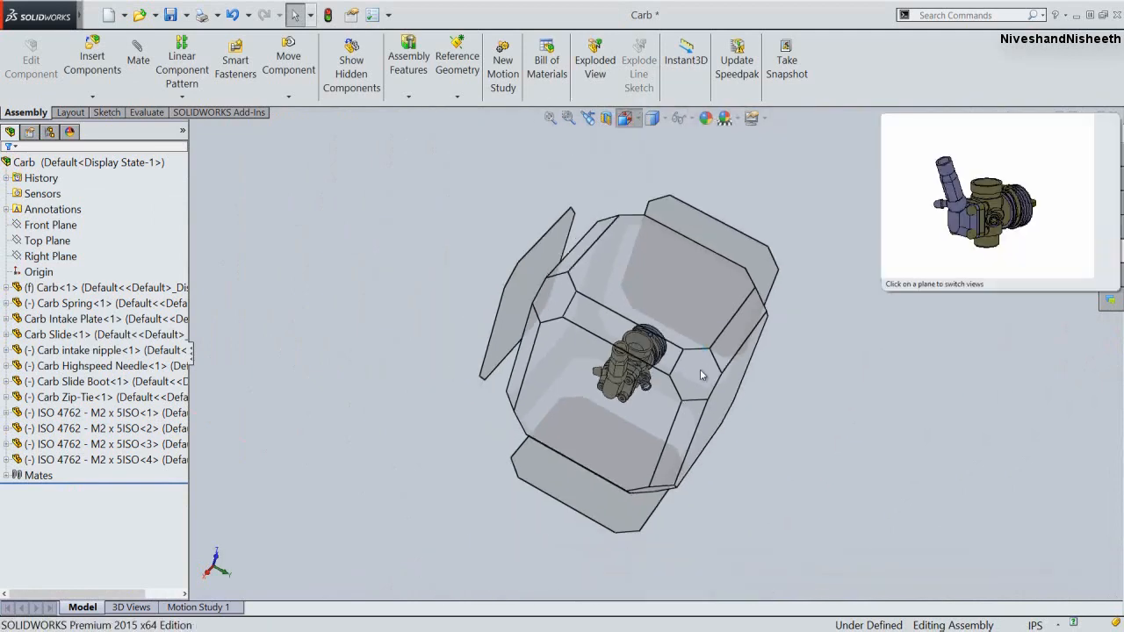
left_click(697, 373)
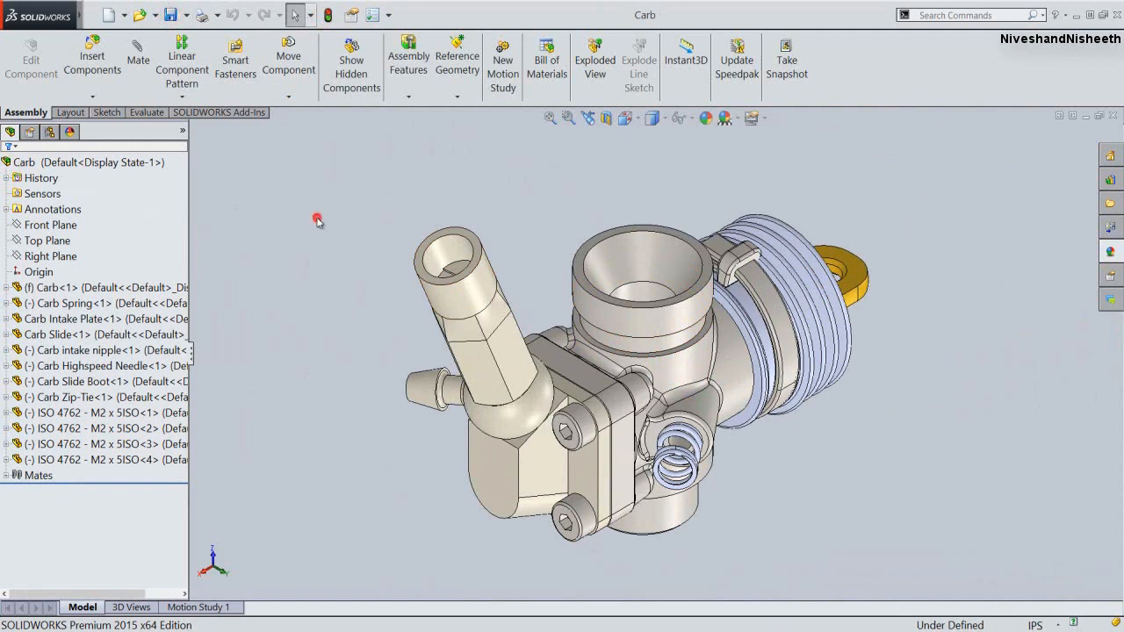
Add a directional light to the Carb scene, lower its brightness to about 0.1, accept it and return to the component tree
left_click(70, 132)
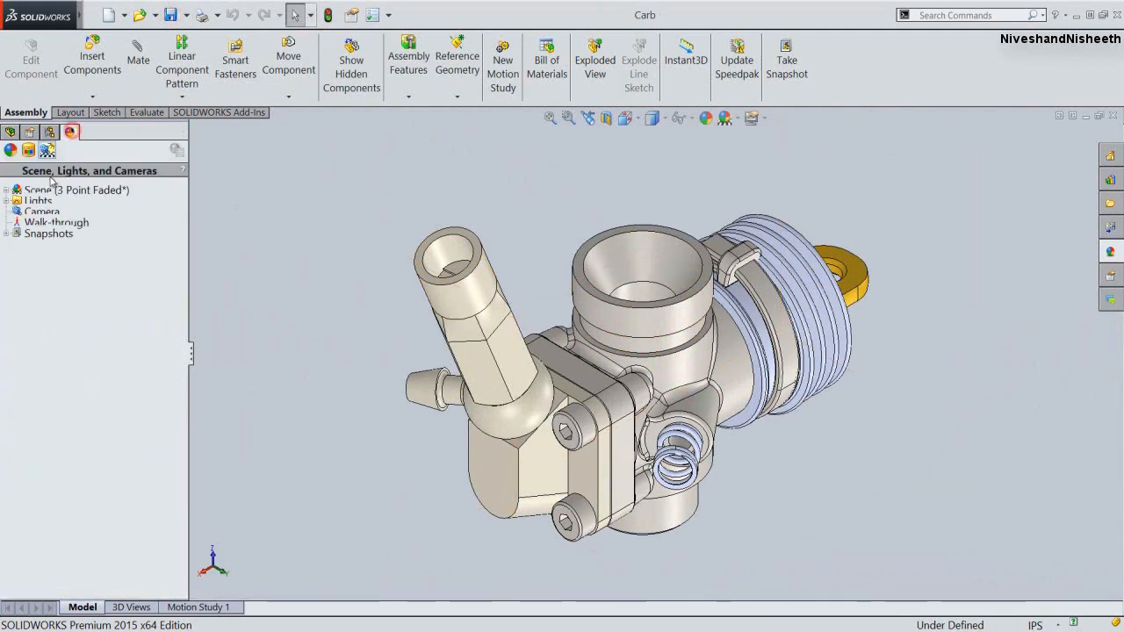
left_click(7, 208)
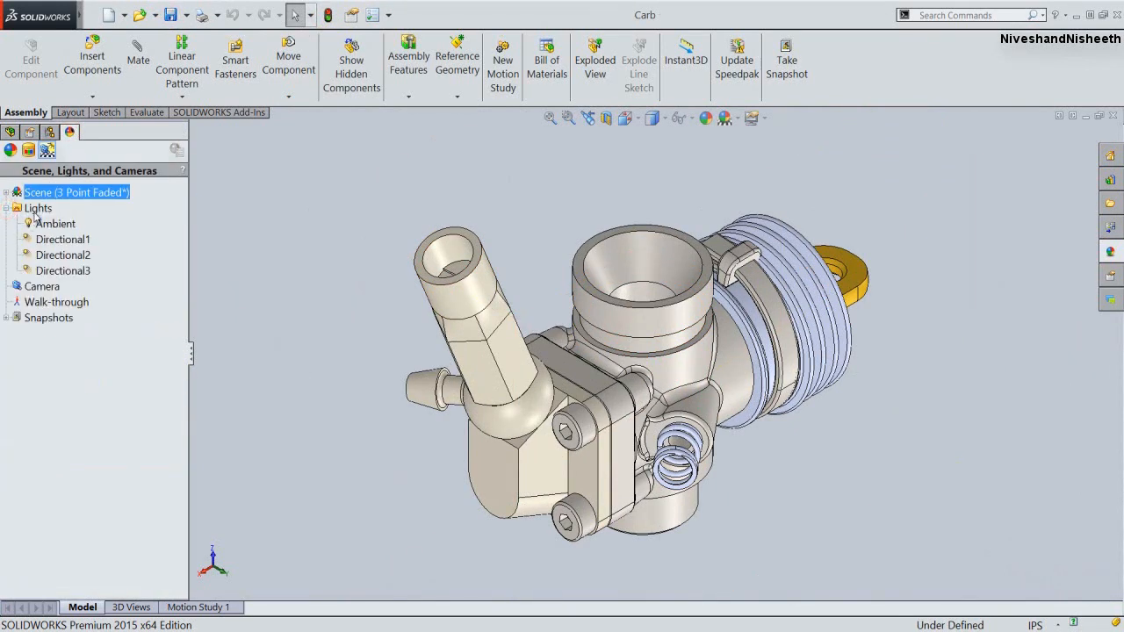
right_click(35, 212)
left_click(63, 261)
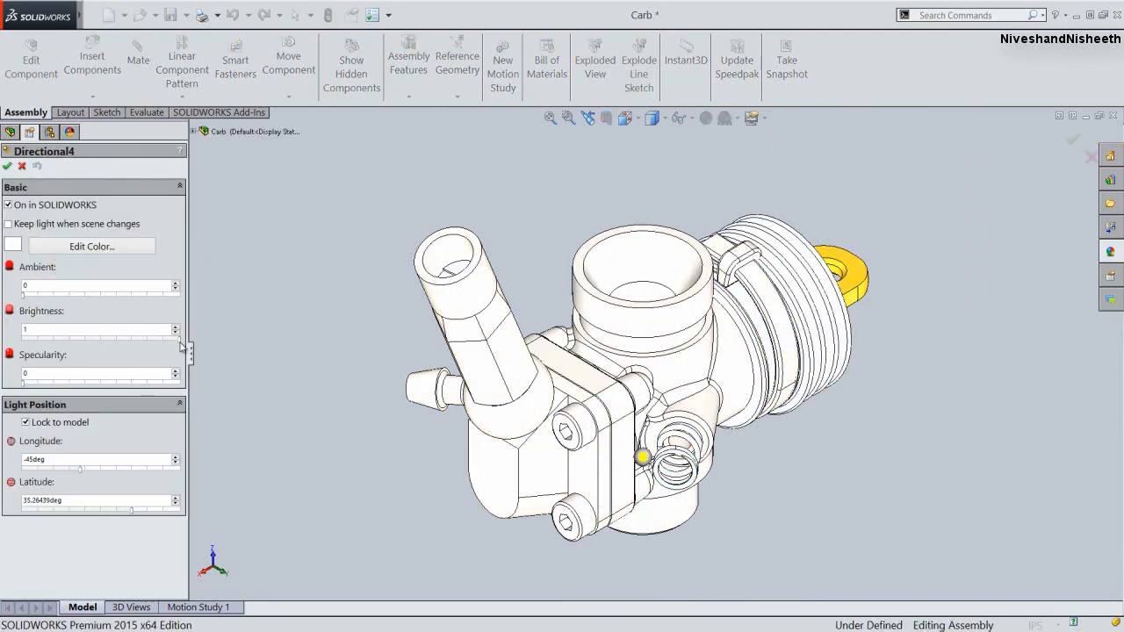
mouse_move(182, 347)
left_mouse_down()
mouse_move(179, 337)
mouse_move(38, 353)
left_mouse_up()
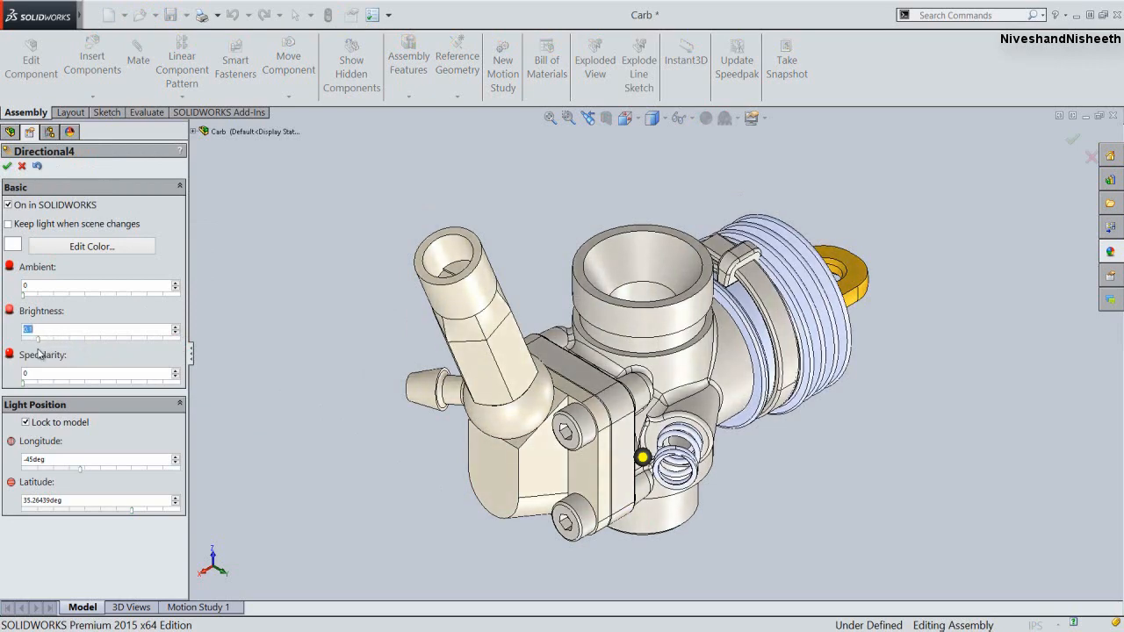
left_click(7, 165)
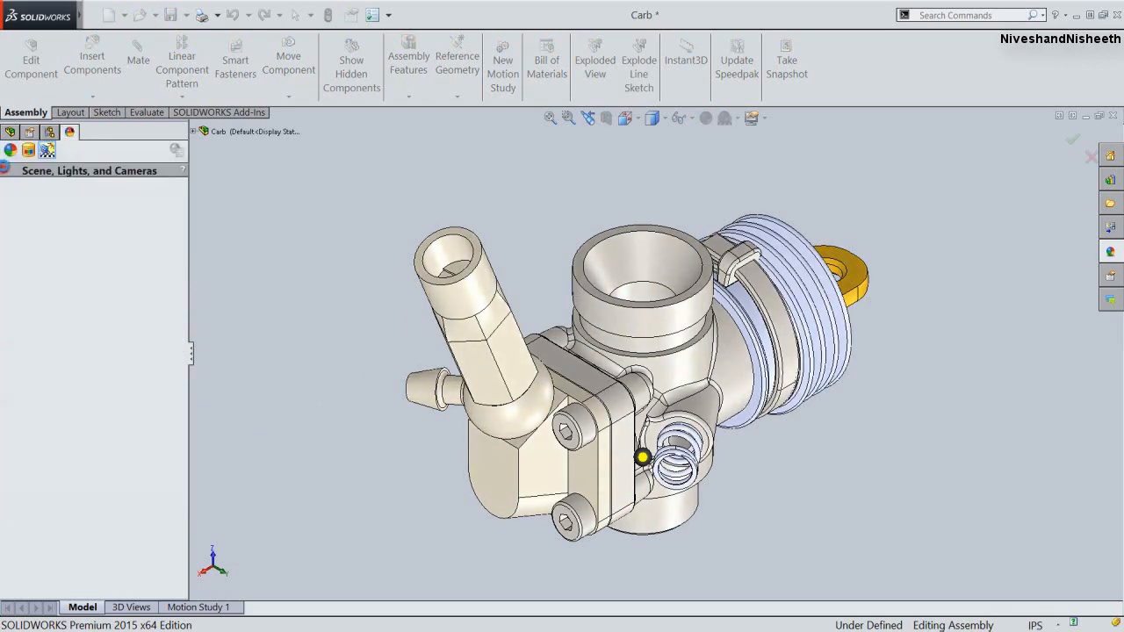
left_click(10, 131)
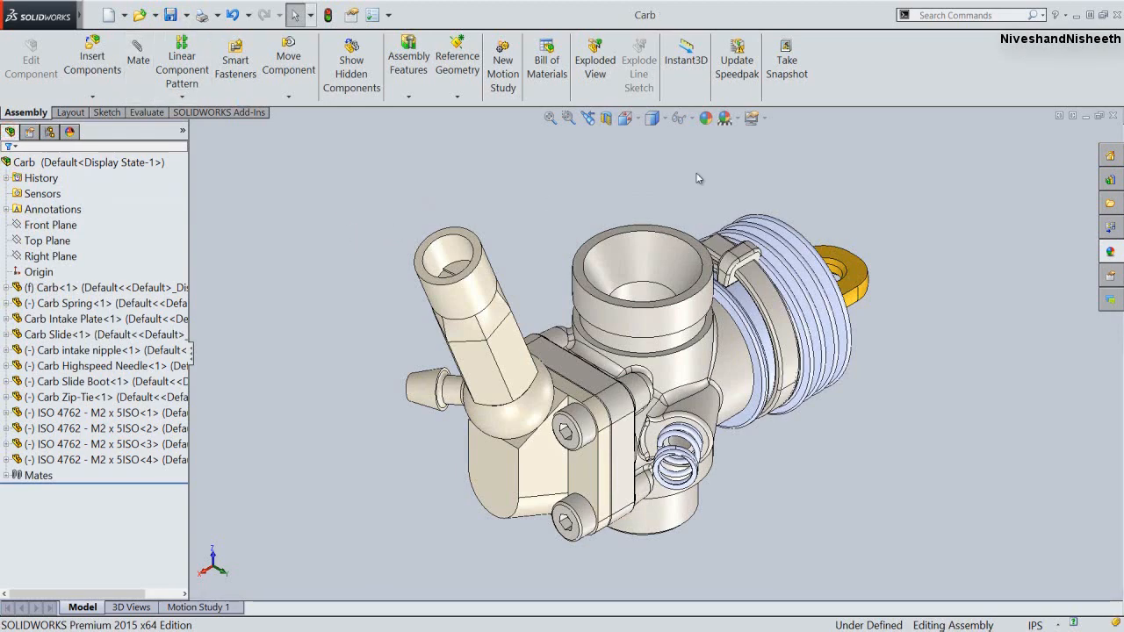
Close the Carb assembly and insert it into the Engine MKII assembly, placing it in free space beside the engine
left_click(1113, 116)
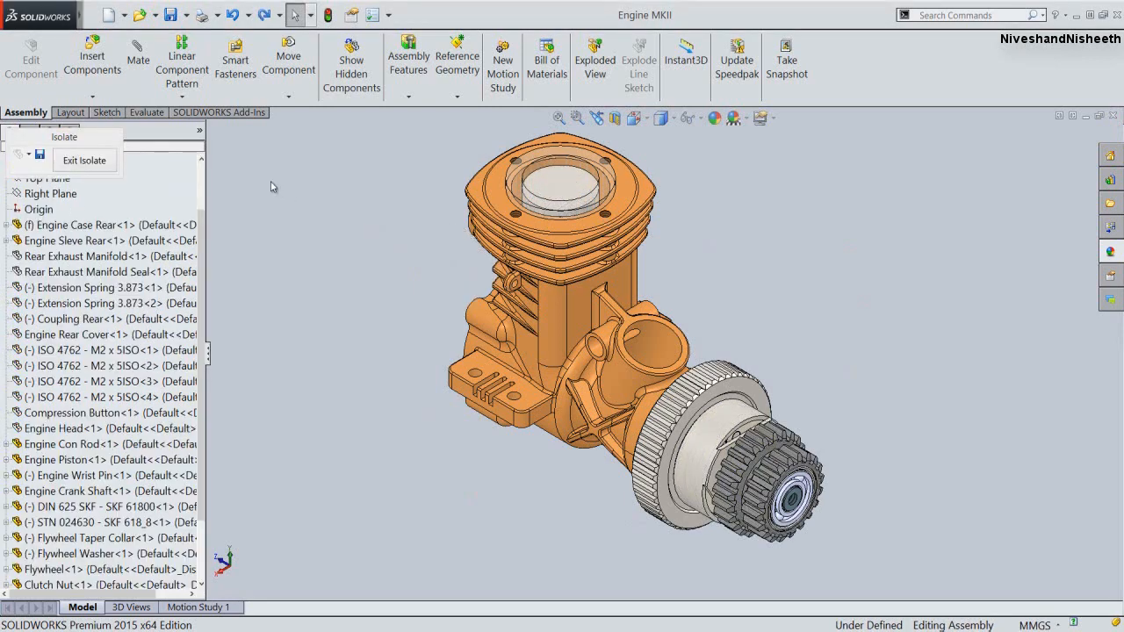
left_click(91, 62)
left_click(145, 413)
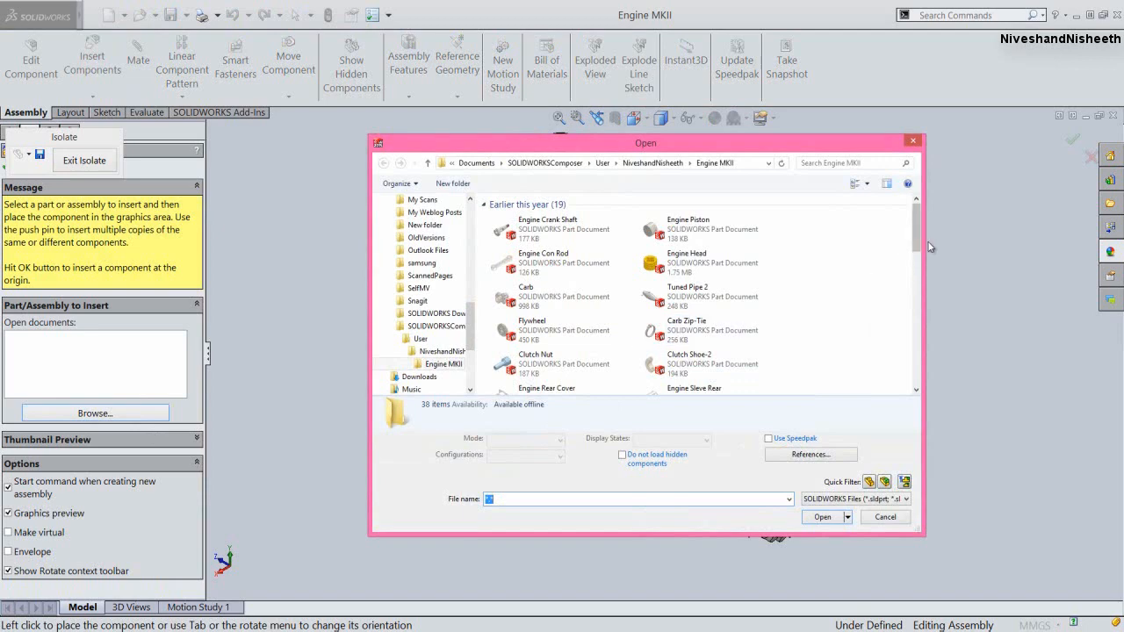
left_click_drag(915, 230, 899, 385)
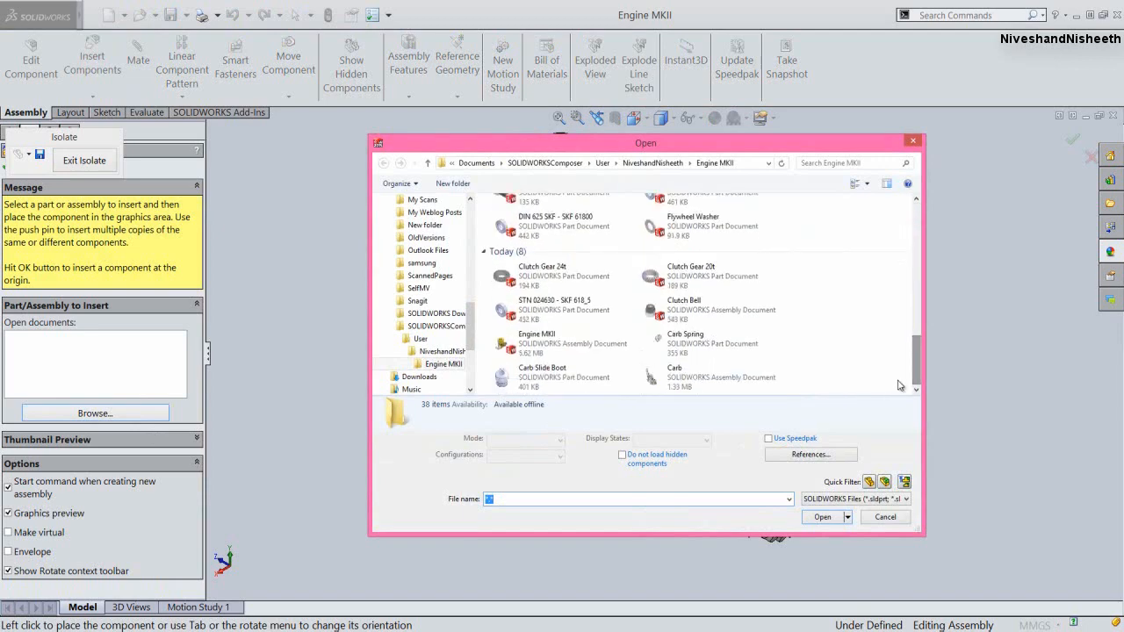
double_click(674, 375)
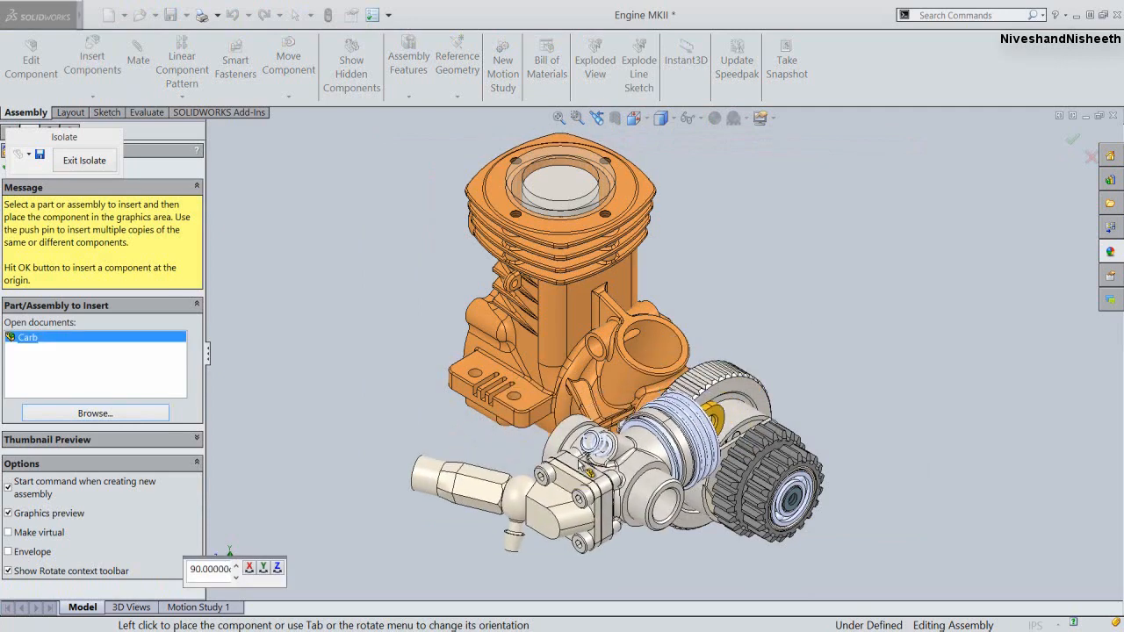
scroll(667, 369, "up", 2)
left_click(843, 246)
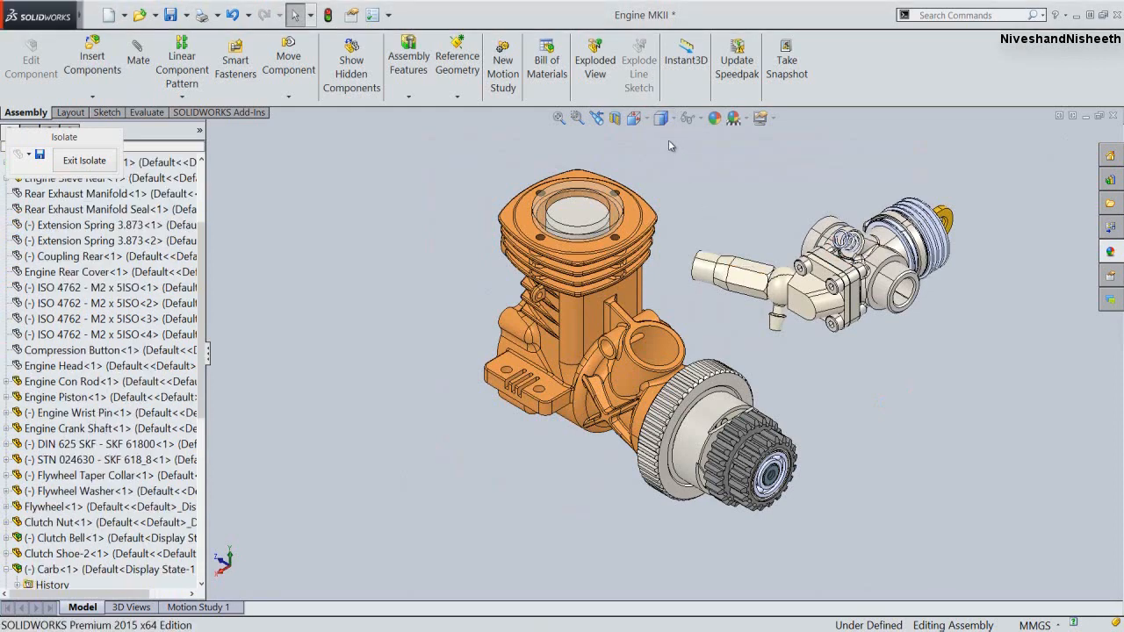
Rotate the whole Carb subassembly with the move triad until its throat stands upright like the engine cylinder
left_click_drag(668, 139, 893, 250)
left_click_drag(808, 188, 965, 354)
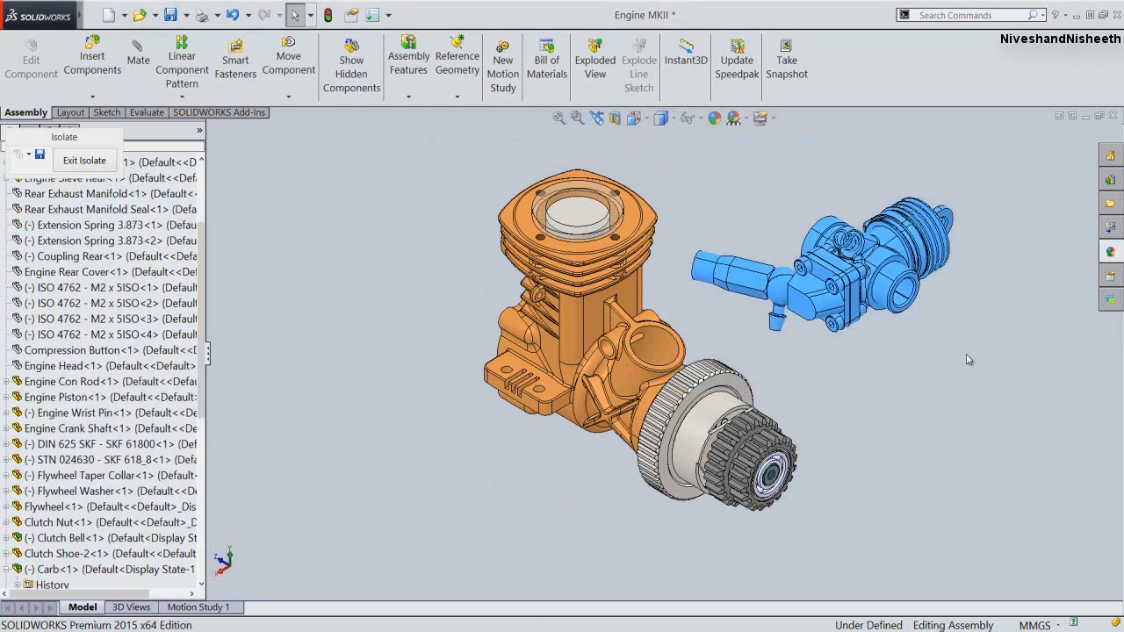
right_click(896, 279)
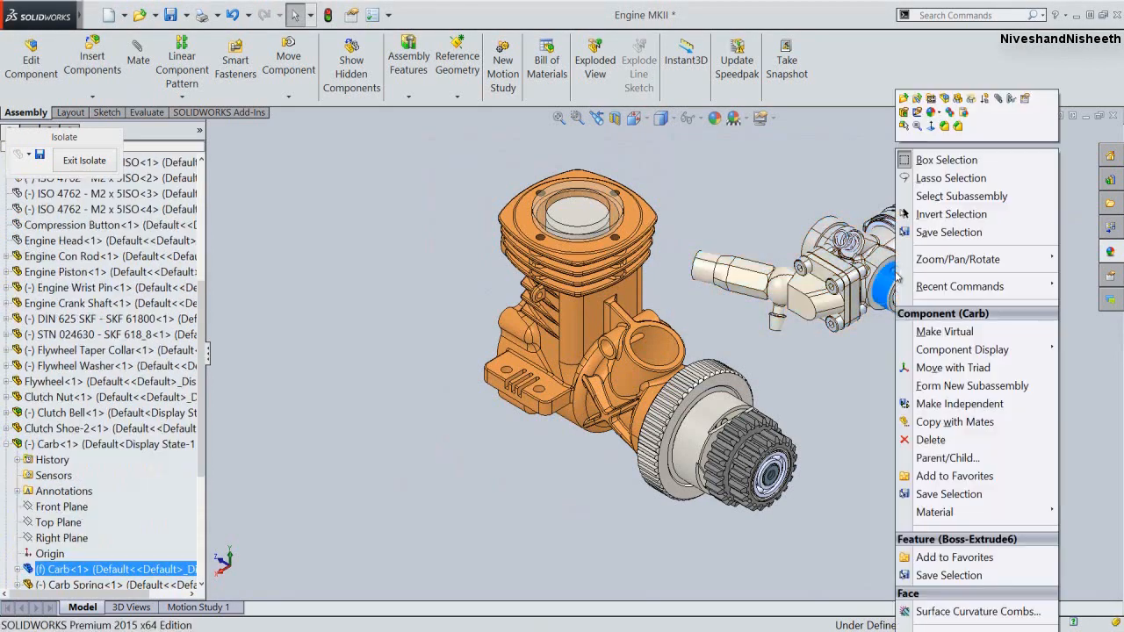
left_click(904, 362)
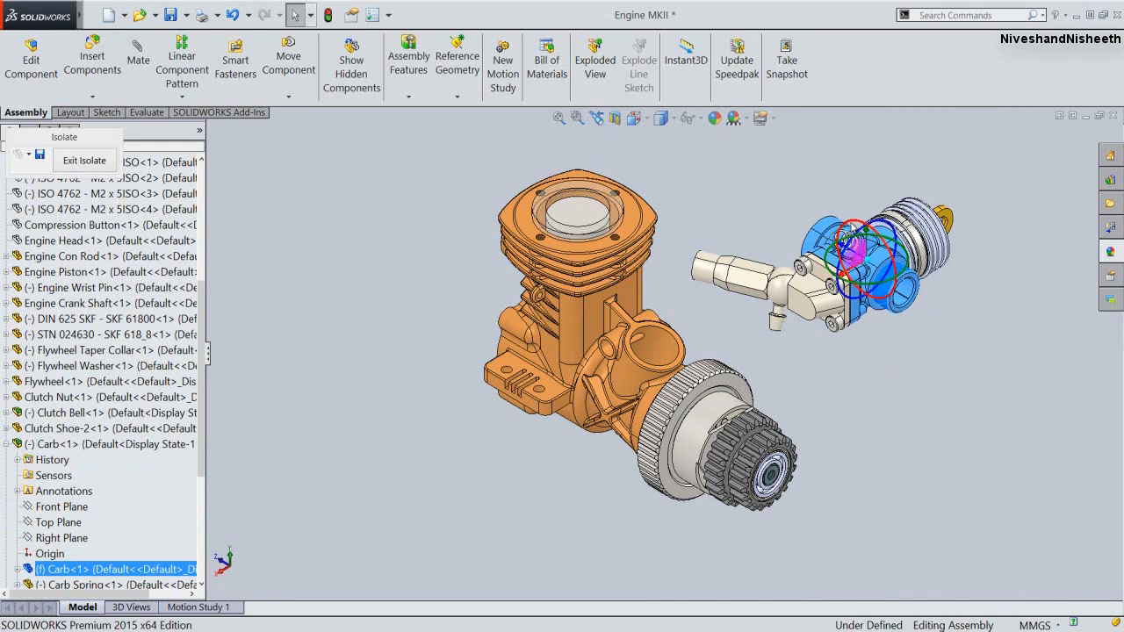
left_click_drag(856, 226, 942, 306)
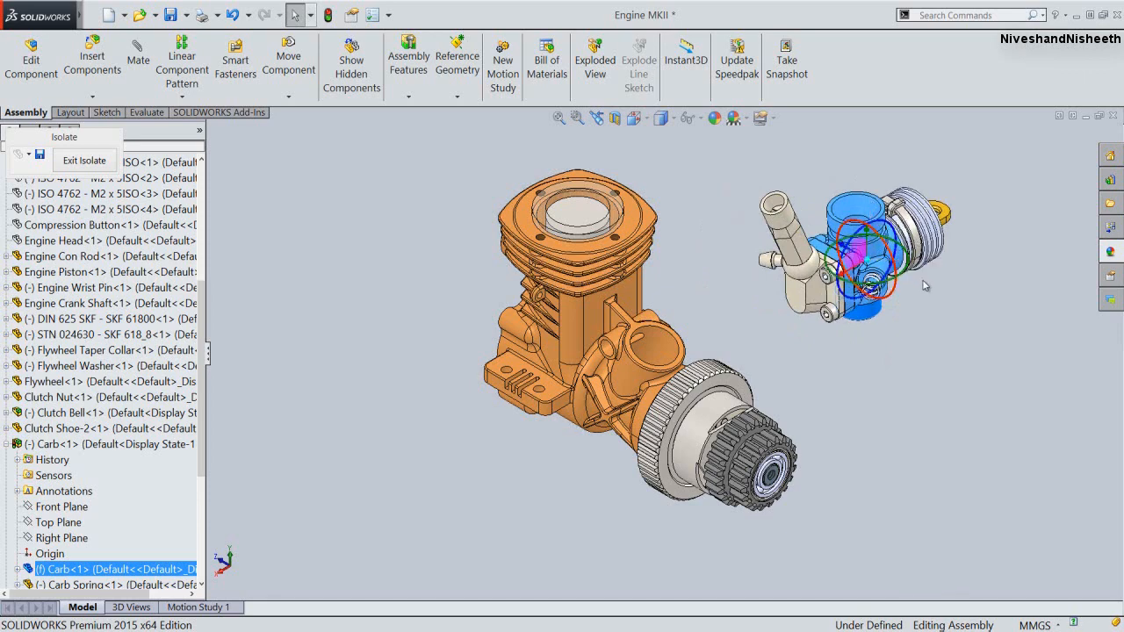
left_click(909, 281)
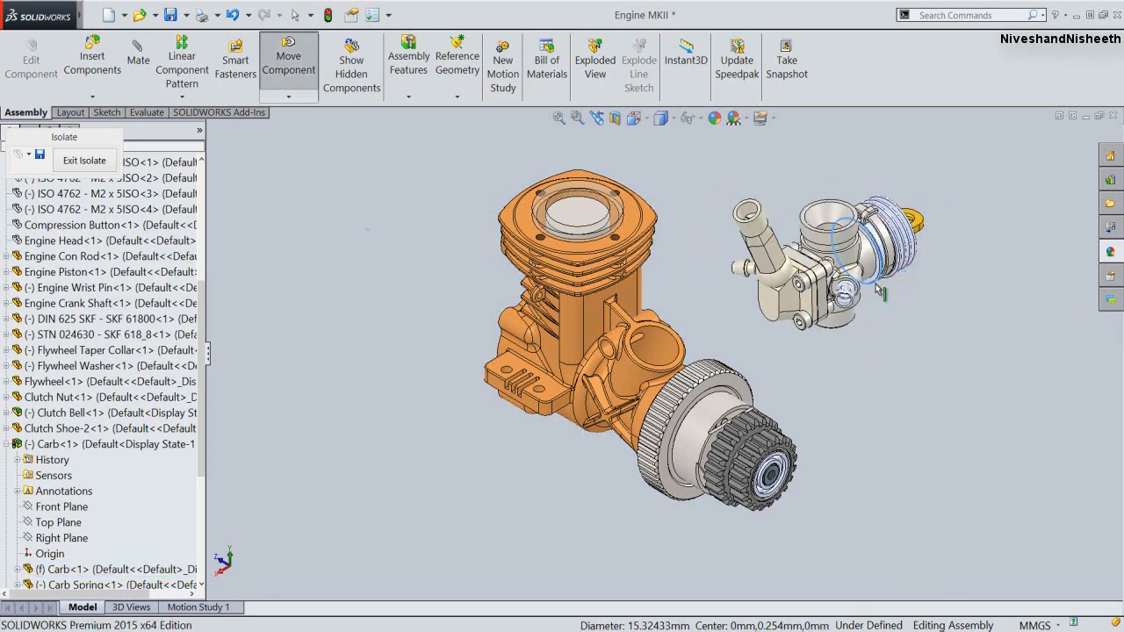
key("Escape")
Turn the Carb subassembly about its vertical axis with the move triad until the slide boot faces forward and the intake plate rearward
left_click_drag(699, 149, 933, 375)
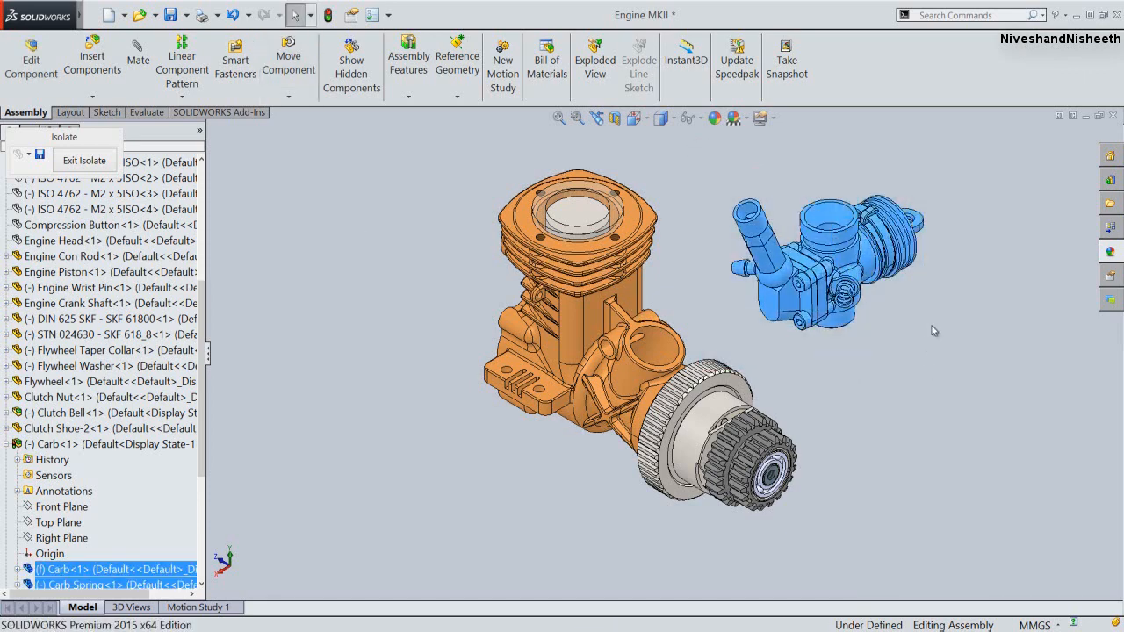
right_click(872, 253)
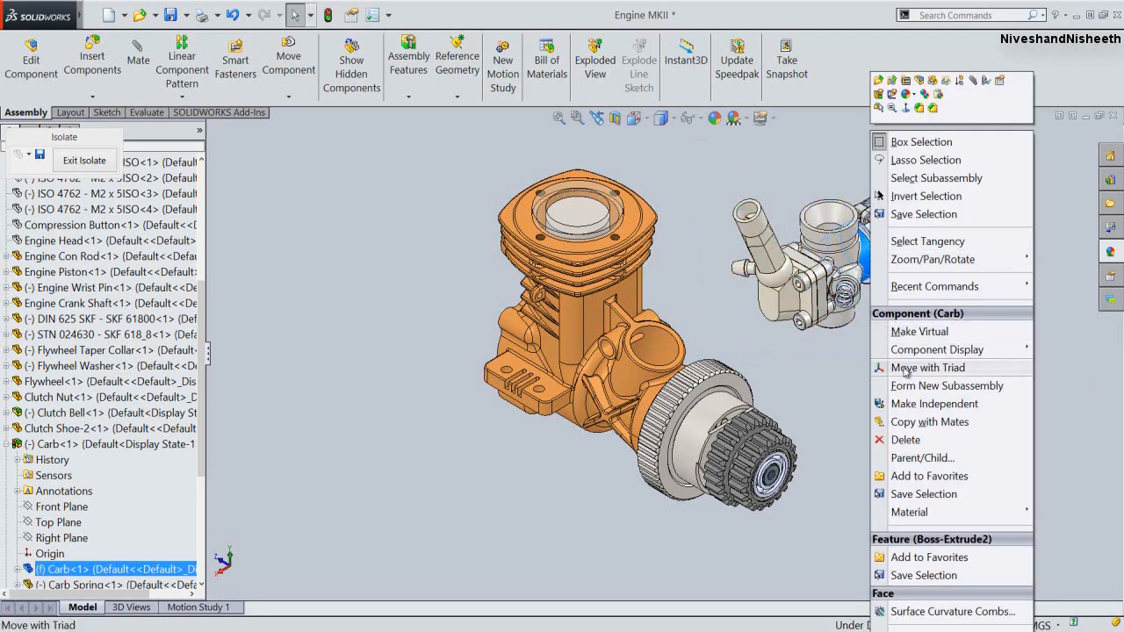
left_click(903, 367)
left_click_drag(878, 291, 746, 230)
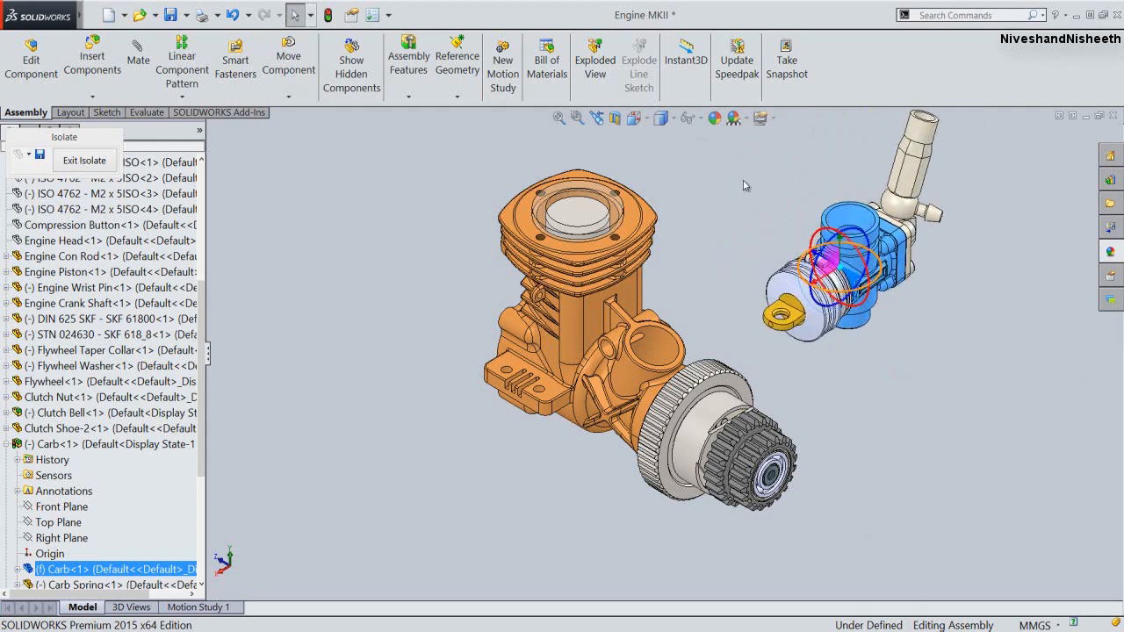
left_click(743, 179)
Mate the carburetor's lower outlet tube concentric with the intake bore of the engine case
scroll(878, 351, "down", 3)
left_click(875, 355)
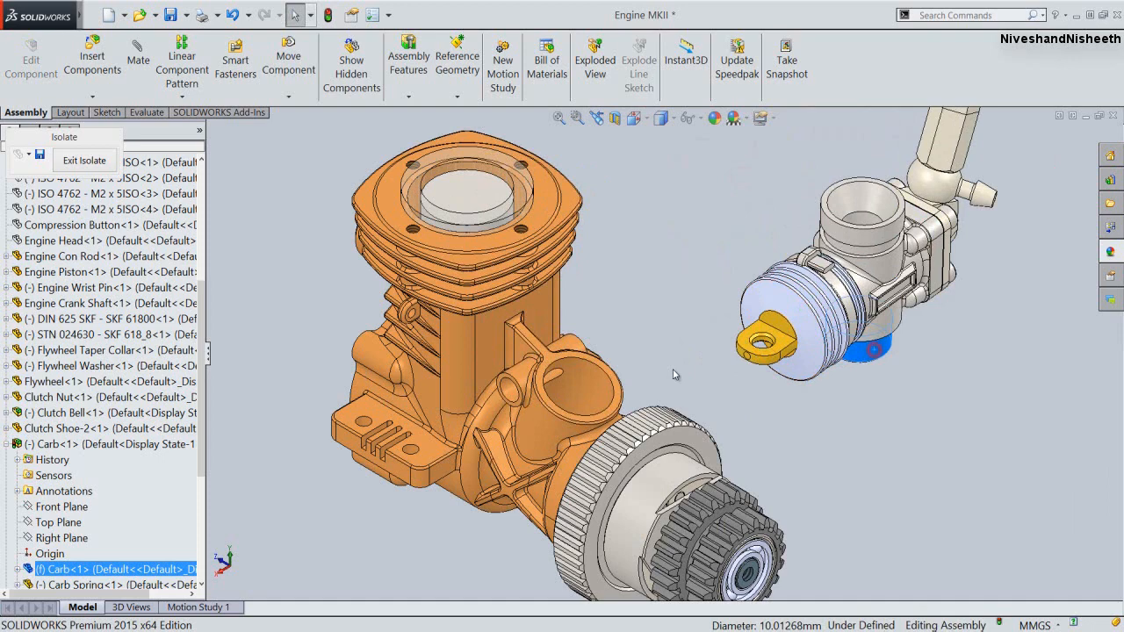
left_click(580, 383, "ctrl")
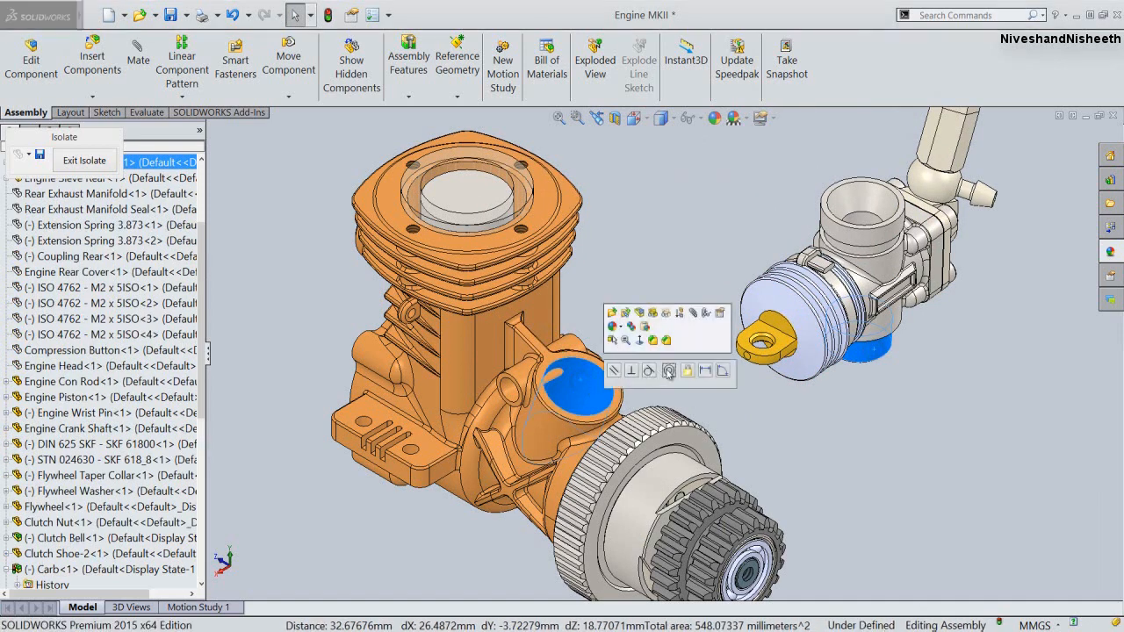
left_click(668, 372)
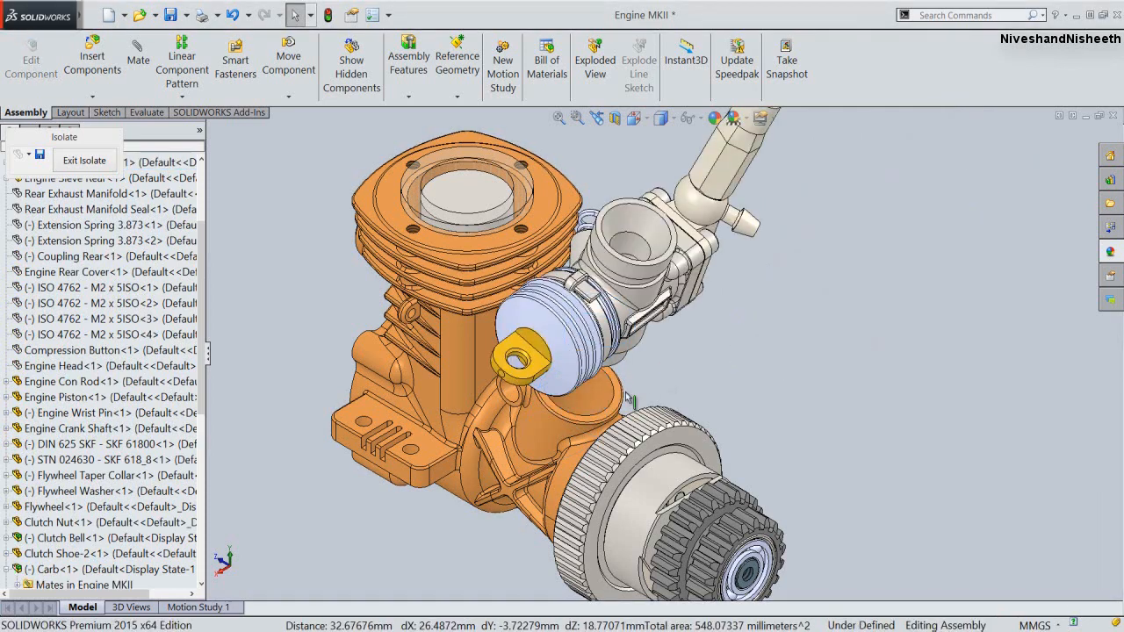
Mate the shoulder face around the carburetor's outlet tube coincident with the rim face of the engine case's intake port
scroll(627, 399, "down", 2)
left_click(620, 393)
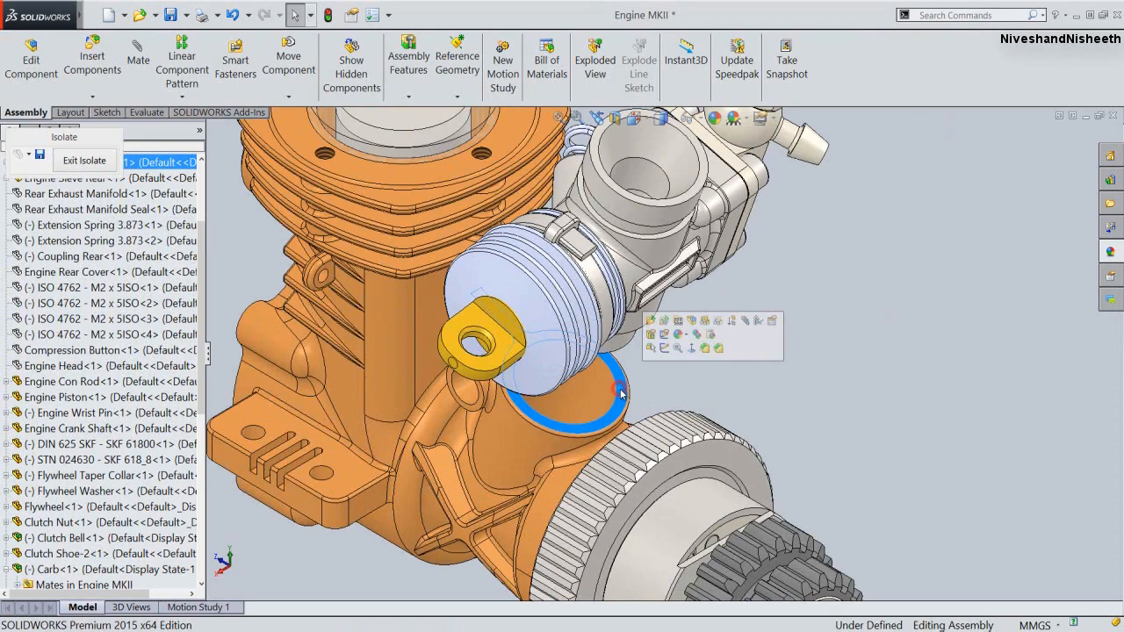
middle_click_drag(620, 393, 553, 246)
scroll(606, 276, "down", 3)
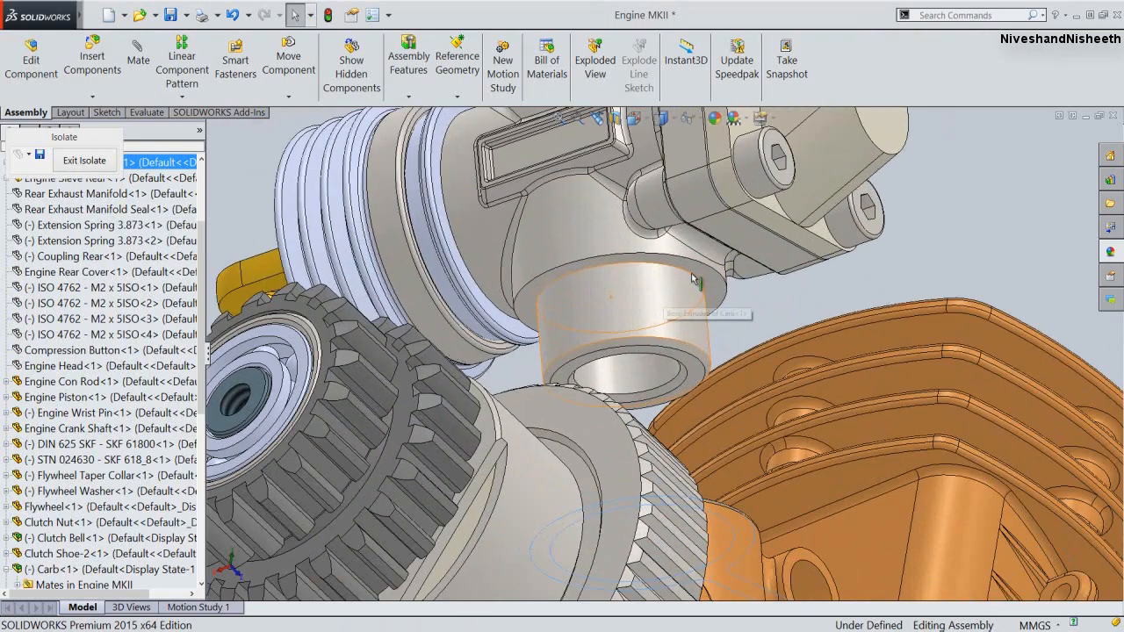
left_click(698, 271)
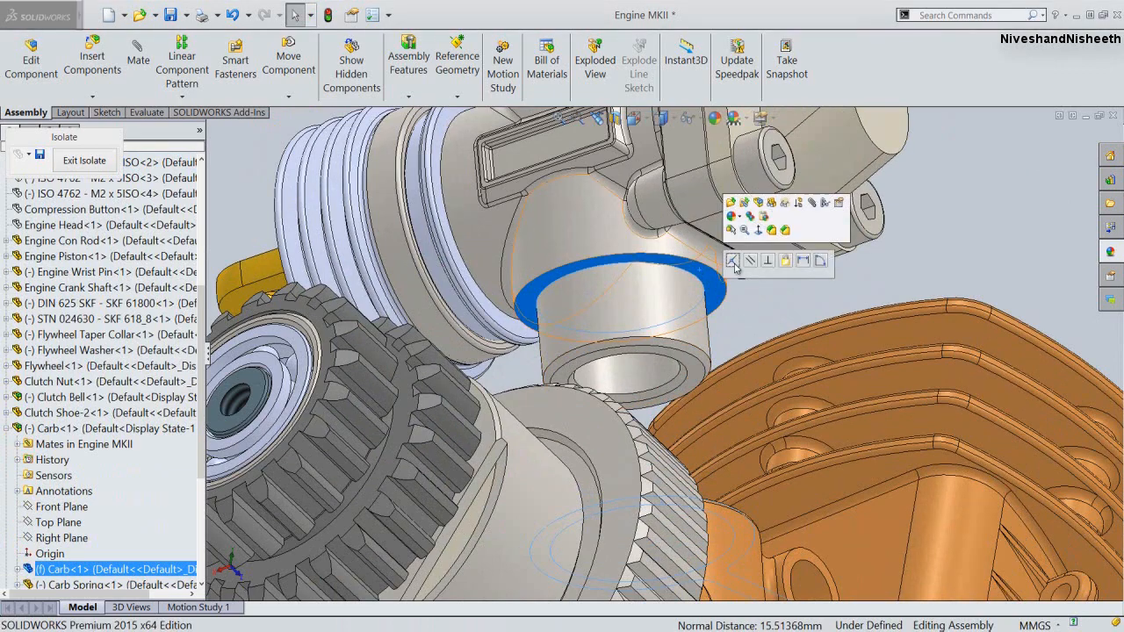
left_click(733, 261)
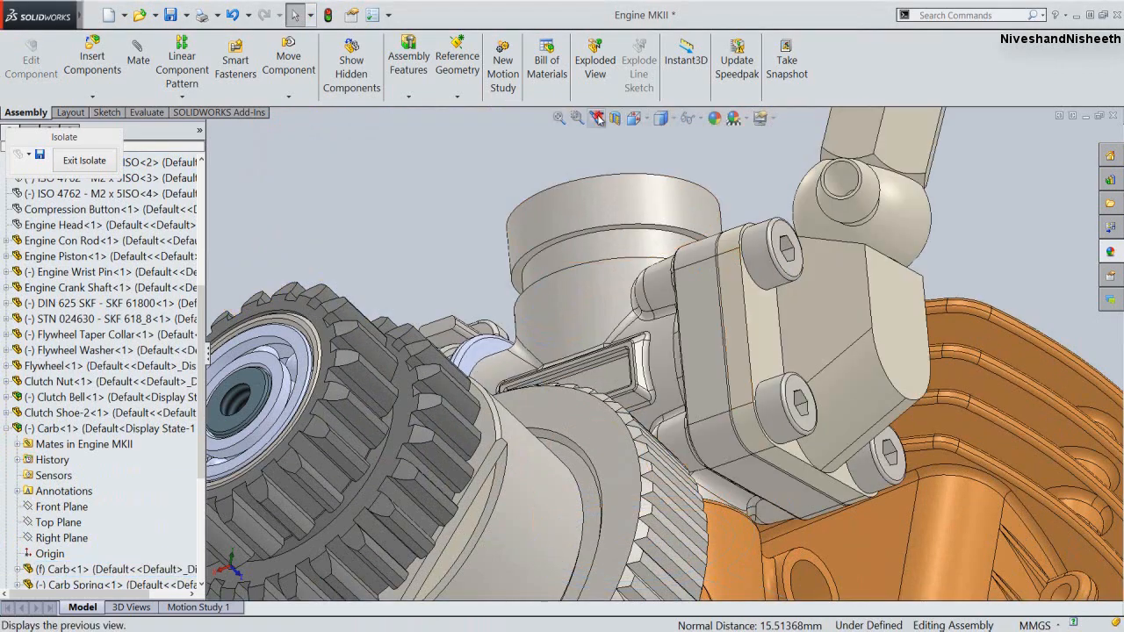
Fit the whole isolated engine in the view and collapse all items in the feature tree
left_click(597, 118)
left_click(558, 118)
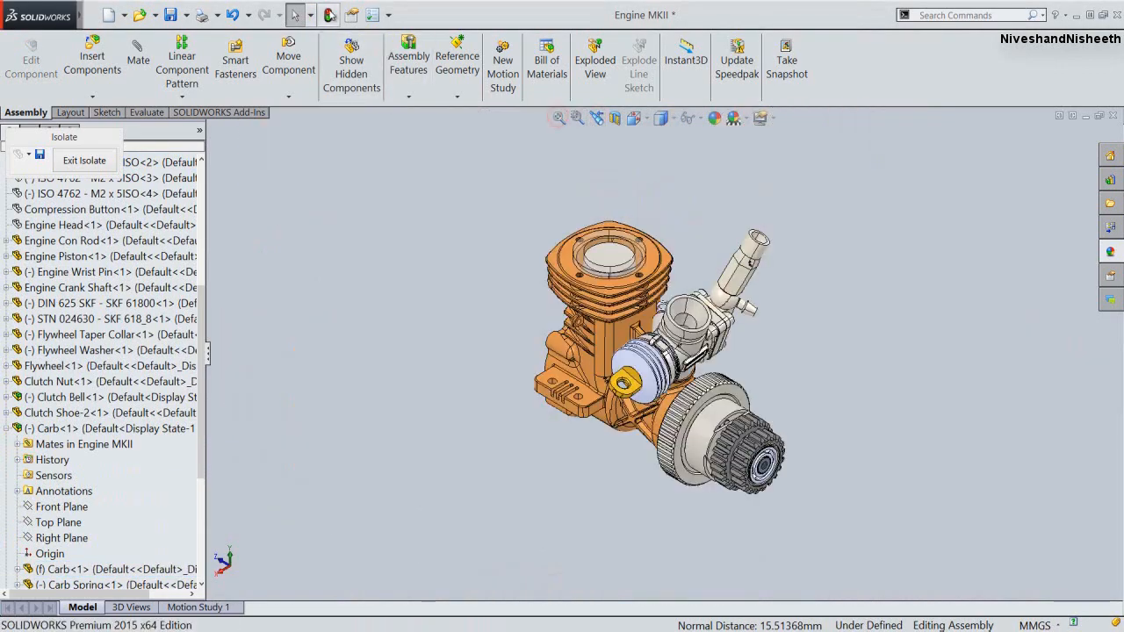
left_click(392, 181)
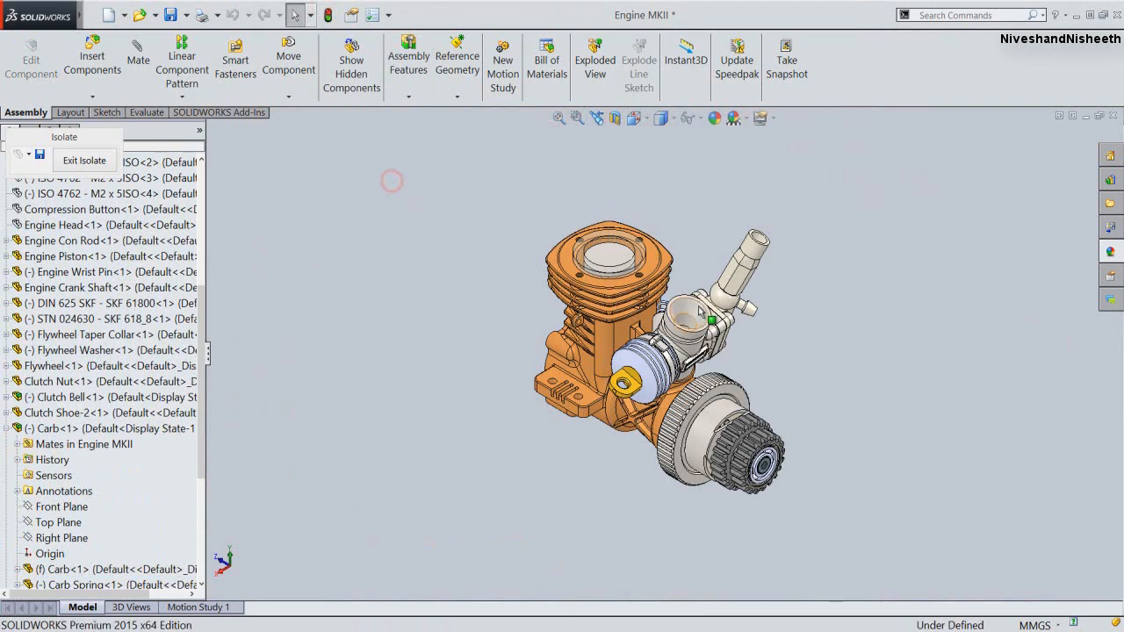
scroll(699, 311, "down", 3)
right_click(167, 468)
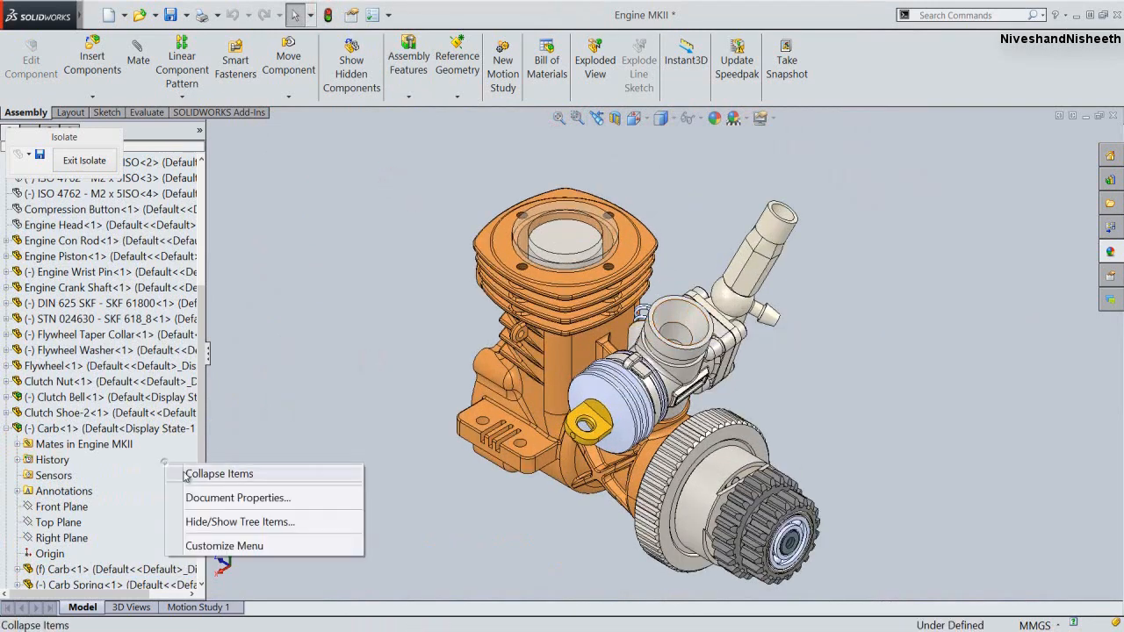
left_click(211, 472)
Mate the Carb subassembly's Right Plane to the Right Plane of the Engine MKII assembly
left_click(29, 555)
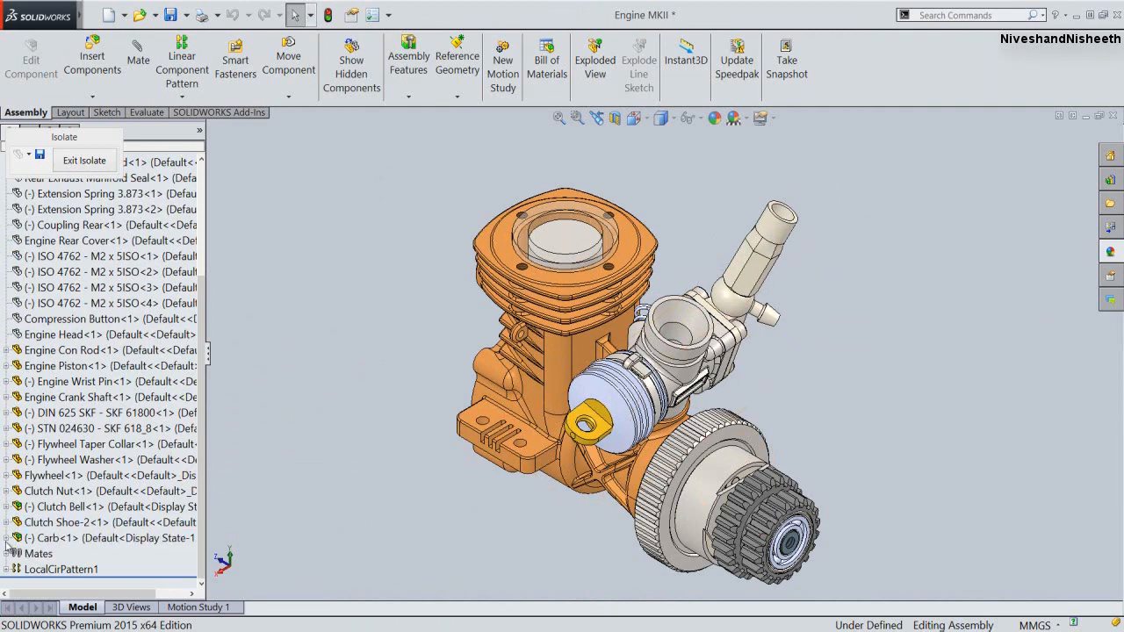
left_click(6, 537)
left_click(50, 320)
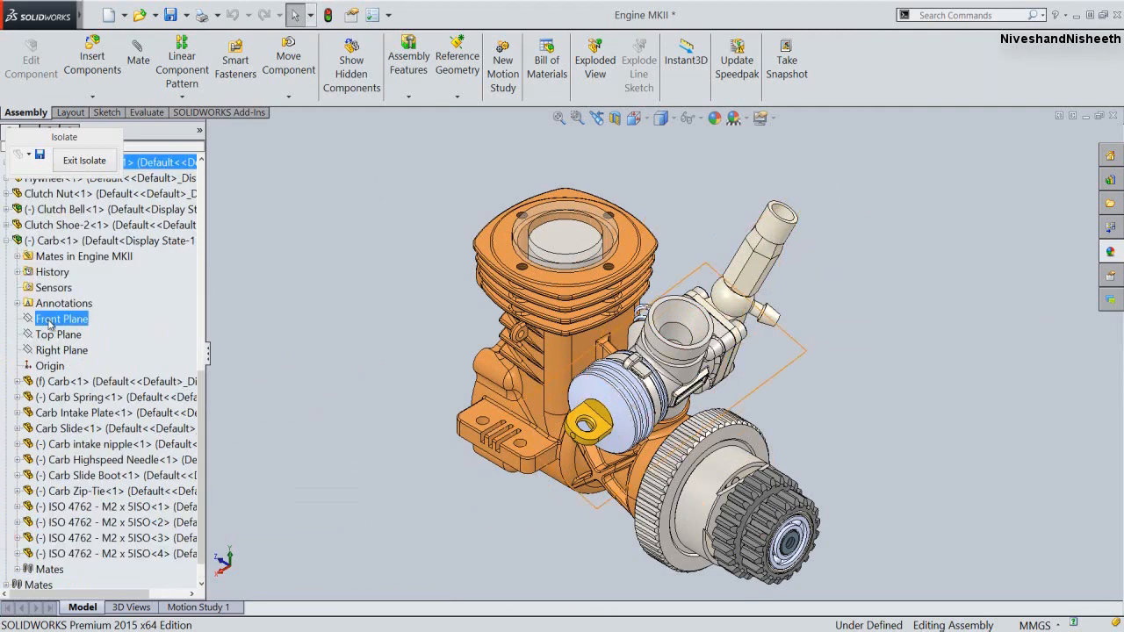
left_click(53, 335)
left_click(58, 350)
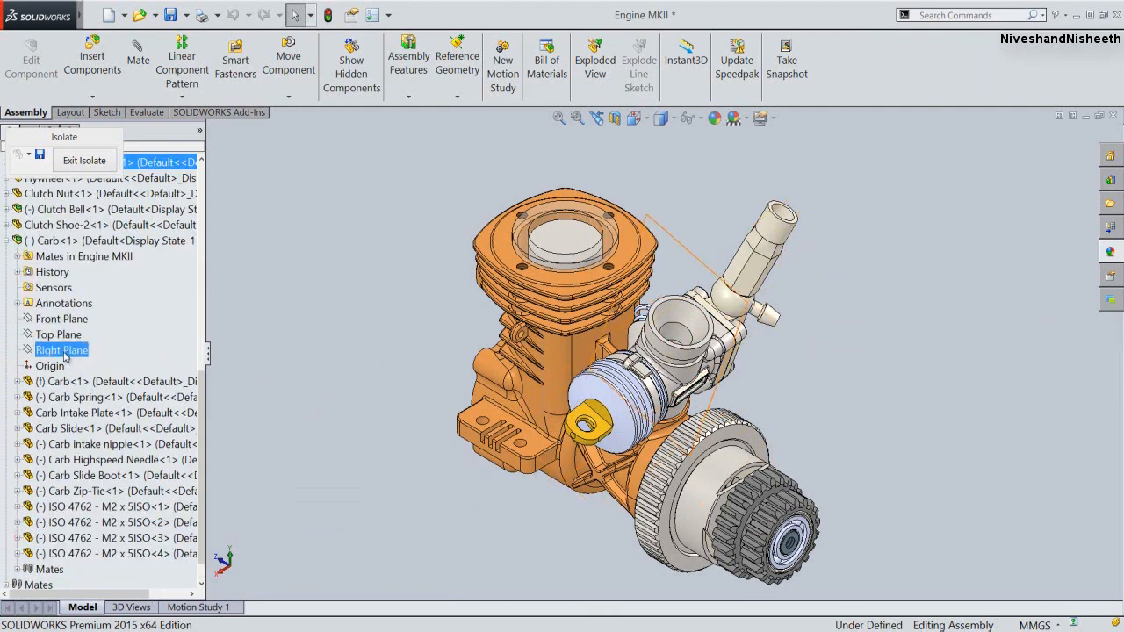
scroll(151, 351, "up", 10)
left_click(150, 334)
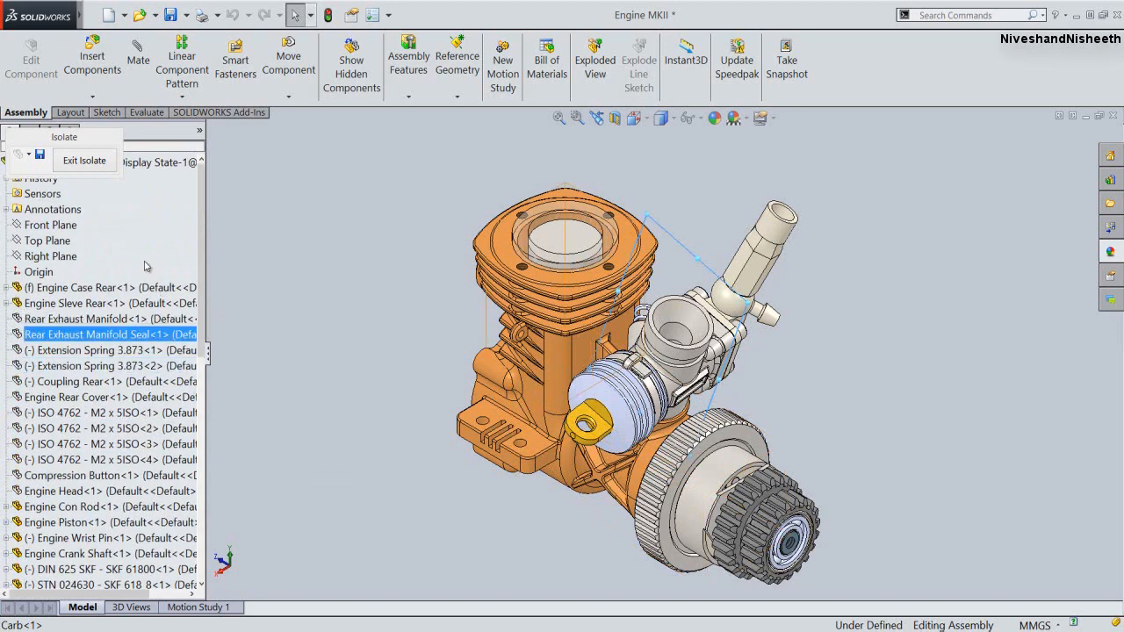
key("Escape")
left_click(52, 230)
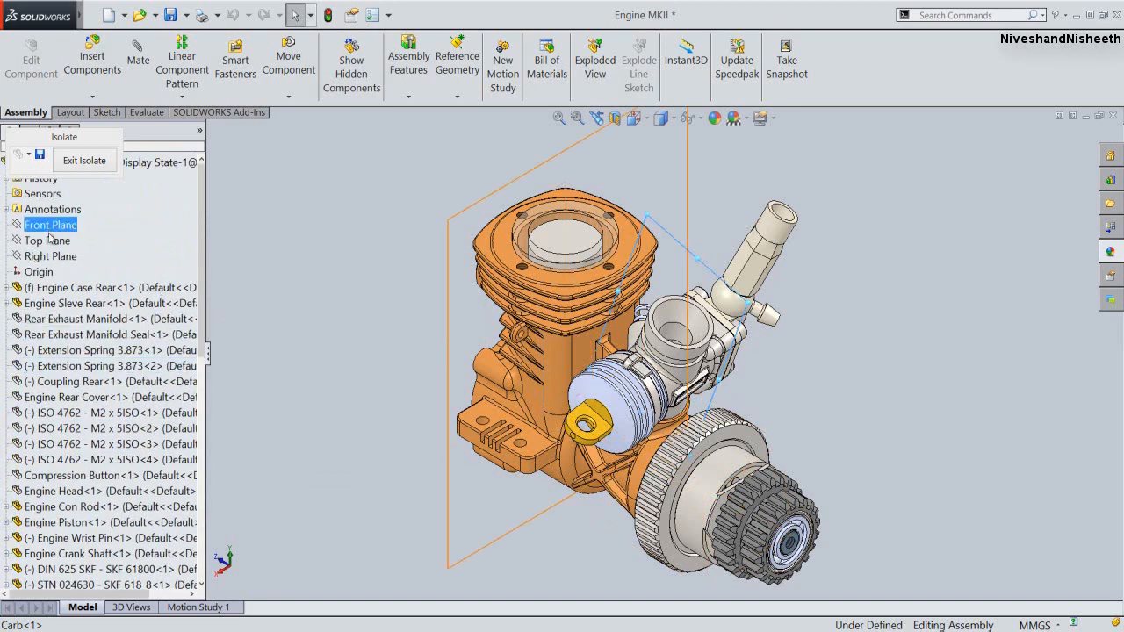
left_click(51, 240)
left_click(53, 255)
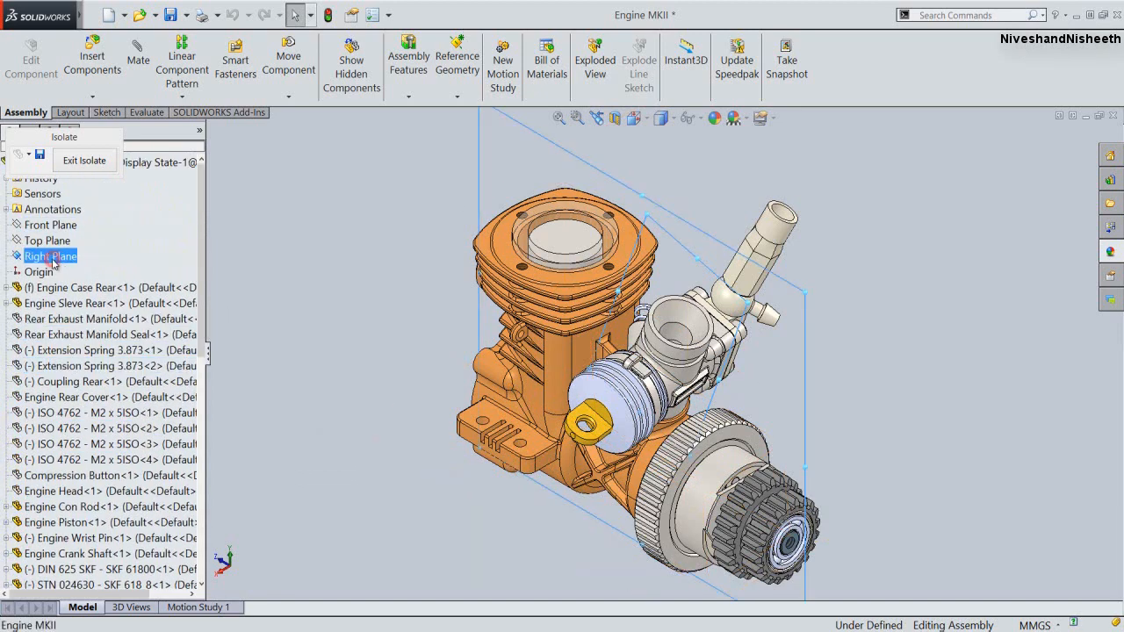
left_click(62, 268)
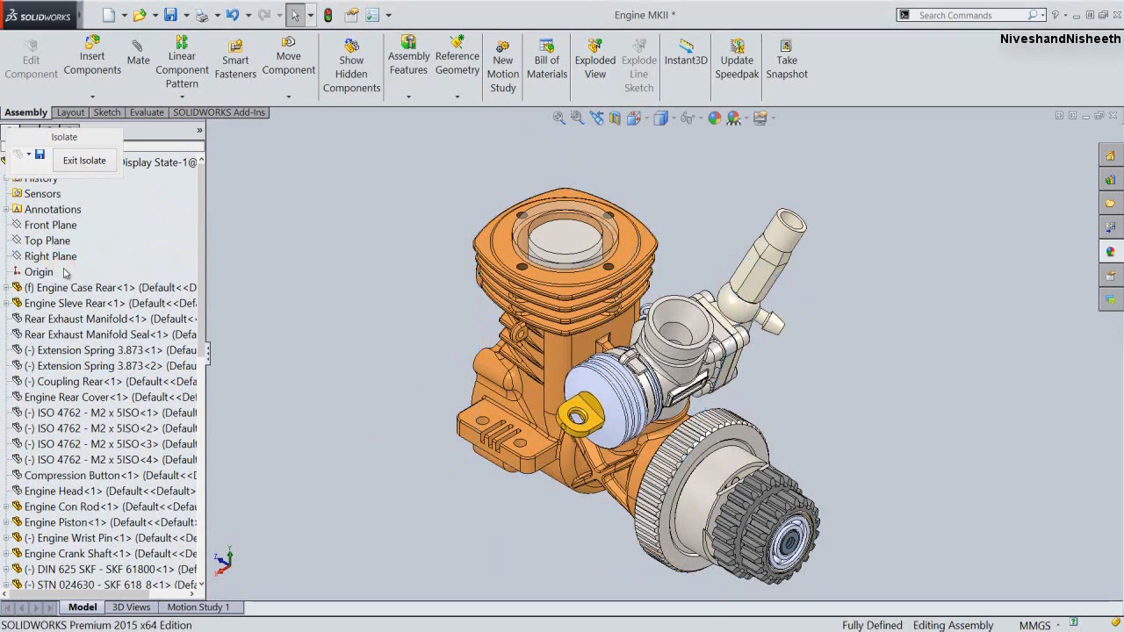
Collapse the feature tree again and save the Engine MKII assembly
right_click(149, 242)
left_click(174, 247)
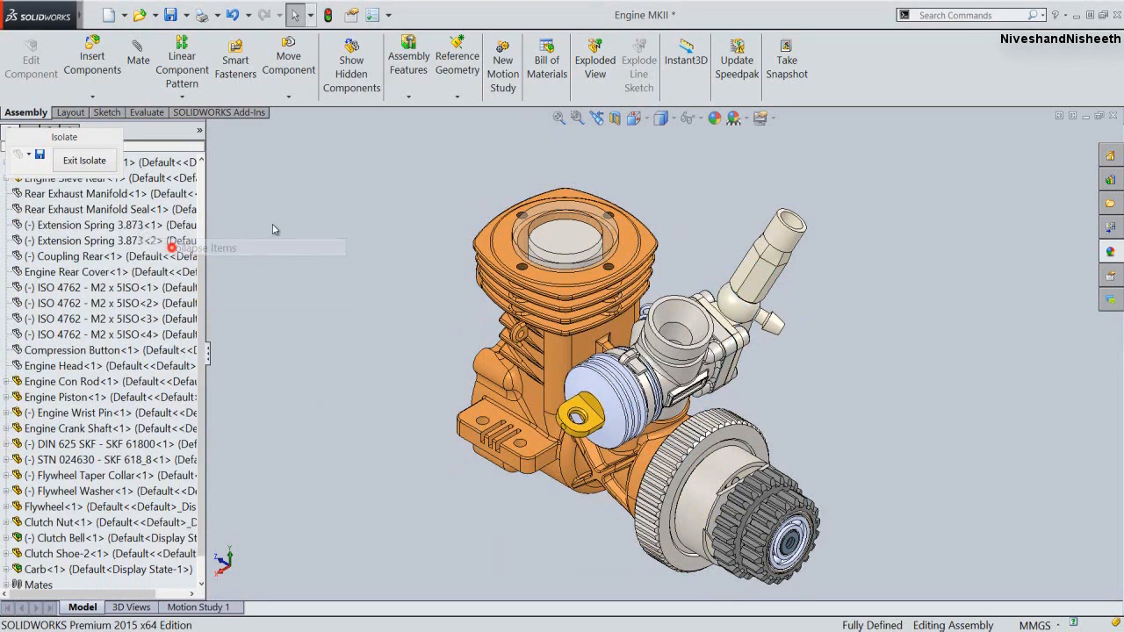
left_click(362, 92)
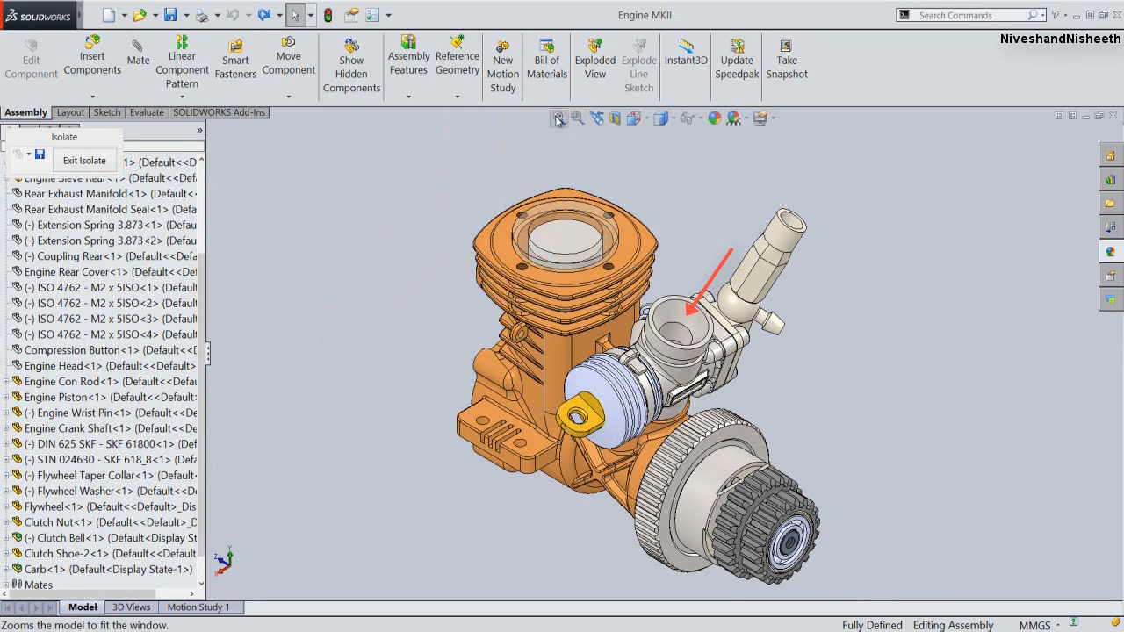
left_click(558, 116)
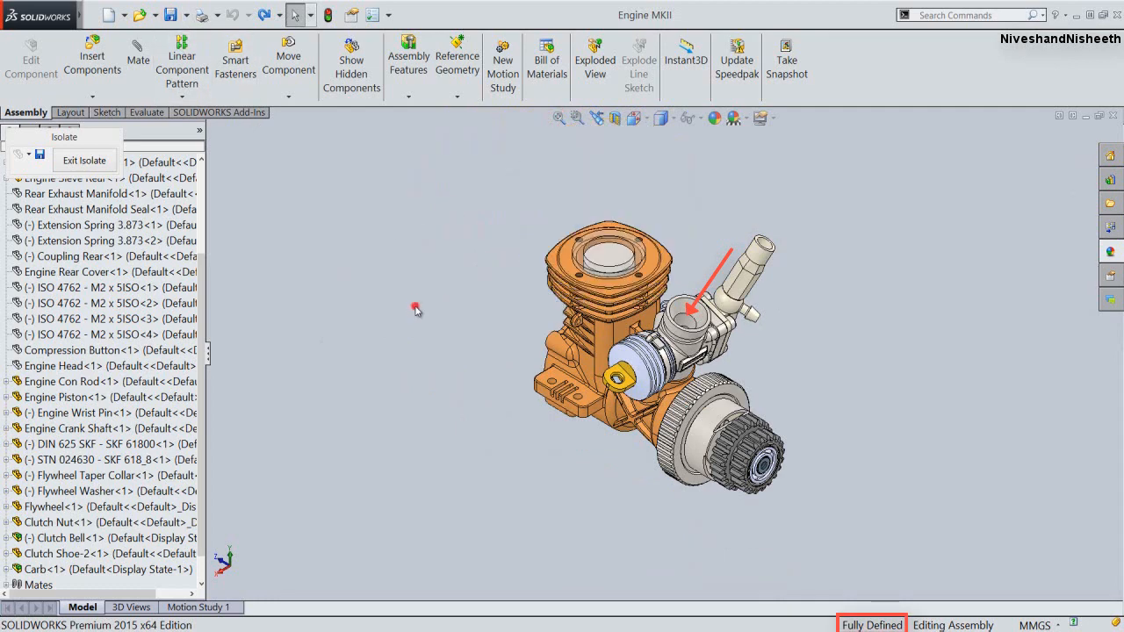
left_click(415, 307)
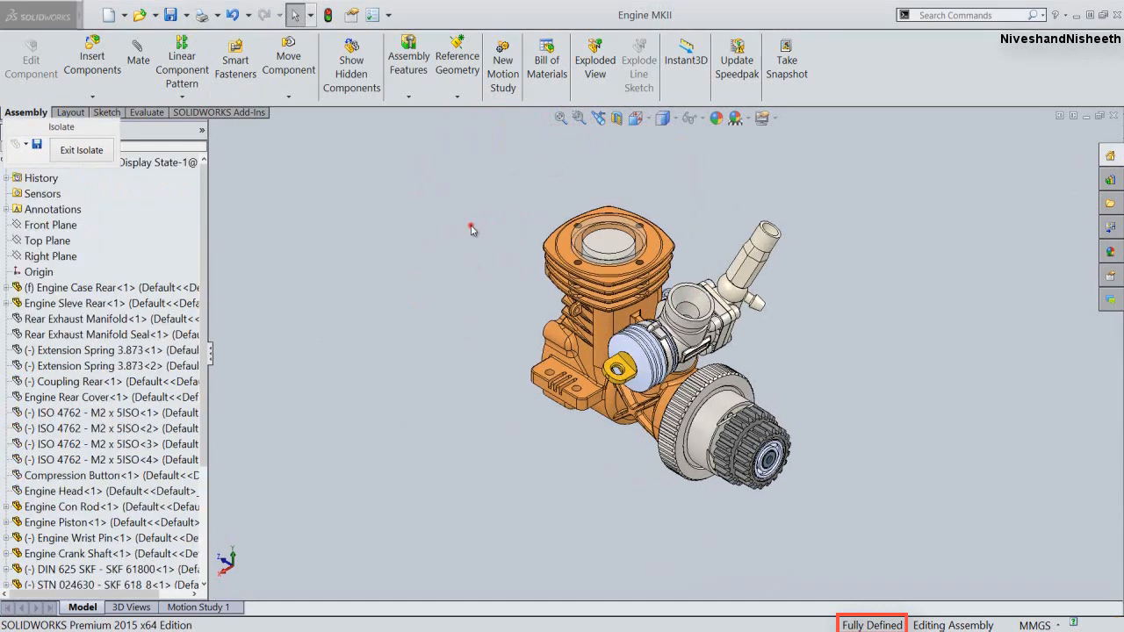
left_click(470, 221)
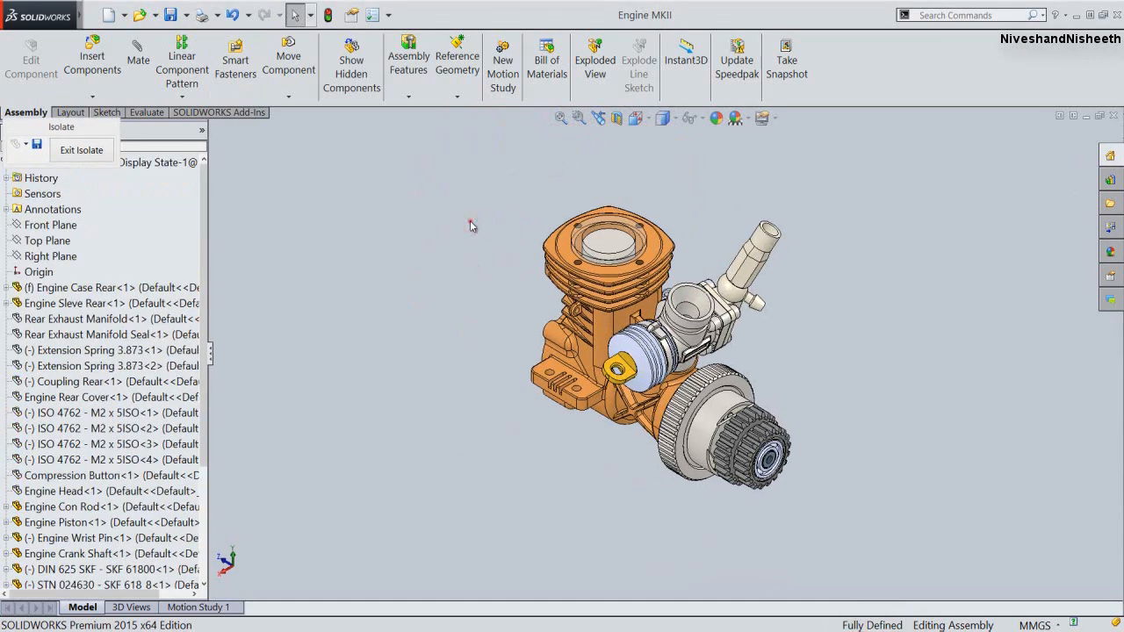
Exit Isolate and orient the engine to an isometric view of the rear exhaust coupling side
left_click(82, 151)
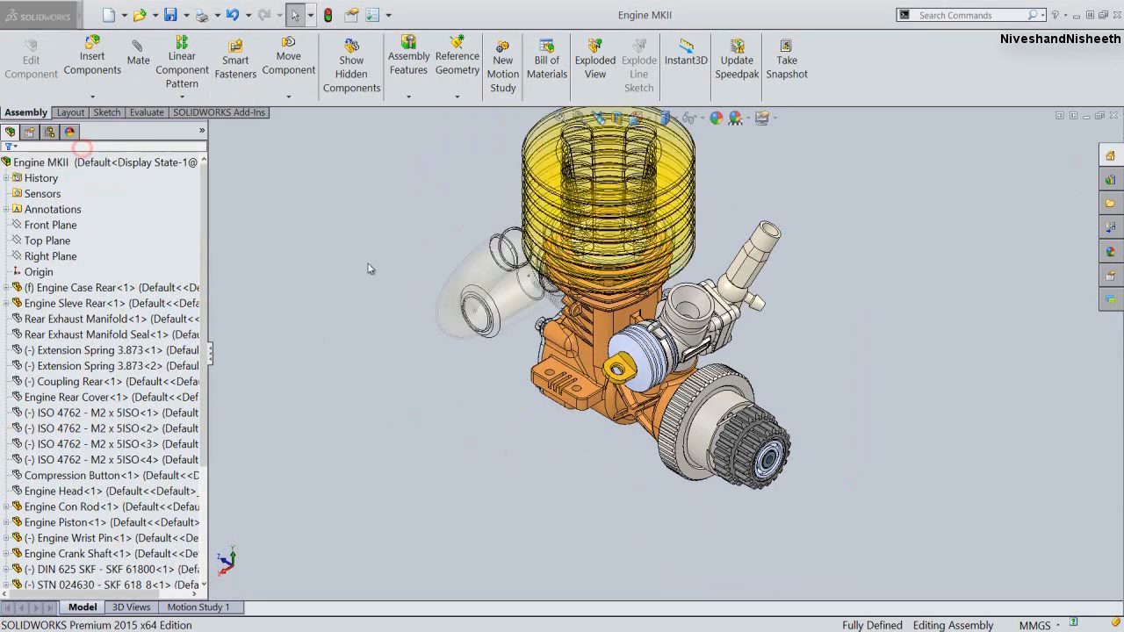
left_click(635, 118)
left_click(535, 273)
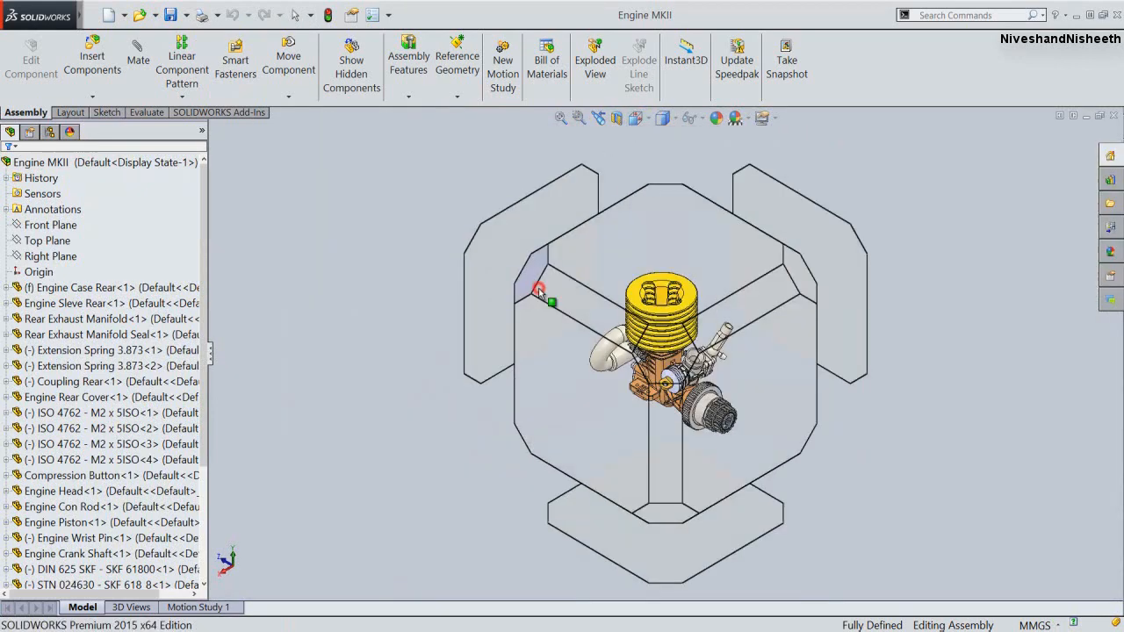
left_click(634, 117)
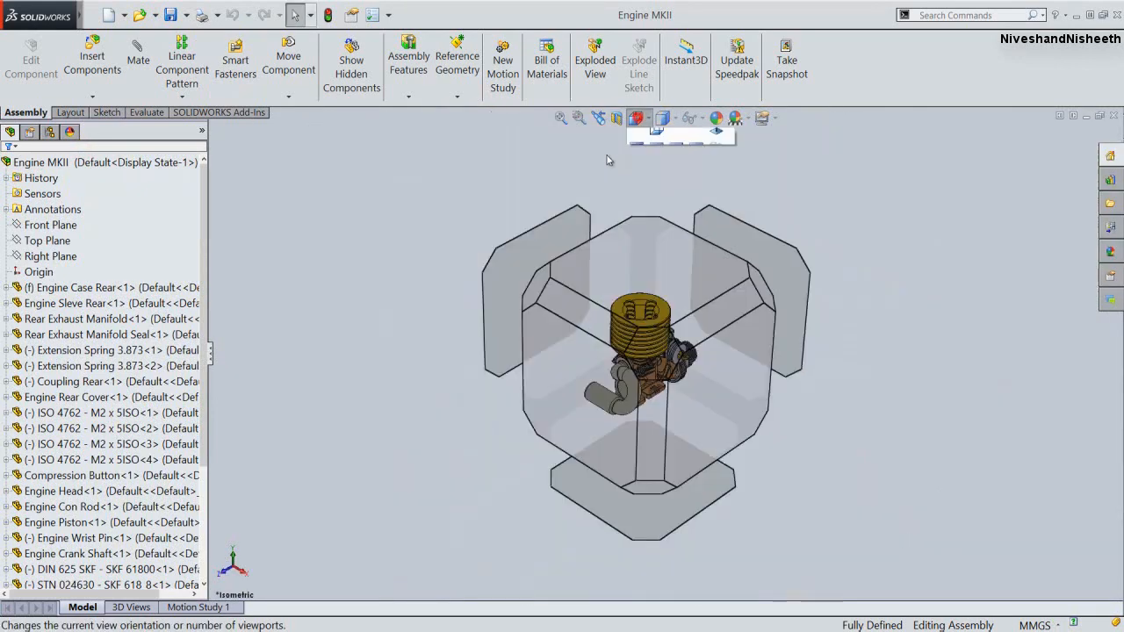
left_click(538, 286)
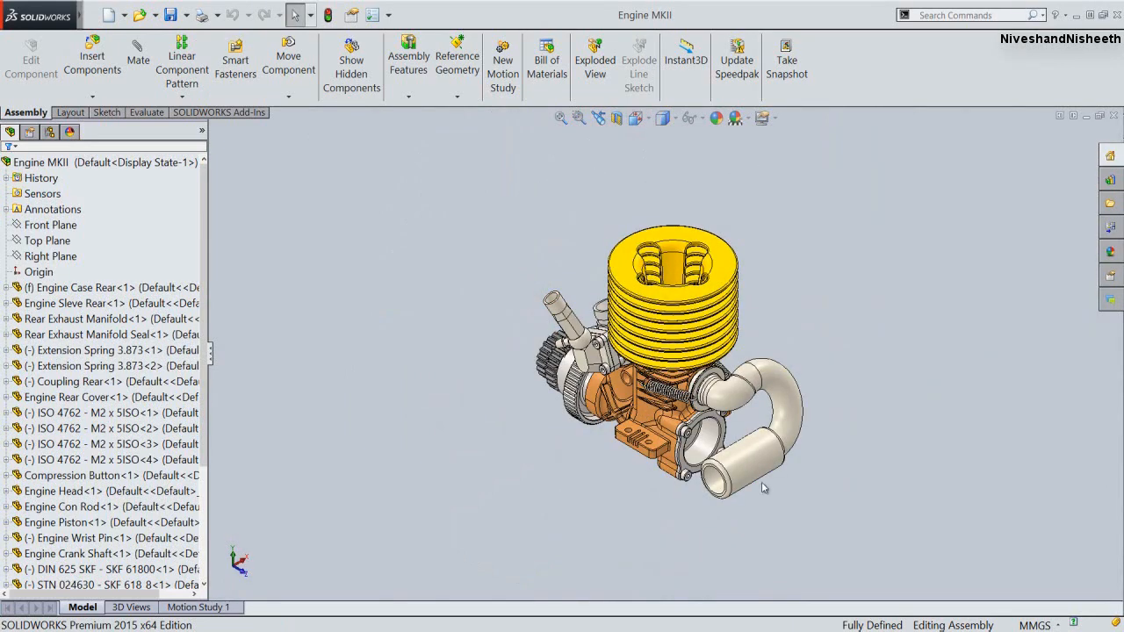
scroll(727, 435, "down", 5)
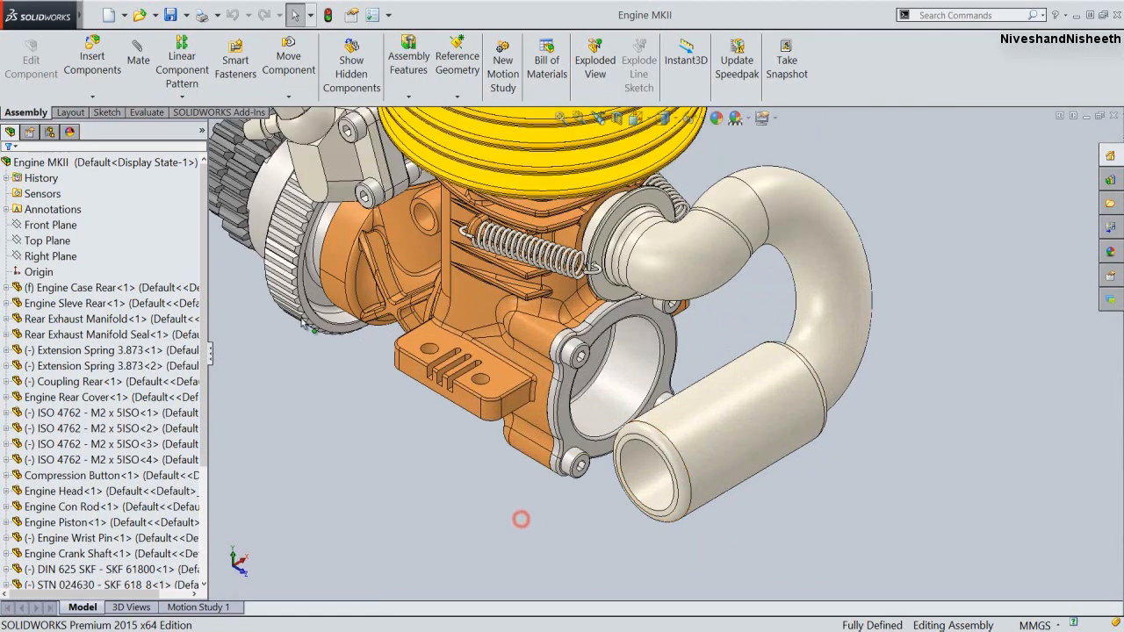
Insert the Tuned Pipe 2 part into the assembly, placing it in free space near the exhaust coupling's open end
left_click(93, 55)
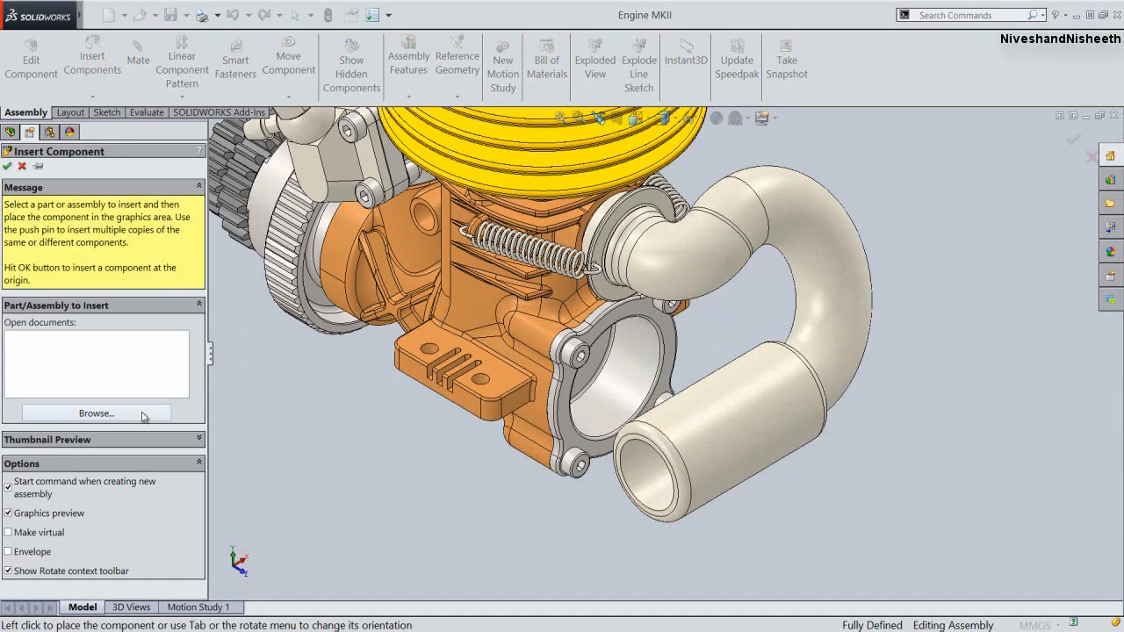
left_click(96, 413)
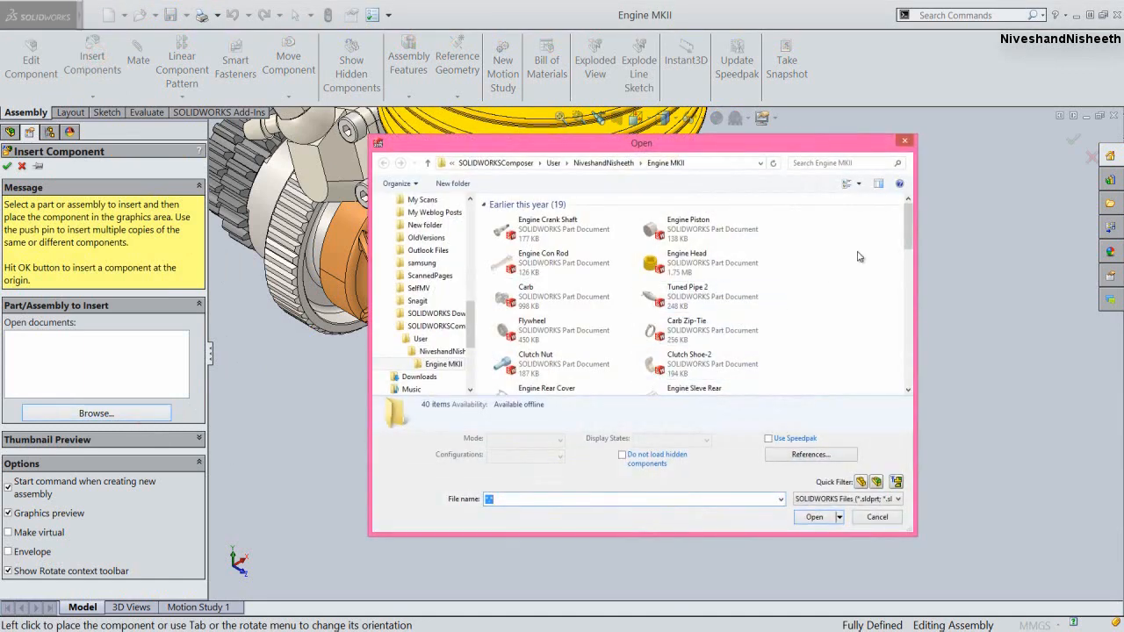
left_click(579, 230)
left_click(680, 296)
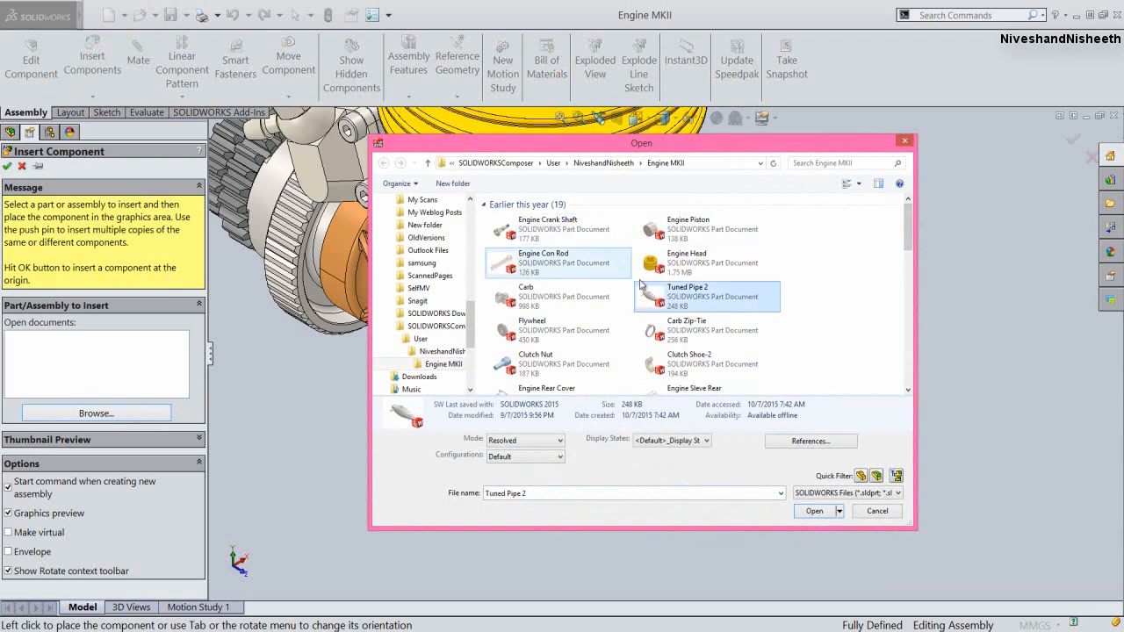
double_click(678, 296)
scroll(671, 334, "up", 5)
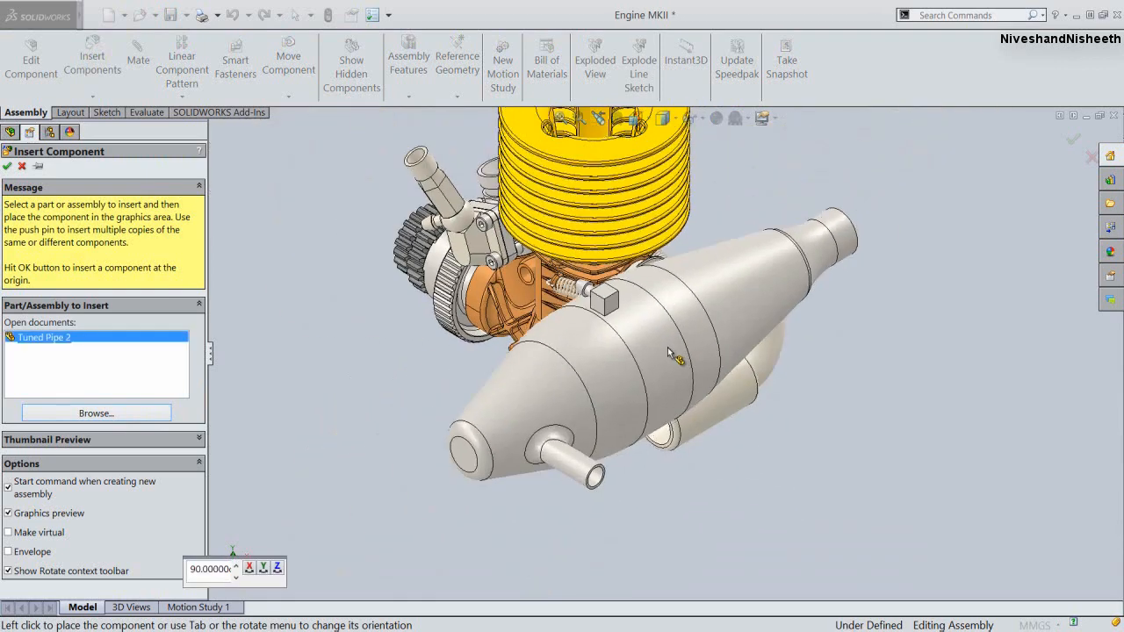
left_click(473, 477)
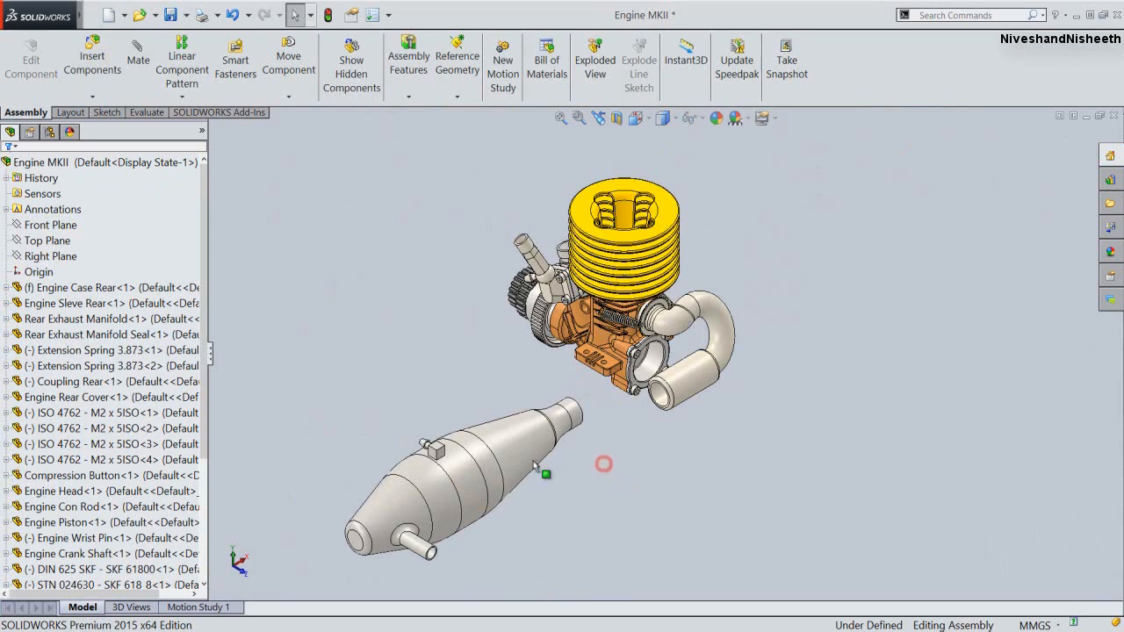
Mate Tuned Pipe 2's conical face concentric with the Coupling Rear's straight end, and slide the pipe clear of it
left_click(513, 450)
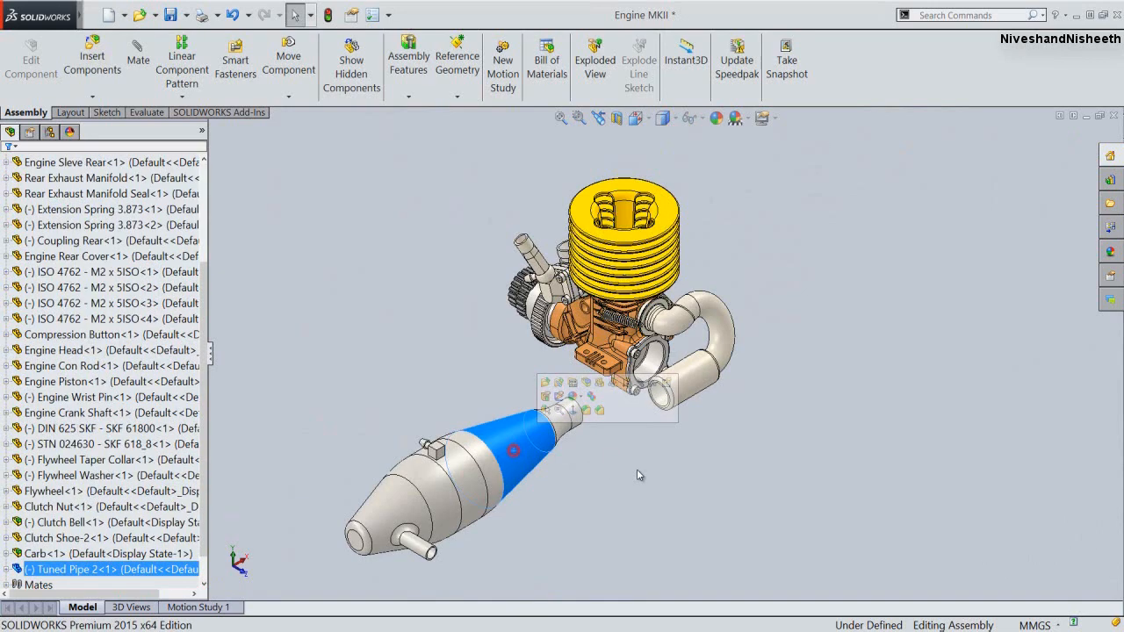
left_click(696, 385, "ctrl")
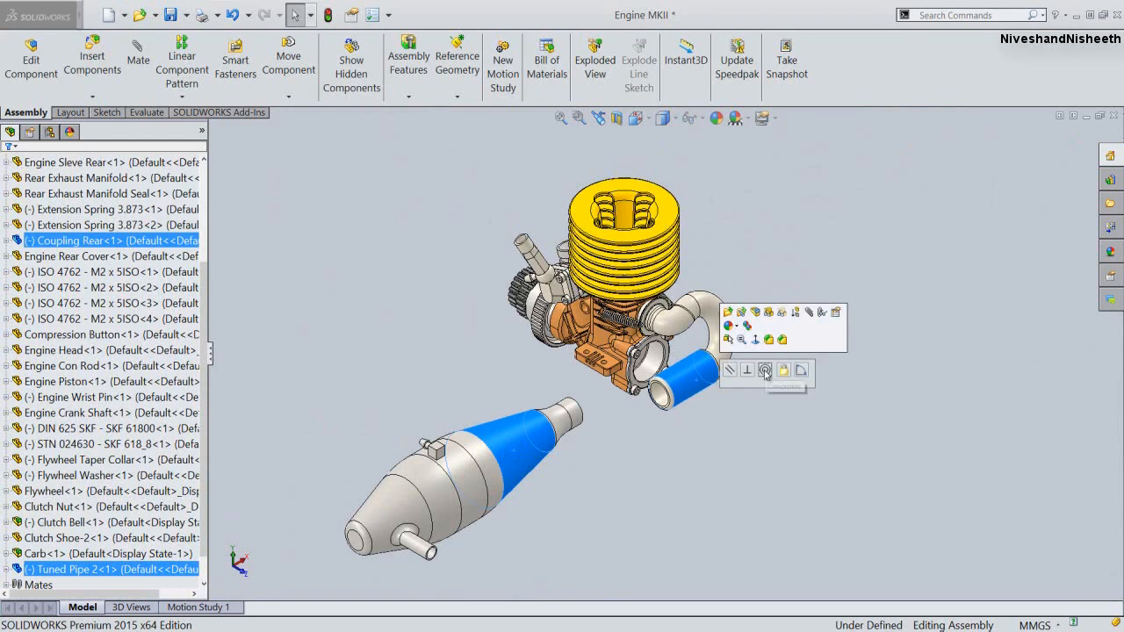
left_click(765, 370)
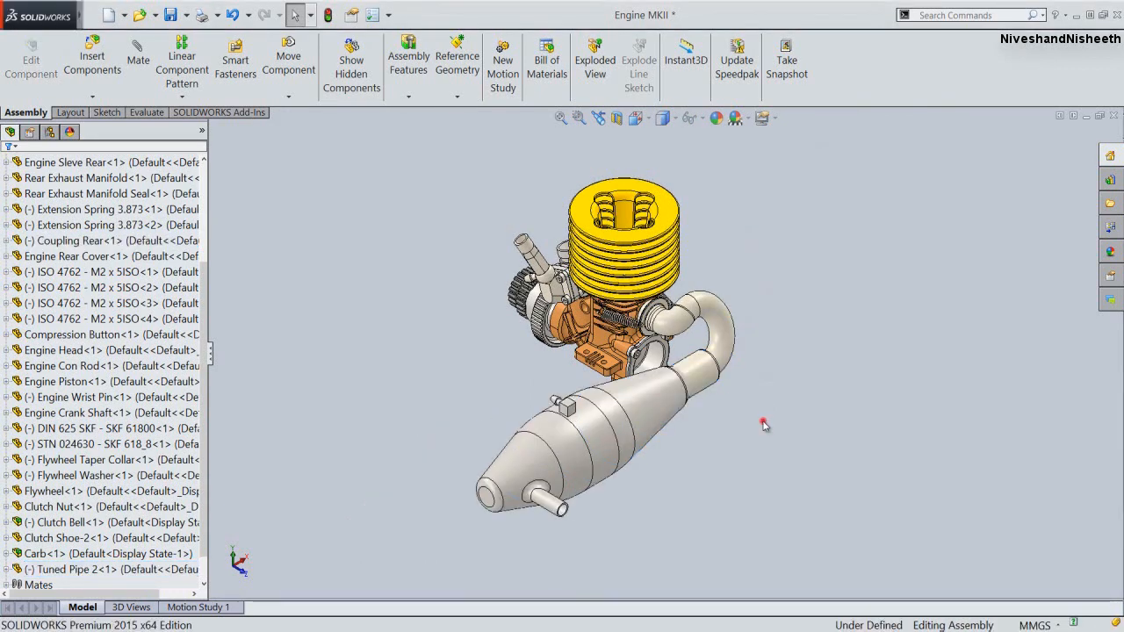
left_click_drag(642, 410, 626, 460)
left_click(628, 455)
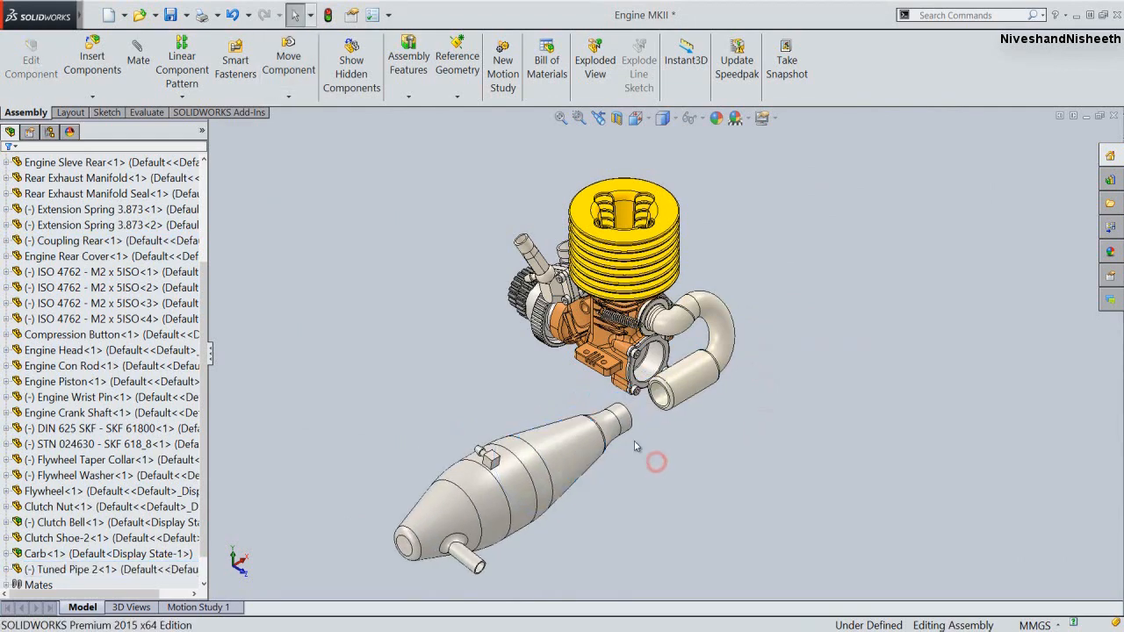
Start editing the Tuned Pipe 2 part in the context of the assembly
scroll(627, 440, "down", 4)
left_click(595, 404)
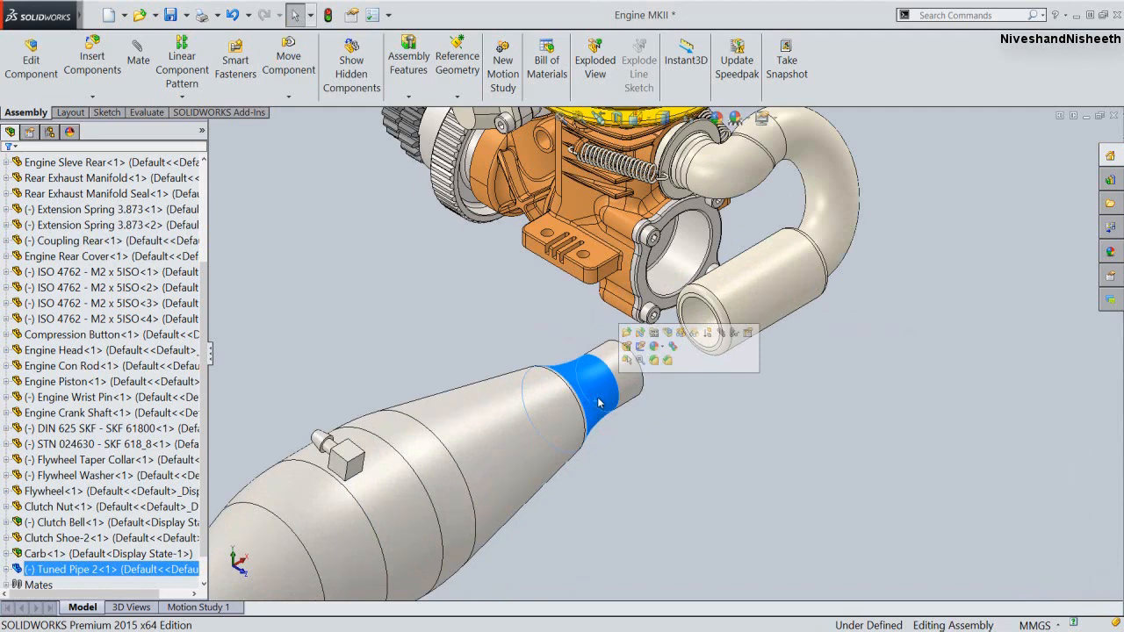
left_click(673, 331)
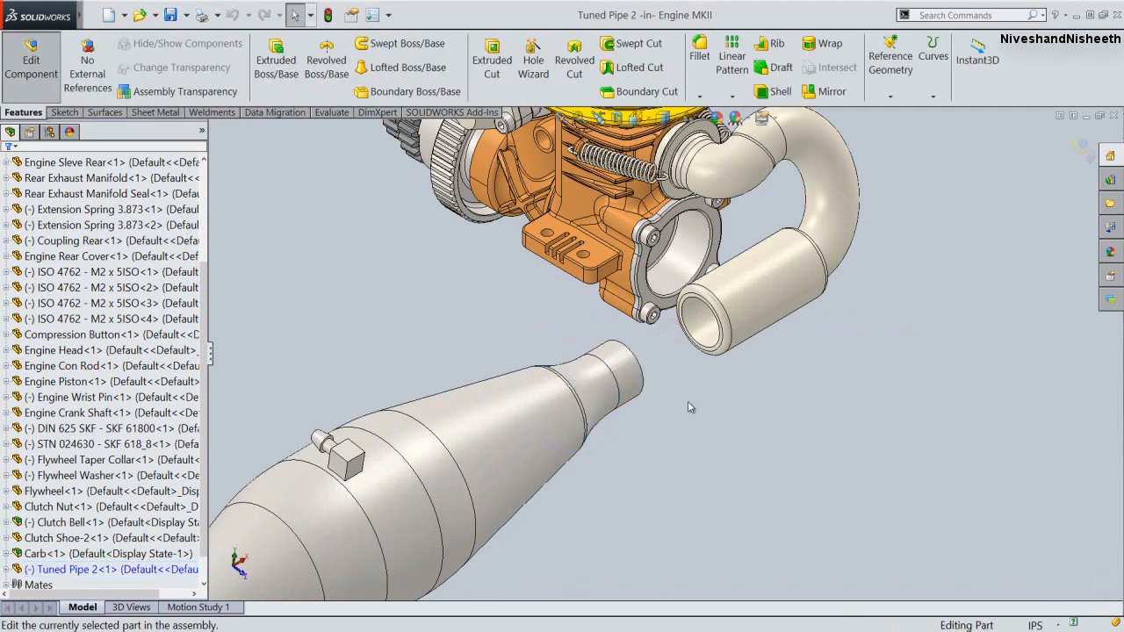
Expand Tuned Pipe 2's Revolve1 feature and show its profile sketch, Sketch1
scroll(595, 374, "down", 5)
left_click(39, 585)
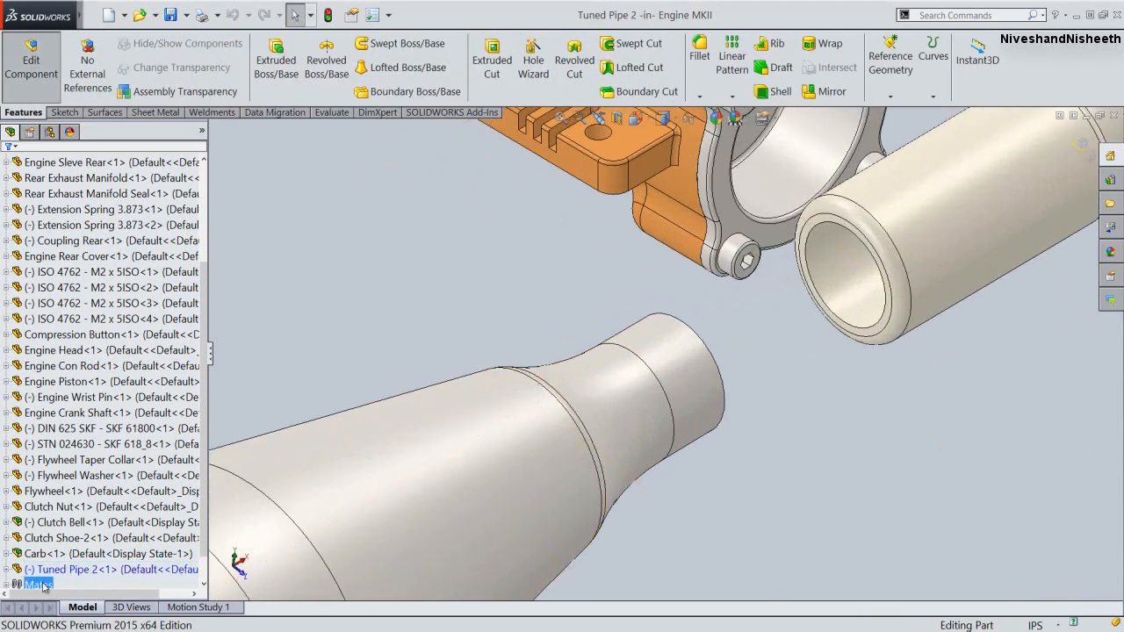
left_click(6, 569)
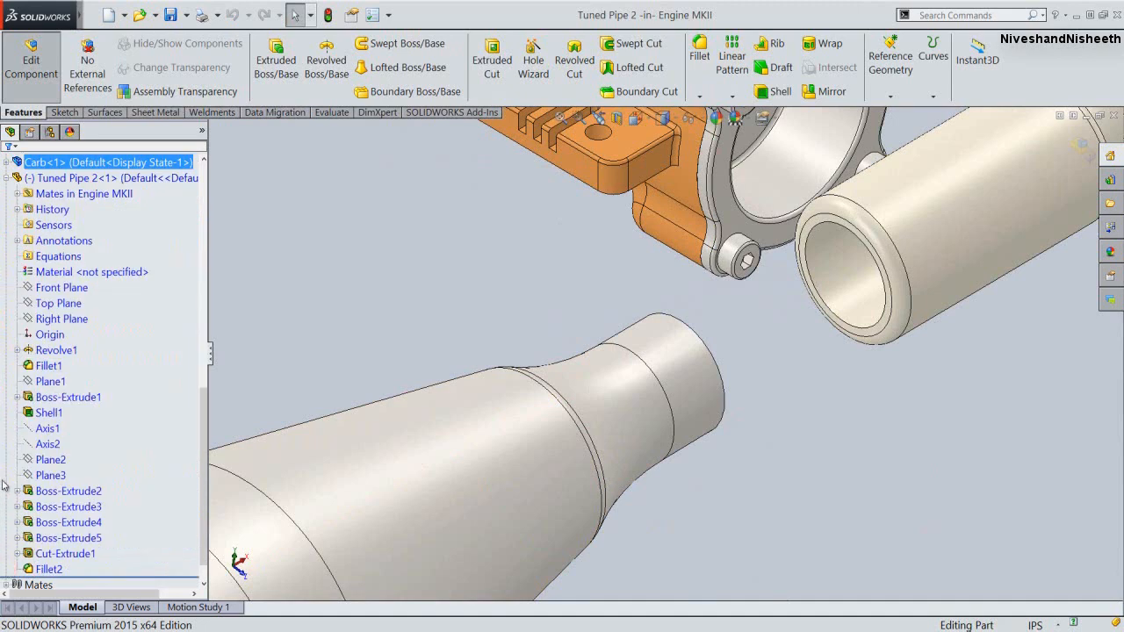
left_click(18, 350)
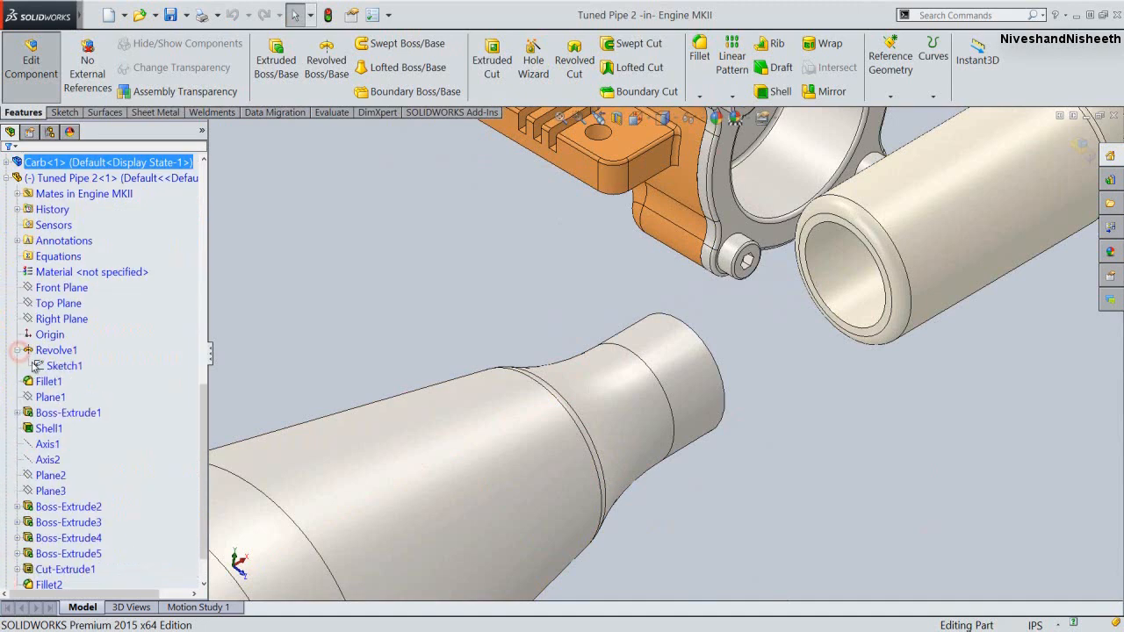
left_click(44, 365)
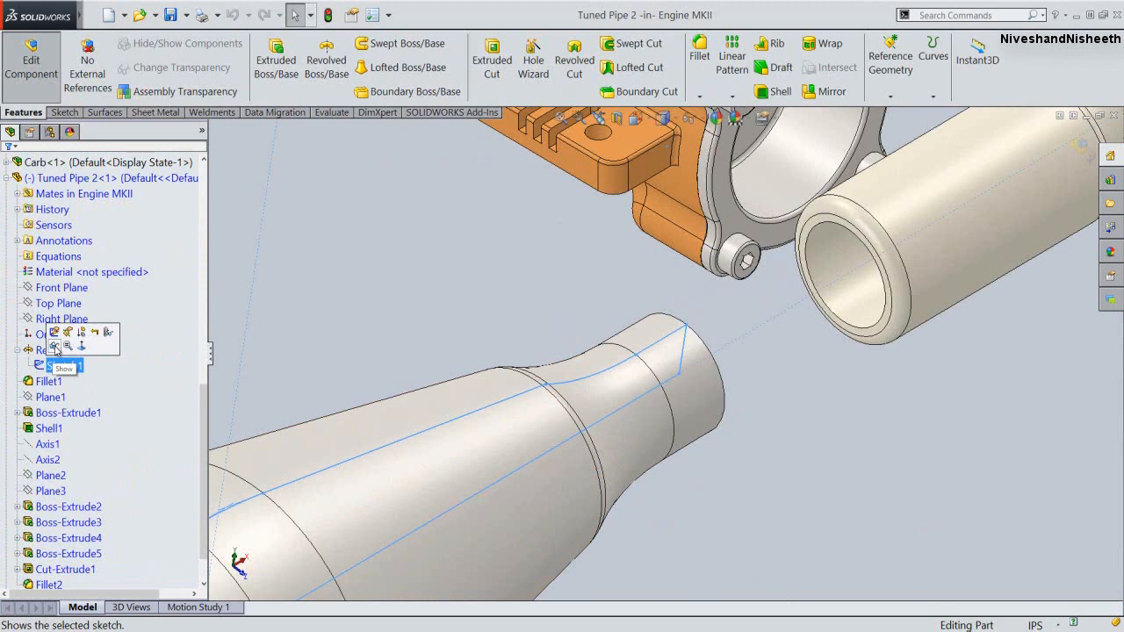
left_click(54, 346)
left_click(521, 278)
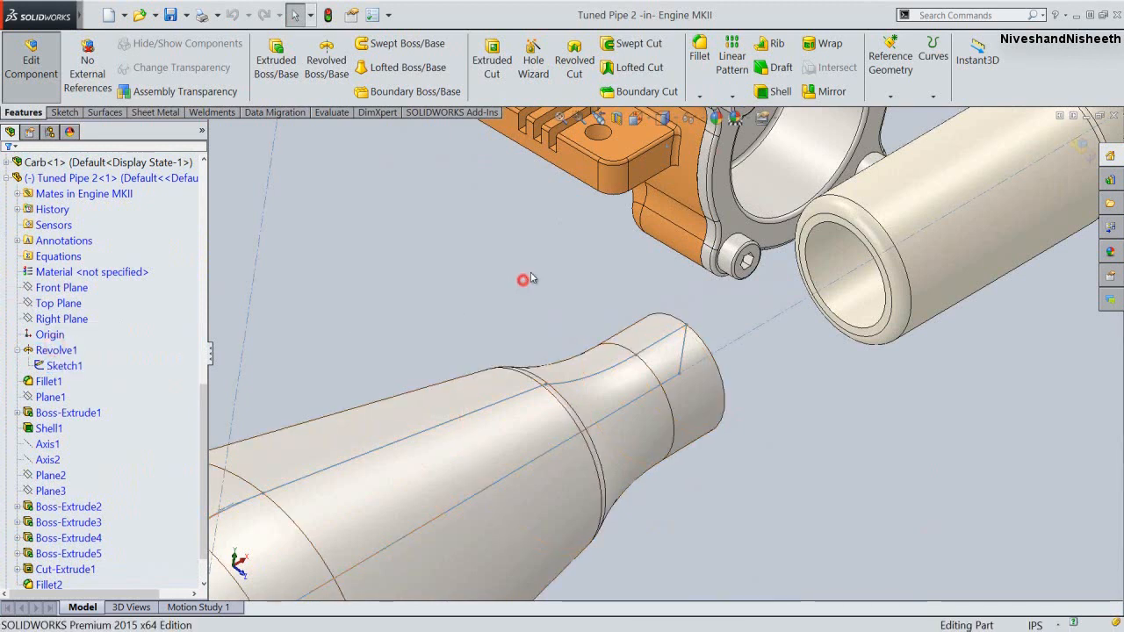
Create a reference plane through Sketch1's point where the pipe's straight neck begins, parallel to the pipe's open end face
left_click(890, 96)
left_click(897, 111)
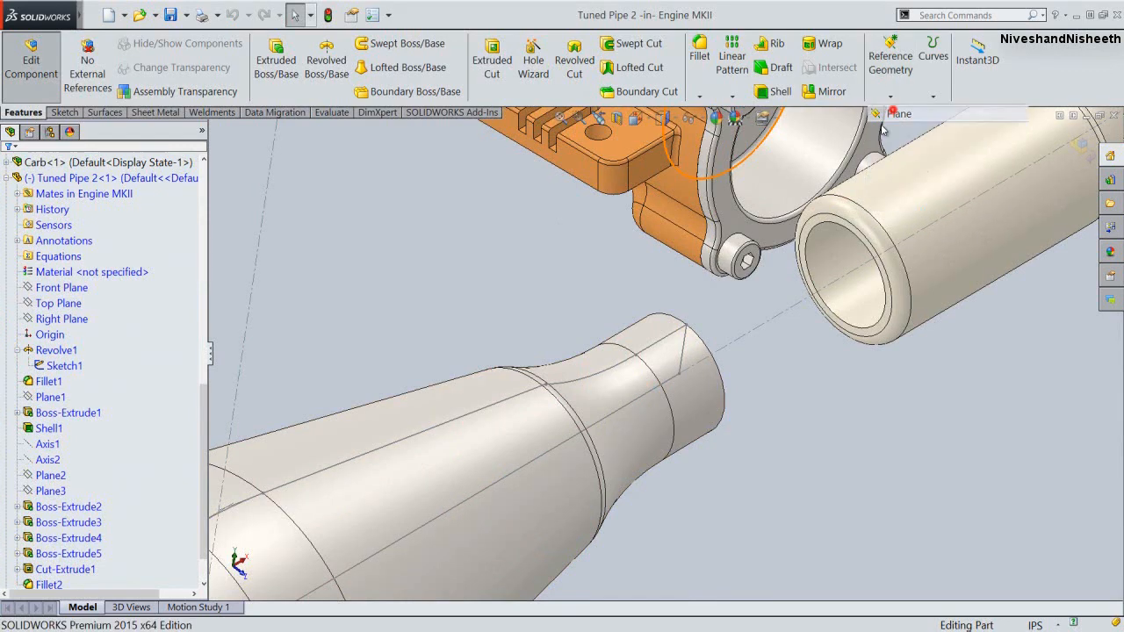
left_click(637, 360)
mouse_move(742, 409)
middle_mouse_down()
mouse_move(640, 451)
mouse_move(718, 383)
middle_mouse_up()
scroll(718, 377, "down", 5)
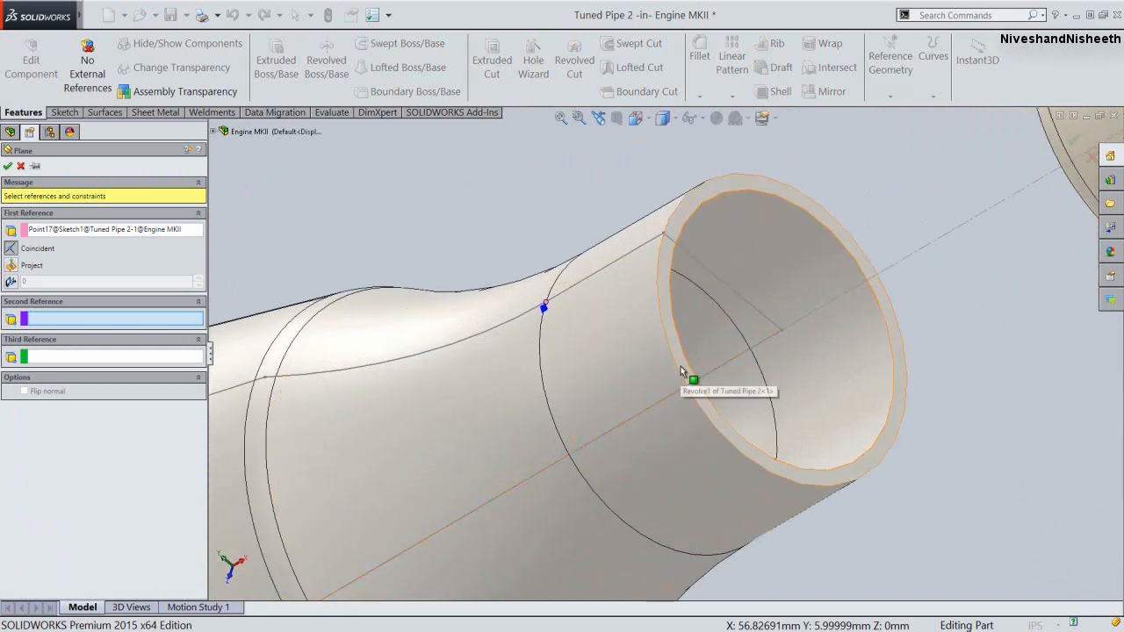
left_click(681, 366)
right_click(453, 205)
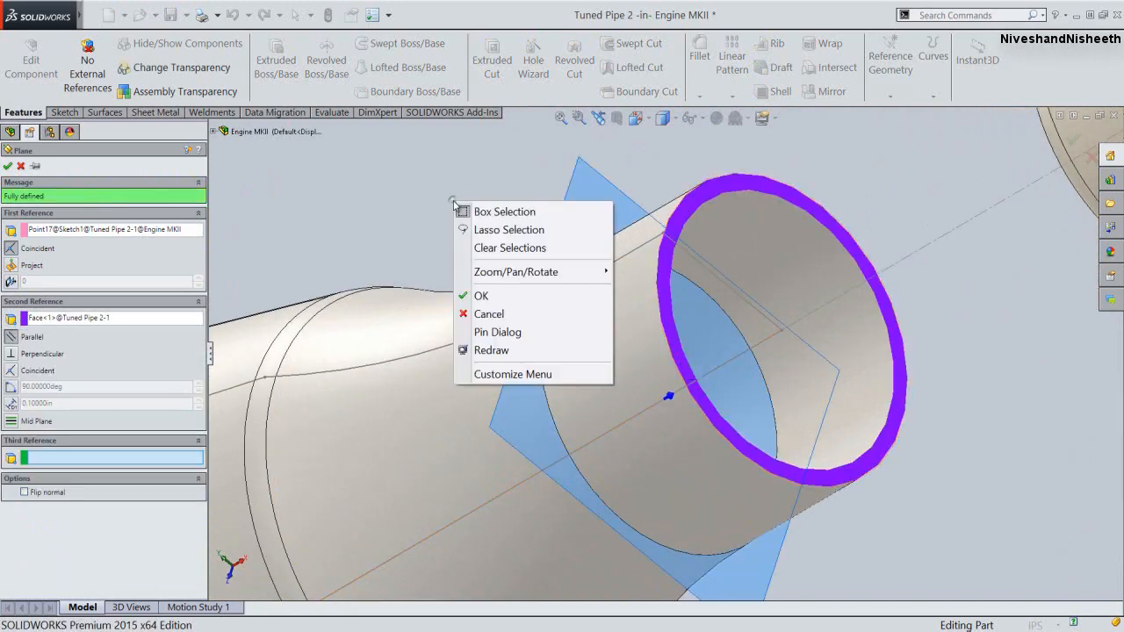
left_click(478, 301)
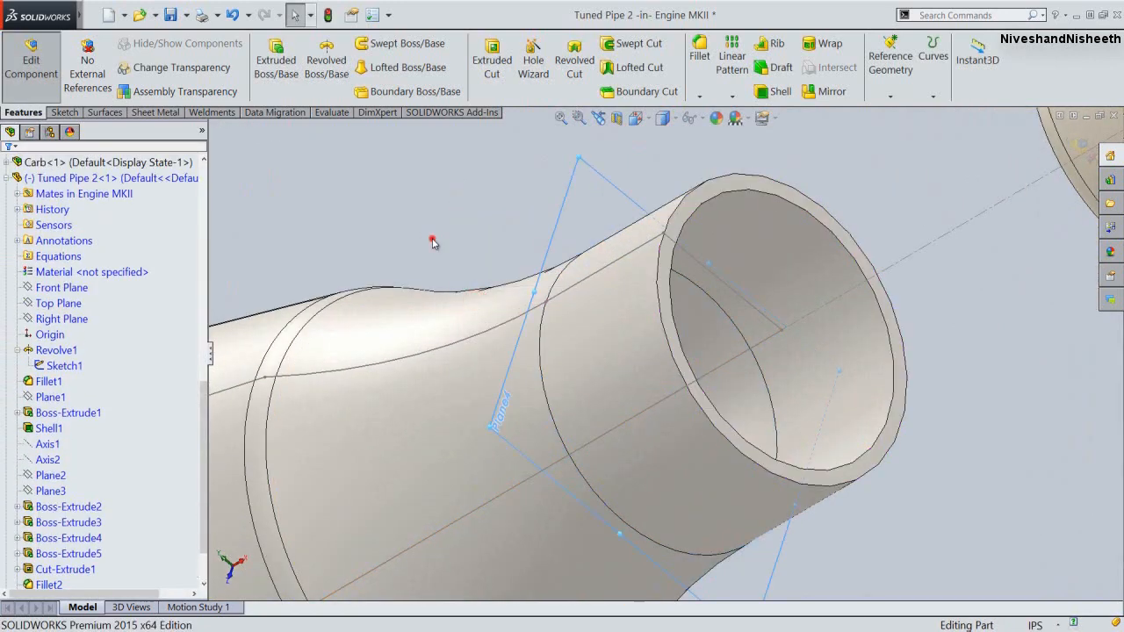
left_click(432, 244)
Hide Revolve1's Sketch1 and turn on the display of planes
left_click(64, 366)
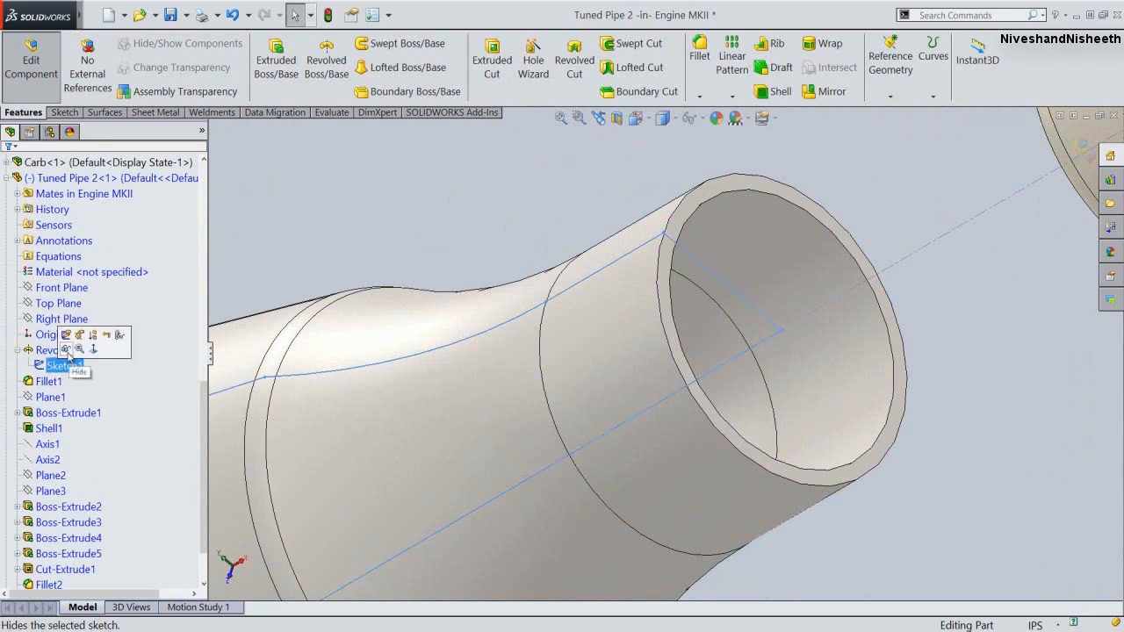
left_click(65, 349)
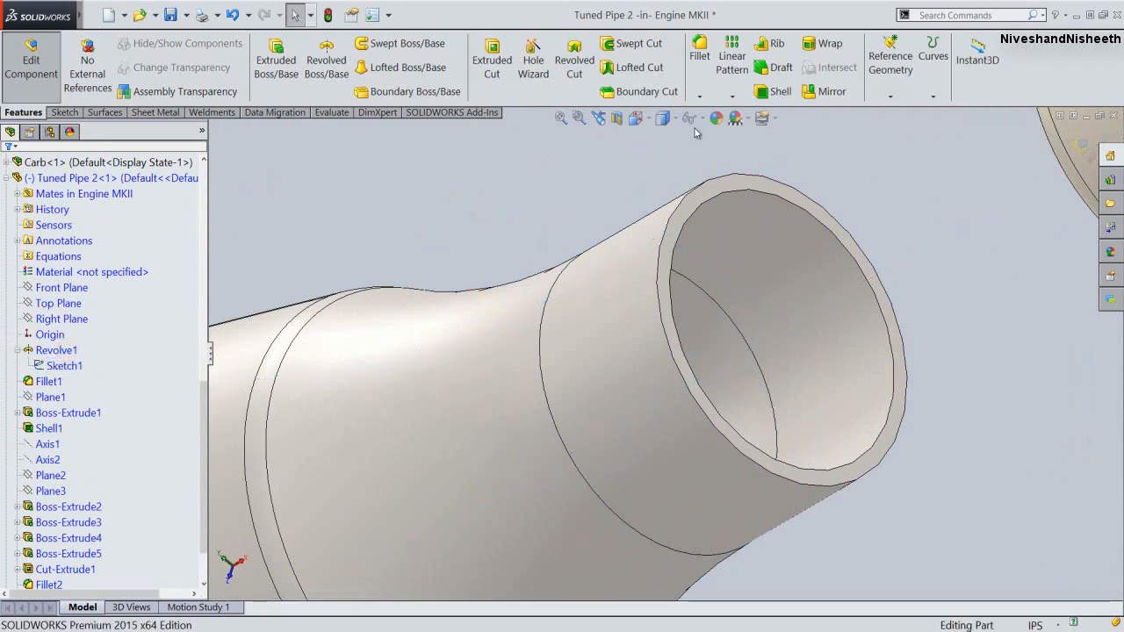
left_click(690, 118)
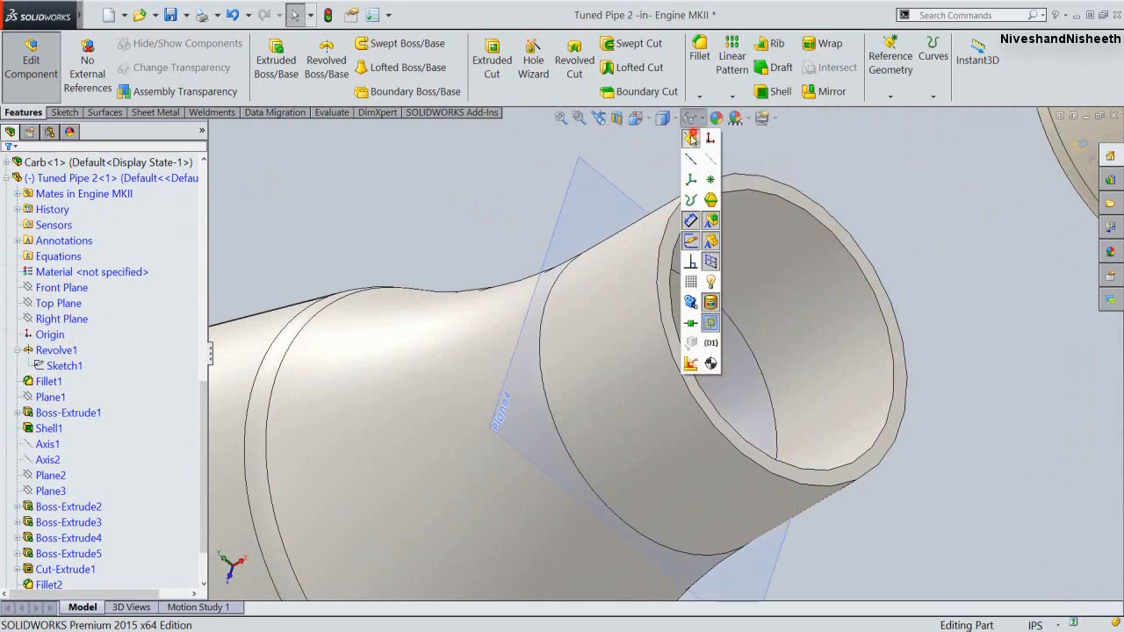
left_click(617, 190)
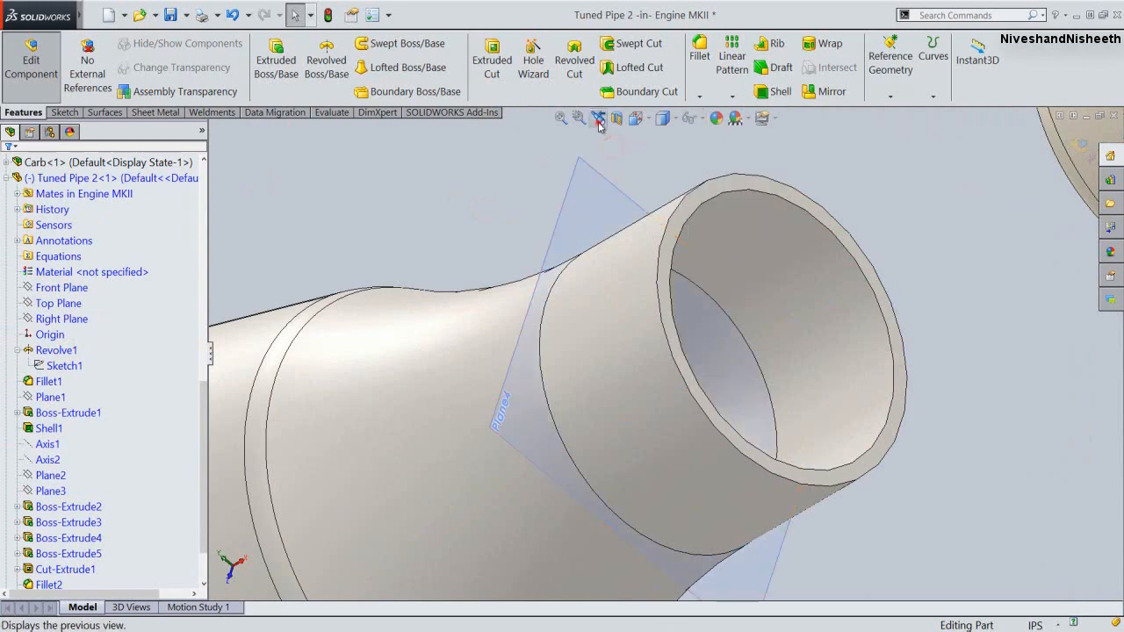
left_click(597, 118)
Finish editing Tuned Pipe 2, return to the Engine MKII assembly and collapse the component tree items
left_click(1078, 147)
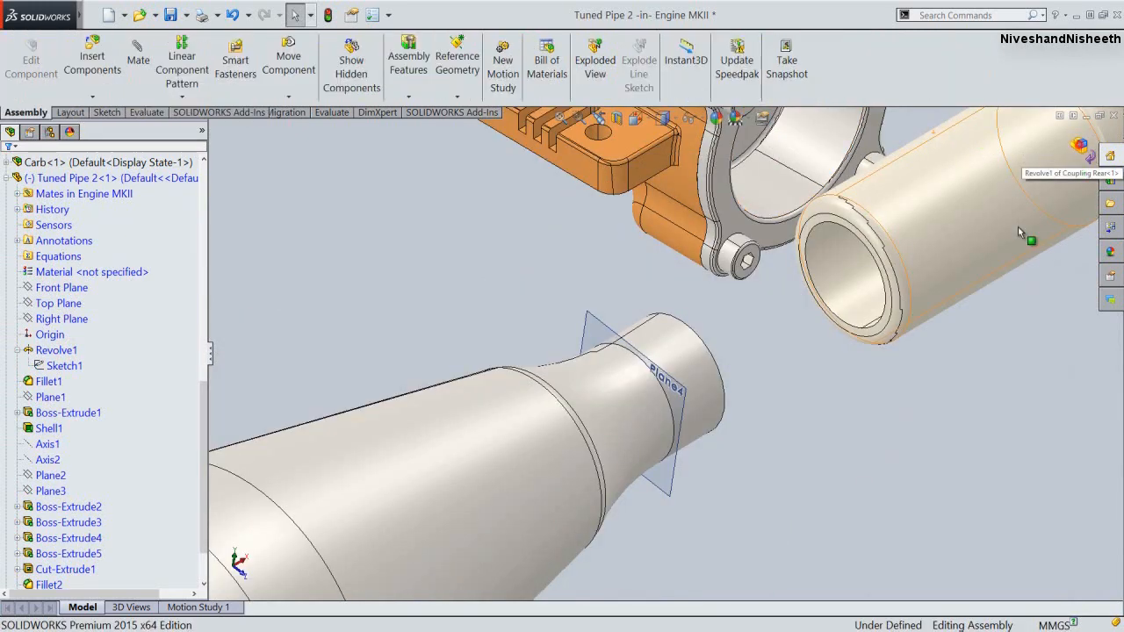
right_click(138, 240)
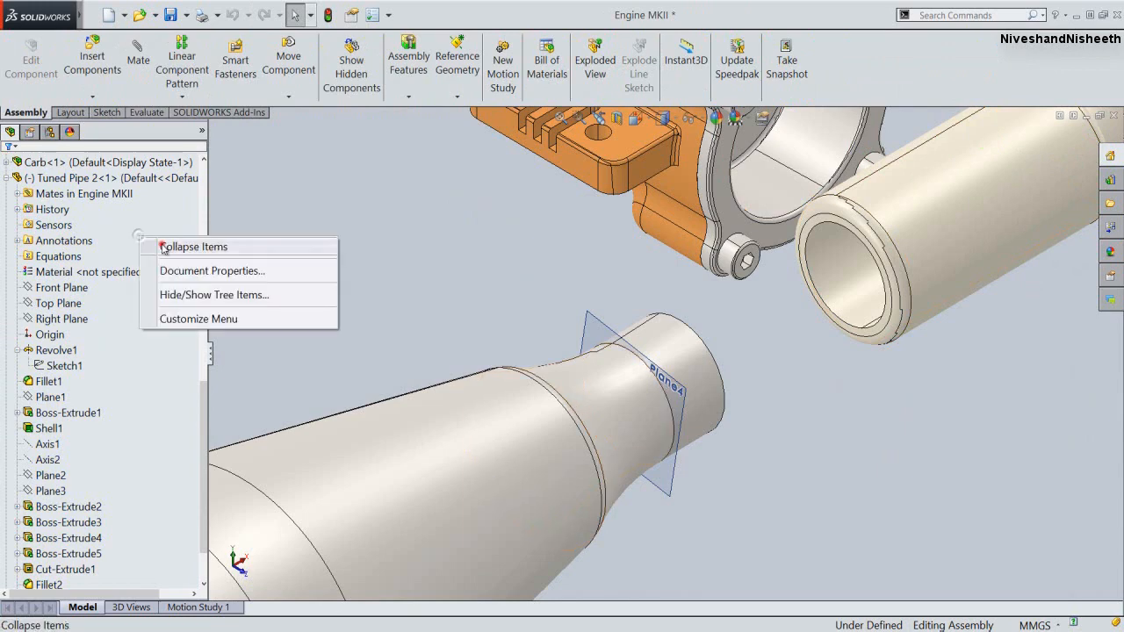
left_click(164, 248)
left_click(451, 259)
Mate Tuned Pipe 2's Plane4 coincident with the ring-shaped end face of Coupling Rear
left_click(586, 321)
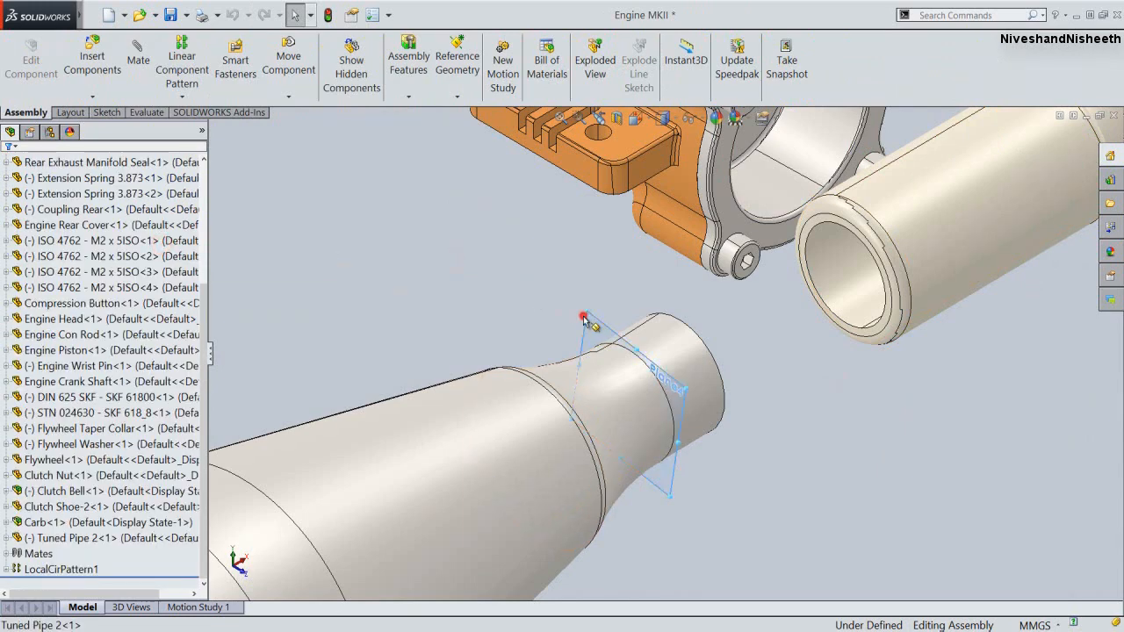
scroll(873, 351, "down", 2)
left_click(858, 322, "ctrl")
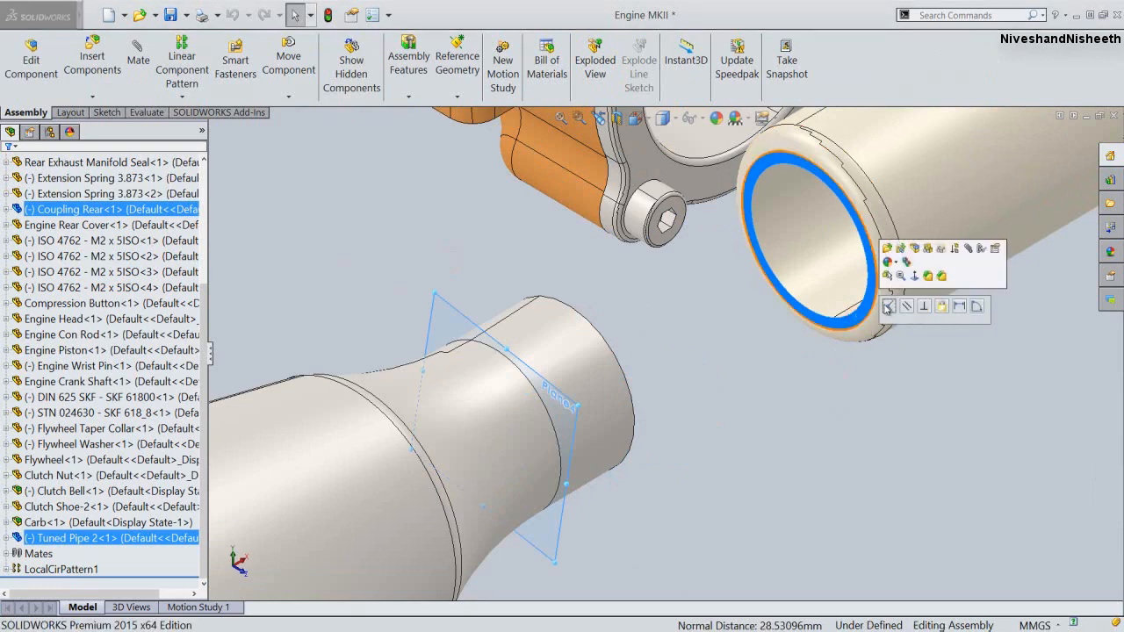
left_click(888, 307)
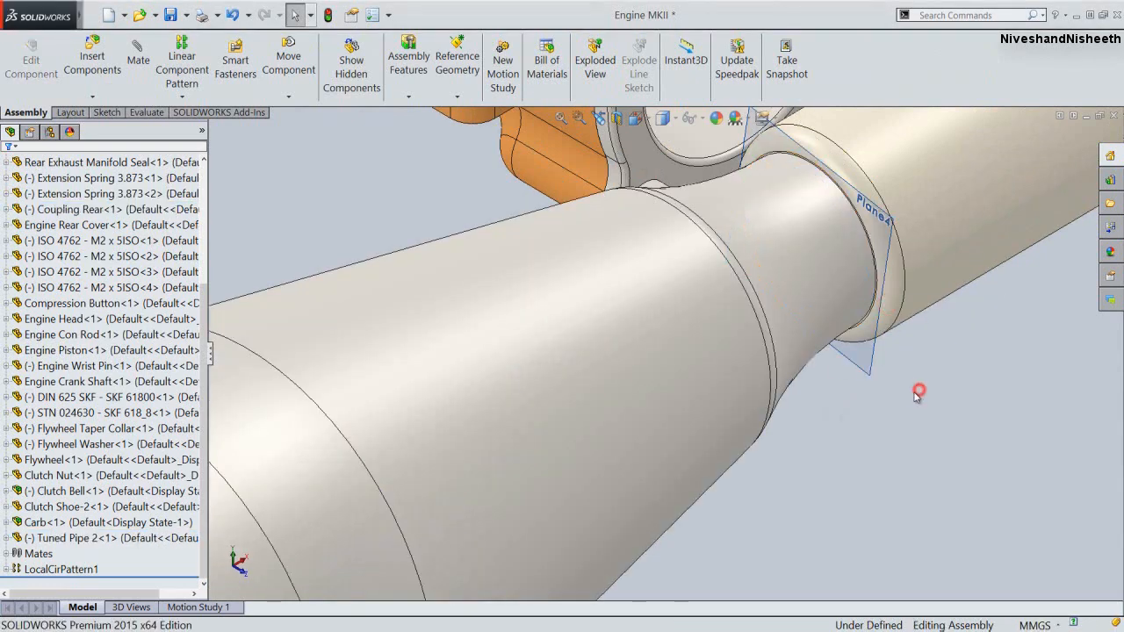
Rotate Tuned Pipe 2 slightly about its axis within its mates
left_click(560, 118)
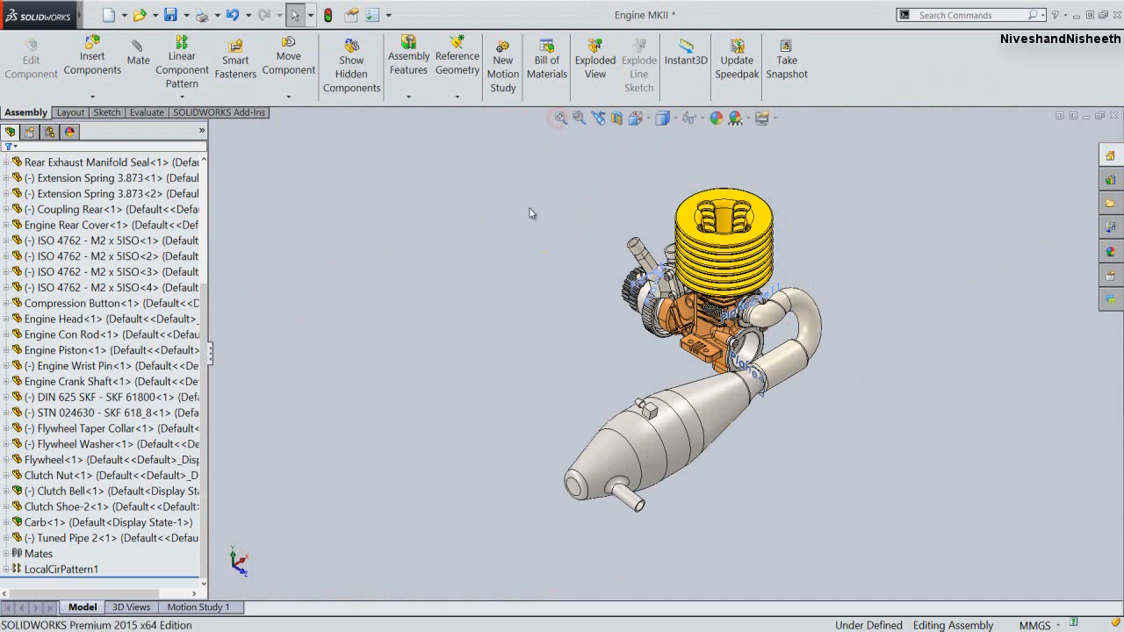
scroll(654, 452, "down", 2)
left_click(667, 412)
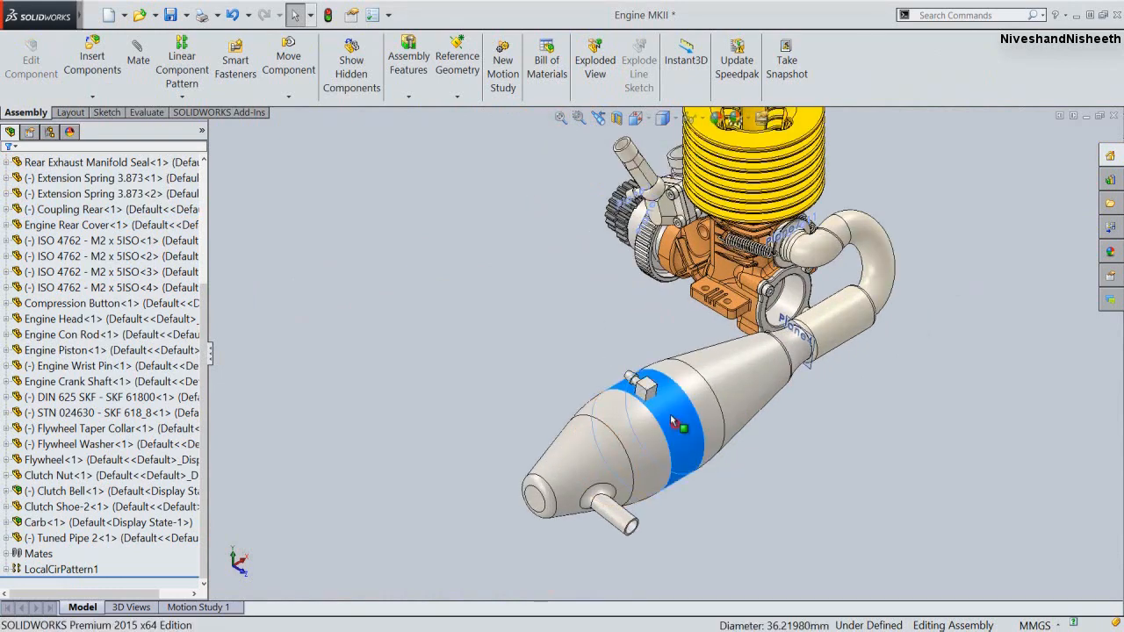
left_click(509, 321)
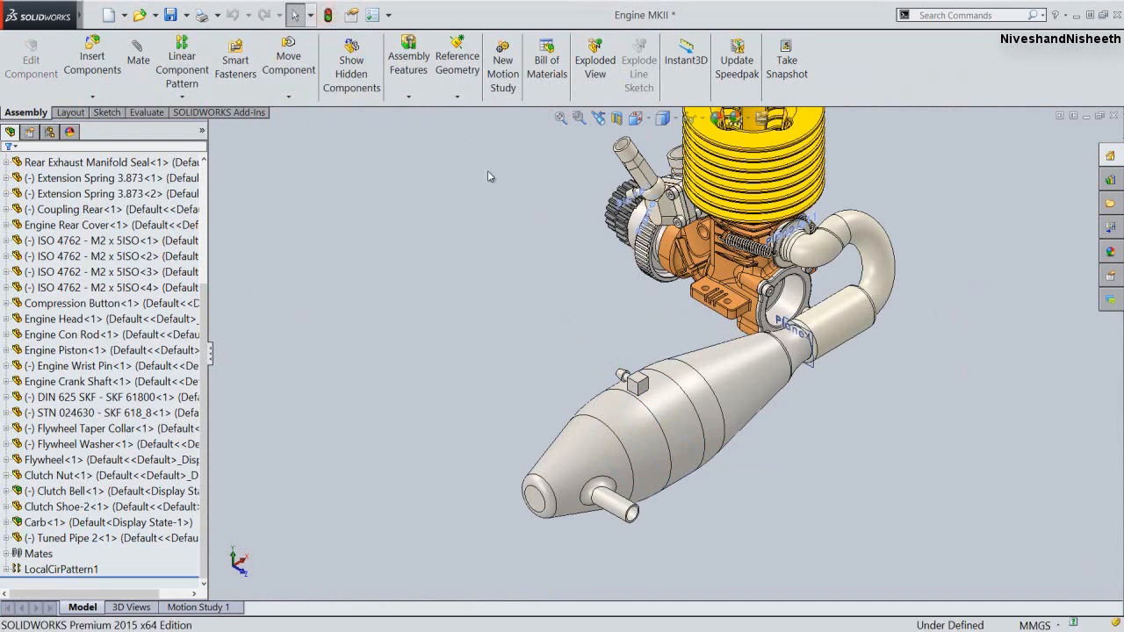
Save the assembly together with the modified Tuned Pipe 2 part, and turn off the display of planes
left_click(170, 15)
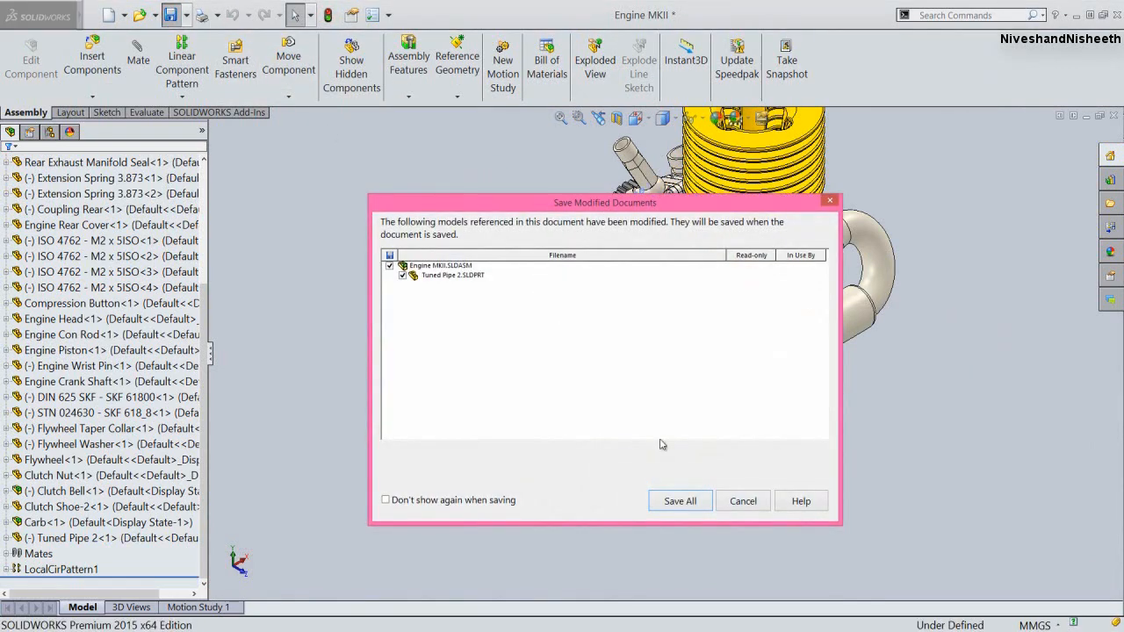
left_click(683, 501)
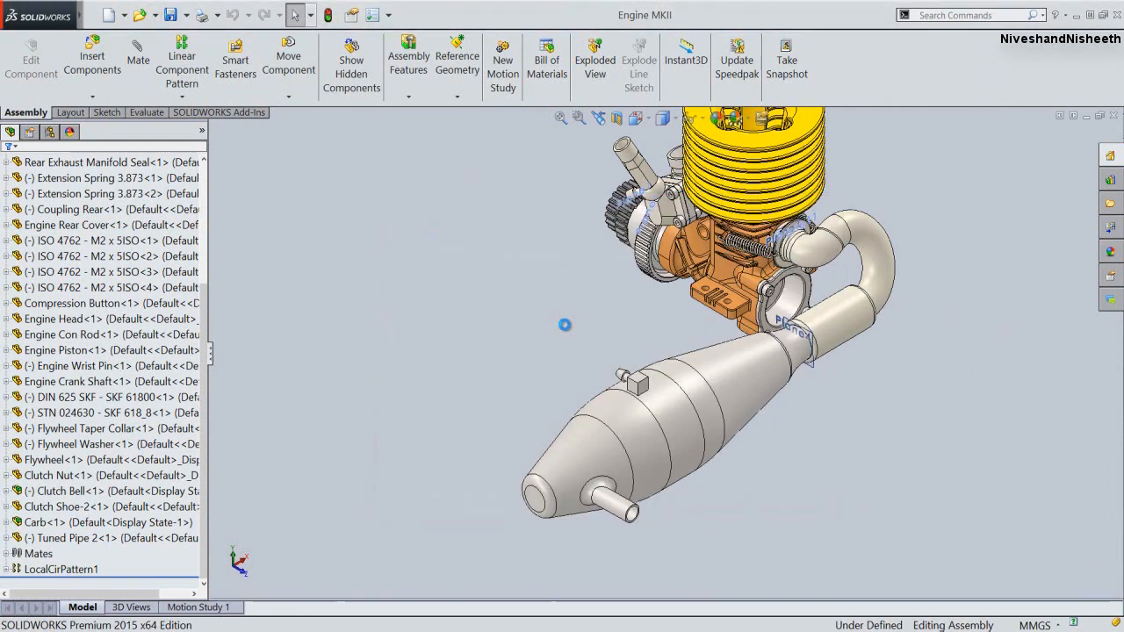
left_click(700, 119)
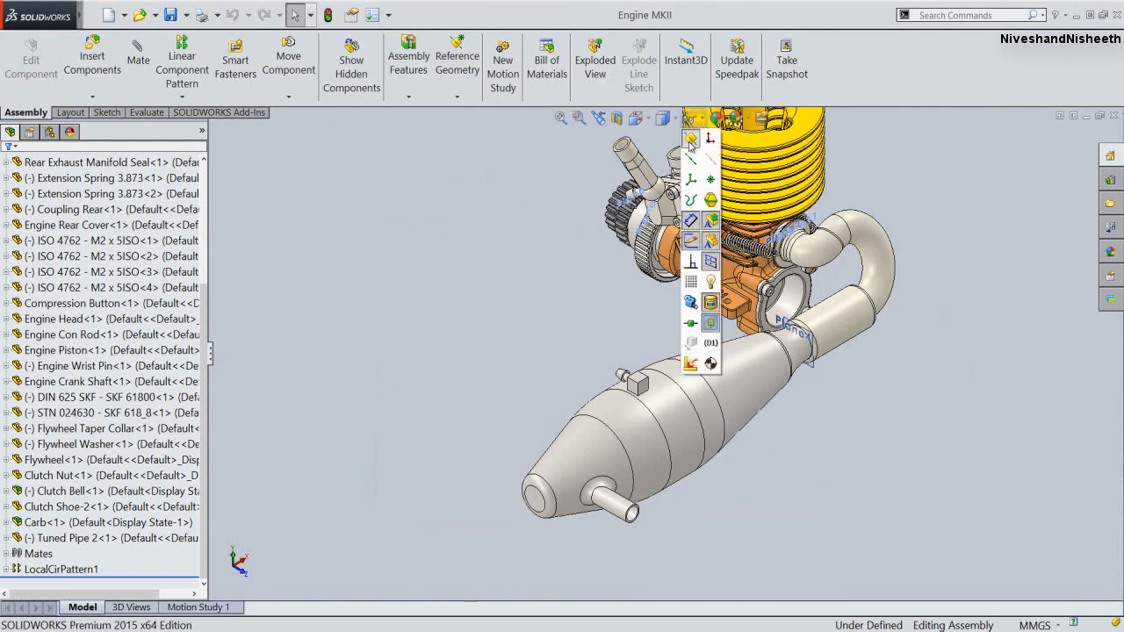
left_click(501, 300)
left_click(554, 119)
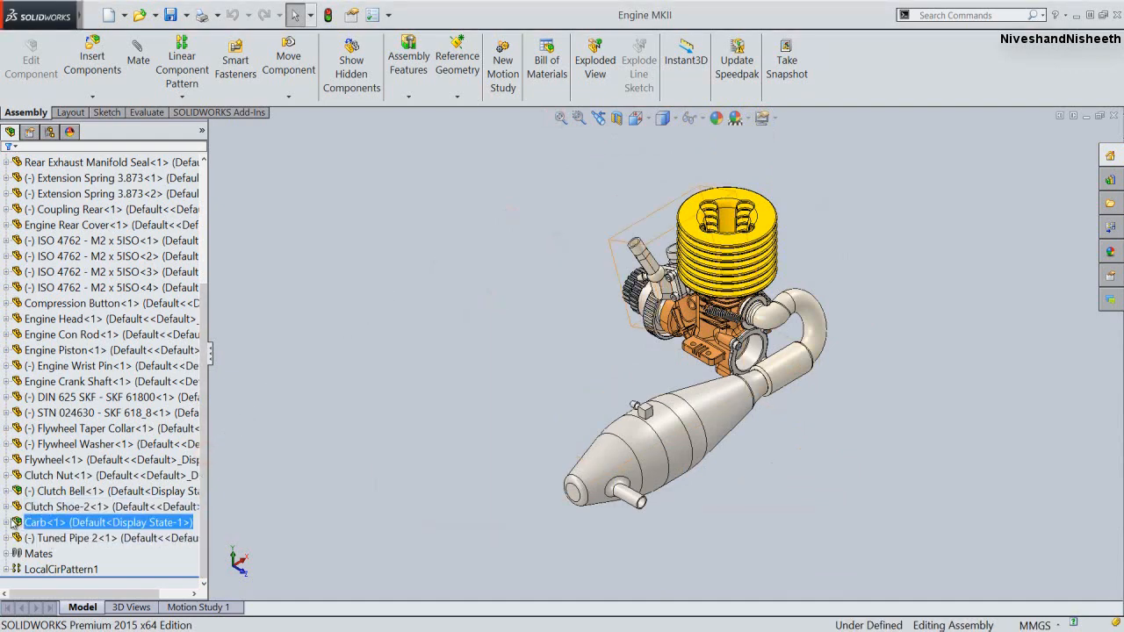
Place two copies of the Carb subassembly's Carb Zip-Tie in free space beside the tuned pipe, and collapse the Carb subassembly
left_click(7, 523)
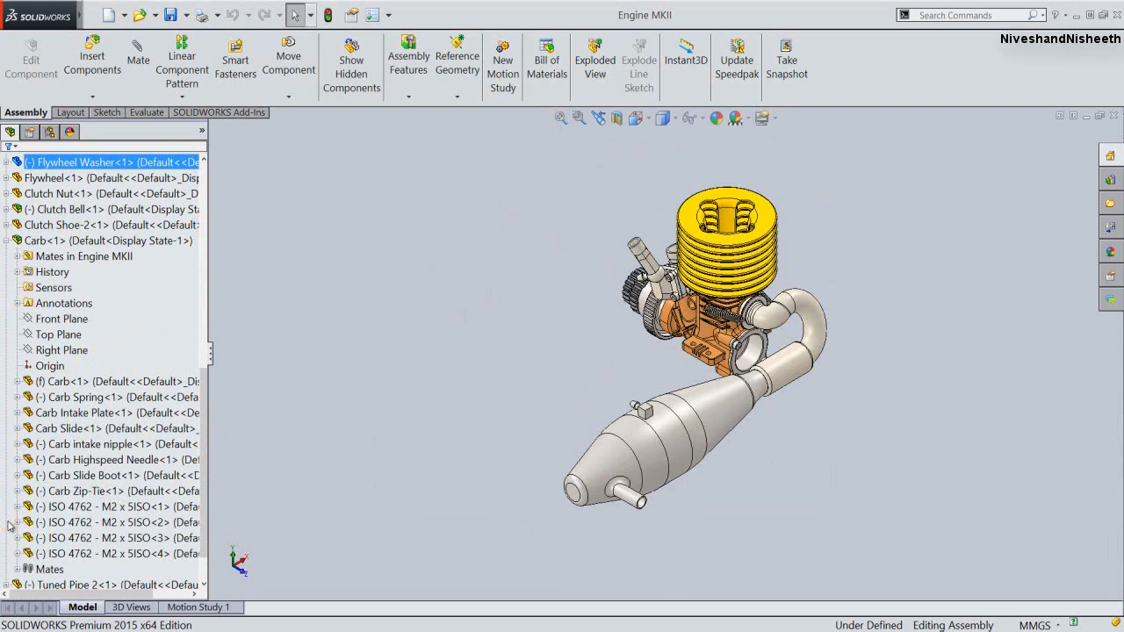
left_click(94, 492)
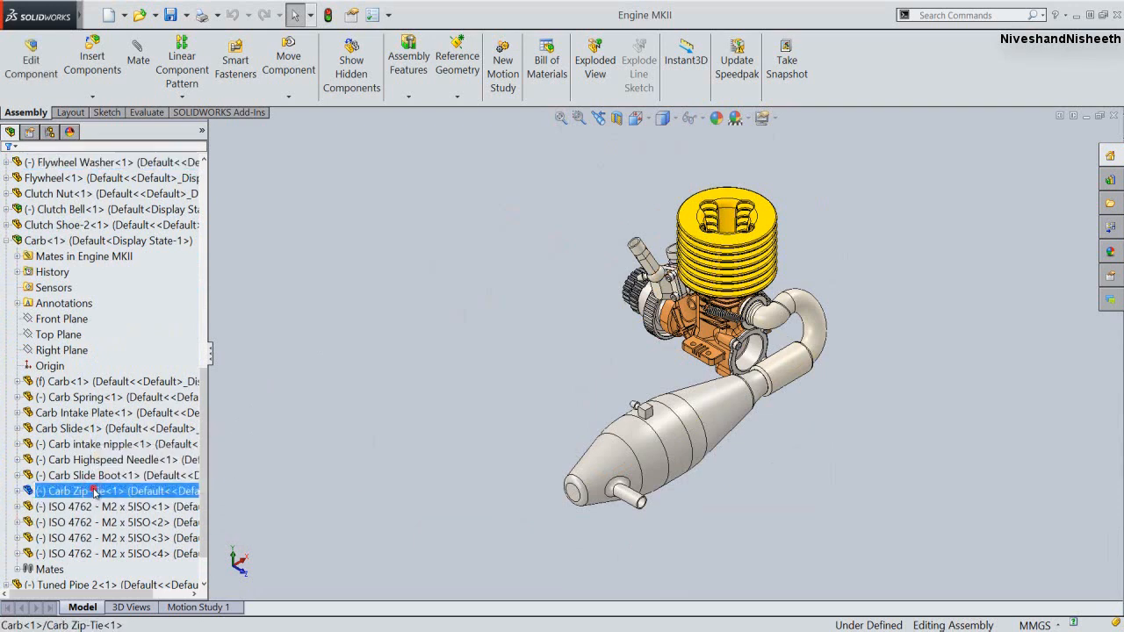
left_click_drag(94, 492, 209, 462)
left_click_drag(359, 432, 487, 400)
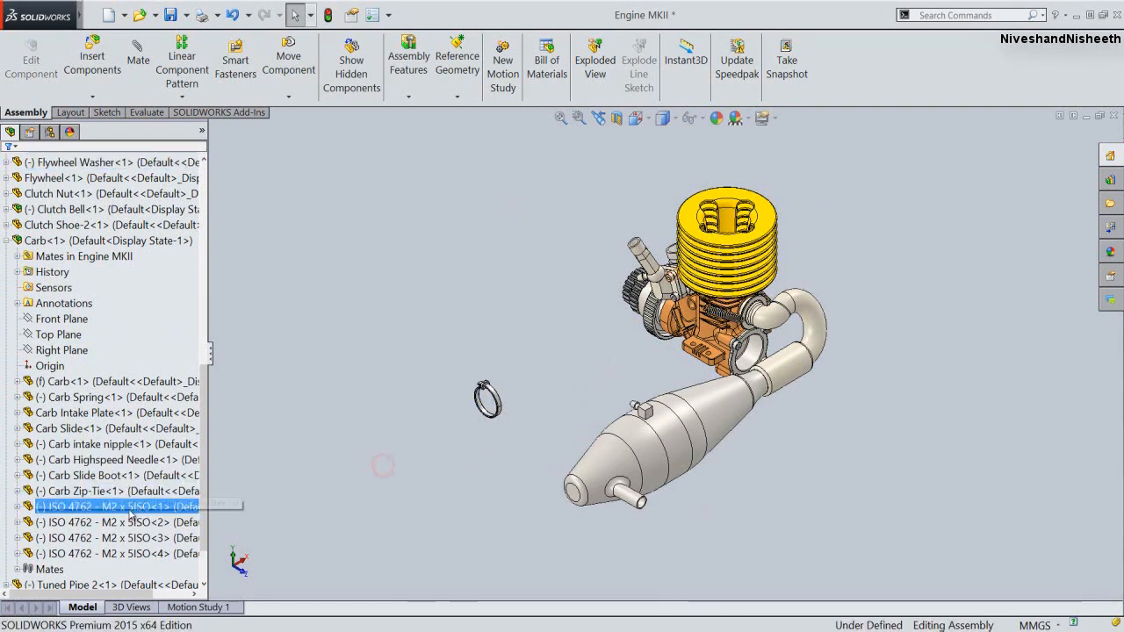
left_click_drag(115, 494, 380, 474)
left_click(340, 416)
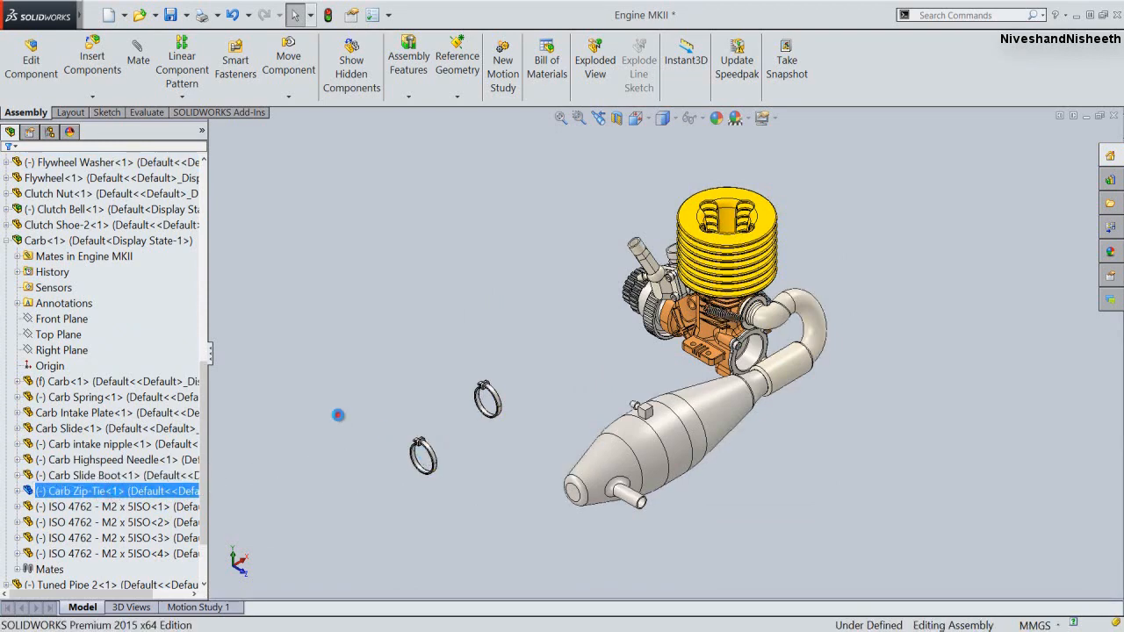
left_click(5, 242)
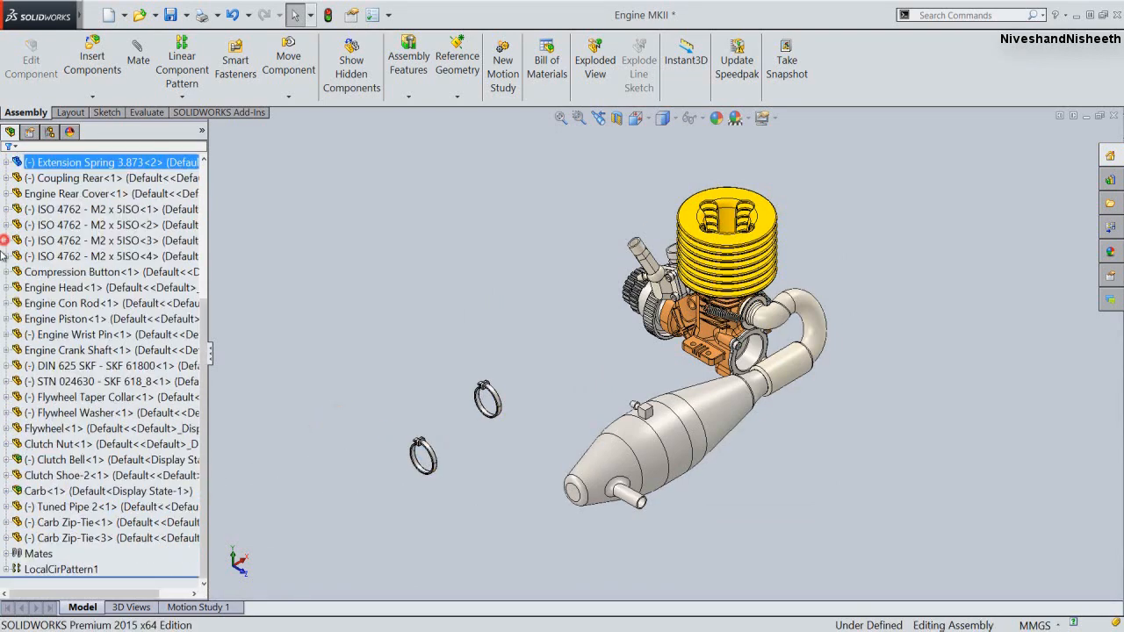
left_click(269, 479)
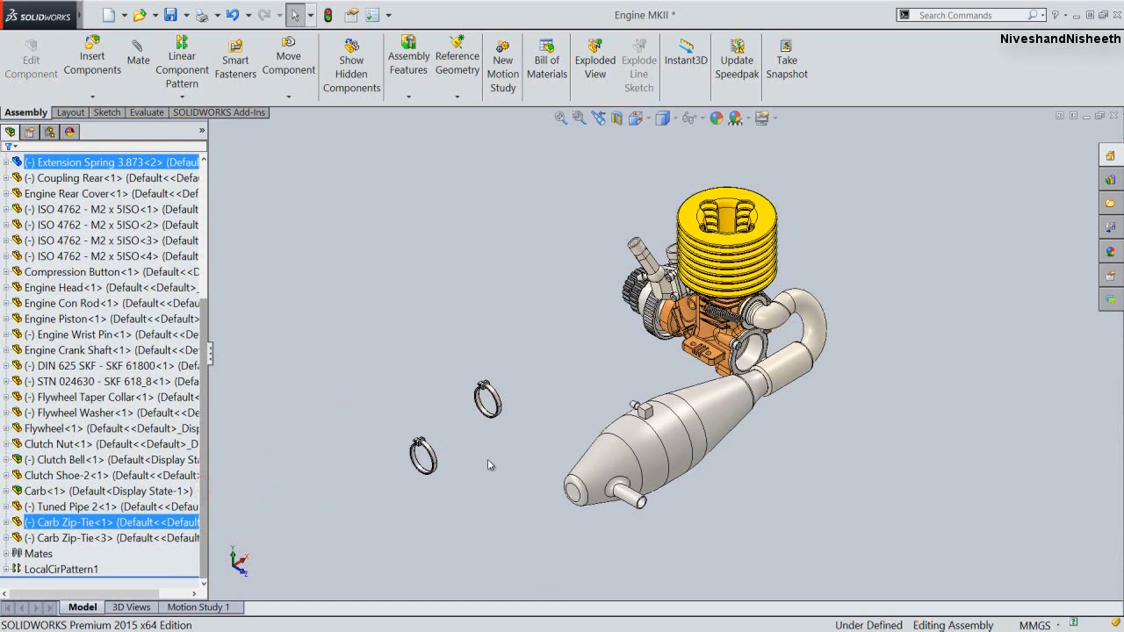
Mate the upper zip-tie's inner cylindrical face concentric with the straight outer face of Coupling Rear
scroll(457, 465, "down", 3)
scroll(504, 418, "down", 3)
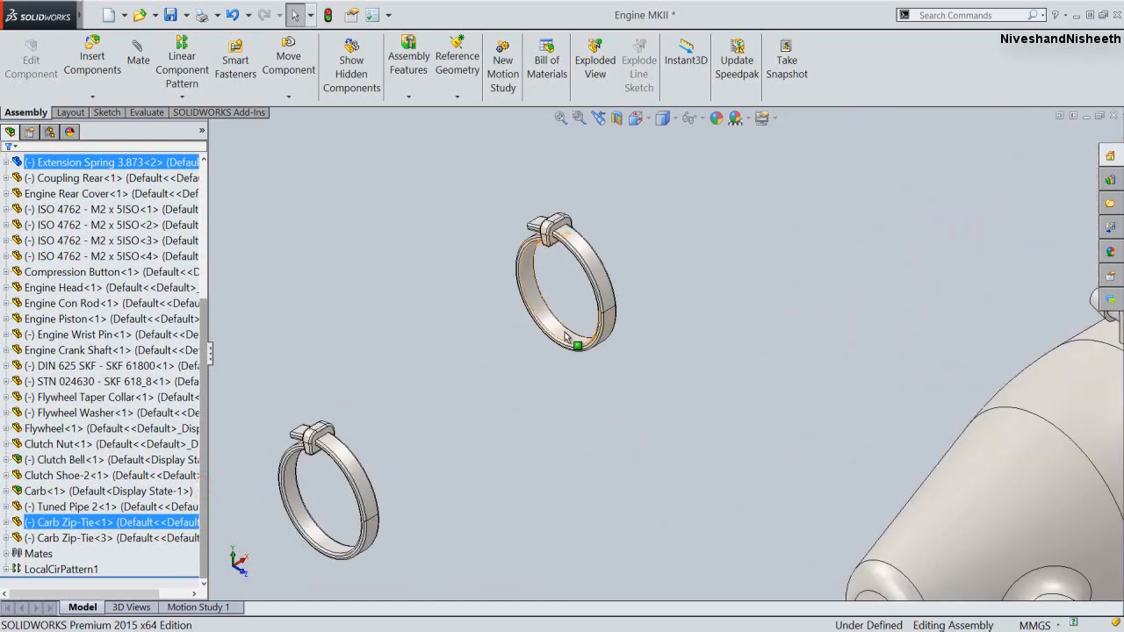
left_click(566, 338)
scroll(666, 353, "up", 5)
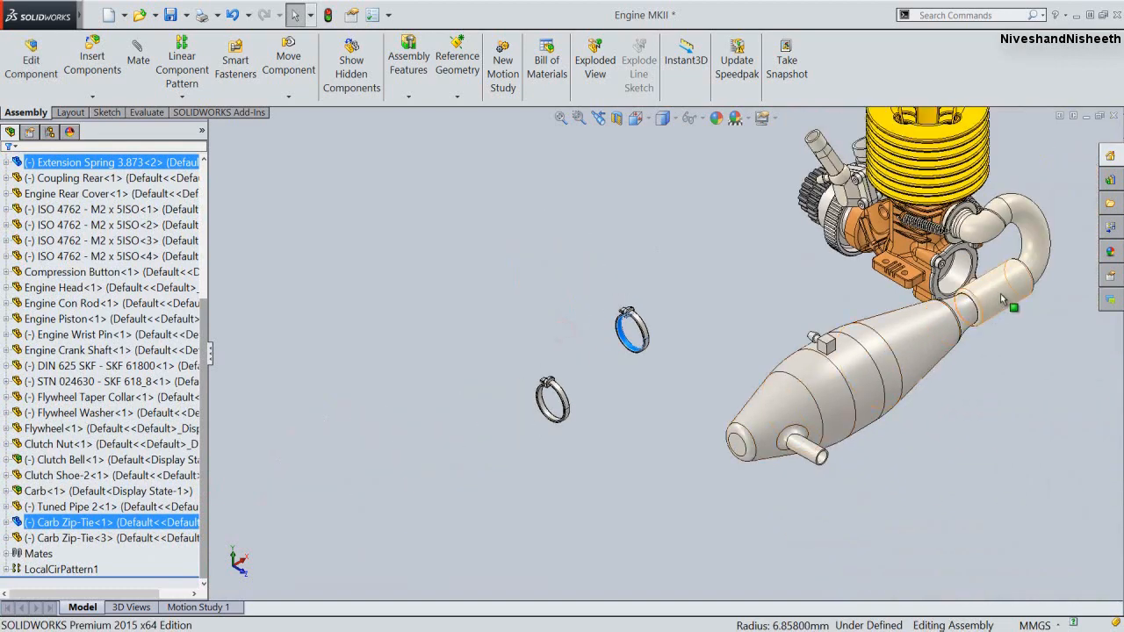
left_click(1000, 293, "ctrl")
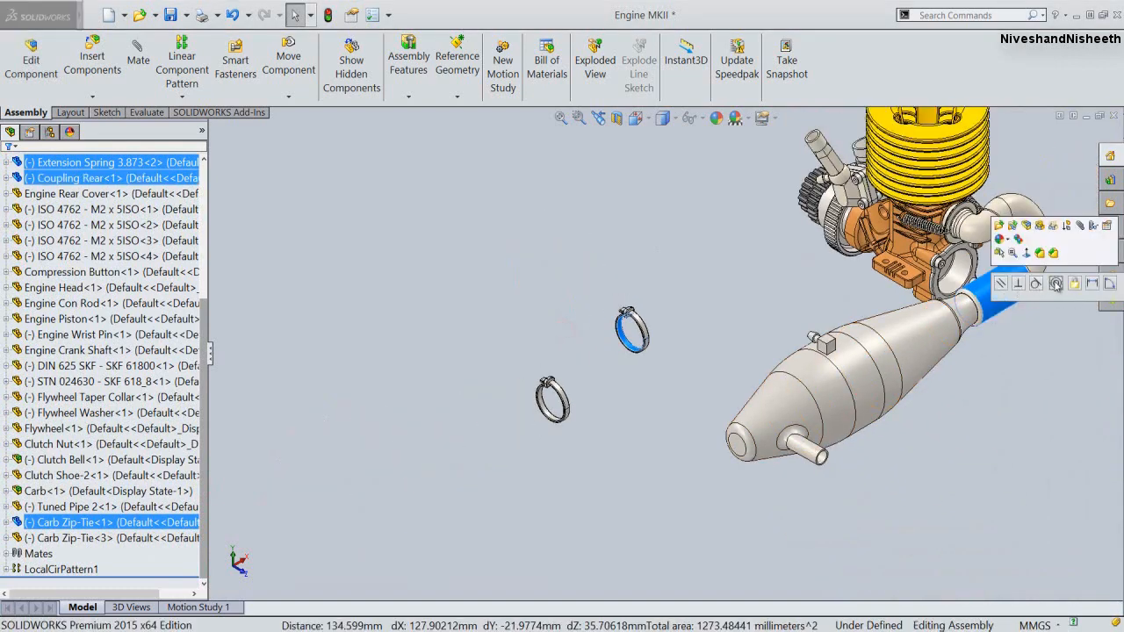
left_click(1056, 283)
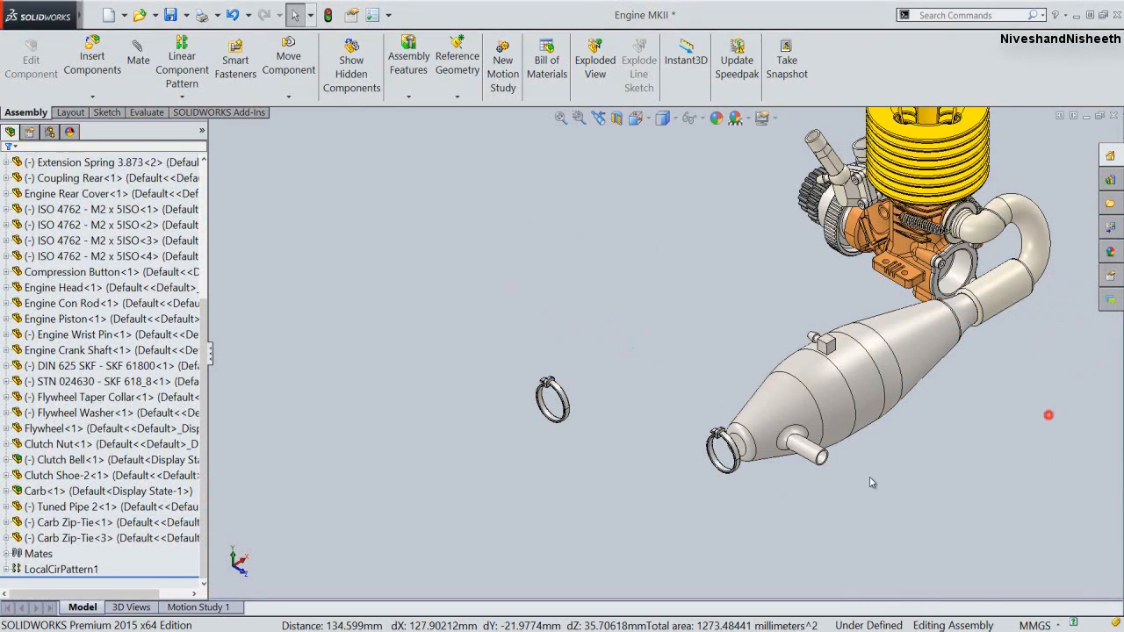
Slide the concentrically mated zip-tie along the tuned pipe's axis up to the lower end of Coupling Rear
scroll(727, 445, "down", 2)
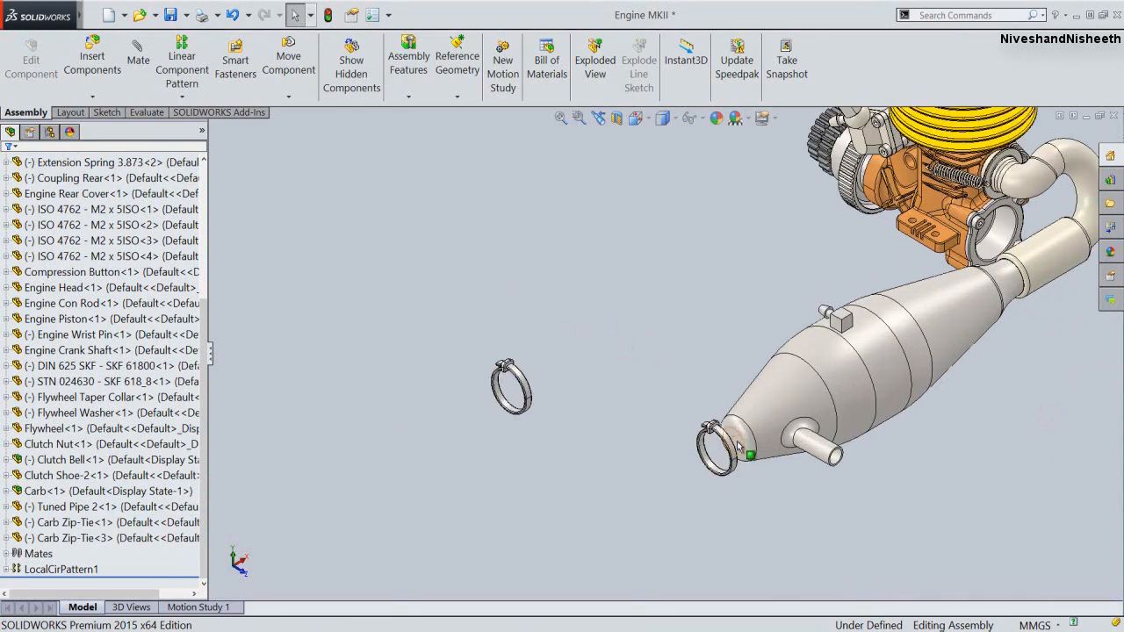
left_click_drag(746, 430, 1066, 213)
scroll(621, 335, "up", 3)
scroll(621, 335, "down", 2)
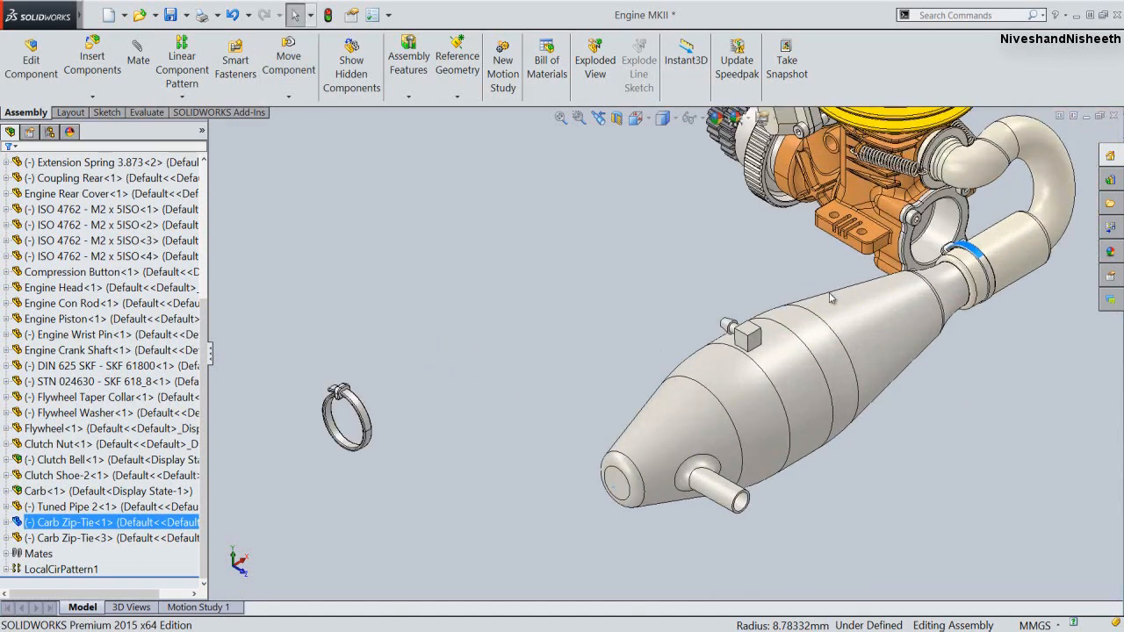
Mate the remaining free zip-tie's inner cylindrical face concentric with the straight outer face of Coupling Rear
left_click(621, 335)
scroll(622, 335, "down", 2)
scroll(359, 450, "down", 2)
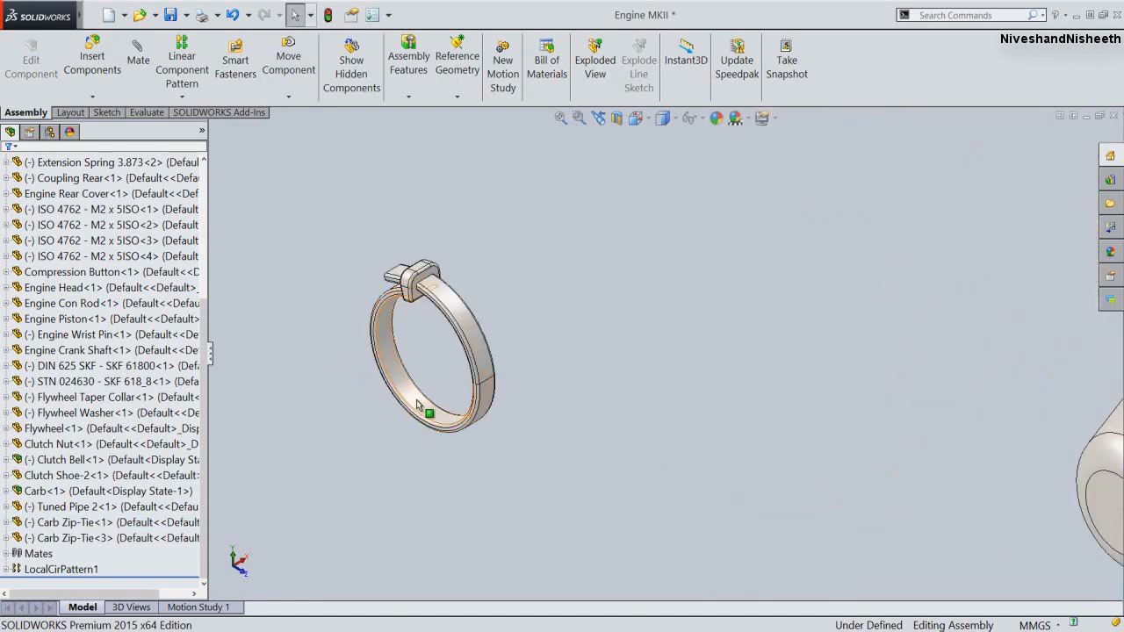
left_click(417, 403)
scroll(399, 432, "up", 5)
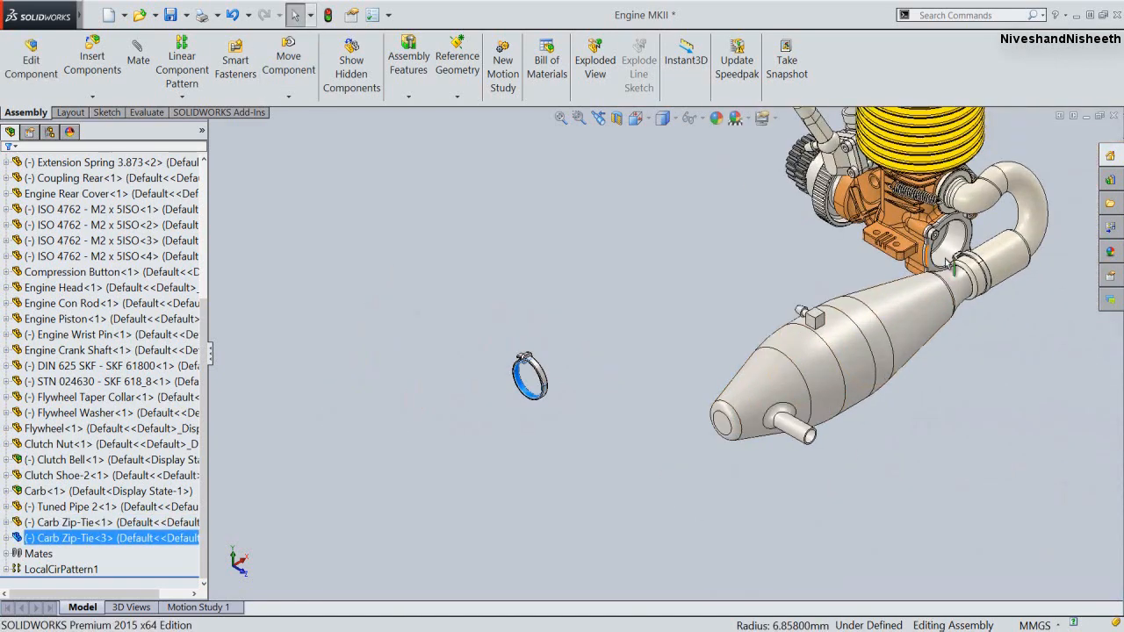
scroll(947, 262, "down", 1)
left_click(1007, 273, "ctrl")
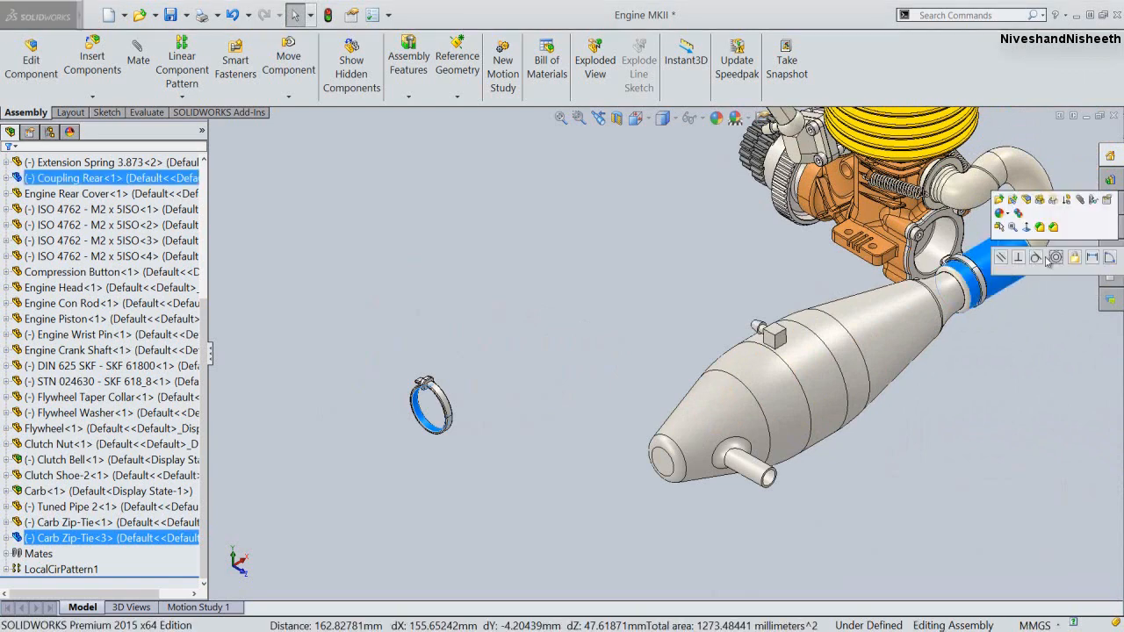
left_click(1054, 258)
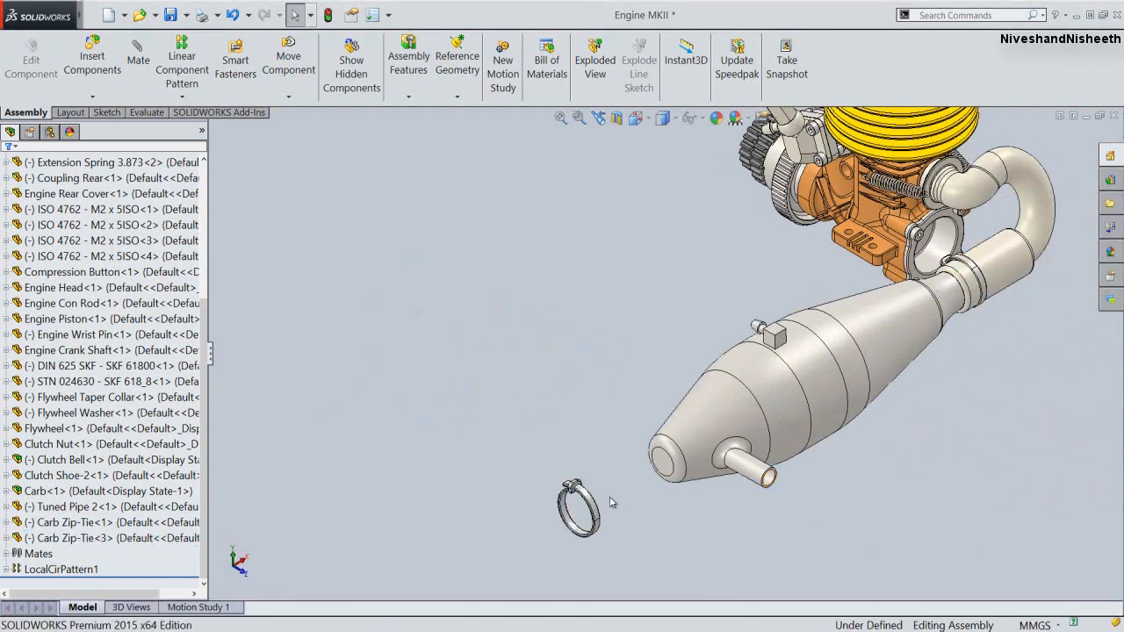
Slide both zip-ties along Coupling Rear, with Carb Zip-Tie<1> near the manifold end and Carb Zip-Tie<3> near the tuned pipe end
left_click_drag(605, 550, 607, 548)
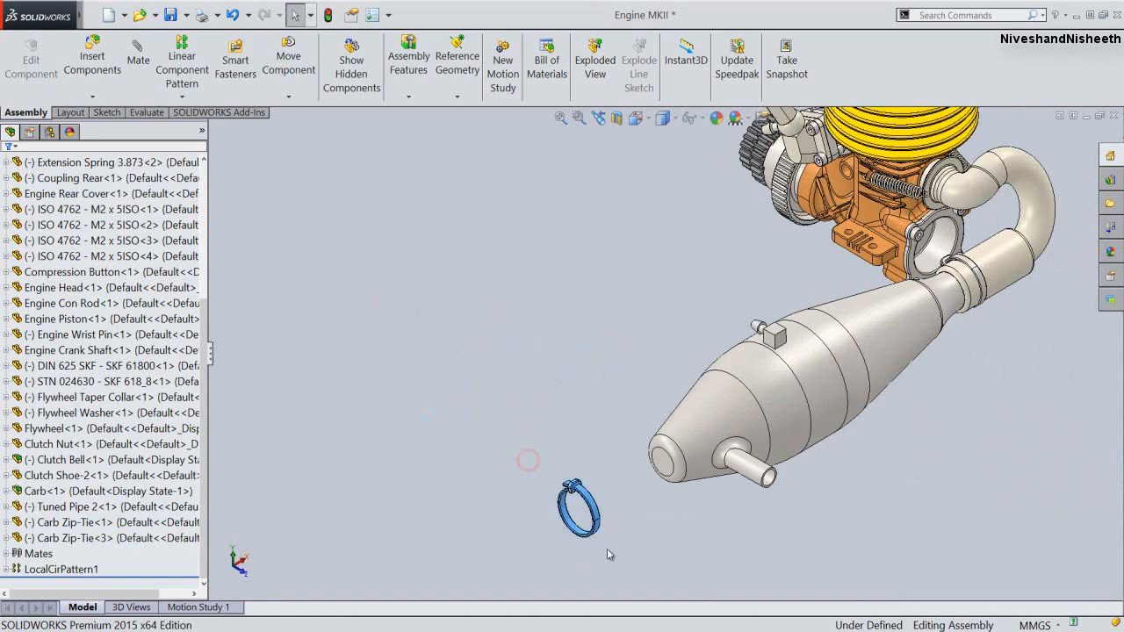
scroll(596, 510, "down", 2)
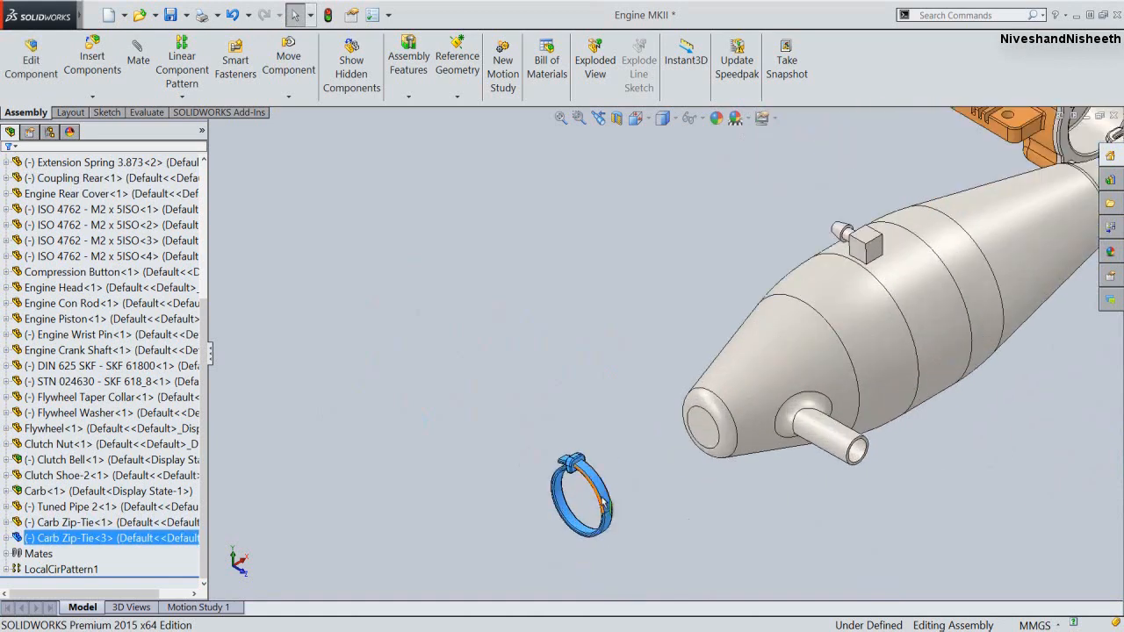
left_click_drag(604, 496, 945, 276, "alt")
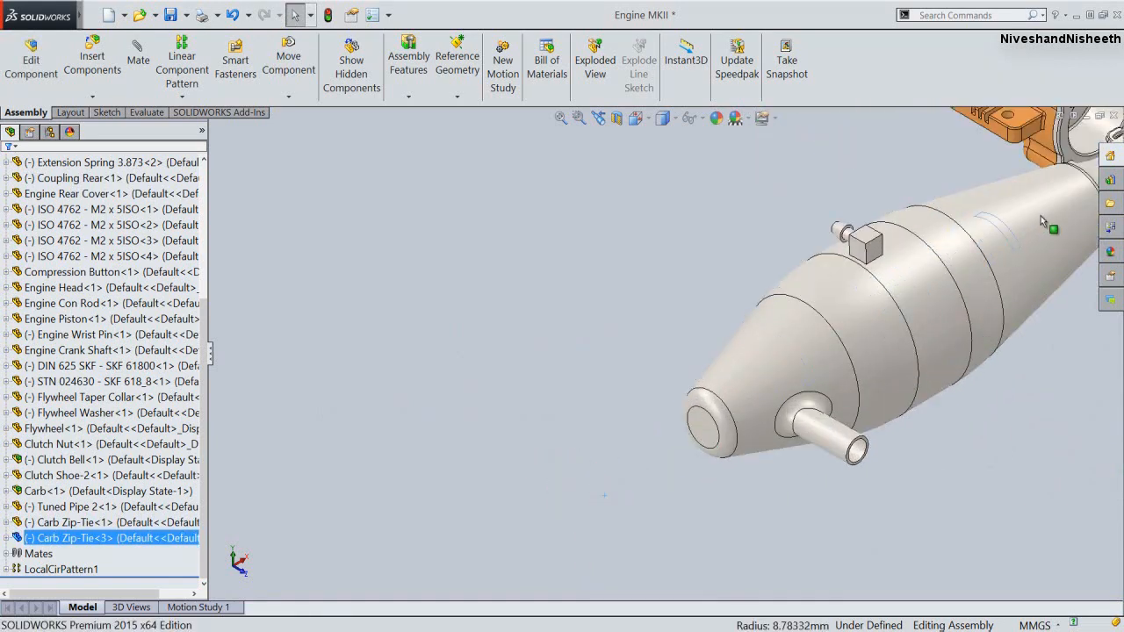
left_click_drag(1041, 221, 1108, 158, "alt")
scroll(483, 290, "up", 2)
scroll(623, 452, "down", 5)
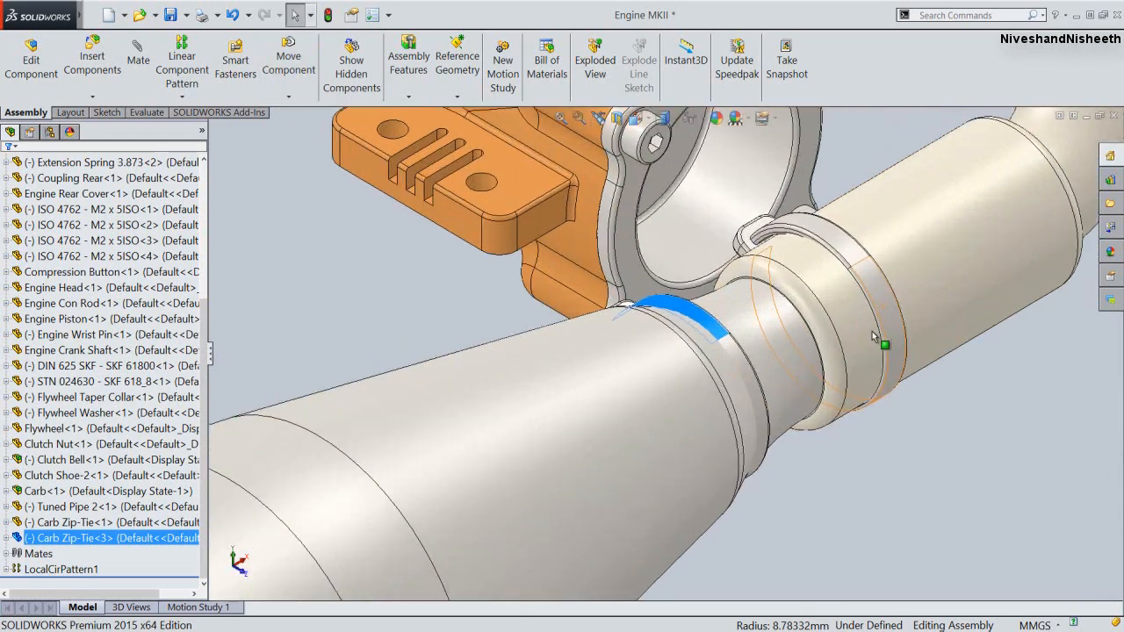
scroll(780, 286, "down", 2)
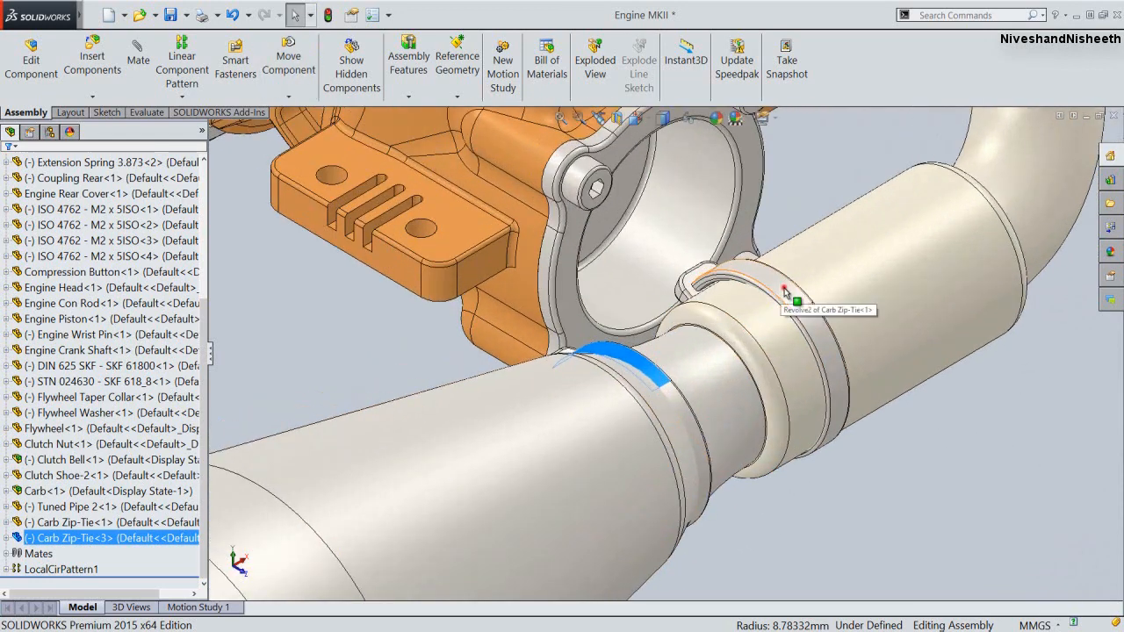
left_click_drag(785, 293, 952, 277)
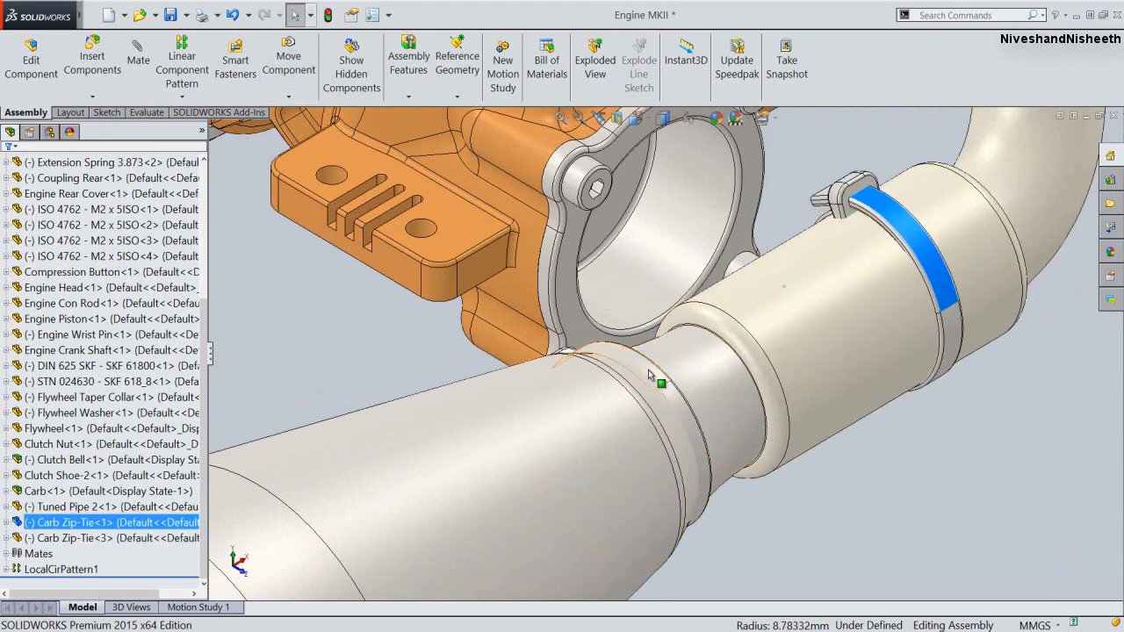
left_click_drag(650, 376, 855, 348)
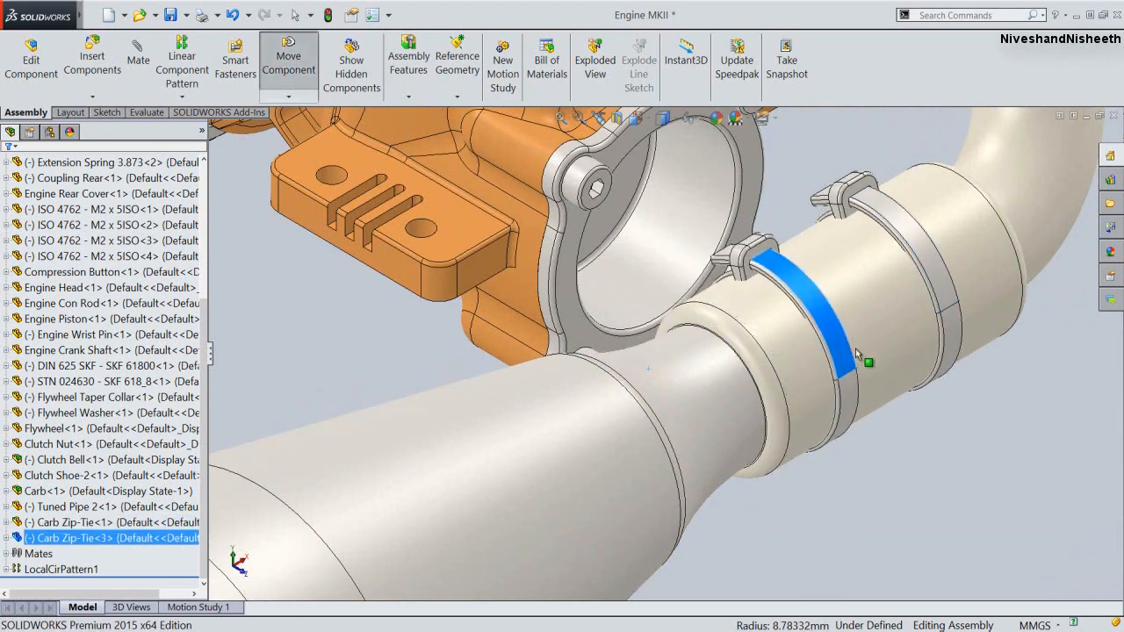
Add a 3 mm distance mate between Carb Zip-Tie<3>'s side face and the coupling's end face at the tuned pipe
scroll(836, 418, "down", 3)
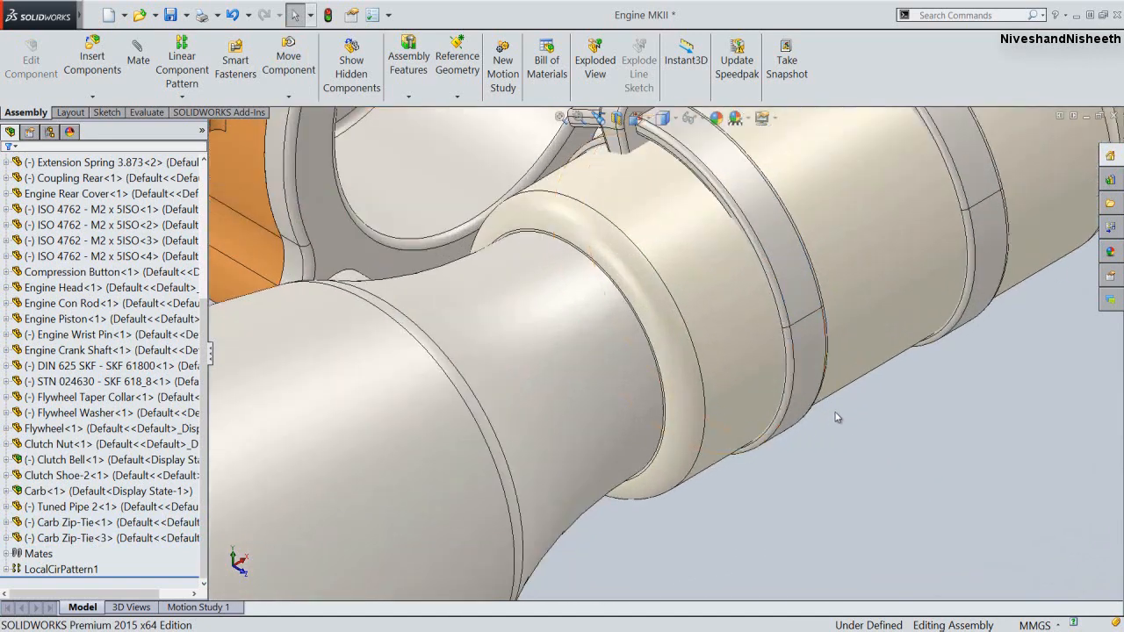
scroll(836, 418, "down", 5)
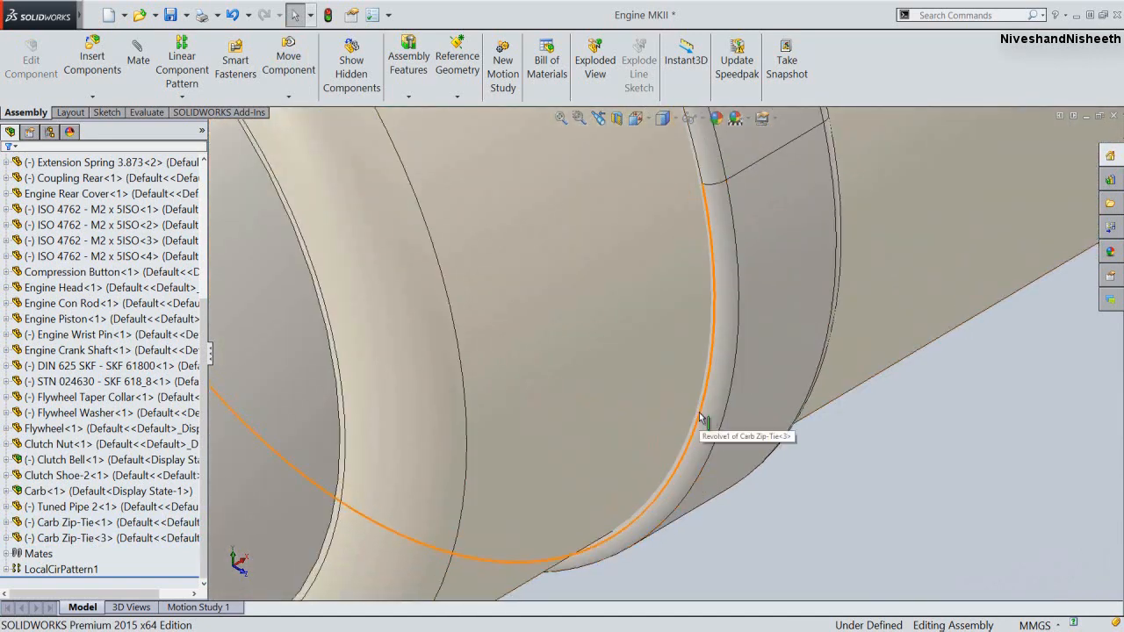
scroll(699, 416, "down", 3)
left_click(692, 409)
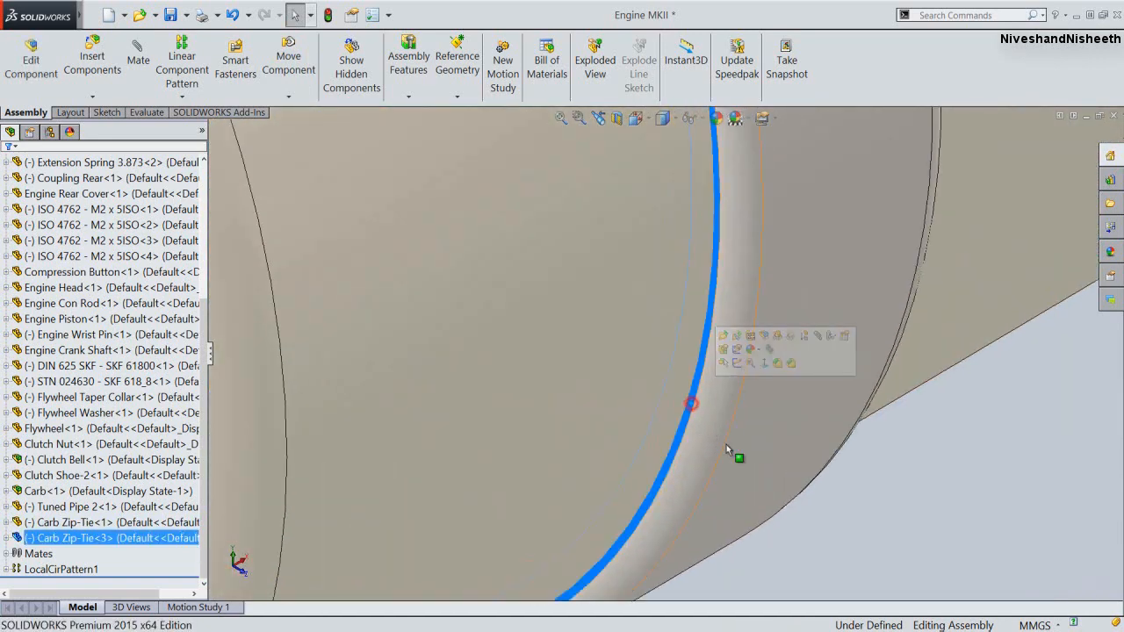
scroll(682, 474, "up", 5)
scroll(496, 353, "down", 6)
scroll(579, 348, "down", 2)
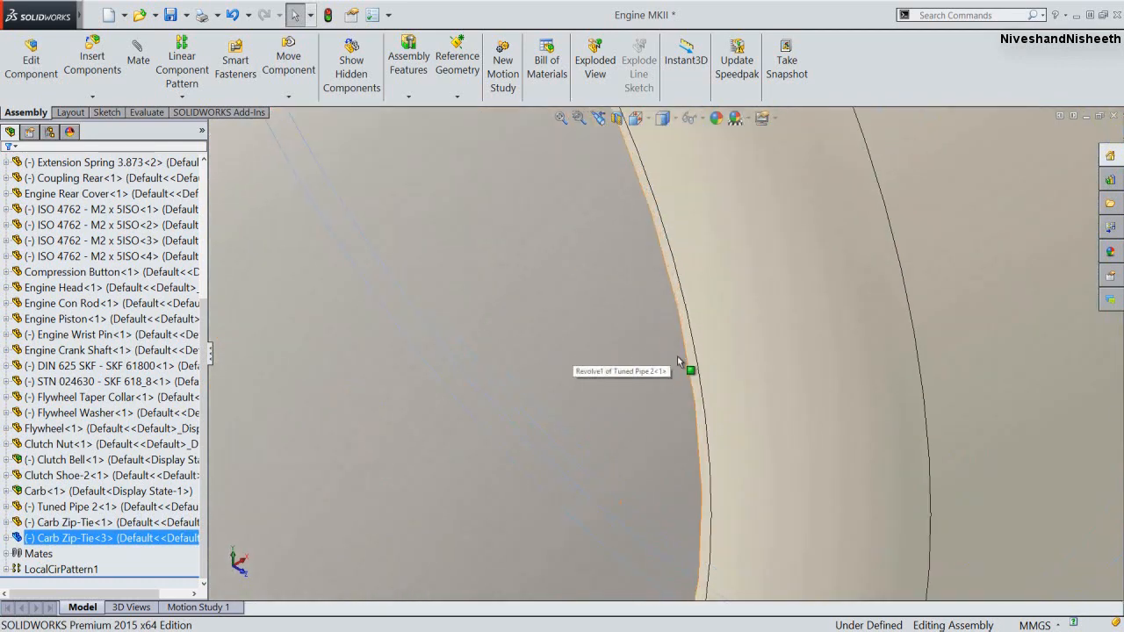
left_click(690, 349, "ctrl")
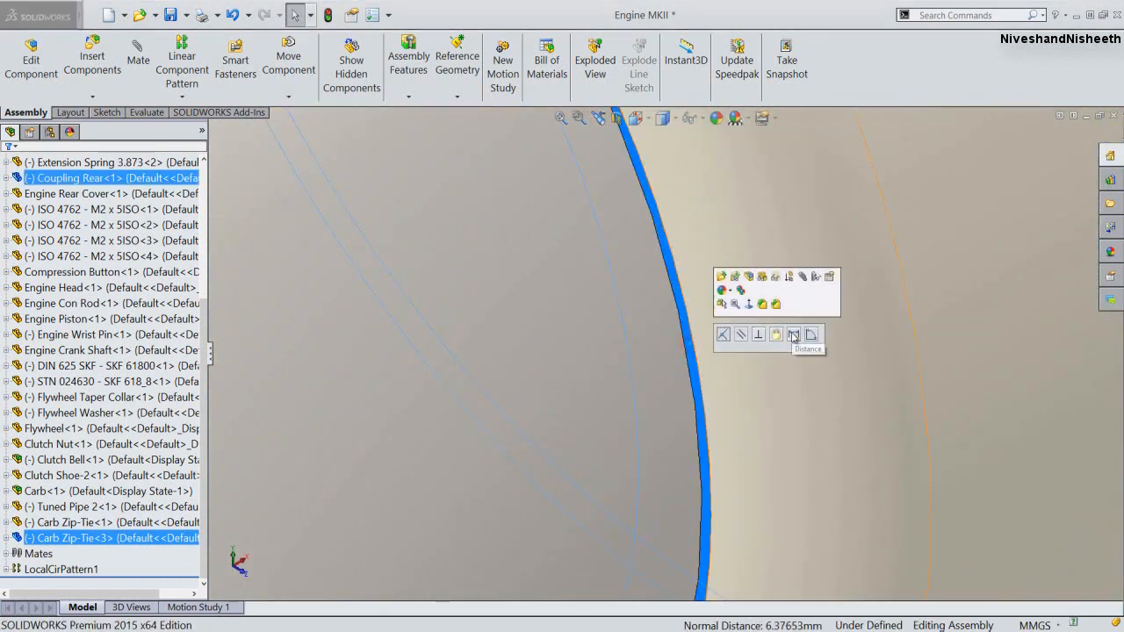
left_click(793, 334)
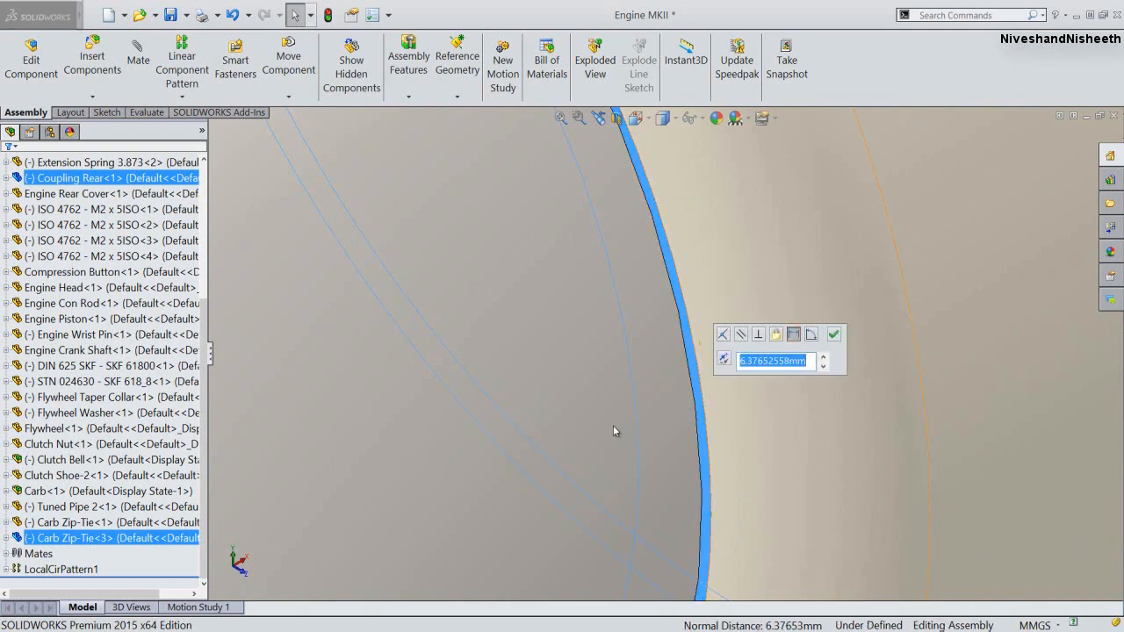
type("3")
key("Return")
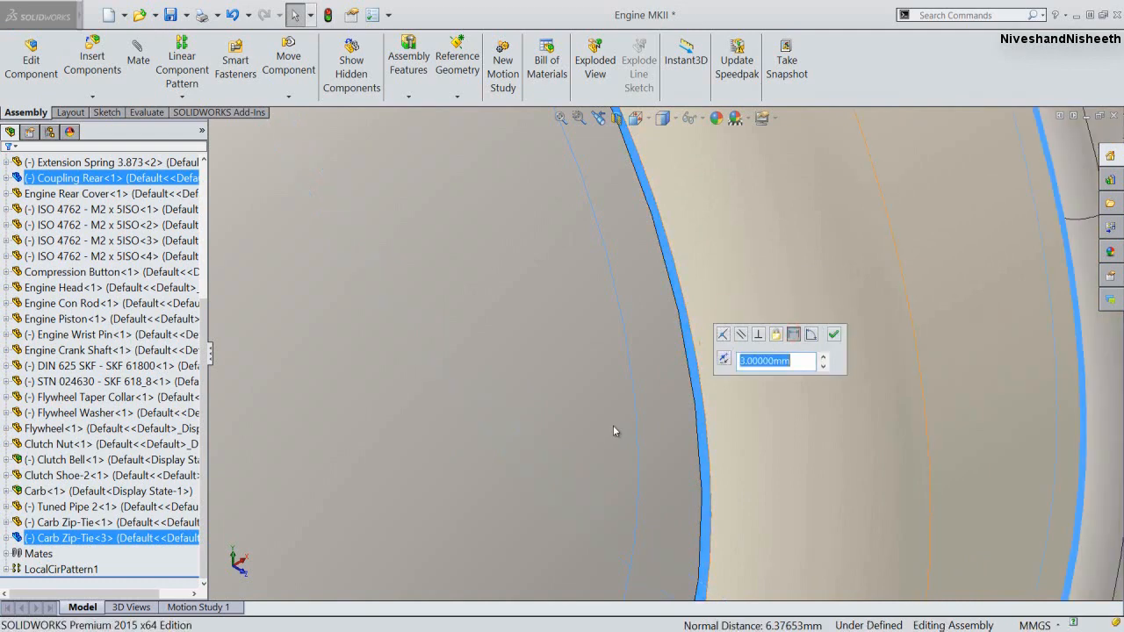
left_click(832, 335)
Add a 3 mm distance mate between Carb Zip-Tie<1>'s side face and the coupling's end face at the exhaust manifold
scroll(612, 468, "up", 6)
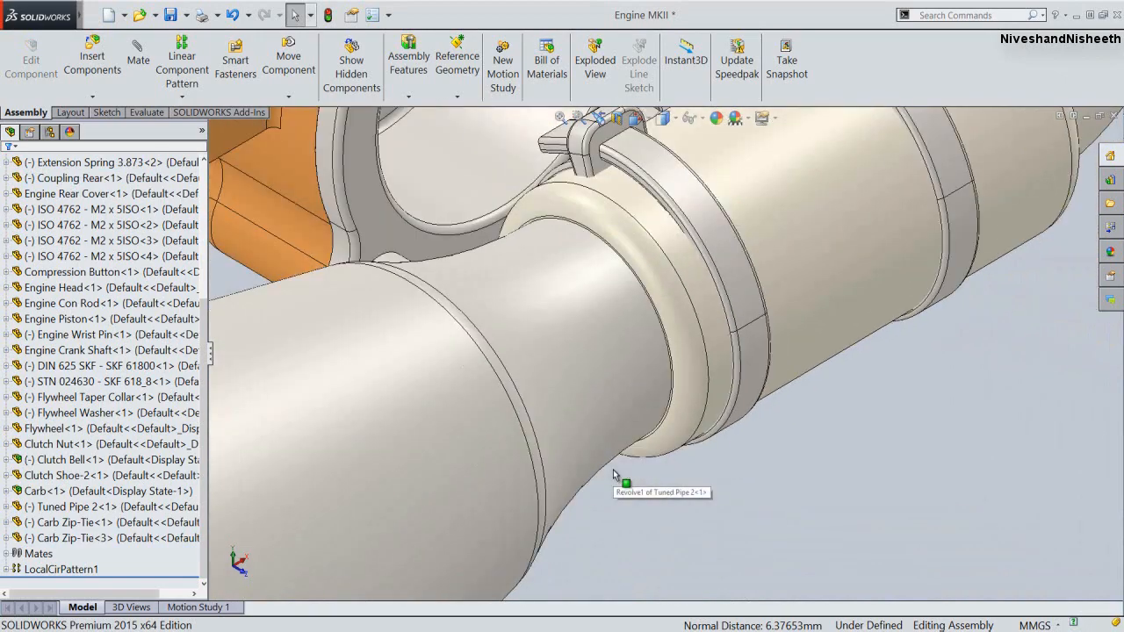
scroll(612, 470, "up", 4)
middle_click_drag(795, 271, 824, 218)
scroll(790, 255, "down", 5)
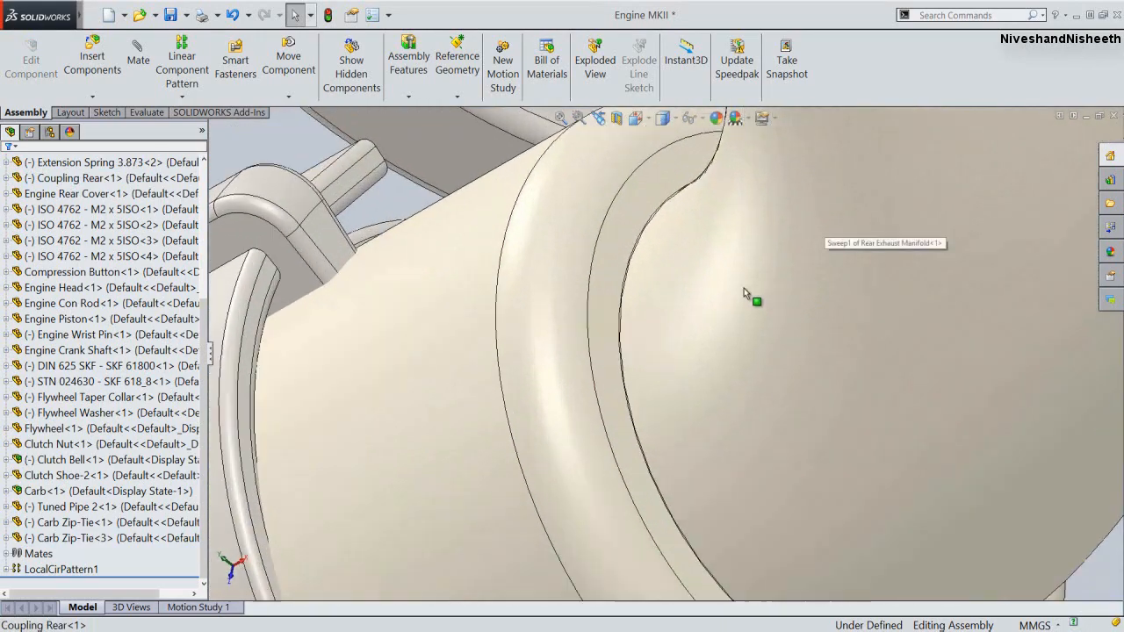
left_click(622, 319)
scroll(623, 320, "down", 2)
scroll(406, 332, "down", 3)
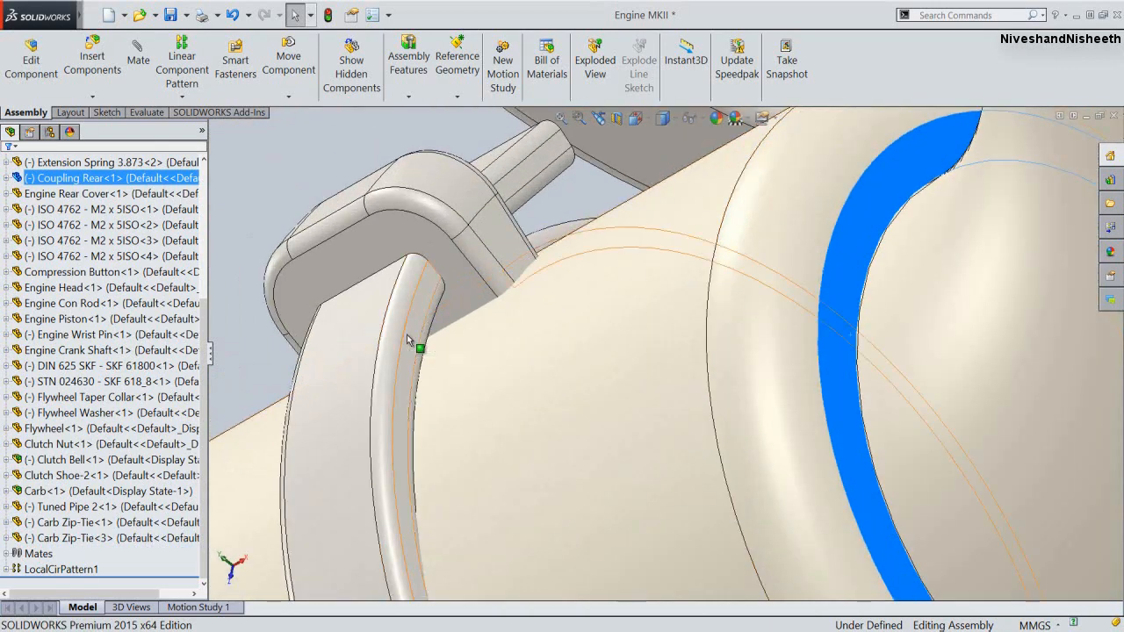
left_click(408, 339, "ctrl")
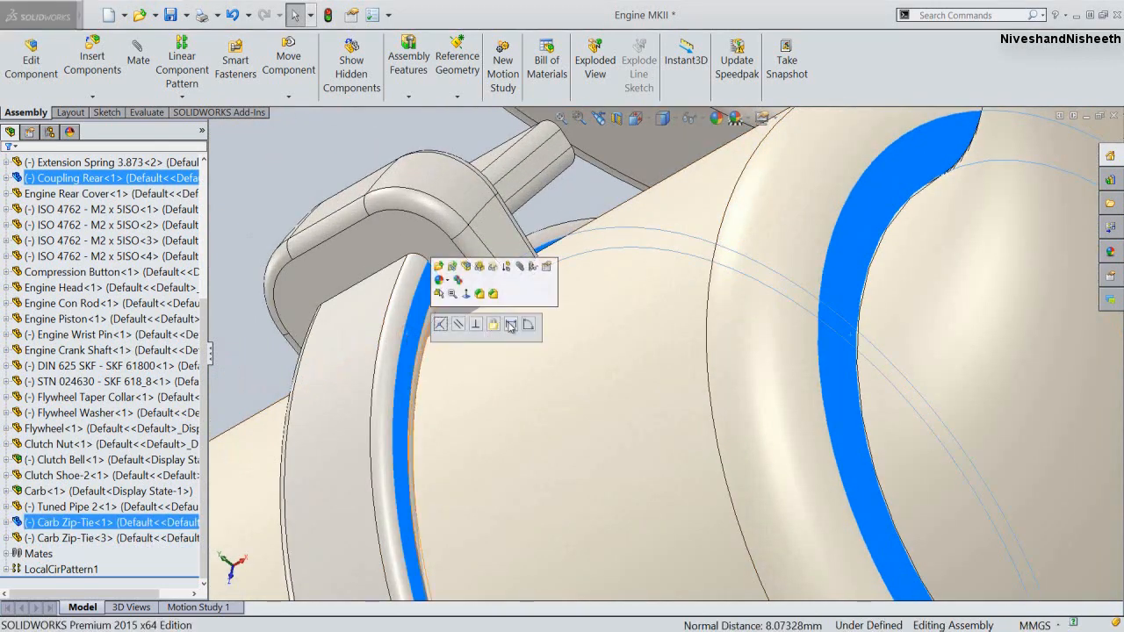
left_click(511, 326)
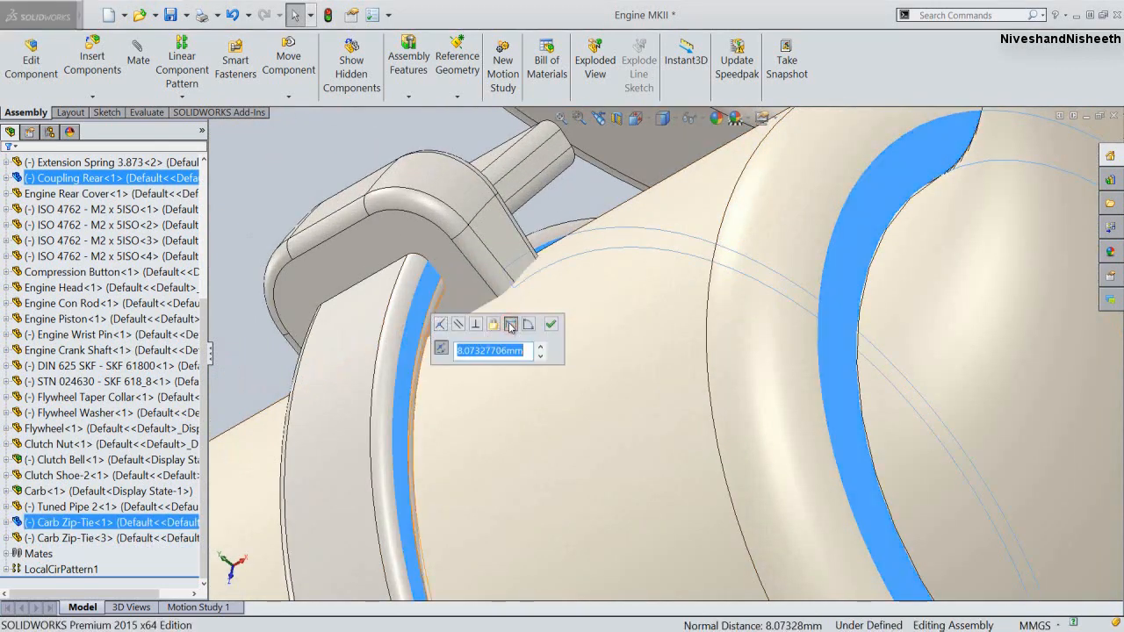
type("3")
key("Return")
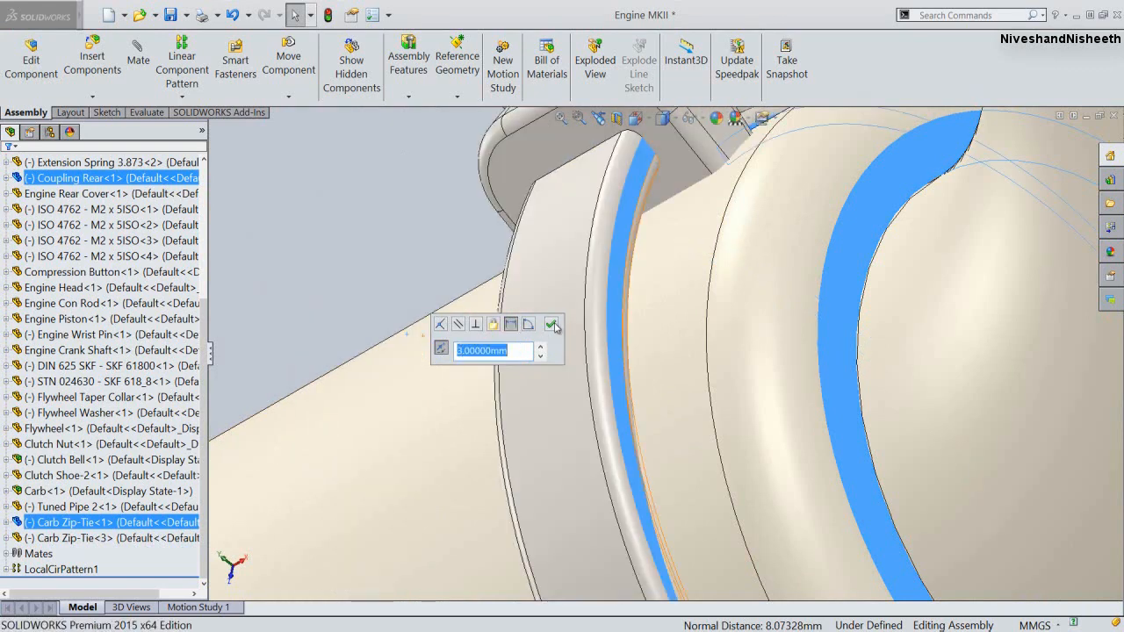
left_click(551, 325)
Align the two zip-ties' heads with a coincident mate between their matching flat faces
scroll(693, 274, "up", 5)
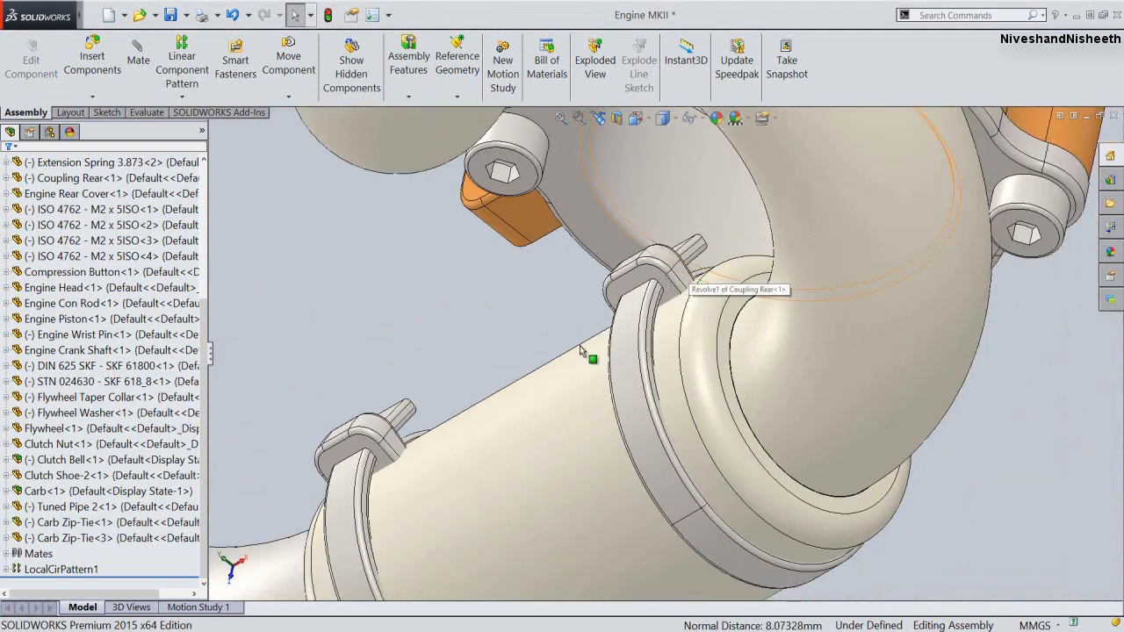
left_click(356, 445)
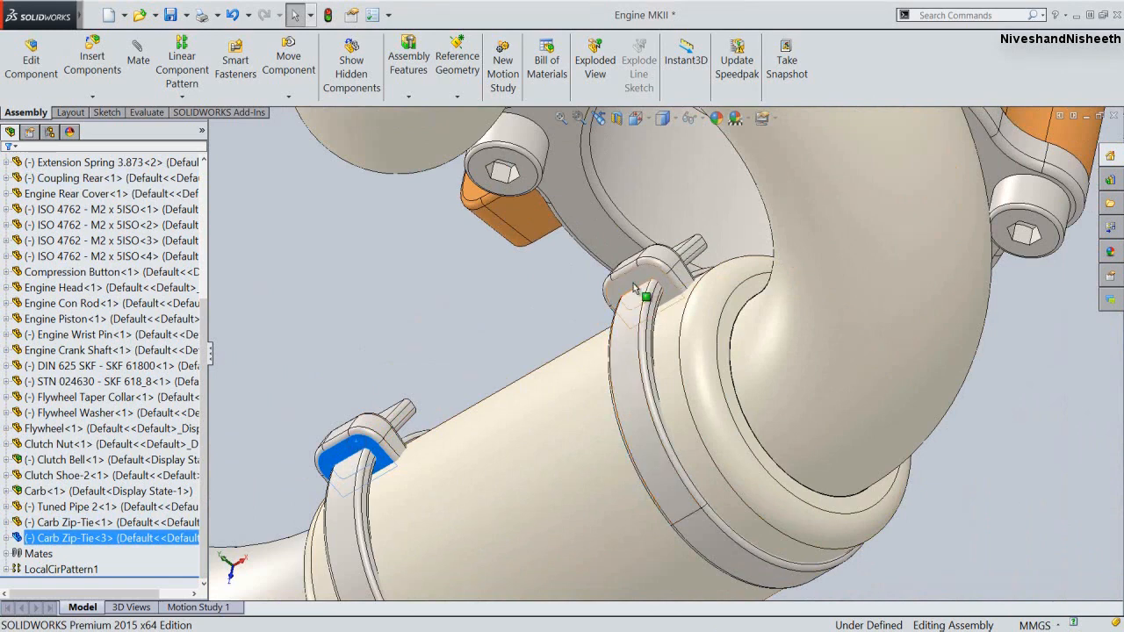
left_click(644, 292, "ctrl")
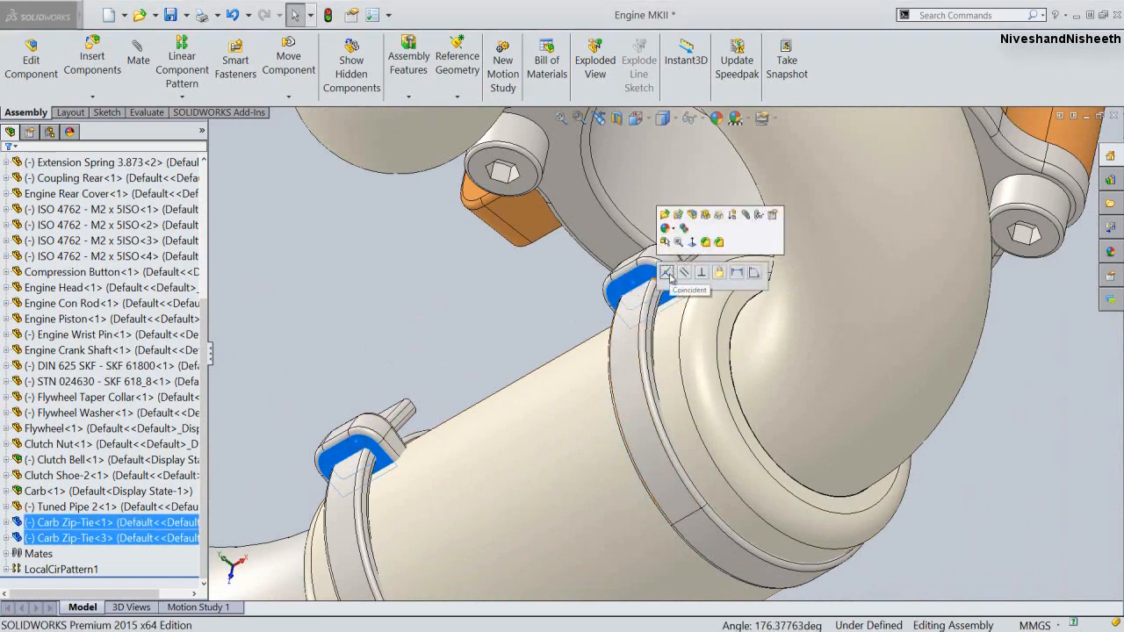
left_click(668, 276)
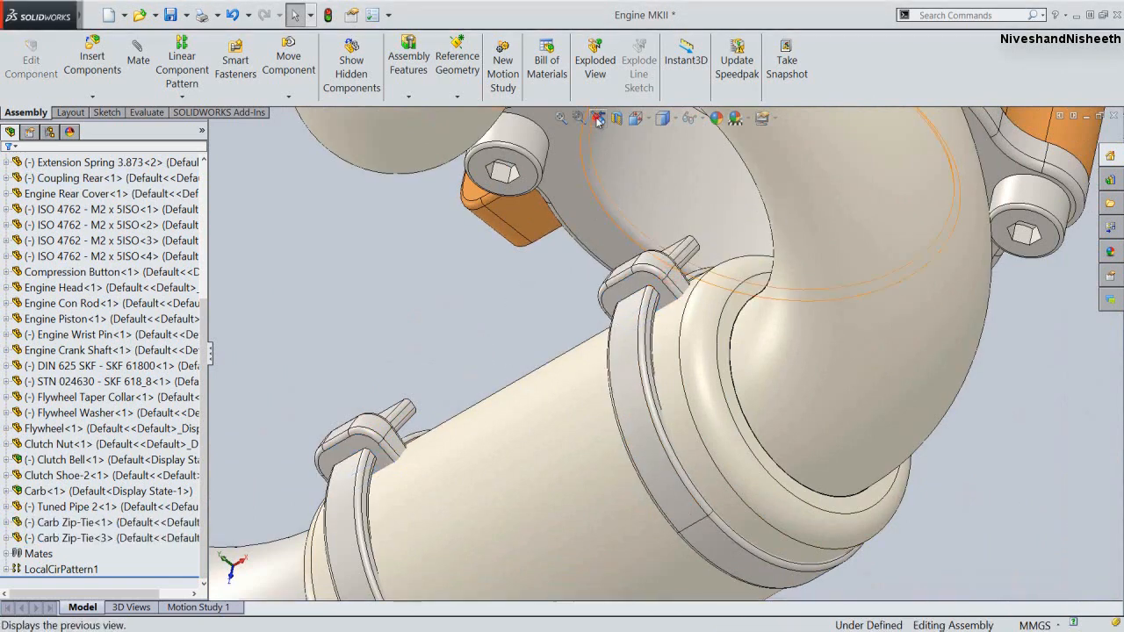
Return to the previous view and rotate the aligned zip-ties slightly around Coupling Rear
left_click(596, 120)
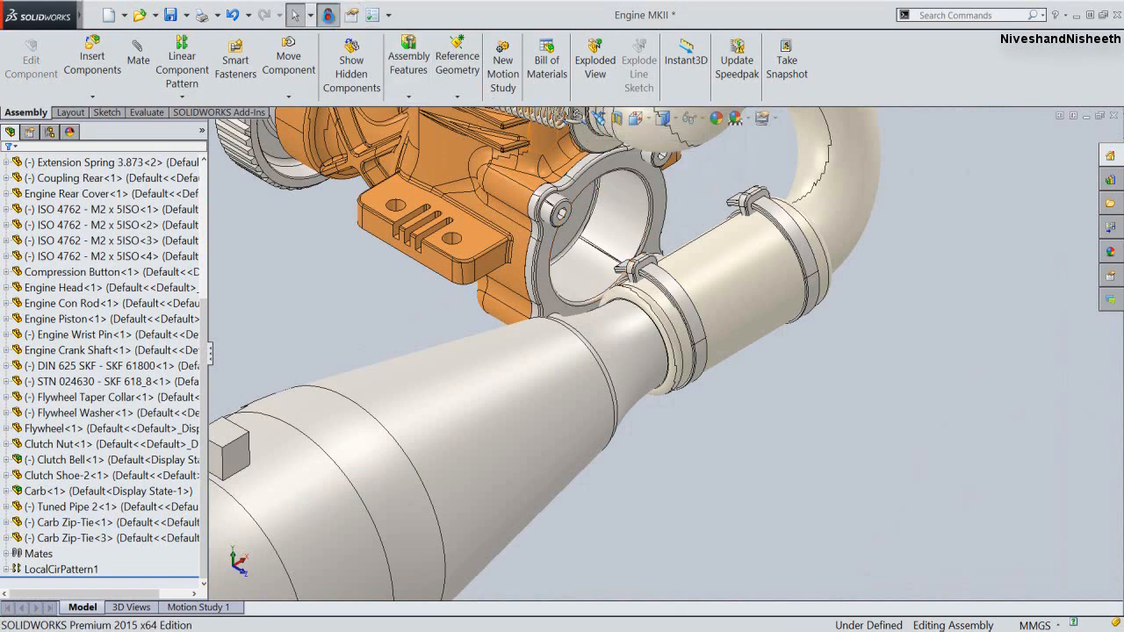
scroll(750, 246, "down", 5)
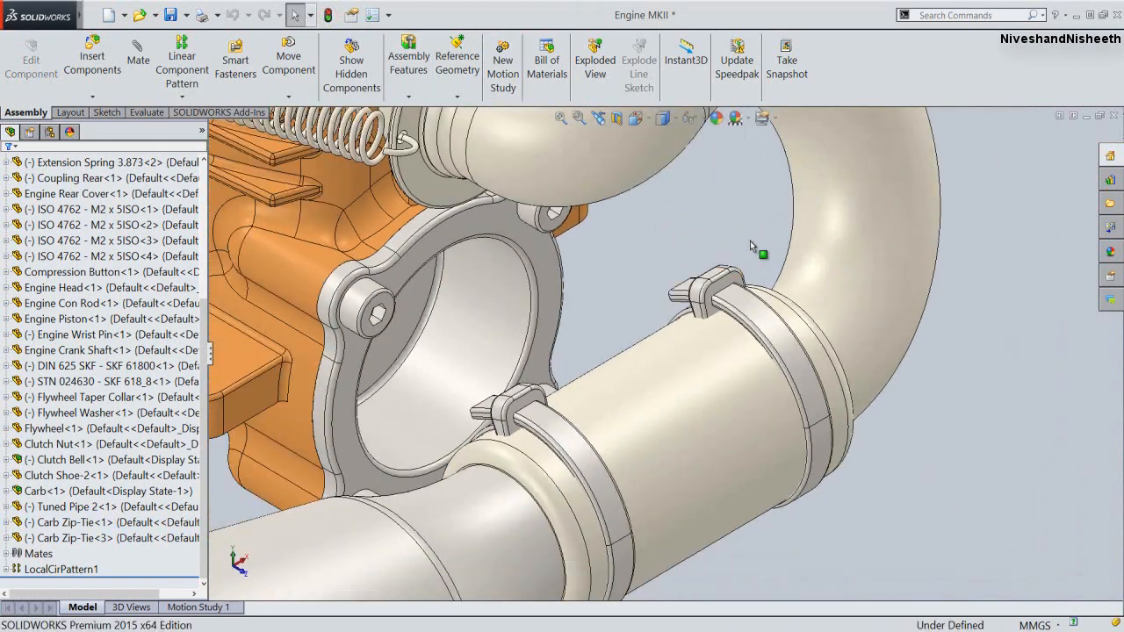
left_click_drag(740, 281, 776, 318)
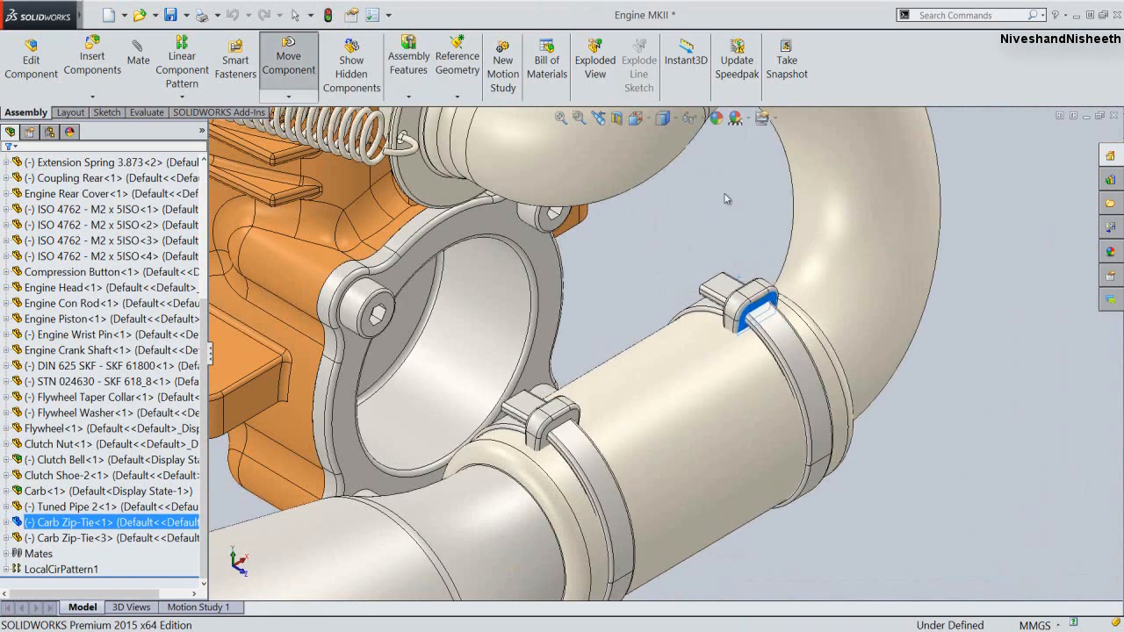
key("Escape")
Fit the whole model in view, then rebuild and save the Engine MKII assembly
left_click(560, 118)
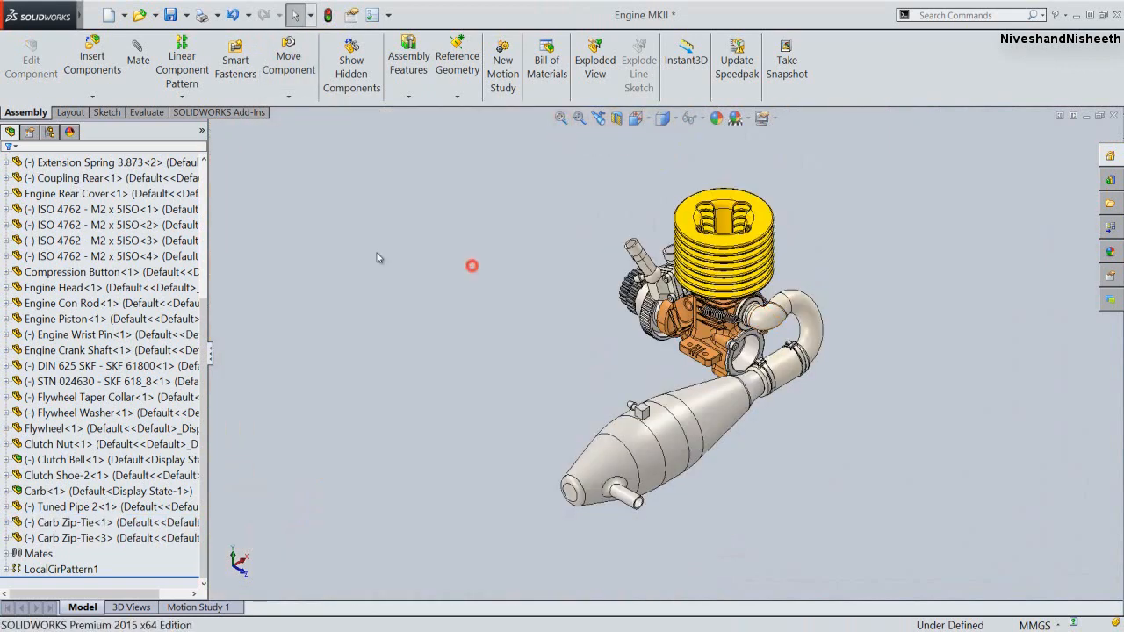
left_click(171, 15)
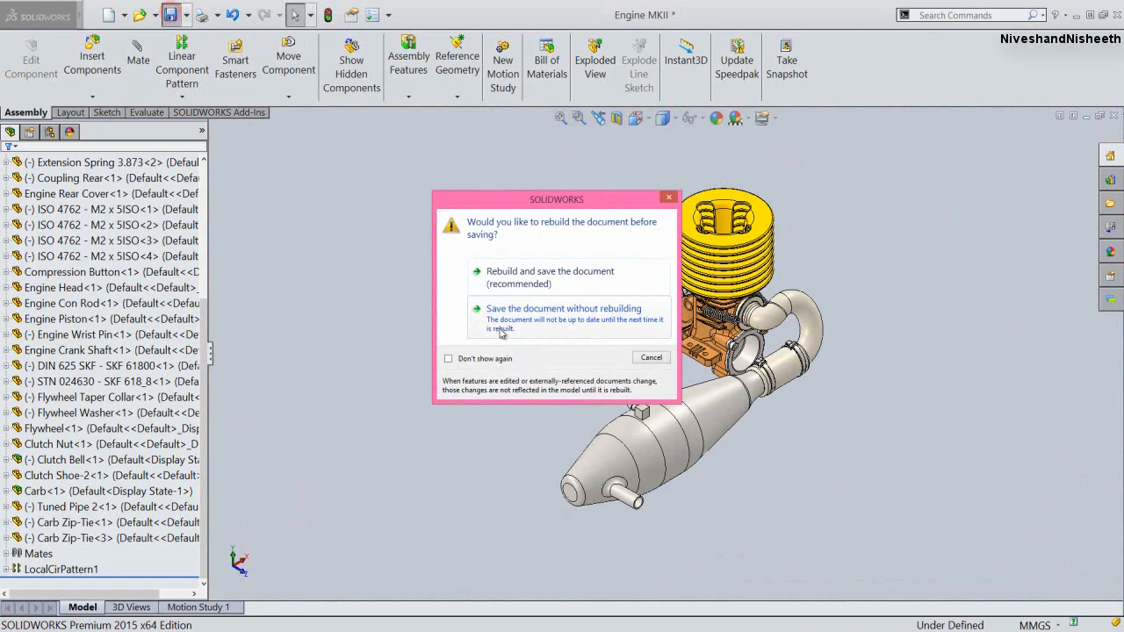
left_click(522, 272)
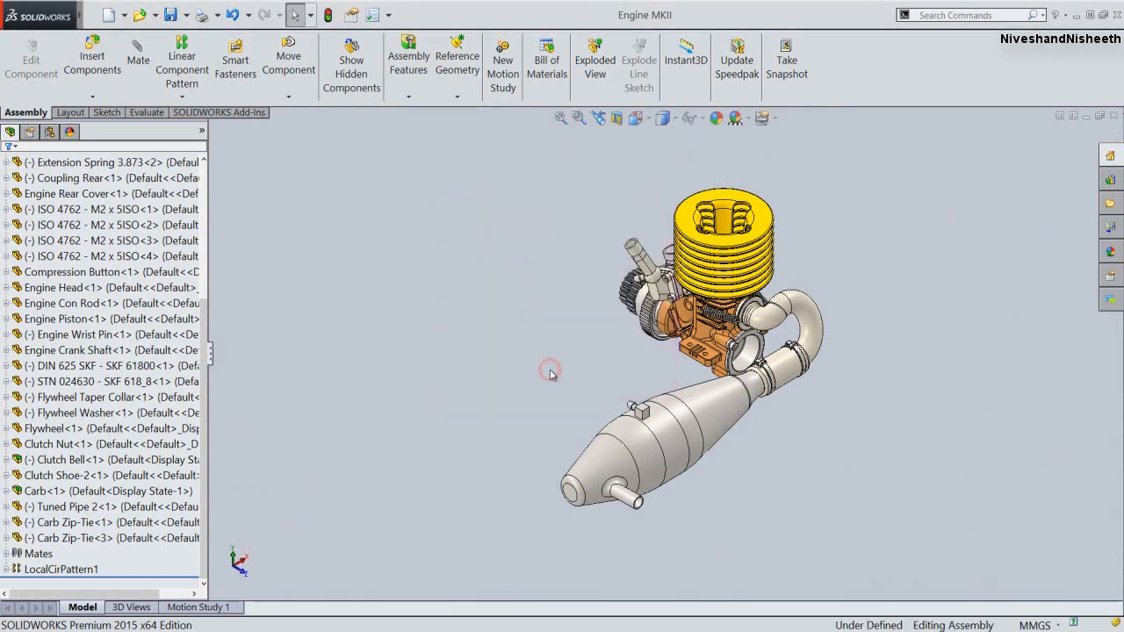
Insert the ISO 4762 - M2 x 8ISO screw and the ISO 7089 - 2.5 - 140 HV(1) washer into free space beside the clutch gears
left_click(635, 117)
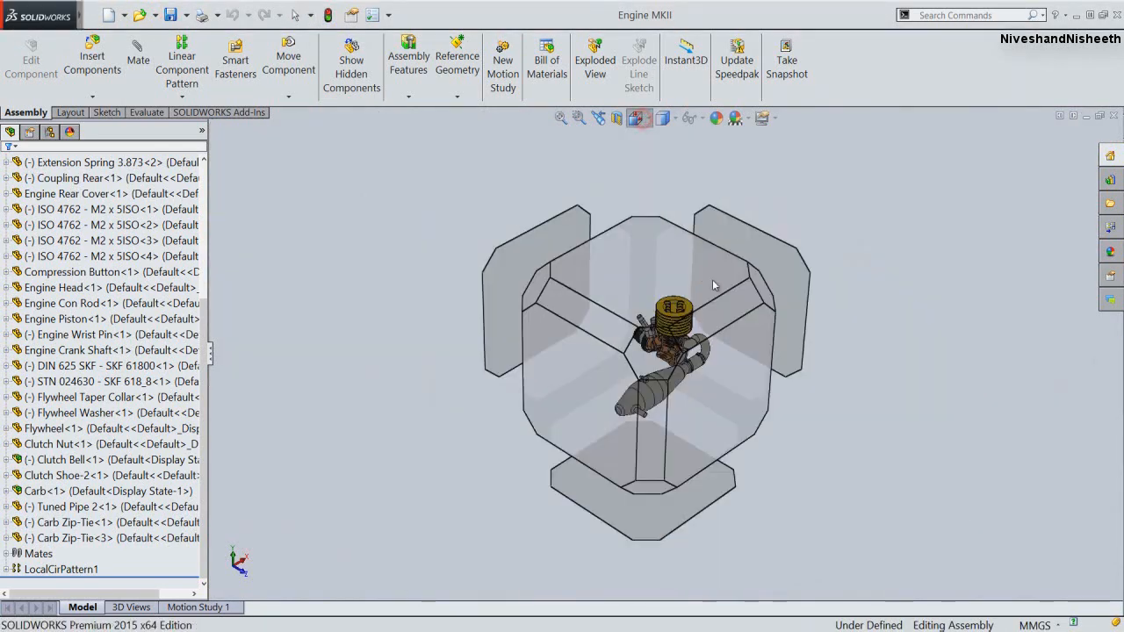
left_click(762, 293)
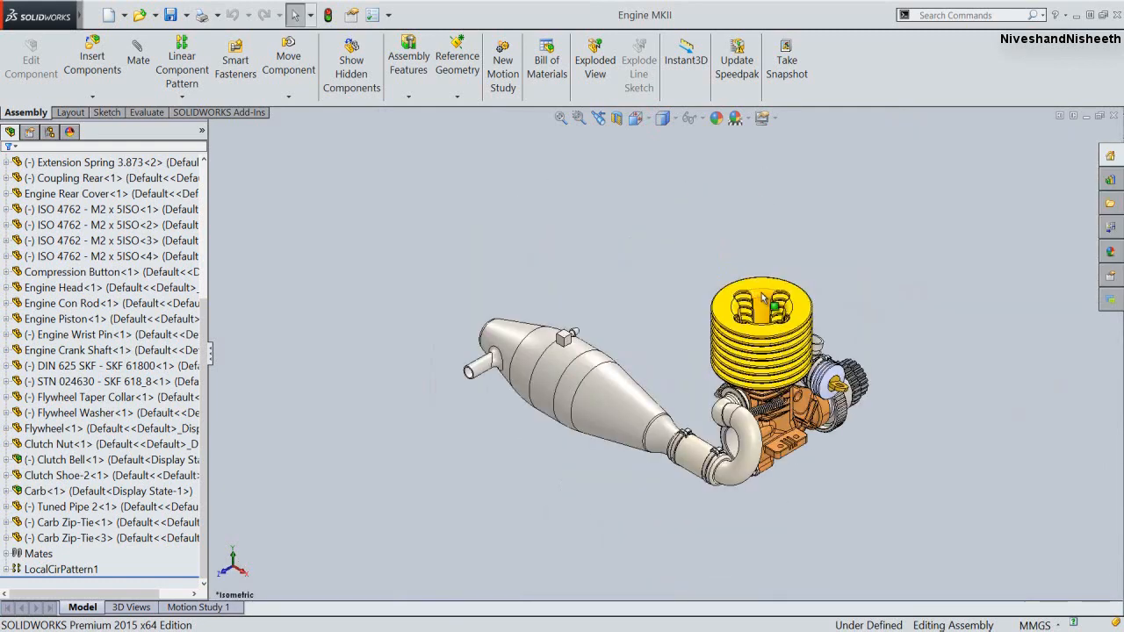
left_click(636, 117)
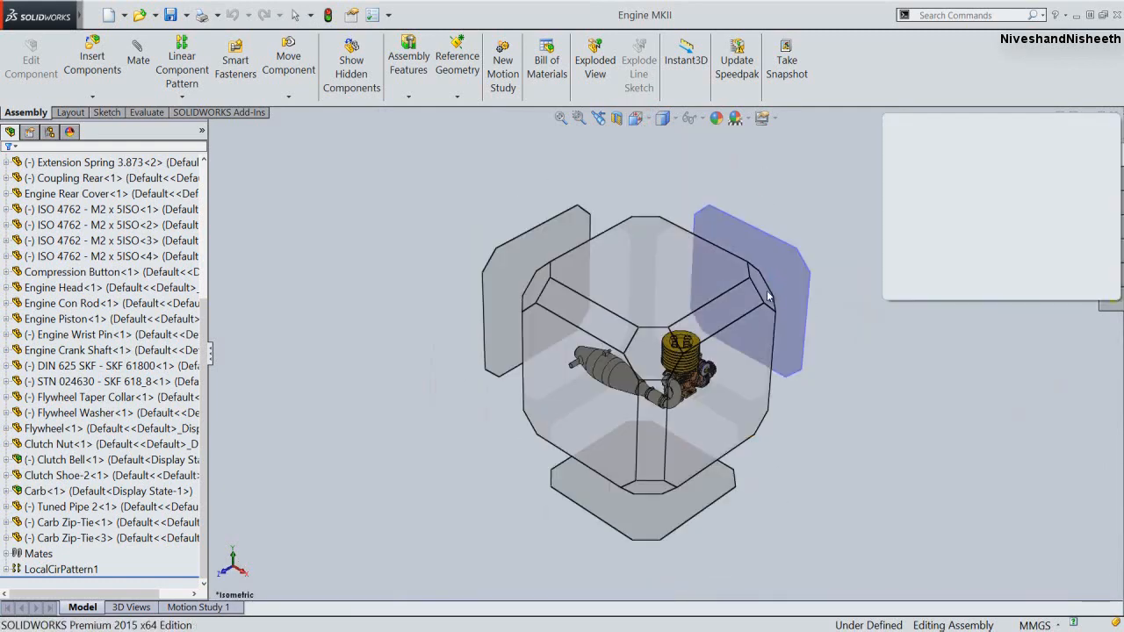
left_click(765, 292)
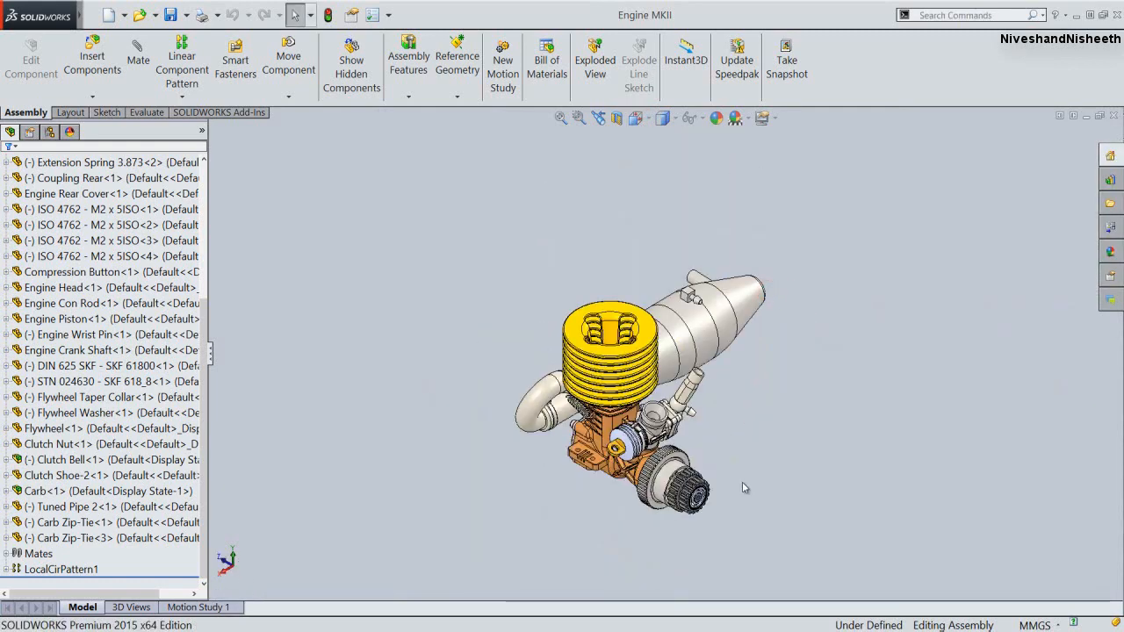
scroll(742, 488, "down", 10)
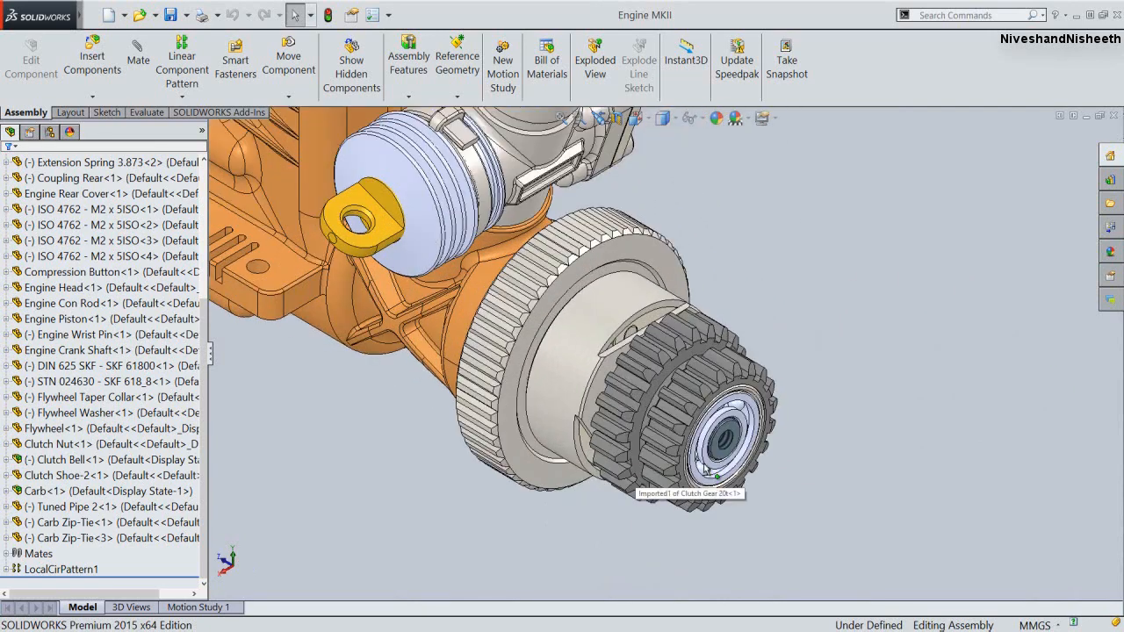
left_click(93, 58)
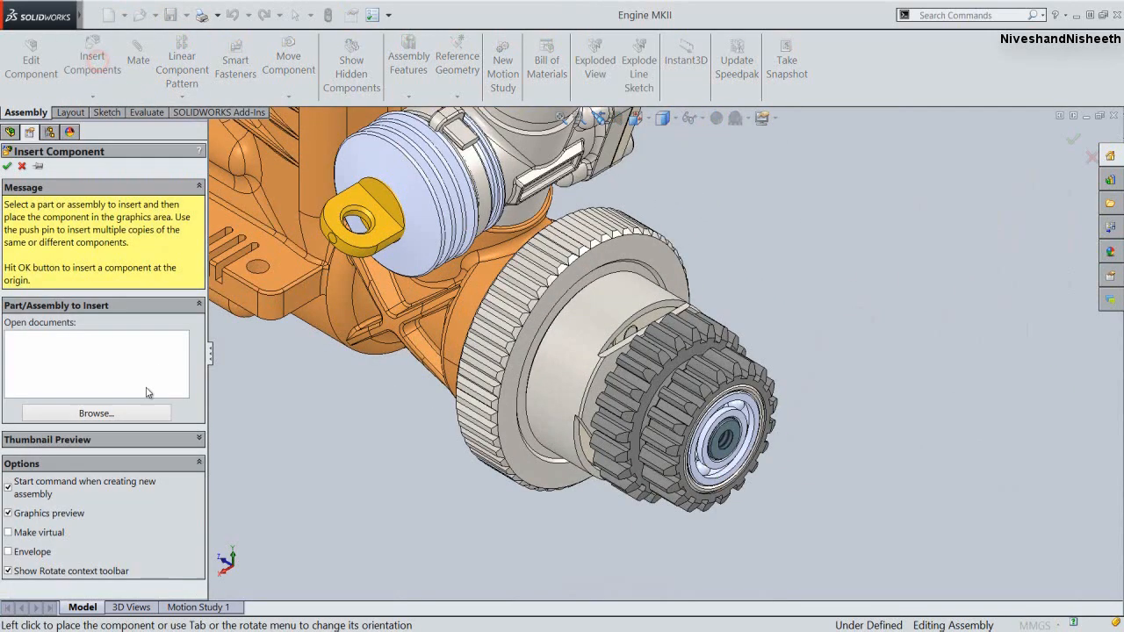
left_click(139, 417)
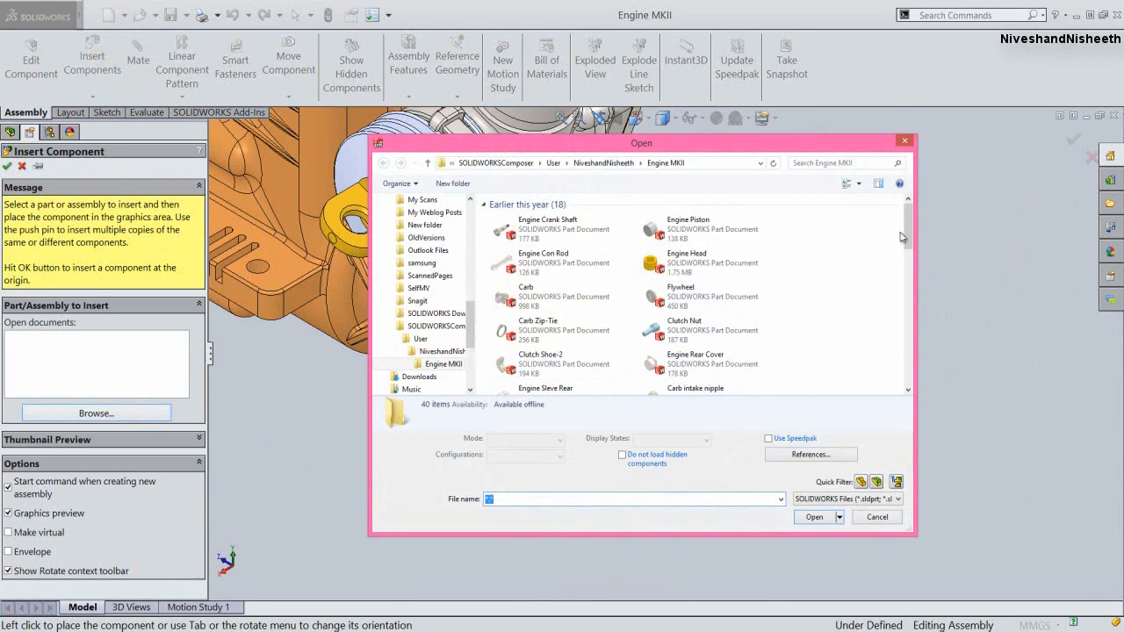
left_click_drag(908, 225, 915, 376)
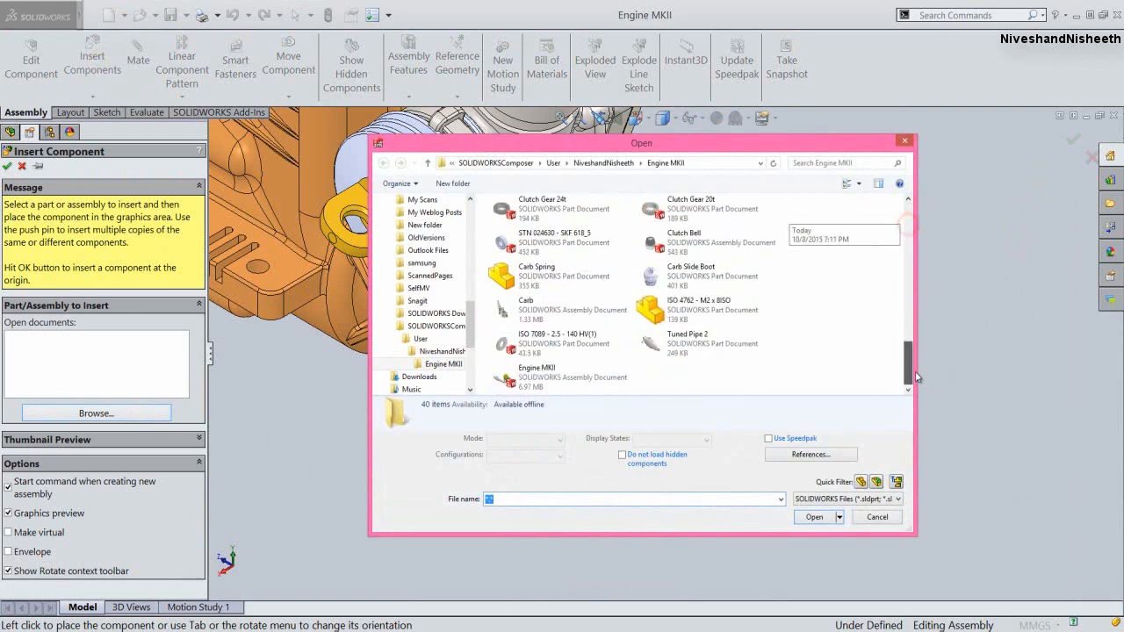
left_click(601, 351)
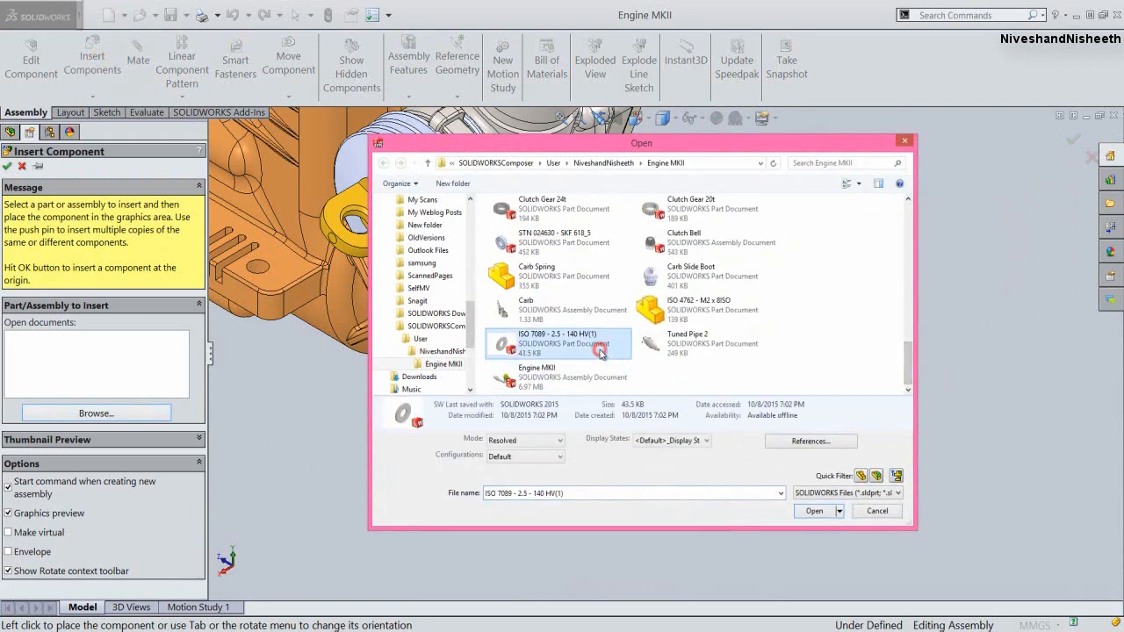
left_click(683, 316, "ctrl")
left_click(813, 517)
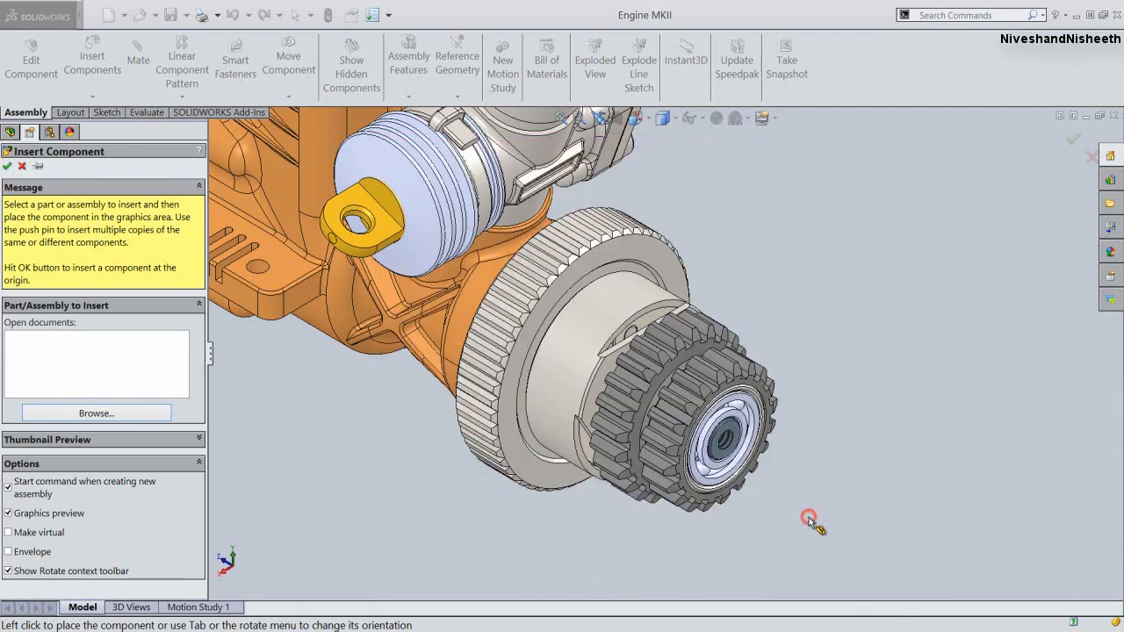
left_click(873, 375)
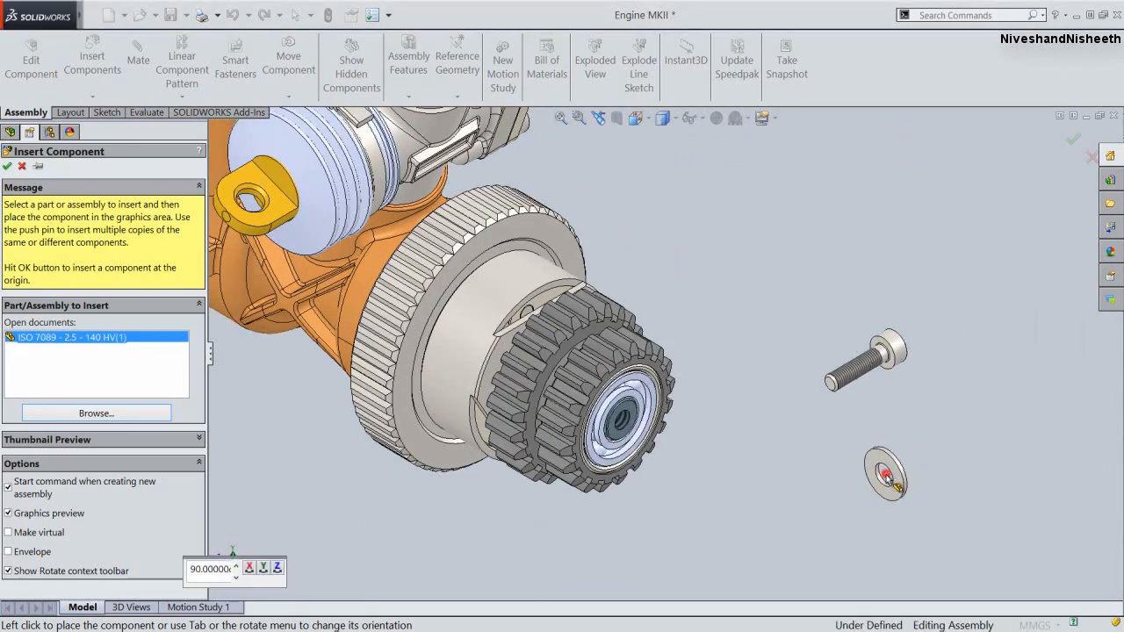
left_click(885, 475)
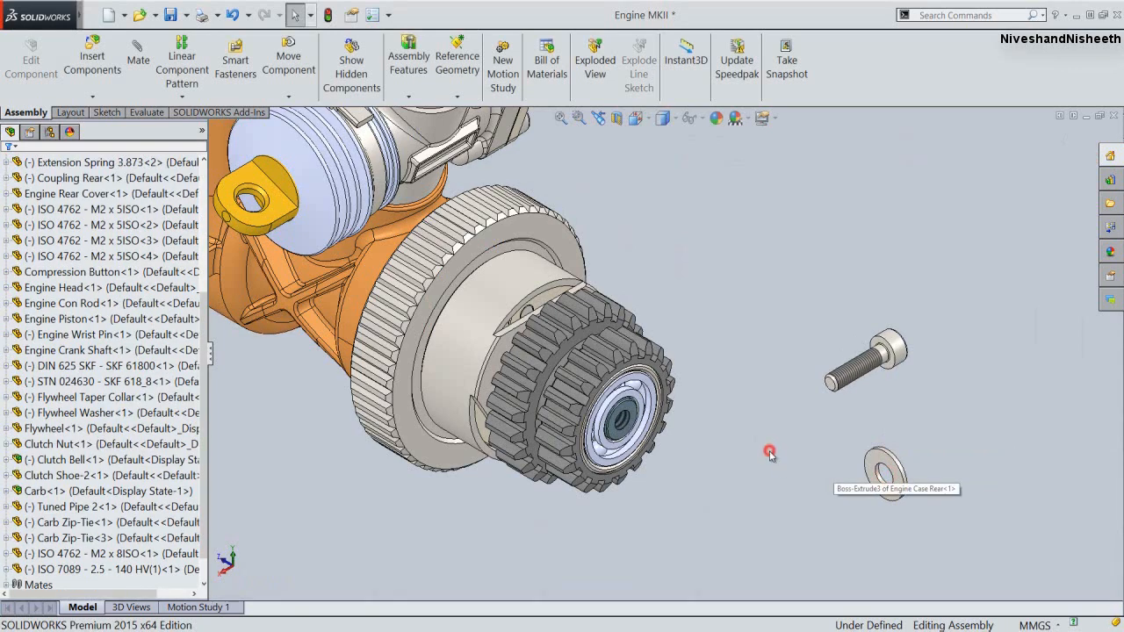
Add a concentric mate between the ISO 7089 washer's hole and the threaded hole in the Clutch Nut
scroll(847, 471, "down", 5)
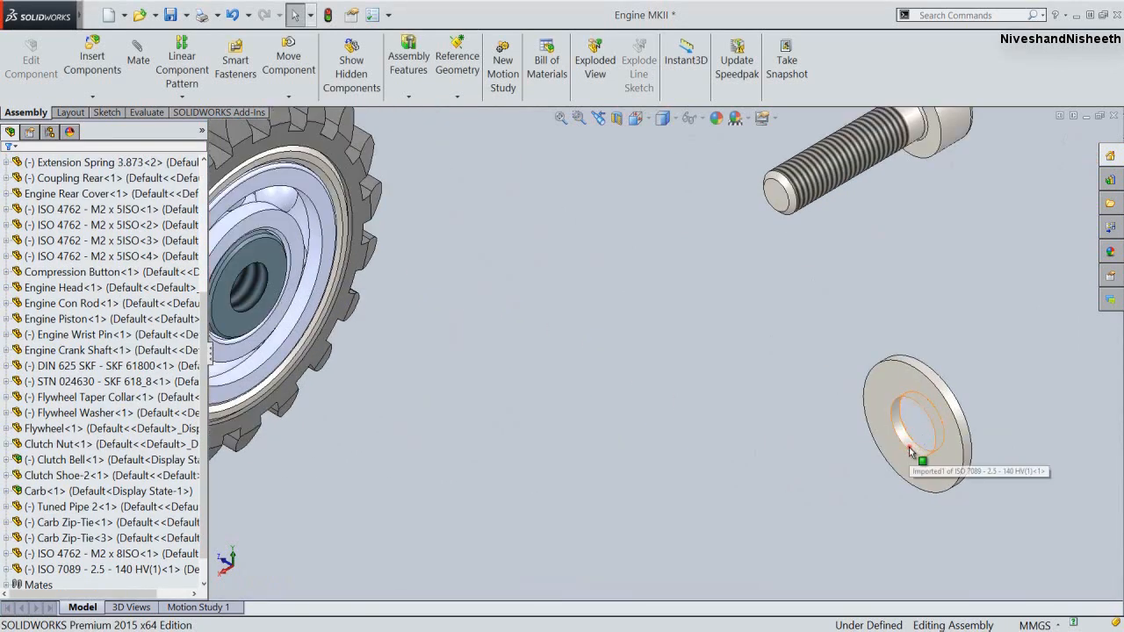
left_click(911, 451)
scroll(870, 463, "up", 2)
scroll(383, 338, "down", 2)
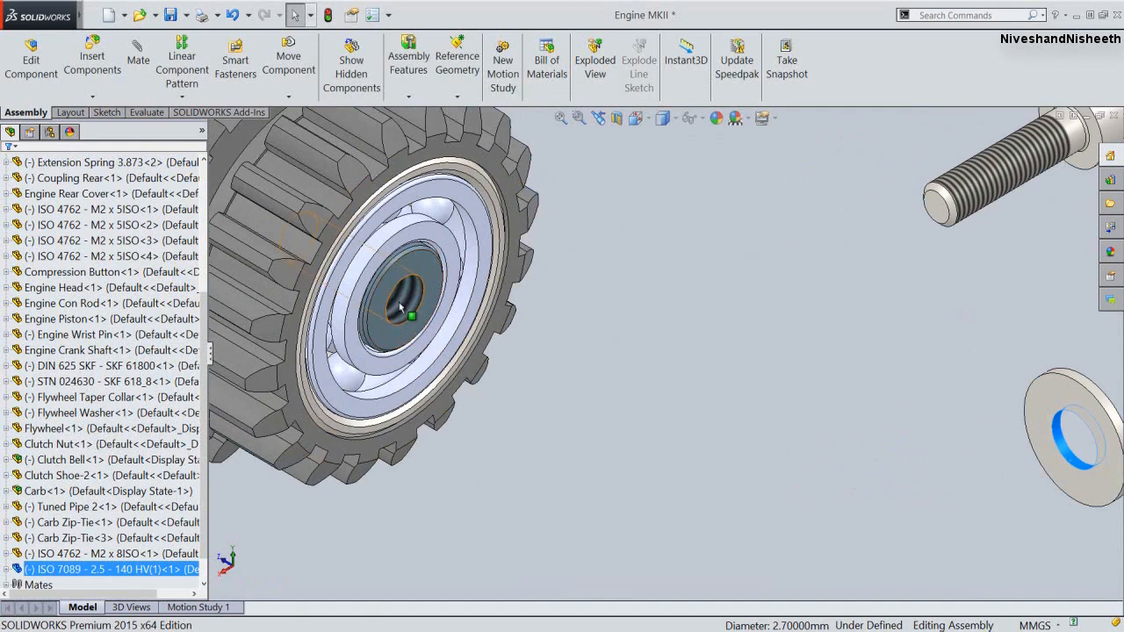
left_click(401, 307, "ctrl")
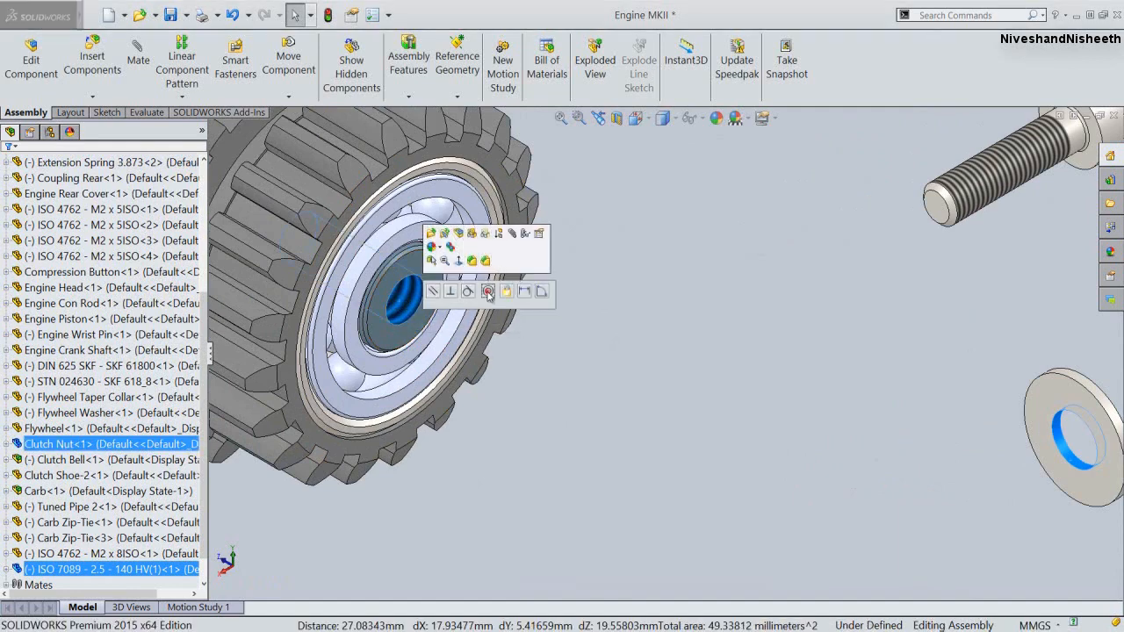
left_click(488, 292)
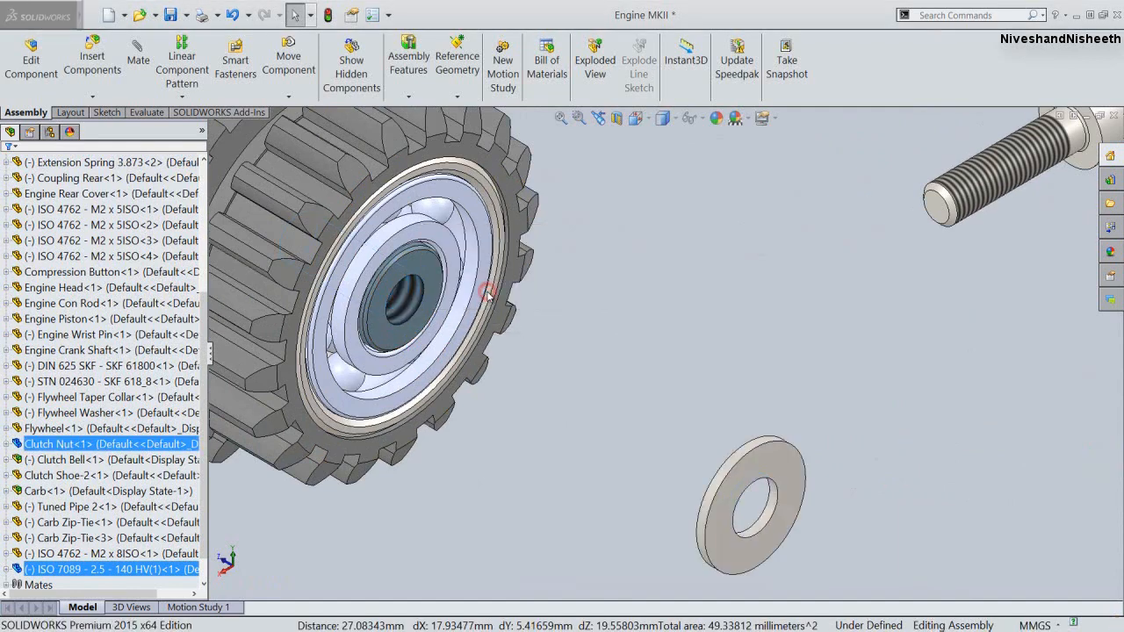
Seat the washer on the Clutch Nut with a coincident mate between the nut's end face and the washer's facing side
left_click(437, 287)
middle_click_drag(436, 287, 614, 416)
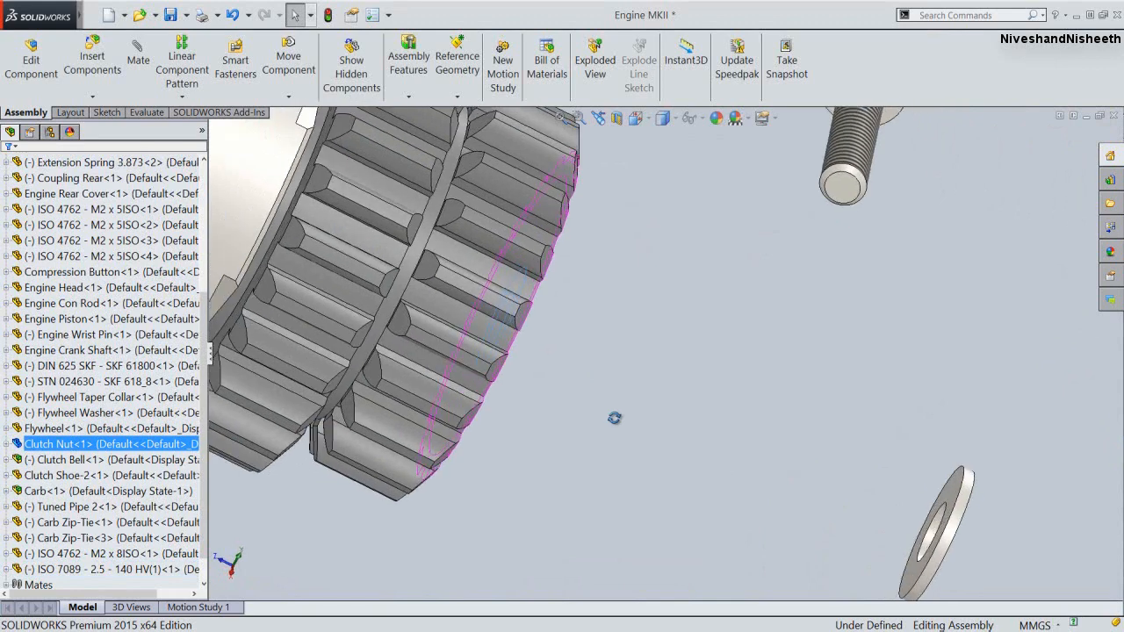
left_click(957, 498, "ctrl")
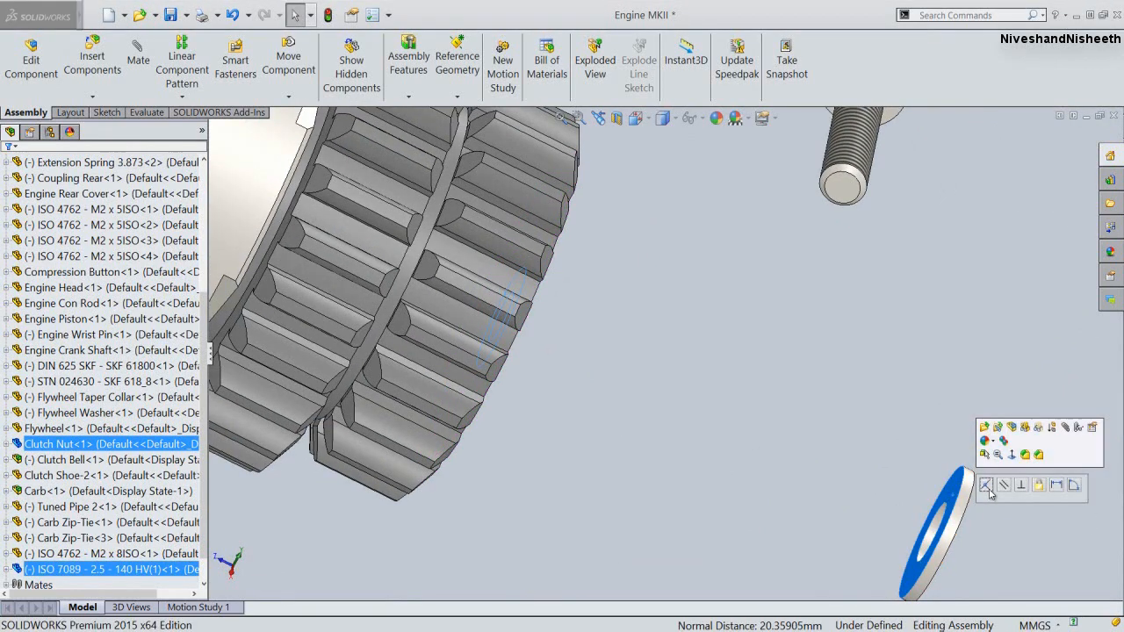
left_click(986, 486)
left_click(599, 118)
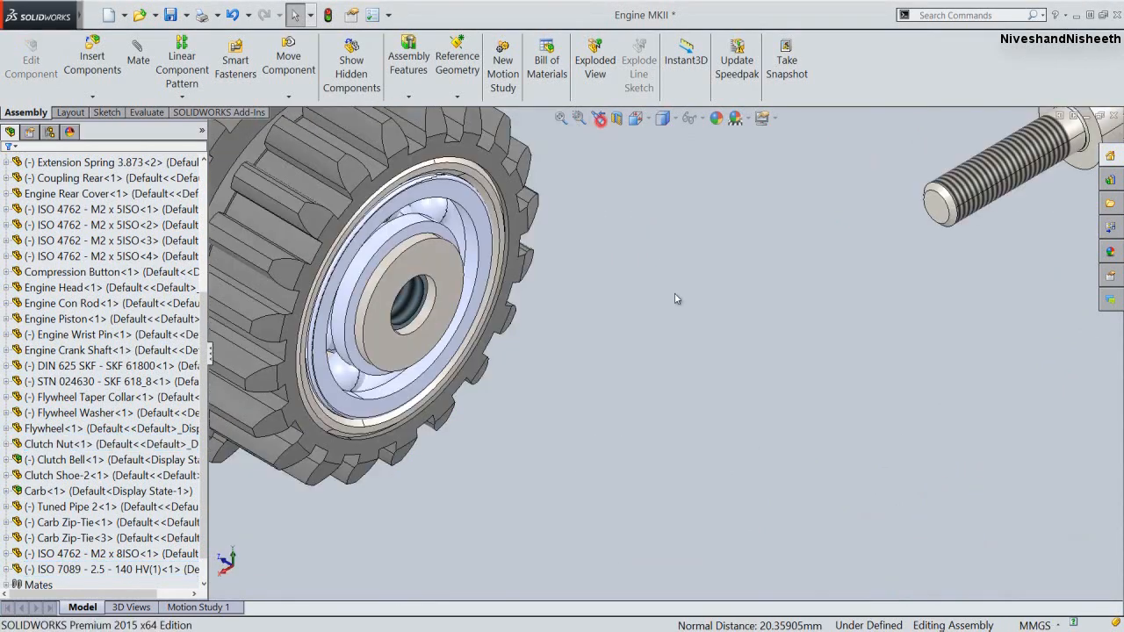
Add a concentric mate between the M2 x 8 screw's shank and the washer's hole
left_click(989, 178)
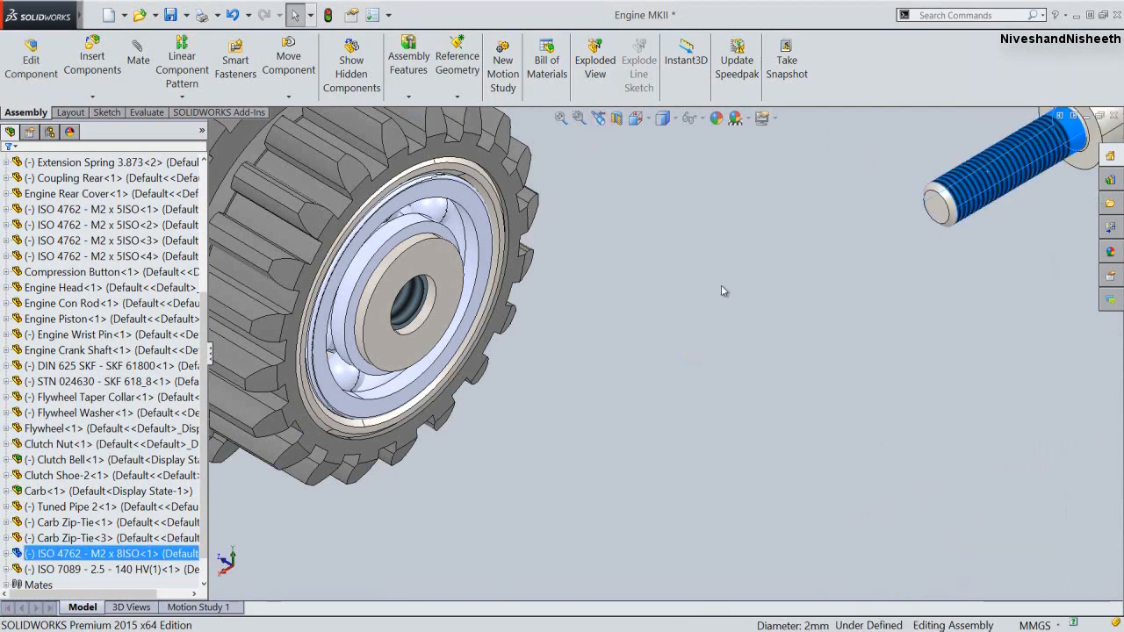
left_click(426, 316, "ctrl")
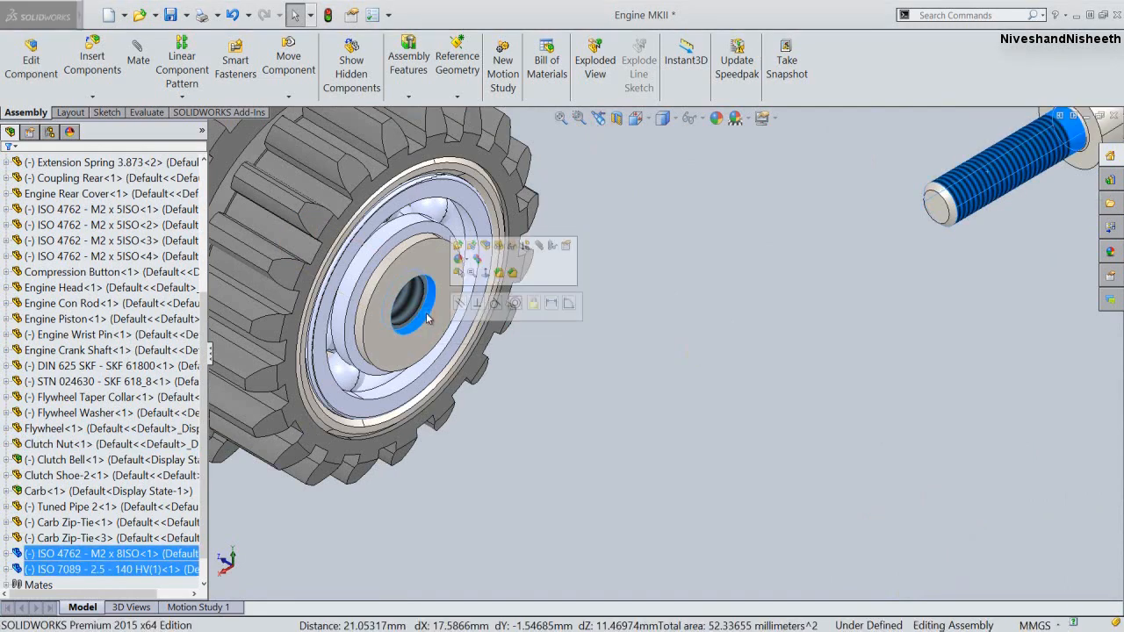
left_click(515, 303)
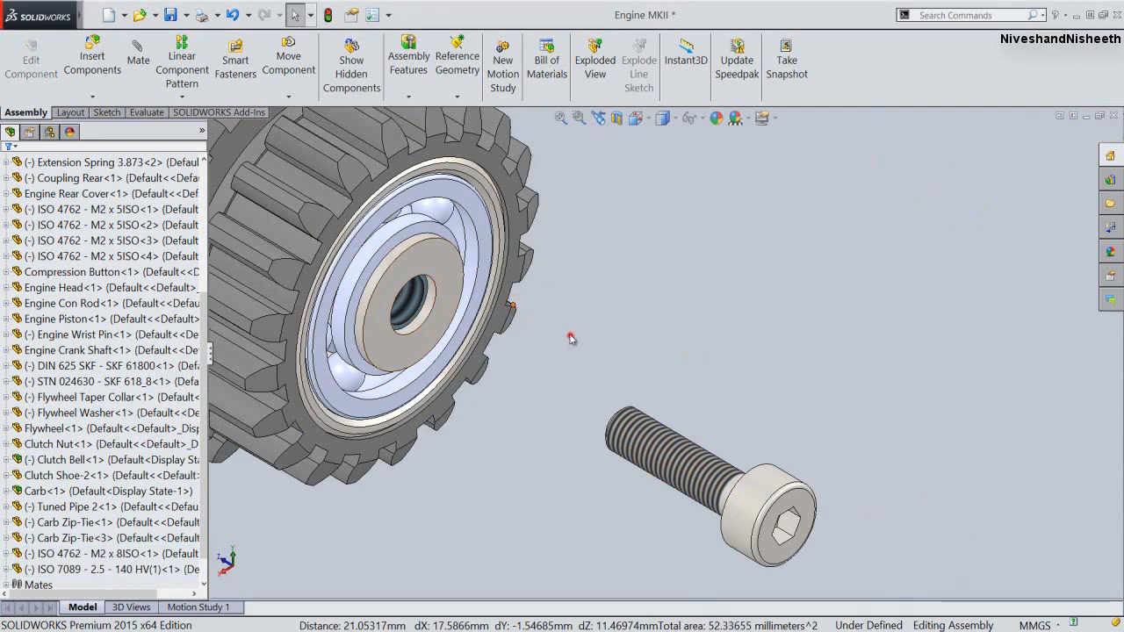
Seat the M2 x 8 screw with a coincident mate between the underside of its head and the washer's outer face
scroll(614, 430, "down", 3)
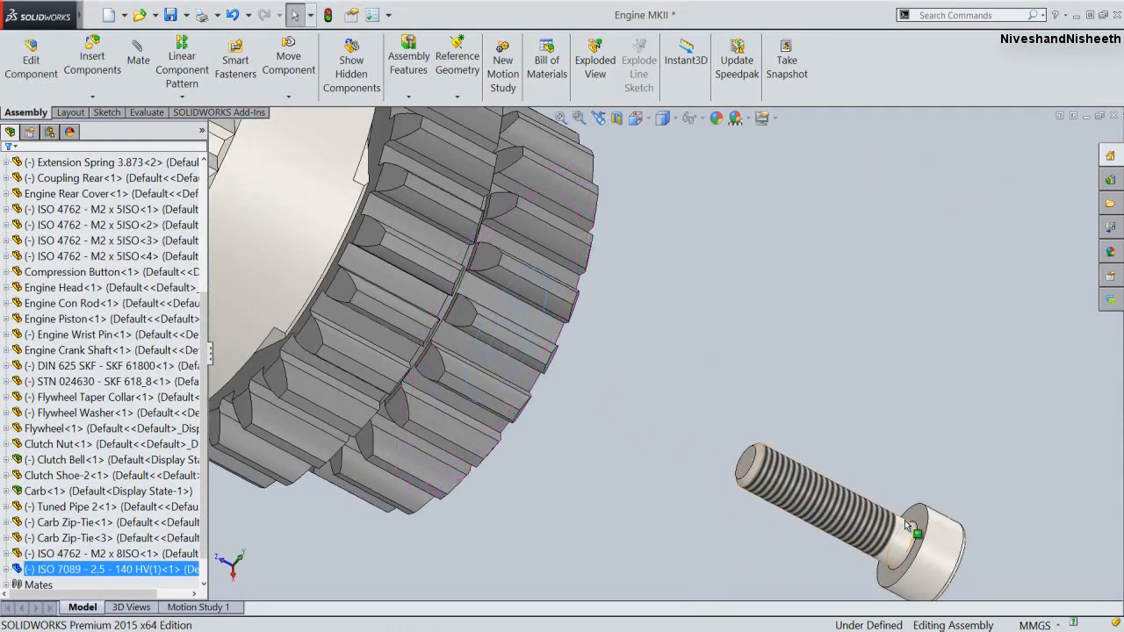
scroll(816, 502, "down", 3)
left_click(887, 497, "ctrl")
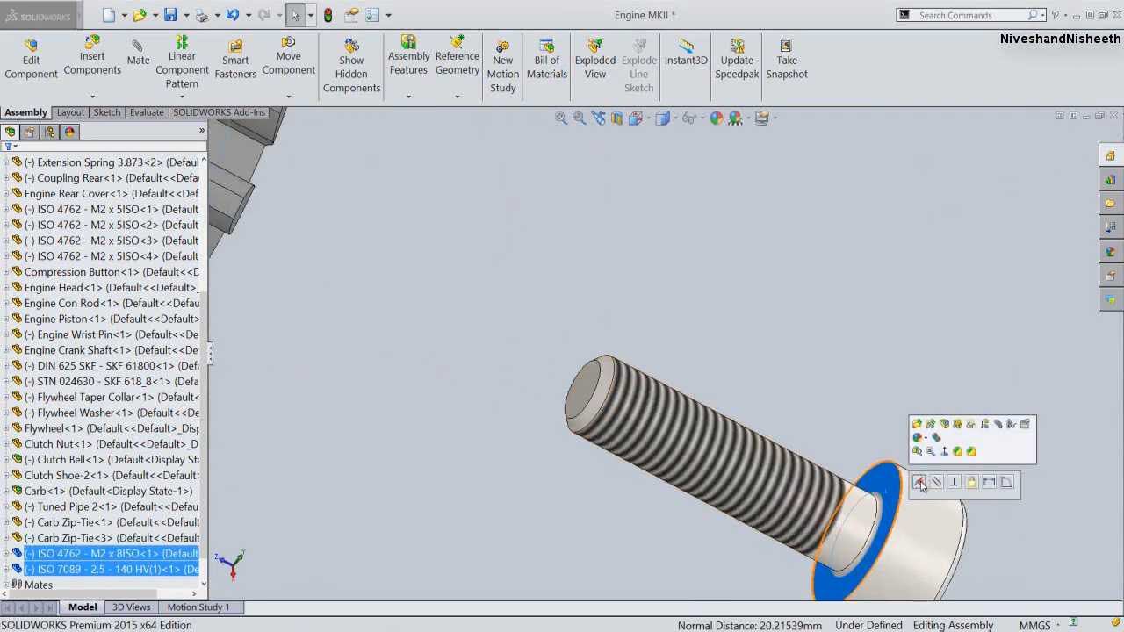
left_click(924, 483)
left_click(597, 119)
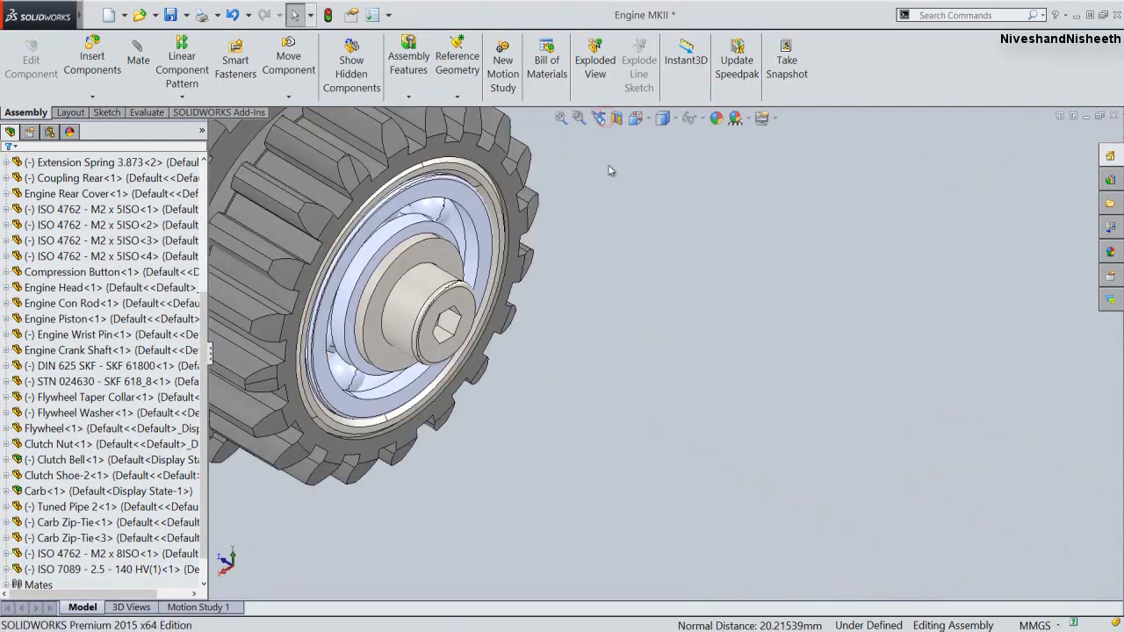
Save the Engine MKII assembly and show the complete model
left_click(560, 117)
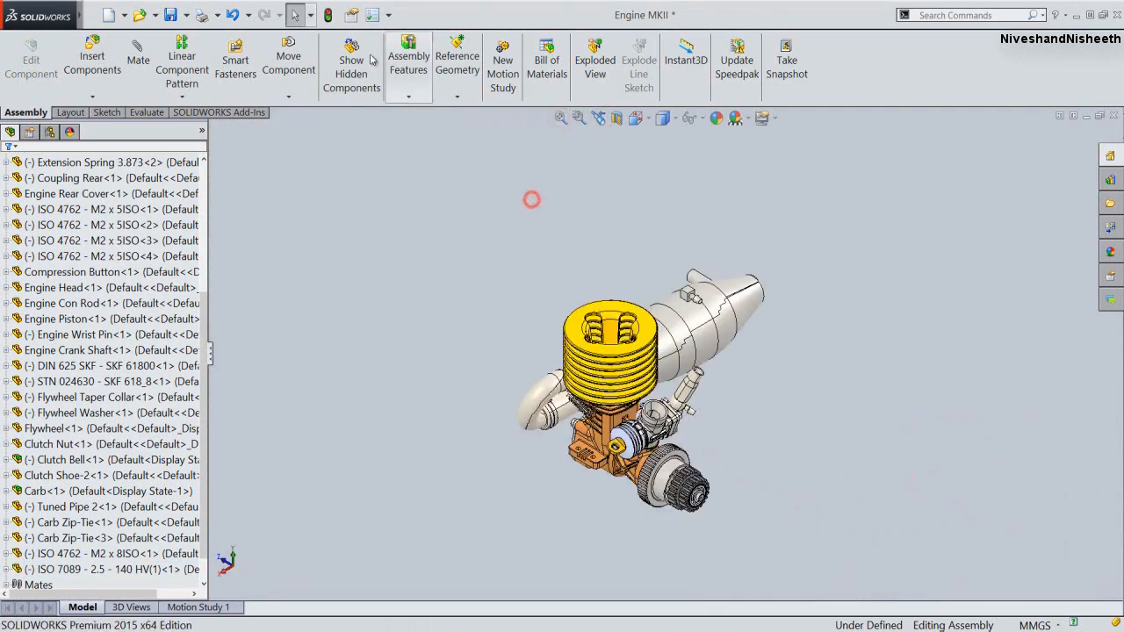
left_click(170, 15)
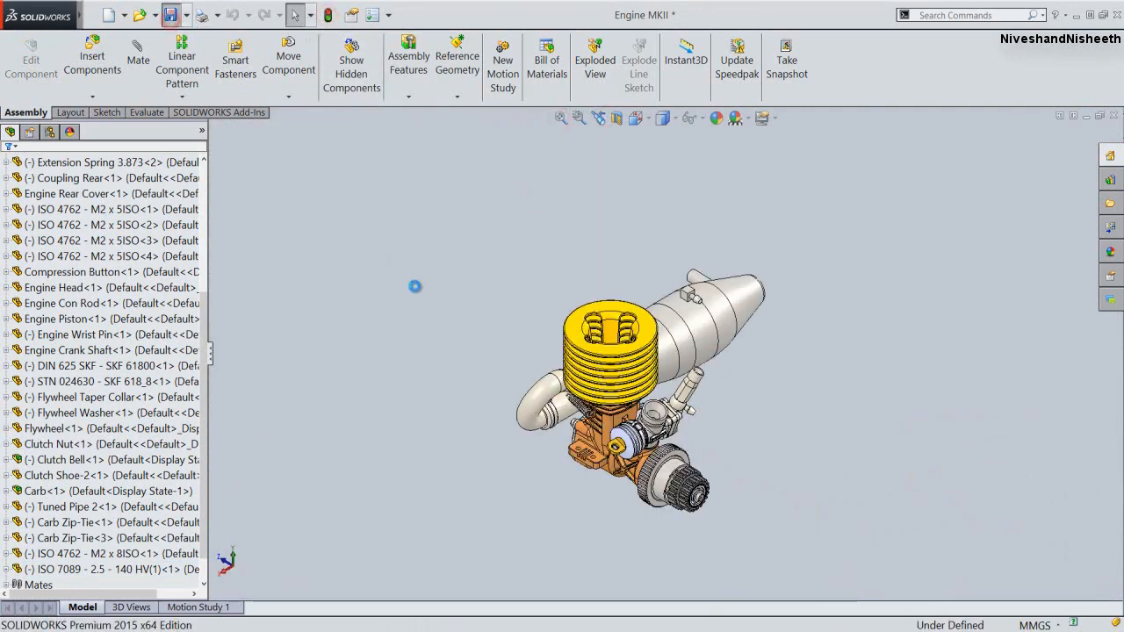
left_click(416, 291)
key("f")
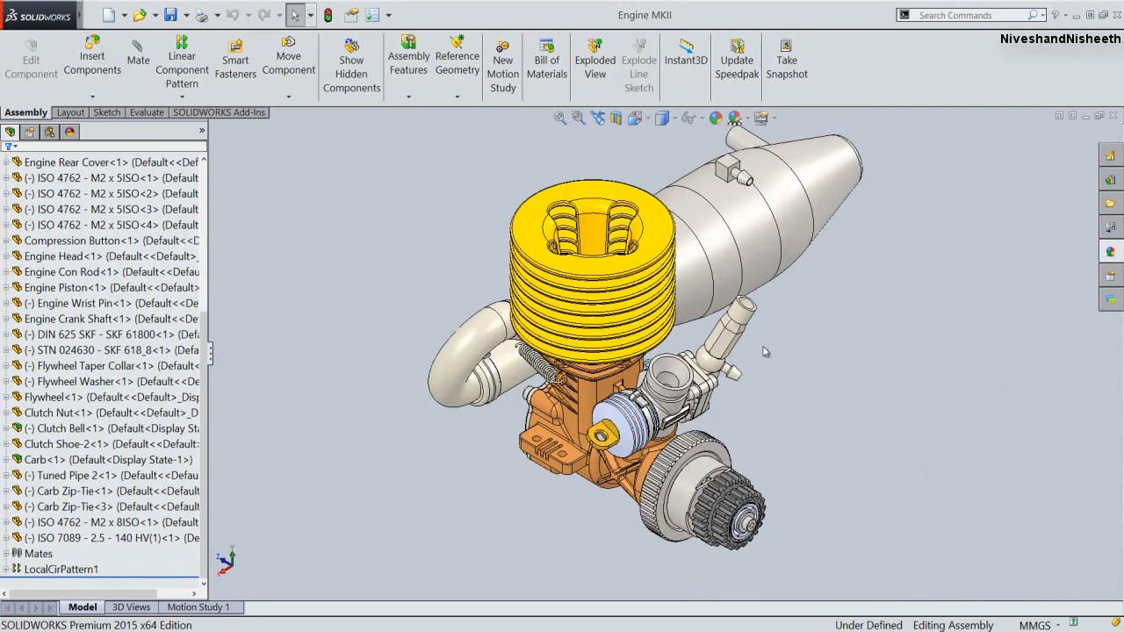
Insert four copies of the ISO 4762 - M2.5 x 12ISO screw in the empty space beside the cylinder head
left_click(92, 54)
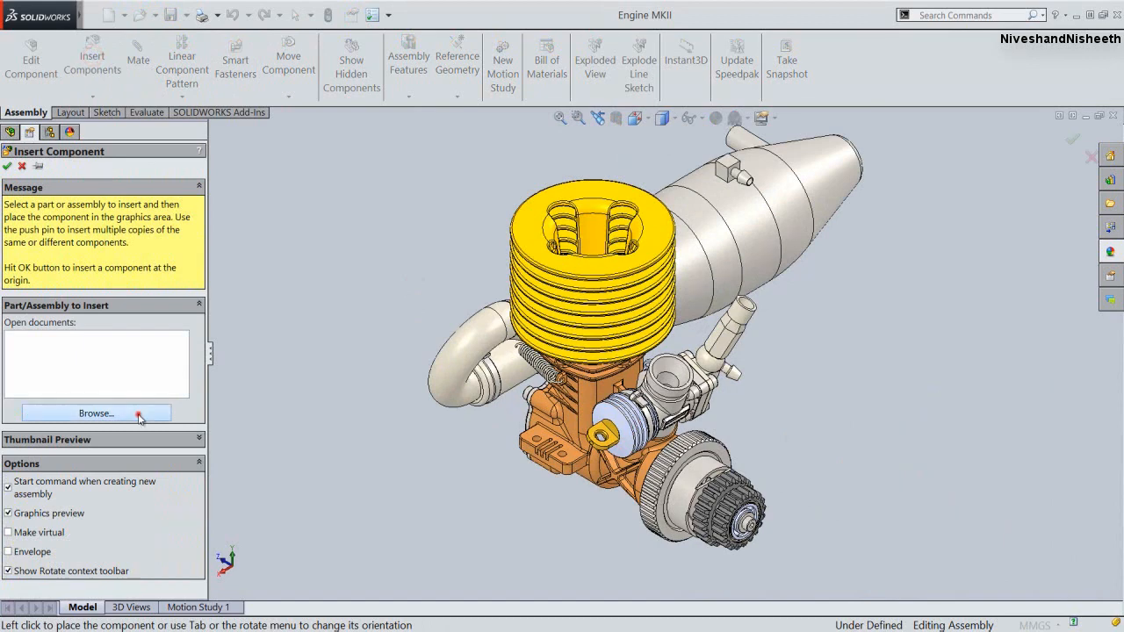
left_click(139, 415)
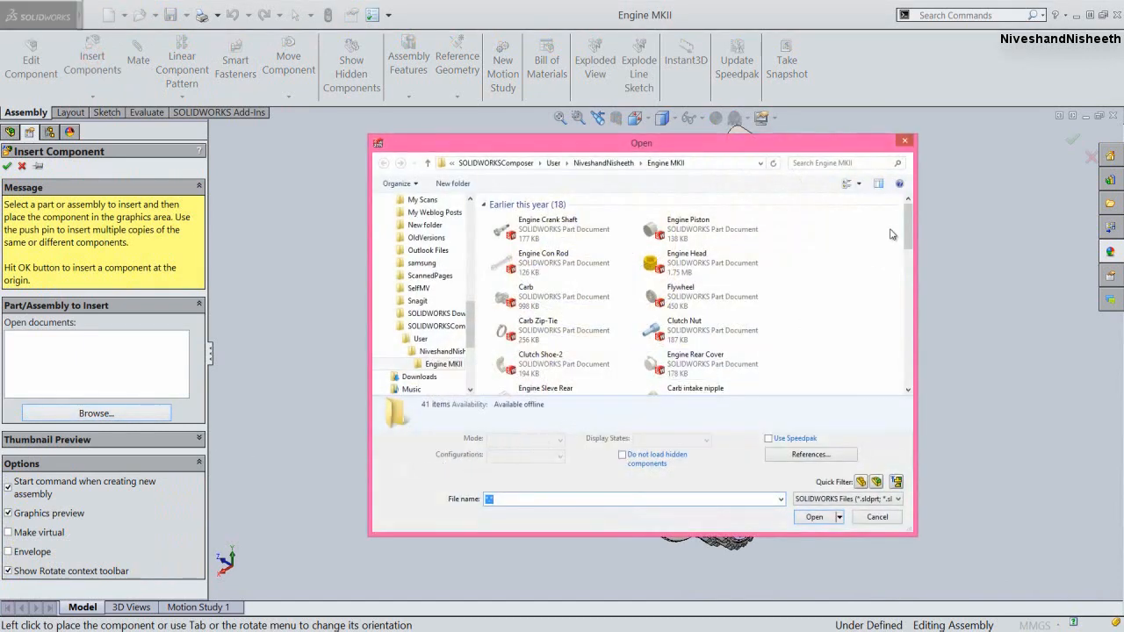
scroll(896, 234, "down", 10)
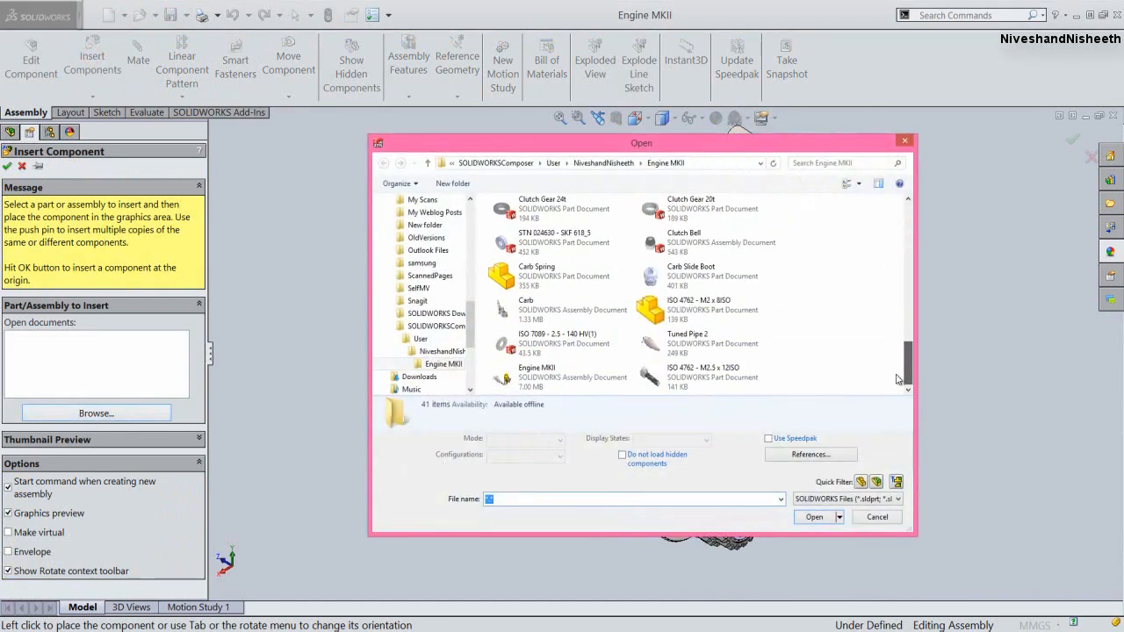
double_click(690, 377)
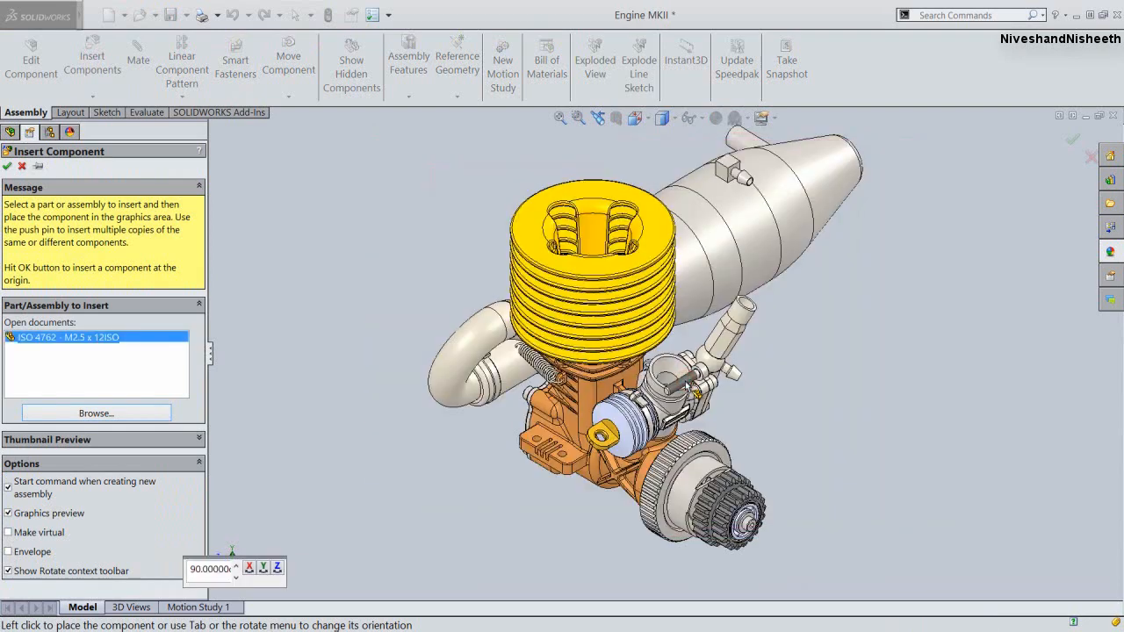
left_click(39, 168)
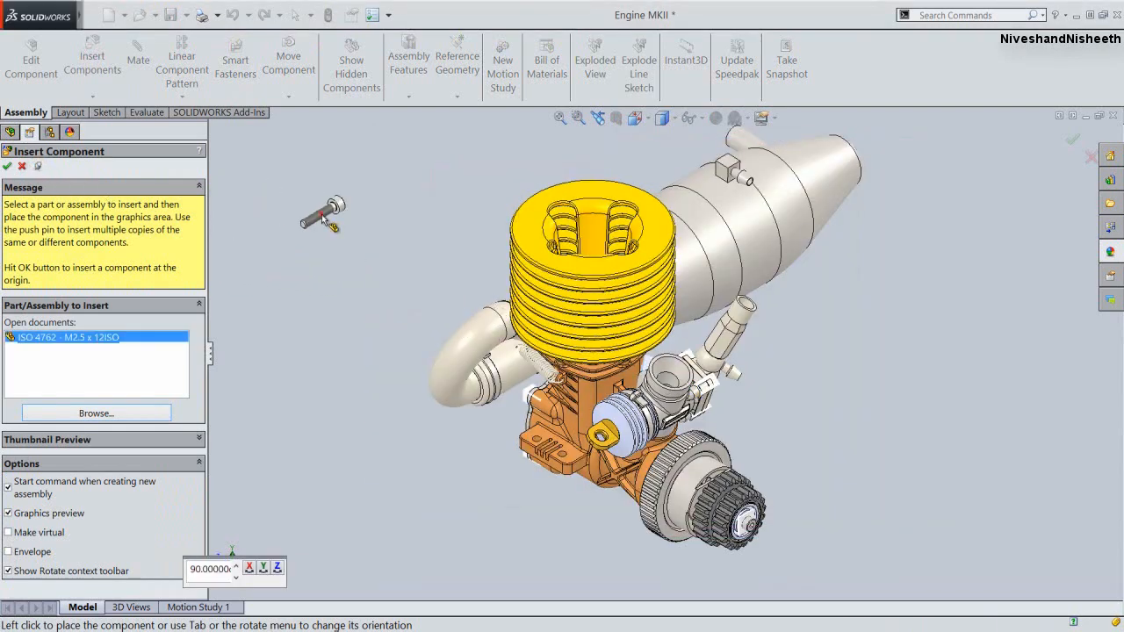
left_click(326, 219)
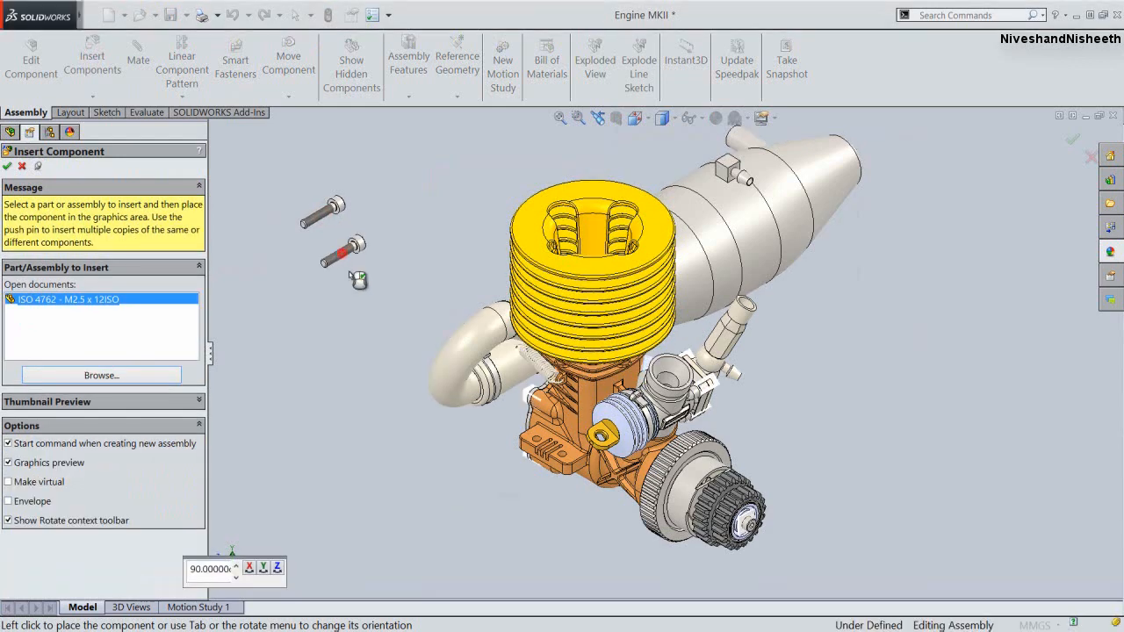
left_click(358, 279)
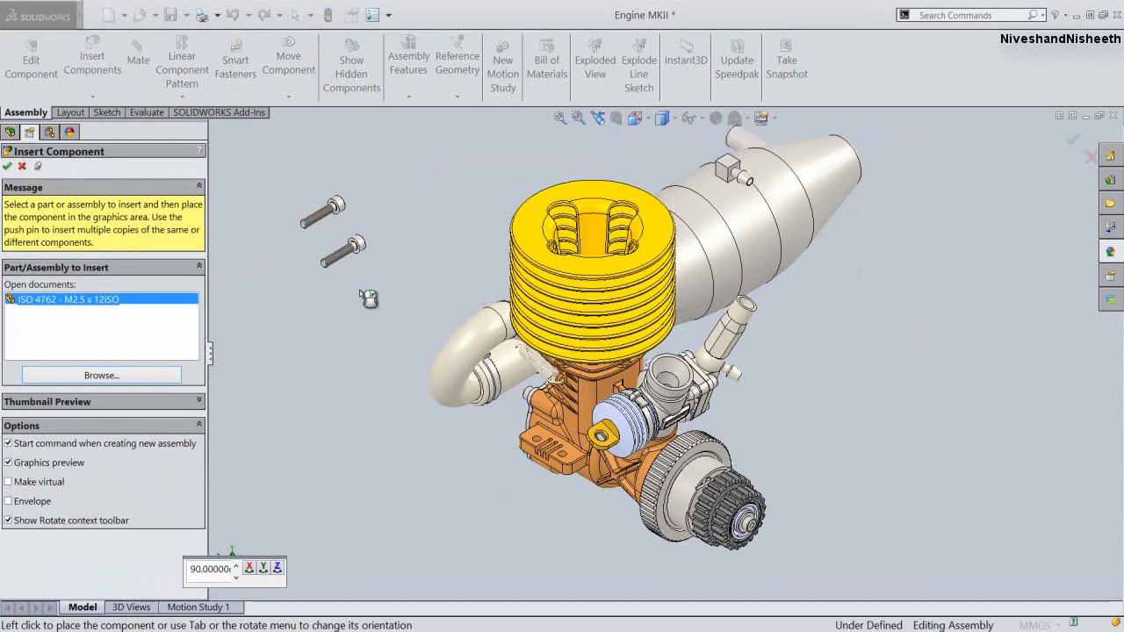
left_click(359, 291)
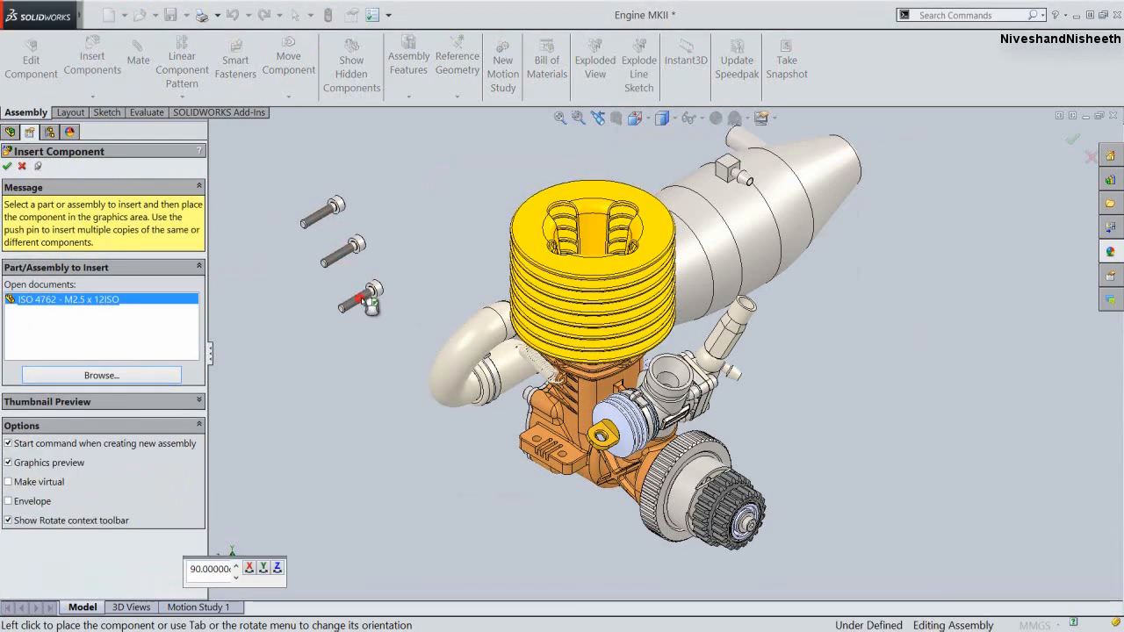
left_click(402, 206)
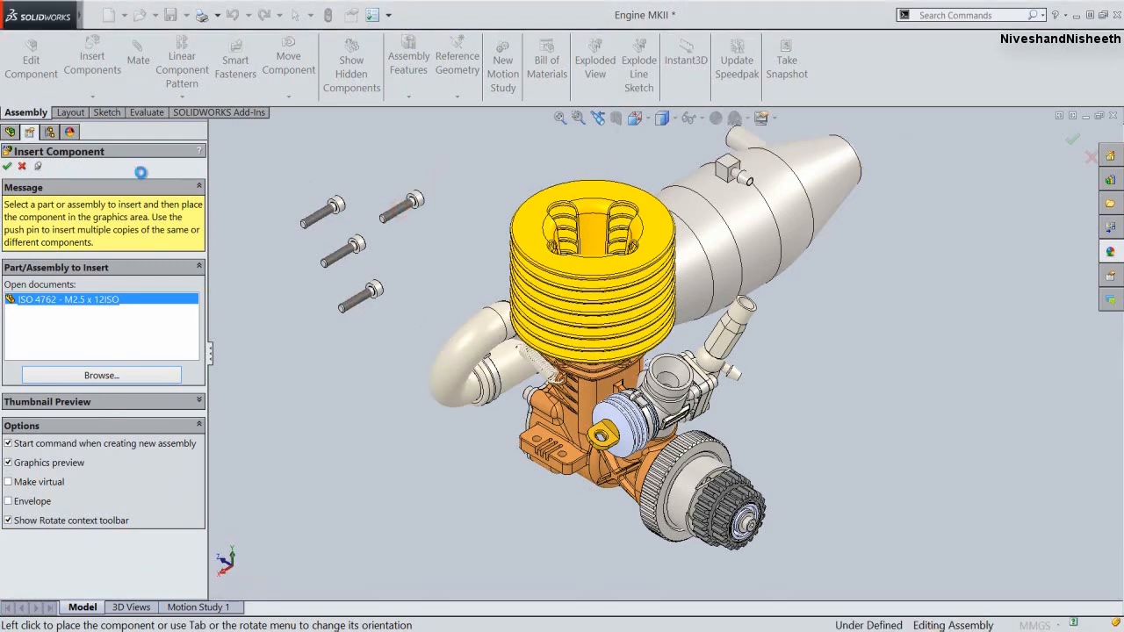
left_click(39, 166)
left_click(7, 167)
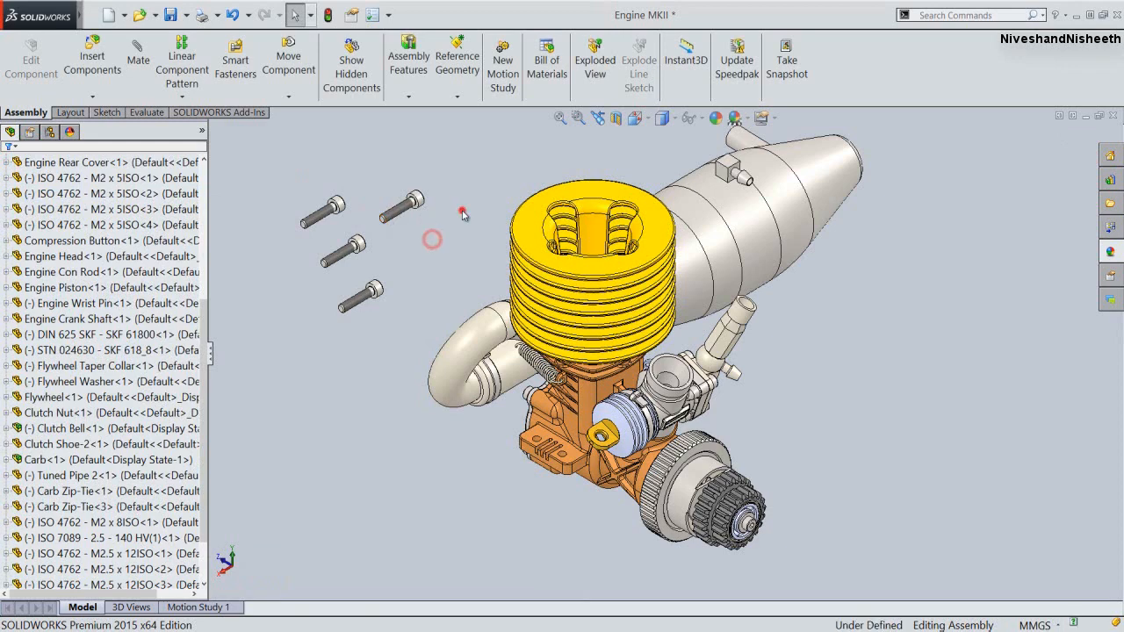
Add a concentric mate between one M2.5 x 12 screw's shank and an Engine Head clearance hole, flipping the alignment so its head faces outward
scroll(445, 214, "down", 5)
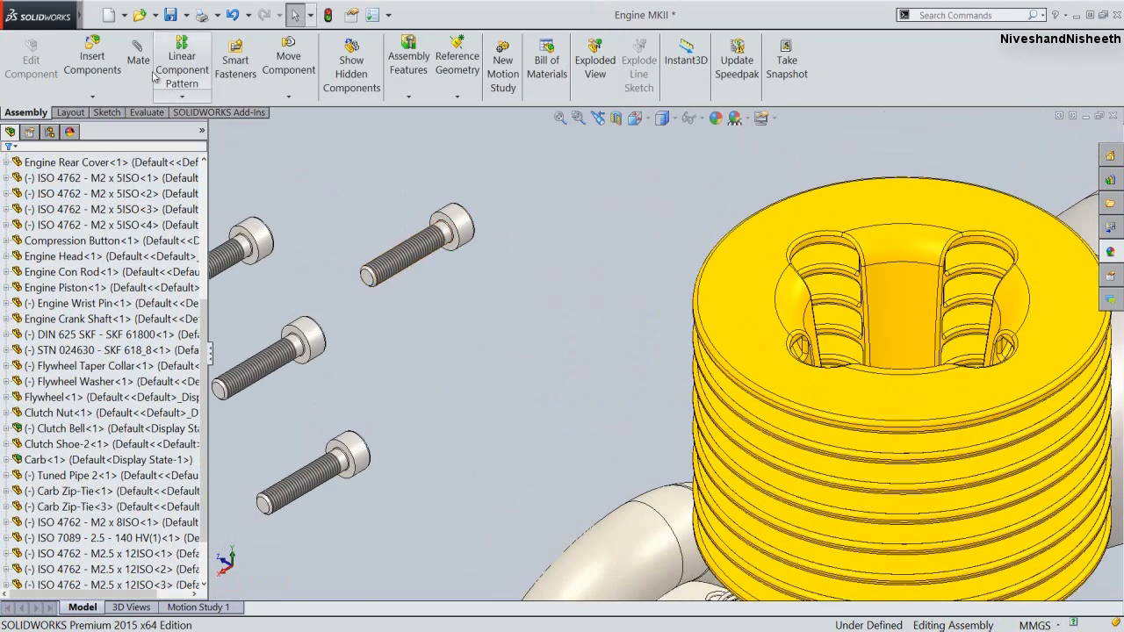
left_click(133, 53)
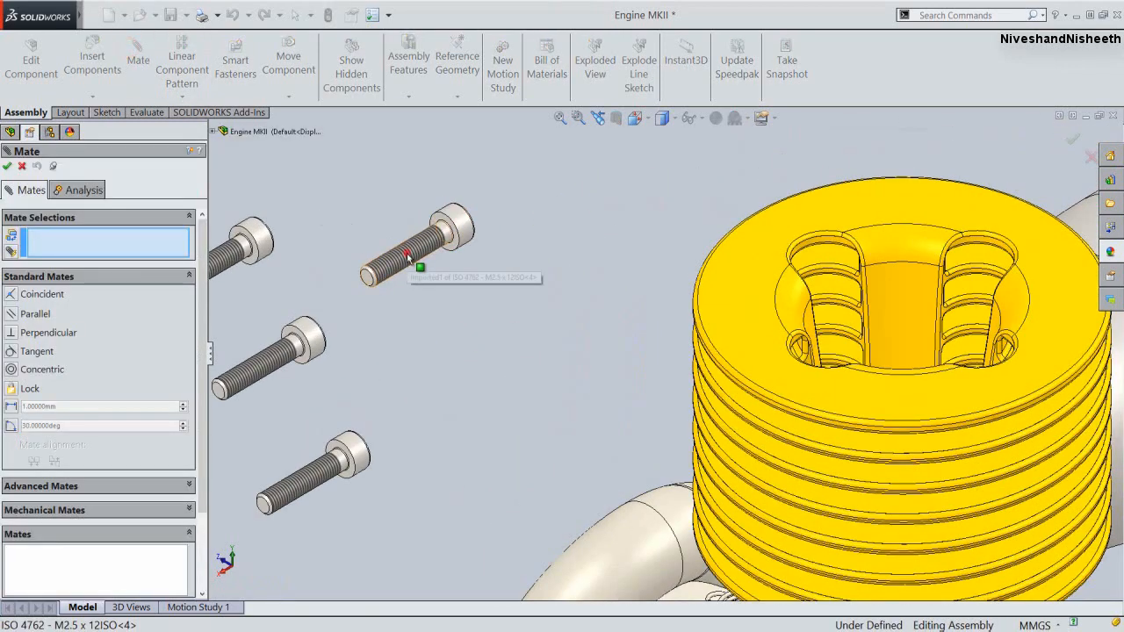
left_click(407, 253)
middle_click_drag(652, 319, 637, 378)
scroll(922, 372, "down", 10)
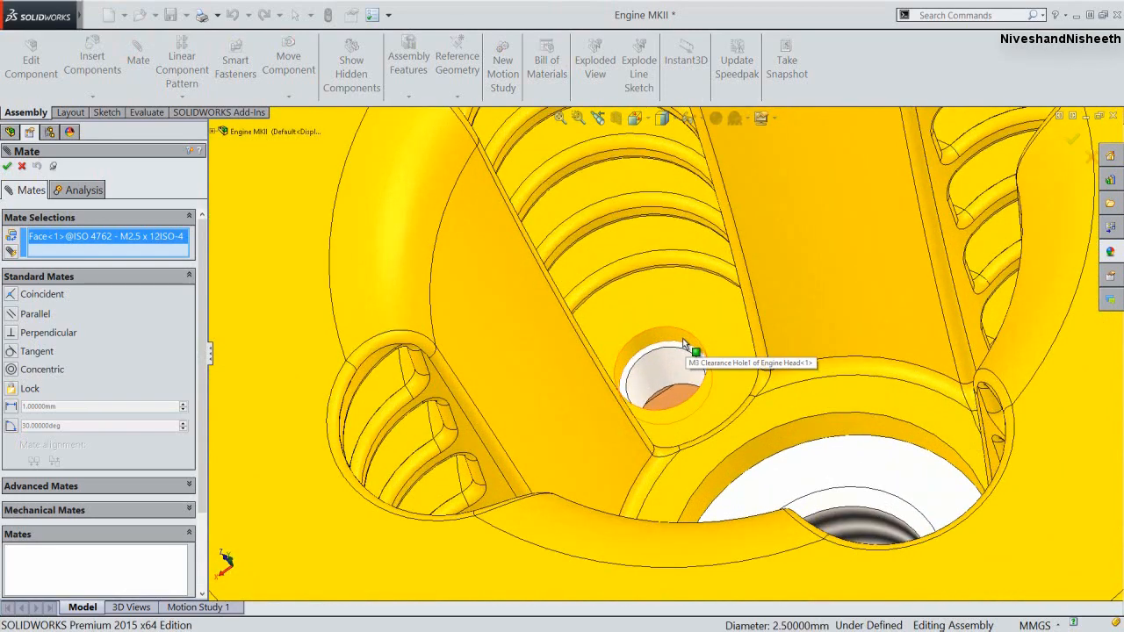
left_click(690, 345)
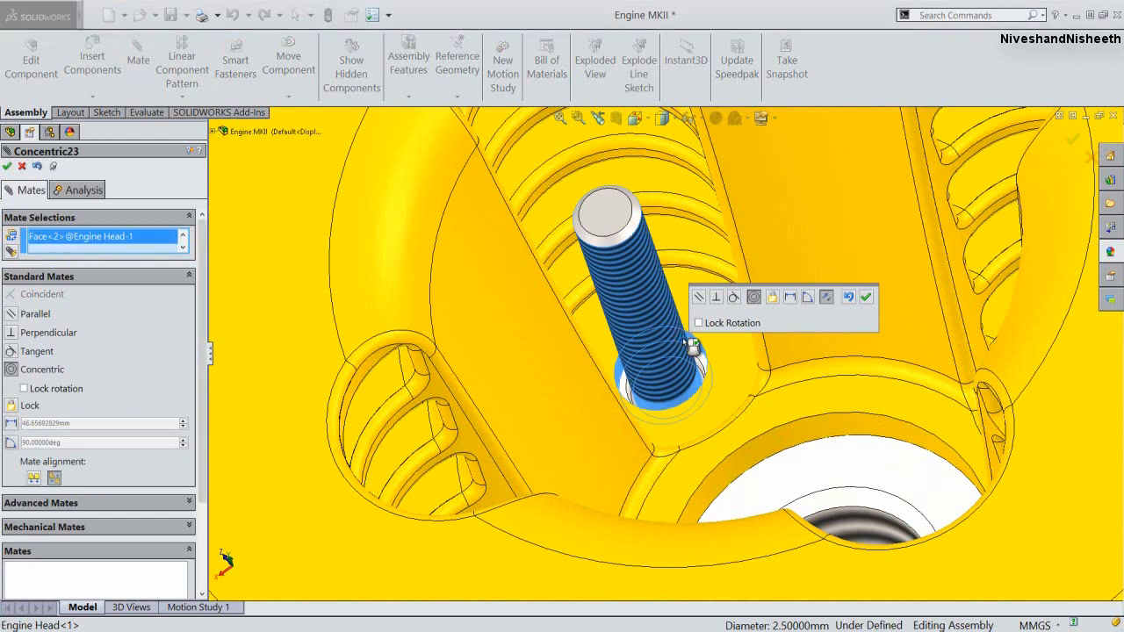
left_click(825, 299)
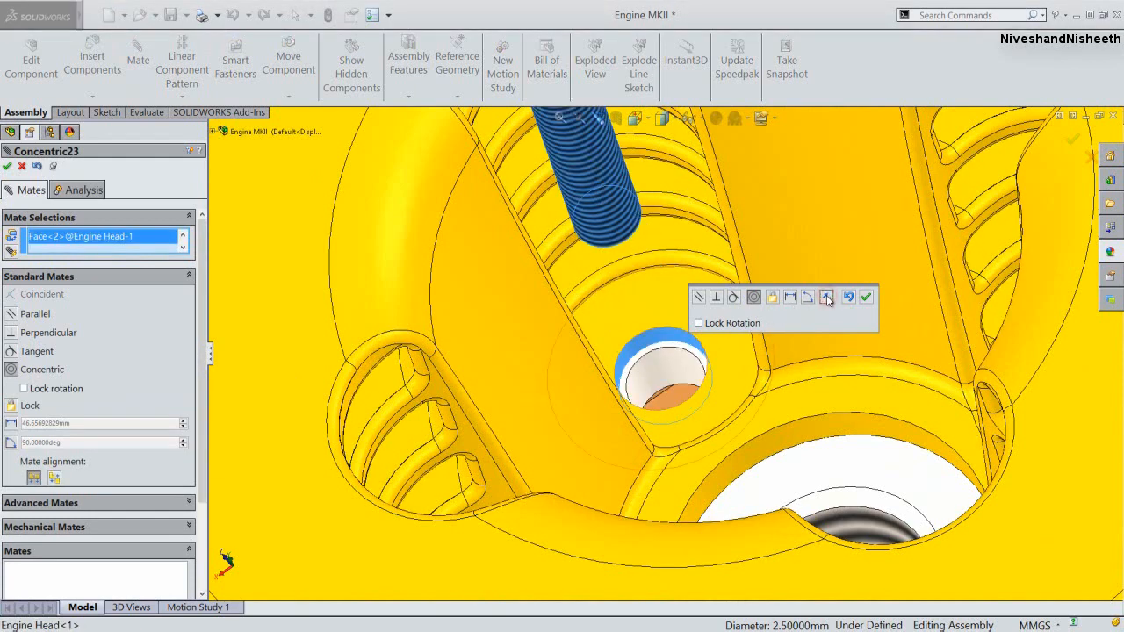
left_click(867, 298)
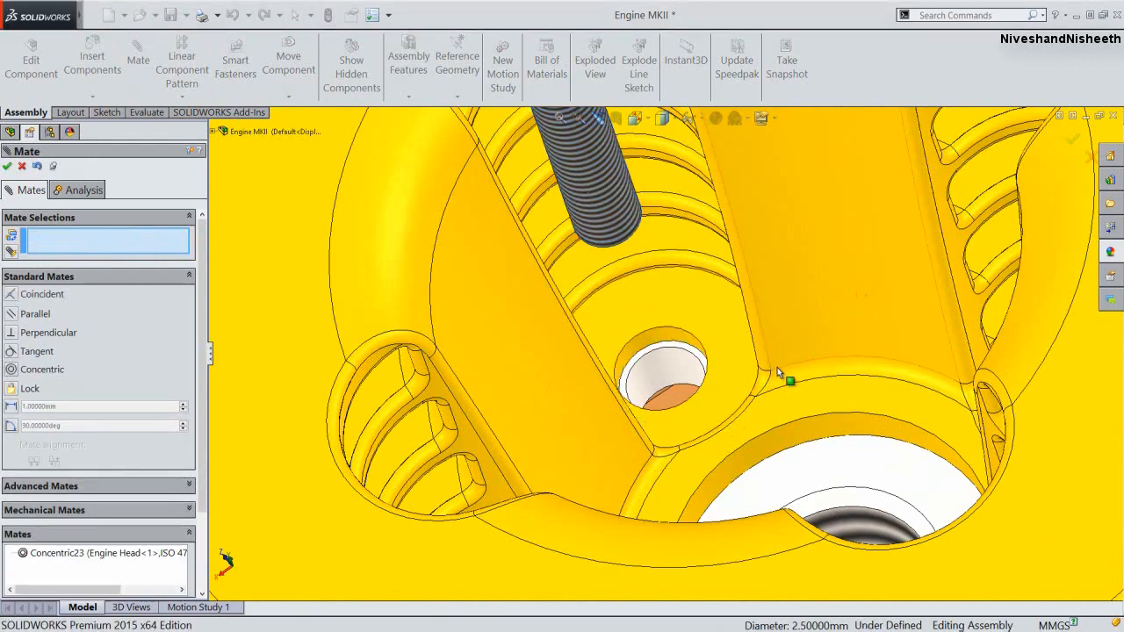
Pull the aligned screw clear and seat it with a coincident mate between the Engine Head's hole seat and the underside of the screw head
scroll(733, 372, "up", 8)
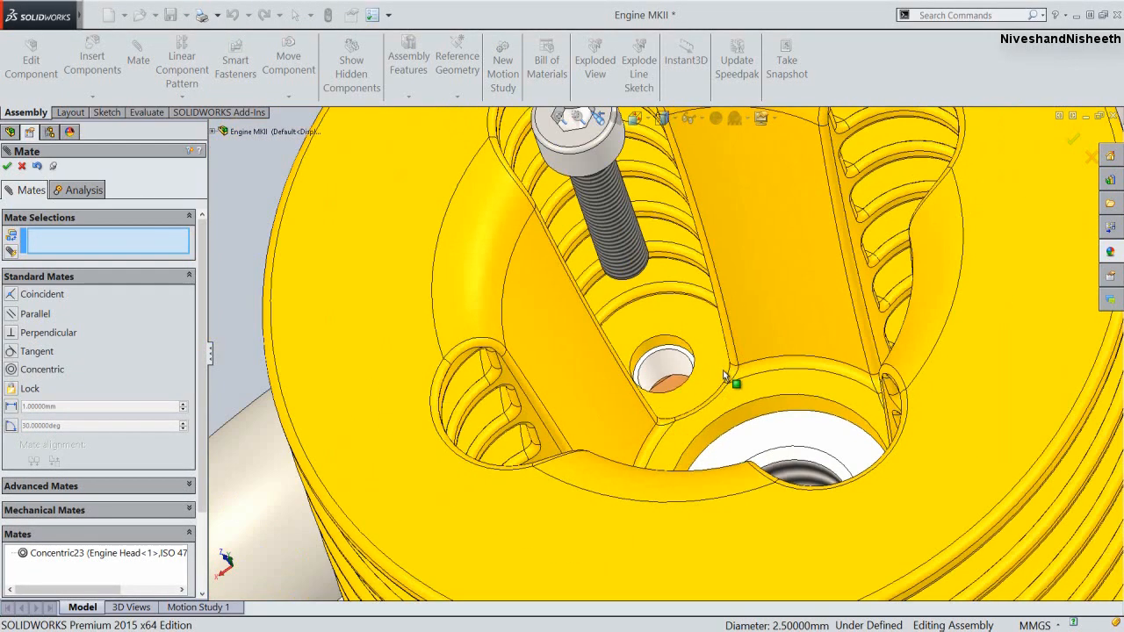
left_click_drag(651, 279, 456, 204)
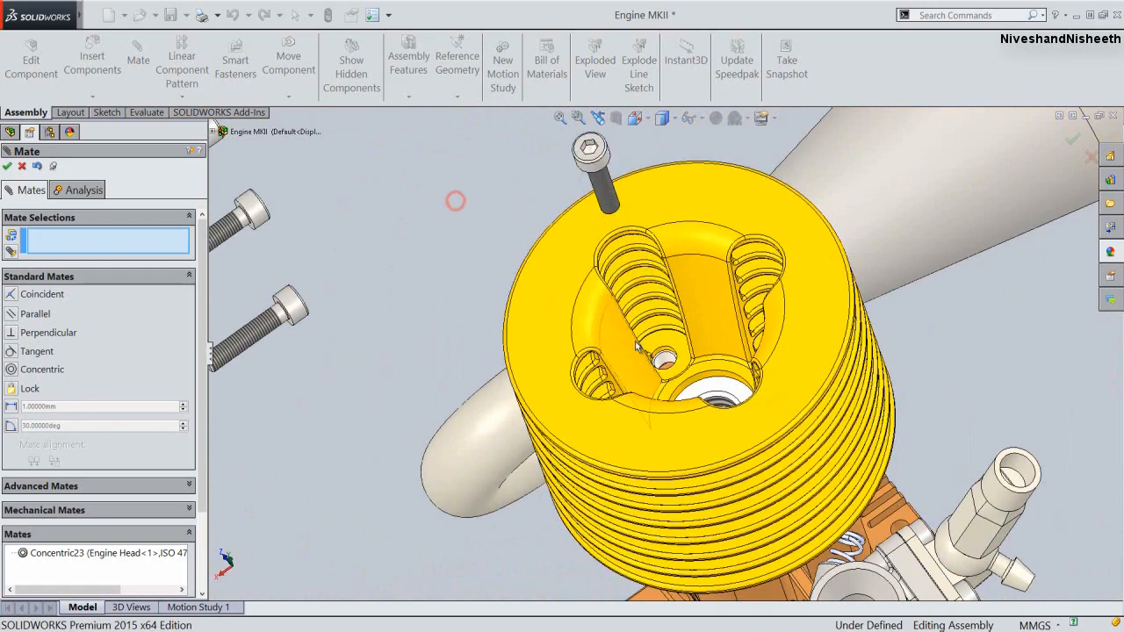
scroll(670, 358, "down", 2)
left_click(670, 351)
middle_click_drag(726, 367, 609, 308)
scroll(545, 259, "up", 3)
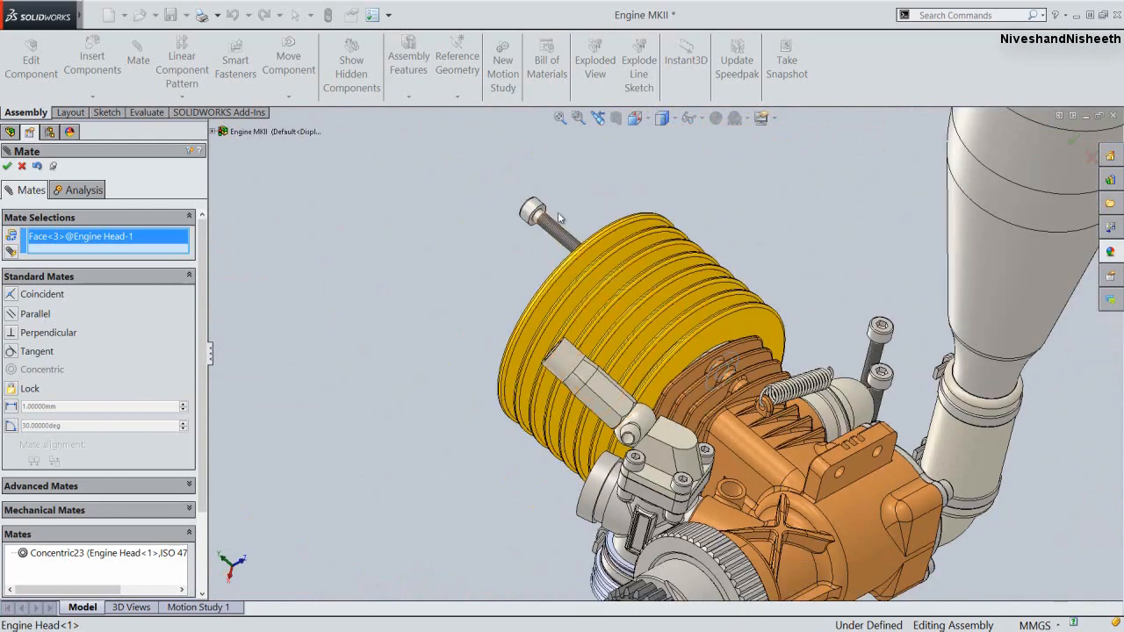
scroll(558, 218, "down", 6)
left_click(565, 253)
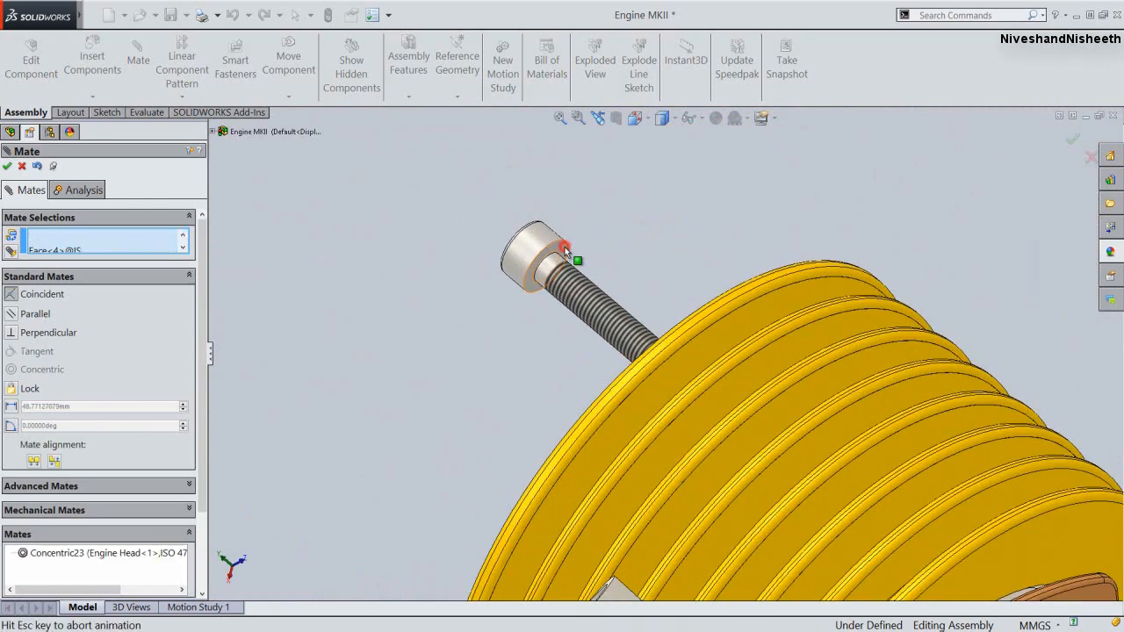
left_click(727, 206)
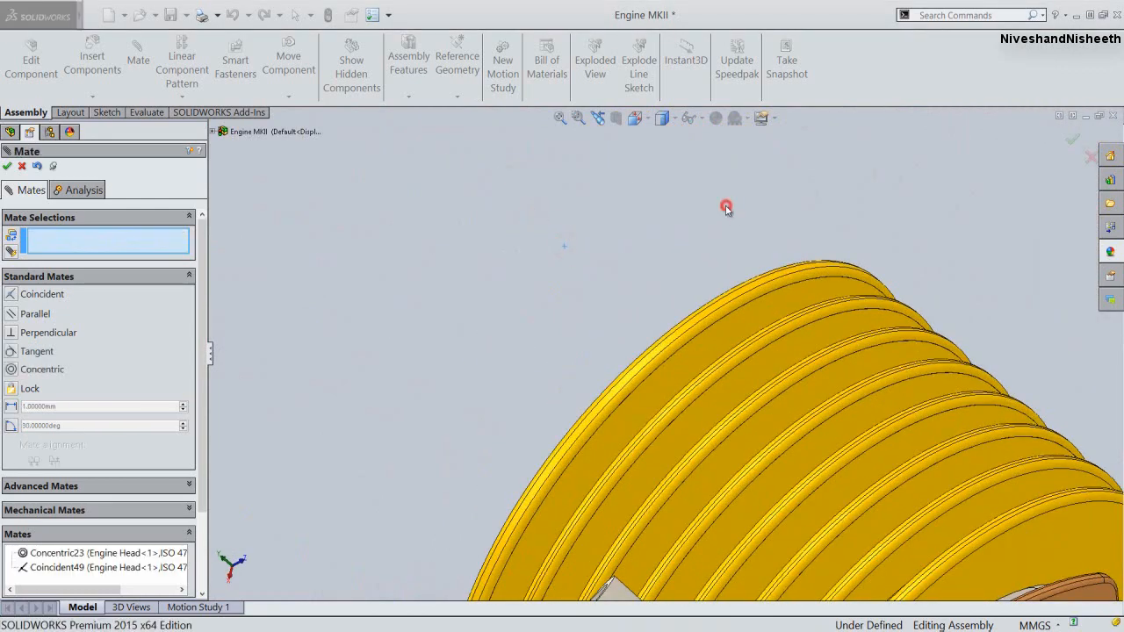
Make a second M2.5 x 12 screw concentric with the next Compression Button clearance hole, flipping the alignment so the screw head faces outward
left_click(598, 117)
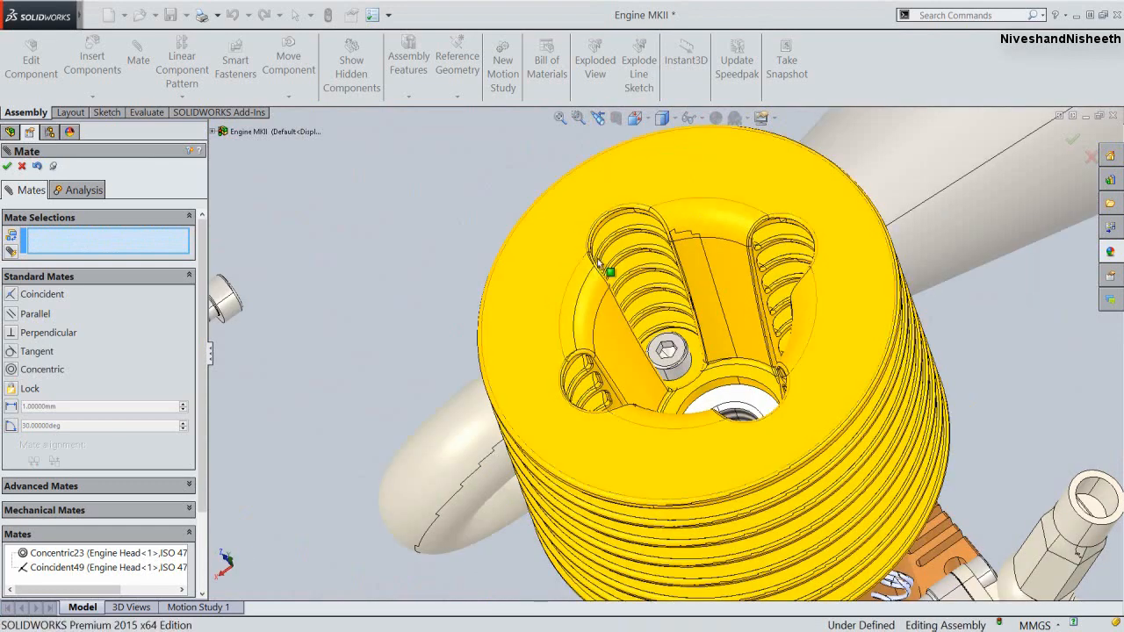
left_click(599, 117)
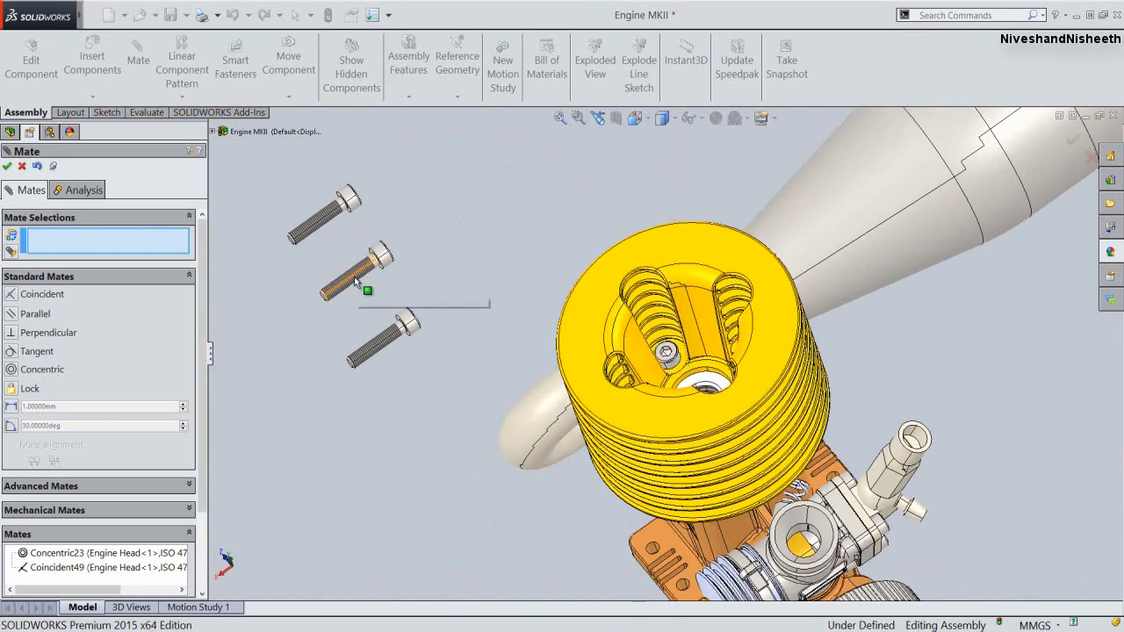
left_click(353, 277)
middle_click_drag(455, 315, 579, 386)
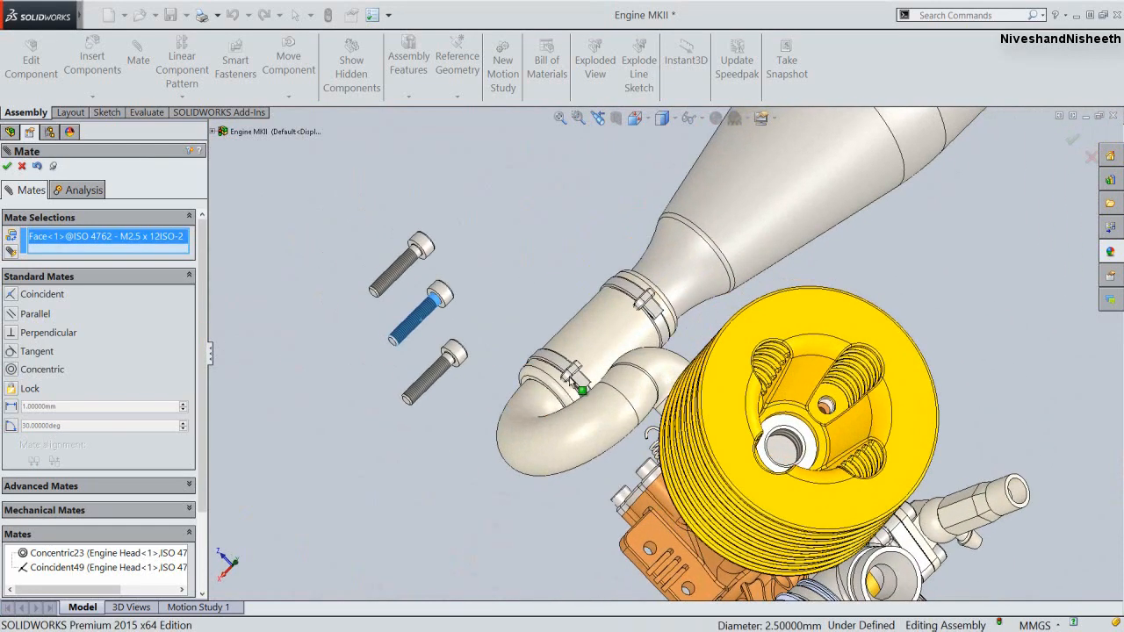
scroll(836, 399, "down", 8)
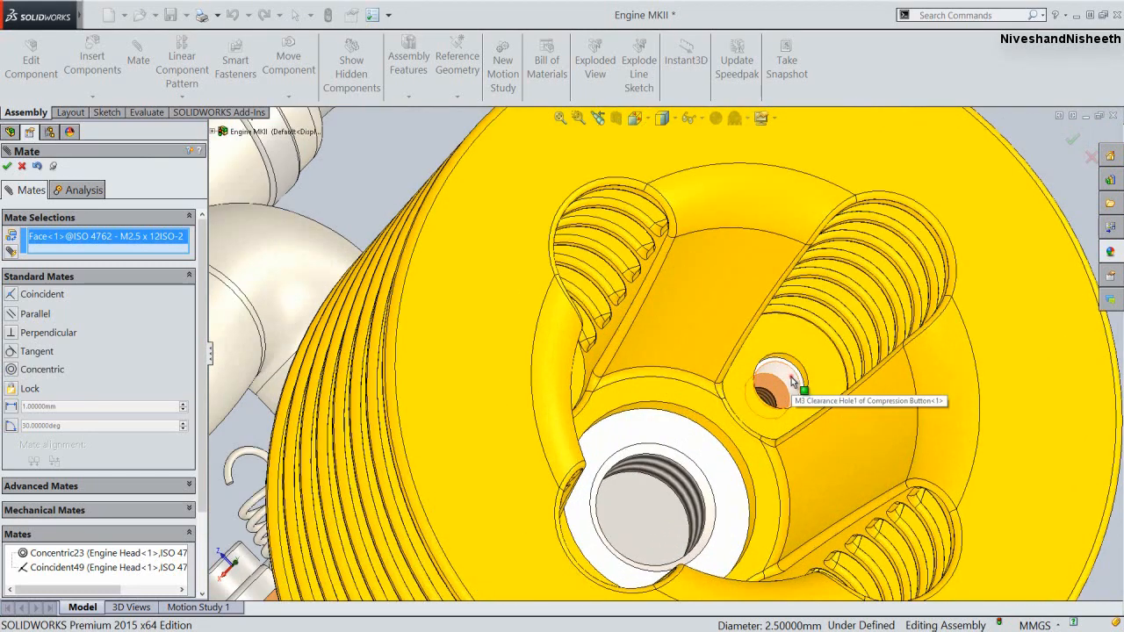
left_click(791, 378)
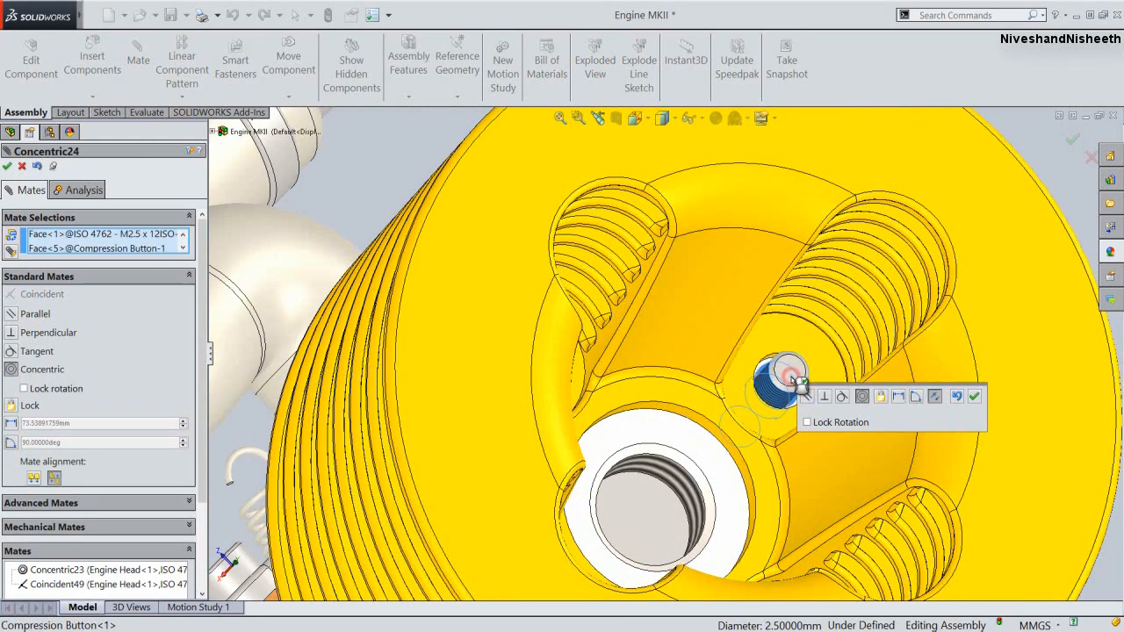
left_click(932, 397)
left_click(974, 396)
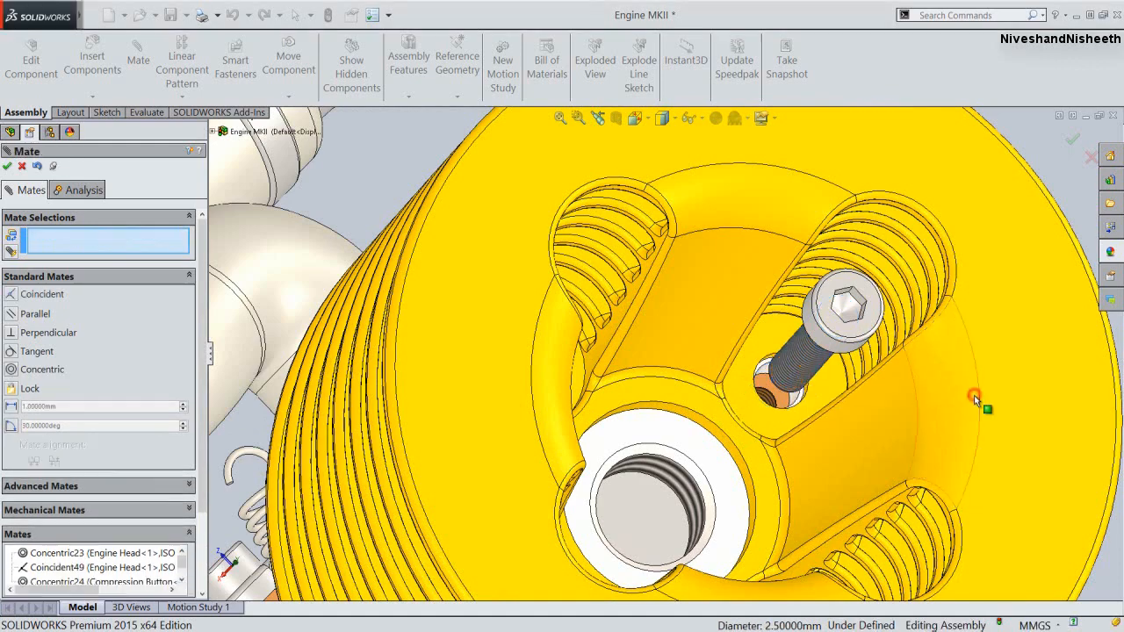
Move the second screw out of the Engine Head and mate its head's underside coincident with the seat around its hole
scroll(725, 410, "up", 6)
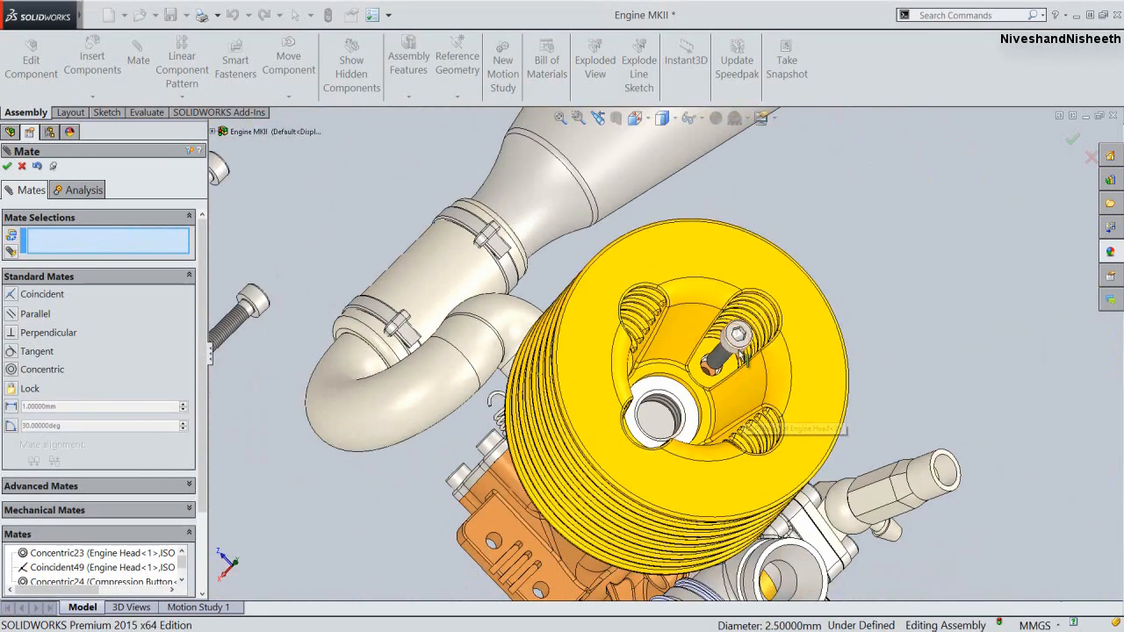
left_click_drag(738, 346, 913, 305)
left_click(747, 368)
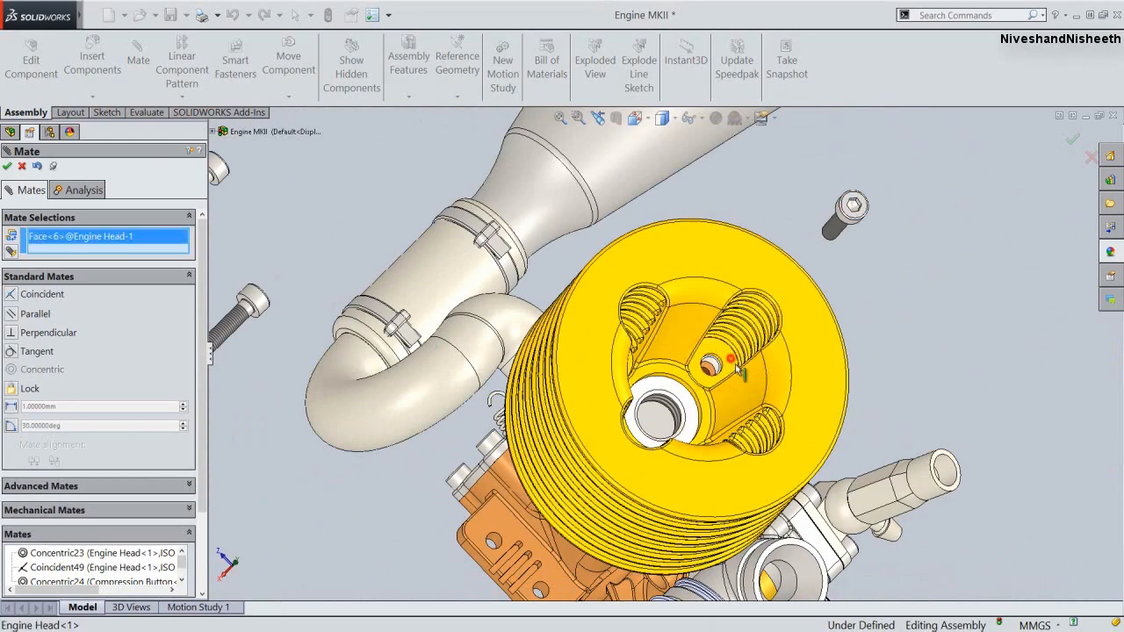
middle_click_drag(747, 368, 901, 246)
scroll(904, 246, "down", 5)
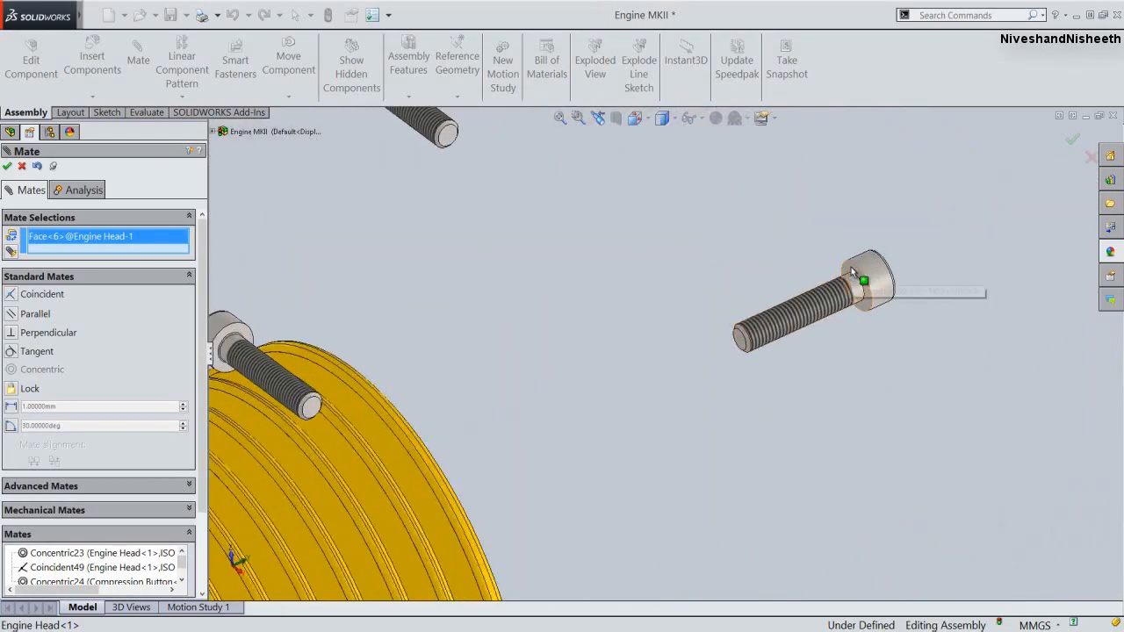
left_click(850, 267)
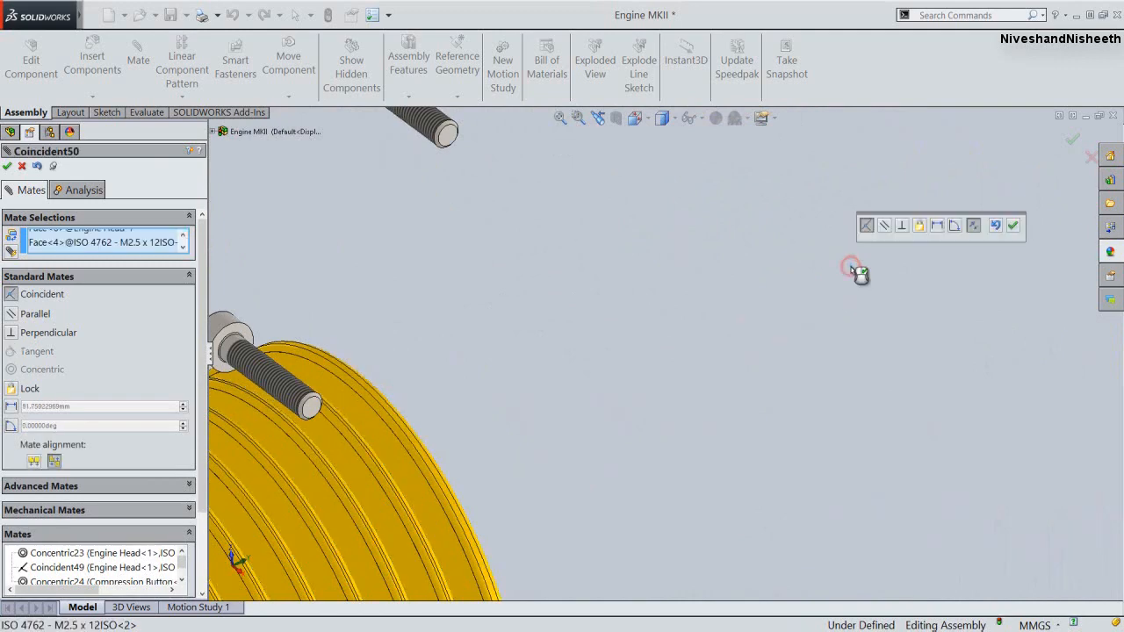
left_click(1012, 226)
Add a concentric mate between the third M2.5 x 12 screw's shank and the next open Engine Head screw hole
left_click(597, 118)
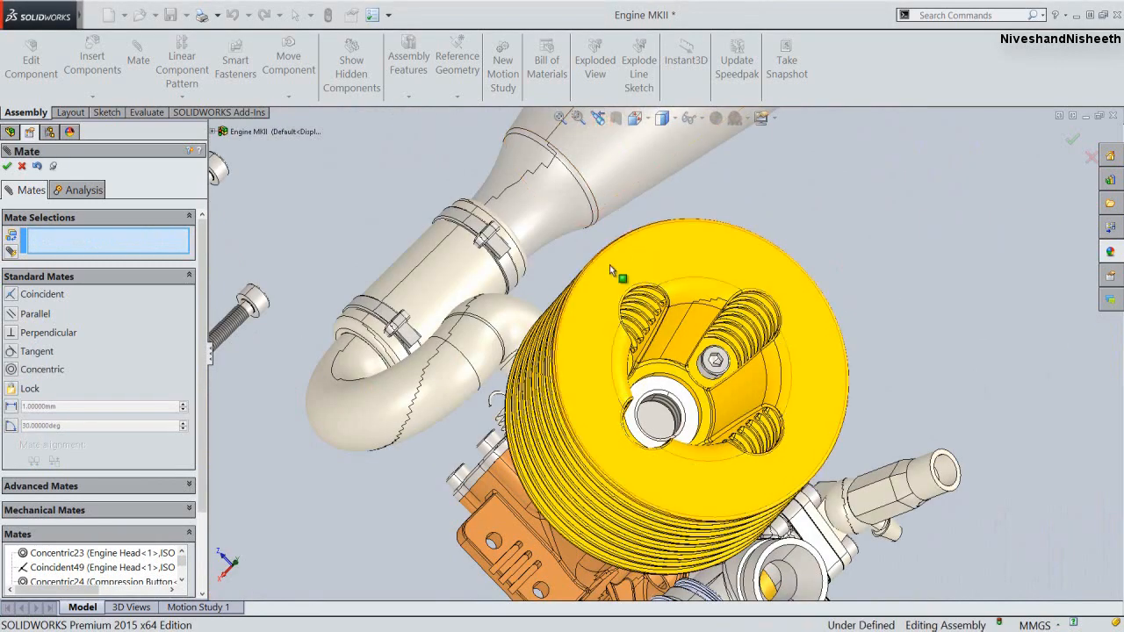
left_click(370, 339)
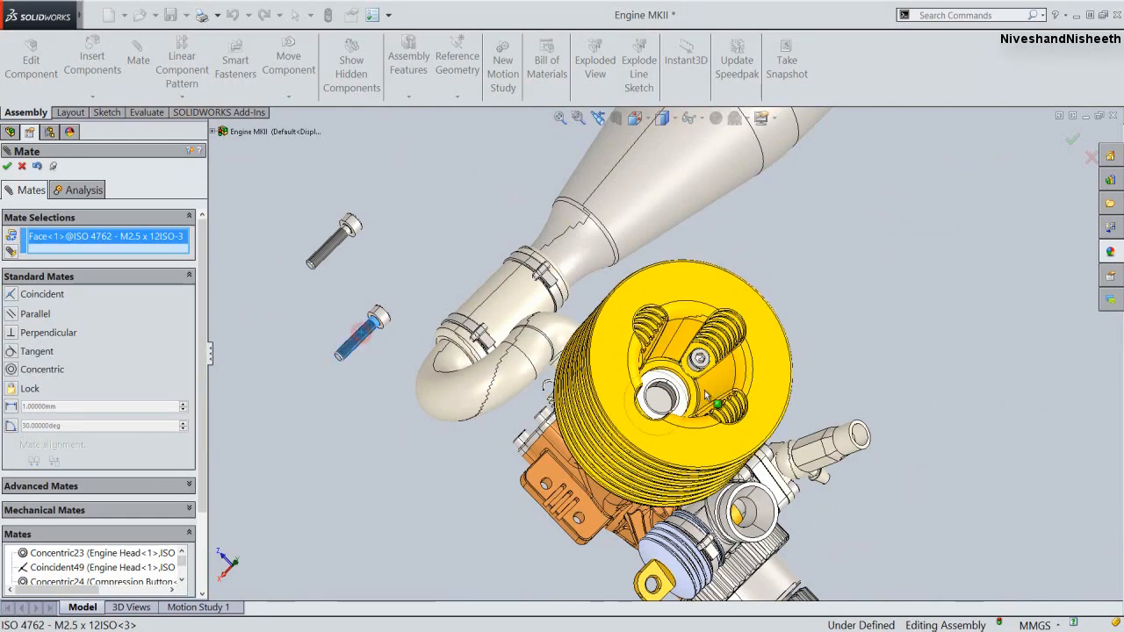
scroll(698, 385, "down", 3)
middle_click_drag(681, 402, 639, 458)
scroll(639, 458, "down", 5)
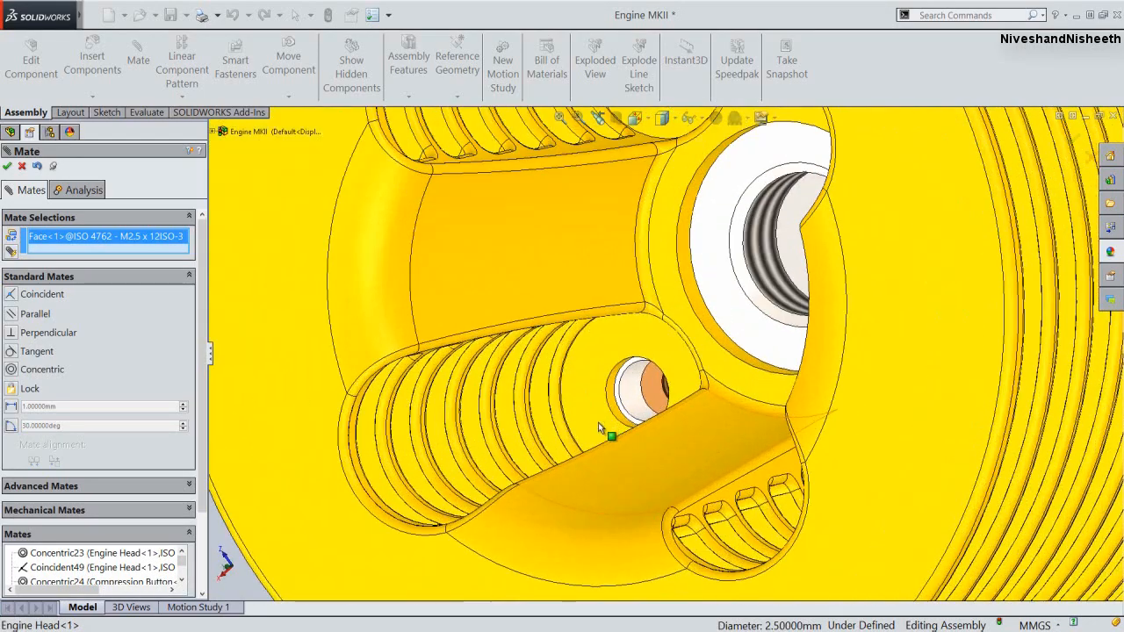
left_click(611, 402)
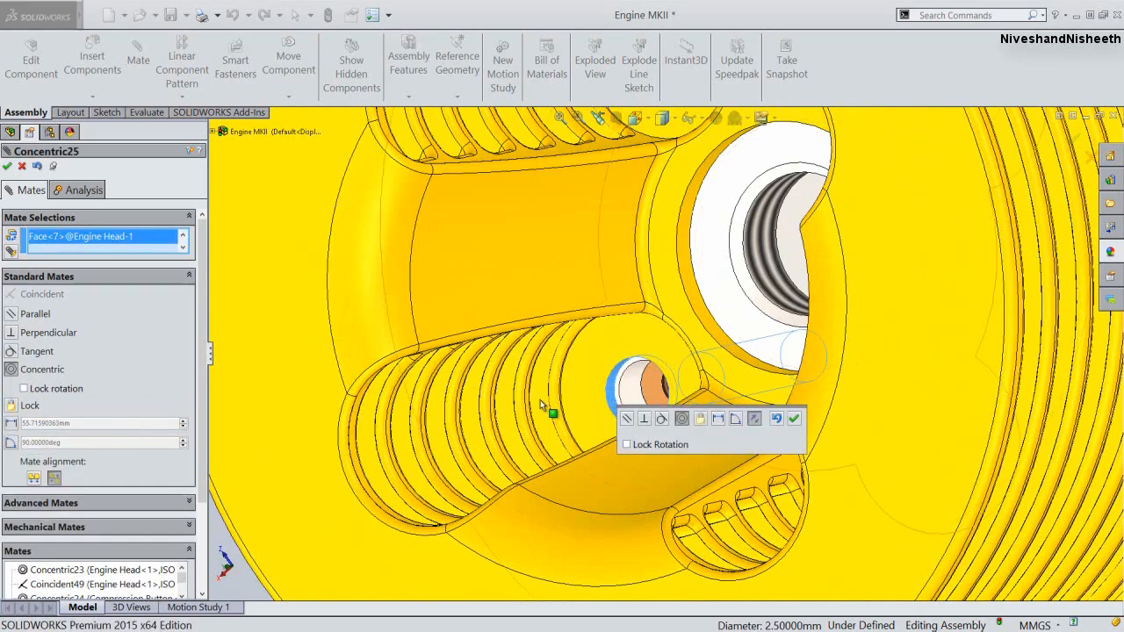
scroll(540, 405, "up", 10)
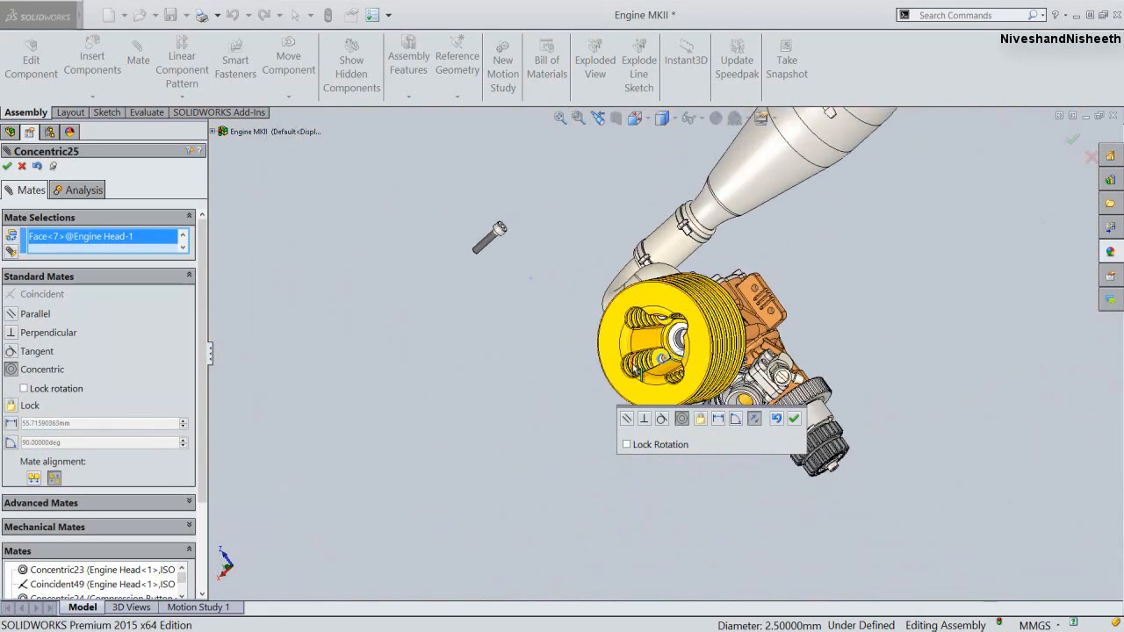
scroll(623, 367, "down", 3)
left_click(794, 419)
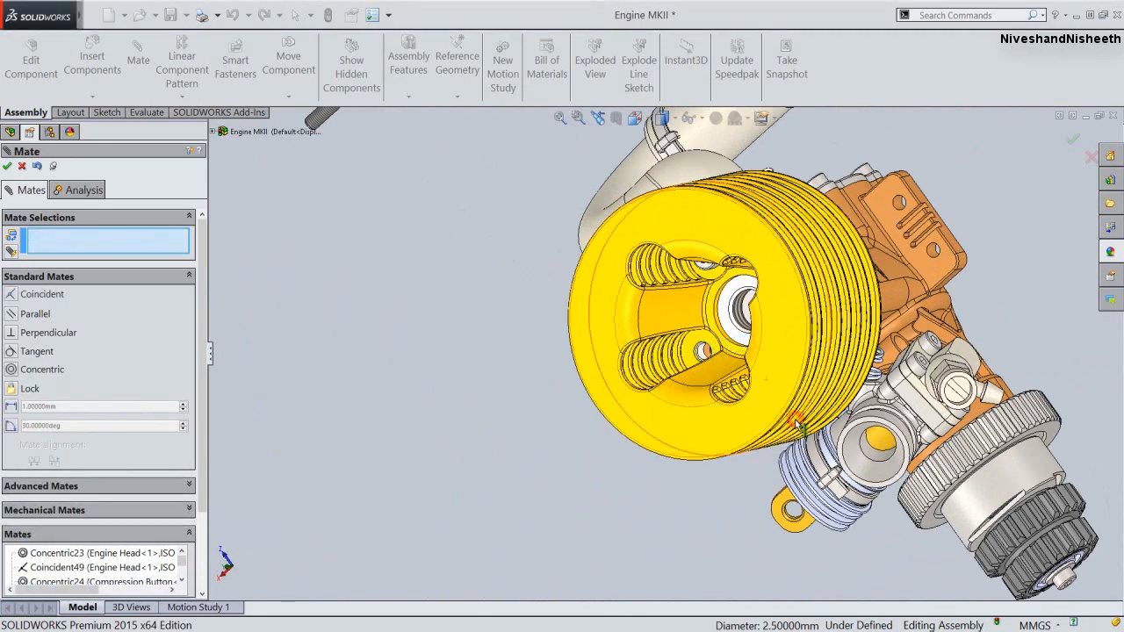
left_click(10, 166)
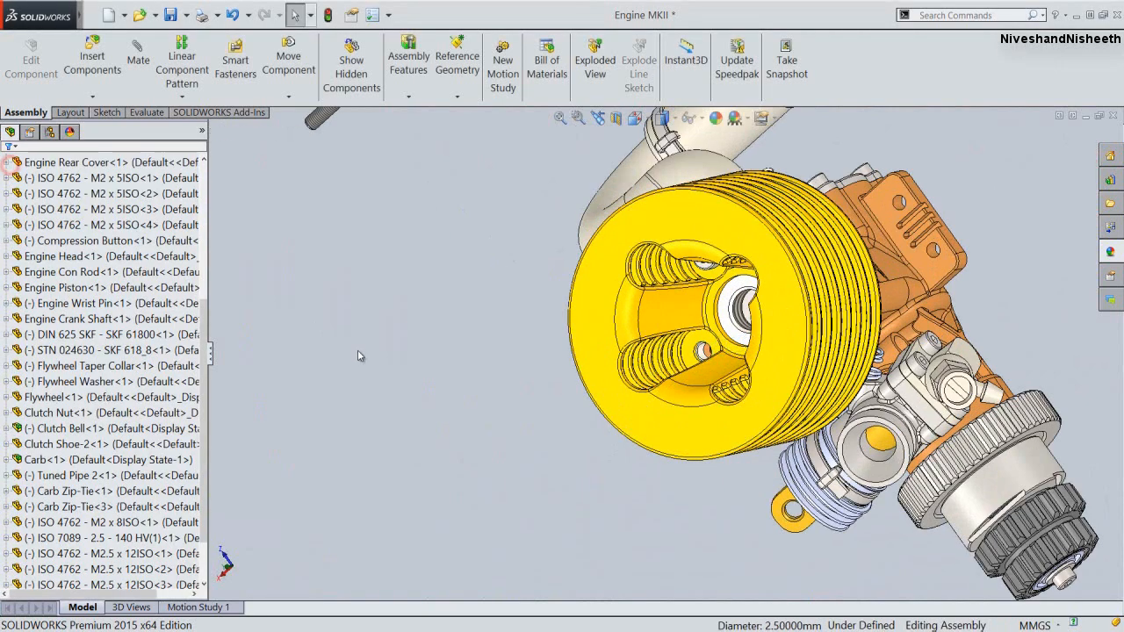
Select the third M2.5 x 12 screw and pull it along its axis clear of the Engine Head
scroll(209, 530, "down", 2)
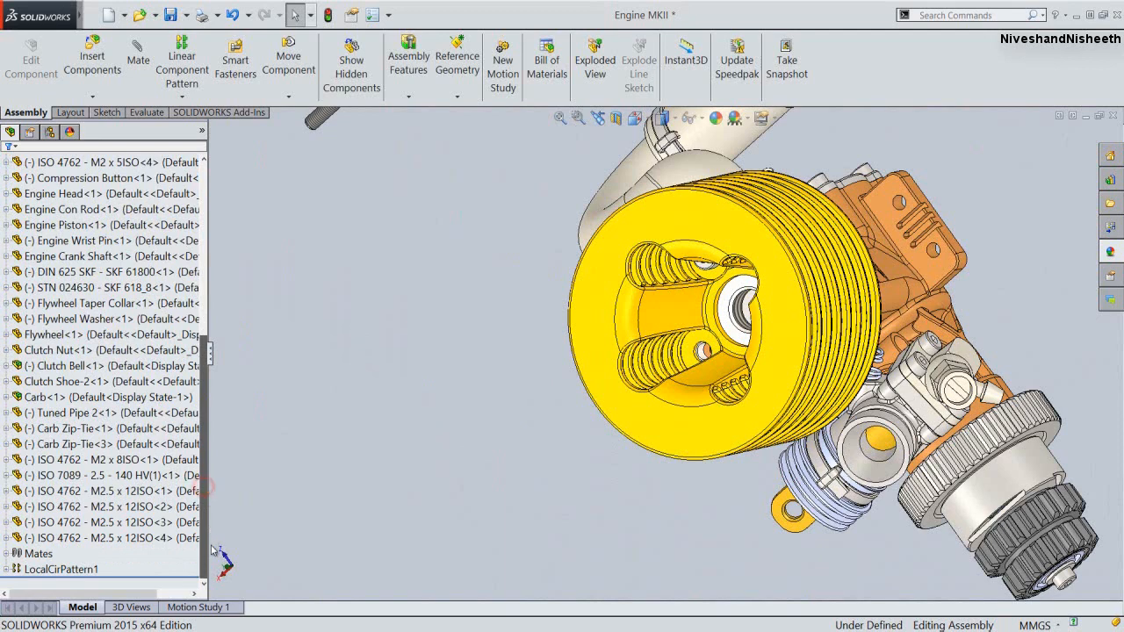
left_click(145, 523)
right_click(144, 523)
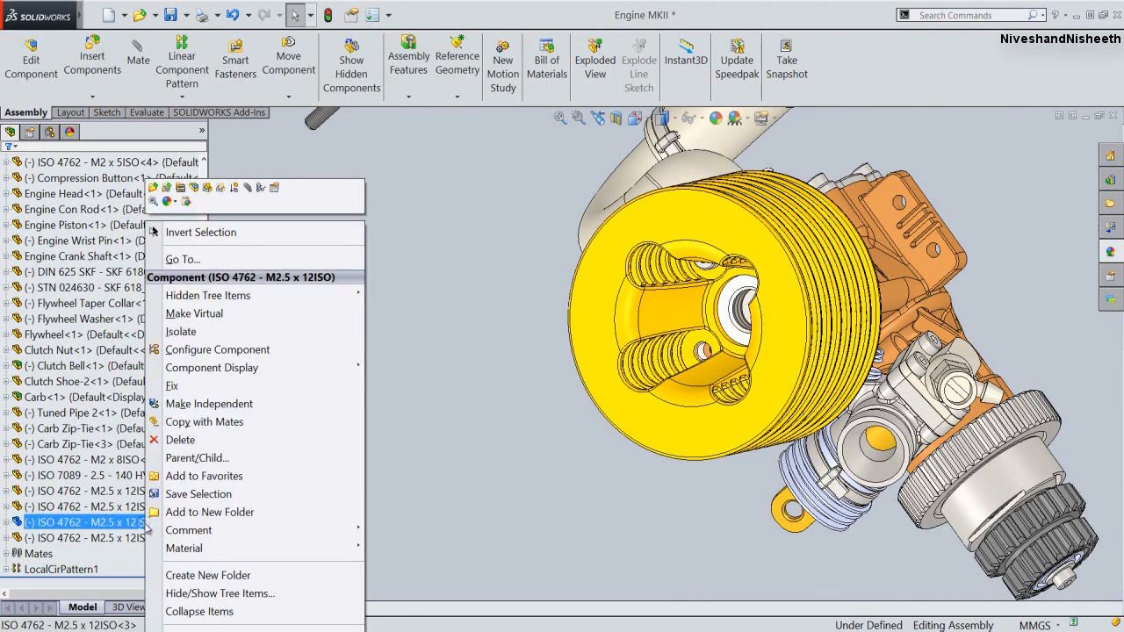
left_click(184, 333)
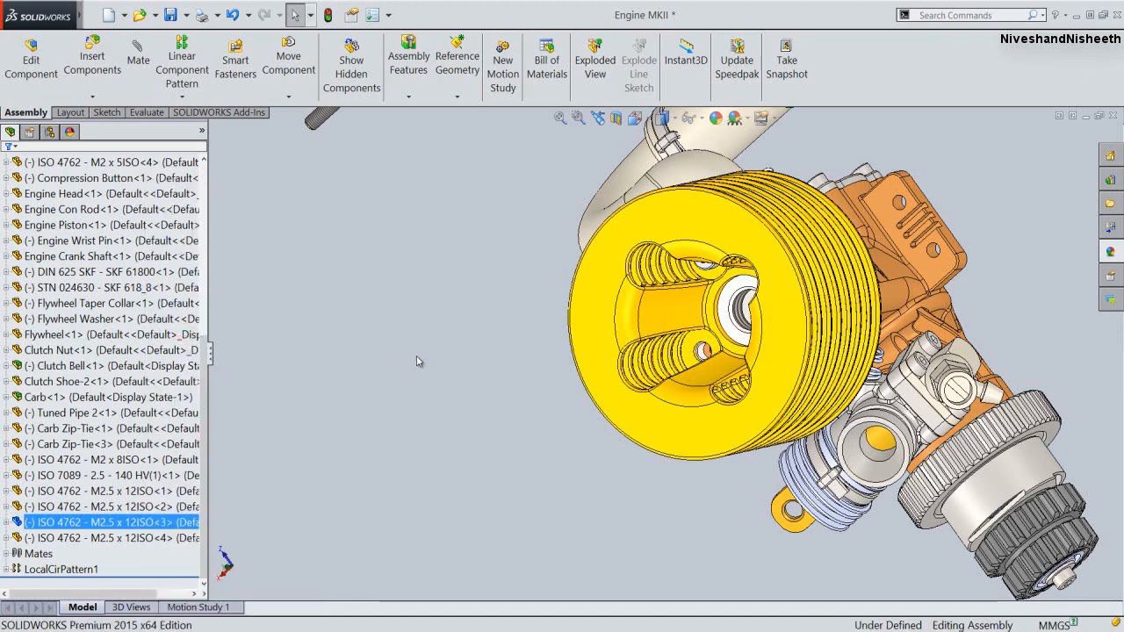
left_click_drag(736, 351, 386, 391)
left_click(91, 153)
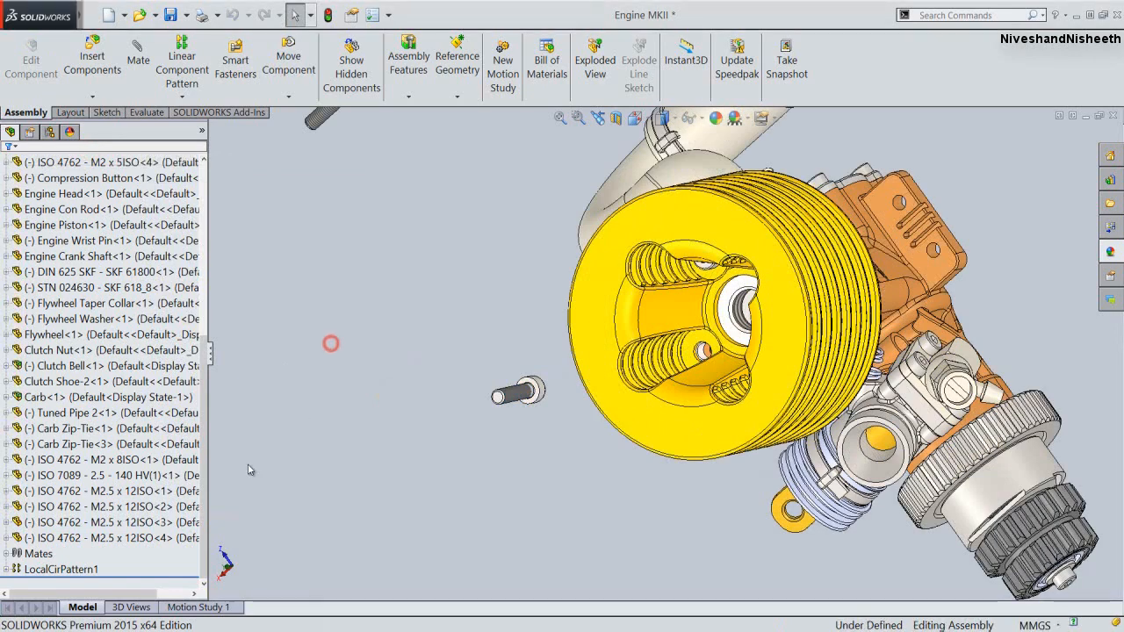
Edit the third screw's concentric mate with the Engine Head and flip its alignment so the screw head faces outward
left_click(37, 553)
left_click(8, 553)
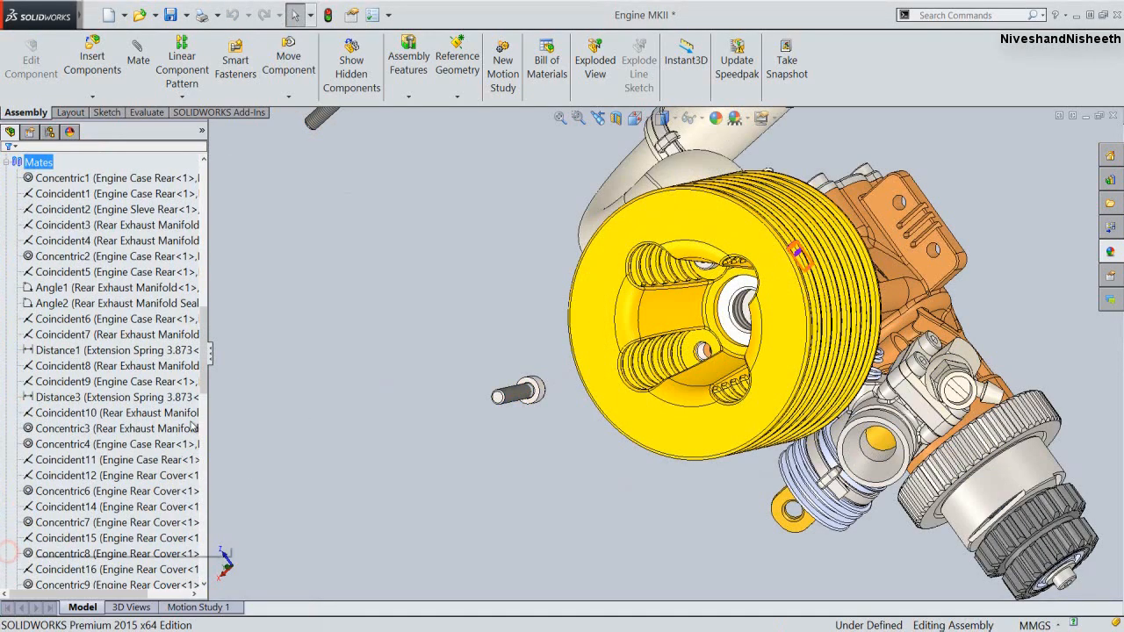
left_click_drag(203, 376, 214, 575)
left_click(141, 553)
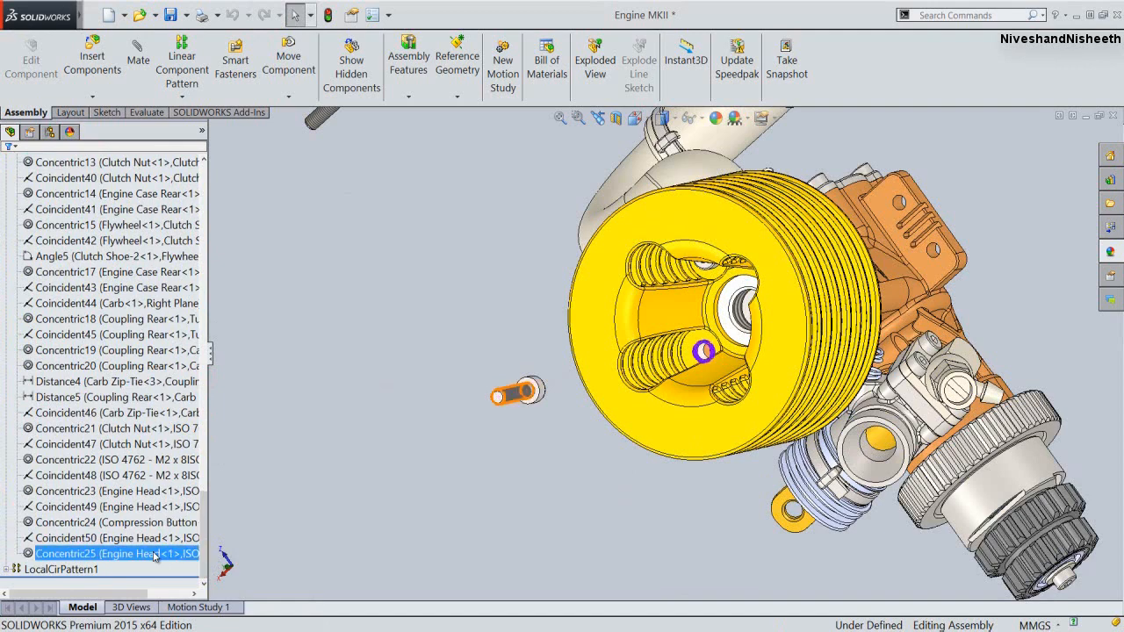
left_click(163, 520)
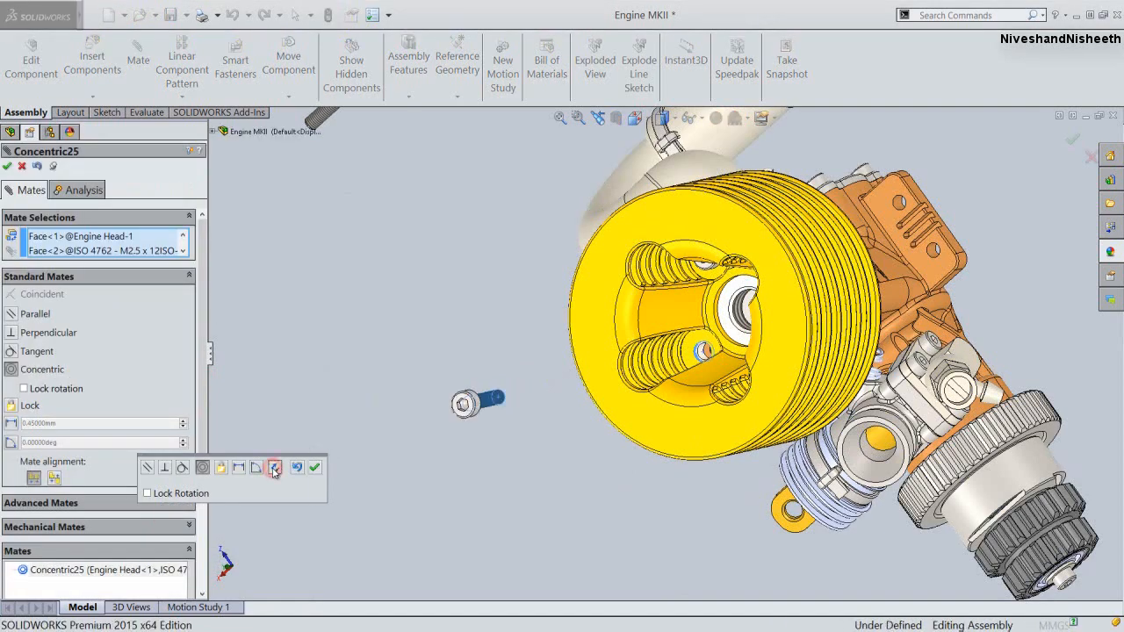
left_click(315, 468)
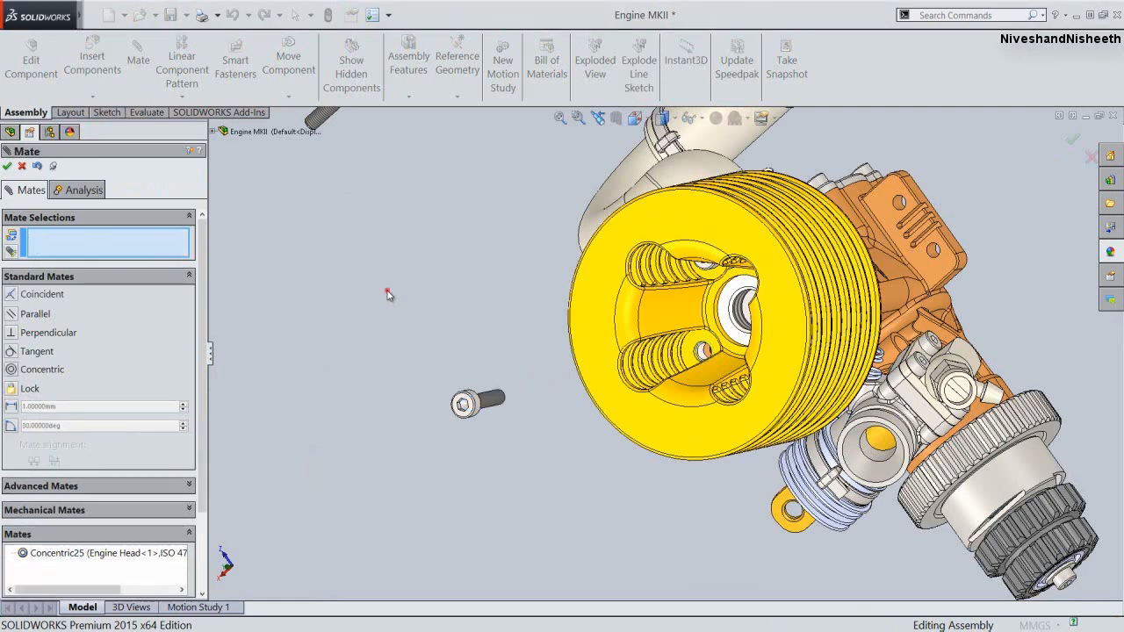
left_click(8, 166)
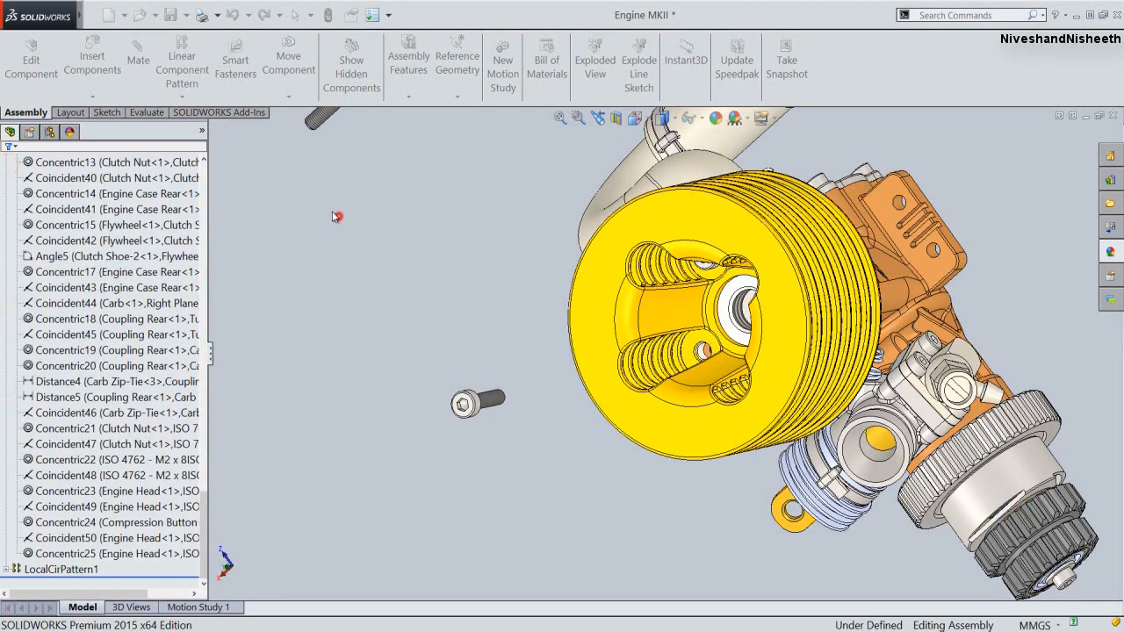
Seat the third screw with a coincident mate between the Engine Head's hole seat and the underside of the screw head
left_click(138, 54)
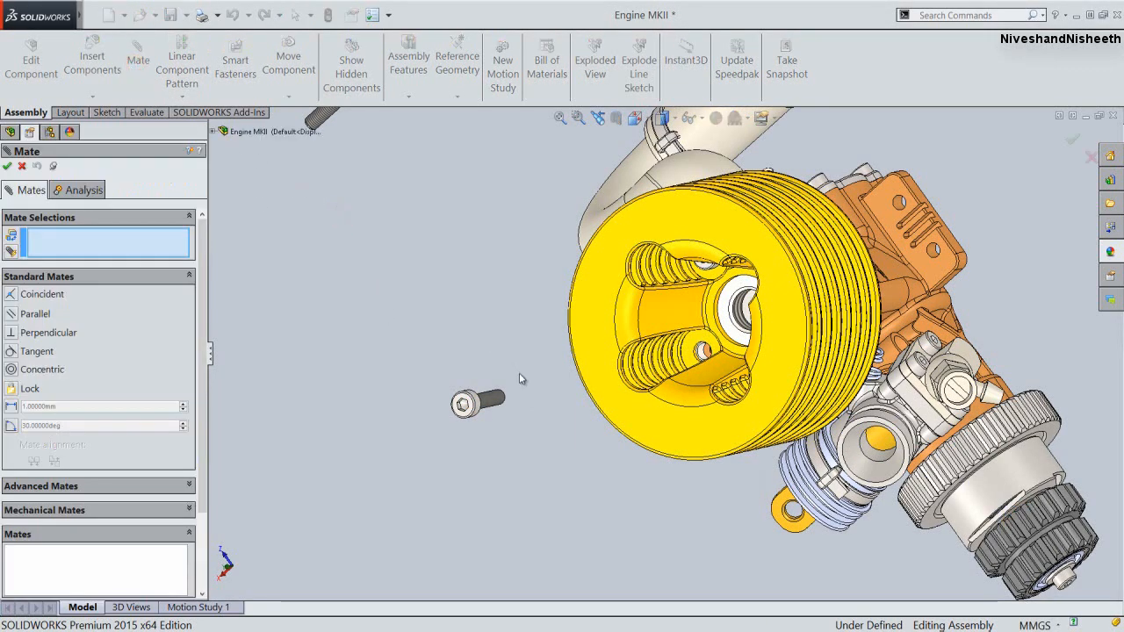
scroll(518, 378, "down", 3)
left_click(848, 321)
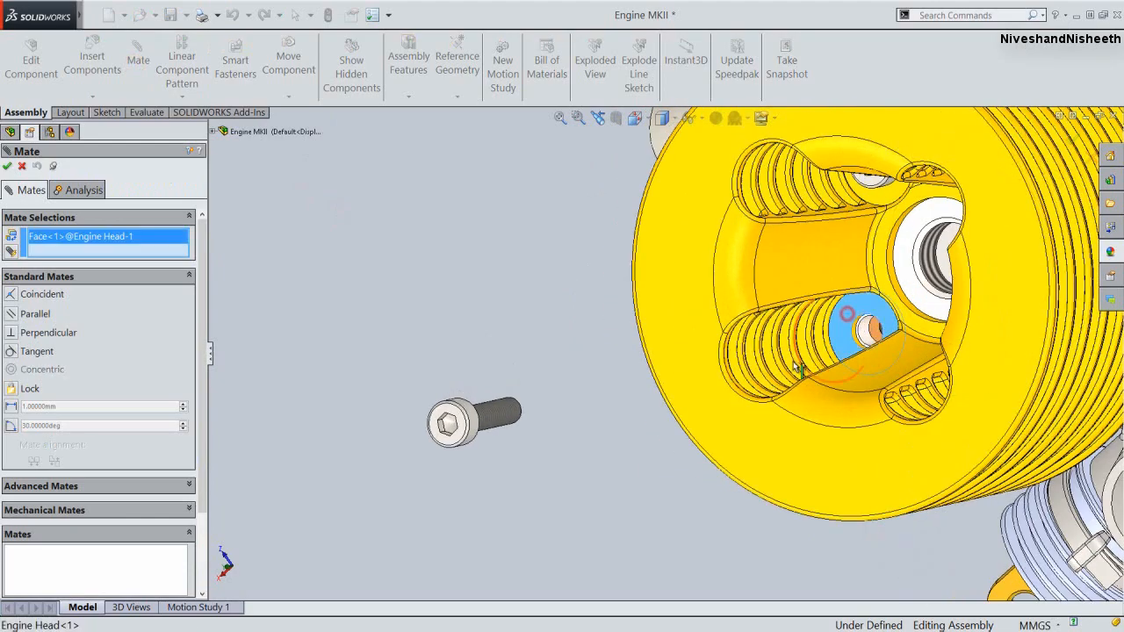
middle_click_drag(849, 320, 769, 403)
scroll(484, 409, "up", 5)
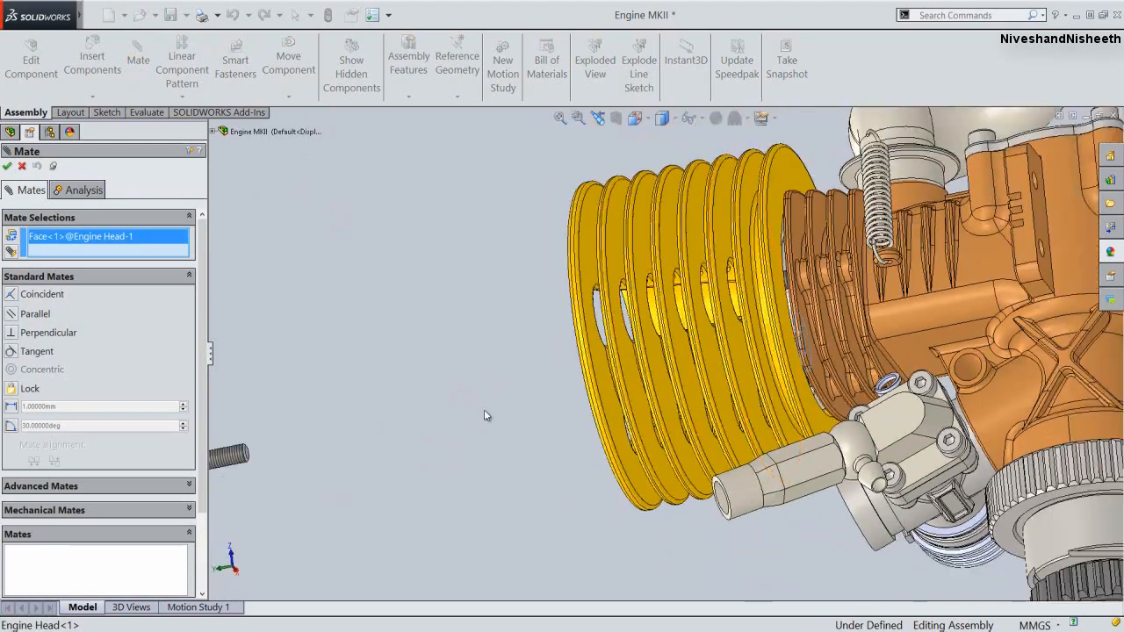
scroll(466, 418, "down", 6)
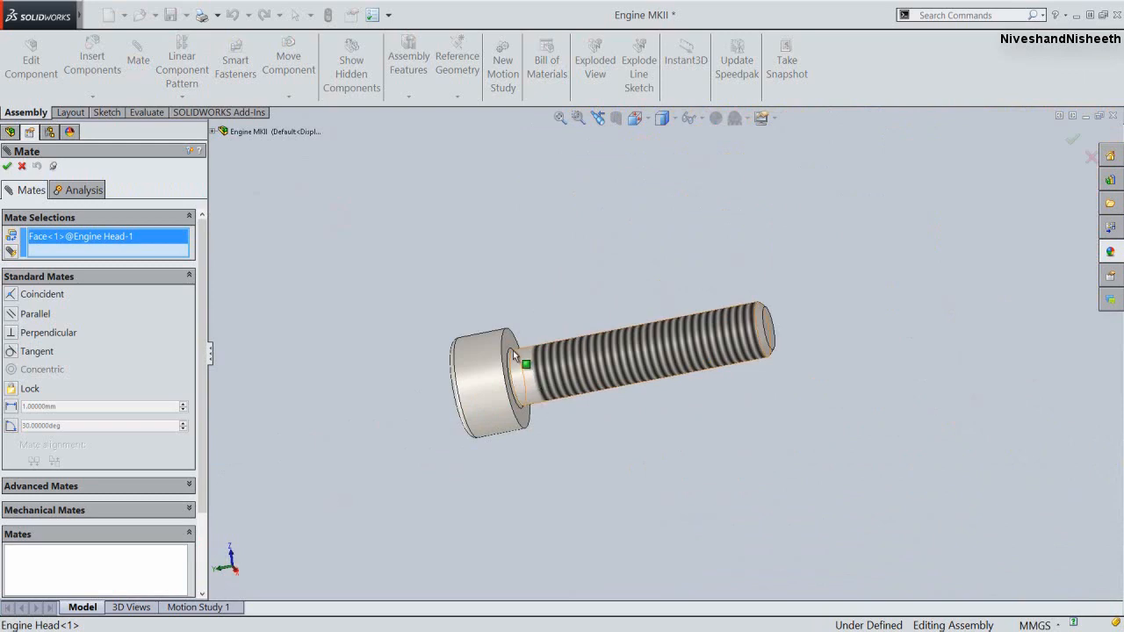
left_click(513, 351)
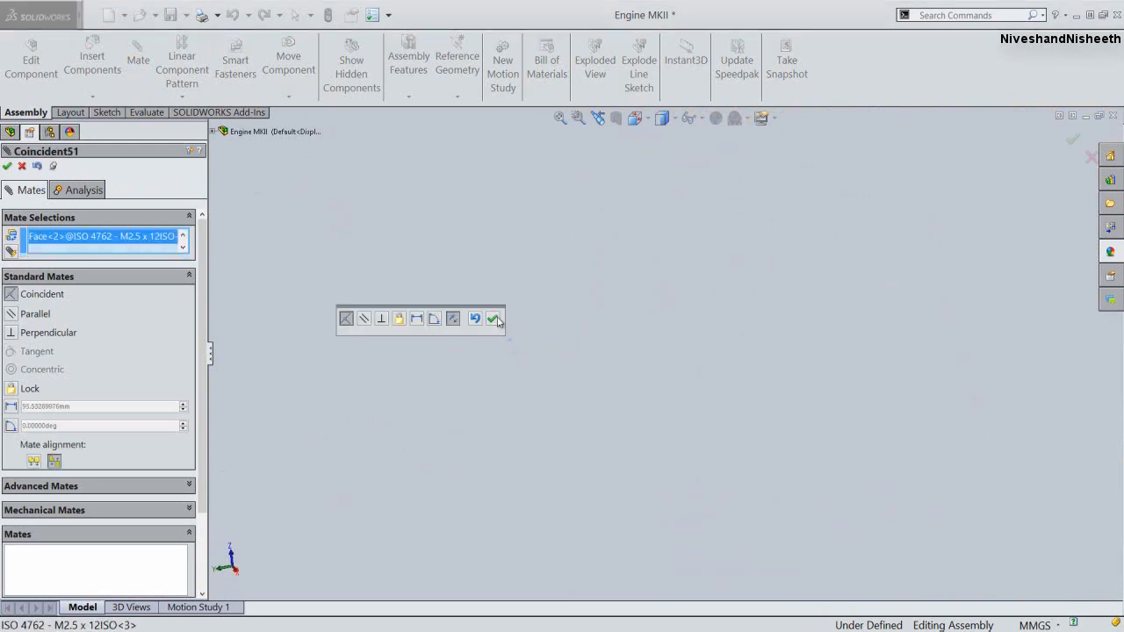
left_click(493, 318)
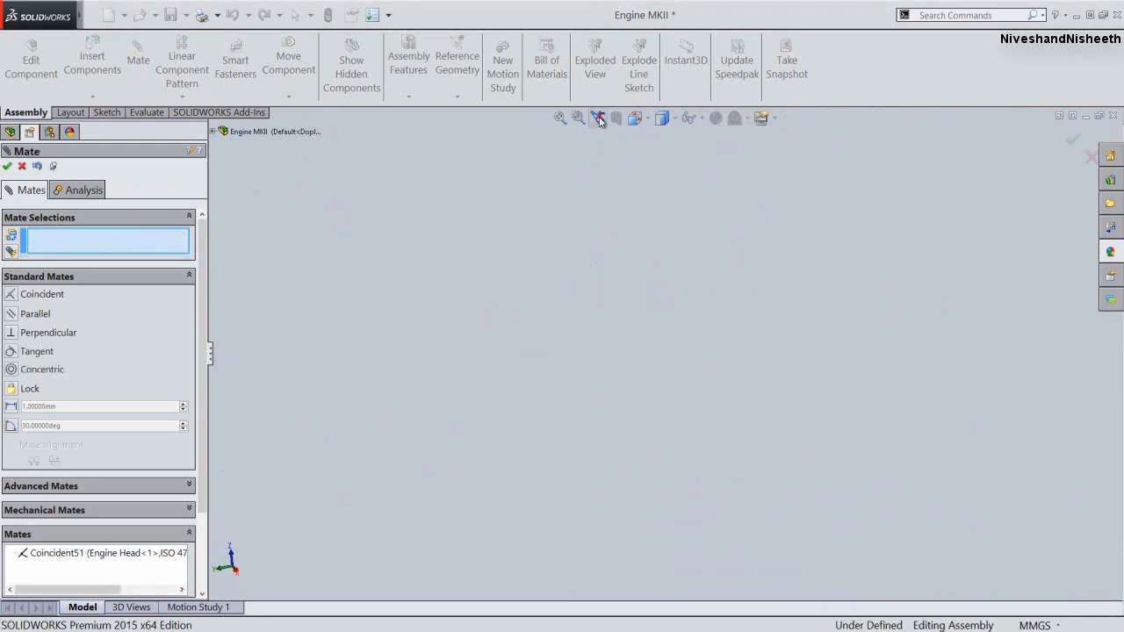
Mate the underside of the fourth M2.5 x 12 screw's head coincident with the seat around the last empty Engine Head hole
left_click(598, 118)
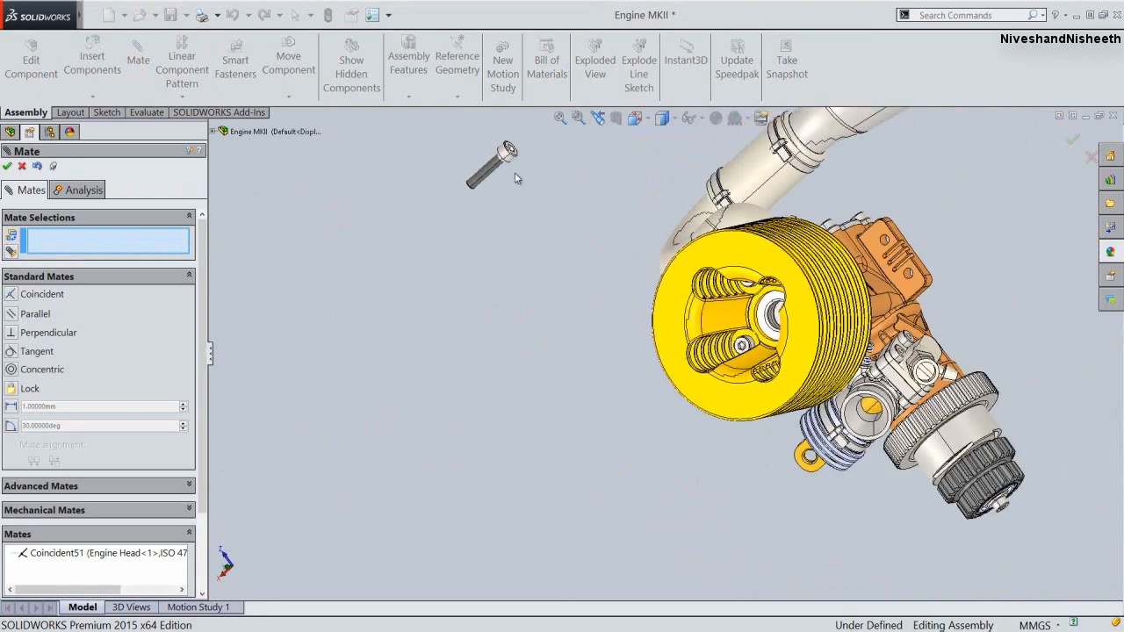
key("ctrl+shift+z")
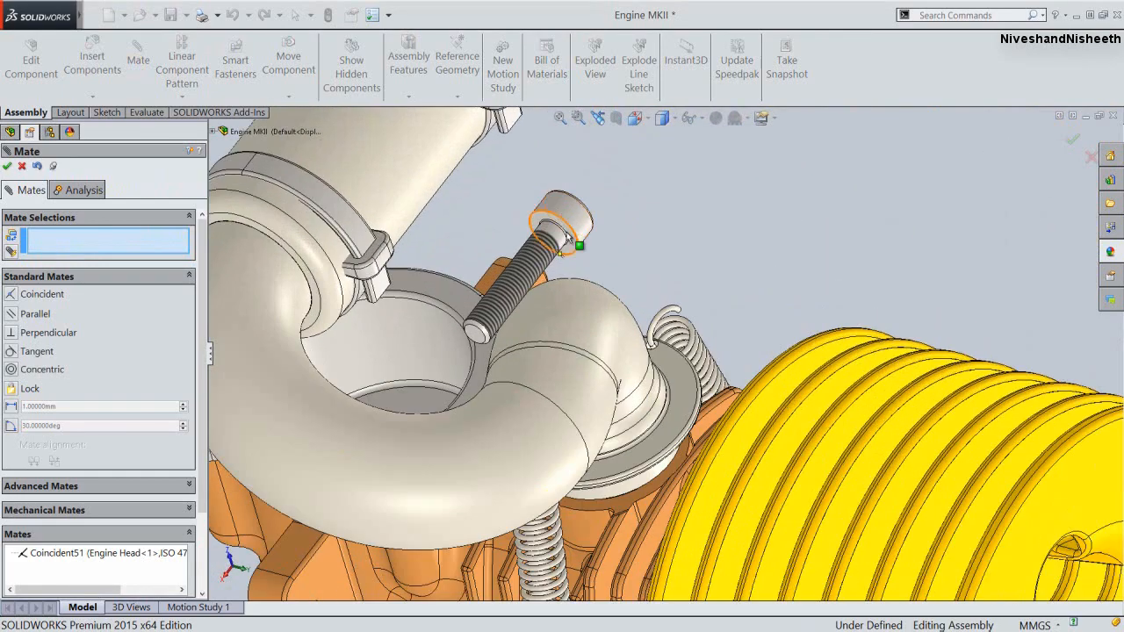
left_click(571, 239)
key("ctrl+shift+z")
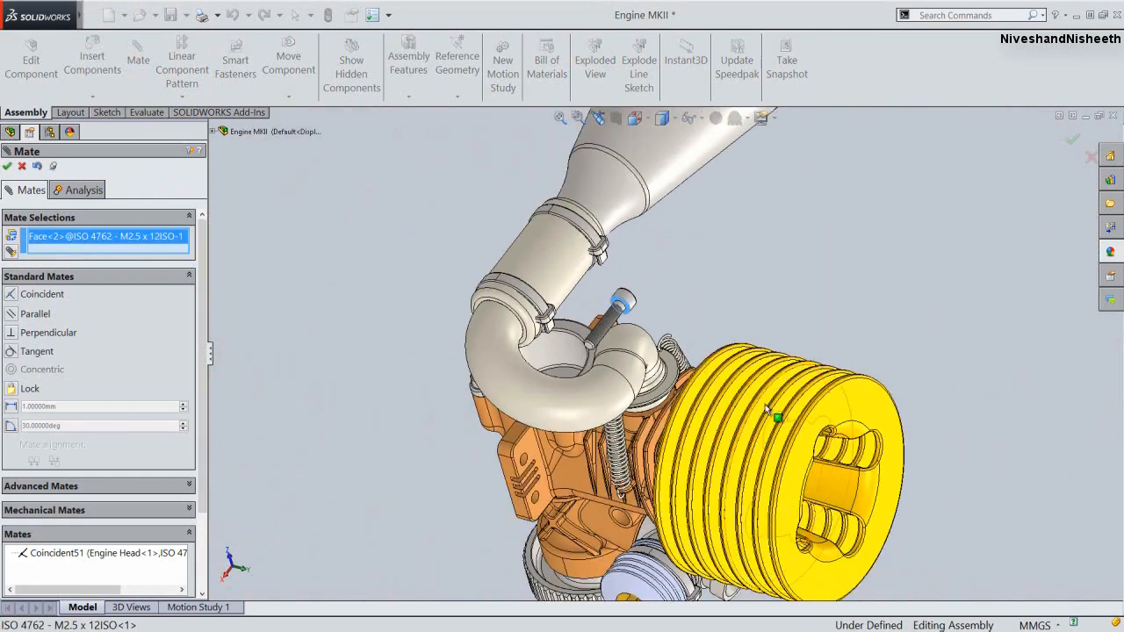
key("ctrl+shift+z")
scroll(840, 518, "up", 3)
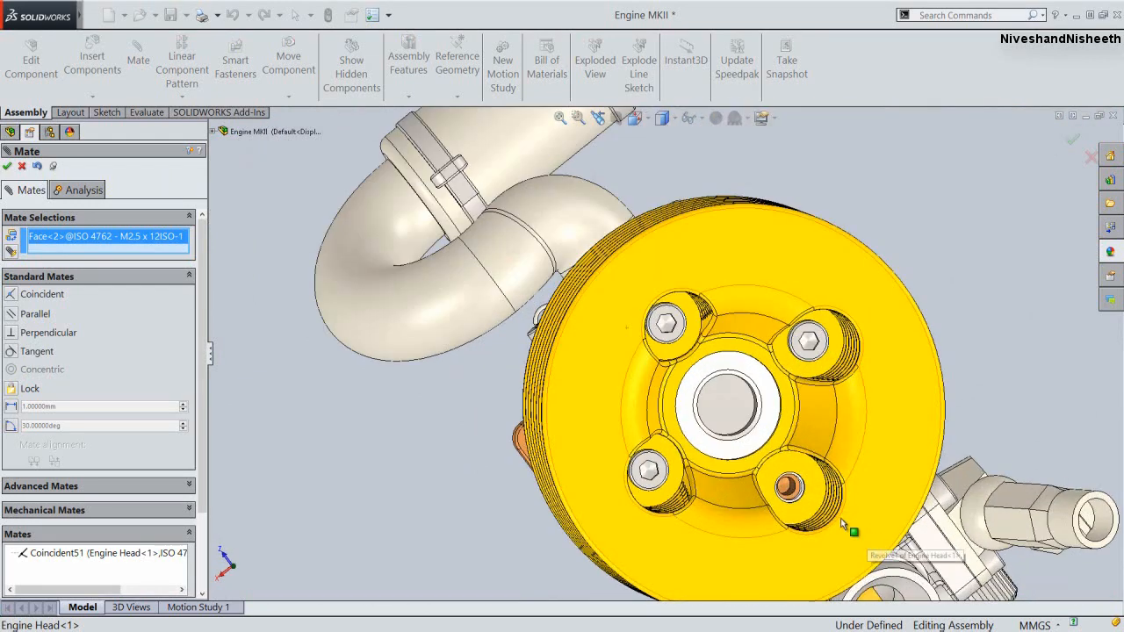
left_click(812, 481)
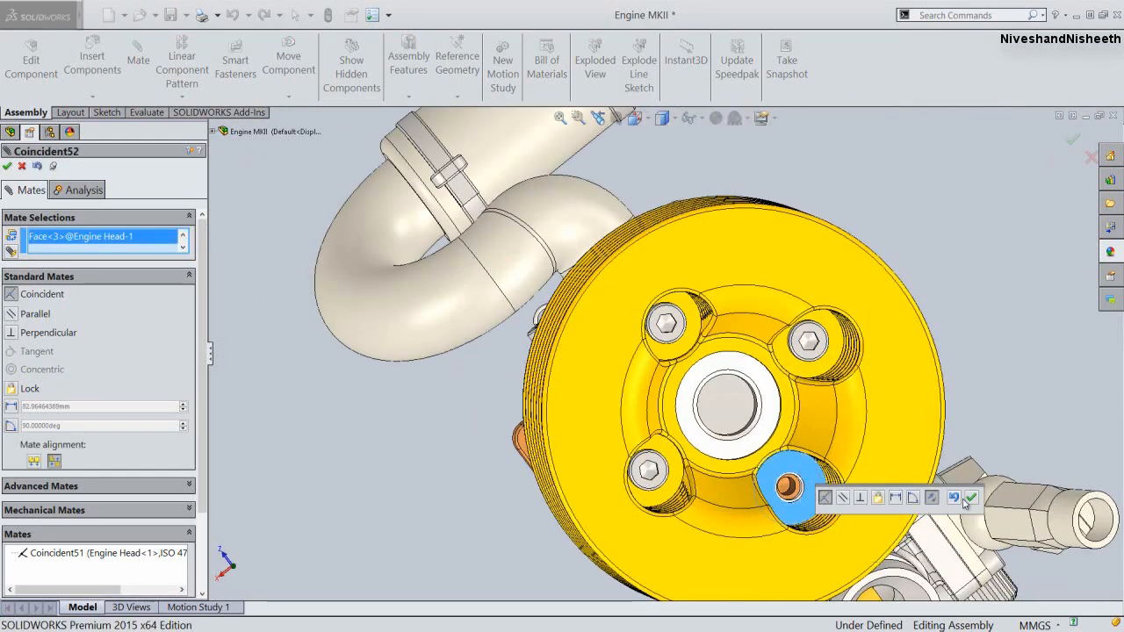
left_click(971, 498)
Make the fourth screw's shank concentric with the Compression Button hole inside the last empty Engine Head opening, and finish mating
key("ctrl+shift+z")
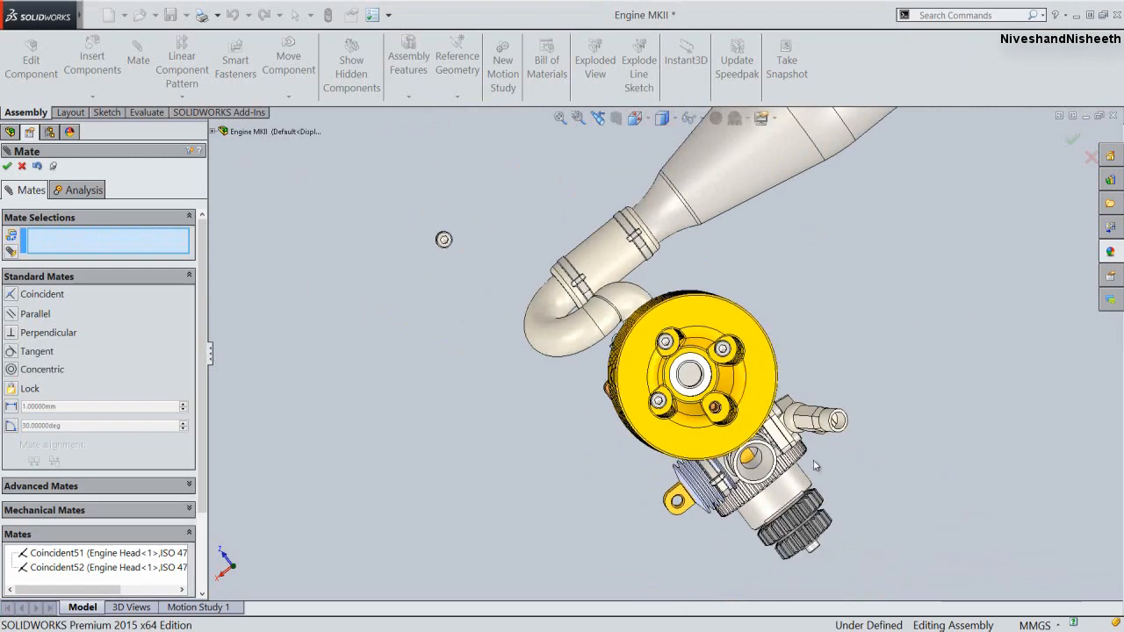
scroll(720, 412, "down", 6)
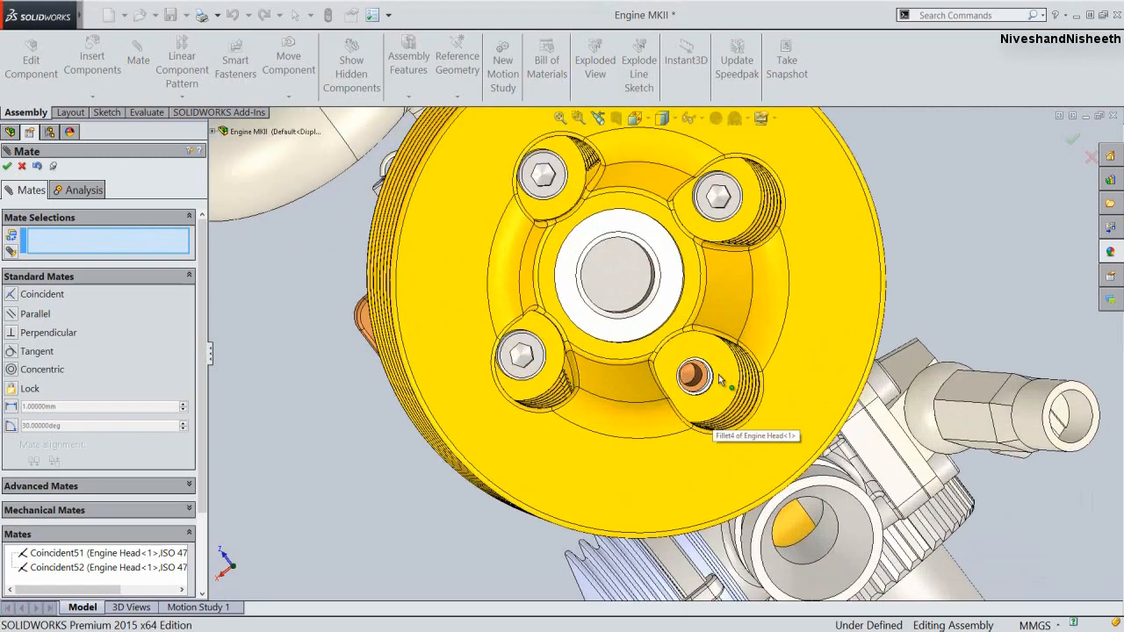
mouse_move(707, 390)
middle_mouse_down()
mouse_move(708, 371)
mouse_move(709, 386)
mouse_move(689, 360)
mouse_move(702, 387)
middle_mouse_up()
left_click(702, 386)
key("ctrl+shift+z")
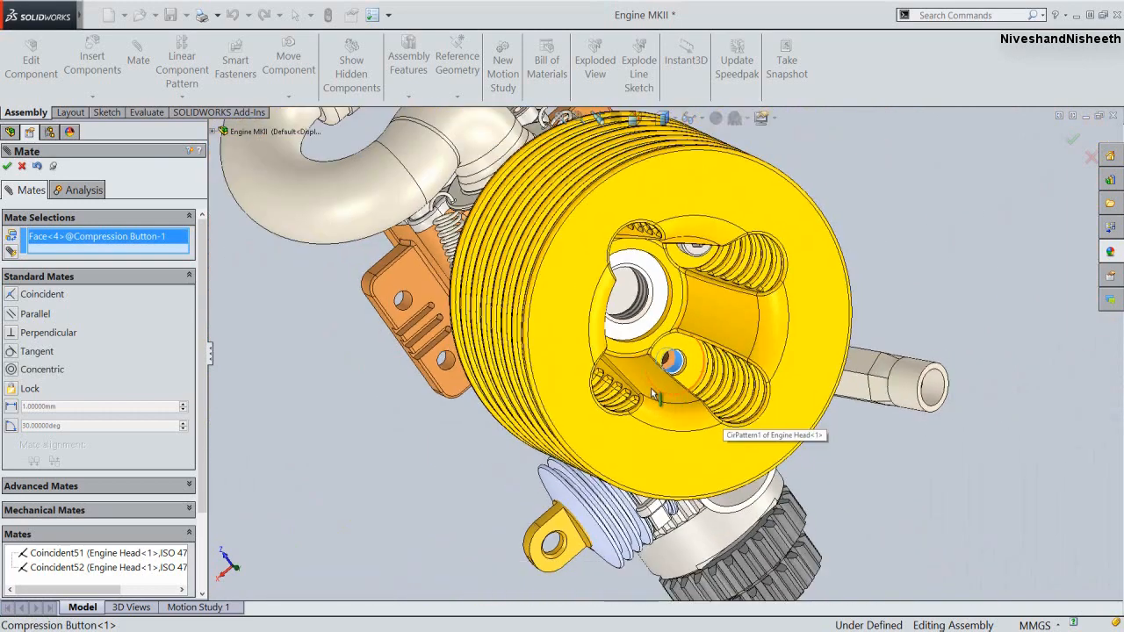
key("ctrl+shift+z")
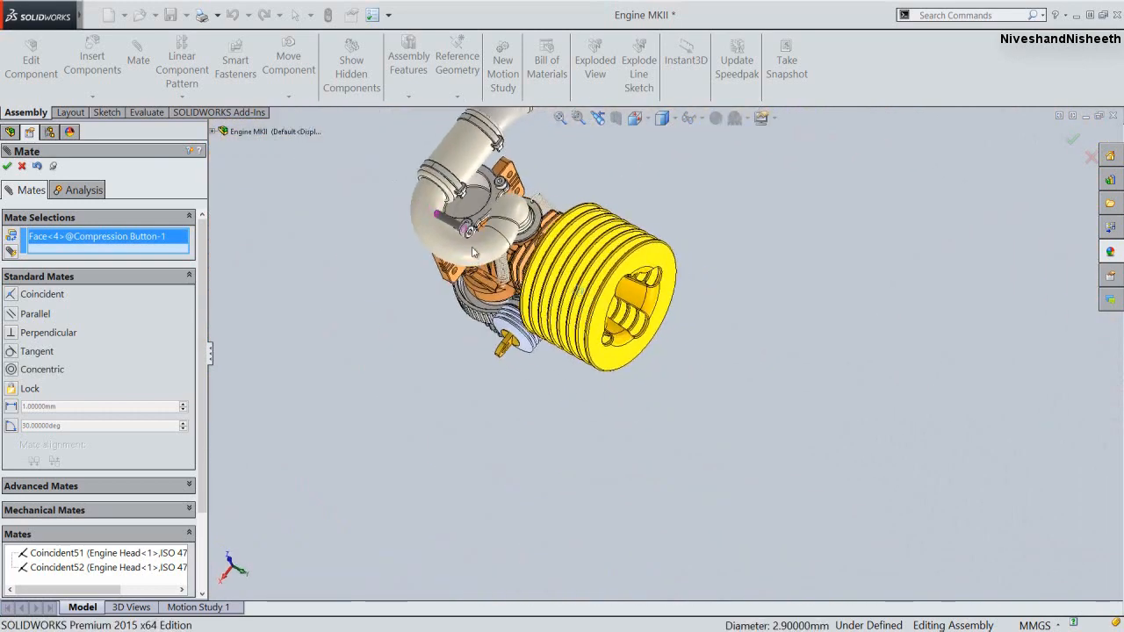
scroll(481, 255, "up", 2)
left_click(481, 256)
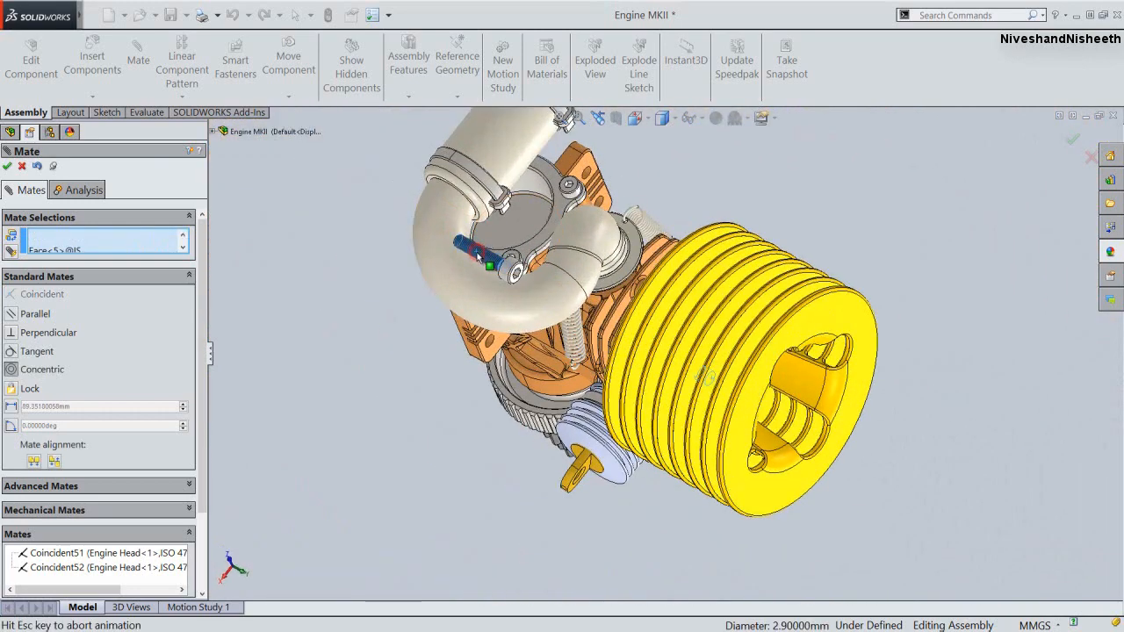
left_click(459, 231)
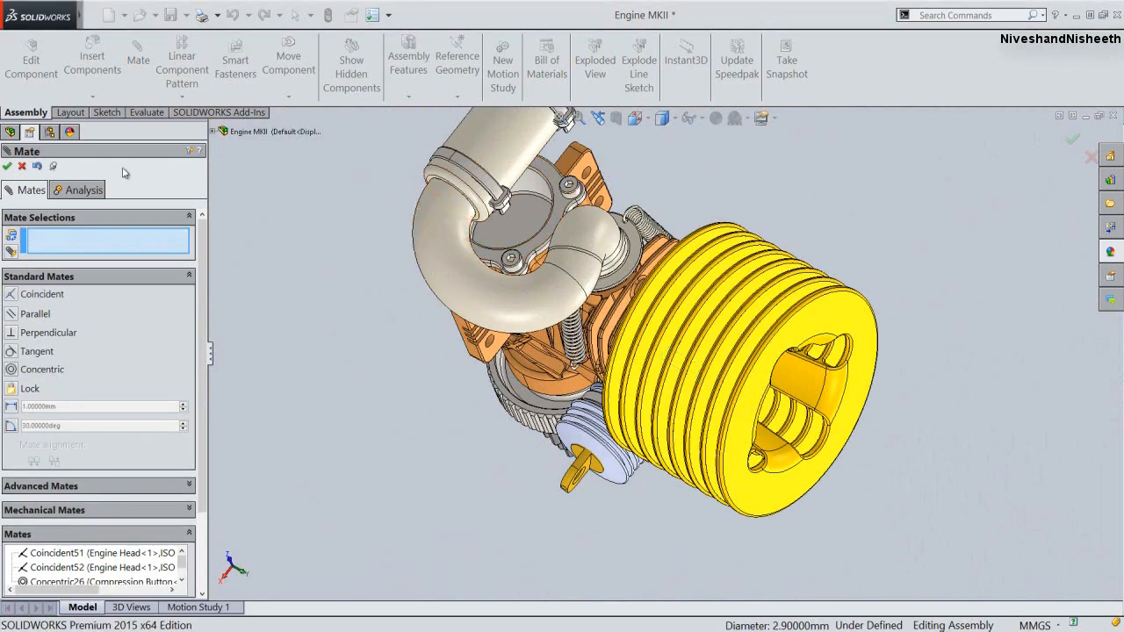
left_click(7, 166)
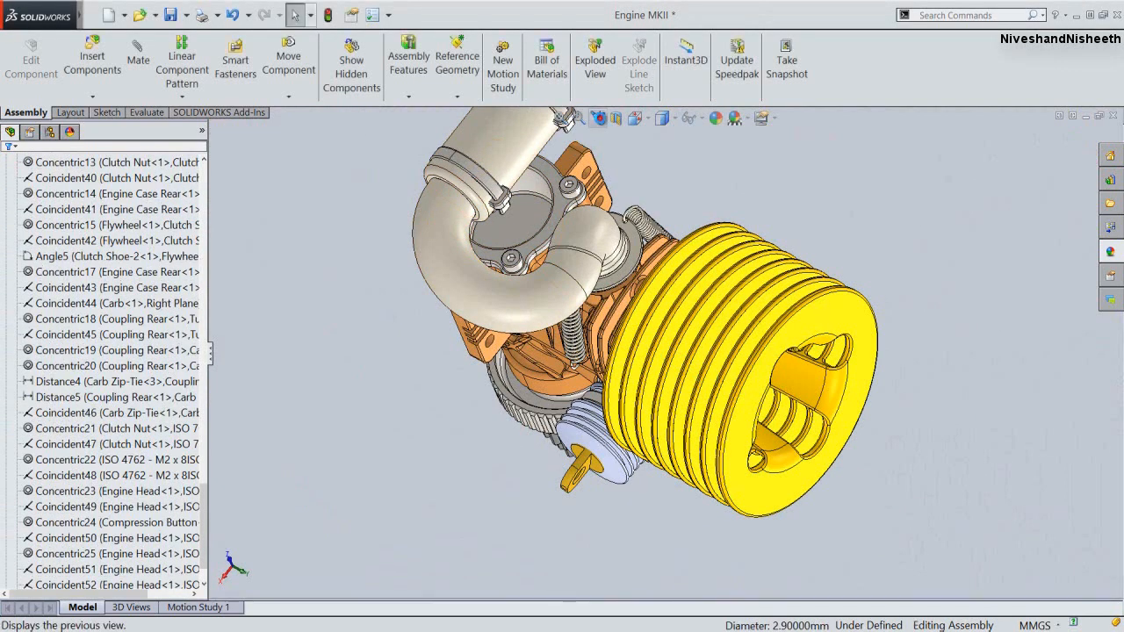
Examine the four seated screws facing the Engine Head straight on, and review the whole engine from two opposite isometric orientations
left_click(598, 118)
left_click(634, 117)
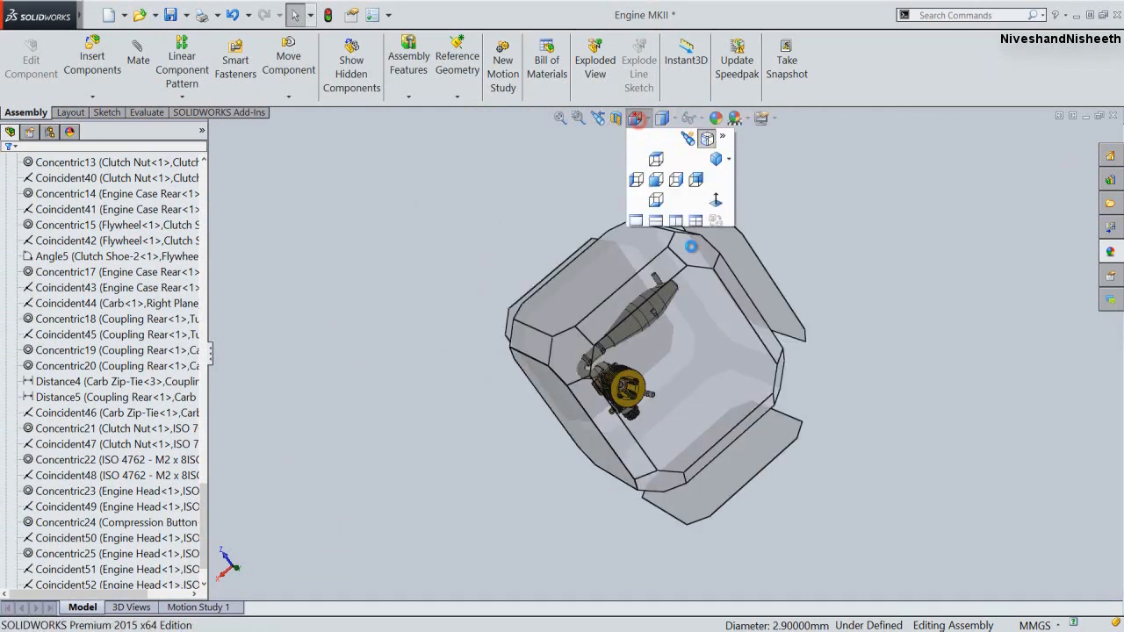
left_click(689, 355)
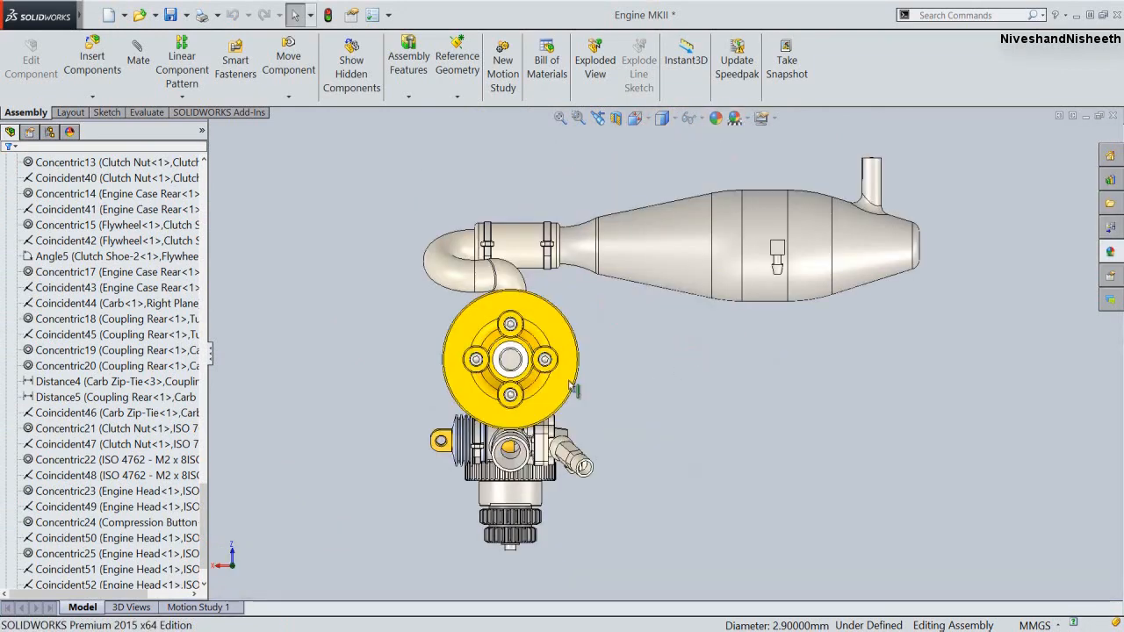
scroll(516, 354, "down", 5)
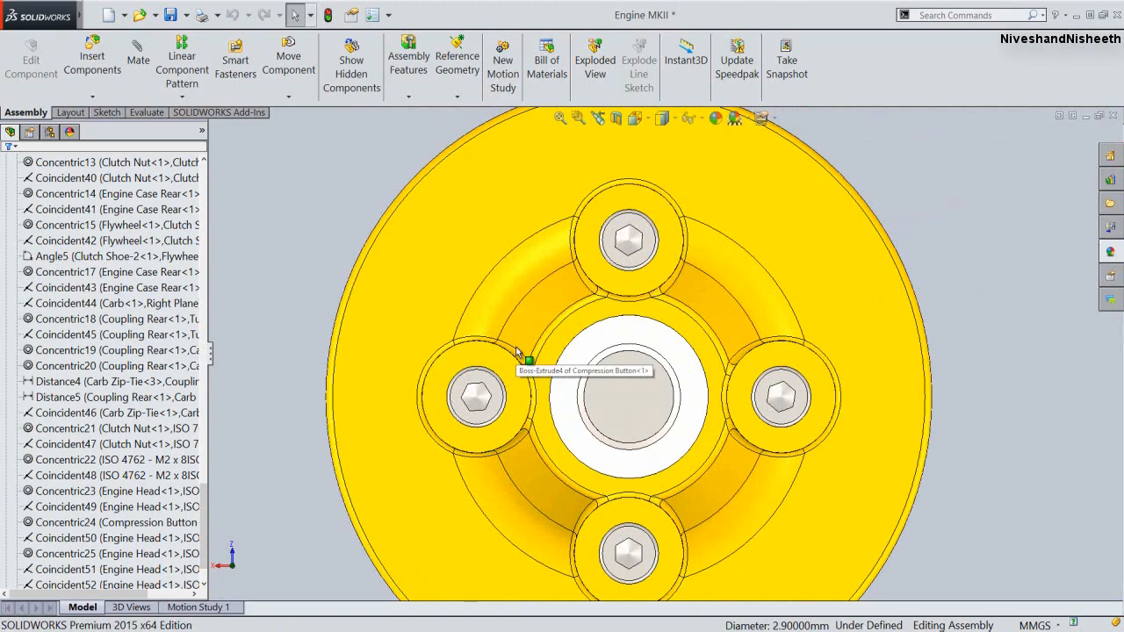
scroll(516, 354, "up", 6)
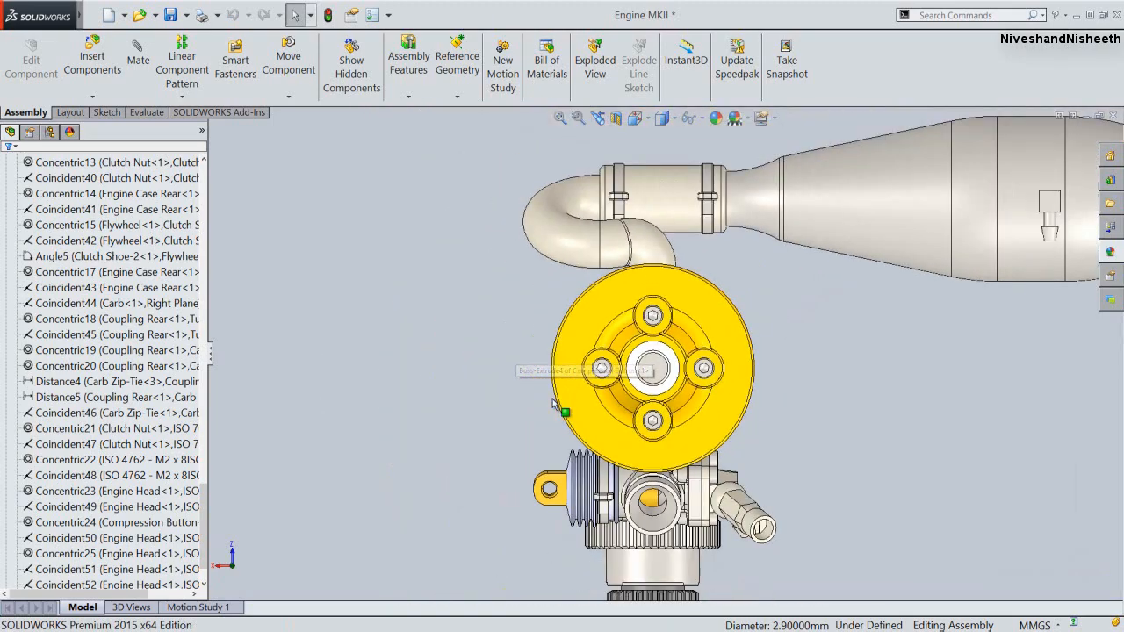
middle_click_drag(658, 403, 599, 164)
left_click(637, 120)
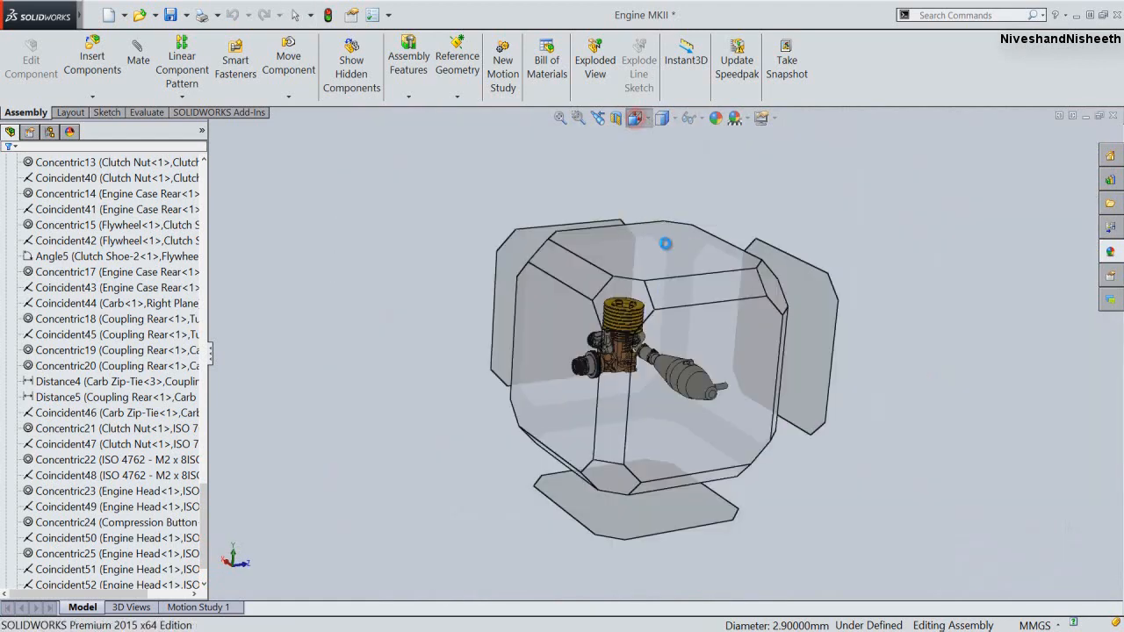
left_click(638, 304)
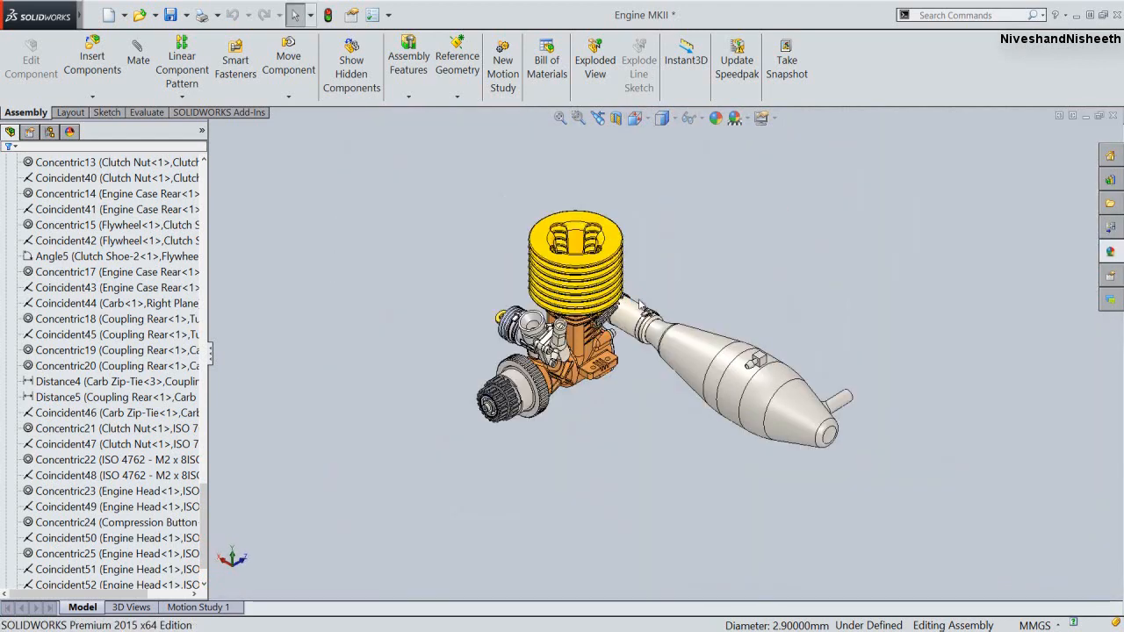
left_click(634, 117)
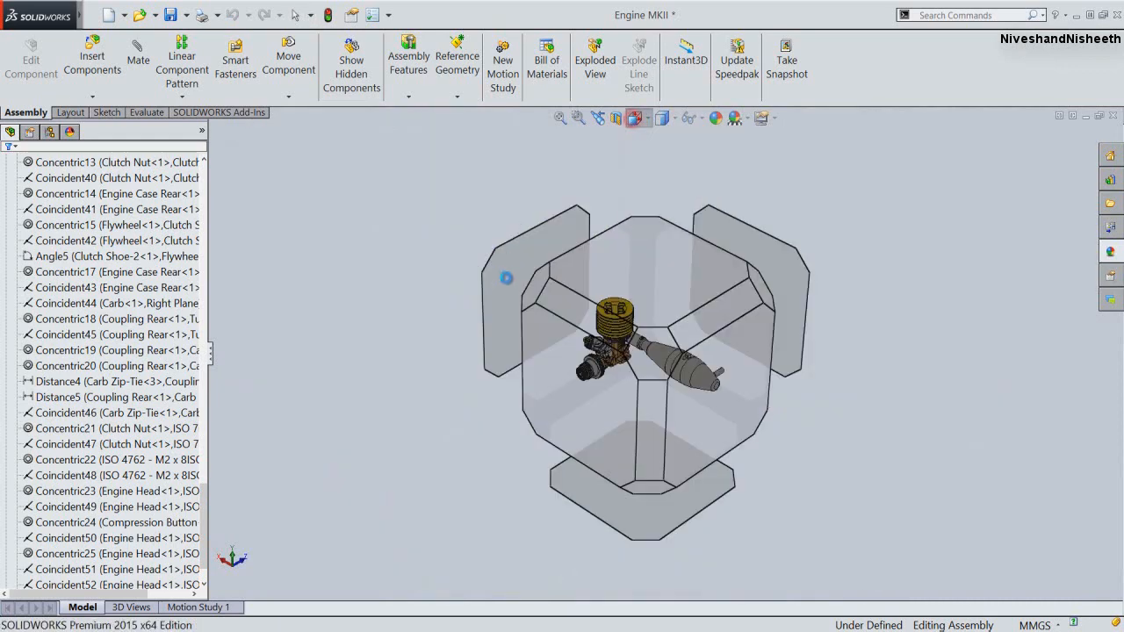
left_click(535, 297)
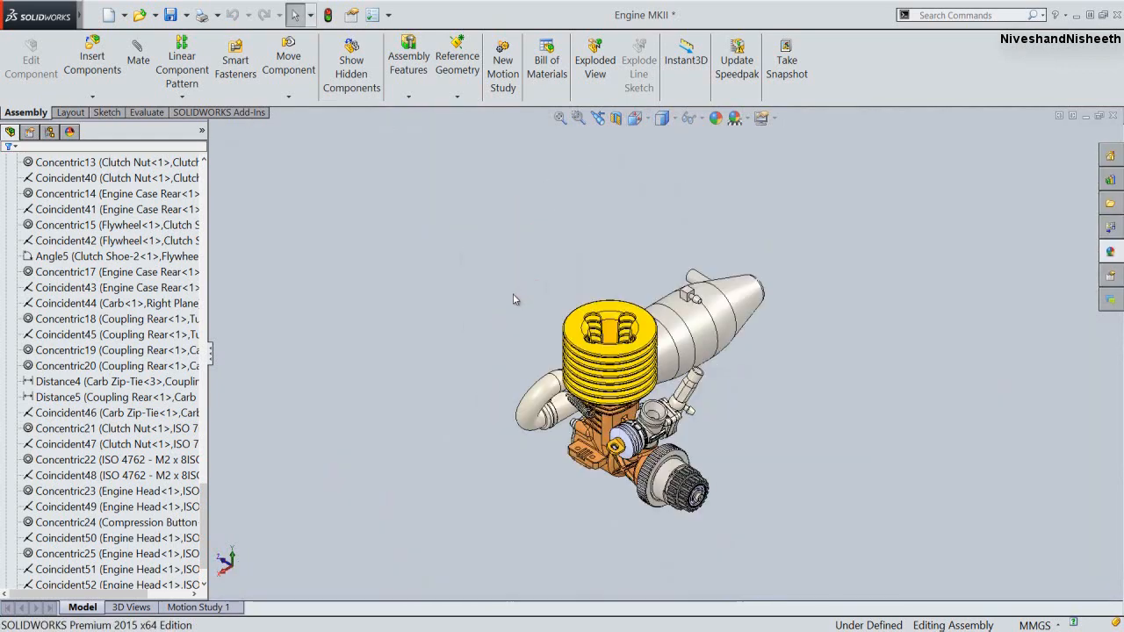
Collapse the expanded mates in the feature tree and return to the start of the component list
right_click(12, 257)
left_click(27, 328)
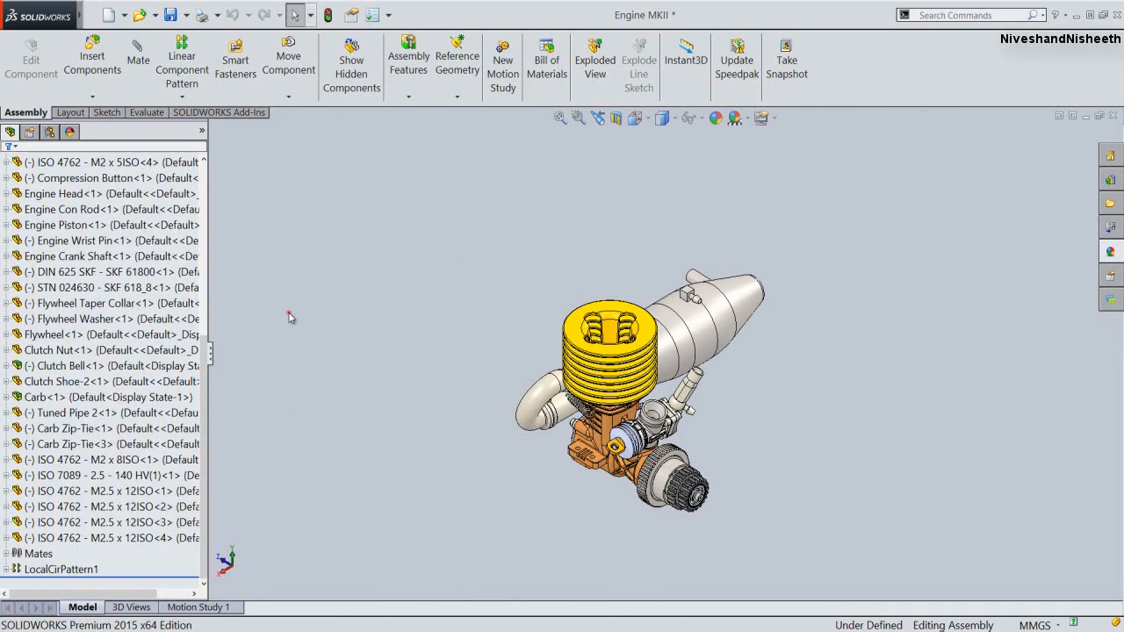
left_click(560, 117)
scroll(634, 413, "down", 2)
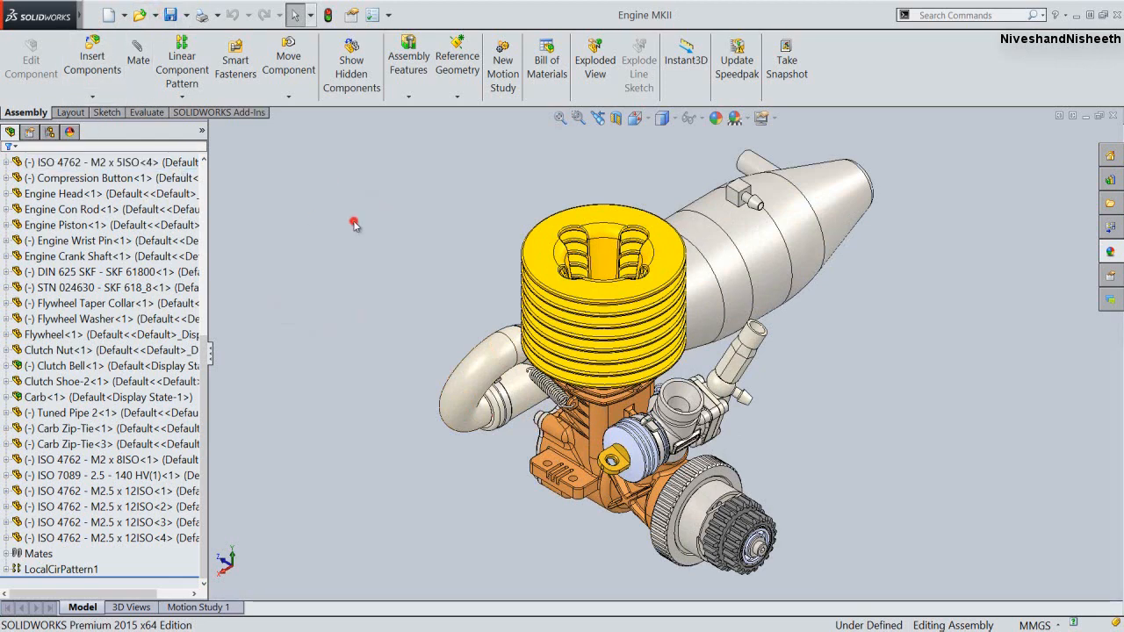
left_click_drag(208, 436, 225, 254)
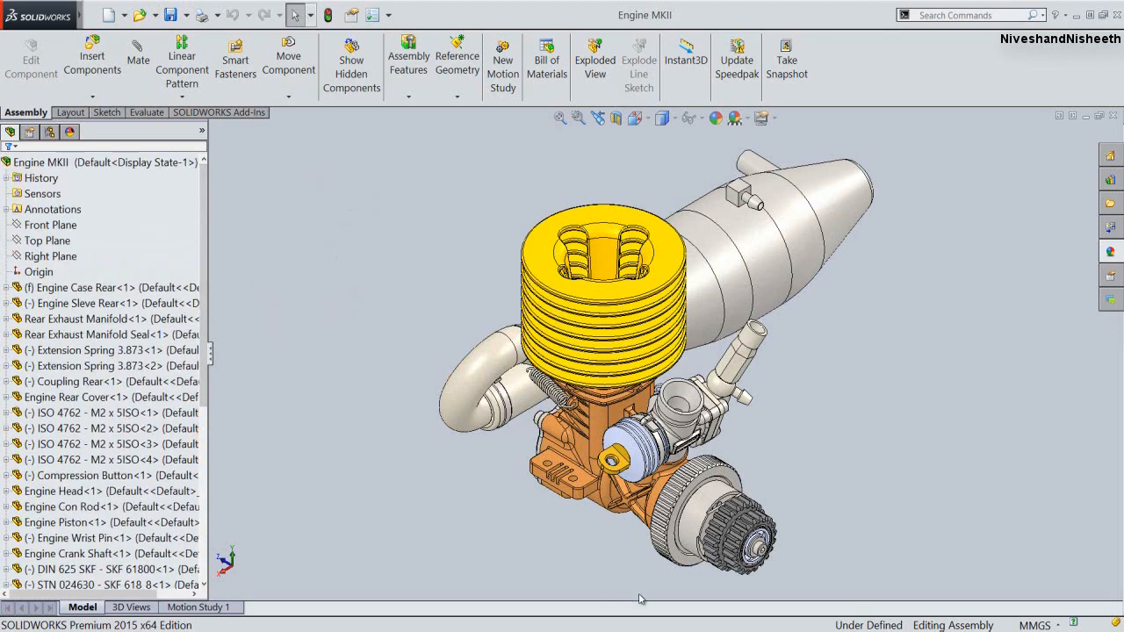
left_click_drag(210, 351, 214, 351)
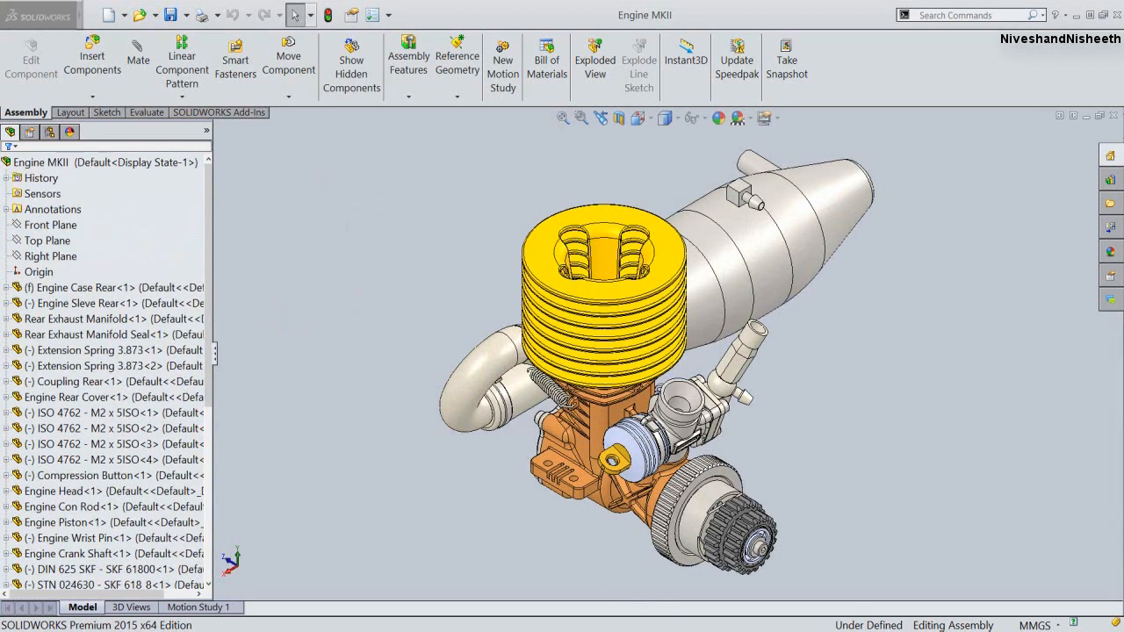
left_click(314, 282)
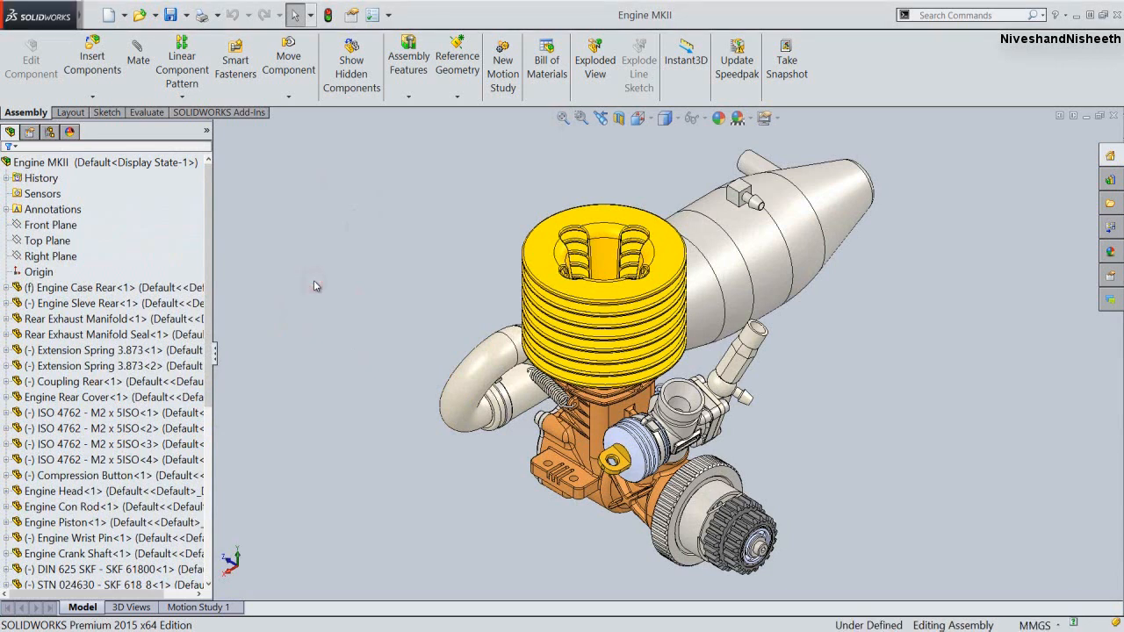
Select the Engine Sleve Rear, Engine Con Rod, Engine Piston, Engine Wrist Pin and Engine Crank Shaft together
left_click(200, 302)
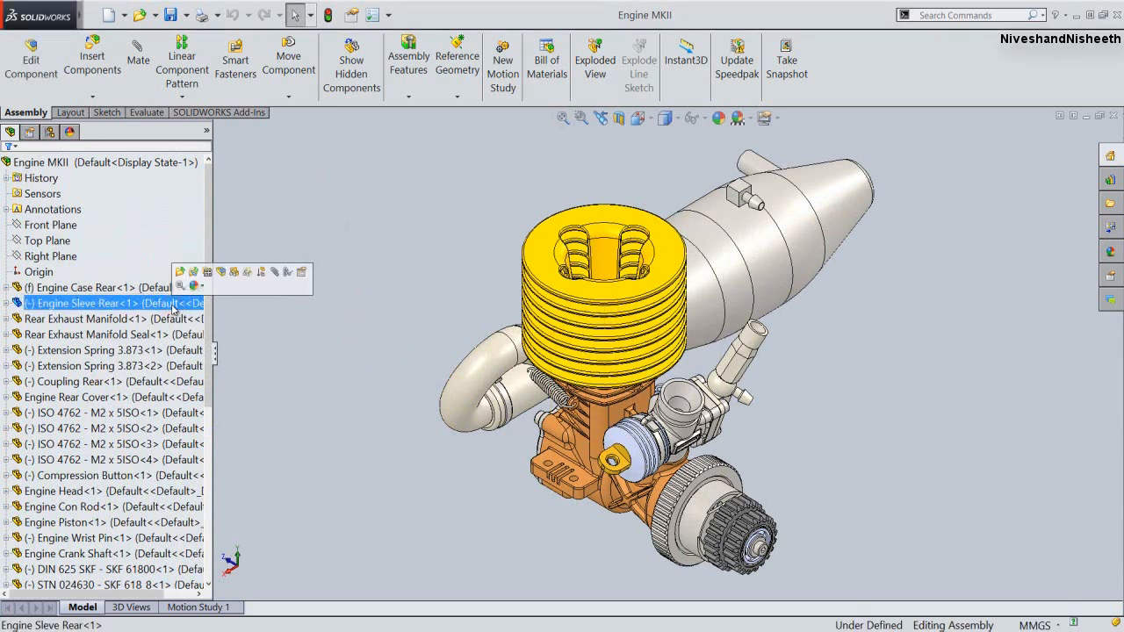
left_click(207, 250)
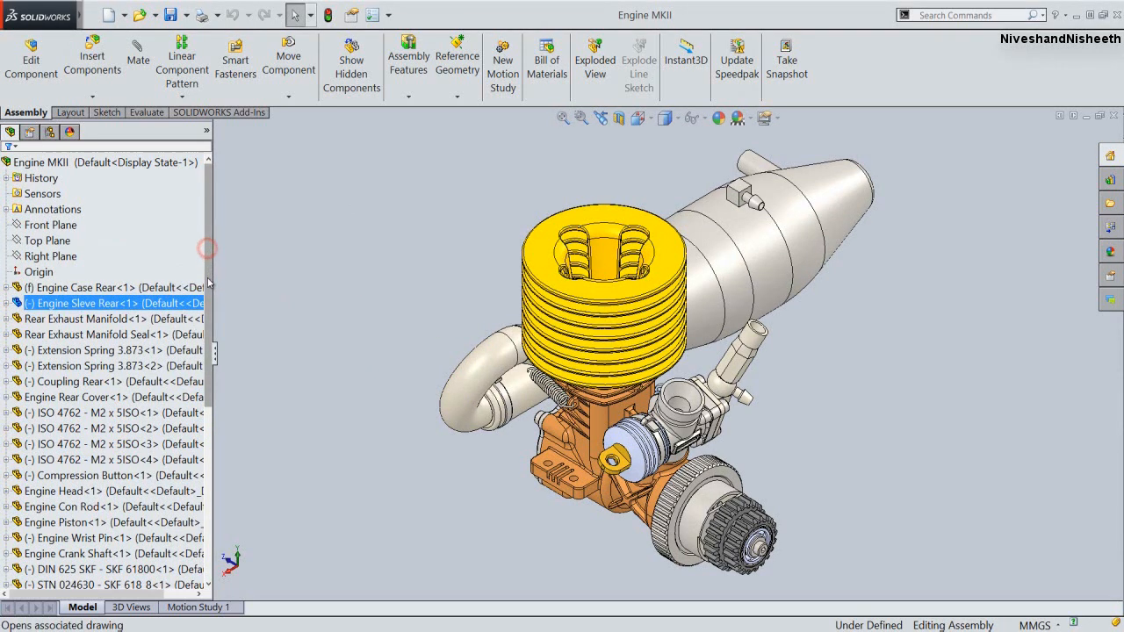
left_click_drag(212, 271, 210, 397)
left_click(103, 303)
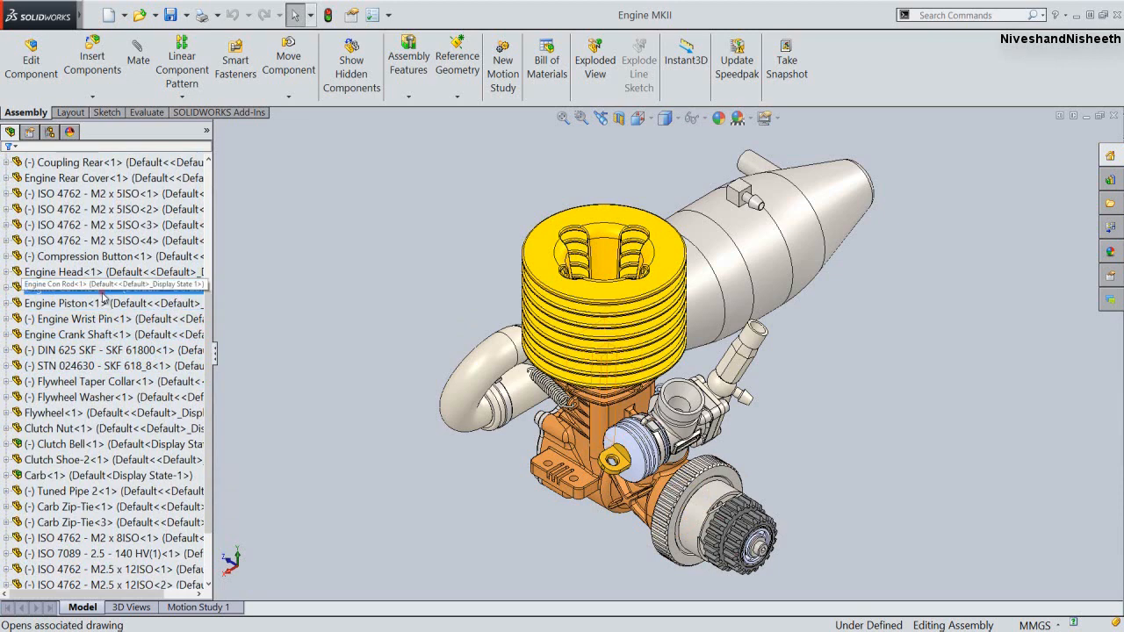
left_click(102, 288, "ctrl")
left_click(103, 318, "ctrl")
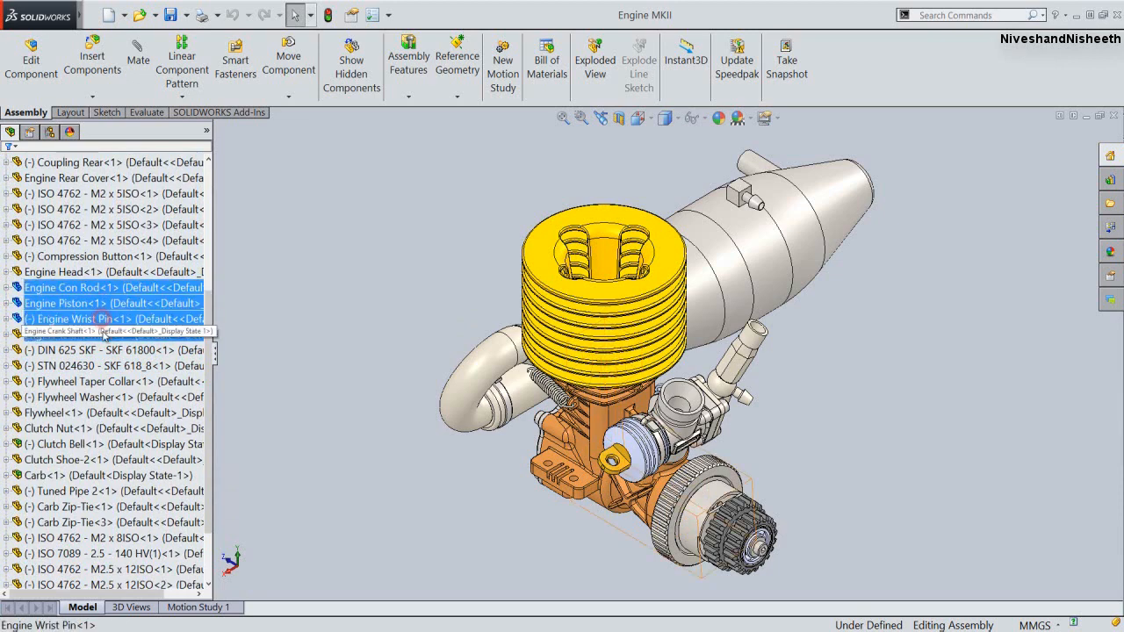
left_click(103, 334, "ctrl")
Add the SKF 61800 and SKF 618_8 bearings, Flywheel Taper Collar, Flywheel Washer, Flywheel and Clutch Nut to the selection
left_click(103, 350, "ctrl")
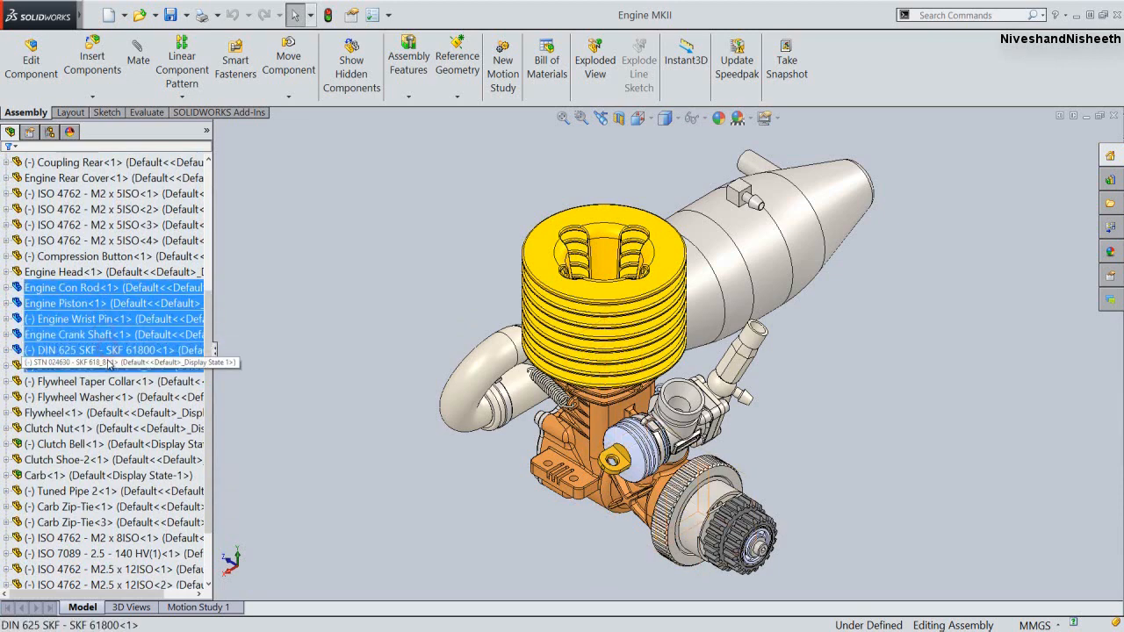
left_click(107, 363, "ctrl")
left_click(107, 381, "ctrl")
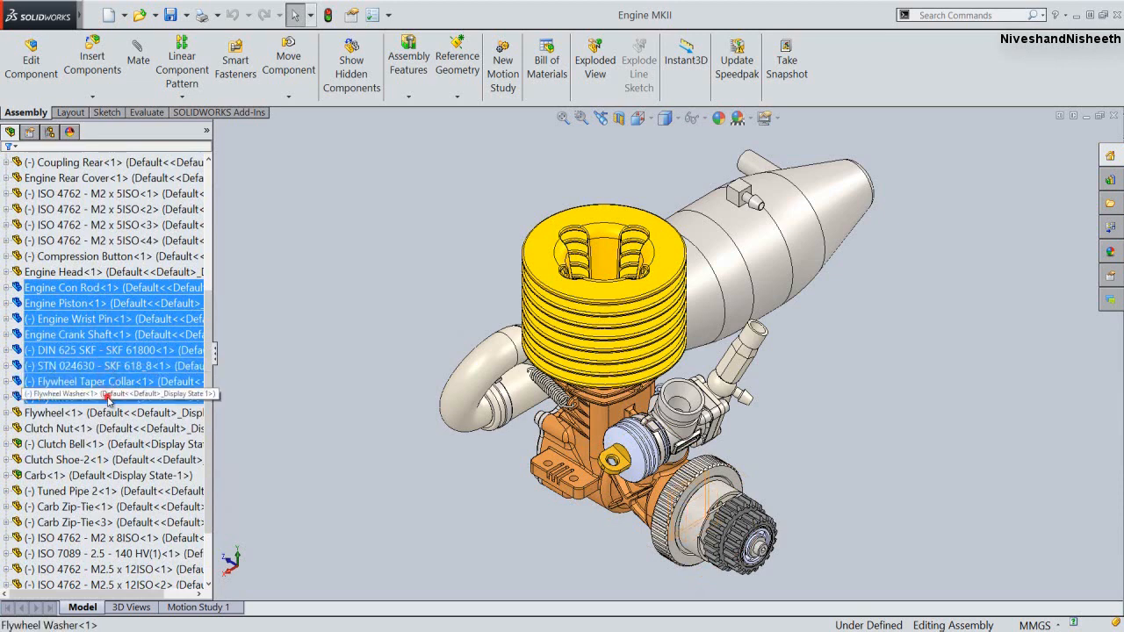
left_click(107, 397, "ctrl")
left_click(109, 412, "ctrl")
left_click(107, 428, "ctrl")
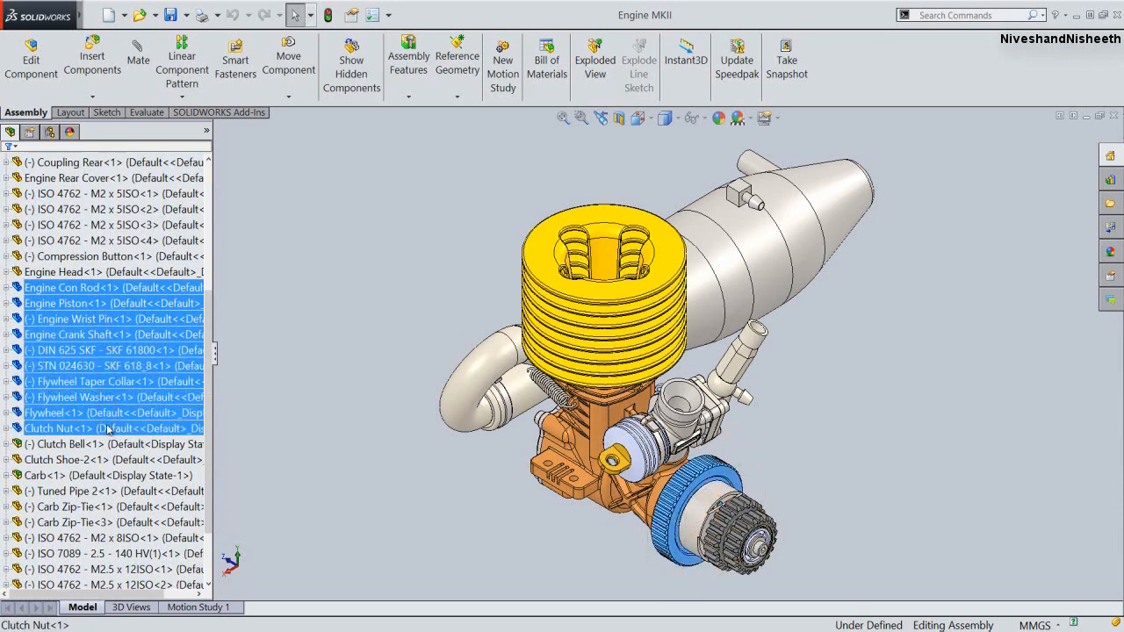
Add the Clutch Bell's SKF 618_5<2> bearing, Clutch Shoe-2, LocalCirPattern1, ISO 7089 washer and M2 x 8 screw to the selection, and isolate it
left_click(7, 444)
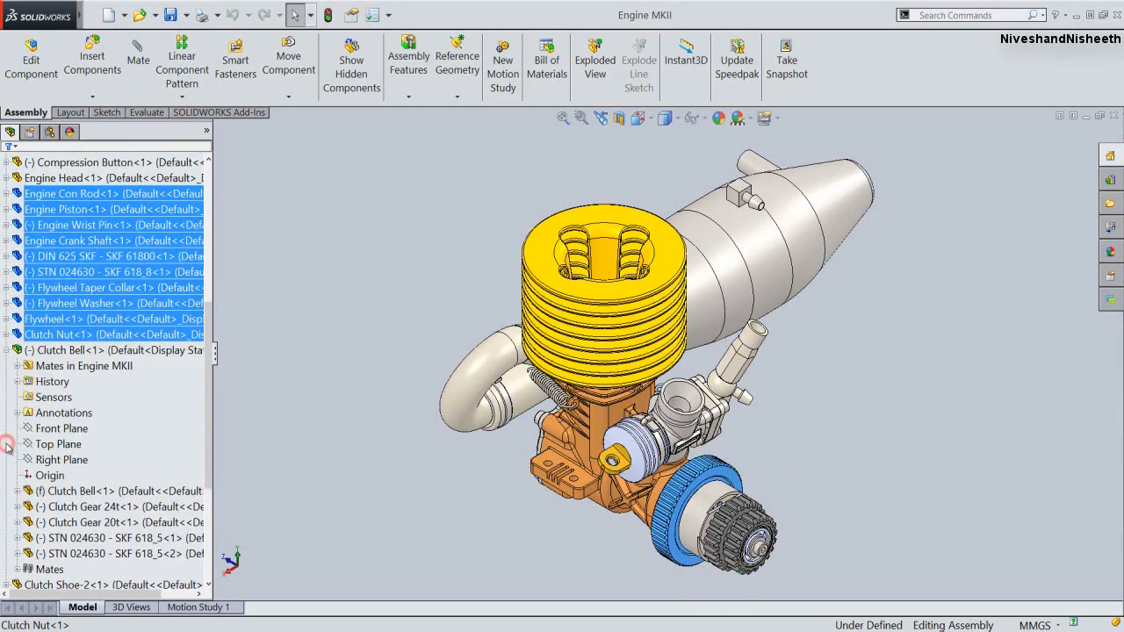
left_click(88, 554, "ctrl")
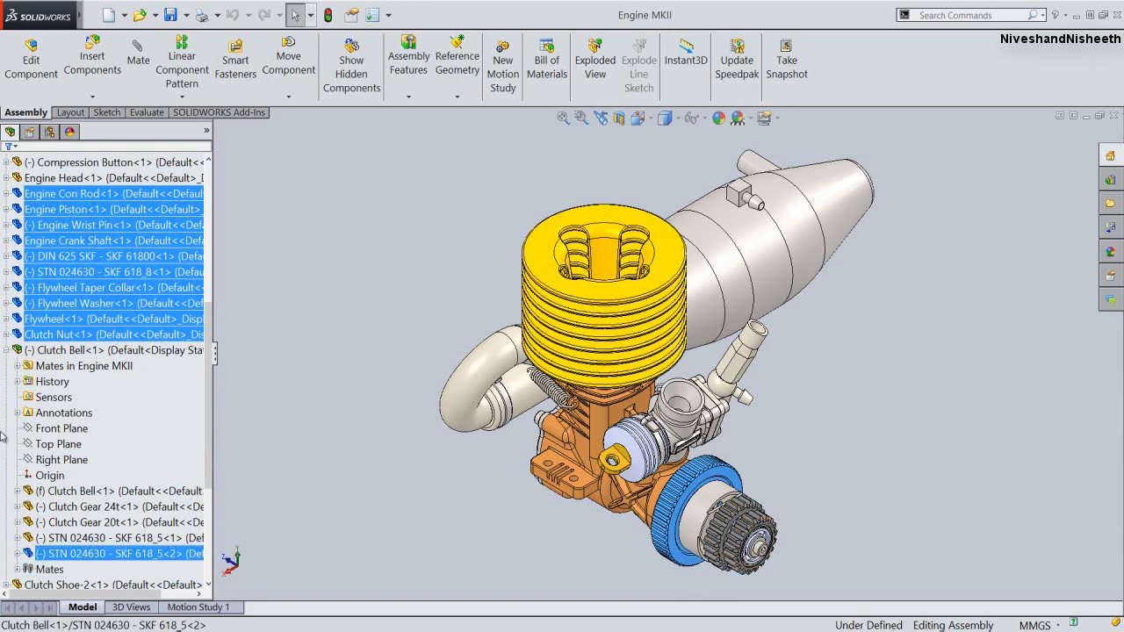
left_click(7, 350)
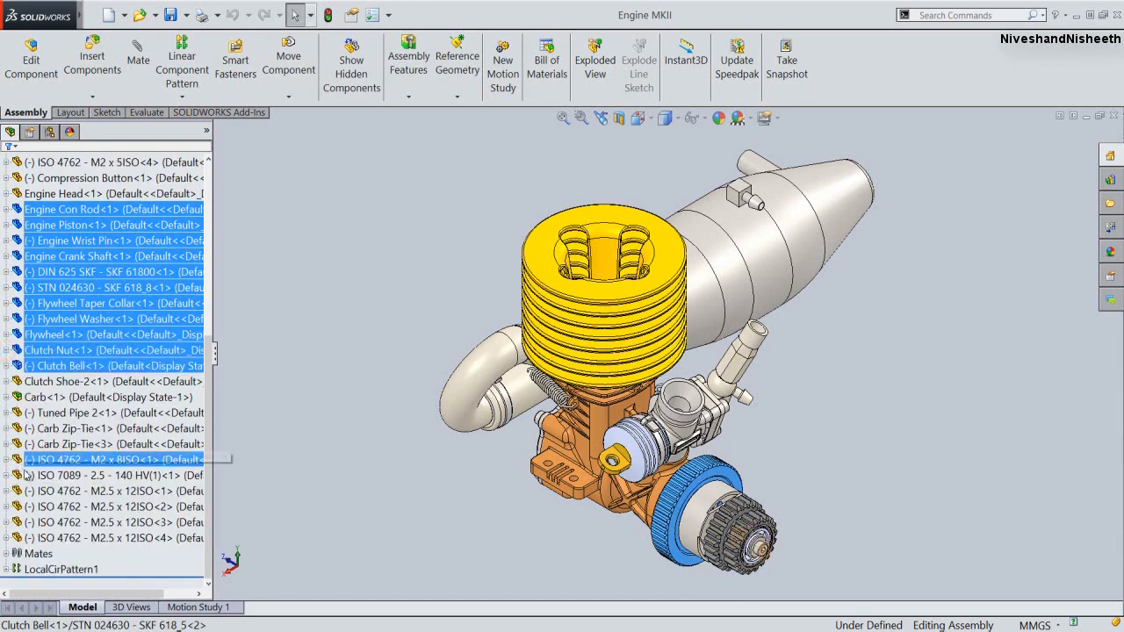
left_click(159, 381, "ctrl")
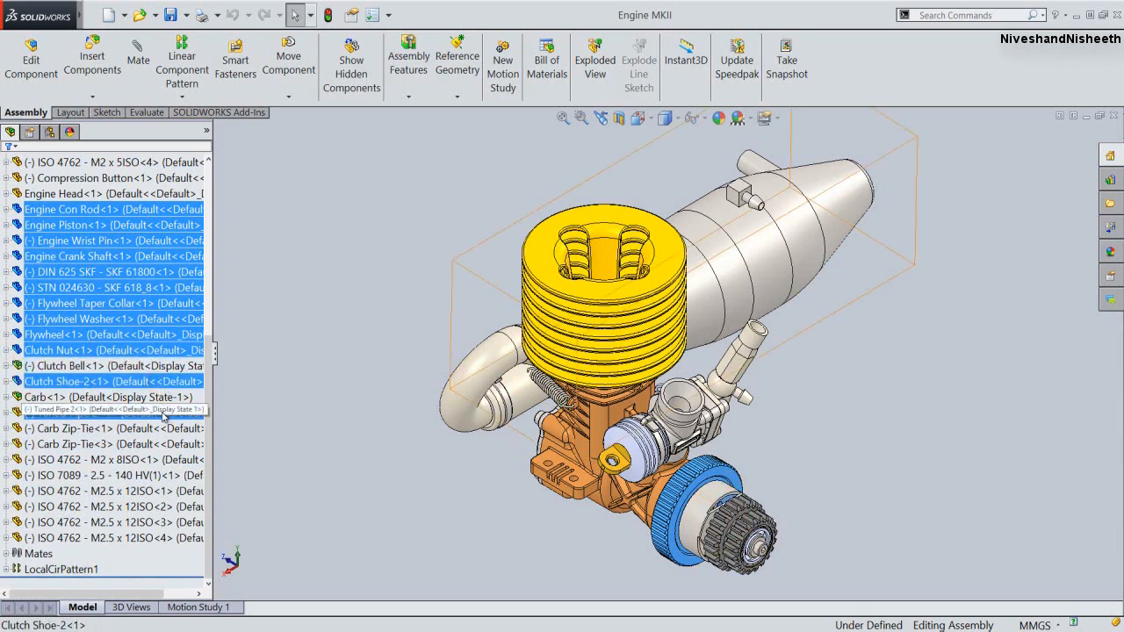
left_click(156, 428, "ctrl")
left_click(157, 428, "ctrl")
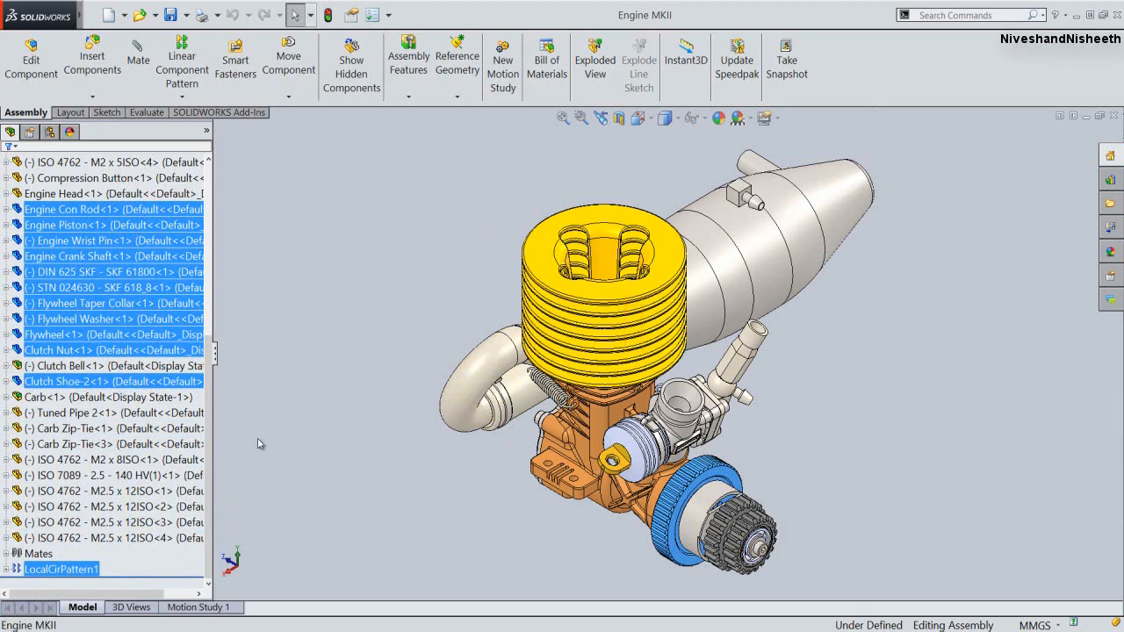
left_click(159, 478, "ctrl")
left_click(125, 460, "ctrl")
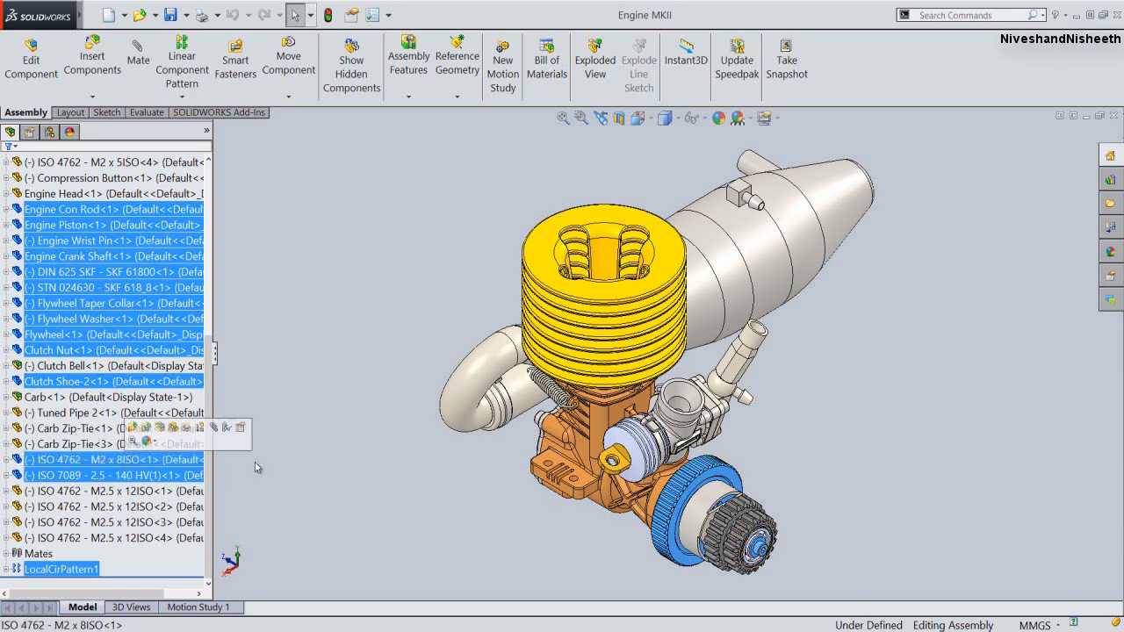
right_click(180, 274)
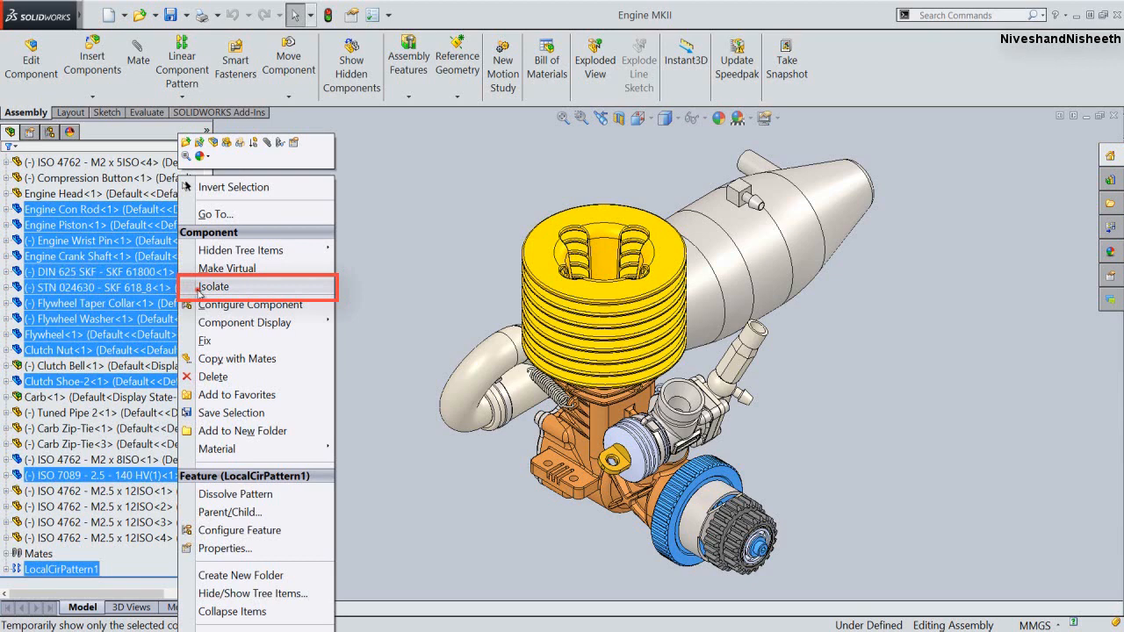
left_click(211, 286)
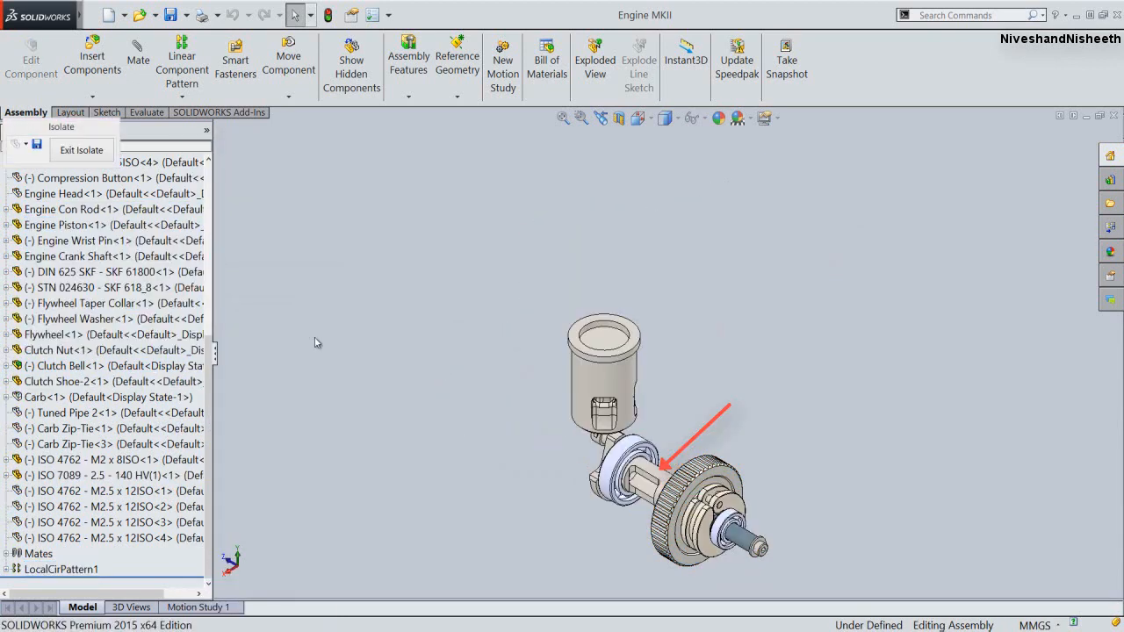
Make the Engine Sleve Rear transparent so the piston inside it can be seen
left_click(600, 387)
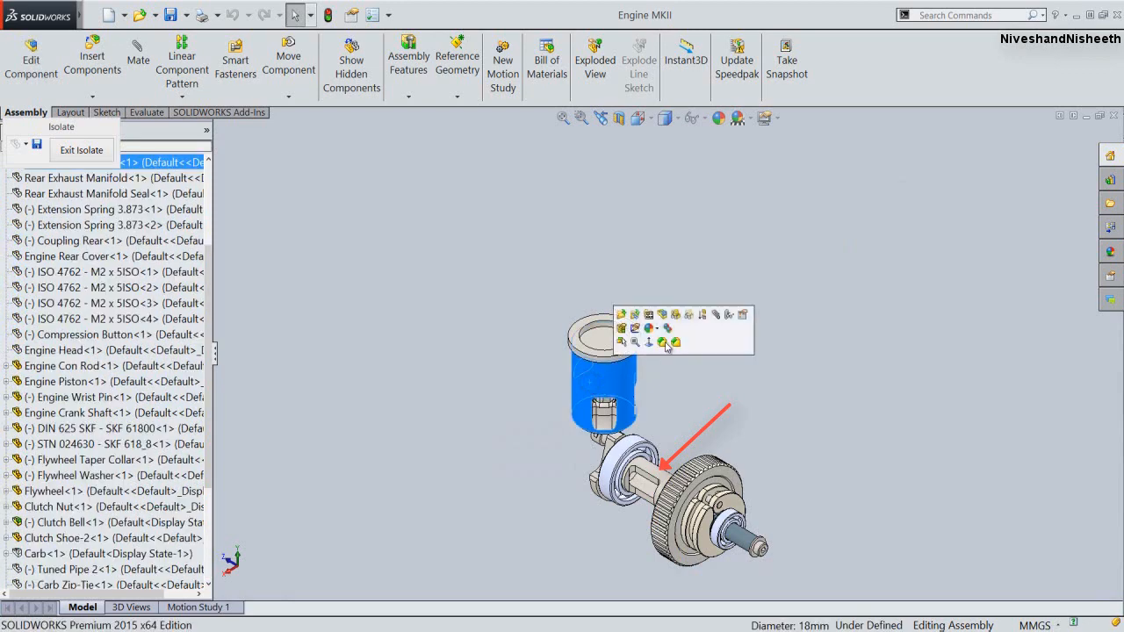
left_click(691, 314)
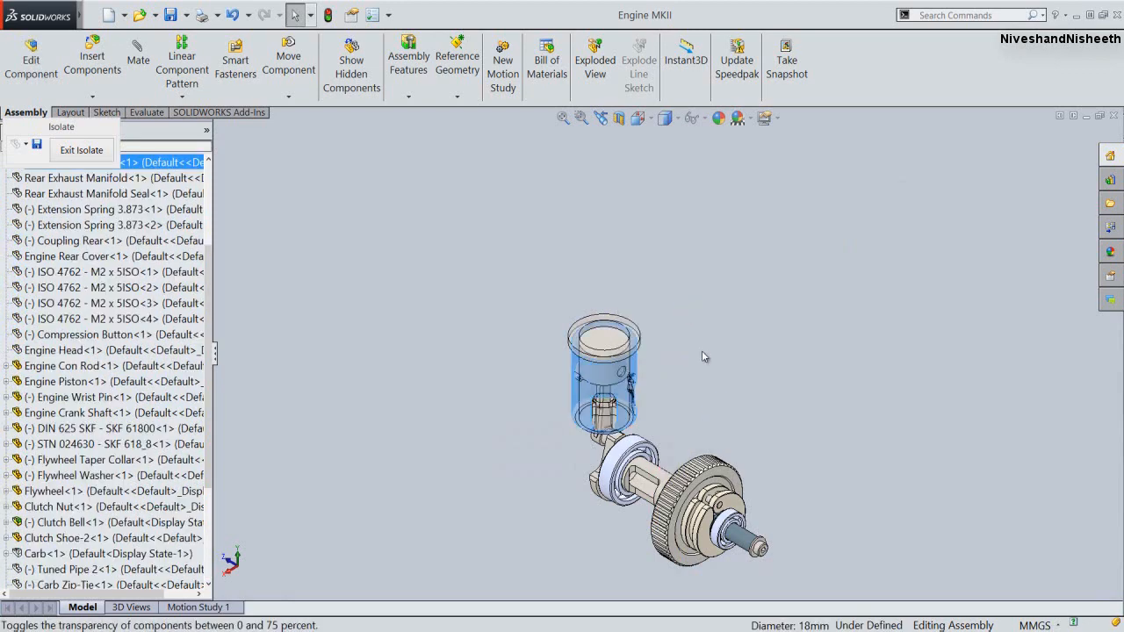
left_click(701, 350)
scroll(707, 531, "down", 5)
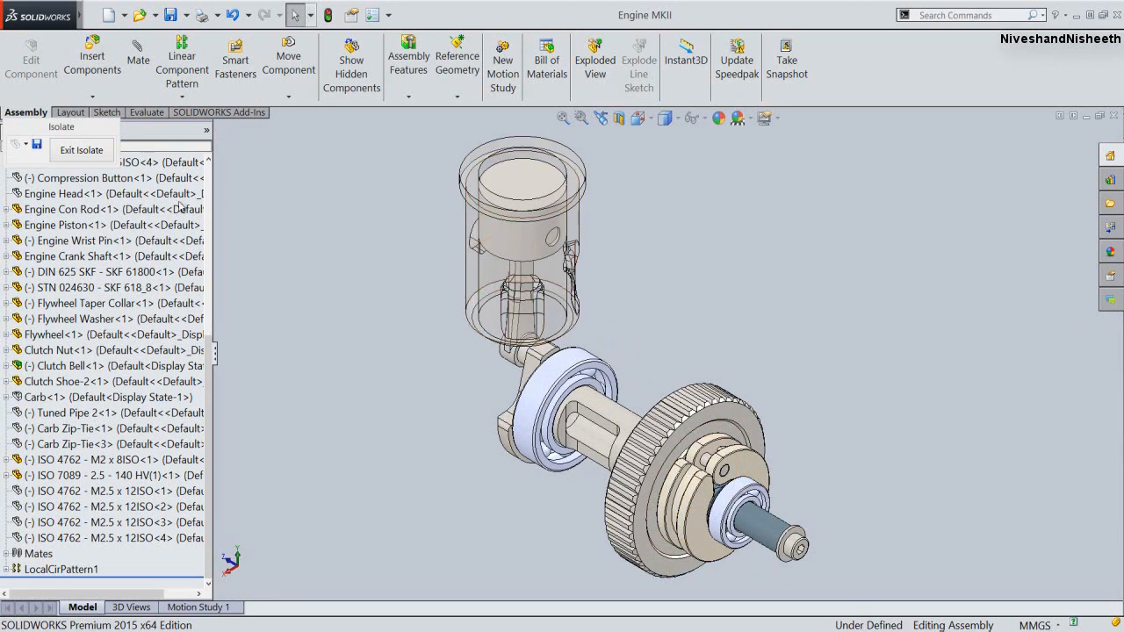
Save the isolated view as a display state named "Drawing - Internals"
left_click(38, 126)
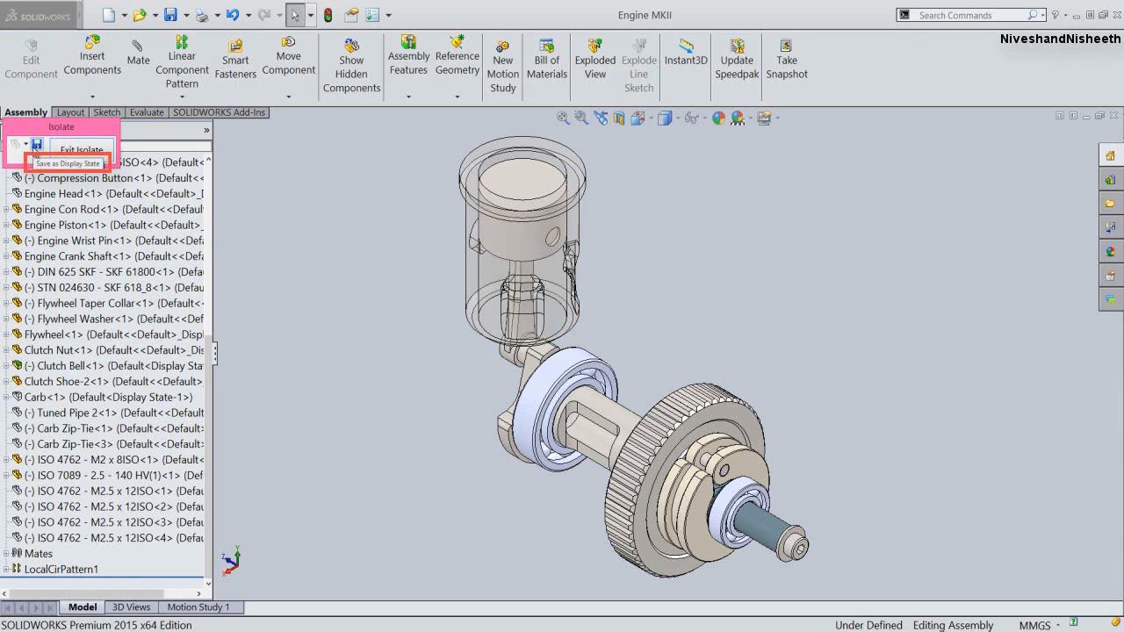
left_click(36, 145)
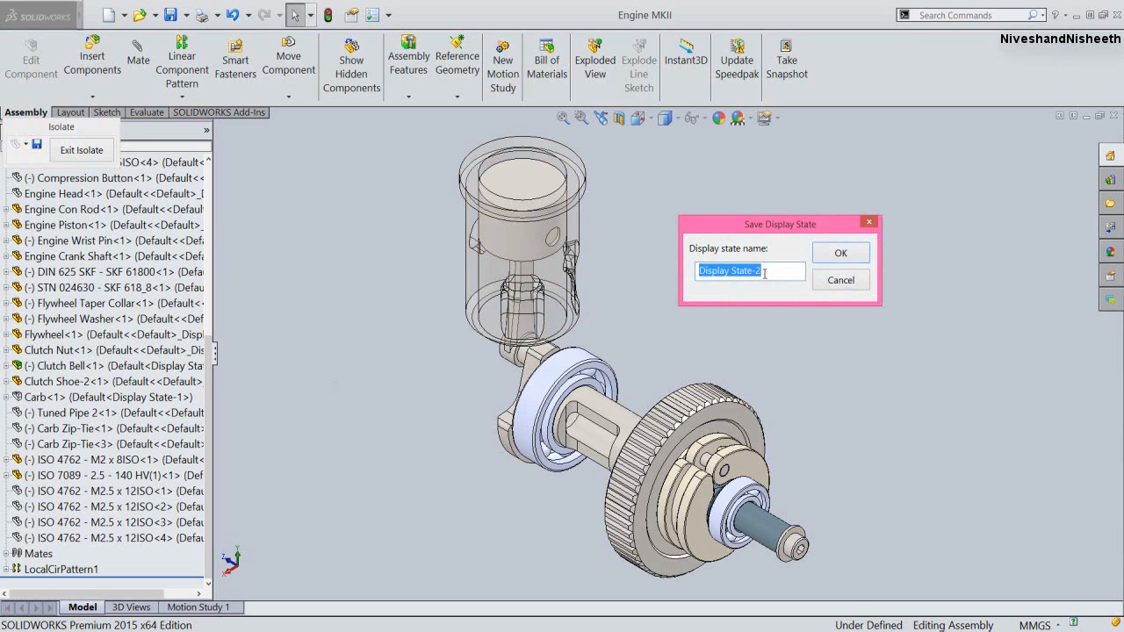
type("Drawing - Internals")
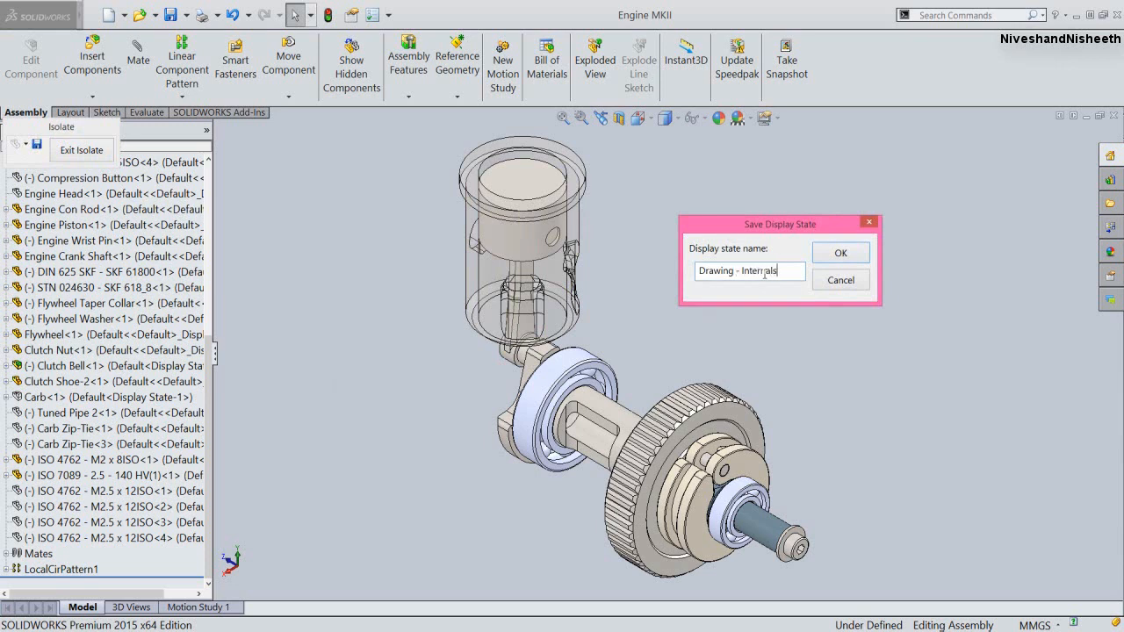
left_click(841, 253)
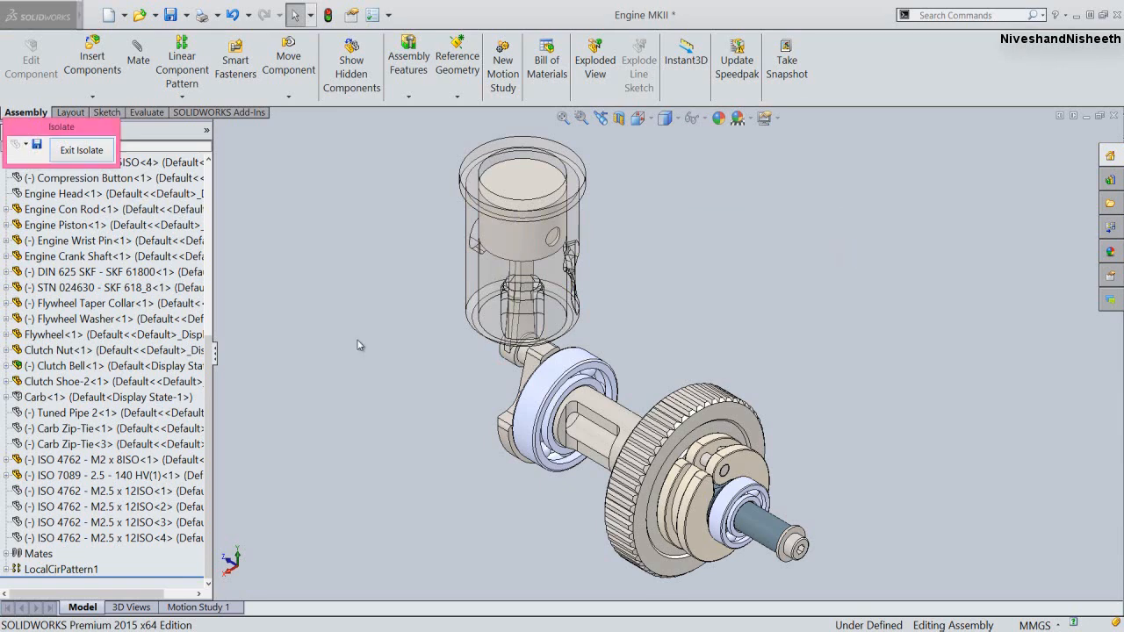
Exit the isolated view, activate the "Drawing - Internals" display state and return to the assembly's component tree
left_click(81, 151)
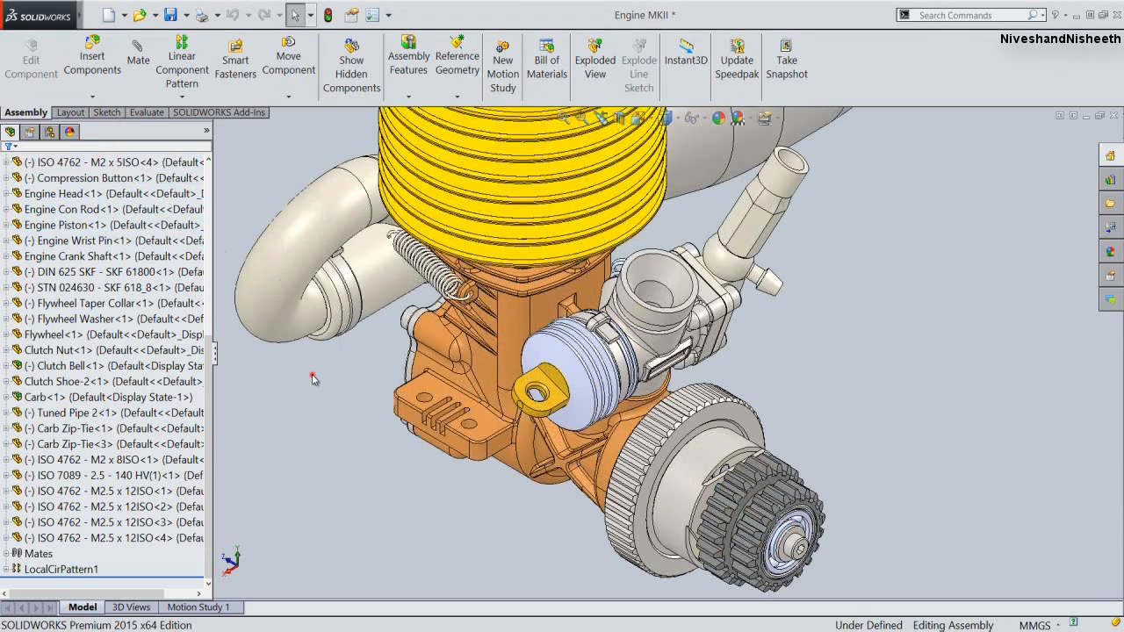
left_click(49, 133)
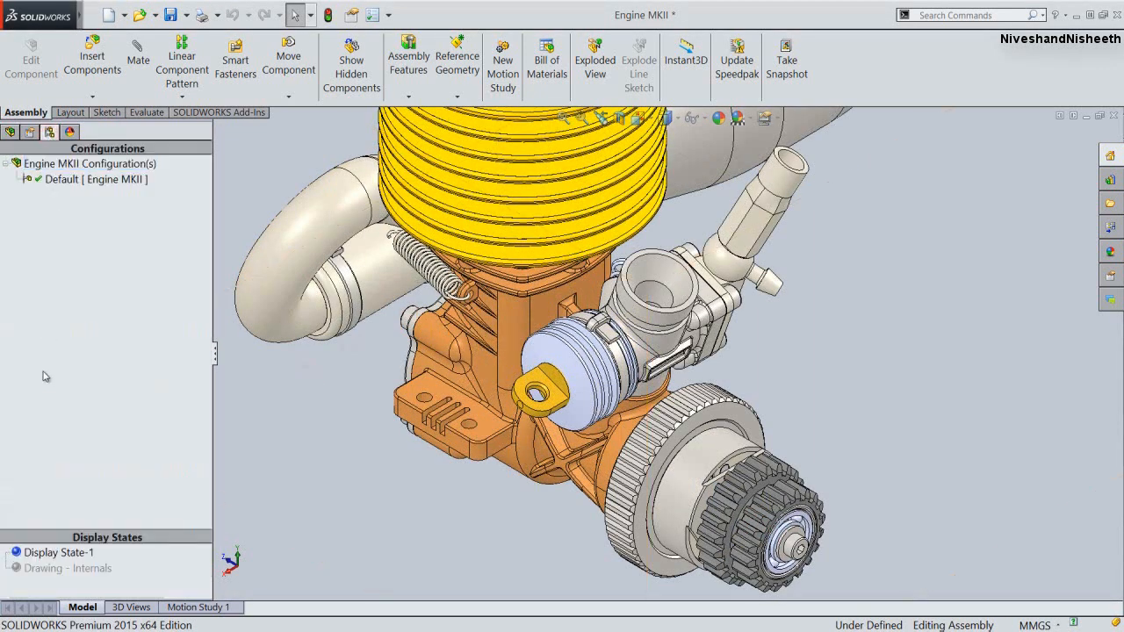
key("f")
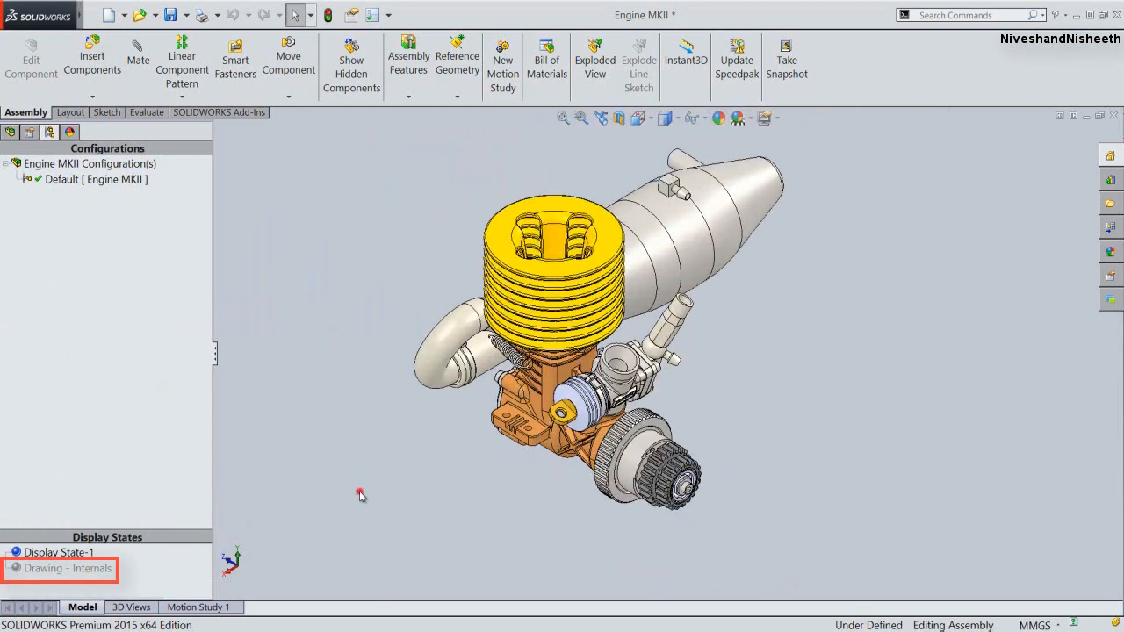
double_click(47, 568)
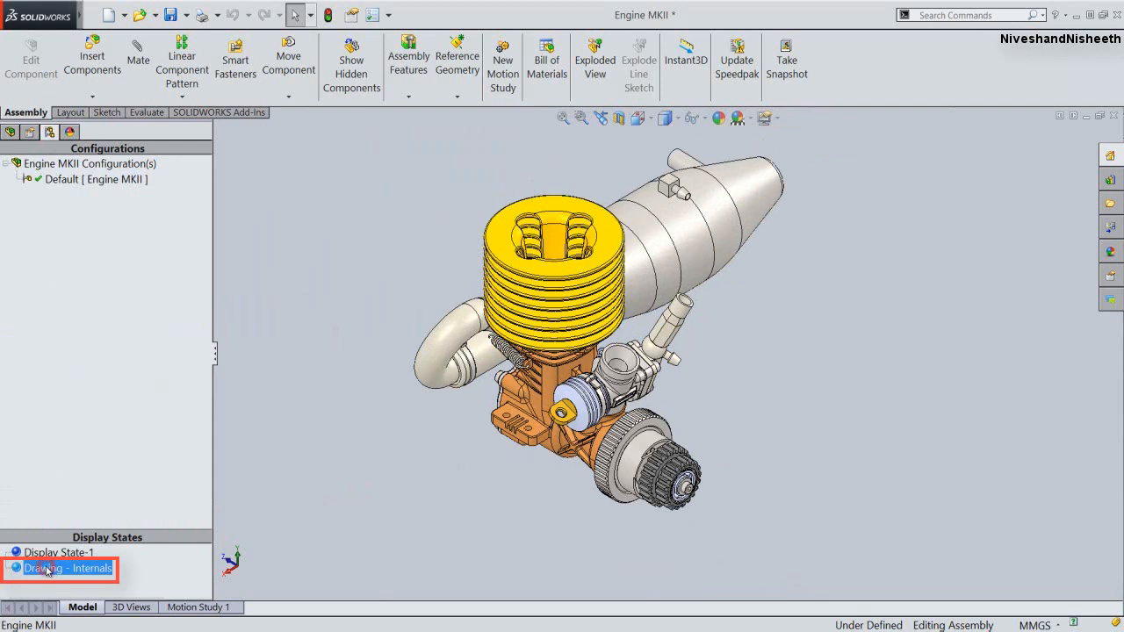
left_click(327, 501)
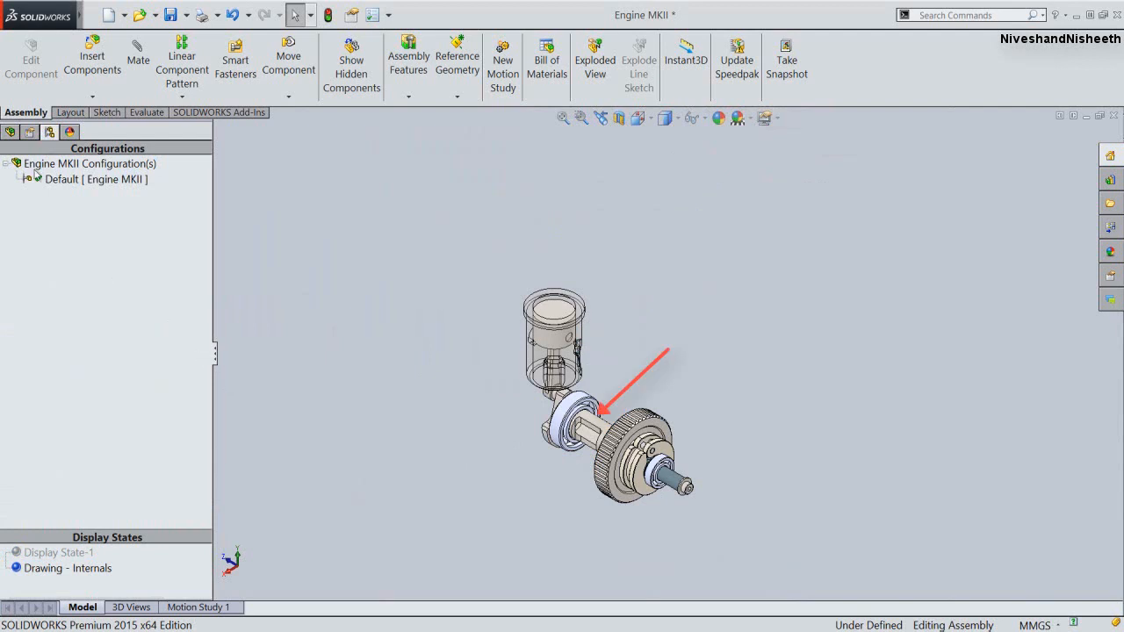
left_click(10, 132)
left_click(287, 355)
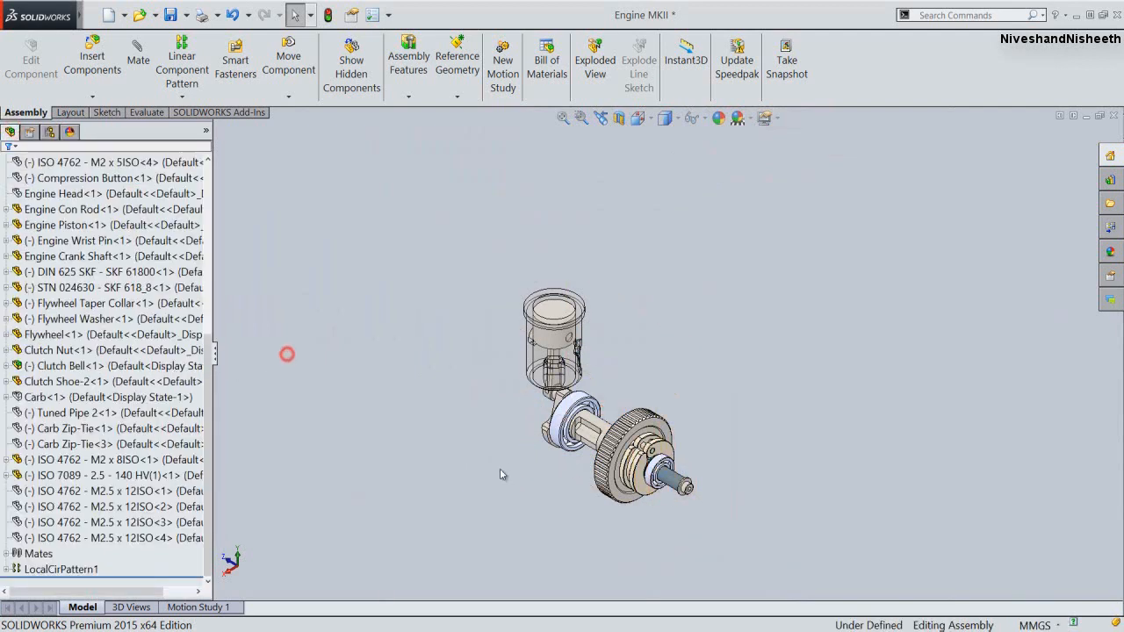
key("f")
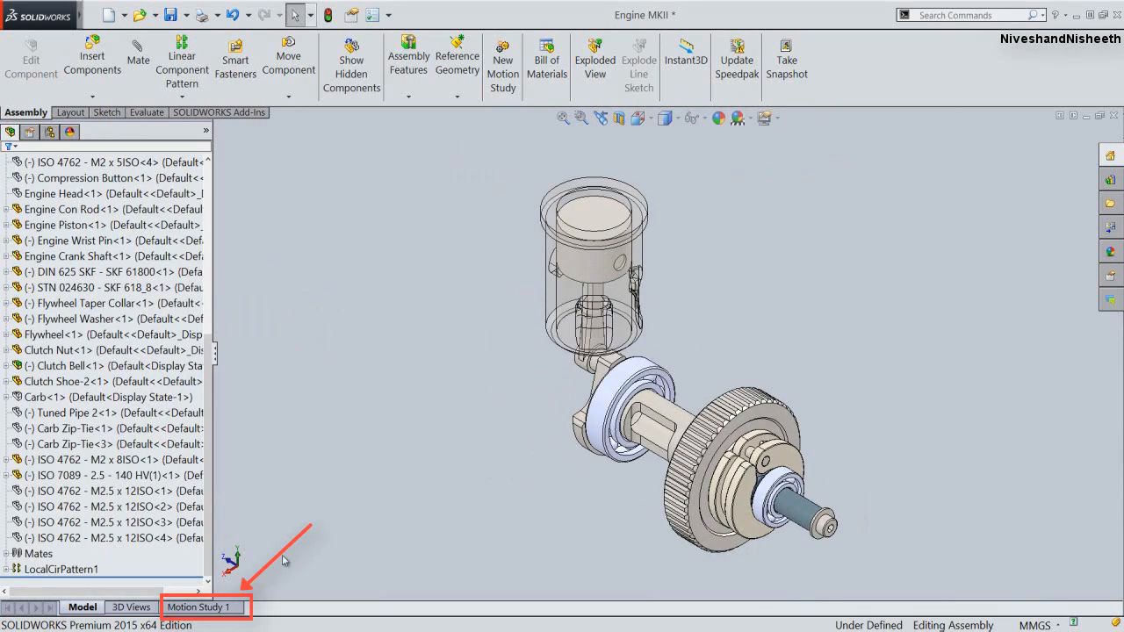
Open Motion Study 1 and disable playback of view keys for Orientation and Camera Views
left_click(198, 608)
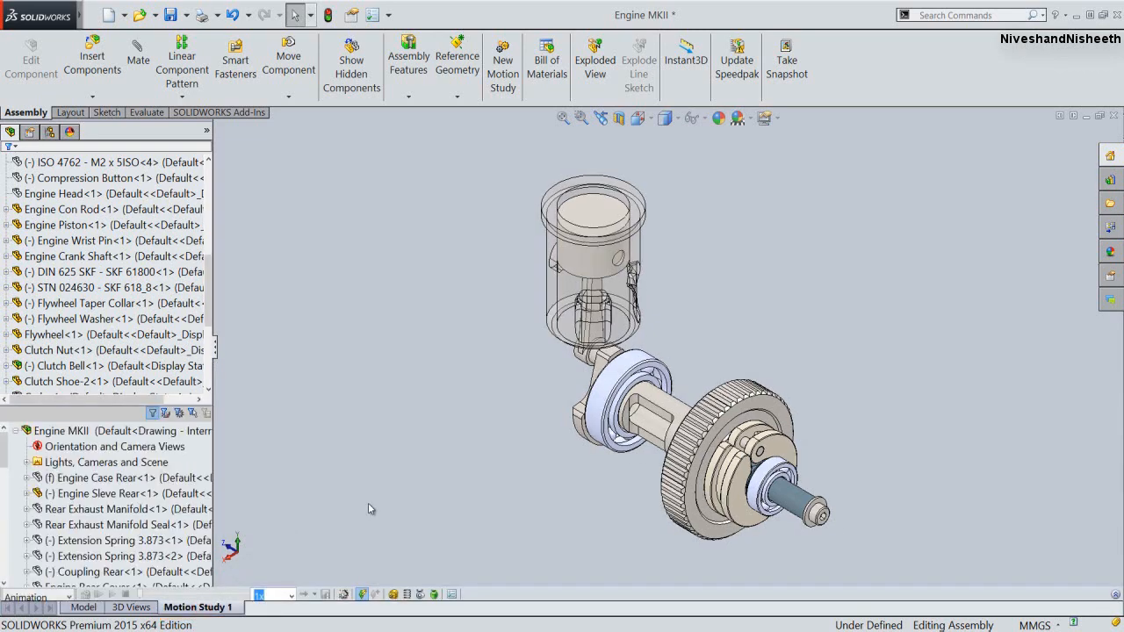
left_click(368, 505)
left_click(59, 445)
right_click(38, 446)
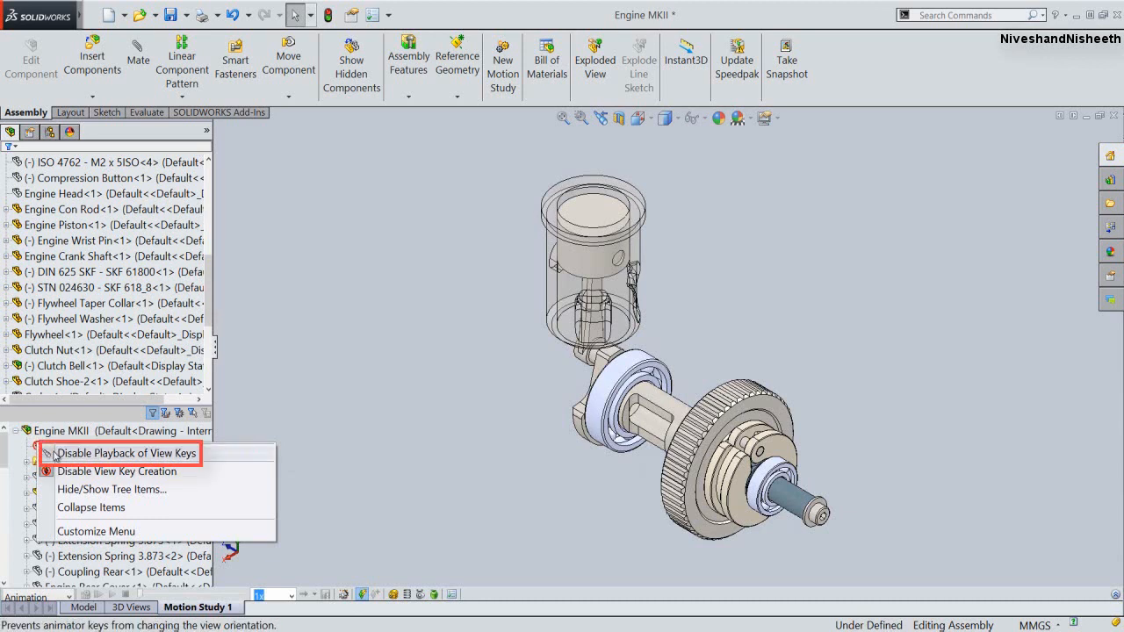
left_click(55, 453)
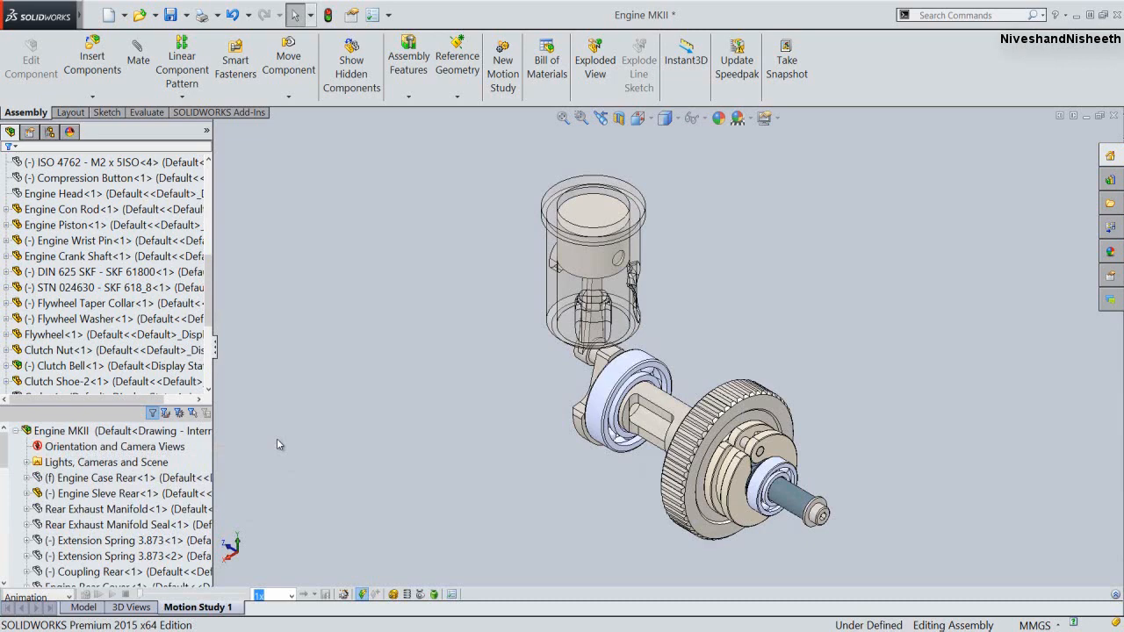
Expand the Mates folder in the motion study down to the Drive Me mate and show the full timeline
scroll(4, 470, "down", 2)
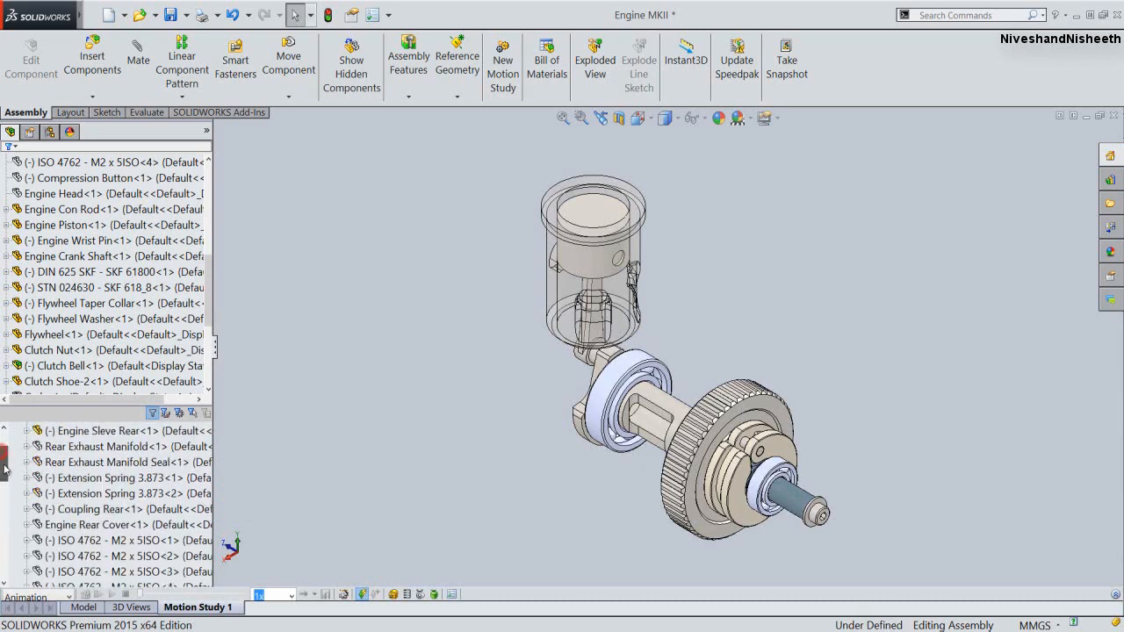
left_click_drag(4, 470, 2, 562)
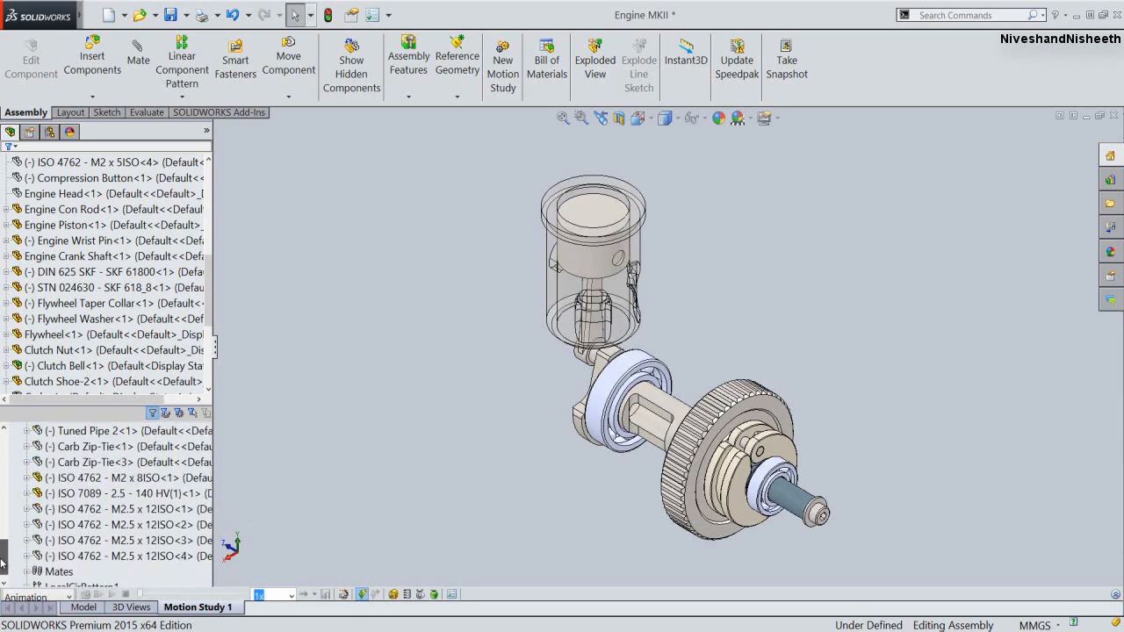
left_click(27, 569)
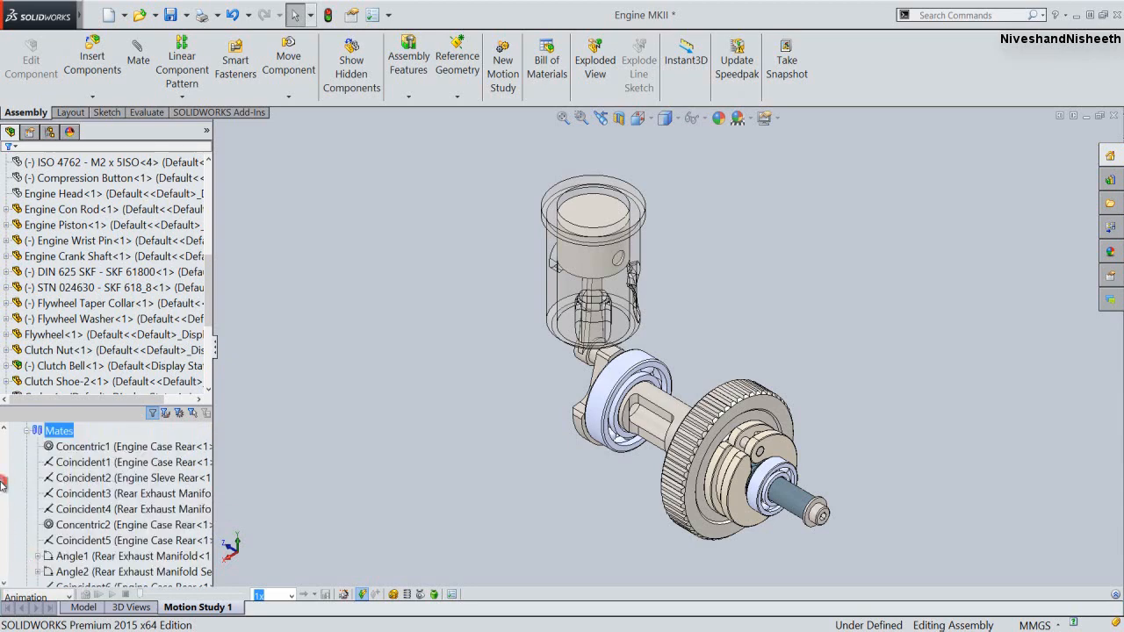
left_click_drag(3, 484, 9, 530)
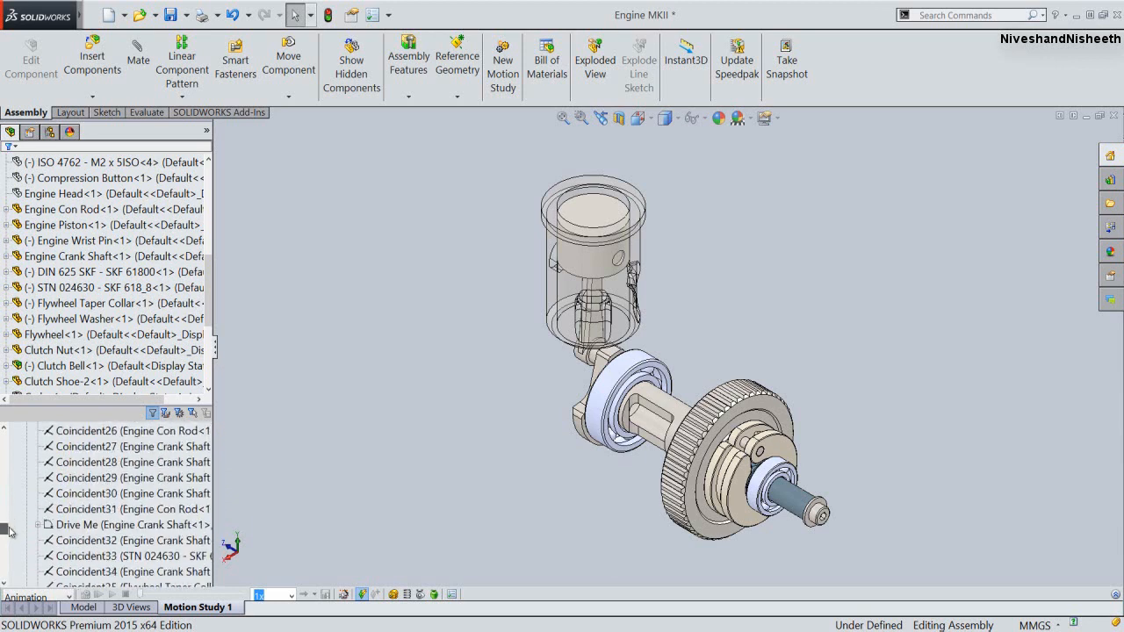
left_click(132, 556)
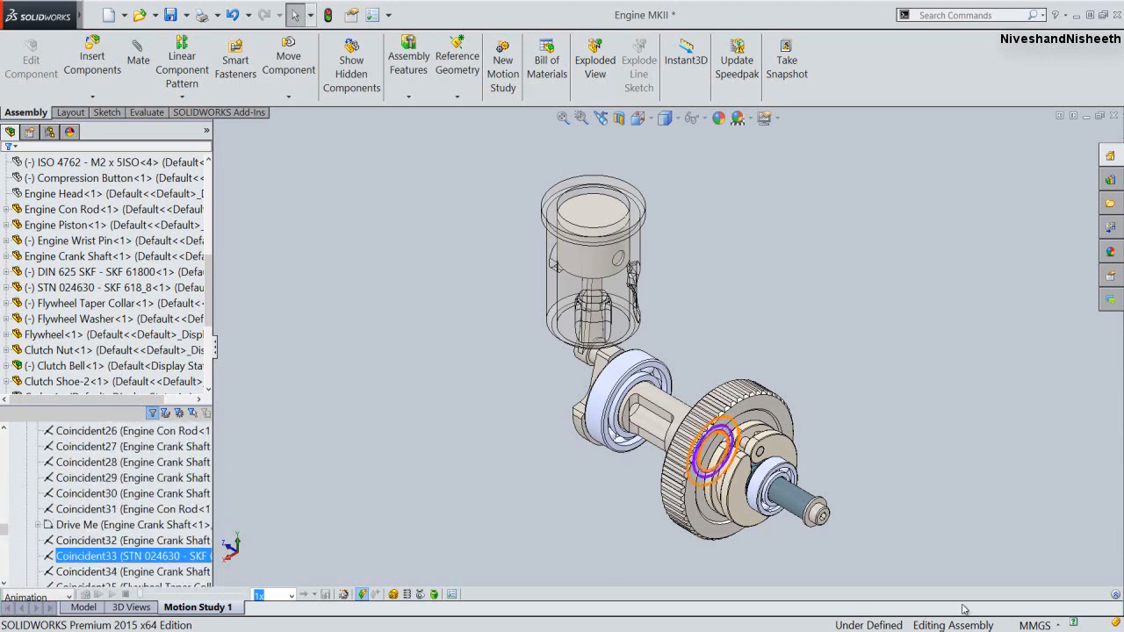
left_click(1115, 594)
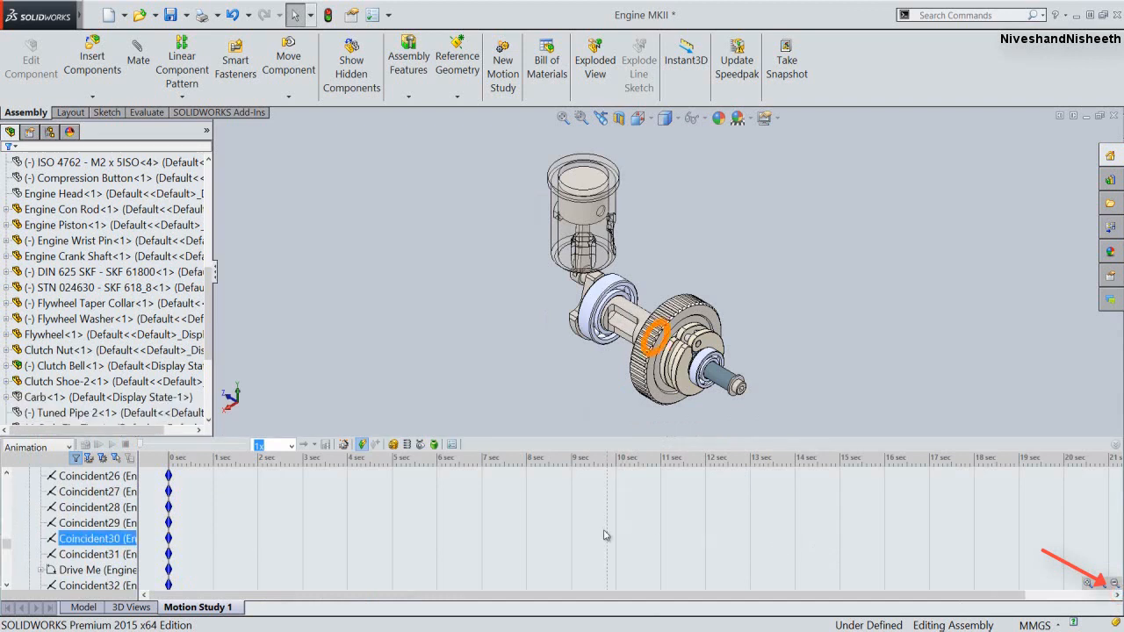
Place a key for the Drive Me angle mate at 6 seconds on the timeline
left_click(114, 570)
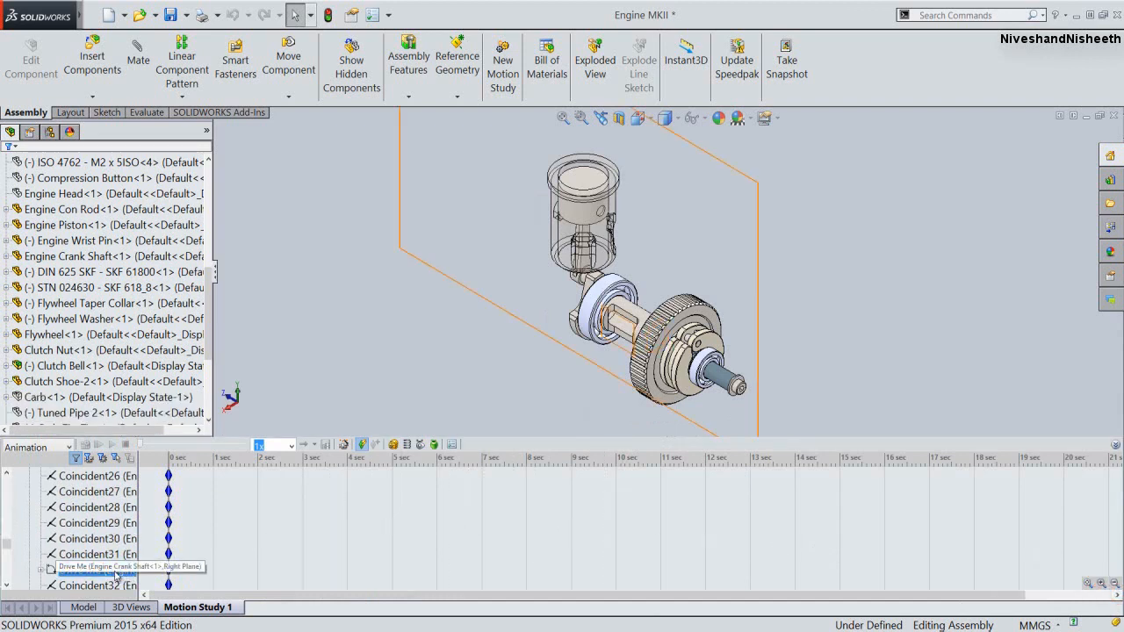
left_click(114, 571)
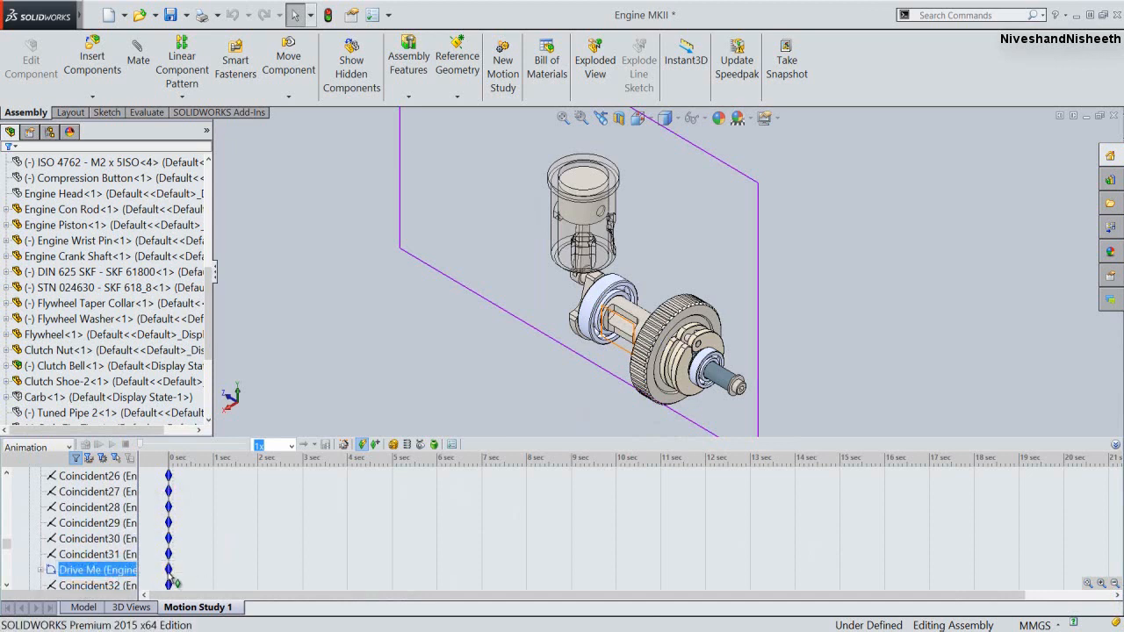
mouse_move(171, 577)
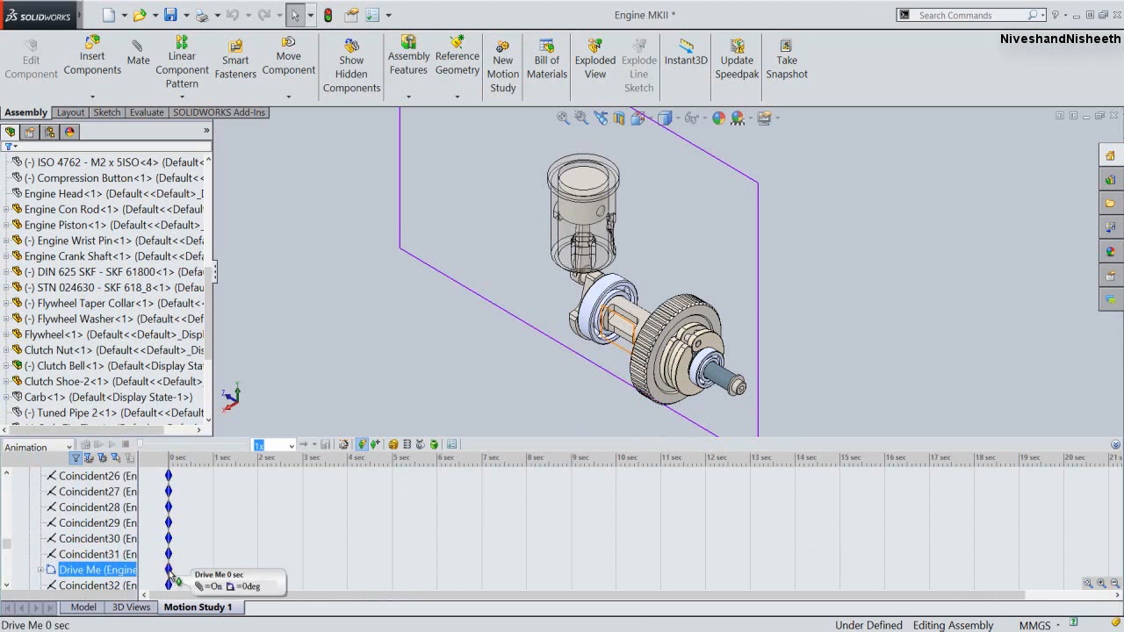
left_click(171, 572)
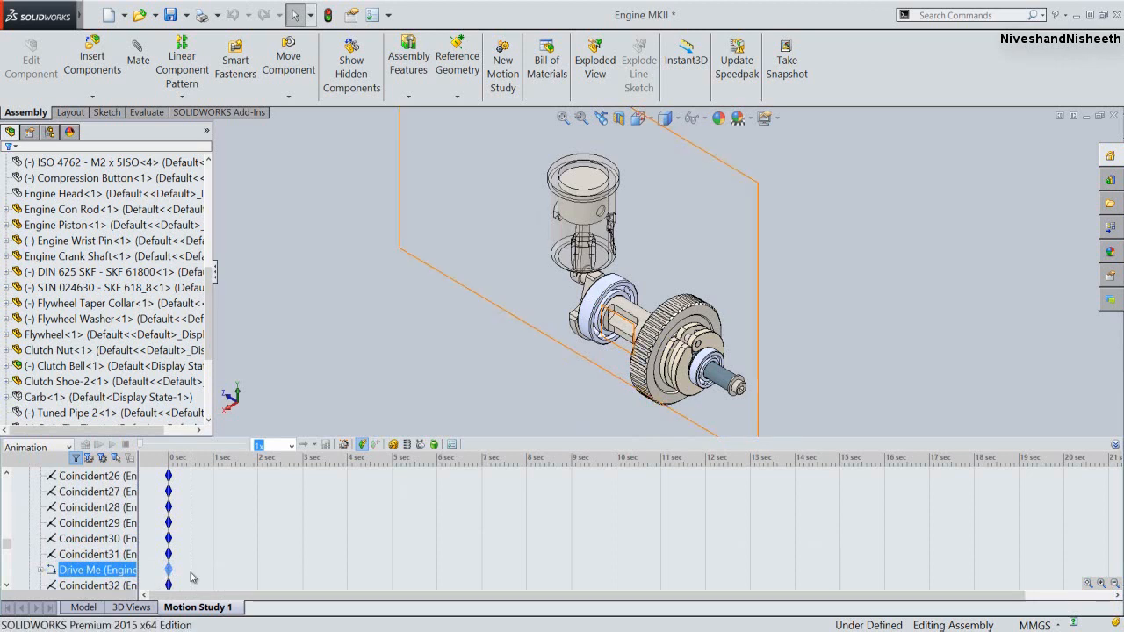
right_click(439, 576)
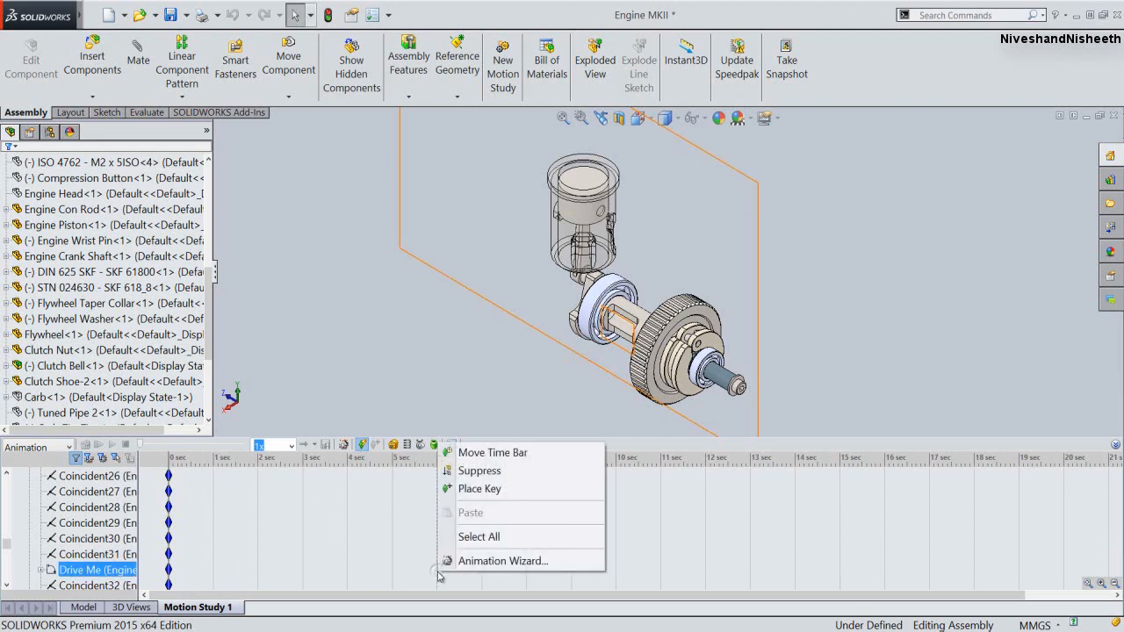
left_click(474, 488)
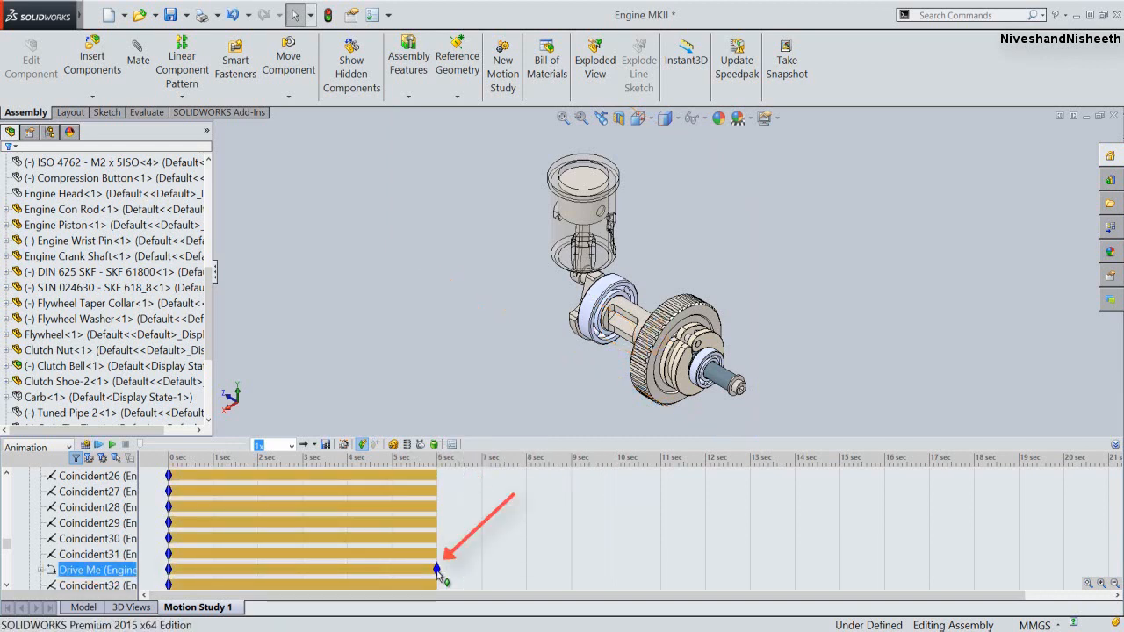
Set the Drive Me angle to 360 degrees at the 6-second key and close the dimension properties
double_click(437, 572)
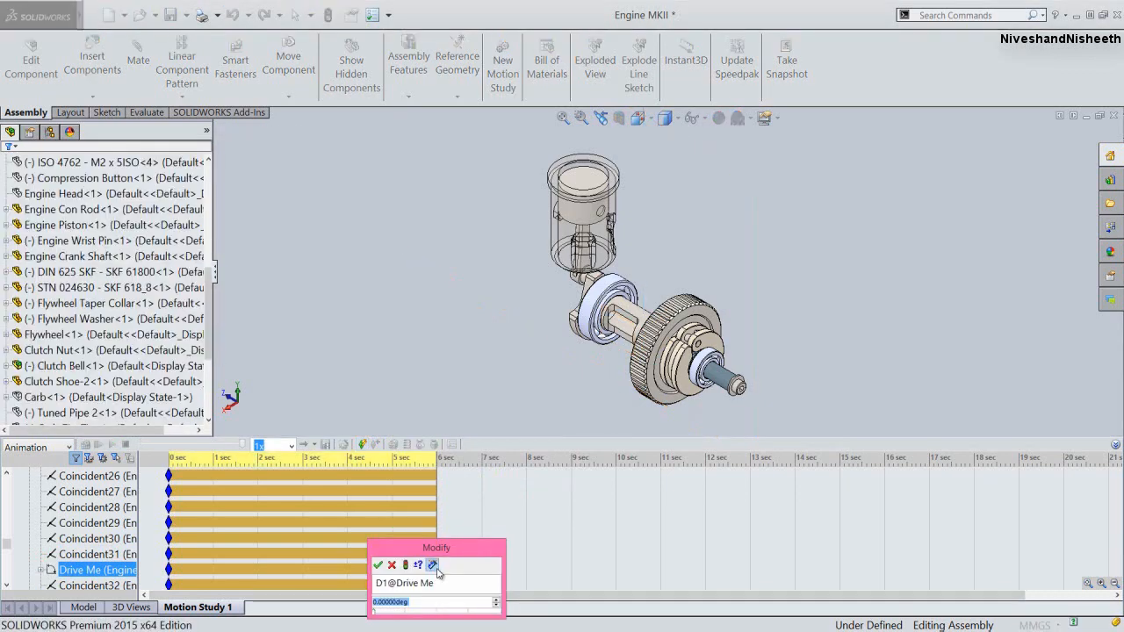
left_click_drag(460, 493, 485, 394)
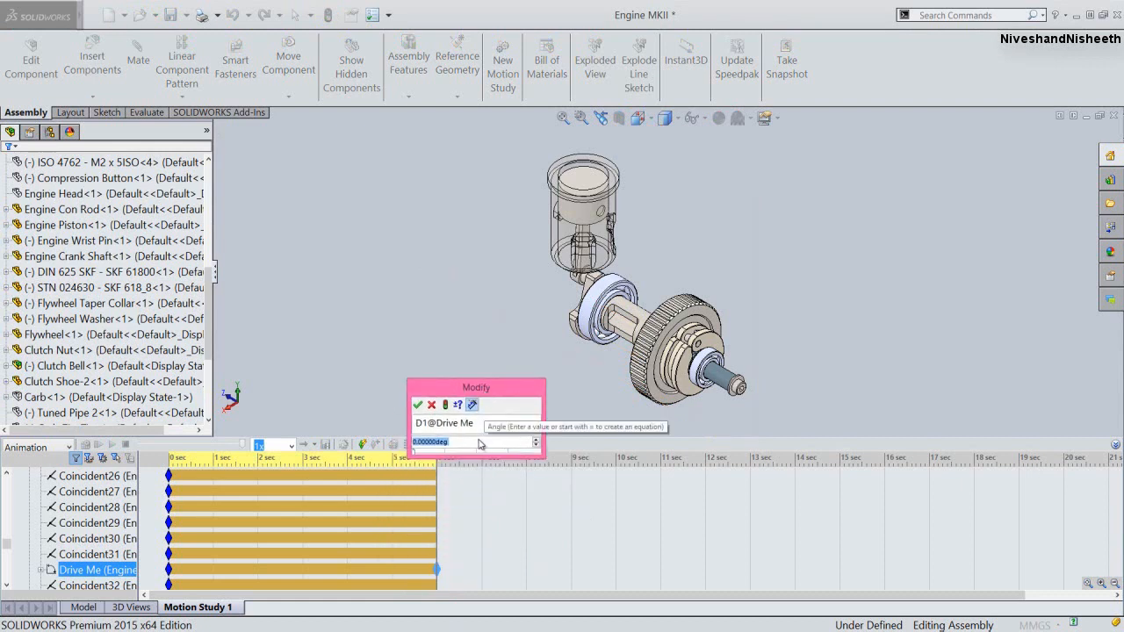
type("360")
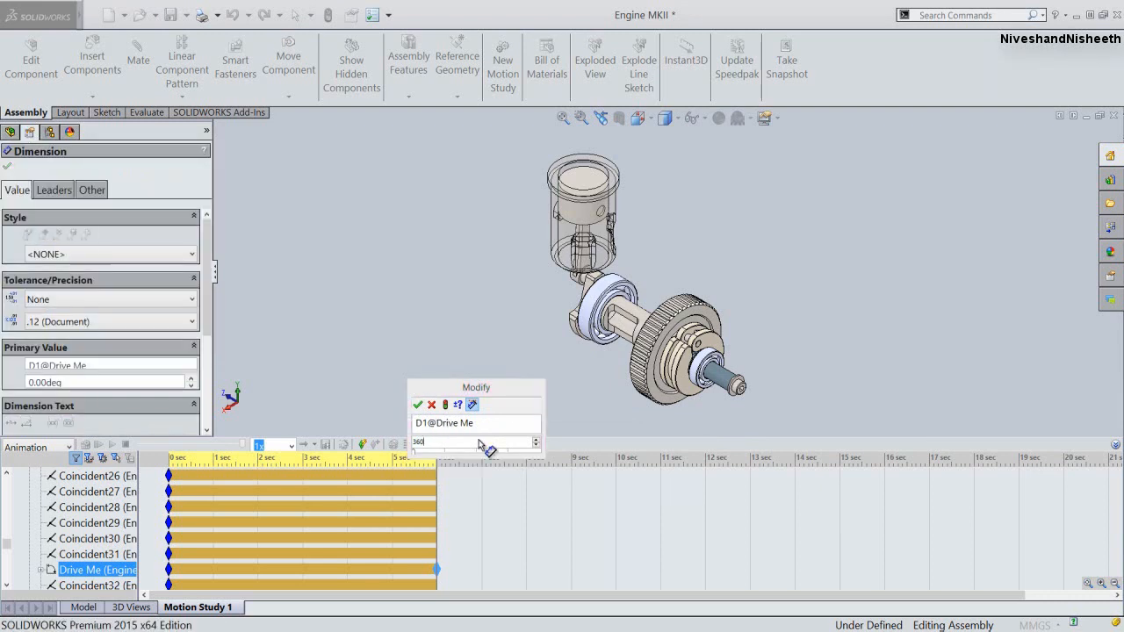
key("Return")
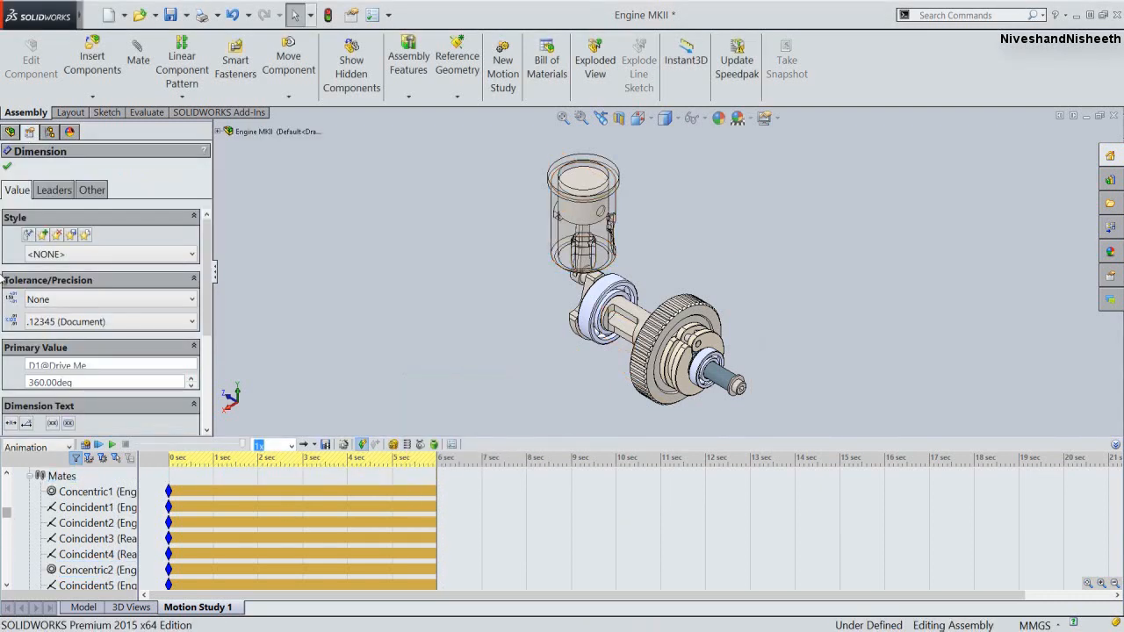
left_click(7, 166)
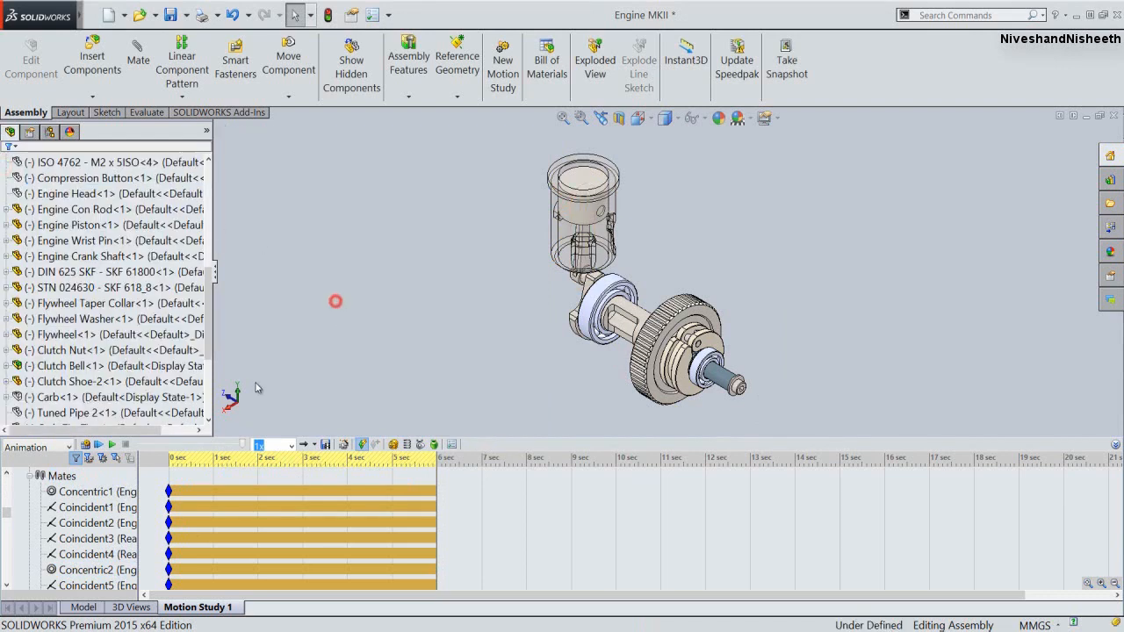
Change the time of Drive Me's end key to 15 seconds
left_click(7, 520)
left_click_drag(7, 520, 11, 545)
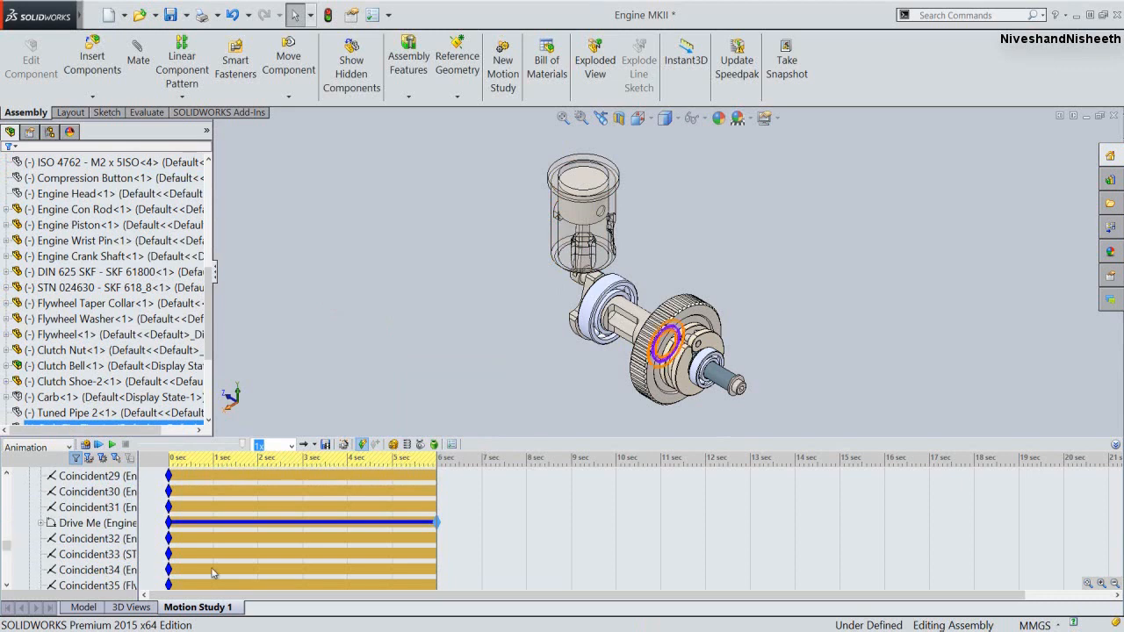
left_click(420, 539)
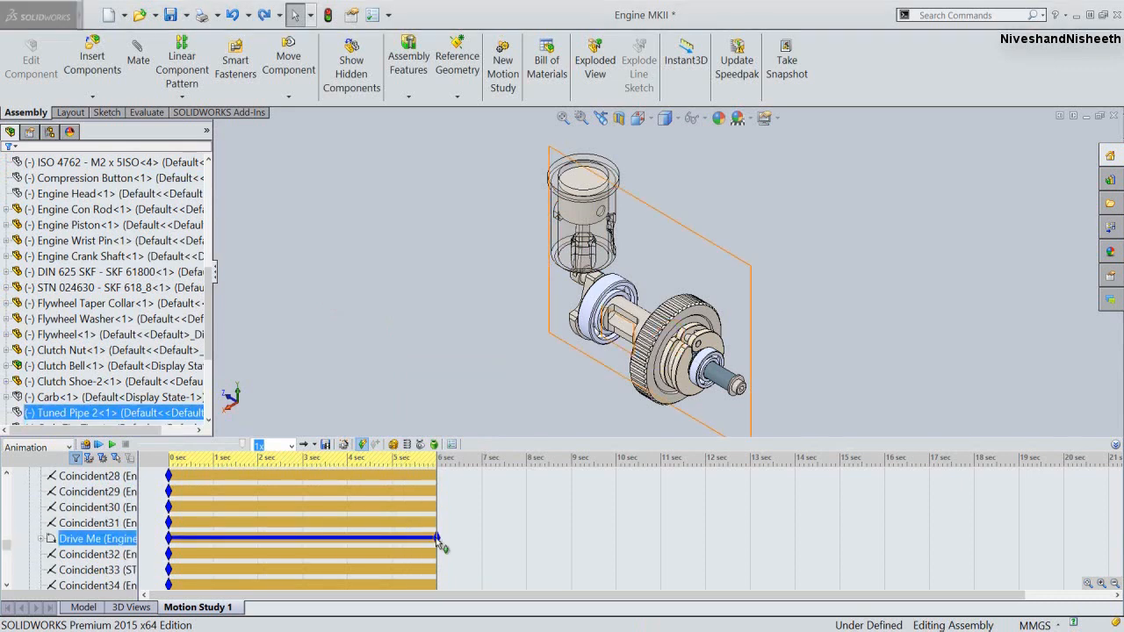
right_click(437, 541)
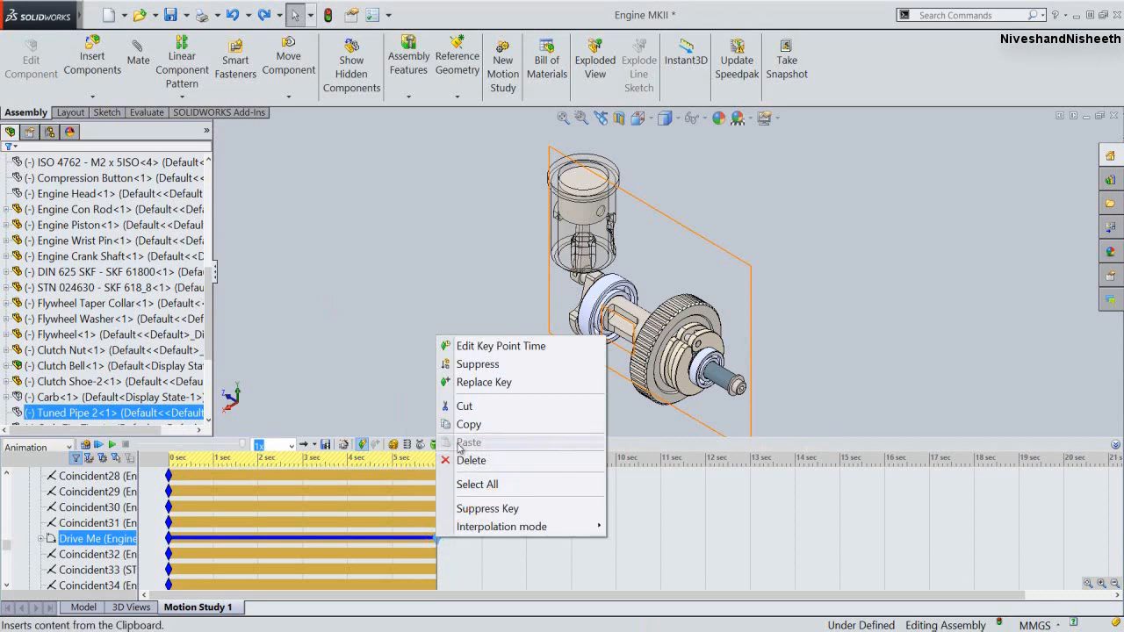
left_click(472, 345)
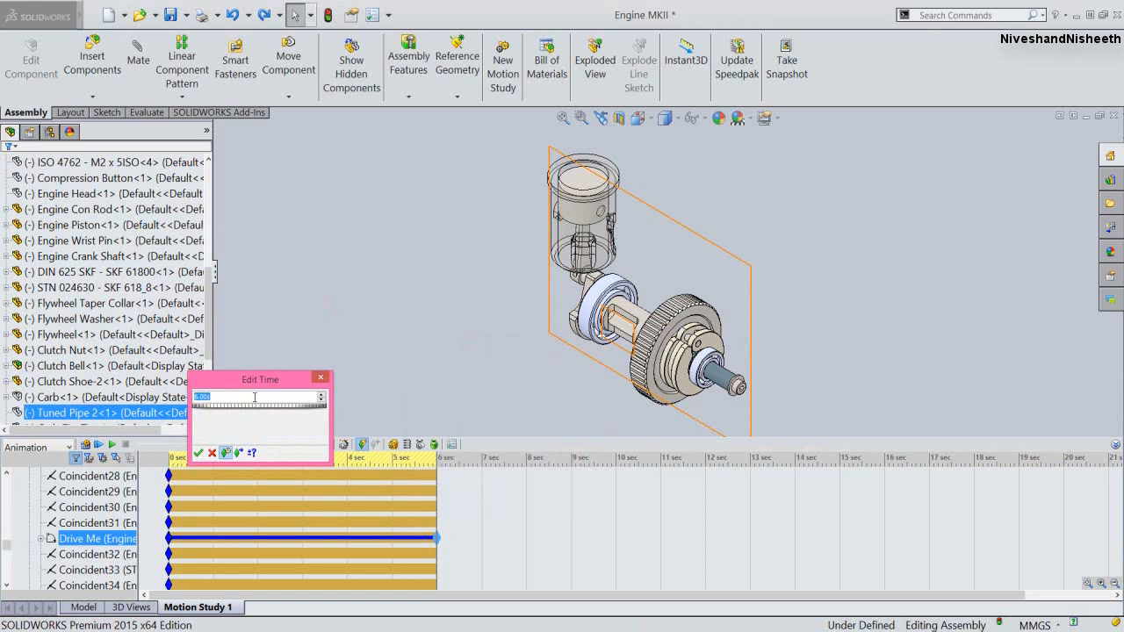
type("15")
key("Return")
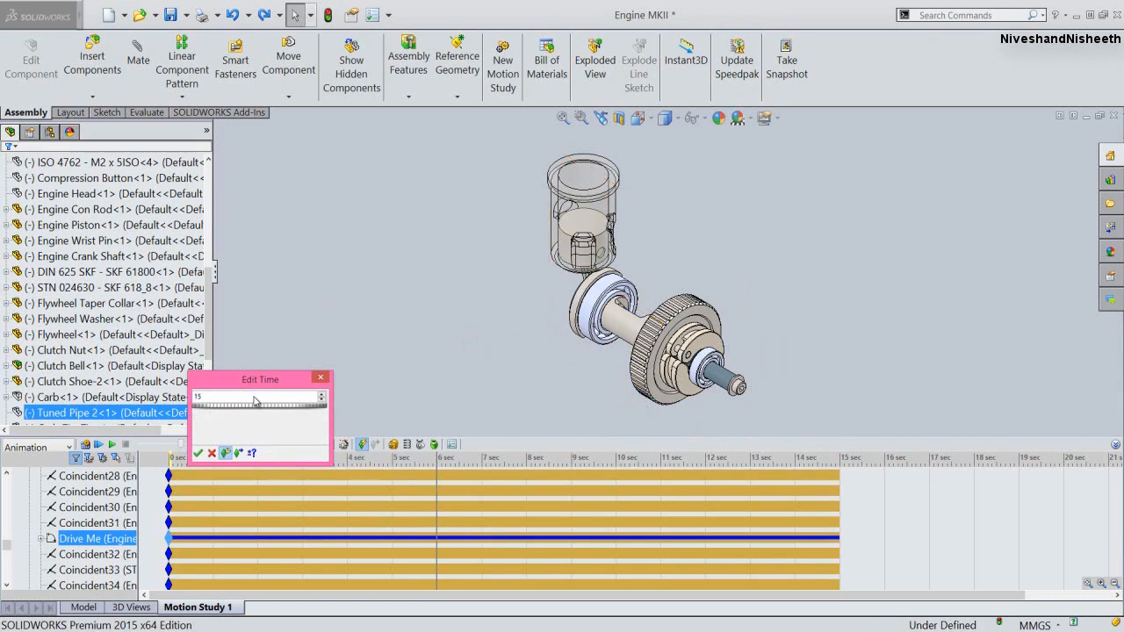
left_click(836, 538)
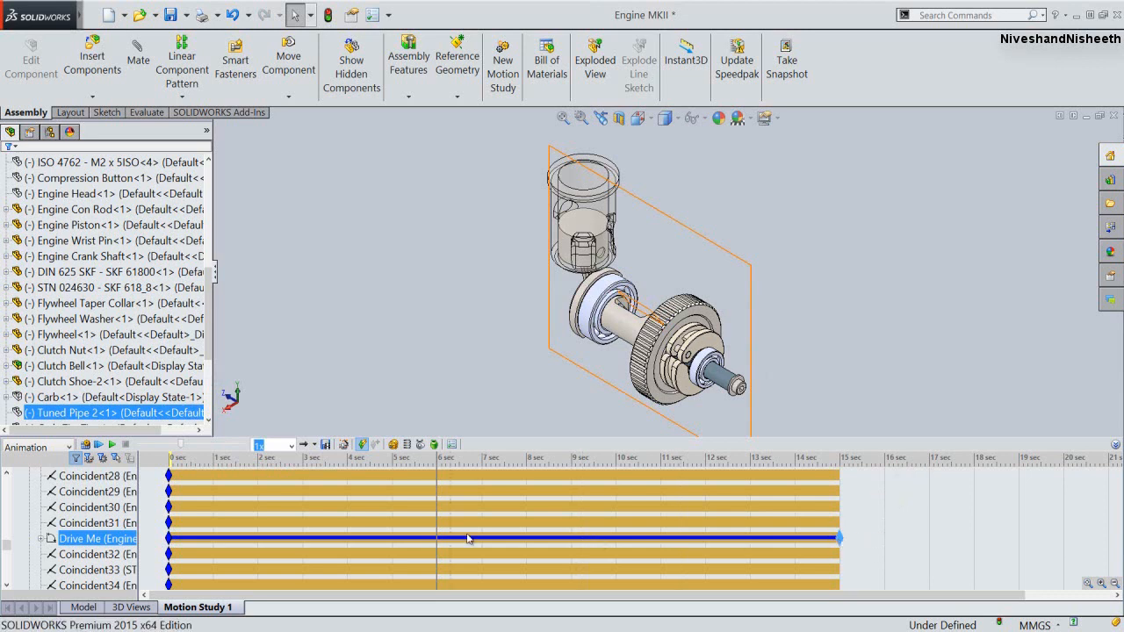
key("Escape")
Return to the start of the motion study's tree and collapse the timeline to enlarge the model view
left_click_drag(6, 552, 6, 481)
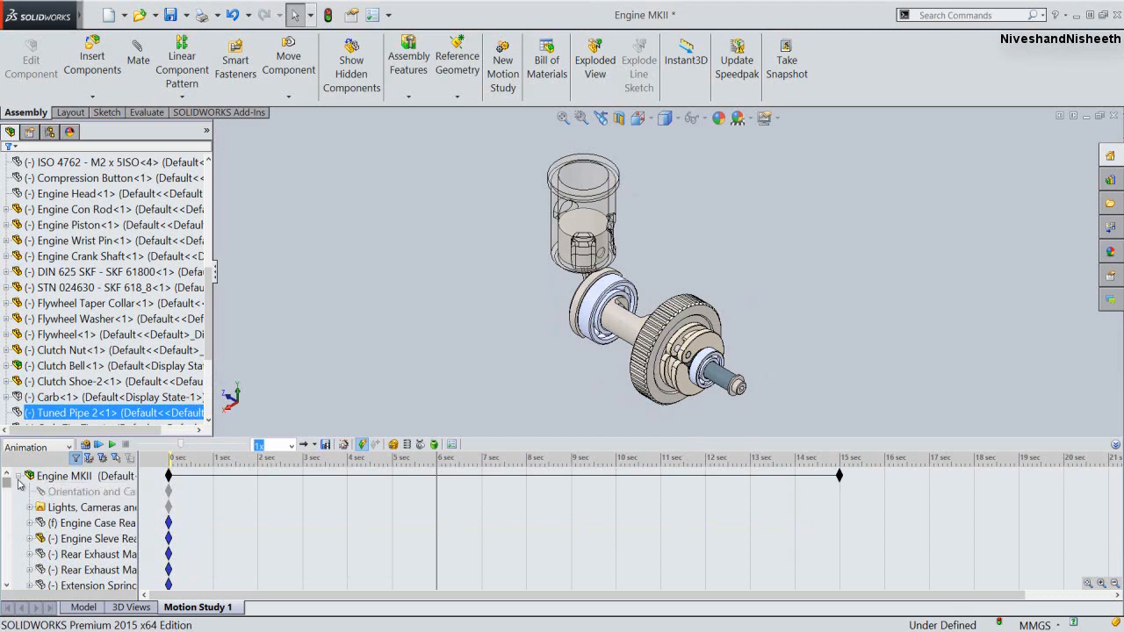
left_click(1115, 444)
left_click(396, 452)
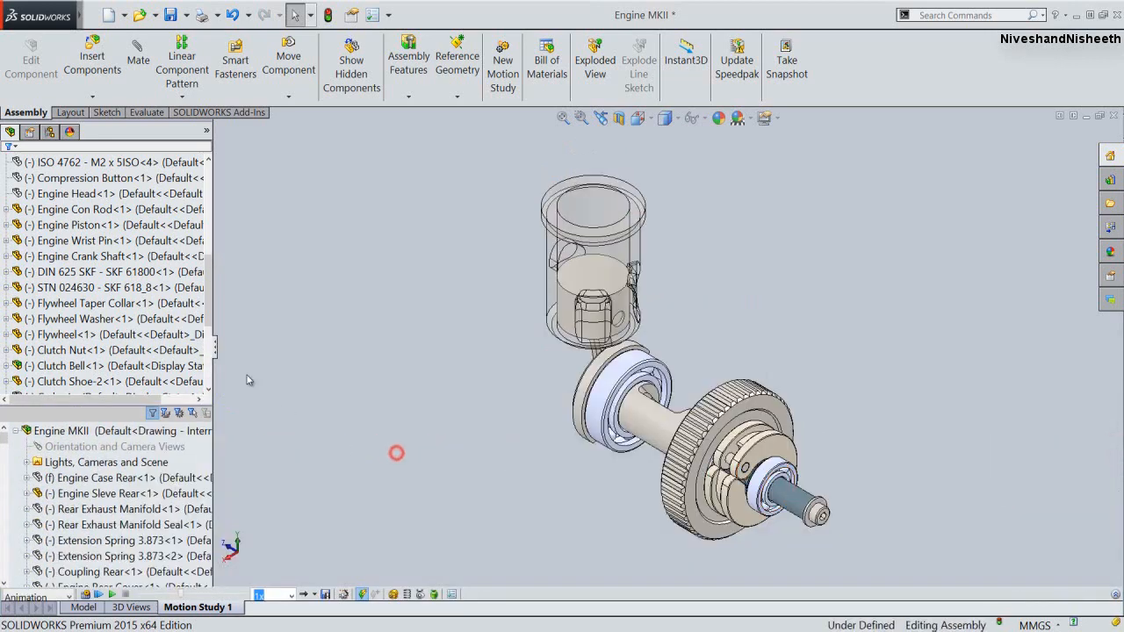
Collapse the feature tree and switch the CommandManager to small buttons without text to enlarge the model view
left_click(214, 348)
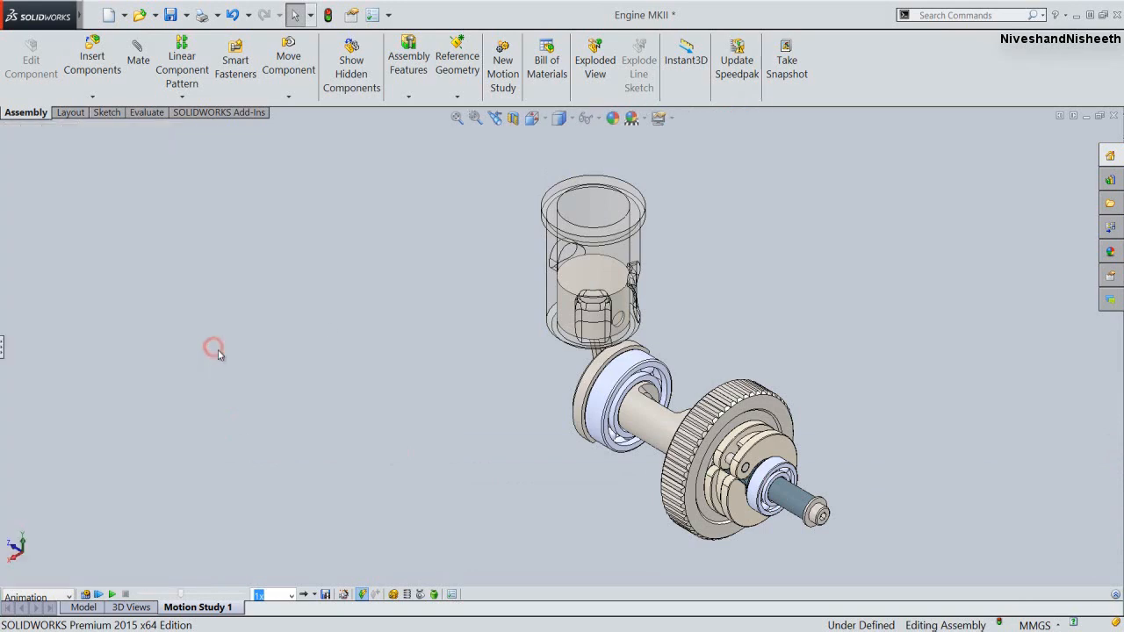
right_click(845, 54)
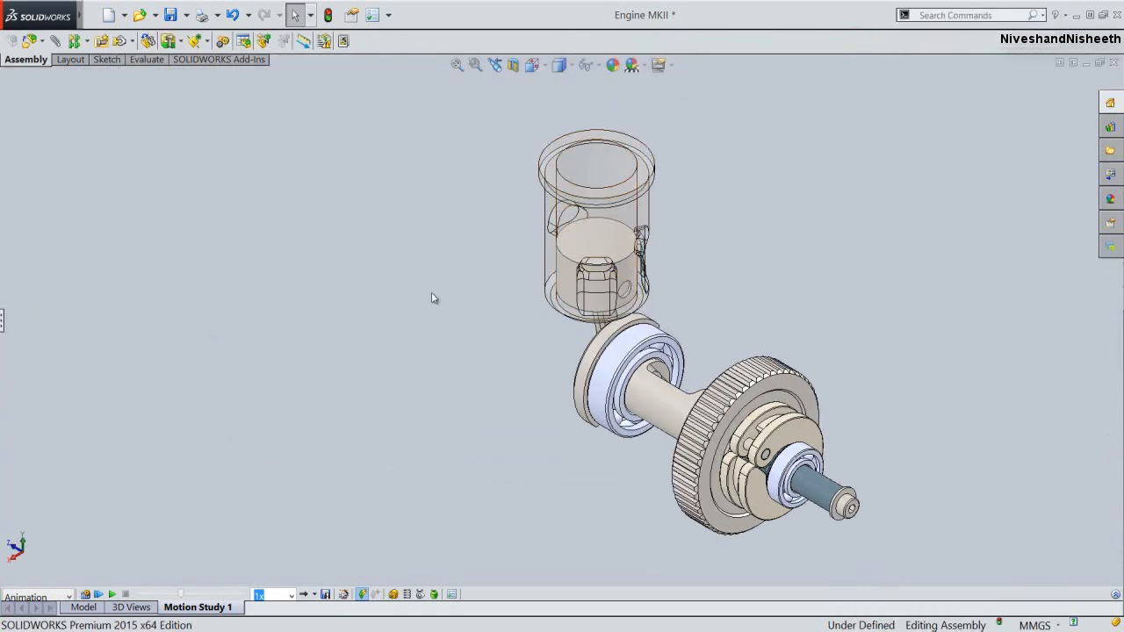
Hide the Task Pane and the View (Heads-Up) toolbar to clear the graphics area
right_click(813, 44)
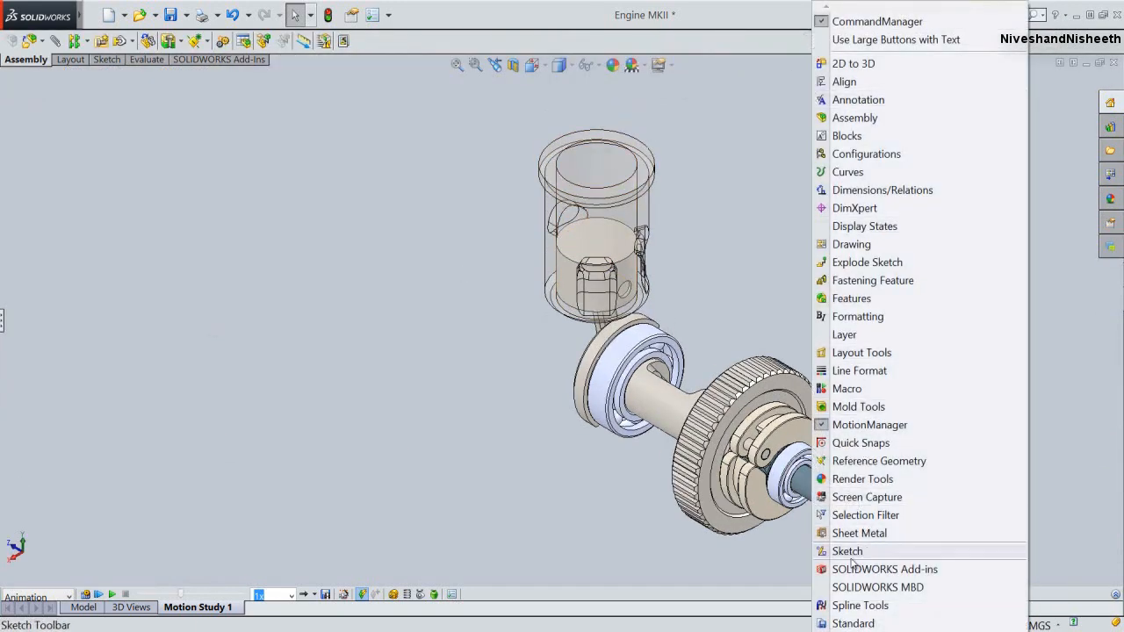
scroll(825, 625, "down", 2)
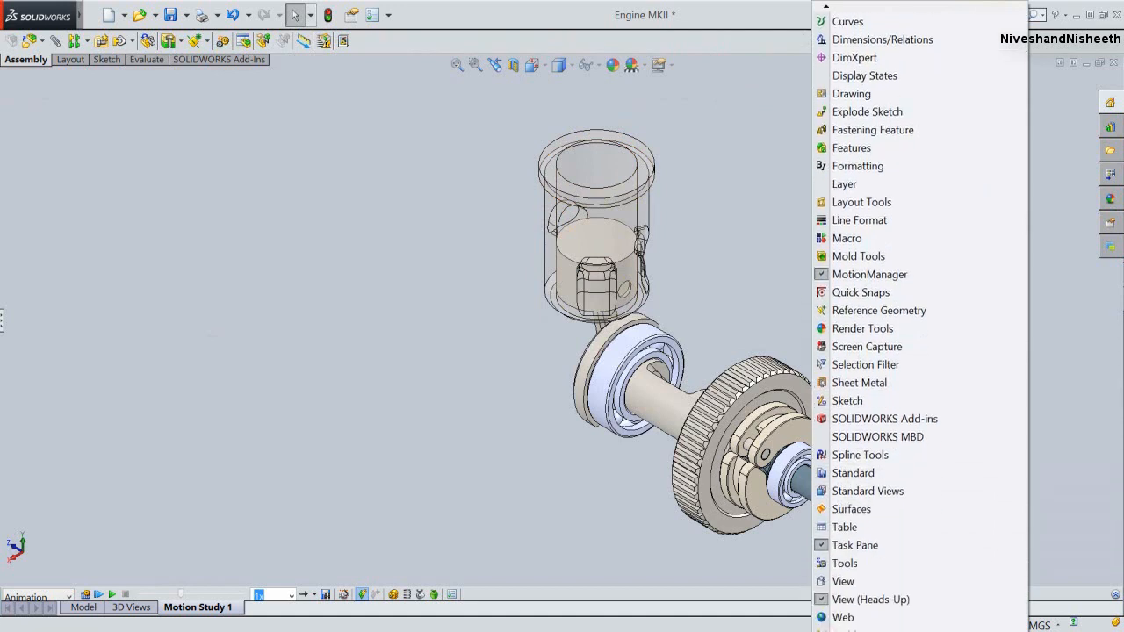
left_click(820, 527)
right_click(837, 51)
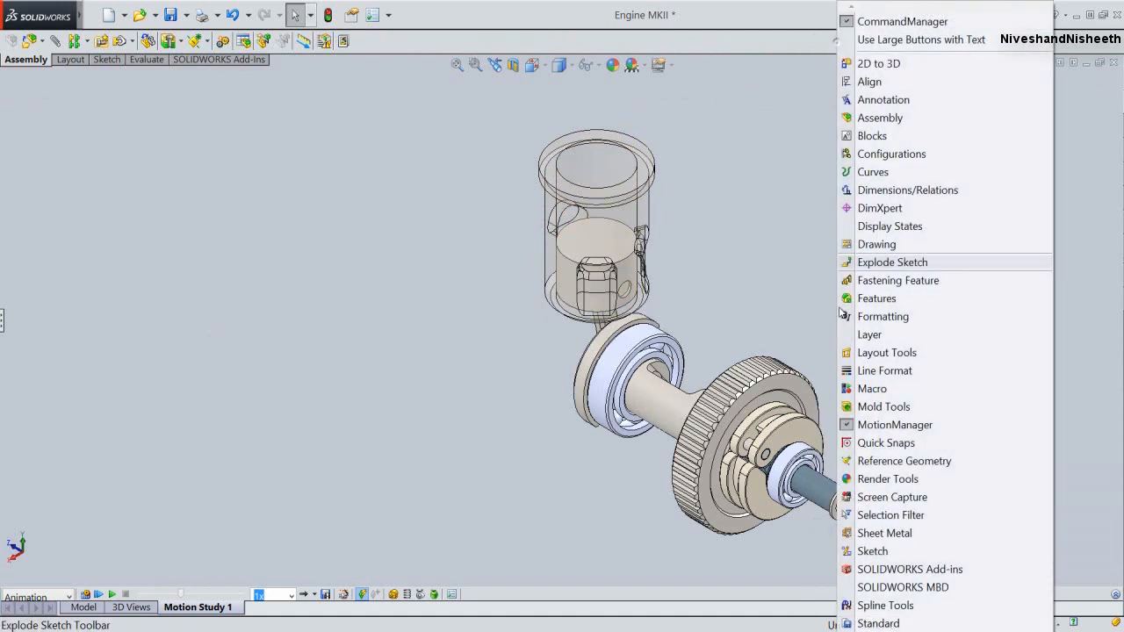
scroll(847, 625, "down", 4)
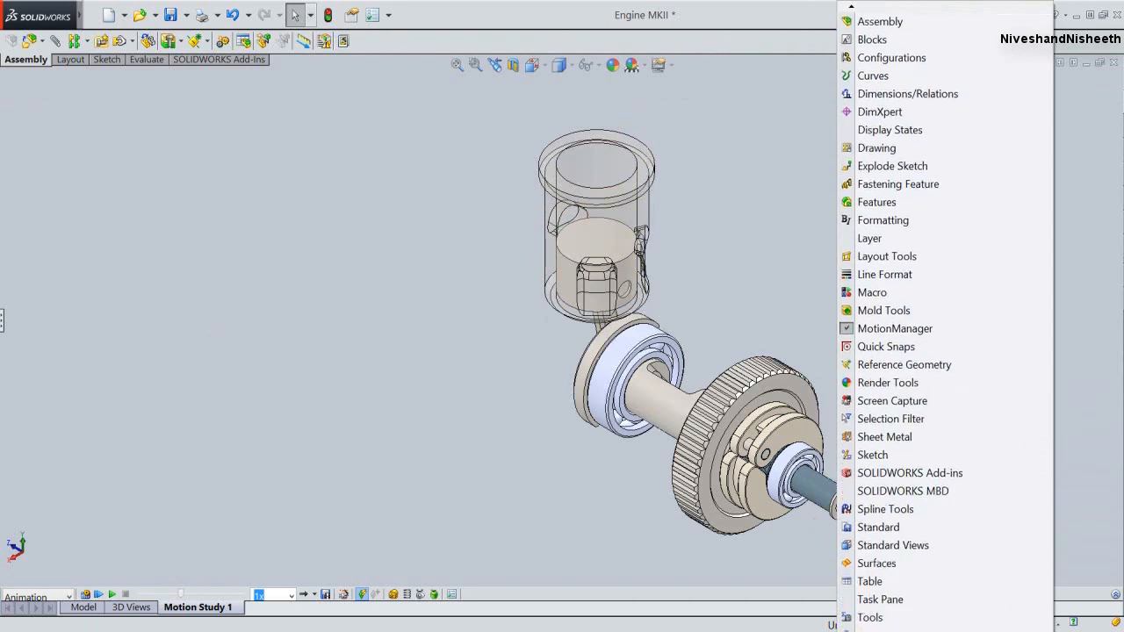
left_click(850, 581)
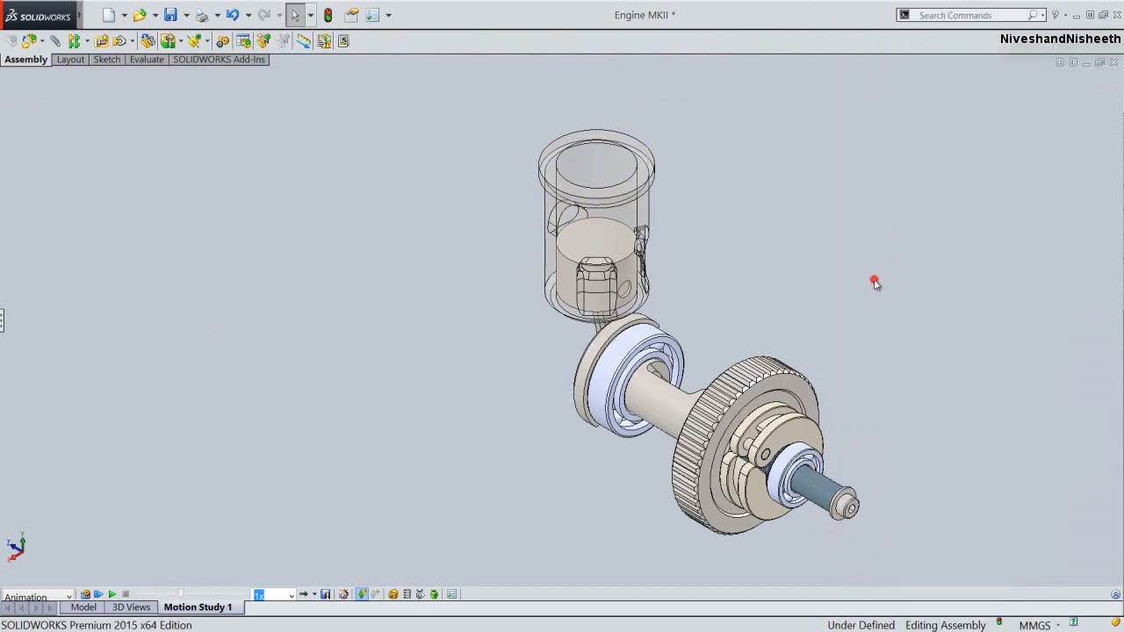
Set the drivetrain to the Isometric view and calculate the motion study
key("space")
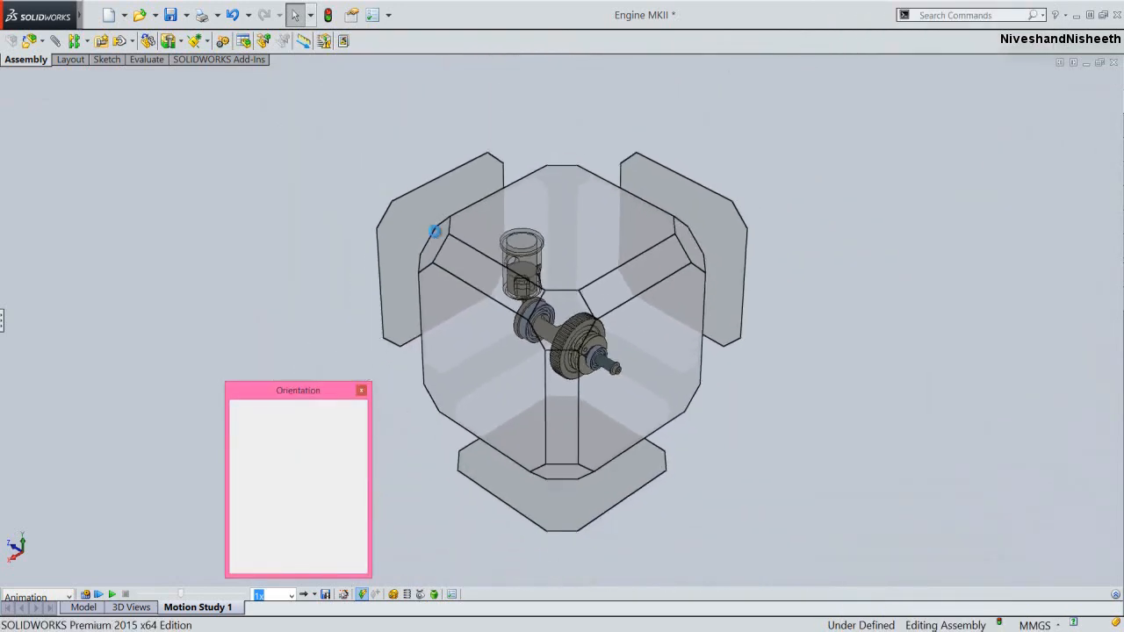
left_click(441, 246)
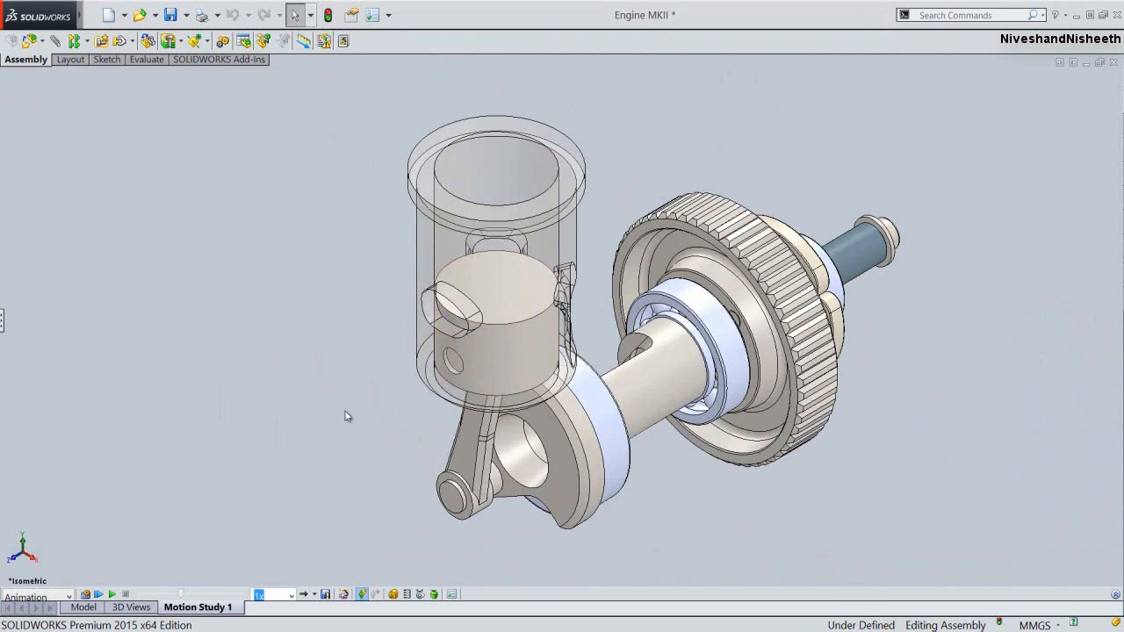
left_click(85, 594)
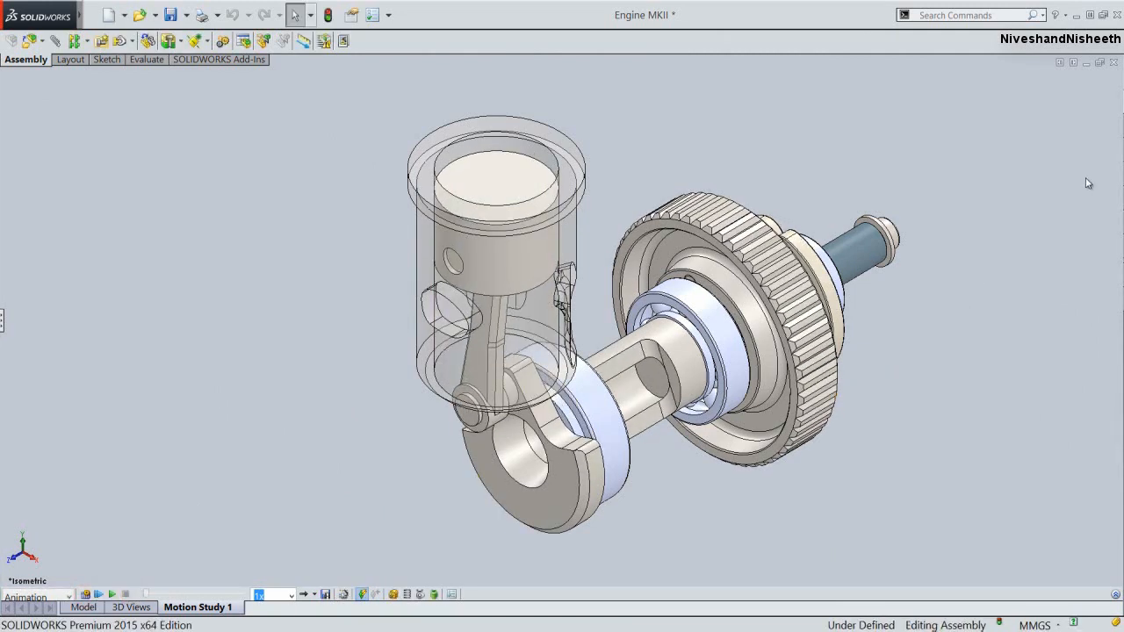
Play the drivetrain animation from the start in a close isometric view showing the piston, crankshaft and flywheel
right_click(961, 195)
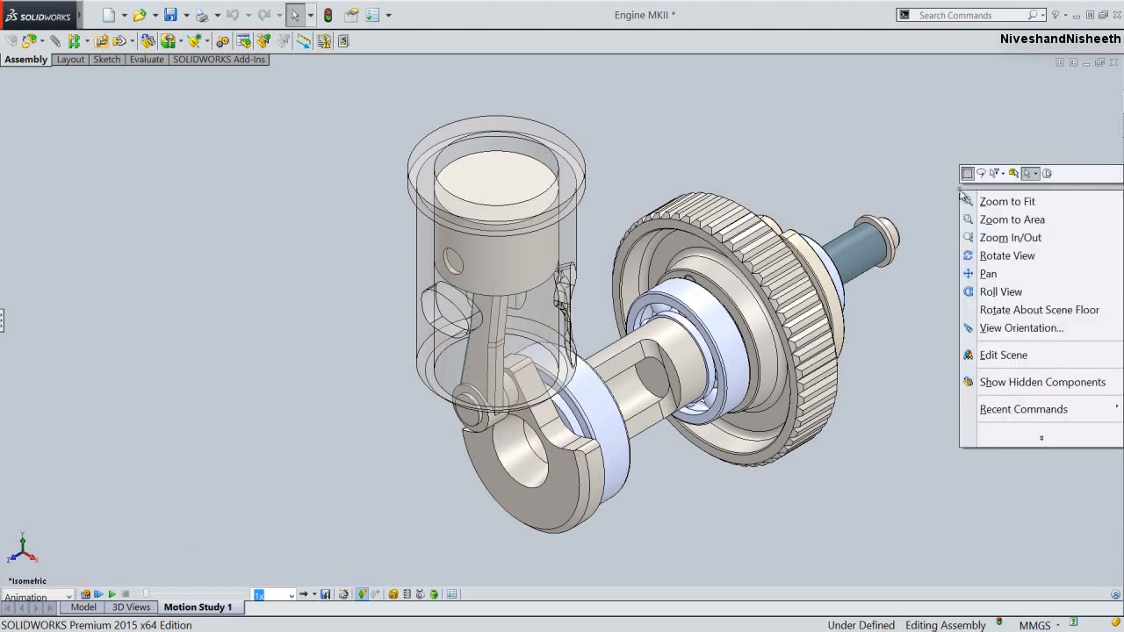
left_click(974, 273)
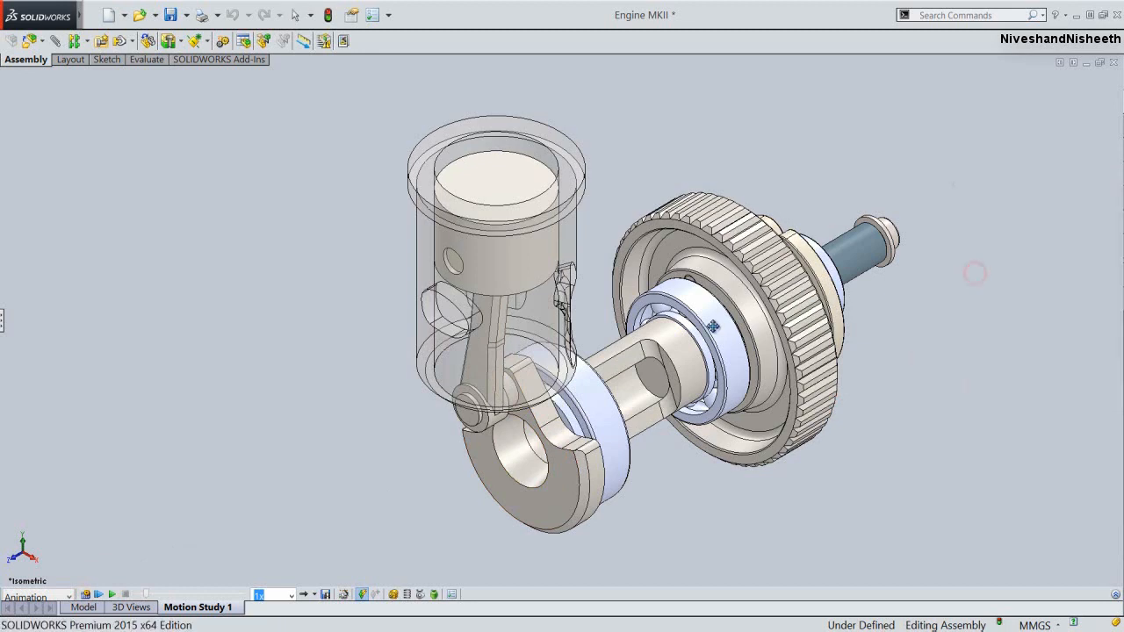
left_click_drag(712, 326, 694, 325)
right_click(670, 297)
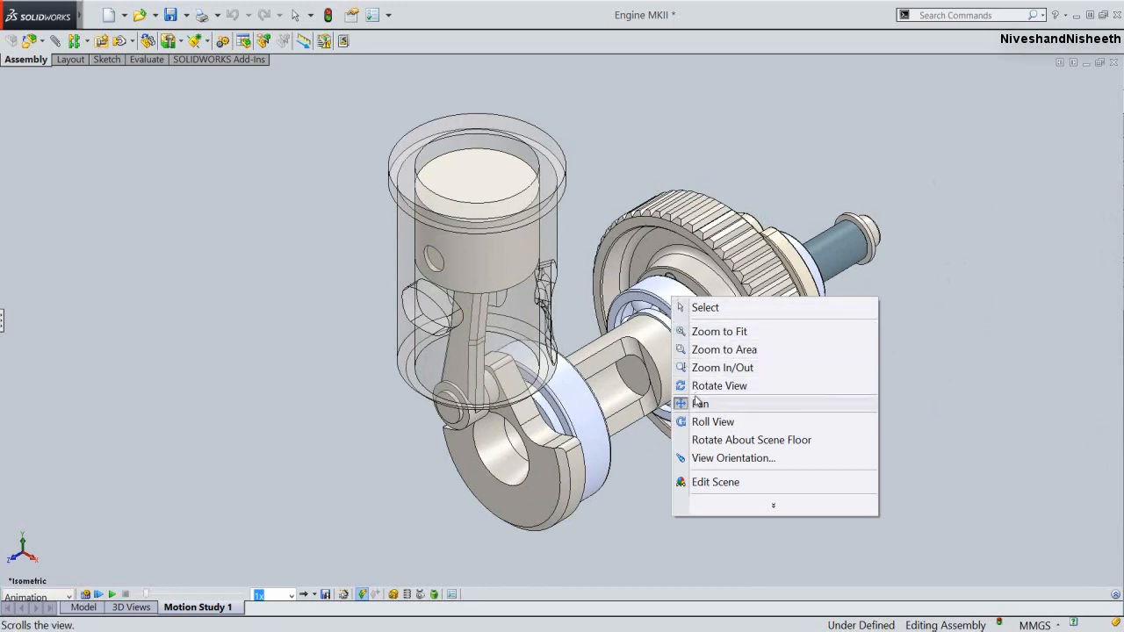
left_click(704, 368)
left_click_drag(706, 373, 622, 365)
right_click(626, 290)
left_click(668, 376)
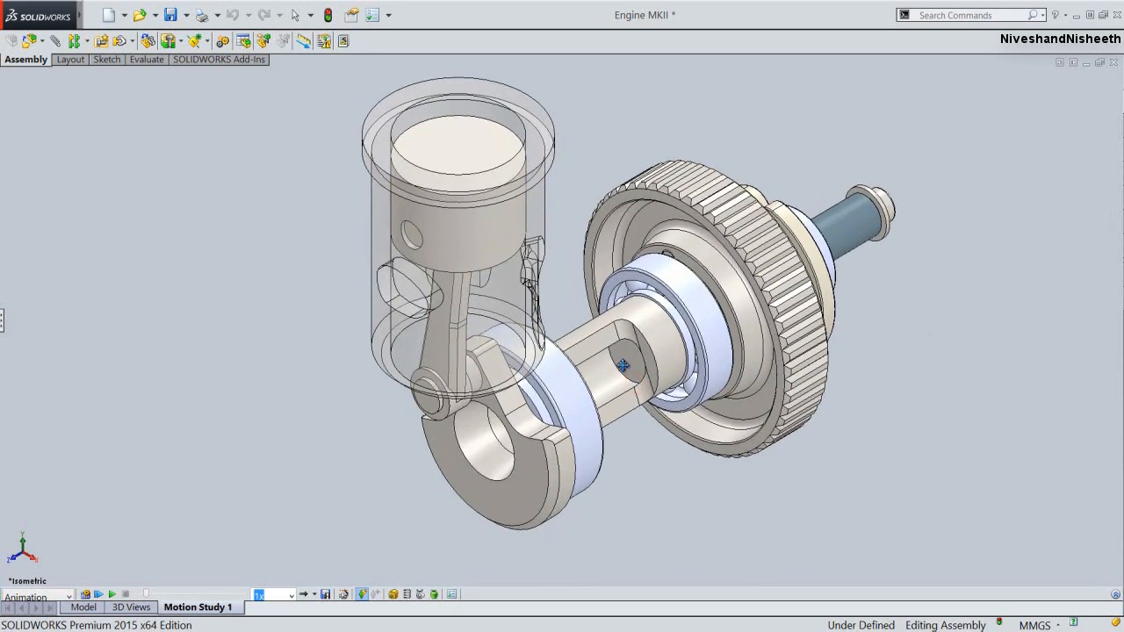
right_click(588, 262)
left_click(604, 196)
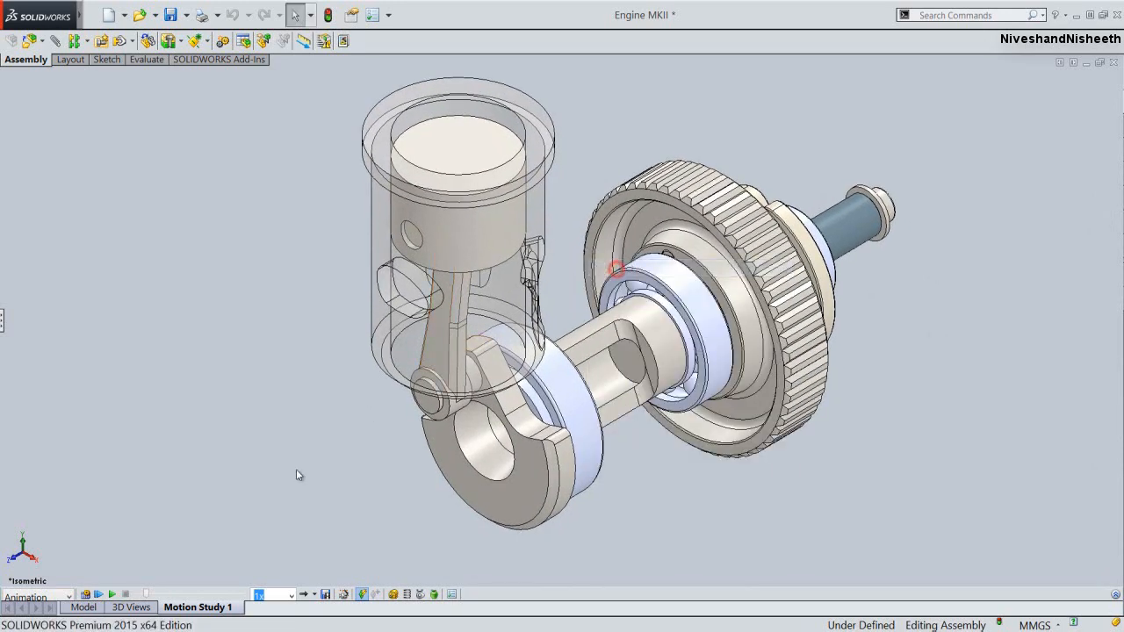
left_click(122, 573)
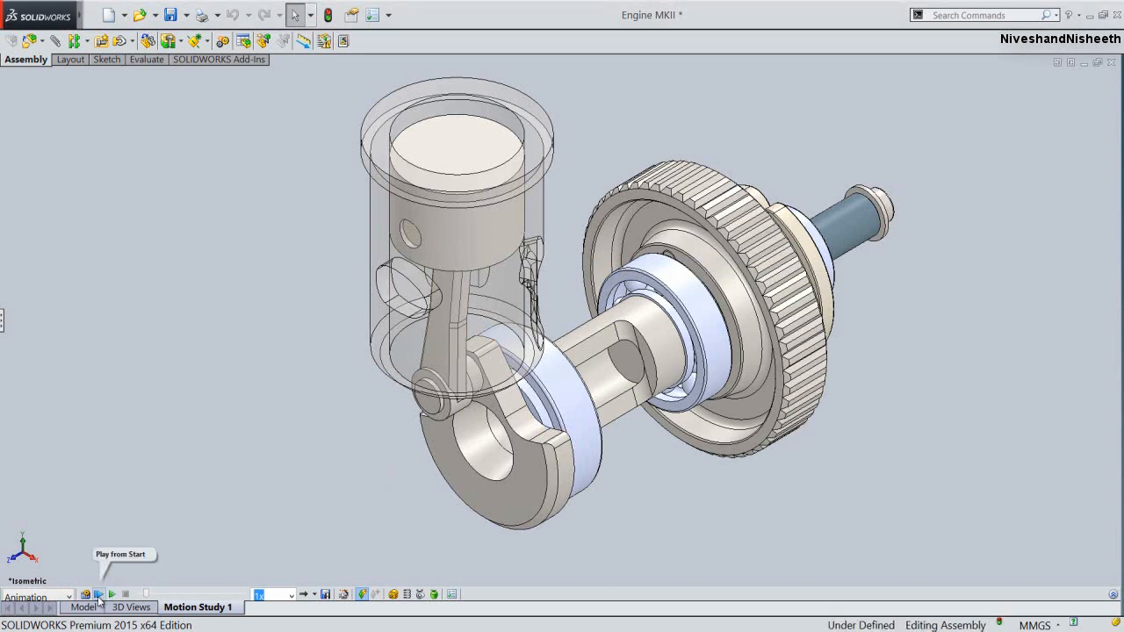
left_click(99, 595)
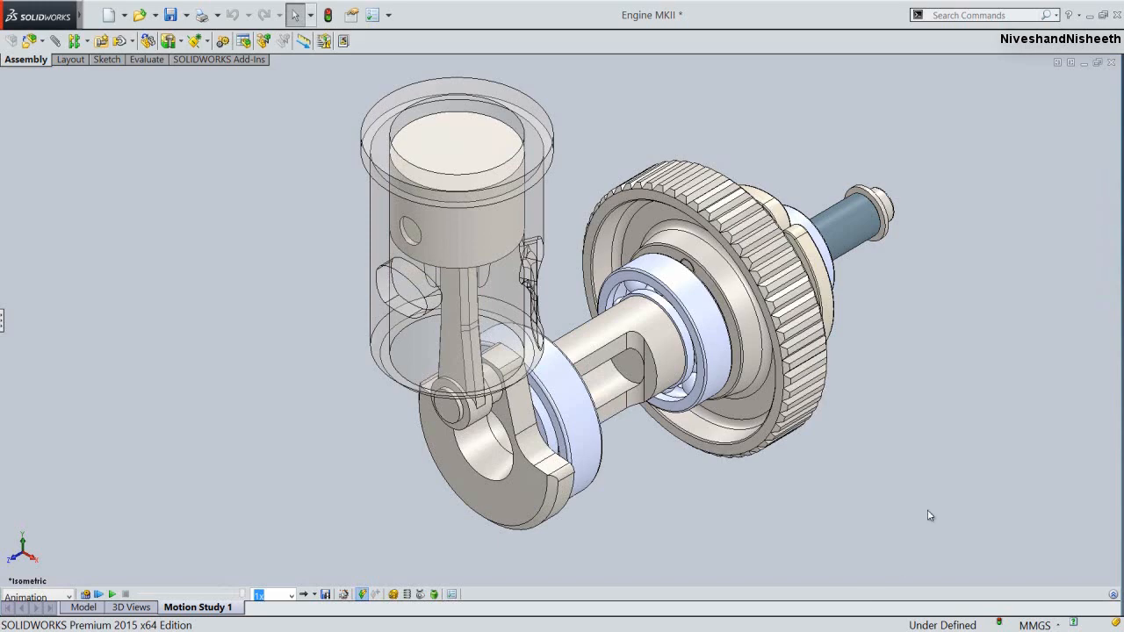
Switch to the corner view facing the clutch end of the shaft and replay the animation from the start
key("space")
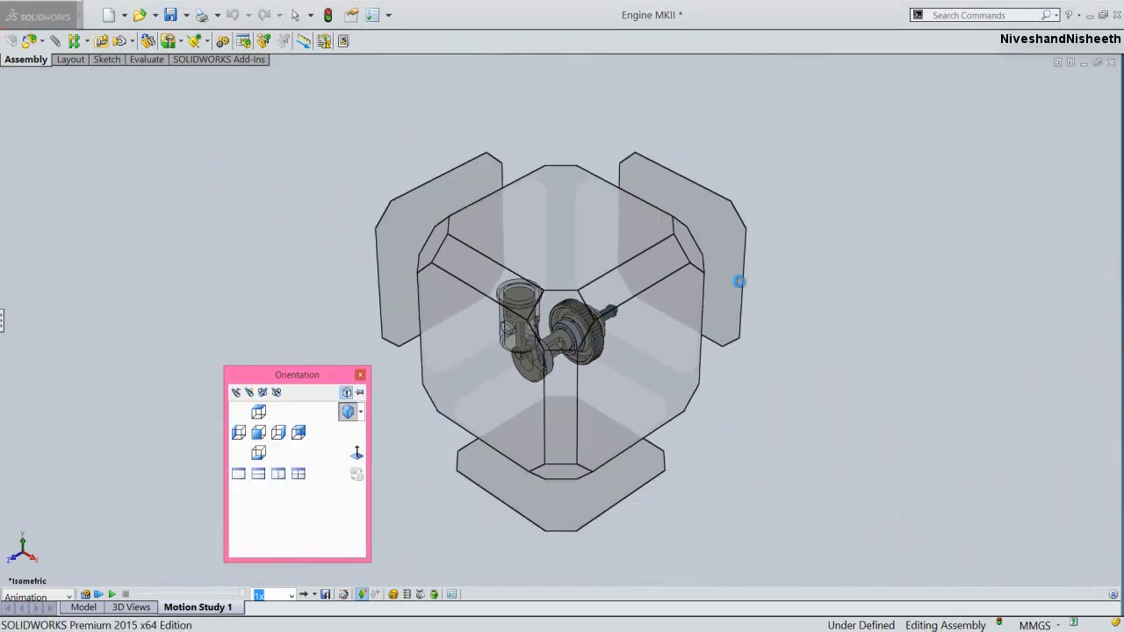
left_click(695, 260)
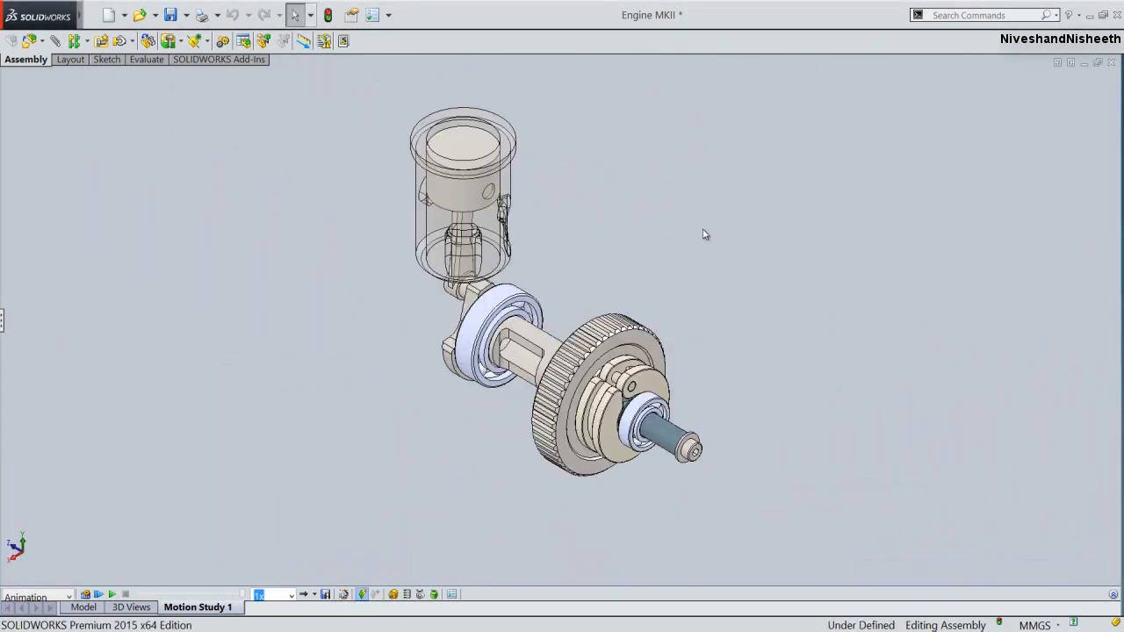
right_click(703, 226)
left_click(730, 255)
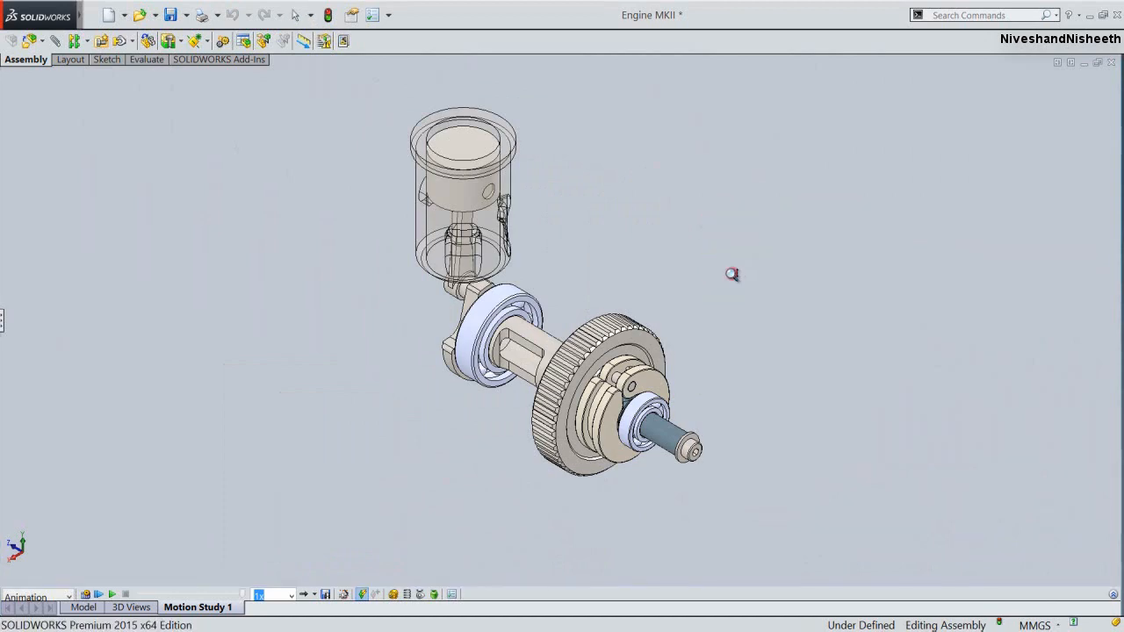
mouse_move(725, 268)
left_mouse_down()
mouse_move(731, 288)
mouse_move(722, 257)
left_mouse_up()
right_click(722, 258)
left_click(728, 358)
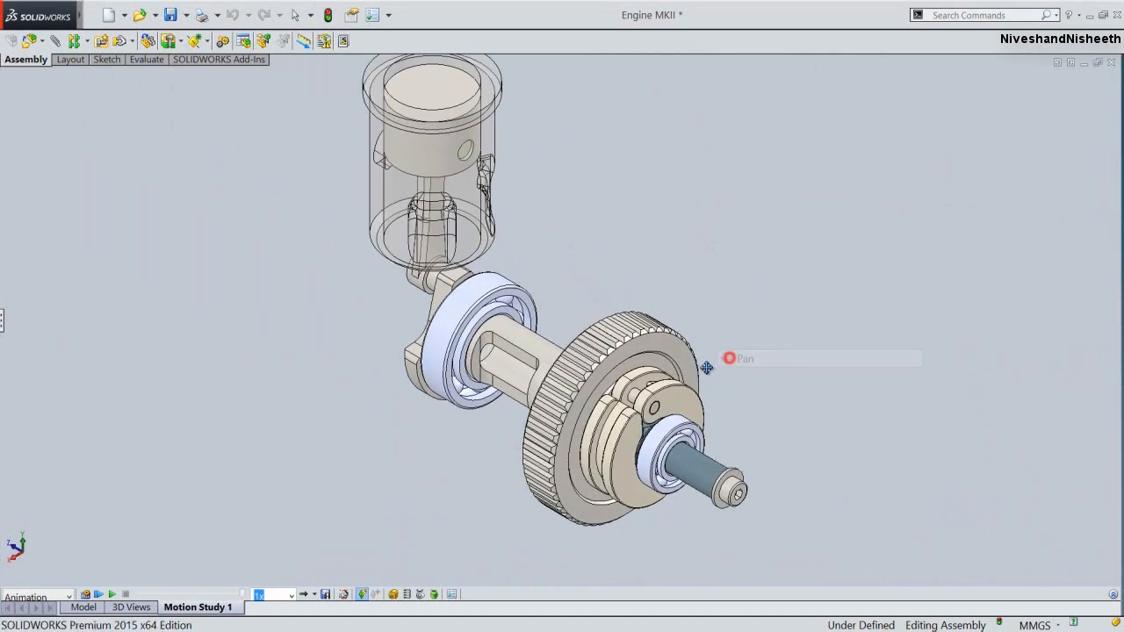
left_click_drag(706, 369, 745, 390)
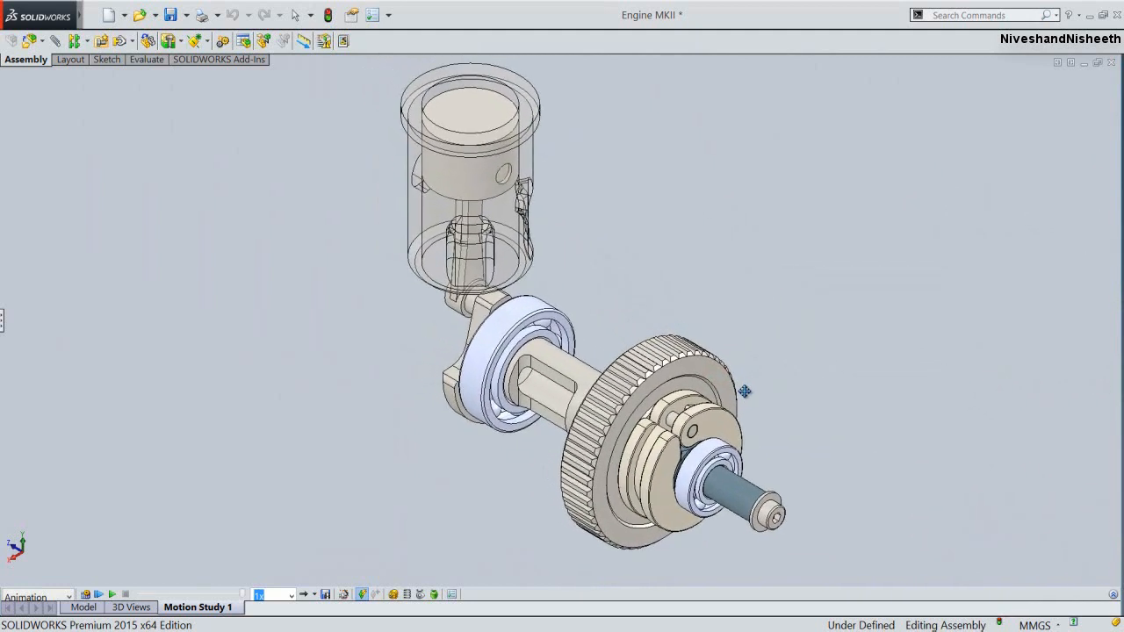
right_click(744, 228)
left_click(767, 237)
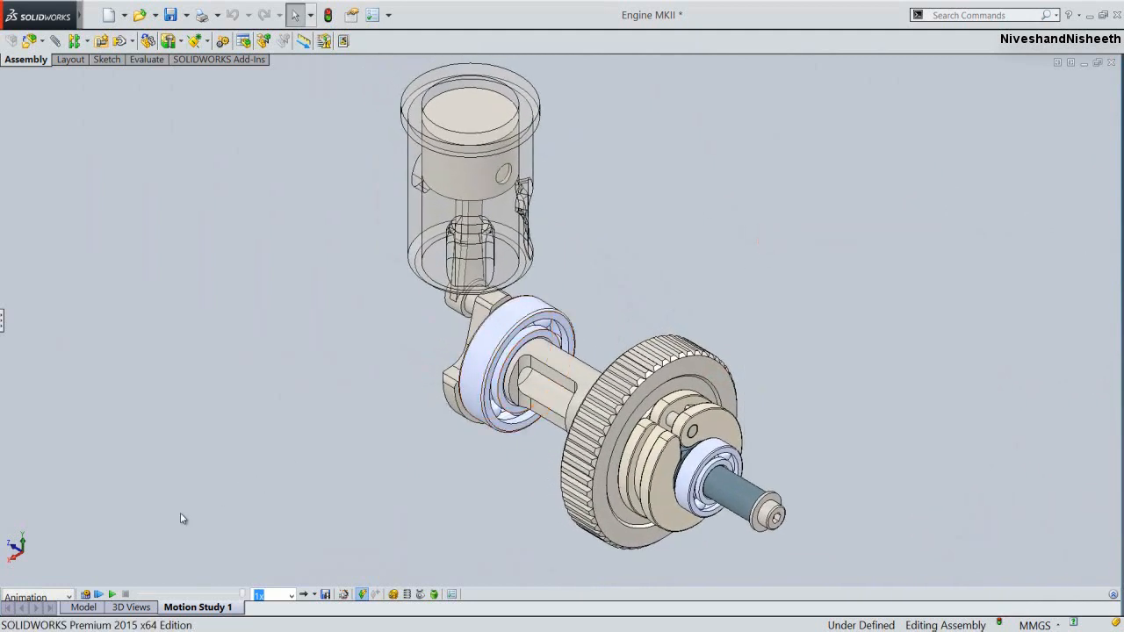
left_click(98, 595)
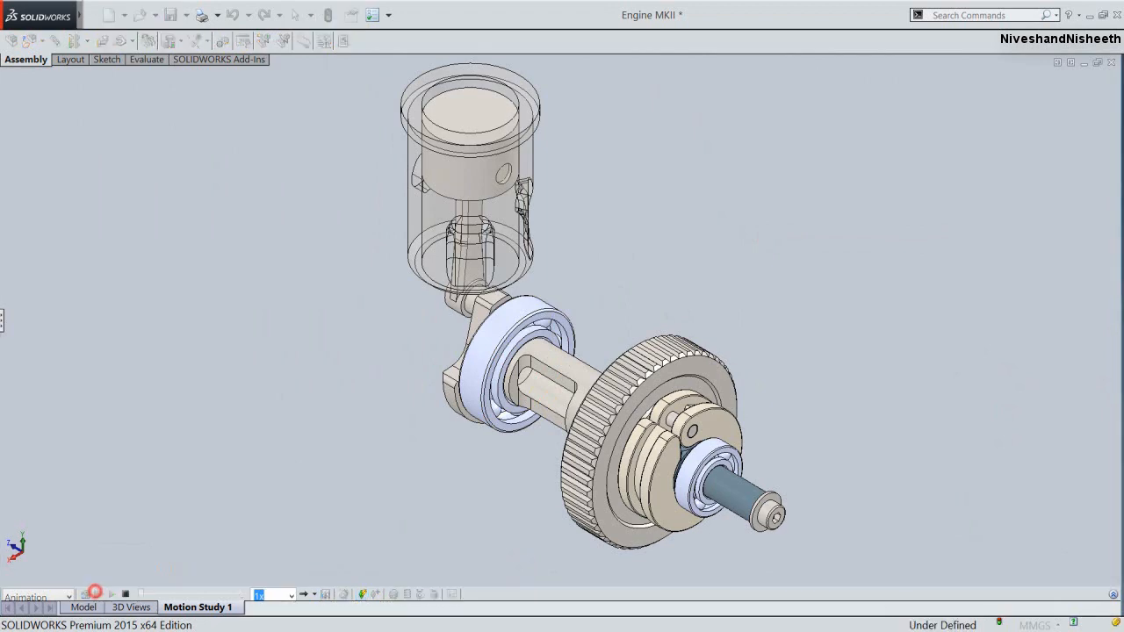
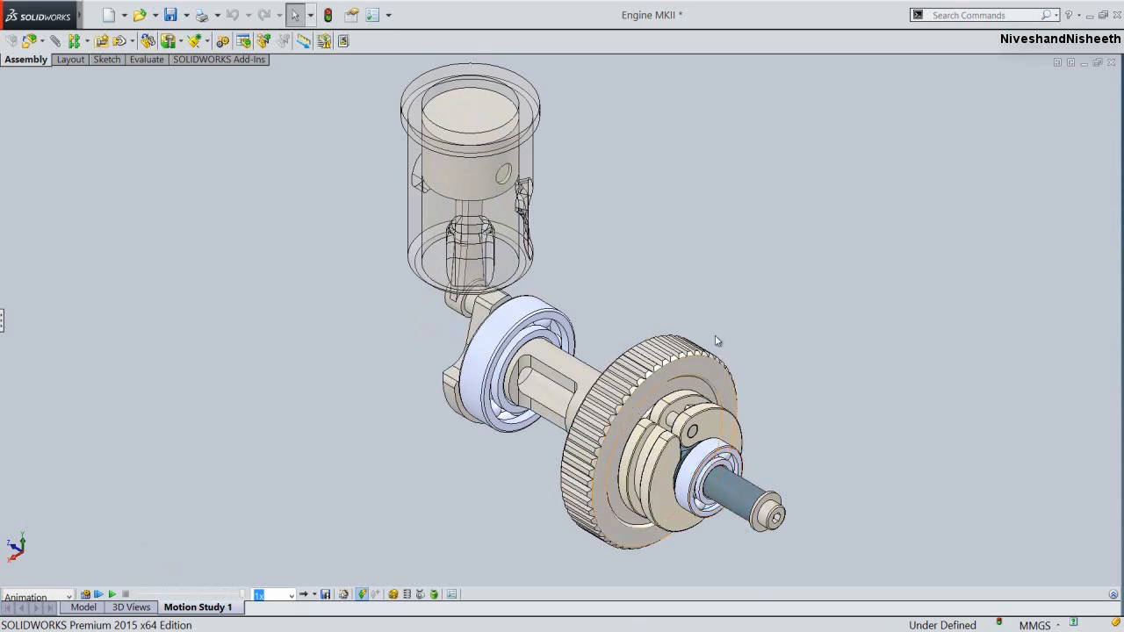
Return from the motion study to the model and activate Display State-1, leaving the configuration panel collapsed
left_click(708, 209)
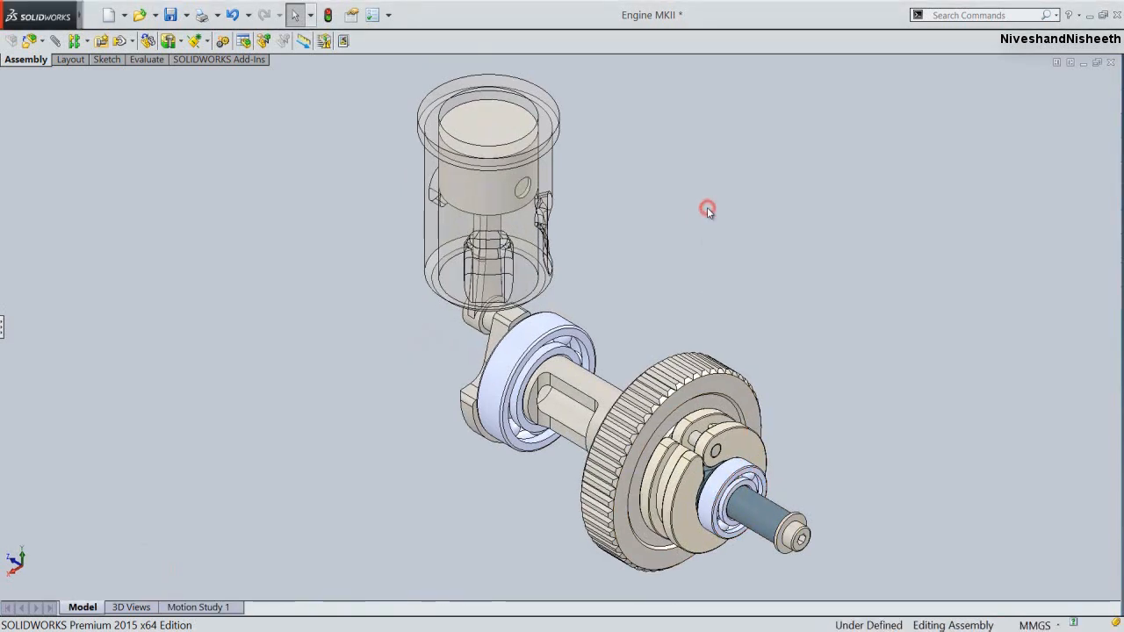
left_click(3, 335)
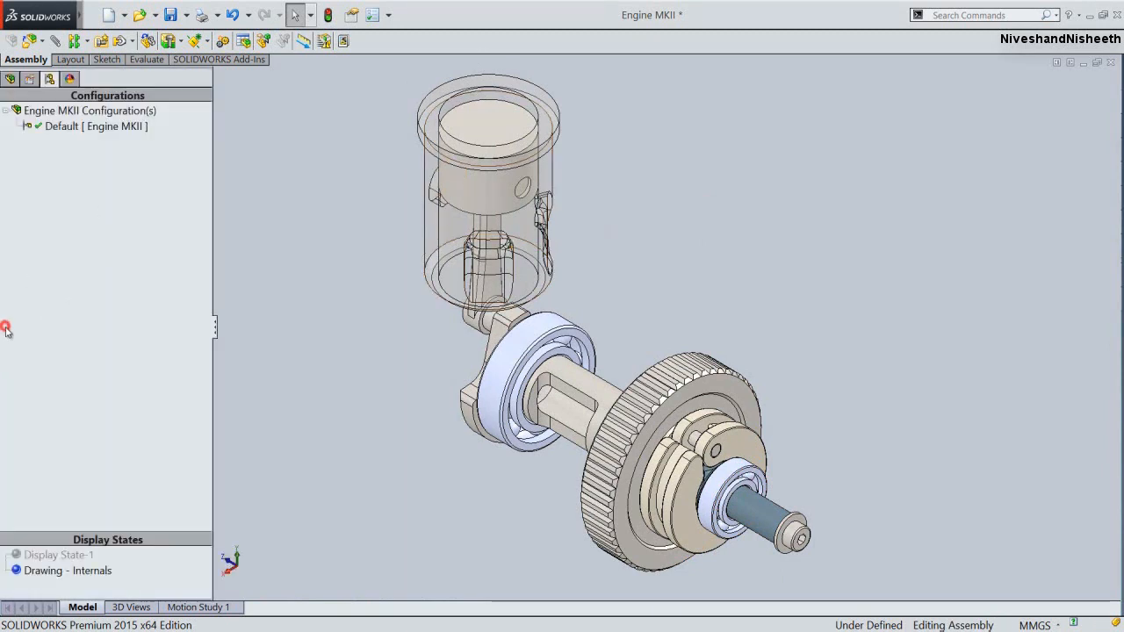
double_click(39, 557)
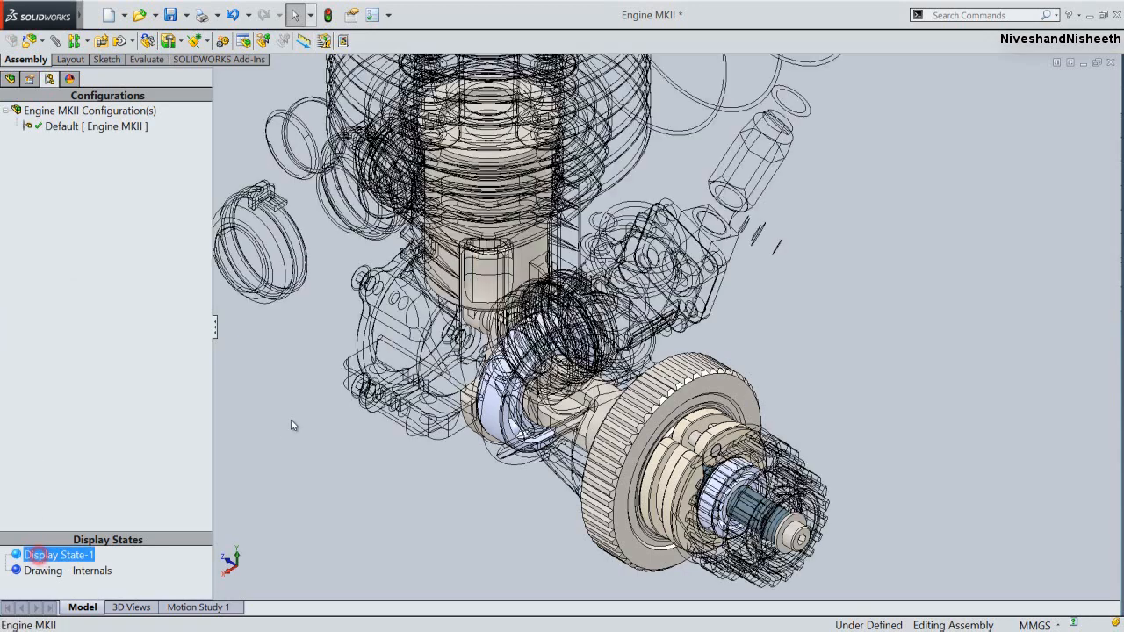
left_click(294, 420)
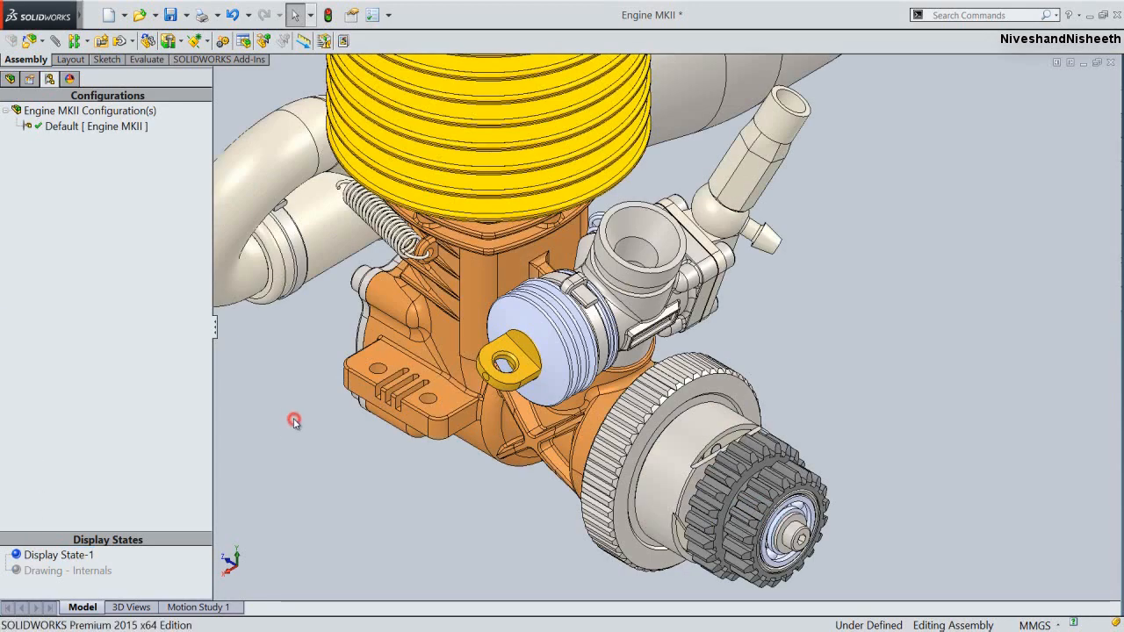
left_click(216, 329)
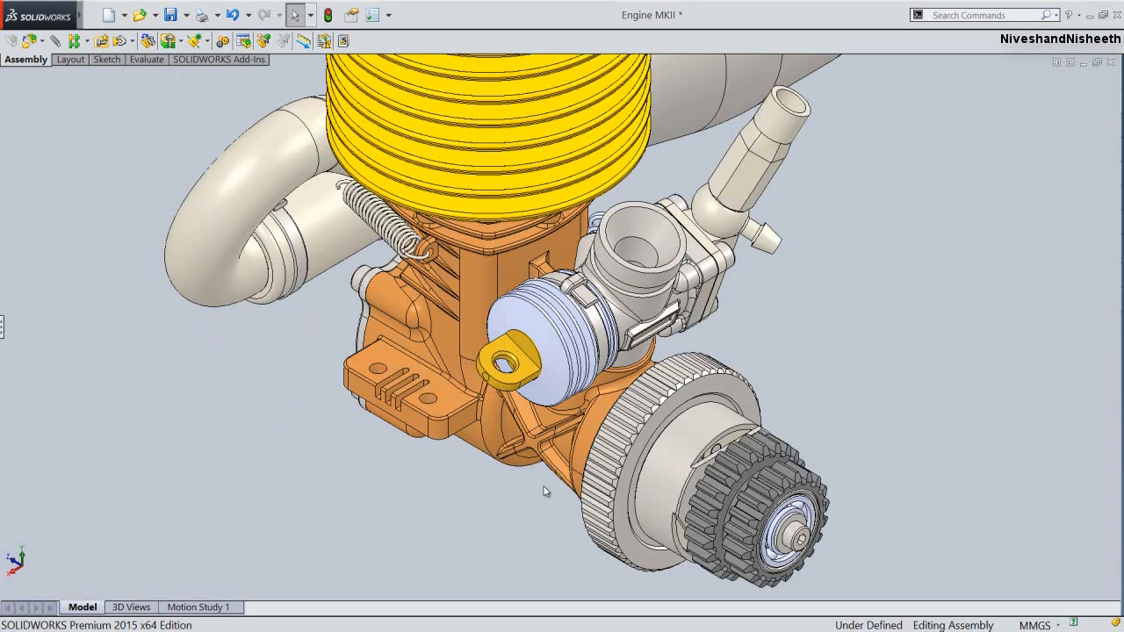
Examine the complete engine from the clutch end, fitted, slightly enlarged and centred in the graphics area
key("f")
scroll(582, 183, "down", 2)
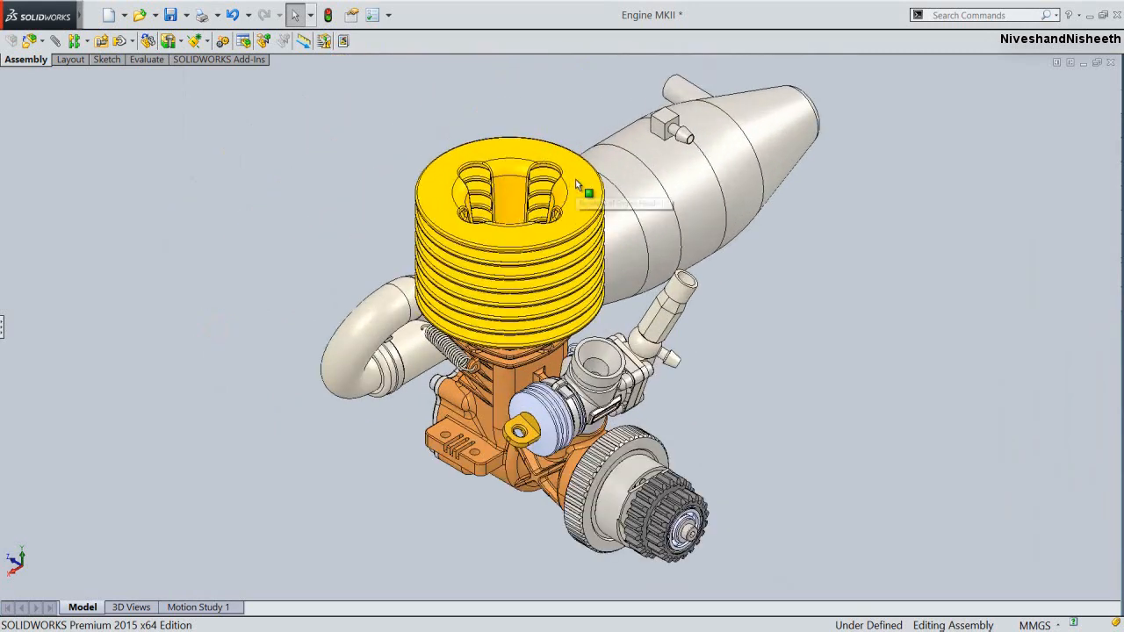
right_click(866, 259)
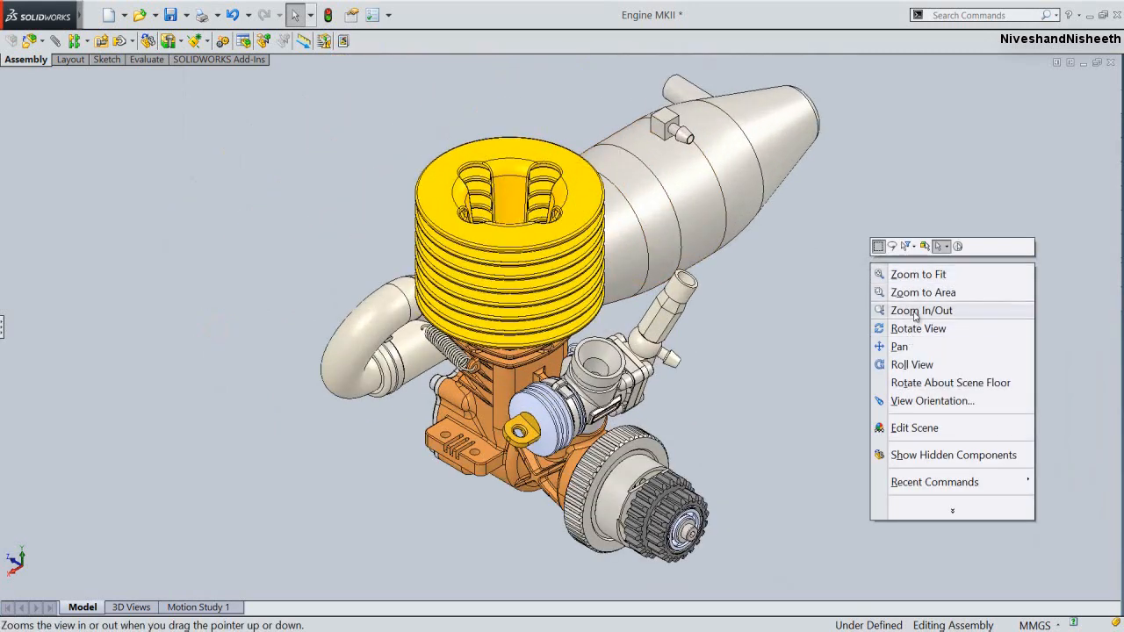
left_click(911, 312)
left_click_drag(907, 316, 904, 314)
right_click(831, 313)
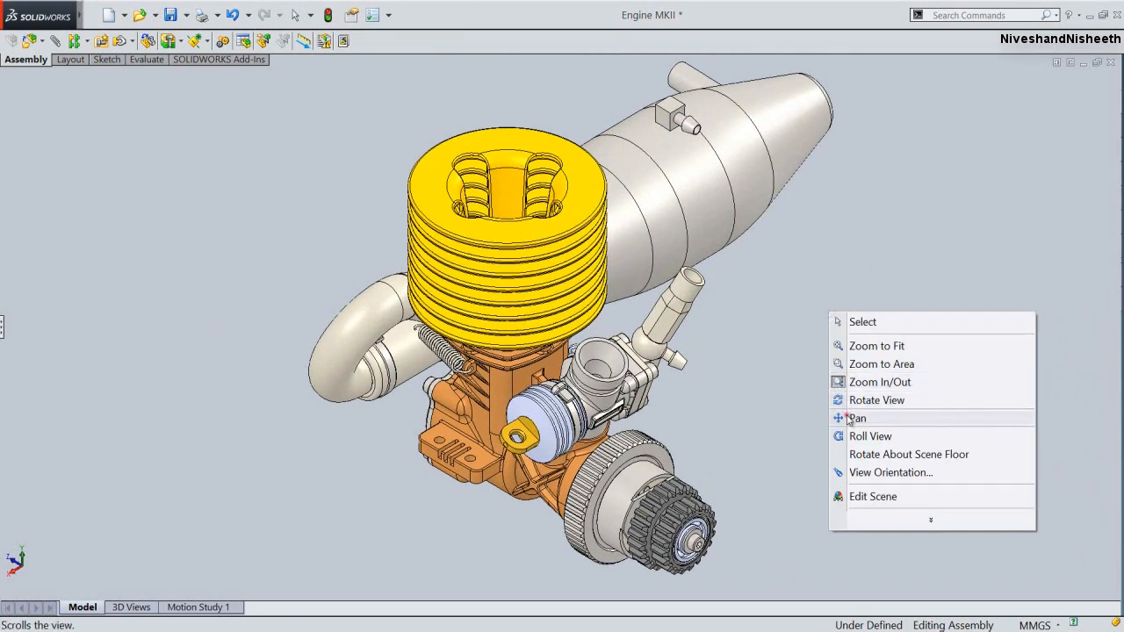
left_click(845, 414)
left_click_drag(697, 454, 707, 459)
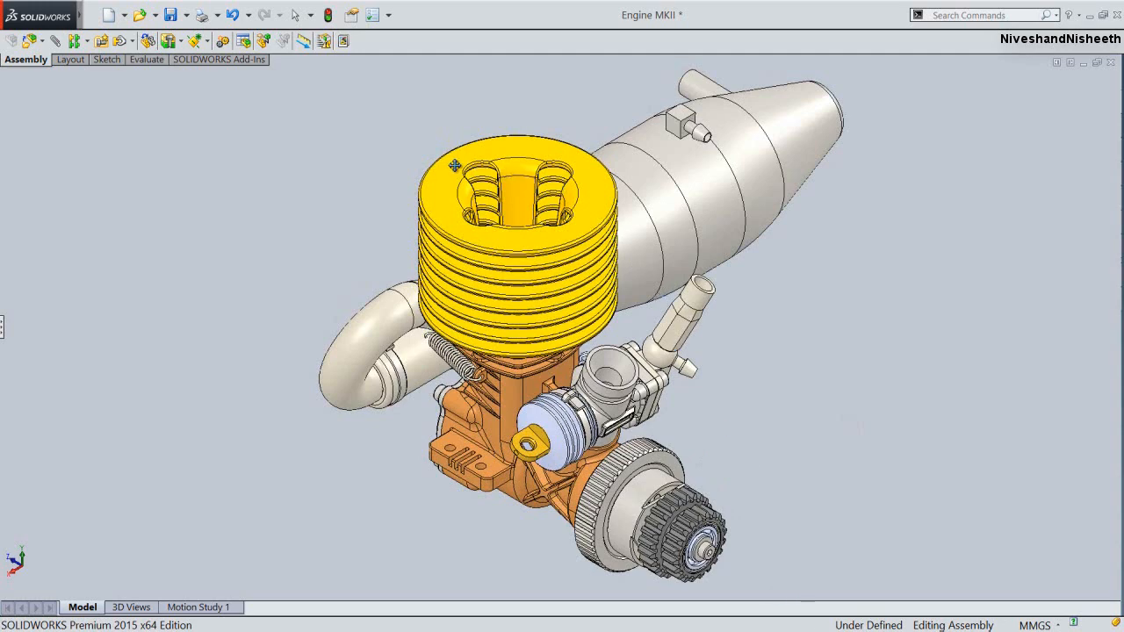
Examine the complete engine from the isometric view and from the adjacent corner with the tuned pipe in front, enlarged
key("space")
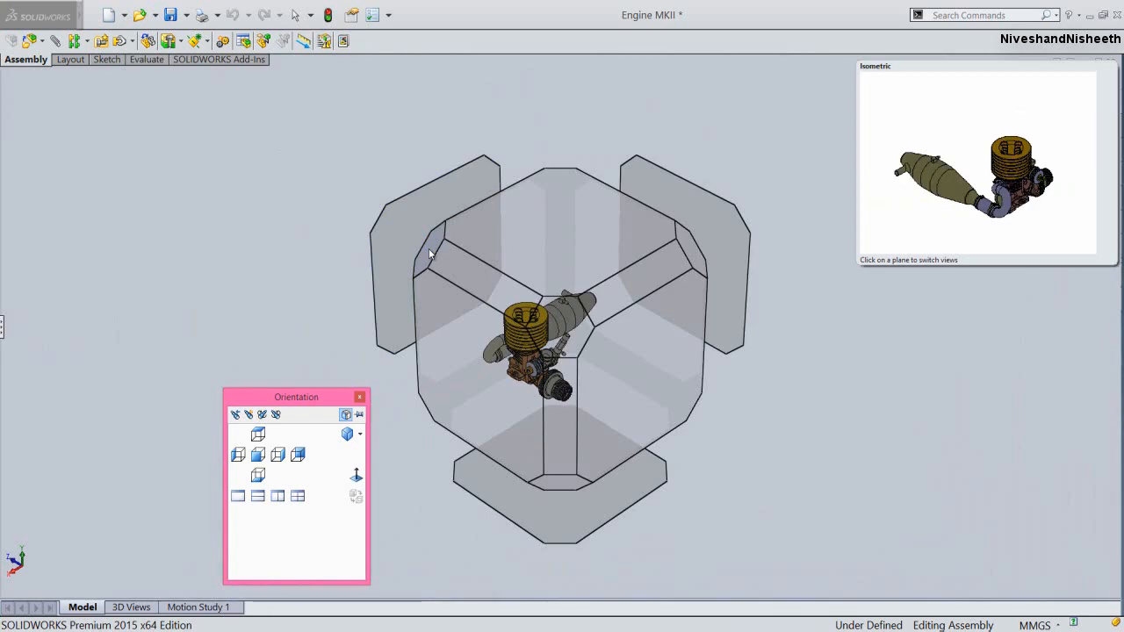
left_click(429, 248)
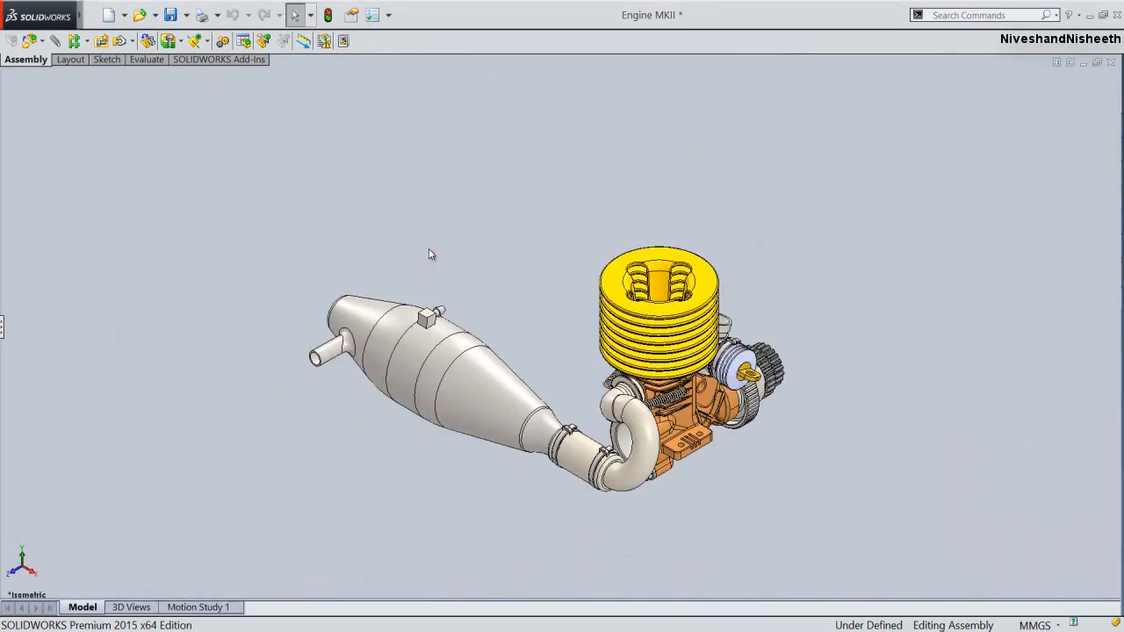
key("space")
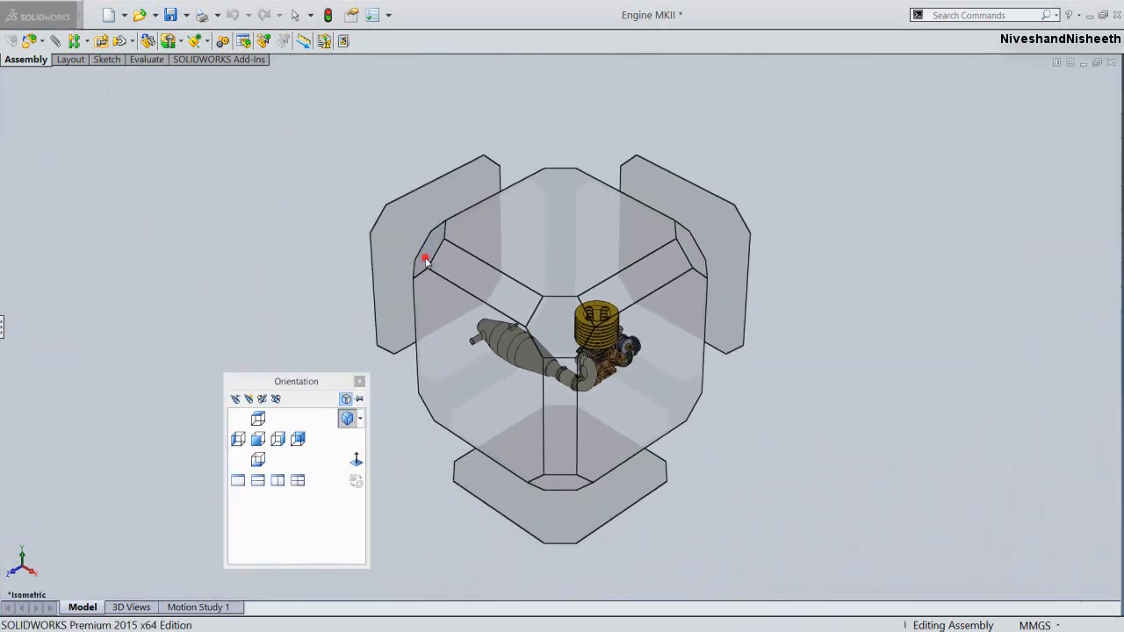
left_click(424, 261)
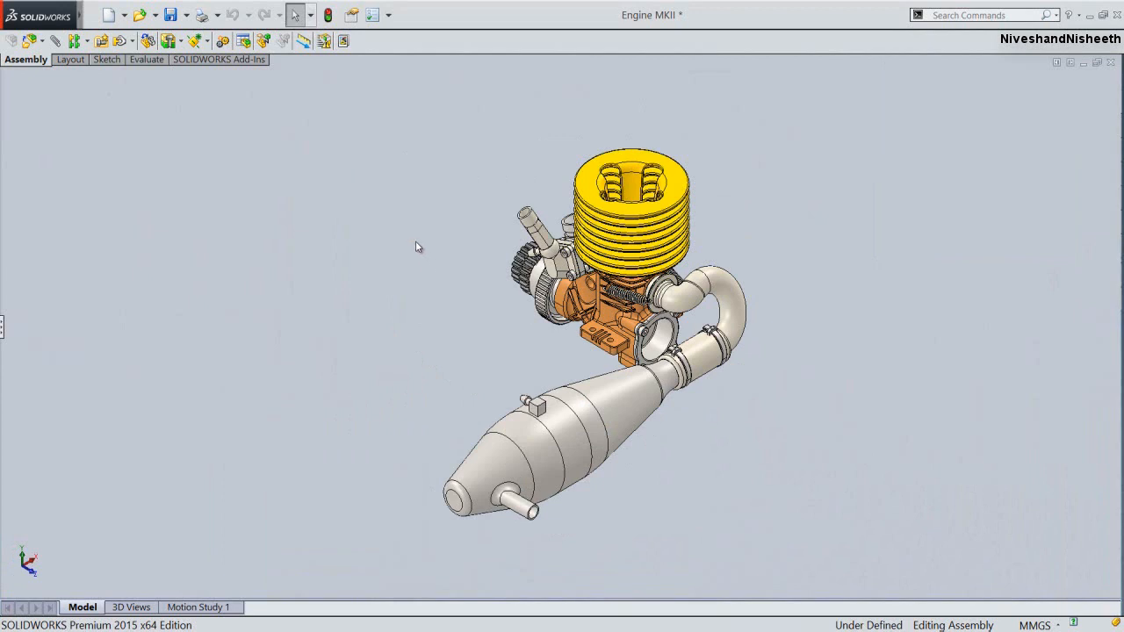
right_click(416, 244)
left_click(456, 290)
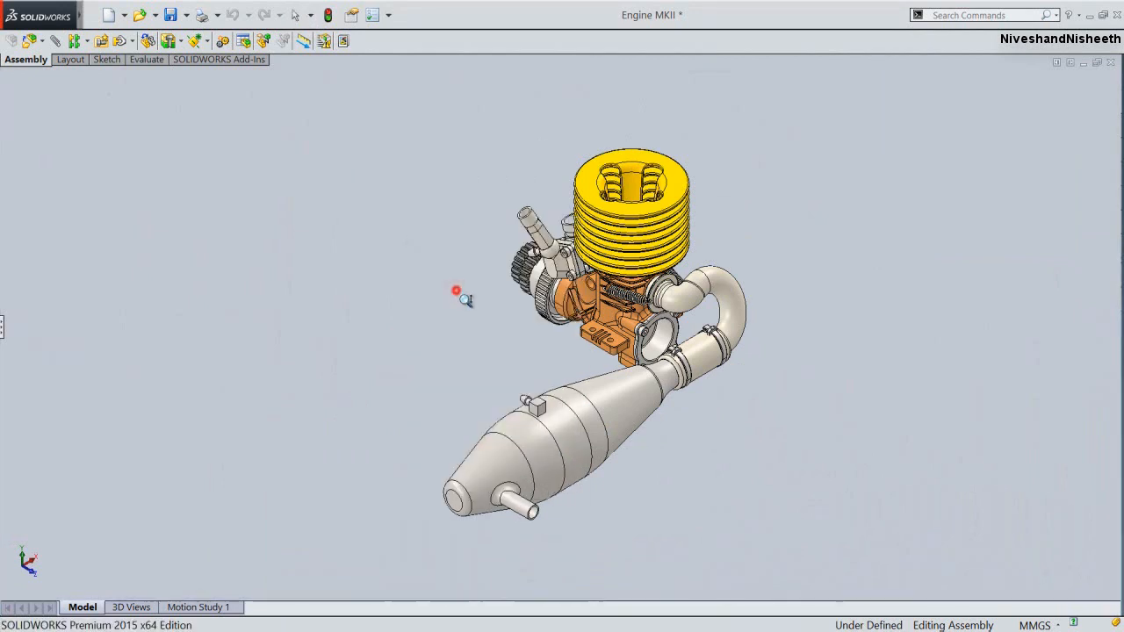
left_click_drag(464, 298, 460, 278)
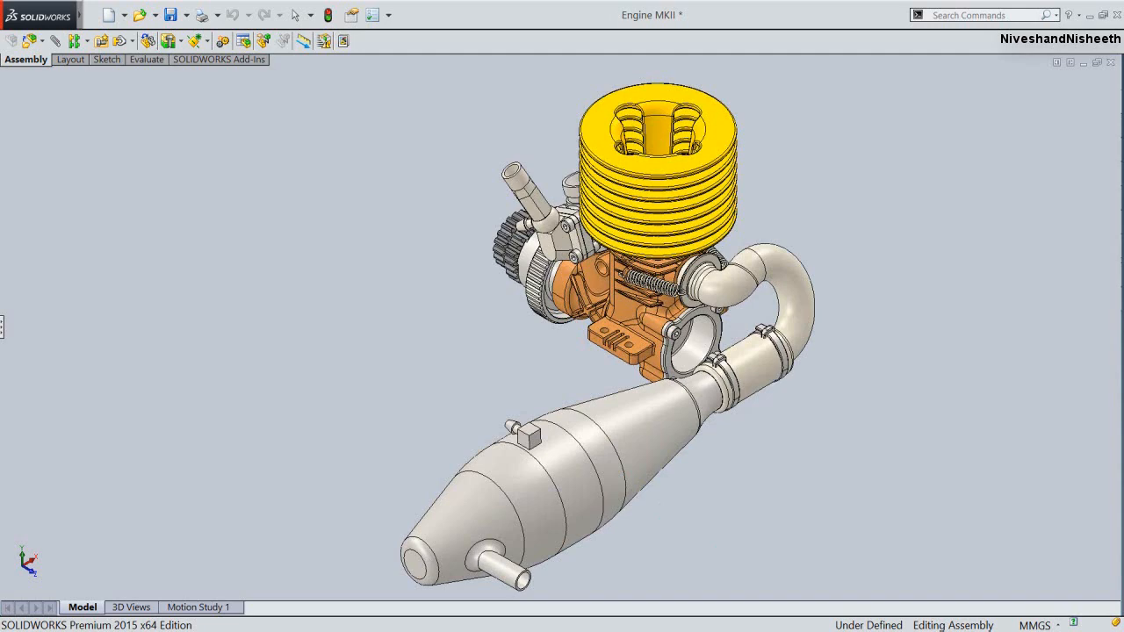
right_click(410, 202)
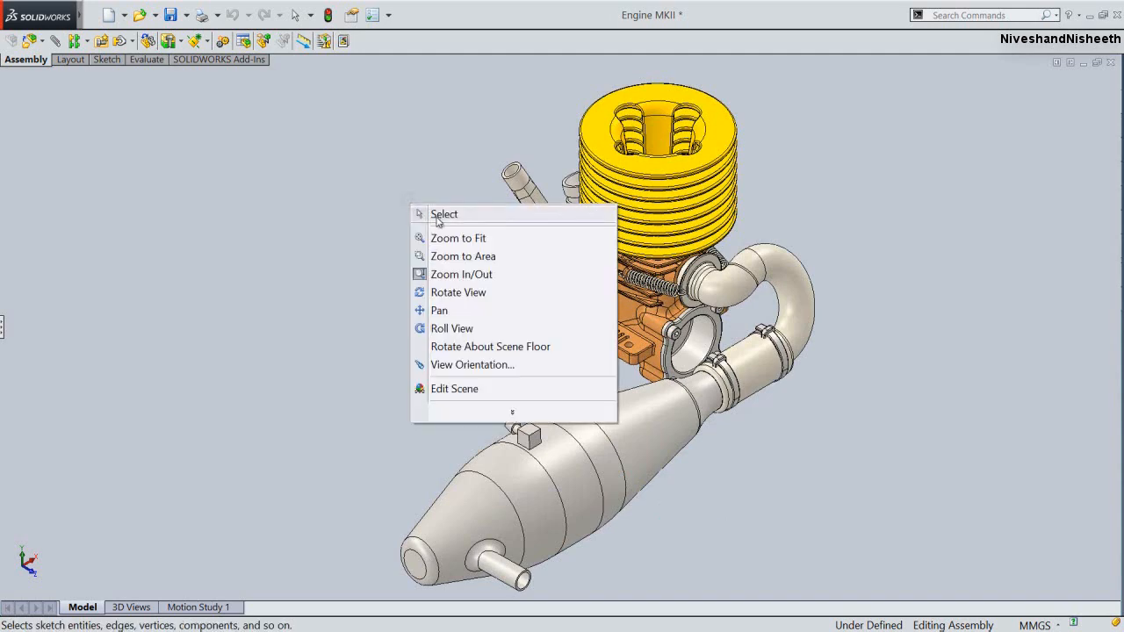
left_click(437, 217)
Set the complete engine back to the standard Isometric view
key("space")
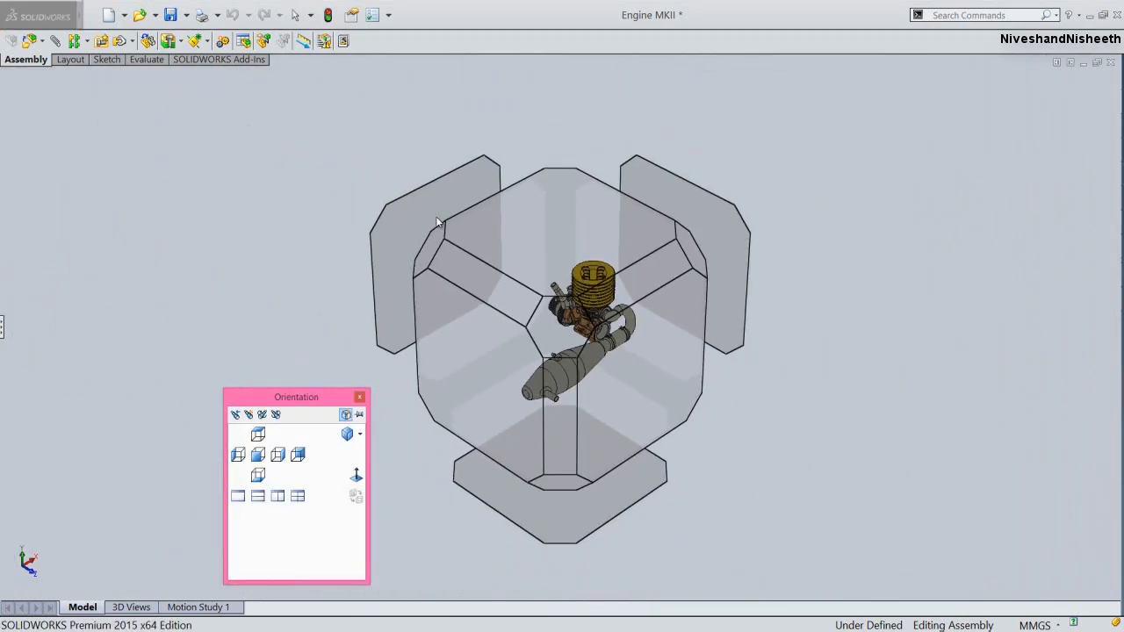
left_click(359, 434)
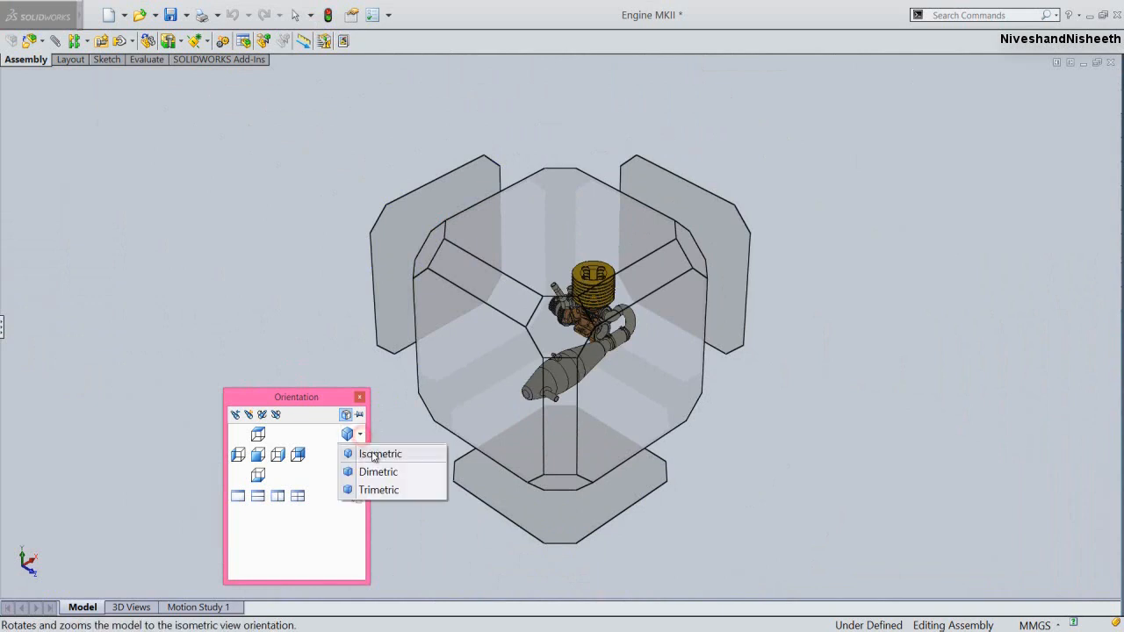
left_click(374, 454)
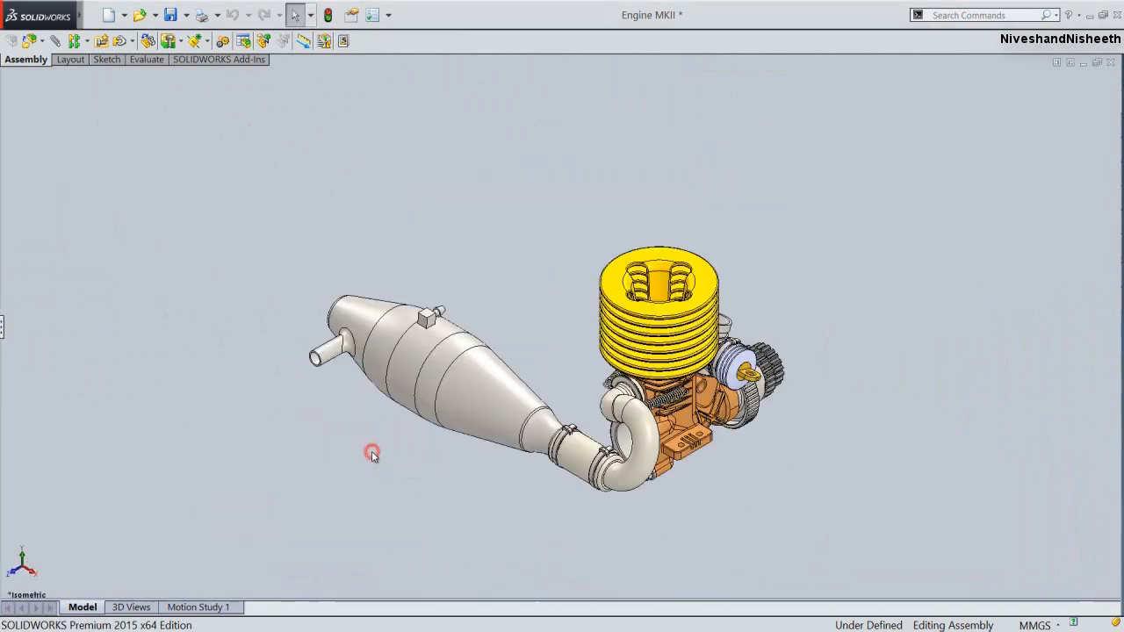
Reopen the side panel with the FeatureManager tree and switch the CommandManager to large buttons with text
left_click(2, 330)
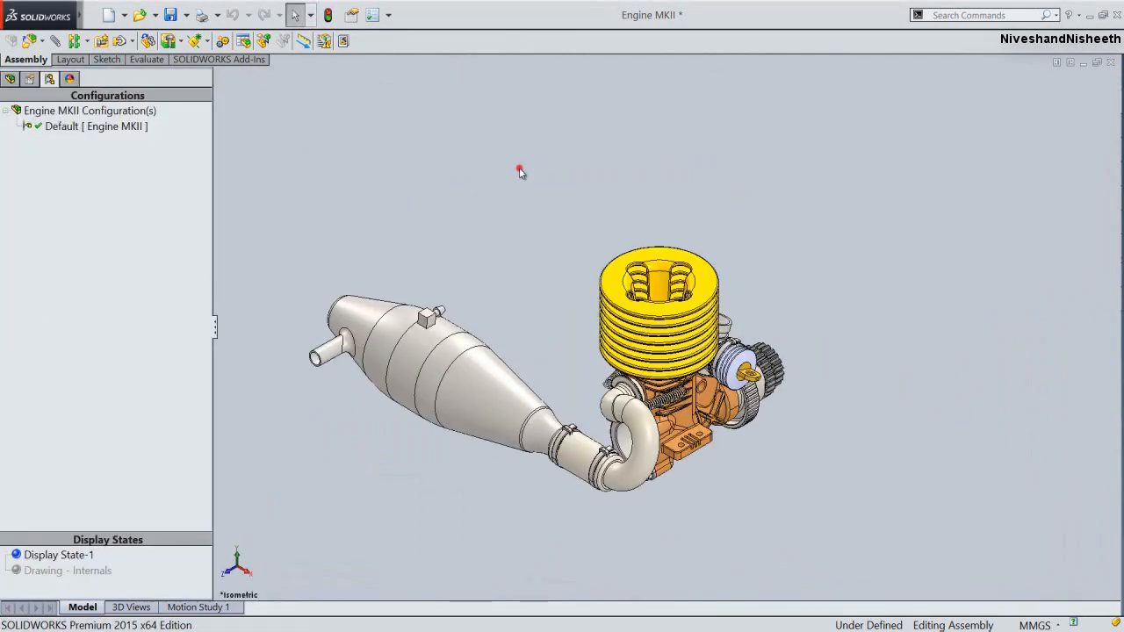
left_click(9, 78)
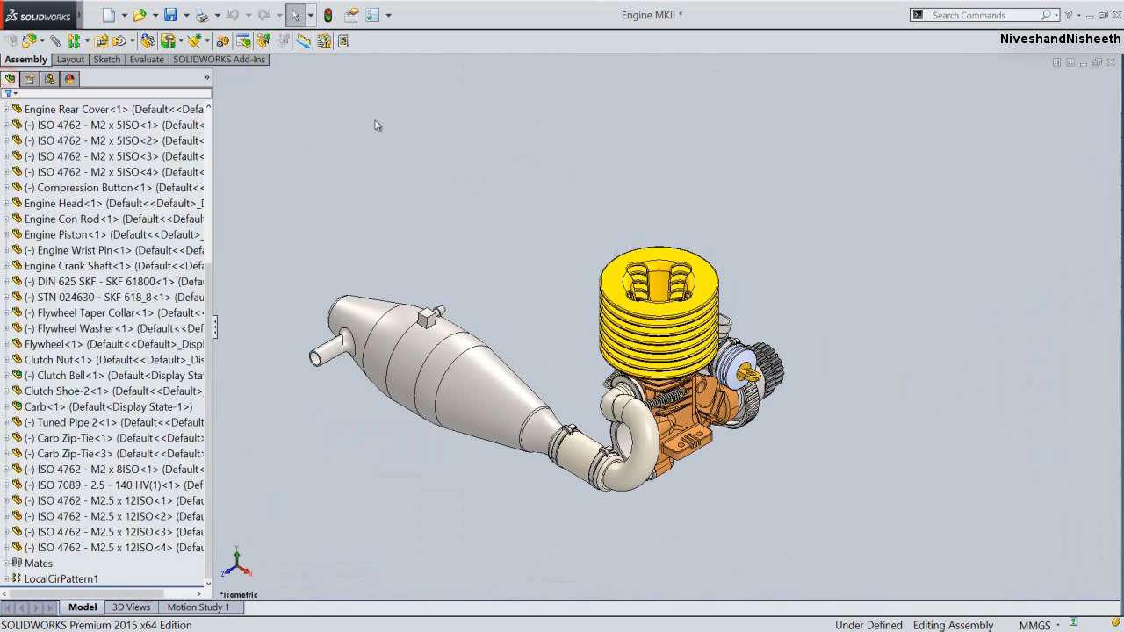
right_click(551, 46)
left_click(571, 37)
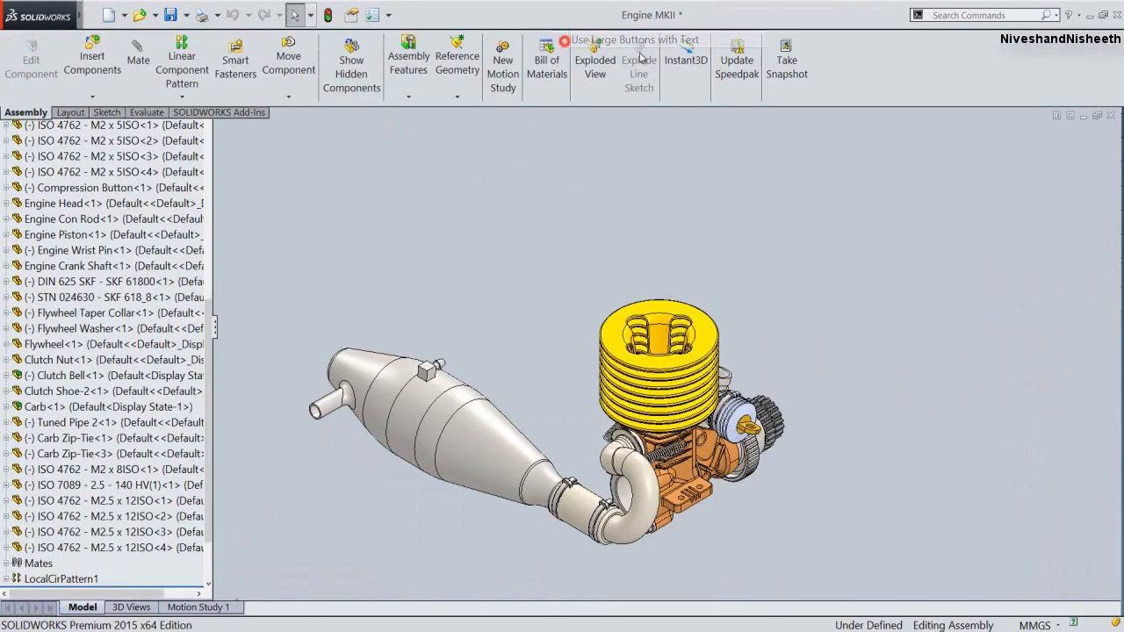
Show the Task Pane and the heads-up View toolbar again
right_click(913, 69)
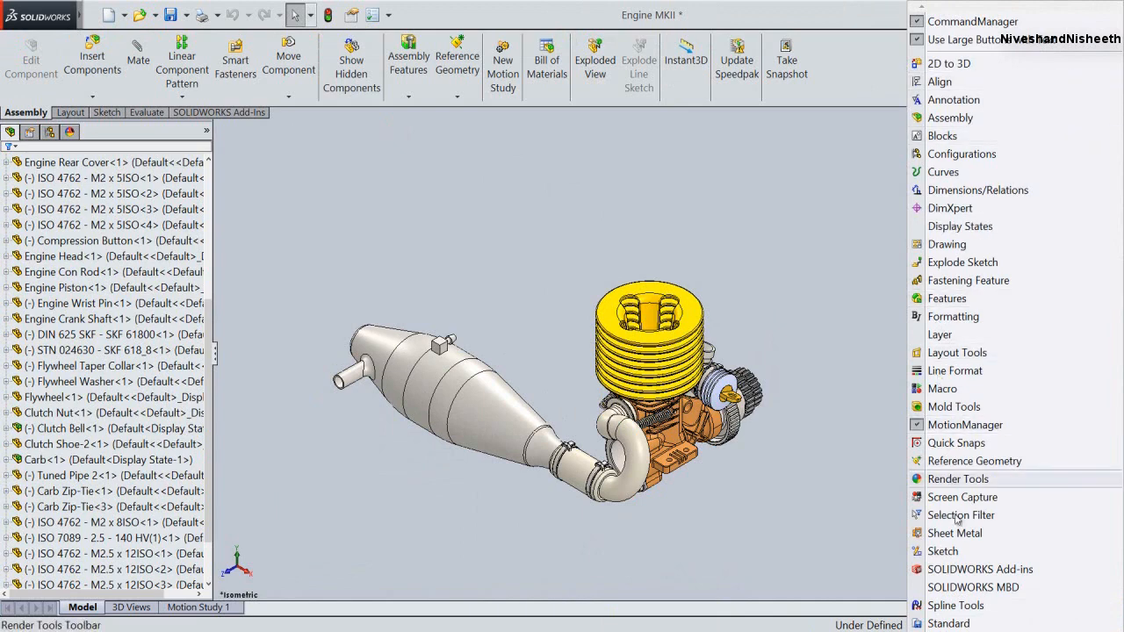
mouse_move(921, 629)
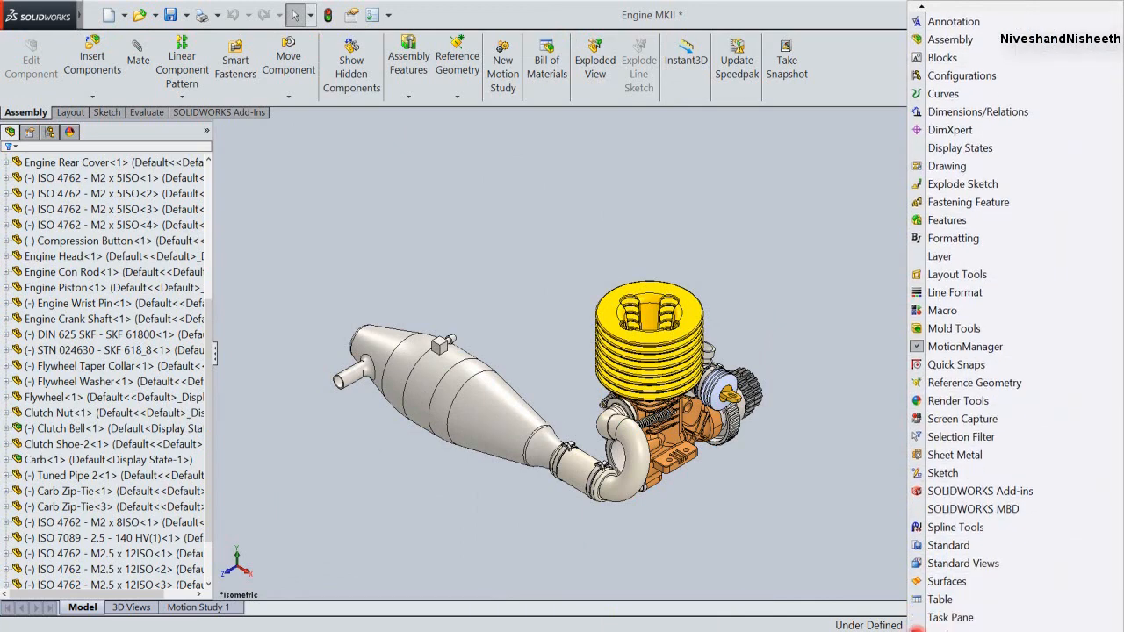
left_click(914, 545)
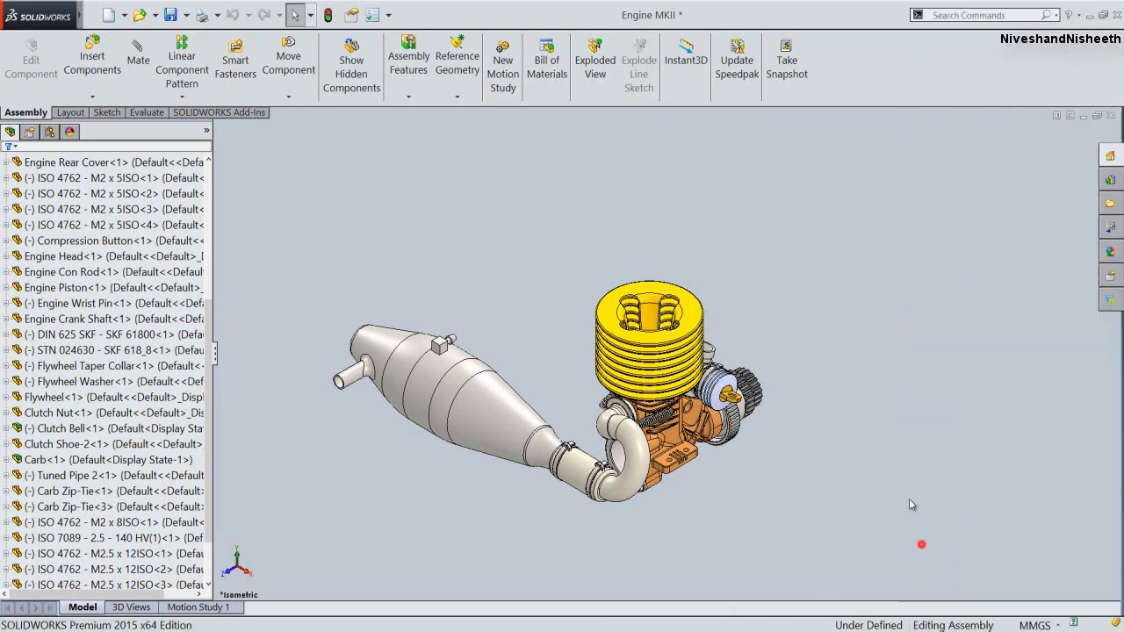
right_click(866, 111)
mouse_move(869, 628)
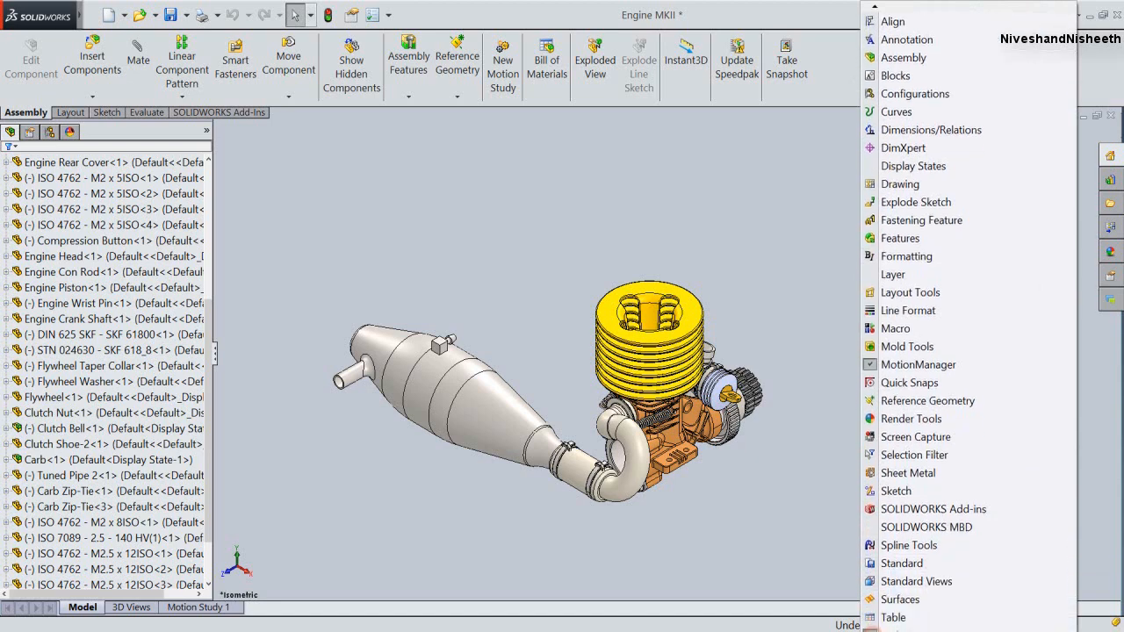
left_click(872, 585)
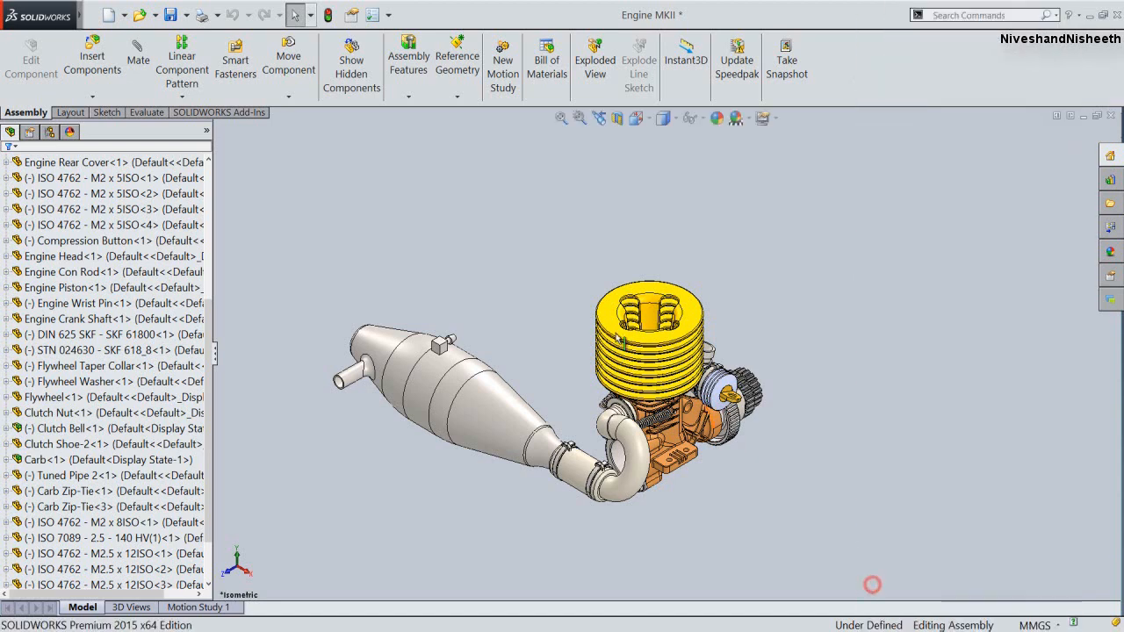
Turn the engine to the corner view facing the clutch end, fit it to the window, and save the assembly
scroll(210, 386, "up", 5)
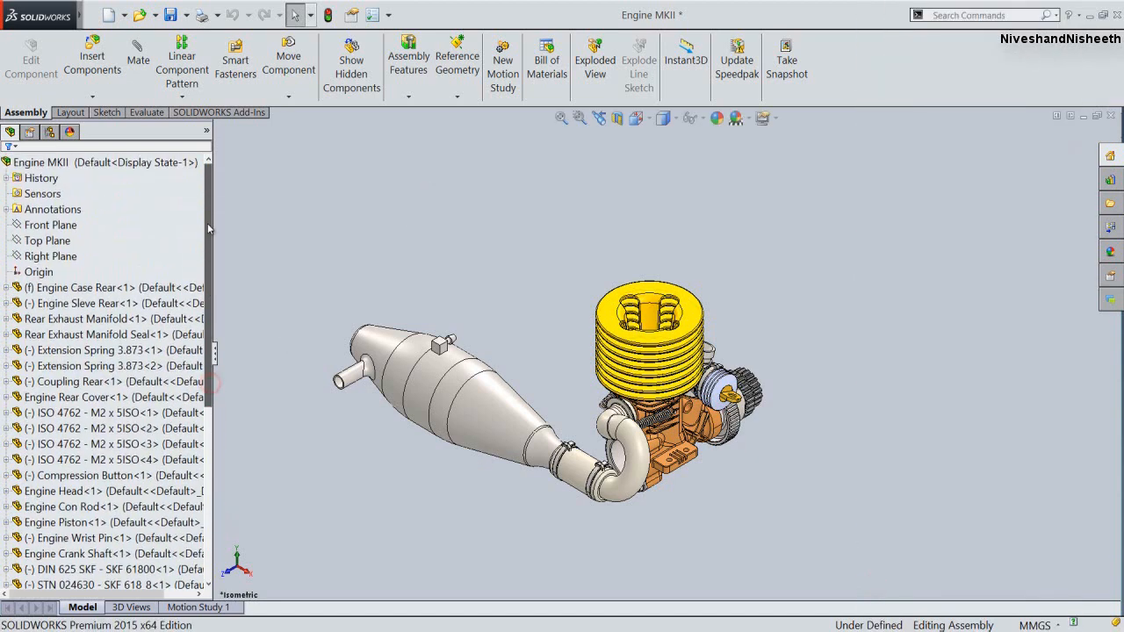
key("ctrl+space")
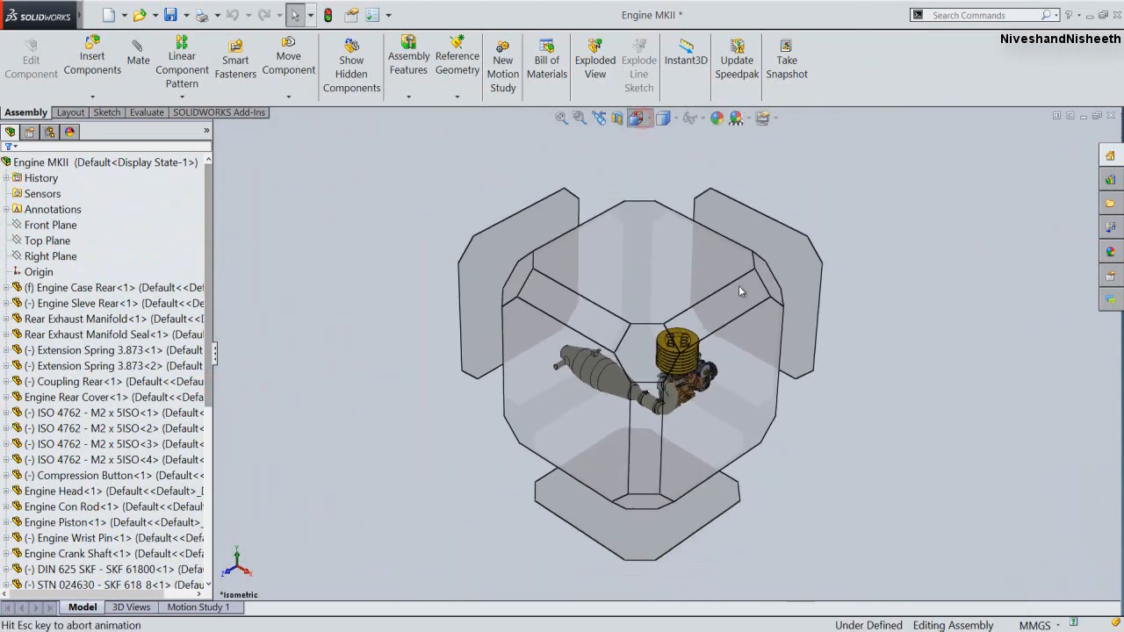
left_click(761, 301)
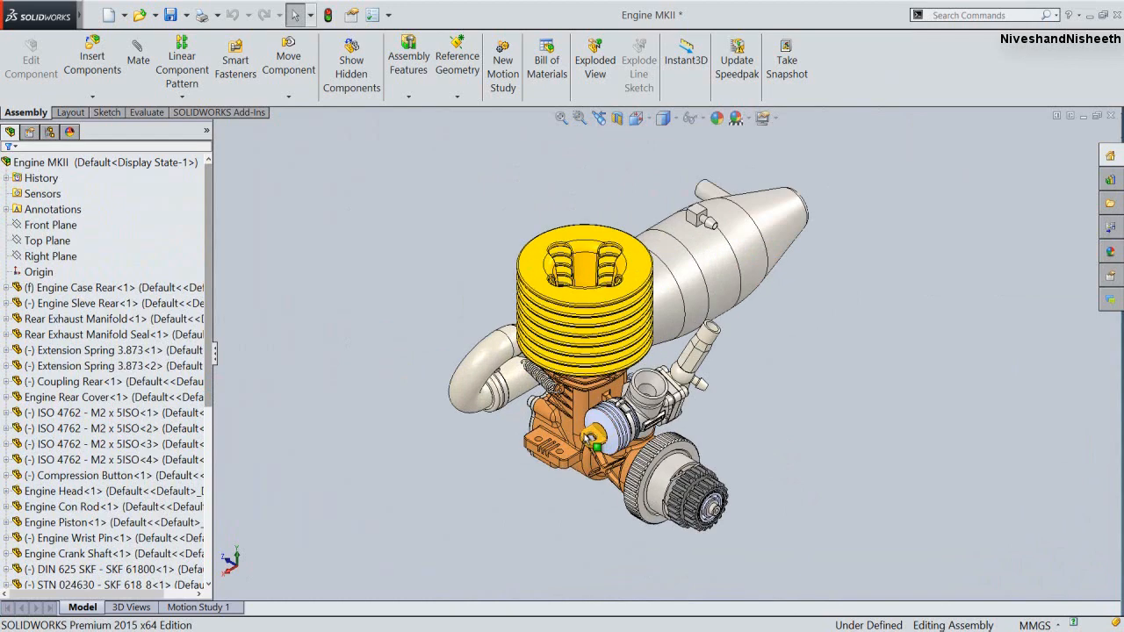
key("f")
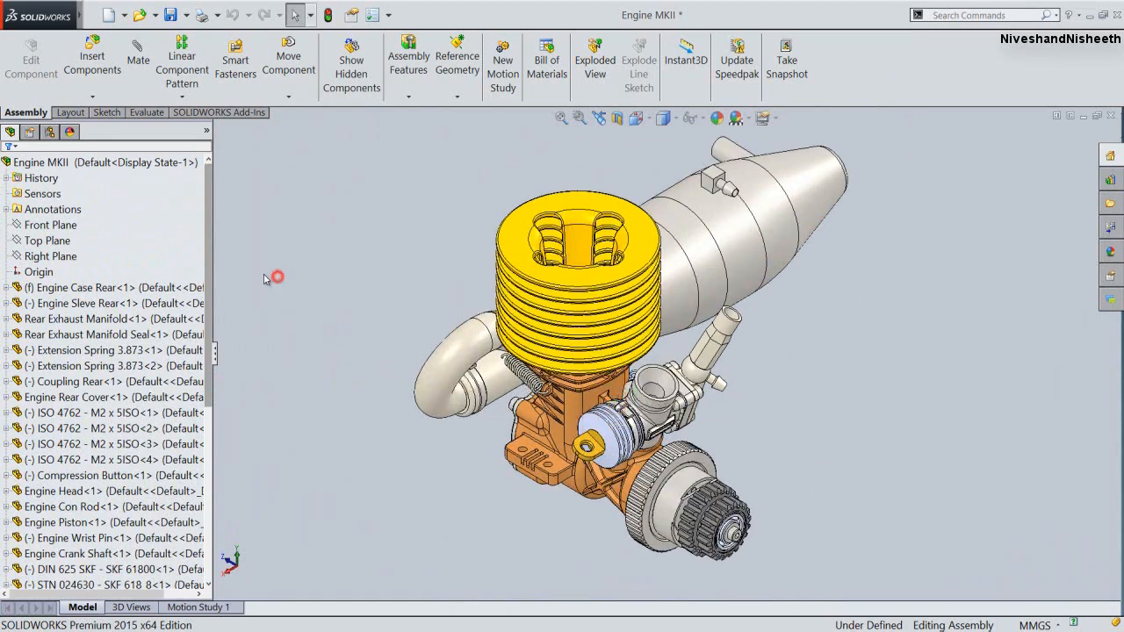
left_click(168, 16)
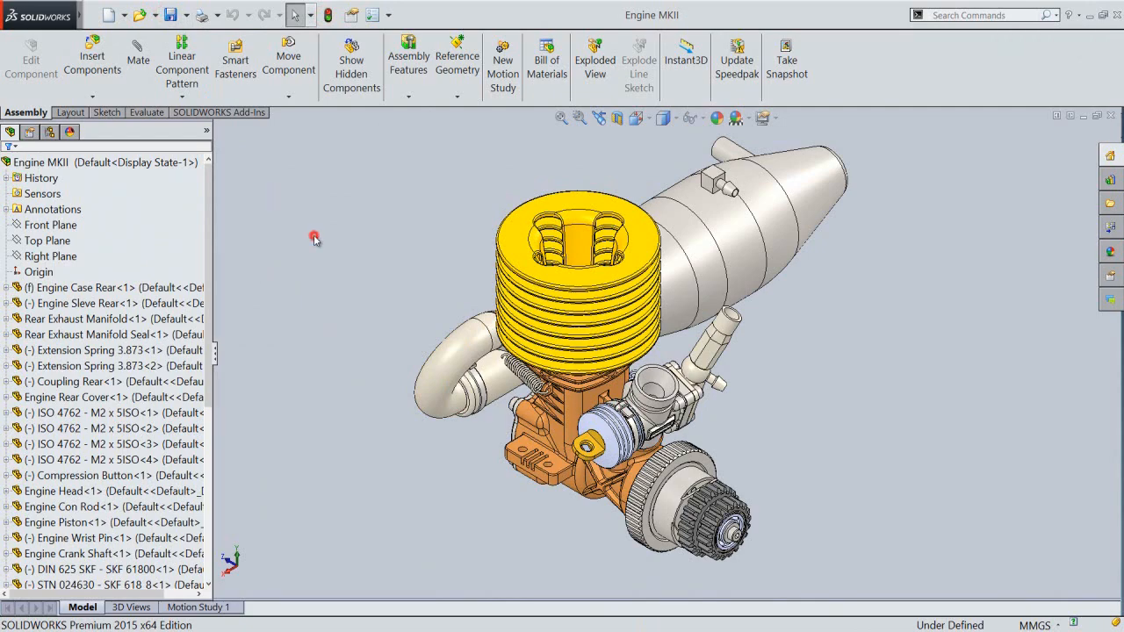